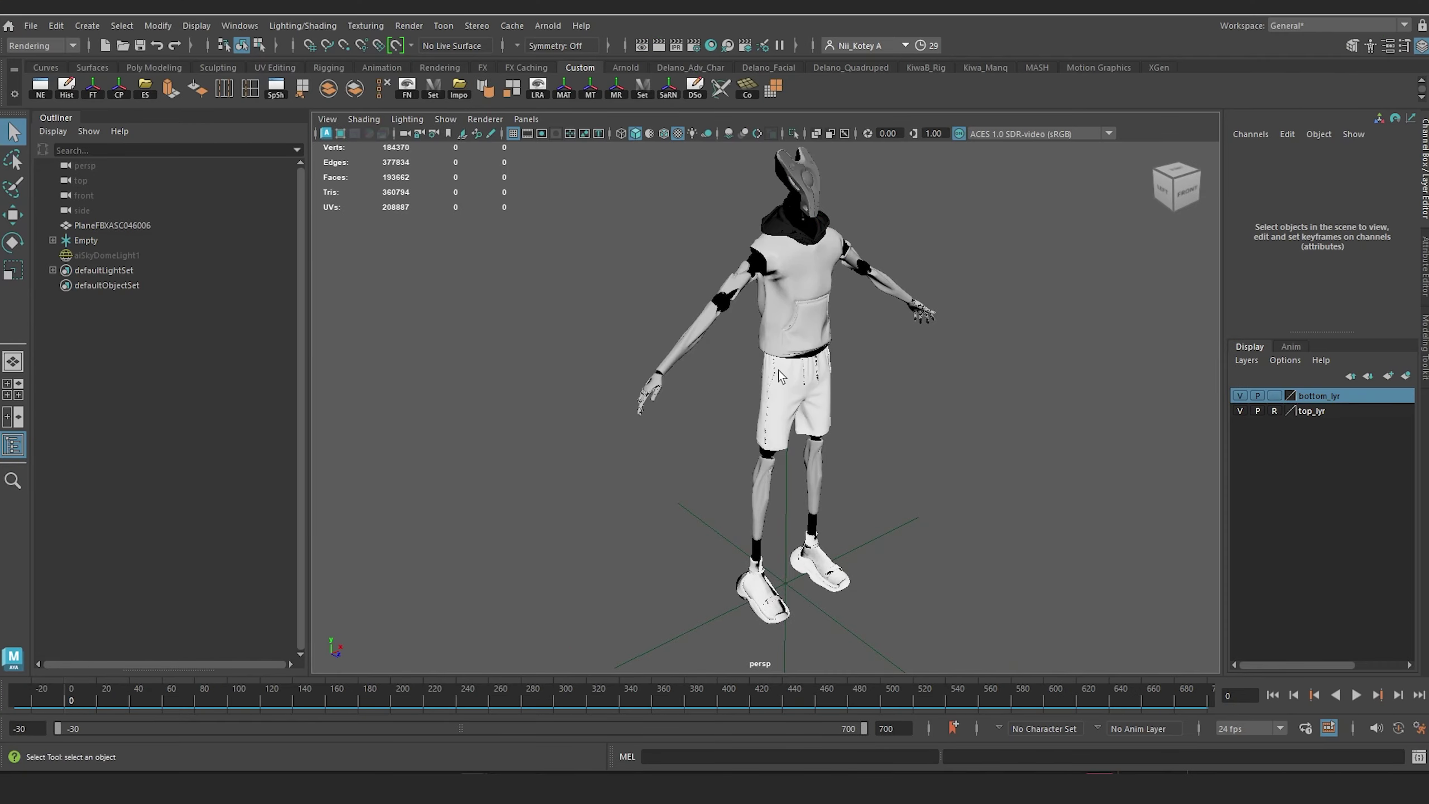
Step: Examine the android character model from several angles, covering the head, hoodie, arms and full figure
{"action": "left_click_drag", "start_coordinate": [770, 402], "coordinate": [664, 375], "text": "alt"}
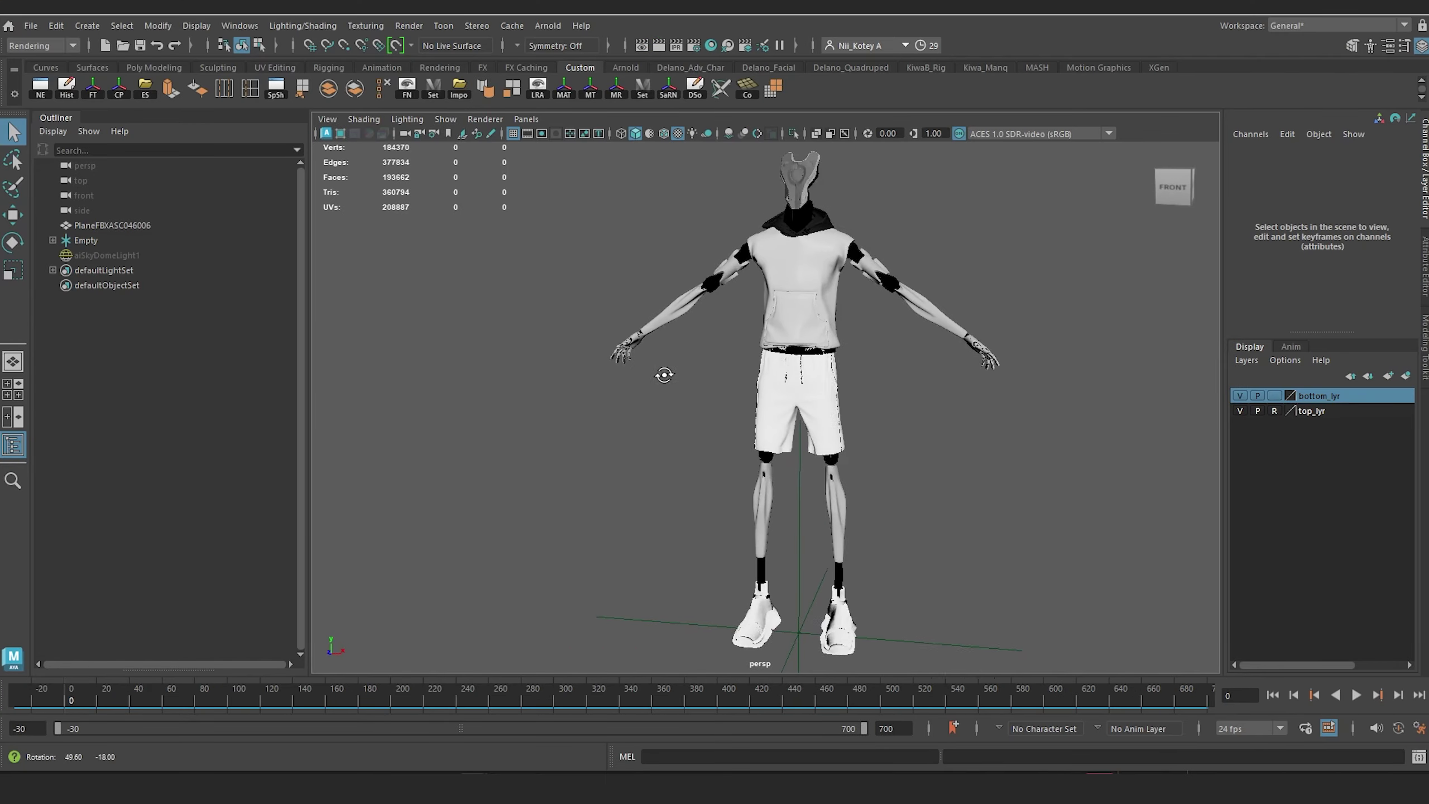
{"action": "middle_click_drag", "start_coordinate": [697, 342], "coordinate": [659, 415], "text": "alt"}
{"action": "scroll", "coordinate": [742, 395], "scroll_direction": "up", "scroll_amount": 6}
{"action": "left_click_drag", "start_coordinate": [743, 394], "coordinate": [670, 417], "text": "alt"}
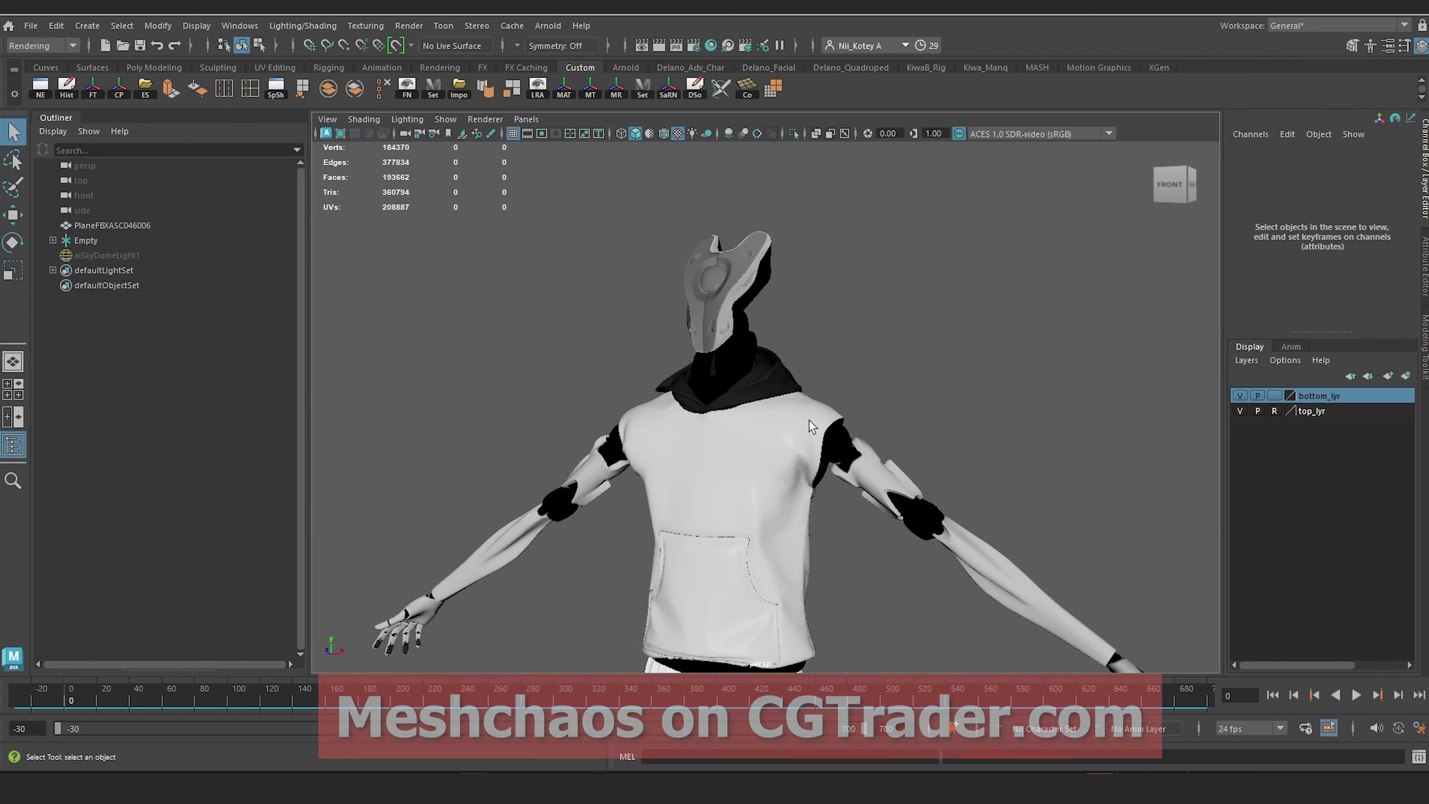
{"action": "middle_click_drag", "start_coordinate": [767, 424], "coordinate": [757, 241], "text": "alt"}
{"action": "left_click_drag", "start_coordinate": [757, 242], "coordinate": [740, 361], "text": "alt"}
{"action": "middle_click_drag", "start_coordinate": [740, 360], "coordinate": [741, 270], "text": "alt"}
{"action": "left_click_drag", "start_coordinate": [742, 270], "coordinate": [753, 372], "text": "alt"}
{"action": "middle_click_drag", "start_coordinate": [751, 277], "coordinate": [734, 422], "text": "alt"}
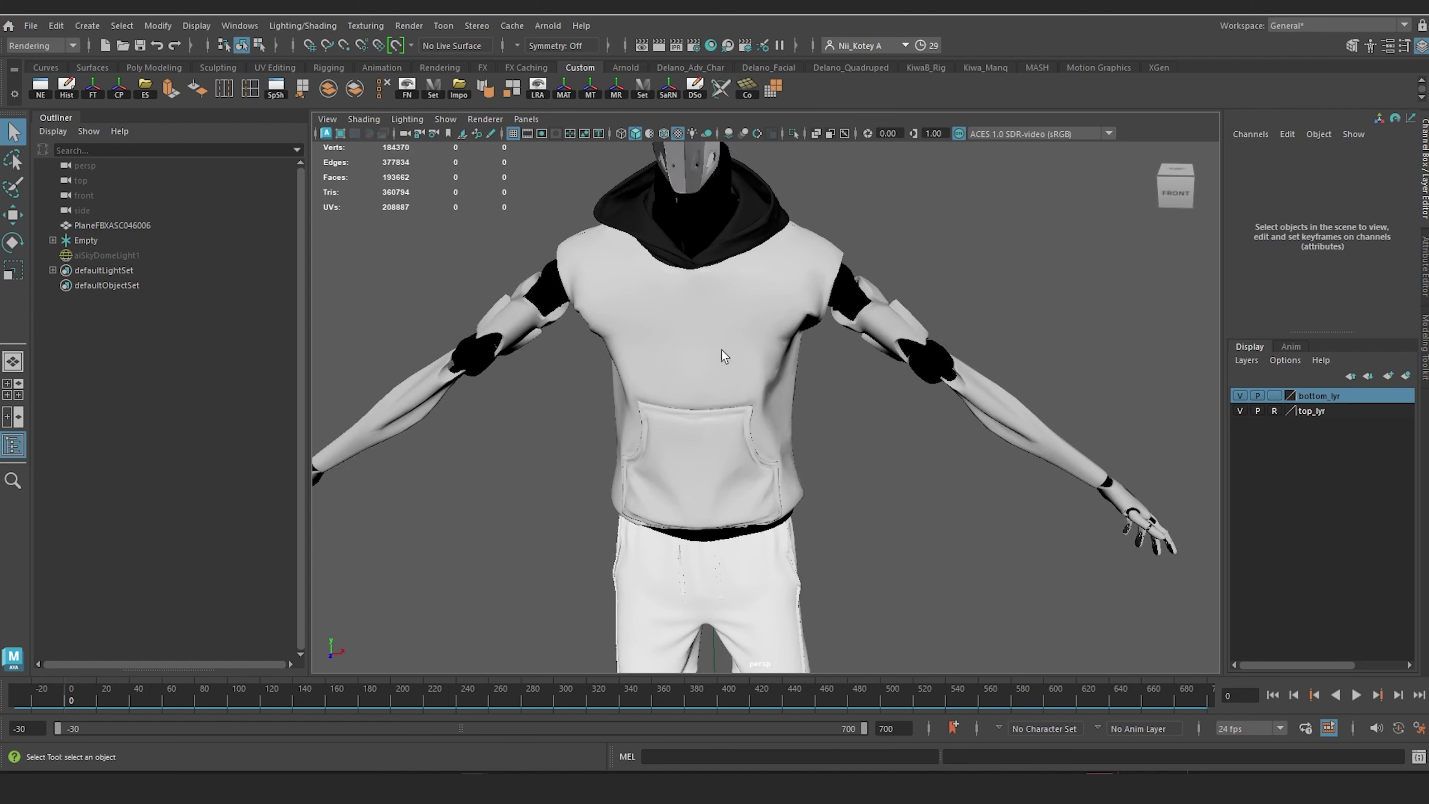
{"action": "left_click", "coordinate": [721, 376]}
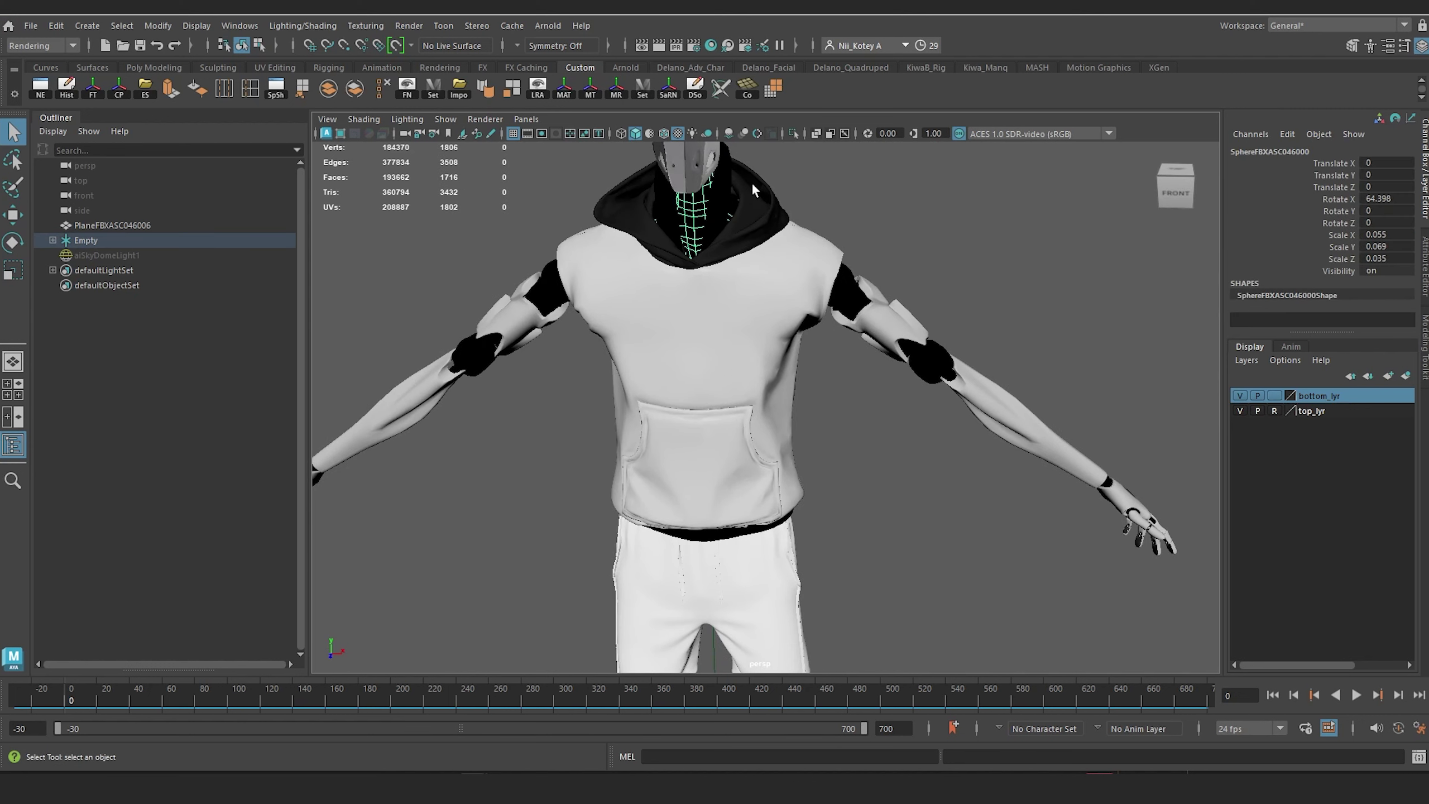
{"action": "left_click_drag", "start_coordinate": [902, 668], "coordinate": [719, 349], "text": "alt"}
{"action": "left_click_drag", "start_coordinate": [736, 414], "coordinate": [837, 442], "text": "alt"}
{"action": "key", "text": "f"}
{"action": "left_click", "coordinate": [835, 433]}
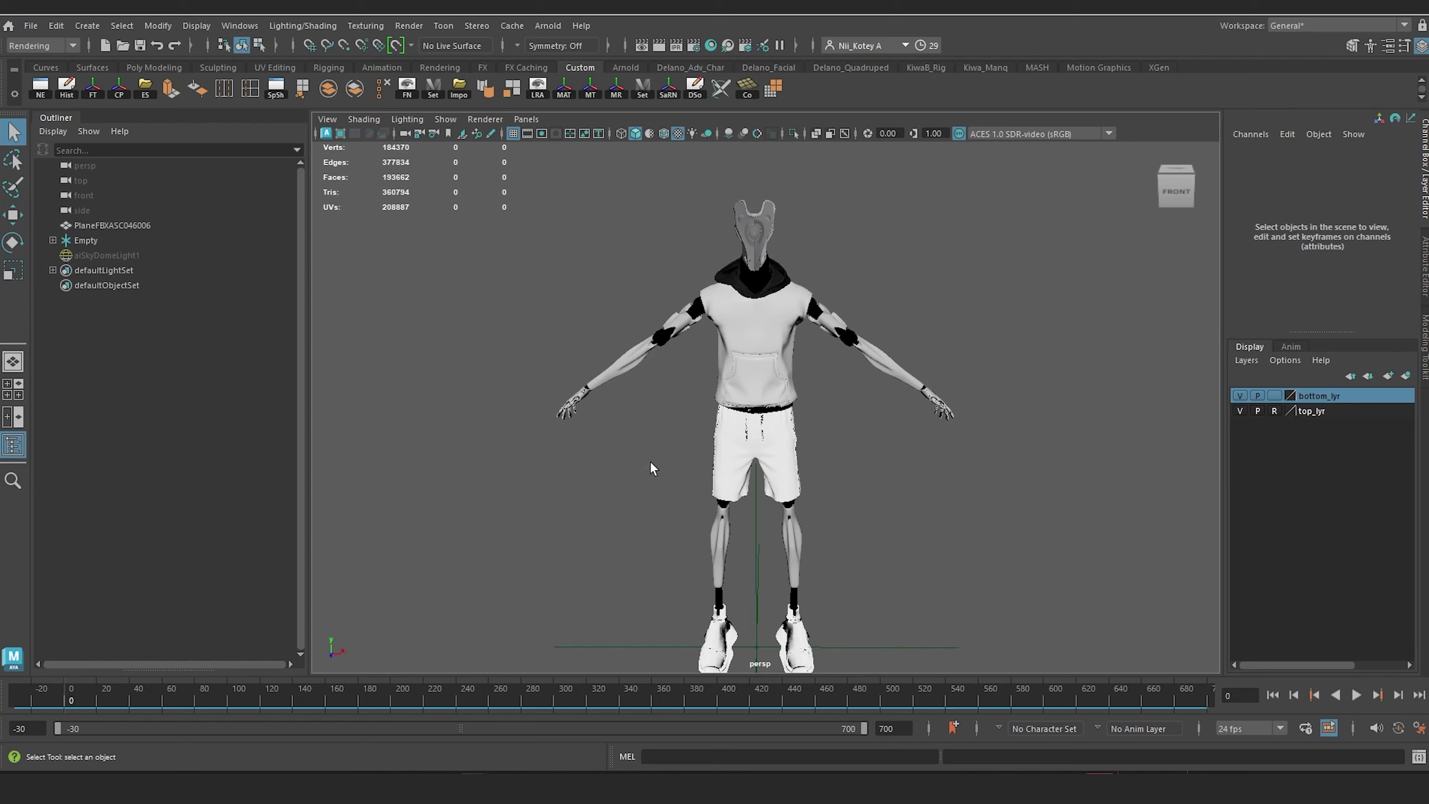
Step: Switch to the Mash_Crowd_Test_with_FBX scene and examine the robot crowd both up close and across the floor planes
{"action": "mouse_move", "coordinate": [507, 786]}
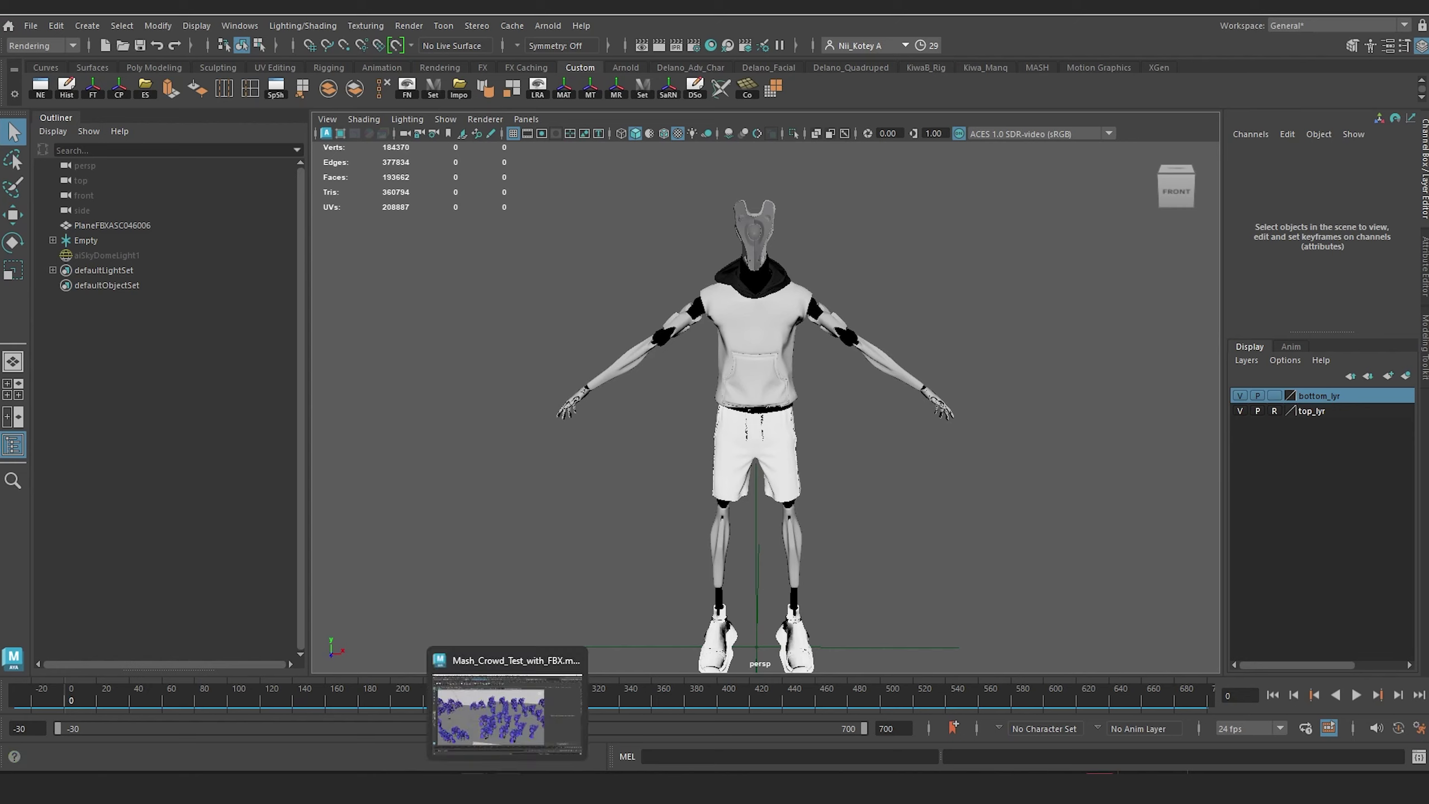
{"action": "left_click", "coordinate": [507, 712]}
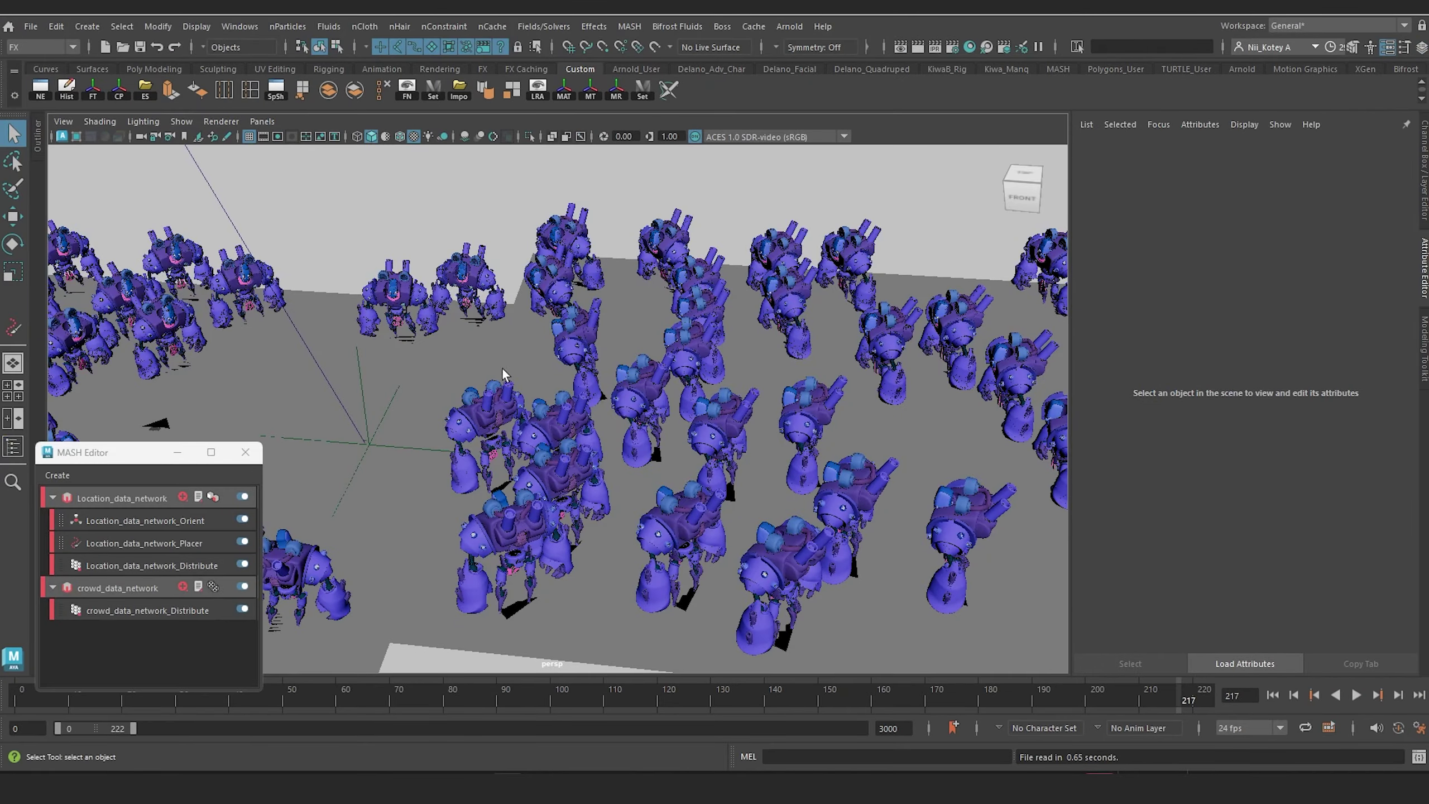
{"action": "left_click_drag", "start_coordinate": [502, 366], "coordinate": [486, 302], "text": "alt"}
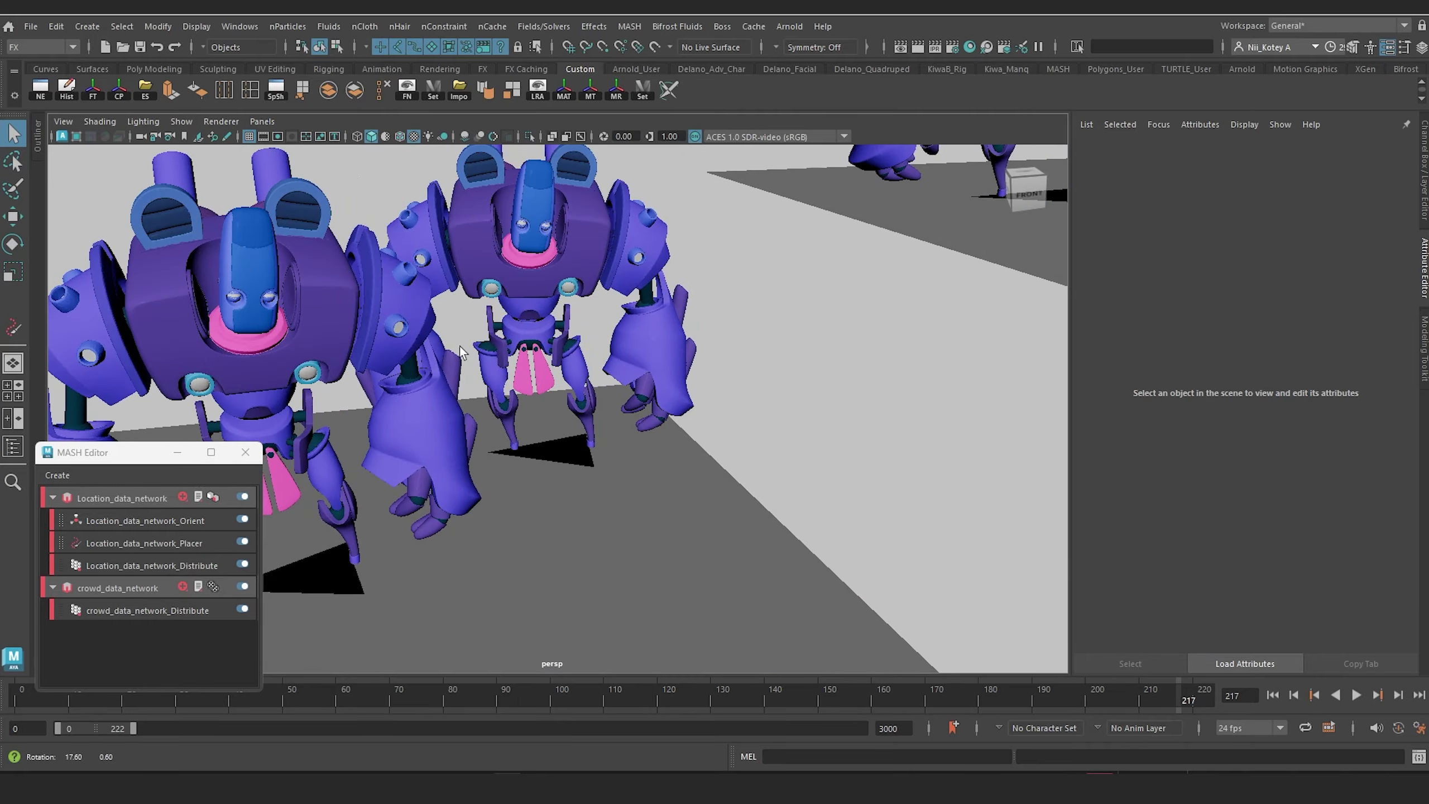
{"action": "left_click_drag", "start_coordinate": [619, 348], "coordinate": [667, 360], "text": "alt"}
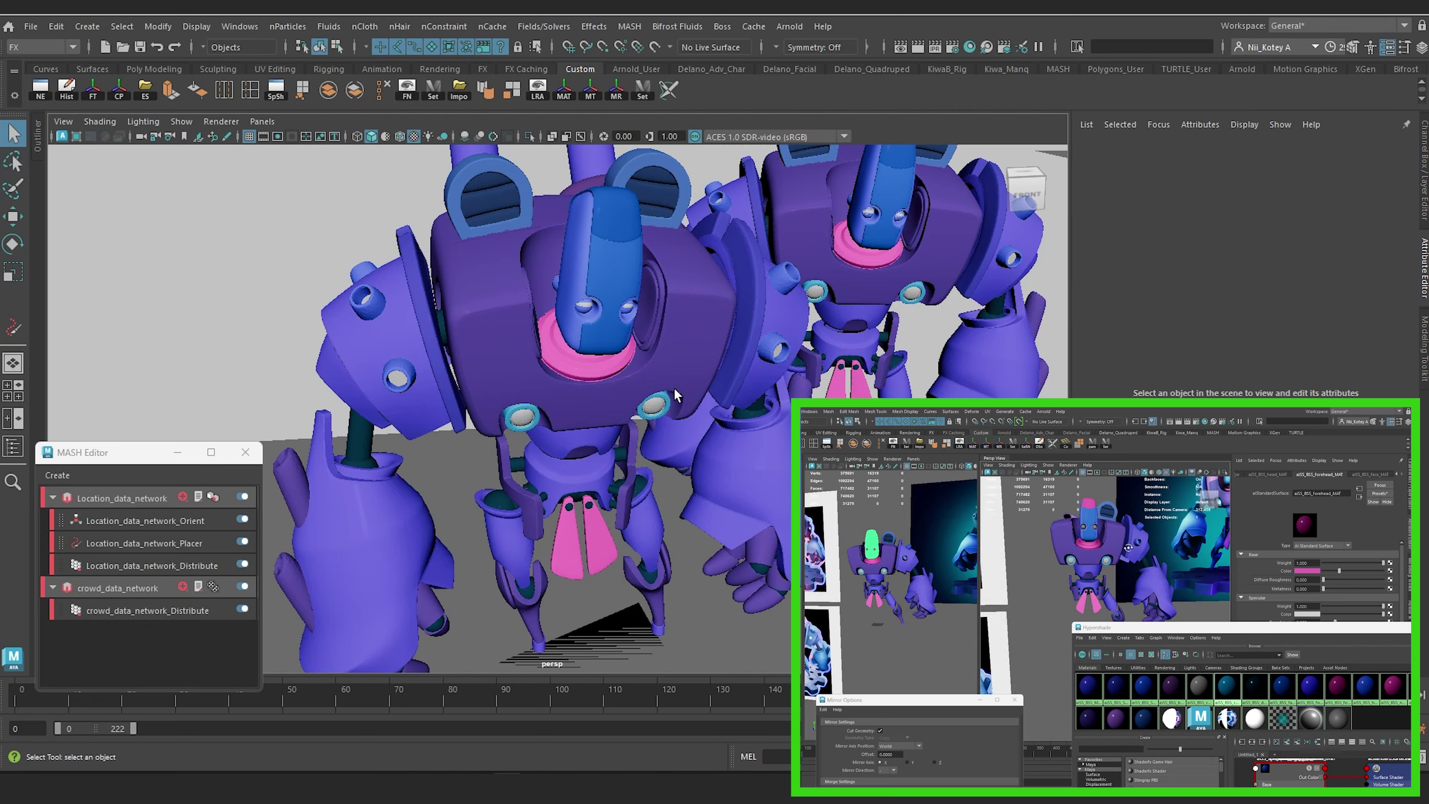
{"action": "scroll", "coordinate": [674, 389], "scroll_direction": "down", "scroll_amount": 2}
{"action": "scroll", "coordinate": [546, 309], "scroll_direction": "down", "scroll_amount": 3}
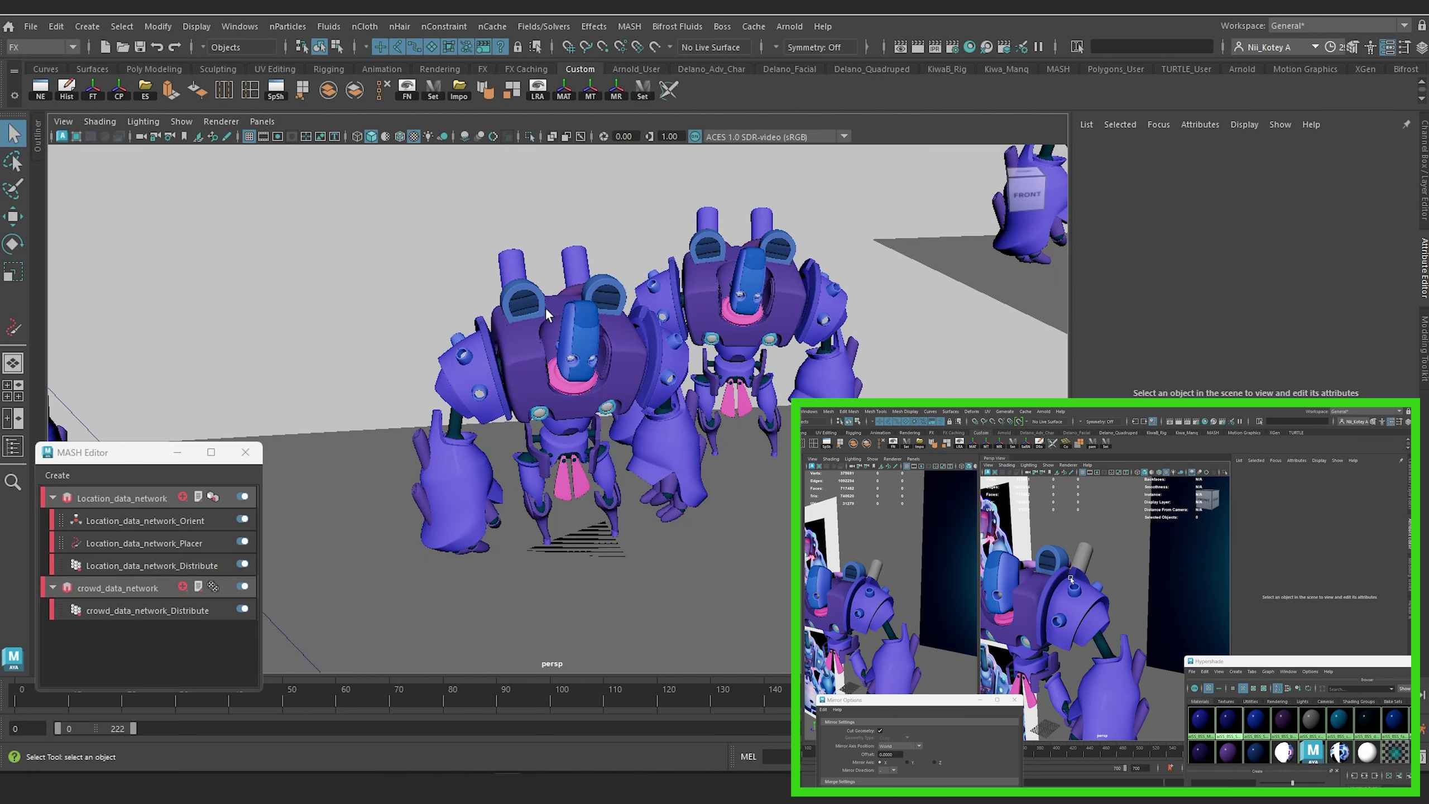
{"action": "middle_click_drag", "start_coordinate": [546, 309], "coordinate": [474, 362], "text": "alt"}
{"action": "scroll", "coordinate": [450, 284], "scroll_direction": "down", "scroll_amount": 2}
{"action": "scroll", "coordinate": [450, 284], "scroll_direction": "up", "scroll_amount": 4}
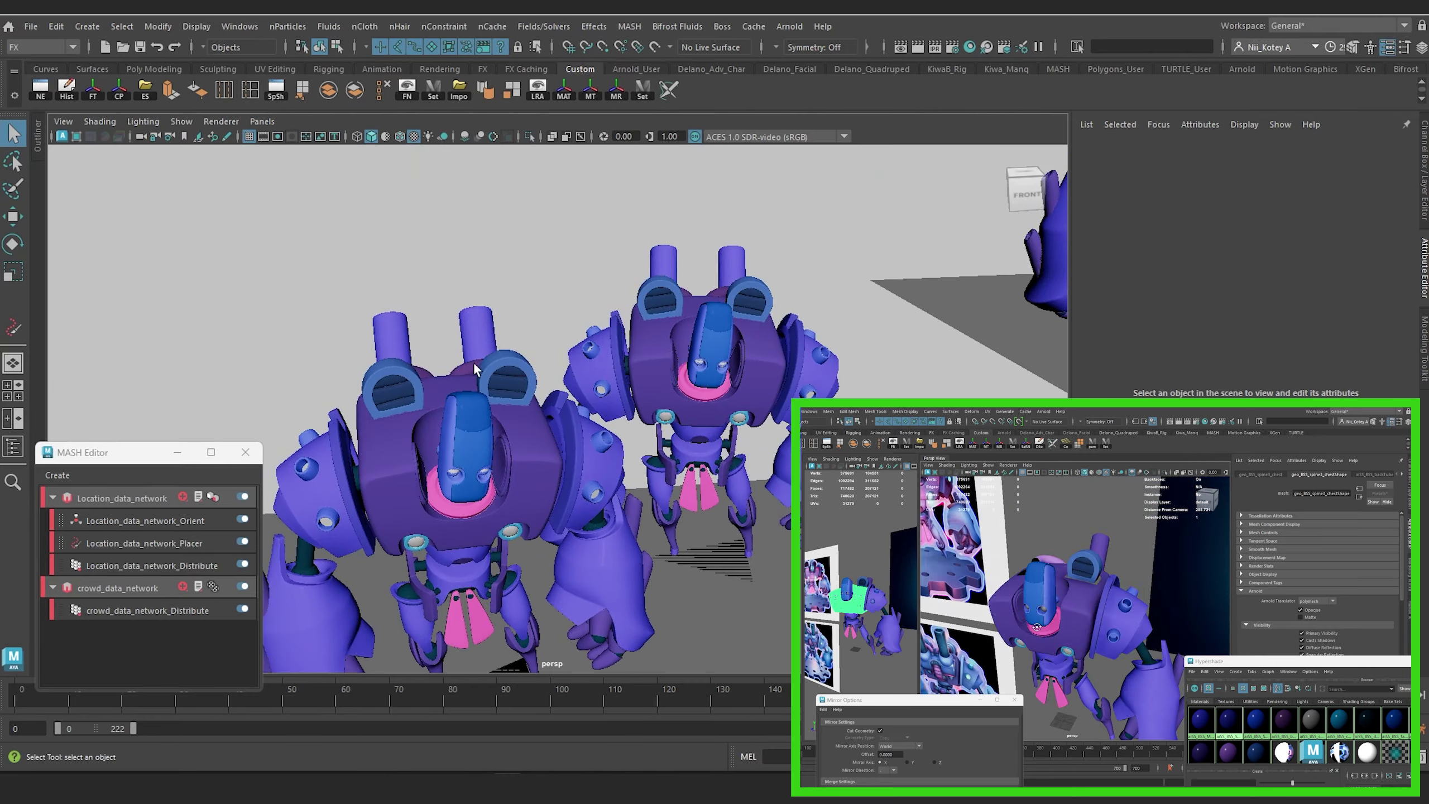
{"action": "scroll", "coordinate": [710, 352], "scroll_direction": "down", "scroll_amount": 5}
{"action": "middle_click_drag", "start_coordinate": [699, 341], "coordinate": [706, 266], "text": "alt"}
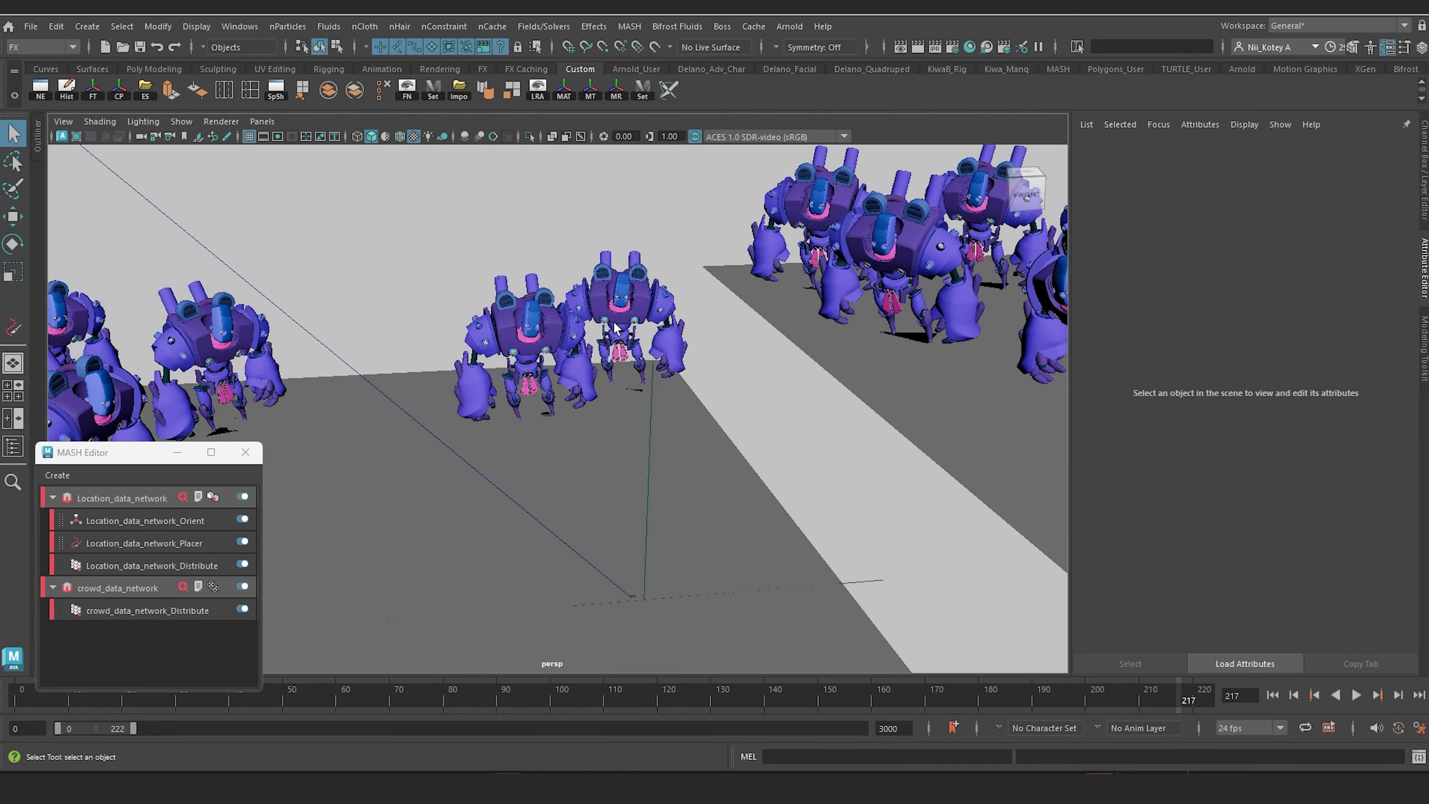
{"action": "middle_click_drag", "start_coordinate": [616, 328], "coordinate": [576, 189], "text": "alt"}
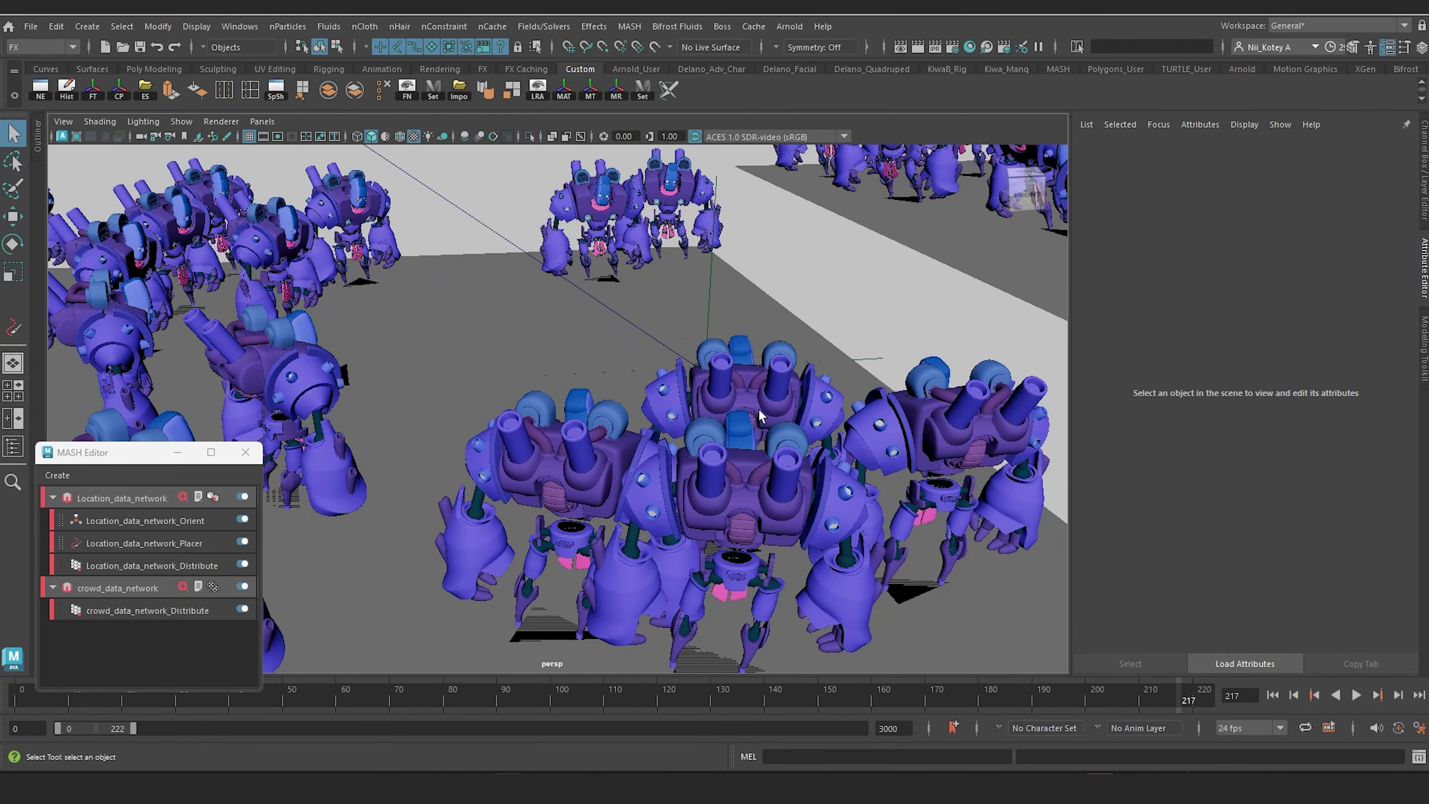
{"action": "left_click_drag", "start_coordinate": [757, 377], "coordinate": [615, 275], "text": "alt"}
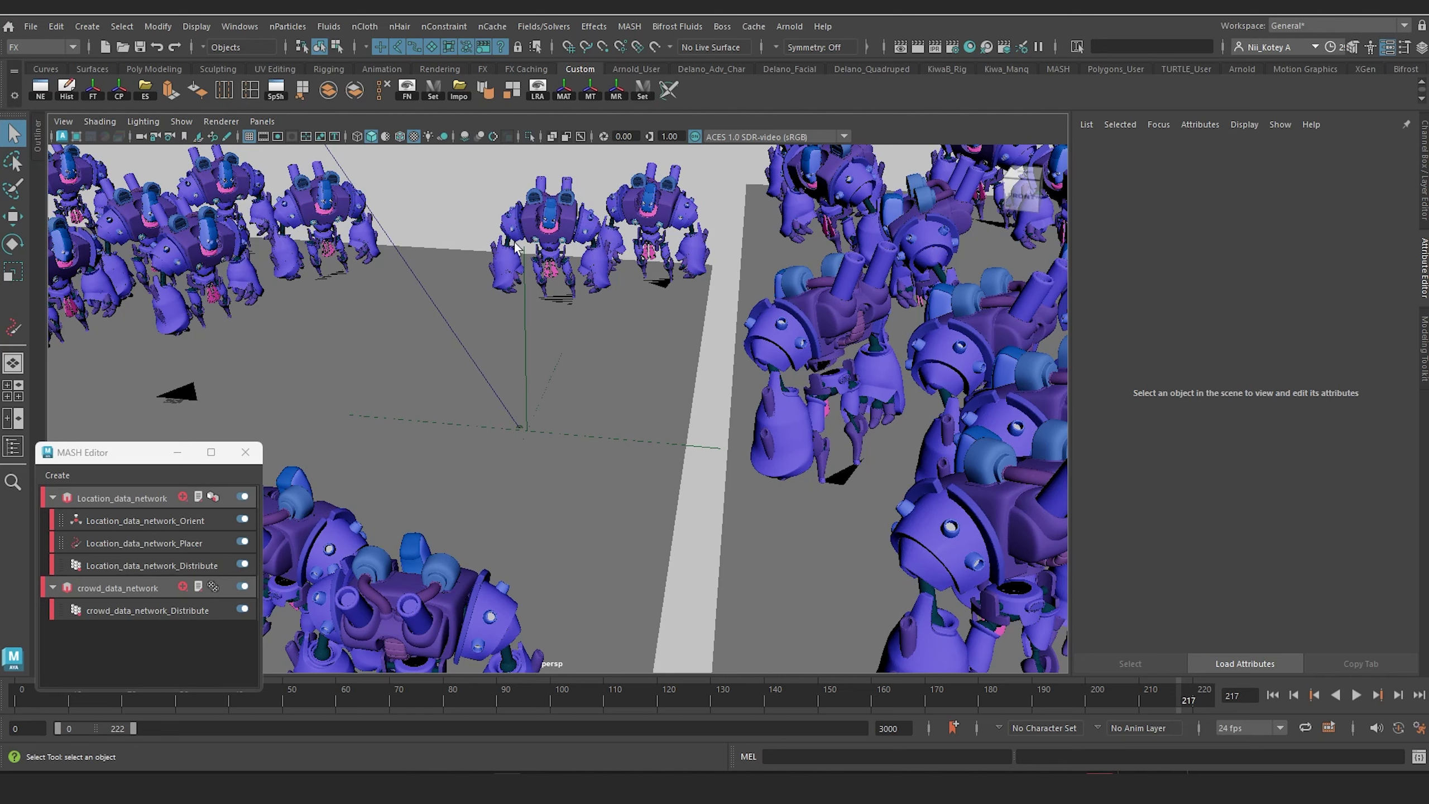
{"action": "middle_click_drag", "start_coordinate": [525, 235], "coordinate": [583, 340], "text": "alt"}
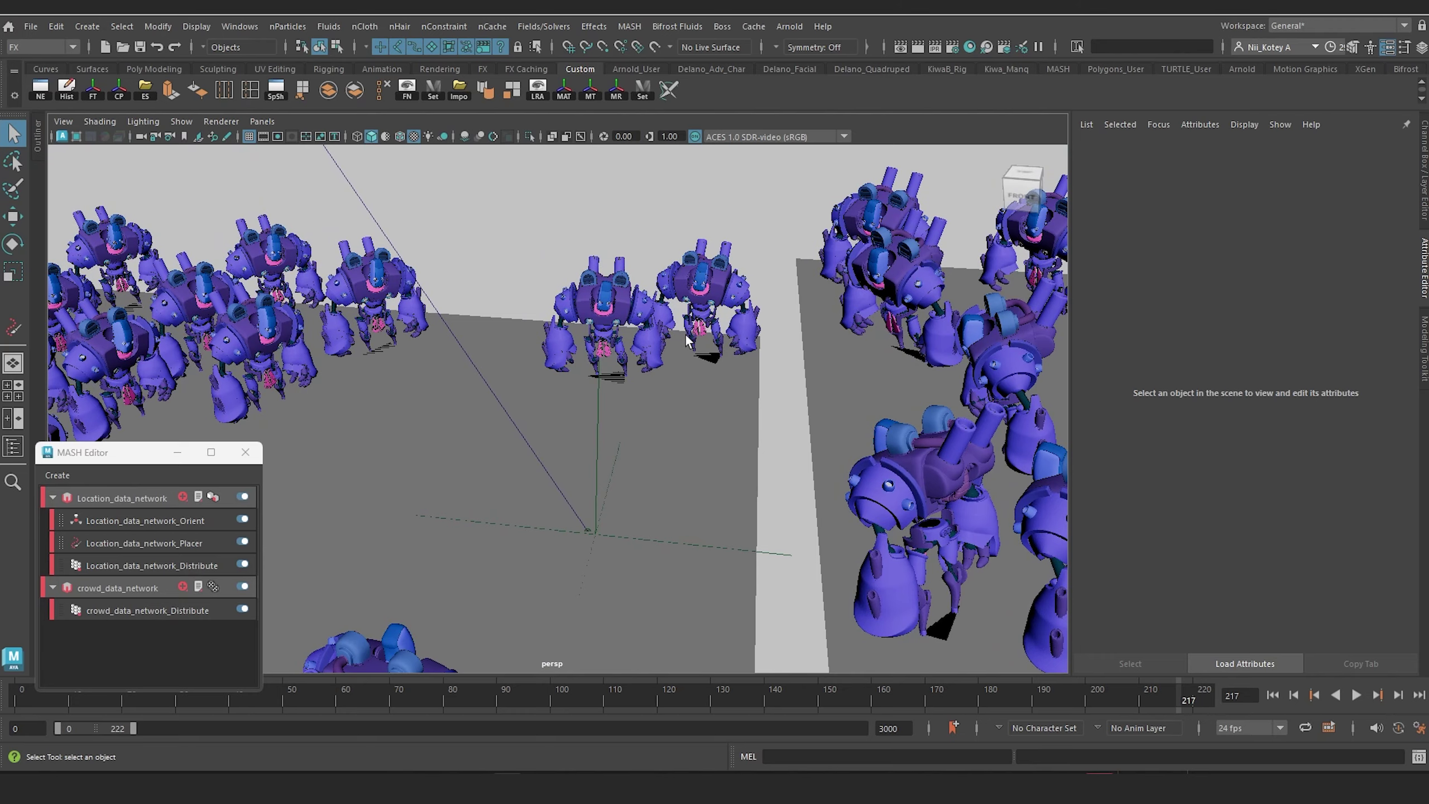
{"action": "scroll", "coordinate": [740, 338], "scroll_direction": "down", "scroll_amount": 5}
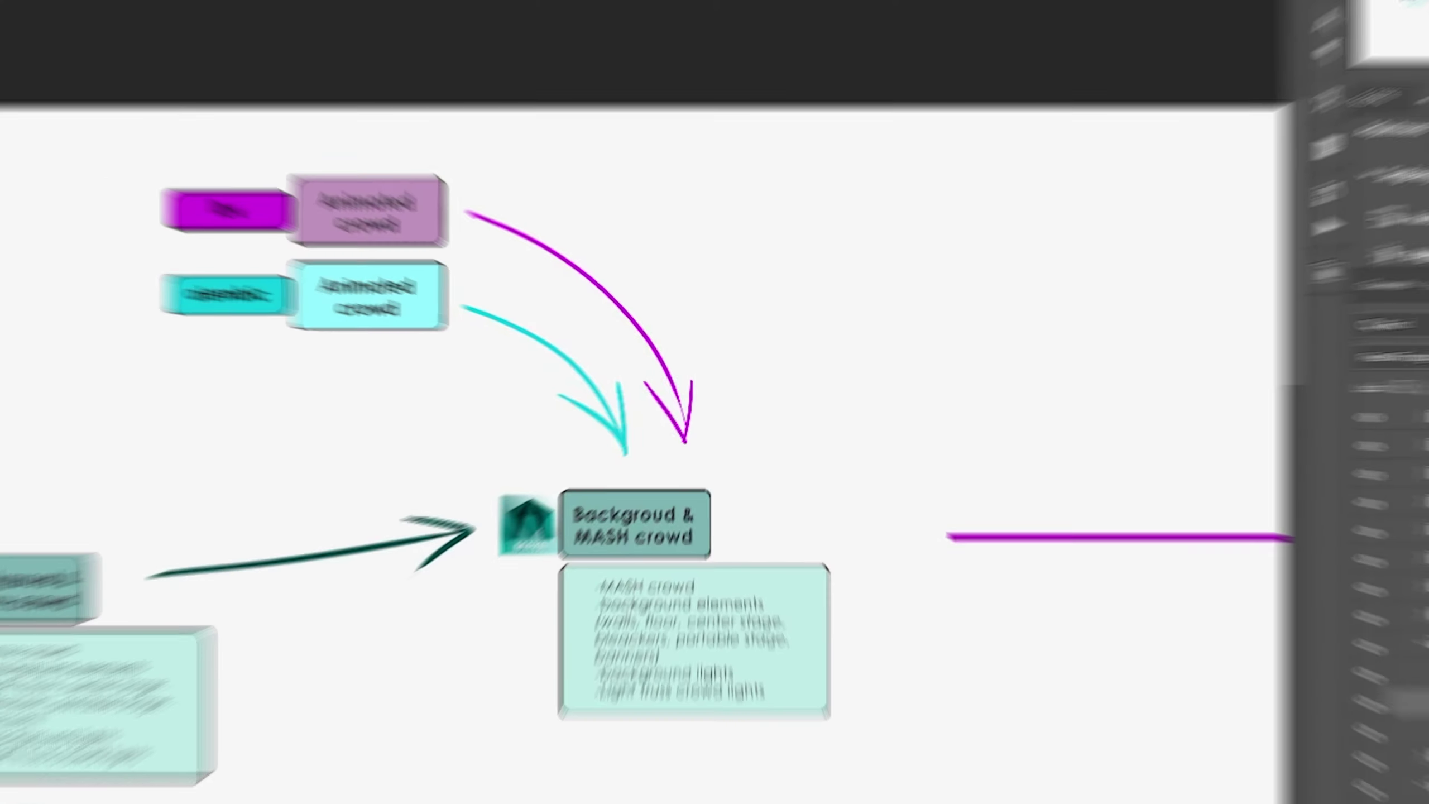
Step: Review the Production_Pipeline.psb diagram in Photoshop, focusing on the fbx and alembic inputs to the MASH crowd stage
{"action": "scroll", "coordinate": [434, 354], "scroll_direction": "down", "scroll_amount": 1}
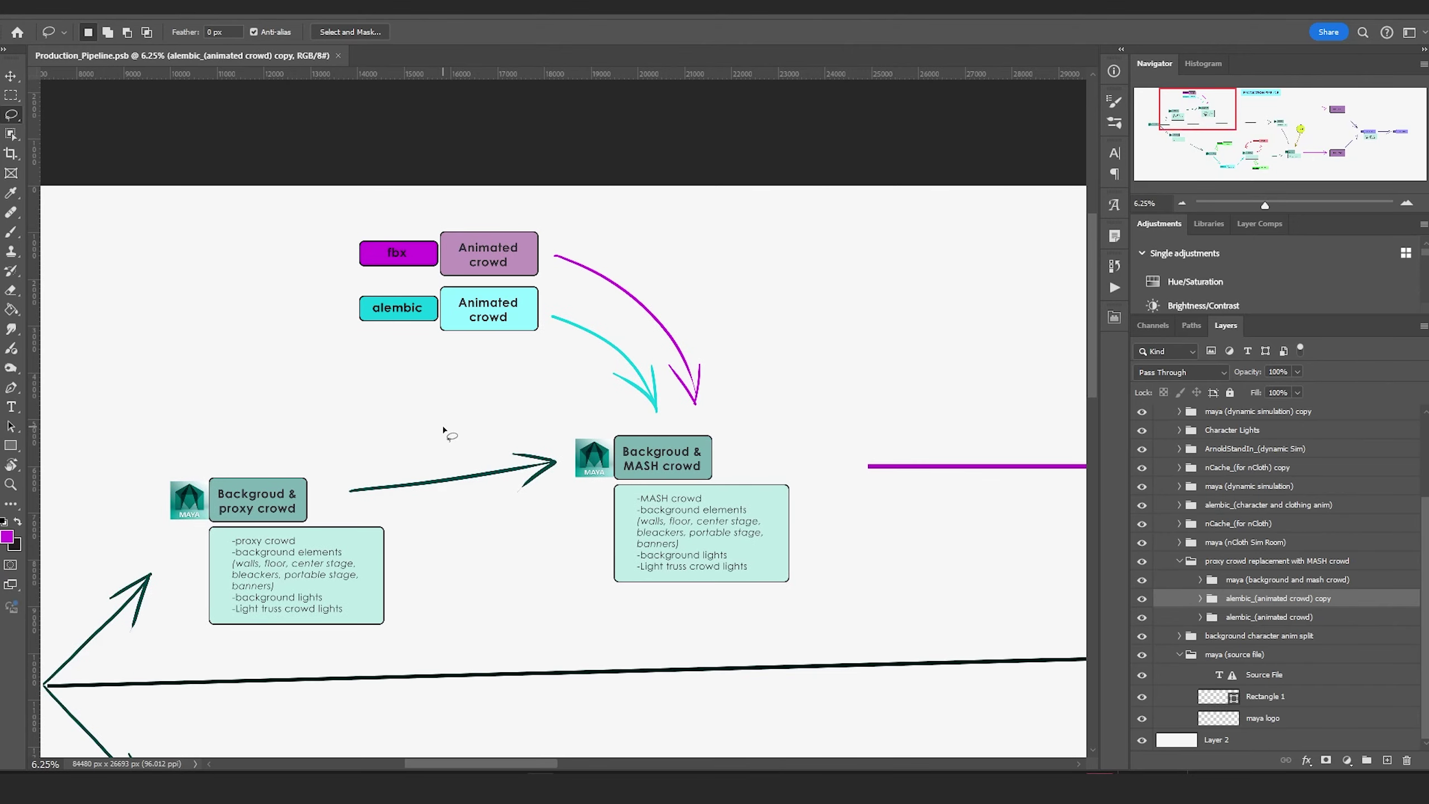
{"action": "scroll", "coordinate": [443, 429], "scroll_direction": "down", "scroll_amount": 8}
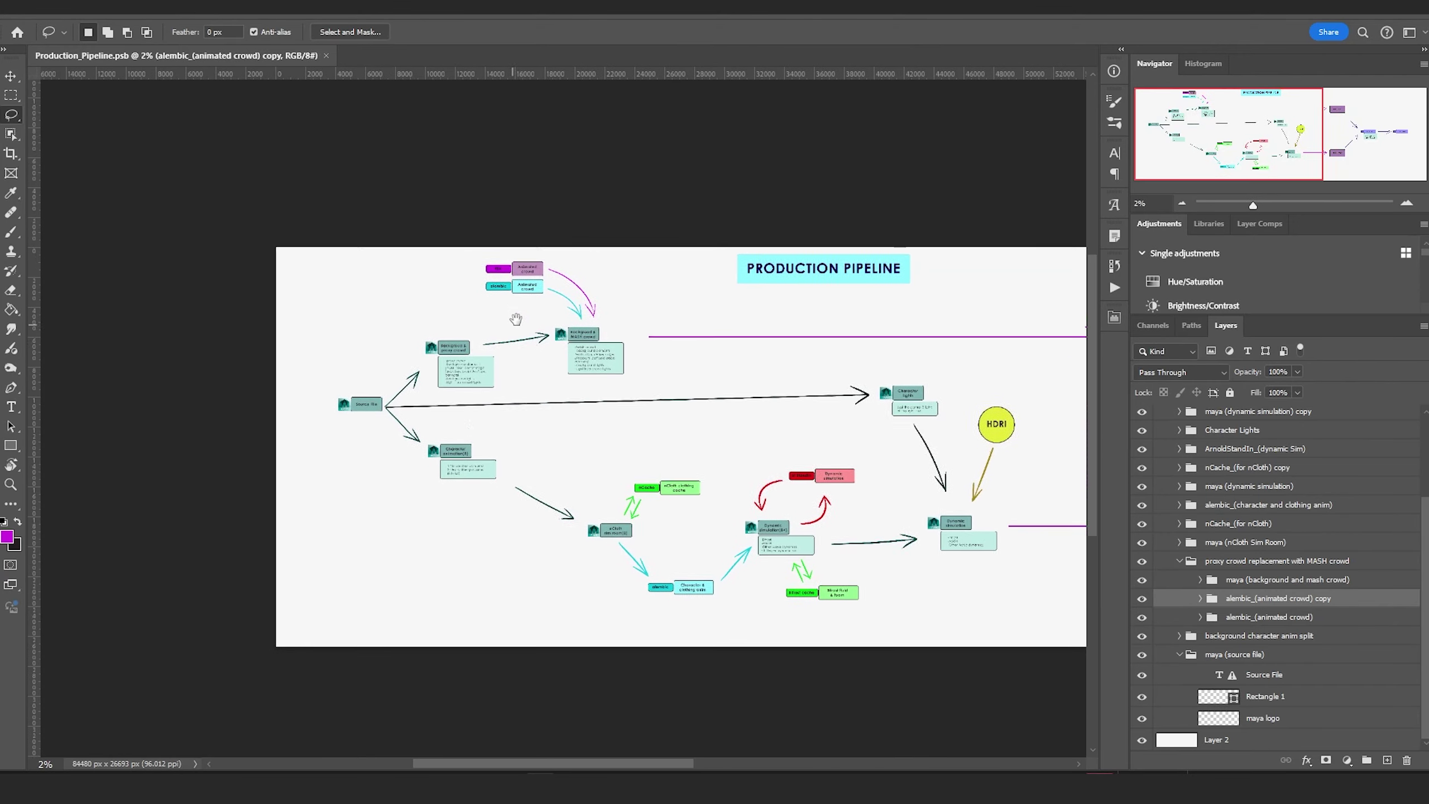
{"action": "scroll", "coordinate": [512, 326], "scroll_direction": "up", "scroll_amount": 5}
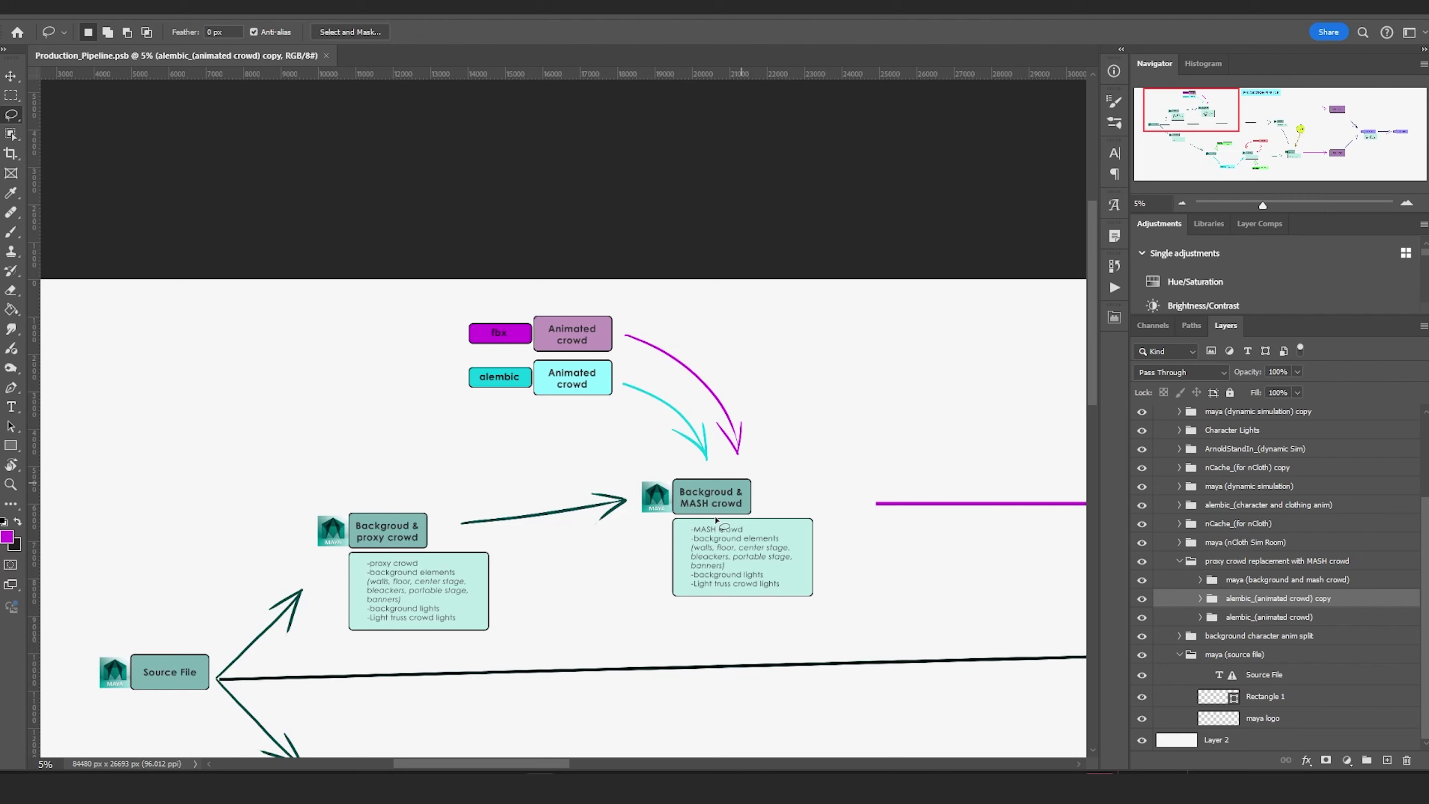
{"action": "scroll", "coordinate": [540, 346], "scroll_direction": "up", "scroll_amount": 2}
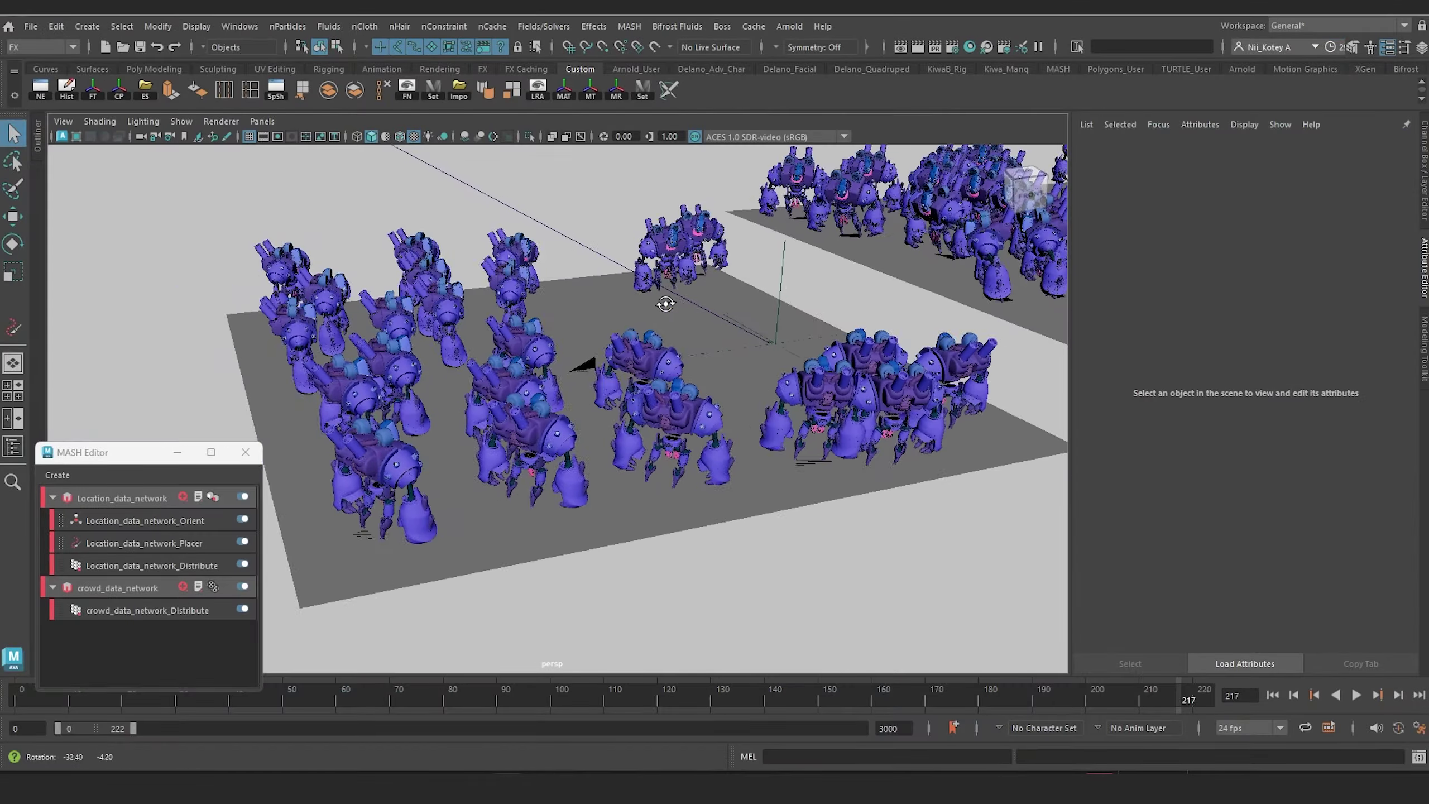
Step: In the Maya crowd scene, move the MASH Editor window out of the viewport and over the empty attribute area
{"action": "right_click_drag", "start_coordinate": [664, 270], "coordinate": [590, 329], "text": "alt"}
{"action": "left_click_drag", "start_coordinate": [590, 329], "coordinate": [563, 356], "text": "alt"}
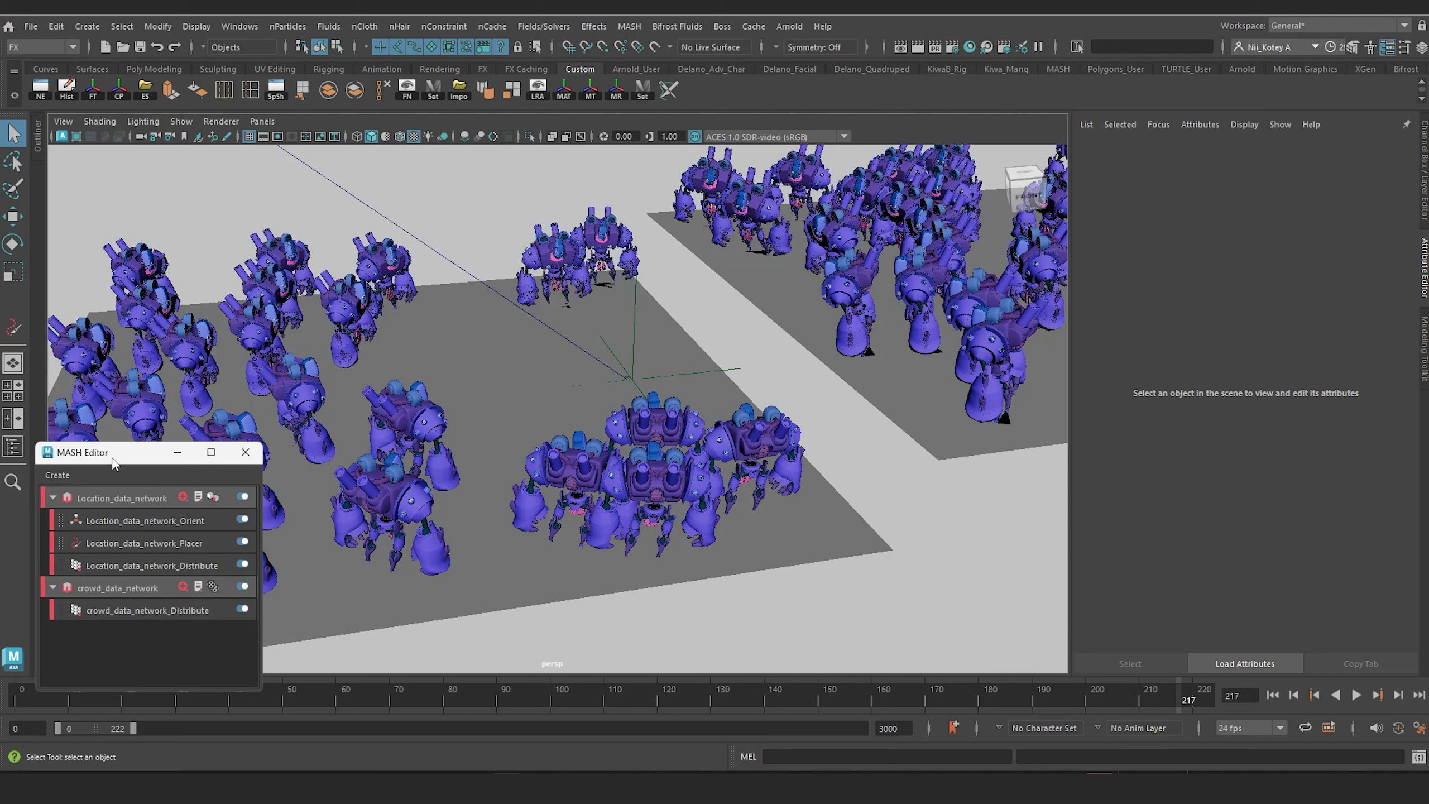
{"action": "left_click_drag", "start_coordinate": [111, 462], "coordinate": [1221, 271]}
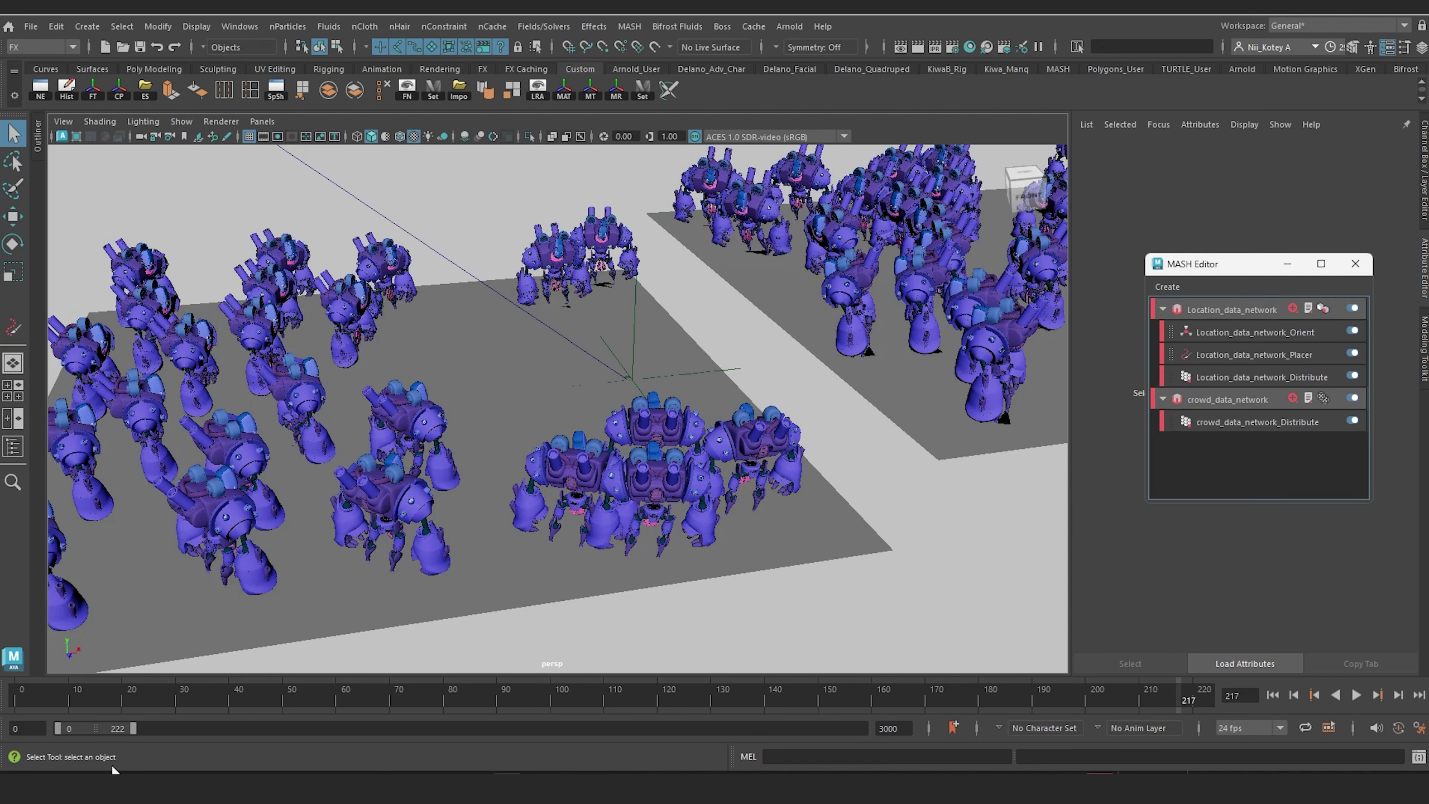
Step: Play the crowd animation from near the start of the timeline, stop it, and examine both crowd groups from above
{"action": "left_click", "coordinate": [17, 699]}
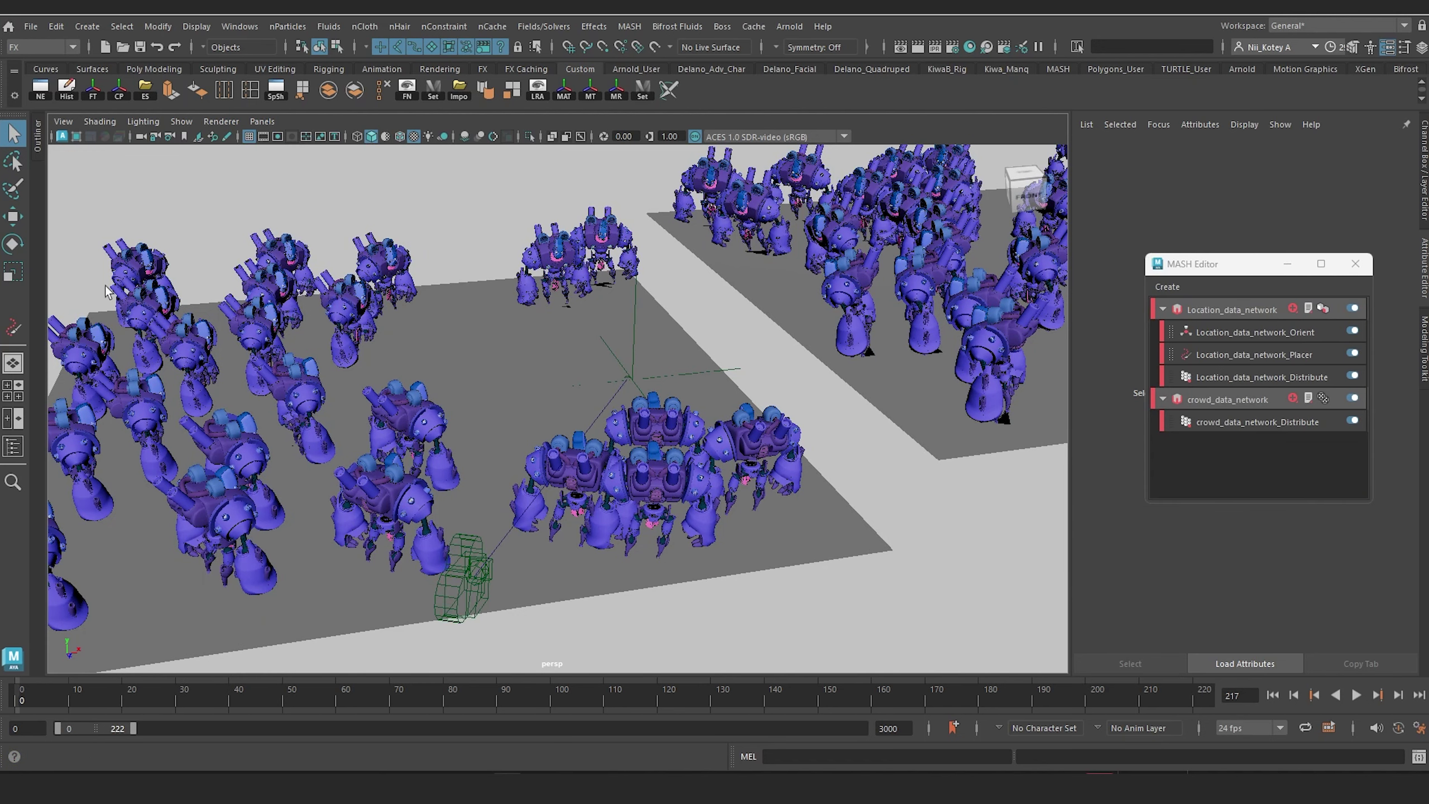
{"action": "key", "text": "alt+v"}
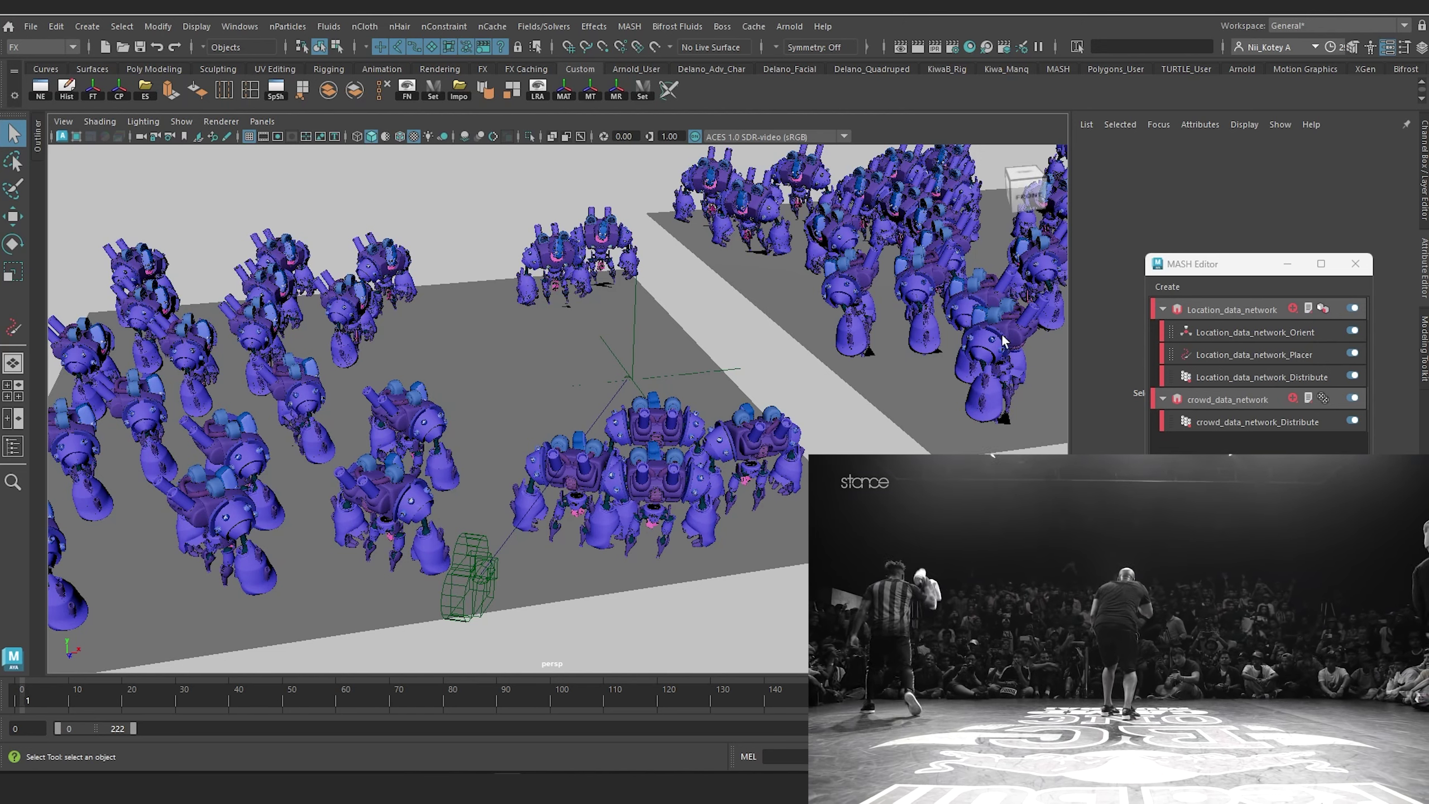
{"action": "left_click_drag", "start_coordinate": [606, 438], "coordinate": [509, 430], "text": "alt"}
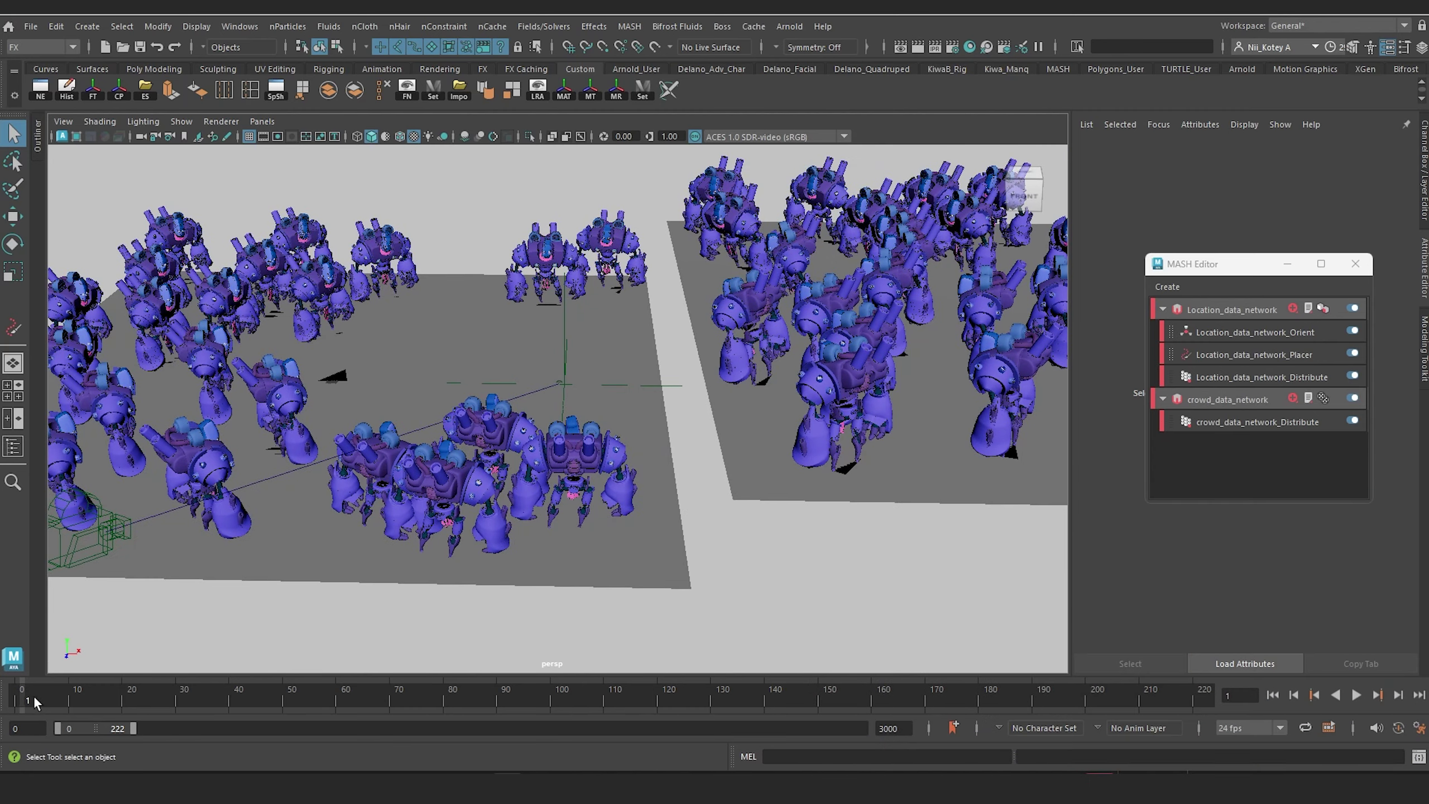
{"action": "left_click", "coordinate": [43, 699]}
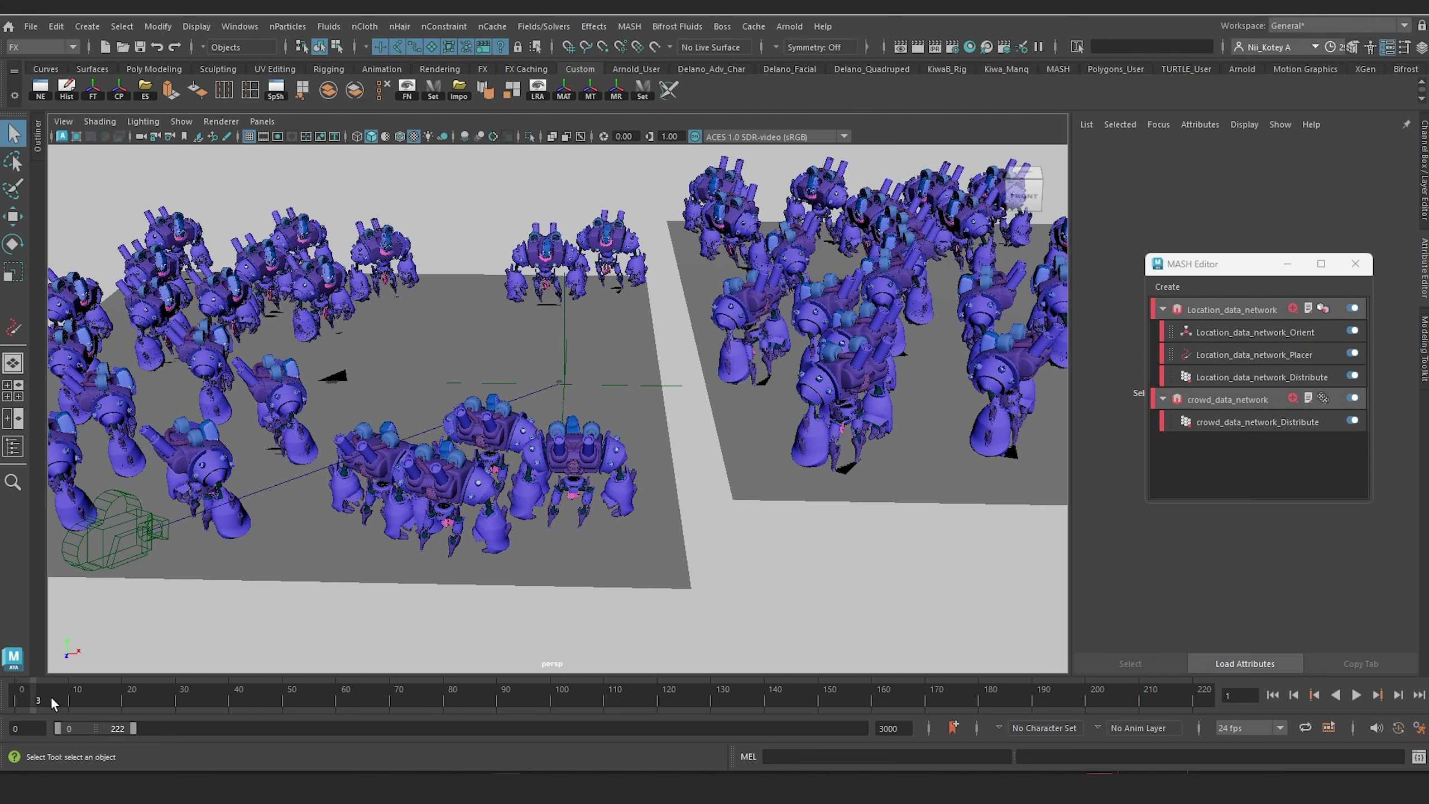
{"action": "key", "text": "alt+v"}
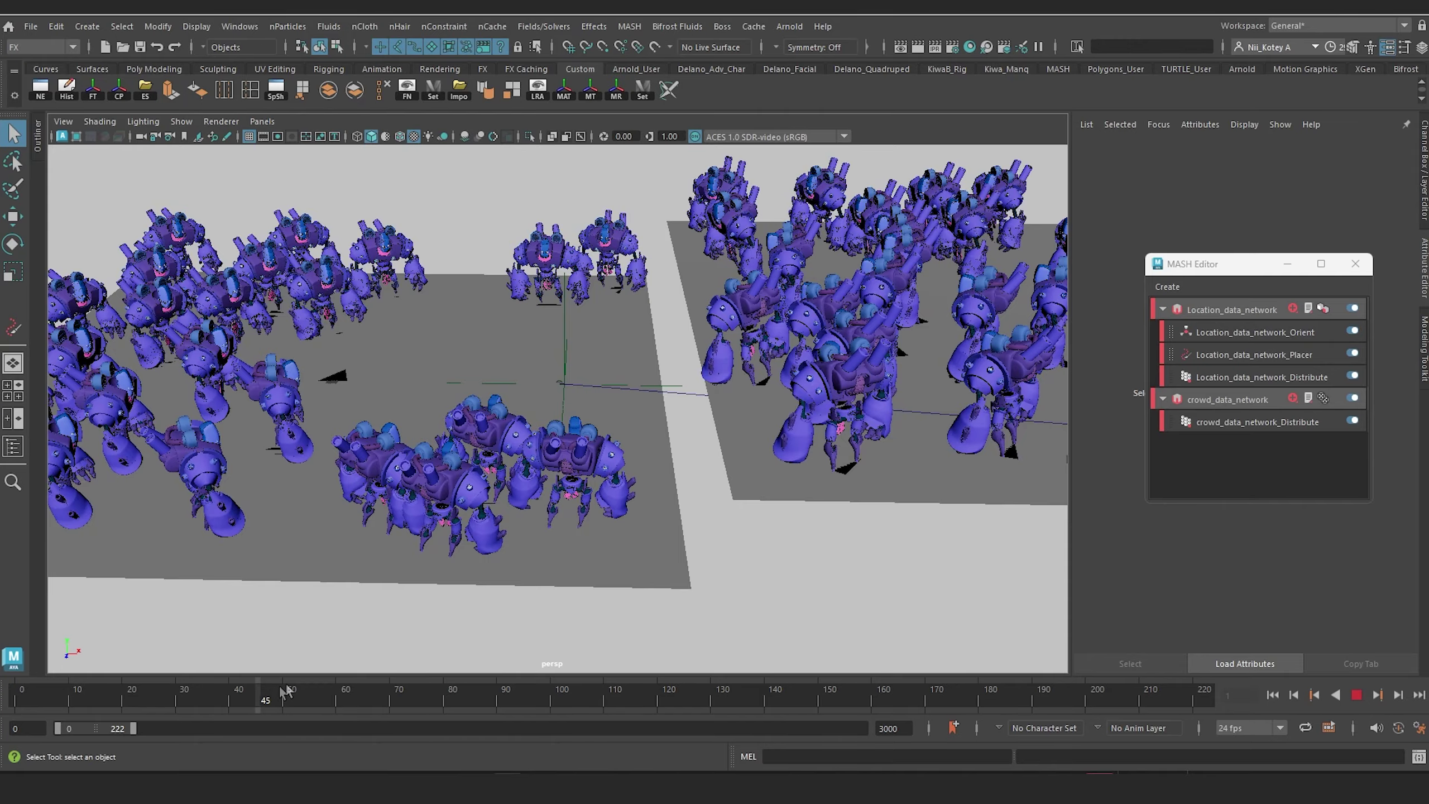
{"action": "key", "text": "Escape"}
{"action": "left_click_drag", "start_coordinate": [612, 359], "coordinate": [533, 333], "text": "alt"}
{"action": "right_click_drag", "start_coordinate": [532, 334], "coordinate": [442, 341], "text": "alt"}
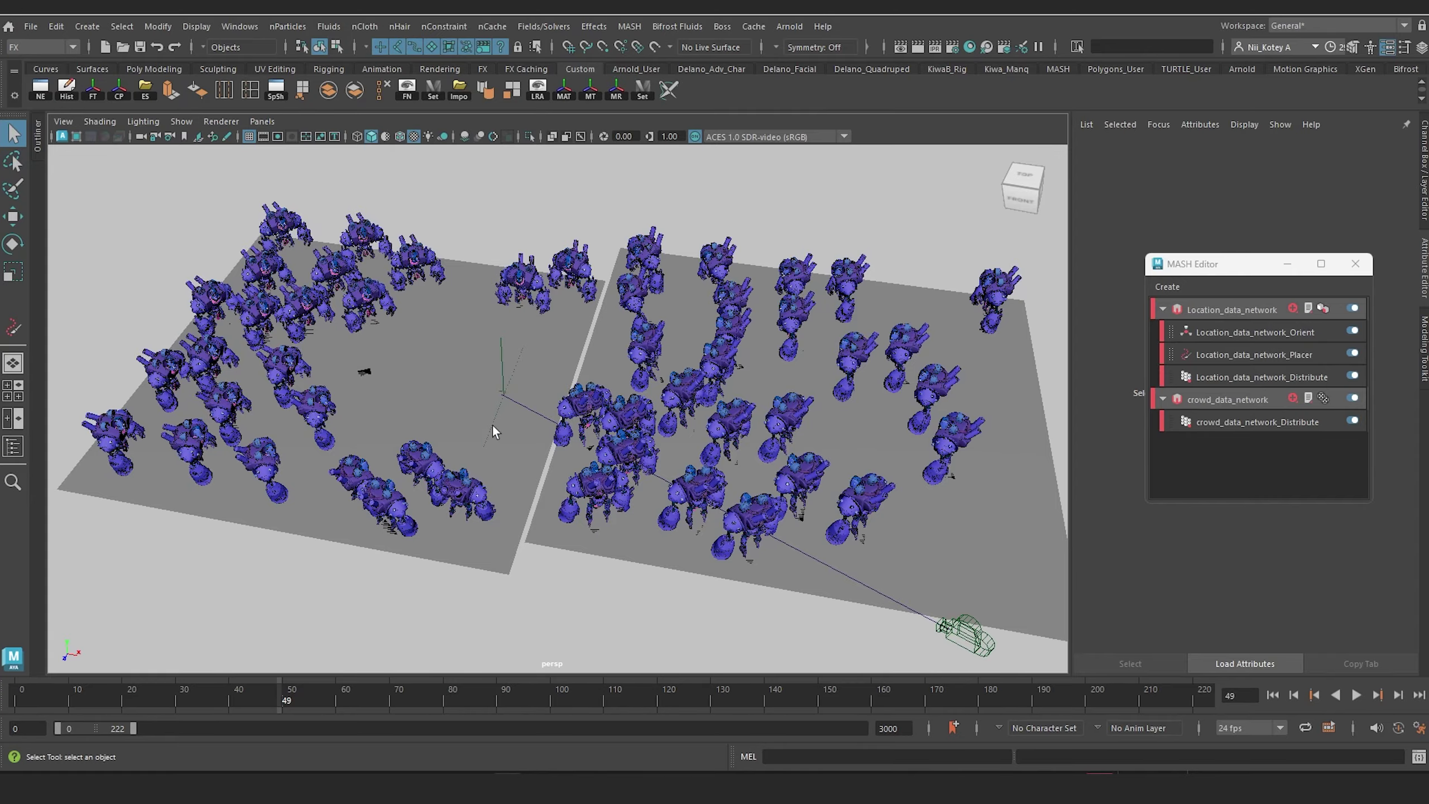
{"action": "left_click_drag", "start_coordinate": [355, 457], "coordinate": [420, 478], "text": "alt"}
Step: Switch to the SetDev5_cam3Render.0003 scene and look over its set
{"action": "mouse_move", "coordinate": [473, 774]}
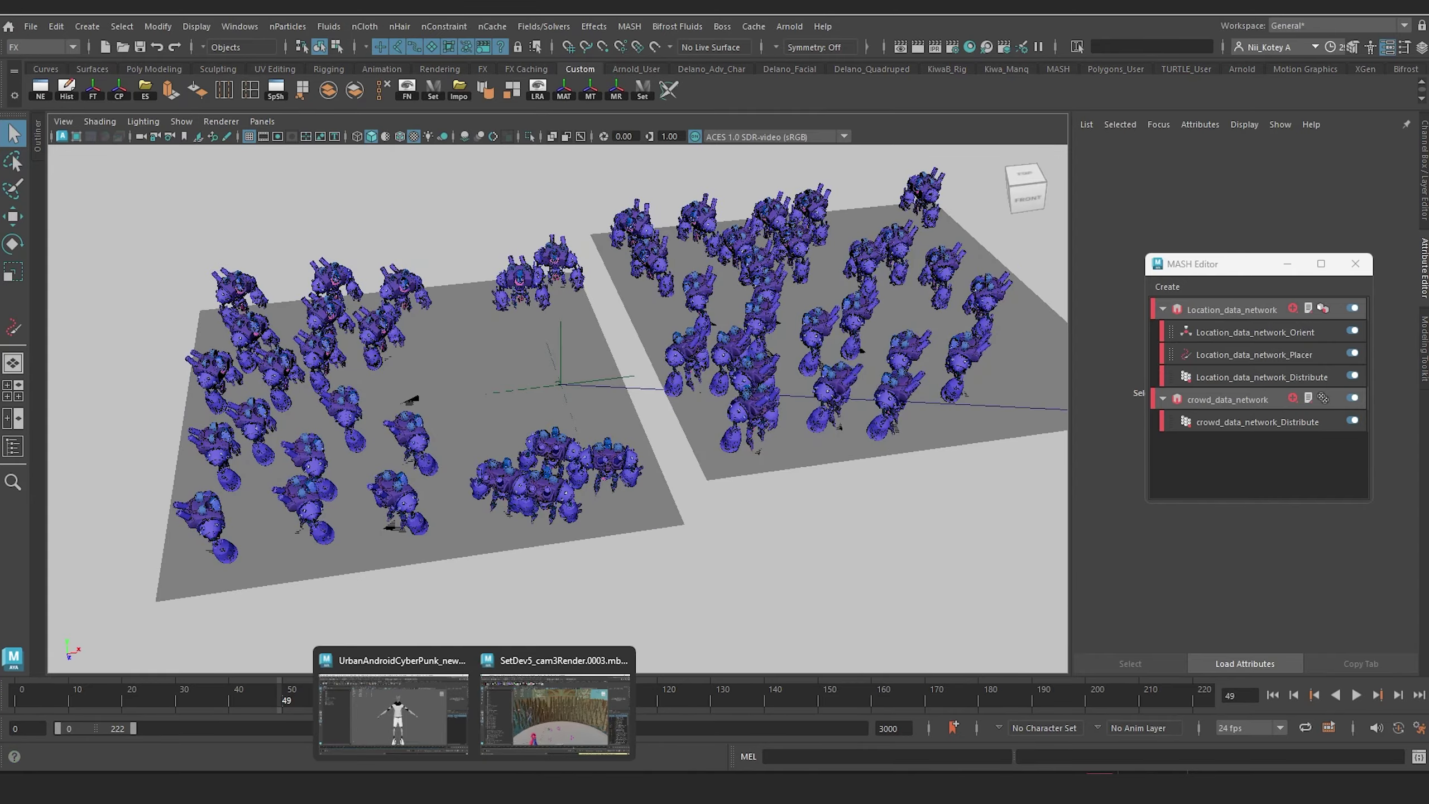
{"action": "left_click", "coordinate": [532, 736]}
{"action": "left_click_drag", "start_coordinate": [550, 431], "coordinate": [636, 450], "text": "alt"}
{"action": "right_click_drag", "start_coordinate": [636, 450], "coordinate": [765, 360], "text": "alt"}
{"action": "middle_click_drag", "start_coordinate": [765, 360], "coordinate": [457, 501], "text": "alt"}
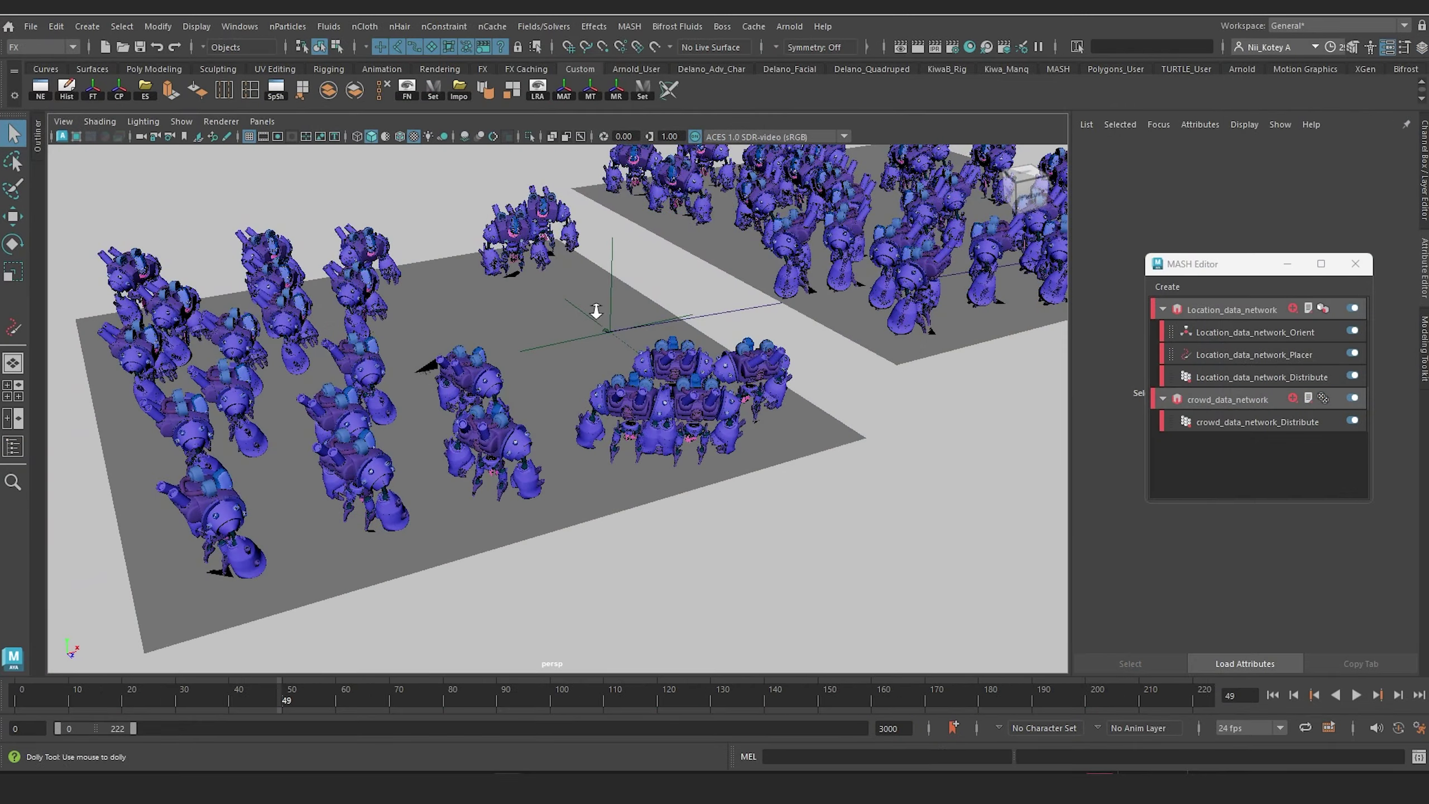
Step: Examine the FBX robot crowd from closer and side views, and scrub the timeline to frame 62
{"action": "scroll", "coordinate": [603, 316], "scroll_direction": "up", "scroll_amount": 3}
{"action": "middle_click_drag", "start_coordinate": [602, 293], "coordinate": [602, 334], "text": "alt"}
{"action": "scroll", "coordinate": [602, 334], "scroll_direction": "up", "scroll_amount": 4}
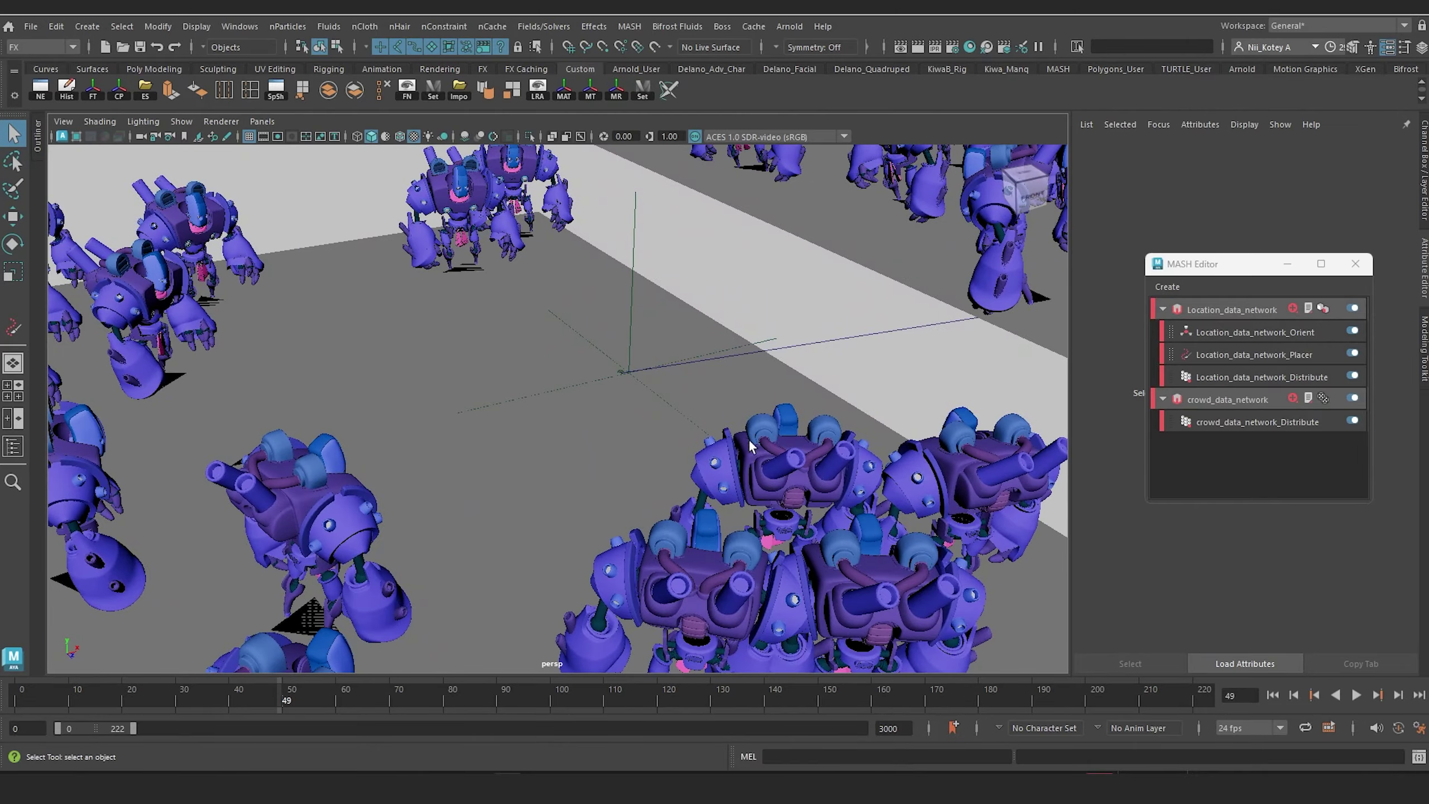
{"action": "left_click_drag", "start_coordinate": [551, 265], "coordinate": [519, 245], "text": "alt"}
{"action": "middle_click_drag", "start_coordinate": [531, 196], "coordinate": [481, 331], "text": "alt"}
{"action": "left_click_drag", "start_coordinate": [570, 227], "coordinate": [166, 657], "text": "alt"}
{"action": "left_click_drag", "start_coordinate": [245, 712], "coordinate": [349, 694]}
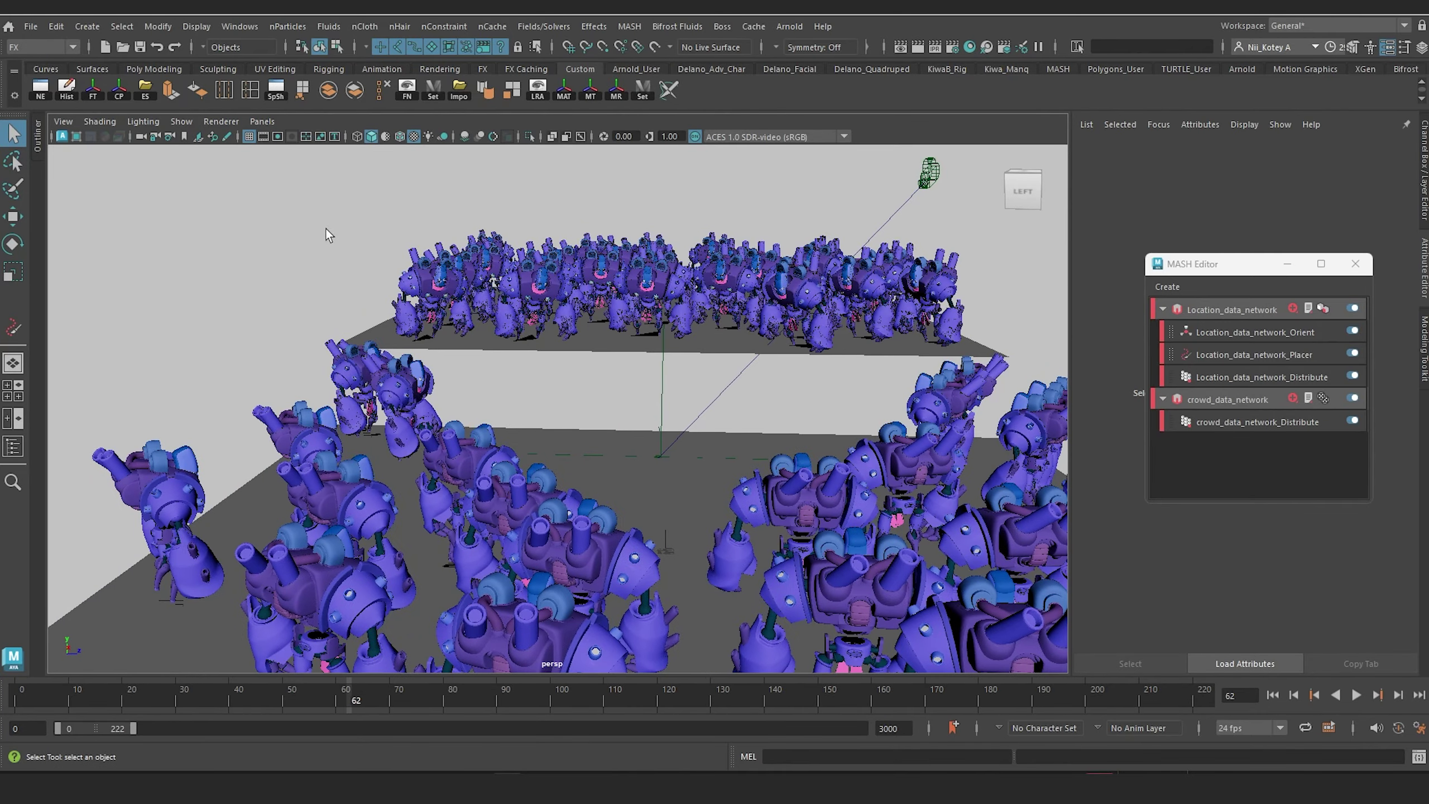
{"action": "left_click_drag", "start_coordinate": [322, 229], "coordinate": [313, 233], "text": "alt"}
Step: Open the recent scene Mash_Crowd_Test_with_Alembic.mb
{"action": "left_click", "coordinate": [30, 26]}
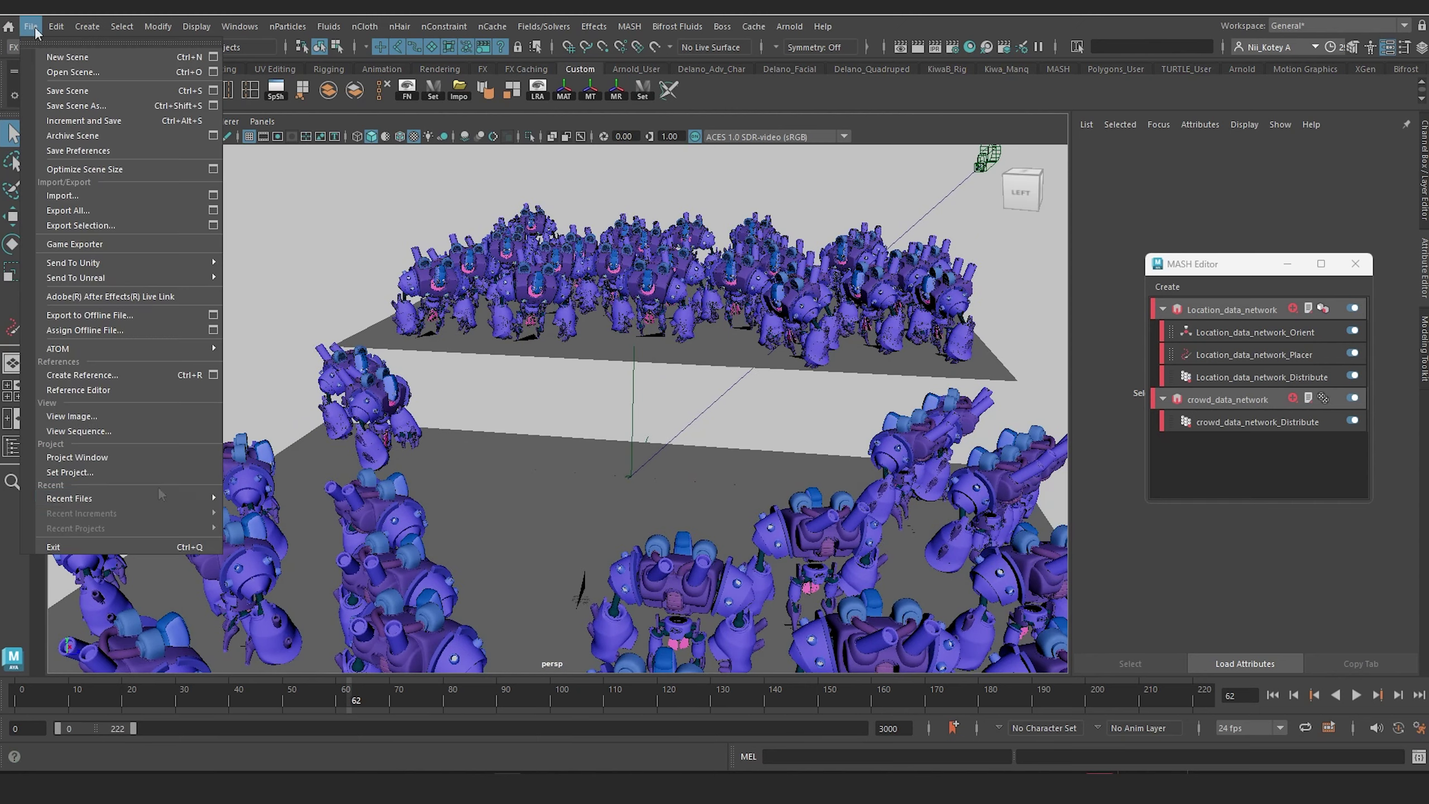
{"action": "mouse_move", "coordinate": [167, 498]}
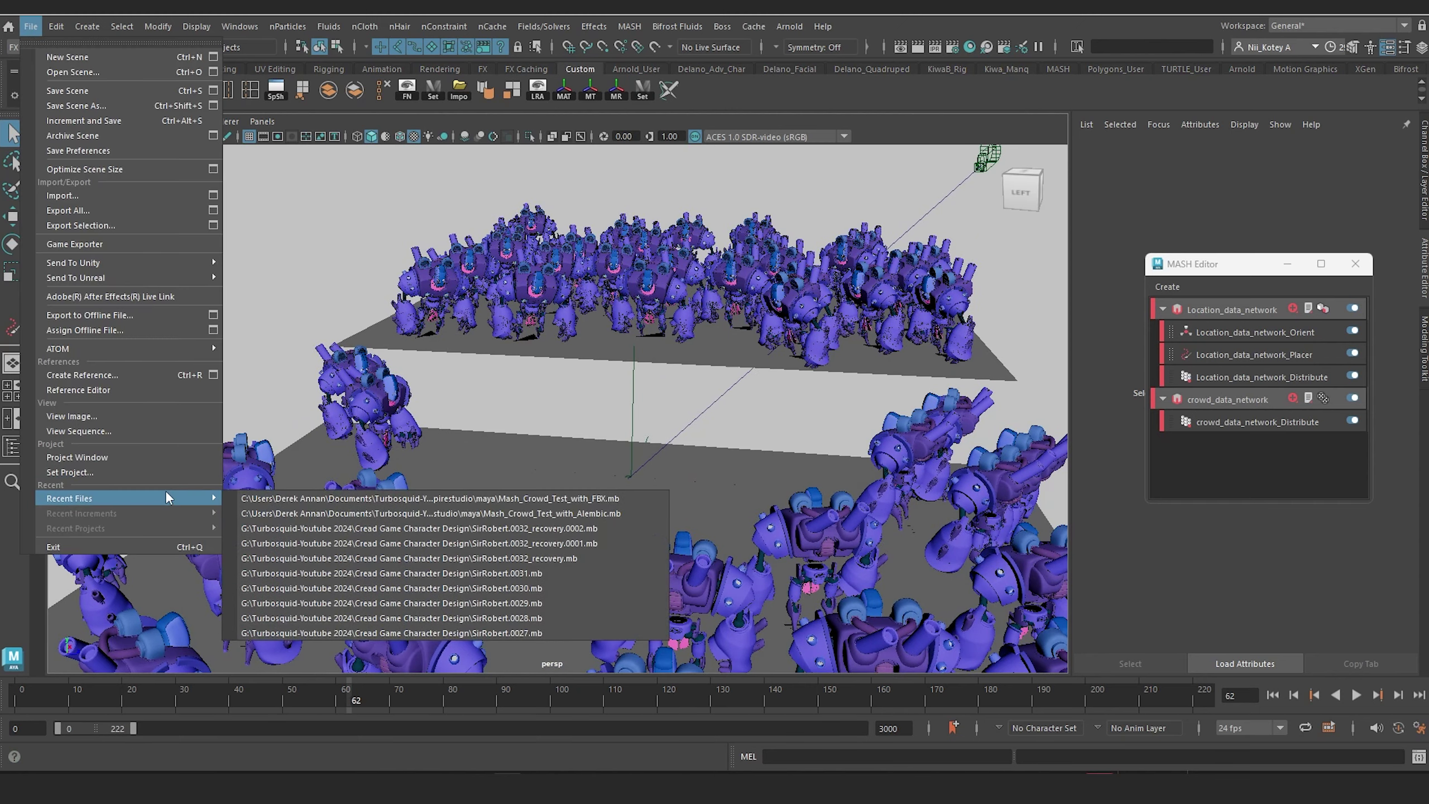
{"action": "left_click", "coordinate": [514, 513]}
{"action": "left_click", "coordinate": [652, 412]}
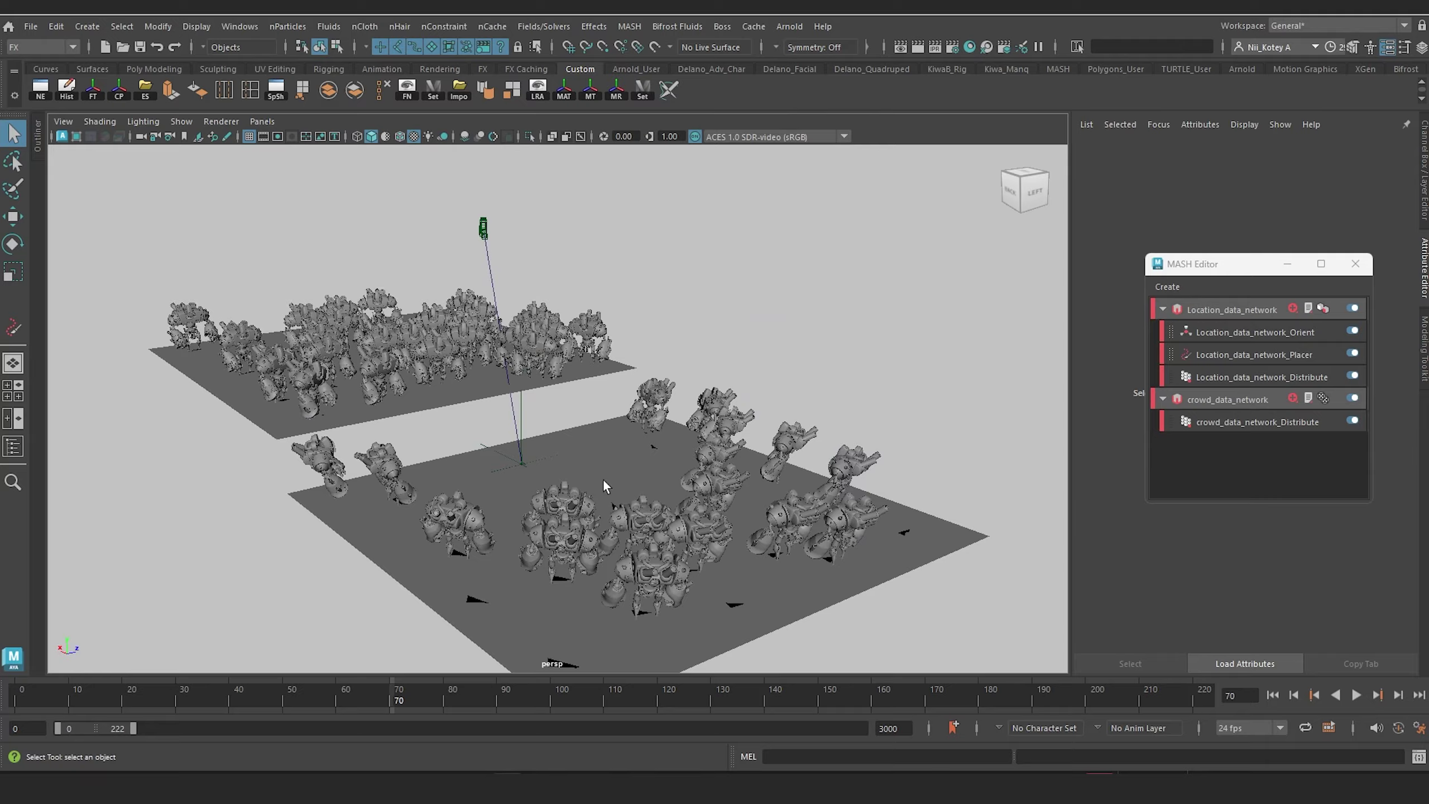
Step: View the Alembic crowd groups from the front, play the animation from near the timeline start, and jump to about frame 137
{"action": "scroll", "coordinate": [571, 486], "scroll_direction": "up", "scroll_amount": 3}
{"action": "left_click_drag", "start_coordinate": [574, 487], "coordinate": [422, 448], "text": "alt"}
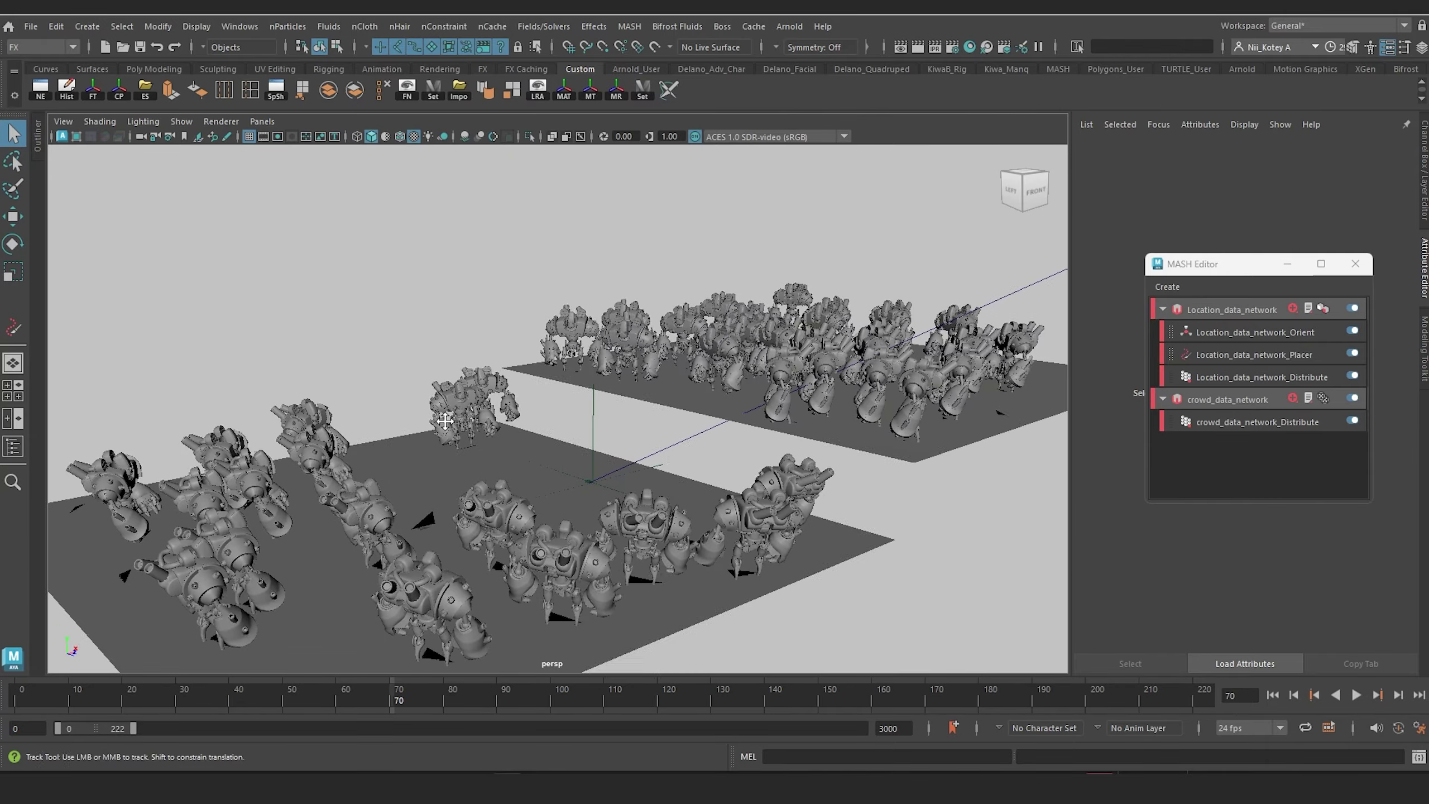
{"action": "middle_click_drag", "start_coordinate": [422, 448], "coordinate": [420, 397], "text": "alt"}
{"action": "left_click_drag", "start_coordinate": [339, 696], "coordinate": [90, 717]}
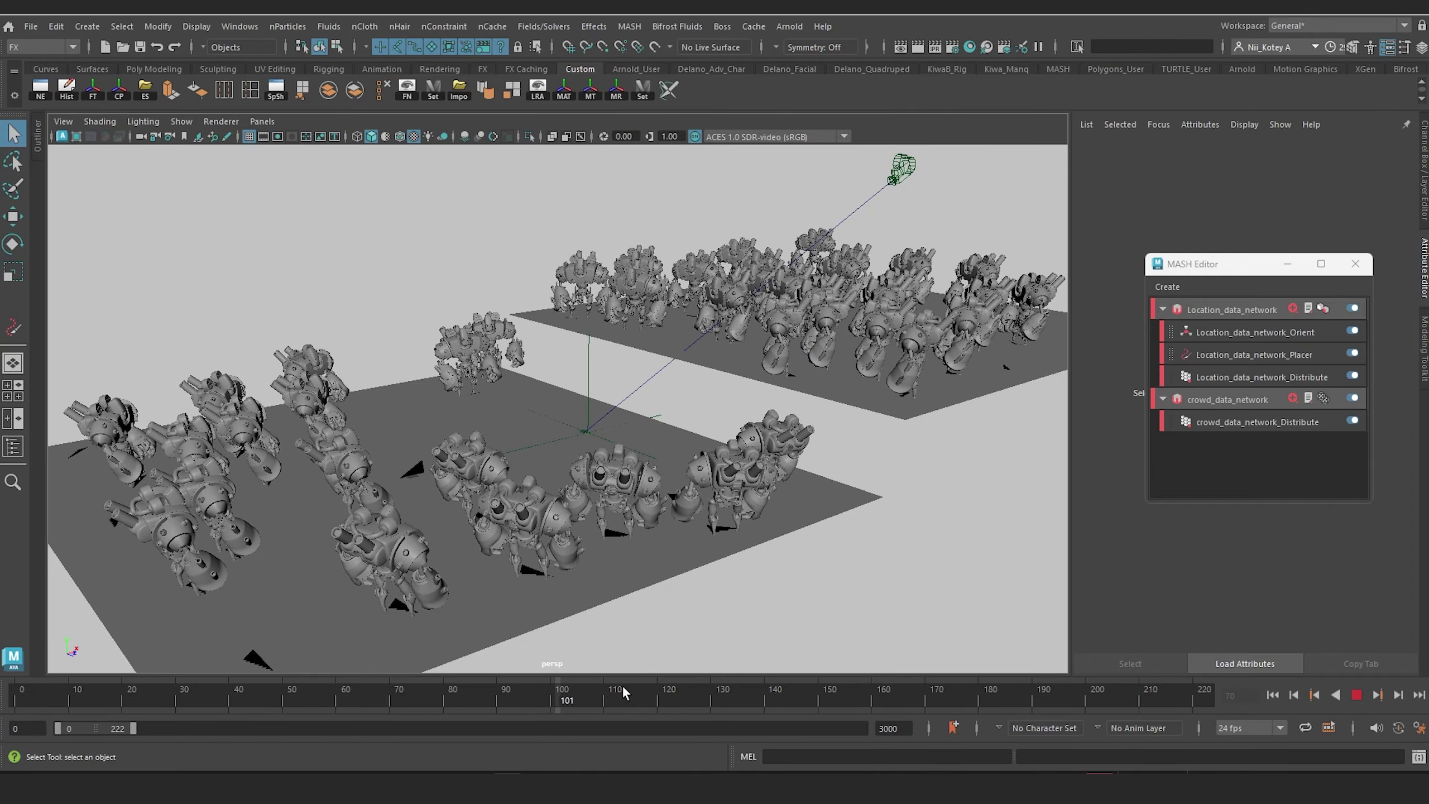
{"action": "left_click", "coordinate": [759, 683]}
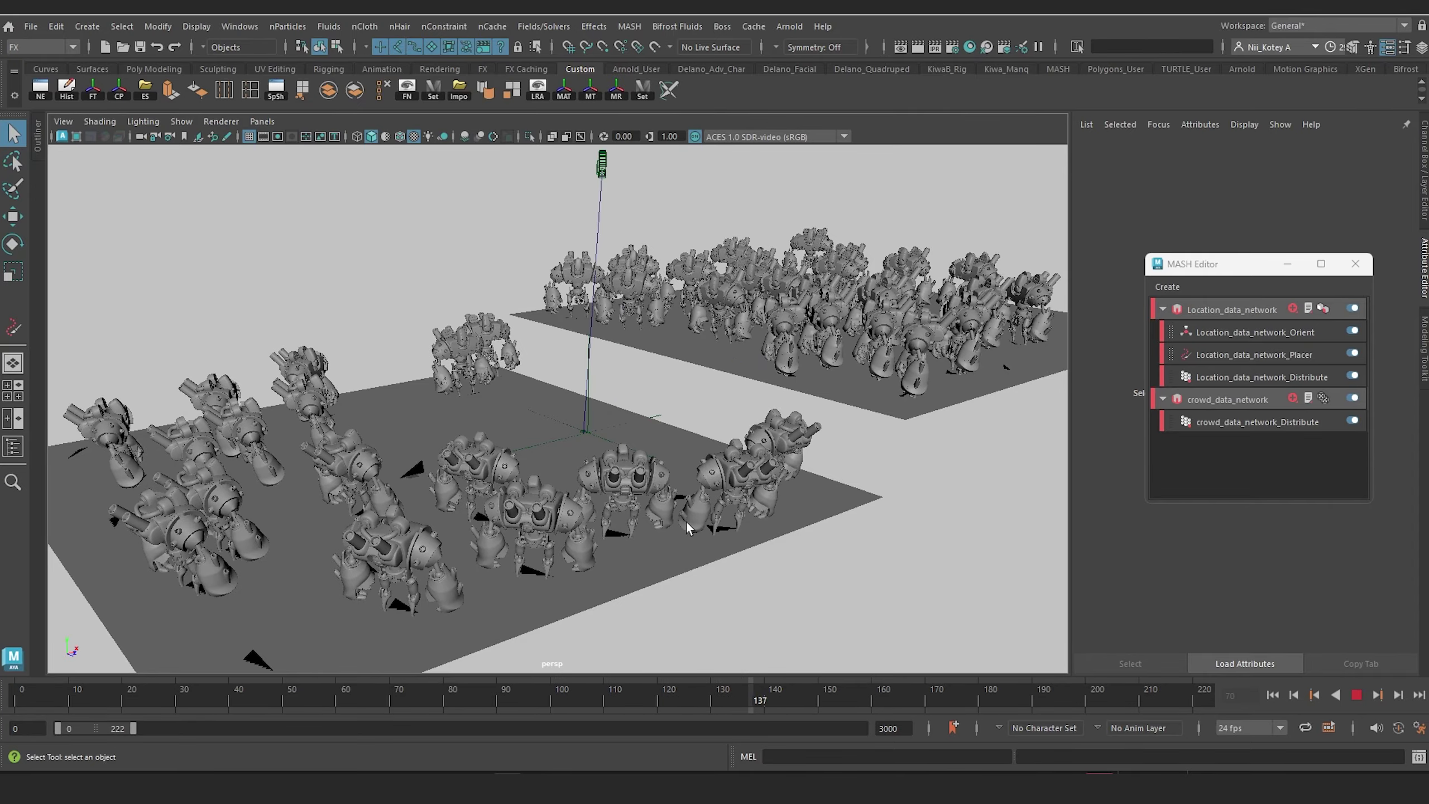
Step: Examine the Alembic robots on the ground plane from close-up and wider elevated angles
{"action": "left_click_drag", "start_coordinate": [663, 482], "coordinate": [595, 481], "text": "alt"}
{"action": "scroll", "coordinate": [599, 478], "scroll_direction": "up", "scroll_amount": 5}
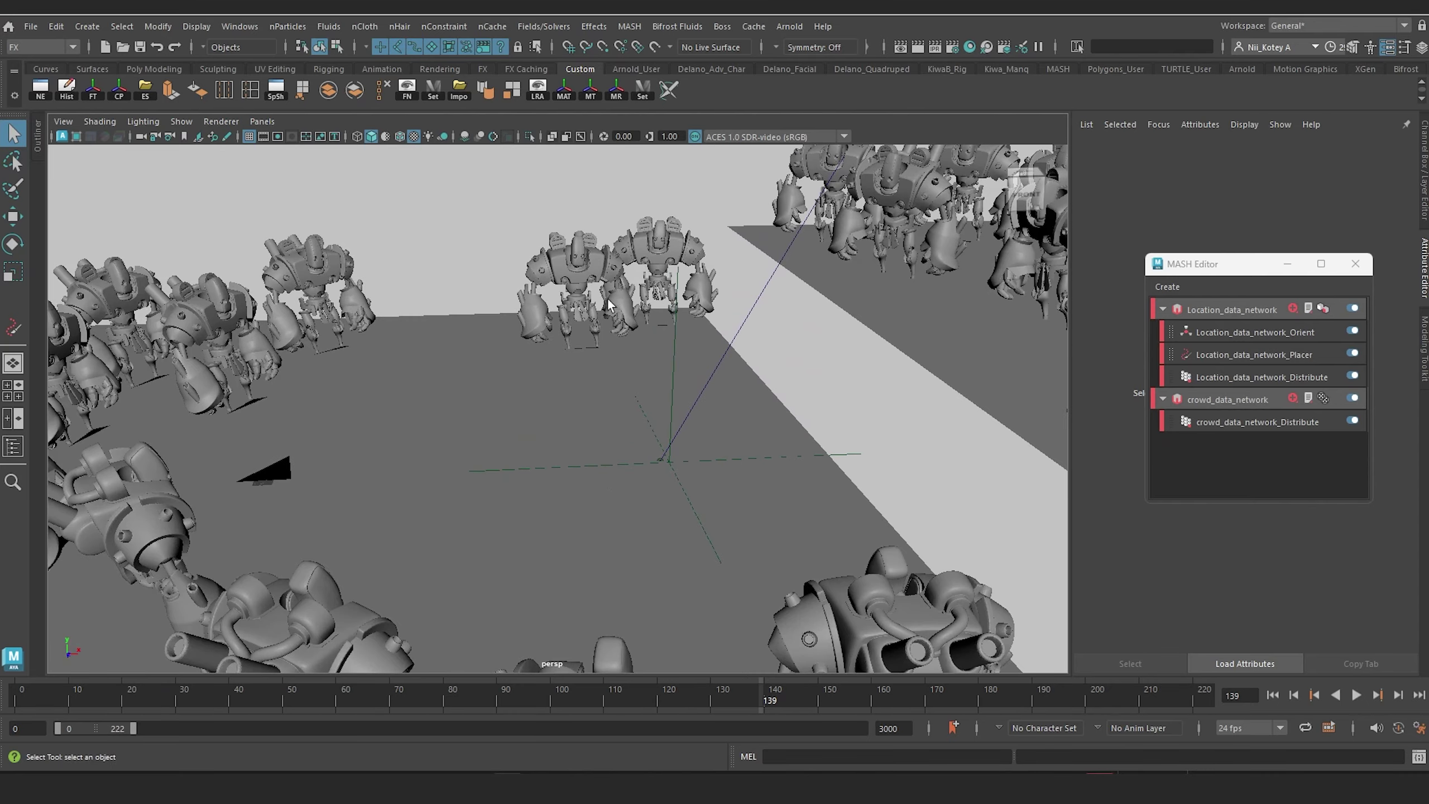
{"action": "scroll", "coordinate": [240, 296], "scroll_direction": "down", "scroll_amount": 5}
{"action": "left_click_drag", "start_coordinate": [265, 344], "coordinate": [223, 349], "text": "alt"}
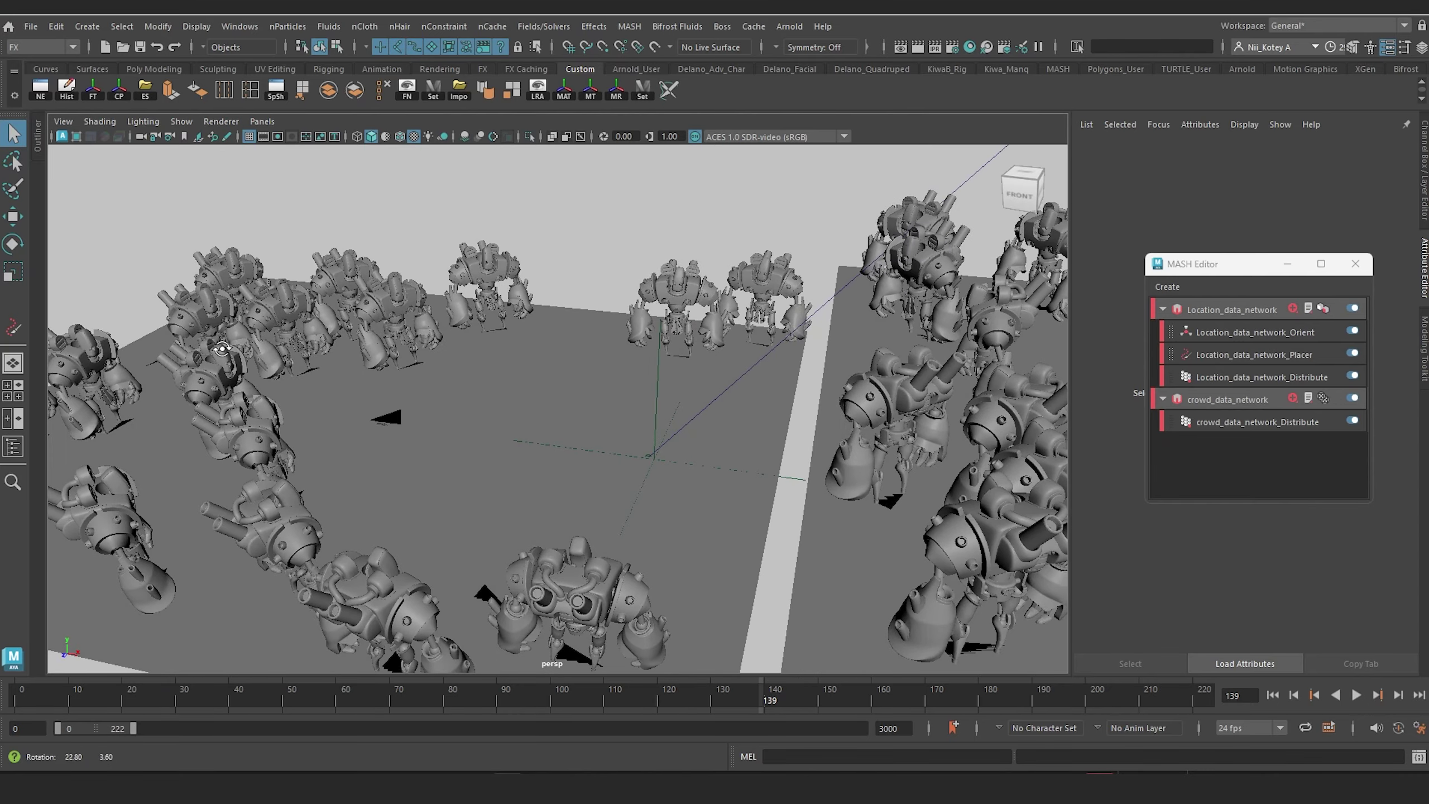
{"action": "scroll", "coordinate": [364, 298], "scroll_direction": "up", "scroll_amount": 5}
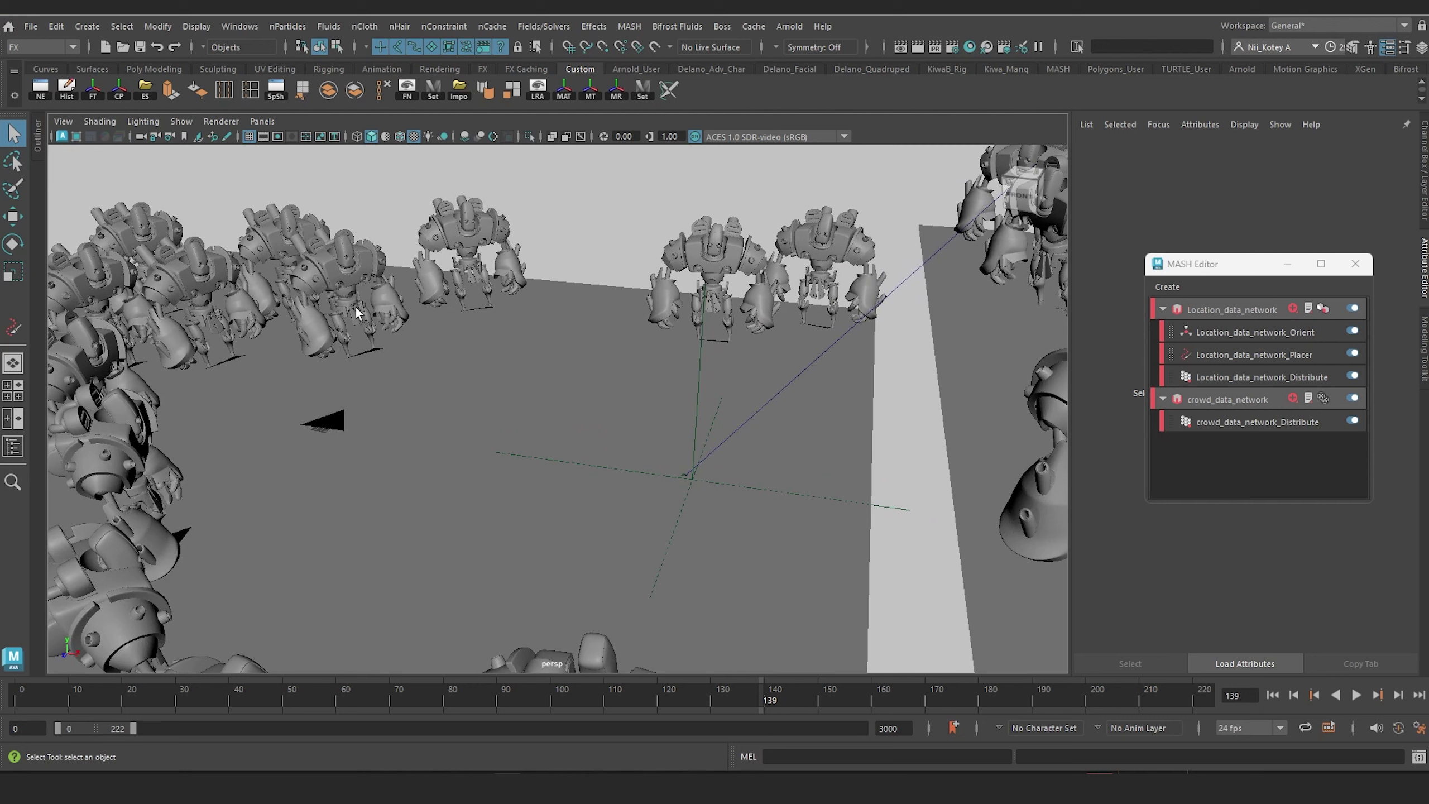
{"action": "left_click", "coordinate": [334, 276]}
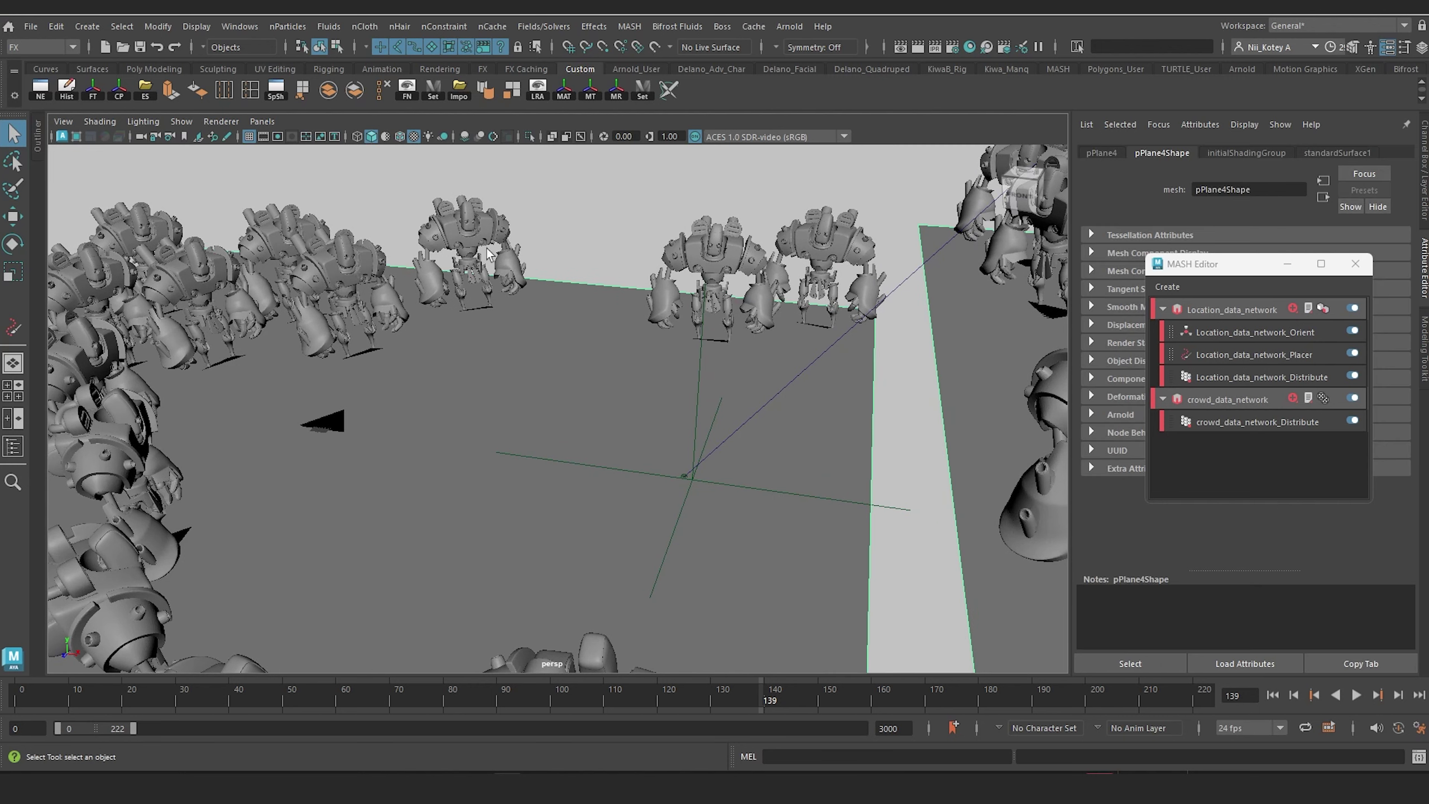
{"action": "middle_click_drag", "start_coordinate": [291, 273], "coordinate": [367, 388], "text": "alt"}
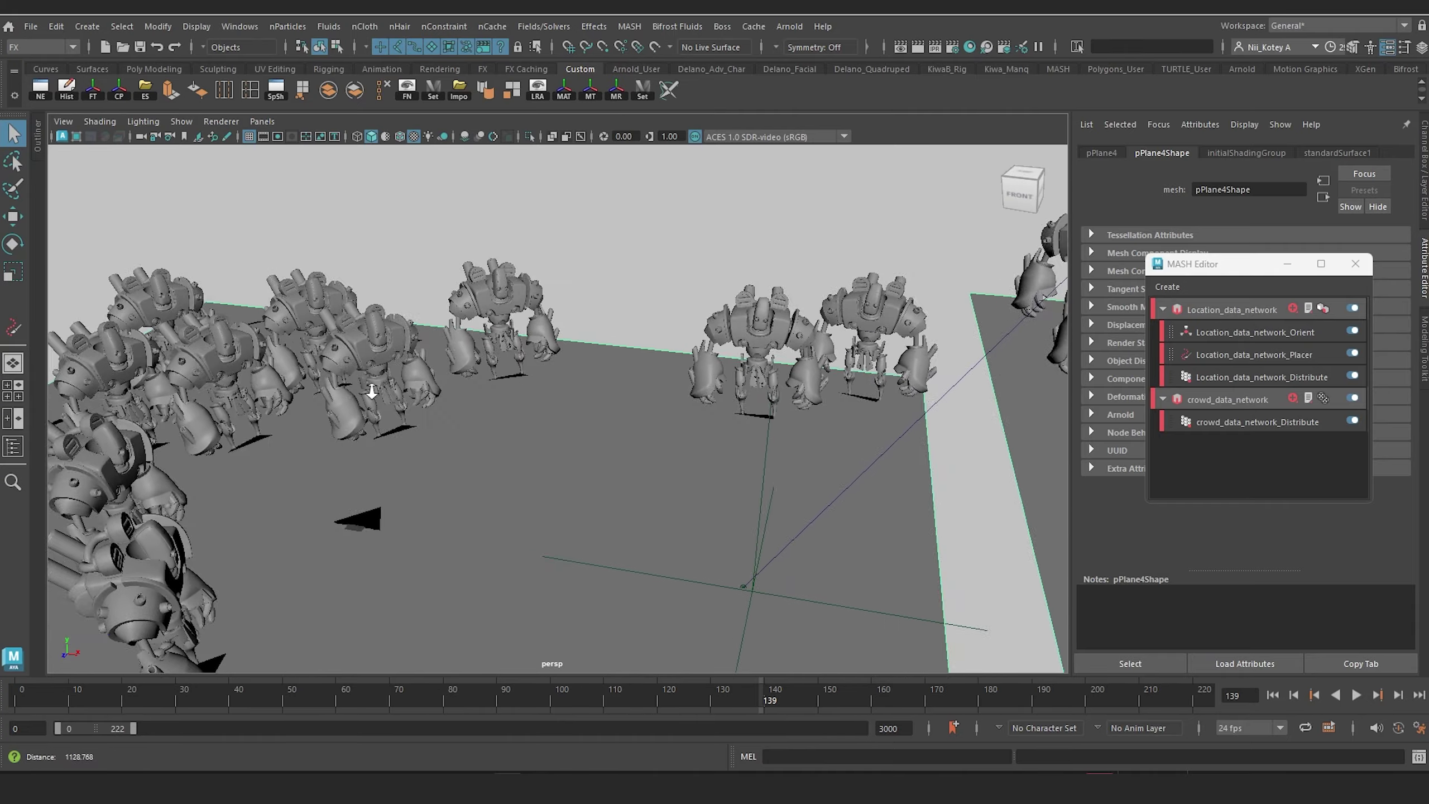
{"action": "scroll", "coordinate": [320, 341], "scroll_direction": "up", "scroll_amount": 5}
{"action": "left_click_drag", "start_coordinate": [314, 338], "coordinate": [270, 338], "text": "alt"}
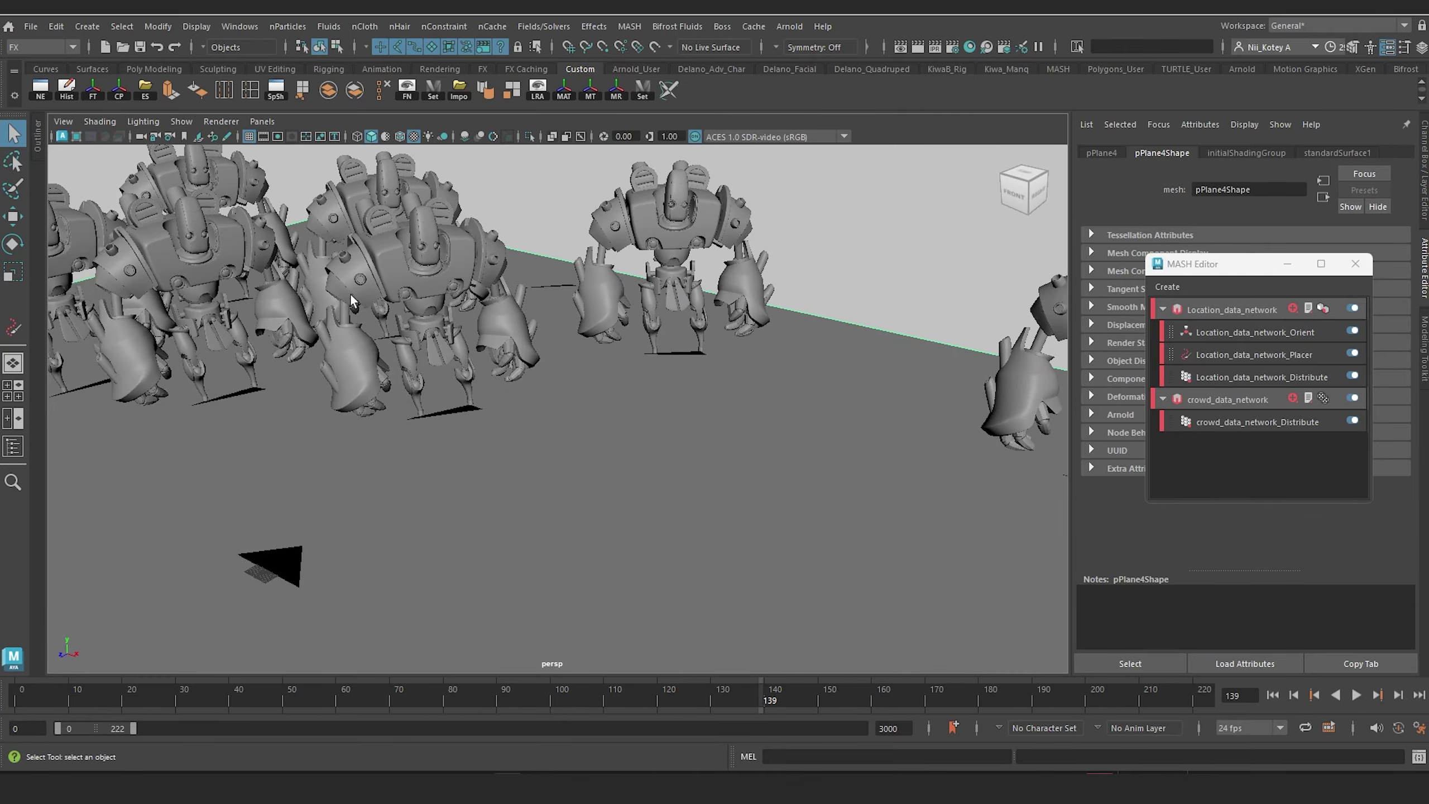
{"action": "scroll", "coordinate": [351, 292], "scroll_direction": "down", "scroll_amount": 5}
{"action": "left_click_drag", "start_coordinate": [350, 293], "coordinate": [268, 286], "text": "alt"}
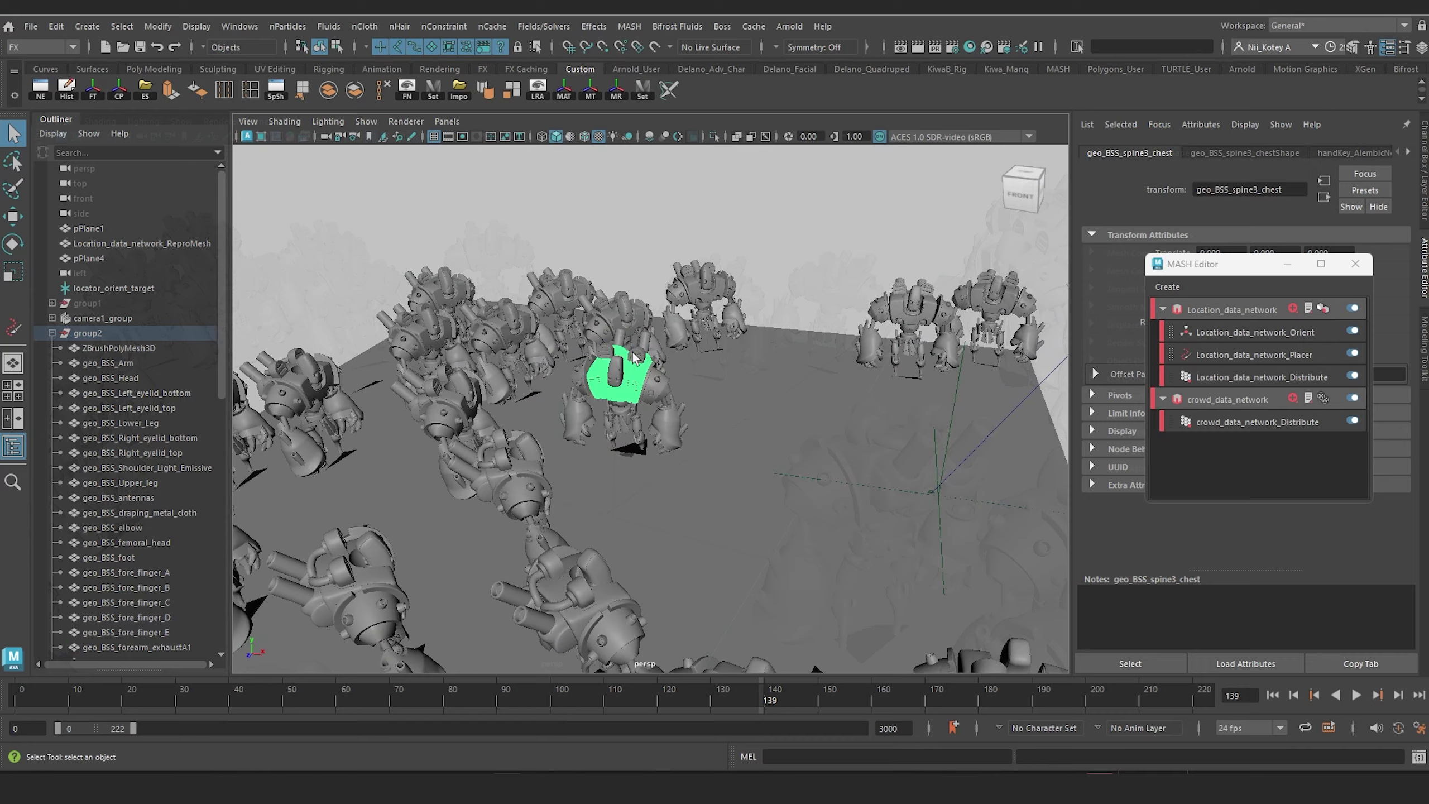
Step: Frame the group2 robot's chest and inspect its separate shoulder, upper leg, femoral head and lower leg meshes by selecting them in turn
{"action": "key", "text": "f"}
{"action": "left_click_drag", "start_coordinate": [568, 360], "coordinate": [644, 324], "text": "alt"}
{"action": "left_click", "coordinate": [758, 337]}
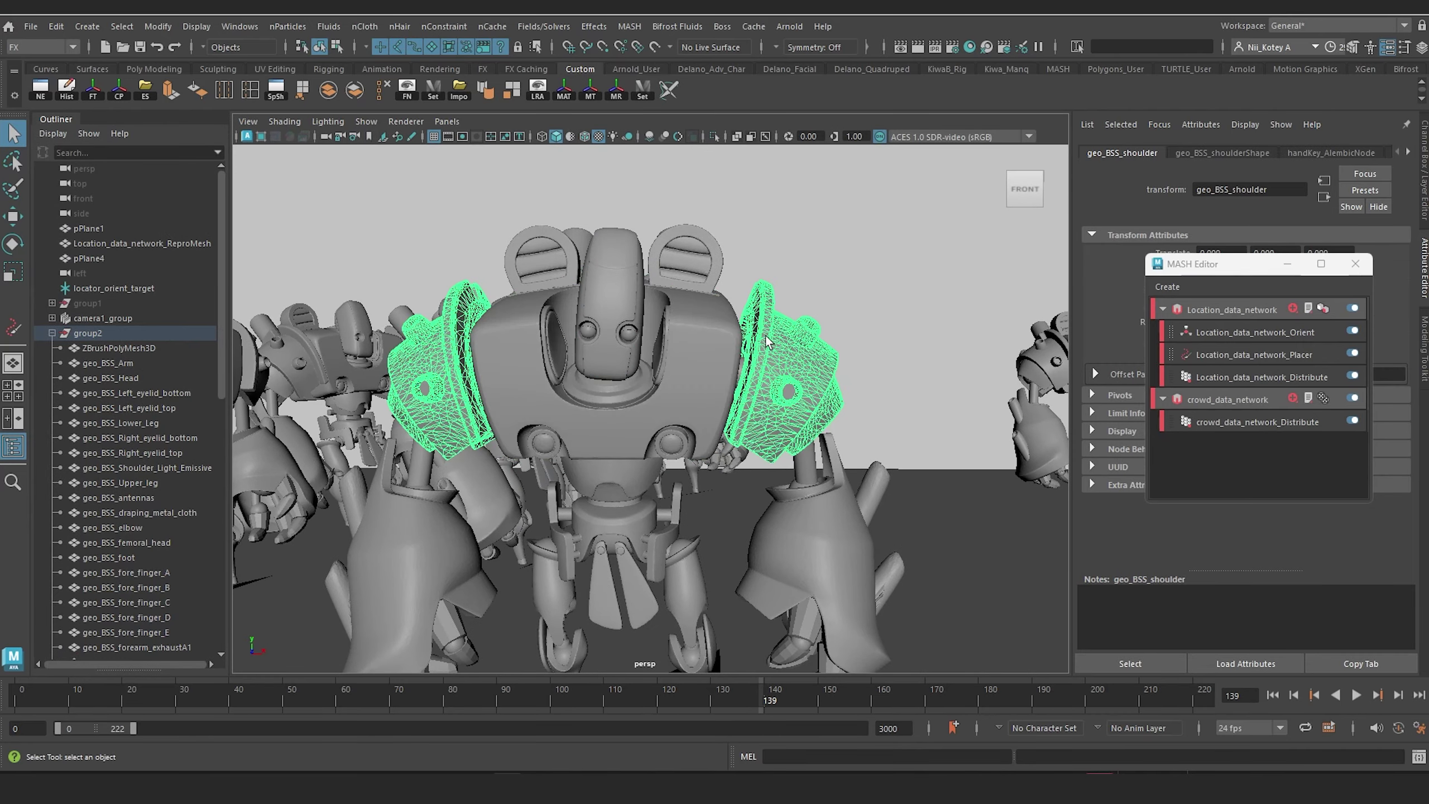
{"action": "left_click", "coordinate": [811, 509]}
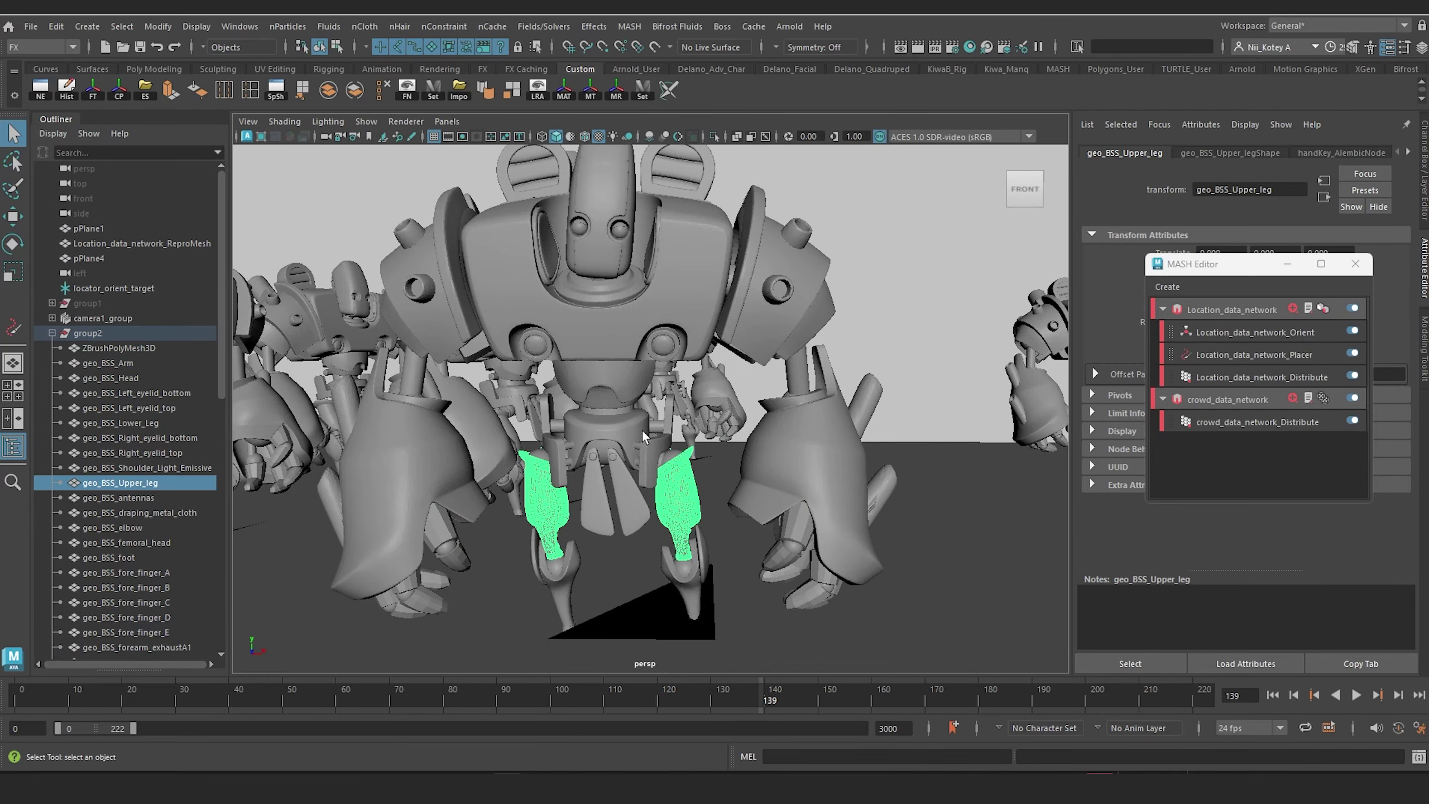
{"action": "left_click", "coordinate": [540, 451]}
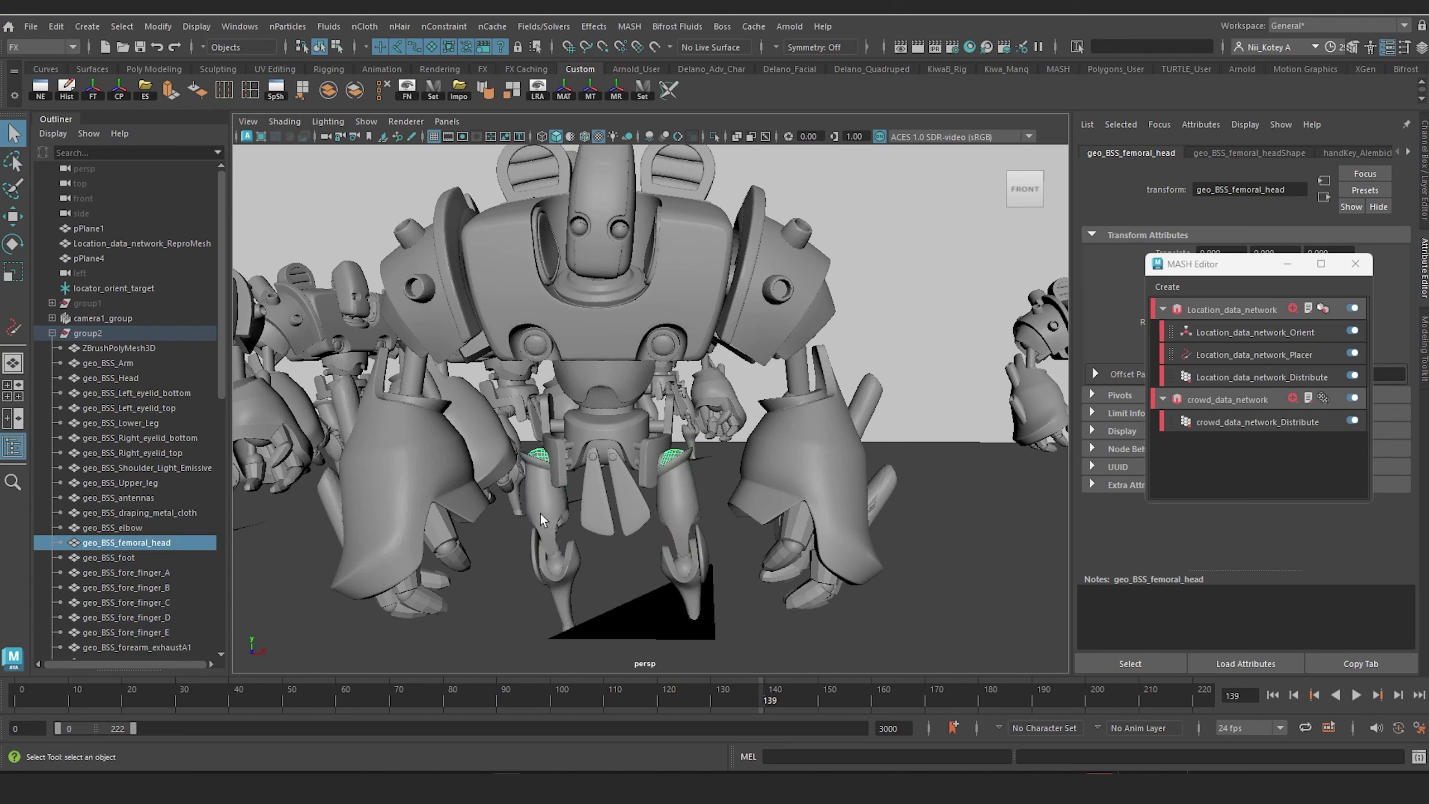
{"action": "left_click", "coordinate": [544, 555]}
{"action": "left_click", "coordinate": [554, 562]}
{"action": "left_click", "coordinate": [557, 600]}
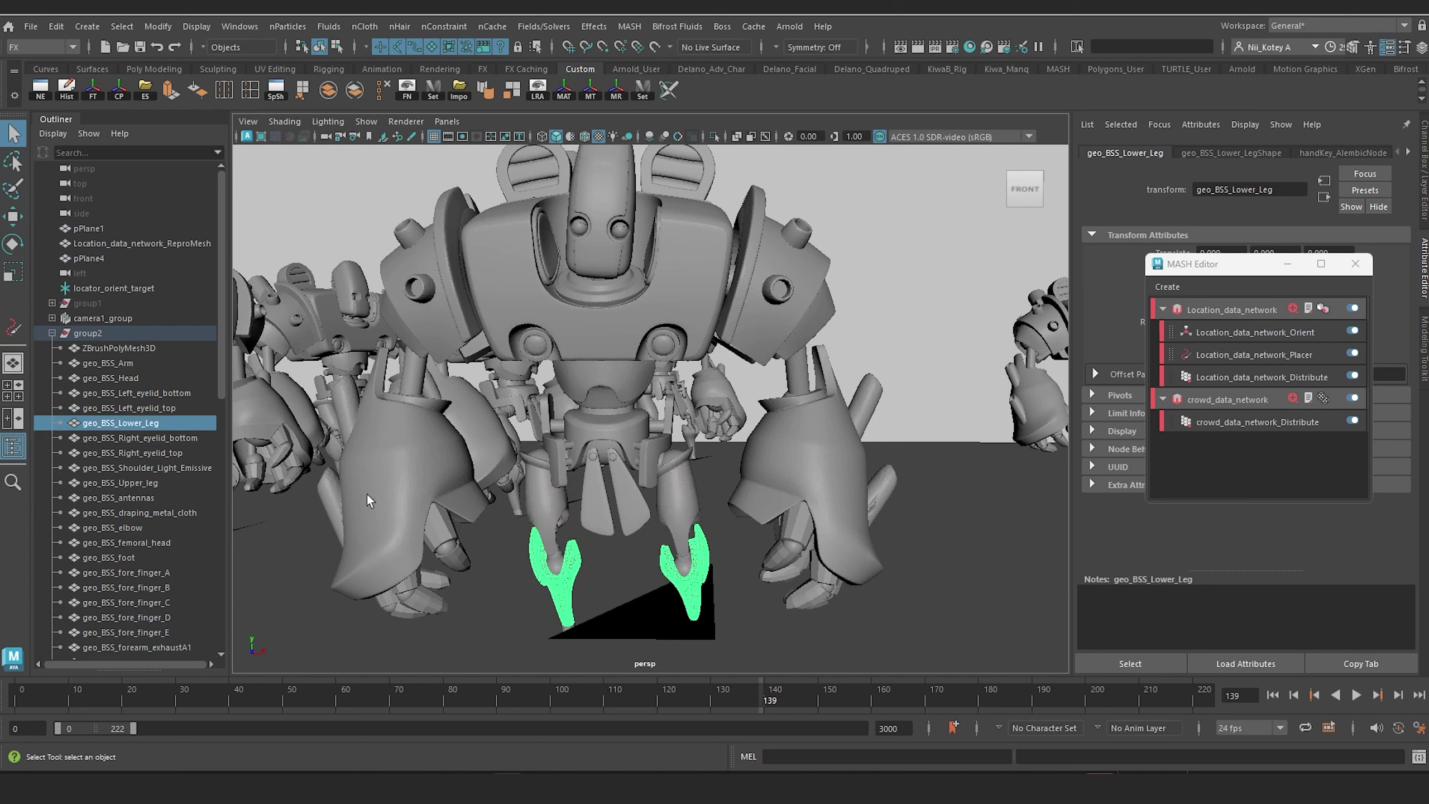
Step: Inspect the robot's arm, upper arm, shoulder and head meshes by selecting each one
{"action": "left_click", "coordinate": [384, 456]}
{"action": "left_click", "coordinate": [412, 383]}
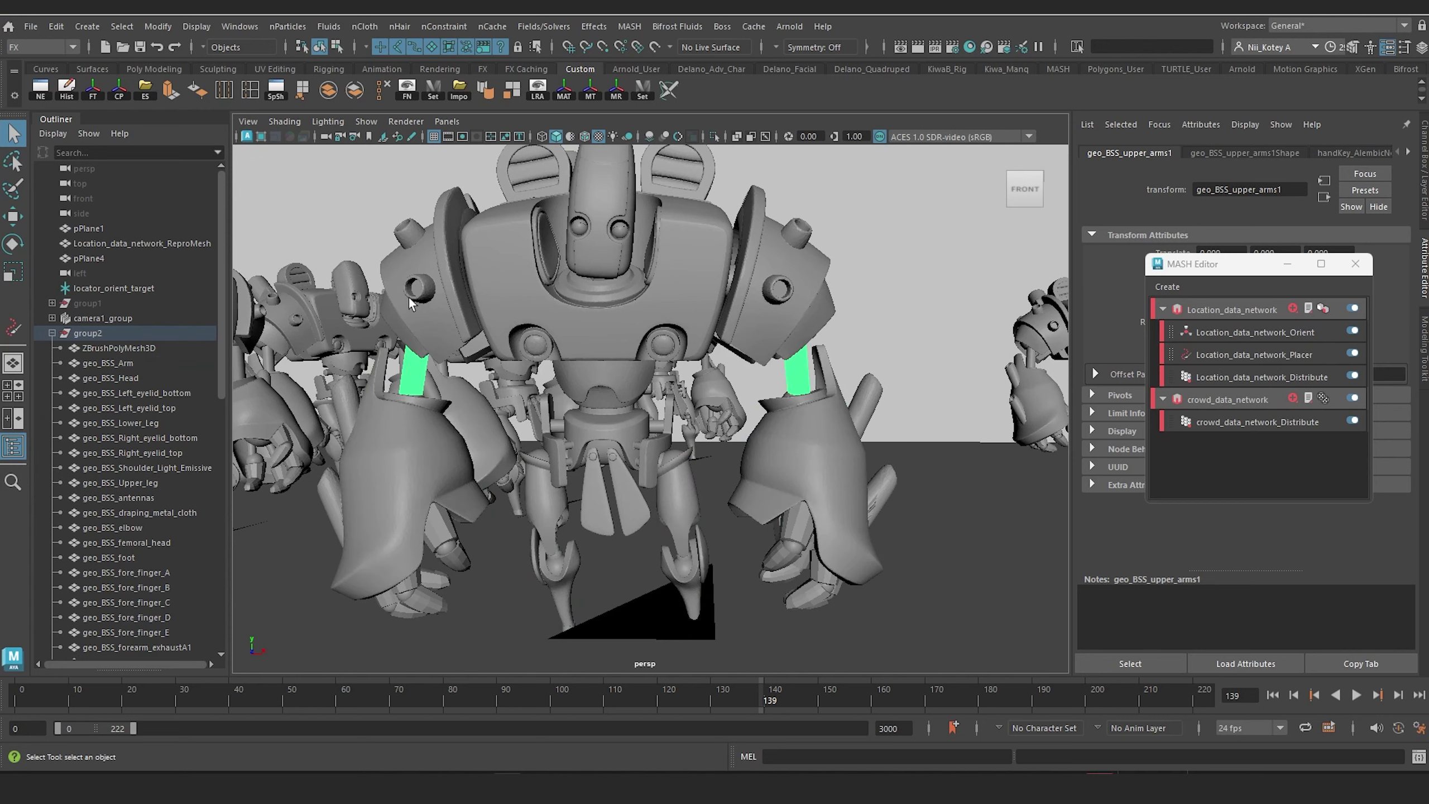
{"action": "left_click", "coordinate": [420, 259]}
{"action": "left_click_drag", "start_coordinate": [511, 206], "coordinate": [596, 264], "text": "alt"}
{"action": "left_click", "coordinate": [638, 304]}
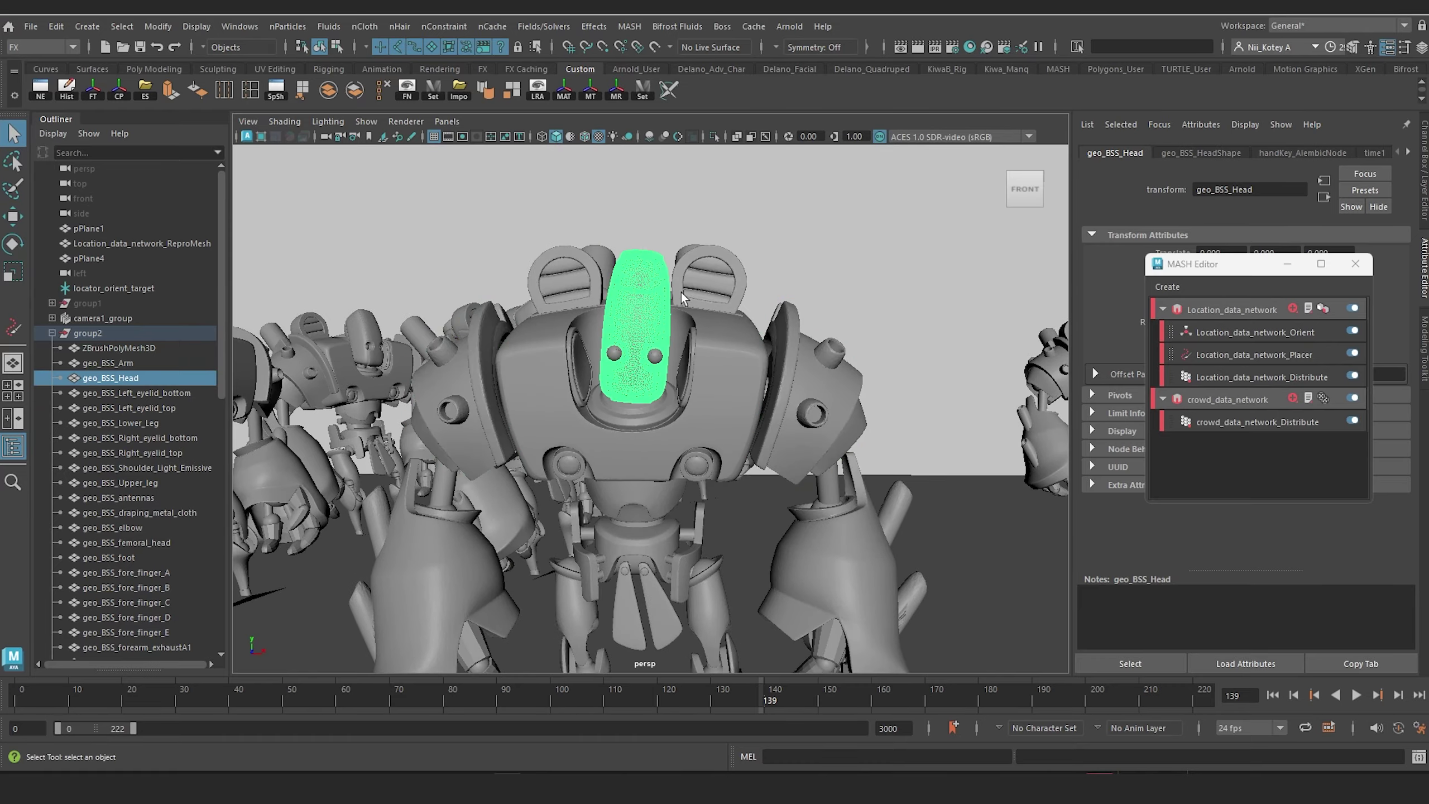
Step: Check the robot's upper body from the front by selecting its chest, arm and upper arm meshes in turn
{"action": "left_click_drag", "start_coordinate": [680, 292], "coordinate": [630, 284], "text": "alt"}
{"action": "left_click", "coordinate": [688, 256]}
{"action": "left_click_drag", "start_coordinate": [721, 285], "coordinate": [560, 304], "text": "alt"}
{"action": "left_click", "coordinate": [693, 285]}
{"action": "left_click_drag", "start_coordinate": [693, 285], "coordinate": [558, 394], "text": "alt"}
{"action": "left_click", "coordinate": [444, 373]}
{"action": "left_click", "coordinate": [759, 400]}
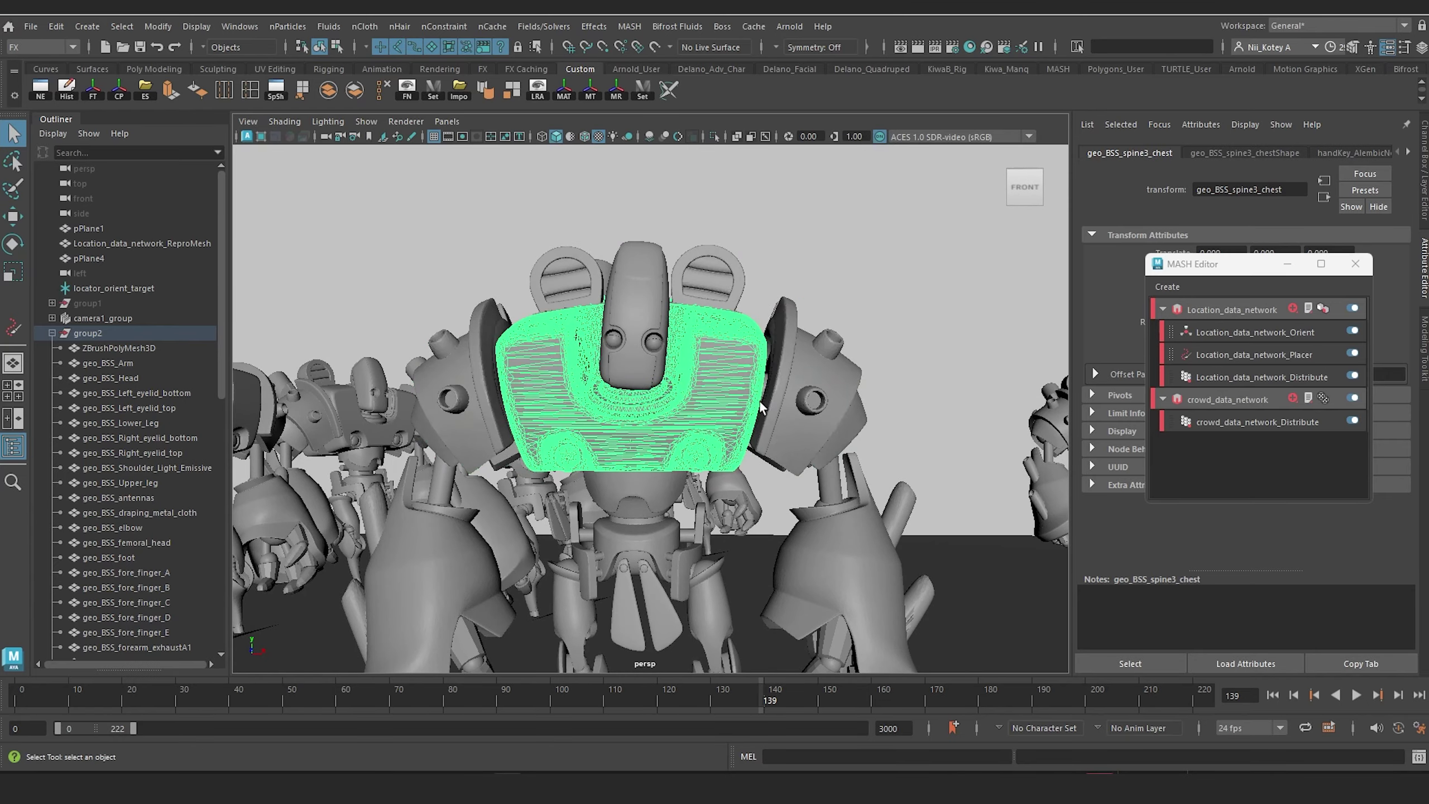
{"action": "left_click", "coordinate": [804, 454]}
{"action": "left_click", "coordinate": [839, 556]}
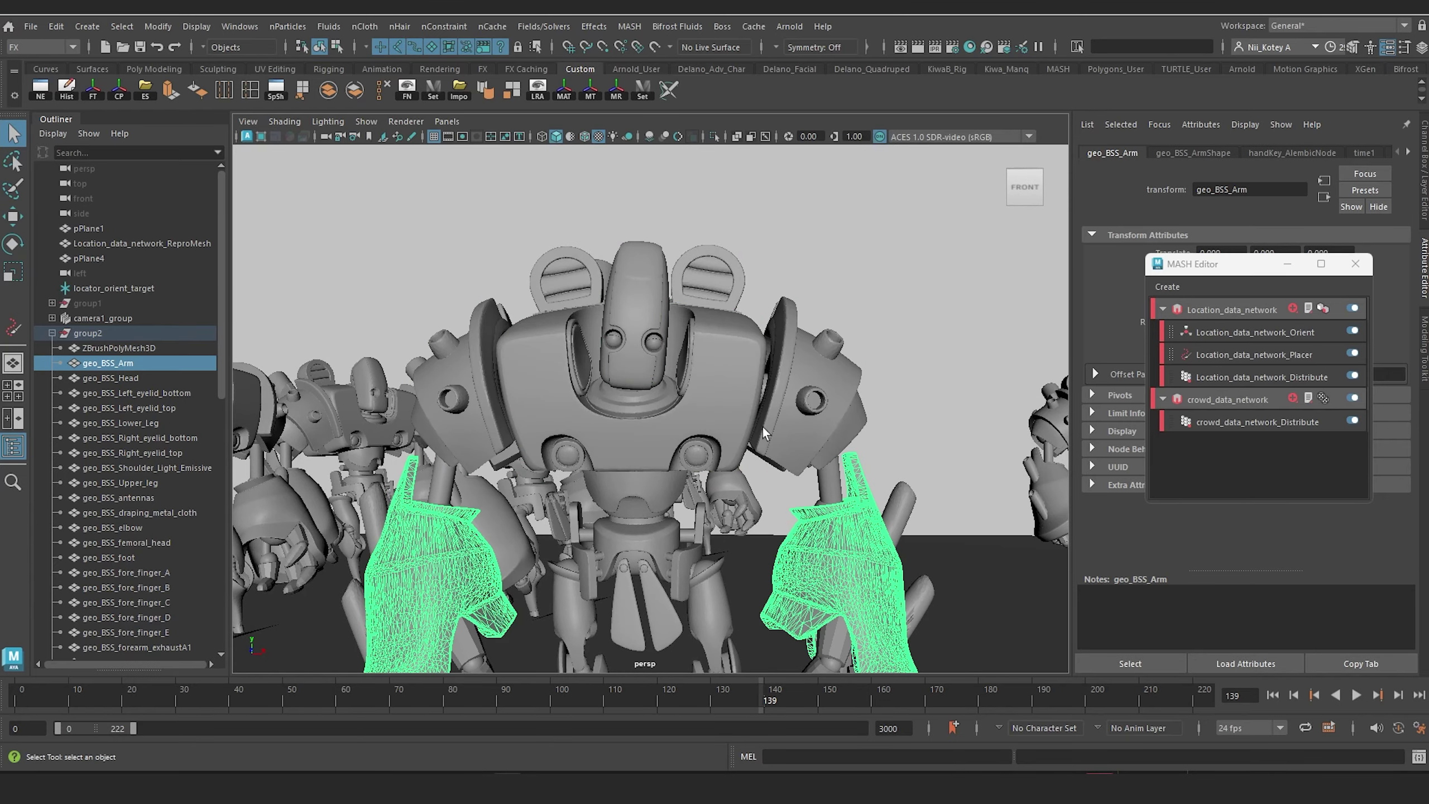
{"action": "left_click", "coordinate": [832, 484]}
Step: Examine the round detail on the robot's lower chest up close with the geo_BSS_spine3_chest mesh selected
{"action": "scroll", "coordinate": [705, 369], "scroll_direction": "up", "scroll_amount": 10}
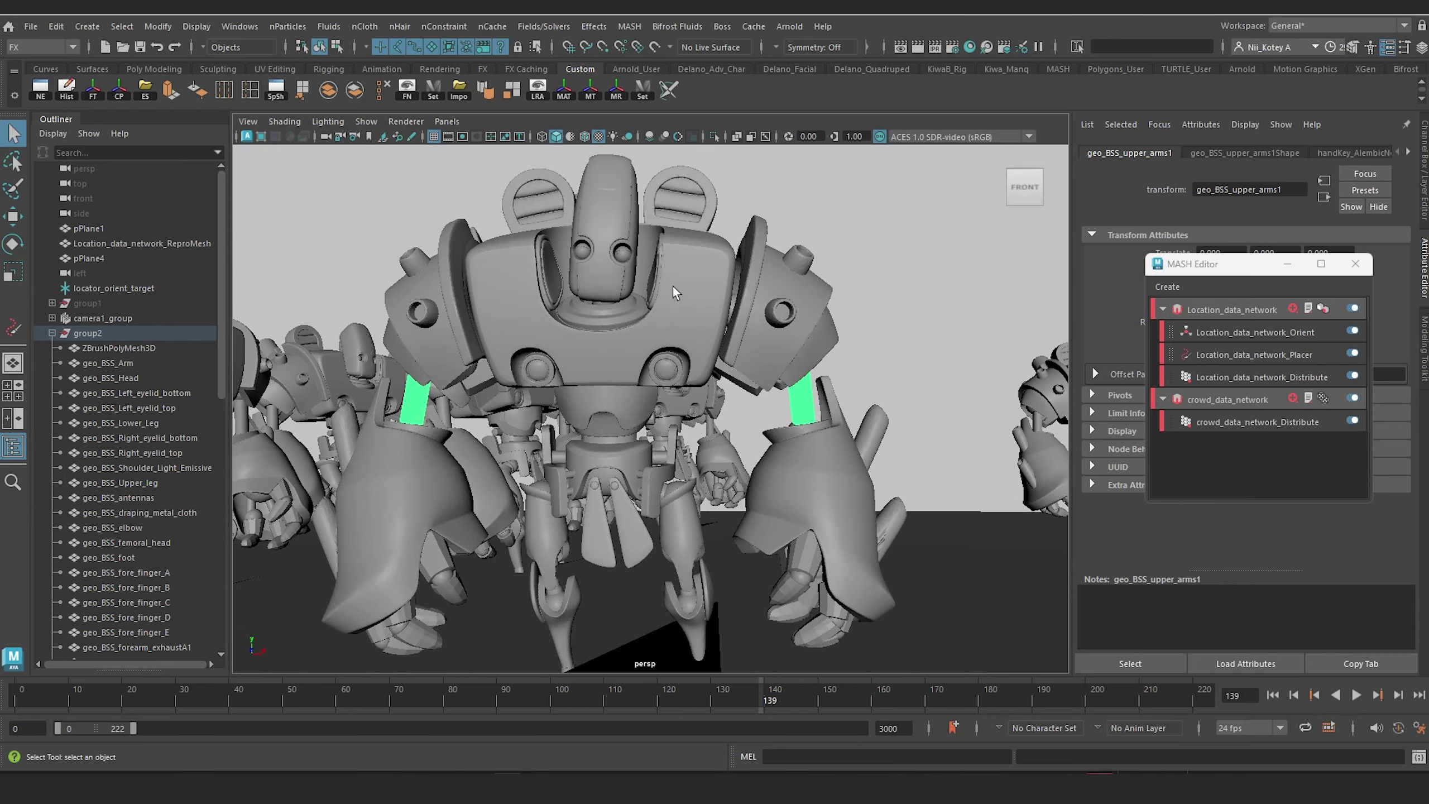
{"action": "scroll", "coordinate": [596, 355], "scroll_direction": "up", "scroll_amount": 5}
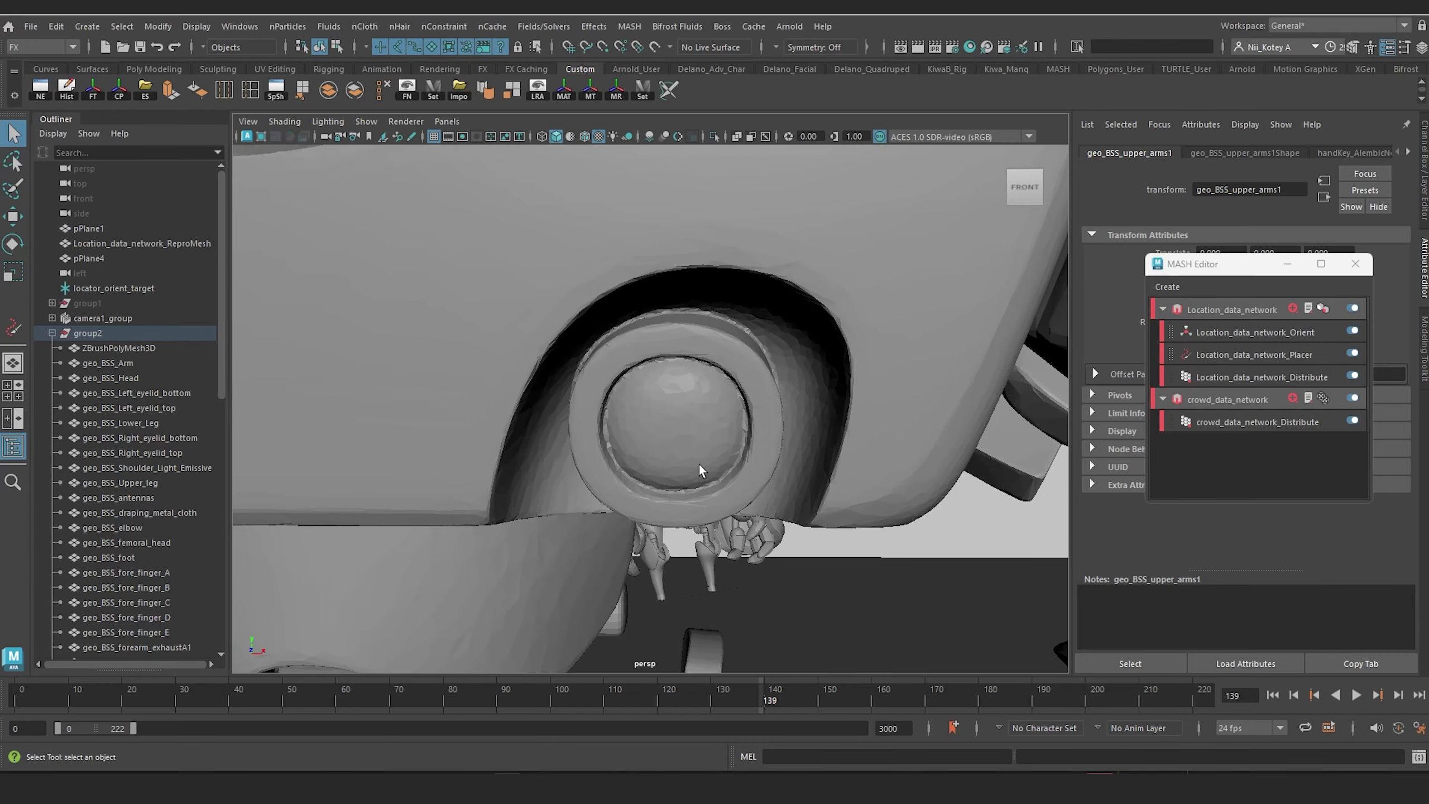
{"action": "left_click", "coordinate": [684, 416]}
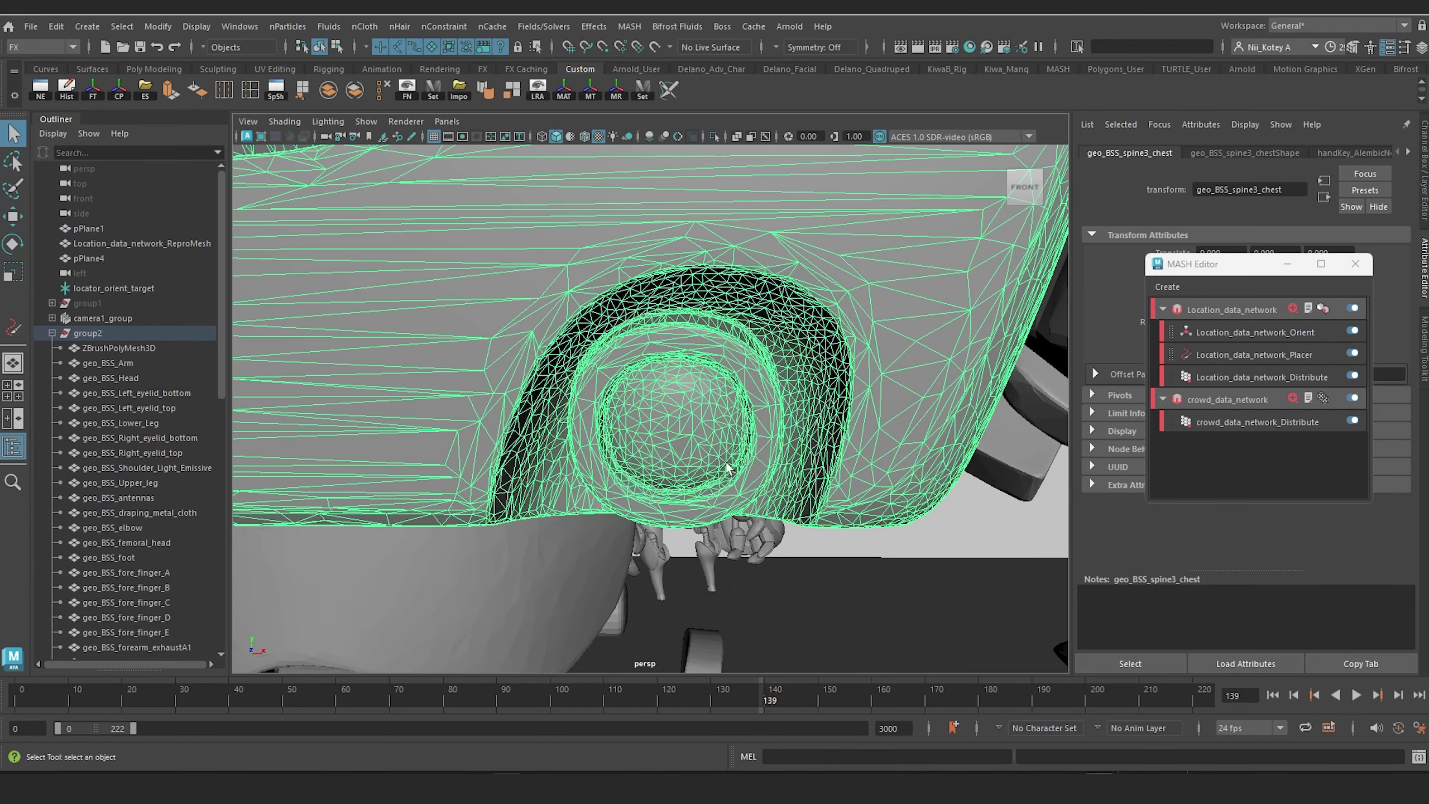
{"action": "scroll", "coordinate": [569, 338], "scroll_direction": "down", "scroll_amount": 10}
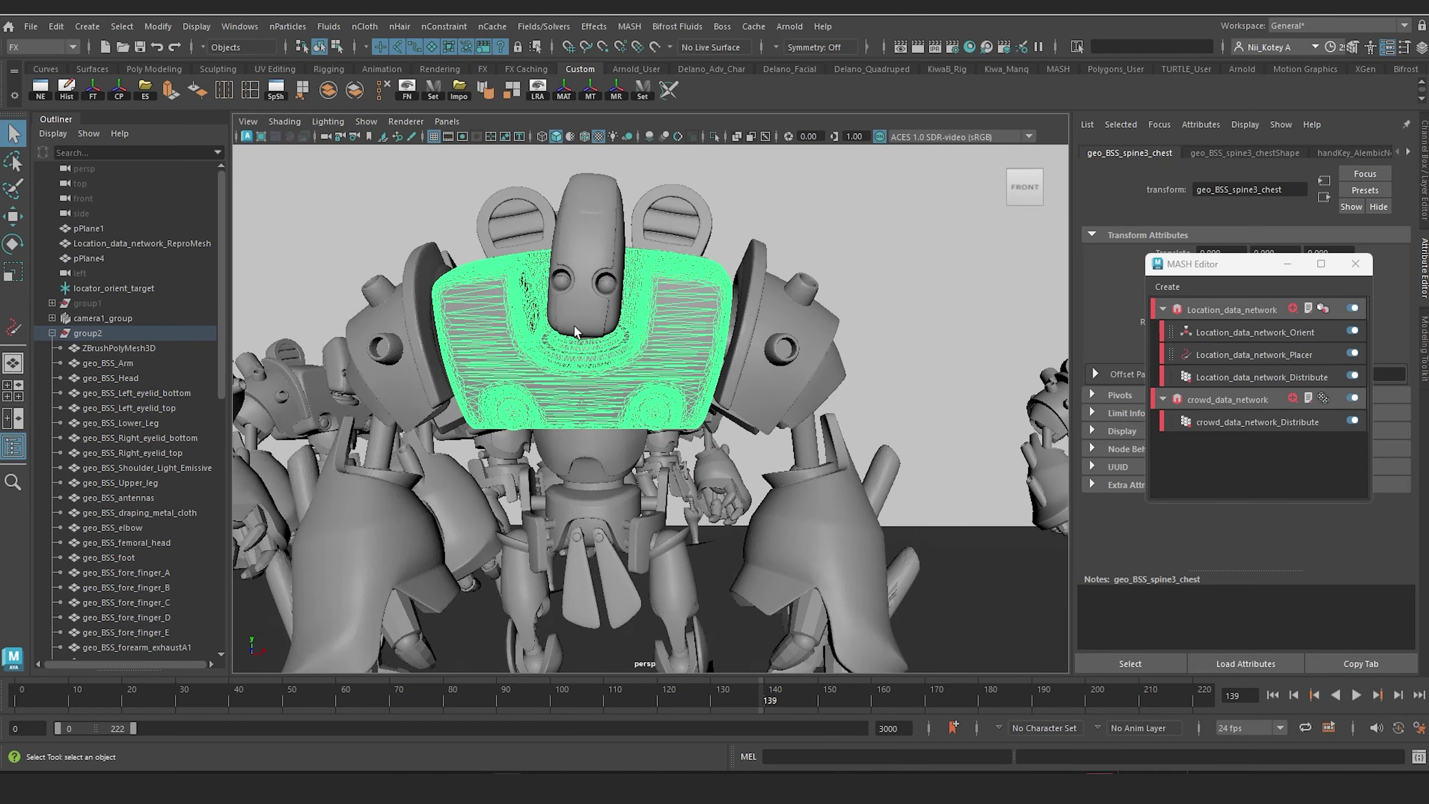
Step: Compare the group2 robot with the surrounding Alembic crowd from wide, overhead and closer views
{"action": "left_click_drag", "start_coordinate": [574, 326], "coordinate": [647, 372], "text": "alt"}
{"action": "scroll", "coordinate": [667, 310], "scroll_direction": "down", "scroll_amount": 8}
{"action": "left_click_drag", "start_coordinate": [667, 308], "coordinate": [523, 321], "text": "alt"}
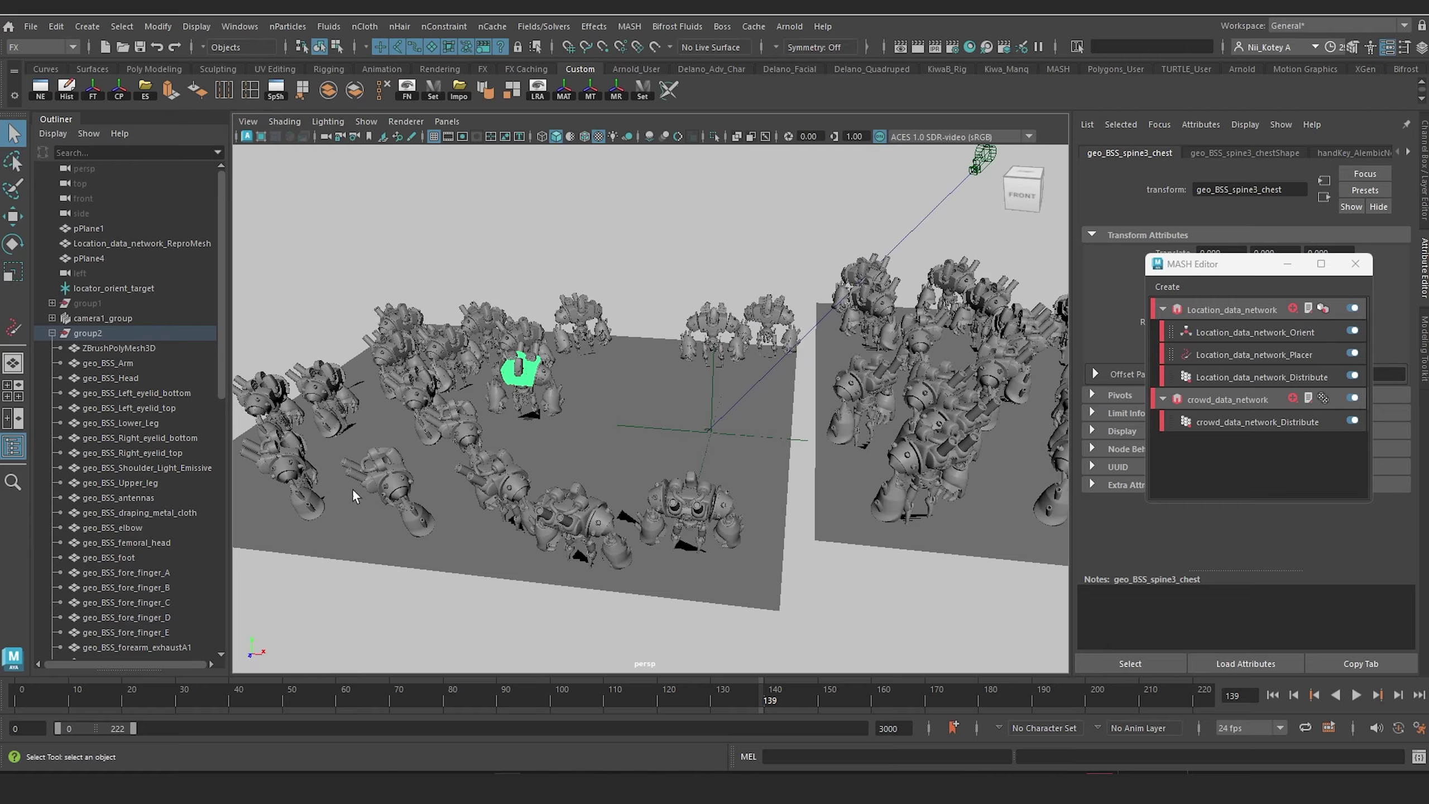
{"action": "left_click_drag", "start_coordinate": [494, 326], "coordinate": [546, 369], "text": "alt"}
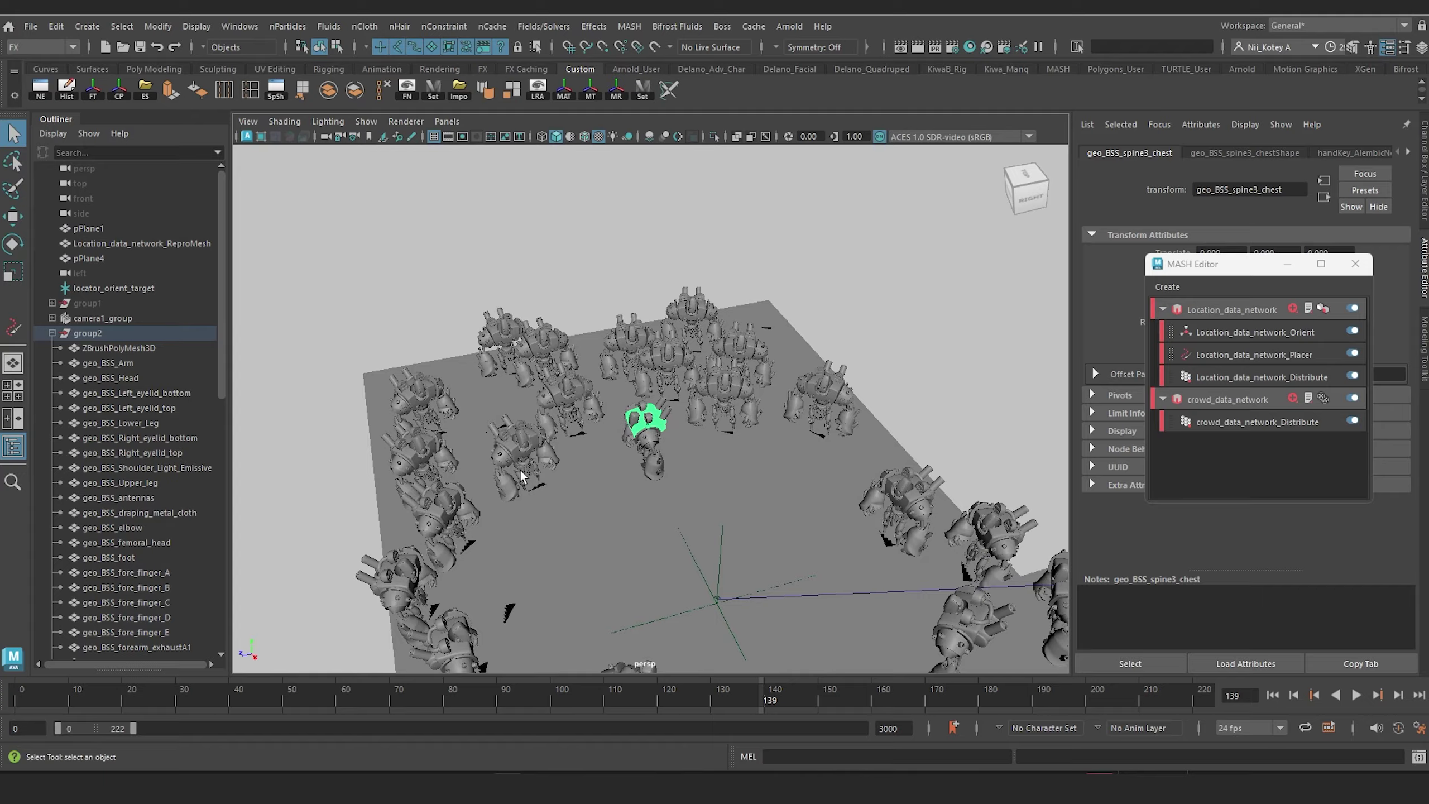
{"action": "left_click_drag", "start_coordinate": [520, 470], "coordinate": [556, 537], "text": "alt"}
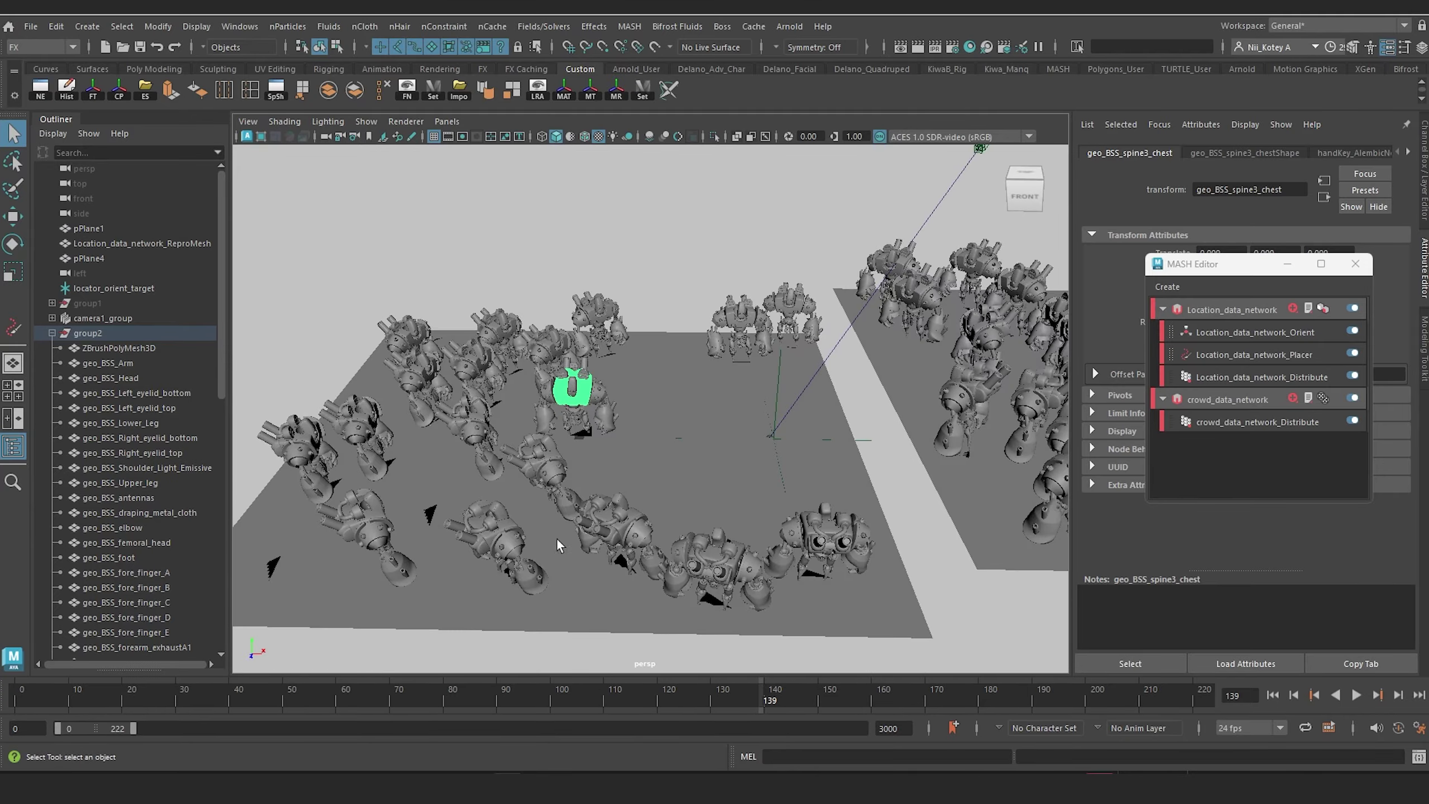
{"action": "left_click_drag", "start_coordinate": [699, 488], "coordinate": [583, 414], "text": "alt"}
{"action": "right_click_drag", "start_coordinate": [583, 415], "coordinate": [659, 491], "text": "alt"}
{"action": "left_click_drag", "start_coordinate": [660, 491], "coordinate": [643, 494], "text": "alt"}
{"action": "right_click_drag", "start_coordinate": [643, 494], "coordinate": [629, 465], "text": "alt"}
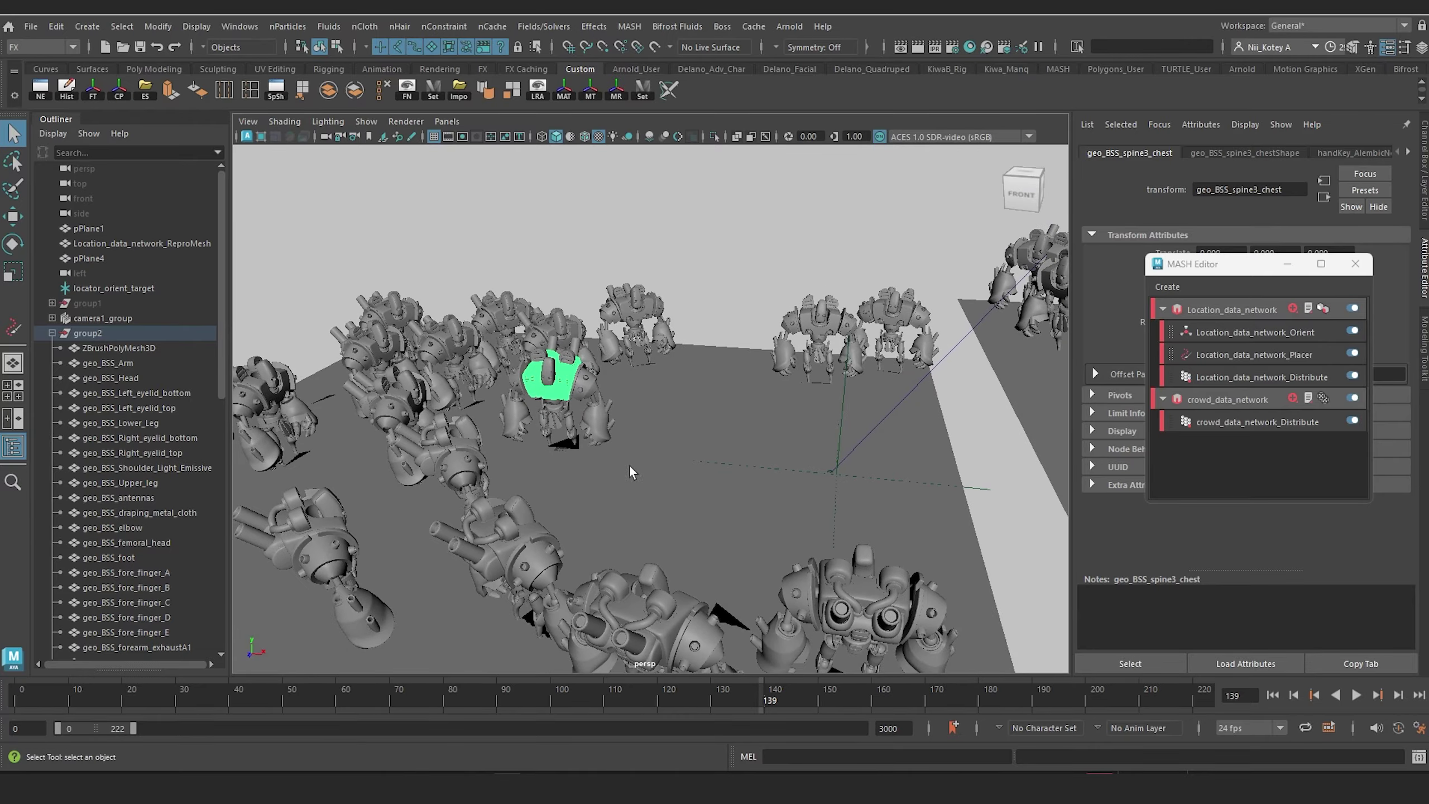
{"action": "middle_click_drag", "start_coordinate": [629, 465], "coordinate": [643, 417], "text": "alt"}
{"action": "left_click_drag", "start_coordinate": [643, 418], "coordinate": [639, 426], "text": "alt"}
Step: Switch to the hooded character scene and examine the T-posed character's head, clothing and limbs from the front and both sides
{"action": "left_click_drag", "start_coordinate": [522, 646], "coordinate": [549, 521], "text": "alt"}
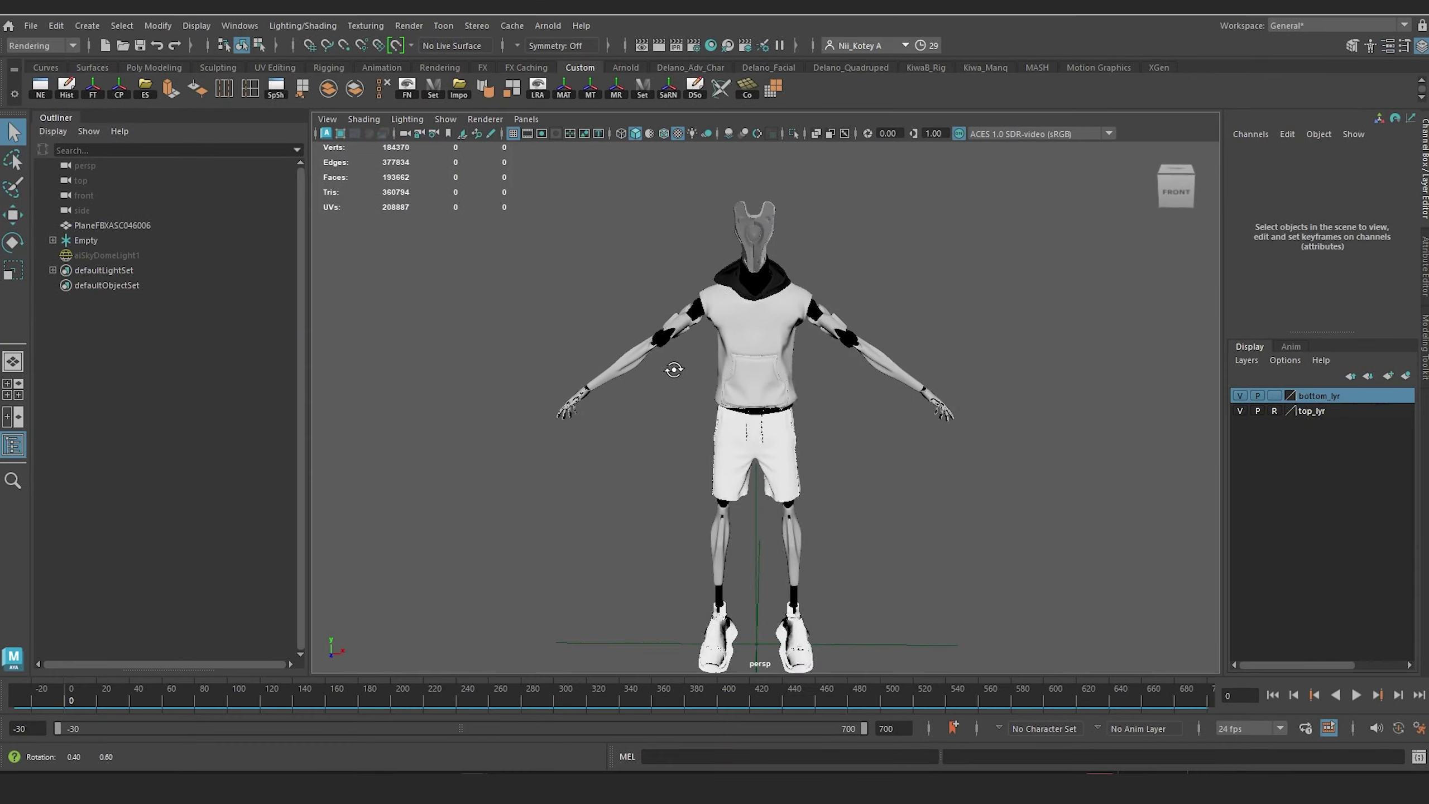
{"action": "left_click_drag", "start_coordinate": [673, 370], "coordinate": [747, 346], "text": "alt"}
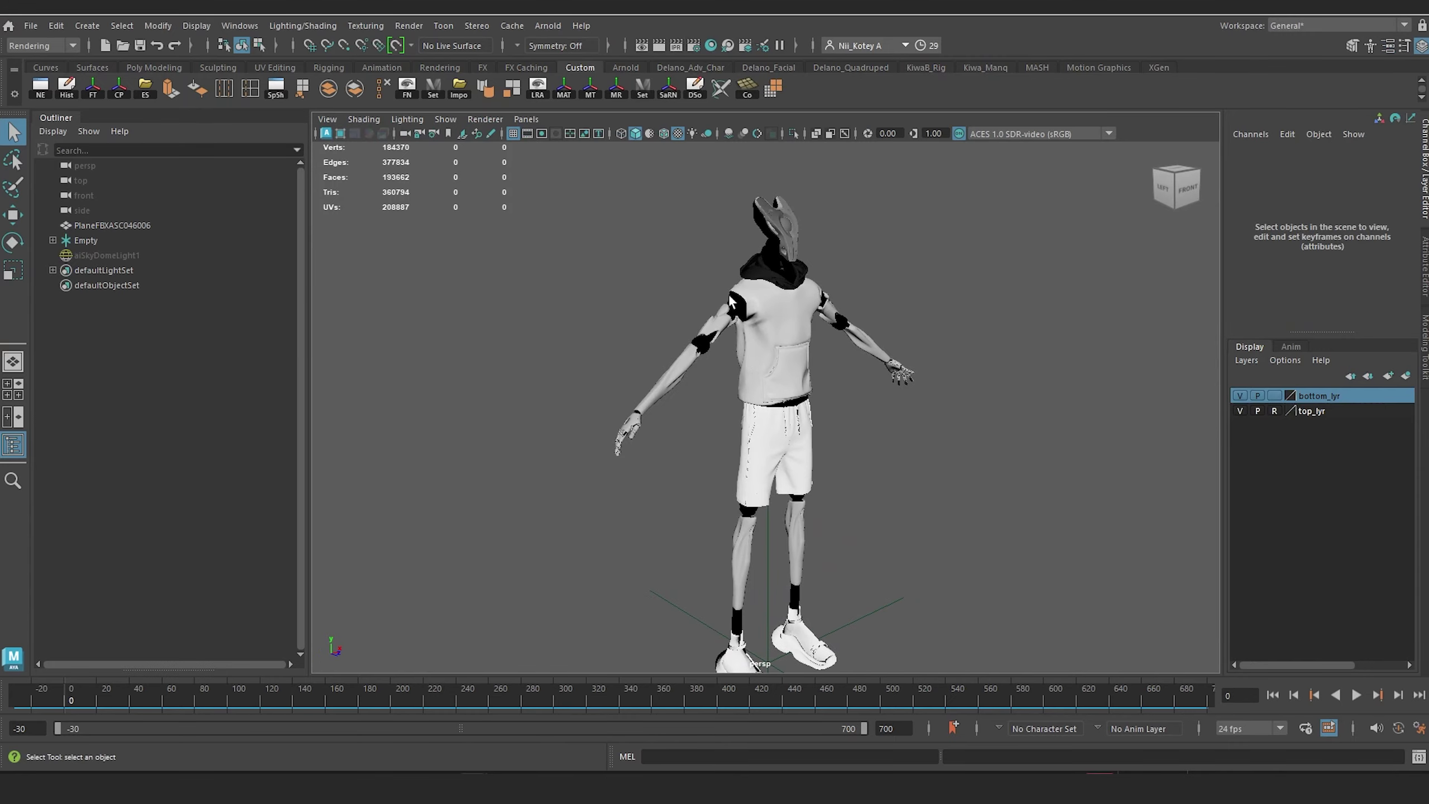
{"action": "right_click_drag", "start_coordinate": [764, 330], "coordinate": [854, 391], "text": "alt"}
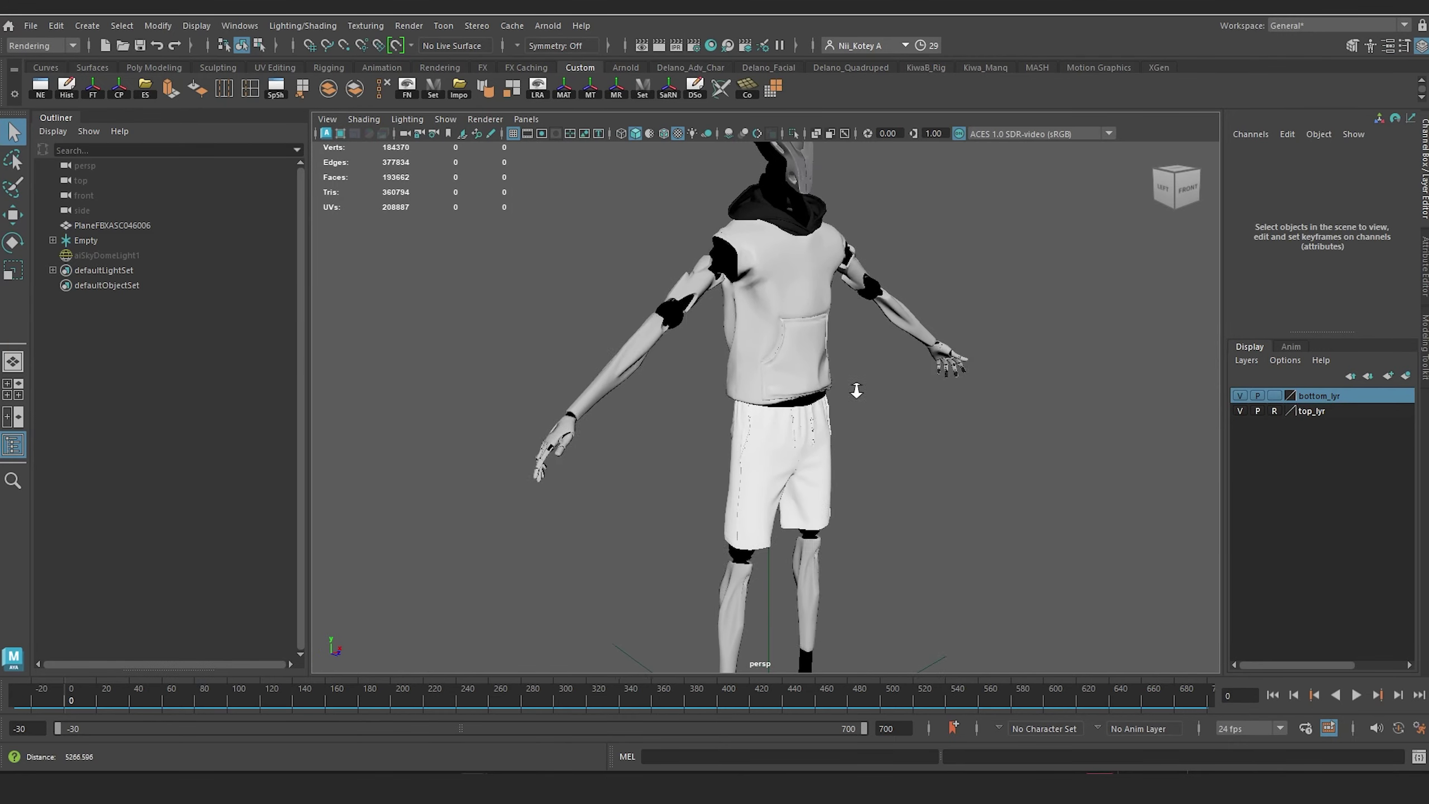
{"action": "left_click_drag", "start_coordinate": [842, 404], "coordinate": [761, 365], "text": "alt"}
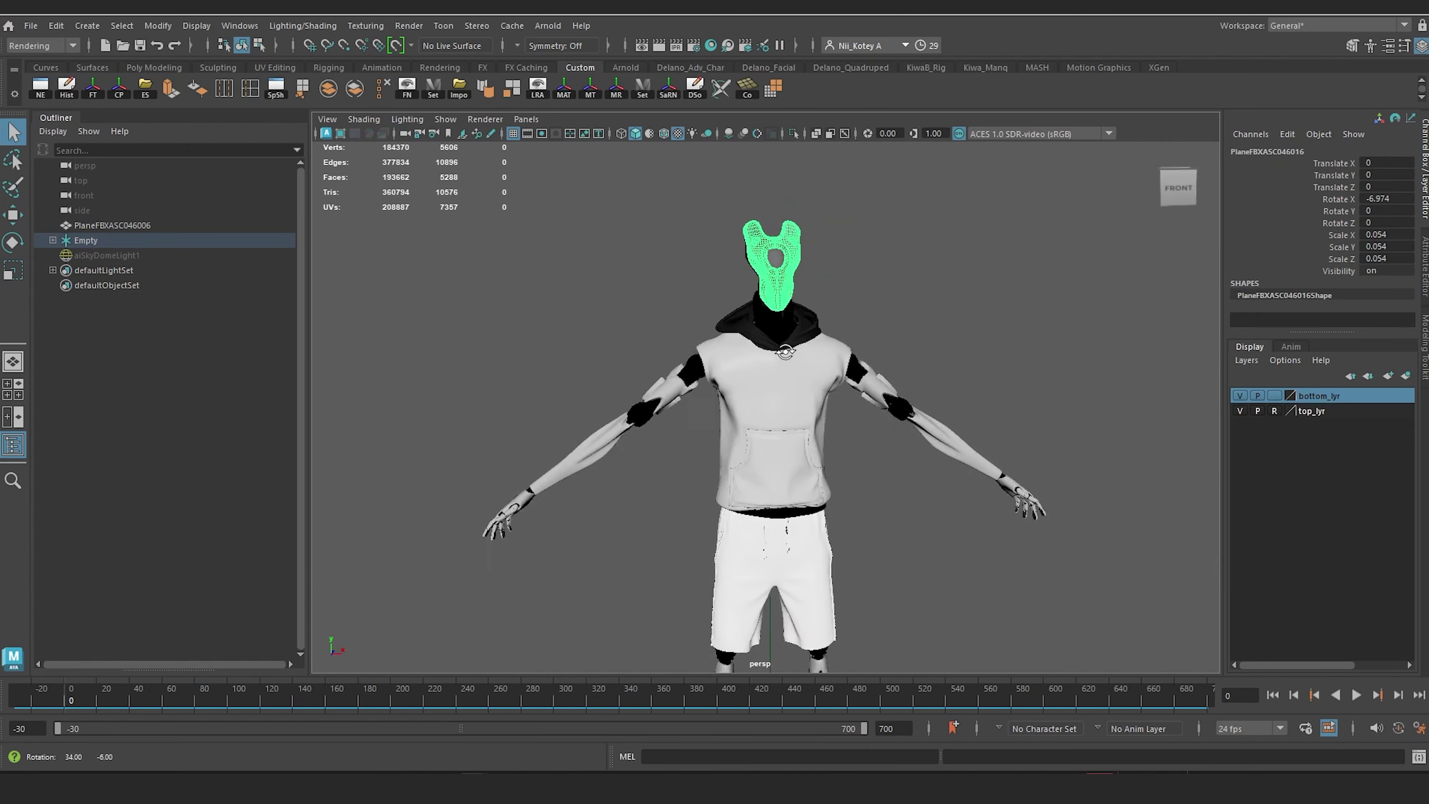
{"action": "middle_click_drag", "start_coordinate": [785, 350], "coordinate": [762, 148], "text": "alt"}
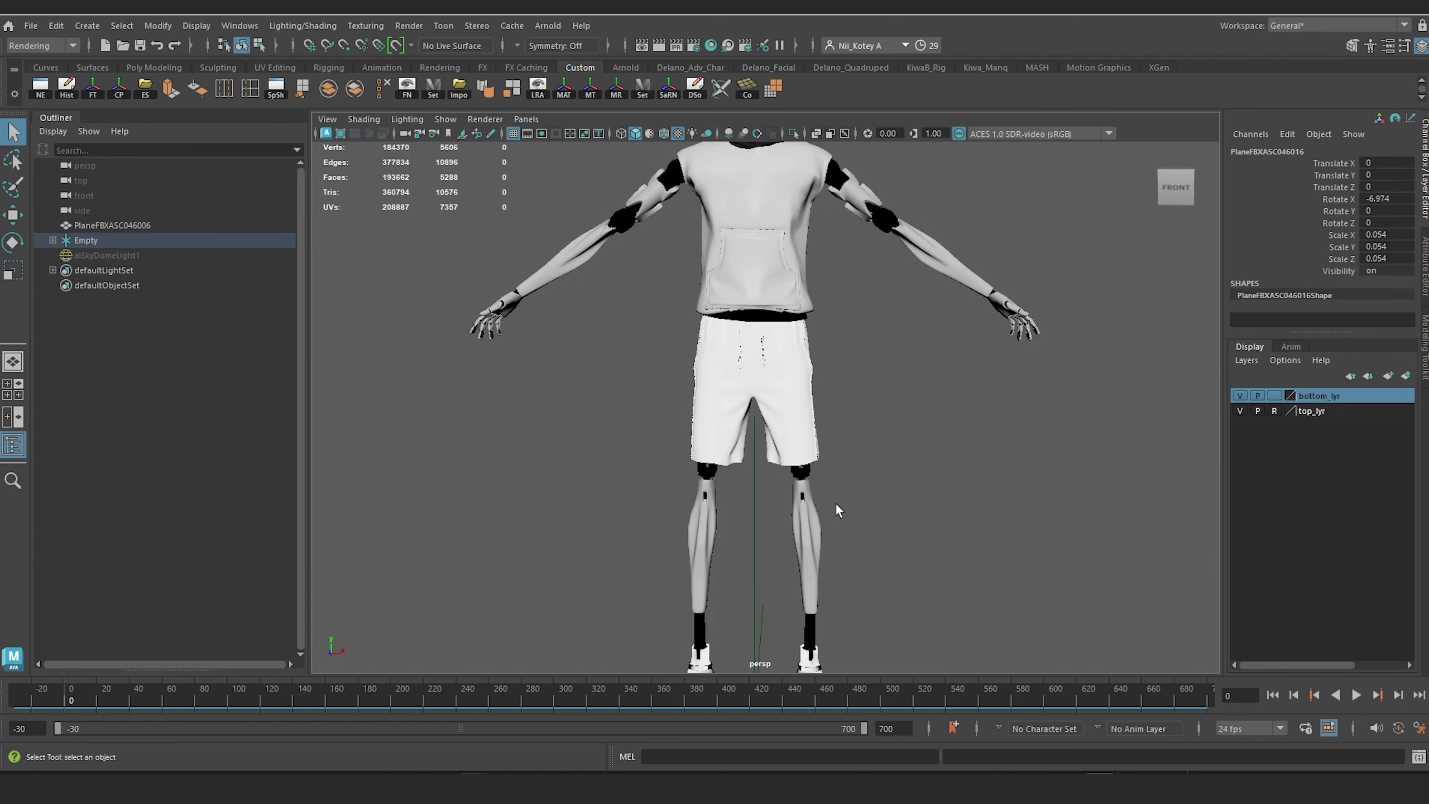
{"action": "middle_click_drag", "start_coordinate": [821, 328], "coordinate": [856, 476], "text": "alt"}
{"action": "left_click_drag", "start_coordinate": [856, 477], "coordinate": [775, 475], "text": "alt"}
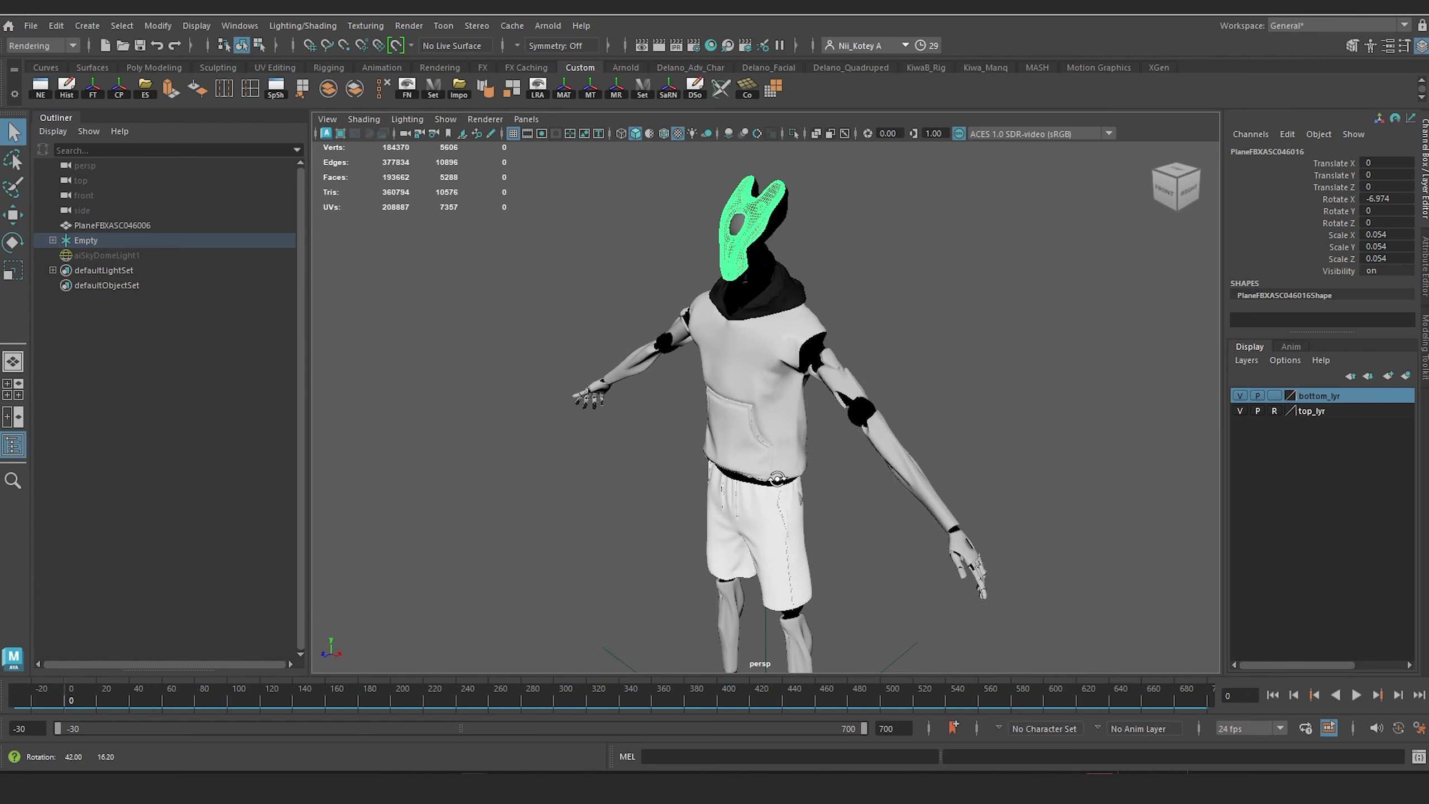
{"action": "left_click_drag", "start_coordinate": [775, 476], "coordinate": [854, 468], "text": "alt"}
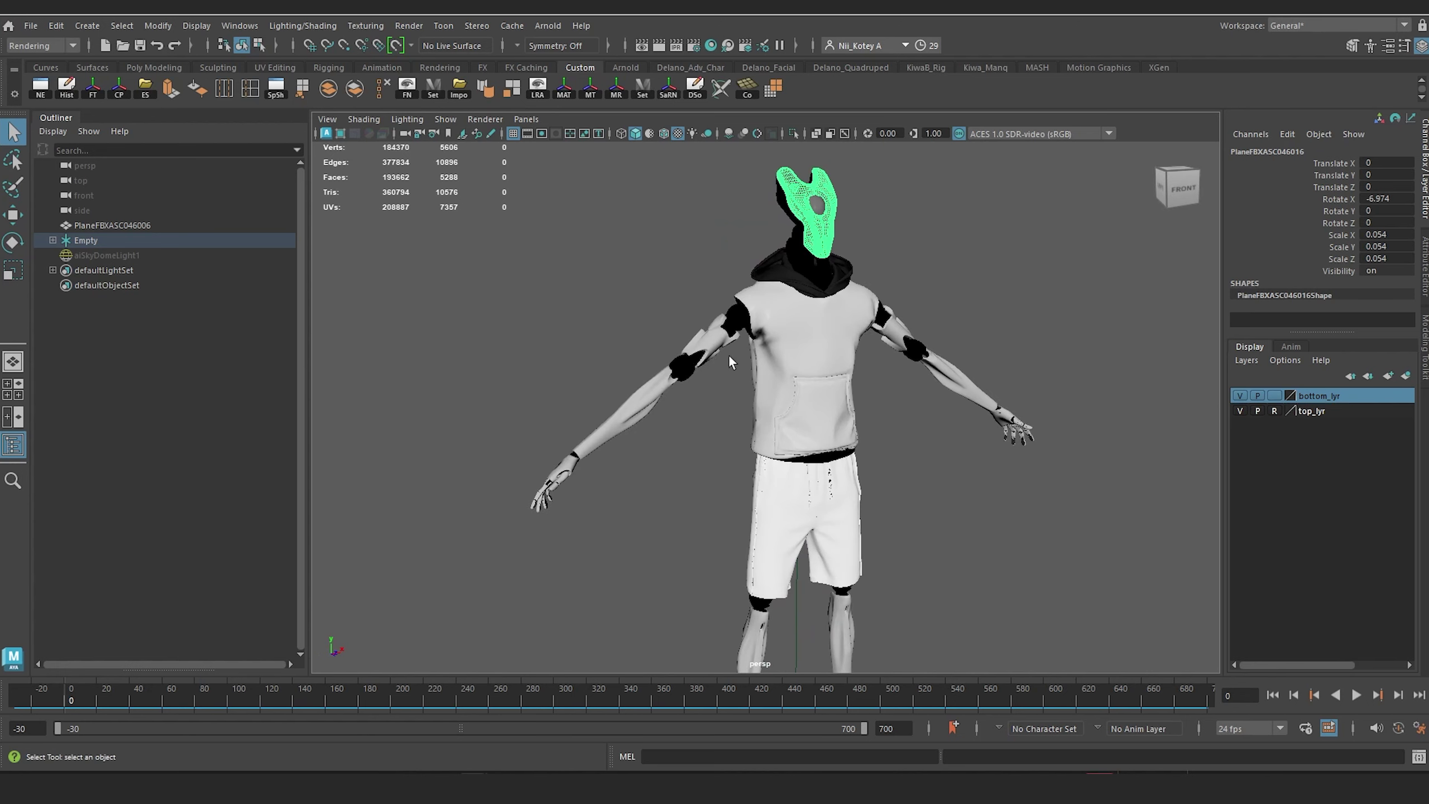
{"action": "scroll", "coordinate": [726, 356], "scroll_direction": "up", "scroll_amount": 5}
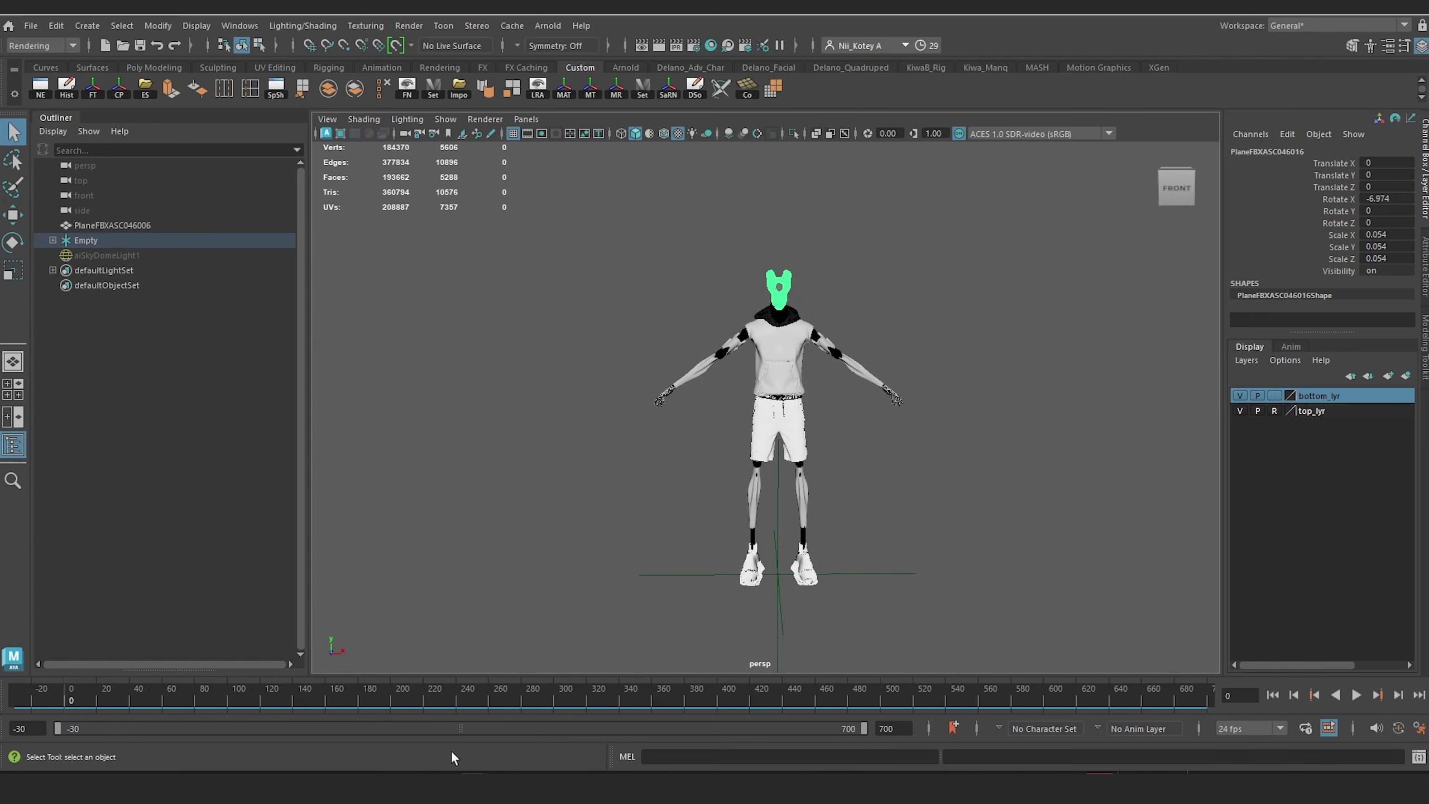
Step: Return to the MASH crowd scene with the instanced purple robots
{"action": "left_click", "coordinate": [474, 787]}
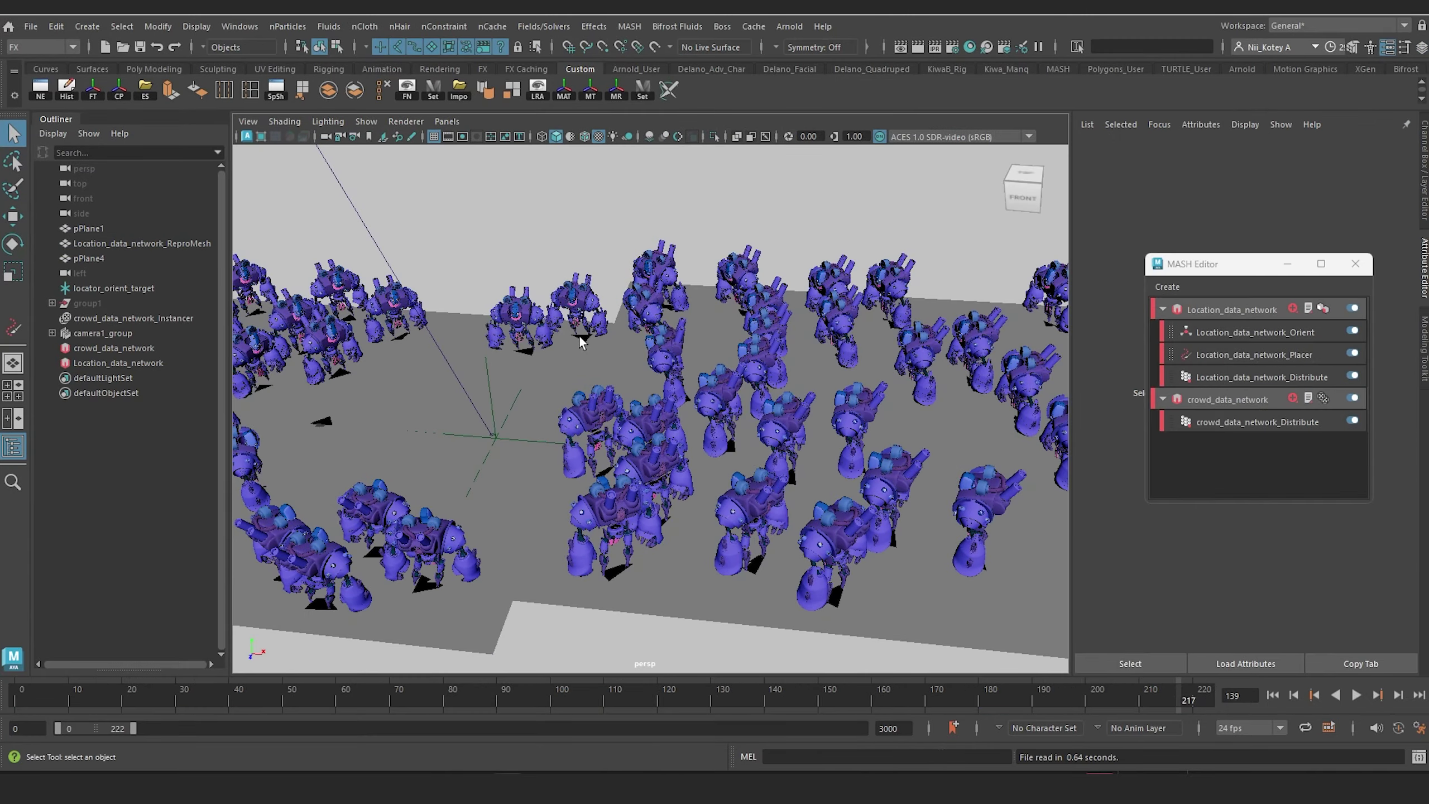
Step: Examine the purple robot crowd from an elevated overview, from the left side near ground level and at closer range
{"action": "left_click_drag", "start_coordinate": [578, 335], "coordinate": [742, 284], "text": "alt"}
{"action": "scroll", "coordinate": [606, 383], "scroll_direction": "down", "scroll_amount": 5}
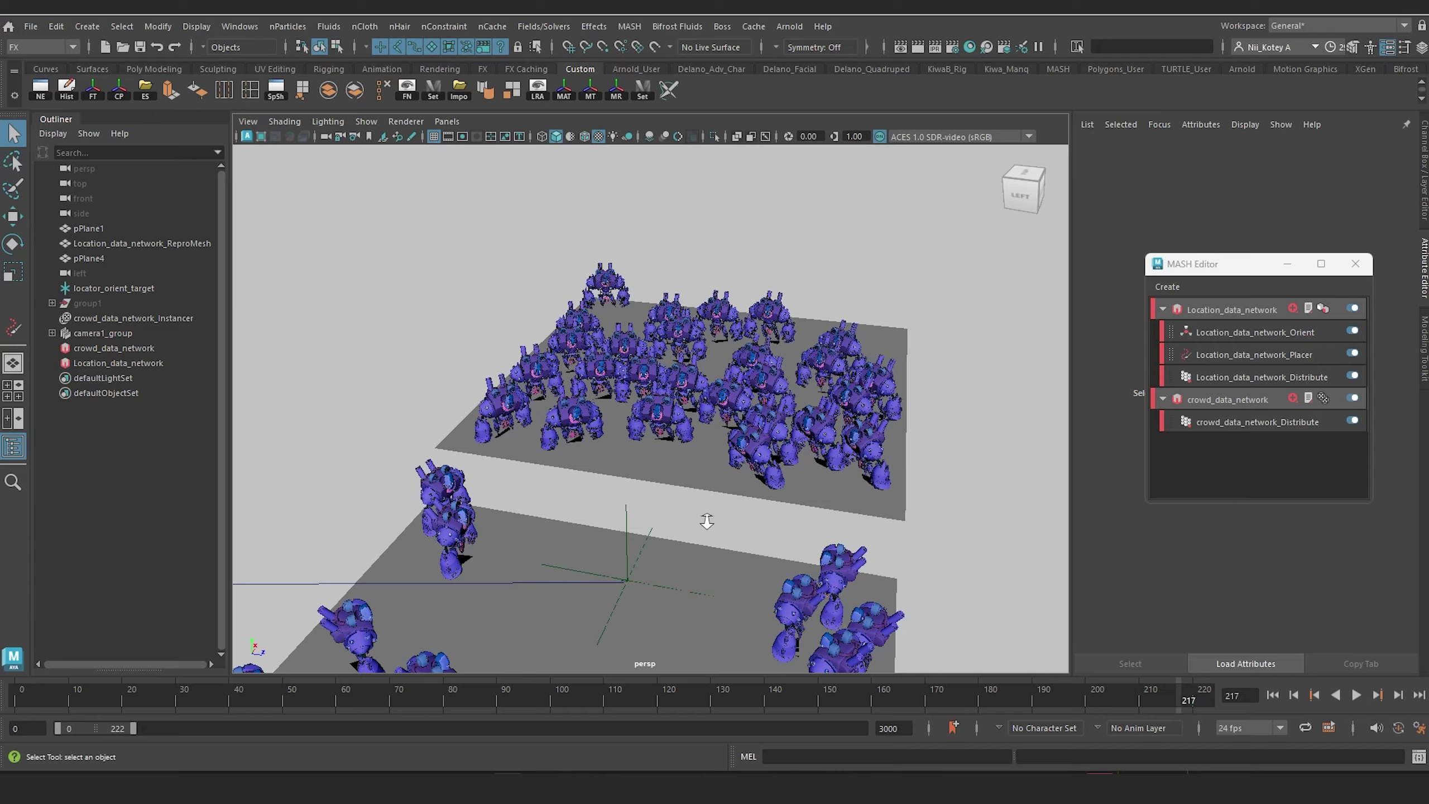
{"action": "scroll", "coordinate": [707, 523], "scroll_direction": "up", "scroll_amount": 7}
{"action": "left_click_drag", "start_coordinate": [730, 578], "coordinate": [744, 529], "text": "alt"}
{"action": "middle_click_drag", "start_coordinate": [725, 504], "coordinate": [701, 469], "text": "alt"}
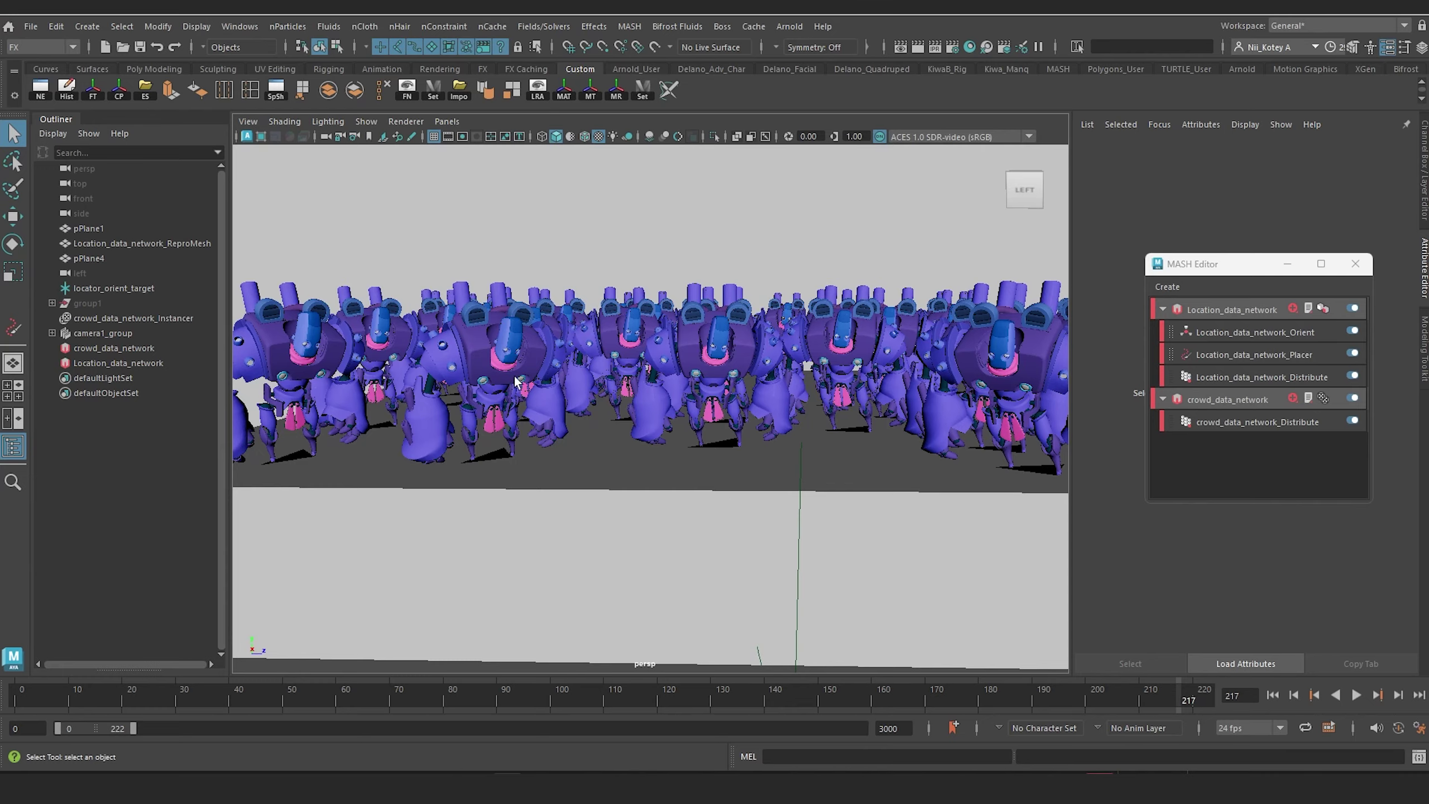
{"action": "left_click_drag", "start_coordinate": [513, 373], "coordinate": [594, 447], "text": "alt"}
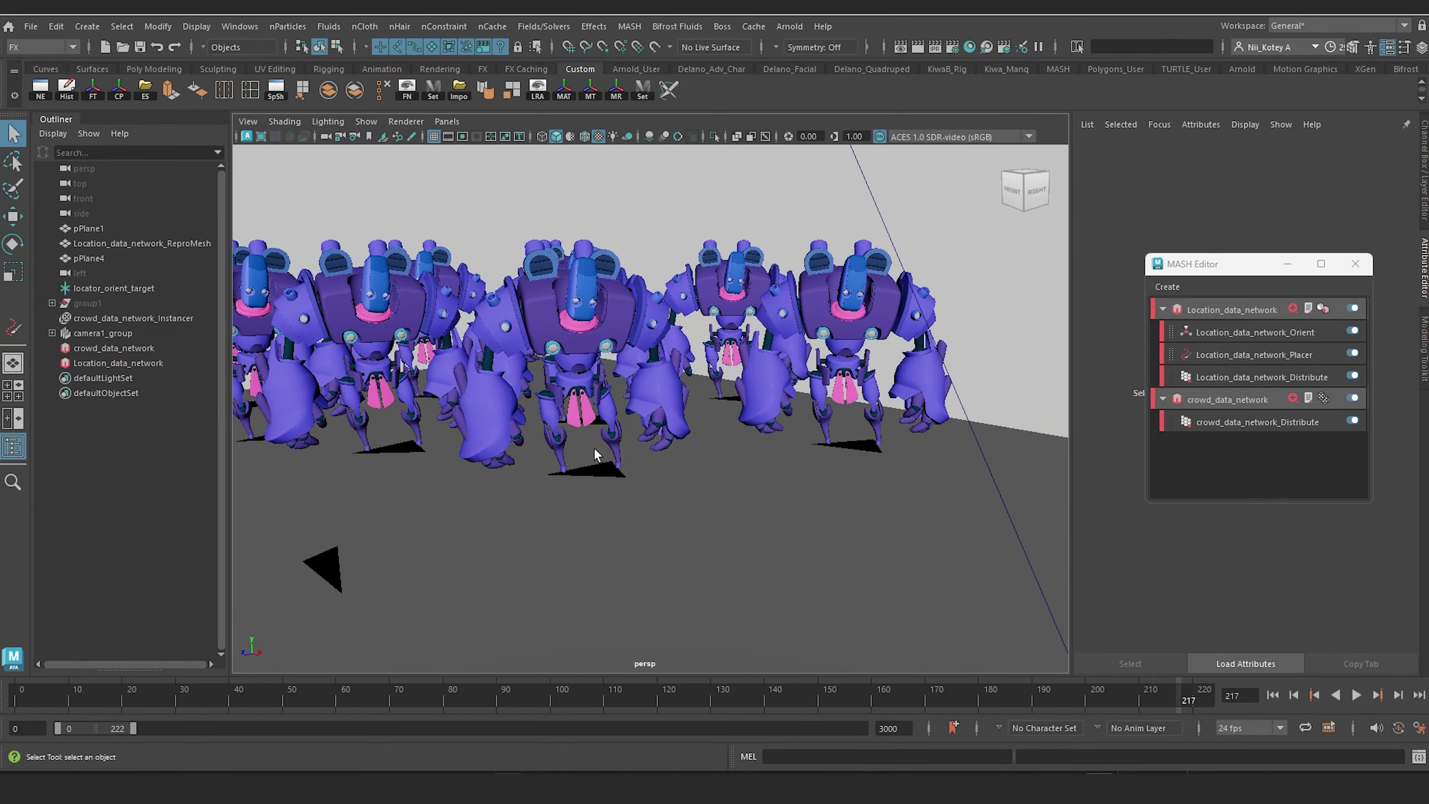
{"action": "scroll", "coordinate": [594, 447], "scroll_direction": "up", "scroll_amount": 3}
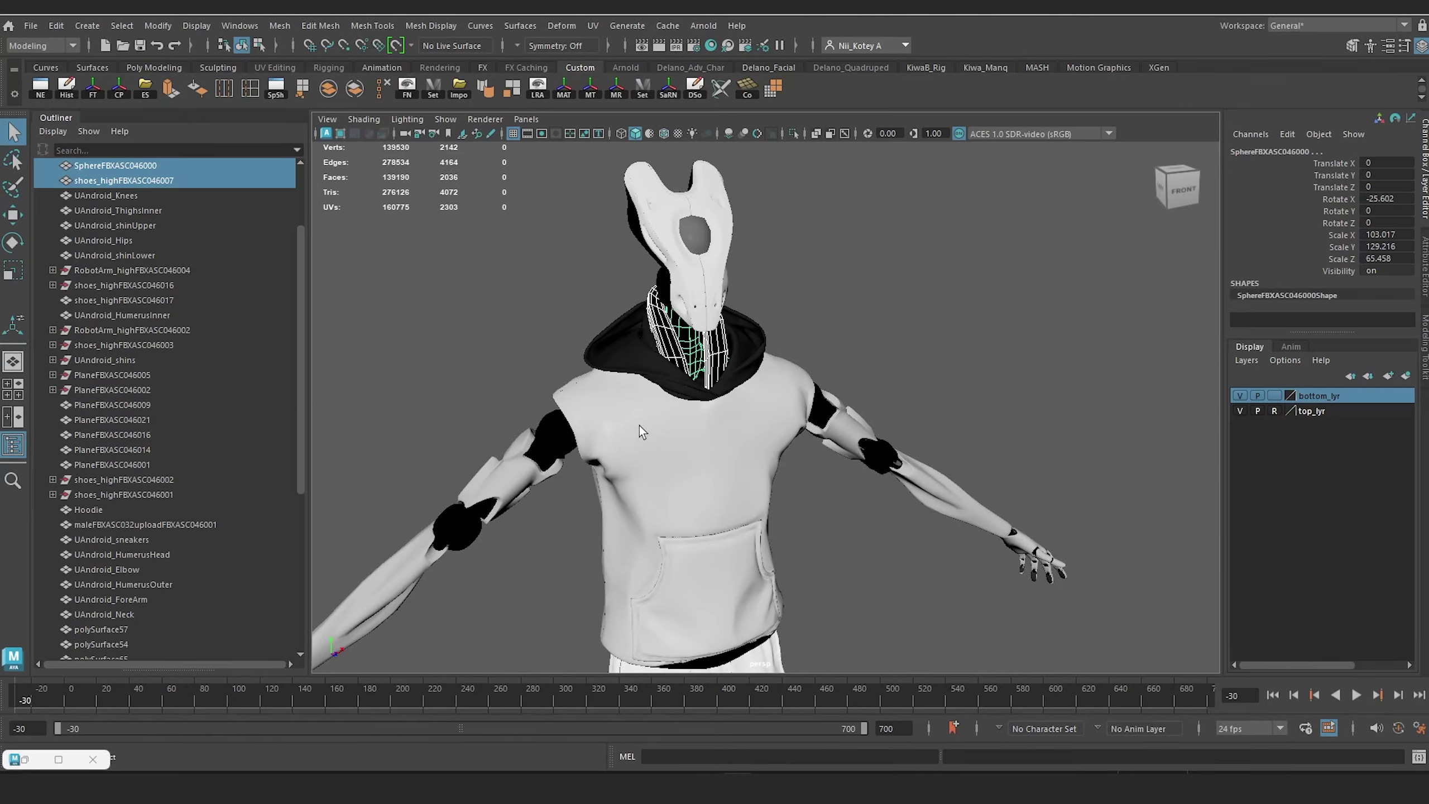
Step: Return to the hooded character scene and hide the top_lyr and bottom_lyr clothing layers to expose the android's skeleton
{"action": "mouse_move", "coordinate": [703, 413]}
{"action": "left_mouse_down", "text": "alt"}
{"action": "mouse_move", "coordinate": [681, 427]}
{"action": "mouse_move", "coordinate": [729, 430]}
{"action": "mouse_move", "coordinate": [713, 434]}
{"action": "left_mouse_up", "text": "alt"}
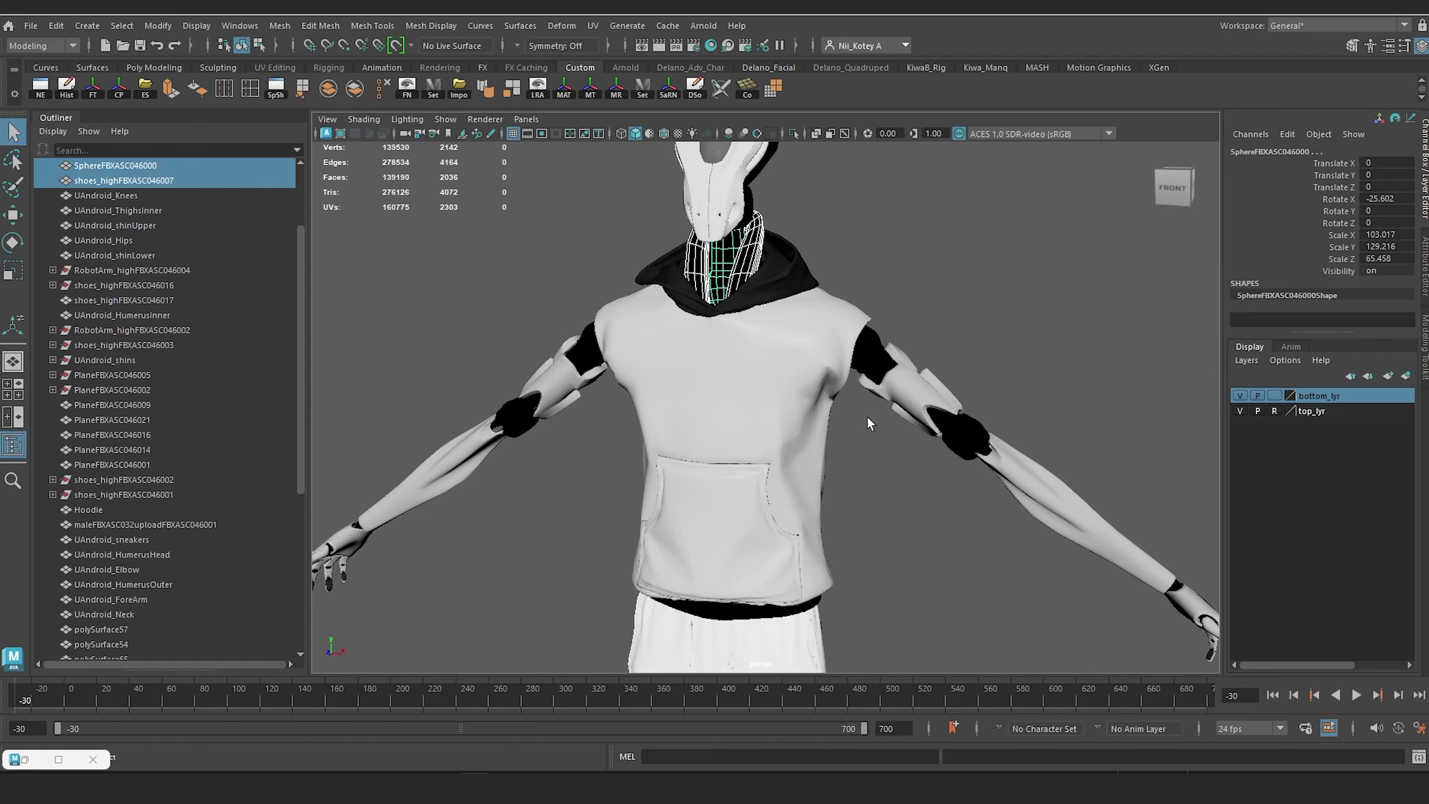
{"action": "scroll", "coordinate": [759, 456], "scroll_direction": "down", "scroll_amount": 3}
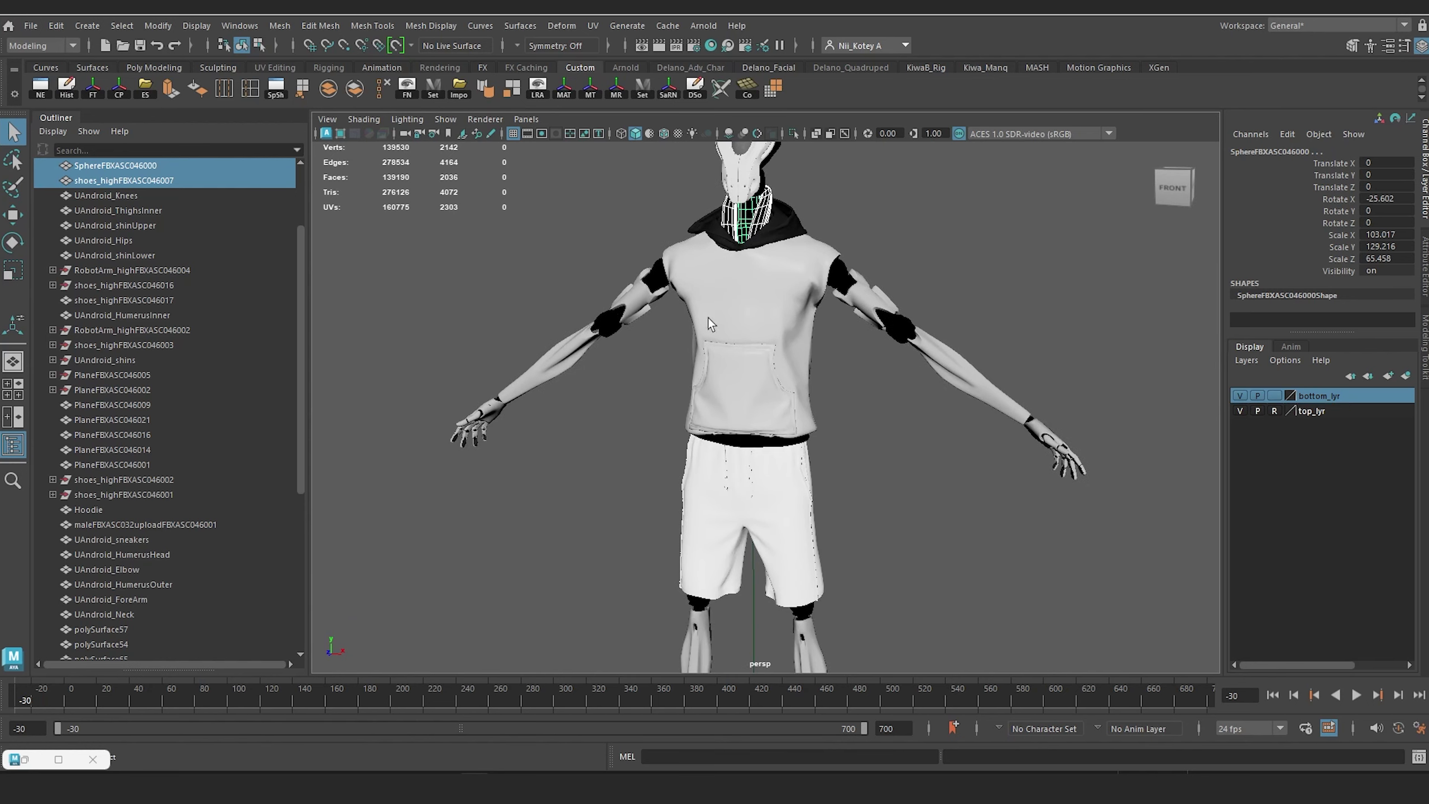
{"action": "left_click", "coordinate": [1238, 411]}
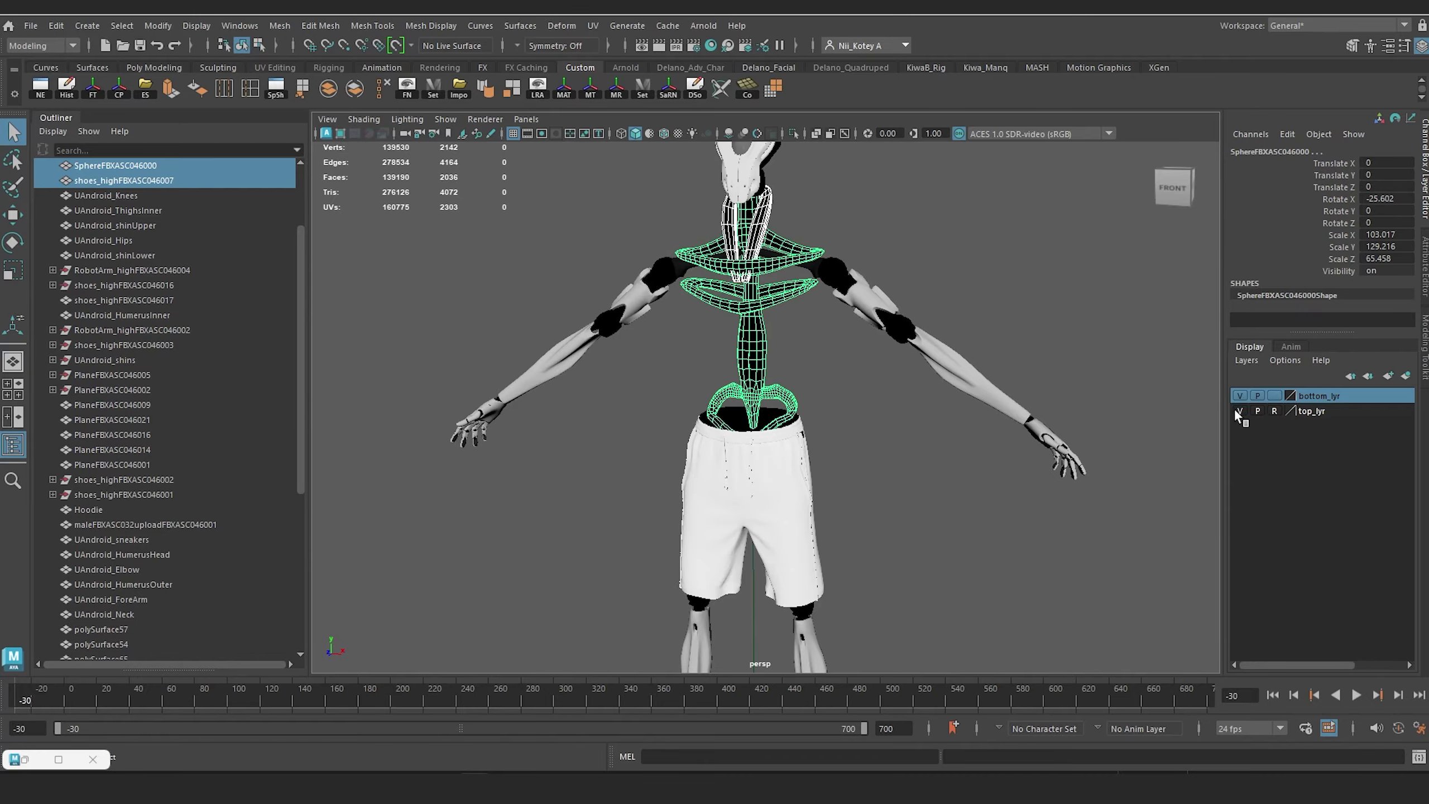
{"action": "left_click", "coordinate": [1240, 395]}
{"action": "scroll", "coordinate": [765, 414], "scroll_direction": "up", "scroll_amount": 5}
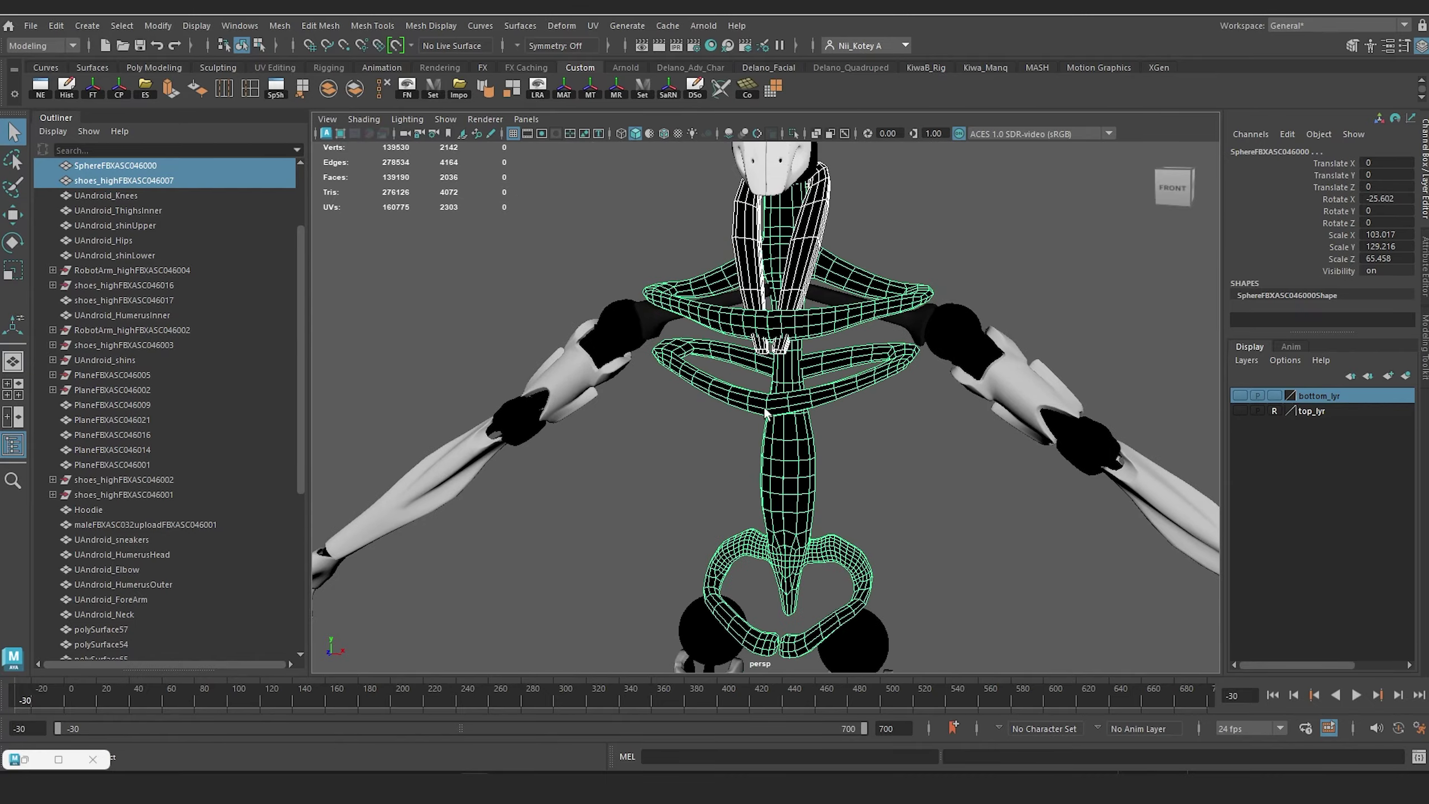
Step: Inspect the android's exposed torso frame, checking the UAndroid_Hips and UAndroid_HumerusHead joint meshes individually
{"action": "left_click_drag", "start_coordinate": [852, 284], "coordinate": [849, 333], "text": "alt"}
{"action": "left_click_drag", "start_coordinate": [903, 462], "coordinate": [861, 427], "text": "alt"}
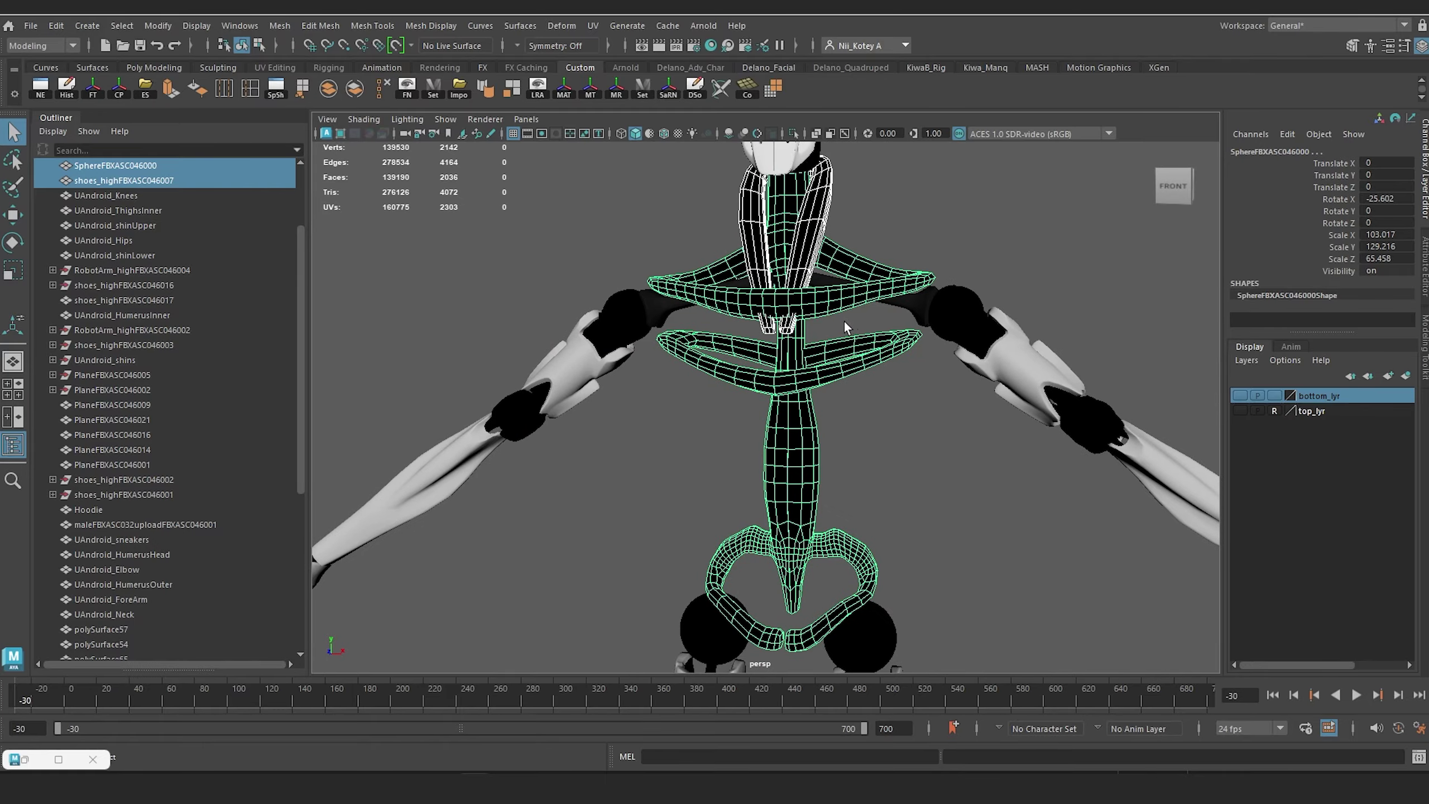
{"action": "scroll", "coordinate": [845, 323], "scroll_direction": "down", "scroll_amount": 3}
{"action": "middle_click_drag", "start_coordinate": [838, 346], "coordinate": [848, 297], "text": "alt"}
{"action": "scroll", "coordinate": [861, 338], "scroll_direction": "up", "scroll_amount": 3}
{"action": "mouse_move", "coordinate": [882, 386]}
{"action": "left_mouse_down", "text": "alt"}
{"action": "mouse_move", "coordinate": [835, 387]}
{"action": "mouse_move", "coordinate": [861, 389]}
{"action": "left_mouse_up", "text": "alt"}
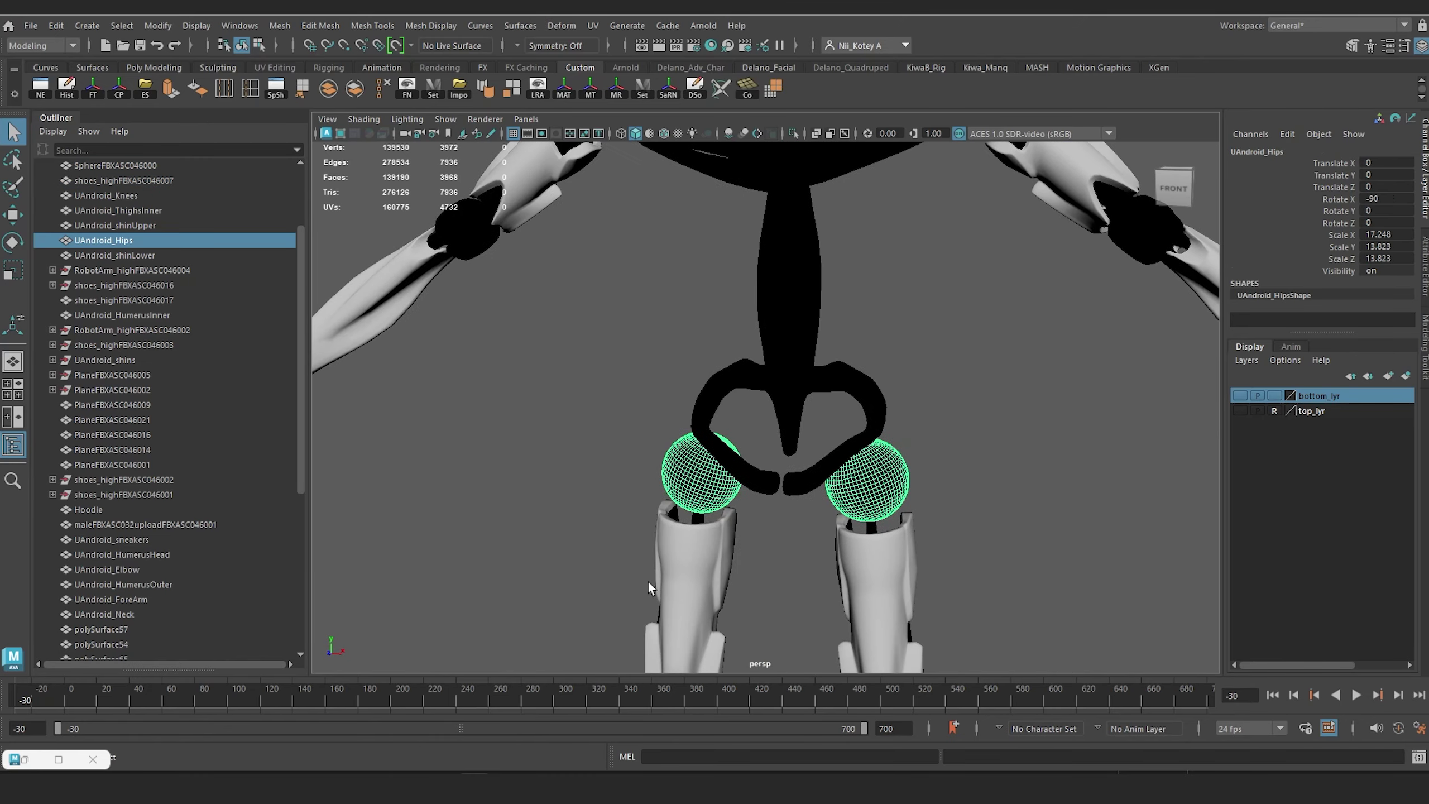
{"action": "left_click", "coordinate": [636, 494]}
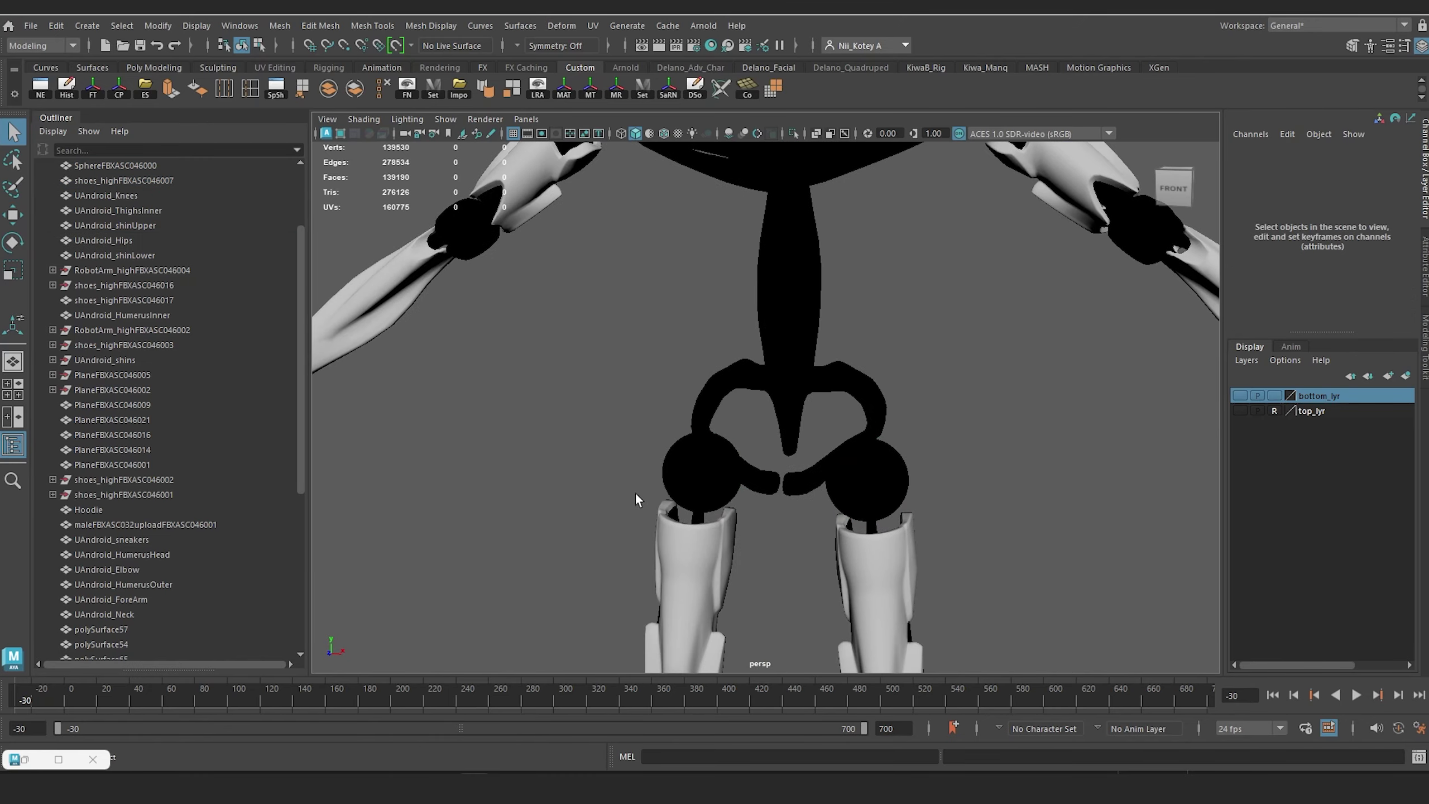
{"action": "left_click", "coordinate": [703, 470]}
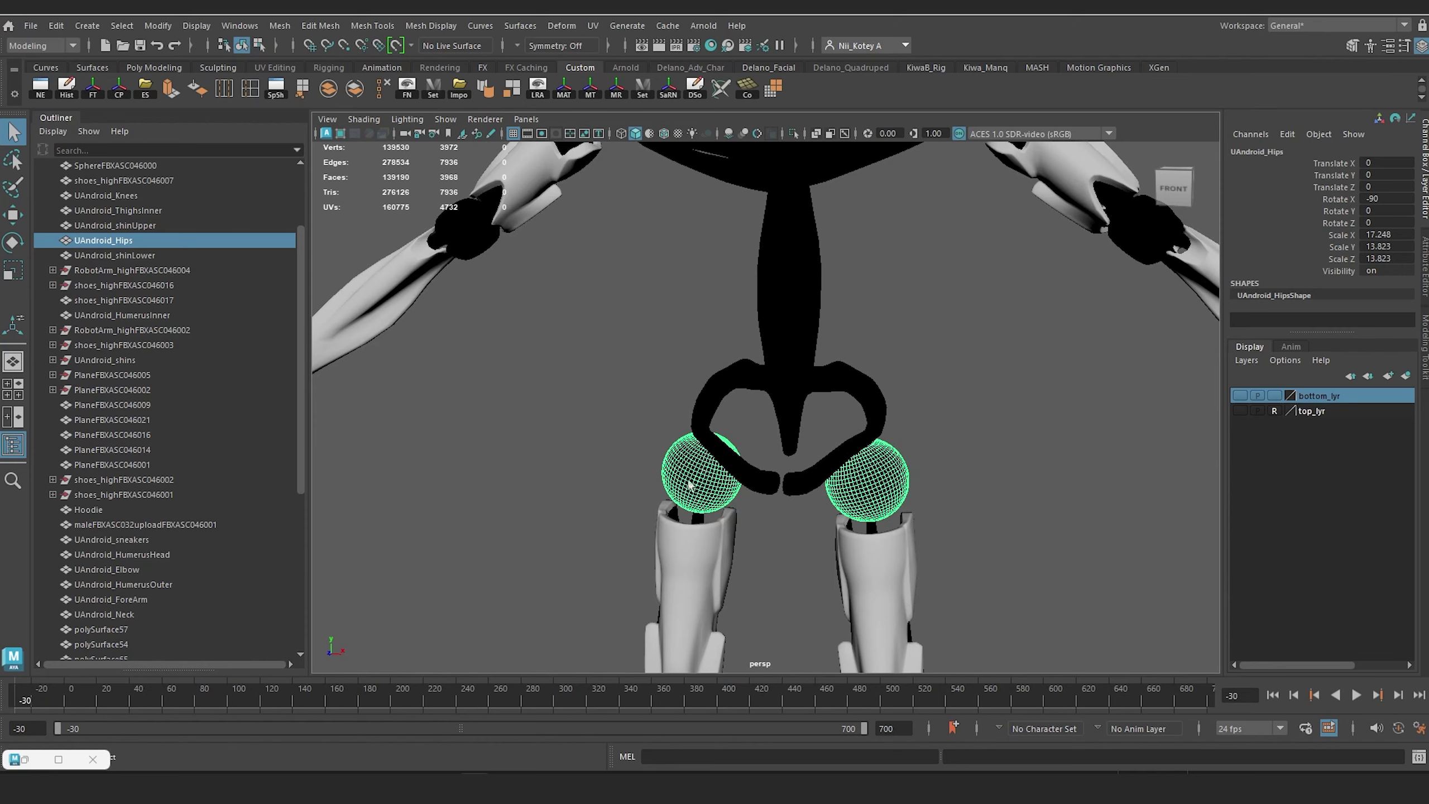
{"action": "middle_click_drag", "start_coordinate": [692, 490], "coordinate": [712, 557], "text": "alt"}
{"action": "left_click", "coordinate": [637, 366]}
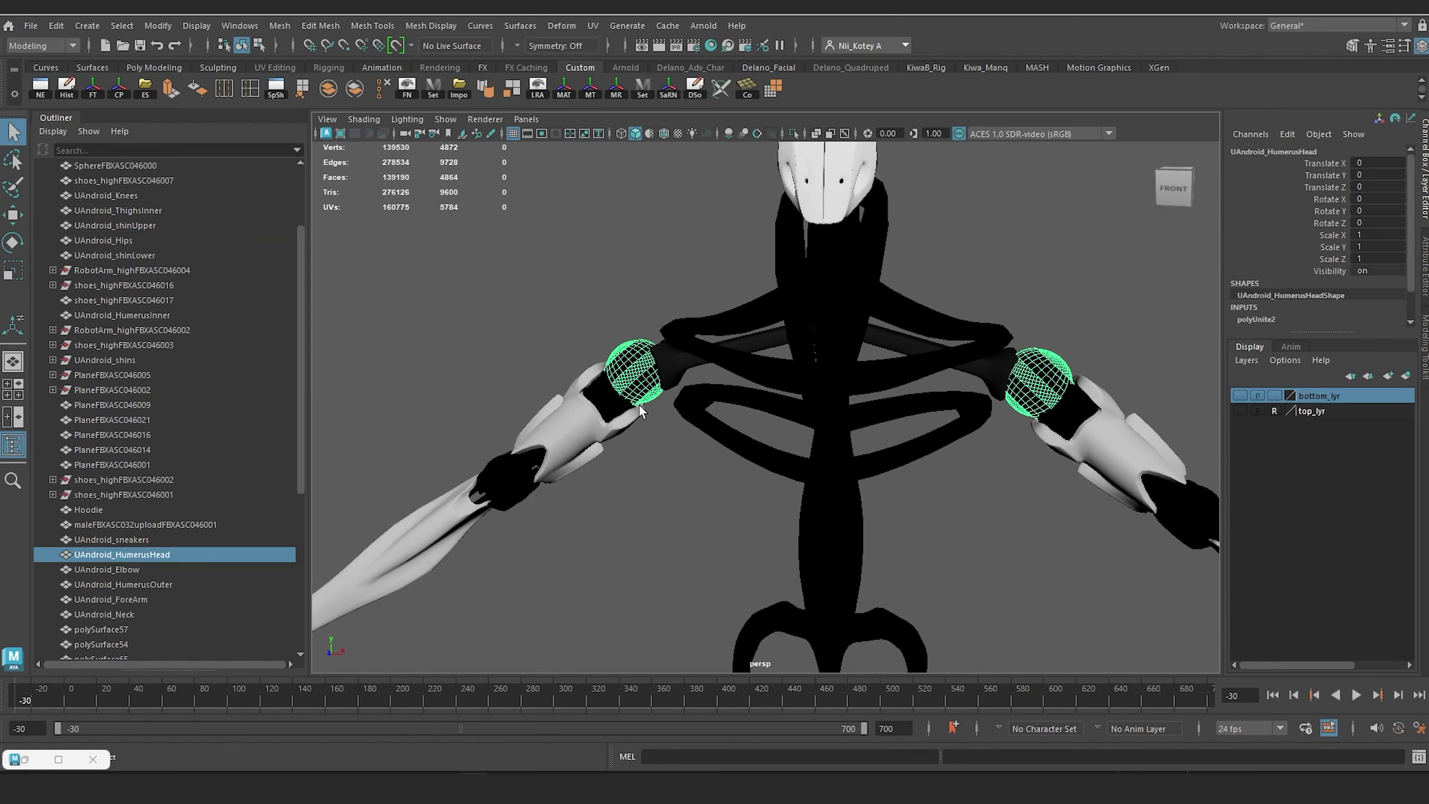
Step: Duplicate the torso, neck, shoulder, UAndroid_HumerusHead and UAndroid_Hips meshes together and combine the copies into a single mesh
{"action": "scroll", "coordinate": [640, 409], "scroll_direction": "down", "scroll_amount": 3}
{"action": "left_click_drag", "start_coordinate": [755, 238], "coordinate": [733, 352]}
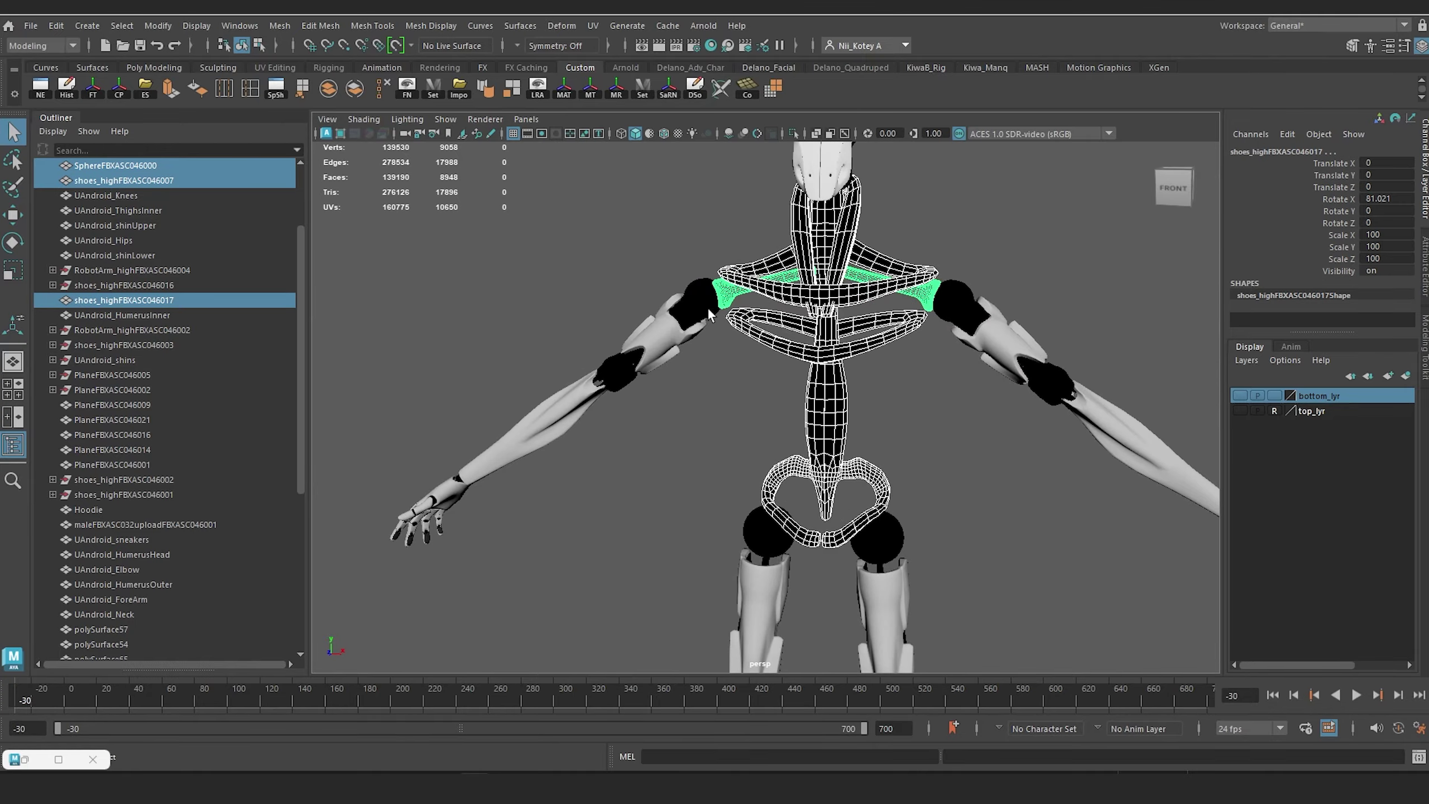
{"action": "left_click", "coordinate": [952, 298]}
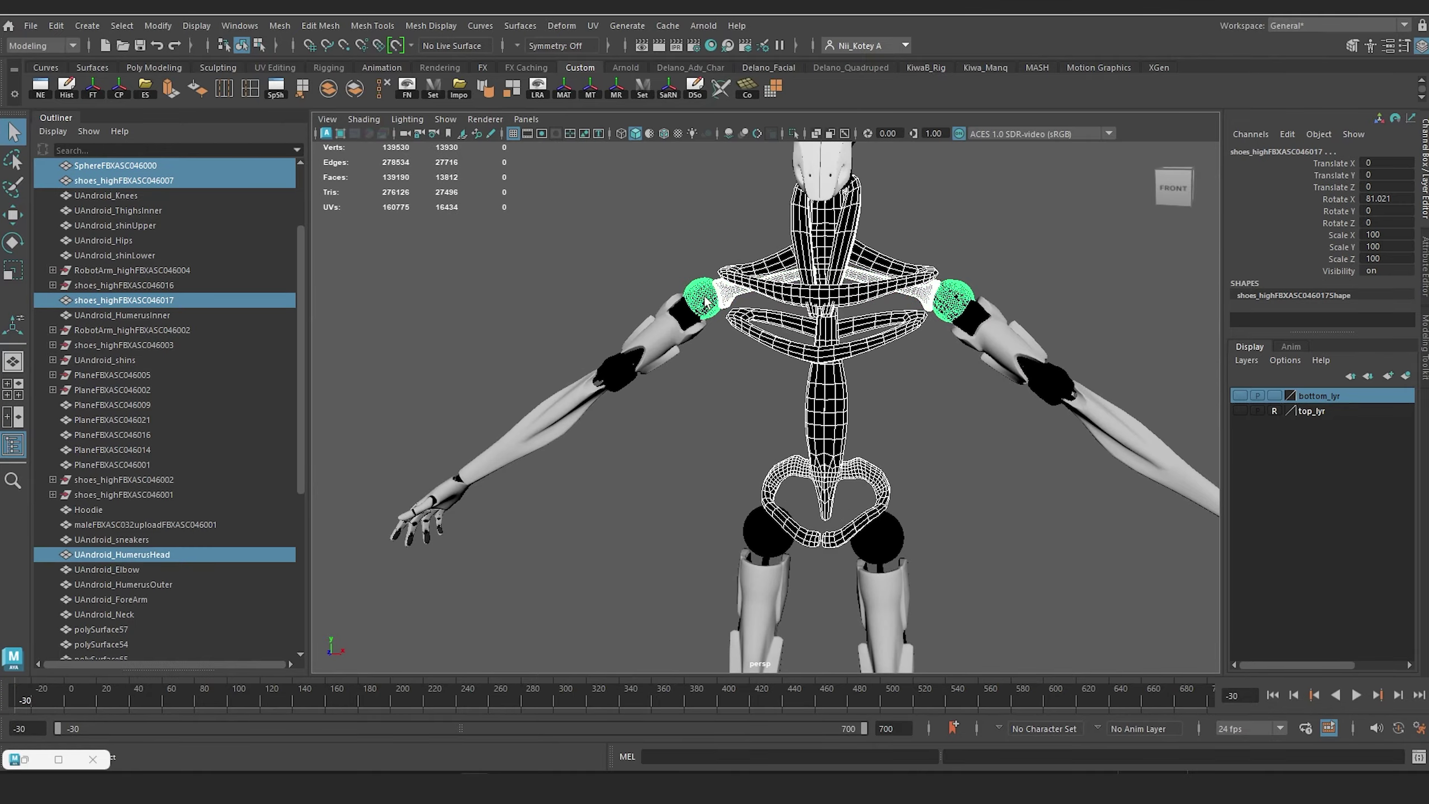
{"action": "left_click", "coordinate": [885, 532]}
{"action": "left_click_drag", "start_coordinate": [884, 531], "coordinate": [765, 422], "text": "alt"}
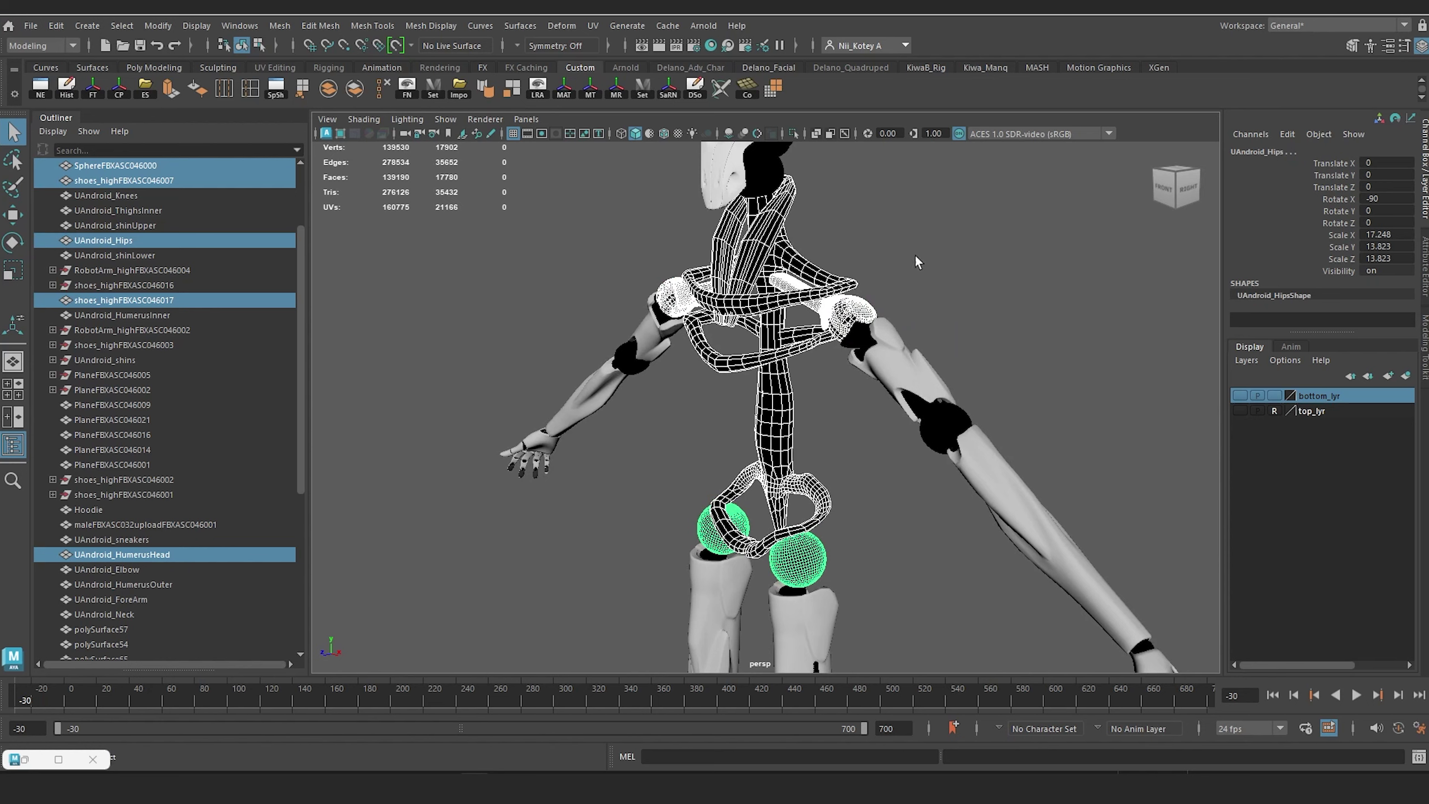
{"action": "left_click_drag", "start_coordinate": [835, 362], "coordinate": [838, 383], "text": "alt"}
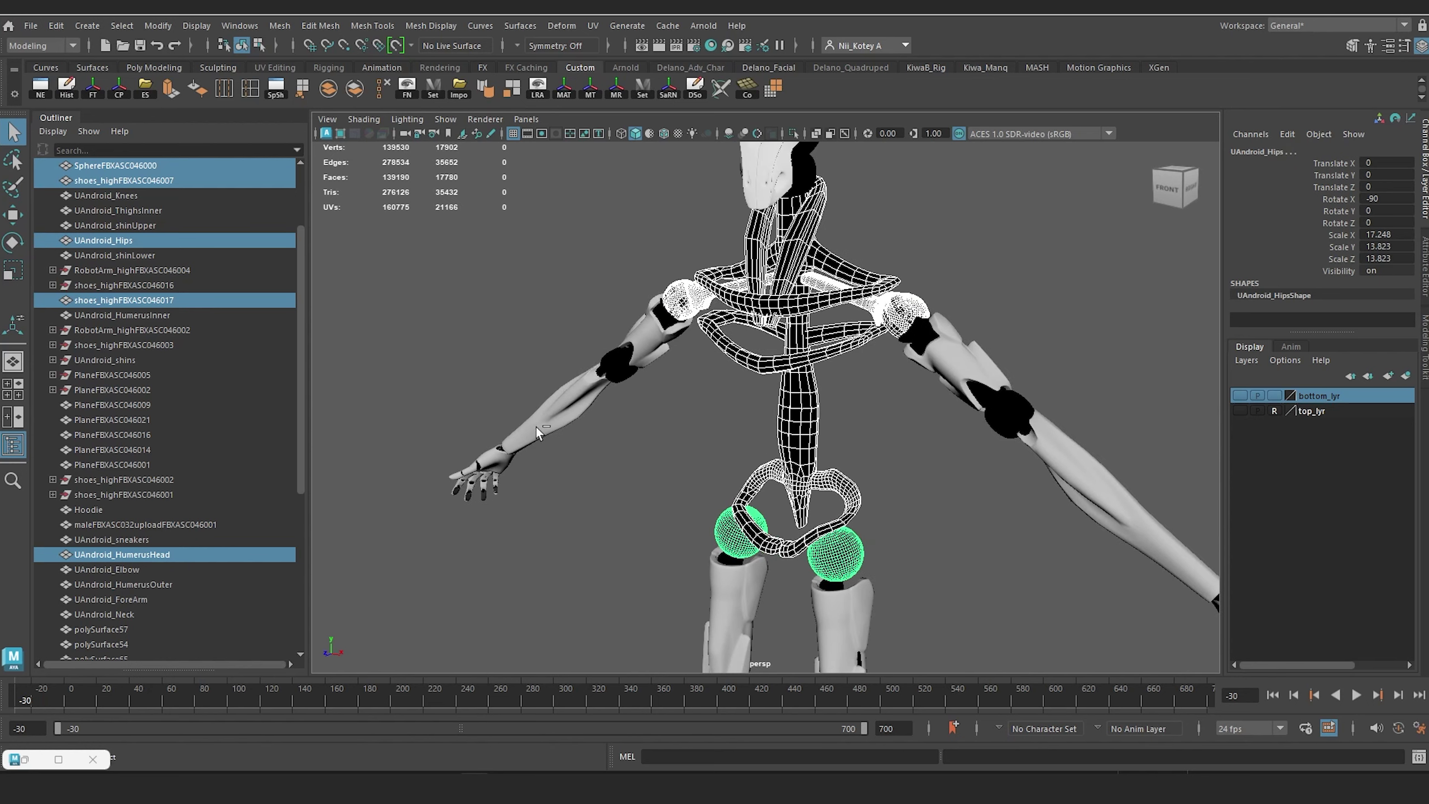
{"action": "key", "text": "ctrl+d"}
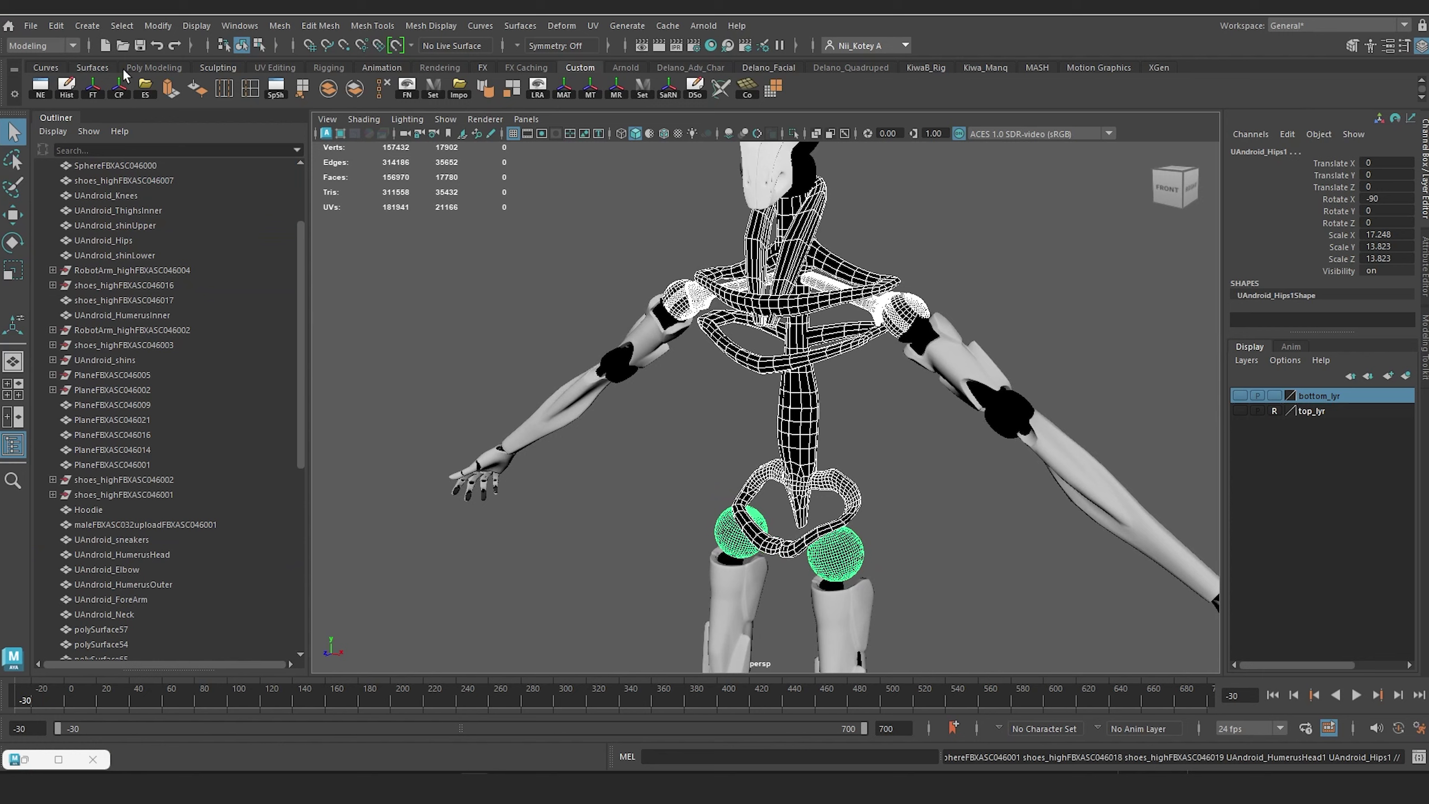
{"action": "left_click", "coordinate": [328, 90]}
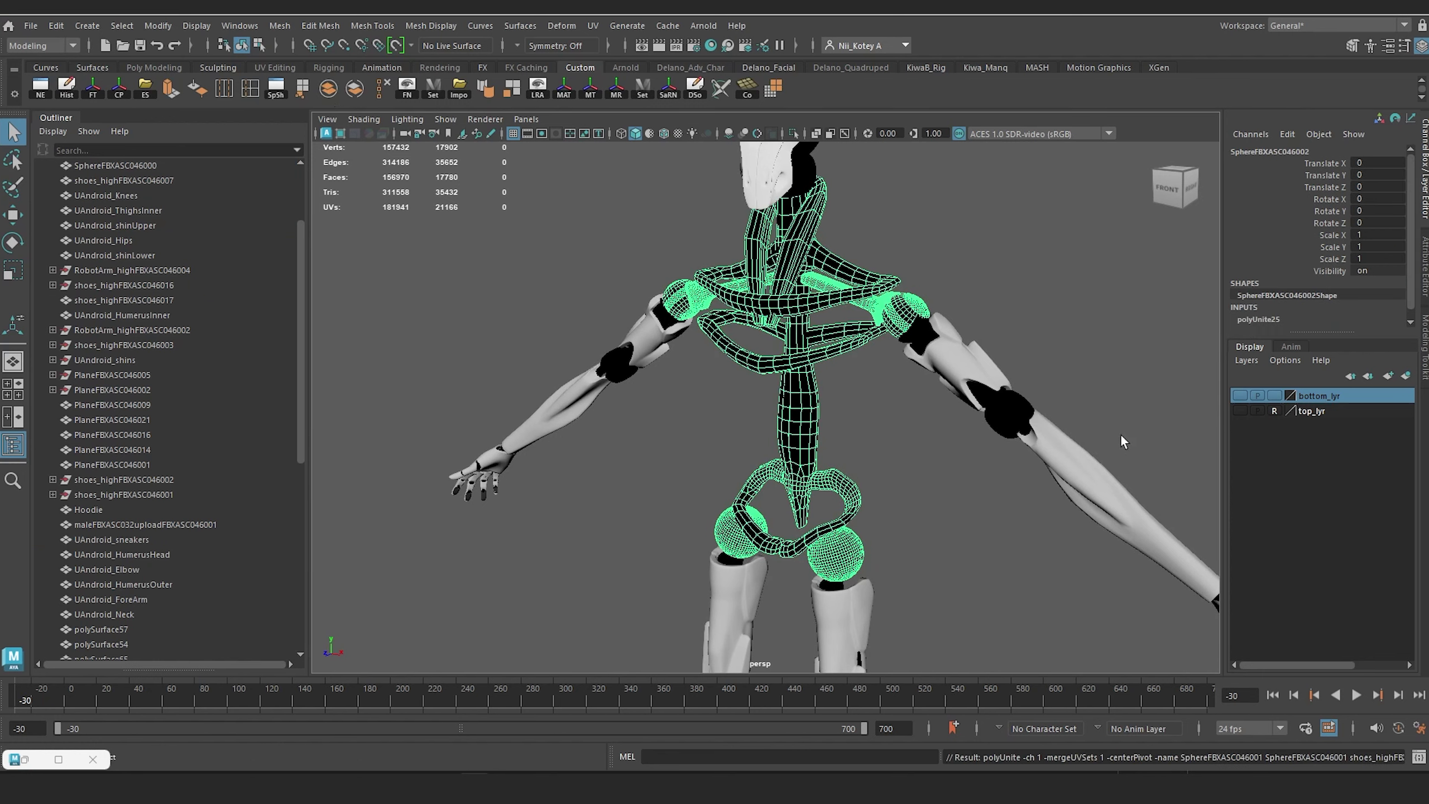
Step: Assign the combined torso mesh to a new display layer and hide that layer
{"action": "left_click", "coordinate": [1406, 375]}
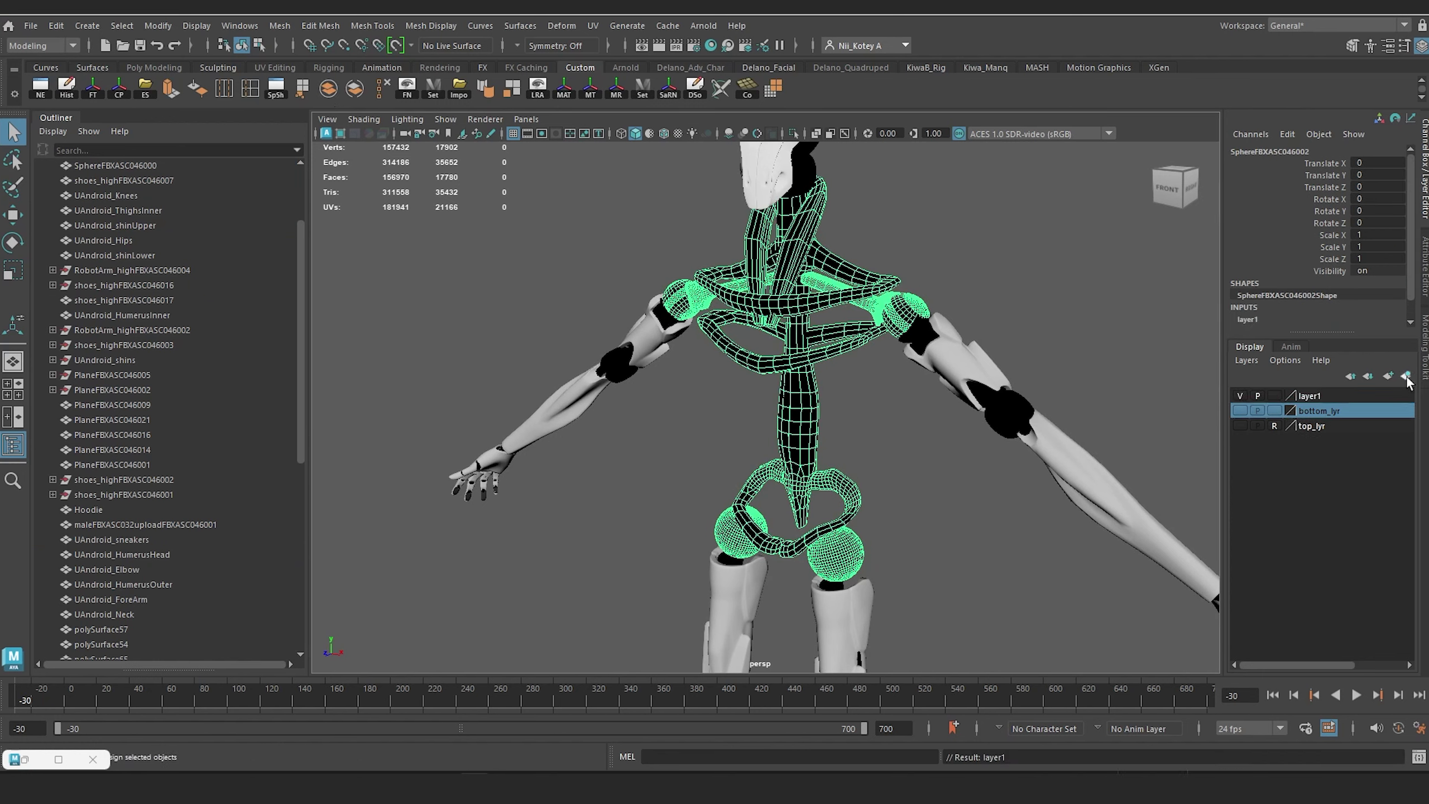
{"action": "left_click", "coordinate": [1239, 395]}
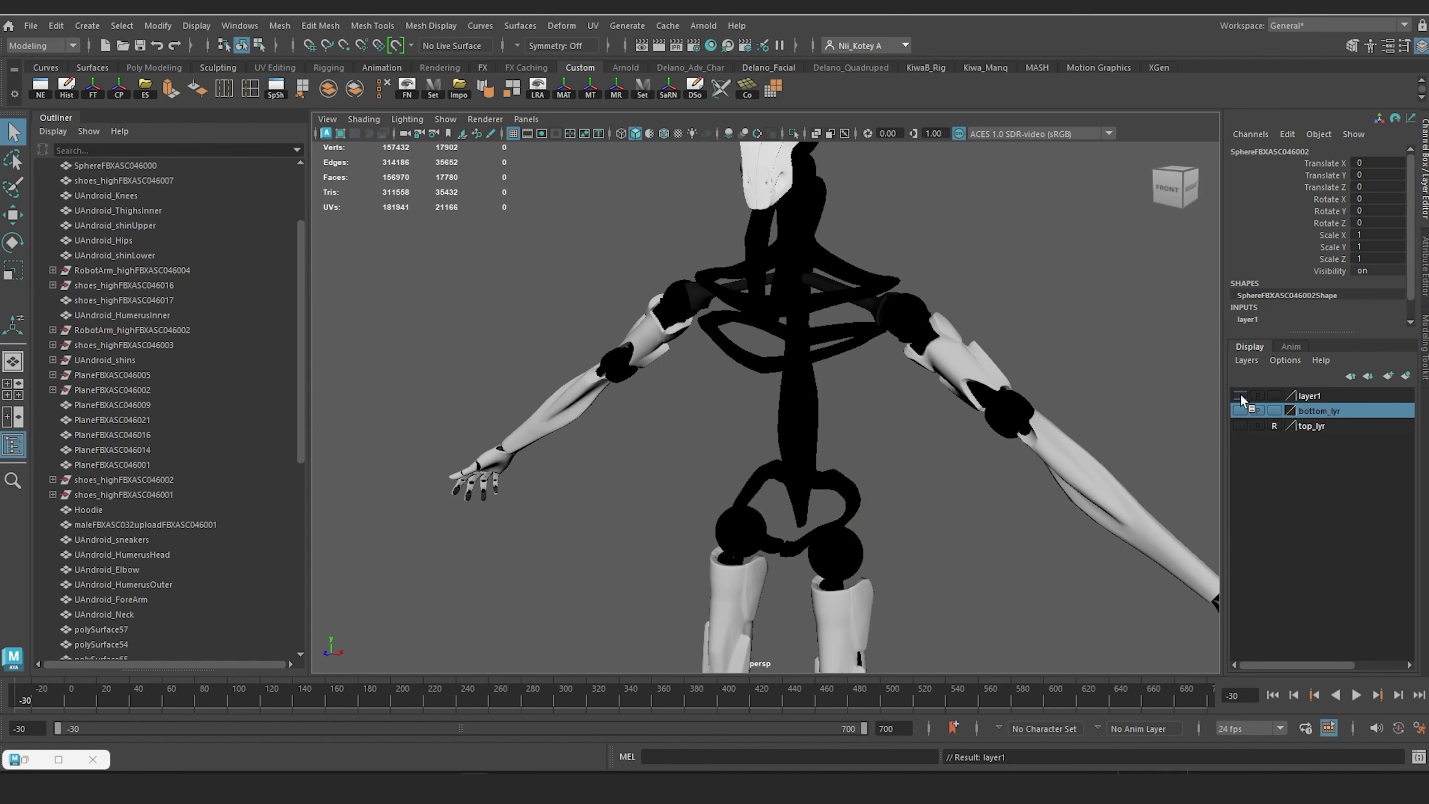
Step: Hide the original torso frame and neck meshes, SphereFBXASC046000 and shoes_highFBXASC046007
{"action": "left_click", "coordinate": [898, 319]}
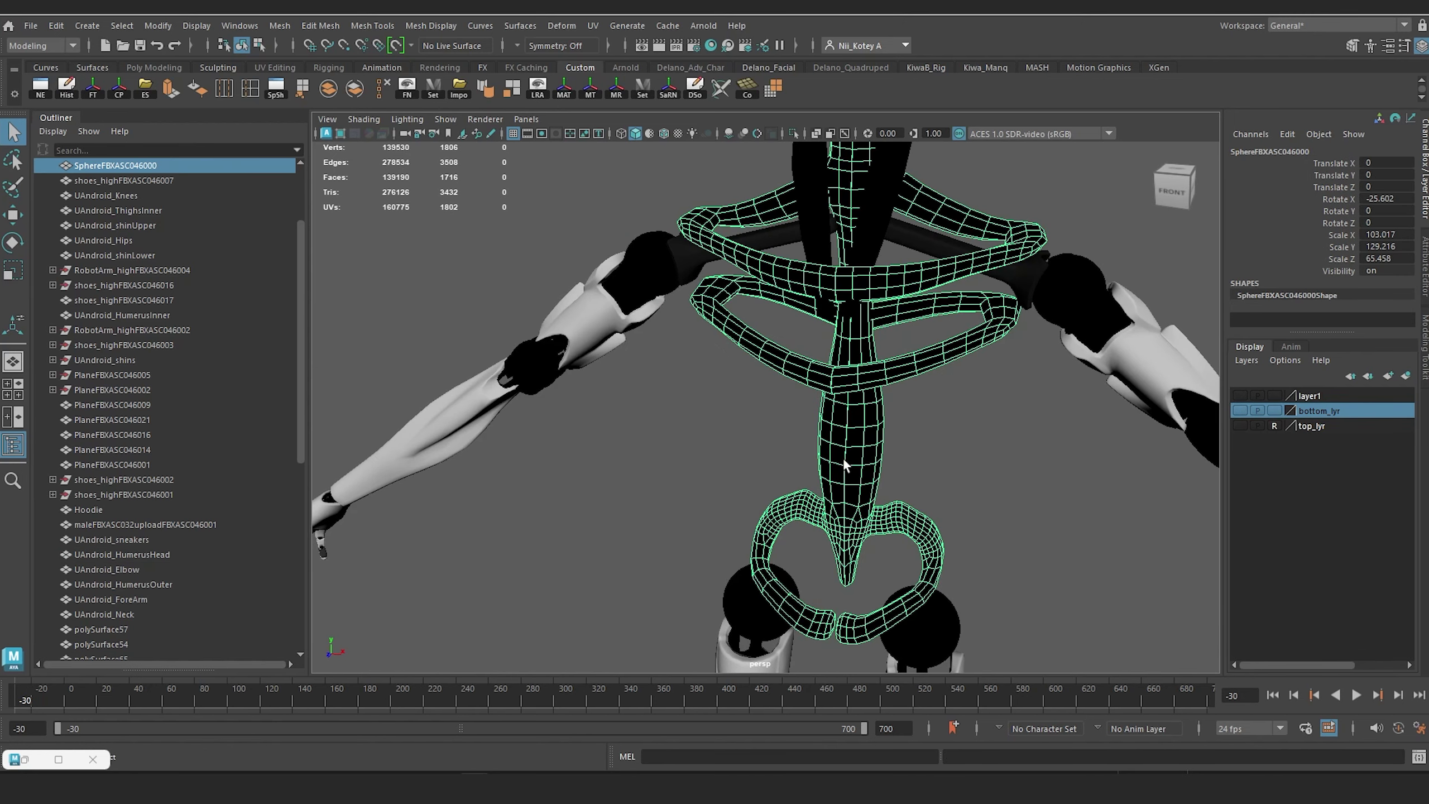
{"action": "left_click", "coordinate": [873, 242], "text": "shift"}
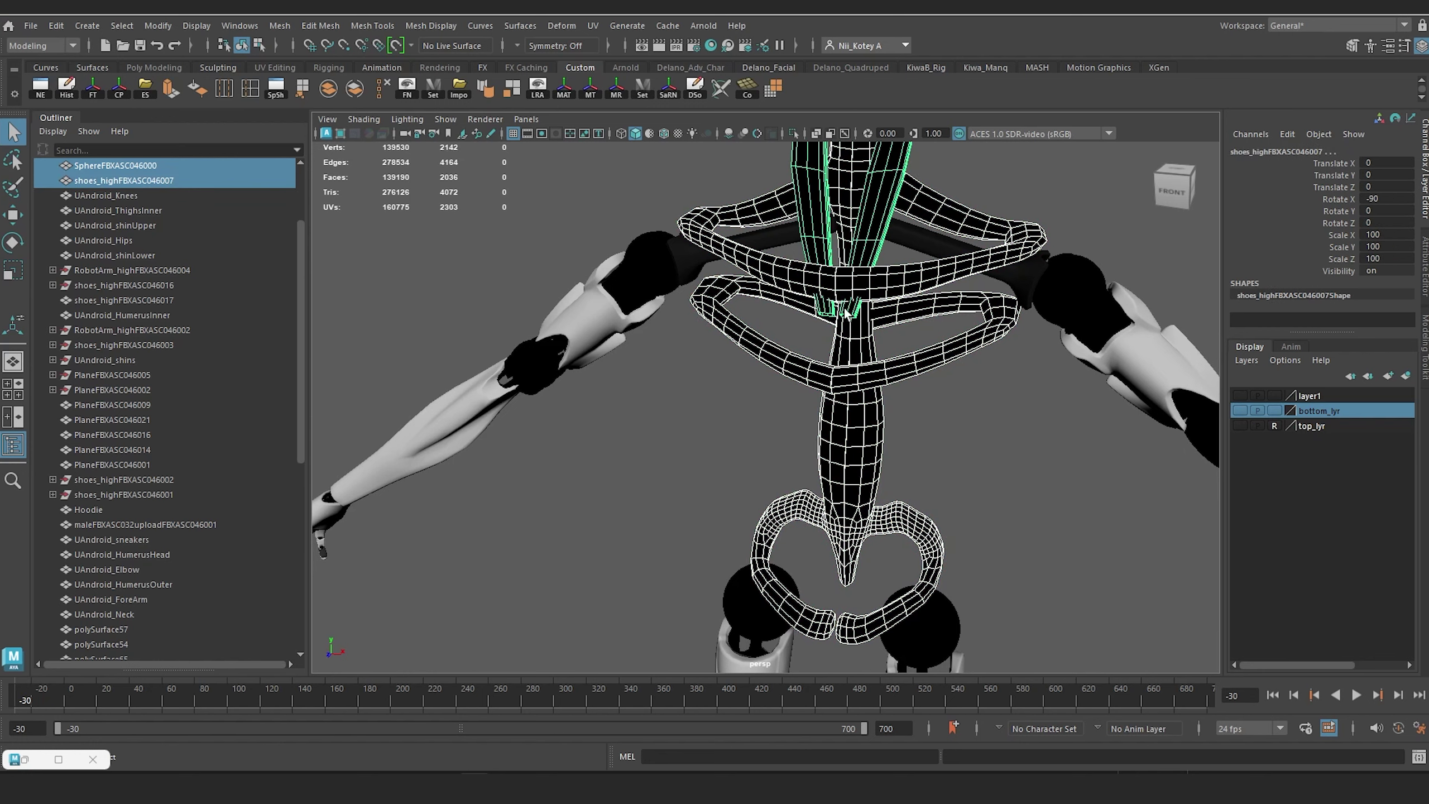
{"action": "left_click_drag", "start_coordinate": [845, 313], "coordinate": [824, 320], "text": "alt"}
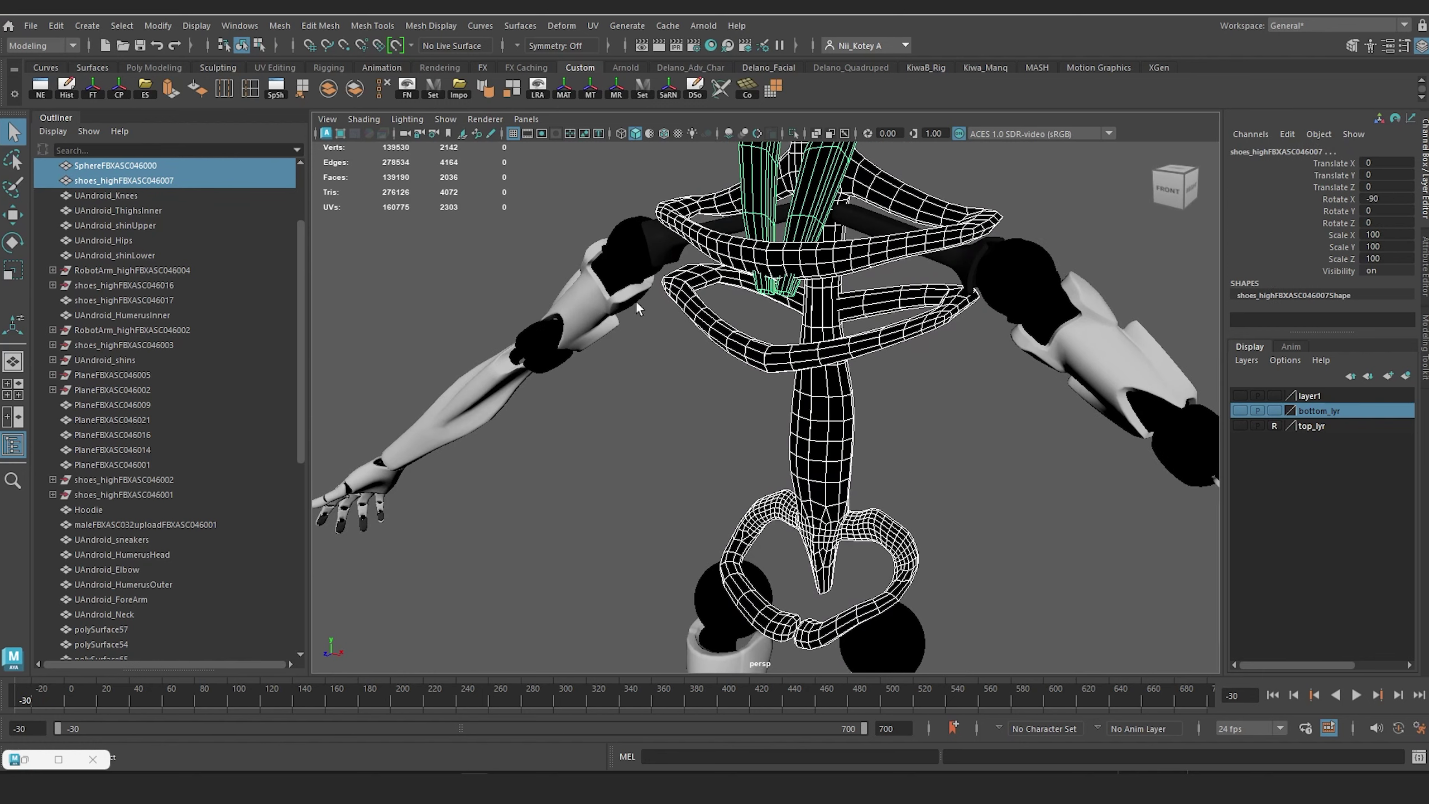
{"action": "key", "text": "ctrl+h"}
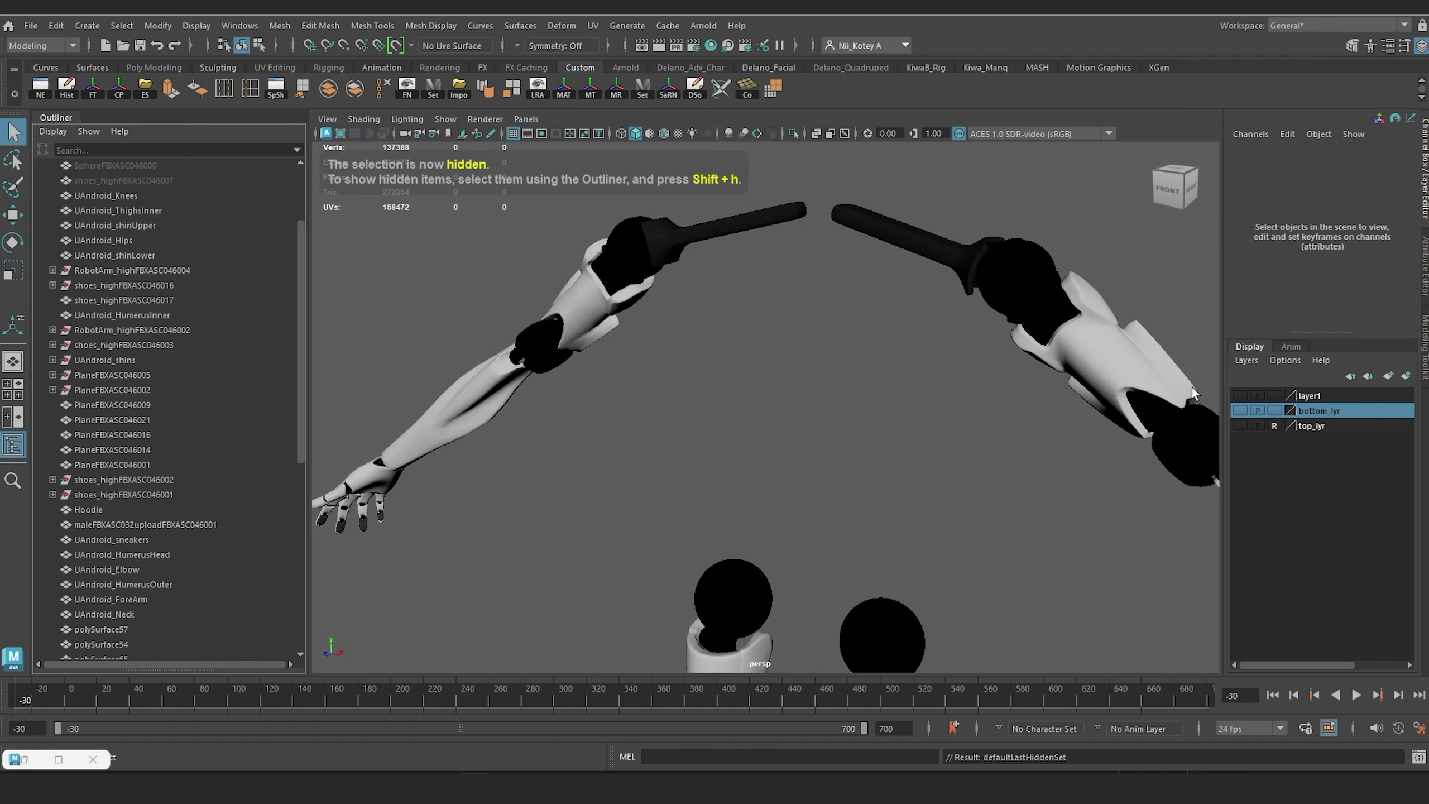
Step: Toggle the visibility of layer1 to check the combined torso mesh, leaving the layer shown
{"action": "left_click", "coordinate": [1240, 395]}
{"action": "left_click", "coordinate": [1240, 395]}
{"action": "left_click", "coordinate": [1240, 395]}
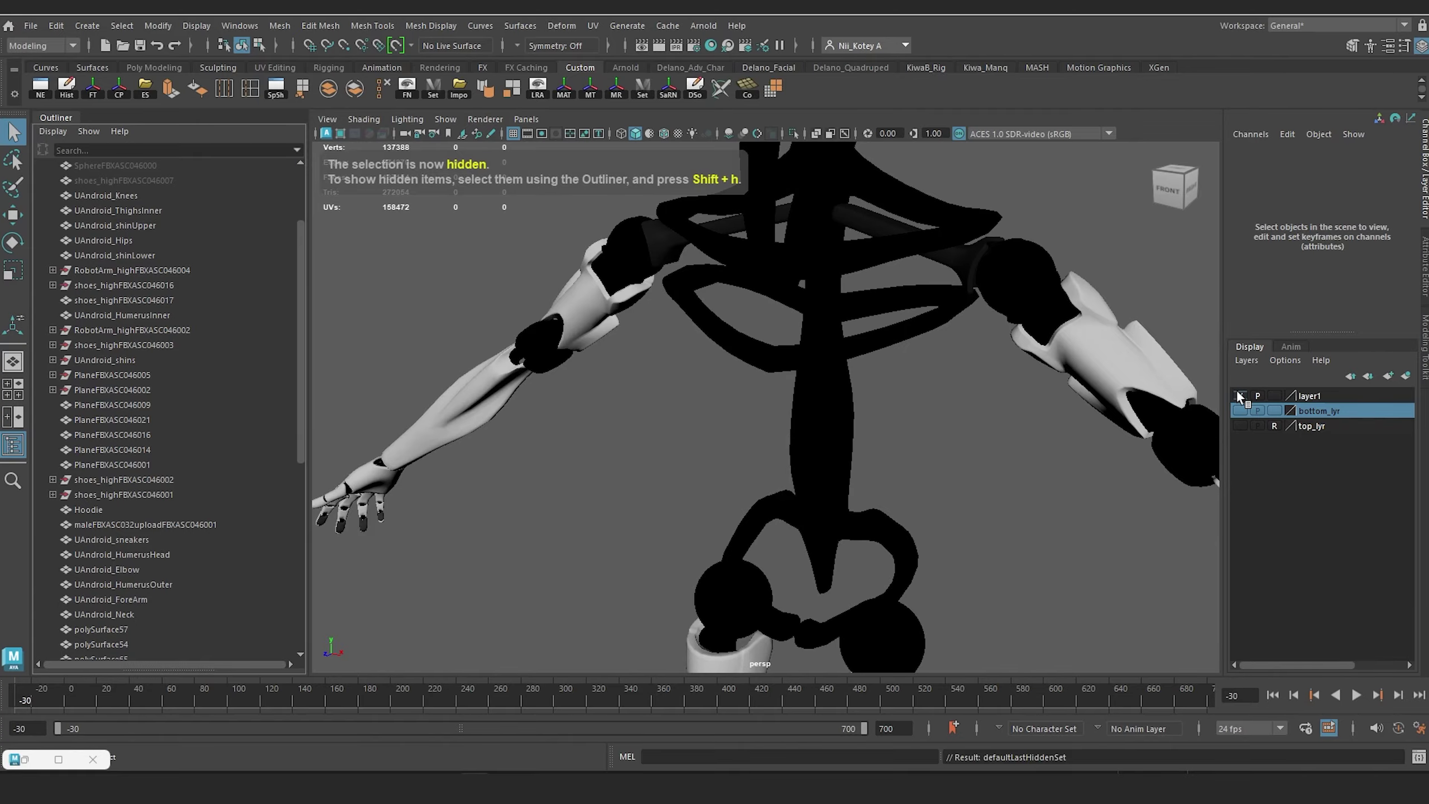
{"action": "left_click", "coordinate": [1239, 395]}
Step: Delete the construction history of the combined torso mesh
{"action": "left_click_drag", "start_coordinate": [801, 307], "coordinate": [792, 371], "text": "alt"}
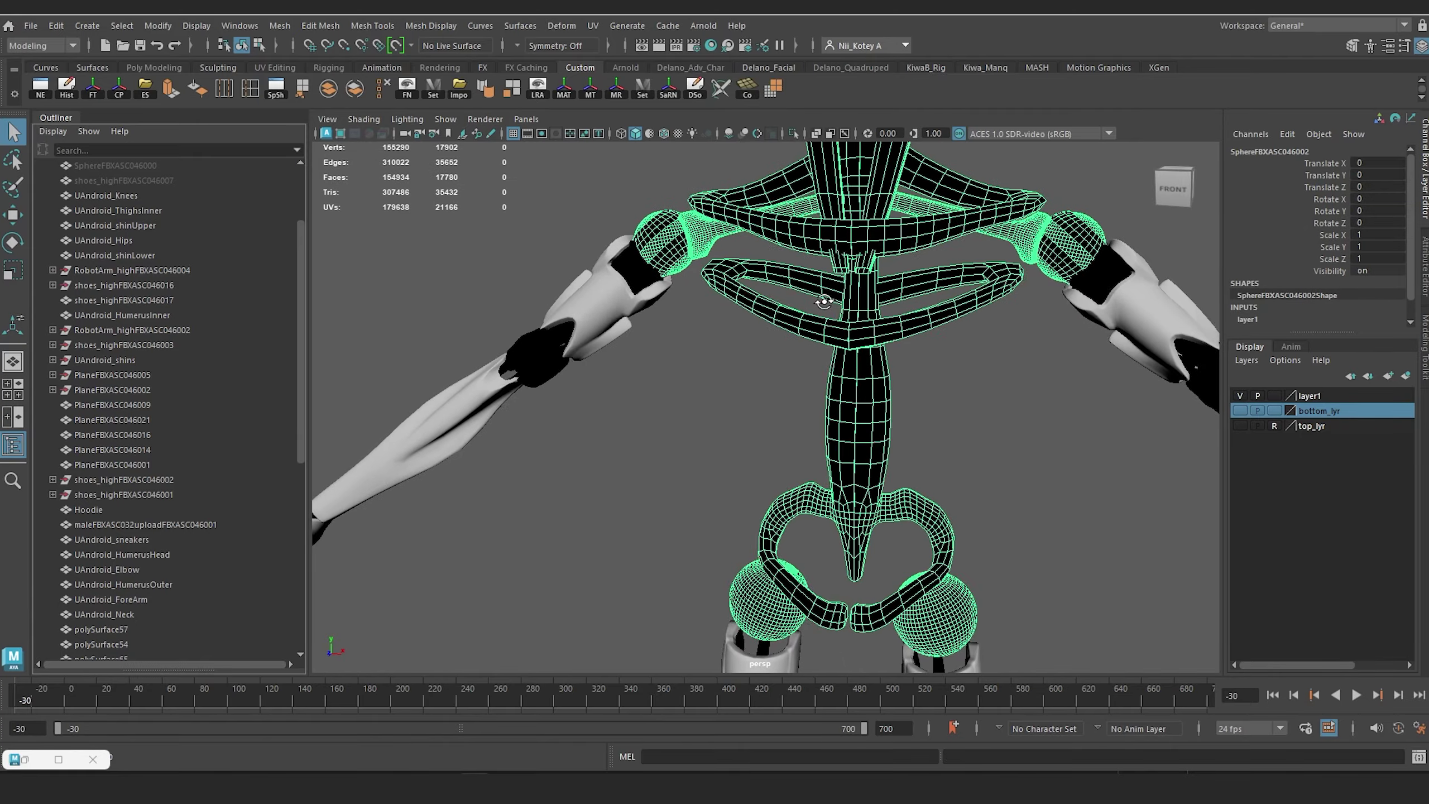
{"action": "scroll", "coordinate": [809, 338], "scroll_direction": "down", "scroll_amount": 6}
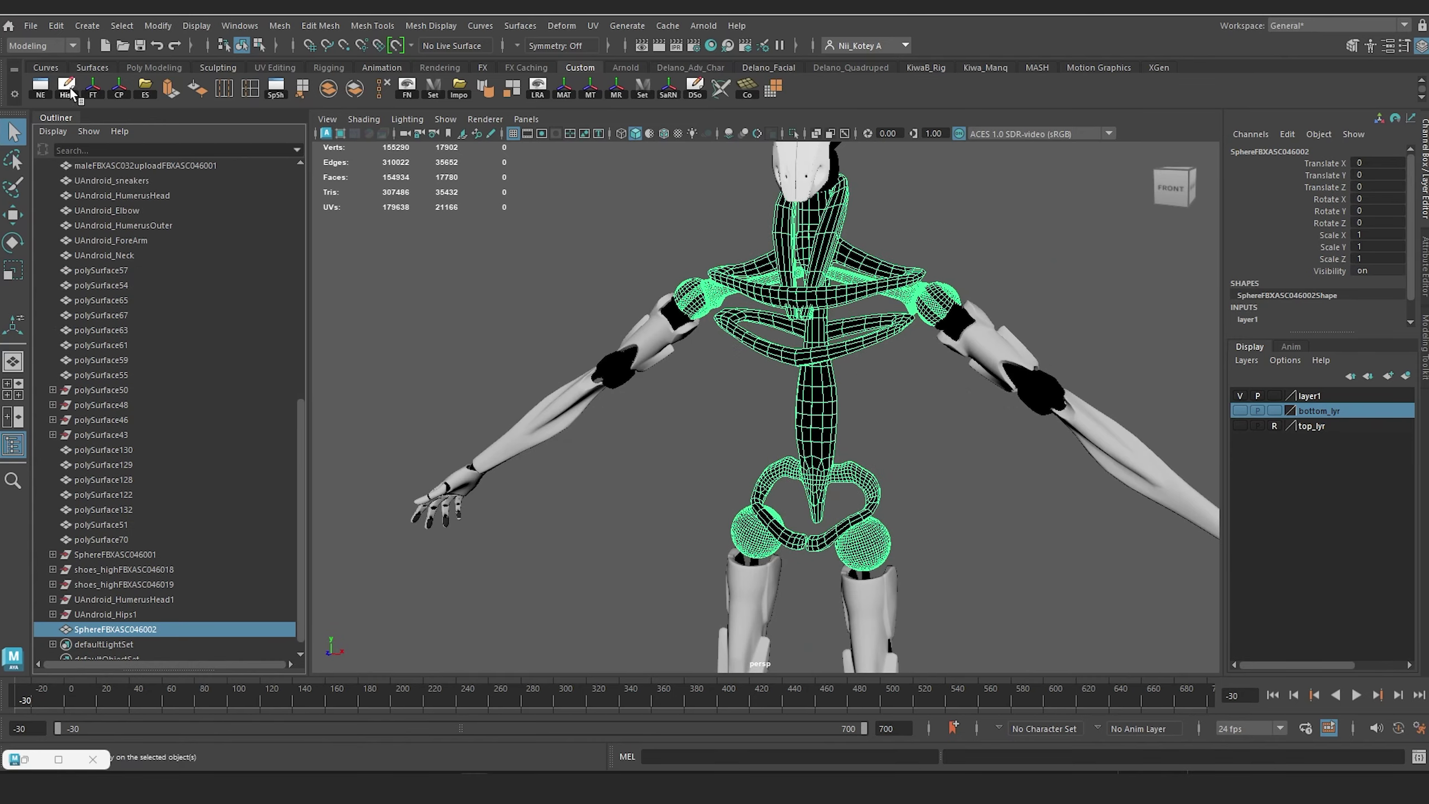
{"action": "left_click", "coordinate": [69, 89]}
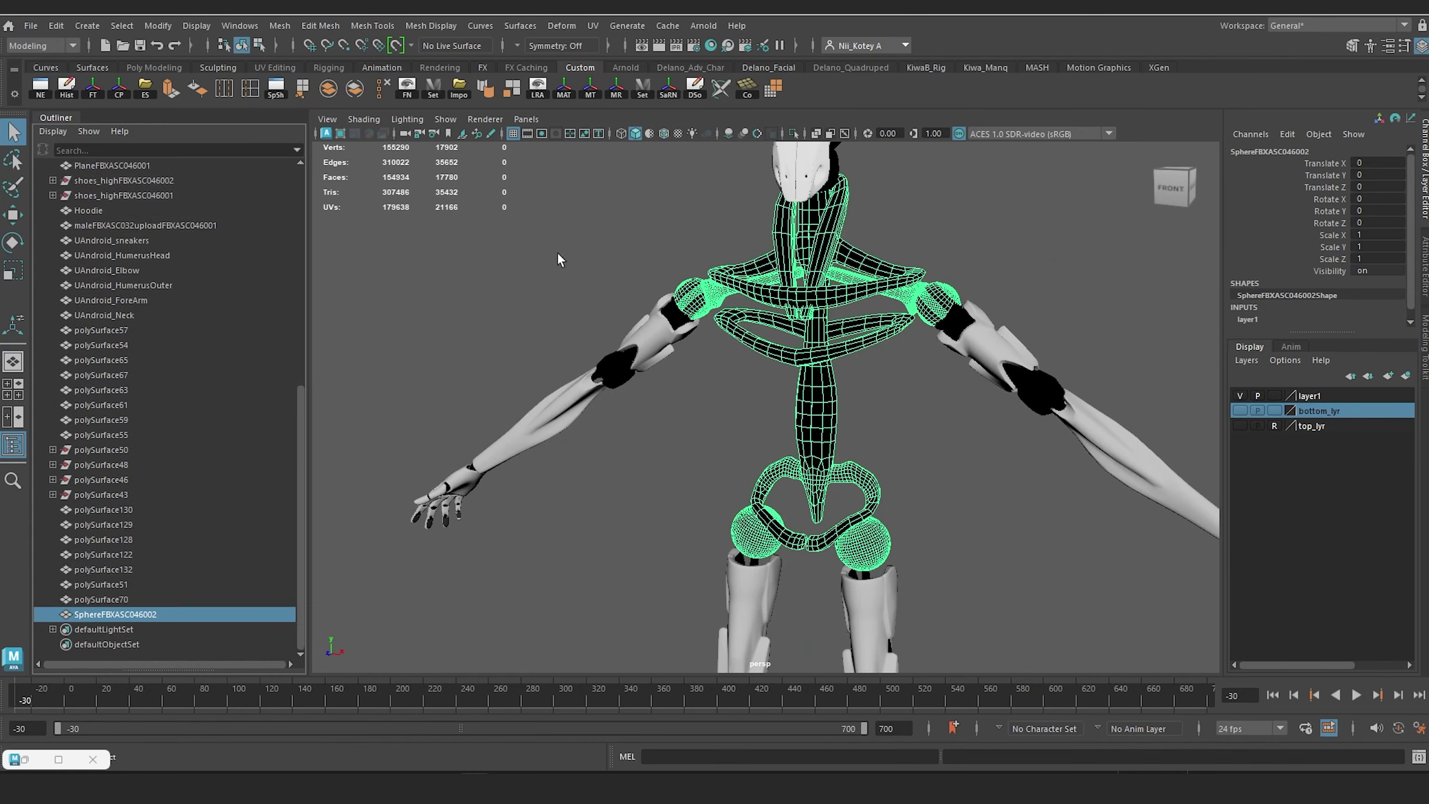
Step: Delete the construction history of all visible android parts from head to feet and clear the selection
{"action": "scroll", "coordinate": [562, 259], "scroll_direction": "down", "scroll_amount": 6}
{"action": "left_click_drag", "start_coordinate": [631, 336], "coordinate": [646, 354], "text": "alt"}
{"action": "scroll", "coordinate": [646, 353], "scroll_direction": "down", "scroll_amount": 3}
{"action": "middle_click_drag", "start_coordinate": [646, 353], "coordinate": [615, 318], "text": "alt"}
{"action": "left_click_drag", "start_coordinate": [578, 271], "coordinate": [971, 623]}
{"action": "left_click", "coordinate": [68, 92]}
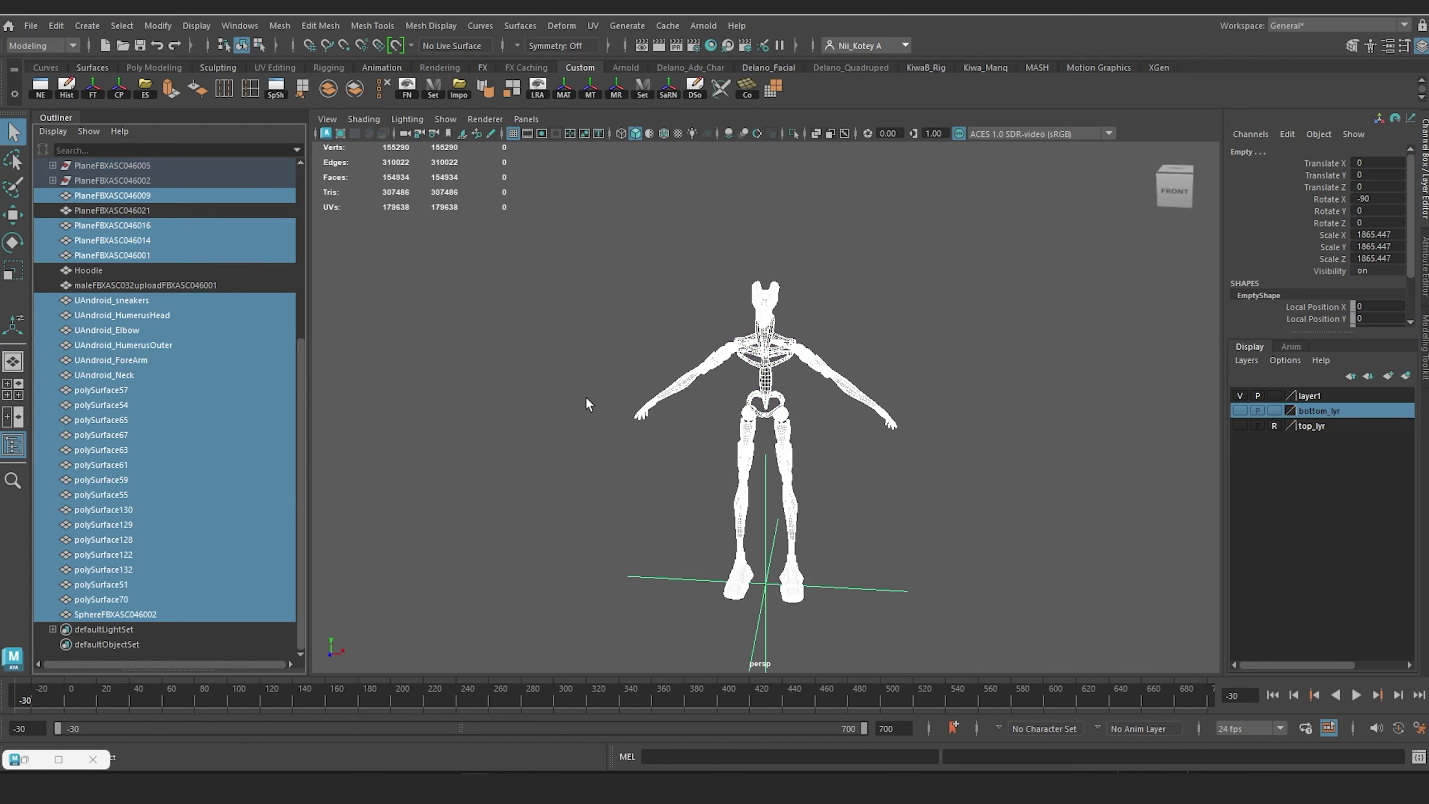
{"action": "left_click", "coordinate": [529, 455]}
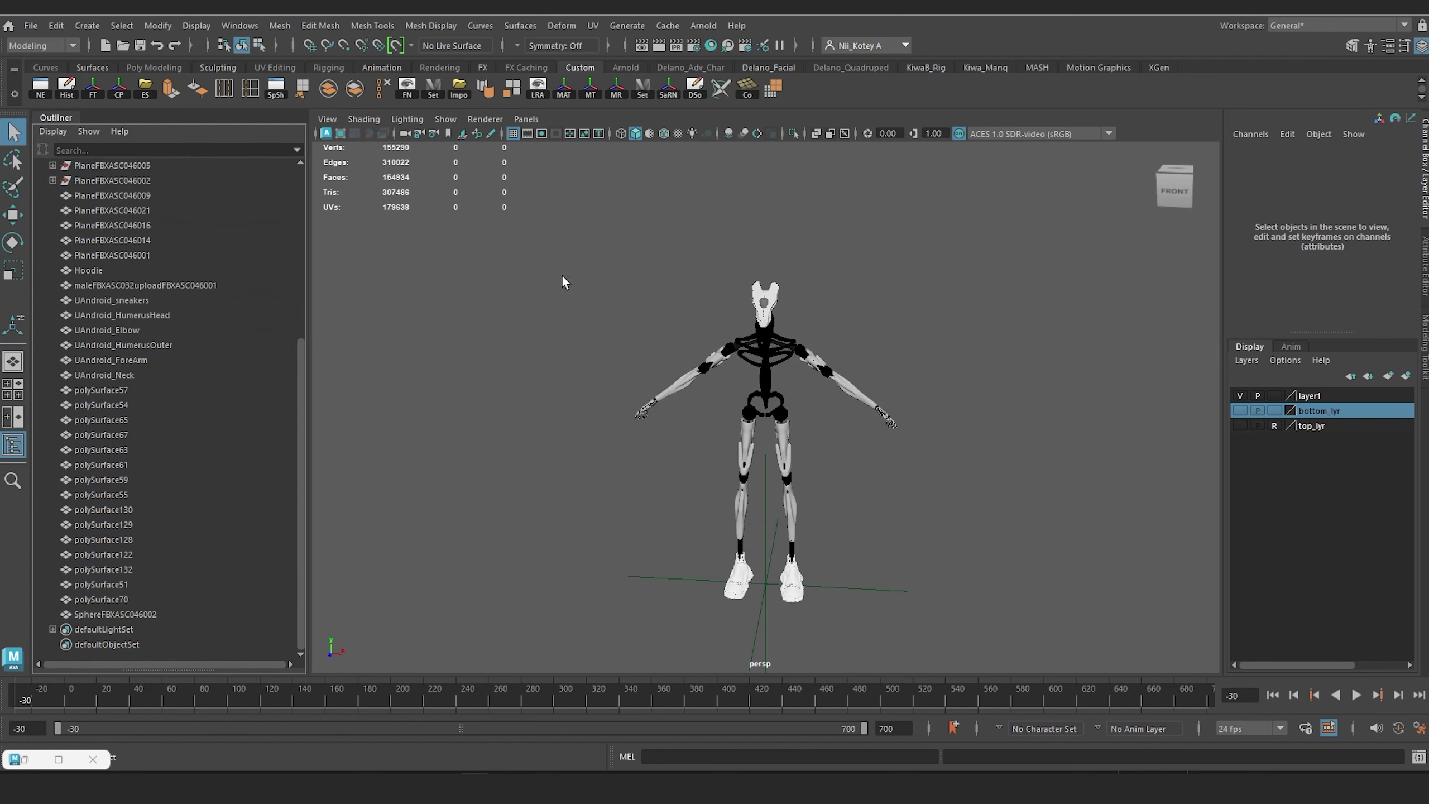
Step: Group all visible android parts except the combined torso mesh and name the group UrbanAndroidCyberPunk
{"action": "left_click_drag", "start_coordinate": [563, 259], "coordinate": [955, 629]}
{"action": "scroll", "coordinate": [835, 478], "scroll_direction": "up", "scroll_amount": 3}
{"action": "left_click", "coordinate": [767, 389], "text": "ctrl"}
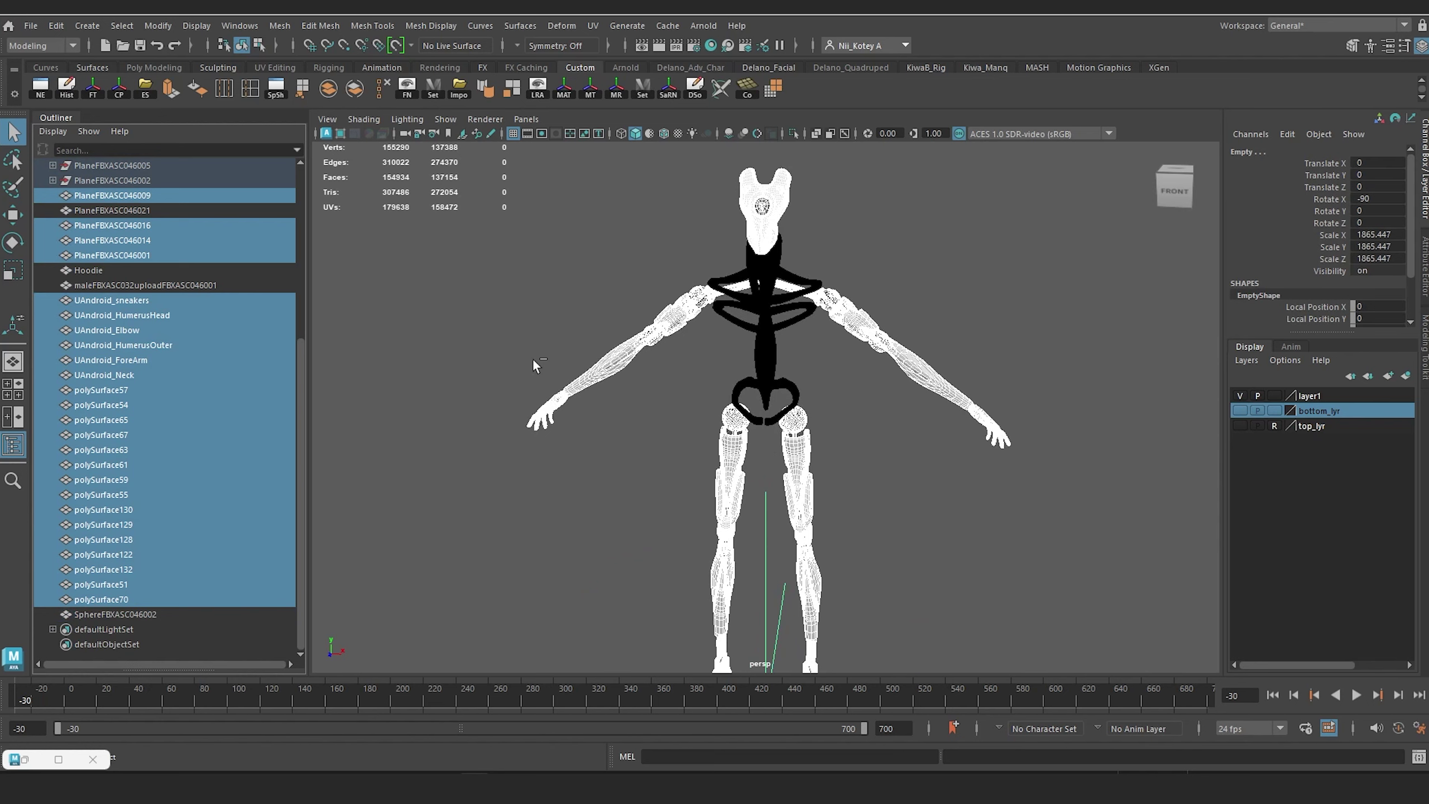
{"action": "key", "text": "ctrl+g"}
{"action": "double_click", "coordinate": [183, 390]}
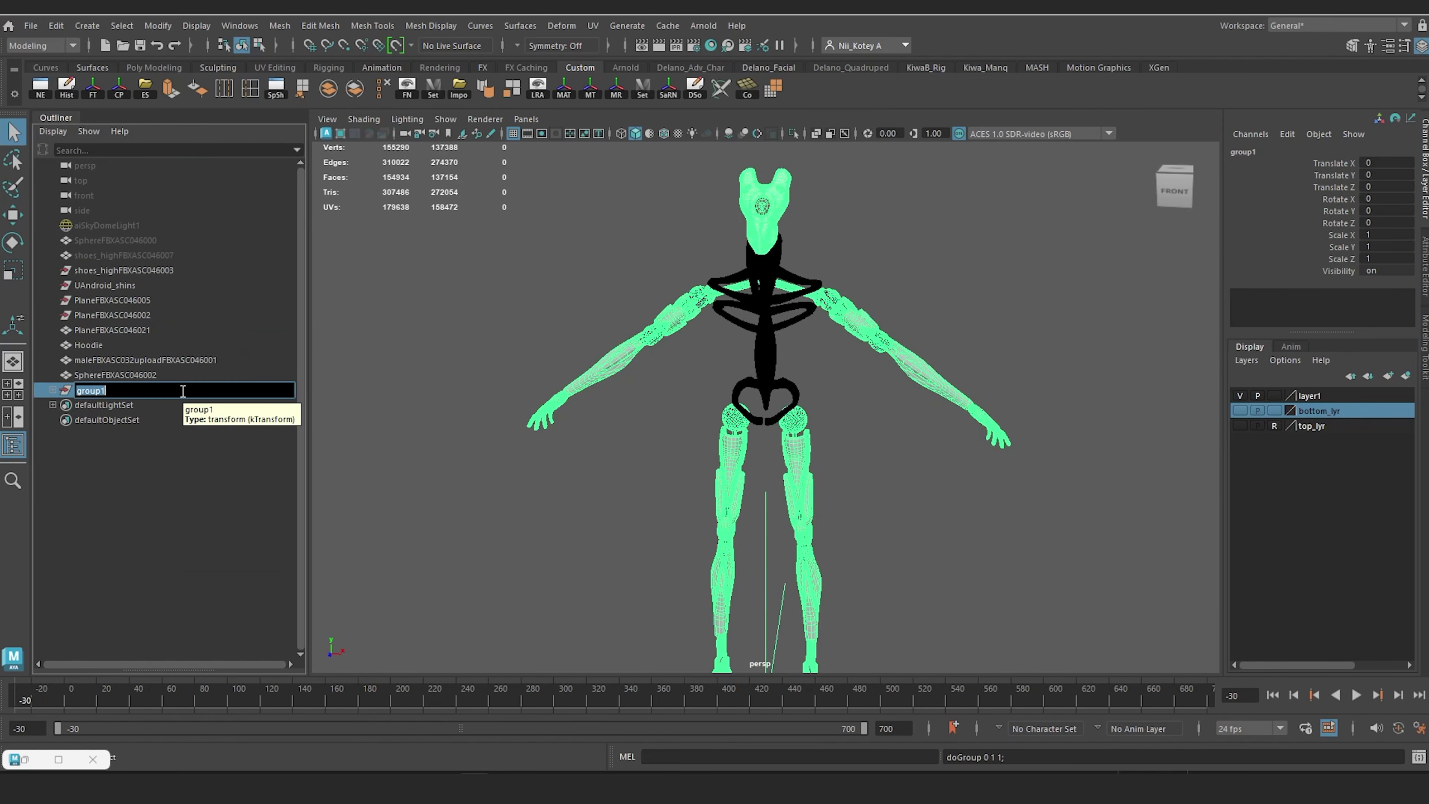
{"action": "type", "text": "UrbanAndroidCyberPunk"}
{"action": "key", "text": "Return"}
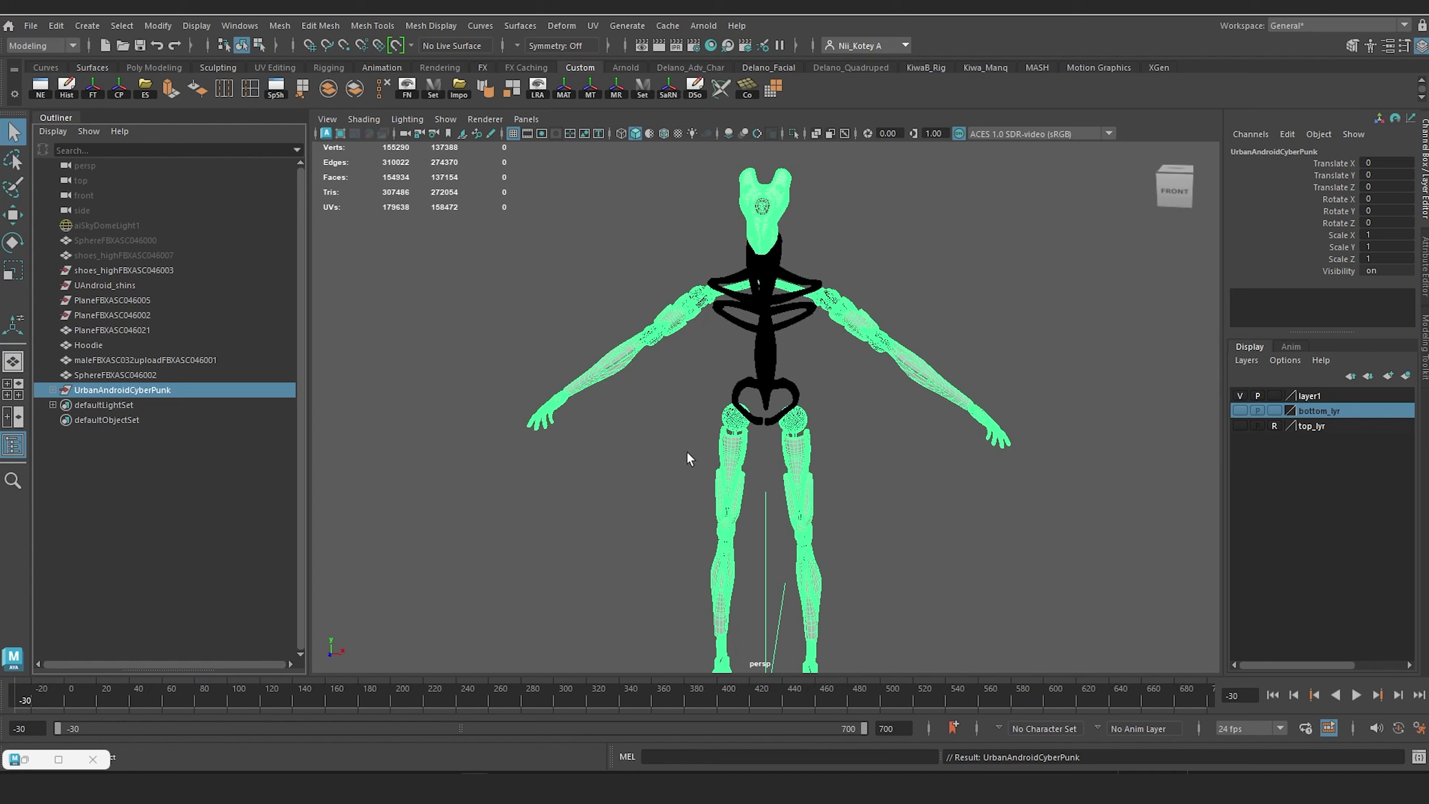
Step: Assign the UrbanAndroidCyberPunk group to a new display layer
{"action": "left_click", "coordinate": [1405, 376]}
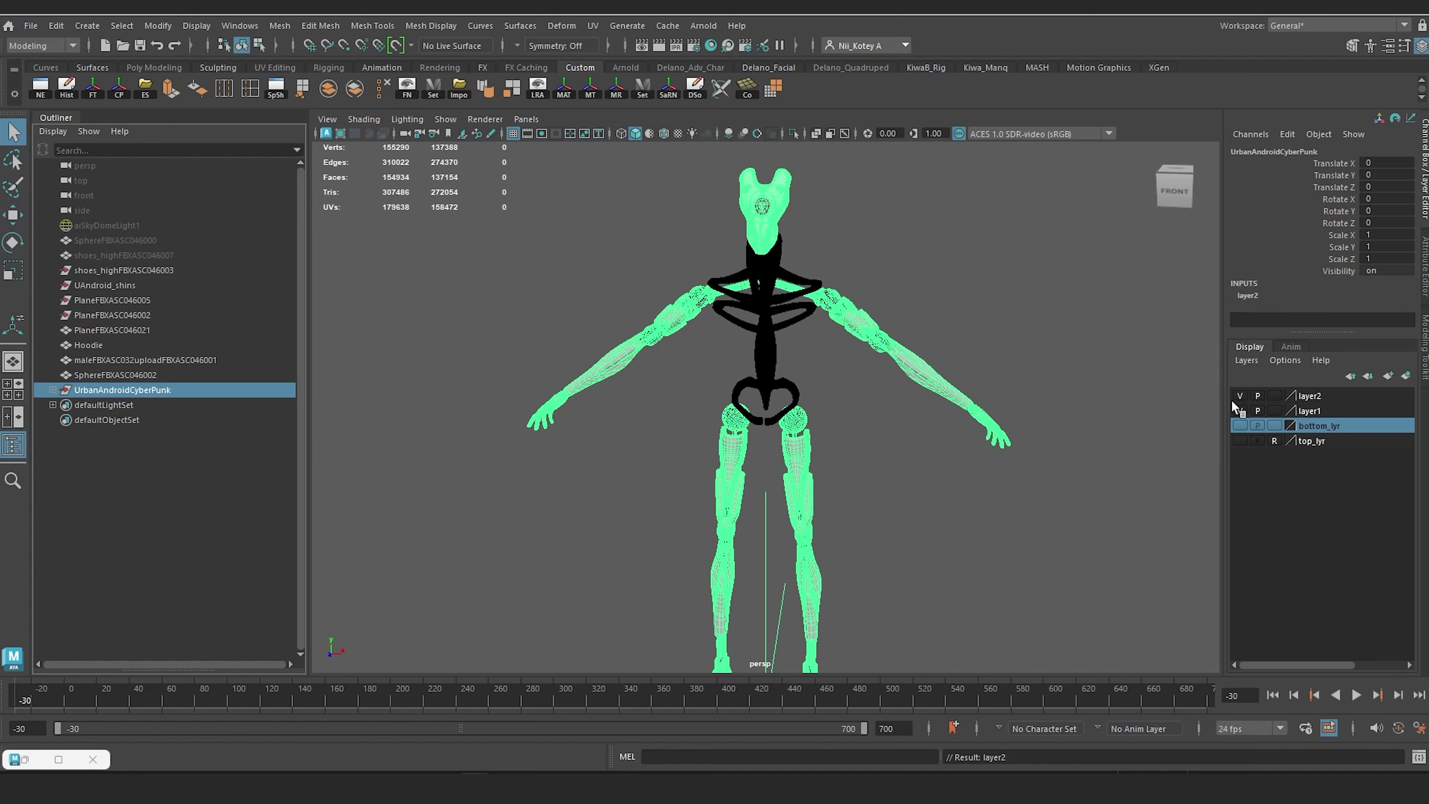
Step: Hide the display layer that holds the UrbanAndroidCyberPunk group and examine the remaining torso mesh
{"action": "left_click", "coordinate": [1239, 396]}
{"action": "scroll", "coordinate": [855, 360], "scroll_direction": "up", "scroll_amount": 10}
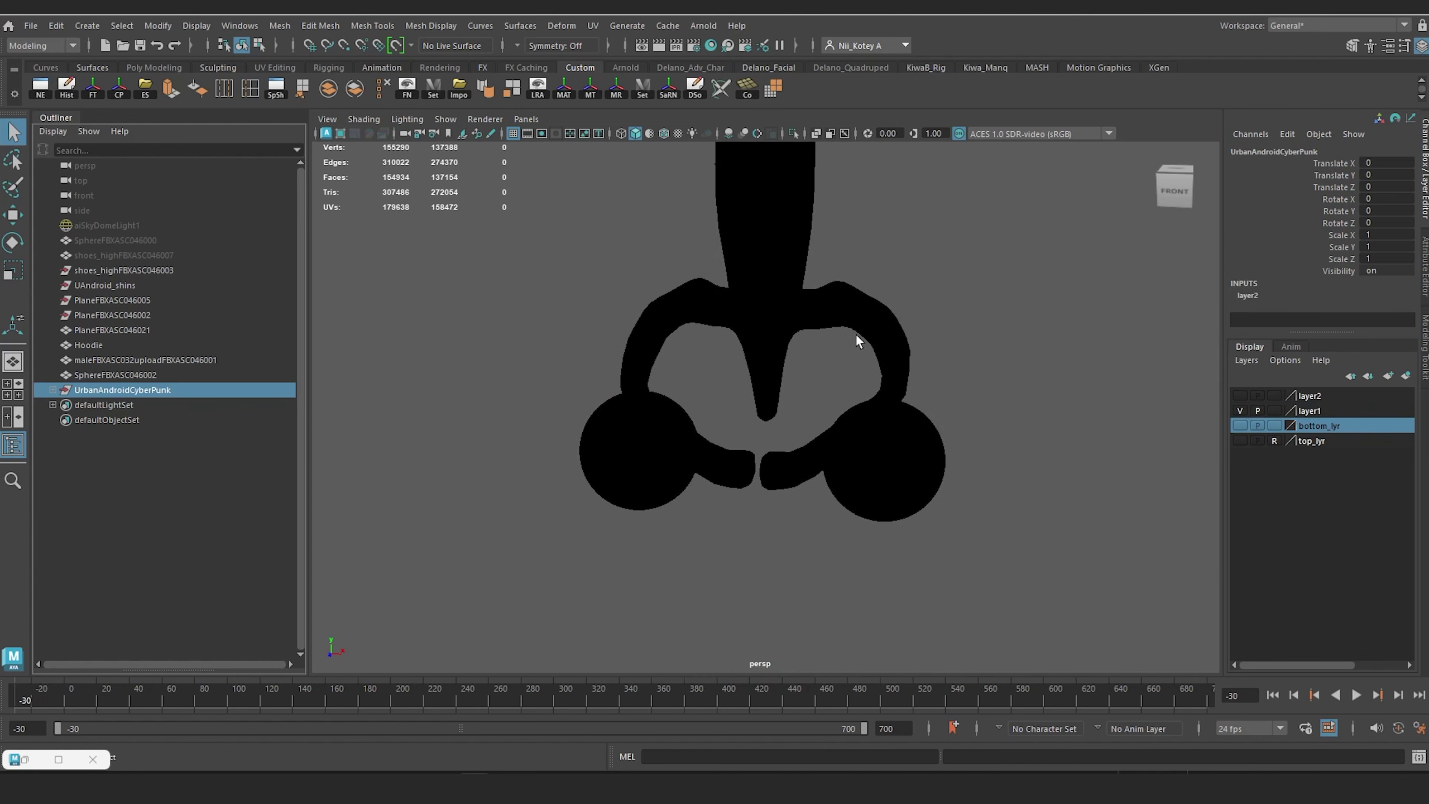
{"action": "middle_click_drag", "start_coordinate": [855, 334], "coordinate": [846, 536], "text": "alt"}
{"action": "left_click", "coordinate": [778, 437]}
{"action": "scroll", "coordinate": [779, 436], "scroll_direction": "down", "scroll_amount": 10}
{"action": "left_click_drag", "start_coordinate": [810, 415], "coordinate": [843, 397], "text": "alt"}
{"action": "scroll", "coordinate": [842, 396], "scroll_direction": "up", "scroll_amount": 8}
{"action": "middle_click_drag", "start_coordinate": [841, 369], "coordinate": [840, 474], "text": "alt"}
{"action": "left_click", "coordinate": [838, 473]}
{"action": "scroll", "coordinate": [823, 414], "scroll_direction": "down", "scroll_amount": 5}
Step: Make the torso mesh SphereFBXASC046002 a live surface, show the modeling tools and use shaded display
{"action": "left_click_drag", "start_coordinate": [855, 406], "coordinate": [568, 273]}
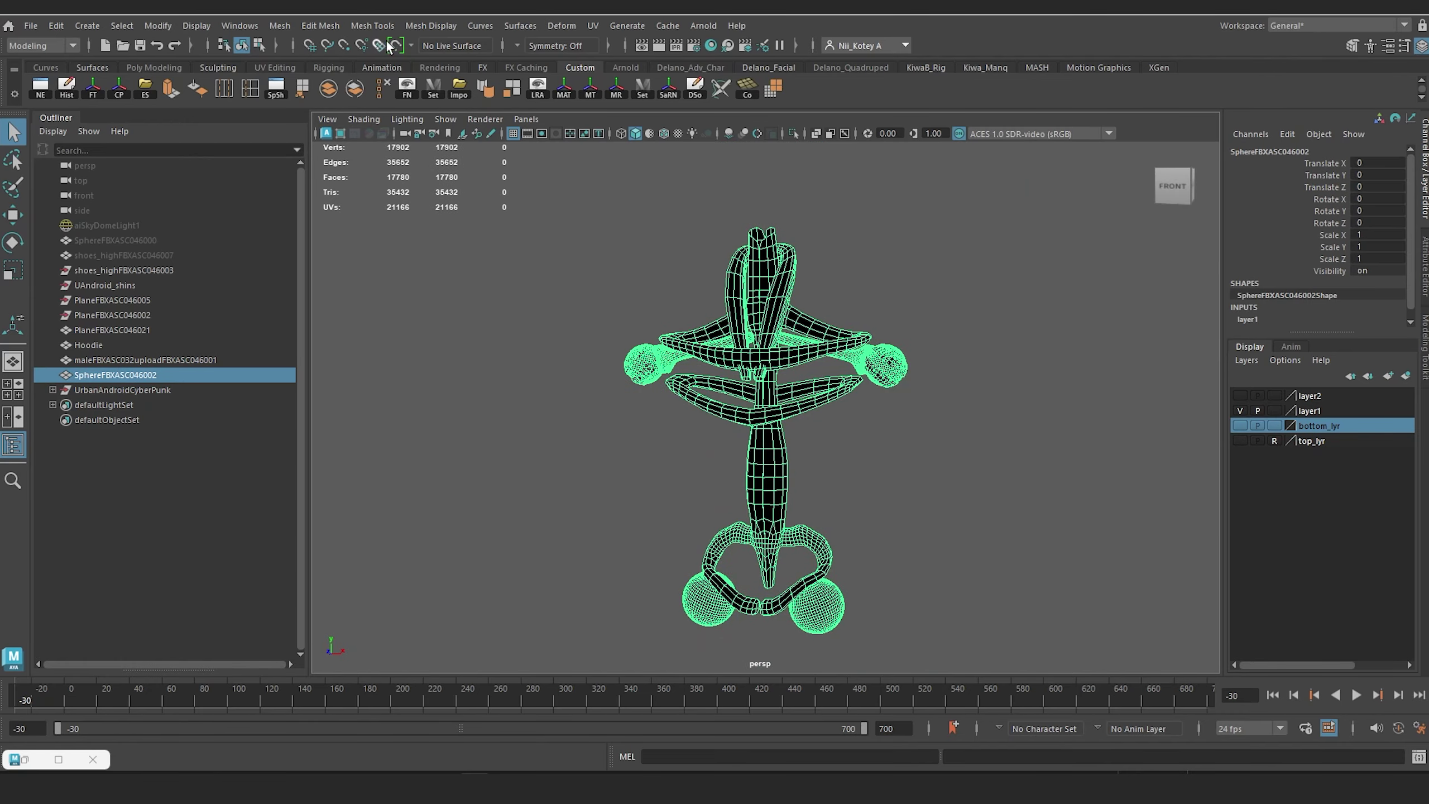
{"action": "left_click", "coordinate": [396, 45]}
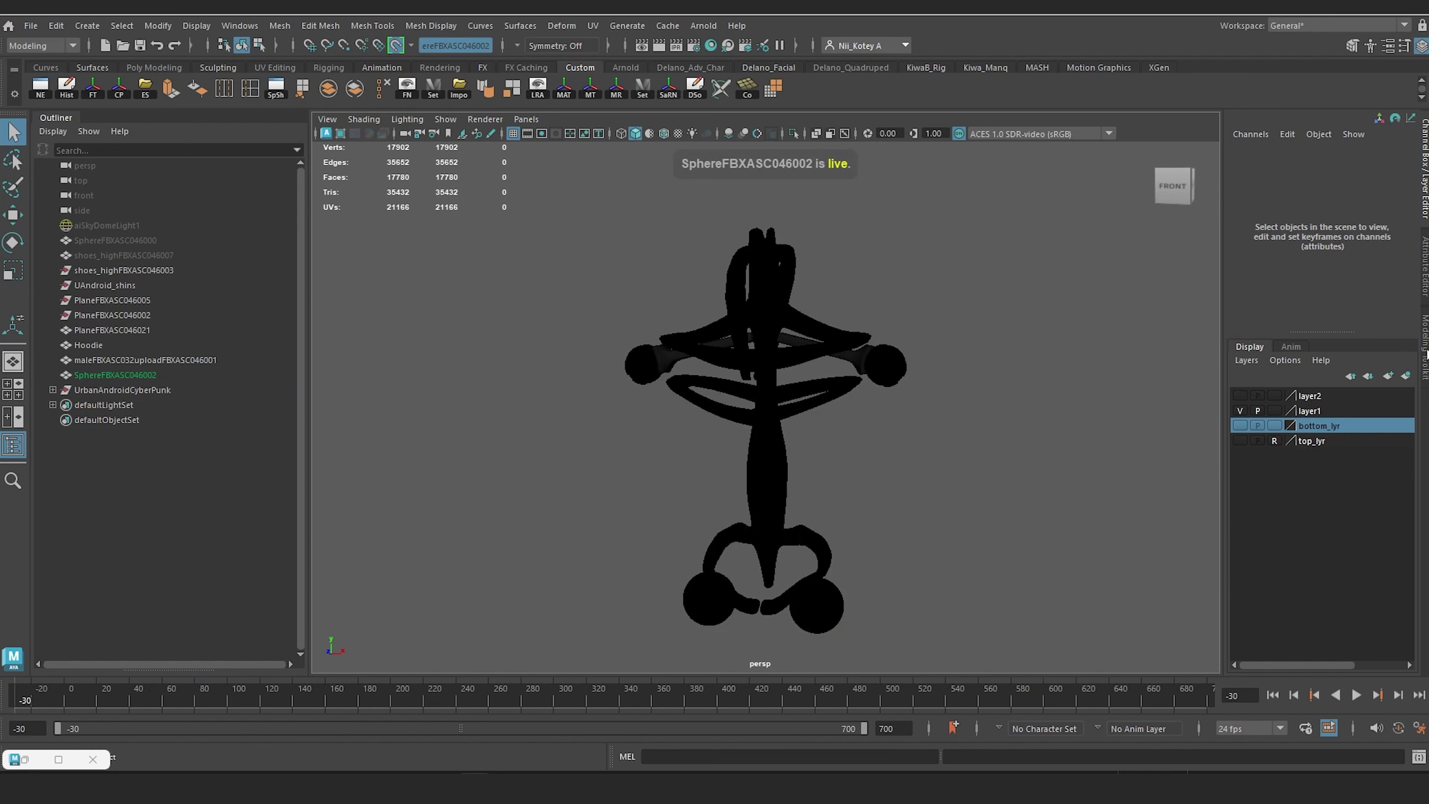
{"action": "left_click", "coordinate": [1426, 352]}
{"action": "mouse_move", "coordinate": [942, 359]}
{"action": "left_mouse_down", "text": "alt"}
{"action": "mouse_move", "coordinate": [1005, 374]}
{"action": "mouse_move", "coordinate": [851, 326]}
{"action": "left_mouse_up", "text": "alt"}
{"action": "key", "text": "5"}
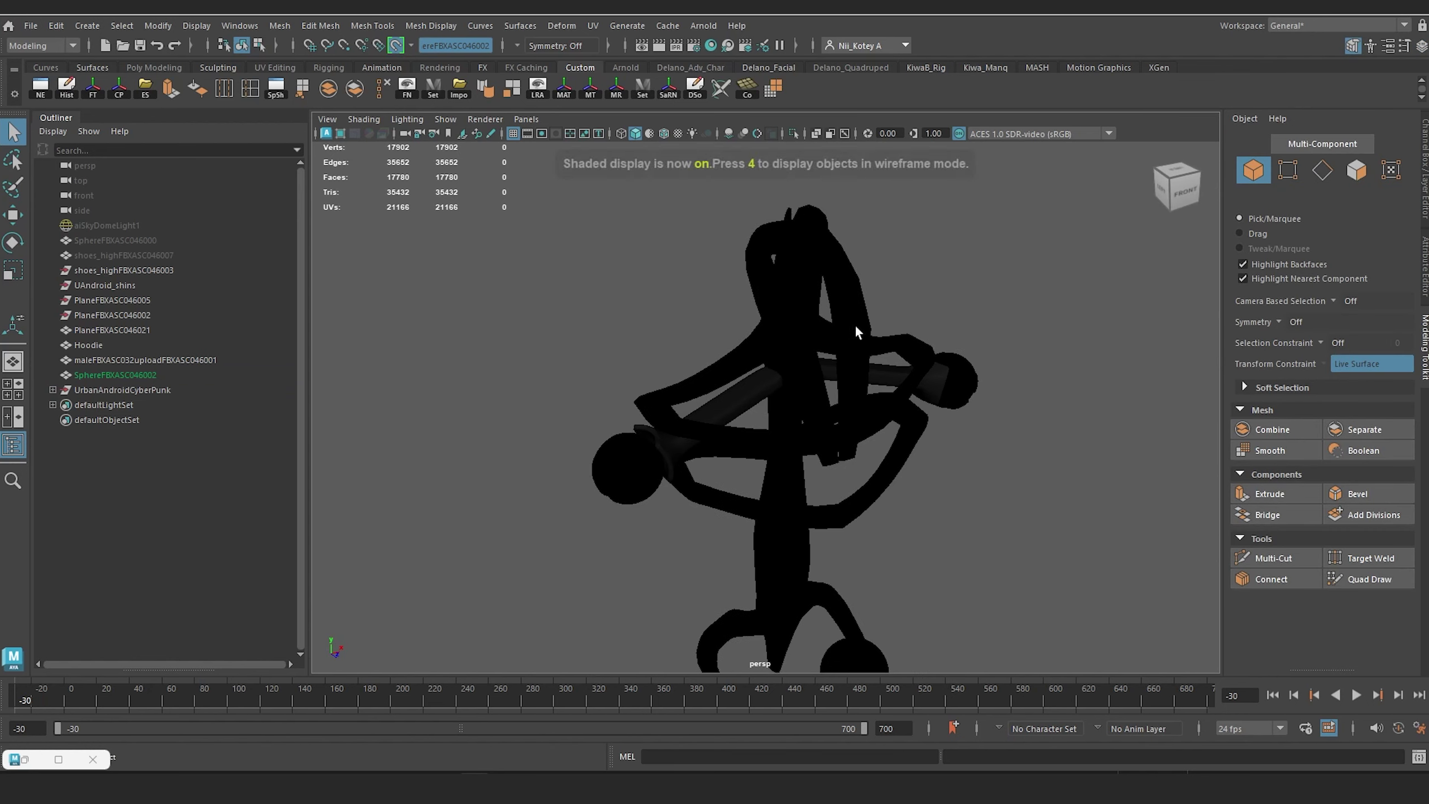
{"action": "scroll", "coordinate": [878, 346], "scroll_direction": "up", "scroll_amount": 3}
{"action": "scroll", "coordinate": [880, 352], "scroll_direction": "down", "scroll_amount": 2}
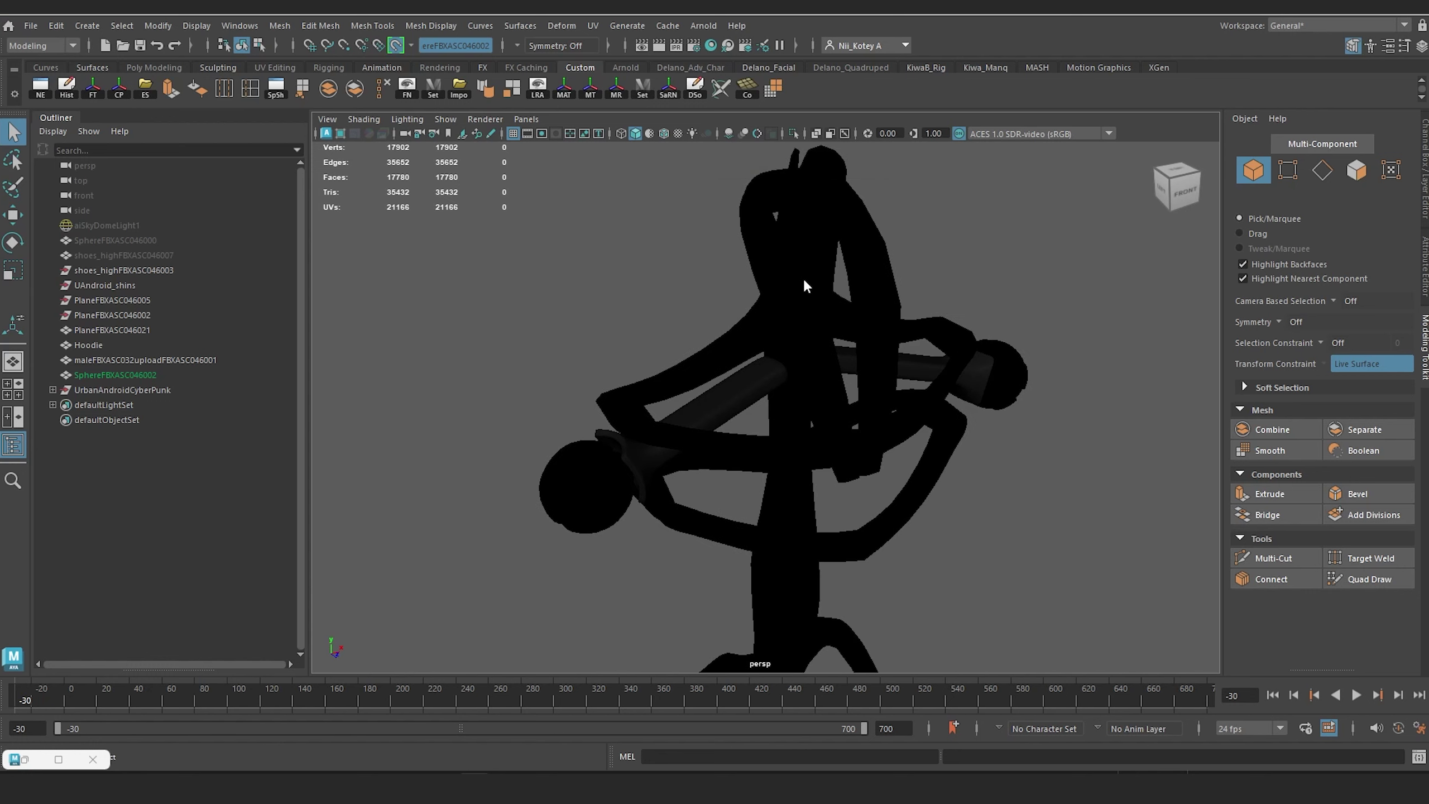
Step: Assign a new Blinn material to the torso mesh SphereFBXASC046002 and clear the selection
{"action": "left_click", "coordinate": [91, 377]}
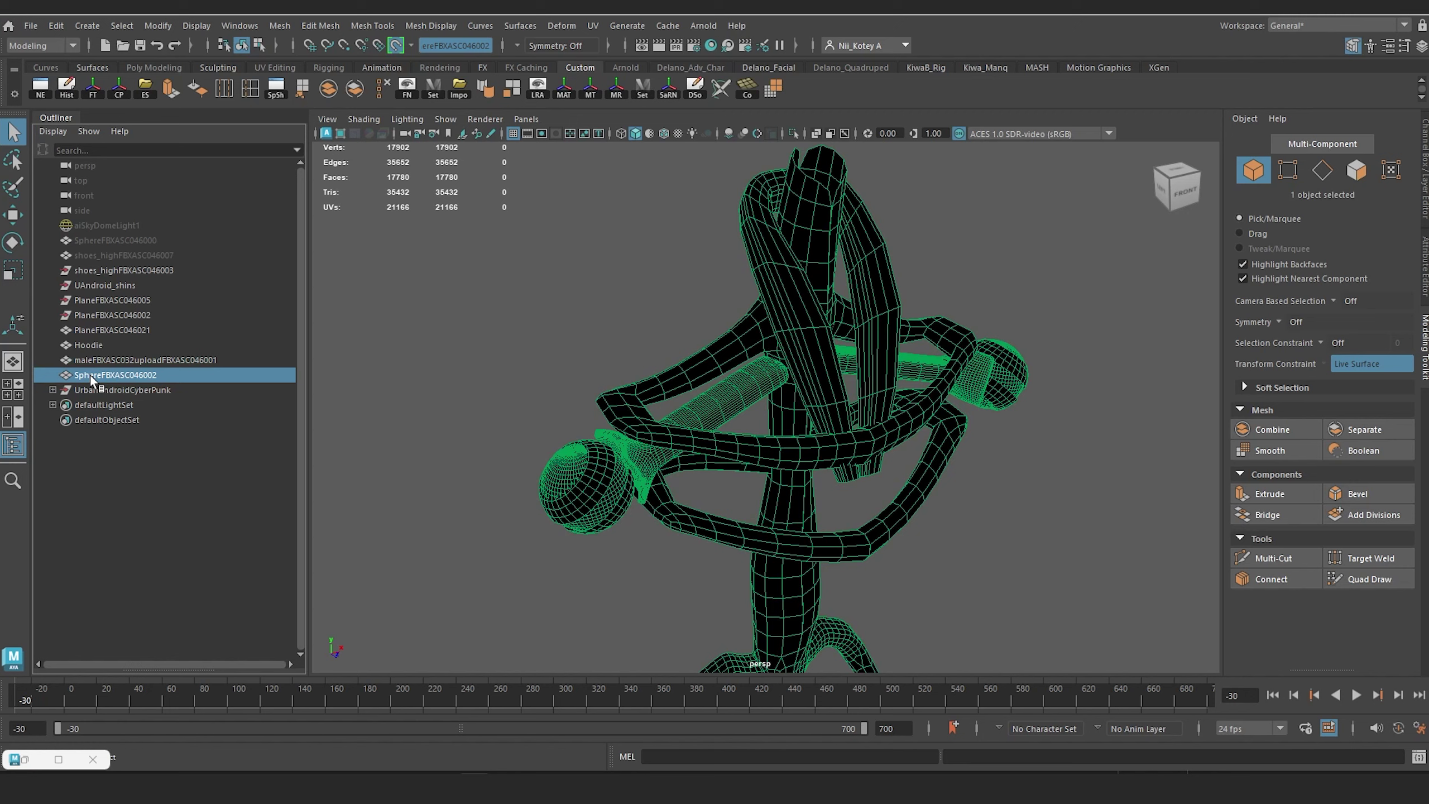
{"action": "right_click_drag", "start_coordinate": [788, 277], "coordinate": [816, 659]}
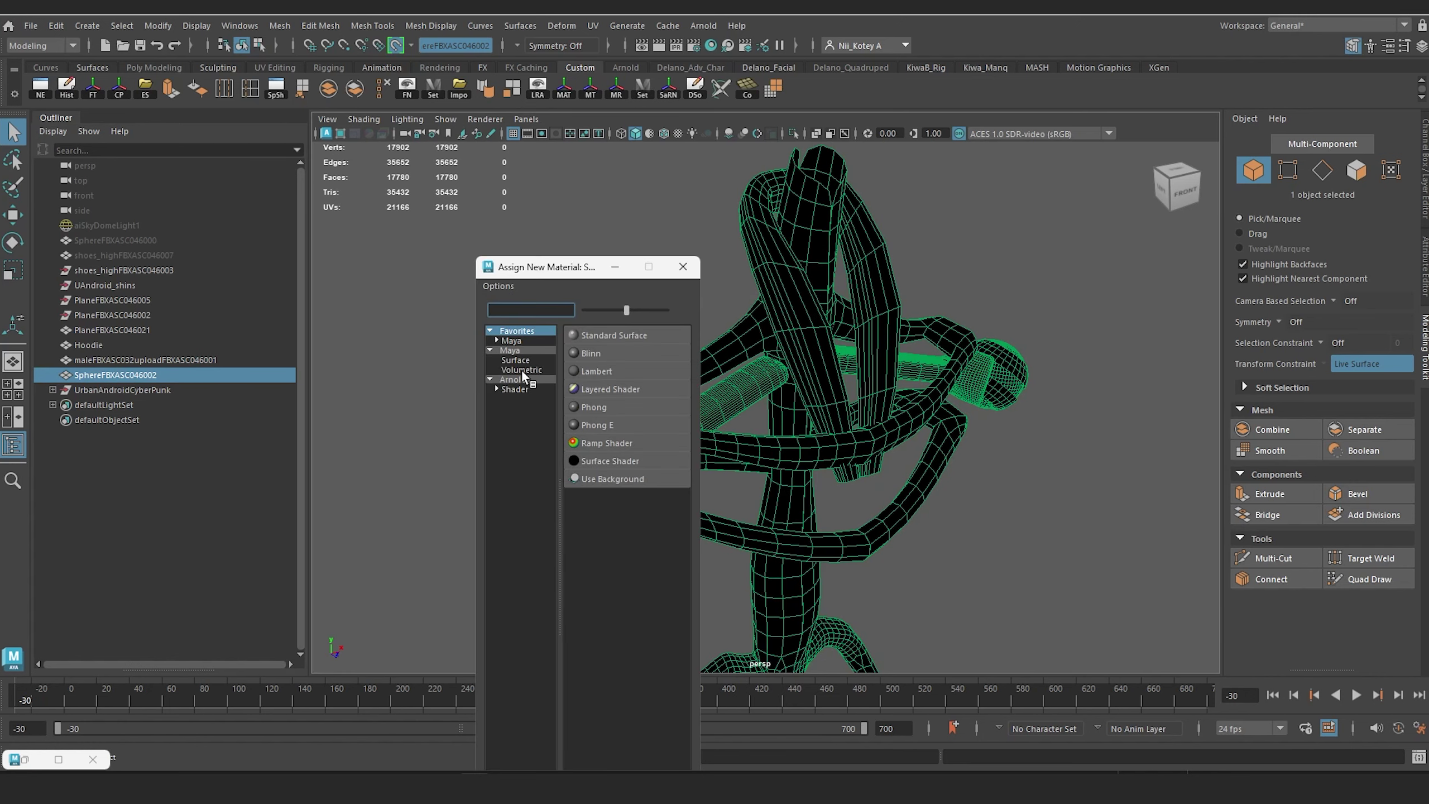
{"action": "left_click", "coordinate": [591, 354]}
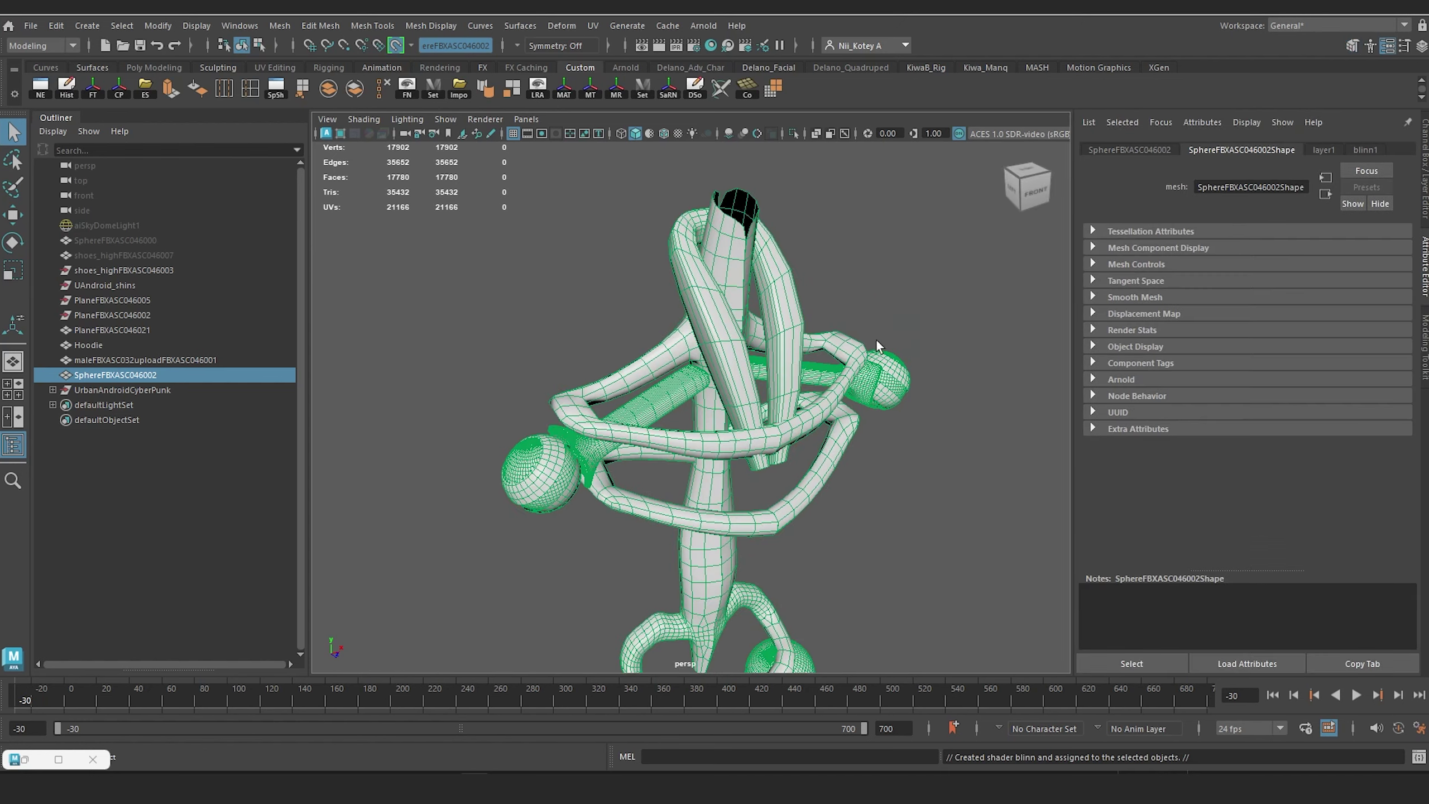
{"action": "left_click_drag", "start_coordinate": [826, 374], "coordinate": [844, 383], "text": "alt"}
{"action": "left_click", "coordinate": [512, 363]}
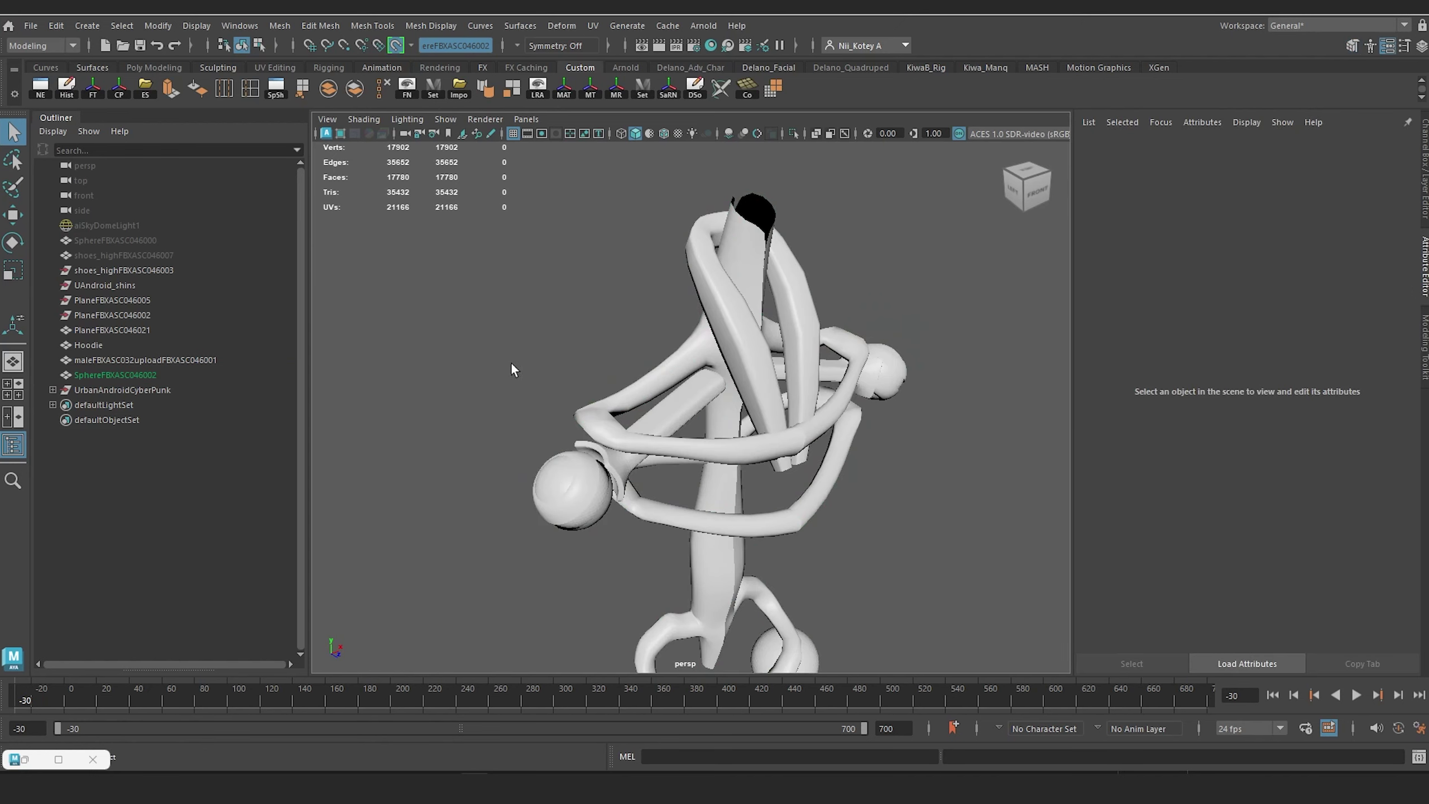
{"action": "middle_click_drag", "start_coordinate": [689, 309], "coordinate": [686, 346], "text": "alt"}
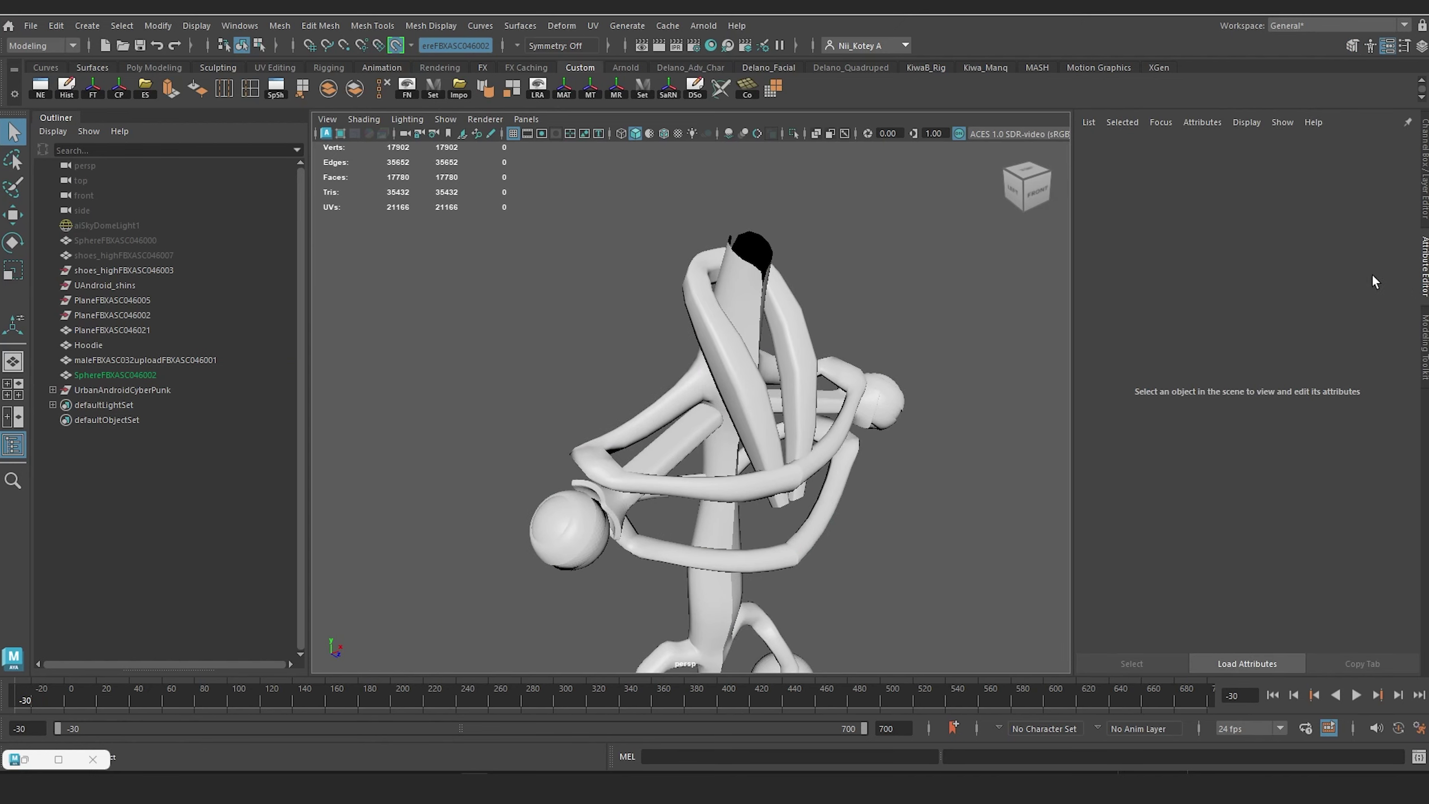
Step: Start a new mesh with Quad Draw, laying three quads across the front of the neck and the adjacent tube
{"action": "left_click", "coordinate": [1424, 348]}
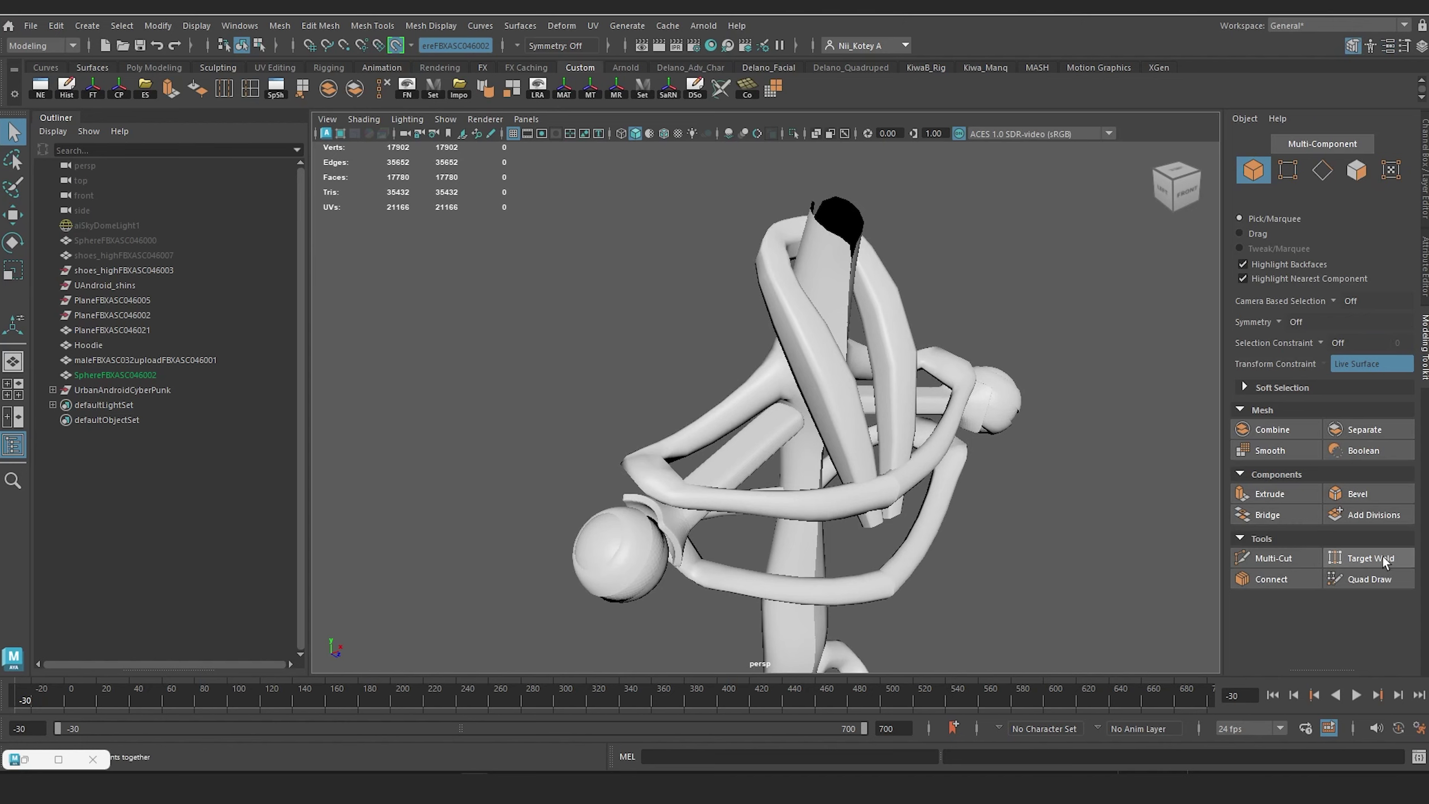
{"action": "left_click", "coordinate": [1370, 579]}
{"action": "left_click_drag", "start_coordinate": [895, 372], "coordinate": [774, 404], "text": "alt"}
{"action": "right_click_drag", "start_coordinate": [775, 404], "coordinate": [742, 394], "text": "alt"}
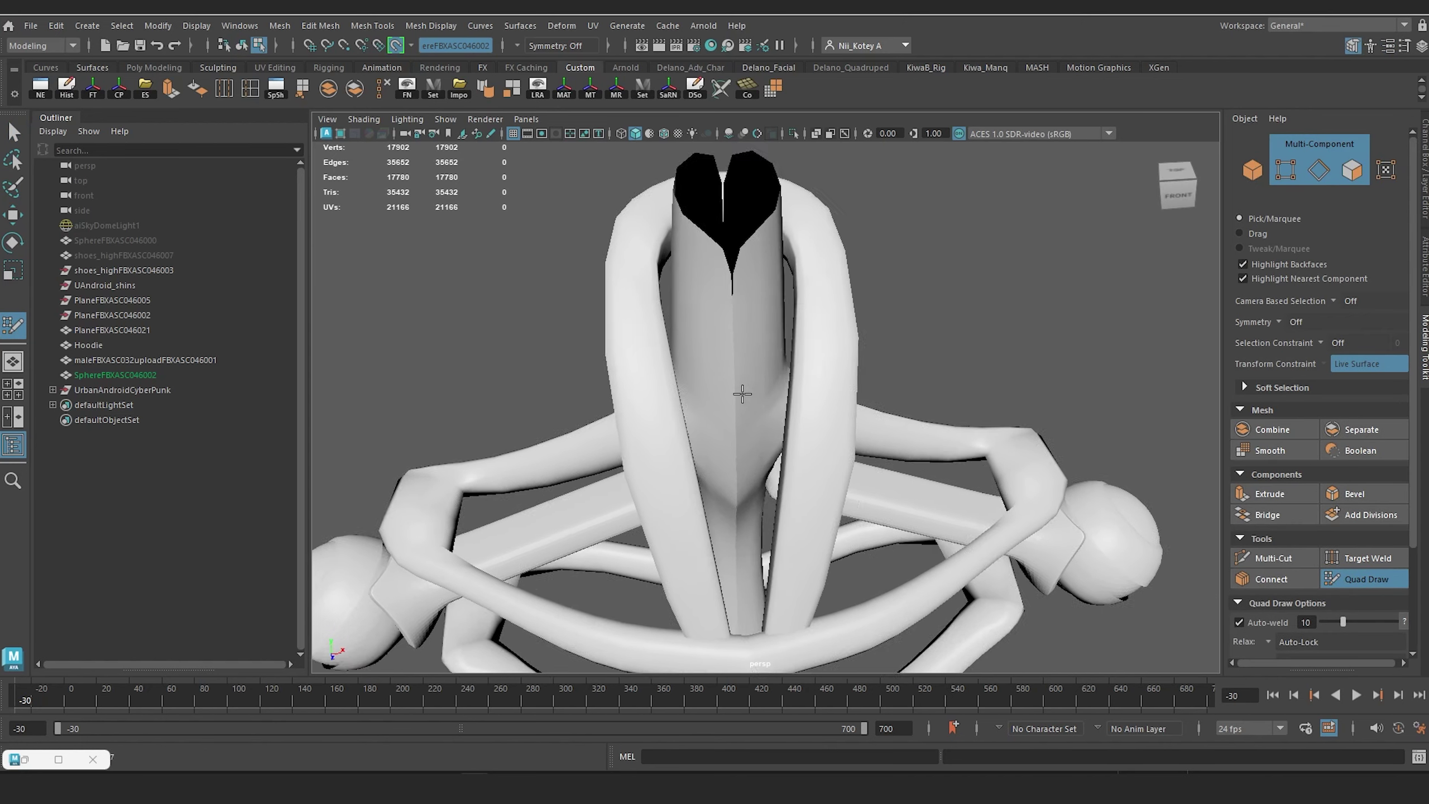
{"action": "middle_click_drag", "start_coordinate": [742, 394], "coordinate": [752, 398], "text": "alt"}
{"action": "mouse_move", "coordinate": [757, 373]}
{"action": "left_mouse_down", "text": "alt"}
{"action": "mouse_move", "coordinate": [788, 381]}
{"action": "mouse_move", "coordinate": [770, 382]}
{"action": "left_mouse_up", "text": "alt"}
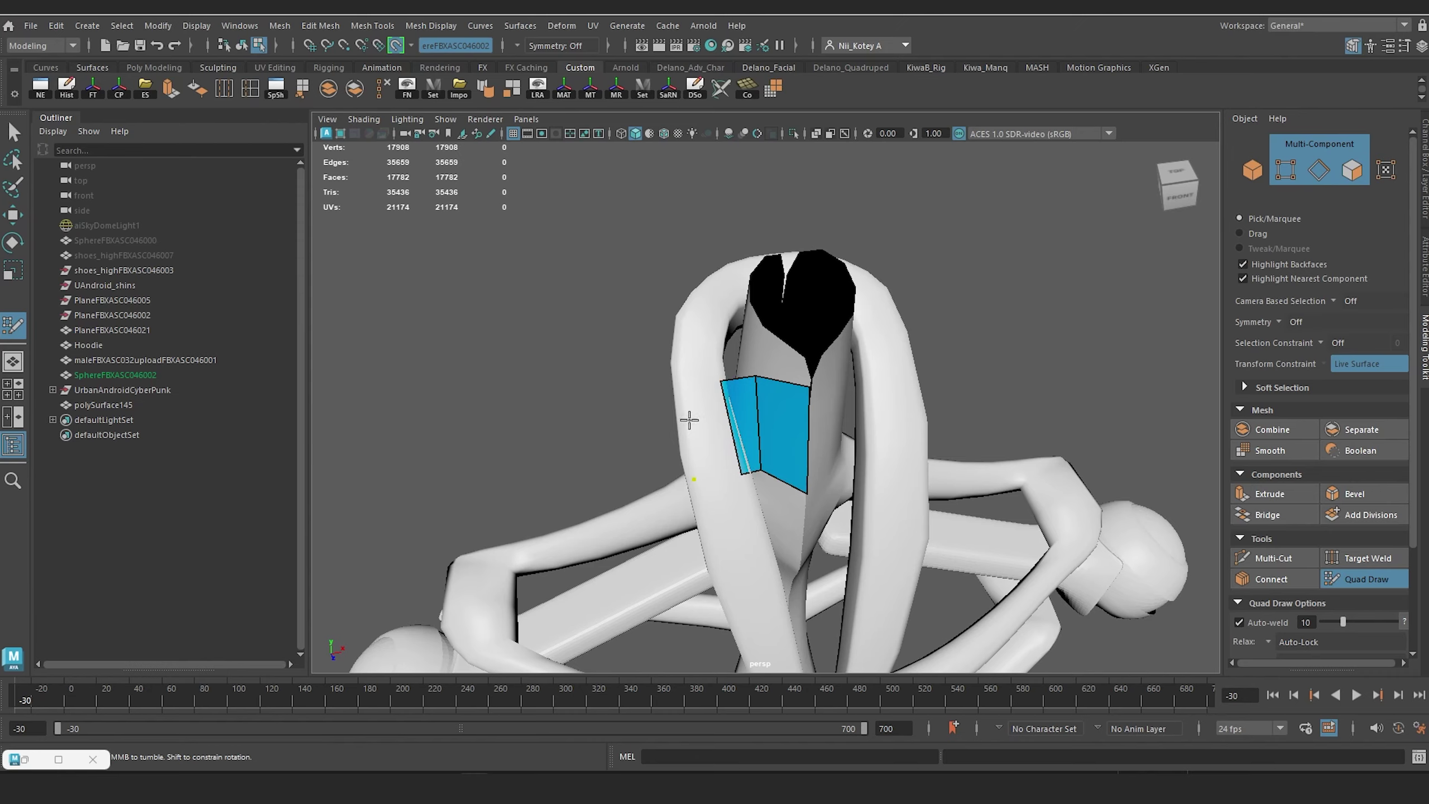
{"action": "middle_click_drag", "start_coordinate": [793, 469], "coordinate": [772, 380]}
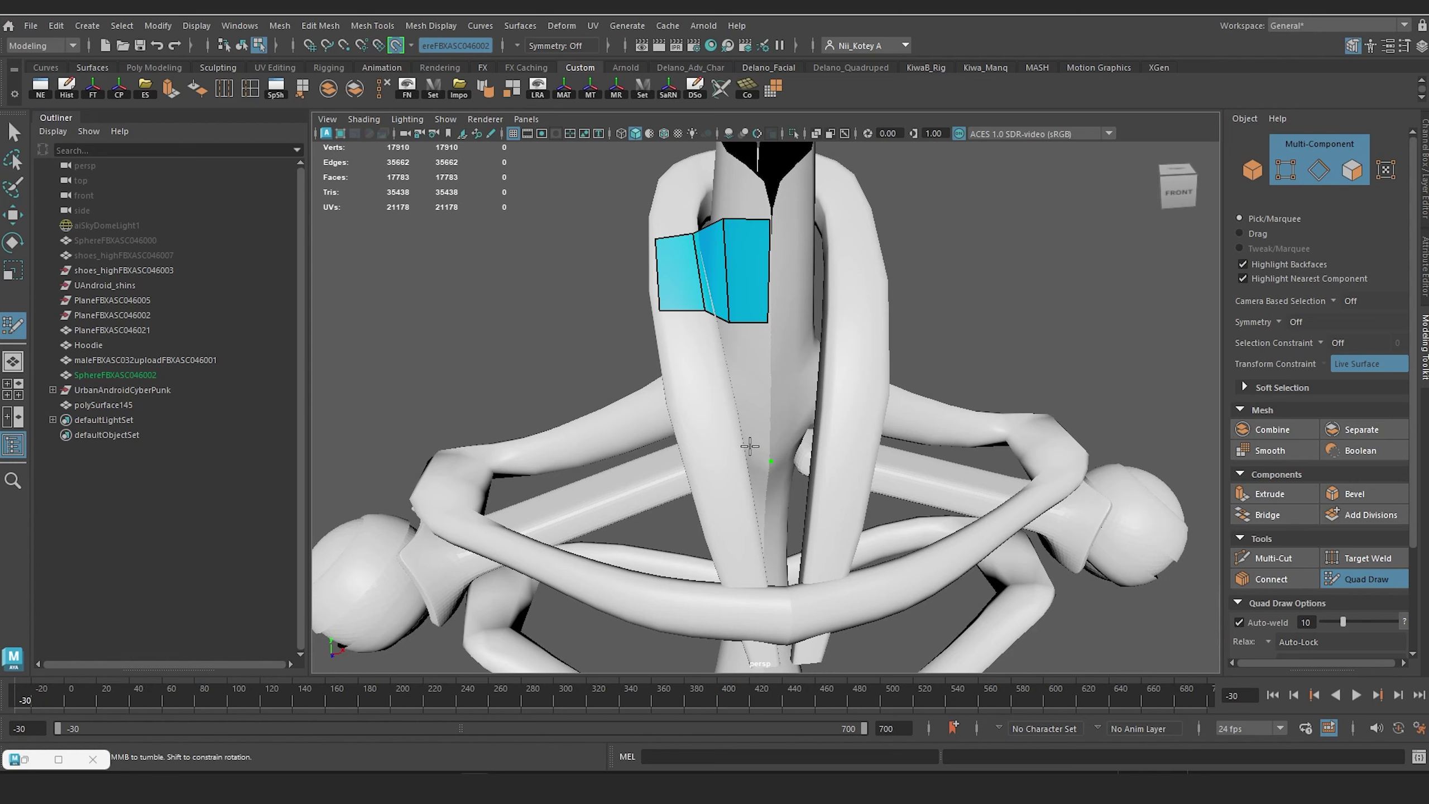
Step: Extend the new mesh with two quads down the neck and into the gap beside the tube
{"action": "mouse_move", "coordinate": [758, 399]}
{"action": "middle_mouse_down"}
{"action": "mouse_move", "coordinate": [603, 454]}
{"action": "mouse_move", "coordinate": [604, 429]}
{"action": "mouse_move", "coordinate": [571, 451]}
{"action": "middle_mouse_up"}
{"action": "left_click", "coordinate": [621, 419], "text": "shift"}
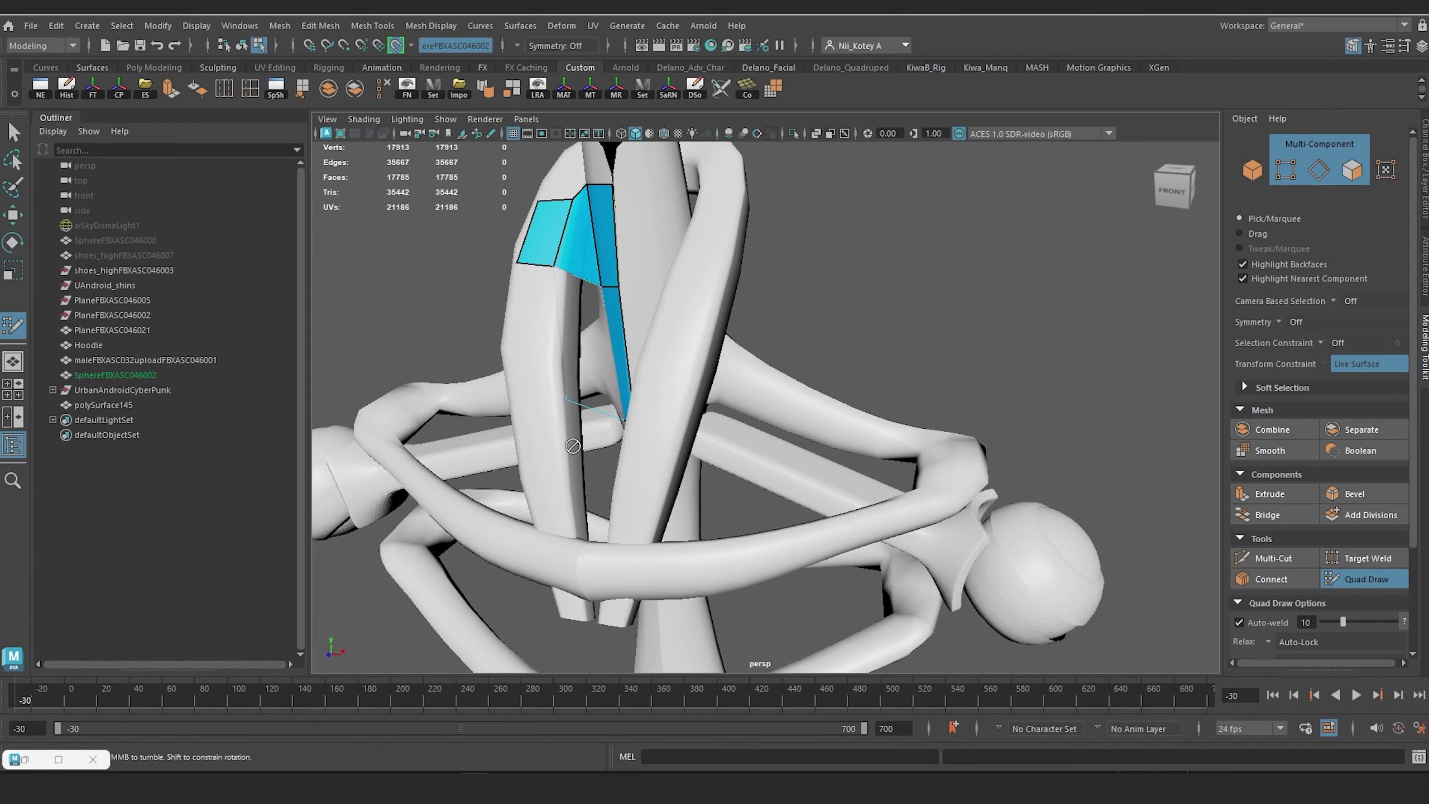
{"action": "middle_click_drag", "start_coordinate": [584, 385], "coordinate": [512, 479]}
{"action": "mouse_move", "coordinate": [512, 479]}
{"action": "left_mouse_down", "text": "alt"}
{"action": "mouse_move", "coordinate": [431, 476]}
{"action": "mouse_move", "coordinate": [746, 457]}
{"action": "left_mouse_up", "text": "alt"}
Step: Check the new quad spanning the gap between the neck and the side tube
{"action": "key", "text": "w"}
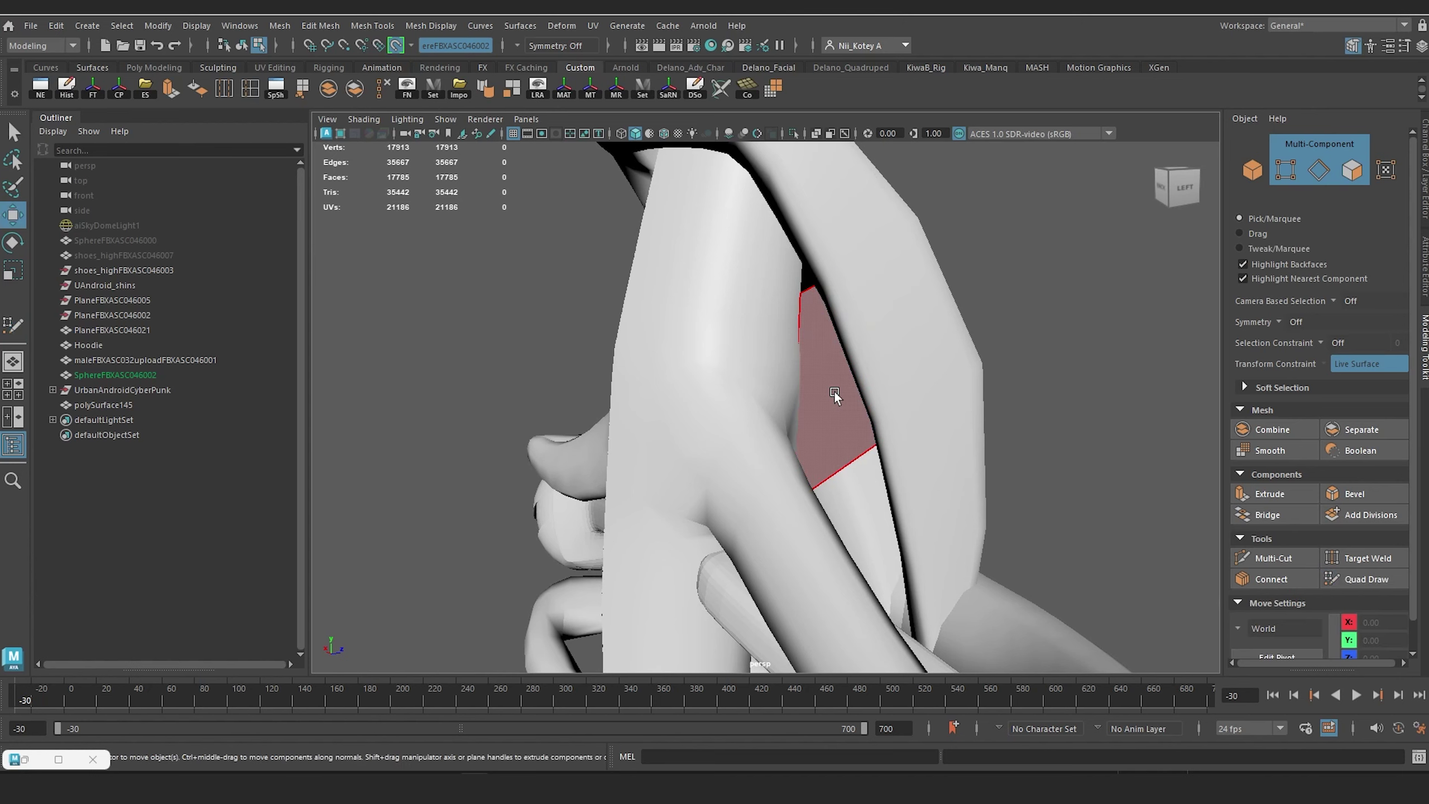
{"action": "left_click", "coordinate": [833, 390]}
{"action": "left_click_drag", "start_coordinate": [832, 390], "coordinate": [554, 461], "text": "alt"}
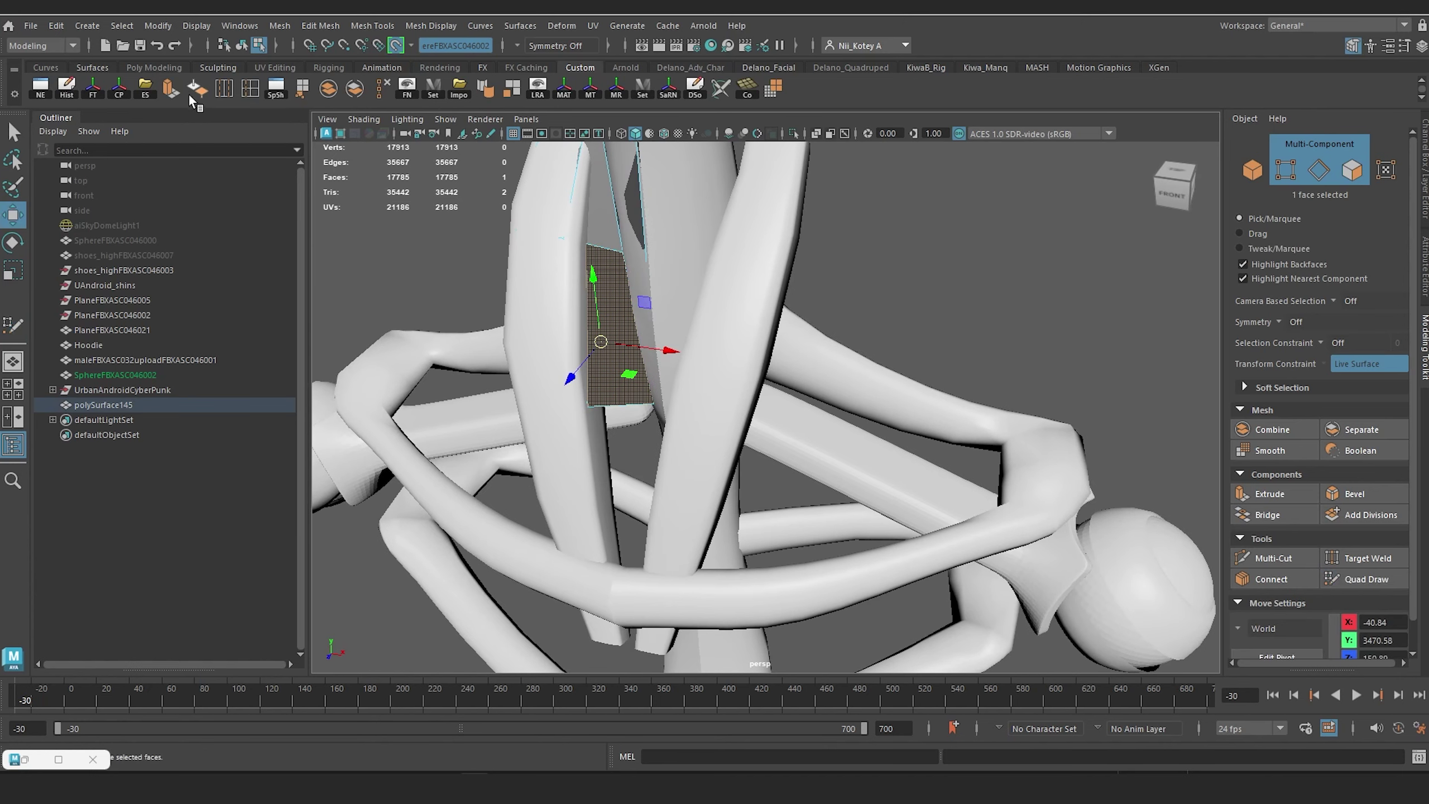
{"action": "left_click_drag", "start_coordinate": [444, 318], "coordinate": [518, 342], "text": "alt"}
{"action": "mouse_move", "coordinate": [568, 273]}
{"action": "right_mouse_down"}
{"action": "mouse_move", "coordinate": [580, 253]}
{"action": "mouse_move", "coordinate": [581, 268]}
{"action": "right_mouse_up"}
Step: Continue the Quad Draw mesh on polySurface145 down the side tube to the upper chest ring
{"action": "left_click", "coordinate": [1377, 581]}
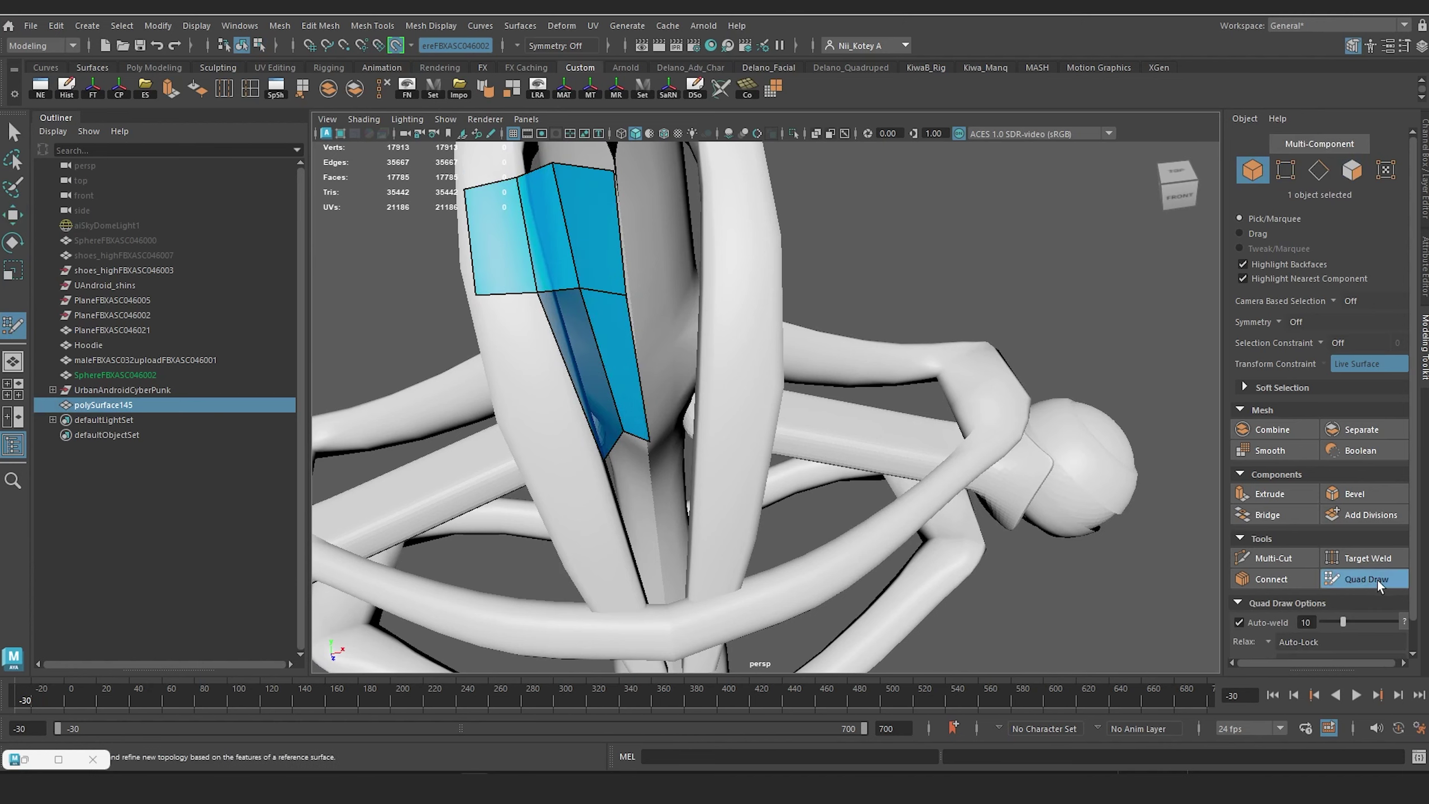
{"action": "mouse_move", "coordinate": [793, 478]}
{"action": "left_mouse_down", "text": "alt"}
{"action": "mouse_move", "coordinate": [684, 487]}
{"action": "mouse_move", "coordinate": [707, 495]}
{"action": "left_mouse_up", "text": "alt"}
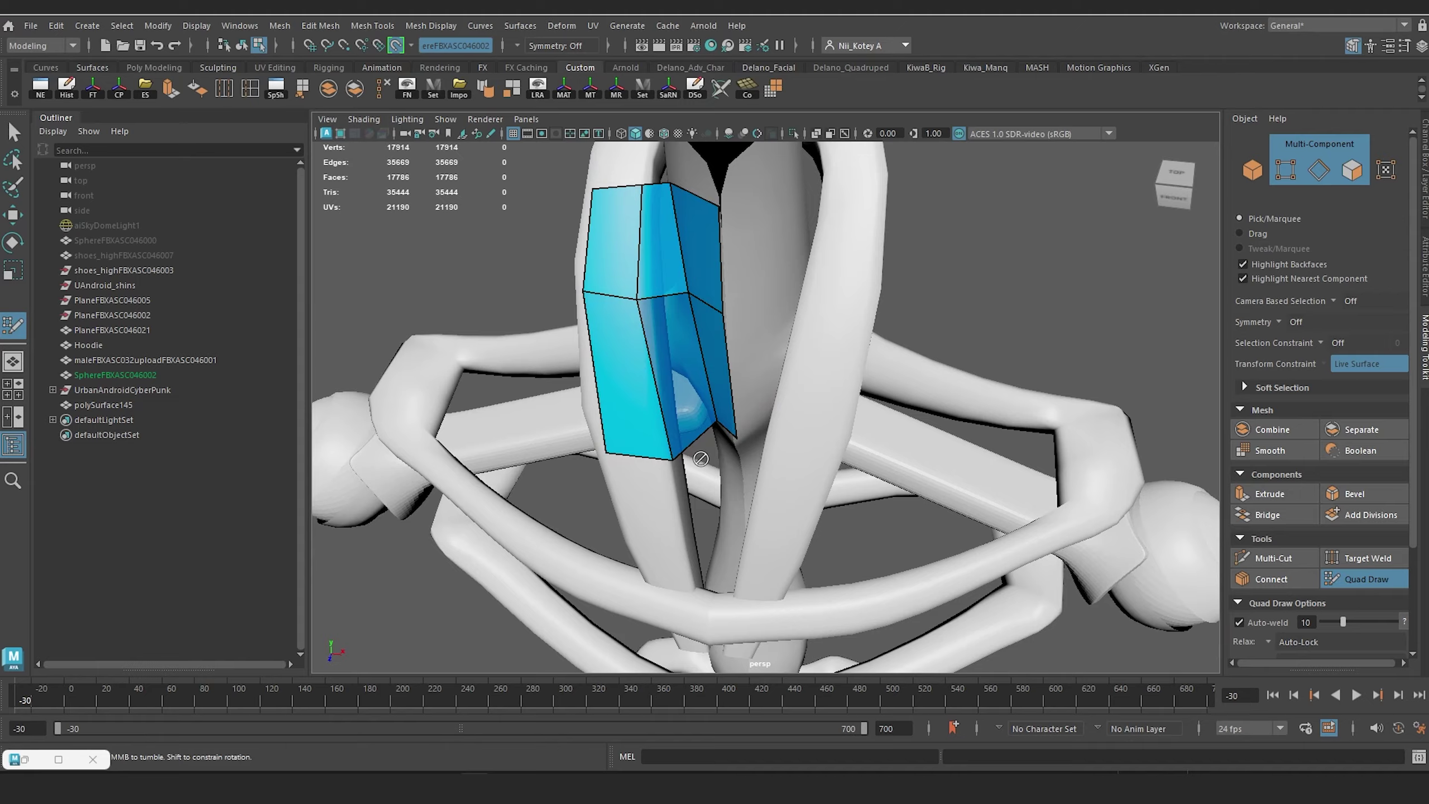
{"action": "scroll", "coordinate": [700, 459], "scroll_direction": "down", "scroll_amount": 5}
{"action": "mouse_move", "coordinate": [732, 451]}
{"action": "left_mouse_down", "text": "alt"}
{"action": "mouse_move", "coordinate": [699, 447]}
{"action": "mouse_move", "coordinate": [768, 383]}
{"action": "mouse_move", "coordinate": [726, 445]}
{"action": "mouse_move", "coordinate": [721, 555]}
{"action": "mouse_move", "coordinate": [771, 578]}
{"action": "left_mouse_up", "text": "alt"}
{"action": "scroll", "coordinate": [731, 461], "scroll_direction": "up", "scroll_amount": 3}
{"action": "left_click", "coordinate": [754, 485]}
{"action": "left_click", "coordinate": [769, 498]}
{"action": "left_click", "coordinate": [760, 424], "text": "shift"}
{"action": "left_click", "coordinate": [699, 524]}
{"action": "left_click", "coordinate": [718, 459], "text": "shift"}
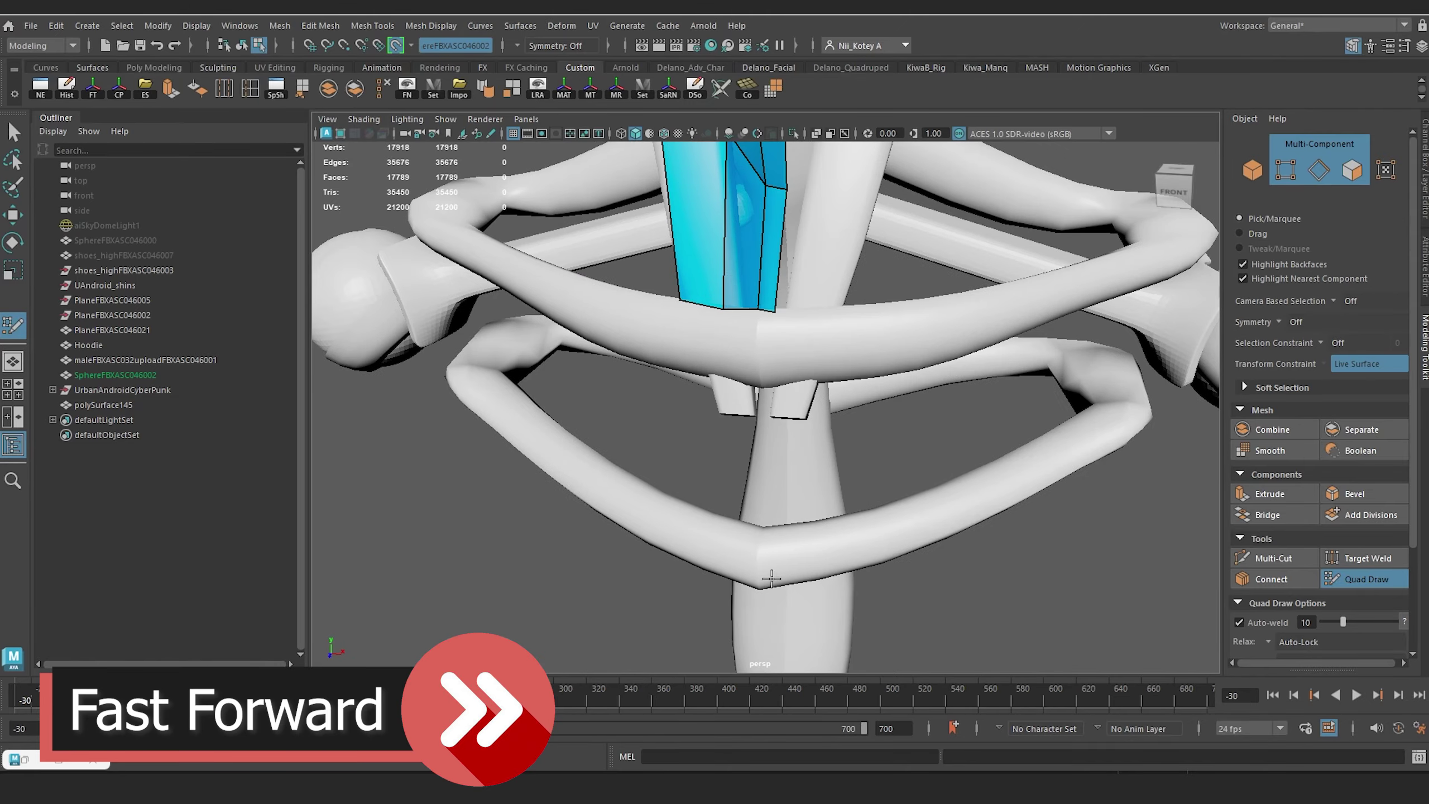
Step: Draw quads from the upper chest ring down to the lower chest ring
{"action": "left_click", "coordinate": [772, 578]}
{"action": "left_click", "coordinate": [757, 565]}
{"action": "left_click", "coordinate": [766, 451], "text": "shift"}
{"action": "left_click_drag", "start_coordinate": [702, 427], "coordinate": [748, 463], "text": "alt"}
{"action": "mouse_move", "coordinate": [740, 325]}
{"action": "left_mouse_down", "text": "alt"}
{"action": "mouse_move", "coordinate": [718, 316]}
{"action": "mouse_move", "coordinate": [759, 496]}
{"action": "mouse_move", "coordinate": [702, 316]}
{"action": "left_mouse_up", "text": "alt"}
{"action": "left_click", "coordinate": [697, 383]}
{"action": "left_click", "coordinate": [736, 352], "text": "shift"}
{"action": "left_click", "coordinate": [779, 459]}
{"action": "left_click", "coordinate": [804, 416], "text": "shift"}
Step: Leave Quad Draw, return polySurface145 to object mode and isolate it in the viewport
{"action": "mouse_move", "coordinate": [804, 416]}
{"action": "left_mouse_down", "text": "alt"}
{"action": "mouse_move", "coordinate": [754, 394]}
{"action": "mouse_move", "coordinate": [732, 441]}
{"action": "mouse_move", "coordinate": [850, 450]}
{"action": "left_mouse_up", "text": "alt"}
{"action": "scroll", "coordinate": [732, 441], "scroll_direction": "up", "scroll_amount": 4}
{"action": "scroll", "coordinate": [766, 408], "scroll_direction": "up", "scroll_amount": 4}
{"action": "left_click_drag", "start_coordinate": [765, 409], "coordinate": [748, 394], "text": "alt"}
{"action": "left_click", "coordinate": [1369, 580]}
{"action": "key", "text": "w"}
{"action": "key", "text": "F8"}
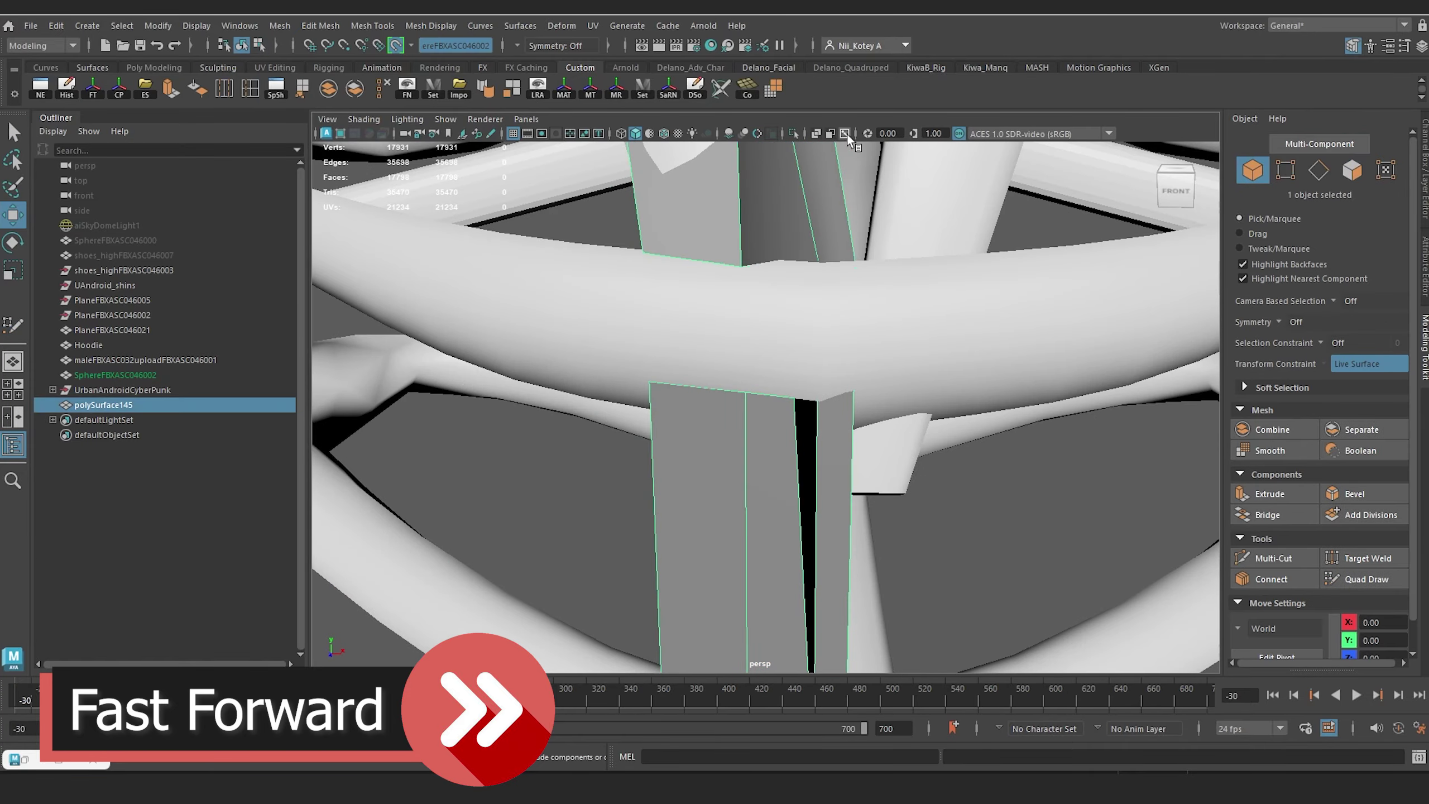
{"action": "left_click", "coordinate": [793, 134]}
Step: Delete the twisted faces along the inner edge of the lower chest panel and return to object mode
{"action": "mouse_move", "coordinate": [832, 405]}
{"action": "left_mouse_down", "text": "alt"}
{"action": "mouse_move", "coordinate": [1136, 430]}
{"action": "mouse_move", "coordinate": [844, 416]}
{"action": "left_mouse_up", "text": "alt"}
{"action": "double_click", "coordinate": [251, 90]}
{"action": "key", "text": "w"}
{"action": "left_click_drag", "start_coordinate": [833, 360], "coordinate": [771, 354], "text": "alt"}
{"action": "right_click_drag", "start_coordinate": [761, 321], "coordinate": [764, 382]}
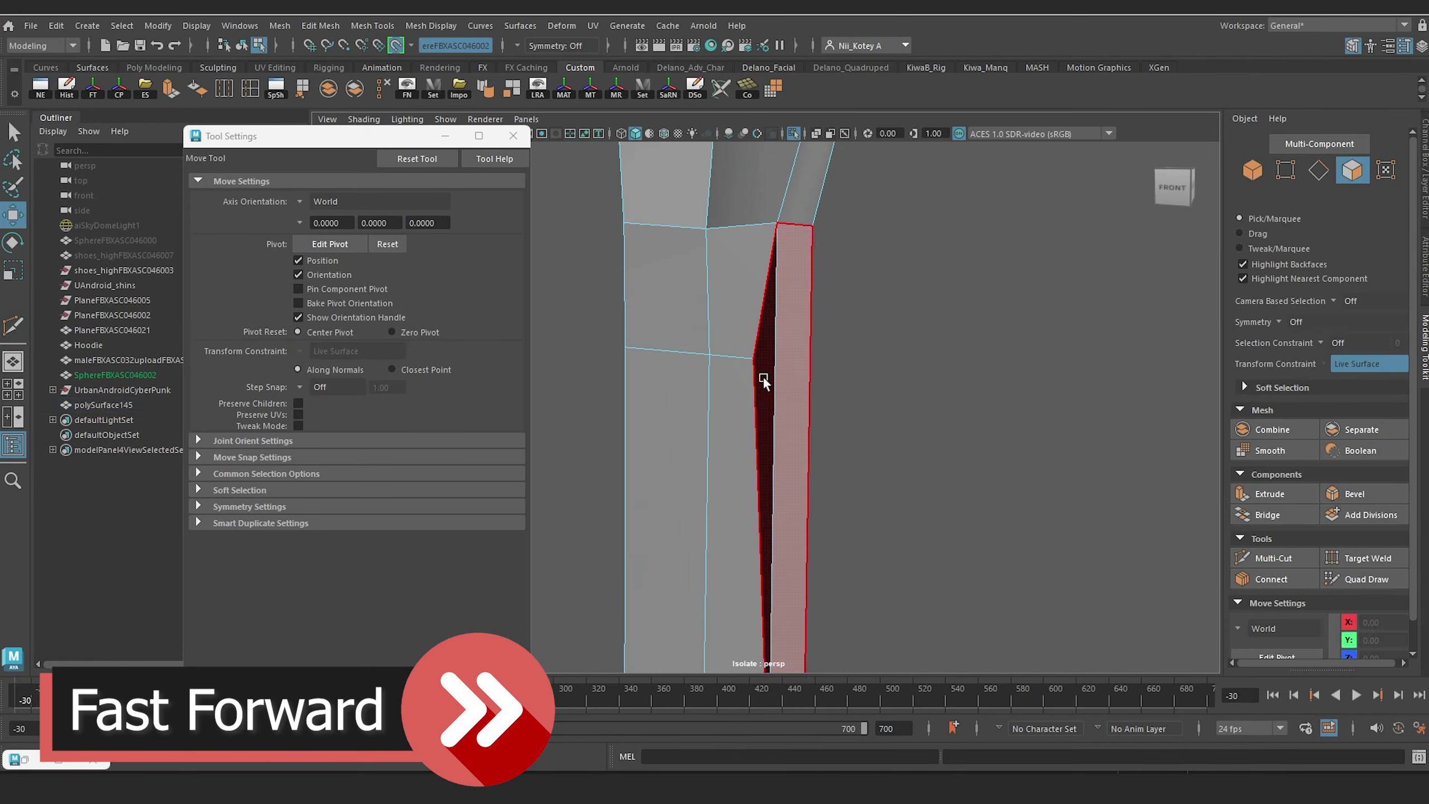
{"action": "left_click", "coordinate": [764, 382]}
{"action": "key", "text": "Delete"}
{"action": "left_click", "coordinate": [757, 363]}
{"action": "key", "text": "Delete"}
{"action": "key", "text": "F8"}
Step: Show the full torso again and fill a replacement quad at the lower chest ring with Quad Draw
{"action": "left_click", "coordinate": [1345, 583]}
{"action": "left_click", "coordinate": [793, 134]}
{"action": "scroll", "coordinate": [792, 352], "scroll_direction": "down", "scroll_amount": 4}
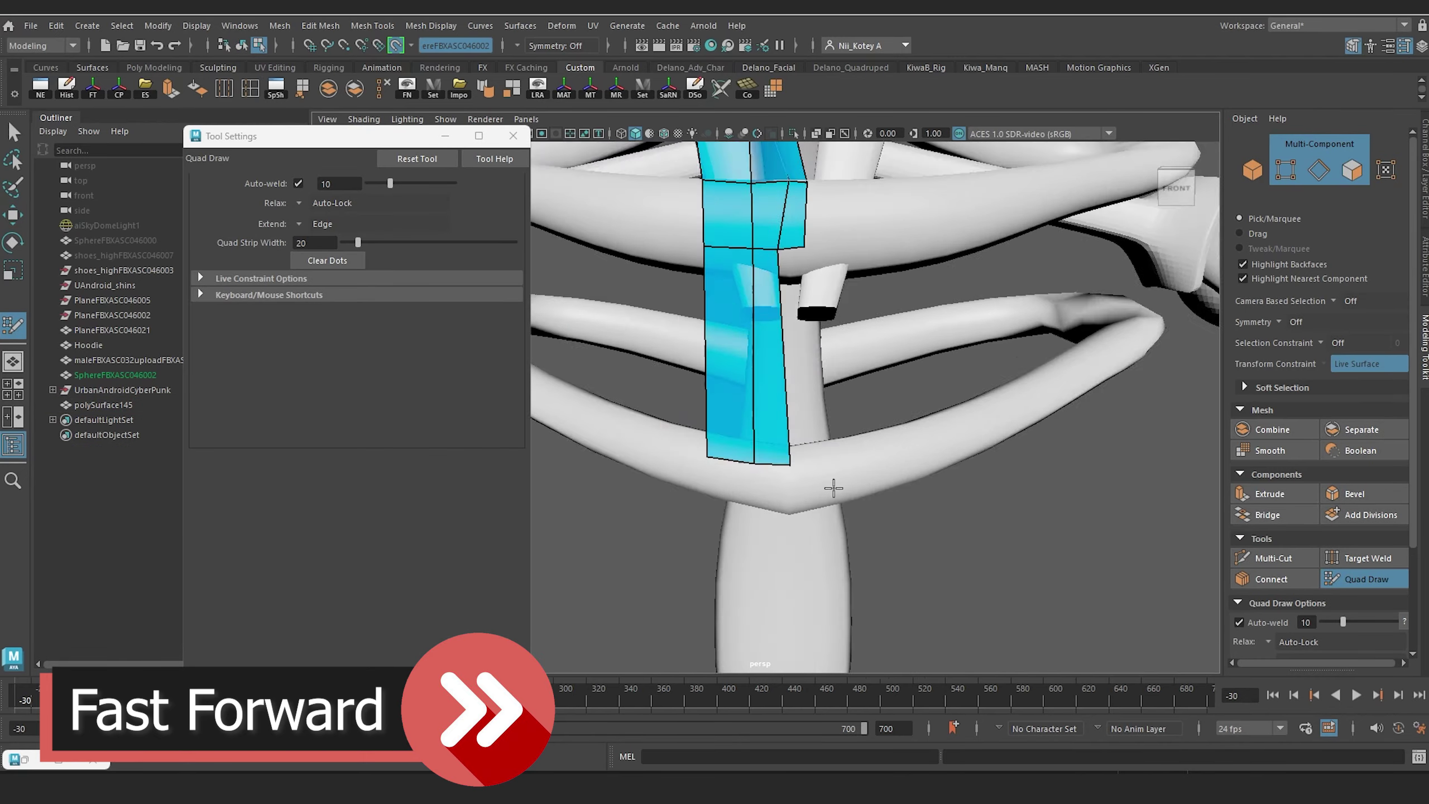
{"action": "left_click_drag", "start_coordinate": [834, 487], "coordinate": [810, 484], "text": "alt"}
{"action": "left_click", "coordinate": [801, 478]}
{"action": "left_click", "coordinate": [791, 446], "text": "shift"}
Step: Extrude three strips of quads from the lower chest ring down to the base of the pelvis
{"action": "scroll", "coordinate": [791, 446], "scroll_direction": "down", "scroll_amount": 5}
{"action": "middle_click_drag", "start_coordinate": [791, 446], "coordinate": [804, 325], "text": "alt"}
{"action": "left_click_drag", "start_coordinate": [804, 325], "coordinate": [787, 281], "text": "alt"}
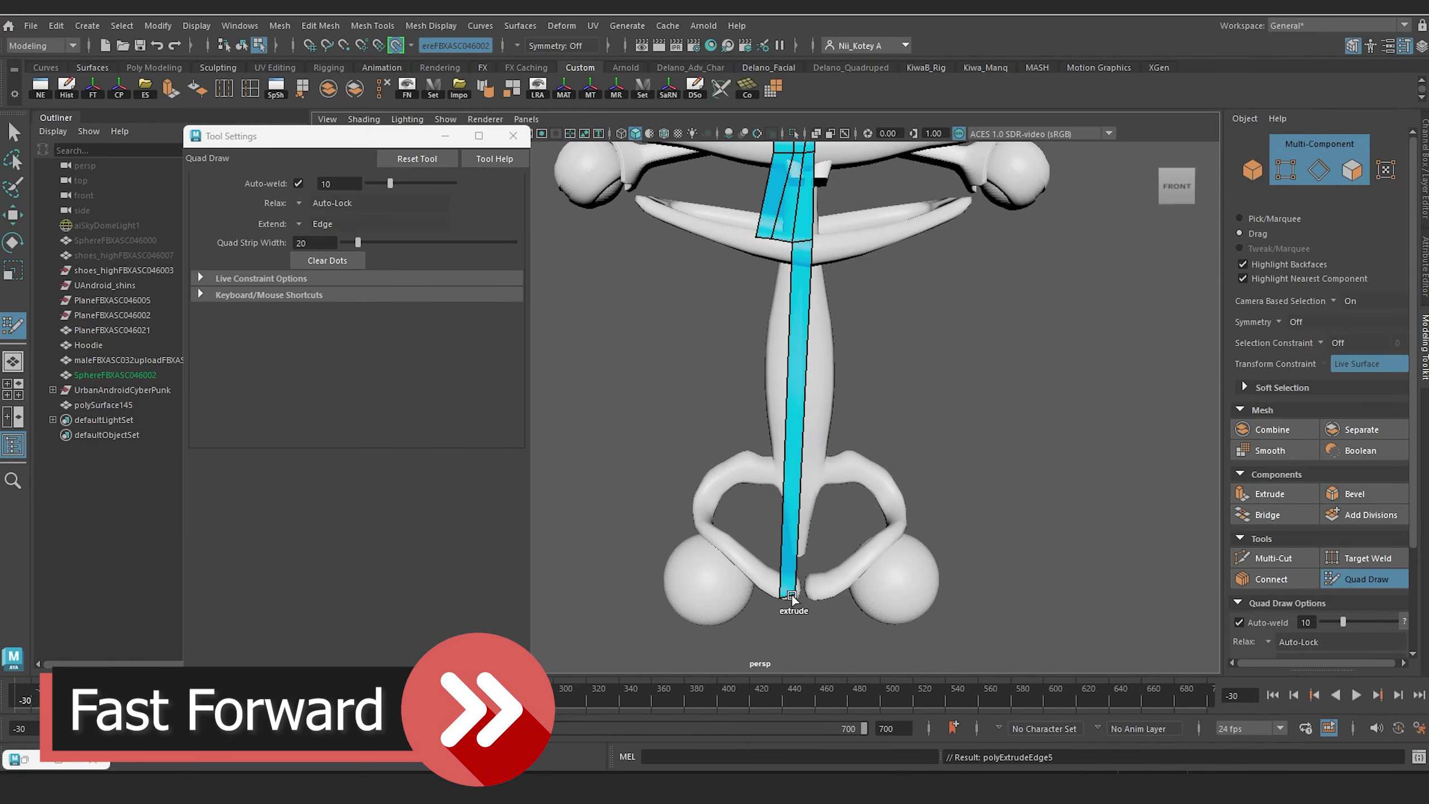
{"action": "left_click_drag", "start_coordinate": [792, 594], "coordinate": [782, 566], "text": "alt"}
{"action": "left_click_drag", "start_coordinate": [781, 239], "coordinate": [764, 582]}
{"action": "left_click_drag", "start_coordinate": [761, 237], "coordinate": [741, 565]}
Step: Try placing points for a quad on the upper chest ring and undo them
{"action": "scroll", "coordinate": [788, 337], "scroll_direction": "up", "scroll_amount": 3}
{"action": "middle_click_drag", "start_coordinate": [787, 292], "coordinate": [855, 478], "text": "alt"}
{"action": "left_click_drag", "start_coordinate": [855, 478], "coordinate": [901, 450], "text": "alt"}
{"action": "left_click", "coordinate": [931, 380]}
{"action": "left_click", "coordinate": [935, 352]}
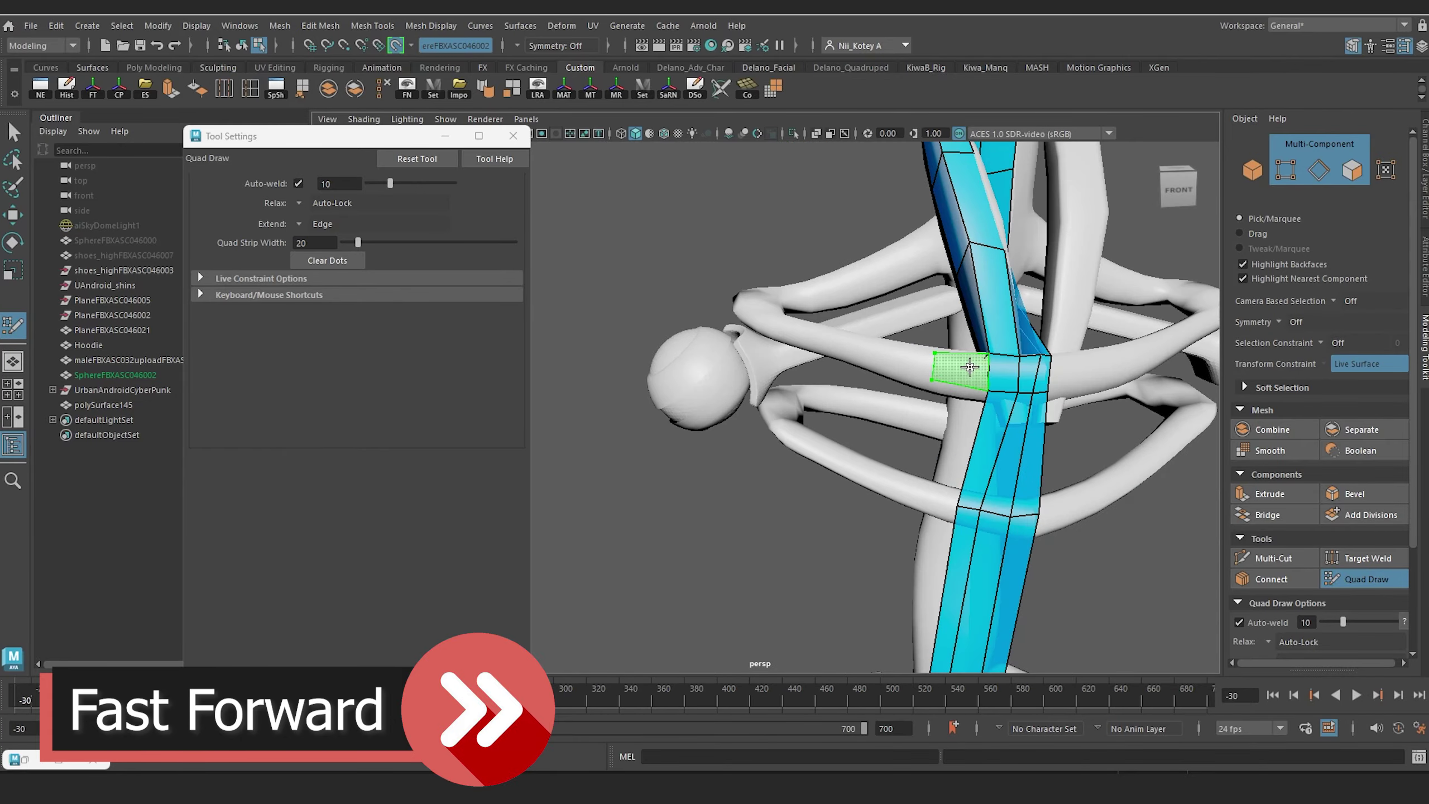
{"action": "key", "text": "ctrl+z"}
{"action": "key", "text": "ctrl+z"}
Step: Add quads around the neck opening and over the upper part of the side tube
{"action": "scroll", "coordinate": [969, 367], "scroll_direction": "down", "scroll_amount": 6}
{"action": "left_click_drag", "start_coordinate": [970, 367], "coordinate": [878, 270], "text": "alt"}
{"action": "scroll", "coordinate": [951, 386], "scroll_direction": "up", "scroll_amount": 6}
{"action": "middle_click_drag", "start_coordinate": [878, 270], "coordinate": [781, 345], "text": "alt"}
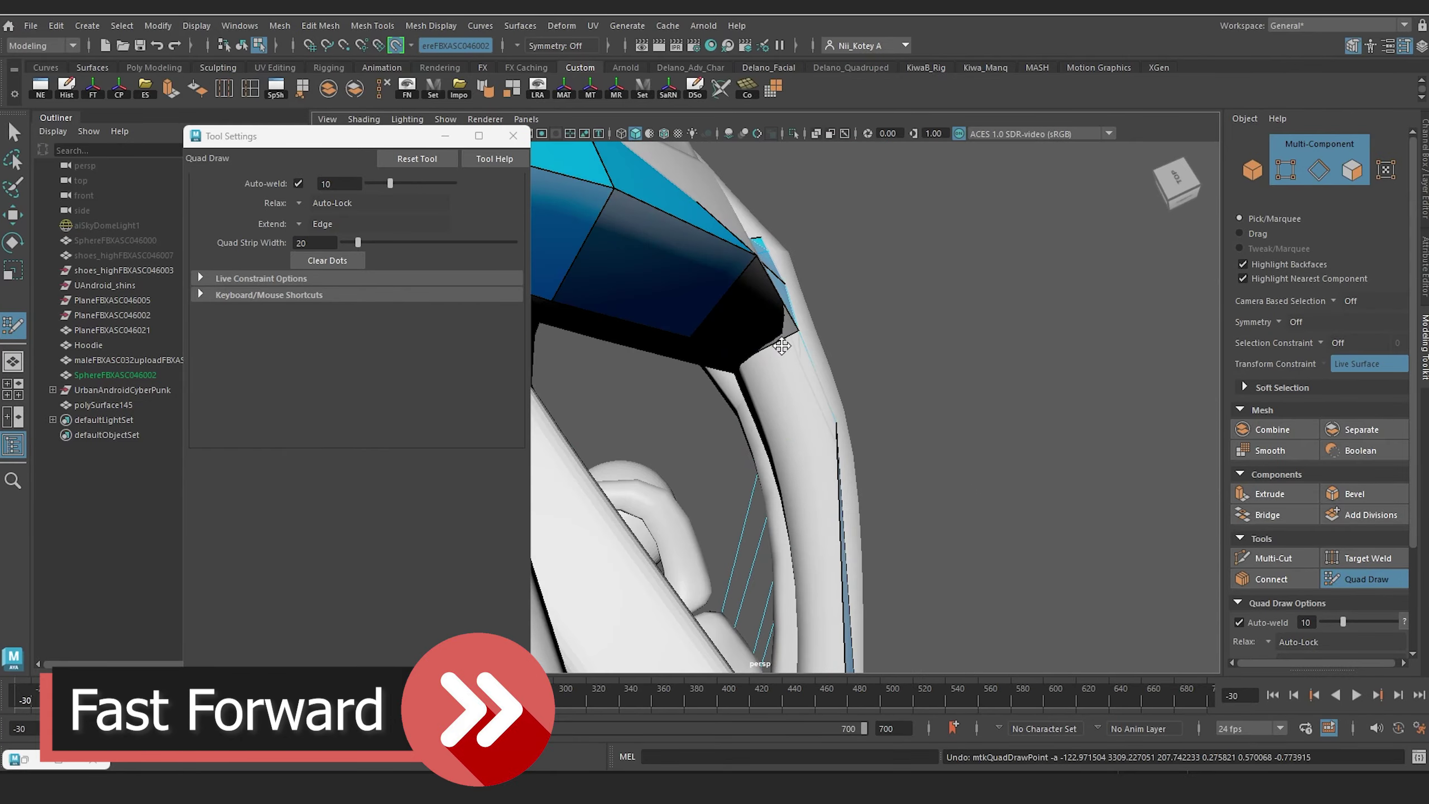
{"action": "scroll", "coordinate": [781, 345], "scroll_direction": "down", "scroll_amount": 5}
{"action": "left_click_drag", "start_coordinate": [781, 346], "coordinate": [855, 521], "text": "alt"}
{"action": "left_click", "coordinate": [783, 479]}
{"action": "left_click", "coordinate": [836, 428], "text": "shift"}
{"action": "left_click", "coordinate": [813, 406], "text": "shift"}
{"action": "mouse_move", "coordinate": [933, 517]}
{"action": "left_mouse_down"}
{"action": "mouse_move", "coordinate": [897, 464]}
{"action": "mouse_move", "coordinate": [1030, 501]}
{"action": "mouse_move", "coordinate": [903, 448]}
{"action": "mouse_move", "coordinate": [934, 388]}
{"action": "left_mouse_up"}
{"action": "scroll", "coordinate": [903, 447], "scroll_direction": "up", "scroll_amount": 4}
{"action": "left_click", "coordinate": [900, 360], "text": "shift"}
{"action": "mouse_move", "coordinate": [931, 338]}
{"action": "left_mouse_down"}
{"action": "mouse_move", "coordinate": [971, 272]}
{"action": "mouse_move", "coordinate": [927, 343]}
{"action": "left_mouse_up"}
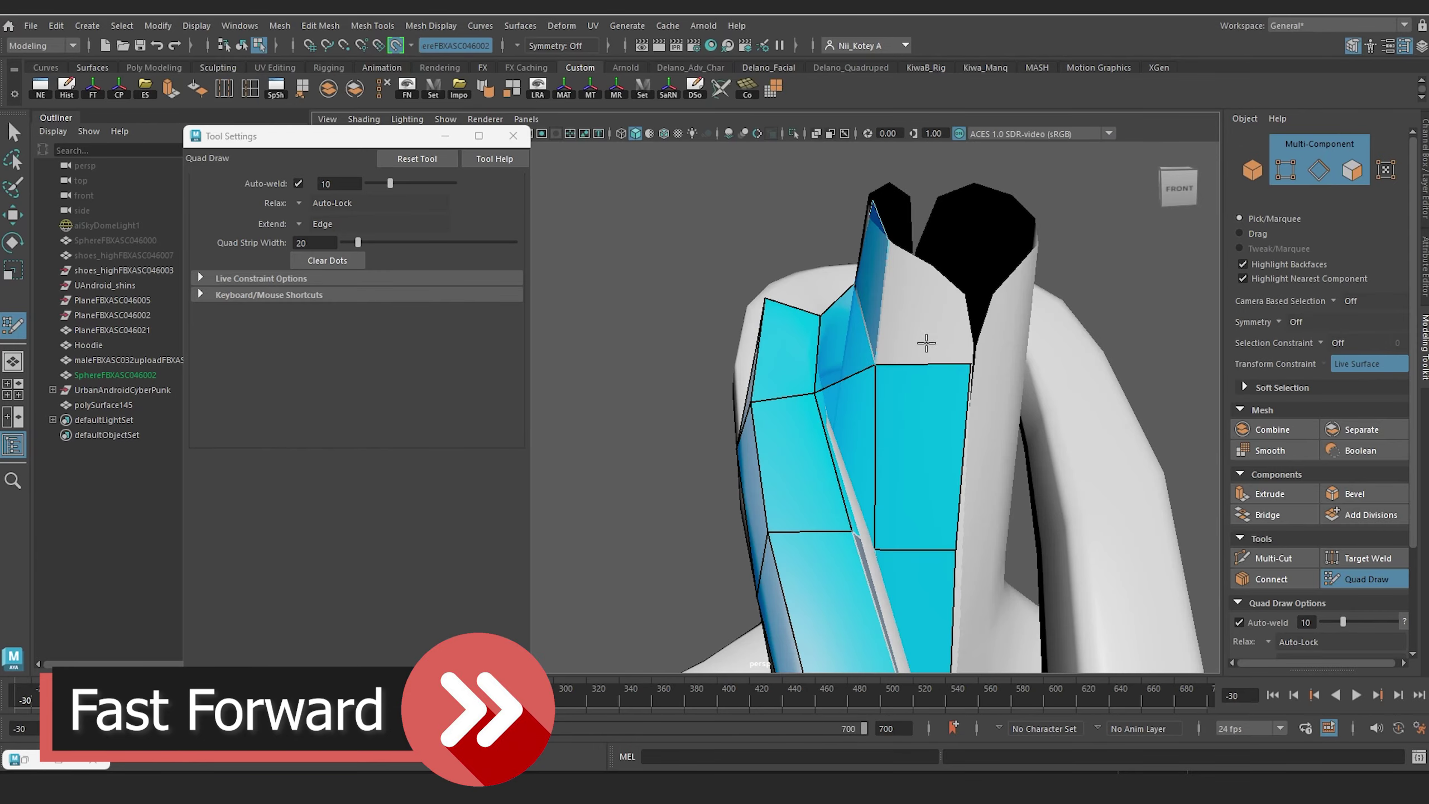
Step: Extend the quads over the curved side tube and along the upper chest ring toward the shoulder
{"action": "scroll", "coordinate": [954, 293], "scroll_direction": "down", "scroll_amount": 5}
{"action": "left_click_drag", "start_coordinate": [954, 293], "coordinate": [855, 405], "text": "alt"}
{"action": "mouse_move", "coordinate": [863, 352]}
{"action": "left_mouse_down"}
{"action": "mouse_move", "coordinate": [815, 372]}
{"action": "mouse_move", "coordinate": [804, 439]}
{"action": "left_mouse_up"}
{"action": "left_click_drag", "start_coordinate": [773, 413], "coordinate": [822, 375]}
{"action": "mouse_move", "coordinate": [823, 375]}
{"action": "left_mouse_down", "text": "alt"}
{"action": "mouse_move", "coordinate": [788, 389]}
{"action": "mouse_move", "coordinate": [823, 418]}
{"action": "mouse_move", "coordinate": [804, 438]}
{"action": "mouse_move", "coordinate": [832, 374]}
{"action": "mouse_move", "coordinate": [874, 355]}
{"action": "mouse_move", "coordinate": [889, 389]}
{"action": "mouse_move", "coordinate": [830, 450]}
{"action": "left_mouse_up", "text": "alt"}
{"action": "left_click", "coordinate": [874, 354], "text": "shift"}
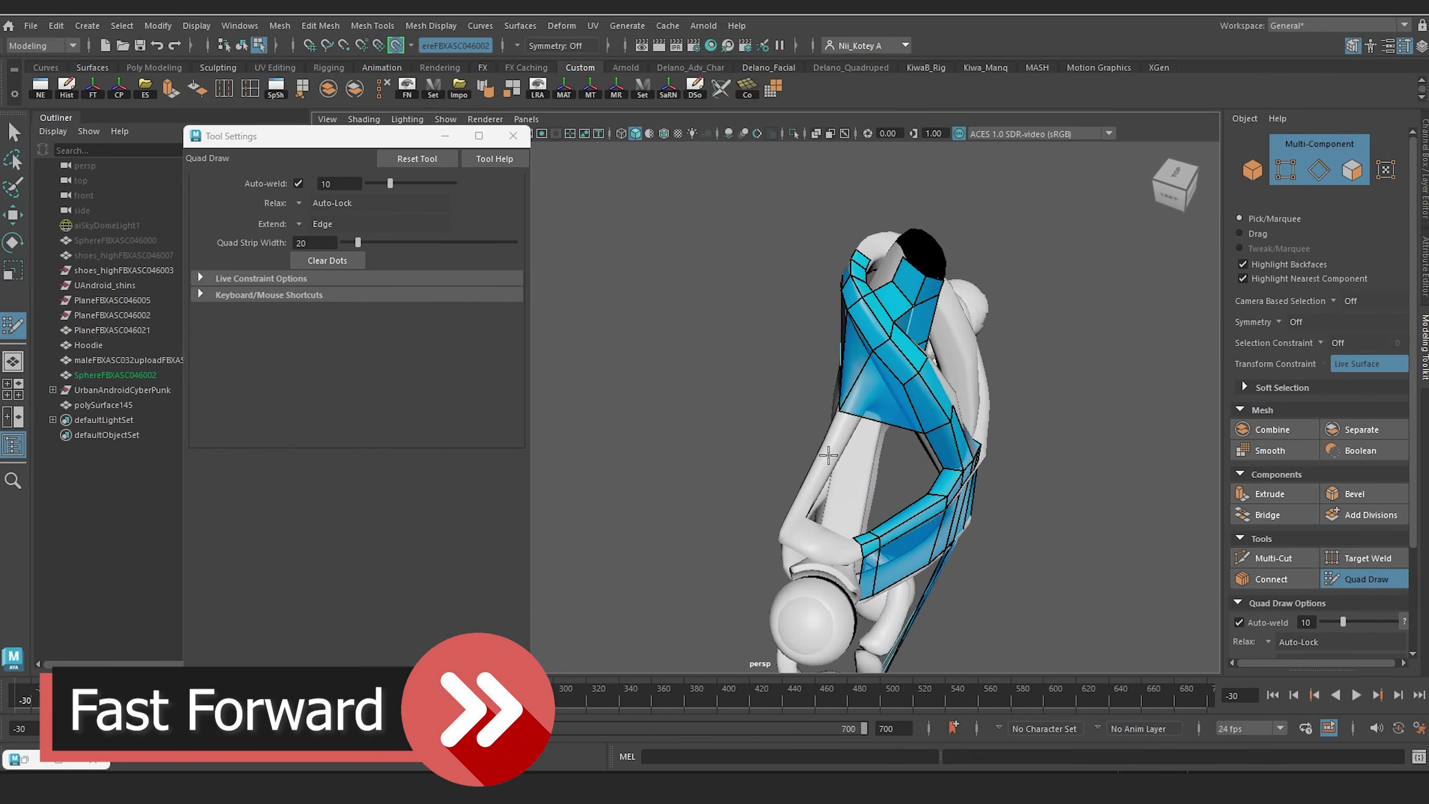
Step: Fill the top of the shoulder with a quad and extrude the mesh edge toward the back
{"action": "scroll", "coordinate": [830, 450], "scroll_direction": "up", "scroll_amount": 3}
{"action": "middle_click_drag", "start_coordinate": [829, 449], "coordinate": [917, 461], "text": "alt"}
{"action": "left_click", "coordinate": [917, 461], "text": "shift"}
{"action": "left_click_drag", "start_coordinate": [917, 461], "coordinate": [871, 463], "text": "alt"}
{"action": "left_click_drag", "start_coordinate": [871, 464], "coordinate": [928, 532], "text": "alt"}
{"action": "left_click_drag", "start_coordinate": [929, 532], "coordinate": [760, 514]}
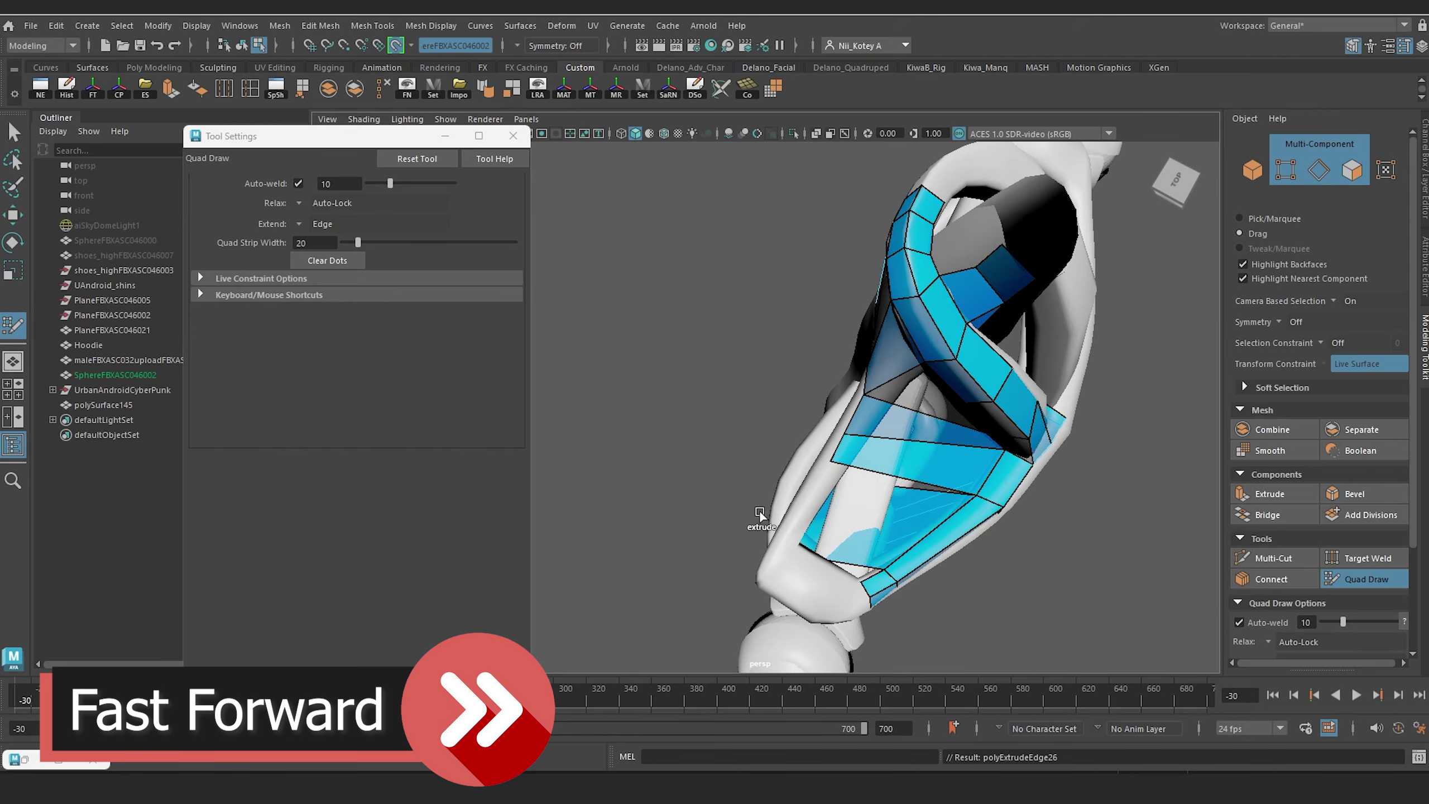
{"action": "left_click_drag", "start_coordinate": [830, 468], "coordinate": [778, 541], "text": "alt"}
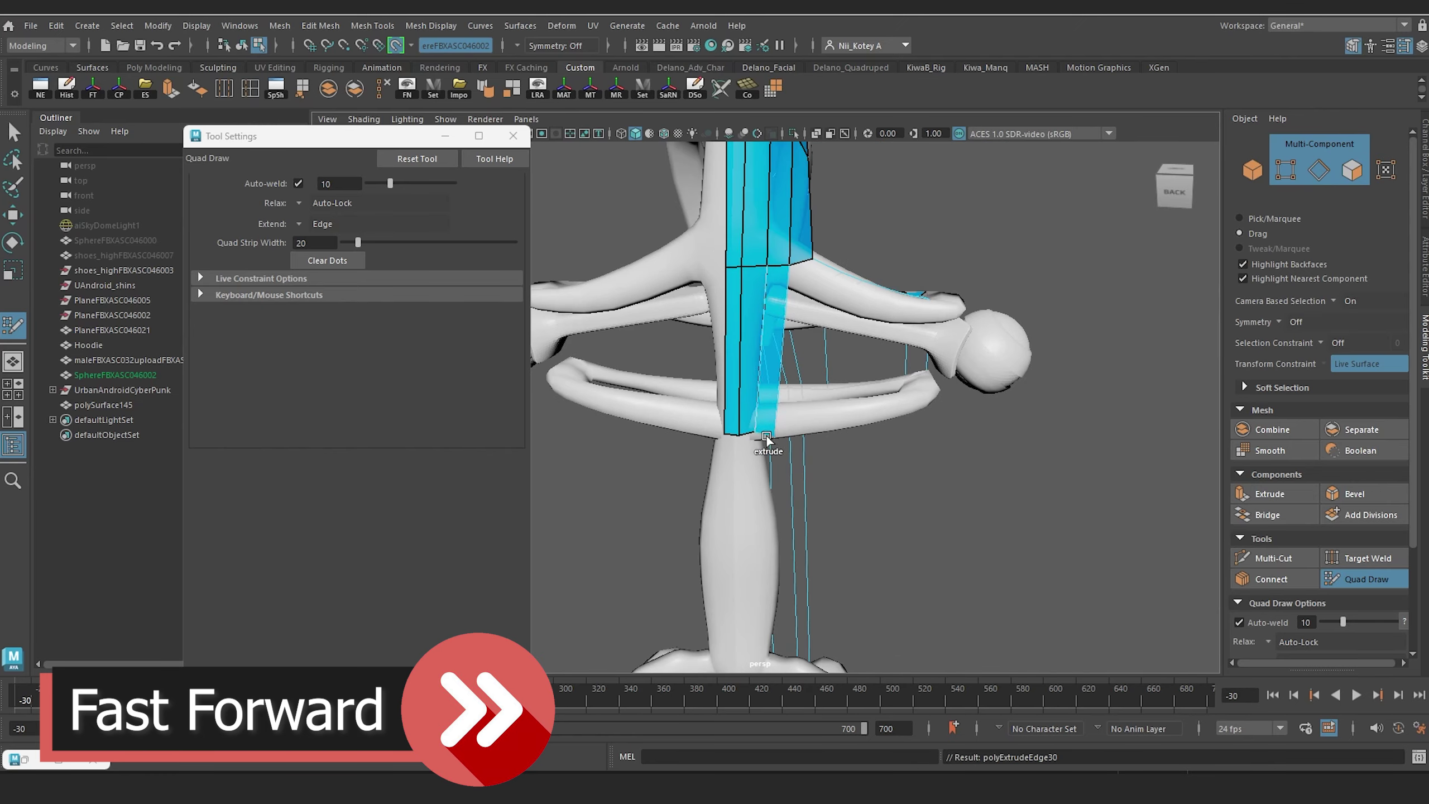
Step: Undo the last back edge extrusion and extrude new strips down the back toward the lower chest ring
{"action": "left_click_drag", "start_coordinate": [766, 436], "coordinate": [859, 423], "text": "alt"}
{"action": "key", "text": "ctrl+z"}
{"action": "left_click_drag", "start_coordinate": [870, 272], "coordinate": [846, 430]}
{"action": "left_click_drag", "start_coordinate": [846, 430], "coordinate": [925, 408], "text": "alt"}
{"action": "mouse_move", "coordinate": [945, 338]}
{"action": "left_mouse_down"}
{"action": "mouse_move", "coordinate": [920, 445]}
{"action": "mouse_move", "coordinate": [852, 445]}
{"action": "left_mouse_up"}
{"action": "scroll", "coordinate": [934, 373], "scroll_direction": "down", "scroll_amount": 5}
{"action": "scroll", "coordinate": [934, 374], "scroll_direction": "up", "scroll_amount": 5}
Step: Extend the strips across the back and side and adjust their points into a panel from spine to shoulder
{"action": "left_click_drag", "start_coordinate": [934, 373], "coordinate": [844, 507], "text": "alt"}
{"action": "left_click_drag", "start_coordinate": [797, 603], "coordinate": [797, 592]}
{"action": "left_click_drag", "start_coordinate": [797, 592], "coordinate": [810, 450], "text": "alt"}
{"action": "left_click_drag", "start_coordinate": [810, 450], "coordinate": [814, 510]}
{"action": "left_click_drag", "start_coordinate": [844, 516], "coordinate": [858, 496]}
{"action": "left_click_drag", "start_coordinate": [869, 526], "coordinate": [937, 301]}
{"action": "left_click_drag", "start_coordinate": [937, 529], "coordinate": [922, 557], "text": "alt"}
{"action": "left_click_drag", "start_coordinate": [923, 557], "coordinate": [956, 365]}
{"action": "right_click_drag", "start_coordinate": [844, 365], "coordinate": [957, 366], "text": "alt"}
{"action": "left_click_drag", "start_coordinate": [793, 287], "coordinate": [796, 316]}
{"action": "left_click_drag", "start_coordinate": [796, 315], "coordinate": [861, 416], "text": "alt"}
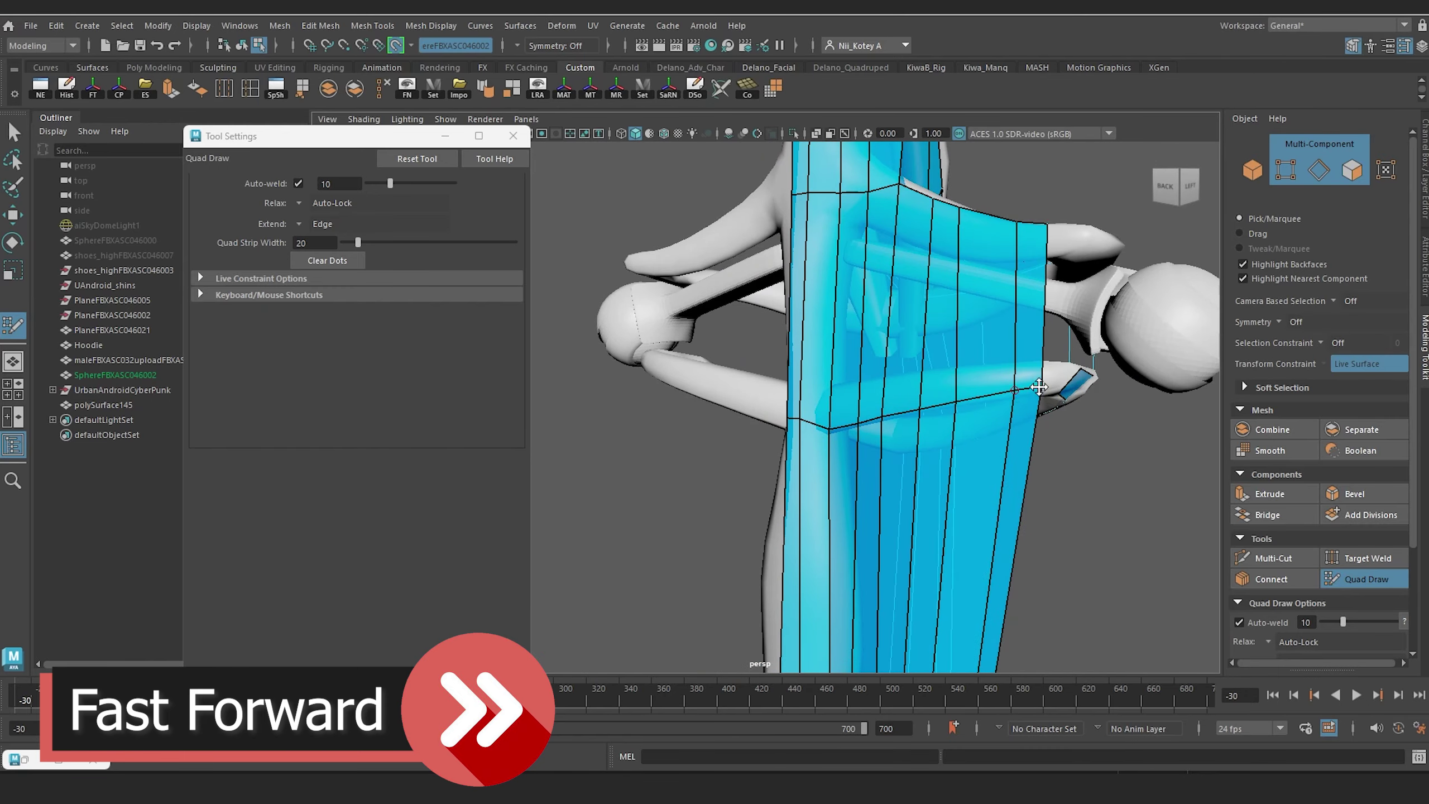
Step: Isolate the torso mesh, append polygons around its hip opening and divide them with edge loops
{"action": "left_click_drag", "start_coordinate": [1038, 387], "coordinate": [956, 383], "text": "alt"}
{"action": "key", "text": "ctrl+1"}
{"action": "left_click", "coordinate": [302, 88]}
{"action": "left_click", "coordinate": [224, 88]}
{"action": "left_click", "coordinate": [812, 470]}
{"action": "left_click", "coordinate": [301, 88]}
{"action": "left_click", "coordinate": [882, 434]}
{"action": "key", "text": "w"}
{"action": "left_click", "coordinate": [224, 88]}
{"action": "left_click", "coordinate": [302, 88]}
{"action": "left_click", "coordinate": [903, 441]}
{"action": "key", "text": "w"}
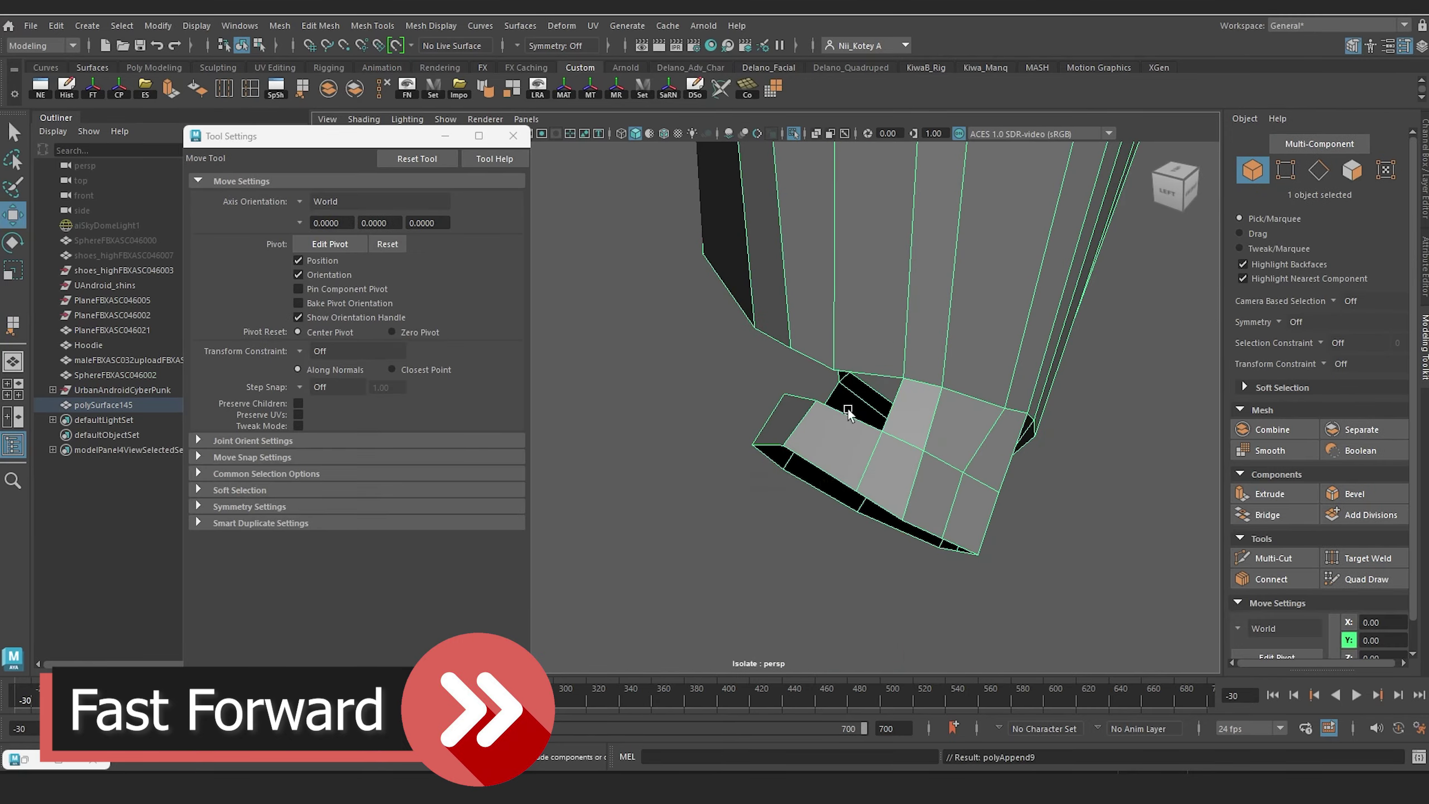
Step: Append more polygons to close the gaps between the hip ring and the lower torso edge
{"action": "left_click_drag", "start_coordinate": [848, 409], "coordinate": [900, 394], "text": "alt"}
{"action": "left_click", "coordinate": [302, 88]}
{"action": "left_click", "coordinate": [757, 427]}
{"action": "key", "text": "w"}
{"action": "left_click", "coordinate": [224, 88]}
{"action": "left_click", "coordinate": [302, 88]}
{"action": "left_click", "coordinate": [1021, 462]}
{"action": "key", "text": "w"}
{"action": "right_click_drag", "start_coordinate": [900, 451], "coordinate": [718, 506], "text": "alt"}
{"action": "middle_click_drag", "start_coordinate": [718, 506], "coordinate": [814, 410], "text": "alt"}
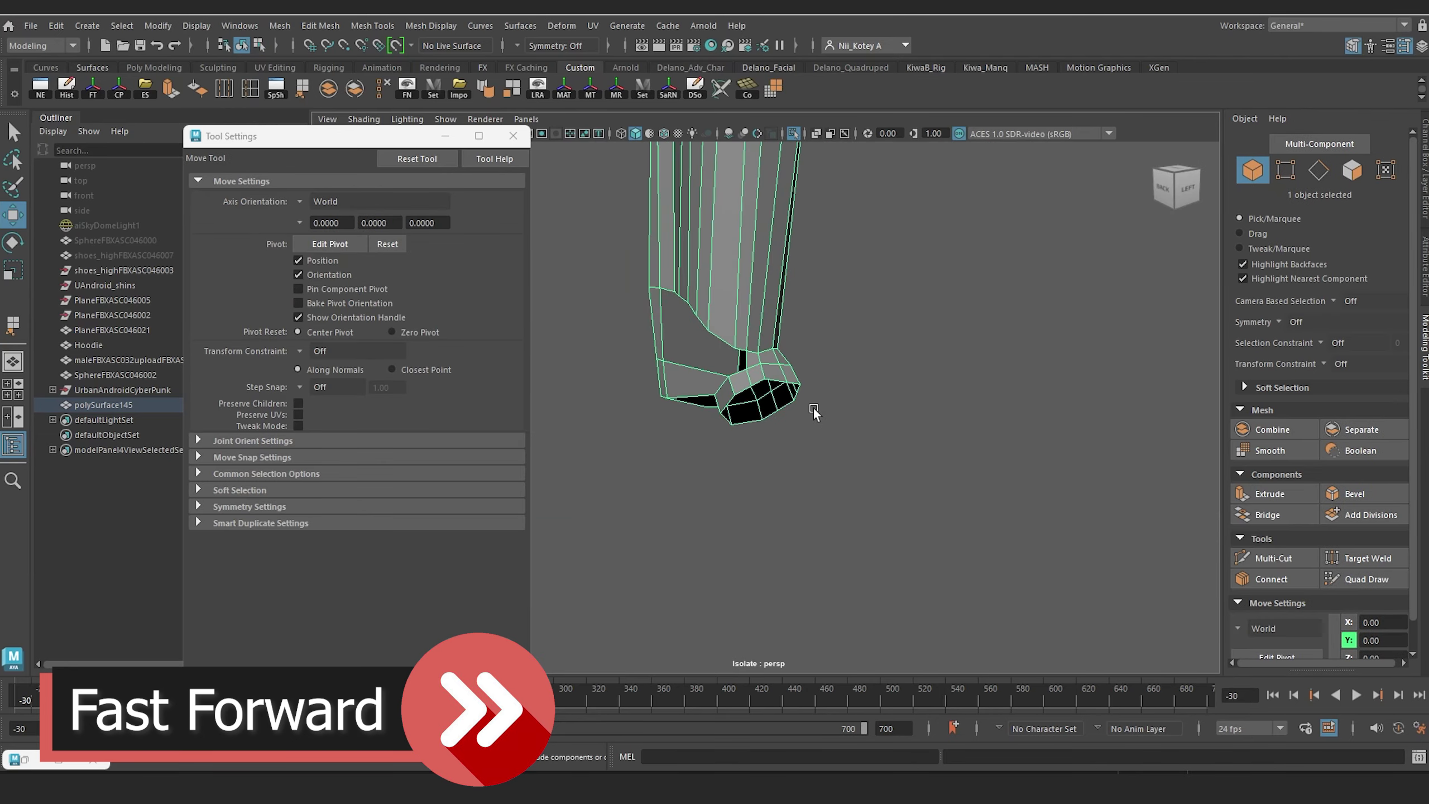
Step: Extrude a border edge beside the hip opening and append polygons joining it to the surrounding mesh
{"action": "left_click_drag", "start_coordinate": [812, 408], "coordinate": [748, 523], "text": "alt"}
{"action": "left_click", "coordinate": [302, 89]}
{"action": "key", "text": "w"}
{"action": "right_click_drag", "start_coordinate": [748, 524], "coordinate": [748, 478]}
{"action": "left_click", "coordinate": [728, 533]}
{"action": "key", "text": "ctrl+e"}
{"action": "left_click_drag", "start_coordinate": [752, 470], "coordinate": [799, 394]}
{"action": "left_click", "coordinate": [302, 88]}
{"action": "left_click", "coordinate": [756, 417]}
{"action": "left_click", "coordinate": [808, 504]}
{"action": "key", "text": "w"}
{"action": "right_click_drag", "start_coordinate": [808, 504], "coordinate": [637, 386], "text": "alt"}
{"action": "left_click_drag", "start_coordinate": [637, 385], "coordinate": [928, 384], "text": "alt"}
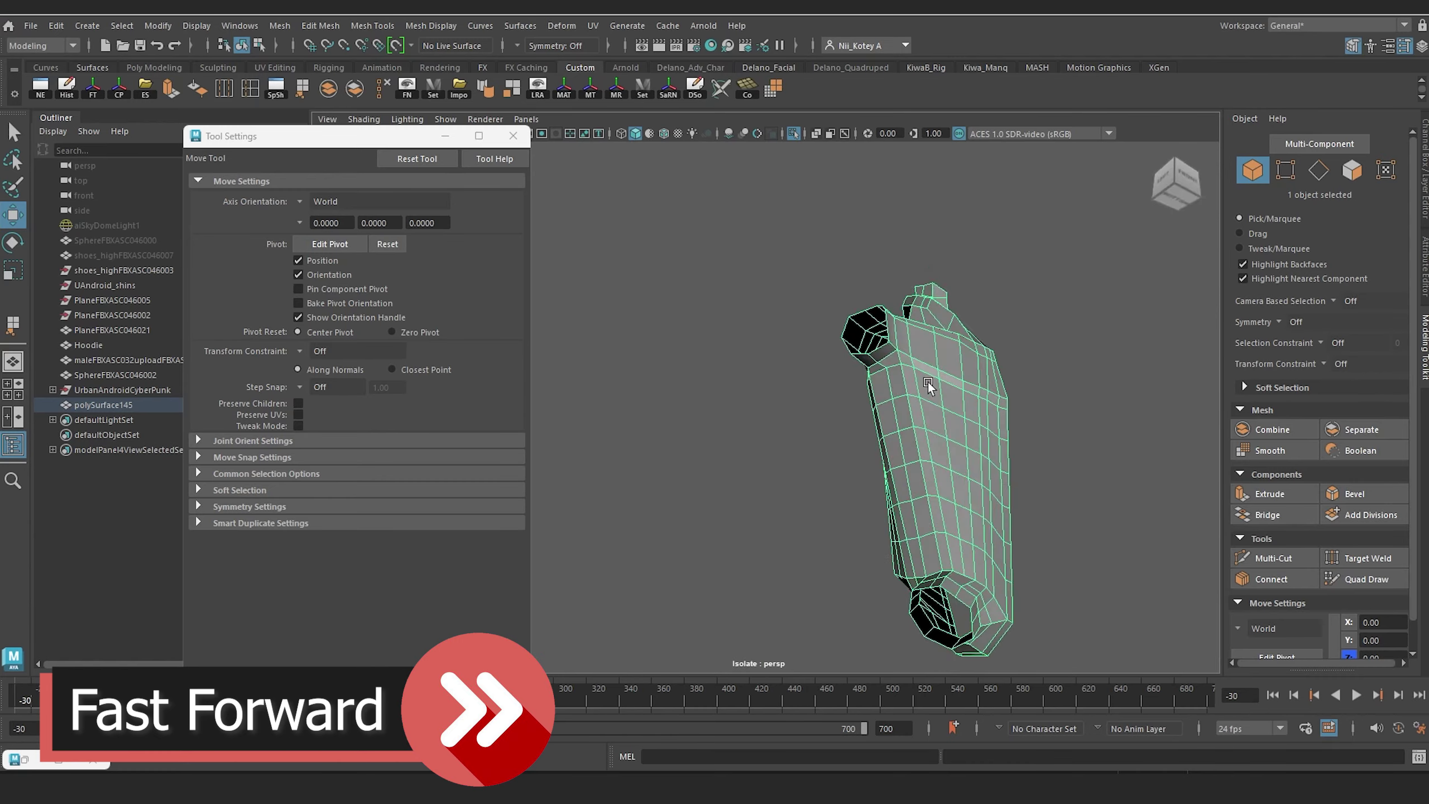
Step: Append polygons across the remaining gap on the underside of the hip ring
{"action": "right_click_drag", "start_coordinate": [928, 383], "coordinate": [979, 428], "text": "alt"}
{"action": "left_click_drag", "start_coordinate": [979, 428], "coordinate": [957, 484], "text": "alt"}
{"action": "left_click", "coordinate": [949, 339]}
{"action": "left_click_drag", "start_coordinate": [949, 339], "coordinate": [879, 436], "text": "alt"}
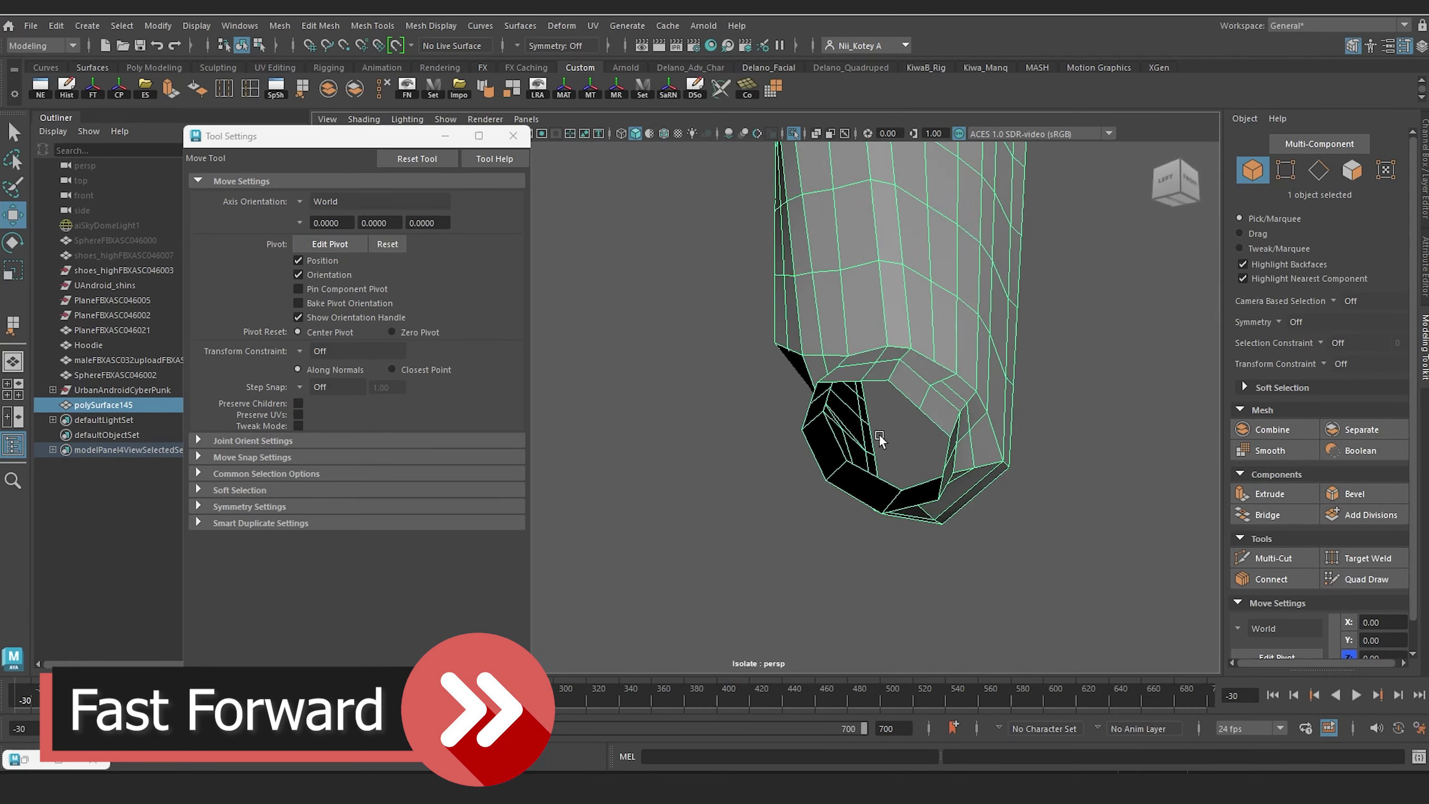
{"action": "right_click_drag", "start_coordinate": [879, 436], "coordinate": [886, 445], "text": "alt"}
{"action": "left_click", "coordinate": [301, 88]}
{"action": "left_click", "coordinate": [906, 384]}
{"action": "left_click", "coordinate": [956, 557]}
{"action": "key", "text": "w"}
Step: Move a vertex beside the hip ring slightly upward and append polygons over the adjacent gap
{"action": "left_click_drag", "start_coordinate": [967, 377], "coordinate": [1013, 388], "text": "alt"}
{"action": "right_click_drag", "start_coordinate": [979, 394], "coordinate": [917, 394]}
{"action": "left_click", "coordinate": [917, 440]}
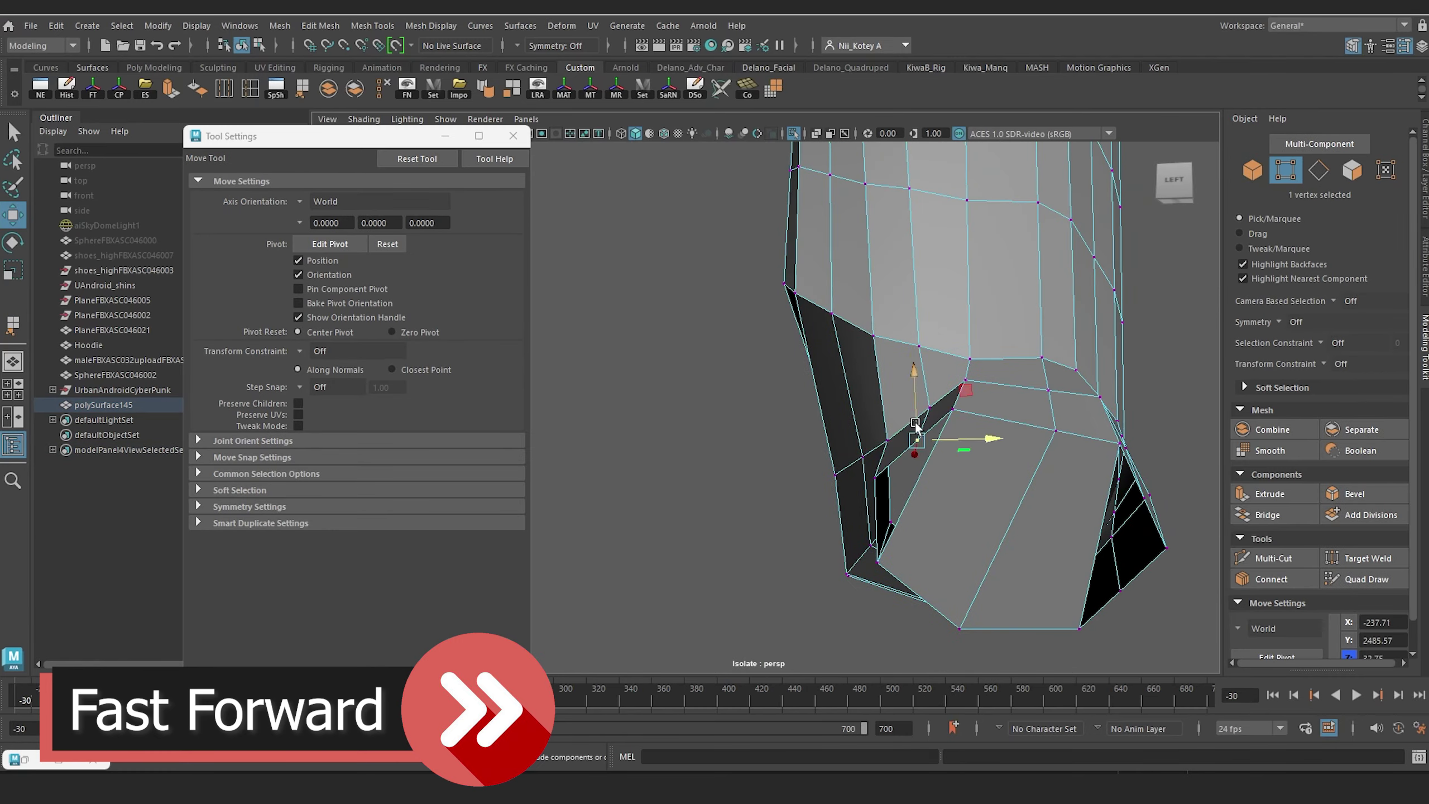
{"action": "left_click_drag", "start_coordinate": [915, 423], "coordinate": [915, 415]}
{"action": "right_click_drag", "start_coordinate": [922, 394], "coordinate": [974, 352]}
{"action": "left_click", "coordinate": [302, 88]}
{"action": "key", "text": "w"}
{"action": "left_click_drag", "start_coordinate": [956, 484], "coordinate": [963, 428], "text": "alt"}
{"action": "left_click", "coordinate": [302, 88]}
{"action": "key", "text": "w"}
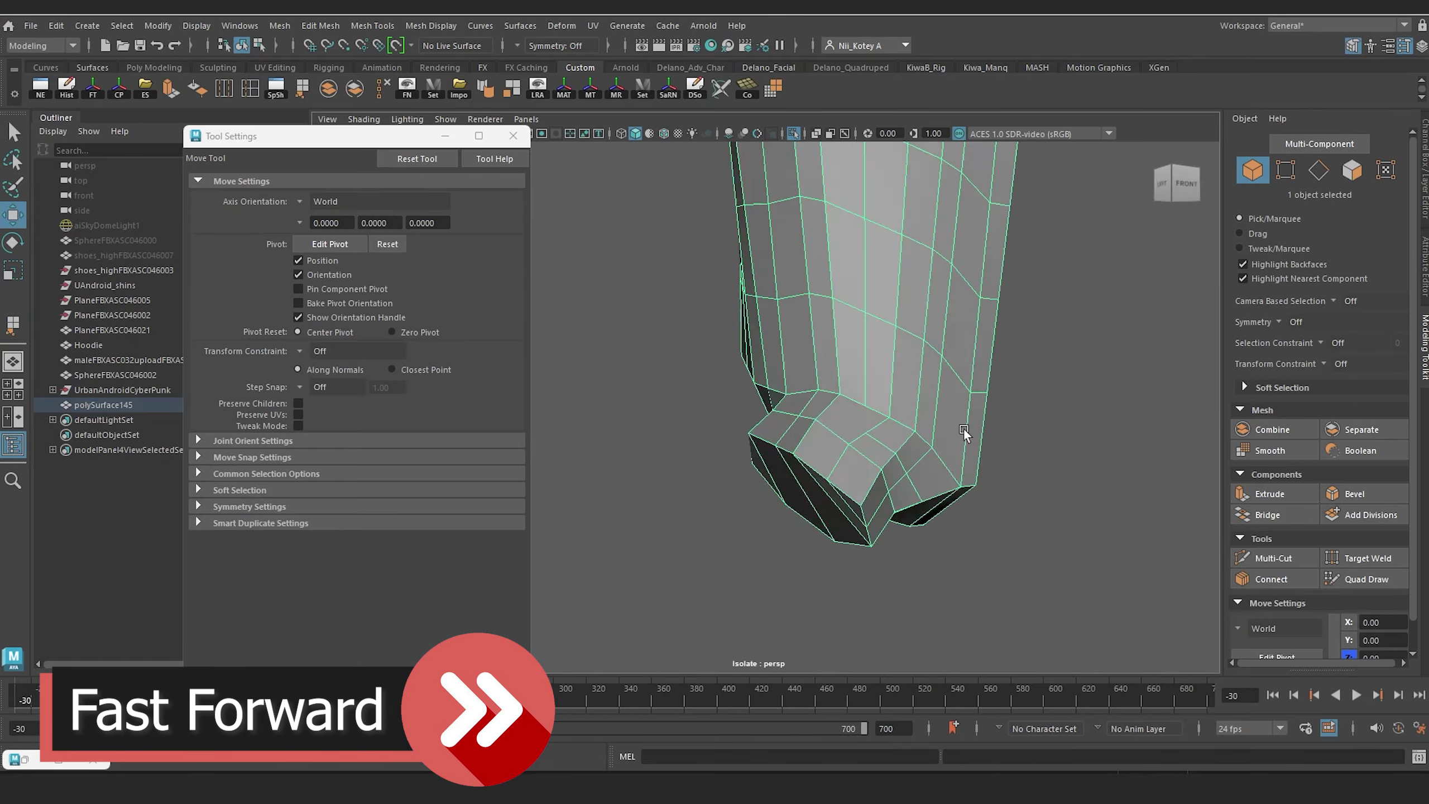
Step: Show the whole body again, select the SphereFBXASC046002 body mesh and save the scene
{"action": "key", "text": "ctrl+1"}
{"action": "right_click_drag", "start_coordinate": [964, 429], "coordinate": [912, 360], "text": "alt"}
{"action": "right_click_drag", "start_coordinate": [682, 262], "coordinate": [708, 240]}
{"action": "left_click", "coordinate": [669, 371]}
{"action": "right_click_drag", "start_coordinate": [787, 360], "coordinate": [697, 332], "text": "alt"}
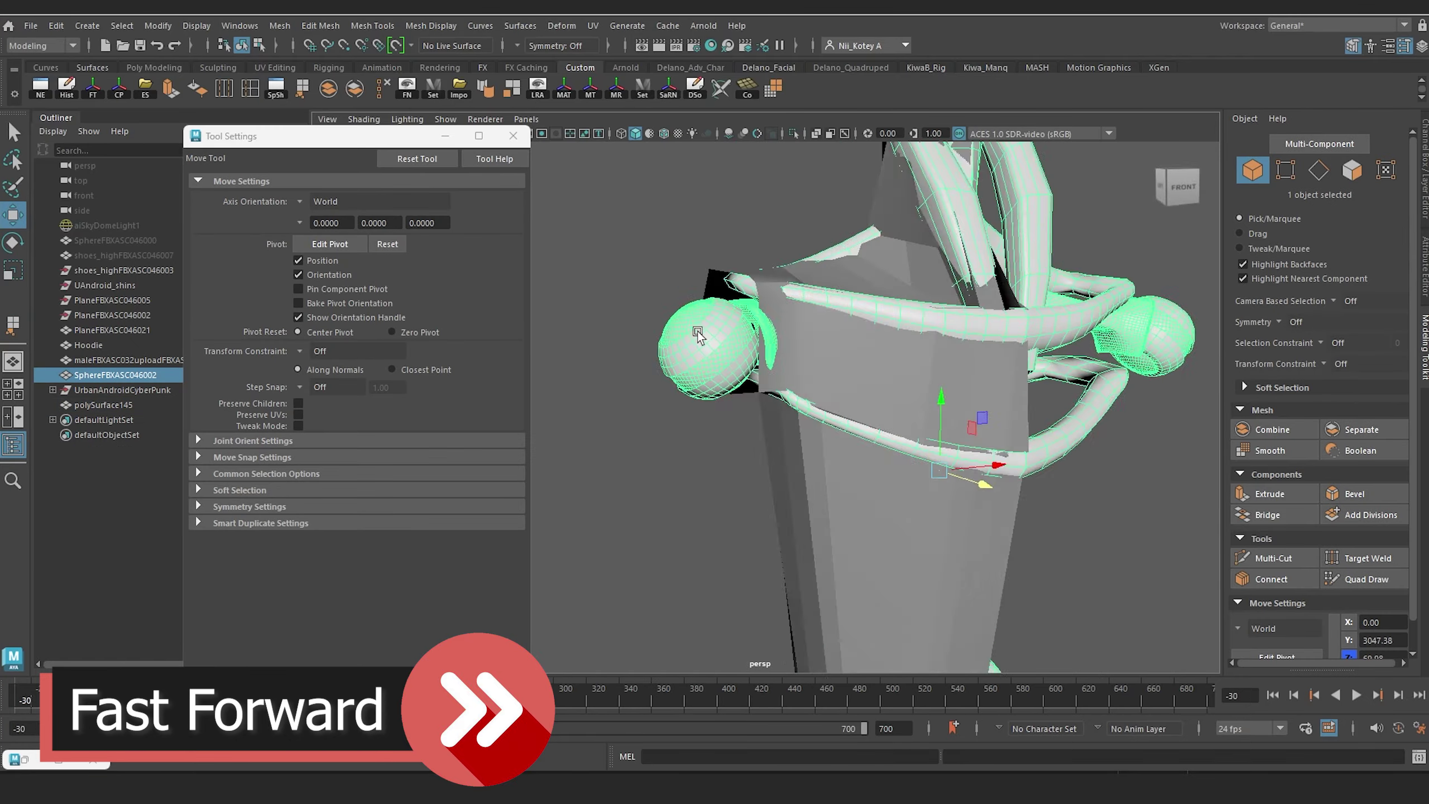
{"action": "left_click_drag", "start_coordinate": [695, 330], "coordinate": [659, 353], "text": "alt"}
{"action": "right_click_drag", "start_coordinate": [659, 353], "coordinate": [646, 265], "text": "alt"}
{"action": "key", "text": "ctrl+s"}
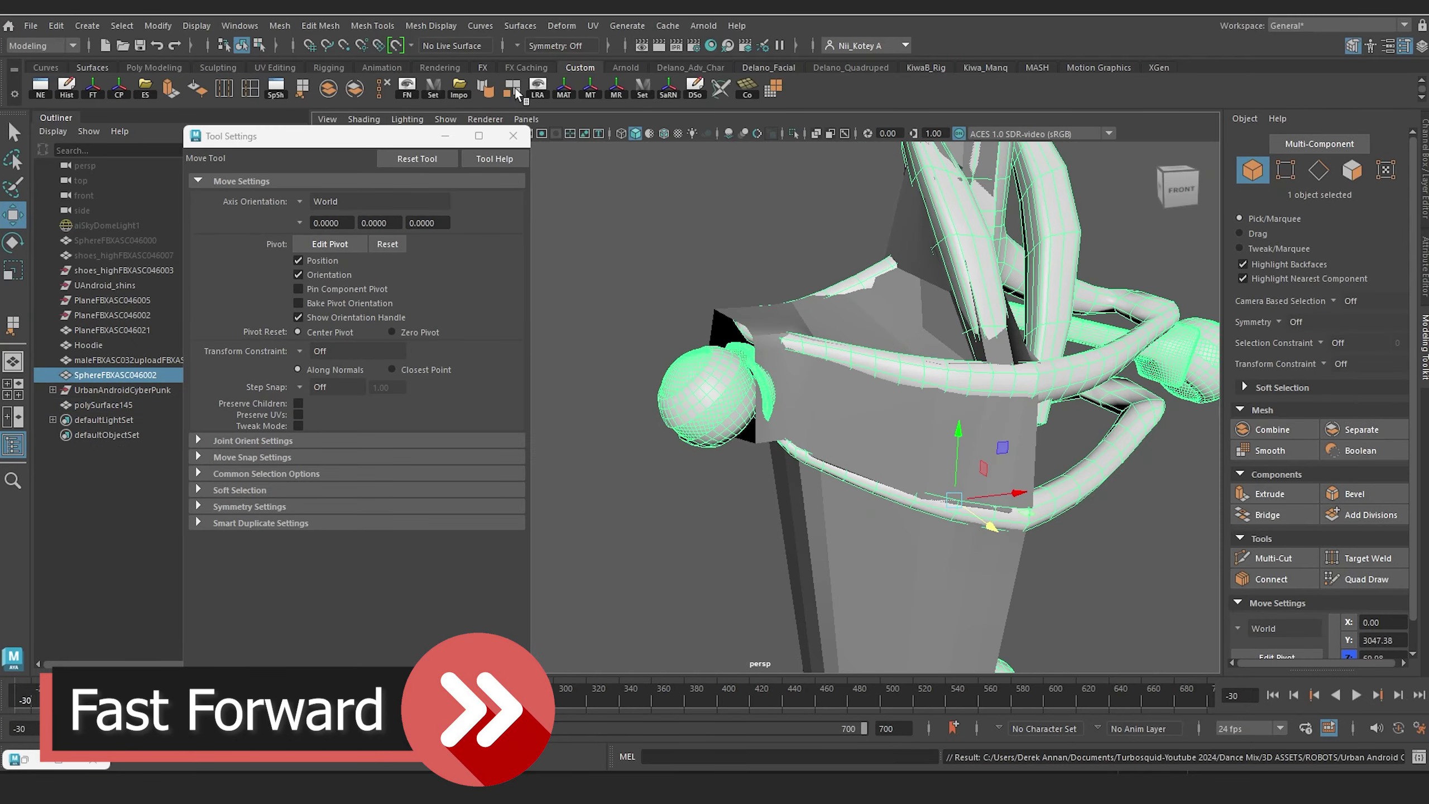
Step: Make the selected body mesh live and extend the torso quads over the shoulder joint with Quad Draw
{"action": "left_click", "coordinate": [397, 46]}
{"action": "left_click", "coordinate": [866, 440]}
{"action": "left_click", "coordinate": [1366, 579]}
{"action": "right_click_drag", "start_coordinate": [731, 394], "coordinate": [804, 383], "text": "alt"}
{"action": "mouse_move", "coordinate": [804, 383]}
{"action": "left_mouse_down", "text": "alt"}
{"action": "mouse_move", "coordinate": [771, 375]}
{"action": "mouse_move", "coordinate": [748, 427]}
{"action": "left_mouse_up", "text": "alt"}
{"action": "mouse_move", "coordinate": [748, 427]}
{"action": "left_mouse_down", "text": "alt"}
{"action": "mouse_move", "coordinate": [793, 460]}
{"action": "mouse_move", "coordinate": [942, 441]}
{"action": "mouse_move", "coordinate": [956, 392]}
{"action": "mouse_move", "coordinate": [931, 450]}
{"action": "mouse_move", "coordinate": [934, 357]}
{"action": "mouse_move", "coordinate": [788, 388]}
{"action": "left_mouse_up", "text": "alt"}
{"action": "left_click_drag", "start_coordinate": [788, 388], "coordinate": [602, 485]}
{"action": "right_click_drag", "start_coordinate": [602, 485], "coordinate": [641, 505], "text": "alt"}
{"action": "left_click_drag", "start_coordinate": [641, 505], "coordinate": [684, 465], "text": "alt"}
{"action": "right_click_drag", "start_coordinate": [684, 465], "coordinate": [551, 560], "text": "alt"}
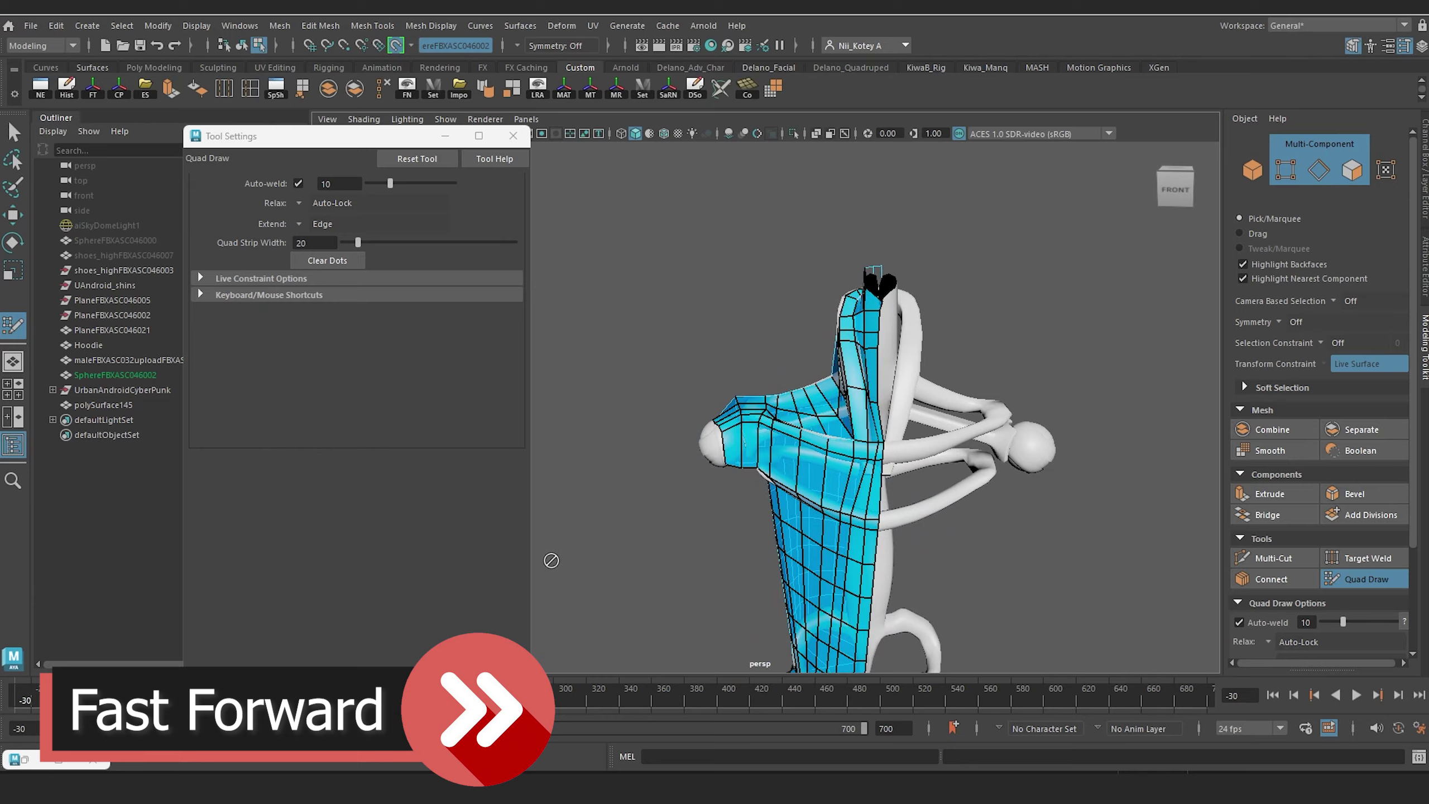
{"action": "left_click_drag", "start_coordinate": [552, 561], "coordinate": [625, 540], "text": "alt"}
Step: Isolate the torso mesh, turn off the live surface and shift the edge loop beside the shoulder opening
{"action": "key", "text": "q"}
{"action": "mouse_move", "coordinate": [731, 507]}
{"action": "left_mouse_down", "text": "alt"}
{"action": "mouse_move", "coordinate": [823, 492]}
{"action": "mouse_move", "coordinate": [819, 373]}
{"action": "left_mouse_up", "text": "alt"}
{"action": "key", "text": "ctrl+1"}
{"action": "right_click_drag", "start_coordinate": [819, 374], "coordinate": [819, 338]}
{"action": "double_click", "coordinate": [875, 484]}
{"action": "key", "text": "w"}
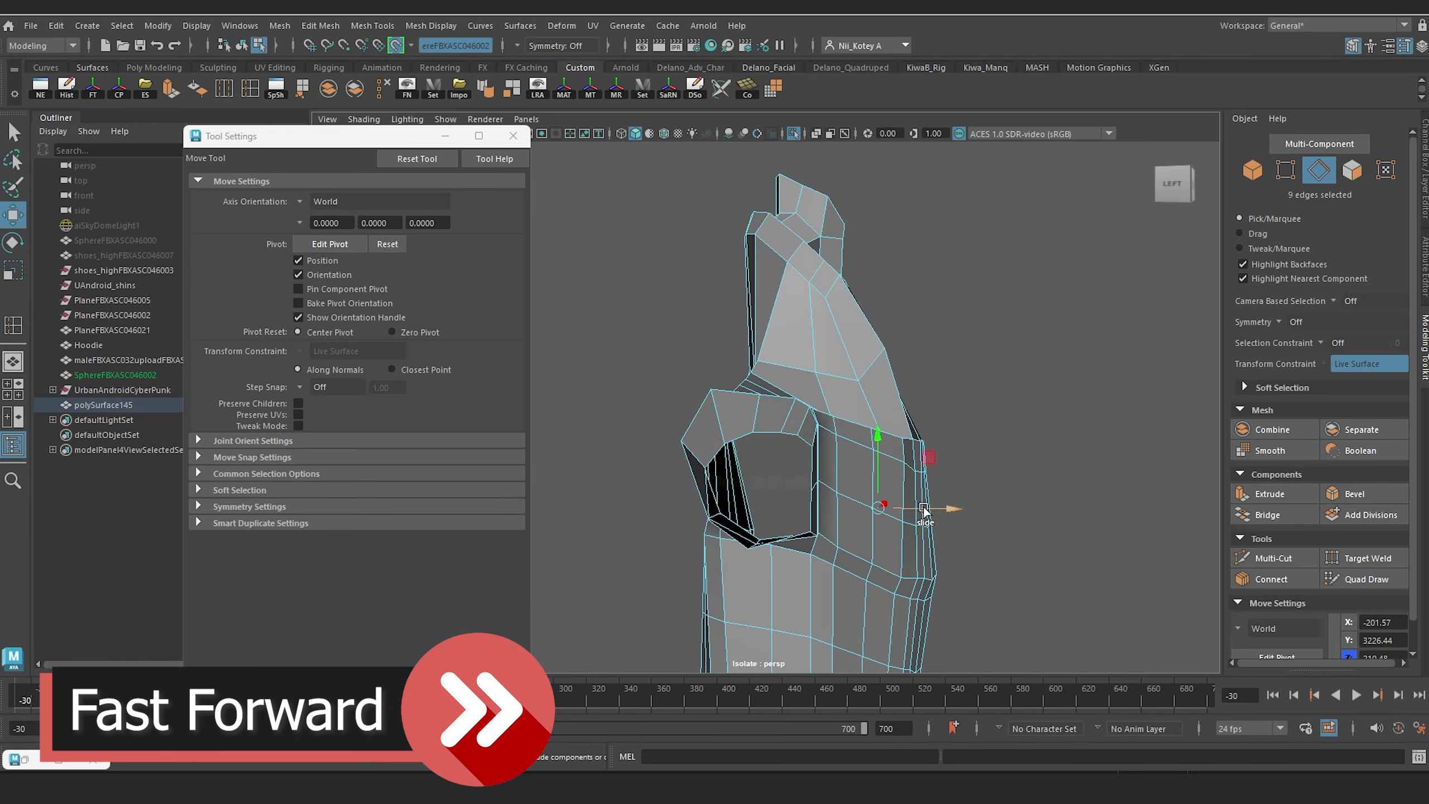
{"action": "left_click", "coordinate": [396, 46]}
{"action": "left_click_drag", "start_coordinate": [925, 508], "coordinate": [947, 498]}
Step: Append polygons across the open end of the shoulder to cap it
{"action": "left_click", "coordinate": [302, 88]}
{"action": "left_click", "coordinate": [741, 535]}
{"action": "left_click", "coordinate": [719, 434]}
{"action": "key", "text": "Return"}
{"action": "key", "text": "g"}
{"action": "left_click", "coordinate": [765, 451]}
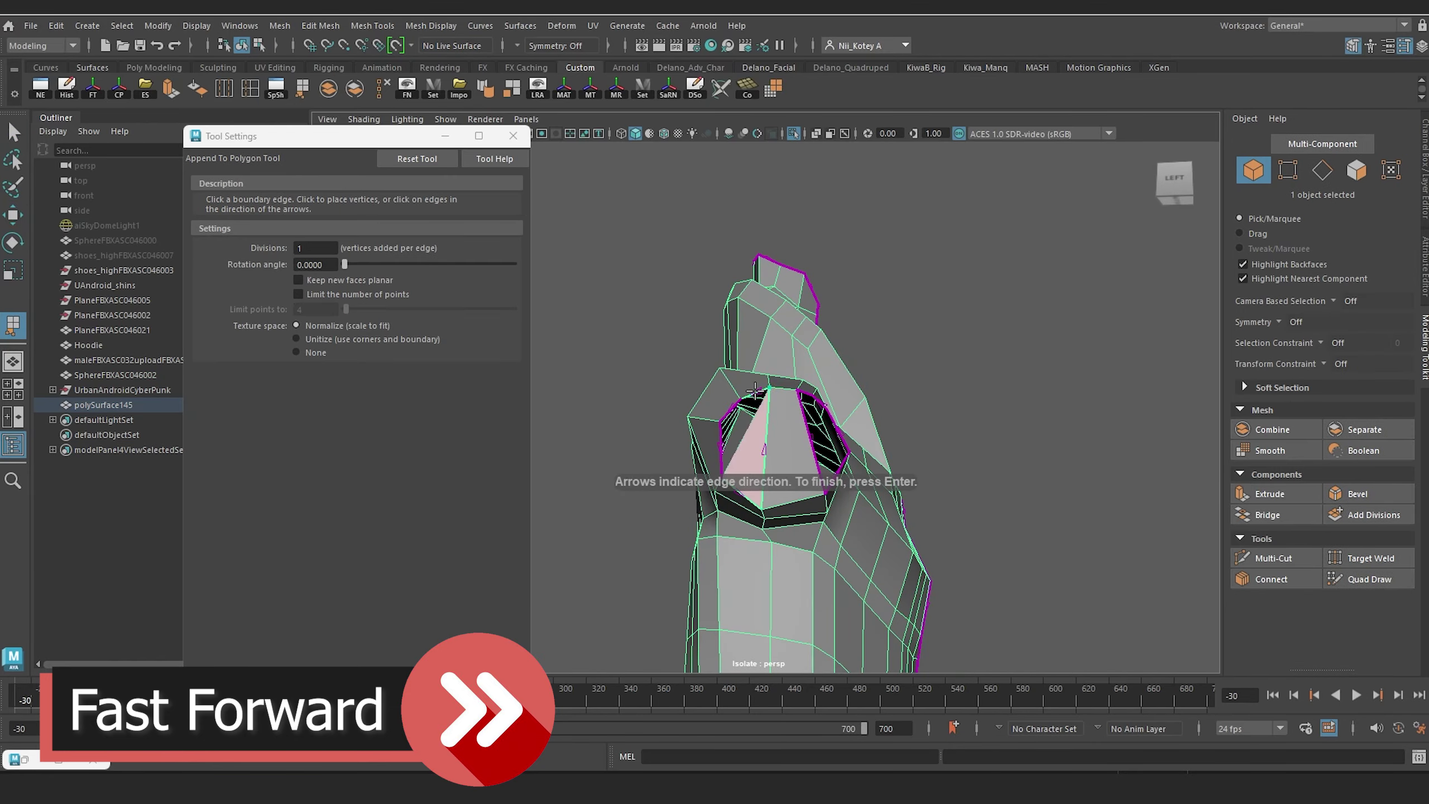
{"action": "left_click", "coordinate": [755, 391]}
{"action": "key", "text": "Return"}
{"action": "left_click_drag", "start_coordinate": [756, 390], "coordinate": [799, 354], "text": "alt"}
{"action": "key", "text": "g"}
{"action": "left_click", "coordinate": [788, 478]}
{"action": "key", "text": "Return"}
{"action": "key", "text": "w"}
Step: Adjust the vertices around the capped shoulder
{"action": "scroll", "coordinate": [828, 371], "scroll_direction": "up", "scroll_amount": 5}
{"action": "right_click_drag", "start_coordinate": [800, 355], "coordinate": [754, 354]}
{"action": "left_click", "coordinate": [799, 360]}
{"action": "left_click_drag", "start_coordinate": [875, 366], "coordinate": [844, 427], "text": "alt"}
{"action": "left_click", "coordinate": [772, 472]}
{"action": "left_click_drag", "start_coordinate": [847, 487], "coordinate": [832, 494]}
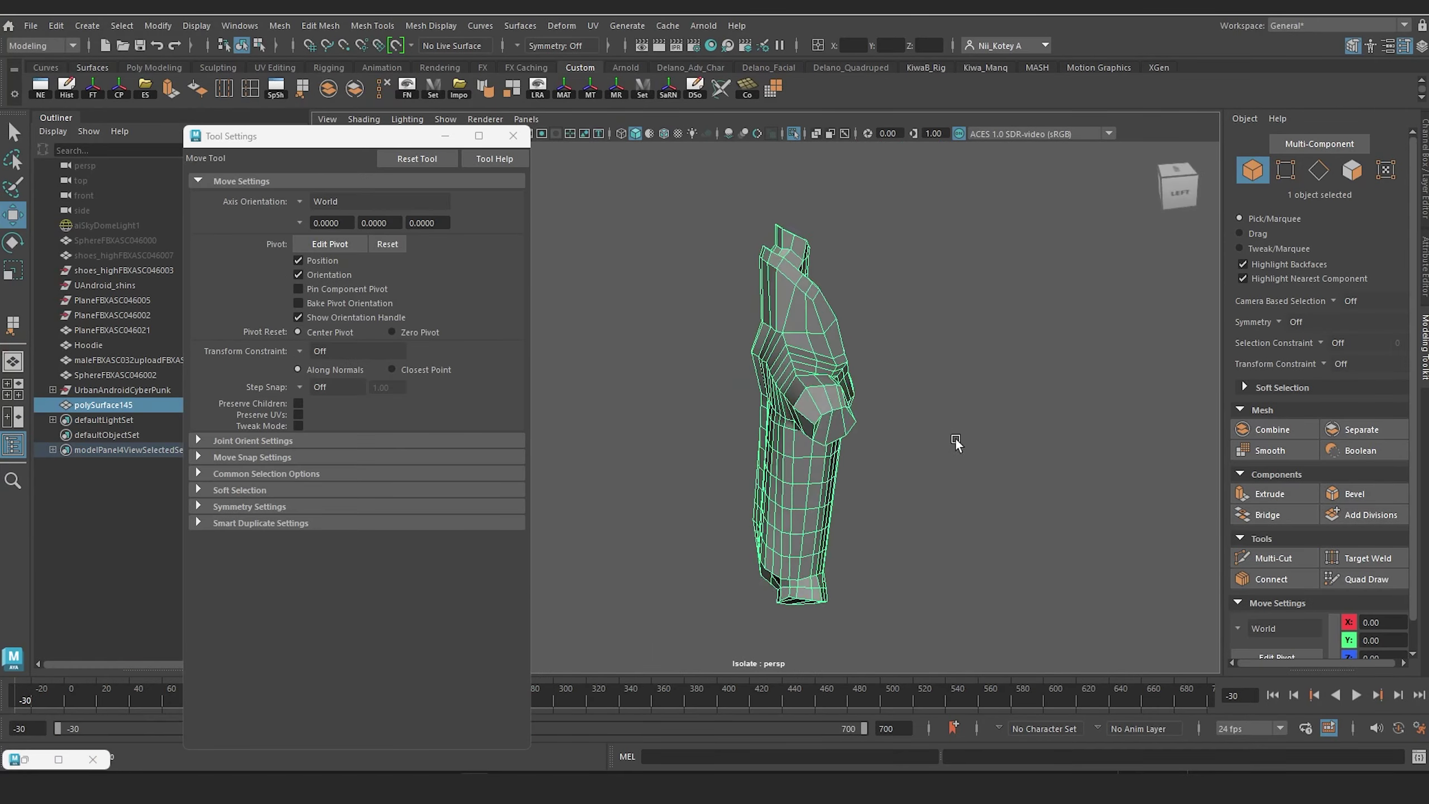
Step: Examine the half torso mesh against the original body and check its centre border edges
{"action": "left_click_drag", "start_coordinate": [955, 438], "coordinate": [717, 420], "text": "alt"}
{"action": "scroll", "coordinate": [800, 437], "scroll_direction": "up", "scroll_amount": 5}
{"action": "middle_click_drag", "start_coordinate": [716, 419], "coordinate": [866, 388], "text": "alt"}
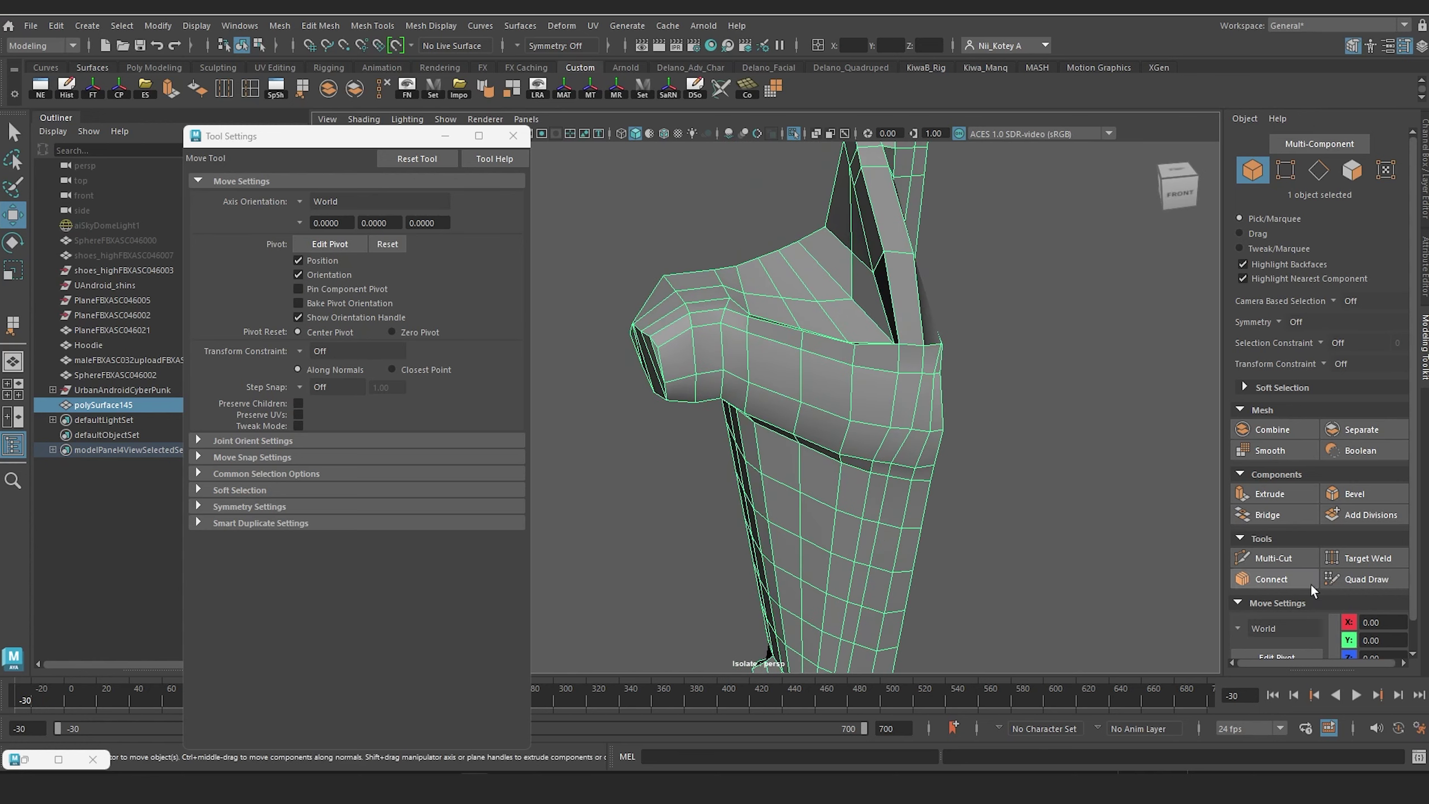
{"action": "left_click", "coordinate": [794, 134]}
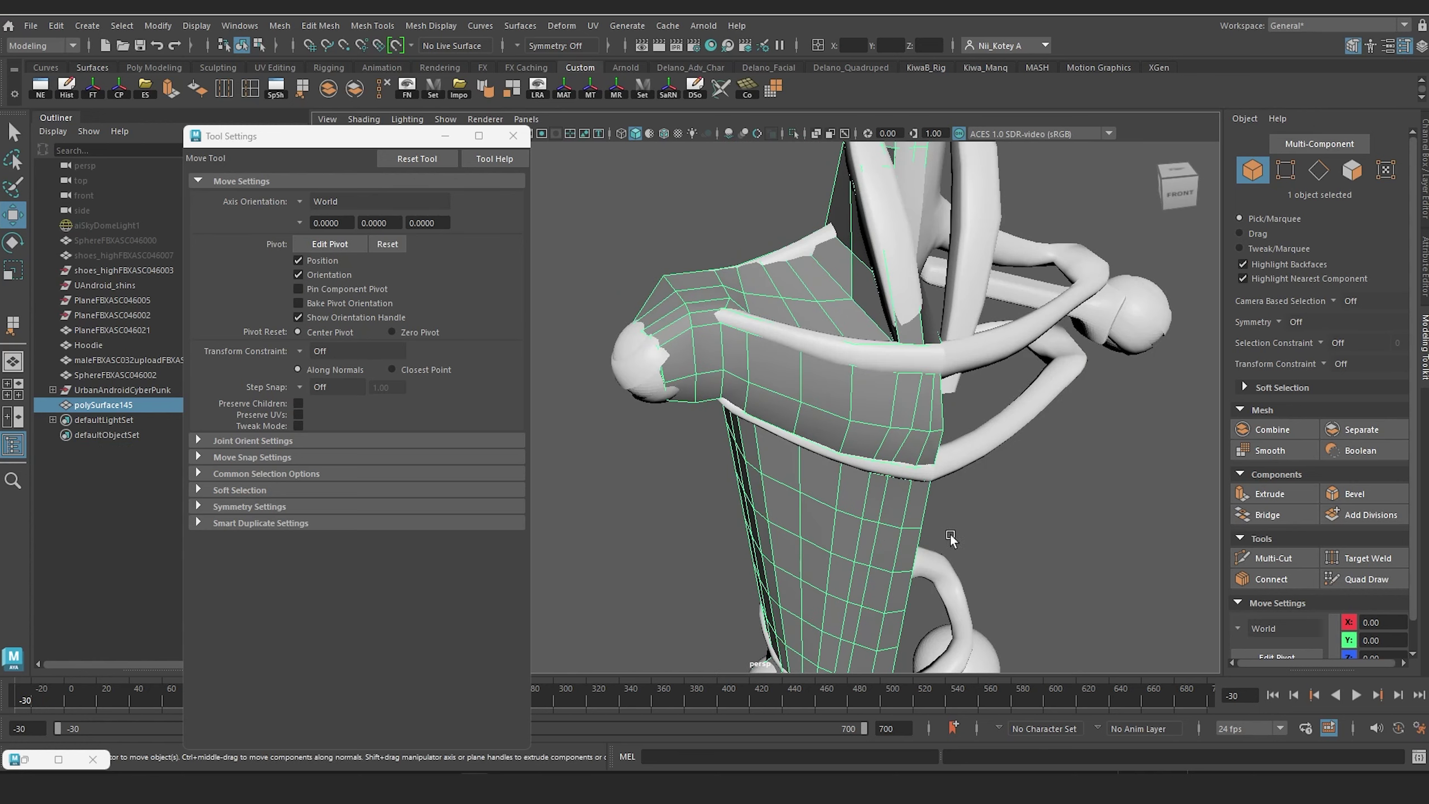
{"action": "scroll", "coordinate": [866, 542], "scroll_direction": "down", "scroll_amount": 5}
{"action": "left_click_drag", "start_coordinate": [866, 543], "coordinate": [780, 438], "text": "alt"}
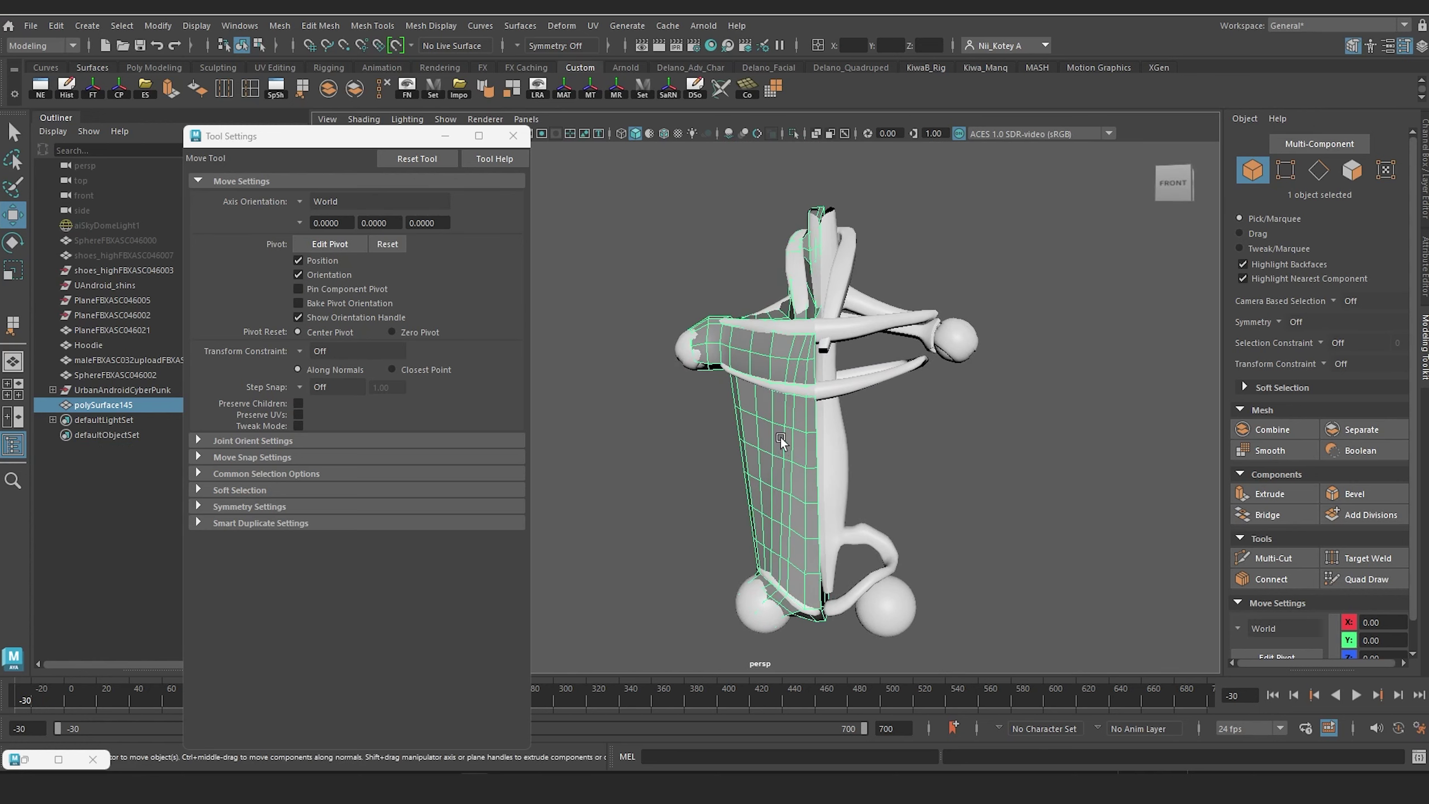
{"action": "scroll", "coordinate": [866, 433], "scroll_direction": "up", "scroll_amount": 5}
{"action": "right_click_drag", "start_coordinate": [848, 440], "coordinate": [851, 312]}
{"action": "double_click", "coordinate": [850, 438]}
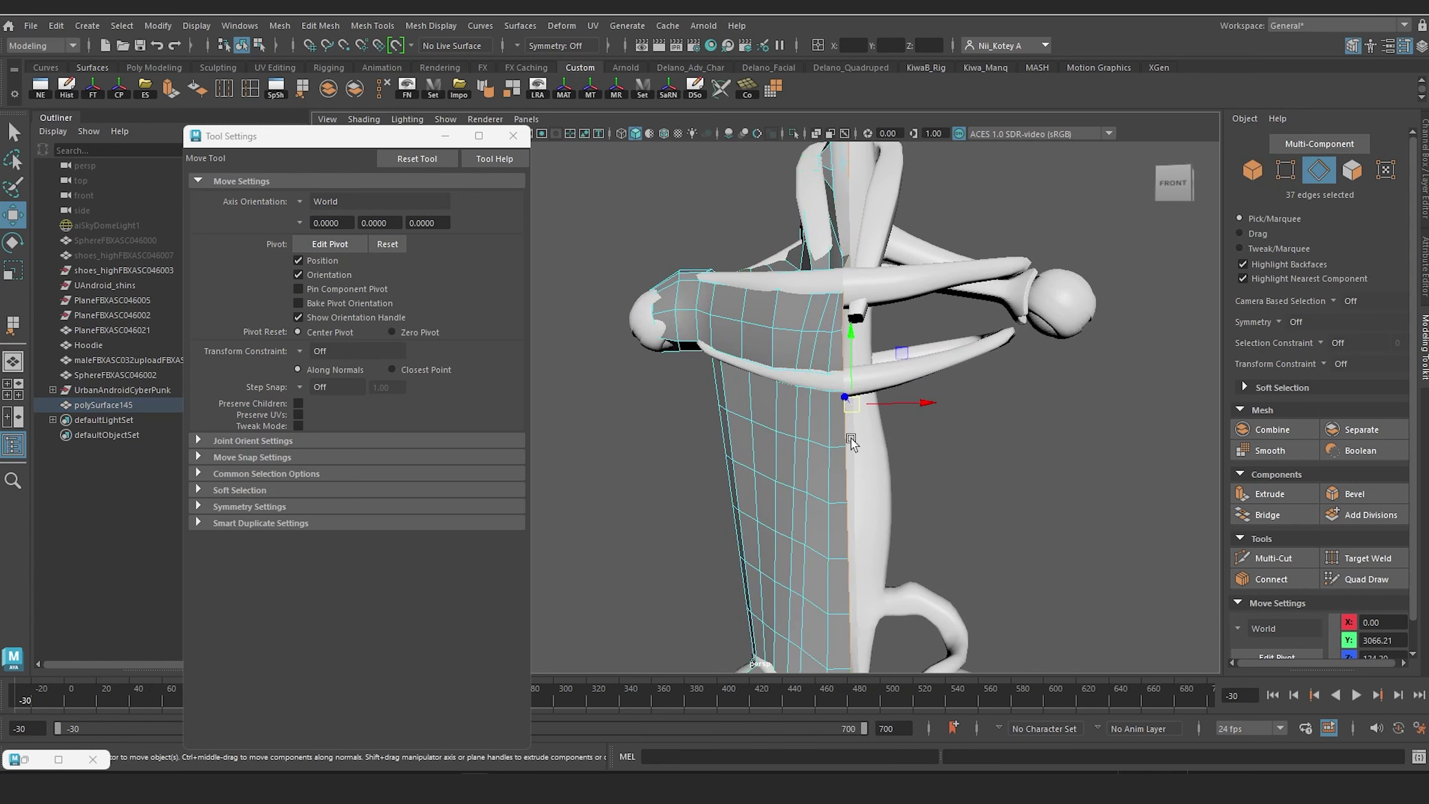
{"action": "scroll", "coordinate": [901, 244], "scroll_direction": "down", "scroll_amount": 5}
{"action": "left_click_drag", "start_coordinate": [794, 369], "coordinate": [802, 388], "text": "alt"}
{"action": "right_click_drag", "start_coordinate": [782, 360], "coordinate": [848, 323]}
{"action": "left_click", "coordinate": [793, 133]}
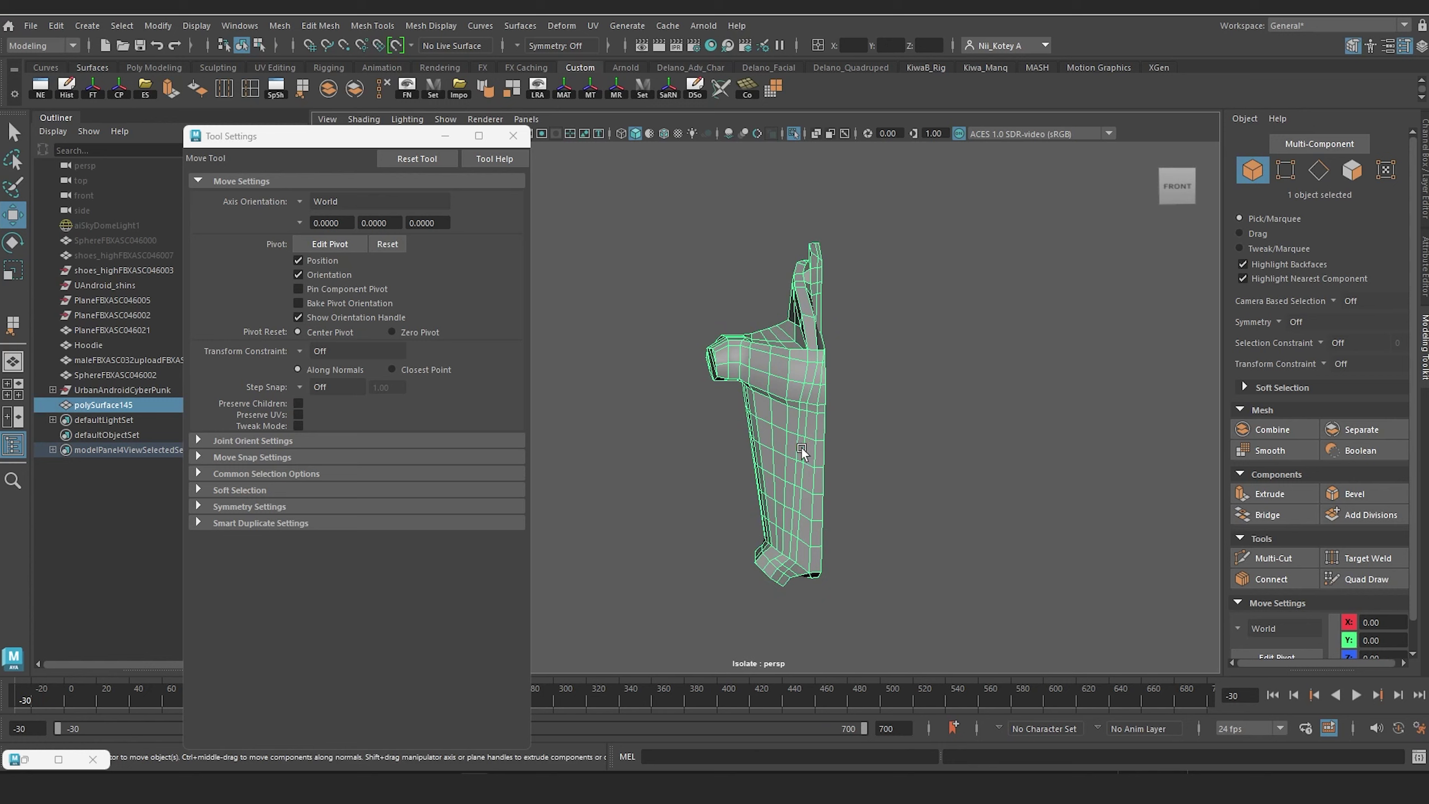
Step: Open the Mirror options for the half torso and set the mirror direction to positive along world X
{"action": "right_click_drag", "start_coordinate": [804, 392], "coordinate": [849, 438], "text": "shift"}
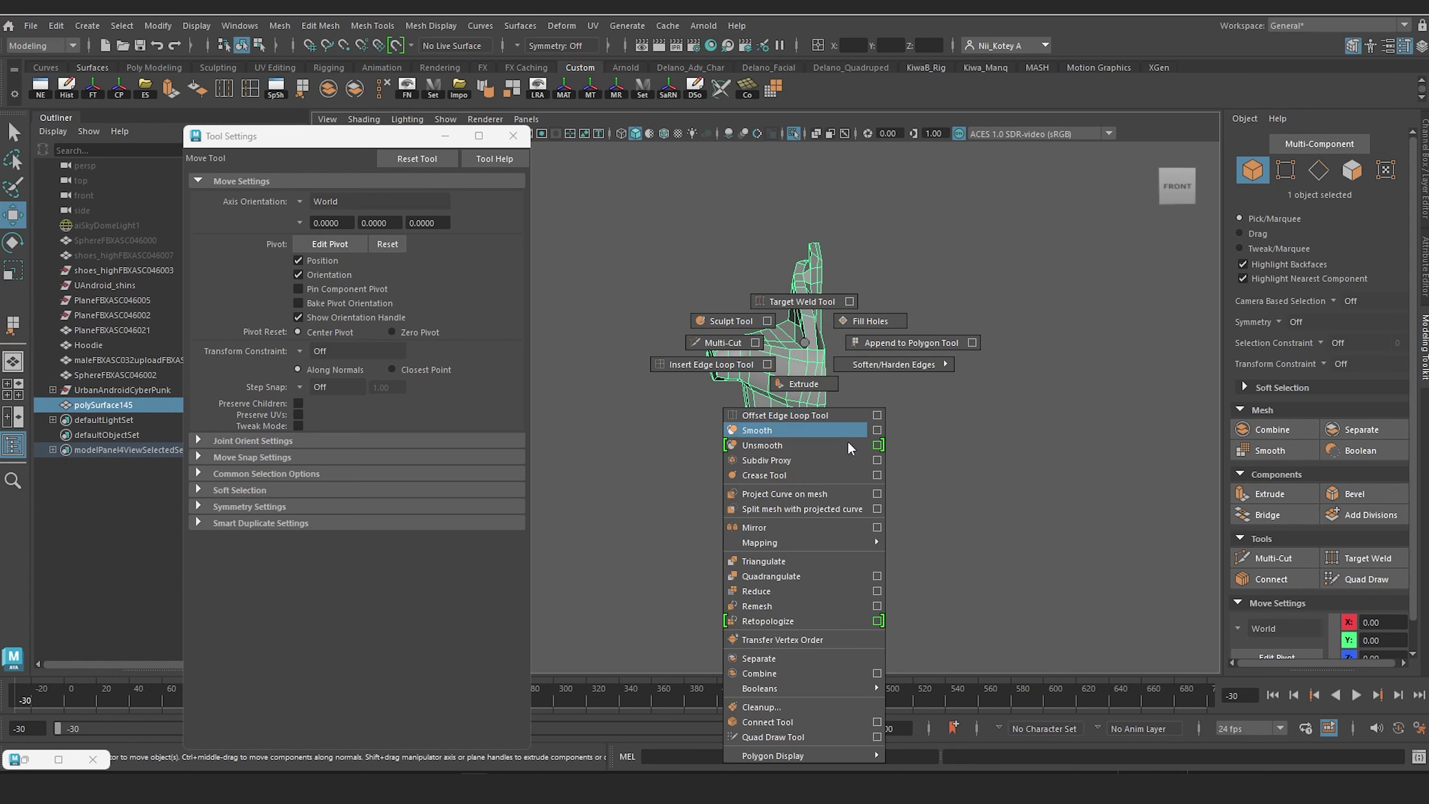
{"action": "right_click_drag", "start_coordinate": [850, 532], "coordinate": [868, 450], "text": "shift"}
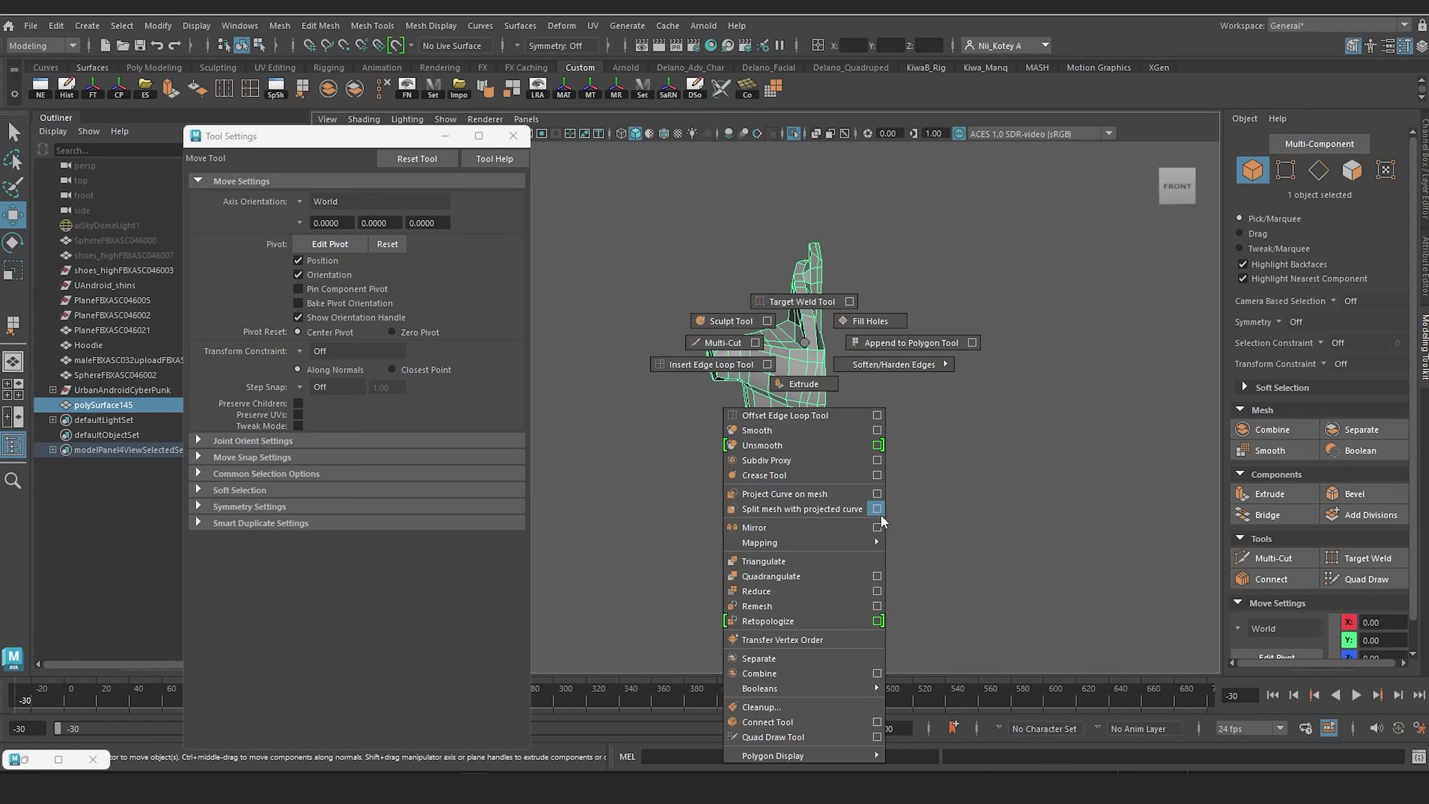
{"action": "right_click_drag", "start_coordinate": [880, 514], "coordinate": [879, 522], "text": "shift"}
{"action": "left_click", "coordinate": [1161, 656]}
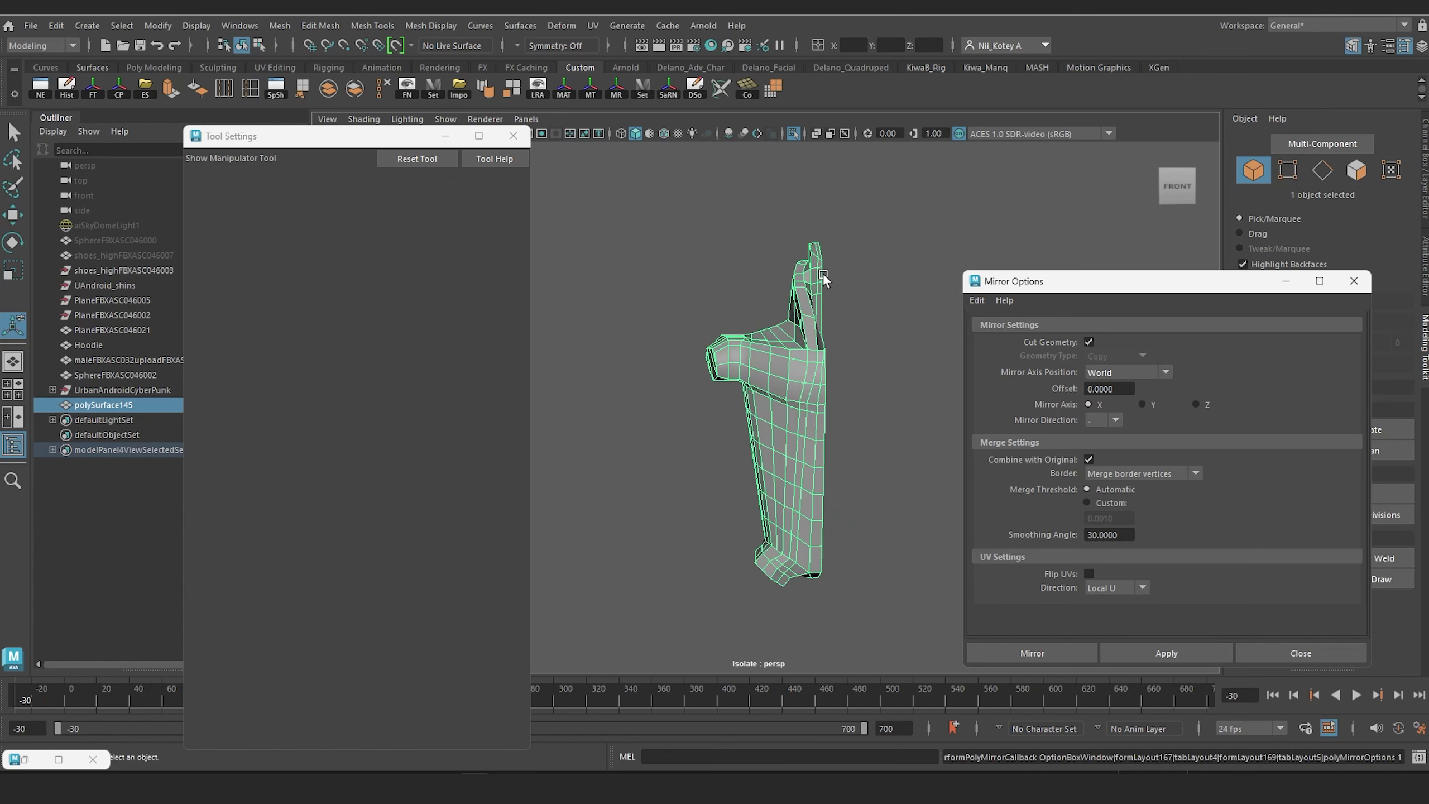
{"action": "mouse_move", "coordinate": [825, 292]}
{"action": "left_mouse_down", "text": "alt"}
{"action": "mouse_move", "coordinate": [724, 310]}
{"action": "mouse_move", "coordinate": [819, 313]}
{"action": "left_mouse_up", "text": "alt"}
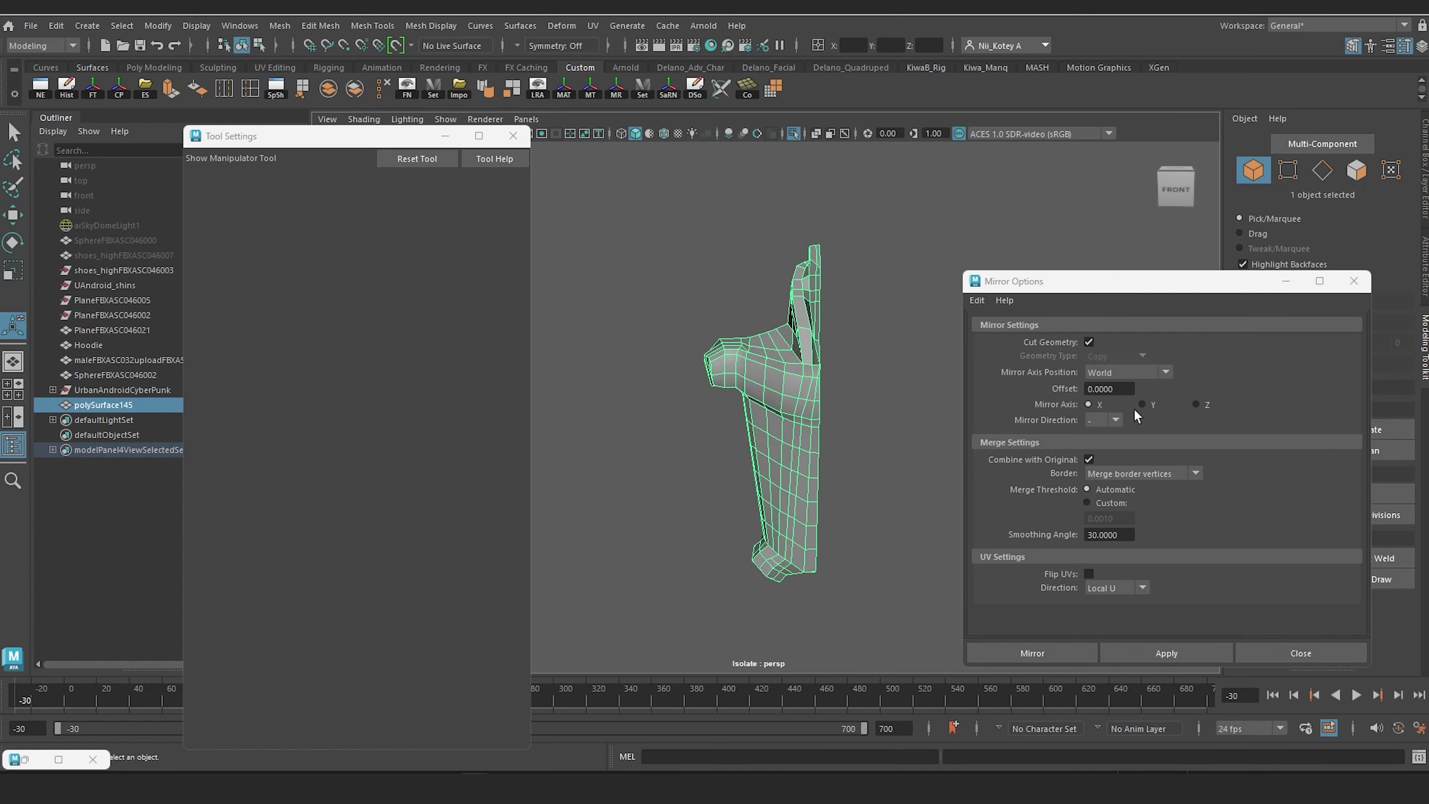
{"action": "left_click", "coordinate": [1117, 419]}
Step: Try mirroring the half torso, examine the neck and chest seam, and undo the mirror
{"action": "left_click", "coordinate": [1164, 653]}
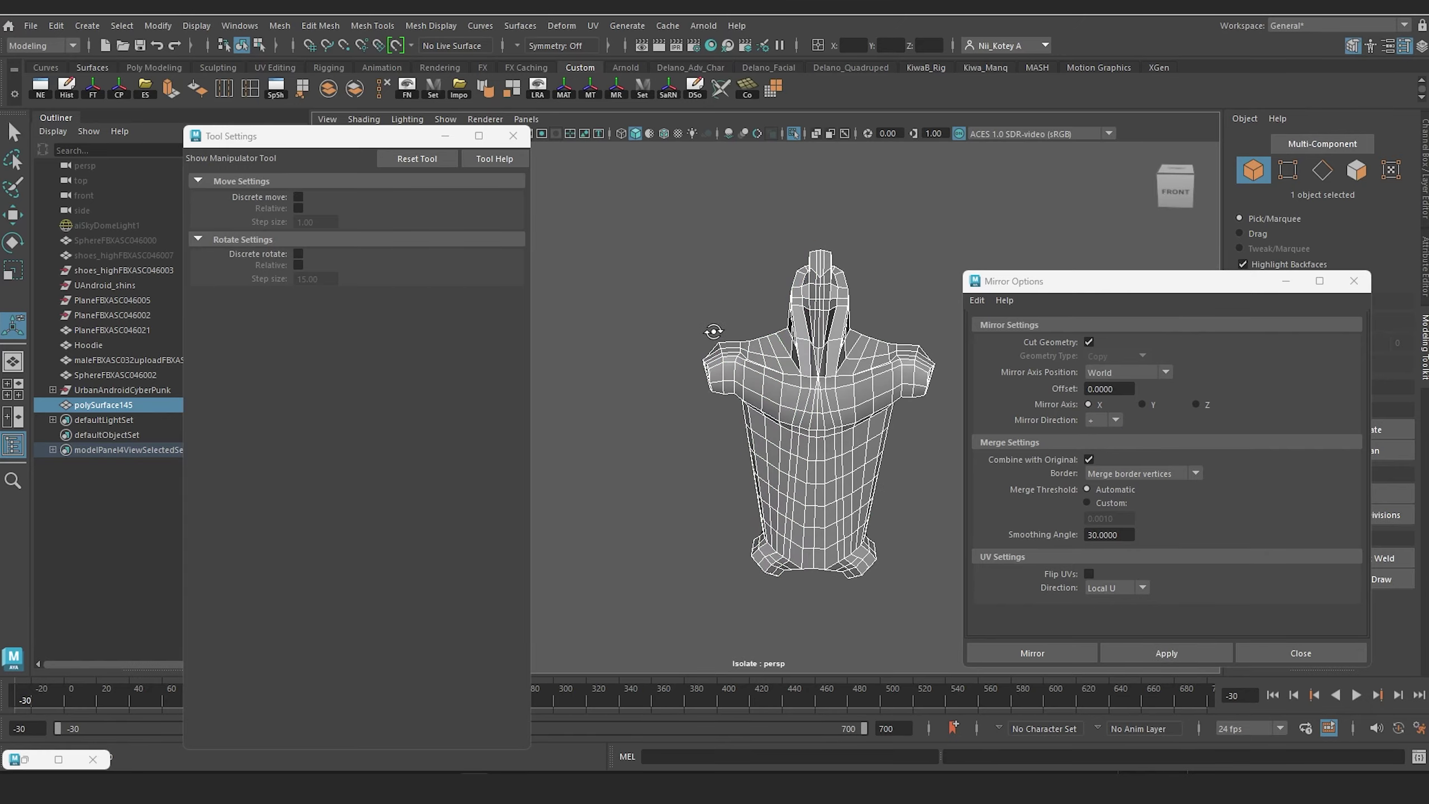
{"action": "scroll", "coordinate": [721, 340], "scroll_direction": "up", "scroll_amount": 3}
{"action": "scroll", "coordinate": [722, 340], "scroll_direction": "up", "scroll_amount": 3}
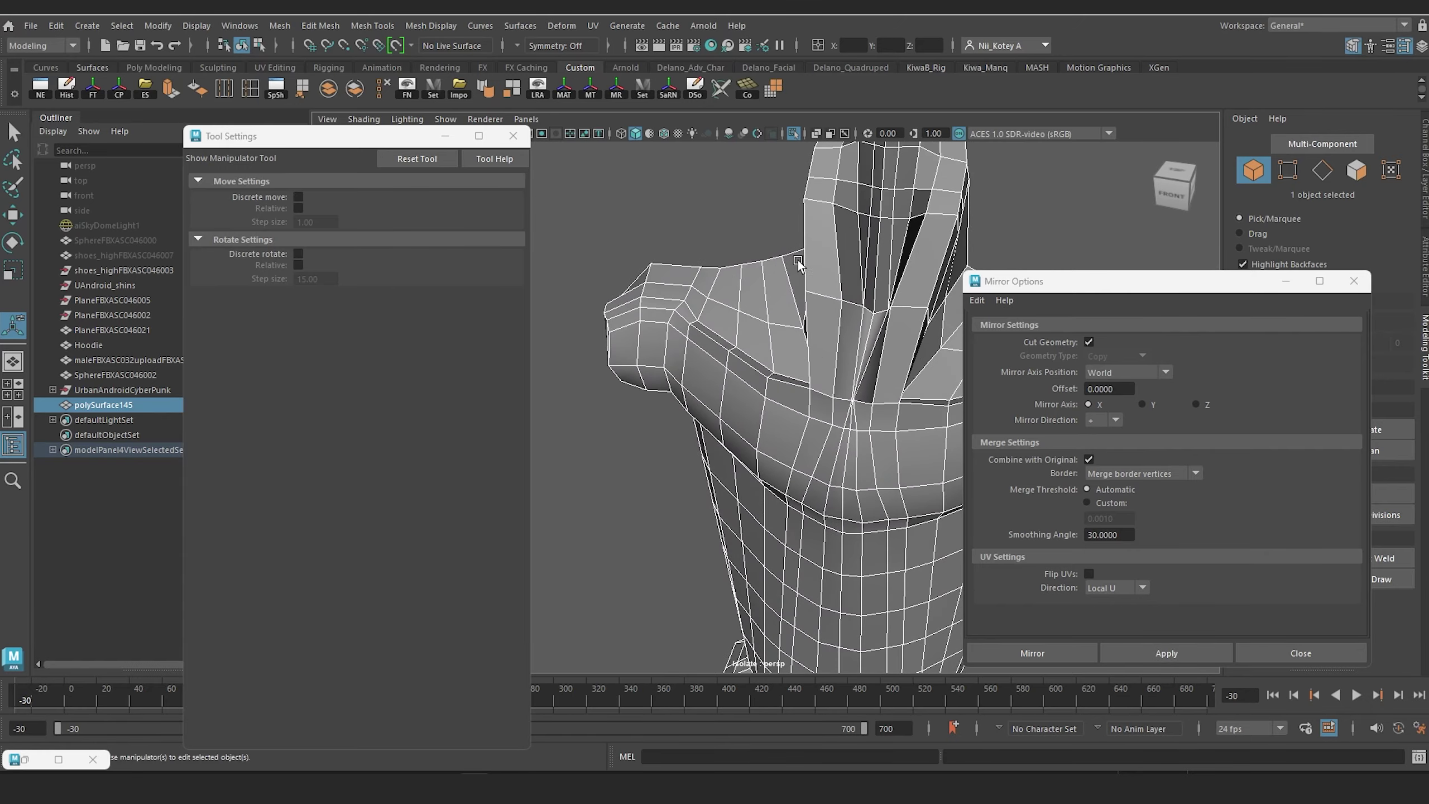
{"action": "scroll", "coordinate": [739, 244], "scroll_direction": "up", "scroll_amount": 3}
{"action": "middle_click_drag", "start_coordinate": [739, 244], "coordinate": [797, 287], "text": "alt"}
{"action": "scroll", "coordinate": [797, 288], "scroll_direction": "down", "scroll_amount": 4}
{"action": "scroll", "coordinate": [800, 298], "scroll_direction": "up", "scroll_amount": 3}
{"action": "left_click_drag", "start_coordinate": [800, 298], "coordinate": [820, 329], "text": "alt"}
{"action": "key", "text": "ctrl+z"}
Step: Move the upper chest seam vertex along X to the centre line and mirror the half torso across world X
{"action": "scroll", "coordinate": [831, 298], "scroll_direction": "up", "scroll_amount": 4}
{"action": "scroll", "coordinate": [824, 337], "scroll_direction": "up", "scroll_amount": 2}
{"action": "scroll", "coordinate": [825, 338], "scroll_direction": "up", "scroll_amount": 2}
{"action": "right_click", "coordinate": [849, 308]}
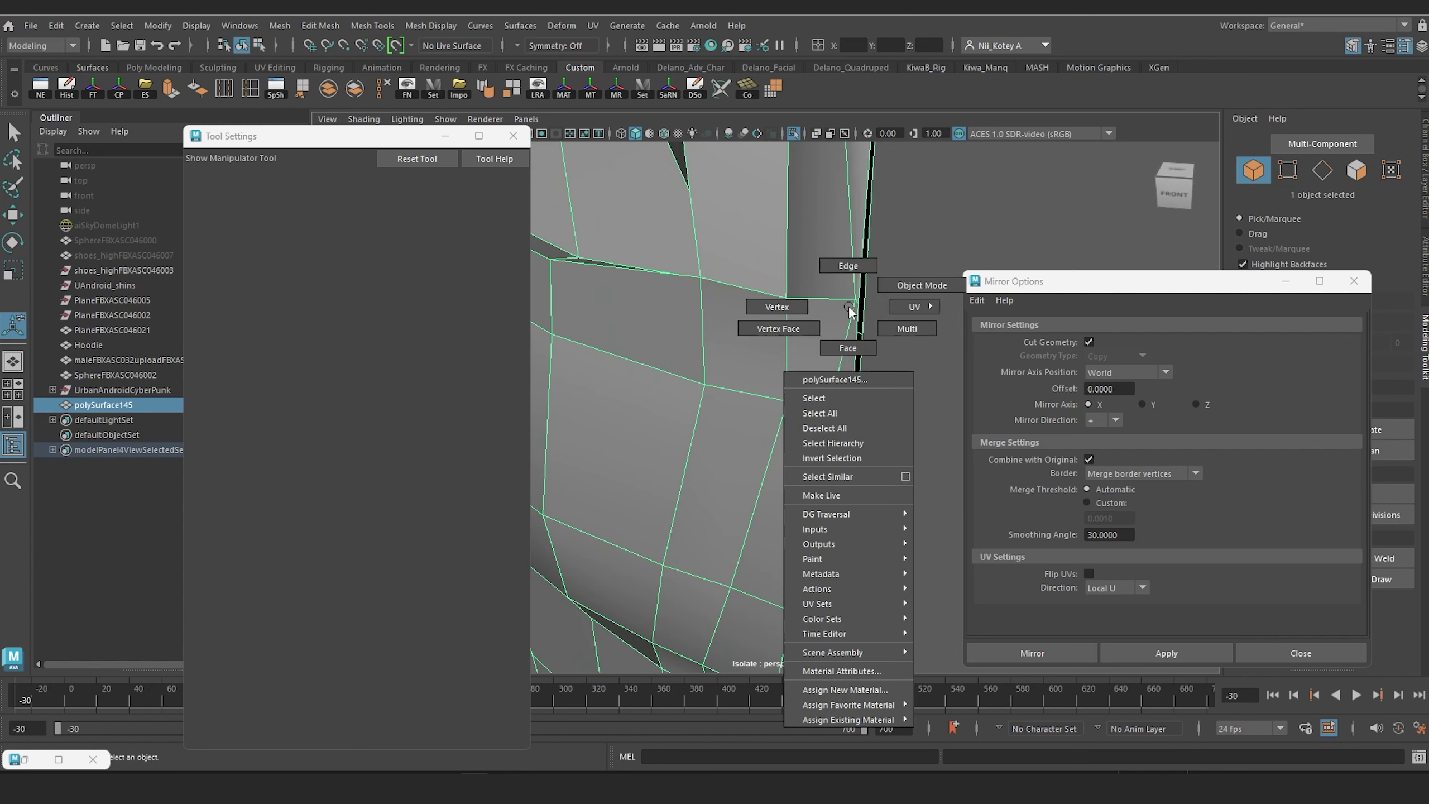
{"action": "left_click", "coordinate": [810, 304]}
{"action": "left_click", "coordinate": [831, 298]}
{"action": "key", "text": "w"}
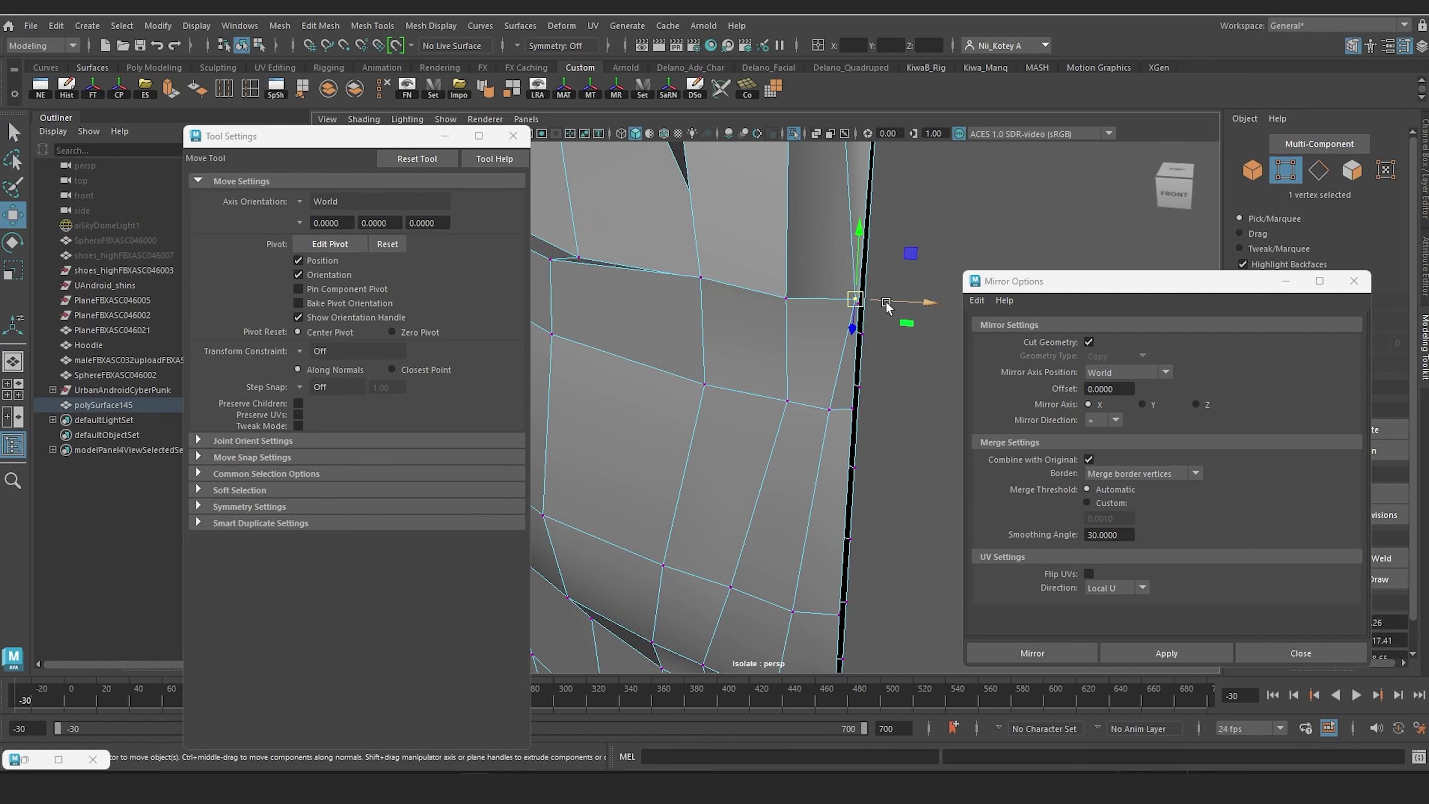
{"action": "scroll", "coordinate": [875, 310], "scroll_direction": "down", "scroll_amount": 6}
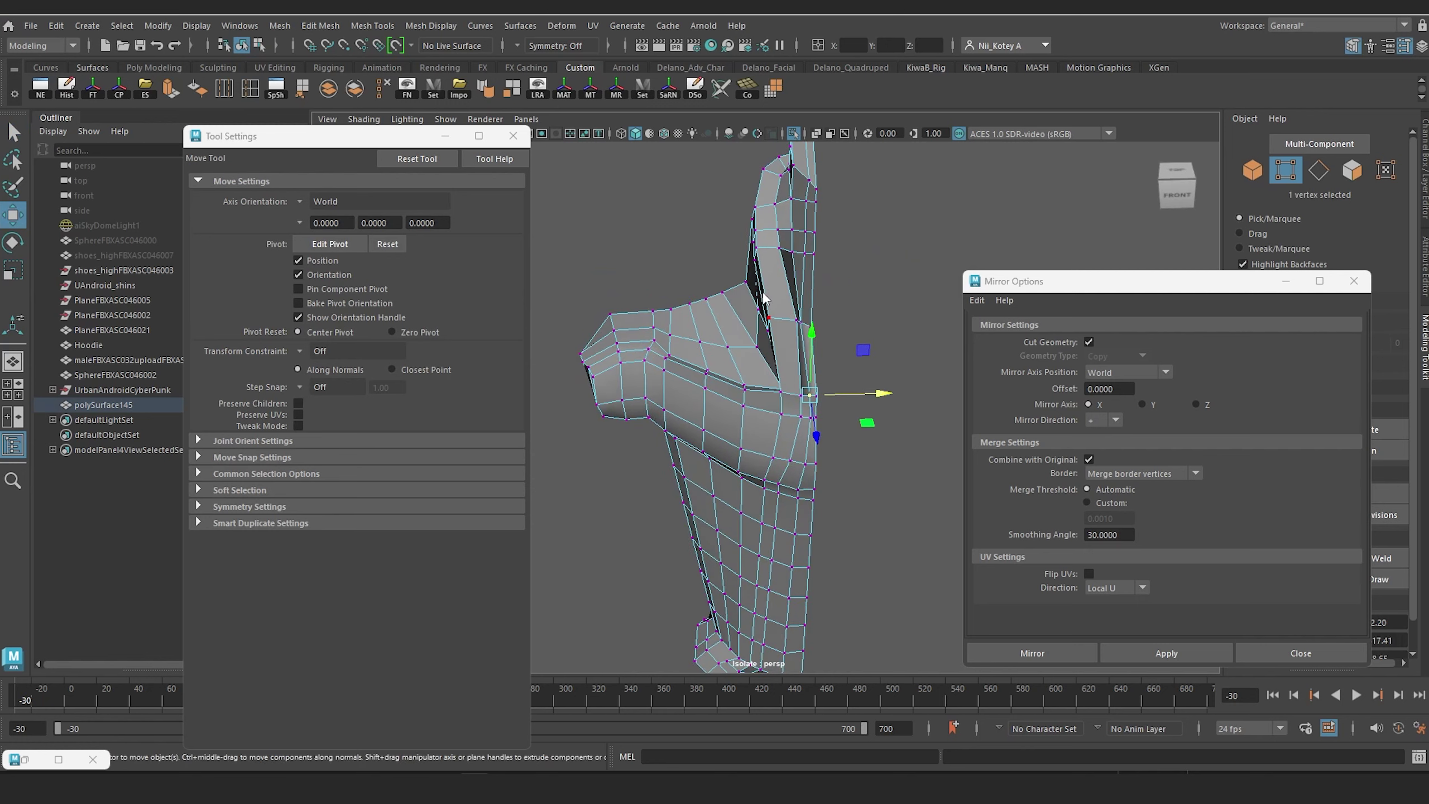
{"action": "key", "text": "F8"}
{"action": "left_click", "coordinate": [1168, 649]}
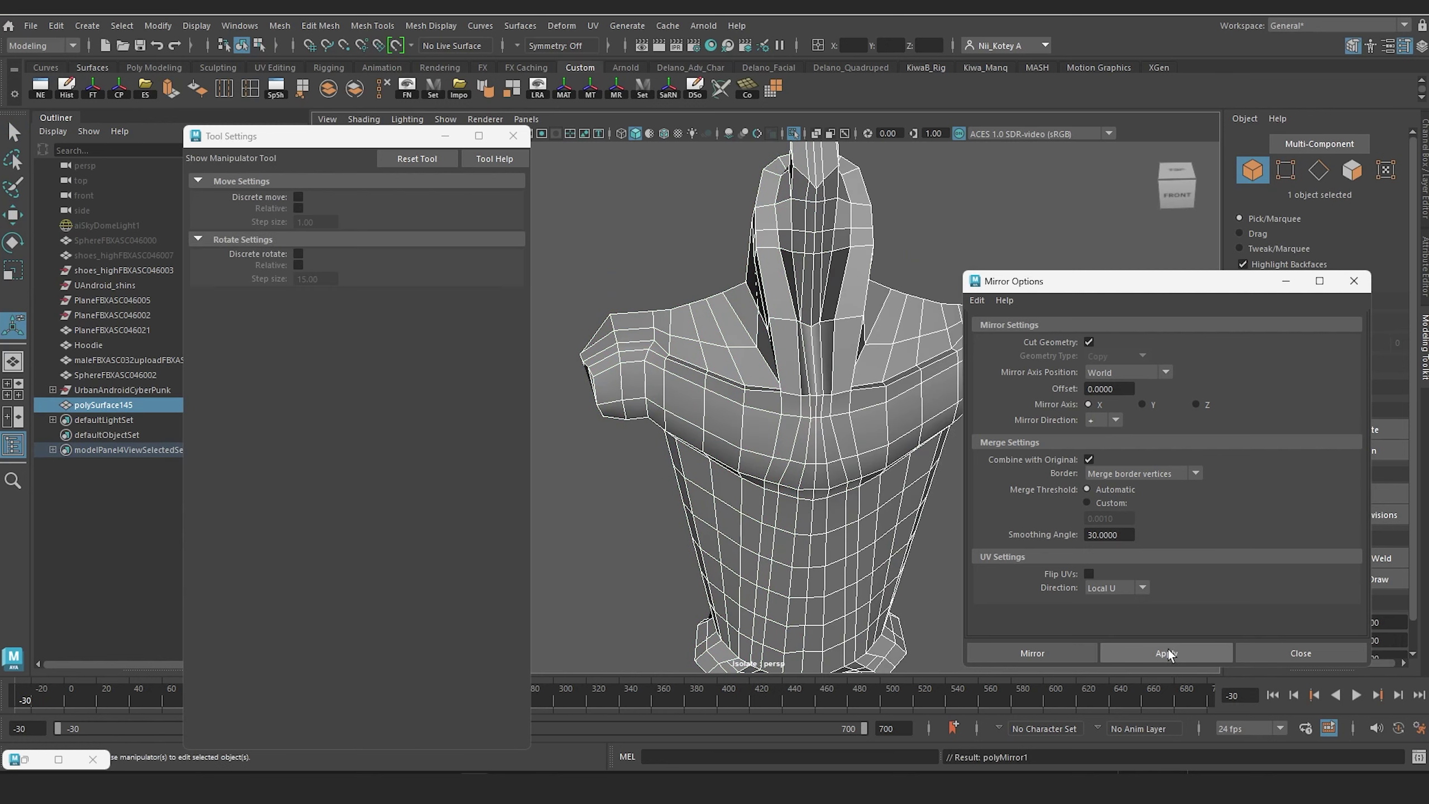
Step: Inspect the lower back of the mirrored torso and turn on Object X symmetry
{"action": "scroll", "coordinate": [788, 298], "scroll_direction": "down", "scroll_amount": 5}
{"action": "left_click_drag", "start_coordinate": [788, 298], "coordinate": [510, 381], "text": "alt"}
{"action": "middle_click_drag", "start_coordinate": [743, 346], "coordinate": [765, 271], "text": "alt"}
{"action": "right_click_drag", "start_coordinate": [765, 270], "coordinate": [794, 418], "text": "alt"}
{"action": "left_click_drag", "start_coordinate": [794, 418], "coordinate": [760, 366], "text": "alt"}
{"action": "middle_click_drag", "start_coordinate": [759, 365], "coordinate": [755, 281], "text": "alt"}
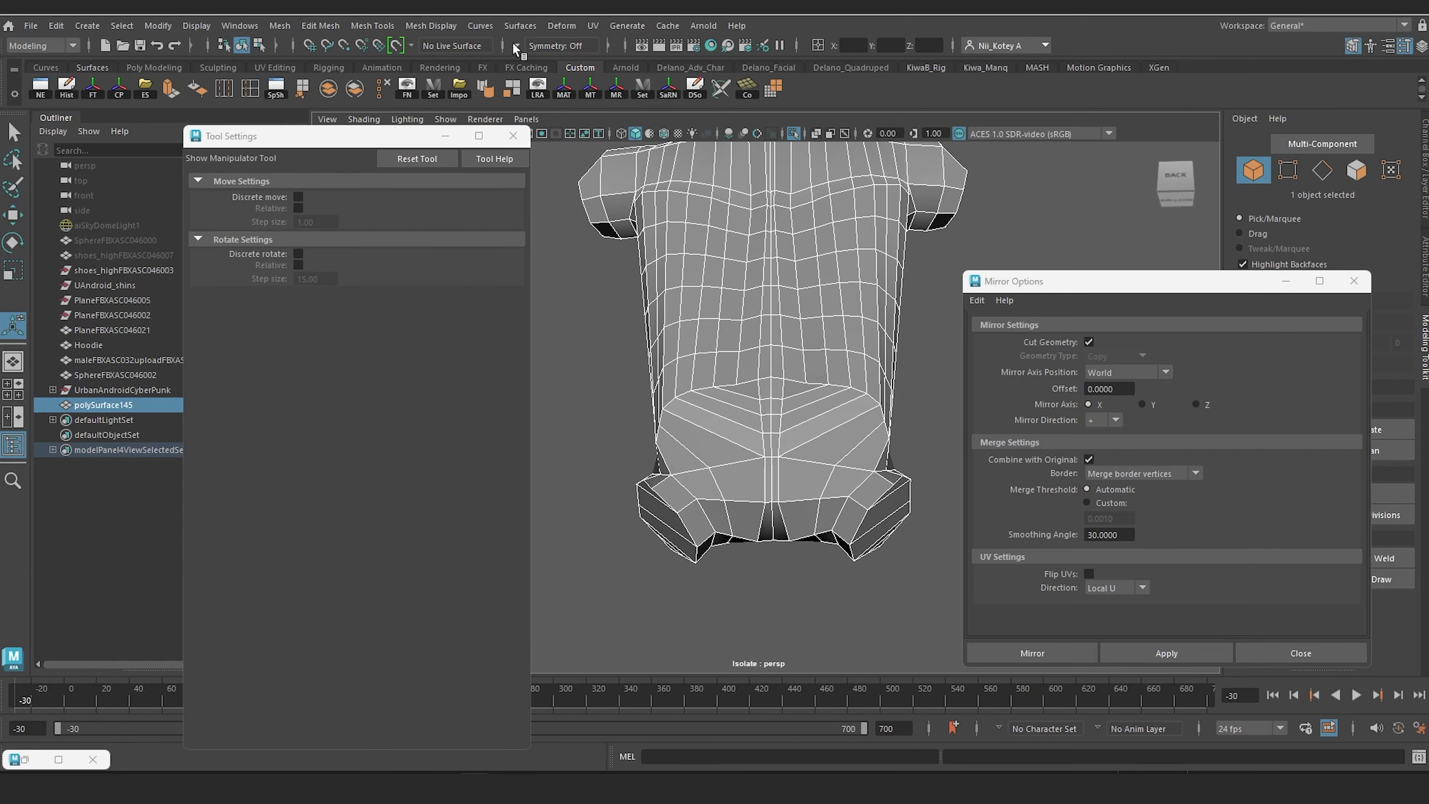
{"action": "left_click", "coordinate": [514, 47]}
{"action": "left_click", "coordinate": [544, 67]}
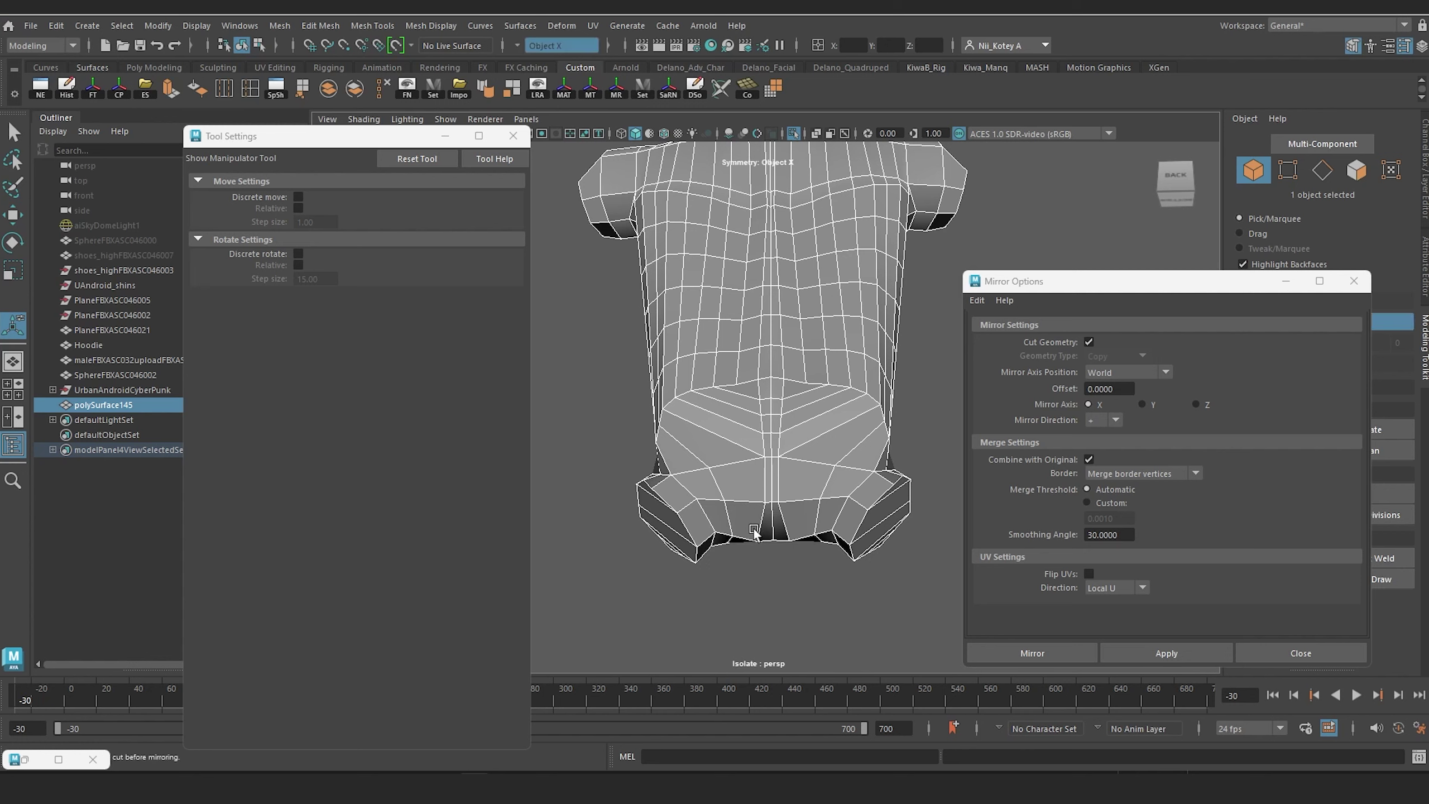
Step: Move the vertices beside the centre seam of the lower back symmetrically to even out their spacing
{"action": "right_click_drag", "start_coordinate": [757, 344], "coordinate": [695, 342]}
{"action": "left_click", "coordinate": [773, 517]}
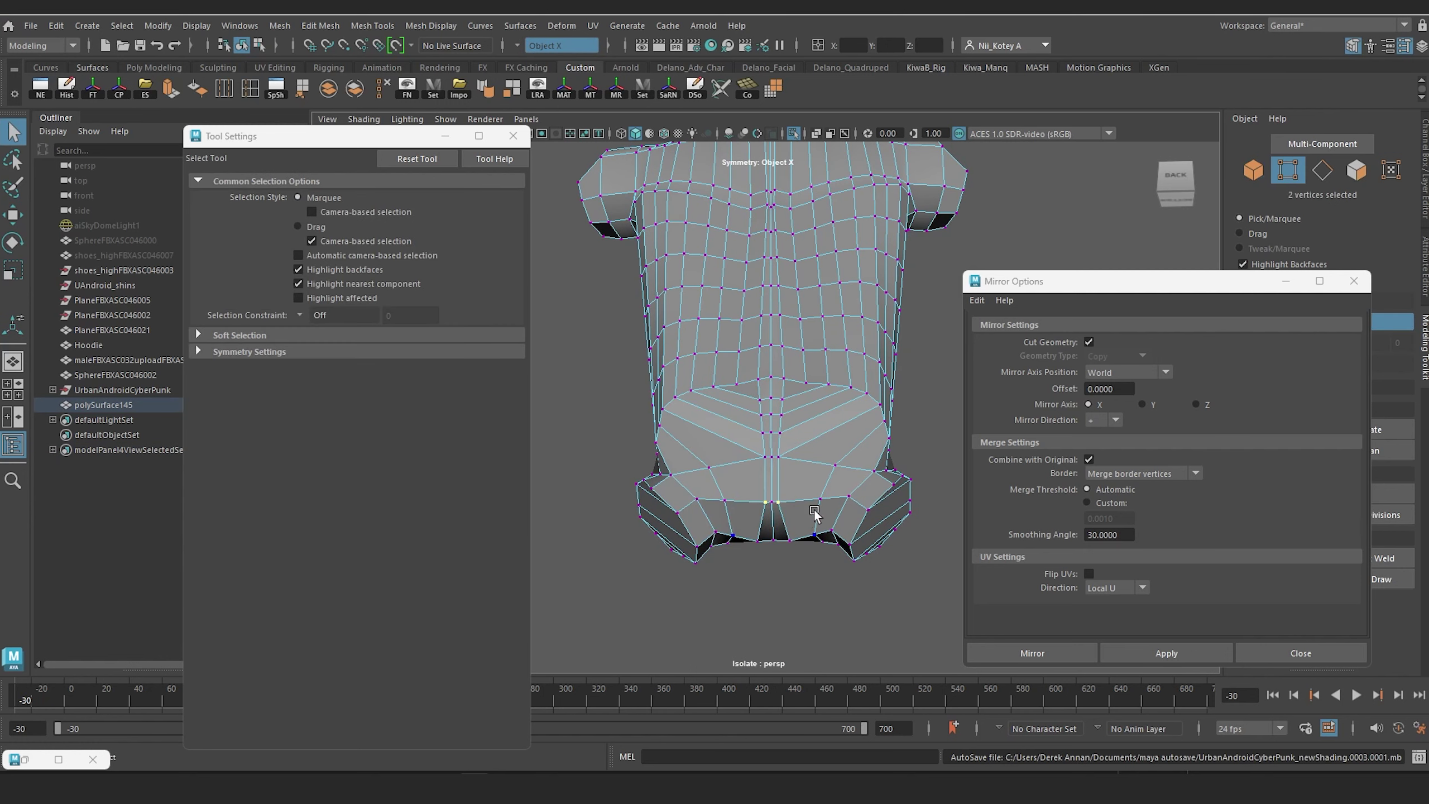
{"action": "key", "text": "w"}
{"action": "left_click_drag", "start_coordinate": [724, 501], "coordinate": [754, 495]}
{"action": "left_click", "coordinate": [779, 456]}
{"action": "left_click", "coordinate": [781, 441]}
{"action": "mouse_move", "coordinate": [726, 441]}
{"action": "left_mouse_down"}
{"action": "mouse_move", "coordinate": [747, 442]}
{"action": "mouse_move", "coordinate": [726, 421]}
{"action": "left_mouse_up"}
{"action": "left_click", "coordinate": [780, 420]}
{"action": "left_click_drag", "start_coordinate": [726, 421], "coordinate": [737, 360], "text": "alt"}
{"action": "middle_click_drag", "start_coordinate": [737, 360], "coordinate": [718, 520], "text": "alt"}
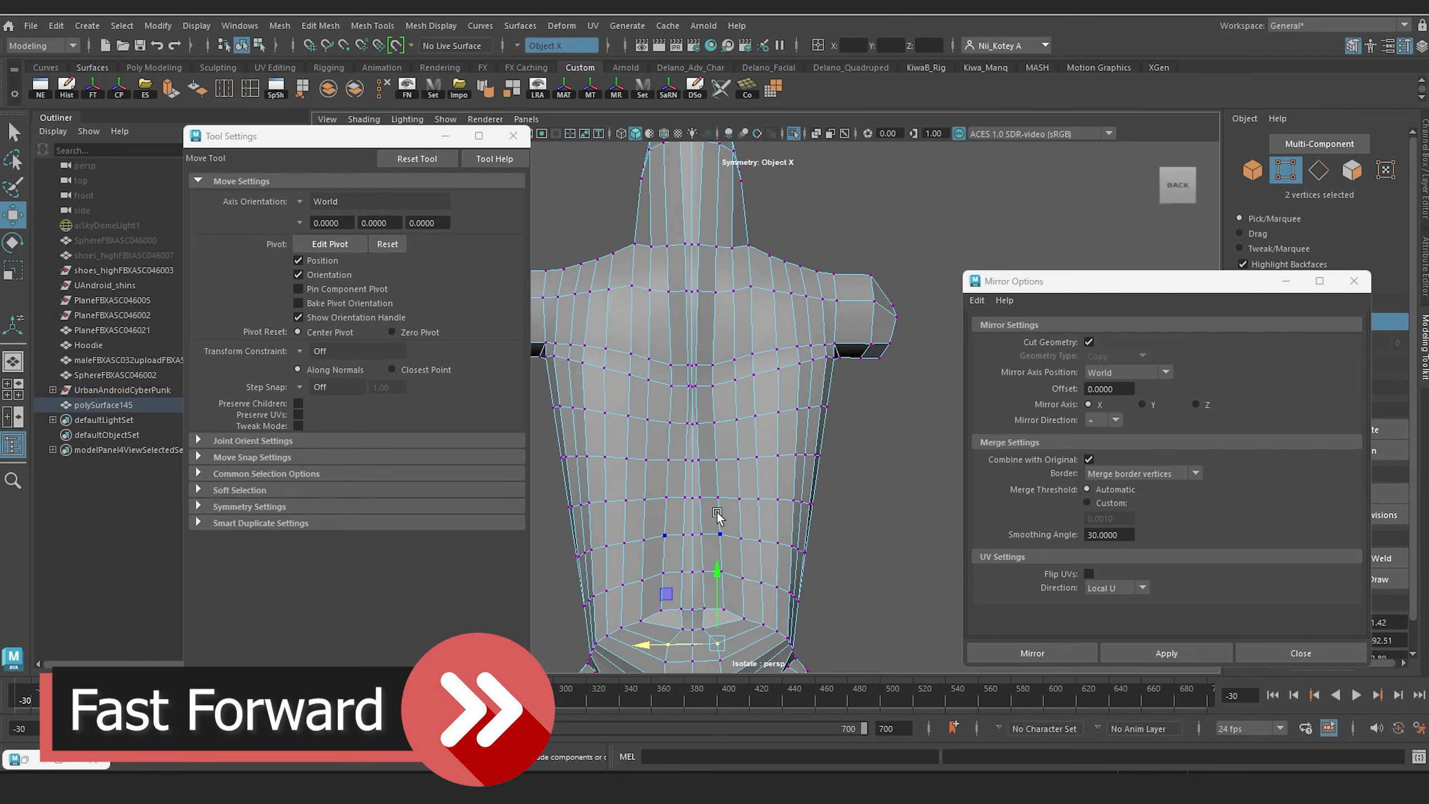
Step: Move the vertices beside the centre seam of the middle and upper back symmetrically along X to even out the edge flow
{"action": "left_click", "coordinate": [699, 572]}
{"action": "left_click", "coordinate": [688, 535], "text": "shift"}
{"action": "left_click_drag", "start_coordinate": [620, 554], "coordinate": [609, 555]}
{"action": "left_click", "coordinate": [684, 460]}
{"action": "right_click_drag", "start_coordinate": [683, 472], "coordinate": [742, 467], "text": "alt"}
{"action": "left_click", "coordinate": [666, 390]}
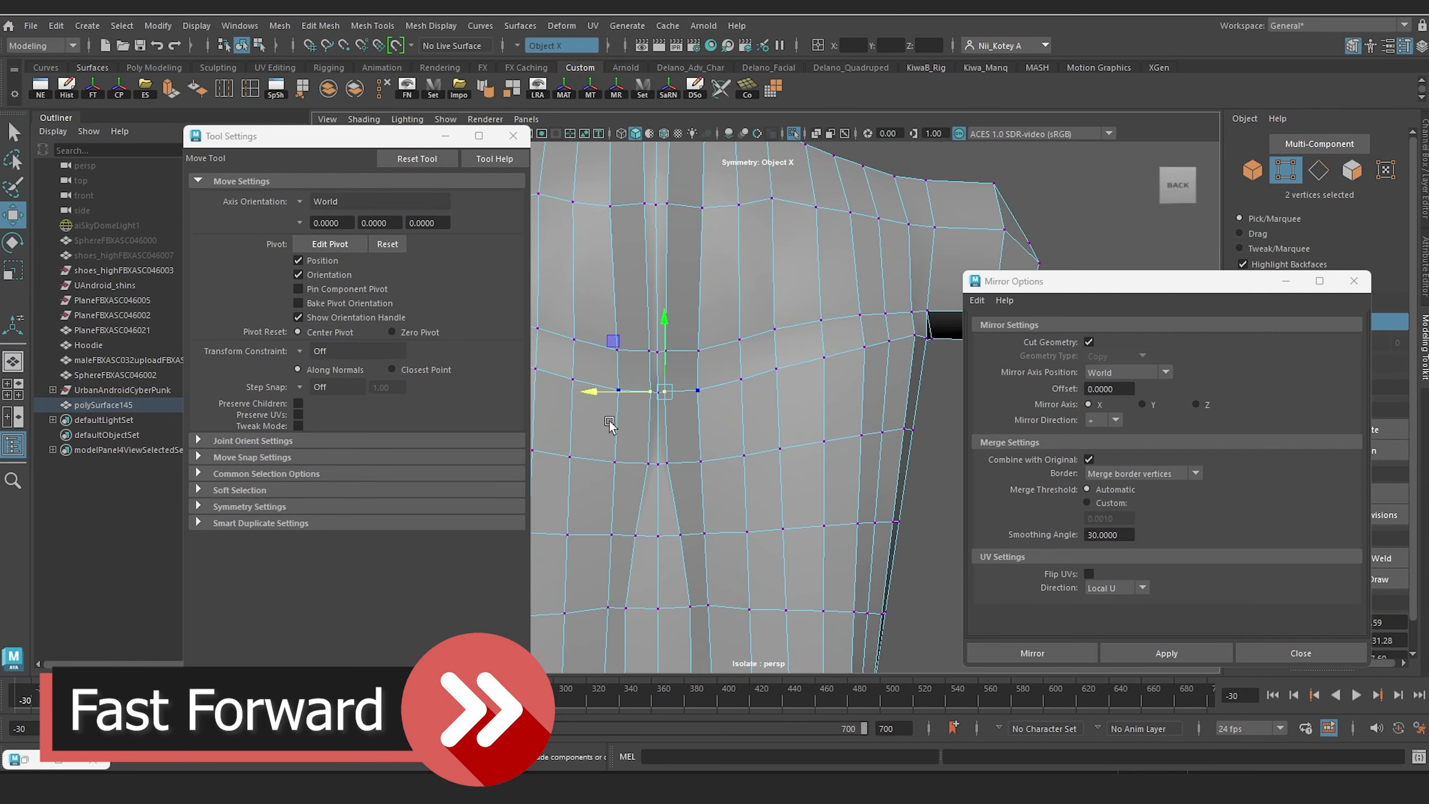
{"action": "left_click_drag", "start_coordinate": [609, 390], "coordinate": [601, 390]}
{"action": "left_click", "coordinate": [680, 351]}
{"action": "left_click_drag", "start_coordinate": [640, 351], "coordinate": [631, 353]}
{"action": "left_click_drag", "start_coordinate": [923, 420], "coordinate": [963, 410], "text": "alt"}
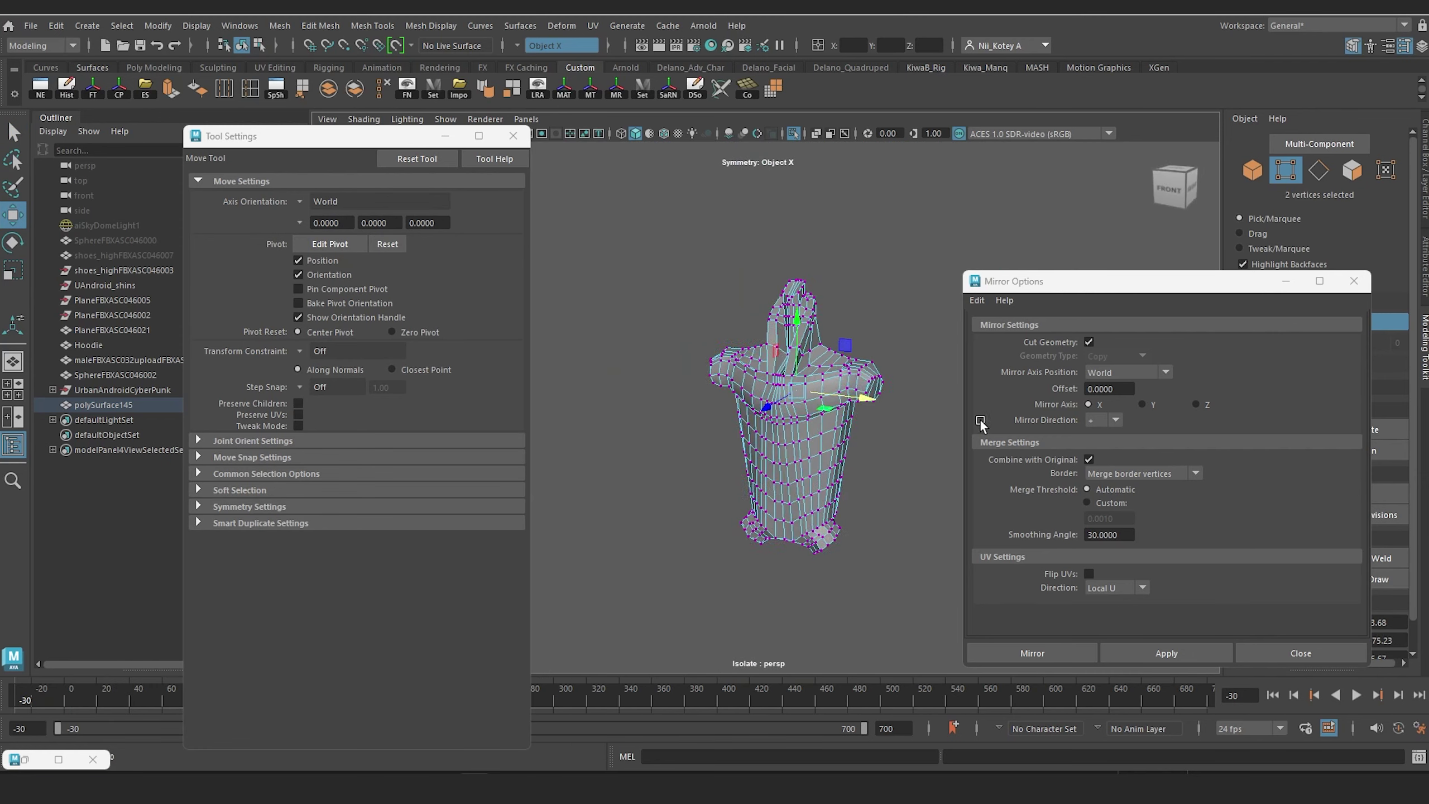
Step: Return the torso mesh to object mode and leave isolation so the surrounding reference geometry is displayed
{"action": "left_click_drag", "start_coordinate": [656, 398], "coordinate": [696, 424], "text": "alt"}
{"action": "right_click_drag", "start_coordinate": [696, 423], "coordinate": [757, 388], "text": "alt"}
{"action": "left_click_drag", "start_coordinate": [757, 388], "coordinate": [765, 257], "text": "alt"}
{"action": "right_click_drag", "start_coordinate": [765, 257], "coordinate": [782, 144]}
{"action": "left_click", "coordinate": [793, 134]}
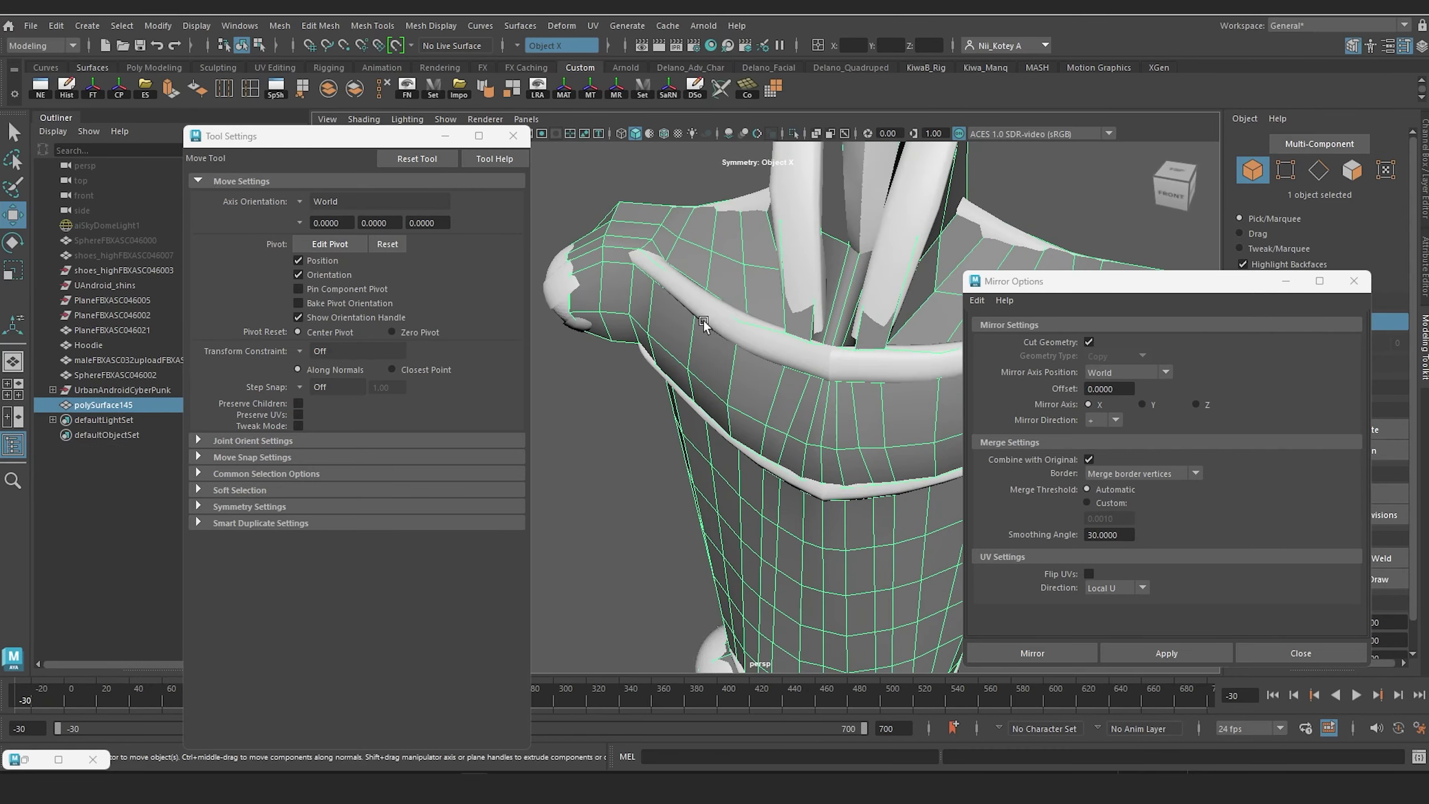
Step: Hide the overlapping reference mesh SphereFBXASC046002 around the new torso
{"action": "scroll", "coordinate": [765, 366], "scroll_direction": "down", "scroll_amount": 5}
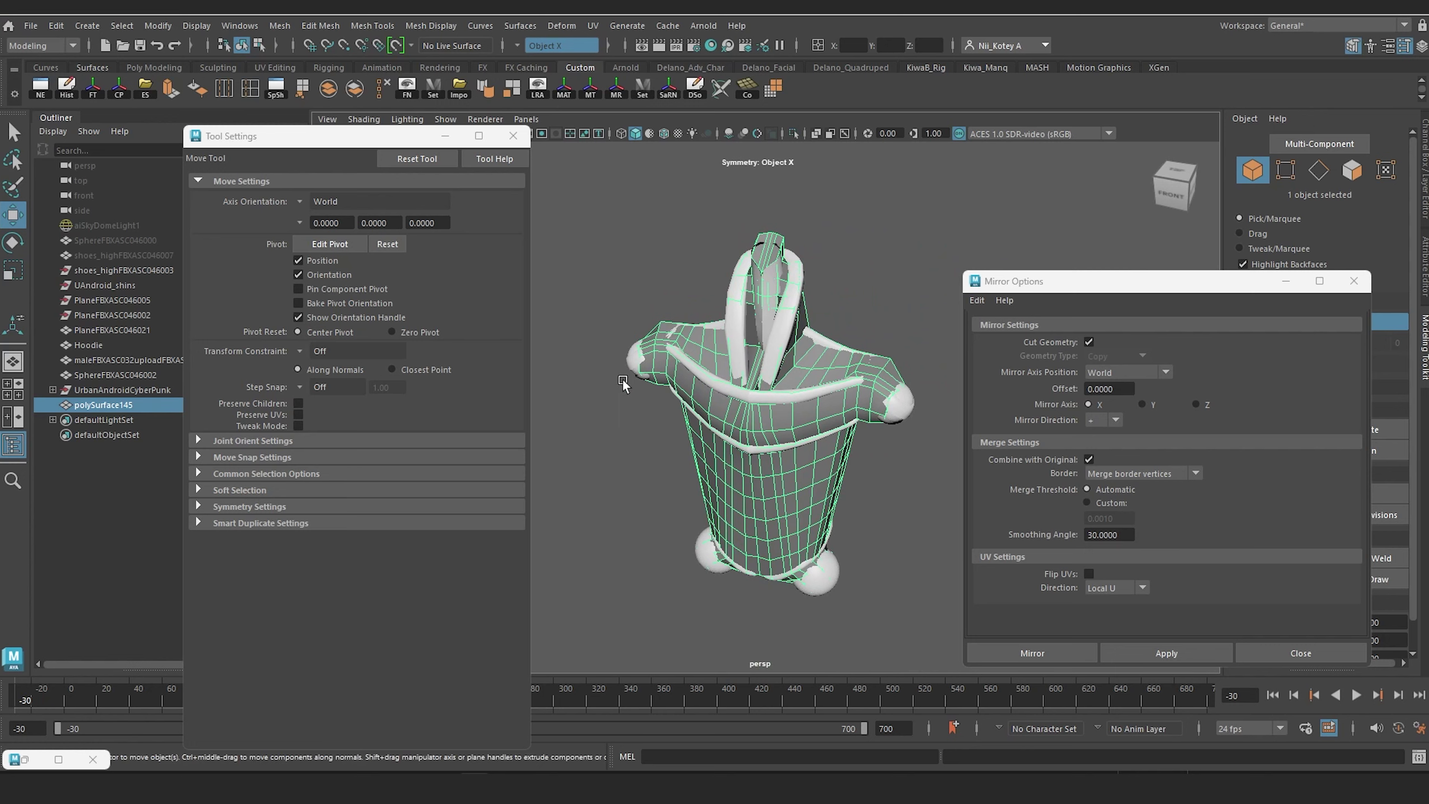
{"action": "left_click", "coordinate": [792, 266]}
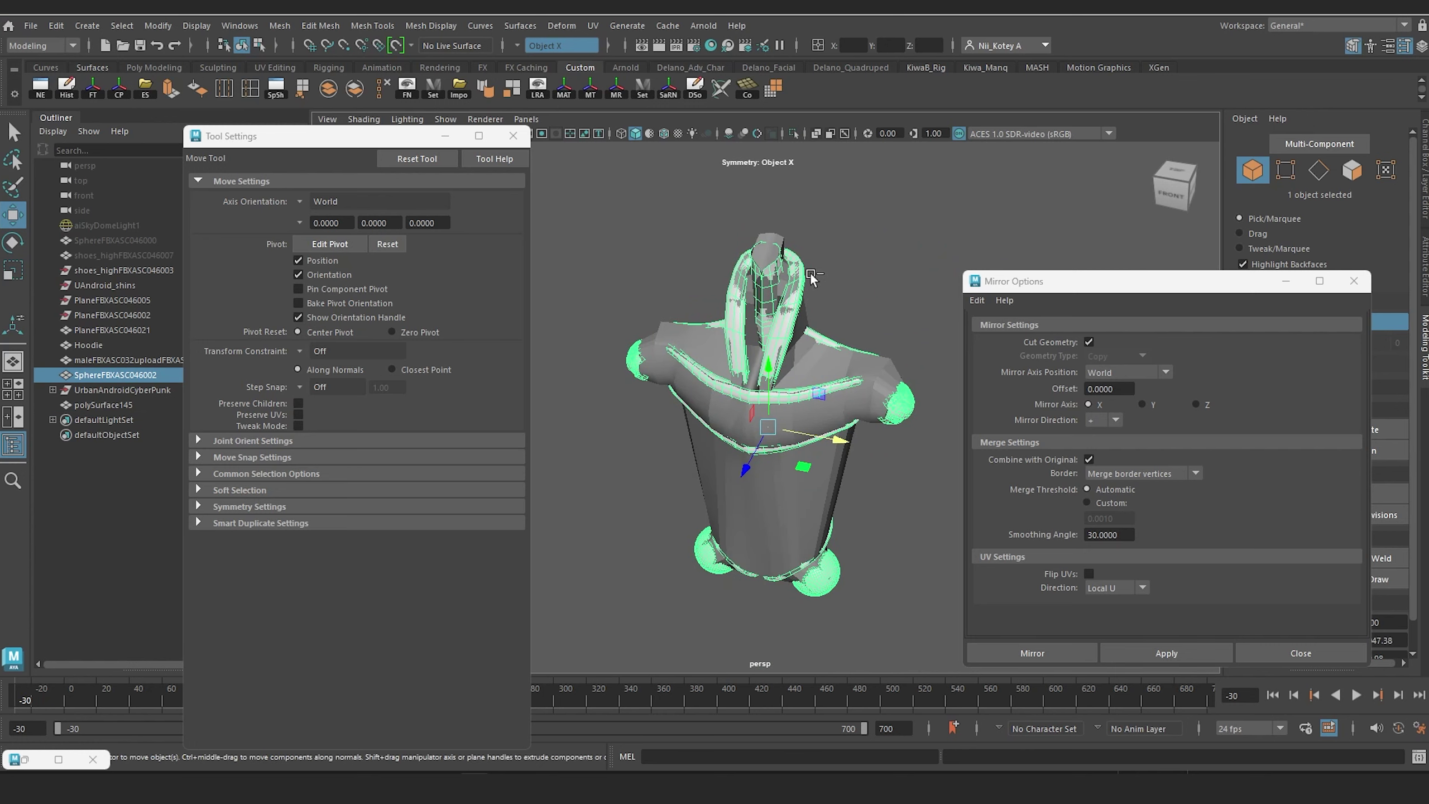
{"action": "key", "text": "ctrl+h"}
Step: Turn on the visibility of display layer layer2 and minimize the Mirror Options window
{"action": "left_click_drag", "start_coordinate": [1122, 292], "coordinate": [922, 561]}
{"action": "left_click", "coordinate": [1422, 126]}
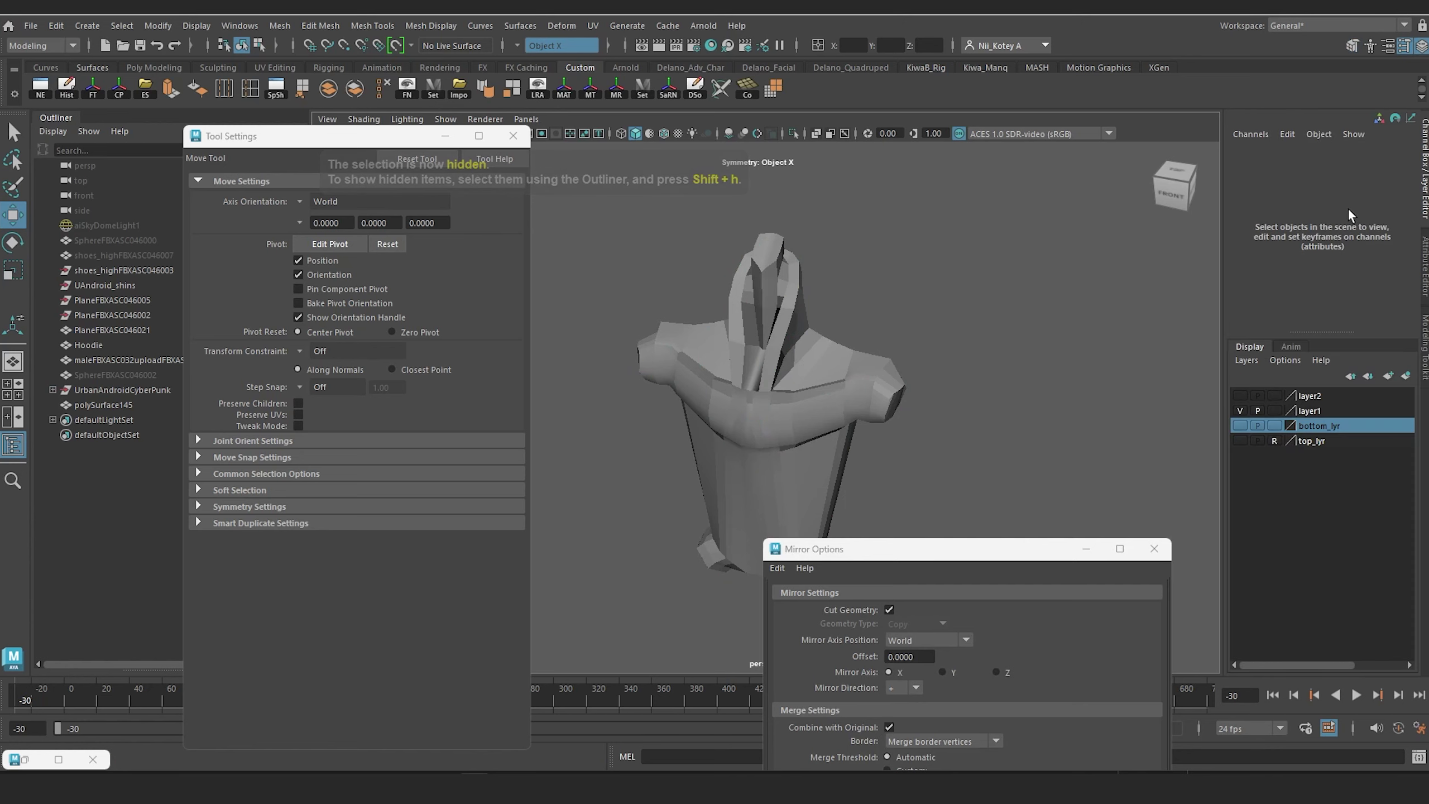
{"action": "left_click", "coordinate": [1240, 394]}
{"action": "left_click_drag", "start_coordinate": [913, 384], "coordinate": [907, 366], "text": "alt"}
{"action": "middle_click_drag", "start_coordinate": [907, 366], "coordinate": [910, 304], "text": "alt"}
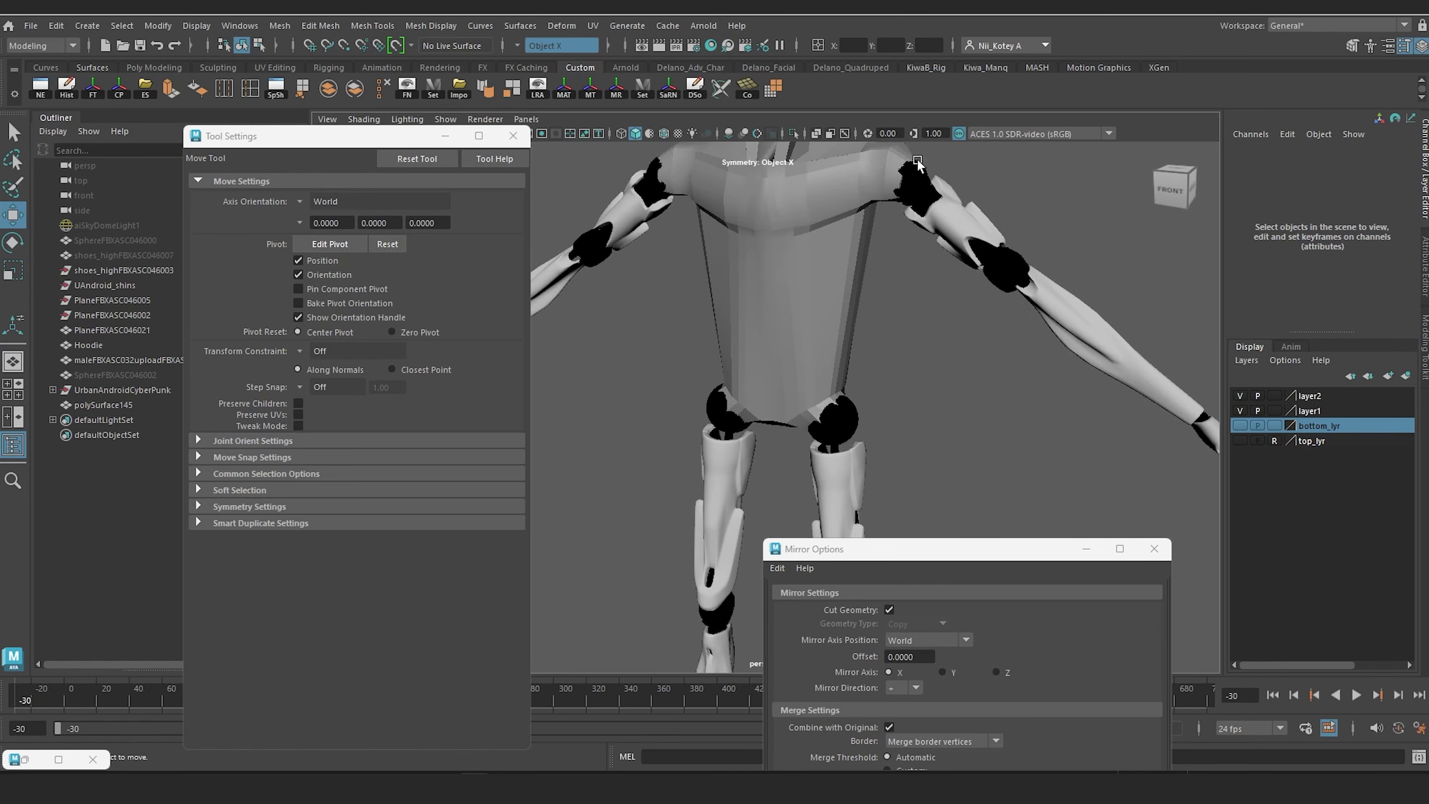
{"action": "scroll", "coordinate": [910, 303], "scroll_direction": "down", "scroll_amount": 5}
{"action": "left_click_drag", "start_coordinate": [910, 303], "coordinate": [1006, 452], "text": "alt"}
{"action": "left_click", "coordinate": [1085, 549]}
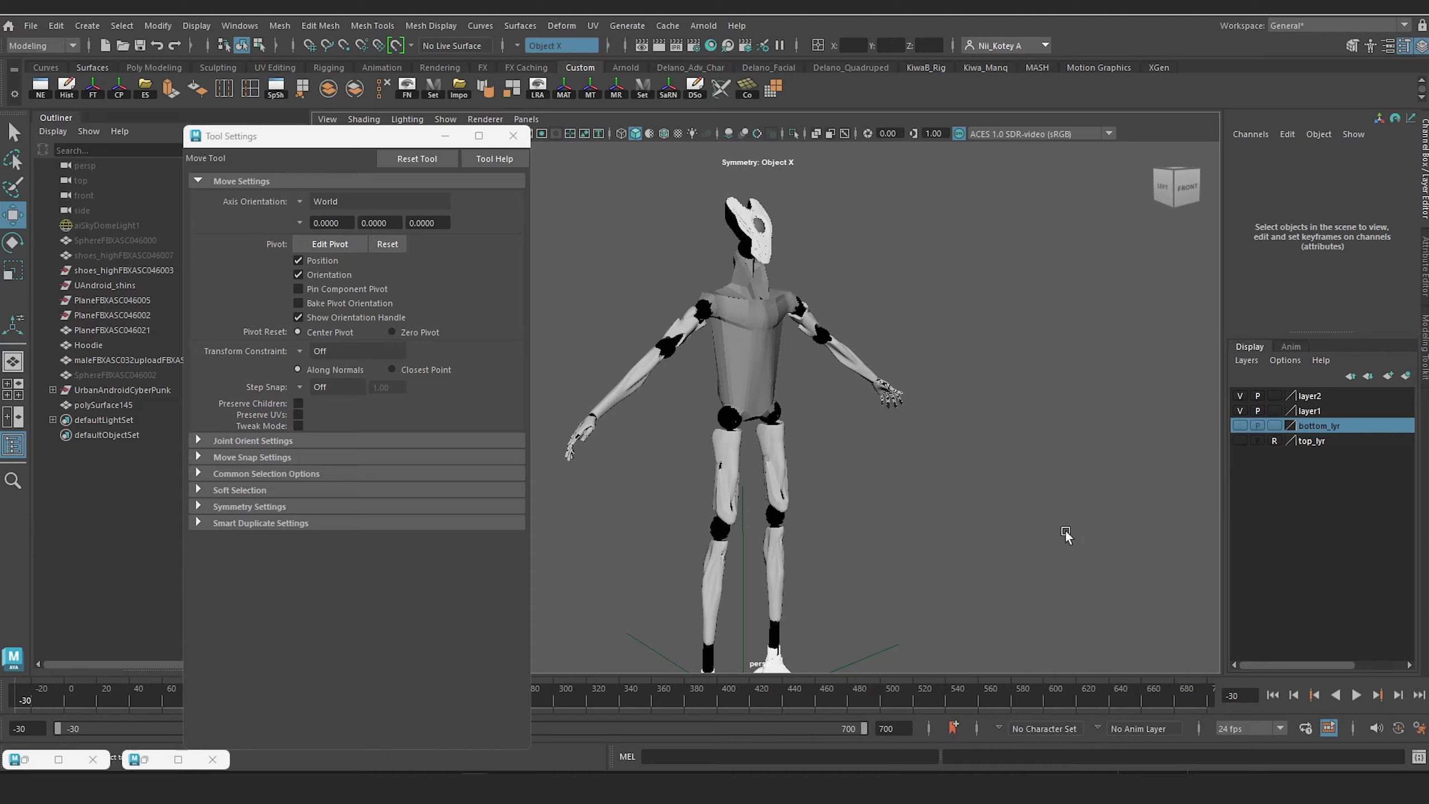
Step: Examine how the new torso fits against the android's neck, shoulders and arms
{"action": "scroll", "coordinate": [844, 397], "scroll_direction": "up", "scroll_amount": 5}
{"action": "left_click_drag", "start_coordinate": [845, 398], "coordinate": [727, 380], "text": "alt"}
{"action": "left_click", "coordinate": [860, 289]}
{"action": "scroll", "coordinate": [860, 289], "scroll_direction": "down", "scroll_amount": 5}
{"action": "left_click_drag", "start_coordinate": [844, 294], "coordinate": [900, 308], "text": "alt"}
{"action": "right_click_drag", "start_coordinate": [900, 310], "coordinate": [1033, 348], "text": "alt"}
Step: Make bottom_lyr visible and toggle the visibility of top_lyr
{"action": "left_click", "coordinate": [1240, 427]}
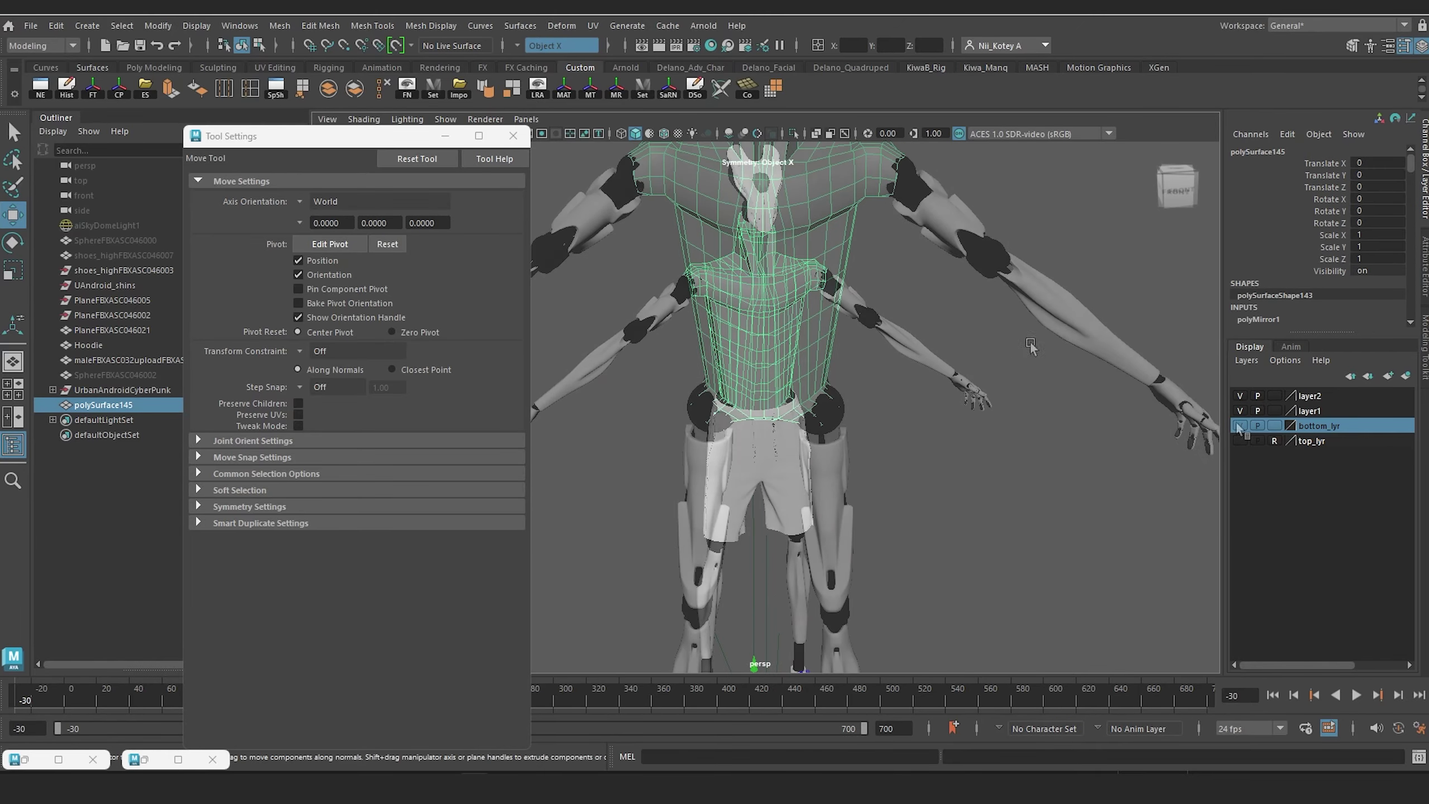
{"action": "left_click", "coordinate": [1242, 443]}
{"action": "left_click", "coordinate": [1239, 441]}
{"action": "left_click_drag", "start_coordinate": [912, 400], "coordinate": [950, 404], "text": "alt"}
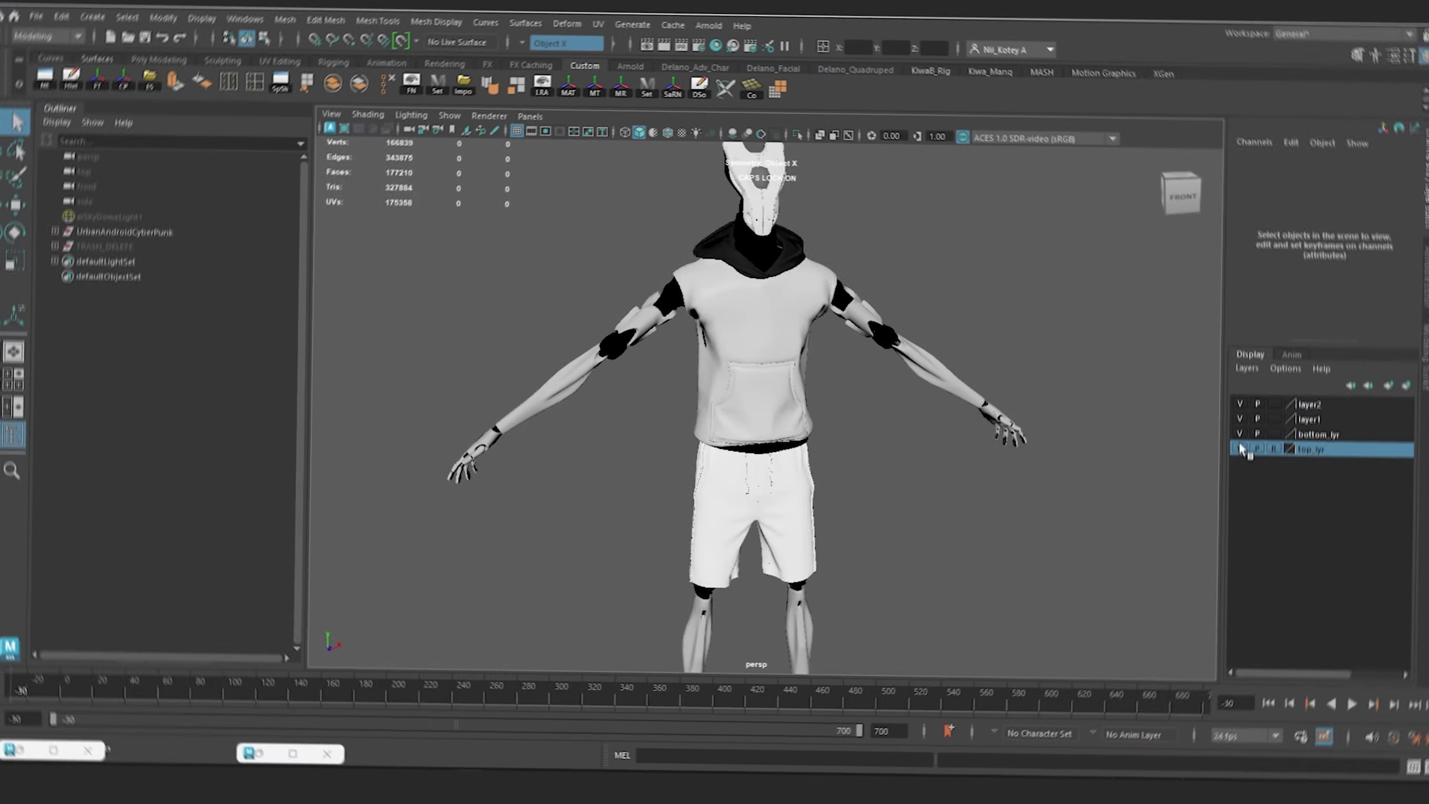
Step: Hide the top_lyr and bottom_lyr clothing temporarily and examine the torso, neck and inner upper-arm pieces beneath it
{"action": "left_click", "coordinate": [1239, 441]}
{"action": "left_click", "coordinate": [1239, 426]}
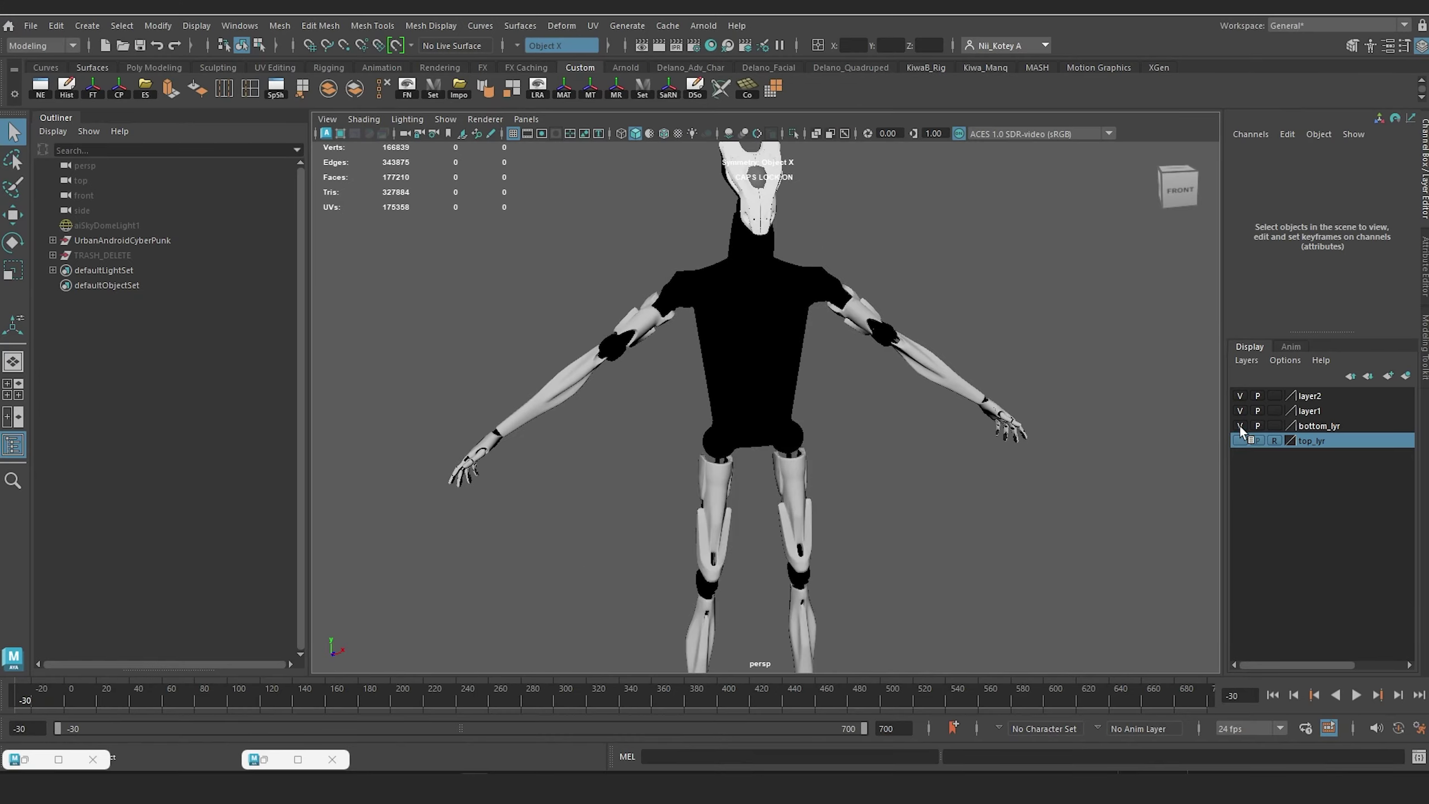
{"action": "left_click", "coordinate": [795, 356]}
{"action": "left_click_drag", "start_coordinate": [795, 357], "coordinate": [761, 398], "text": "alt"}
{"action": "middle_click_drag", "start_coordinate": [761, 399], "coordinate": [707, 498], "text": "alt"}
{"action": "scroll", "coordinate": [707, 498], "scroll_direction": "up", "scroll_amount": 5}
{"action": "left_click", "coordinate": [848, 638]}
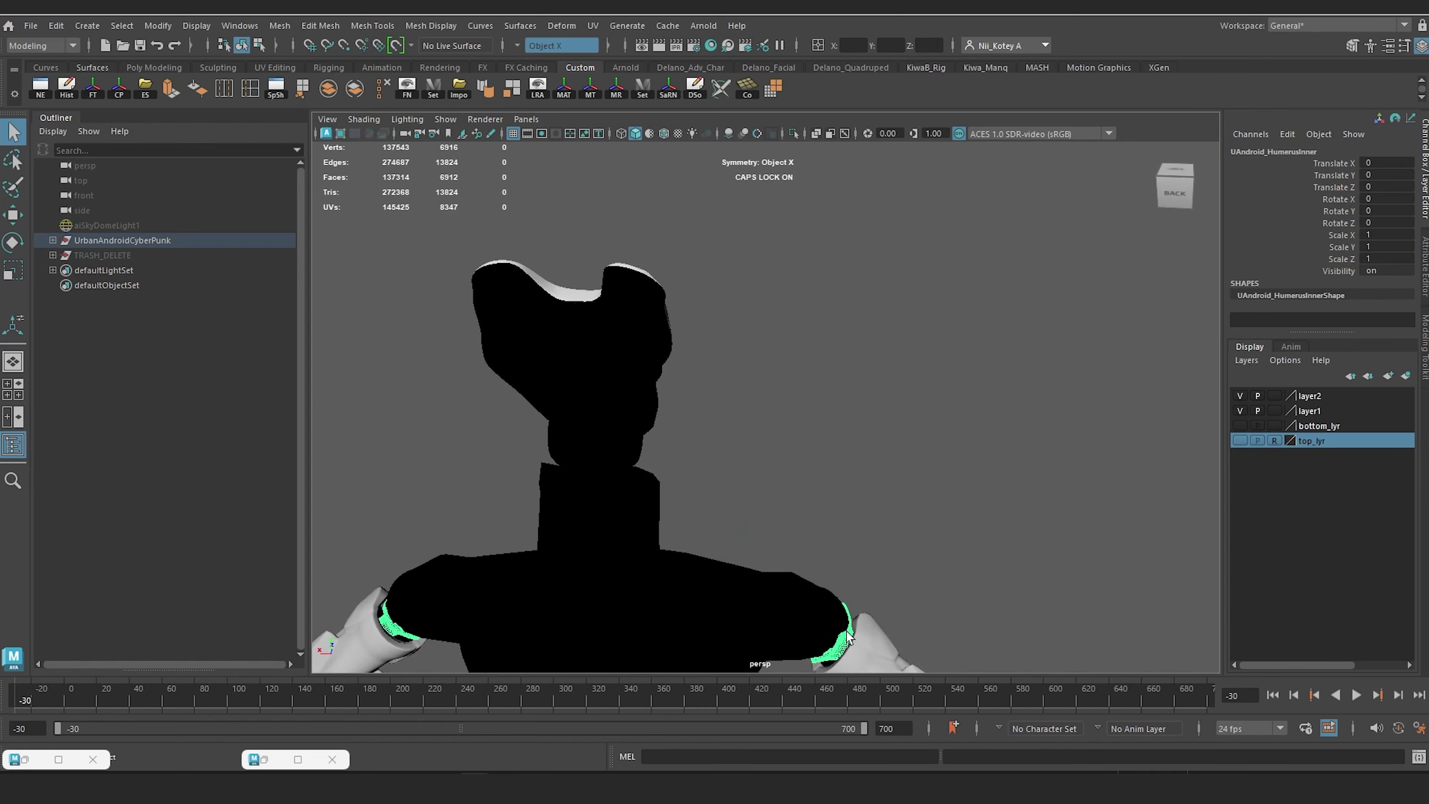
{"action": "right_click_drag", "start_coordinate": [836, 621], "coordinate": [748, 580], "text": "alt"}
{"action": "left_click_drag", "start_coordinate": [748, 580], "coordinate": [656, 533], "text": "alt"}
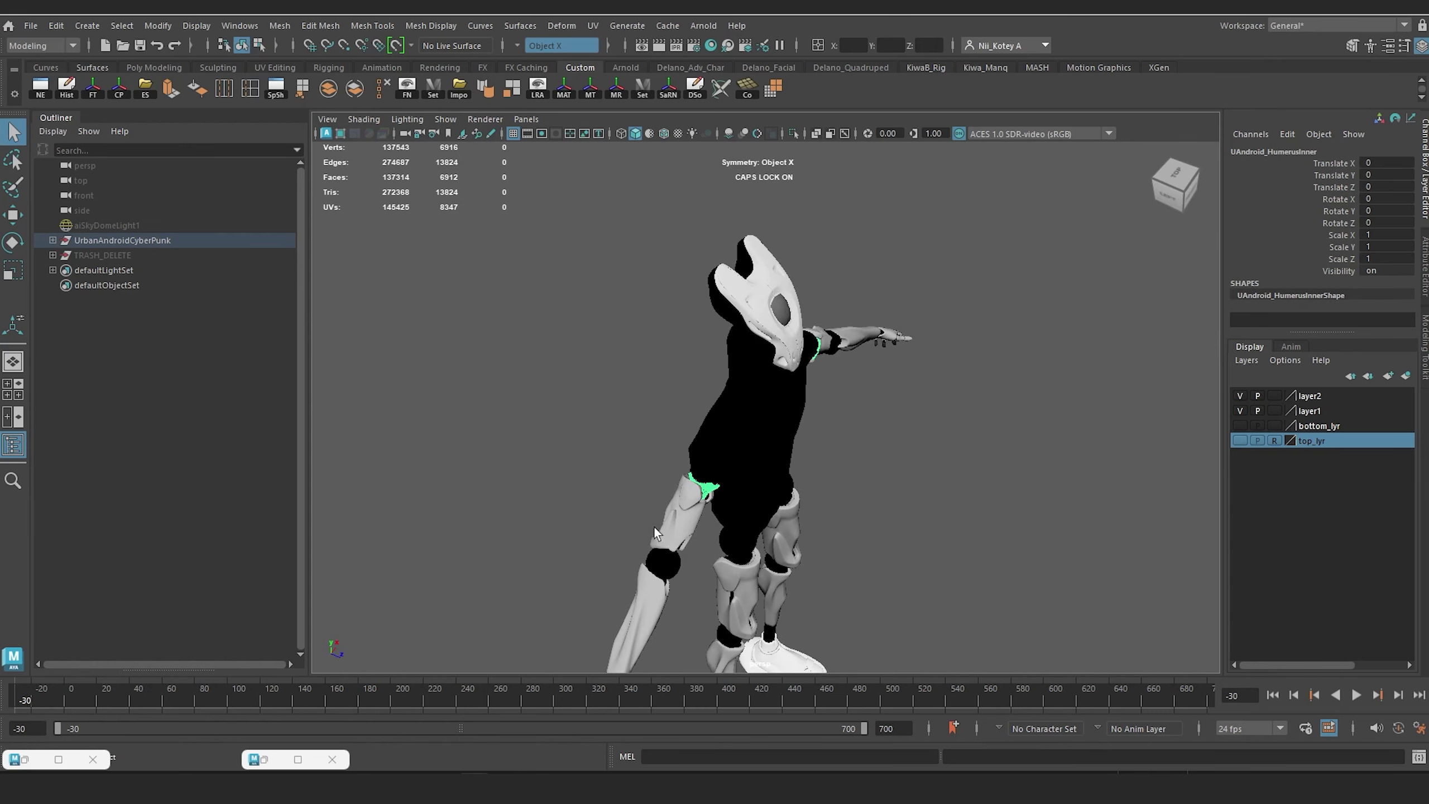
{"action": "left_click", "coordinate": [775, 442]}
{"action": "left_click_drag", "start_coordinate": [775, 441], "coordinate": [669, 410], "text": "alt"}
{"action": "middle_click_drag", "start_coordinate": [1162, 591], "coordinate": [1082, 484], "text": "alt"}
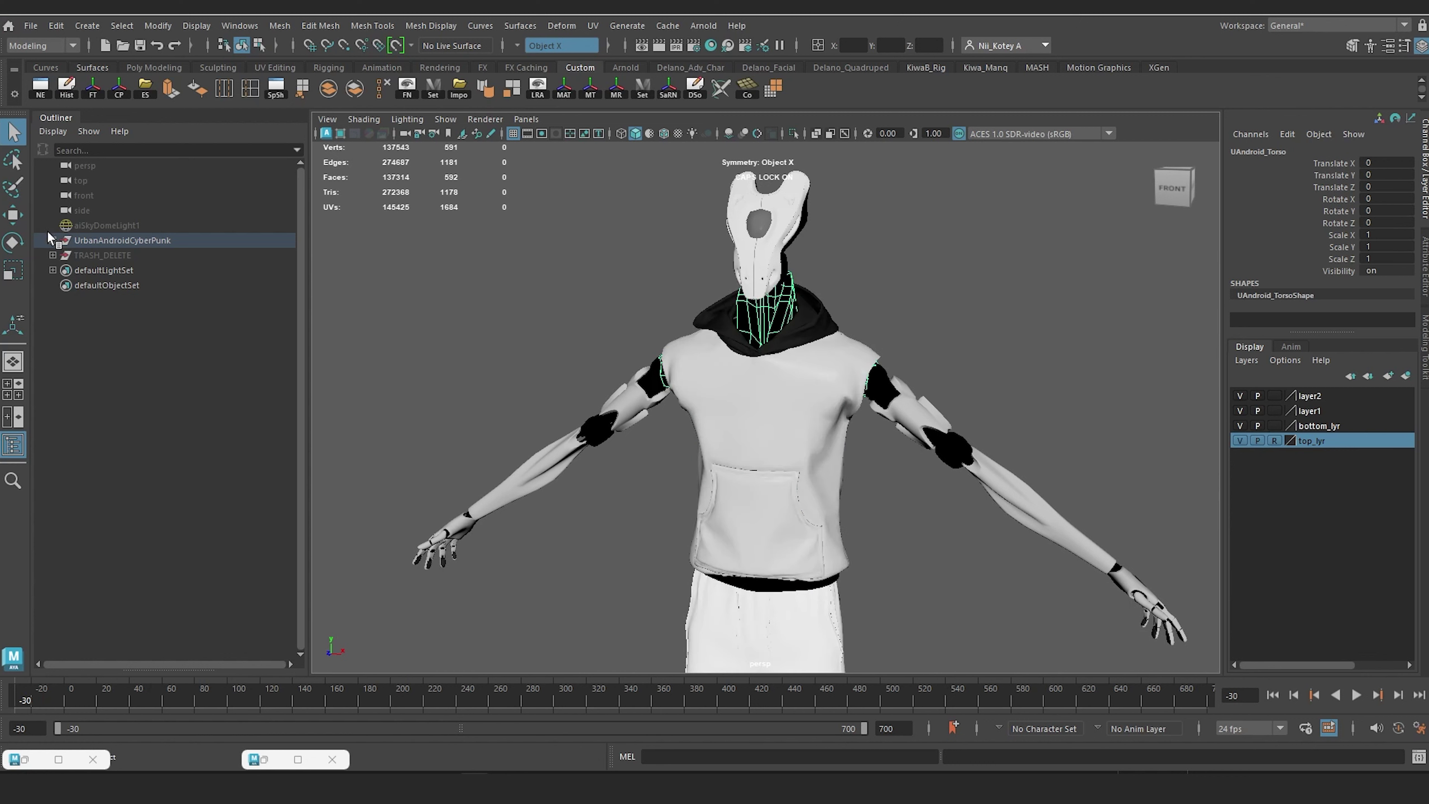
Step: Expand the UrbanAndroidCyberPunk group and examine its body parts, especially the middle finger group UAndroid_Middle_grp
{"action": "left_click", "coordinate": [54, 241]}
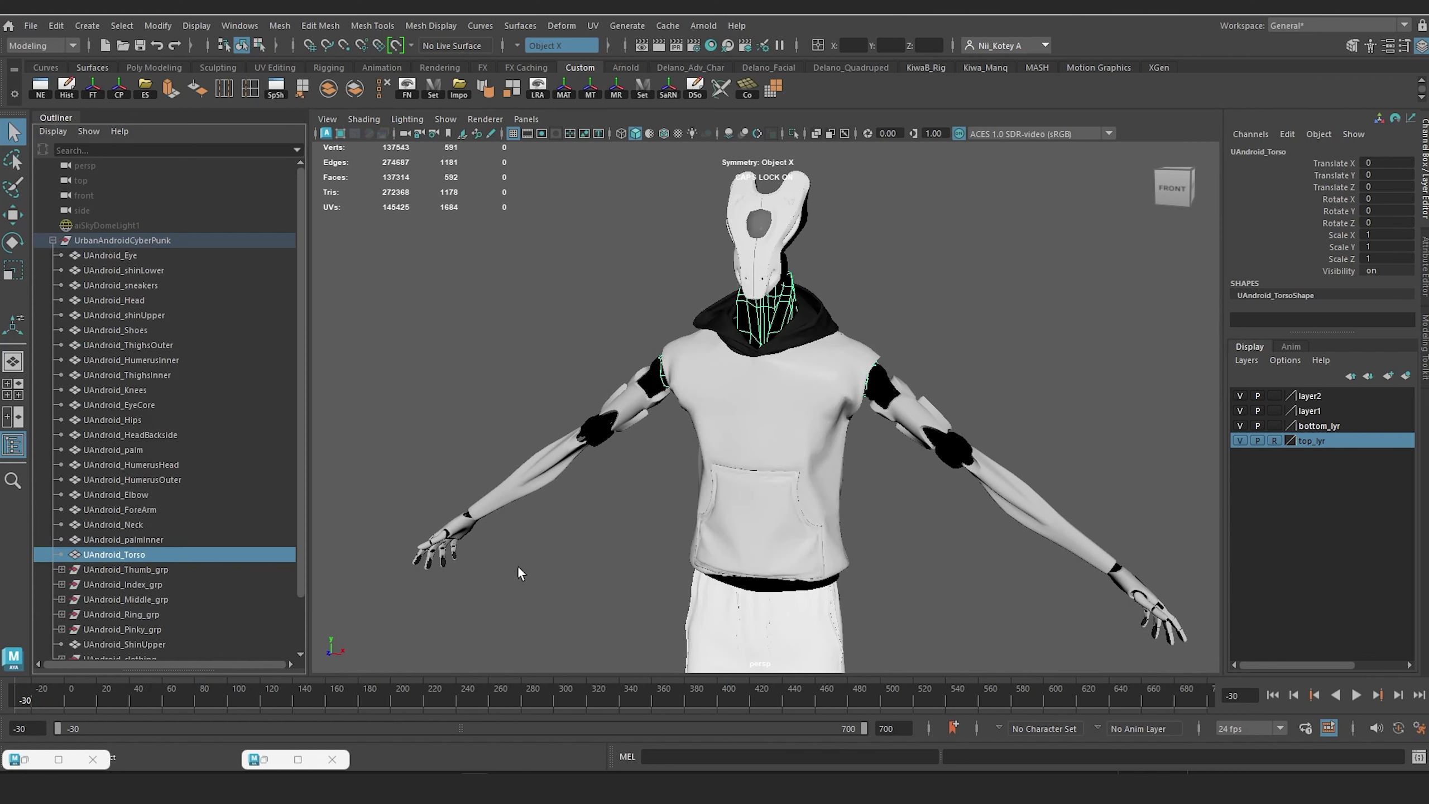
{"action": "left_click", "coordinate": [438, 547]}
{"action": "middle_click_drag", "start_coordinate": [566, 538], "coordinate": [534, 431], "text": "alt"}
{"action": "scroll", "coordinate": [52, 614], "scroll_direction": "down", "scroll_amount": 2}
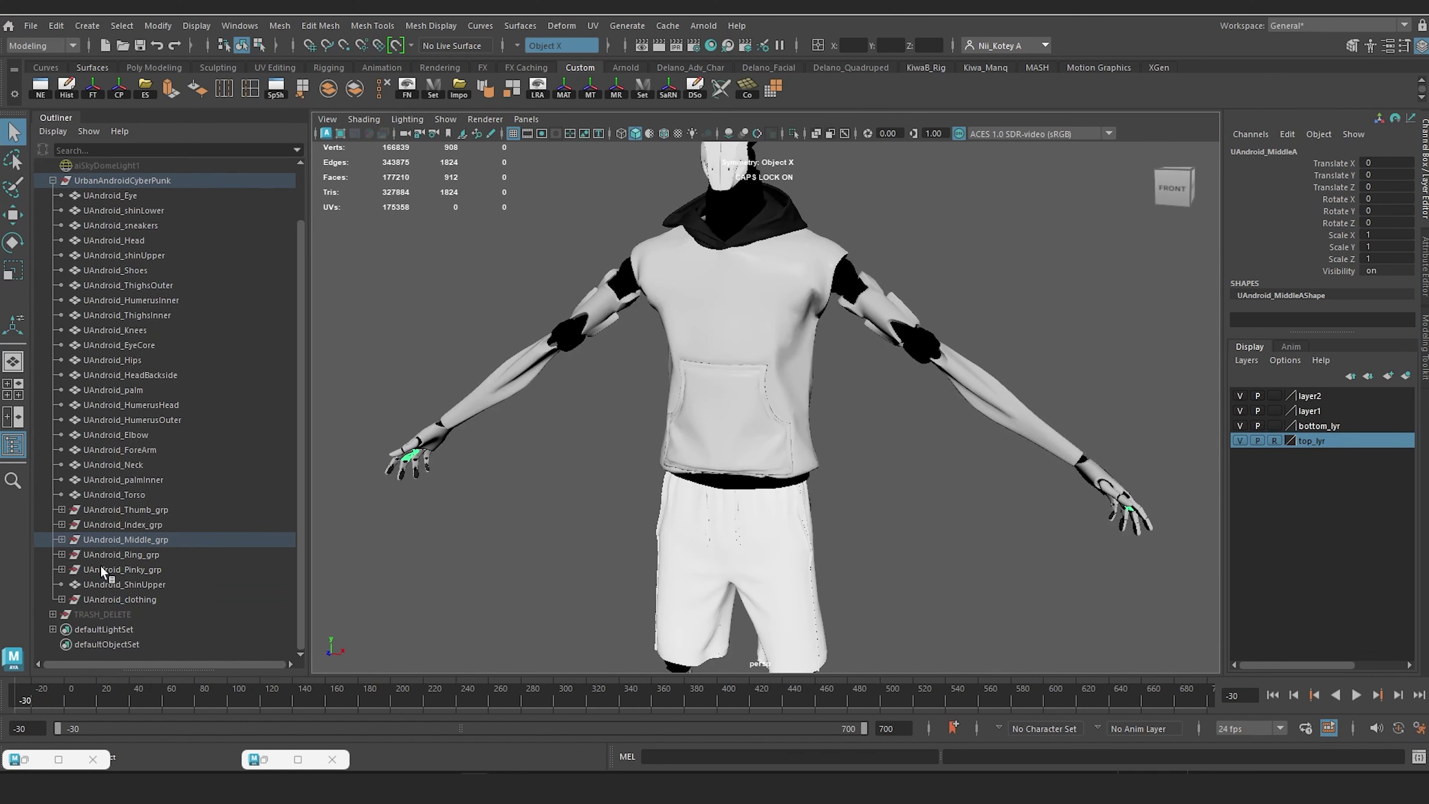
{"action": "left_click", "coordinate": [125, 539]}
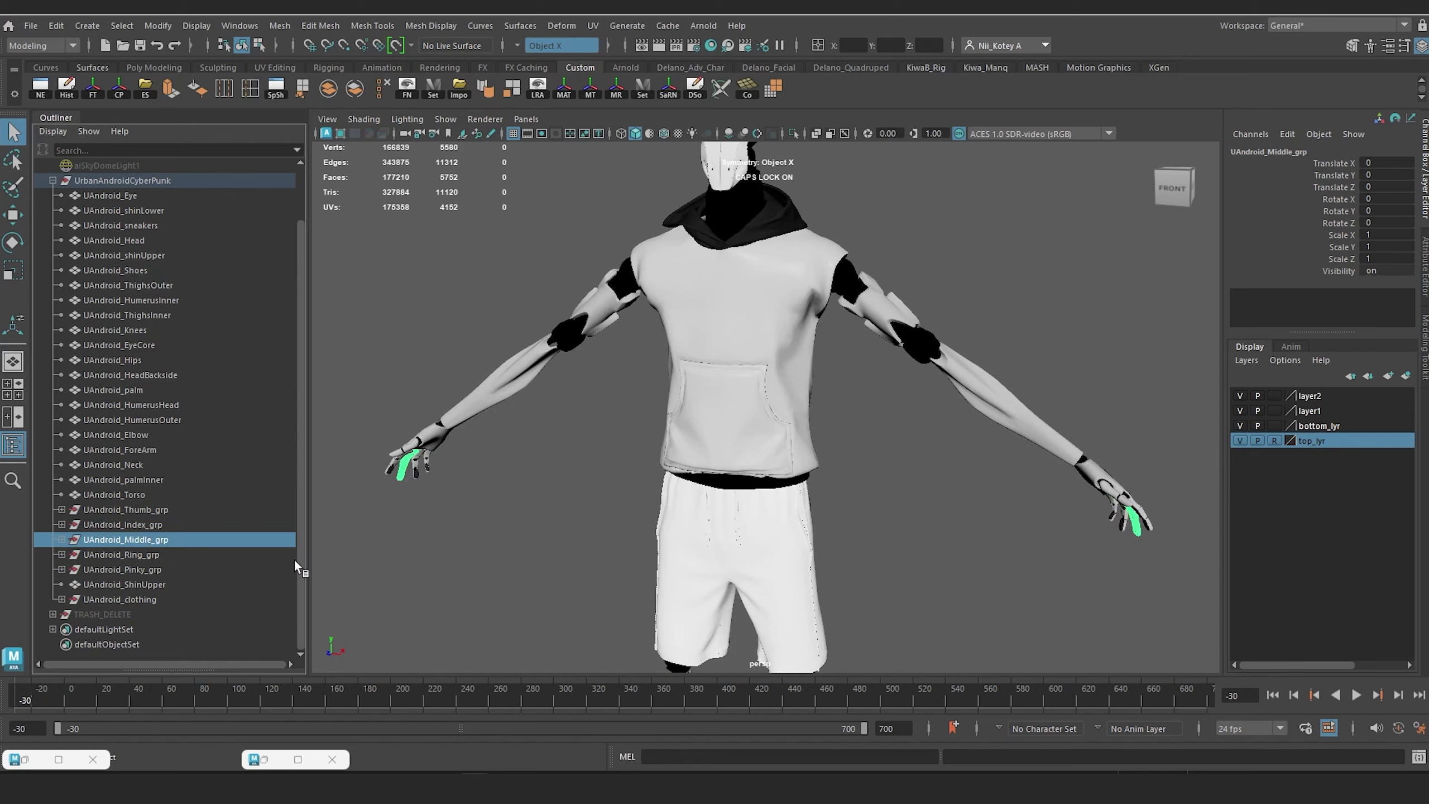
{"action": "left_click_drag", "start_coordinate": [499, 562], "coordinate": [684, 549], "text": "alt"}
{"action": "left_click", "coordinate": [108, 600]}
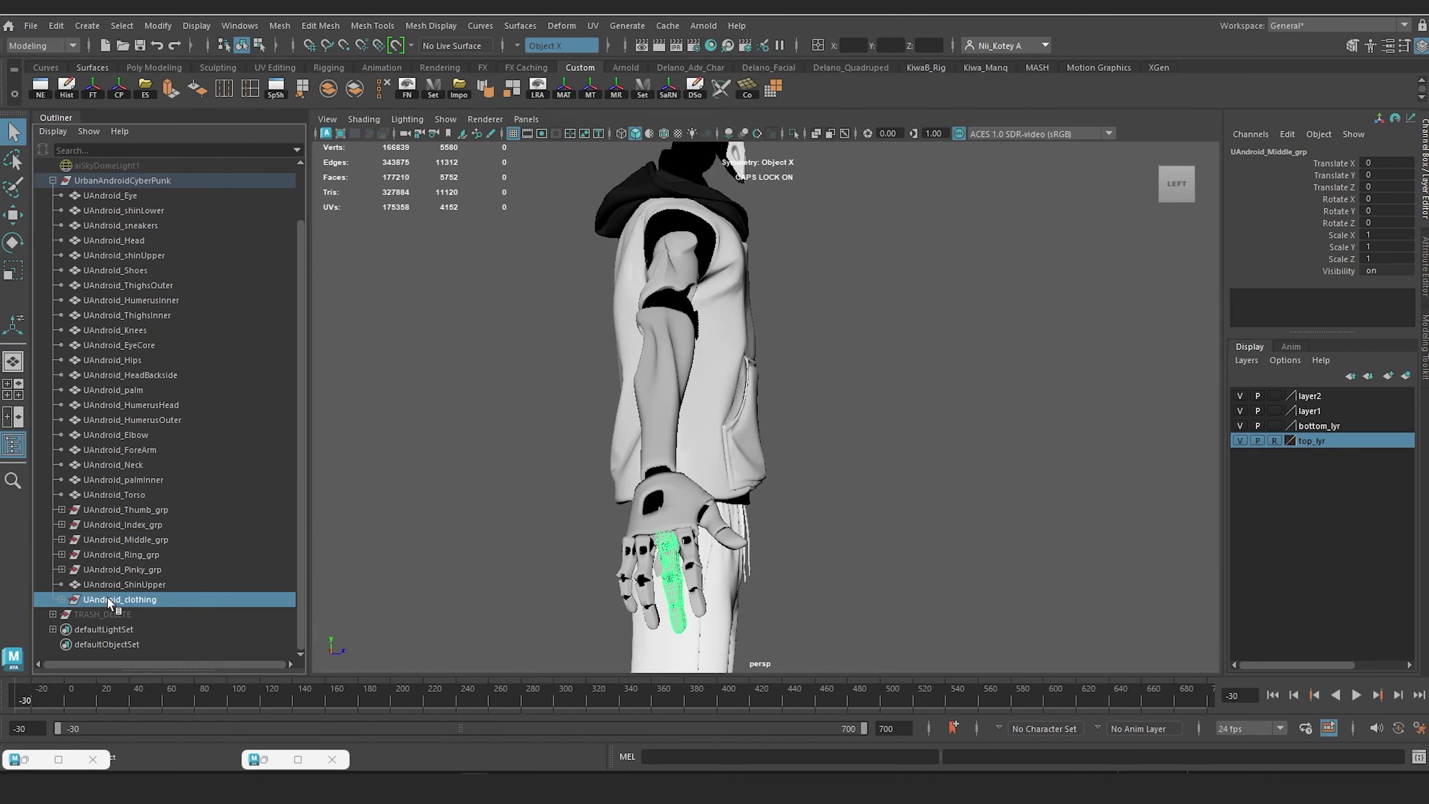
{"action": "left_click", "coordinate": [115, 584]}
{"action": "left_click", "coordinate": [127, 557]}
{"action": "left_click", "coordinate": [134, 540]}
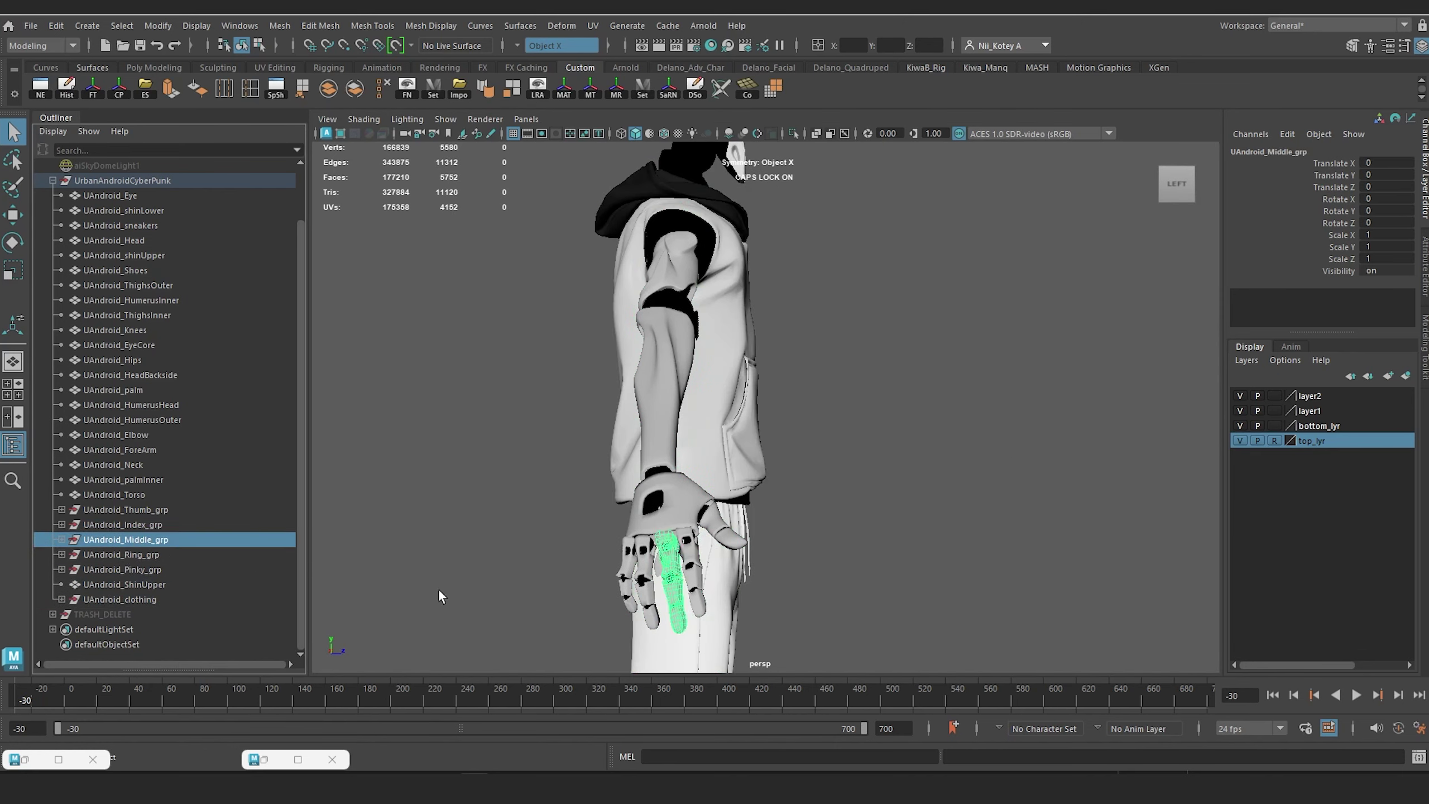
Step: Examine the full clothed character from the front, from the head down to the legs and shoes
{"action": "scroll", "coordinate": [754, 518], "scroll_direction": "down", "scroll_amount": 6}
{"action": "left_click_drag", "start_coordinate": [849, 491], "coordinate": [725, 467], "text": "alt"}
{"action": "middle_click_drag", "start_coordinate": [725, 468], "coordinate": [646, 334], "text": "alt"}
{"action": "left_click_drag", "start_coordinate": [736, 445], "coordinate": [699, 453], "text": "alt"}
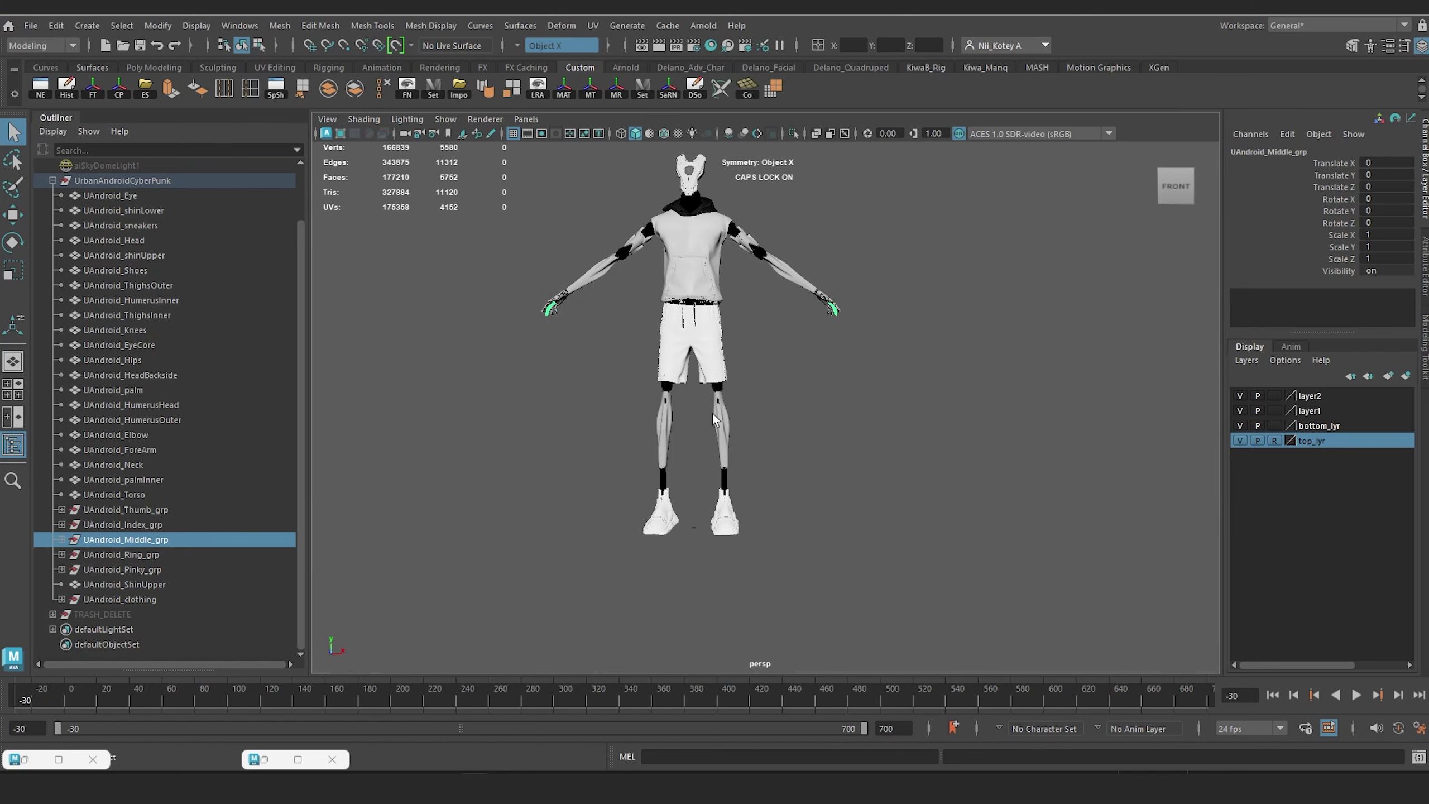
{"action": "scroll", "coordinate": [713, 413], "scroll_direction": "up", "scroll_amount": 5}
{"action": "middle_click_drag", "start_coordinate": [750, 395], "coordinate": [883, 409], "text": "alt"}
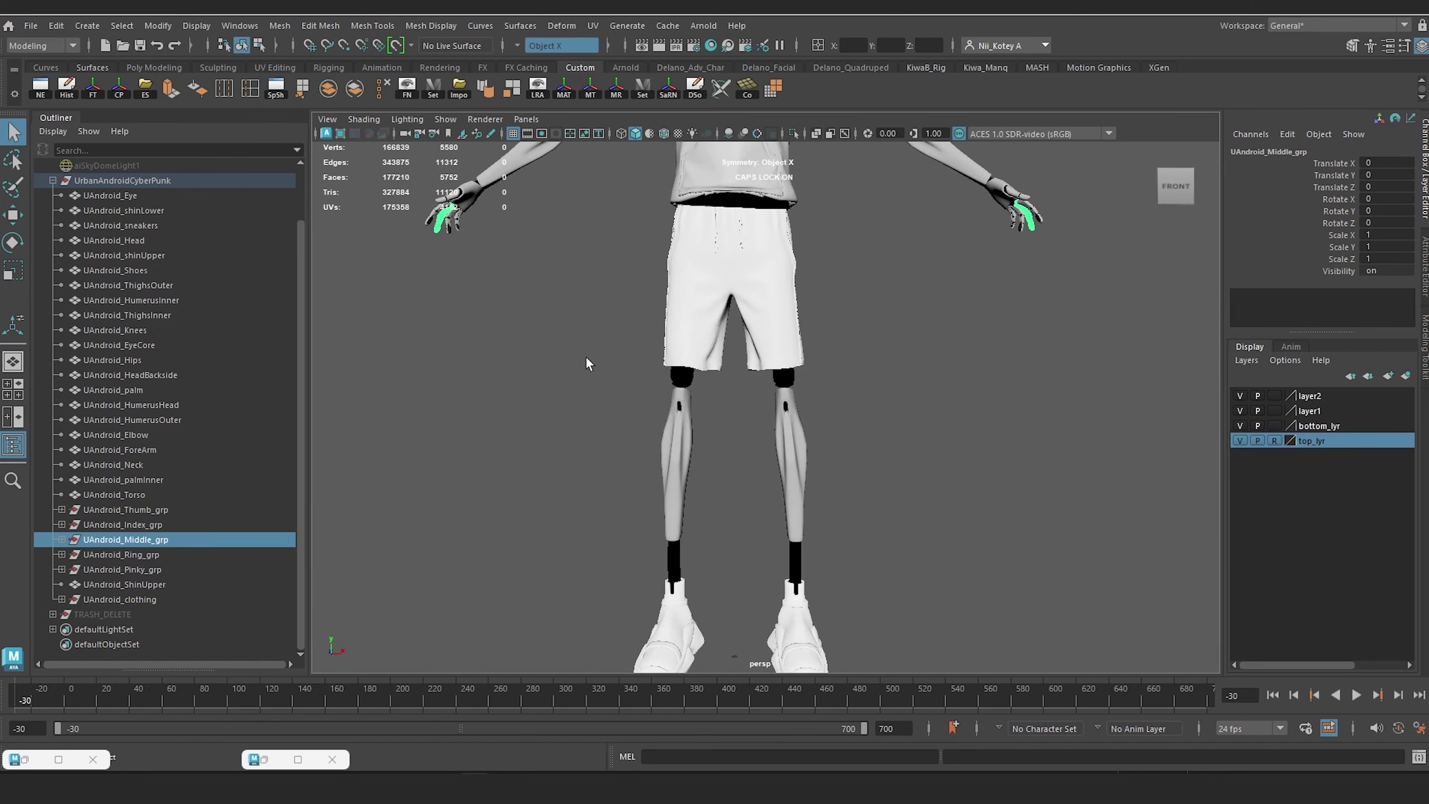
{"action": "middle_click_drag", "start_coordinate": [582, 374], "coordinate": [563, 498], "text": "alt"}
{"action": "scroll", "coordinate": [601, 447], "scroll_direction": "down", "scroll_amount": 3}
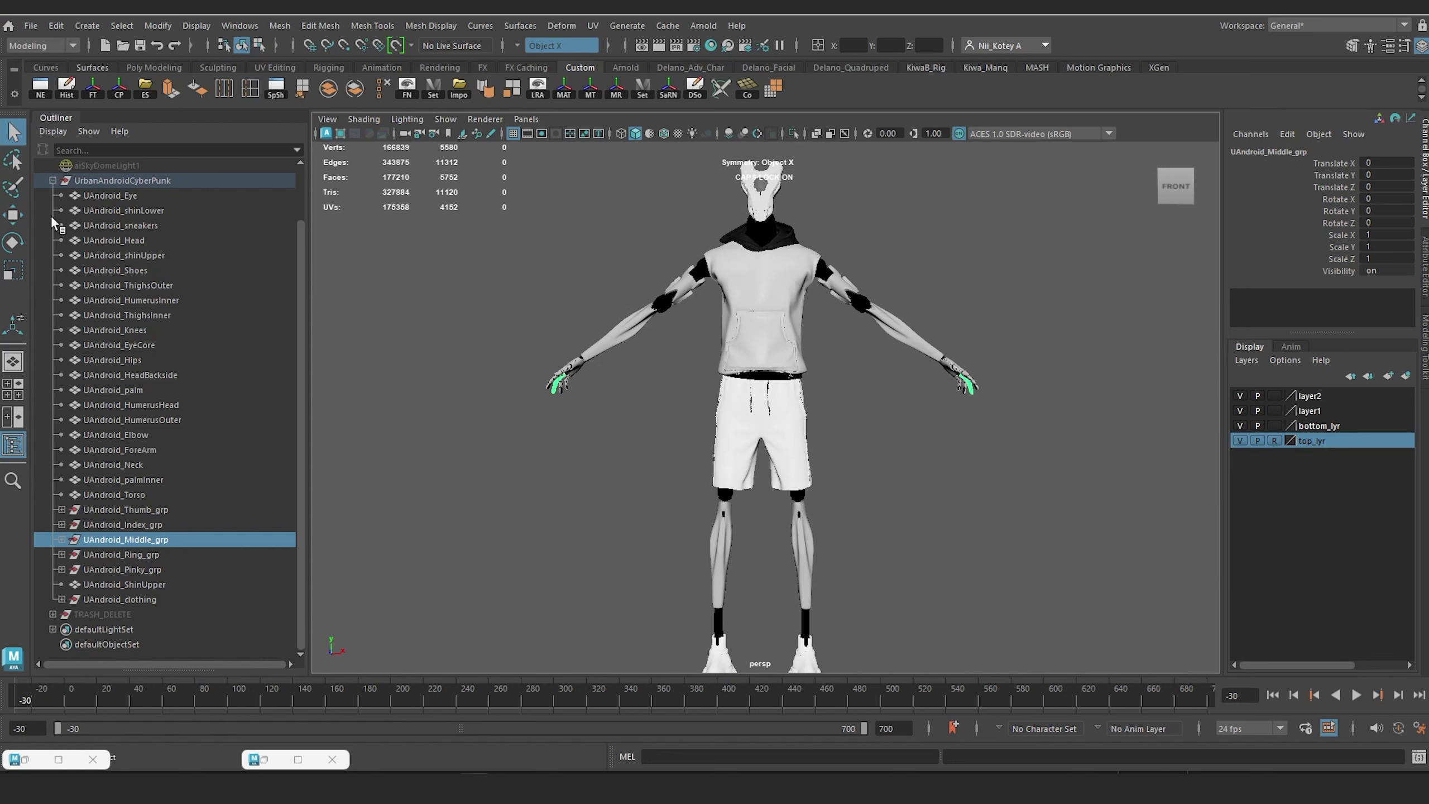
Step: Duplicate the whole UrbanAndroidCyberPunk group and hide the source group
{"action": "left_click", "coordinate": [53, 180]}
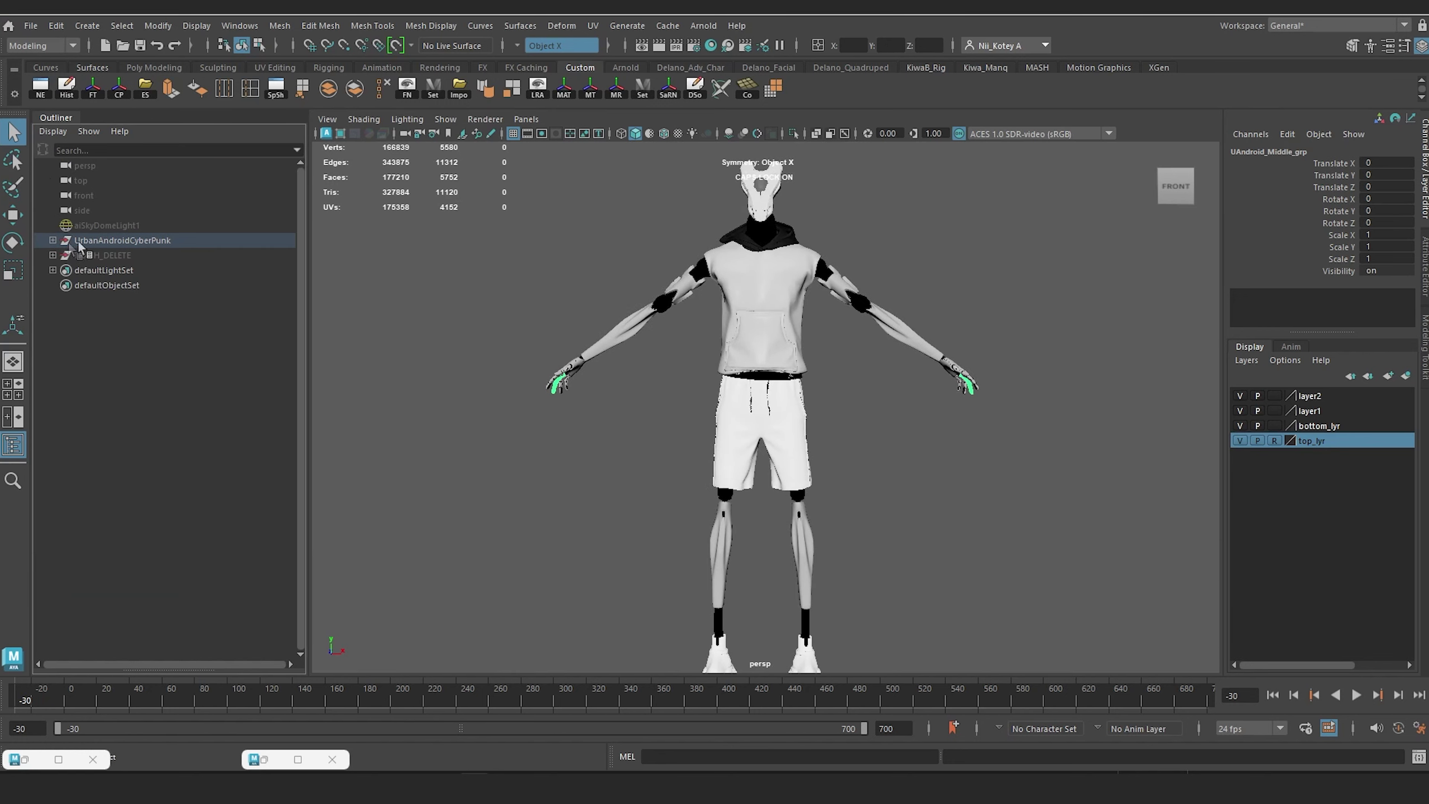
{"action": "left_click", "coordinate": [90, 240]}
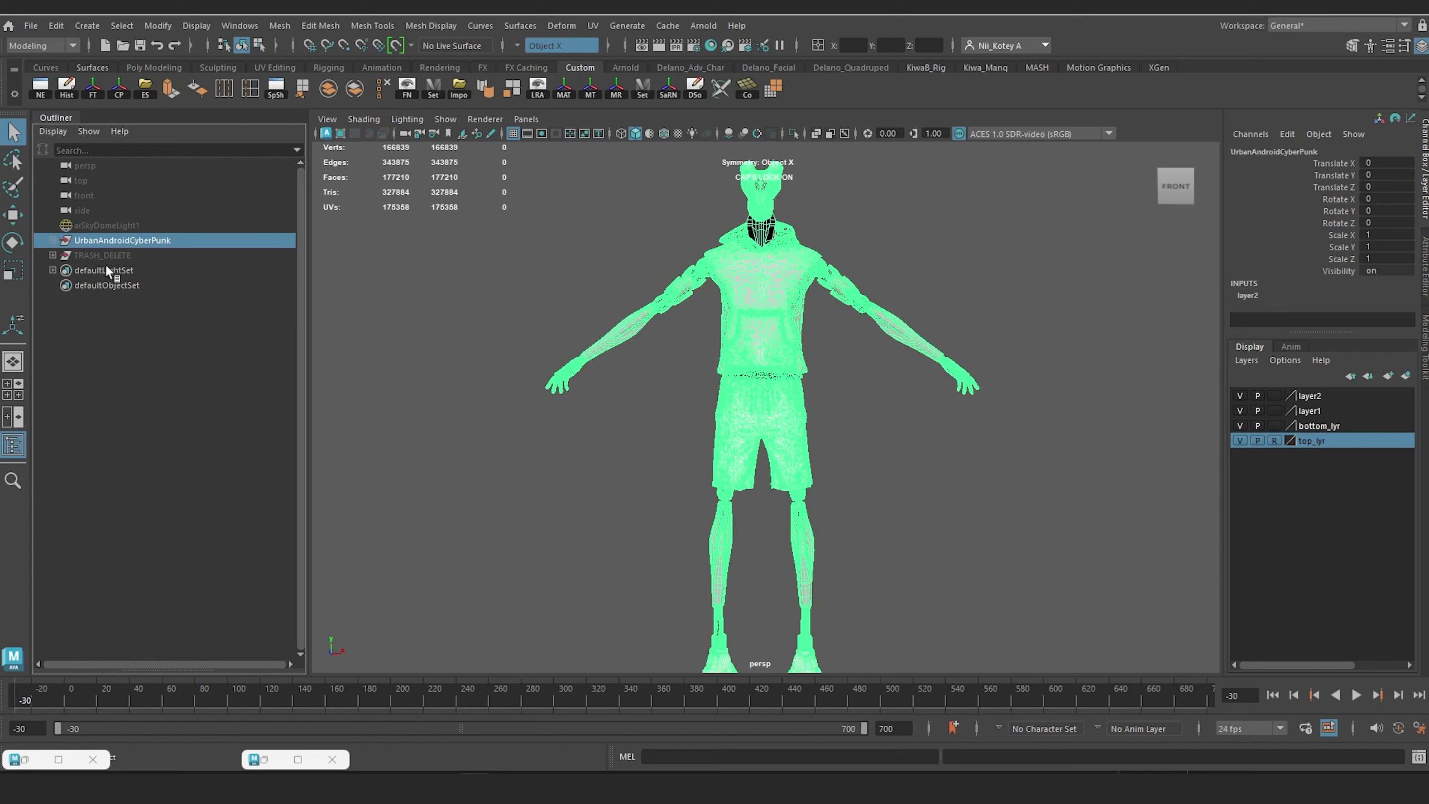
{"action": "key", "text": "ctrl+d"}
{"action": "left_click", "coordinate": [120, 239]}
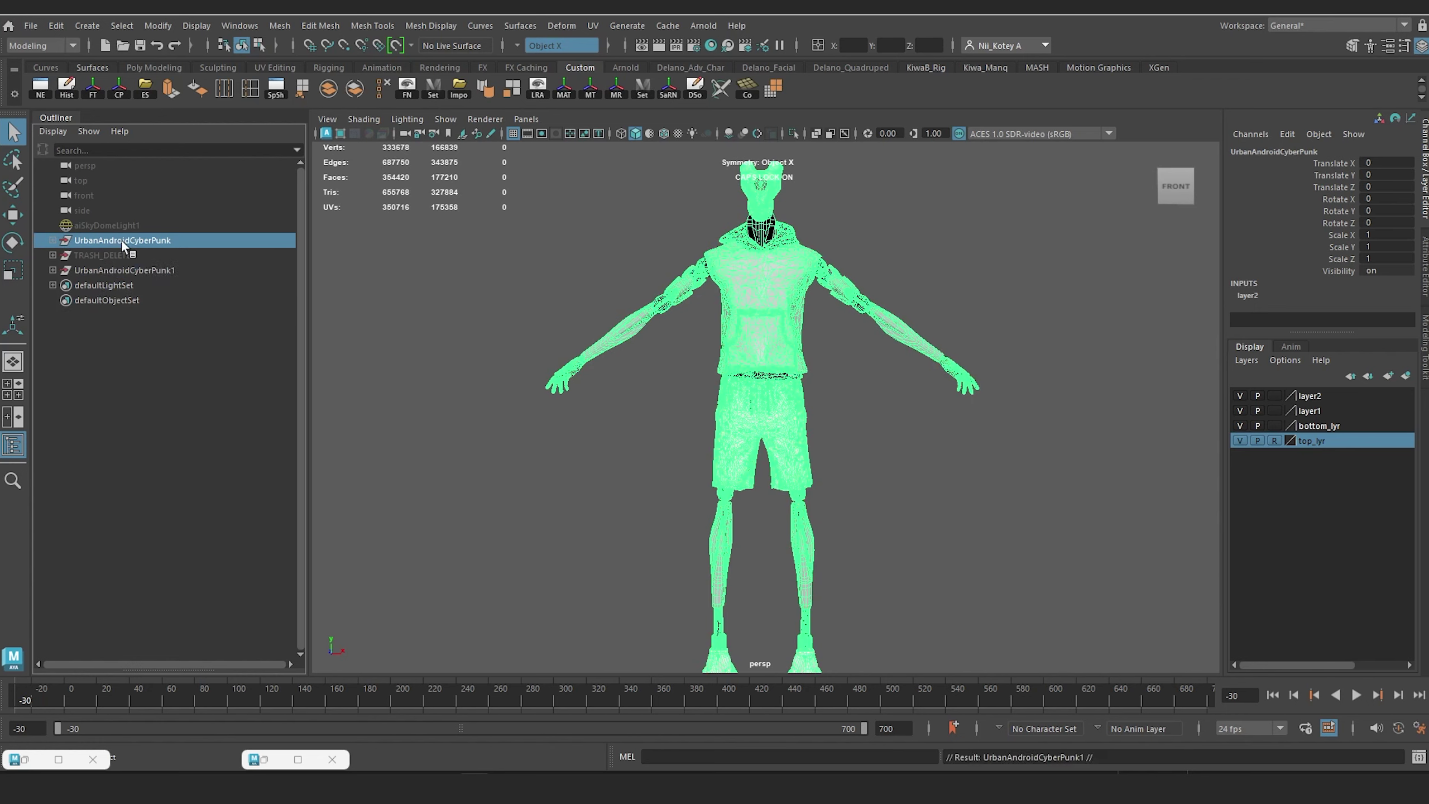
{"action": "key", "text": "ctrl+h"}
Step: Rename the duplicated group UrbanAndroidCyberPunk_Tposed
{"action": "double_click", "coordinate": [168, 271]}
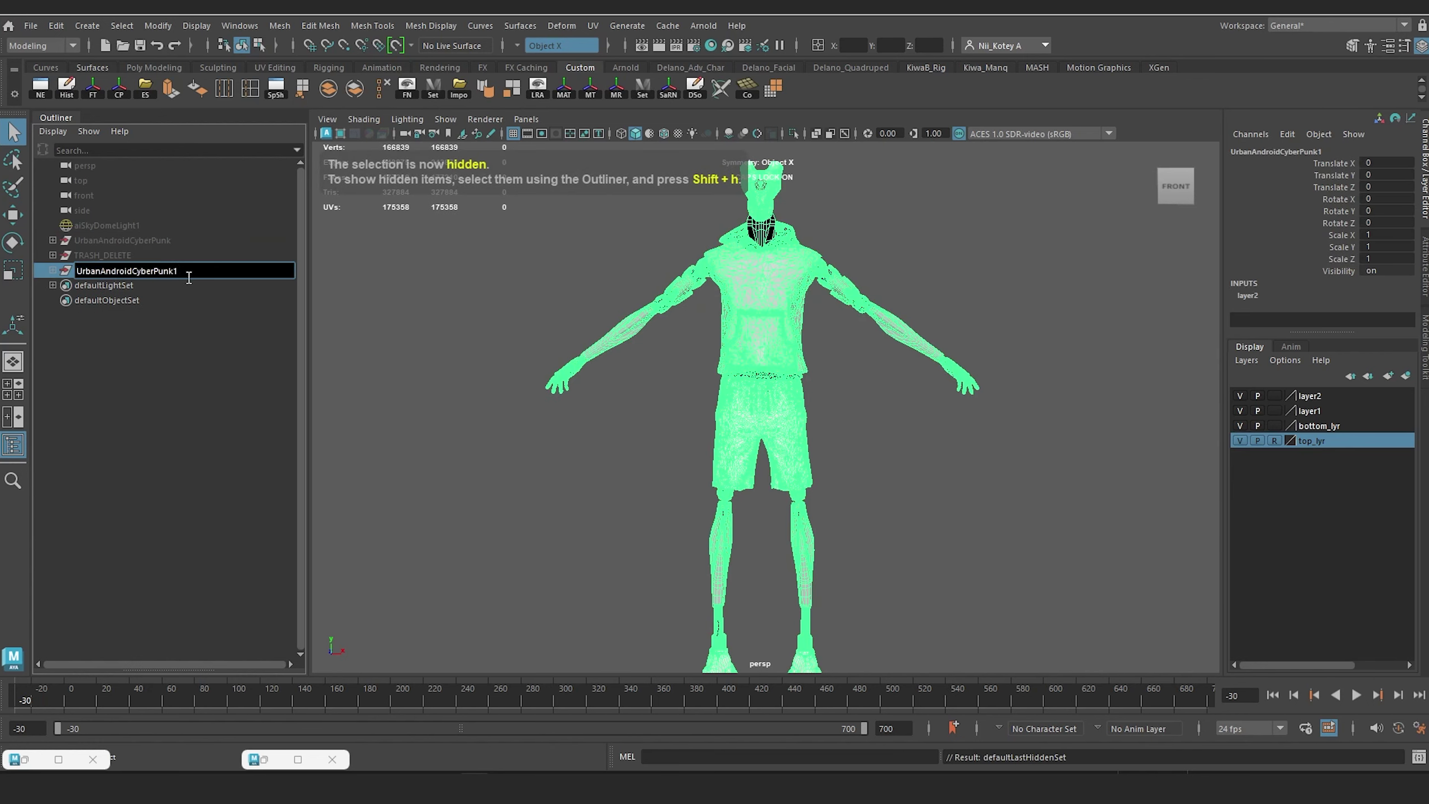
{"action": "key", "text": "BackSpace"}
{"action": "type", "text": "_to"}
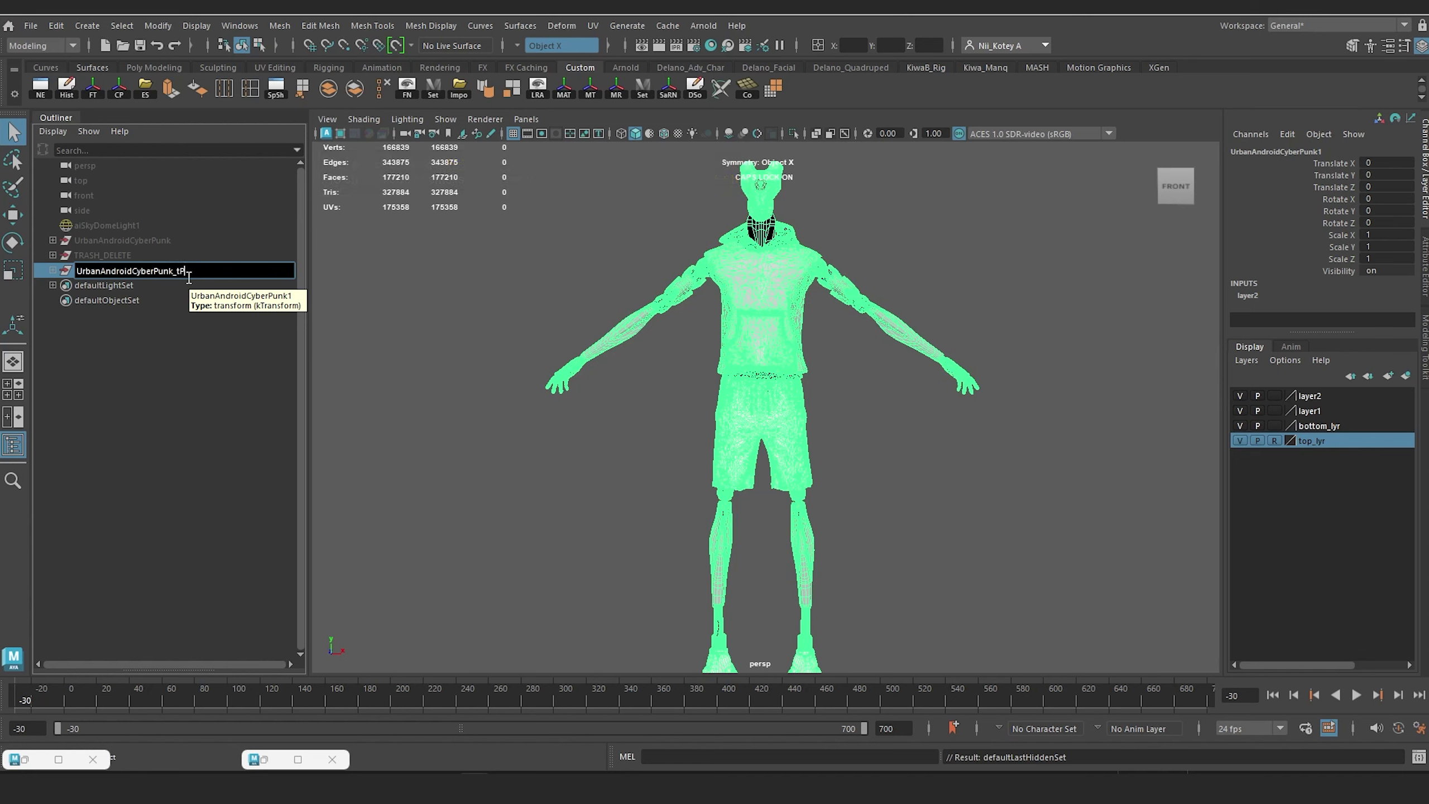
{"action": "type", "text": "osed"}
{"action": "key", "text": "Return"}
Step: Rename the hidden source group UrbanAndroidCyberPunk_orignal
{"action": "double_click", "coordinate": [169, 241]}
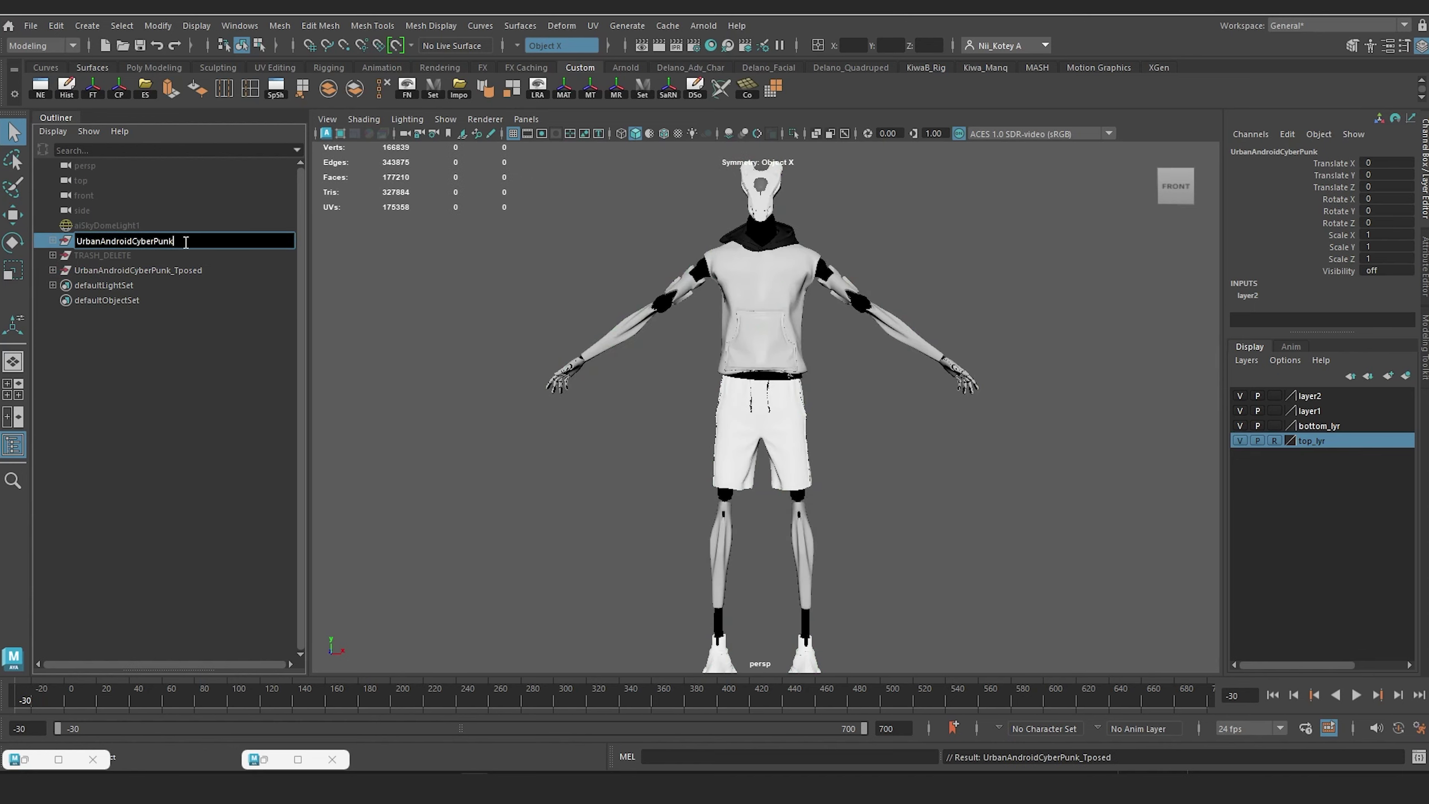
{"action": "type", "text": "_orignal"}
{"action": "key", "text": "Return"}
Step: Select the upper arm, elbow and forearm pieces and expand the UrbanAndroidCyberPunk_Tposed group to locate them
{"action": "left_click_drag", "start_coordinate": [722, 304], "coordinate": [619, 431], "text": "alt"}
{"action": "scroll", "coordinate": [708, 345], "scroll_direction": "up", "scroll_amount": 3}
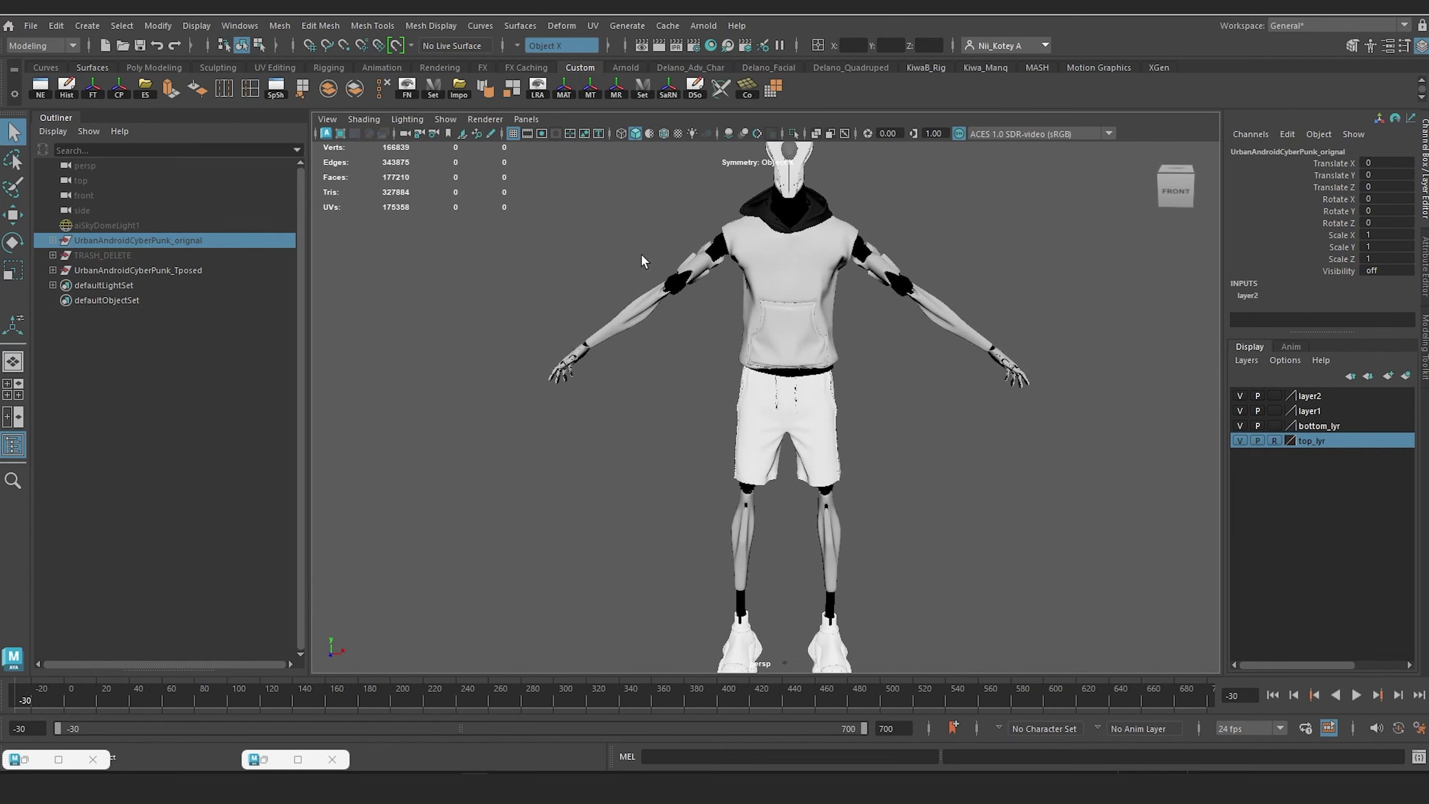
{"action": "left_click", "coordinate": [695, 309]}
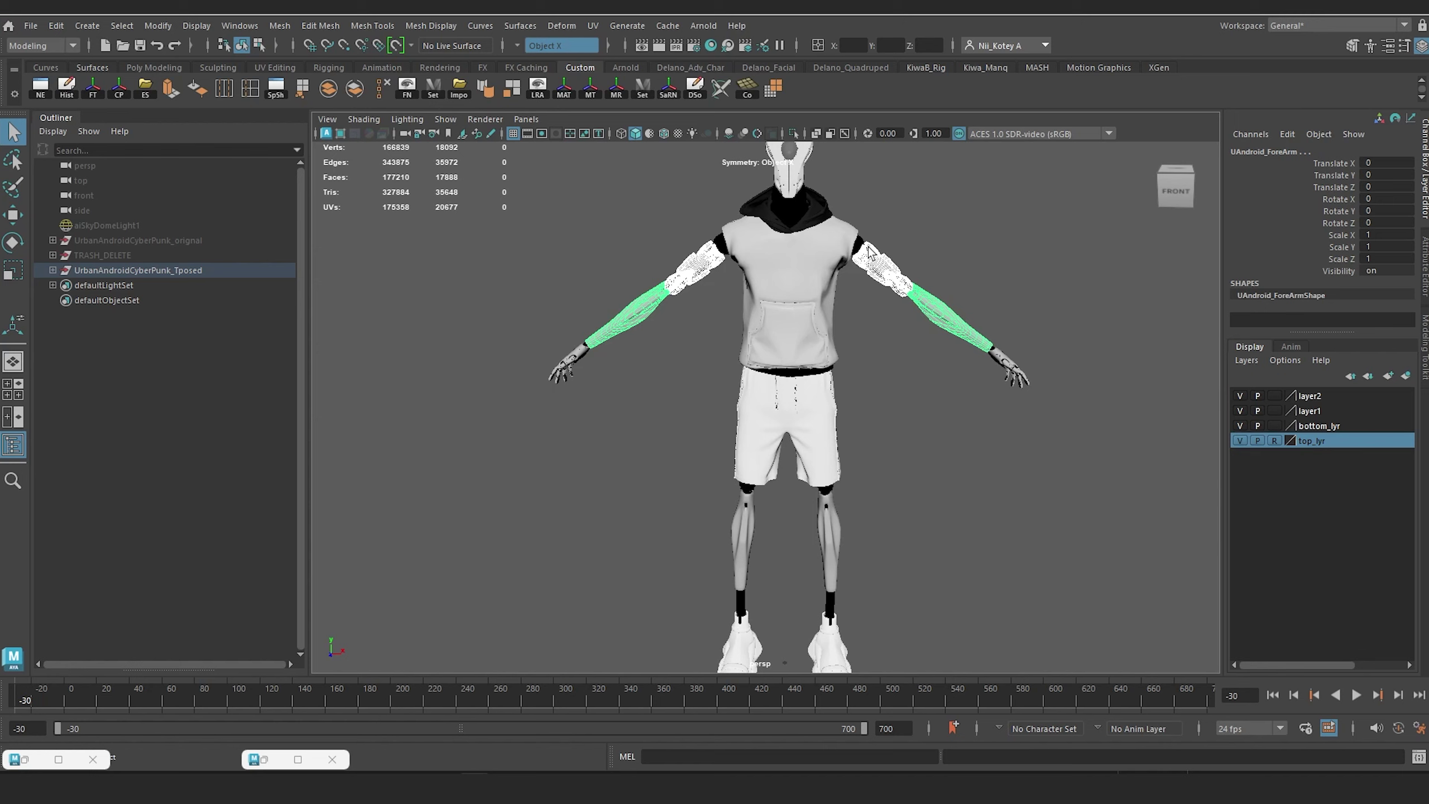
{"action": "left_click", "coordinate": [53, 270]}
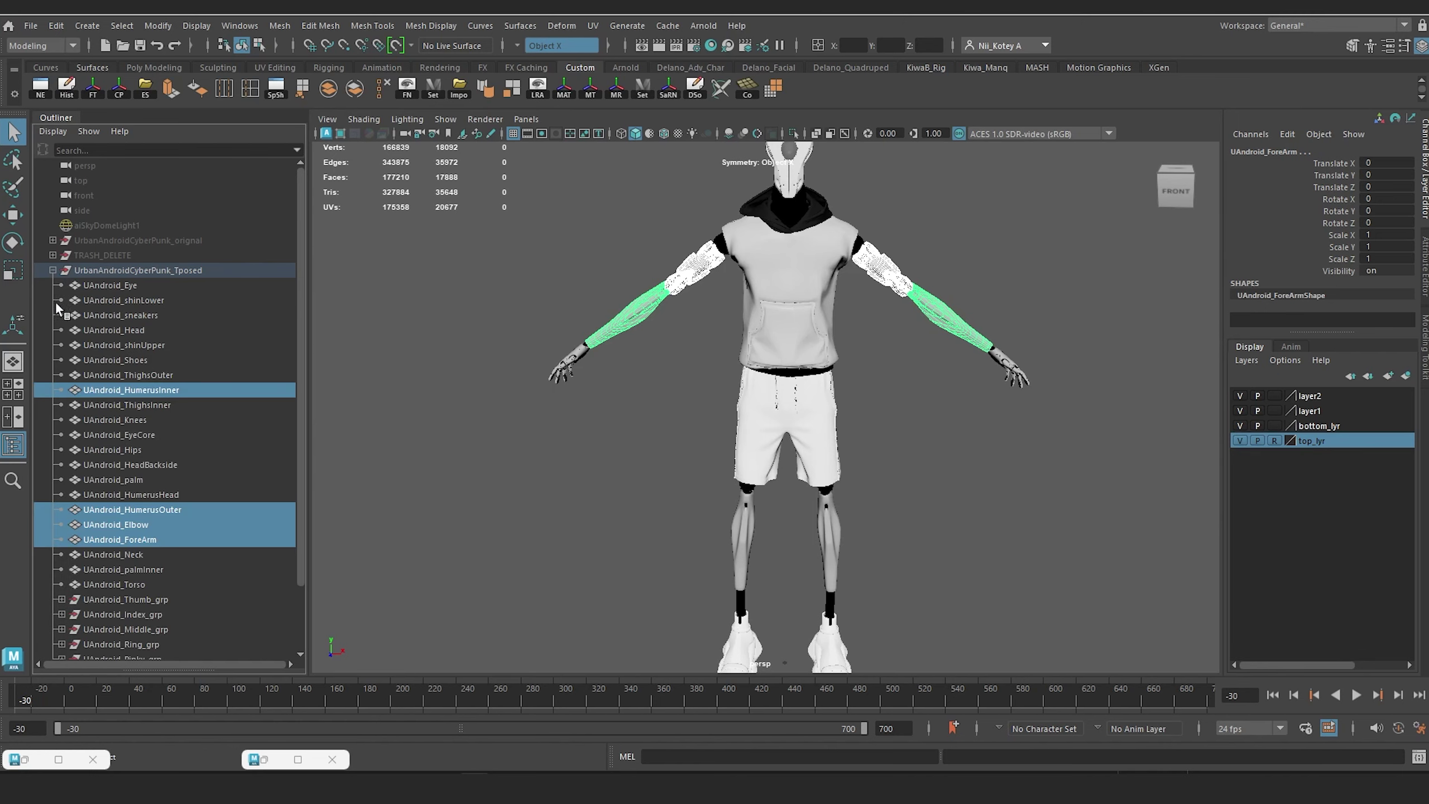
Step: Select all arm pieces of the T-pose copy: humerus head, inner and outer humerus, elbow, forearm, palm parts and fingers
{"action": "scroll", "coordinate": [867, 285], "scroll_direction": "up", "scroll_amount": 4}
{"action": "left_click_drag", "start_coordinate": [866, 285], "coordinate": [821, 298], "text": "alt"}
{"action": "middle_click_drag", "start_coordinate": [821, 298], "coordinate": [660, 408], "text": "alt"}
{"action": "left_click", "coordinate": [690, 360]}
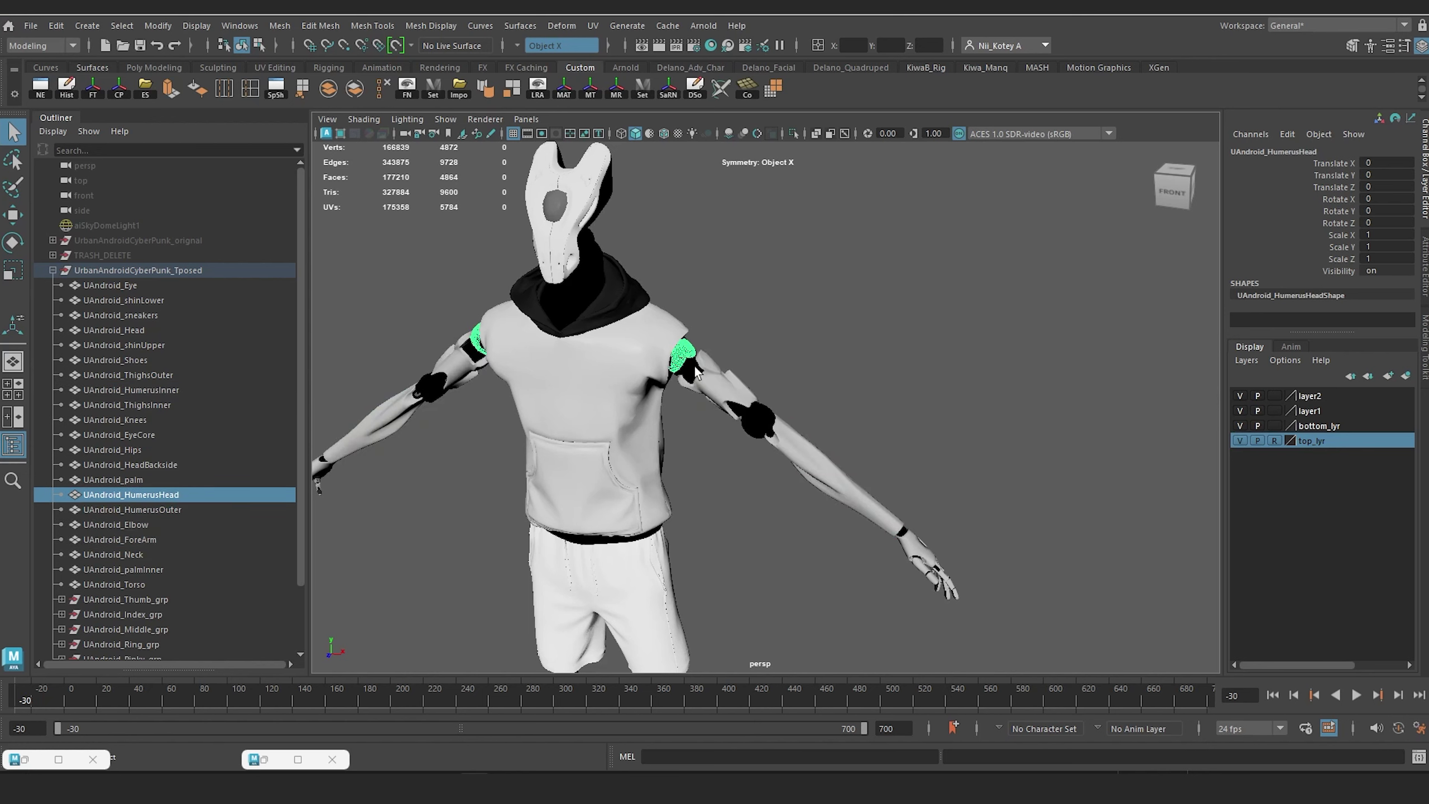
{"action": "left_click", "coordinate": [699, 374], "text": "shift"}
{"action": "left_click", "coordinate": [719, 395], "text": "shift"}
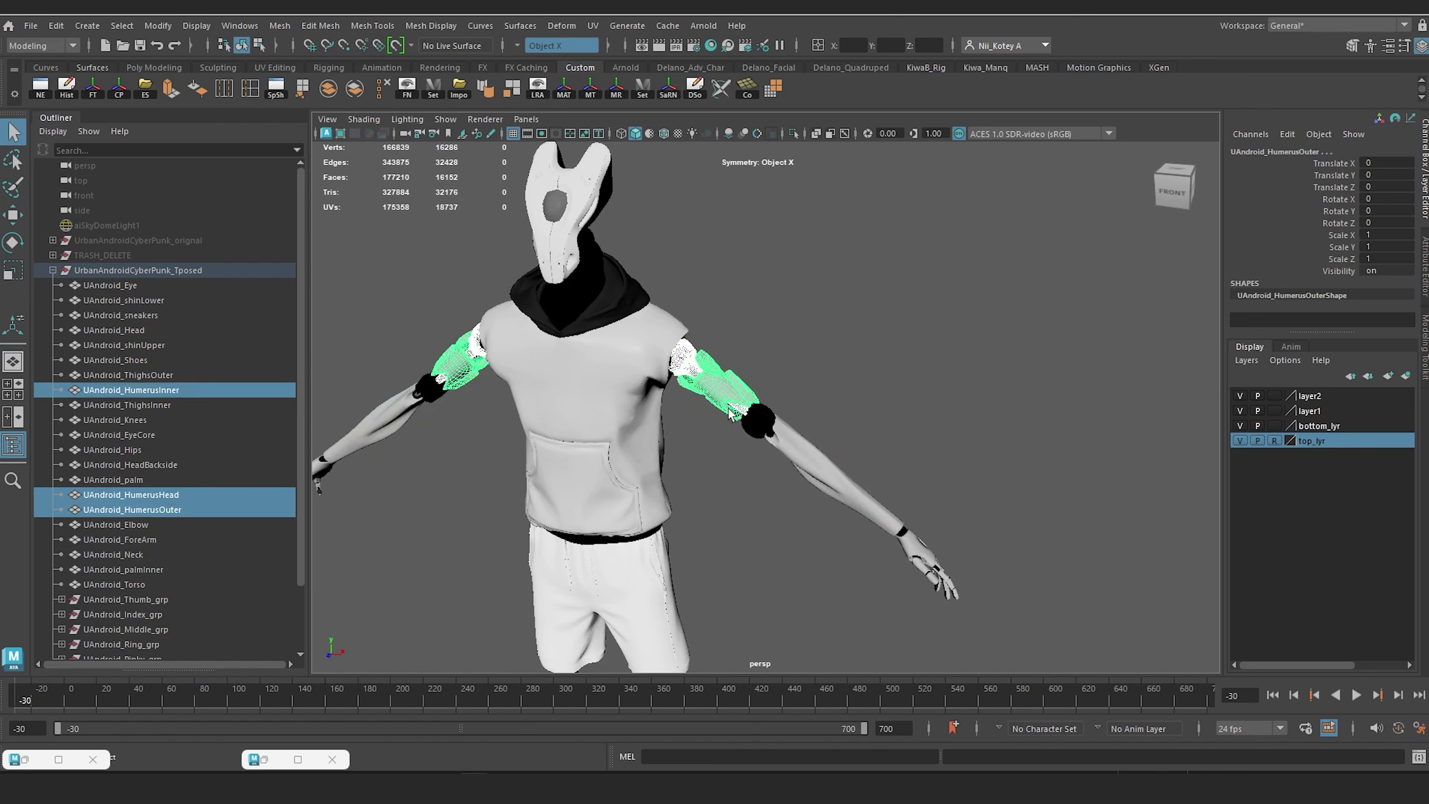
{"action": "left_click", "coordinate": [751, 424], "text": "shift"}
{"action": "left_click", "coordinate": [800, 455], "text": "shift"}
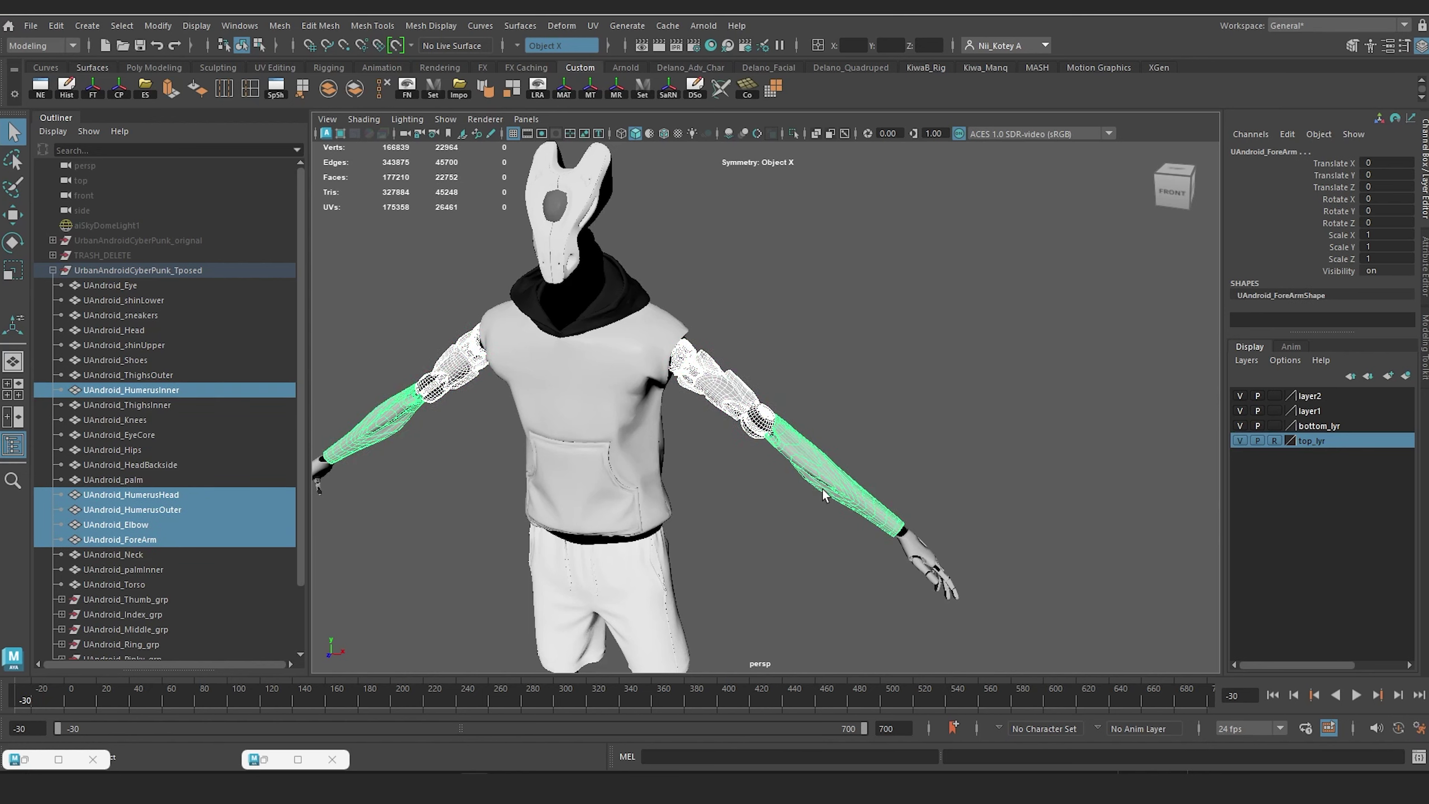
{"action": "right_click_drag", "start_coordinate": [821, 490], "coordinate": [785, 459], "text": "alt"}
{"action": "middle_click_drag", "start_coordinate": [785, 459], "coordinate": [790, 398], "text": "alt"}
{"action": "mouse_move", "coordinate": [824, 419]}
{"action": "left_mouse_down", "text": "shift"}
{"action": "mouse_move", "coordinate": [804, 433]}
{"action": "mouse_move", "coordinate": [808, 384]}
{"action": "mouse_move", "coordinate": [899, 387]}
{"action": "mouse_move", "coordinate": [833, 397]}
{"action": "left_mouse_up", "text": "shift"}
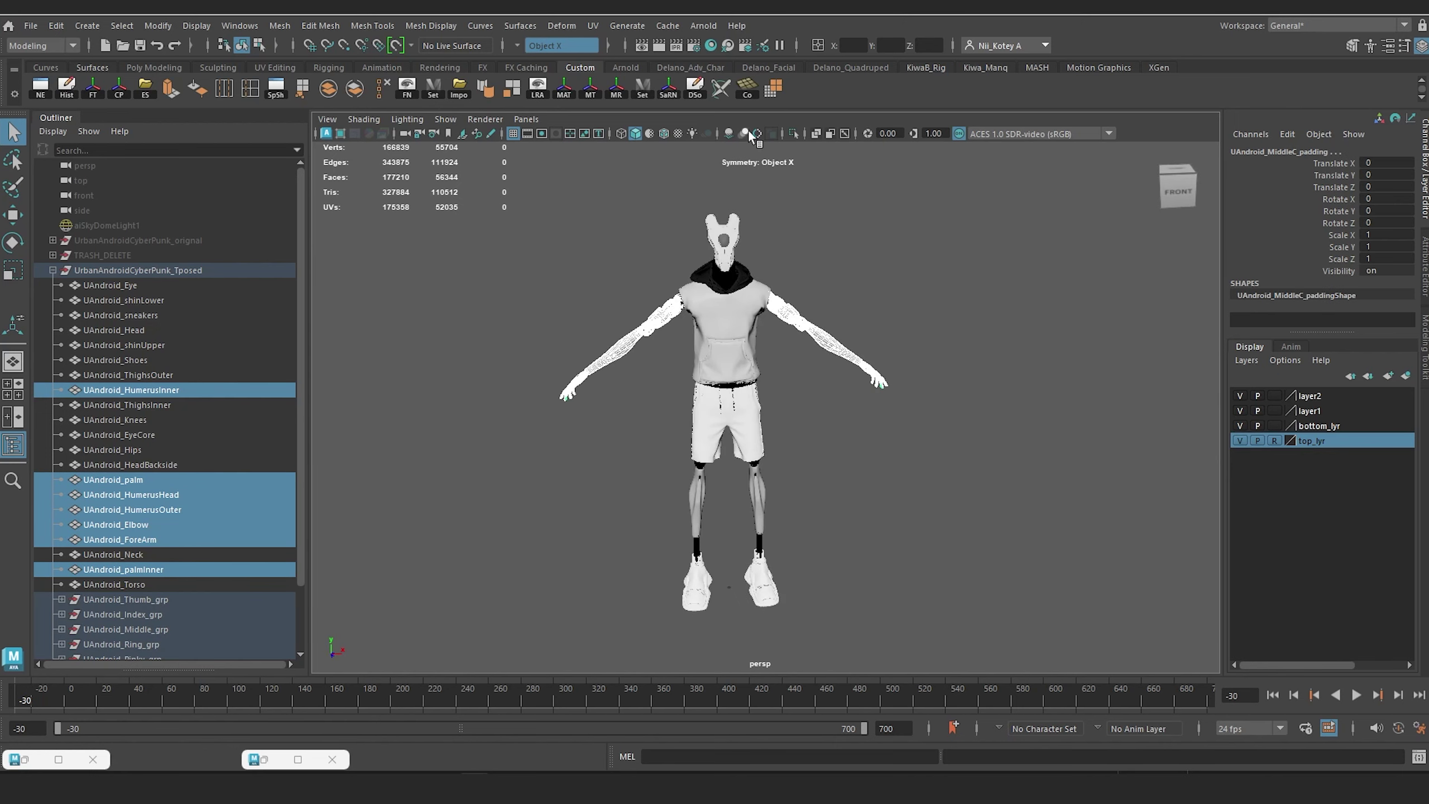
Step: Isolate the selected arm pieces, switch to component selection and turn symmetry off
{"action": "left_click", "coordinate": [791, 133]}
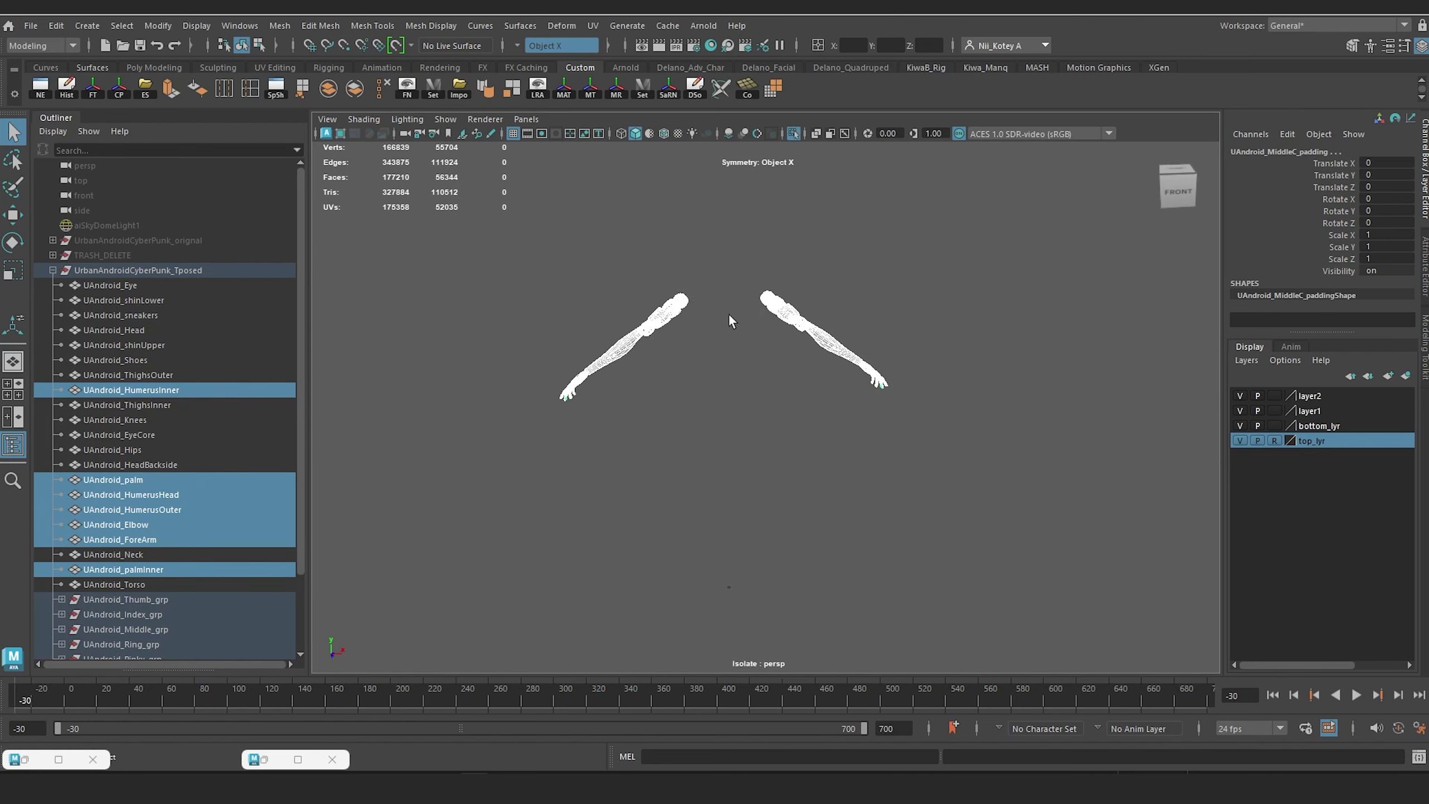
{"action": "key", "text": "F8"}
{"action": "scroll", "coordinate": [716, 313], "scroll_direction": "up", "scroll_amount": 1}
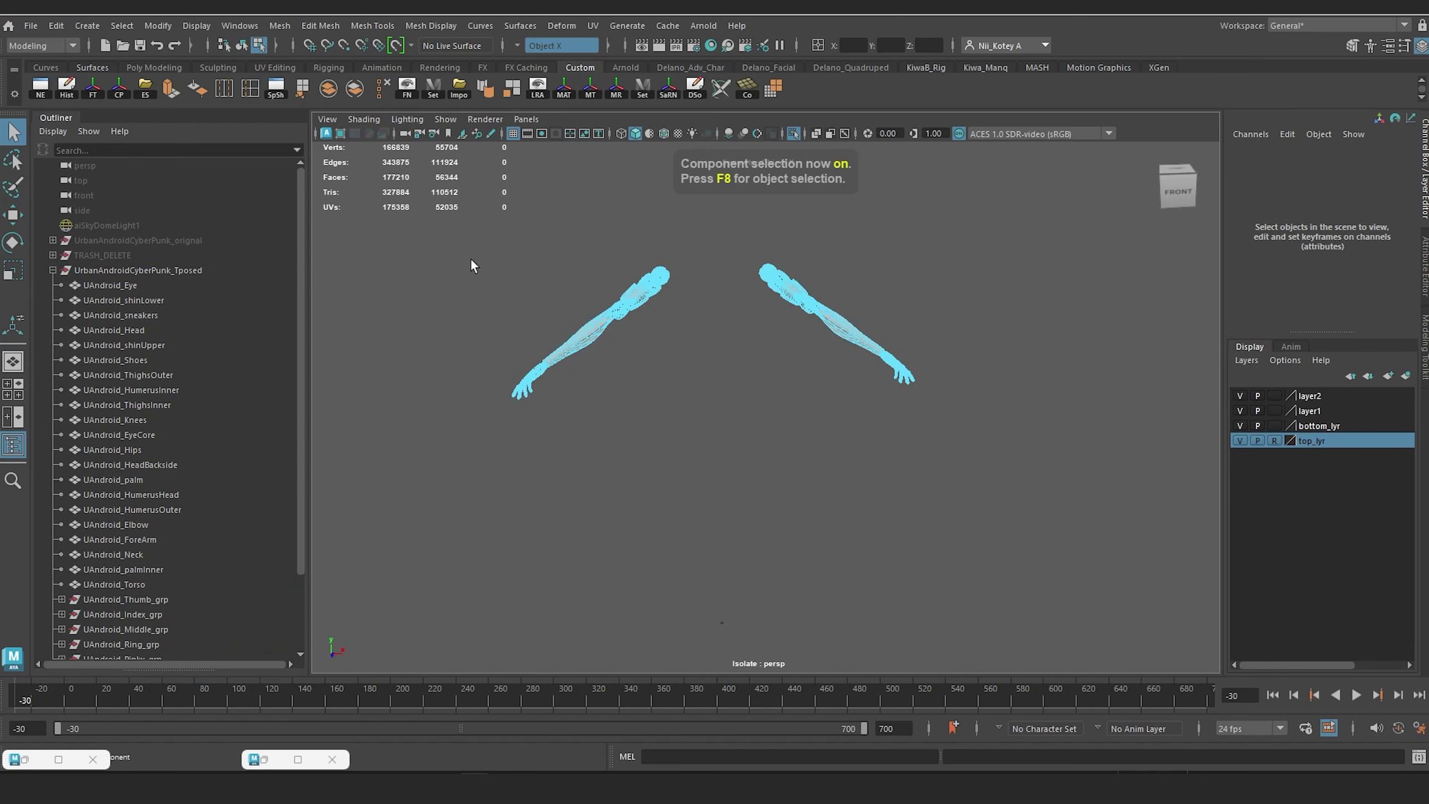
{"action": "left_click_drag", "start_coordinate": [434, 223], "coordinate": [709, 525]}
{"action": "left_click", "coordinate": [521, 47]}
{"action": "left_click", "coordinate": [524, 51]}
{"action": "left_click", "coordinate": [662, 462]}
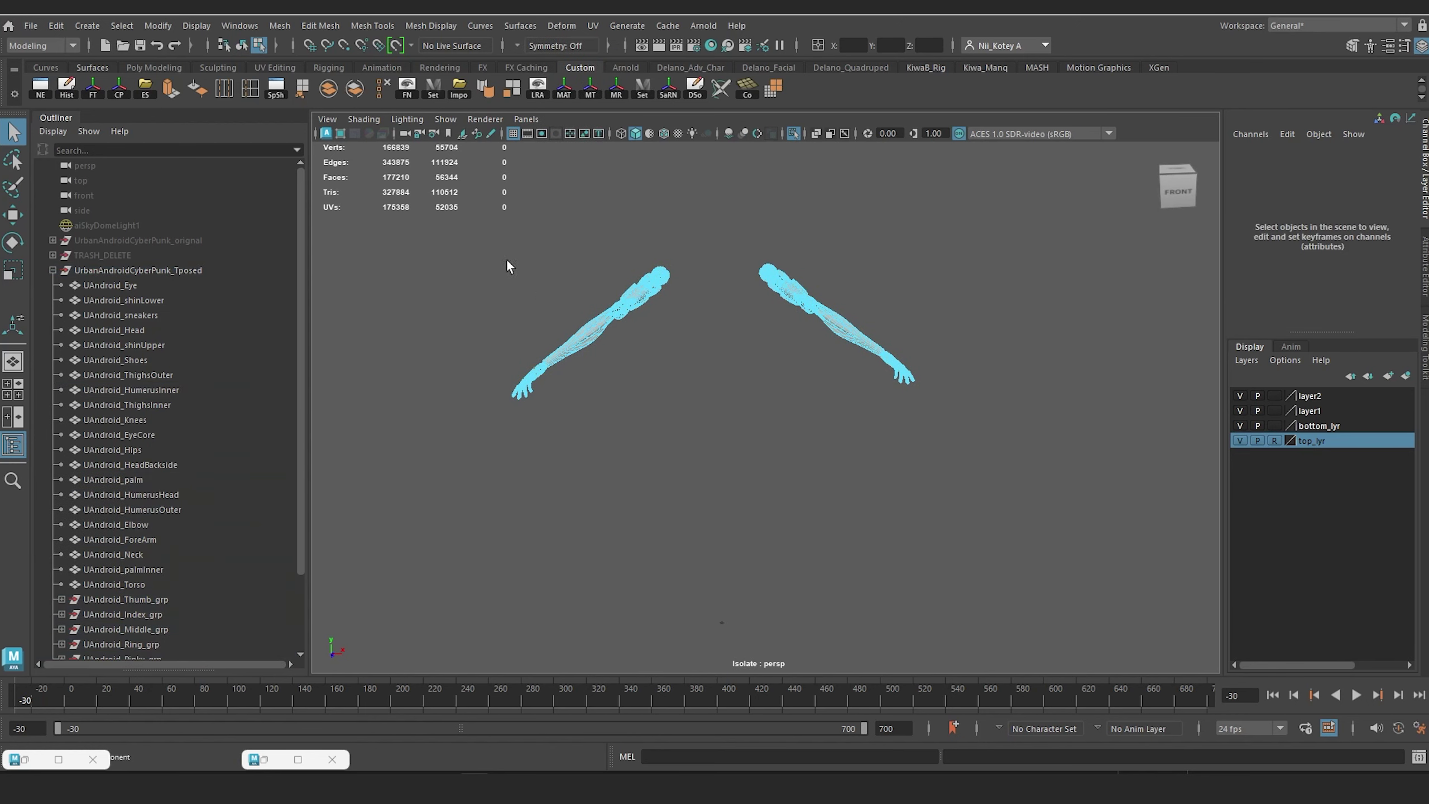
Step: Delete all geometry of the character's right arm and show the whole character again
{"action": "left_click_drag", "start_coordinate": [488, 286], "coordinate": [681, 498]}
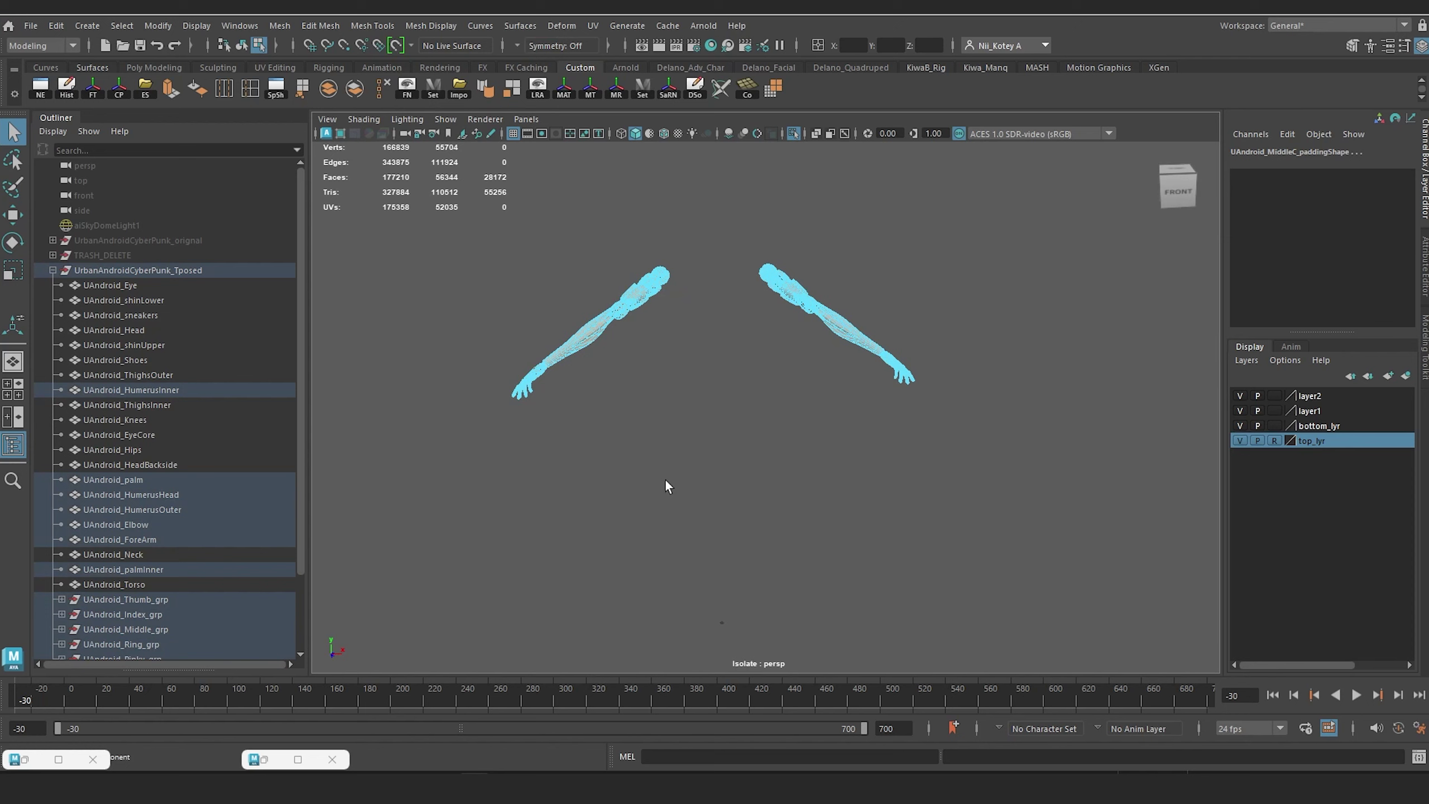
{"action": "key", "text": "Delete"}
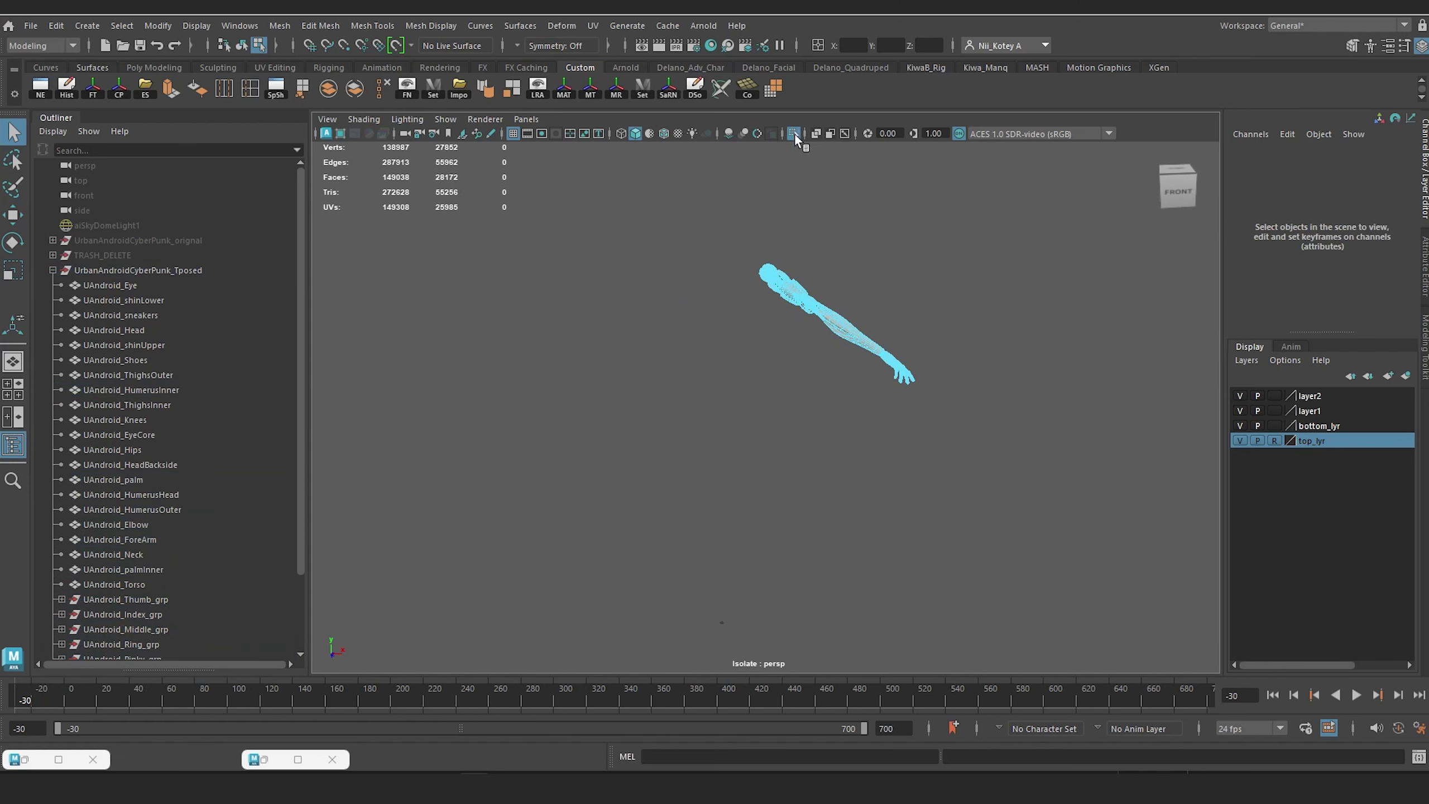
{"action": "left_click", "coordinate": [795, 134]}
Step: Select the remaining arm's inner humerus, humerus head, outer humerus, elbow and forearm as whole objects
{"action": "scroll", "coordinate": [815, 290], "scroll_direction": "up", "scroll_amount": 4}
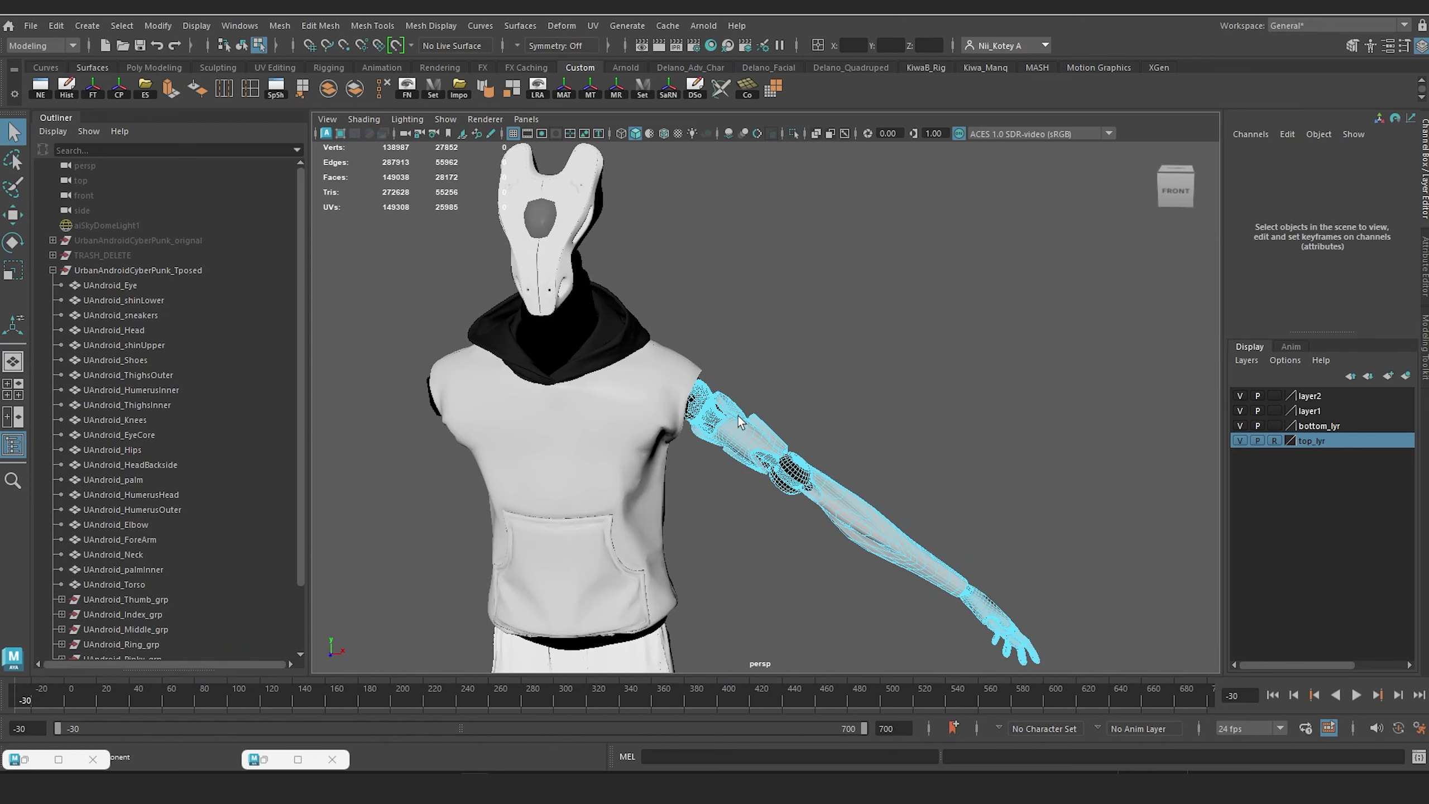
{"action": "right_click_drag", "start_coordinate": [738, 422], "coordinate": [798, 332]}
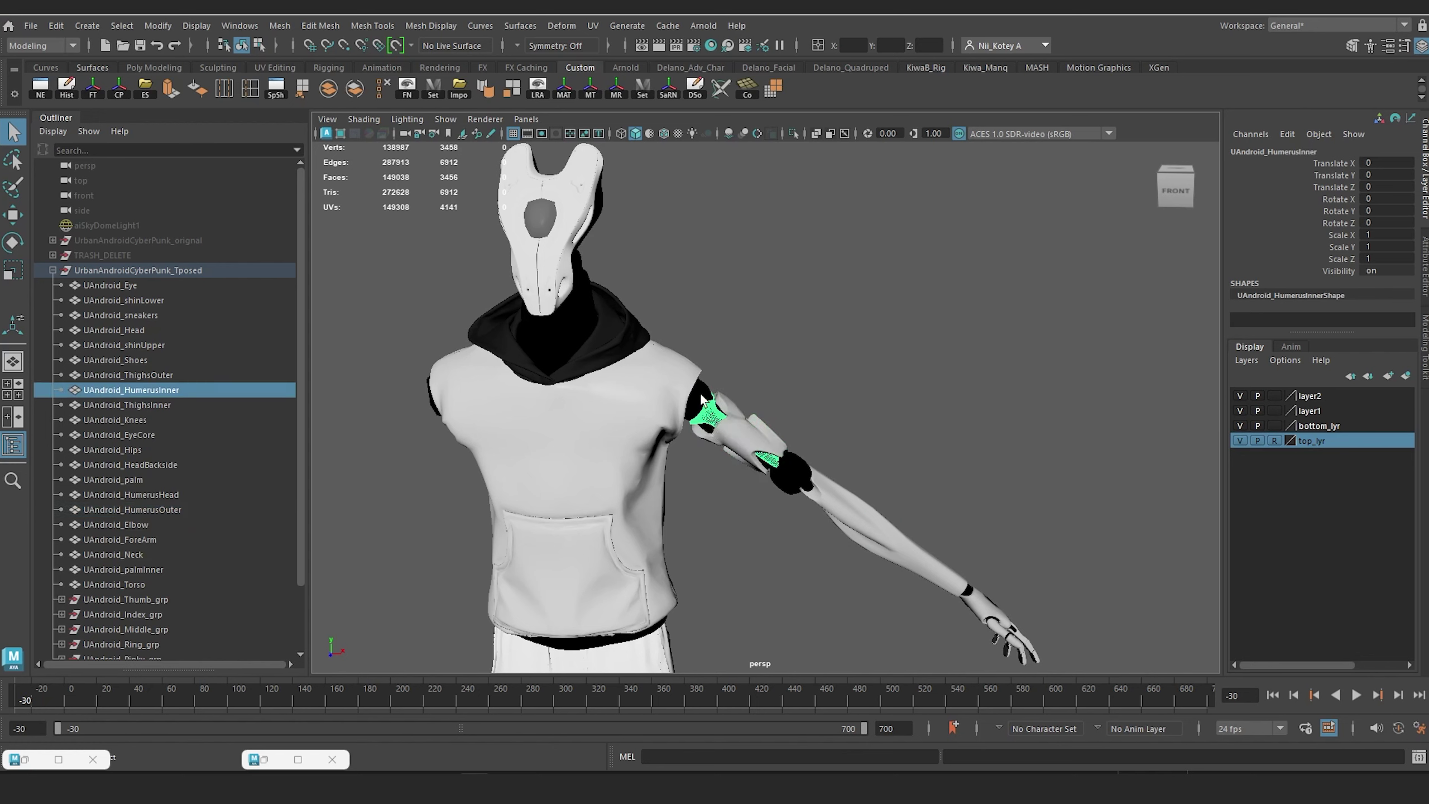
{"action": "left_click", "coordinate": [703, 403], "text": "shift"}
{"action": "left_click", "coordinate": [736, 414], "text": "shift"}
{"action": "left_click", "coordinate": [790, 485], "text": "shift"}
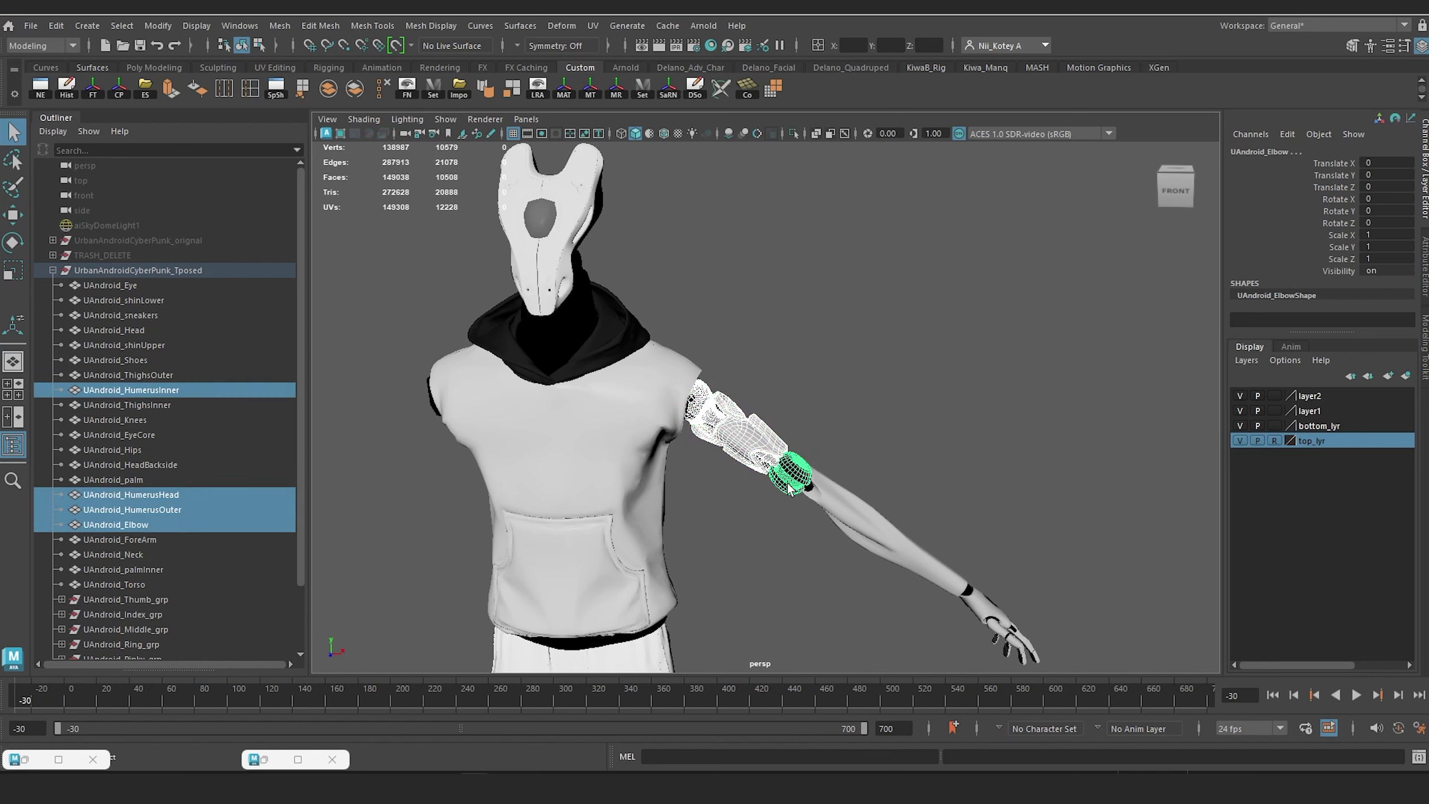
{"action": "left_click", "coordinate": [836, 502], "text": "shift"}
{"action": "left_click_drag", "start_coordinate": [870, 412], "coordinate": [1116, 673], "text": "shift"}
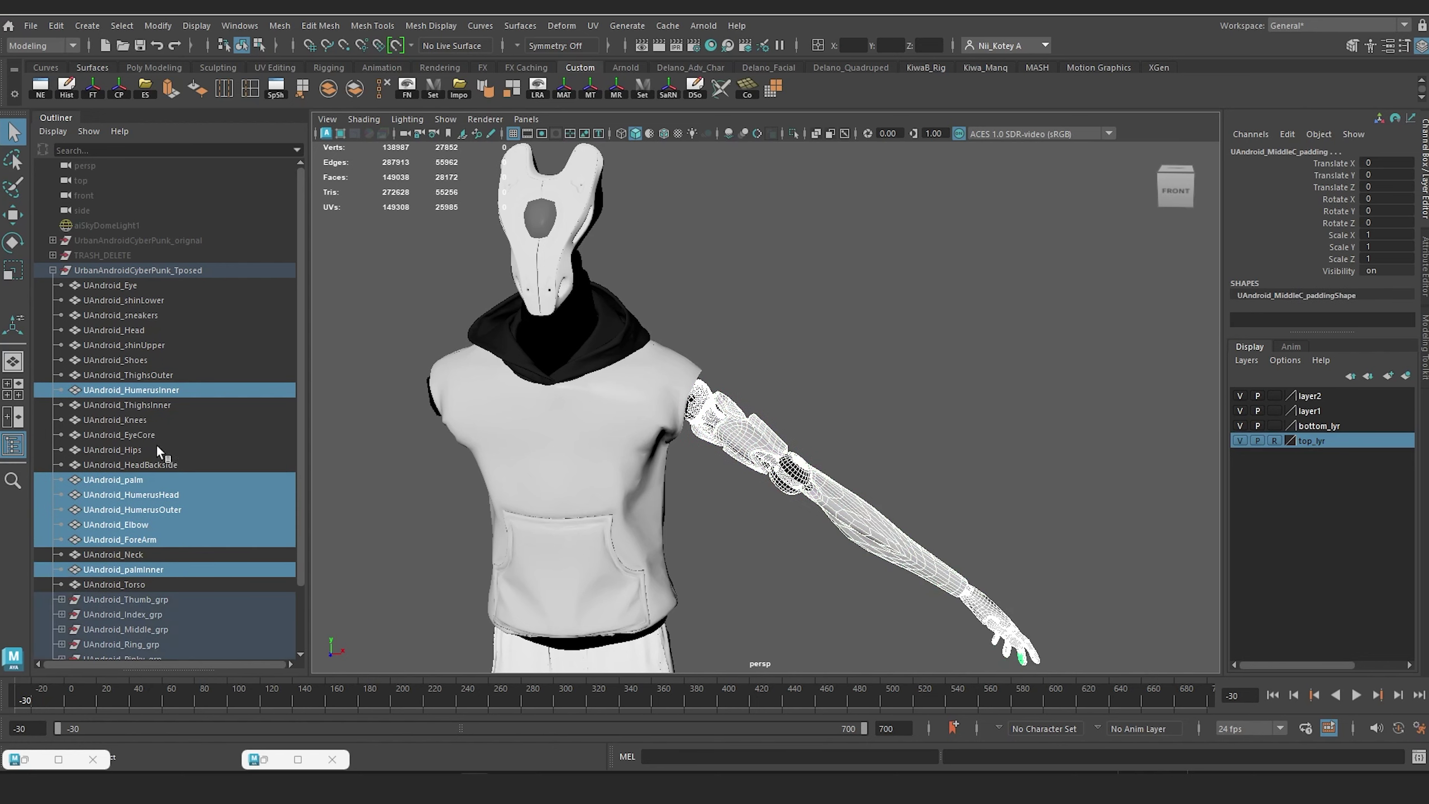
{"action": "scroll", "coordinate": [169, 448], "scroll_direction": "down", "scroll_amount": 2}
{"action": "key", "text": "ctrl+z"}
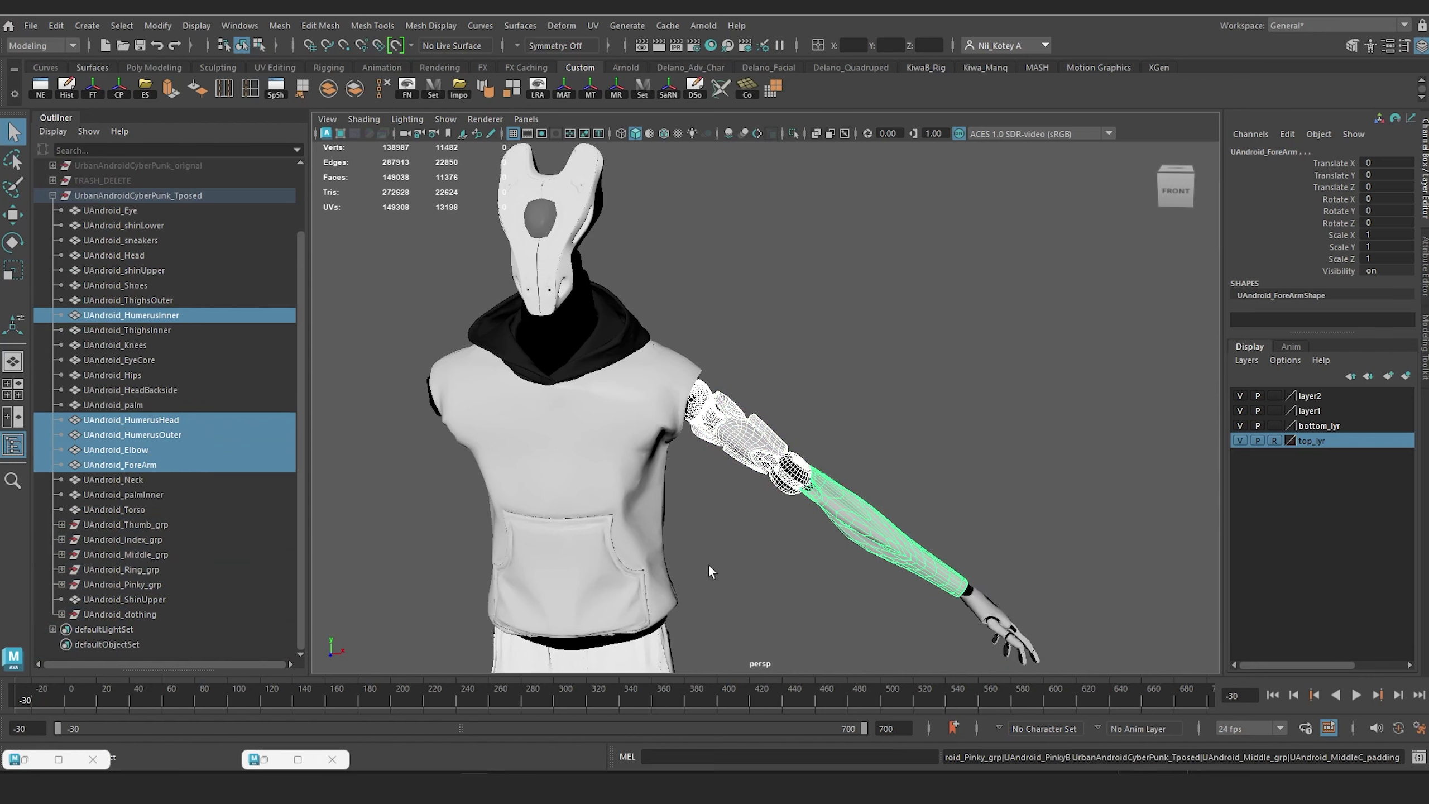
Step: Add the thumb, index, middle, ring and pinky groups to the arm selection
{"action": "middle_click_drag", "start_coordinate": [884, 511], "coordinate": [867, 415], "text": "alt"}
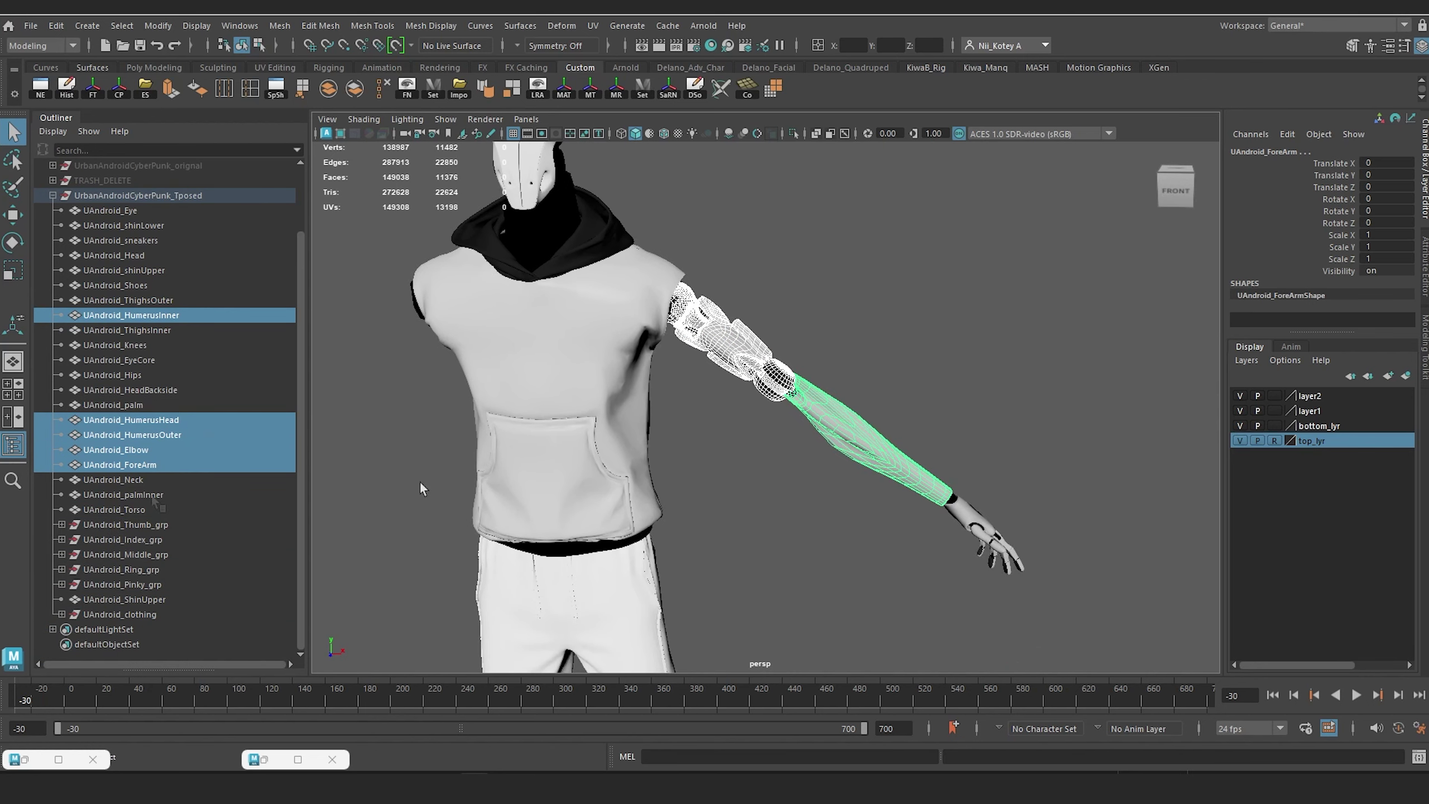
{"action": "left_click", "coordinate": [135, 524], "text": "ctrl"}
{"action": "left_click", "coordinate": [137, 539], "text": "ctrl"}
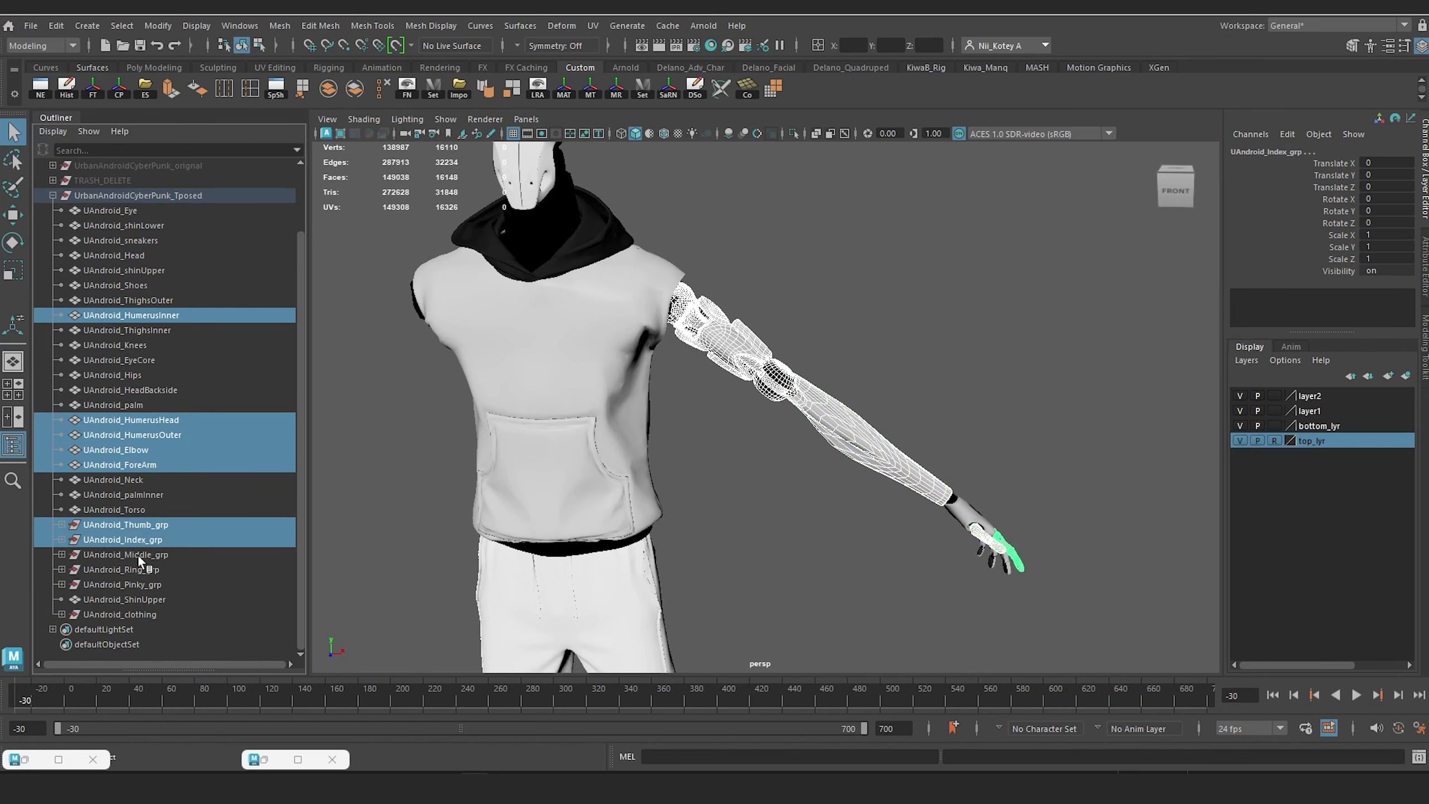
{"action": "left_click", "coordinate": [137, 554], "text": "ctrl"}
{"action": "left_click", "coordinate": [137, 568], "text": "ctrl"}
{"action": "left_click", "coordinate": [134, 584], "text": "ctrl"}
{"action": "left_click", "coordinate": [133, 599], "text": "ctrl"}
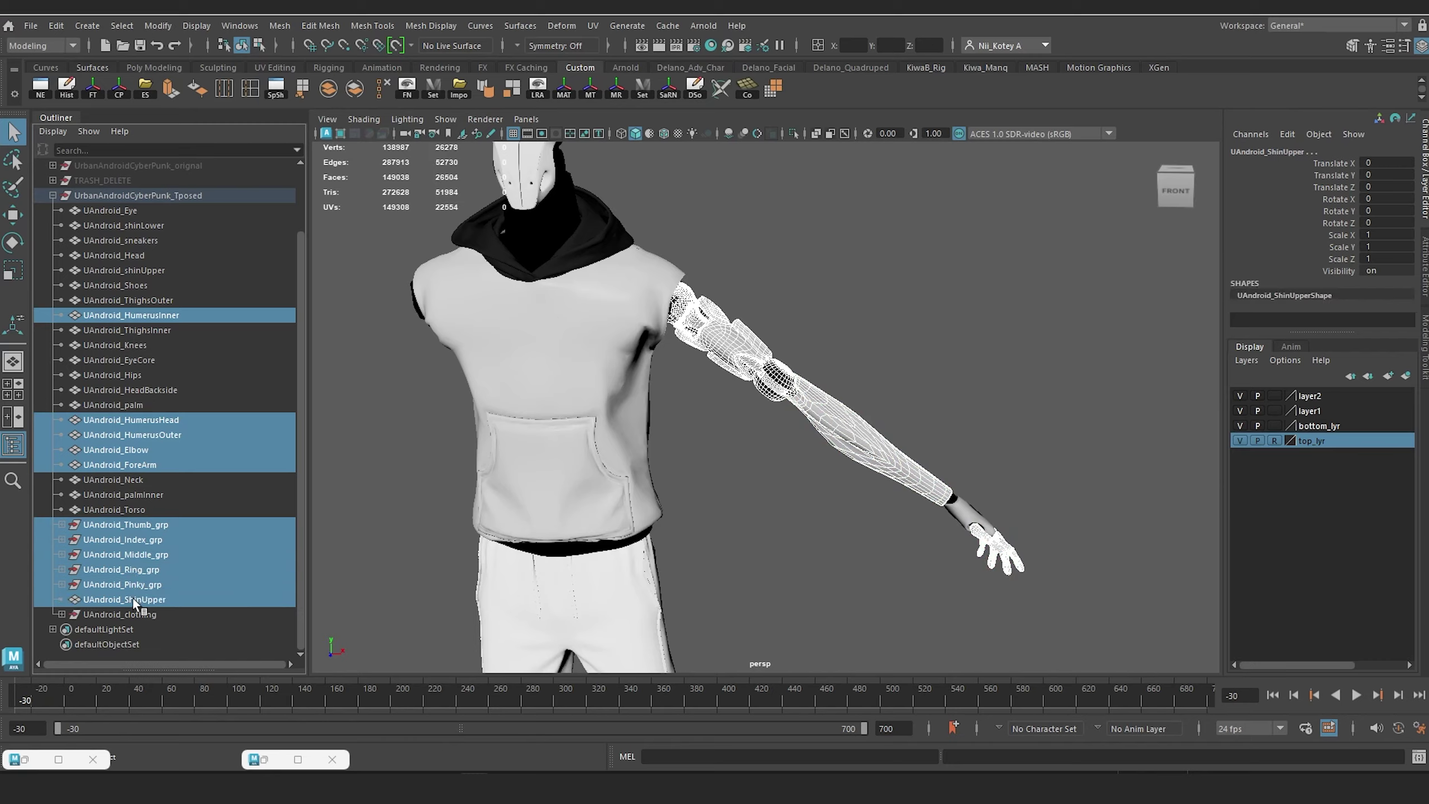
{"action": "left_click", "coordinate": [131, 604], "text": "ctrl"}
{"action": "left_click", "coordinate": [134, 614], "text": "ctrl"}
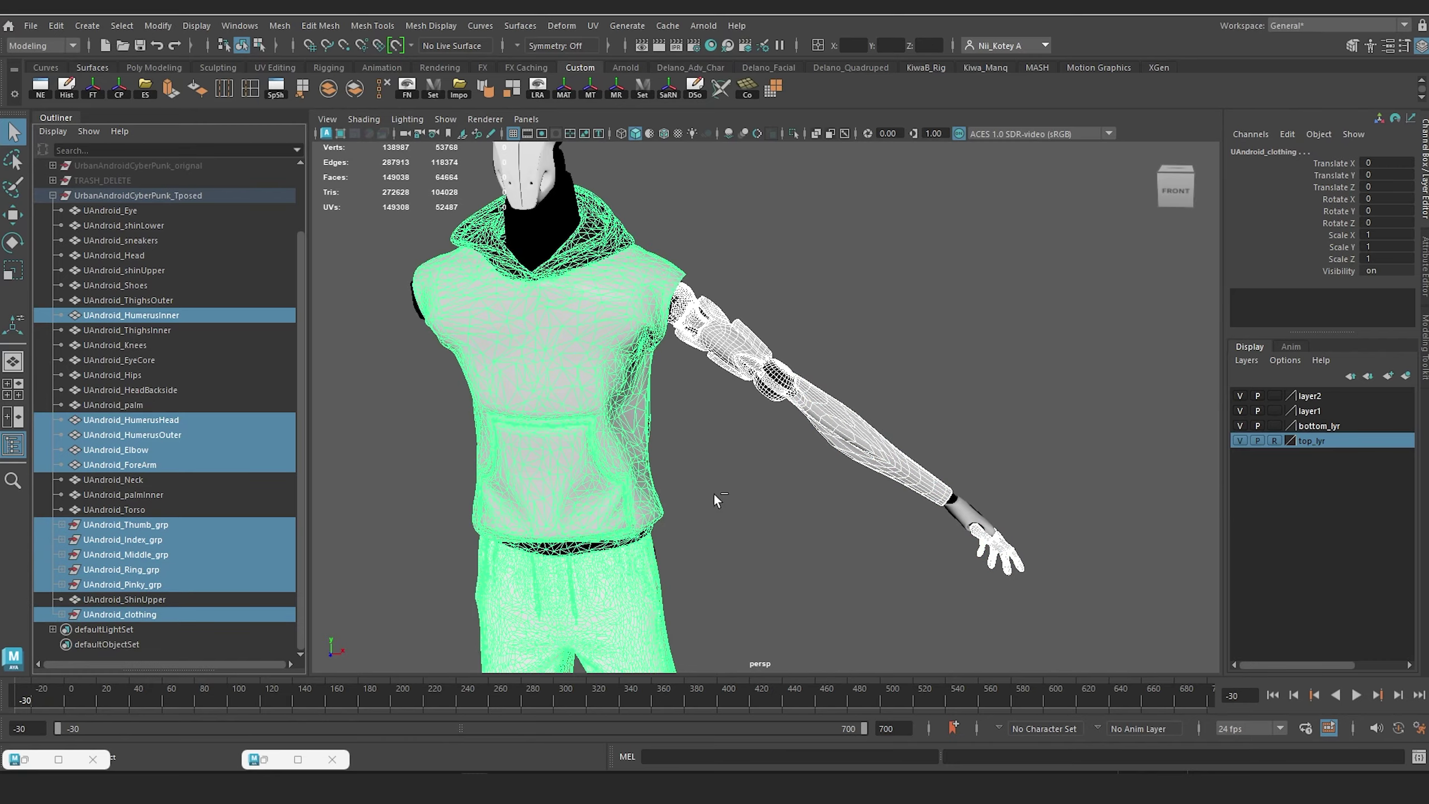
{"action": "left_click_drag", "start_coordinate": [715, 494], "coordinate": [576, 511], "text": "alt"}
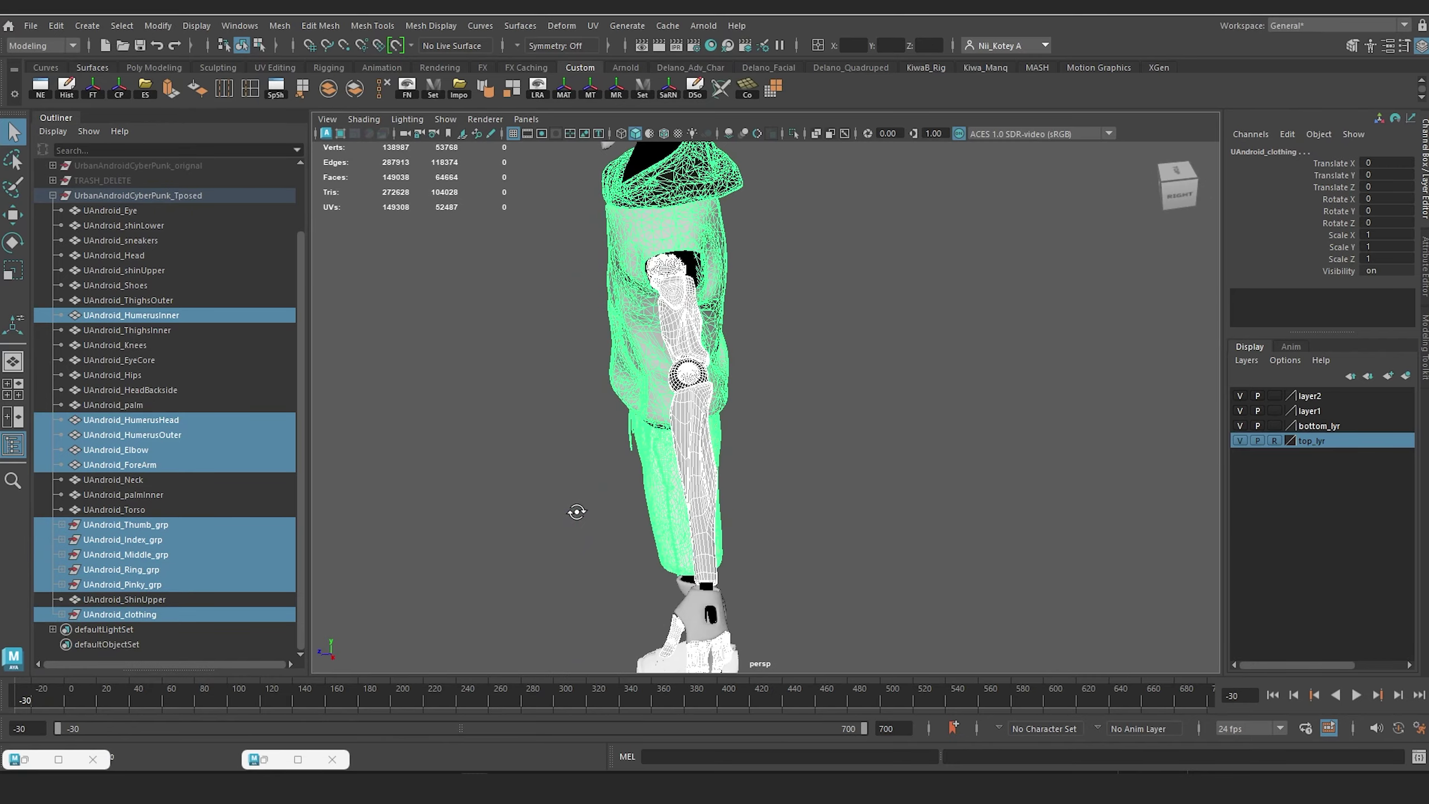
{"action": "left_click", "coordinate": [702, 616], "text": "shift"}
{"action": "scroll", "coordinate": [746, 547], "scroll_direction": "up", "scroll_amount": 3}
{"action": "middle_click_drag", "start_coordinate": [745, 547], "coordinate": [767, 378], "text": "alt"}
{"action": "left_click_drag", "start_coordinate": [720, 415], "coordinate": [741, 420], "text": "alt"}
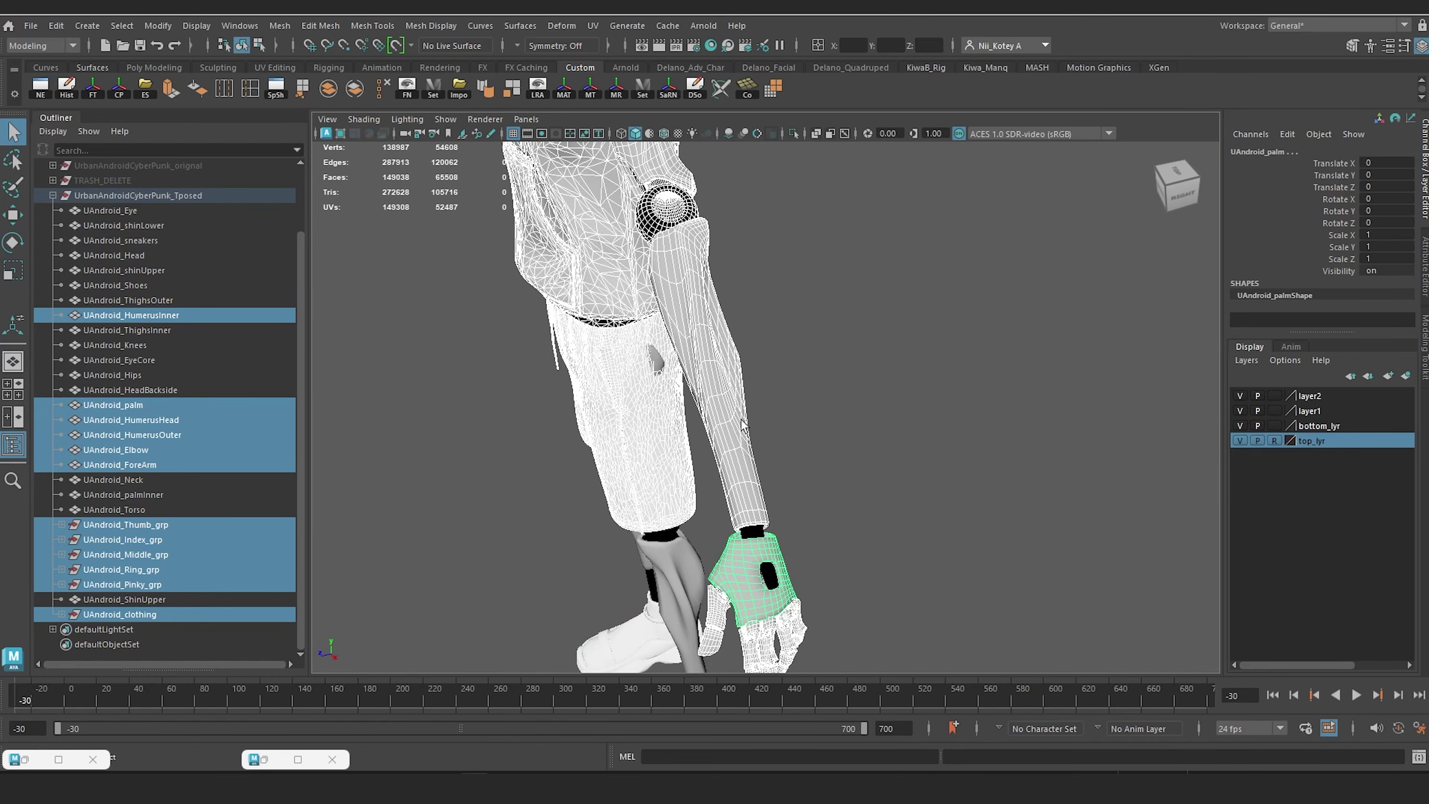
{"action": "key", "text": "ctrl+z"}
{"action": "middle_click_drag", "start_coordinate": [741, 425], "coordinate": [749, 332], "text": "alt"}
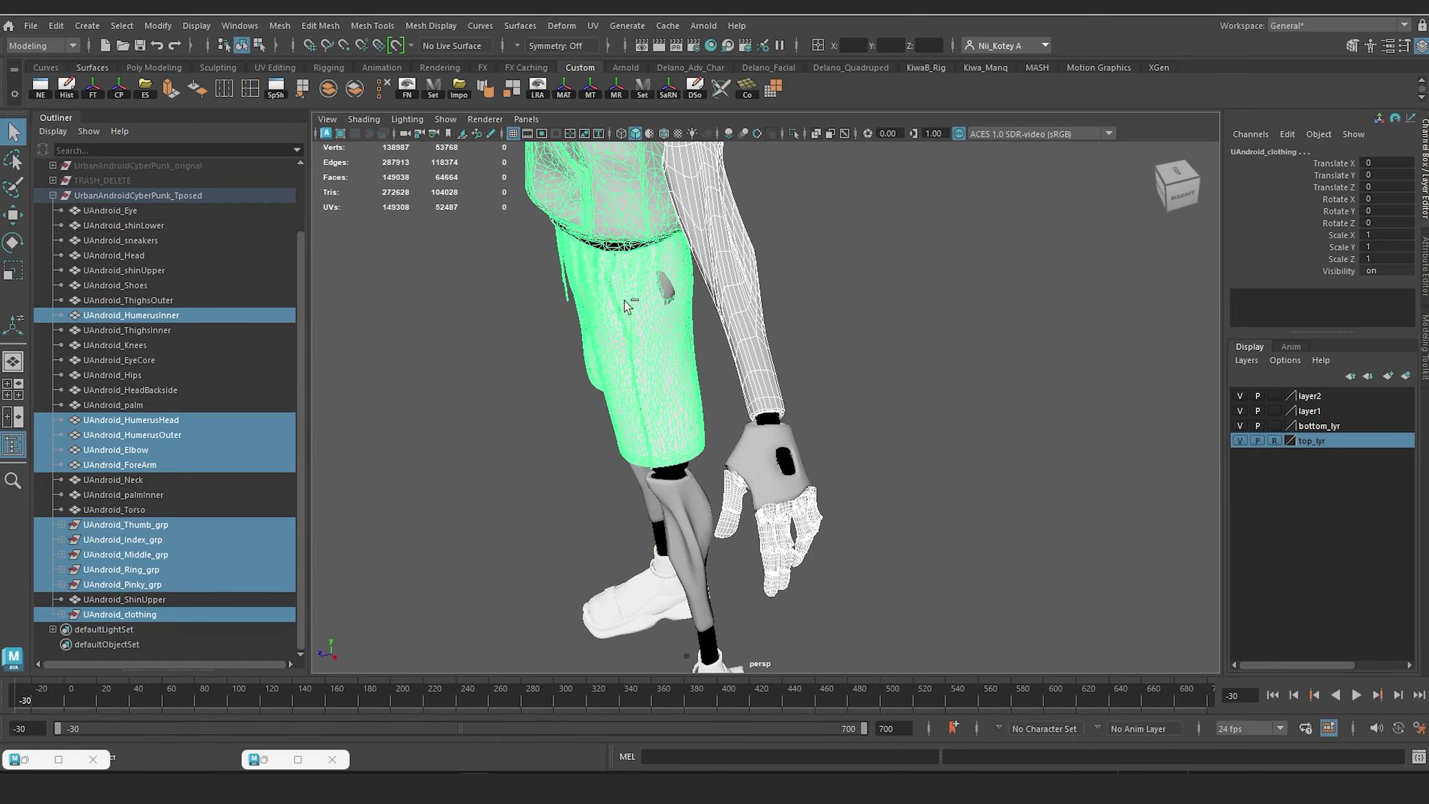
{"action": "left_click_drag", "start_coordinate": [608, 381], "coordinate": [652, 378], "text": "alt"}
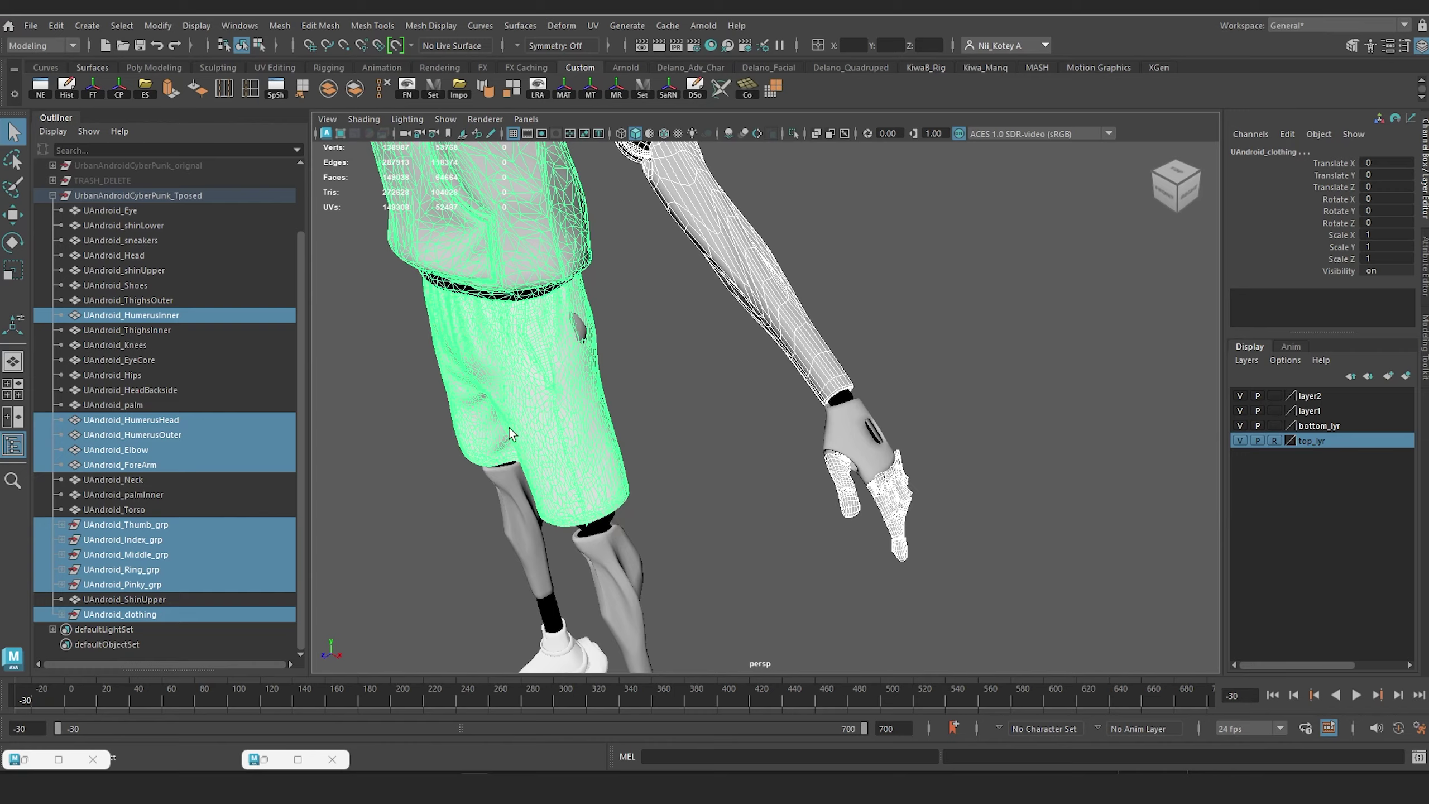
{"action": "left_click", "coordinate": [150, 614], "text": "ctrl"}
Step: Add the palm and inner palm pieces to the arm selection
{"action": "scroll", "coordinate": [708, 408], "scroll_direction": "up", "scroll_amount": 5}
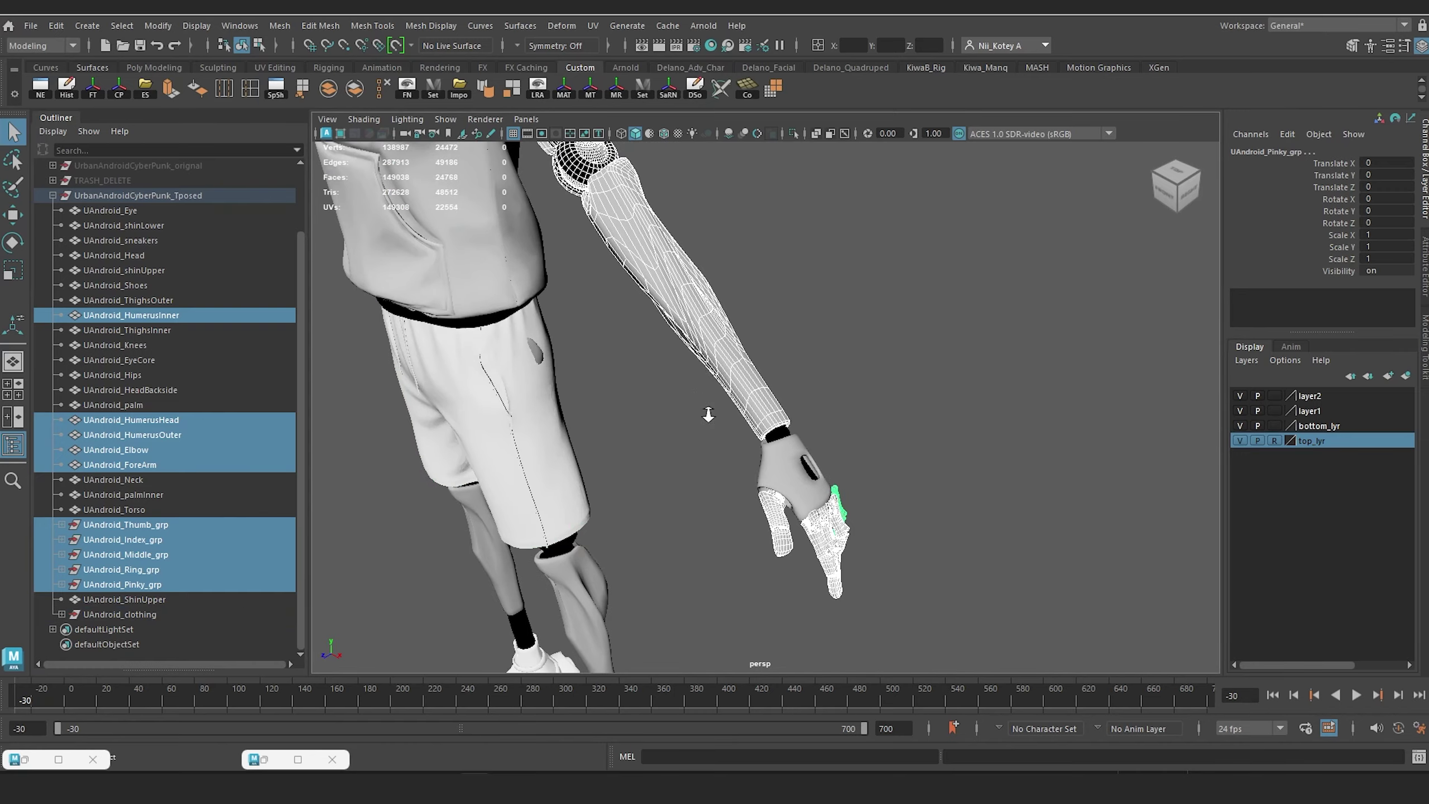
{"action": "left_click", "coordinate": [793, 473], "text": "shift"}
{"action": "left_click", "coordinate": [793, 459], "text": "shift"}
{"action": "mouse_move", "coordinate": [793, 459]}
{"action": "left_mouse_down", "text": "alt"}
{"action": "mouse_move", "coordinate": [776, 494]}
{"action": "mouse_move", "coordinate": [743, 469]}
{"action": "mouse_move", "coordinate": [756, 484]}
{"action": "mouse_move", "coordinate": [660, 473]}
{"action": "mouse_move", "coordinate": [922, 462]}
{"action": "mouse_move", "coordinate": [752, 332]}
{"action": "mouse_move", "coordinate": [797, 517]}
{"action": "mouse_move", "coordinate": [790, 469]}
{"action": "left_mouse_up", "text": "alt"}
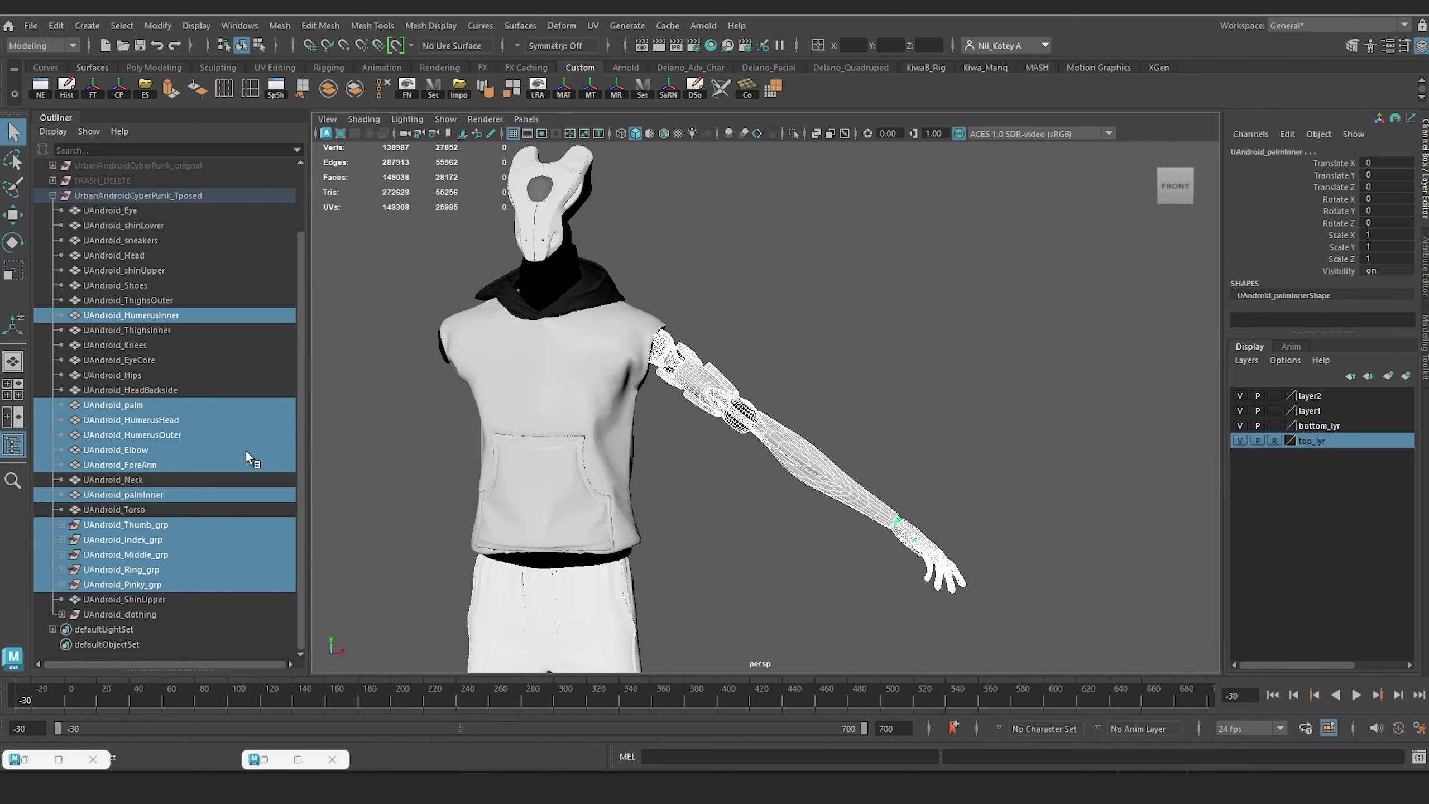
Step: Group the selected arm pieces and name the group Arms
{"action": "key", "text": "ctrl+g"}
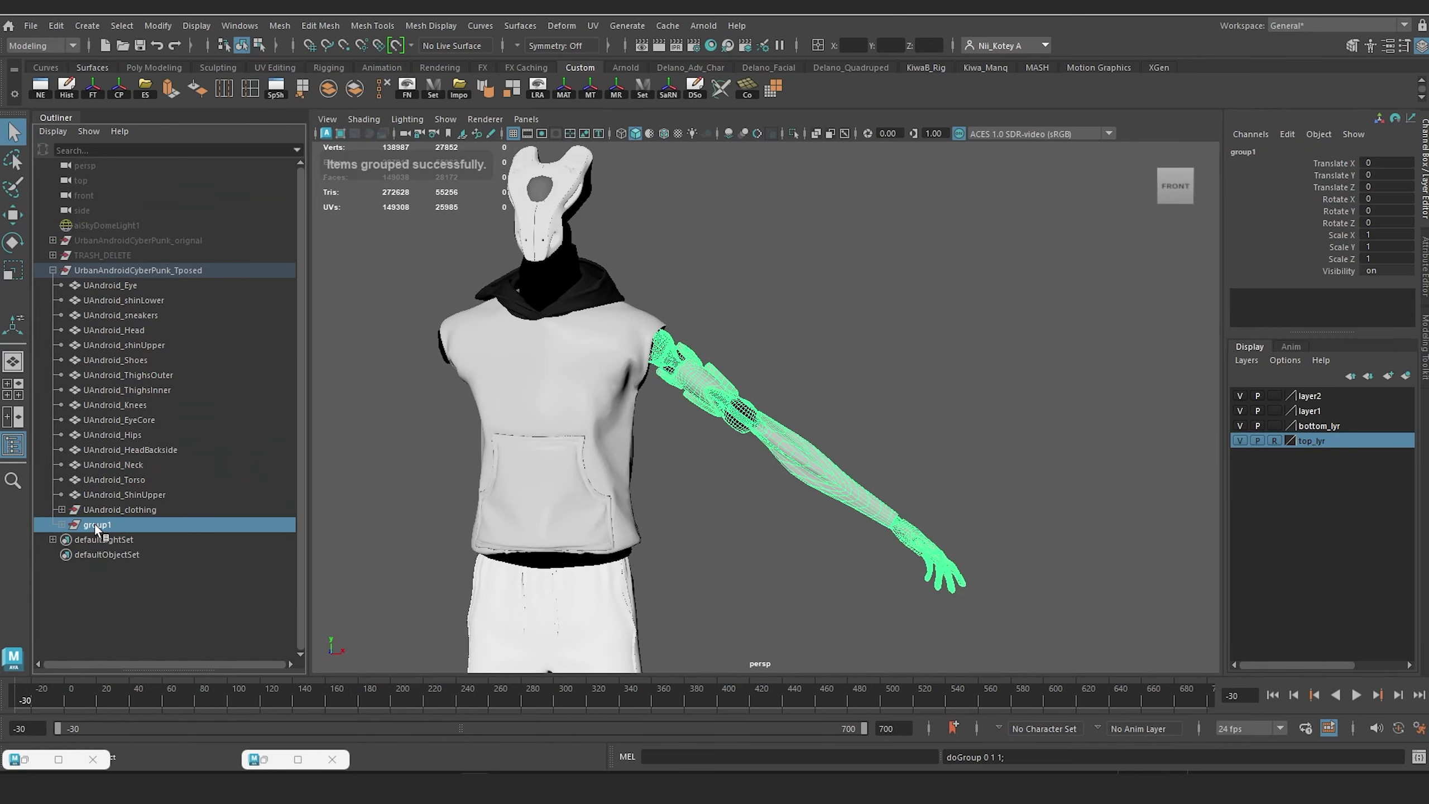
{"action": "double_click", "coordinate": [94, 524]}
{"action": "type", "text": "Arm"}
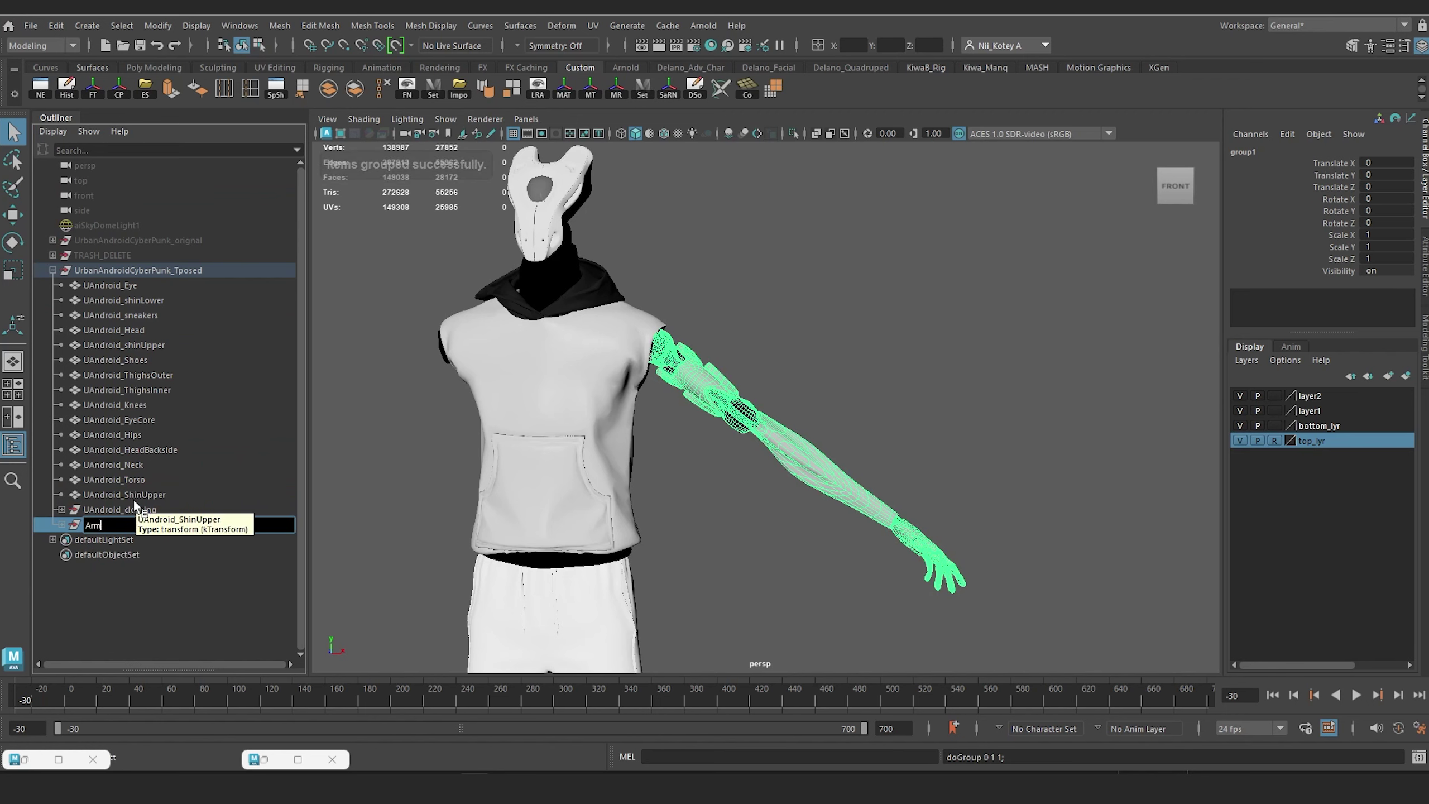
{"action": "type", "text": "s"}
{"action": "key", "text": "Return"}
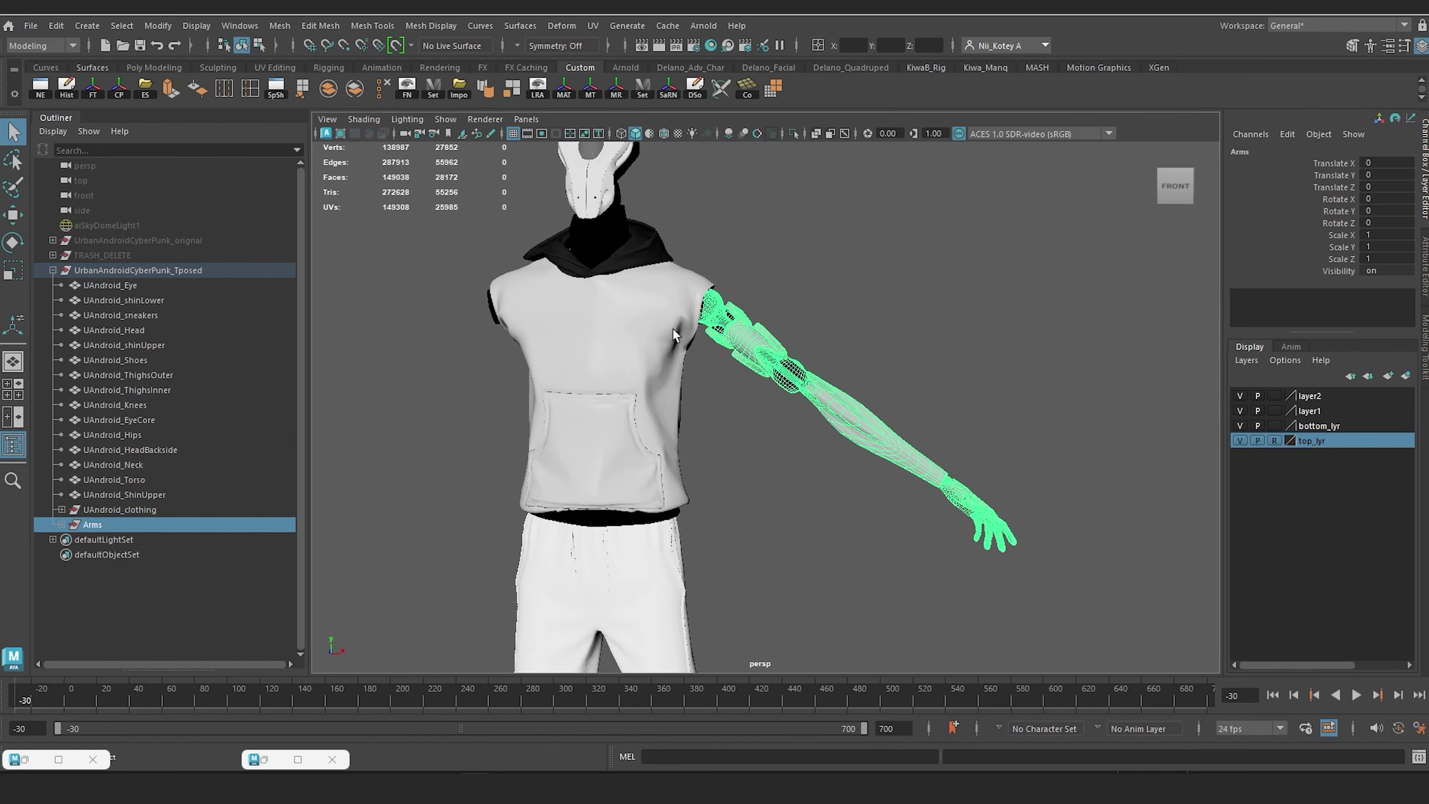
{"action": "left_click", "coordinate": [129, 535], "text": "shift"}
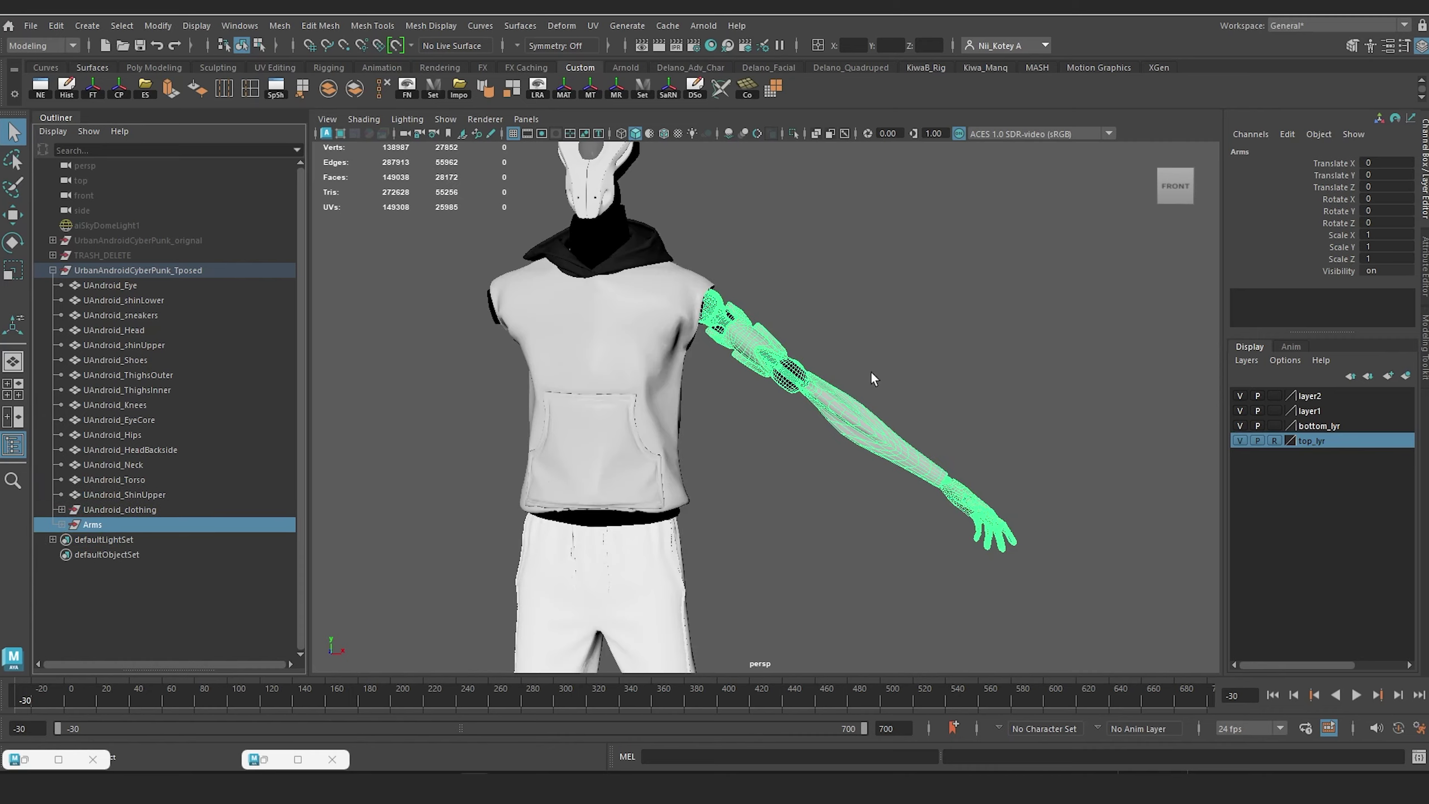
Step: Switch to the front orthographic view and reselect the Arms group
{"action": "left_click_drag", "start_coordinate": [871, 378], "coordinate": [834, 383], "text": "alt"}
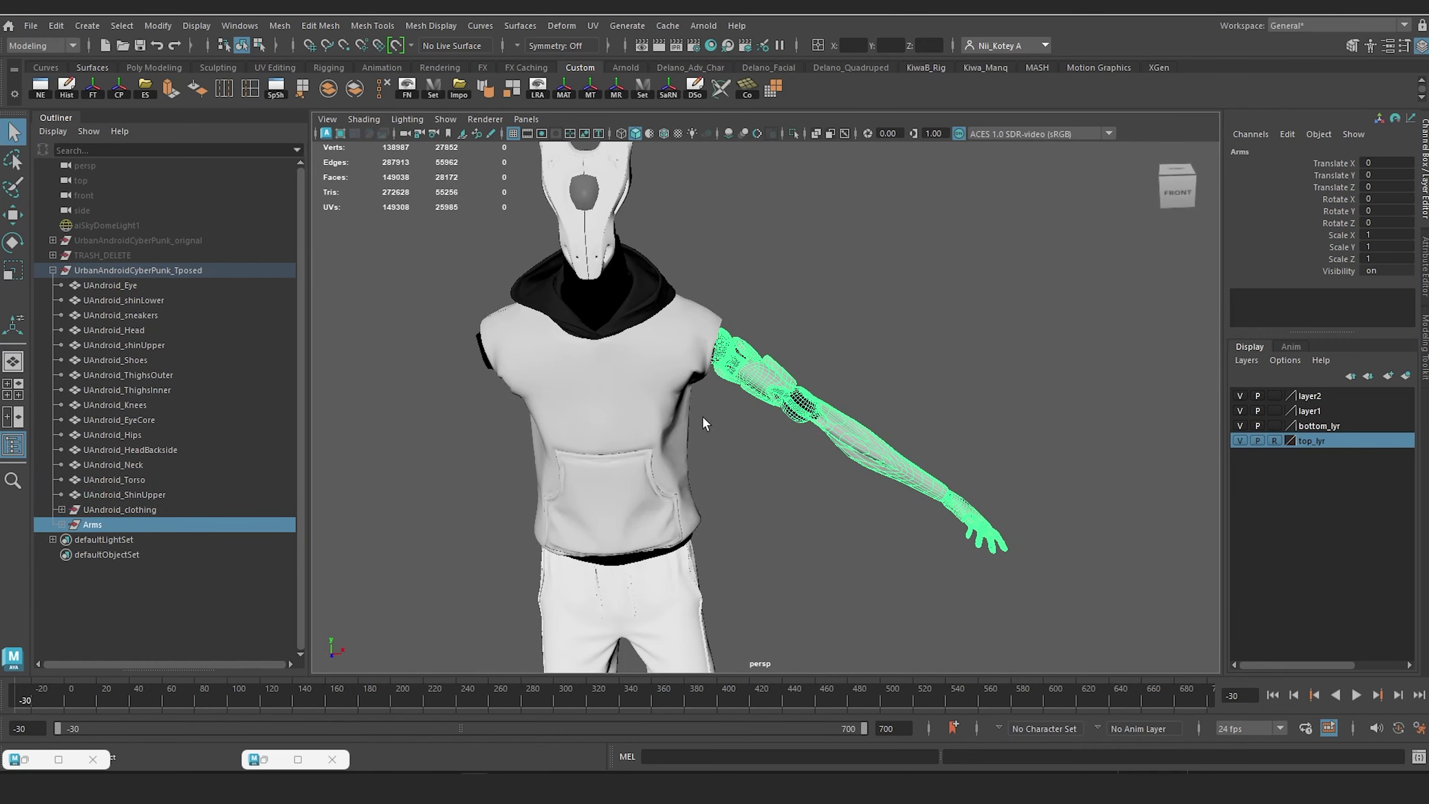
{"action": "mouse_move", "coordinate": [705, 423]}
{"action": "left_mouse_down", "text": "alt"}
{"action": "mouse_move", "coordinate": [689, 398]}
{"action": "mouse_move", "coordinate": [683, 417]}
{"action": "left_mouse_up", "text": "alt"}
{"action": "key", "text": "space"}
{"action": "left_click", "coordinate": [675, 396]}
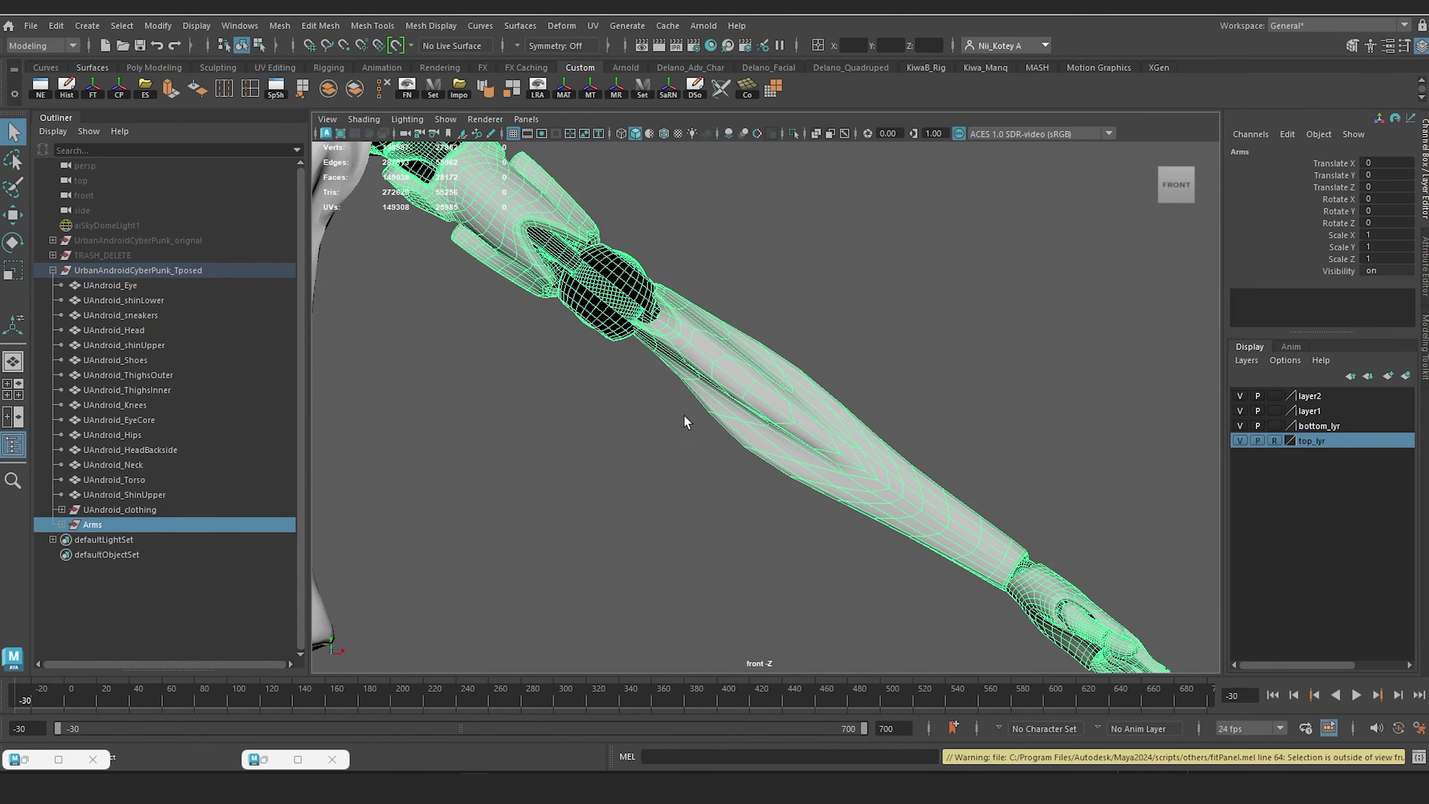
{"action": "left_click", "coordinate": [88, 514]}
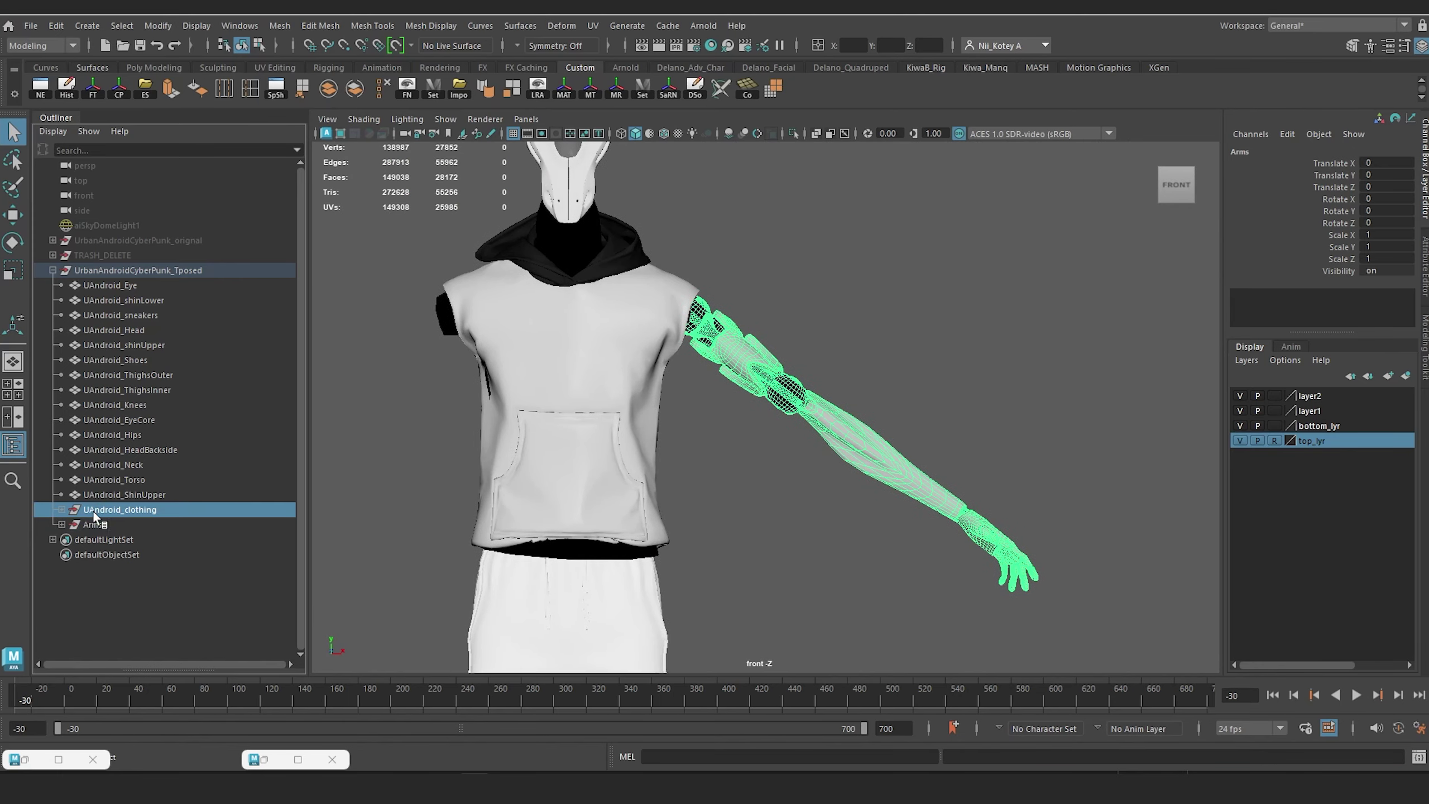
{"action": "left_click", "coordinate": [92, 524]}
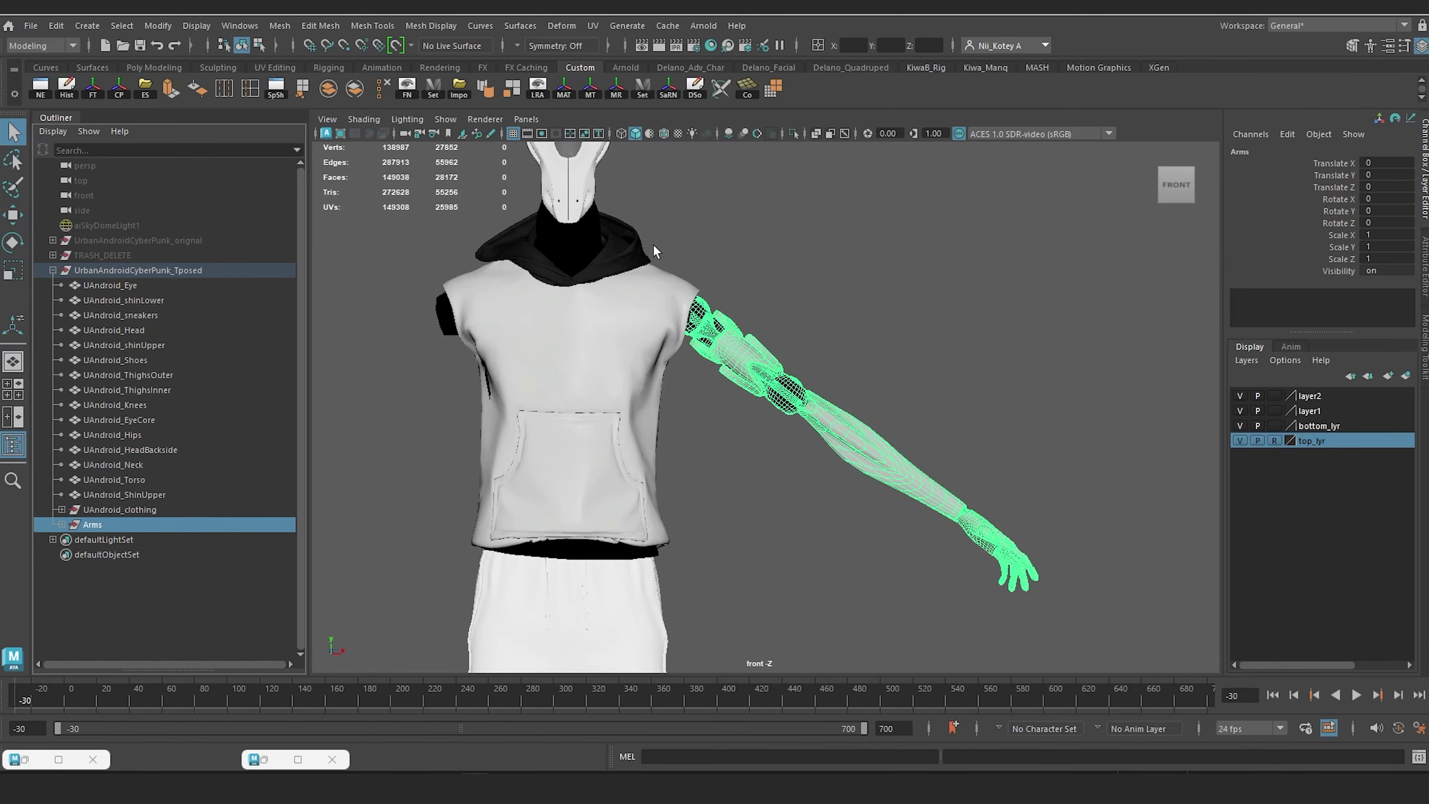
Step: Move the pivot of the Arms group to the shoulder joint at the humerus head
{"action": "middle_click_drag", "start_coordinate": [634, 271], "coordinate": [707, 248], "text": "alt"}
{"action": "key", "text": "w"}
{"action": "right_click_drag", "start_coordinate": [806, 304], "coordinate": [859, 338], "text": "alt"}
{"action": "middle_click_drag", "start_coordinate": [858, 338], "coordinate": [825, 438], "text": "alt"}
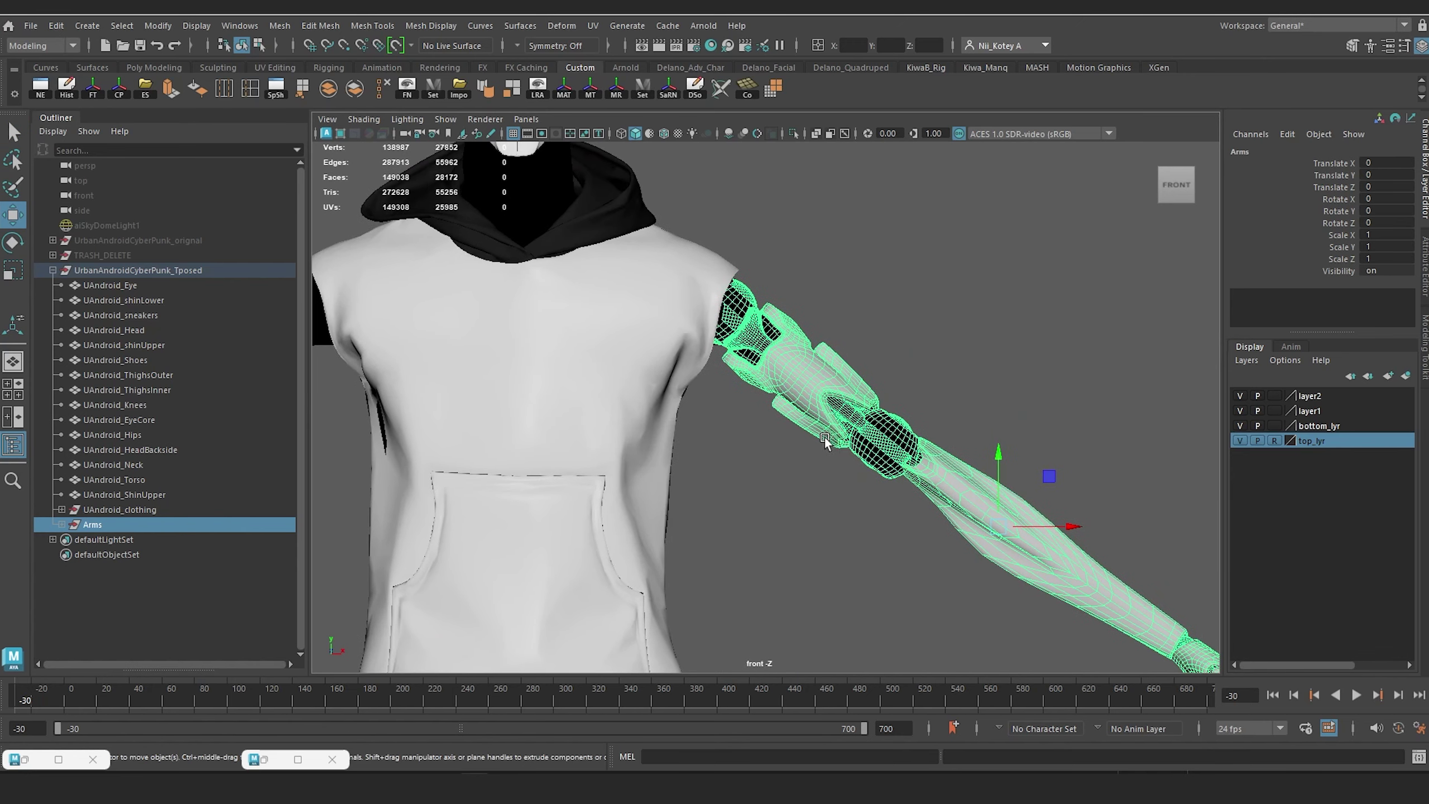
{"action": "key", "text": "d"}
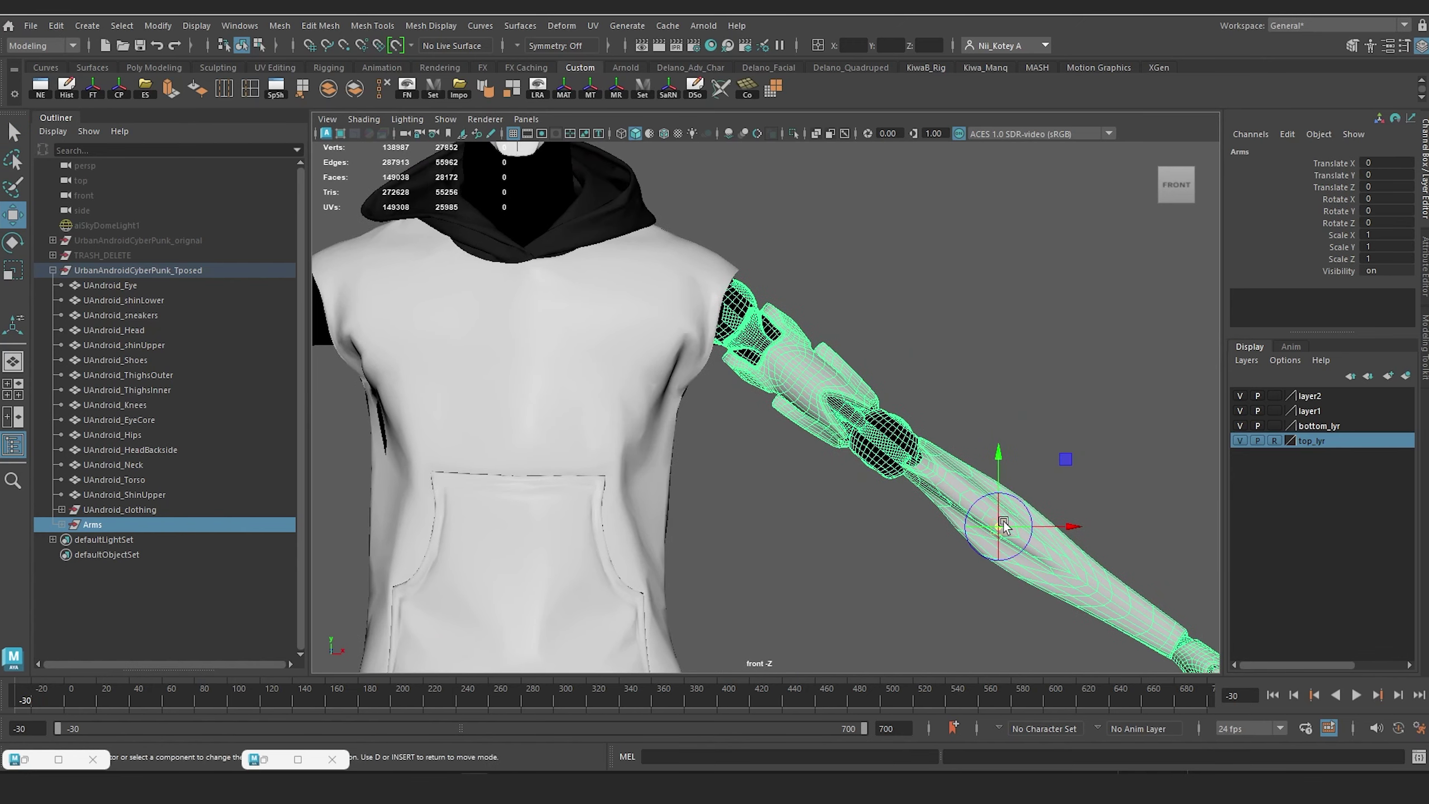
{"action": "left_click_drag", "start_coordinate": [1004, 526], "coordinate": [726, 312]}
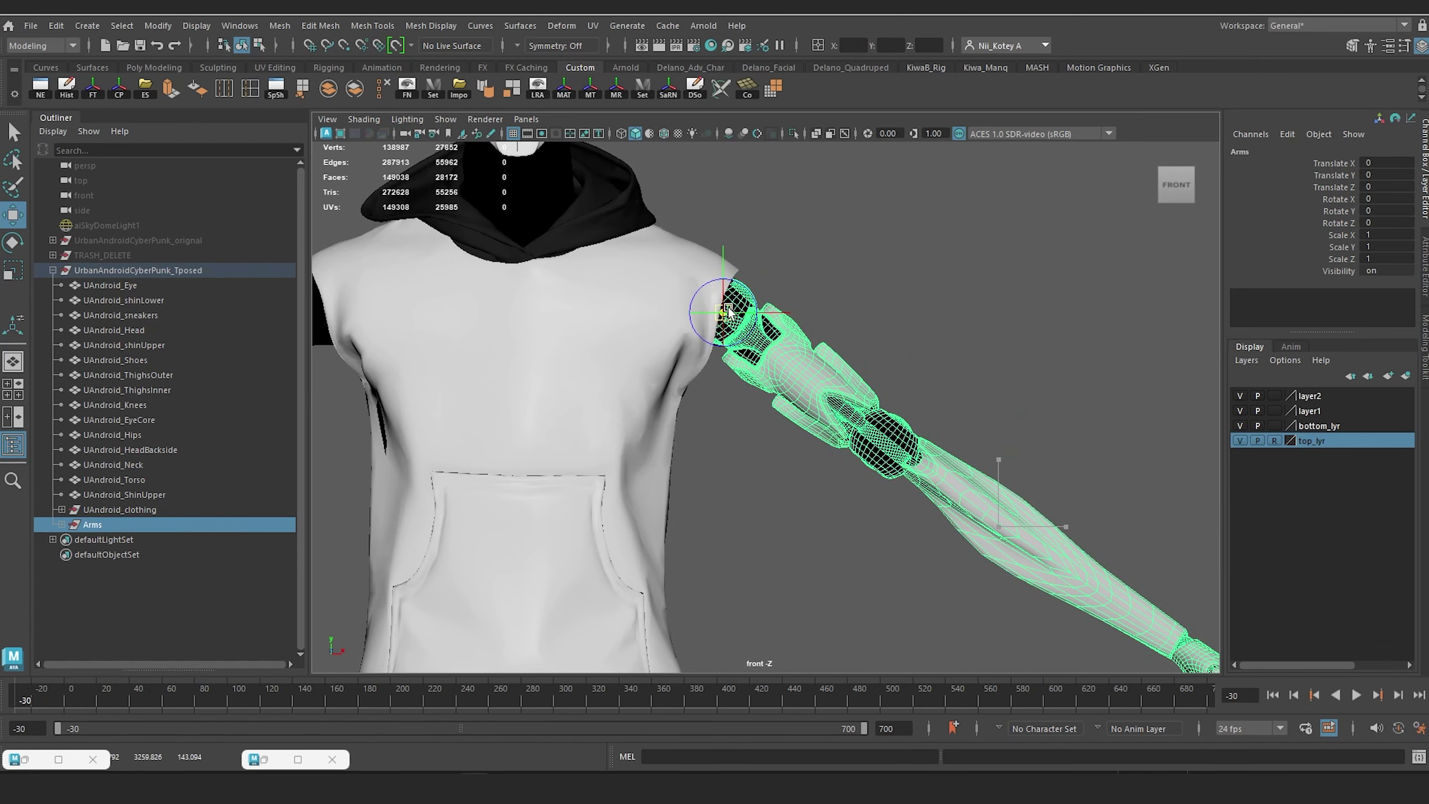
Step: Rotate the Arms group about 36.7 degrees around Z so the arm extends horizontally for the T-pose
{"action": "key", "text": "e"}
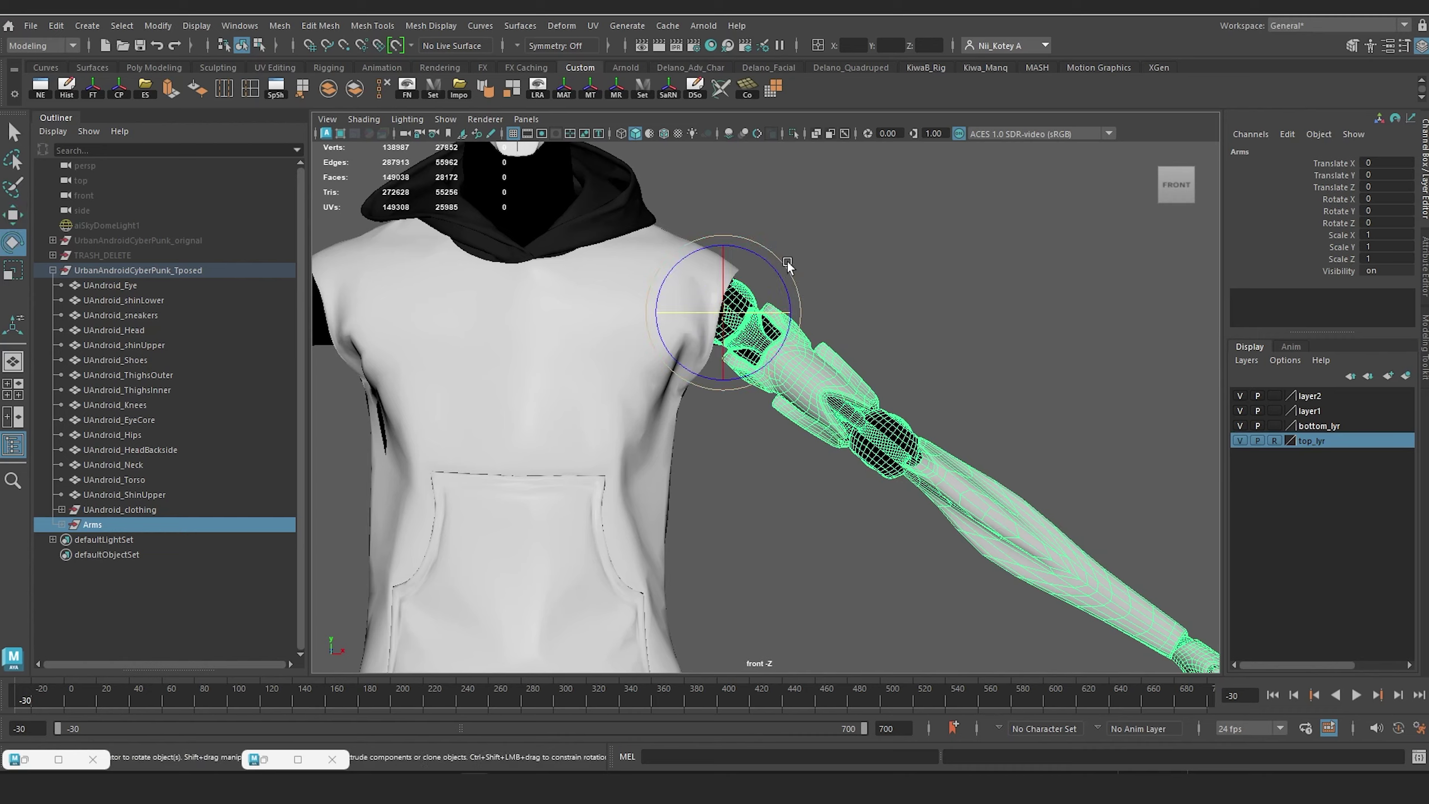
{"action": "left_click_drag", "start_coordinate": [787, 261], "coordinate": [762, 183]}
{"action": "scroll", "coordinate": [765, 194], "scroll_direction": "down", "scroll_amount": 4}
{"action": "middle_click_drag", "start_coordinate": [779, 240], "coordinate": [618, 285], "text": "alt"}
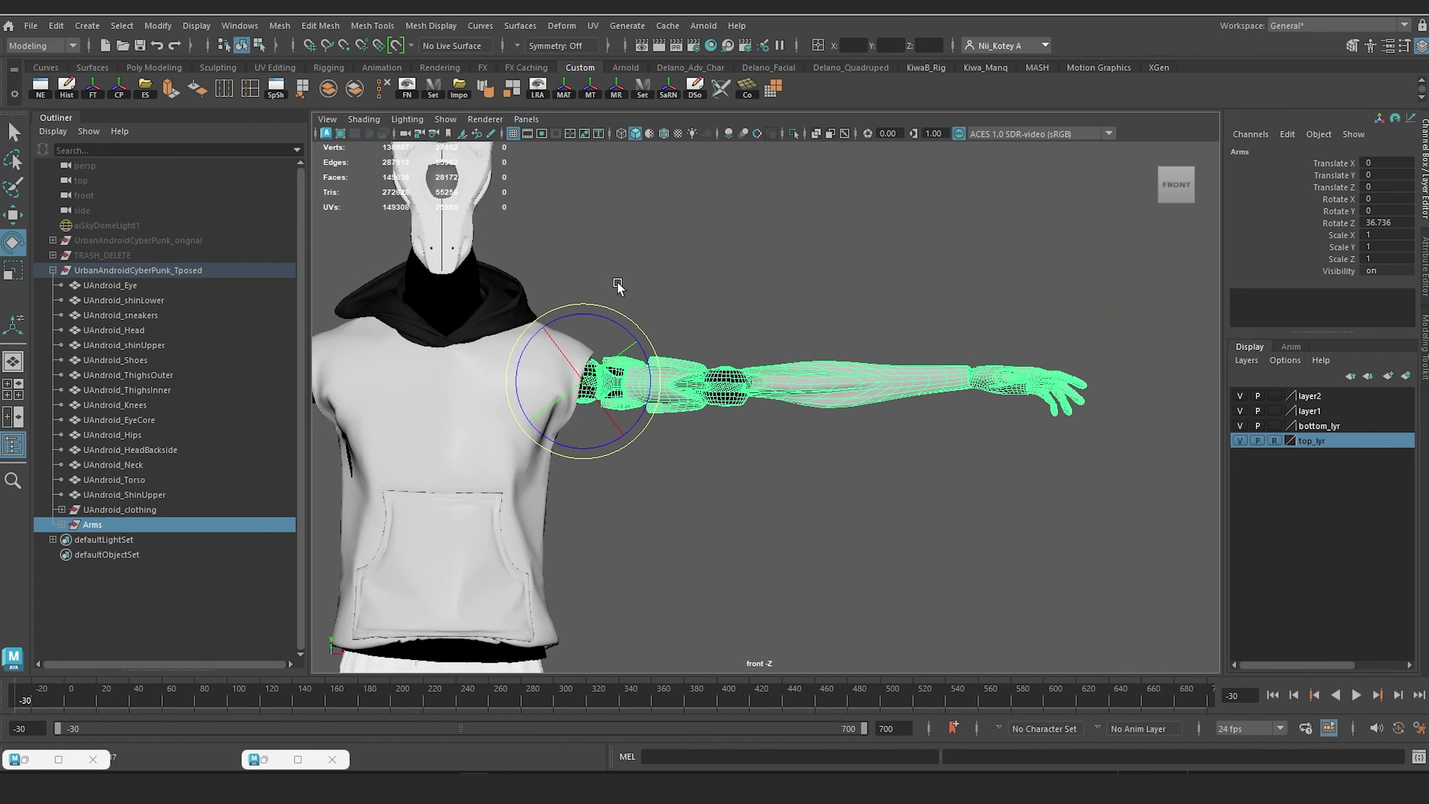
{"action": "scroll", "coordinate": [638, 300], "scroll_direction": "up", "scroll_amount": 5}
{"action": "left_click_drag", "start_coordinate": [638, 299], "coordinate": [761, 446], "text": "alt"}
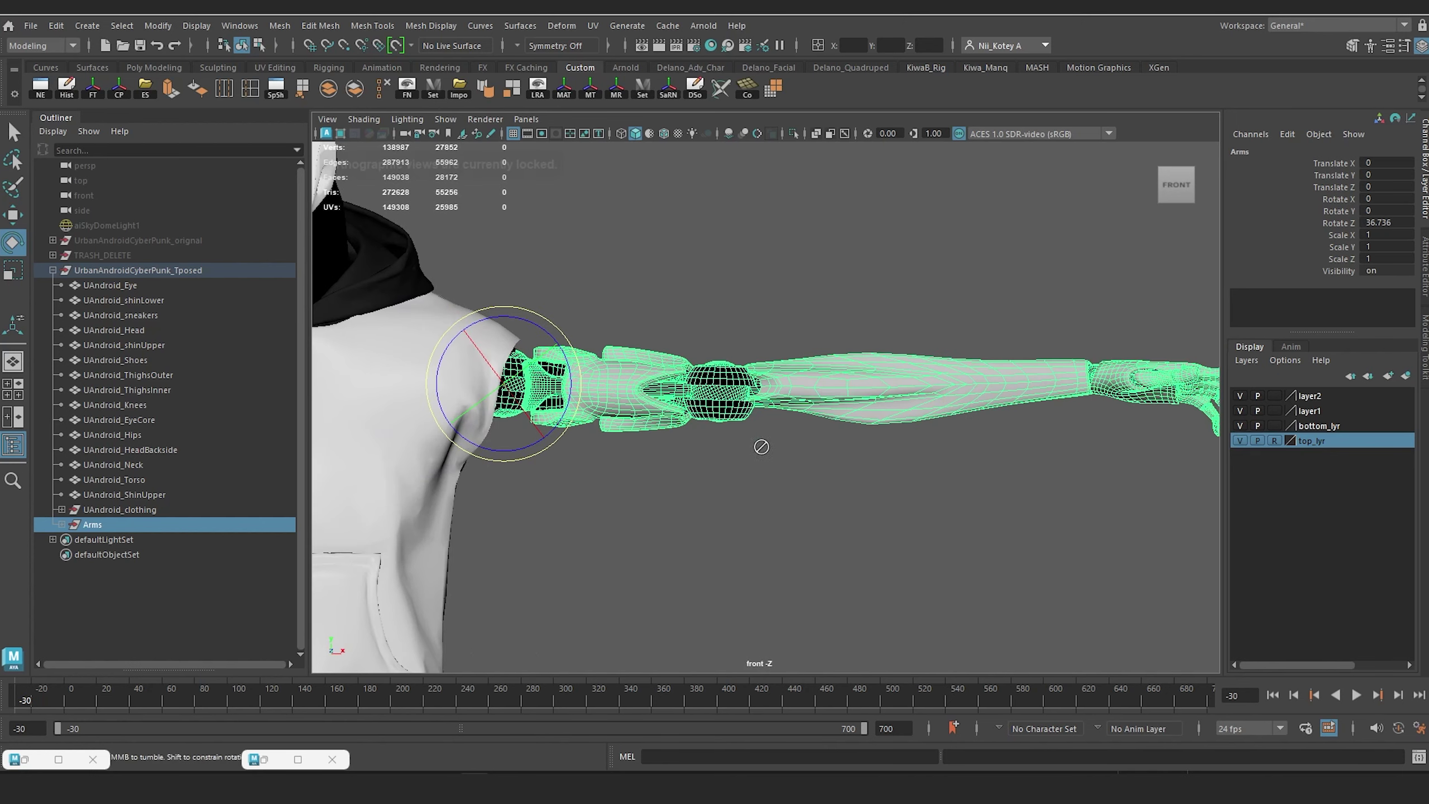
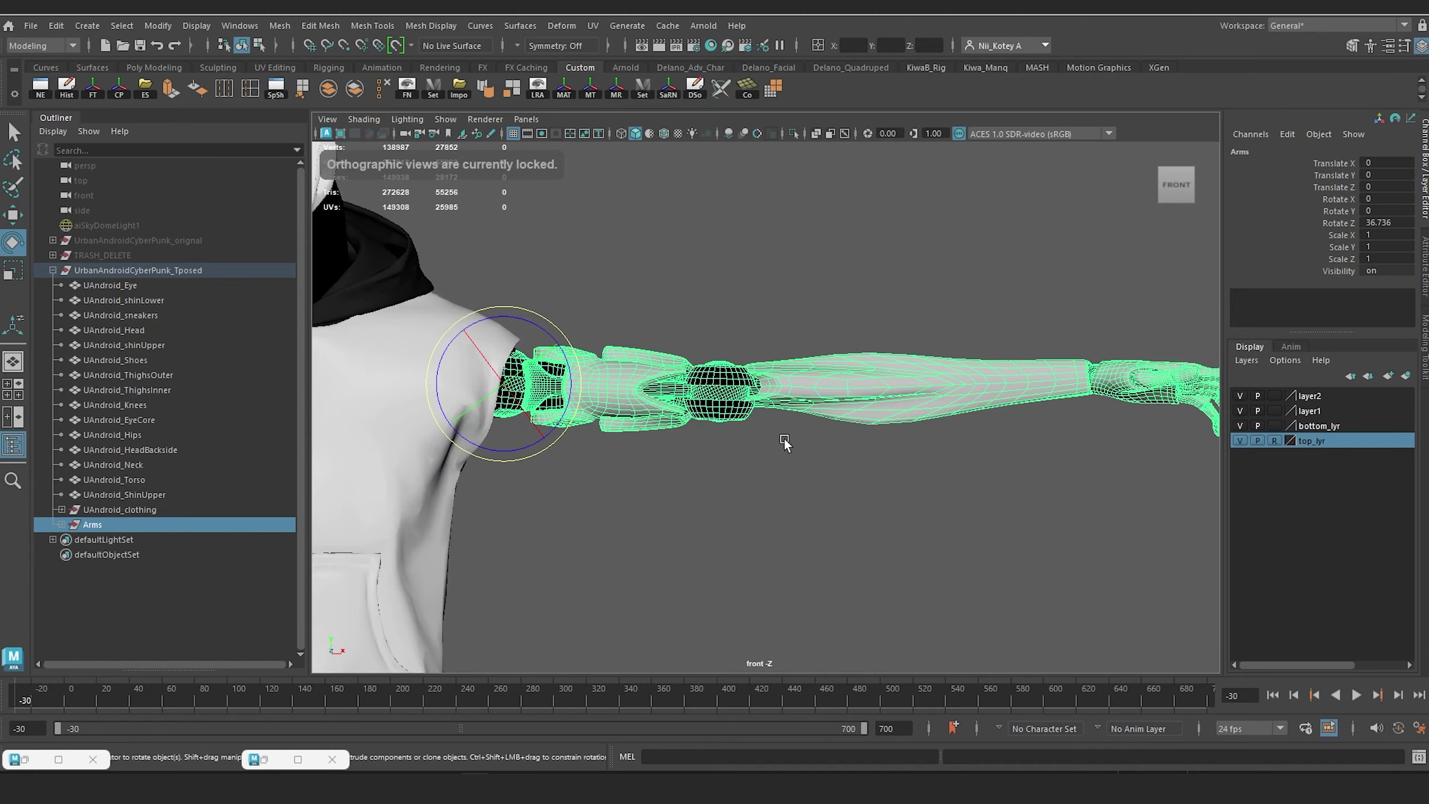
Step: Select the forearm, palm and finger pieces inside the Arms group and nudge them slightly down towards the elbow in perspective view
{"action": "key", "text": "space"}
{"action": "left_click_drag", "start_coordinate": [662, 452], "coordinate": [390, 391]}
{"action": "left_click", "coordinate": [61, 525]}
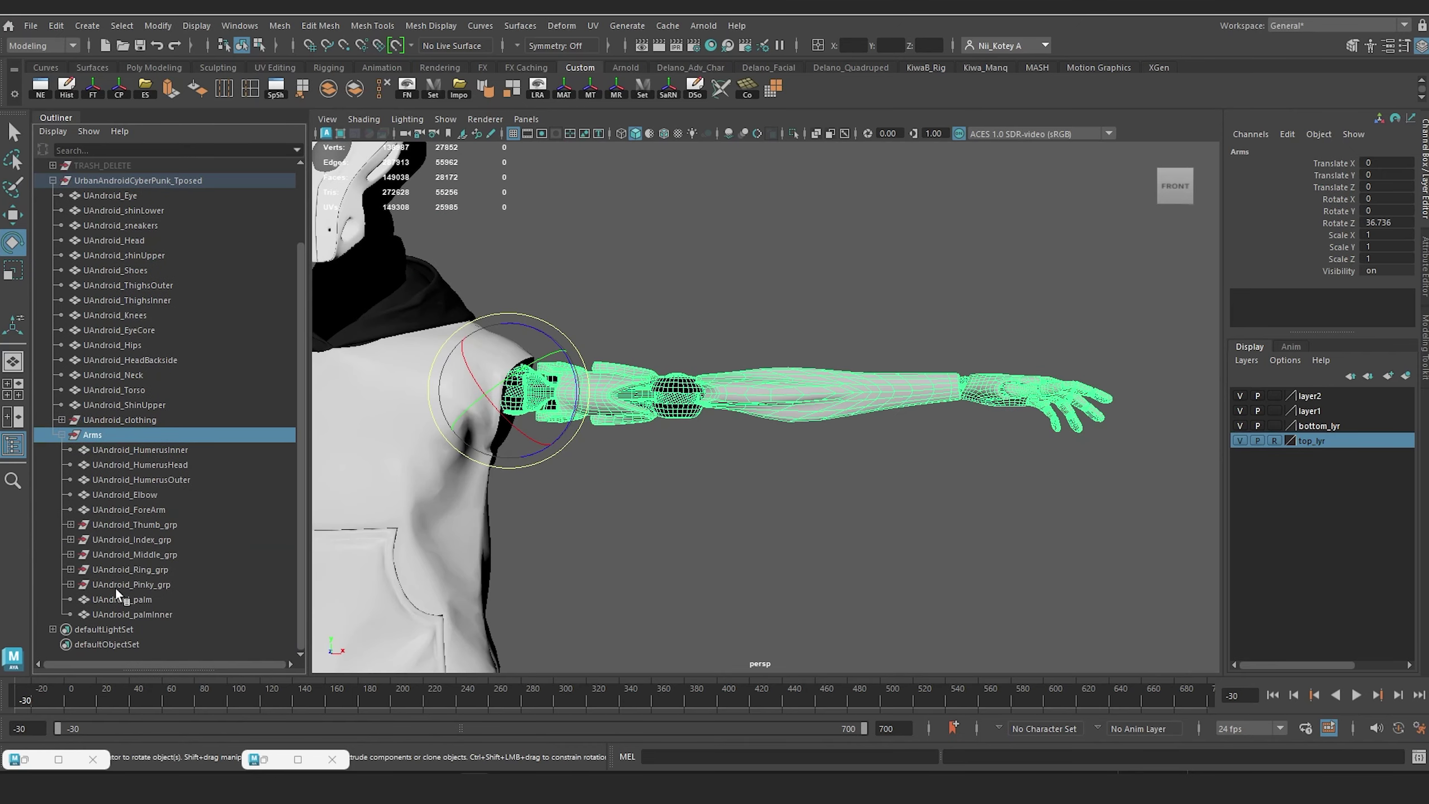
{"action": "left_click", "coordinate": [129, 612]}
{"action": "left_click", "coordinate": [135, 528], "text": "shift"}
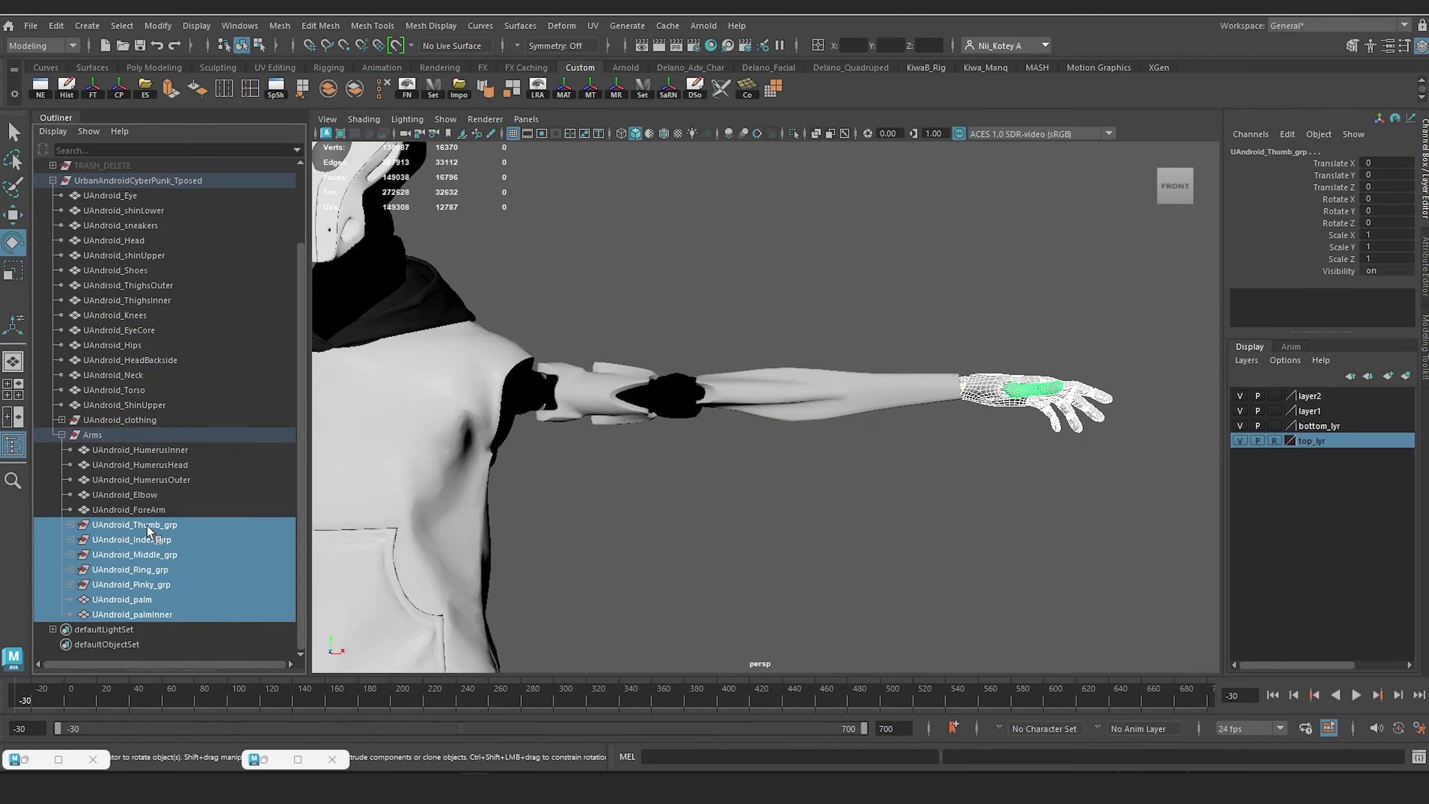
{"action": "left_click", "coordinate": [811, 419], "text": "shift"}
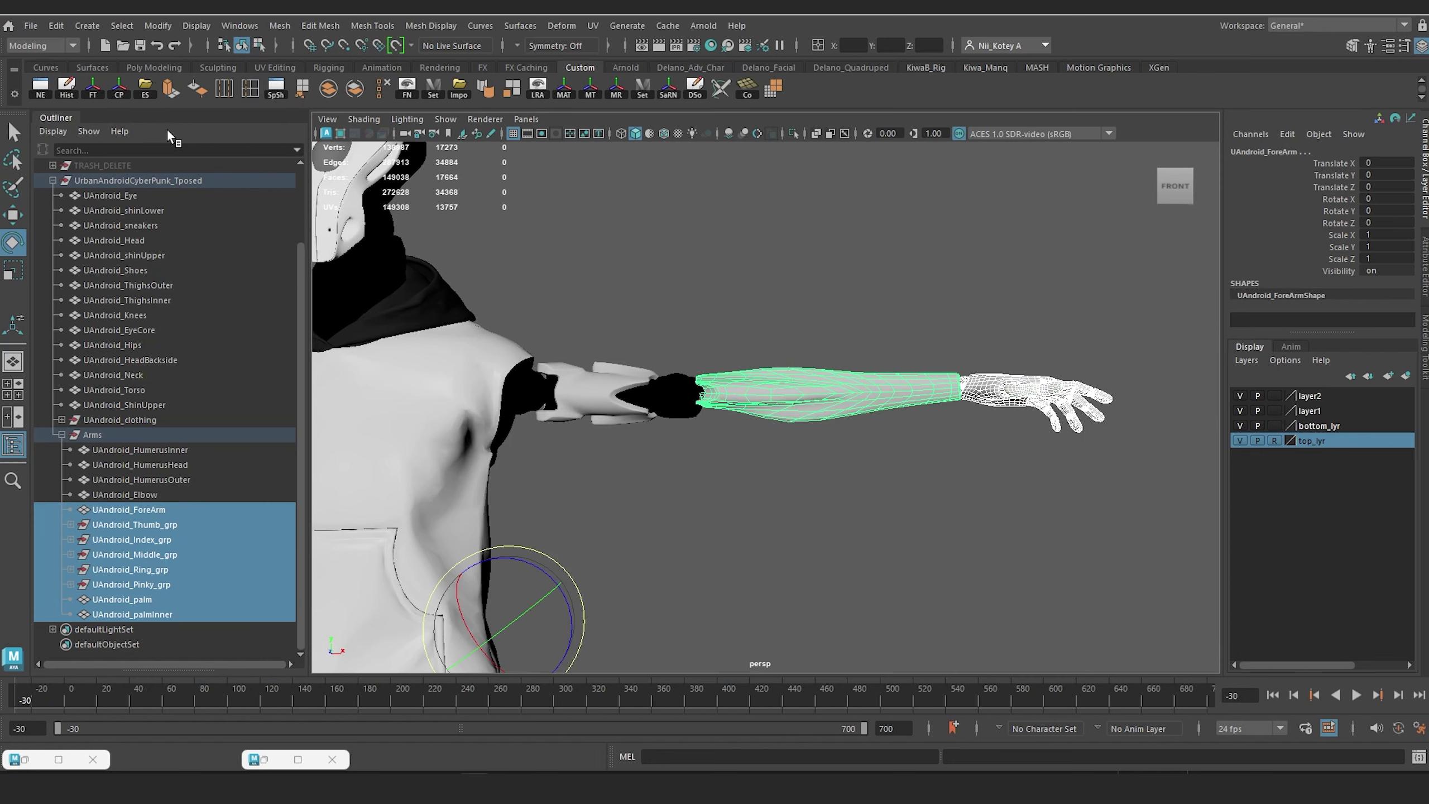
{"action": "key", "text": "w"}
{"action": "left_click_drag", "start_coordinate": [703, 318], "coordinate": [704, 324]}
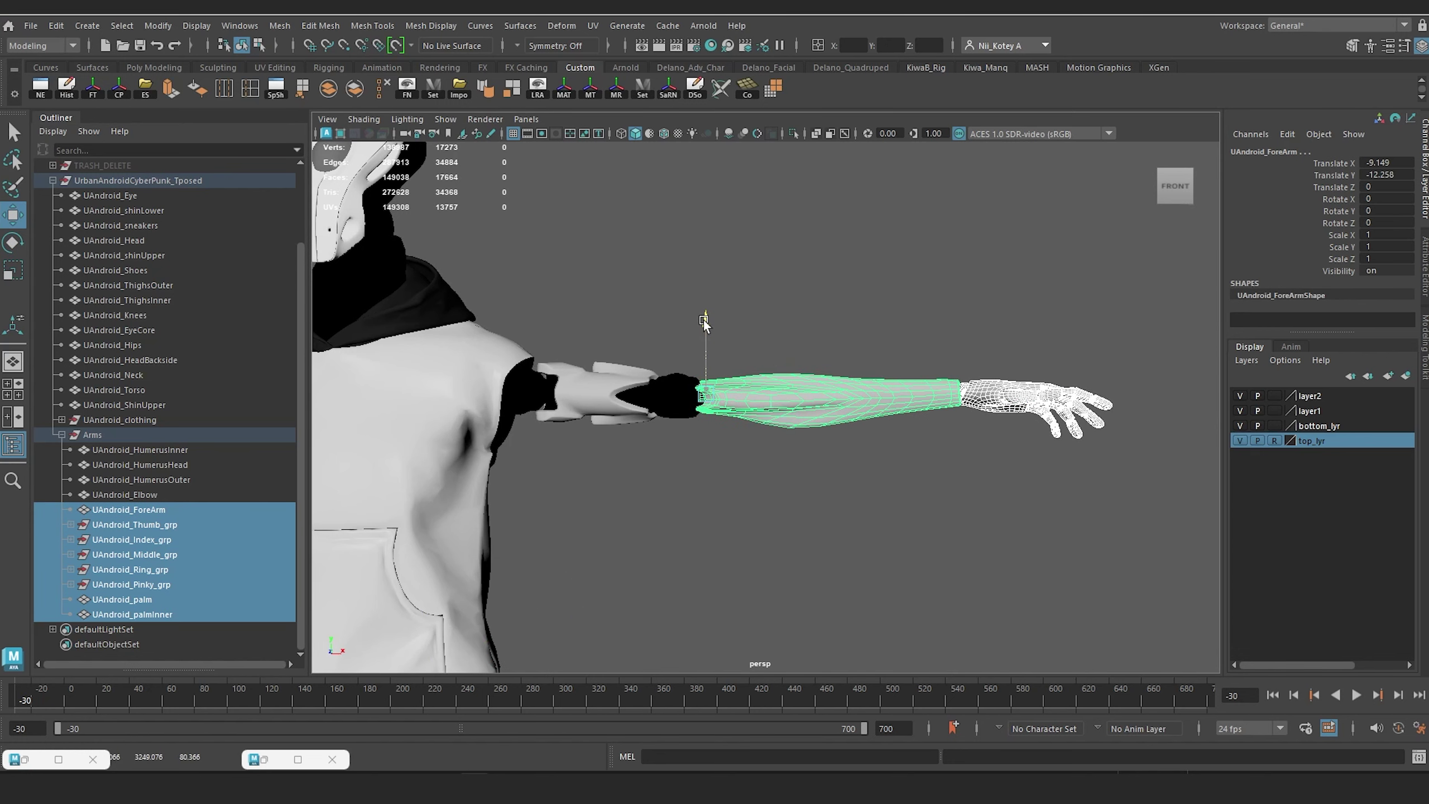
Step: Hide the top_lyr and bottom_lyr clothing layers to expose the android's body
{"action": "scroll", "coordinate": [804, 428], "scroll_direction": "down", "scroll_amount": 3}
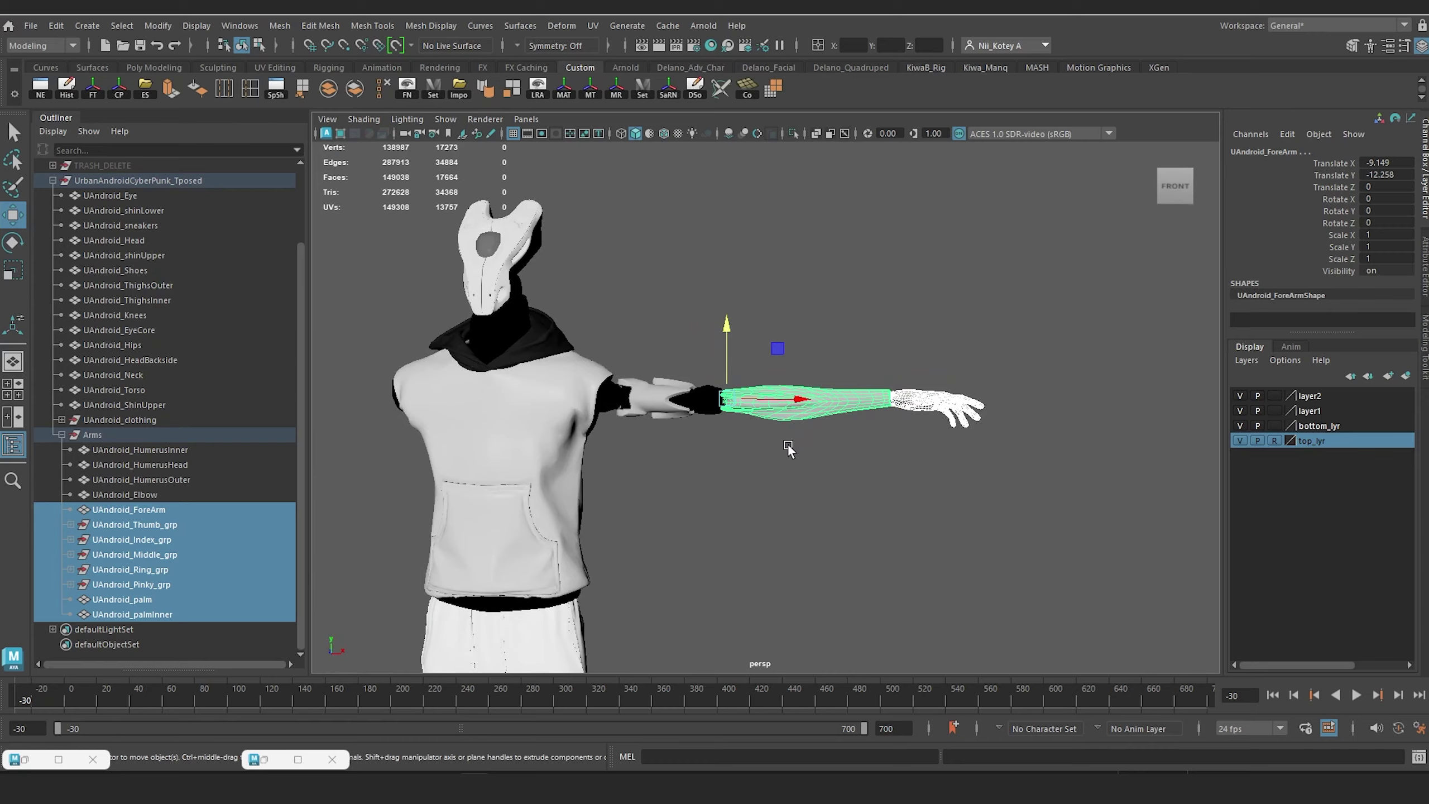
{"action": "key", "text": "space"}
{"action": "left_click_drag", "start_coordinate": [800, 463], "coordinate": [739, 483], "text": "alt"}
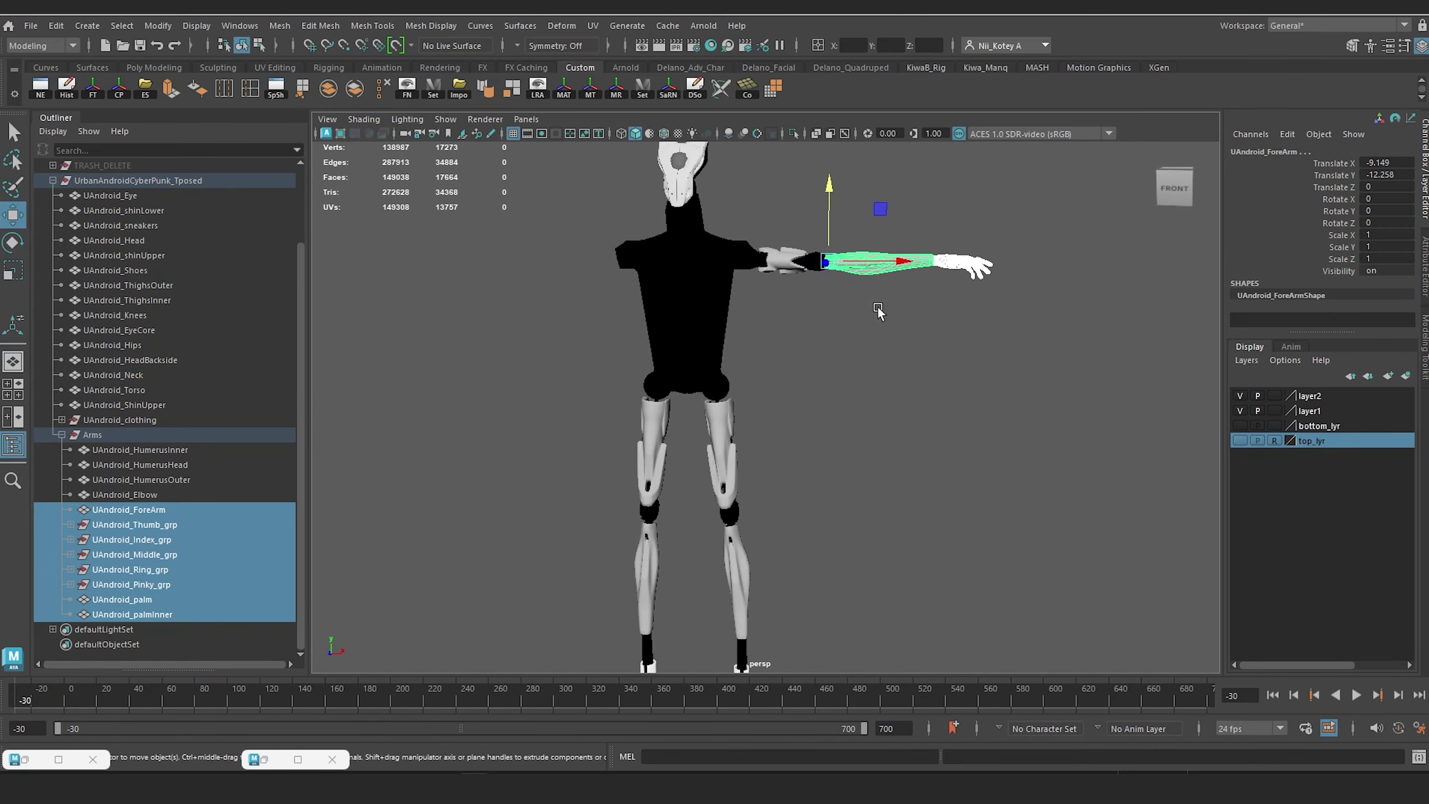
{"action": "left_click_drag", "start_coordinate": [878, 306], "coordinate": [738, 293], "text": "alt"}
Step: Select the extended arm's humerus, elbow, forearm, palm and finger meshes, and save the scene
{"action": "left_click", "coordinate": [855, 512]}
{"action": "scroll", "coordinate": [817, 449], "scroll_direction": "up", "scroll_amount": 4}
{"action": "left_click_drag", "start_coordinate": [835, 388], "coordinate": [1217, 511]}
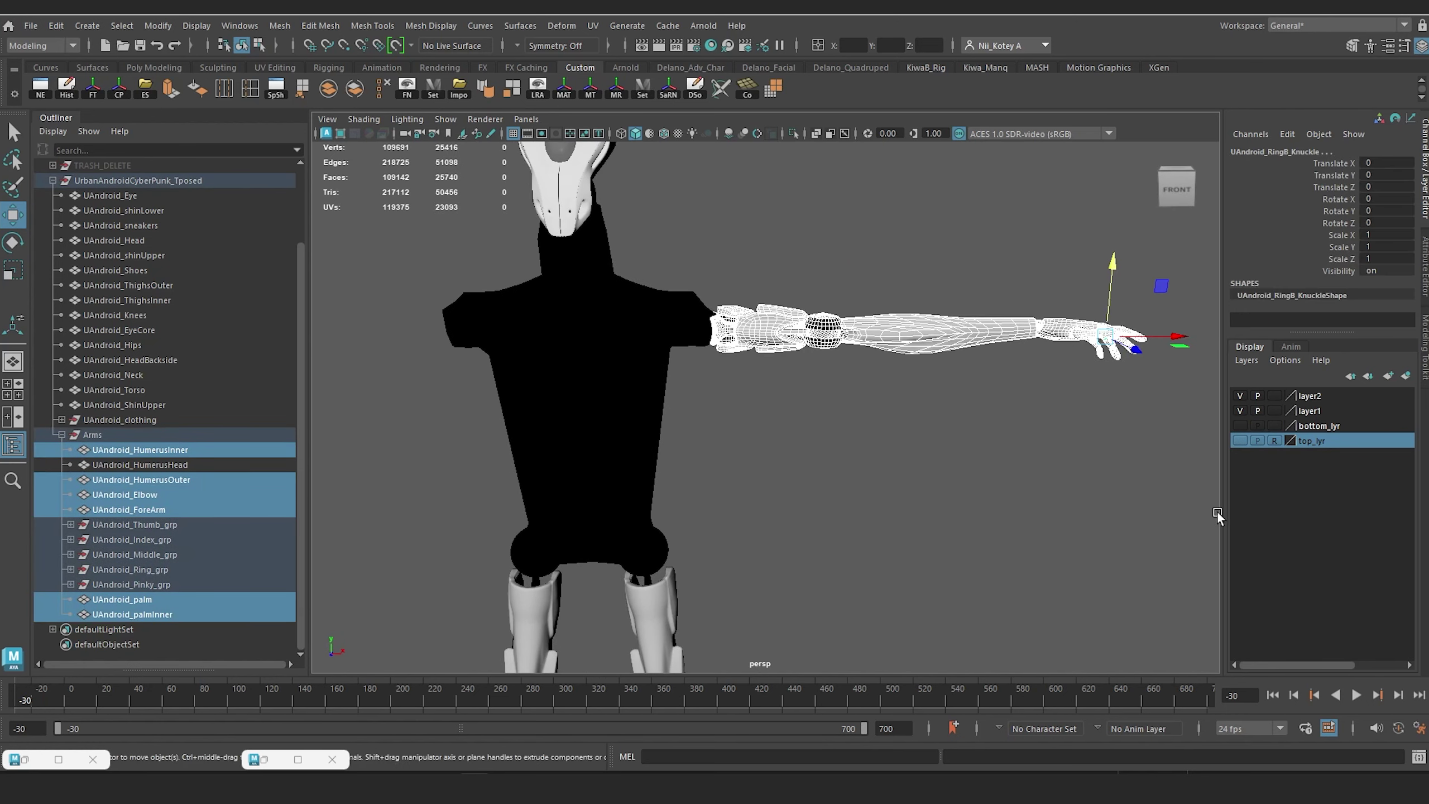
{"action": "left_click_drag", "start_coordinate": [941, 421], "coordinate": [922, 478], "text": "alt"}
{"action": "key", "text": "ctrl+s"}
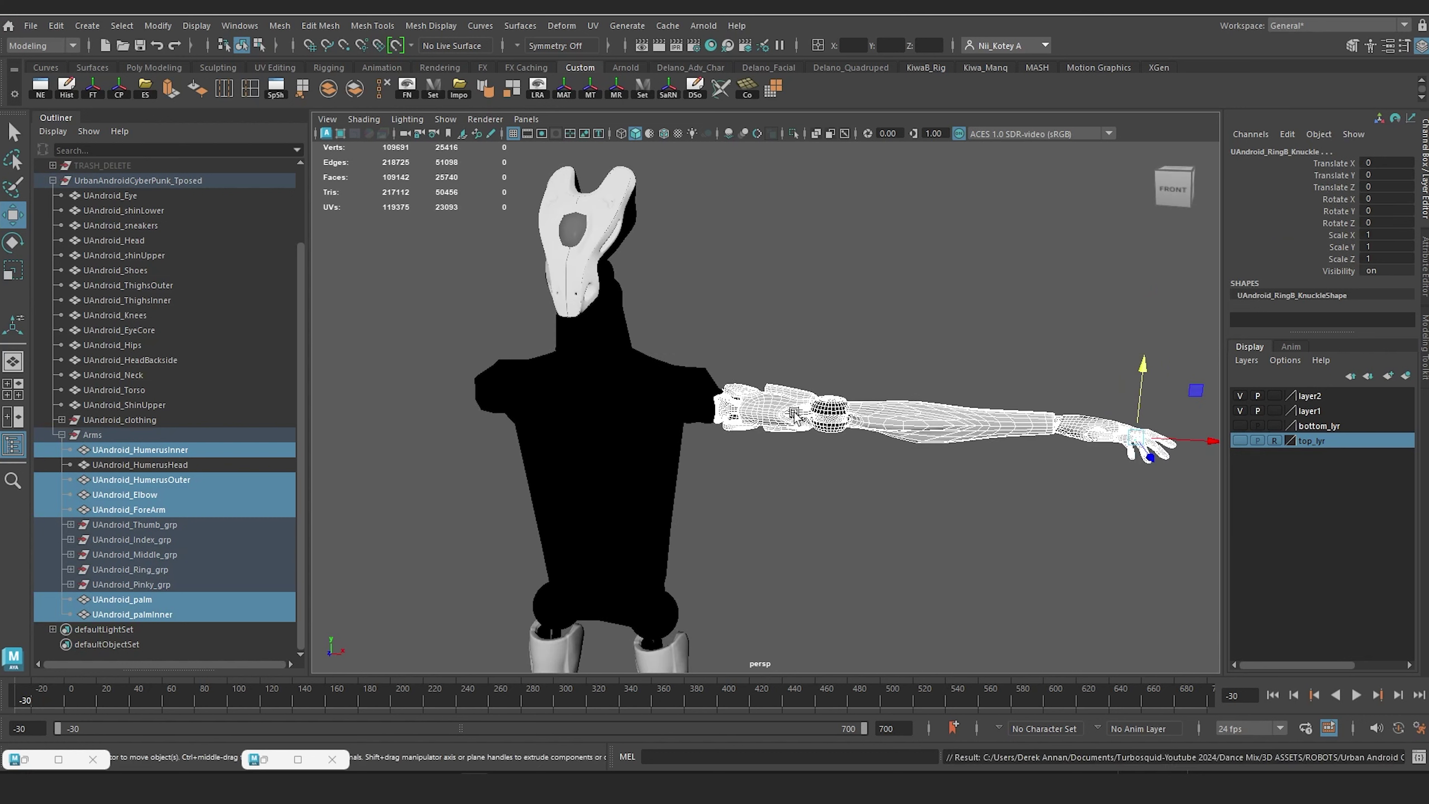
Step: Mirror the selected arm meshes across the world X axis in the negative direction, combined with the original, and clear the selection
{"action": "right_click_drag", "start_coordinate": [794, 342], "coordinate": [868, 526], "text": "shift"}
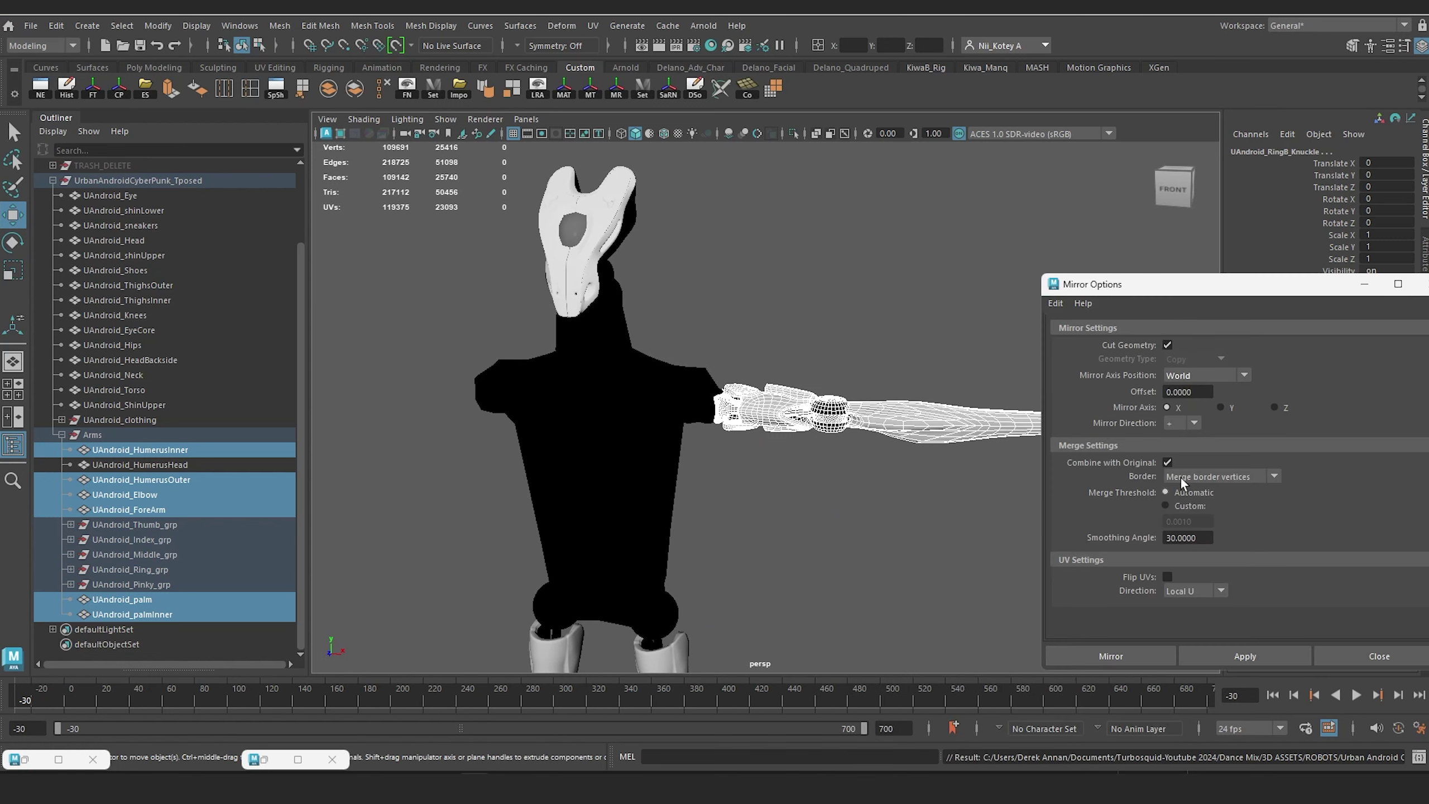
{"action": "left_click", "coordinate": [1192, 423]}
{"action": "left_click", "coordinate": [1176, 451]}
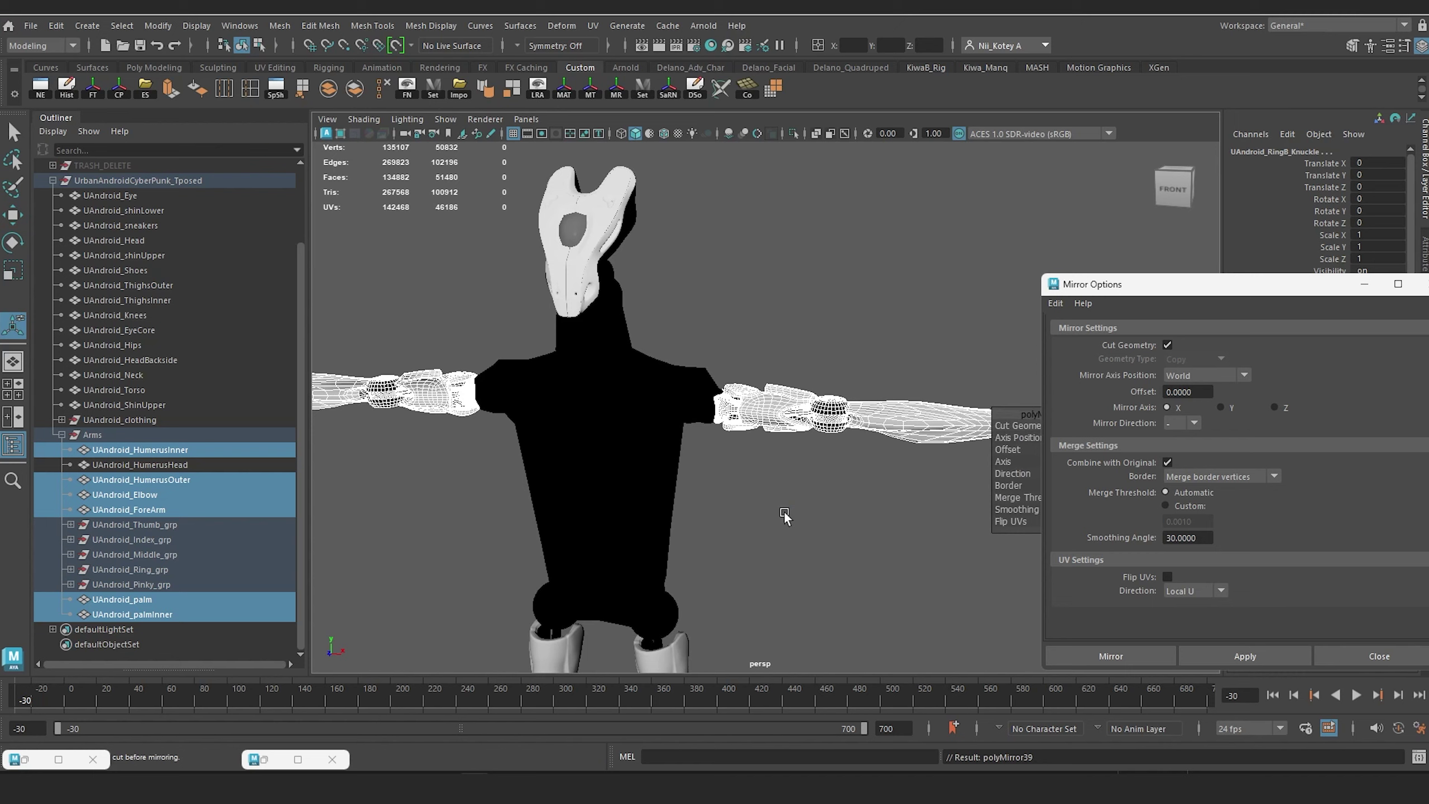
{"action": "scroll", "coordinate": [650, 410], "scroll_direction": "down", "scroll_amount": 5}
{"action": "left_click_drag", "start_coordinate": [651, 410], "coordinate": [612, 429], "text": "alt"}
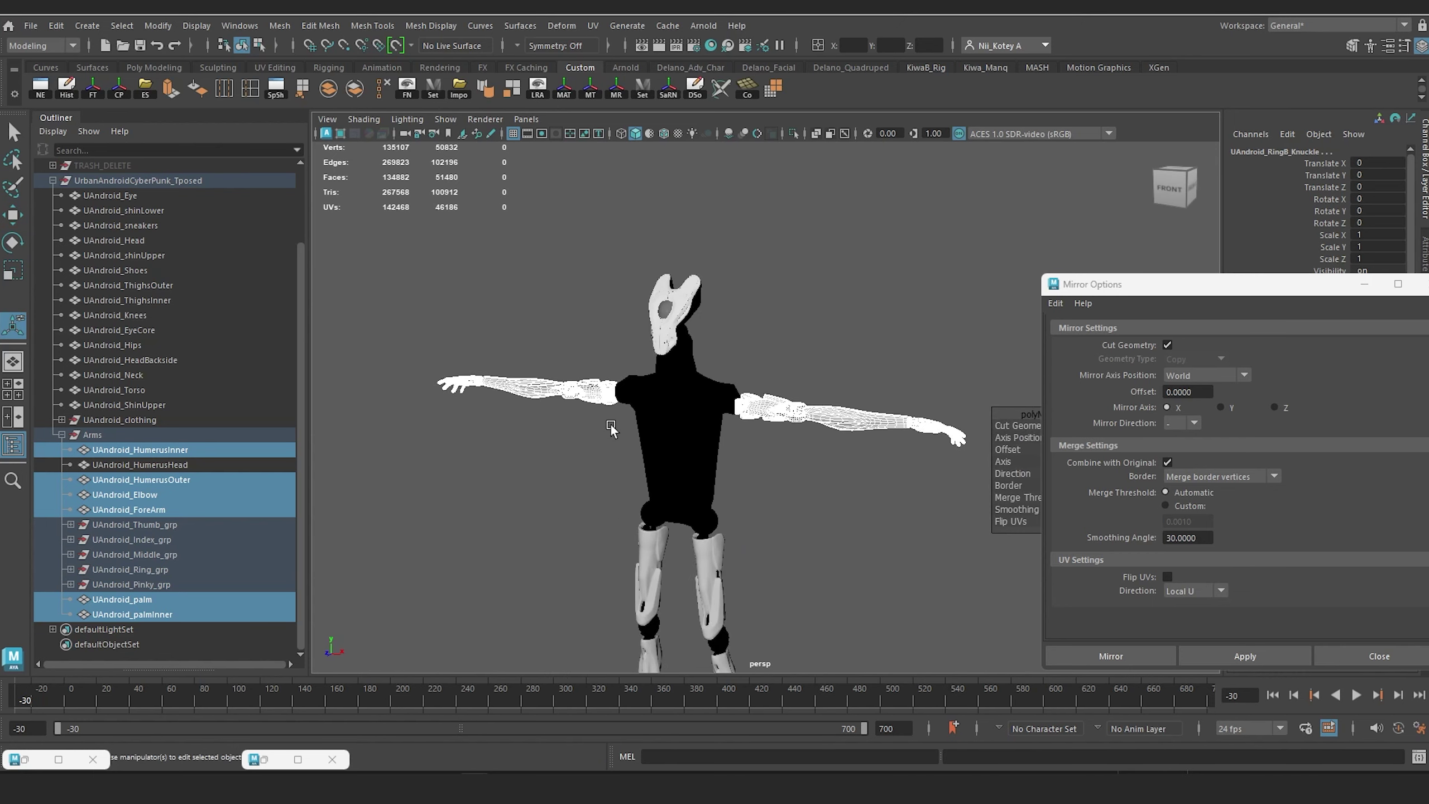
{"action": "right_click_drag", "start_coordinate": [587, 396], "coordinate": [646, 328]}
{"action": "left_click", "coordinate": [562, 505]}
Step: Select the thigh, knee, shin and sneaker meshes of both legs
{"action": "left_click_drag", "start_coordinate": [563, 507], "coordinate": [610, 450], "text": "alt"}
{"action": "middle_click_drag", "start_coordinate": [610, 451], "coordinate": [613, 260], "text": "alt"}
{"action": "scroll", "coordinate": [664, 429], "scroll_direction": "down", "scroll_amount": 3}
{"action": "middle_click_drag", "start_coordinate": [669, 442], "coordinate": [634, 399], "text": "alt"}
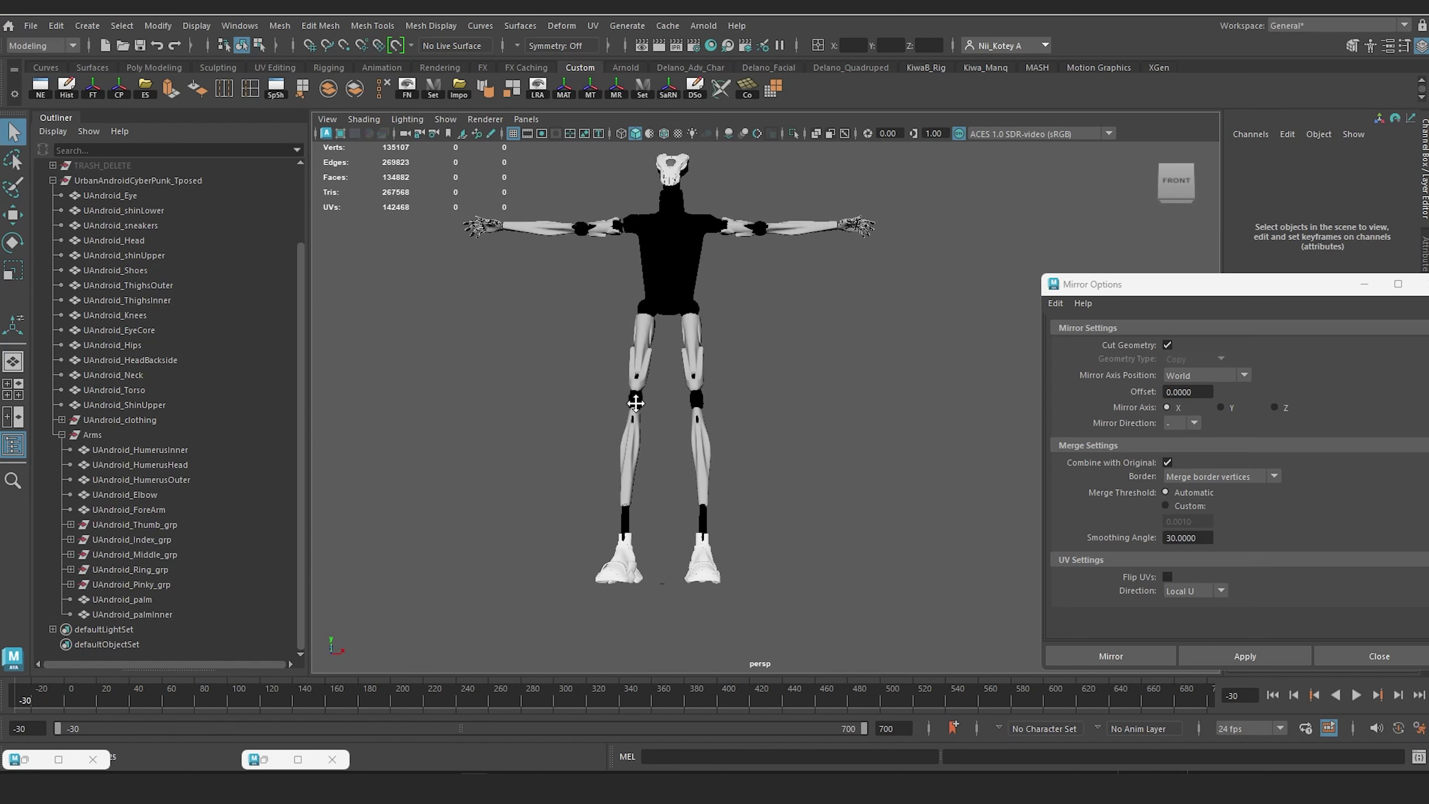
{"action": "scroll", "coordinate": [641, 416], "scroll_direction": "up", "scroll_amount": 1}
{"action": "left_click_drag", "start_coordinate": [662, 472], "coordinate": [666, 482], "text": "alt"}
{"action": "scroll", "coordinate": [668, 492], "scroll_direction": "up", "scroll_amount": 3}
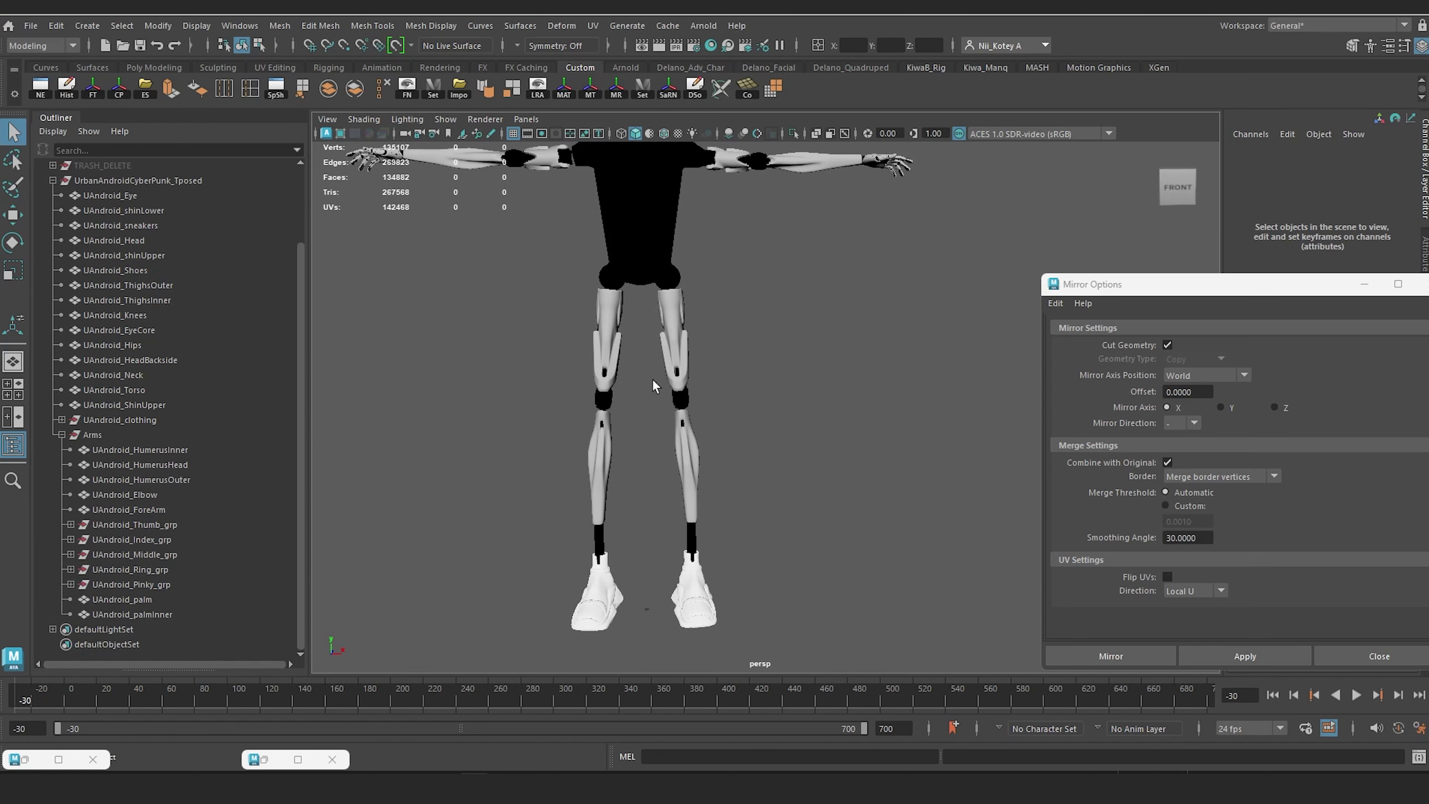
{"action": "left_click", "coordinate": [683, 349]}
{"action": "left_click", "coordinate": [686, 396], "text": "shift"}
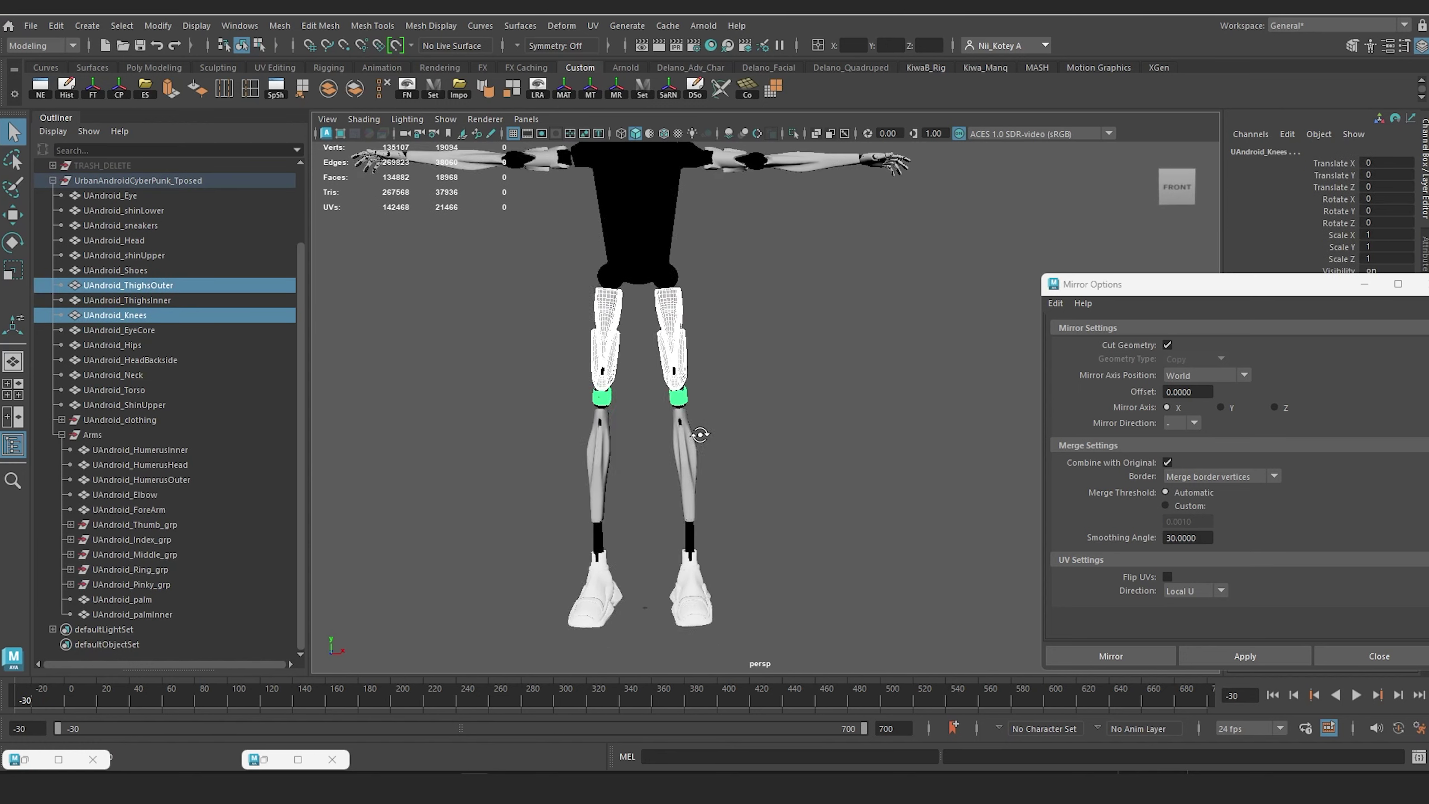
{"action": "left_click_drag", "start_coordinate": [679, 613], "coordinate": [663, 629], "text": "shift"}
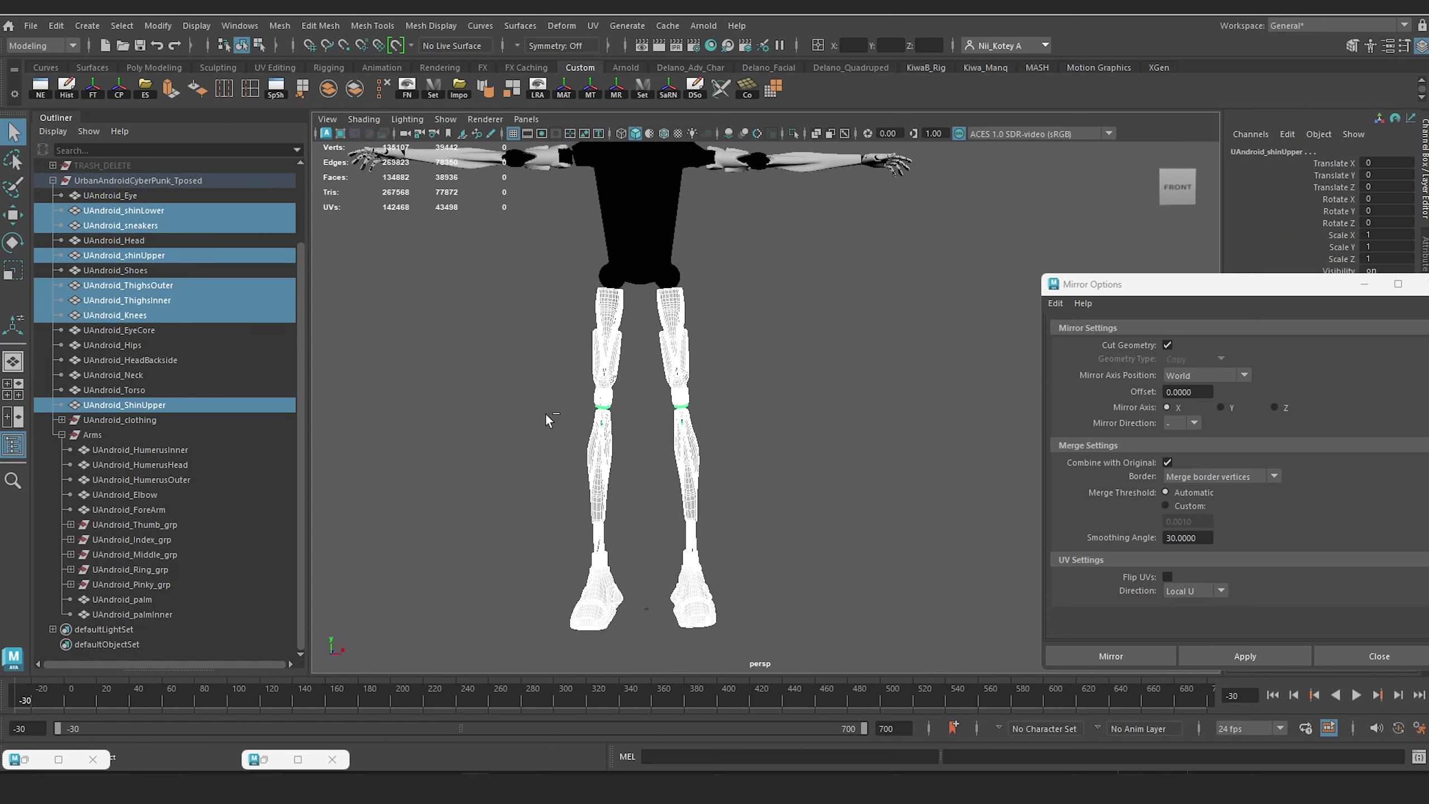
Step: Group the selected leg pieces and name the group Legs
{"action": "key", "text": "ctrl+g"}
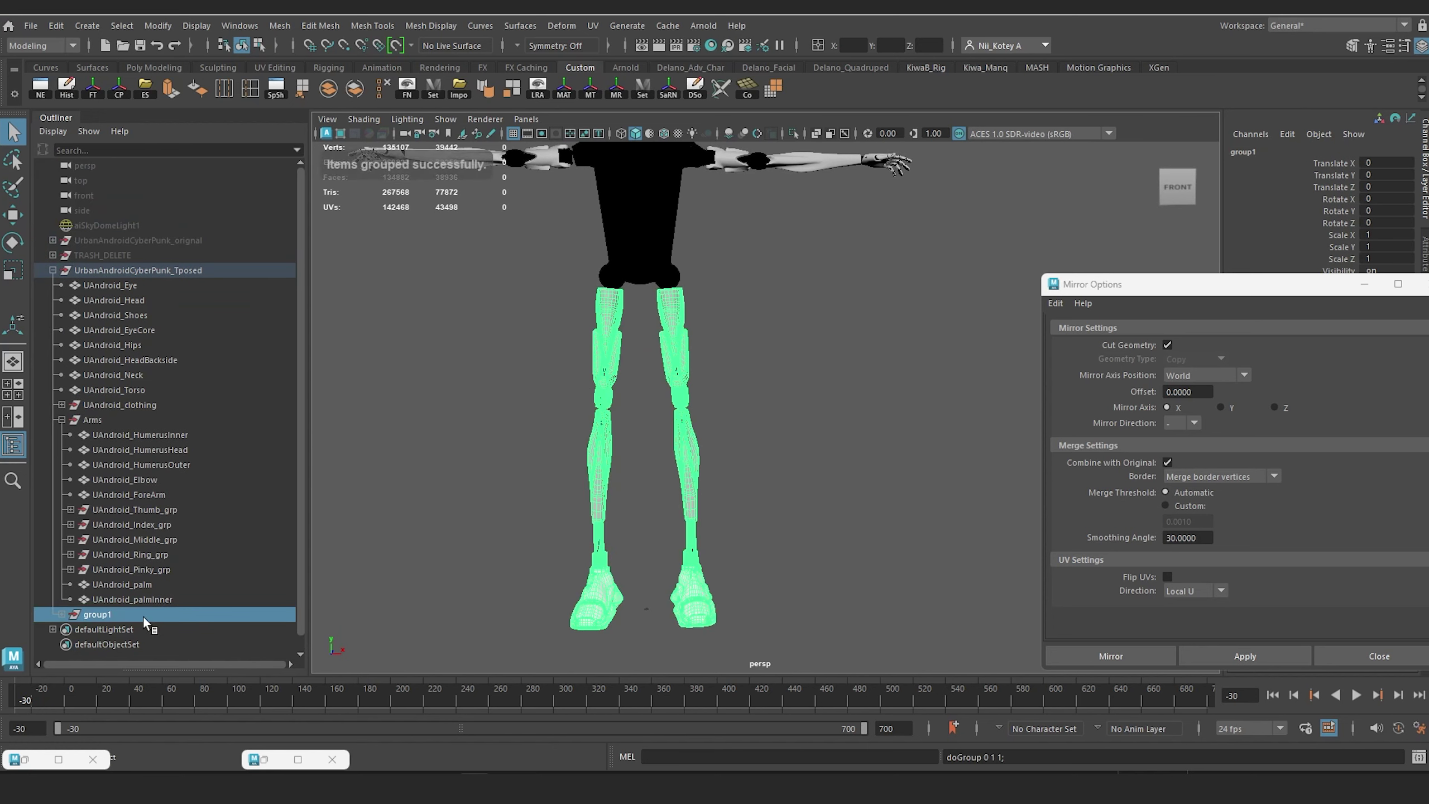
{"action": "double_click", "coordinate": [112, 614]}
{"action": "type", "text": "Legs"}
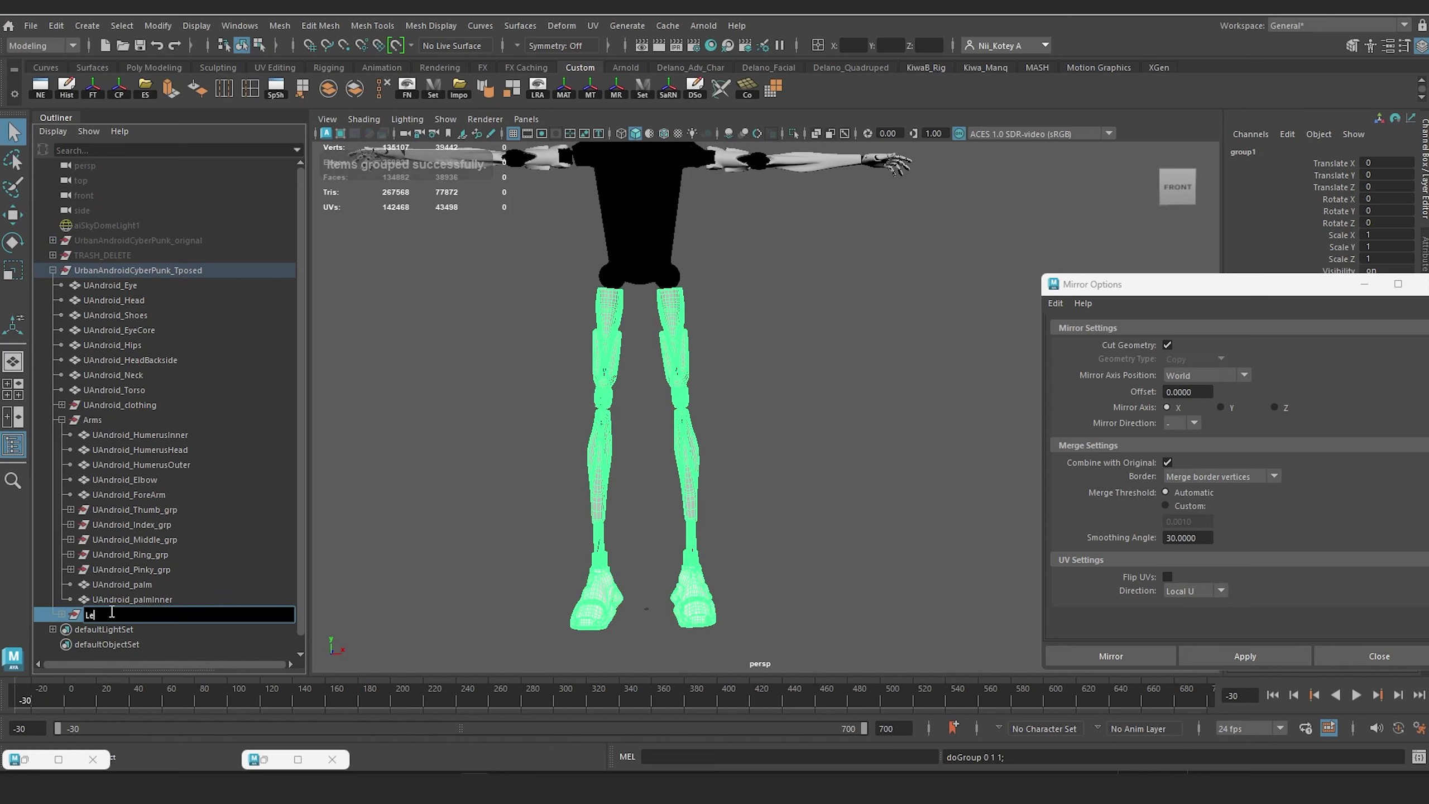
{"action": "key", "text": "Return"}
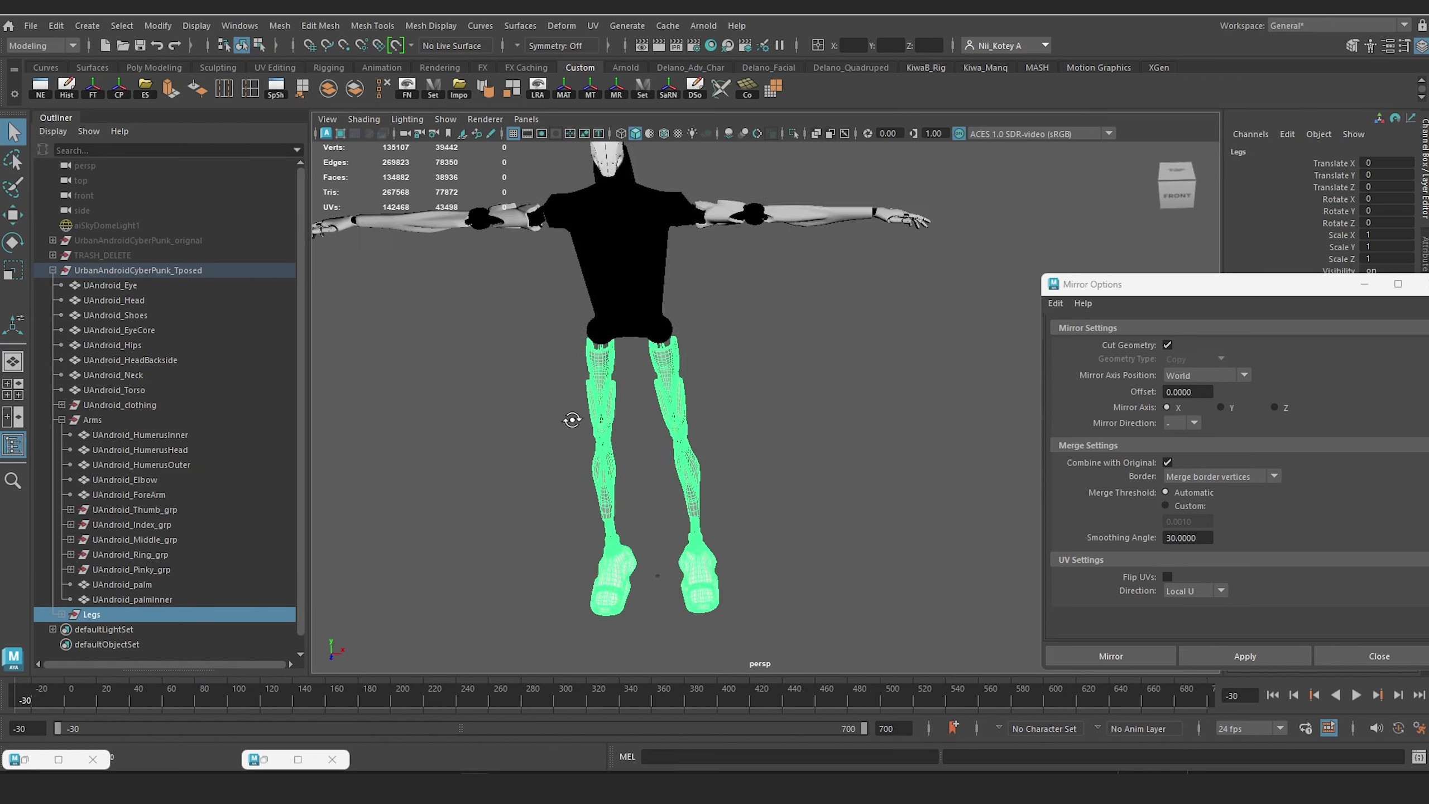
Step: Switch to the front orthographic view and isolate the Legs group
{"action": "key", "text": "space"}
{"action": "left_click_drag", "start_coordinate": [651, 389], "coordinate": [655, 413]}
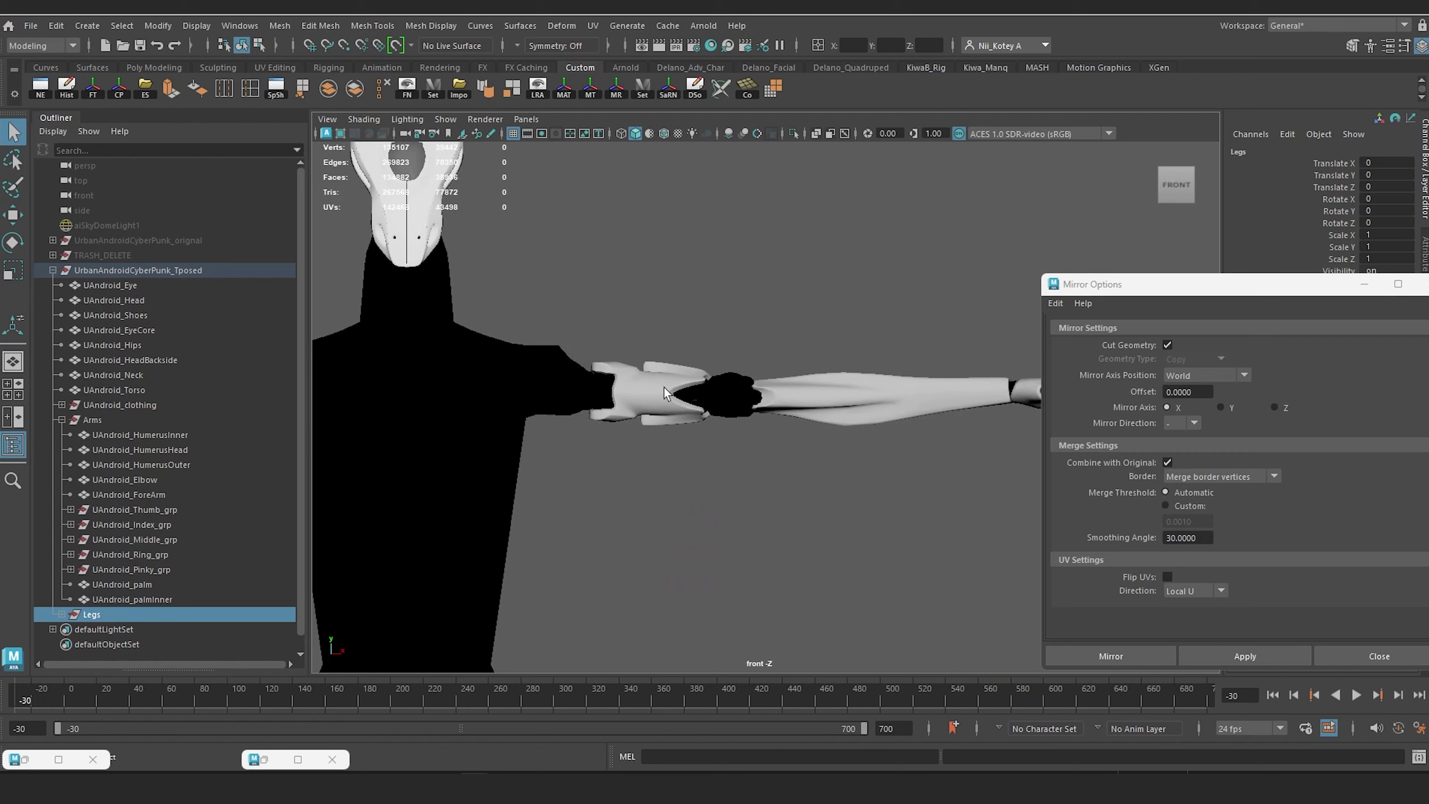
{"action": "scroll", "coordinate": [664, 413], "scroll_direction": "down", "scroll_amount": 10}
{"action": "middle_click_drag", "start_coordinate": [664, 413], "coordinate": [679, 243], "text": "alt"}
{"action": "scroll", "coordinate": [684, 388], "scroll_direction": "up", "scroll_amount": 5}
{"action": "middle_click_drag", "start_coordinate": [679, 387], "coordinate": [727, 354], "text": "alt"}
{"action": "scroll", "coordinate": [727, 355], "scroll_direction": "down", "scroll_amount": 3}
{"action": "key", "text": "w"}
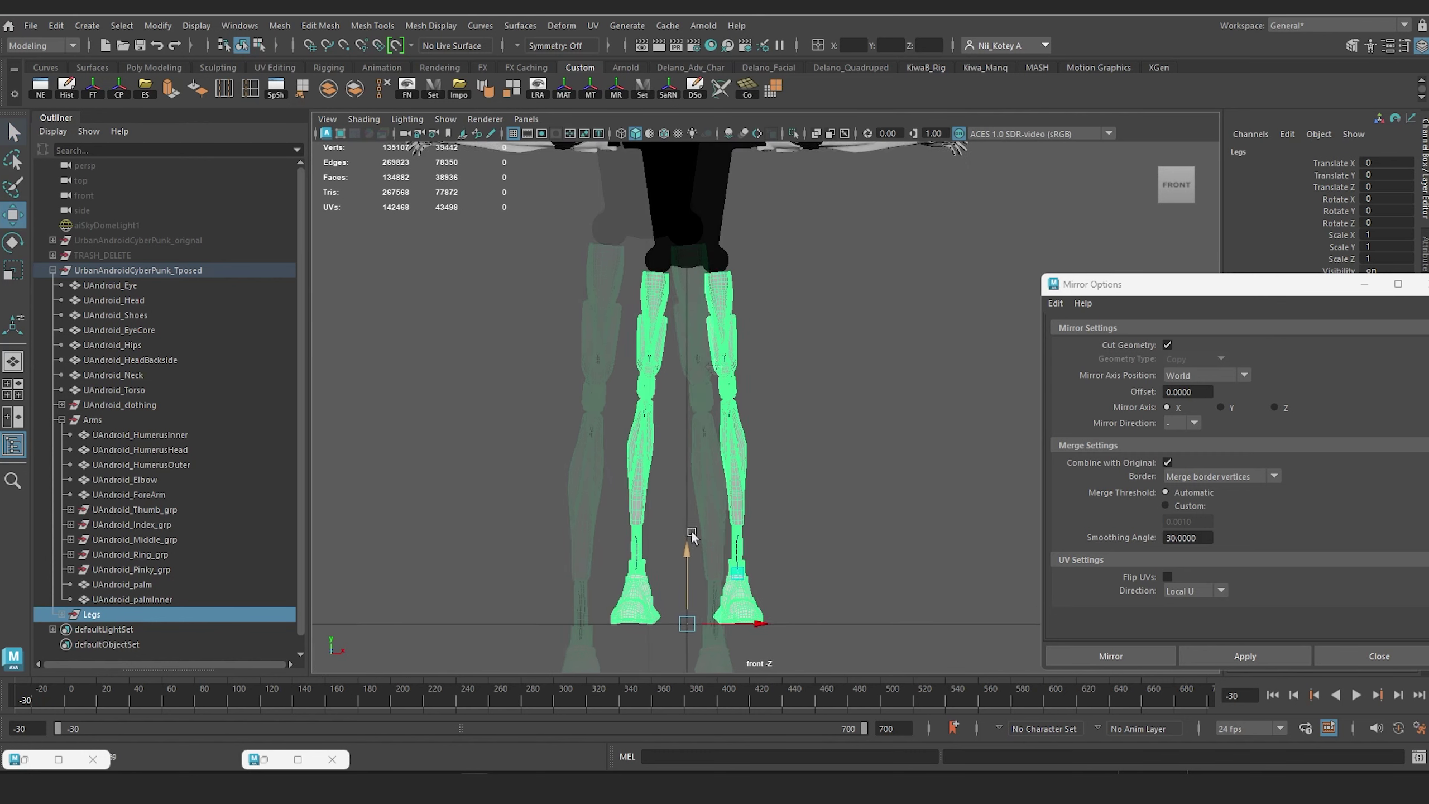
{"action": "middle_click_drag", "start_coordinate": [688, 545], "coordinate": [693, 565], "text": "alt"}
{"action": "left_click", "coordinate": [793, 133]}
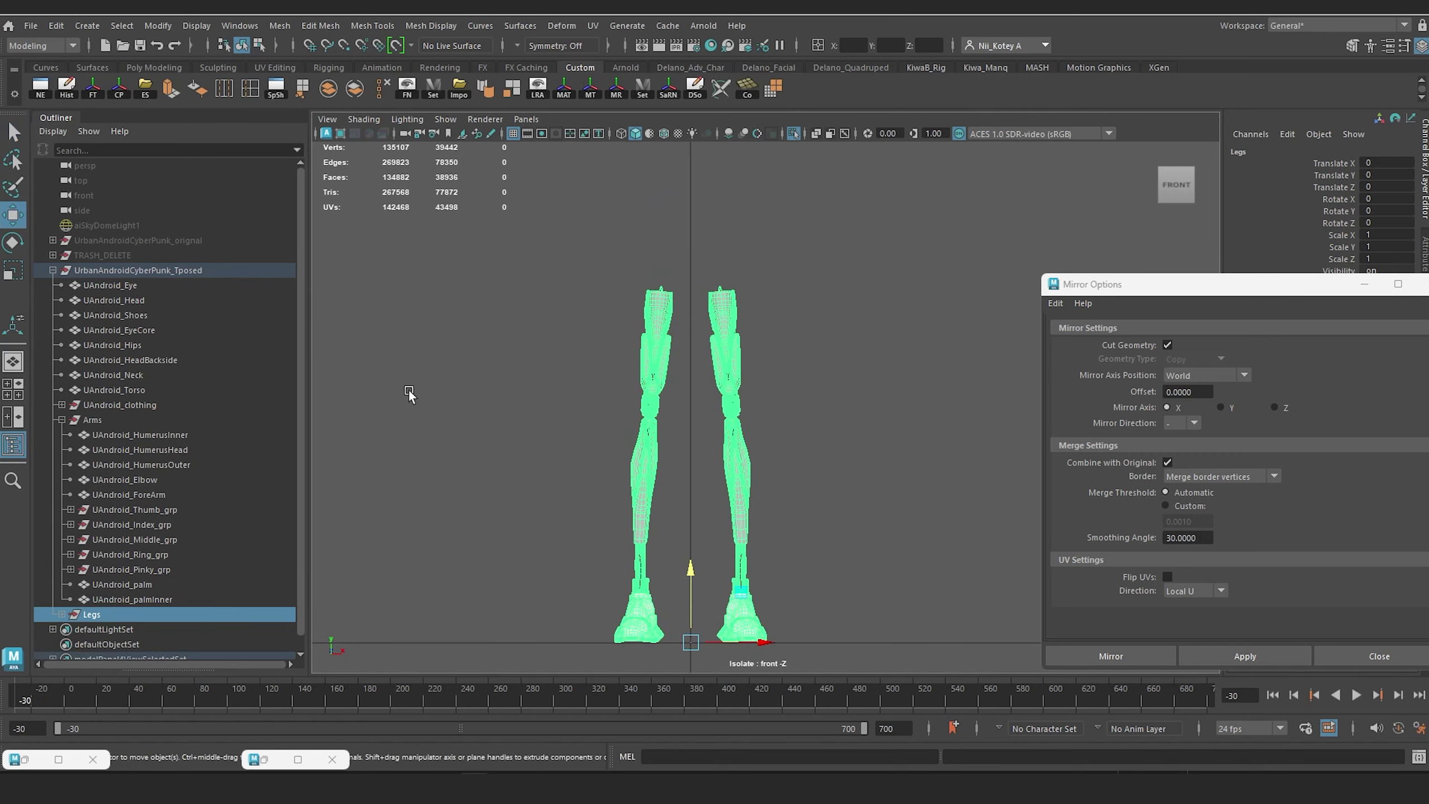
Step: Delete all faces of the leg on the negative X side and return to object selection
{"action": "key", "text": "F8"}
{"action": "right_click_drag", "start_coordinate": [650, 304], "coordinate": [579, 265]}
{"action": "left_click_drag", "start_coordinate": [578, 265], "coordinate": [684, 671]}
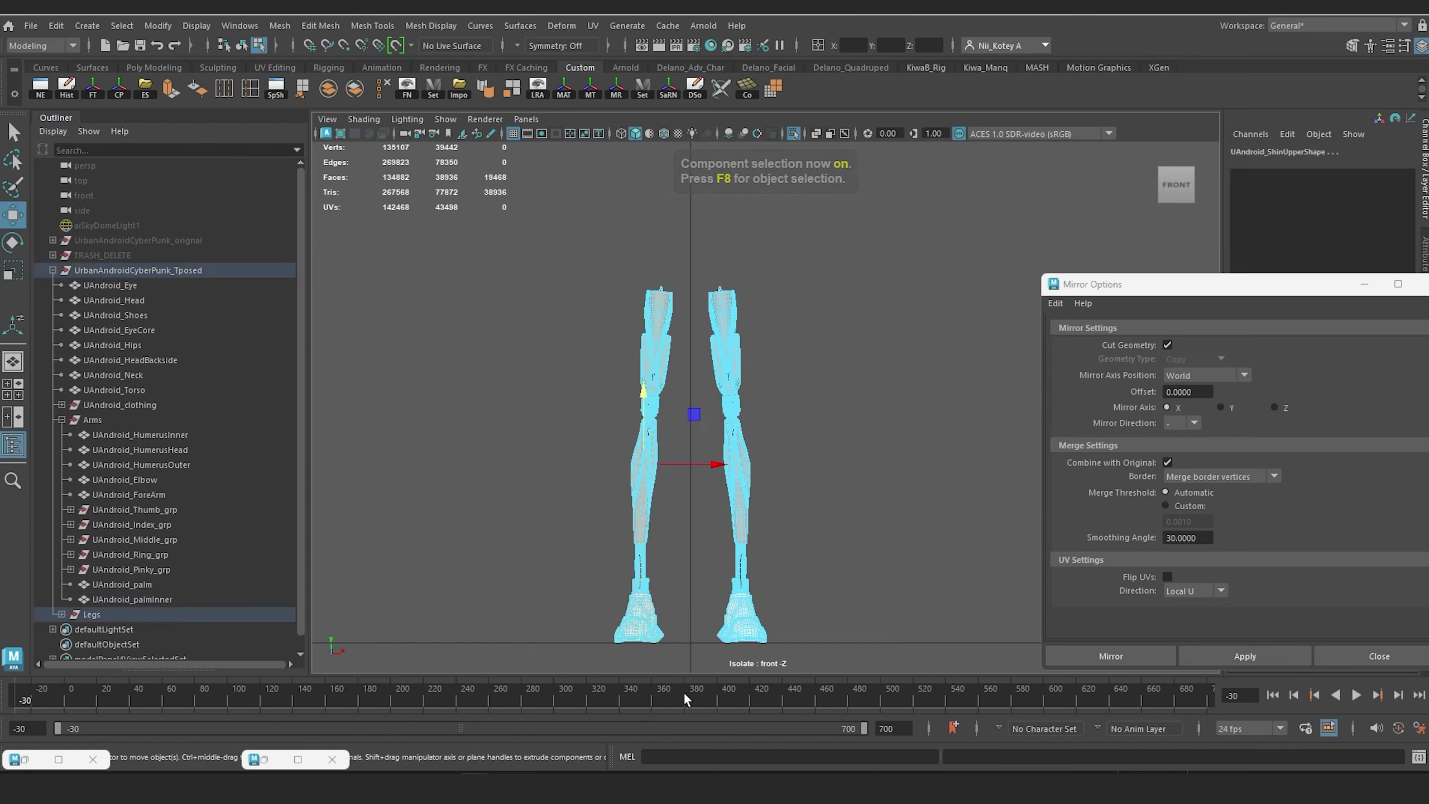
{"action": "key", "text": "Delete"}
{"action": "right_click_drag", "start_coordinate": [720, 333], "coordinate": [660, 399]}
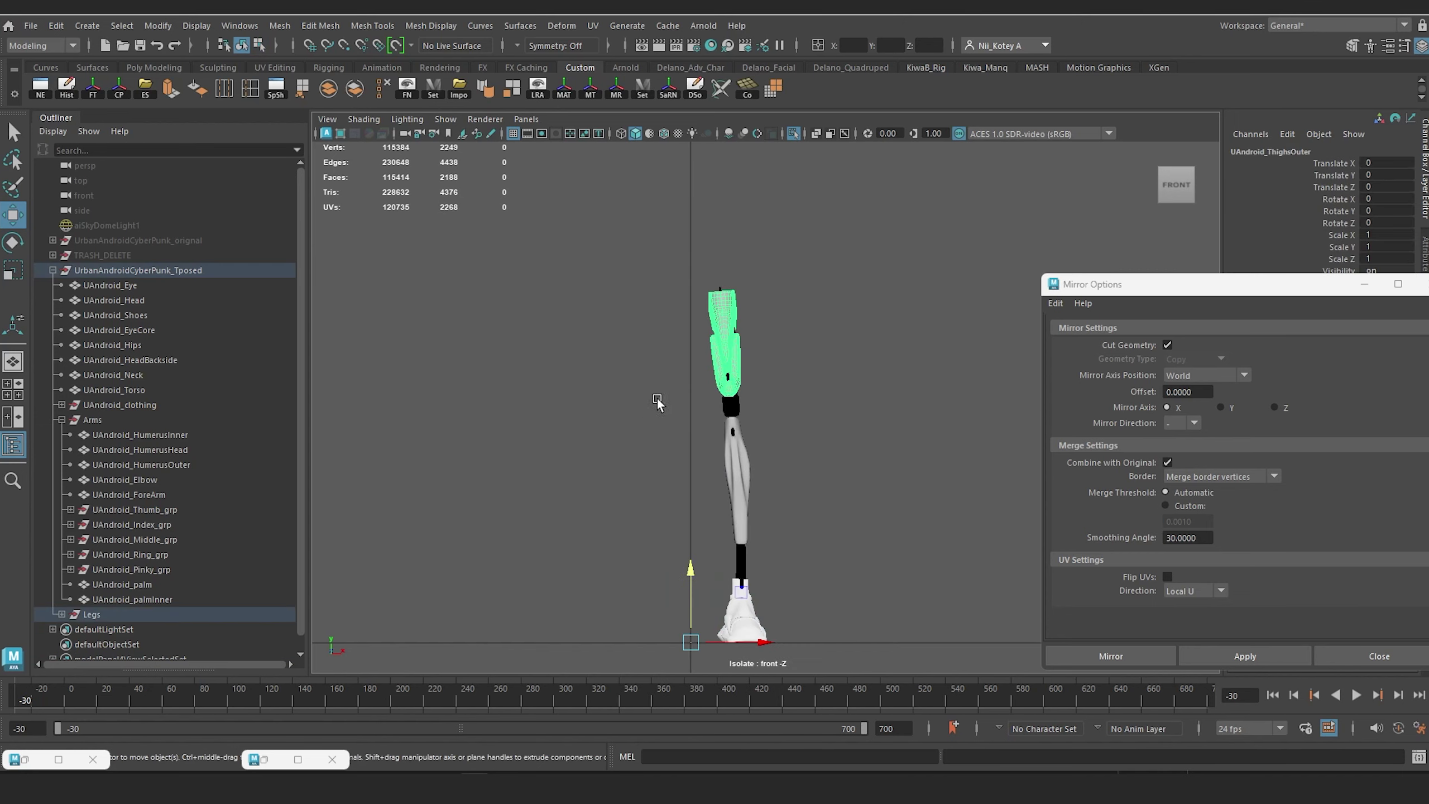
{"action": "left_click", "coordinate": [661, 399]}
Step: Center the pivot of the Legs group and move it up to the hip end of the remaining thigh
{"action": "left_click", "coordinate": [125, 612]}
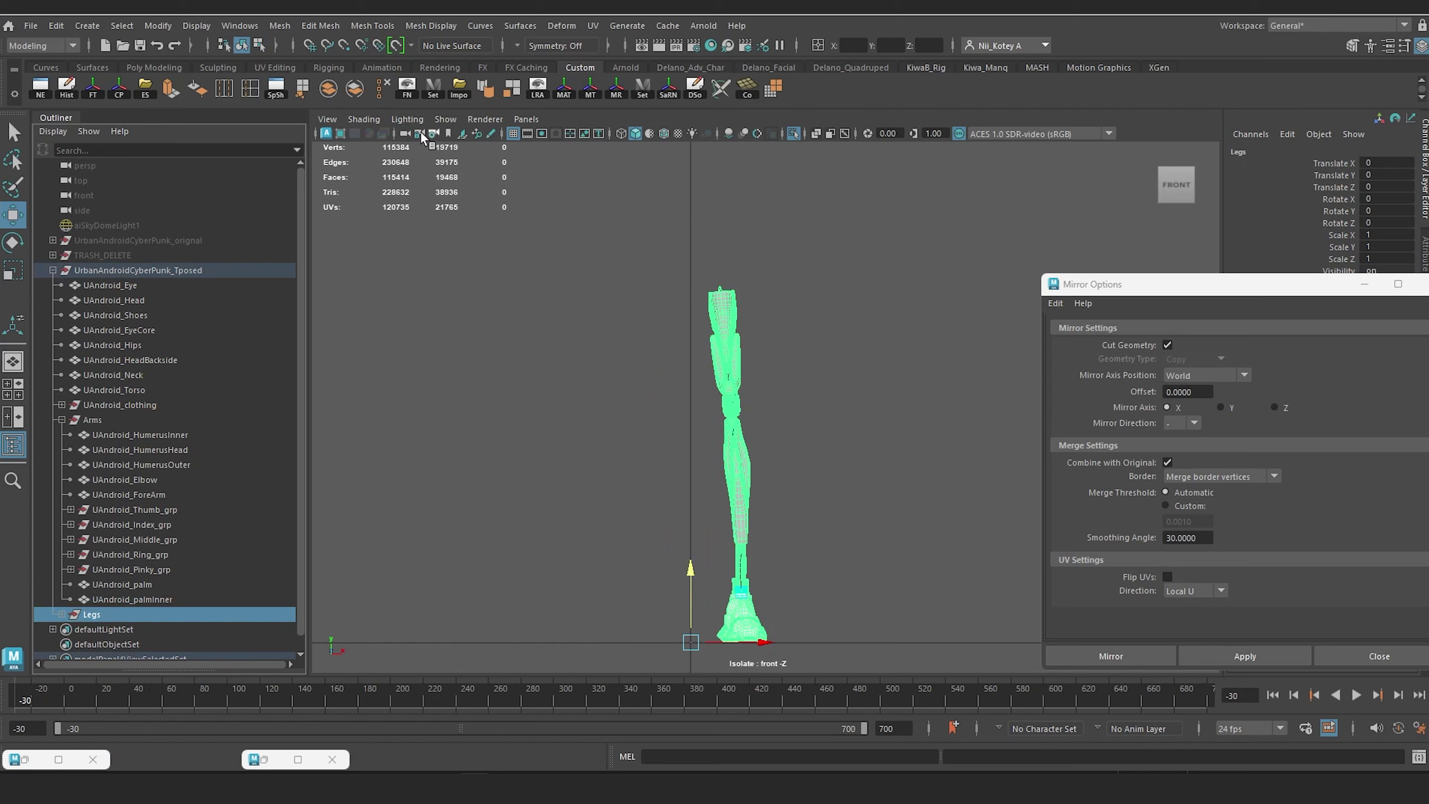
{"action": "left_click", "coordinate": [120, 90]}
{"action": "key", "text": "d"}
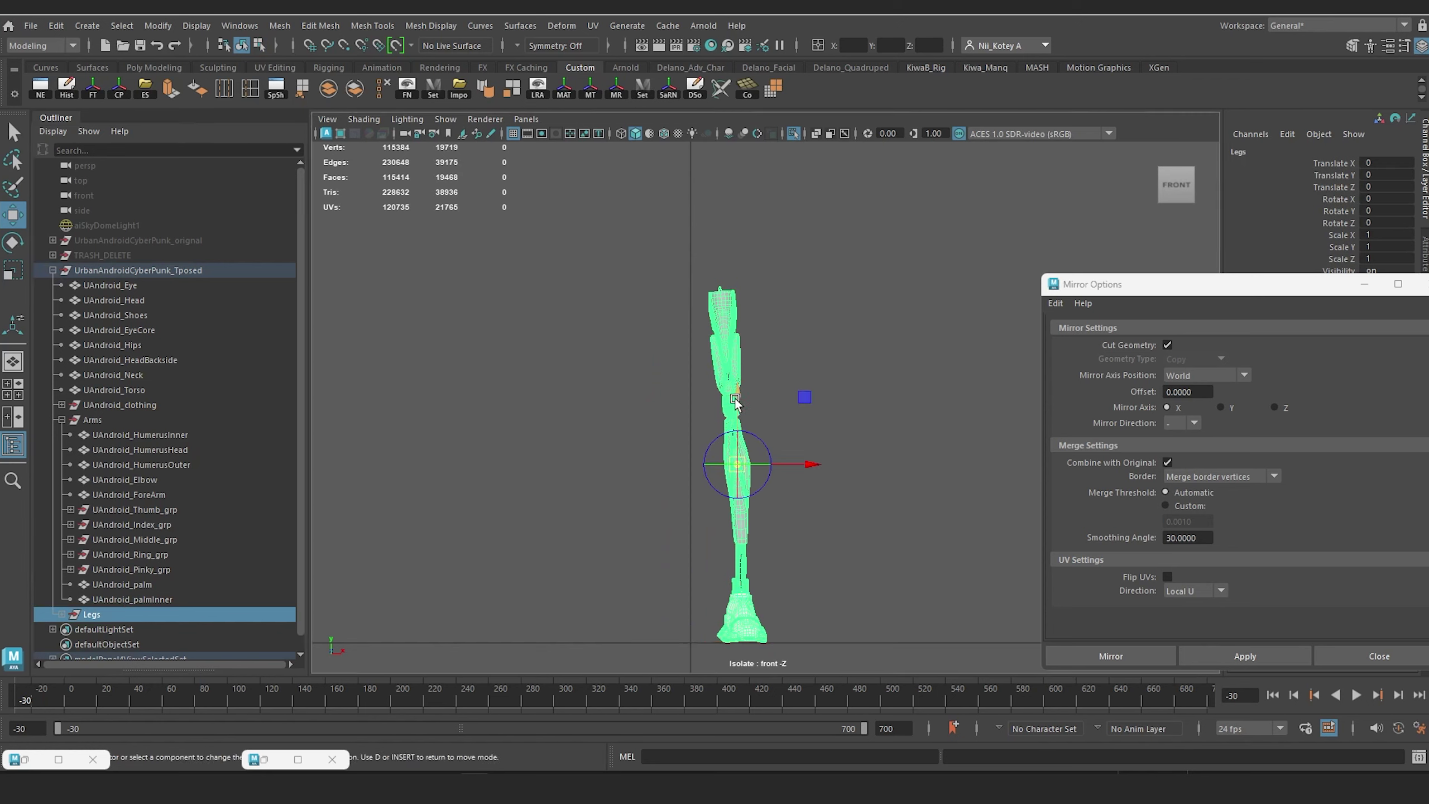
{"action": "left_click_drag", "start_coordinate": [735, 400], "coordinate": [733, 225]}
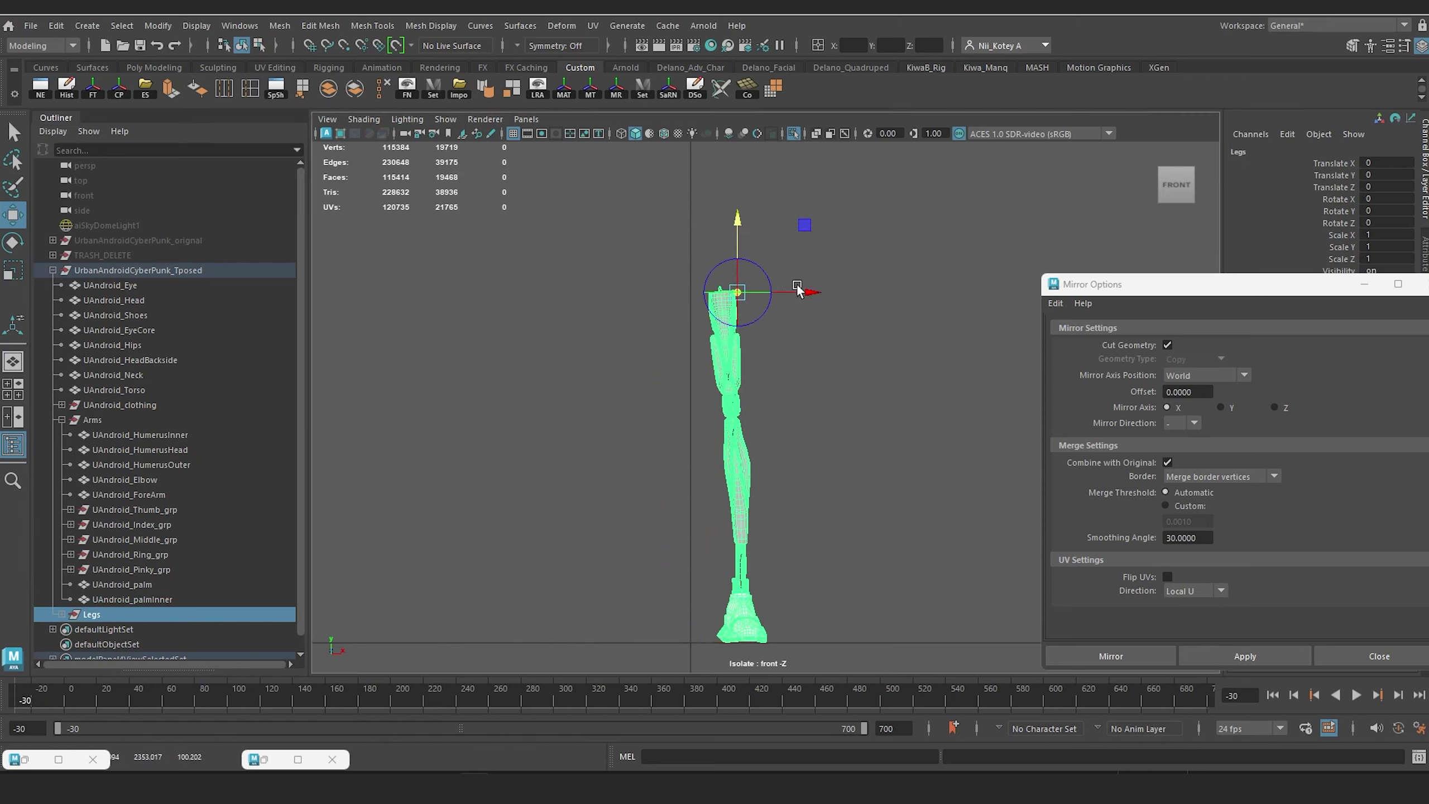
{"action": "left_click_drag", "start_coordinate": [797, 289], "coordinate": [784, 291]}
{"action": "key", "text": "d"}
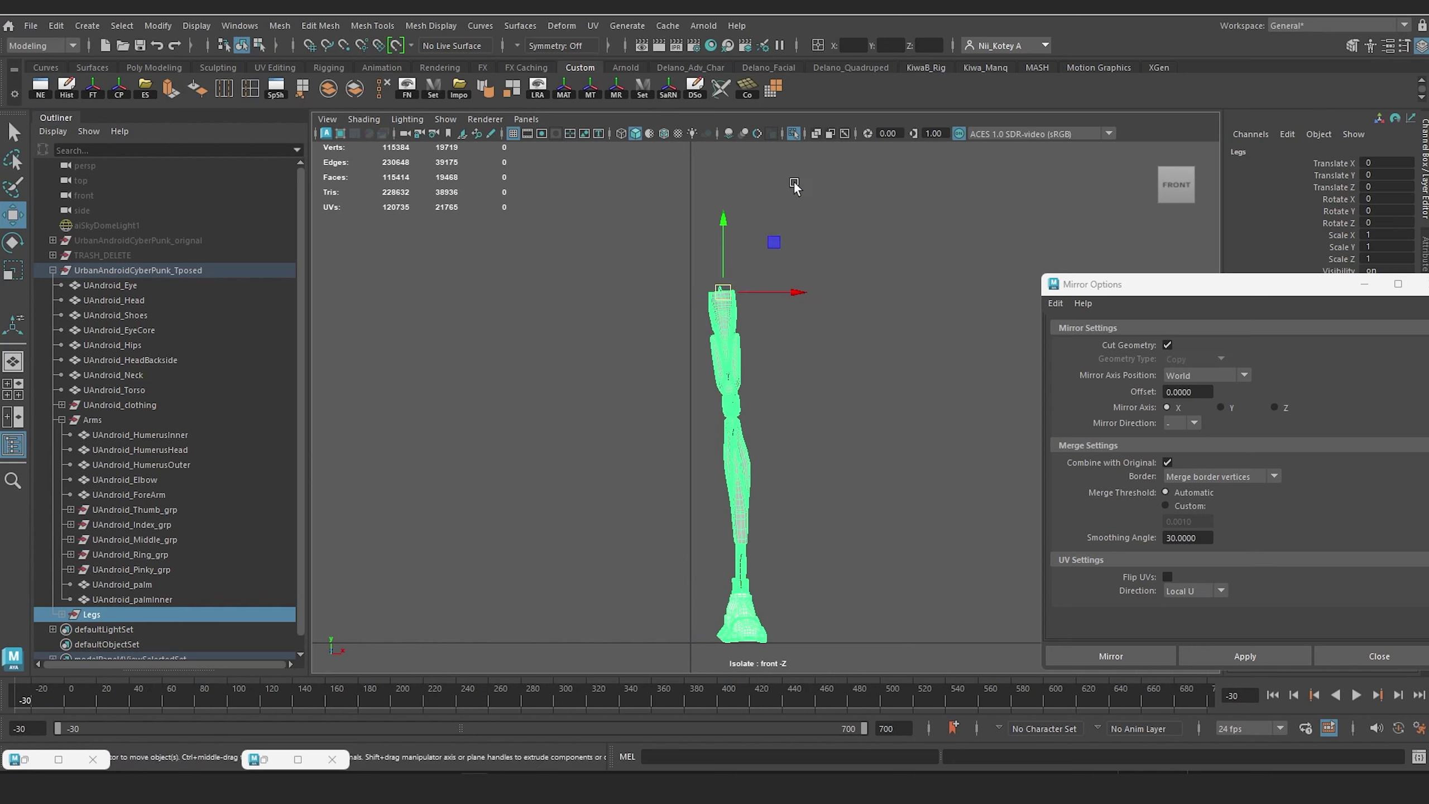
Step: Turn off isolation and rotate the Legs group about -4.6 degrees around Z so the leg hangs straight
{"action": "left_click", "coordinate": [794, 131]}
{"action": "key", "text": "e"}
{"action": "left_click_drag", "start_coordinate": [694, 379], "coordinate": [687, 362]}
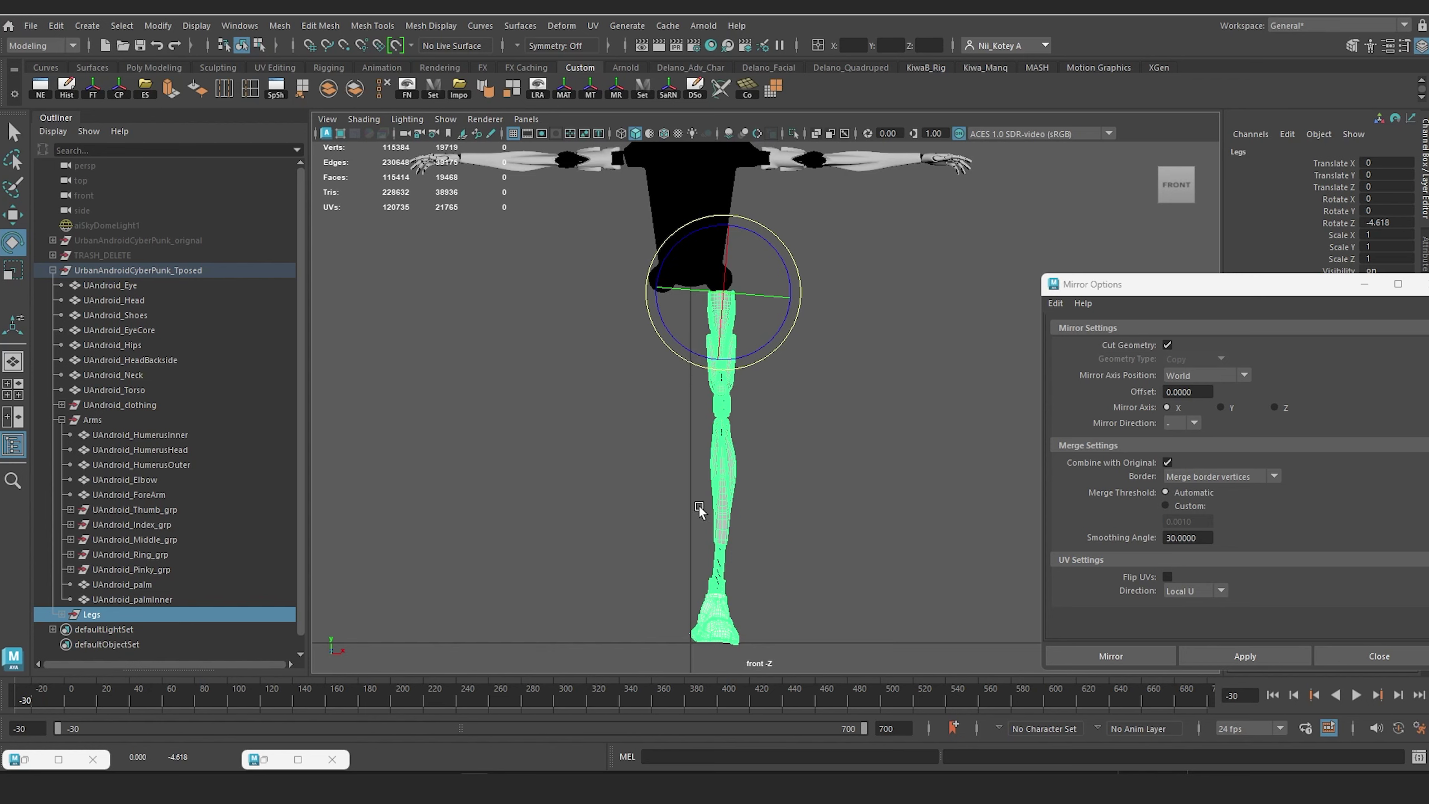
Step: Select only the sneaker mesh of the remaining leg and freeze its transformations
{"action": "left_click_drag", "start_coordinate": [656, 563], "coordinate": [782, 670]}
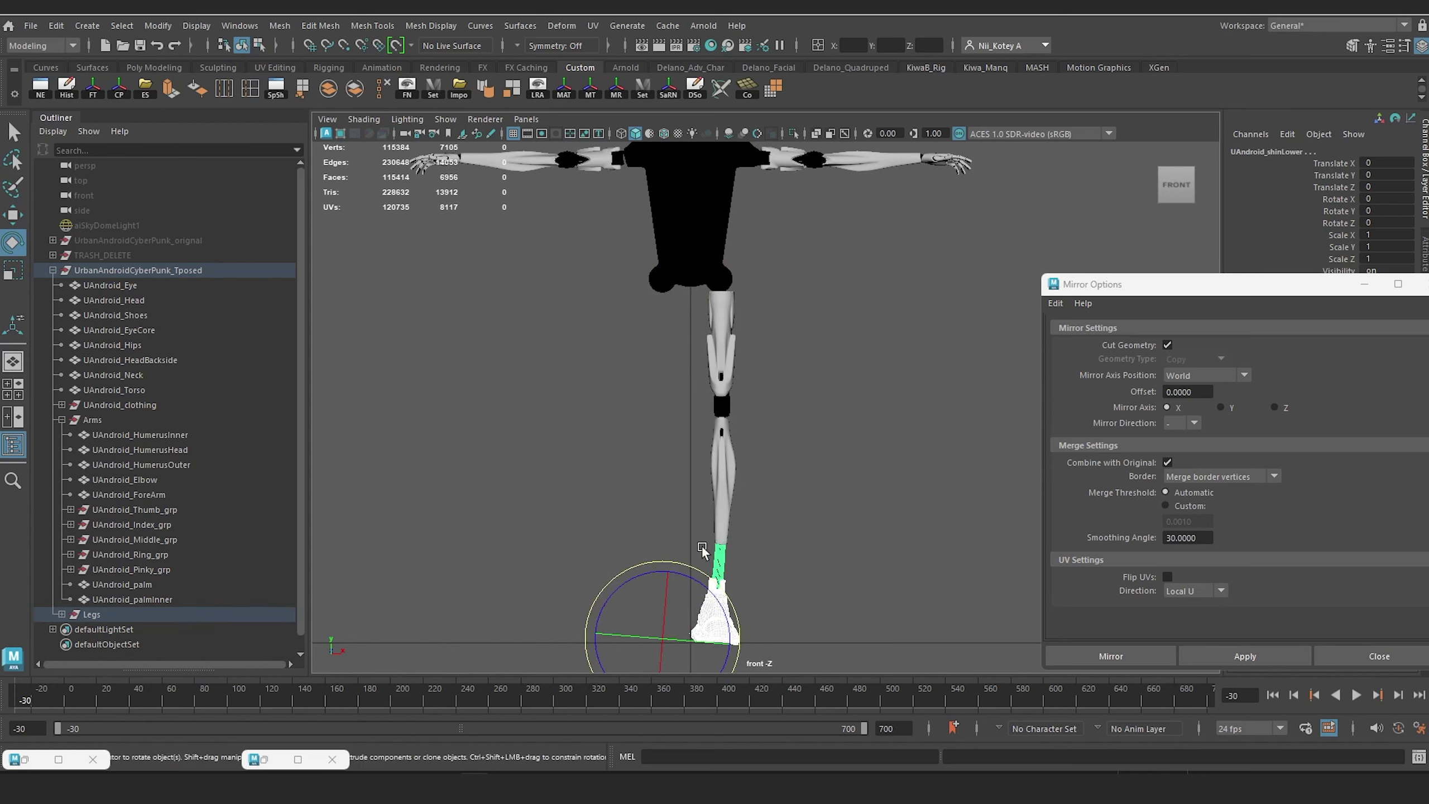
{"action": "middle_click_drag", "start_coordinate": [702, 547], "coordinate": [693, 430], "text": "alt"}
{"action": "right_click_drag", "start_coordinate": [692, 429], "coordinate": [731, 498], "text": "alt"}
{"action": "left_click", "coordinate": [736, 504]}
{"action": "left_click", "coordinate": [675, 534]}
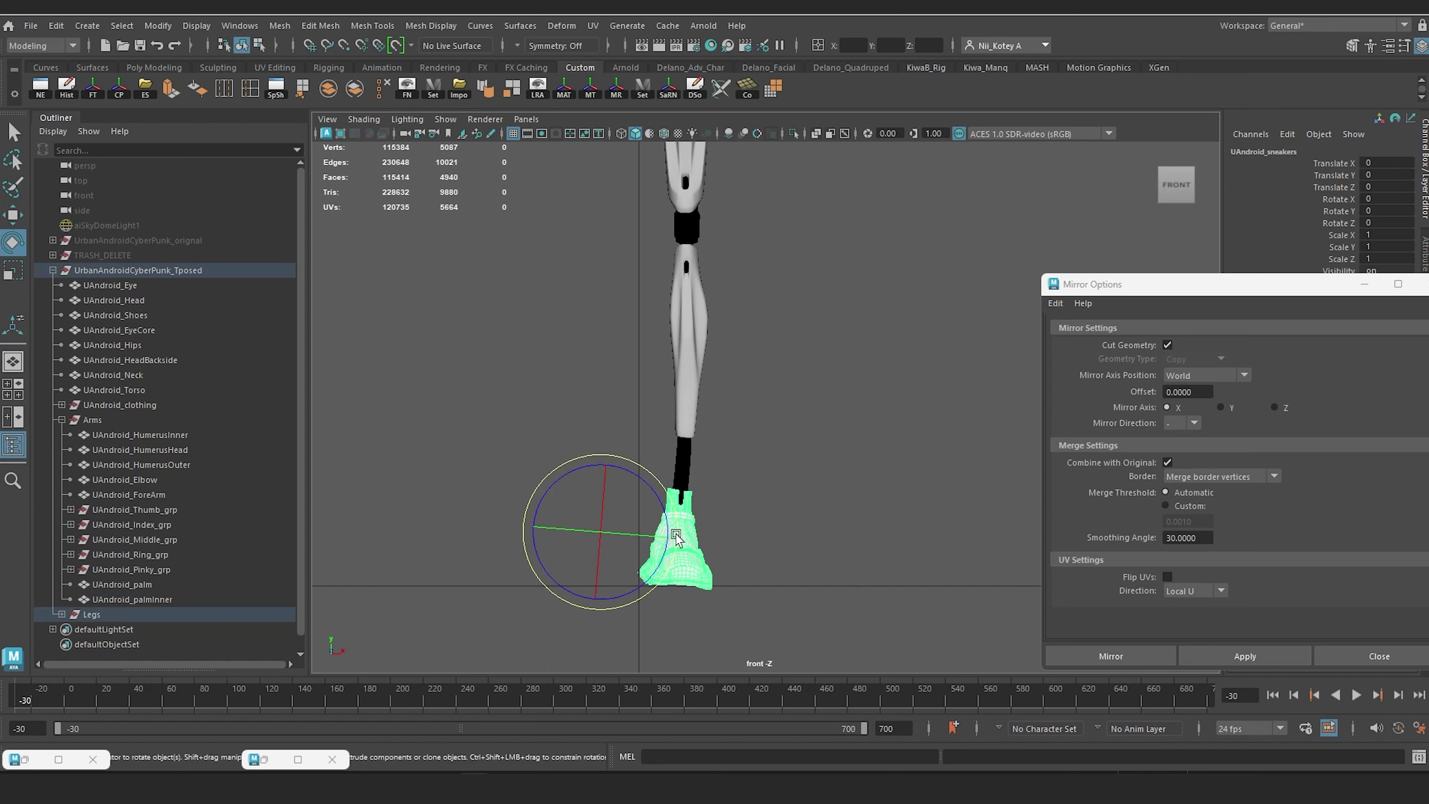
{"action": "key", "text": "d"}
{"action": "key", "text": "d"}
{"action": "key", "text": "d"}
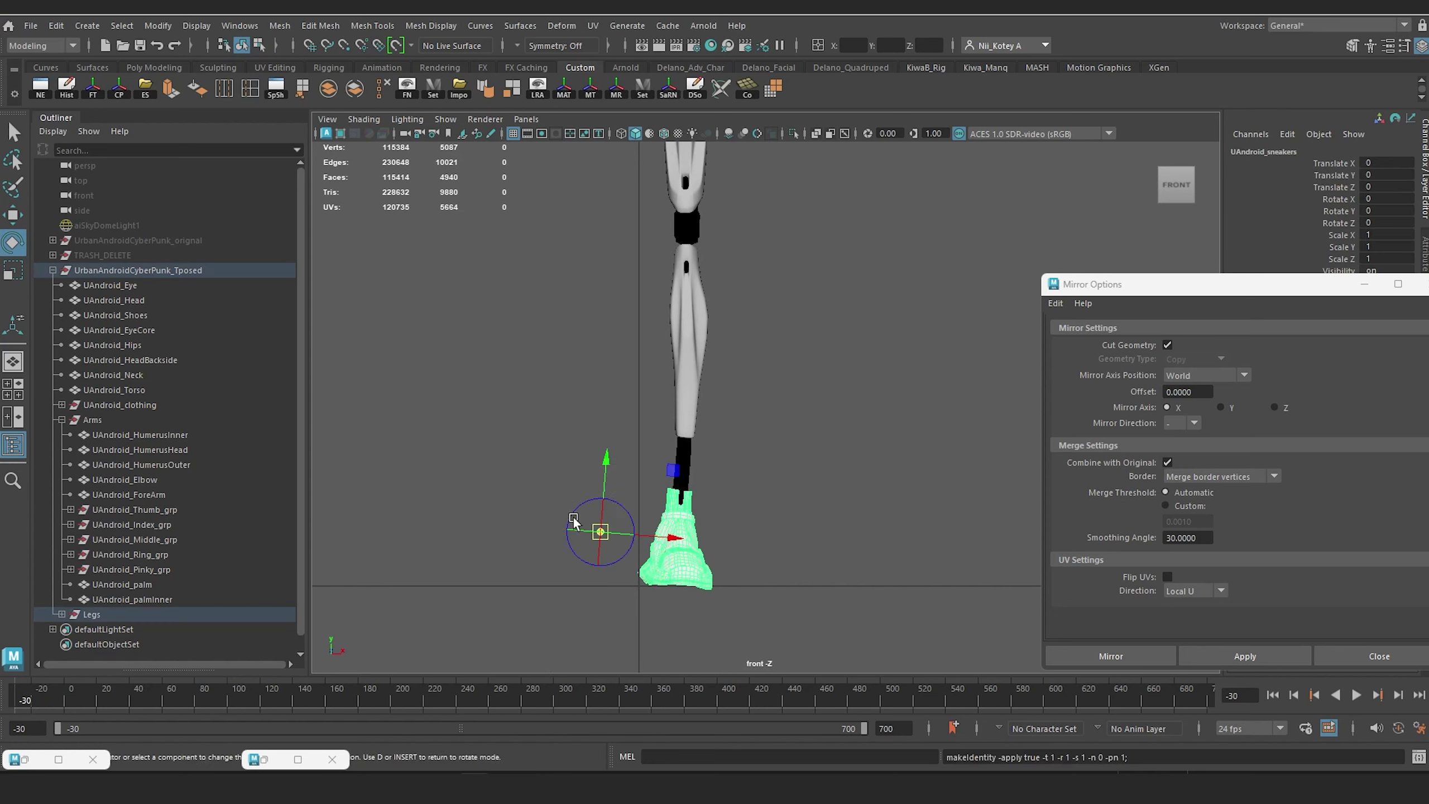
Step: Move the sneaker's pivot to the ankle and rotate the sneaker about 4.6 degrees around Z so its sole sits level
{"action": "key", "text": "d"}
{"action": "key", "text": "w"}
{"action": "key", "text": "d"}
{"action": "left_click_drag", "start_coordinate": [606, 526], "coordinate": [686, 501]}
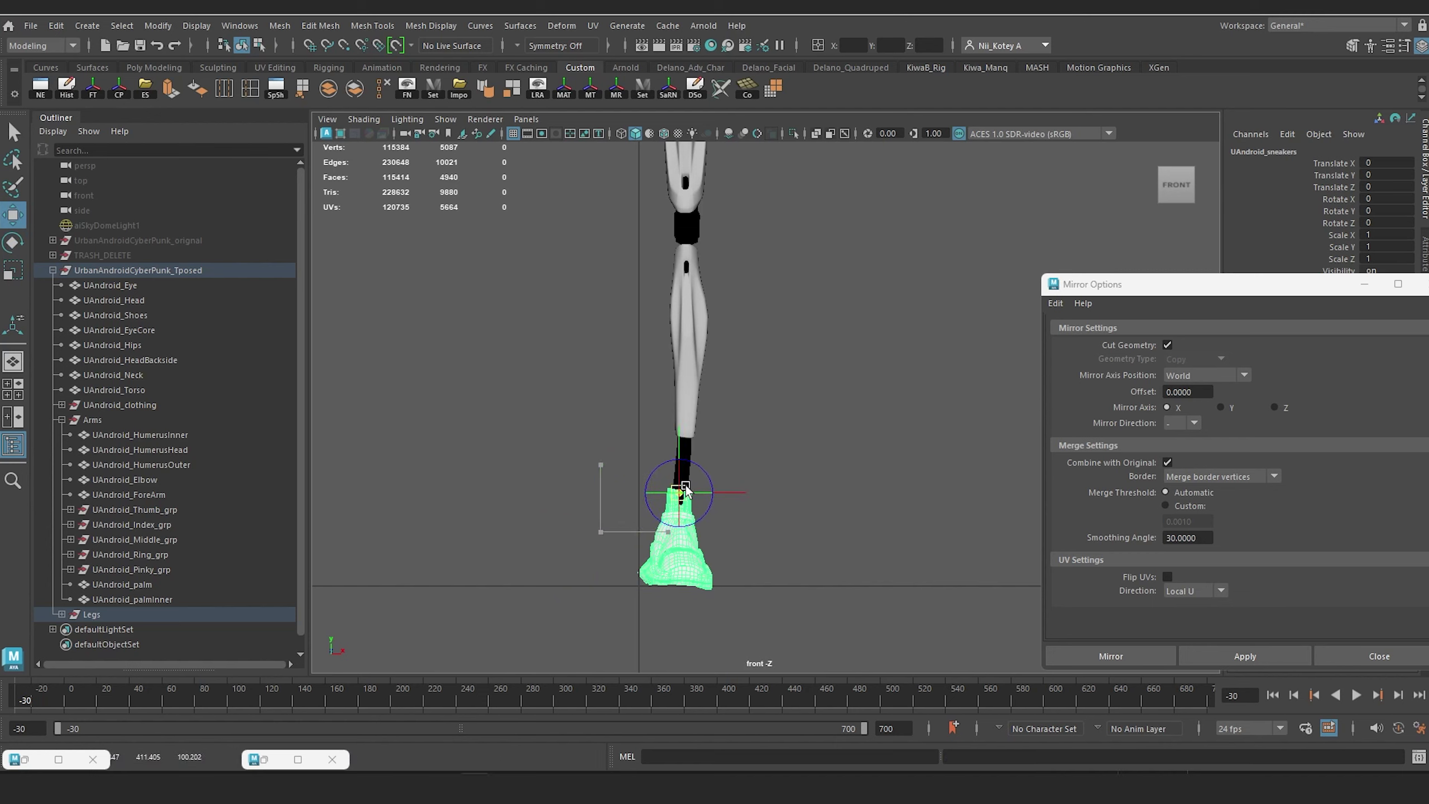
{"action": "key", "text": "e"}
{"action": "left_click_drag", "start_coordinate": [747, 462], "coordinate": [751, 440]}
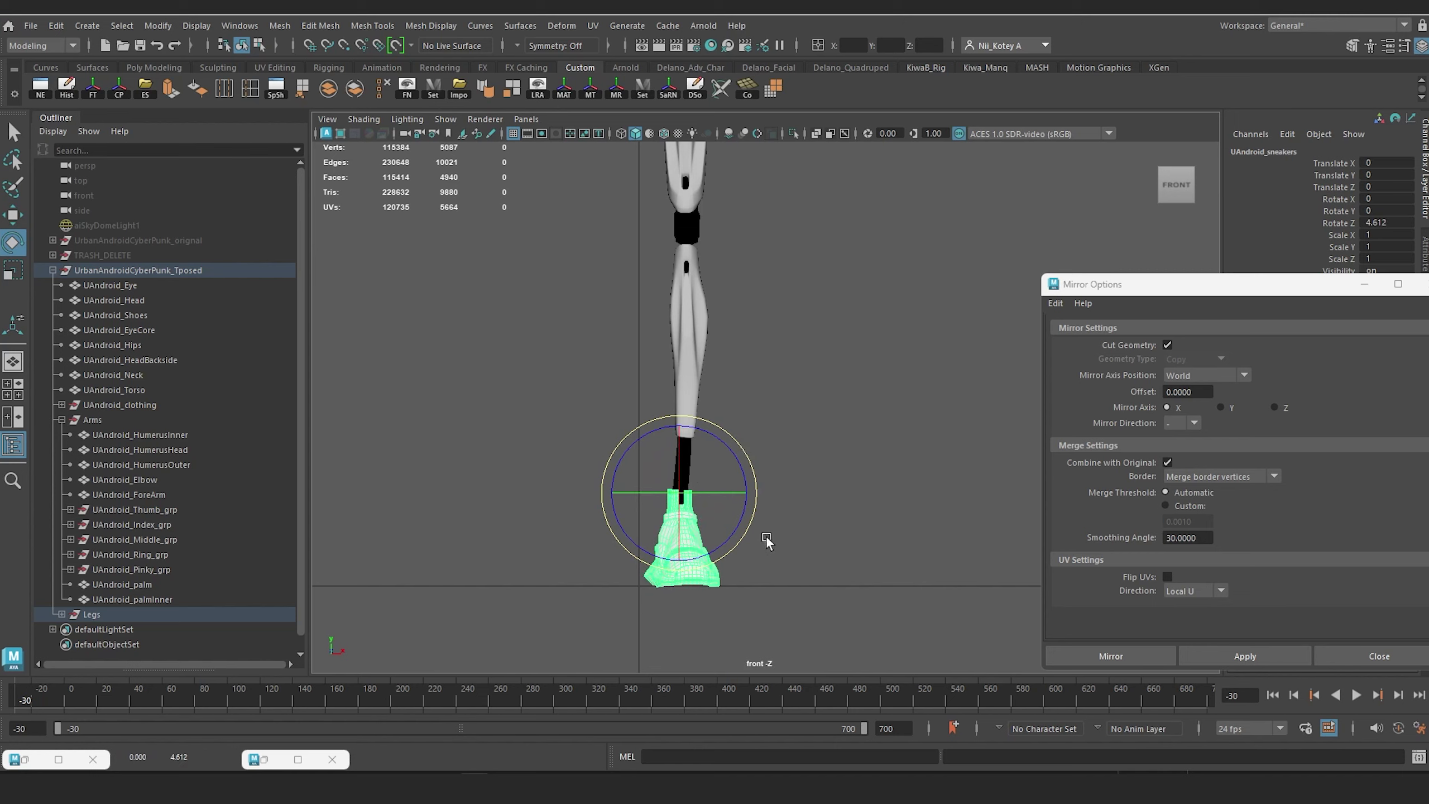
Step: Switch to the side orthographic view and frame the selected sneaker
{"action": "key", "text": "space"}
{"action": "left_click_drag", "start_coordinate": [770, 528], "coordinate": [766, 496]}
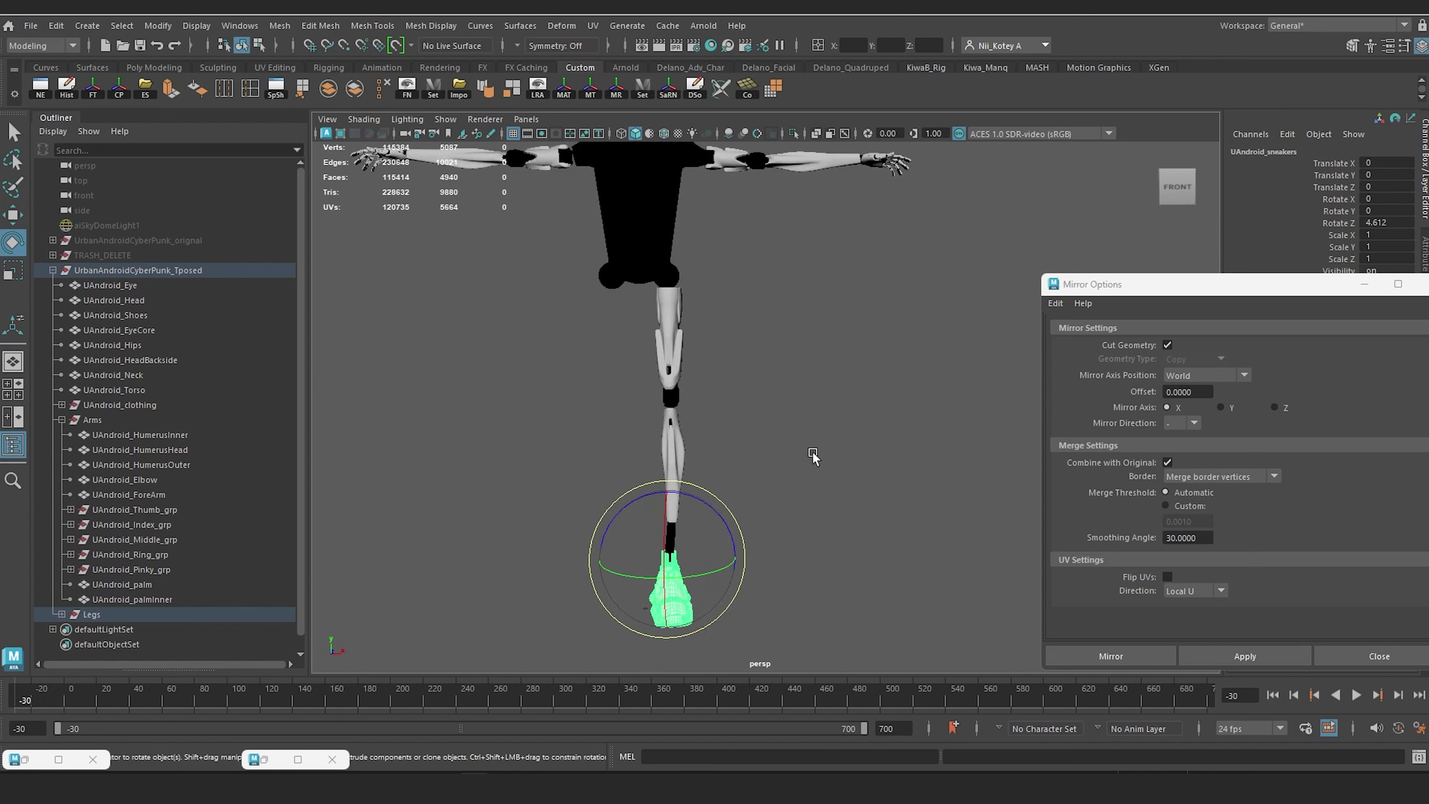
{"action": "left_click_drag", "start_coordinate": [587, 462], "coordinate": [663, 441], "text": "alt"}
{"action": "key", "text": "space"}
{"action": "key", "text": "f"}
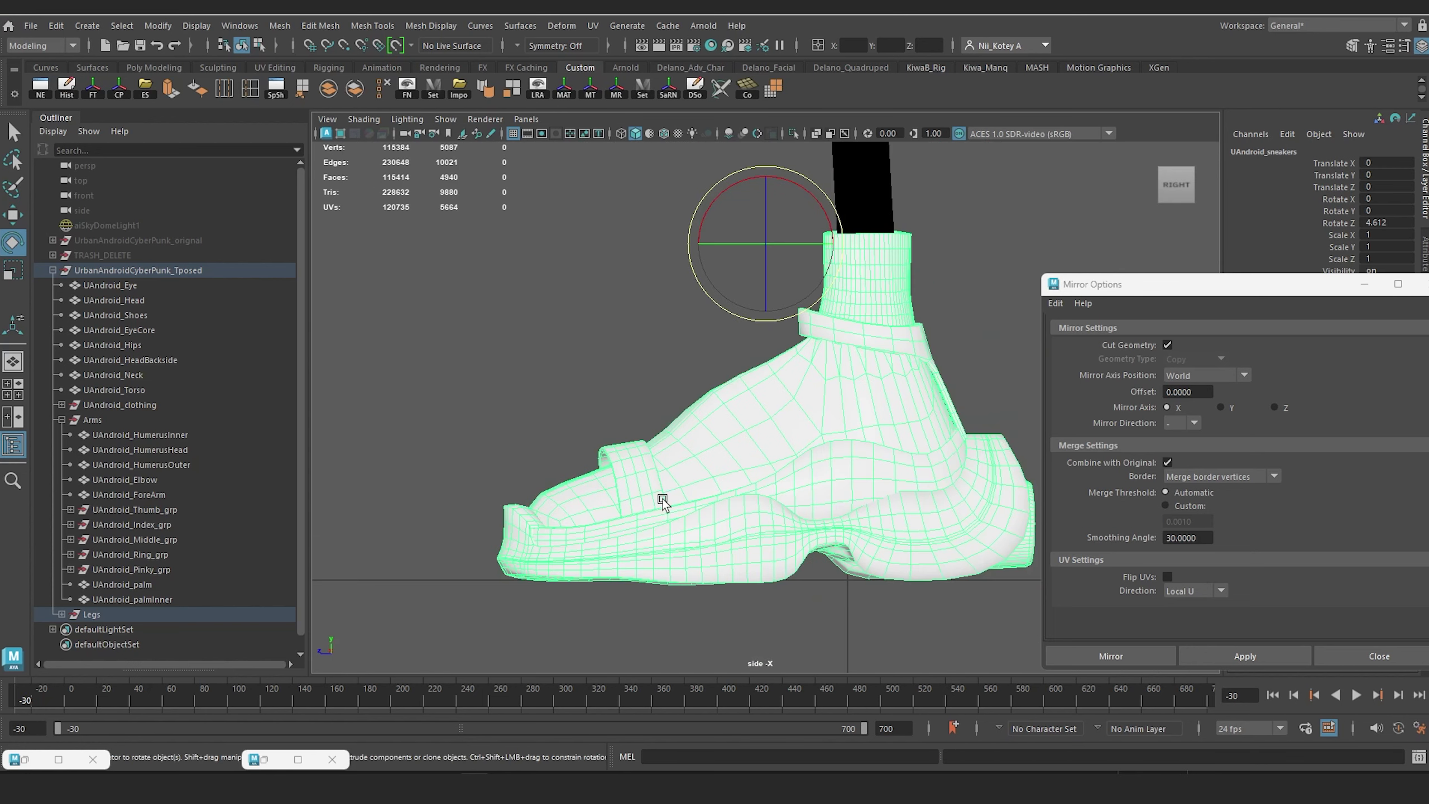
Step: Return to the perspective view, select all the leg and sneaker meshes, and mirror them across the world X axis
{"action": "key", "text": "space"}
{"action": "left_click_drag", "start_coordinate": [662, 500], "coordinate": [660, 469]}
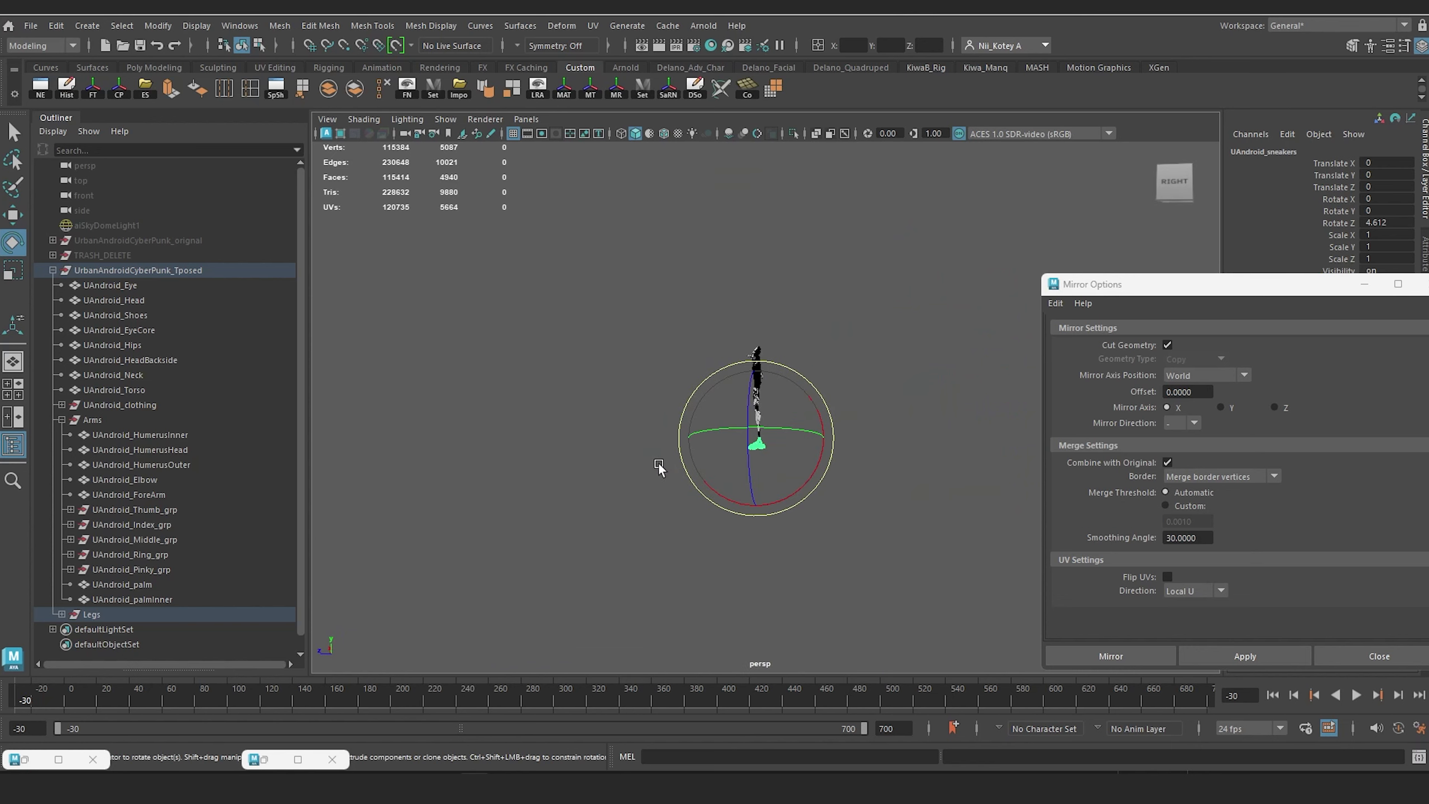
{"action": "scroll", "coordinate": [871, 498], "scroll_direction": "up", "scroll_amount": 10}
{"action": "left_click_drag", "start_coordinate": [803, 498], "coordinate": [766, 508], "text": "alt"}
{"action": "scroll", "coordinate": [754, 507], "scroll_direction": "down", "scroll_amount": 4}
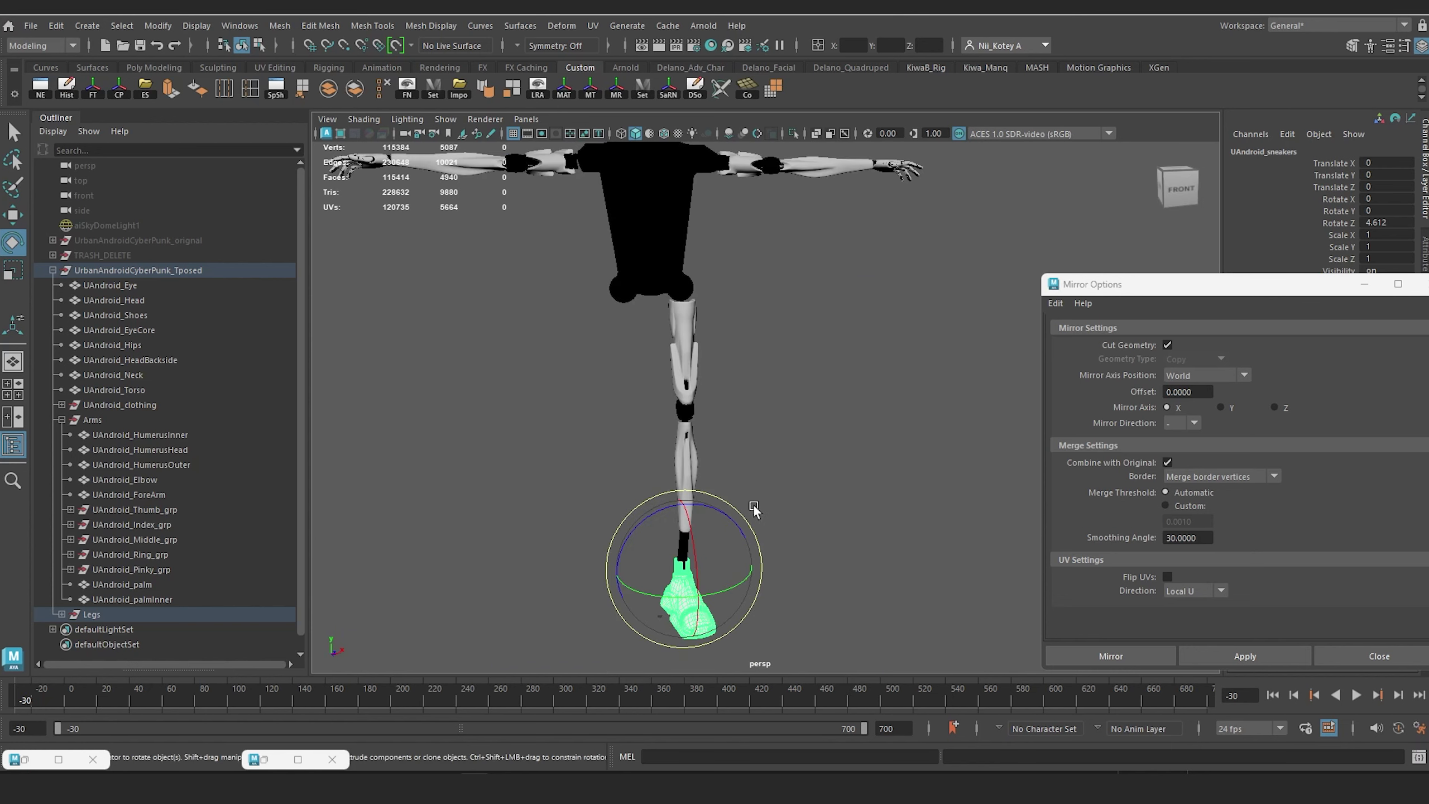
{"action": "middle_click_drag", "start_coordinate": [752, 506], "coordinate": [799, 475], "text": "alt"}
{"action": "left_click_drag", "start_coordinate": [799, 470], "coordinate": [680, 453], "text": "alt"}
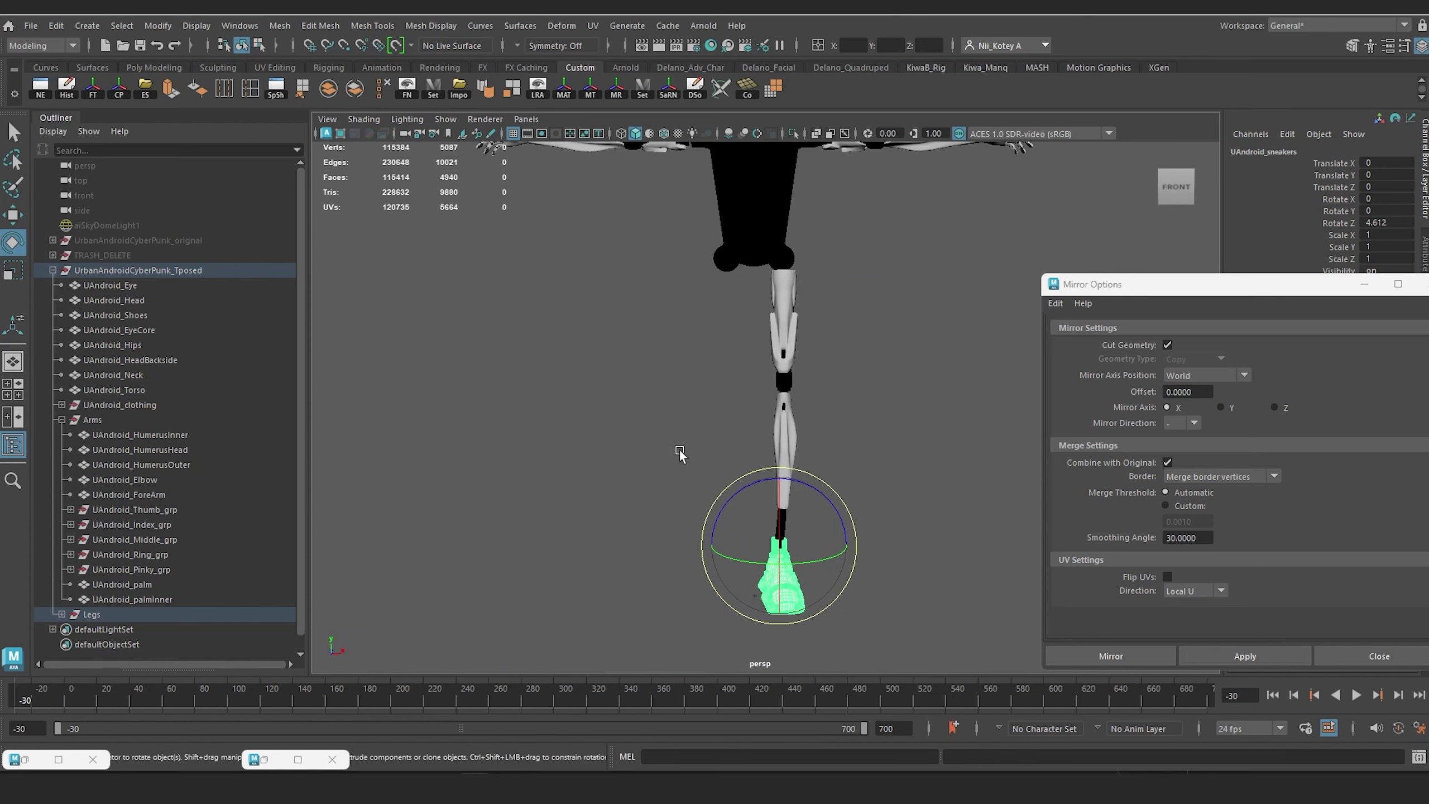
{"action": "left_click", "coordinate": [681, 445]}
{"action": "left_click_drag", "start_coordinate": [694, 325], "coordinate": [810, 624]}
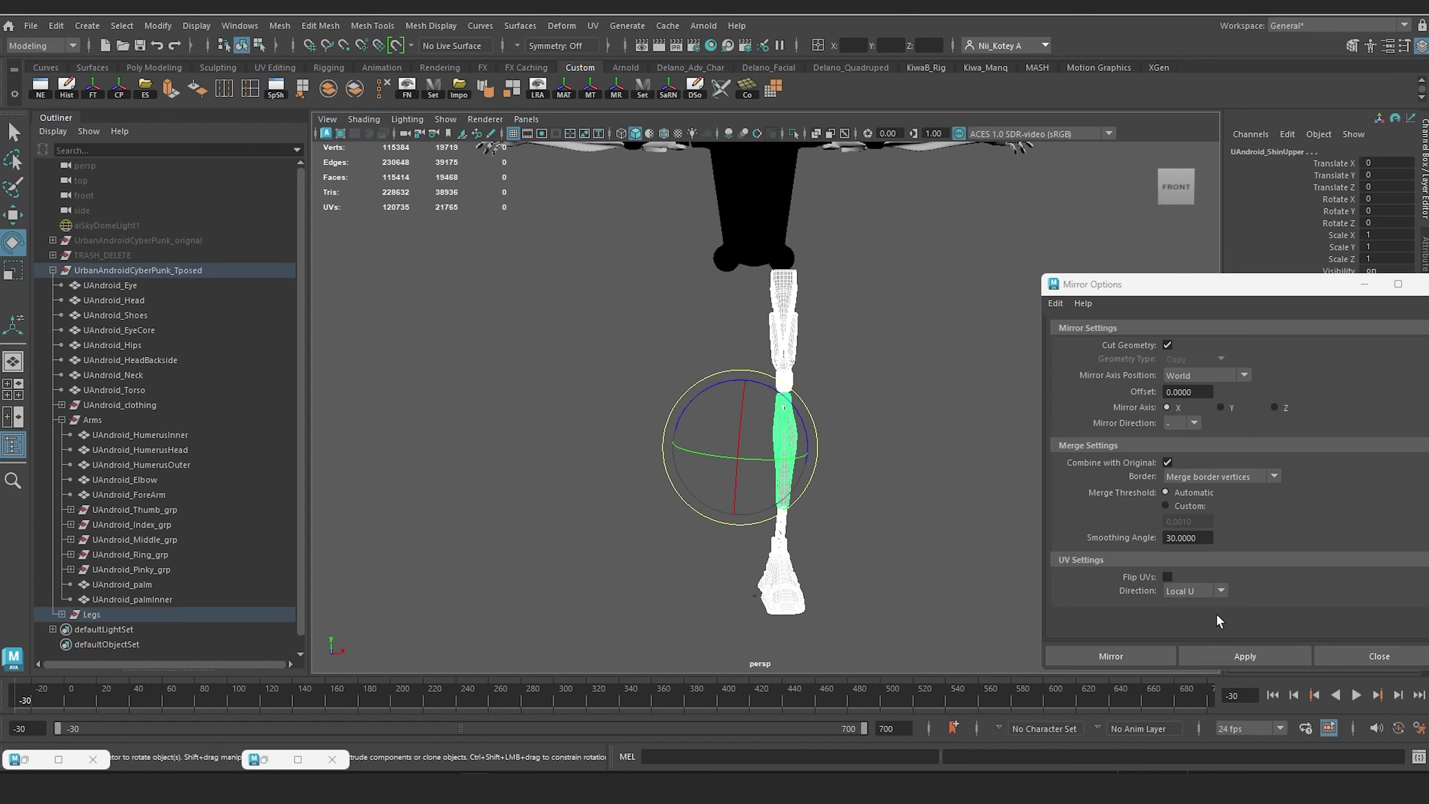
{"action": "left_click", "coordinate": [1245, 657]}
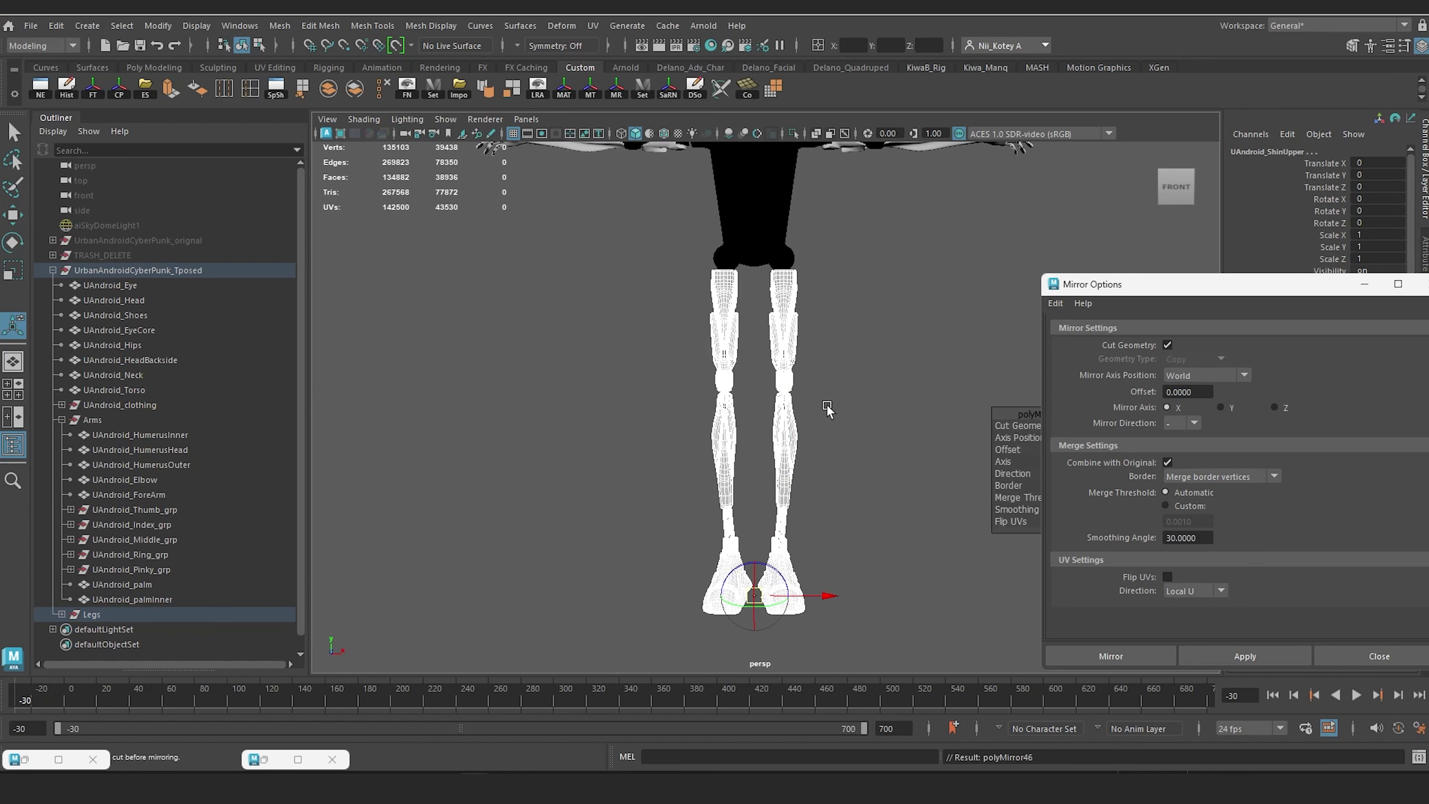
{"action": "scroll", "coordinate": [827, 408], "scroll_direction": "down", "scroll_amount": 8}
{"action": "left_click", "coordinate": [852, 473]}
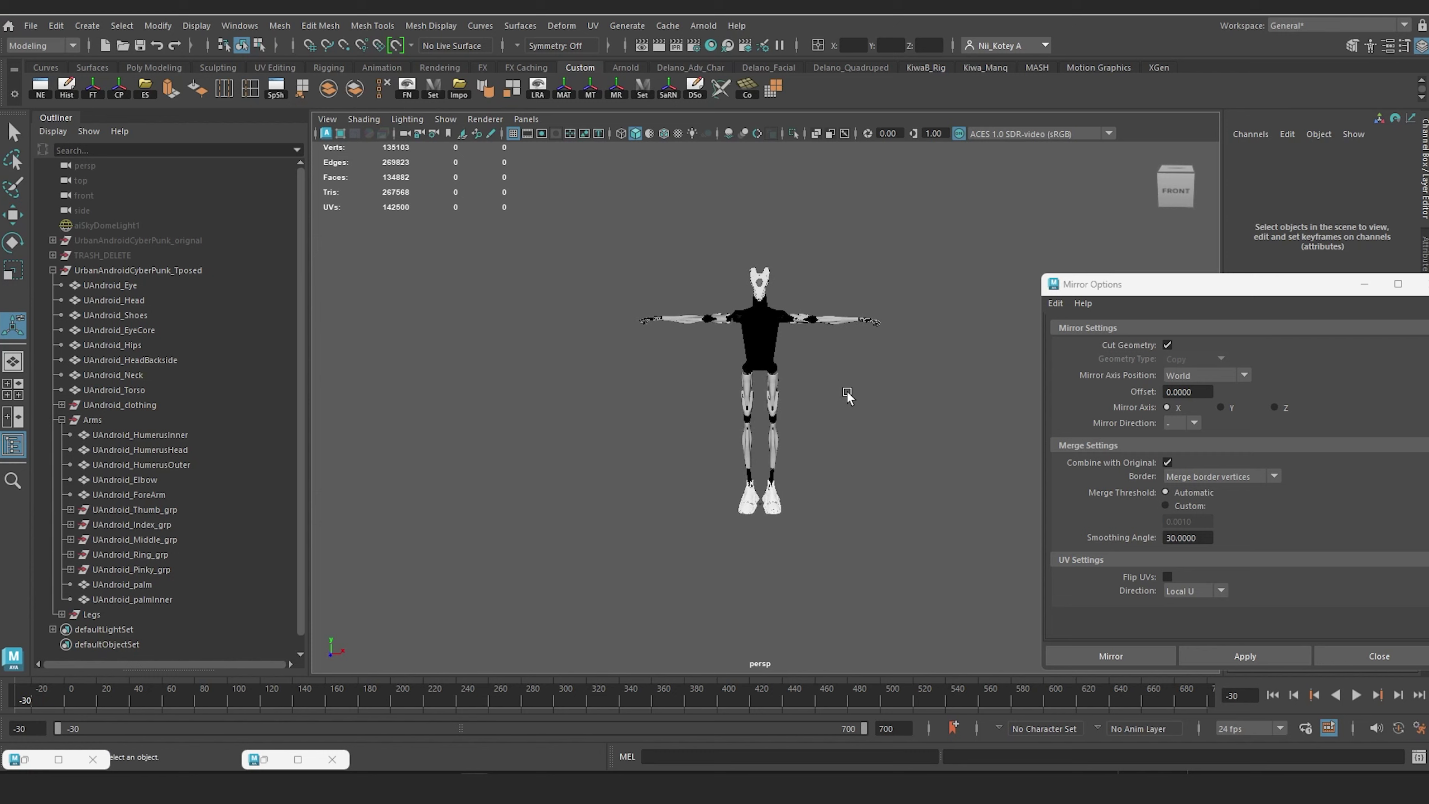
Step: Move the Mirror Options window aside and make the top_lyr and bottom_lyr display layers visible
{"action": "scroll", "coordinate": [847, 395], "scroll_direction": "up", "scroll_amount": 4}
{"action": "left_click_drag", "start_coordinate": [1293, 293], "coordinate": [1075, 480]}
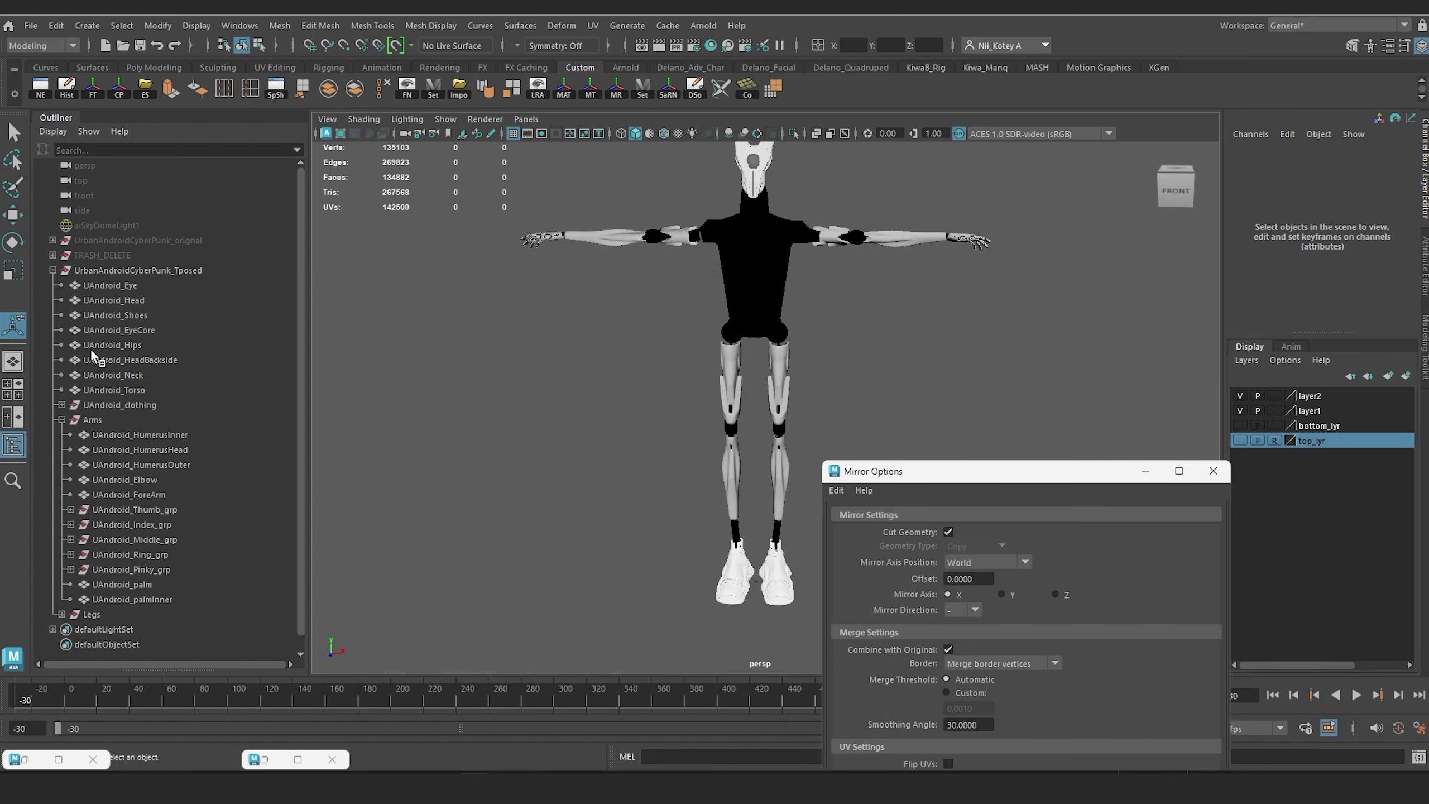
{"action": "left_click", "coordinate": [1239, 440]}
{"action": "left_click", "coordinate": [1239, 425]}
{"action": "mouse_move", "coordinate": [675, 394]}
{"action": "left_mouse_down", "text": "alt"}
{"action": "mouse_move", "coordinate": [552, 395]}
{"action": "mouse_move", "coordinate": [647, 395]}
{"action": "left_mouse_up", "text": "alt"}
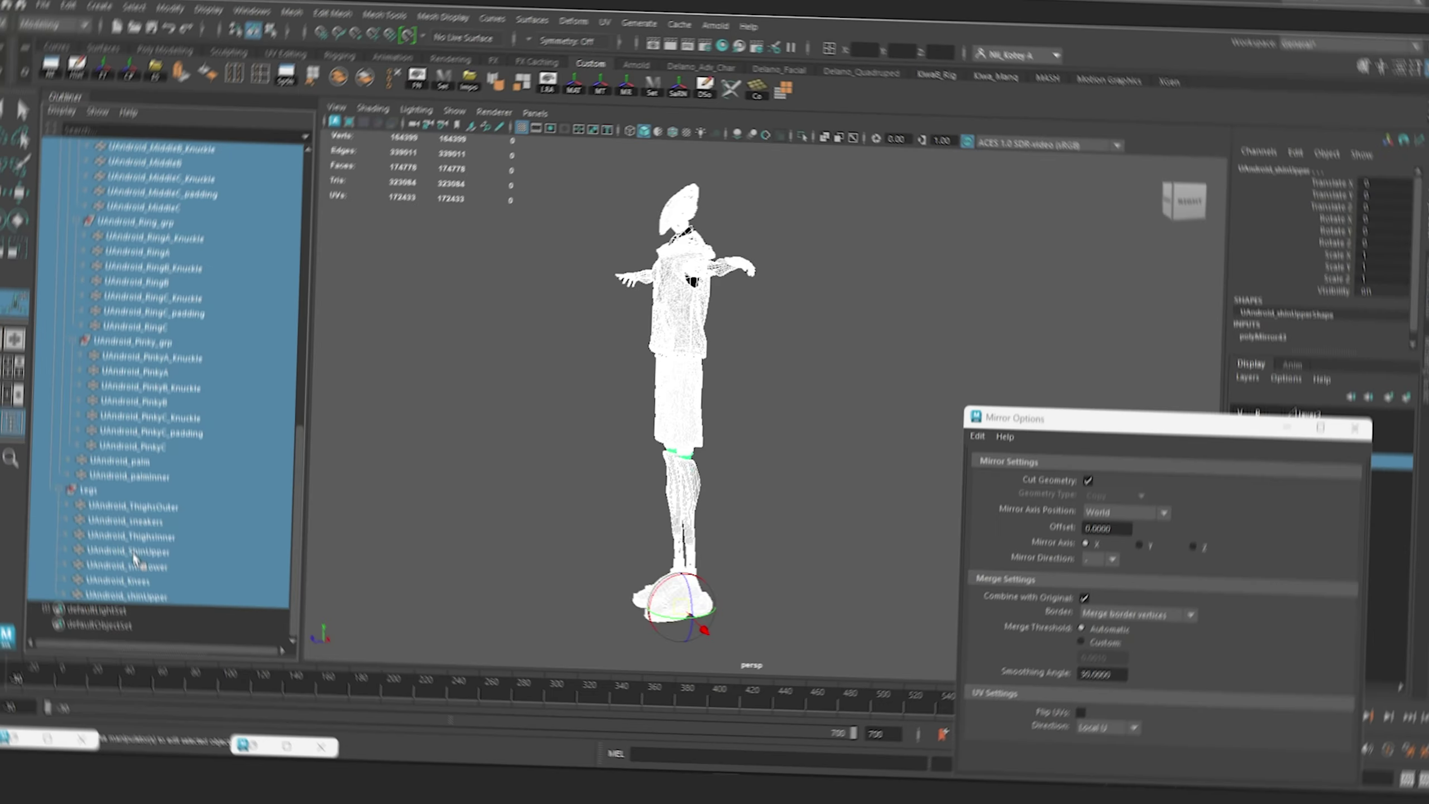
Step: Delete the construction history of the full UrbanAndroidCyberPunk_Tposed hierarchy, including arms, legs and clothing, and deselect everything
{"action": "scroll", "coordinate": [145, 588], "scroll_direction": "up", "scroll_amount": 15}
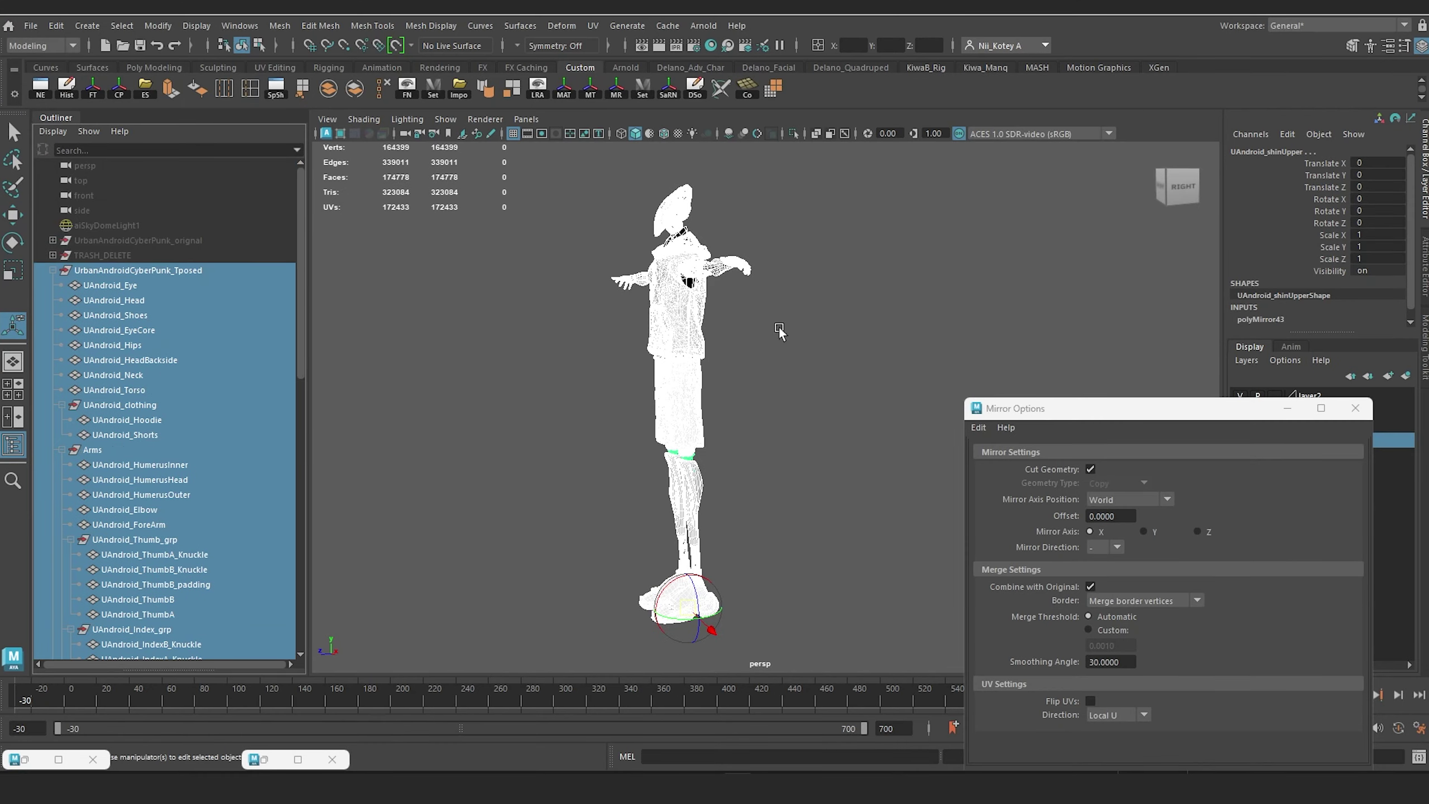
{"action": "left_click_drag", "start_coordinate": [650, 313], "coordinate": [759, 248], "text": "alt"}
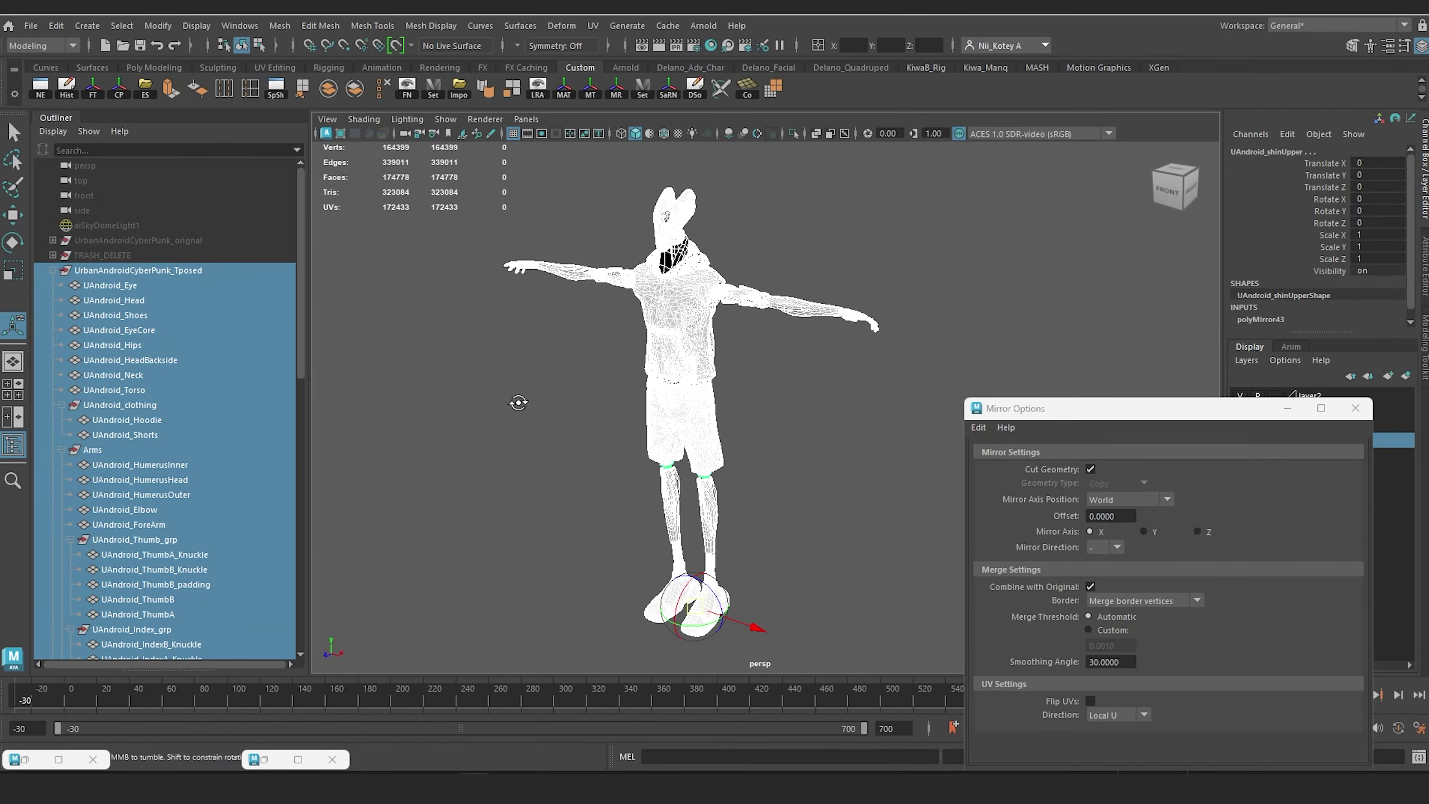
{"action": "left_click_drag", "start_coordinate": [518, 402], "coordinate": [488, 400], "text": "alt"}
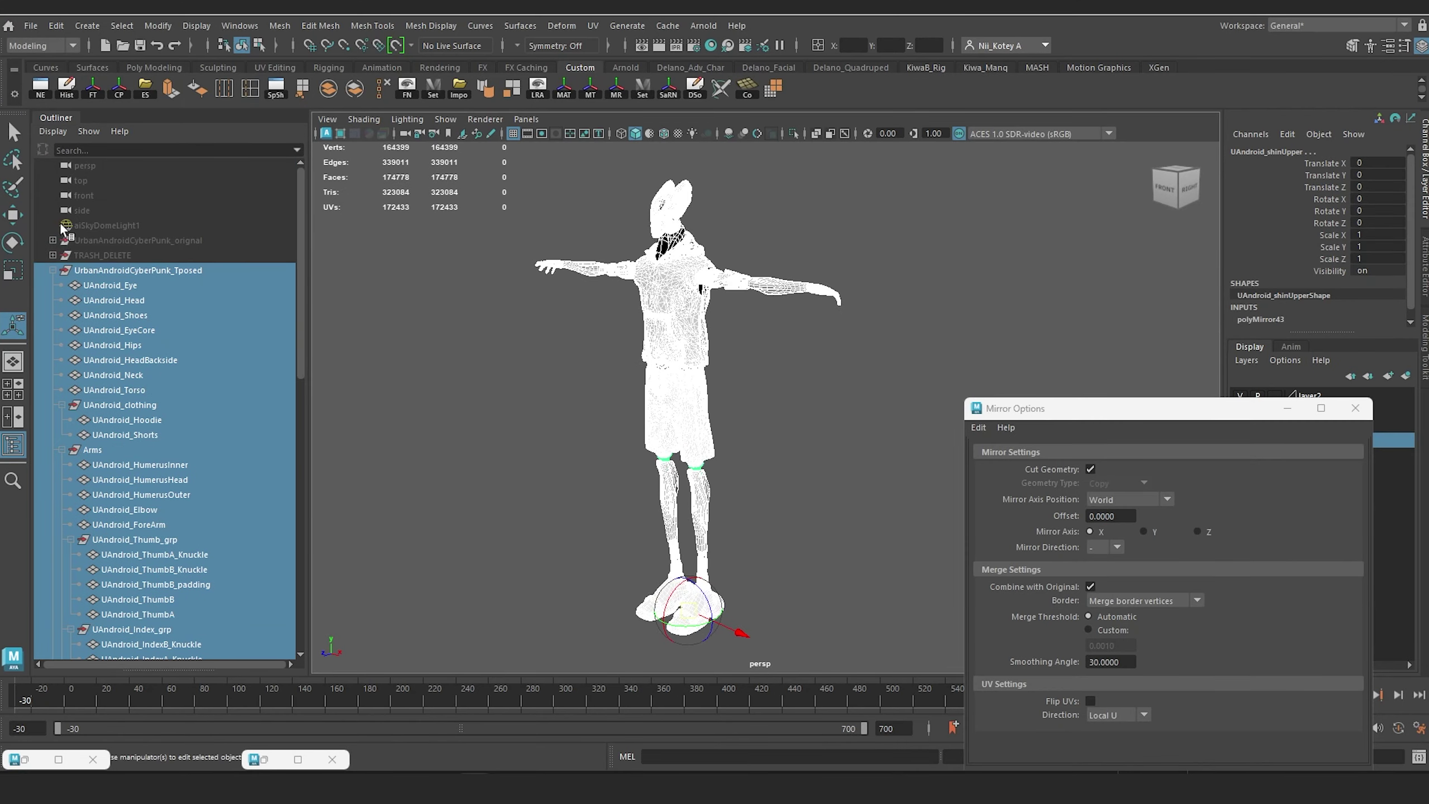
{"action": "left_click", "coordinate": [68, 89]}
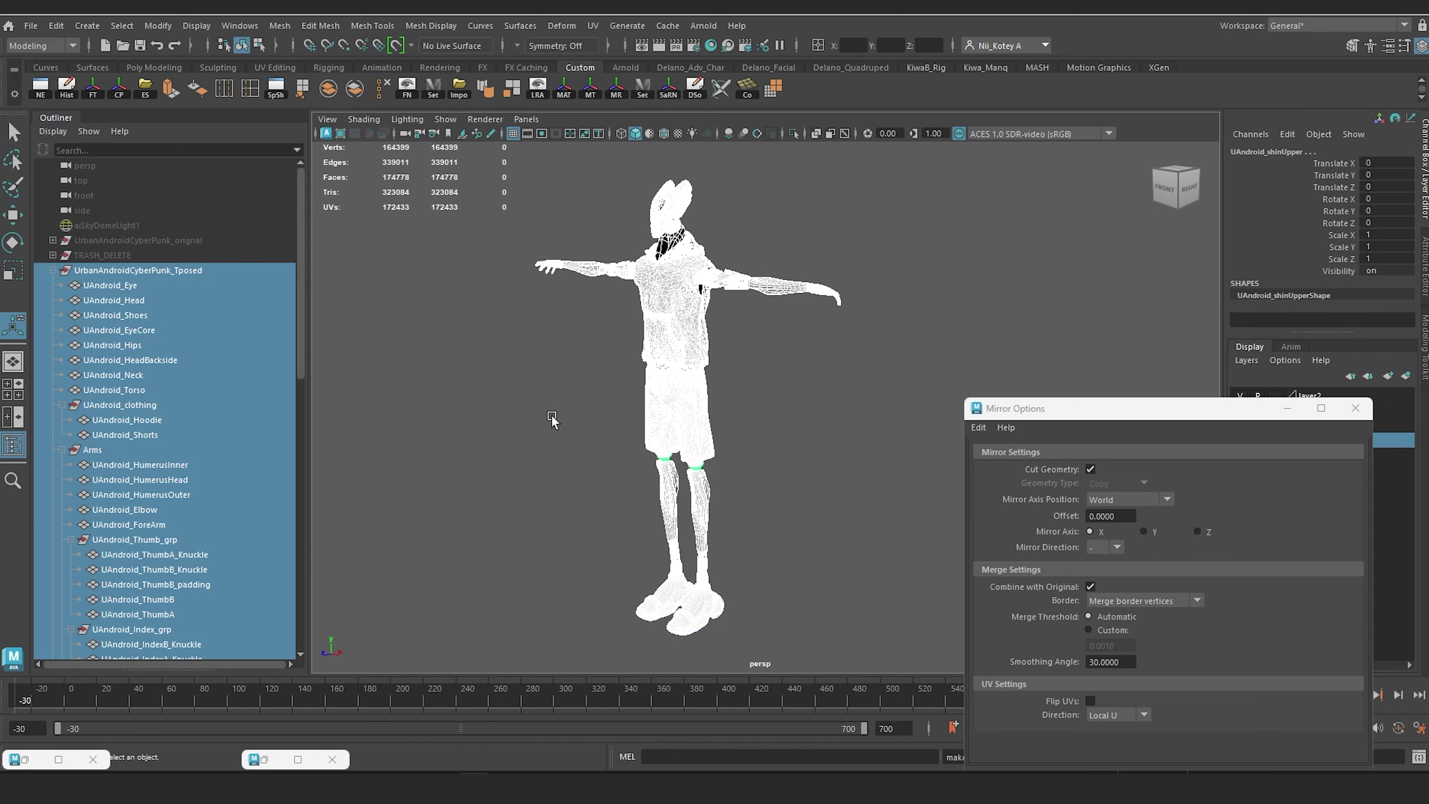
{"action": "left_click", "coordinate": [757, 284]}
{"action": "left_click", "coordinate": [844, 296]}
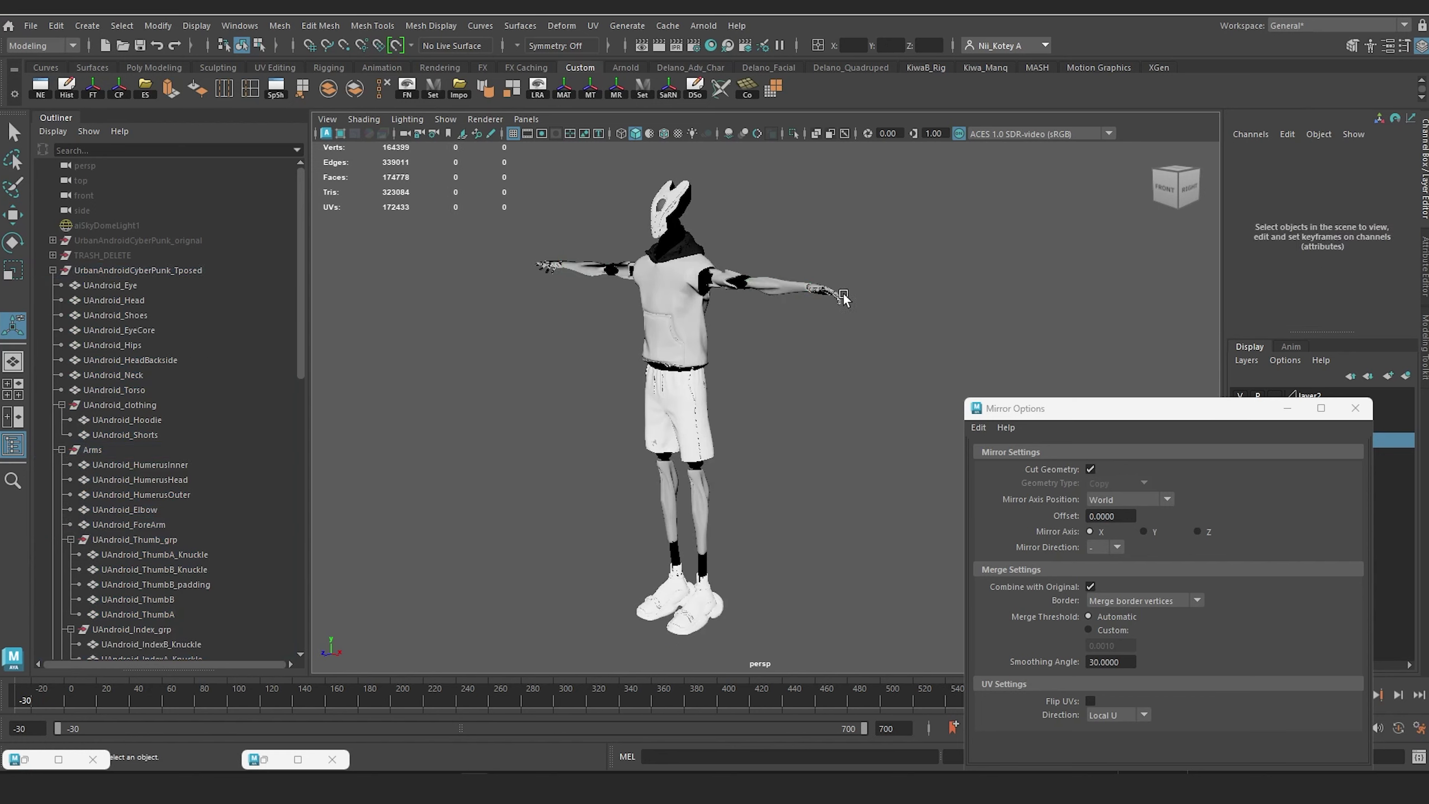
Step: Check the arm, thumb, index and middle finger meshes one by one for leftover construction history
{"action": "left_click", "coordinate": [833, 297]}
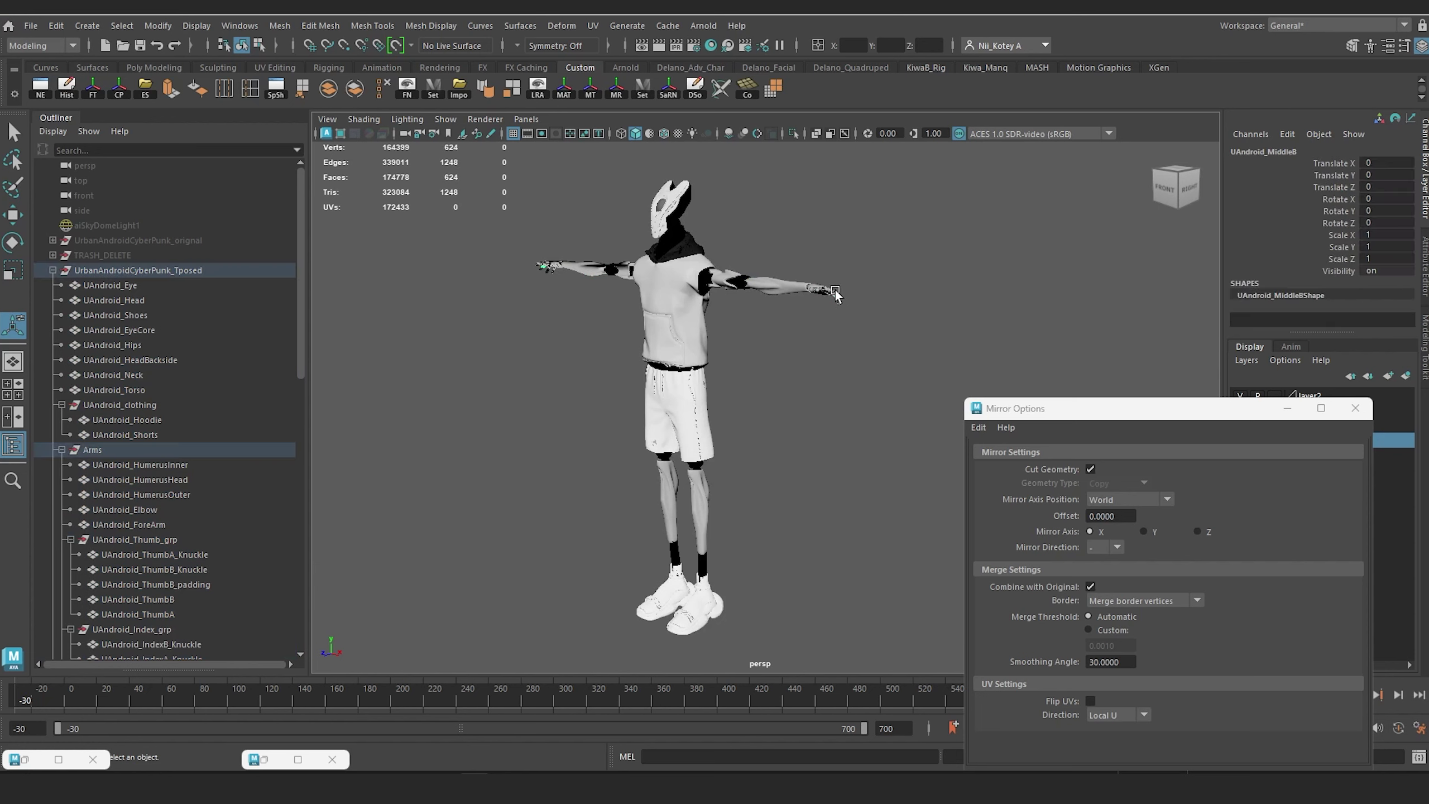
{"action": "left_click", "coordinate": [170, 478]}
{"action": "left_click", "coordinate": [163, 496]}
{"action": "left_click", "coordinate": [136, 524]}
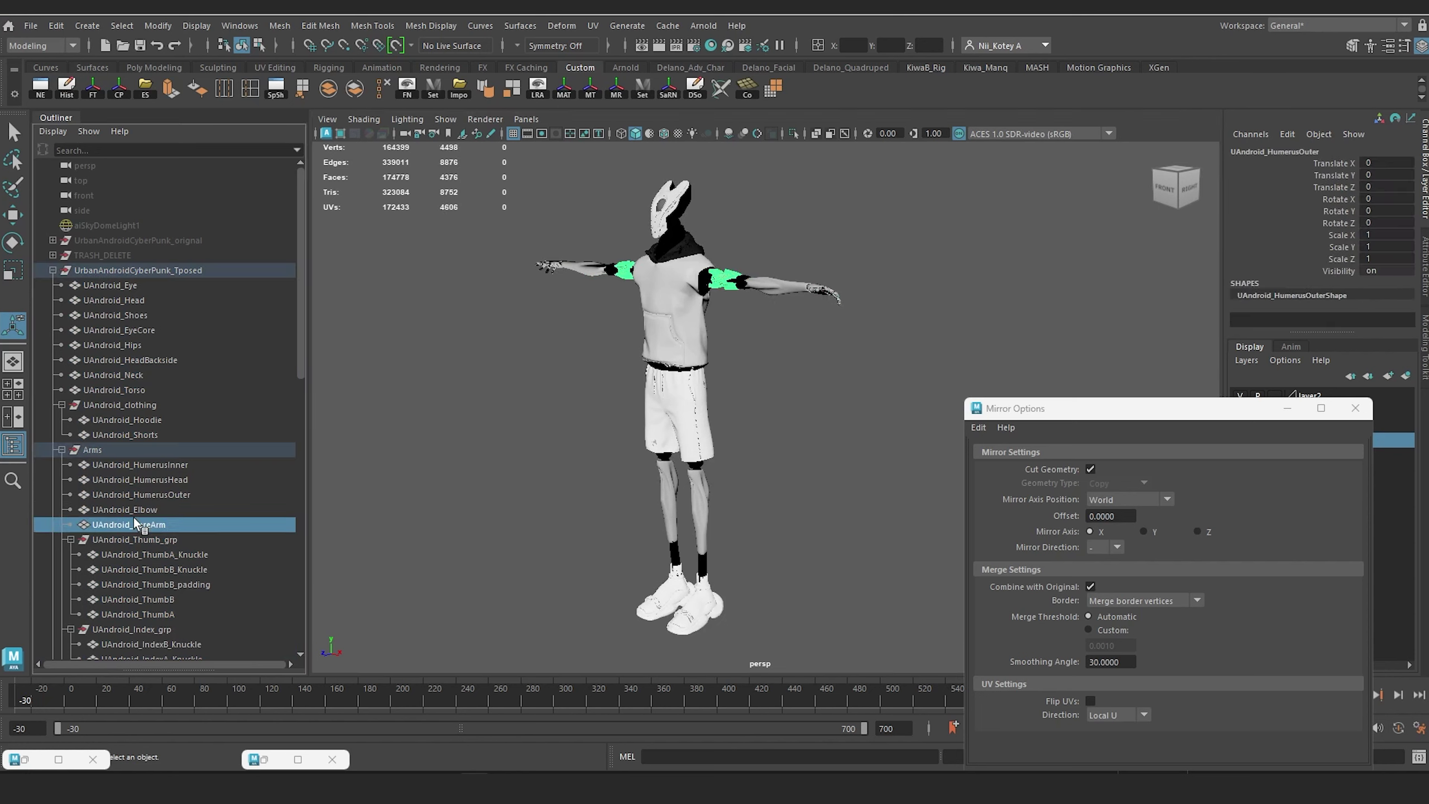
{"action": "left_click_drag", "start_coordinate": [1326, 335], "coordinate": [1327, 382]}
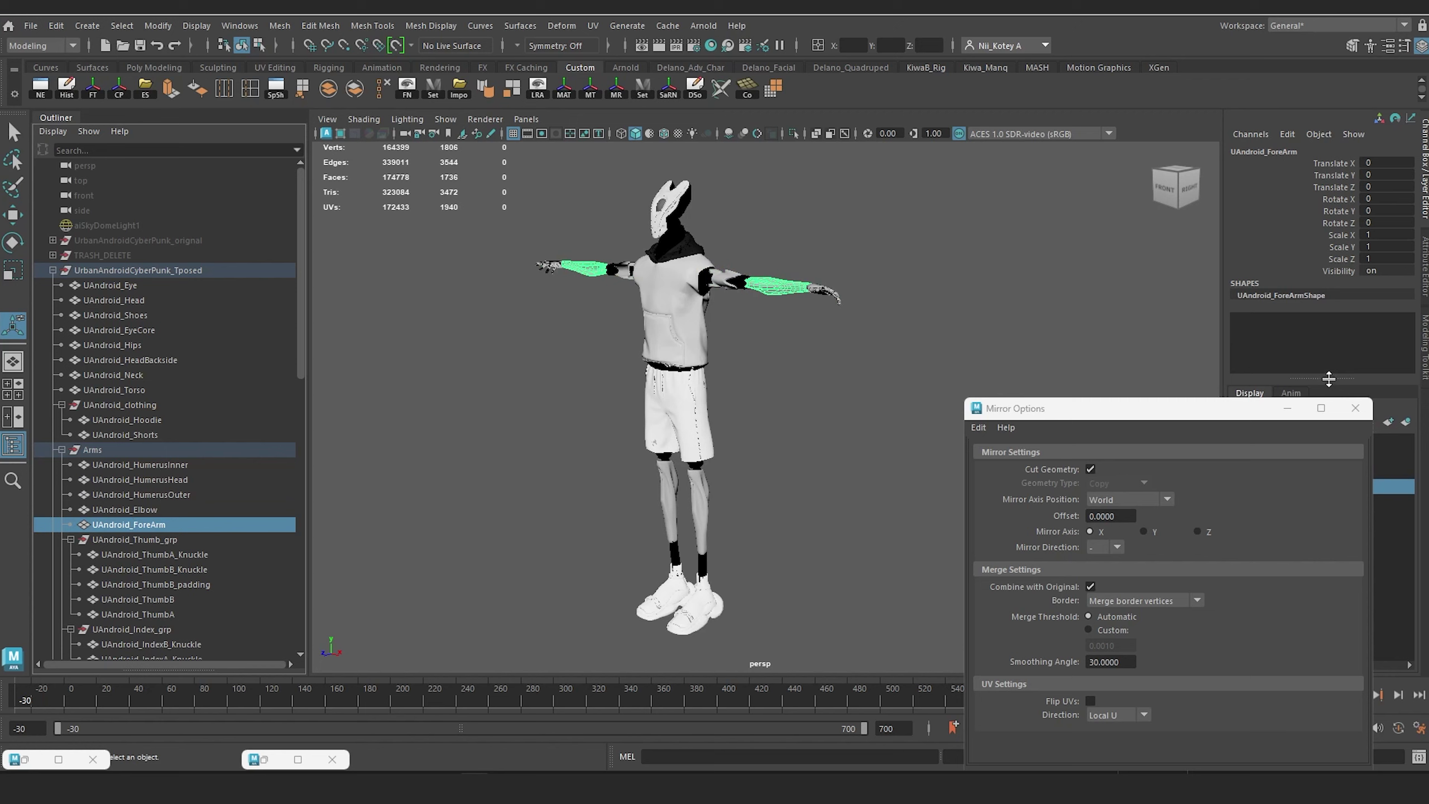
{"action": "left_click", "coordinate": [158, 571]}
{"action": "left_click", "coordinate": [161, 614]}
{"action": "scroll", "coordinate": [157, 515], "scroll_direction": "down", "scroll_amount": 2}
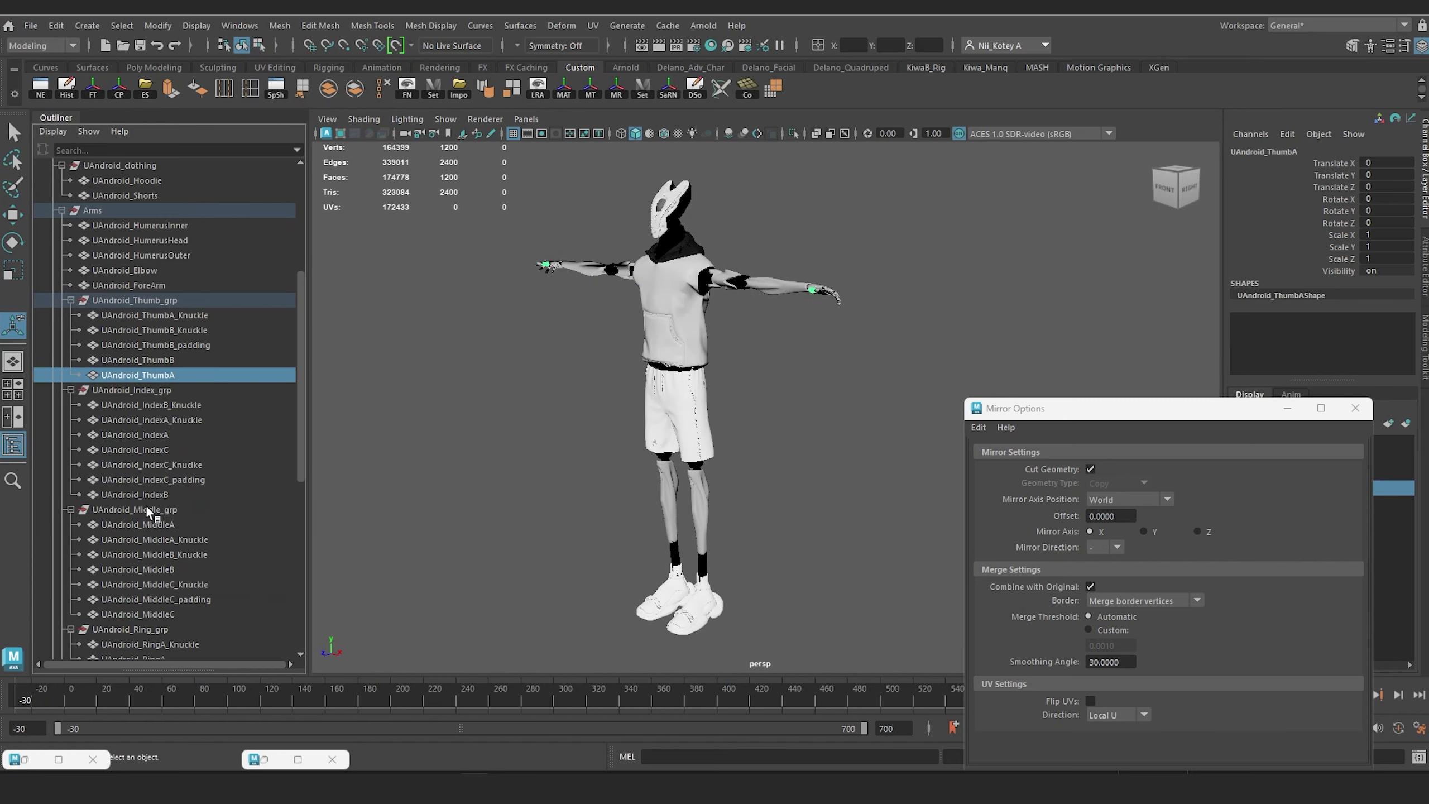
{"action": "left_click", "coordinate": [141, 451]}
{"action": "left_click", "coordinate": [140, 538]}
{"action": "left_click", "coordinate": [154, 598]}
{"action": "scroll", "coordinate": [152, 480], "scroll_direction": "down", "scroll_amount": 3}
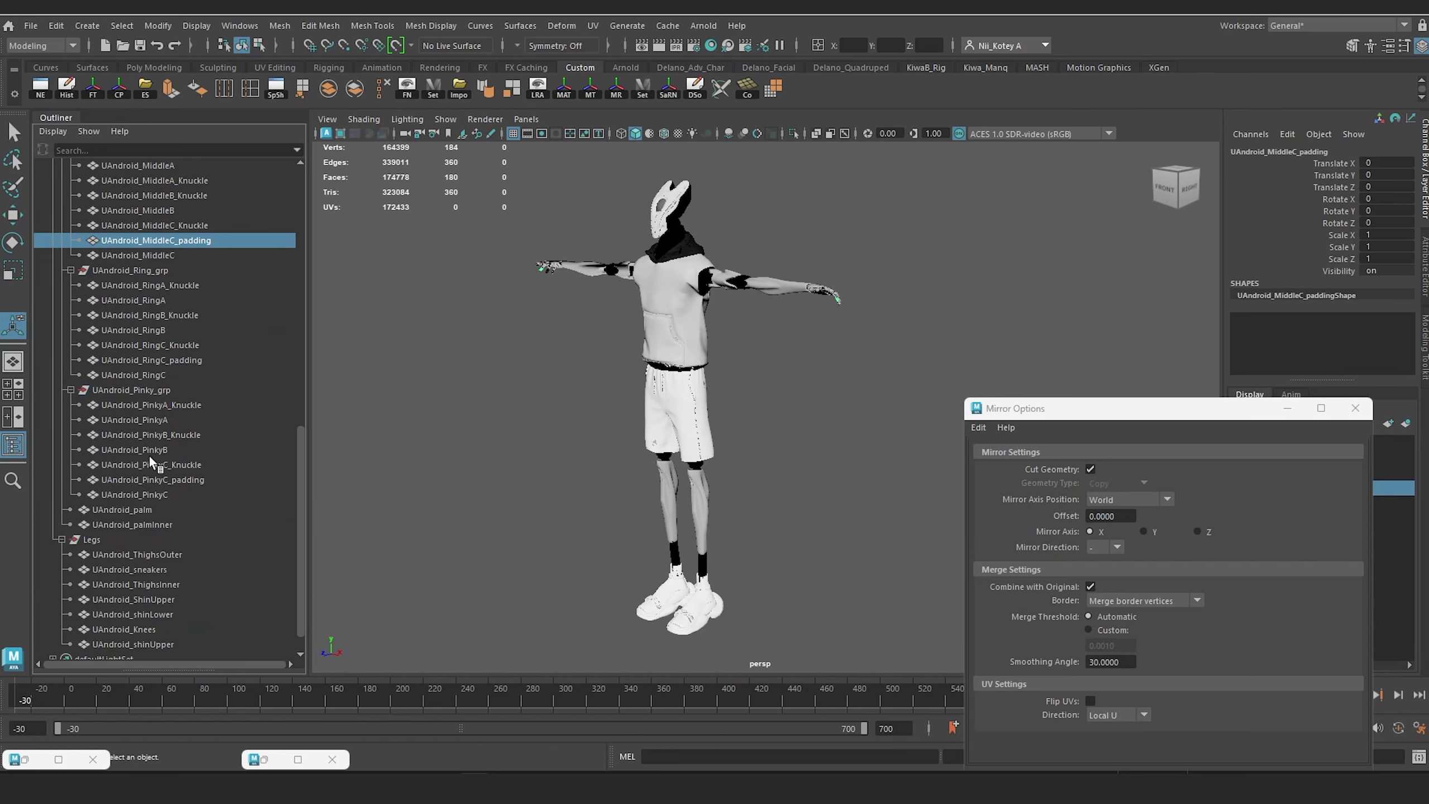
Step: Check the pinky, palm, ring finger and leg meshes for leftover construction history
{"action": "left_click", "coordinate": [150, 454]}
{"action": "left_click", "coordinate": [133, 573]}
{"action": "left_click", "coordinate": [123, 627]}
{"action": "left_click", "coordinate": [97, 536]}
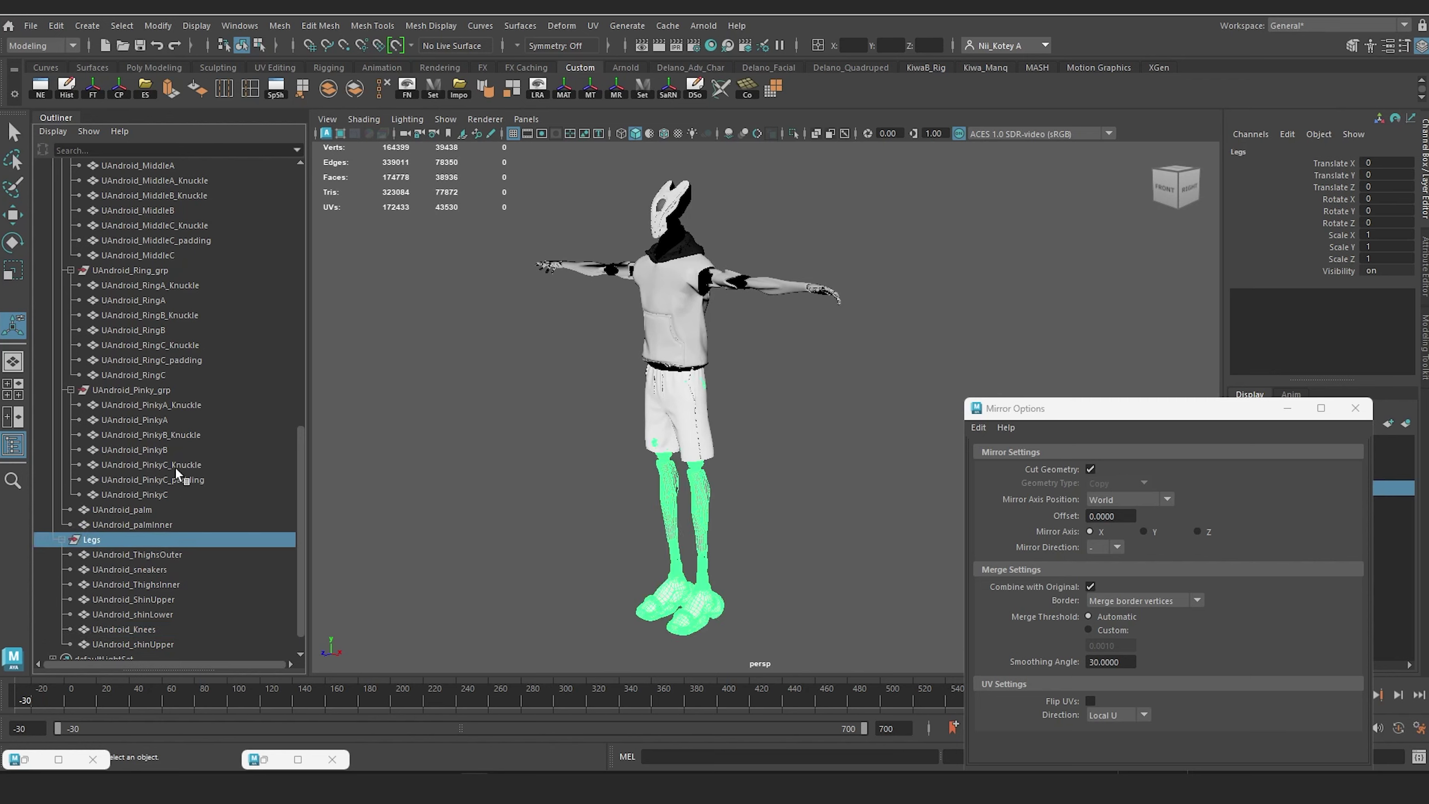
{"action": "left_click", "coordinate": [174, 467]}
{"action": "scroll", "coordinate": [159, 473], "scroll_direction": "down", "scroll_amount": 2}
{"action": "left_click", "coordinate": [124, 509]}
{"action": "left_click", "coordinate": [104, 551]}
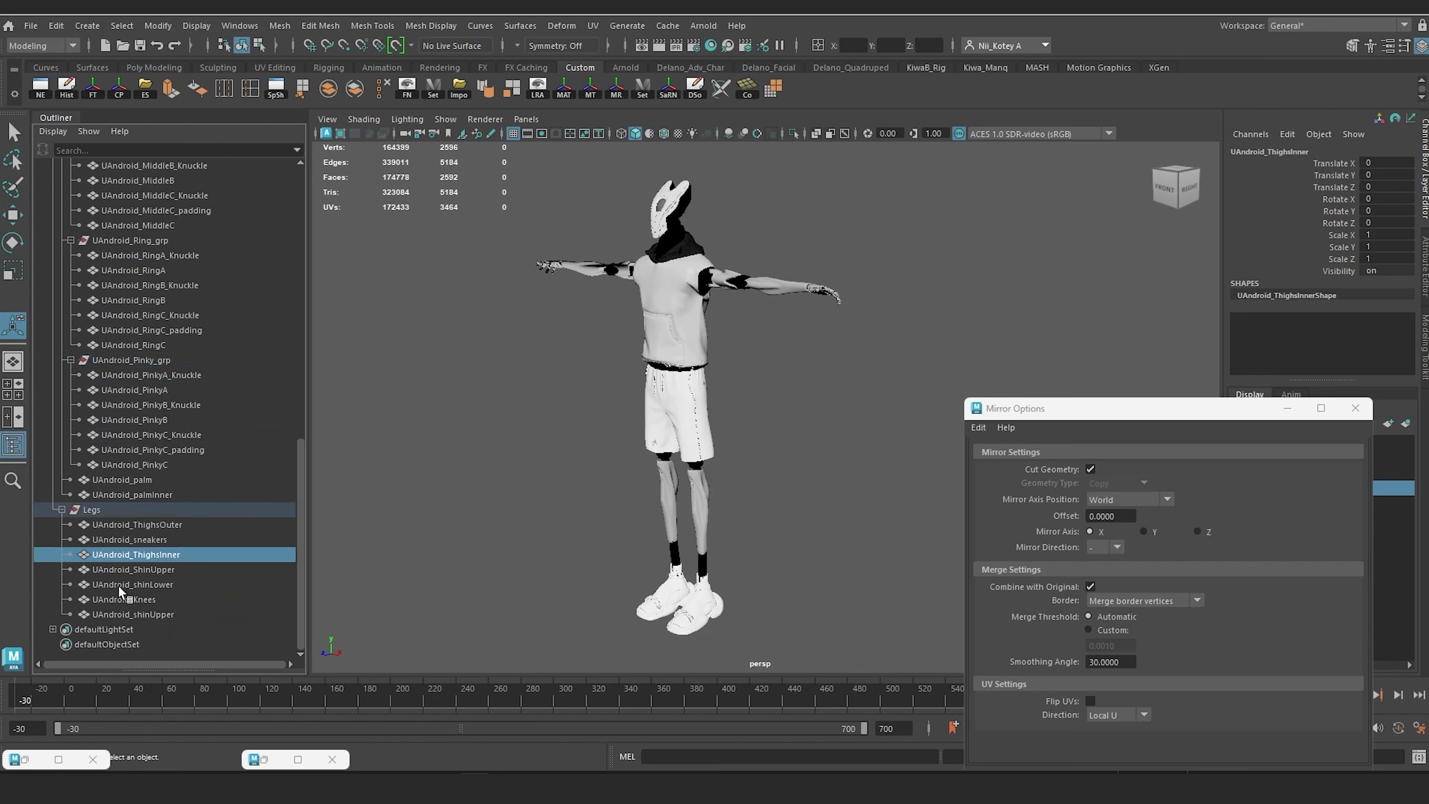
{"action": "left_click", "coordinate": [120, 599]}
{"action": "left_click", "coordinate": [104, 494]}
{"action": "left_click", "coordinate": [106, 402]}
{"action": "left_click", "coordinate": [125, 315]}
{"action": "left_click", "coordinate": [125, 245]}
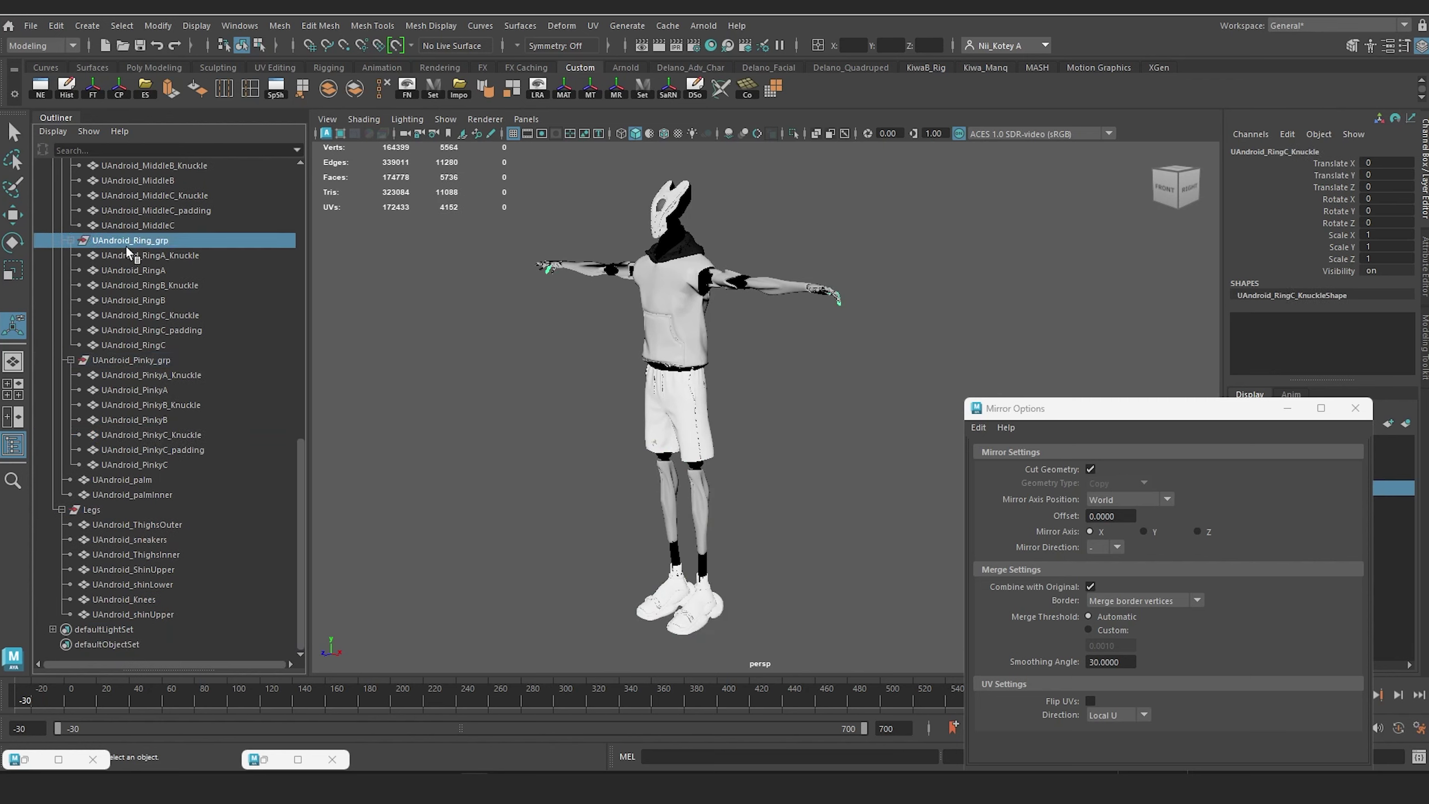
Step: Clear the selection, open the HumanIK editor, and close the Mirror Options window
{"action": "scroll", "coordinate": [137, 246], "scroll_direction": "up", "scroll_amount": 10}
{"action": "left_click_drag", "start_coordinate": [585, 273], "coordinate": [605, 333], "text": "alt"}
{"action": "left_click", "coordinate": [605, 336]}
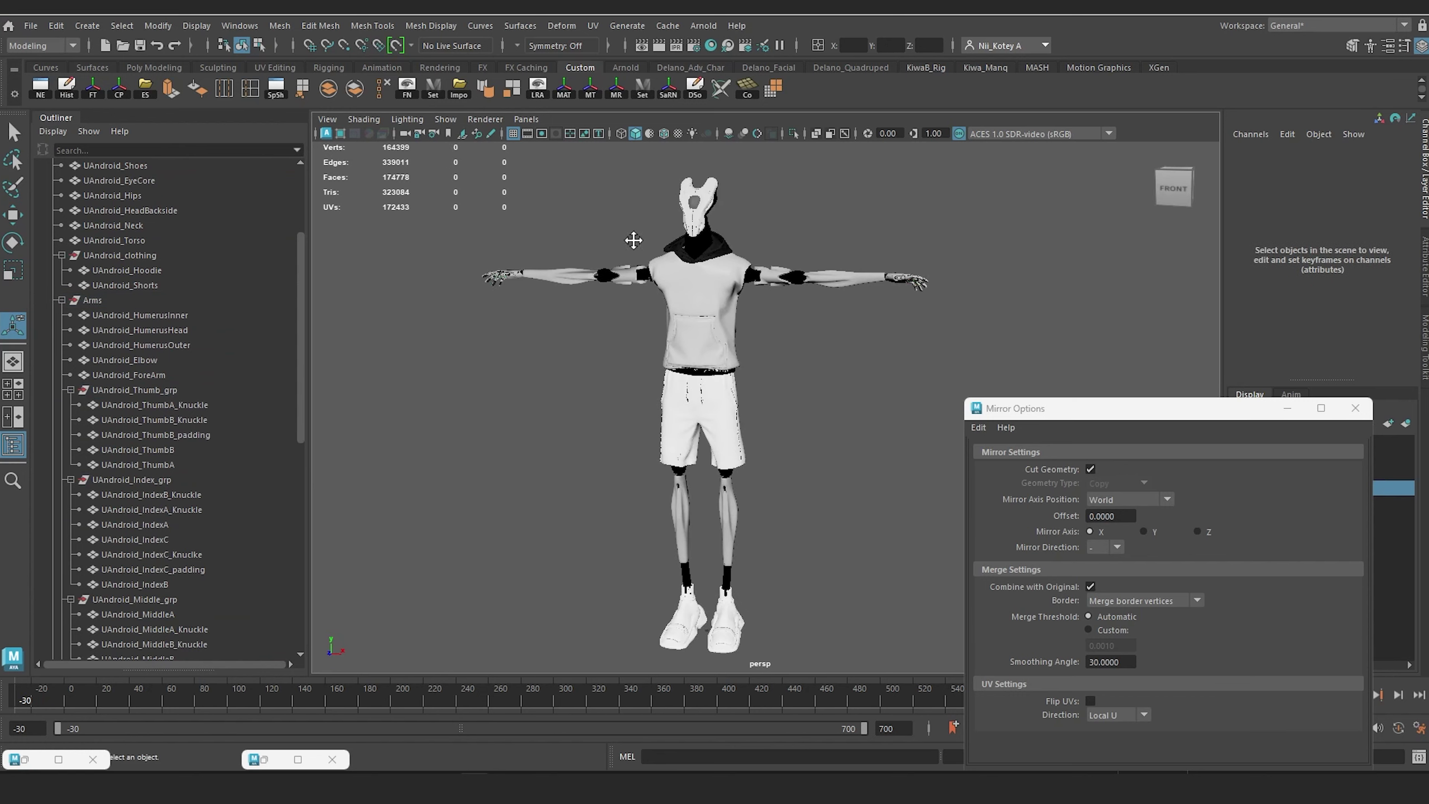
{"action": "middle_click_drag", "start_coordinate": [638, 240], "coordinate": [410, 337], "text": "alt"}
{"action": "left_click", "coordinate": [240, 26]}
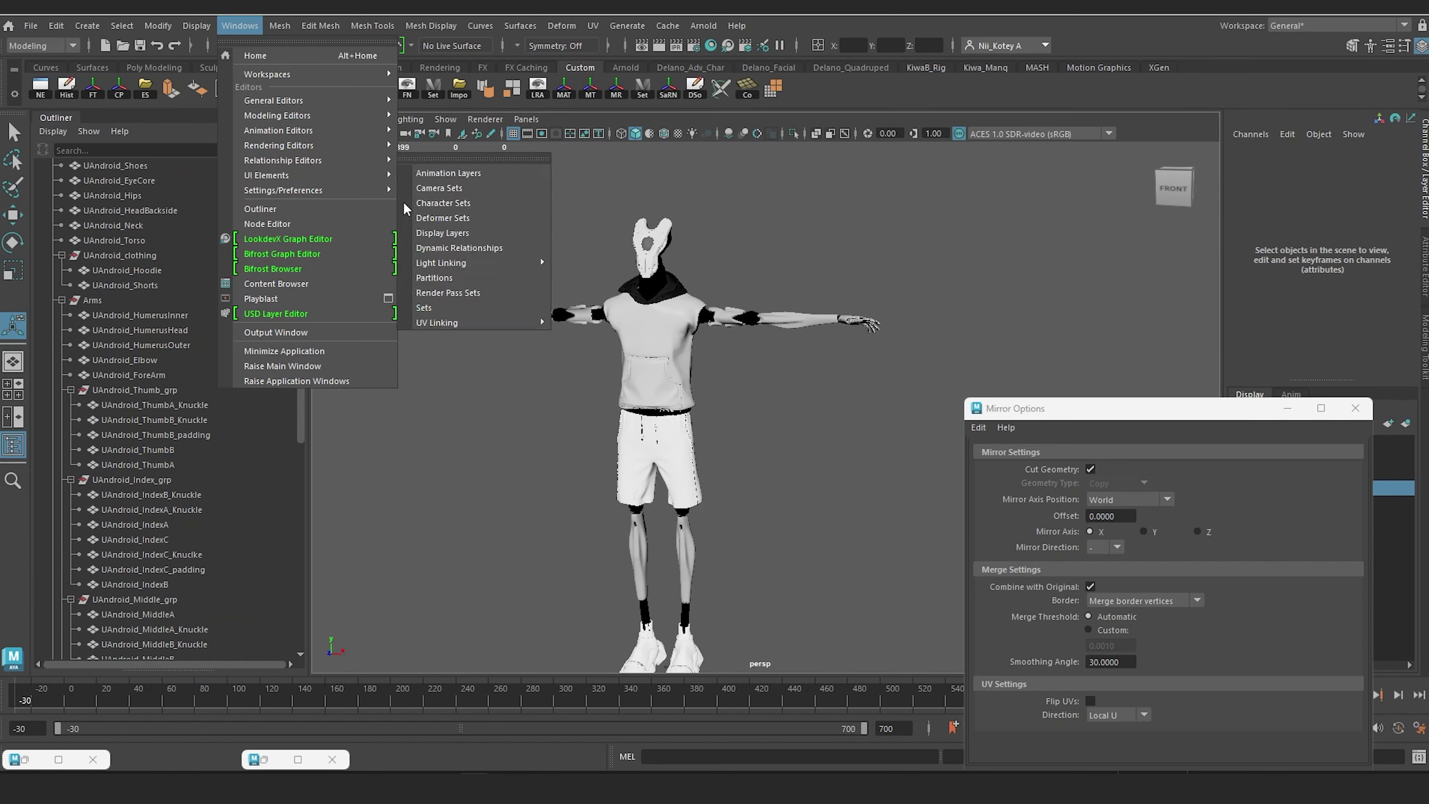
{"action": "mouse_move", "coordinate": [366, 133]}
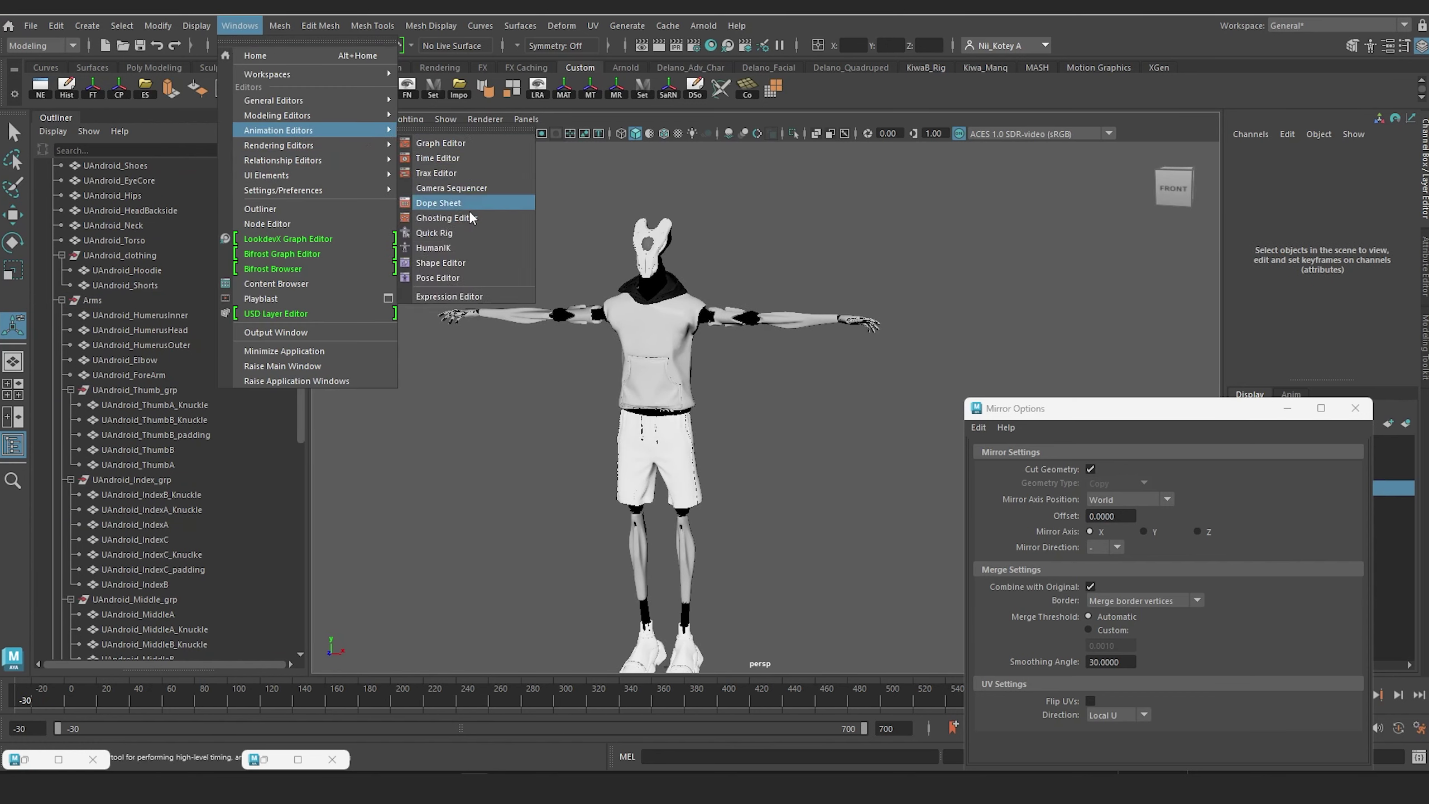
{"action": "left_click", "coordinate": [433, 248]}
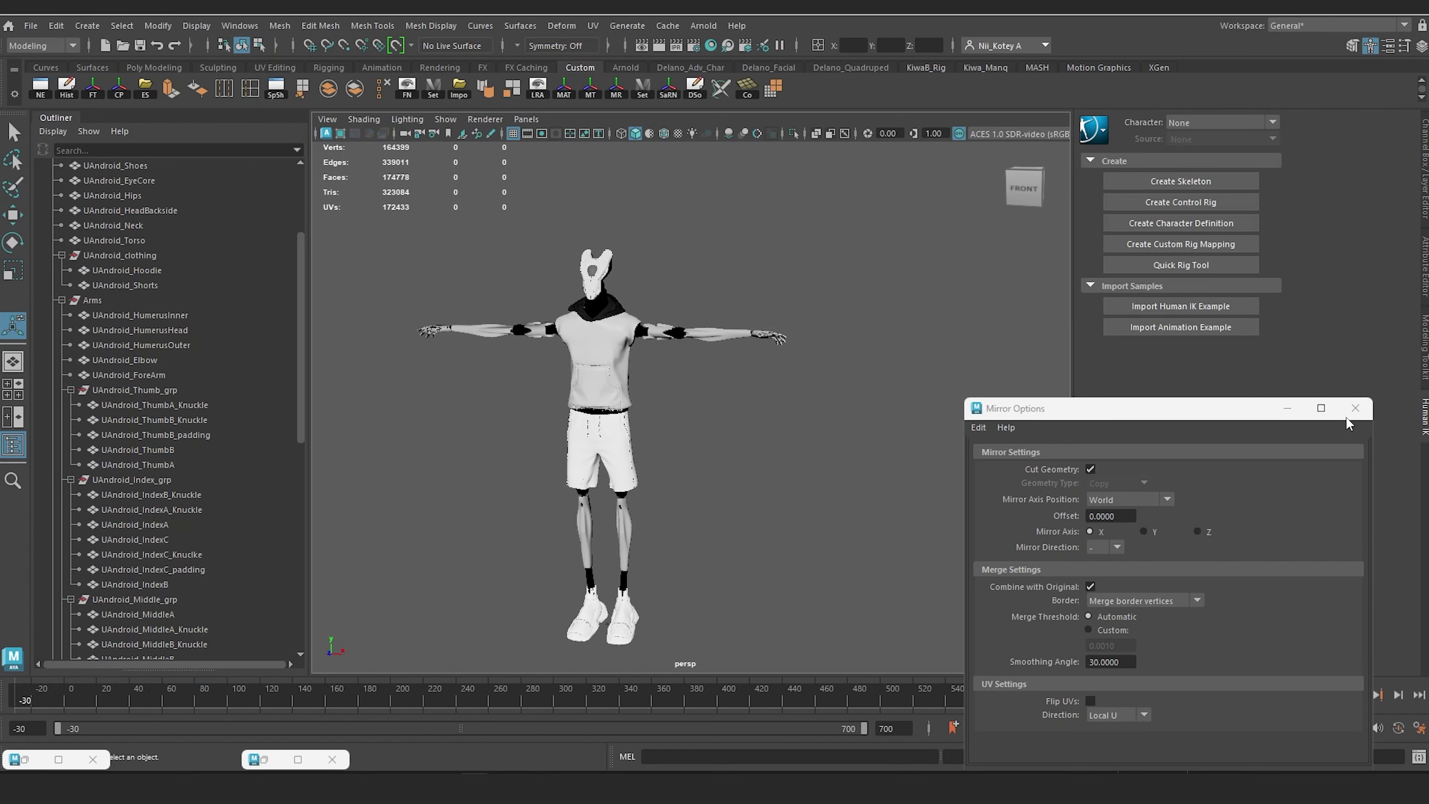
{"action": "left_click", "coordinate": [1363, 413]}
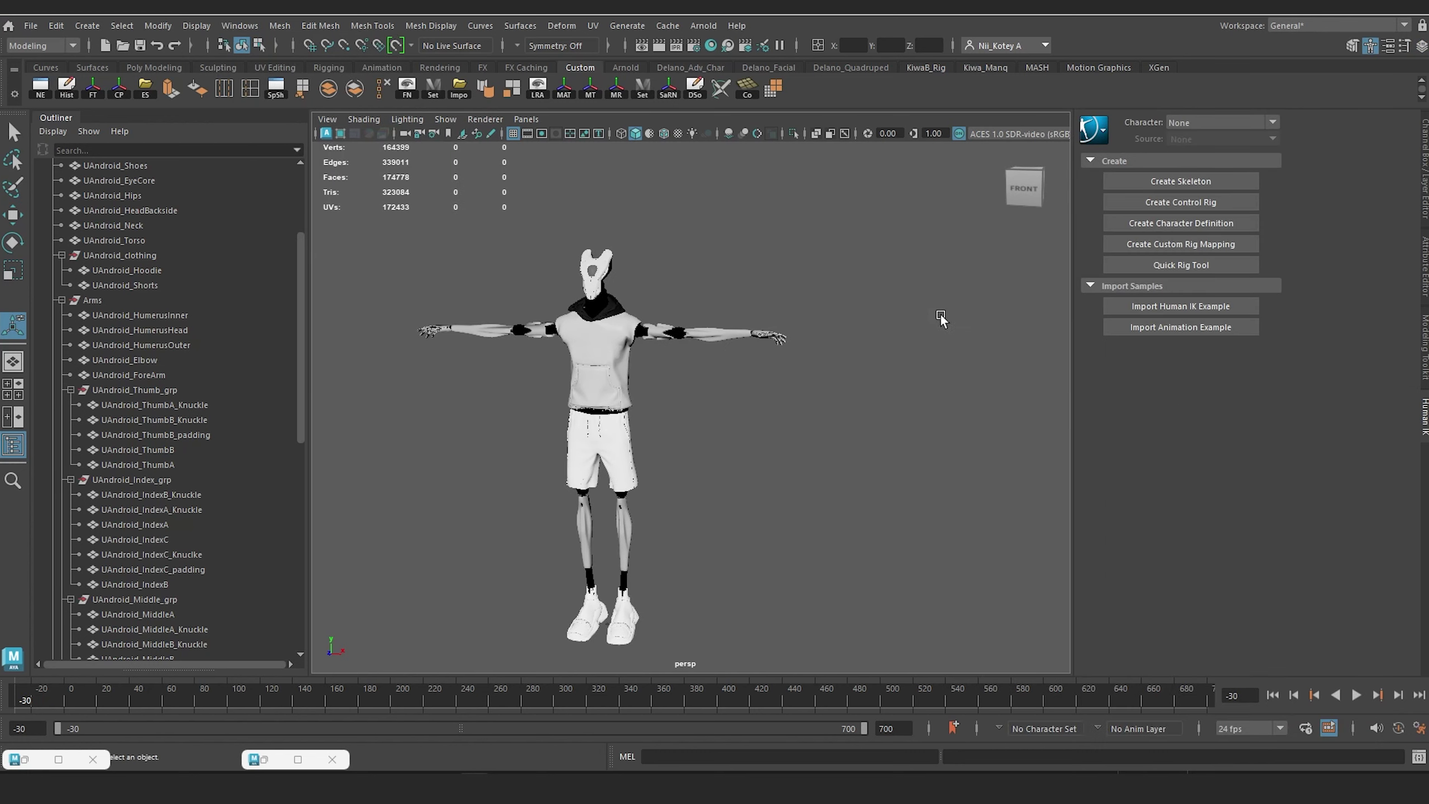
Step: Create a HumanIK skeleton for the T-posed character
{"action": "mouse_move", "coordinate": [938, 319]}
{"action": "left_mouse_down", "text": "alt"}
{"action": "mouse_move", "coordinate": [922, 341]}
{"action": "mouse_move", "coordinate": [950, 313]}
{"action": "left_mouse_up", "text": "alt"}
{"action": "left_click", "coordinate": [1187, 180]}
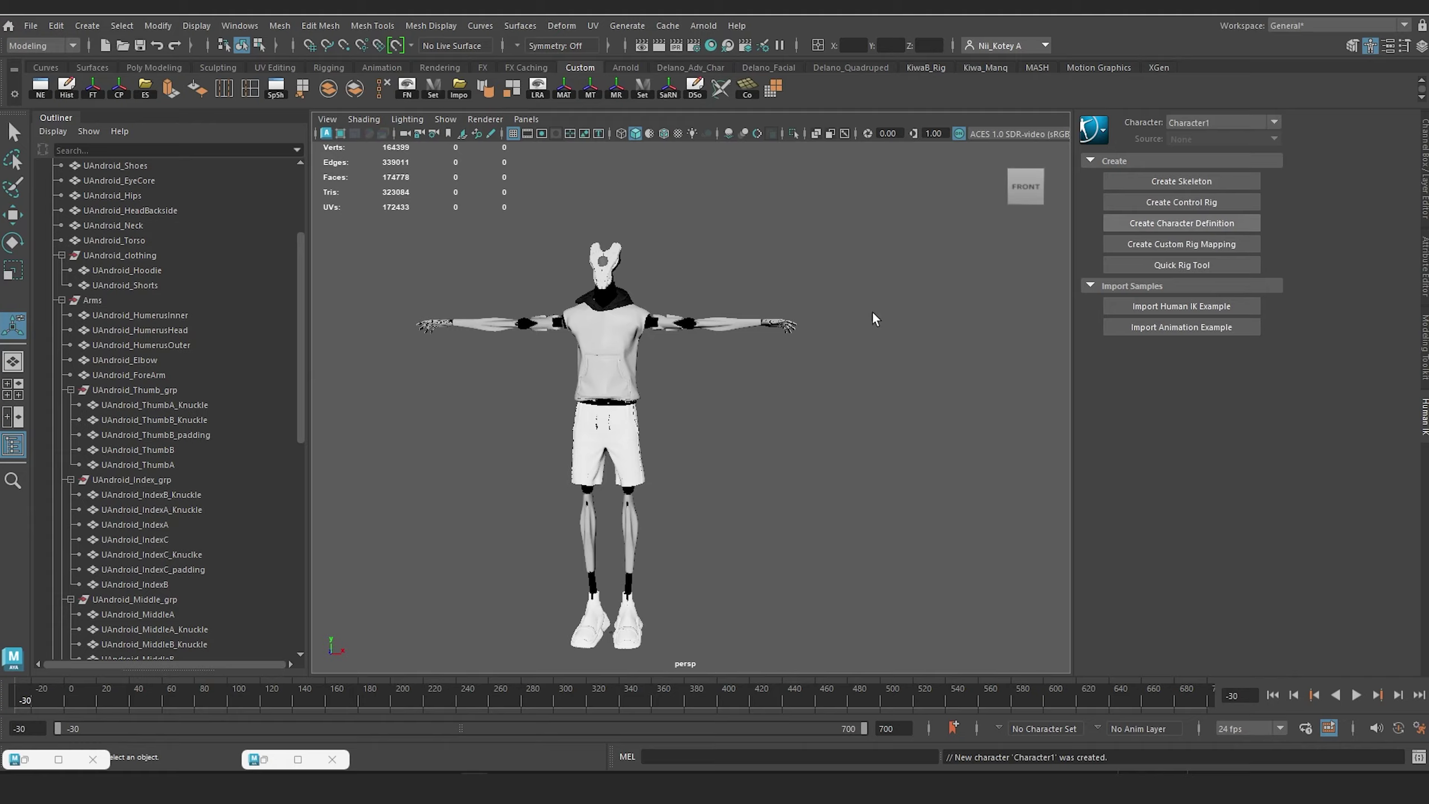
{"action": "mouse_move", "coordinate": [760, 422]}
{"action": "left_mouse_down", "text": "alt"}
{"action": "mouse_move", "coordinate": [797, 425]}
{"action": "mouse_move", "coordinate": [763, 424]}
{"action": "left_mouse_up", "text": "alt"}
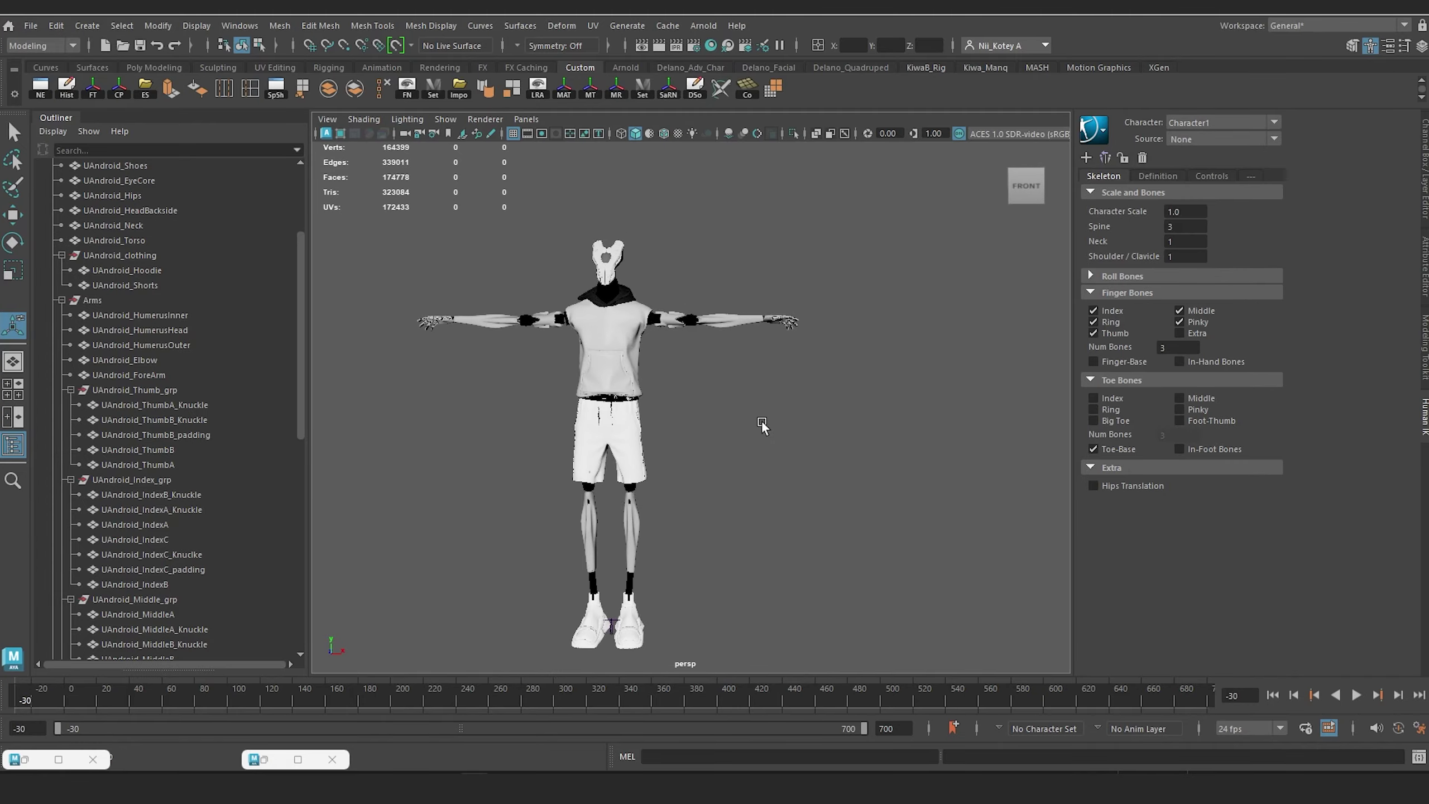
{"action": "middle_click_drag", "start_coordinate": [762, 424], "coordinate": [746, 340], "text": "alt"}
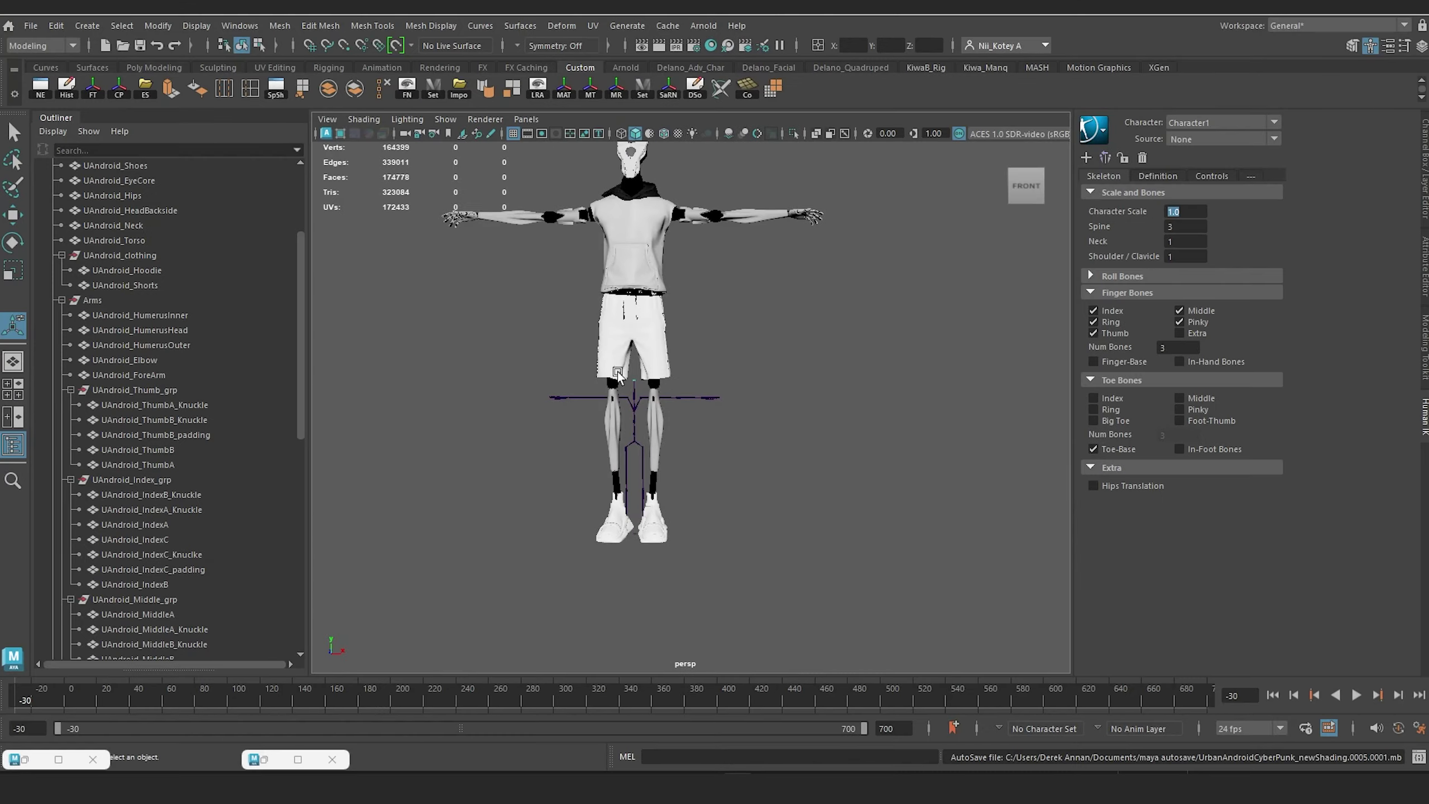
Step: Compare the new skeleton's size and placement with the character, and switch to the front orthographic view
{"action": "left_click_drag", "start_coordinate": [579, 401], "coordinate": [618, 407], "text": "alt"}
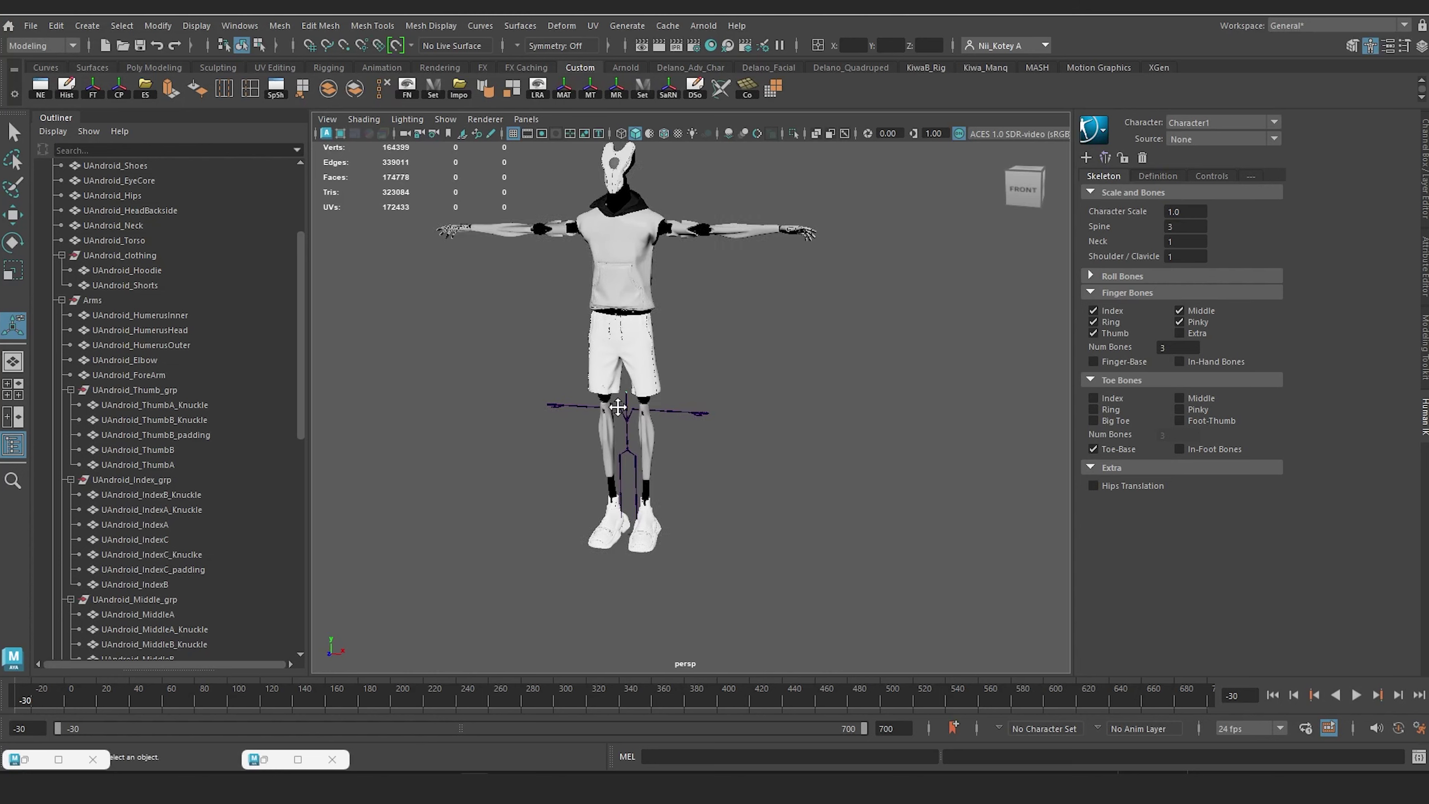
{"action": "middle_click_drag", "start_coordinate": [618, 406], "coordinate": [638, 419], "text": "alt"}
{"action": "scroll", "coordinate": [661, 476], "scroll_direction": "up", "scroll_amount": 5}
{"action": "left_click_drag", "start_coordinate": [661, 477], "coordinate": [690, 469], "text": "alt"}
{"action": "scroll", "coordinate": [632, 371], "scroll_direction": "down", "scroll_amount": 4}
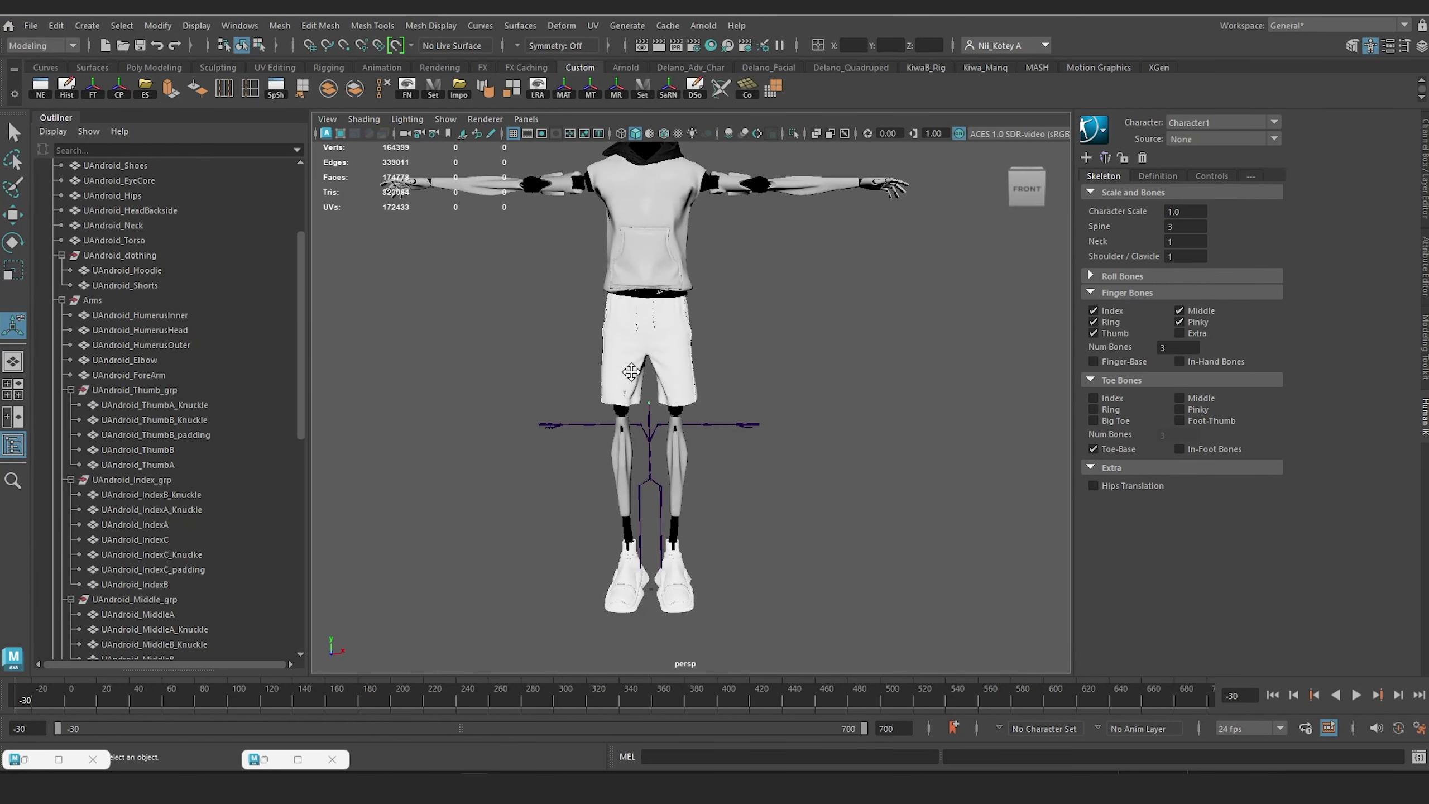
{"action": "middle_click_drag", "start_coordinate": [632, 371], "coordinate": [648, 457], "text": "alt"}
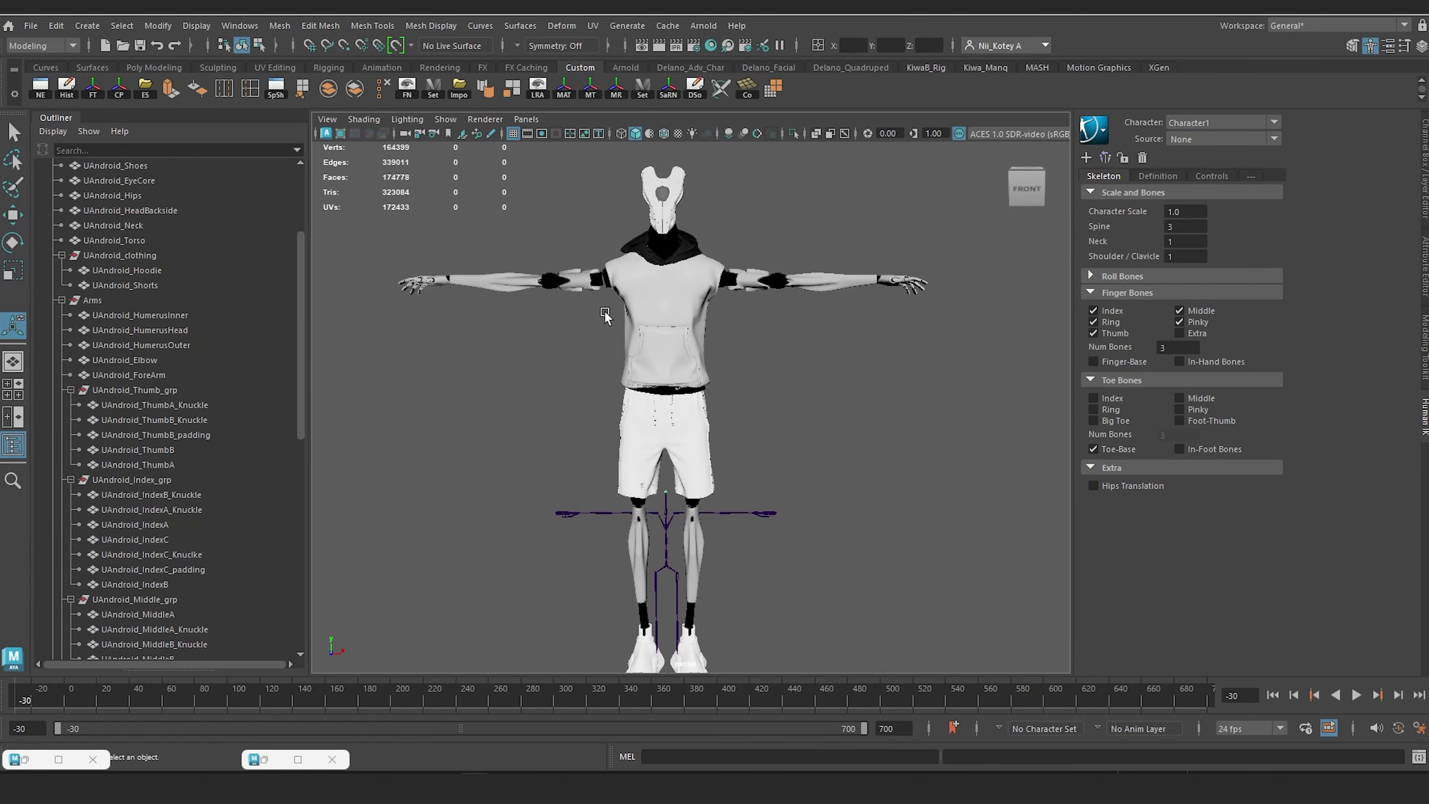
{"action": "scroll", "coordinate": [605, 315], "scroll_direction": "down", "scroll_amount": 2}
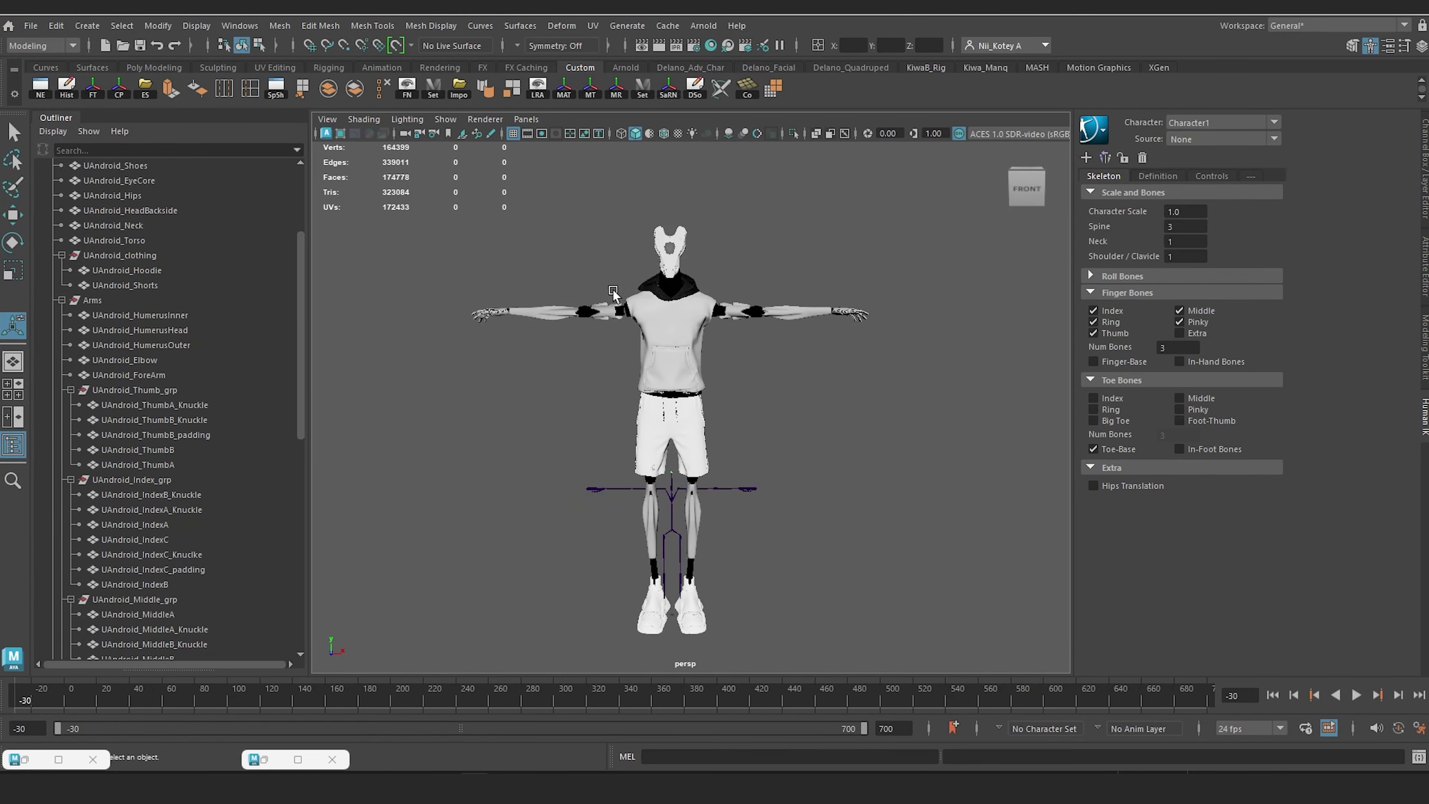
{"action": "key", "text": "space"}
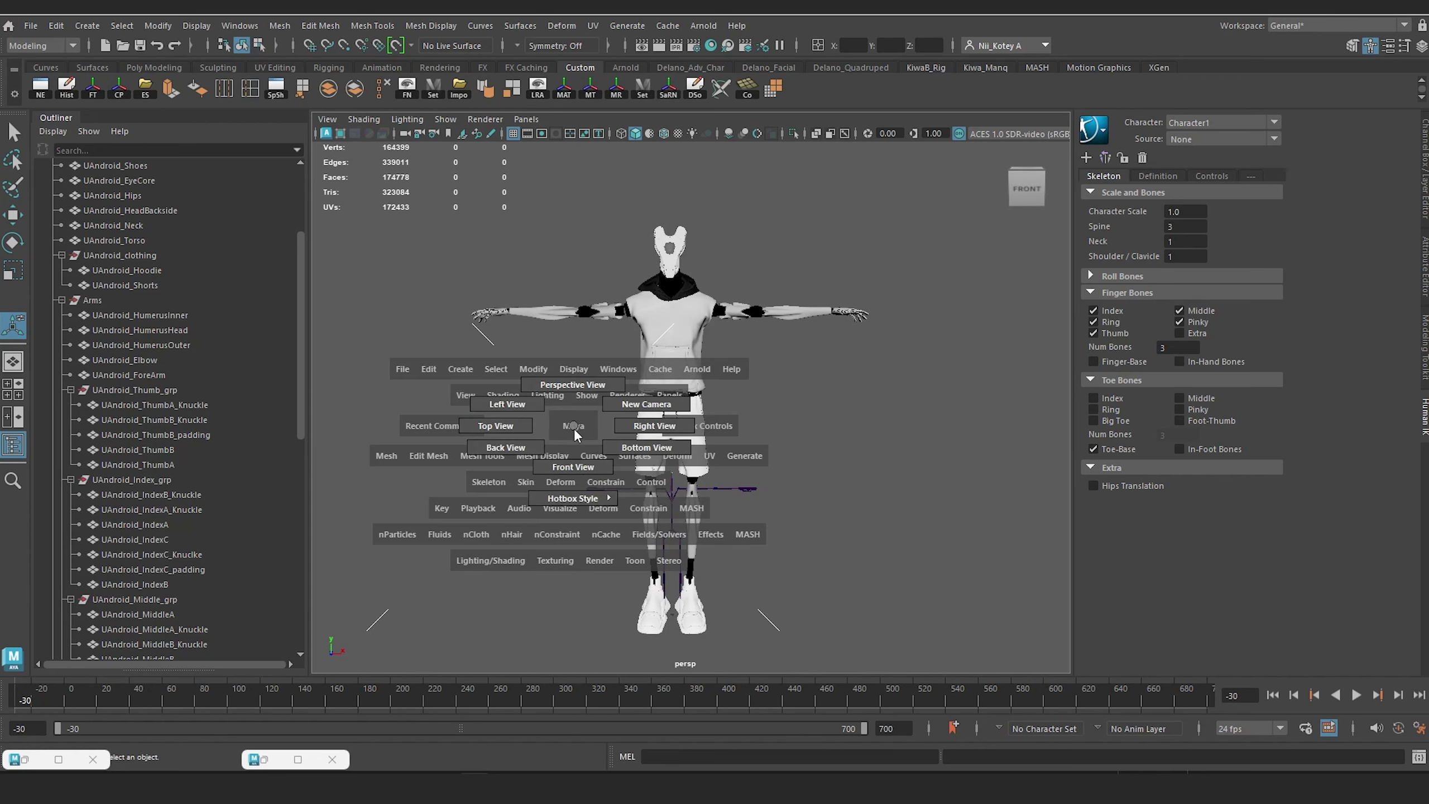
{"action": "left_click_drag", "start_coordinate": [574, 427], "coordinate": [576, 463]}
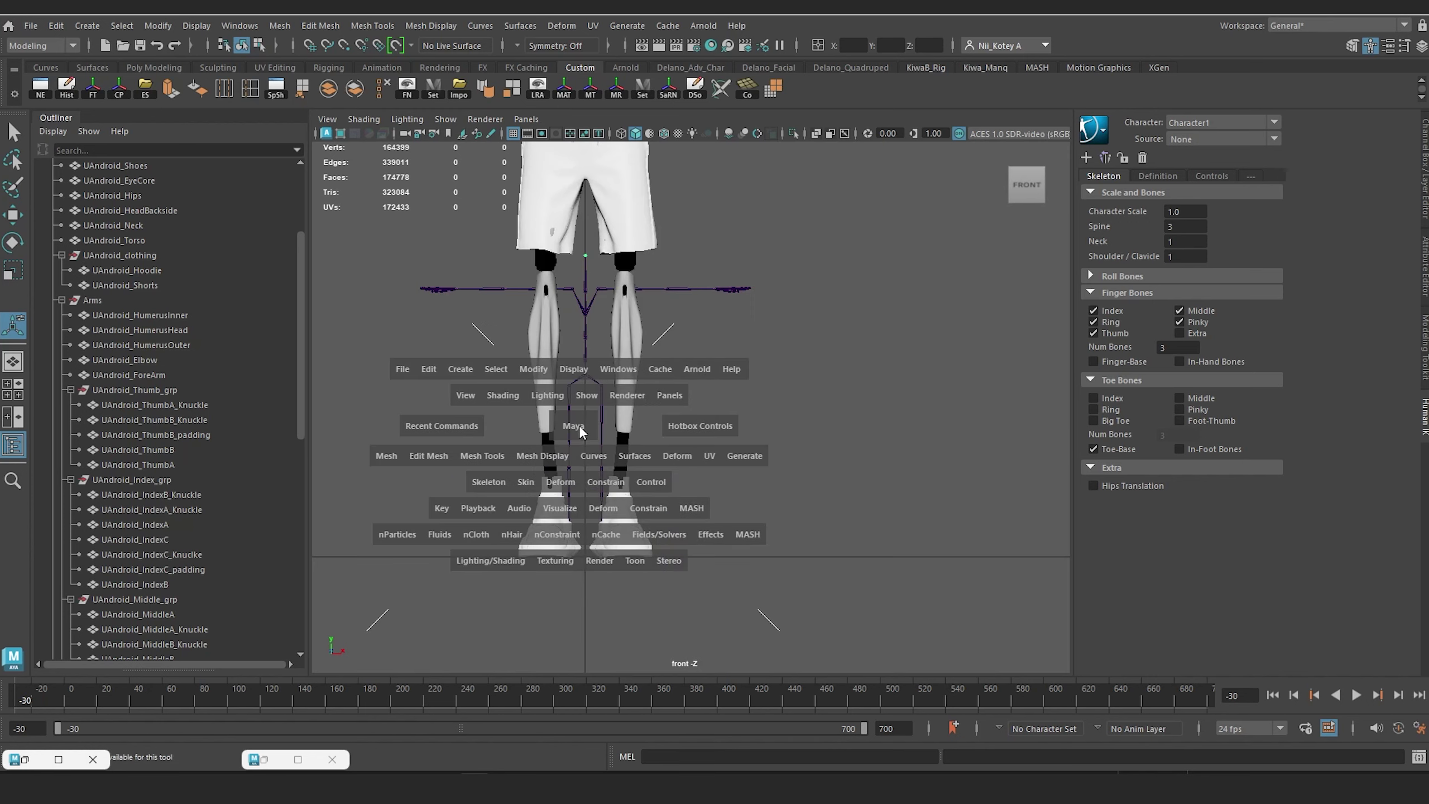
Step: Measure the T-posed character's full height in the front view with the Distance tool, from the head down to the ground
{"action": "key", "text": "a"}
{"action": "key", "text": "w"}
{"action": "left_click", "coordinate": [89, 28]}
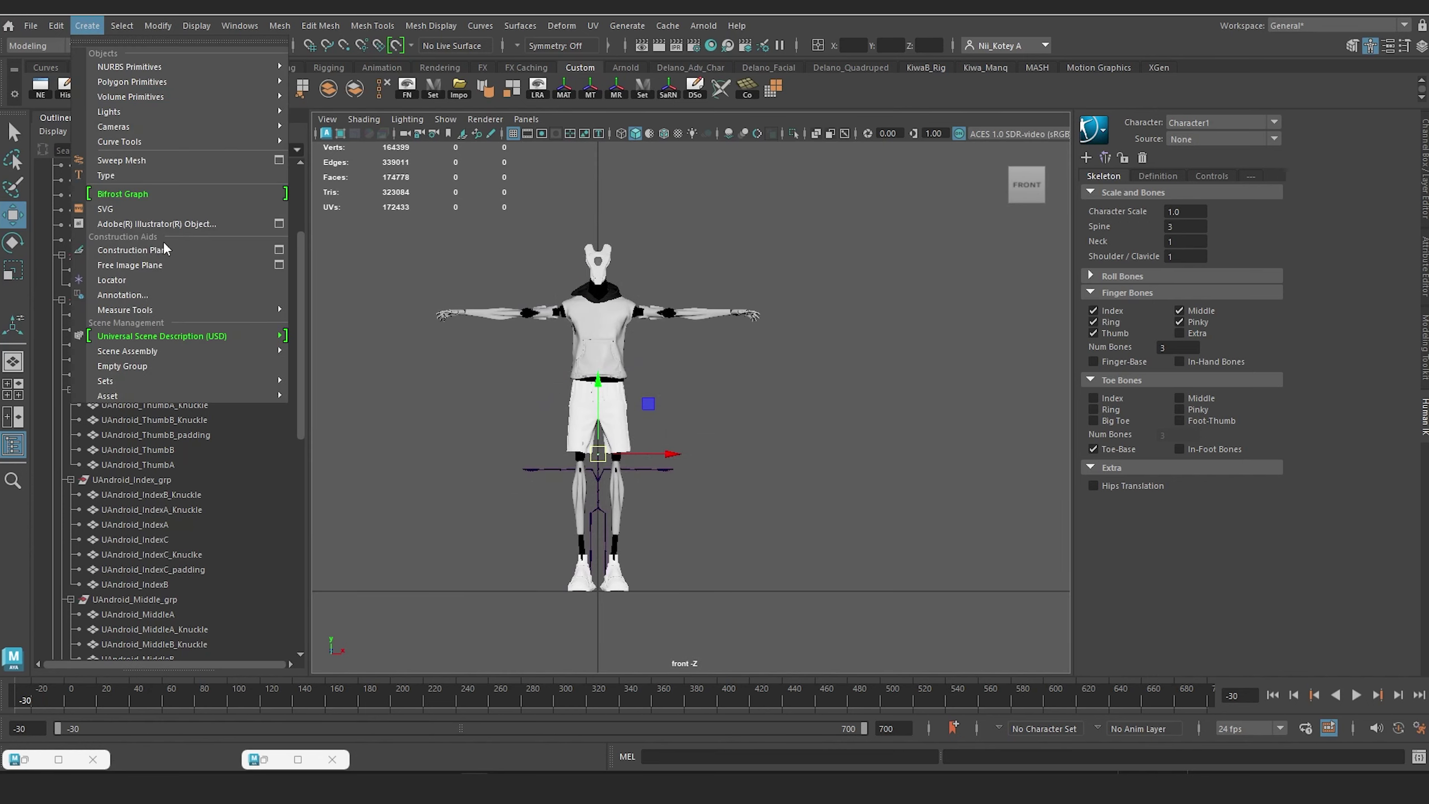
{"action": "mouse_move", "coordinate": [257, 311]}
{"action": "left_click", "coordinate": [354, 311]}
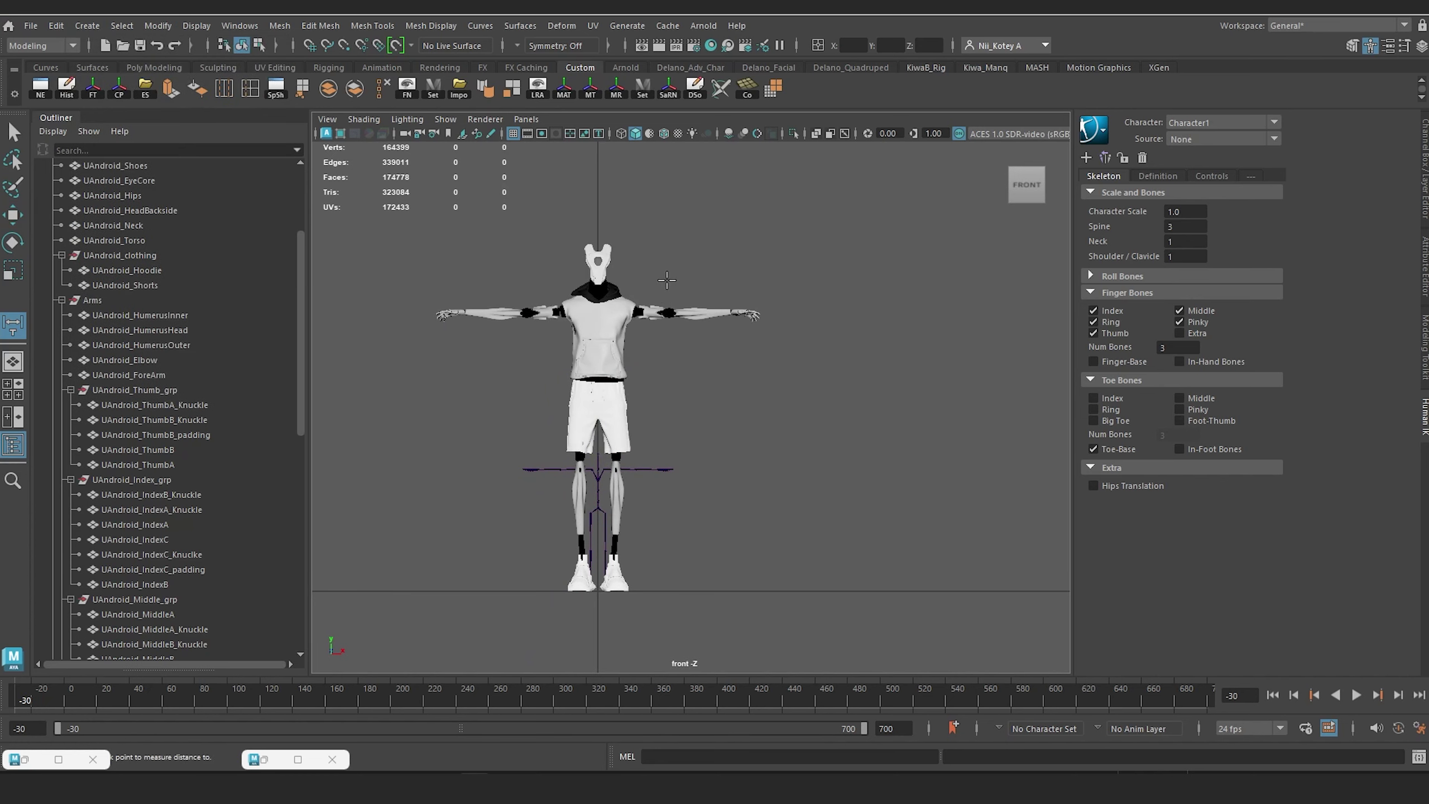
{"action": "left_click", "coordinate": [667, 246]}
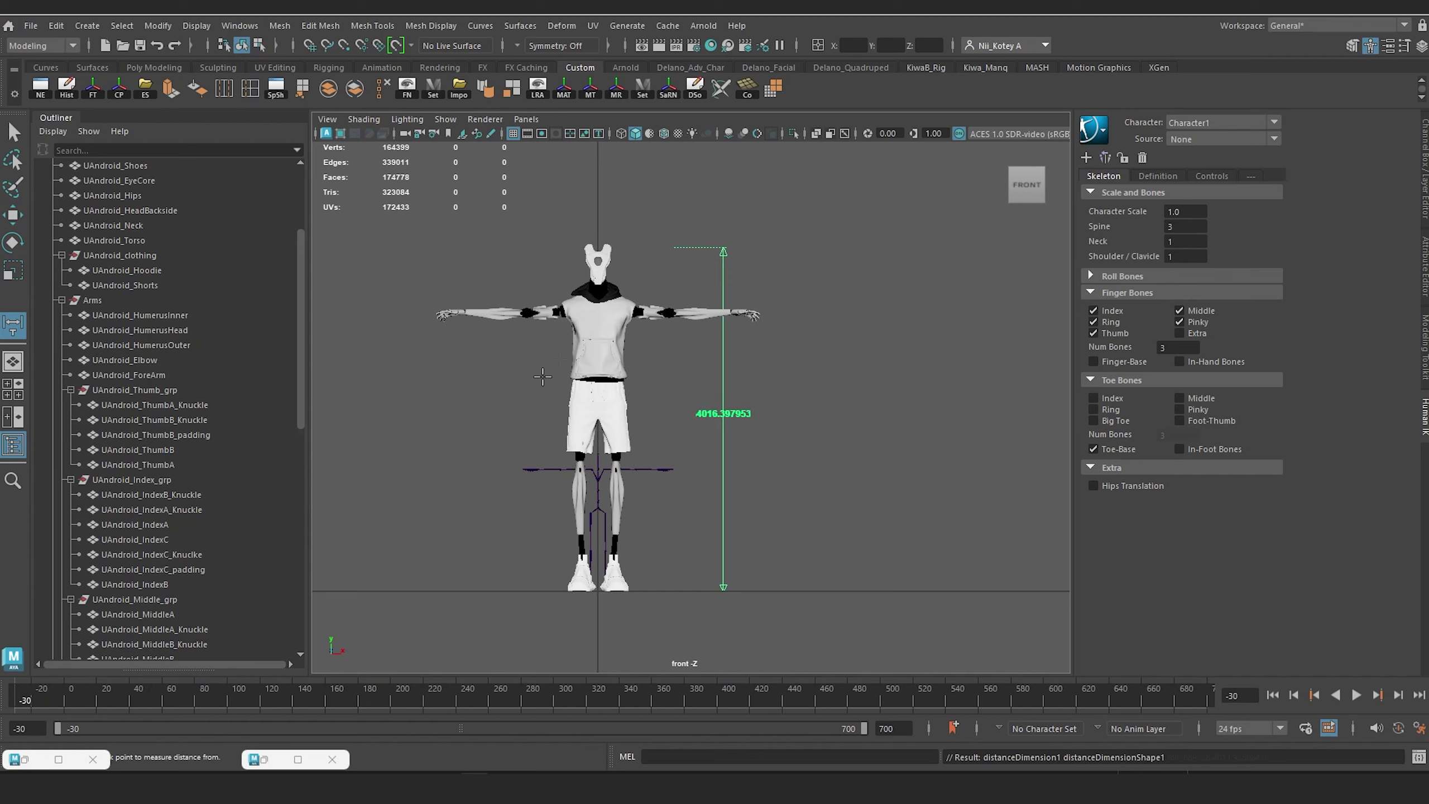
Step: Undo the distance measurement and the recent HumanIK skeleton changes, and collapse the UrbanAndroidCyberPunk_Tposed group in the Outliner
{"action": "key", "text": "ctrl+z"}
{"action": "key", "text": "ctrl+z"}
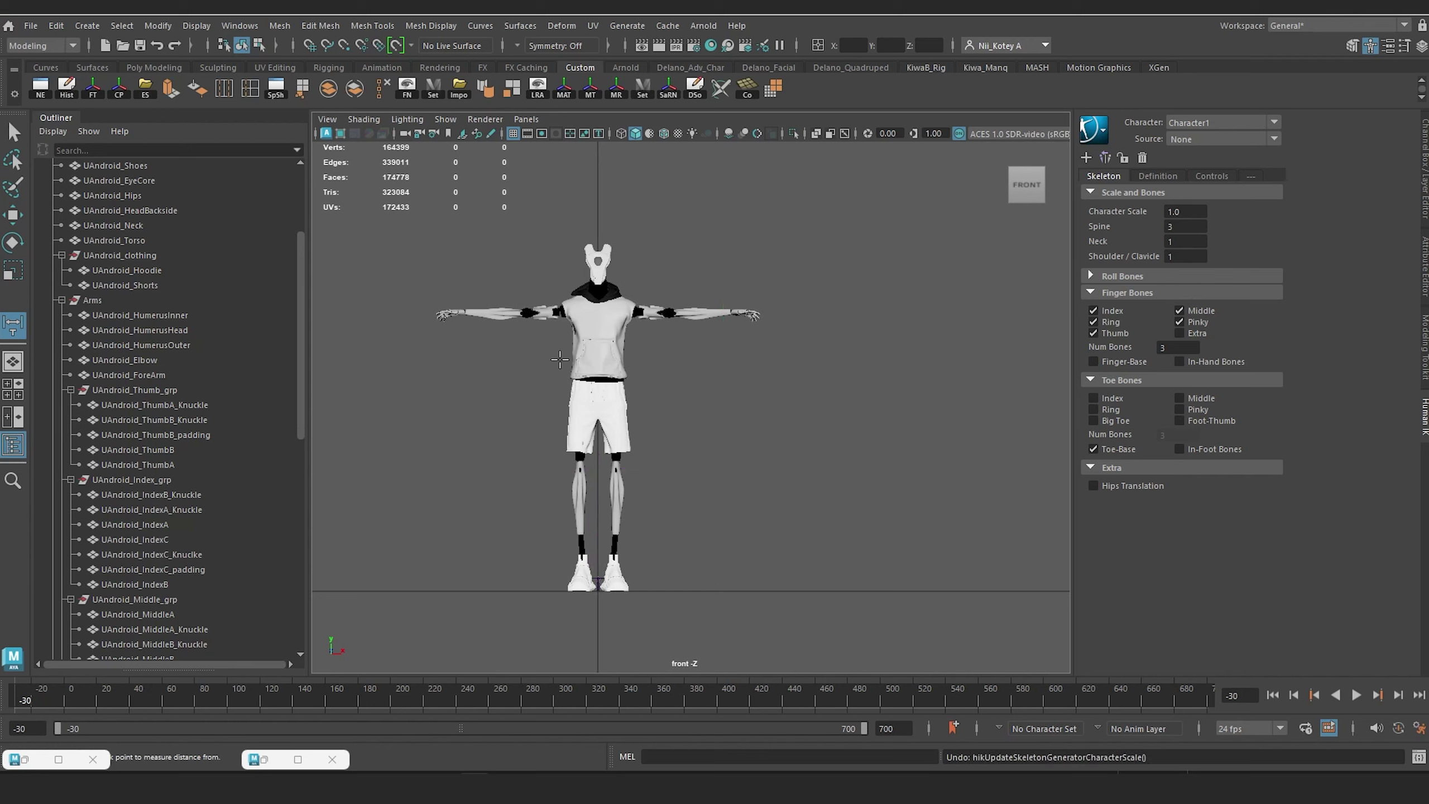
{"action": "key", "text": "ctrl+z"}
{"action": "scroll", "coordinate": [98, 350], "scroll_direction": "up", "scroll_amount": 5}
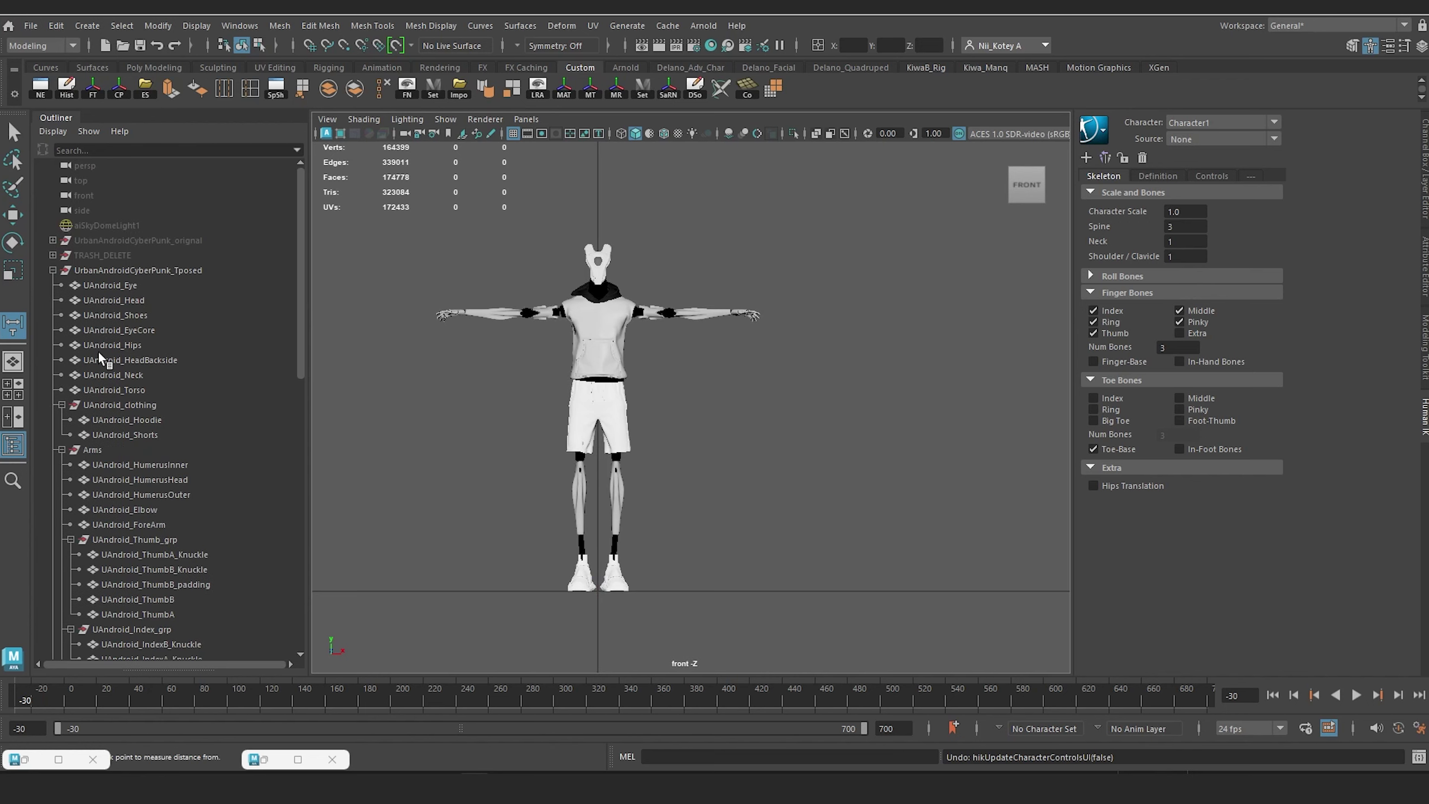
{"action": "left_click", "coordinate": [83, 271]}
{"action": "left_click", "coordinate": [52, 271]}
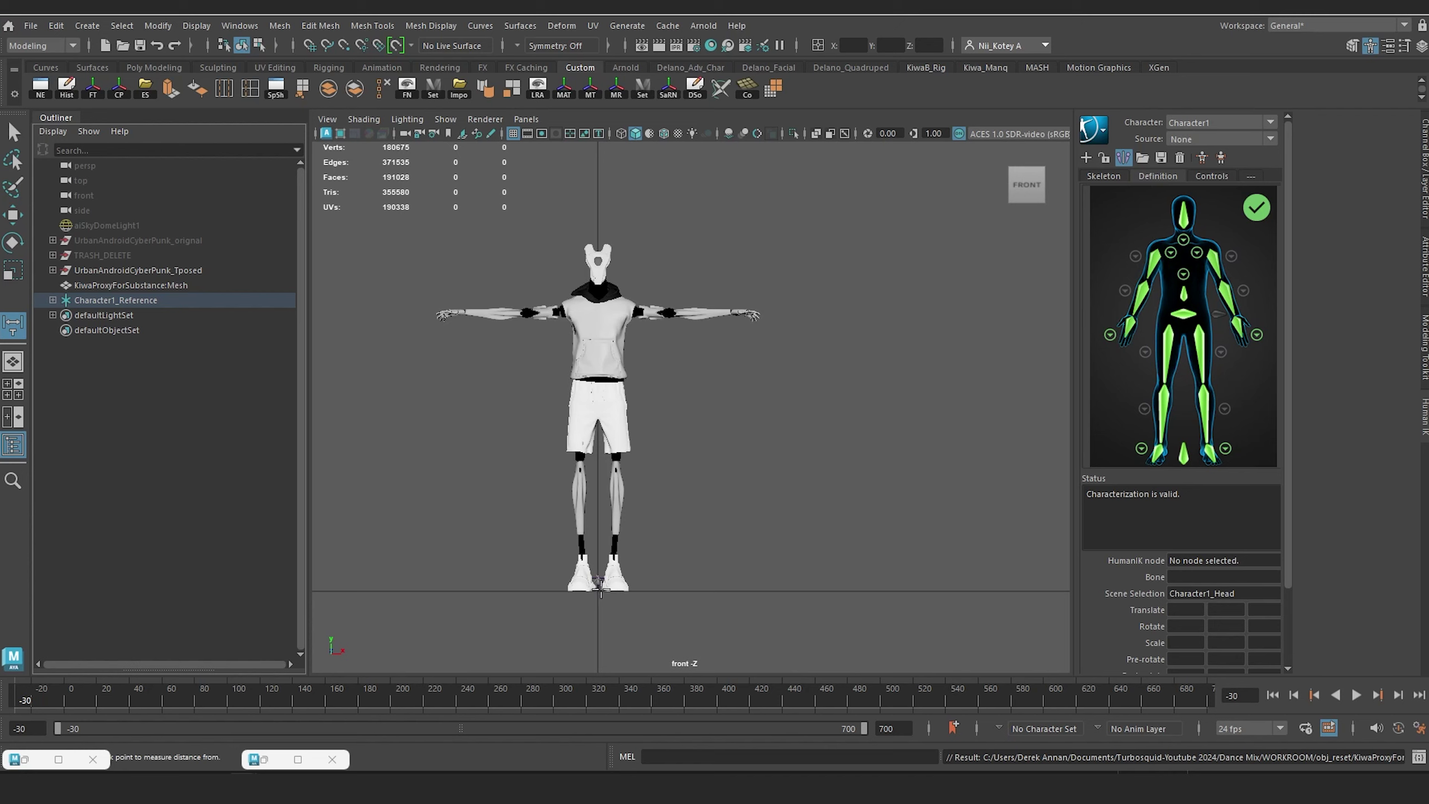
Step: Delete the skeleton definition of the HumanIK character Character1
{"action": "scroll", "coordinate": [599, 588], "scroll_direction": "up", "scroll_amount": 10}
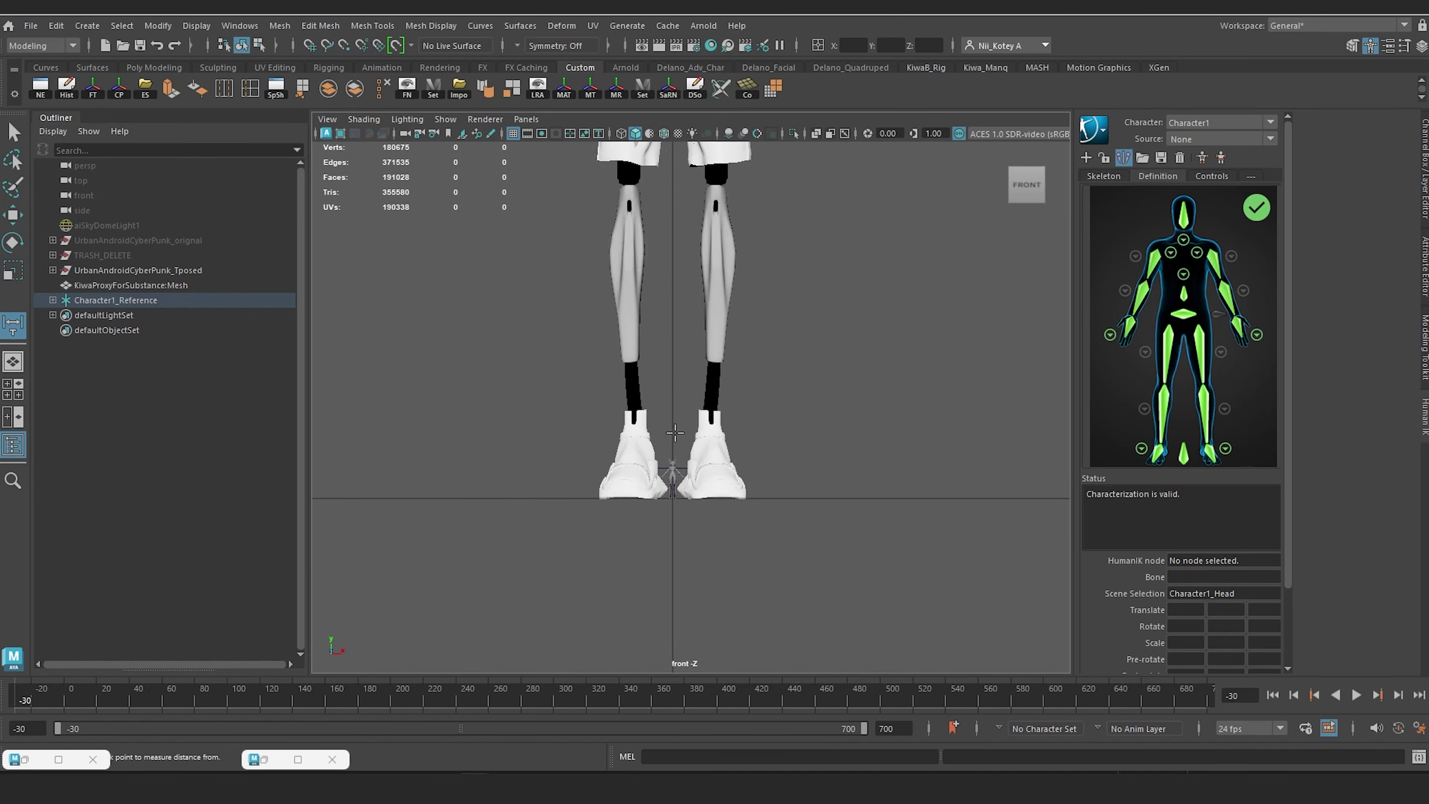
{"action": "scroll", "coordinate": [653, 572], "scroll_direction": "up", "scroll_amount": 2}
{"action": "scroll", "coordinate": [644, 588], "scroll_direction": "down", "scroll_amount": 3}
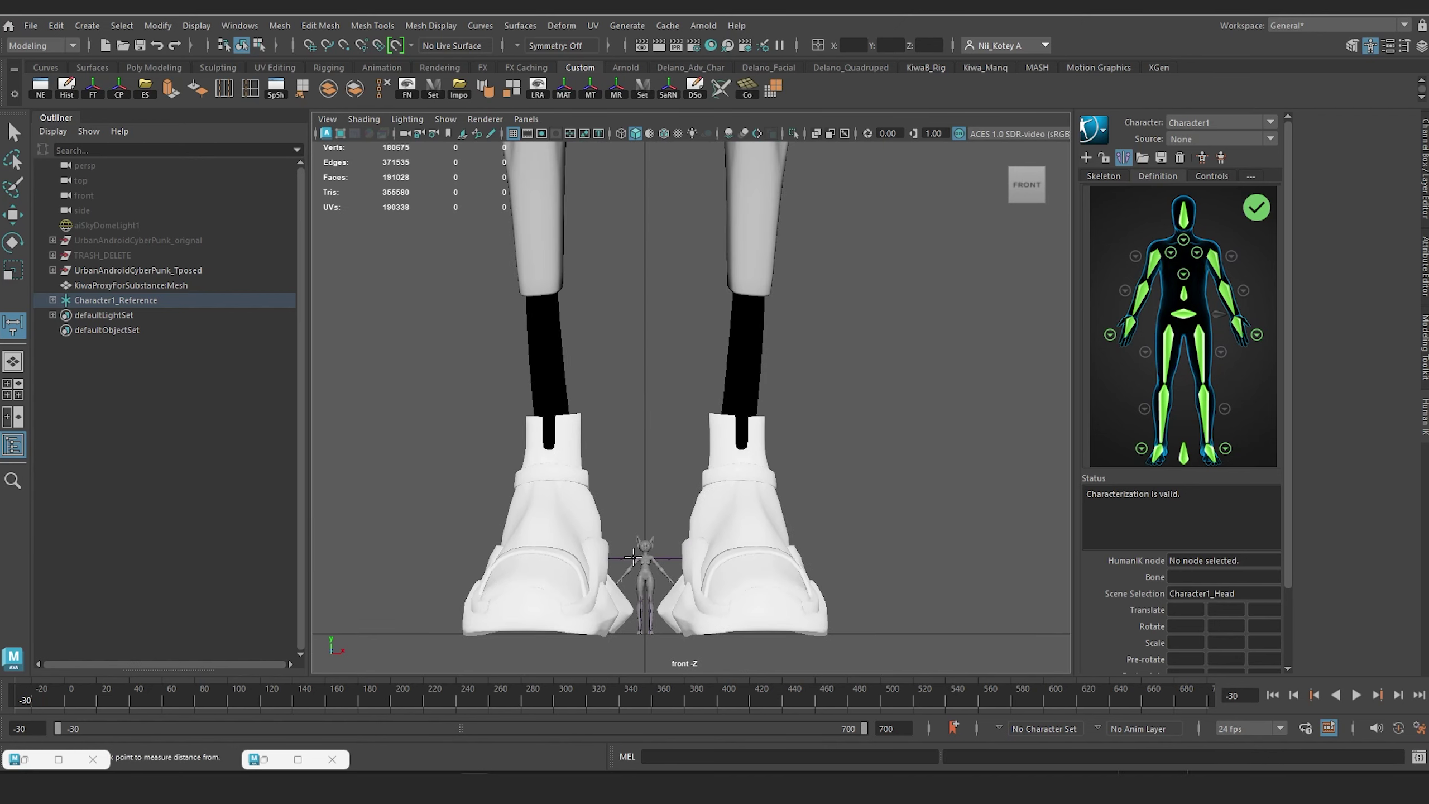
{"action": "key", "text": "w"}
{"action": "left_click", "coordinate": [105, 300]}
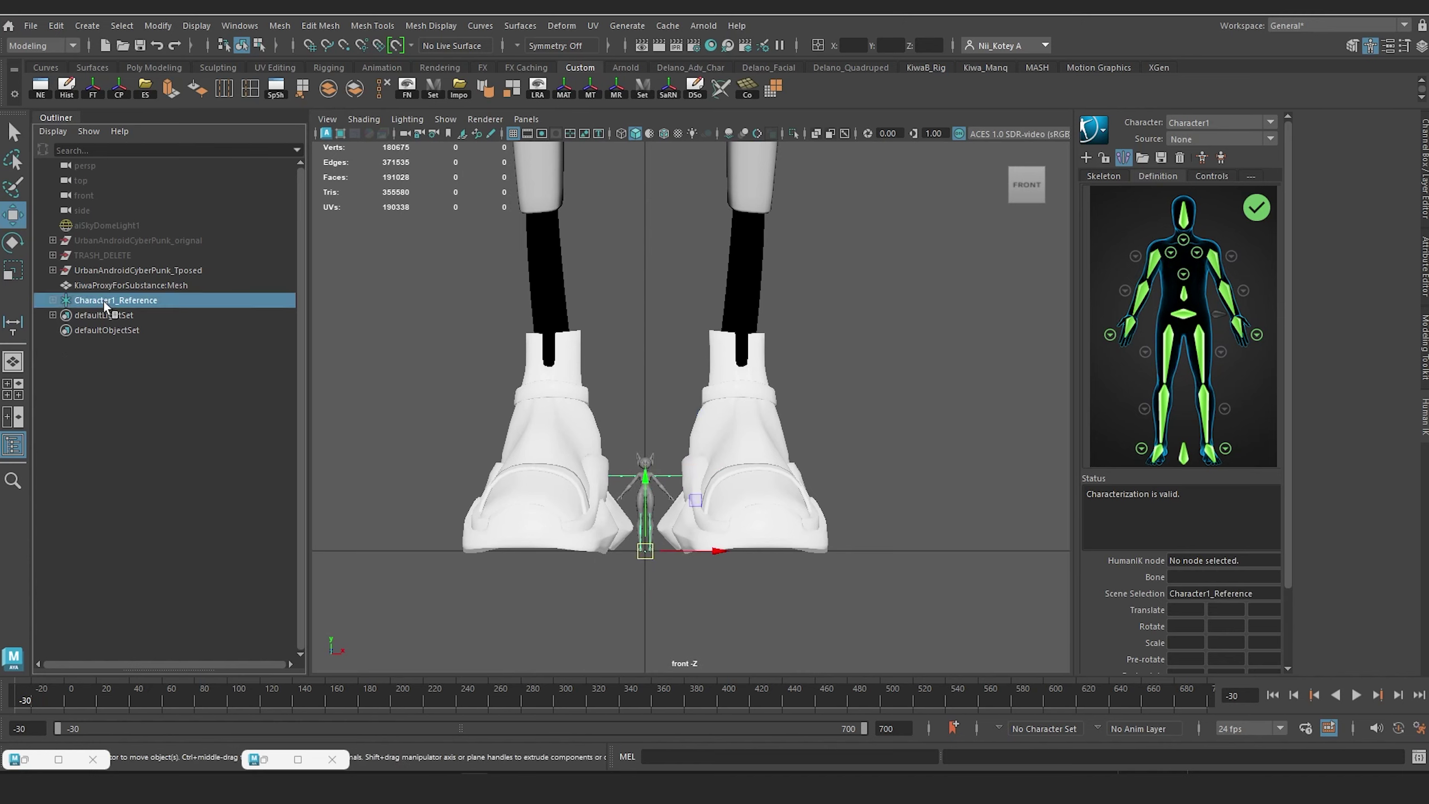
{"action": "left_click", "coordinate": [1197, 159]}
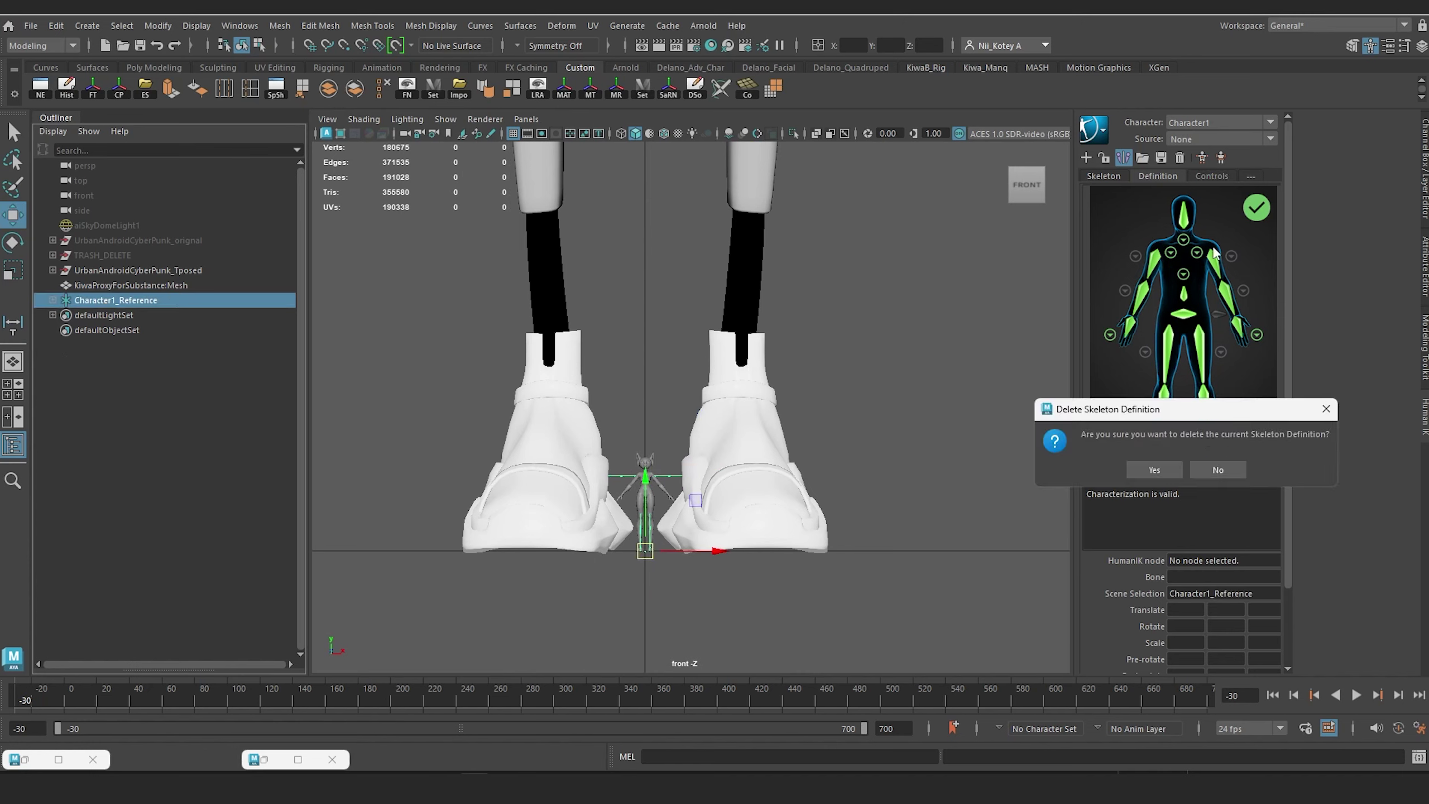
{"action": "left_click", "coordinate": [1154, 470]}
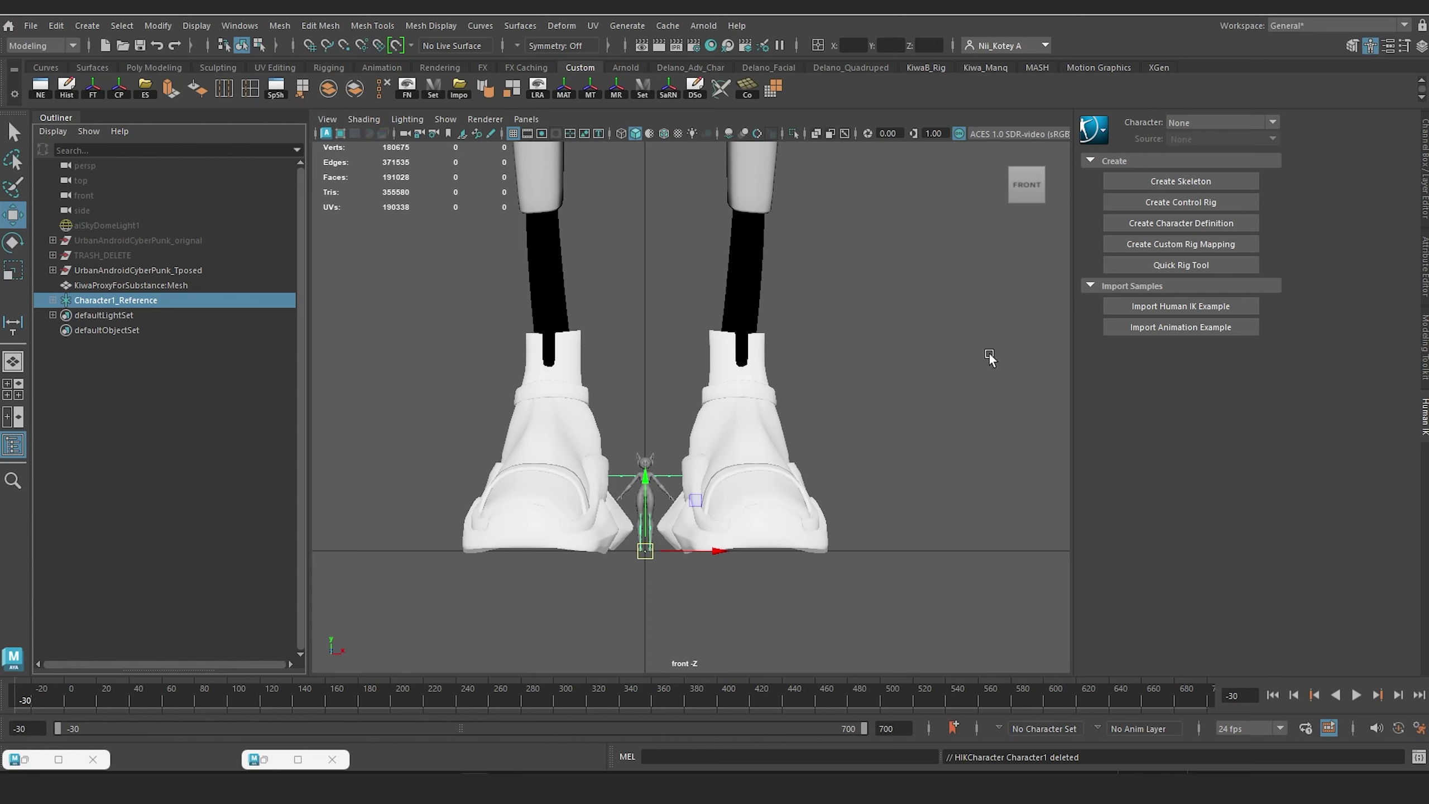
Step: Delete the leftover Character1_Reference skeleton from the scene
{"action": "left_click", "coordinate": [252, 363]}
{"action": "left_click", "coordinate": [130, 304]}
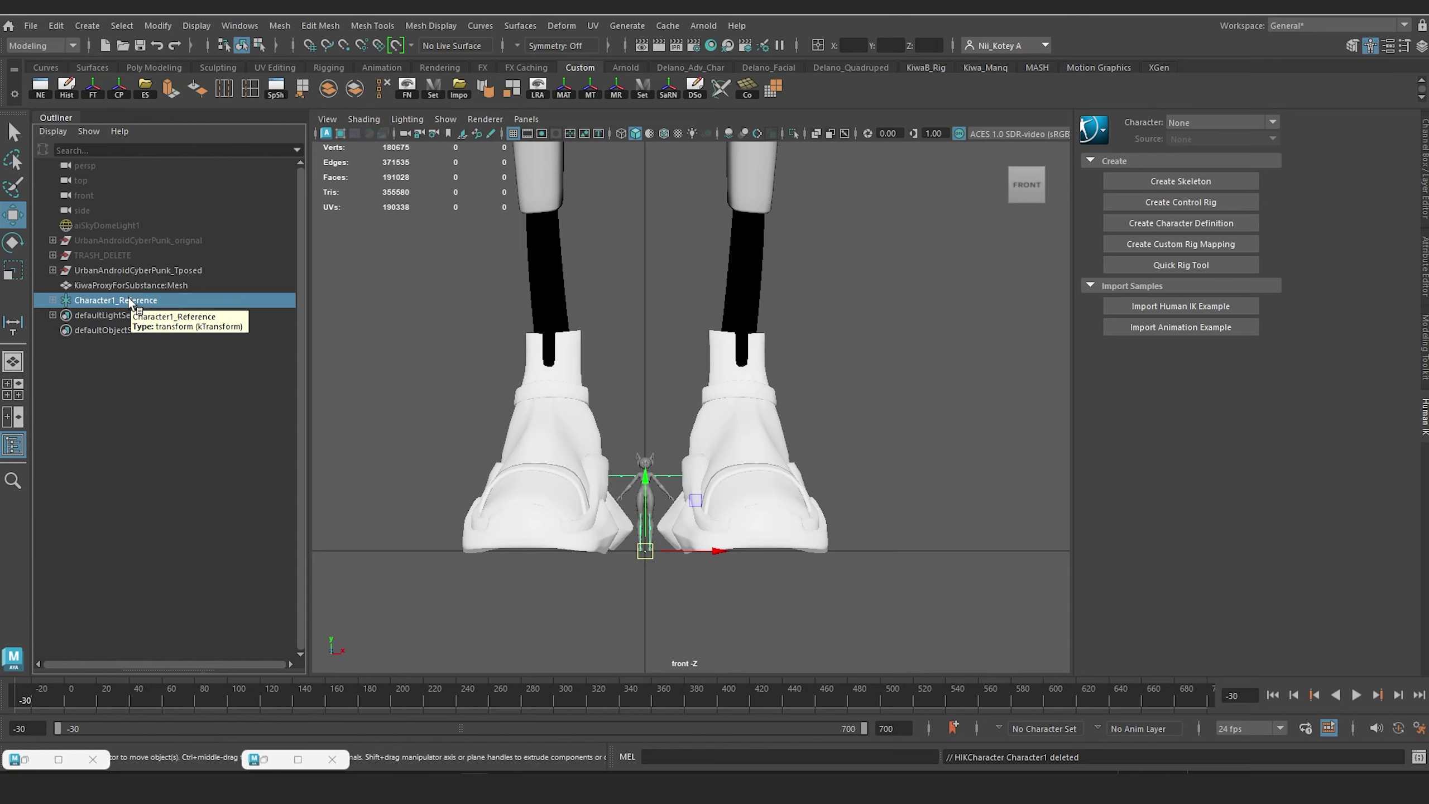
{"action": "key", "text": "Delete"}
Step: Scale the UrbanAndroidCyberPunk_Tposed group uniformly down to 0.053, near the height of the KiwaProxyForSubstance mesh
{"action": "left_click_drag", "start_coordinate": [475, 363], "coordinate": [454, 357], "text": "alt"}
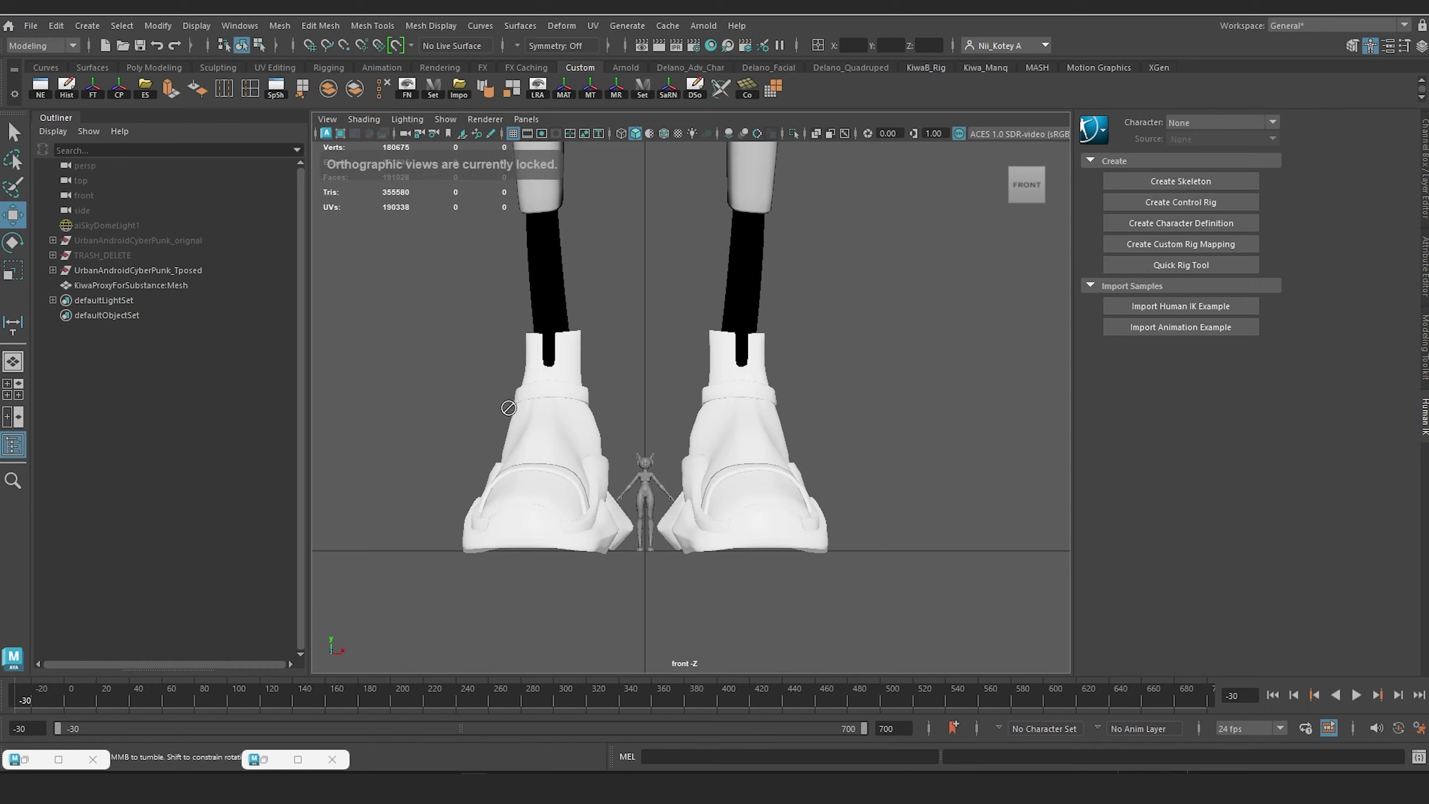
{"action": "left_click", "coordinate": [96, 271]}
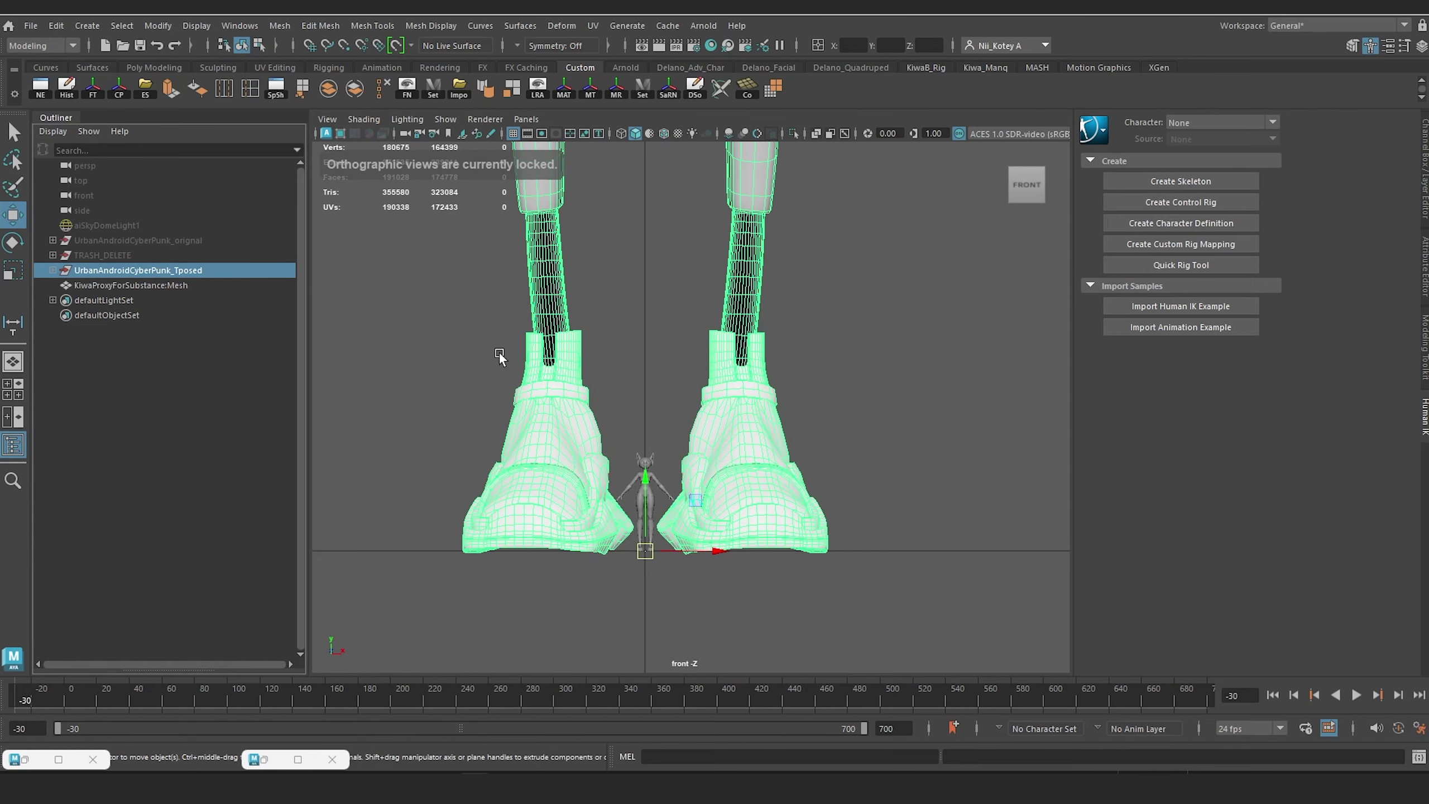
{"action": "scroll", "coordinate": [510, 383], "scroll_direction": "down", "scroll_amount": 3}
{"action": "scroll", "coordinate": [559, 383], "scroll_direction": "up", "scroll_amount": 3}
{"action": "scroll", "coordinate": [559, 383], "scroll_direction": "up", "scroll_amount": 5}
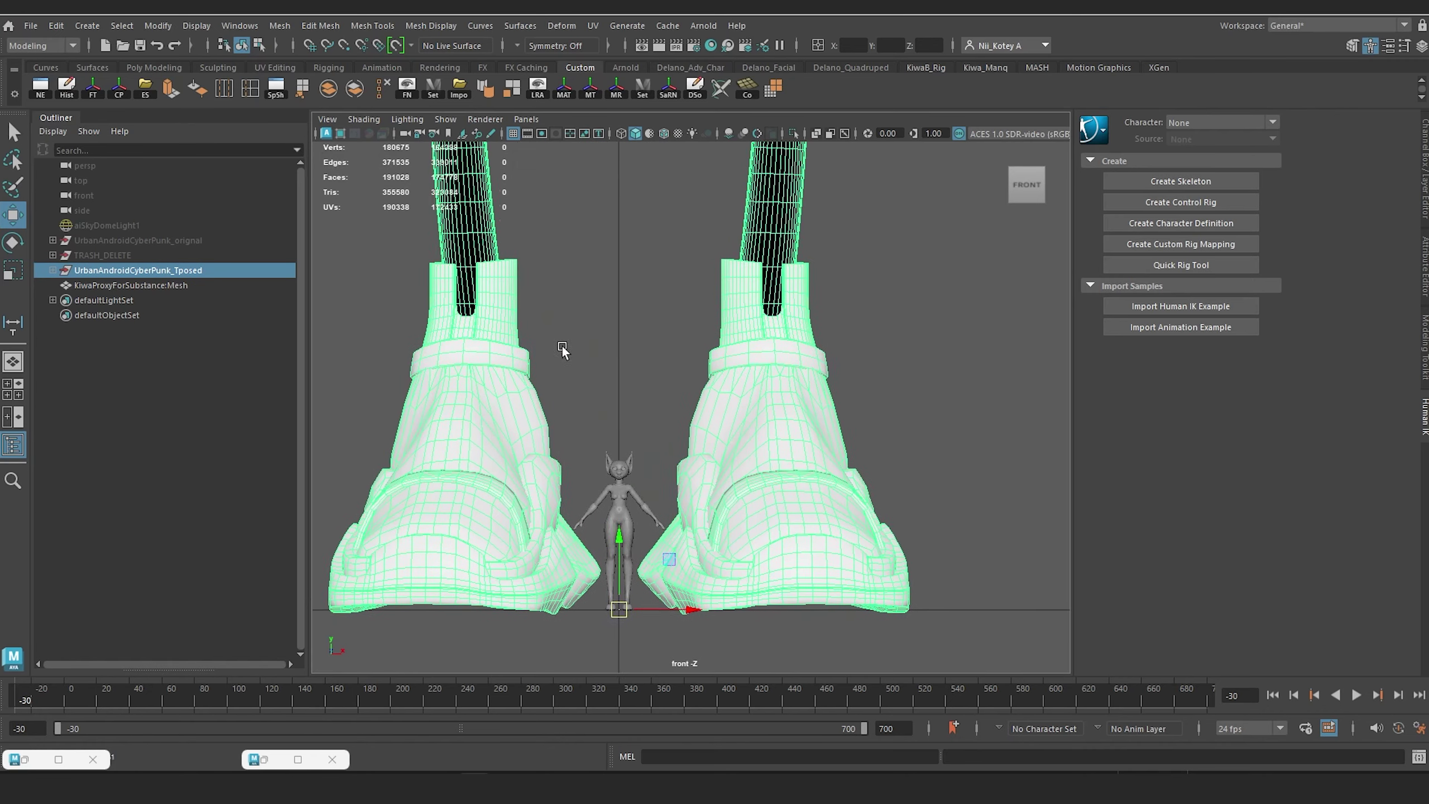
{"action": "key", "text": "r"}
{"action": "left_click_drag", "start_coordinate": [623, 591], "coordinate": [422, 528]}
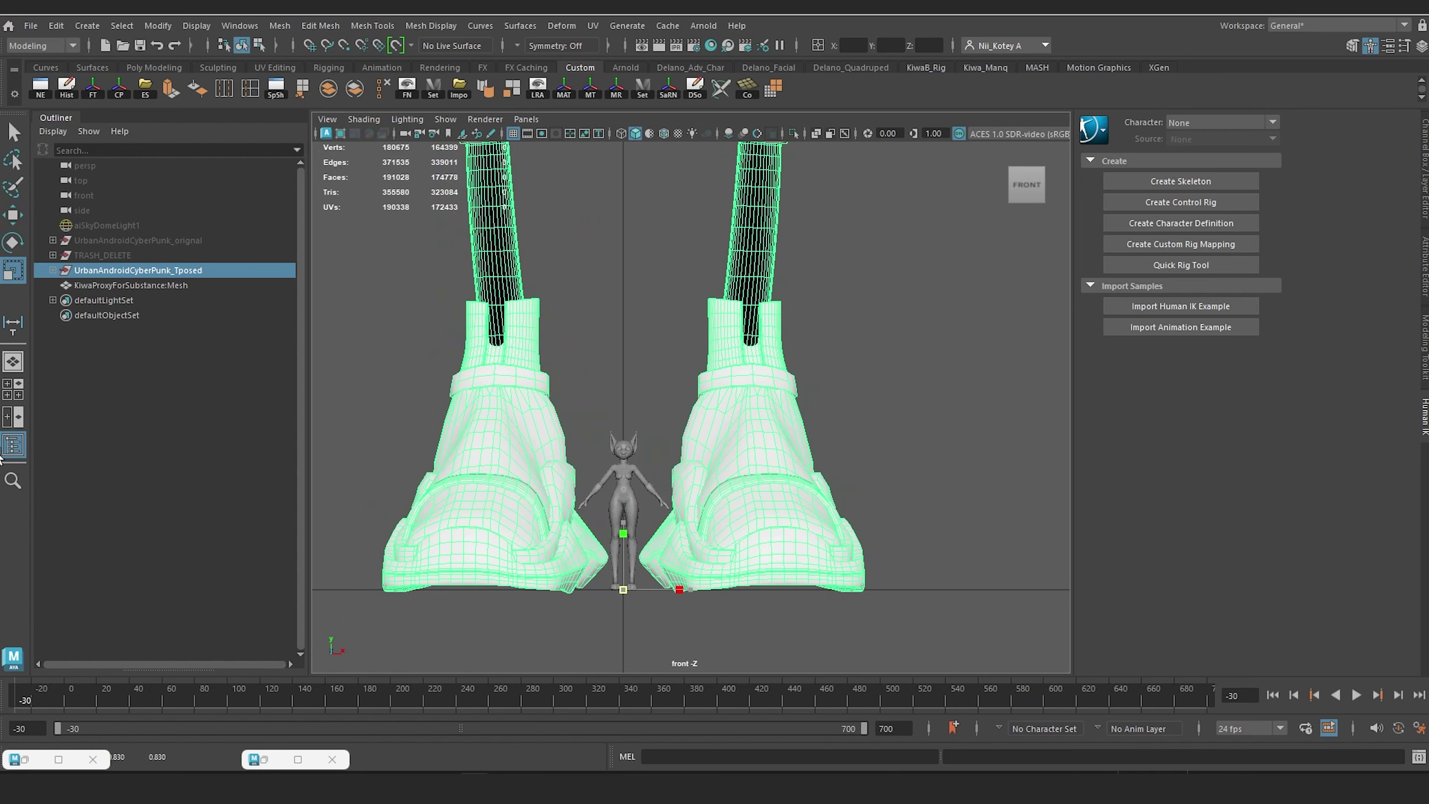
{"action": "left_click_drag", "start_coordinate": [623, 593], "coordinate": [145, 508]}
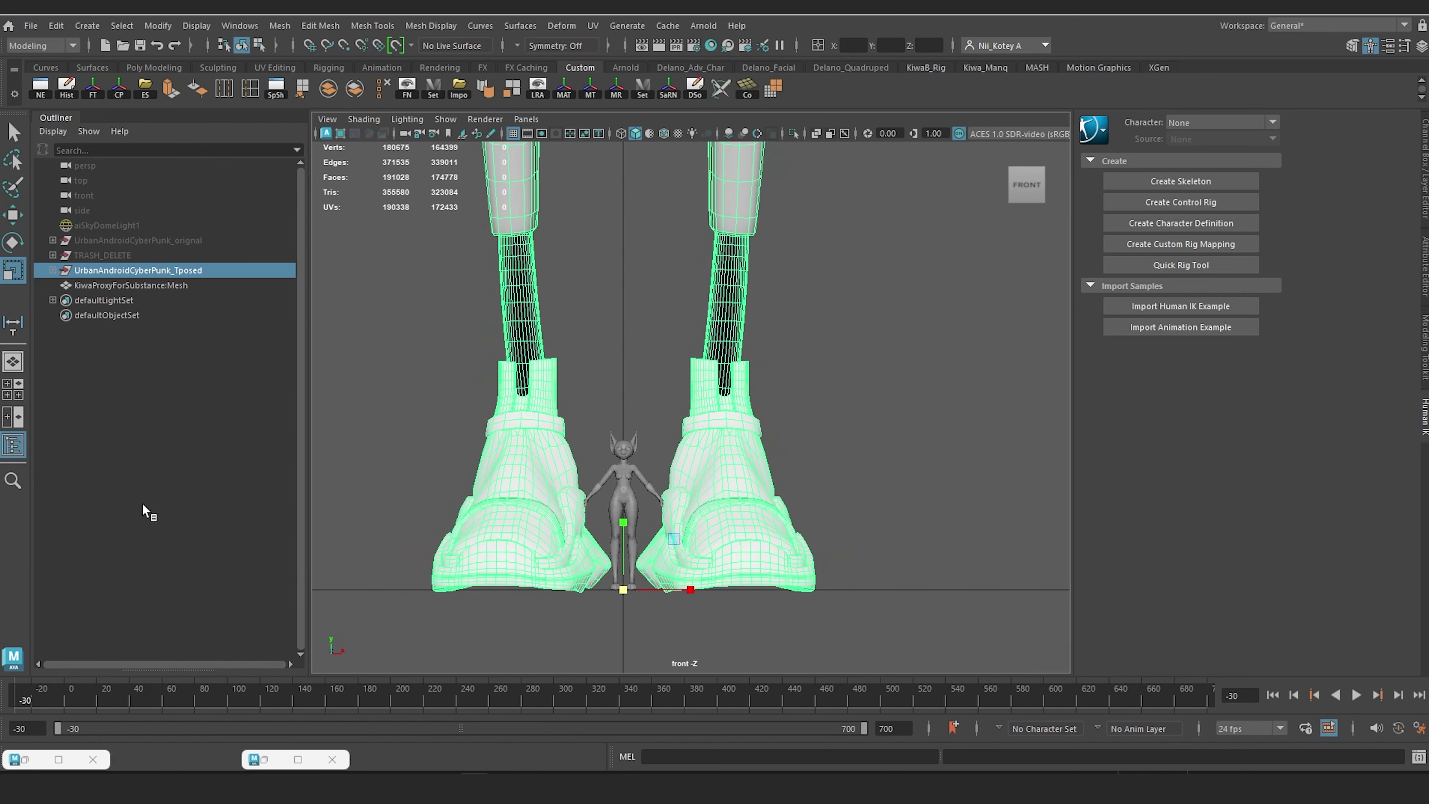
{"action": "scroll", "coordinate": [618, 546], "scroll_direction": "down", "scroll_amount": 4}
{"action": "left_click_drag", "start_coordinate": [672, 509], "coordinate": [166, 501]}
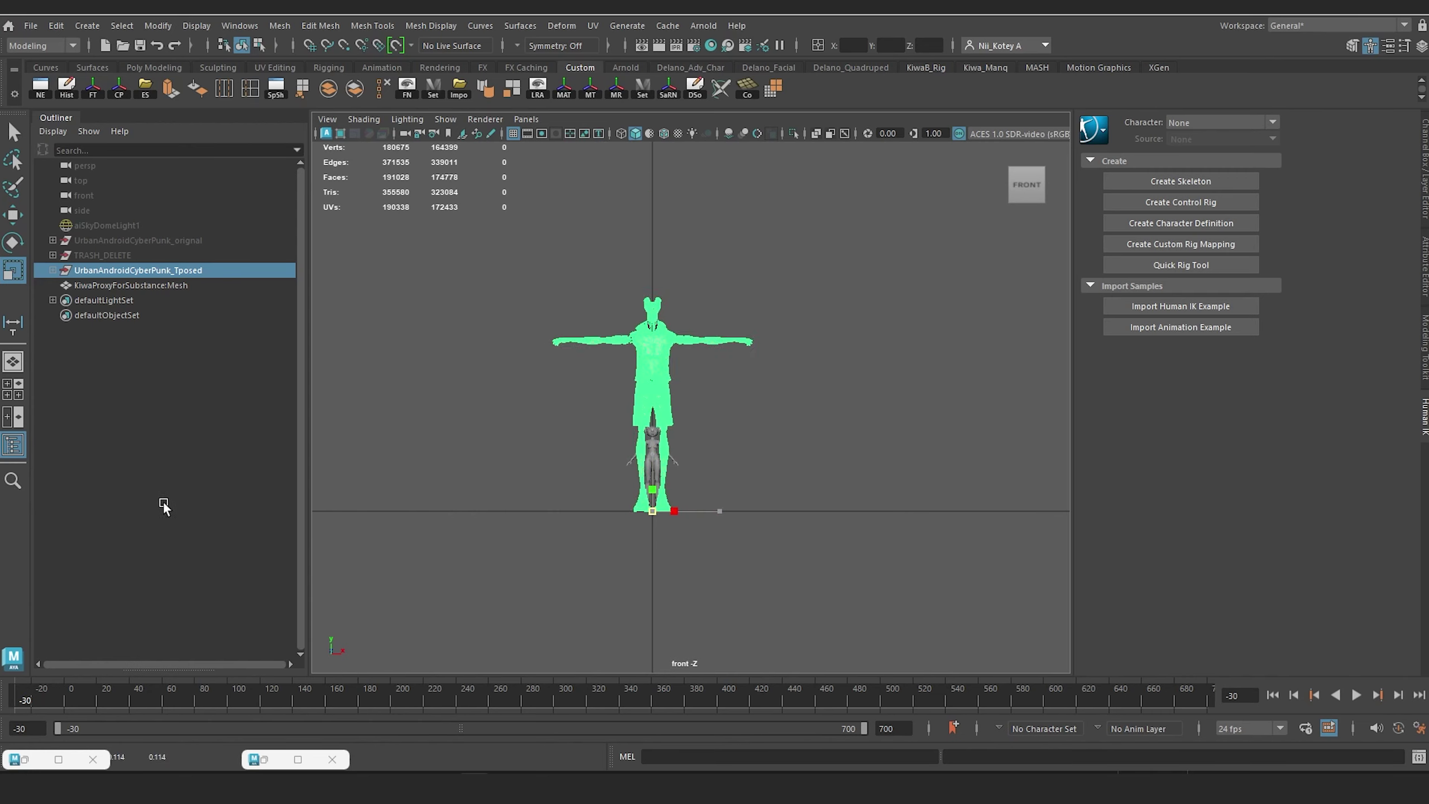
{"action": "scroll", "coordinate": [534, 546], "scroll_direction": "up", "scroll_amount": 3}
{"action": "left_click_drag", "start_coordinate": [609, 628], "coordinate": [436, 627]}
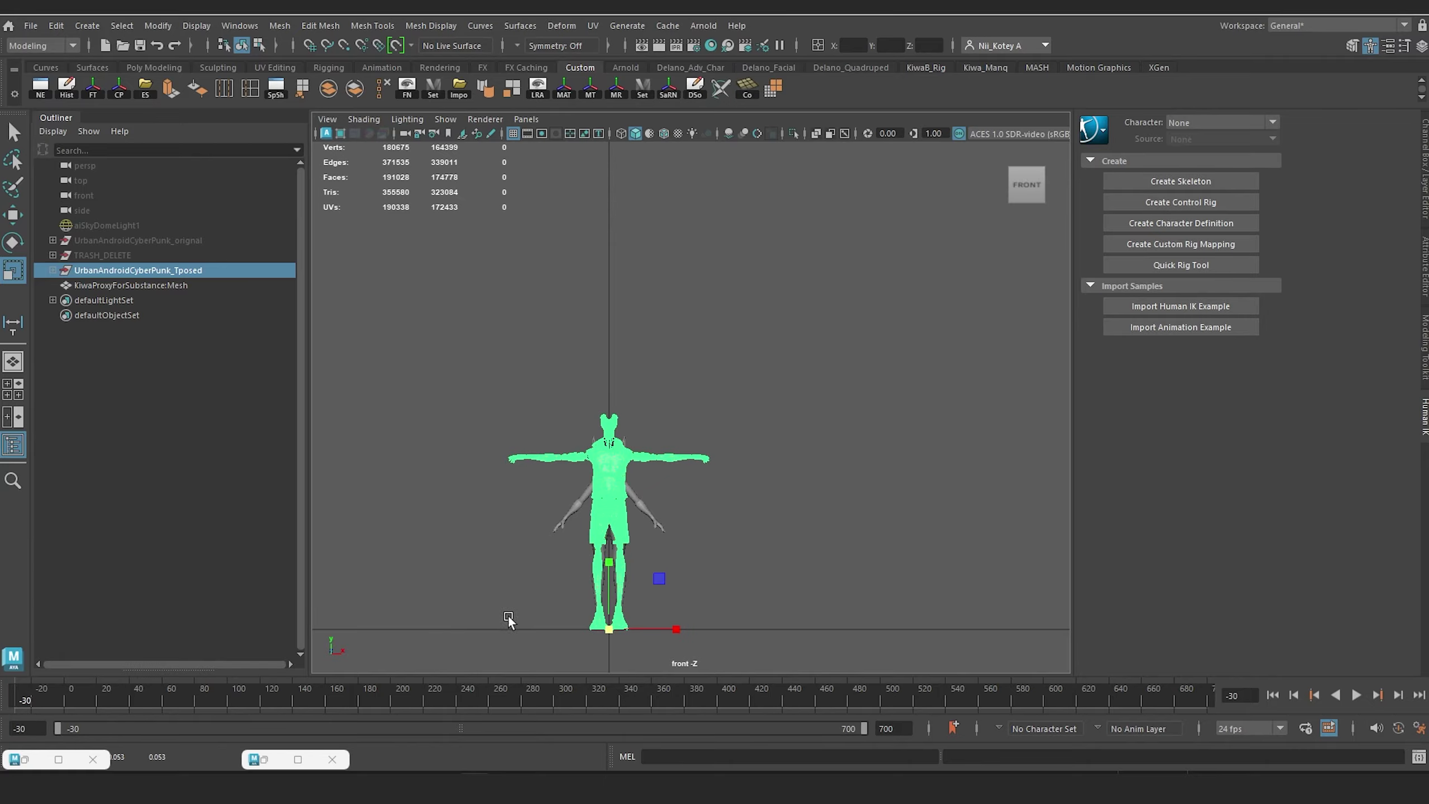
Step: Compare the scaled android with the proxy mesh in the front view and in the perspective view
{"action": "scroll", "coordinate": [518, 616], "scroll_direction": "up", "scroll_amount": 3}
{"action": "scroll", "coordinate": [528, 611], "scroll_direction": "up", "scroll_amount": 1}
{"action": "middle_click_drag", "start_coordinate": [529, 611], "coordinate": [733, 293], "text": "alt"}
{"action": "scroll", "coordinate": [724, 359], "scroll_direction": "up", "scroll_amount": 4}
{"action": "scroll", "coordinate": [724, 359], "scroll_direction": "down", "scroll_amount": 4}
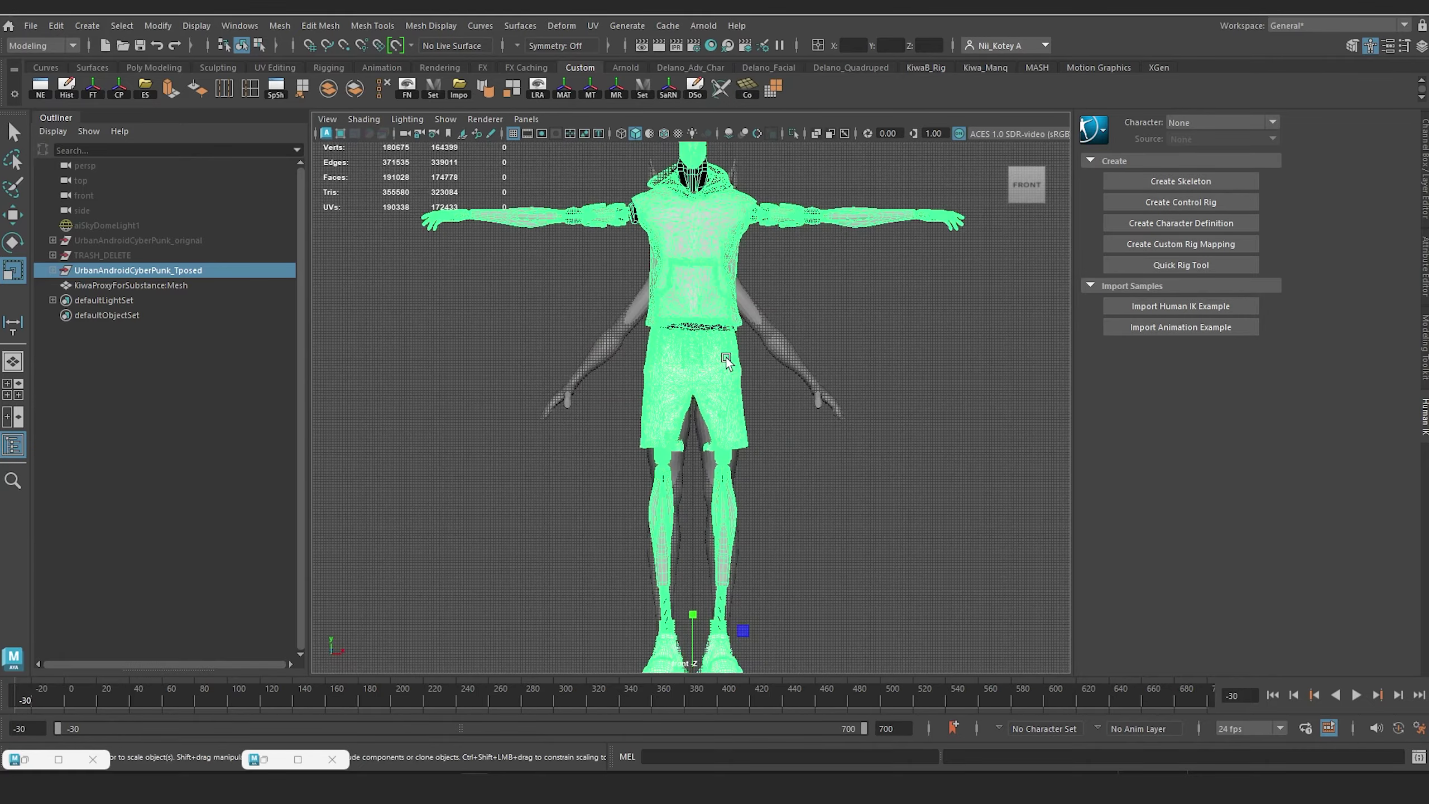
{"action": "scroll", "coordinate": [723, 360], "scroll_direction": "up", "scroll_amount": 4}
{"action": "scroll", "coordinate": [723, 361], "scroll_direction": "down", "scroll_amount": 5}
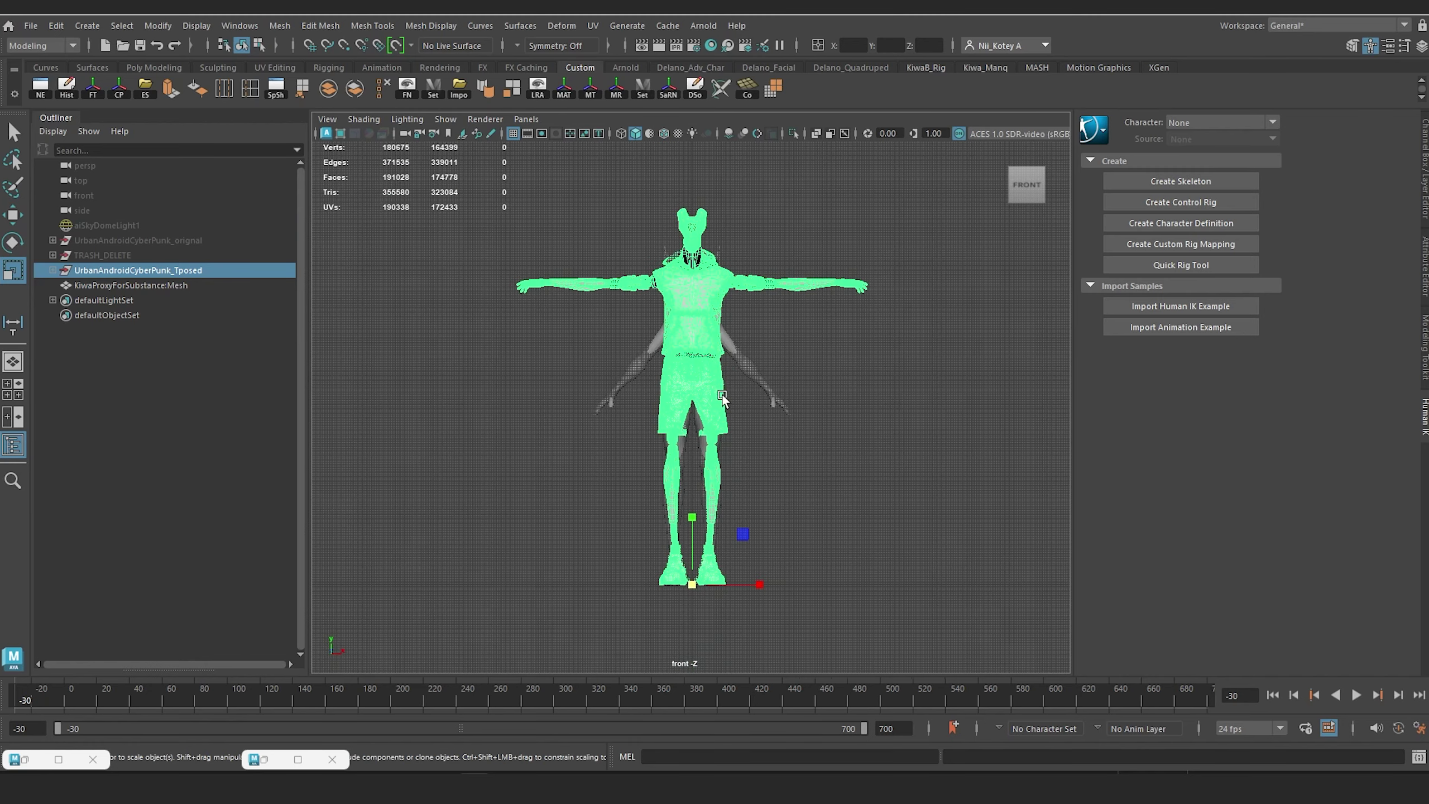
{"action": "key", "text": "space"}
{"action": "left_click_drag", "start_coordinate": [721, 383], "coordinate": [719, 374]}
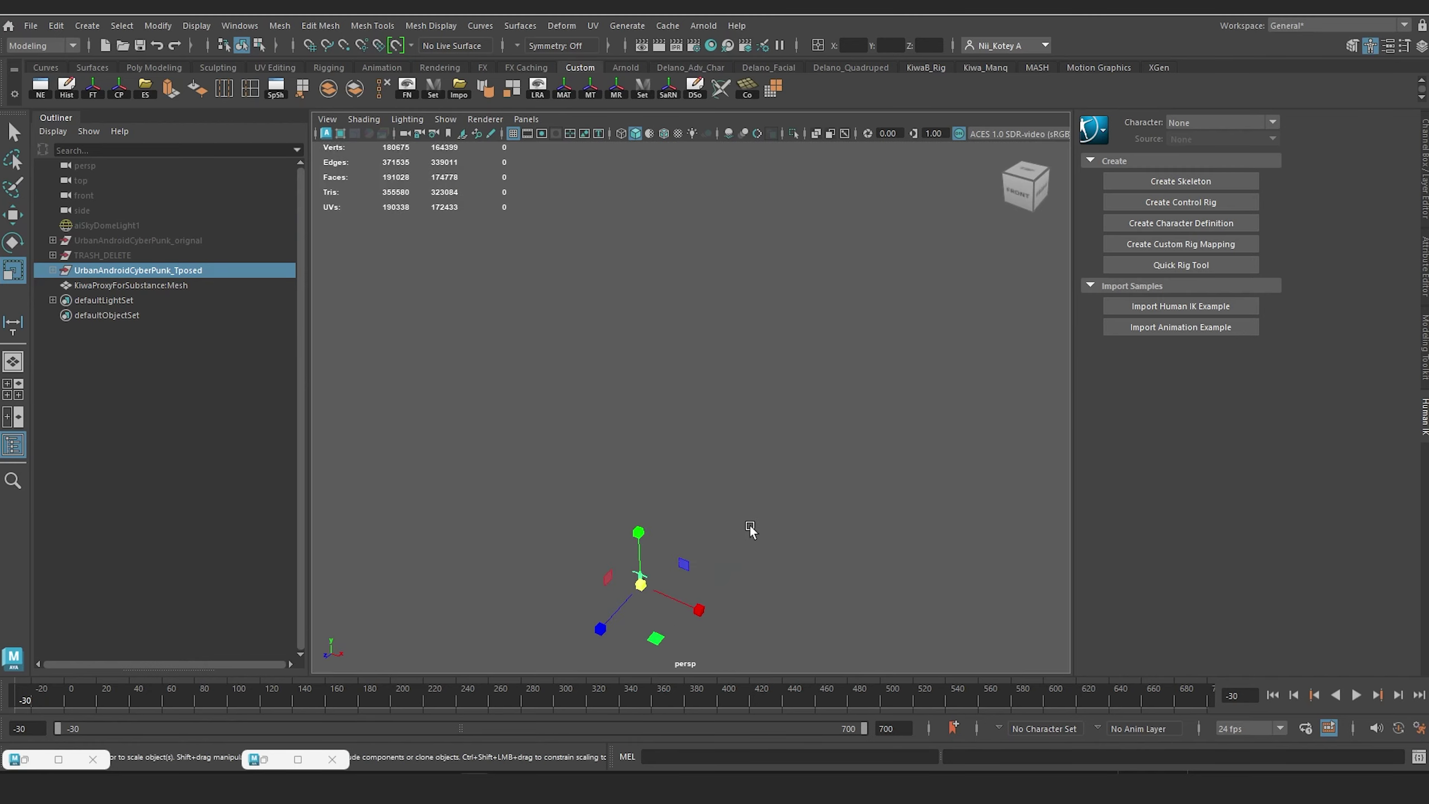
{"action": "left_click_drag", "start_coordinate": [734, 498], "coordinate": [557, 453], "text": "alt"}
Step: Move the KiwaProxyForSubstance mesh into the TRASH_DELETE group and clear the selection
{"action": "left_click", "coordinate": [114, 287]}
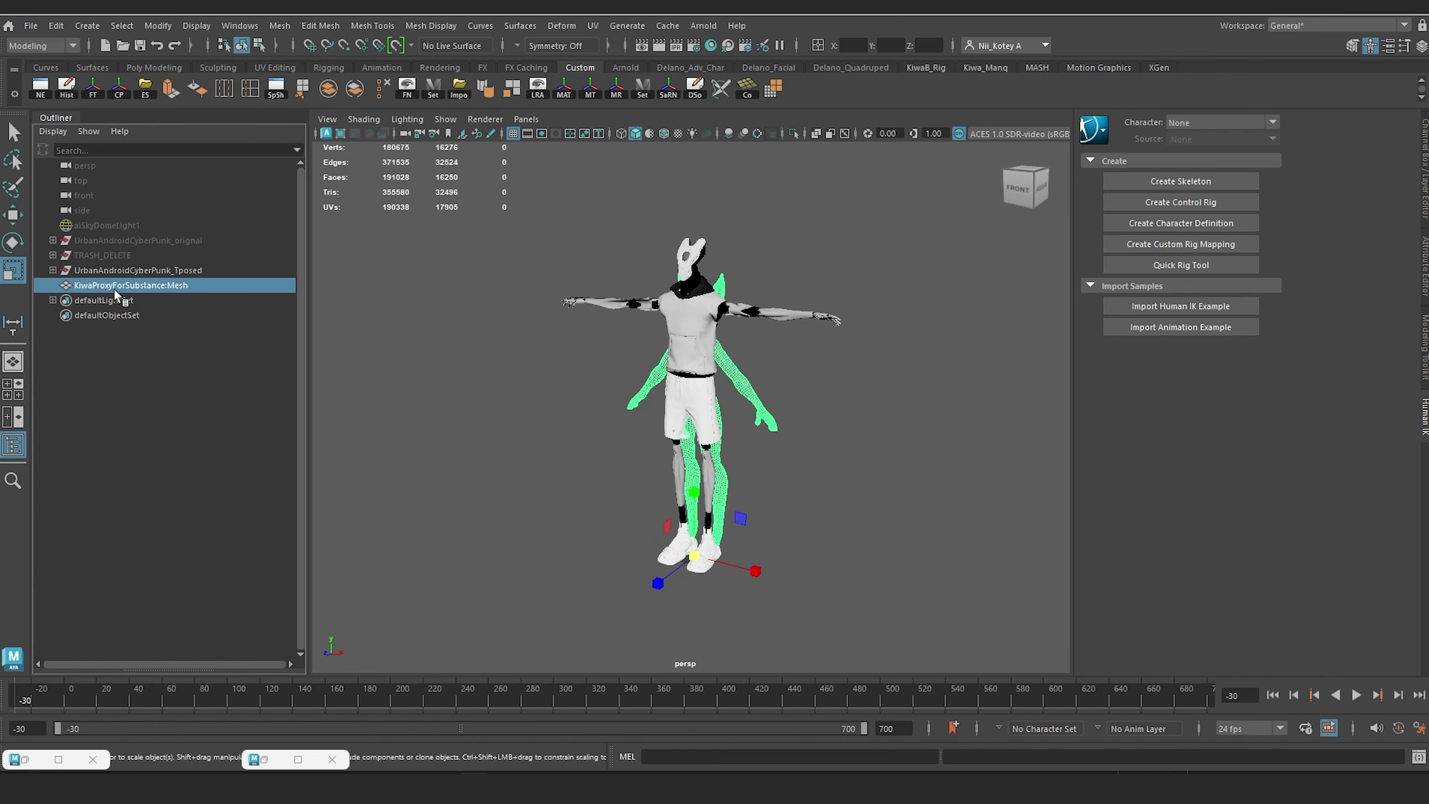
{"action": "middle_click_drag", "start_coordinate": [118, 289], "coordinate": [106, 254]}
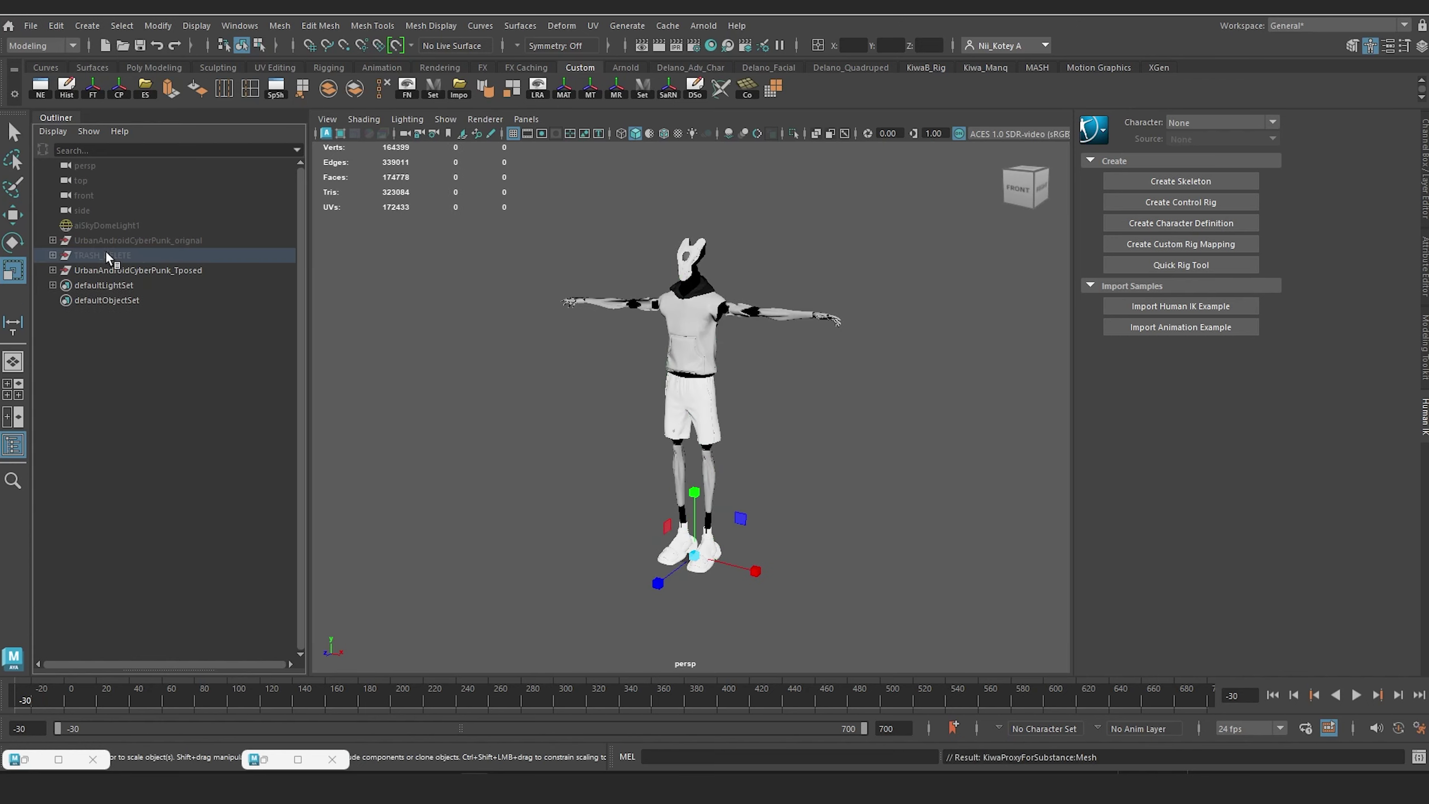
{"action": "left_click", "coordinate": [106, 254]}
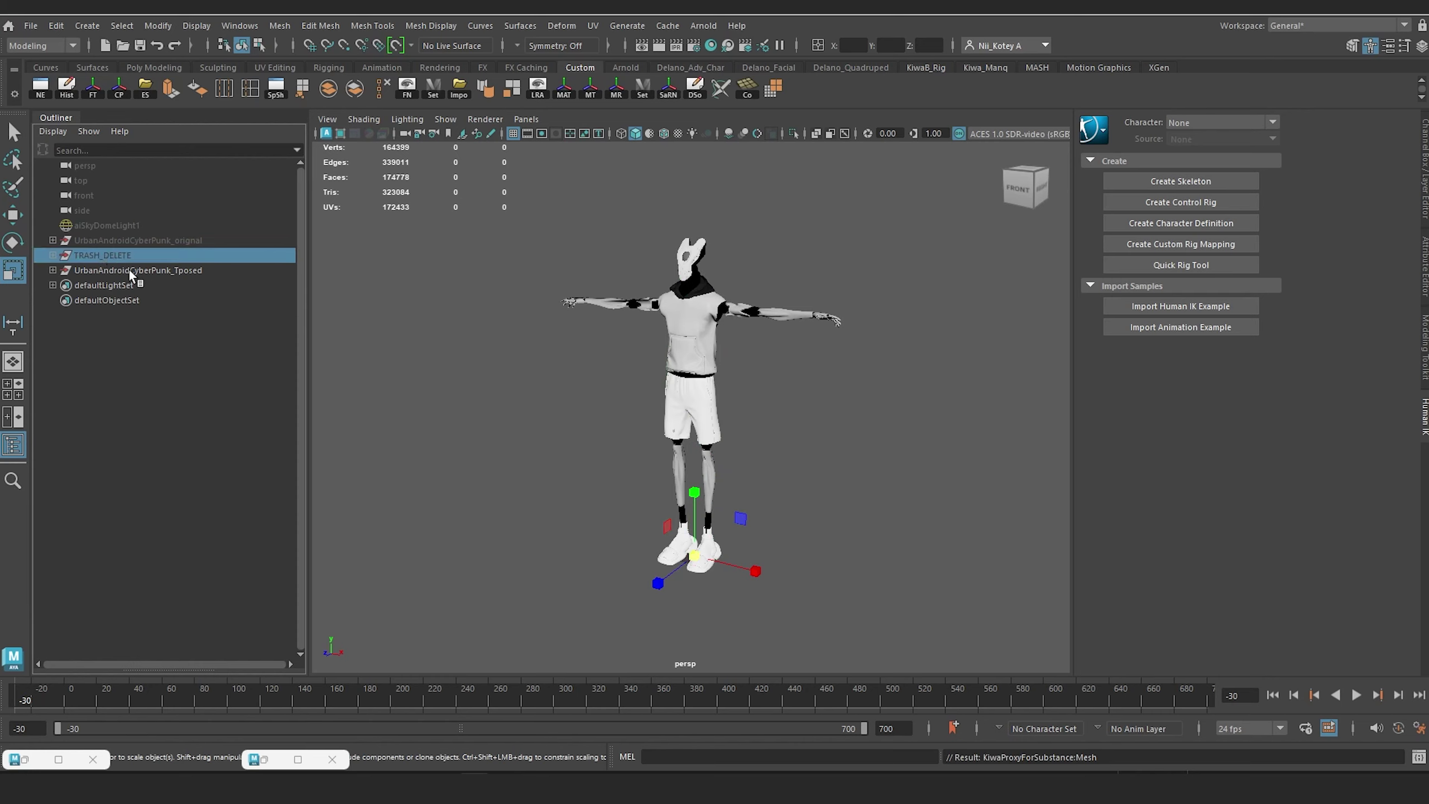
{"action": "left_click", "coordinate": [129, 270]}
{"action": "left_click", "coordinate": [489, 505]}
Step: Freeze the transformations of the UrbanAndroidCyberPunk_Tposed group and check its child meshes' transform values
{"action": "mouse_move", "coordinate": [420, 477]}
{"action": "left_mouse_down", "text": "alt"}
{"action": "mouse_move", "coordinate": [489, 505]}
{"action": "mouse_move", "coordinate": [425, 482]}
{"action": "left_mouse_up", "text": "alt"}
{"action": "scroll", "coordinate": [569, 486], "scroll_direction": "up", "scroll_amount": 6}
{"action": "scroll", "coordinate": [504, 474], "scroll_direction": "down", "scroll_amount": 5}
{"action": "middle_click_drag", "start_coordinate": [503, 474], "coordinate": [480, 450], "text": "alt"}
{"action": "left_click_drag", "start_coordinate": [480, 450], "coordinate": [525, 442], "text": "alt"}
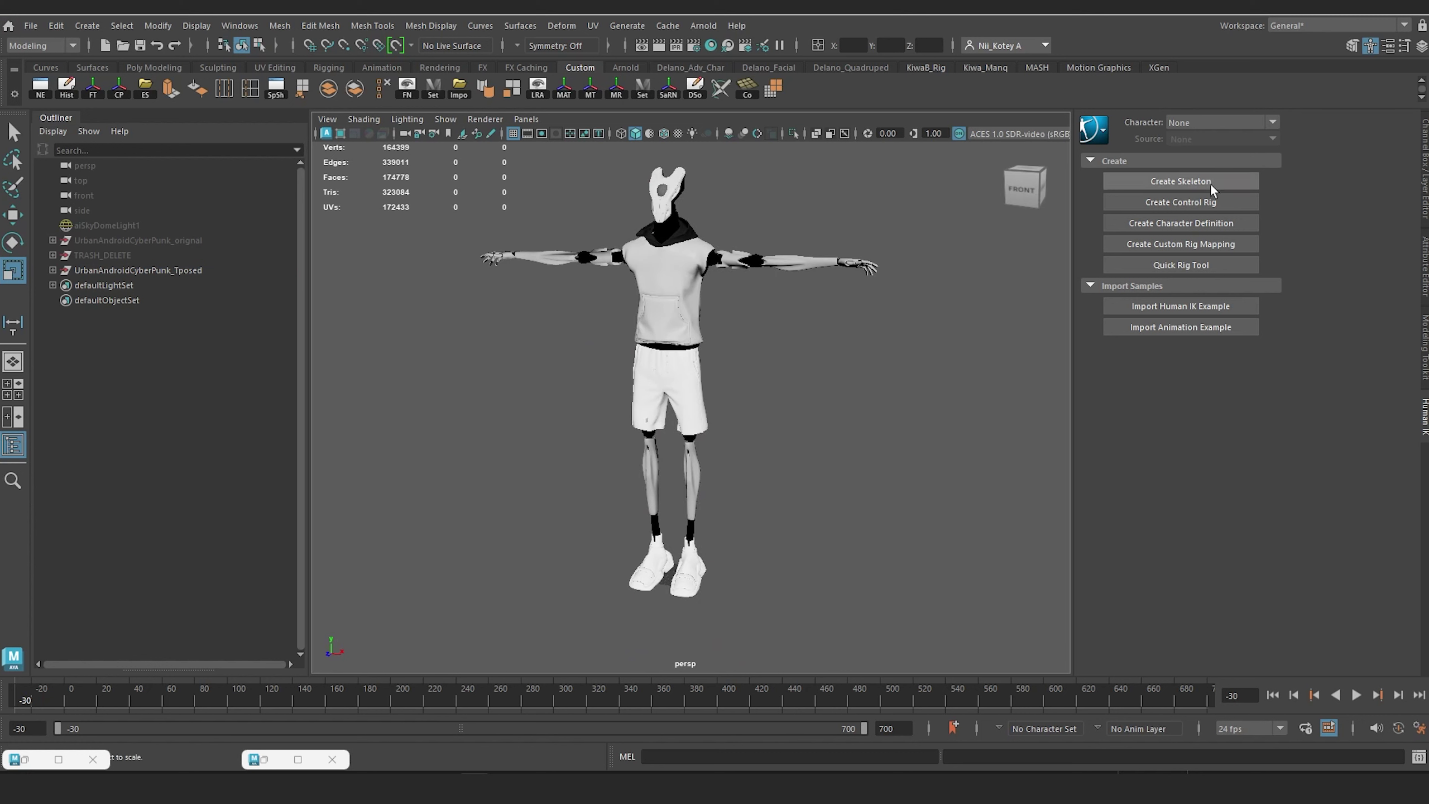
{"action": "left_click", "coordinate": [166, 272]}
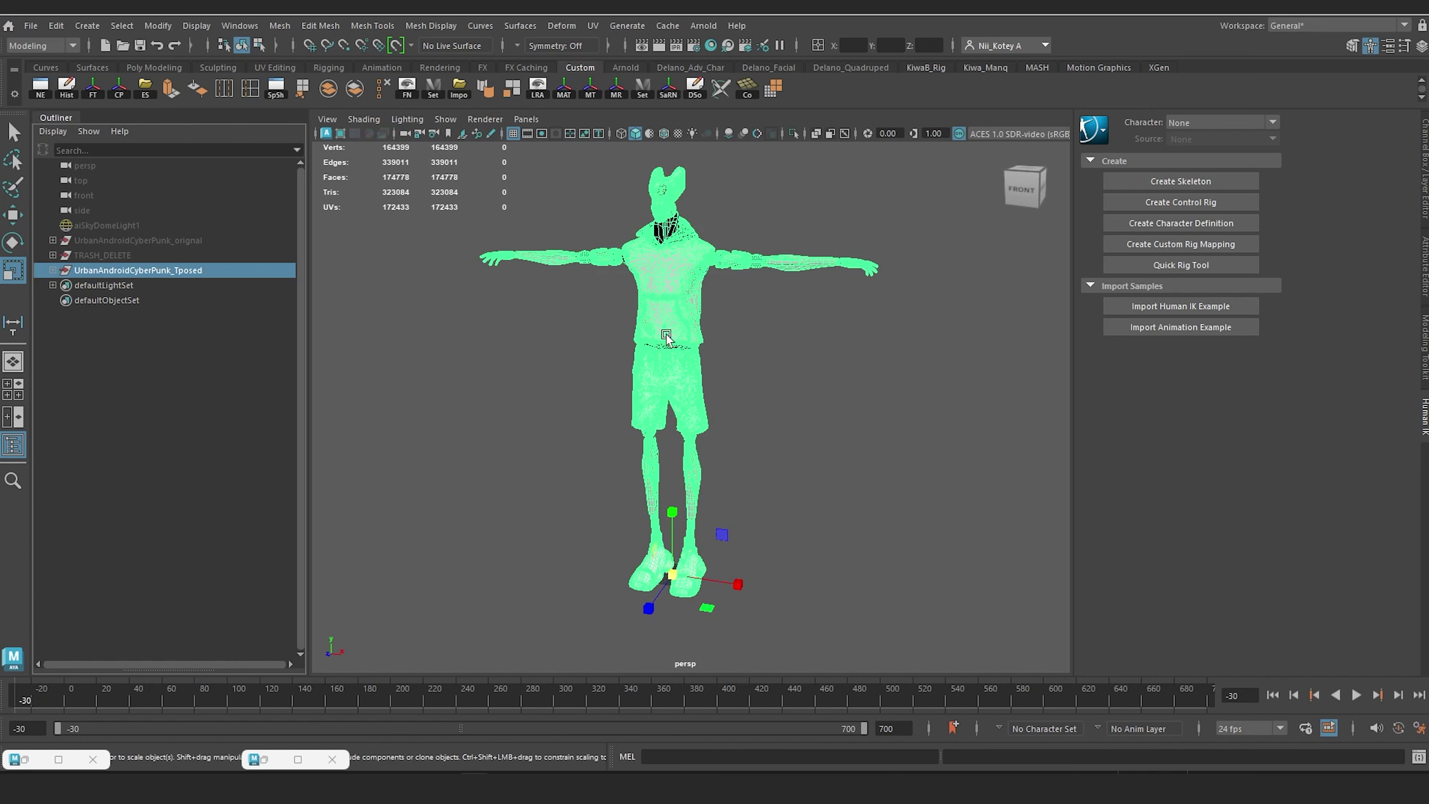
{"action": "left_click", "coordinate": [1425, 169]}
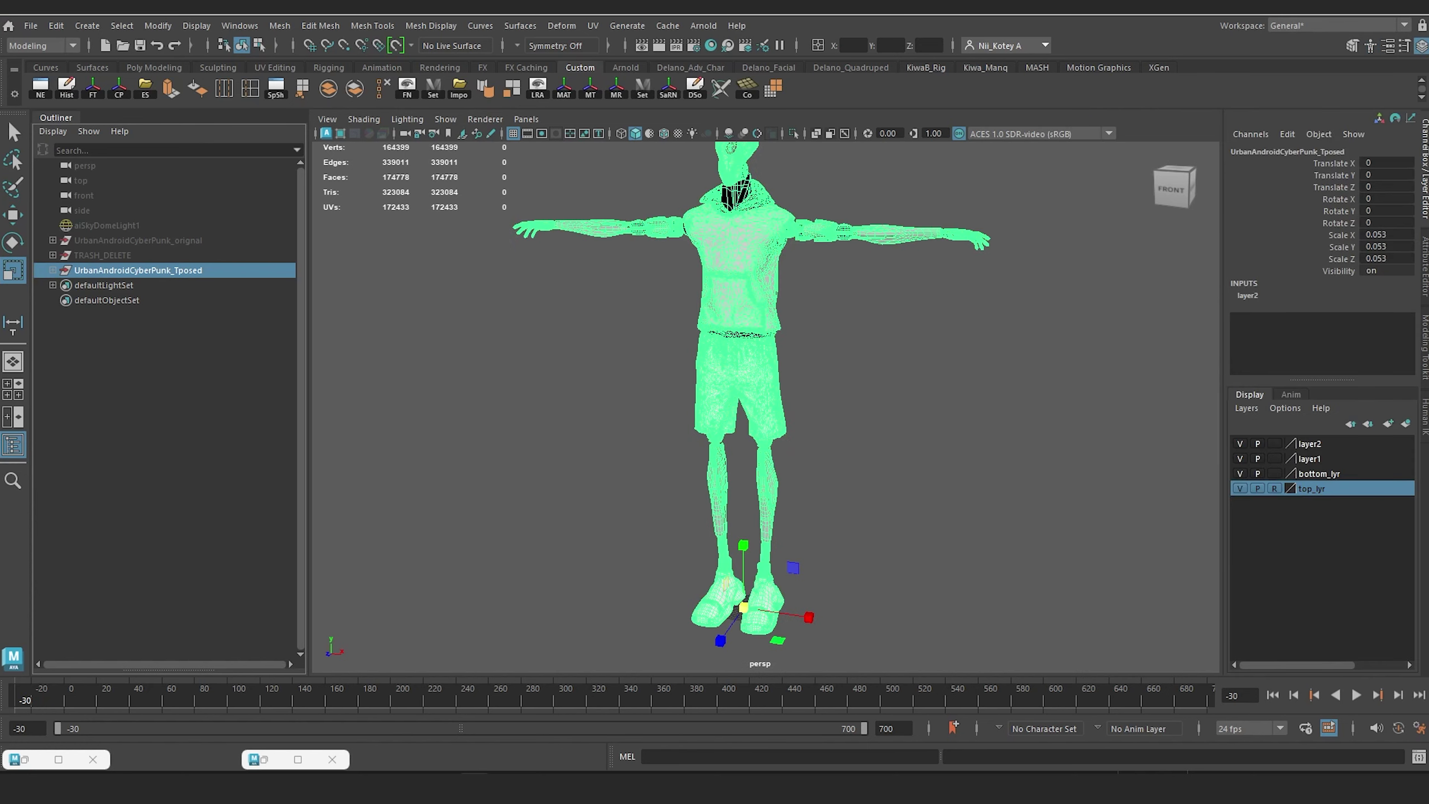
{"action": "left_click", "coordinate": [91, 89]}
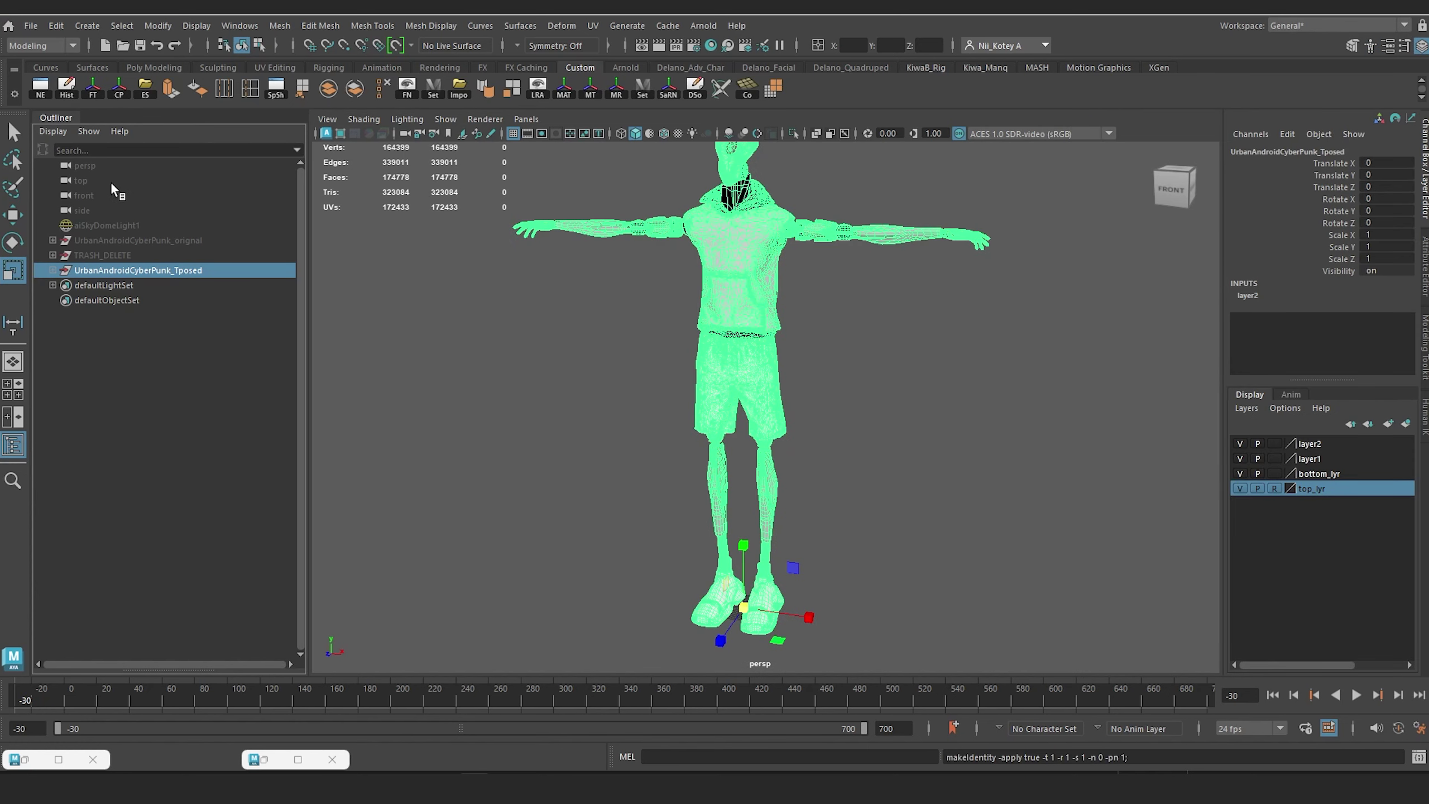
{"action": "left_click", "coordinate": [52, 273]}
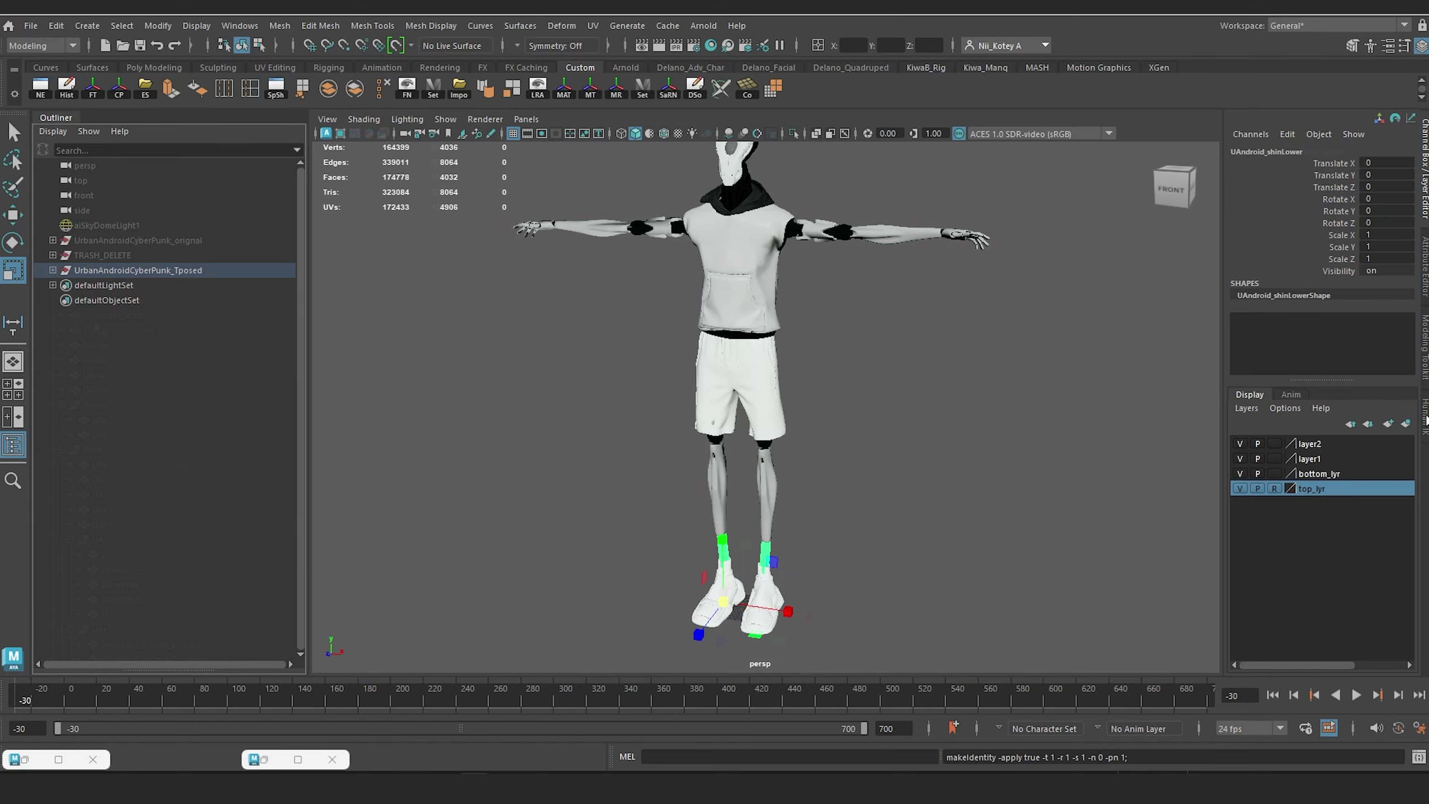
Step: Create a new HumanIK skeleton for the scaled-down T-posed character
{"action": "left_click", "coordinate": [1425, 417]}
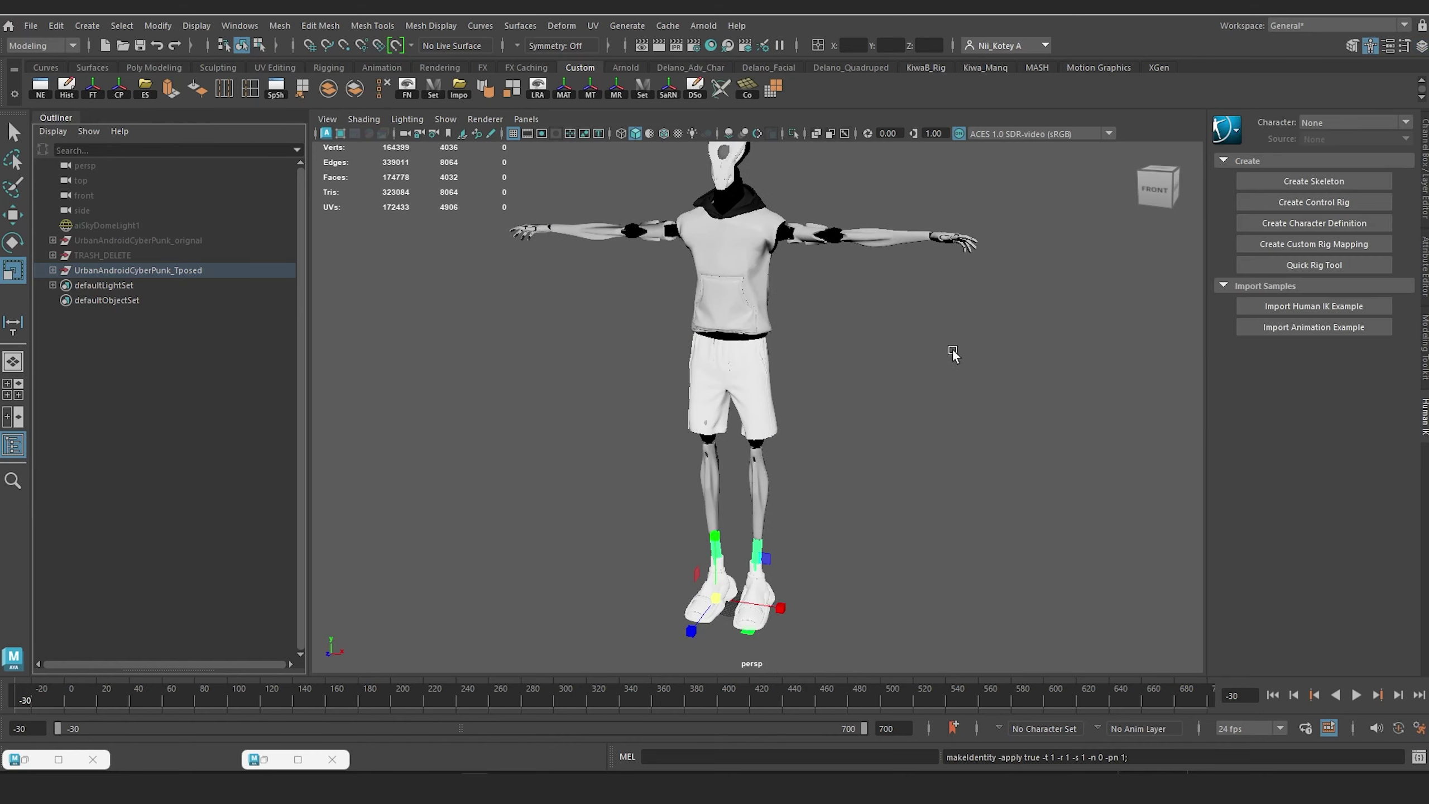
{"action": "left_click", "coordinate": [1290, 184]}
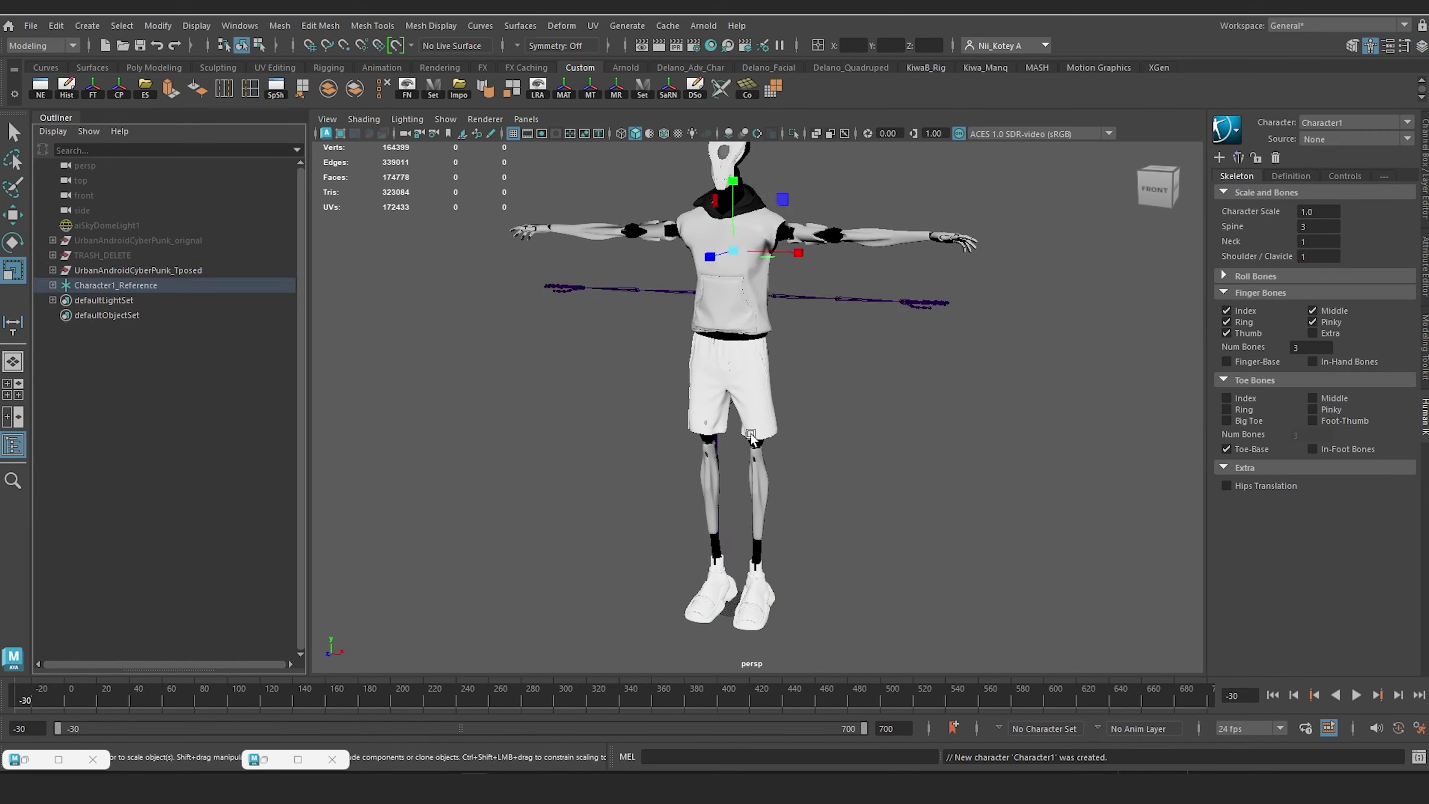
{"action": "mouse_move", "coordinate": [490, 394]}
{"action": "left_mouse_down", "text": "alt"}
{"action": "mouse_move", "coordinate": [686, 408]}
{"action": "mouse_move", "coordinate": [702, 376]}
{"action": "mouse_move", "coordinate": [495, 388]}
{"action": "mouse_move", "coordinate": [517, 389]}
{"action": "left_mouse_up", "text": "alt"}
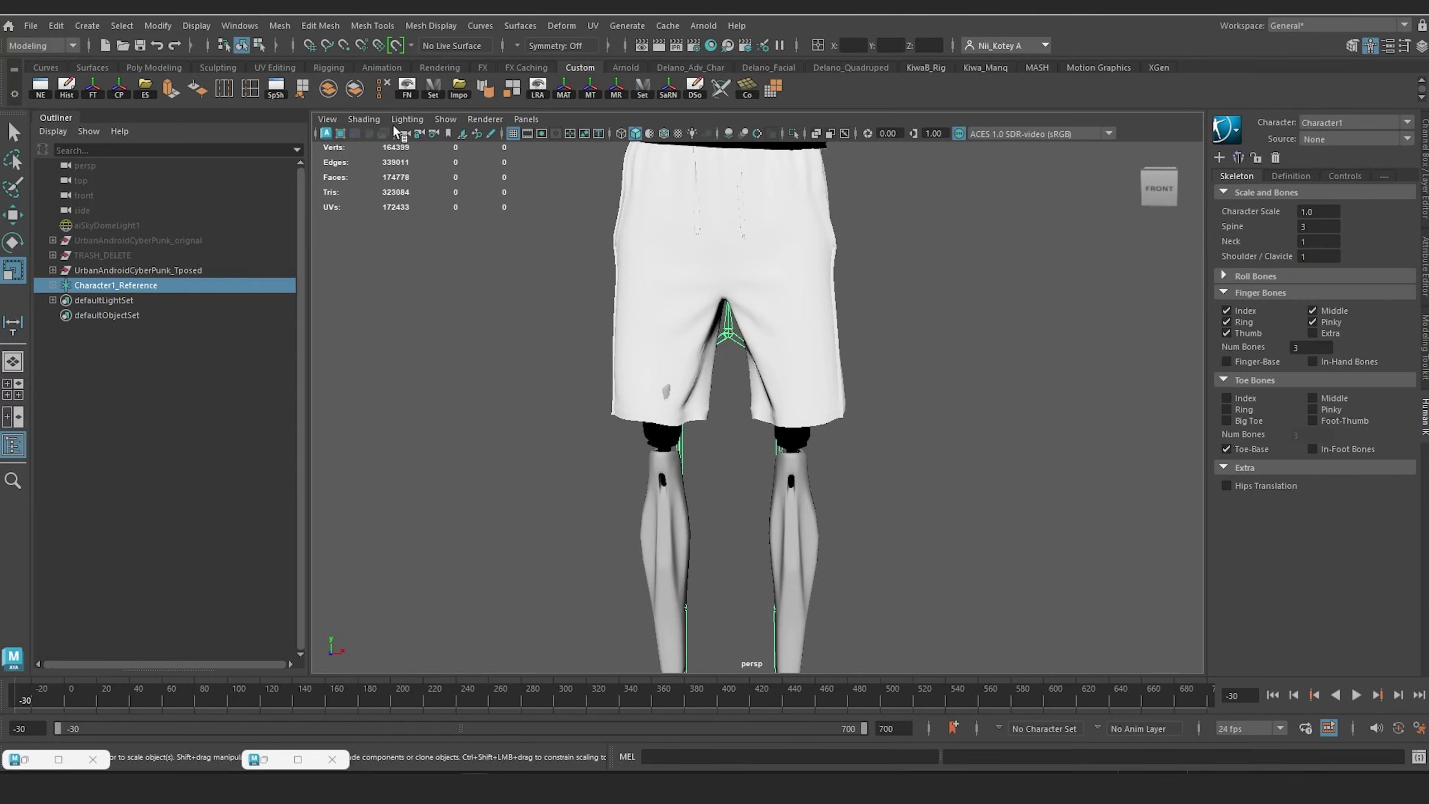
Step: Turn on X-Ray shading in the perspective view and frame the skeleton inside the character's body
{"action": "left_click", "coordinate": [364, 120]}
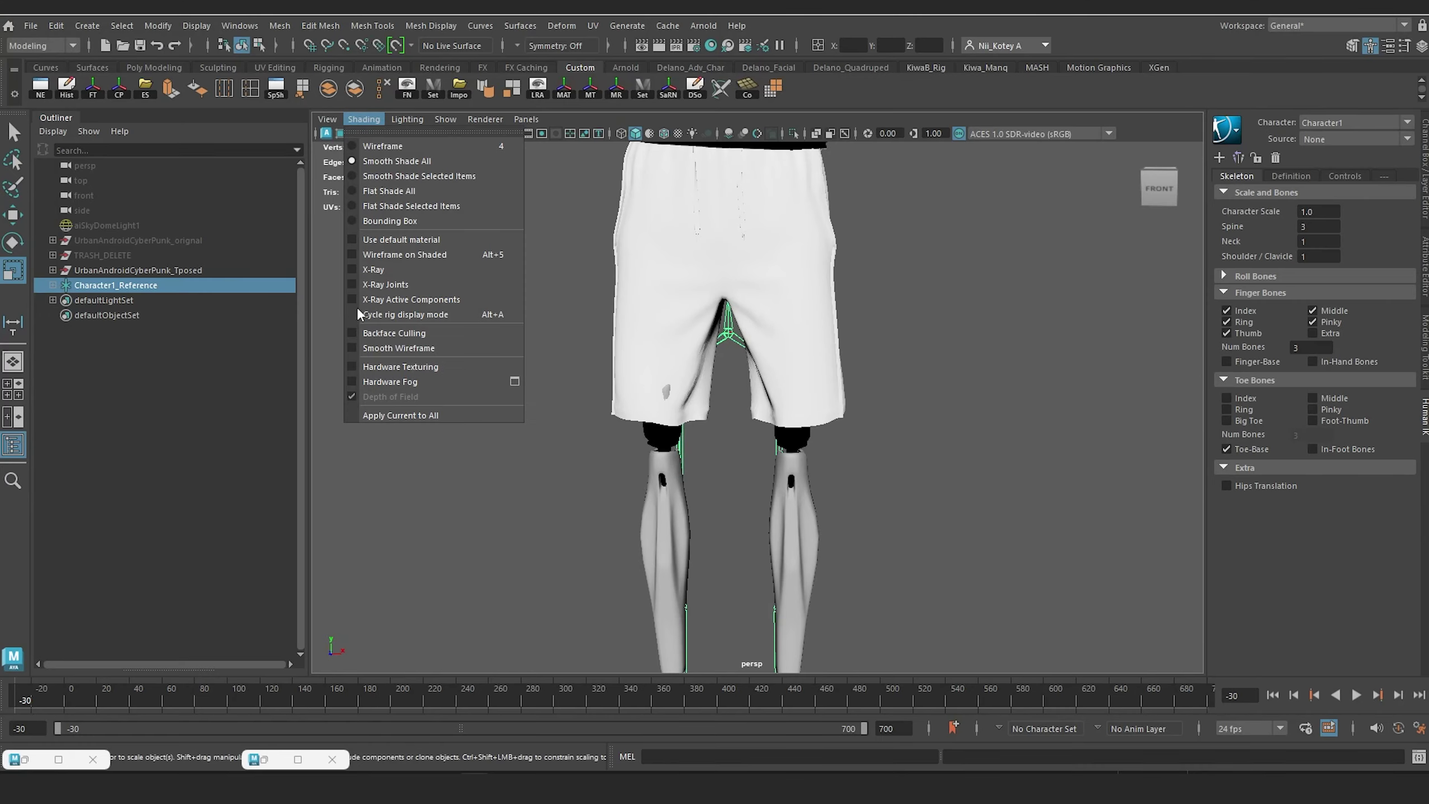
{"action": "left_click", "coordinate": [388, 270]}
{"action": "scroll", "coordinate": [704, 352], "scroll_direction": "down", "scroll_amount": 5}
{"action": "scroll", "coordinate": [706, 347], "scroll_direction": "up", "scroll_amount": 3}
{"action": "left_click_drag", "start_coordinate": [706, 350], "coordinate": [736, 392], "text": "alt"}
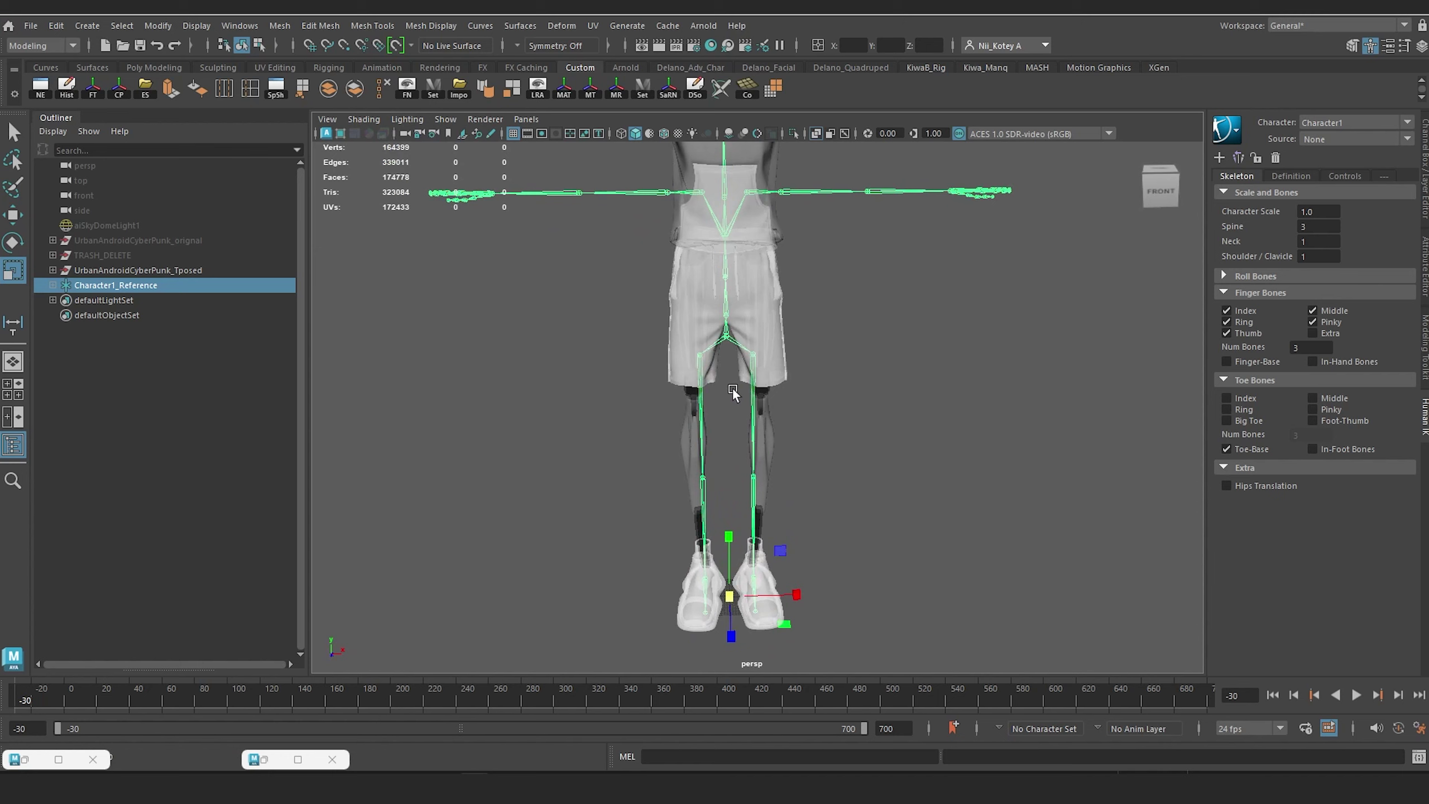
Step: Raise the skeleton's hips joint to the character's hip level, at a Translate Y of about 129.7
{"action": "left_click", "coordinate": [726, 336]}
{"action": "key", "text": "w"}
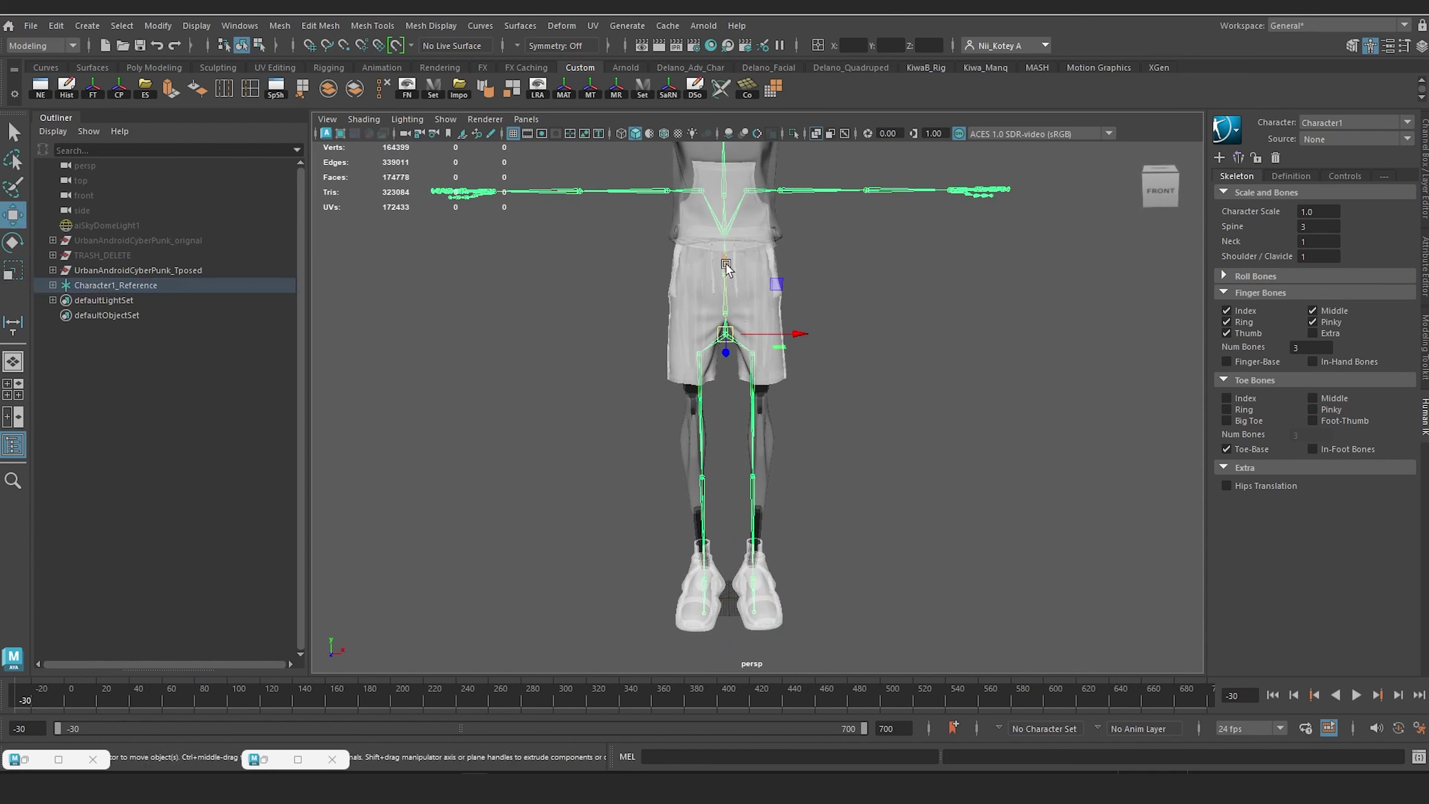
{"action": "left_click_drag", "start_coordinate": [725, 263], "coordinate": [900, 301]}
{"action": "left_click", "coordinate": [726, 174]}
Step: Hide the bottom_lyr and top_lyr display layers to expose the android body under the clothes
{"action": "left_click", "coordinate": [1425, 147]}
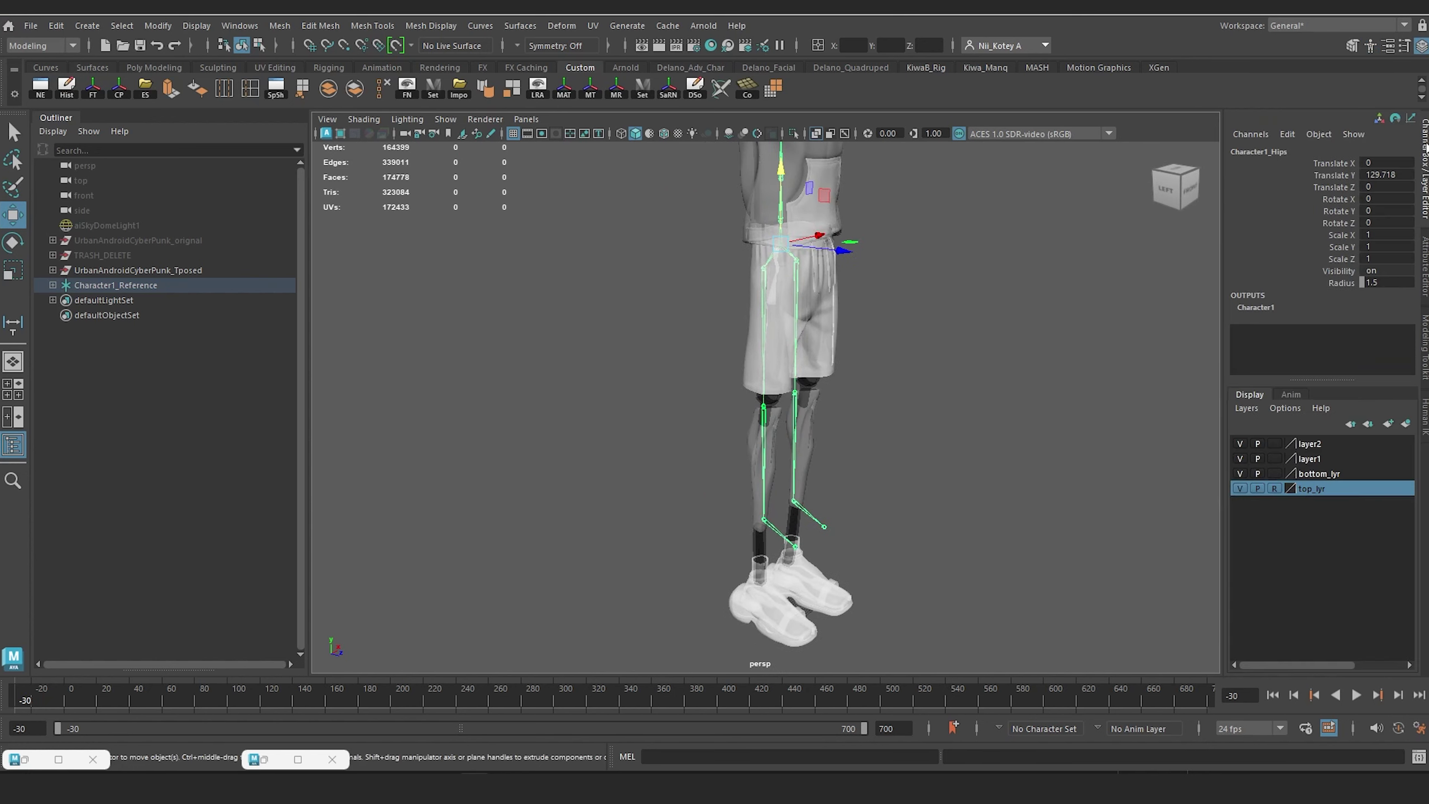
{"action": "left_click", "coordinate": [1240, 475]}
{"action": "left_click", "coordinate": [1240, 486]}
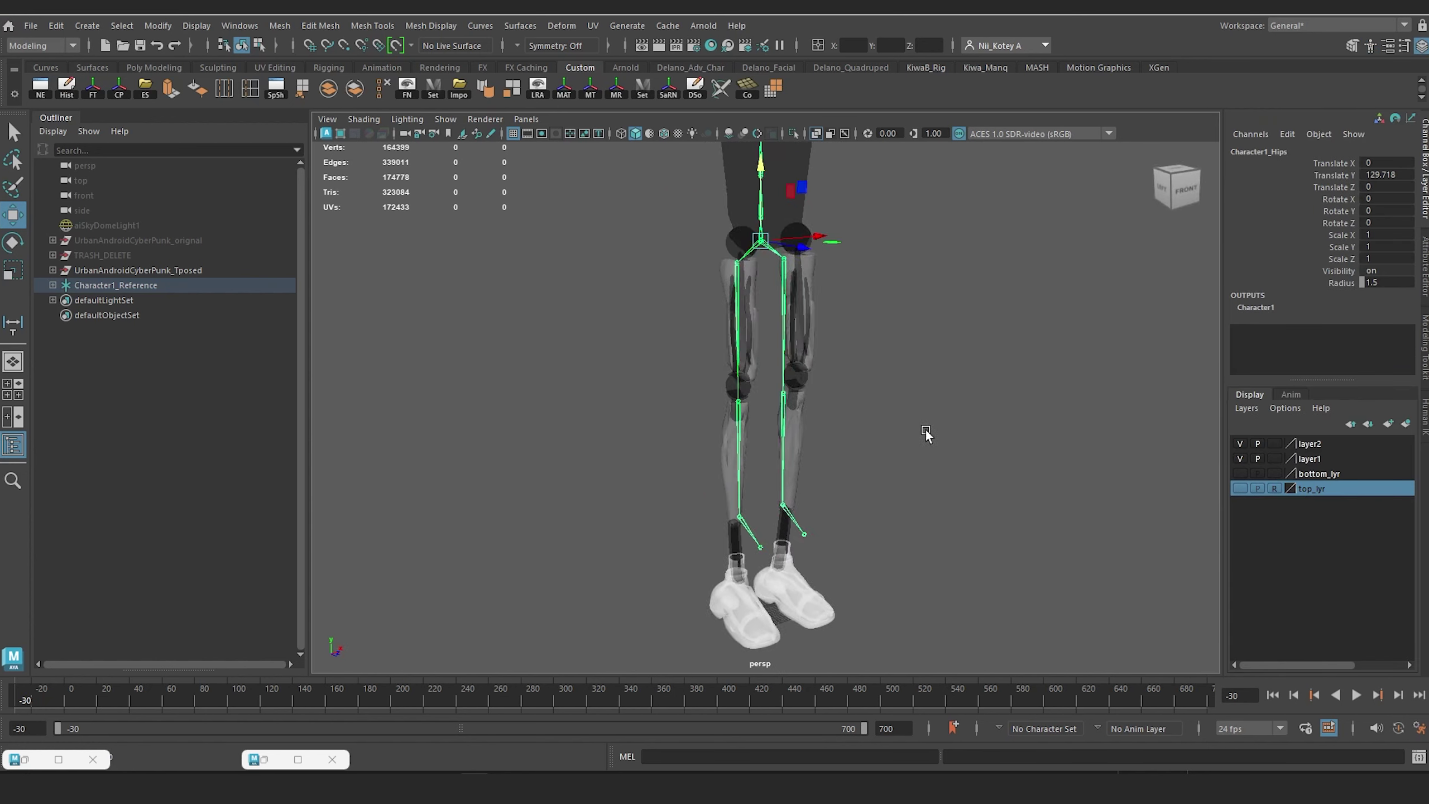
Step: Shift the UrbanAndroidCyberPunk_Tposed group backward in the side view to a Translate Z of about -3.6 to line it up with the skeleton
{"action": "left_click_drag", "start_coordinate": [925, 433], "coordinate": [727, 317], "text": "alt"}
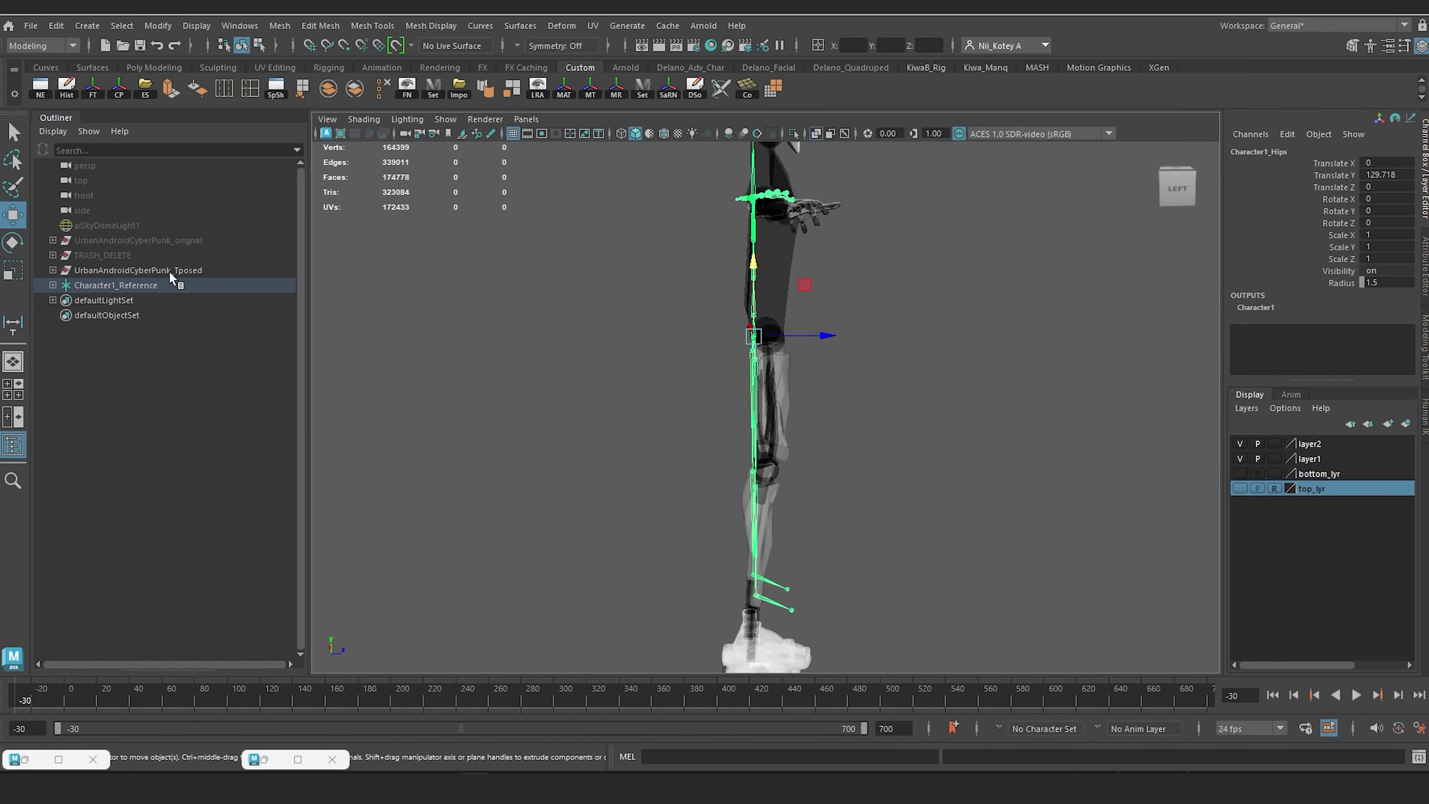
{"action": "left_click", "coordinate": [168, 270]}
{"action": "left_click_drag", "start_coordinate": [862, 472], "coordinate": [903, 423], "text": "alt"}
{"action": "key", "text": "space"}
{"action": "scroll", "coordinate": [844, 485], "scroll_direction": "up", "scroll_amount": 10}
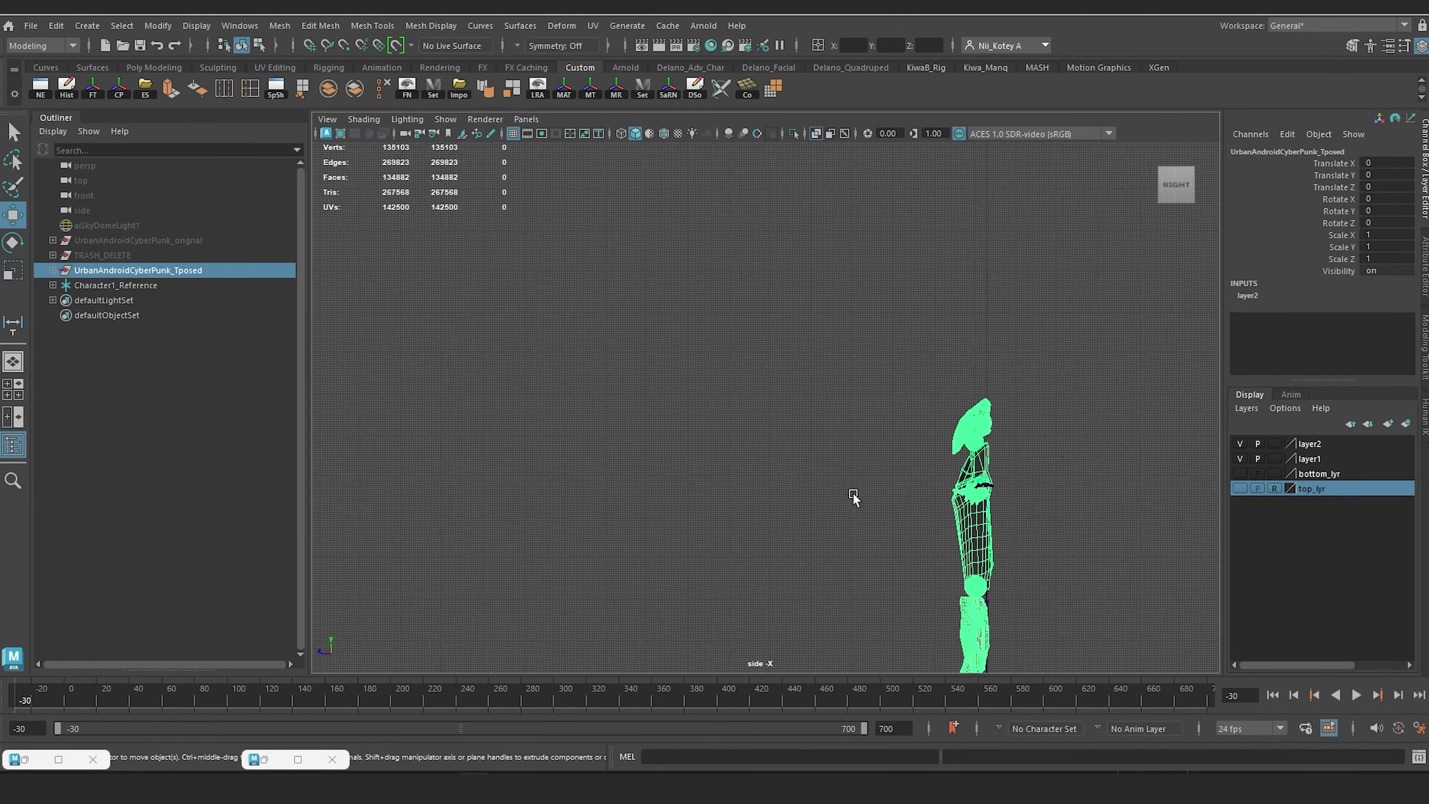
{"action": "middle_click_drag", "start_coordinate": [839, 489], "coordinate": [539, 292], "text": "alt"}
{"action": "scroll", "coordinate": [669, 424], "scroll_direction": "down", "scroll_amount": 1}
{"action": "scroll", "coordinate": [670, 424], "scroll_direction": "down", "scroll_amount": 2}
{"action": "middle_click_drag", "start_coordinate": [670, 423], "coordinate": [670, 402], "text": "alt"}
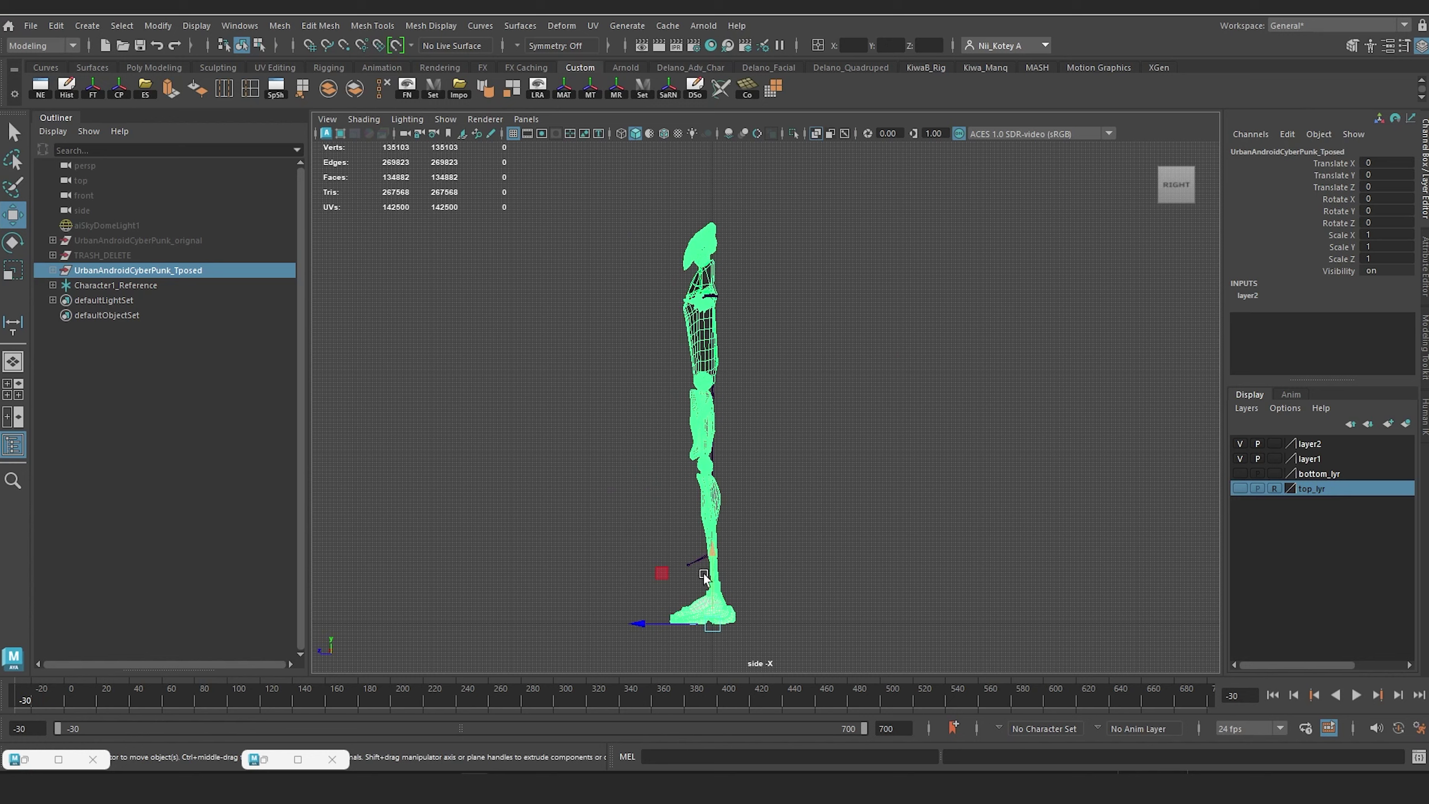
{"action": "left_click_drag", "start_coordinate": [636, 622], "coordinate": [644, 627]}
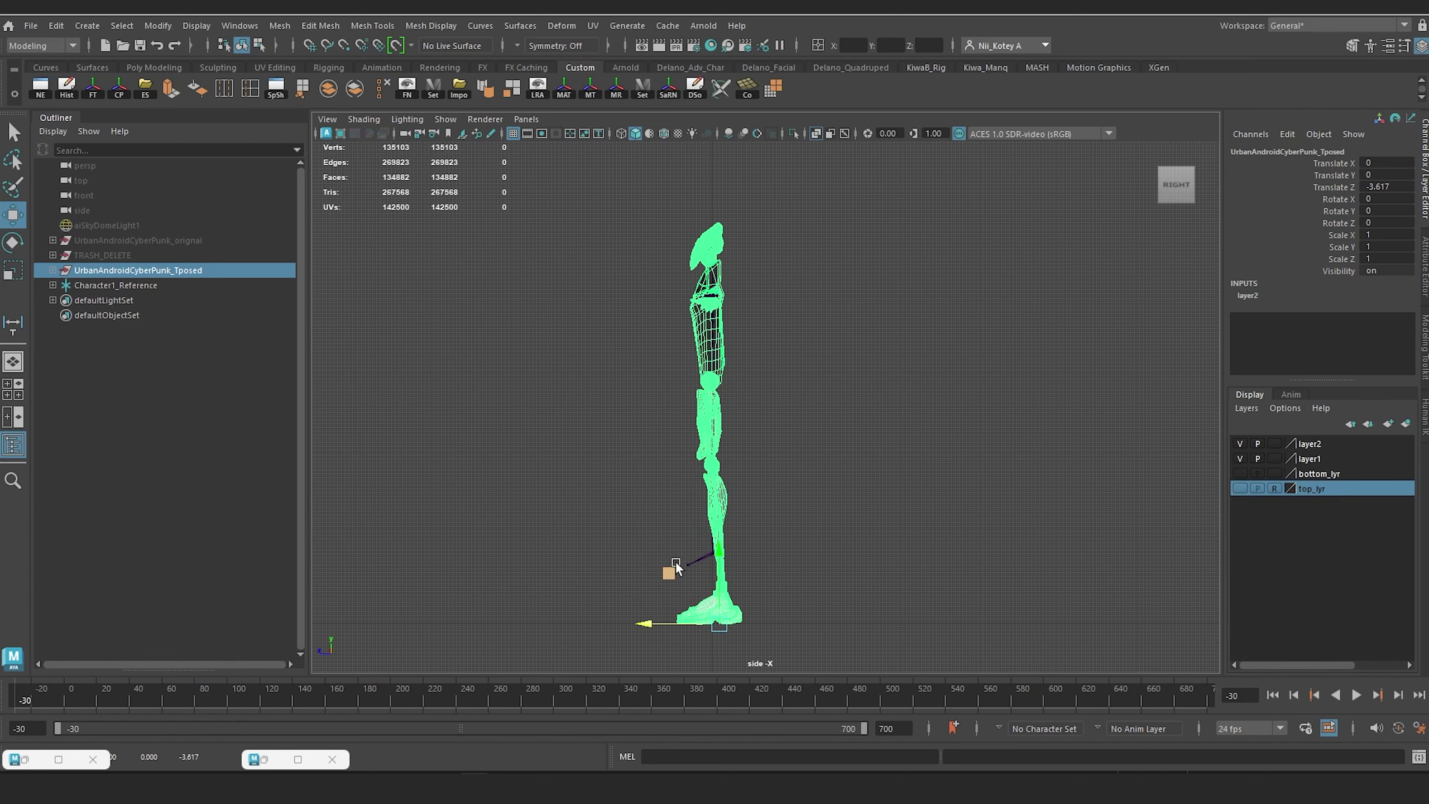
Step: Rotate the character's Legs group to about -1.8 degrees in X in the side view to straighten the legs along the joints
{"action": "scroll", "coordinate": [714, 532], "scroll_direction": "up", "scroll_amount": 1}
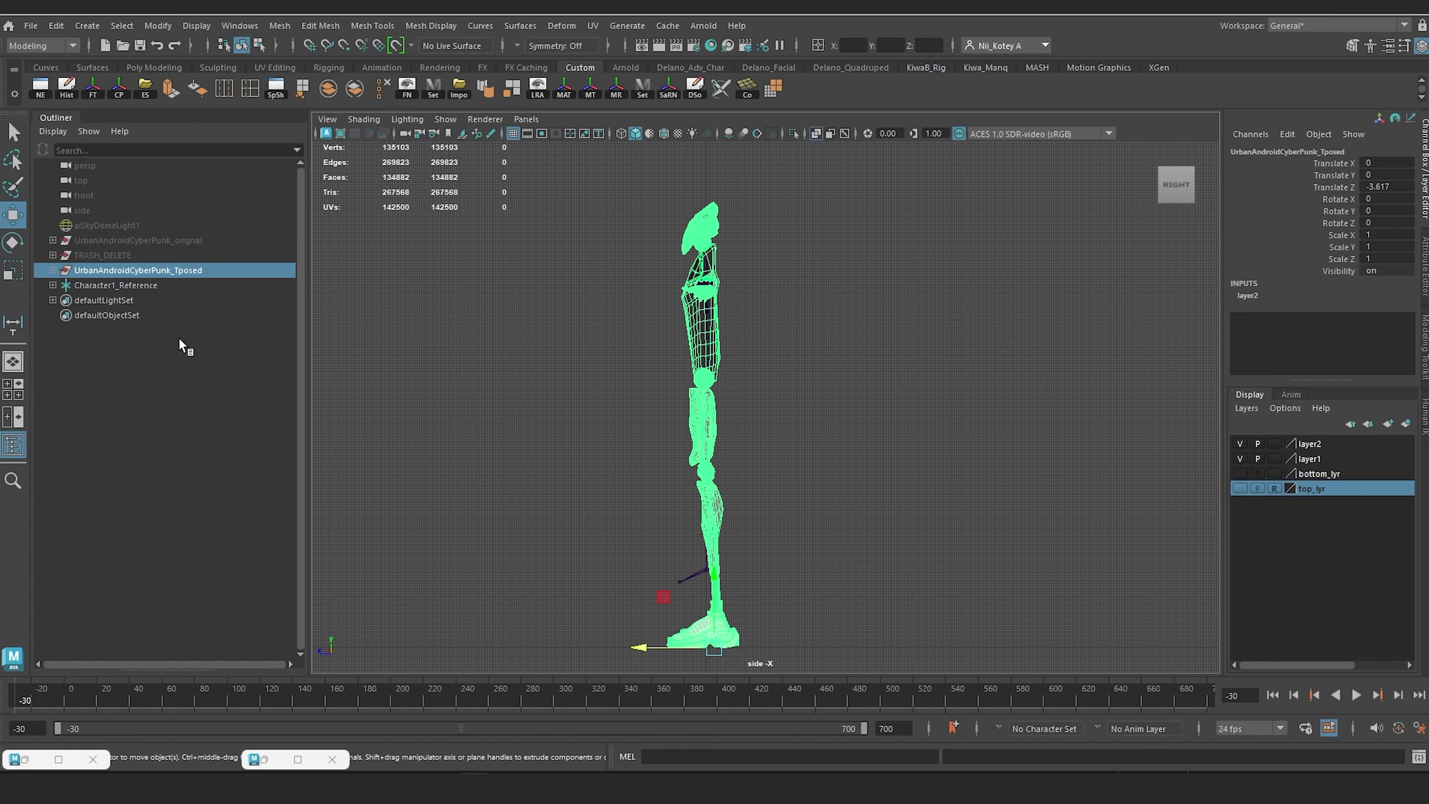
{"action": "left_click", "coordinate": [50, 270]}
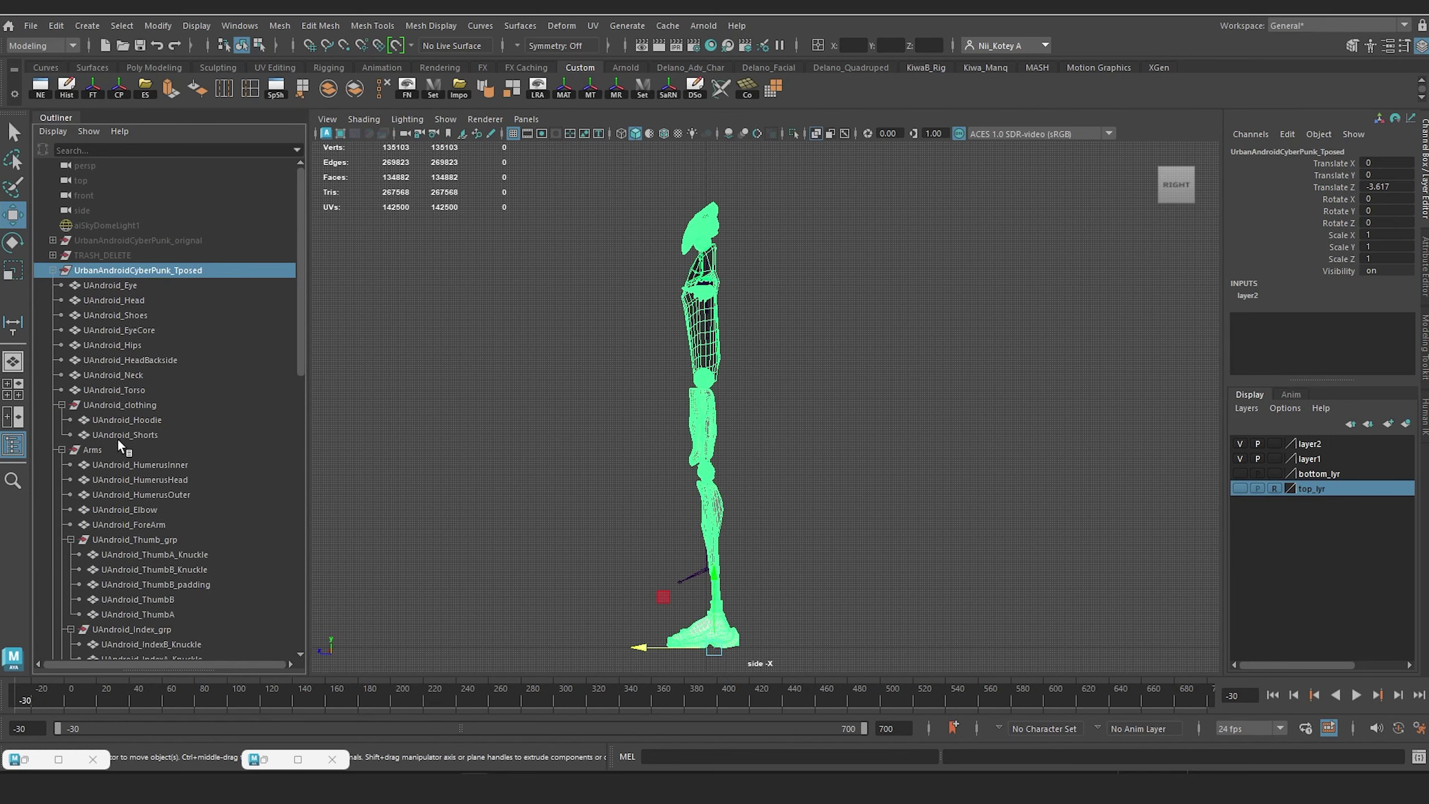
{"action": "scroll", "coordinate": [120, 446], "scroll_direction": "down", "scroll_amount": 12}
{"action": "left_click", "coordinate": [90, 495]}
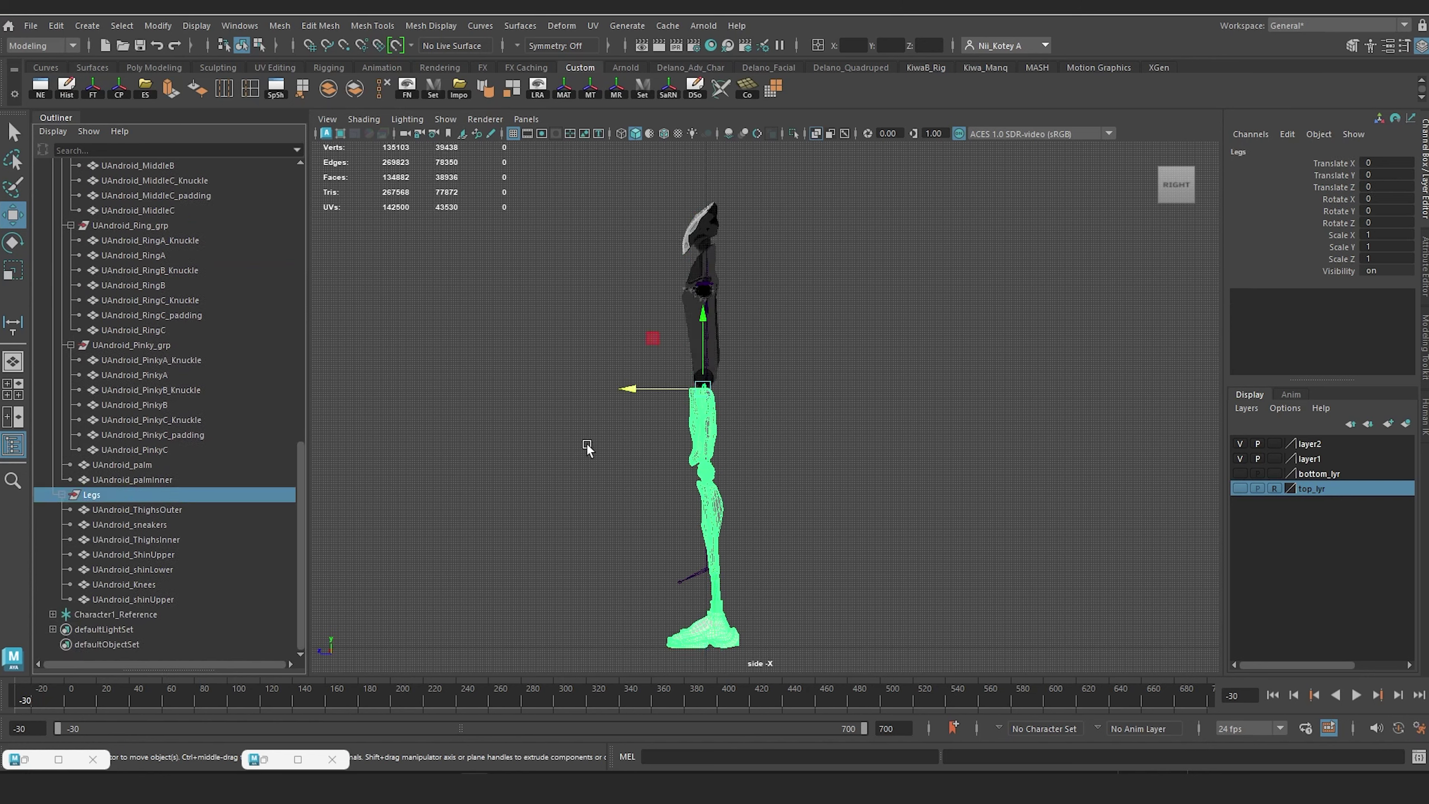
{"action": "key", "text": "e"}
{"action": "left_click_drag", "start_coordinate": [656, 449], "coordinate": [651, 453]}
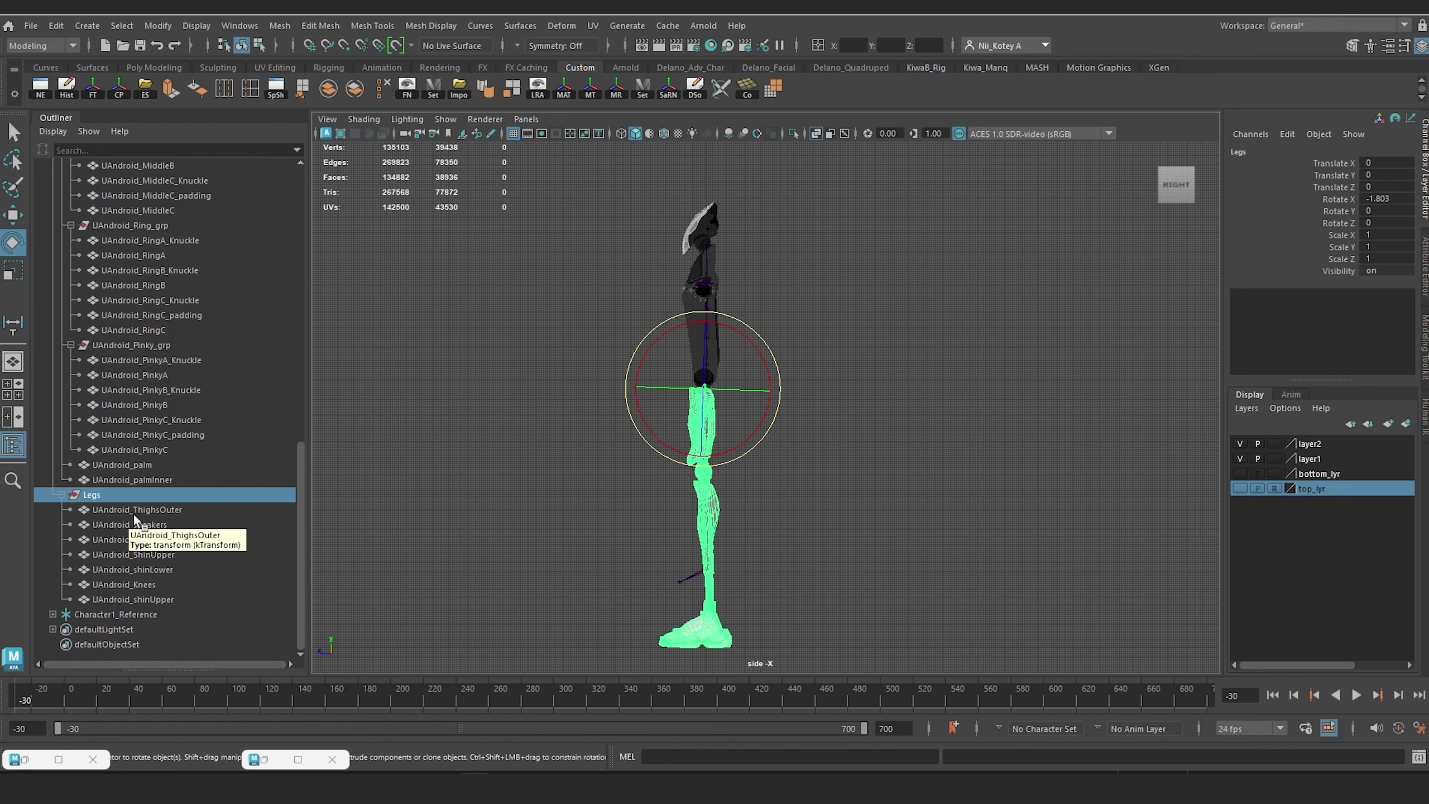
Step: Group the sneakers, knees and all upper and lower shin meshes inside the Legs group, leaving out the inner and outer thighs
{"action": "scroll", "coordinate": [631, 506], "scroll_direction": "up", "scroll_amount": 3}
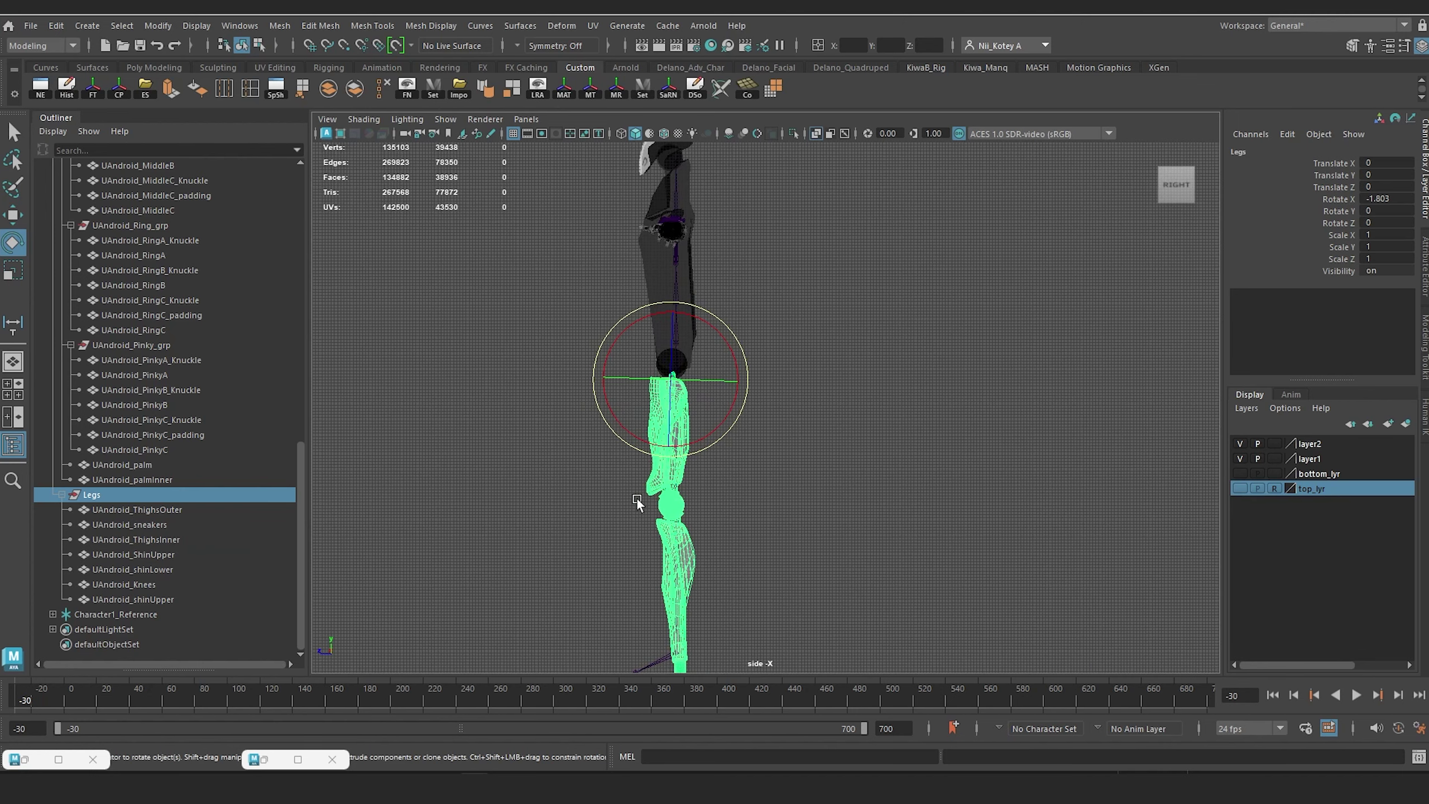
{"action": "left_click_drag", "start_coordinate": [102, 510], "coordinate": [113, 606]}
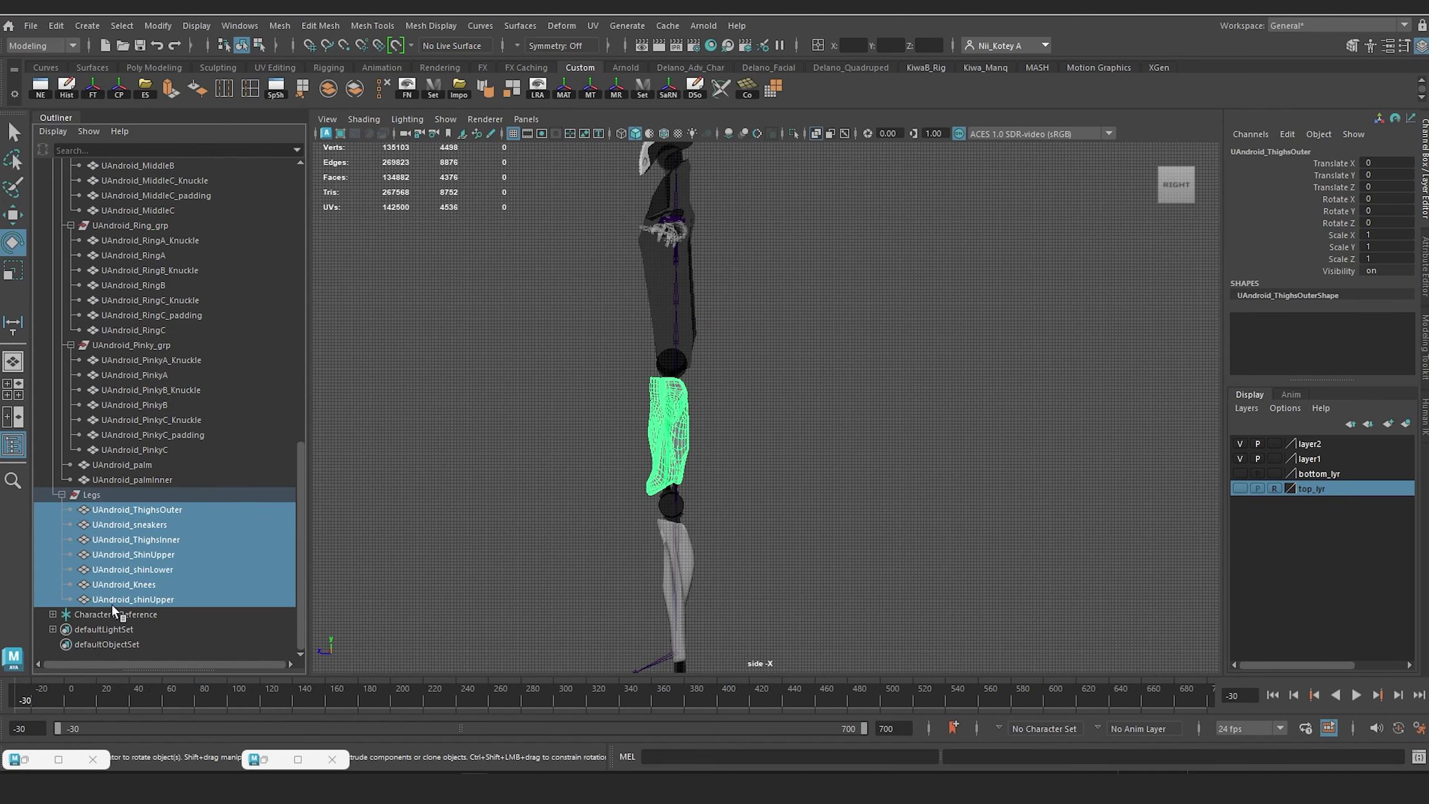
{"action": "left_click", "coordinate": [653, 456], "text": "ctrl"}
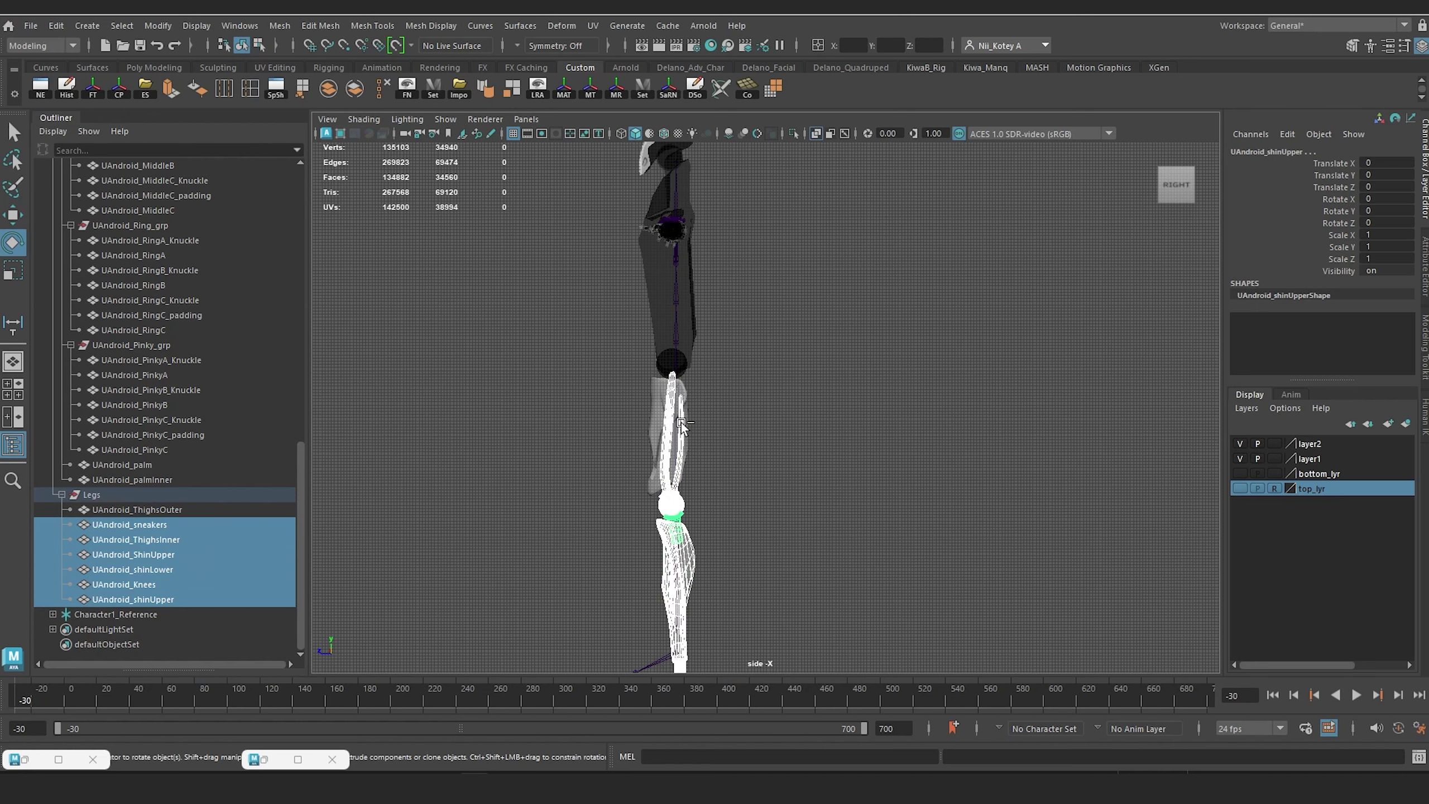
{"action": "left_click", "coordinate": [672, 388], "text": "ctrl"}
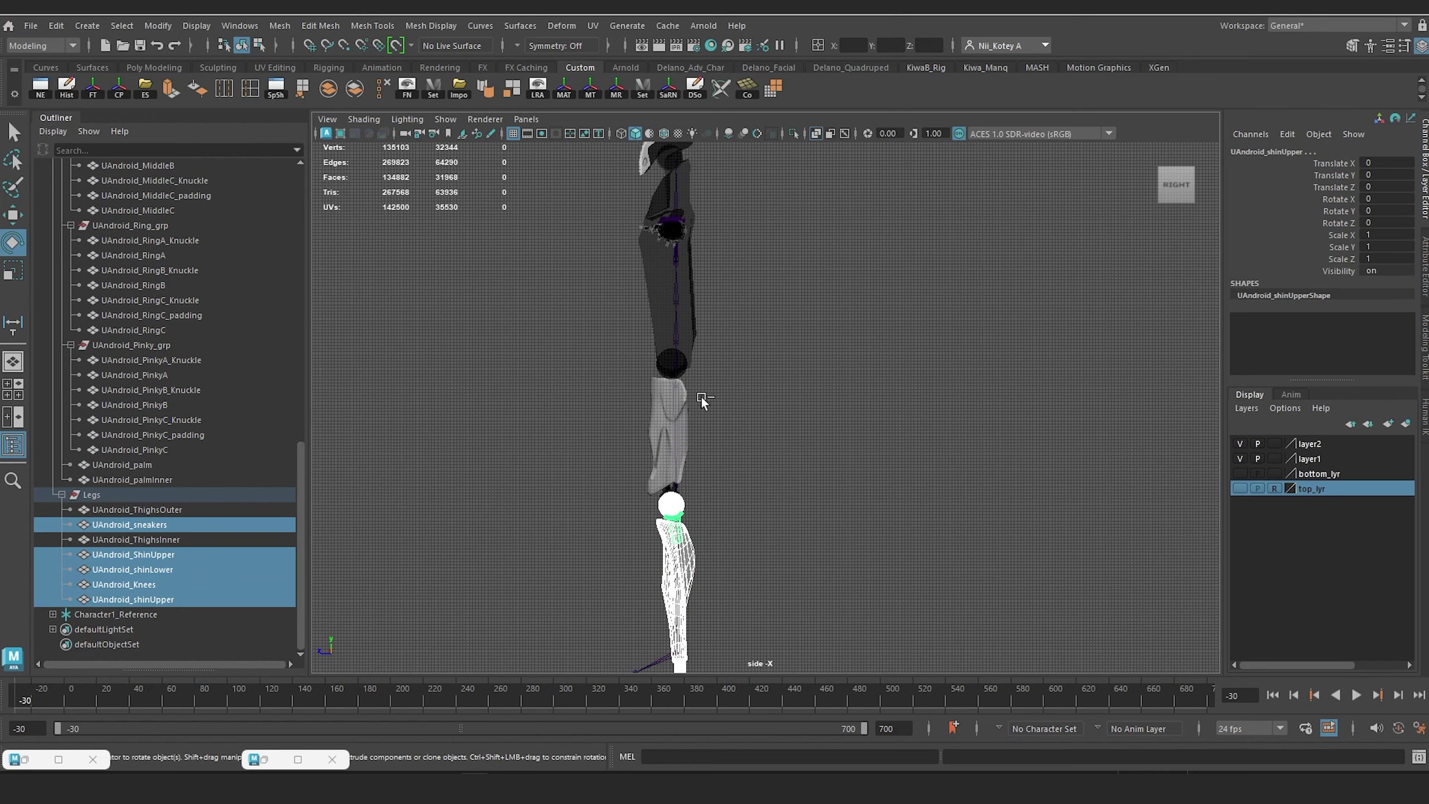
{"action": "middle_click_drag", "start_coordinate": [768, 427], "coordinate": [775, 216], "text": "alt"}
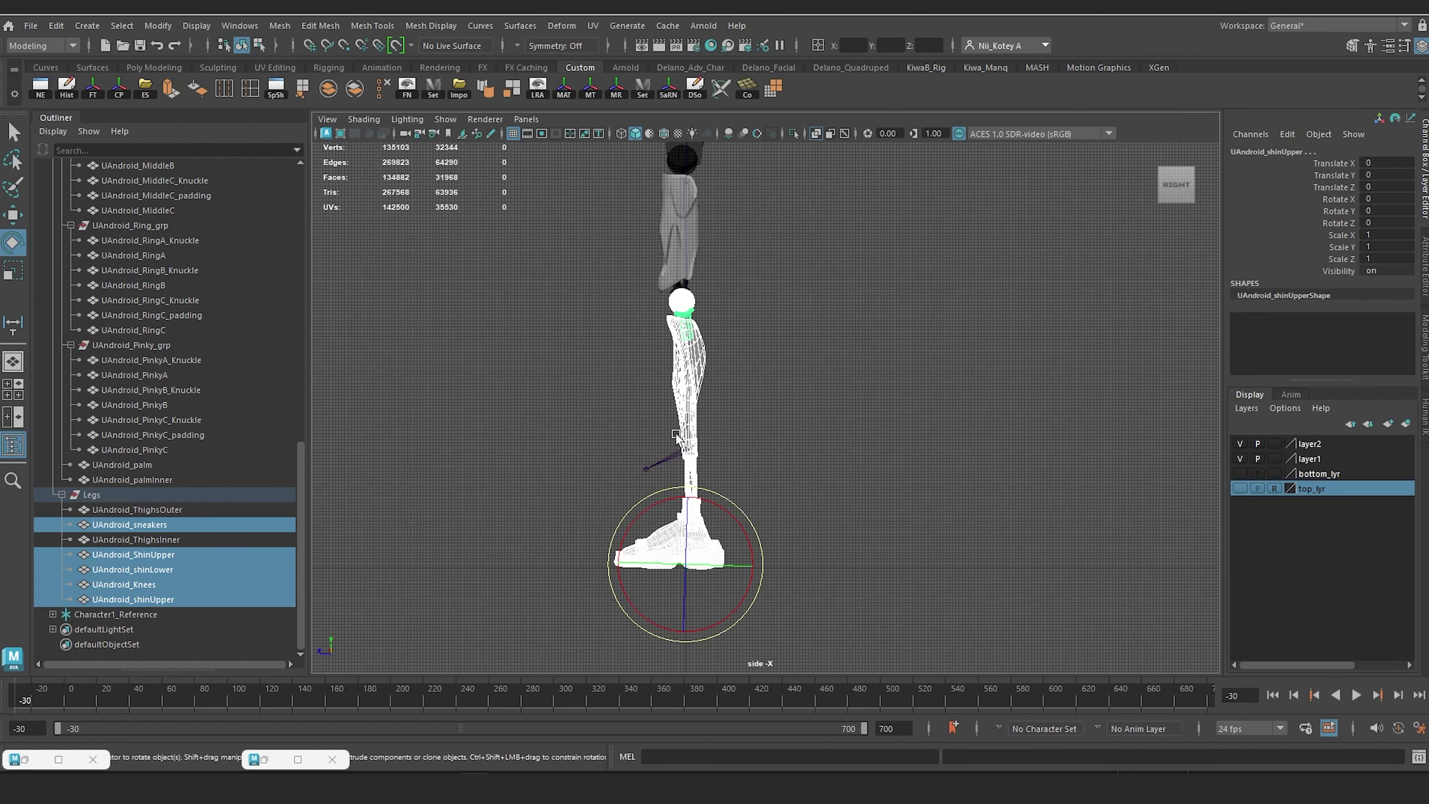
{"action": "scroll", "coordinate": [675, 434], "scroll_direction": "up", "scroll_amount": 5}
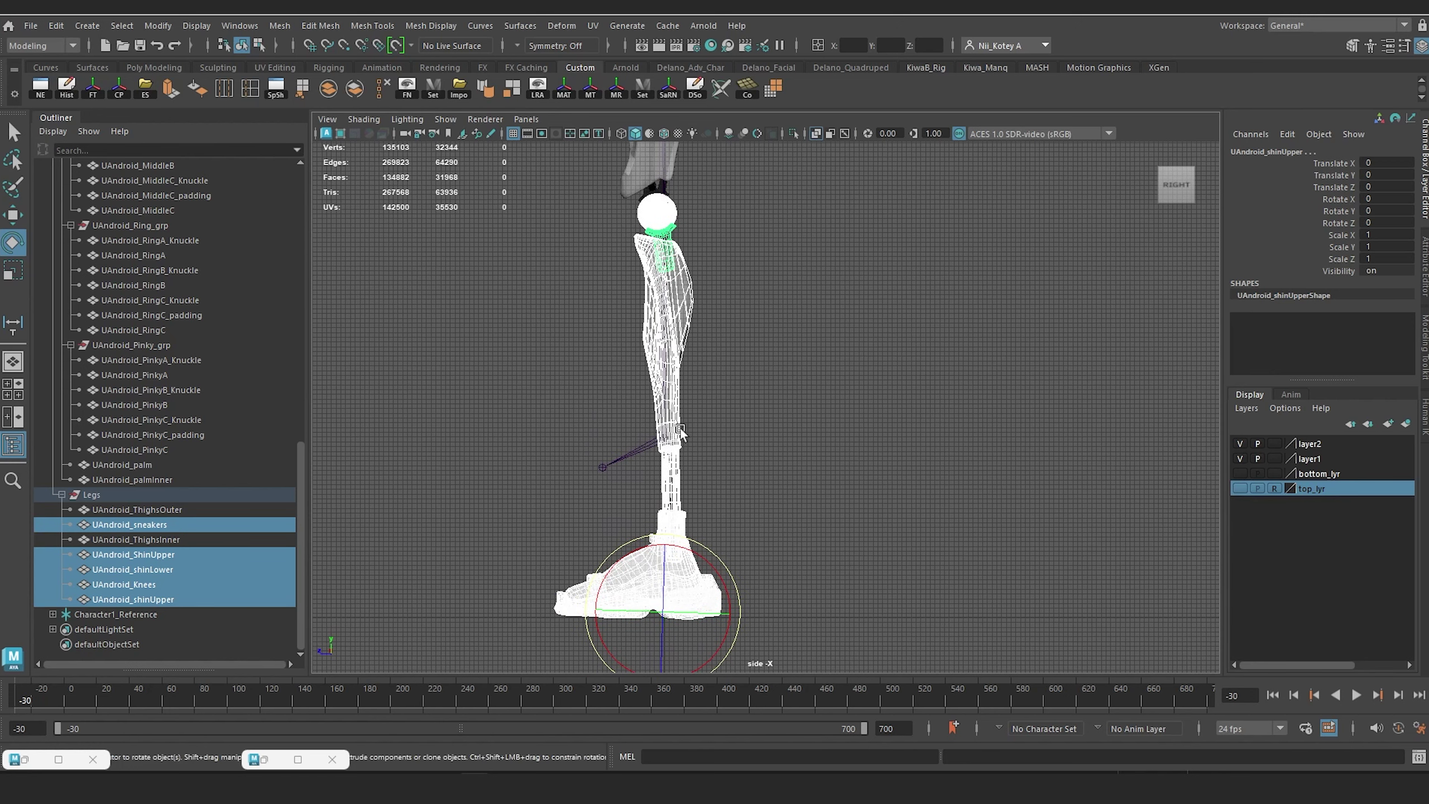
{"action": "left_click_drag", "start_coordinate": [584, 619], "coordinate": [581, 632]}
{"action": "key", "text": "ctrl+g"}
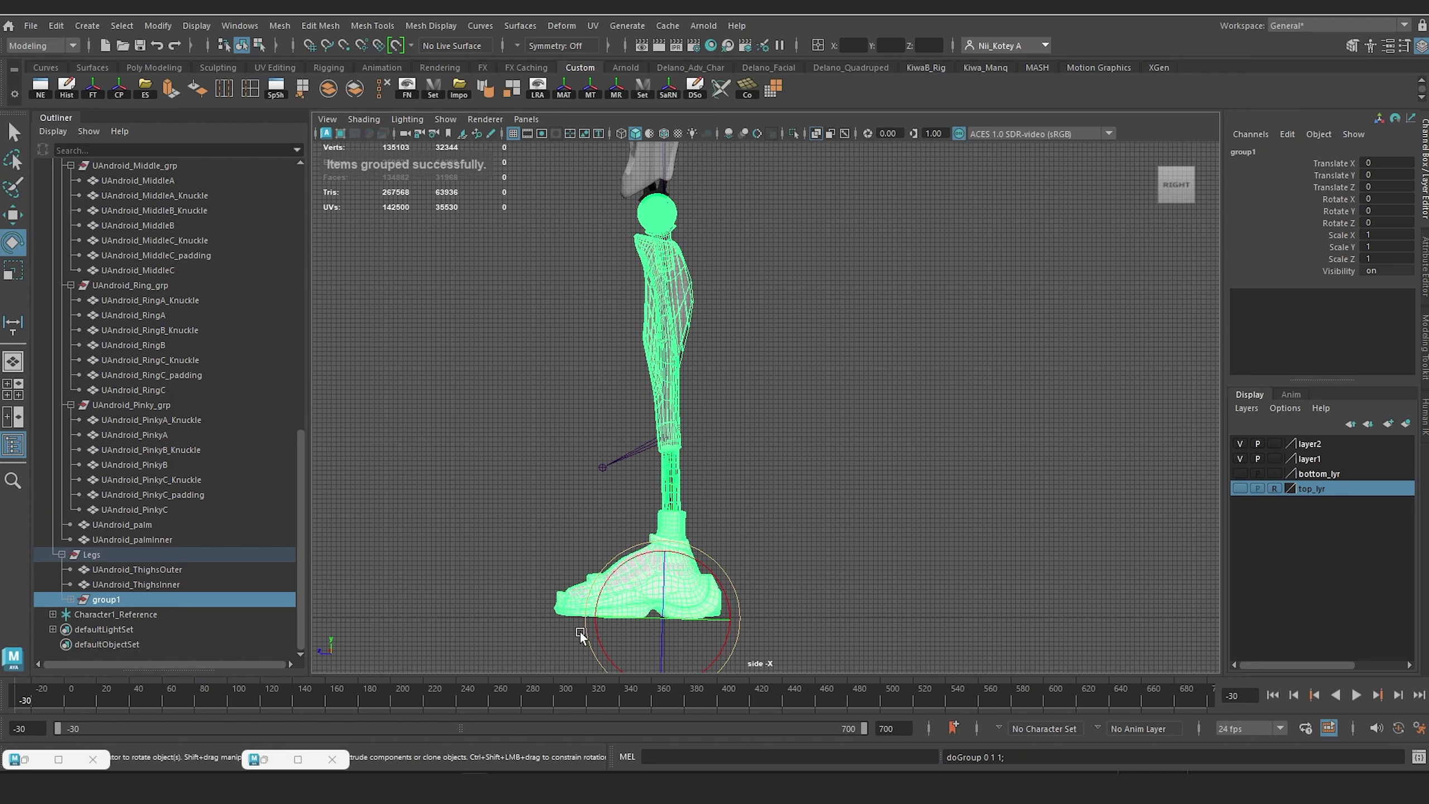
Step: Move the pivot of the new lower-leg group up to the centre of the knee
{"action": "key", "text": "d"}
{"action": "left_click_drag", "start_coordinate": [664, 552], "coordinate": [654, 147]}
{"action": "left_click_drag", "start_coordinate": [605, 211], "coordinate": [598, 212]}
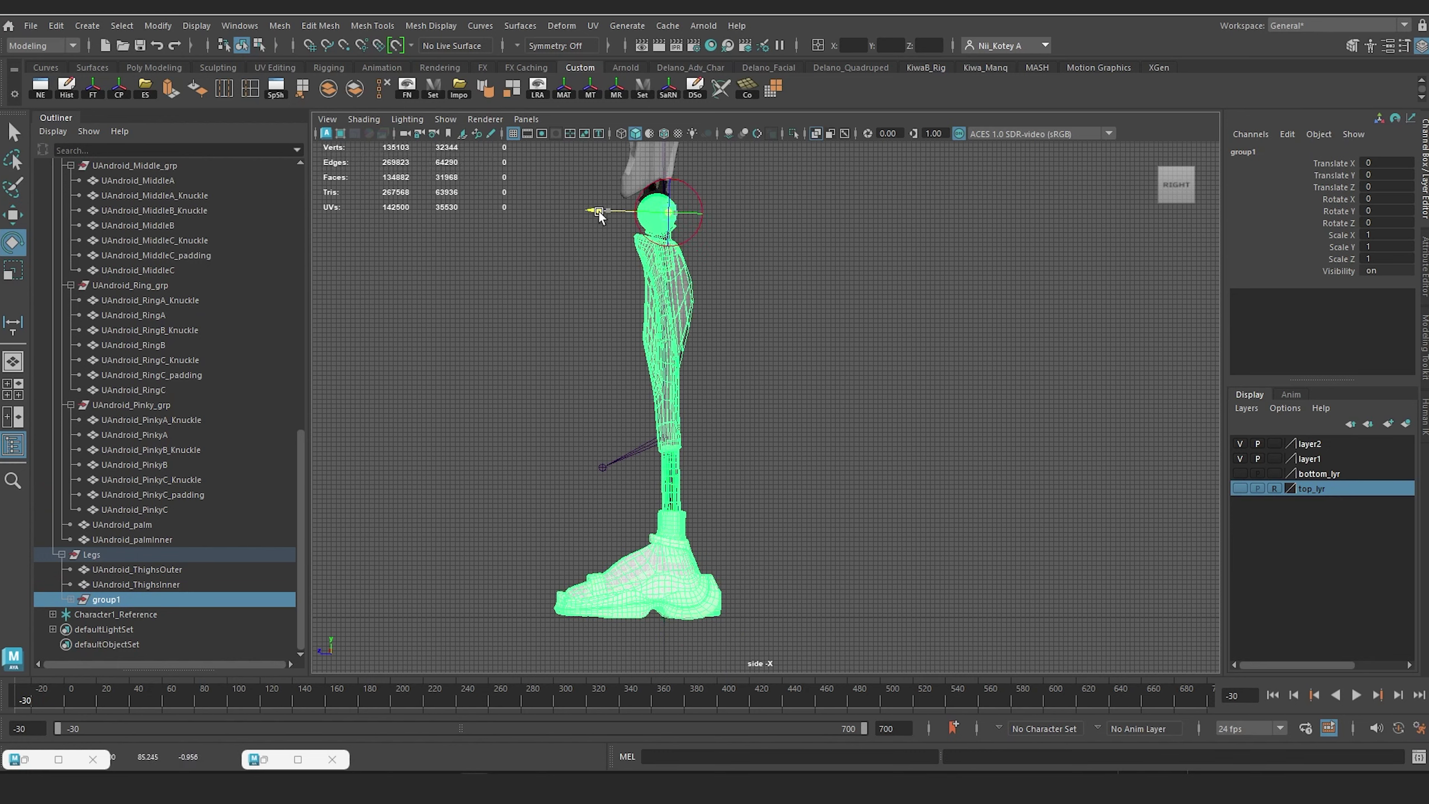
Step: Finish placing the pivot of the lower-leg group at the knee and rotate the group about 0.33 degrees around X
{"action": "key", "text": "d"}
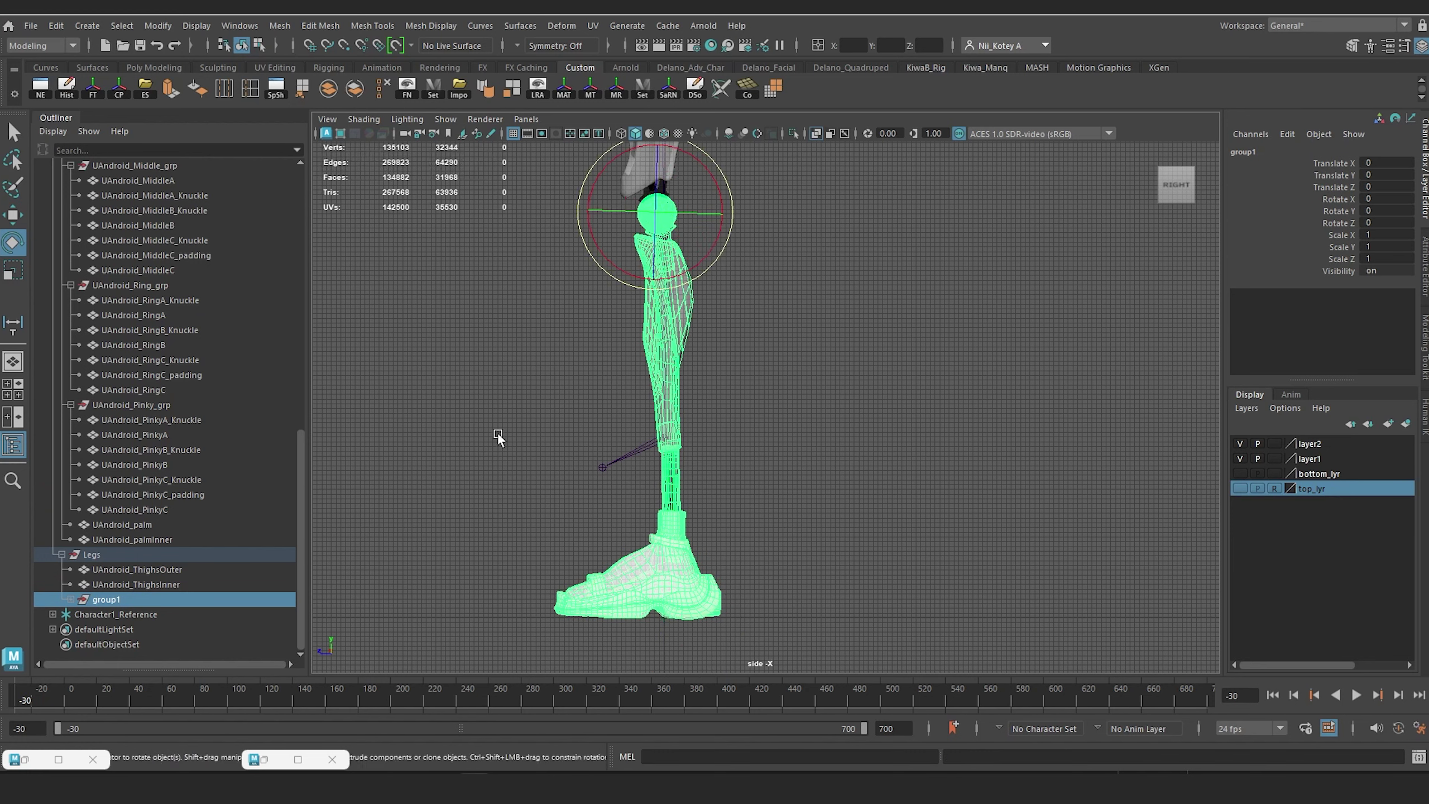
{"action": "left_click", "coordinate": [610, 276]}
{"action": "left_click_drag", "start_coordinate": [610, 276], "coordinate": [617, 290]}
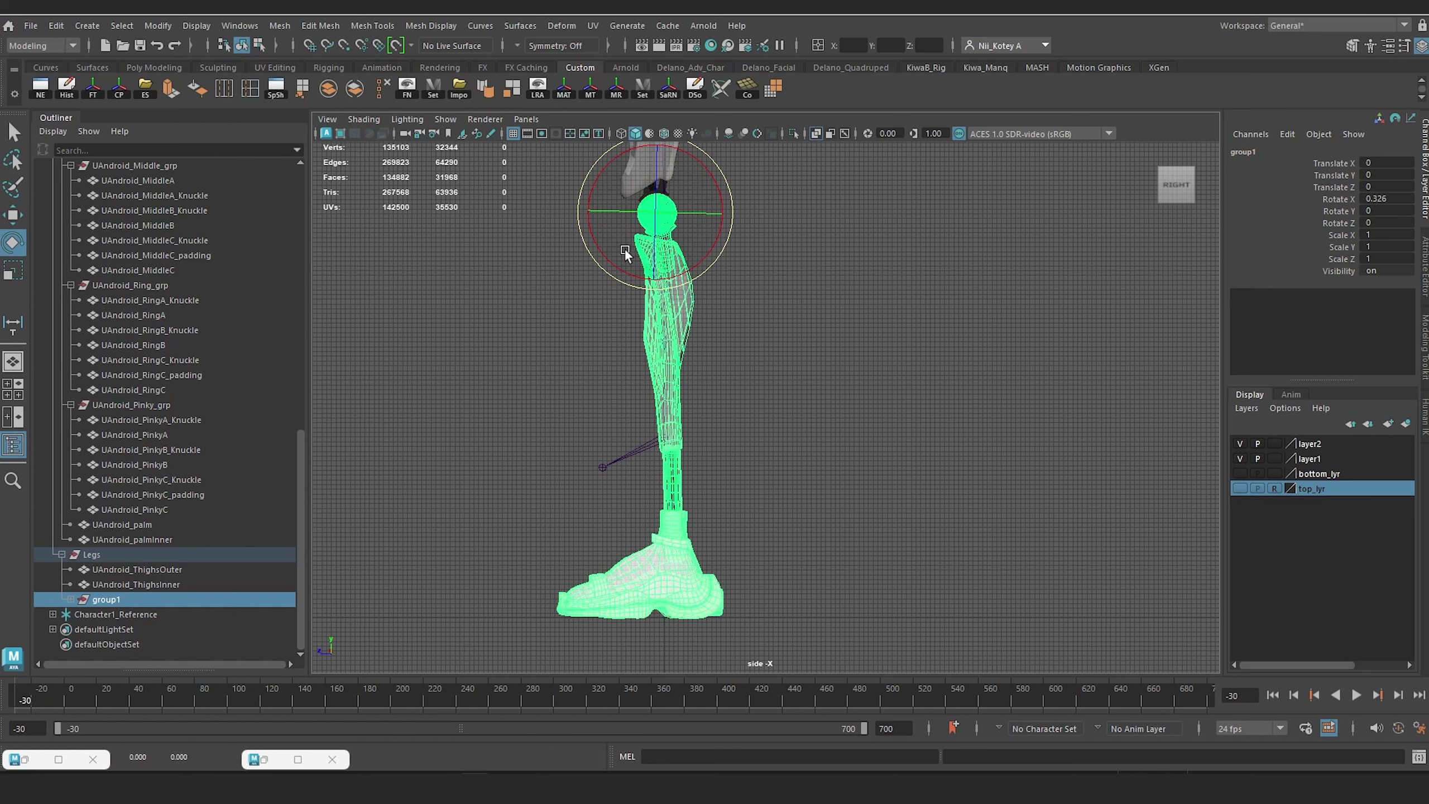
Step: Select the whole UrbanAndroidCyberPunk_Tposed hierarchy down to the last UAndroid_shinUpper mesh and freeze its transformations
{"action": "left_click", "coordinate": [107, 602]}
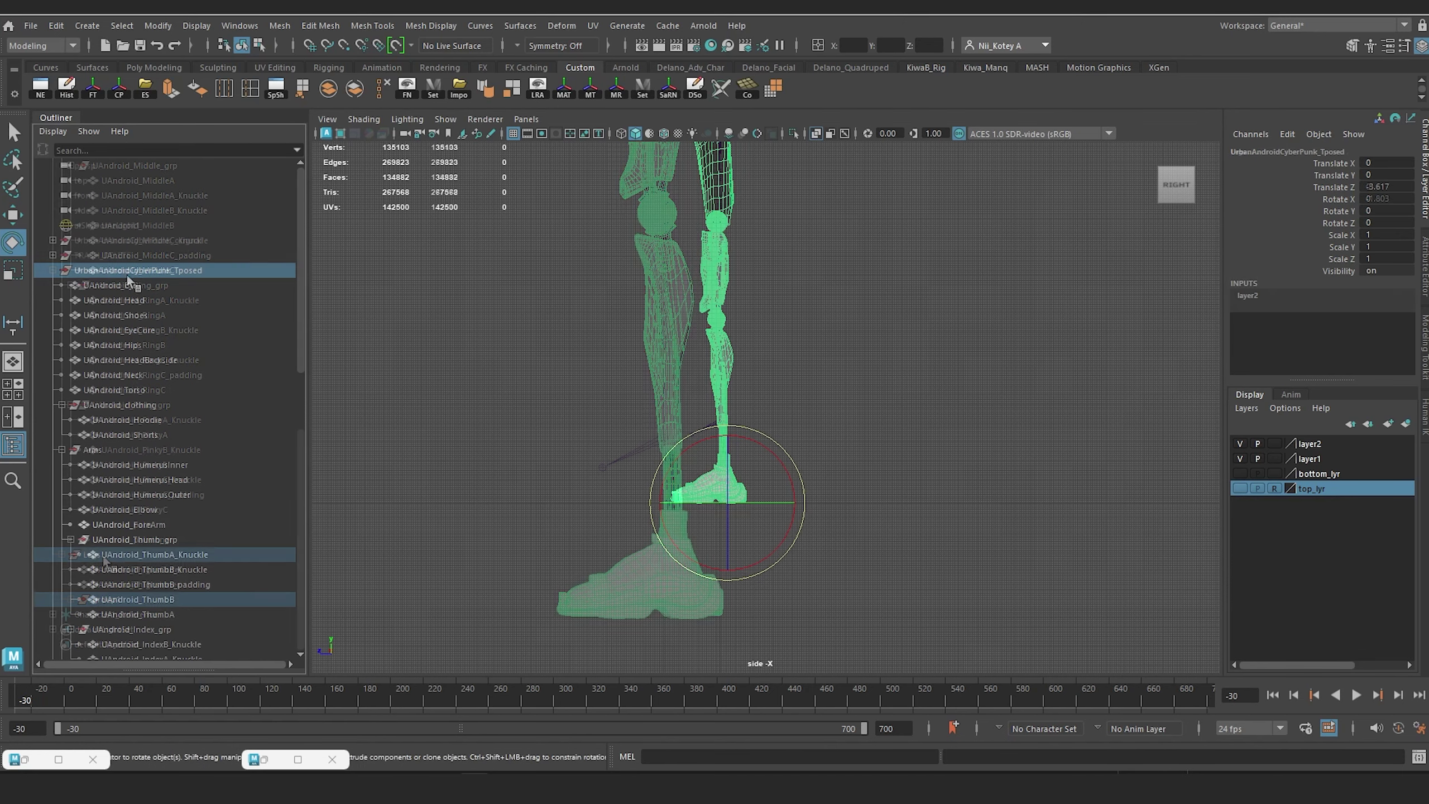
{"action": "scroll", "coordinate": [130, 283], "scroll_direction": "down", "scroll_amount": 15}
{"action": "left_click", "coordinate": [142, 598], "text": "shift"}
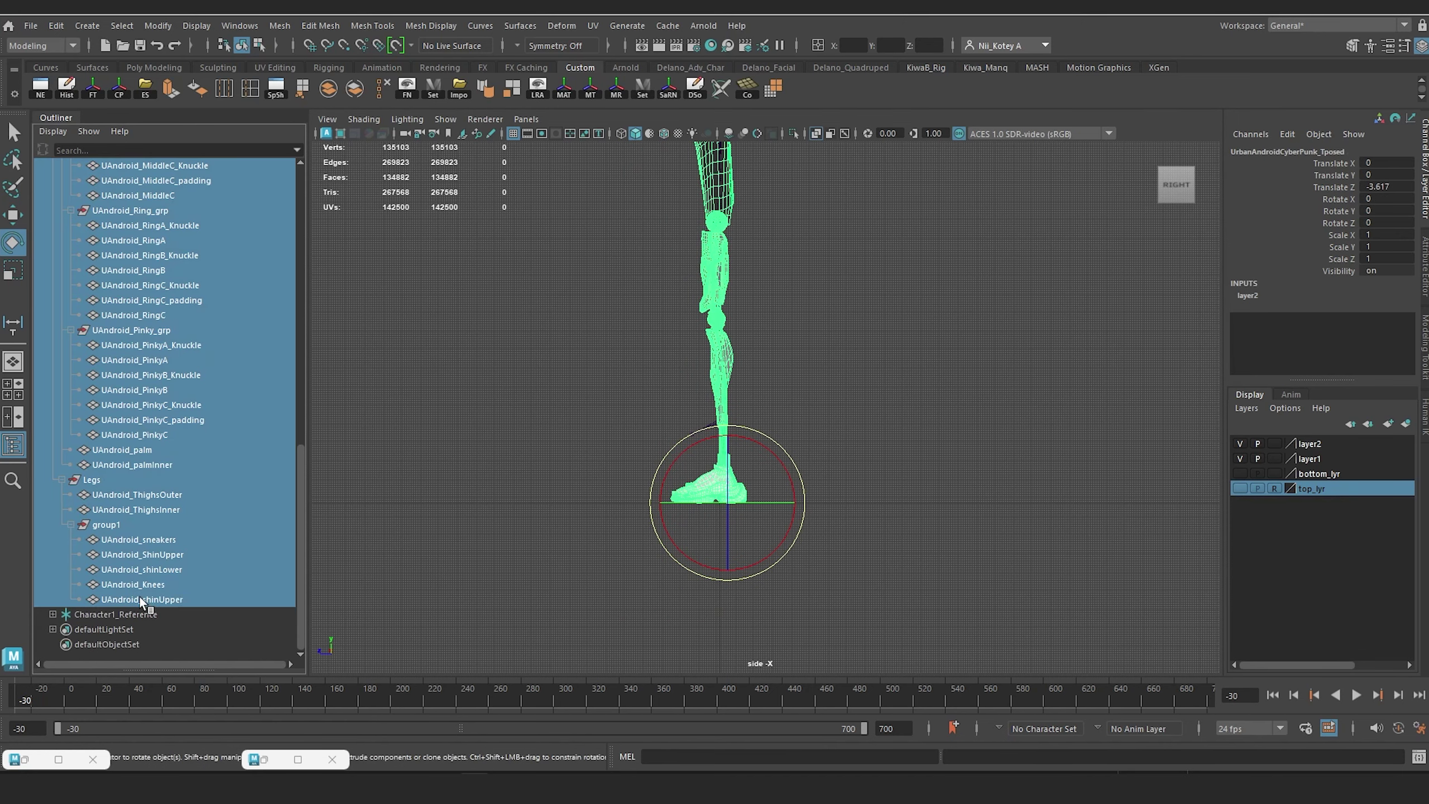
{"action": "left_click", "coordinate": [90, 94]}
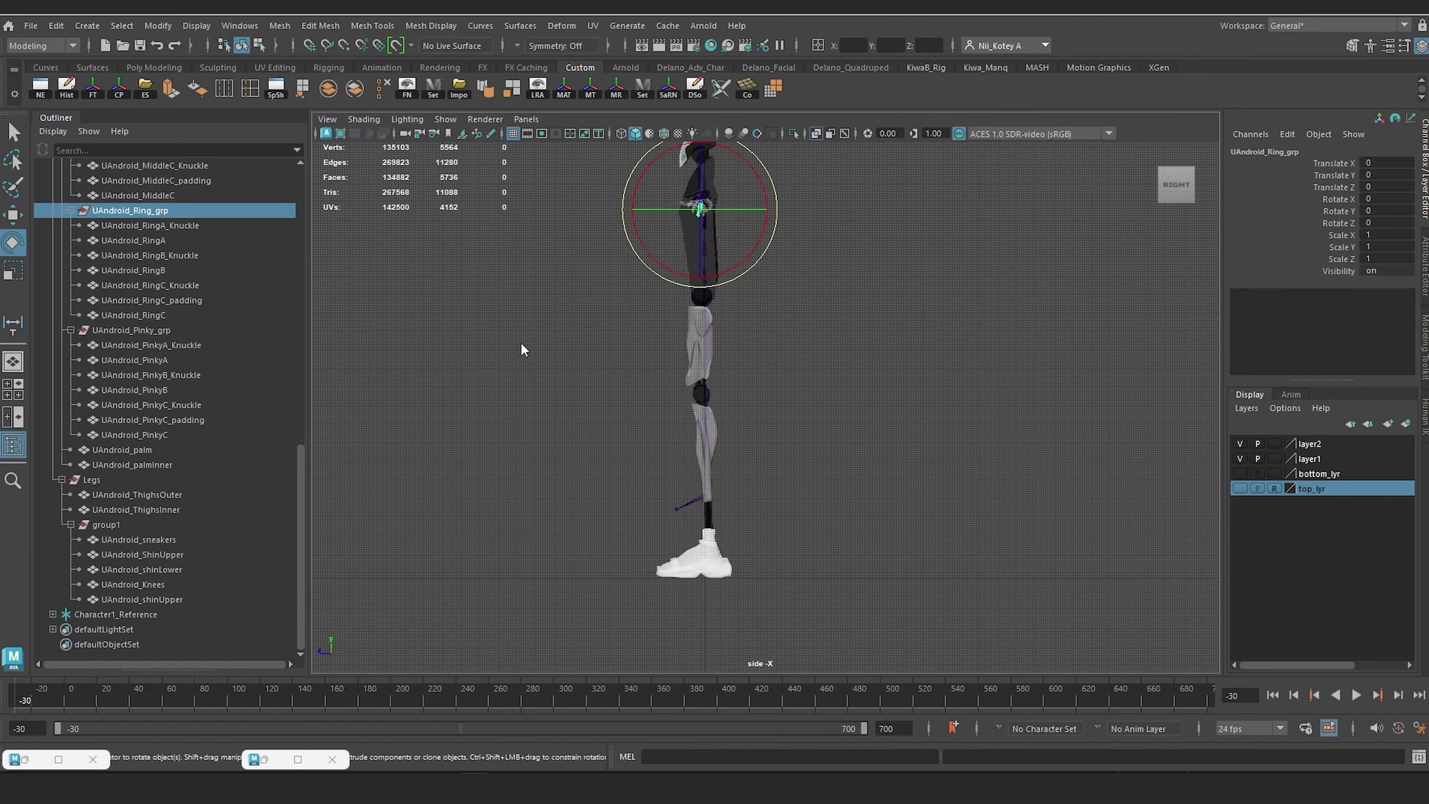
Step: In the perspective view, raise the Character1_Hips joint to a Translate Y of about 135.5
{"action": "key", "text": "space"}
{"action": "left_click_drag", "start_coordinate": [522, 347], "coordinate": [537, 314]}
{"action": "left_click_drag", "start_coordinate": [683, 337], "coordinate": [568, 367], "text": "alt"}
{"action": "right_click_drag", "start_coordinate": [568, 367], "coordinate": [659, 356], "text": "alt"}
{"action": "middle_click_drag", "start_coordinate": [712, 314], "coordinate": [695, 462], "text": "alt"}
{"action": "left_click_drag", "start_coordinate": [695, 462], "coordinate": [612, 479], "text": "alt"}
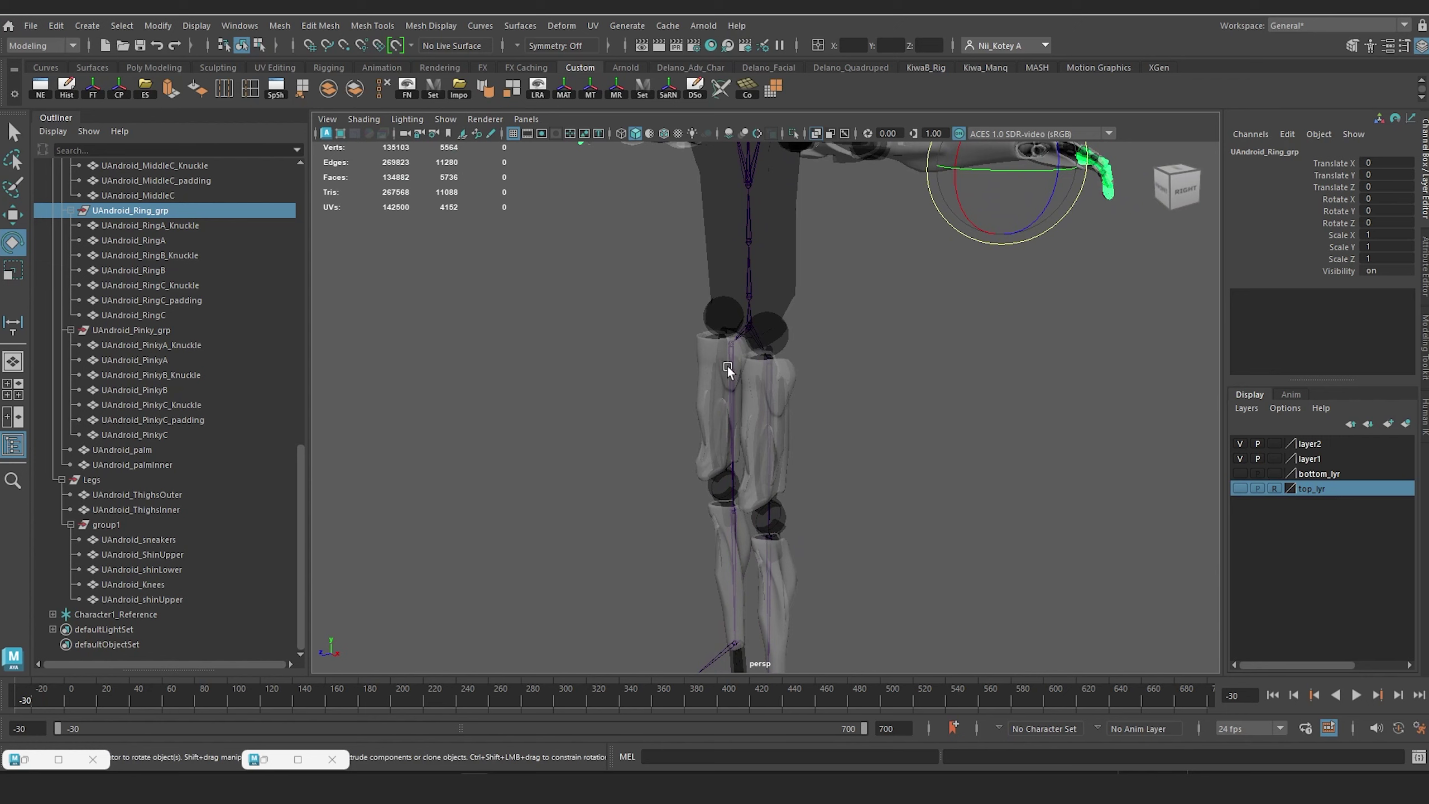
{"action": "left_click", "coordinate": [743, 324]}
{"action": "left_click_drag", "start_coordinate": [743, 324], "coordinate": [721, 360], "text": "alt"}
{"action": "key", "text": "w"}
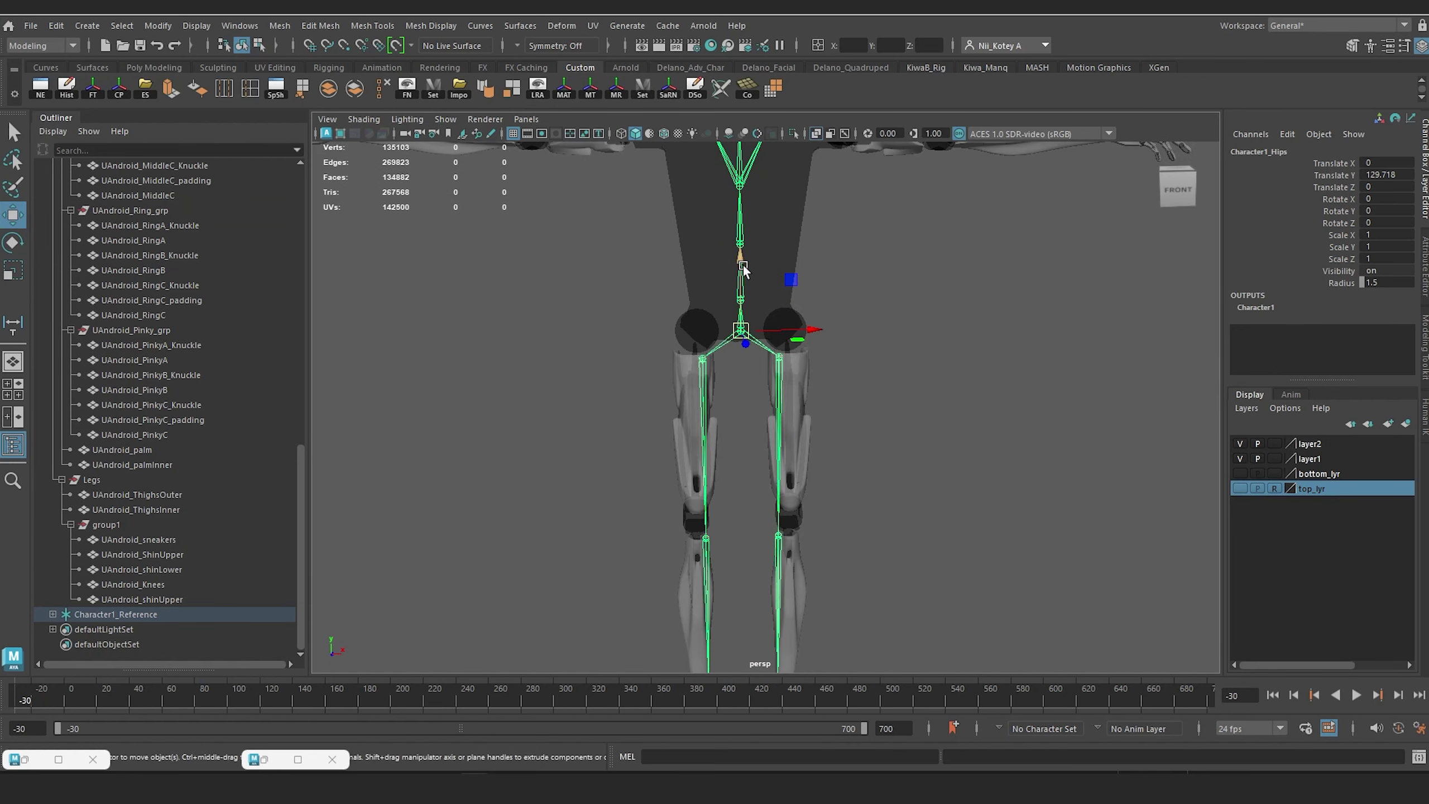
{"action": "left_click_drag", "start_coordinate": [743, 269], "coordinate": [743, 238]}
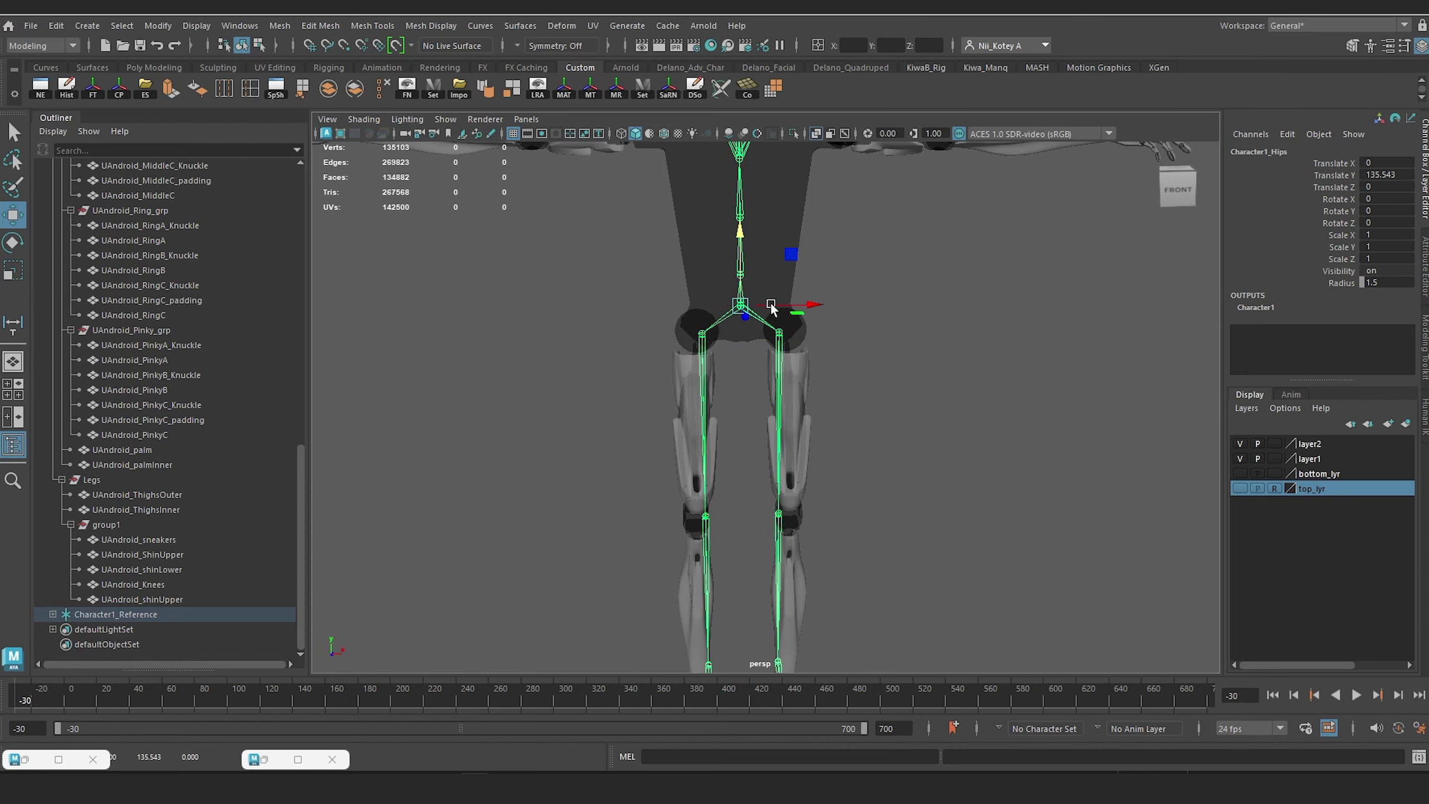
Step: Check the left upper-leg joint against the hip ball, and shift Character1_Reference forward to a Translate Z of about 0.35
{"action": "left_click_drag", "start_coordinate": [770, 304], "coordinate": [779, 332], "text": "alt"}
{"action": "right_click_drag", "start_coordinate": [779, 332], "coordinate": [928, 461], "text": "alt"}
{"action": "left_click", "coordinate": [798, 255]}
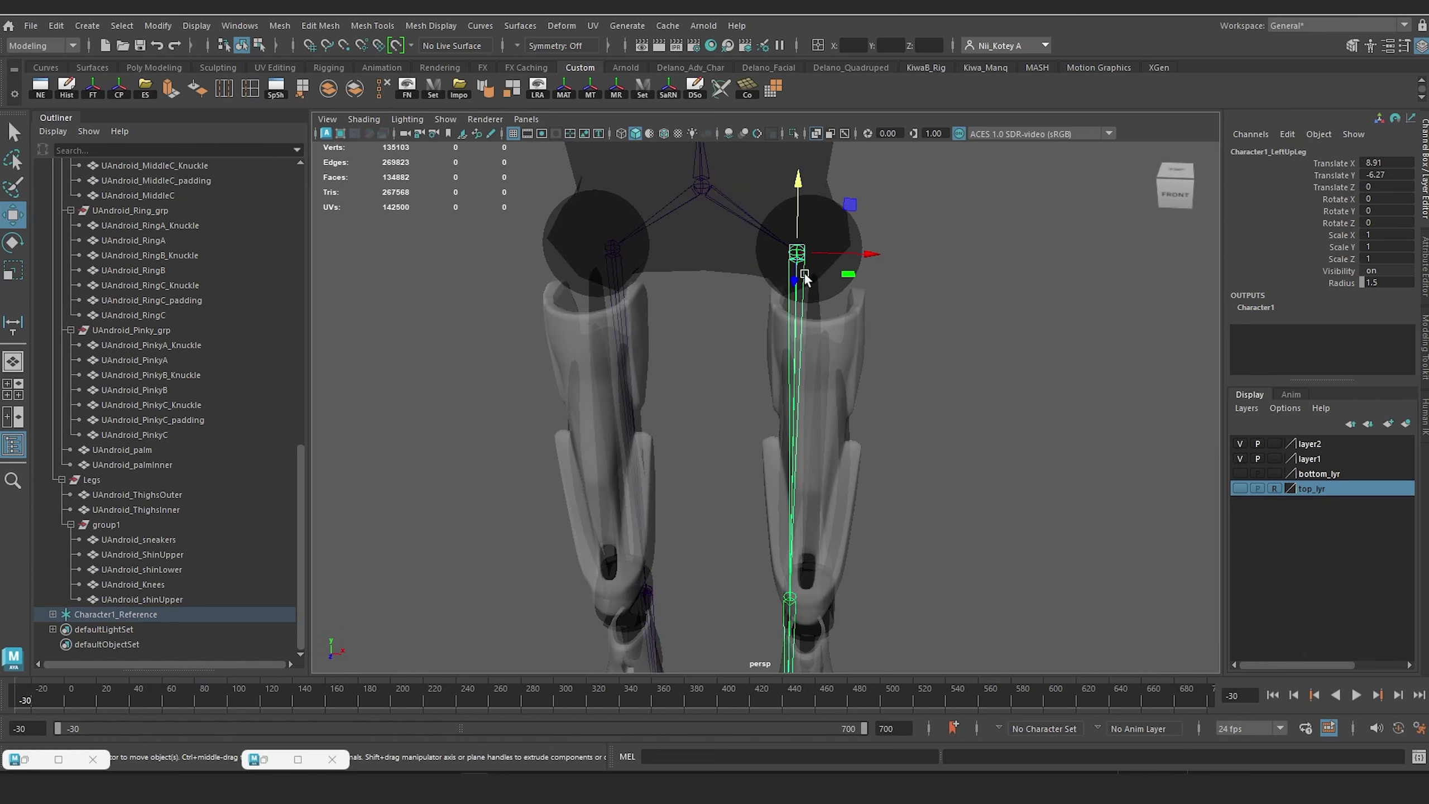
{"action": "right_click_drag", "start_coordinate": [803, 272], "coordinate": [770, 276], "text": "alt"}
{"action": "left_click_drag", "start_coordinate": [771, 275], "coordinate": [643, 331], "text": "alt"}
{"action": "left_click", "coordinate": [95, 615]}
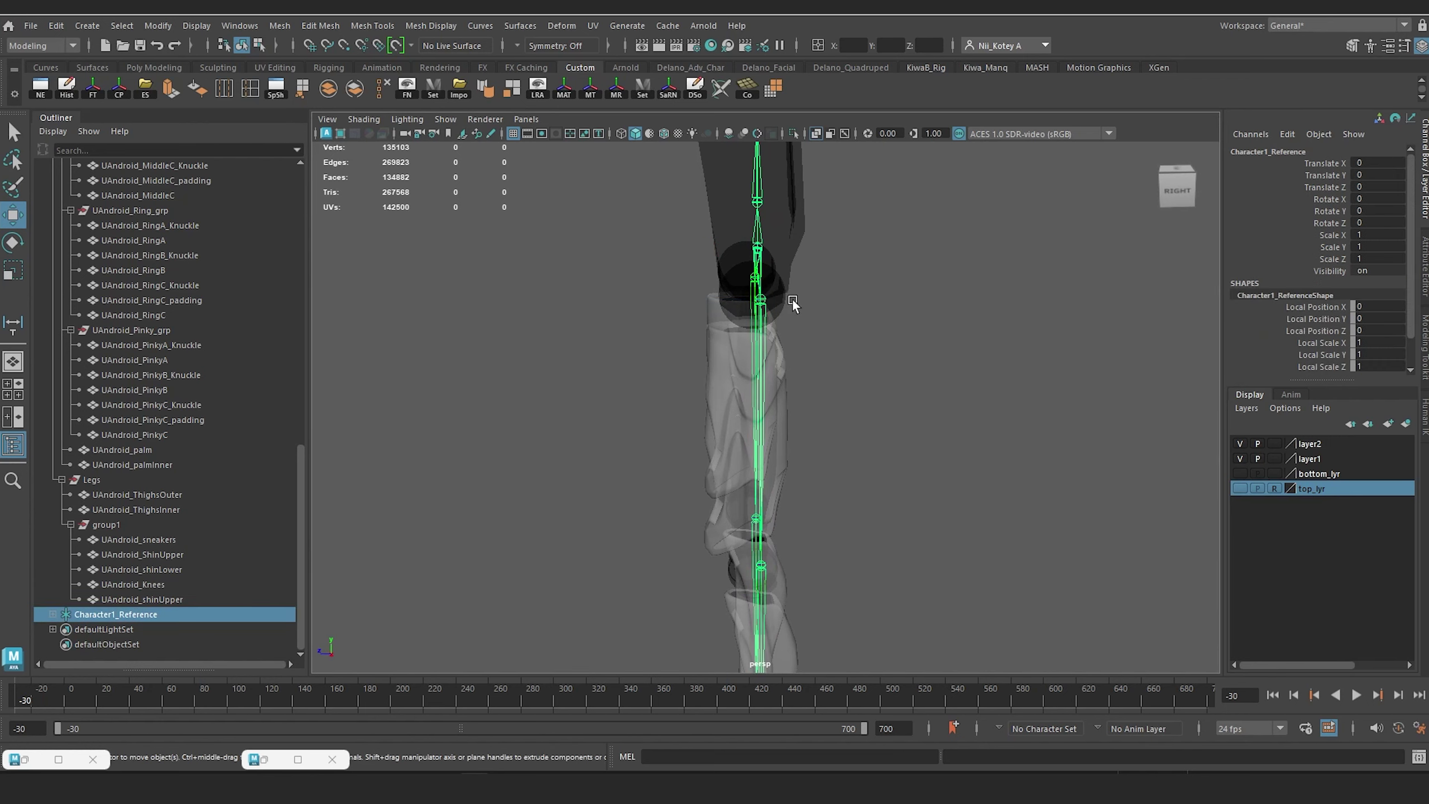
{"action": "key", "text": "f"}
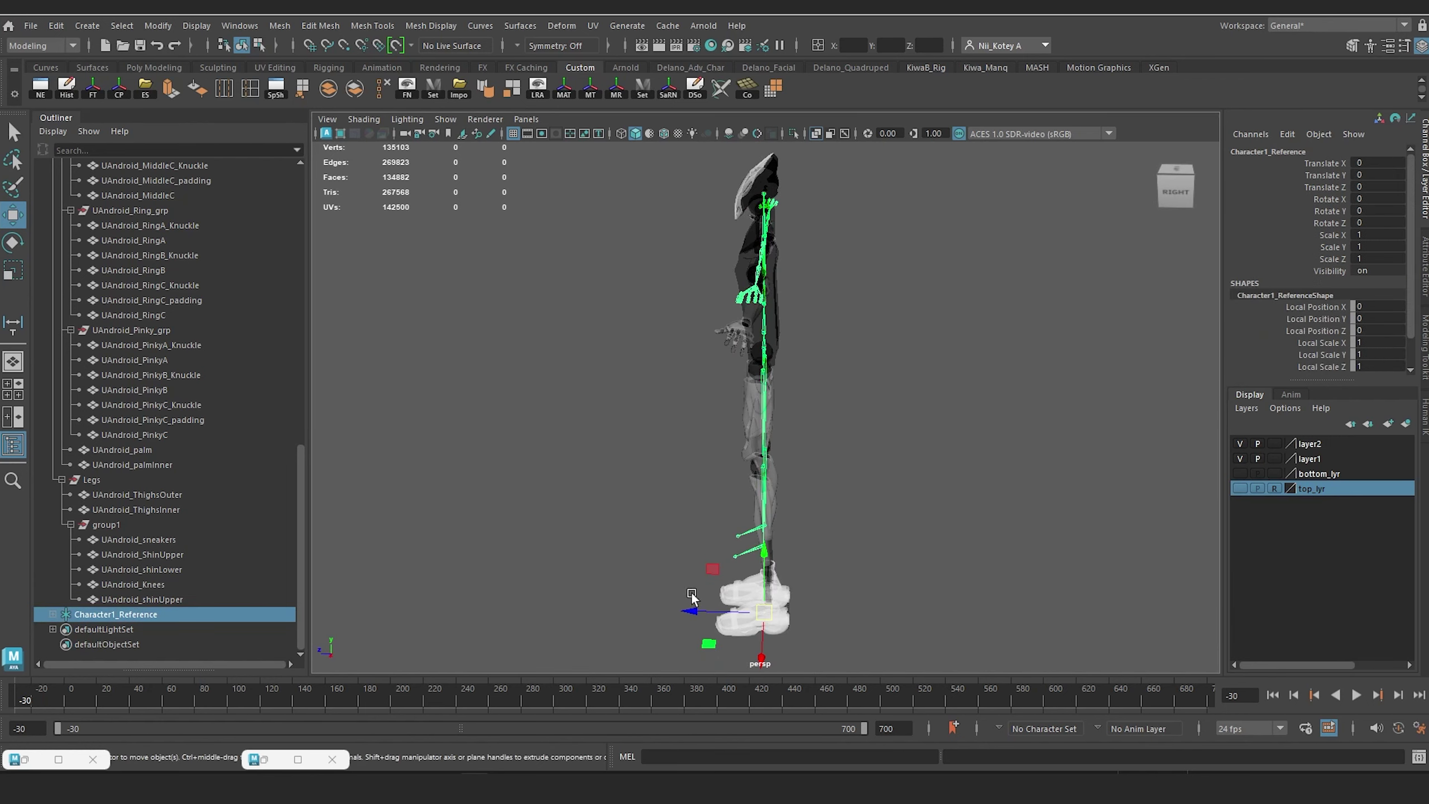
{"action": "left_click_drag", "start_coordinate": [691, 605], "coordinate": [692, 609]}
Step: Move the Character1_LeftUpLeg joint outward to a Translate X of about 11.0, centring it in the hip ball
{"action": "left_click_drag", "start_coordinate": [761, 454], "coordinate": [730, 380], "text": "alt"}
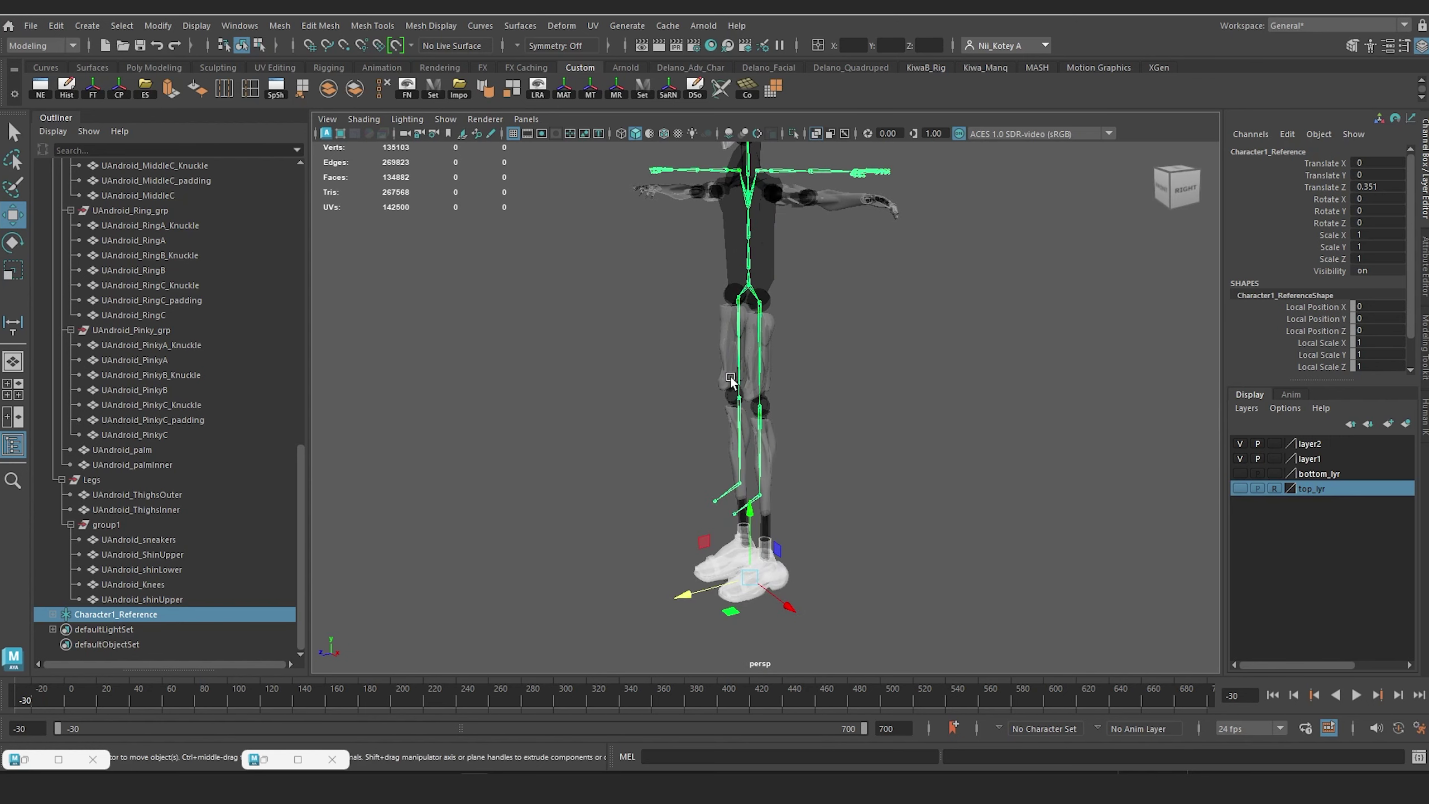
{"action": "middle_click_drag", "start_coordinate": [773, 324], "coordinate": [771, 269], "text": "alt"}
{"action": "scroll", "coordinate": [770, 270], "scroll_direction": "up", "scroll_amount": 5}
{"action": "left_click_drag", "start_coordinate": [778, 293], "coordinate": [873, 317], "text": "alt"}
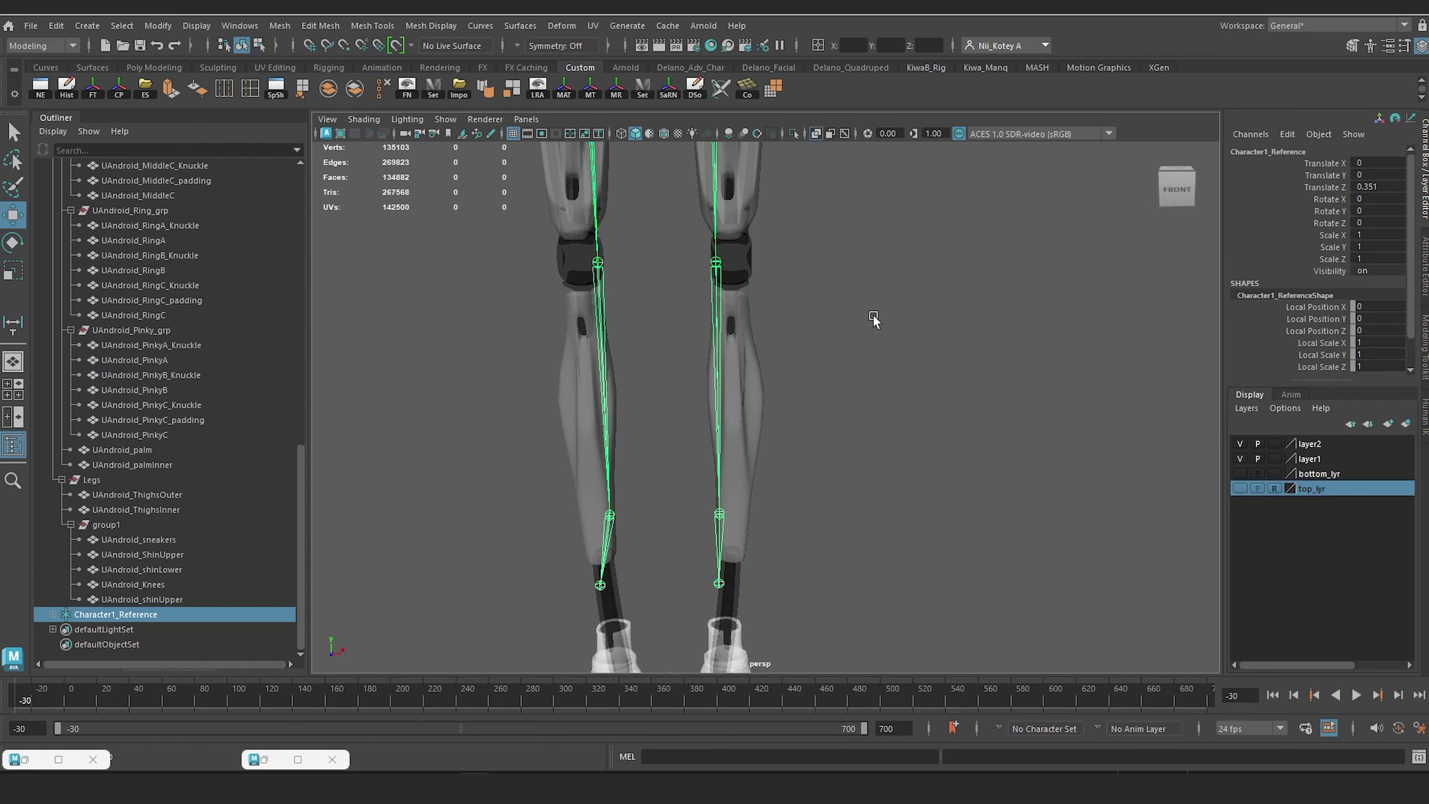
{"action": "middle_click_drag", "start_coordinate": [823, 252], "coordinate": [849, 504], "text": "alt"}
{"action": "left_click_drag", "start_coordinate": [849, 508], "coordinate": [754, 318], "text": "alt"}
{"action": "left_click", "coordinate": [757, 237]}
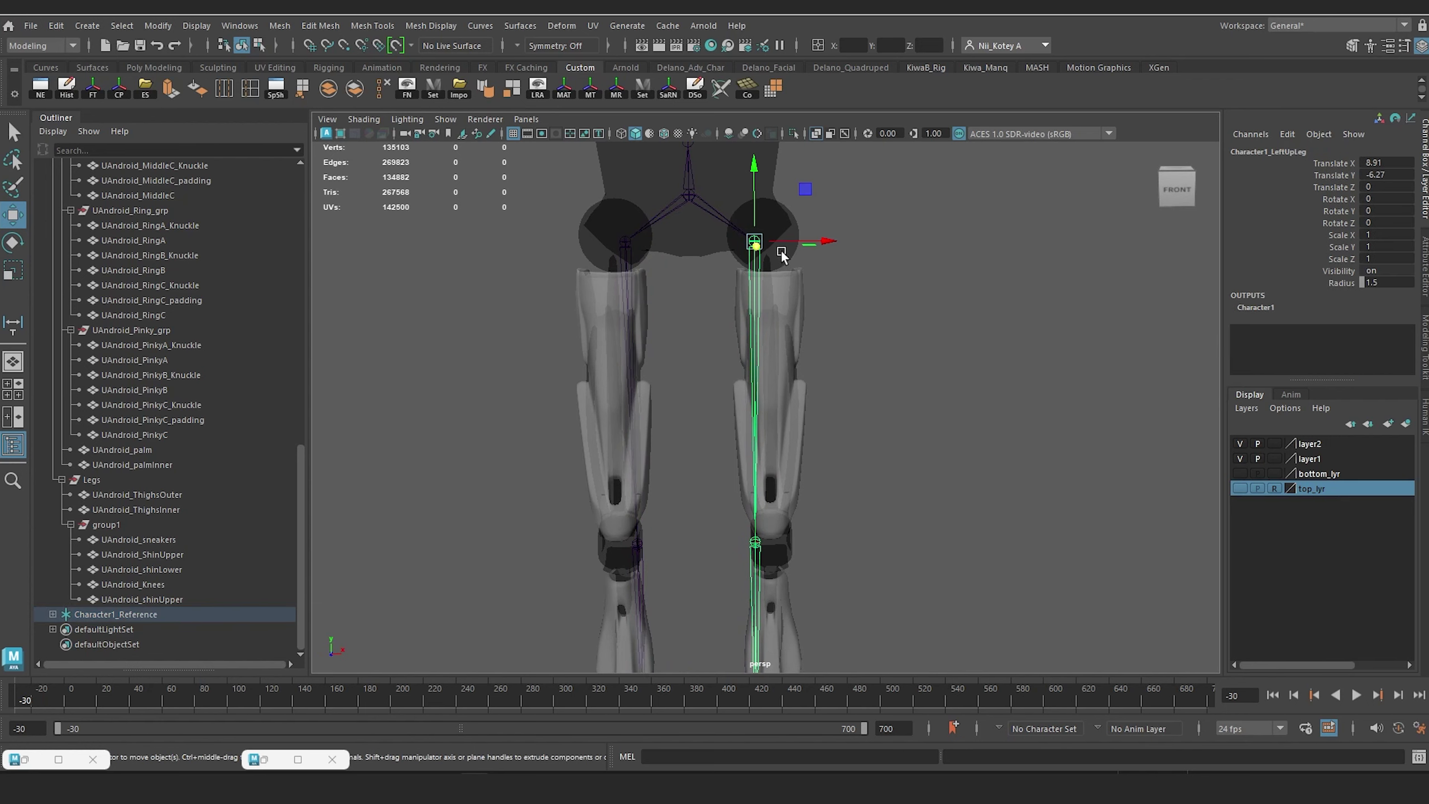
{"action": "left_click_drag", "start_coordinate": [833, 241], "coordinate": [844, 242]}
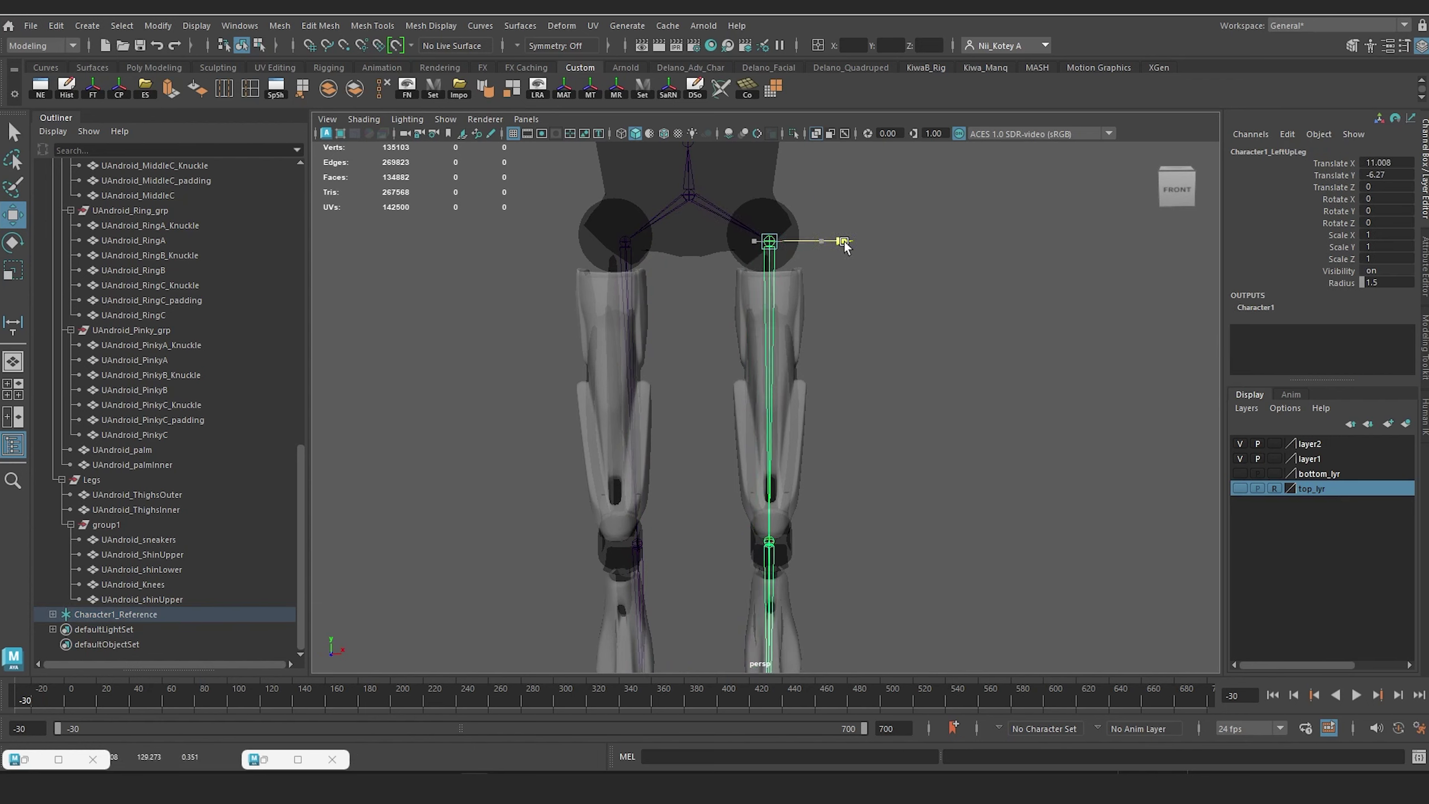
Step: In the side view, move the Character1_LeftUpLeg joint forward to a Translate Z of about 0.75
{"action": "middle_click_drag", "start_coordinate": [844, 243], "coordinate": [772, 53], "text": "alt"}
{"action": "left_click_drag", "start_coordinate": [827, 197], "coordinate": [670, 205], "text": "alt"}
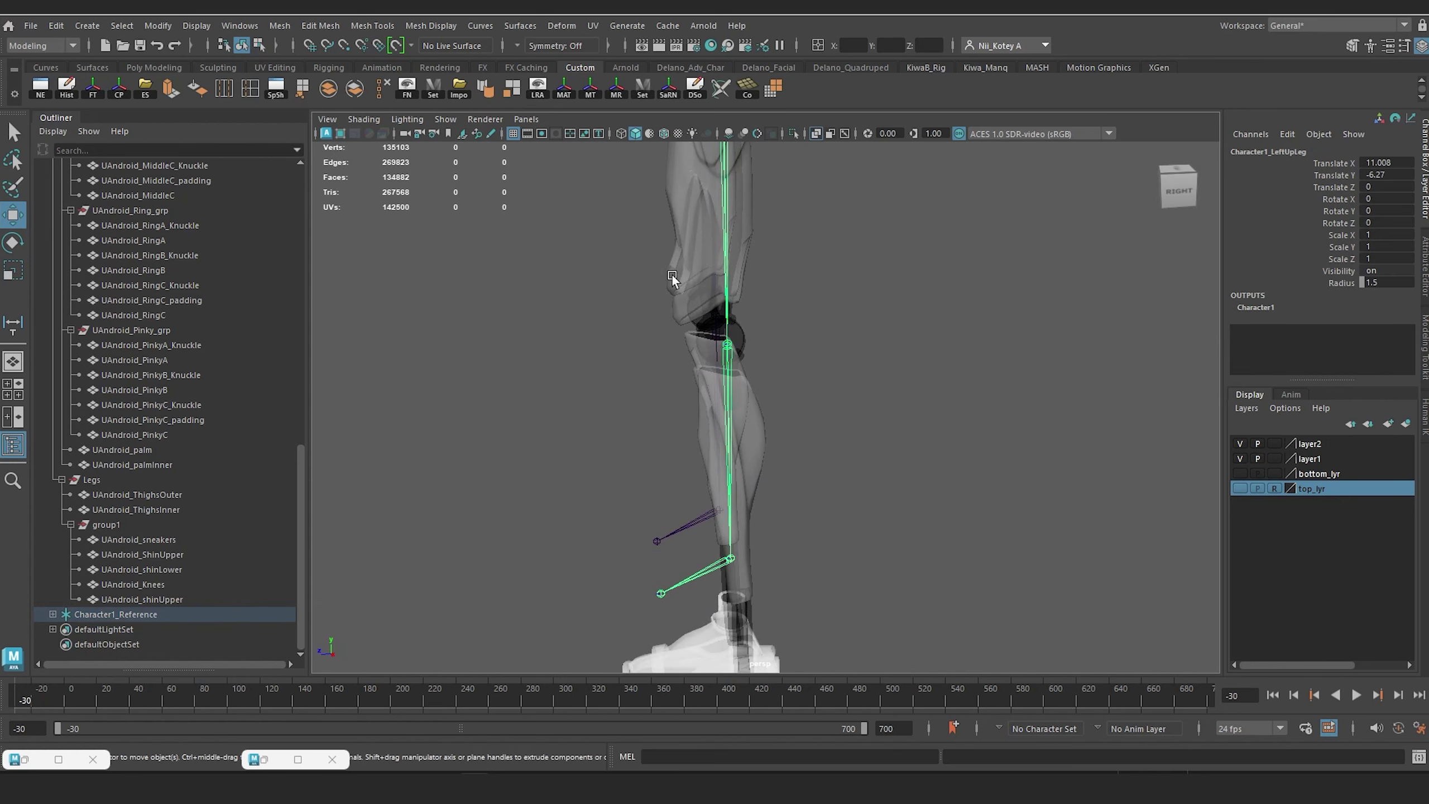
{"action": "key", "text": "space"}
{"action": "left_click_drag", "start_coordinate": [672, 275], "coordinate": [708, 278]}
{"action": "scroll", "coordinate": [745, 360], "scroll_direction": "up", "scroll_amount": 4}
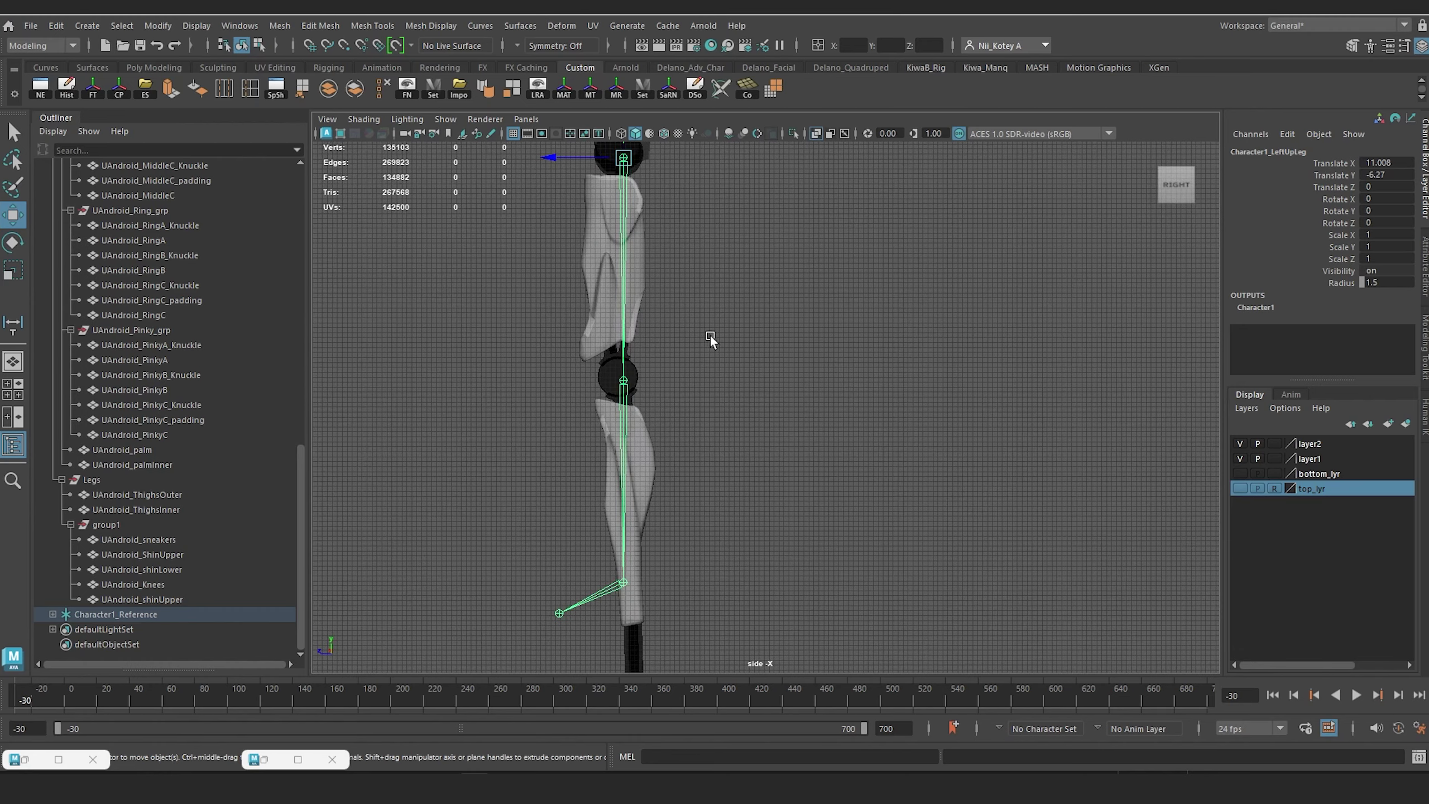
{"action": "left_click", "coordinate": [660, 344]}
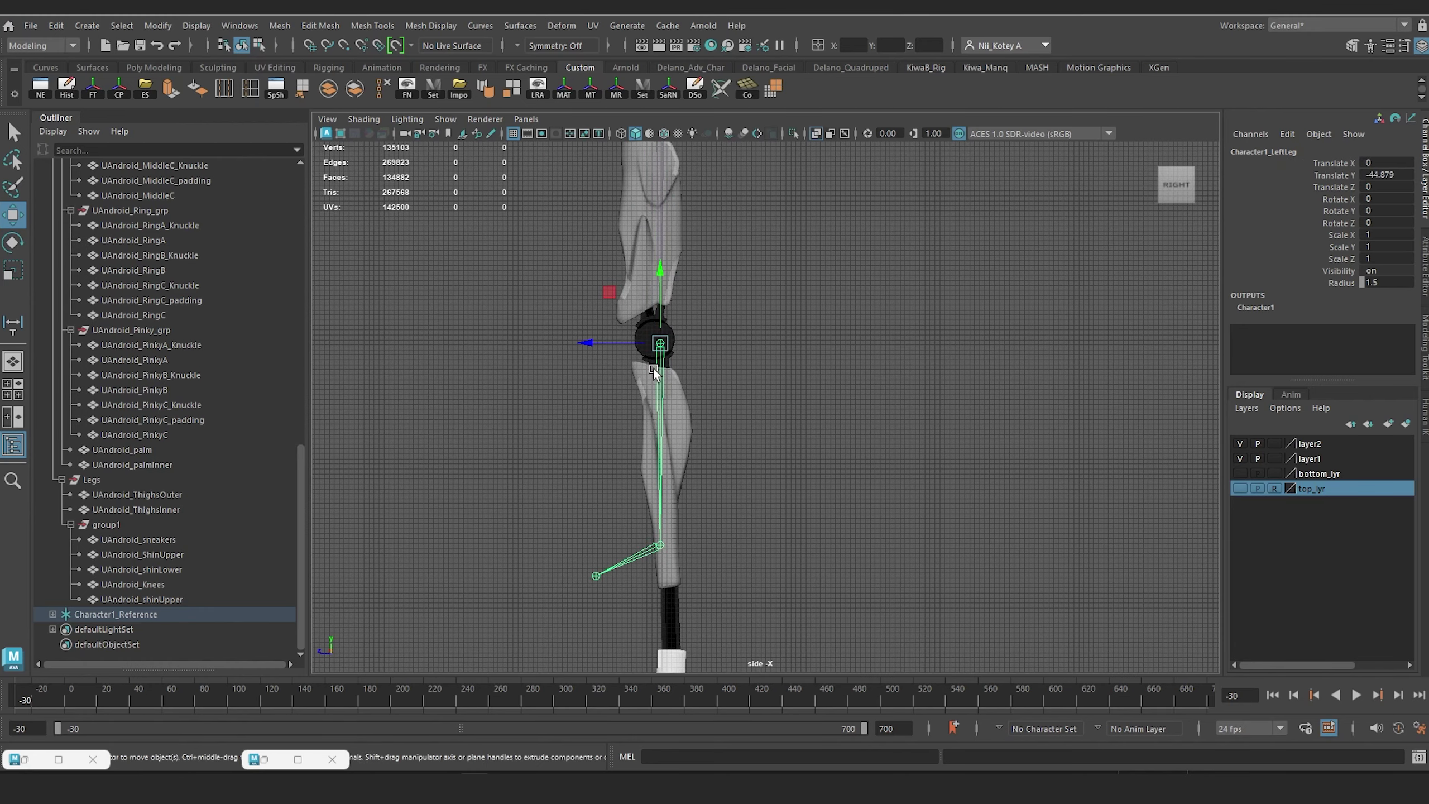
{"action": "middle_click_drag", "start_coordinate": [636, 151], "coordinate": [663, 240], "text": "alt"}
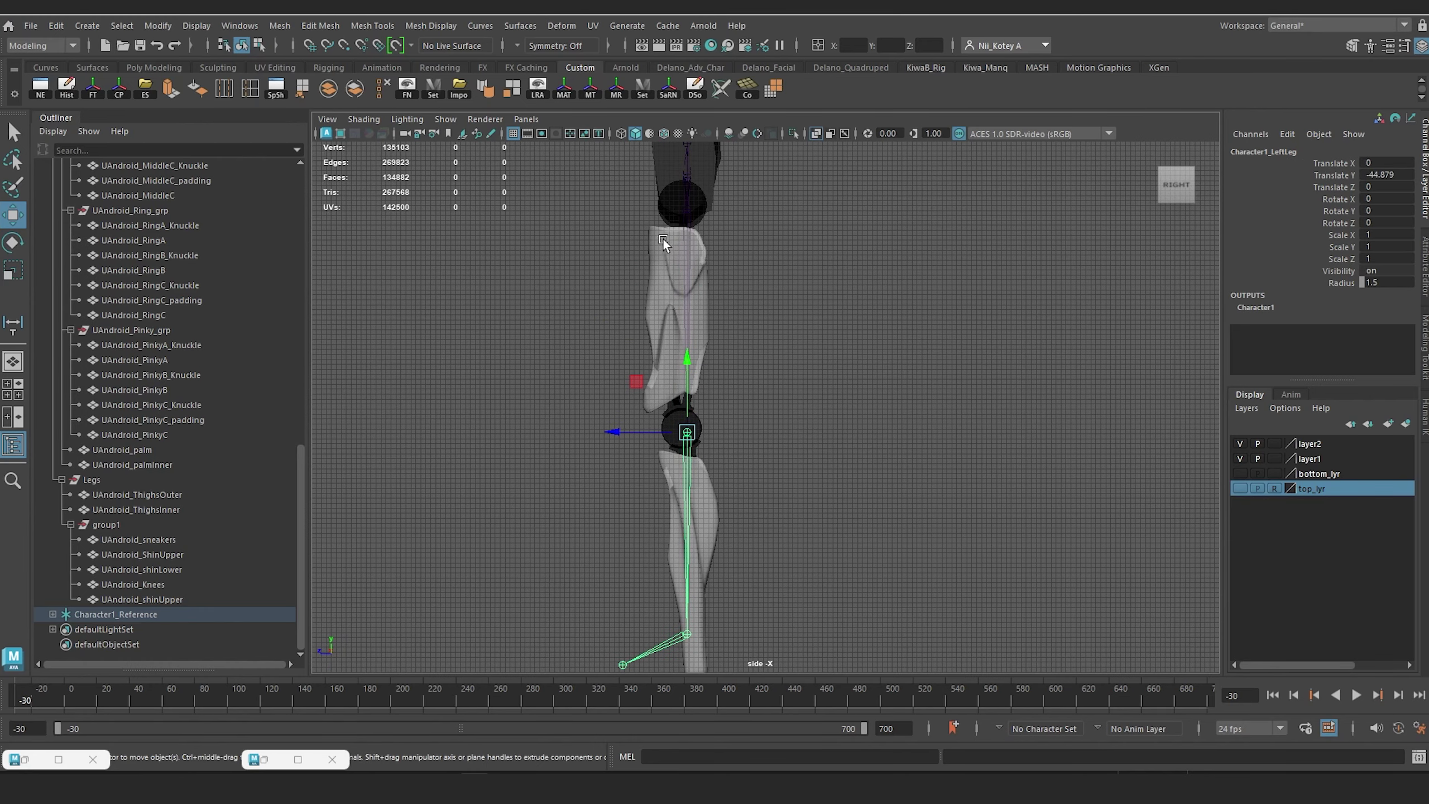
{"action": "left_click", "coordinate": [686, 189]}
{"action": "left_click_drag", "start_coordinate": [622, 212], "coordinate": [619, 215]}
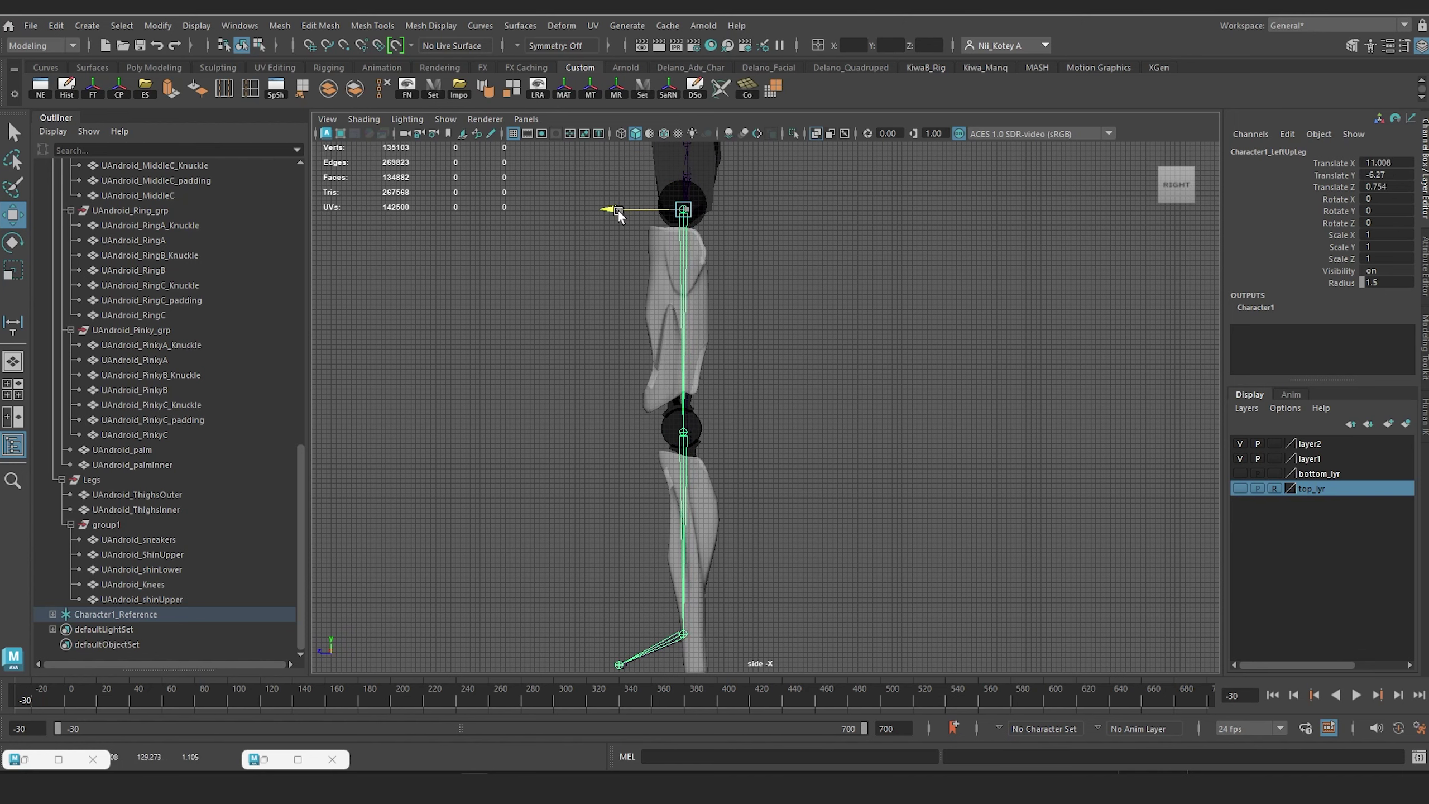
Step: Move the left foot joint to the ankle at Translate Y about -68.1 and Z about -3.0, and lower the left toe-base joint toward the sole
{"action": "middle_click_drag", "start_coordinate": [701, 542], "coordinate": [716, 399], "text": "alt"}
{"action": "left_click", "coordinate": [699, 498]}
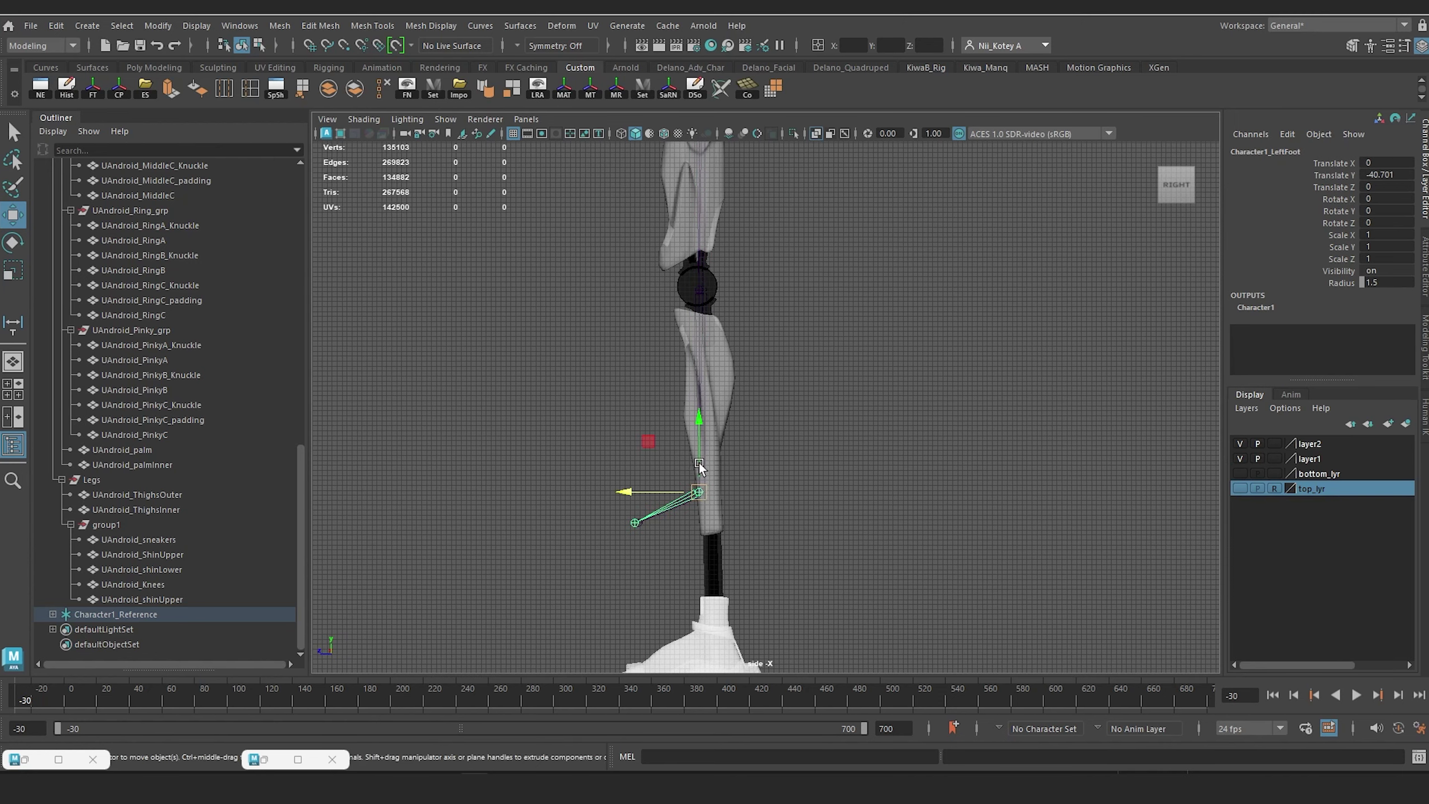
{"action": "left_click_drag", "start_coordinate": [698, 463], "coordinate": [720, 545]}
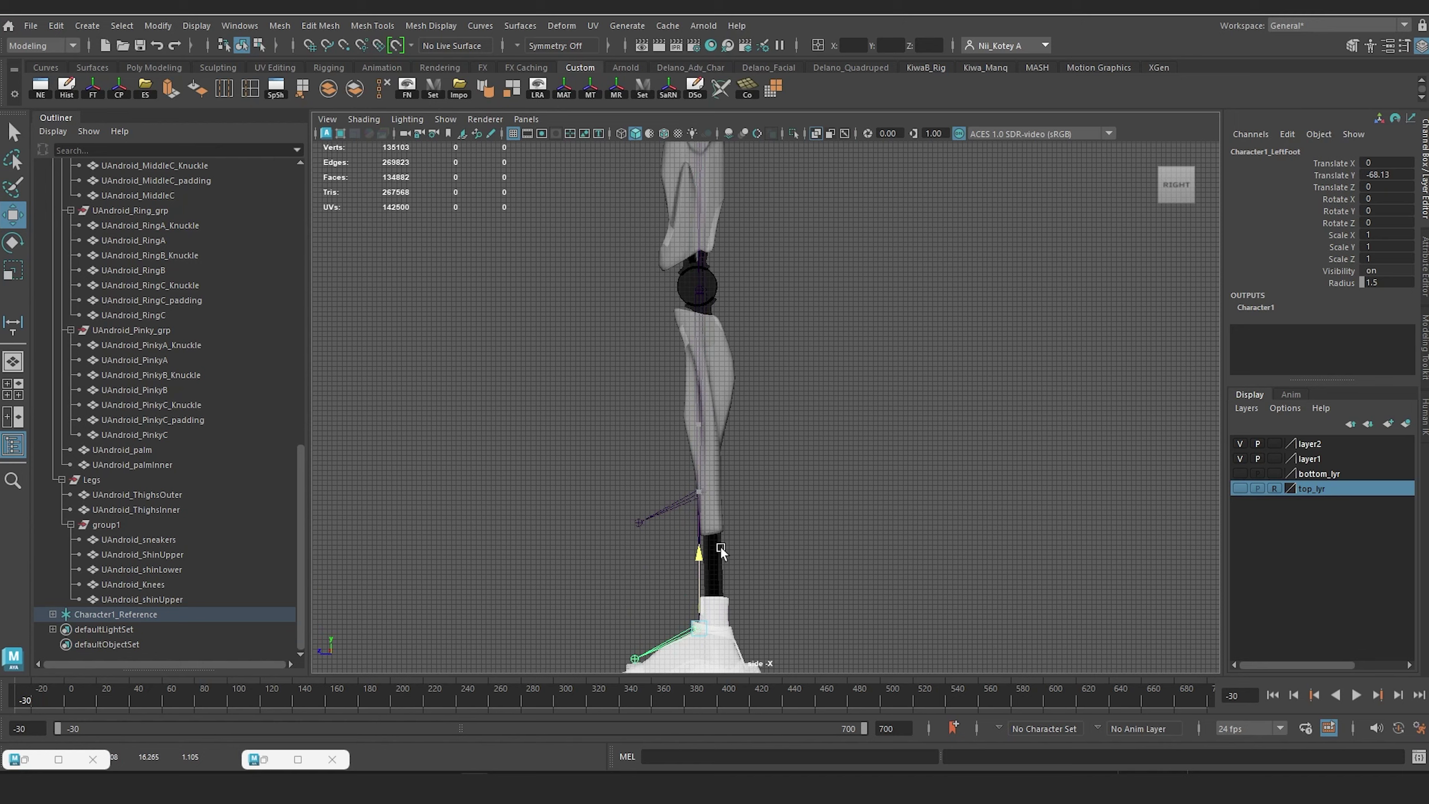
{"action": "middle_click_drag", "start_coordinate": [835, 399], "coordinate": [836, 303], "text": "alt"}
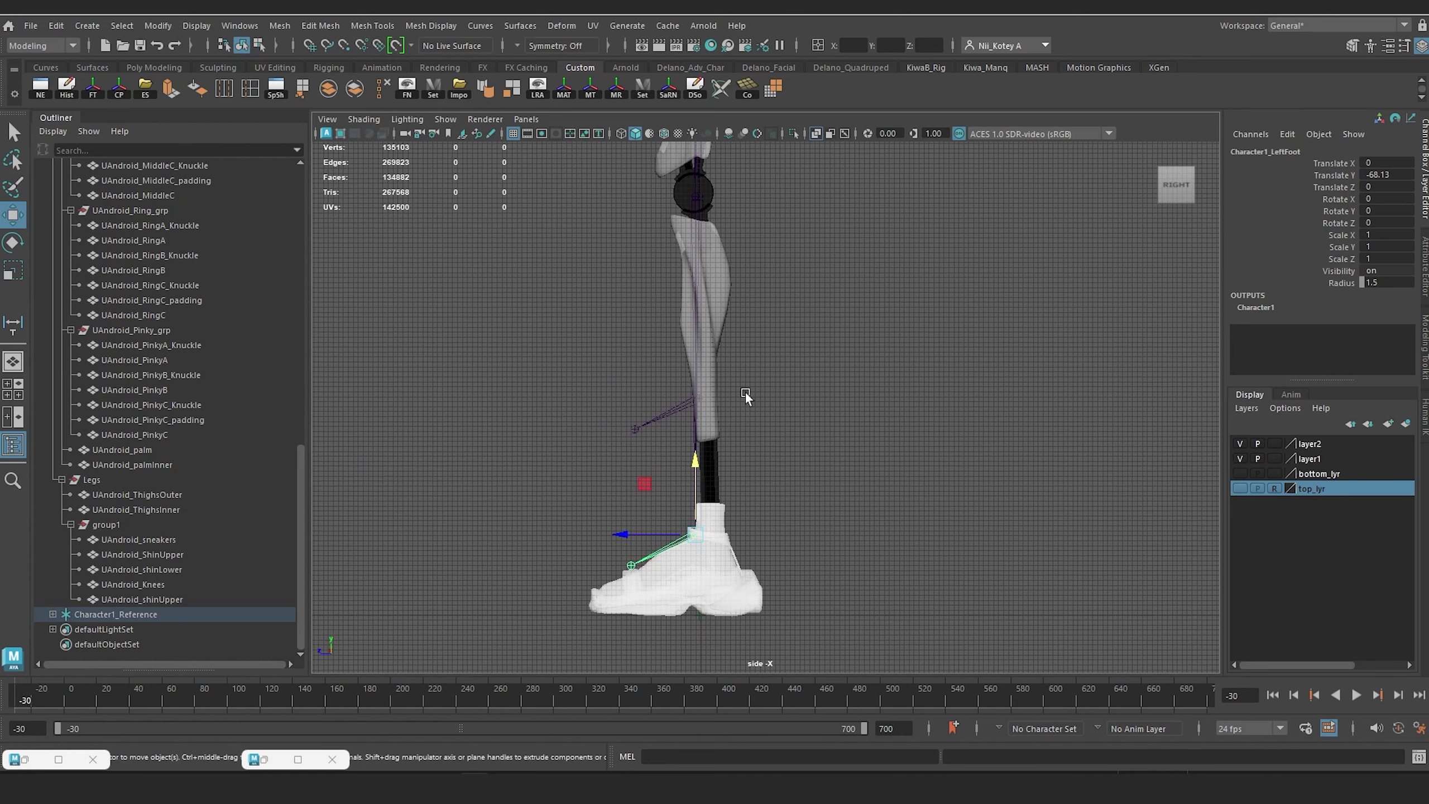
{"action": "left_click_drag", "start_coordinate": [627, 536], "coordinate": [643, 538]}
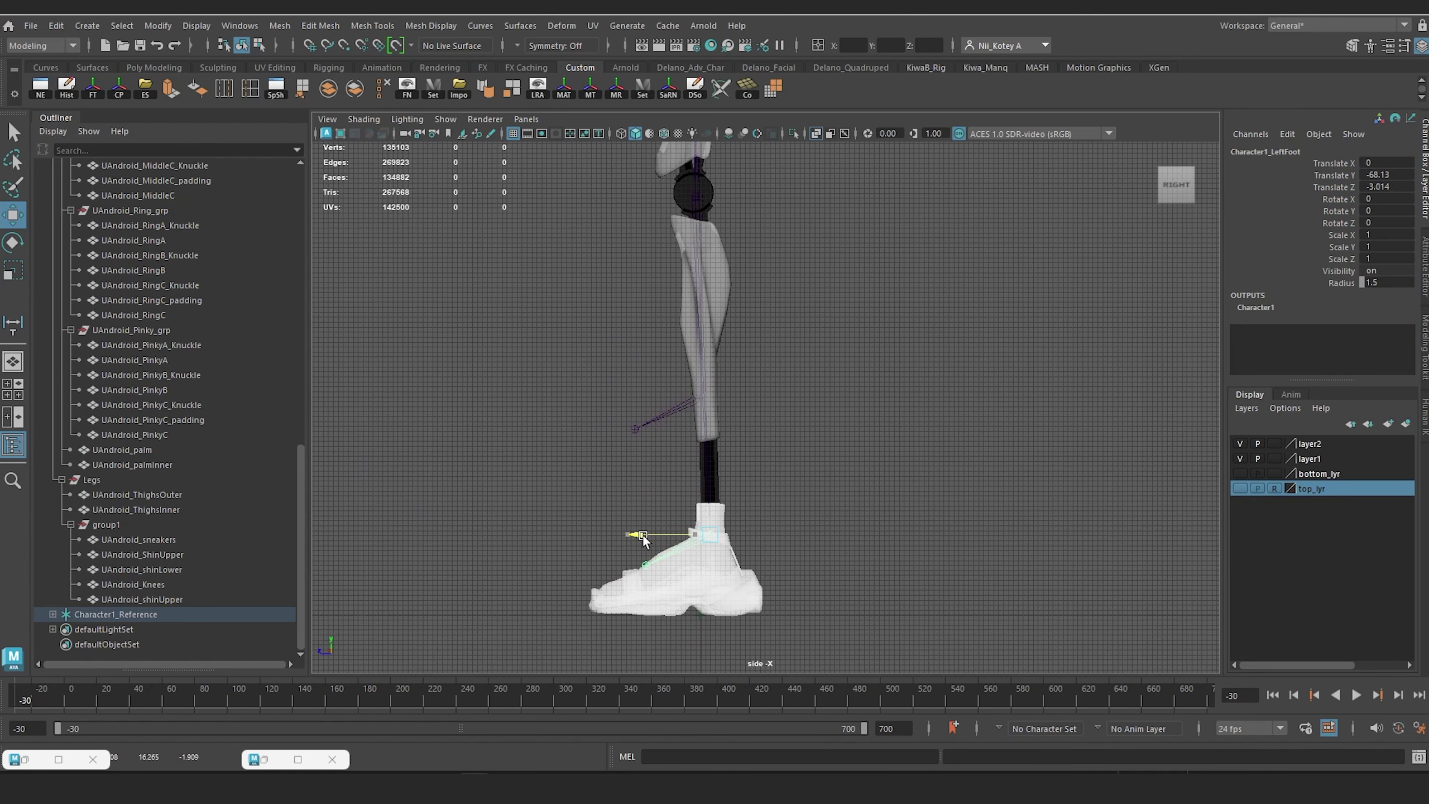
{"action": "left_click", "coordinate": [645, 564]}
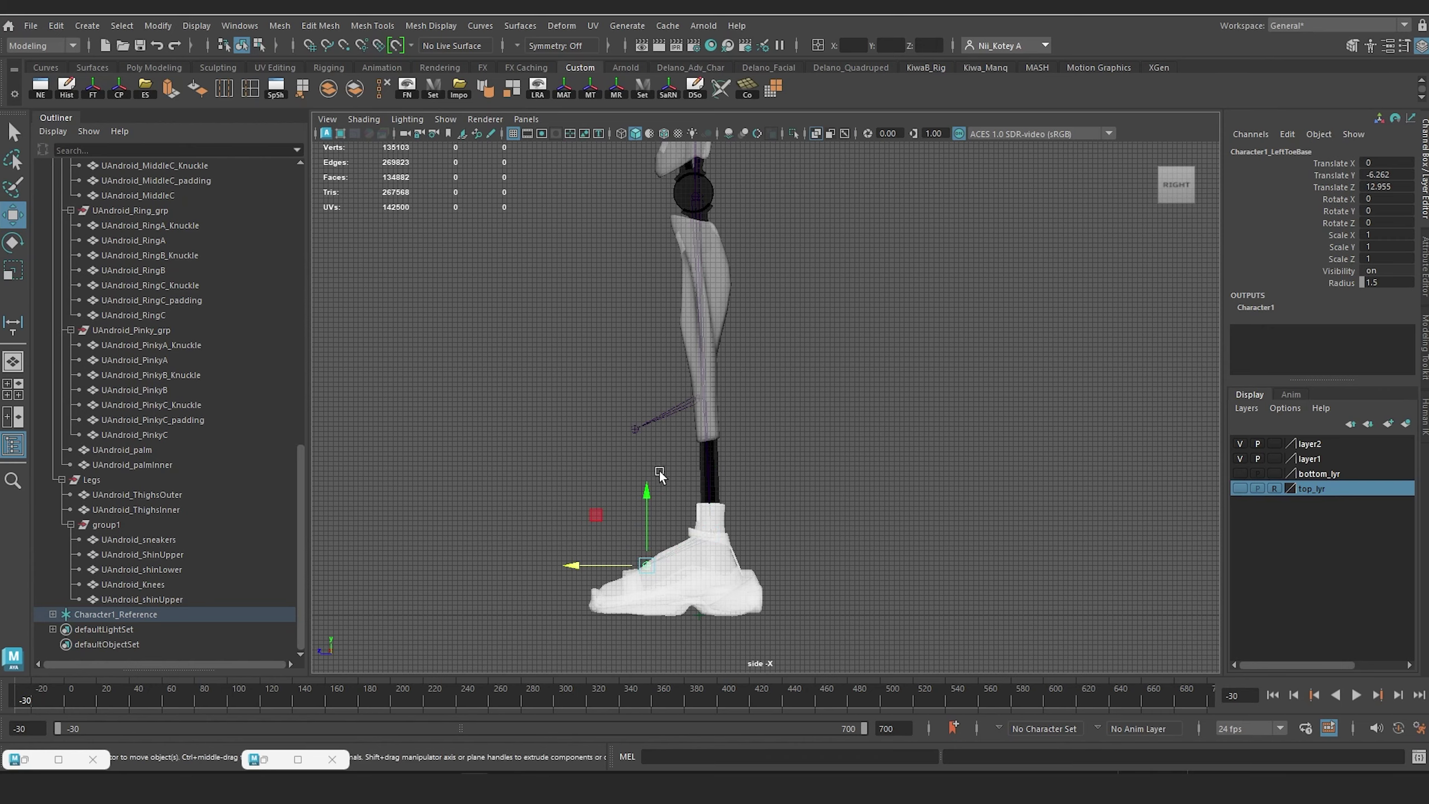
{"action": "left_click_drag", "start_coordinate": [645, 491], "coordinate": [648, 535]}
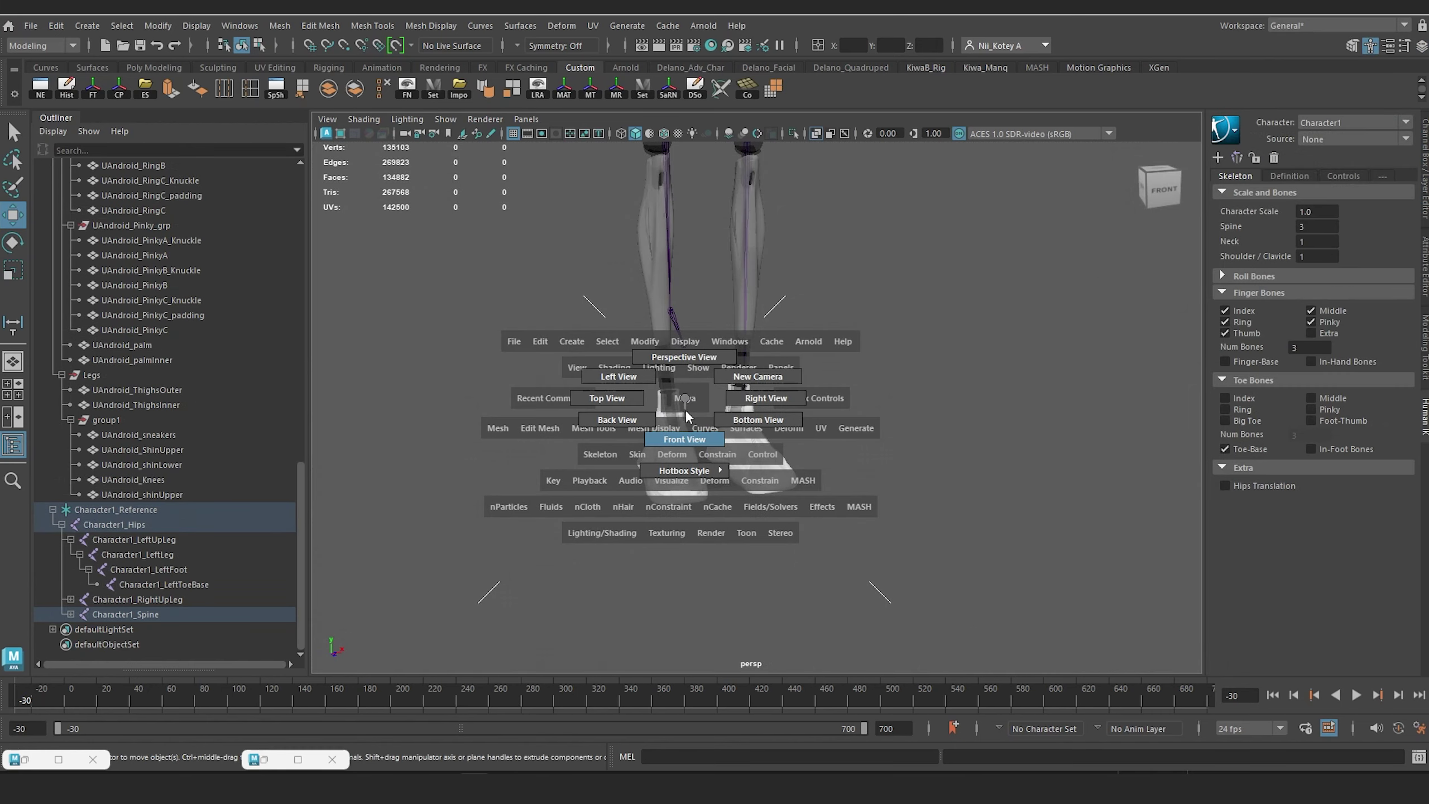
Step: Examine the alignment of the left foot joint with the ankle and sneaker meshes from the front and in perspective
{"action": "left_click_drag", "start_coordinate": [688, 414], "coordinate": [692, 427]}
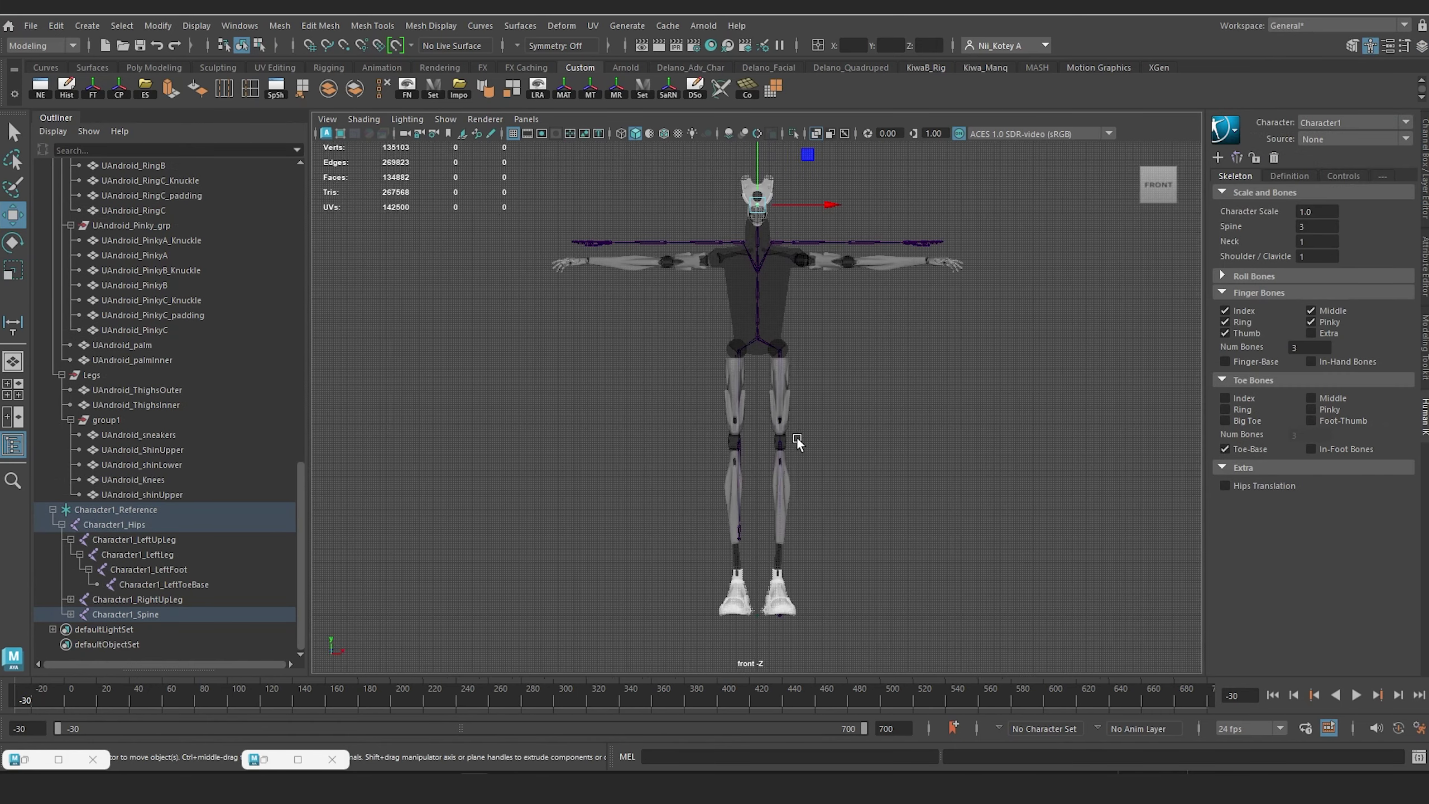
{"action": "middle_click_drag", "start_coordinate": [796, 441], "coordinate": [744, 405], "text": "alt"}
{"action": "scroll", "coordinate": [749, 449], "scroll_direction": "up", "scroll_amount": 3}
{"action": "scroll", "coordinate": [748, 449], "scroll_direction": "up", "scroll_amount": 3}
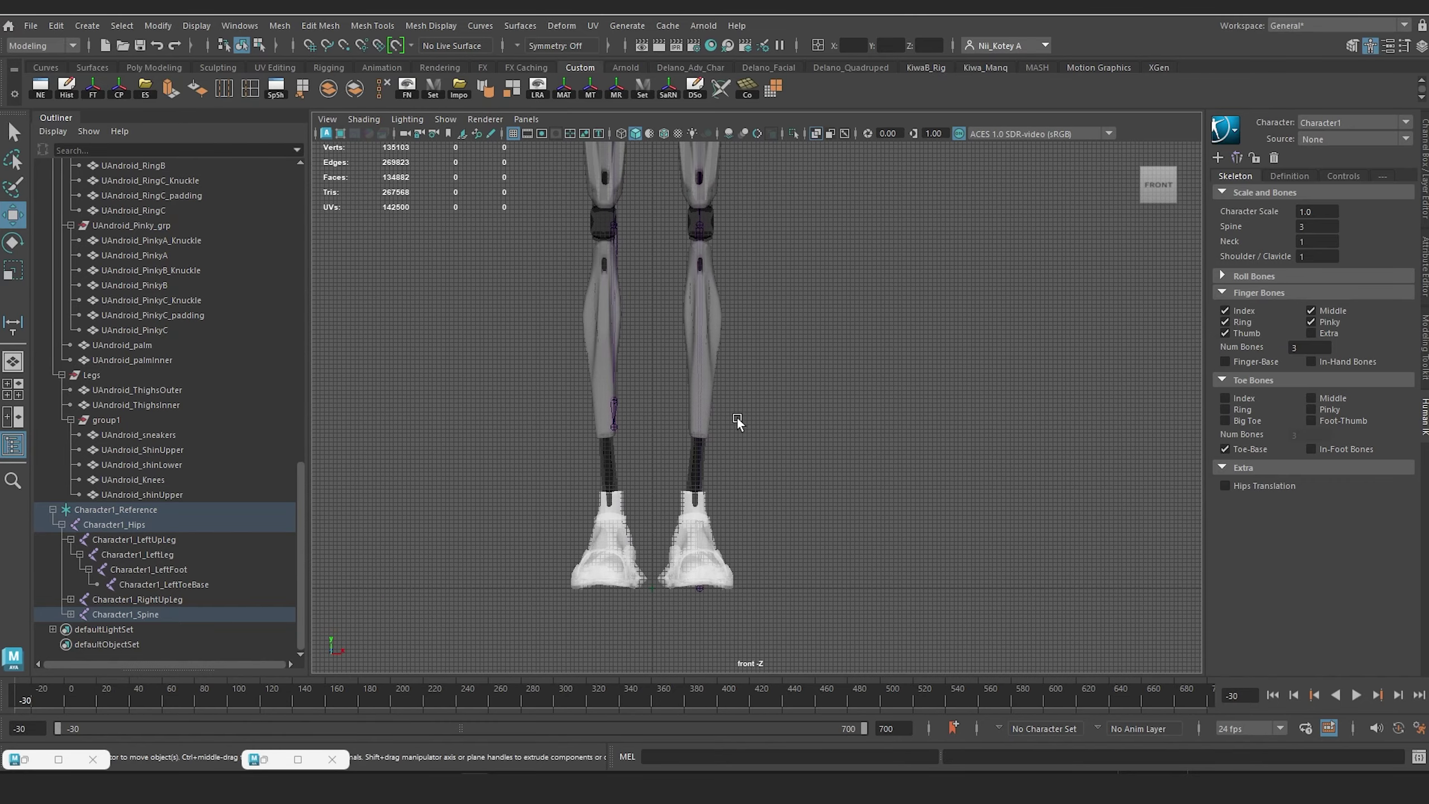
{"action": "scroll", "coordinate": [740, 428], "scroll_direction": "up", "scroll_amount": 2}
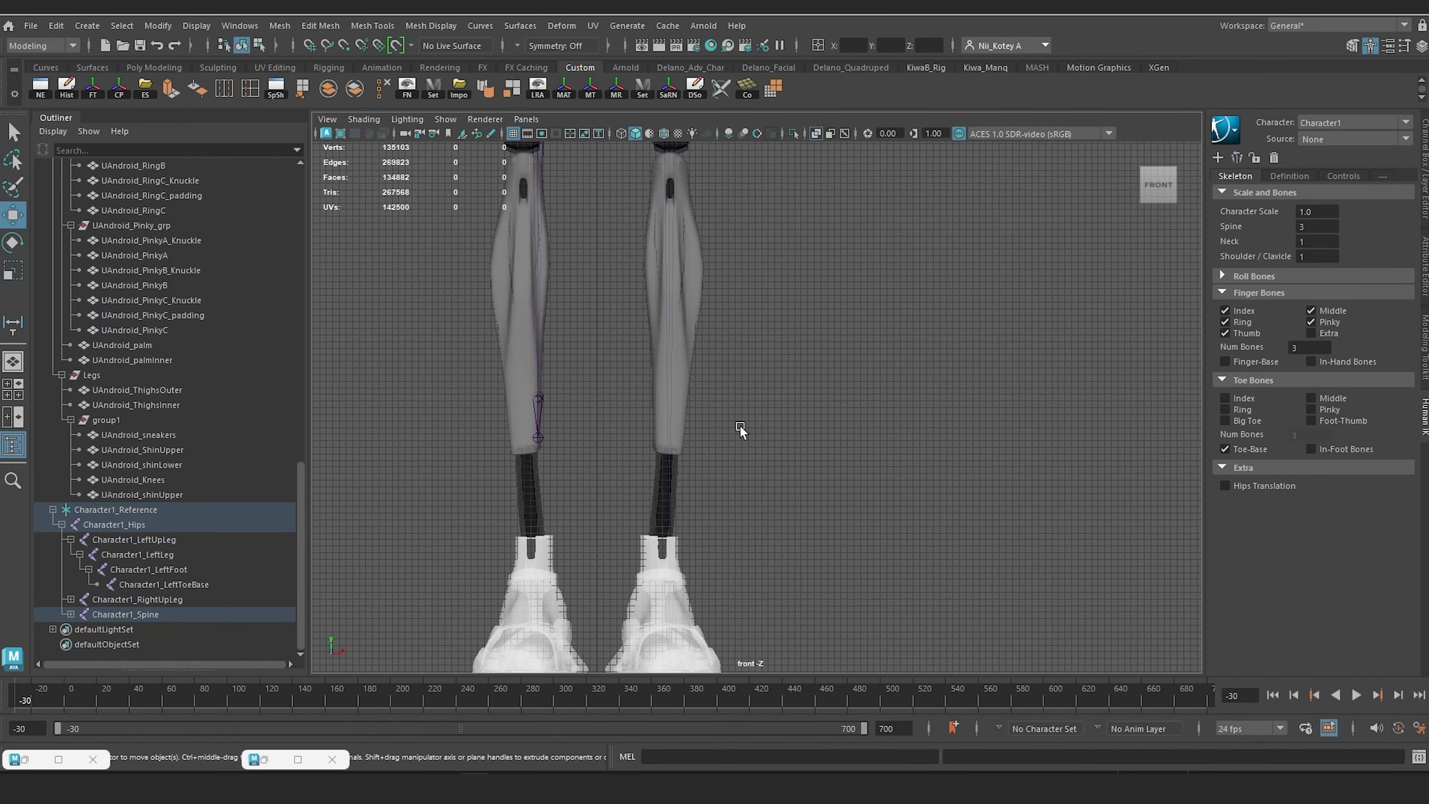
{"action": "left_click", "coordinate": [663, 536]}
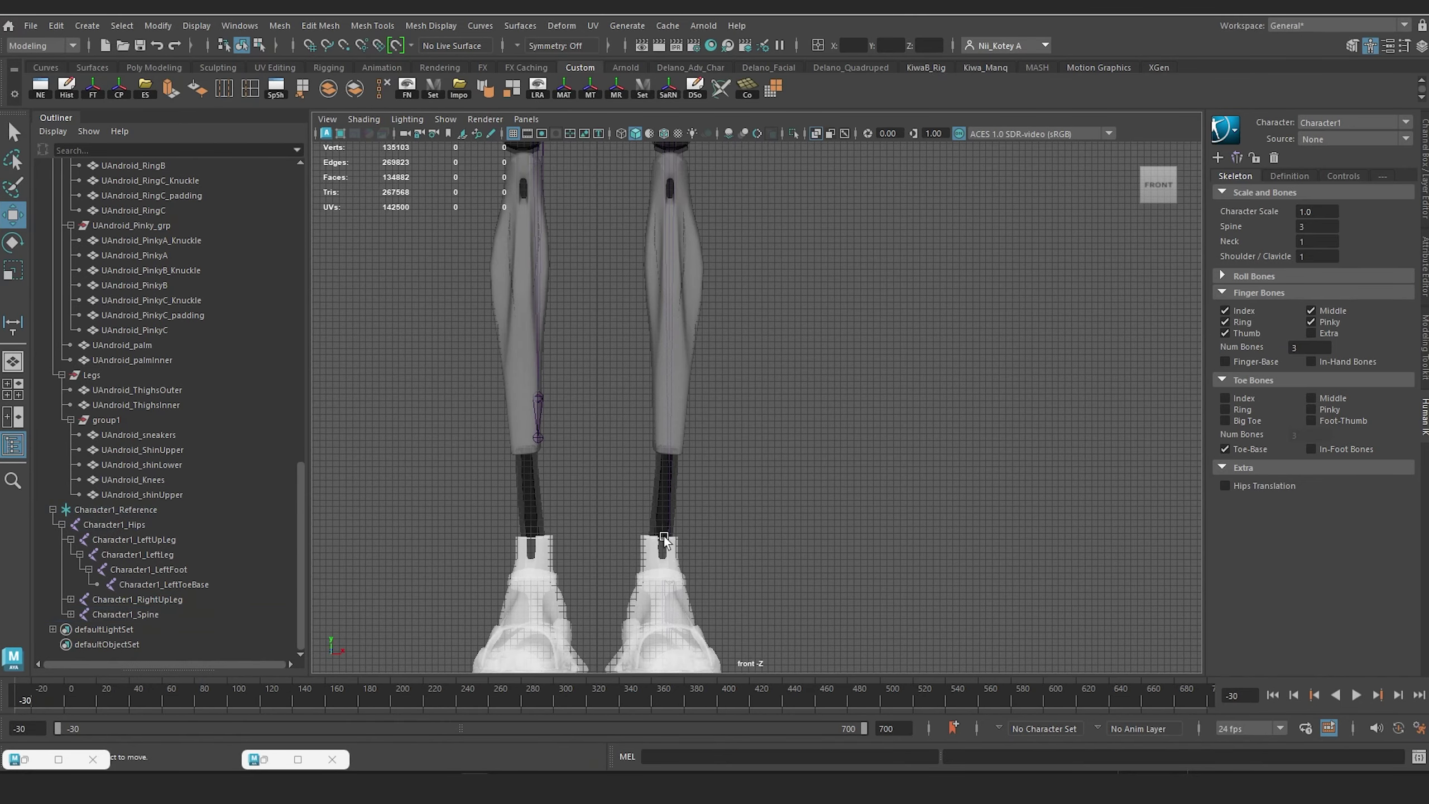
{"action": "left_click", "coordinate": [662, 166]}
{"action": "key", "text": "f"}
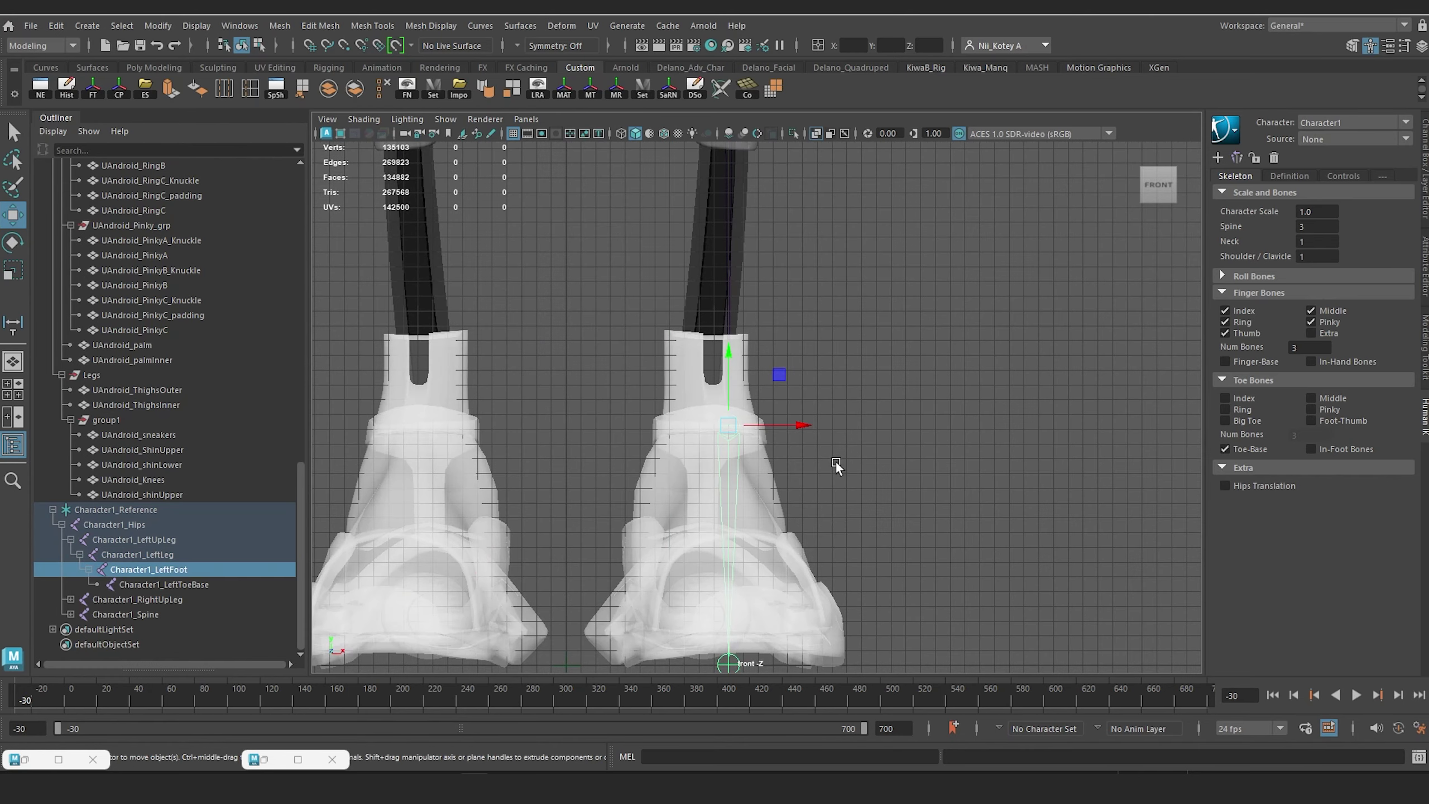
{"action": "scroll", "coordinate": [797, 463], "scroll_direction": "down", "scroll_amount": 6}
{"action": "scroll", "coordinate": [812, 497], "scroll_direction": "up", "scroll_amount": 2}
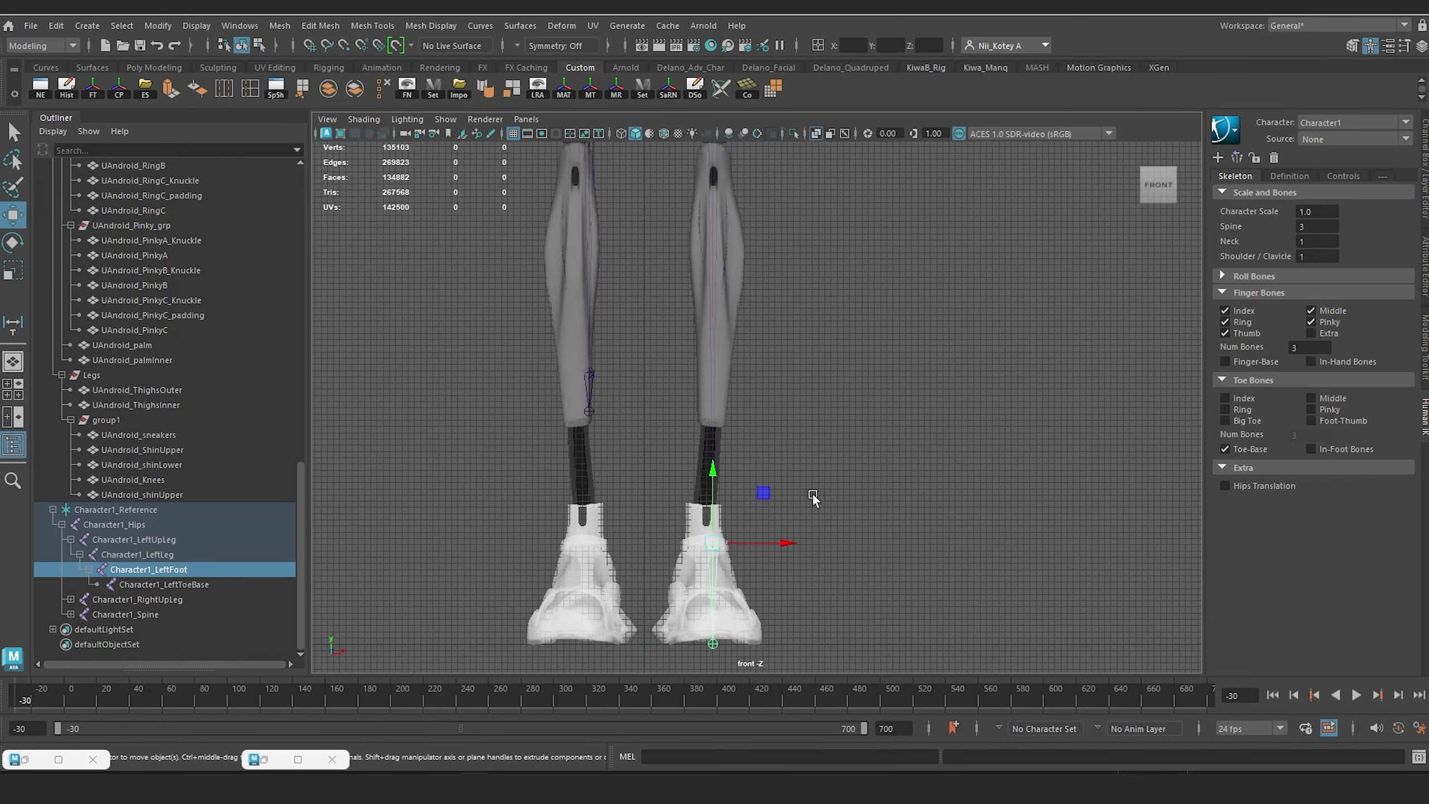
{"action": "scroll", "coordinate": [812, 496], "scroll_direction": "down", "scroll_amount": 2}
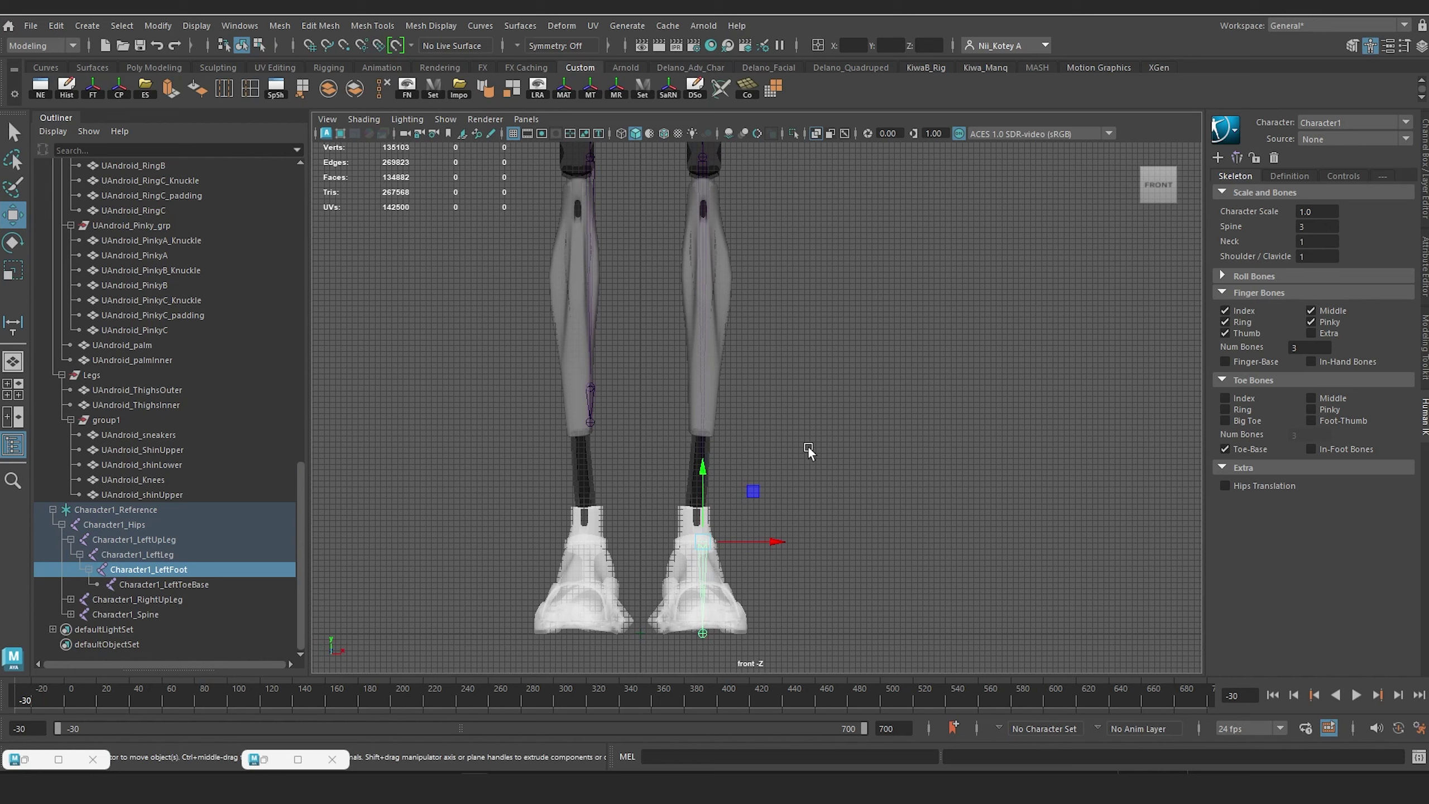
{"action": "scroll", "coordinate": [808, 448], "scroll_direction": "up", "scroll_amount": 4}
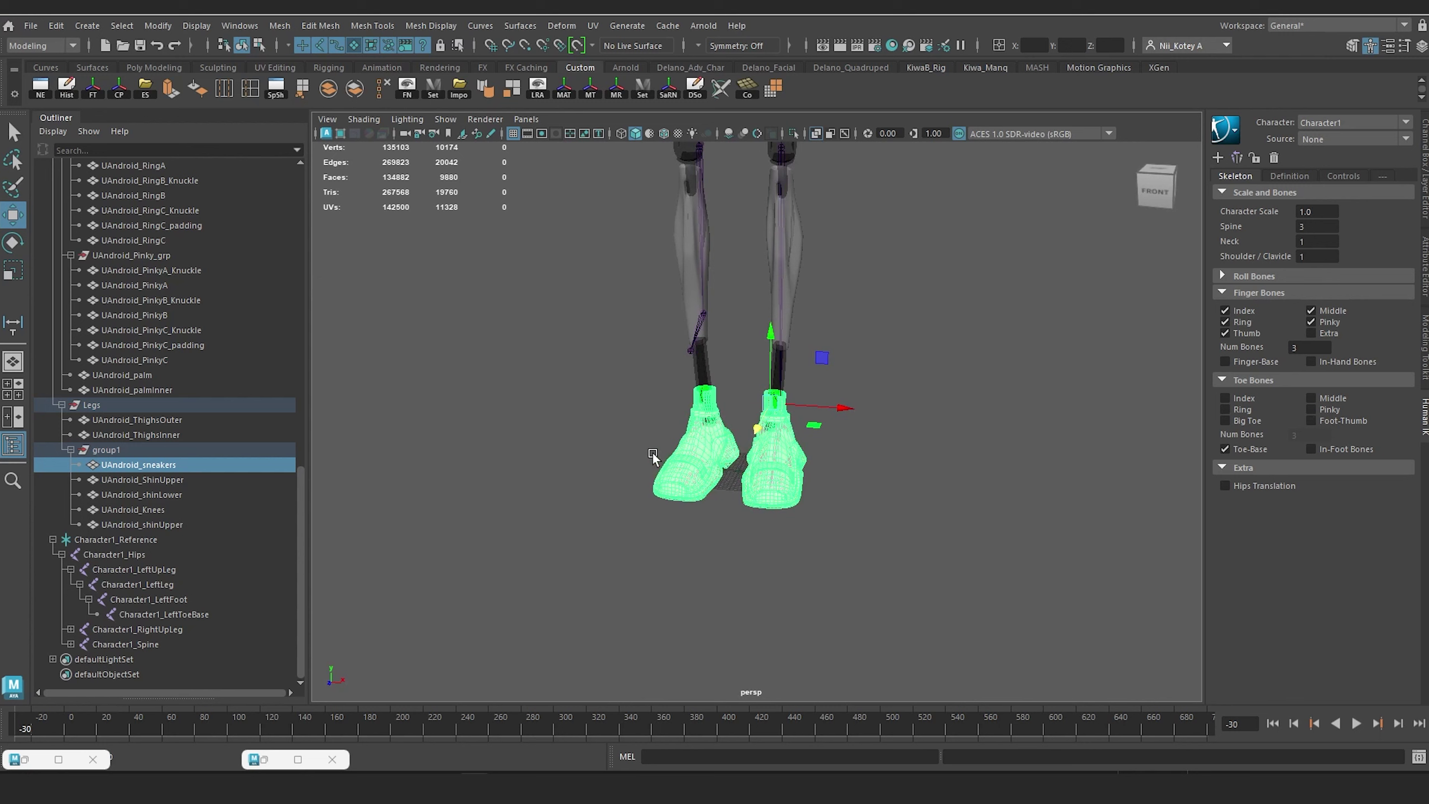
{"action": "scroll", "coordinate": [653, 456], "scroll_direction": "up", "scroll_amount": 6}
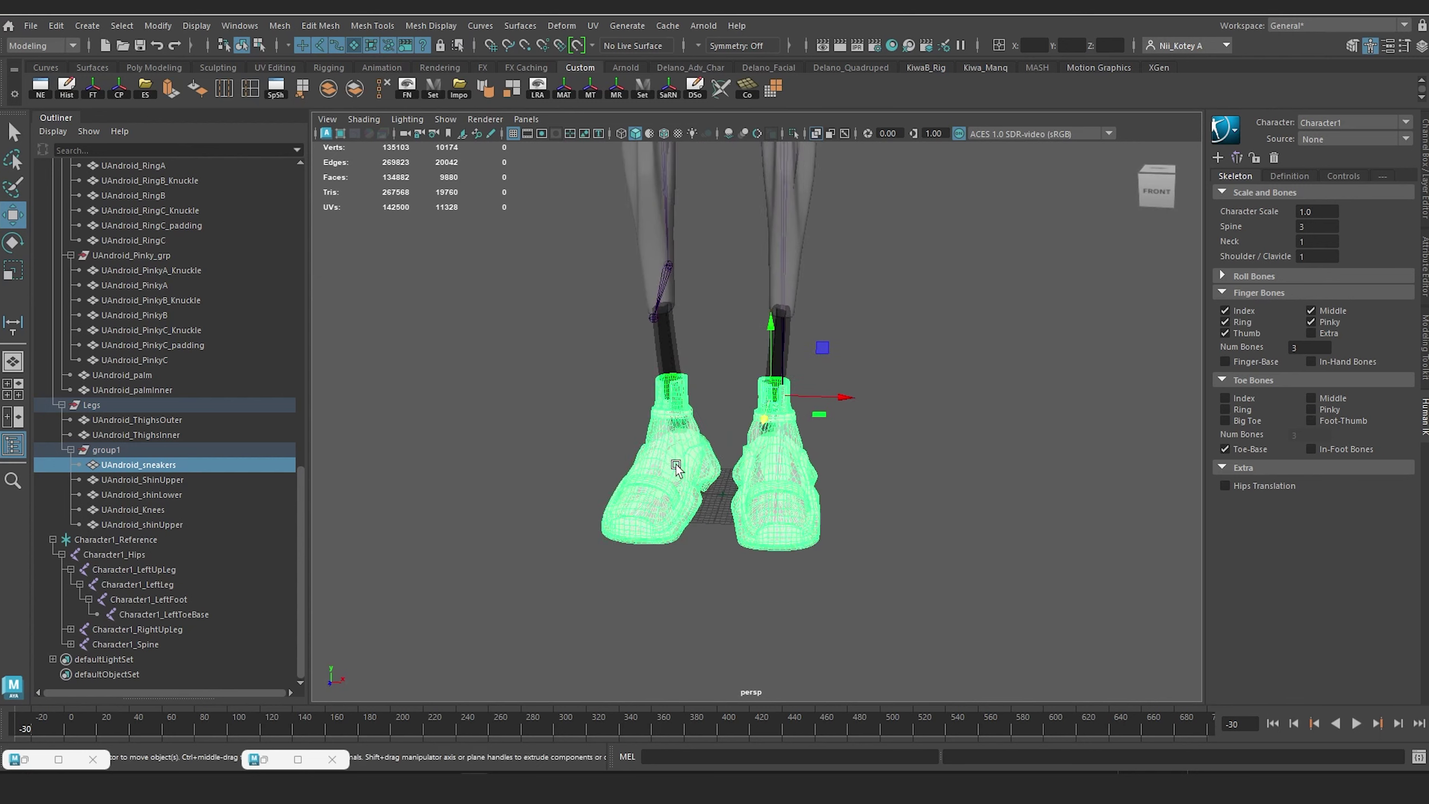
Step: Isolate the UAndroid_shinLower and UAndroid_sneakers meshes in the perspective view
{"action": "left_click", "coordinate": [814, 235]}
{"action": "scroll", "coordinate": [787, 428], "scroll_direction": "down", "scroll_amount": 3}
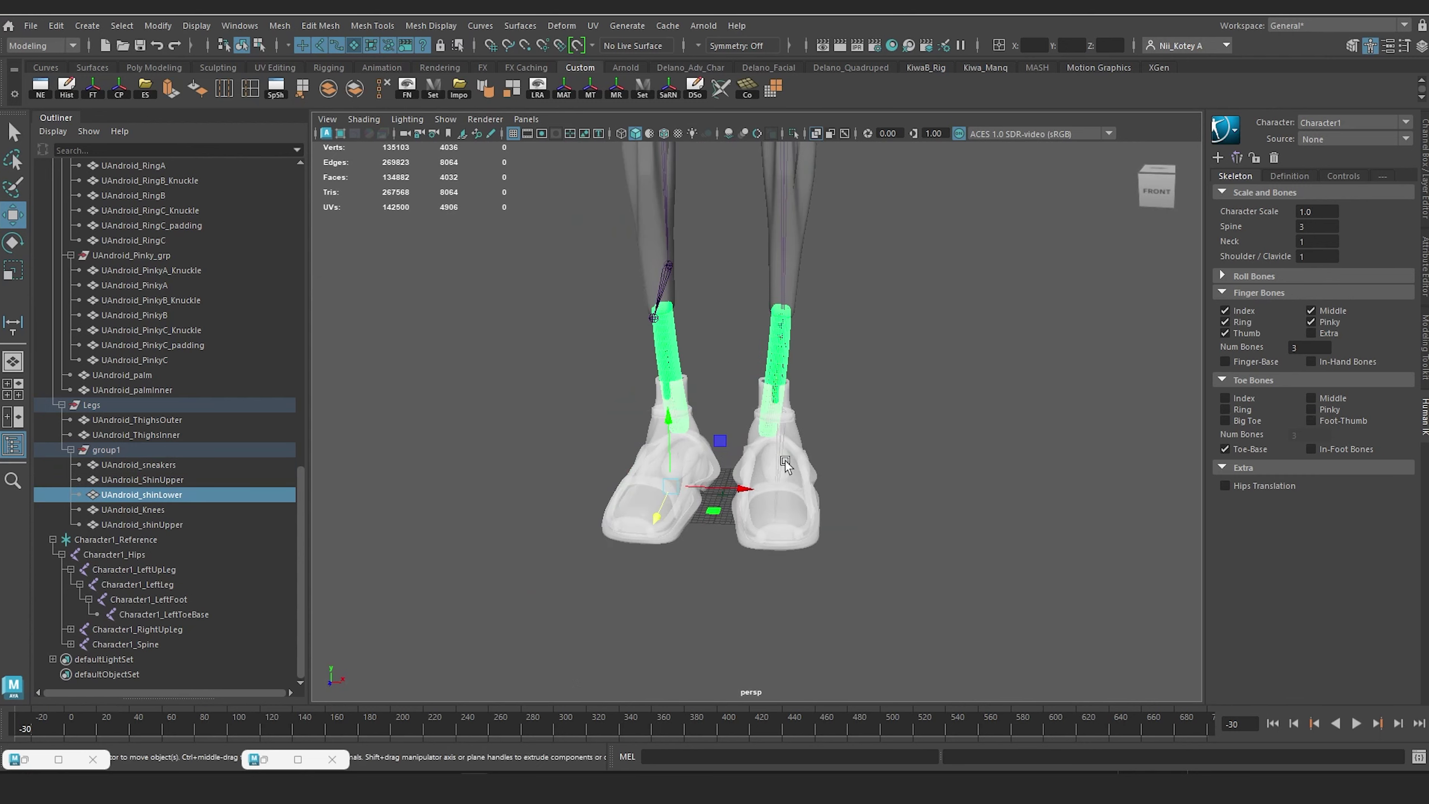
{"action": "left_click", "coordinate": [798, 466], "text": "shift"}
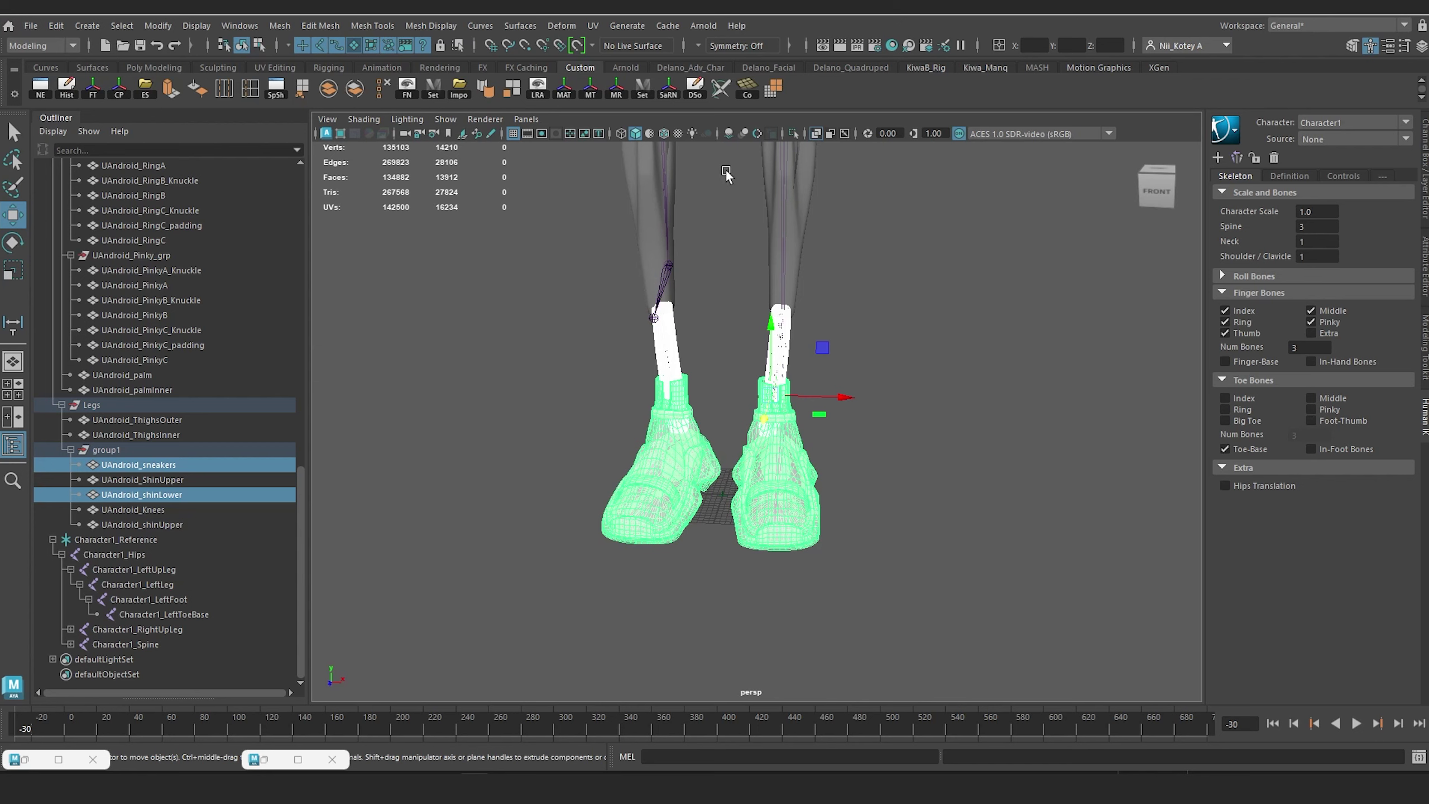
{"action": "left_click", "coordinate": [793, 134]}
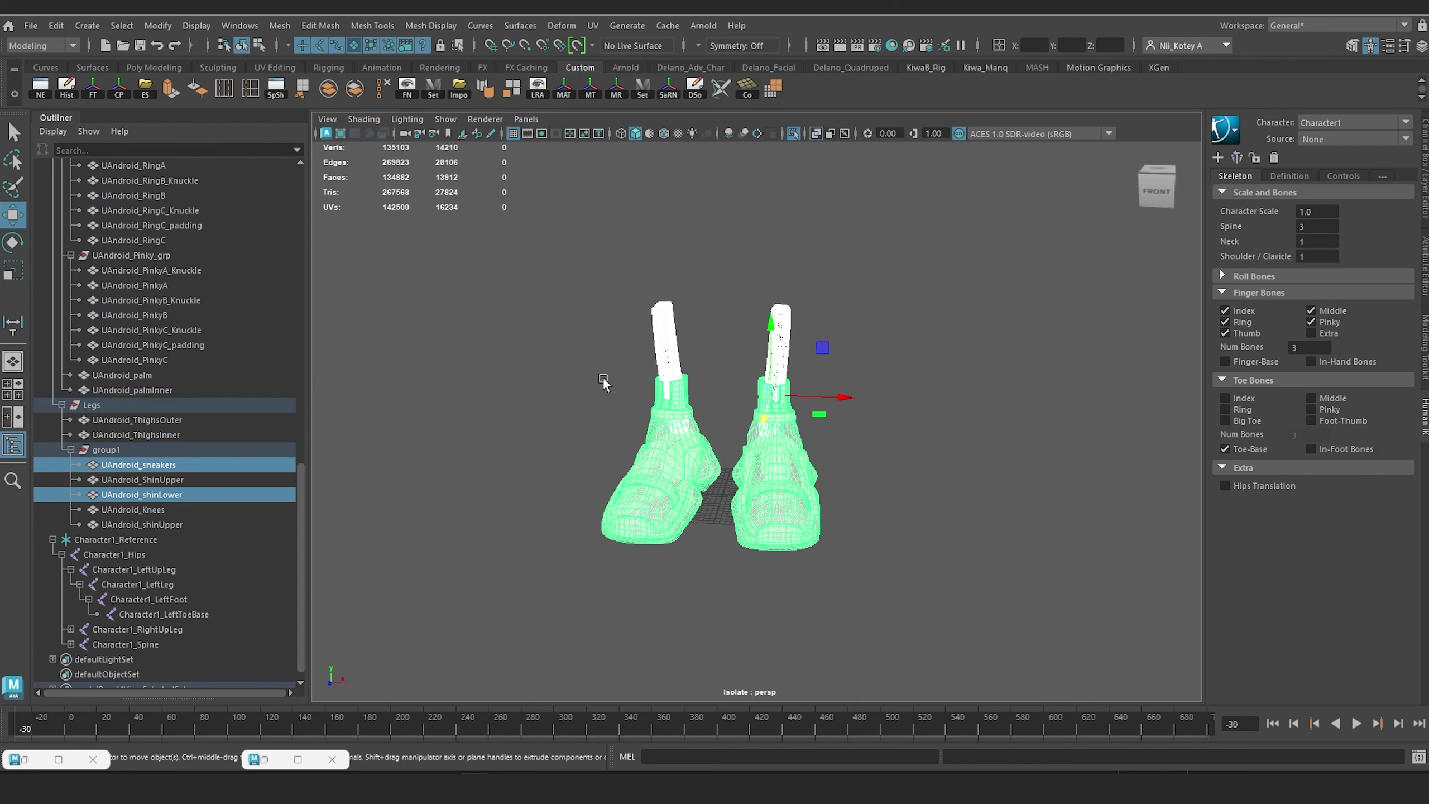
Step: Delete the faces of the character's right shoe and right lower shin, keeping only the left-leg half of both meshes
{"action": "key", "text": "F8"}
{"action": "left_click_drag", "start_coordinate": [554, 268], "coordinate": [718, 611]}
{"action": "key", "text": "Delete"}
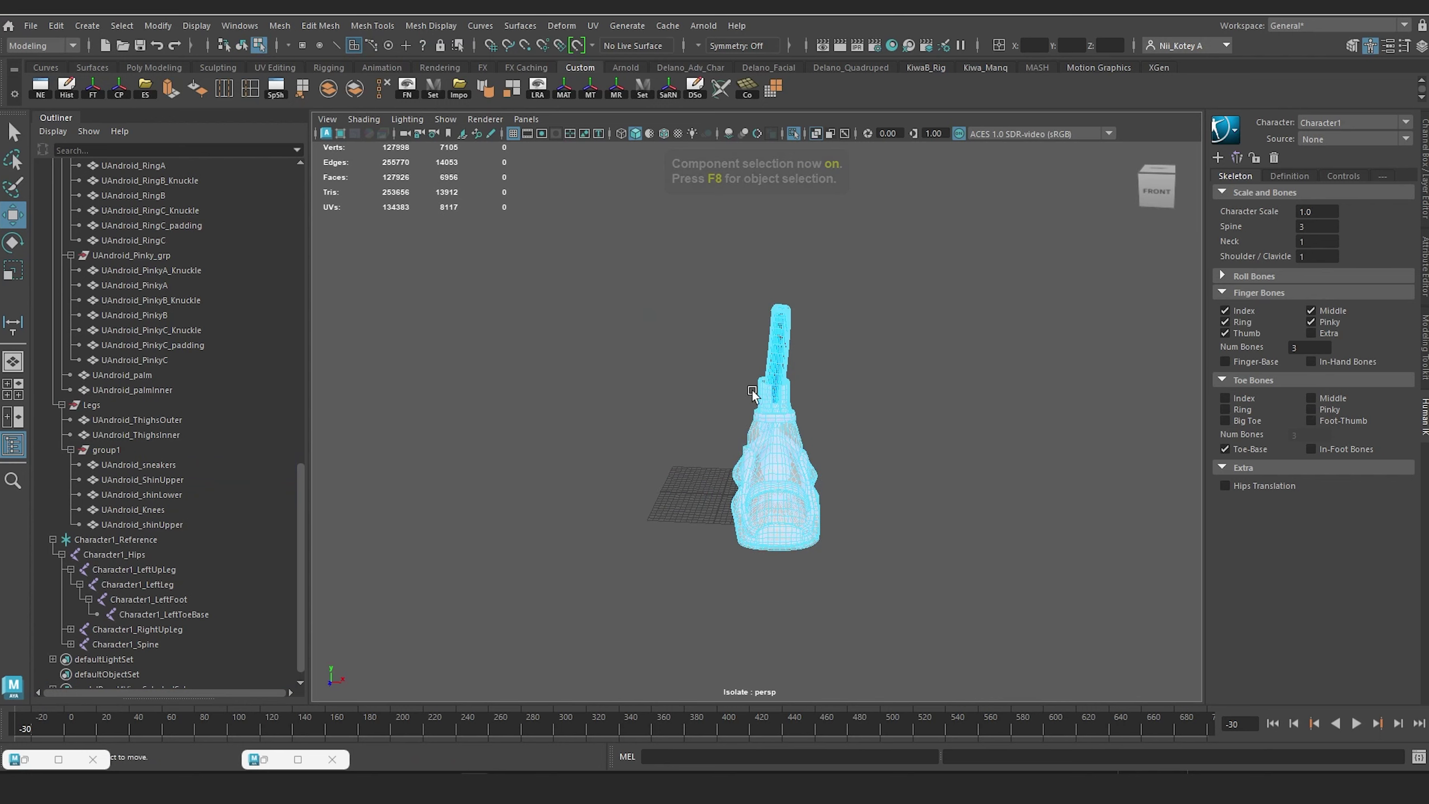
{"action": "key", "text": "F8"}
Step: Group the remaining left sneaker and lower-shin meshes, and centre the group's pivot
{"action": "left_click", "coordinate": [764, 517], "text": "shift"}
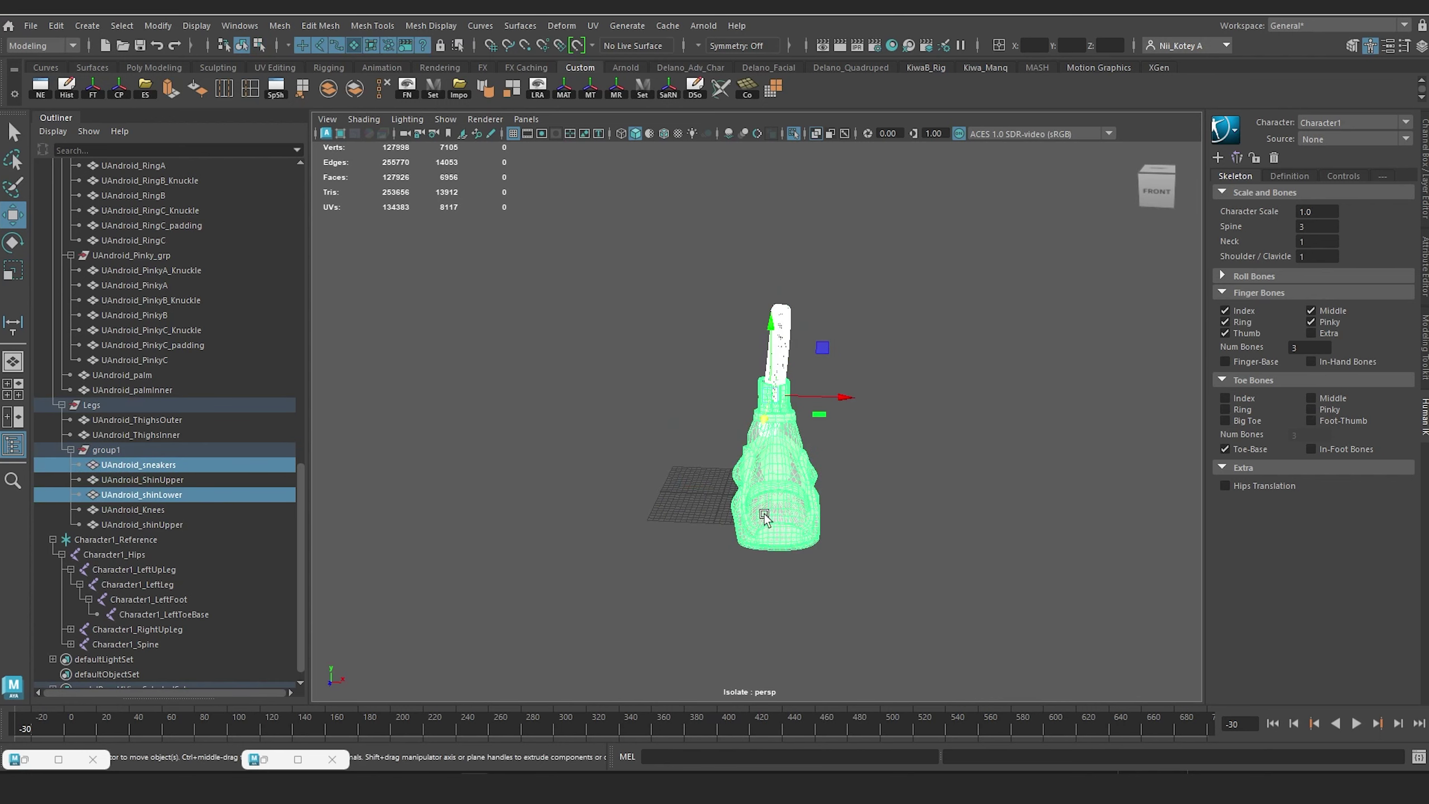
{"action": "key", "text": "ctrl+g"}
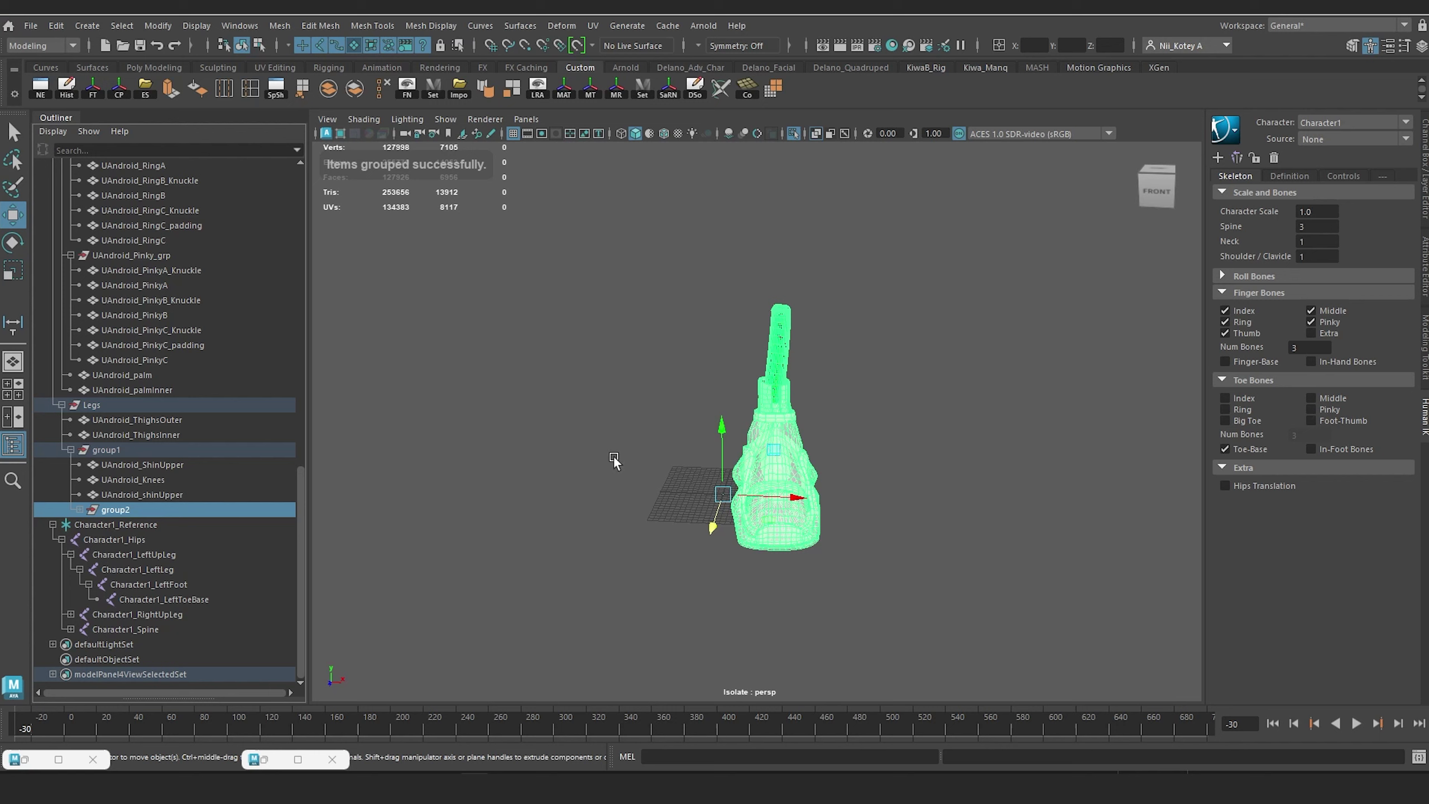
{"action": "key", "text": "space"}
{"action": "left_click_drag", "start_coordinate": [568, 311], "coordinate": [569, 316]}
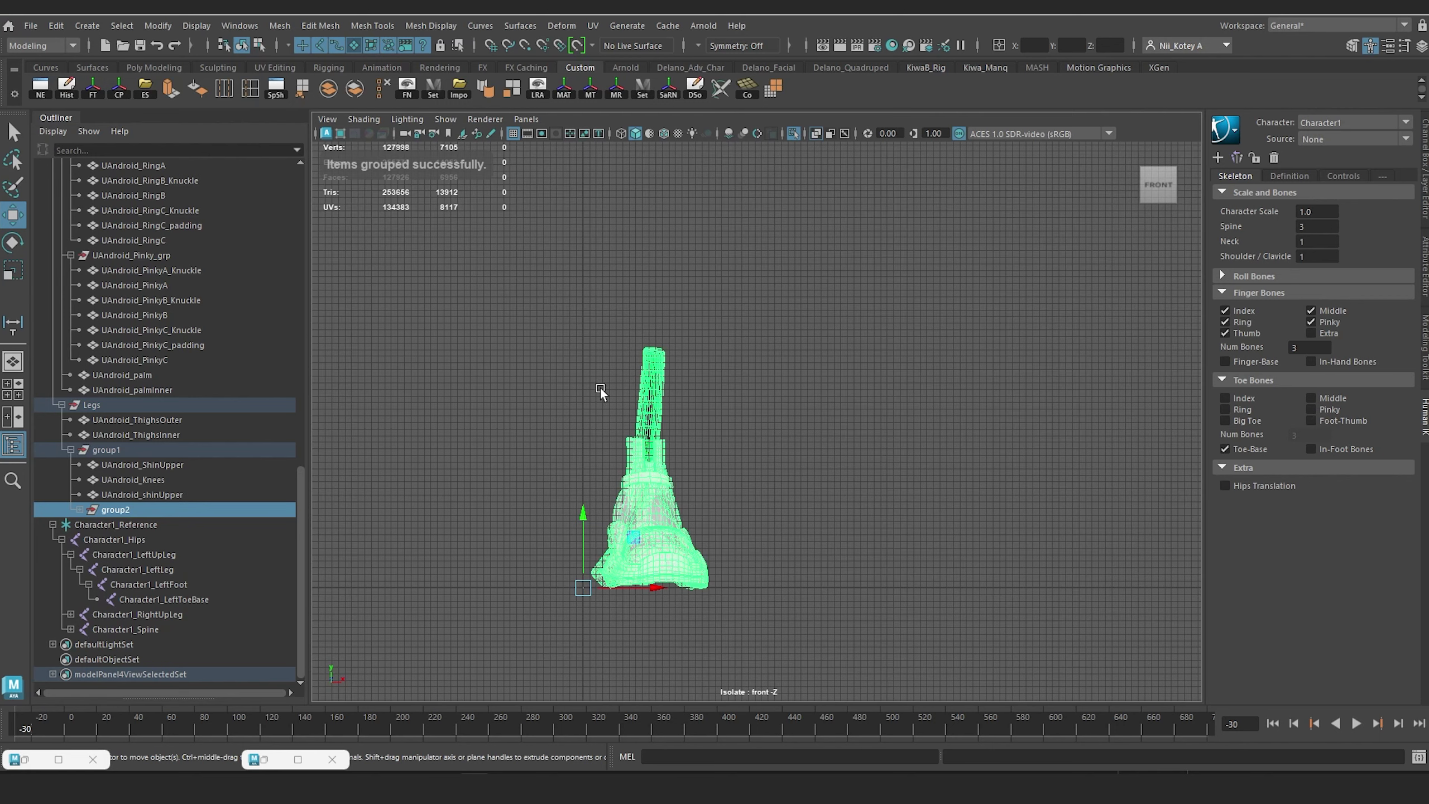
{"action": "left_click", "coordinate": [119, 93]}
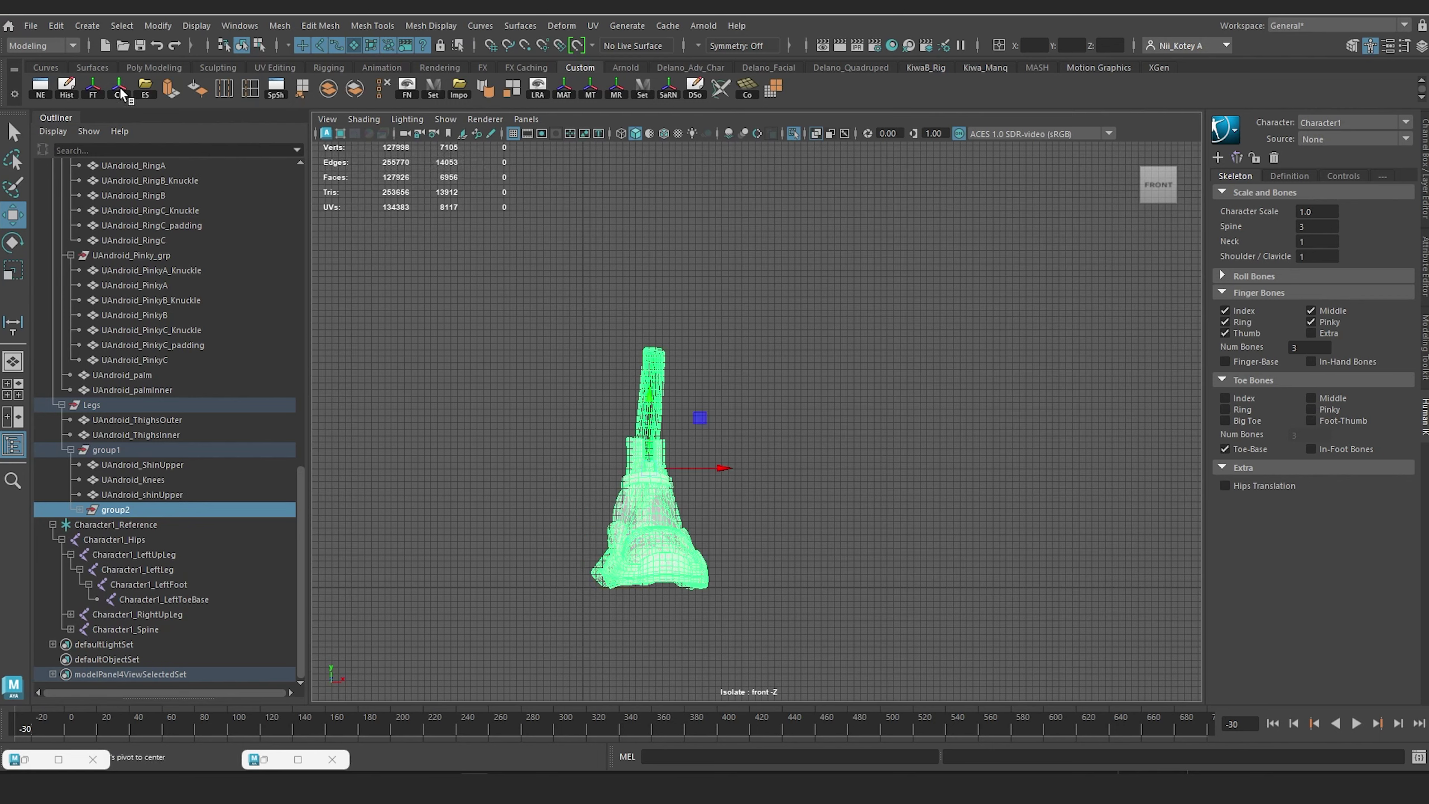
Step: In the front view, move the group's pivot to the centre of the lower shin's upper end, and end the isolation
{"action": "key", "text": "d"}
{"action": "left_click_drag", "start_coordinate": [649, 397], "coordinate": [651, 281]}
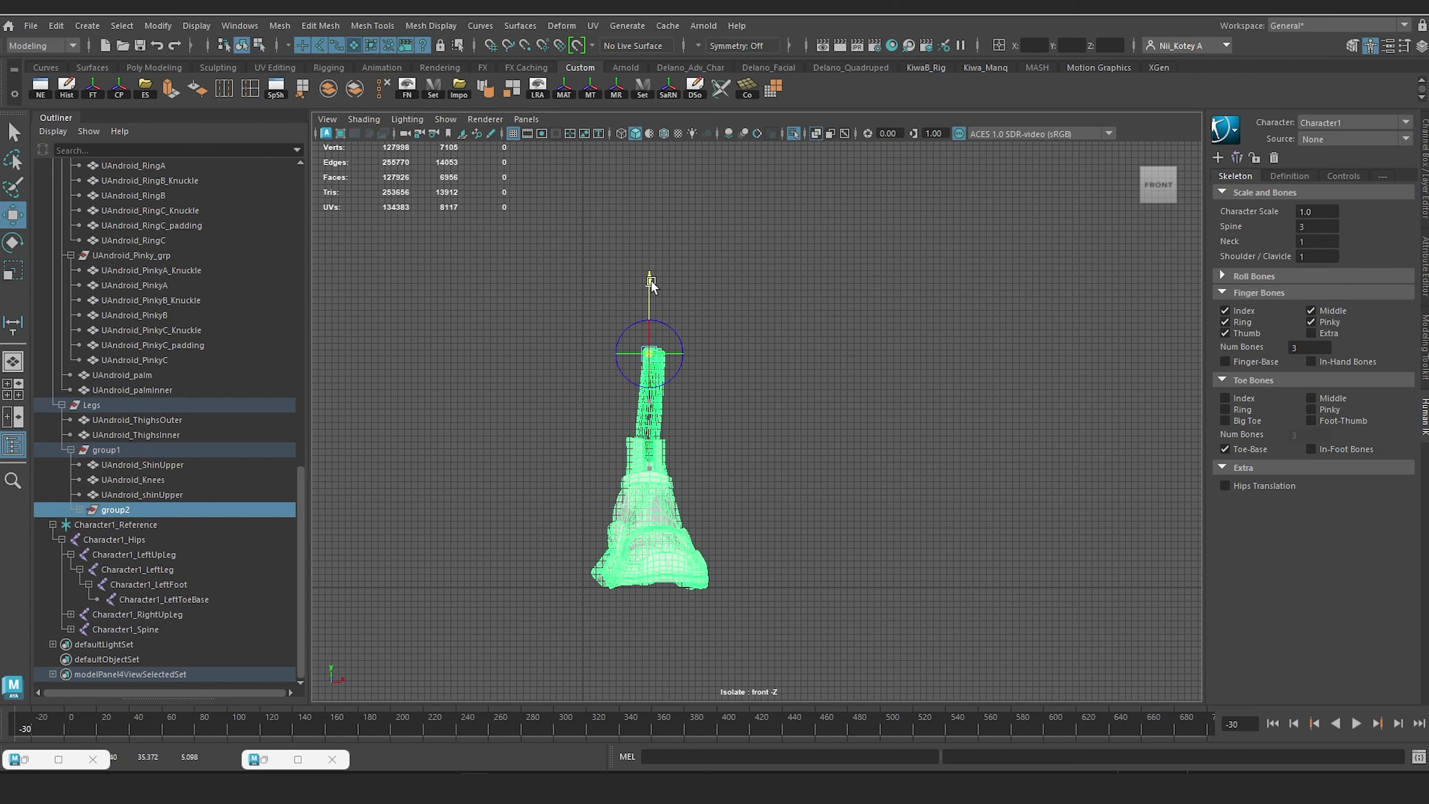
{"action": "left_click_drag", "start_coordinate": [721, 350], "coordinate": [729, 349]}
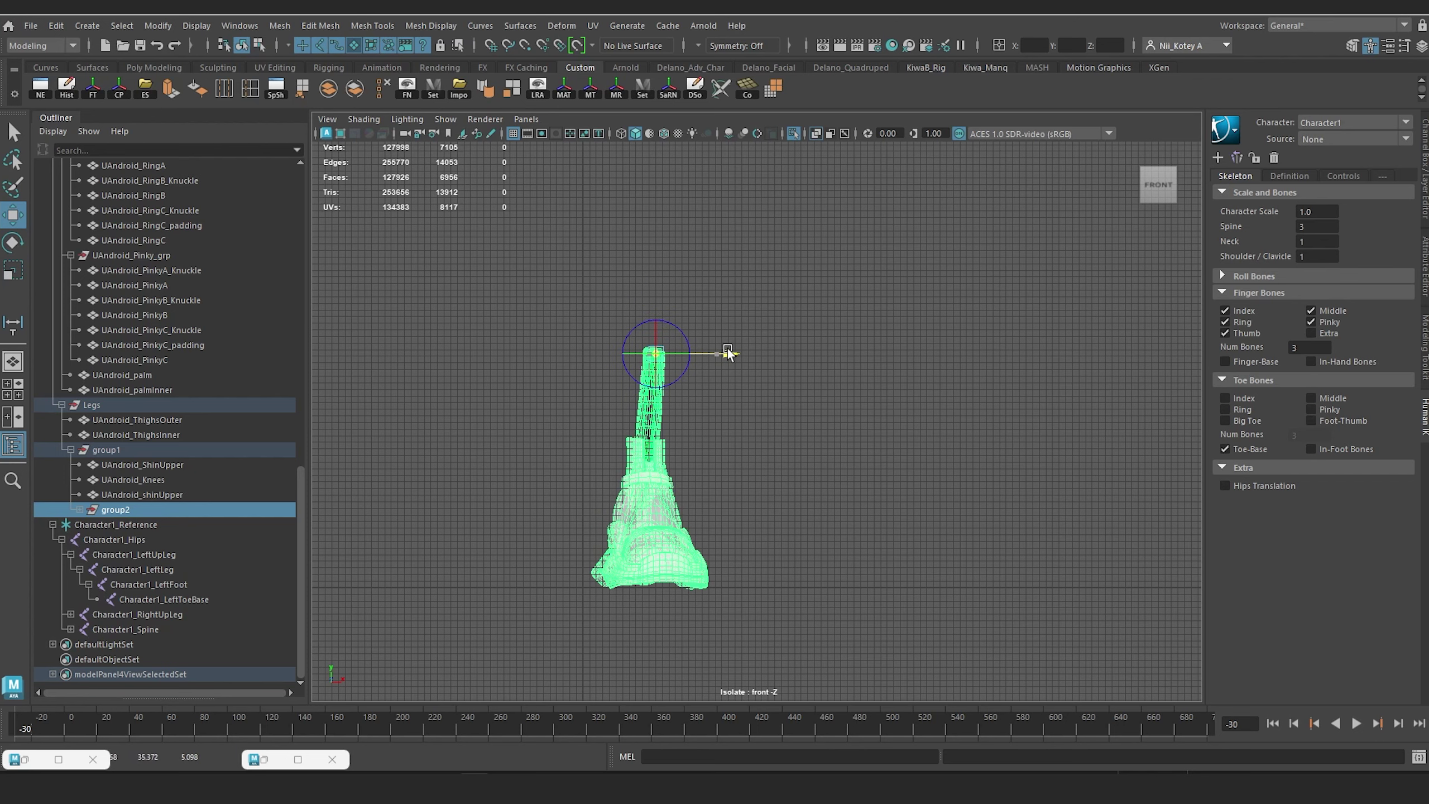
{"action": "left_click", "coordinate": [794, 134]}
Step: Rotate the left shoe and shin group about 2.4° around Z to straighten the lower leg over the foot joint
{"action": "scroll", "coordinate": [667, 477], "scroll_direction": "up", "scroll_amount": 3}
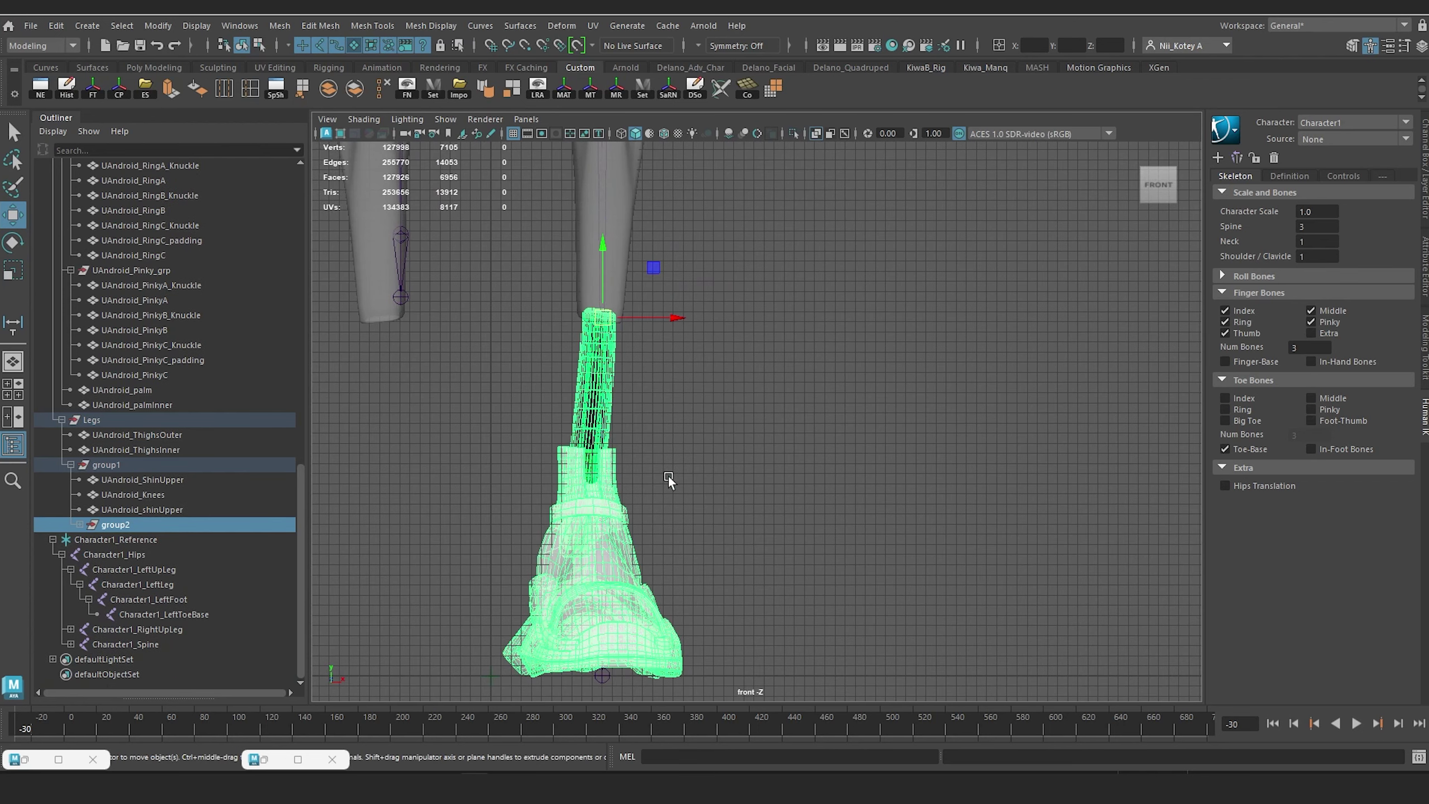
{"action": "key", "text": "e"}
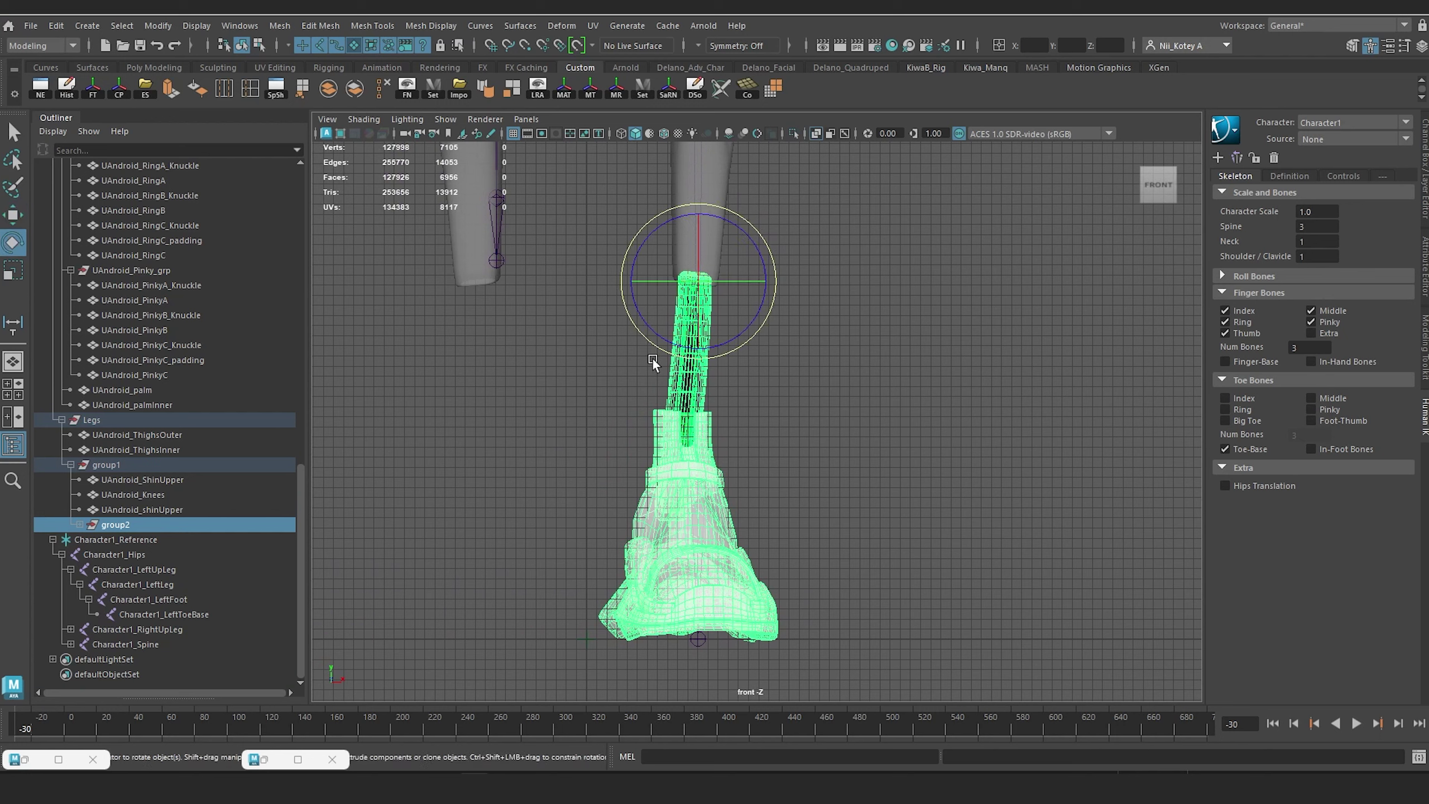
{"action": "left_click_drag", "start_coordinate": [652, 342], "coordinate": [653, 346]}
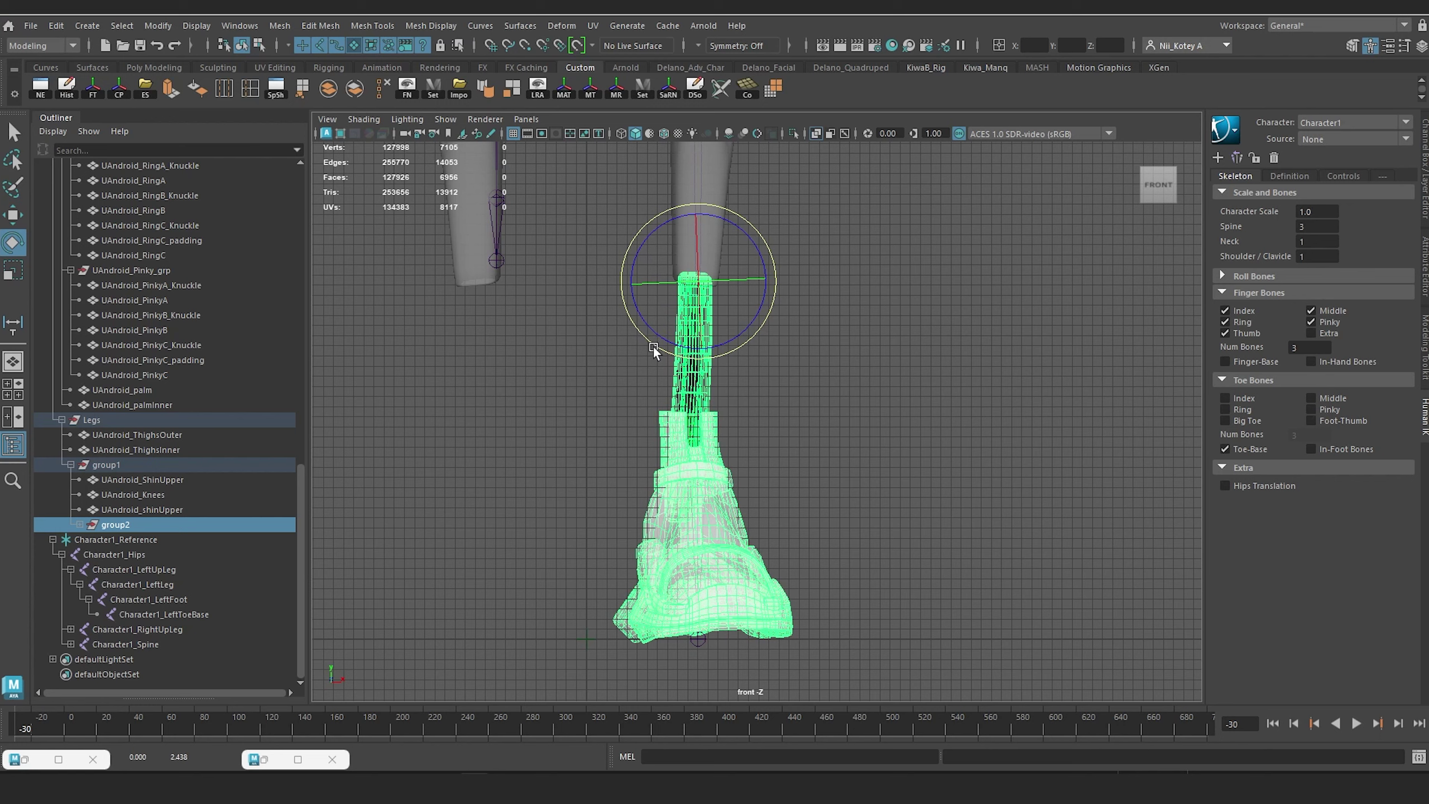
Step: Rotate the sneaker mesh alone about -2.8° around Z to level its sole, and check it against the left foot joint
{"action": "left_click", "coordinate": [731, 548]}
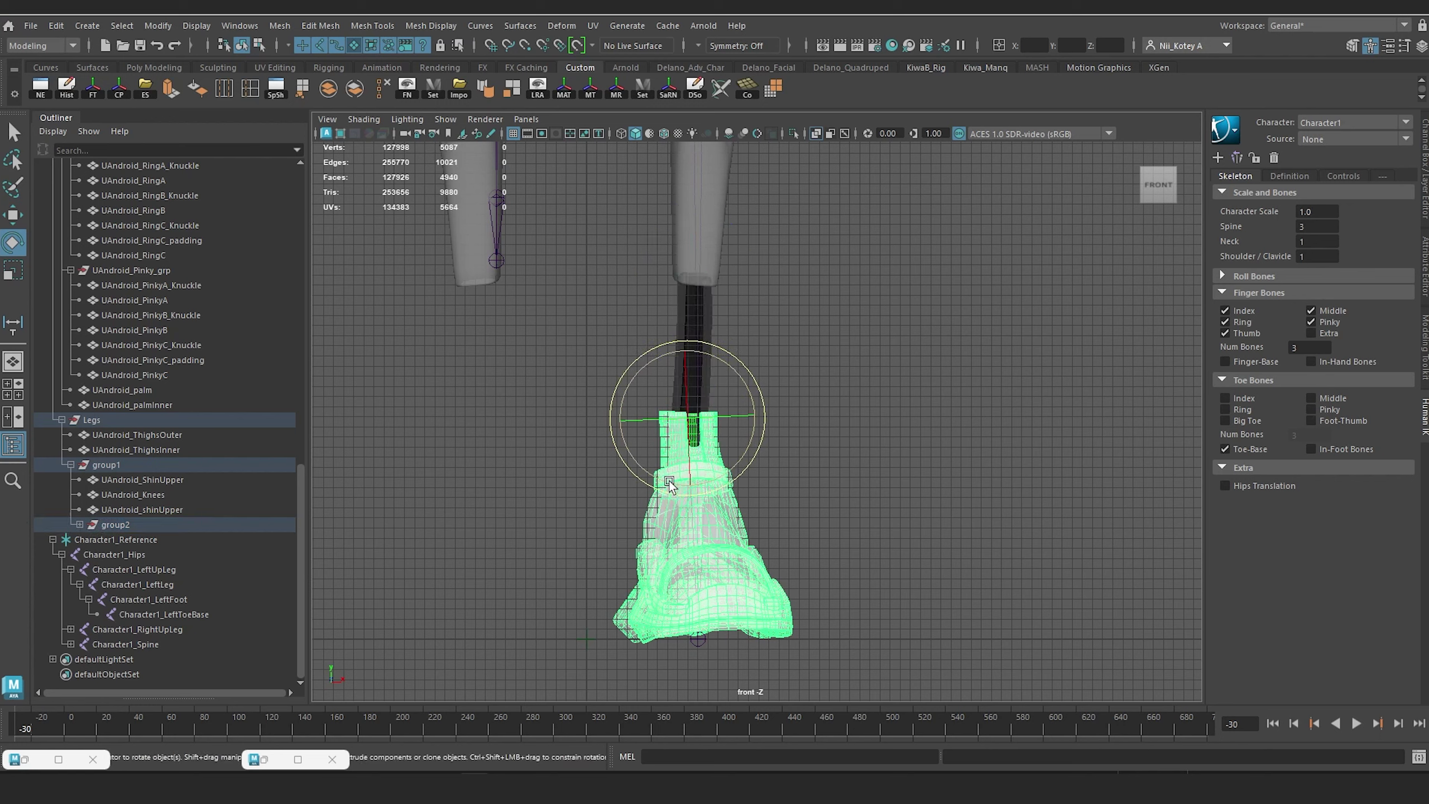
{"action": "left_click_drag", "start_coordinate": [635, 473], "coordinate": [633, 474]}
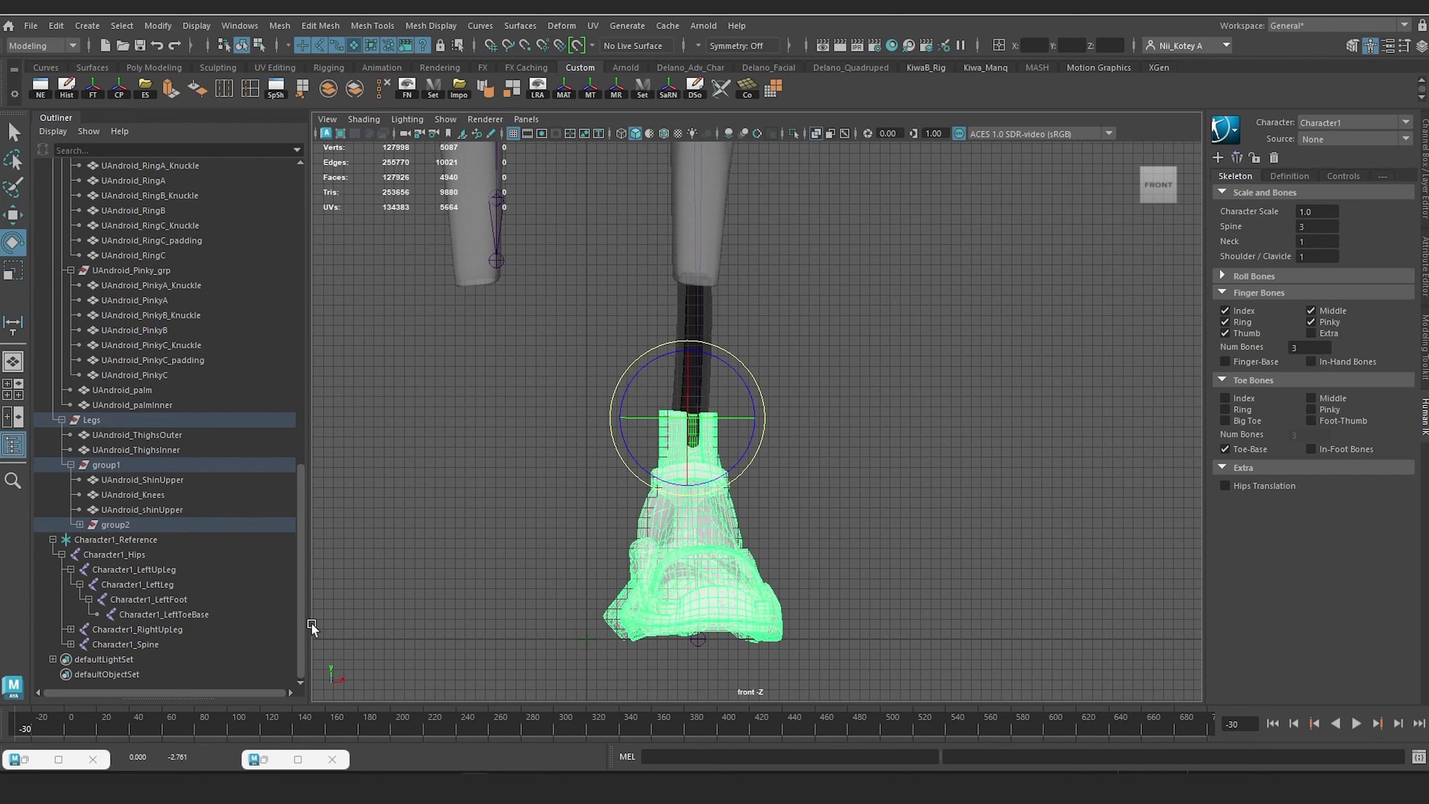
{"action": "left_click", "coordinate": [168, 628]}
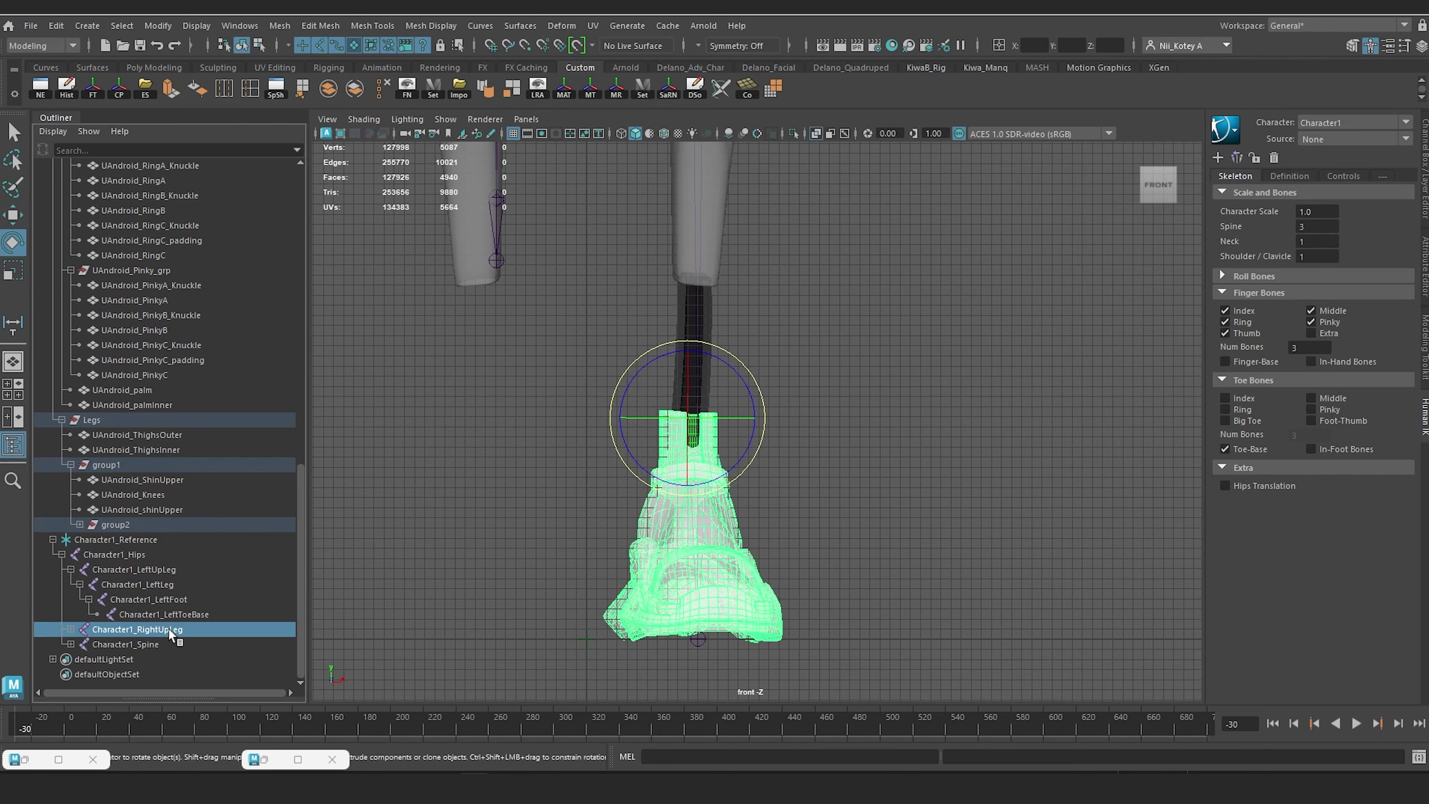
{"action": "left_click", "coordinate": [157, 586]}
{"action": "left_click", "coordinate": [161, 600]}
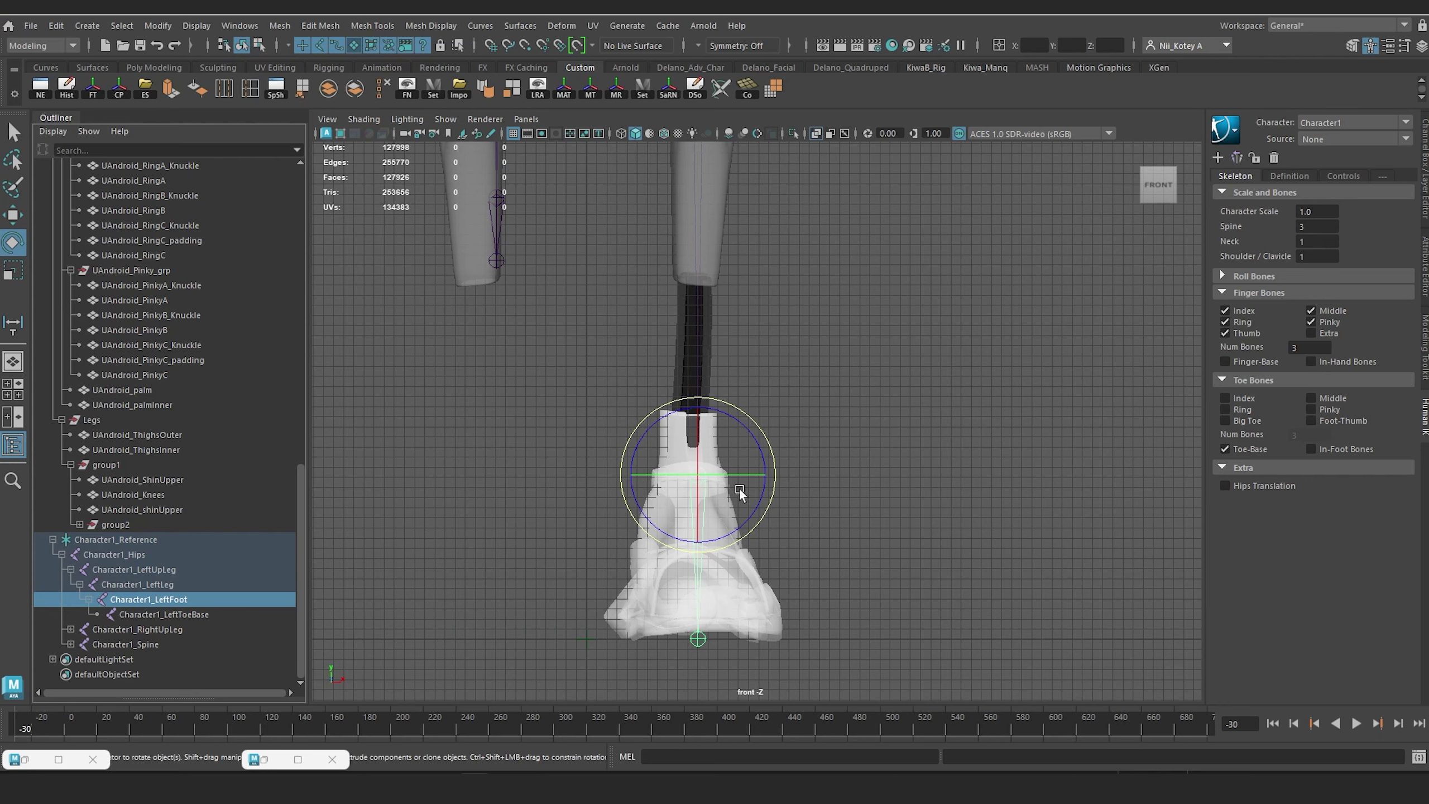
{"action": "left_click", "coordinate": [752, 591]}
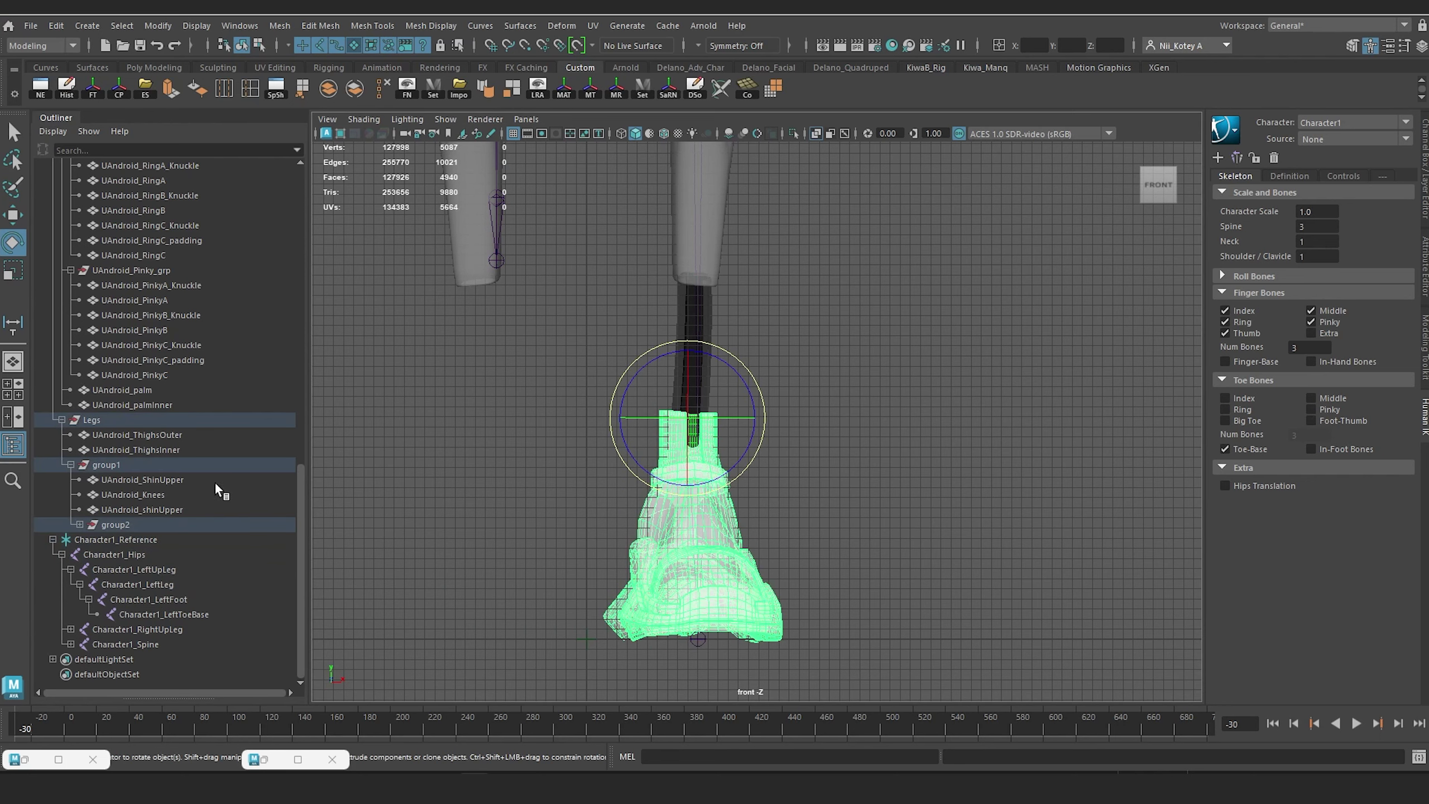
Step: Freeze the transformations of the UrbanAndroidCyberPunk_Tposed group and all of its children down to the shoe and shin meshes
{"action": "scroll", "coordinate": [86, 402], "scroll_direction": "up", "scroll_amount": 15}
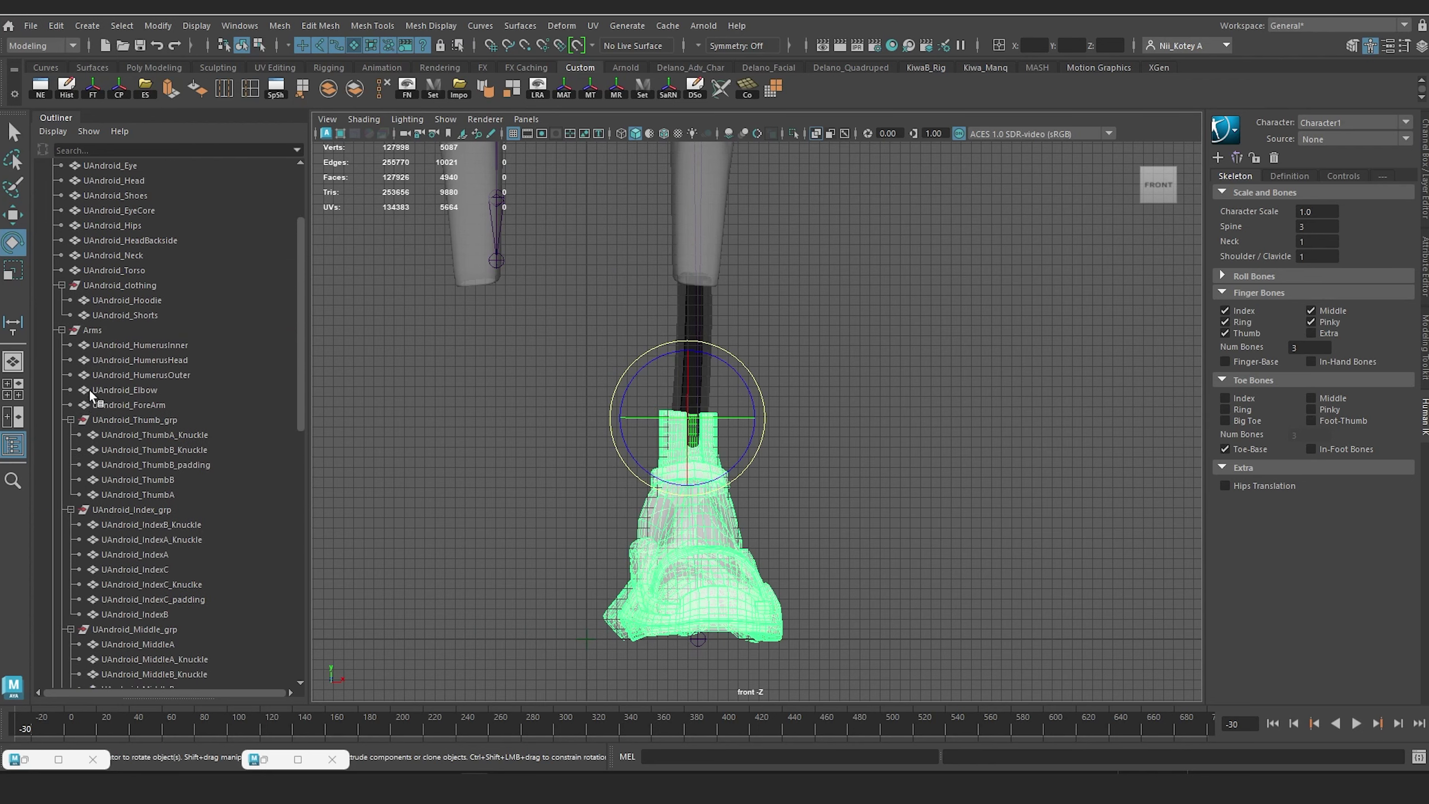
{"action": "left_click", "coordinate": [53, 271]}
{"action": "left_click", "coordinate": [53, 271]}
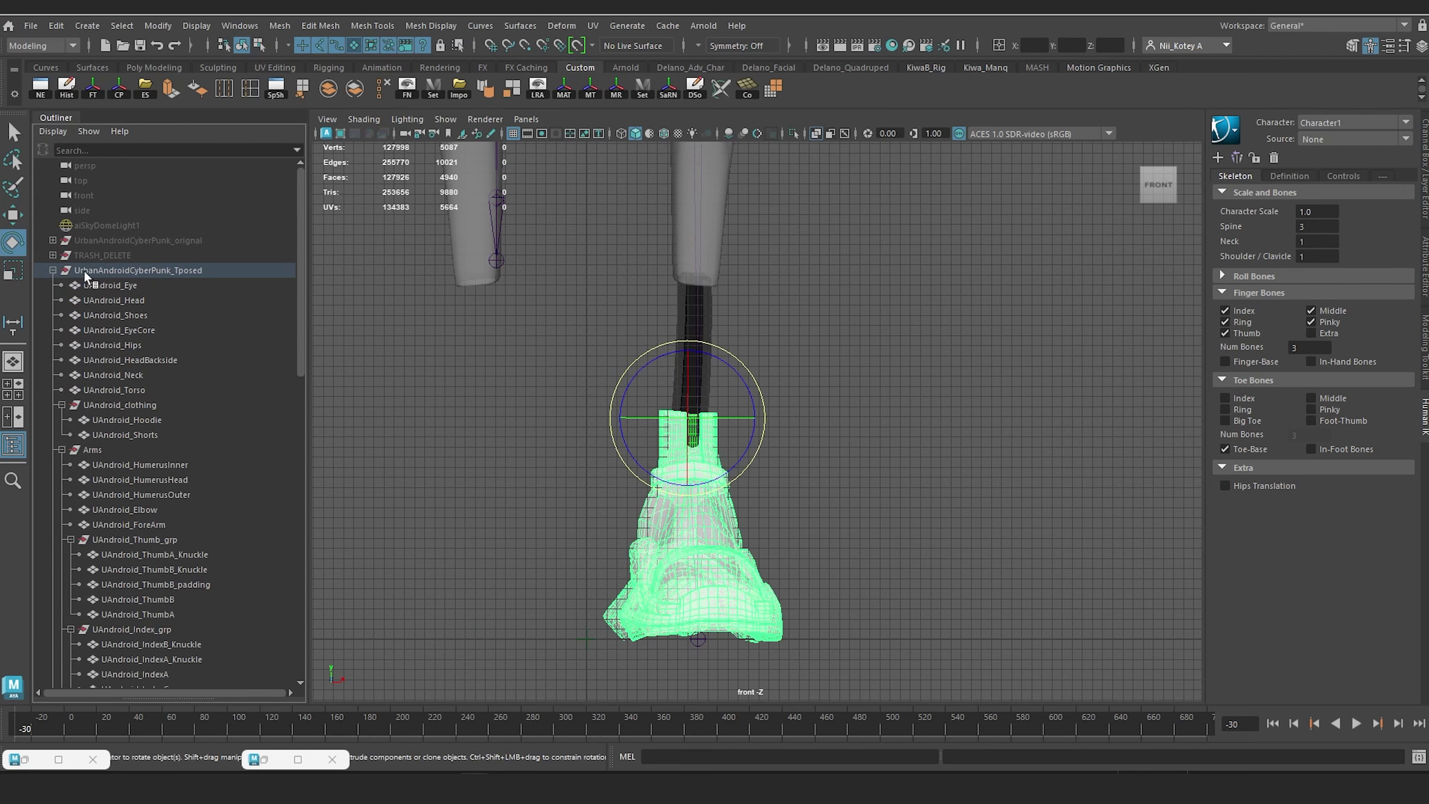
{"action": "left_click", "coordinate": [86, 270]}
{"action": "scroll", "coordinate": [152, 386], "scroll_direction": "down", "scroll_amount": 13}
{"action": "scroll", "coordinate": [152, 394], "scroll_direction": "down", "scroll_amount": 3}
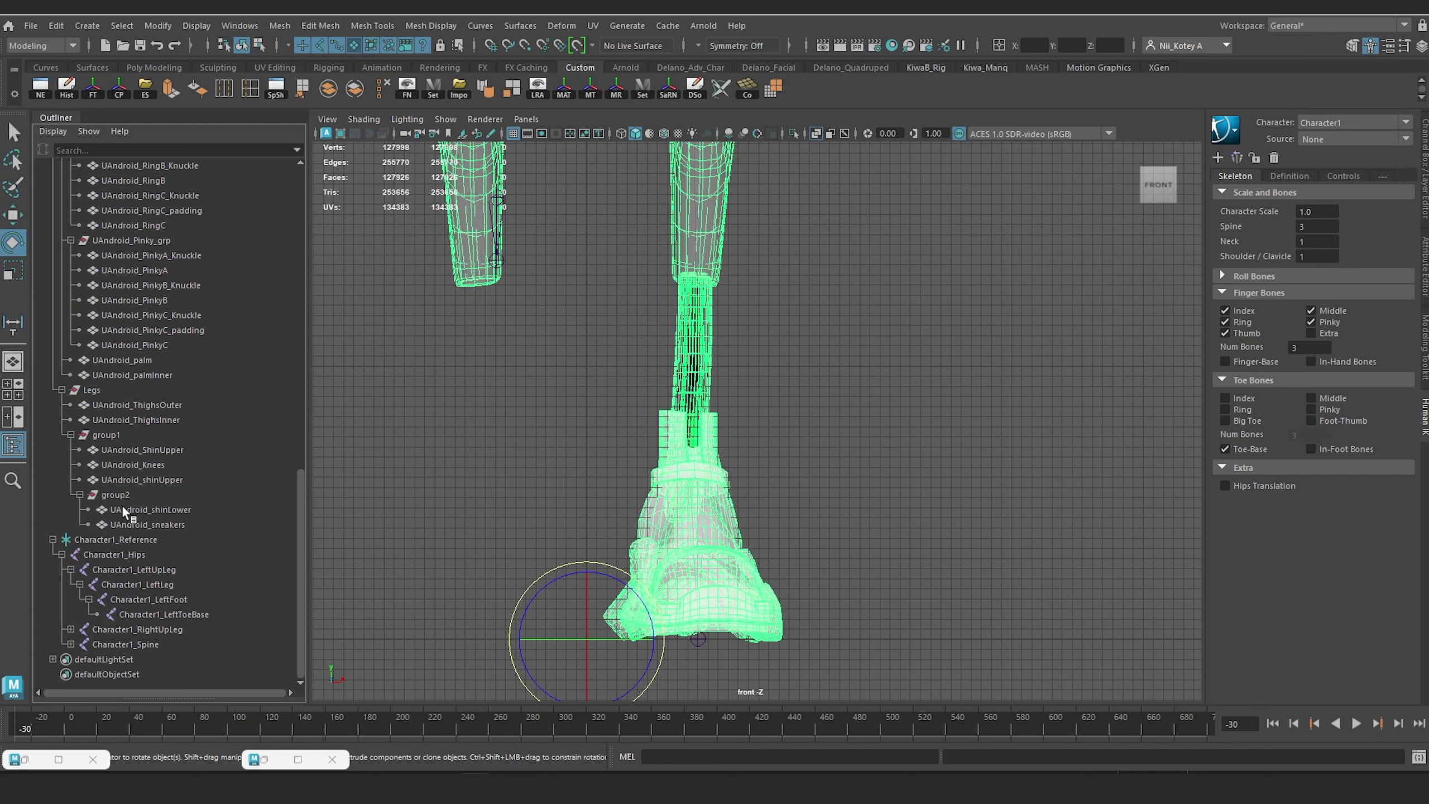
{"action": "left_click", "coordinate": [137, 510], "text": "shift"}
{"action": "left_click", "coordinate": [93, 90]}
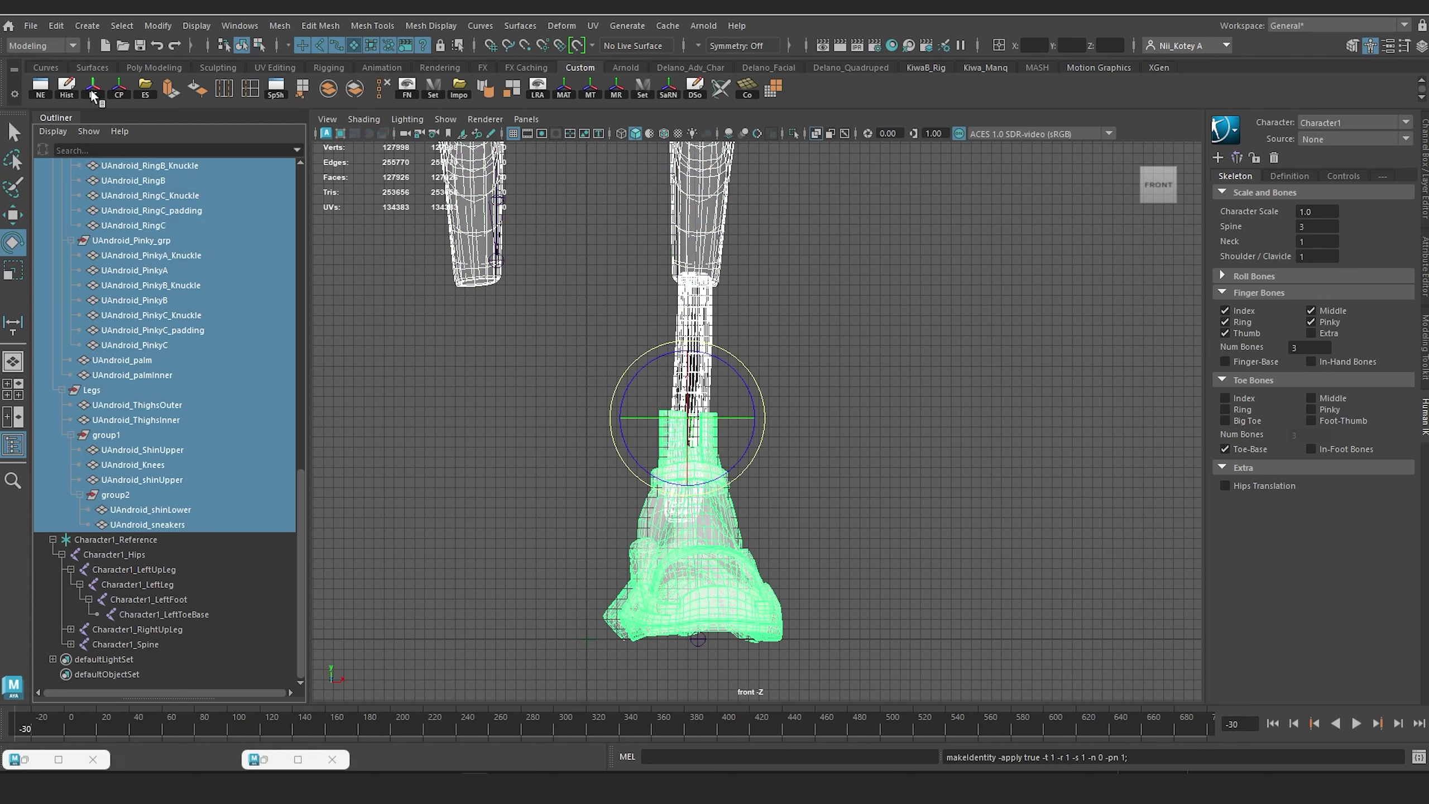
Step: Mirror the sneaker and lower-shin meshes across the world X axis to rebuild the right leg's parts
{"action": "left_click", "coordinate": [869, 494]}
{"action": "left_click", "coordinate": [710, 496]}
{"action": "left_click", "coordinate": [704, 303], "text": "shift"}
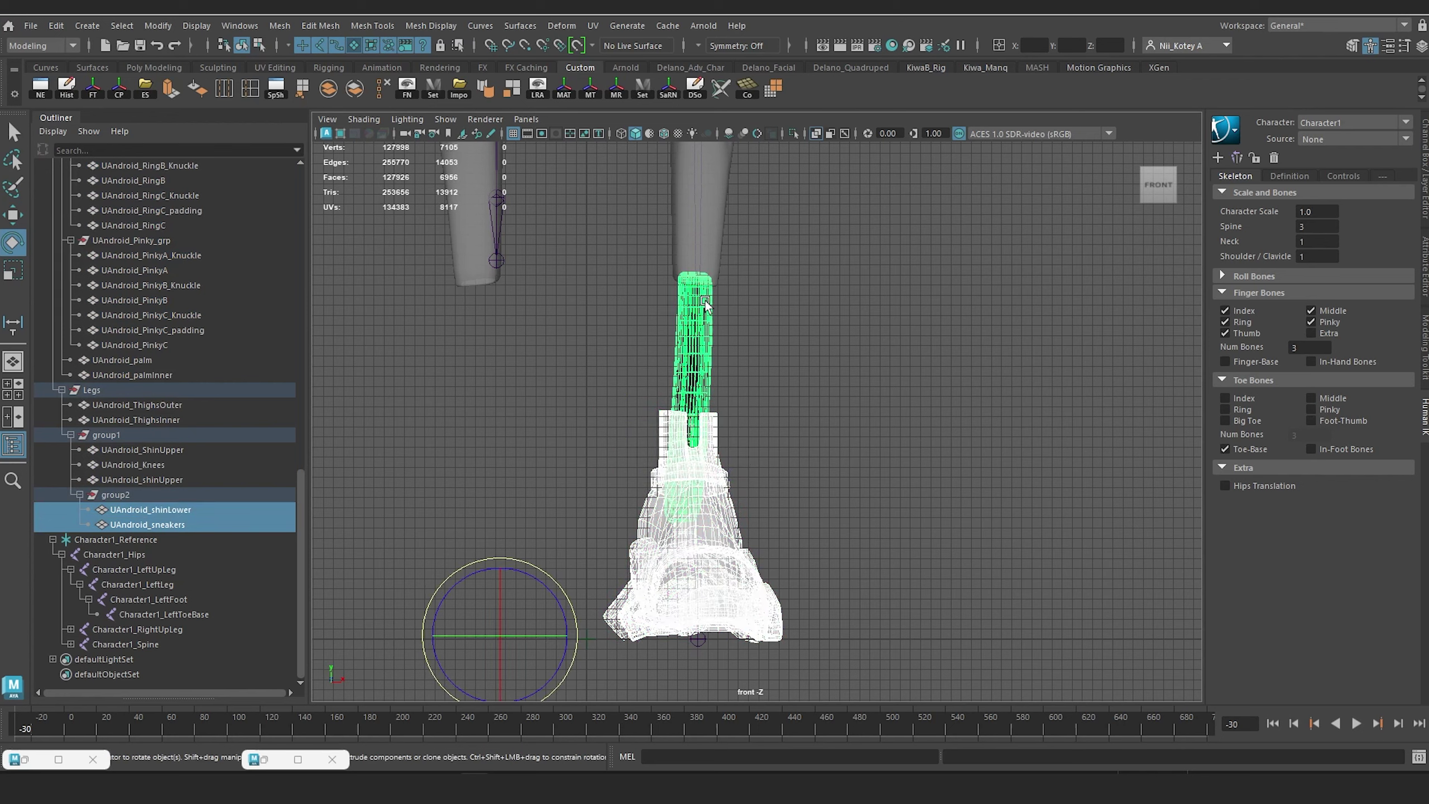
{"action": "right_click_drag", "start_coordinate": [706, 306], "coordinate": [700, 487], "text": "shift"}
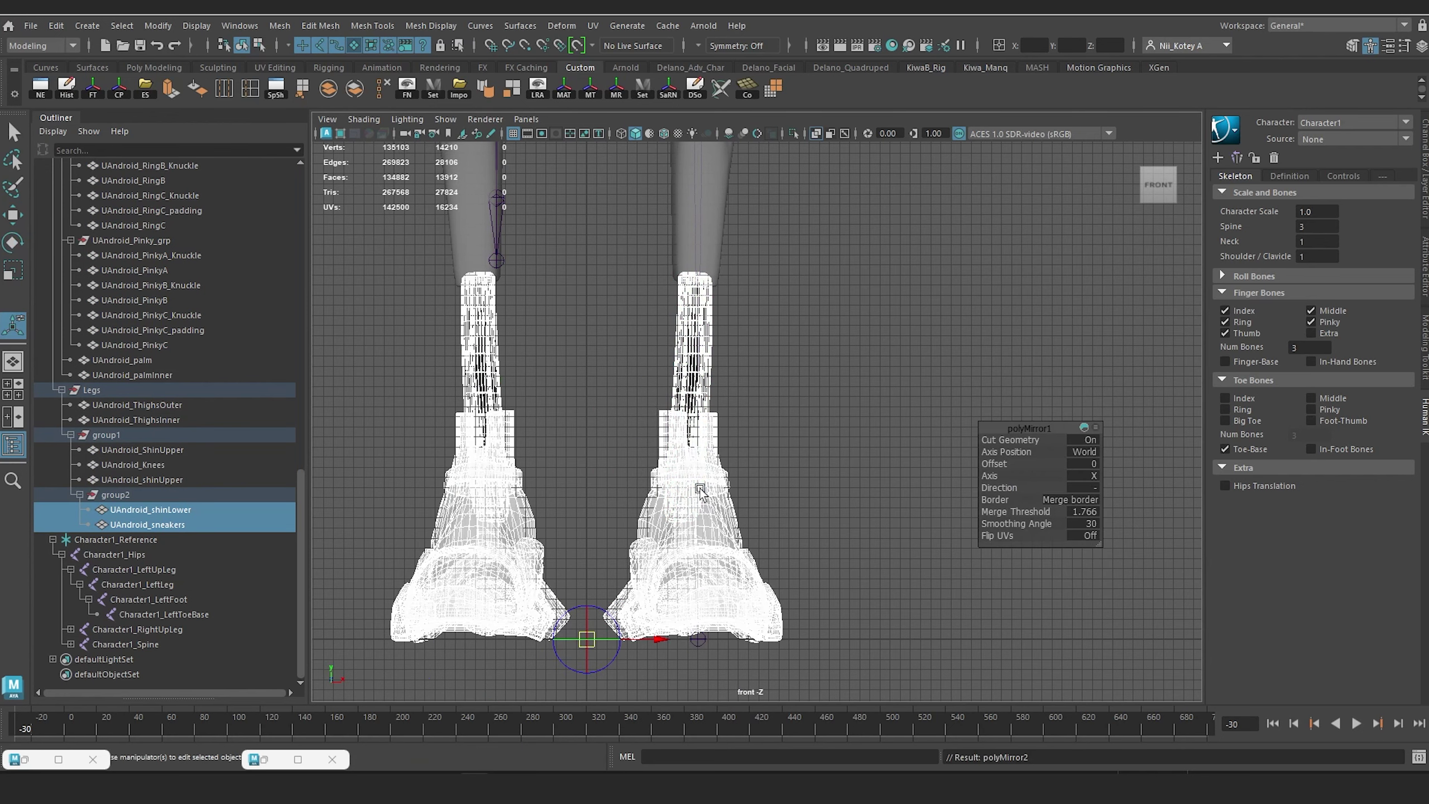
Step: Freeze the transformations of the whole UrbanAndroidCyberPunk_Tposed hierarchy again after the mirroring
{"action": "left_click", "coordinate": [159, 524]}
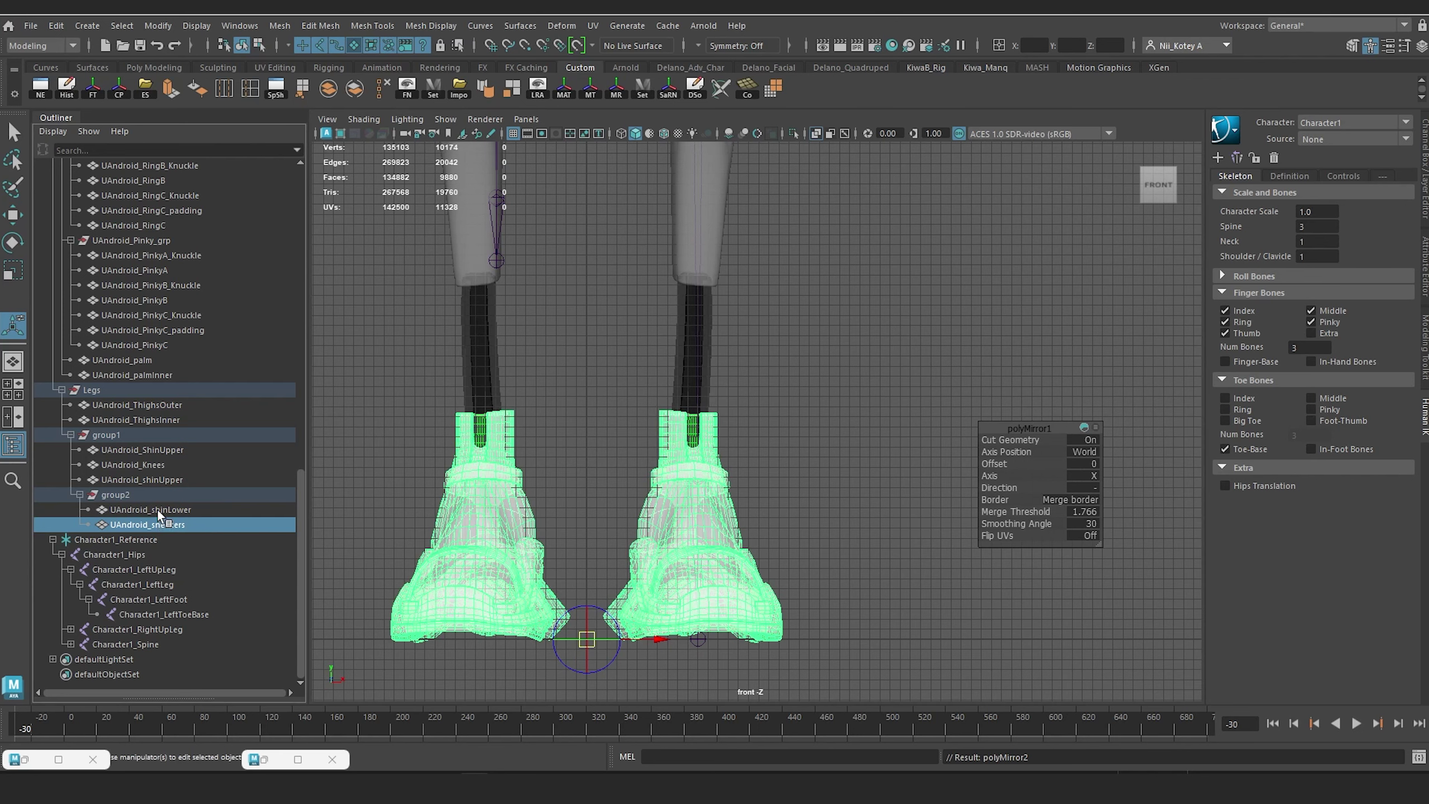
{"action": "scroll", "coordinate": [158, 495], "scroll_direction": "up", "scroll_amount": 10}
{"action": "left_click", "coordinate": [144, 271]}
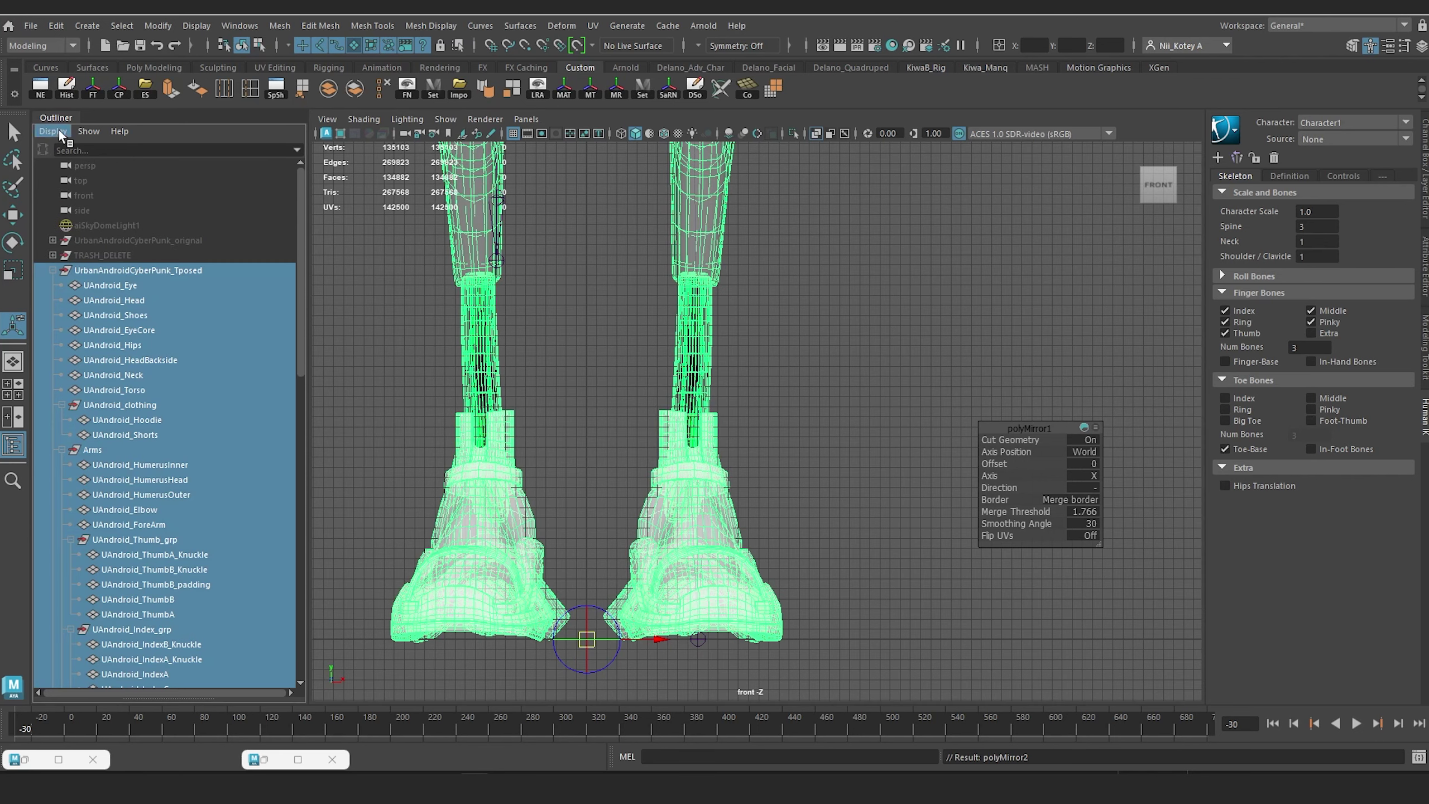
{"action": "left_click", "coordinate": [95, 91]}
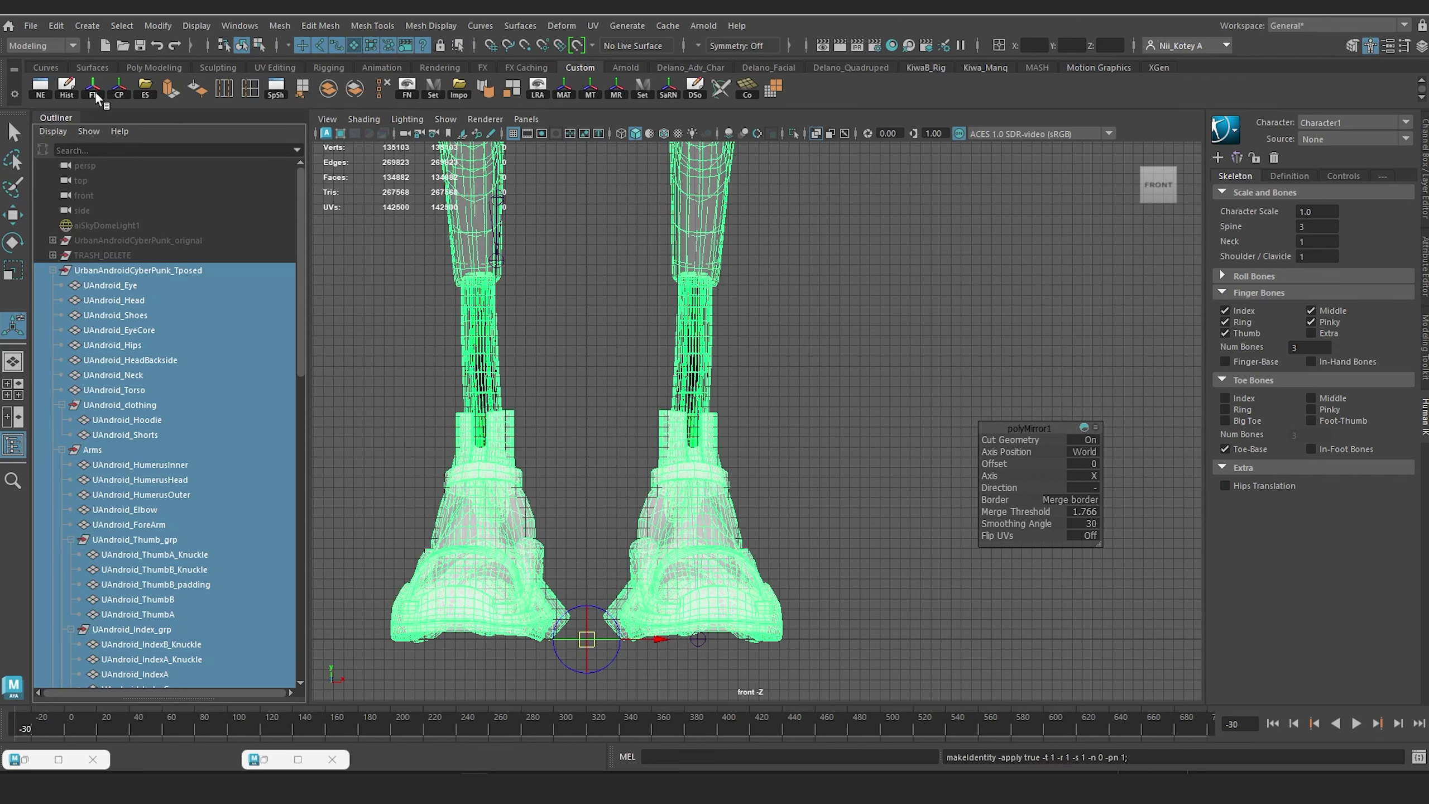
{"action": "left_click", "coordinate": [805, 420]}
Step: Examine how the left upper-leg, leg and foot joints line up with the leg meshes in the front and perspective views
{"action": "scroll", "coordinate": [805, 421], "scroll_direction": "down", "scroll_amount": 4}
{"action": "middle_click_drag", "start_coordinate": [805, 421], "coordinate": [790, 512], "text": "alt"}
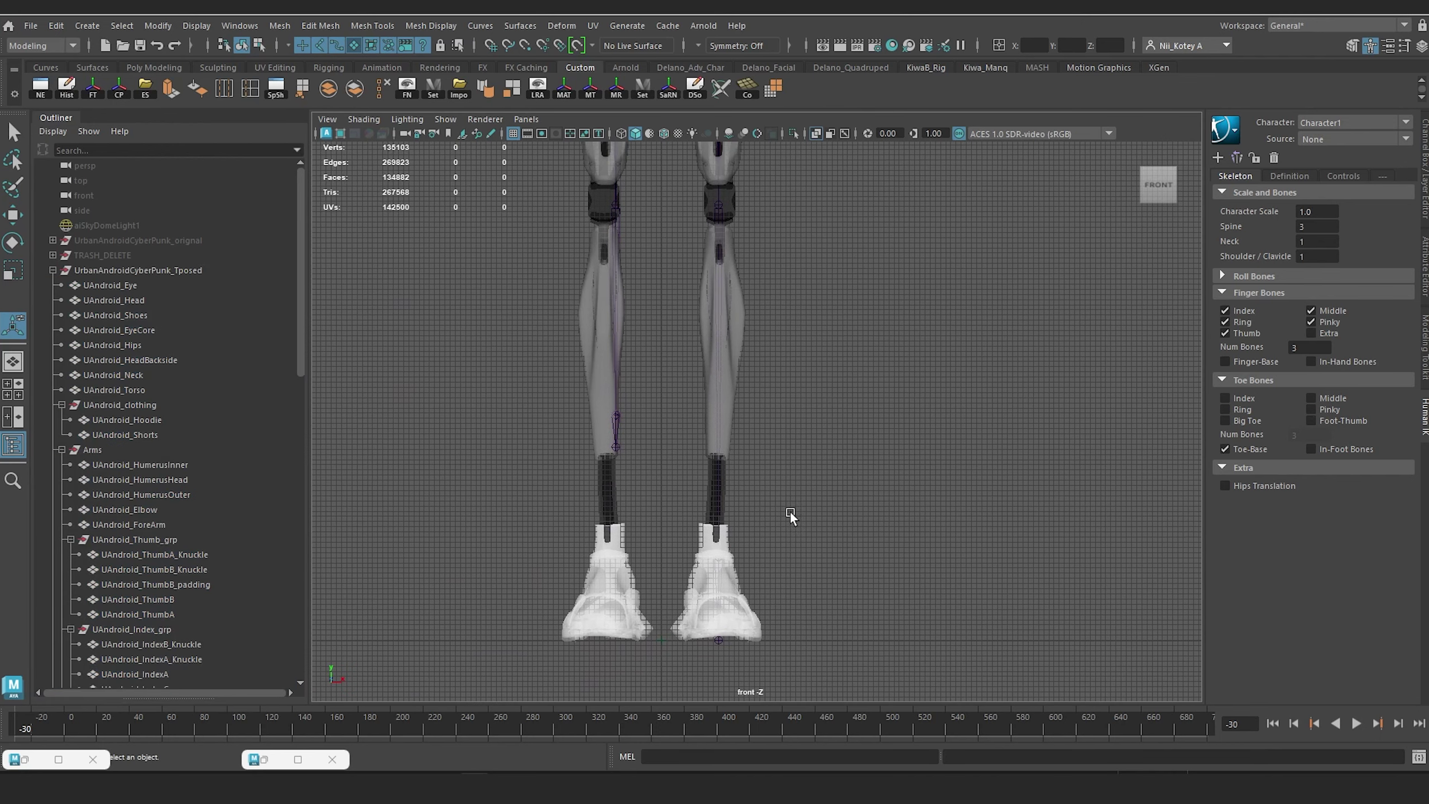
{"action": "key", "text": "space"}
{"action": "left_click_drag", "start_coordinate": [783, 465], "coordinate": [780, 429]}
{"action": "scroll", "coordinate": [197, 565], "scroll_direction": "down", "scroll_amount": 15}
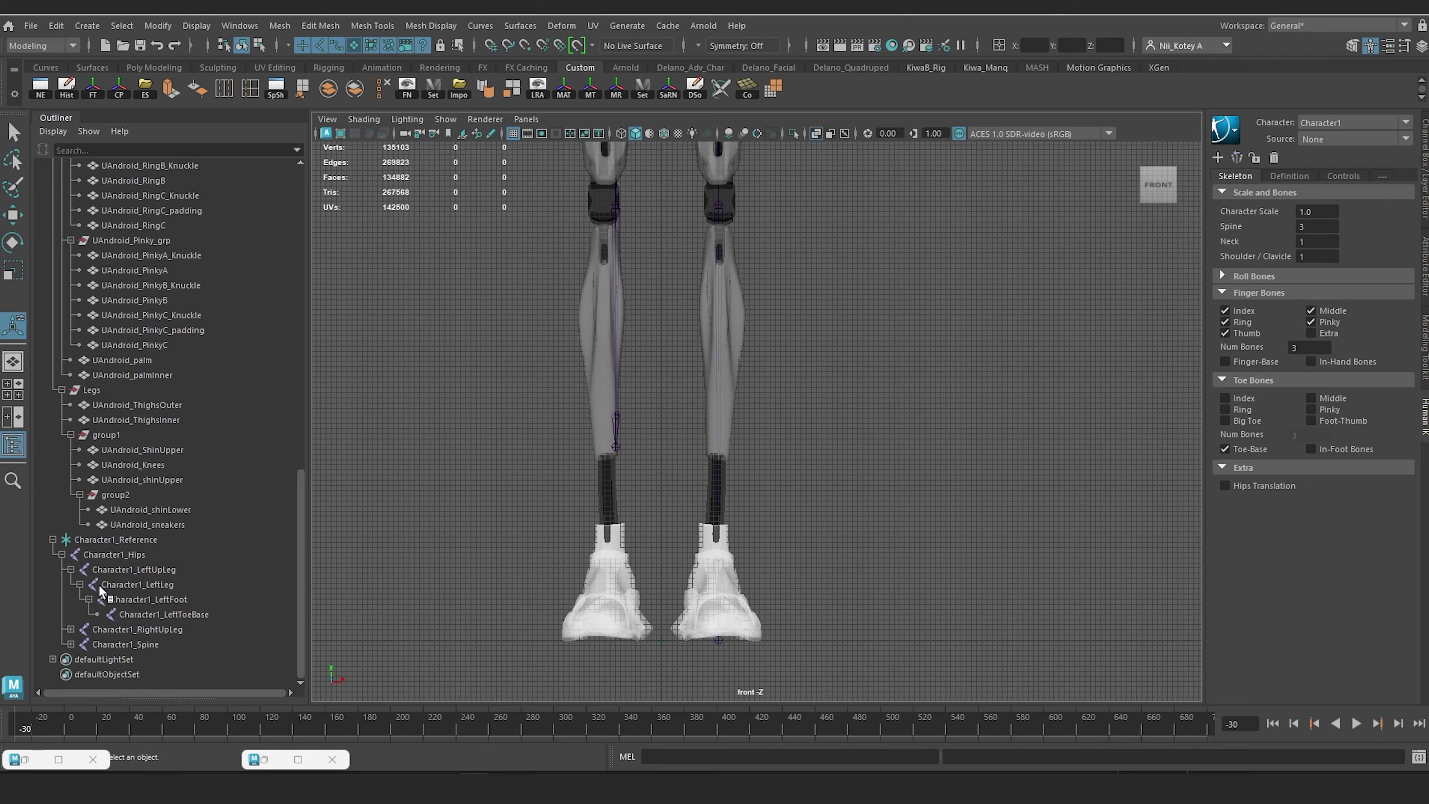
{"action": "left_click", "coordinate": [129, 567]}
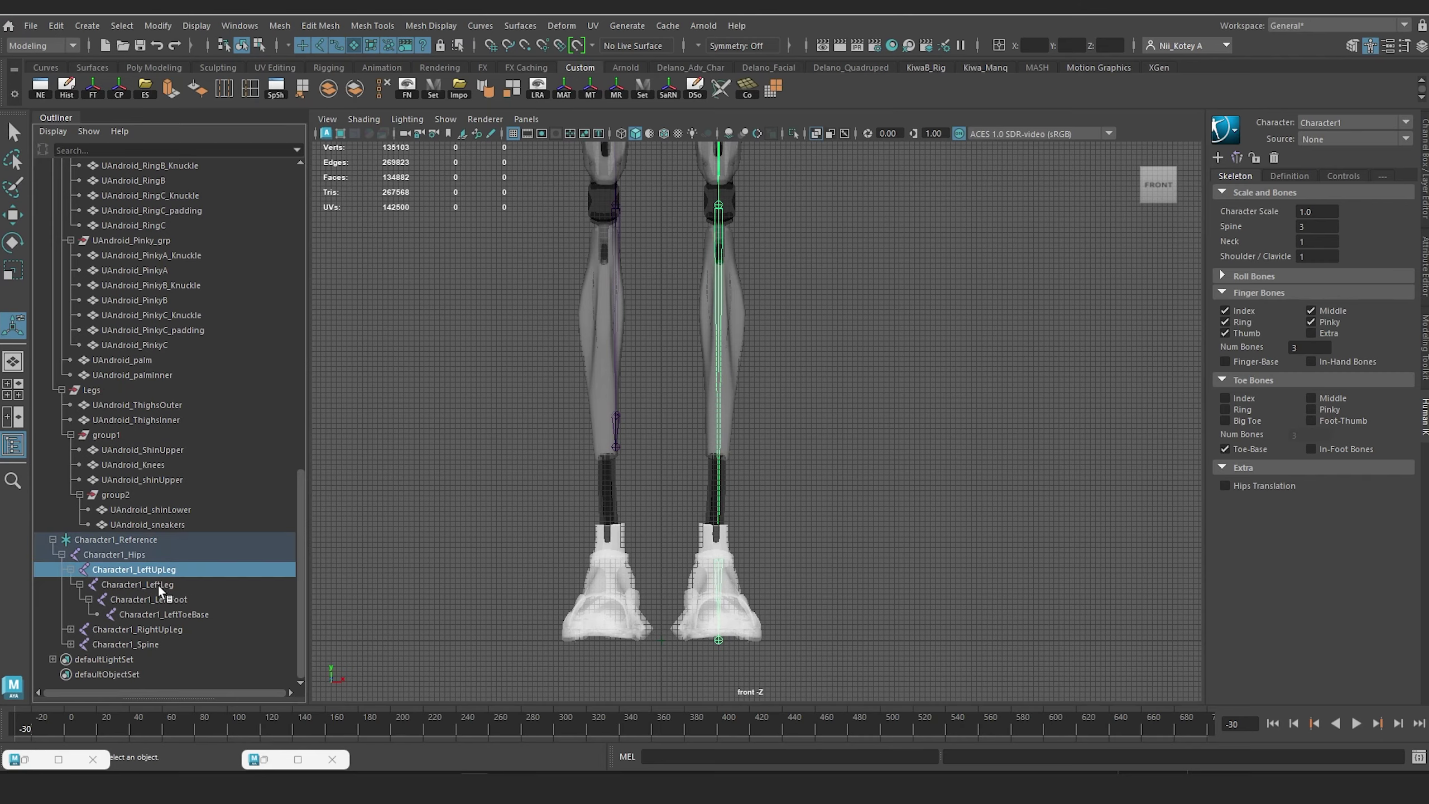
{"action": "left_click", "coordinate": [158, 586], "text": "ctrl"}
{"action": "left_click", "coordinate": [161, 597], "text": "ctrl"}
{"action": "scroll", "coordinate": [658, 445], "scroll_direction": "down", "scroll_amount": 3}
{"action": "middle_click_drag", "start_coordinate": [858, 374], "coordinate": [821, 420], "text": "alt"}
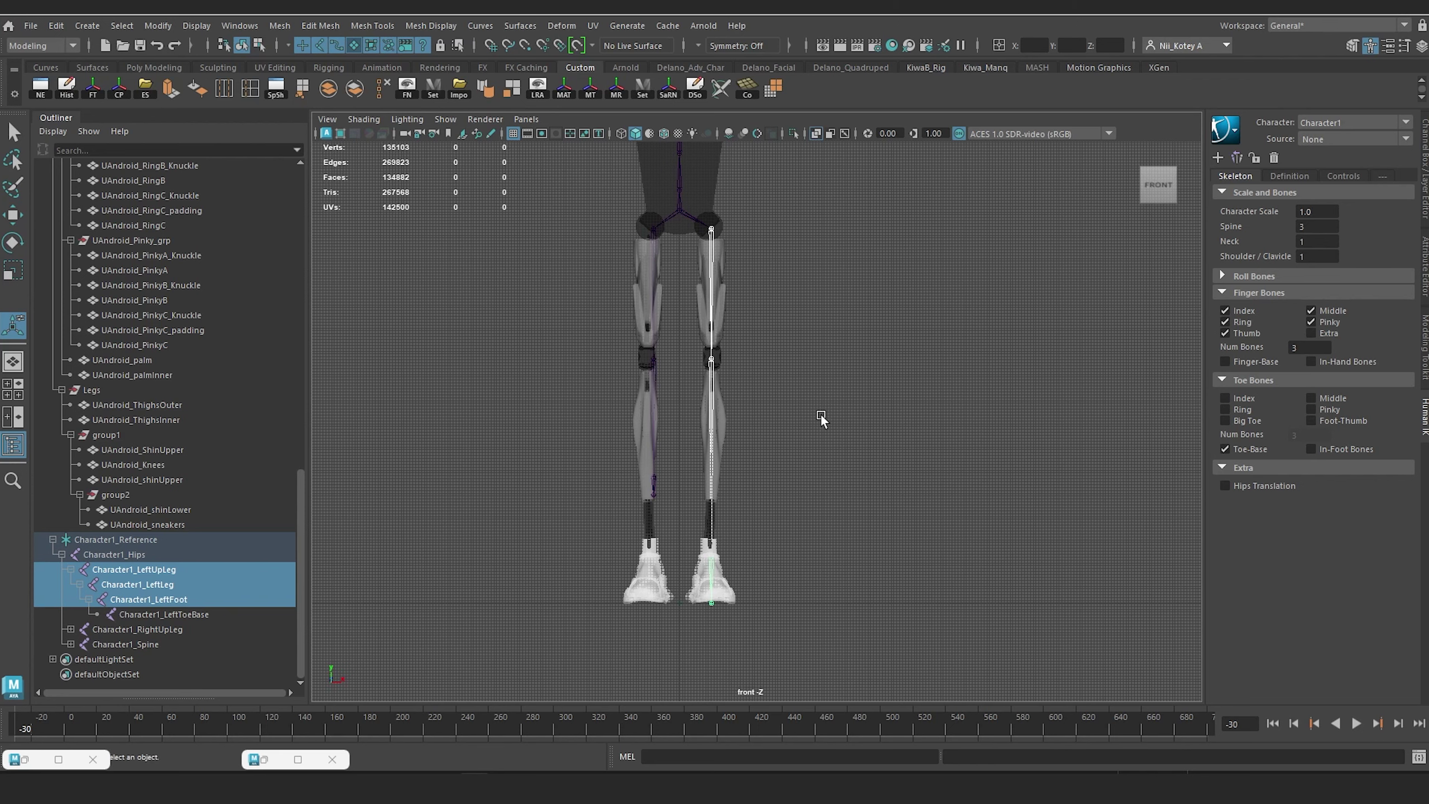
{"action": "key", "text": "space"}
{"action": "left_click_drag", "start_coordinate": [820, 417], "coordinate": [809, 373]}
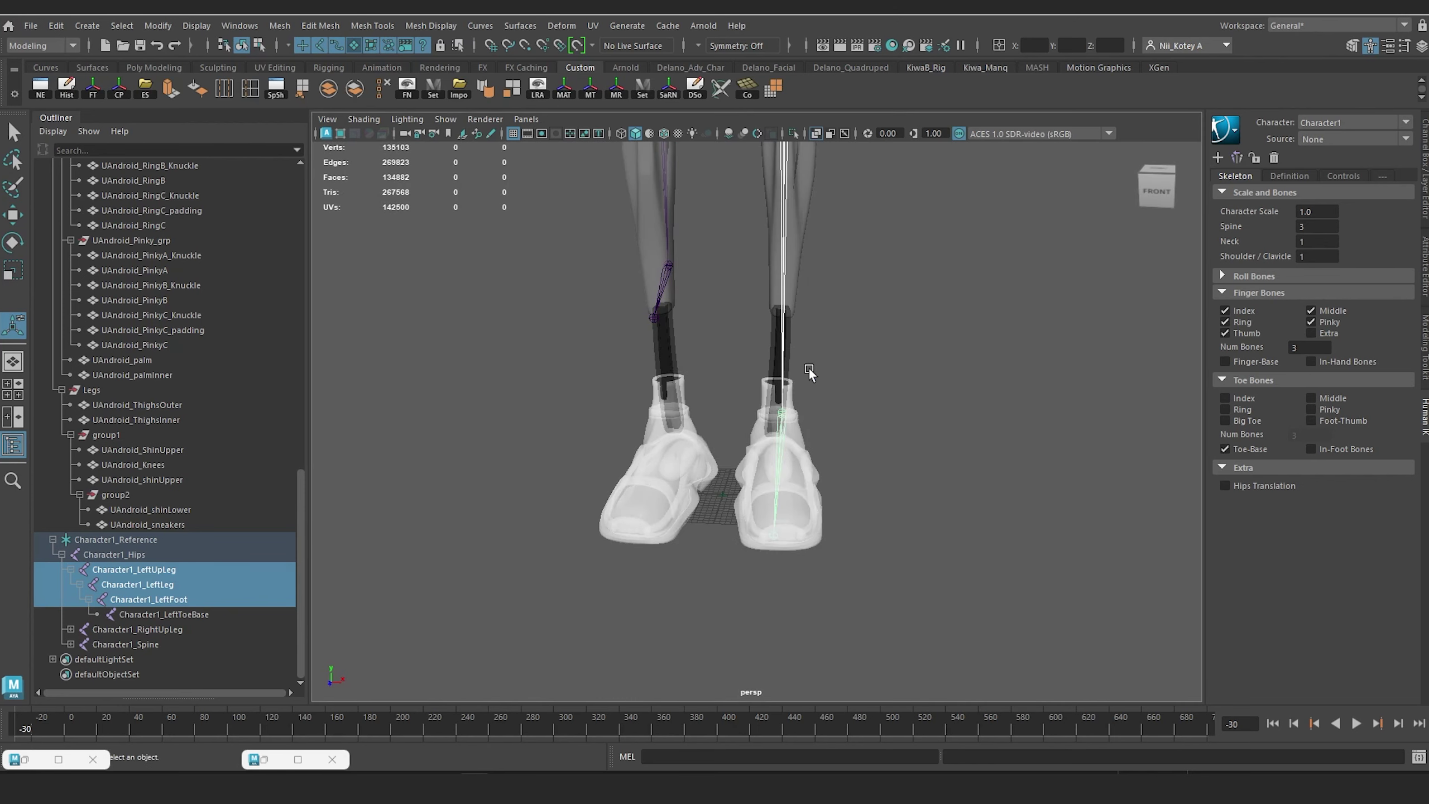
Step: Select the left foot joint and inspect its position inside the sneaker in a wireframe side view
{"action": "left_click", "coordinate": [843, 459]}
{"action": "left_click_drag", "start_coordinate": [842, 460], "coordinate": [766, 472], "text": "alt"}
{"action": "left_click", "coordinate": [865, 463]}
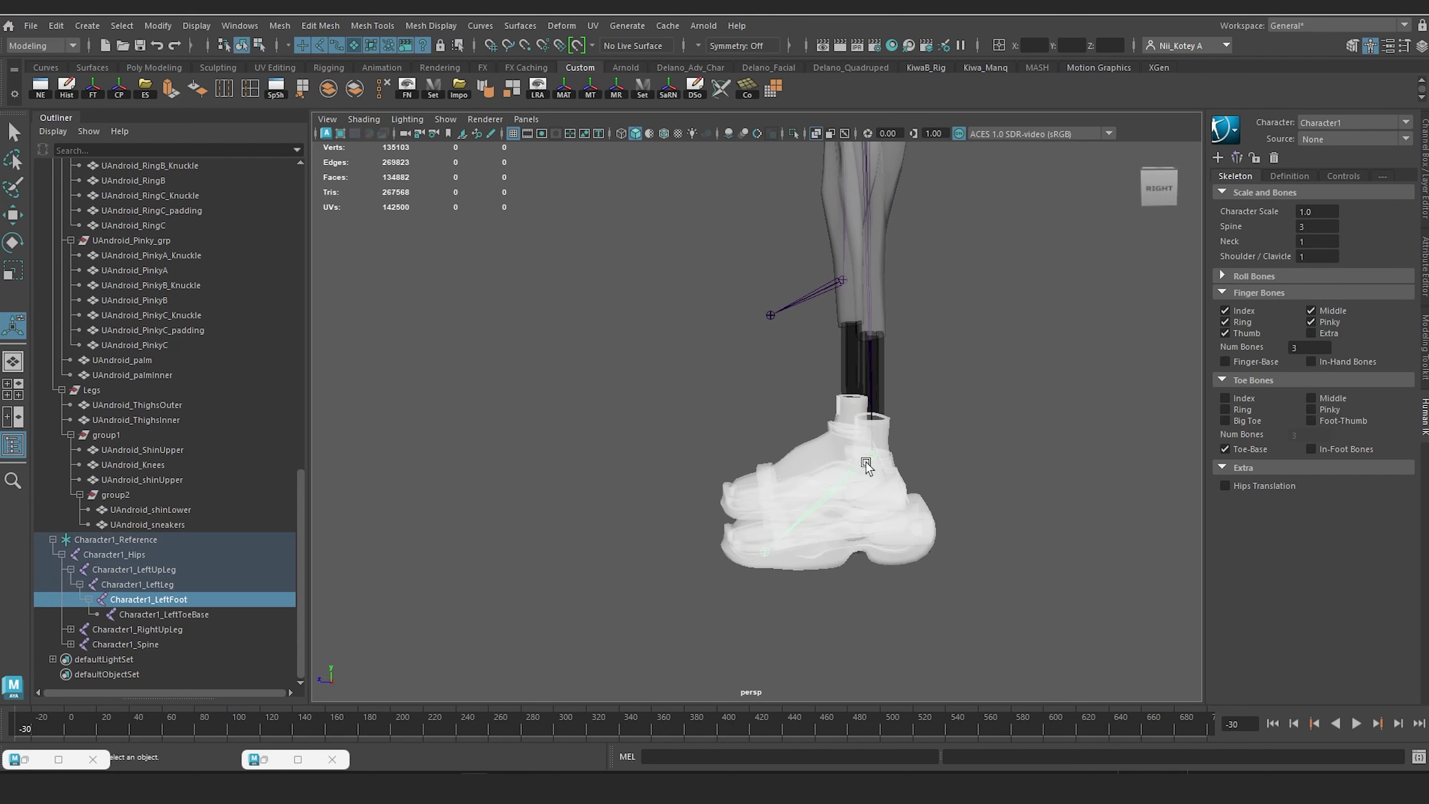
{"action": "left_click_drag", "start_coordinate": [866, 466], "coordinate": [833, 503], "text": "alt"}
{"action": "key", "text": "space"}
{"action": "right_click_drag", "start_coordinate": [833, 503], "coordinate": [702, 488], "text": "alt"}
{"action": "middle_click_drag", "start_coordinate": [702, 488], "coordinate": [716, 474], "text": "alt"}
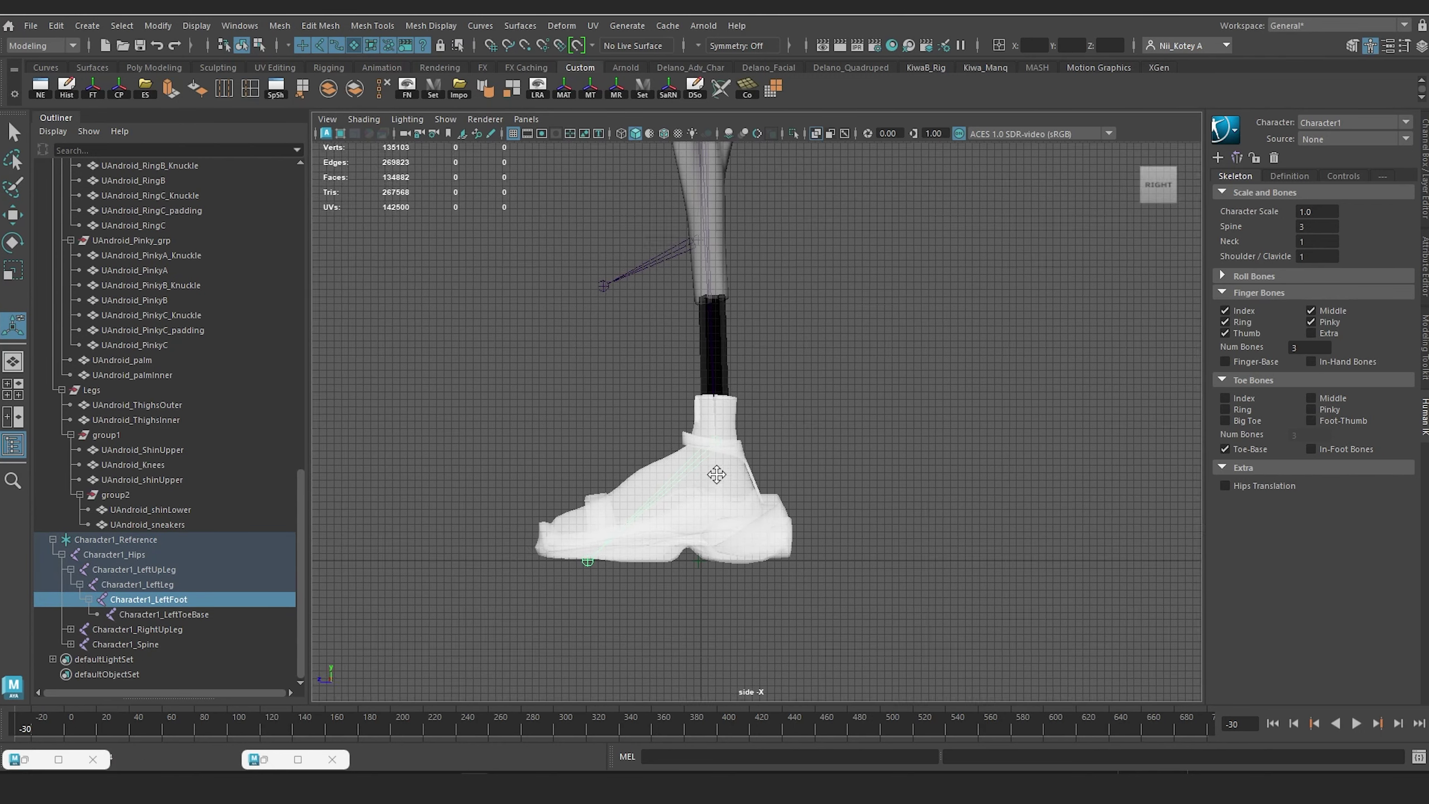
{"action": "key", "text": "4"}
{"action": "scroll", "coordinate": [777, 440], "scroll_direction": "up", "scroll_amount": 6}
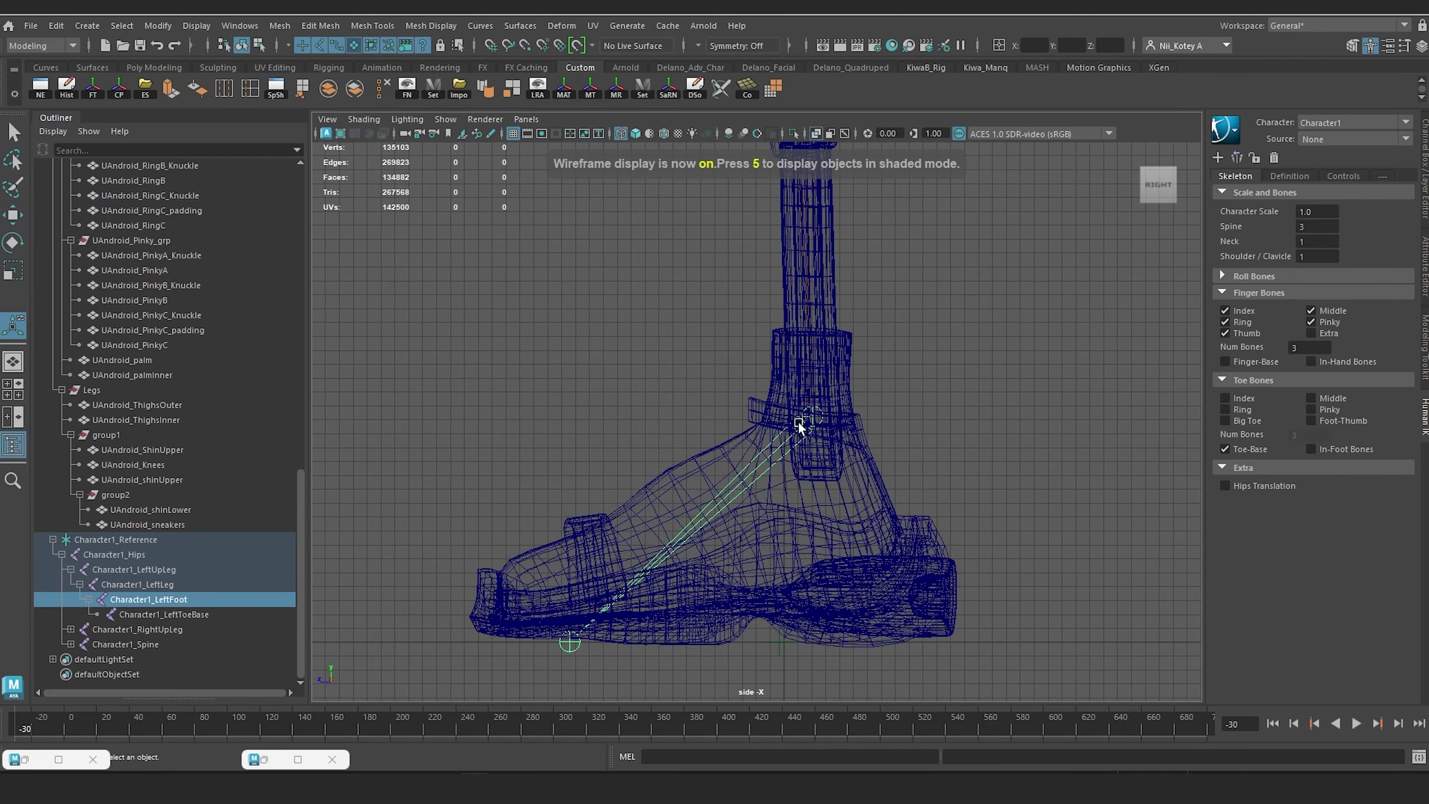
Step: Move the left toe-base joint back and up so it sits inside the ball of the sneaker
{"action": "left_click", "coordinate": [571, 650]}
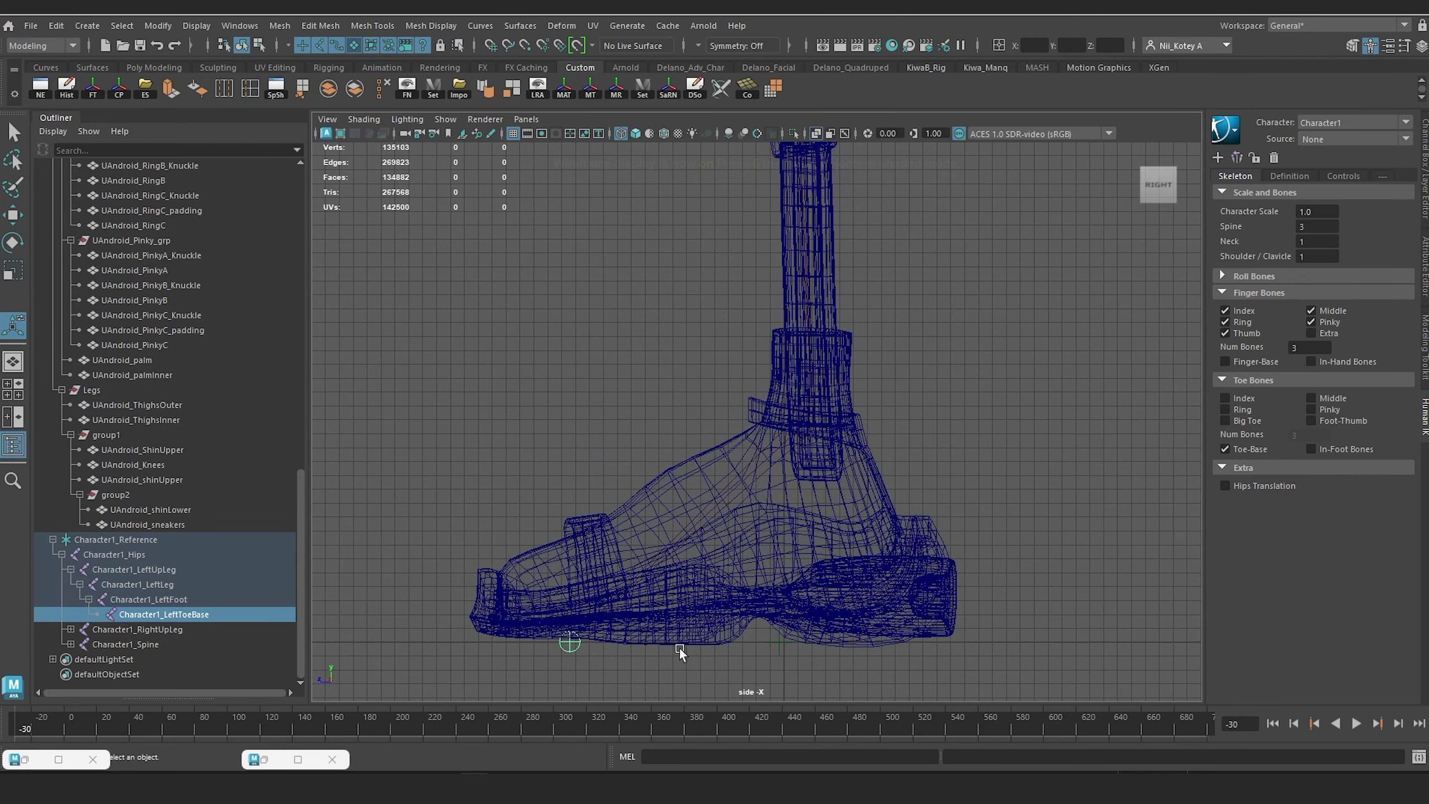
{"action": "key", "text": "w"}
{"action": "left_click_drag", "start_coordinate": [571, 643], "coordinate": [601, 644]}
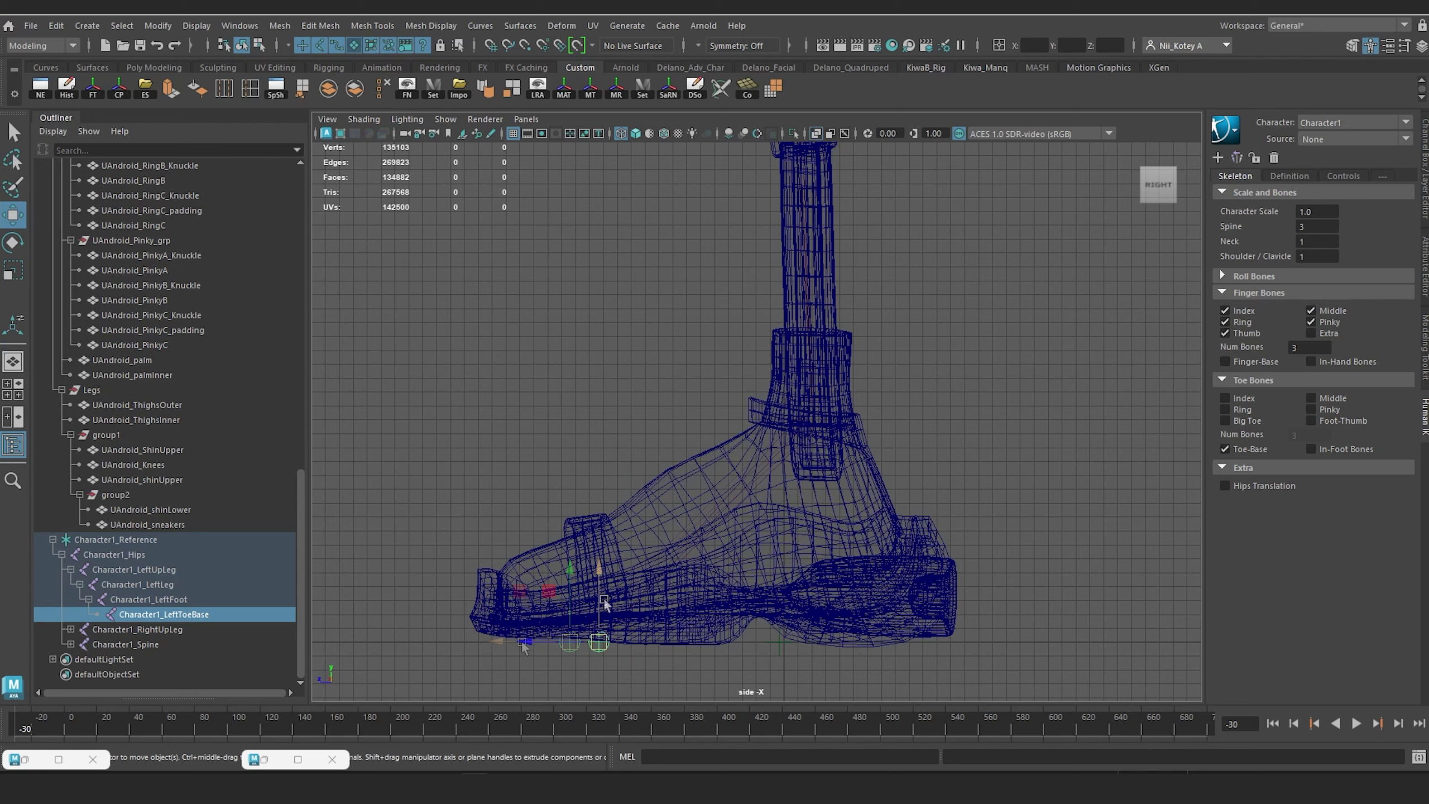
{"action": "key", "text": "d"}
{"action": "left_click_drag", "start_coordinate": [600, 571], "coordinate": [609, 517]}
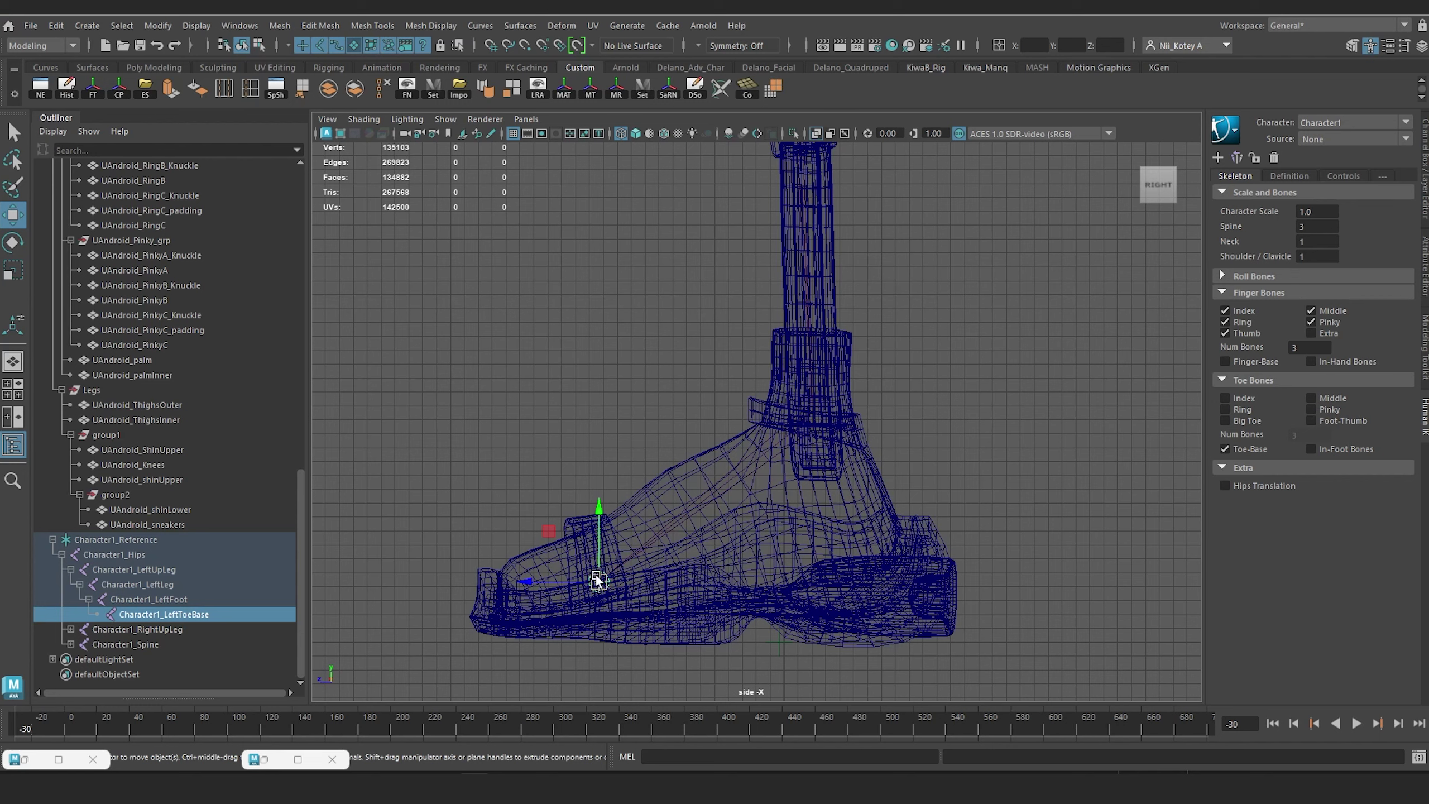
Step: Examine how the upper-spine, neck and head joints line up with the neck sphere and head meshes in perspective and side views
{"action": "left_click", "coordinate": [805, 437]}
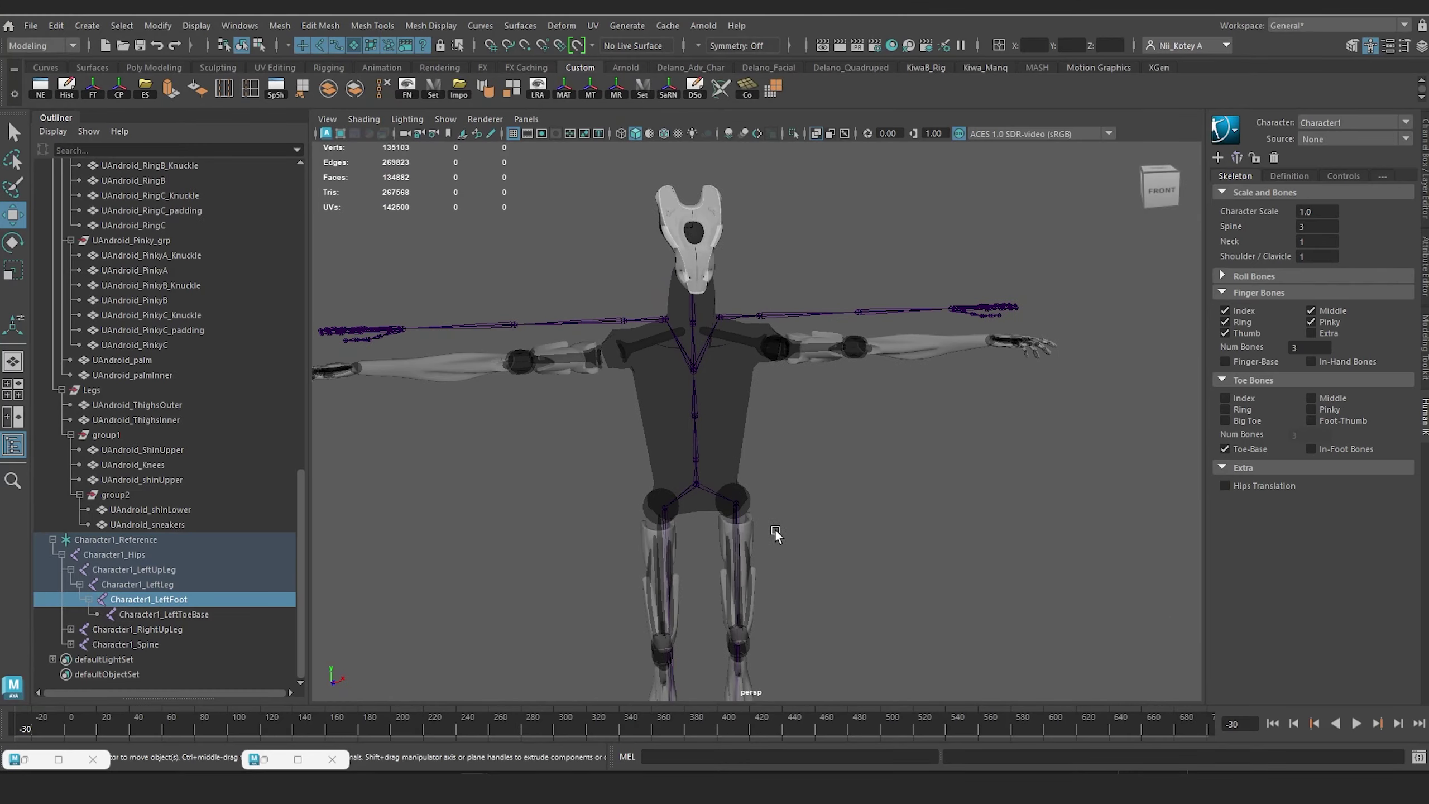
{"action": "scroll", "coordinate": [776, 536], "scroll_direction": "up", "scroll_amount": 5}
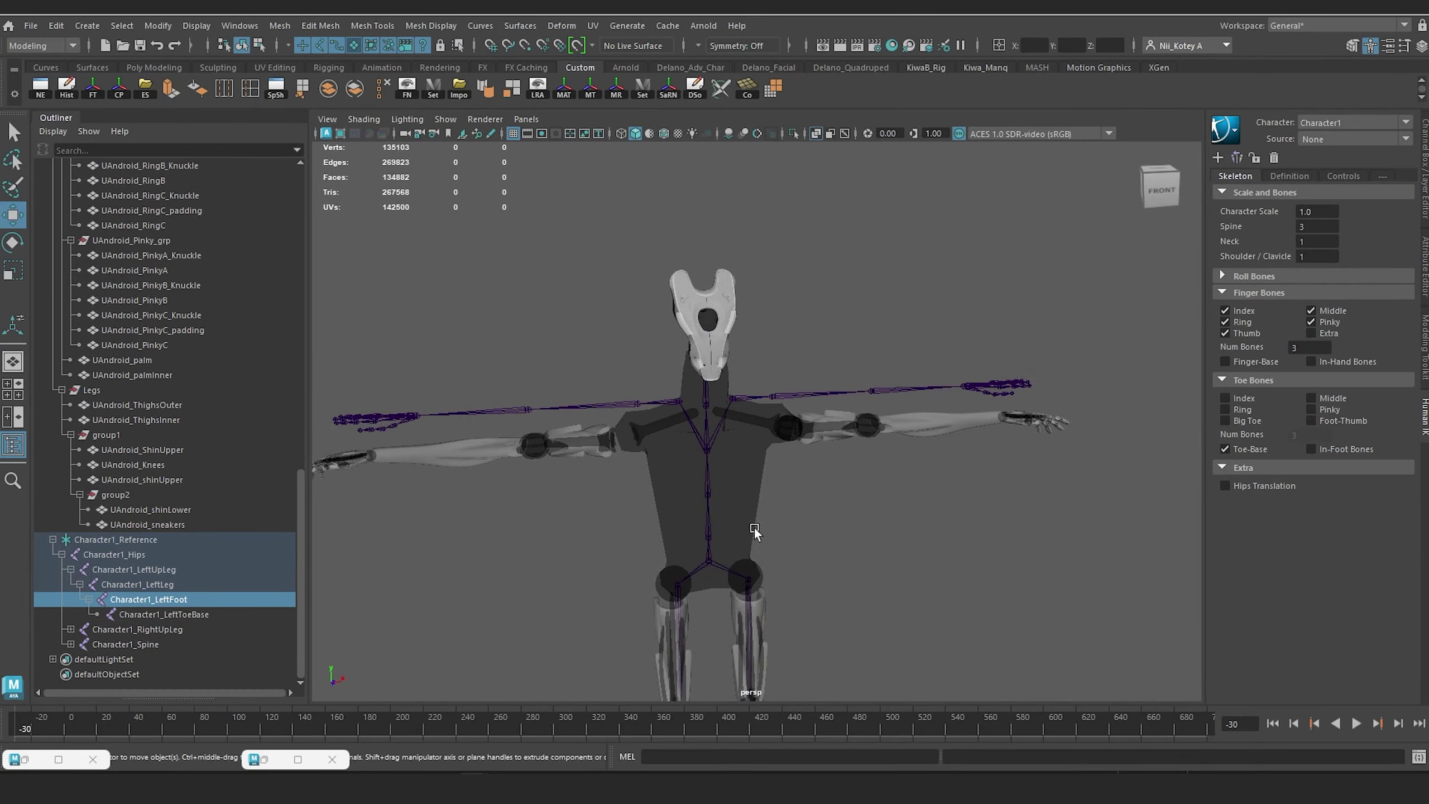
{"action": "left_click", "coordinate": [648, 468]}
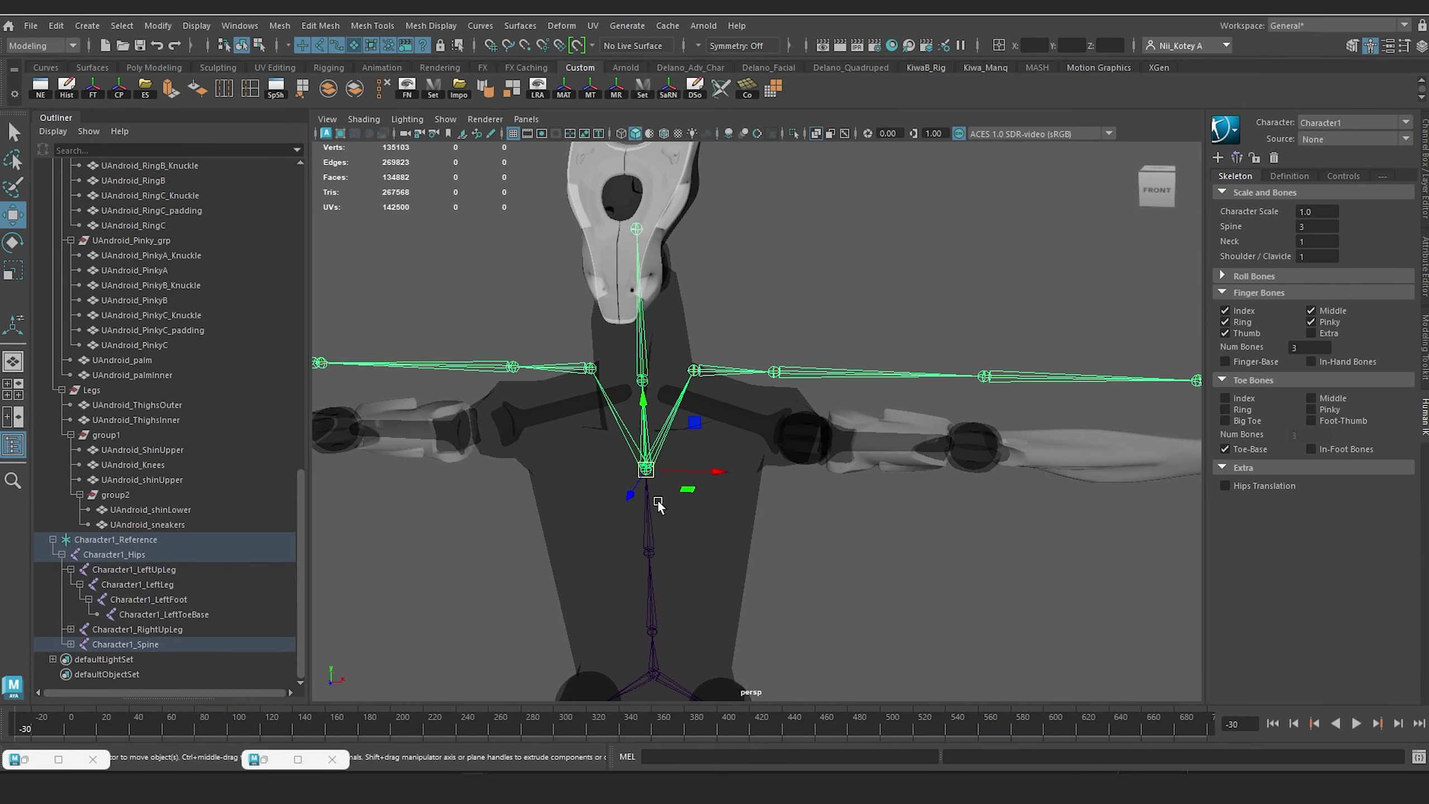
{"action": "left_click_drag", "start_coordinate": [660, 503], "coordinate": [684, 467], "text": "alt"}
{"action": "left_click", "coordinate": [657, 387]}
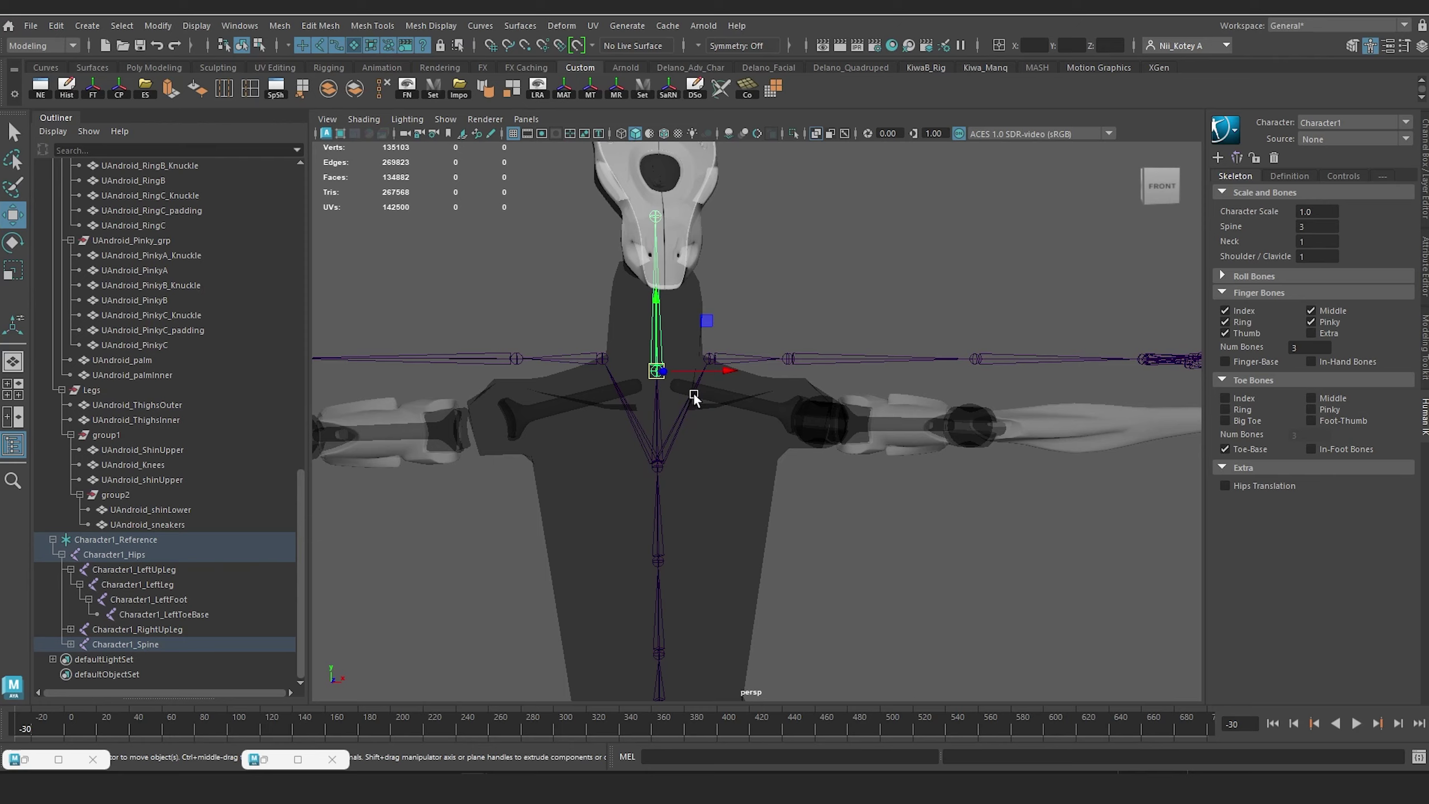
{"action": "left_click_drag", "start_coordinate": [693, 393], "coordinate": [789, 288], "text": "alt"}
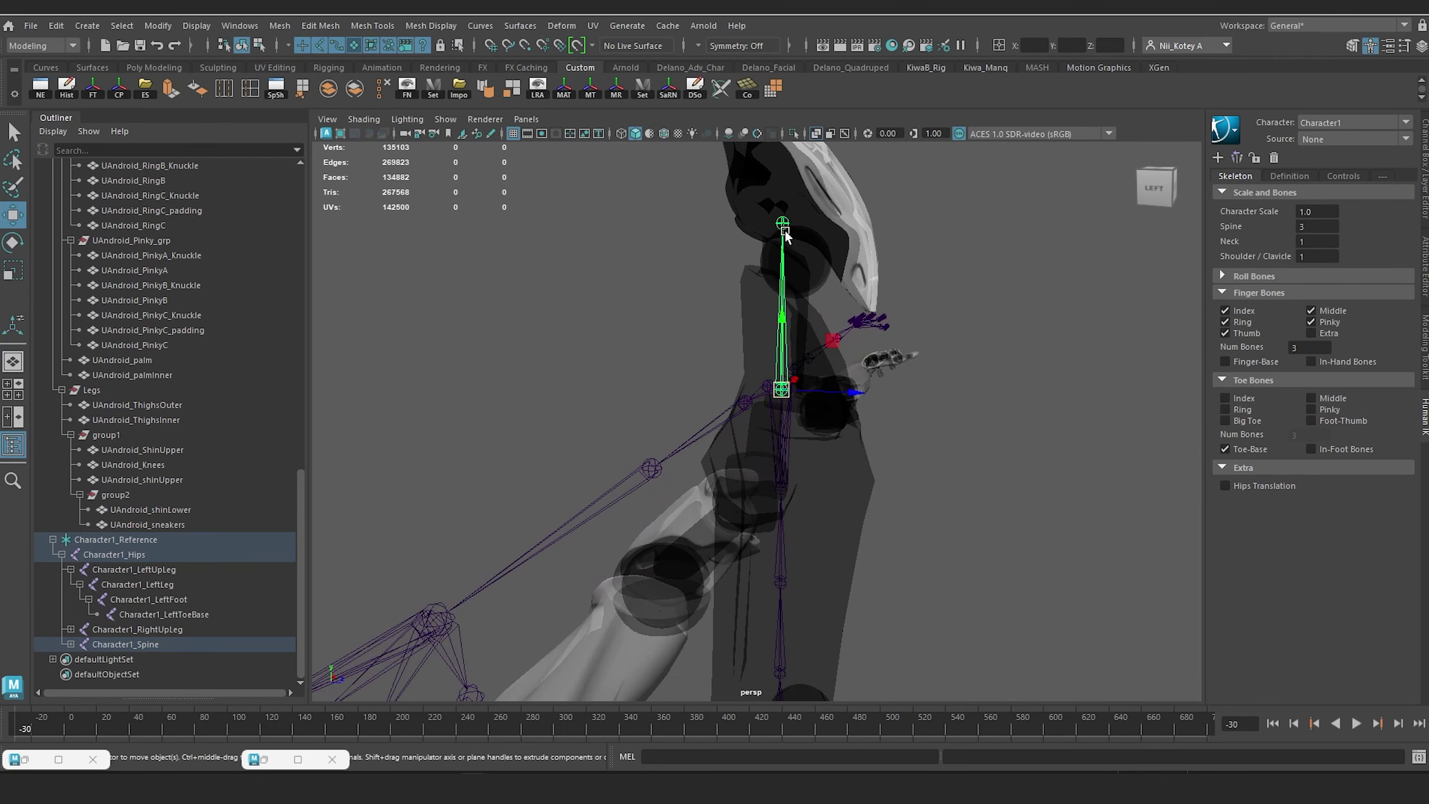
{"action": "left_click_drag", "start_coordinate": [786, 236], "coordinate": [574, 365], "text": "alt"}
{"action": "key", "text": "space"}
{"action": "left_click_drag", "start_coordinate": [615, 600], "coordinate": [650, 545]}
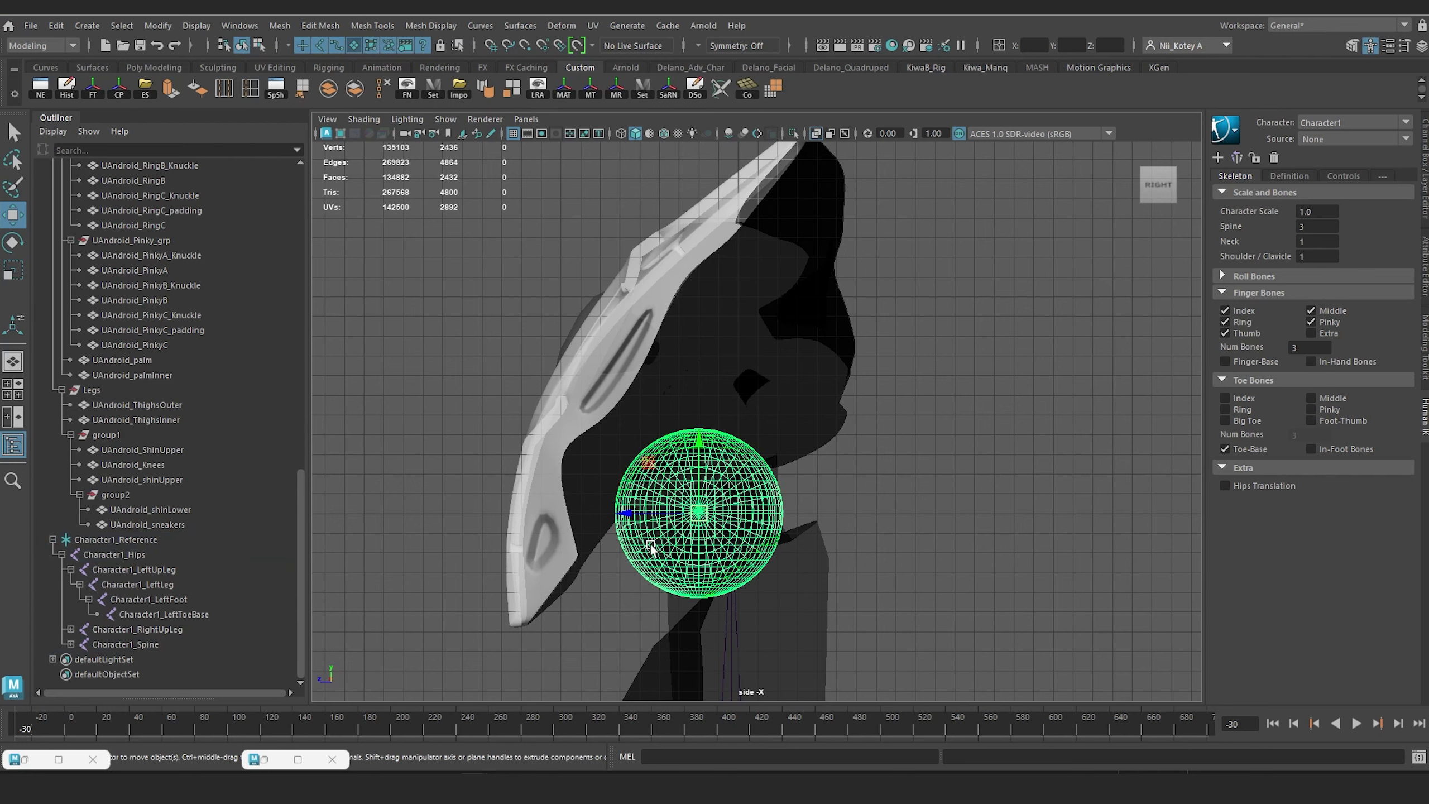
{"action": "left_click", "coordinate": [610, 611]}
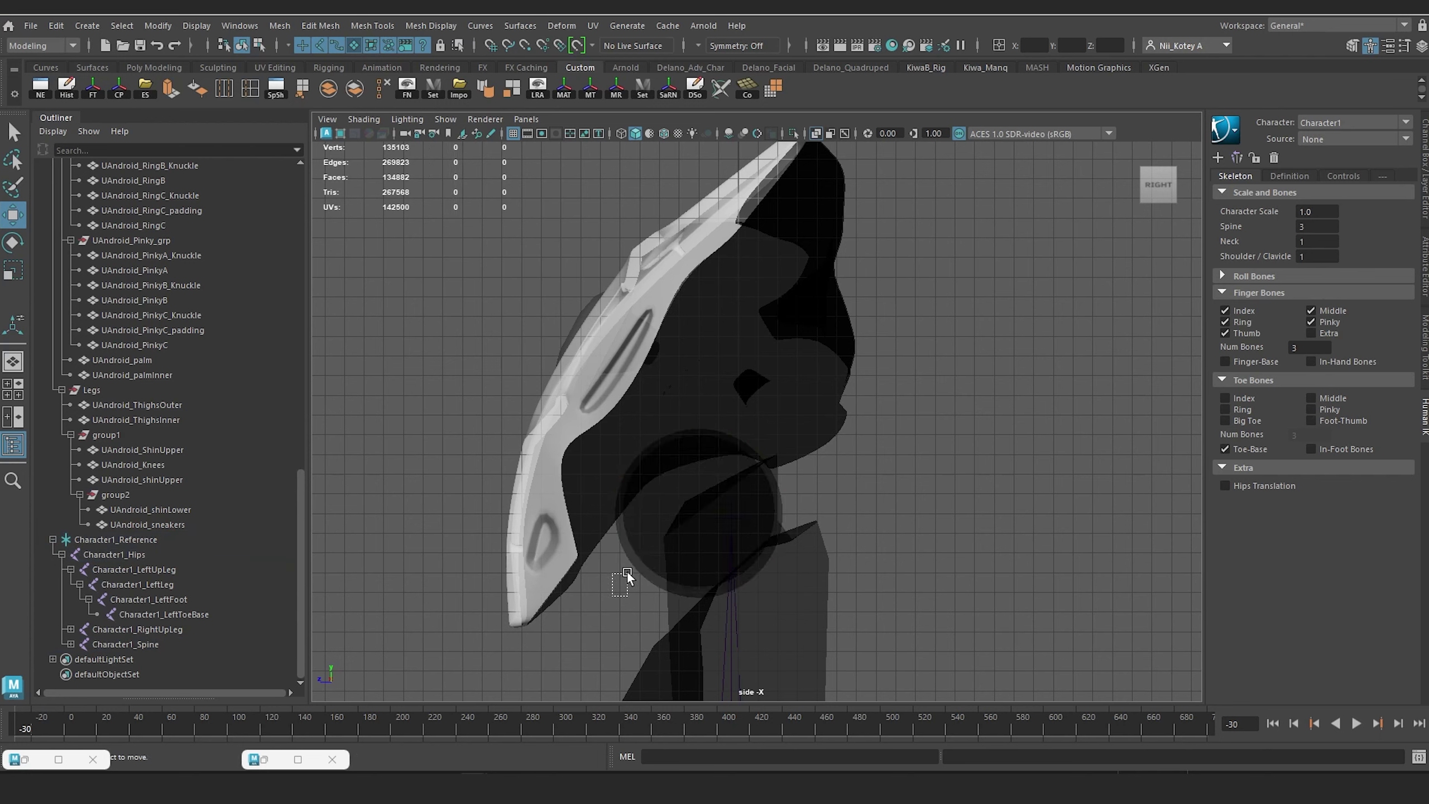
{"action": "left_click", "coordinate": [647, 549]}
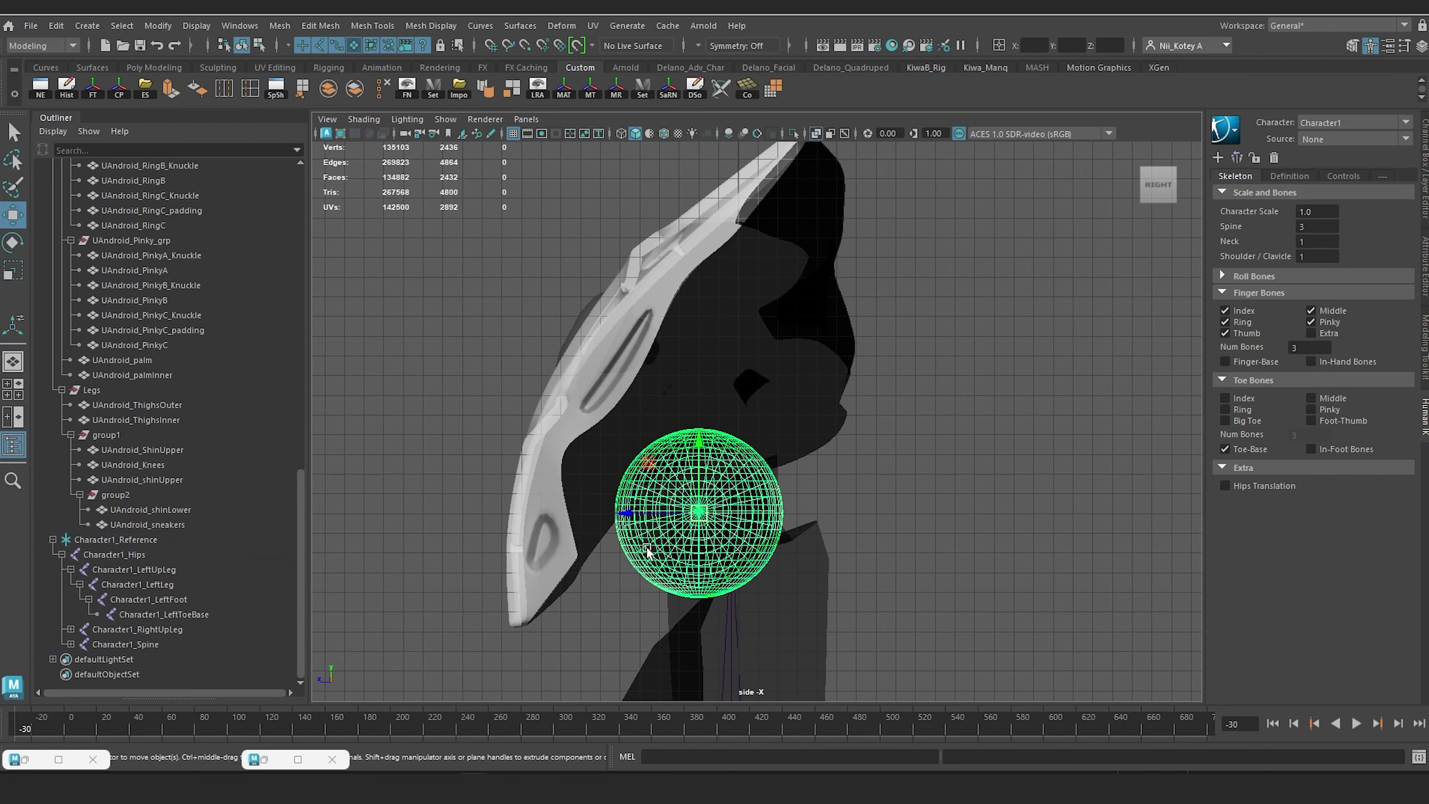
{"action": "left_click", "coordinate": [733, 620]}
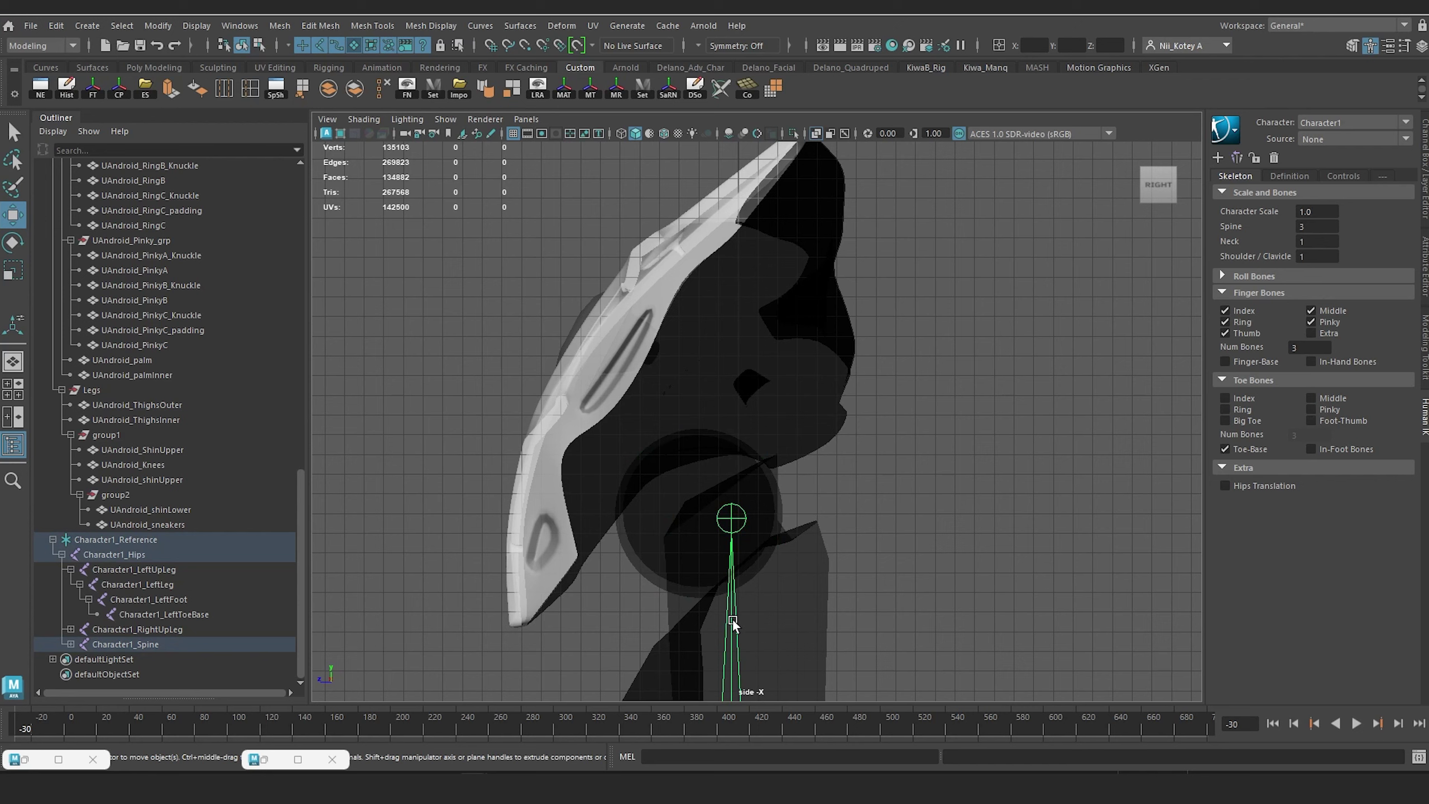
{"action": "left_click", "coordinate": [576, 615]}
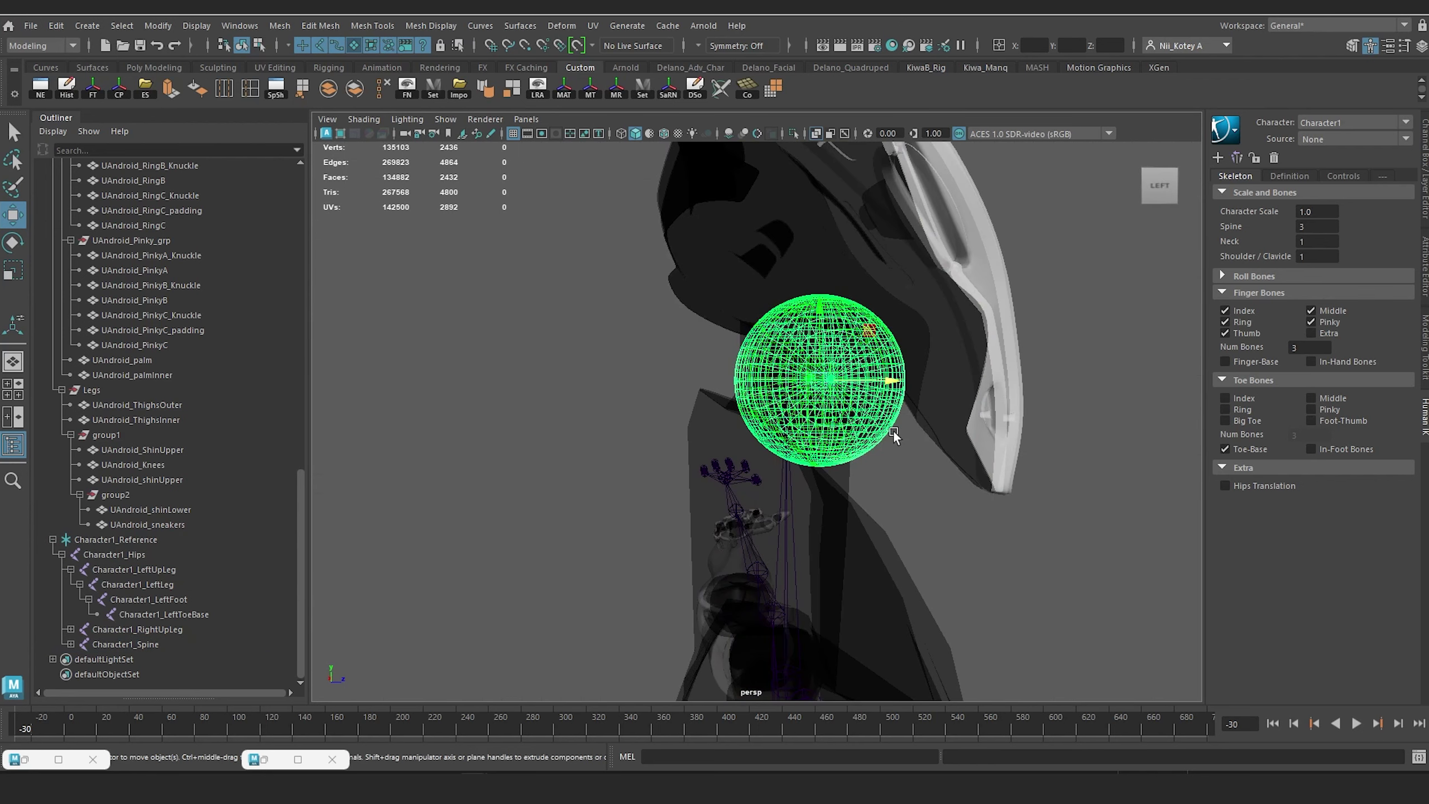
Step: Select the neck sphere together with all the head and face meshes
{"action": "left_click", "coordinate": [903, 448]}
{"action": "left_click", "coordinate": [881, 423]}
{"action": "left_click", "coordinate": [983, 365], "text": "shift"}
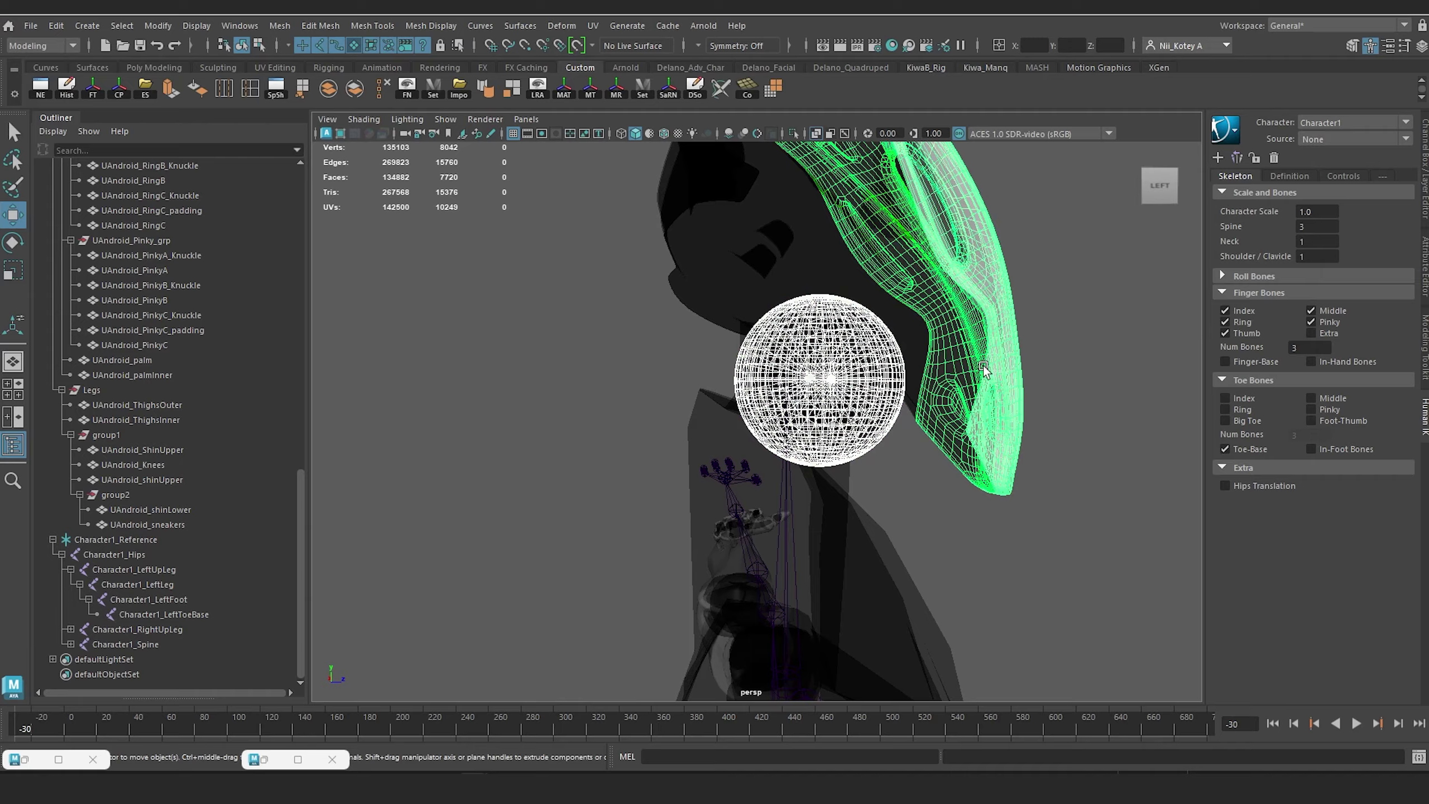
{"action": "middle_click_drag", "start_coordinate": [1014, 269], "coordinate": [1018, 400], "text": "alt"}
{"action": "left_click_drag", "start_coordinate": [575, 211], "coordinate": [728, 456], "text": "shift"}
{"action": "key", "text": "space"}
{"action": "left_click", "coordinate": [729, 457]}
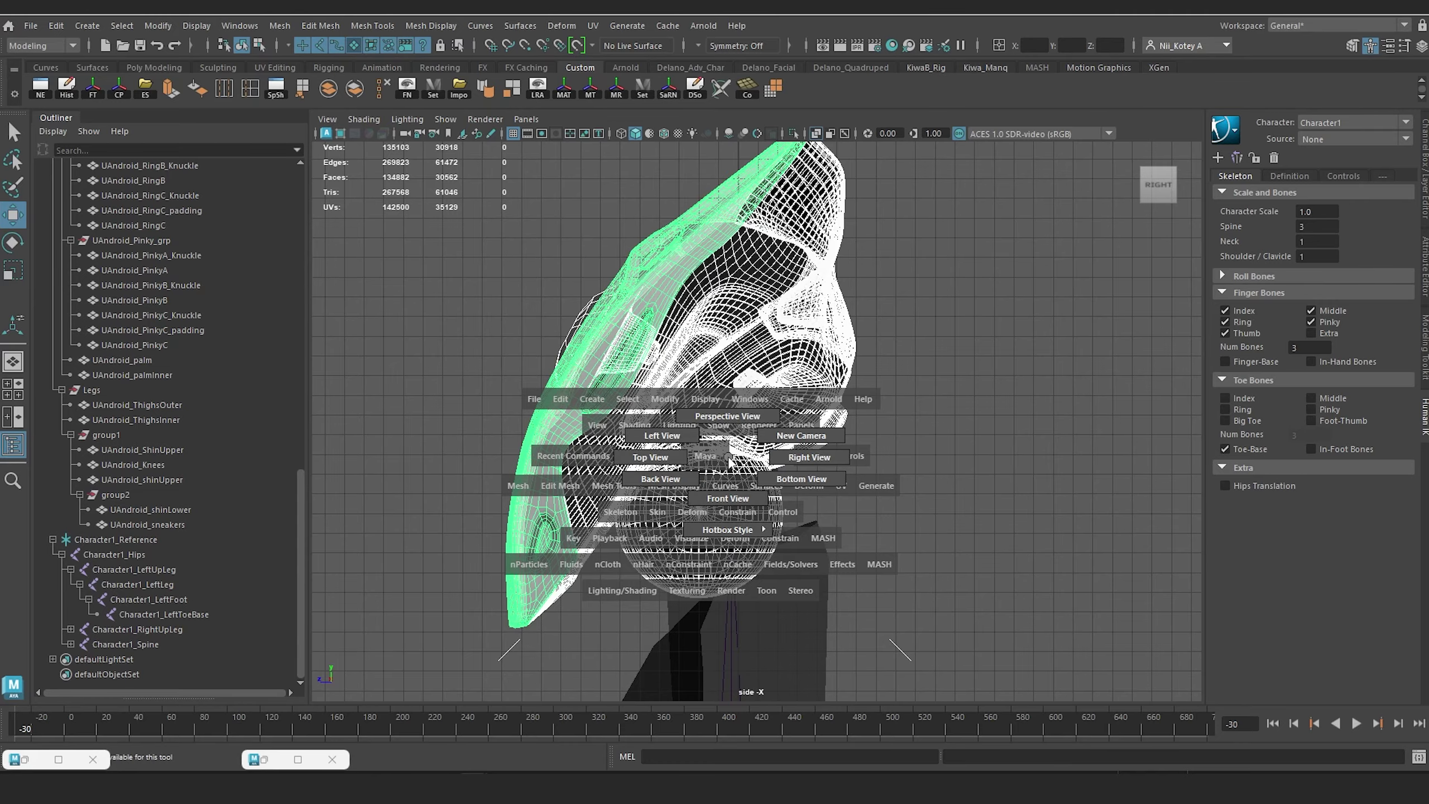
Step: Center the selected head meshes' pivot, lower it to the neck sphere's center height, and shift the meshes back to the head joint
{"action": "scroll", "coordinate": [734, 460], "scroll_direction": "down", "scroll_amount": 5}
{"action": "scroll", "coordinate": [738, 461], "scroll_direction": "up", "scroll_amount": 5}
{"action": "middle_click_drag", "start_coordinate": [738, 462], "coordinate": [728, 386], "text": "alt"}
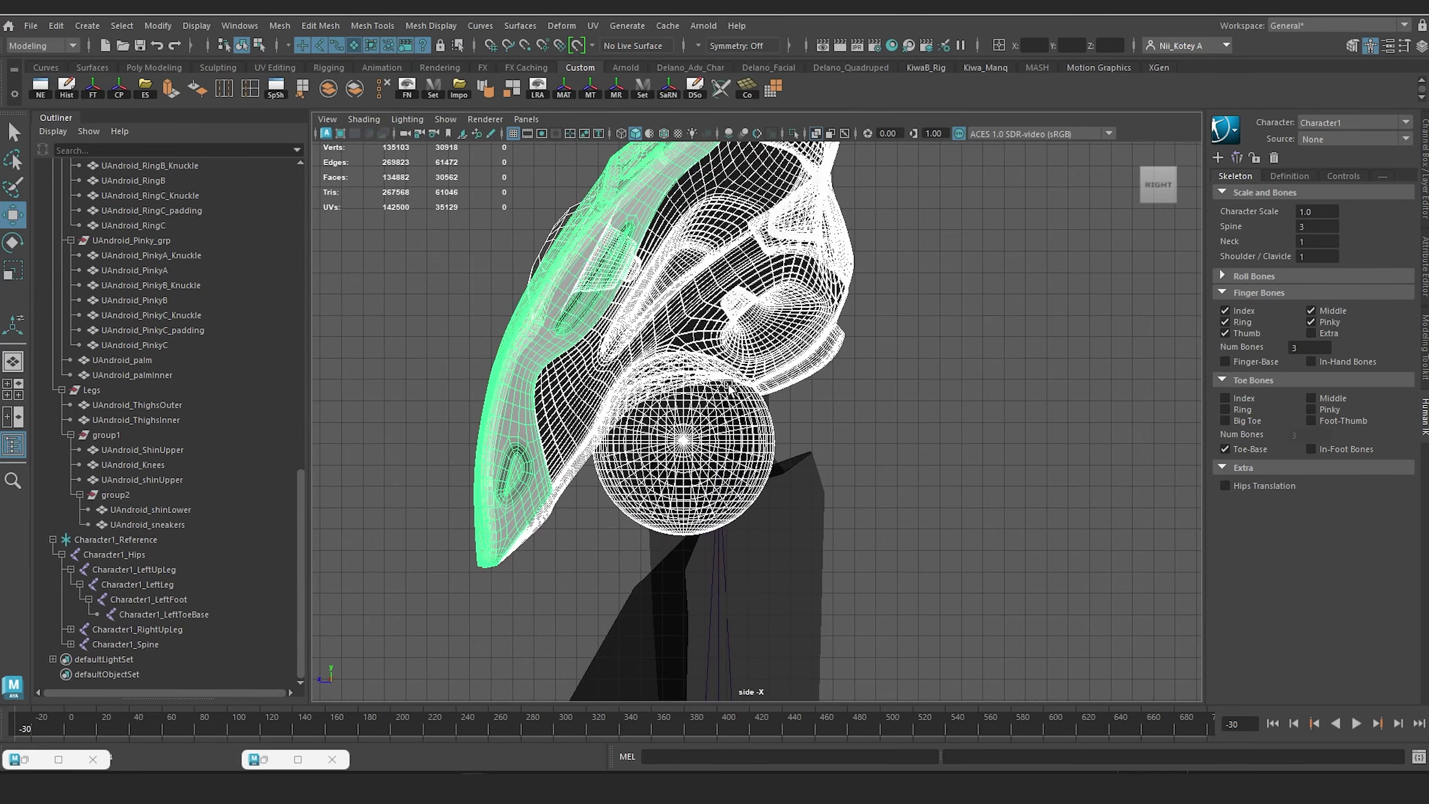
{"action": "scroll", "coordinate": [735, 467], "scroll_direction": "down", "scroll_amount": 4}
{"action": "scroll", "coordinate": [736, 467], "scroll_direction": "up", "scroll_amount": 4}
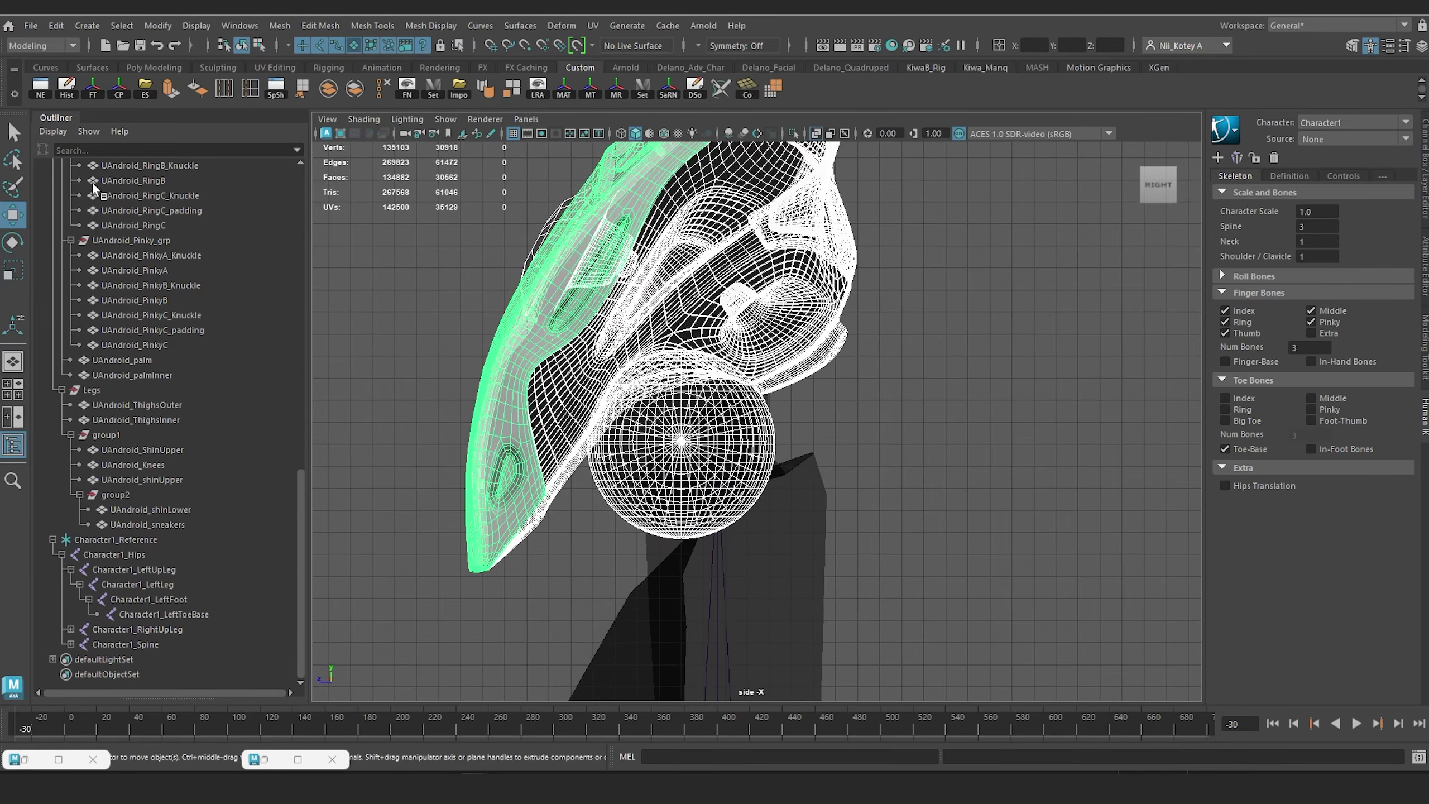
{"action": "left_click", "coordinate": [119, 94]}
{"action": "key", "text": "d"}
{"action": "left_click_drag", "start_coordinate": [643, 221], "coordinate": [647, 371]}
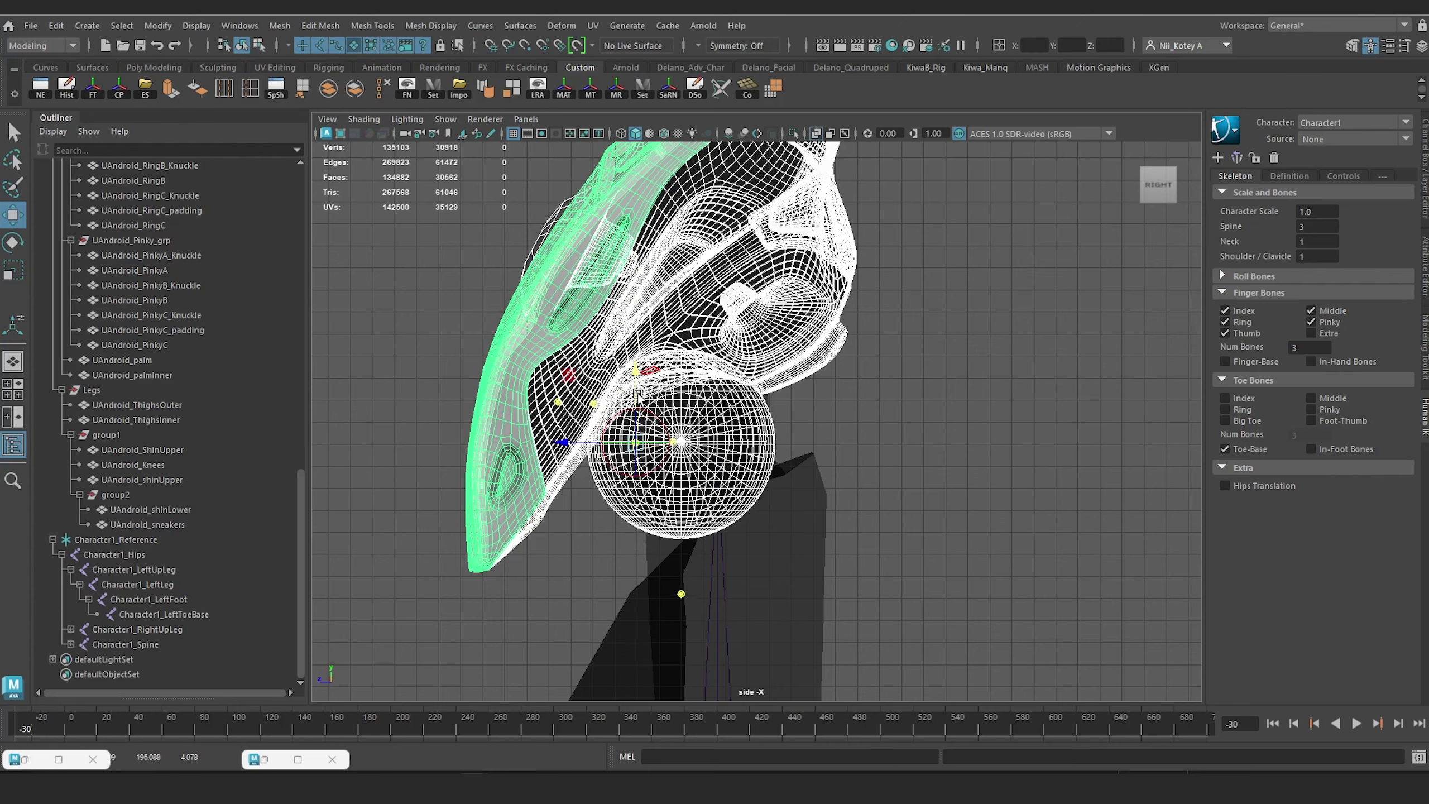
{"action": "key", "text": "d"}
{"action": "left_click_drag", "start_coordinate": [559, 441], "coordinate": [594, 445]}
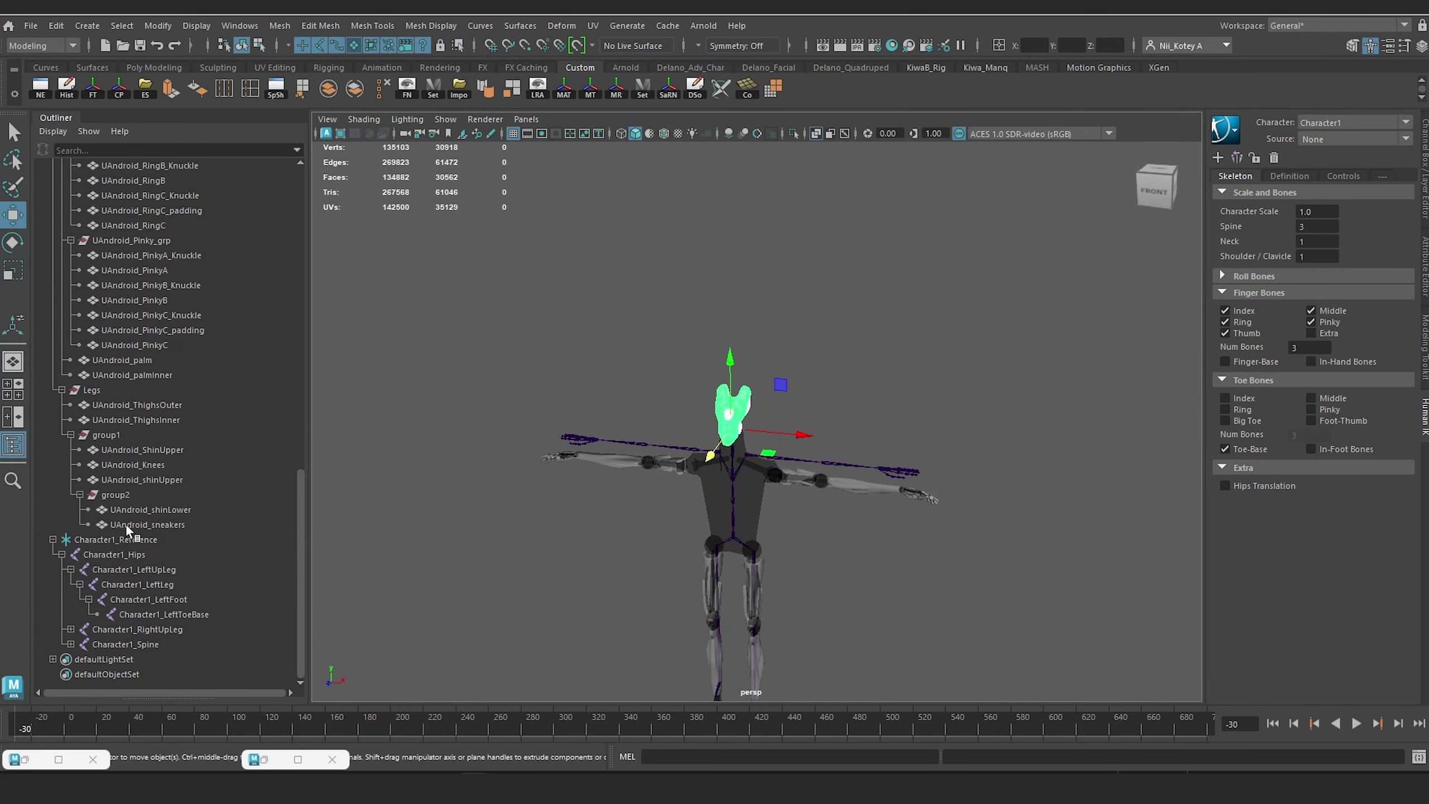
Step: Freeze the transformations of the whole UrbanAndroidCyberPunk_Tposed hierarchy after repositioning the head
{"action": "left_click", "coordinate": [127, 525]}
{"action": "scroll", "coordinate": [126, 428], "scroll_direction": "up", "scroll_amount": 3}
{"action": "scroll", "coordinate": [125, 404], "scroll_direction": "up", "scroll_amount": 15}
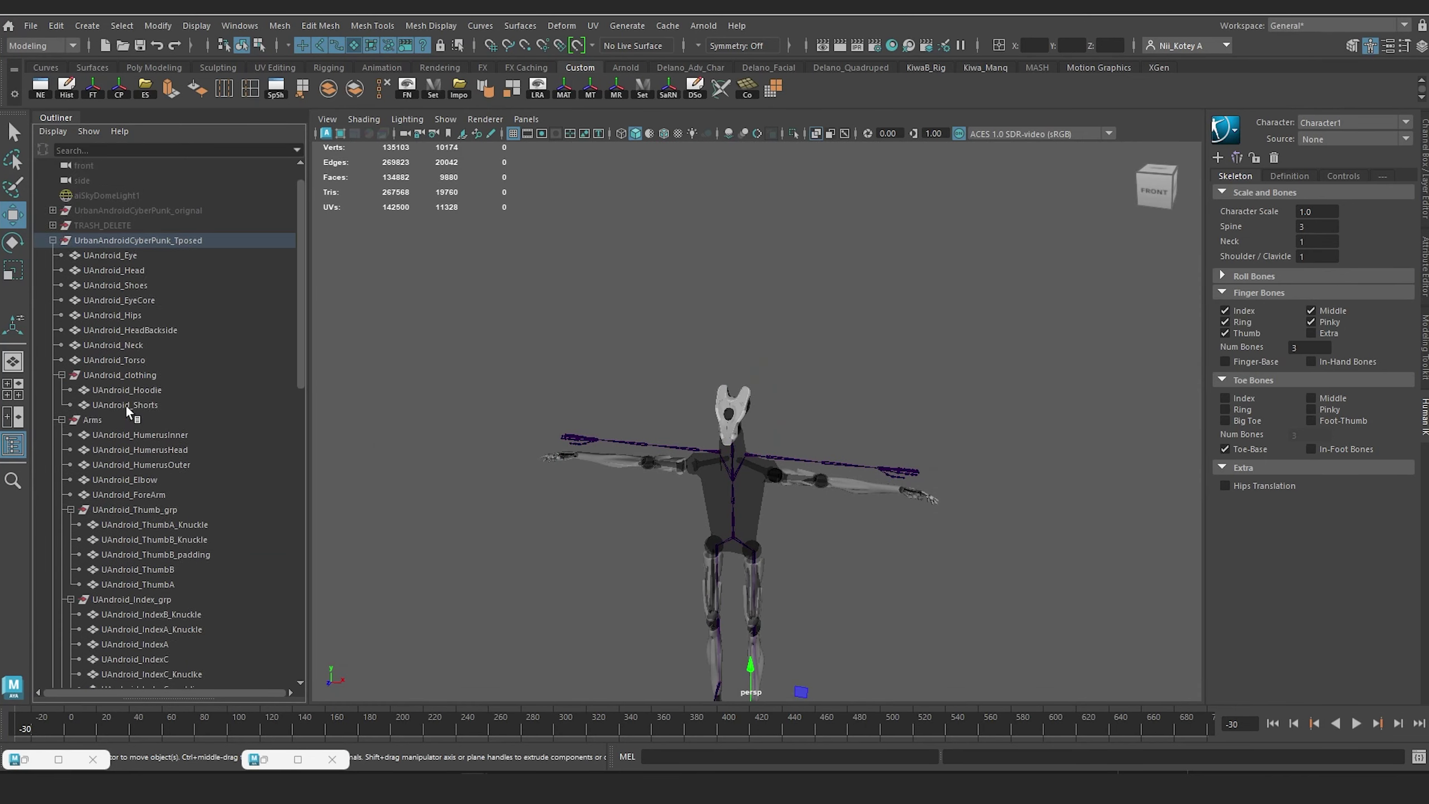
{"action": "left_click", "coordinate": [158, 275]}
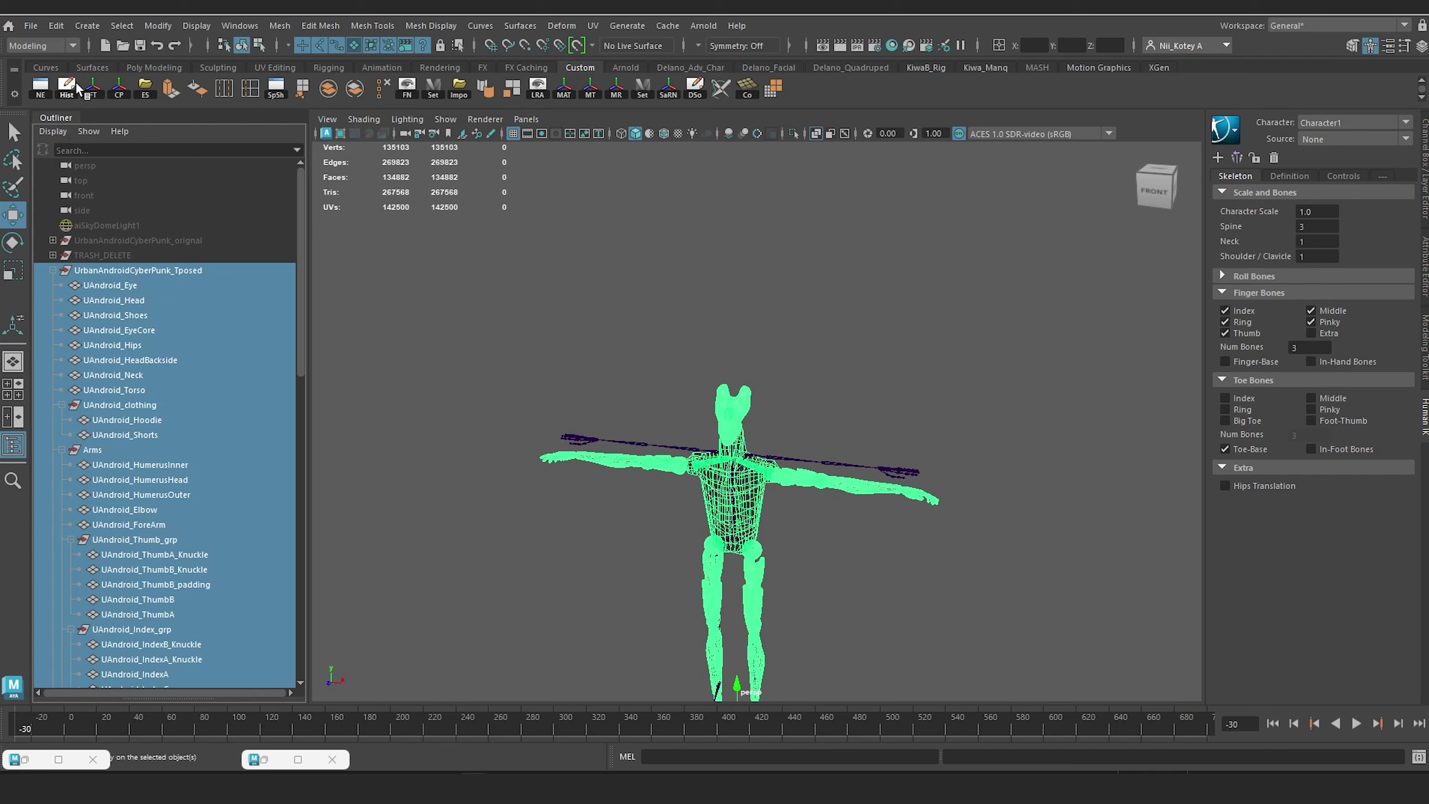
{"action": "left_click", "coordinate": [93, 89]}
{"action": "left_click", "coordinate": [583, 579]}
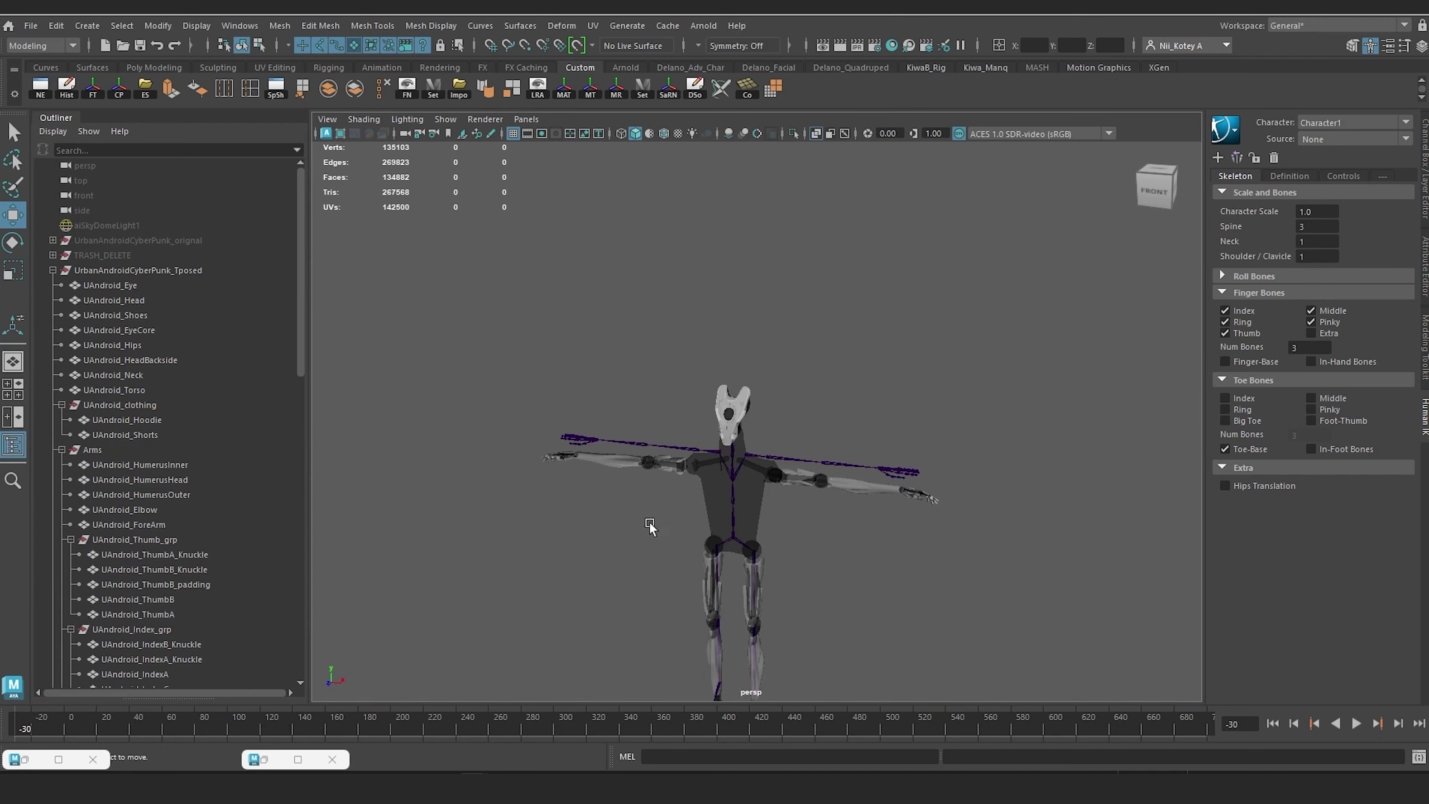
Step: Isolate the selection to the collarbone-shaped UAndroid_Shoes mesh inside the torso and move it into the TRASH_DELETE group
{"action": "scroll", "coordinate": [658, 489], "scroll_direction": "up", "scroll_amount": 8}
{"action": "left_click_drag", "start_coordinate": [666, 463], "coordinate": [547, 430], "text": "alt"}
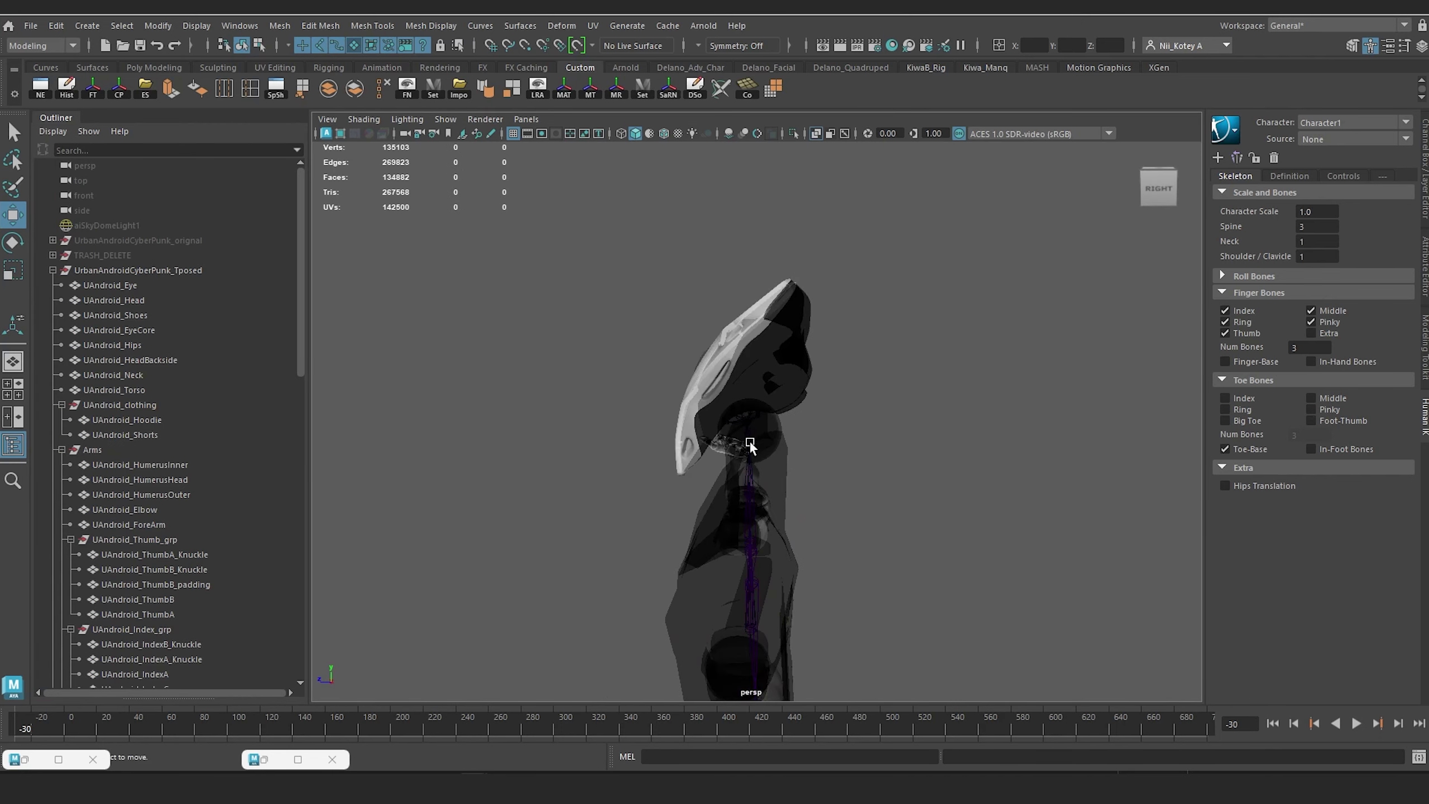
{"action": "left_click", "coordinate": [750, 443]}
{"action": "left_click_drag", "start_coordinate": [786, 510], "coordinate": [854, 411], "text": "alt"}
{"action": "left_click", "coordinate": [778, 467]}
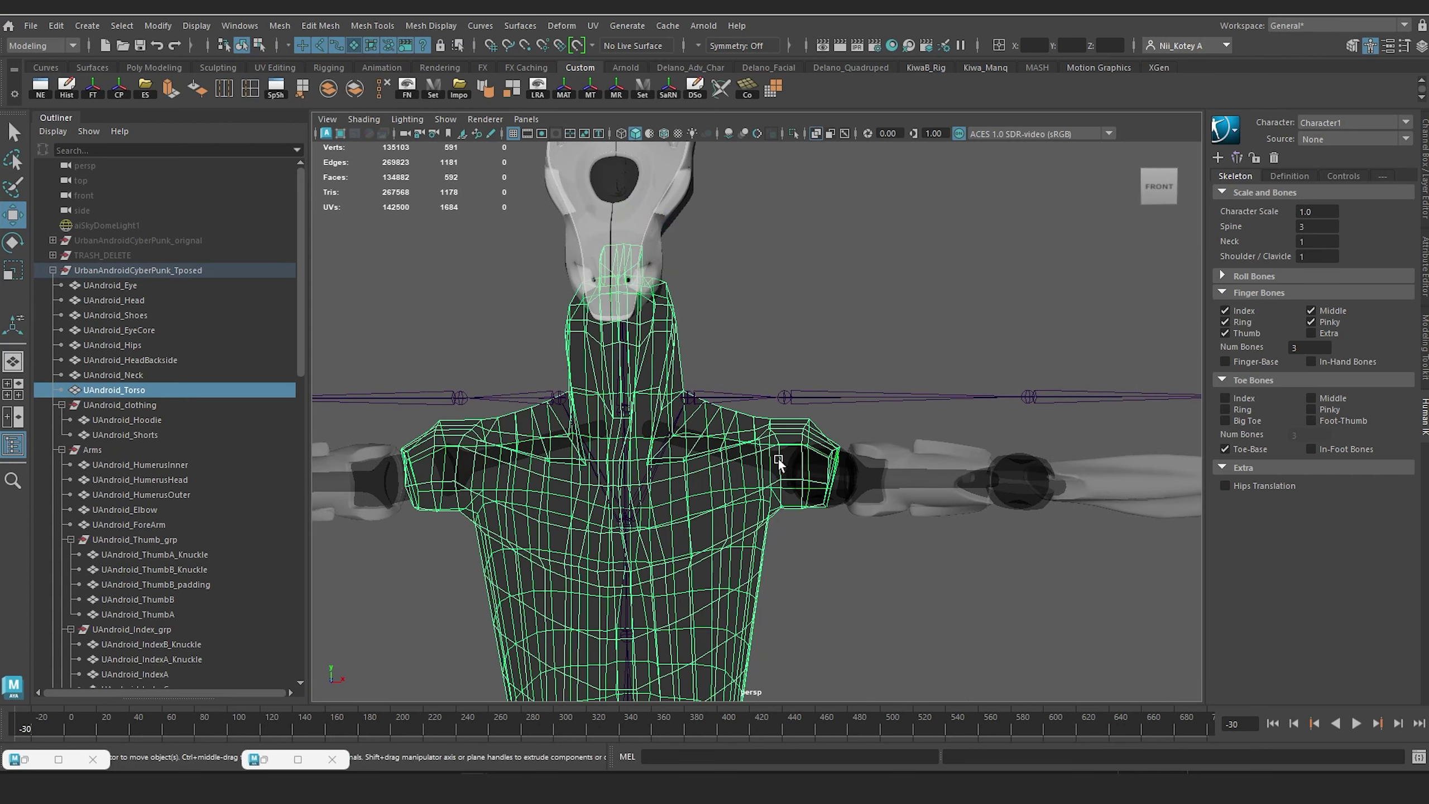
{"action": "scroll", "coordinate": [782, 508], "scroll_direction": "up", "scroll_amount": 5}
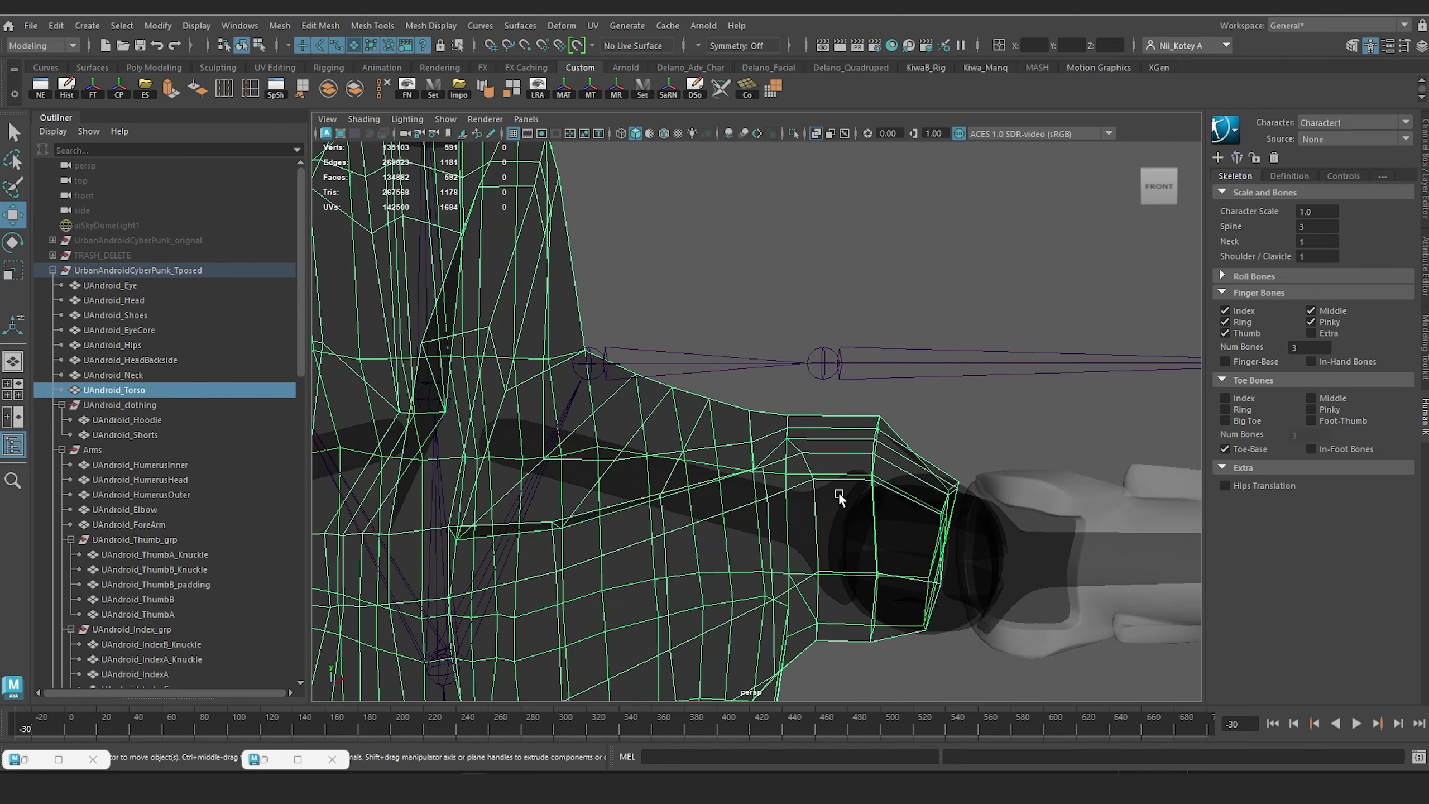
{"action": "left_click", "coordinate": [774, 488], "text": "shift"}
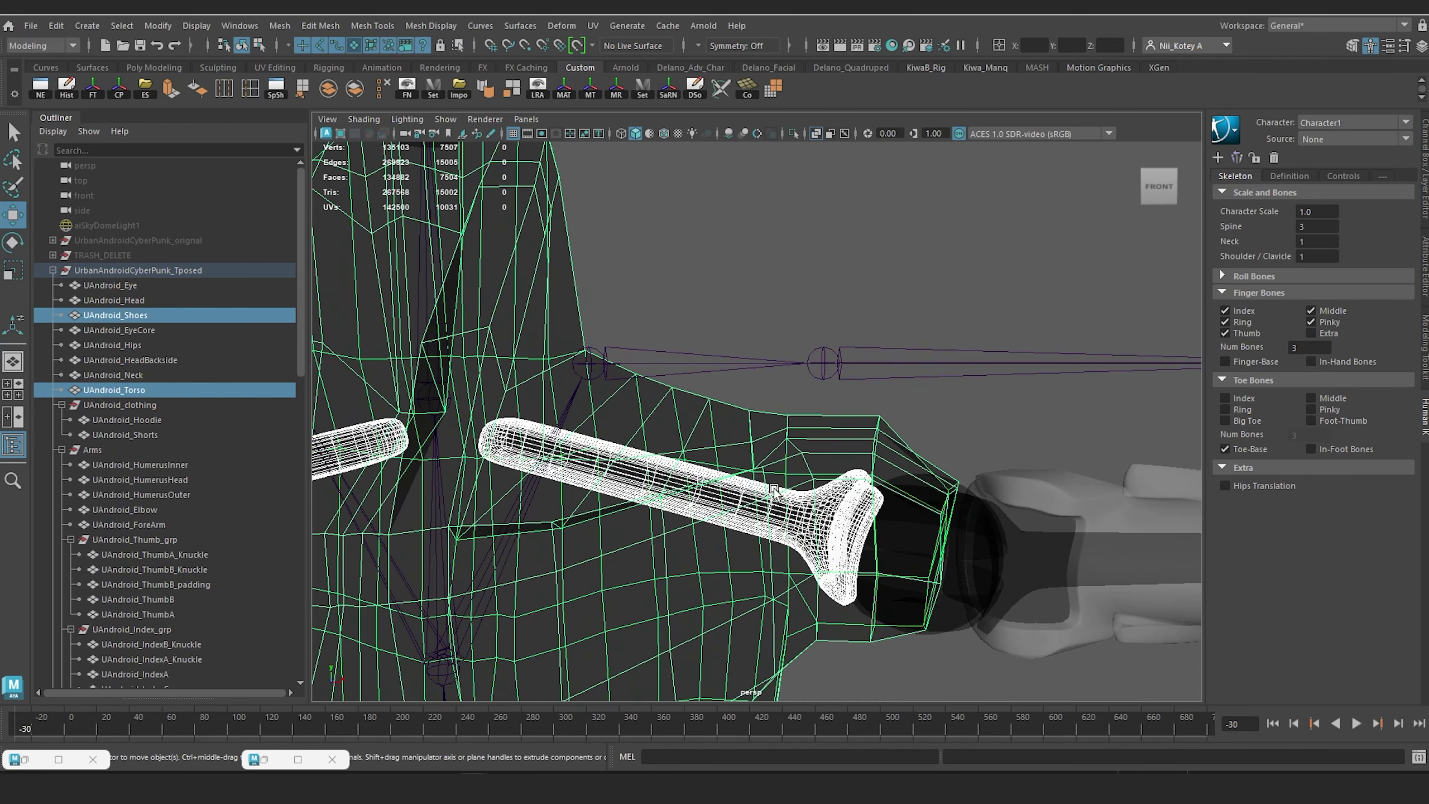
{"action": "left_click", "coordinate": [833, 458], "text": "ctrl"}
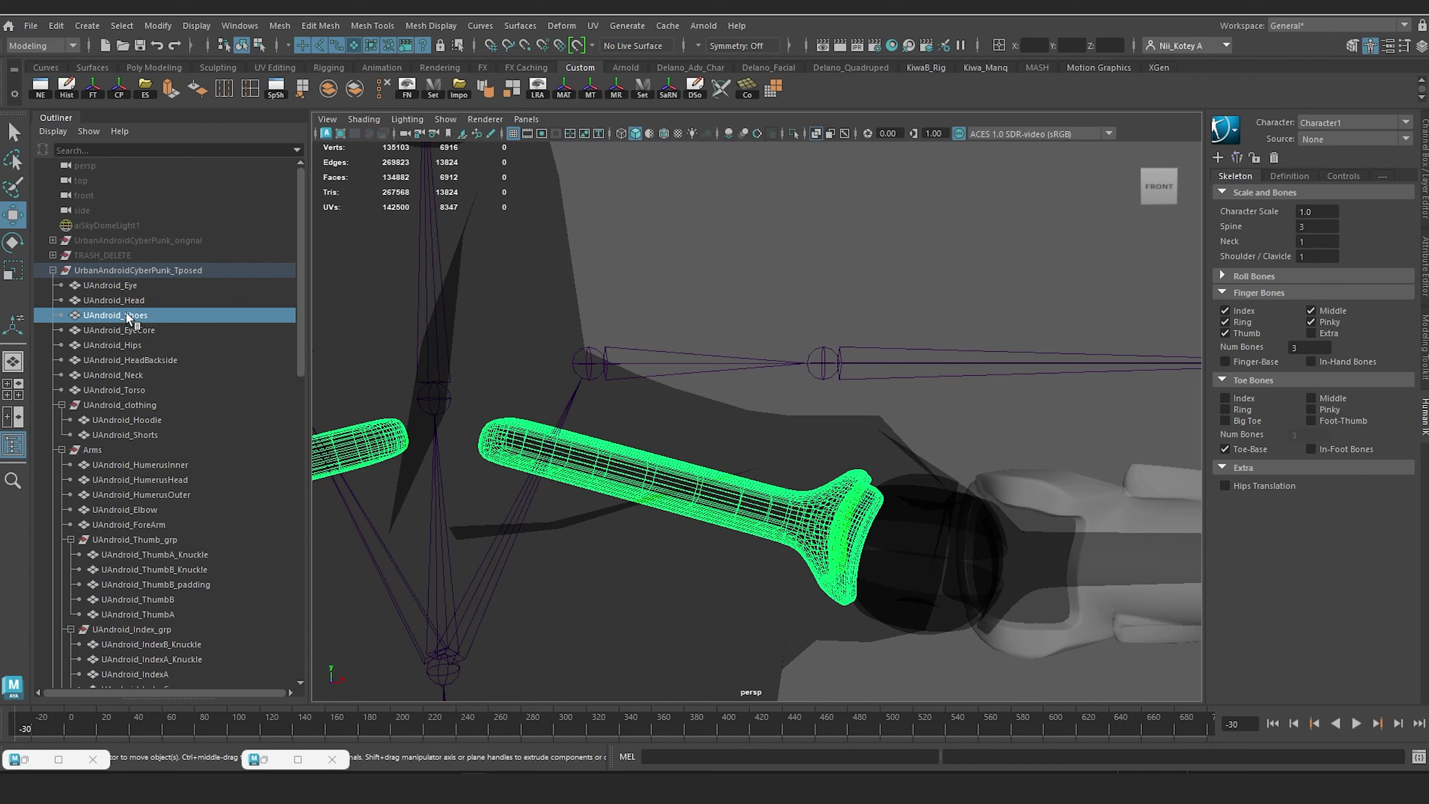
{"action": "key", "text": "f"}
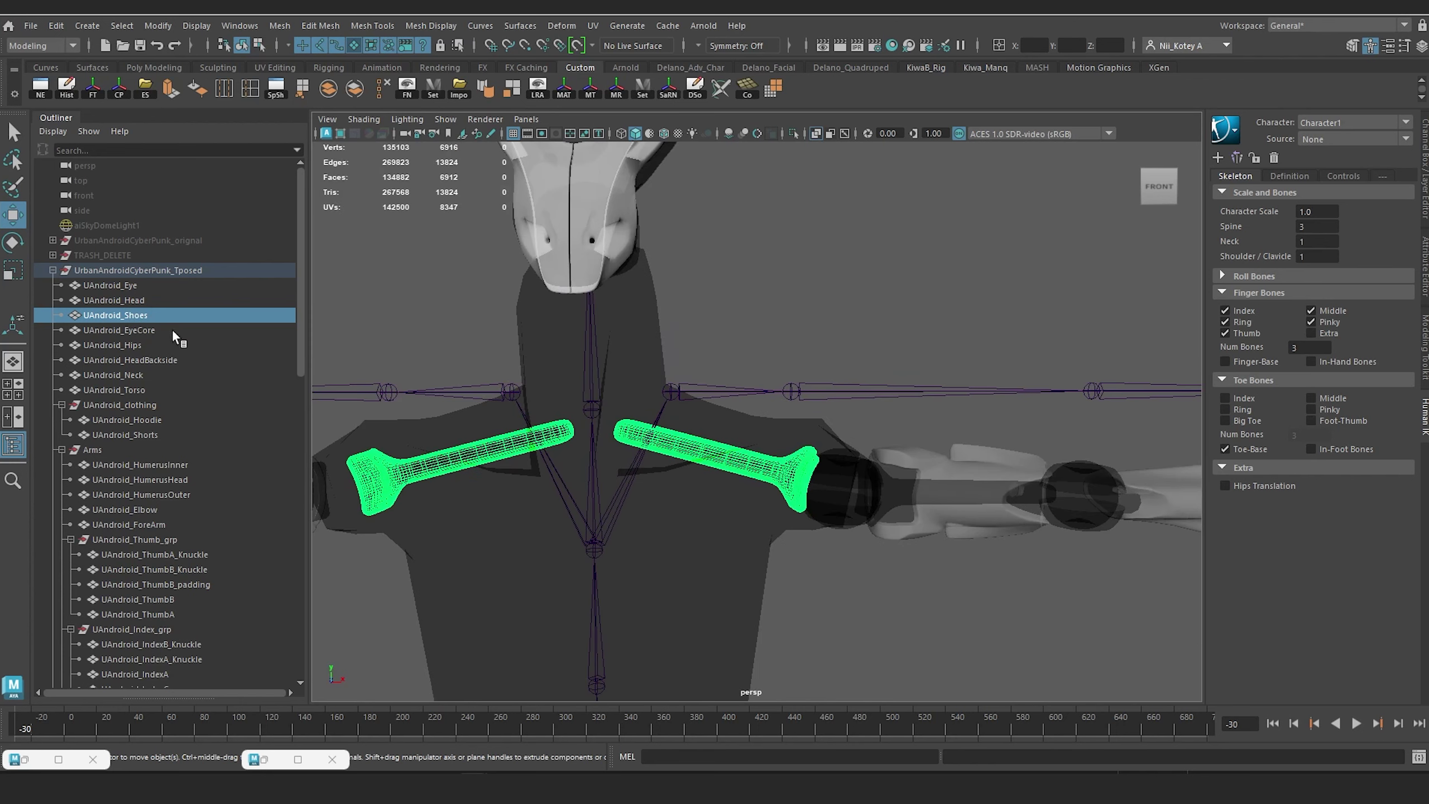
{"action": "middle_click_drag", "start_coordinate": [127, 318], "coordinate": [141, 256]}
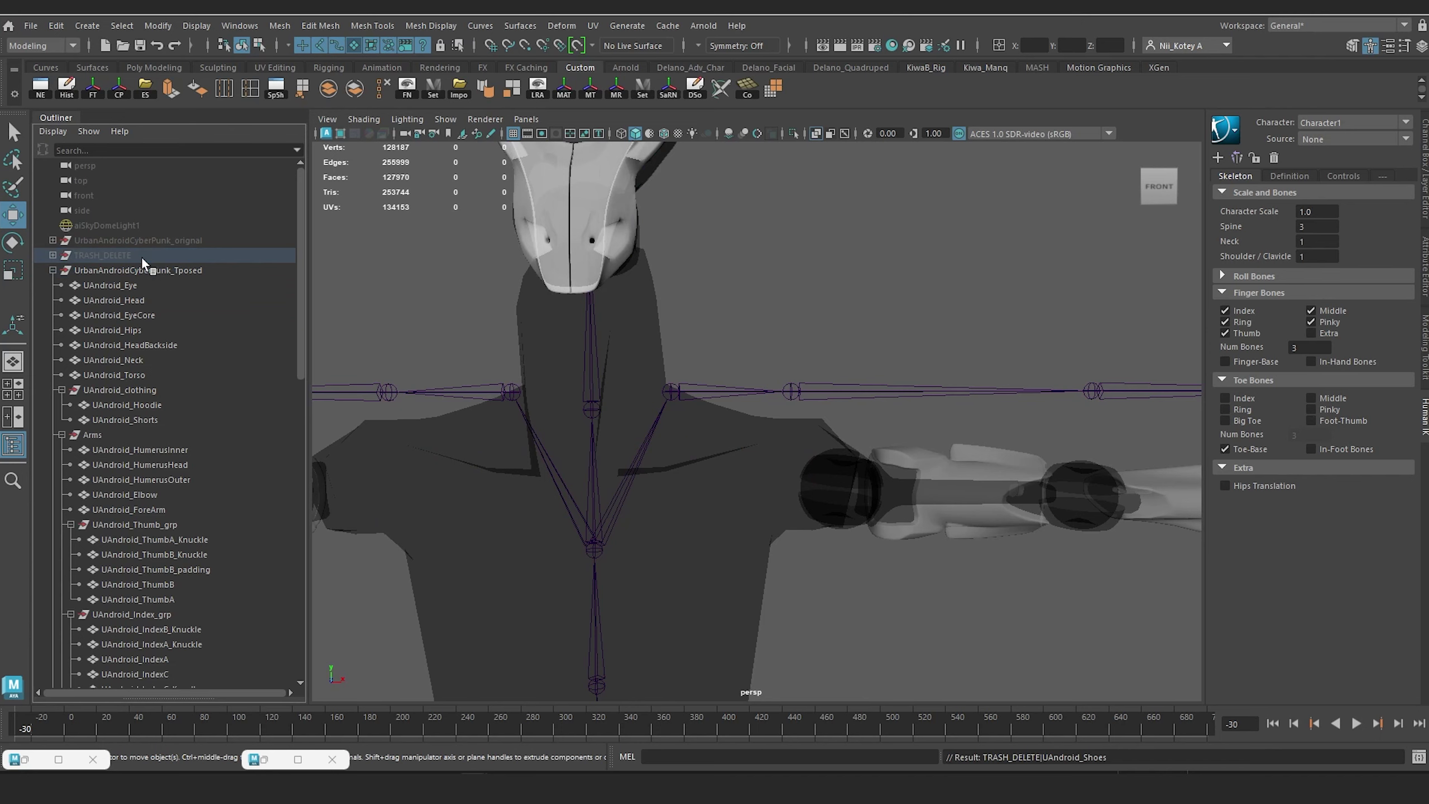
Step: Lower the left shoulder joint so the arm chain runs through the middle of the left arm mesh
{"action": "left_click_drag", "start_coordinate": [658, 449], "coordinate": [659, 399], "text": "alt"}
{"action": "left_click", "coordinate": [665, 391]}
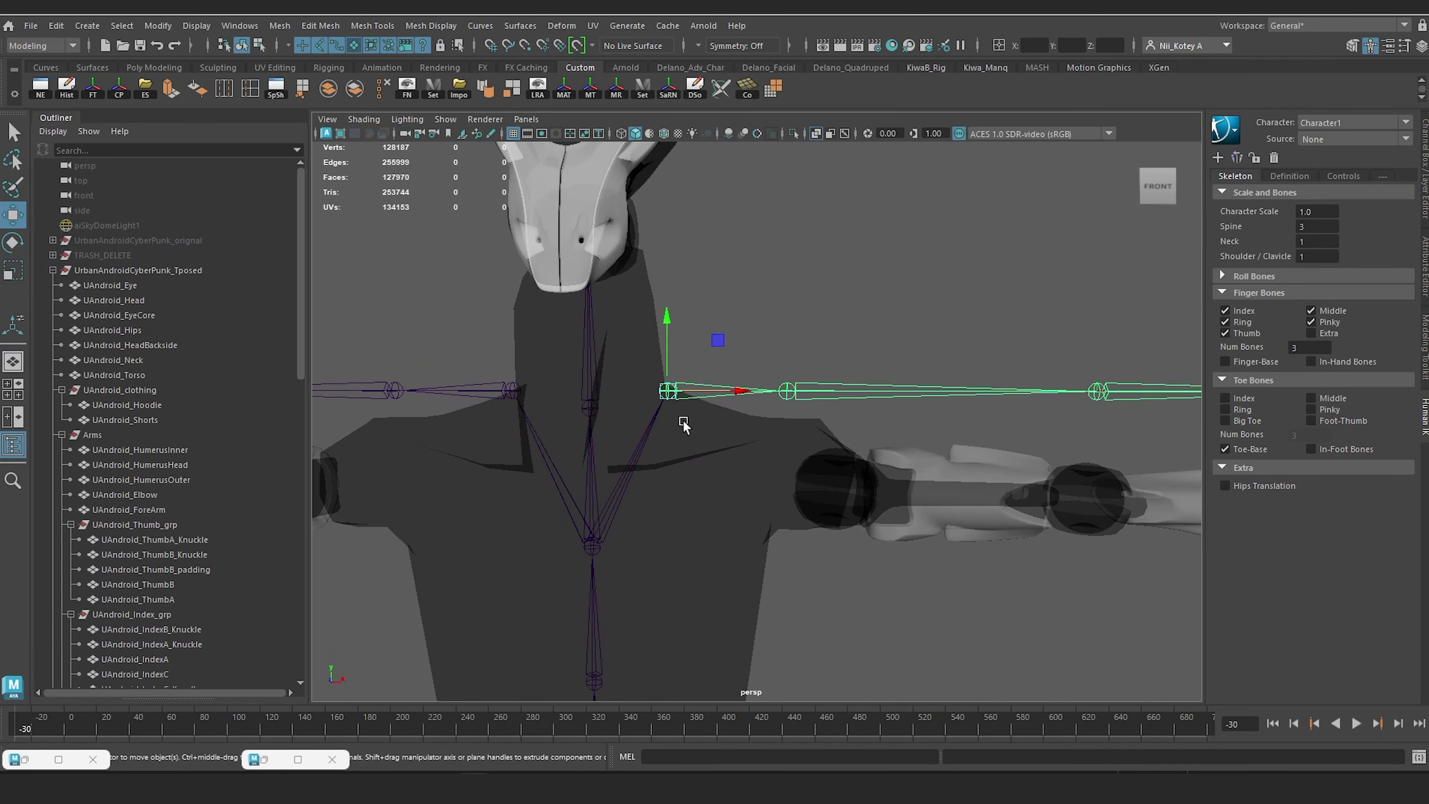
{"action": "left_click_drag", "start_coordinate": [668, 307], "coordinate": [678, 408]}
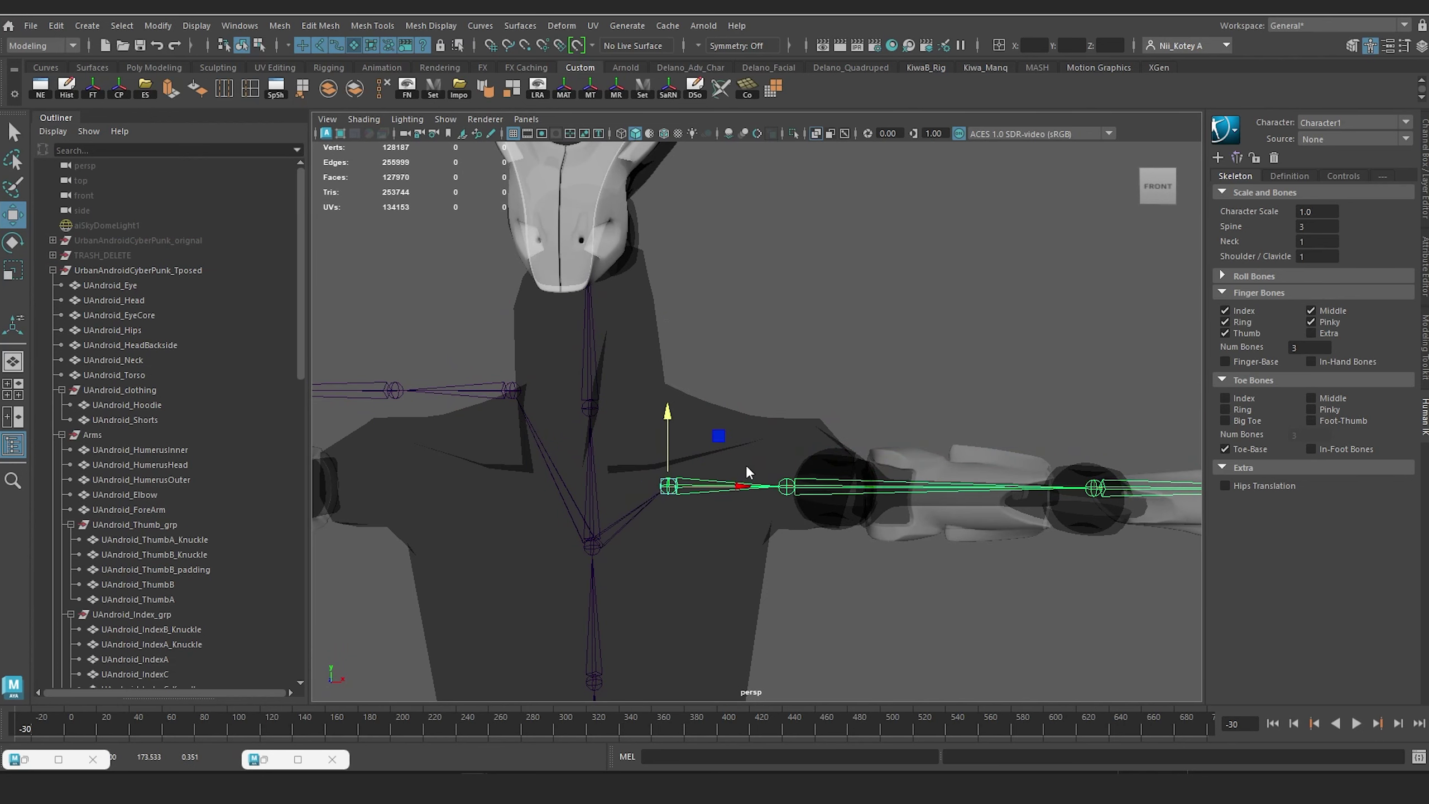
Step: In the front view, move the left upper-arm joint outward along X into the center of the shoulder ball
{"action": "key", "text": "space"}
{"action": "left_click_drag", "start_coordinate": [746, 466], "coordinate": [763, 506]}
{"action": "scroll", "coordinate": [764, 505], "scroll_direction": "down", "scroll_amount": 4}
{"action": "key", "text": "f"}
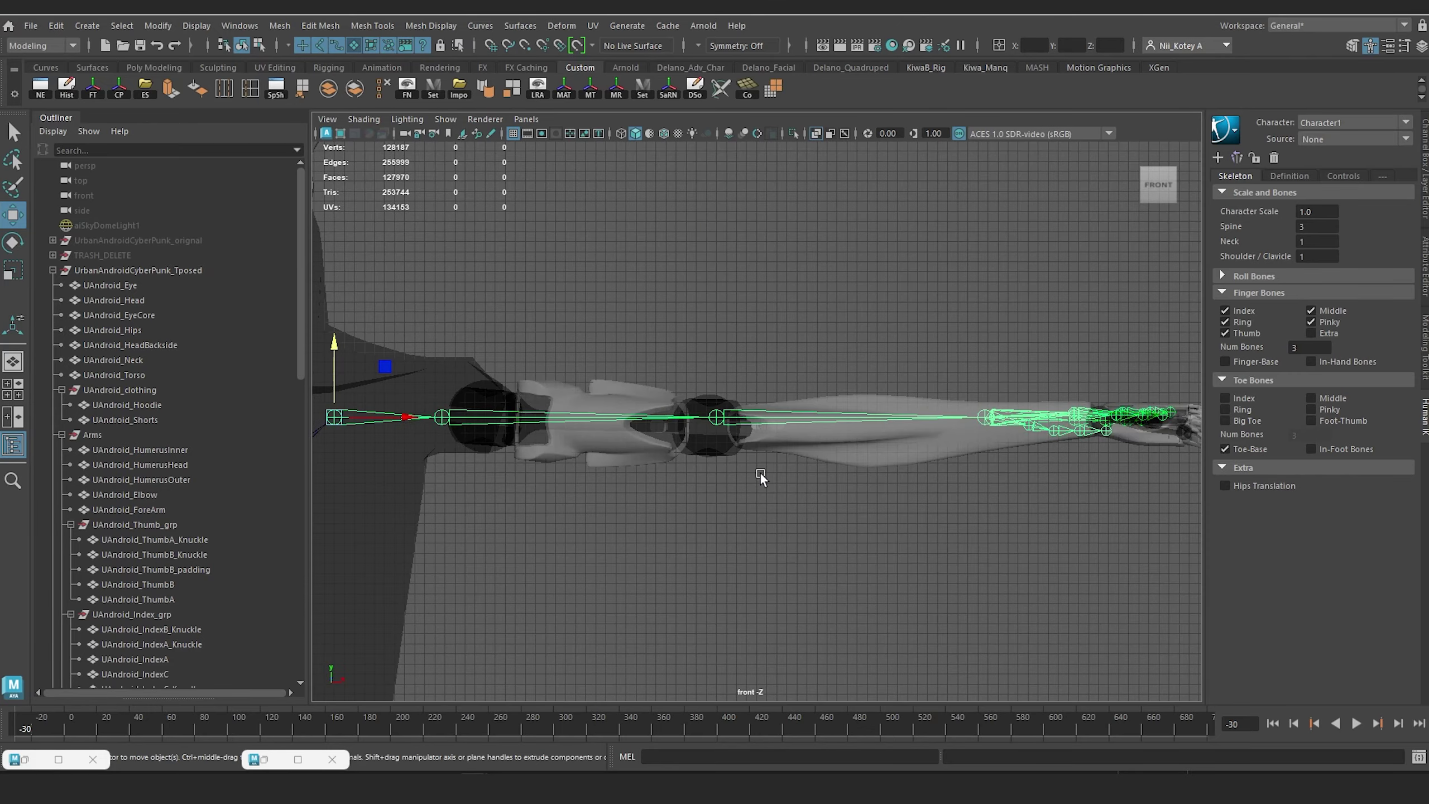
{"action": "scroll", "coordinate": [614, 449], "scroll_direction": "down", "scroll_amount": 5}
{"action": "scroll", "coordinate": [741, 443], "scroll_direction": "up", "scroll_amount": 10}
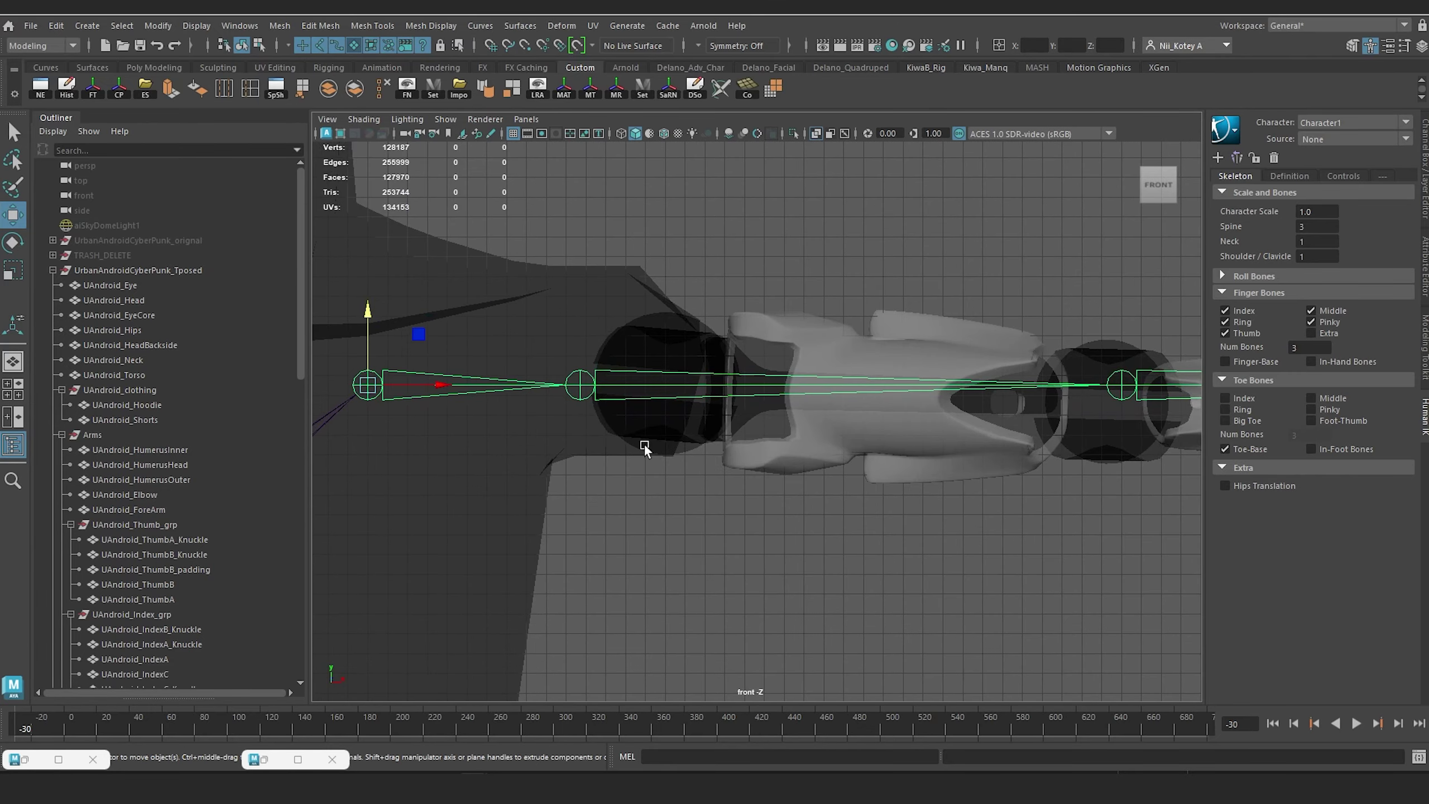
{"action": "scroll", "coordinate": [540, 406], "scroll_direction": "down", "scroll_amount": 3}
{"action": "middle_click_drag", "start_coordinate": [549, 410], "coordinate": [600, 404], "text": "alt"}
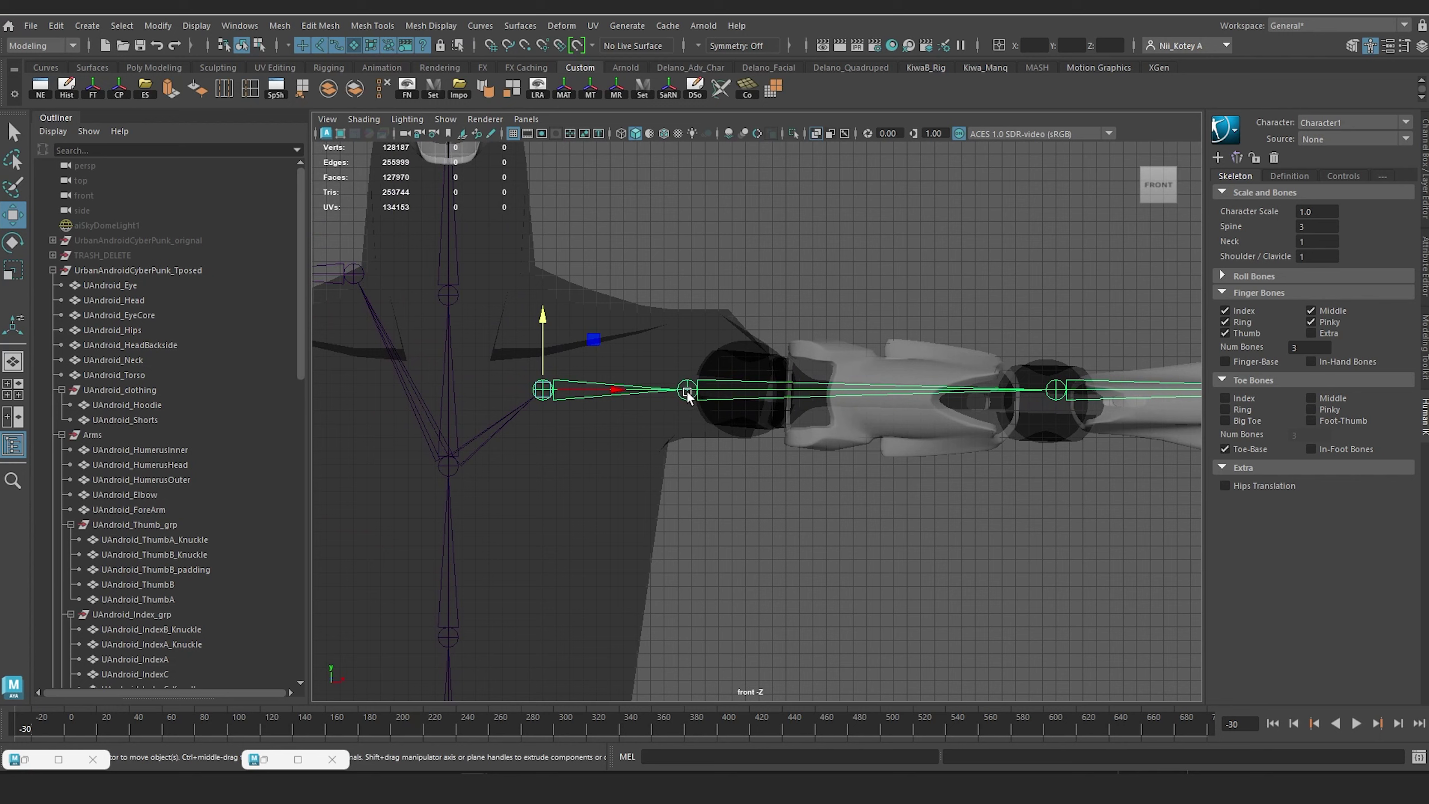
{"action": "left_click", "coordinate": [688, 391]}
{"action": "left_click_drag", "start_coordinate": [760, 390], "coordinate": [823, 397]}
{"action": "middle_click_drag", "start_coordinate": [1019, 405], "coordinate": [705, 448], "text": "alt"}
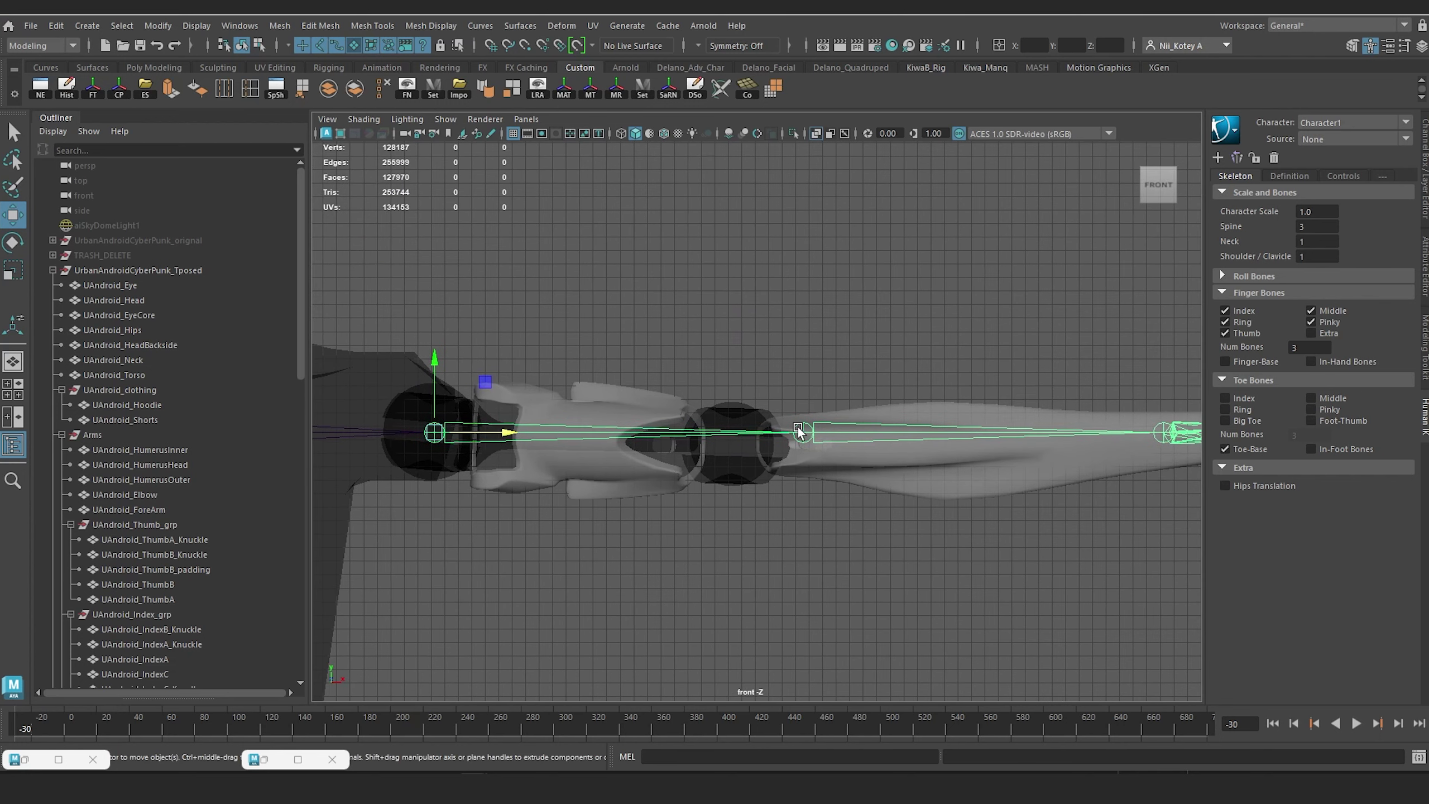
Step: Move the left forearm joint inward along X into the center of the elbow ball
{"action": "left_click", "coordinate": [799, 430]}
{"action": "left_click_drag", "start_coordinate": [867, 431], "coordinate": [799, 429]}
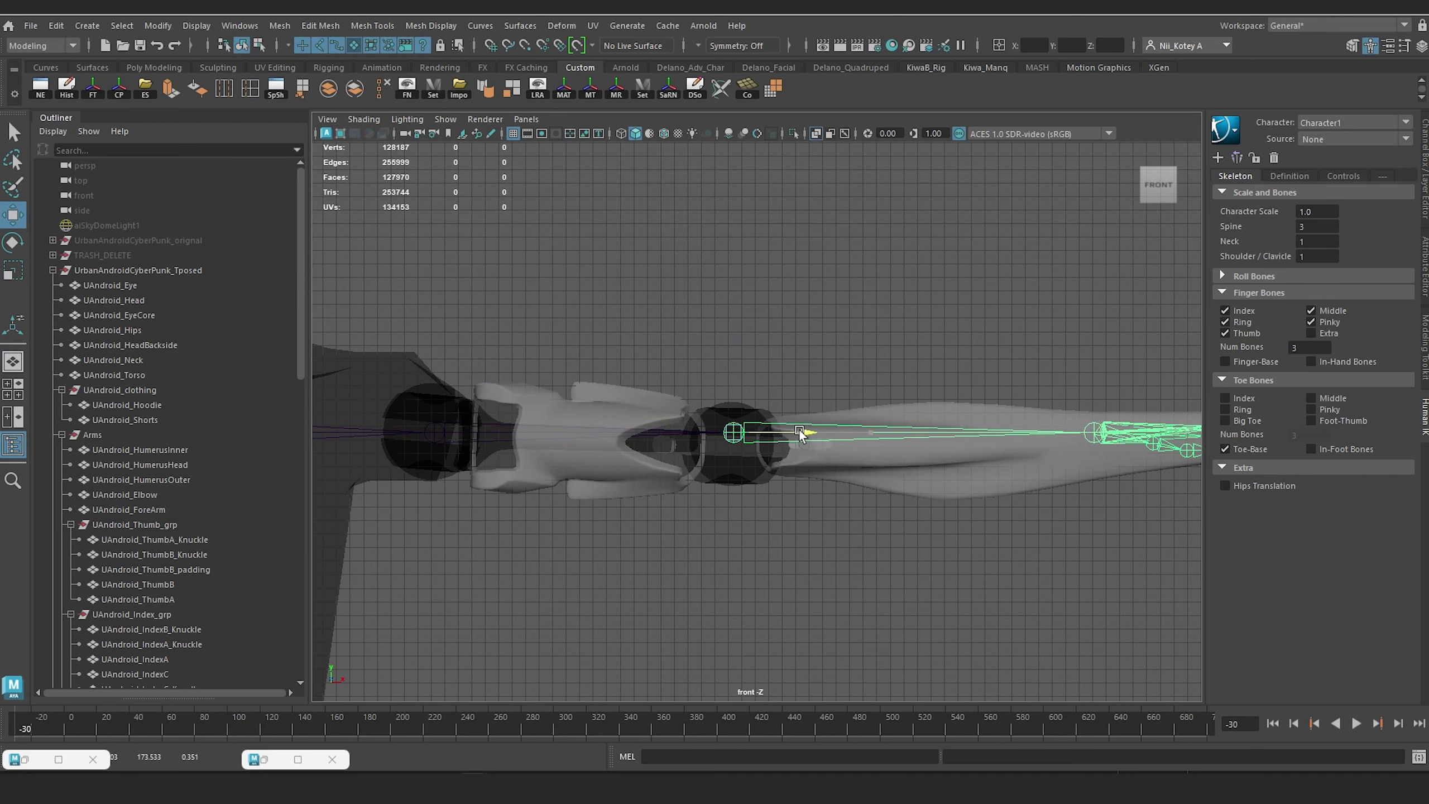
{"action": "scroll", "coordinate": [912, 465], "scroll_direction": "down", "scroll_amount": 4}
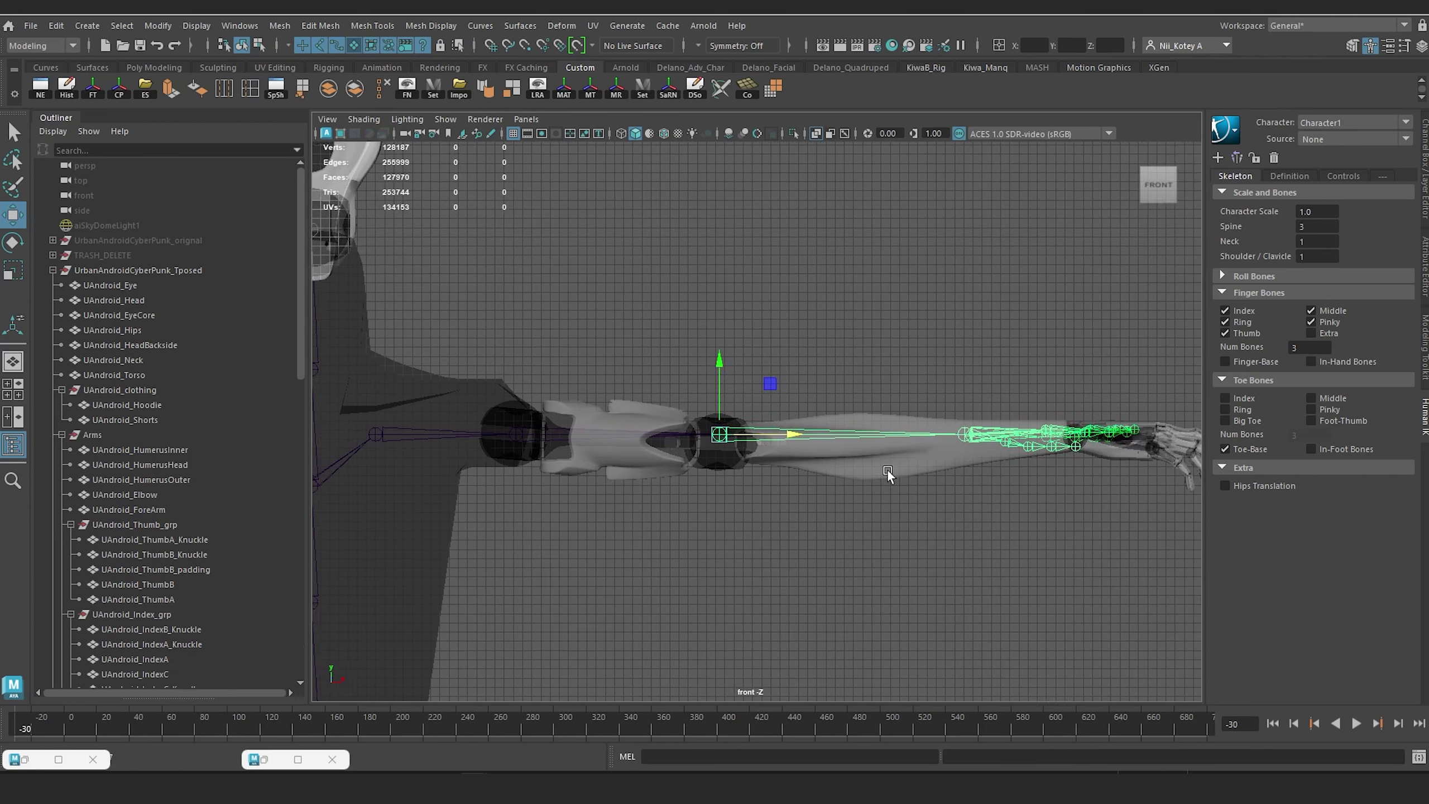
{"action": "middle_click_drag", "start_coordinate": [888, 474], "coordinate": [798, 479], "text": "alt"}
{"action": "scroll", "coordinate": [815, 472], "scroll_direction": "up", "scroll_amount": 2}
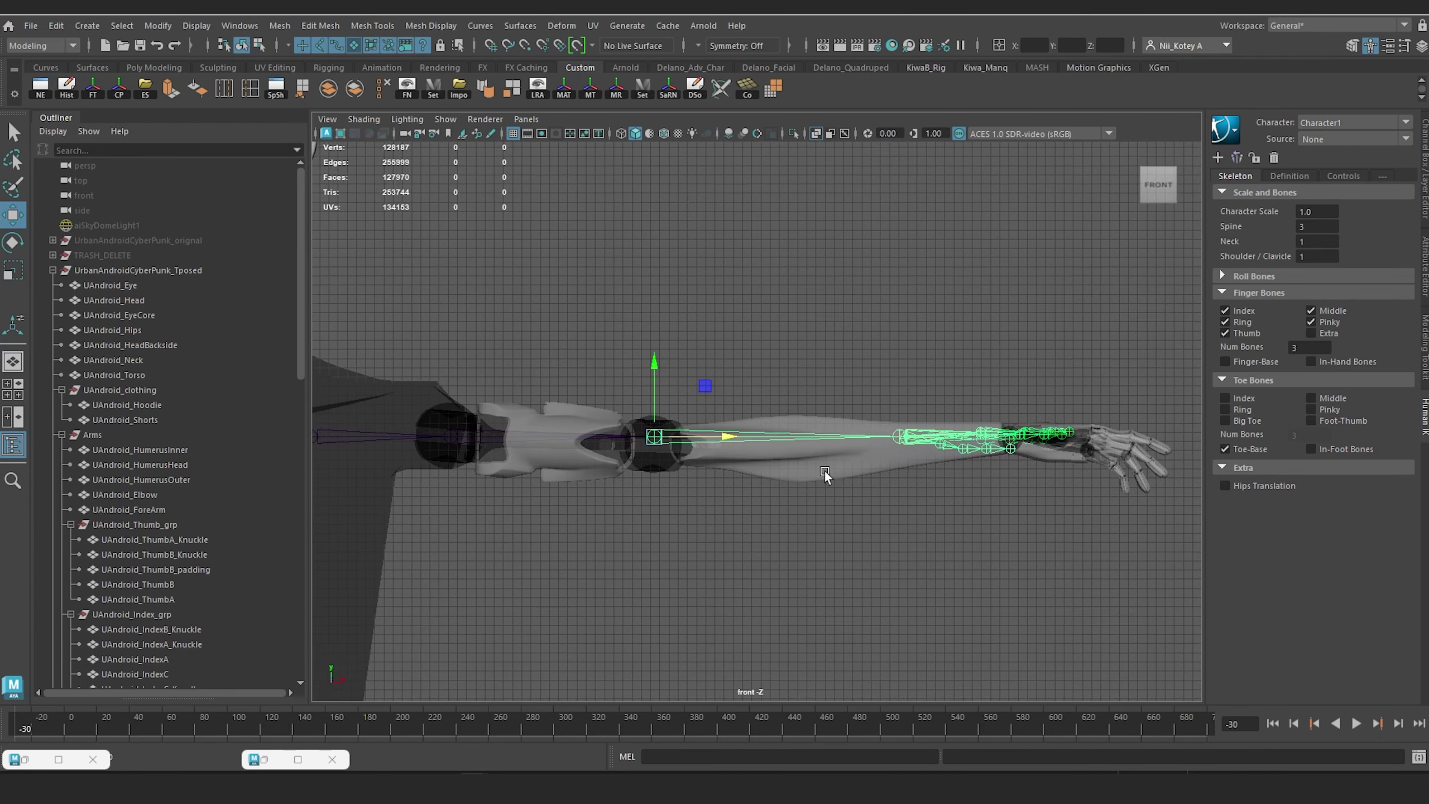
{"action": "scroll", "coordinate": [719, 468], "scroll_direction": "up", "scroll_amount": 3}
{"action": "middle_click_drag", "start_coordinate": [719, 469], "coordinate": [865, 468], "text": "alt"}
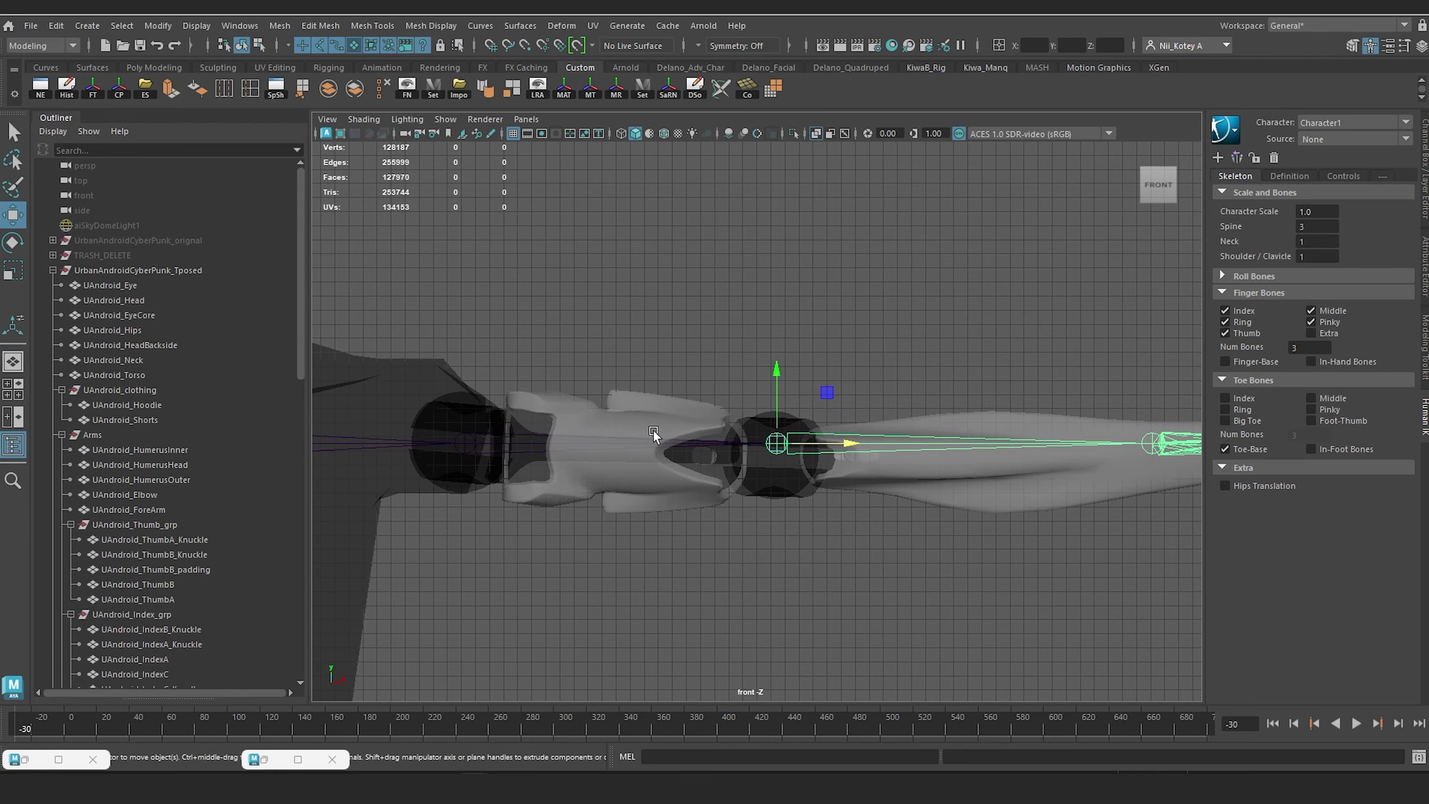
Step: Rotate the whole Arms group slightly upward about the left shoulder so the arm mesh lines up with the joint chain
{"action": "left_click", "coordinate": [634, 421]}
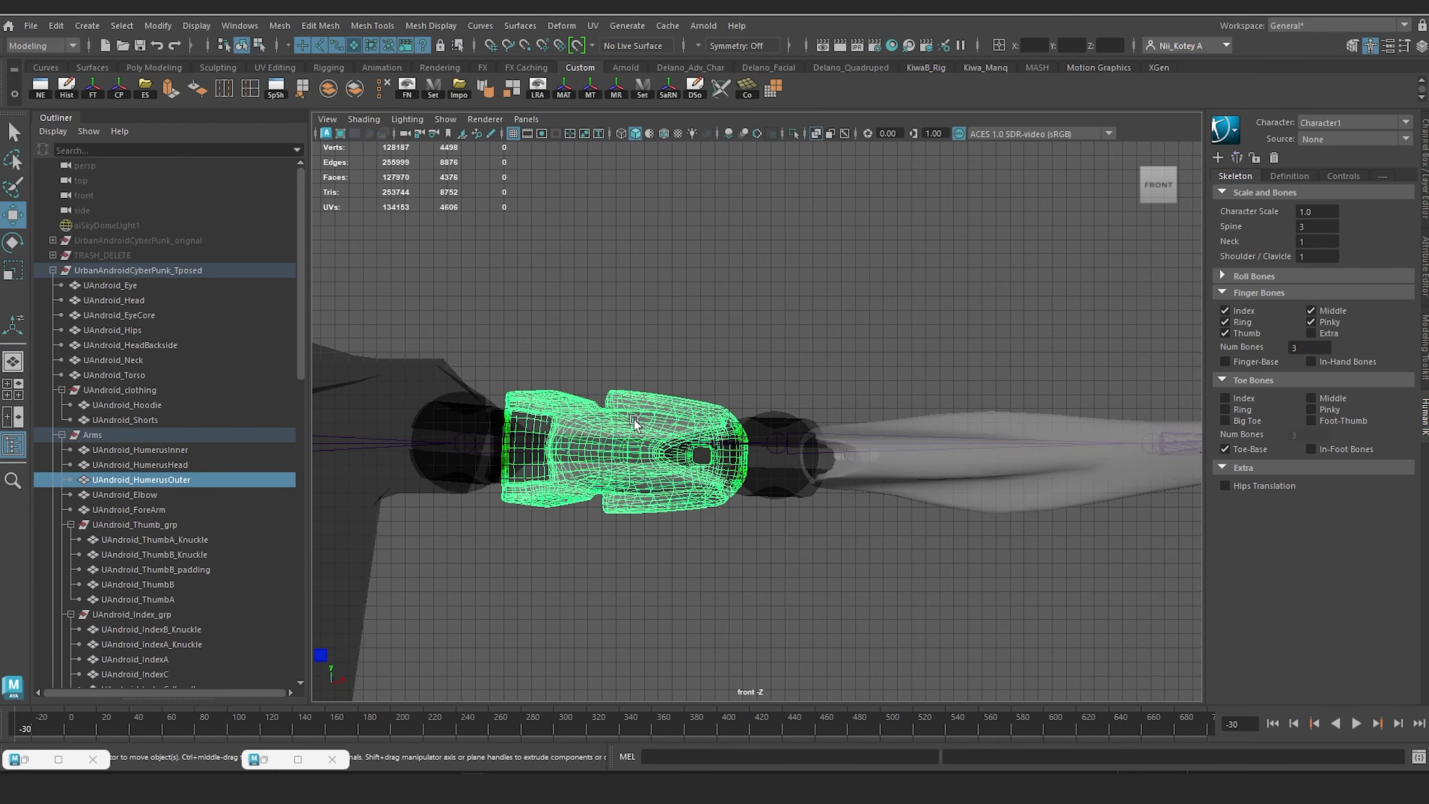
{"action": "left_click", "coordinate": [92, 434]}
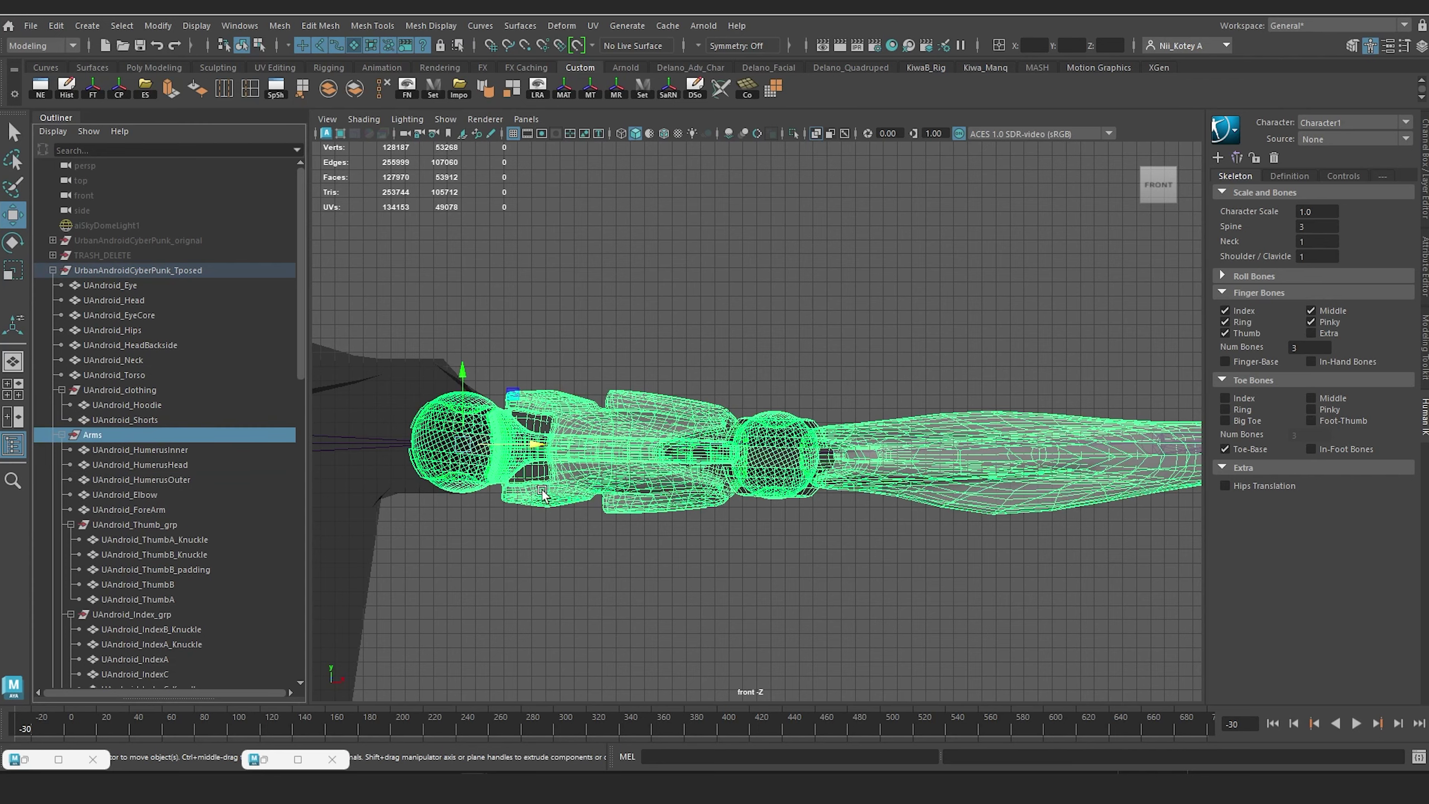
{"action": "key", "text": "e"}
{"action": "left_click_drag", "start_coordinate": [534, 413], "coordinate": [534, 408]}
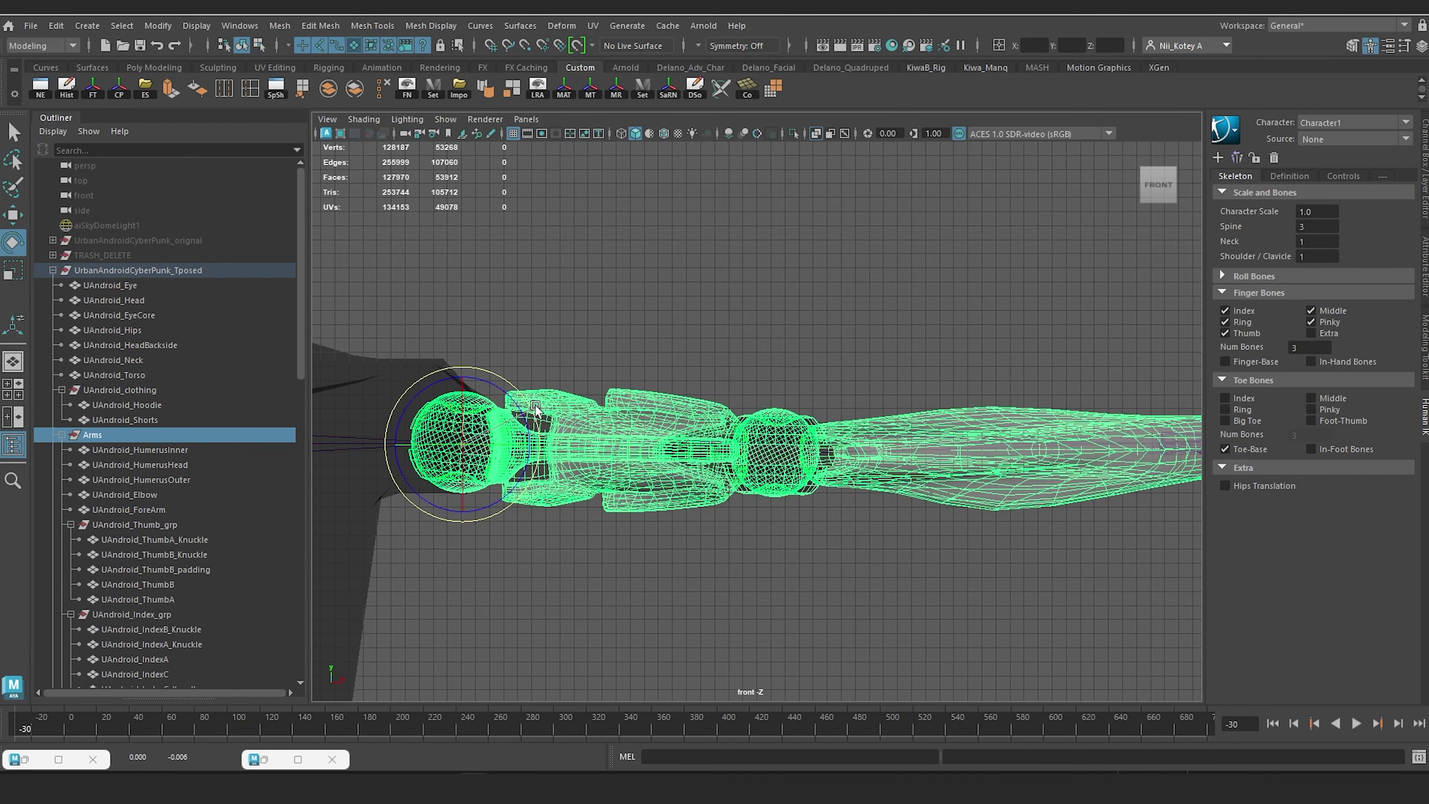
Step: In isolation, delete the faces of the unrotated right arm and mirror the left arm meshes across to replace it, and leave isolation
{"action": "left_click_drag", "start_coordinate": [408, 326], "coordinate": [819, 551]}
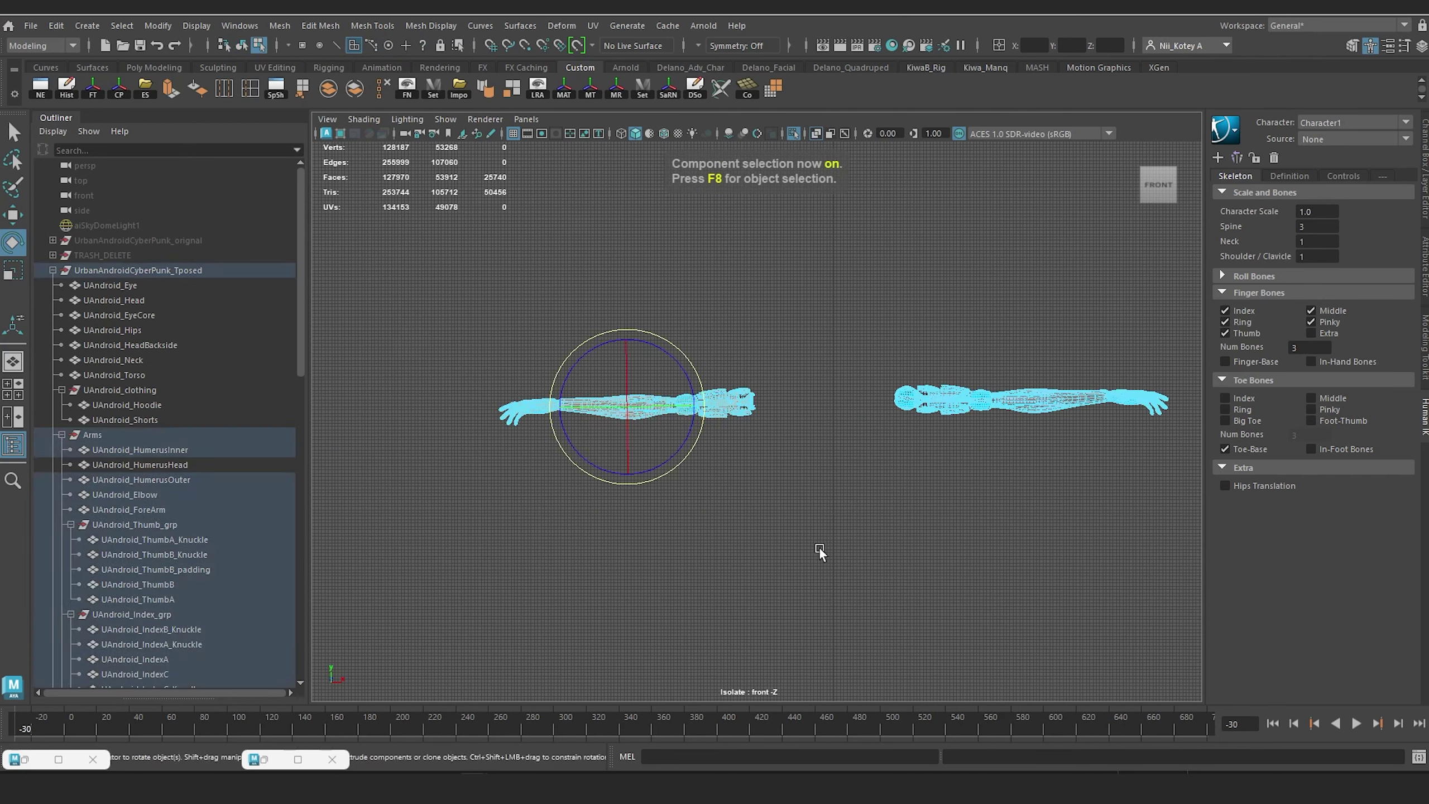
{"action": "key", "text": "Delete"}
{"action": "right_click_drag", "start_coordinate": [918, 342], "coordinate": [992, 321]}
{"action": "left_click_drag", "start_coordinate": [765, 303], "coordinate": [1030, 411]}
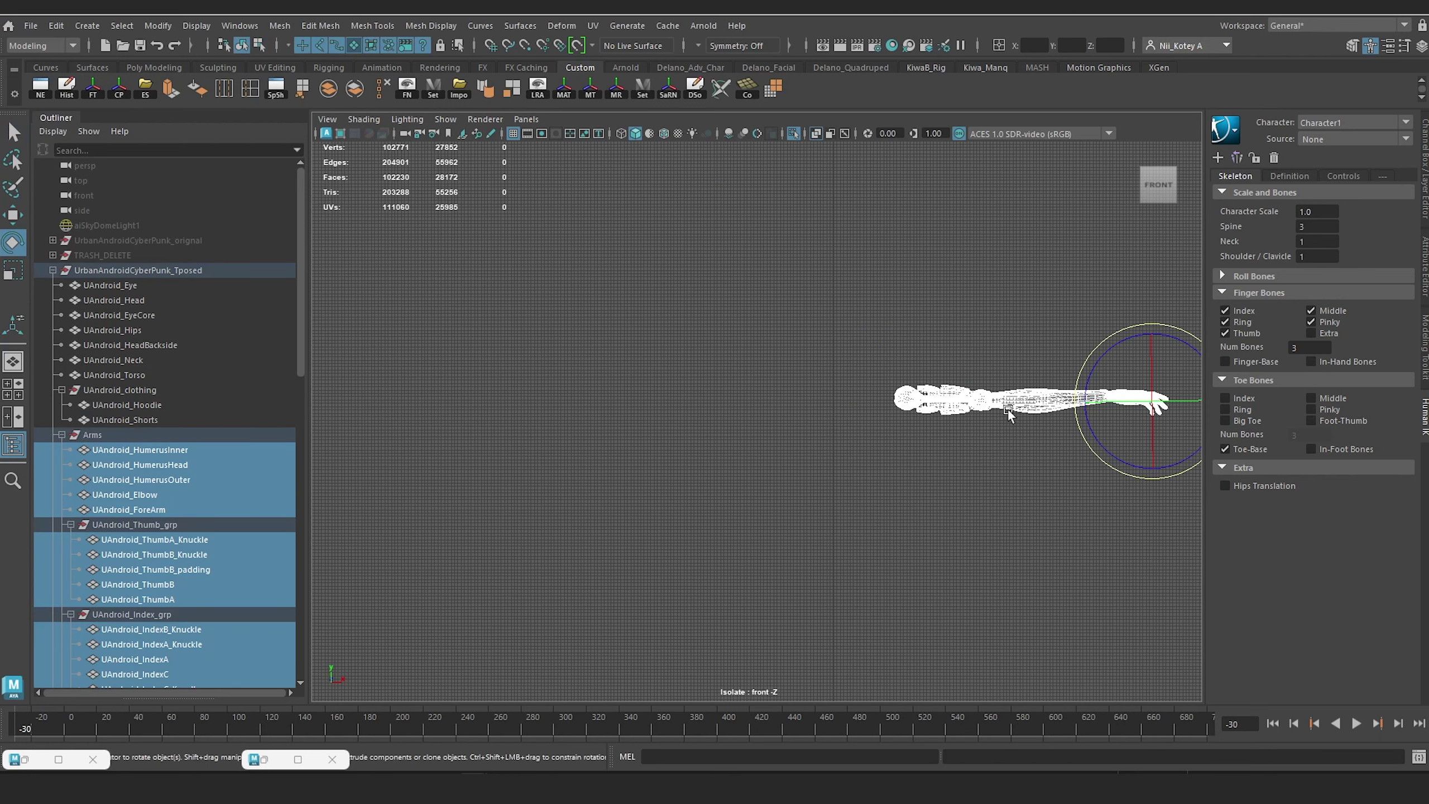
{"action": "right_click_drag", "start_coordinate": [1007, 415], "coordinate": [990, 533], "text": "shift"}
{"action": "left_click", "coordinate": [879, 521]}
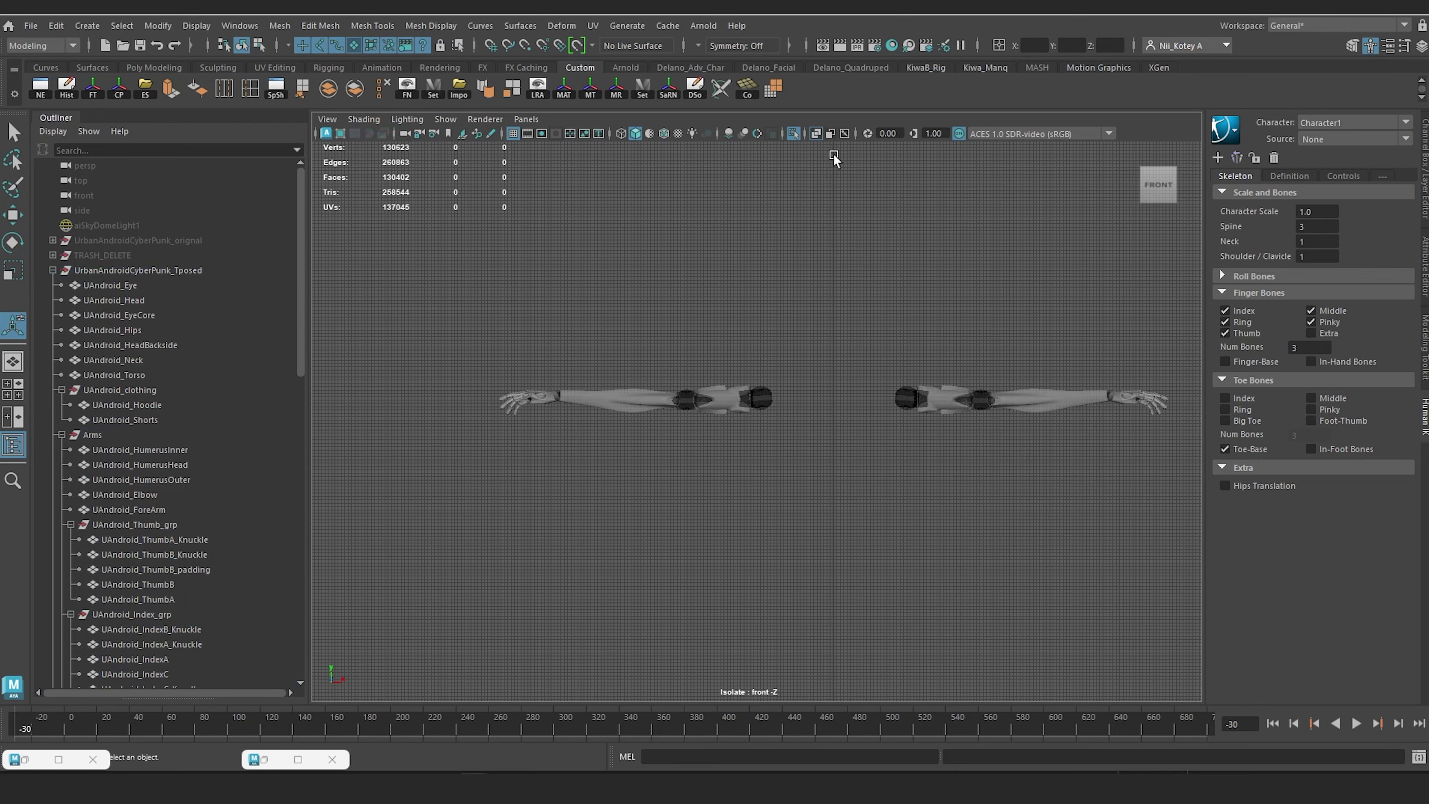
{"action": "left_click", "coordinate": [797, 134]}
Step: Fine-tune the left shoulder joint's height to about 173.21 in Y so the joint chain runs through the arm's middle
{"action": "middle_click_drag", "start_coordinate": [948, 319], "coordinate": [821, 319], "text": "alt"}
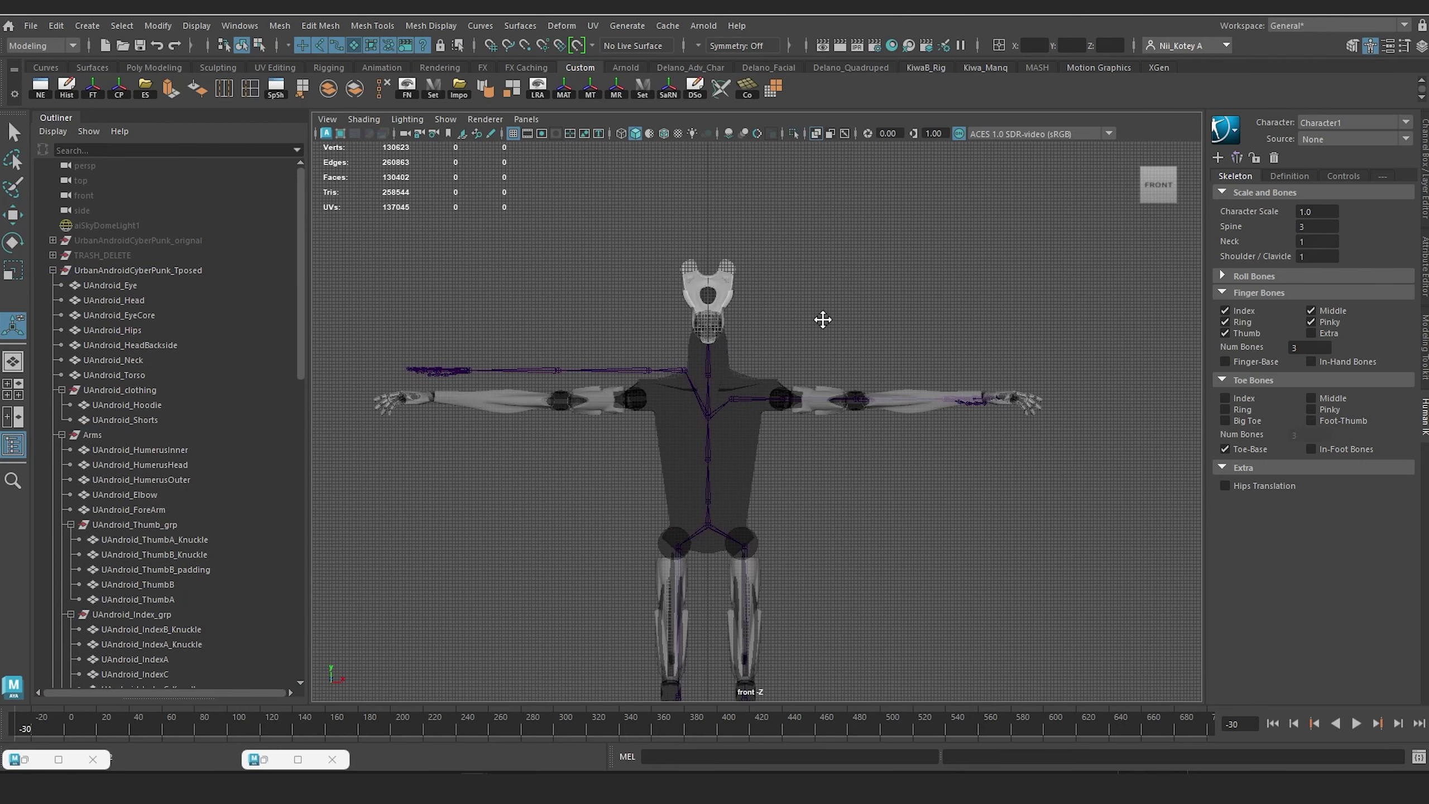
{"action": "right_click_drag", "start_coordinate": [820, 320], "coordinate": [903, 332], "text": "alt"}
{"action": "middle_click_drag", "start_coordinate": [903, 332], "coordinate": [919, 361], "text": "alt"}
{"action": "scroll", "coordinate": [684, 396], "scroll_direction": "up", "scroll_amount": 4}
{"action": "left_click", "coordinate": [454, 425]}
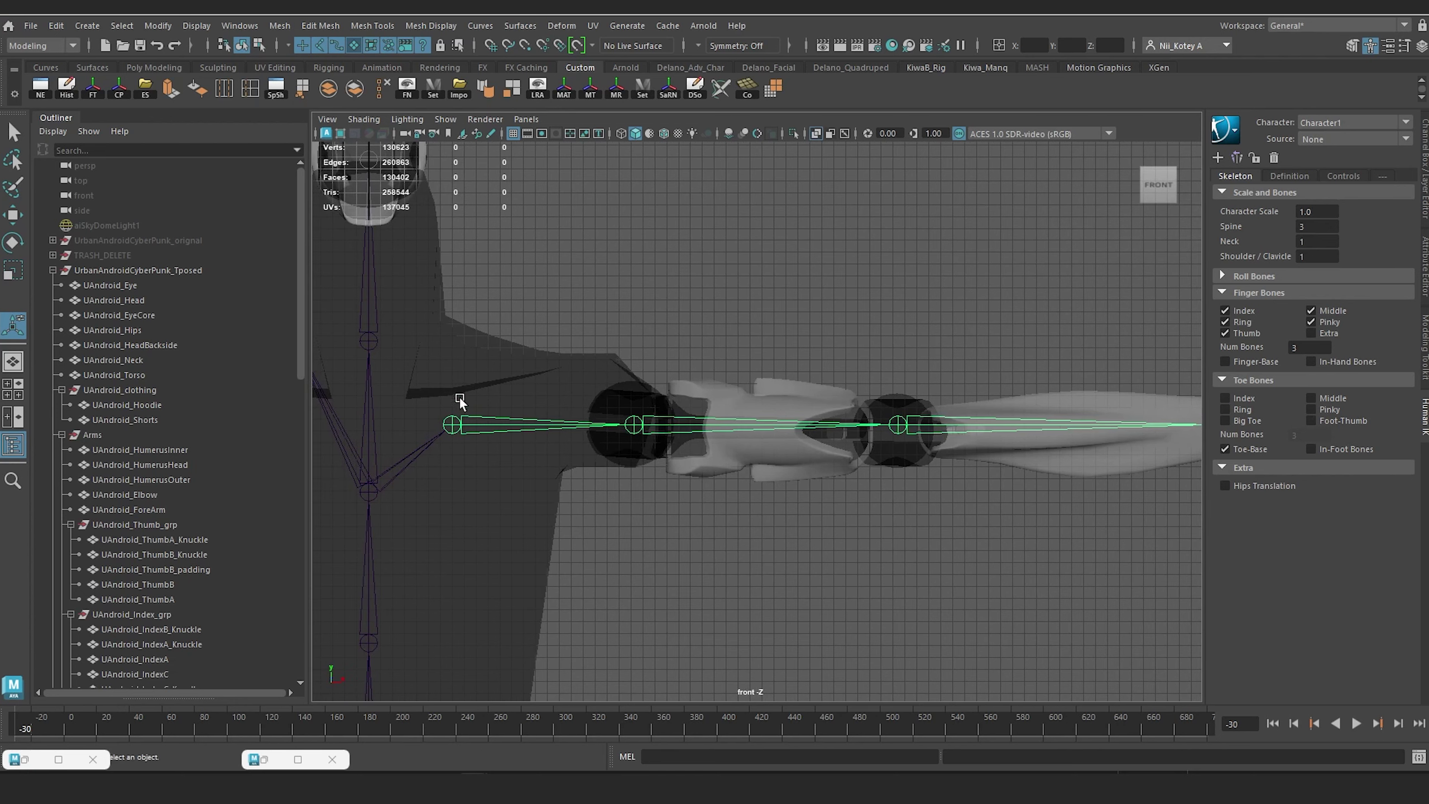
{"action": "key", "text": "w"}
{"action": "left_click_drag", "start_coordinate": [451, 356], "coordinate": [451, 360]}
{"action": "middle_click_drag", "start_coordinate": [645, 326], "coordinate": [619, 330], "text": "alt"}
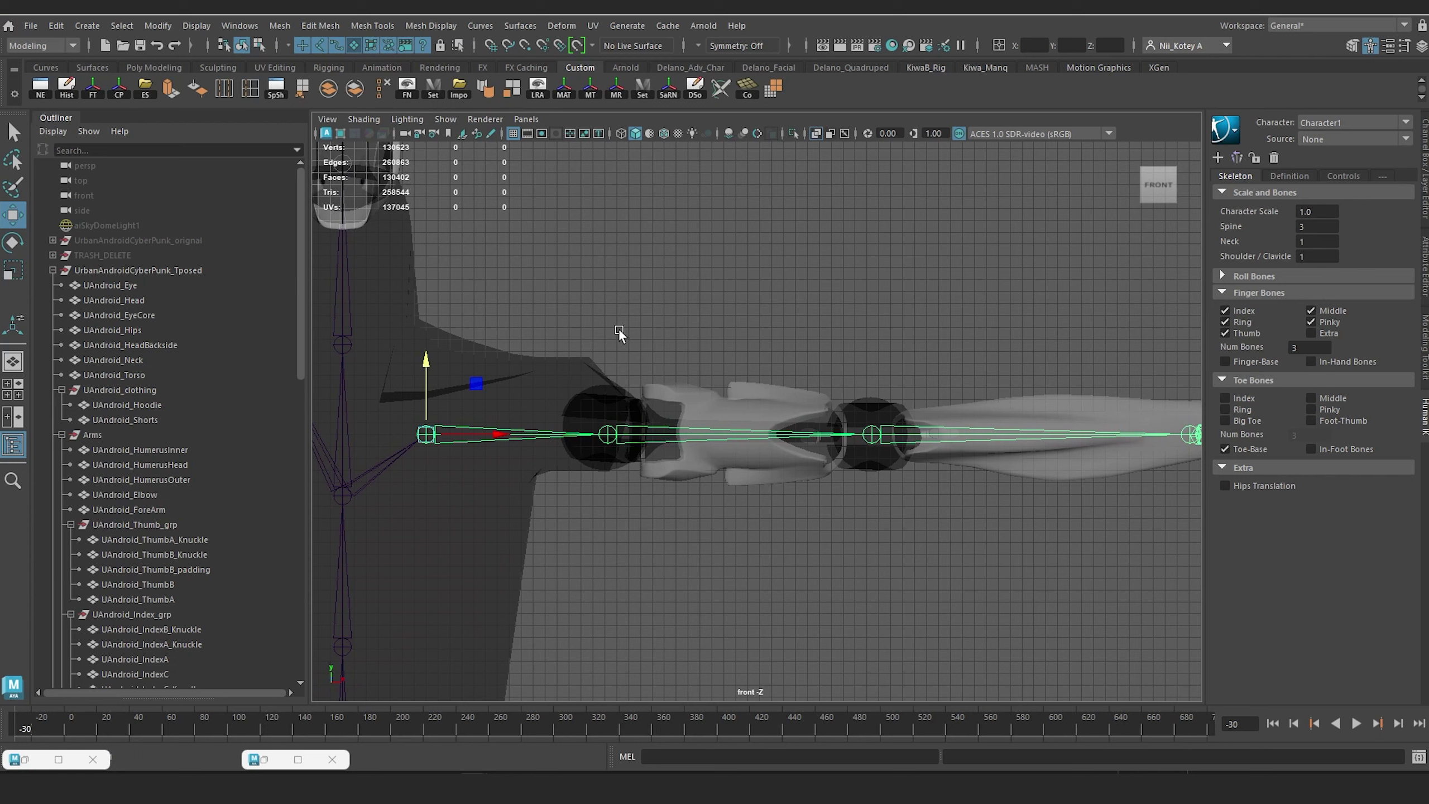
{"action": "left_click_drag", "start_coordinate": [424, 360], "coordinate": [424, 357]}
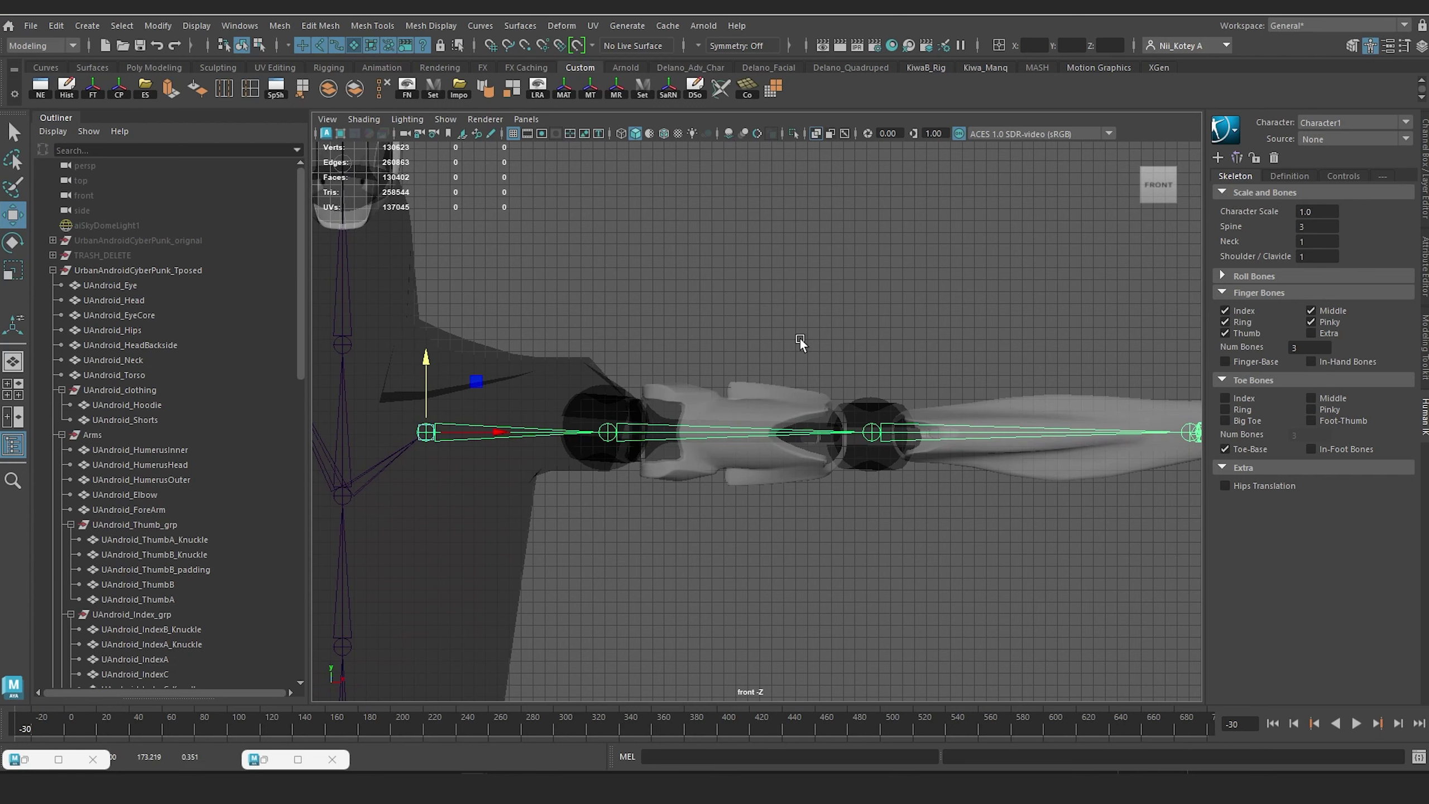
Step: Move the left hand joint outward along X to the wrist, where the forearm mesh meets the palm
{"action": "middle_click_drag", "start_coordinate": [800, 341], "coordinate": [398, 385], "text": "alt"}
{"action": "left_click", "coordinate": [798, 484]}
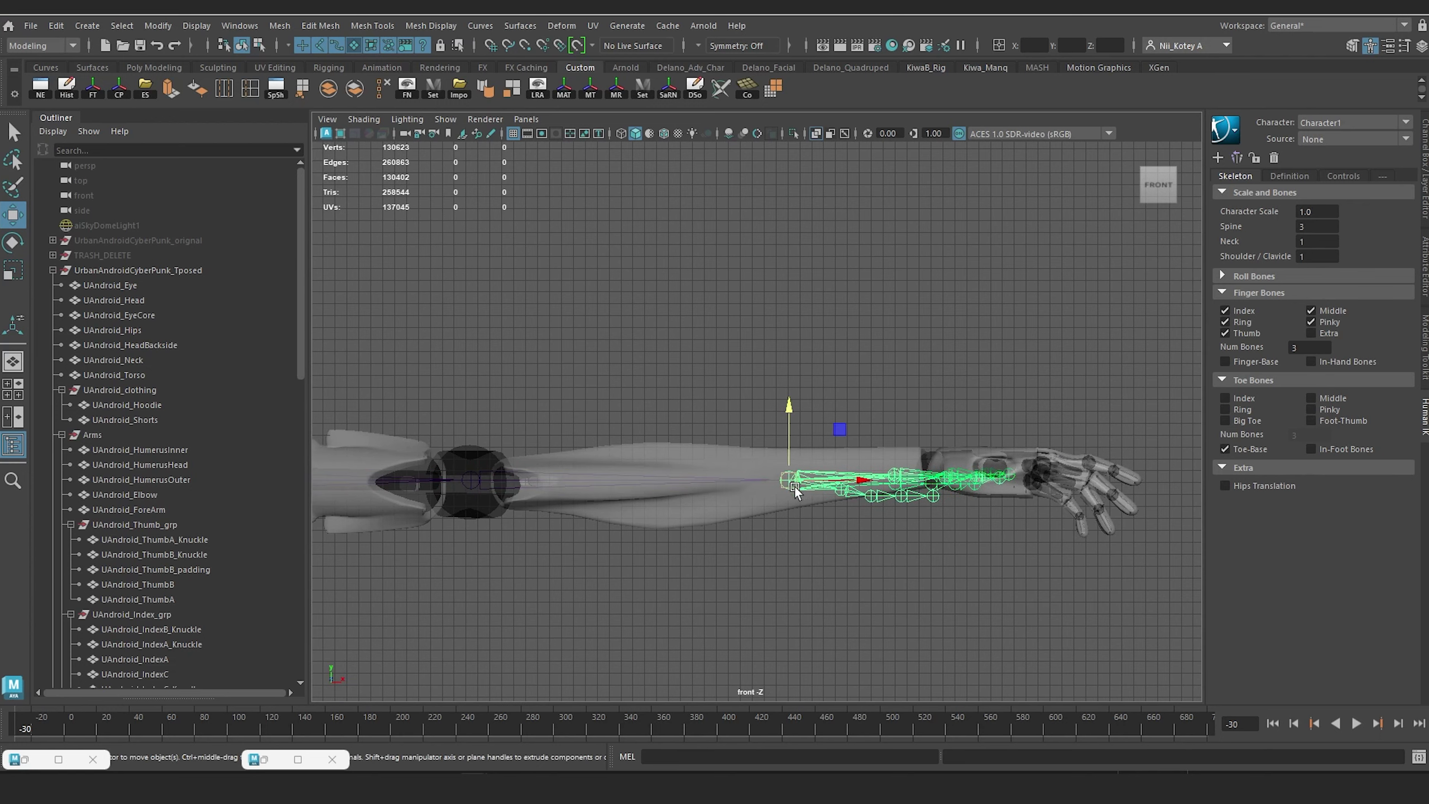
{"action": "left_click_drag", "start_coordinate": [799, 485], "coordinate": [991, 480]}
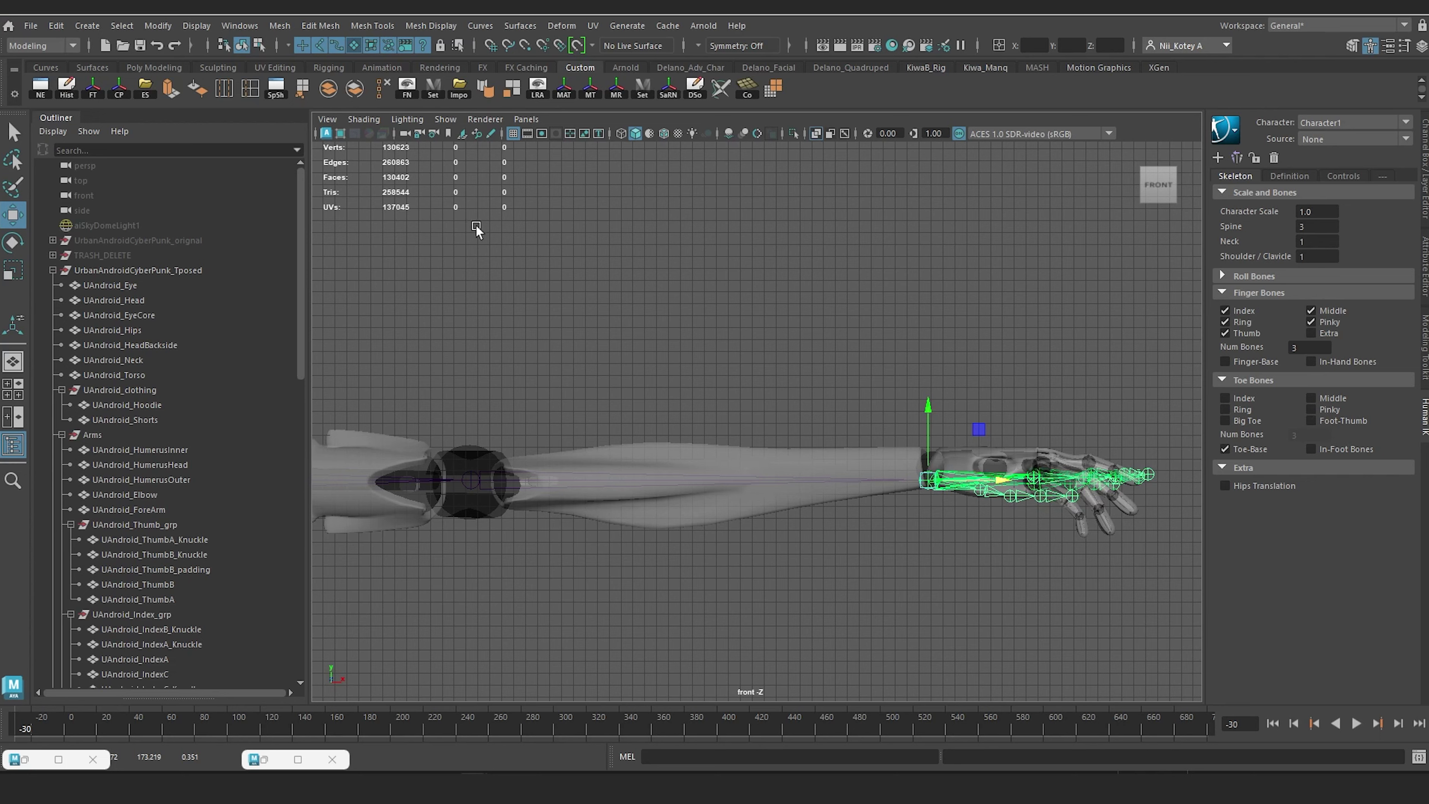
Step: Exclude joints from selection, select the left forearm and hand meshes, and collapse the five finger groups in the Outliner
{"action": "left_click", "coordinate": [320, 44]}
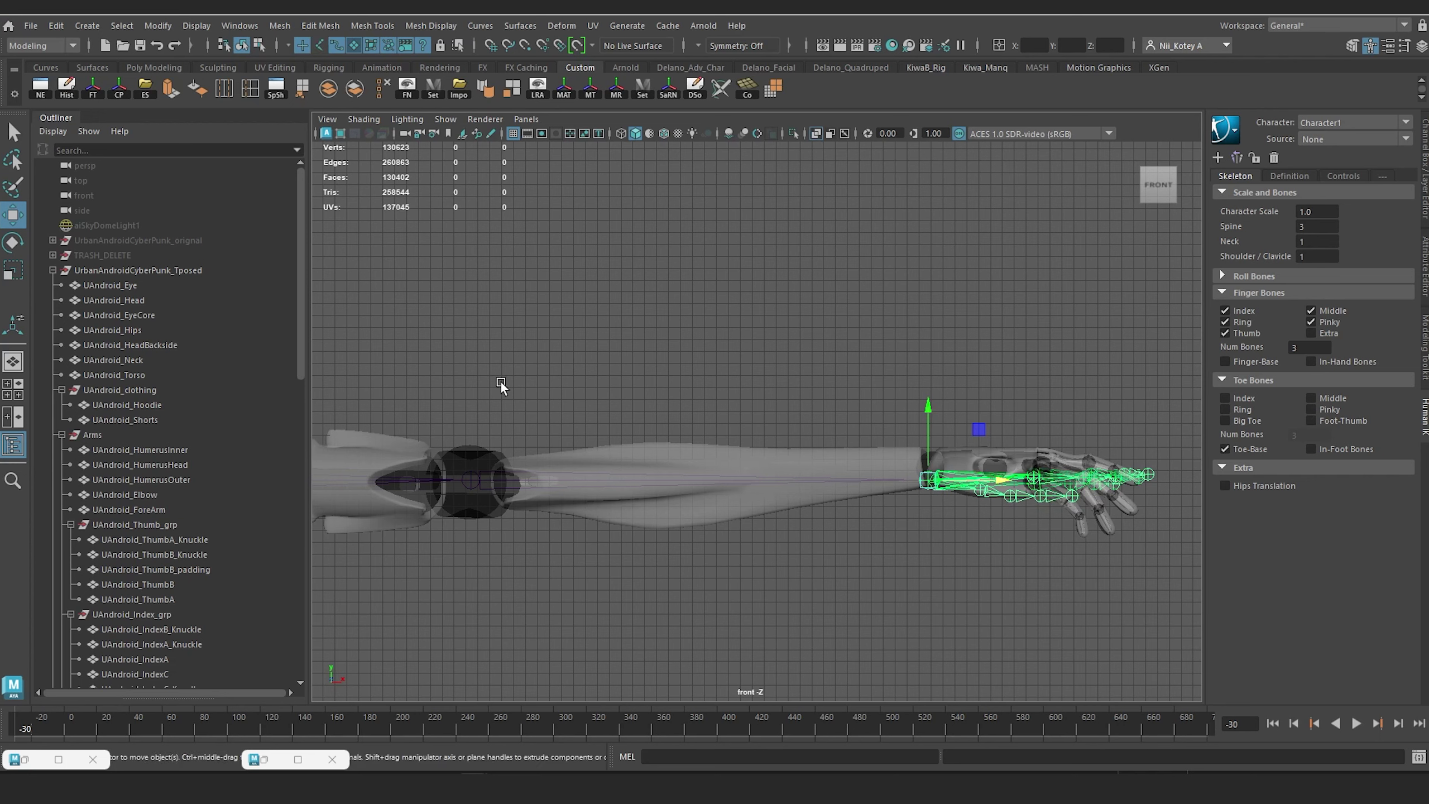
{"action": "left_click_drag", "start_coordinate": [566, 350], "coordinate": [1151, 628]}
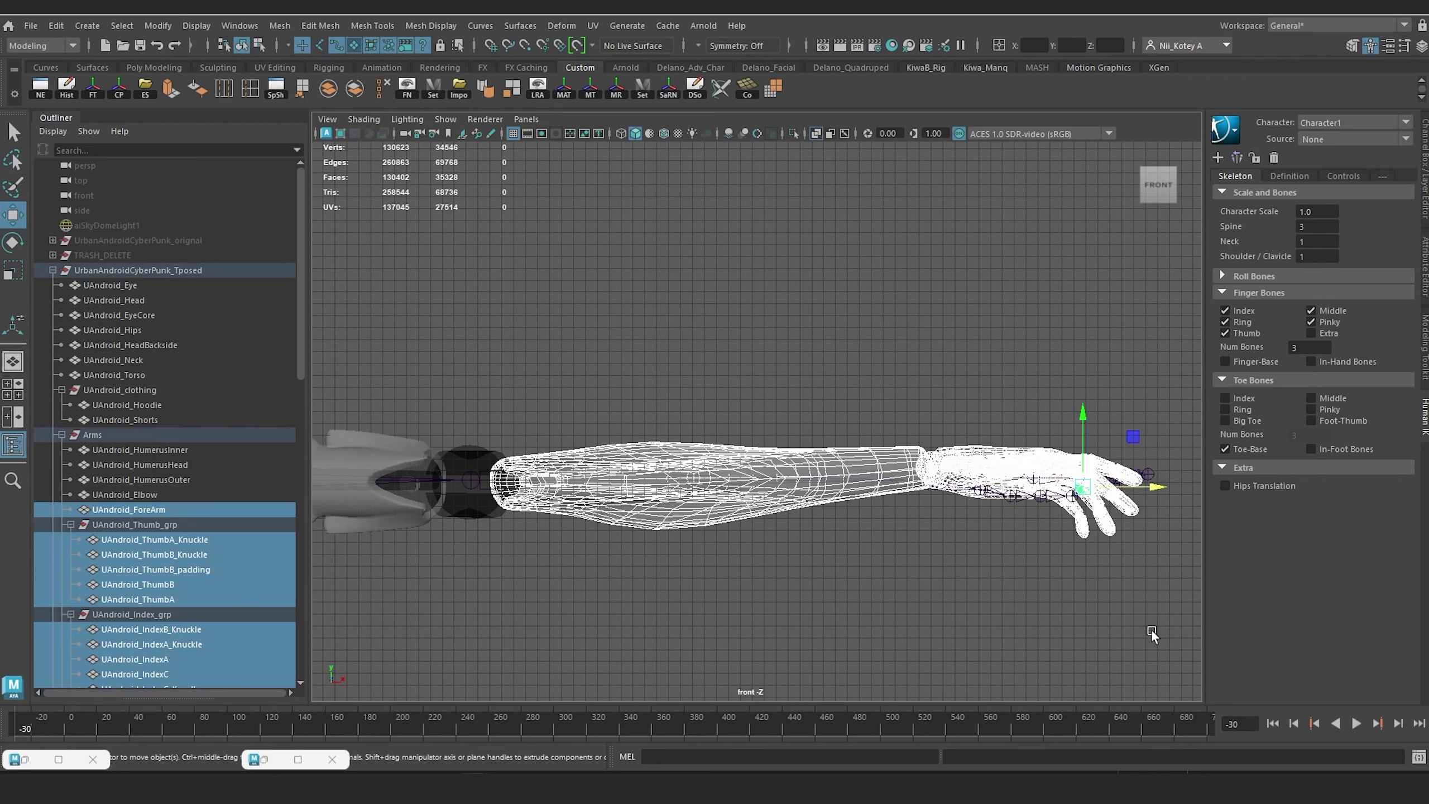
{"action": "scroll", "coordinate": [117, 479], "scroll_direction": "down", "scroll_amount": 6}
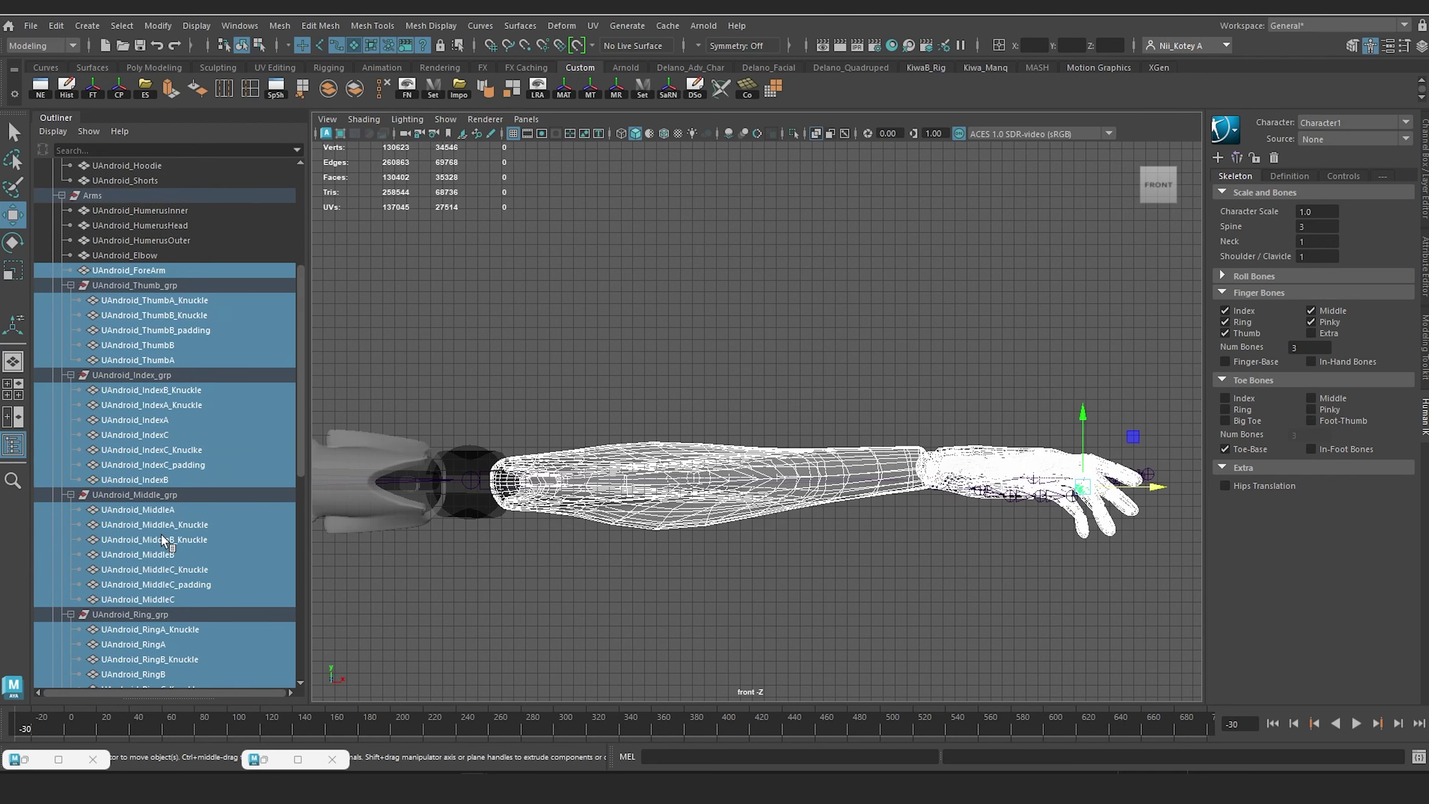
{"action": "scroll", "coordinate": [116, 479], "scroll_direction": "up", "scroll_amount": 3}
{"action": "scroll", "coordinate": [123, 425], "scroll_direction": "down", "scroll_amount": 10}
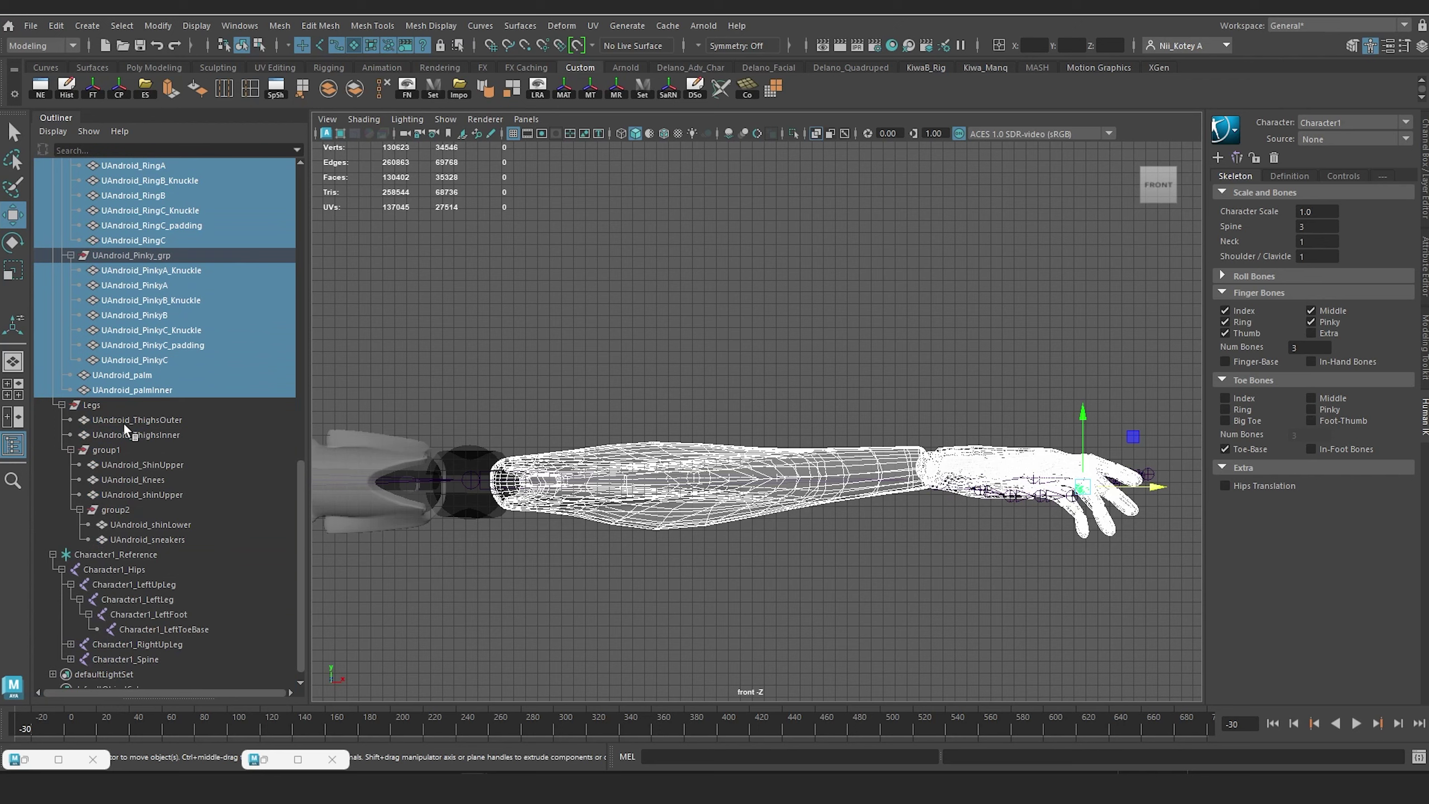
{"action": "scroll", "coordinate": [122, 424], "scroll_direction": "up", "scroll_amount": 4}
{"action": "left_click", "coordinate": [71, 614]}
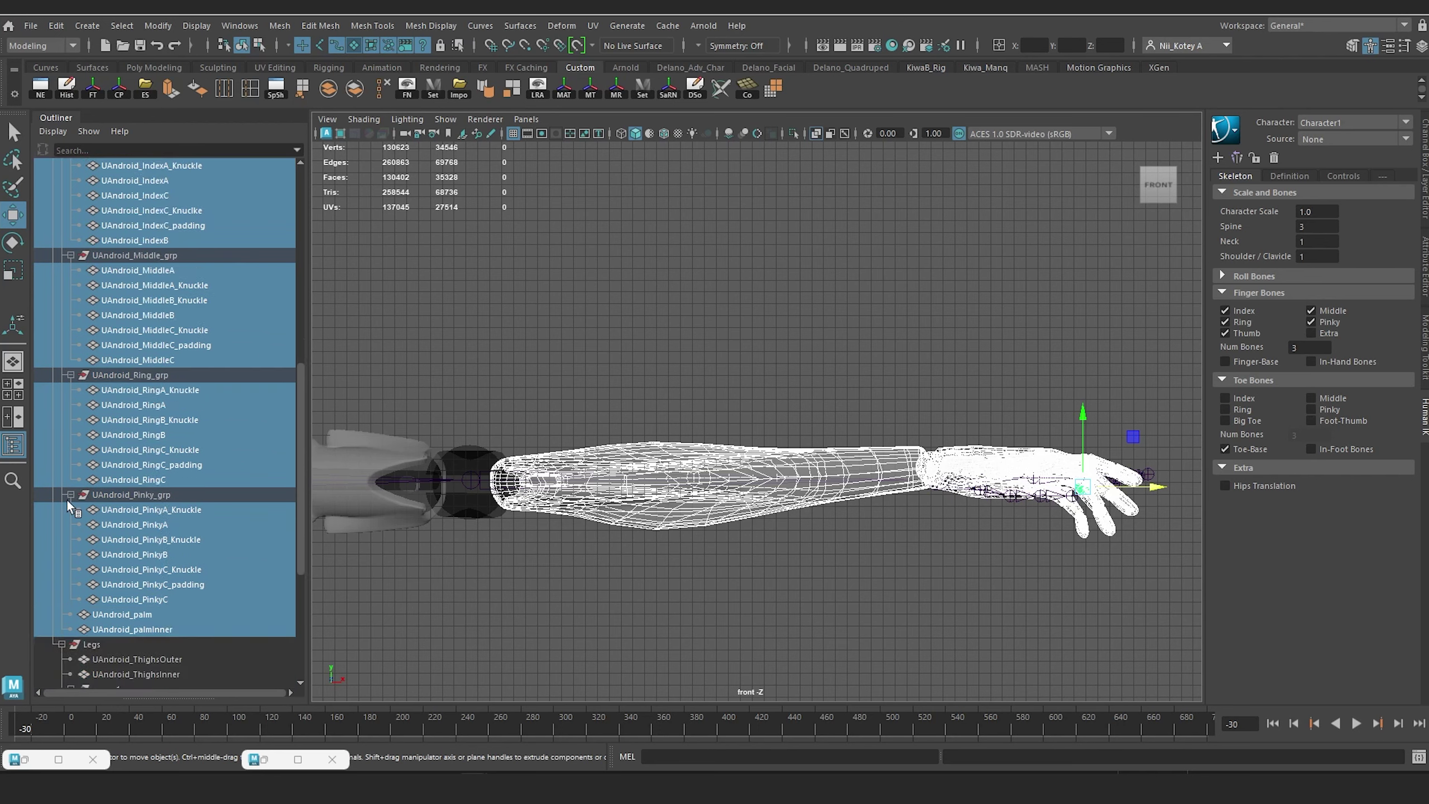
{"action": "scroll", "coordinate": [67, 498], "scroll_direction": "down", "scroll_amount": 3}
{"action": "left_click", "coordinate": [70, 374]}
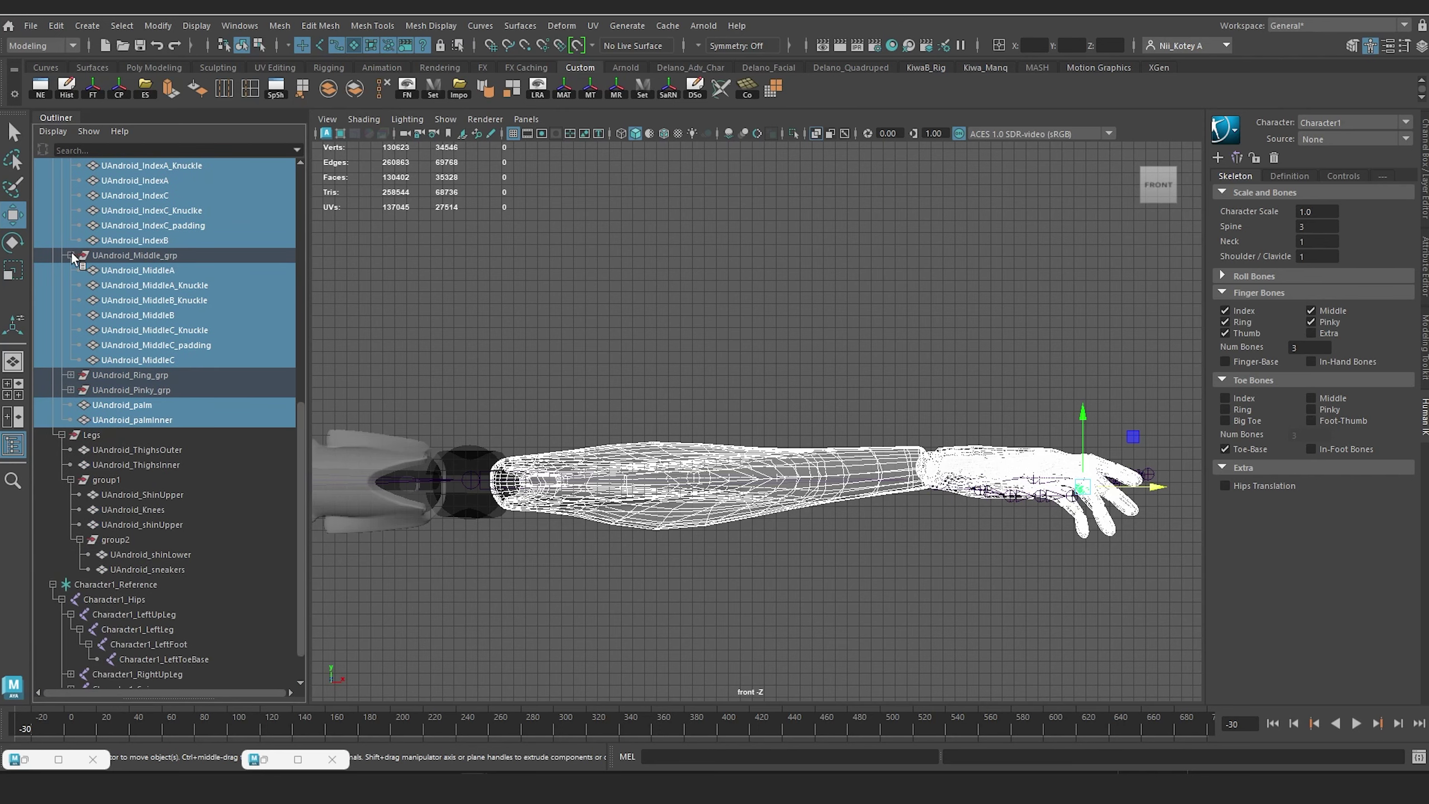
{"action": "left_click", "coordinate": [70, 255]}
{"action": "scroll", "coordinate": [84, 265], "scroll_direction": "up", "scroll_amount": 7}
{"action": "left_click", "coordinate": [70, 434]}
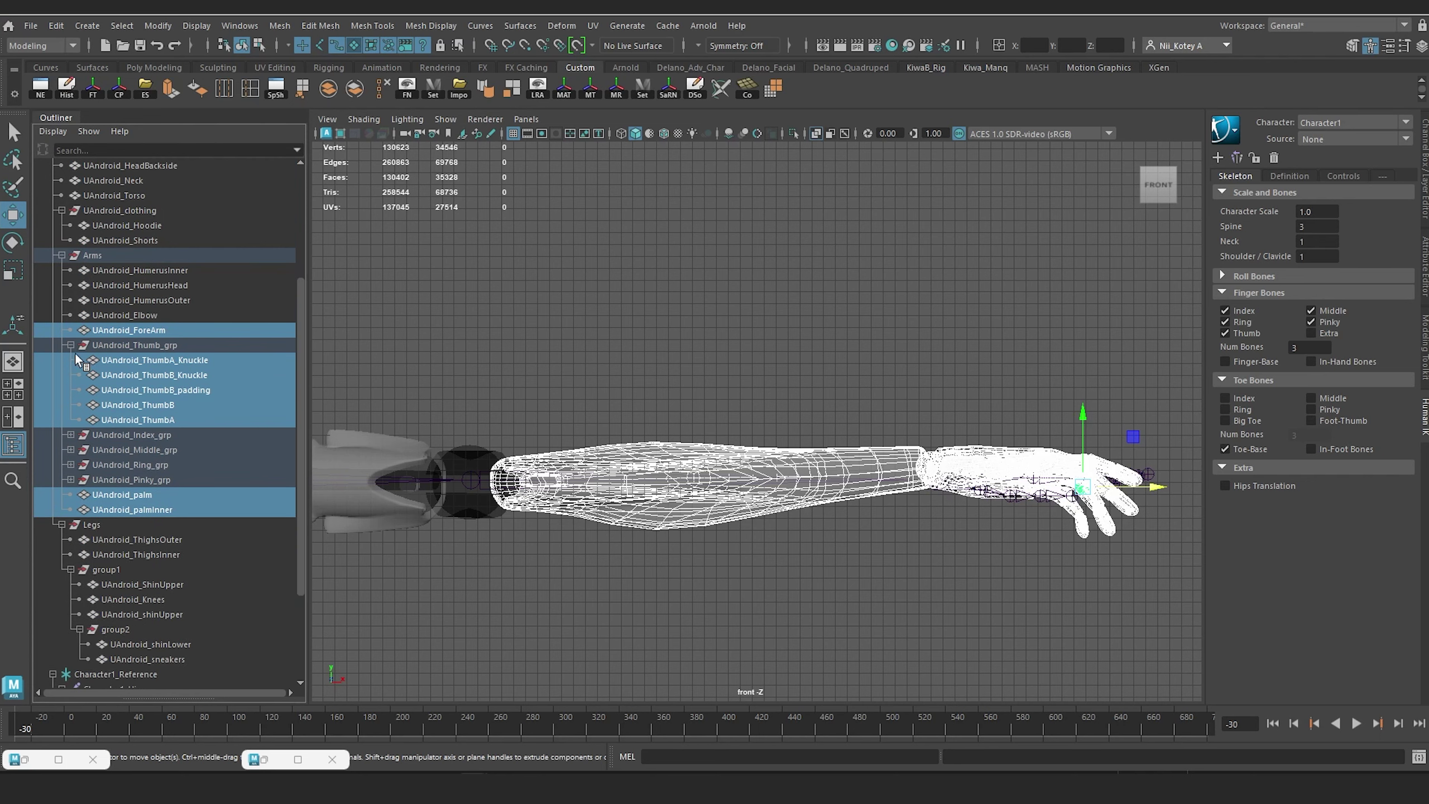
{"action": "left_click", "coordinate": [70, 344]}
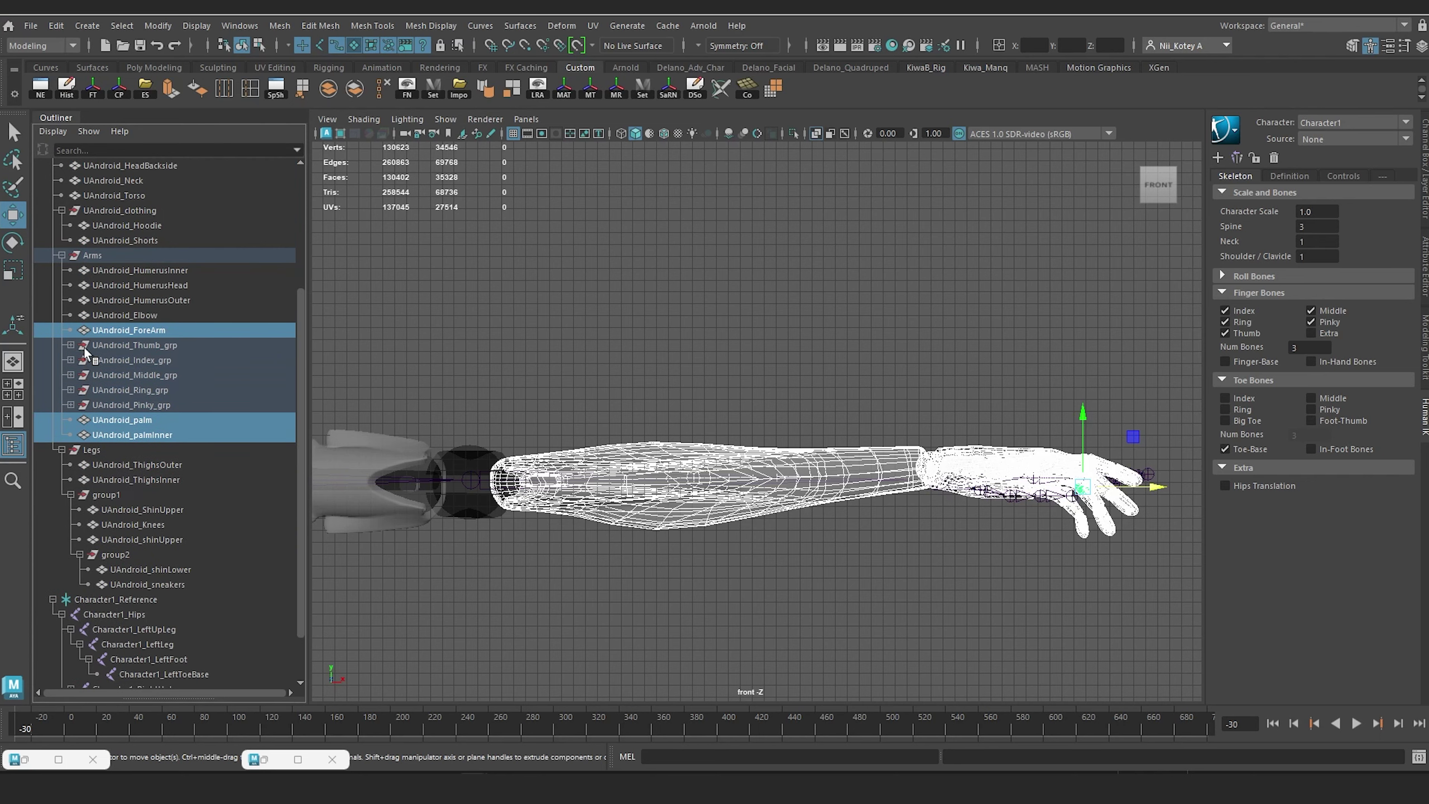
Step: Group UAndroid_ForeArm, the five finger groups, UAndroid_palm and UAndroid_palmInner together inside Arms
{"action": "left_click", "coordinate": [132, 438]}
{"action": "left_click", "coordinate": [132, 346], "text": "shift"}
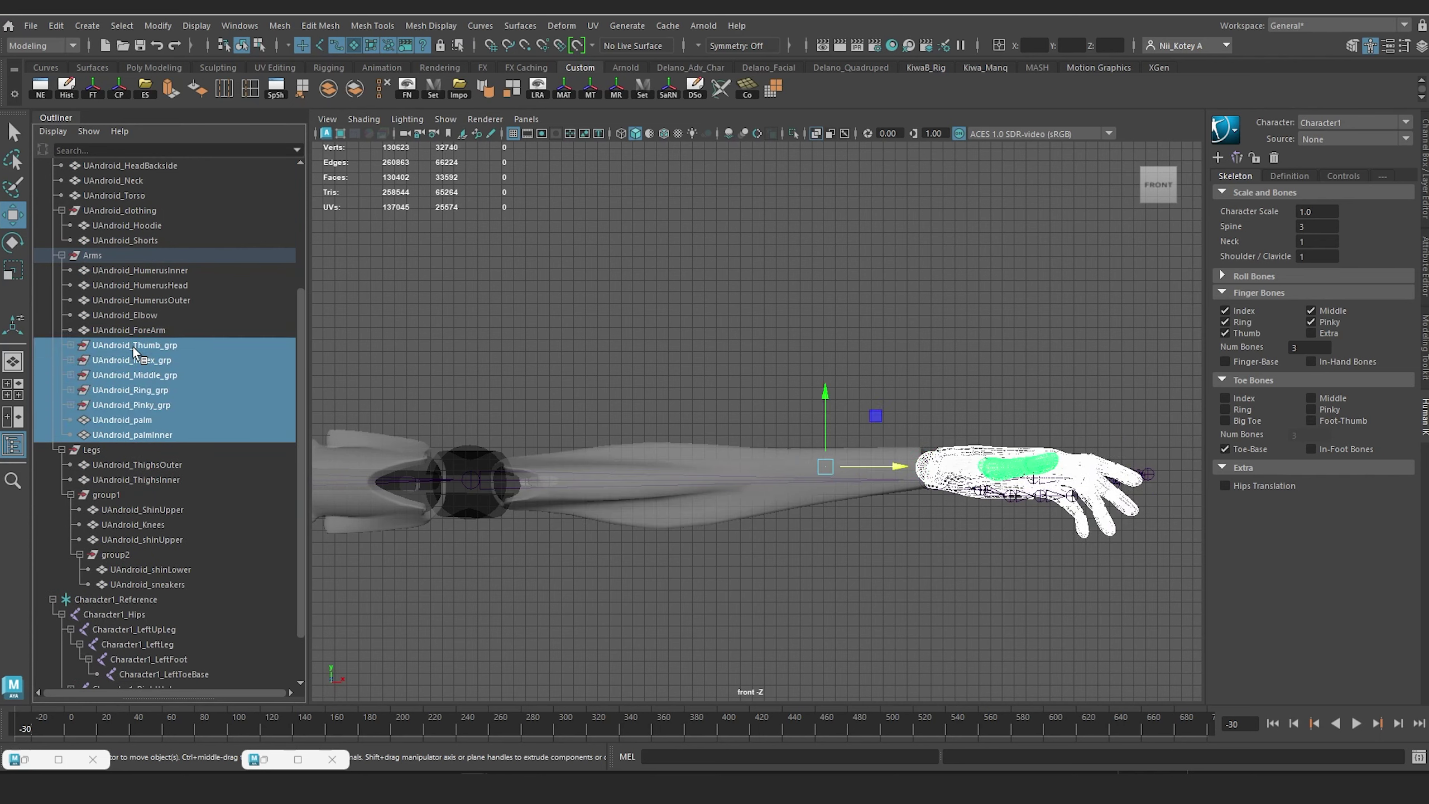
{"action": "left_click", "coordinate": [136, 329], "text": "shift"}
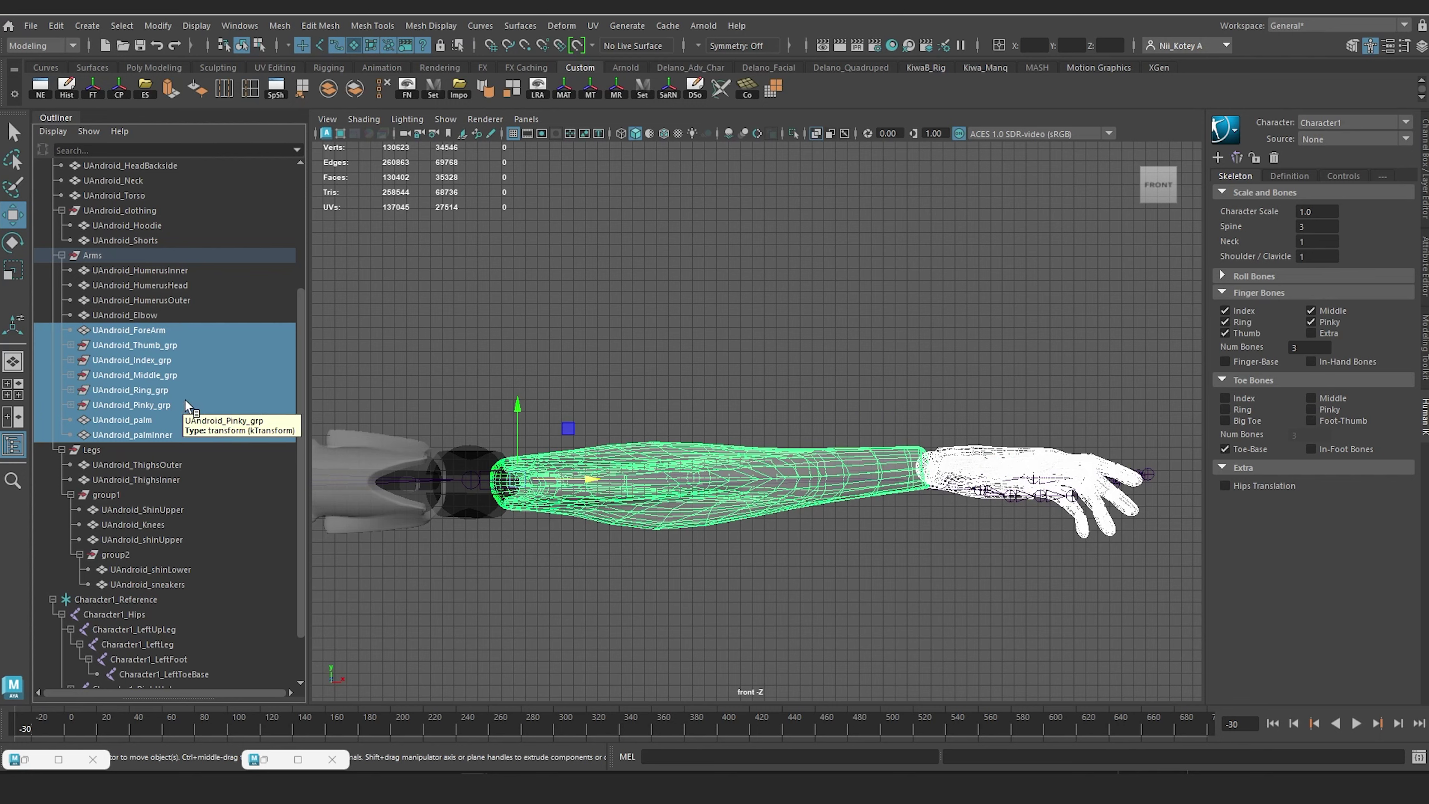
{"action": "key", "text": "ctrl+g"}
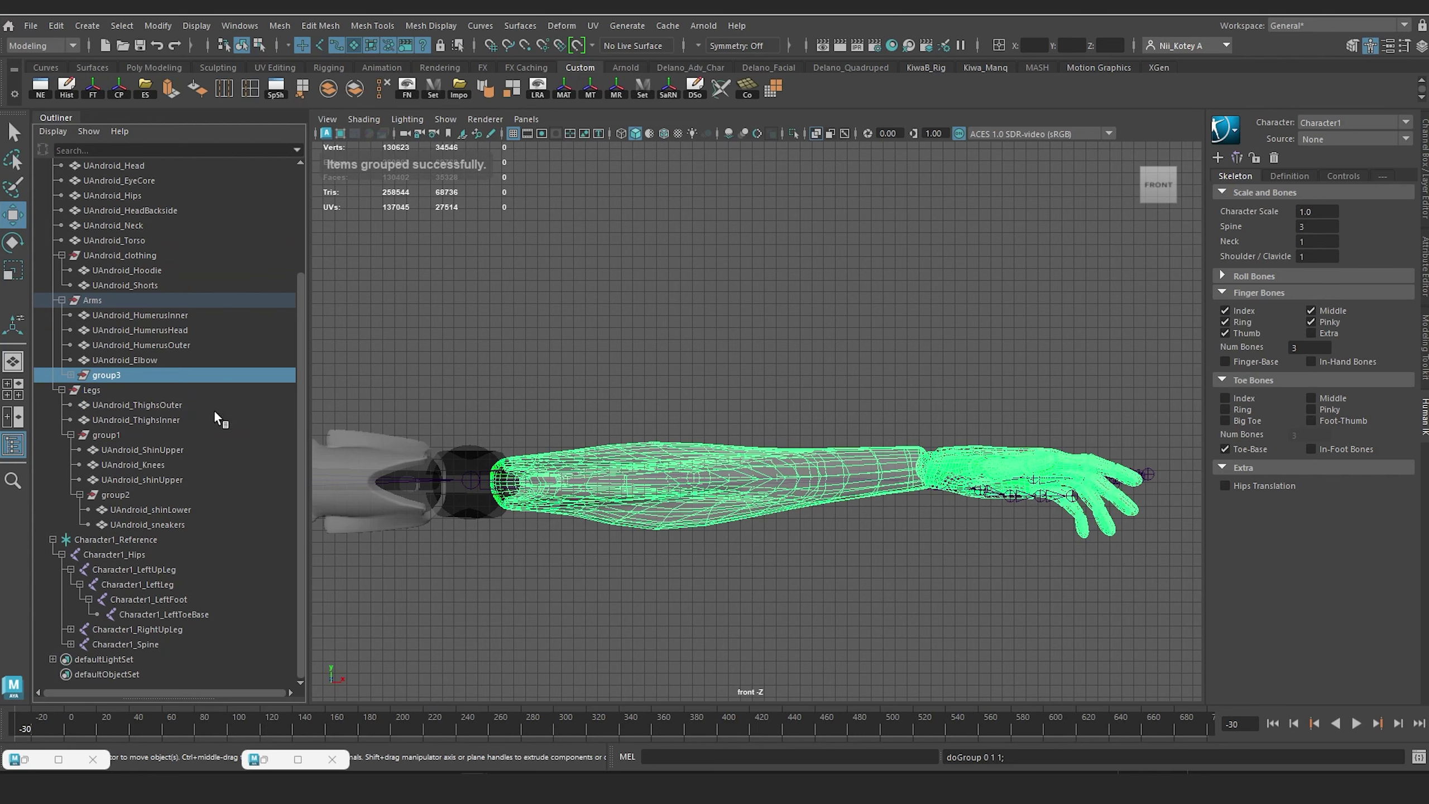
Step: Move the pivot of the new forearm-and-hand group along X to the elbow end of the left forearm
{"action": "key", "text": "e"}
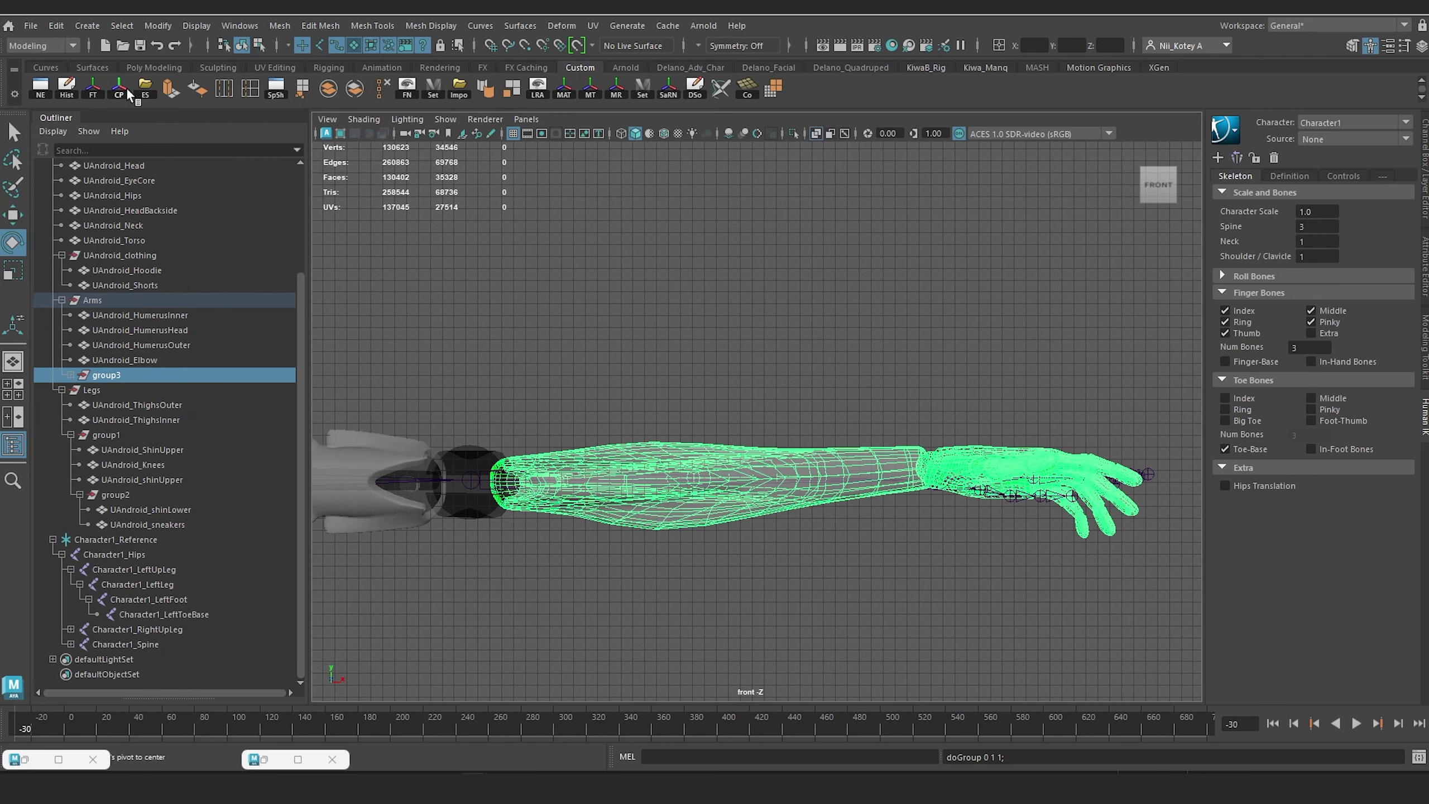
{"action": "key", "text": "w"}
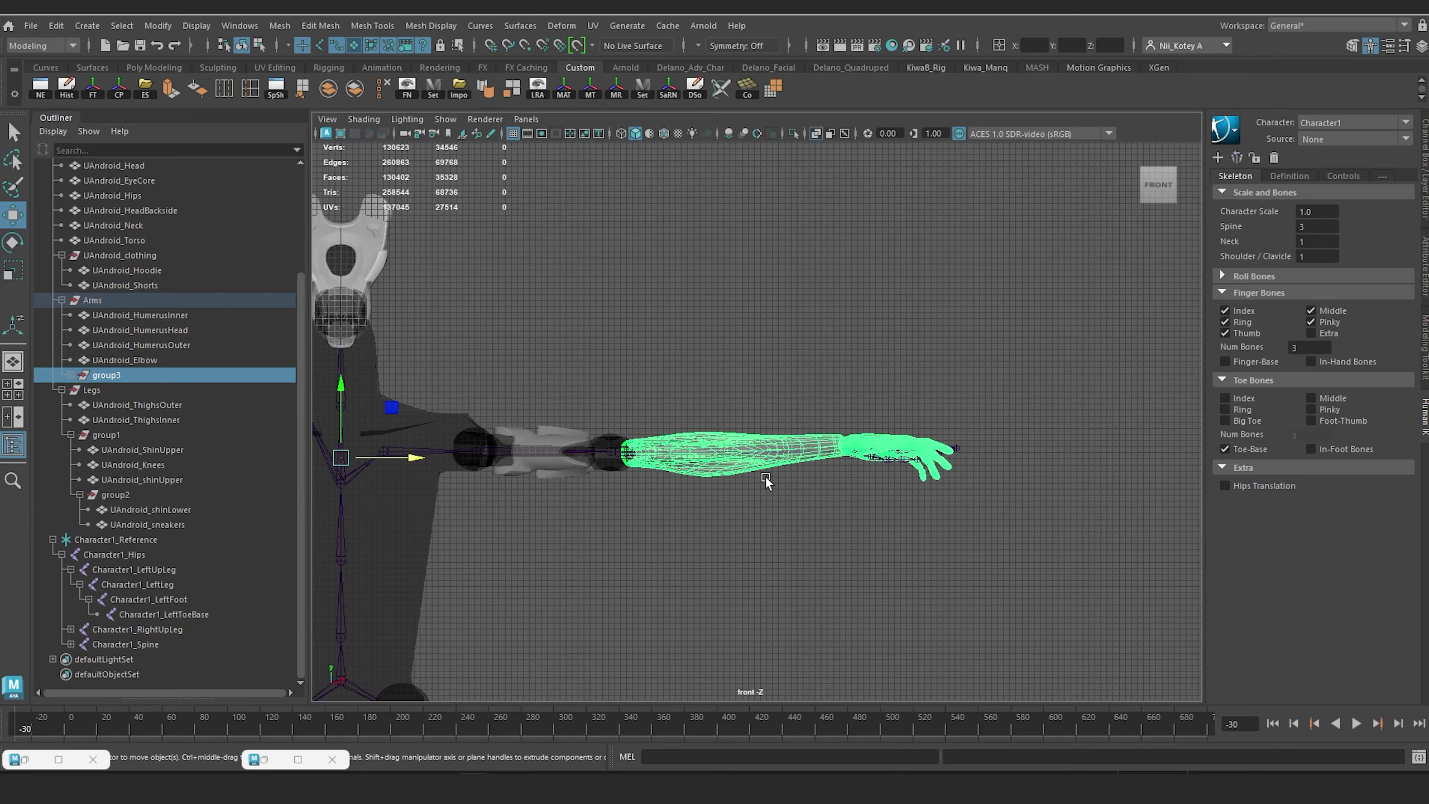
{"action": "scroll", "coordinate": [765, 482], "scroll_direction": "down", "scroll_amount": 5}
{"action": "scroll", "coordinate": [765, 481], "scroll_direction": "up", "scroll_amount": 5}
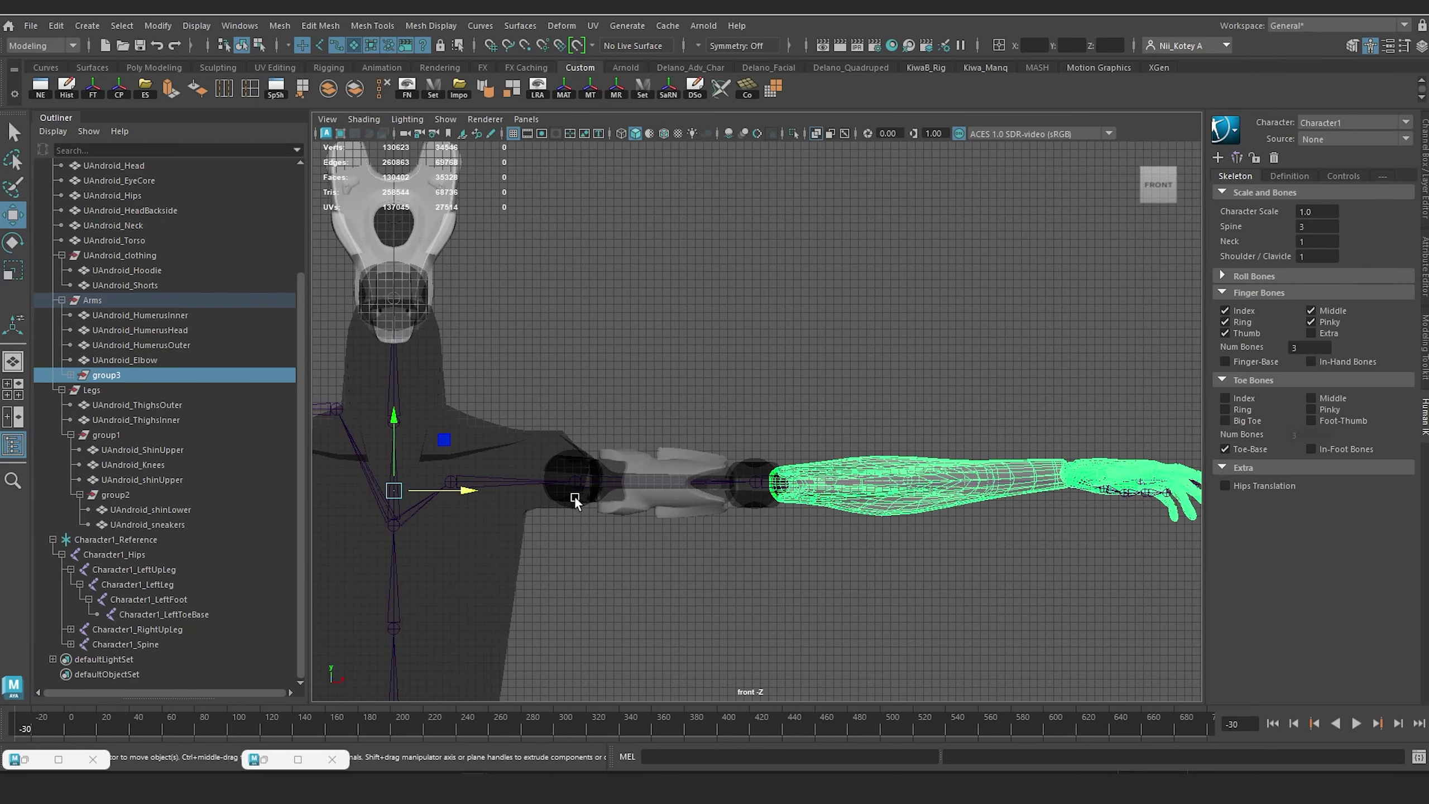
{"action": "key", "text": "d"}
{"action": "left_click_drag", "start_coordinate": [465, 488], "coordinate": [852, 495]}
{"action": "scroll", "coordinate": [889, 459], "scroll_direction": "up", "scroll_amount": 4}
{"action": "middle_click_drag", "start_coordinate": [894, 453], "coordinate": [631, 438], "text": "alt"}
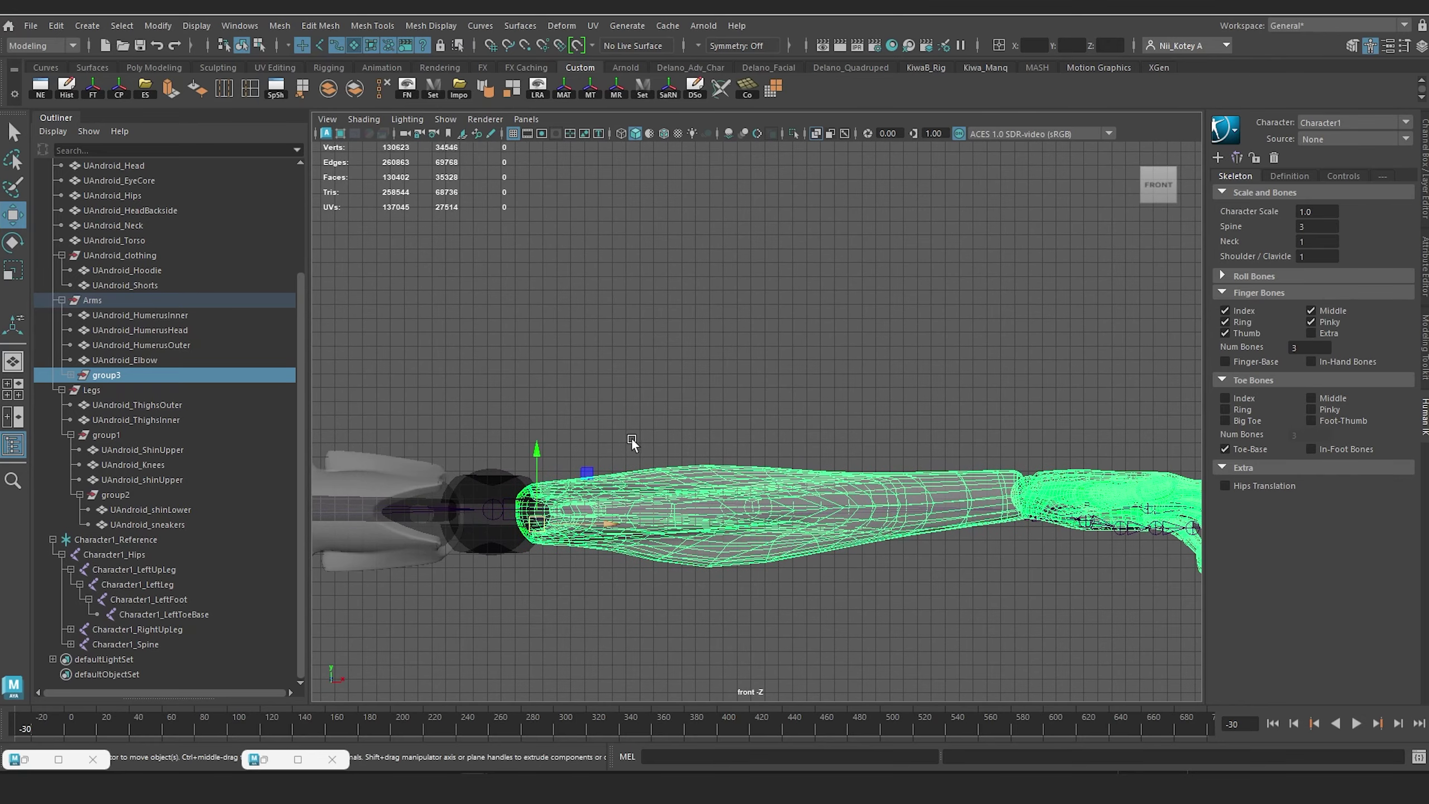
Step: Rotate the forearm-and-hand group about -1.4 degrees around the elbow in the front view to level the left forearm
{"action": "key", "text": "e"}
{"action": "left_click_drag", "start_coordinate": [581, 450], "coordinate": [586, 457]}
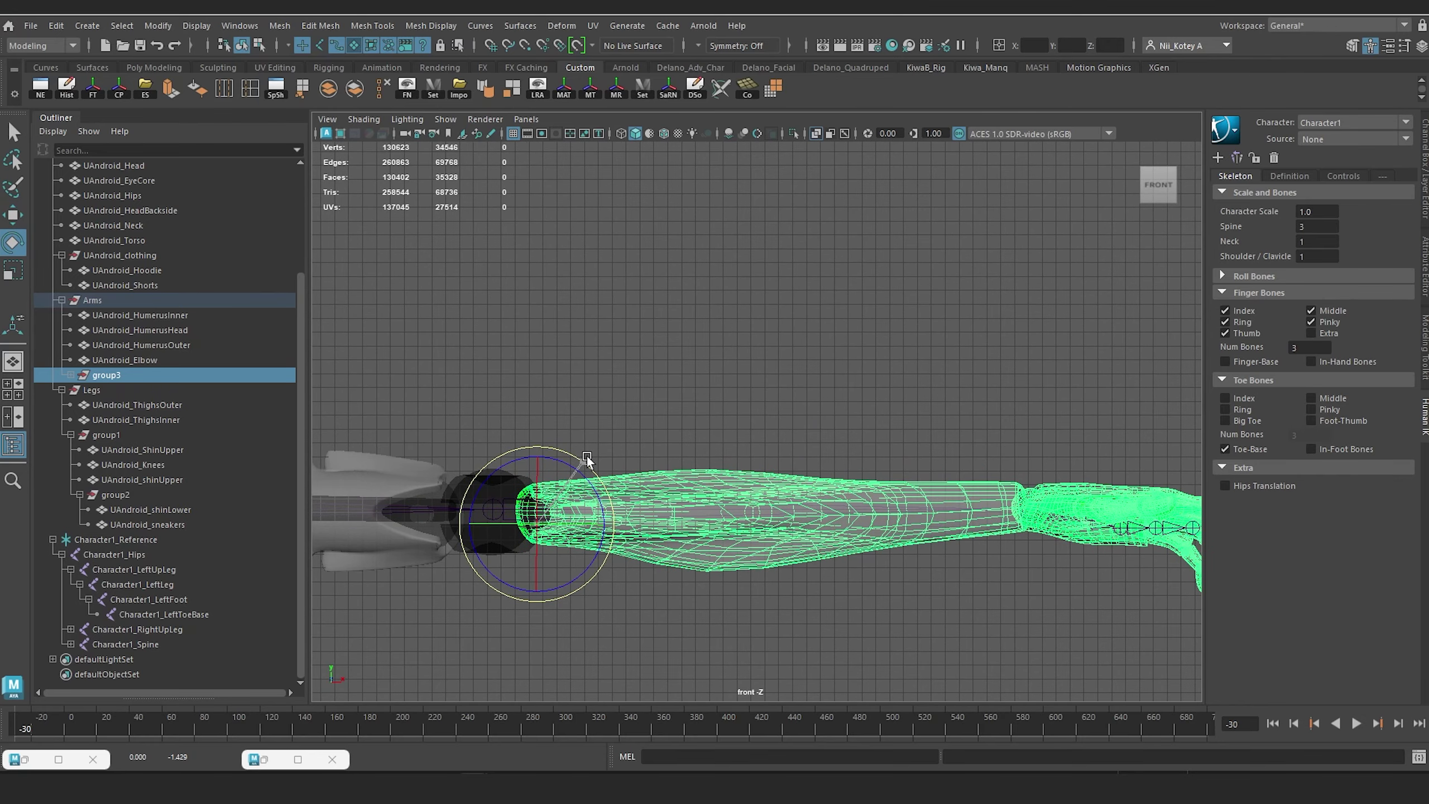
{"action": "scroll", "coordinate": [611, 456], "scroll_direction": "down", "scroll_amount": 8}
{"action": "middle_click_drag", "start_coordinate": [580, 427], "coordinate": [825, 433], "text": "alt"}
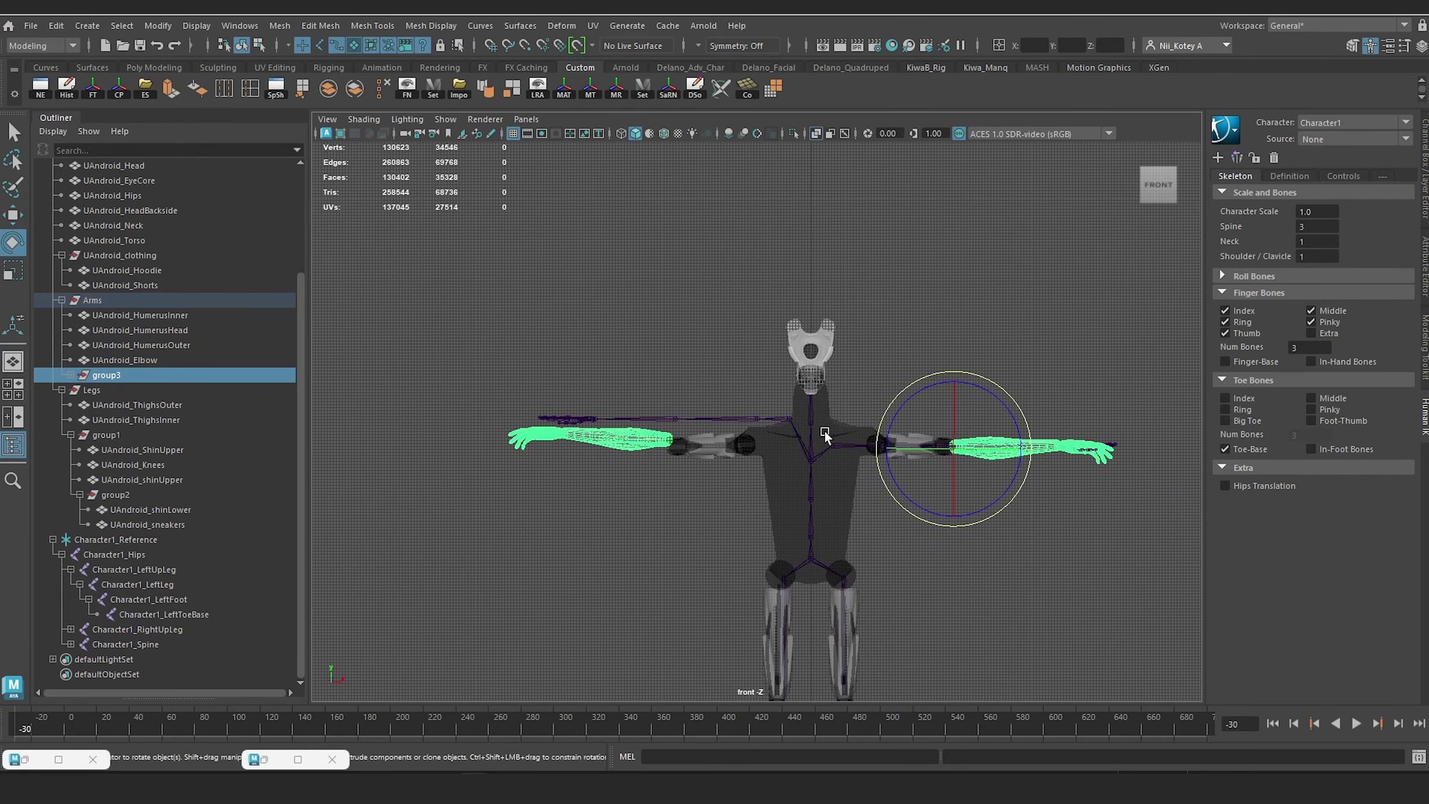
Step: Isolate the forearm-and-hand group in the front view and delete the faces of the right forearm and hand
{"action": "left_click", "coordinate": [796, 134]}
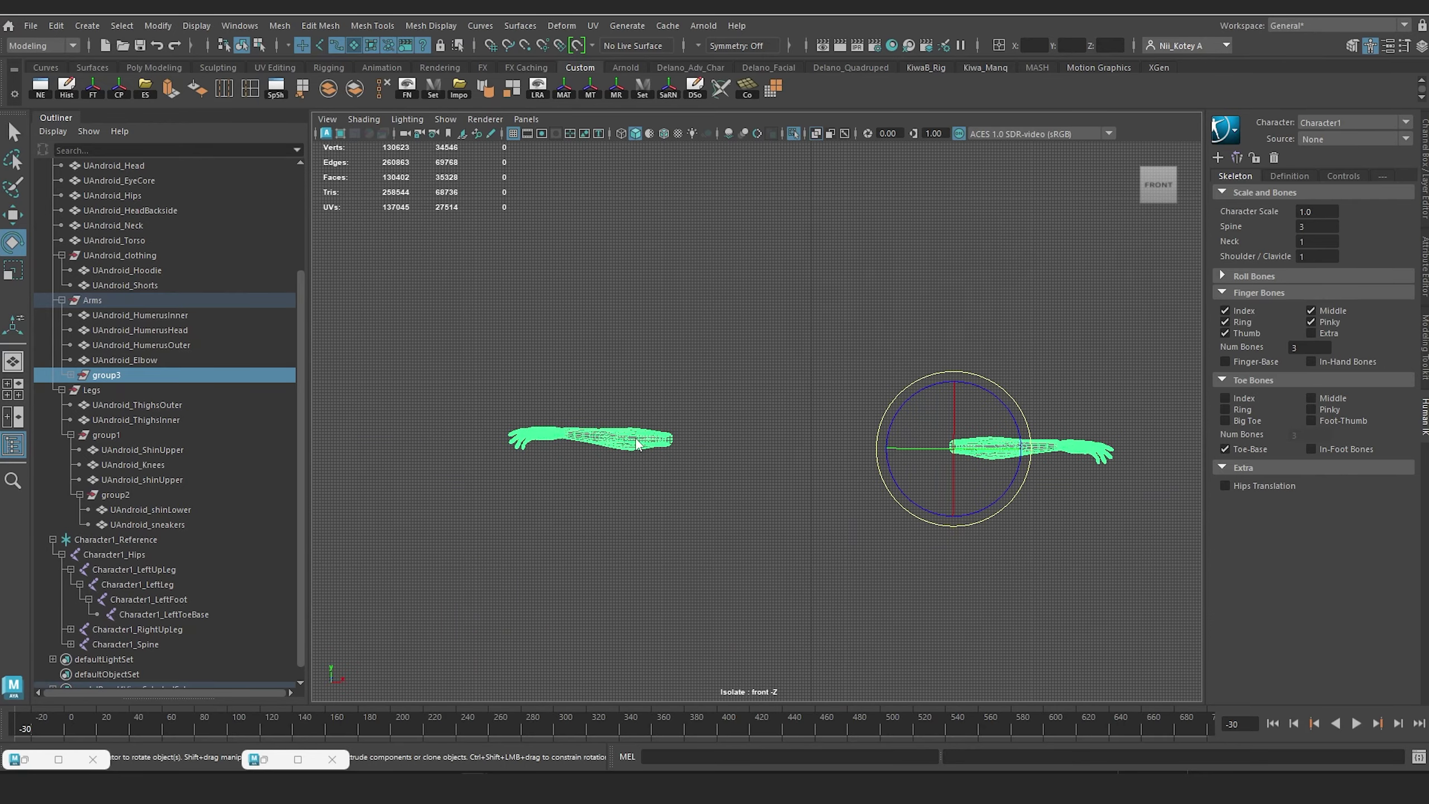
{"action": "right_click_drag", "start_coordinate": [637, 444], "coordinate": [633, 338]}
{"action": "key", "text": "F8"}
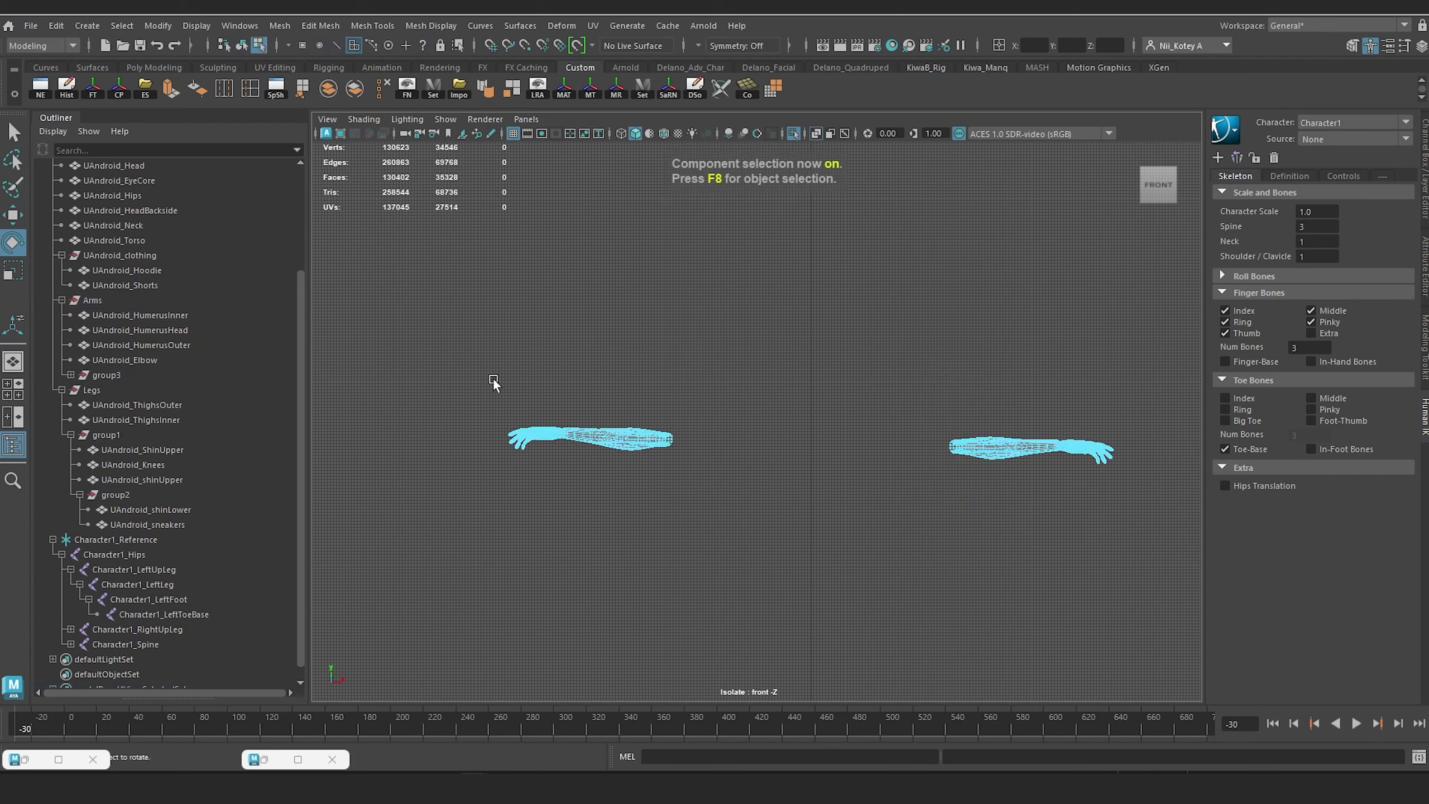
{"action": "left_click_drag", "start_coordinate": [494, 383], "coordinate": [722, 531]}
{"action": "key", "text": "Delete"}
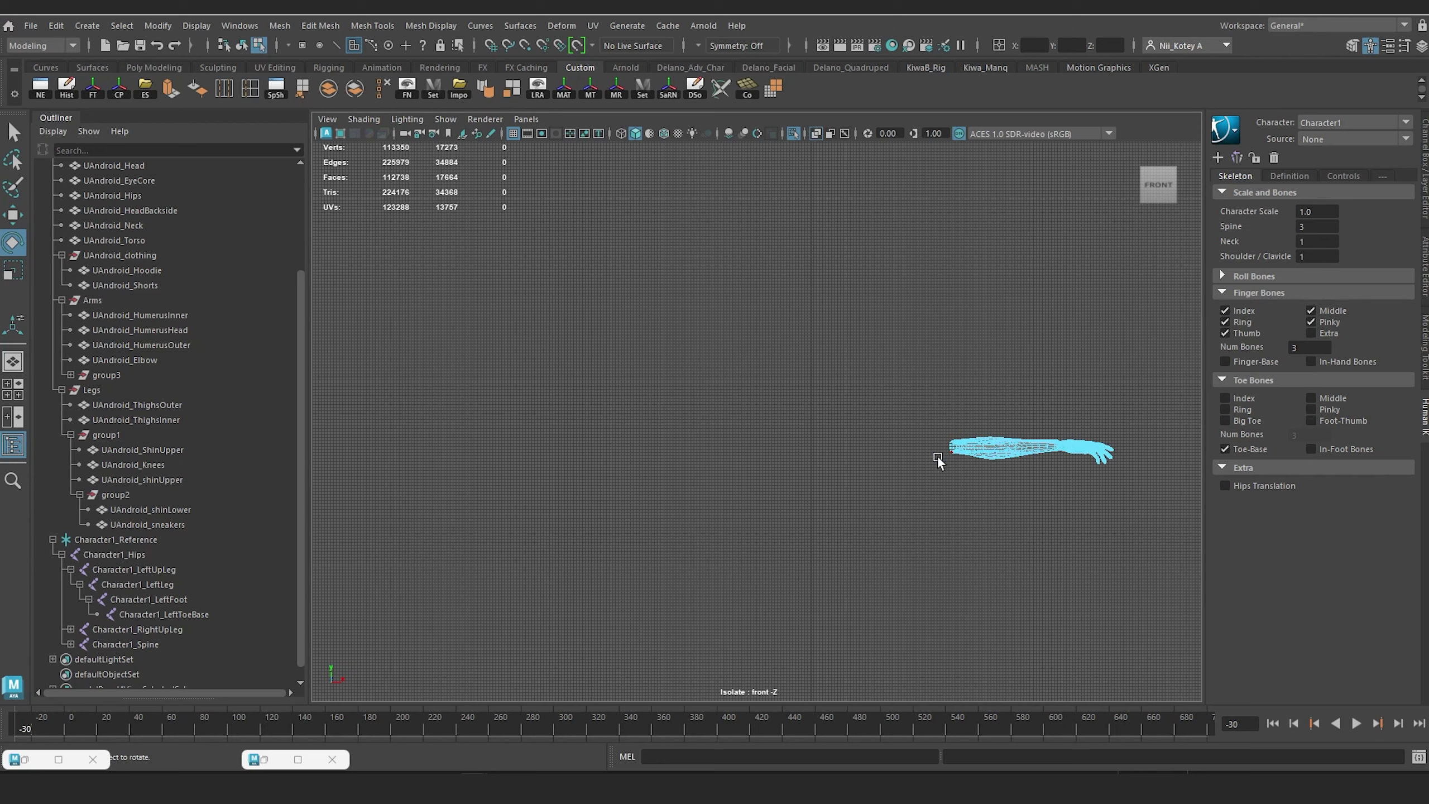
Step: Mirror the left forearm and hand meshes across the world X axis and show the whole character again
{"action": "right_click_drag", "start_coordinate": [984, 343], "coordinate": [1062, 322]}
{"action": "left_click", "coordinate": [858, 575]}
{"action": "left_click_drag", "start_coordinate": [743, 377], "coordinate": [1270, 541]}
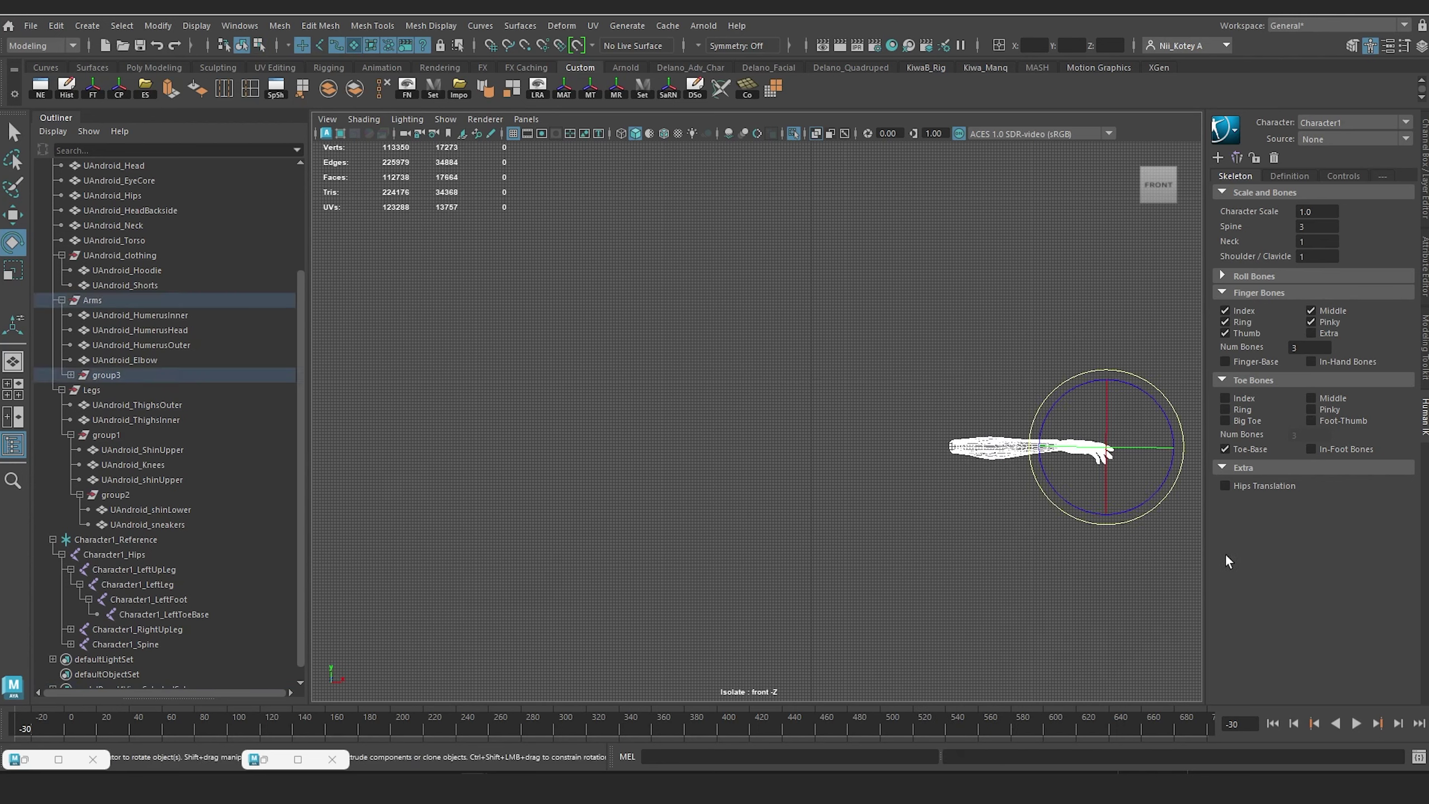
{"action": "right_click_drag", "start_coordinate": [967, 446], "coordinate": [955, 531]}
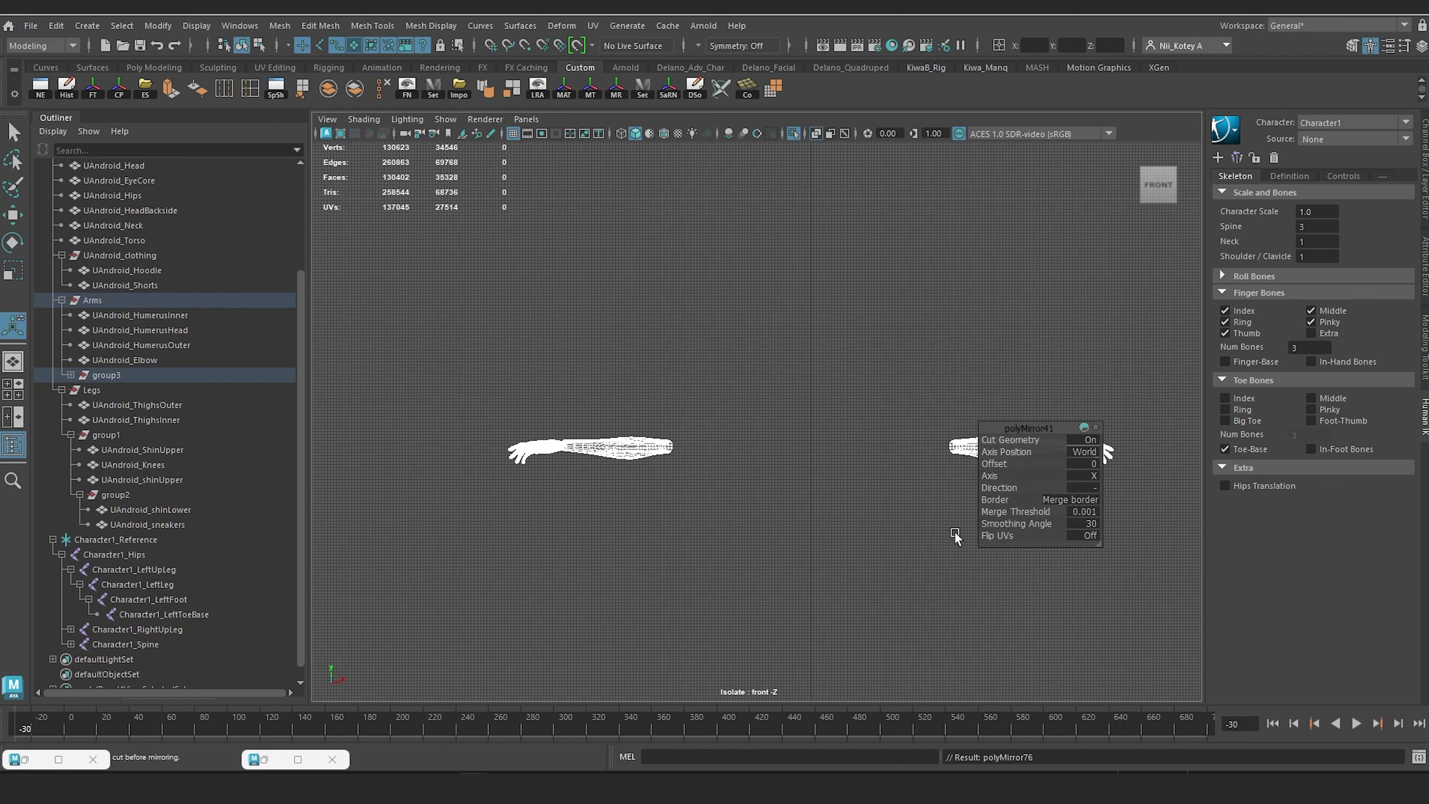
{"action": "left_click", "coordinate": [793, 133]}
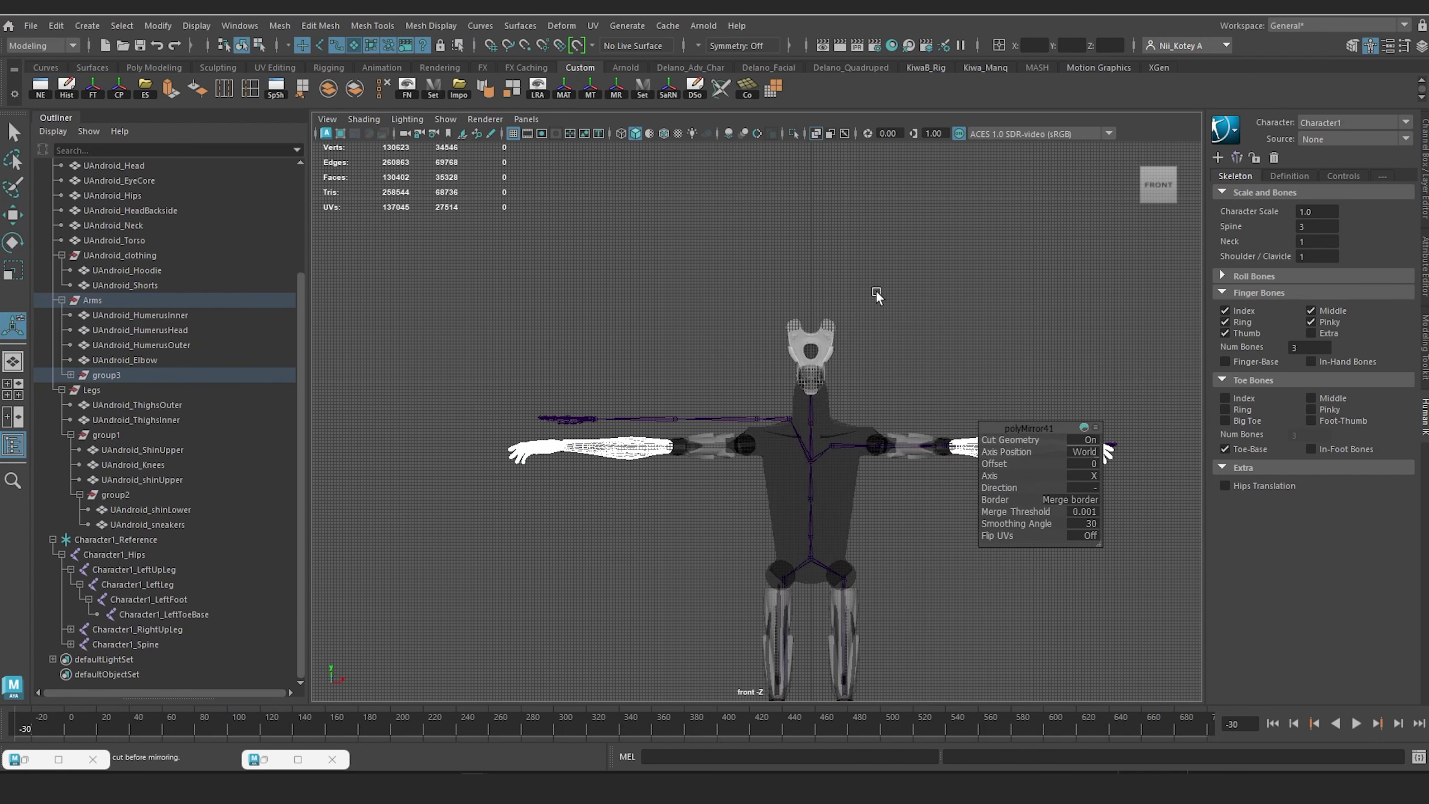
Step: Make joints selectable again and select the left forearm joint at the elbow in the front view
{"action": "mouse_move", "coordinate": [875, 292]}
{"action": "middle_mouse_down", "text": "alt"}
{"action": "mouse_move", "coordinate": [587, 246]}
{"action": "mouse_move", "coordinate": [712, 315]}
{"action": "mouse_move", "coordinate": [743, 359]}
{"action": "mouse_move", "coordinate": [856, 285]}
{"action": "middle_mouse_up", "text": "alt"}
{"action": "scroll", "coordinate": [635, 265], "scroll_direction": "up", "scroll_amount": 5}
{"action": "scroll", "coordinate": [634, 262], "scroll_direction": "up", "scroll_amount": 4}
{"action": "scroll", "coordinate": [737, 348], "scroll_direction": "down", "scroll_amount": 5}
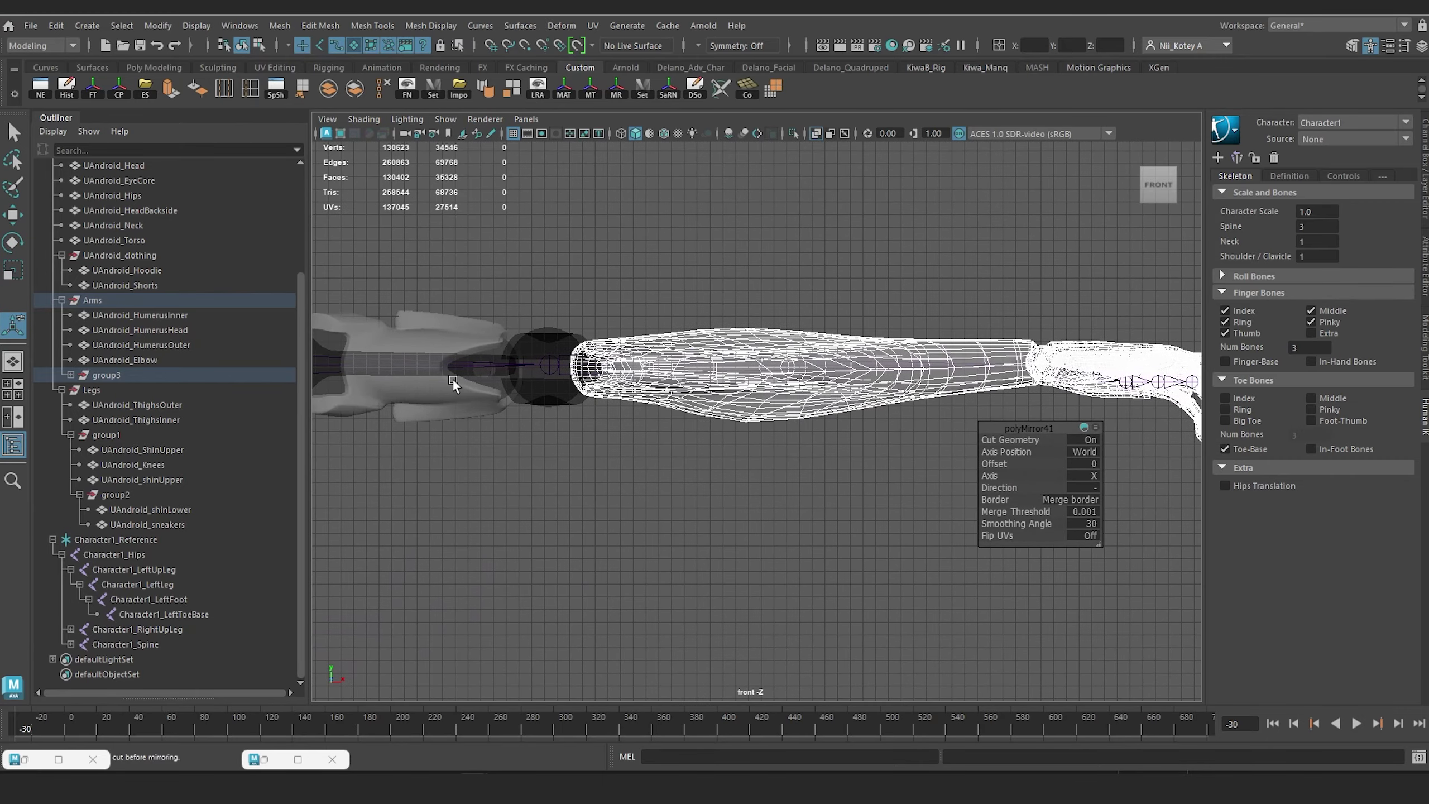
{"action": "left_click", "coordinate": [550, 370]}
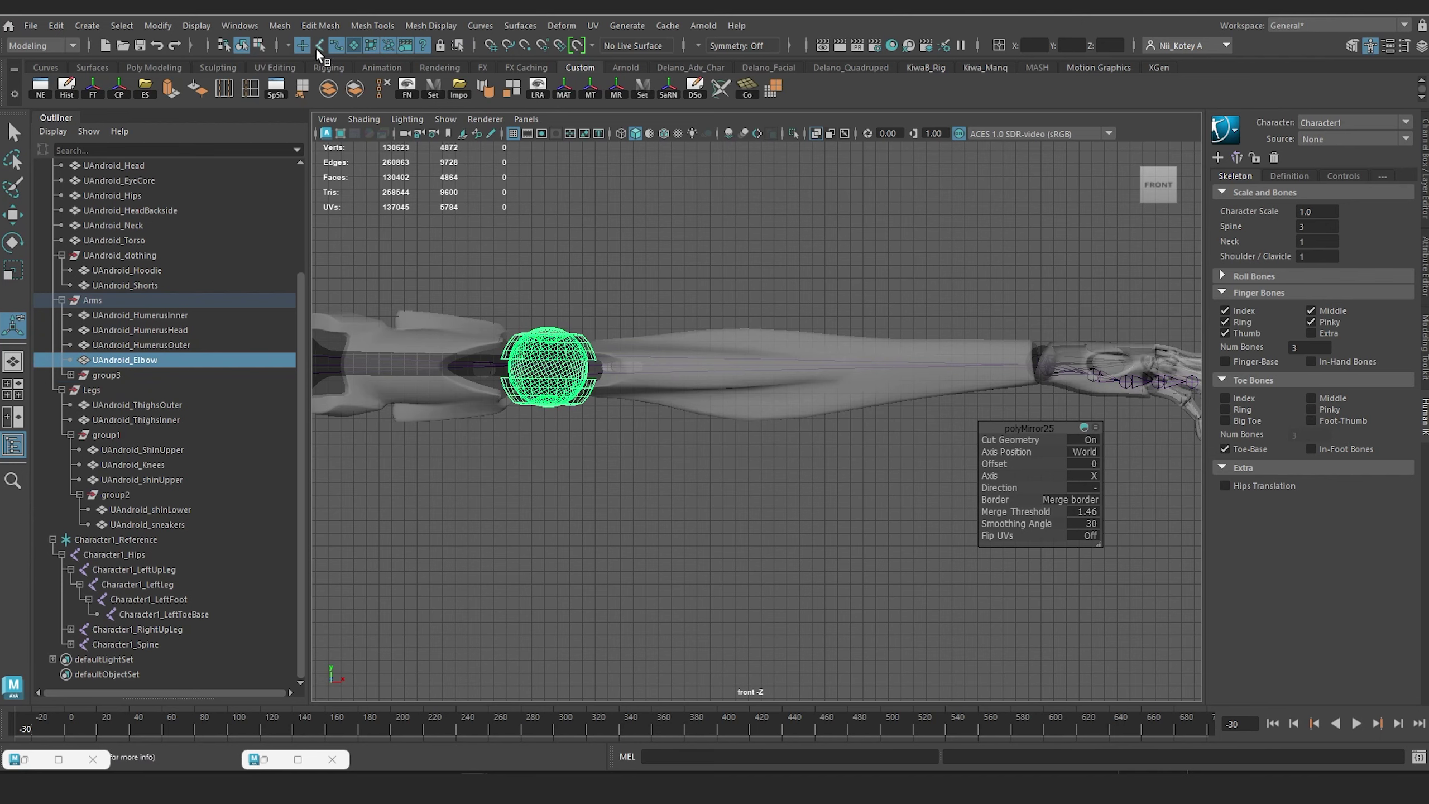
{"action": "left_click", "coordinate": [601, 542]}
{"action": "left_click", "coordinate": [543, 366]}
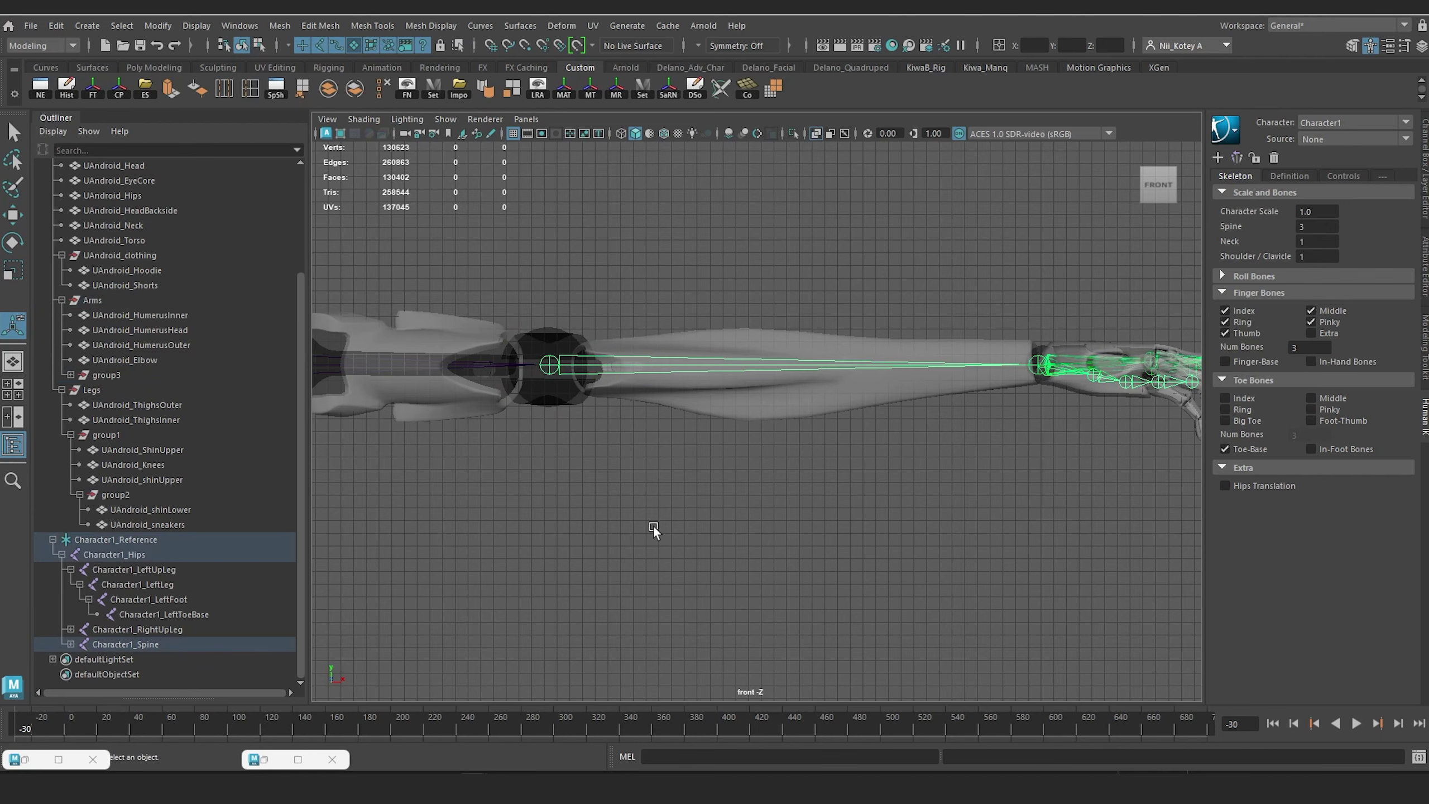
{"action": "scroll", "coordinate": [786, 466], "scroll_direction": "down", "scroll_amount": 5}
{"action": "middle_click_drag", "start_coordinate": [610, 329], "coordinate": [852, 325], "text": "alt"}
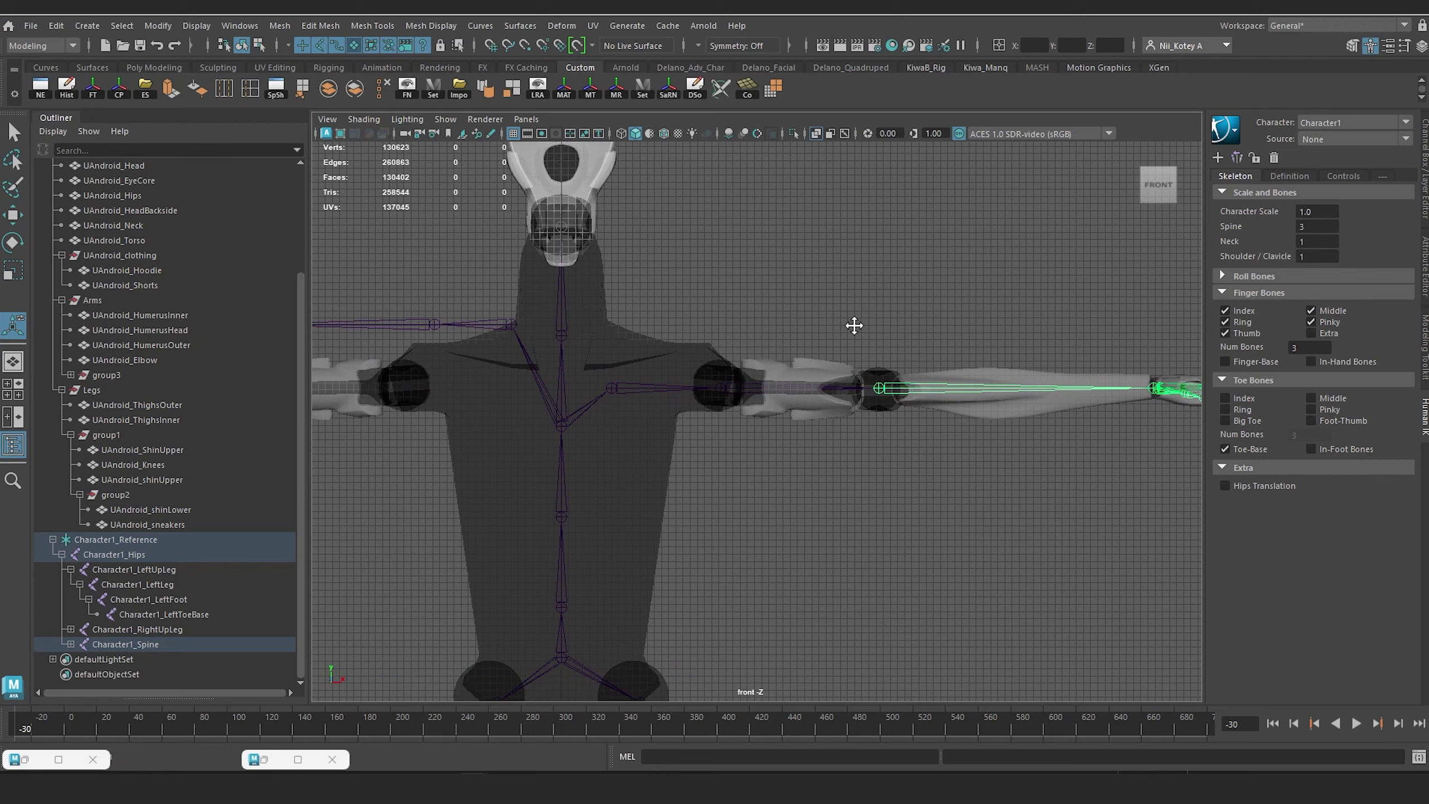
Step: Examine in the top view how the left arm joints line up with the shoulder, elbow and forearm meshes
{"action": "scroll", "coordinate": [788, 456], "scroll_direction": "down", "scroll_amount": 1}
{"action": "key", "text": "space"}
{"action": "left_click_drag", "start_coordinate": [770, 509], "coordinate": [730, 495]}
{"action": "scroll", "coordinate": [873, 510], "scroll_direction": "down", "scroll_amount": 6}
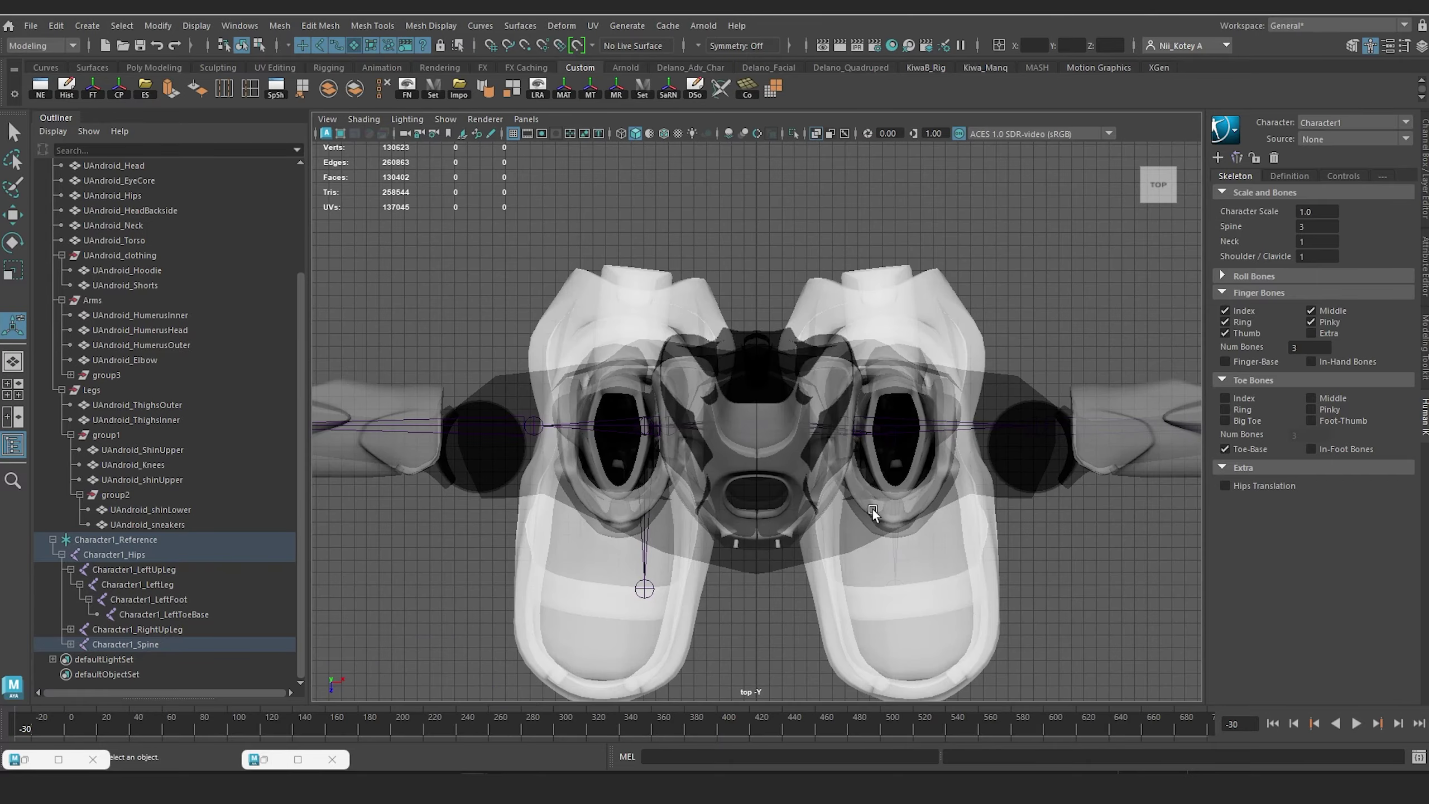
{"action": "scroll", "coordinate": [902, 466], "scroll_direction": "up", "scroll_amount": 5}
{"action": "middle_click_drag", "start_coordinate": [903, 466], "coordinate": [727, 438], "text": "alt"}
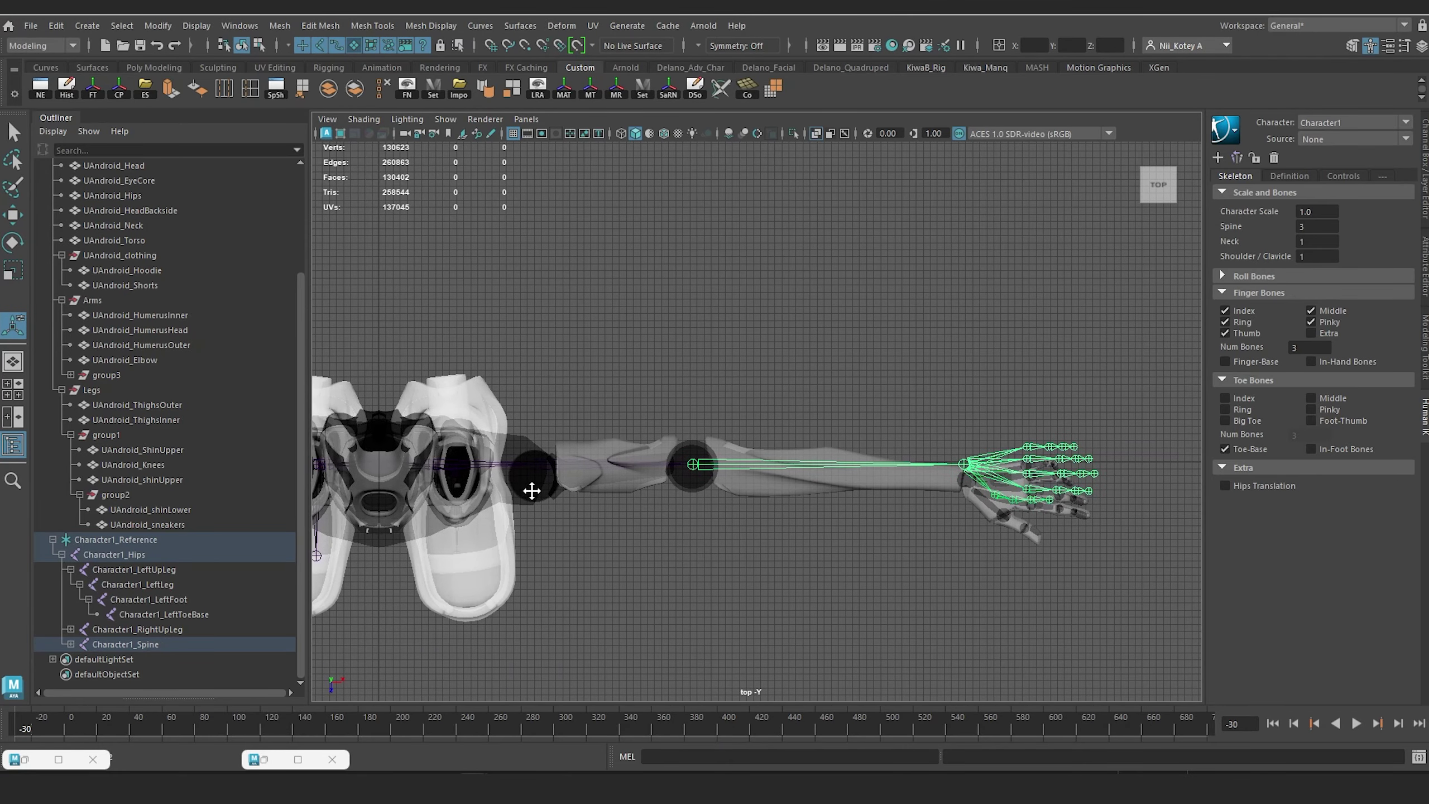
{"action": "scroll", "coordinate": [537, 483], "scroll_direction": "up", "scroll_amount": 3}
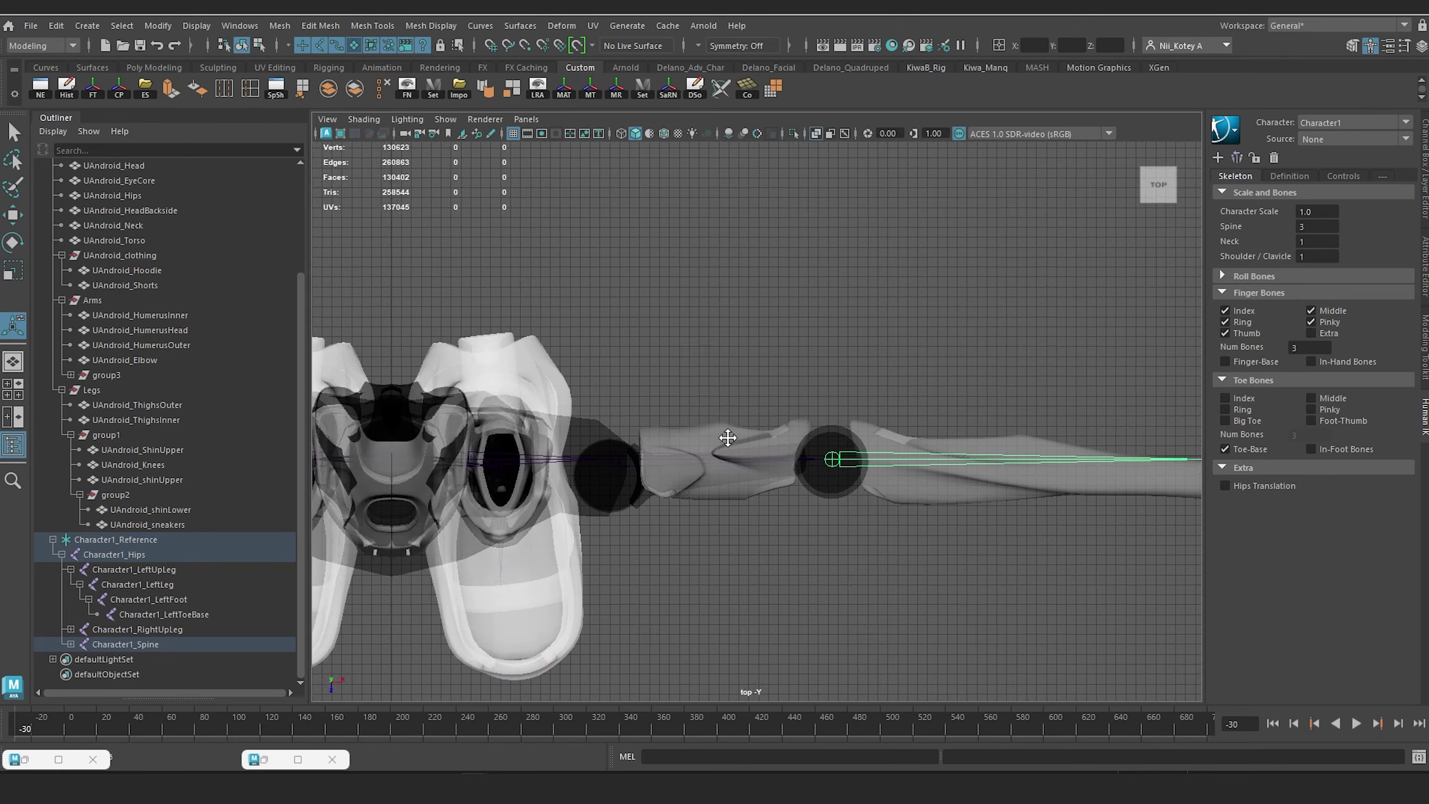
{"action": "left_click", "coordinate": [601, 453]}
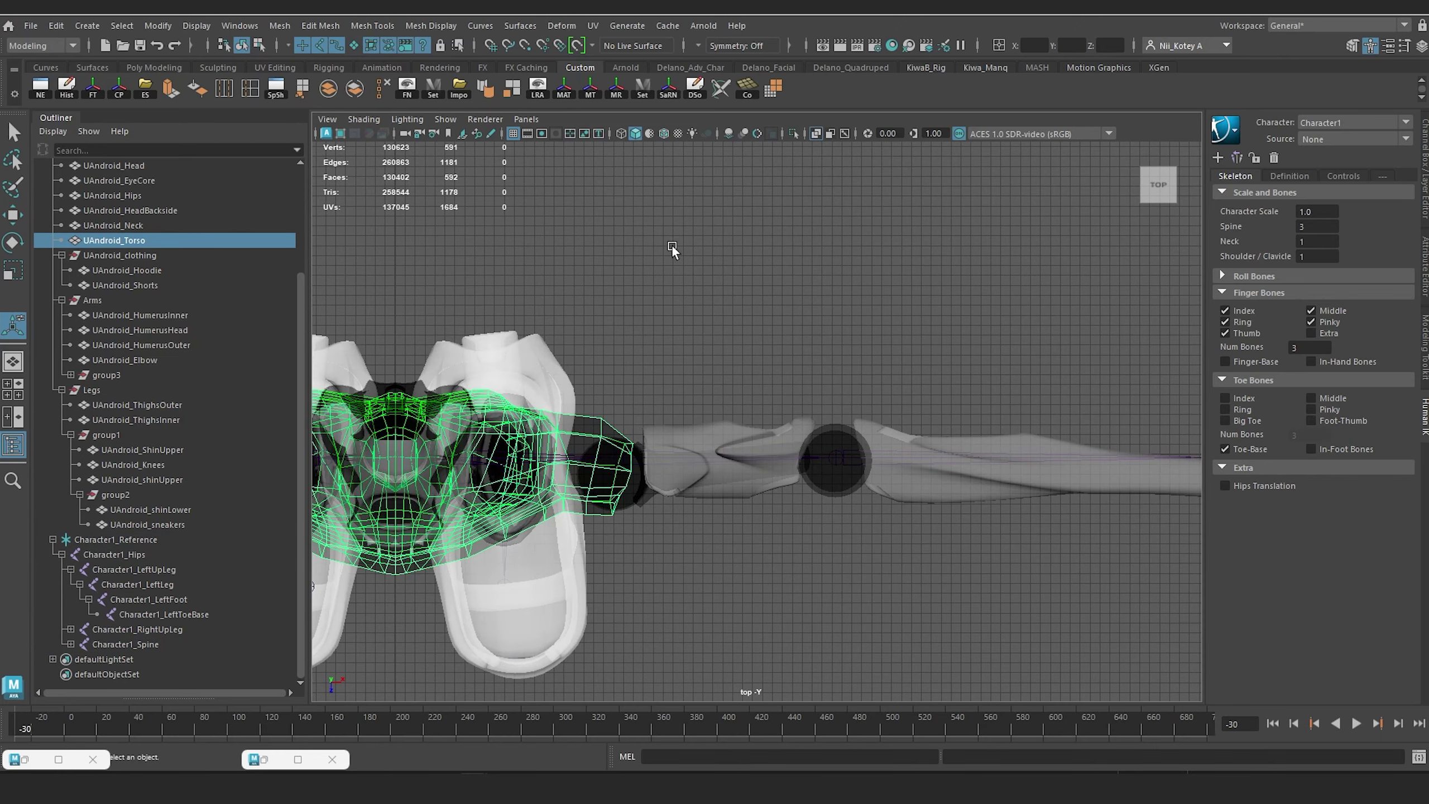
{"action": "left_click", "coordinate": [640, 421]}
{"action": "left_click", "coordinate": [611, 456]}
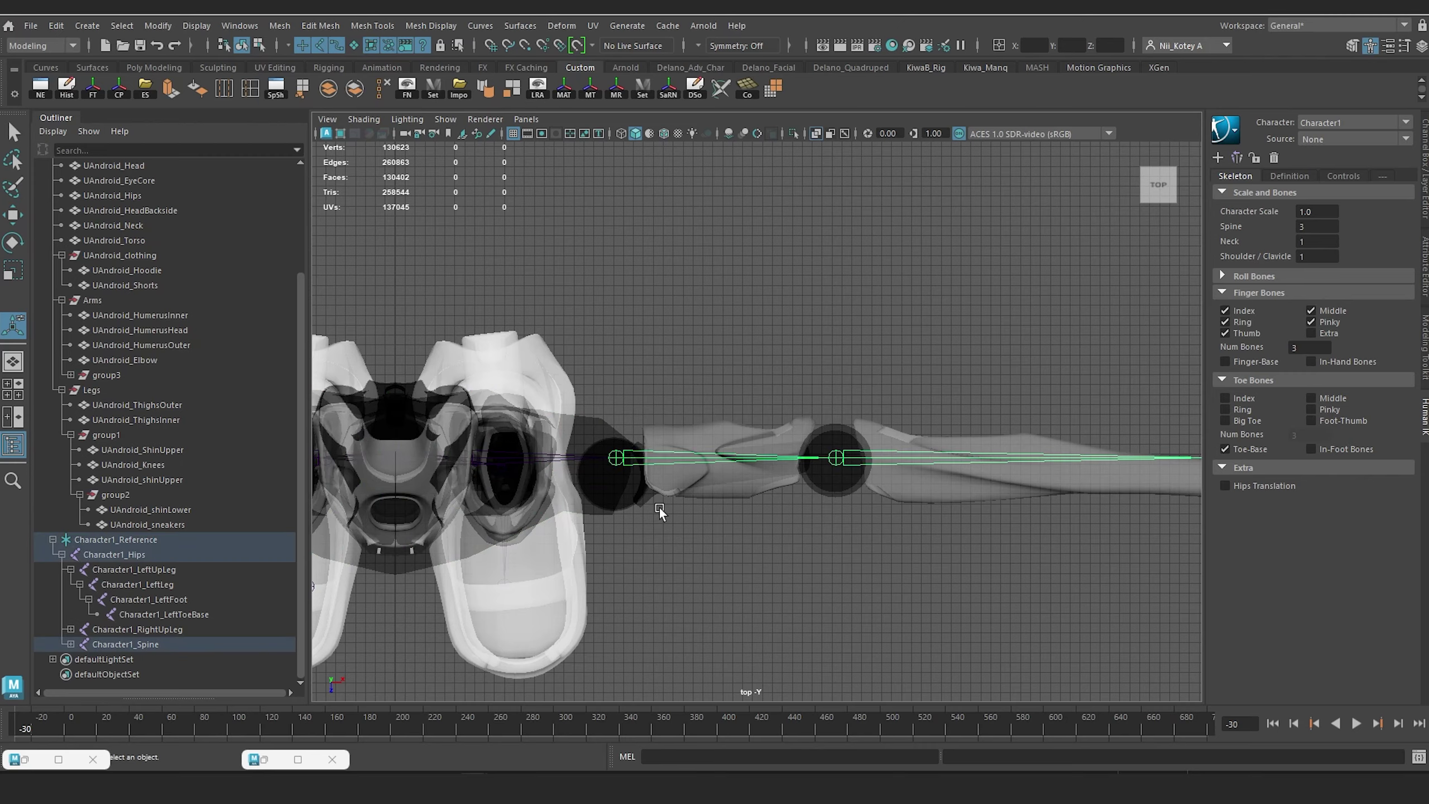
Step: Select the Arms group and move its pivot along Z to the centre of the left shoulder ball
{"action": "left_click", "coordinate": [659, 508]}
{"action": "scroll", "coordinate": [658, 507], "scroll_direction": "up", "scroll_amount": 5}
{"action": "key", "text": "w"}
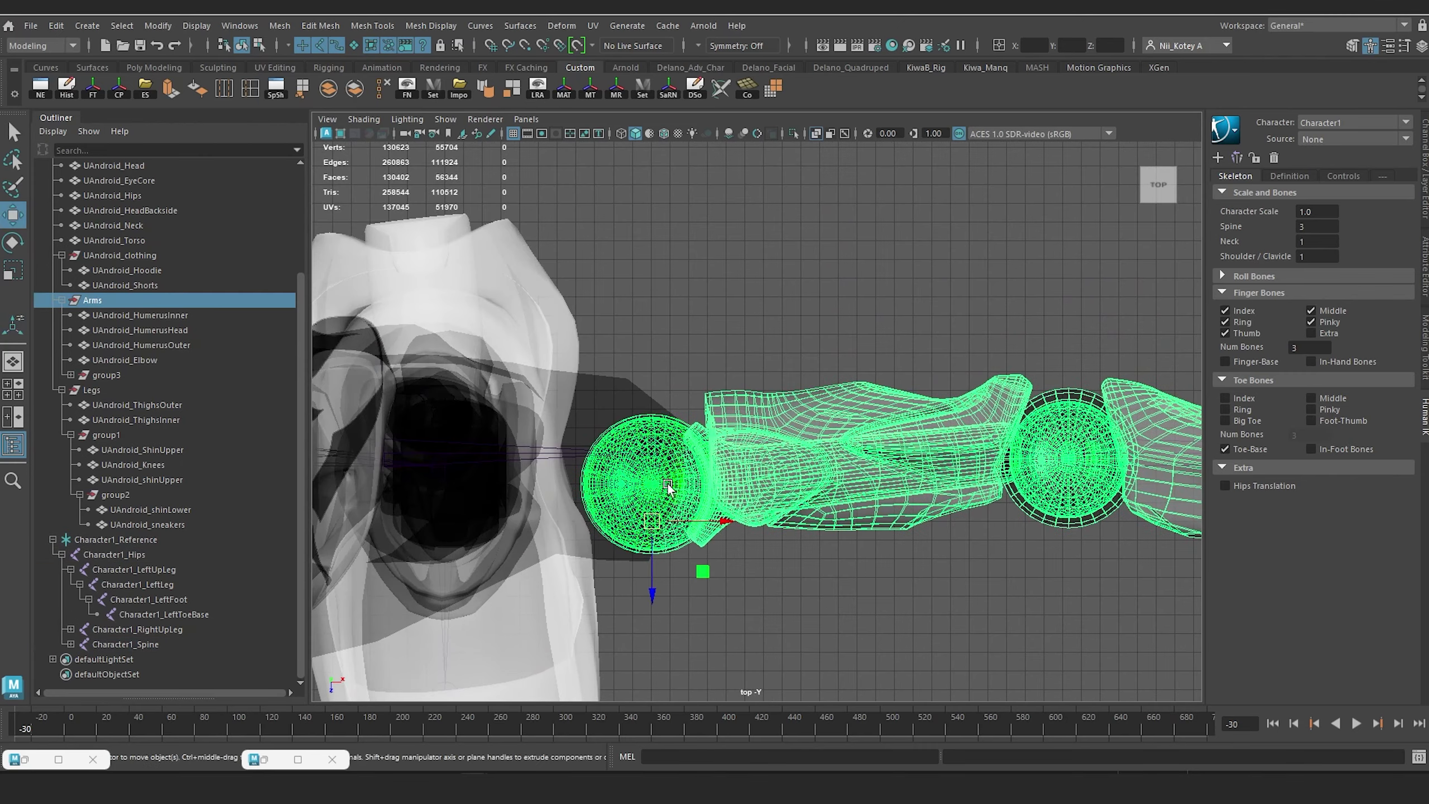
{"action": "scroll", "coordinate": [672, 543], "scroll_direction": "up", "scroll_amount": 2}
{"action": "key", "text": "d"}
{"action": "left_click_drag", "start_coordinate": [594, 655], "coordinate": [593, 599]}
{"action": "scroll", "coordinate": [647, 562], "scroll_direction": "down", "scroll_amount": 6}
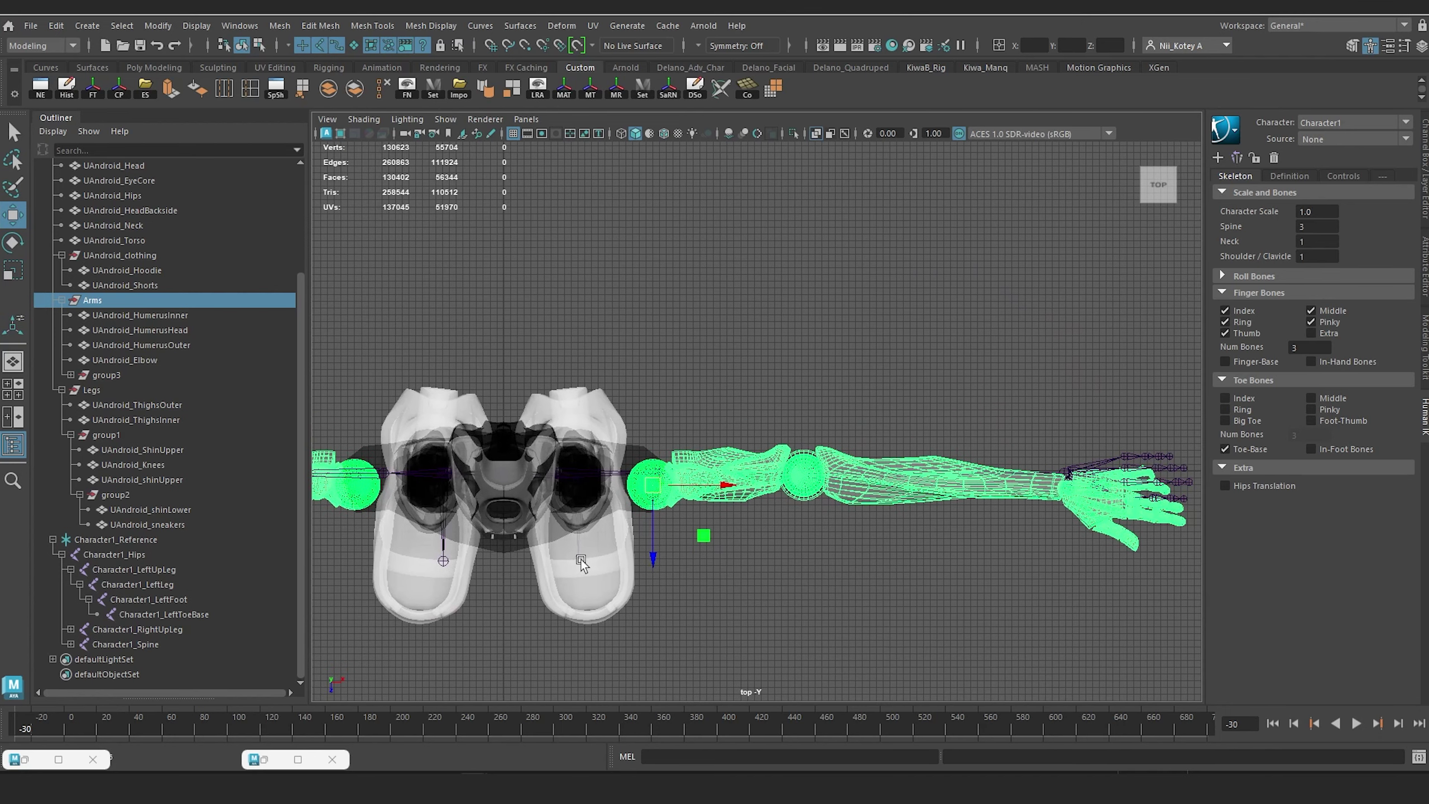
Step: Rotate the Arms group slightly around the left shoulder in the top view and move it along Z onto the arm joints
{"action": "key", "text": "e"}
{"action": "left_click_drag", "start_coordinate": [668, 548], "coordinate": [697, 552]}
{"action": "scroll", "coordinate": [698, 552], "scroll_direction": "up", "scroll_amount": 5}
{"action": "scroll", "coordinate": [732, 479], "scroll_direction": "up", "scroll_amount": 1}
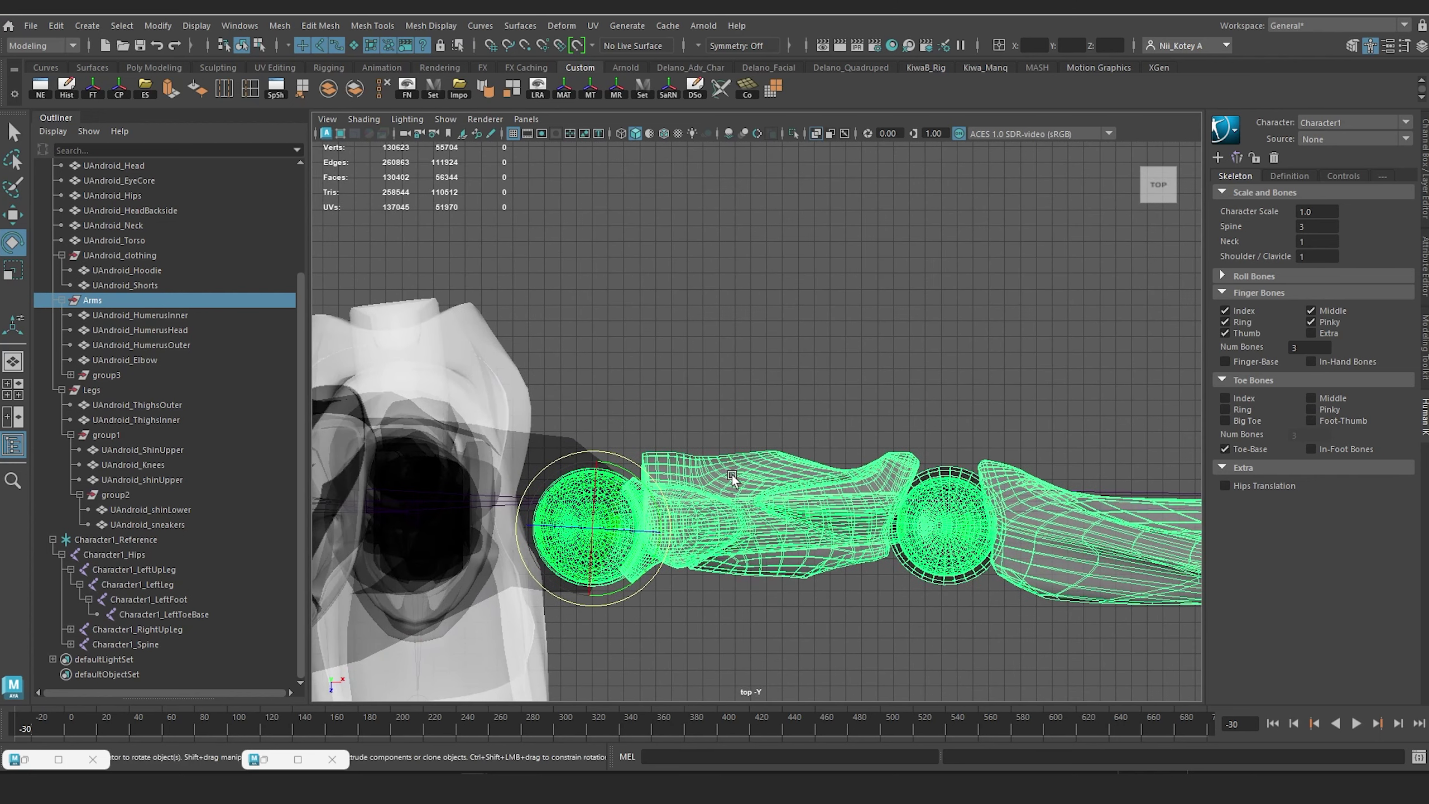
{"action": "key", "text": "w"}
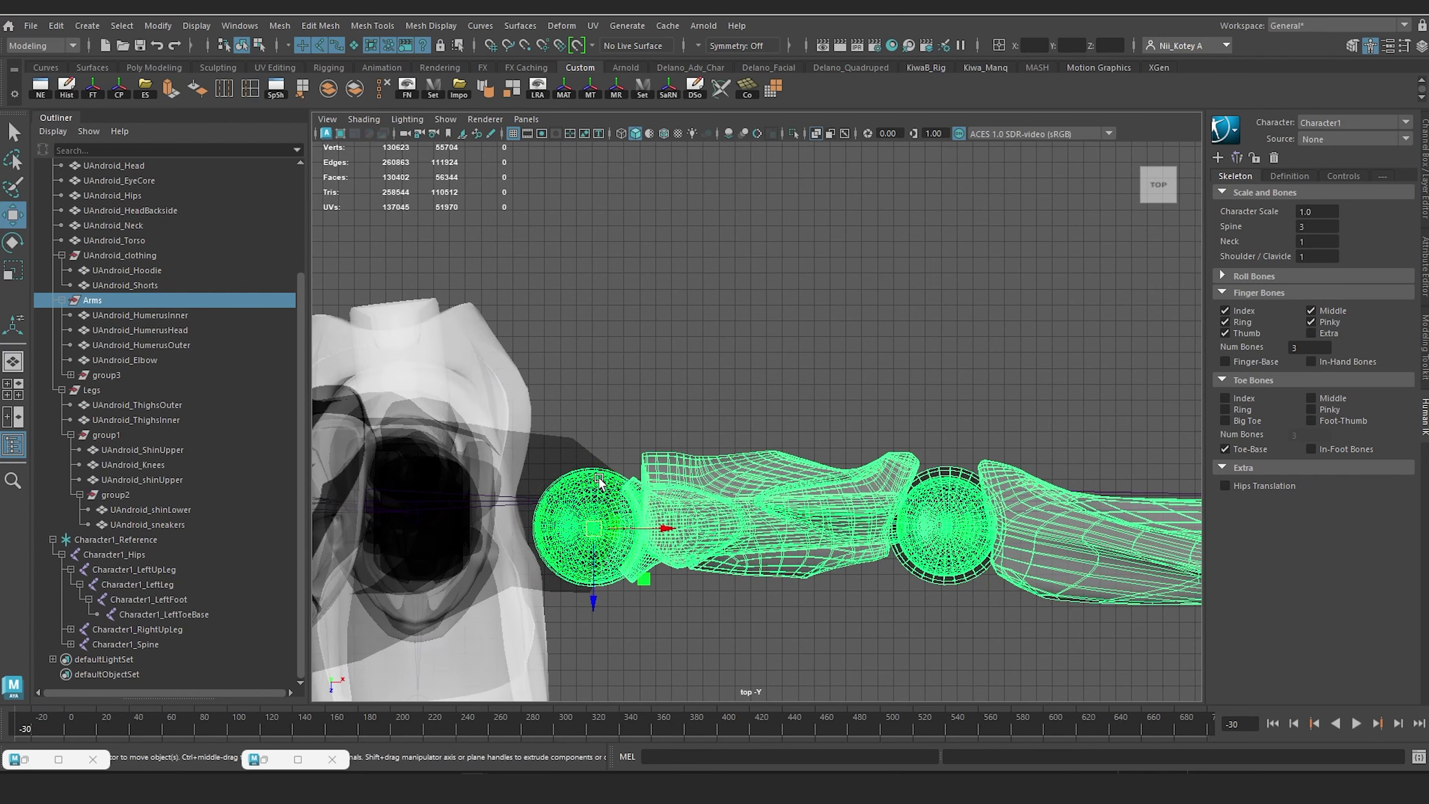
{"action": "left_click_drag", "start_coordinate": [593, 603], "coordinate": [592, 582]}
Step: Rotate group3 about 6.7 degrees around the elbow in the top view to straighten the left forearm along its bone
{"action": "middle_click_drag", "start_coordinate": [926, 455], "coordinate": [699, 468], "text": "alt"}
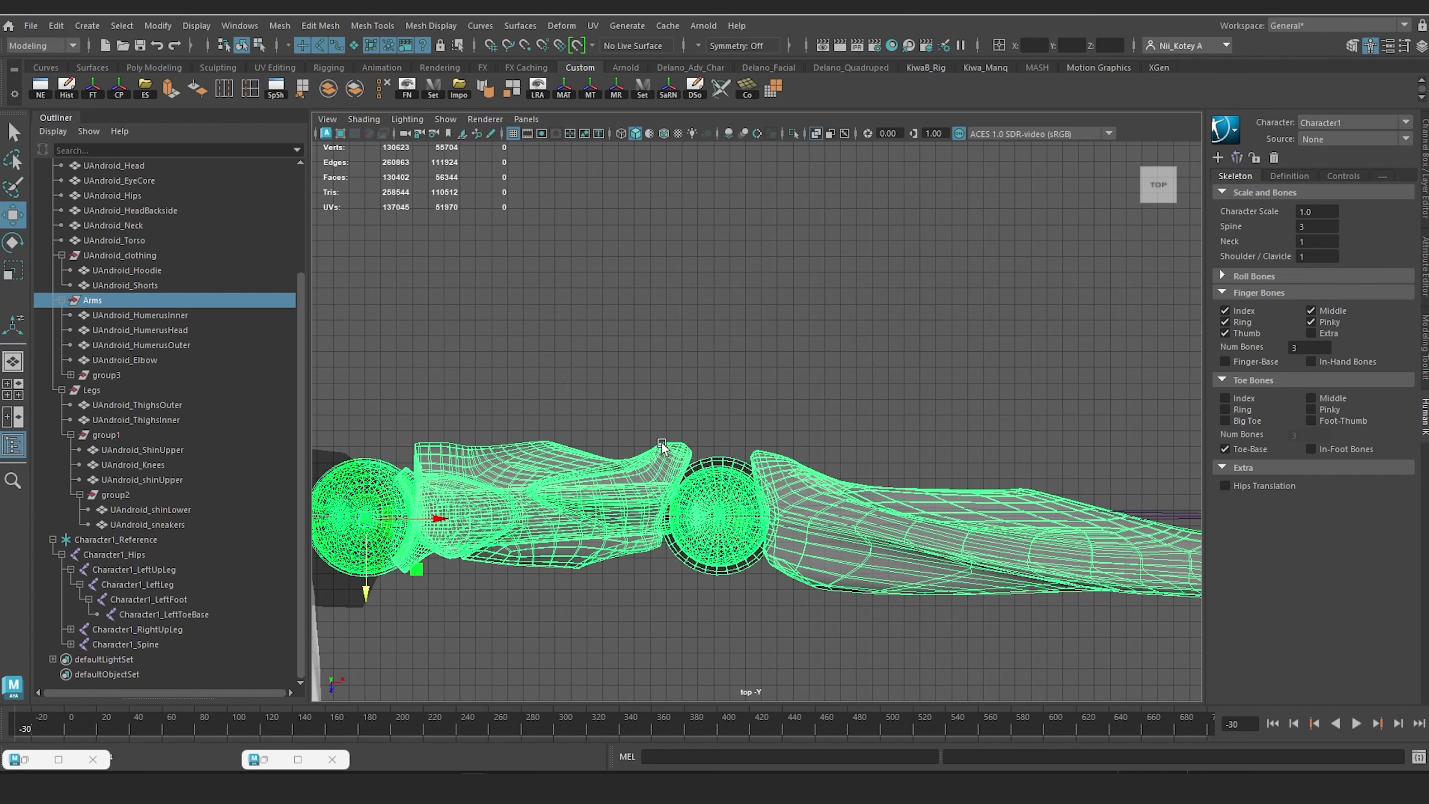
{"action": "scroll", "coordinate": [675, 466], "scroll_direction": "down", "scroll_amount": 3}
{"action": "left_click", "coordinate": [106, 375]}
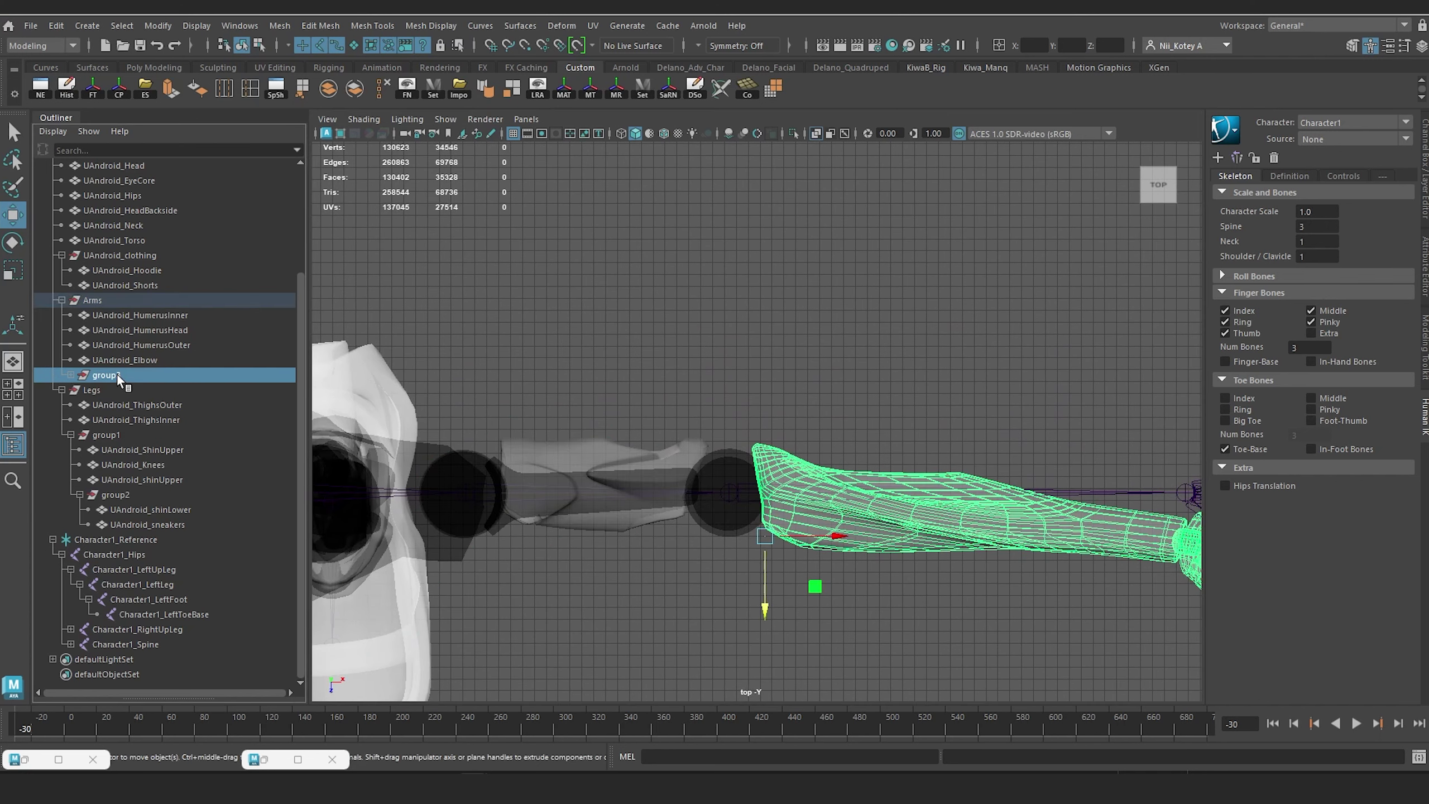
{"action": "middle_click_drag", "start_coordinate": [687, 426], "coordinate": [597, 442], "text": "alt"}
{"action": "key", "text": "e"}
{"action": "left_click_drag", "start_coordinate": [625, 613], "coordinate": [633, 611]}
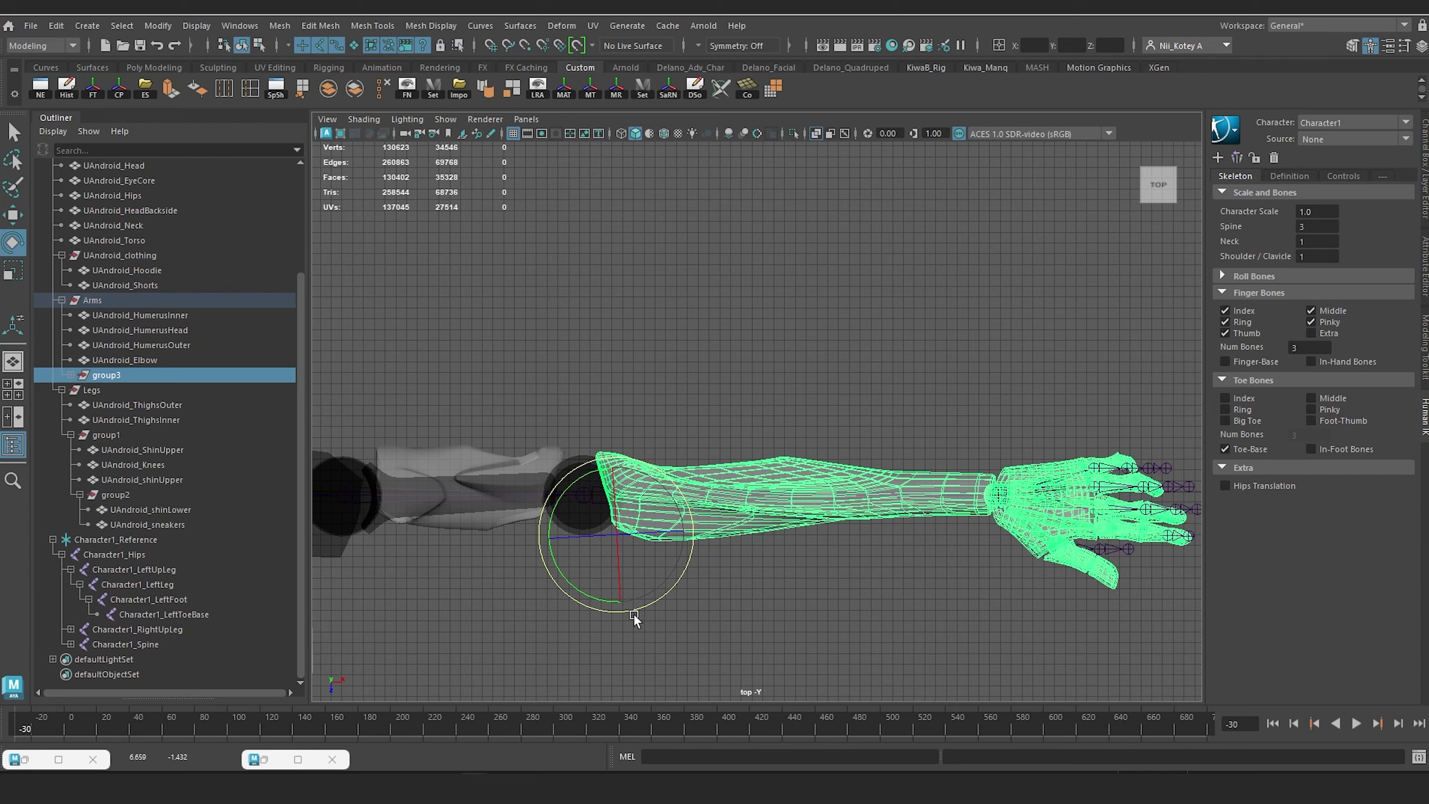
Step: Isolate the whole Arms group in the top view and frame it
{"action": "scroll", "coordinate": [585, 433], "scroll_direction": "down", "scroll_amount": 2}
{"action": "middle_click_drag", "start_coordinate": [563, 389], "coordinate": [881, 378], "text": "alt"}
{"action": "scroll", "coordinate": [861, 388], "scroll_direction": "down", "scroll_amount": 3}
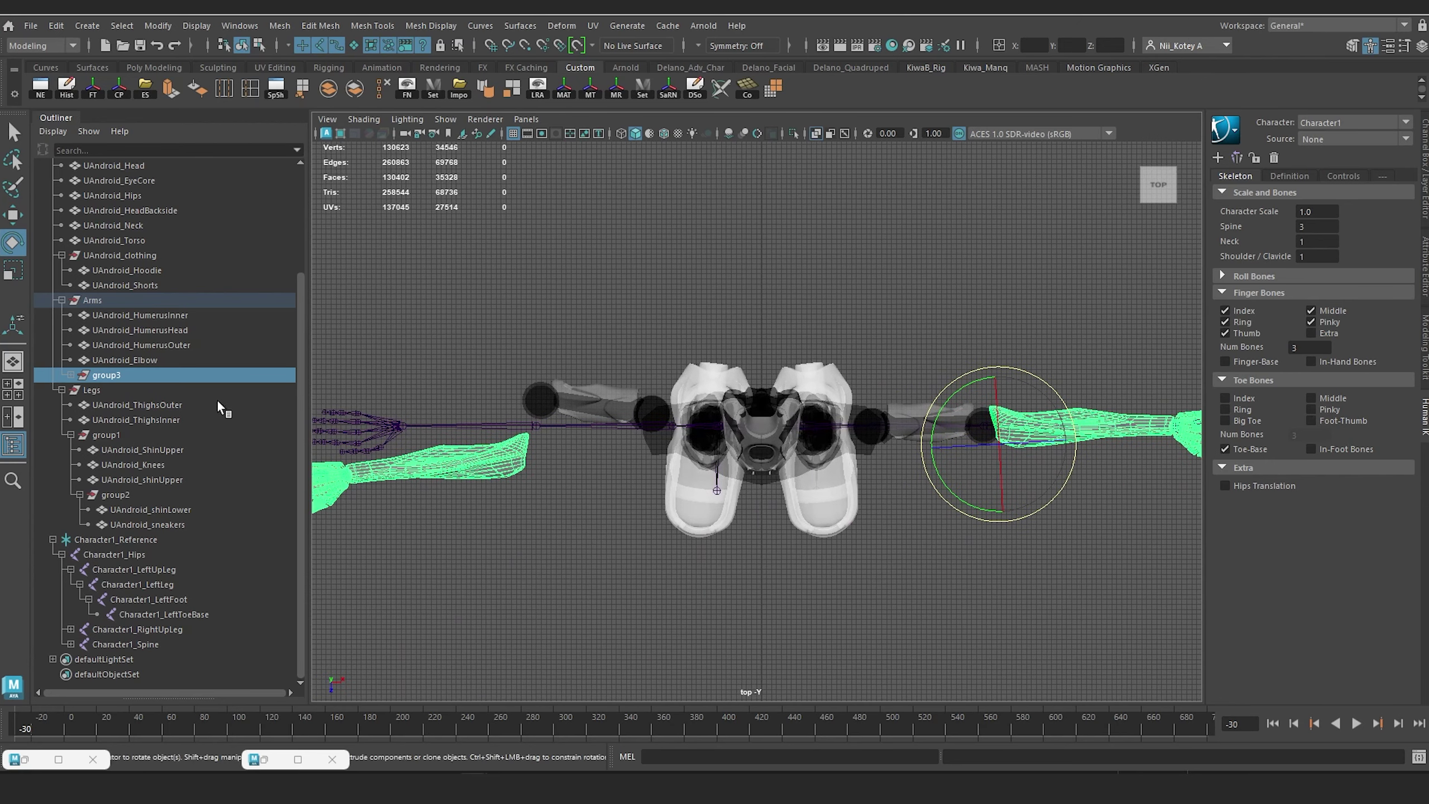
{"action": "left_click", "coordinate": [94, 304]}
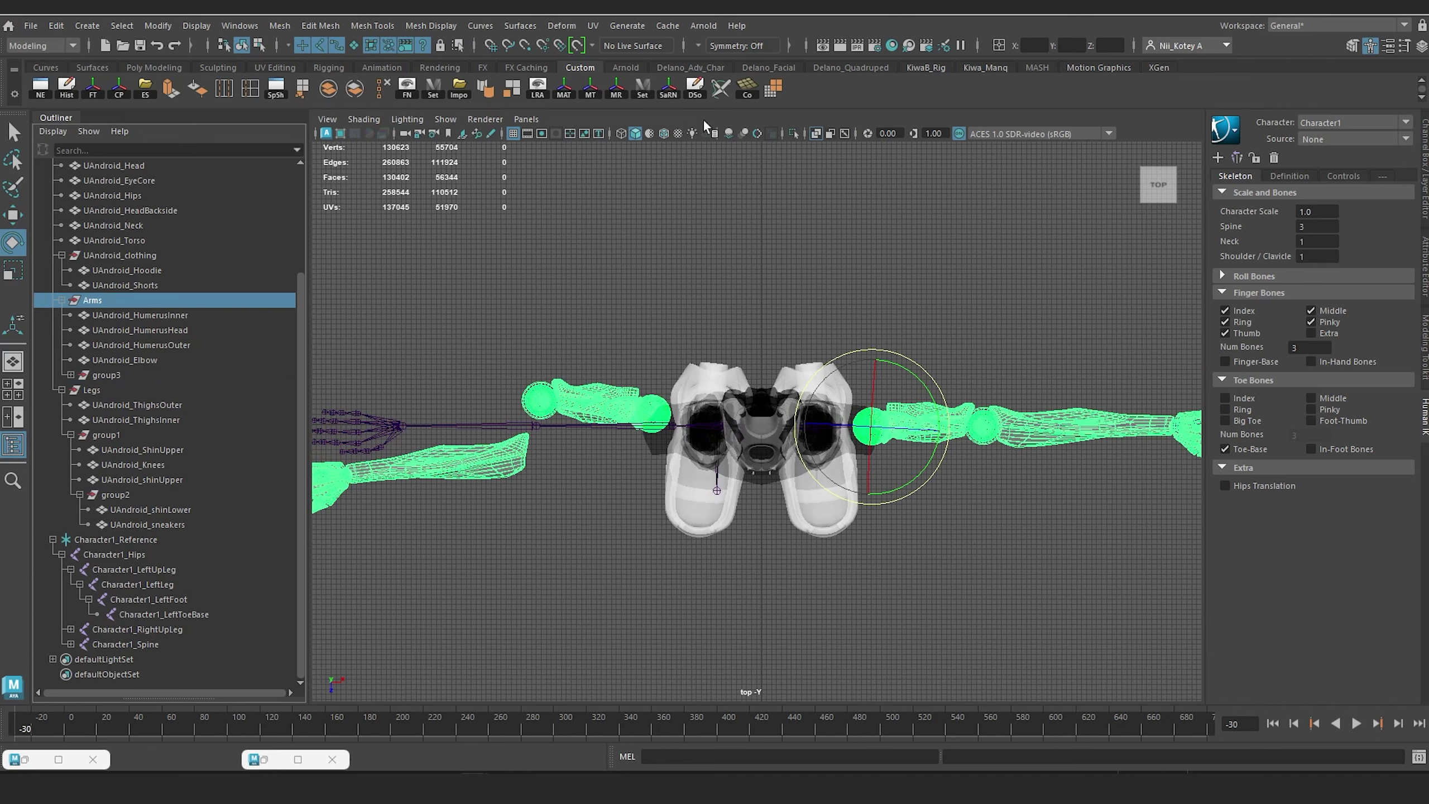
{"action": "left_click", "coordinate": [791, 133]}
{"action": "key", "text": "f"}
{"action": "middle_click_drag", "start_coordinate": [674, 343], "coordinate": [686, 322], "text": "alt"}
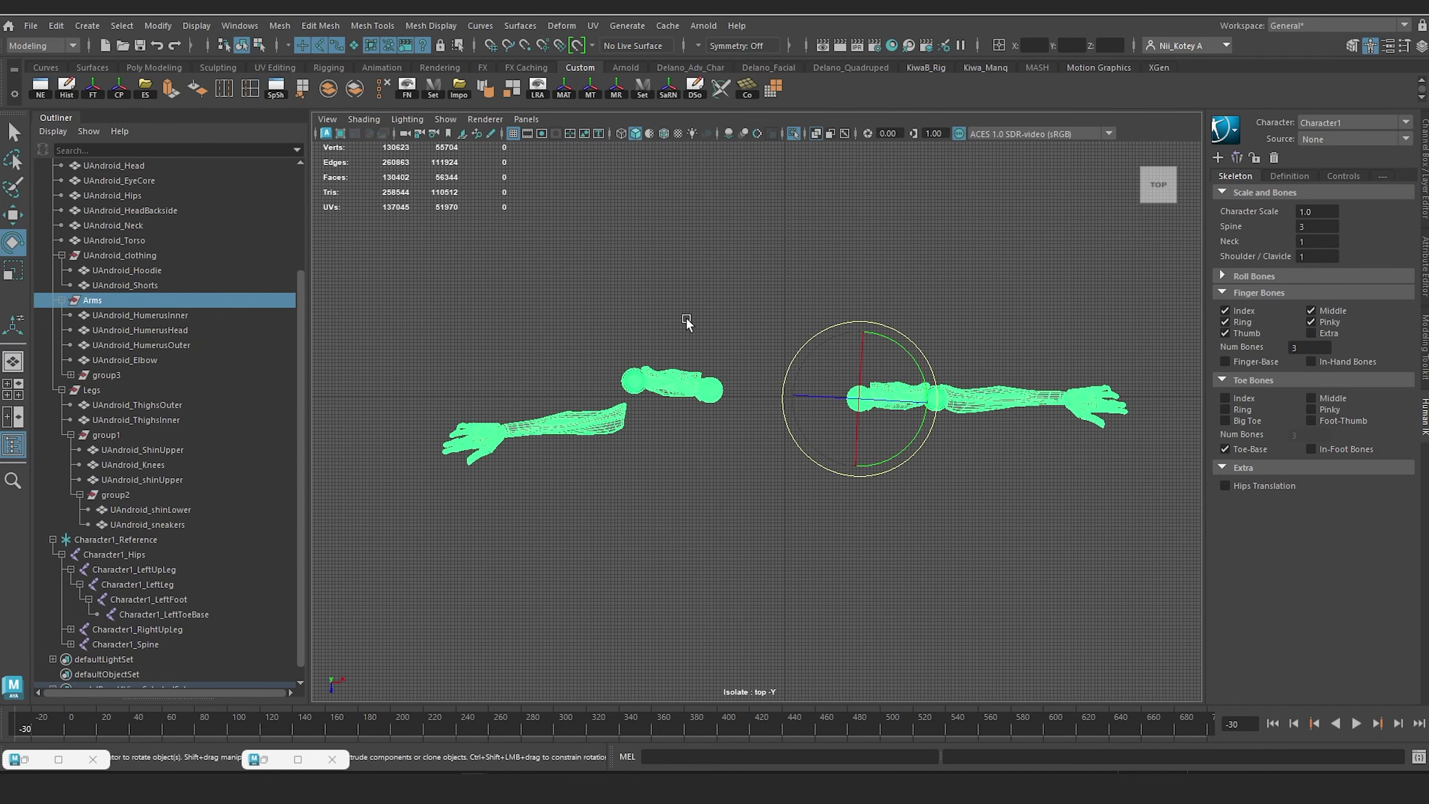
Step: Delete all faces of the right arm, from the shoulder ball to the fingers
{"action": "left_click", "coordinate": [687, 322]}
{"action": "key", "text": "F8"}
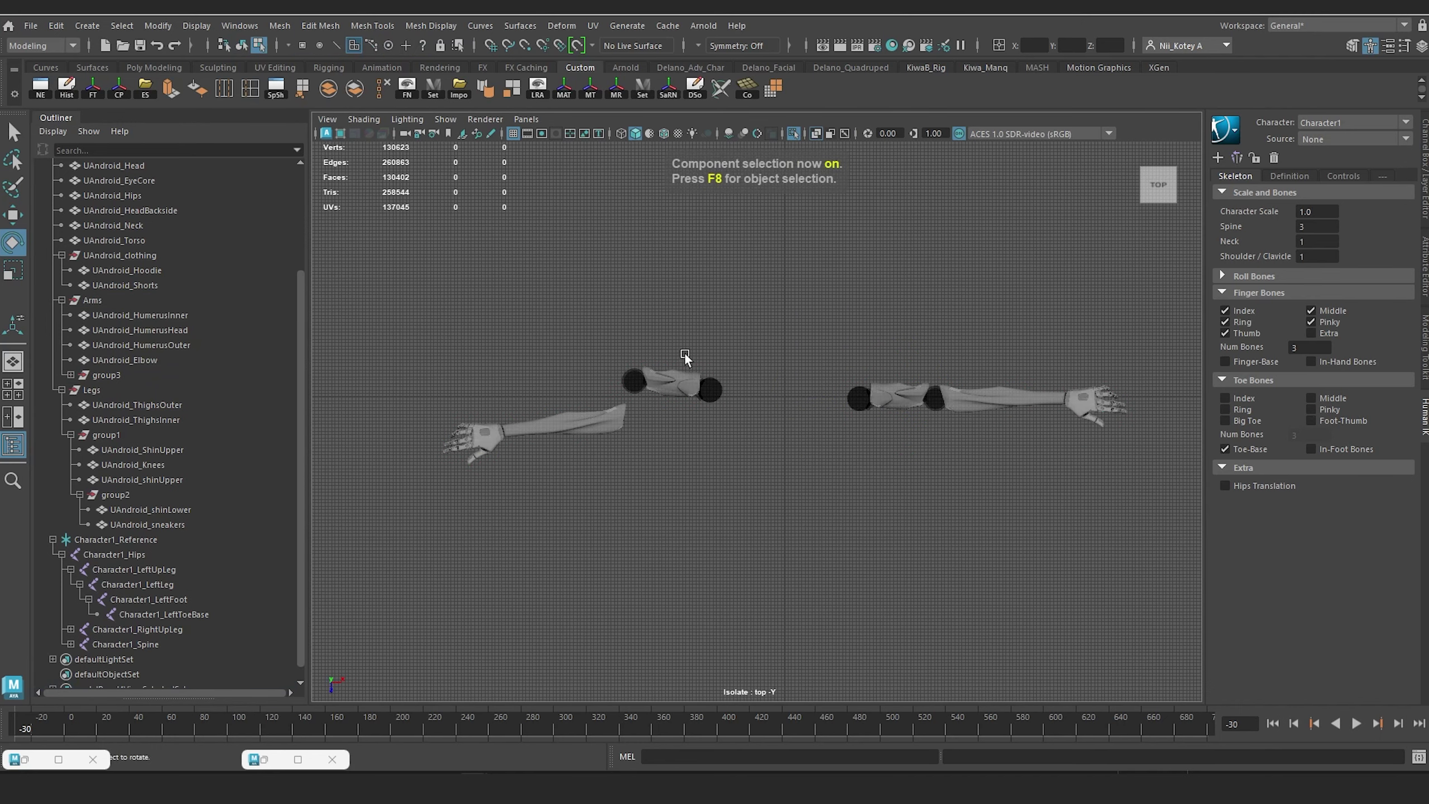
{"action": "left_click_drag", "start_coordinate": [470, 259], "coordinate": [1048, 526]}
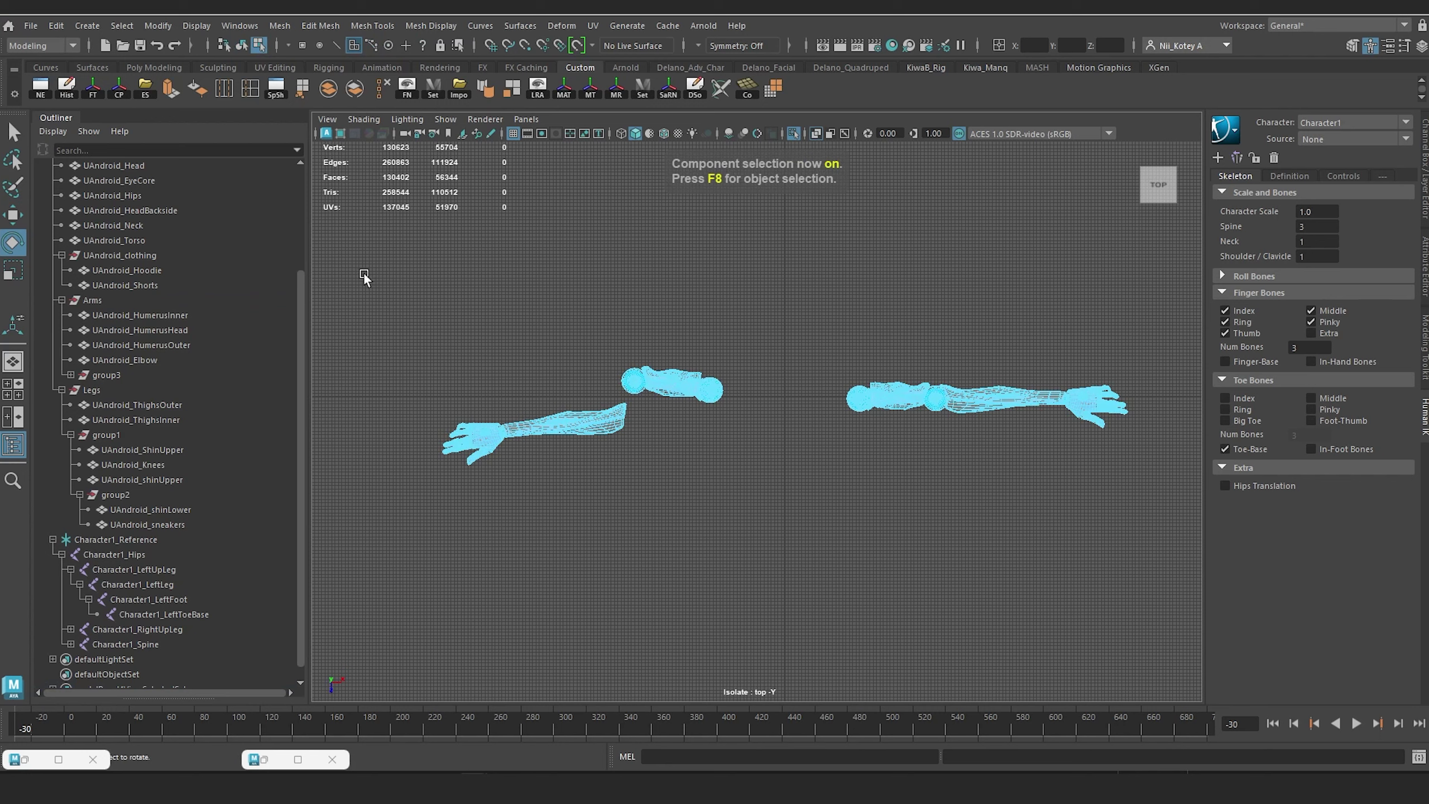
{"action": "left_click_drag", "start_coordinate": [403, 276], "coordinate": [768, 576]}
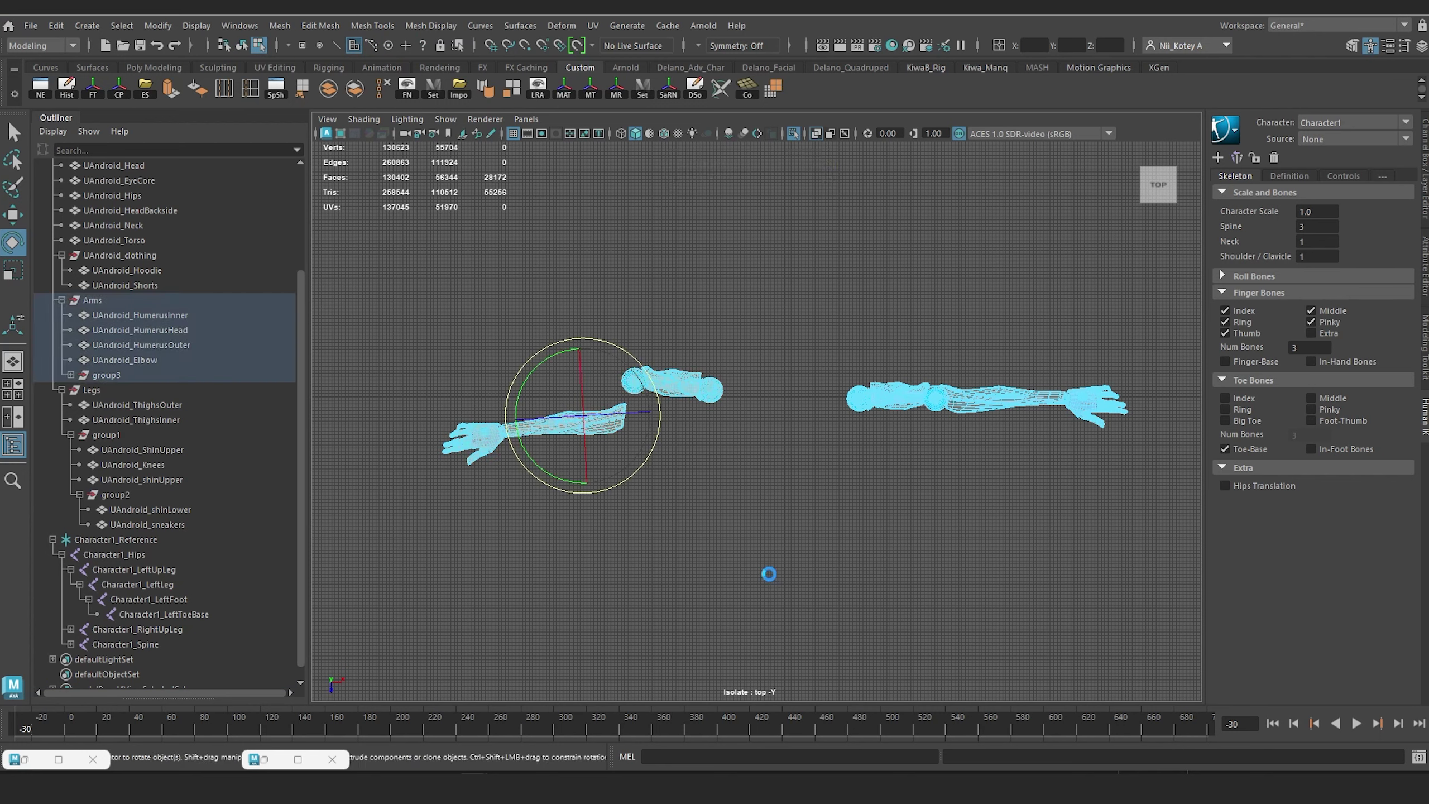
{"action": "key", "text": "Delete"}
{"action": "key", "text": "F8"}
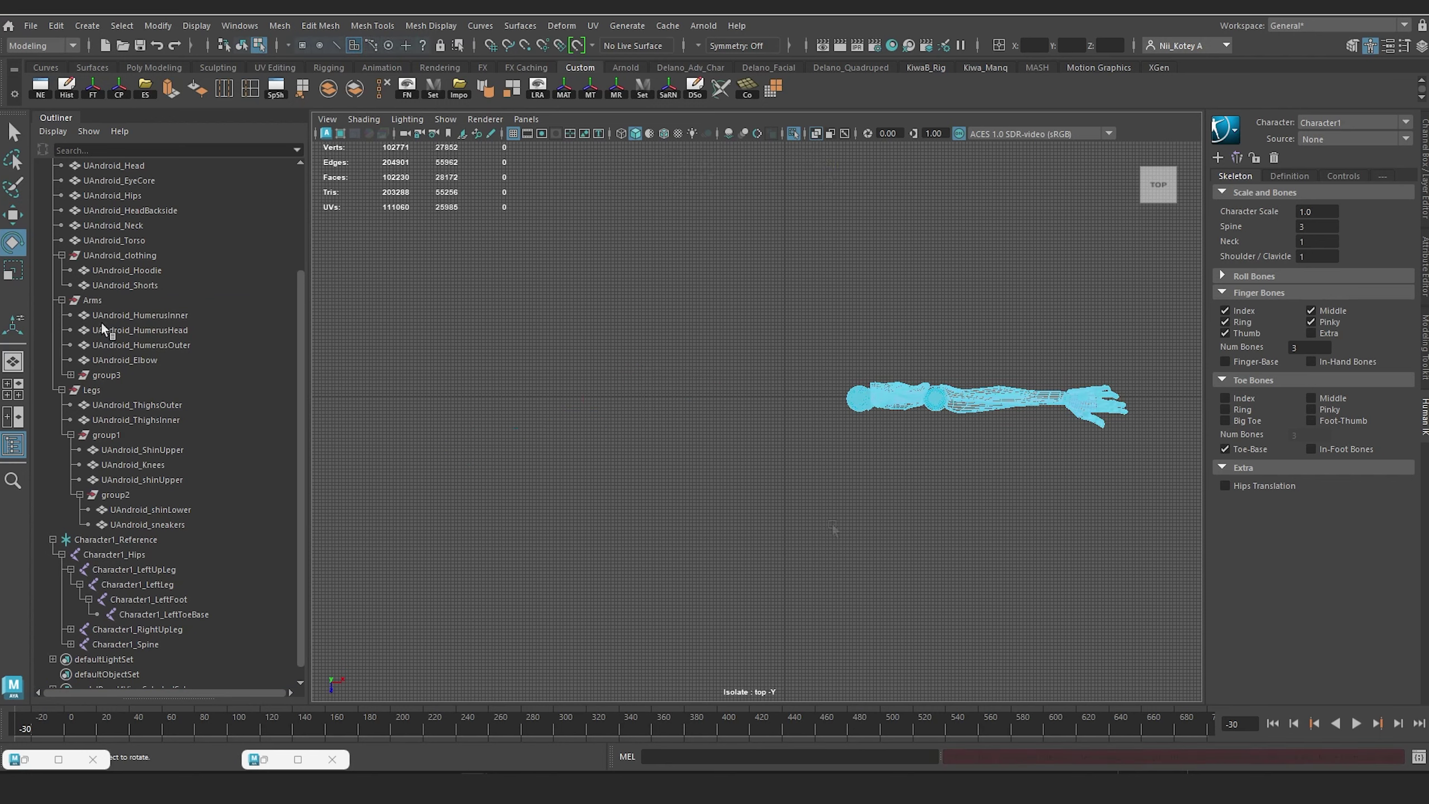
Step: Select all left arm meshes and mirror them across the world X axis to rebuild the right arm
{"action": "left_click", "coordinate": [734, 307]}
{"action": "left_click_drag", "start_coordinate": [734, 305], "coordinate": [1157, 508]}
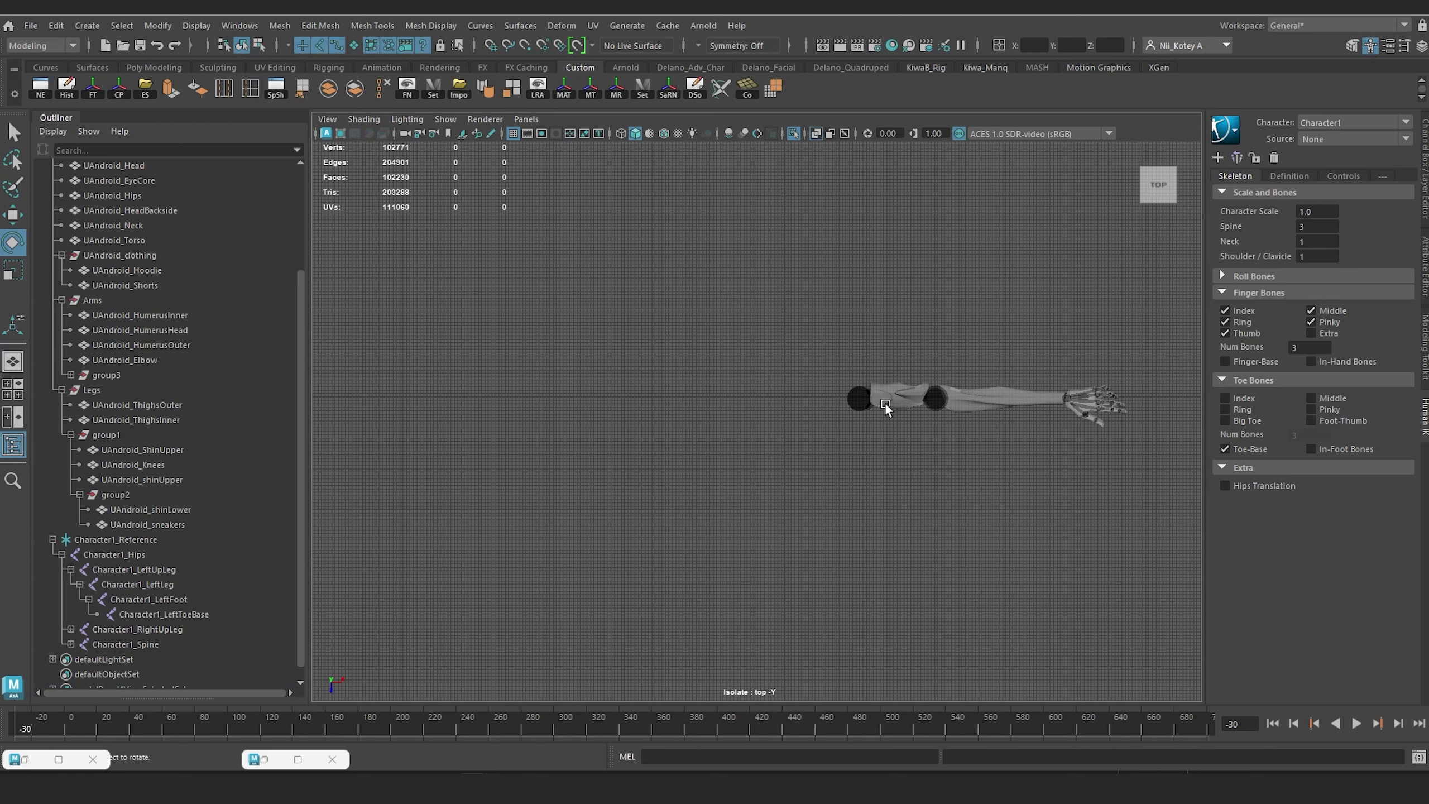
{"action": "left_click", "coordinate": [99, 337]}
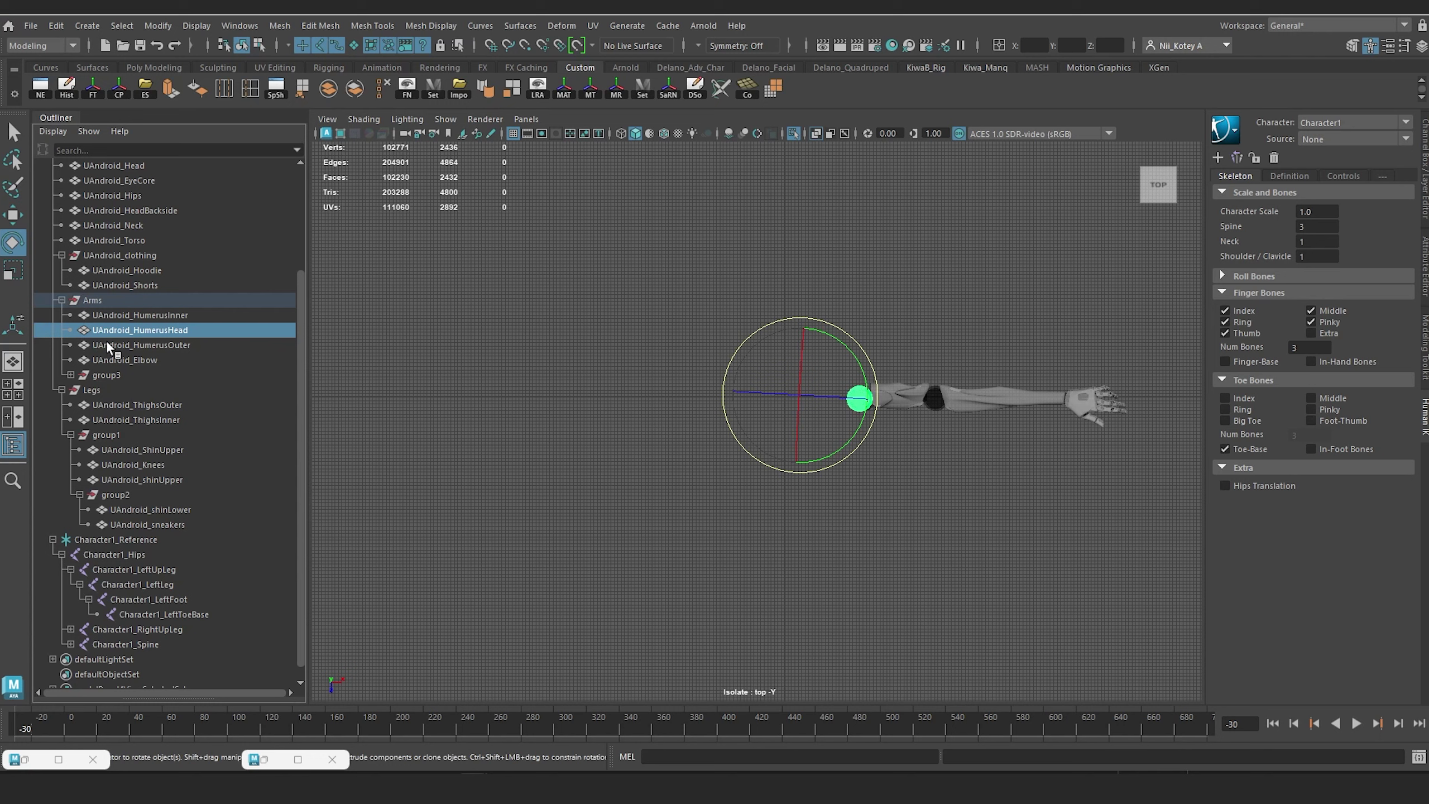
{"action": "left_click", "coordinate": [733, 573]}
{"action": "left_click_drag", "start_coordinate": [732, 317], "coordinate": [1147, 532]}
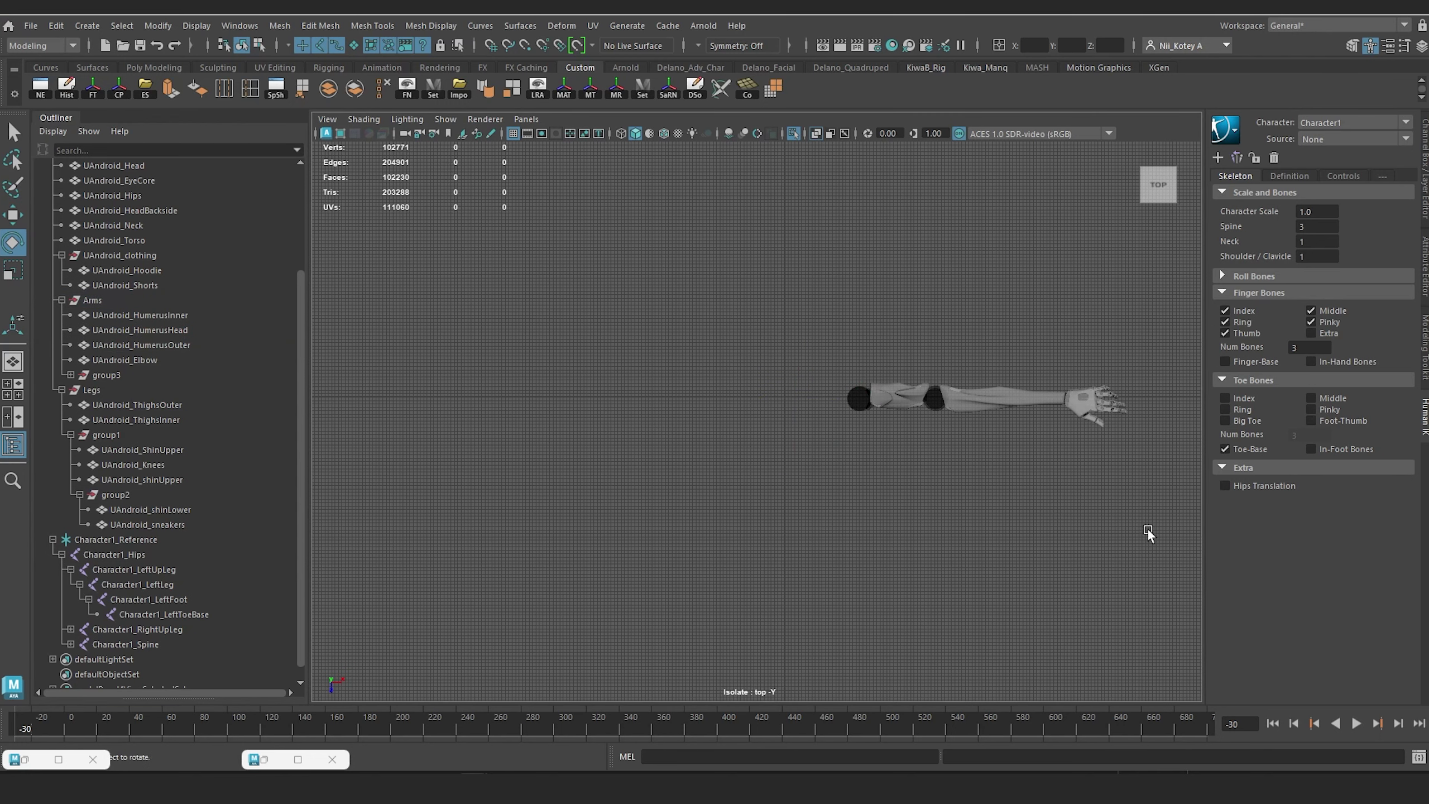
{"action": "right_click_drag", "start_coordinate": [978, 404], "coordinate": [942, 562]}
{"action": "left_click_drag", "start_coordinate": [764, 274], "coordinate": [1191, 531]}
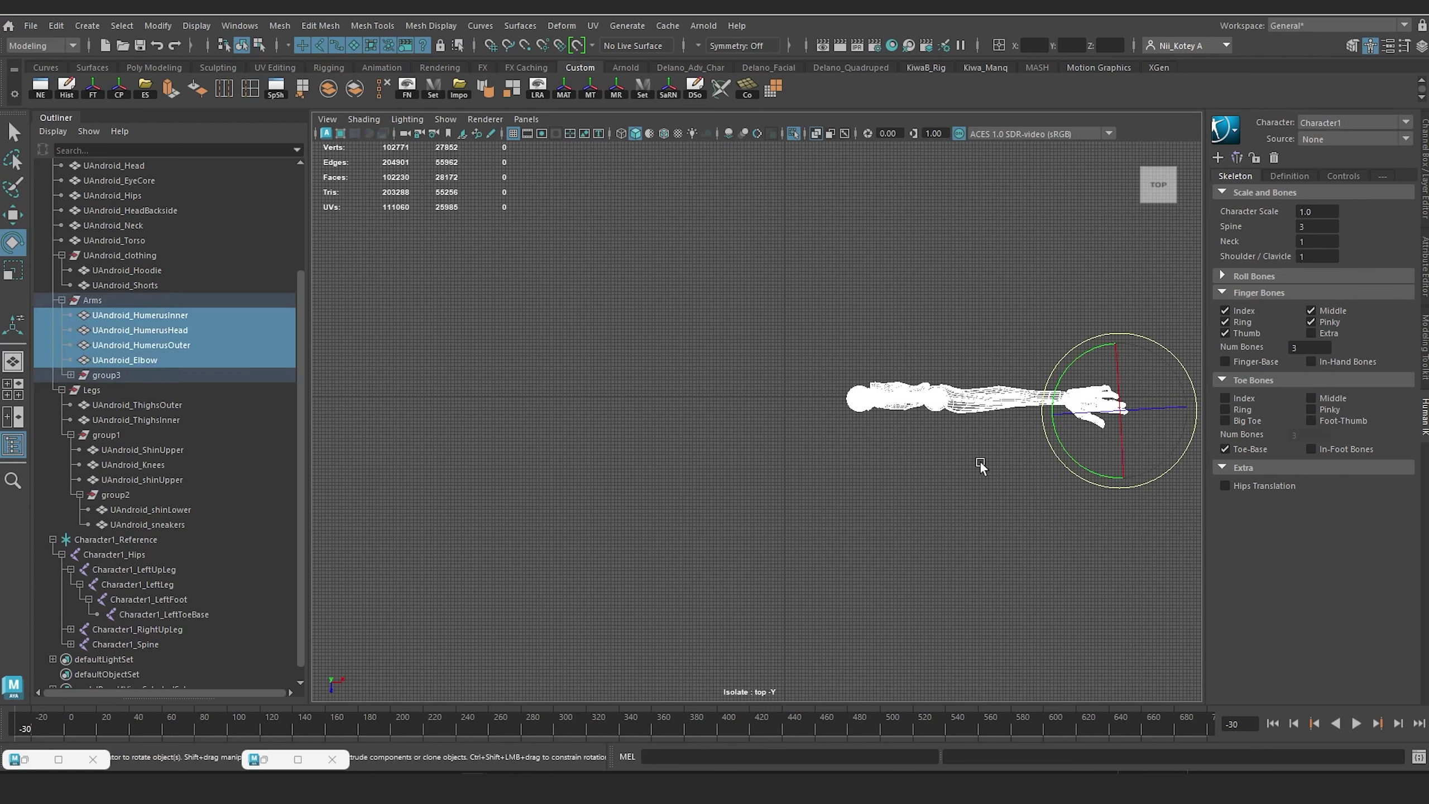
{"action": "right_click_drag", "start_coordinate": [906, 402], "coordinate": [895, 527]}
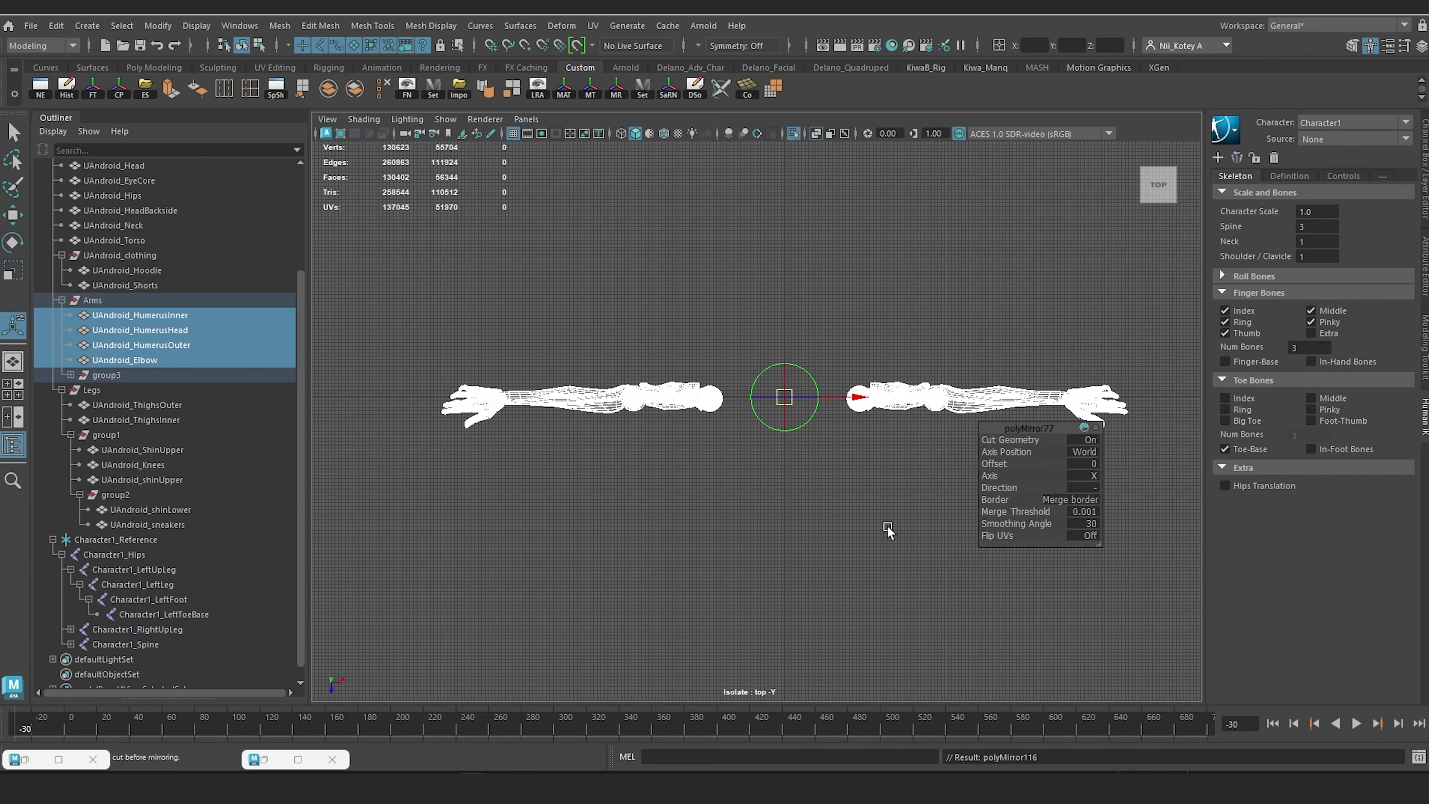
{"action": "left_click", "coordinate": [826, 542]}
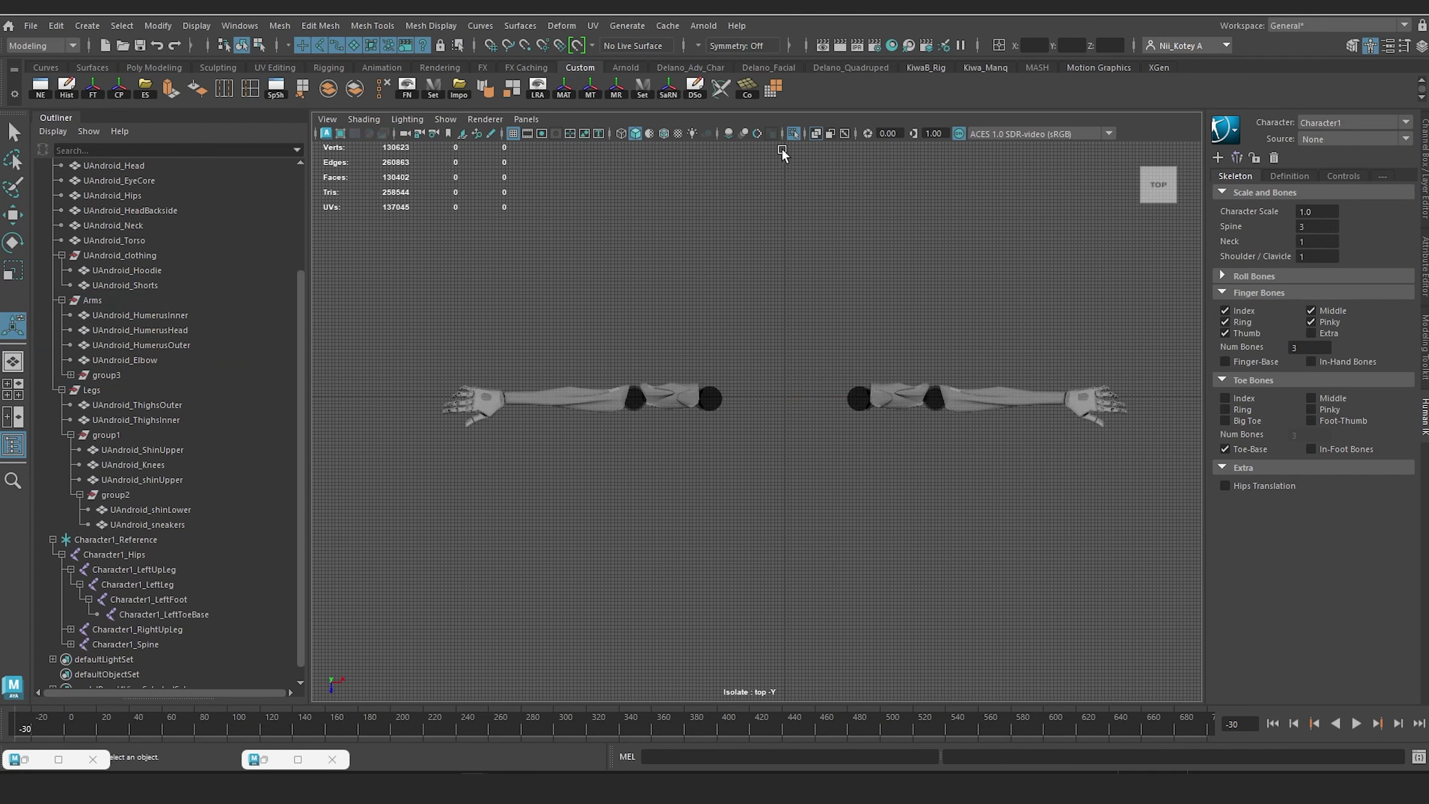
Step: End the arm isolation in the top view and check the left elbow and shoulder joints against the arm meshes
{"action": "left_click", "coordinate": [793, 133]}
{"action": "middle_click_drag", "start_coordinate": [857, 298], "coordinate": [680, 338], "text": "alt"}
{"action": "scroll", "coordinate": [754, 426], "scroll_direction": "up", "scroll_amount": 10}
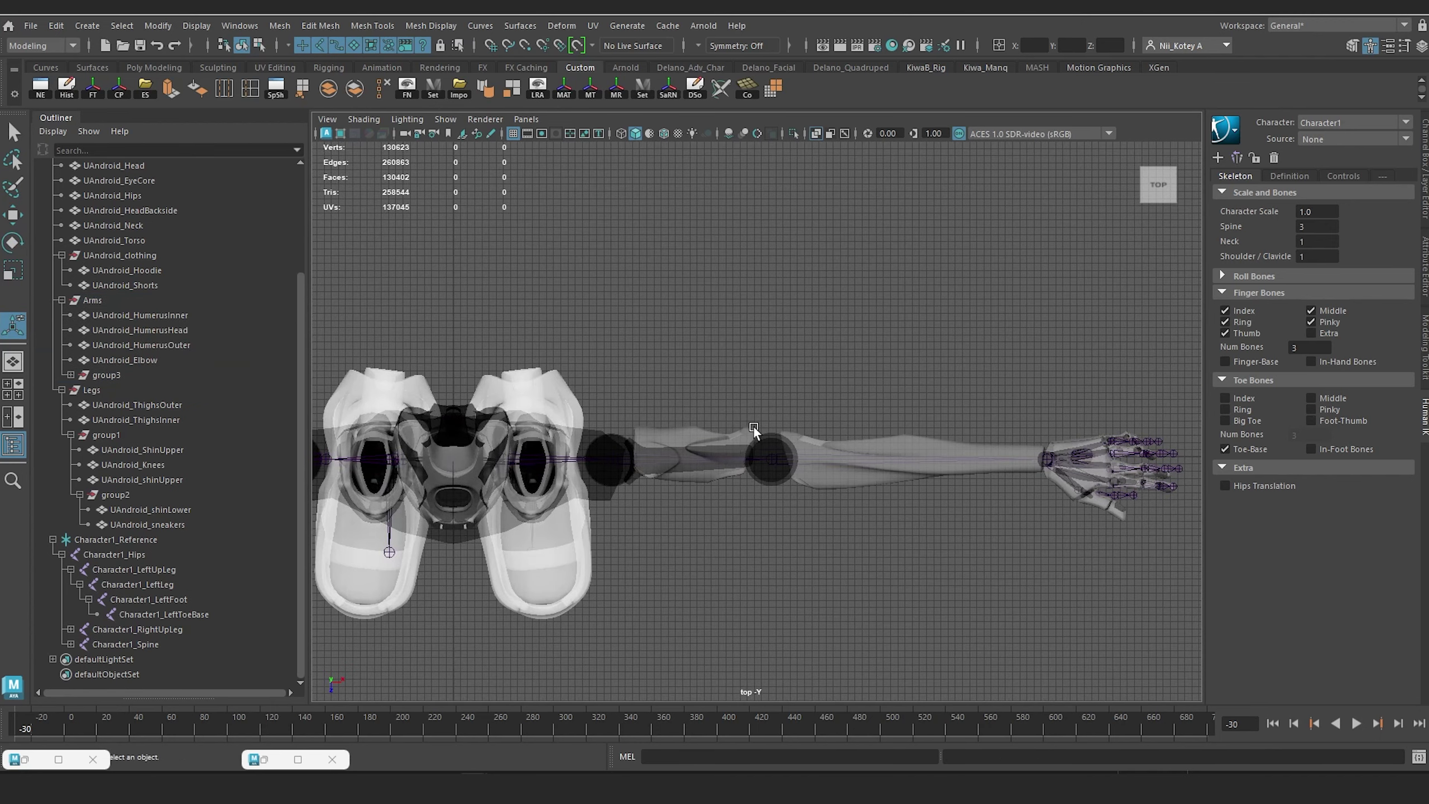
{"action": "left_click", "coordinate": [768, 478]}
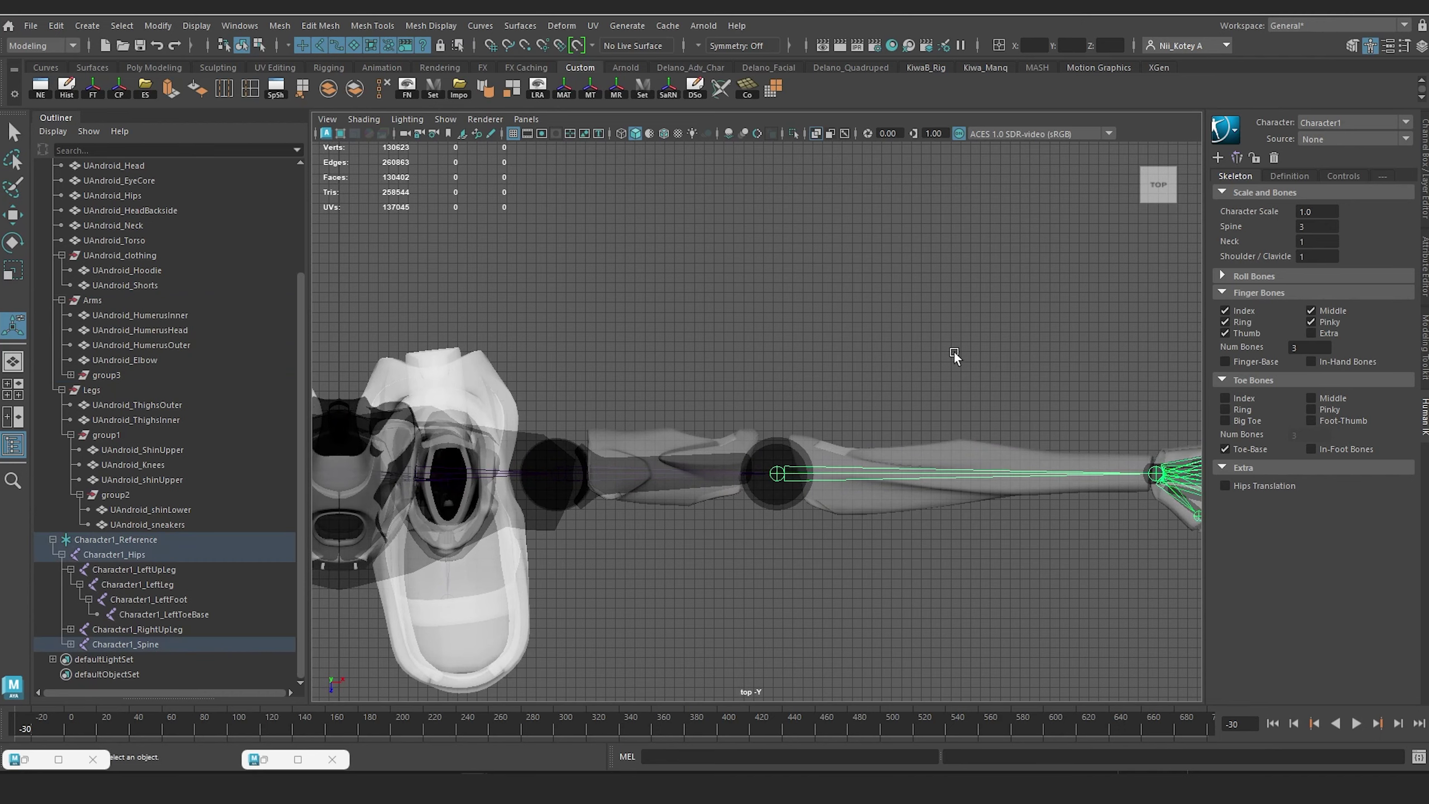
{"action": "middle_click_drag", "start_coordinate": [951, 351], "coordinate": [806, 406], "text": "alt"}
{"action": "middle_click_drag", "start_coordinate": [570, 353], "coordinate": [842, 321], "text": "alt"}
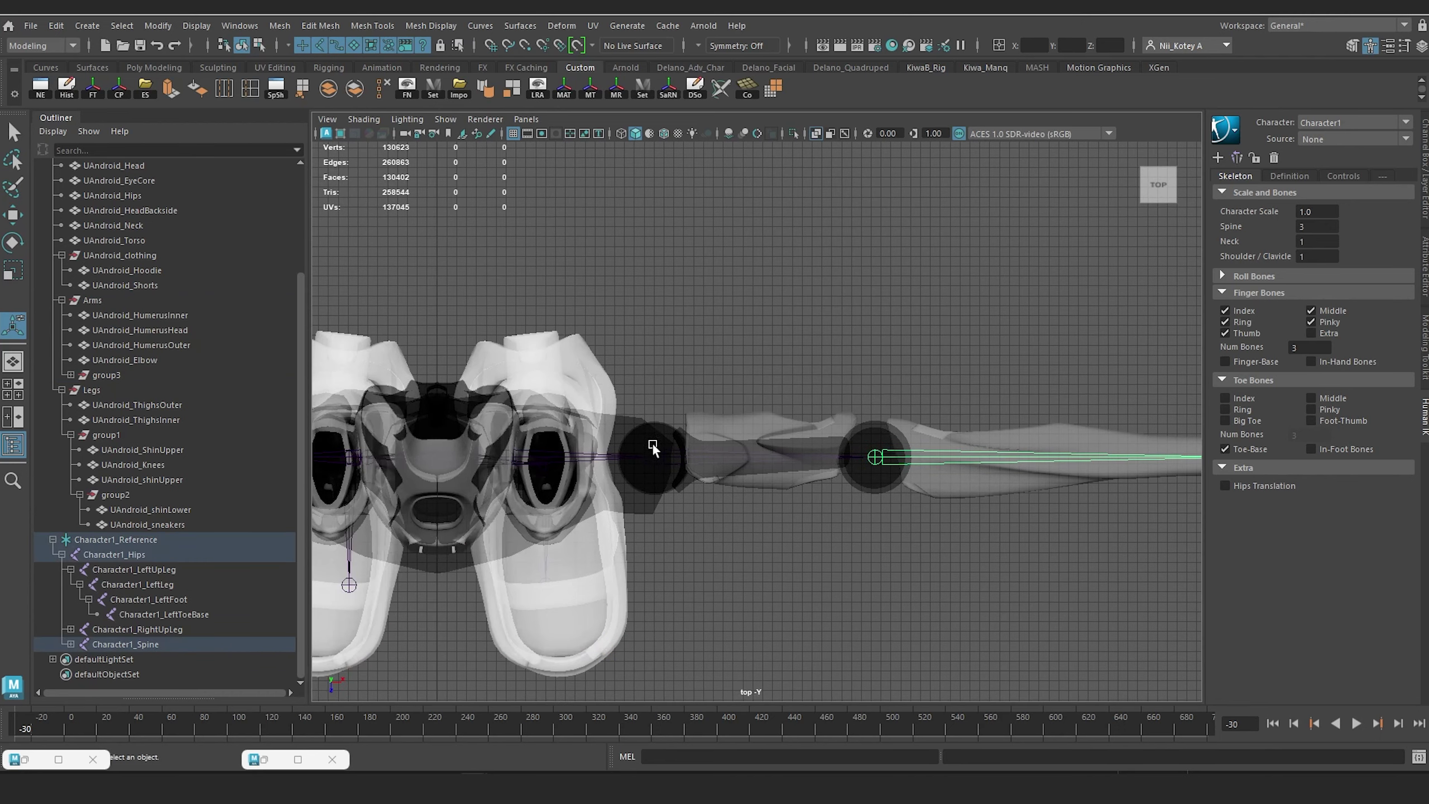
{"action": "scroll", "coordinate": [674, 355], "scroll_direction": "down", "scroll_amount": 4}
{"action": "middle_click_drag", "start_coordinate": [674, 355], "coordinate": [786, 396], "text": "alt"}
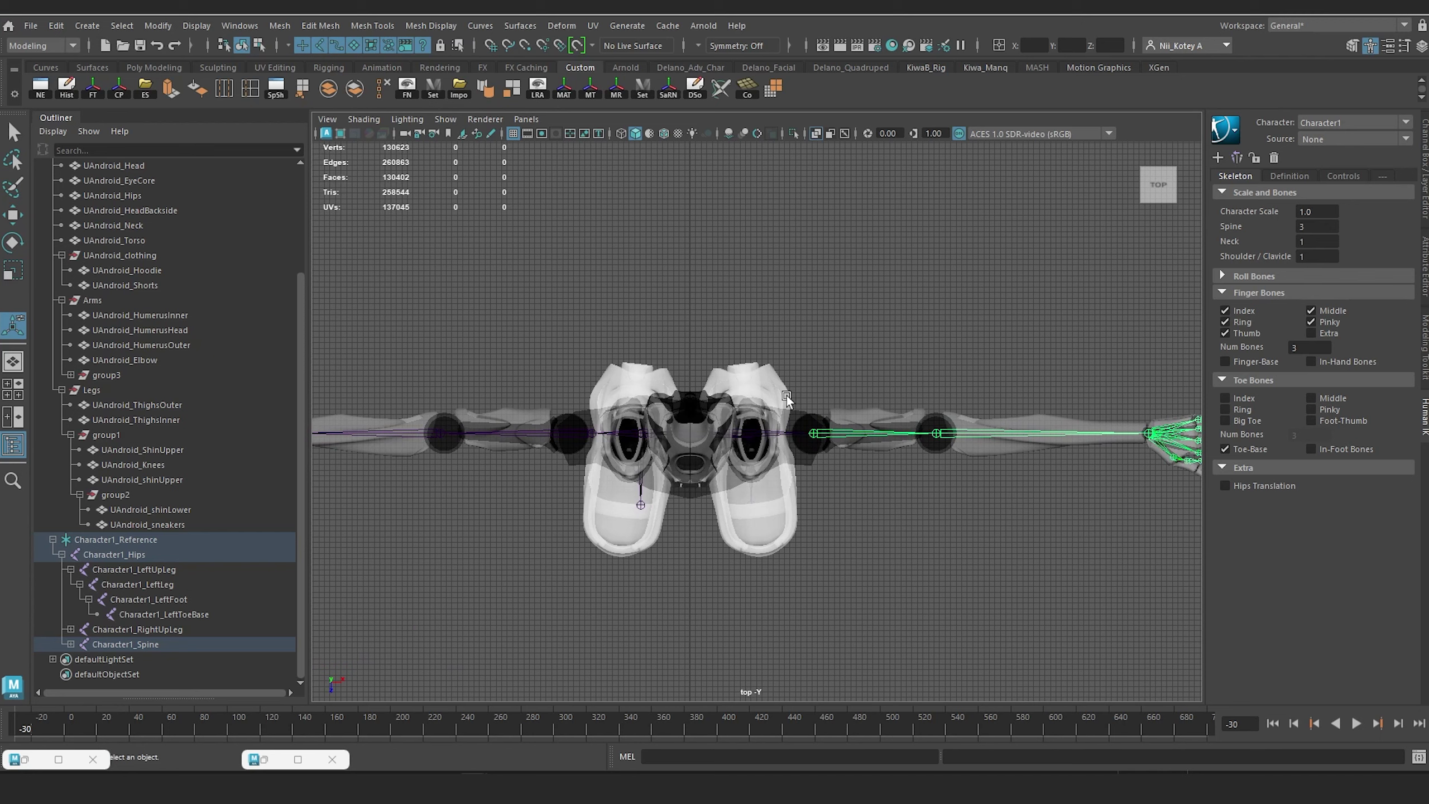
Step: Switch to the perspective view and examine how the arm joints line up with both arms and the torso
{"action": "key", "text": "space"}
{"action": "left_click", "coordinate": [812, 403]}
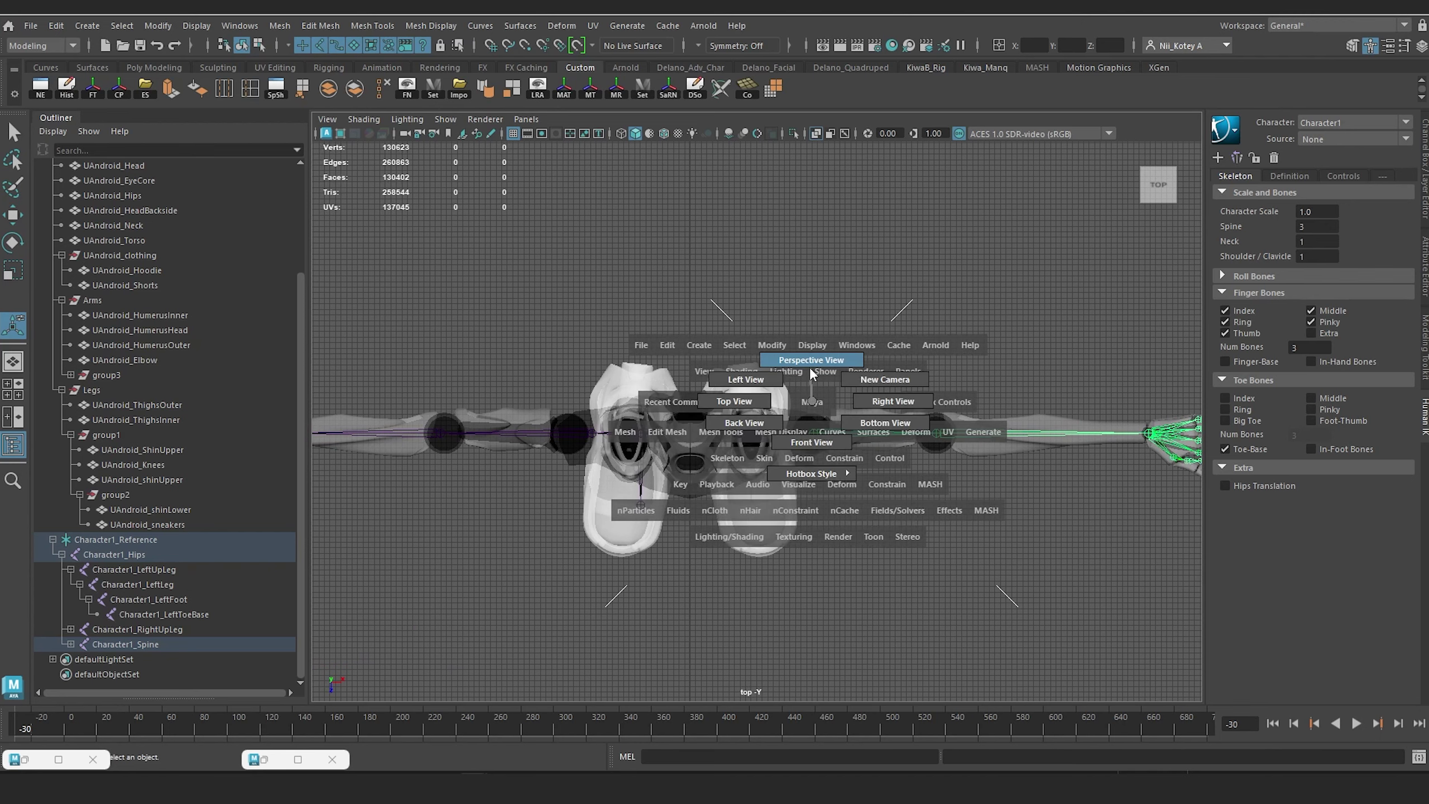
{"action": "left_click_drag", "start_coordinate": [811, 401], "coordinate": [810, 369]}
{"action": "scroll", "coordinate": [809, 429], "scroll_direction": "down", "scroll_amount": 5}
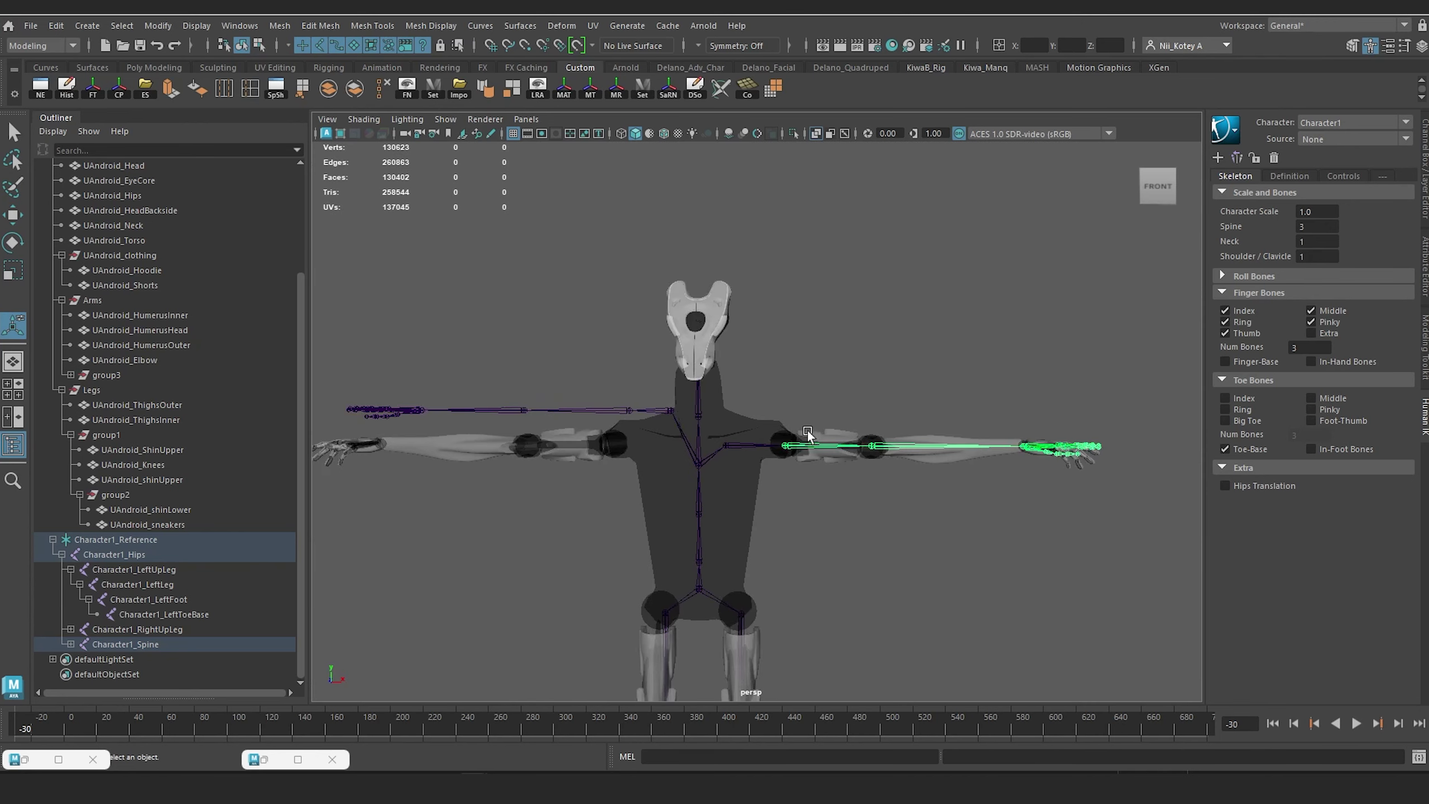
{"action": "mouse_move", "coordinate": [819, 504]}
{"action": "left_mouse_down", "text": "alt"}
{"action": "mouse_move", "coordinate": [750, 551]}
{"action": "mouse_move", "coordinate": [613, 568]}
{"action": "mouse_move", "coordinate": [816, 521]}
{"action": "mouse_move", "coordinate": [819, 496]}
{"action": "left_mouse_up", "text": "alt"}
{"action": "middle_click_drag", "start_coordinate": [821, 481], "coordinate": [825, 420], "text": "alt"}
{"action": "scroll", "coordinate": [825, 422], "scroll_direction": "up", "scroll_amount": 6}
{"action": "left_click_drag", "start_coordinate": [825, 422], "coordinate": [811, 444], "text": "alt"}
{"action": "scroll", "coordinate": [708, 469], "scroll_direction": "down", "scroll_amount": 2}
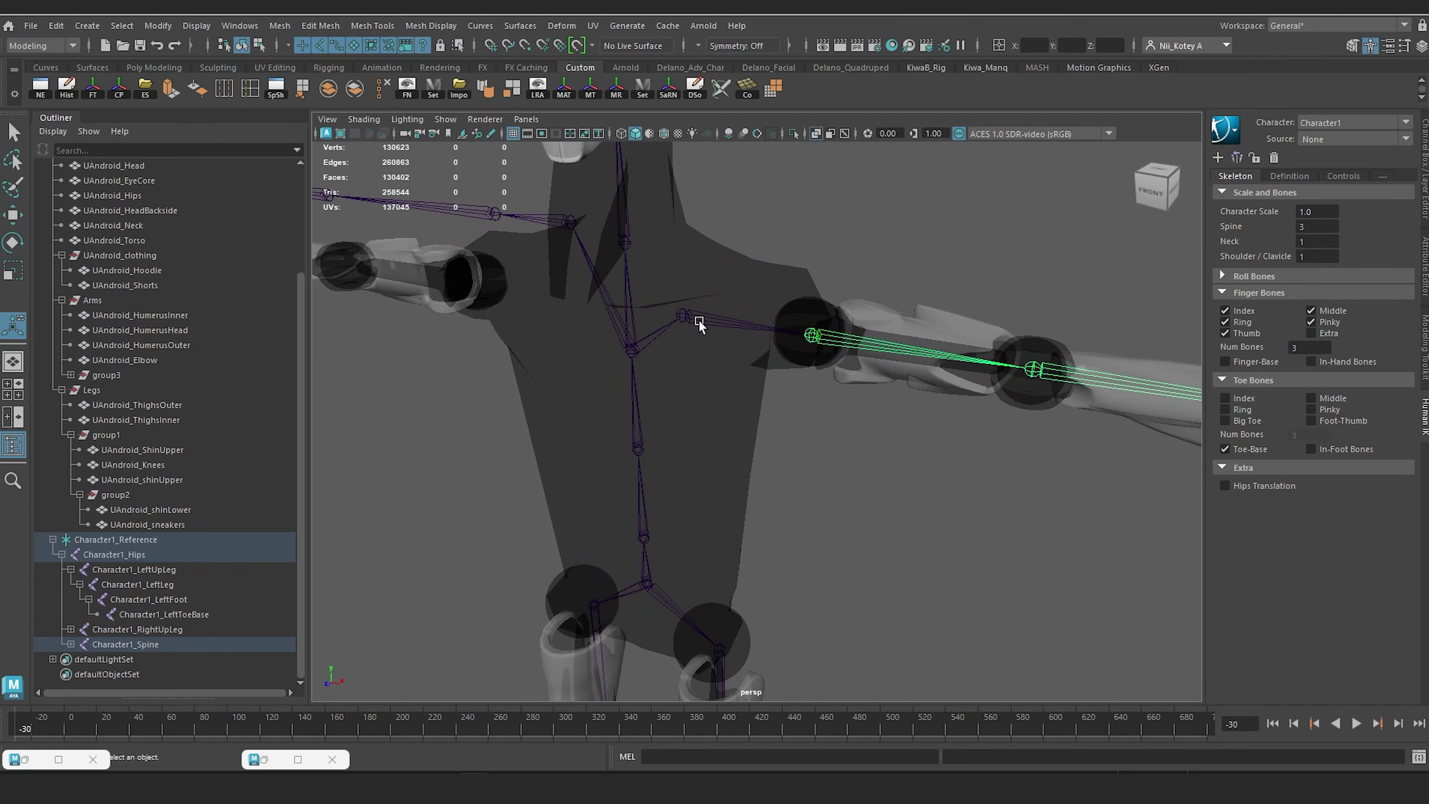
{"action": "scroll", "coordinate": [699, 338], "scroll_direction": "down", "scroll_amount": 5}
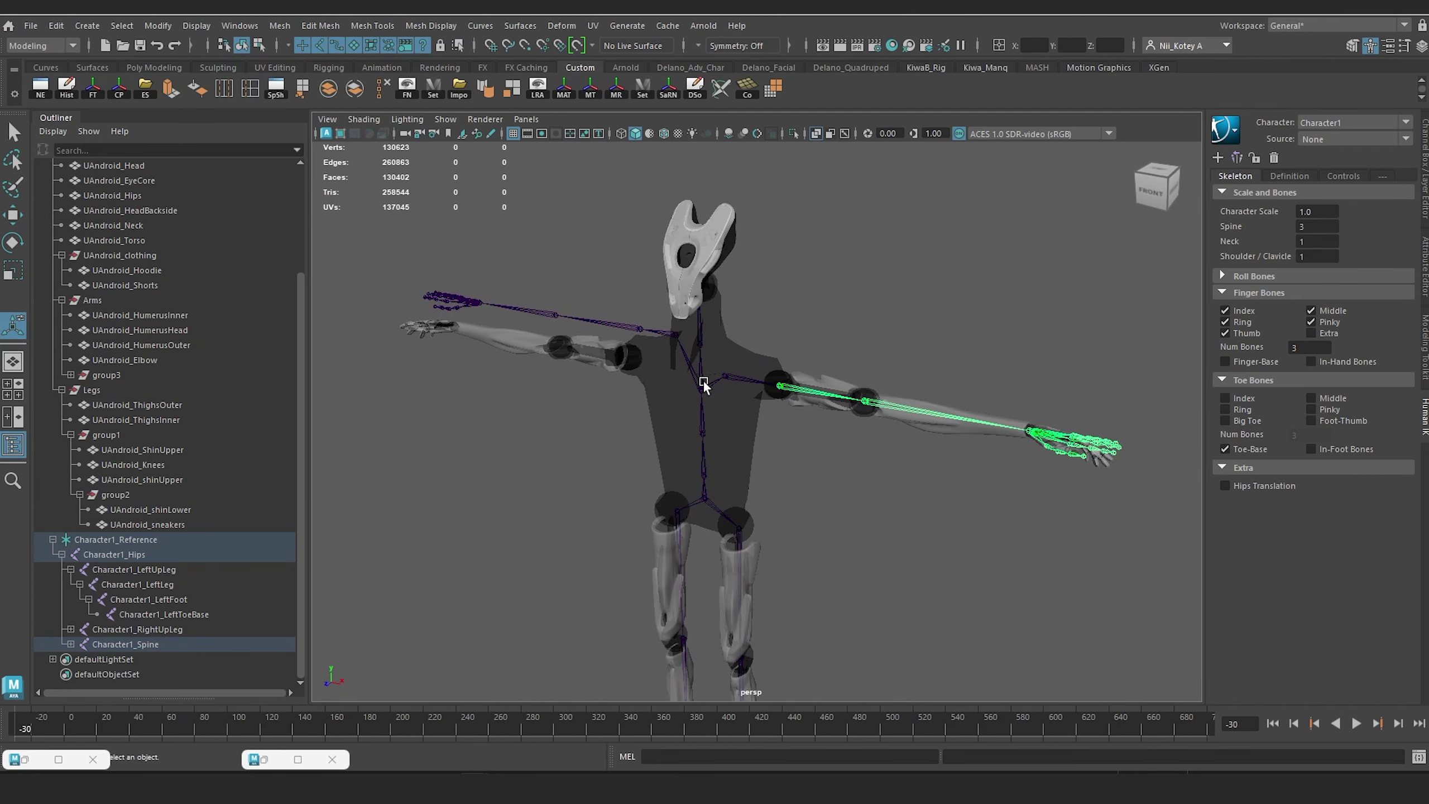
Step: Select the UrbanAndroidCyberPunk_Tposed group with all its meshes, delete their history and freeze their transformations
{"action": "left_click", "coordinate": [144, 524]}
{"action": "scroll", "coordinate": [116, 402], "scroll_direction": "up", "scroll_amount": 3}
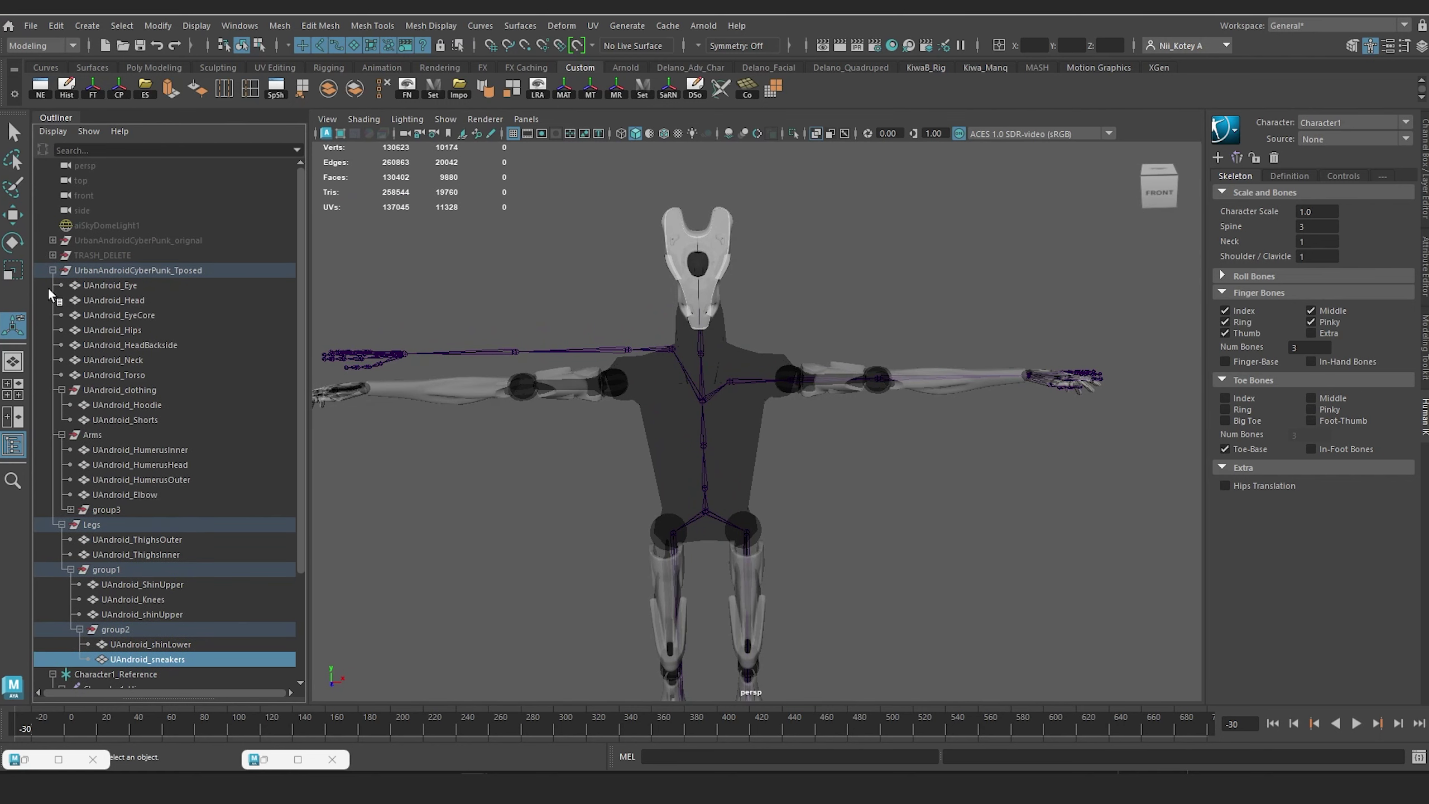
{"action": "left_click", "coordinate": [52, 270]}
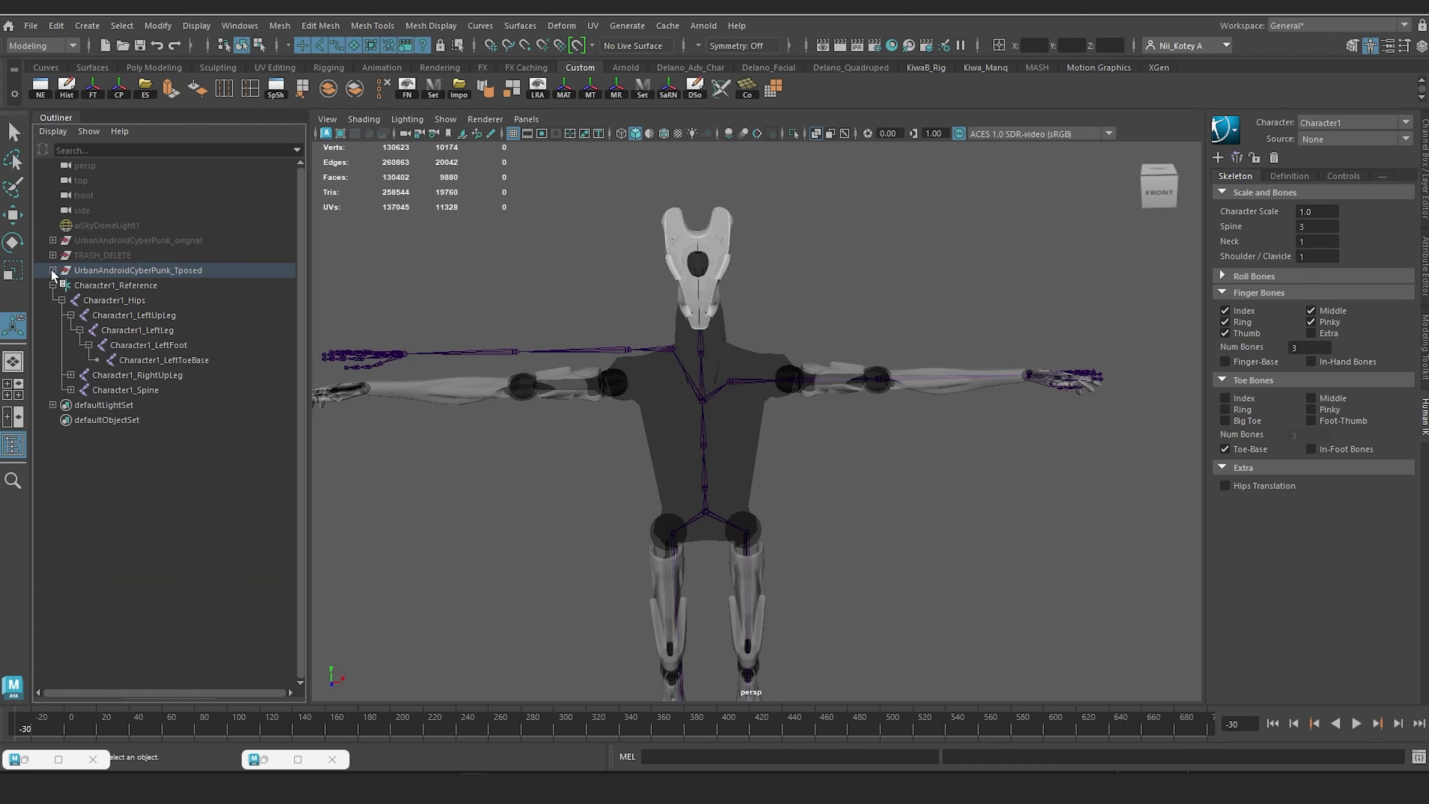
{"action": "left_click", "coordinate": [51, 269]}
{"action": "left_click", "coordinate": [114, 272]}
{"action": "scroll", "coordinate": [177, 393], "scroll_direction": "down", "scroll_amount": 10}
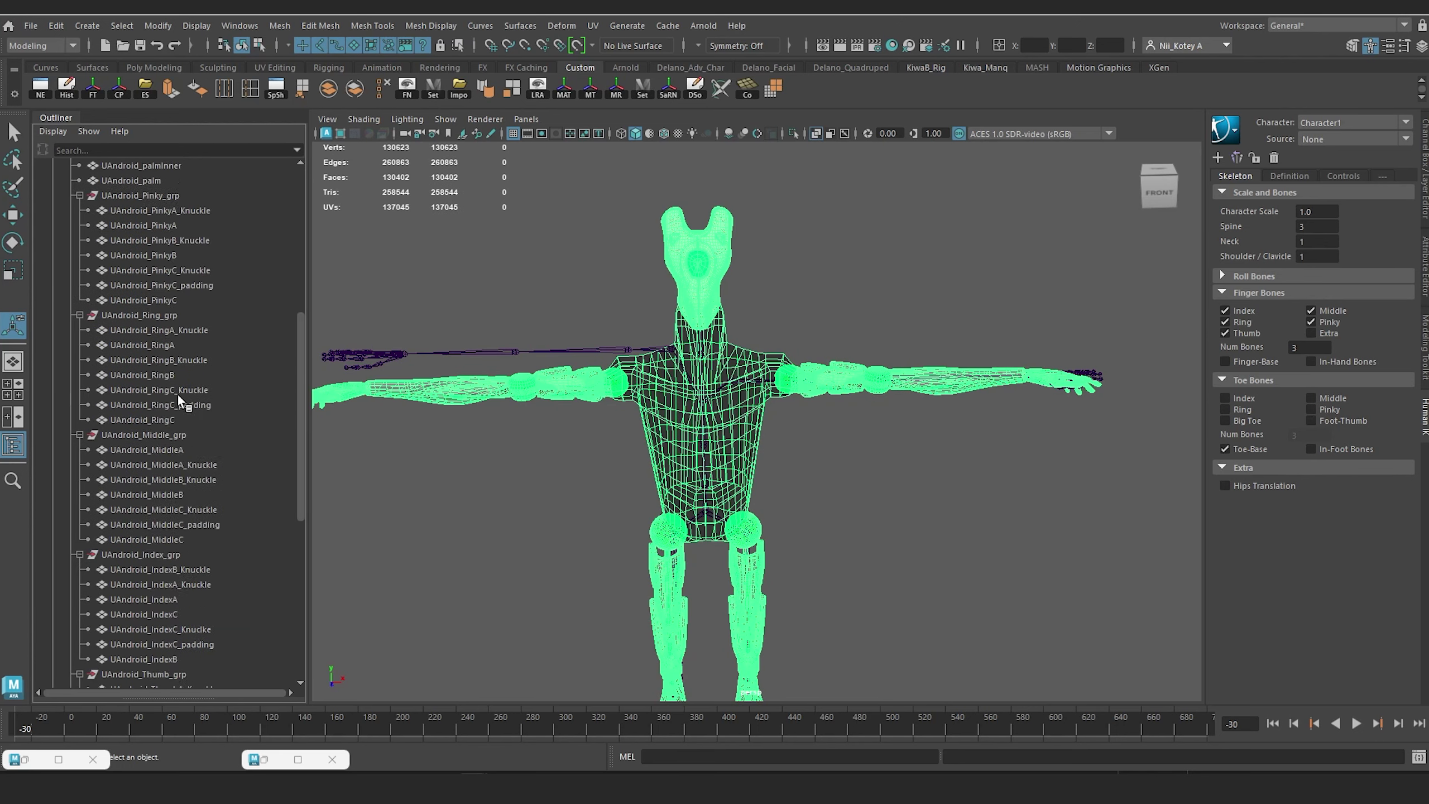
{"action": "scroll", "coordinate": [174, 401], "scroll_direction": "down", "scroll_amount": 8}
{"action": "left_click", "coordinate": [147, 555], "text": "shift"}
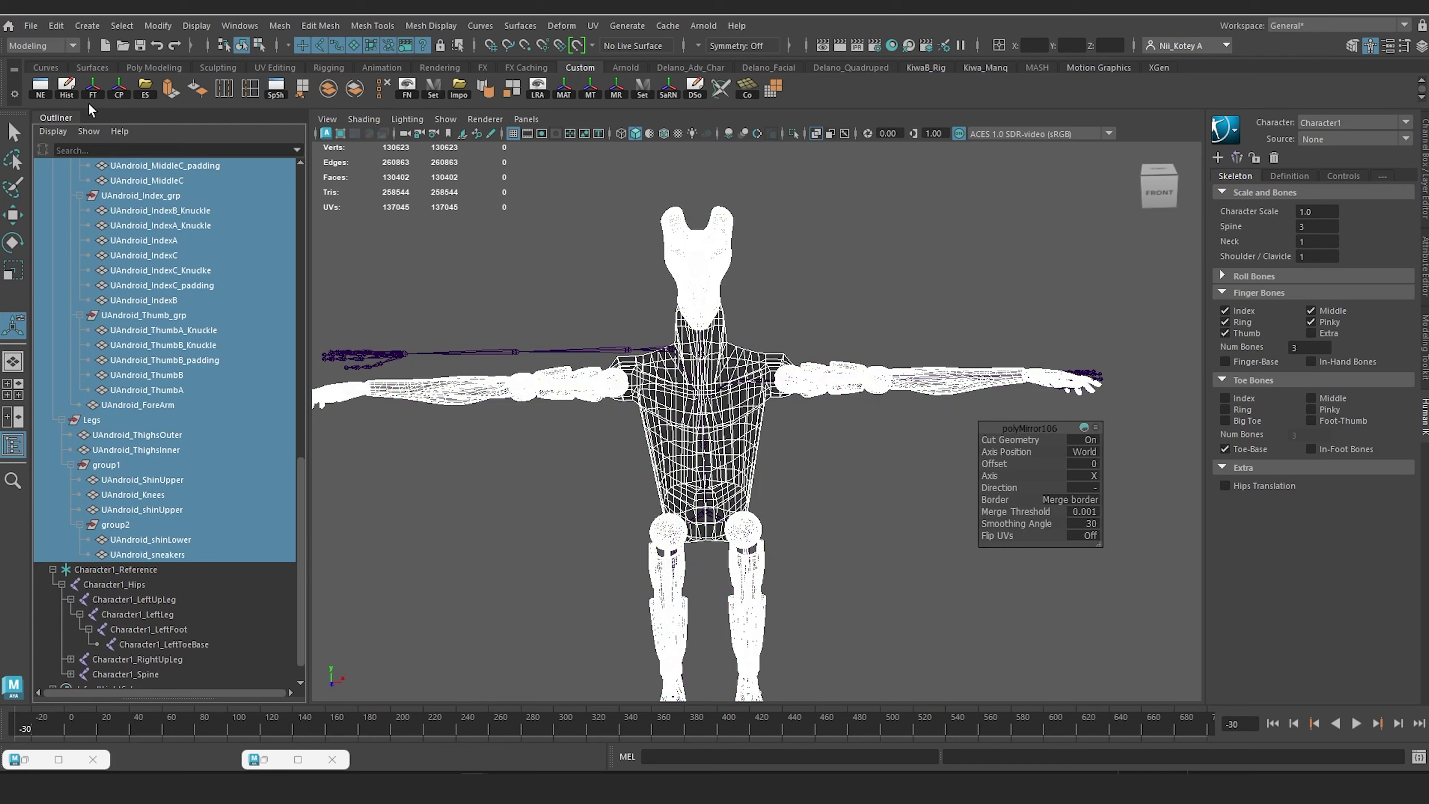
{"action": "left_click", "coordinate": [71, 92]}
{"action": "left_click", "coordinate": [95, 88]}
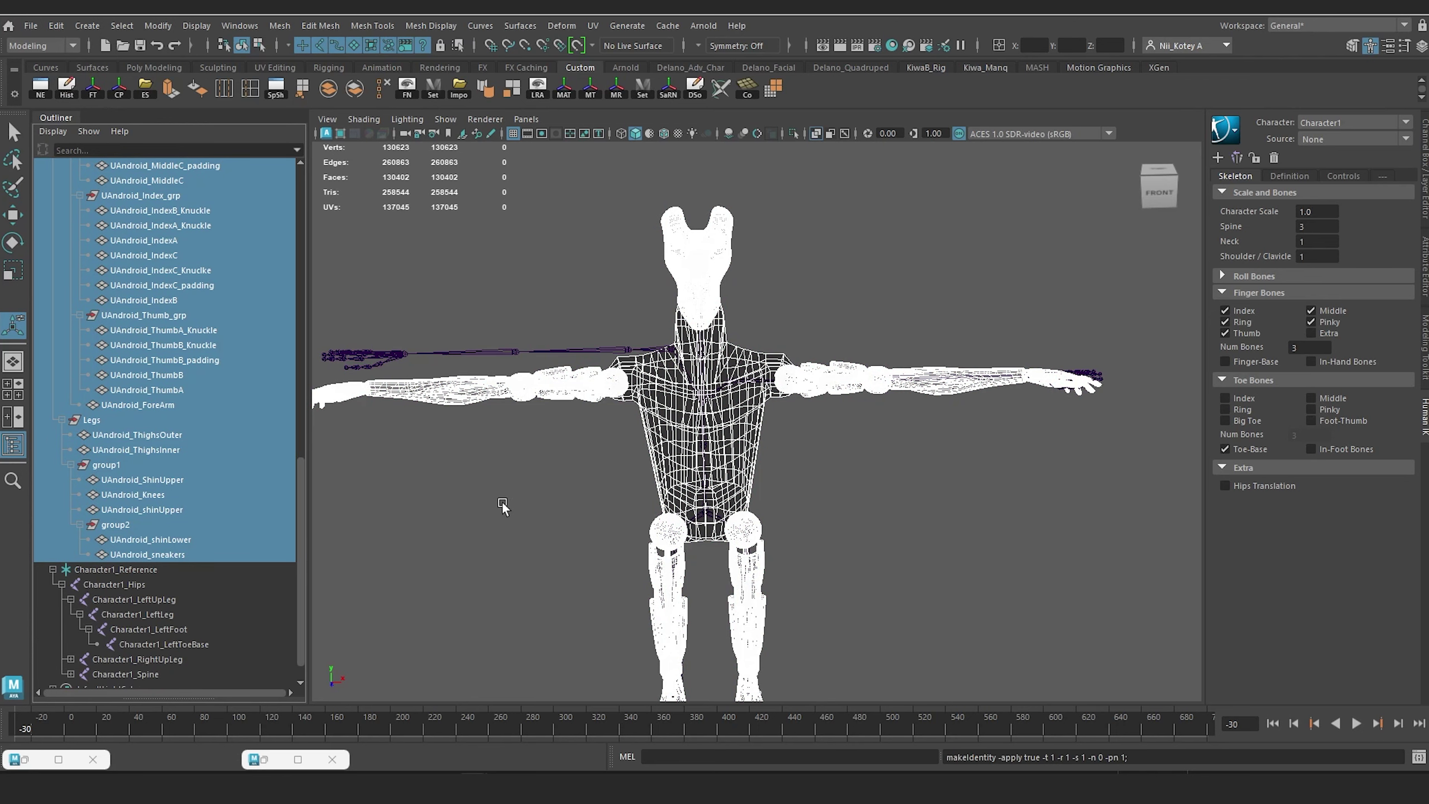
Step: Select the left hand's joint chain from the wrist to the fingers and frame it in the perspective view
{"action": "left_click", "coordinate": [503, 504]}
{"action": "middle_click_drag", "start_coordinate": [774, 402], "coordinate": [703, 203], "text": "alt"}
{"action": "scroll", "coordinate": [760, 352], "scroll_direction": "down", "scroll_amount": 3}
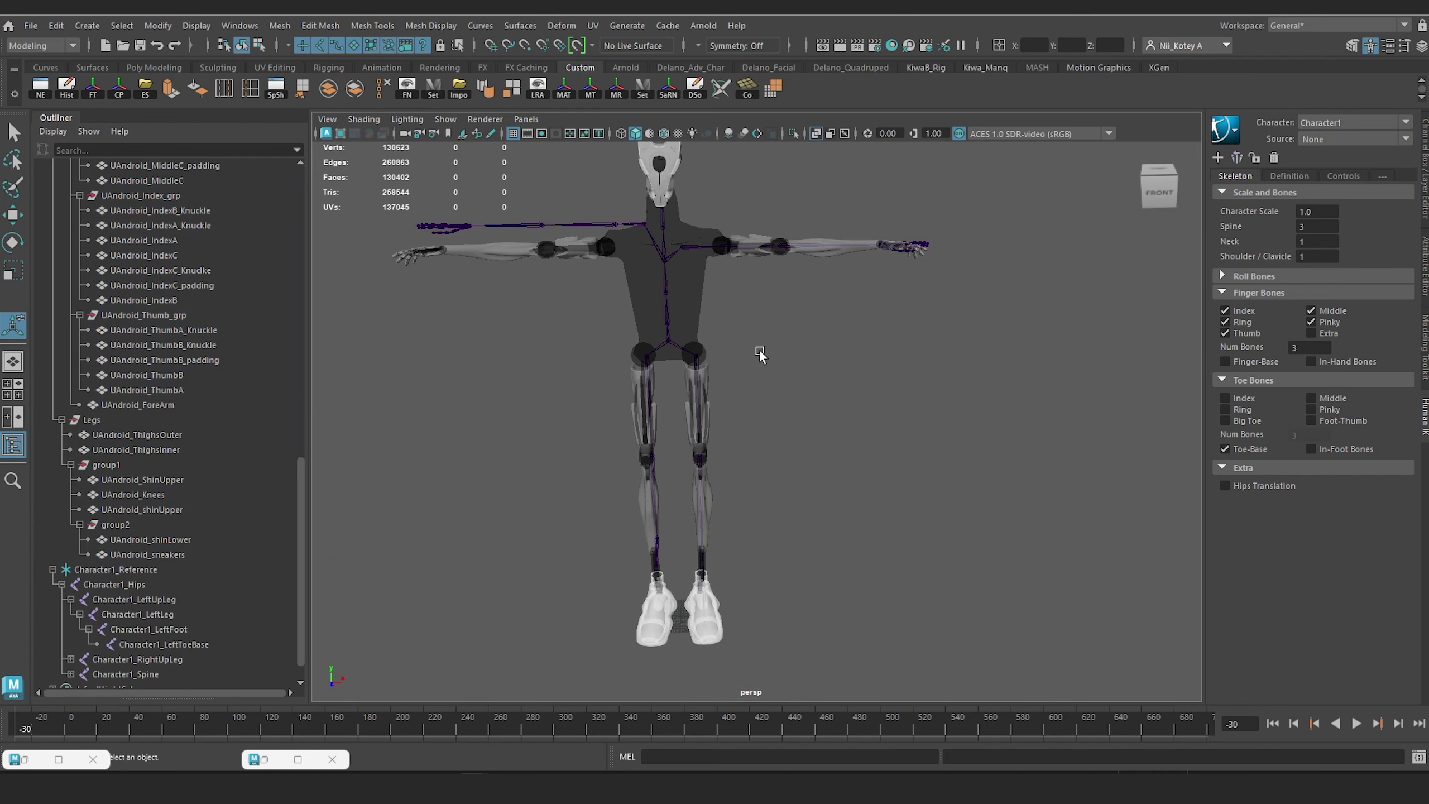
{"action": "left_click_drag", "start_coordinate": [759, 354], "coordinate": [558, 445], "text": "alt"}
{"action": "scroll", "coordinate": [558, 449], "scroll_direction": "down", "scroll_amount": 5}
{"action": "middle_click_drag", "start_coordinate": [558, 449], "coordinate": [574, 504], "text": "alt"}
{"action": "scroll", "coordinate": [574, 504], "scroll_direction": "up", "scroll_amount": 5}
{"action": "left_click_drag", "start_coordinate": [574, 504], "coordinate": [683, 498], "text": "alt"}
{"action": "middle_click_drag", "start_coordinate": [683, 498], "coordinate": [670, 470], "text": "alt"}
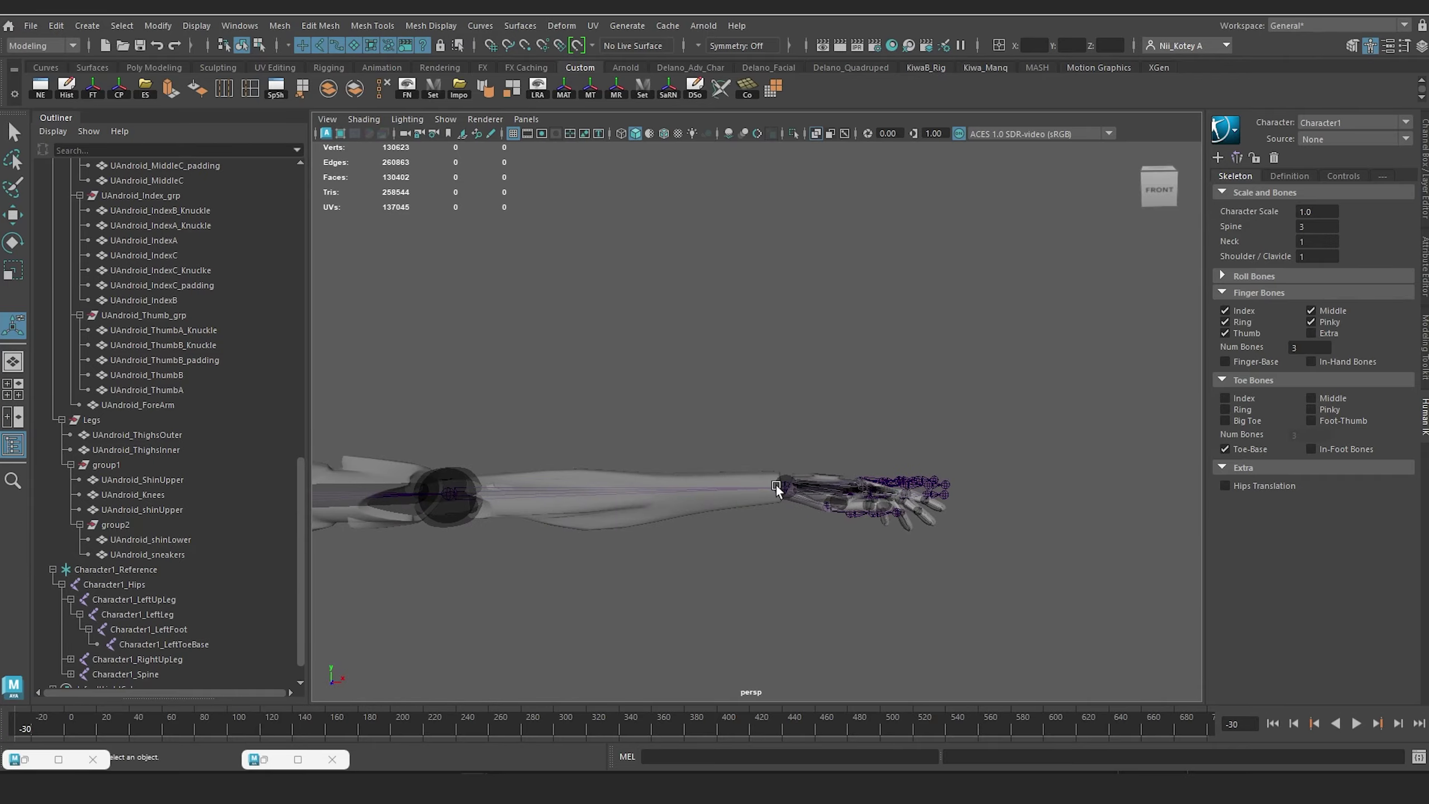
{"action": "left_click_drag", "start_coordinate": [776, 488], "coordinate": [850, 559]}
{"action": "key", "text": "f"}
{"action": "left_click_drag", "start_coordinate": [842, 419], "coordinate": [675, 532], "text": "alt"}
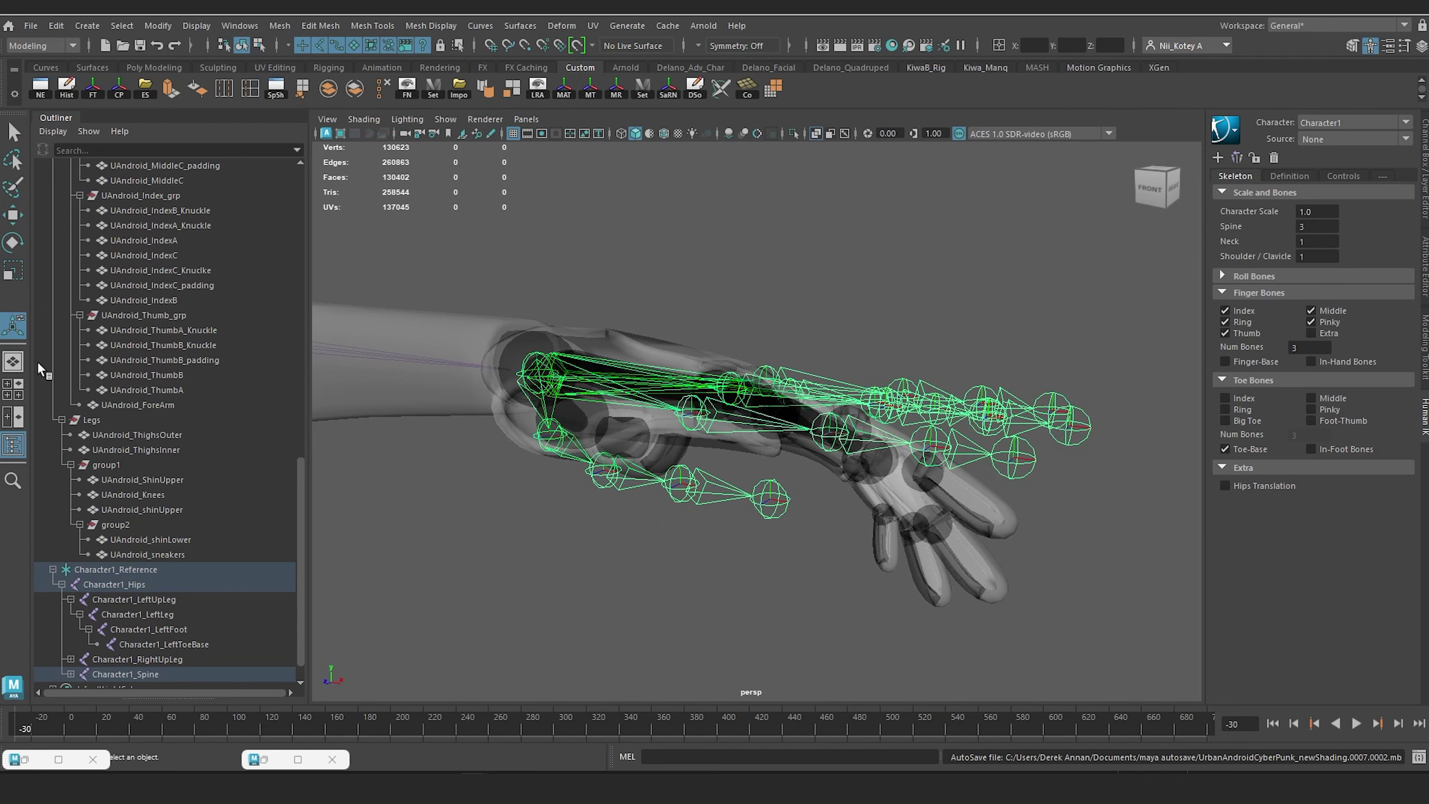
Step: Switch to the four-view layout and enable X-Ray Joints in the top view with the left hand close up
{"action": "left_click", "coordinate": [13, 389]}
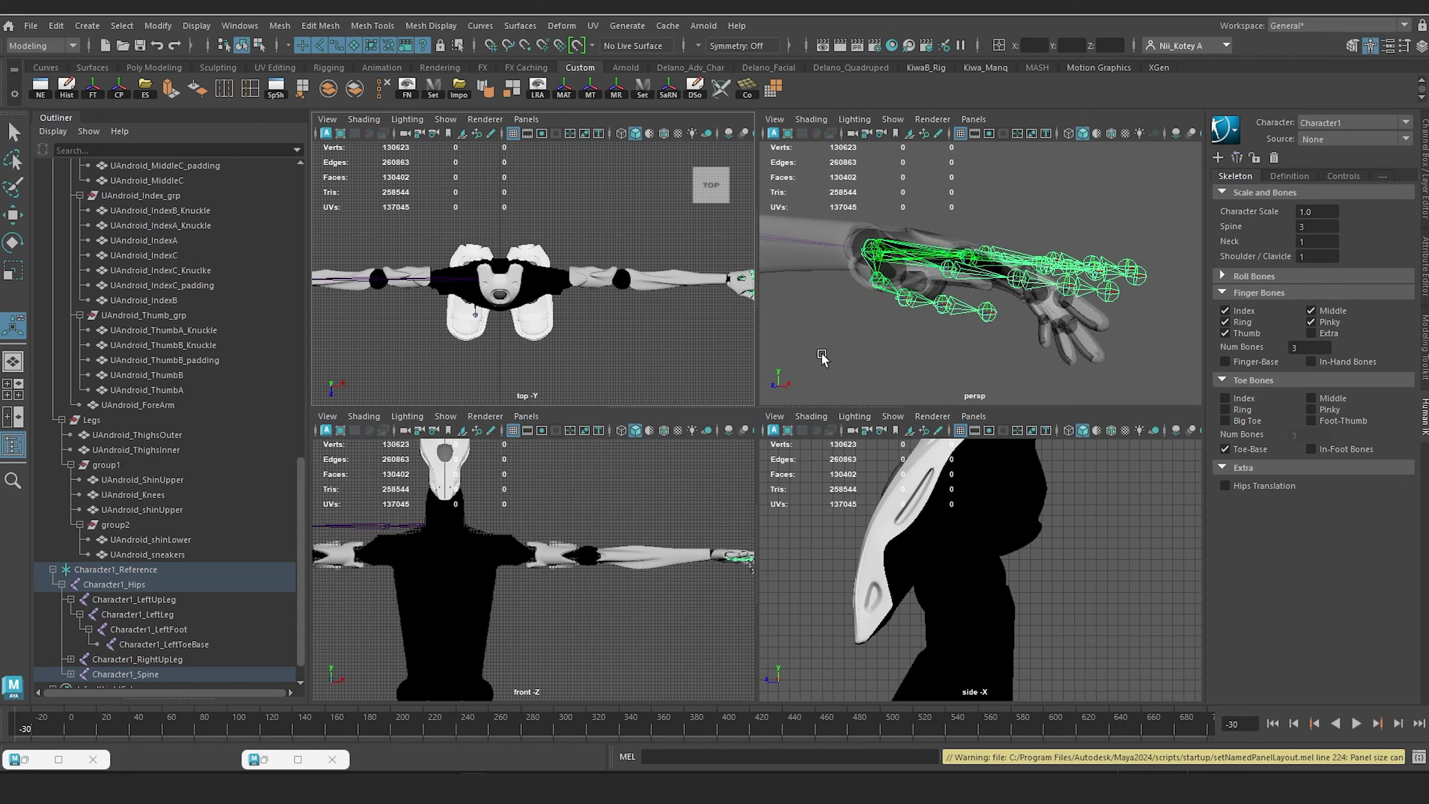
{"action": "middle_click_drag", "start_coordinate": [681, 302], "coordinate": [500, 193], "text": "alt"}
{"action": "scroll", "coordinate": [511, 315], "scroll_direction": "up", "scroll_amount": 4}
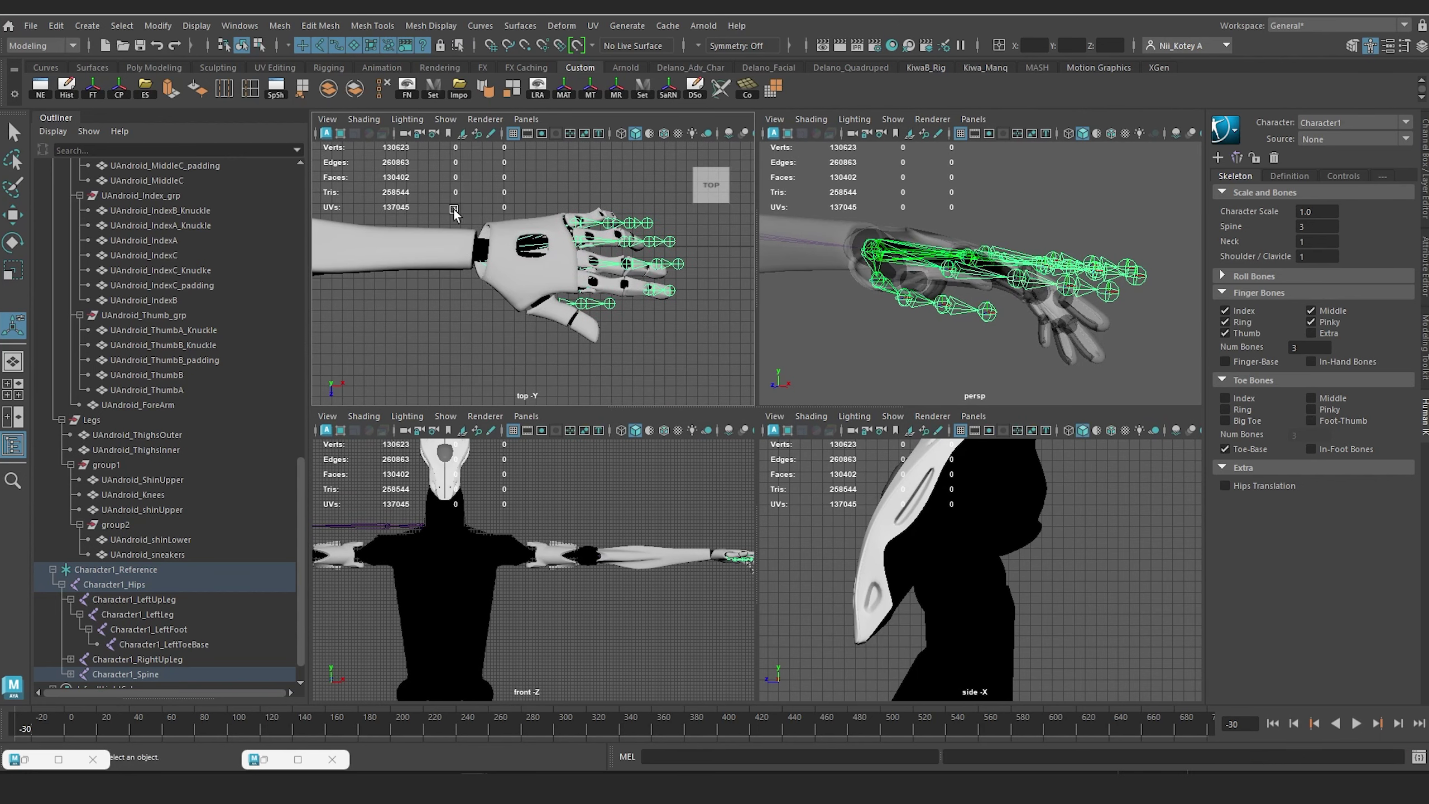
{"action": "left_click", "coordinate": [381, 130]}
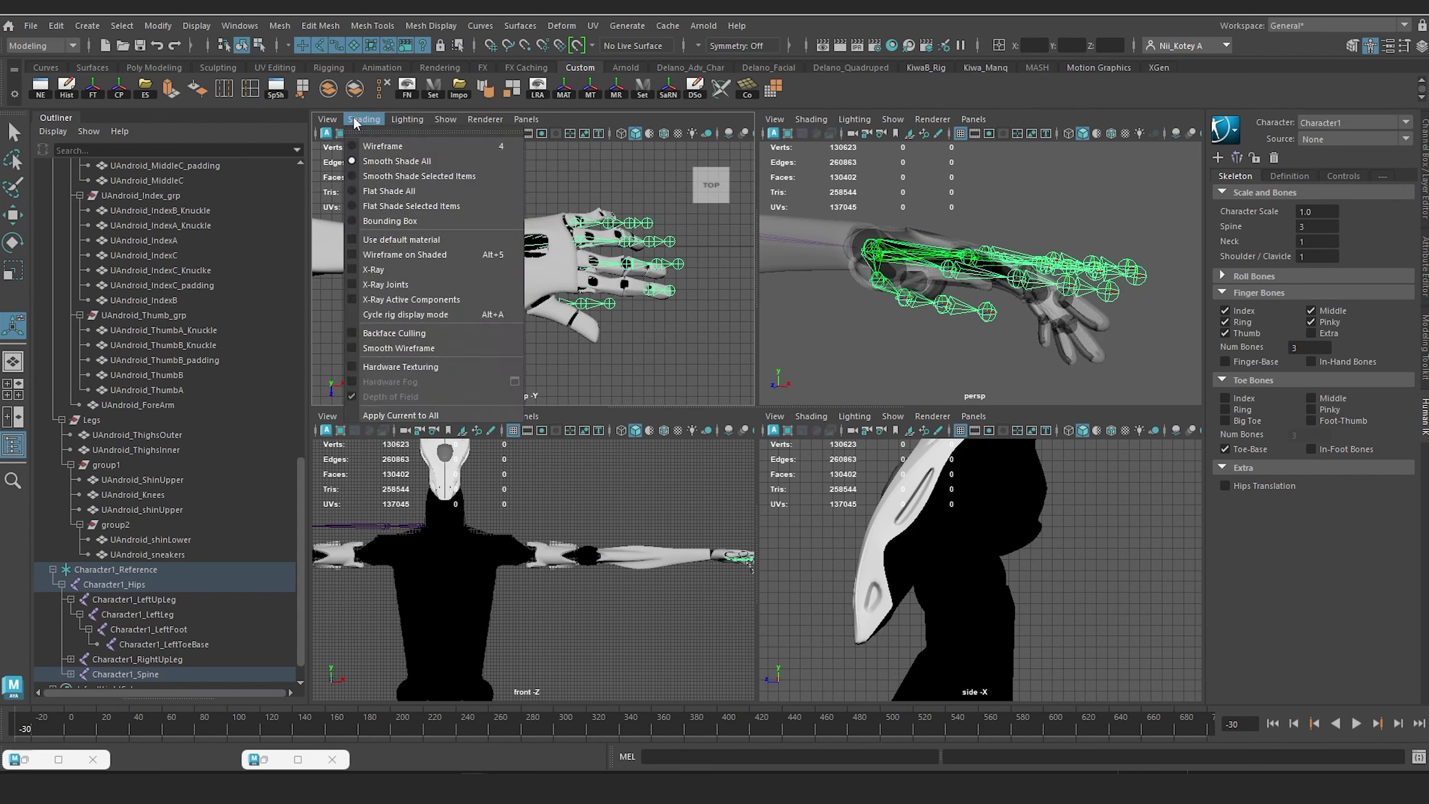
{"action": "left_click", "coordinate": [401, 270]}
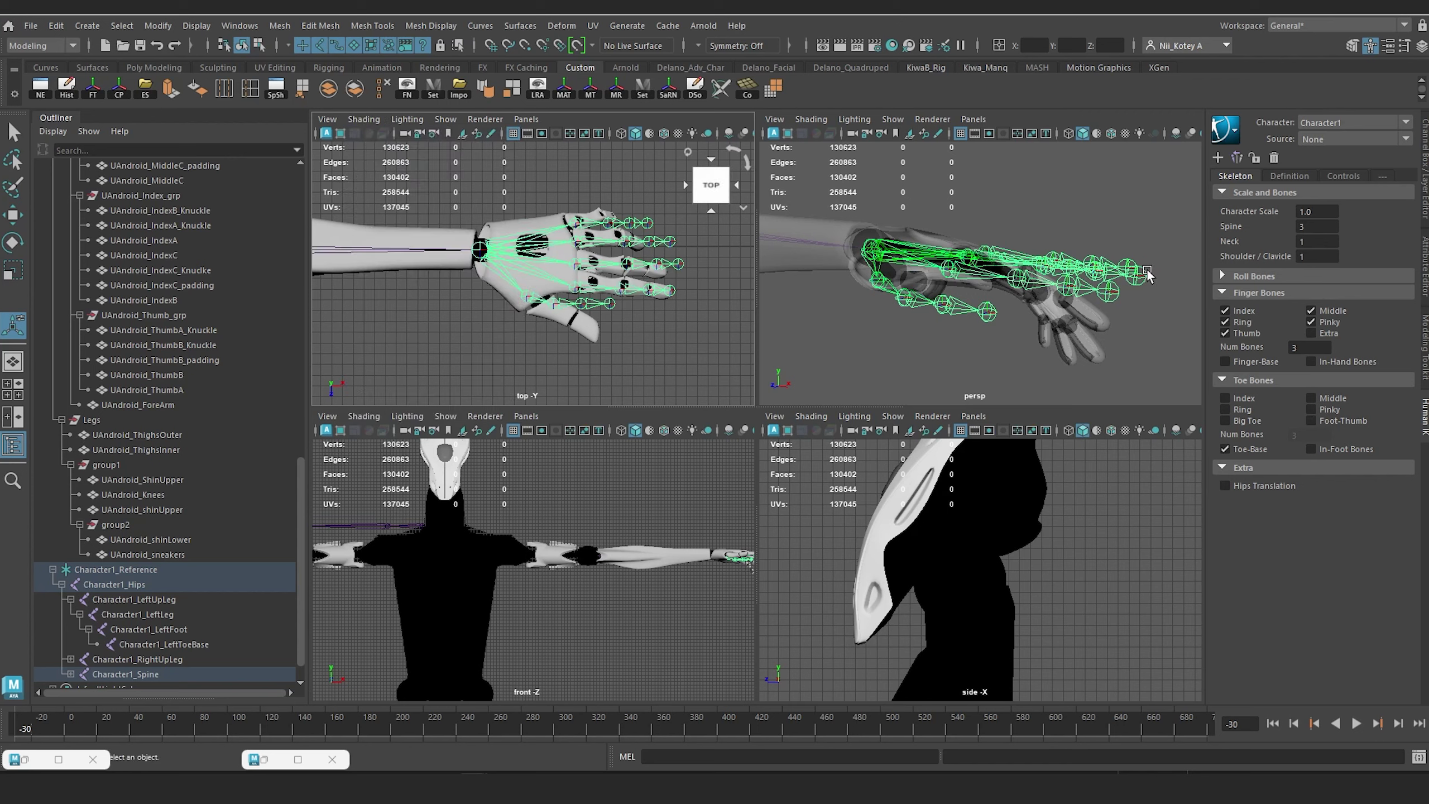
Step: Turn off X-Ray in the perspective view and enable X-Ray Joints in the perspective, side and front views
{"action": "left_click", "coordinate": [813, 119]}
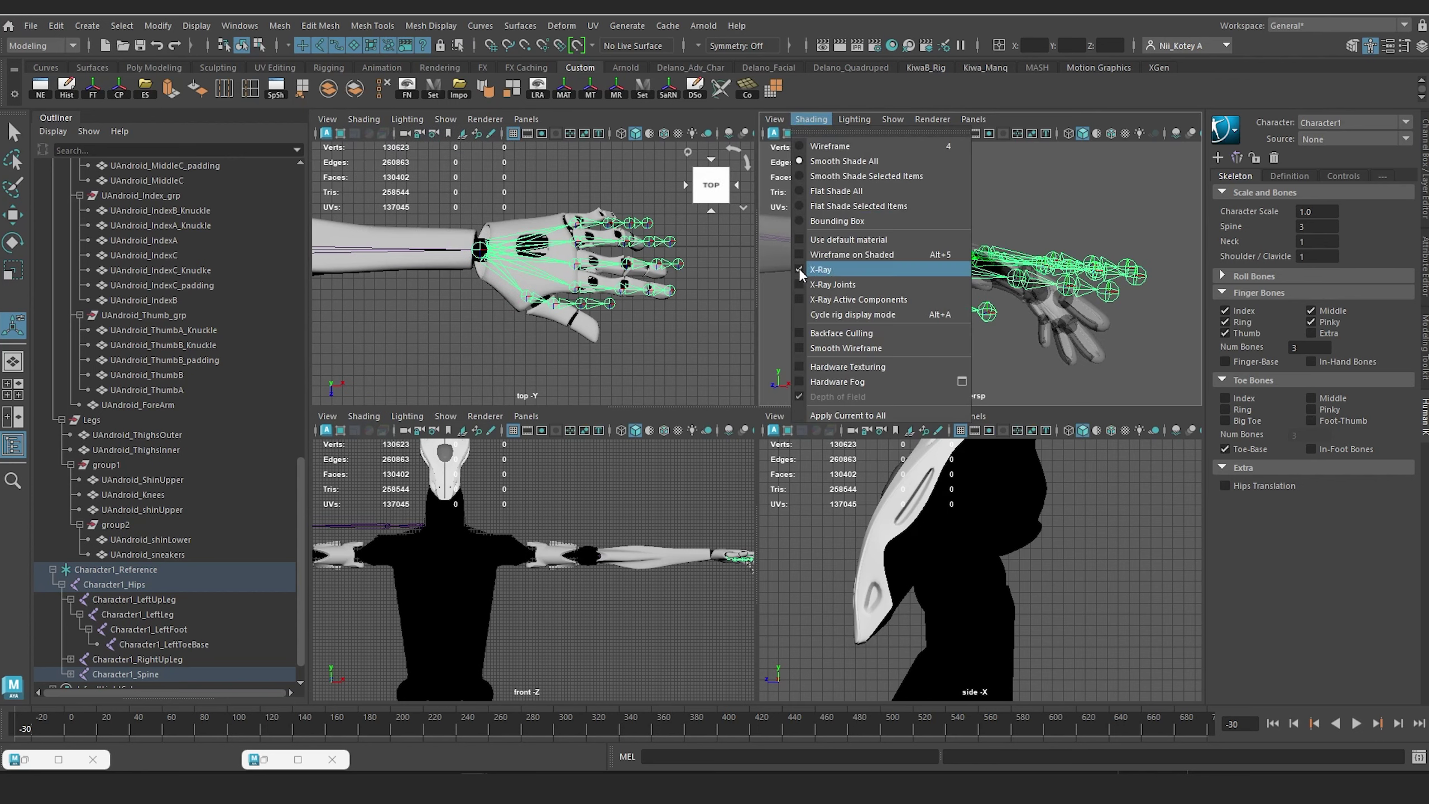
{"action": "left_click", "coordinate": [802, 271]}
{"action": "left_click", "coordinate": [810, 120]}
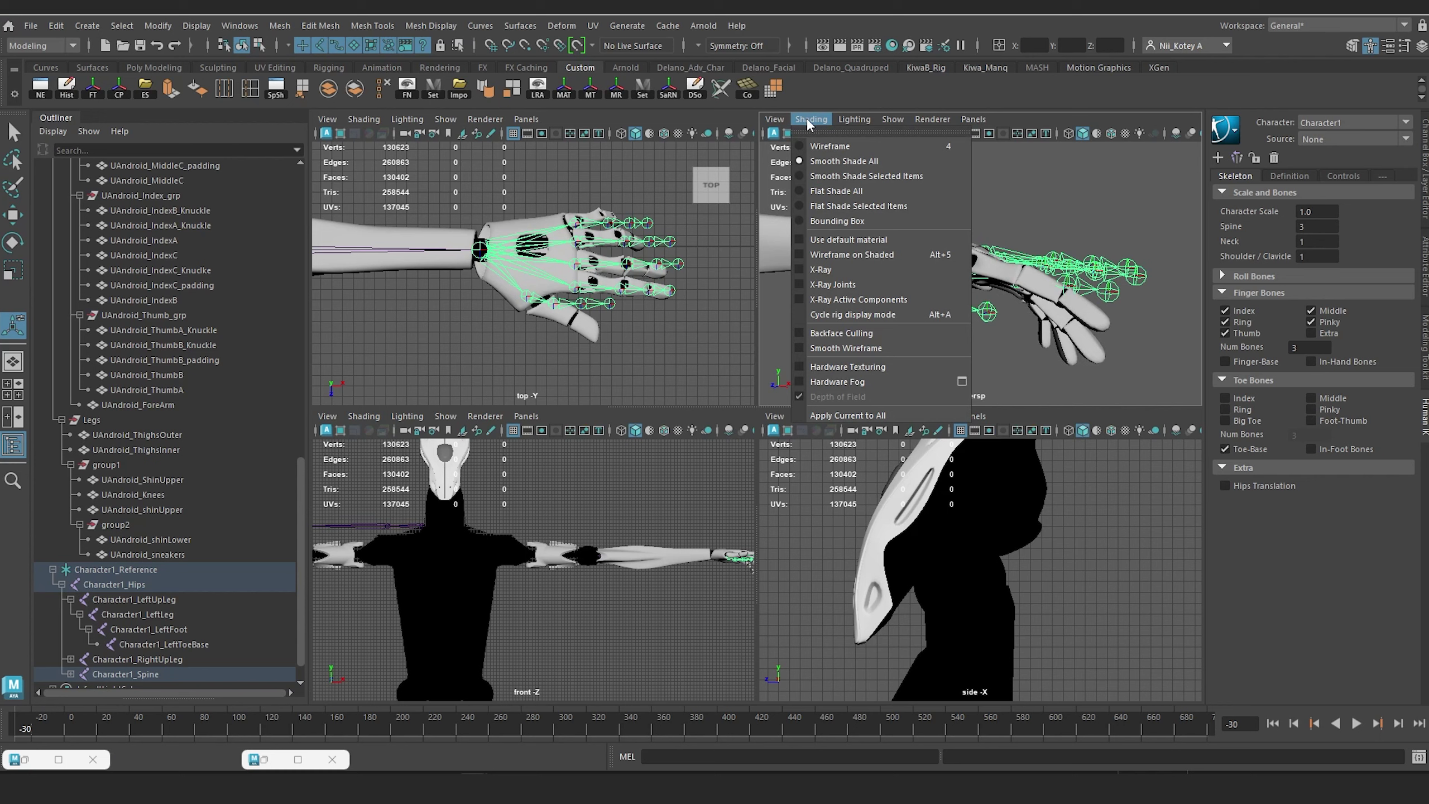
{"action": "left_click", "coordinate": [800, 284]}
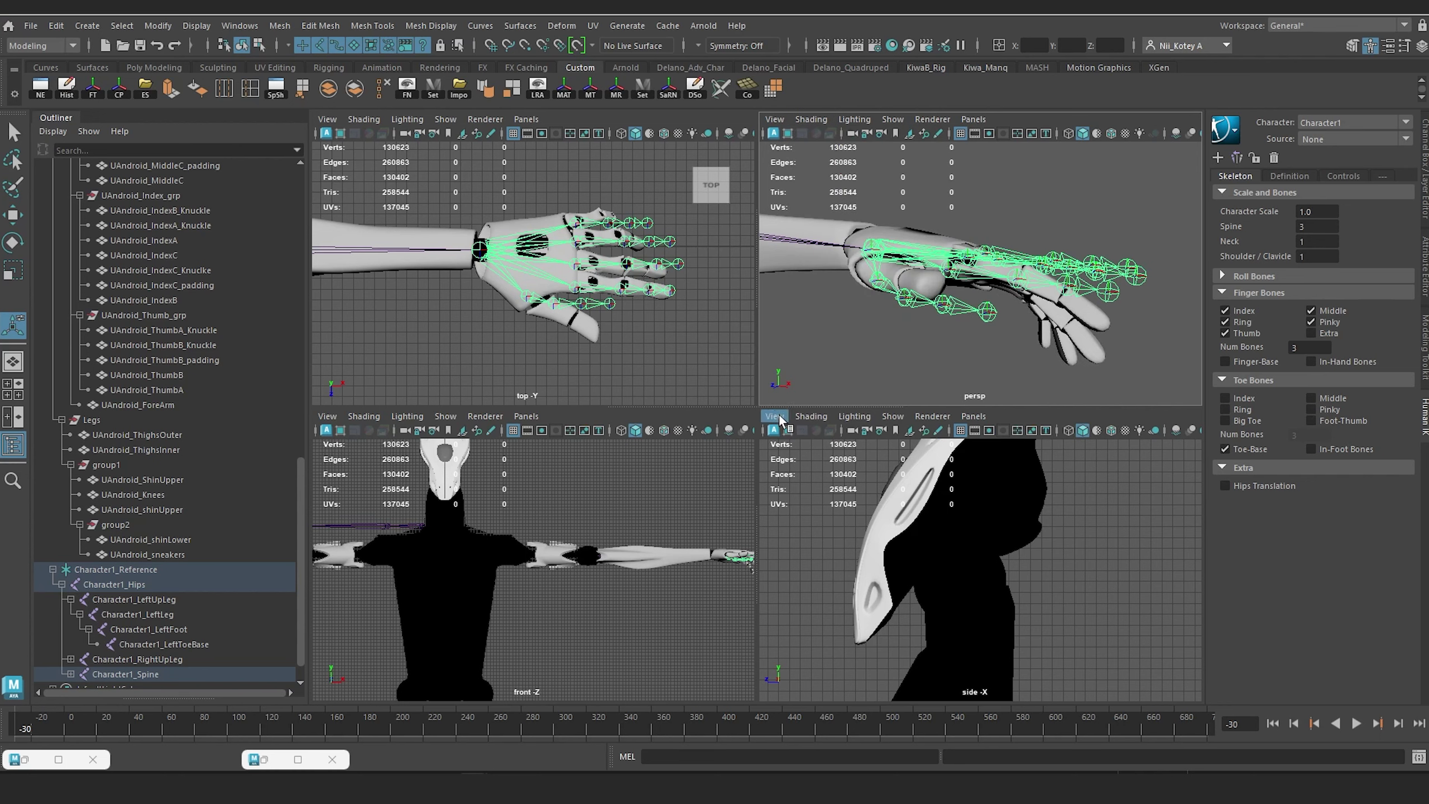
{"action": "left_click", "coordinate": [810, 416]}
{"action": "left_click", "coordinate": [850, 580]}
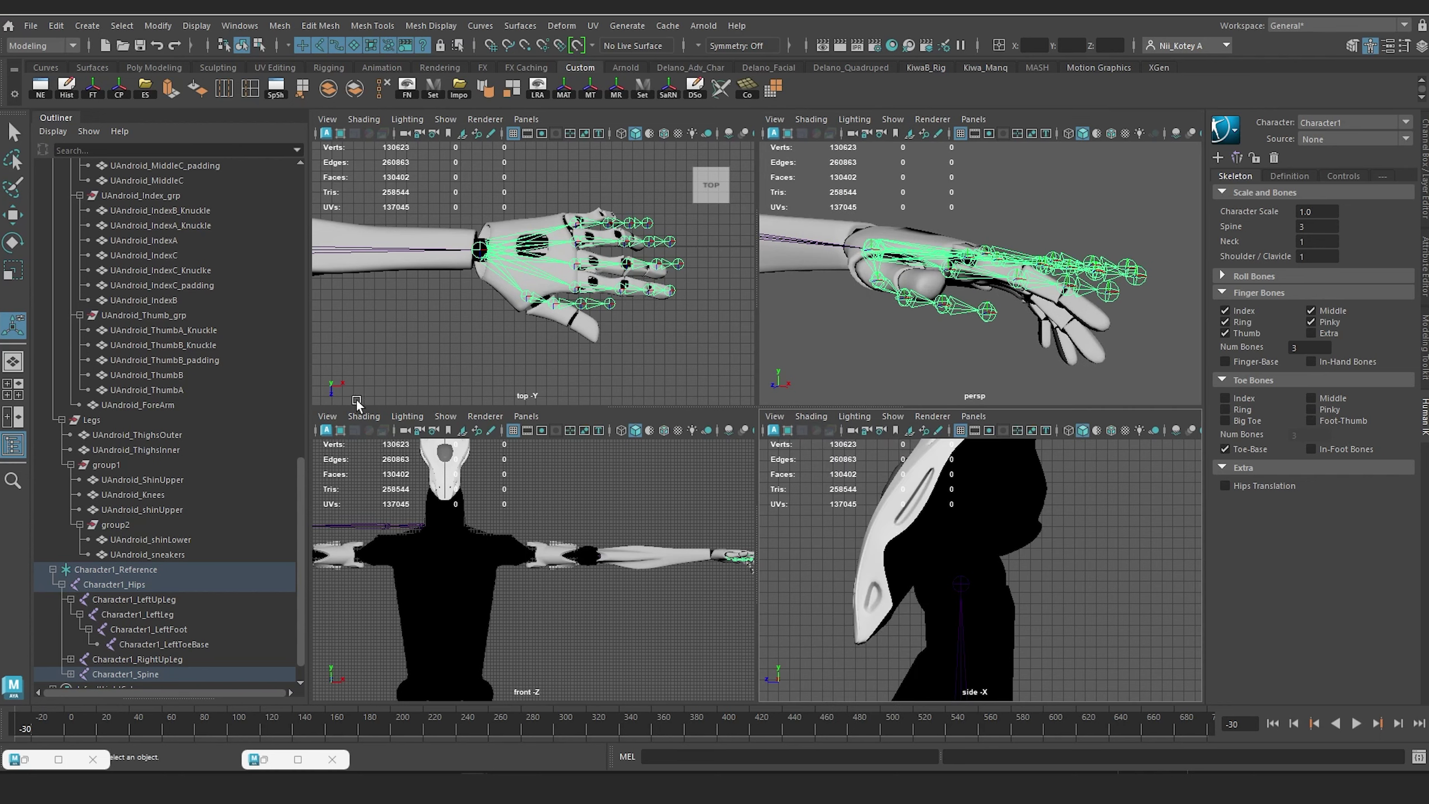
{"action": "left_click", "coordinate": [360, 415]}
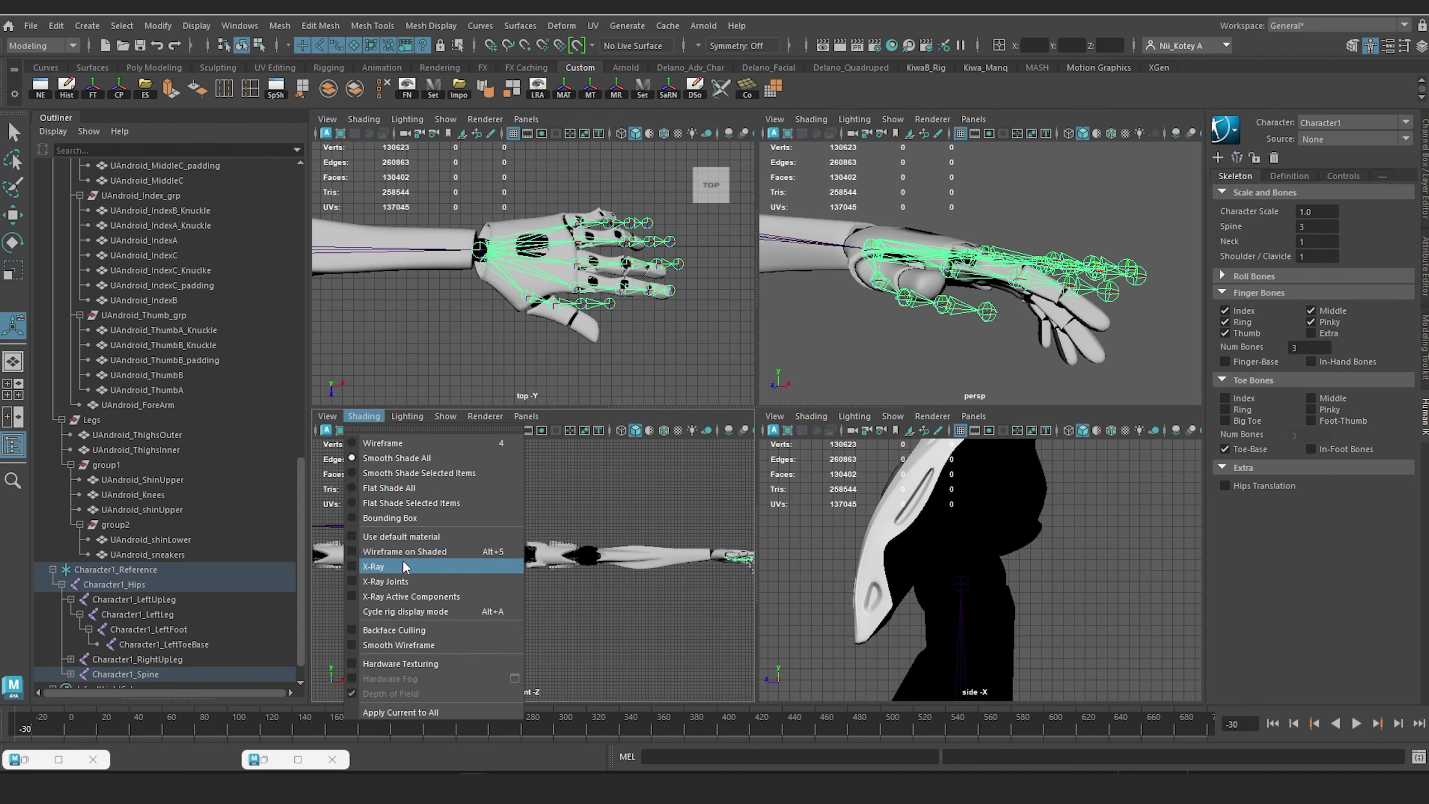
{"action": "left_click", "coordinate": [394, 581]}
Step: Bring the left palm and index knuckle close up in all four views to examine the finger joint positions
{"action": "middle_click_drag", "start_coordinate": [672, 263], "coordinate": [710, 273], "text": "alt"}
{"action": "left_click", "coordinate": [570, 300]}
{"action": "scroll", "coordinate": [574, 313], "scroll_direction": "up", "scroll_amount": 7}
{"action": "key", "text": "f"}
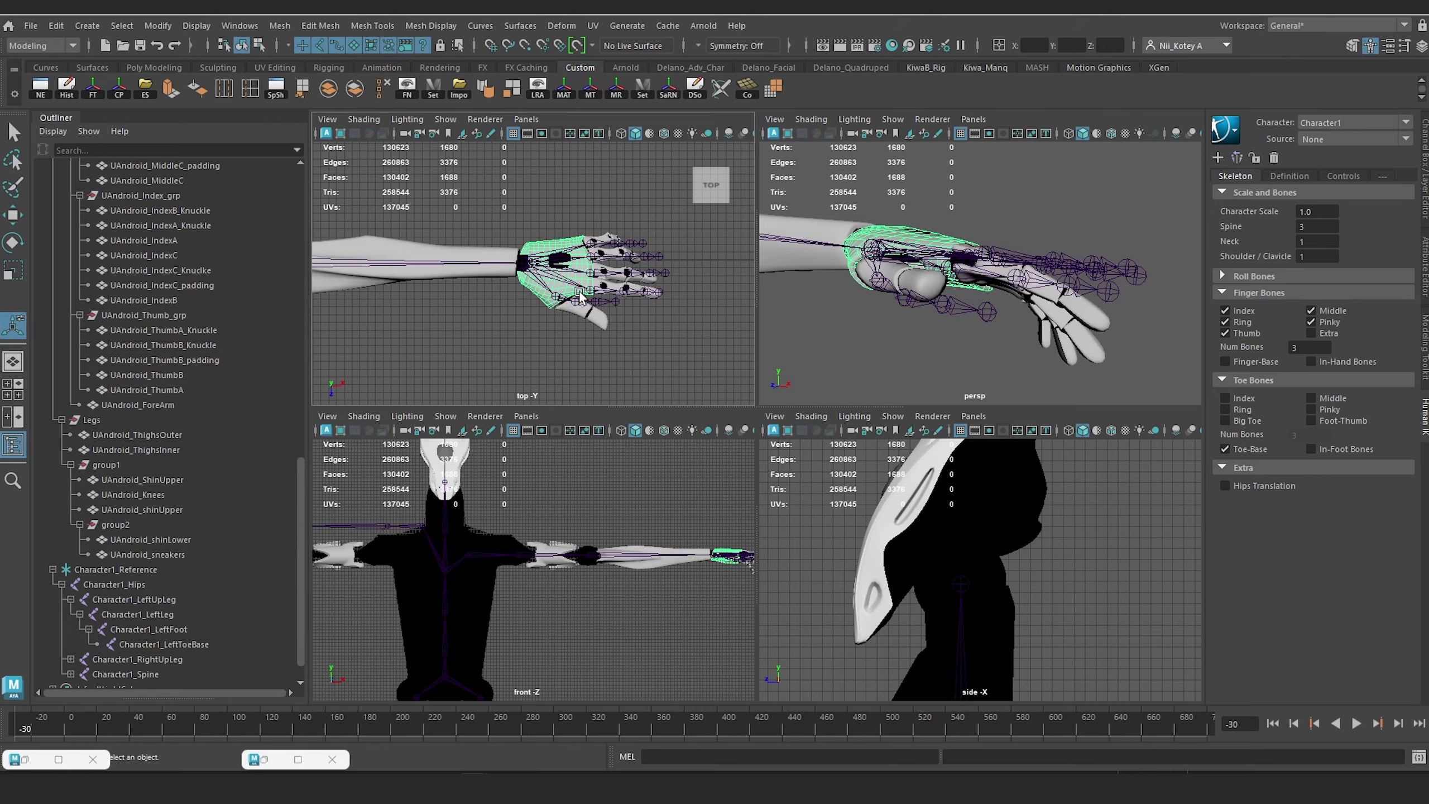
{"action": "scroll", "coordinate": [993, 545], "scroll_direction": "down", "scroll_amount": 10}
{"action": "middle_click_drag", "start_coordinate": [1026, 580], "coordinate": [998, 454], "text": "alt"}
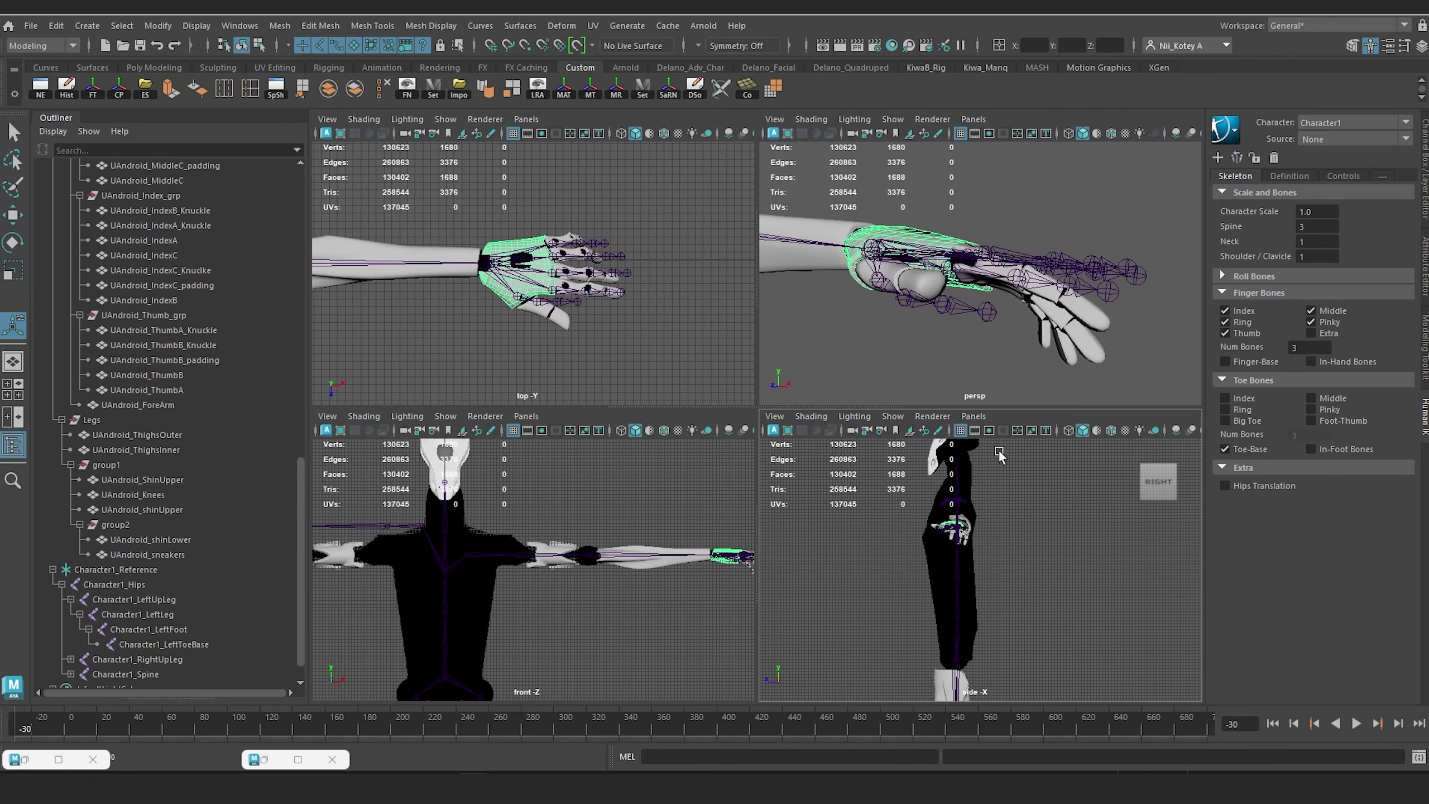
{"action": "scroll", "coordinate": [983, 519], "scroll_direction": "up", "scroll_amount": 8}
{"action": "middle_click_drag", "start_coordinate": [984, 521], "coordinate": [1125, 620], "text": "alt"}
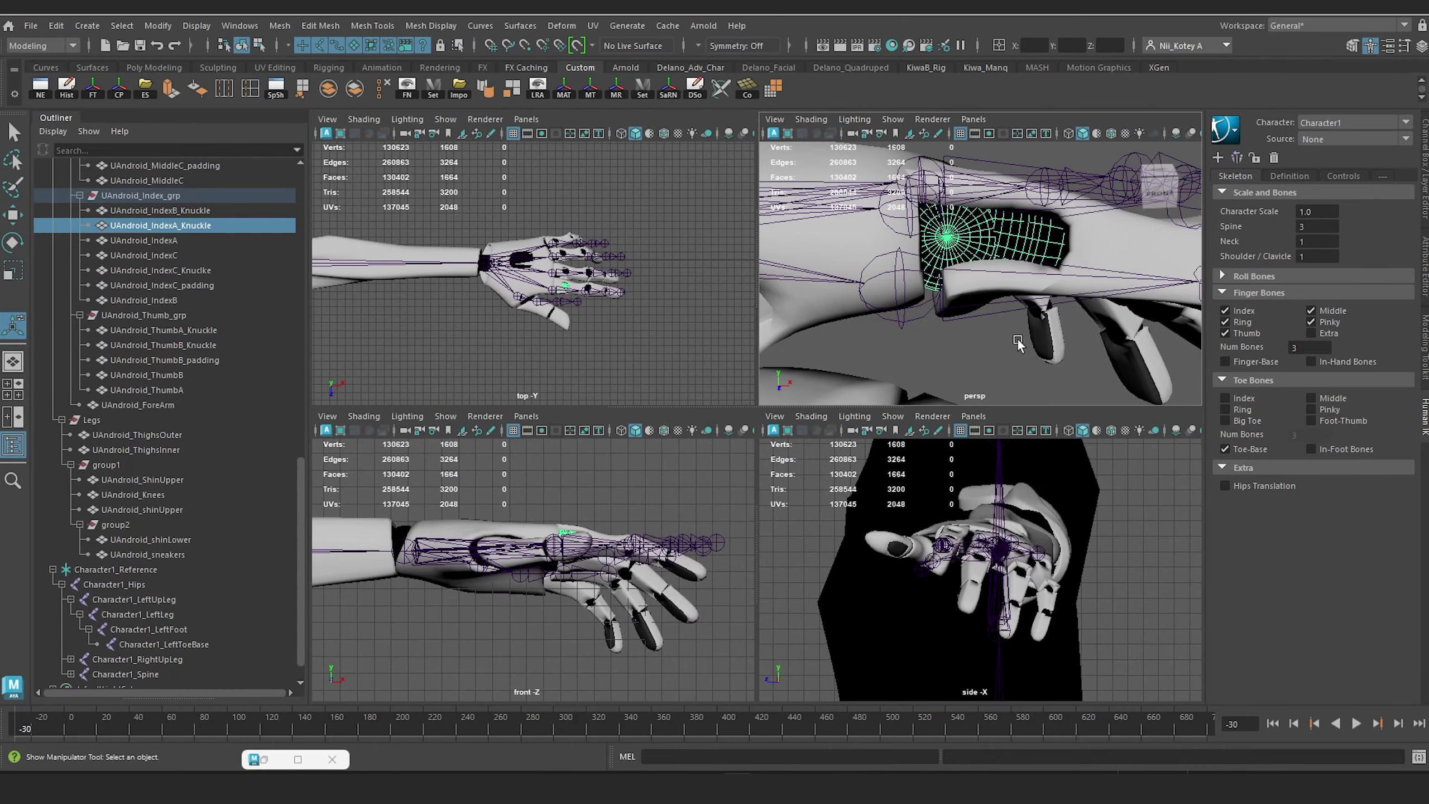
{"action": "scroll", "coordinate": [1007, 327], "scroll_direction": "down", "scroll_amount": 3}
{"action": "mouse_move", "coordinate": [986, 294]}
{"action": "left_mouse_down", "text": "alt"}
{"action": "mouse_move", "coordinate": [983, 327]}
{"action": "mouse_move", "coordinate": [981, 315]}
{"action": "left_mouse_up", "text": "alt"}
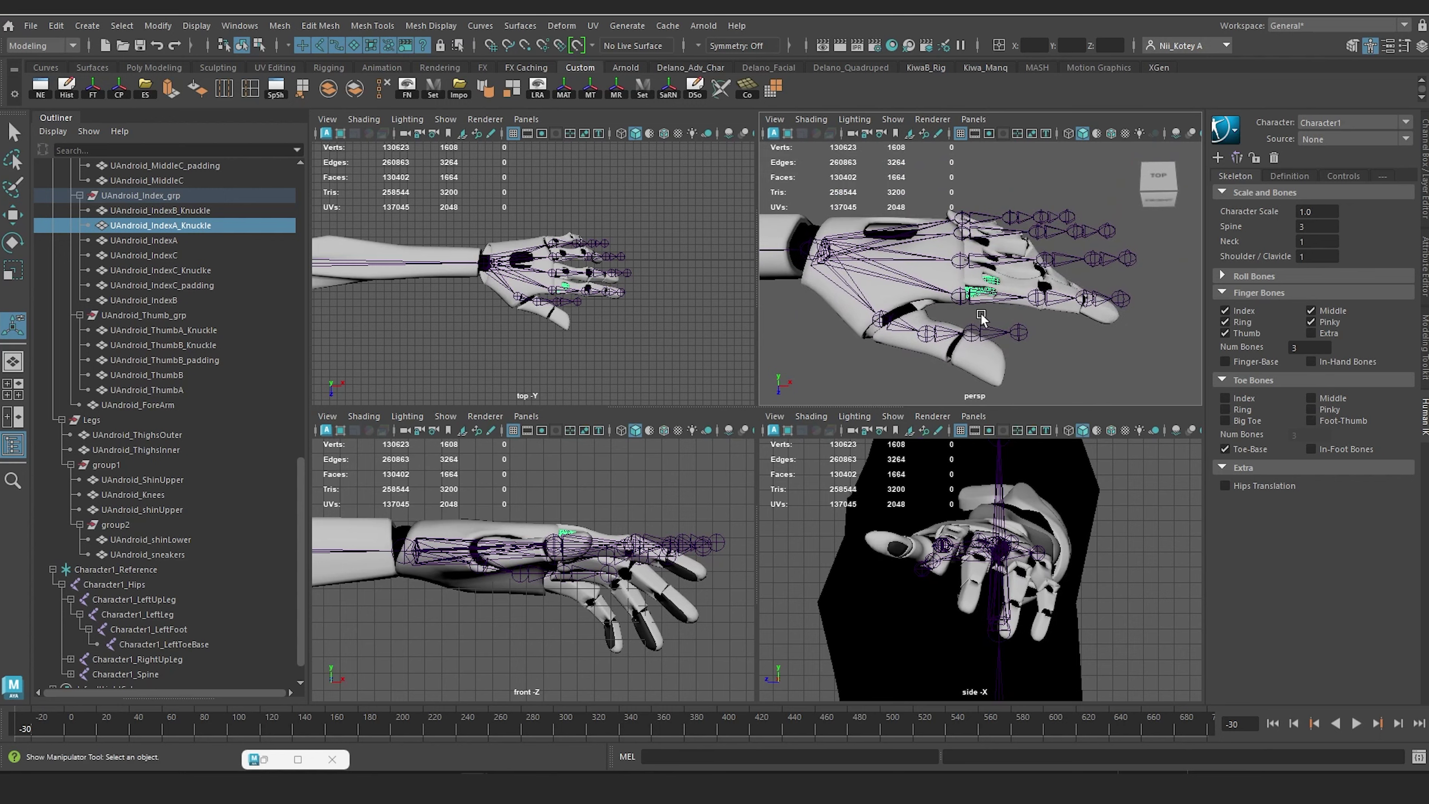
{"action": "scroll", "coordinate": [981, 315], "scroll_direction": "up", "scroll_amount": 3}
Step: Move the left index finger's base joint along Z and X in the top view toward the knuckle
{"action": "left_click", "coordinate": [552, 290]}
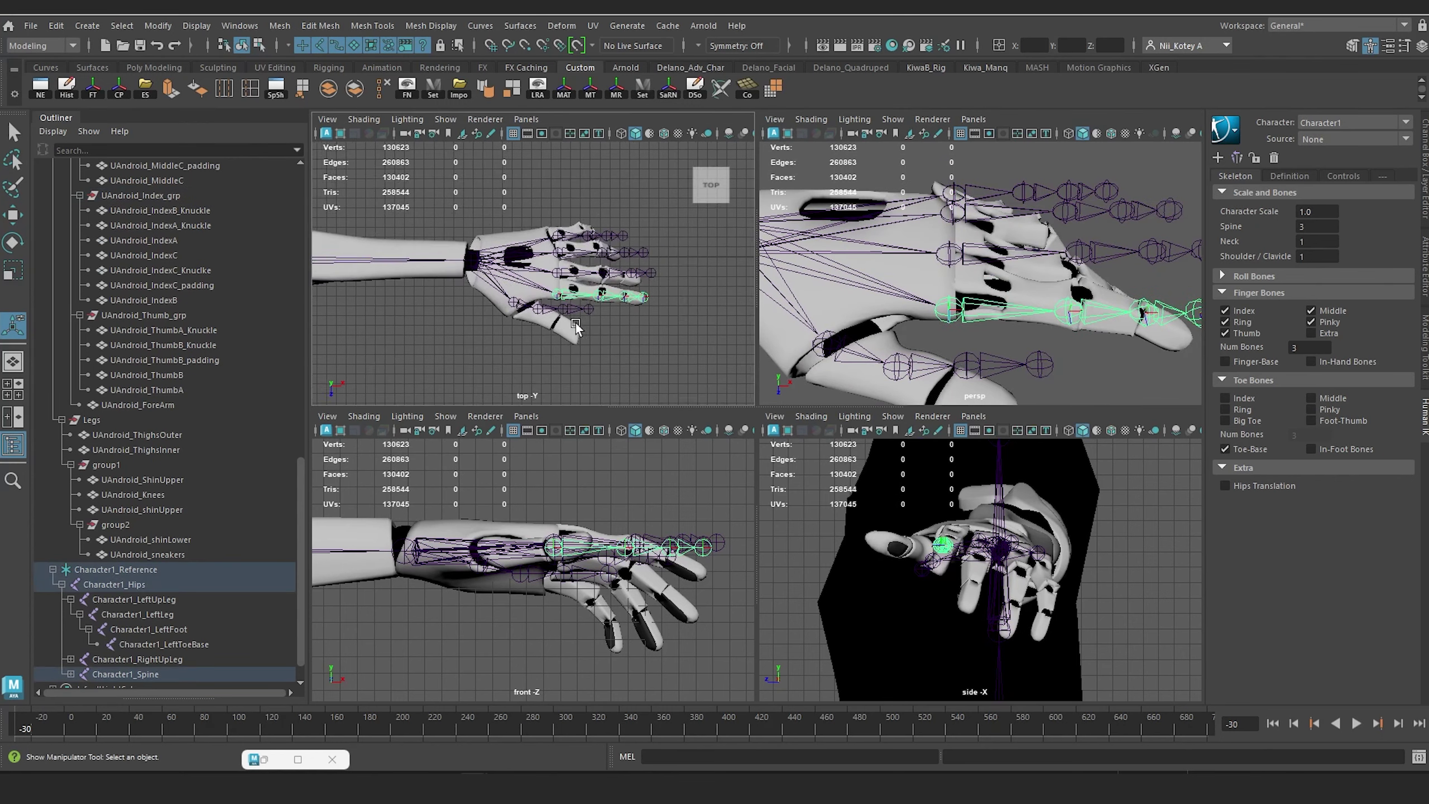
{"action": "scroll", "coordinate": [540, 298], "scroll_direction": "up", "scroll_amount": 6}
{"action": "key", "text": "w"}
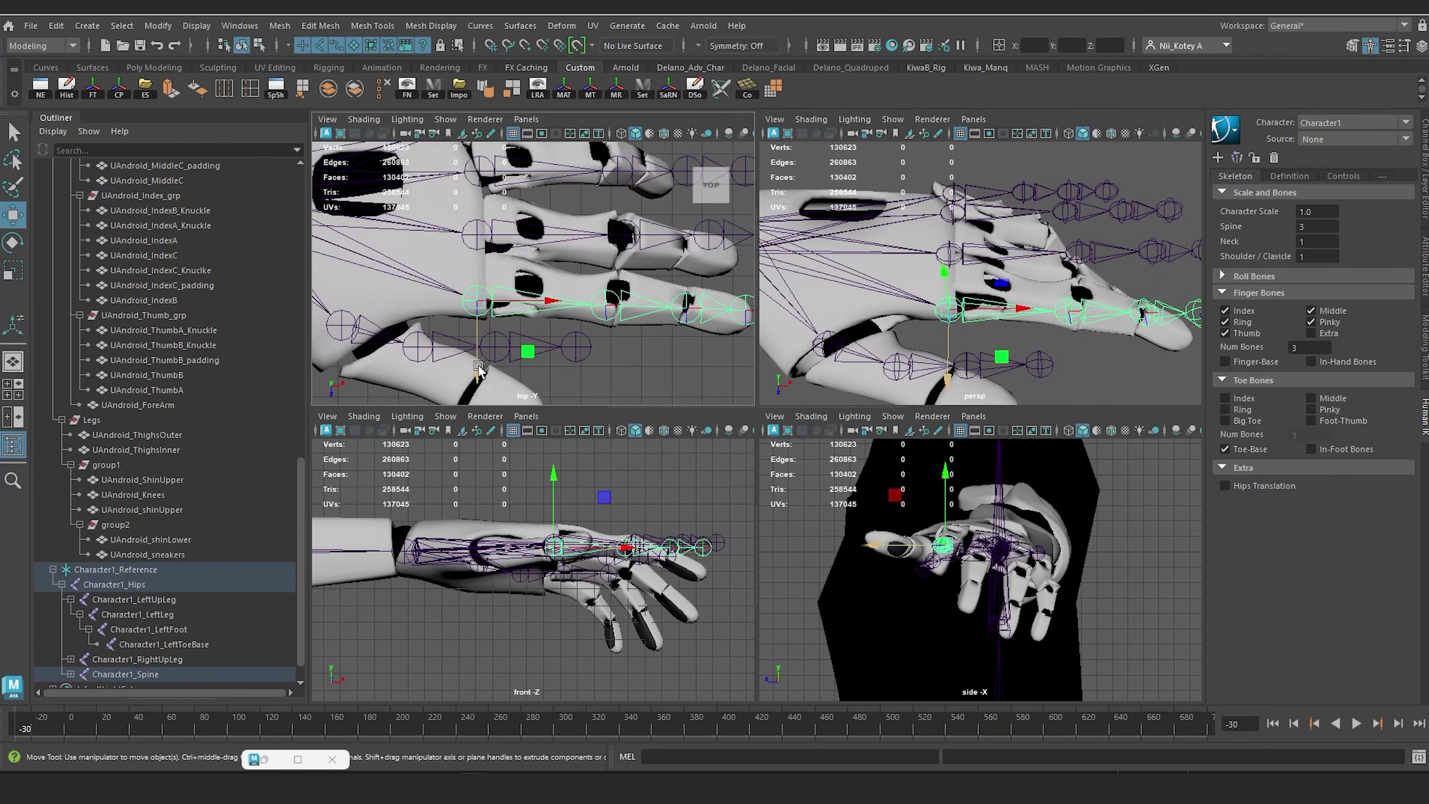
{"action": "left_click_drag", "start_coordinate": [482, 374], "coordinate": [484, 355]}
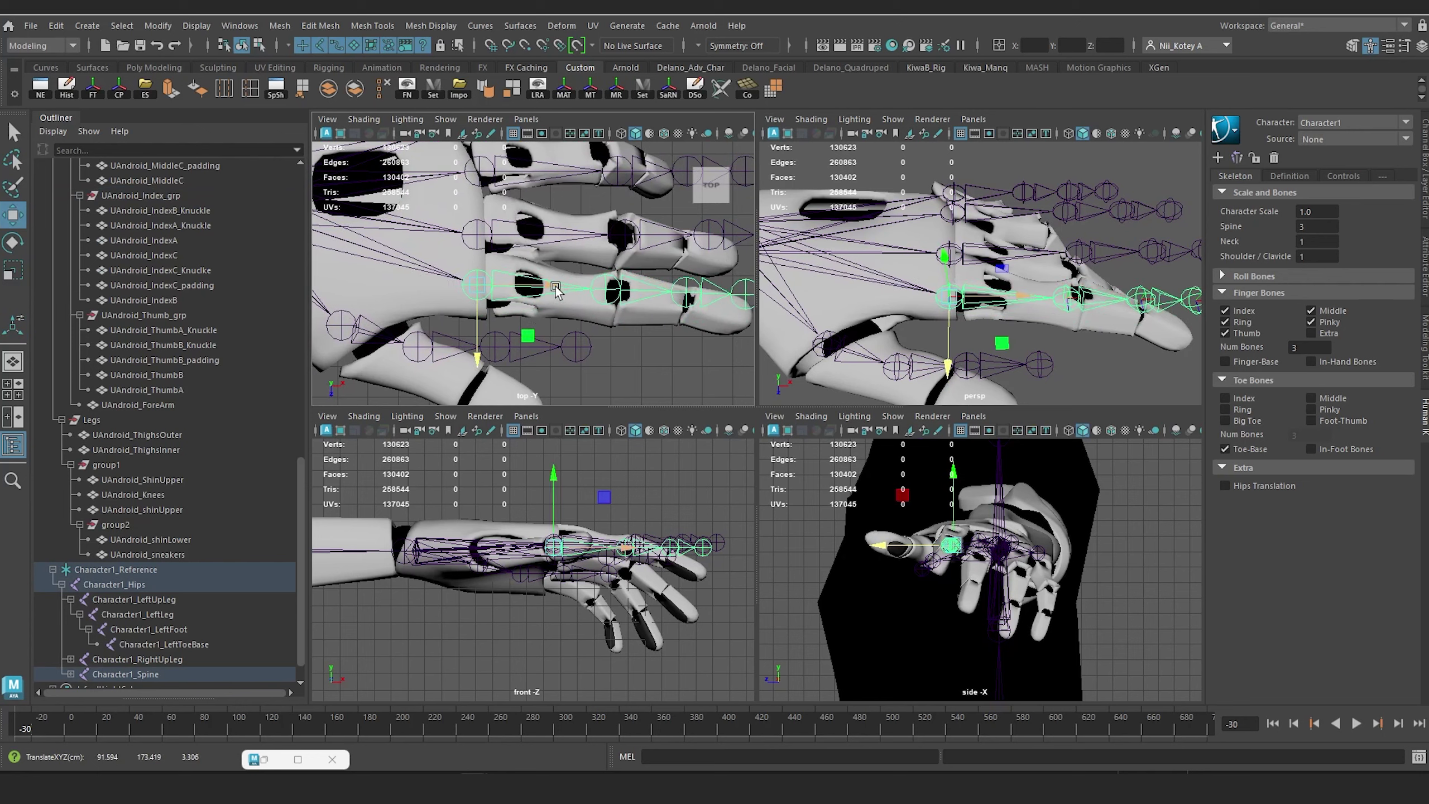
{"action": "left_click_drag", "start_coordinate": [556, 285], "coordinate": [569, 287]}
Step: Raise the left index finger's base joint and shift it slightly toward the fingertip in the front view to fit the knuckle
{"action": "scroll", "coordinate": [567, 574], "scroll_direction": "up", "scroll_amount": 5}
{"action": "middle_click_drag", "start_coordinate": [567, 573], "coordinate": [491, 593], "text": "alt"}
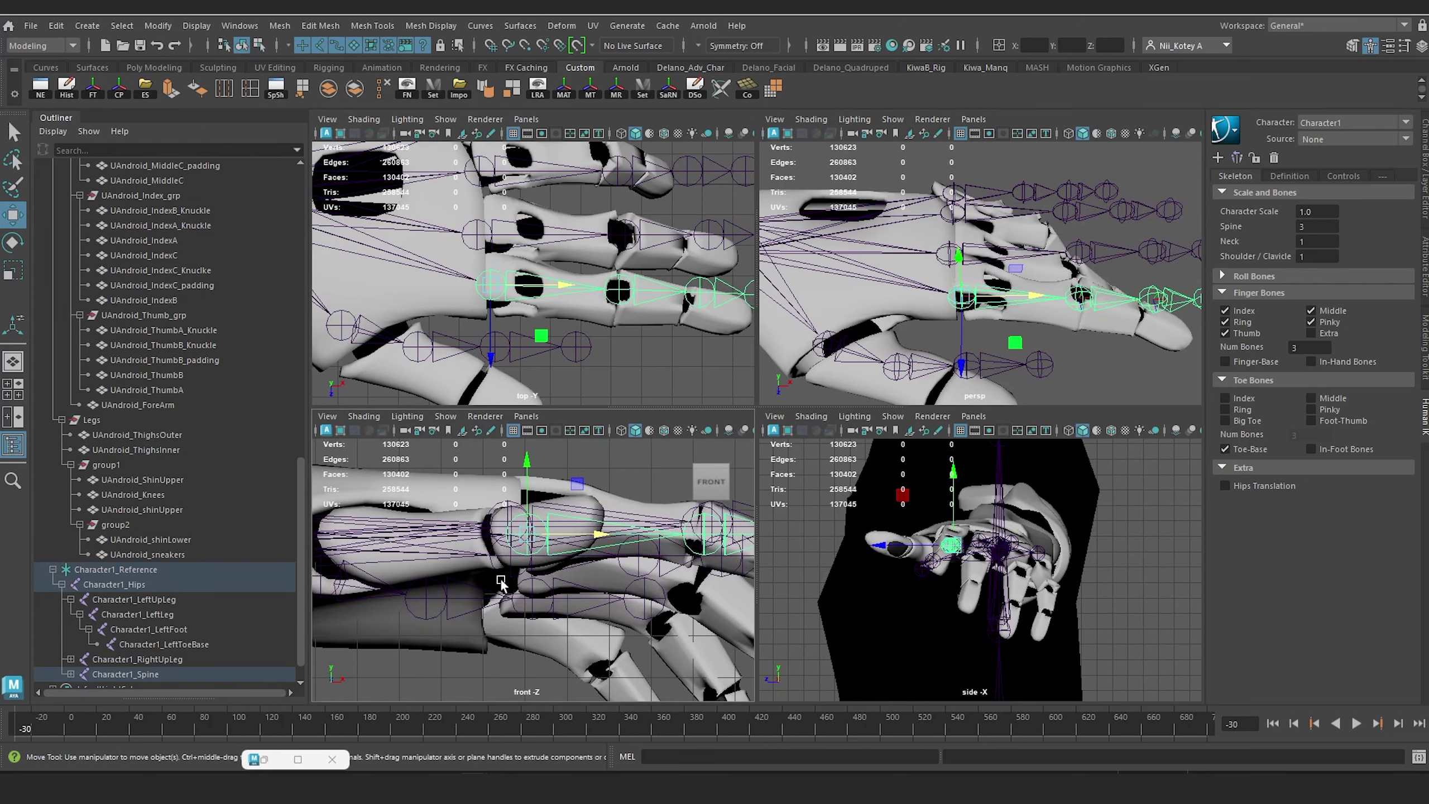
{"action": "left_click_drag", "start_coordinate": [525, 465], "coordinate": [525, 450]}
{"action": "left_click_drag", "start_coordinate": [598, 519], "coordinate": [610, 519]}
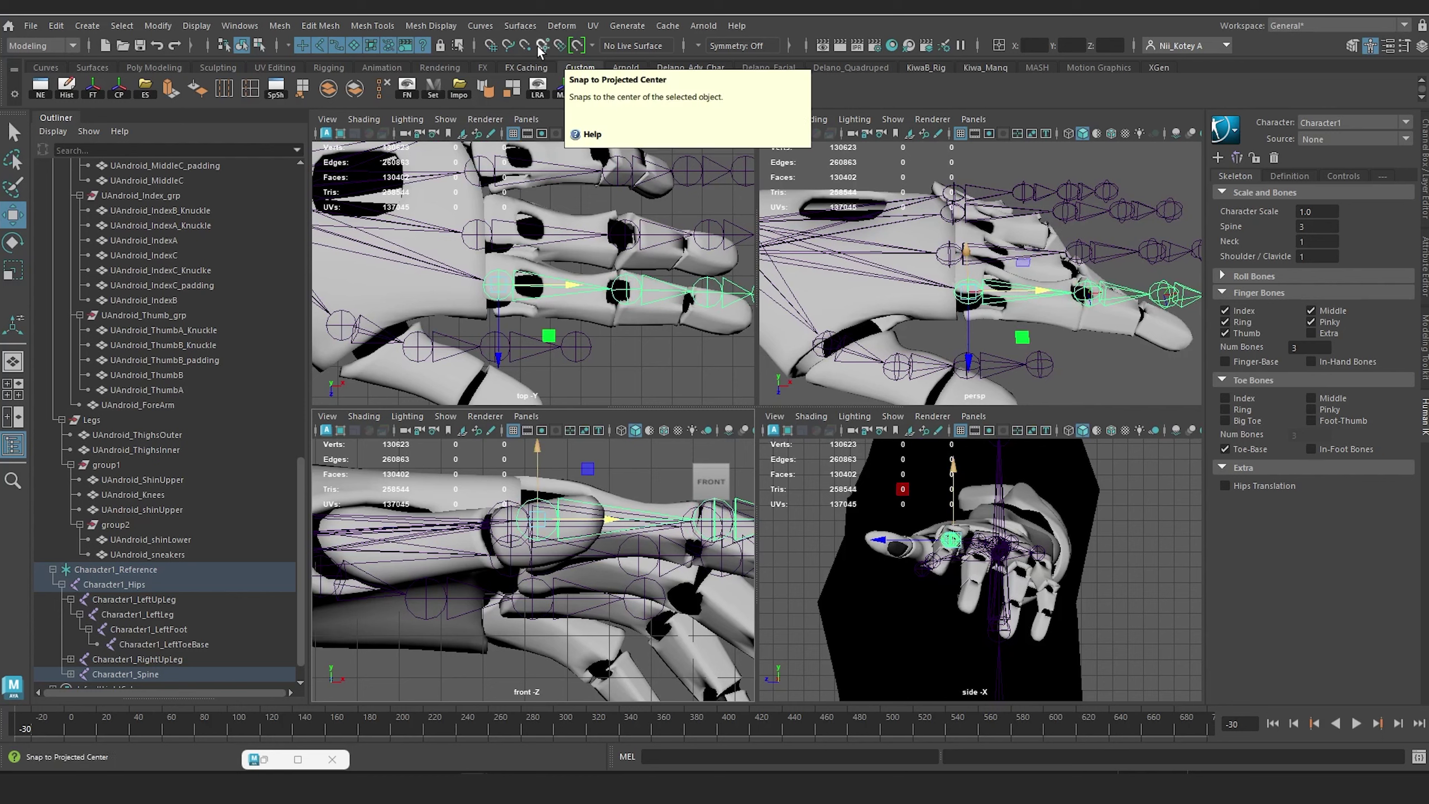
{"action": "middle_click_drag", "start_coordinate": [506, 276], "coordinate": [436, 257], "text": "alt"}
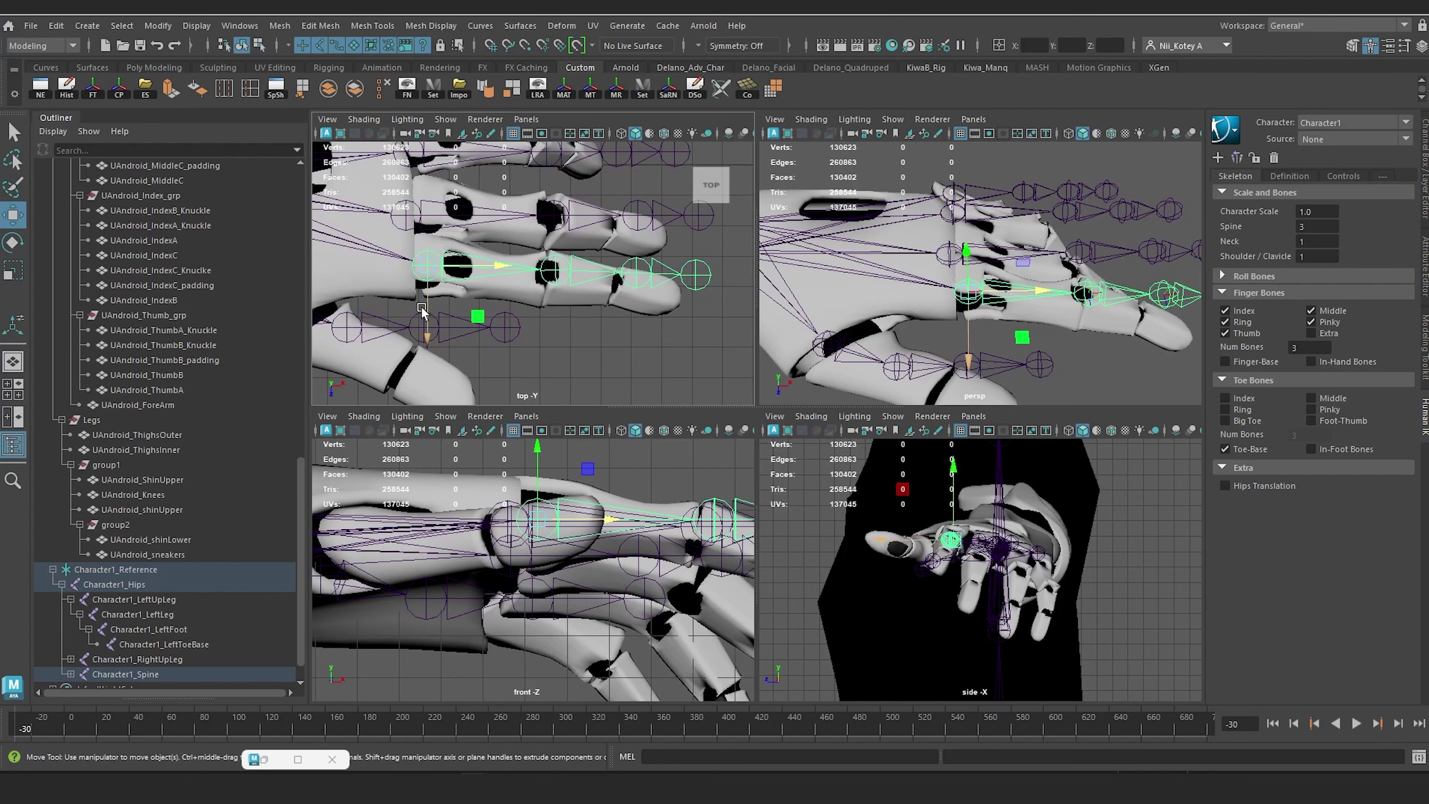
Step: Nudge the left index finger's base joint along Z in the top and side views to centre it in the knuckle
{"action": "left_click_drag", "start_coordinate": [426, 336], "coordinate": [426, 339]}
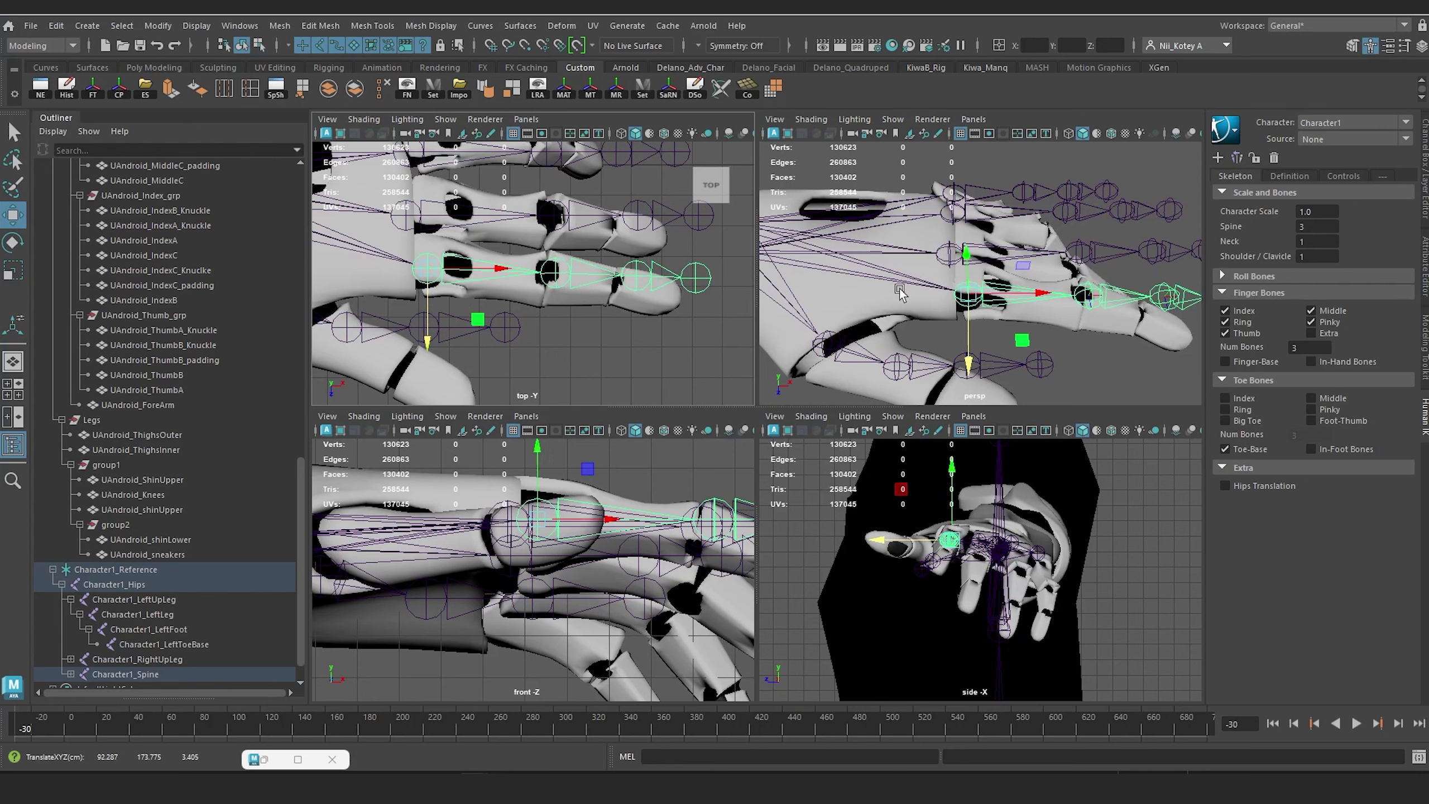
{"action": "middle_click_drag", "start_coordinate": [900, 290], "coordinate": [811, 258], "text": "alt"}
{"action": "scroll", "coordinate": [920, 272], "scroll_direction": "up", "scroll_amount": 6}
{"action": "scroll", "coordinate": [920, 272], "scroll_direction": "down", "scroll_amount": 2}
{"action": "middle_click_drag", "start_coordinate": [921, 272], "coordinate": [1074, 304], "text": "alt"}
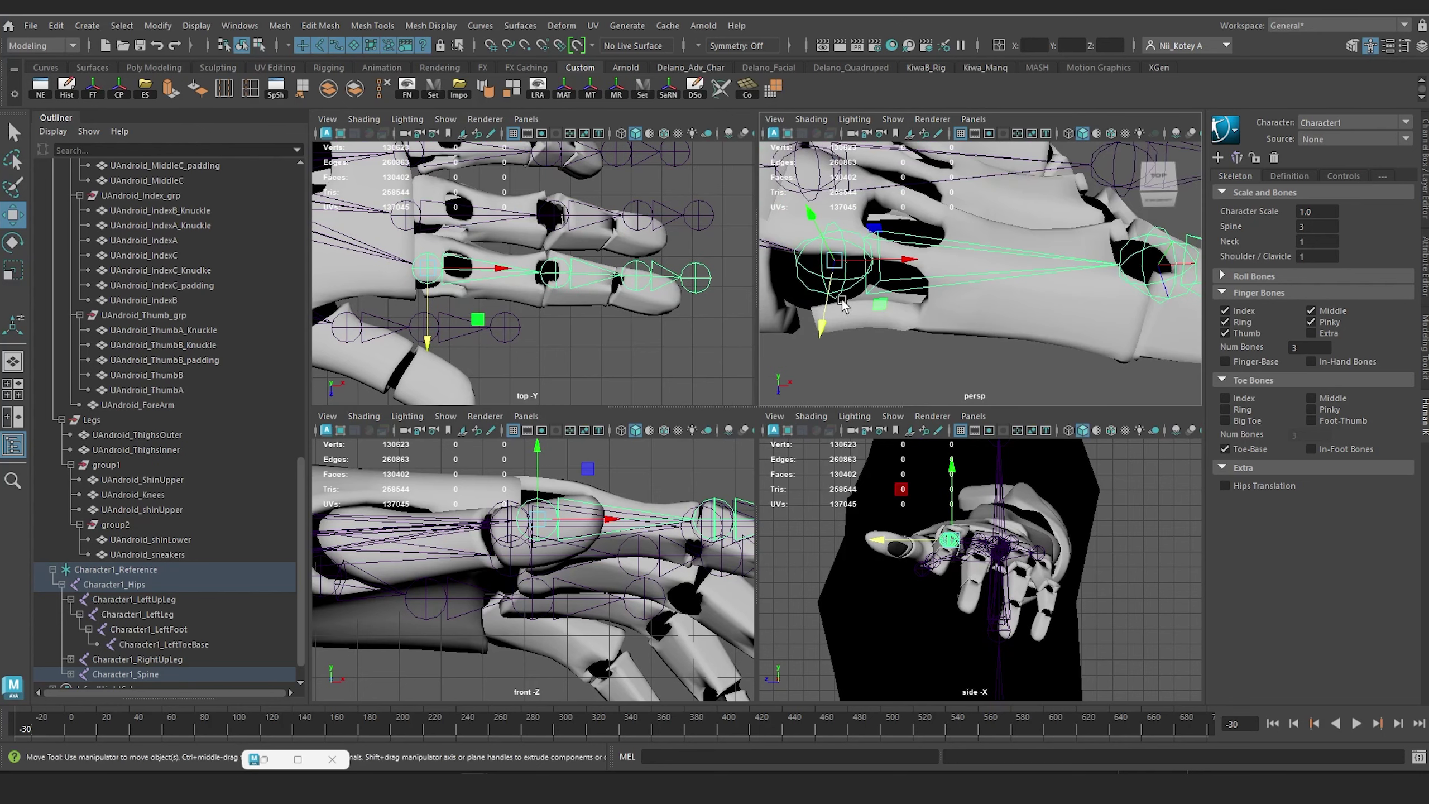
{"action": "left_click", "coordinate": [791, 294]}
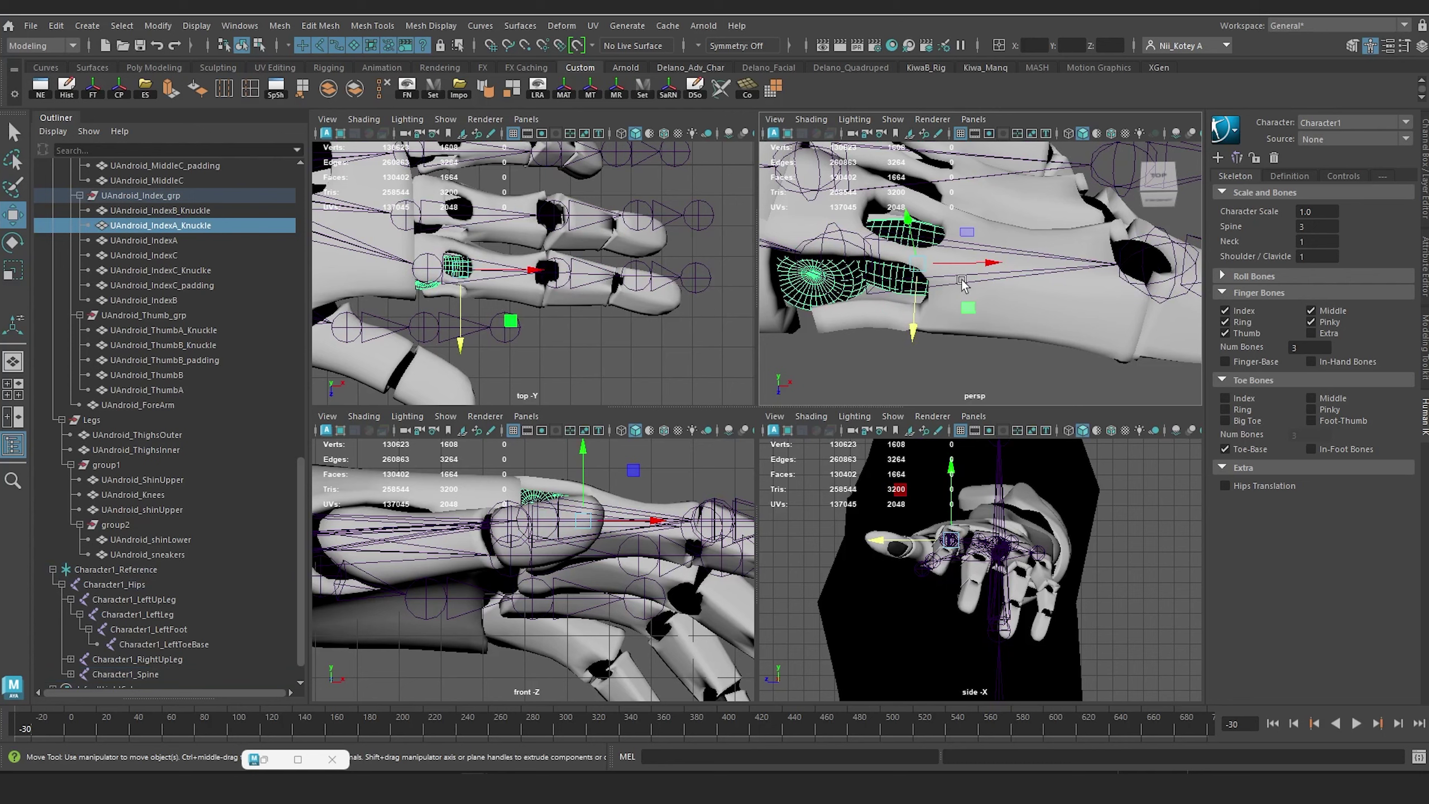
{"action": "left_click", "coordinate": [839, 239]}
{"action": "middle_click_drag", "start_coordinate": [638, 469], "coordinate": [591, 464], "text": "alt"}
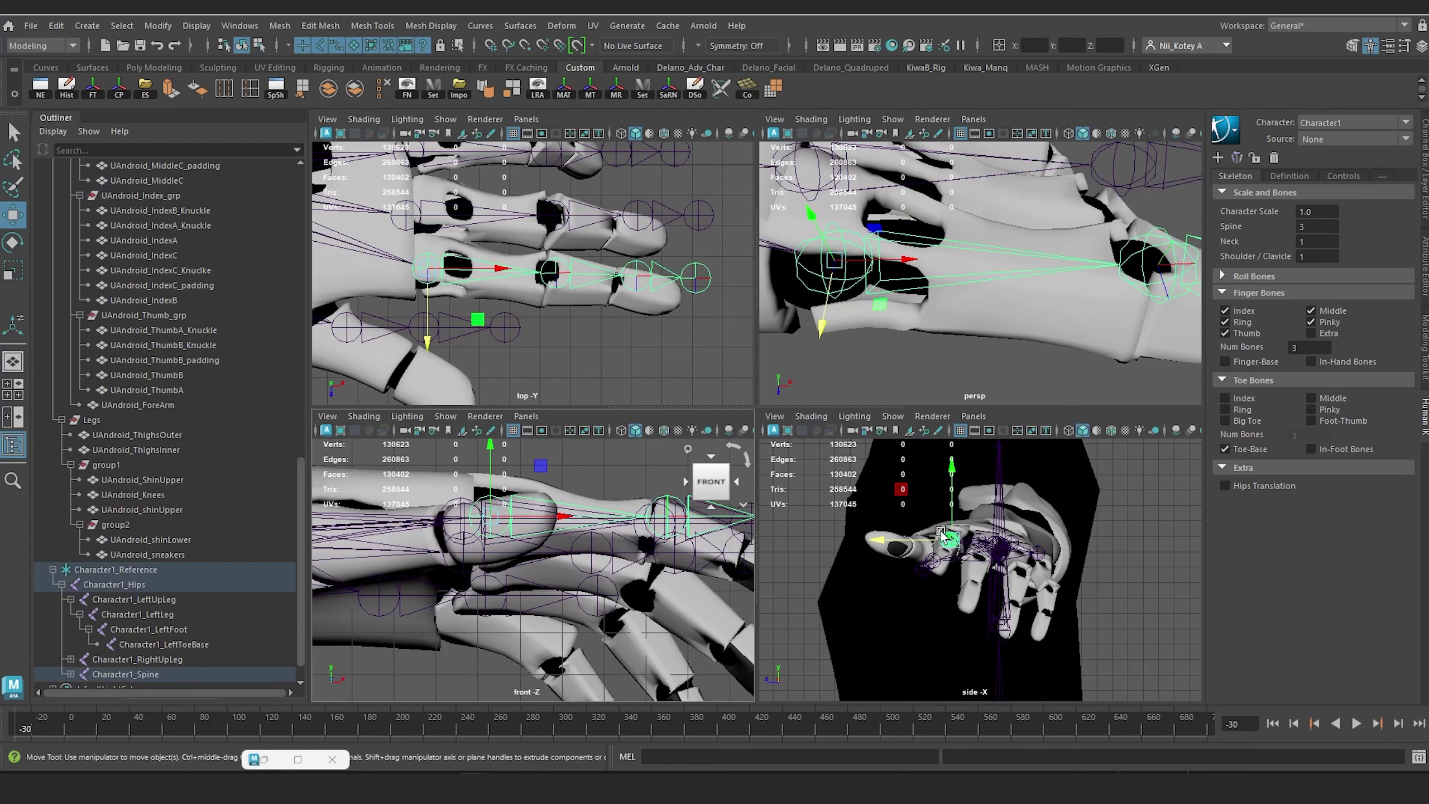
{"action": "scroll", "coordinate": [971, 564], "scroll_direction": "up", "scroll_amount": 5}
{"action": "middle_click_drag", "start_coordinate": [943, 513], "coordinate": [950, 546], "text": "alt"}
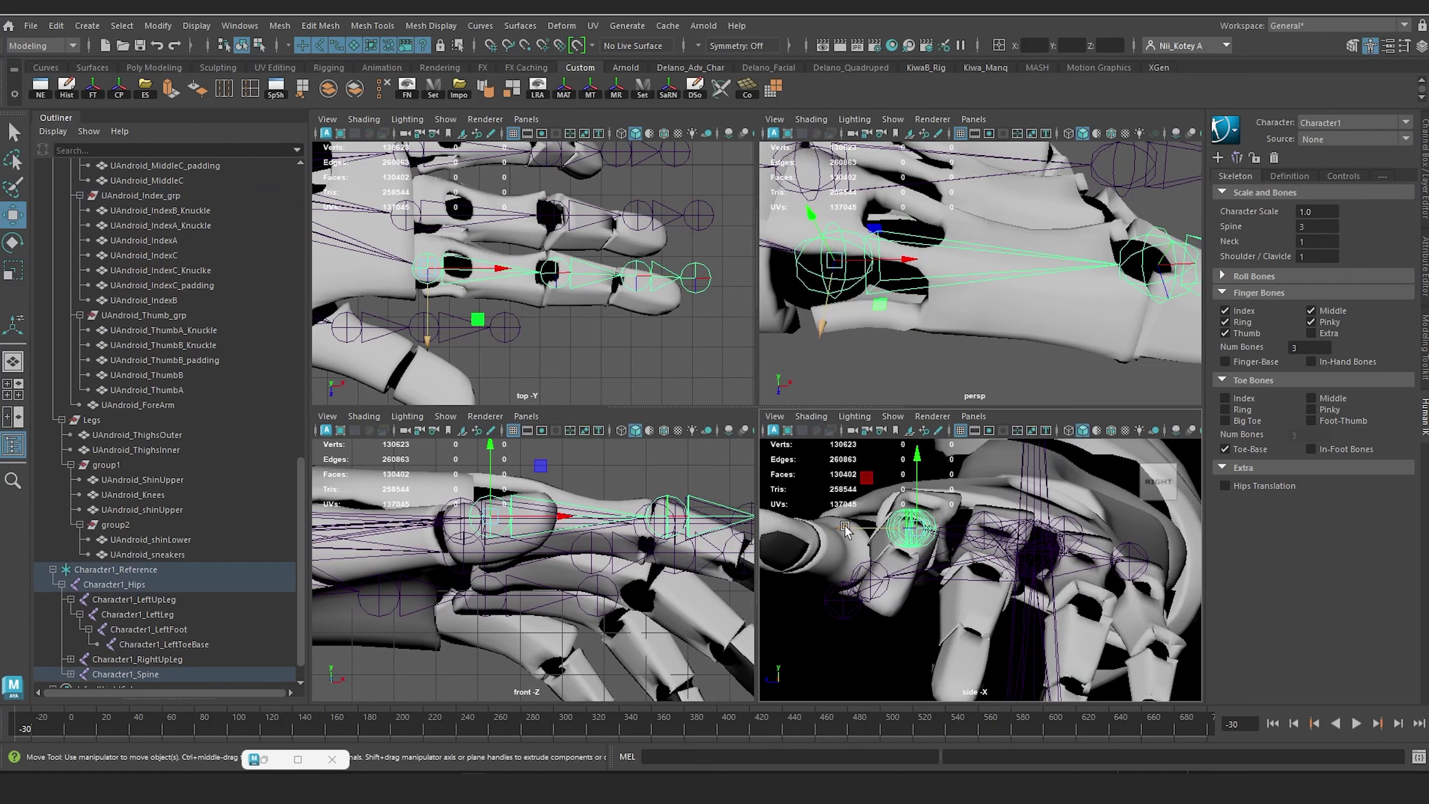
{"action": "left_click_drag", "start_coordinate": [843, 526], "coordinate": [849, 530]}
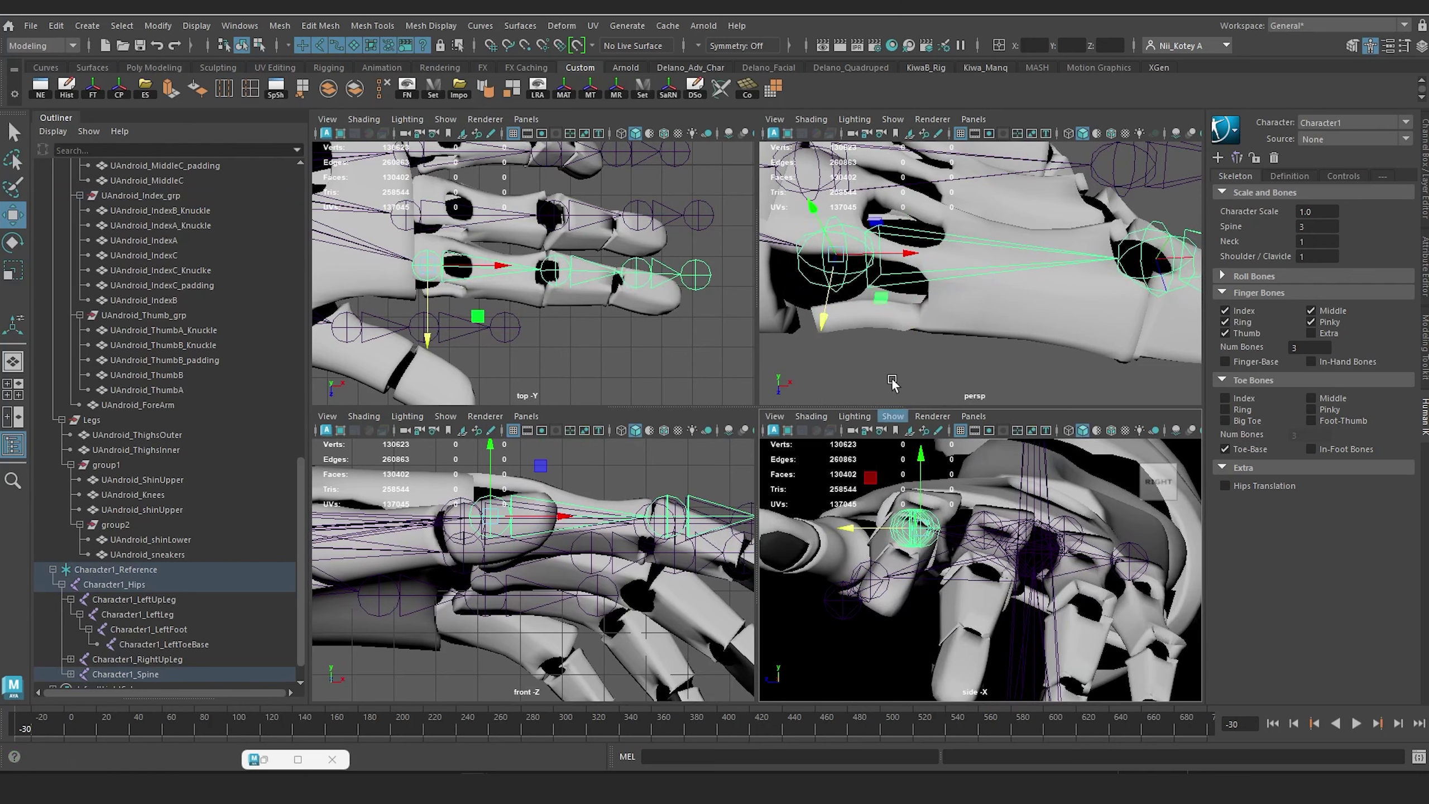
{"action": "key", "text": "f"}
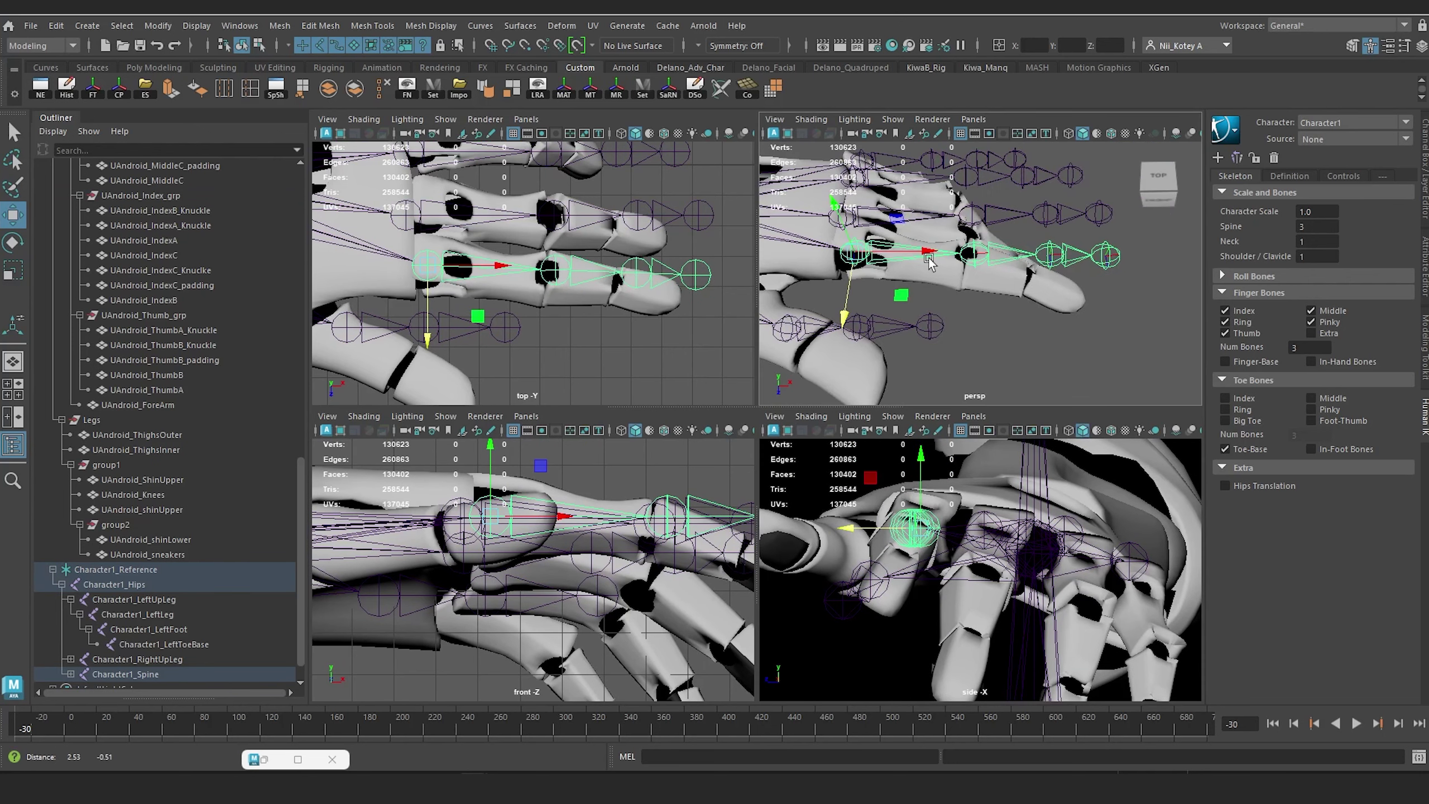
Step: Move the left index finger's second joint along X and Z in the top view onto the second knuckle
{"action": "left_click", "coordinate": [550, 267]}
{"action": "left_click_drag", "start_coordinate": [633, 270], "coordinate": [627, 270]}
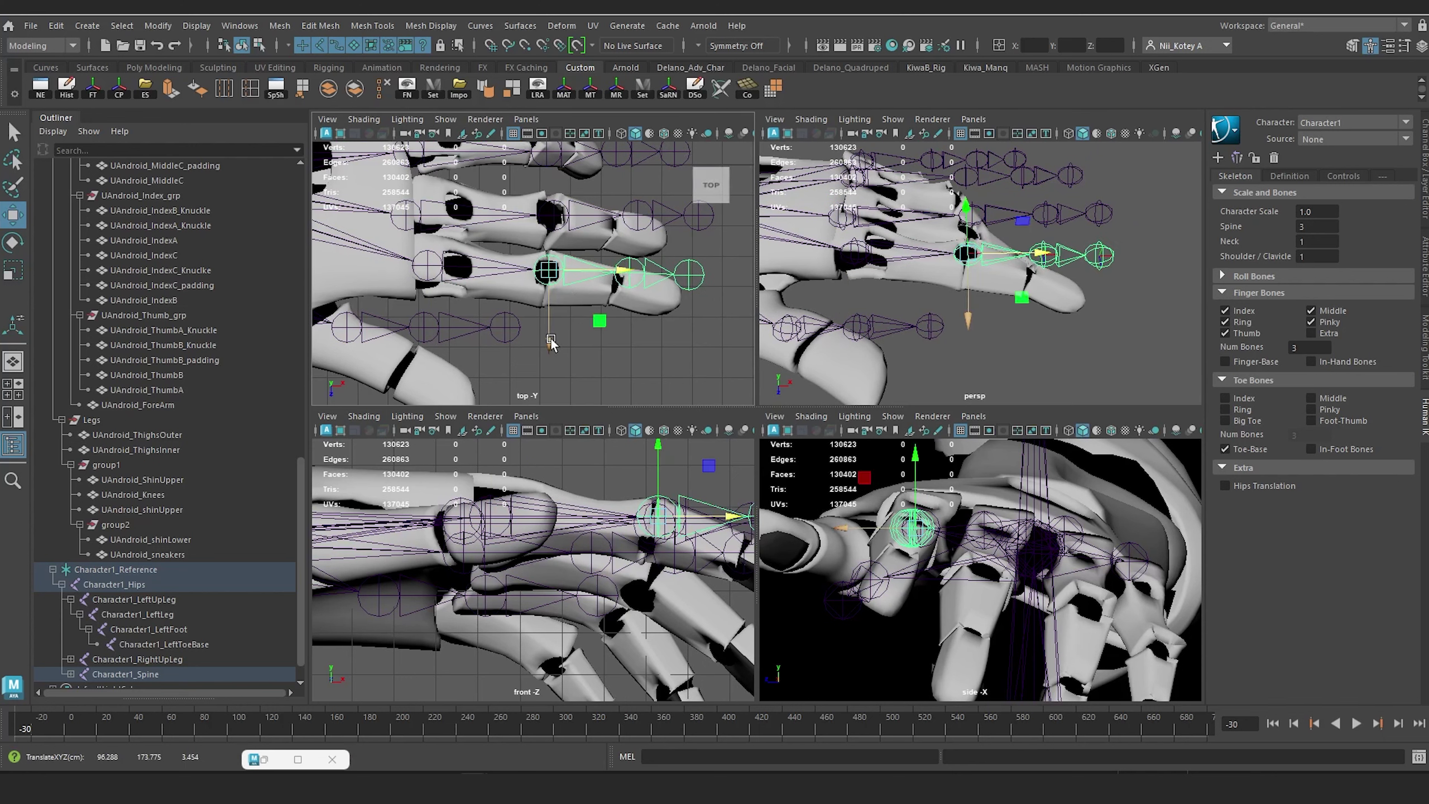
{"action": "left_click_drag", "start_coordinate": [551, 342], "coordinate": [552, 346]}
Step: Lower the left index finger's third joint in the front view and shift it along X and Z into its knuckle
{"action": "scroll", "coordinate": [622, 341], "scroll_direction": "down", "scroll_amount": 5}
{"action": "middle_click_drag", "start_coordinate": [621, 341], "coordinate": [621, 264], "text": "alt"}
{"action": "left_click", "coordinate": [566, 233]}
{"action": "middle_click_drag", "start_coordinate": [674, 534], "coordinate": [557, 565], "text": "alt"}
{"action": "left_click_drag", "start_coordinate": [651, 473], "coordinate": [651, 507]}
{"action": "left_click_drag", "start_coordinate": [720, 579], "coordinate": [692, 580]}
{"action": "left_click_drag", "start_coordinate": [555, 308], "coordinate": [555, 313]}
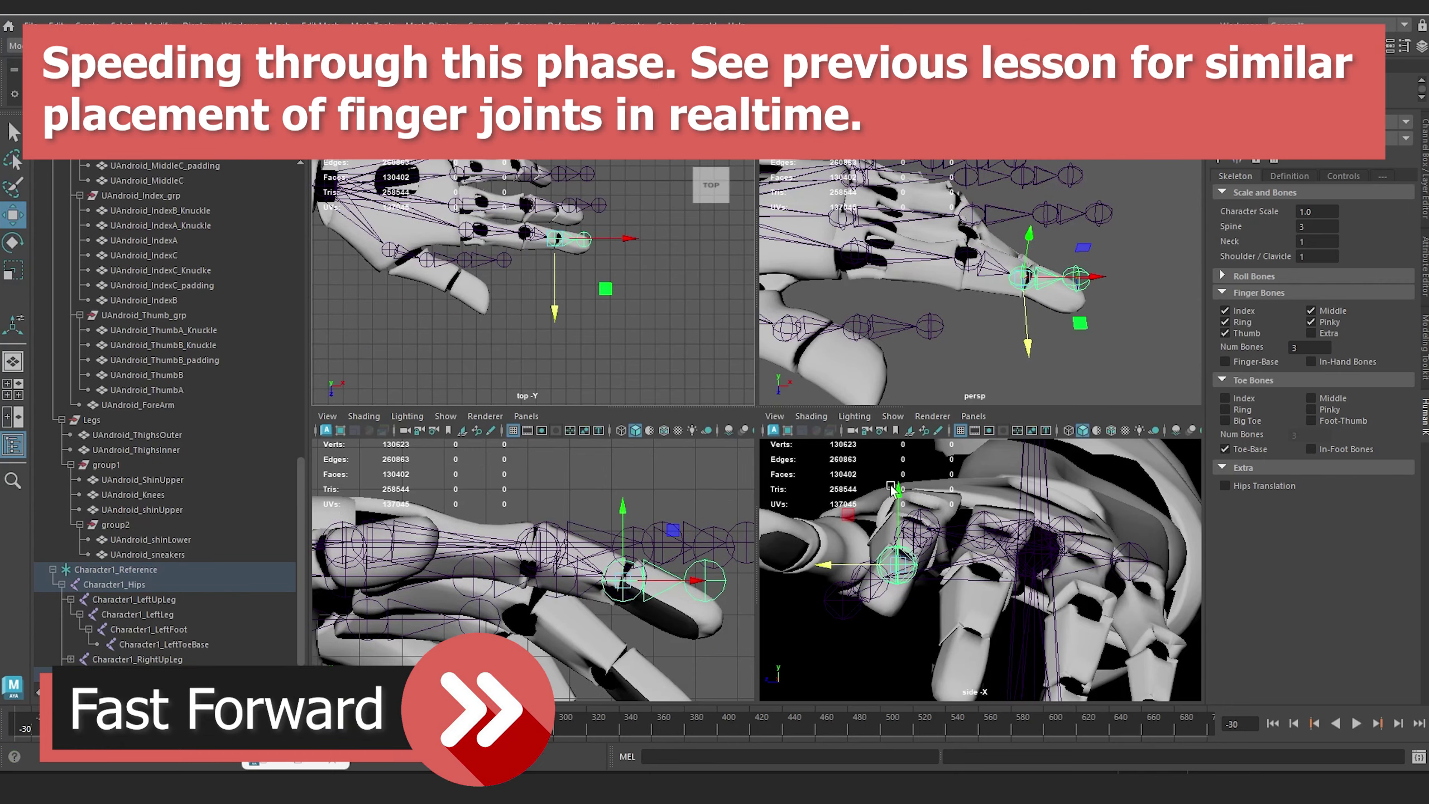
Step: Lower the left index finger's tip joint and shift it along X in the front view to reach the fingertip
{"action": "left_click", "coordinate": [724, 578]}
{"action": "left_click_drag", "start_coordinate": [705, 504], "coordinate": [705, 536]}
{"action": "left_click_drag", "start_coordinate": [741, 614], "coordinate": [753, 615]}
Step: Isolate the UAndroid_Middle_grp meshes with the left middle finger joints in the top and front views, and enlarge those views
{"action": "scroll", "coordinate": [585, 248], "scroll_direction": "up", "scroll_amount": 5}
{"action": "middle_click_drag", "start_coordinate": [562, 270], "coordinate": [573, 338], "text": "alt"}
{"action": "left_click", "coordinate": [483, 311]}
{"action": "middle_click_drag", "start_coordinate": [490, 546], "coordinate": [604, 510], "text": "alt"}
{"action": "left_click", "coordinate": [583, 314], "text": "shift"}
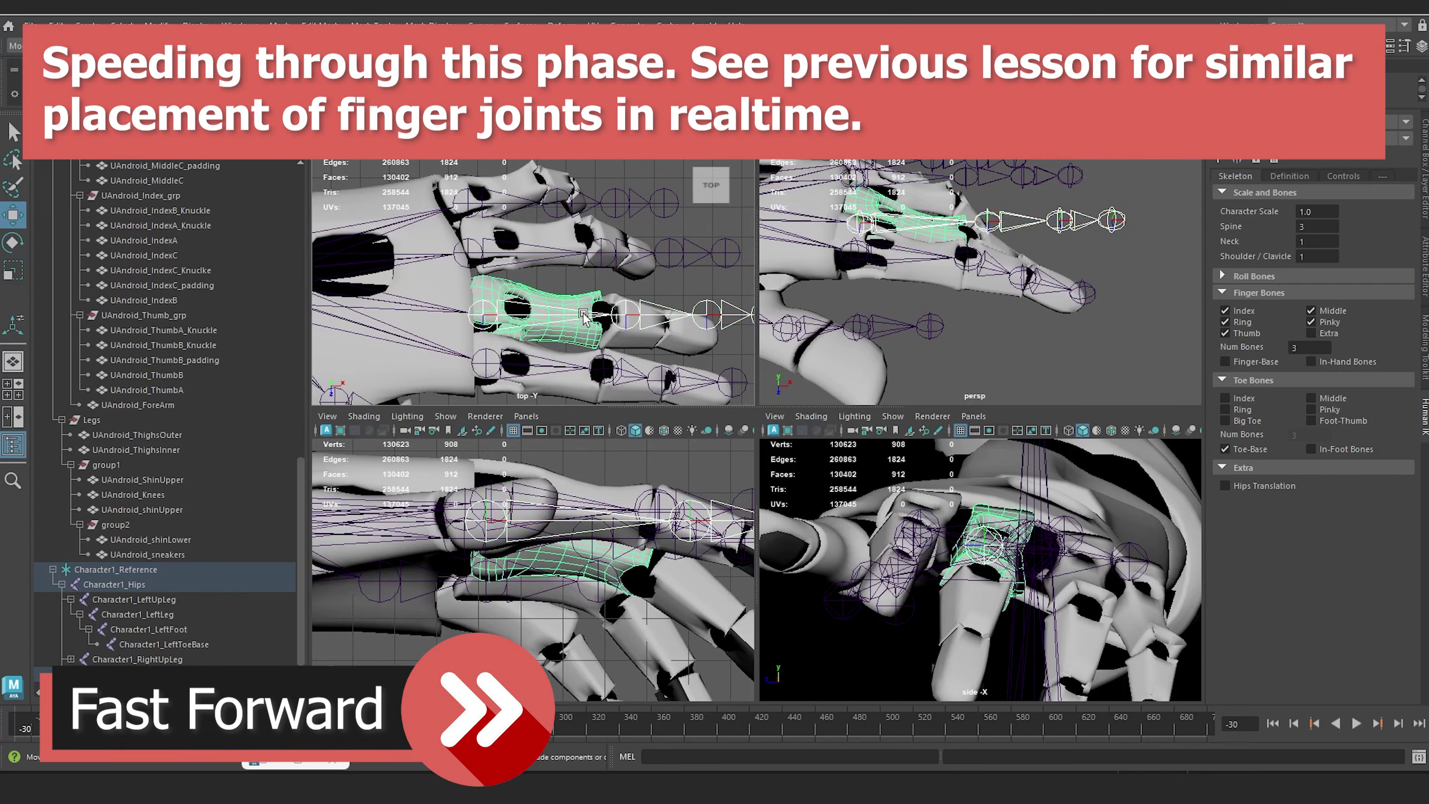
{"action": "left_click", "coordinate": [517, 307], "text": "shift"}
{"action": "scroll", "coordinate": [529, 281], "scroll_direction": "down", "scroll_amount": 2}
{"action": "scroll", "coordinate": [169, 338], "scroll_direction": "up", "scroll_amount": 5}
{"action": "left_click", "coordinate": [144, 316], "text": "ctrl"}
{"action": "left_click_drag", "start_coordinate": [757, 169], "coordinate": [832, 170]}
{"action": "left_click", "coordinate": [793, 134]}
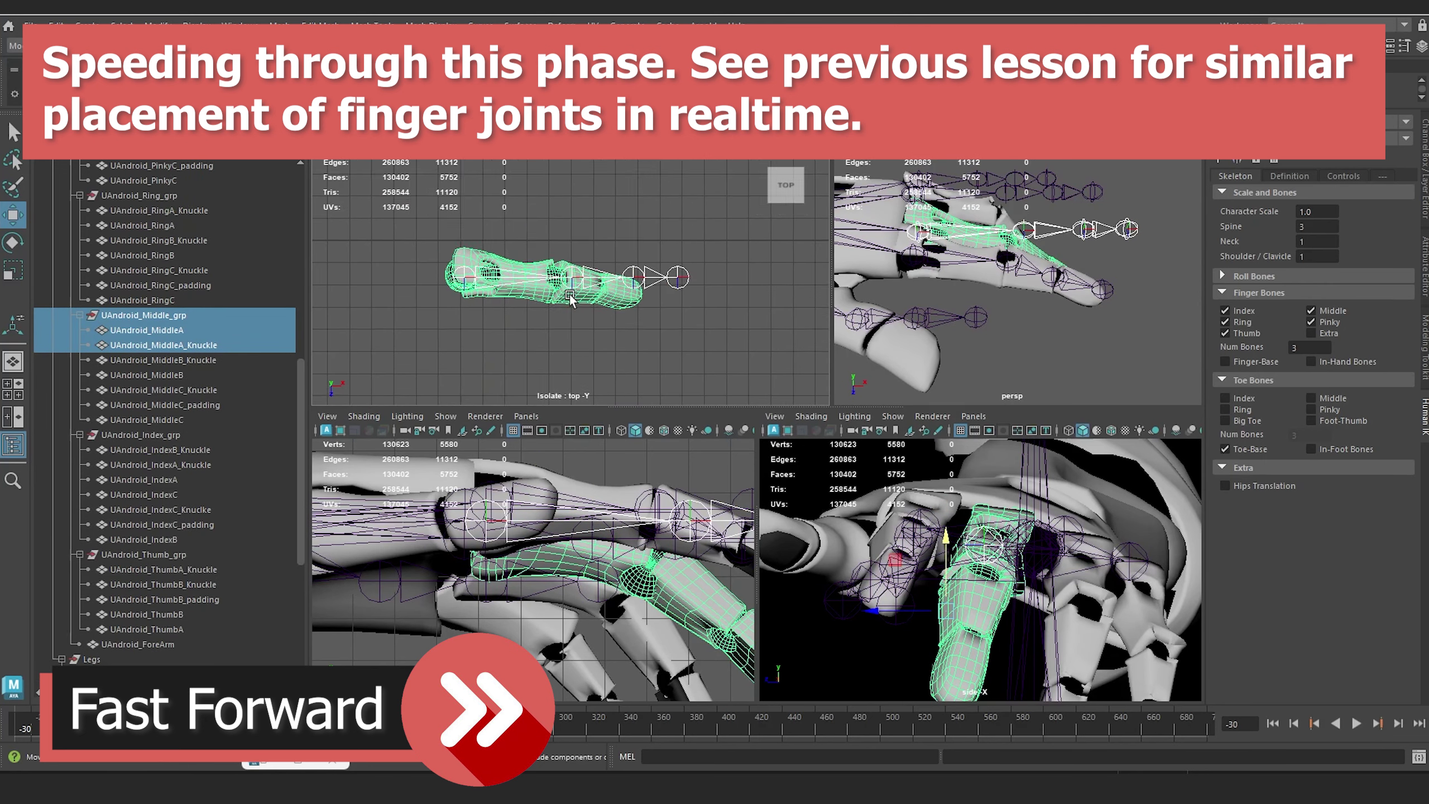
{"action": "left_click_drag", "start_coordinate": [757, 479], "coordinate": [813, 479]}
{"action": "left_click", "coordinate": [793, 430]}
{"action": "left_click_drag", "start_coordinate": [308, 427], "coordinate": [229, 427]}
Step: Move the left middle finger's second joint back along X and down in the front view onto the second knuckle
{"action": "middle_click_drag", "start_coordinate": [950, 478], "coordinate": [967, 471], "text": "alt"}
{"action": "left_click", "coordinate": [604, 474]}
{"action": "left_click_drag", "start_coordinate": [672, 496], "coordinate": [636, 496]}
{"action": "left_click_drag", "start_coordinate": [569, 457], "coordinate": [572, 515]}
Step: Lower the left middle finger's third joint and shift it along X and Z into the third knuckle
{"action": "middle_click_drag", "start_coordinate": [698, 527], "coordinate": [591, 482], "text": "alt"}
{"action": "left_click", "coordinate": [594, 485]}
{"action": "left_click_drag", "start_coordinate": [589, 455], "coordinate": [589, 532]}
{"action": "left_click_drag", "start_coordinate": [663, 587], "coordinate": [623, 587]}
{"action": "left_click_drag", "start_coordinate": [545, 352], "coordinate": [544, 363]}
Step: Move the left middle finger's tip joint down and along X and Z to the end of the fingertip mesh
{"action": "left_click", "coordinate": [609, 278]}
{"action": "left_click_drag", "start_coordinate": [652, 514], "coordinate": [652, 600]}
{"action": "left_click_drag", "start_coordinate": [725, 672], "coordinate": [732, 672]}
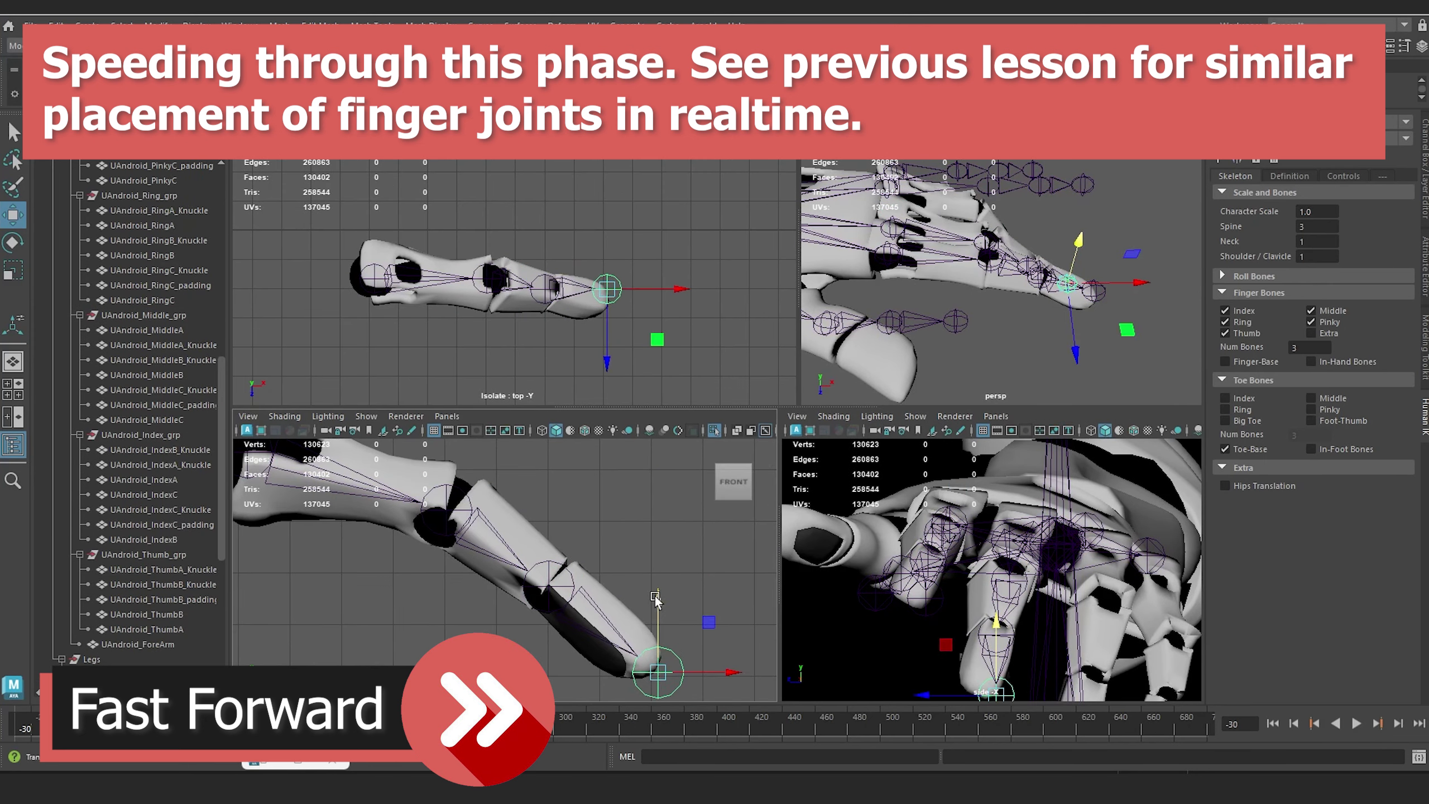
{"action": "left_click_drag", "start_coordinate": [607, 362], "coordinate": [607, 375]}
Step: Turn off isolation in the top view and move the left ring finger's base joint along Z toward its knuckle
{"action": "left_click", "coordinate": [375, 278]}
{"action": "middle_click_drag", "start_coordinate": [394, 535], "coordinate": [450, 563], "text": "alt"}
{"action": "scroll", "coordinate": [990, 568], "scroll_direction": "down", "scroll_amount": 3}
{"action": "left_click", "coordinate": [714, 133]}
{"action": "middle_click_drag", "start_coordinate": [450, 270], "coordinate": [507, 365], "text": "alt"}
{"action": "left_click", "coordinate": [417, 321]}
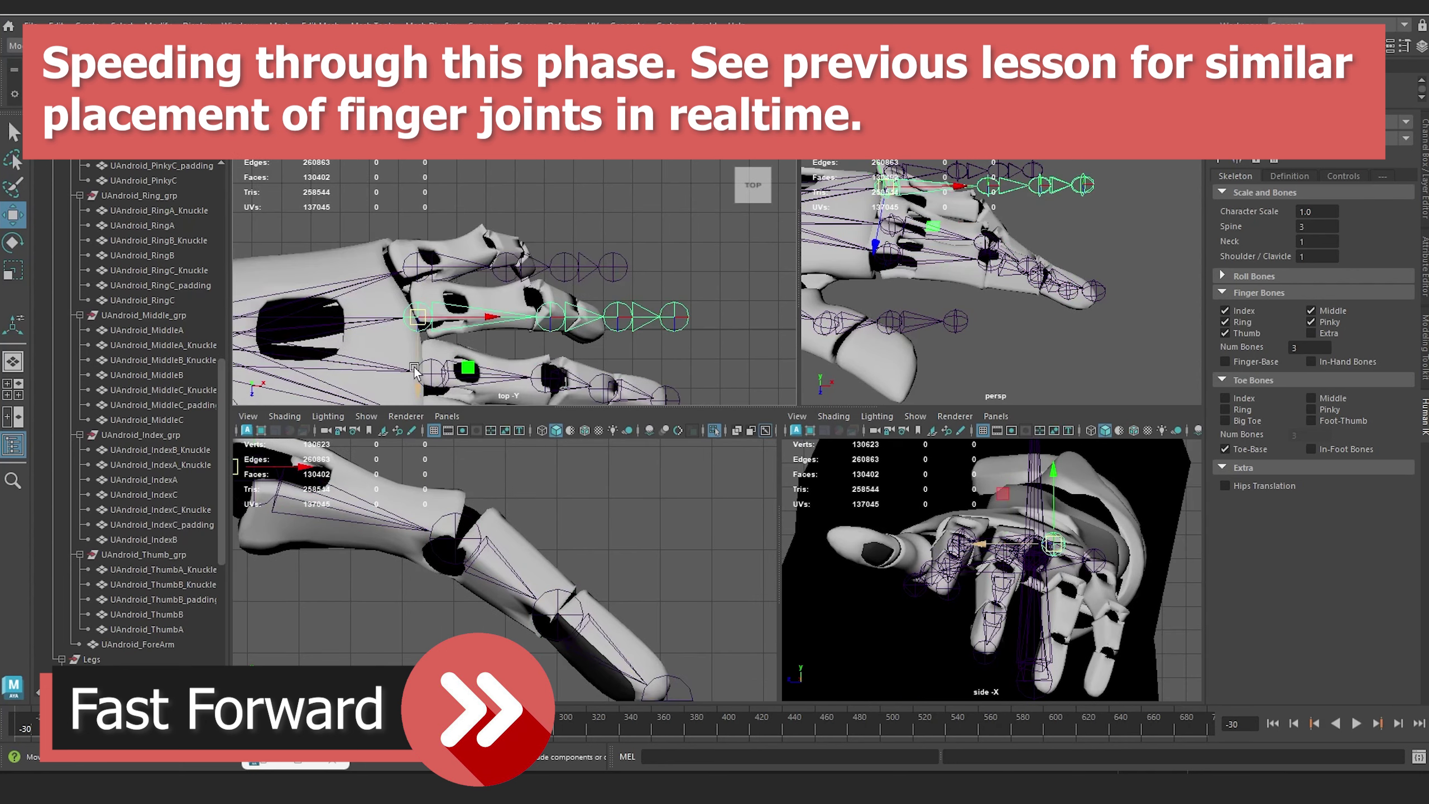
{"action": "left_click_drag", "start_coordinate": [418, 396], "coordinate": [417, 383]}
Step: Isolate the UAndroid_Ring_grp meshes in the front view and lower the left ring finger's second joint toward its knuckle
{"action": "left_click", "coordinate": [489, 310]}
{"action": "left_click", "coordinate": [139, 195]}
{"action": "left_click", "coordinate": [715, 430]}
{"action": "left_click", "coordinate": [714, 429]}
{"action": "left_click", "coordinate": [657, 530]}
{"action": "left_click_drag", "start_coordinate": [657, 458], "coordinate": [657, 526]}
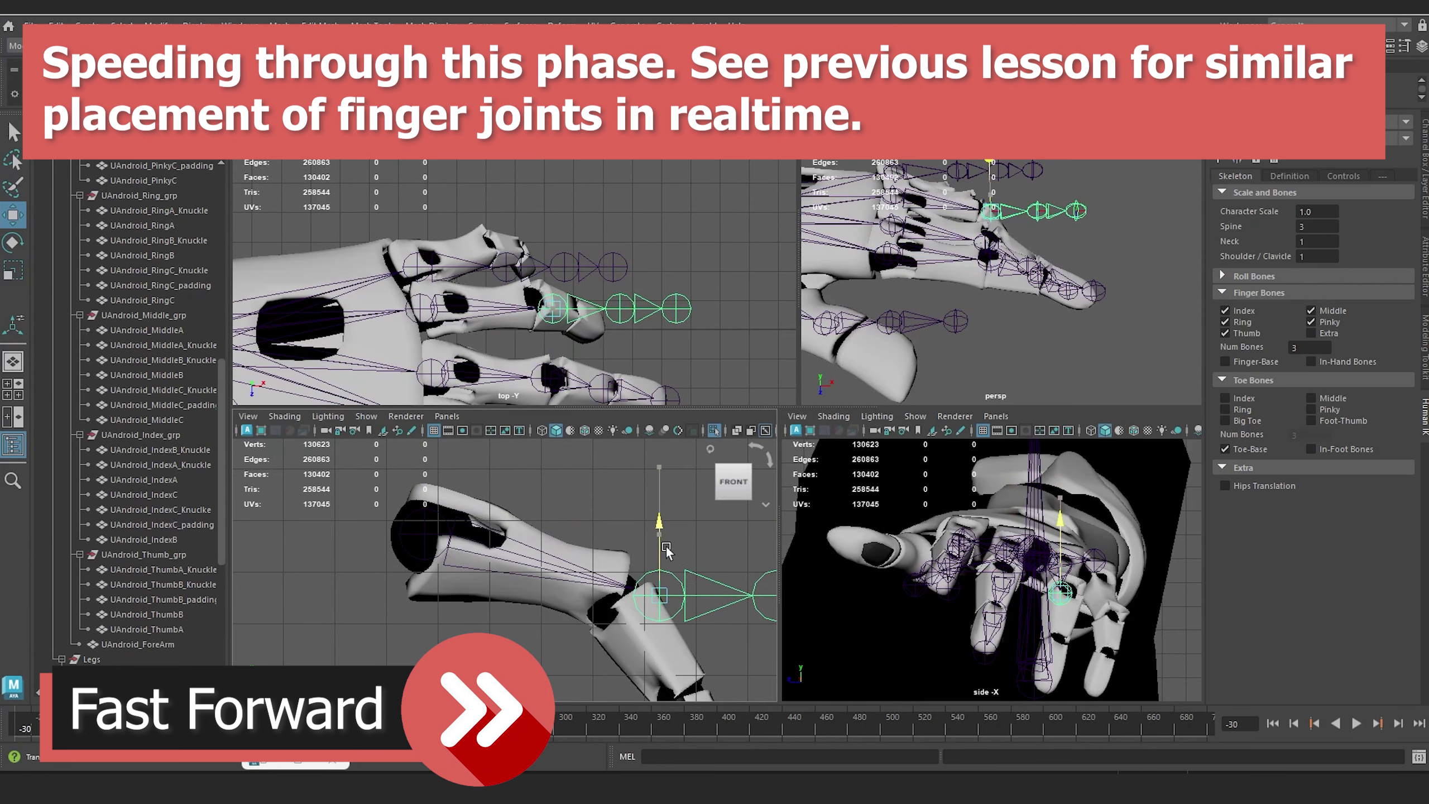
Step: Lower the left ring finger's third joint and move it back along X in the front view into the third knuckle
{"action": "middle_click_drag", "start_coordinate": [697, 585], "coordinate": [542, 521], "text": "alt"}
{"action": "left_click", "coordinate": [576, 532]}
{"action": "left_click_drag", "start_coordinate": [581, 481], "coordinate": [580, 572]}
{"action": "middle_click_drag", "start_coordinate": [614, 619], "coordinate": [623, 508], "text": "alt"}
{"action": "left_click_drag", "start_coordinate": [655, 516], "coordinate": [604, 516]}
Step: Lower the left ring finger's tip joint in the front view and align the outer joints with the finger in the top view
{"action": "left_click", "coordinate": [634, 491]}
{"action": "left_click_drag", "start_coordinate": [635, 450], "coordinate": [634, 565]}
{"action": "left_click", "coordinate": [528, 323]}
{"action": "left_click_drag", "start_coordinate": [528, 376], "coordinate": [595, 393]}
{"action": "left_click", "coordinate": [595, 311]}
Step: Position the left pinky's base joint along Z and X and its second joint along Z in the top view
{"action": "middle_click_drag", "start_coordinate": [535, 518], "coordinate": [568, 647], "text": "alt"}
{"action": "scroll", "coordinate": [562, 619], "scroll_direction": "down", "scroll_amount": 2}
{"action": "left_click", "coordinate": [418, 267]}
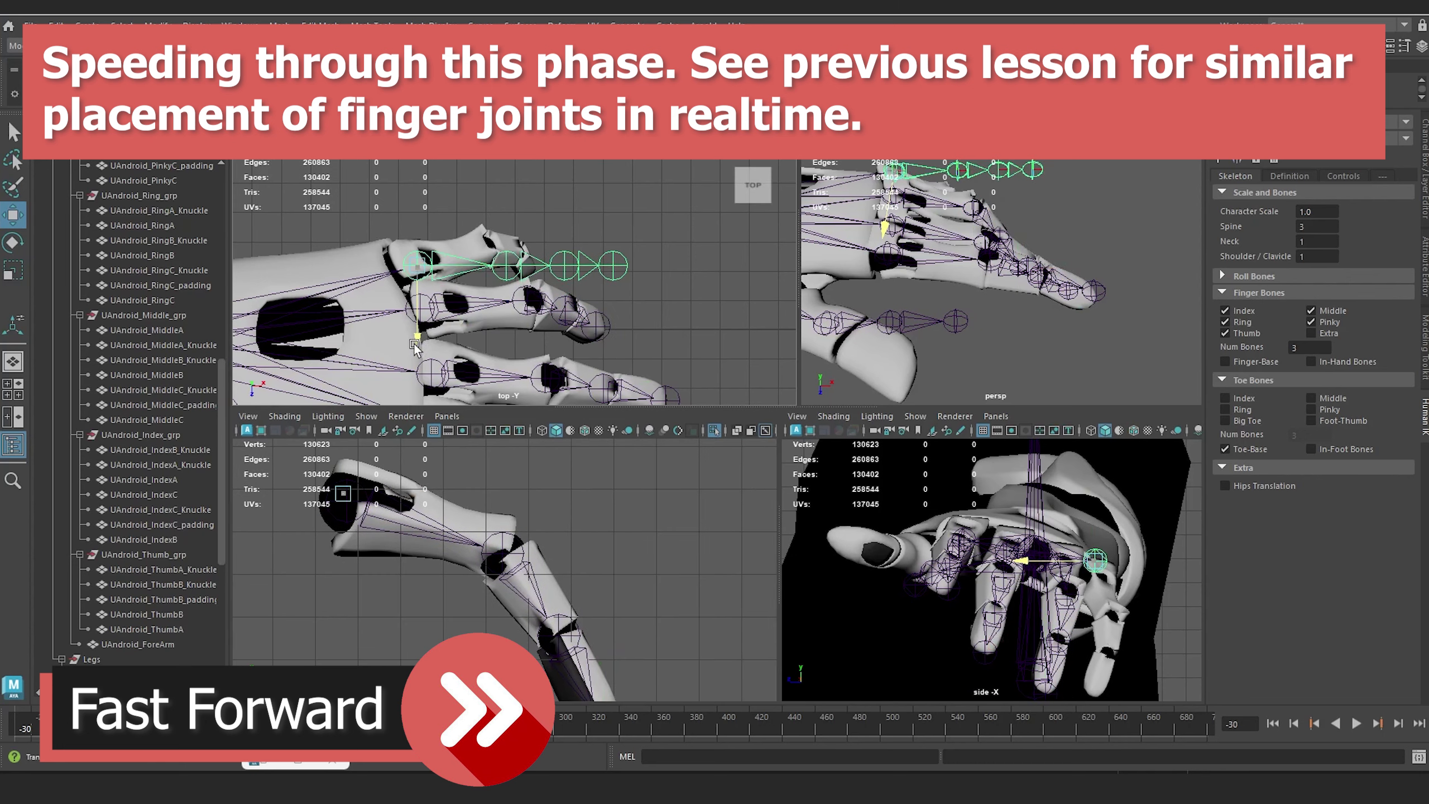
{"action": "left_click_drag", "start_coordinate": [417, 336], "coordinate": [418, 331]}
{"action": "left_click_drag", "start_coordinate": [490, 262], "coordinate": [471, 263]}
{"action": "left_click", "coordinate": [487, 263]}
{"action": "left_click_drag", "start_coordinate": [485, 328], "coordinate": [485, 311]}
Step: Isolate the UAndroid_Pinky_grp meshes with the left pinky joints in the front view
{"action": "left_click", "coordinate": [447, 245]}
{"action": "left_click", "coordinate": [141, 315]}
{"action": "left_click", "coordinate": [714, 430]}
{"action": "middle_click_drag", "start_coordinate": [520, 526], "coordinate": [568, 541], "text": "alt"}
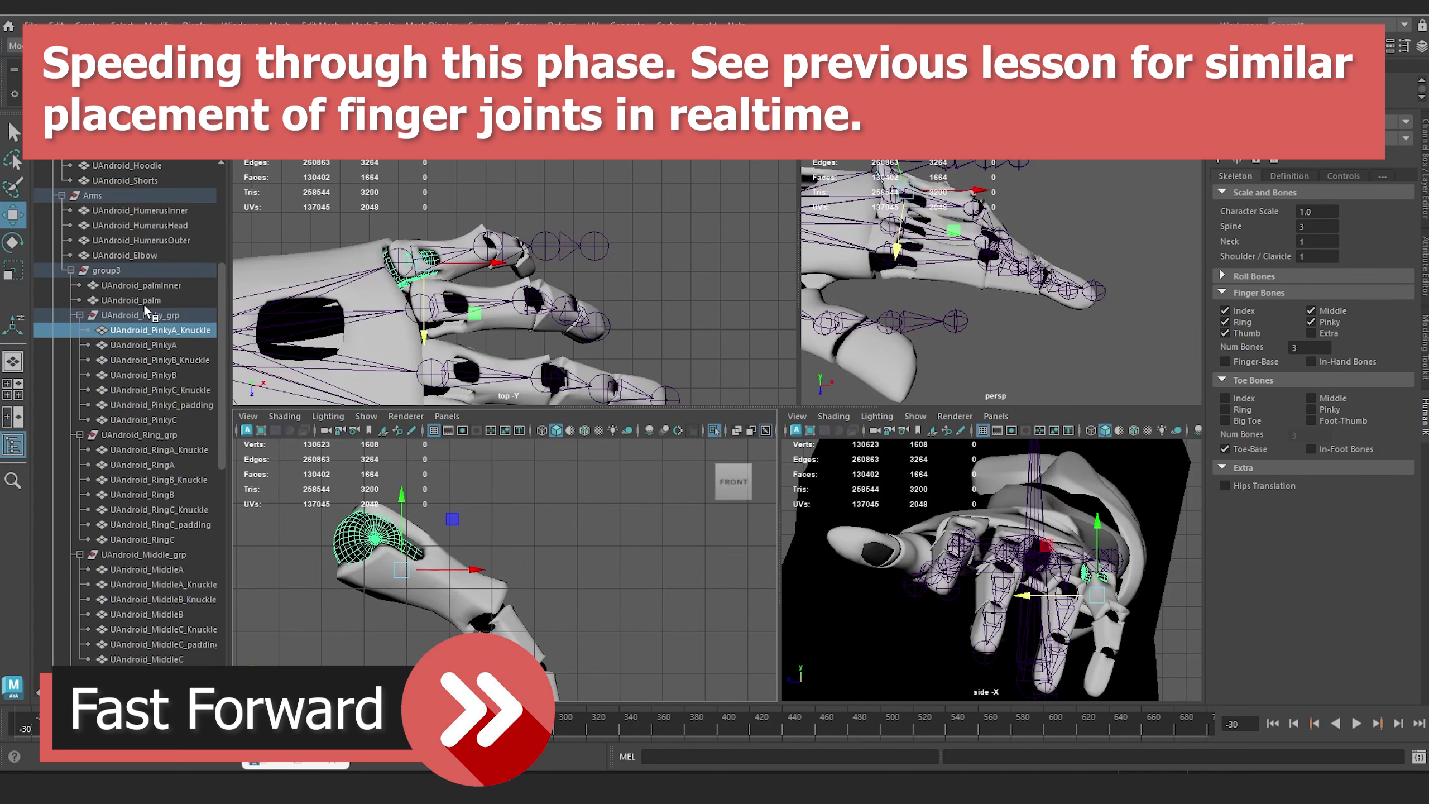
{"action": "left_click", "coordinate": [141, 316]}
{"action": "left_click", "coordinate": [399, 263], "text": "shift"}
{"action": "left_click", "coordinate": [717, 429]}
{"action": "left_click", "coordinate": [718, 430]}
Step: Lower the left pinky's second and third joints in the front view and pull the third back along X into its knuckle
{"action": "left_click_drag", "start_coordinate": [494, 443], "coordinate": [495, 532]}
{"action": "middle_click_drag", "start_coordinate": [540, 608], "coordinate": [541, 516], "text": "alt"}
{"action": "left_click_drag", "start_coordinate": [578, 457], "coordinate": [578, 511]}
{"action": "left_click_drag", "start_coordinate": [649, 579], "coordinate": [605, 580]}
Step: Move the left pinky's tip joint down and back along X in the front view, and along Z in the top view
{"action": "left_click_drag", "start_coordinate": [602, 511], "coordinate": [602, 590]}
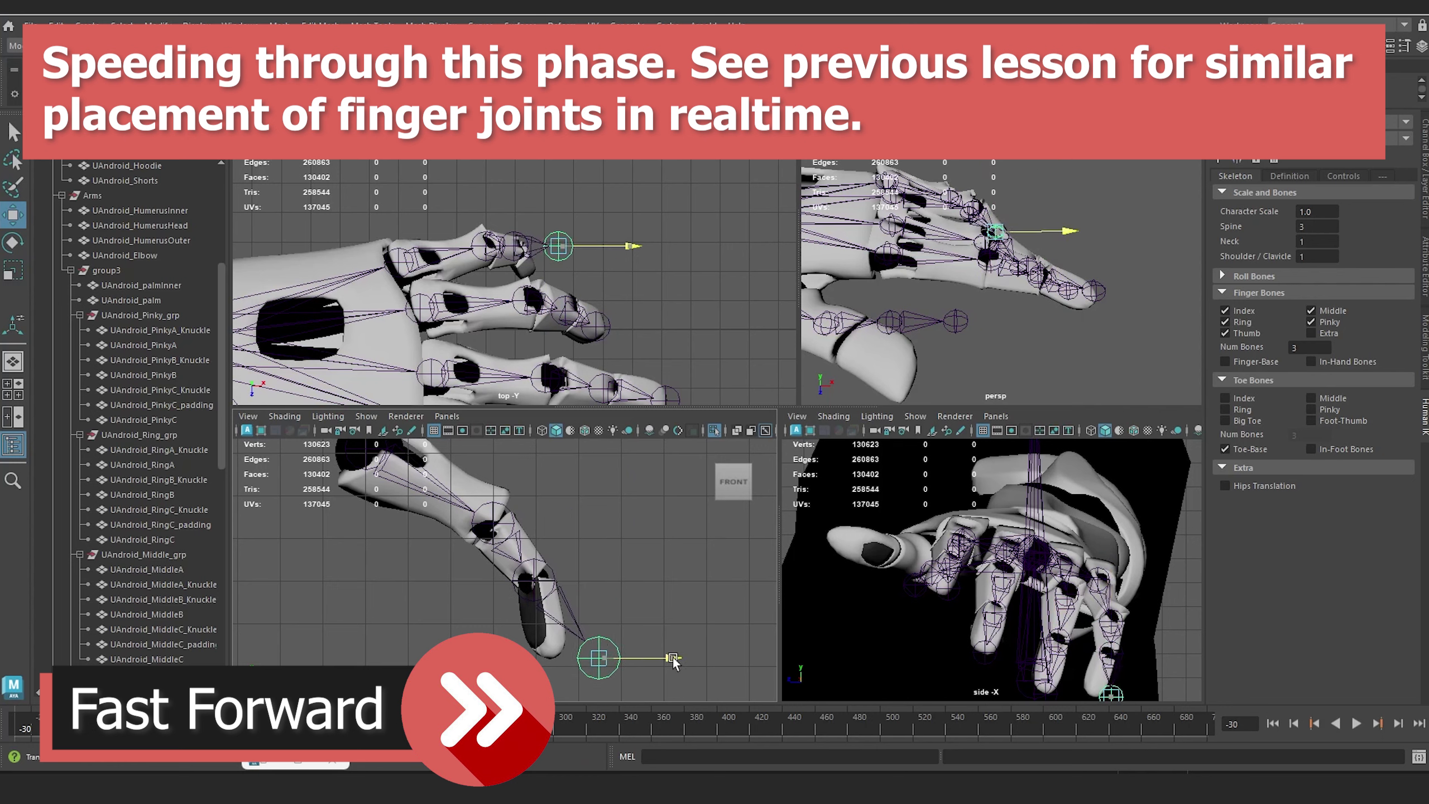
{"action": "left_click_drag", "start_coordinate": [674, 657], "coordinate": [627, 657]}
{"action": "scroll", "coordinate": [545, 282], "scroll_direction": "up", "scroll_amount": 4}
{"action": "left_click_drag", "start_coordinate": [545, 283], "coordinate": [545, 312]}
Step: Refine the left pinky's third joint along Z in the side view and its second joint along X in the front view
{"action": "middle_click_drag", "start_coordinate": [1041, 648], "coordinate": [962, 601], "text": "alt"}
{"action": "scroll", "coordinate": [990, 619], "scroll_direction": "up", "scroll_amount": 4}
{"action": "left_click", "coordinate": [1054, 625]}
{"action": "left_click_drag", "start_coordinate": [980, 625], "coordinate": [970, 625]}
{"action": "left_click", "coordinate": [1054, 574]}
{"action": "left_click_drag", "start_coordinate": [567, 522], "coordinate": [561, 522]}
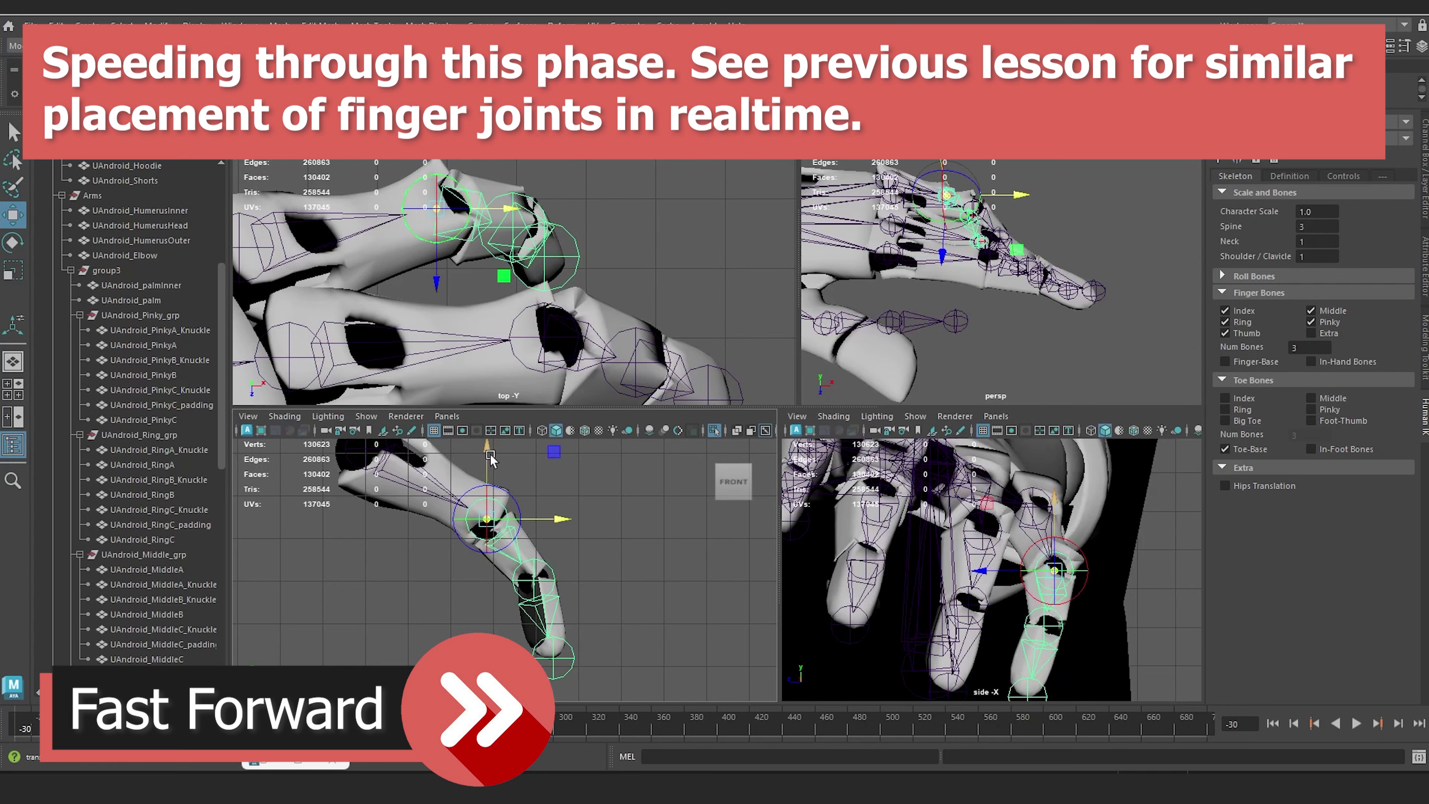
Step: Isolate the UAndroid_Thumb_grp meshes with the left thumb joints in the front view
{"action": "middle_click_drag", "start_coordinate": [525, 624], "coordinate": [560, 640], "text": "alt"}
{"action": "left_click", "coordinate": [402, 472]}
{"action": "scroll", "coordinate": [990, 270], "scroll_direction": "down", "scroll_amount": 3}
{"action": "scroll", "coordinate": [506, 270], "scroll_direction": "down", "scroll_amount": 5}
{"action": "middle_click_drag", "start_coordinate": [507, 338], "coordinate": [495, 259], "text": "alt"}
{"action": "left_click", "coordinate": [460, 311]}
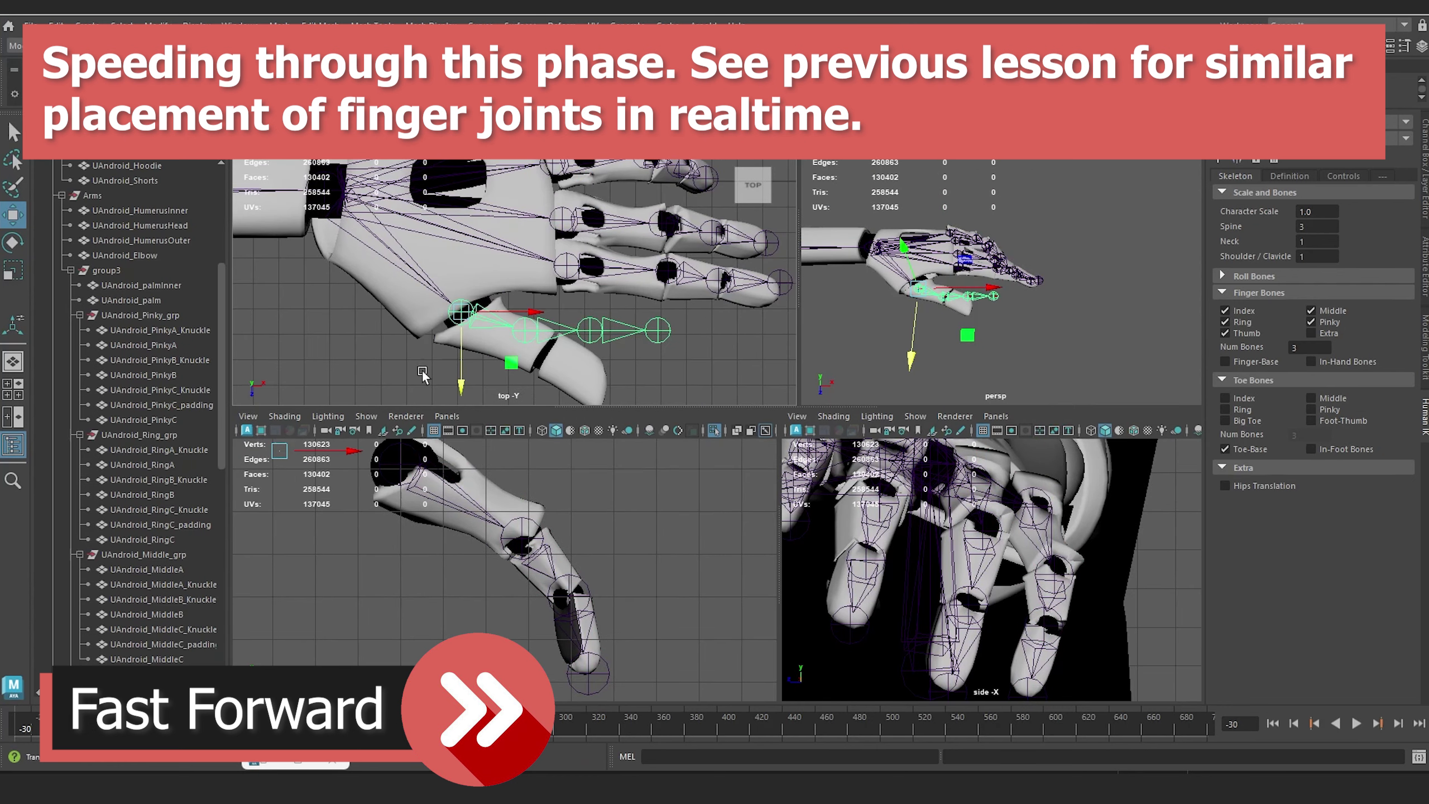
{"action": "scroll", "coordinate": [141, 506], "scroll_direction": "down", "scroll_amount": 5}
{"action": "left_click_drag", "start_coordinate": [143, 554], "coordinate": [146, 614]}
{"action": "double_click", "coordinate": [714, 431]}
Step: Raise the left thumb's base joint in the front view and shift its second joint along Z and X in the top view
{"action": "middle_click_drag", "start_coordinate": [453, 614], "coordinate": [531, 516], "text": "alt"}
{"action": "left_click", "coordinate": [470, 536]}
{"action": "left_click_drag", "start_coordinate": [471, 461], "coordinate": [470, 442]}
{"action": "left_click", "coordinate": [524, 330]}
{"action": "left_click_drag", "start_coordinate": [524, 383], "coordinate": [525, 403]}
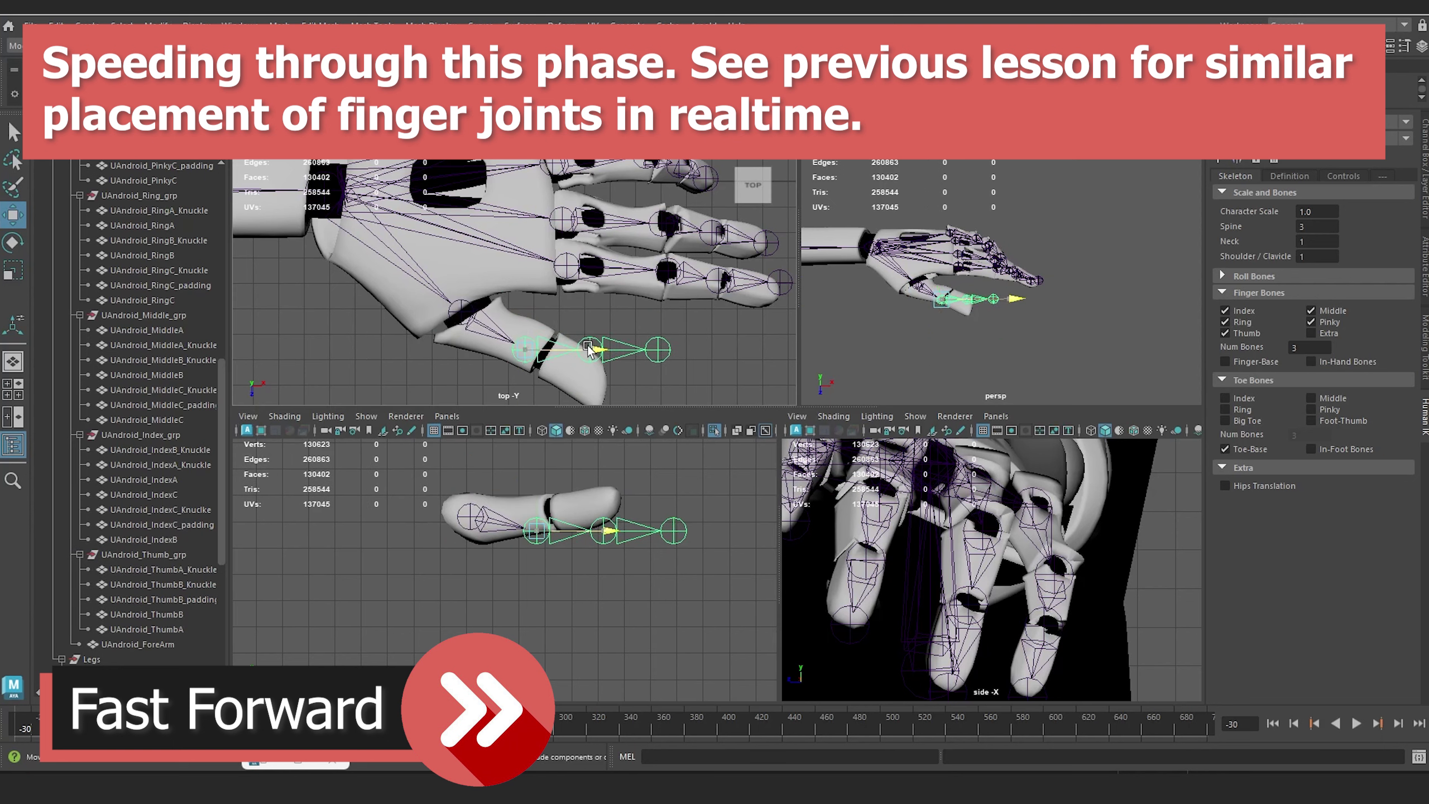
{"action": "left_click_drag", "start_coordinate": [597, 349], "coordinate": [613, 350]}
Step: Move the left thumb's base joint back along X and Z in the top view so it sits inside the palm
{"action": "left_click", "coordinate": [464, 311]}
{"action": "left_click", "coordinate": [459, 310]}
{"action": "left_click_drag", "start_coordinate": [535, 311], "coordinate": [479, 311]}
{"action": "left_click_drag", "start_coordinate": [403, 383], "coordinate": [403, 336]}
Step: Move the left thumb's second joint along X and Z in the top view onto the knuckle where the thumb meets the palm
{"action": "left_click", "coordinate": [541, 349]}
{"action": "left_click_drag", "start_coordinate": [615, 350], "coordinate": [539, 349]}
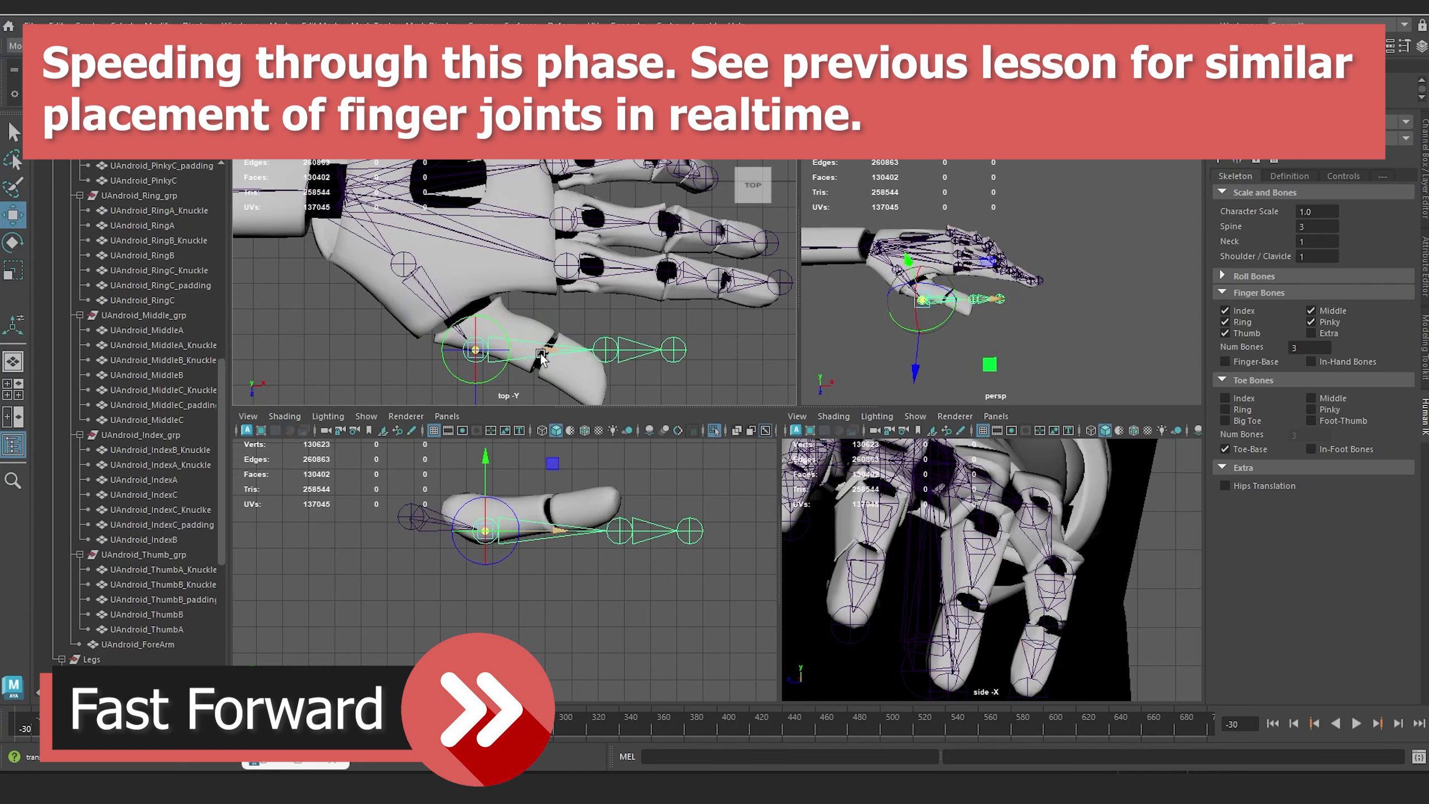
{"action": "left_click_drag", "start_coordinate": [465, 397], "coordinate": [465, 357]}
{"action": "left_click", "coordinate": [404, 265]}
Step: Fit the left thumb's third joint to its knuckle and the tip joint to the thumb's end in the top view
{"action": "left_click", "coordinate": [605, 349]}
{"action": "left_click_drag", "start_coordinate": [680, 350], "coordinate": [627, 350]}
{"action": "left_click", "coordinate": [673, 349]}
{"action": "middle_click_drag", "start_coordinate": [692, 360], "coordinate": [694, 289], "text": "alt"}
Step: Raise the left thumb's second, third and tip joints in the front view to centre them inside the thumb meshes
{"action": "left_click", "coordinate": [475, 530]}
{"action": "left_click_drag", "start_coordinate": [476, 455], "coordinate": [476, 442]}
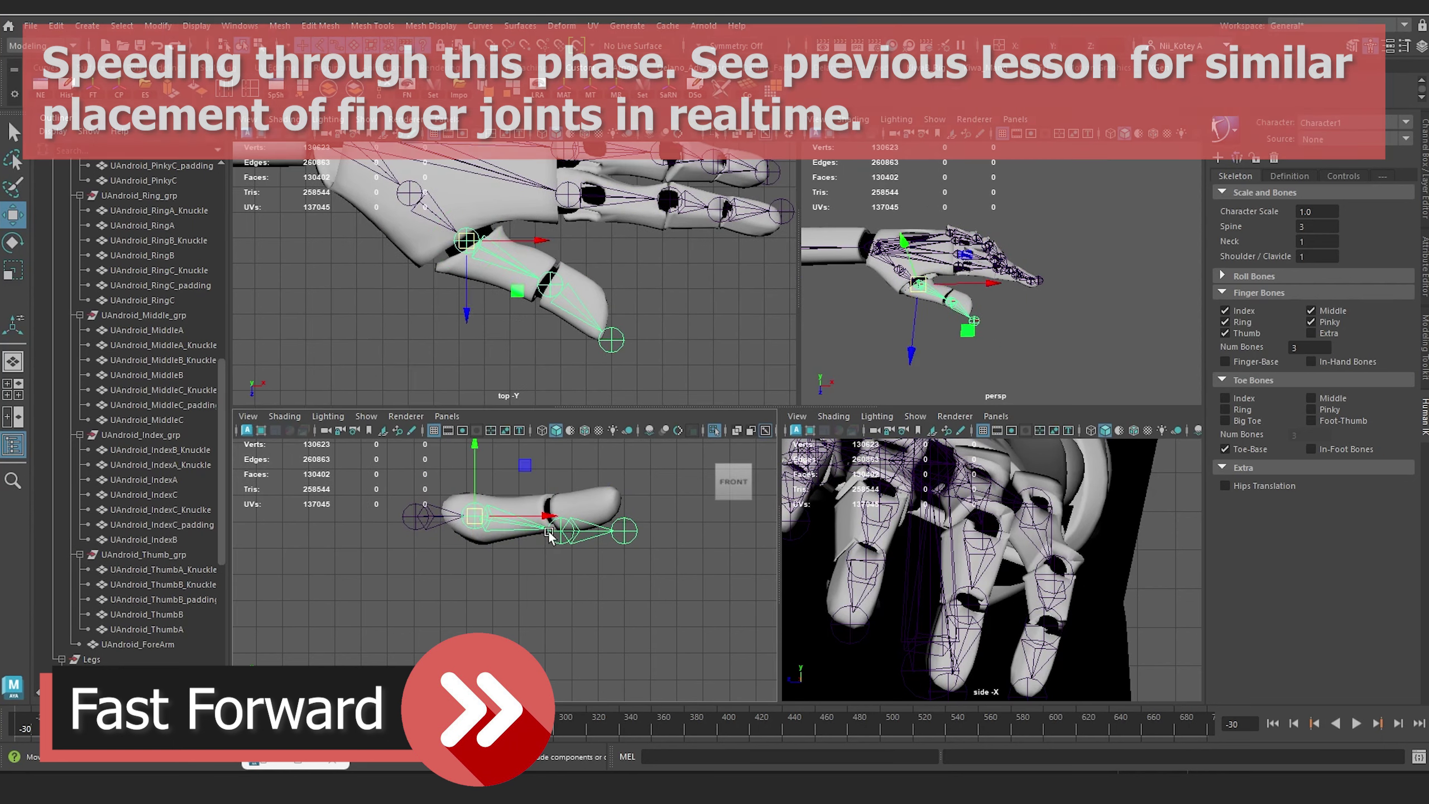
{"action": "left_click", "coordinate": [624, 531]}
{"action": "left_click_drag", "start_coordinate": [624, 467], "coordinate": [623, 438]}
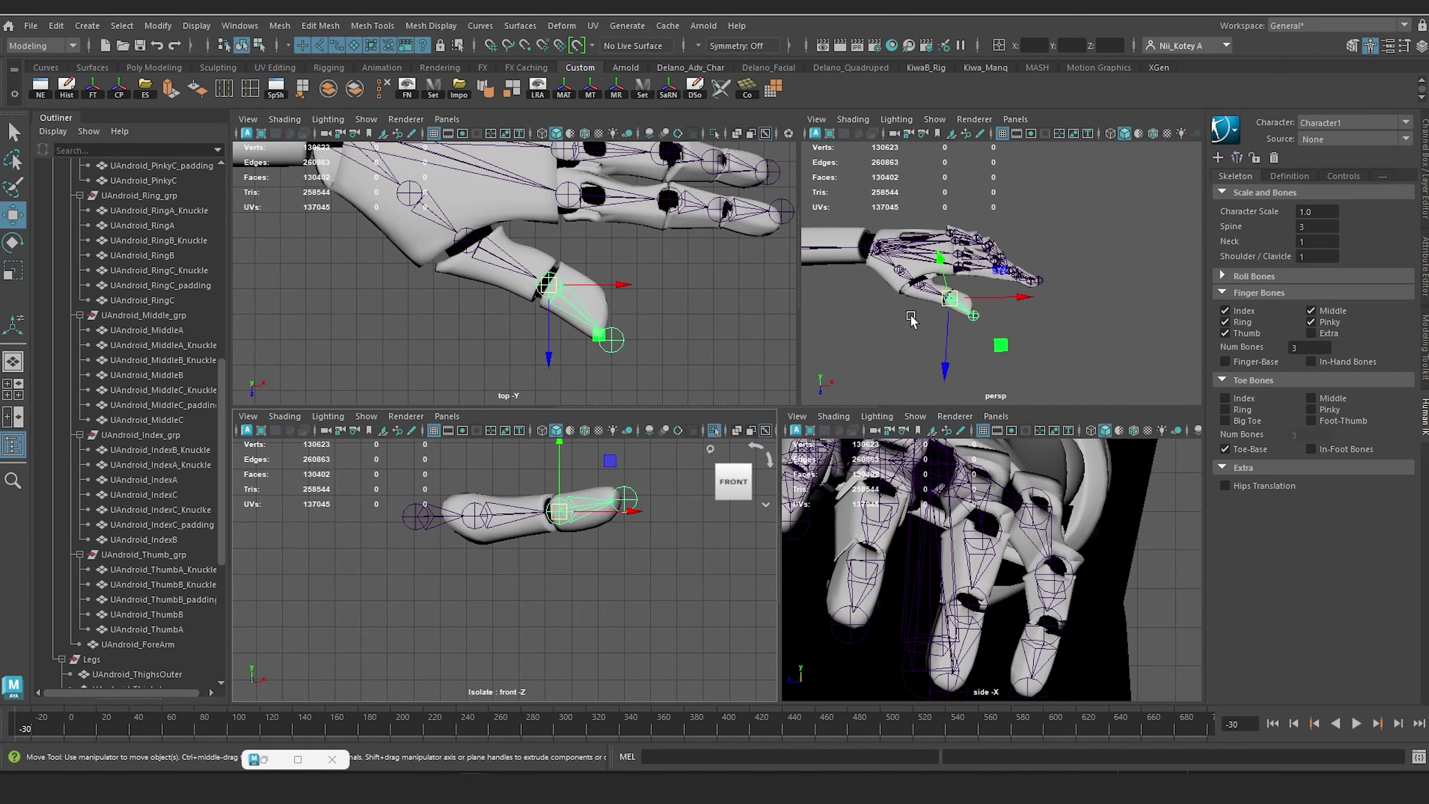
Step: Examine the left hand's finished finger and thumb joints from several angles in the perspective view
{"action": "scroll", "coordinate": [912, 316], "scroll_direction": "down", "scroll_amount": 5}
{"action": "left_click_drag", "start_coordinate": [912, 315], "coordinate": [911, 195], "text": "alt"}
{"action": "scroll", "coordinate": [1020, 259], "scroll_direction": "up", "scroll_amount": 8}
{"action": "left_click_drag", "start_coordinate": [1020, 261], "coordinate": [734, 249], "text": "alt"}
{"action": "scroll", "coordinate": [1034, 333], "scroll_direction": "down", "scroll_amount": 5}
Step: Maximize the perspective view and examine the whole skeleton, comparing the fitted left arm with the unadjusted right arm
{"action": "key", "text": "space"}
{"action": "scroll", "coordinate": [699, 459], "scroll_direction": "down", "scroll_amount": 10}
{"action": "left_click_drag", "start_coordinate": [743, 459], "coordinate": [512, 525], "text": "alt"}
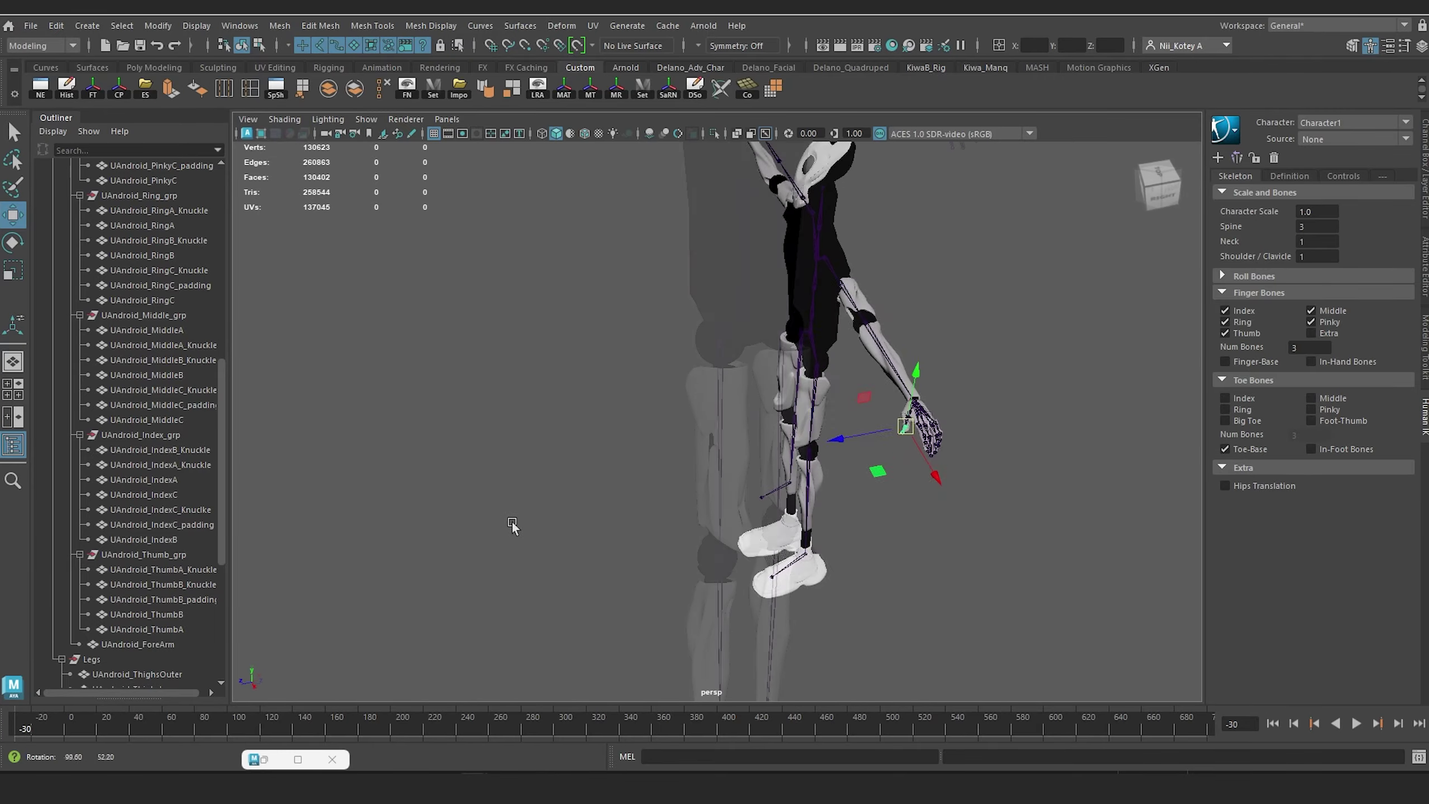
{"action": "left_click_drag", "start_coordinate": [856, 420], "coordinate": [845, 423], "text": "alt"}
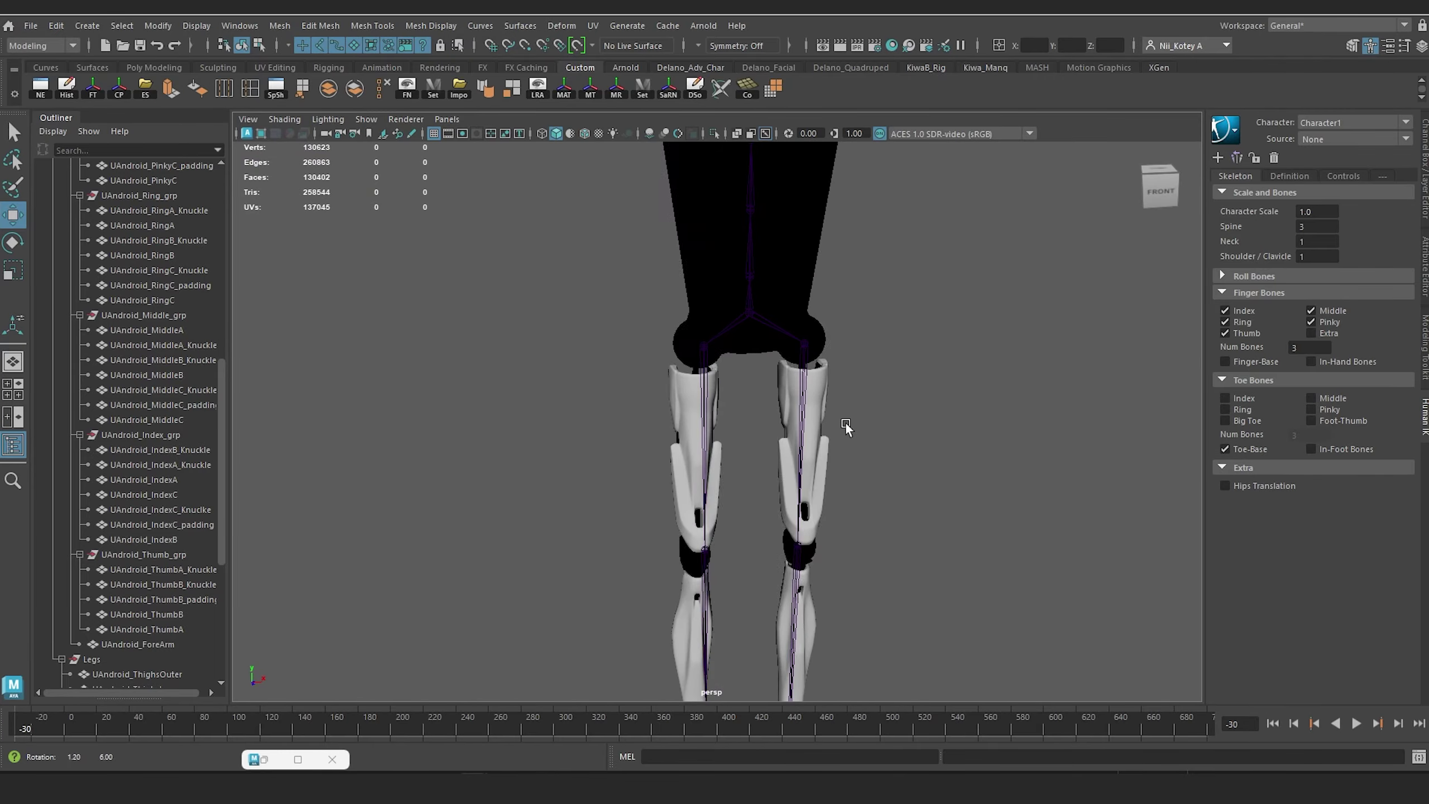
{"action": "scroll", "coordinate": [843, 423], "scroll_direction": "down", "scroll_amount": 5}
{"action": "middle_click_drag", "start_coordinate": [843, 423], "coordinate": [796, 457], "text": "alt"}
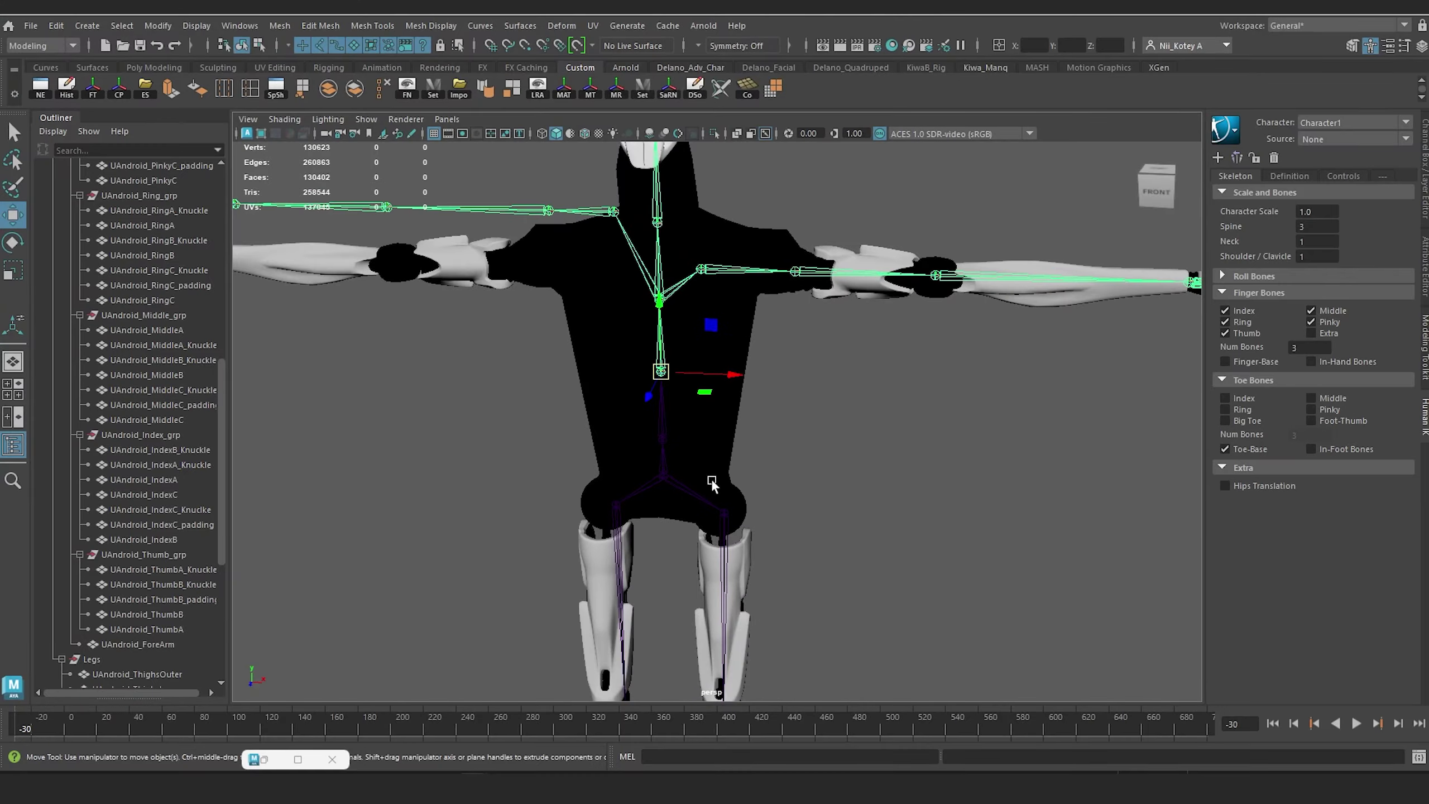
{"action": "left_click_drag", "start_coordinate": [712, 483], "coordinate": [551, 430], "text": "alt"}
{"action": "middle_click_drag", "start_coordinate": [552, 429], "coordinate": [631, 543], "text": "alt"}
{"action": "scroll", "coordinate": [724, 371], "scroll_direction": "down", "scroll_amount": 2}
{"action": "middle_click_drag", "start_coordinate": [726, 369], "coordinate": [637, 474], "text": "alt"}
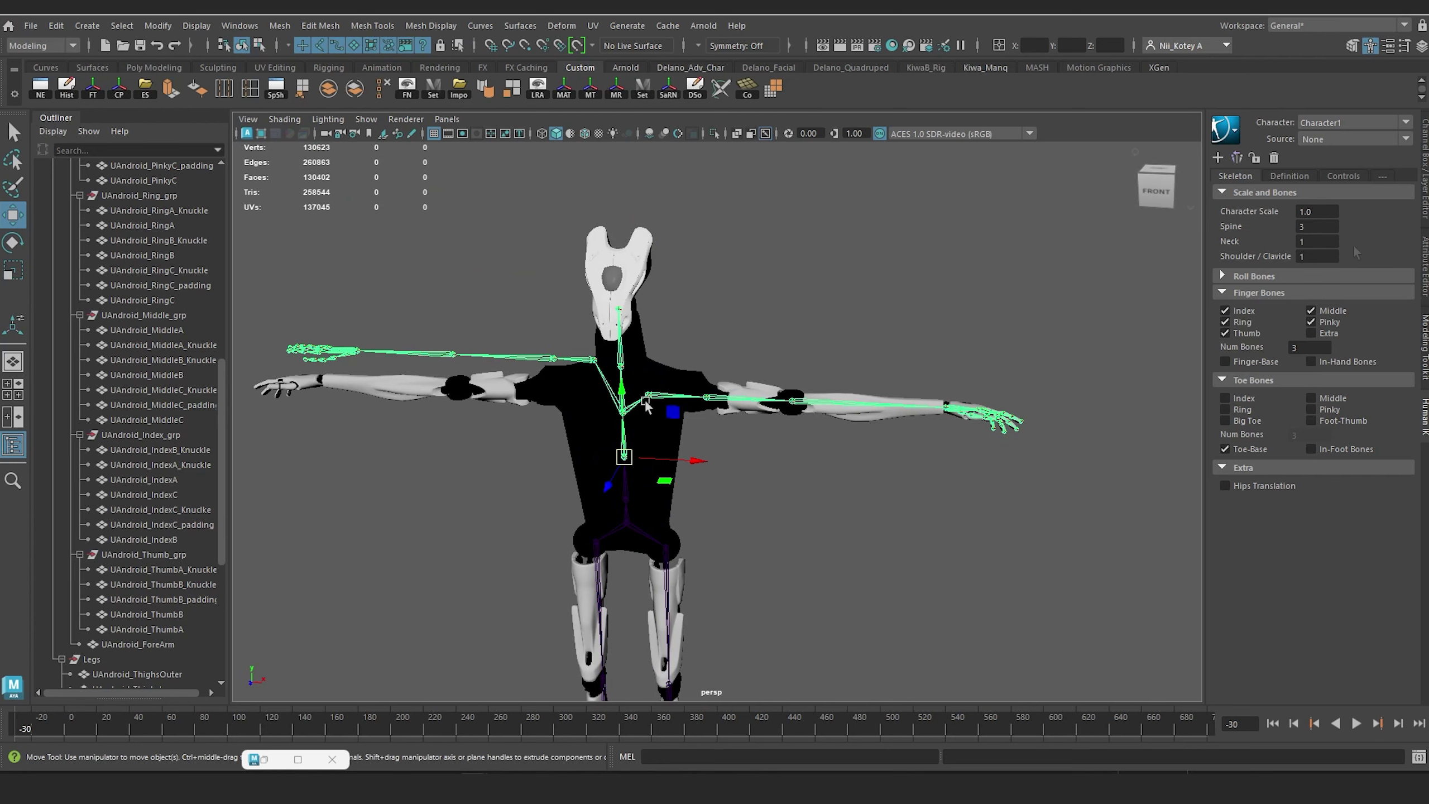
{"action": "scroll", "coordinate": [600, 330], "scroll_direction": "up", "scroll_amount": 4}
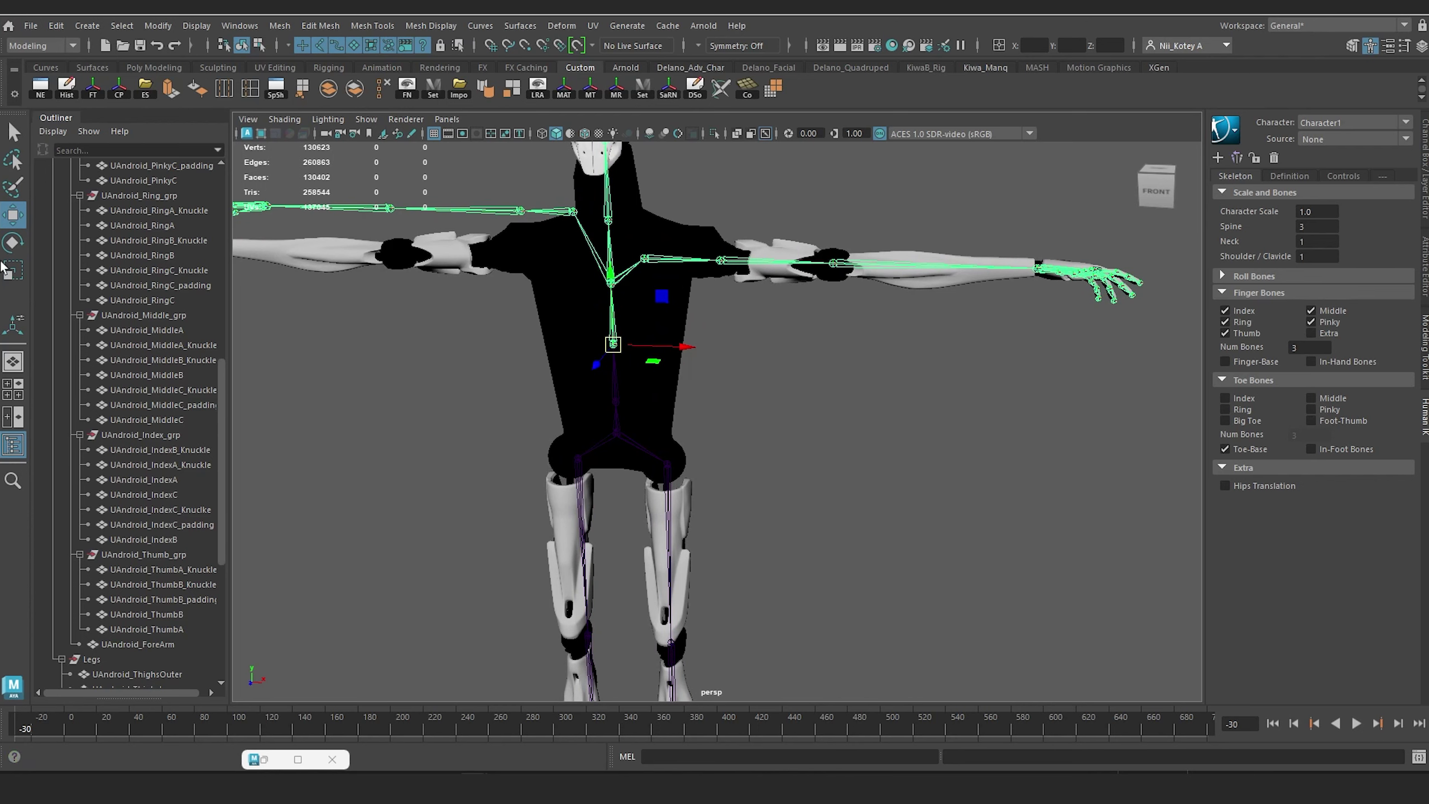
{"action": "middle_click_drag", "start_coordinate": [522, 258], "coordinate": [541, 328], "text": "alt"}
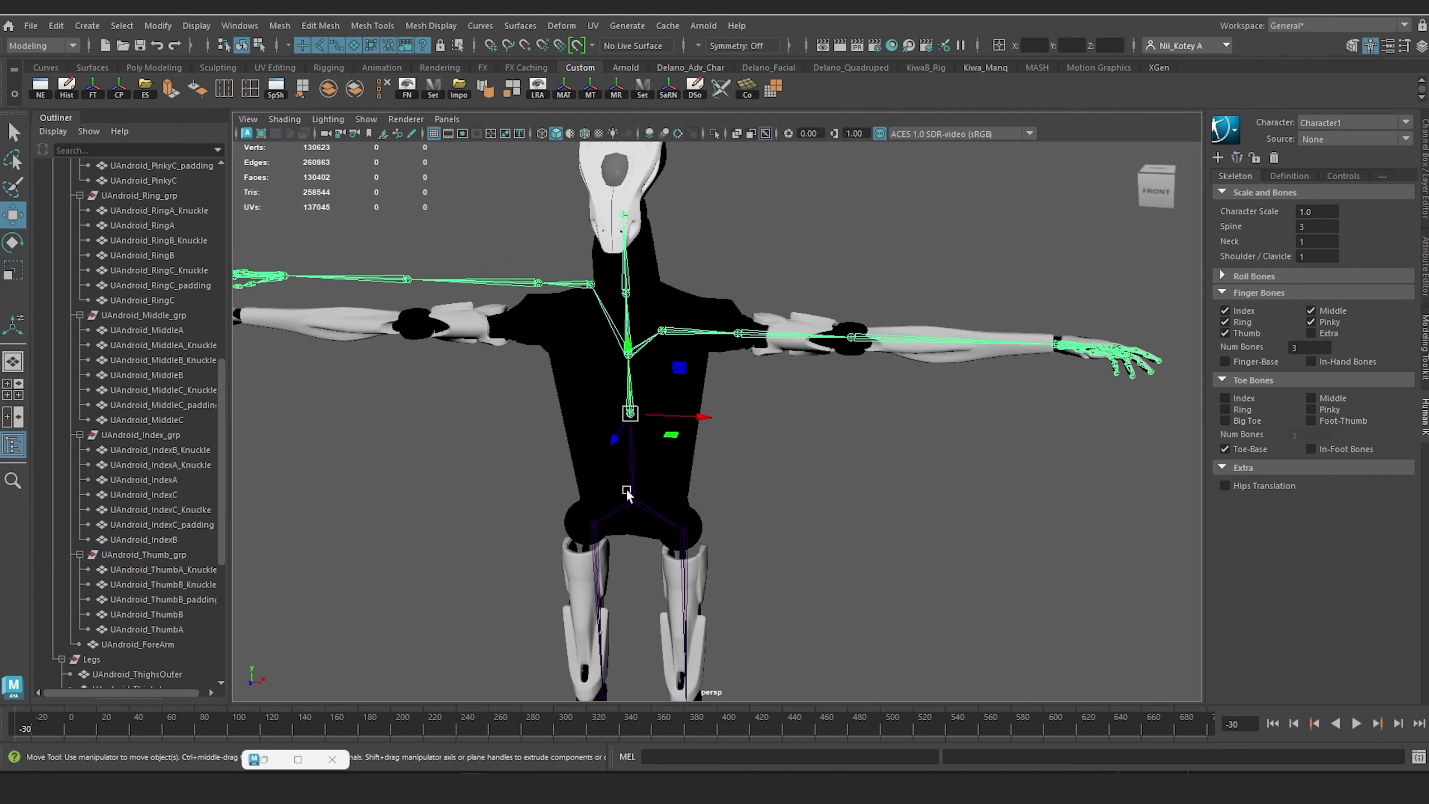
{"action": "left_click_drag", "start_coordinate": [891, 349], "coordinate": [679, 345], "text": "alt"}
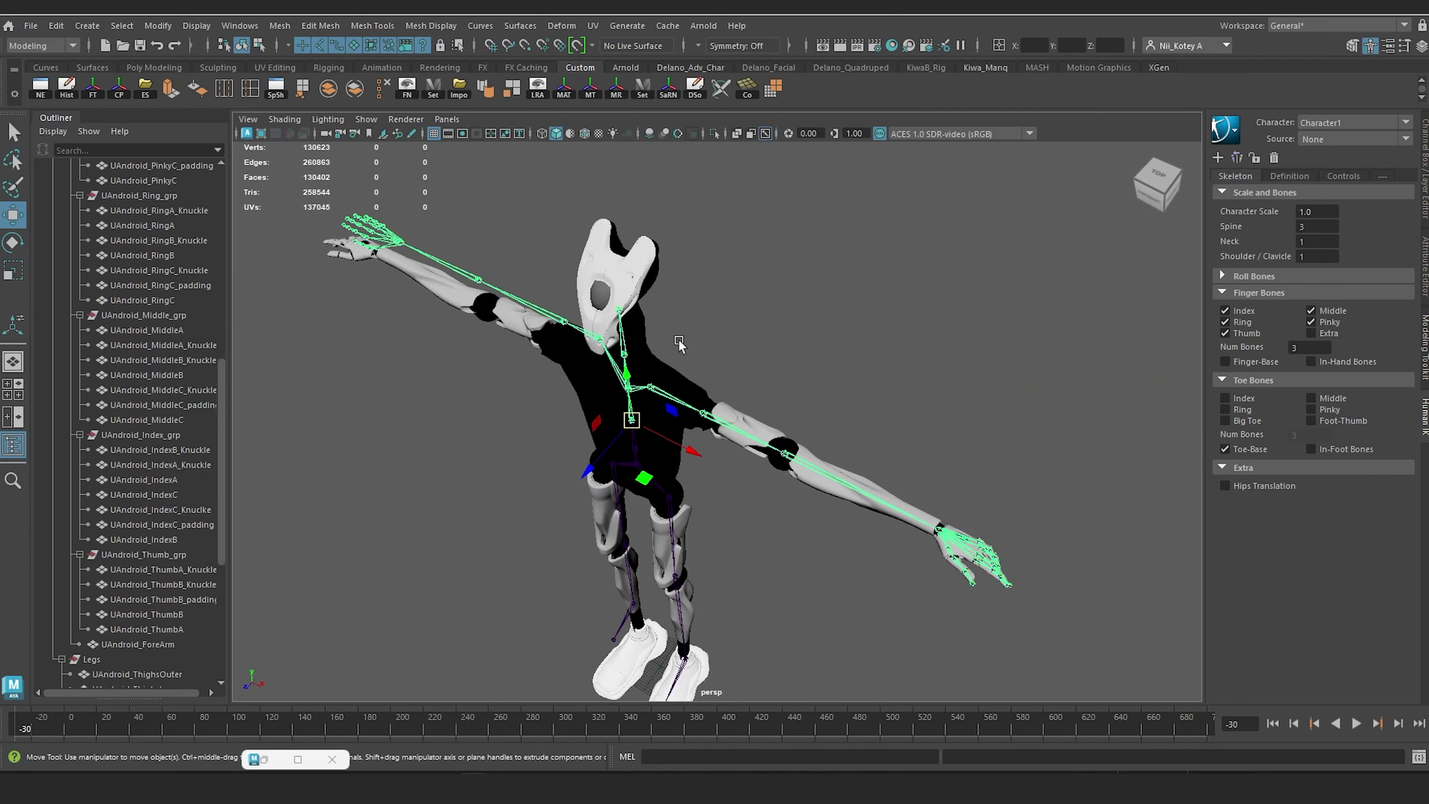
{"action": "left_click_drag", "start_coordinate": [619, 557], "coordinate": [684, 496], "text": "alt"}
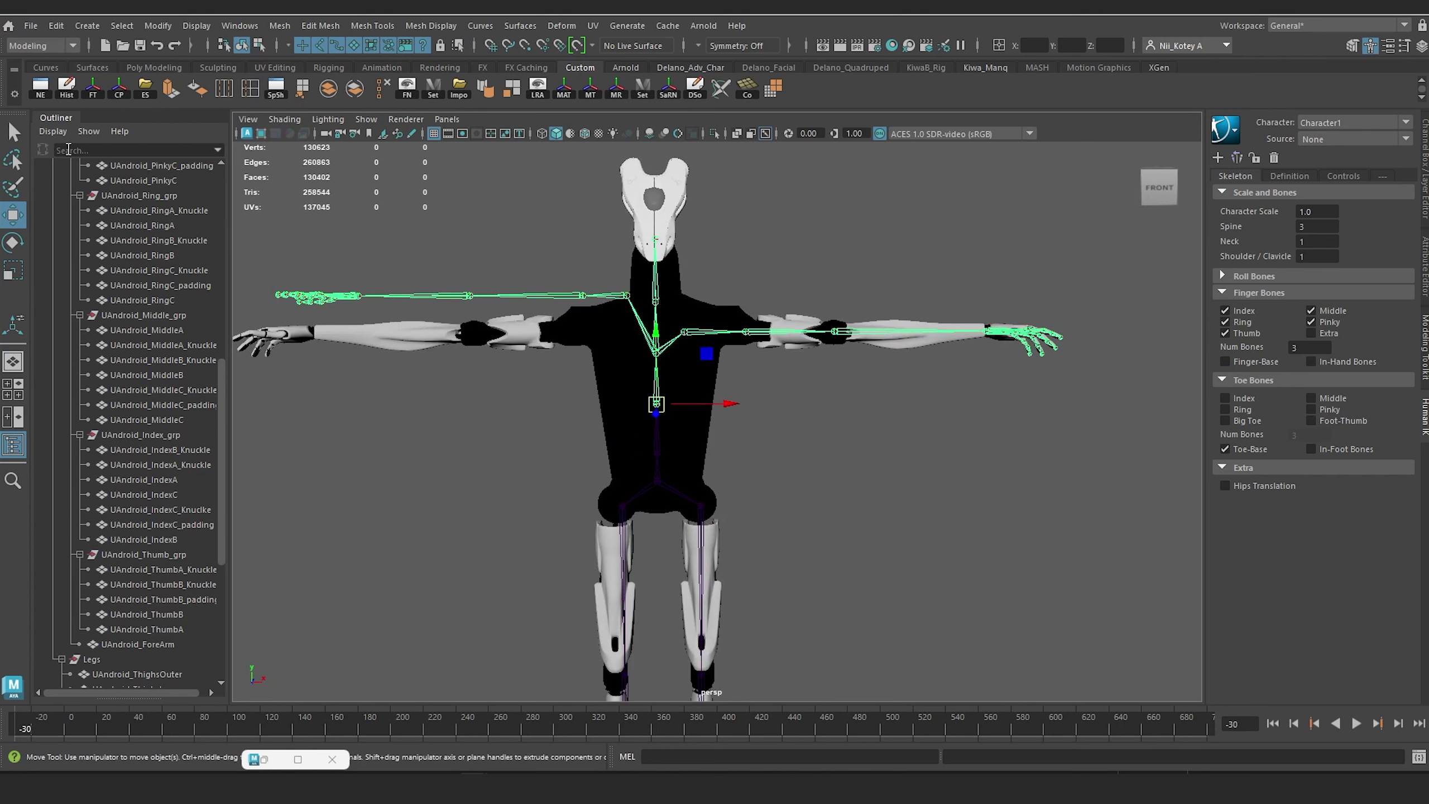
Step: Turn off DAG Objects Only for the Outliner and find HIKSkeletonGeneratorNode1 among the listed nodes
{"action": "left_click", "coordinate": [52, 130]}
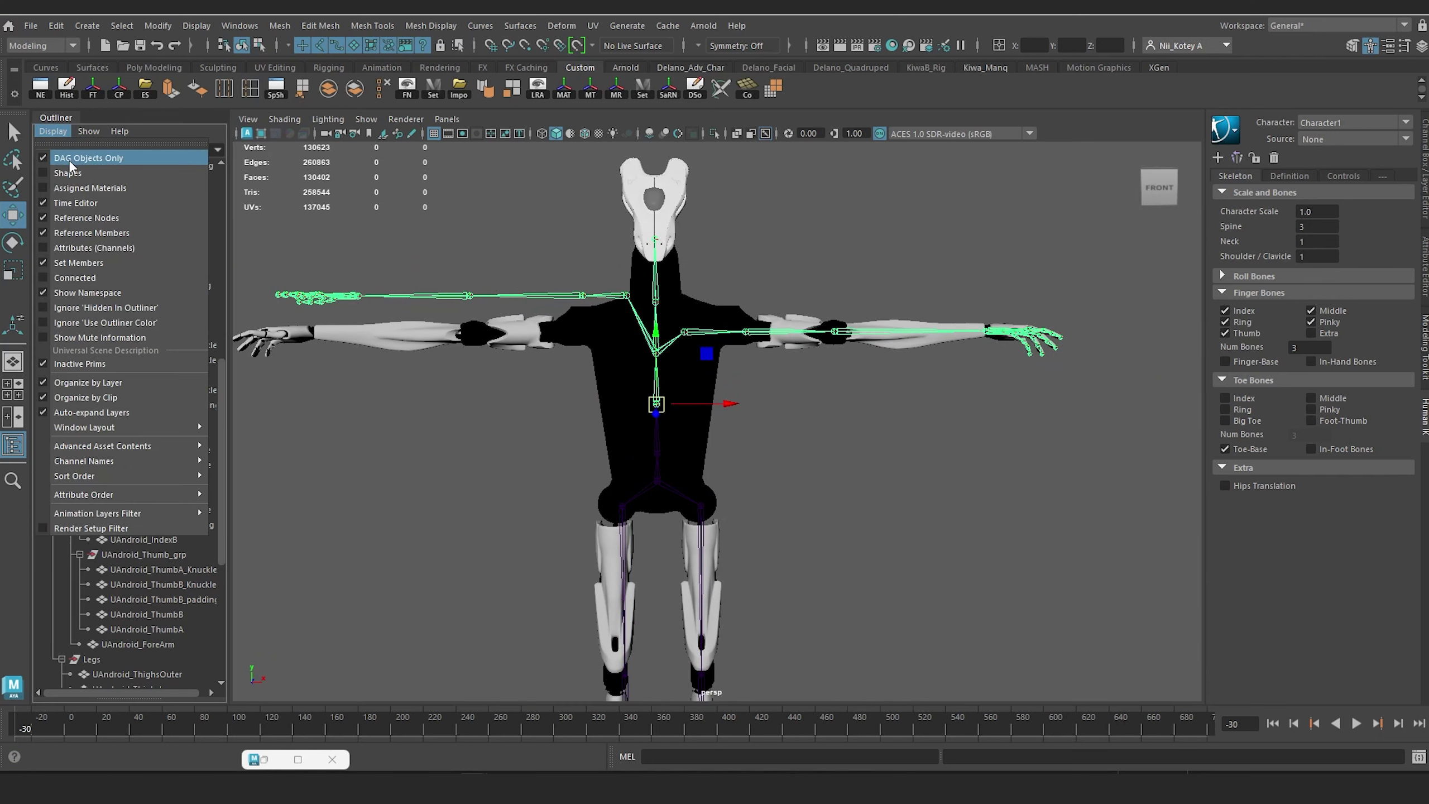
{"action": "left_click", "coordinate": [42, 160]}
{"action": "scroll", "coordinate": [151, 447], "scroll_direction": "down", "scroll_amount": 10}
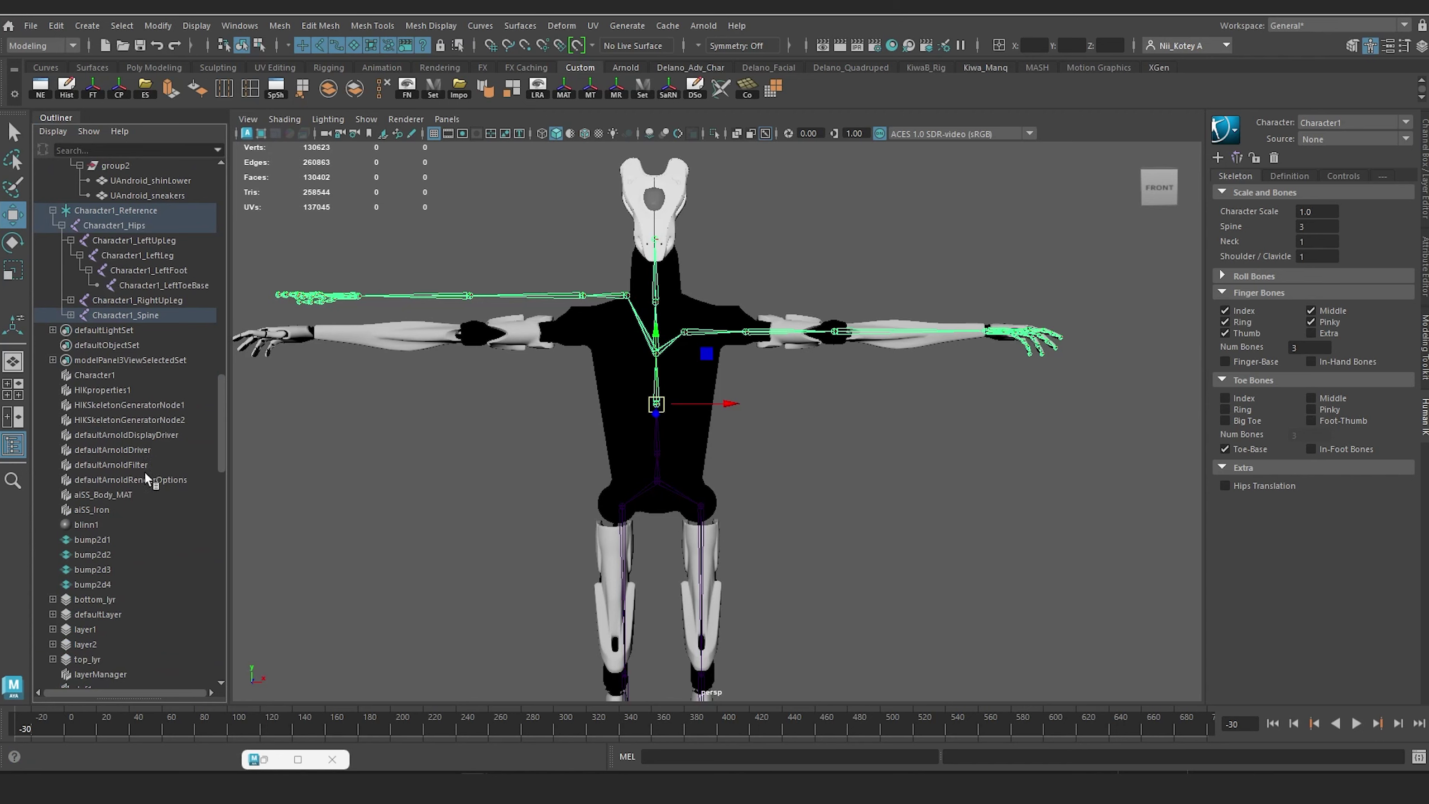
{"action": "scroll", "coordinate": [145, 473], "scroll_direction": "down", "scroll_amount": 4}
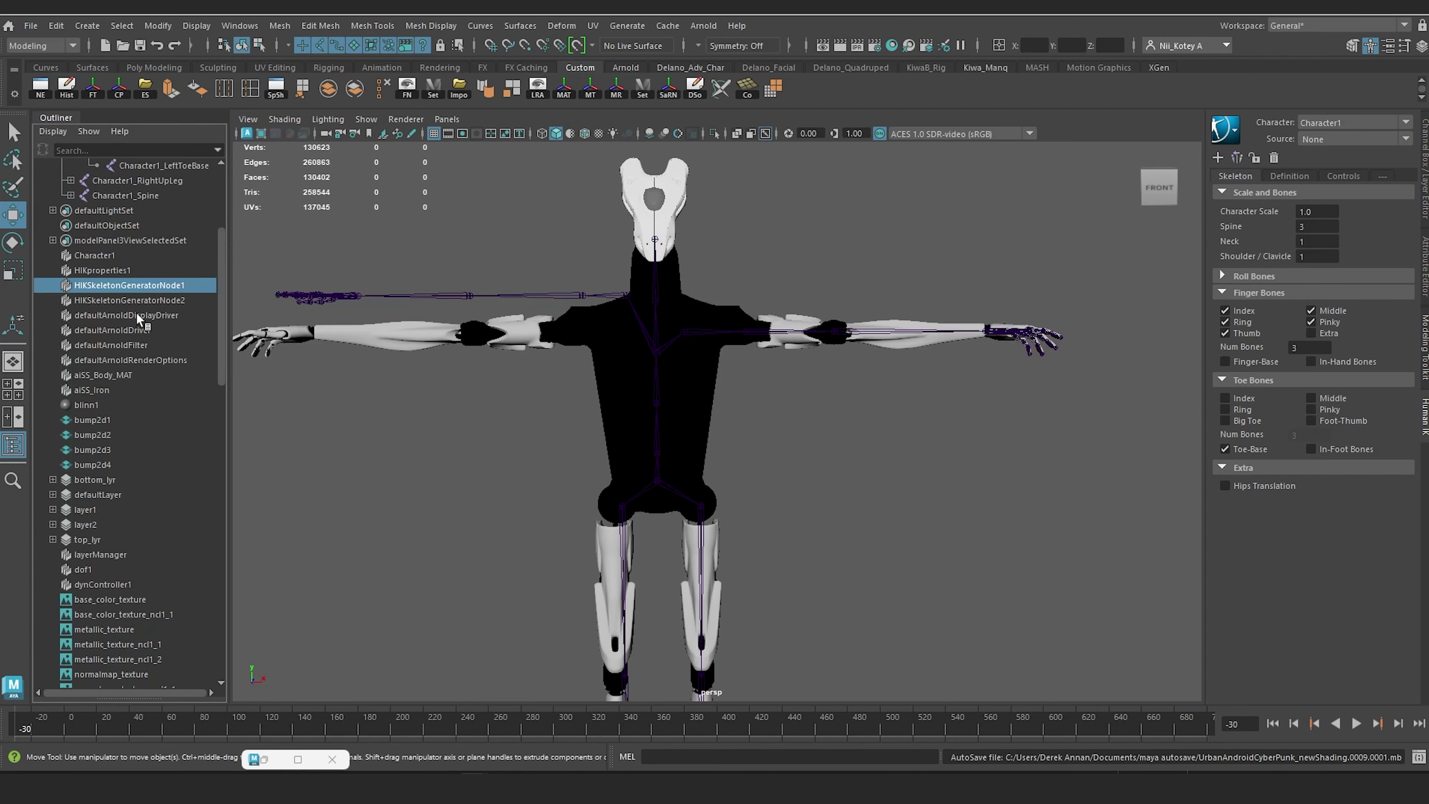
Step: Delete the HIKSkeletonGeneratorNode1 and HIKSkeletonGeneratorNode2 nodes from the scene
{"action": "left_click", "coordinate": [136, 294]}
{"action": "left_click", "coordinate": [140, 287]}
{"action": "left_click_drag", "start_coordinate": [129, 310], "coordinate": [159, 300]}
{"action": "key", "text": "Delete"}
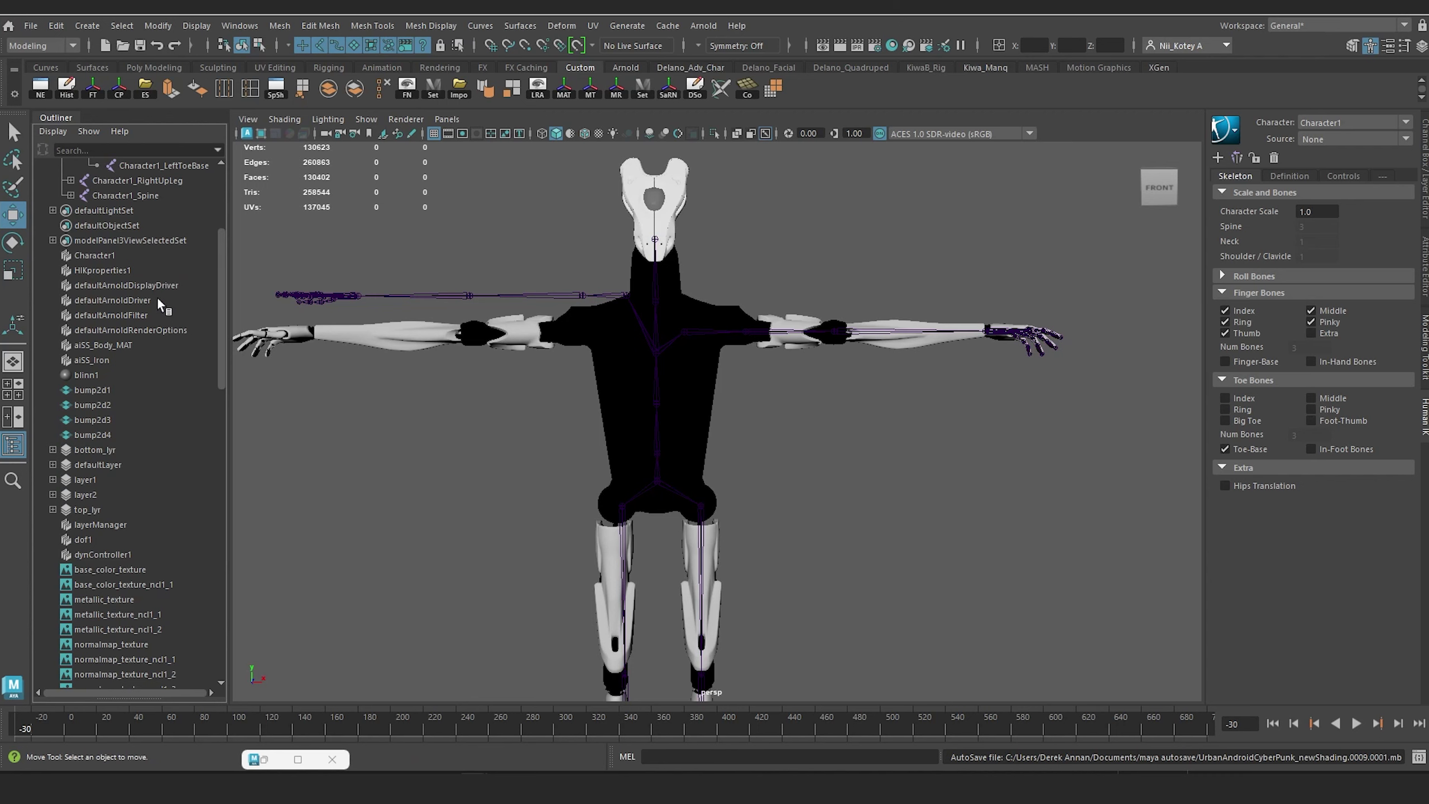
Step: Show Character1's HumanIK definition and delete the unadjusted right arm and right leg joint chains
{"action": "left_click", "coordinate": [657, 483]}
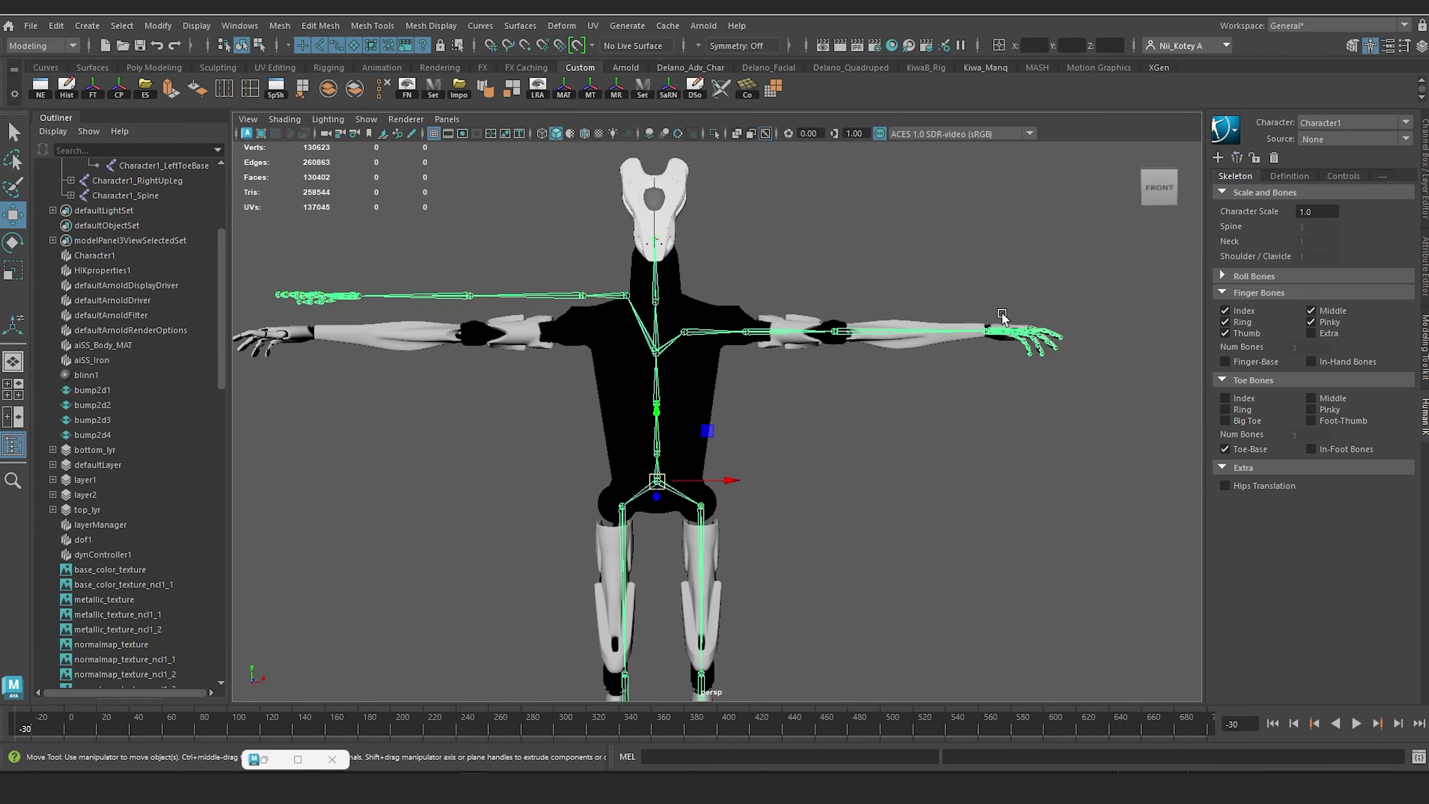
{"action": "left_click", "coordinate": [1289, 177]}
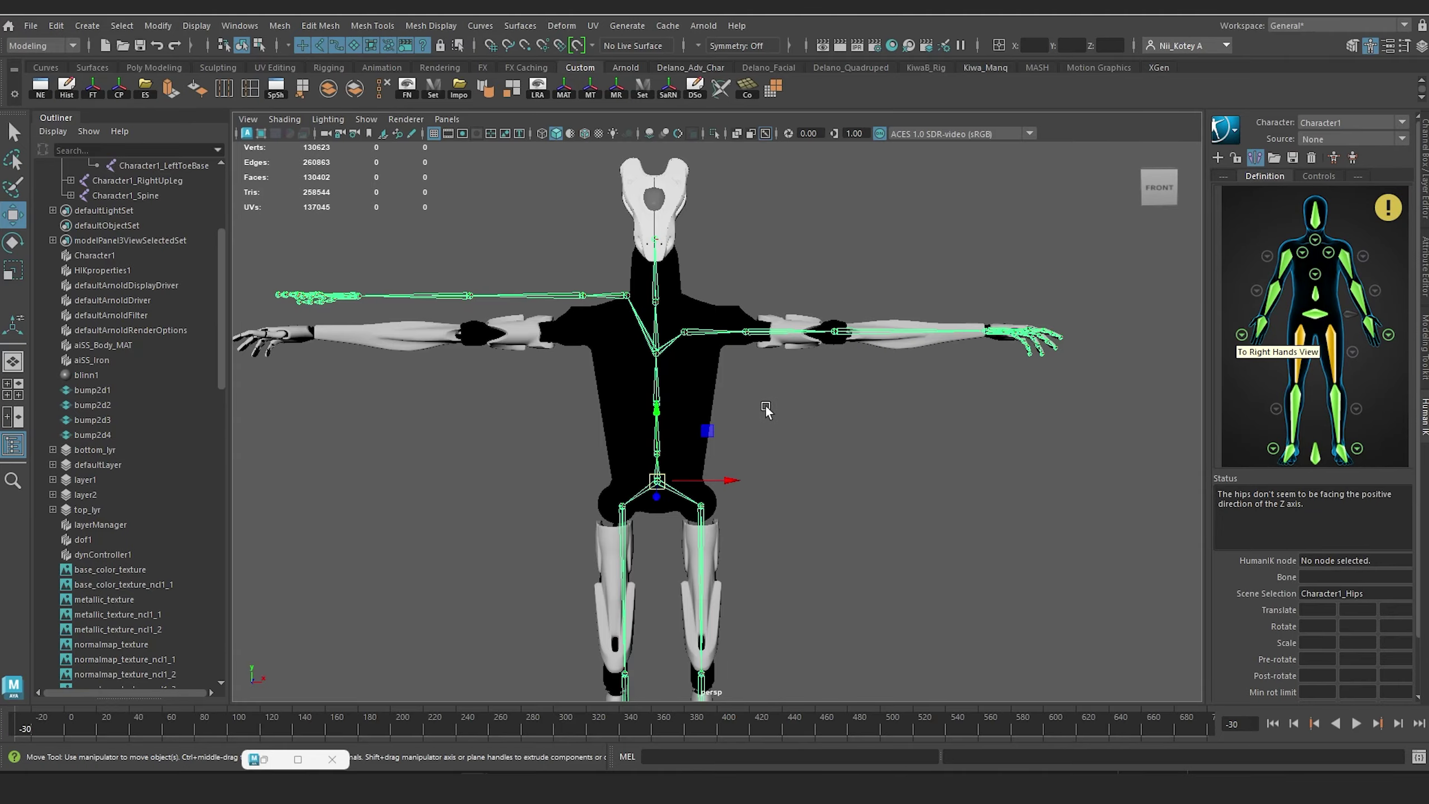
{"action": "left_click_drag", "start_coordinate": [767, 410], "coordinate": [871, 484], "text": "alt"}
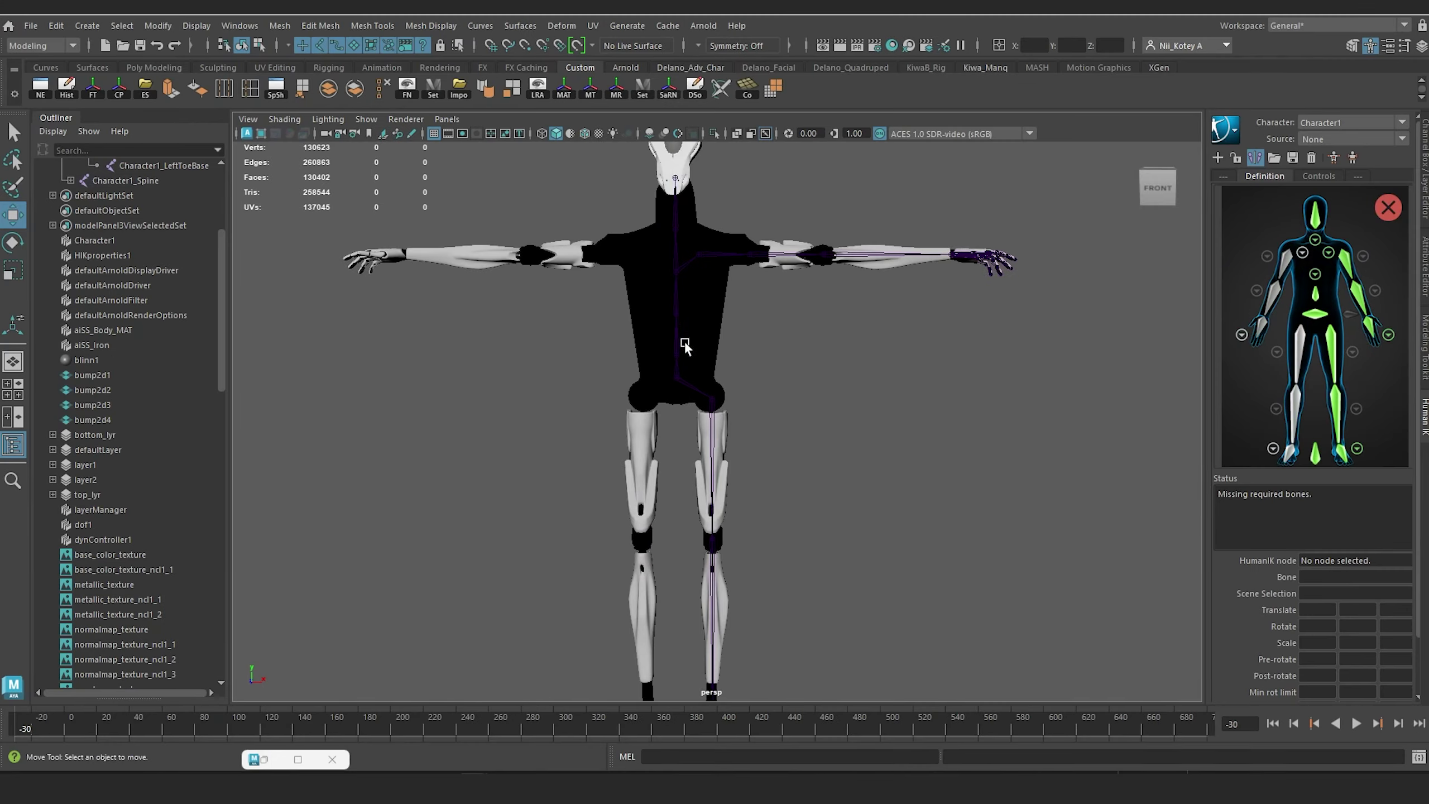
{"action": "left_click_drag", "start_coordinate": [684, 340], "coordinate": [684, 374], "text": "alt"}
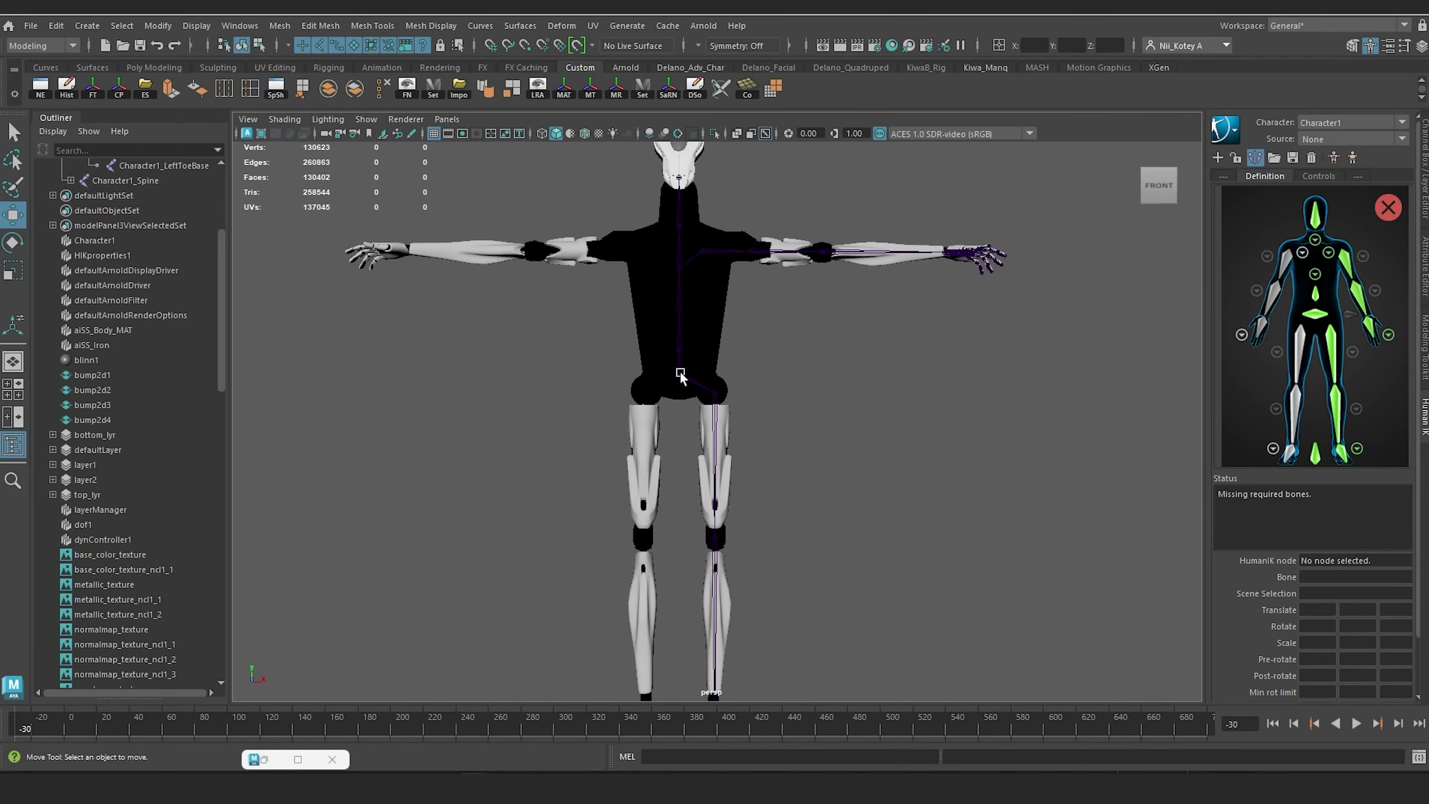
Step: Select the hips joint and its whole joint hierarchy with the MEL command "select -hi"
{"action": "left_click", "coordinate": [678, 371]}
{"action": "middle_click_drag", "start_coordinate": [974, 500], "coordinate": [998, 406], "text": "alt"}
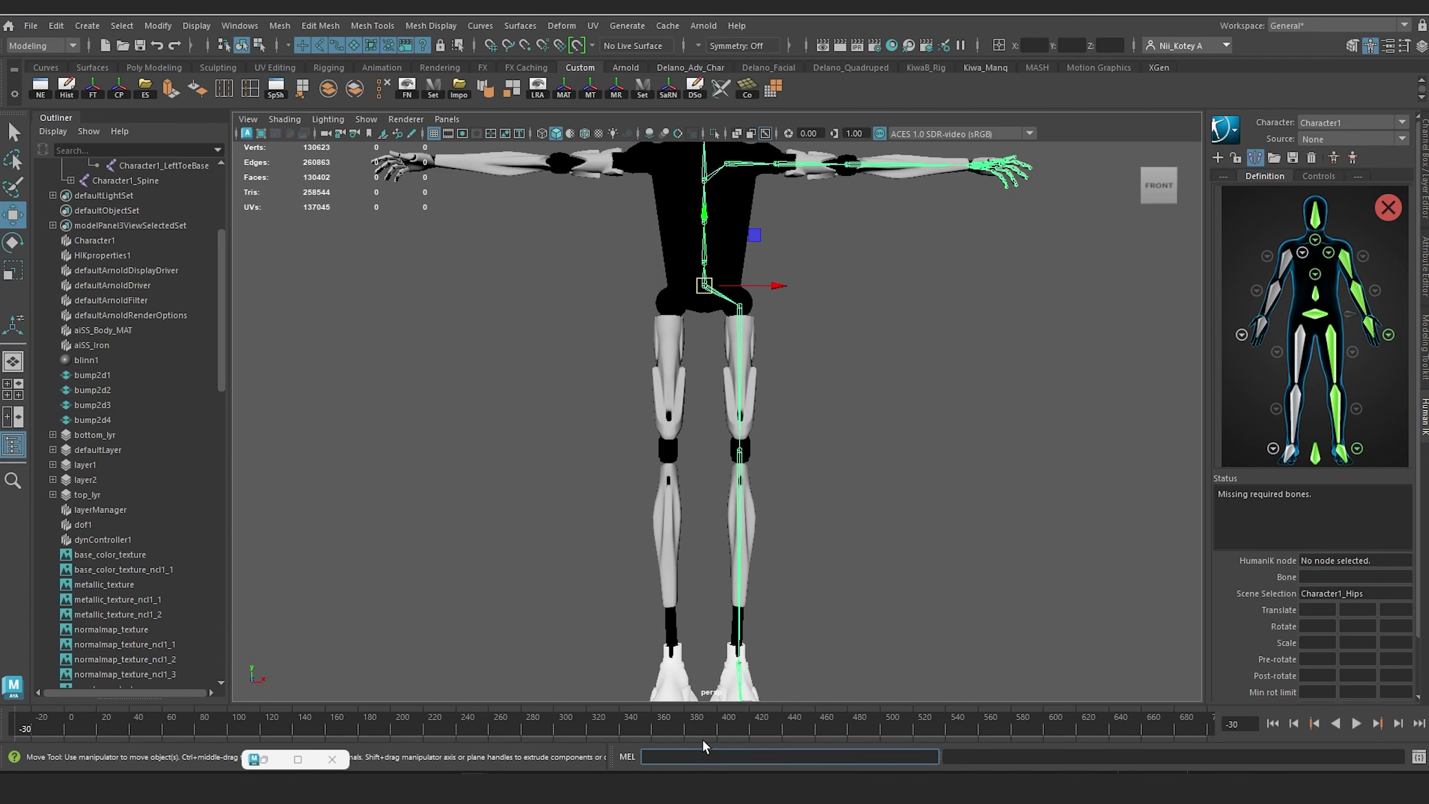
{"action": "type", "text": "select -hi"}
{"action": "key", "text": "Return"}
Step: Switch to the Rigging menu set, open the Orient Joint options and display the selected joints' local axes
{"action": "left_click", "coordinate": [48, 46]}
{"action": "left_click", "coordinate": [49, 95]}
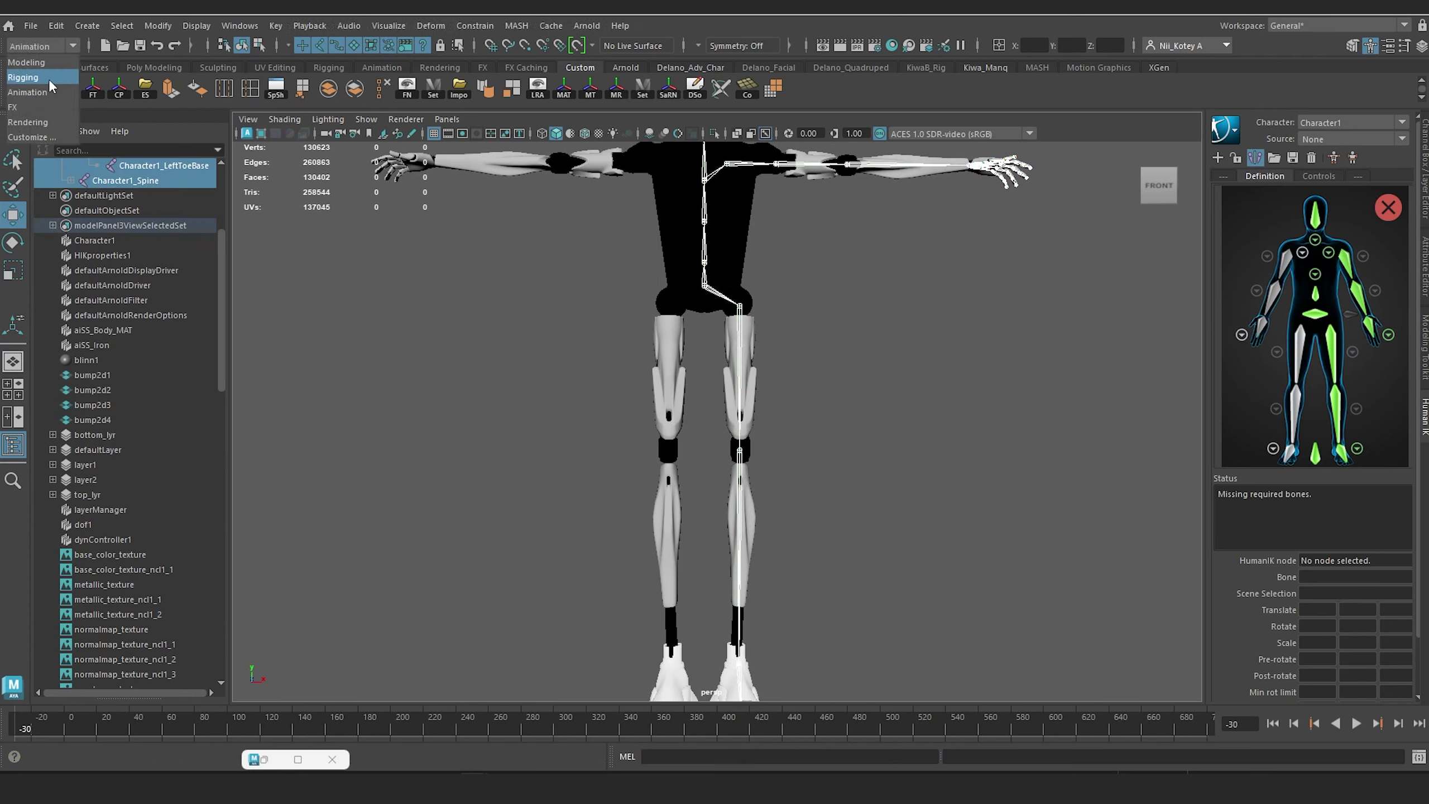
{"action": "left_click", "coordinate": [22, 77]}
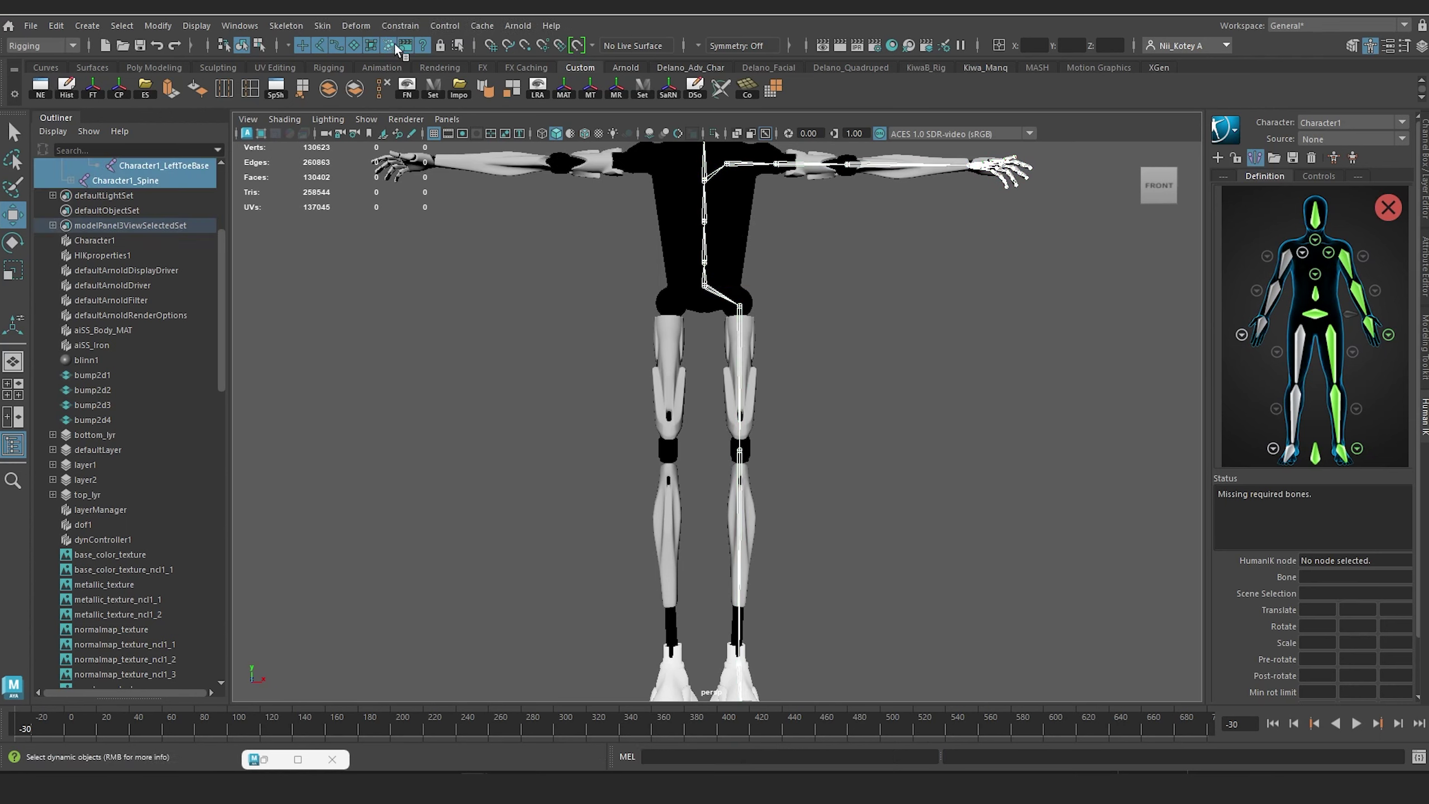
{"action": "left_click", "coordinate": [298, 28]}
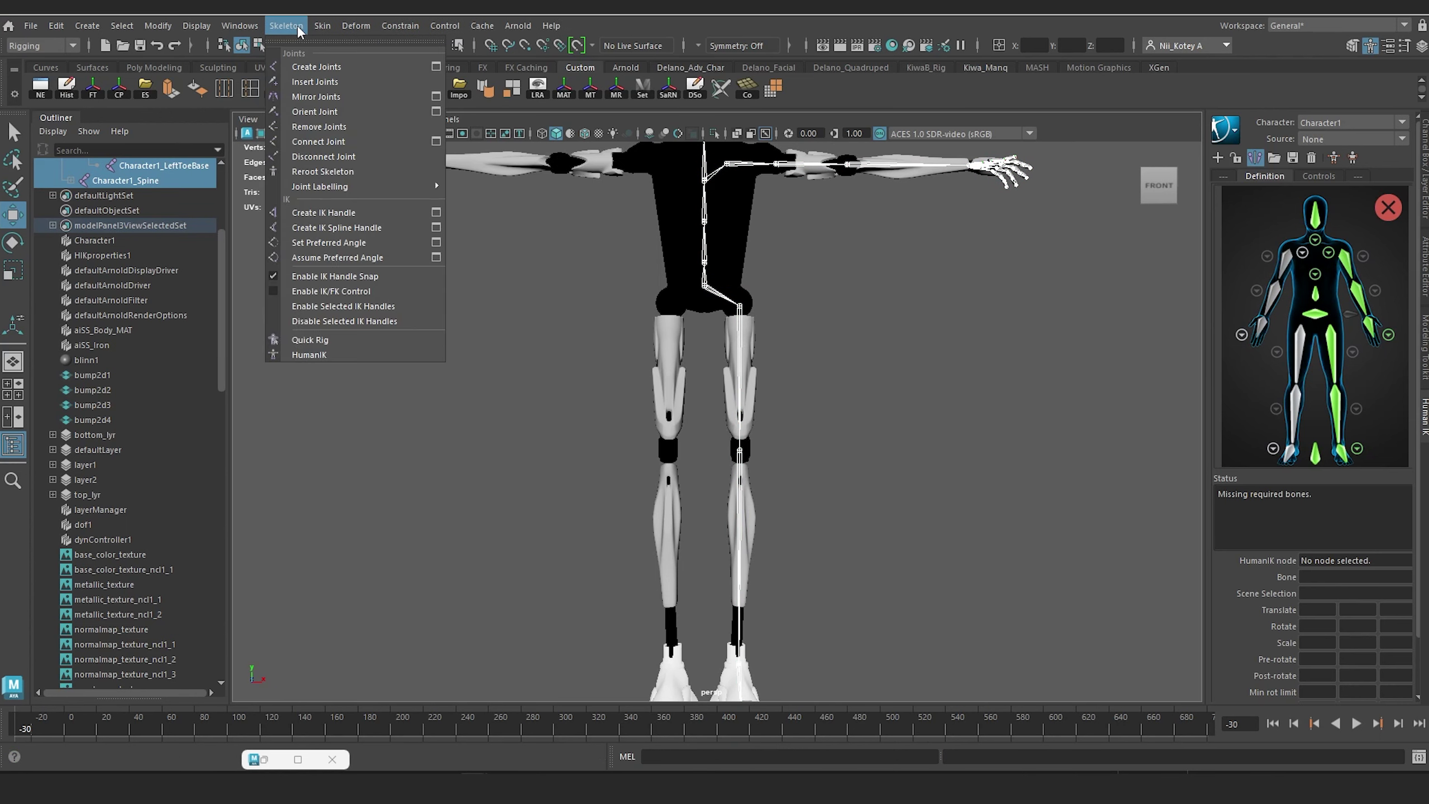
{"action": "left_click", "coordinate": [434, 112]}
{"action": "left_click_drag", "start_coordinate": [1102, 406], "coordinate": [1028, 284]}
{"action": "left_click", "coordinate": [1104, 440]}
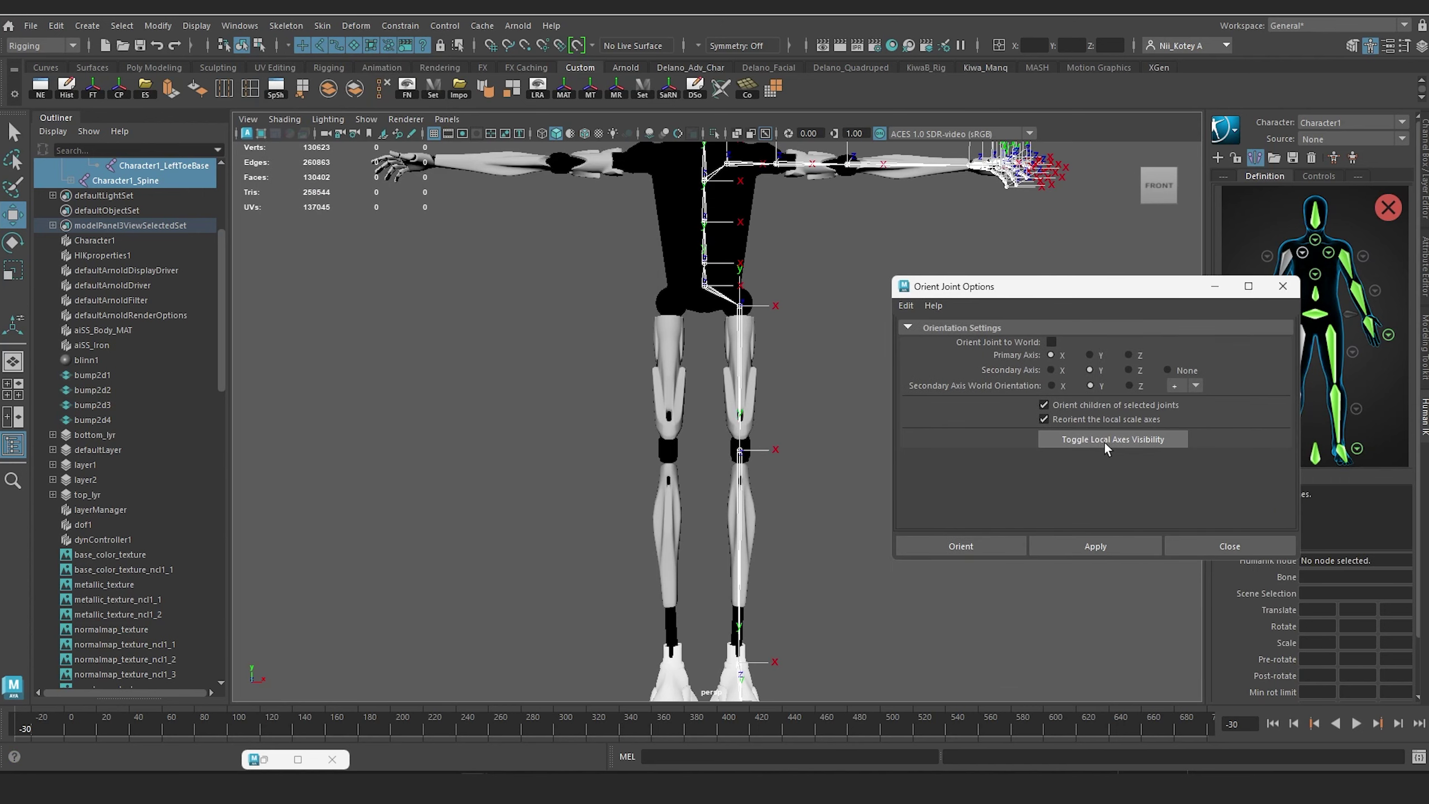
Step: Set the Secondary Axis World Orientation to X and apply Orient Joint to the whole selected skeleton
{"action": "left_click_drag", "start_coordinate": [703, 394], "coordinate": [578, 392], "text": "alt"}
{"action": "scroll", "coordinate": [578, 388], "scroll_direction": "up", "scroll_amount": 5}
{"action": "middle_click_drag", "start_coordinate": [578, 372], "coordinate": [681, 376], "text": "alt"}
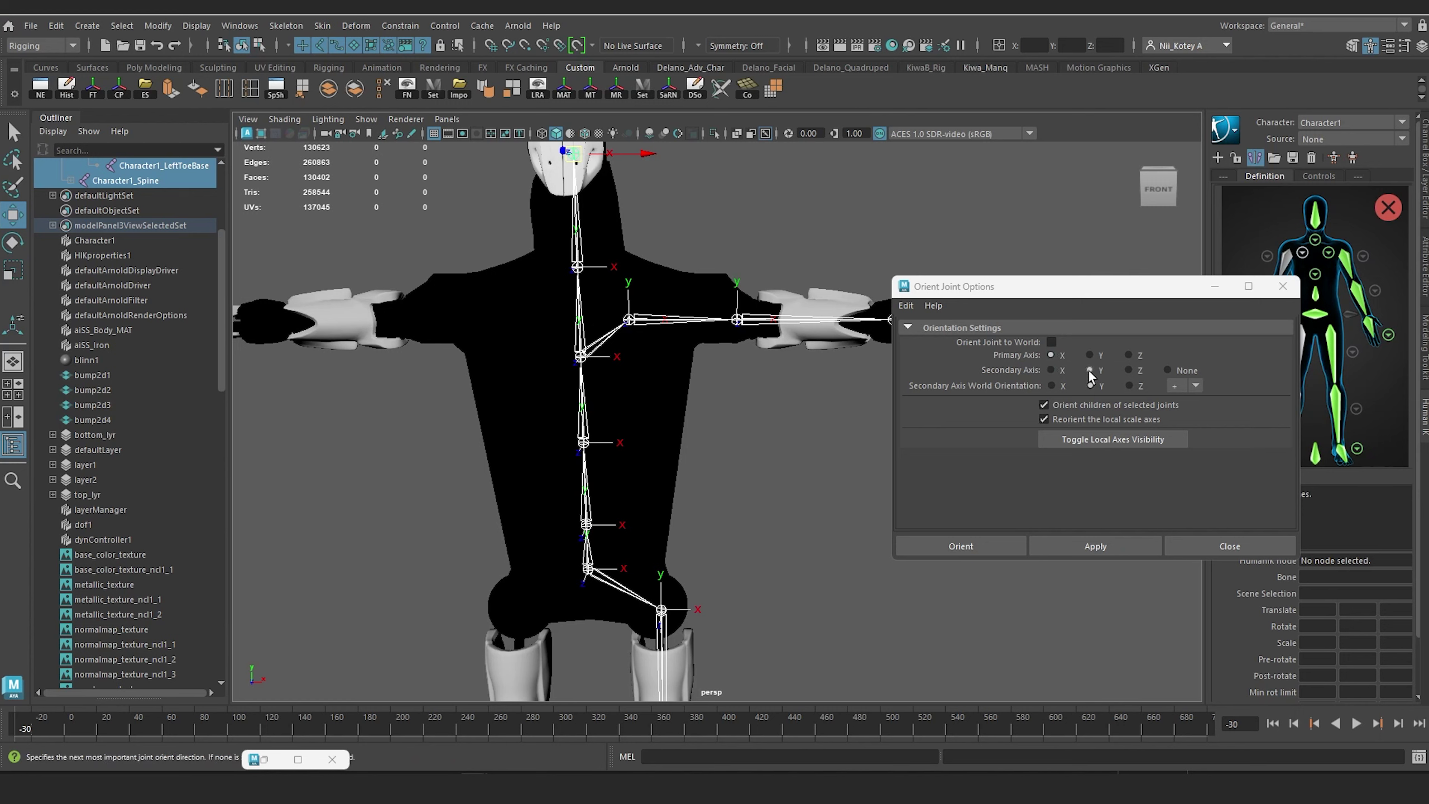
{"action": "left_click", "coordinate": [1051, 387]}
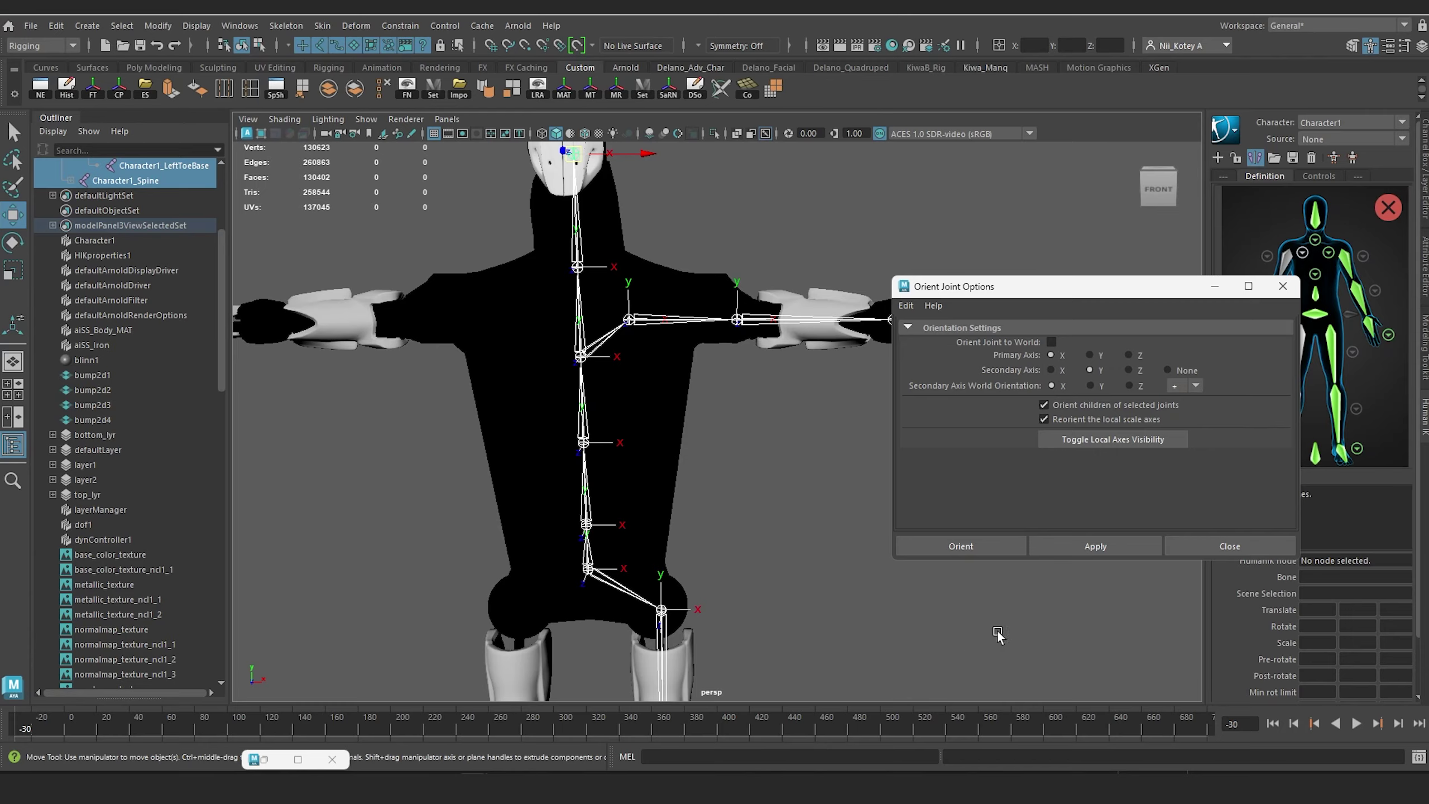
{"action": "left_click", "coordinate": [1128, 544]}
Step: Examine the reoriented local axes along the spine, neck and left shoulder joints
{"action": "left_click_drag", "start_coordinate": [703, 439], "coordinate": [518, 425], "text": "alt"}
{"action": "right_click_drag", "start_coordinate": [584, 404], "coordinate": [676, 573], "text": "alt"}
{"action": "left_click_drag", "start_coordinate": [677, 574], "coordinate": [629, 499], "text": "alt"}
{"action": "right_click_drag", "start_coordinate": [628, 500], "coordinate": [708, 494], "text": "alt"}
{"action": "middle_click_drag", "start_coordinate": [673, 538], "coordinate": [623, 682], "text": "alt"}
{"action": "scroll", "coordinate": [661, 394], "scroll_direction": "down", "scroll_amount": 2}
{"action": "middle_click_drag", "start_coordinate": [661, 332], "coordinate": [673, 538], "text": "alt"}
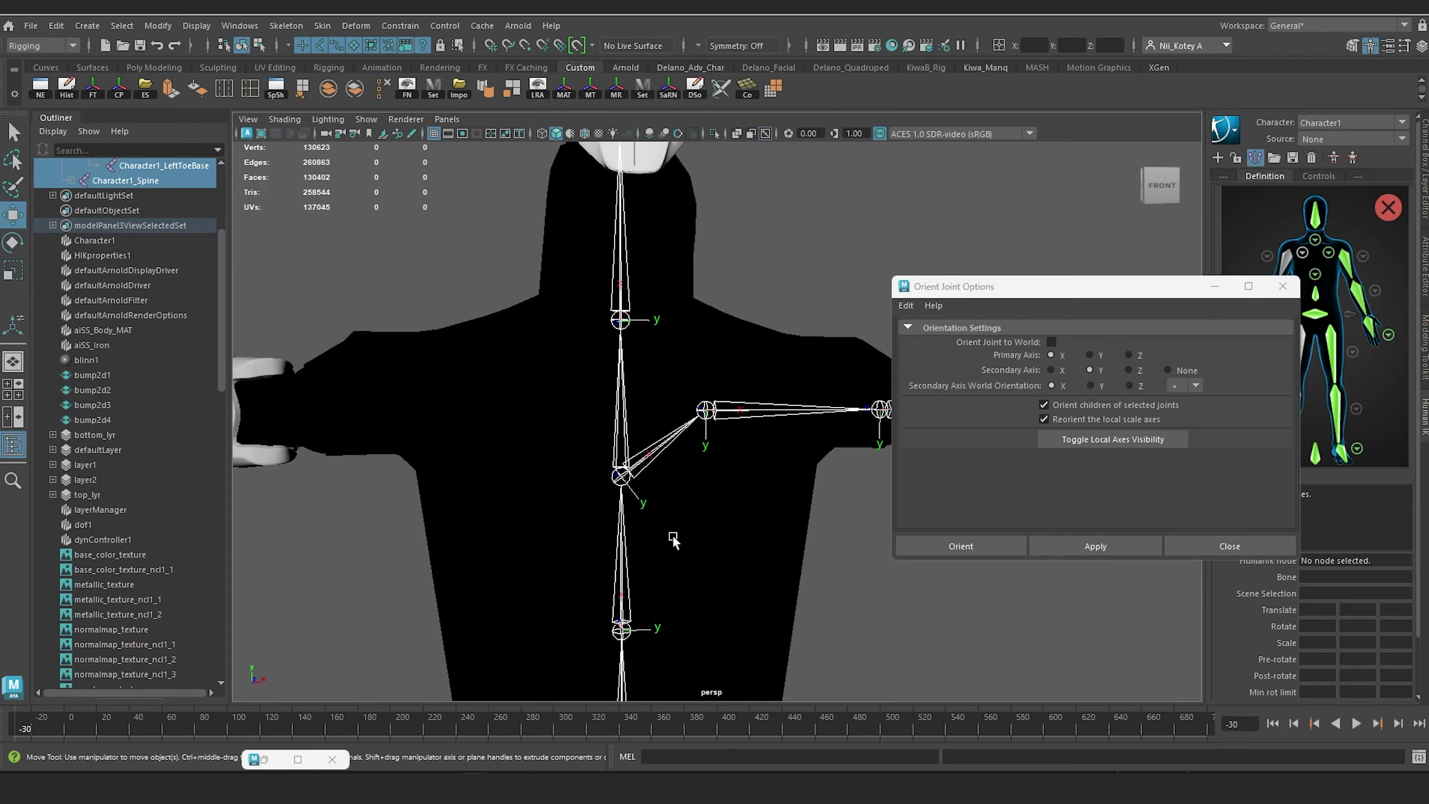
{"action": "scroll", "coordinate": [673, 539], "scroll_direction": "down", "scroll_amount": 3}
{"action": "scroll", "coordinate": [673, 539], "scroll_direction": "up", "scroll_amount": 5}
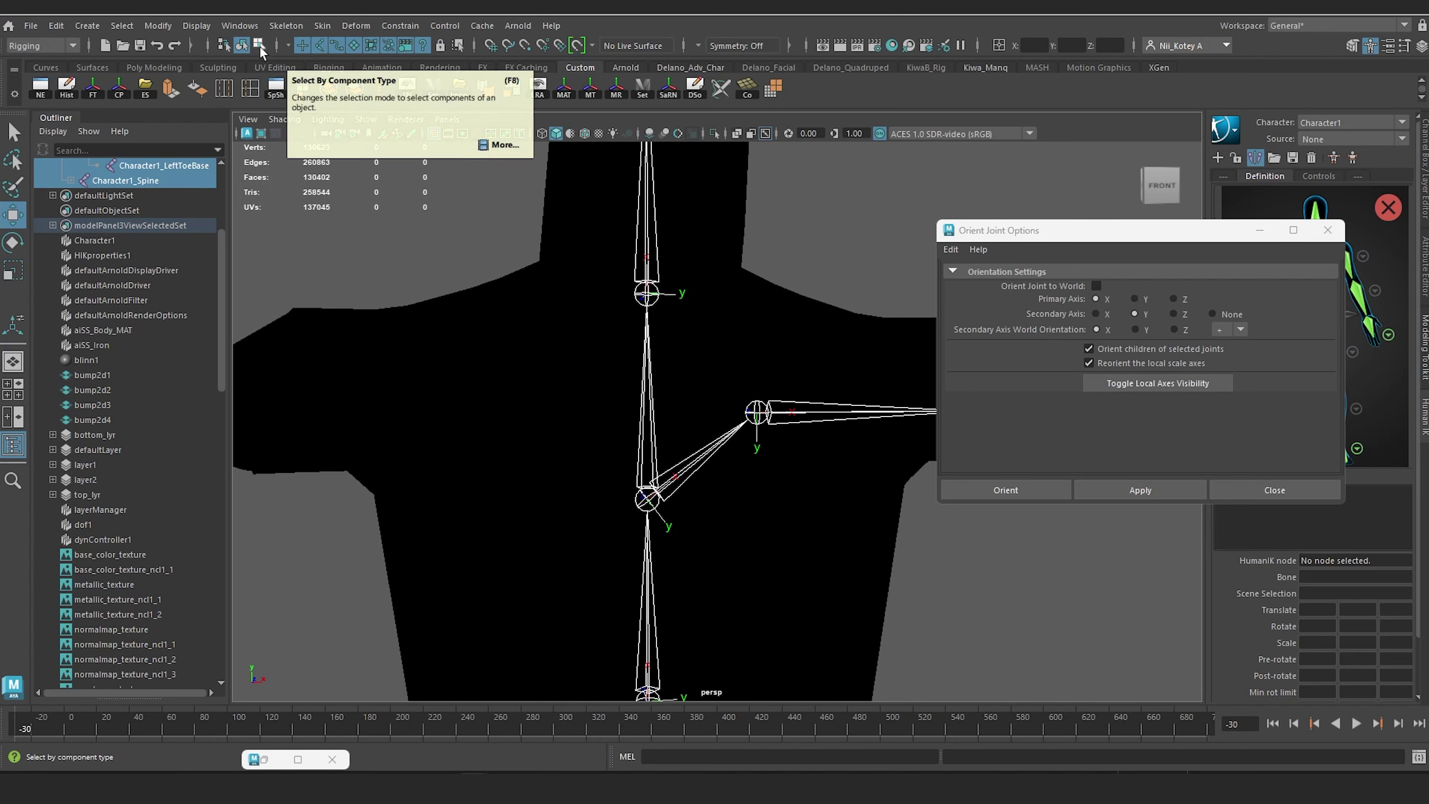
Step: Switch to component selection and rotate the upper chest joint's local rotation axis so X points up the spine and Y sideways
{"action": "left_click", "coordinate": [259, 47]}
{"action": "mouse_move", "coordinate": [688, 419]}
{"action": "middle_mouse_down", "text": "alt"}
{"action": "mouse_move", "coordinate": [681, 395]}
{"action": "mouse_move", "coordinate": [666, 420]}
{"action": "mouse_move", "coordinate": [692, 427]}
{"action": "middle_mouse_up", "text": "alt"}
{"action": "left_click", "coordinate": [635, 397]}
{"action": "scroll", "coordinate": [667, 420], "scroll_direction": "up", "scroll_amount": 2}
{"action": "key", "text": "e"}
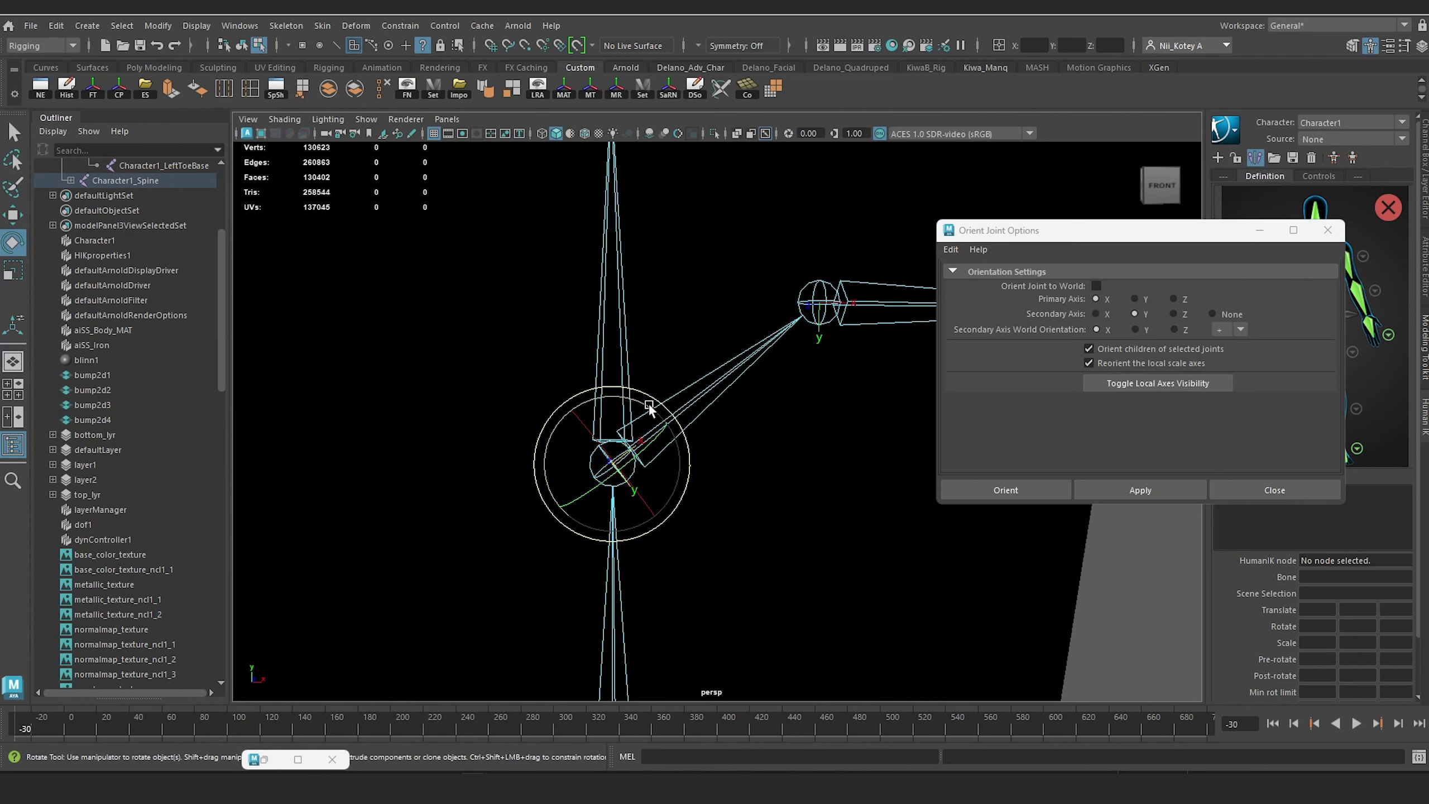
{"action": "left_click", "coordinate": [649, 406]}
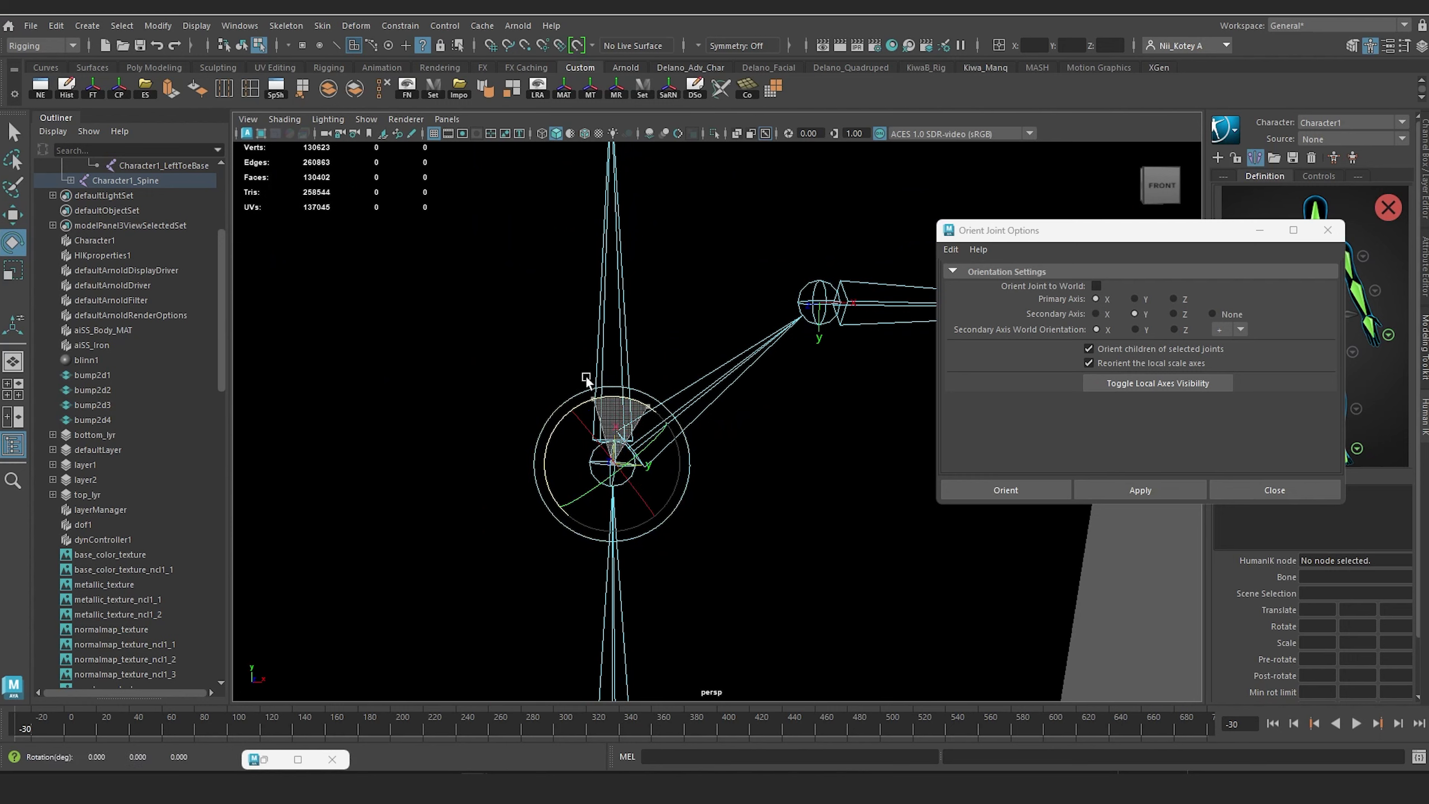
{"action": "left_click_drag", "start_coordinate": [580, 379], "coordinate": [606, 467]}
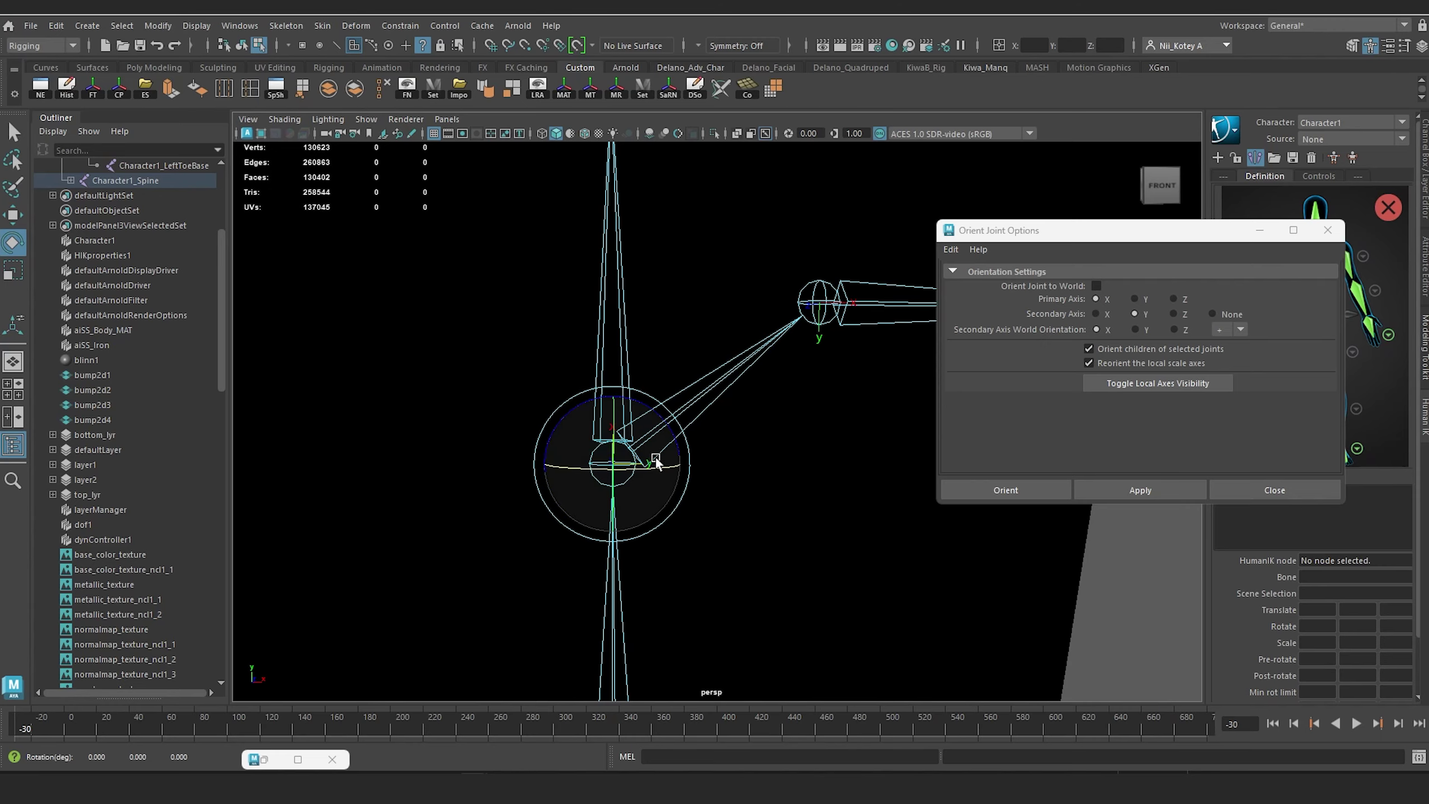
Step: Rotate the hips joint's local rotation axis in the perspective view so X points up the spine and Y sideways
{"action": "scroll", "coordinate": [703, 462], "scroll_direction": "down", "scroll_amount": 8}
{"action": "middle_click_drag", "start_coordinate": [715, 462], "coordinate": [723, 439], "text": "alt"}
{"action": "scroll", "coordinate": [723, 440], "scroll_direction": "up", "scroll_amount": 6}
{"action": "middle_click_drag", "start_coordinate": [643, 281], "coordinate": [682, 357], "text": "alt"}
{"action": "middle_click_drag", "start_coordinate": [648, 534], "coordinate": [642, 151], "text": "alt"}
{"action": "middle_click_drag", "start_coordinate": [669, 571], "coordinate": [697, 425], "text": "alt"}
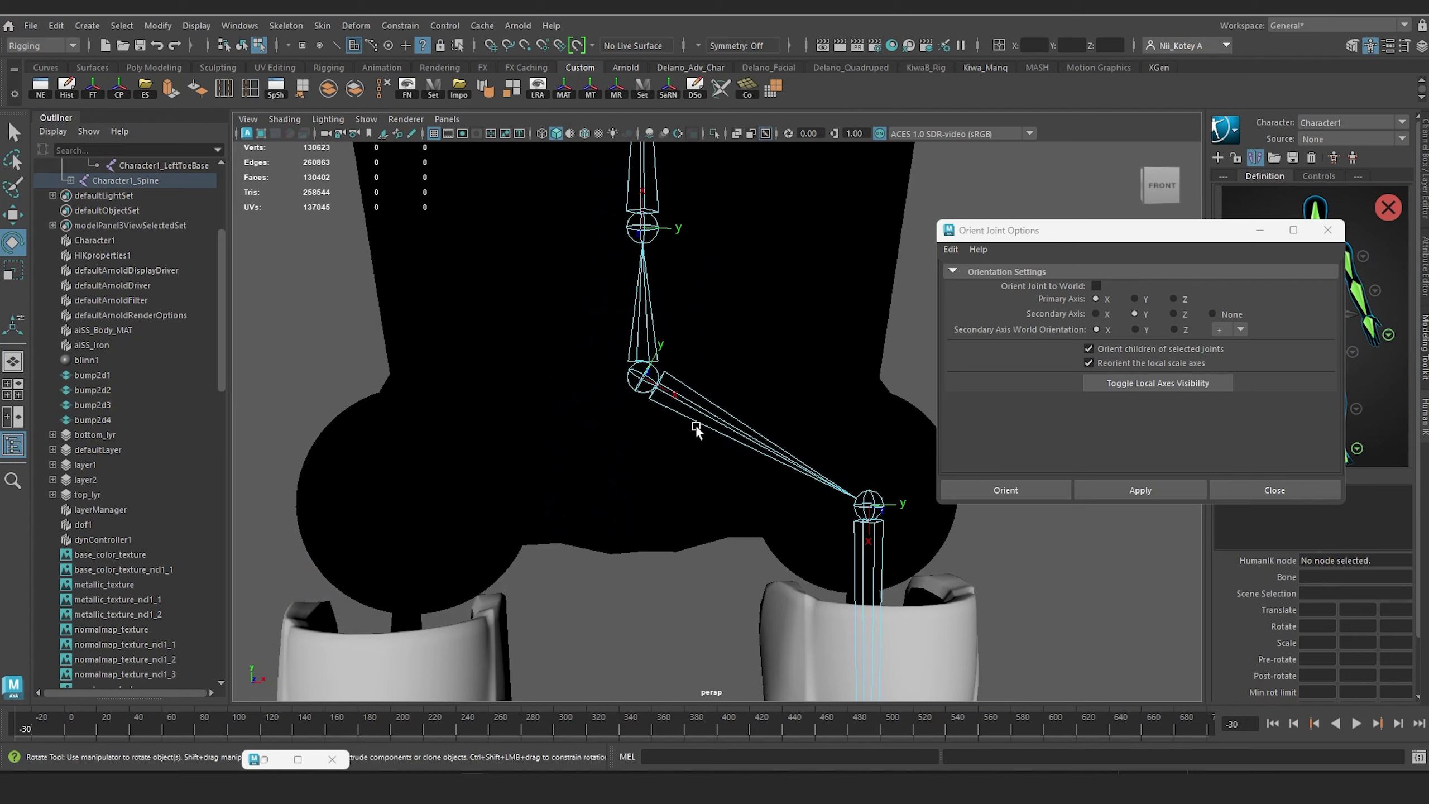
{"action": "scroll", "coordinate": [696, 424], "scroll_direction": "up", "scroll_amount": 5}
{"action": "left_click", "coordinate": [565, 331]}
{"action": "middle_click_drag", "start_coordinate": [536, 181], "coordinate": [660, 439], "text": "alt"}
{"action": "left_click_drag", "start_coordinate": [627, 423], "coordinate": [606, 423]}
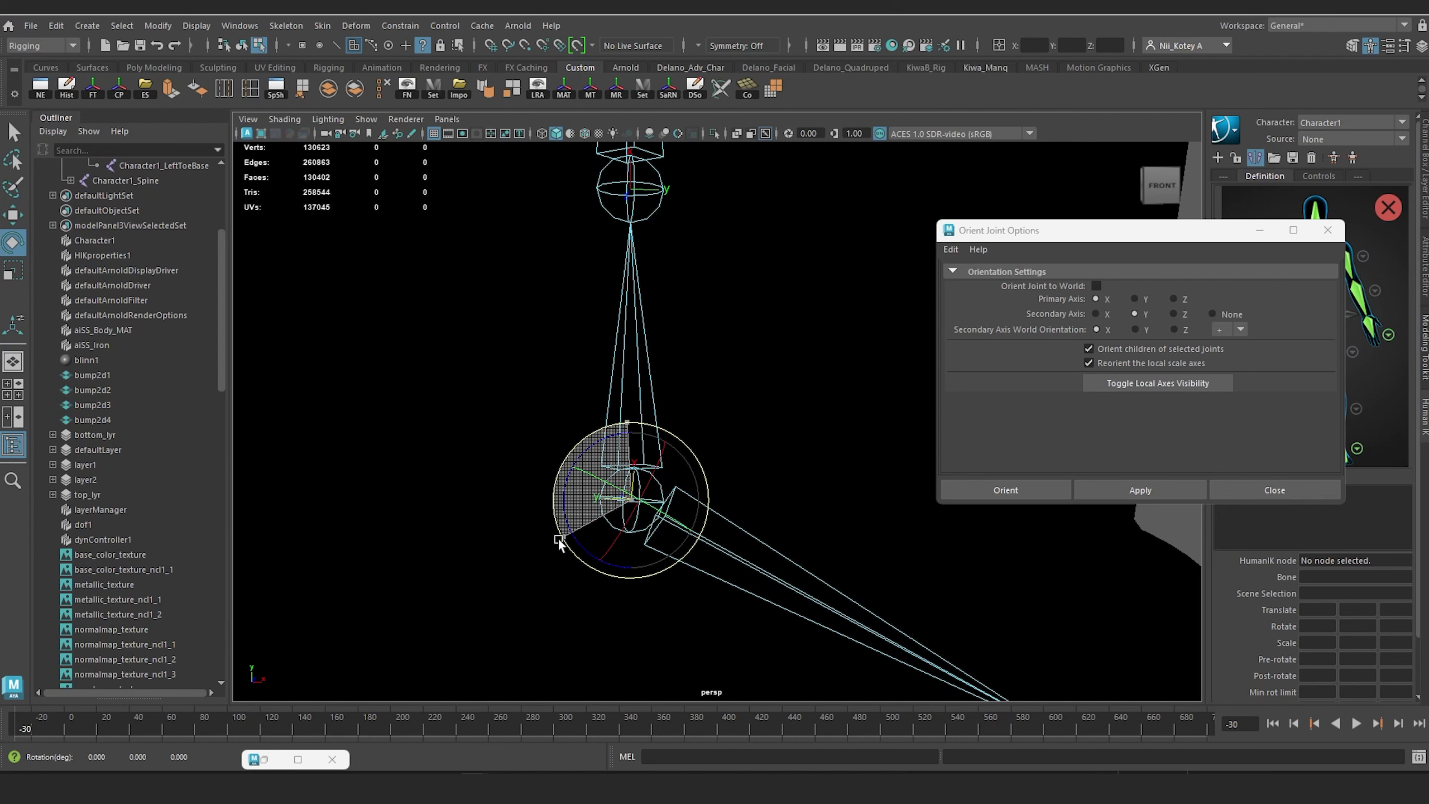
{"action": "left_click_drag", "start_coordinate": [603, 499], "coordinate": [657, 500]}
{"action": "left_click_drag", "start_coordinate": [594, 561], "coordinate": [582, 562]}
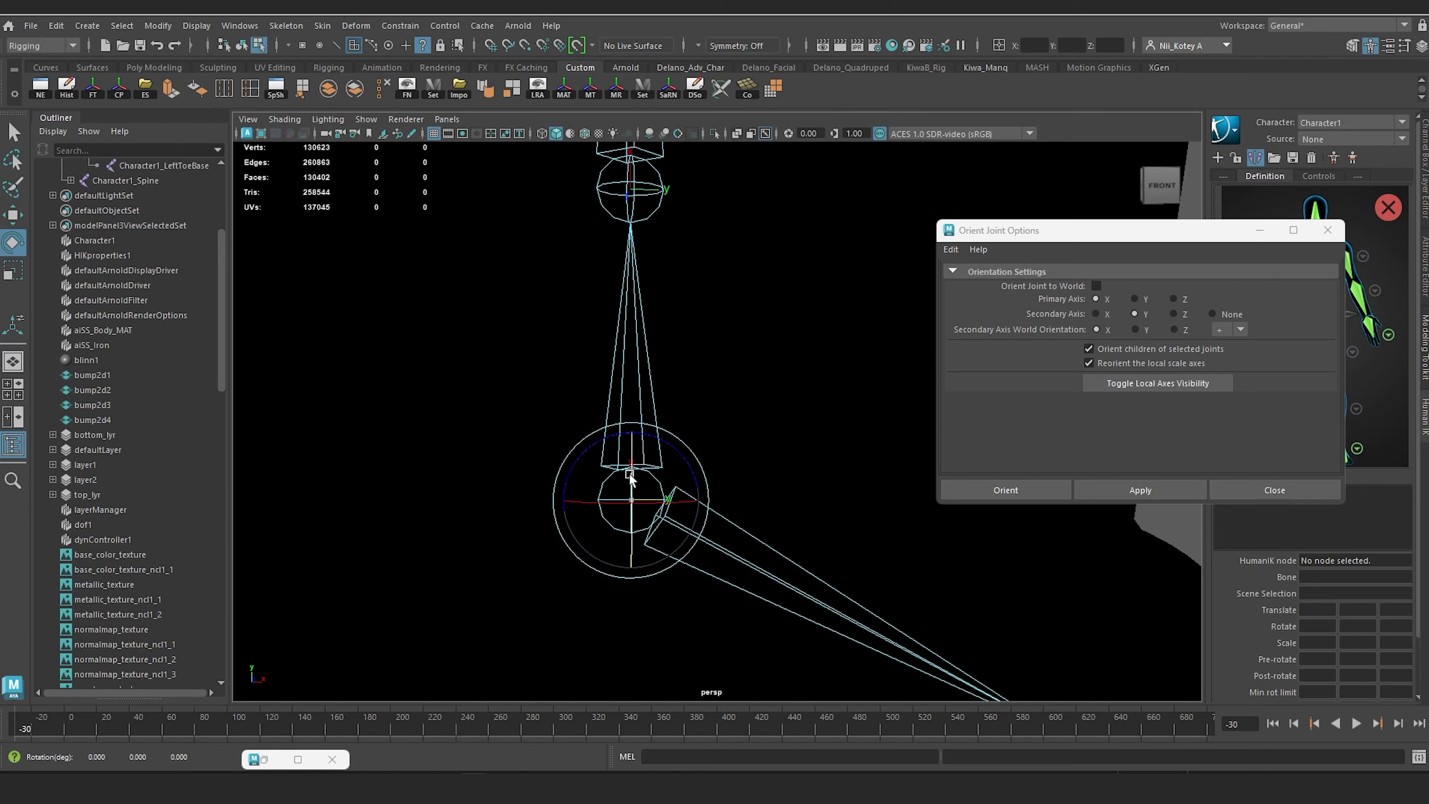
{"action": "left_click_drag", "start_coordinate": [573, 469], "coordinate": [573, 471]}
Step: Straighten the hips joint's local rotation axis in the side view so X points vertically upward
{"action": "key", "text": "space"}
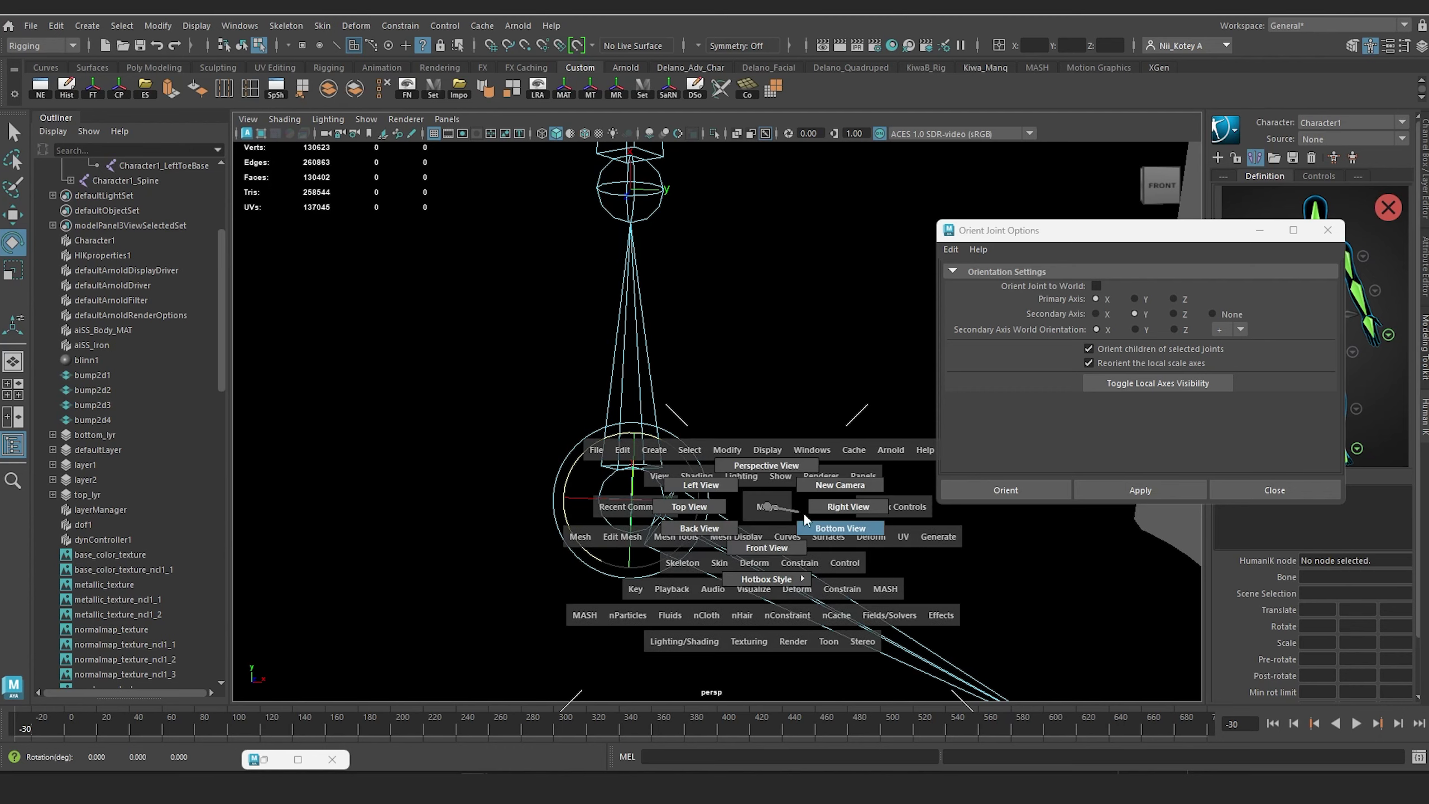
{"action": "left_click_drag", "start_coordinate": [804, 511], "coordinate": [814, 512]}
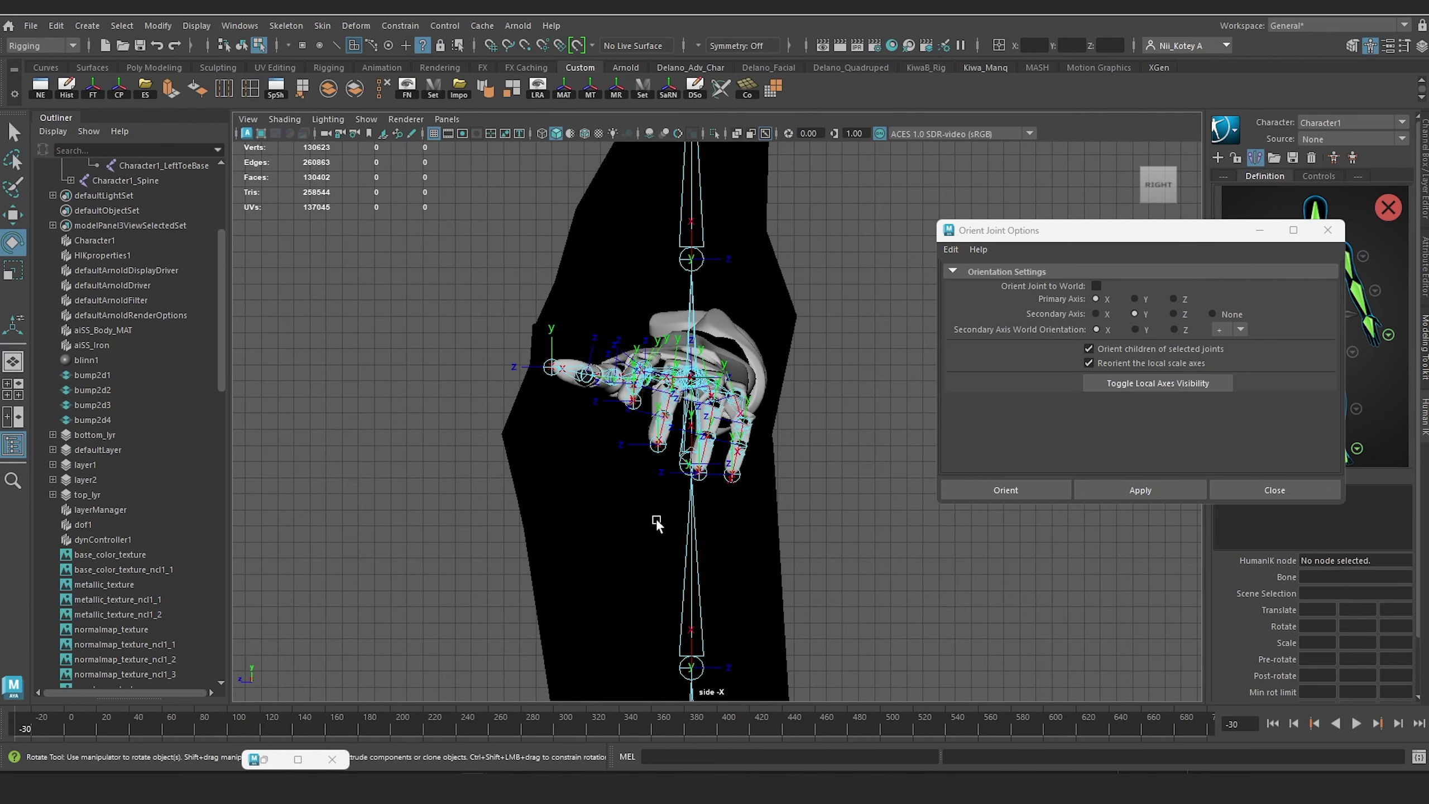
{"action": "key", "text": "f"}
{"action": "scroll", "coordinate": [668, 524], "scroll_direction": "down", "scroll_amount": 12}
{"action": "scroll", "coordinate": [667, 524], "scroll_direction": "up", "scroll_amount": 3}
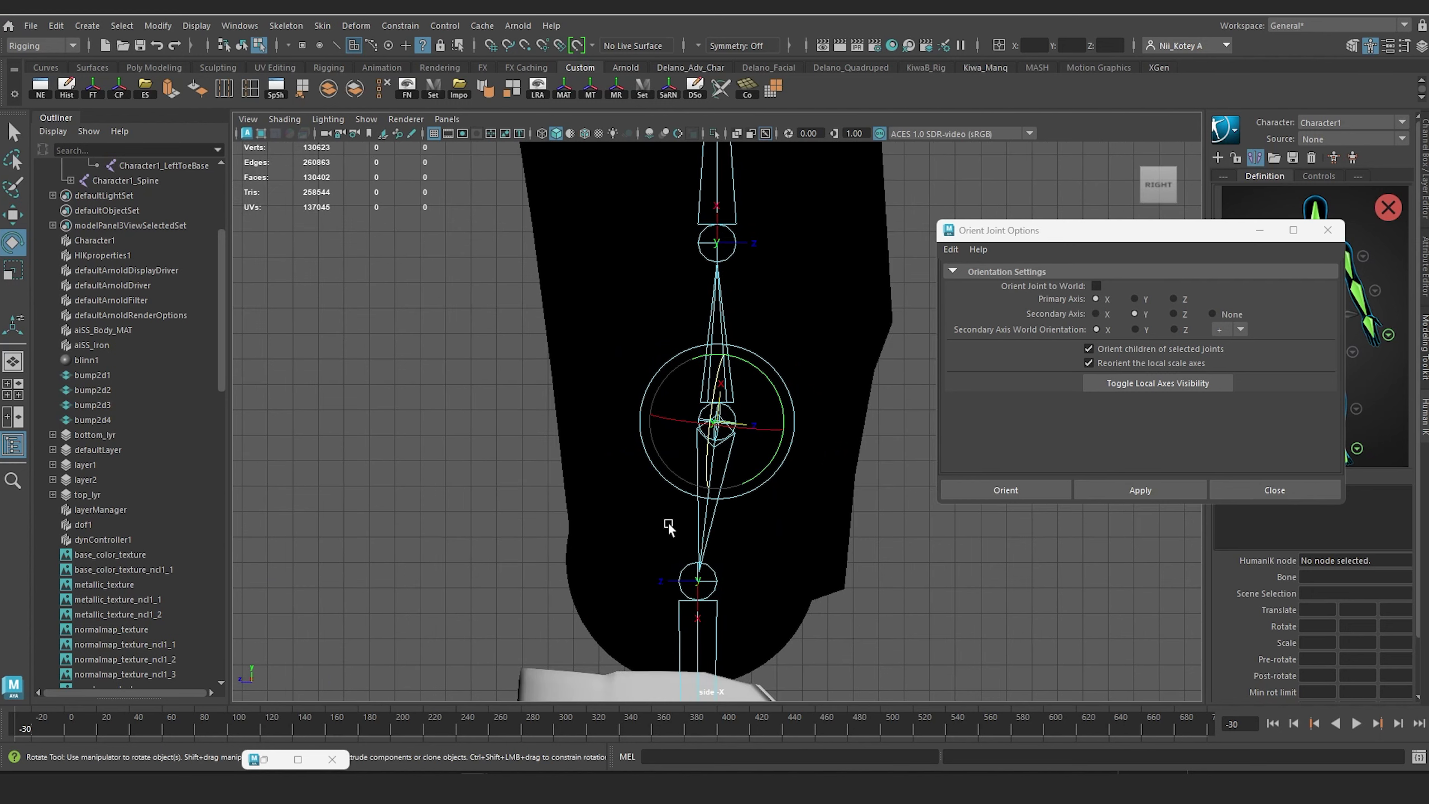
{"action": "scroll", "coordinate": [668, 526], "scroll_direction": "up", "scroll_amount": 1}
{"action": "scroll", "coordinate": [749, 496], "scroll_direction": "up", "scroll_amount": 4}
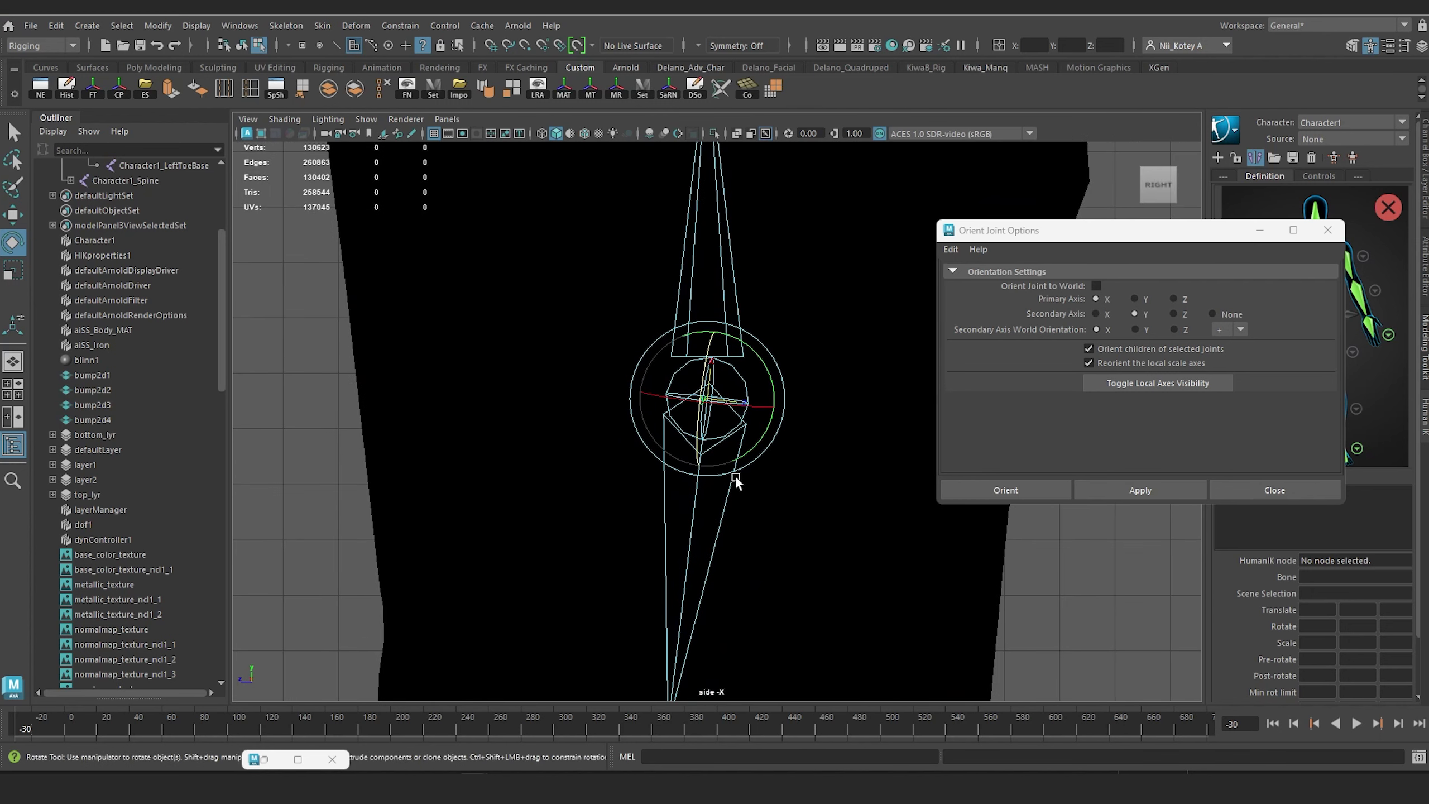
{"action": "middle_click_drag", "start_coordinate": [736, 477], "coordinate": [724, 525], "text": "alt"}
{"action": "left_click", "coordinate": [720, 454]}
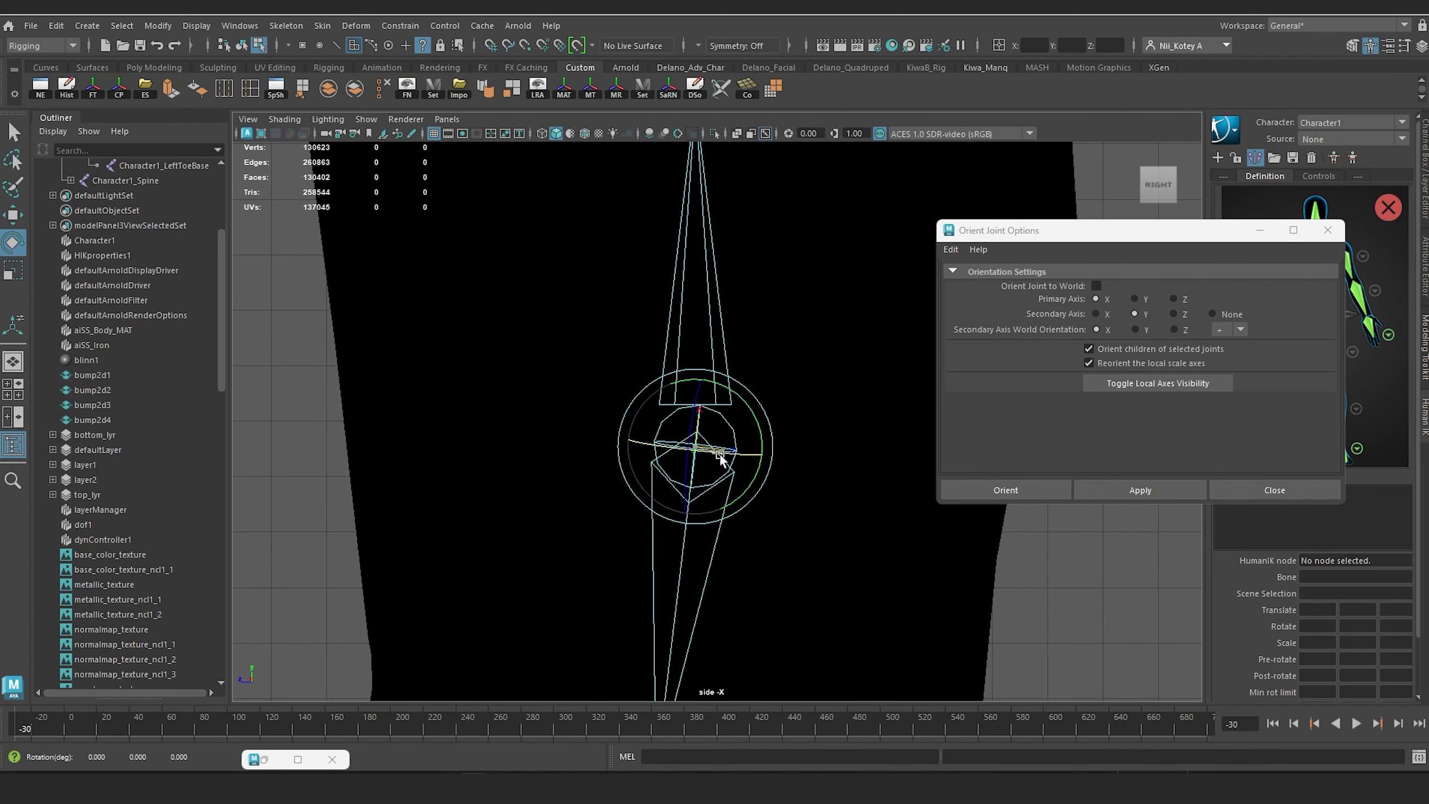
{"action": "left_click_drag", "start_coordinate": [719, 454], "coordinate": [680, 415]}
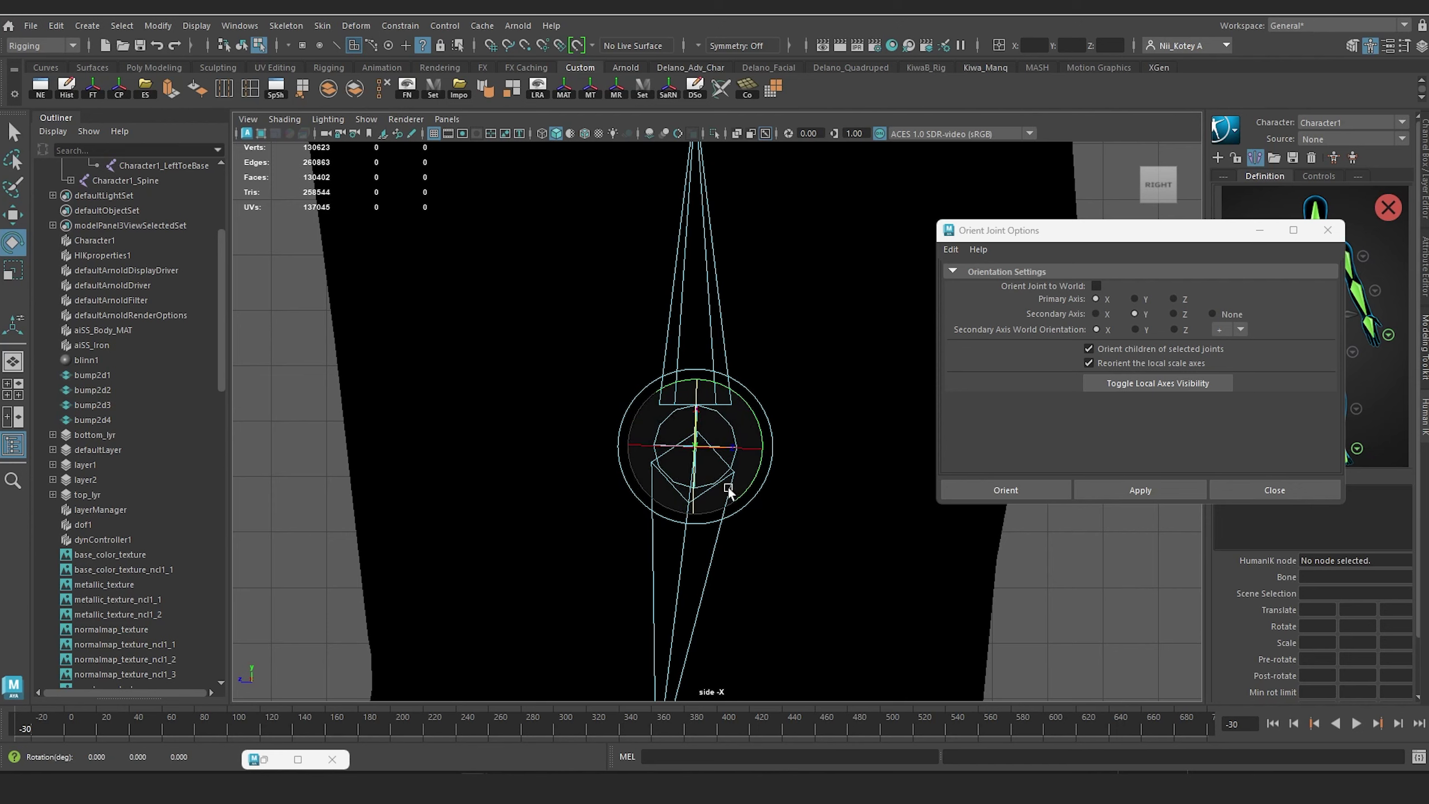
Step: Fine-tune the hips joint's local rotation axis in the front view to line it up vertically and horizontally
{"action": "key", "text": "space"}
{"action": "left_click_drag", "start_coordinate": [627, 489], "coordinate": [631, 520]}
{"action": "key", "text": "f"}
{"action": "scroll", "coordinate": [659, 503], "scroll_direction": "down", "scroll_amount": 10}
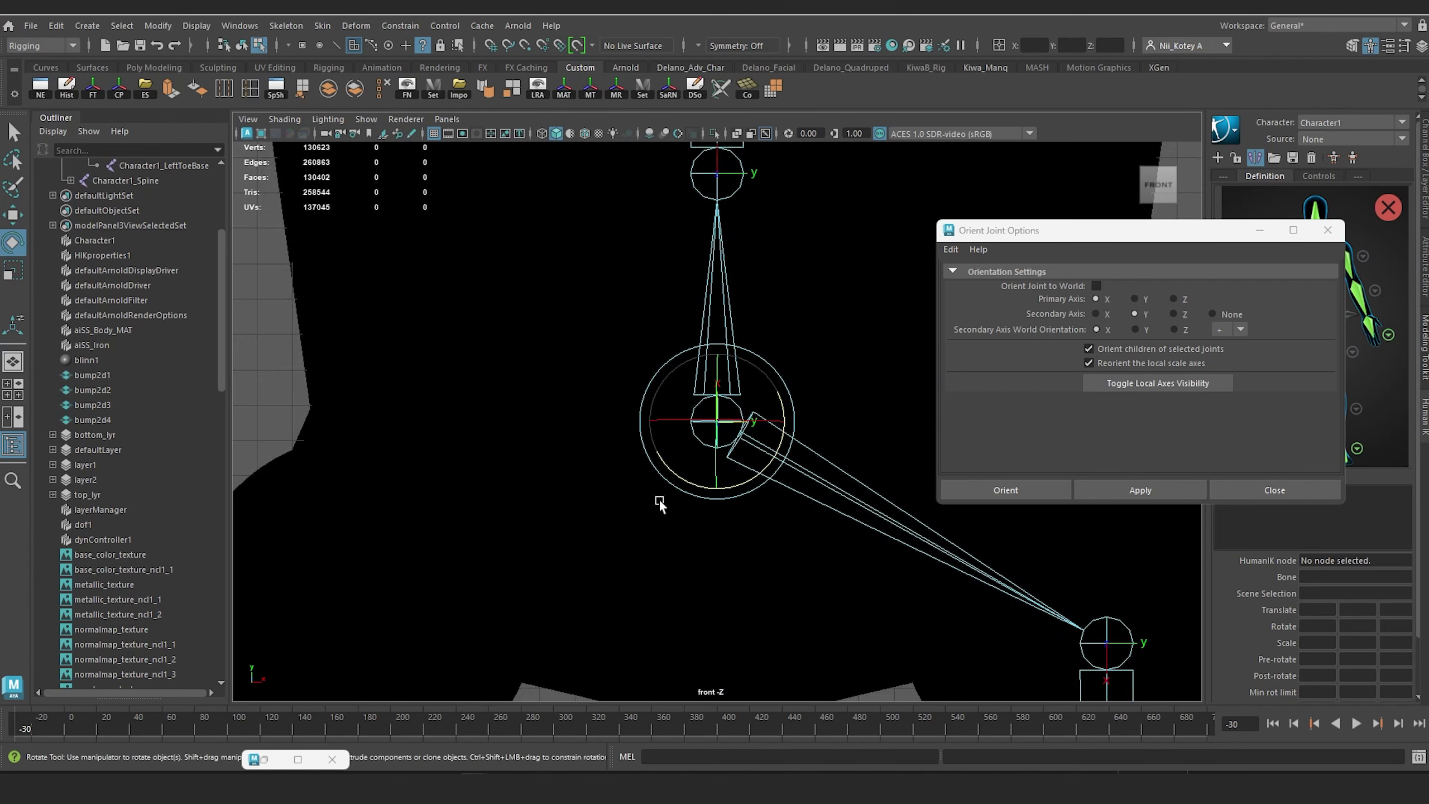
{"action": "middle_click_drag", "start_coordinate": [690, 415], "coordinate": [676, 513], "text": "alt"}
{"action": "scroll", "coordinate": [680, 519], "scroll_direction": "up", "scroll_amount": 4}
{"action": "scroll", "coordinate": [683, 529], "scroll_direction": "up", "scroll_amount": 6}
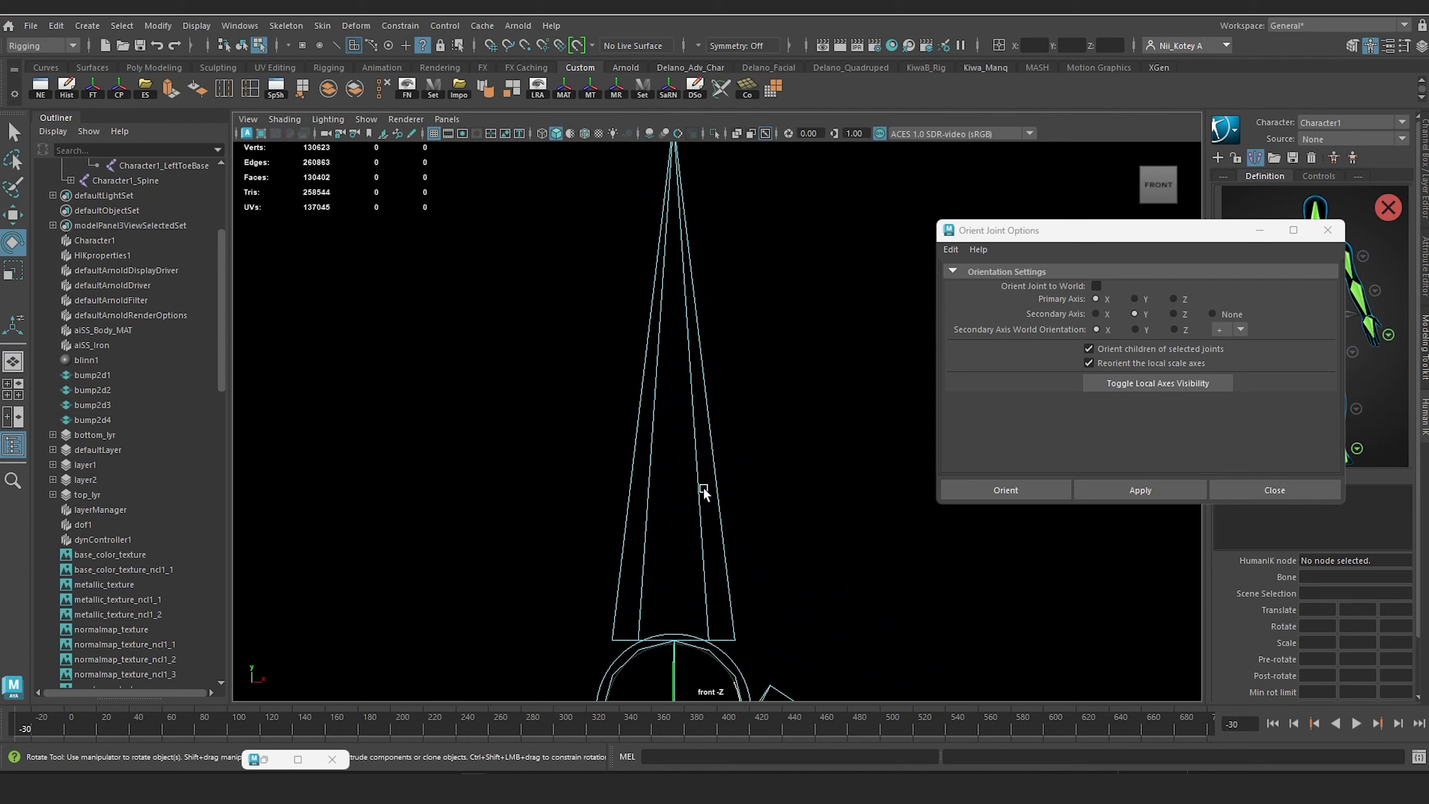
{"action": "left_click", "coordinate": [733, 559]}
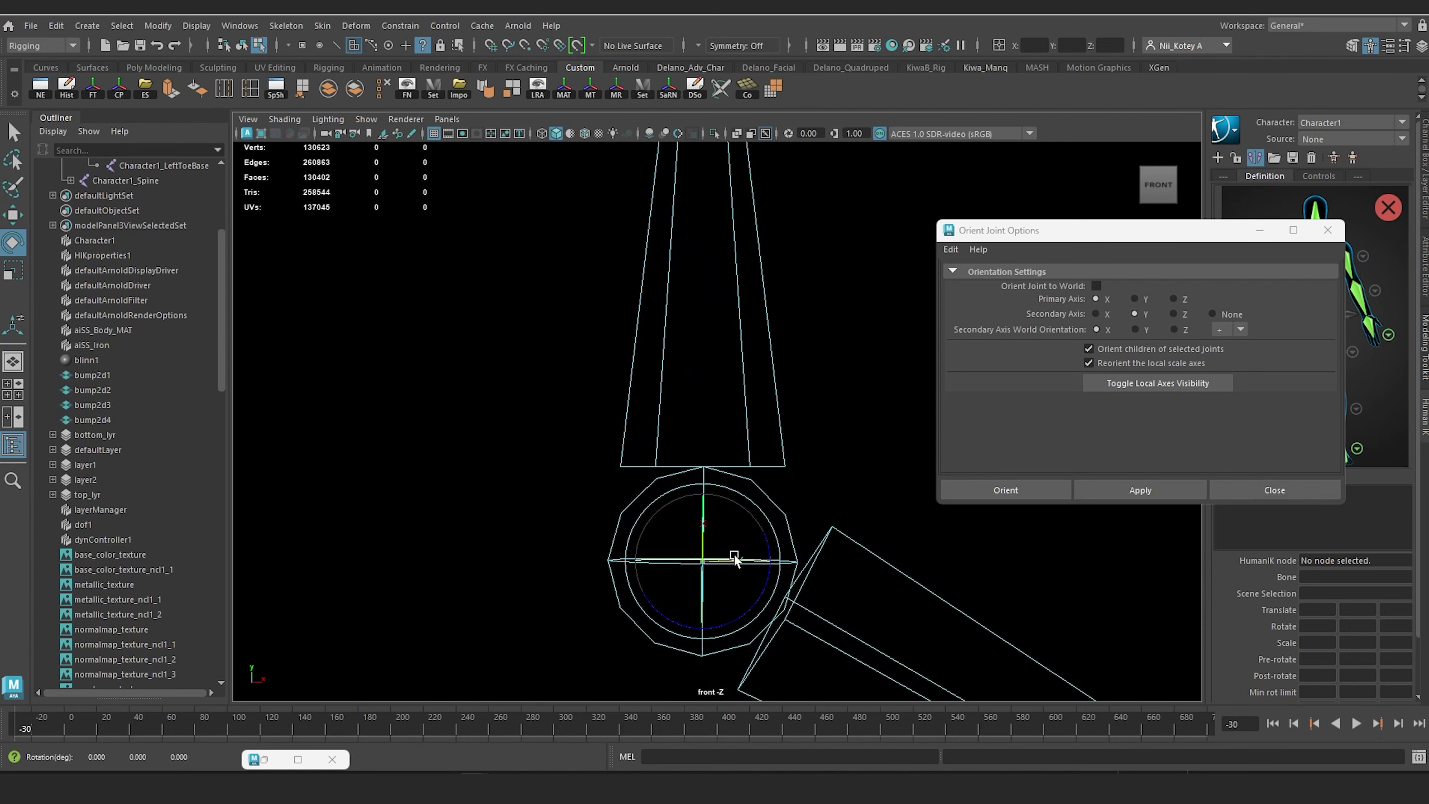
Step: Rotate the head joint's local rotation axis in the front view so X points up and Y sideways like the spine
{"action": "scroll", "coordinate": [743, 505], "scroll_direction": "down", "scroll_amount": 6}
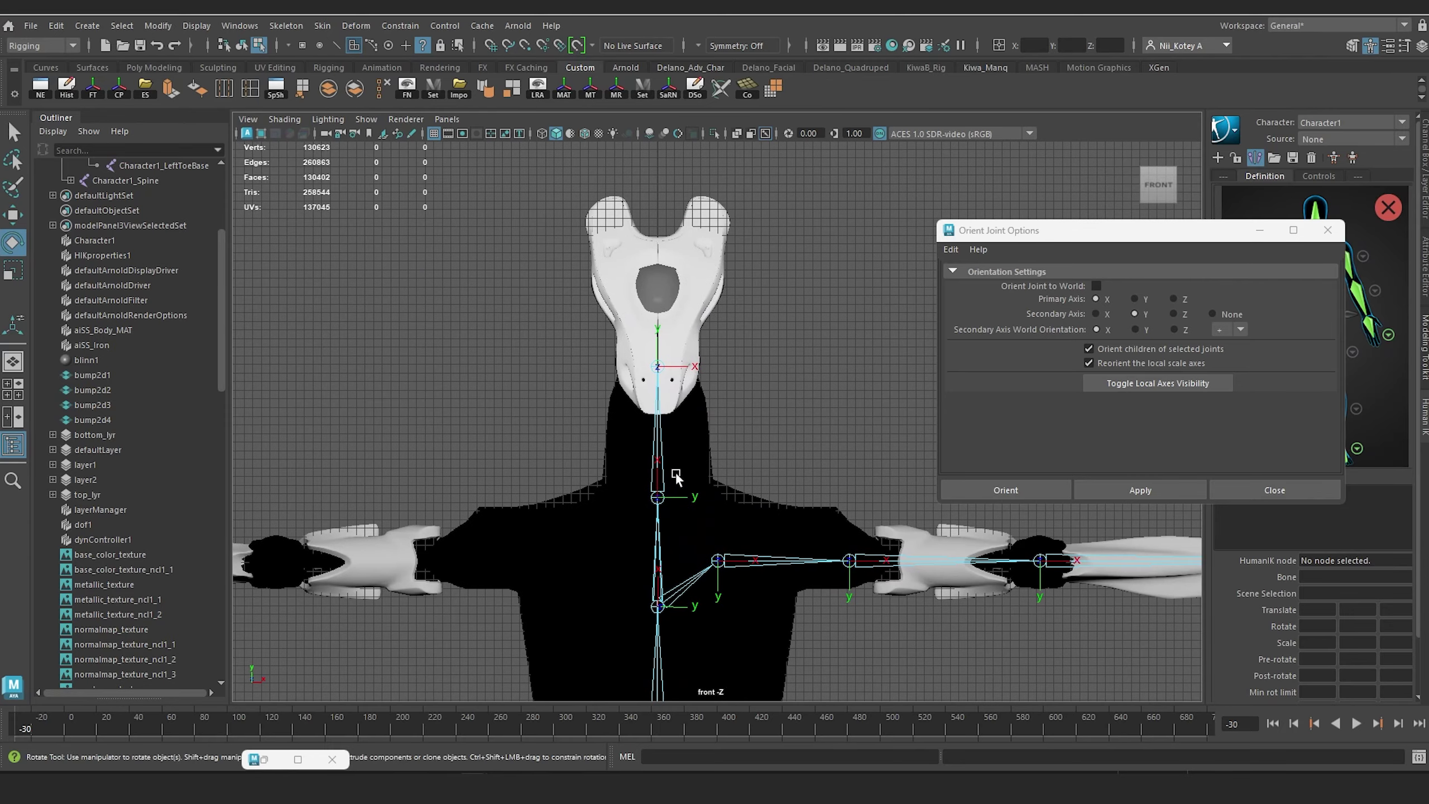
{"action": "scroll", "coordinate": [641, 373], "scroll_direction": "up", "scroll_amount": 8}
{"action": "left_click", "coordinate": [641, 372]}
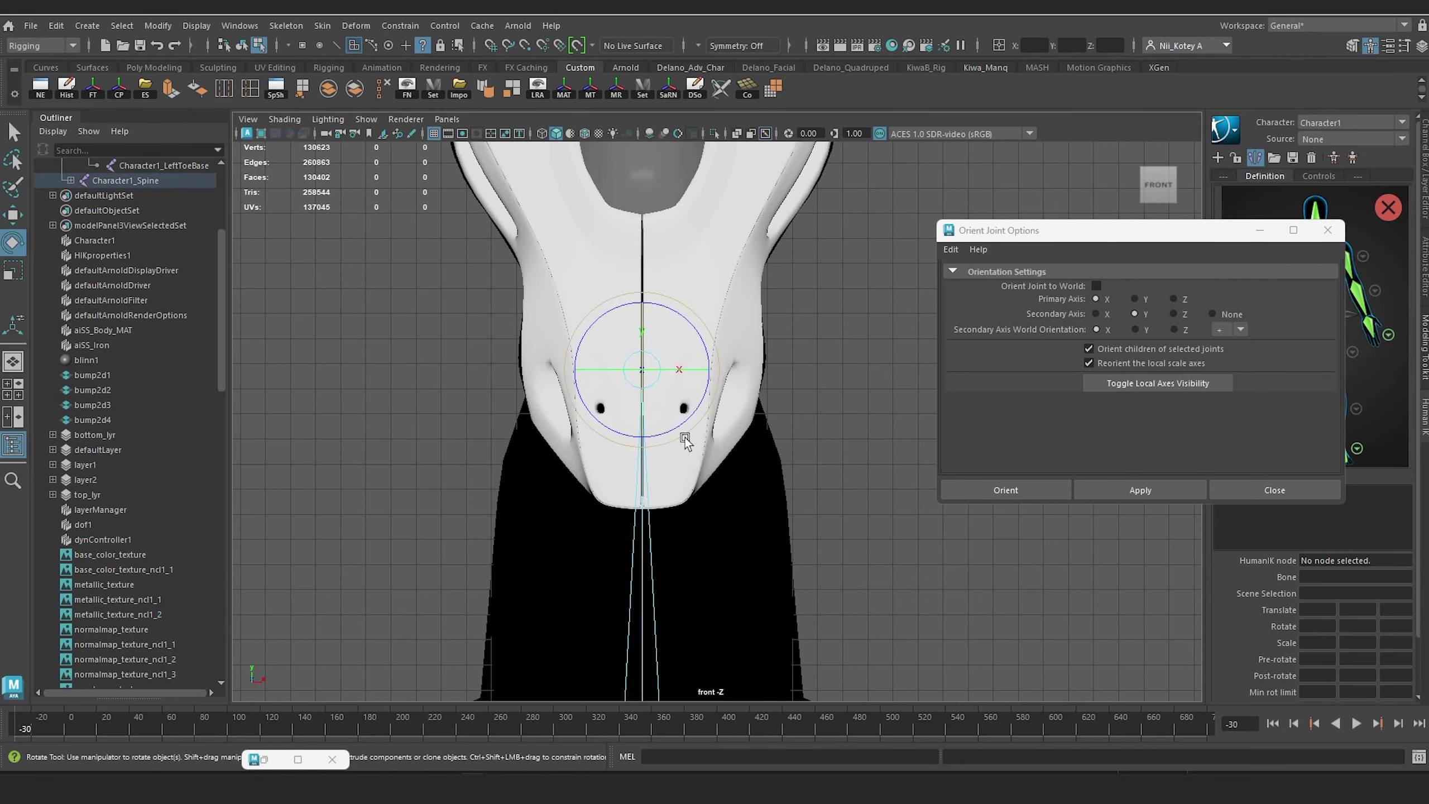
{"action": "middle_click_drag", "start_coordinate": [685, 438], "coordinate": [718, 388], "text": "alt"}
{"action": "left_click_drag", "start_coordinate": [608, 351], "coordinate": [707, 417]}
{"action": "left_click_drag", "start_coordinate": [630, 321], "coordinate": [674, 328]}
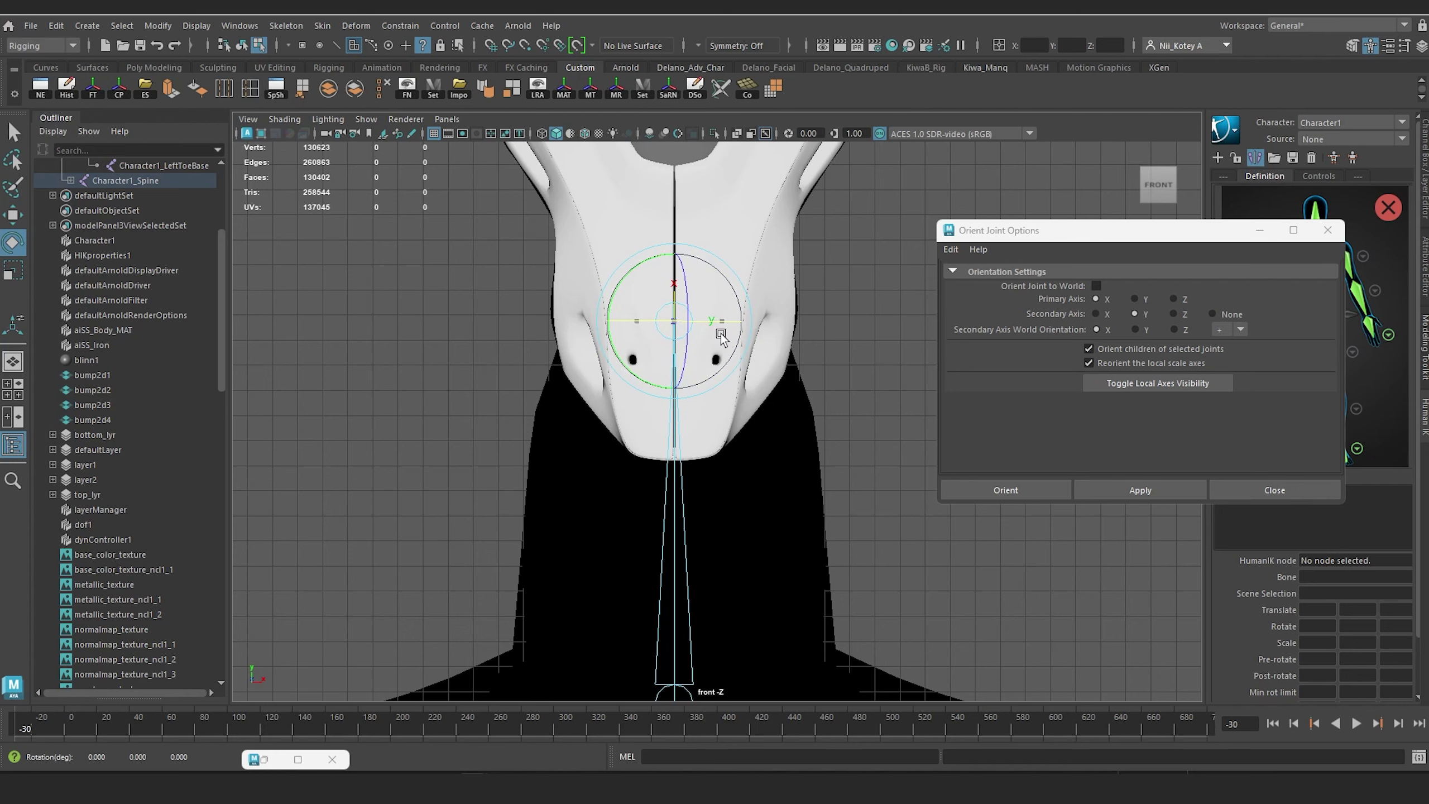
Step: Select and frame the left toe joint's local rotation axis in the perspective view
{"action": "key", "text": "space"}
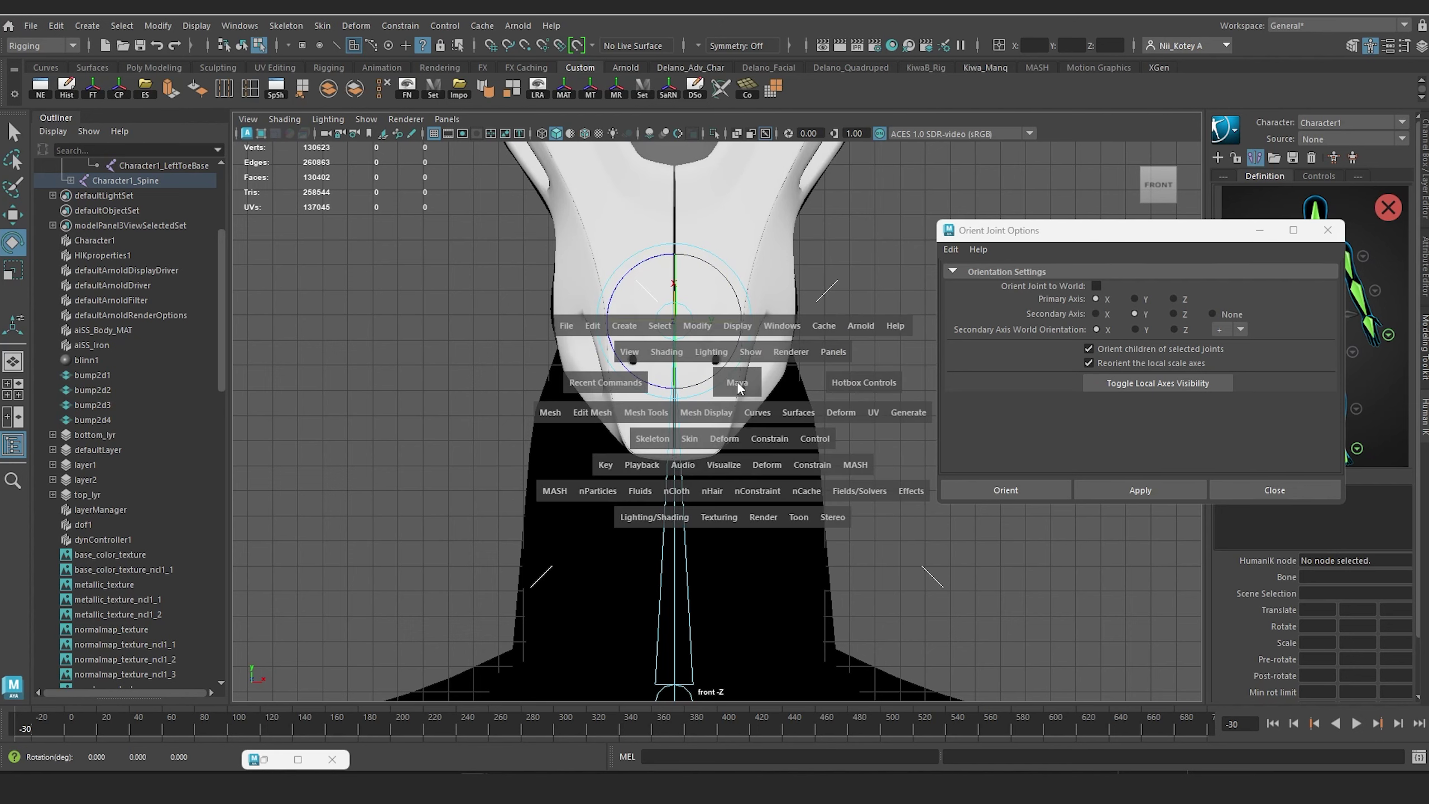
{"action": "left_click_drag", "start_coordinate": [738, 384], "coordinate": [733, 339]}
{"action": "scroll", "coordinate": [755, 429], "scroll_direction": "down", "scroll_amount": 10}
{"action": "middle_click_drag", "start_coordinate": [755, 429], "coordinate": [698, 225], "text": "alt"}
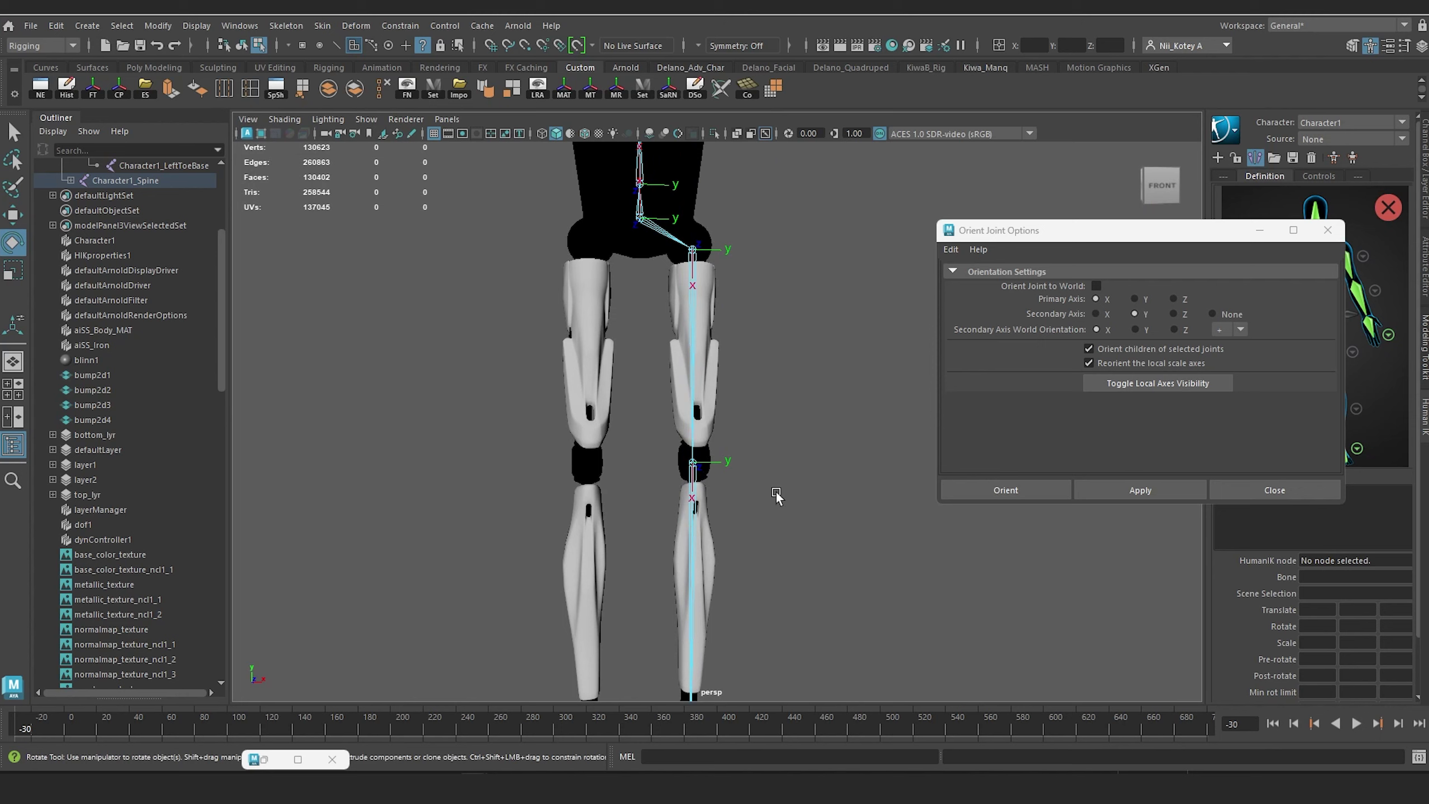
{"action": "middle_click_drag", "start_coordinate": [774, 489], "coordinate": [782, 254], "text": "alt"}
{"action": "left_click_drag", "start_coordinate": [742, 440], "coordinate": [773, 440], "text": "alt"}
{"action": "left_click", "coordinate": [772, 598]}
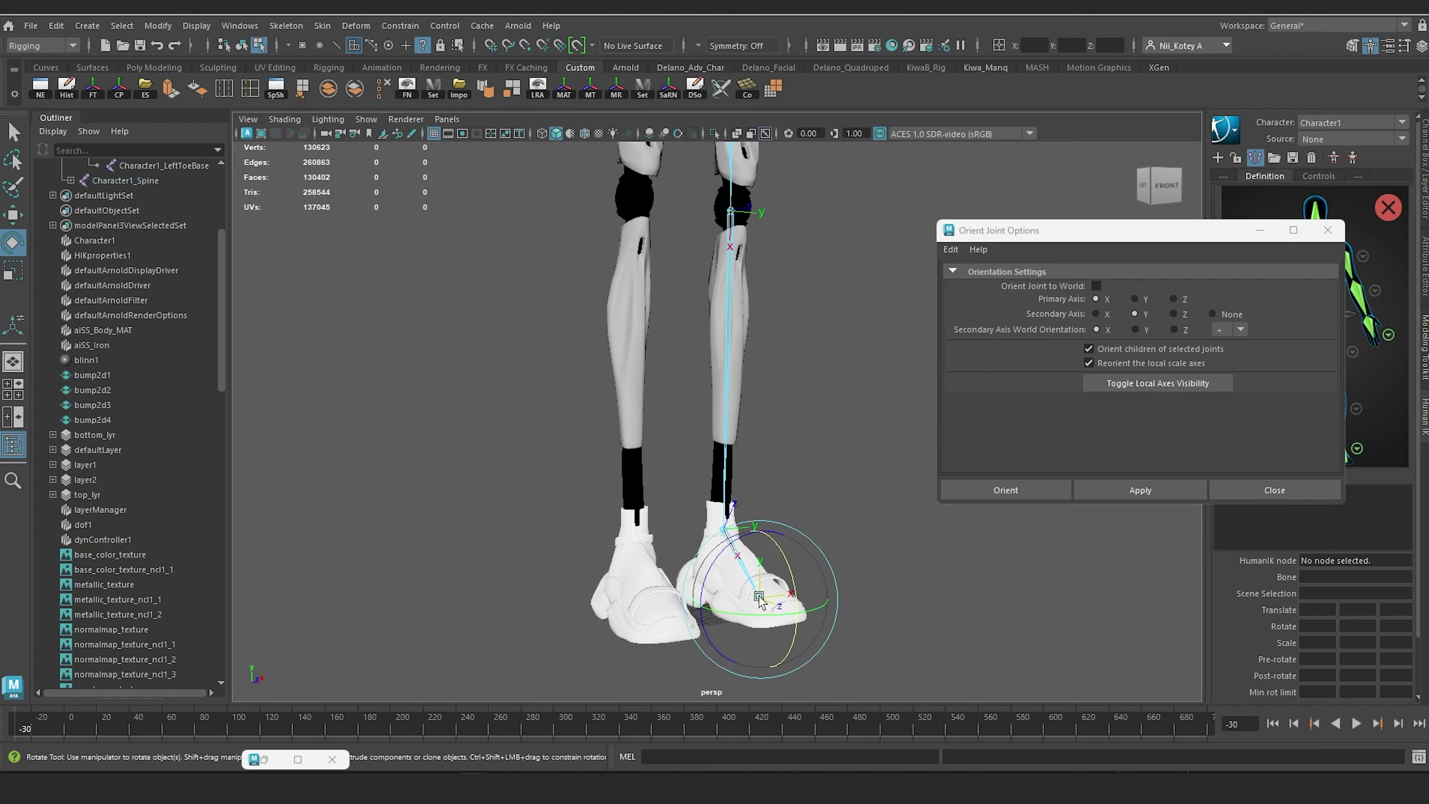
{"action": "key", "text": "f"}
{"action": "scroll", "coordinate": [796, 499], "scroll_direction": "down", "scroll_amount": 3}
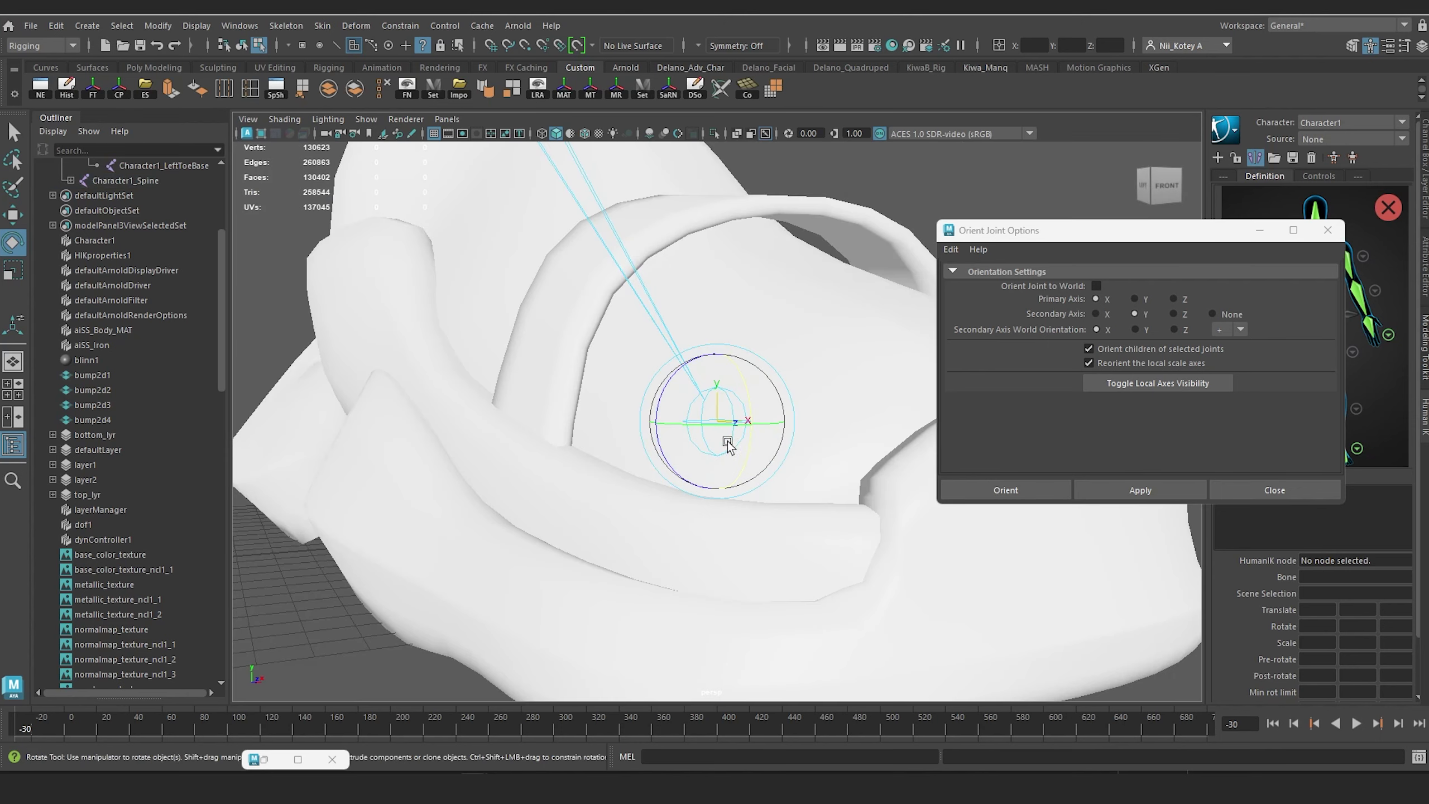
{"action": "left_click_drag", "start_coordinate": [727, 445], "coordinate": [724, 488], "text": "alt"}
Step: Rotate the left toe joint's local rotation axis in the front view so X points forward along the foot and Y sideways
{"action": "key", "text": "space"}
{"action": "scroll", "coordinate": [724, 487], "scroll_direction": "down", "scroll_amount": 3}
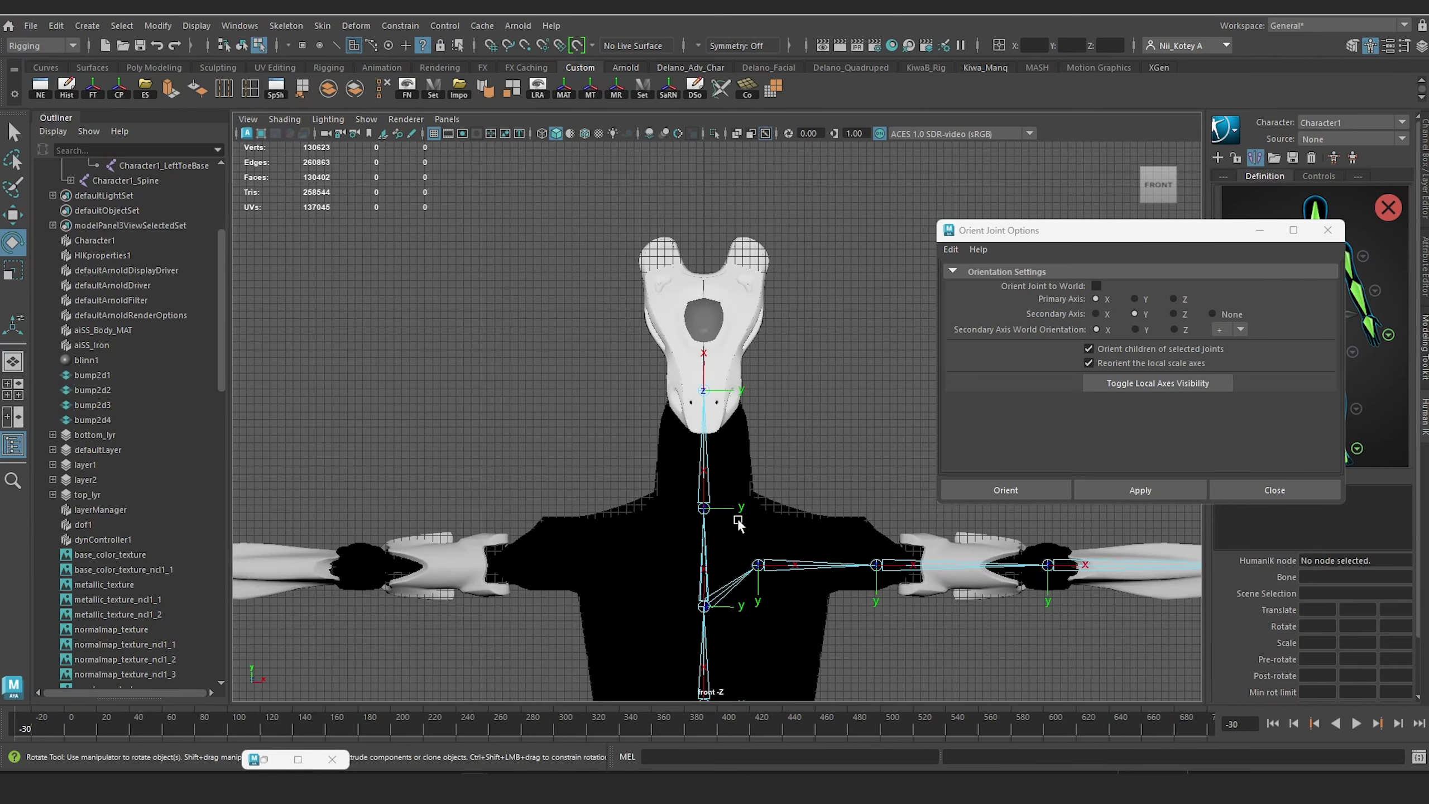
{"action": "middle_click_drag", "start_coordinate": [788, 647], "coordinate": [662, 236], "text": "alt"}
{"action": "middle_click_drag", "start_coordinate": [784, 567], "coordinate": [739, 147], "text": "alt"}
{"action": "middle_click_drag", "start_coordinate": [707, 475], "coordinate": [744, 104], "text": "alt"}
{"action": "scroll", "coordinate": [735, 540], "scroll_direction": "up", "scroll_amount": 3}
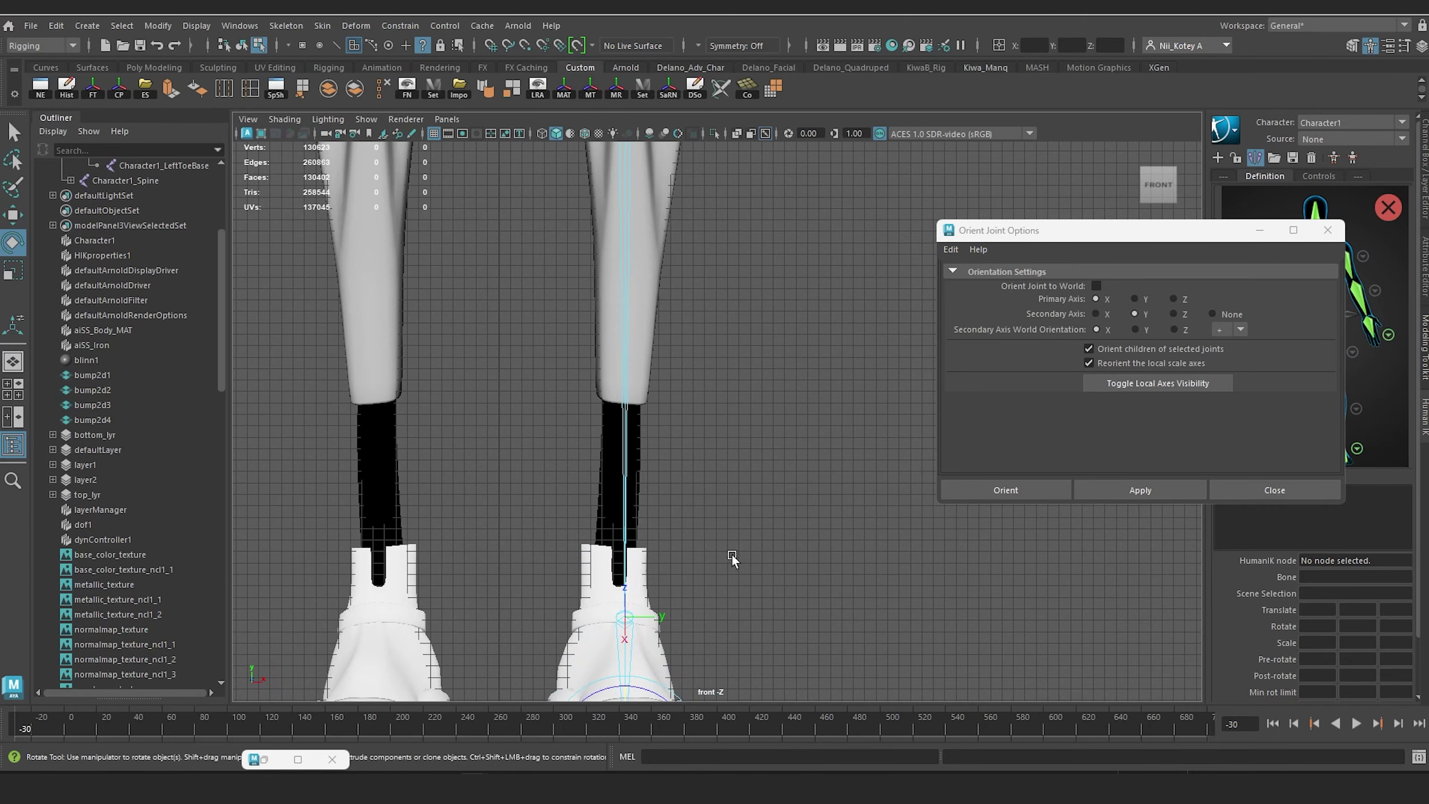
{"action": "middle_click_drag", "start_coordinate": [725, 563], "coordinate": [803, 220], "text": "alt"}
{"action": "scroll", "coordinate": [723, 419], "scroll_direction": "up", "scroll_amount": 5}
{"action": "middle_click_drag", "start_coordinate": [723, 414], "coordinate": [724, 491], "text": "alt"}
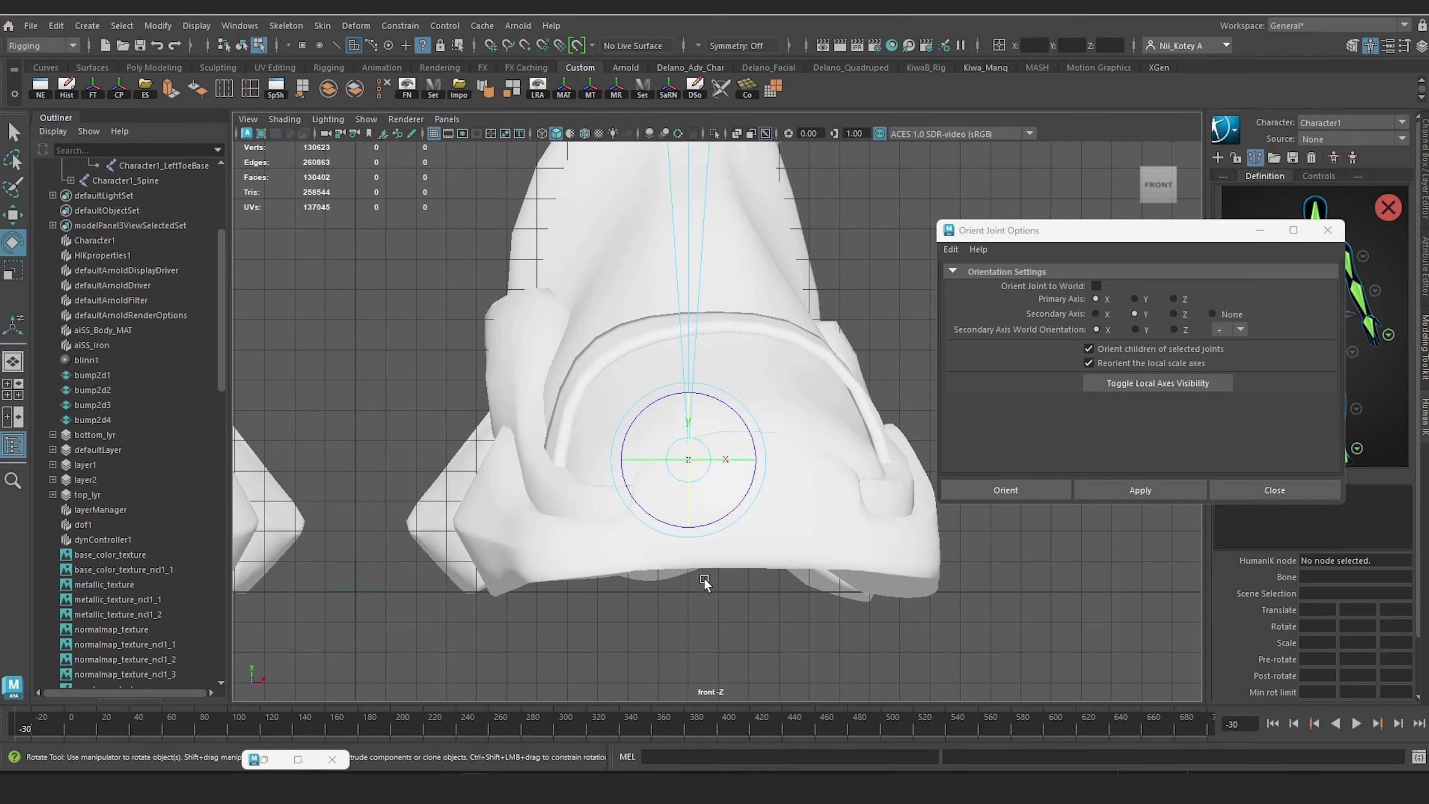
{"action": "left_click", "coordinate": [703, 579]}
{"action": "left_click", "coordinate": [682, 464]}
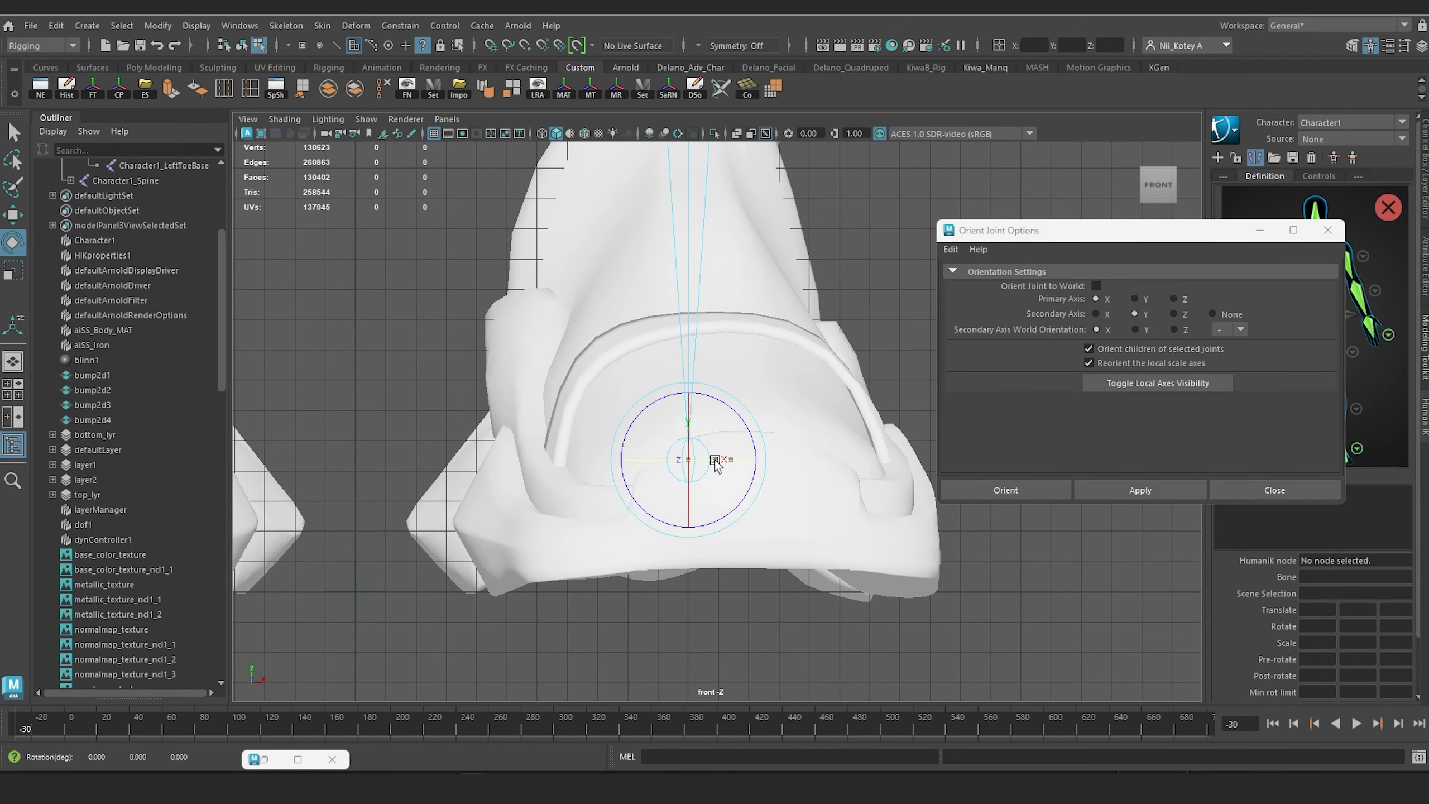
{"action": "left_click_drag", "start_coordinate": [706, 465], "coordinate": [639, 467]}
{"action": "left_click_drag", "start_coordinate": [637, 471], "coordinate": [738, 428]}
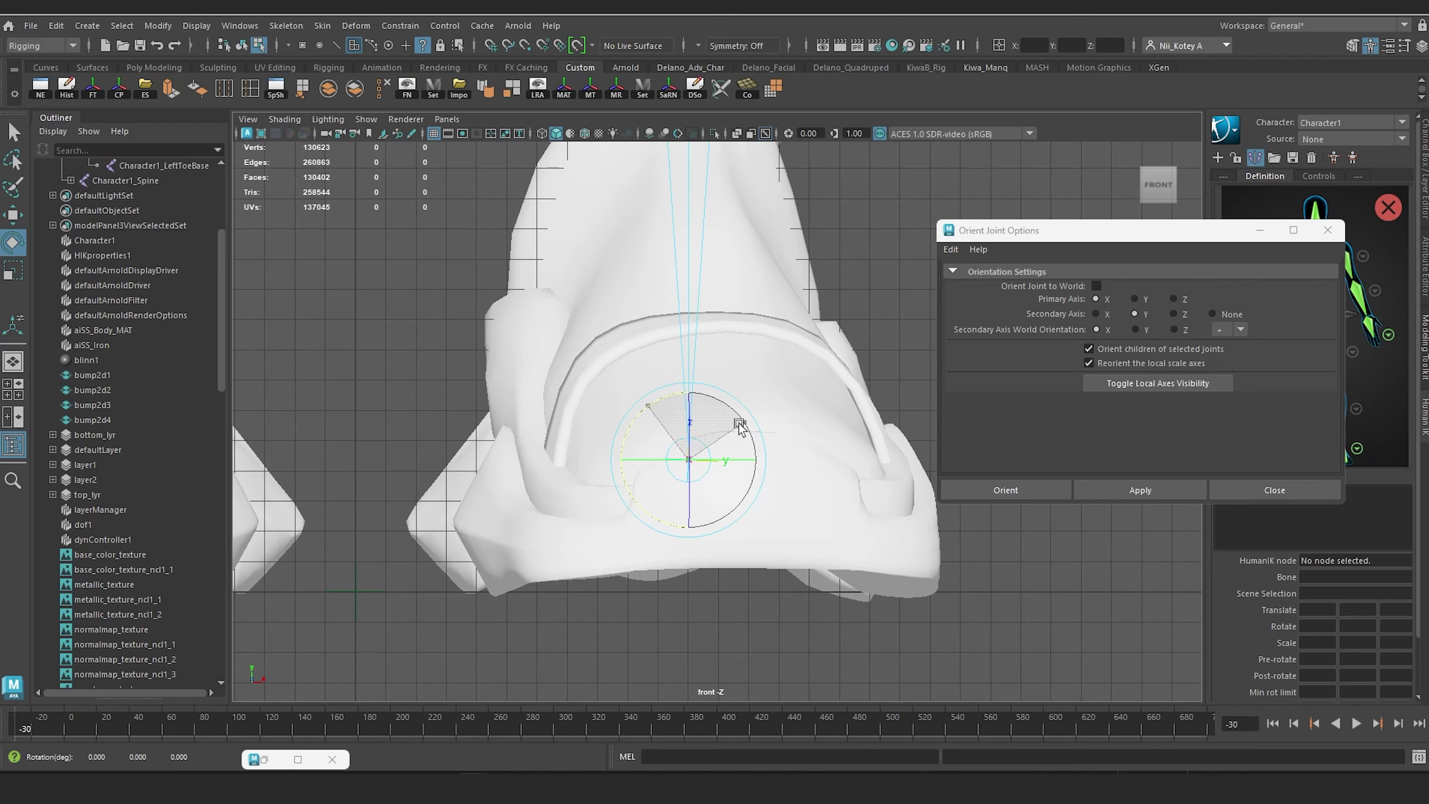
{"action": "key", "text": "space"}
{"action": "left_click_drag", "start_coordinate": [738, 423], "coordinate": [795, 457]}
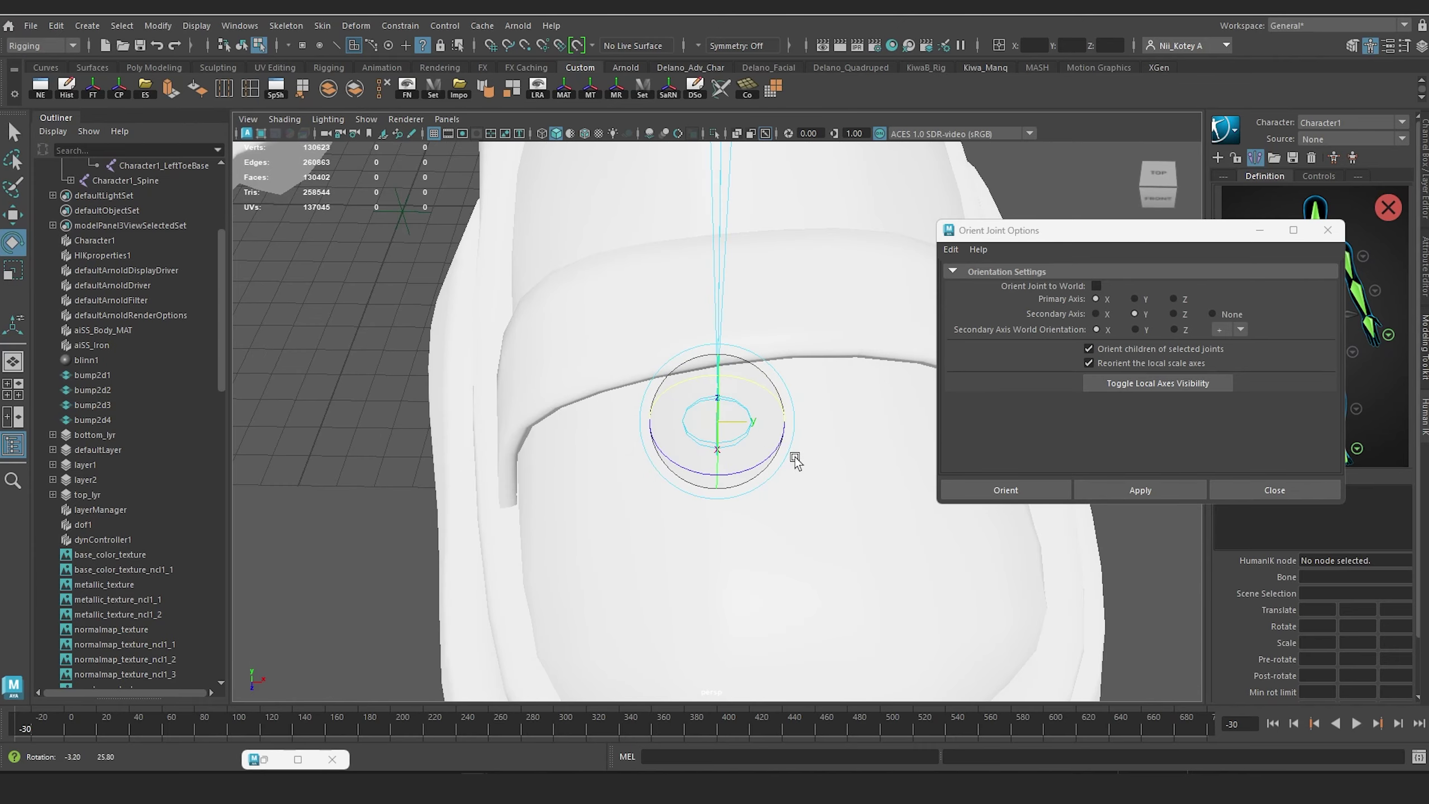
{"action": "right_click_drag", "start_coordinate": [794, 457], "coordinate": [777, 404], "text": "alt"}
{"action": "left_click_drag", "start_coordinate": [776, 406], "coordinate": [698, 445], "text": "alt"}
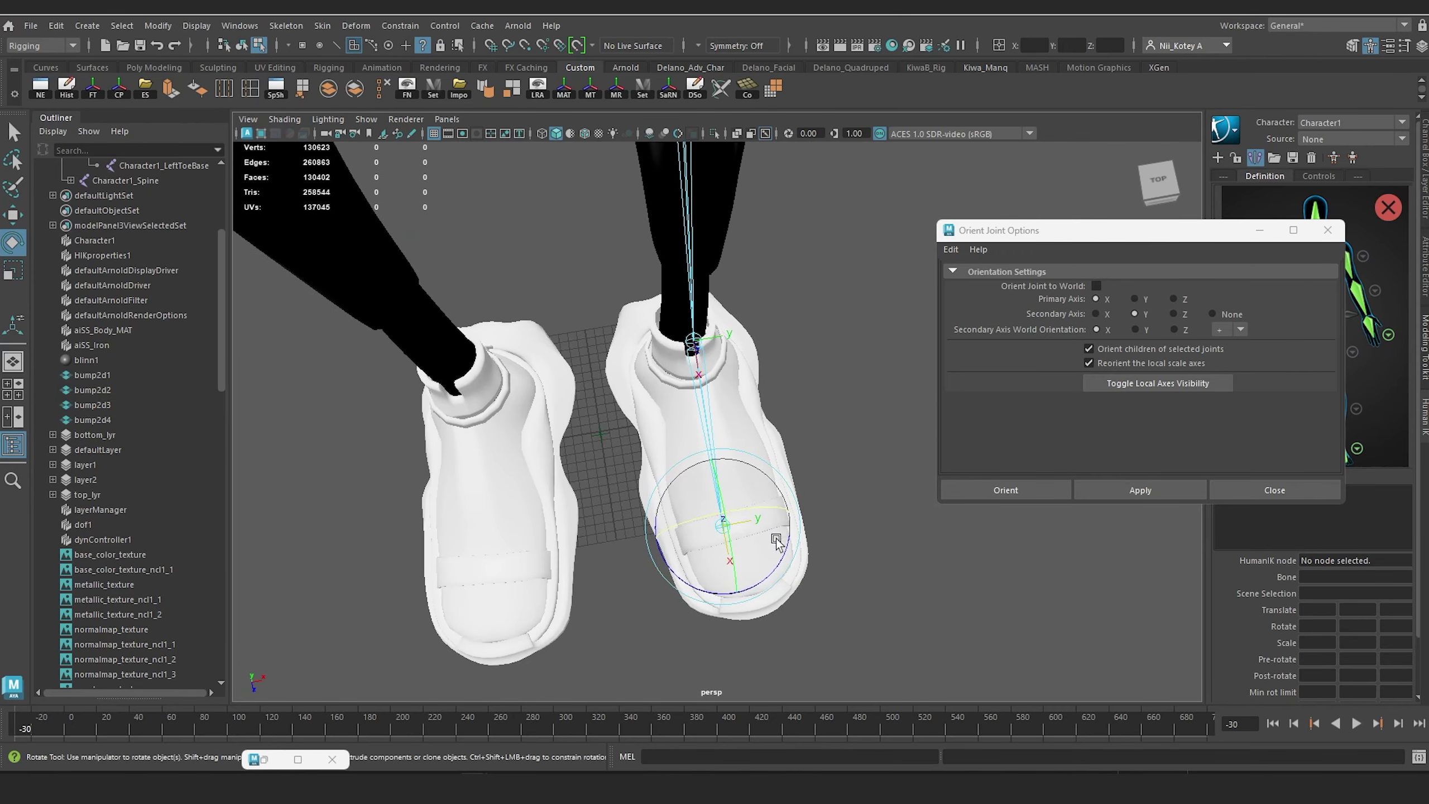
{"action": "left_click_drag", "start_coordinate": [774, 539], "coordinate": [653, 396], "text": "alt"}
Step: Select the sneakers mesh, turn on Object X symmetry and undo the trial adjustment
{"action": "left_click", "coordinate": [669, 400]}
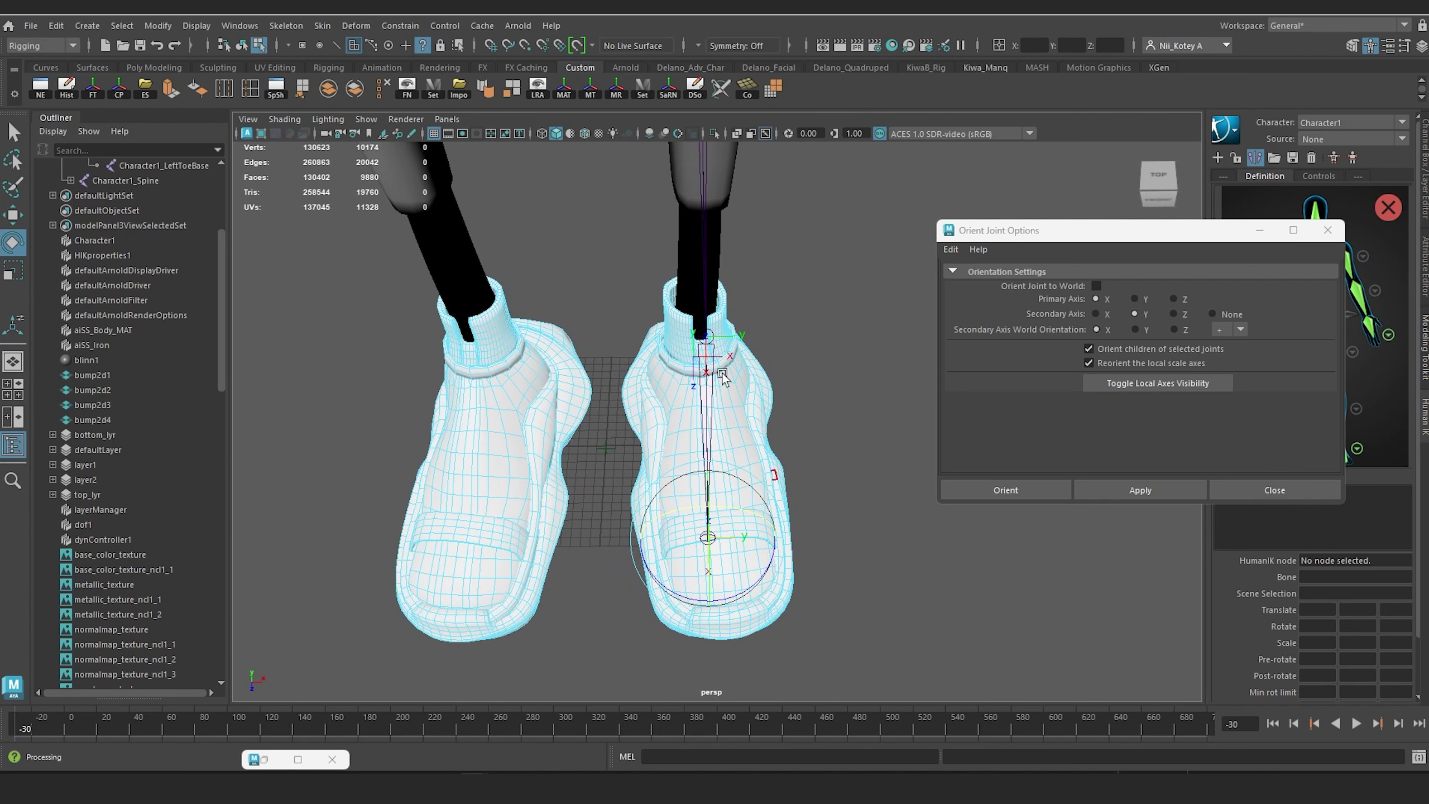
{"action": "left_click_drag", "start_coordinate": [670, 259], "coordinate": [652, 281], "text": "alt"}
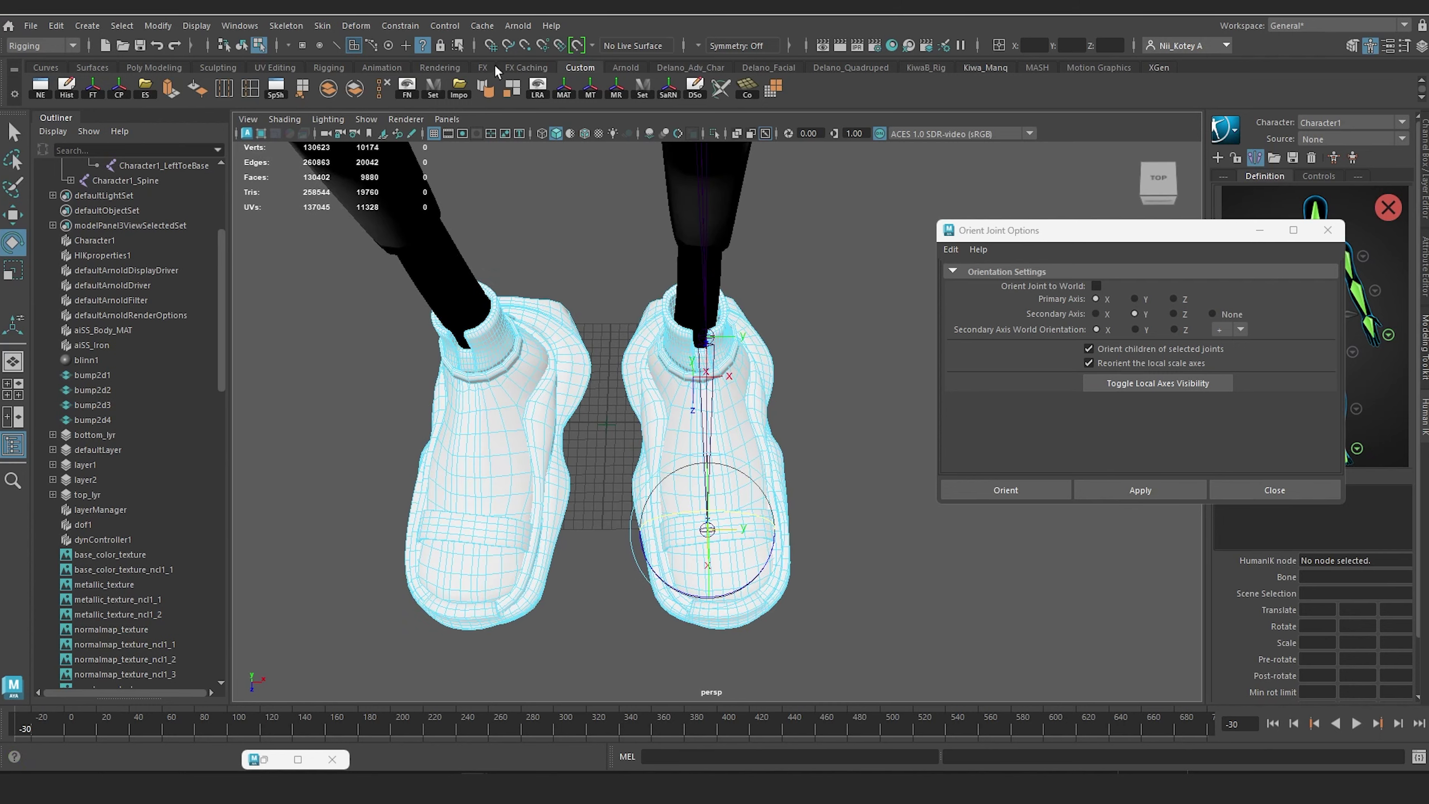
{"action": "left_click", "coordinate": [715, 45]}
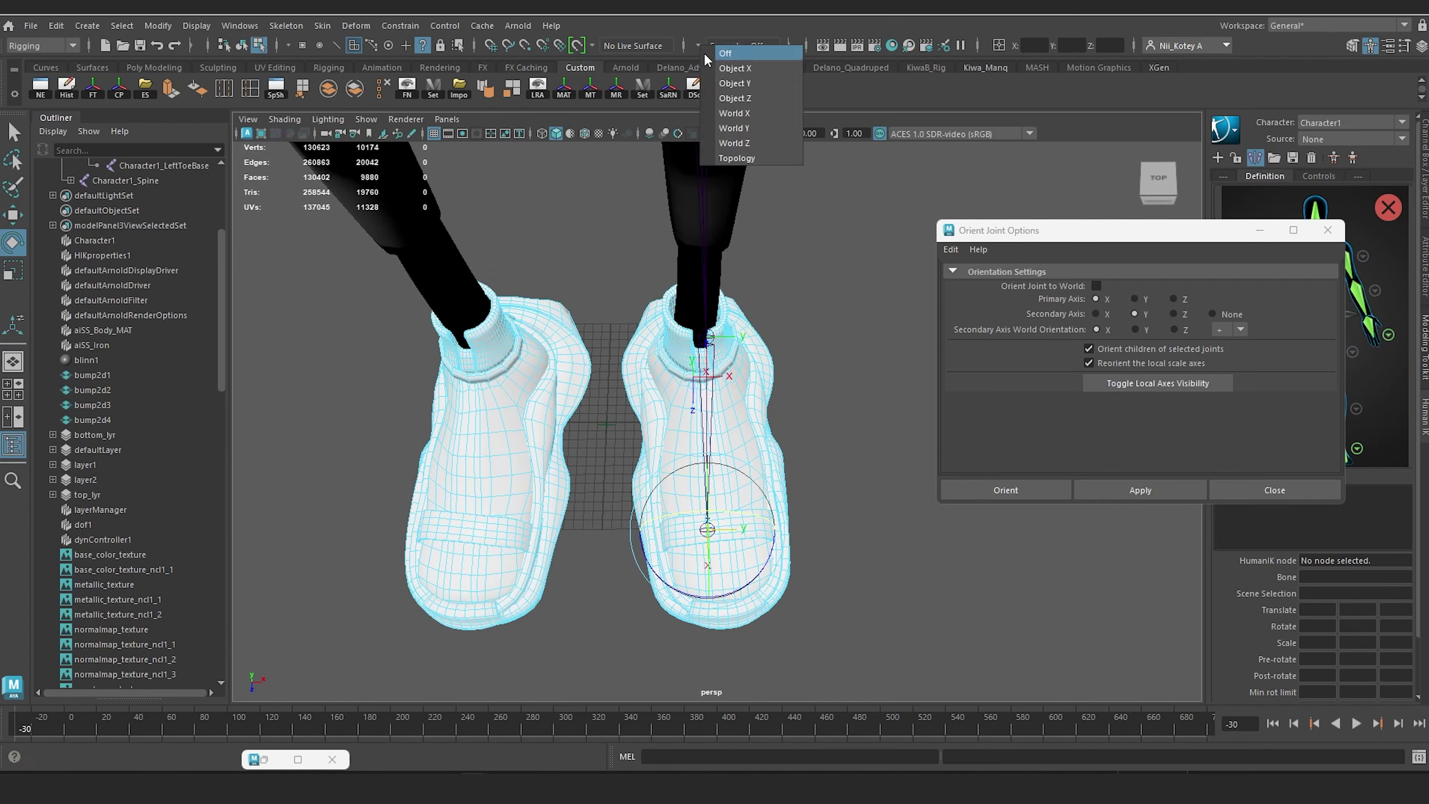
{"action": "left_click", "coordinate": [723, 61]}
{"action": "right_click_drag", "start_coordinate": [670, 342], "coordinate": [692, 323]}
{"action": "left_click_drag", "start_coordinate": [682, 430], "coordinate": [601, 416]}
{"action": "key", "text": "ctrl+z"}
Step: Isolate the sneakers mesh and delete all faces of the character's right shoe with symmetry turned off
{"action": "left_click", "coordinate": [713, 132]}
{"action": "right_click_drag", "start_coordinate": [487, 341], "coordinate": [487, 380]}
{"action": "left_click_drag", "start_coordinate": [337, 259], "coordinate": [601, 689]}
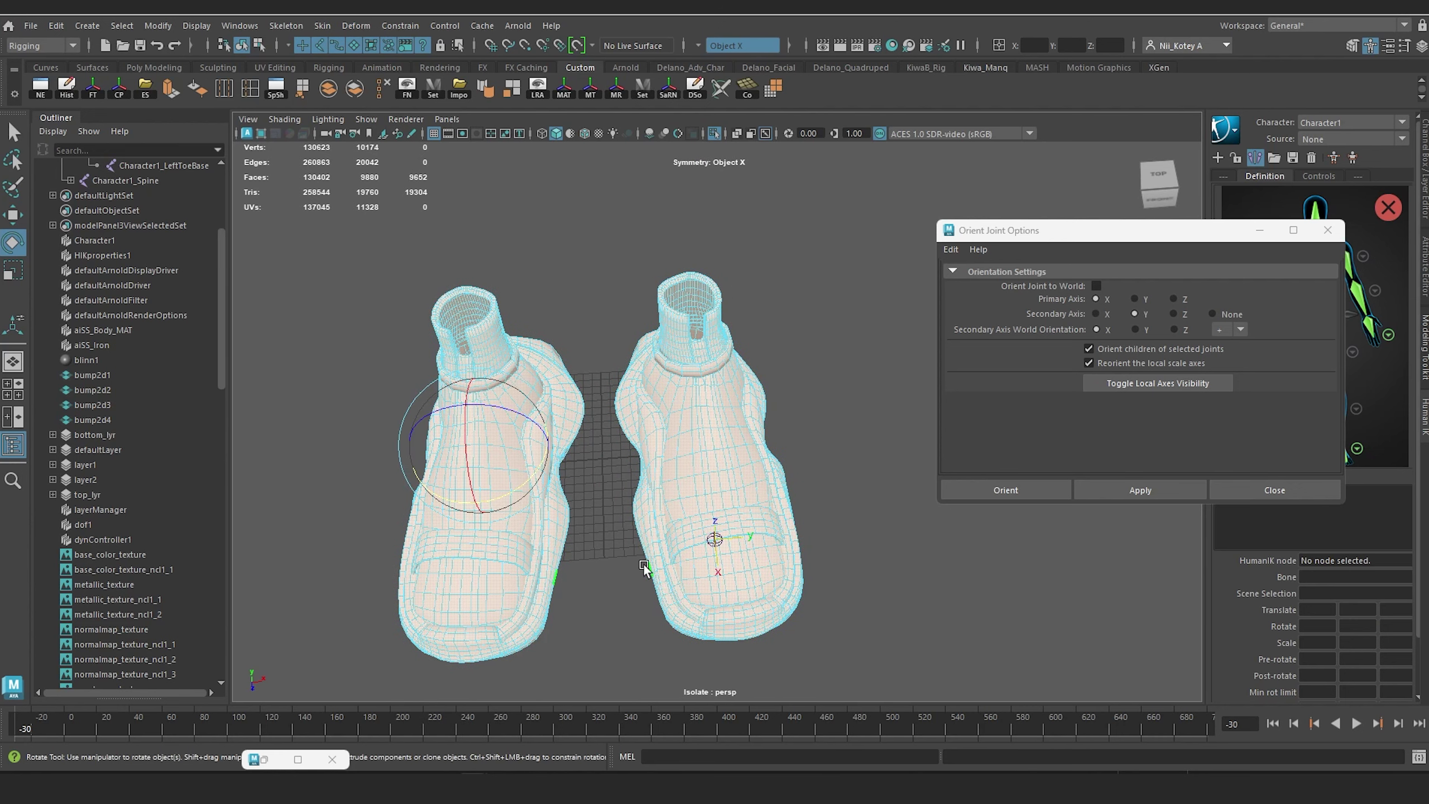
{"action": "left_click", "coordinate": [728, 45]}
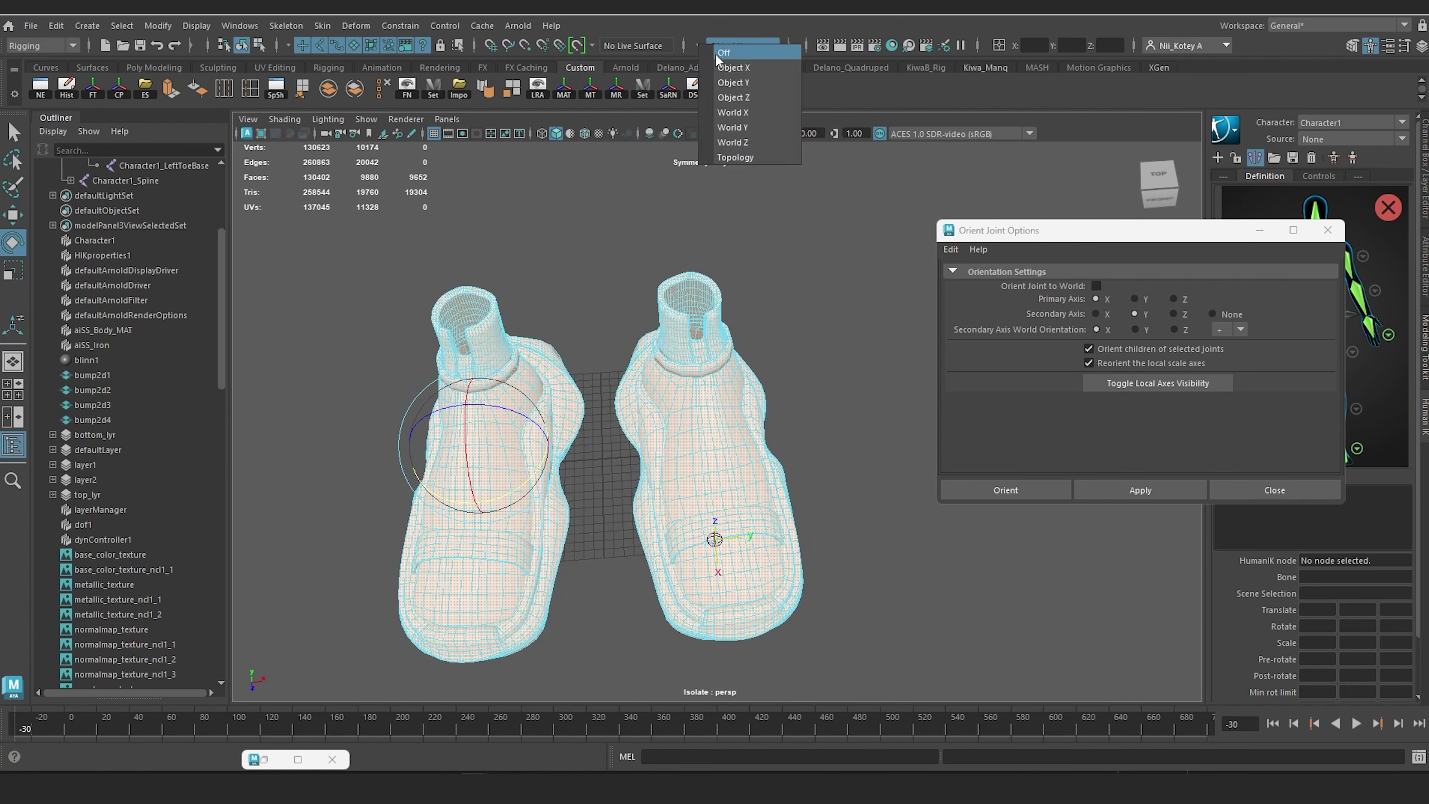
{"action": "left_click", "coordinate": [715, 52]}
{"action": "left_click", "coordinate": [357, 457]}
{"action": "left_click_drag", "start_coordinate": [304, 262], "coordinate": [596, 682]}
{"action": "key", "text": "Delete"}
{"action": "right_click_drag", "start_coordinate": [703, 342], "coordinate": [755, 324]}
Step: Move the remaining shoe's pivot back and down to the ankle collar in the side view
{"action": "key", "text": "space"}
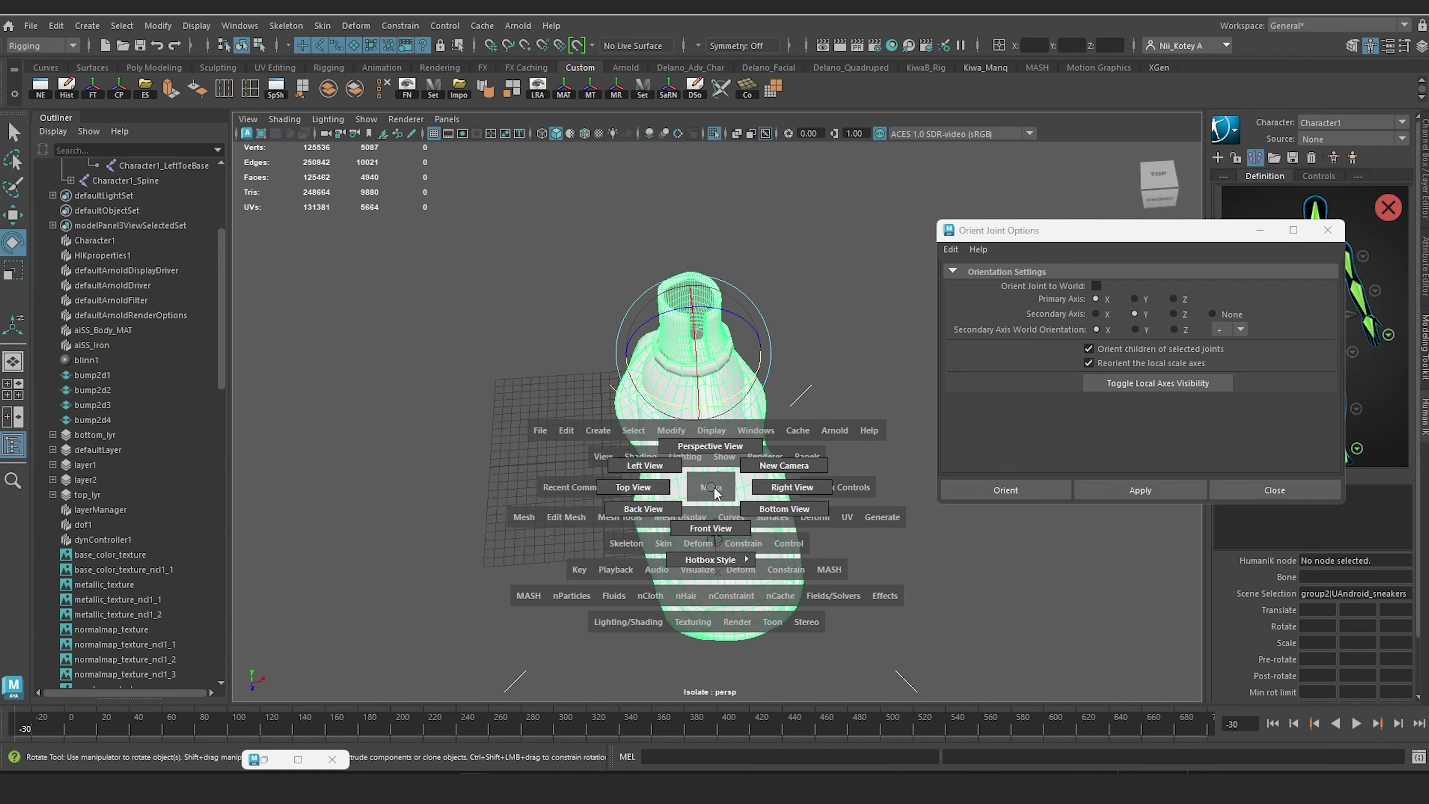
{"action": "left_click_drag", "start_coordinate": [714, 488], "coordinate": [755, 500]}
{"action": "key", "text": "f"}
{"action": "scroll", "coordinate": [747, 487], "scroll_direction": "up", "scroll_amount": 3}
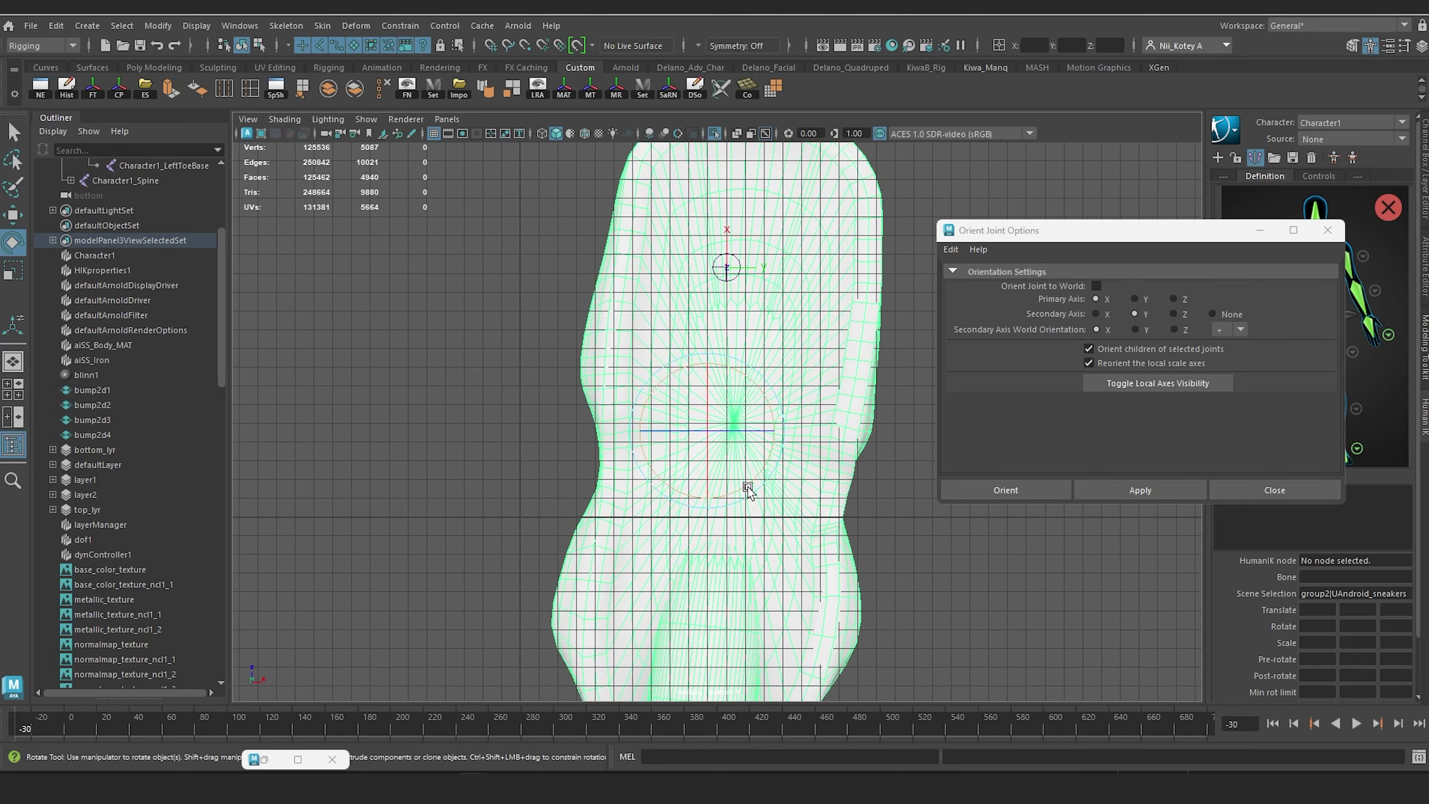
{"action": "middle_click_drag", "start_coordinate": [748, 487], "coordinate": [772, 421], "text": "alt"}
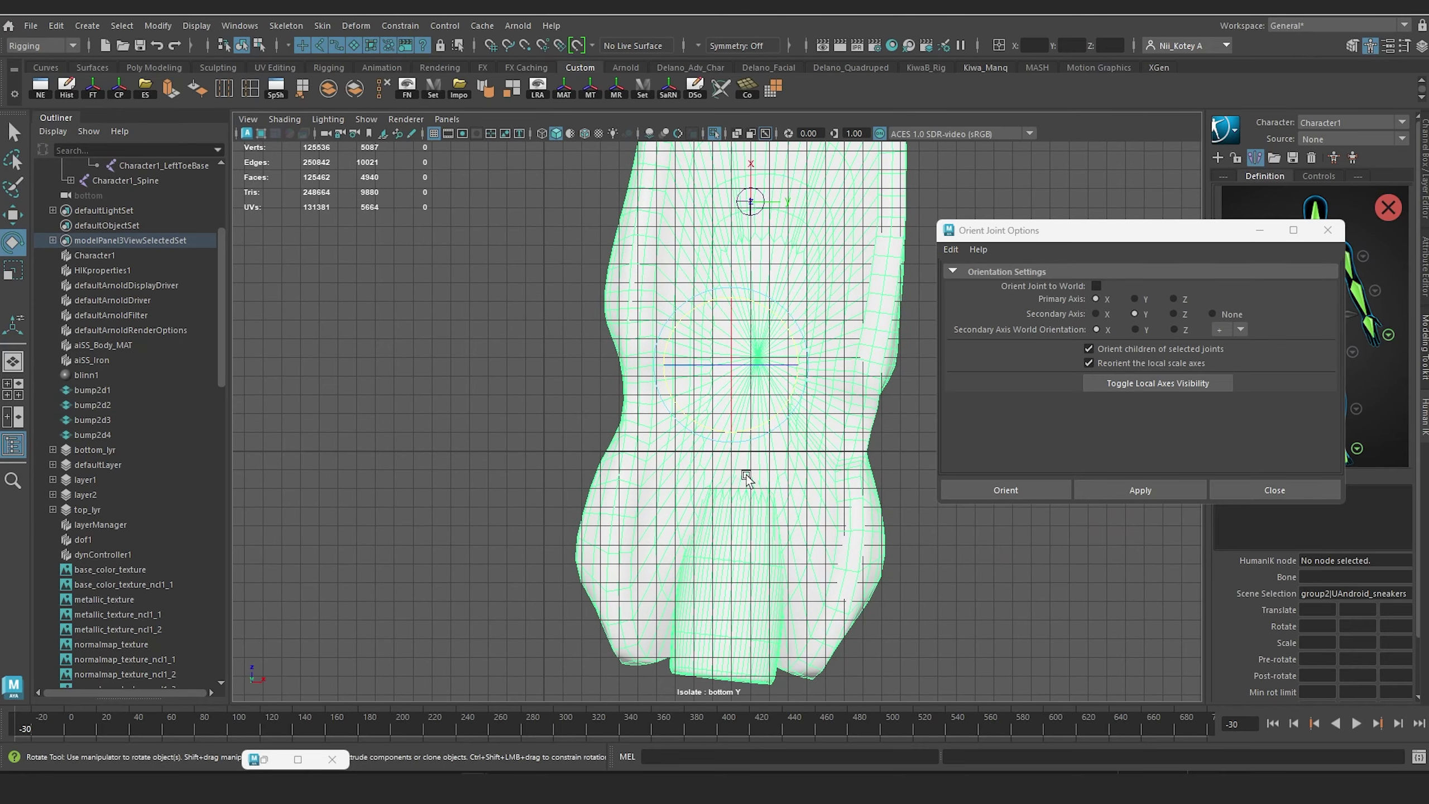
{"action": "key", "text": "space"}
{"action": "left_click_drag", "start_coordinate": [746, 473], "coordinate": [721, 447]}
{"action": "key", "text": "space"}
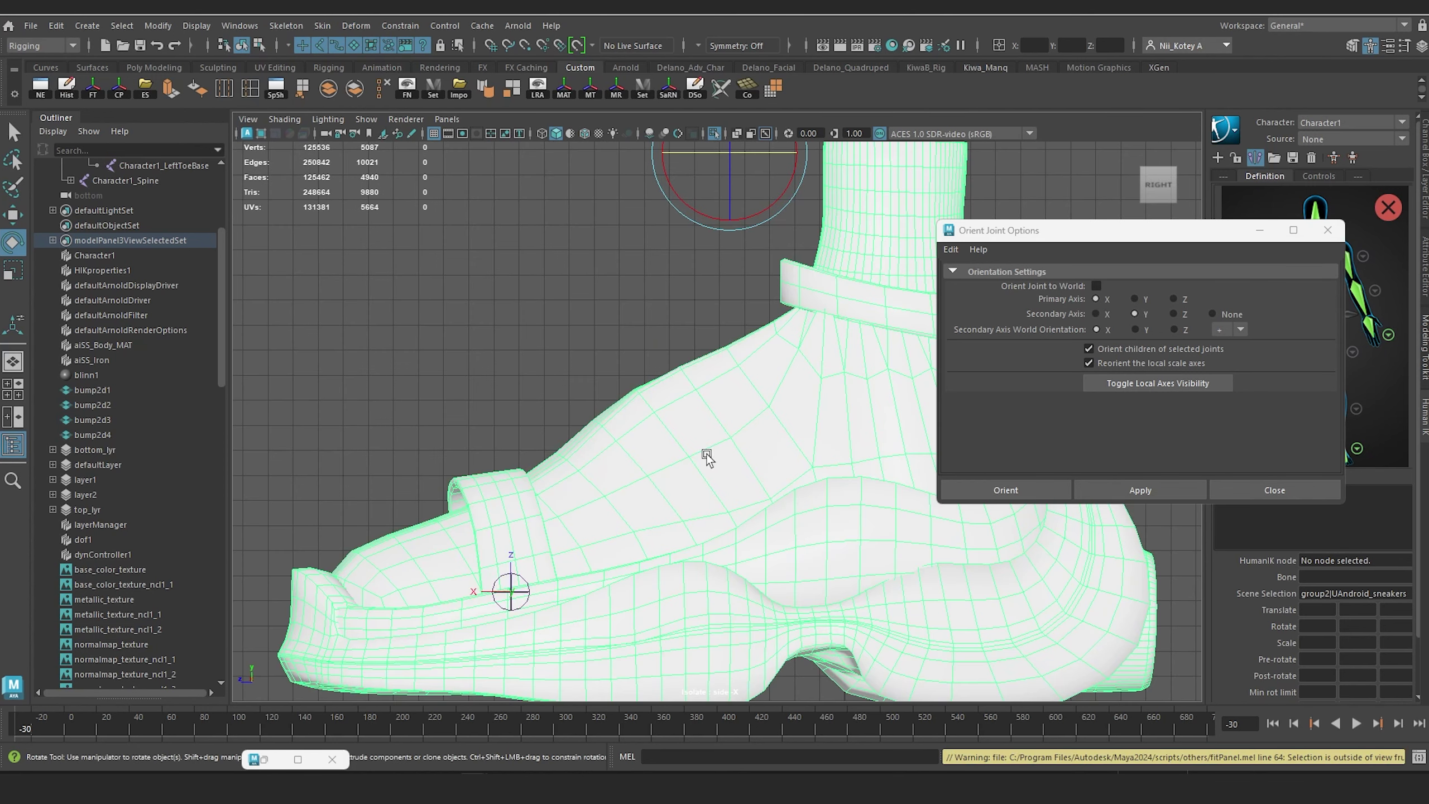
{"action": "middle_click_drag", "start_coordinate": [705, 453], "coordinate": [621, 523], "text": "alt"}
{"action": "key", "text": "d"}
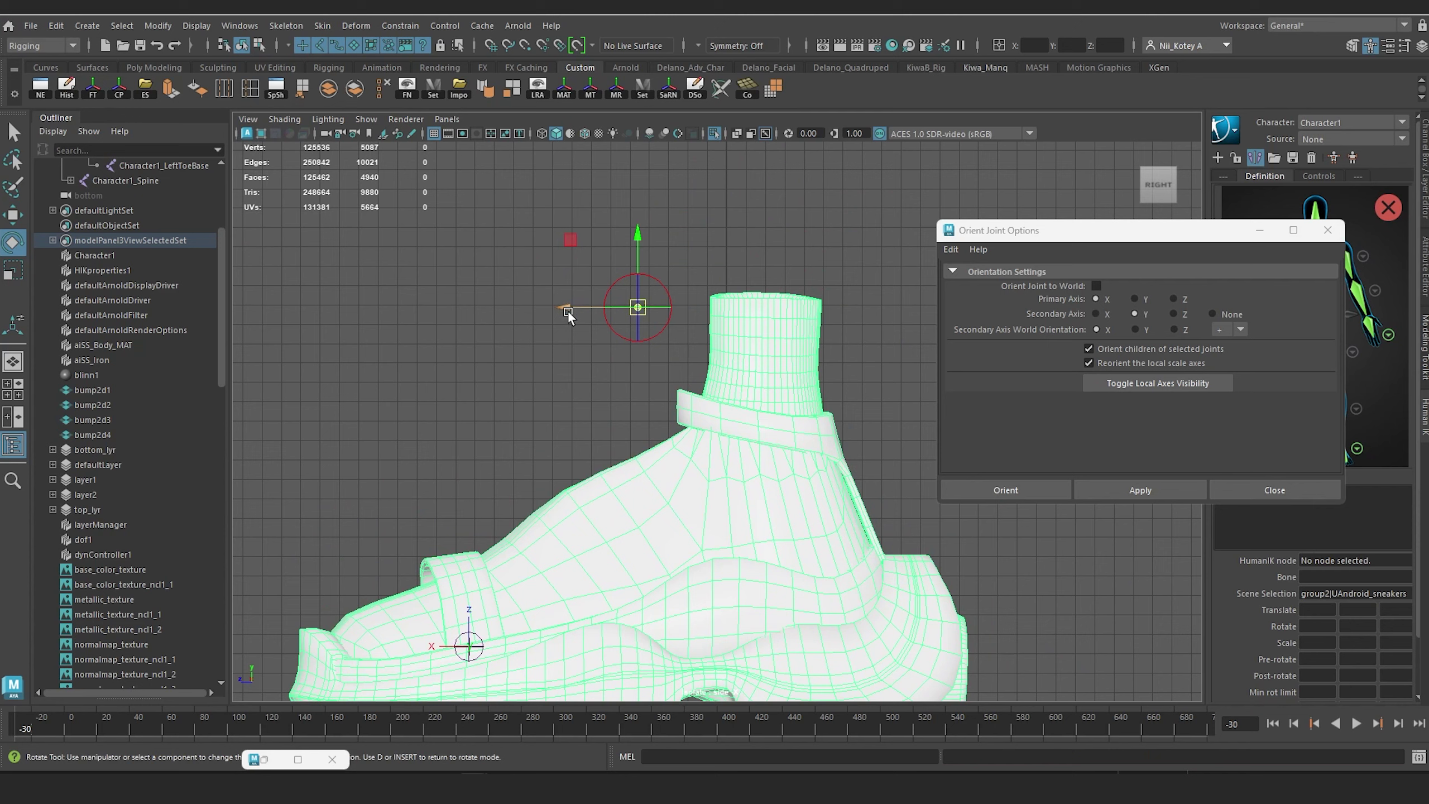
{"action": "left_click_drag", "start_coordinate": [567, 311], "coordinate": [694, 313]}
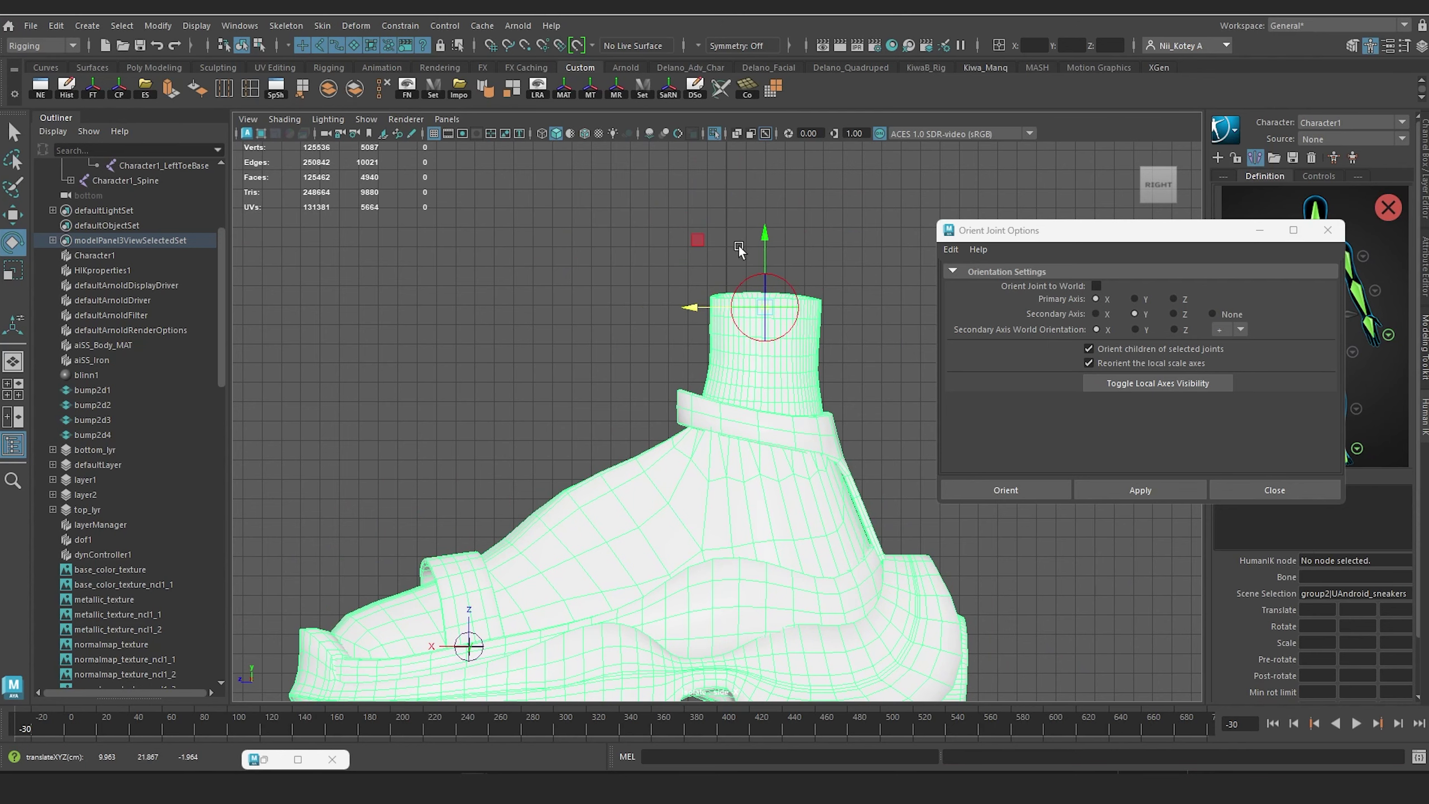
{"action": "left_click_drag", "start_coordinate": [762, 230], "coordinate": [761, 338]}
{"action": "key", "text": "d"}
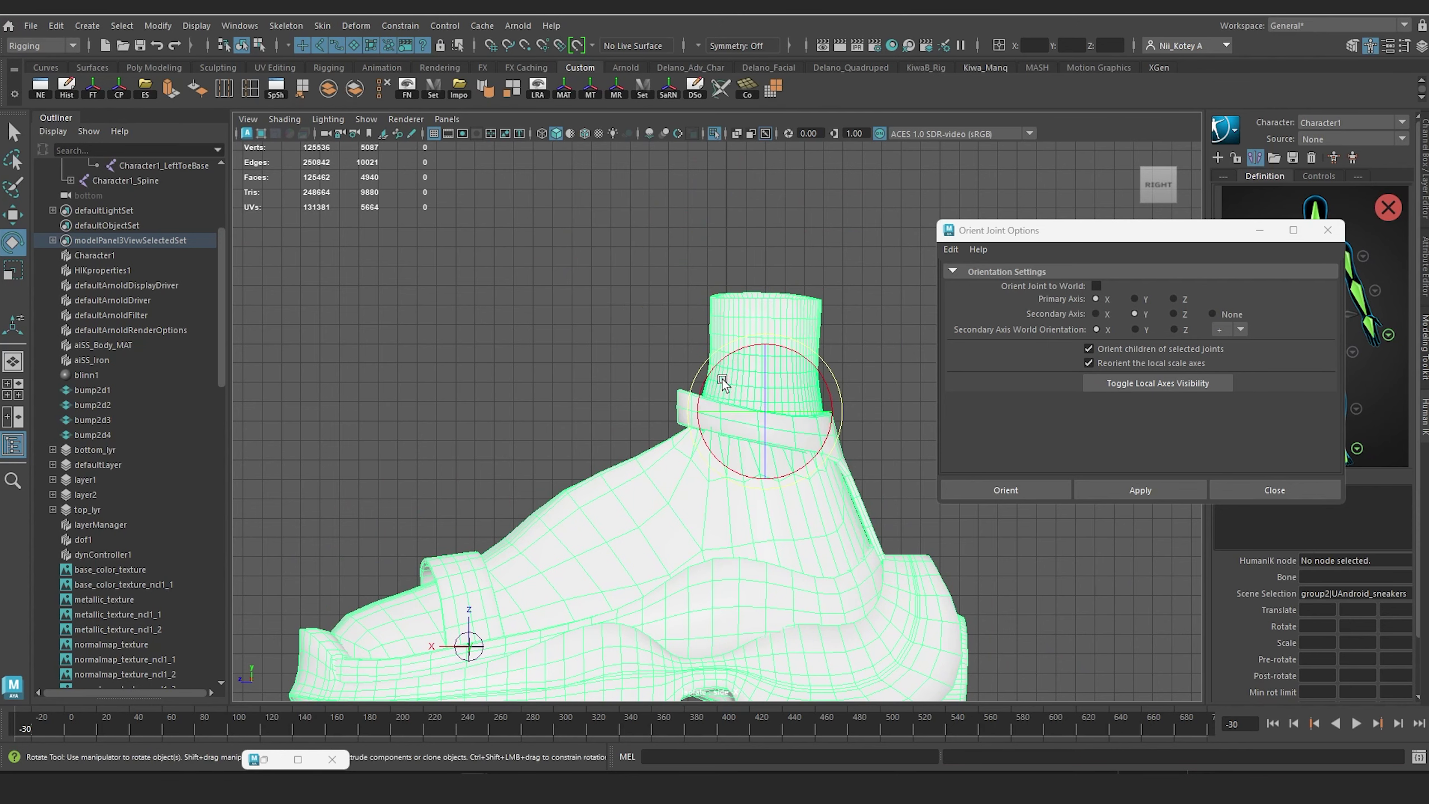
Step: Shift the shoe's pivot sideways in the front view to centre it on the ankle
{"action": "key", "text": "space"}
{"action": "left_click_drag", "start_coordinate": [676, 395], "coordinate": [678, 404]}
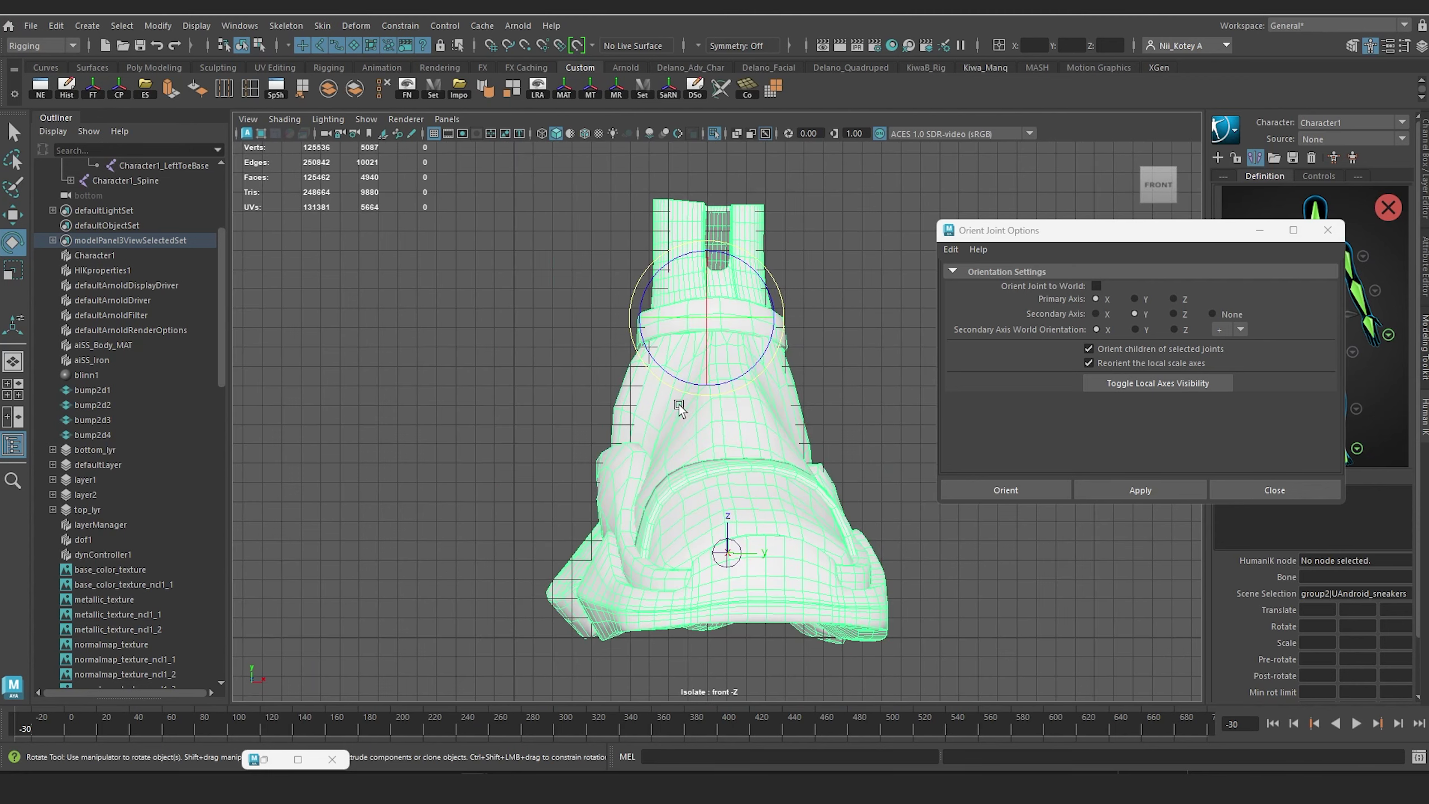
{"action": "middle_click_drag", "start_coordinate": [680, 406], "coordinate": [673, 481], "text": "alt"}
{"action": "key", "text": "d"}
{"action": "left_click_drag", "start_coordinate": [766, 358], "coordinate": [785, 360]}
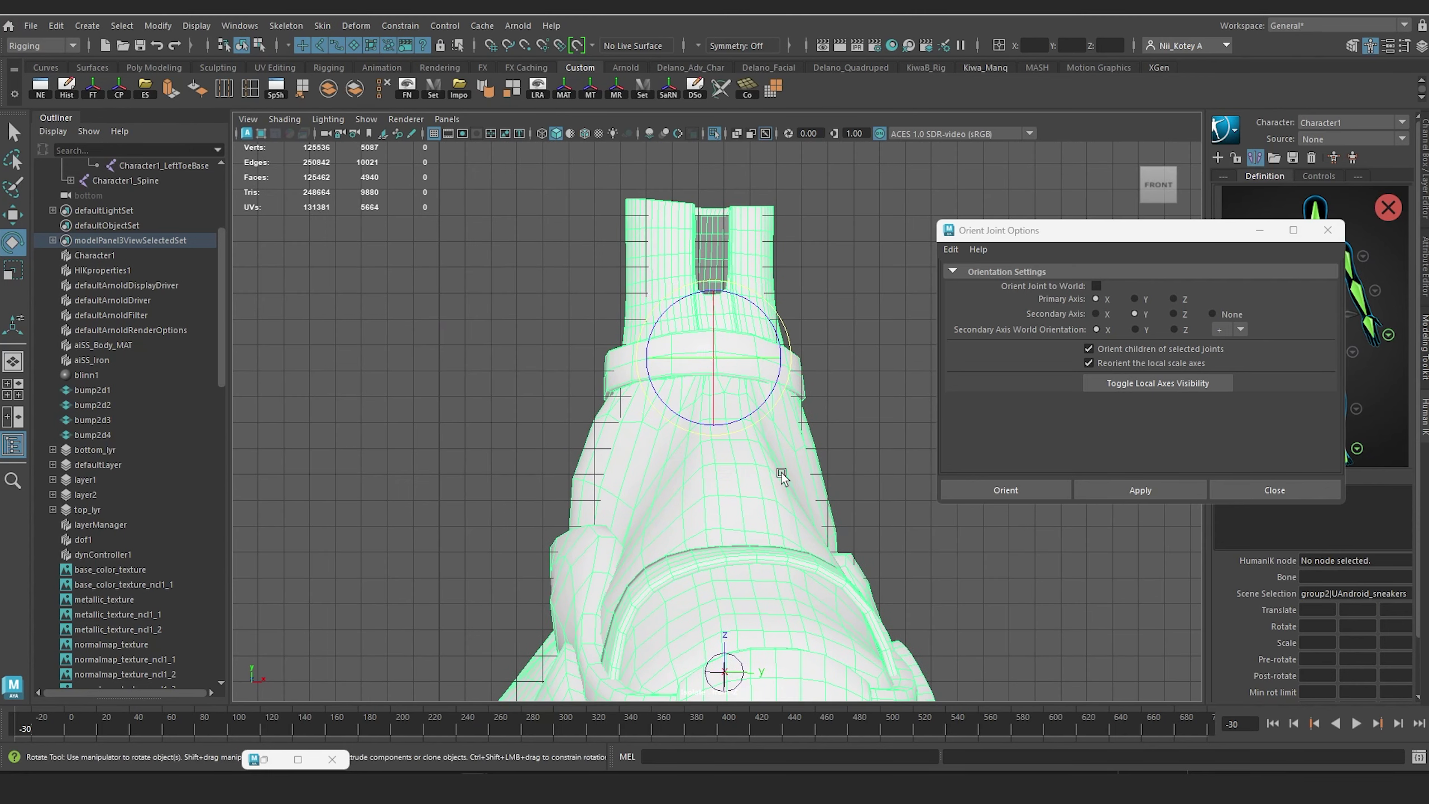
Step: Rotate the shoe about its vertical axis in the bottom view so it points straight forward
{"action": "scroll", "coordinate": [783, 476], "scroll_direction": "down", "scroll_amount": 3}
{"action": "middle_click_drag", "start_coordinate": [786, 476], "coordinate": [786, 429], "text": "alt"}
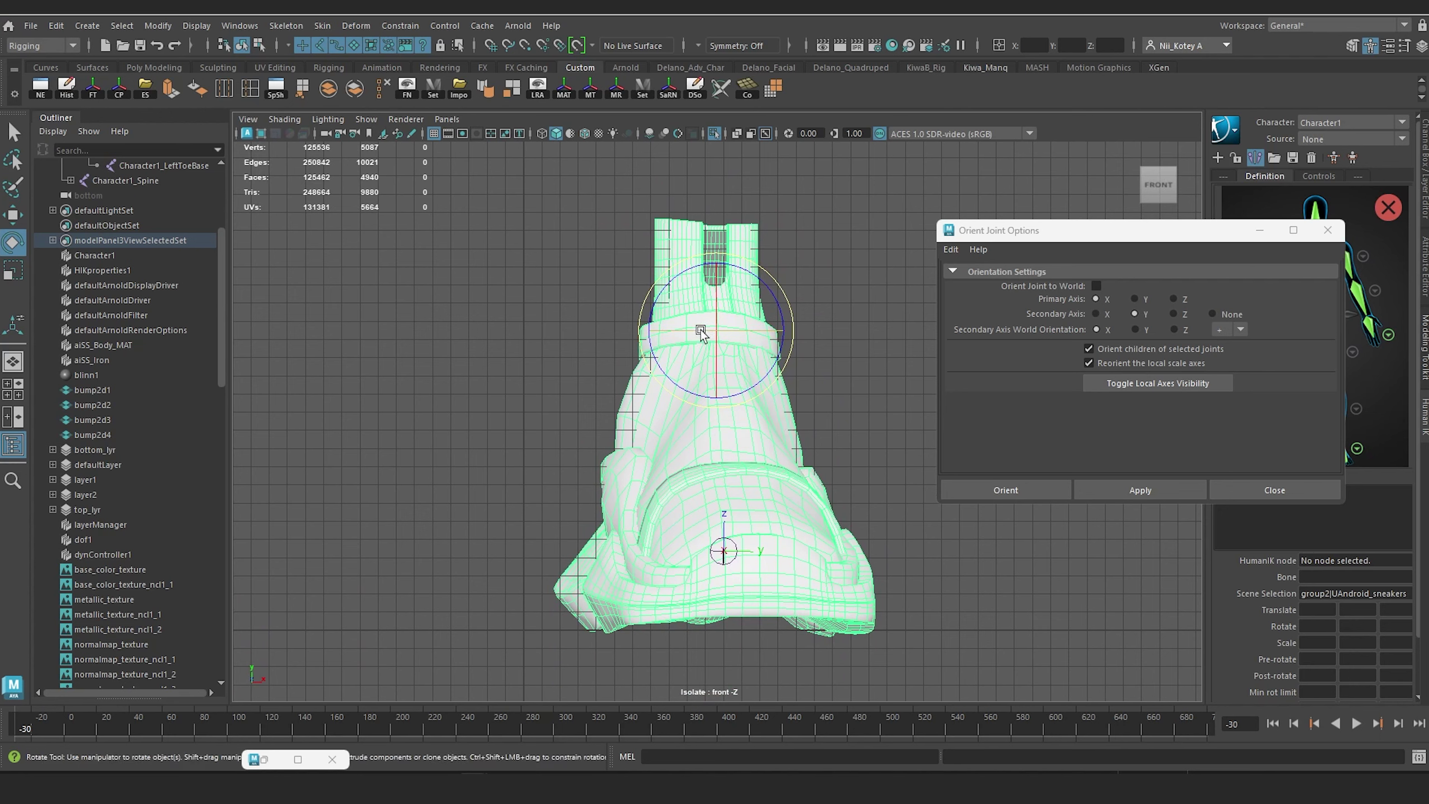
{"action": "left_click_drag", "start_coordinate": [701, 320], "coordinate": [717, 407]}
{"action": "key", "text": "space"}
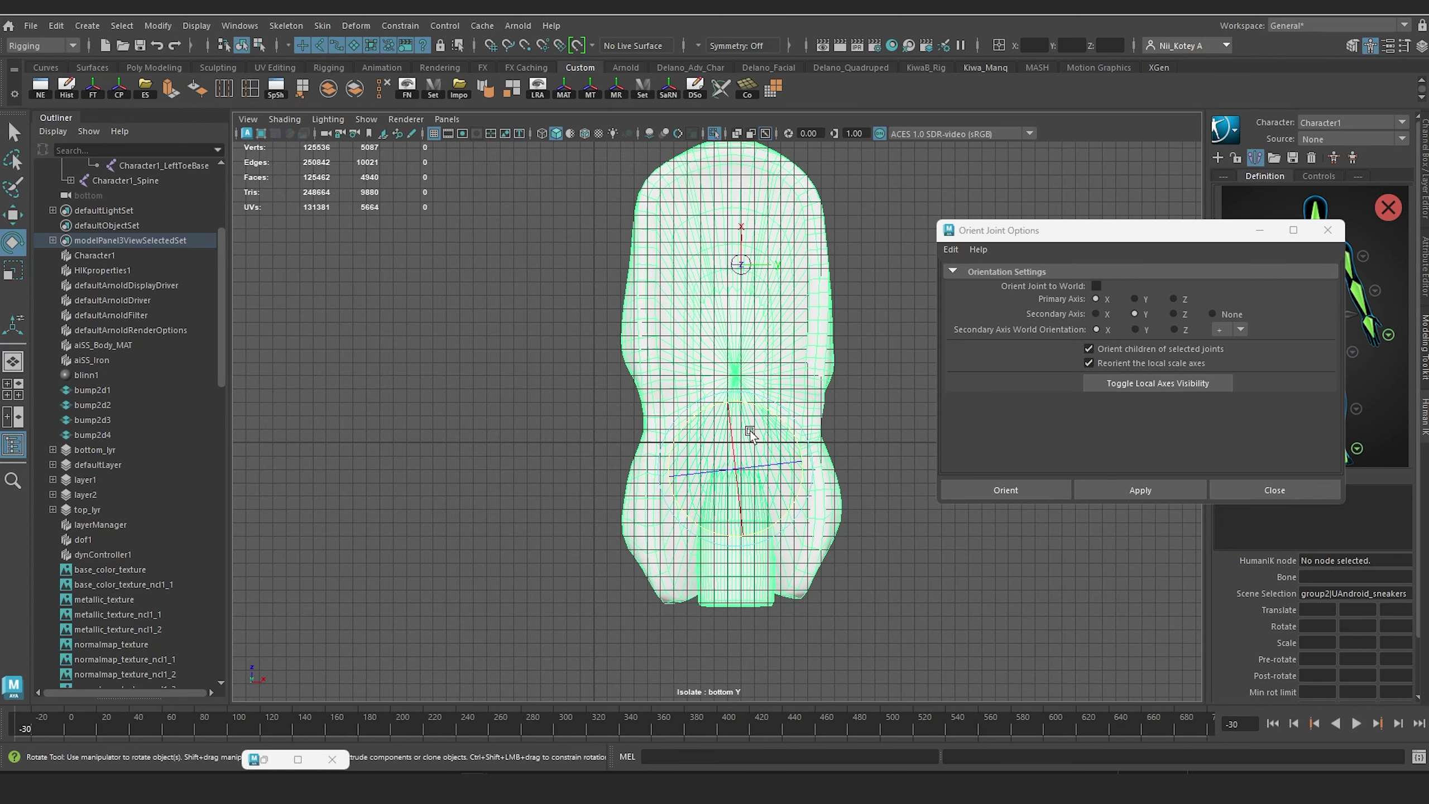
{"action": "middle_click_drag", "start_coordinate": [753, 335], "coordinate": [767, 453], "text": "alt"}
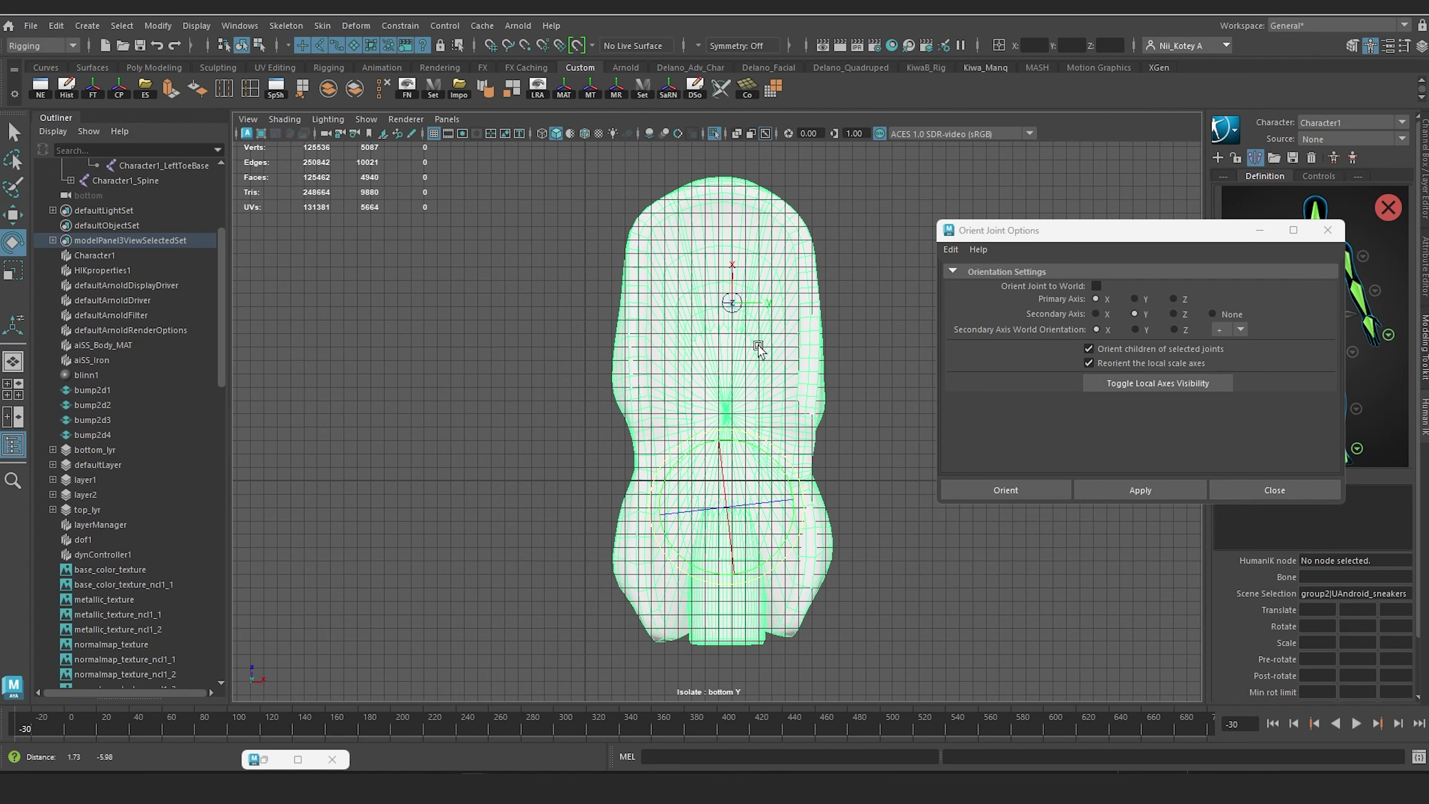
Step: Return to the perspective view and turn off isolation to show the shoe with the legs and skeleton
{"action": "key", "text": "space"}
{"action": "left_click_drag", "start_coordinate": [755, 350], "coordinate": [673, 374]}
{"action": "scroll", "coordinate": [754, 319], "scroll_direction": "down", "scroll_amount": 5}
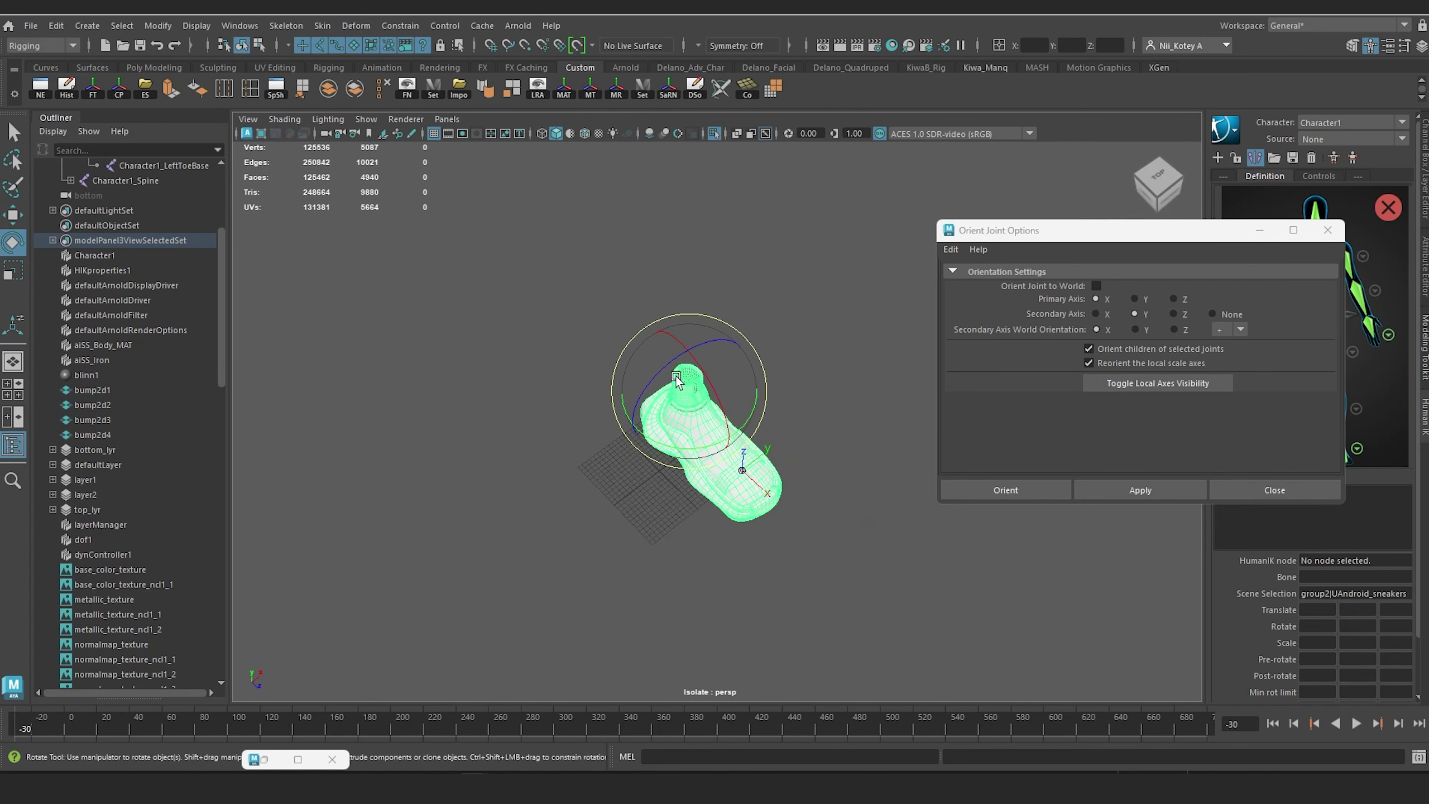
{"action": "left_click", "coordinate": [717, 132]}
{"action": "left_click_drag", "start_coordinate": [757, 353], "coordinate": [677, 343], "text": "alt"}
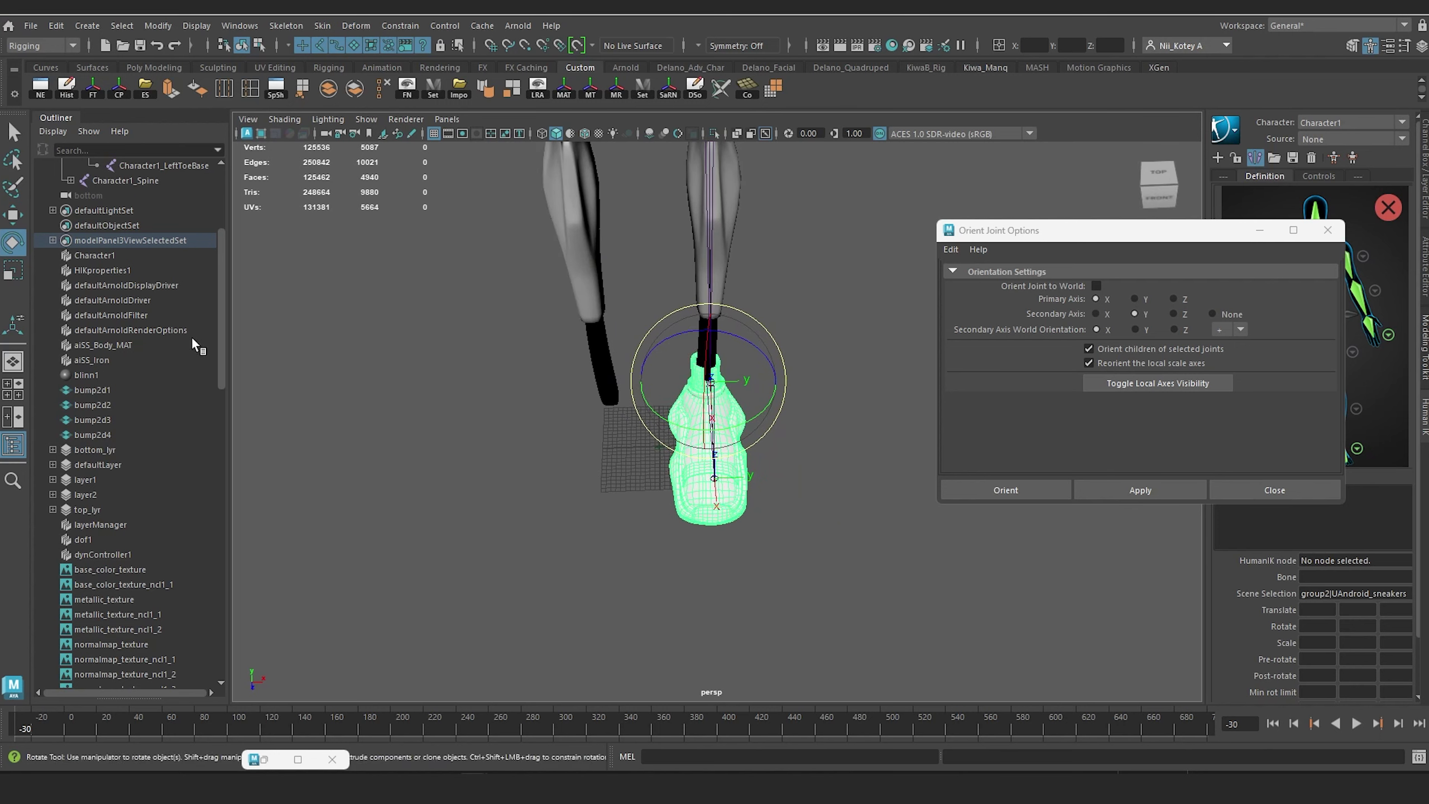
Step: Limit the Outliner to DAG objects only and expand the UrbanAndroidCyberPunk_Tposed group
{"action": "left_click", "coordinate": [44, 132]}
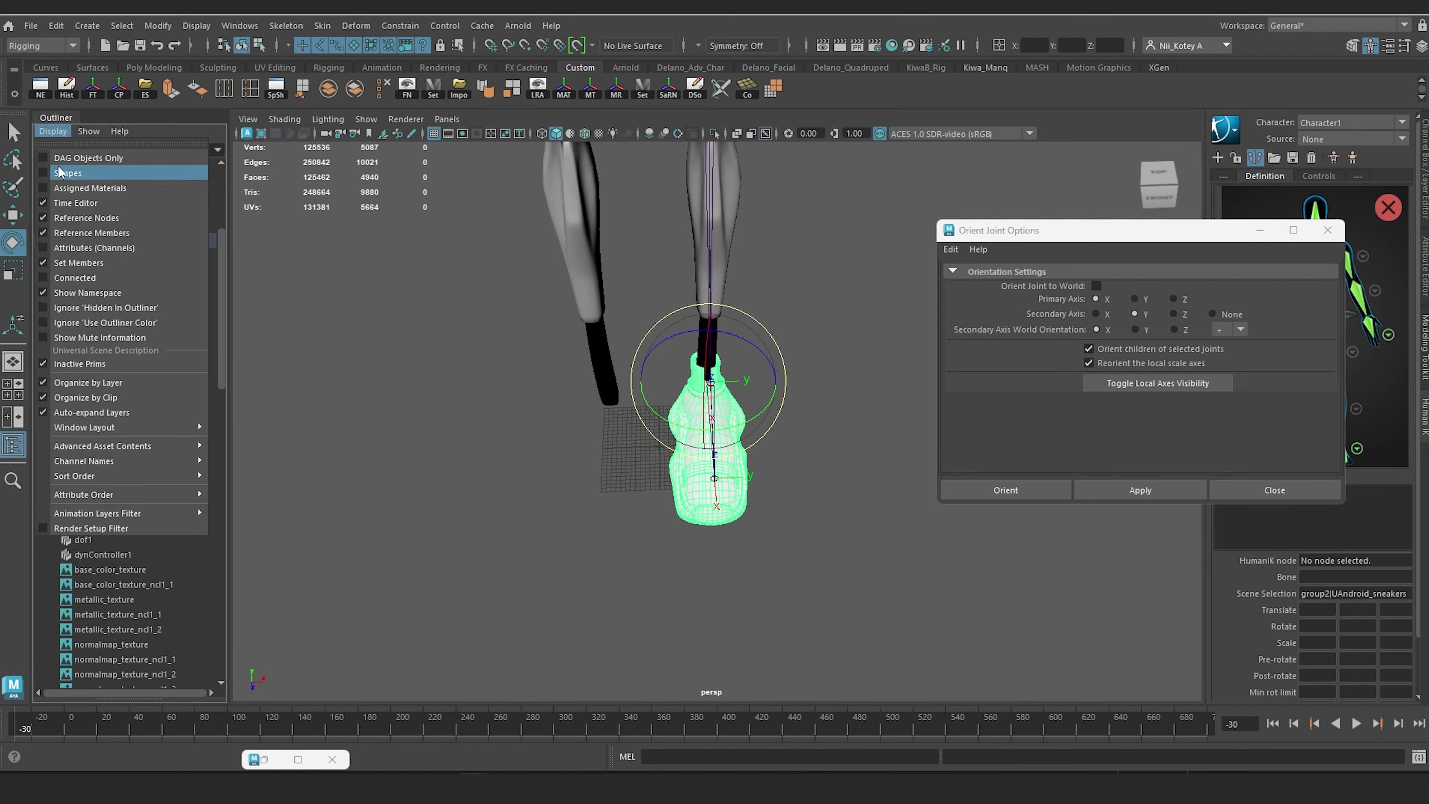
{"action": "left_click", "coordinate": [45, 156]}
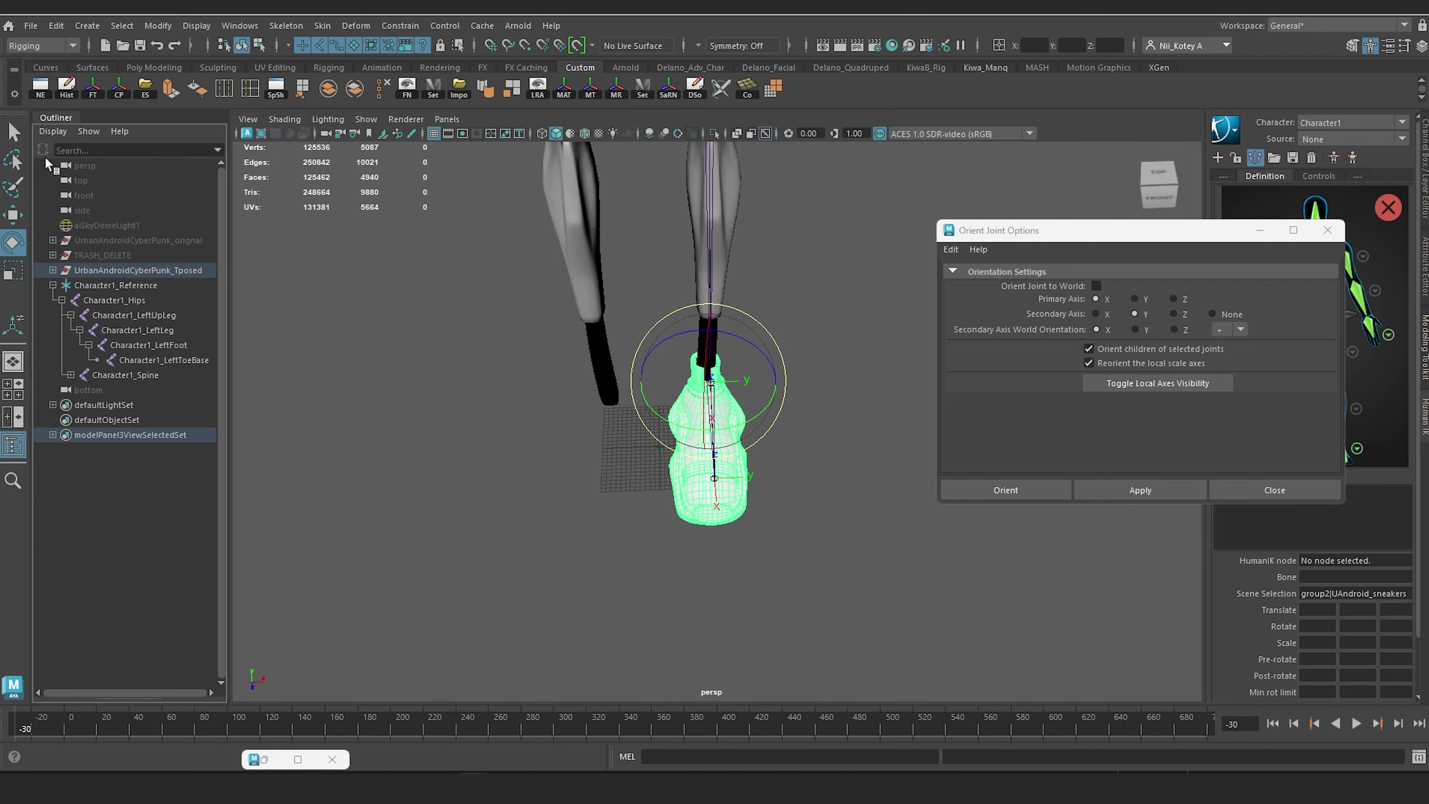
{"action": "left_click", "coordinate": [53, 270]}
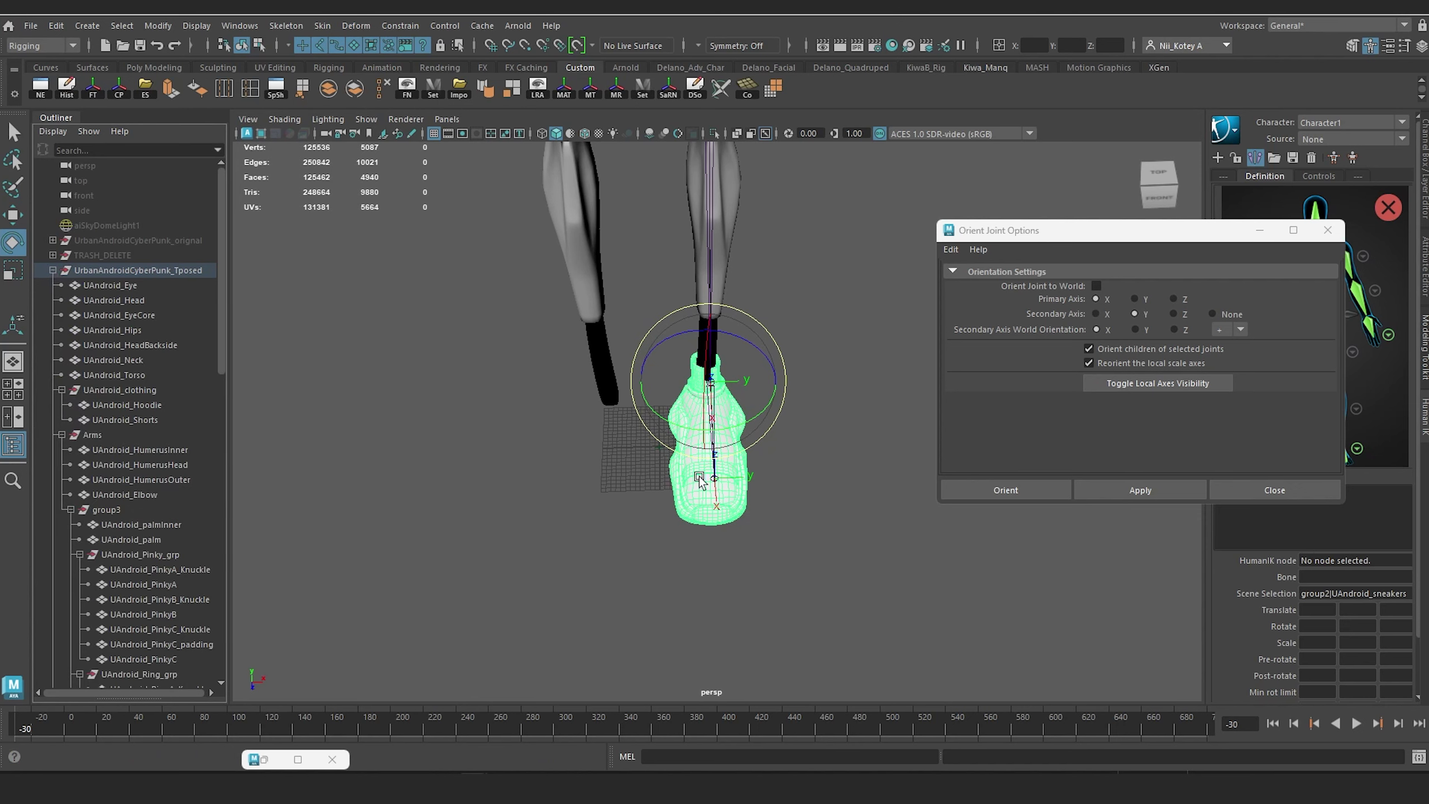
Step: Mirror the straightened left shoe mesh across to the right foot
{"action": "right_click", "coordinate": [676, 482]}
{"action": "left_click", "coordinate": [742, 320]}
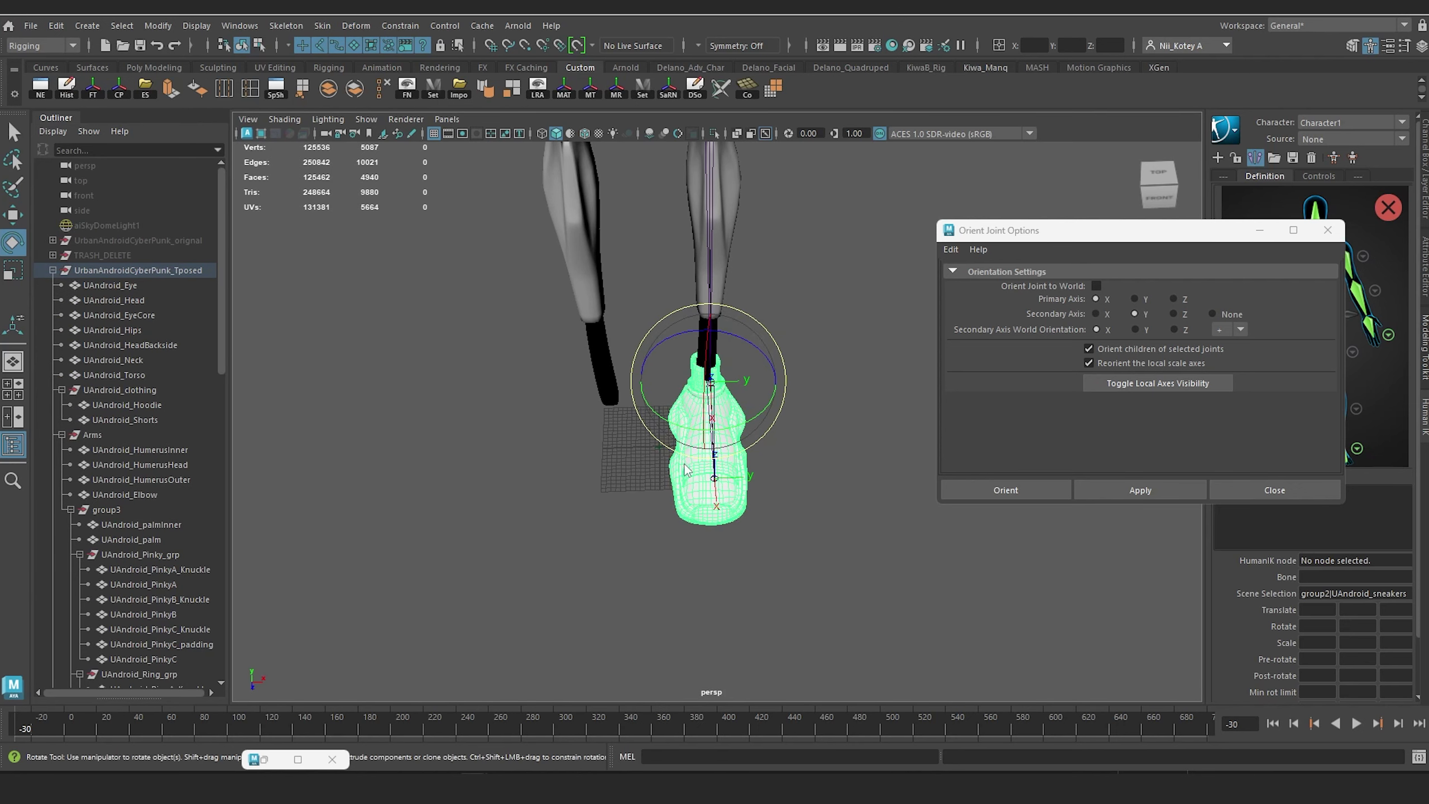
{"action": "right_click", "coordinate": [683, 463], "text": "shift"}
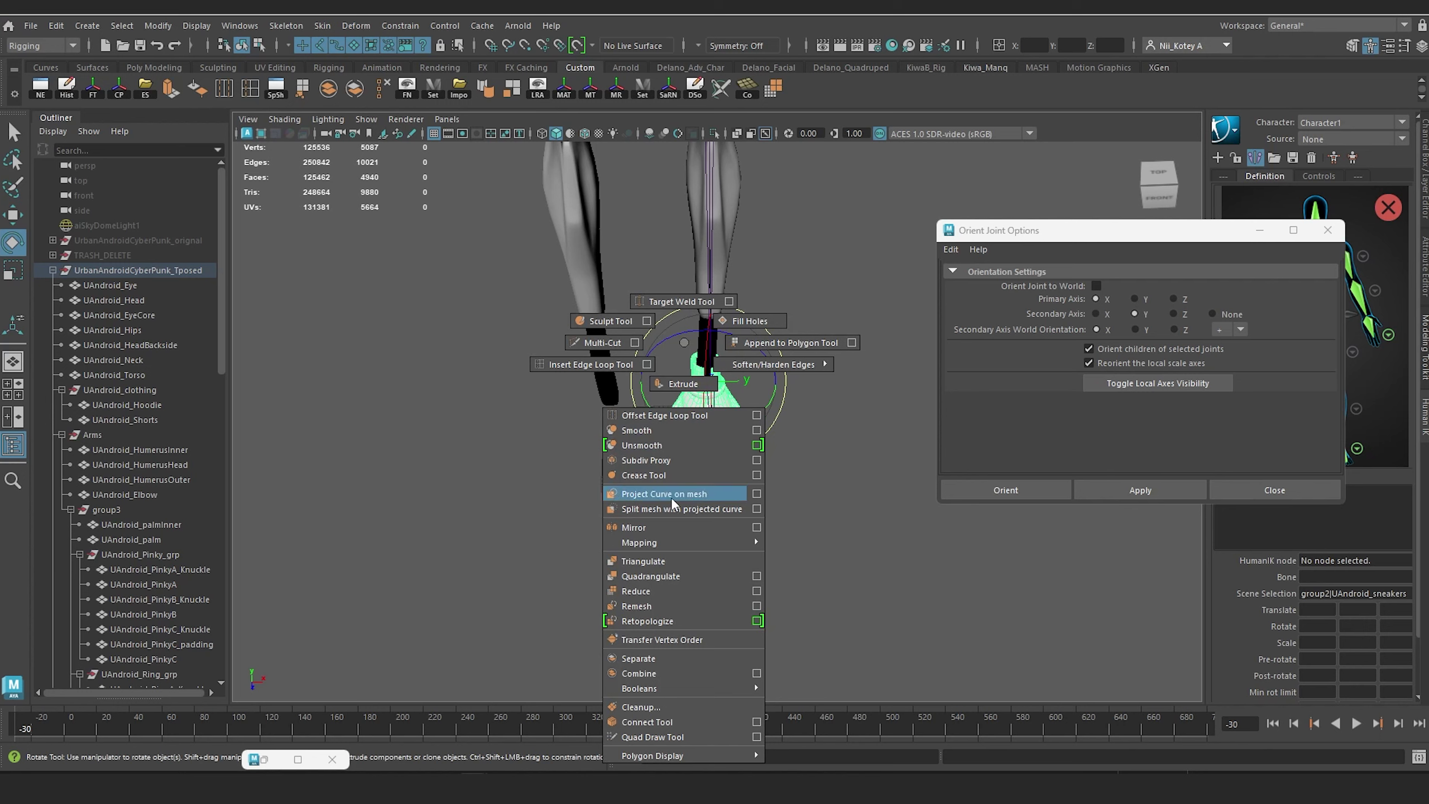
{"action": "left_click", "coordinate": [668, 527]}
{"action": "left_click", "coordinate": [663, 583]}
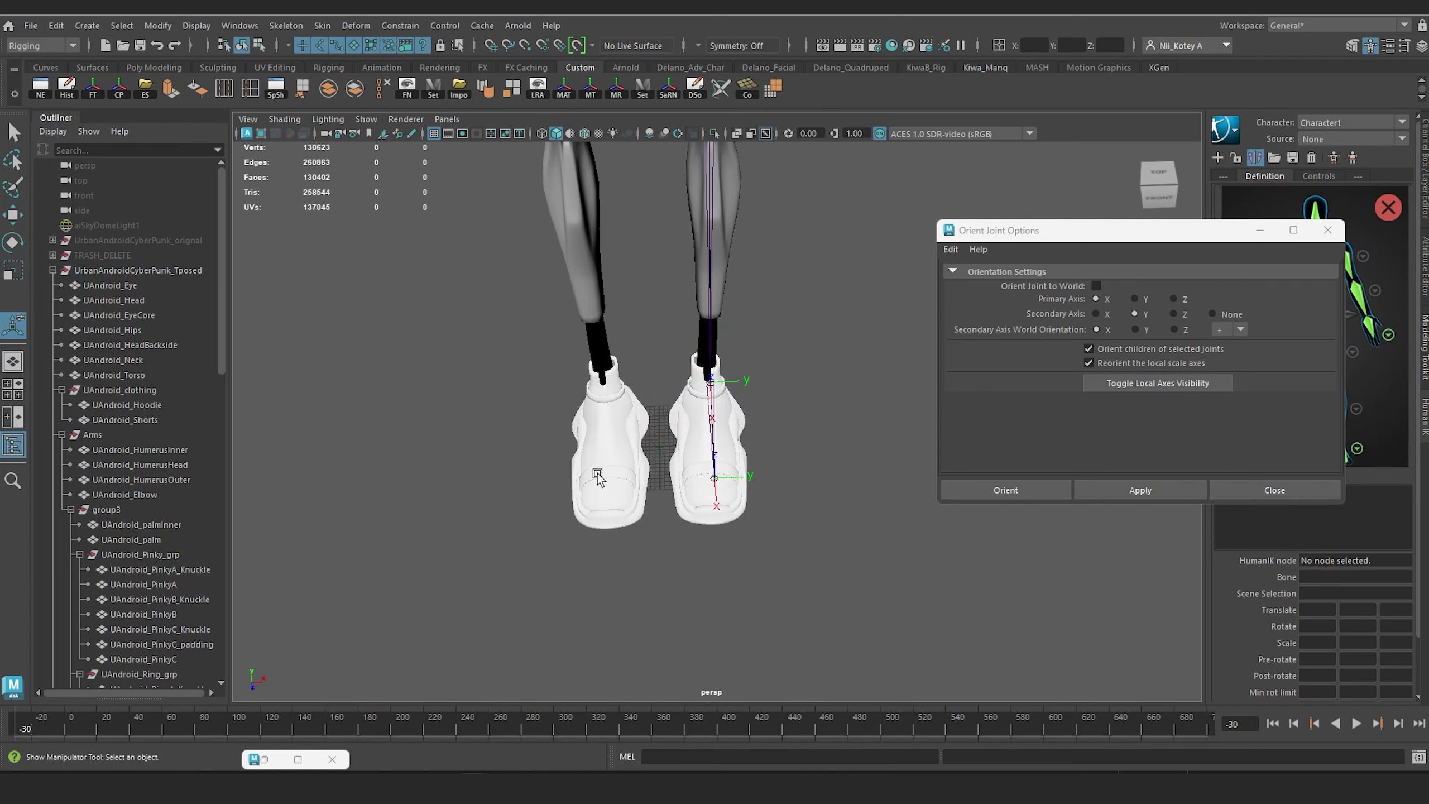
Step: Select the whole UrbanAndroidCyberPunk_Tposed hierarchy down to UAndroid_sneakers, freeze its transformations and clear the selection
{"action": "left_click", "coordinate": [98, 270]}
{"action": "scroll", "coordinate": [103, 387], "scroll_direction": "down", "scroll_amount": 15}
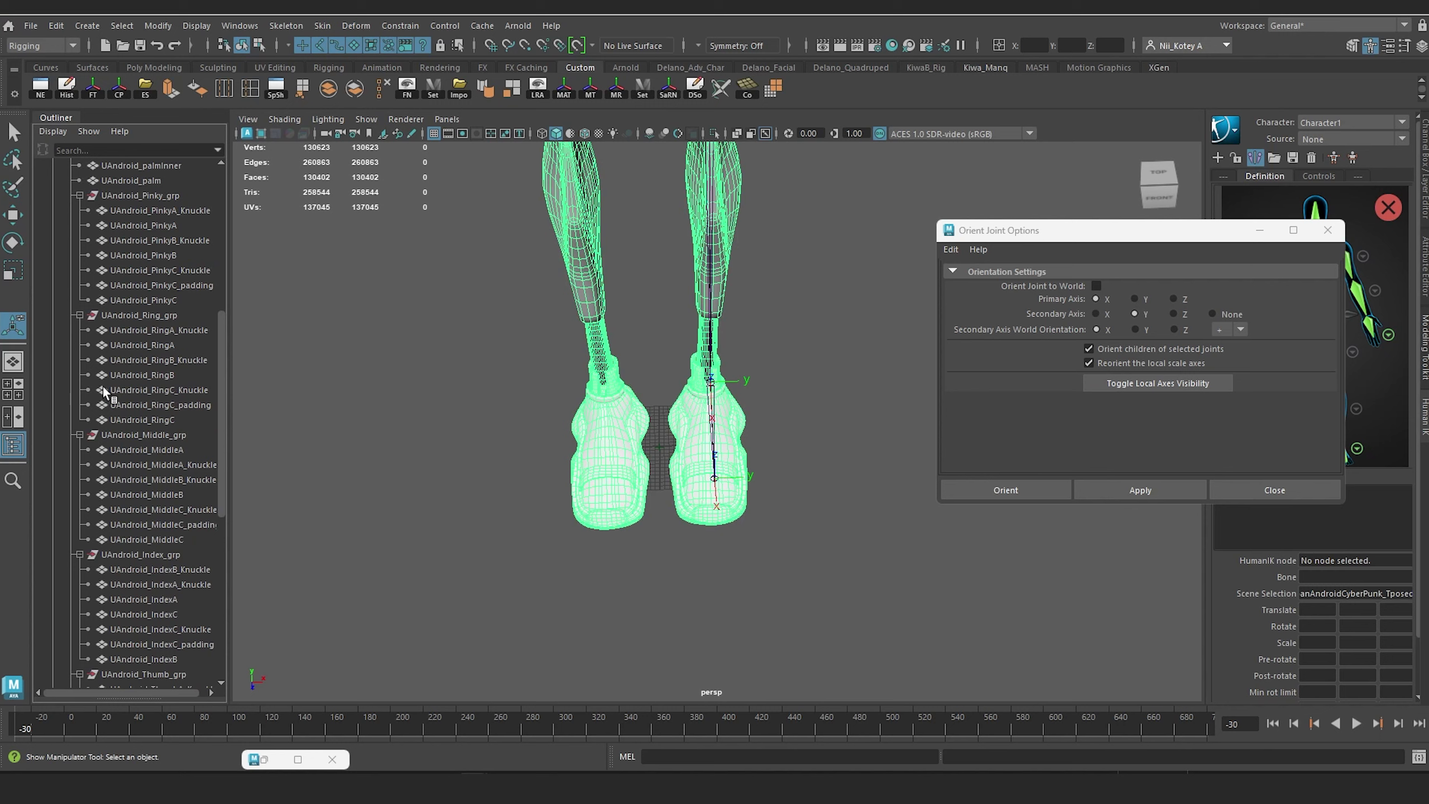
{"action": "left_click", "coordinate": [126, 551], "text": "shift"}
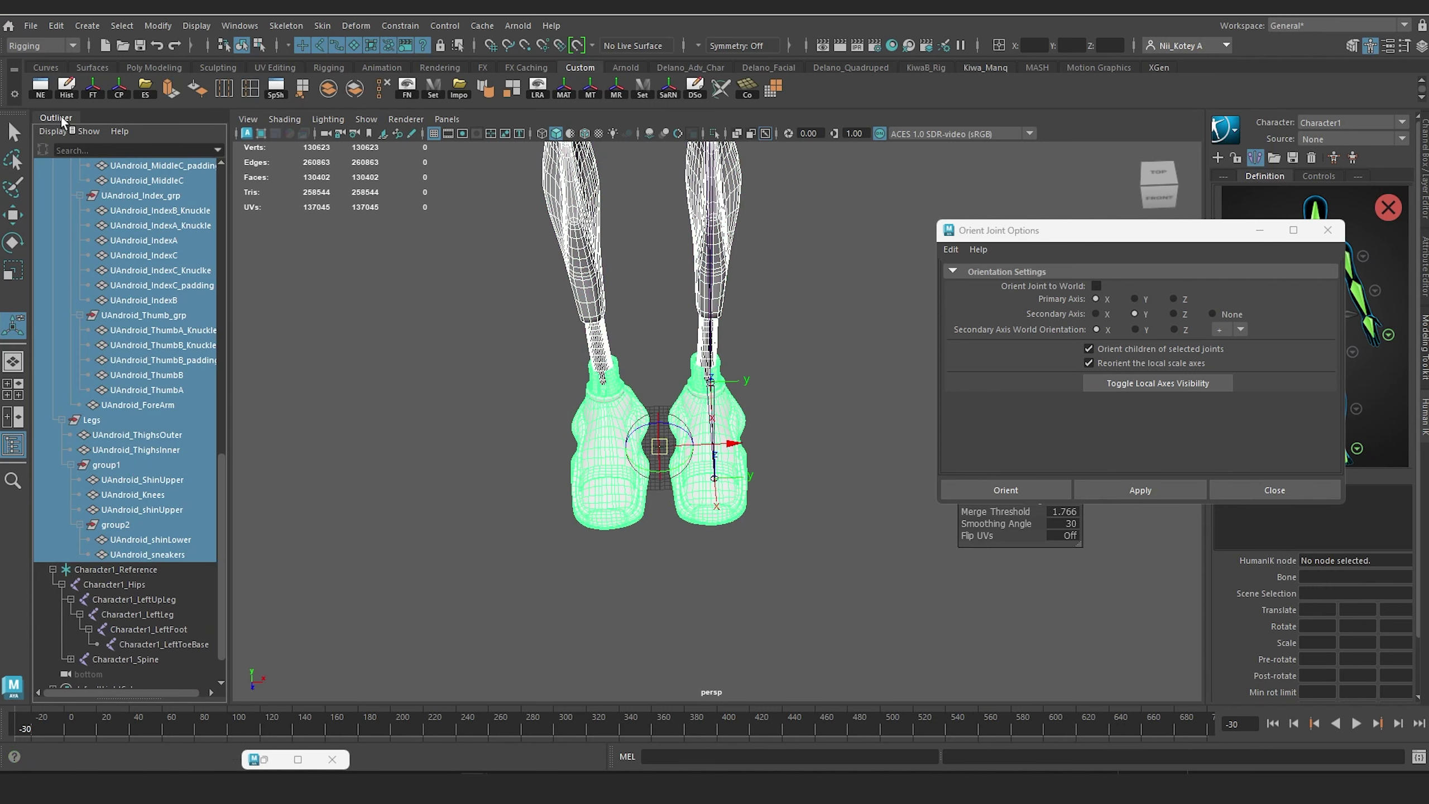
{"action": "left_click", "coordinate": [97, 95]}
{"action": "left_click", "coordinate": [467, 521]}
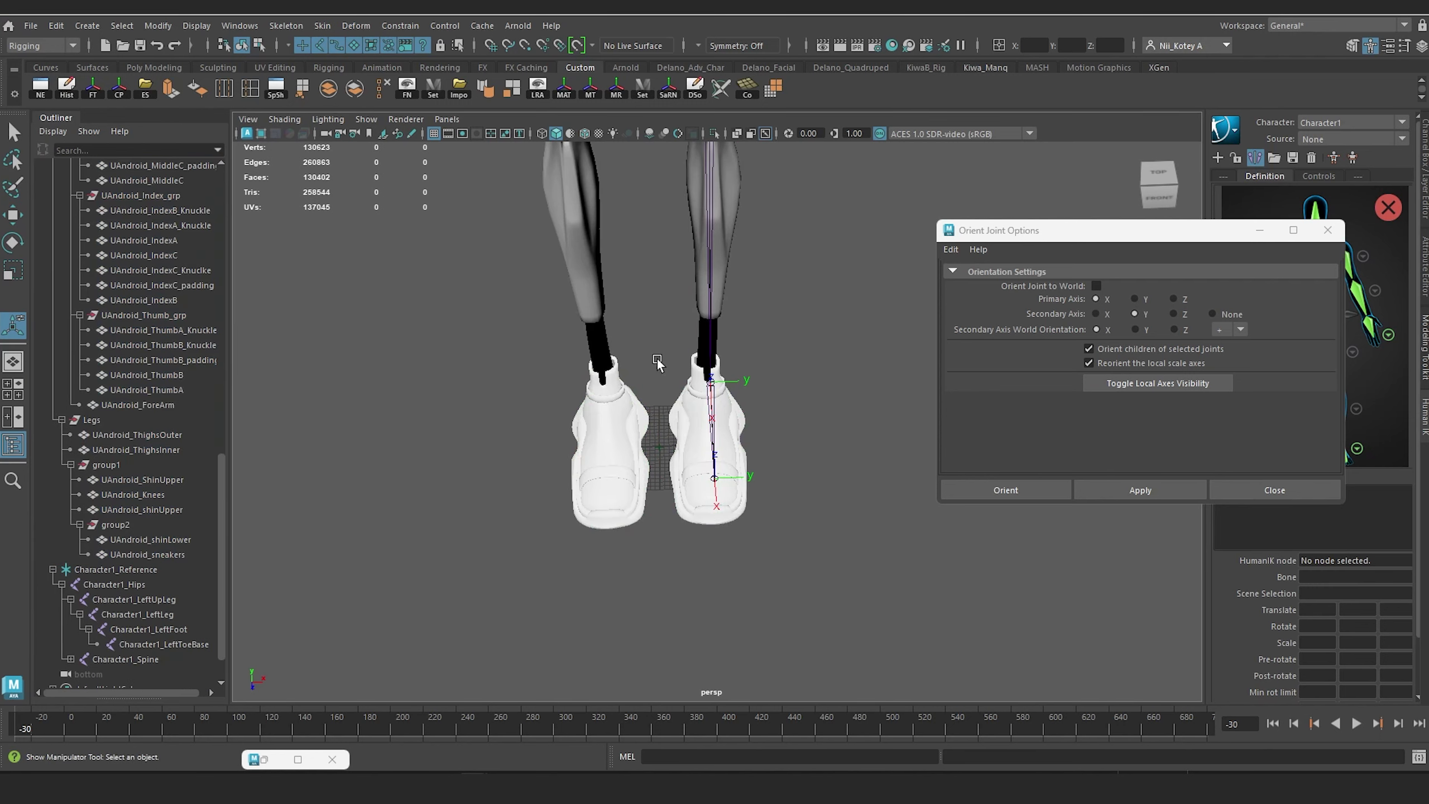
Step: Select the left toe joint and examine the joint axes from the feet up to the full skeleton
{"action": "middle_click_drag", "start_coordinate": [657, 360], "coordinate": [623, 409], "text": "alt"}
{"action": "left_click_drag", "start_coordinate": [665, 482], "coordinate": [701, 531], "text": "alt"}
{"action": "left_click", "coordinate": [651, 505]}
{"action": "scroll", "coordinate": [710, 475], "scroll_direction": "down", "scroll_amount": 5}
{"action": "left_click_drag", "start_coordinate": [710, 476], "coordinate": [582, 309], "text": "alt"}
{"action": "middle_click_drag", "start_coordinate": [582, 301], "coordinate": [609, 488], "text": "alt"}
{"action": "left_click_drag", "start_coordinate": [609, 489], "coordinate": [581, 475], "text": "alt"}
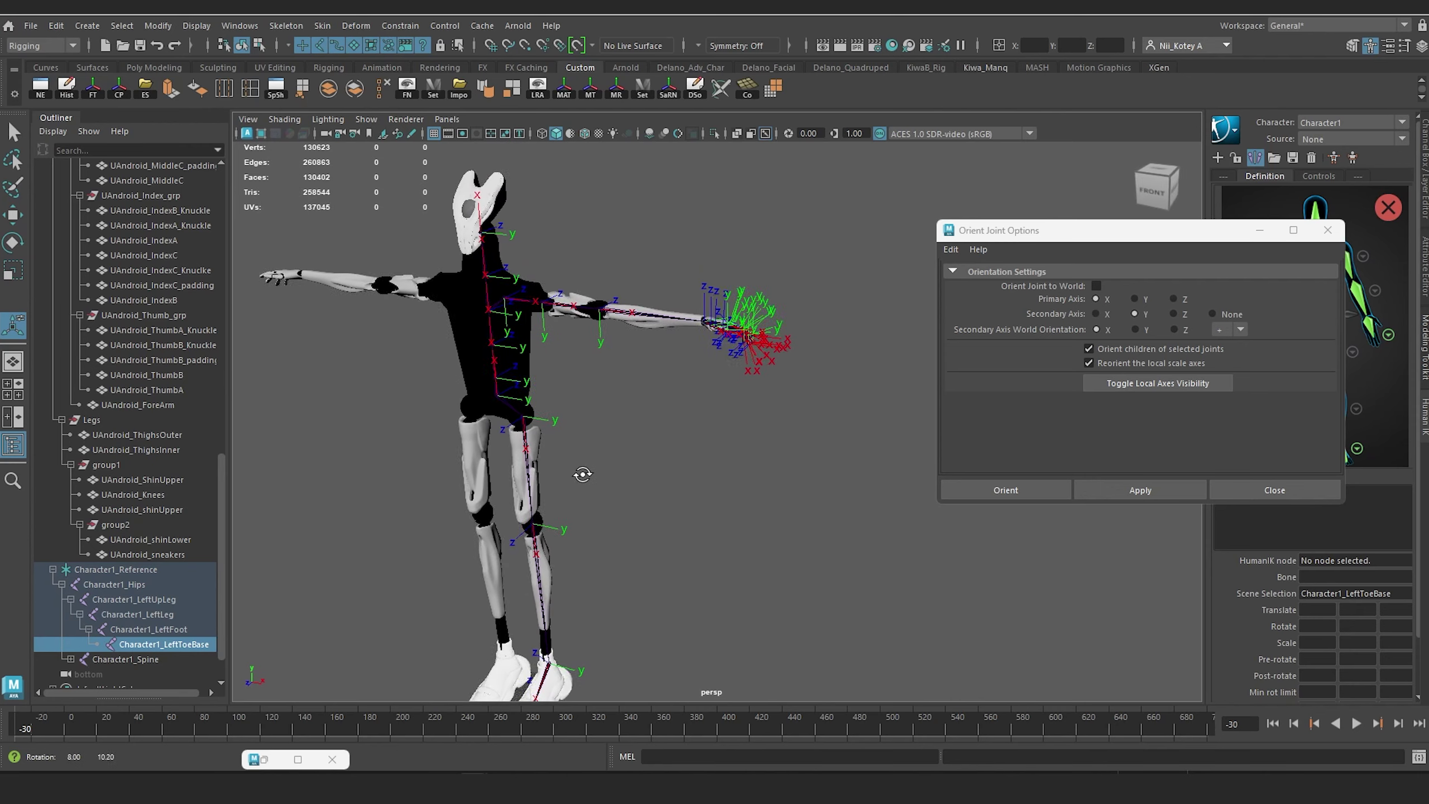
Step: Rotate the local rotation axes of the left thumb's end joint so they match the rest of the thumb
{"action": "right_click_drag", "start_coordinate": [581, 475], "coordinate": [829, 577], "text": "alt"}
{"action": "left_click_drag", "start_coordinate": [726, 394], "coordinate": [764, 444], "text": "alt"}
{"action": "left_click", "coordinate": [704, 457]}
{"action": "key", "text": "f"}
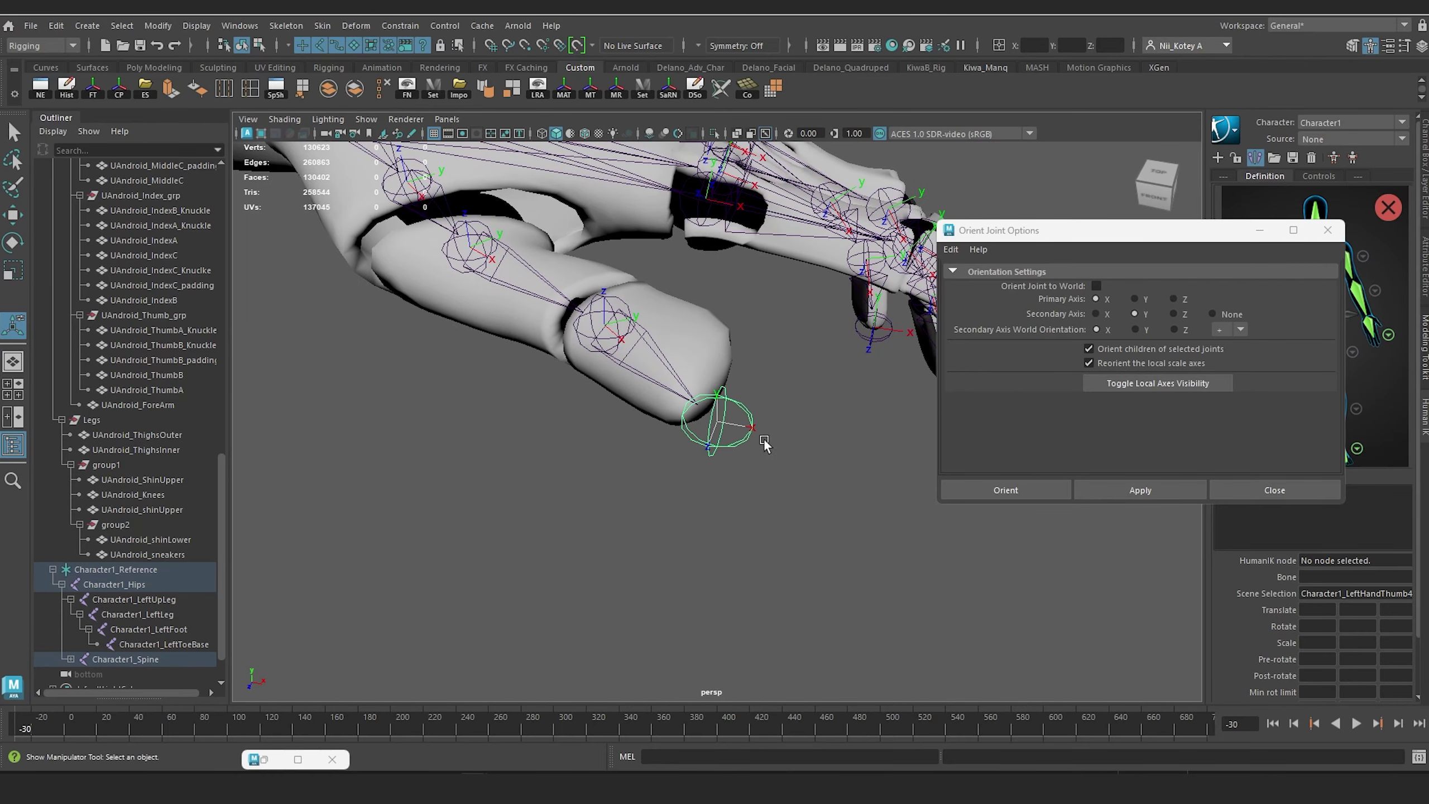
{"action": "left_click", "coordinate": [259, 46]}
{"action": "left_click_drag", "start_coordinate": [687, 440], "coordinate": [731, 451], "text": "alt"}
{"action": "left_click", "coordinate": [721, 422]}
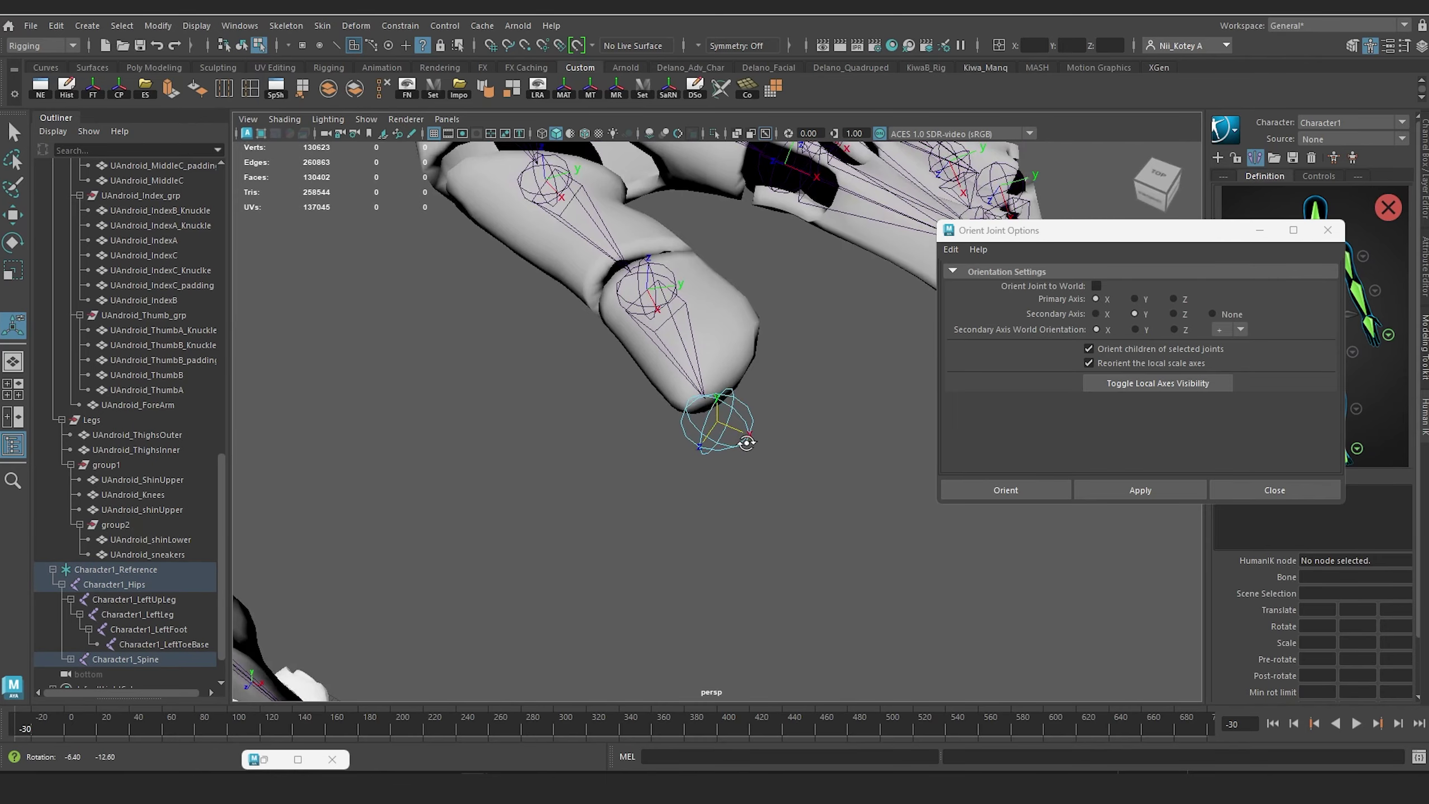
{"action": "key", "text": "e"}
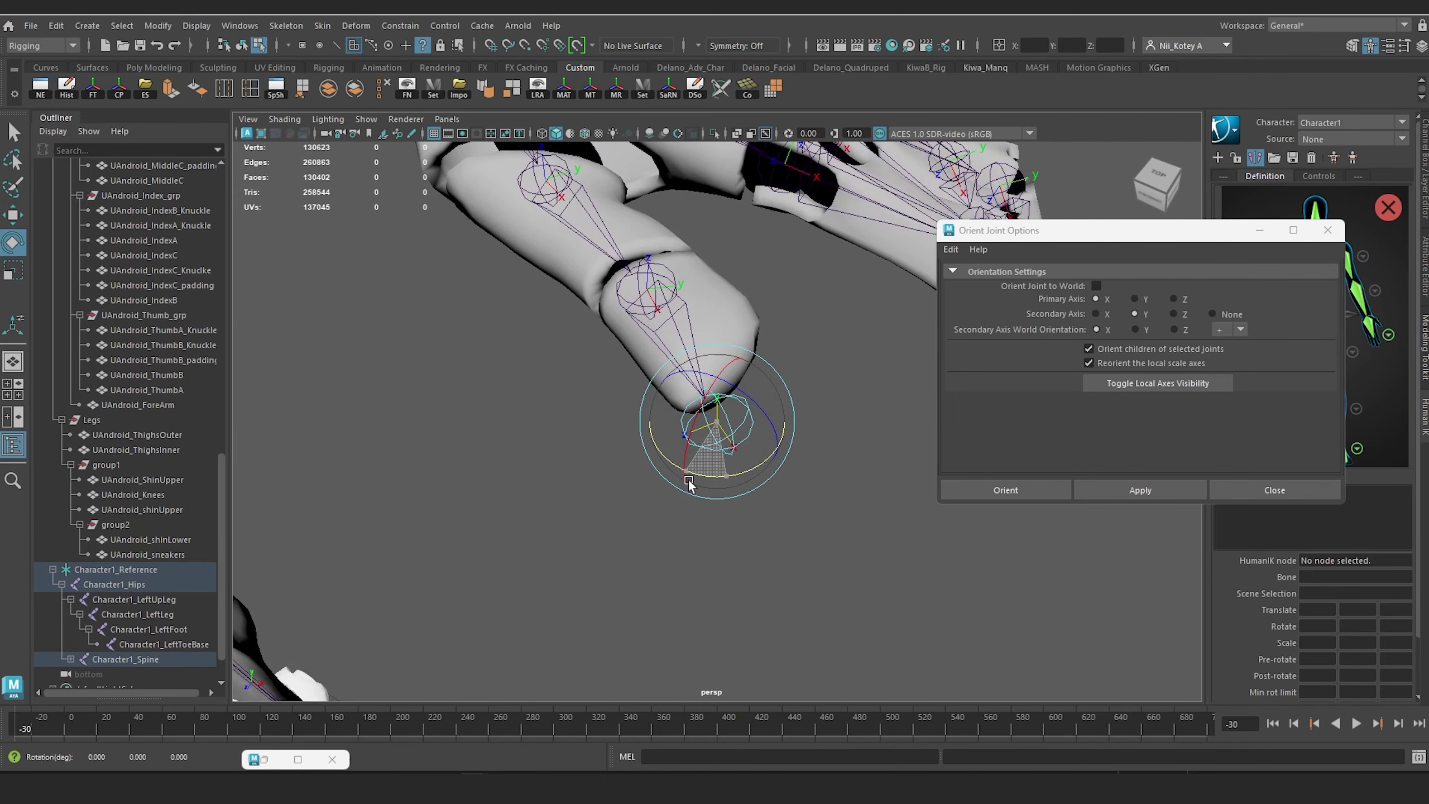
{"action": "left_click_drag", "start_coordinate": [700, 465], "coordinate": [694, 384], "text": "alt"}
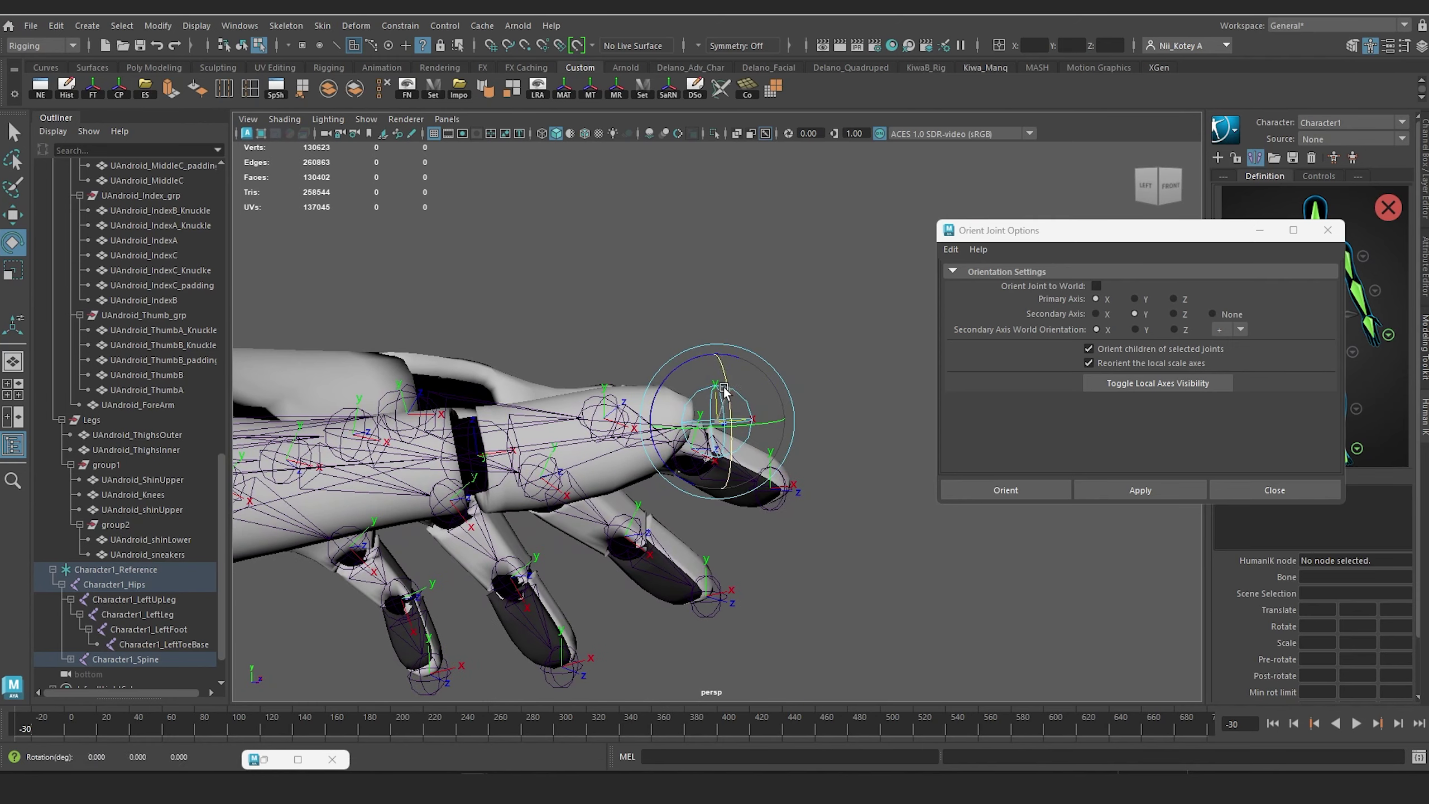
{"action": "left_click_drag", "start_coordinate": [725, 388], "coordinate": [902, 365], "text": "alt"}
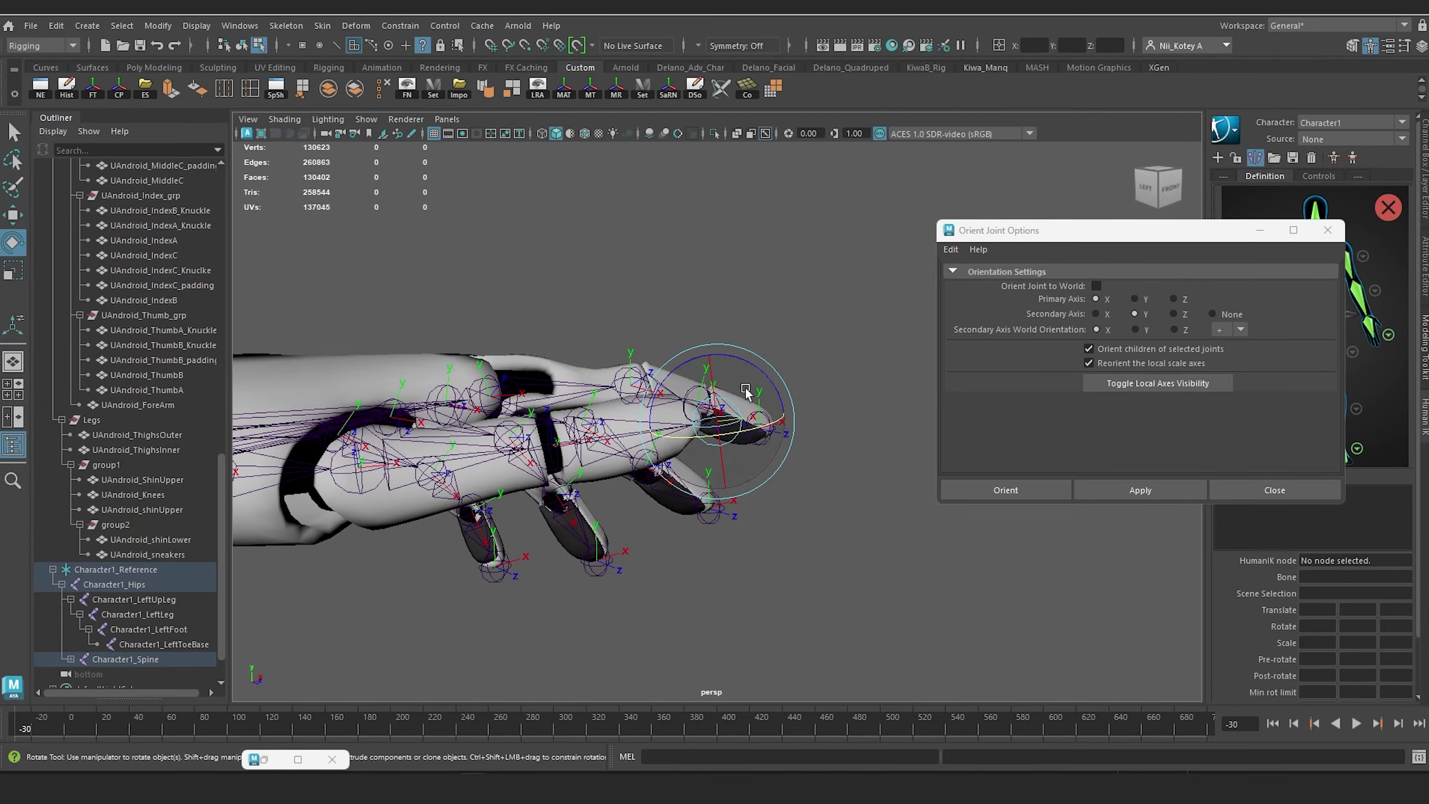
Step: Rotate the local axes of the left fingertip joint nearest the thumb to follow its finger
{"action": "left_click_drag", "start_coordinate": [731, 413], "coordinate": [693, 349], "text": "alt"}
{"action": "middle_click_drag", "start_coordinate": [693, 350], "coordinate": [526, 376], "text": "alt"}
{"action": "left_click_drag", "start_coordinate": [527, 376], "coordinate": [726, 470], "text": "alt"}
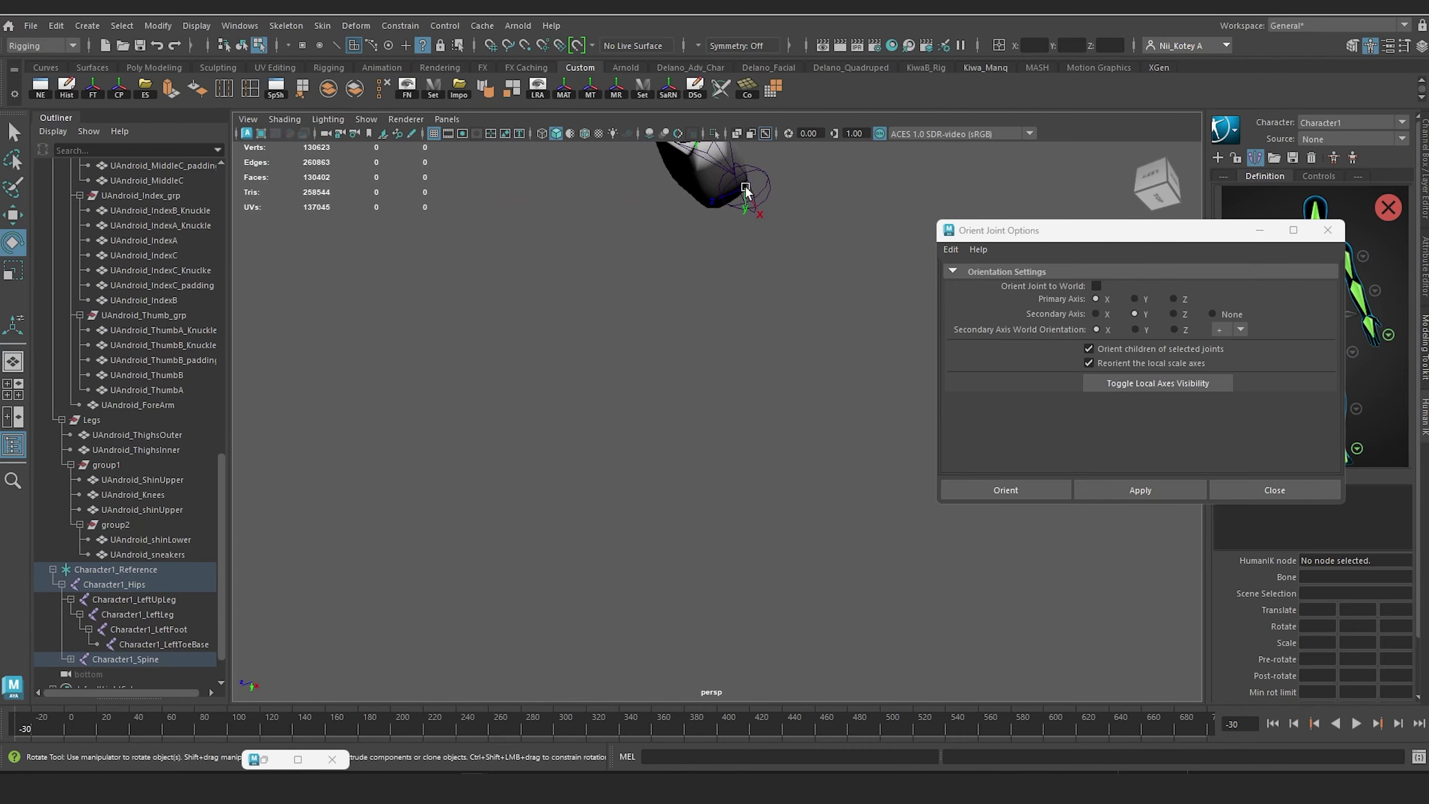
{"action": "left_click_drag", "start_coordinate": [788, 240], "coordinate": [458, 89], "text": "alt"}
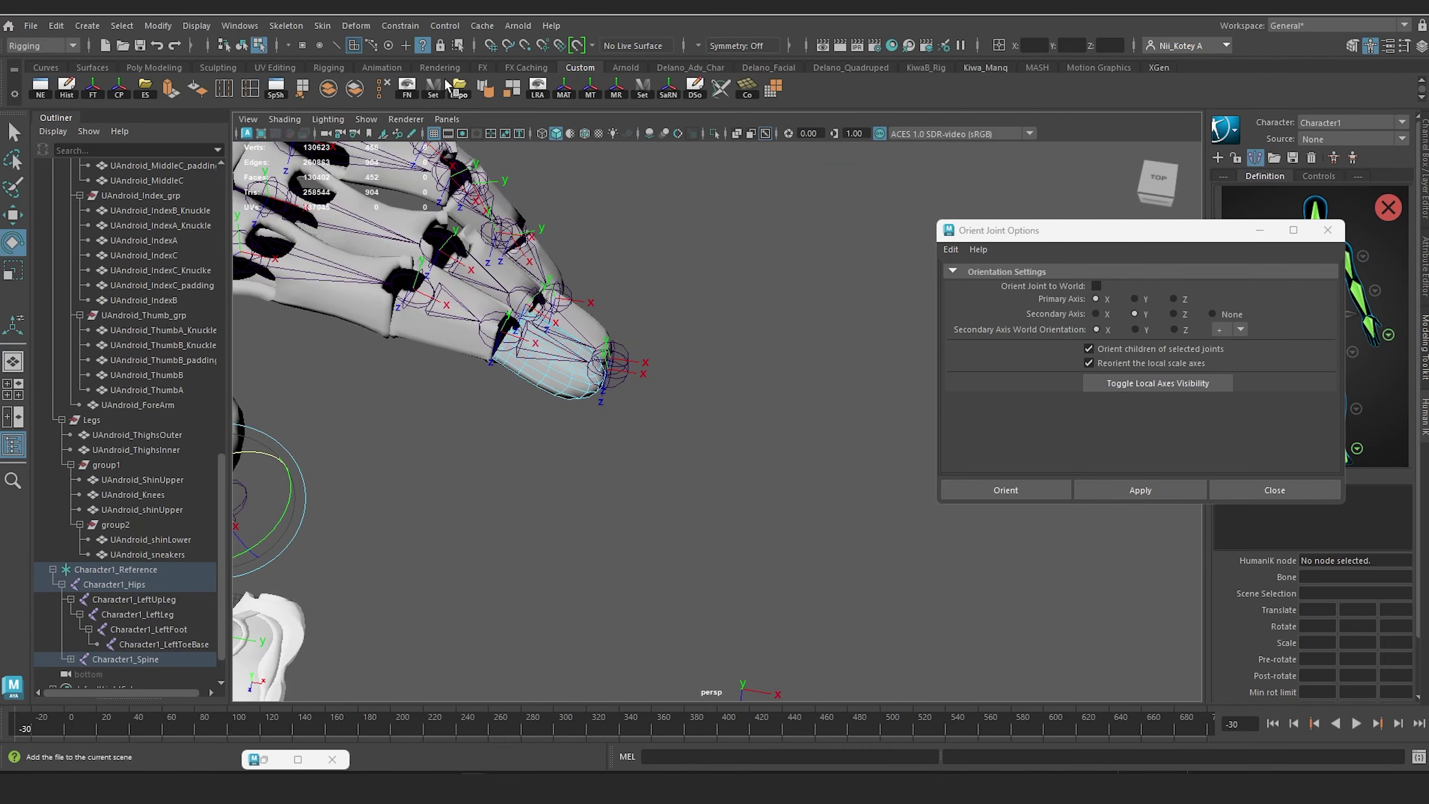
{"action": "left_click", "coordinate": [613, 363]}
{"action": "right_click_drag", "start_coordinate": [563, 343], "coordinate": [598, 327]}
{"action": "left_click_drag", "start_coordinate": [613, 338], "coordinate": [628, 217], "text": "alt"}
{"action": "left_click", "coordinate": [629, 217]}
{"action": "key", "text": "f"}
{"action": "left_click_drag", "start_coordinate": [647, 329], "coordinate": [718, 475], "text": "alt"}
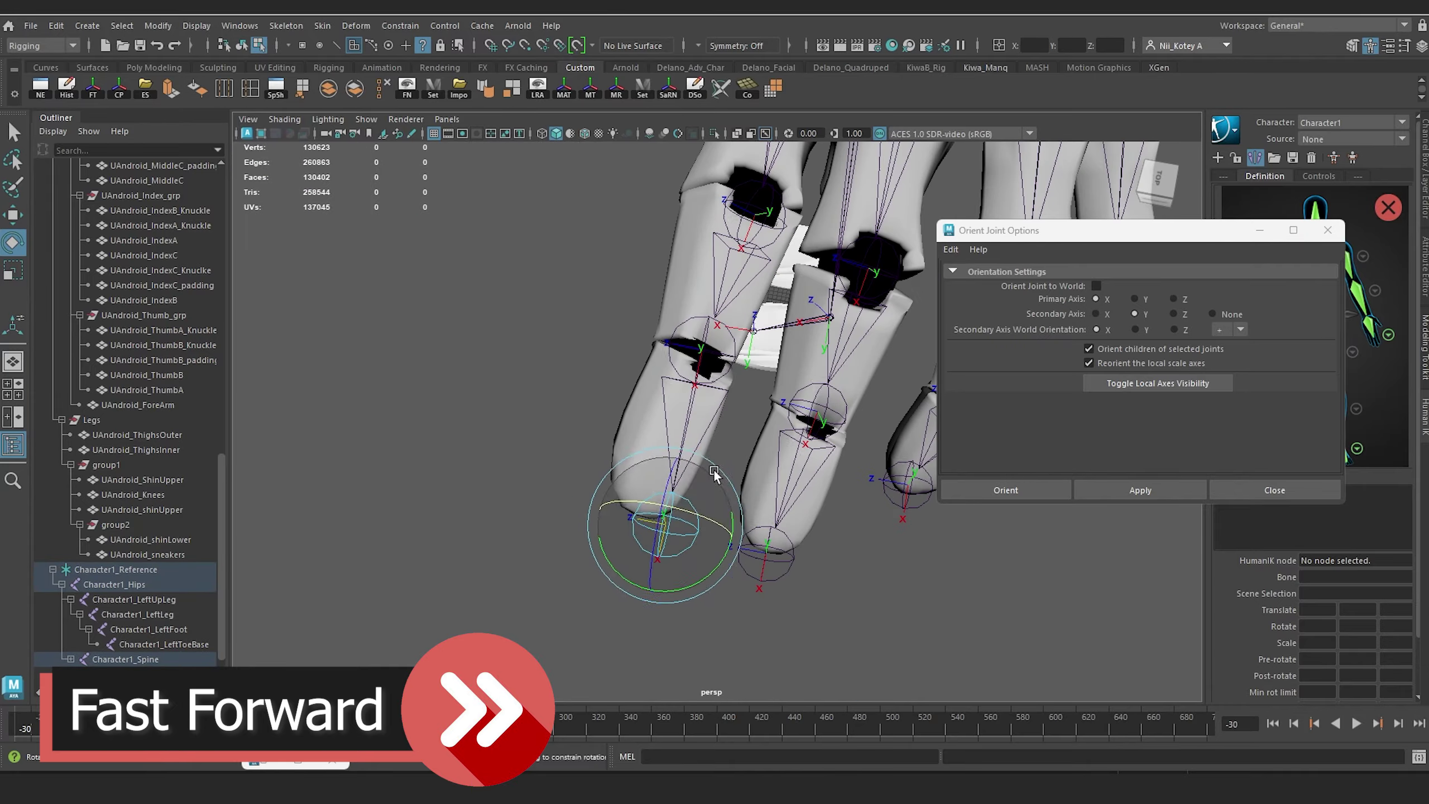
{"action": "left_click", "coordinate": [718, 476]}
Step: Apply Orient Joint to the fingertip joint with primary axis X and secondary axis Y
{"action": "key", "text": "w"}
{"action": "right_click_drag", "start_coordinate": [668, 388], "coordinate": [706, 395]}
{"action": "left_click", "coordinate": [241, 46]}
{"action": "left_click", "coordinate": [669, 521]}
{"action": "key", "text": "w"}
{"action": "left_click_drag", "start_coordinate": [664, 450], "coordinate": [675, 315], "text": "alt"}
{"action": "left_click", "coordinate": [690, 479]}
{"action": "left_click", "coordinate": [1132, 494]}
{"action": "left_click", "coordinate": [259, 47]}
Step: Select the following fingertip joint's local axes and rotate them to match the preceding joint of that finger
{"action": "left_click_drag", "start_coordinate": [732, 451], "coordinate": [652, 341], "text": "alt"}
{"action": "left_click", "coordinate": [242, 46]}
{"action": "left_click", "coordinate": [701, 510]}
{"action": "left_click", "coordinate": [259, 46]}
{"action": "key", "text": "e"}
{"action": "left_click", "coordinate": [642, 548]}
{"action": "right_click_drag", "start_coordinate": [652, 341], "coordinate": [706, 345]}
{"action": "right_click_drag", "start_coordinate": [911, 341], "coordinate": [956, 322]}
{"action": "left_click", "coordinate": [651, 603]}
{"action": "left_click_drag", "start_coordinate": [650, 602], "coordinate": [564, 467], "text": "alt"}
{"action": "left_click", "coordinate": [583, 584]}
{"action": "left_click", "coordinate": [620, 563]}
Step: Return the pinky tip mesh to object mode and rotate the pinky end joint's local rotation axes into line
{"action": "left_click", "coordinate": [509, 348]}
{"action": "key", "text": "w"}
{"action": "right_click_drag", "start_coordinate": [574, 342], "coordinate": [648, 319]}
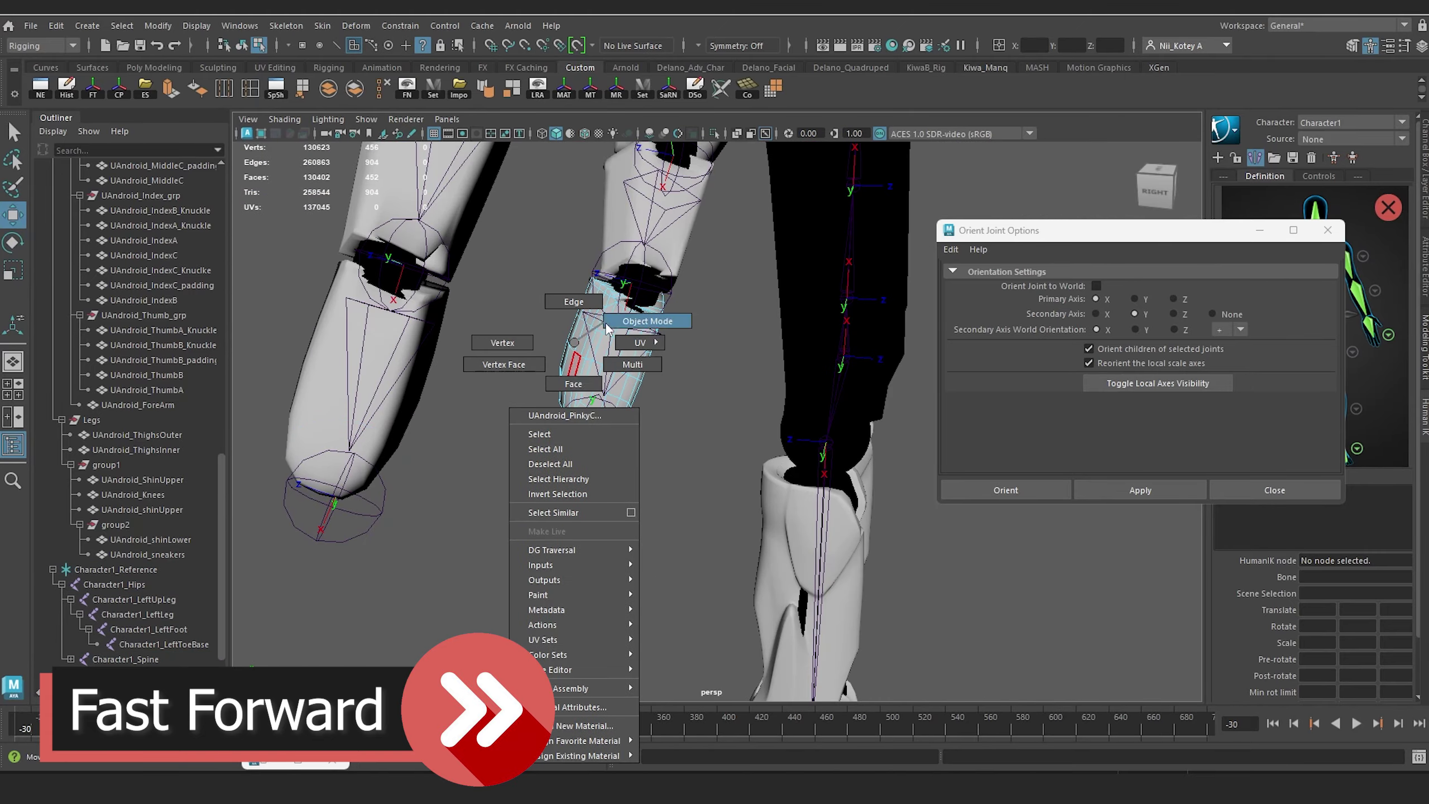
{"action": "left_click", "coordinate": [604, 463]}
{"action": "key", "text": "F8"}
{"action": "key", "text": "e"}
{"action": "left_click_drag", "start_coordinate": [603, 465], "coordinate": [753, 466], "text": "alt"}
Step: Isolate the left hand joint, select its local rotation axes, and turn isolation off again
{"action": "left_click", "coordinate": [668, 498]}
{"action": "key", "text": "w"}
{"action": "left_click_drag", "start_coordinate": [668, 498], "coordinate": [697, 540], "text": "alt"}
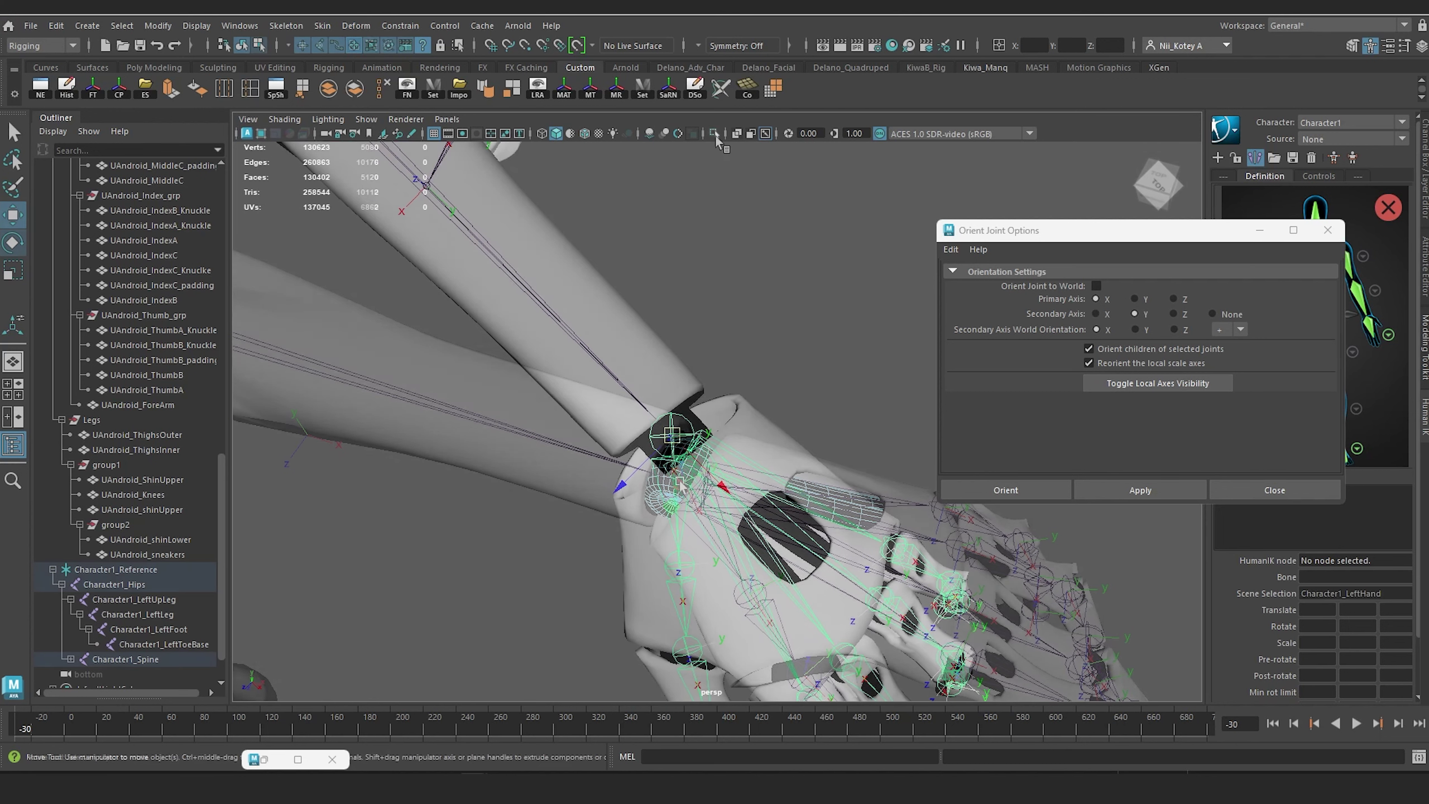
{"action": "left_click", "coordinate": [714, 134]}
{"action": "key", "text": "F8"}
{"action": "left_click_drag", "start_coordinate": [703, 348], "coordinate": [652, 471], "text": "alt"}
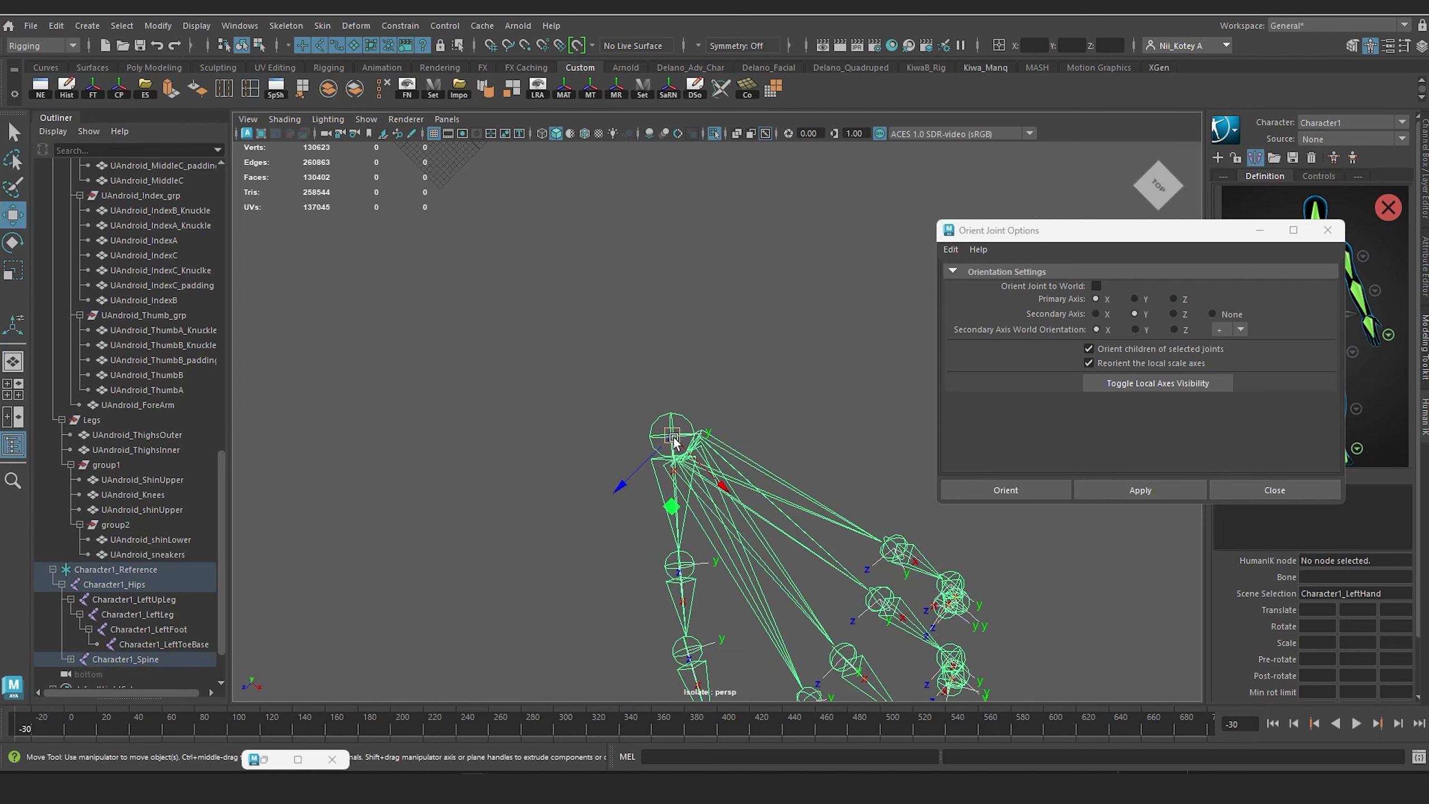
{"action": "left_click", "coordinate": [258, 44]}
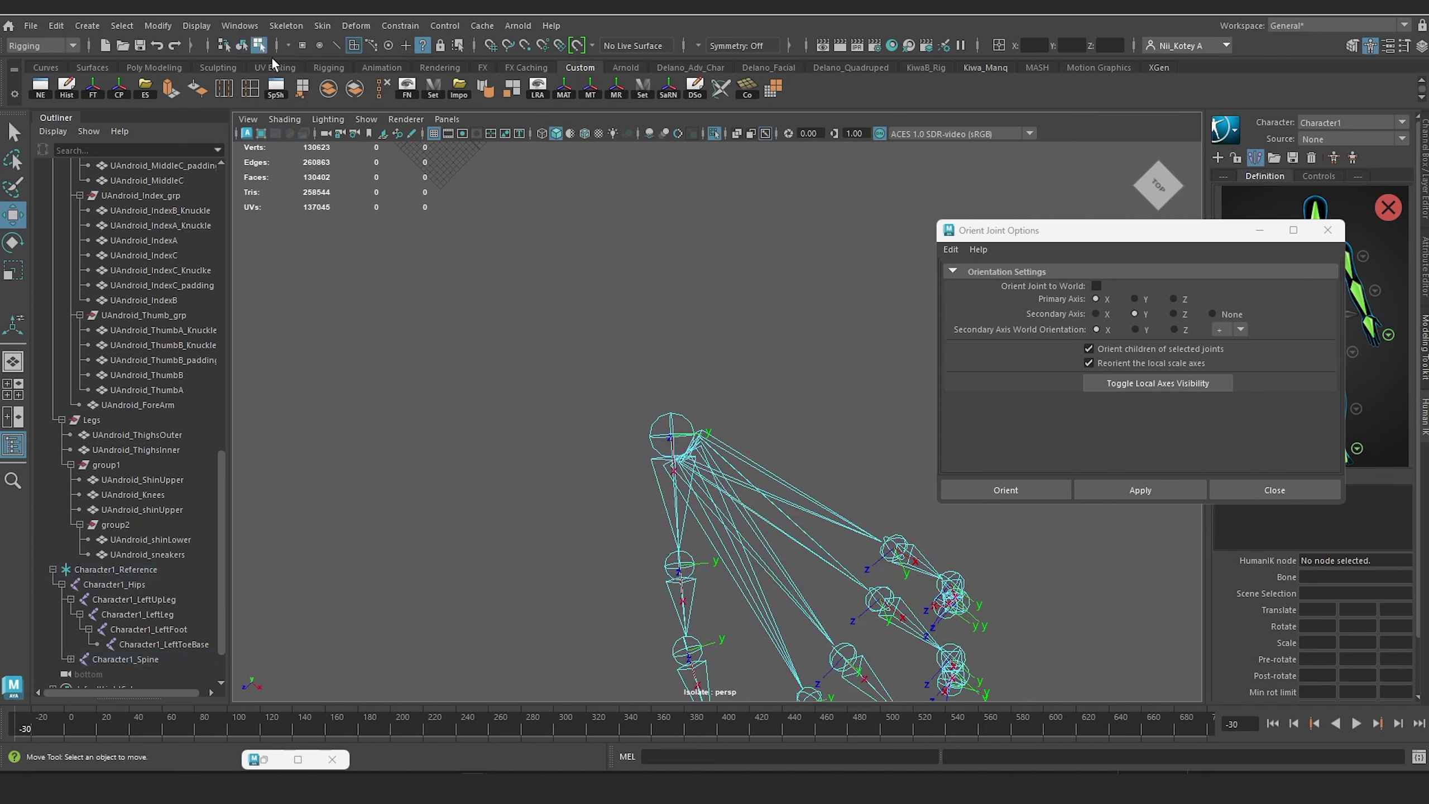
{"action": "left_click", "coordinate": [673, 439]}
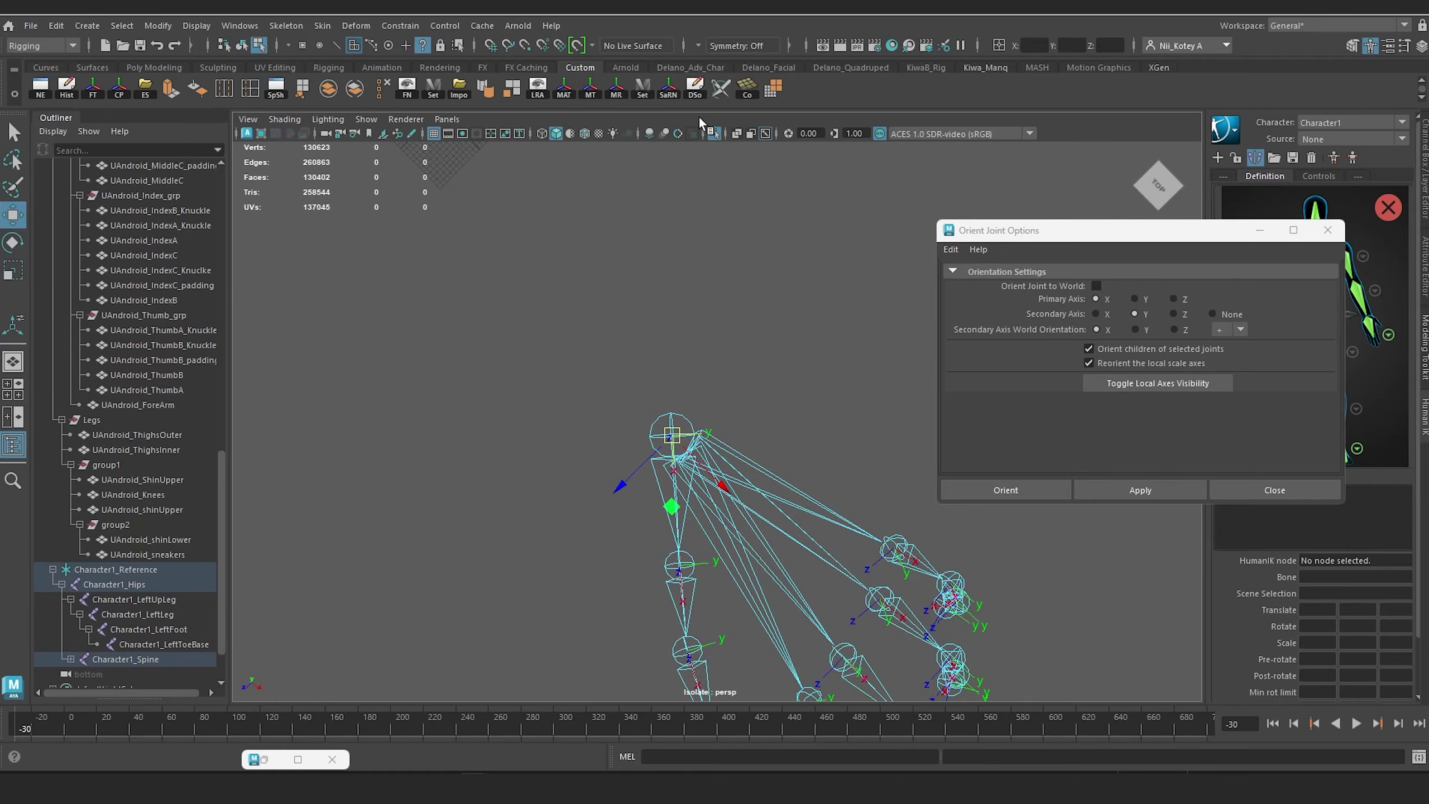
{"action": "left_click", "coordinate": [713, 133]}
Step: Rotate the left hand joint's local rotation axes at the wrist so Z points upward
{"action": "left_click_drag", "start_coordinate": [743, 389], "coordinate": [828, 181], "text": "alt"}
{"action": "scroll", "coordinate": [704, 452], "scroll_direction": "up", "scroll_amount": 5}
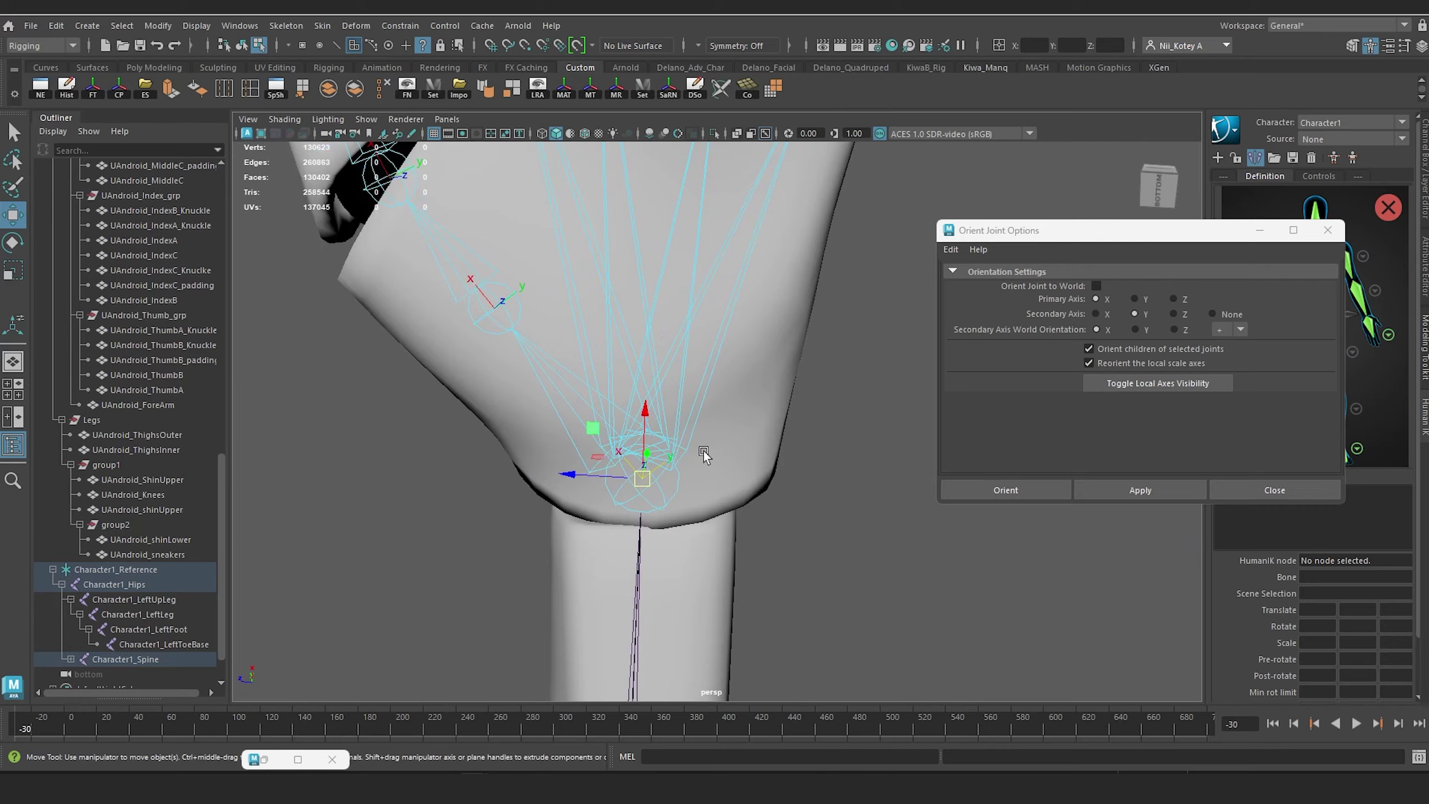
{"action": "key", "text": "e"}
{"action": "key", "text": "f"}
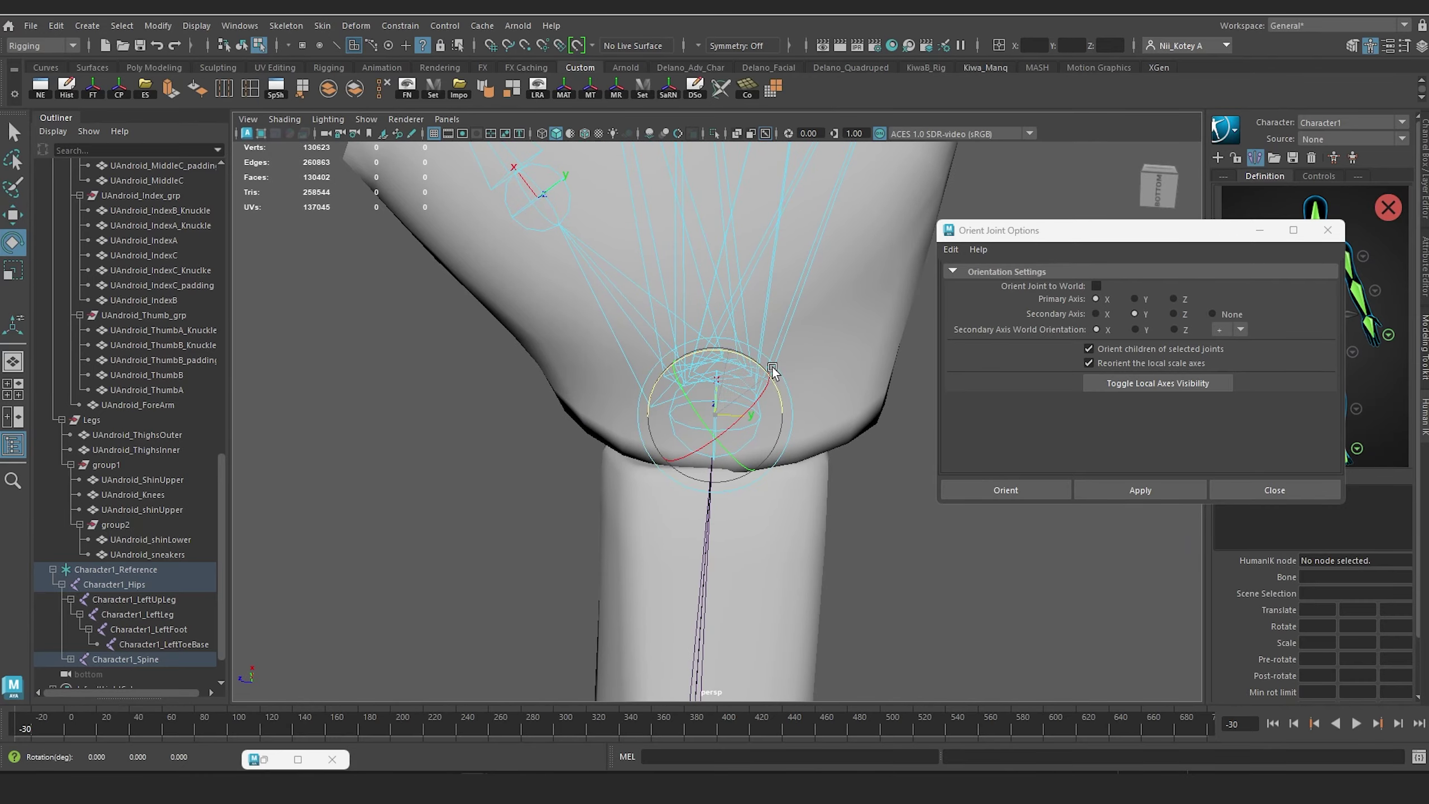
{"action": "left_click_drag", "start_coordinate": [773, 366], "coordinate": [938, 470], "text": "alt"}
Step: Examine the left hand joint's local axes against the wrist and forearm in the right and front views
{"action": "key", "text": "space"}
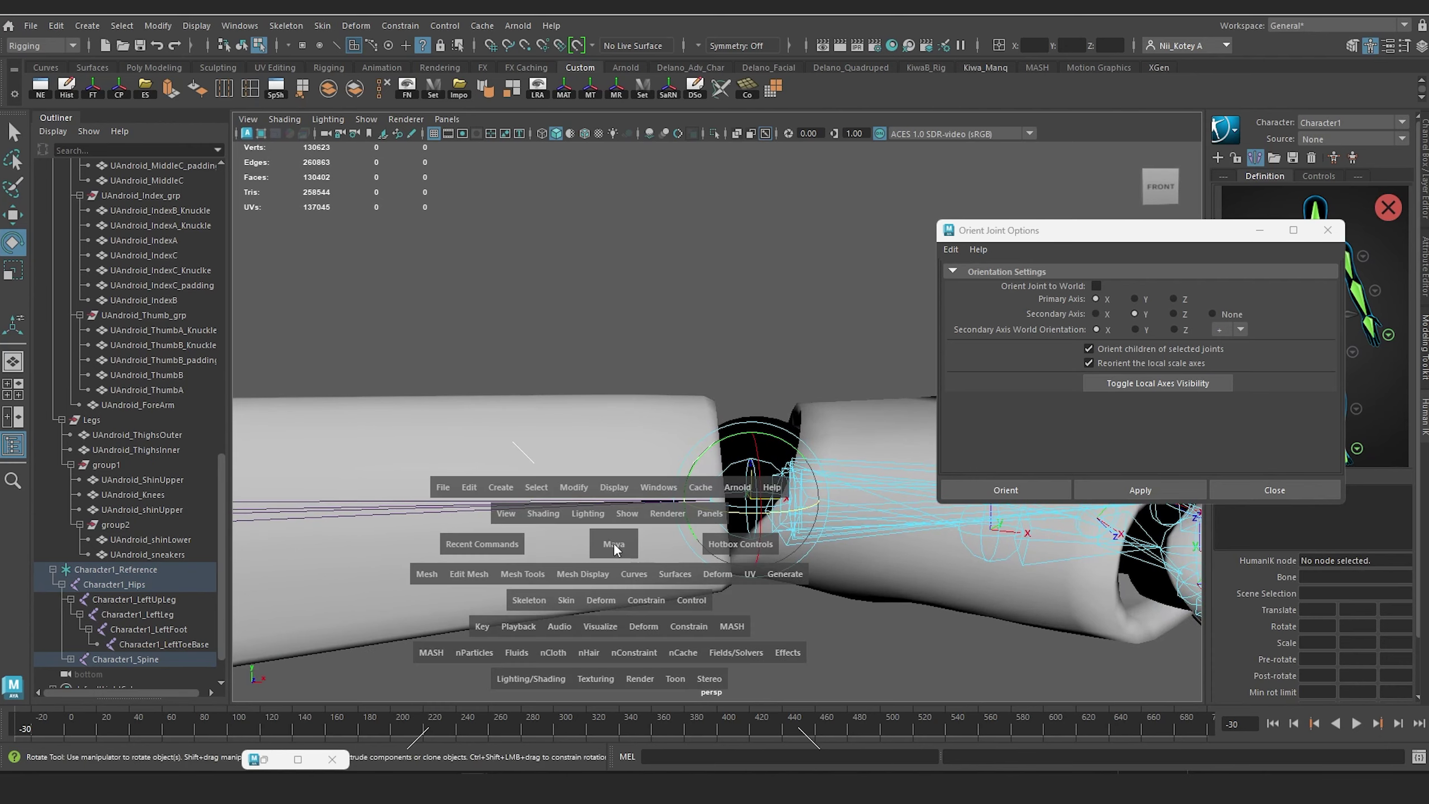
{"action": "left_click", "coordinate": [614, 545]}
{"action": "left_click", "coordinate": [673, 545]}
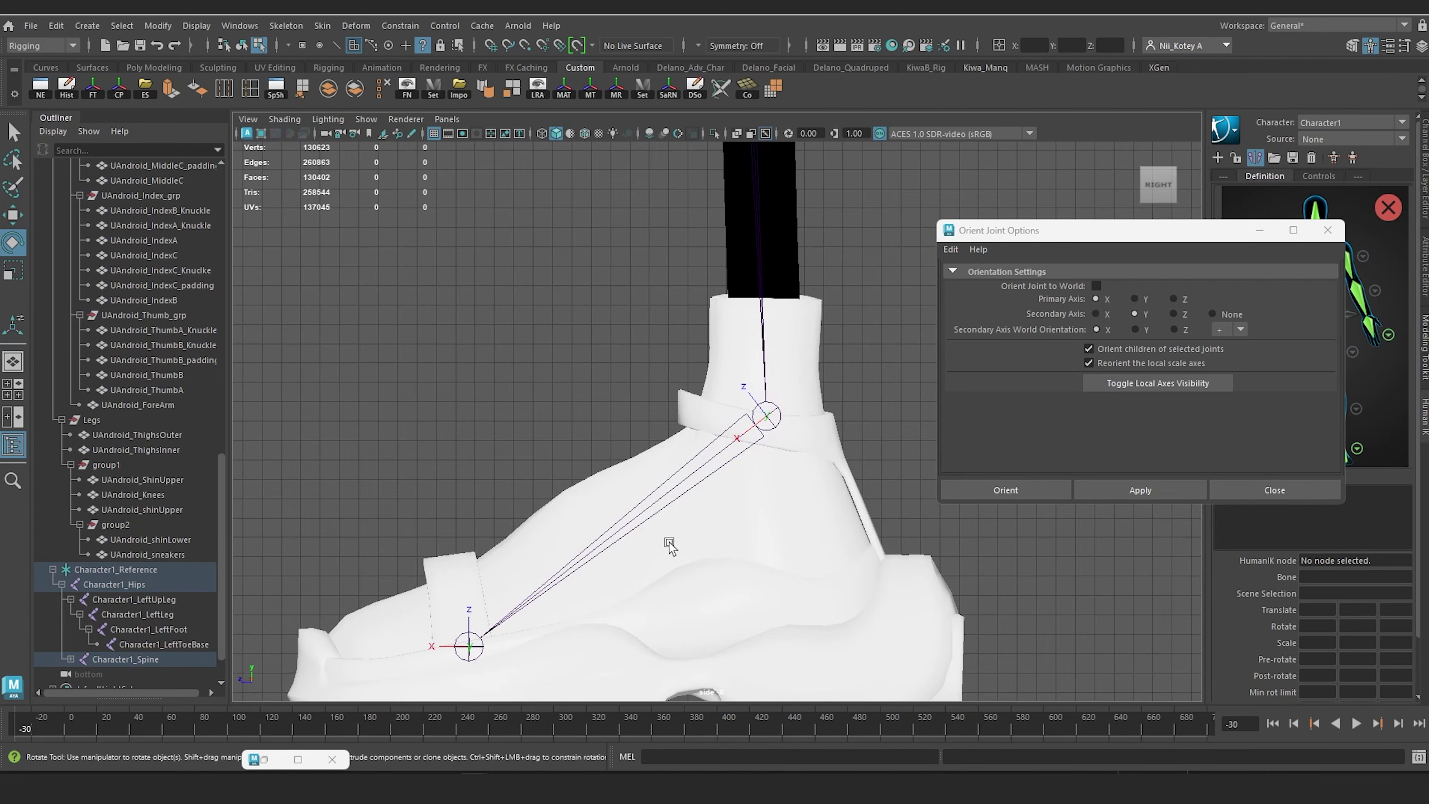
{"action": "key", "text": "f"}
{"action": "scroll", "coordinate": [776, 509], "scroll_direction": "up", "scroll_amount": 5}
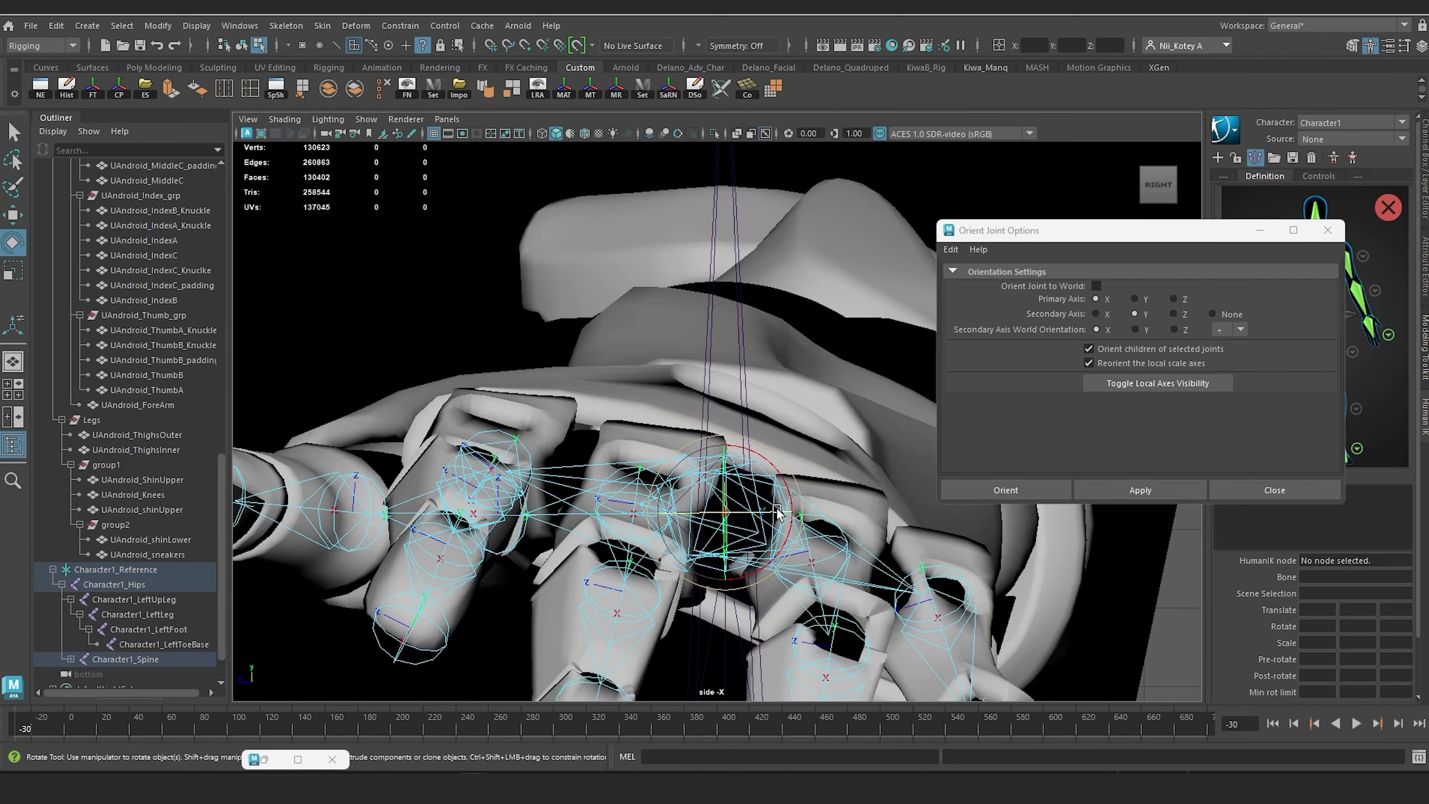
{"action": "middle_click_drag", "start_coordinate": [776, 509], "coordinate": [754, 416], "text": "alt"}
{"action": "key", "text": "space"}
{"action": "left_click", "coordinate": [658, 452]}
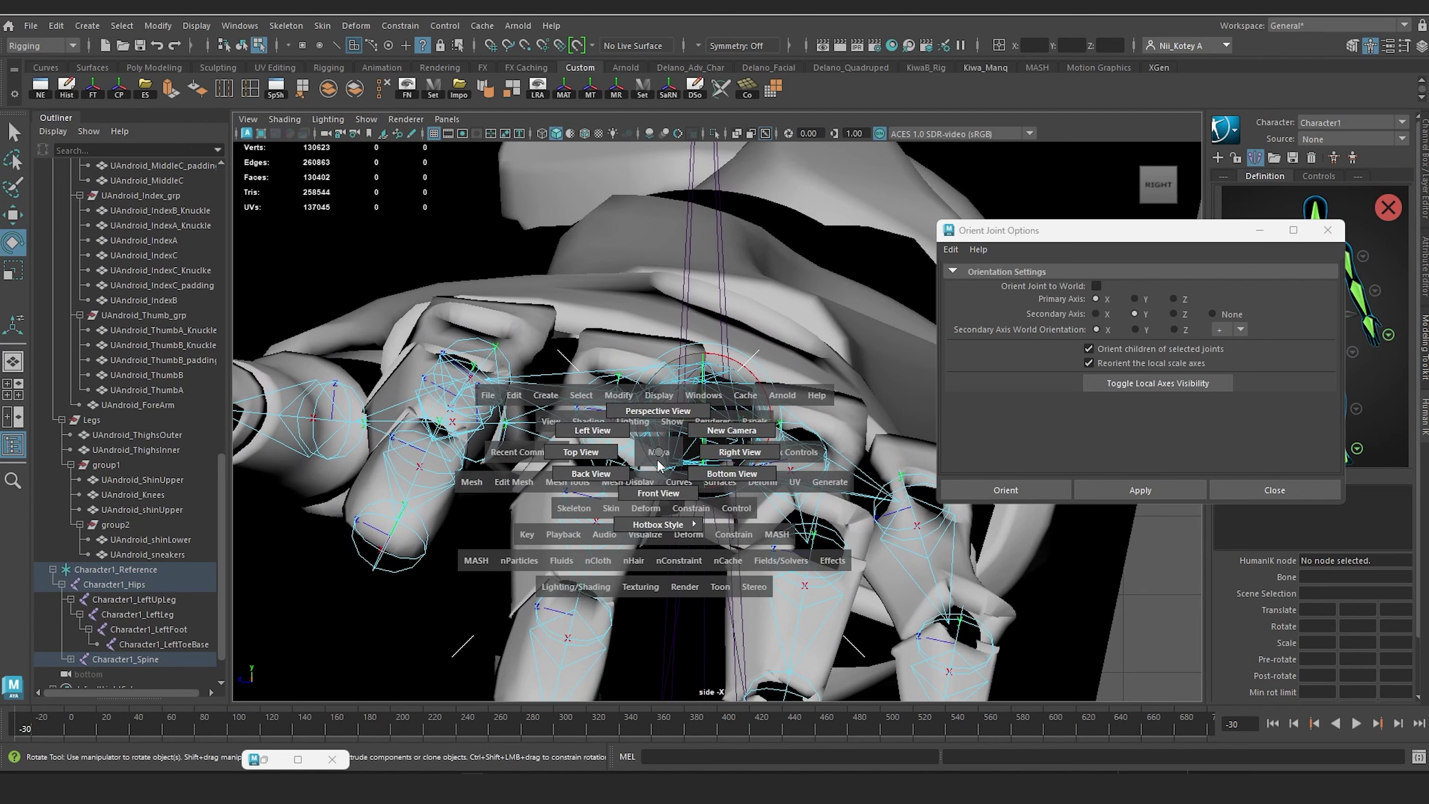
{"action": "left_click", "coordinate": [649, 493]}
{"action": "key", "text": "f"}
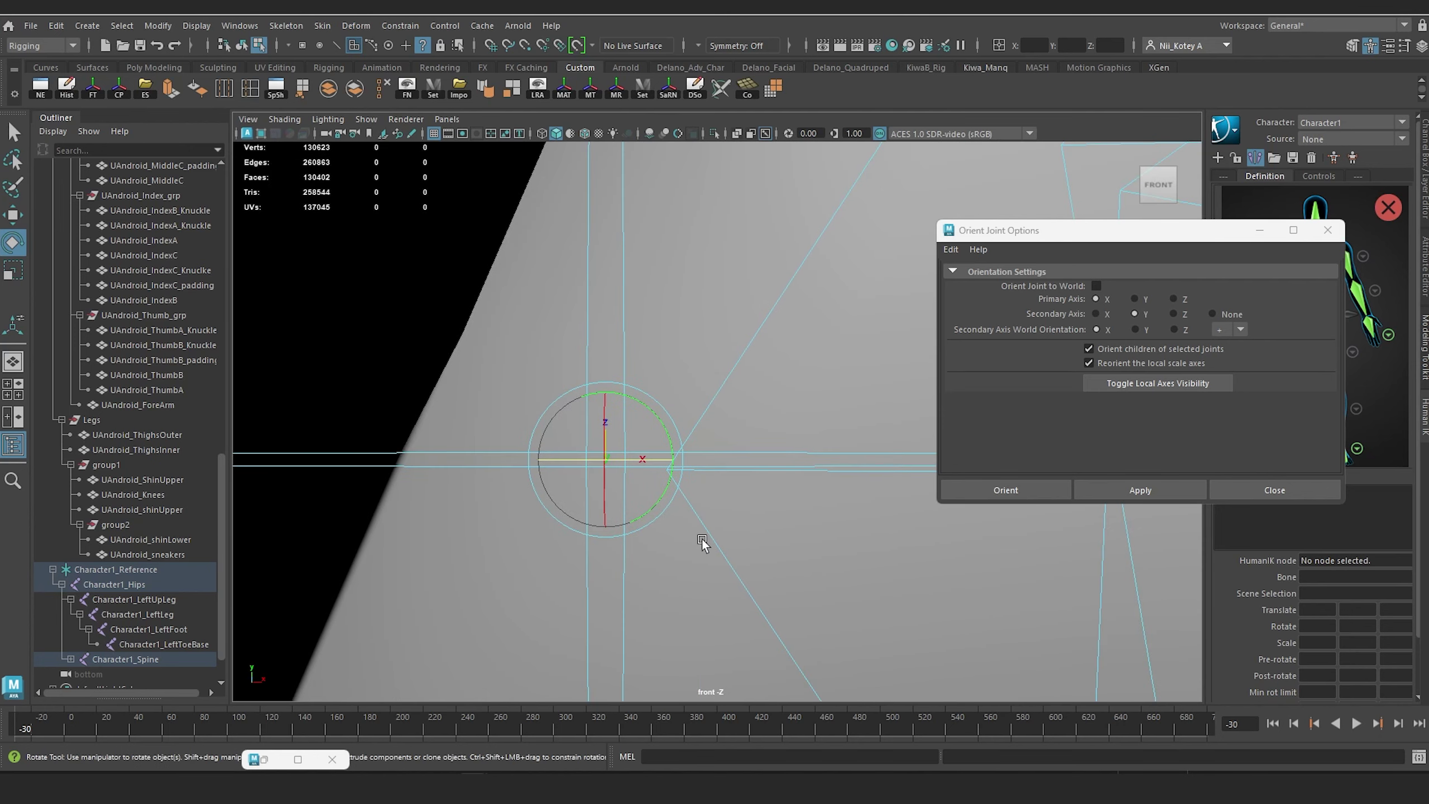
{"action": "scroll", "coordinate": [696, 505], "scroll_direction": "down", "scroll_amount": 3}
{"action": "scroll", "coordinate": [696, 500], "scroll_direction": "up", "scroll_amount": 3}
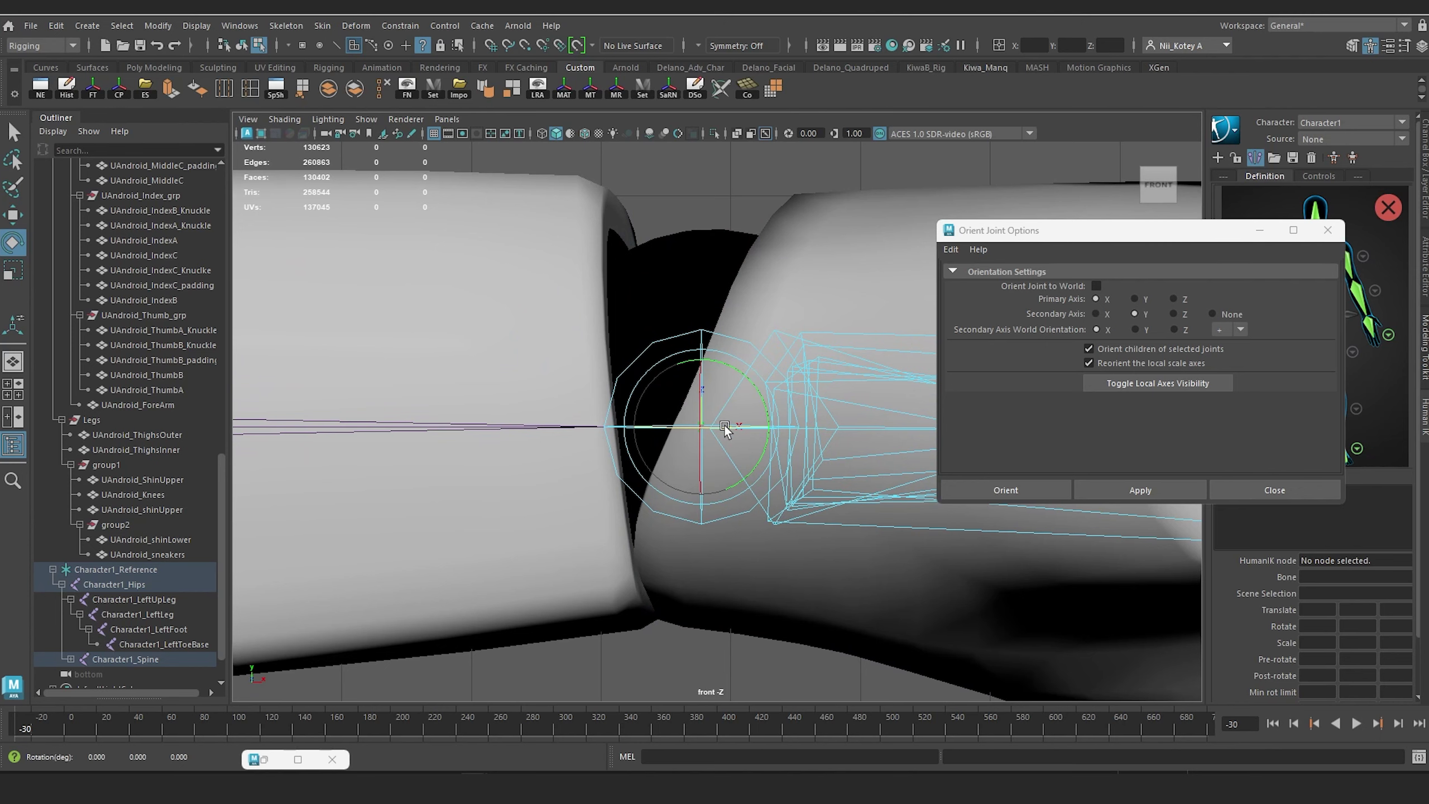
Step: Rotate the left hand joint's local axes about X in the top view to line up with the forearm
{"action": "key", "text": "space"}
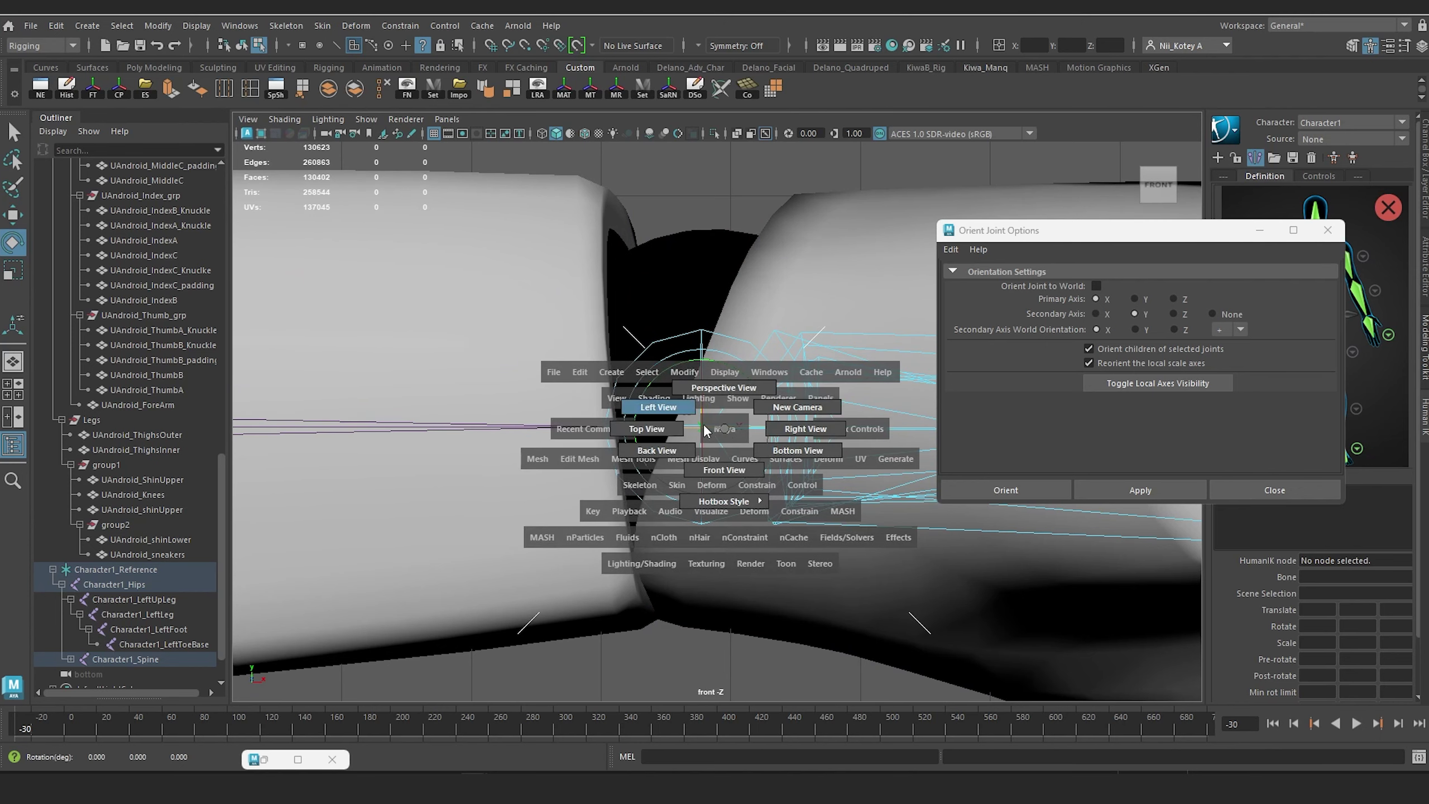
{"action": "left_click_drag", "start_coordinate": [704, 430], "coordinate": [696, 428]}
{"action": "key", "text": "space"}
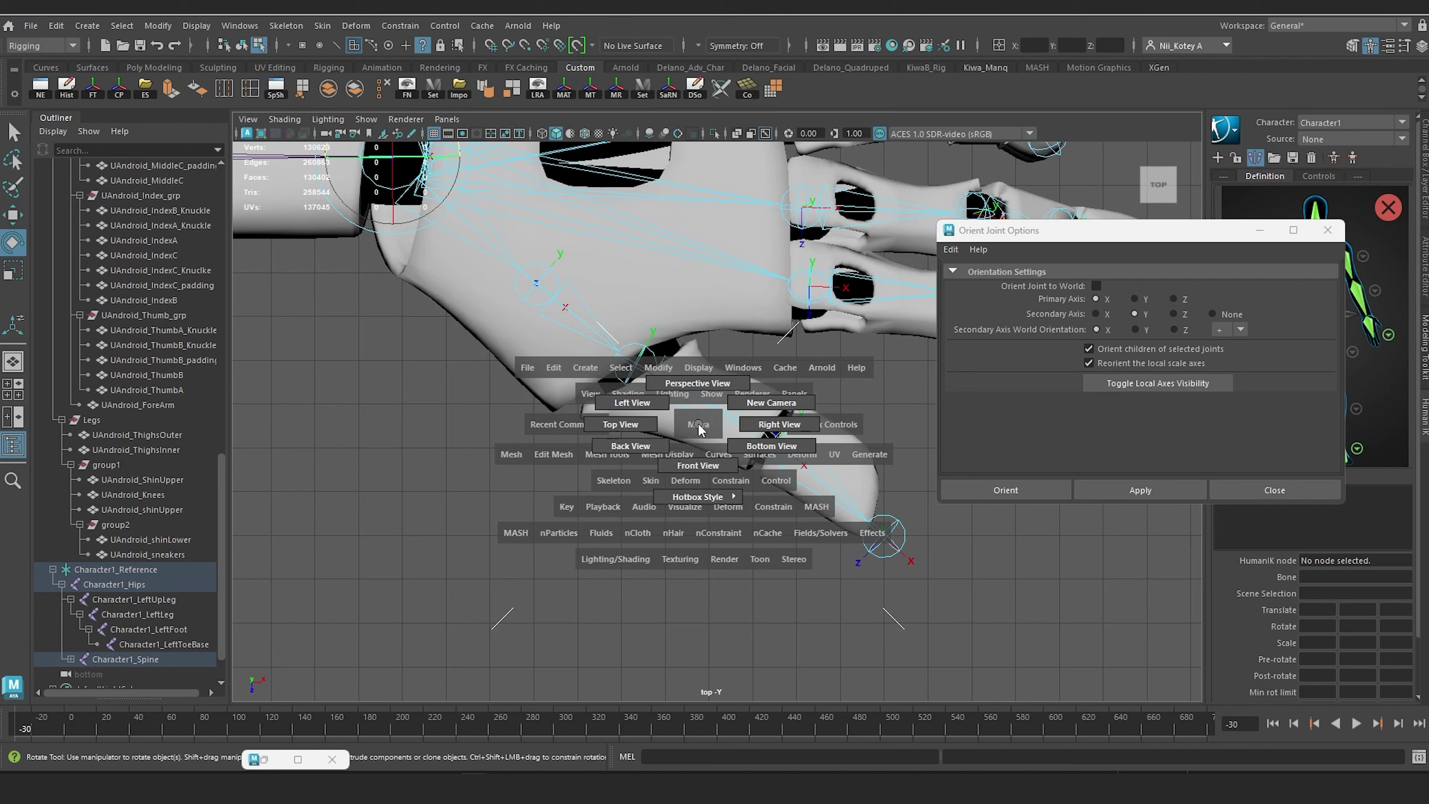
{"action": "key", "text": "f"}
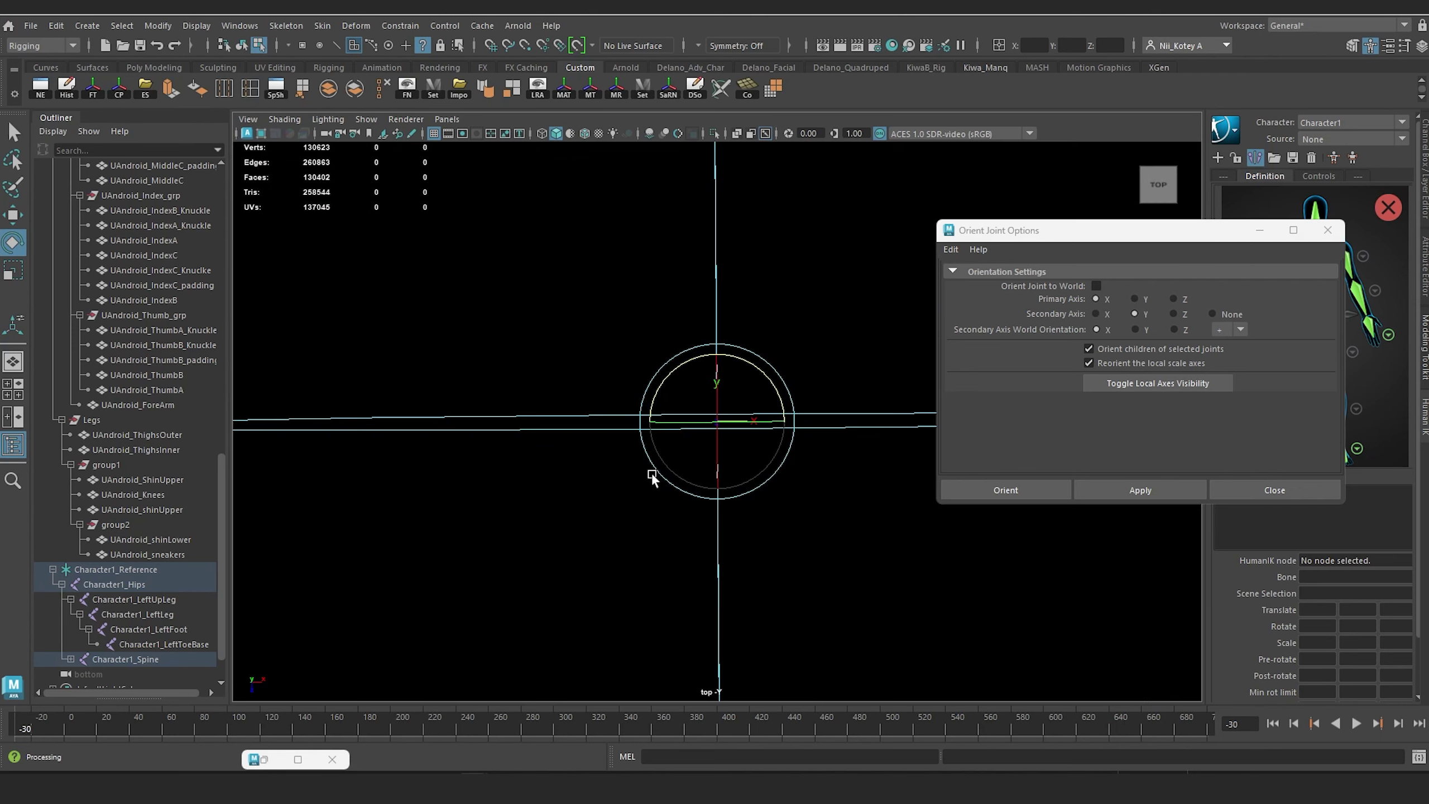
{"action": "scroll", "coordinate": [652, 472], "scroll_direction": "down", "scroll_amount": 12}
{"action": "middle_click_drag", "start_coordinate": [652, 472], "coordinate": [1059, 551], "text": "alt"}
{"action": "scroll", "coordinate": [612, 545], "scroll_direction": "up", "scroll_amount": 4}
{"action": "scroll", "coordinate": [1052, 584], "scroll_direction": "down", "scroll_amount": 6}
{"action": "middle_click_drag", "start_coordinate": [815, 586], "coordinate": [724, 541], "text": "alt"}
{"action": "right_click_drag", "start_coordinate": [724, 541], "coordinate": [787, 500], "text": "alt"}
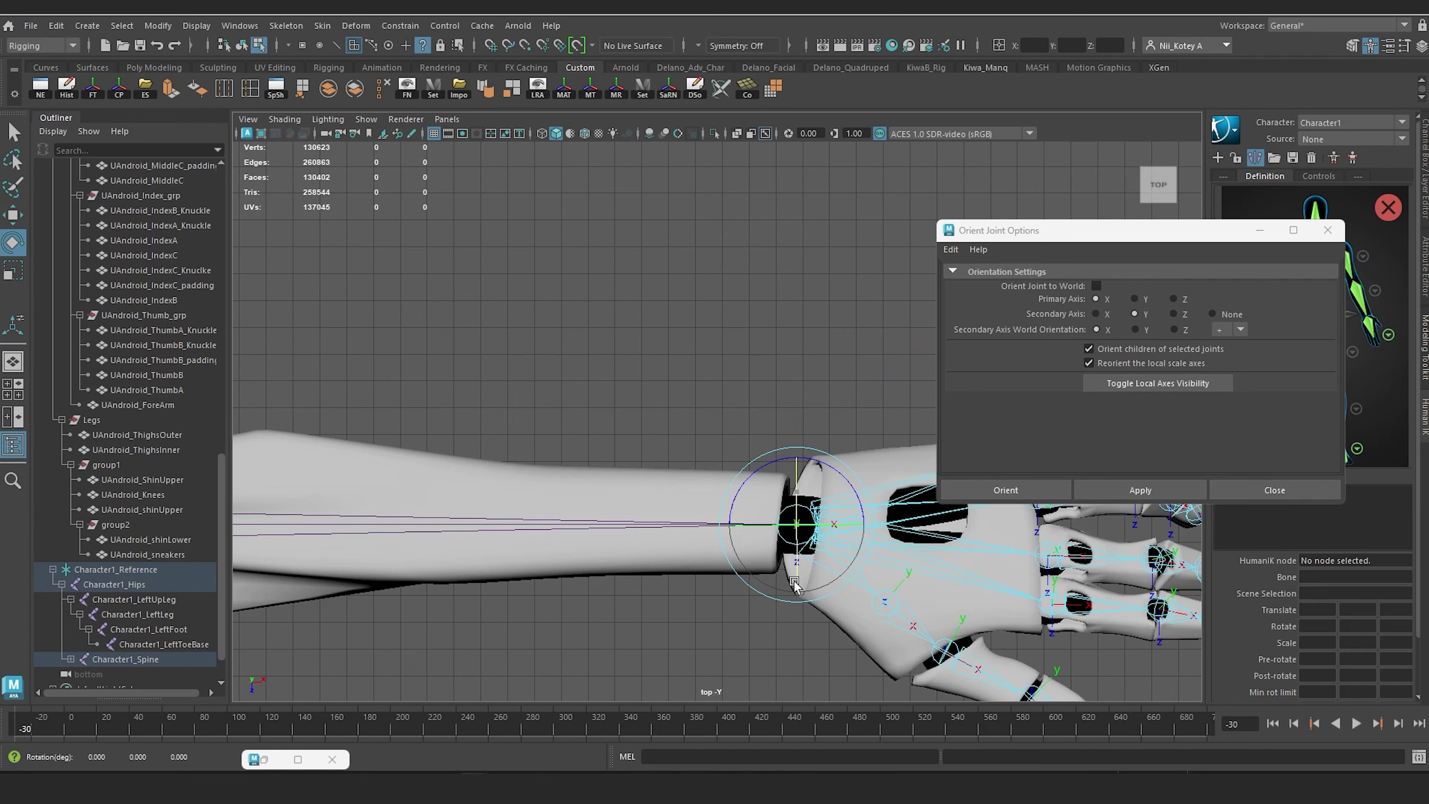
{"action": "mouse_move", "coordinate": [867, 588]}
{"action": "right_mouse_down", "text": "alt"}
{"action": "mouse_move", "coordinate": [694, 561]}
{"action": "mouse_move", "coordinate": [949, 556]}
{"action": "mouse_move", "coordinate": [774, 580]}
{"action": "mouse_move", "coordinate": [877, 565]}
{"action": "right_mouse_up", "text": "alt"}
{"action": "middle_click_drag", "start_coordinate": [876, 564], "coordinate": [711, 543], "text": "alt"}
{"action": "right_click_drag", "start_coordinate": [711, 543], "coordinate": [764, 459], "text": "alt"}
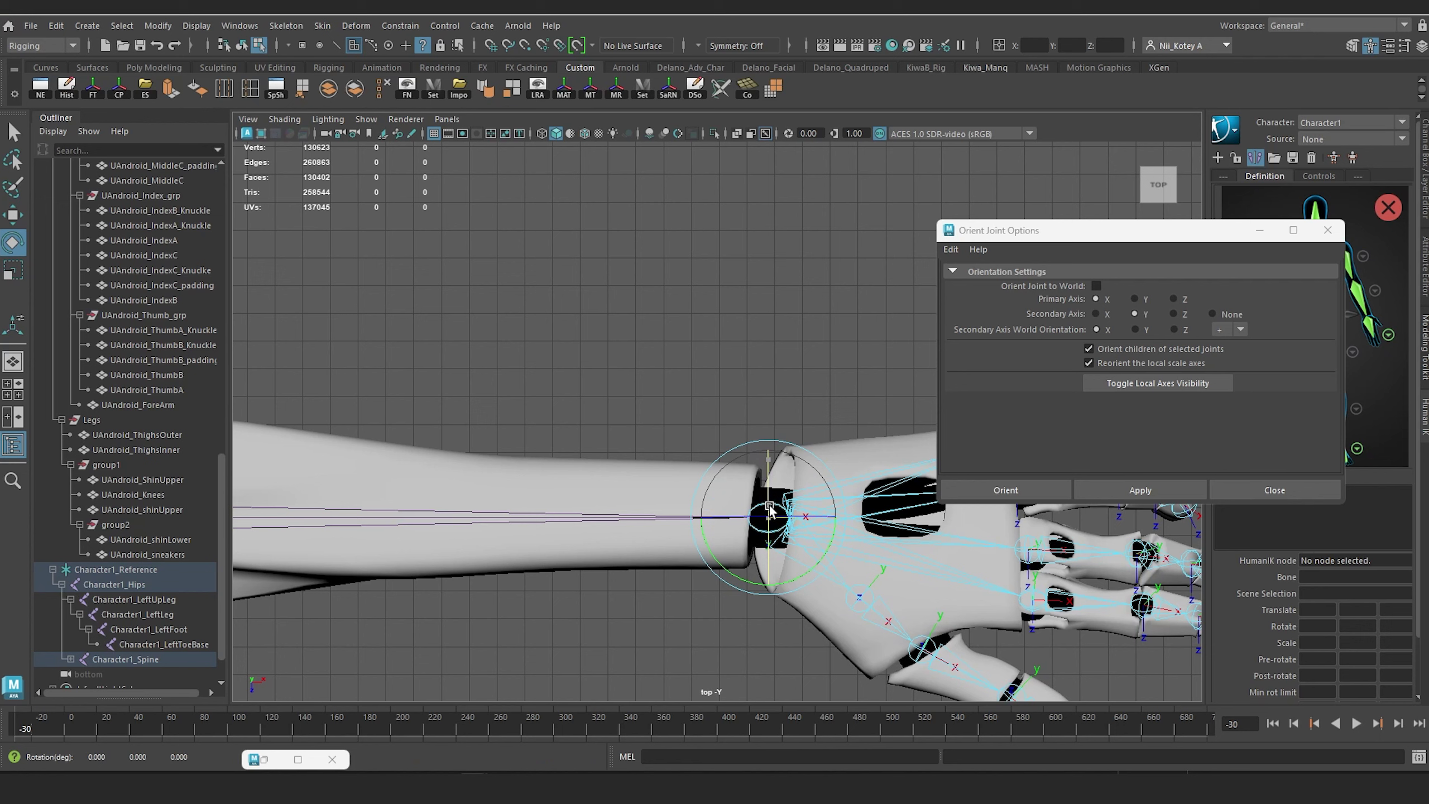
{"action": "left_click_drag", "start_coordinate": [769, 603], "coordinate": [772, 467]}
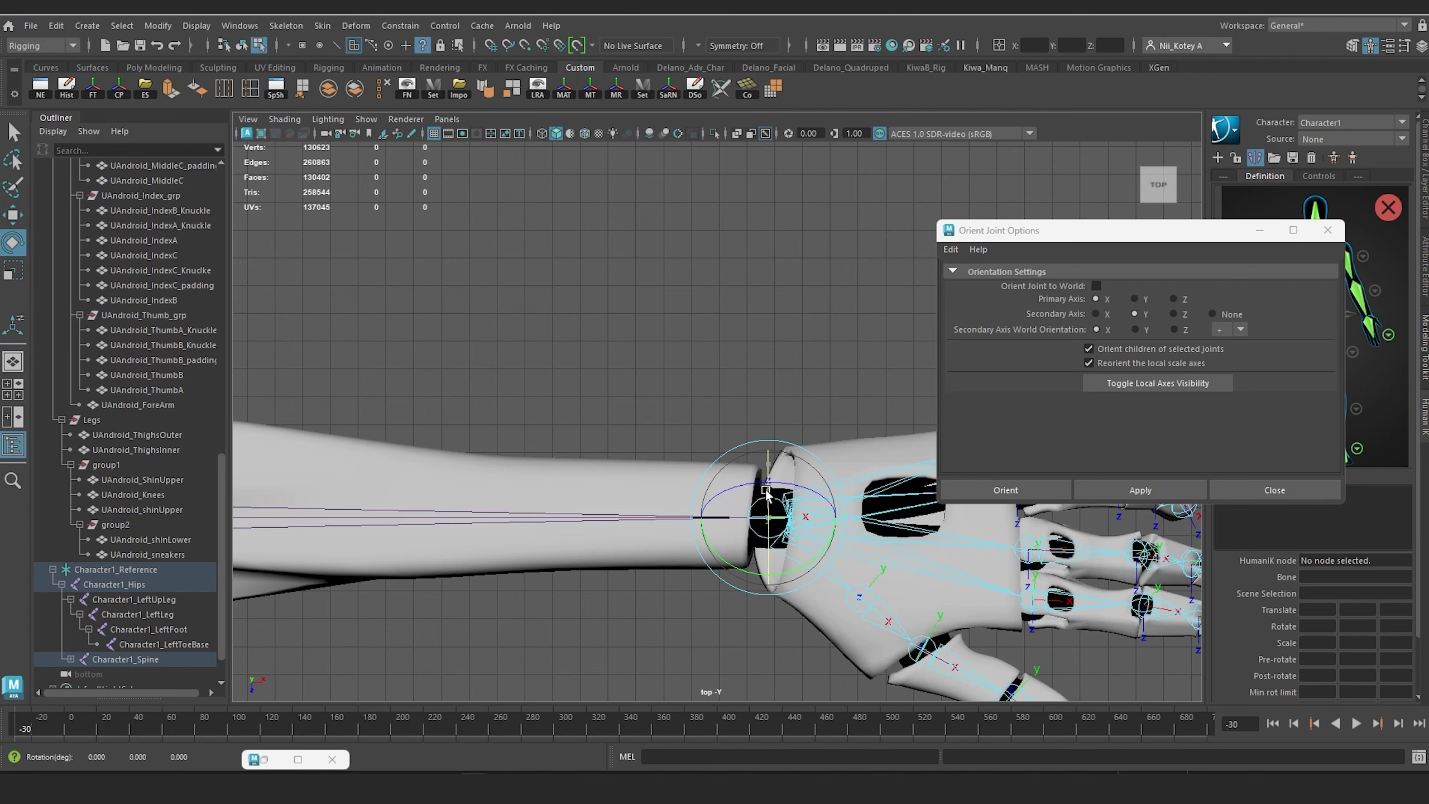
{"action": "right_click_drag", "start_coordinate": [793, 501], "coordinate": [769, 526], "text": "alt"}
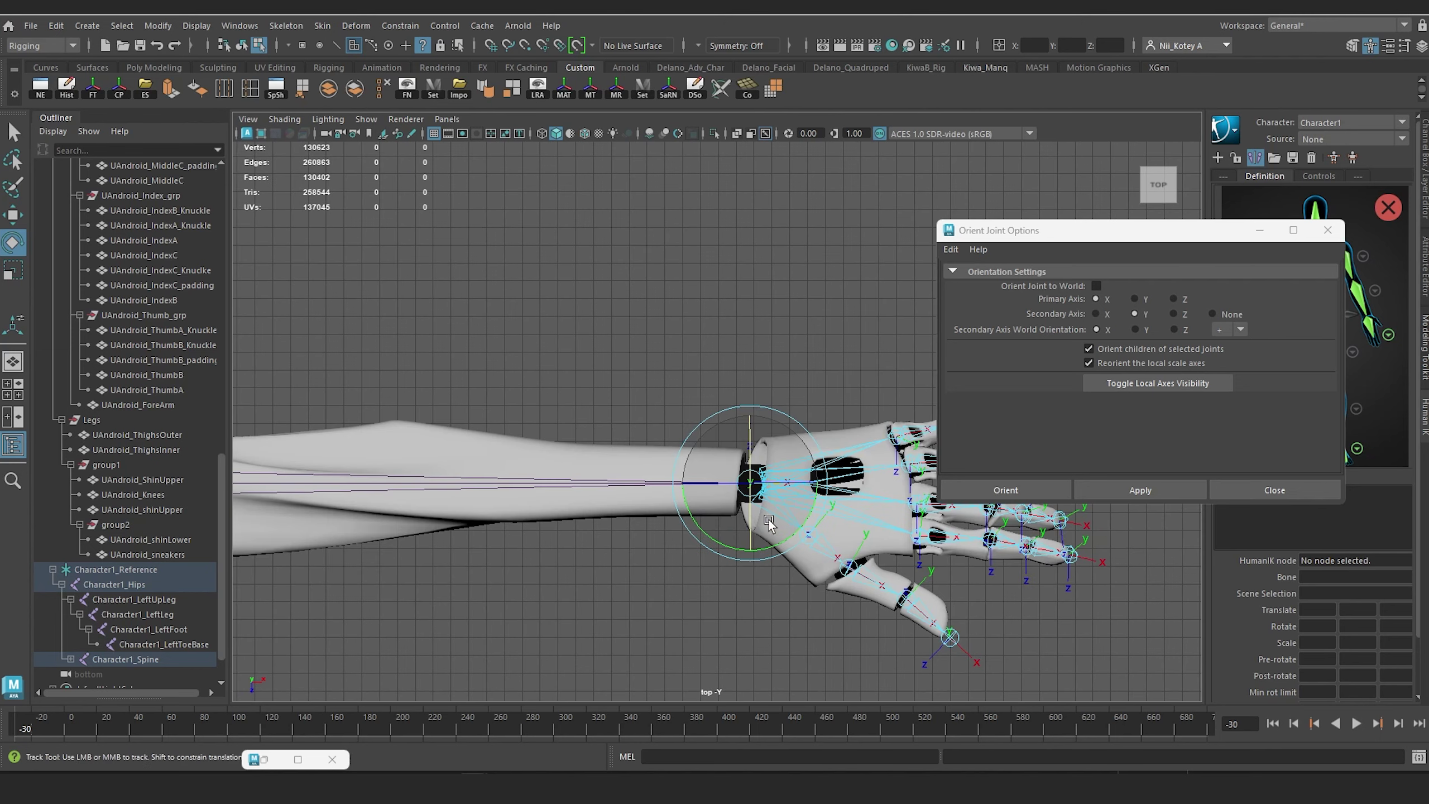
Step: Check the left hand joint's local axes against the whole forearm in the top view, and return to the perspective view
{"action": "middle_click_drag", "start_coordinate": [769, 526], "coordinate": [715, 563], "text": "alt"}
{"action": "right_click_drag", "start_coordinate": [715, 563], "coordinate": [554, 570], "text": "alt"}
{"action": "middle_click_drag", "start_coordinate": [554, 570], "coordinate": [724, 568], "text": "alt"}
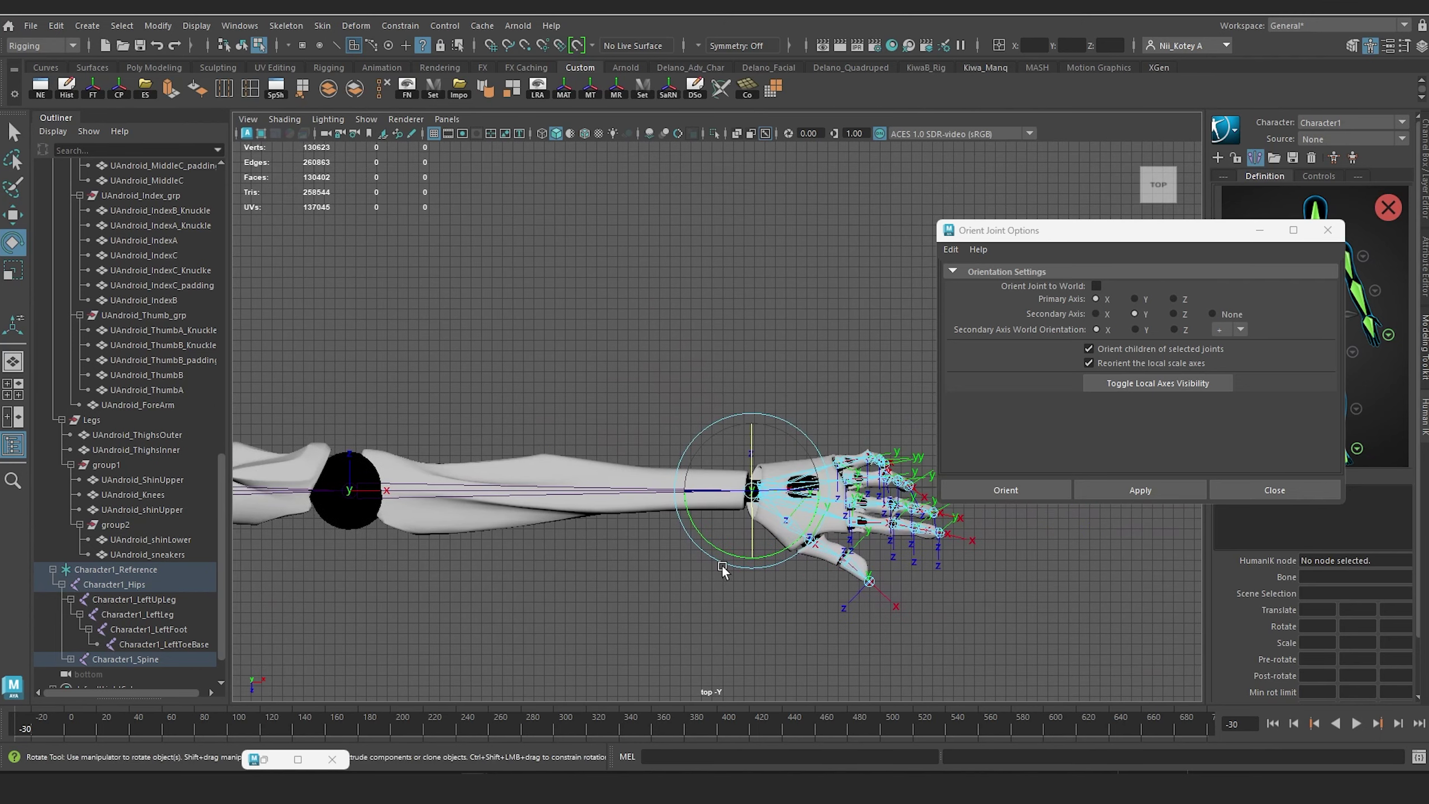
{"action": "scroll", "coordinate": [731, 568], "scroll_direction": "up", "scroll_amount": 3}
{"action": "key", "text": "space"}
{"action": "left_click", "coordinate": [738, 564]}
{"action": "left_click_drag", "start_coordinate": [737, 564], "coordinate": [639, 554]}
Step: Rotate the local axes of the left index finger's base joint to line up with the finger and the neighbouring knuckles
{"action": "scroll", "coordinate": [725, 537], "scroll_direction": "down", "scroll_amount": 5}
{"action": "scroll", "coordinate": [640, 553], "scroll_direction": "down", "scroll_amount": 5}
{"action": "left_click_drag", "start_coordinate": [479, 504], "coordinate": [677, 307], "text": "alt"}
{"action": "left_click_drag", "start_coordinate": [568, 440], "coordinate": [747, 520], "text": "alt"}
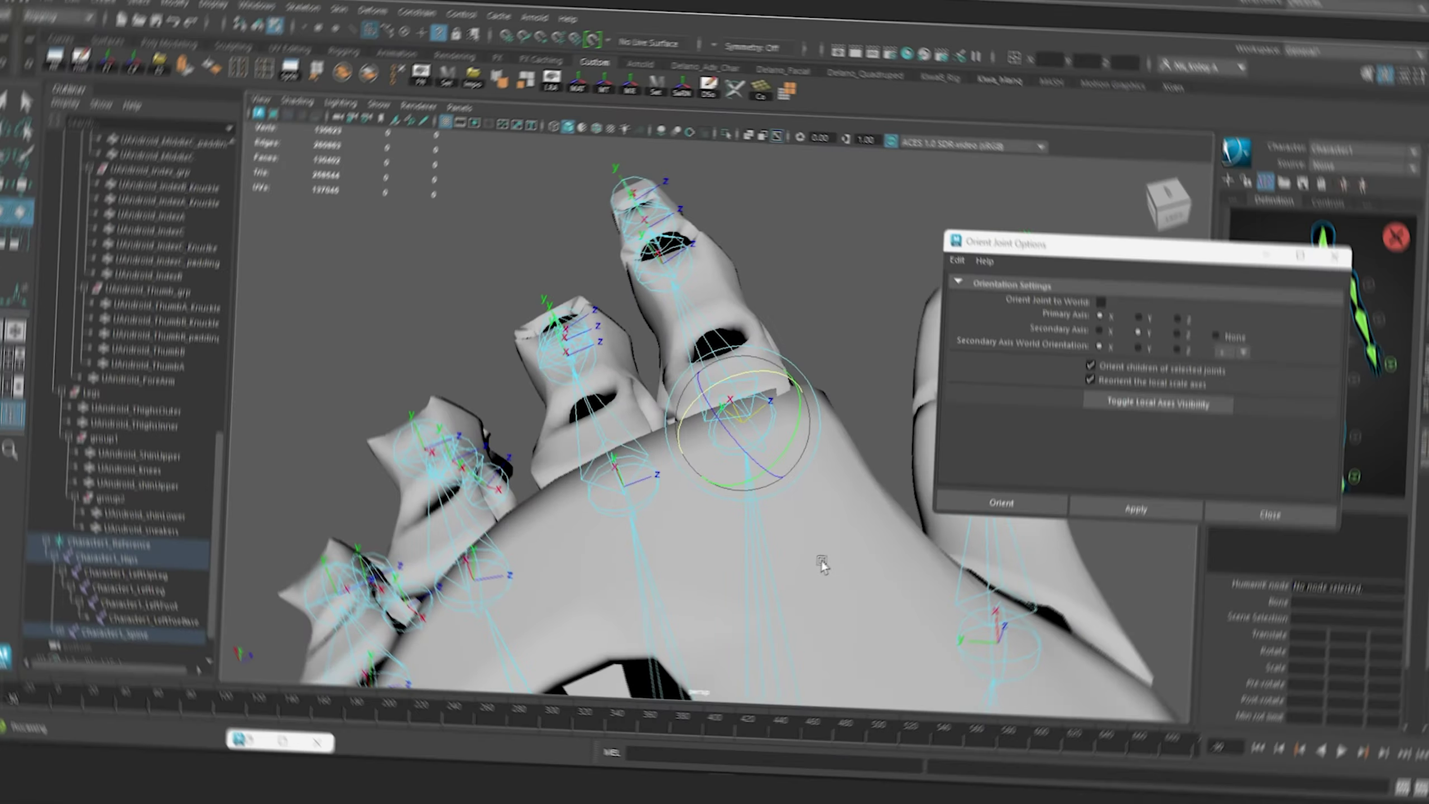
{"action": "left_click_drag", "start_coordinate": [821, 564], "coordinate": [645, 473], "text": "alt"}
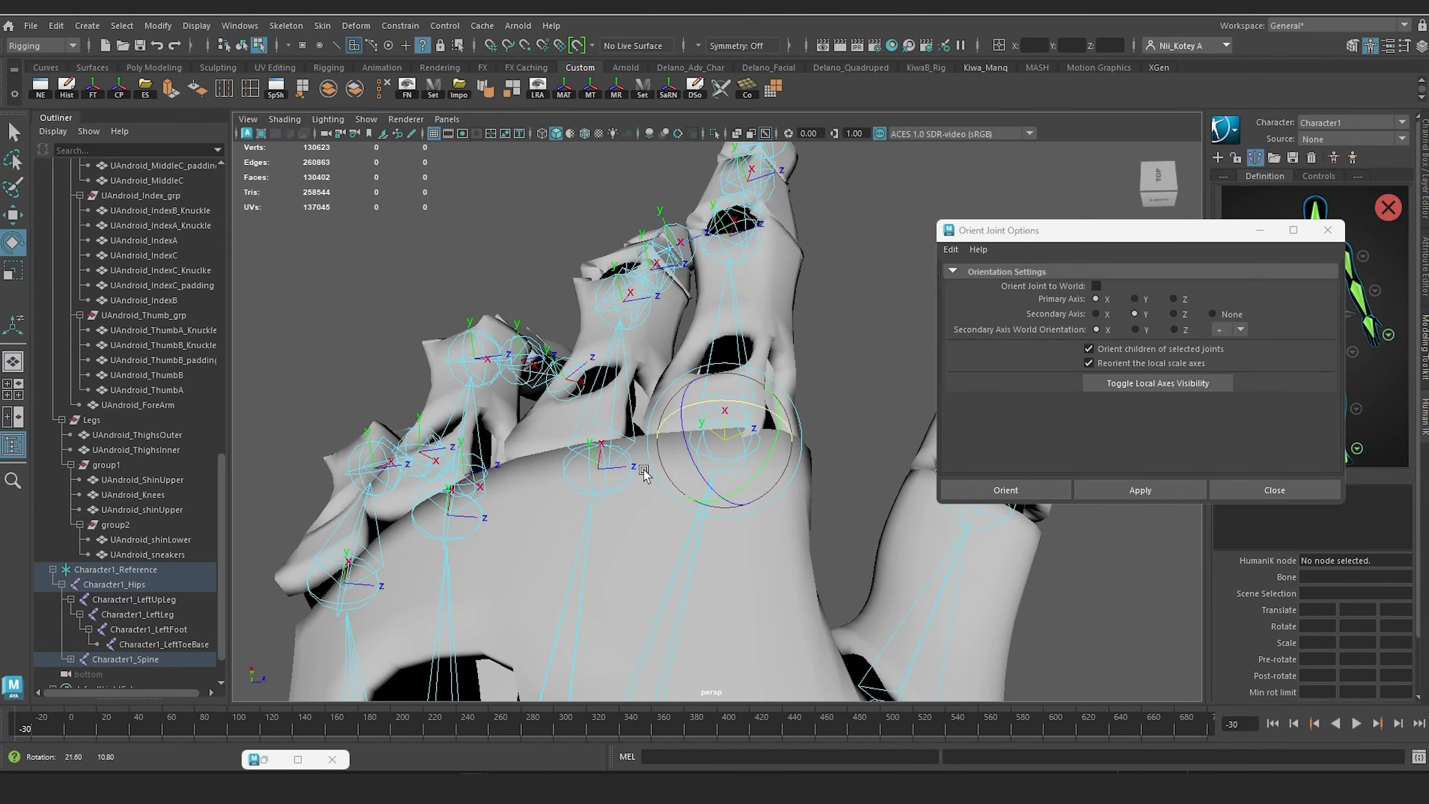
{"action": "left_click", "coordinate": [828, 450]}
{"action": "left_click", "coordinate": [720, 441]}
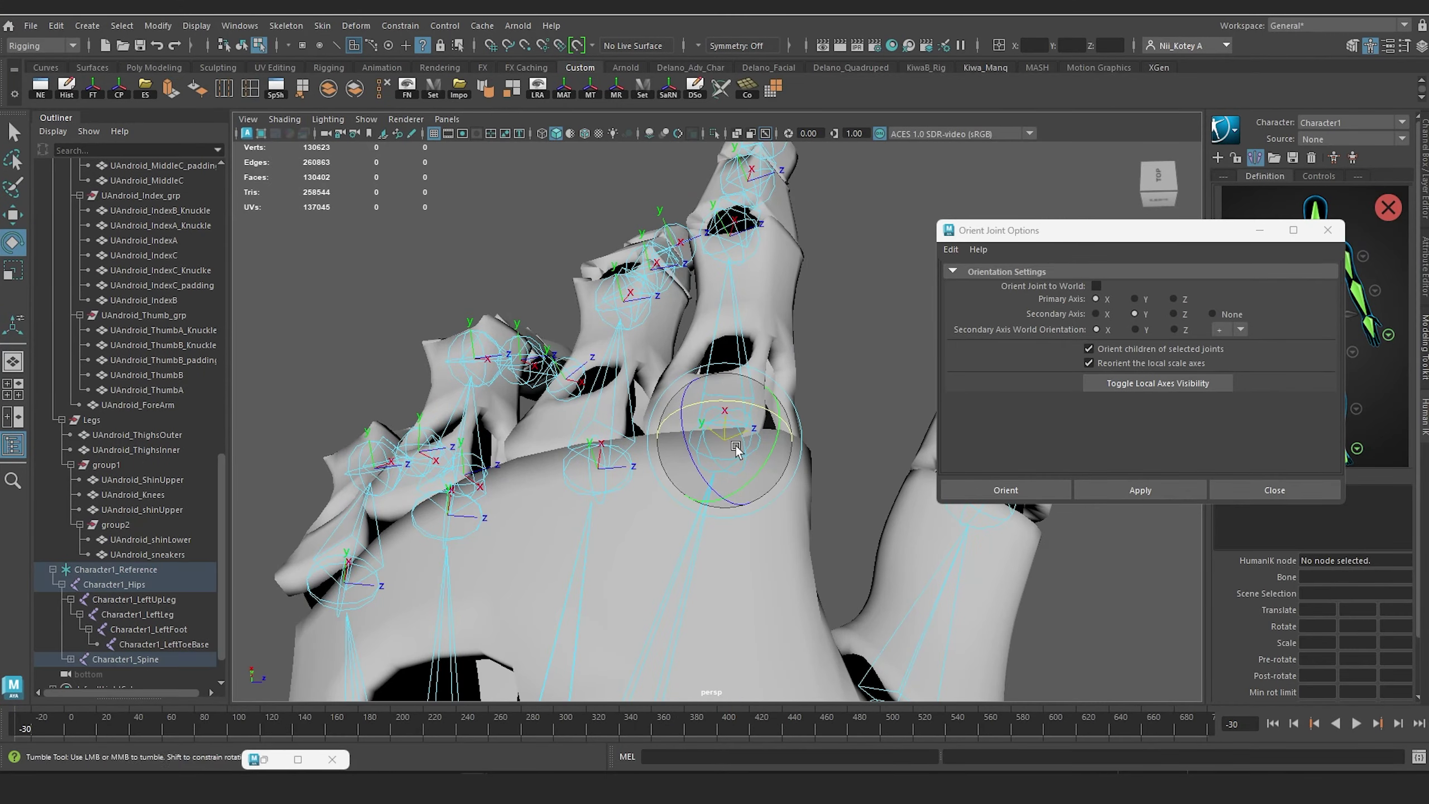
{"action": "left_click_drag", "start_coordinate": [720, 440], "coordinate": [745, 412], "text": "alt"}
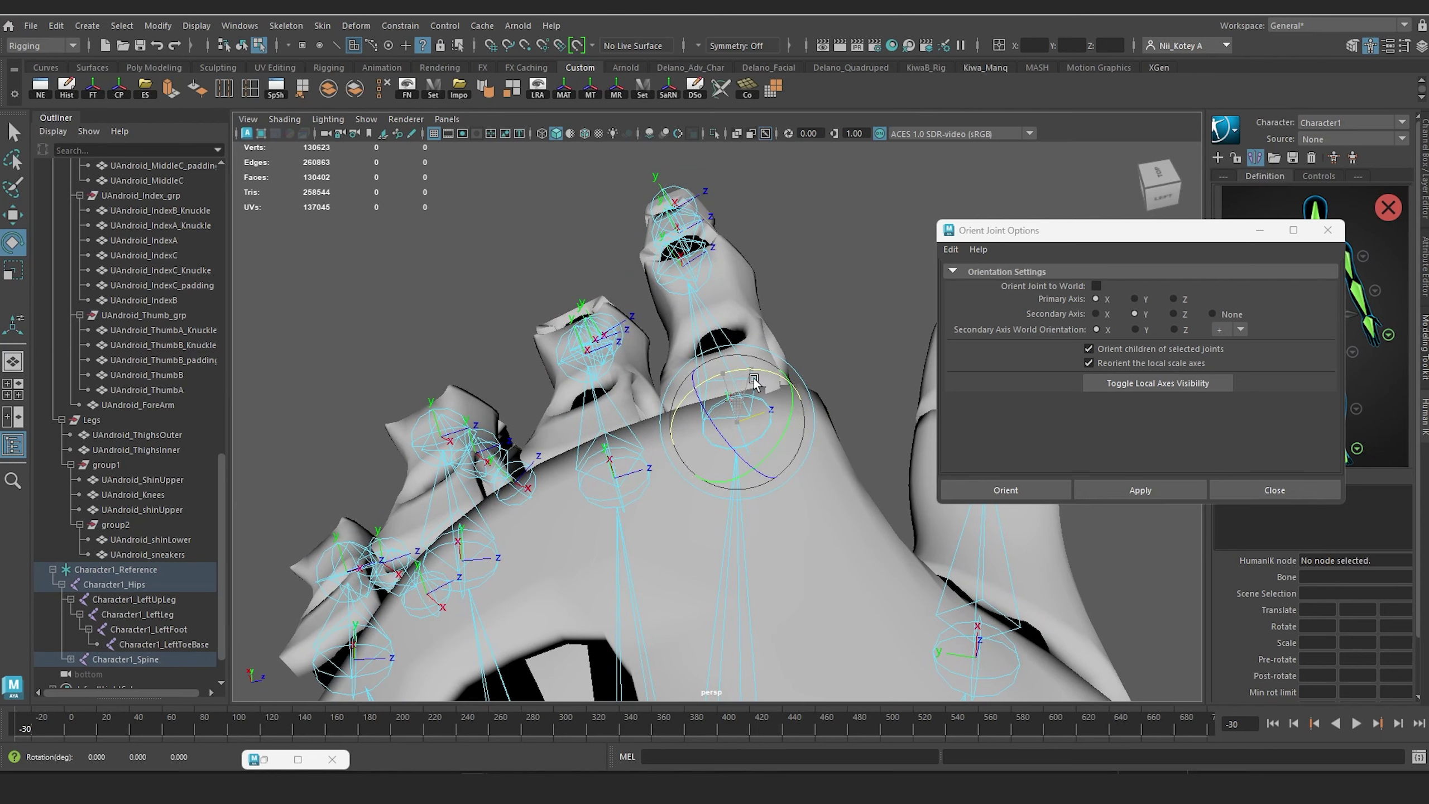
Step: Rotate the local axes of the left ring finger's base joint so X points along the finger
{"action": "left_click_drag", "start_coordinate": [570, 424], "coordinate": [626, 488], "text": "alt"}
{"action": "middle_click_drag", "start_coordinate": [610, 483], "coordinate": [710, 391], "text": "alt"}
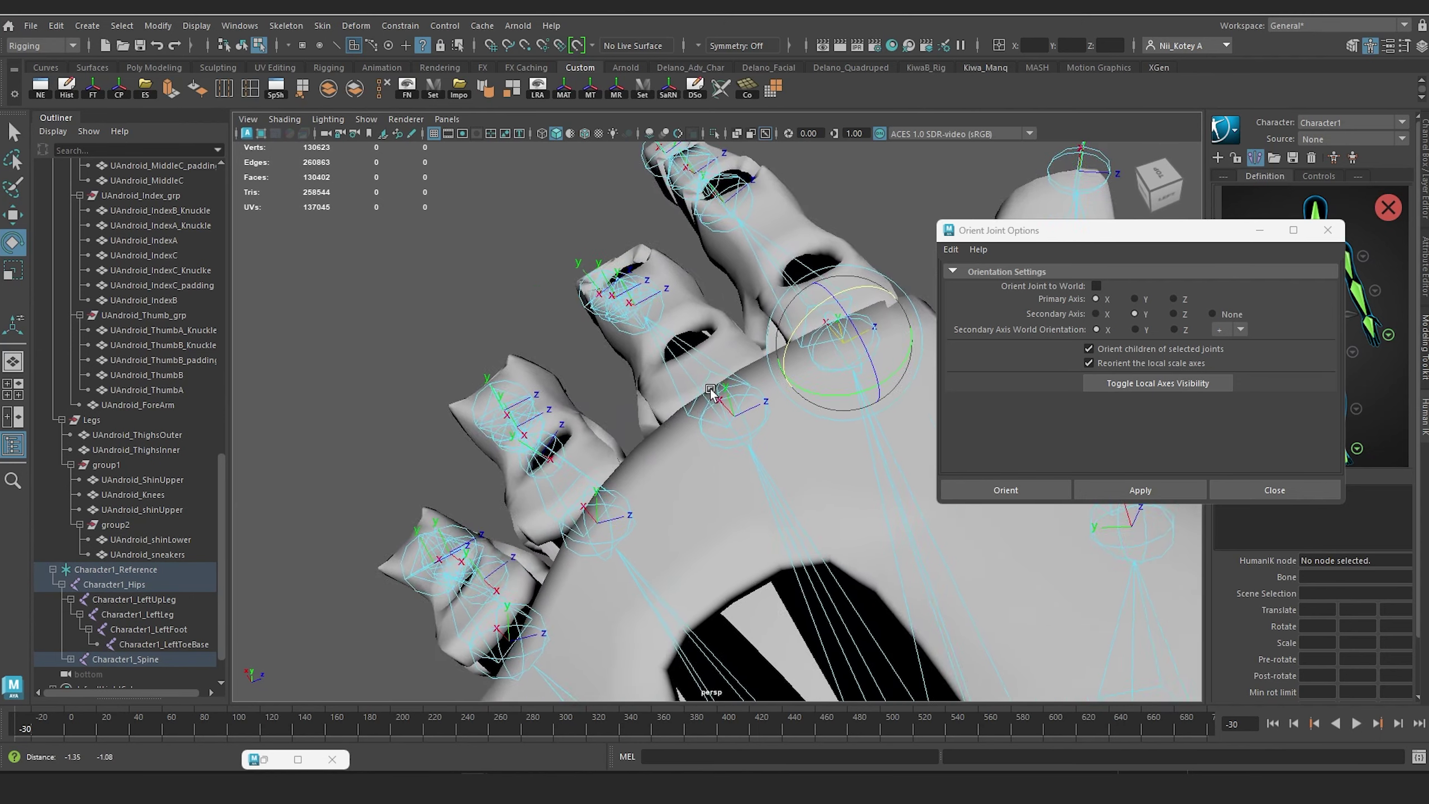
{"action": "left_click_drag", "start_coordinate": [711, 392], "coordinate": [587, 495], "text": "alt"}
{"action": "left_click", "coordinate": [634, 470]}
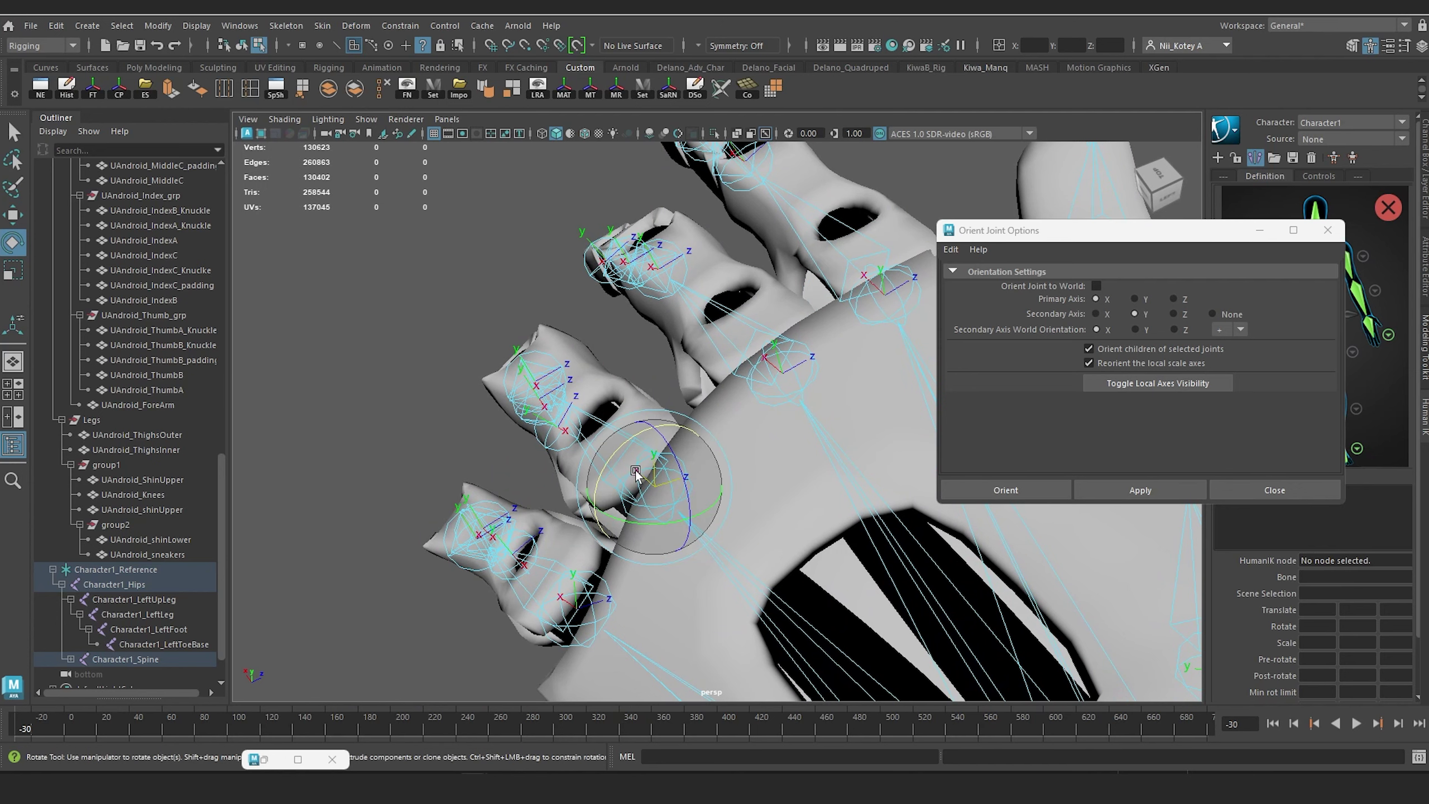
{"action": "left_click_drag", "start_coordinate": [630, 450], "coordinate": [608, 469]}
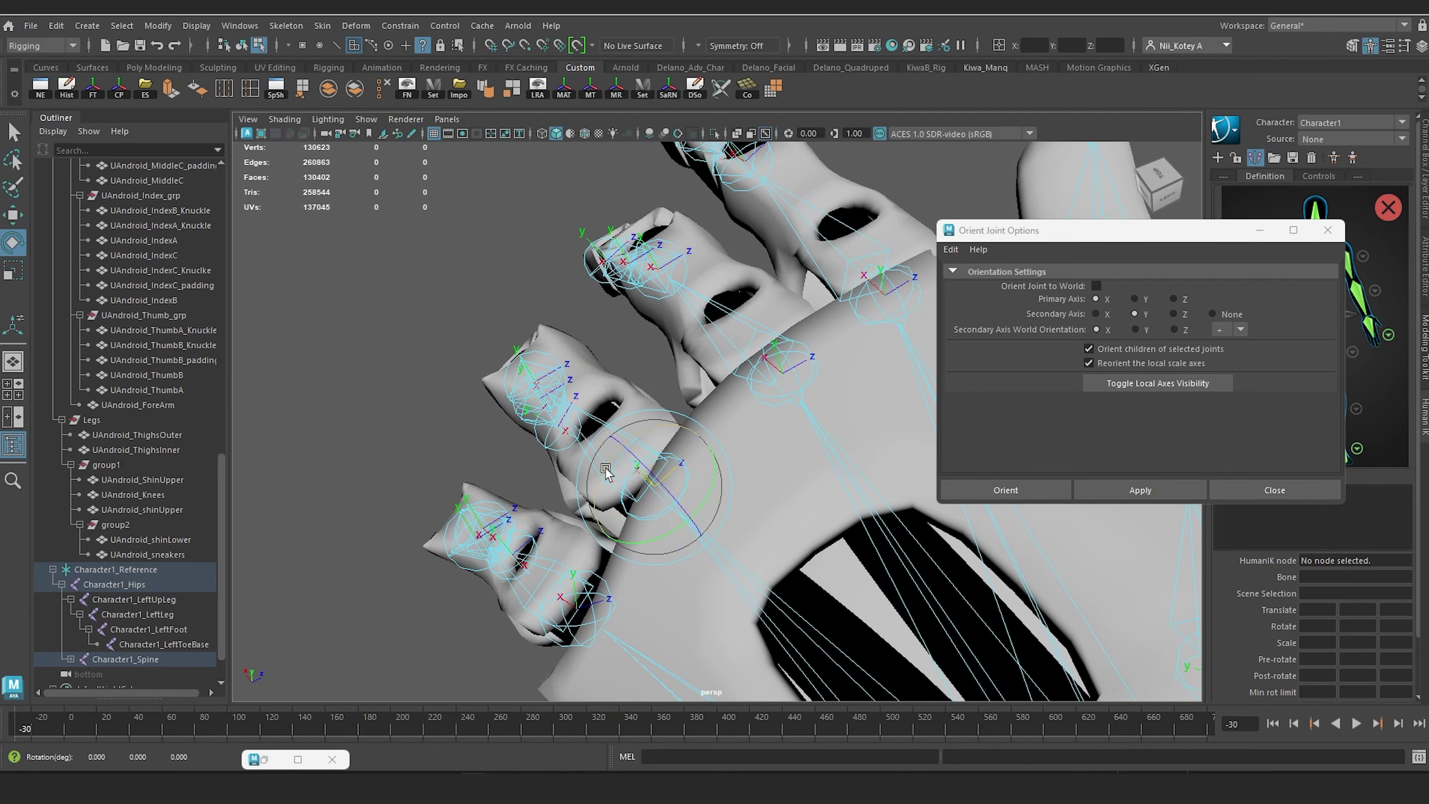
Step: Rotate the local axes of the left pinky's base joint so X points along the finger
{"action": "middle_click_drag", "start_coordinate": [606, 473], "coordinate": [648, 403], "text": "alt"}
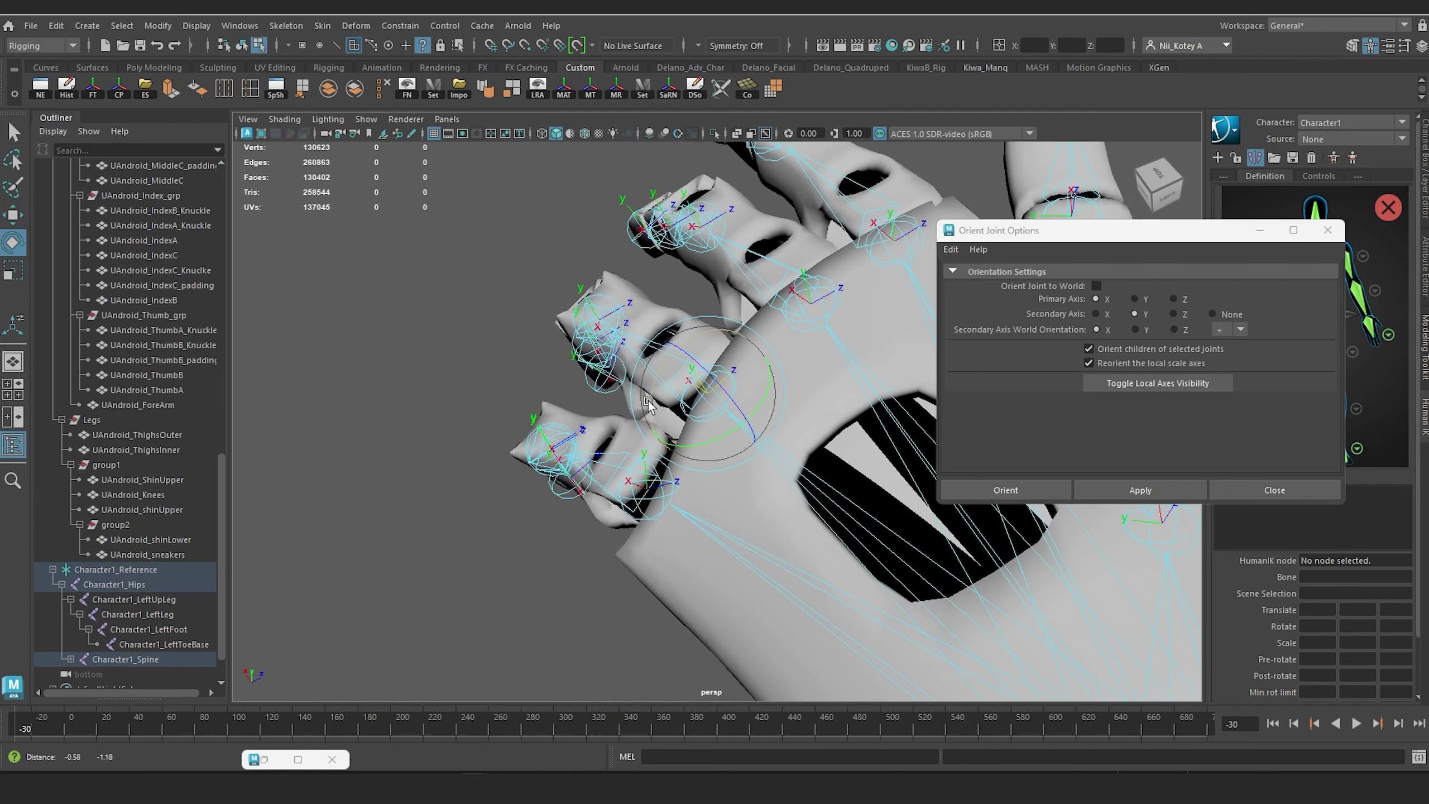
{"action": "left_click", "coordinate": [642, 498]}
{"action": "left_click_drag", "start_coordinate": [610, 476], "coordinate": [589, 494]}
{"action": "scroll", "coordinate": [647, 450], "scroll_direction": "down", "scroll_amount": 5}
Step: Adjust the local axes of the pinky's outer joints and the ring finger's middle joint so X follows each finger segment
{"action": "left_click_drag", "start_coordinate": [675, 484], "coordinate": [887, 442], "text": "alt"}
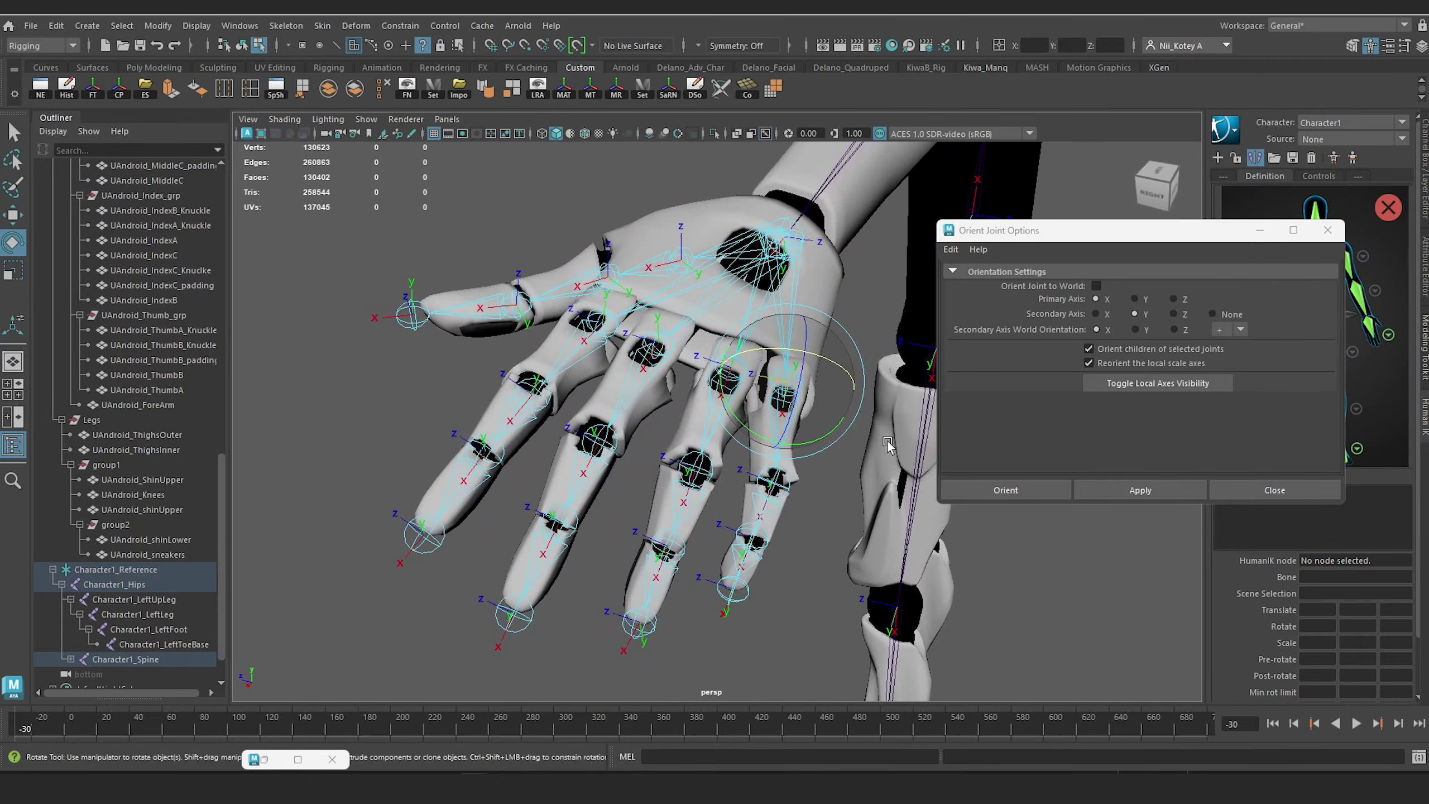
{"action": "right_click_drag", "start_coordinate": [671, 555], "coordinate": [723, 518], "text": "alt"}
{"action": "left_click_drag", "start_coordinate": [723, 518], "coordinate": [619, 453], "text": "alt"}
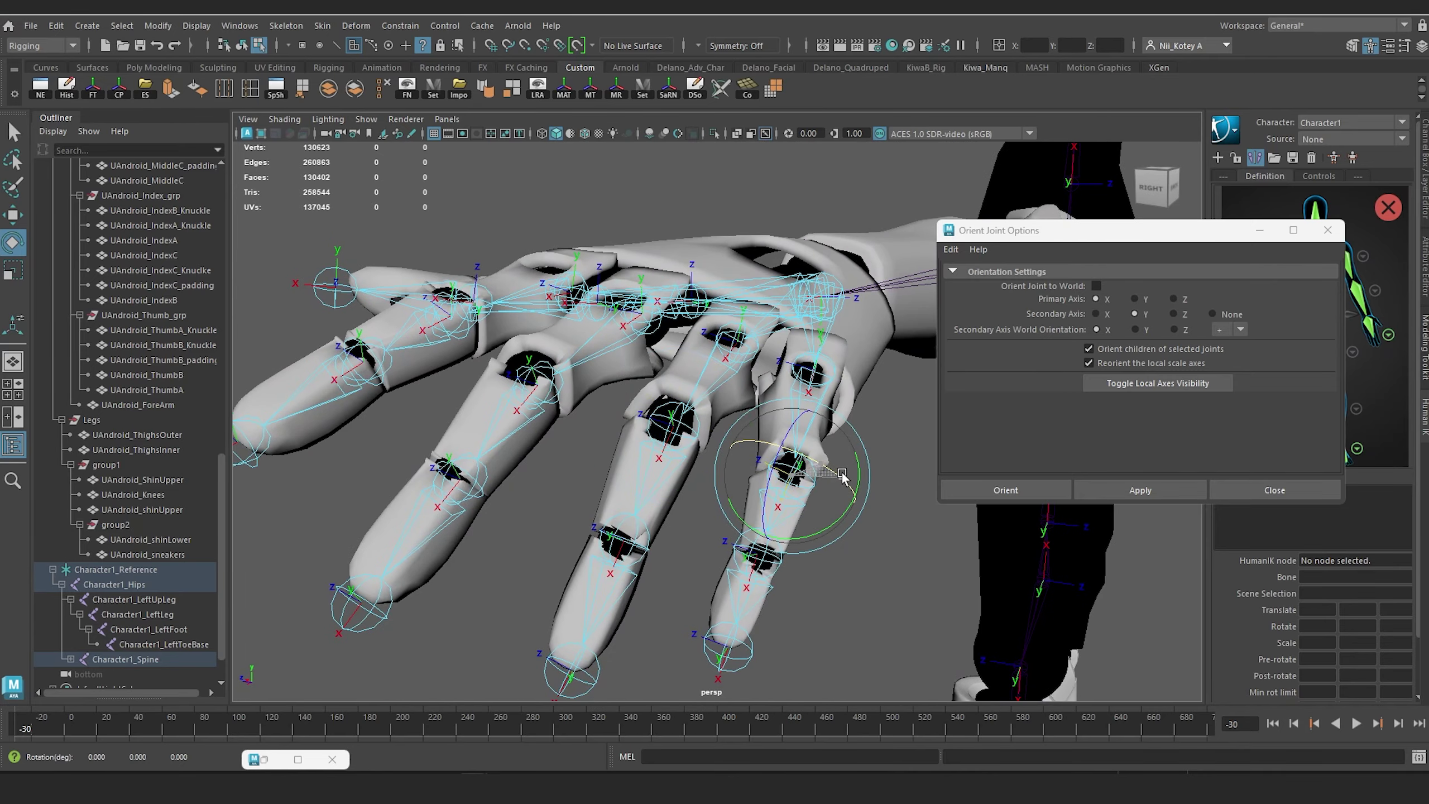
{"action": "left_click_drag", "start_coordinate": [836, 498], "coordinate": [814, 500], "text": "alt"}
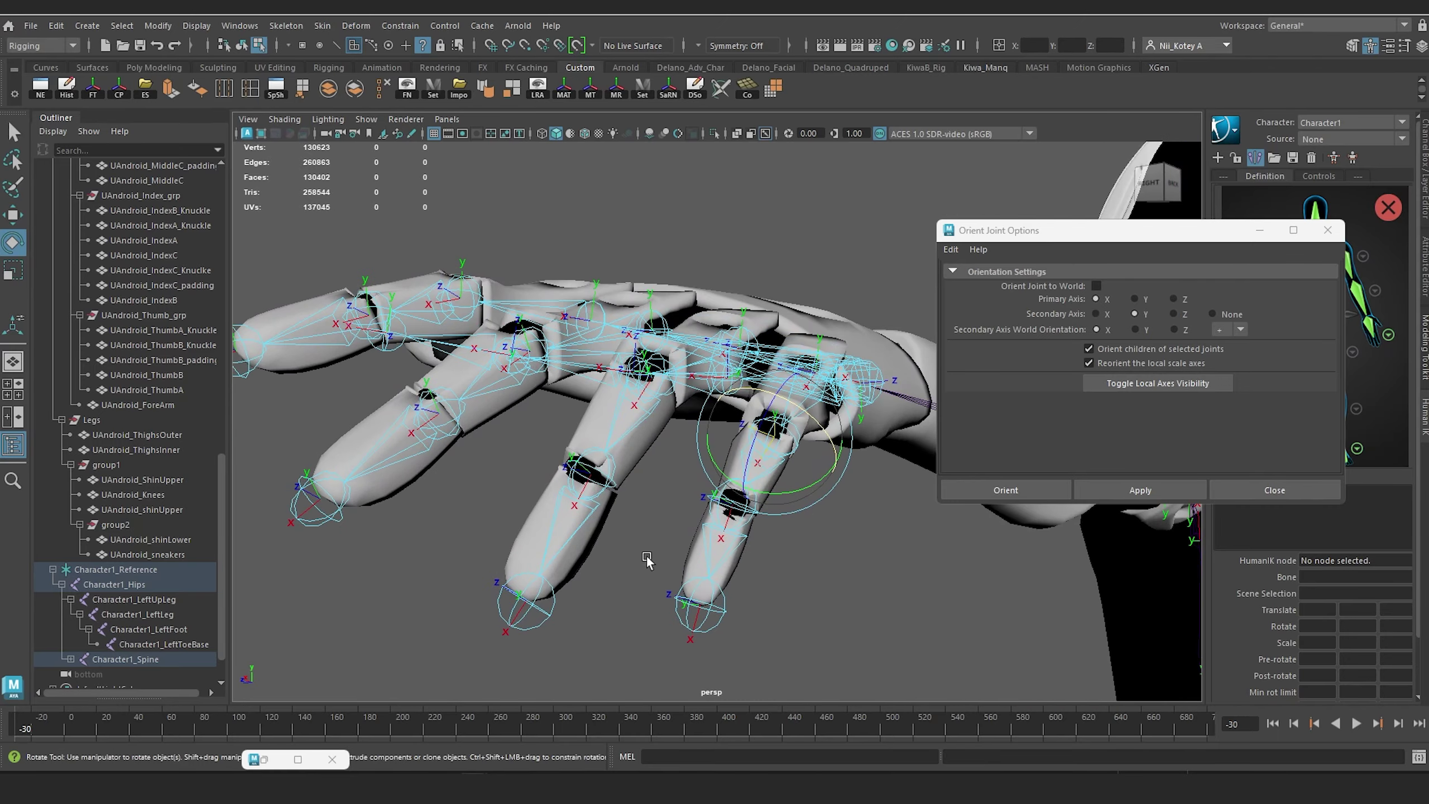
{"action": "left_click_drag", "start_coordinate": [647, 560], "coordinate": [662, 573], "text": "alt"}
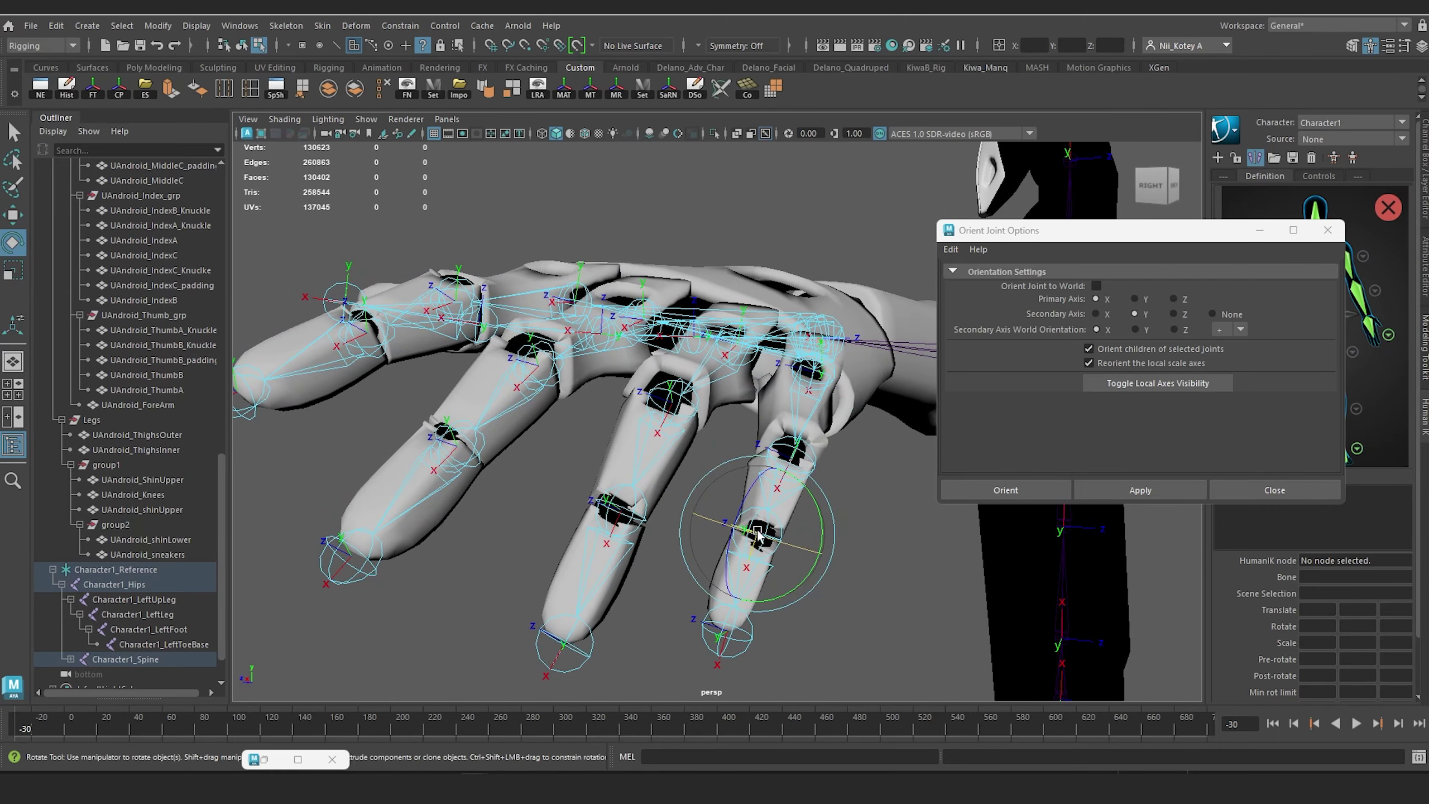
{"action": "left_click", "coordinate": [726, 633]}
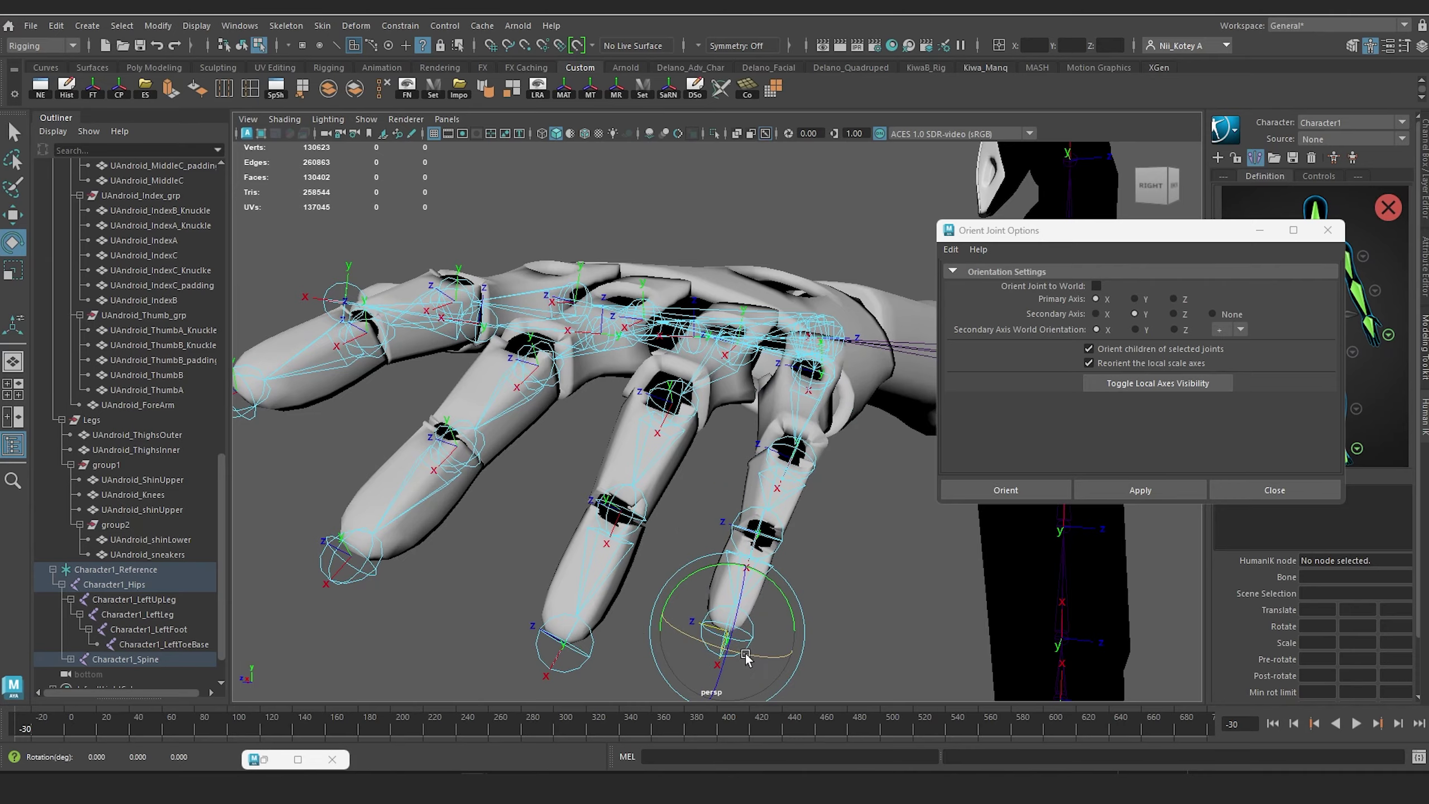
{"action": "left_click_drag", "start_coordinate": [745, 655], "coordinate": [671, 614], "text": "alt"}
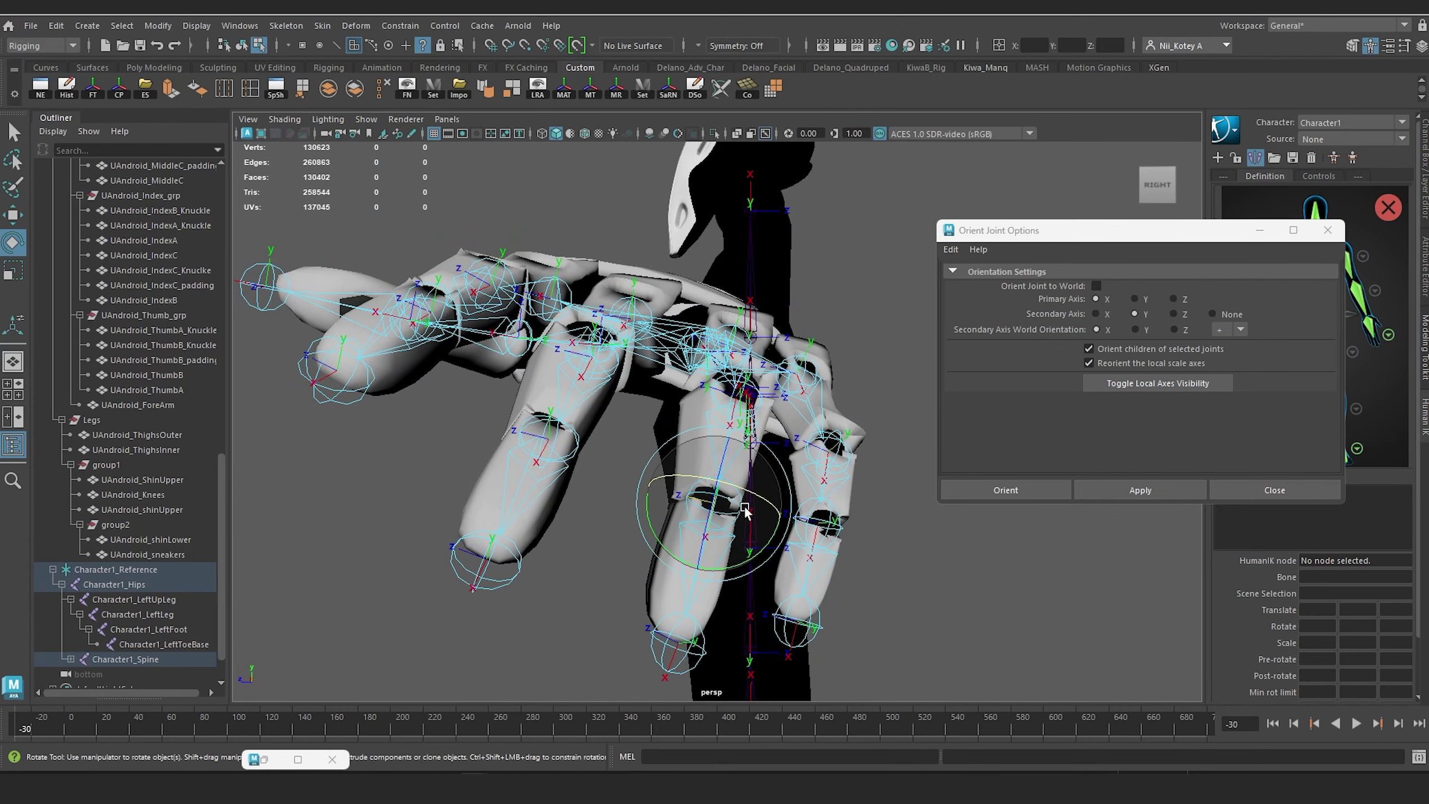
Step: Rotate the left thumb tip joint's local axes so Z points upward like the other thumb joints
{"action": "left_click_drag", "start_coordinate": [758, 503], "coordinate": [538, 487], "text": "alt"}
{"action": "left_click_drag", "start_coordinate": [542, 488], "coordinate": [468, 529], "text": "alt"}
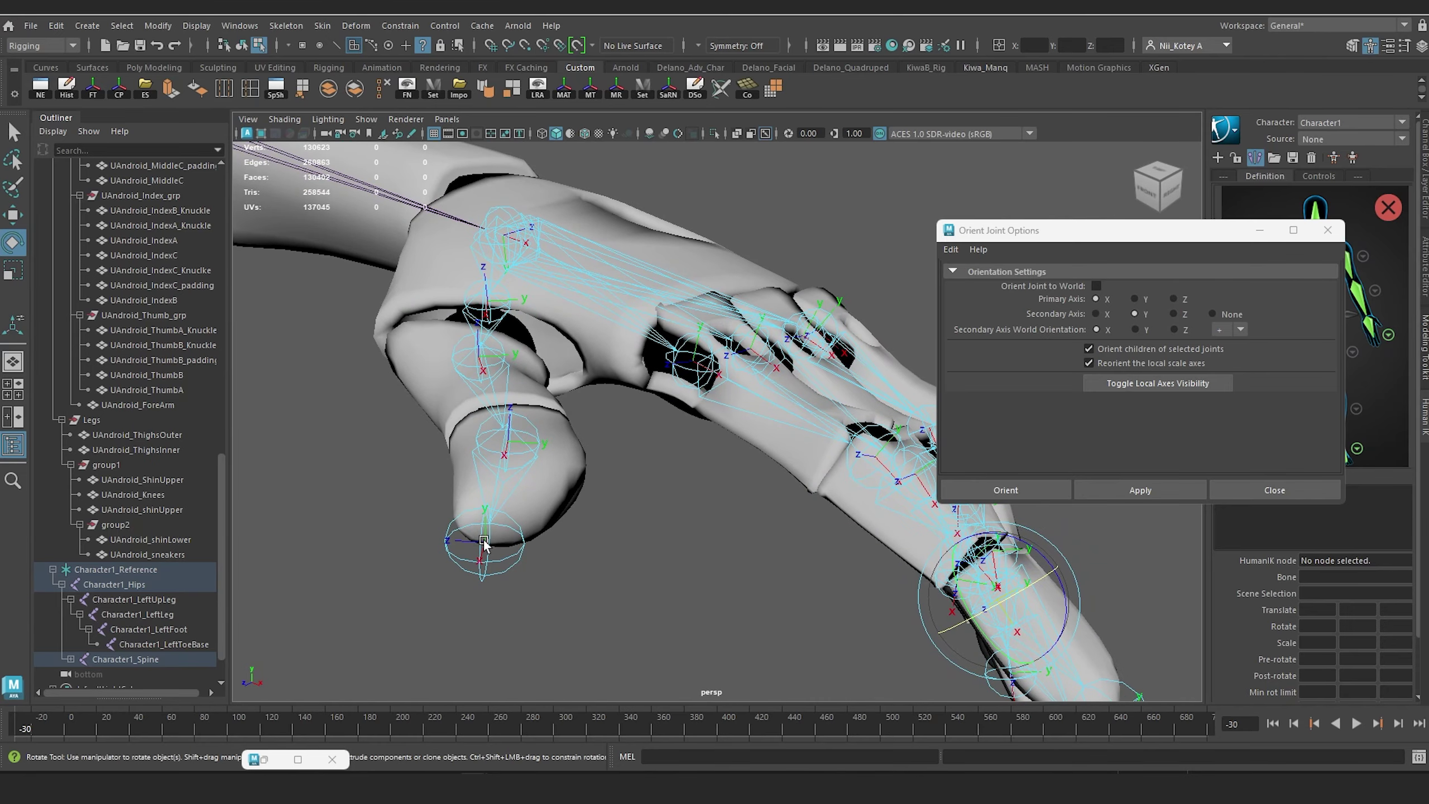
{"action": "left_click", "coordinate": [483, 541]}
{"action": "left_click_drag", "start_coordinate": [507, 480], "coordinate": [395, 513]}
Step: Rotate the local axes of the left thumb's base joint near the wrist so Z points downward and X follows the thumb
{"action": "middle_click_drag", "start_coordinate": [429, 455], "coordinate": [513, 495], "text": "alt"}
{"action": "left_click_drag", "start_coordinate": [514, 495], "coordinate": [498, 372], "text": "alt"}
{"action": "left_click", "coordinate": [555, 342]}
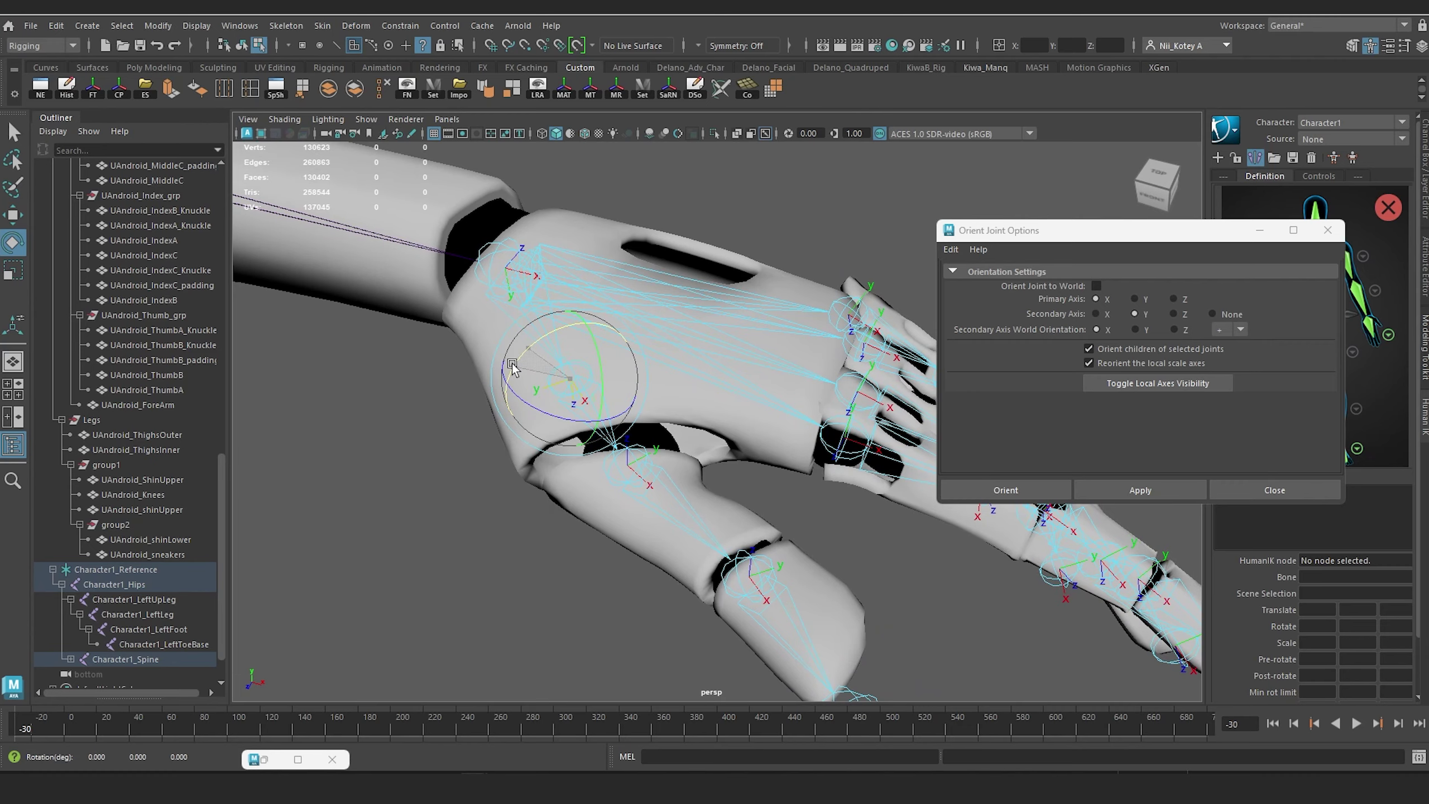
Step: Rotate the local axes of the left thumb's second and third joints to match the thumb's base joint
{"action": "left_click_drag", "start_coordinate": [511, 367], "coordinate": [638, 469], "text": "alt"}
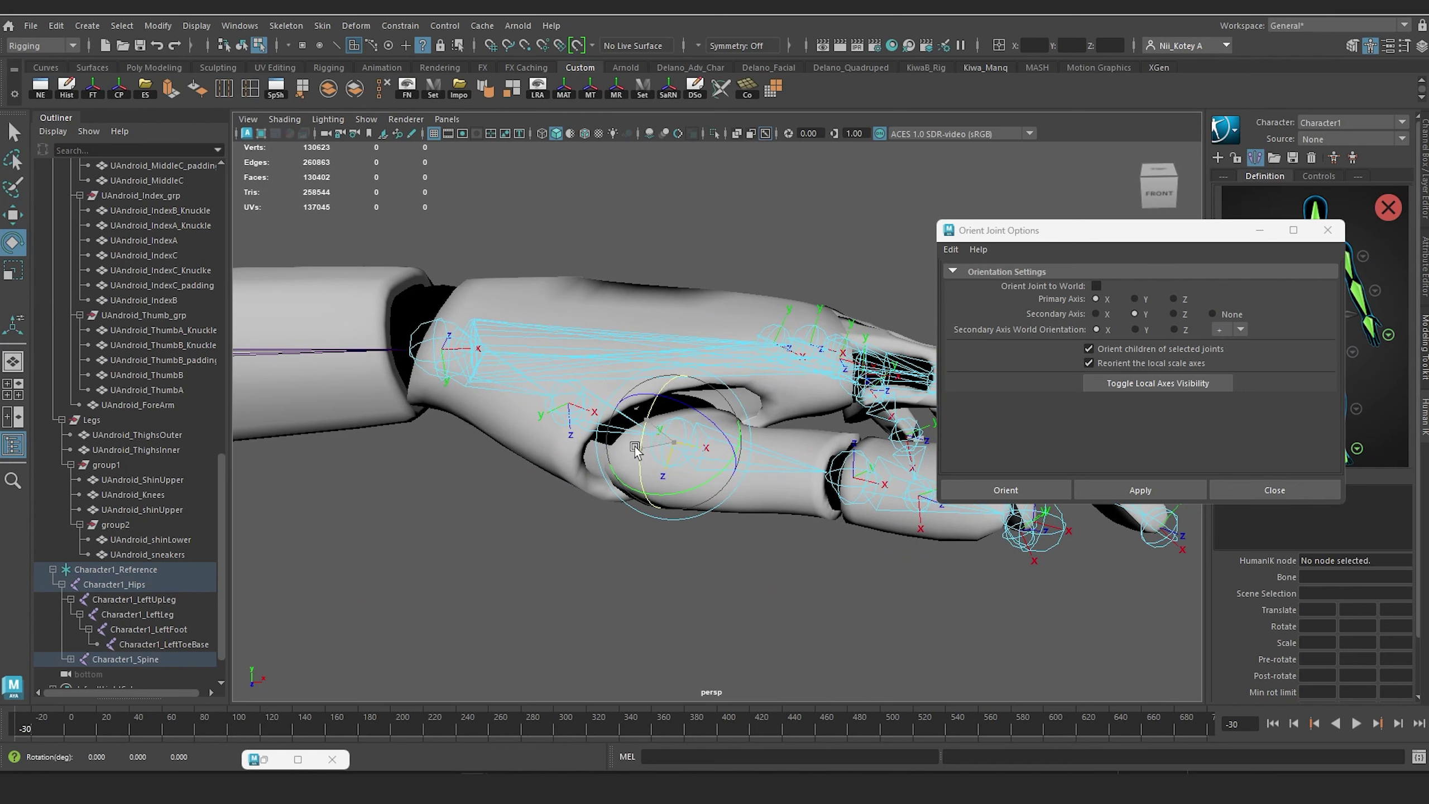
{"action": "left_click_drag", "start_coordinate": [635, 453], "coordinate": [697, 460], "text": "alt"}
{"action": "left_click", "coordinate": [610, 461]}
{"action": "left_click", "coordinate": [702, 456]}
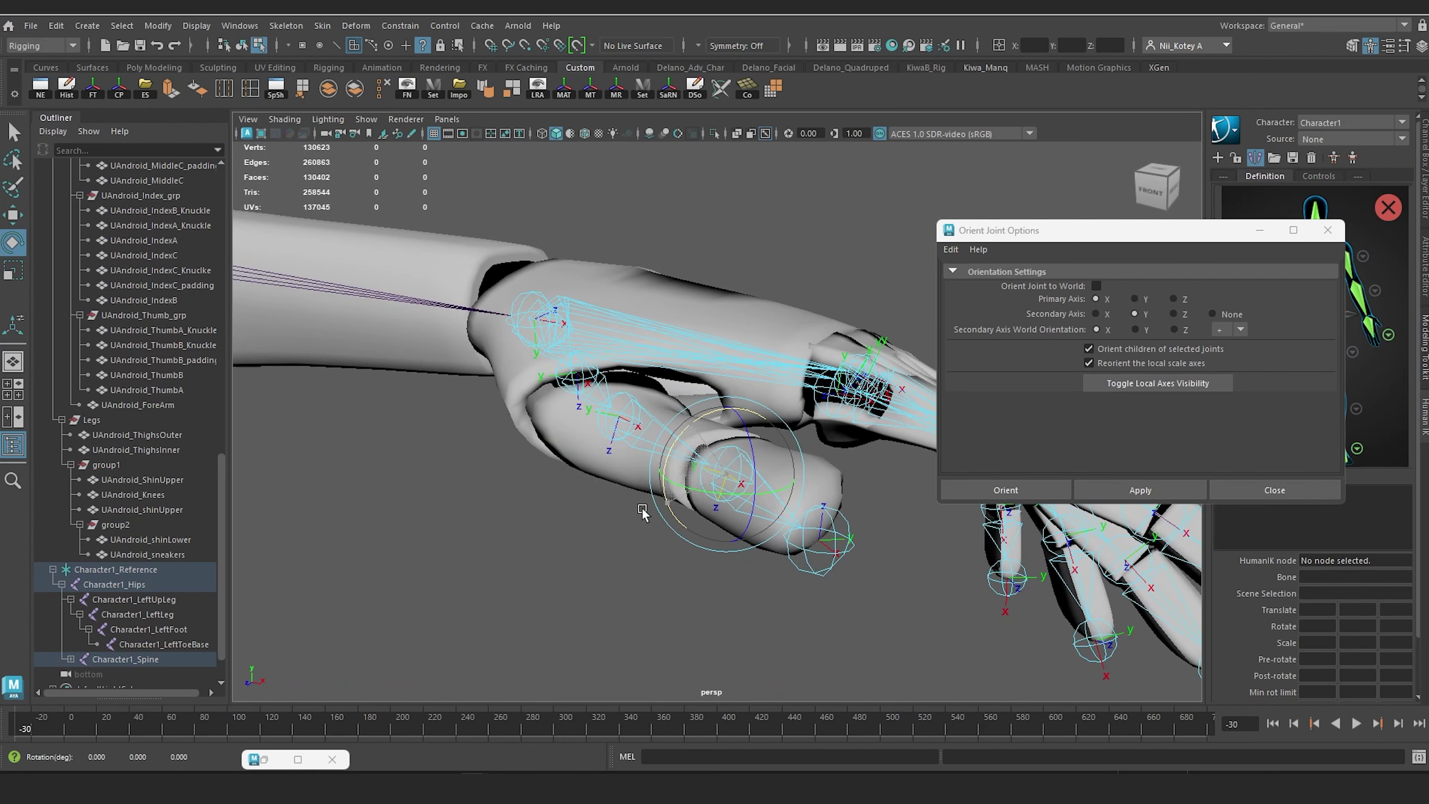
Step: Rotate the local rotation axes of the left thumb's tip joint so X continues along the thumb
{"action": "left_click_drag", "start_coordinate": [642, 530], "coordinate": [761, 434], "text": "alt"}
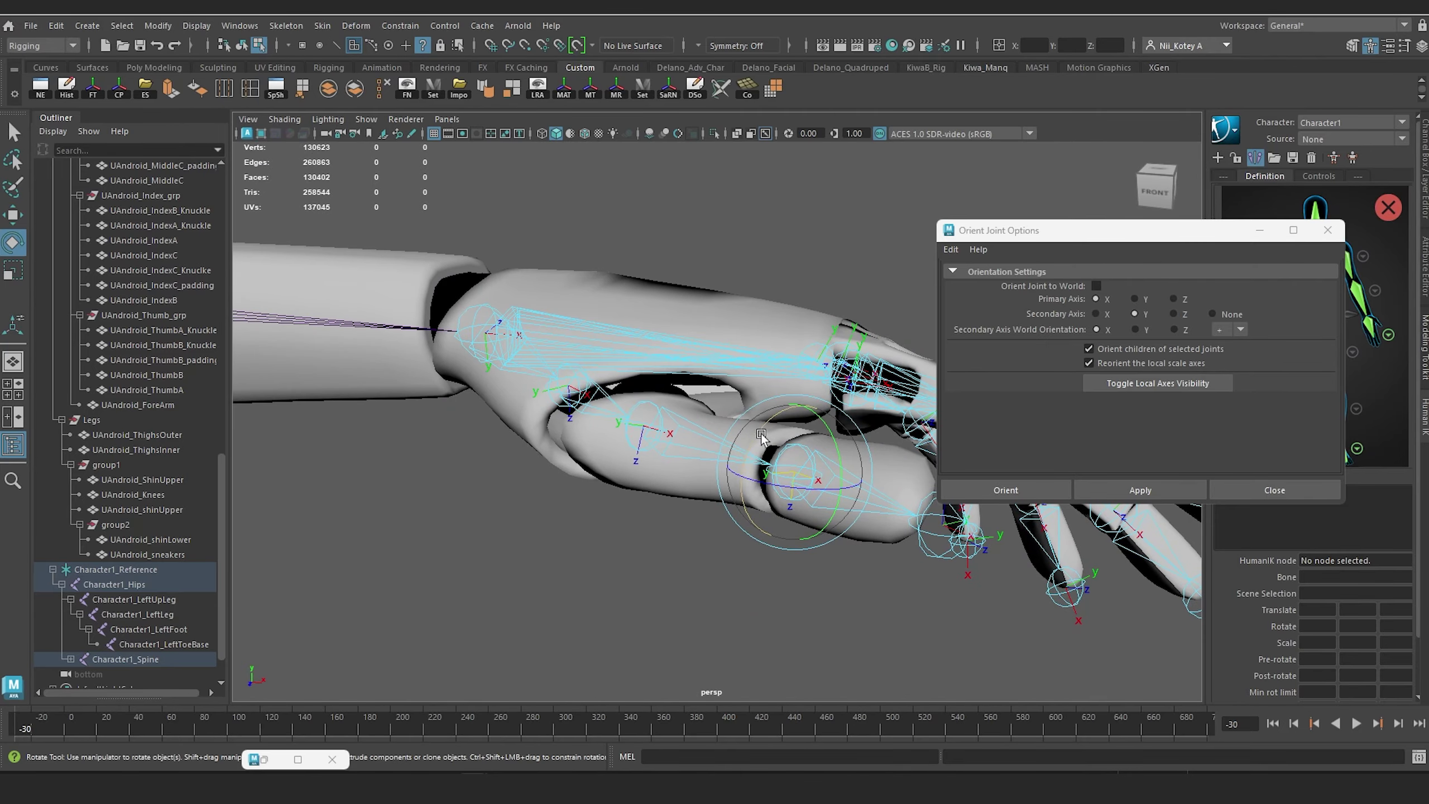
{"action": "middle_click_drag", "start_coordinate": [758, 427], "coordinate": [608, 428], "text": "alt"}
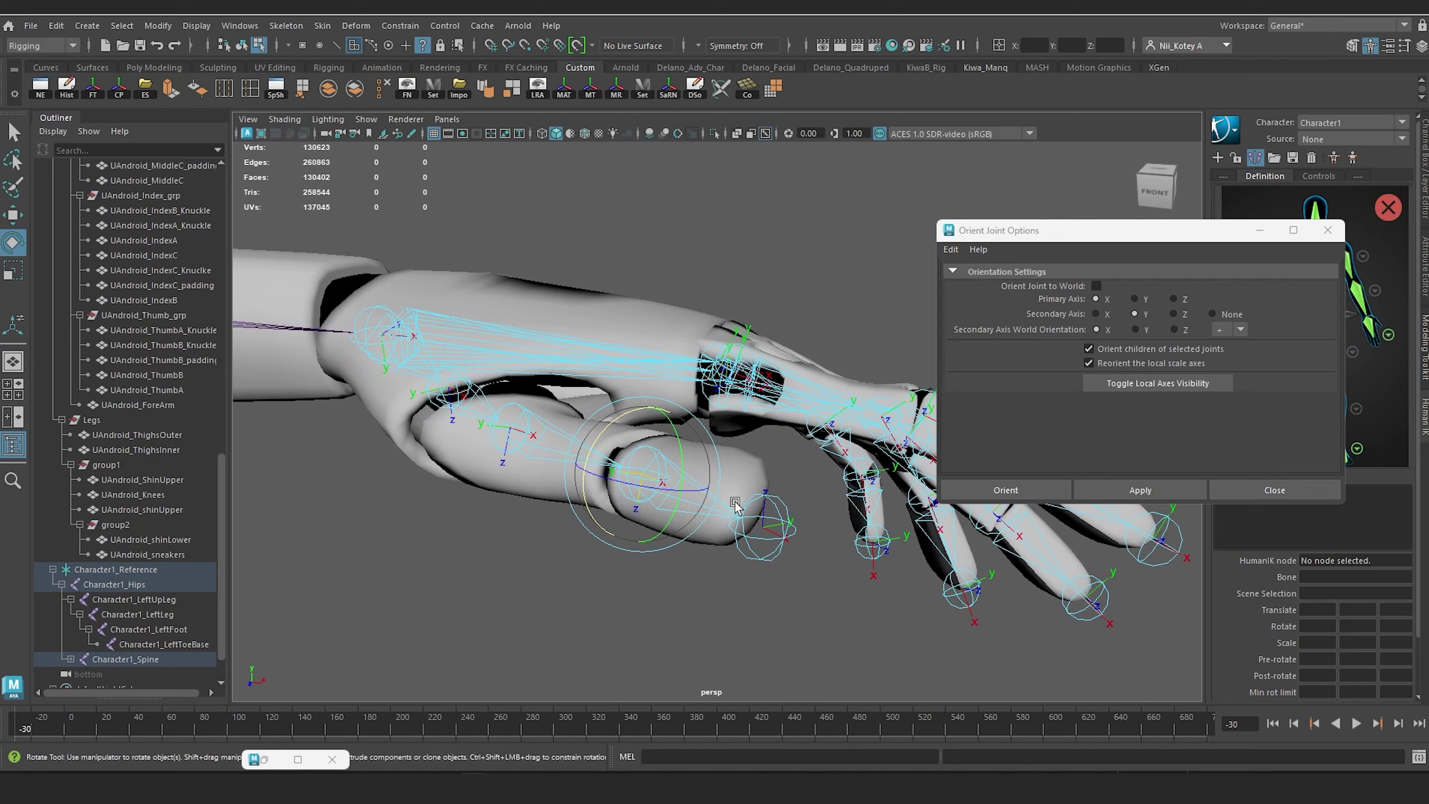
{"action": "left_click", "coordinate": [747, 513]}
{"action": "left_click", "coordinate": [783, 516]}
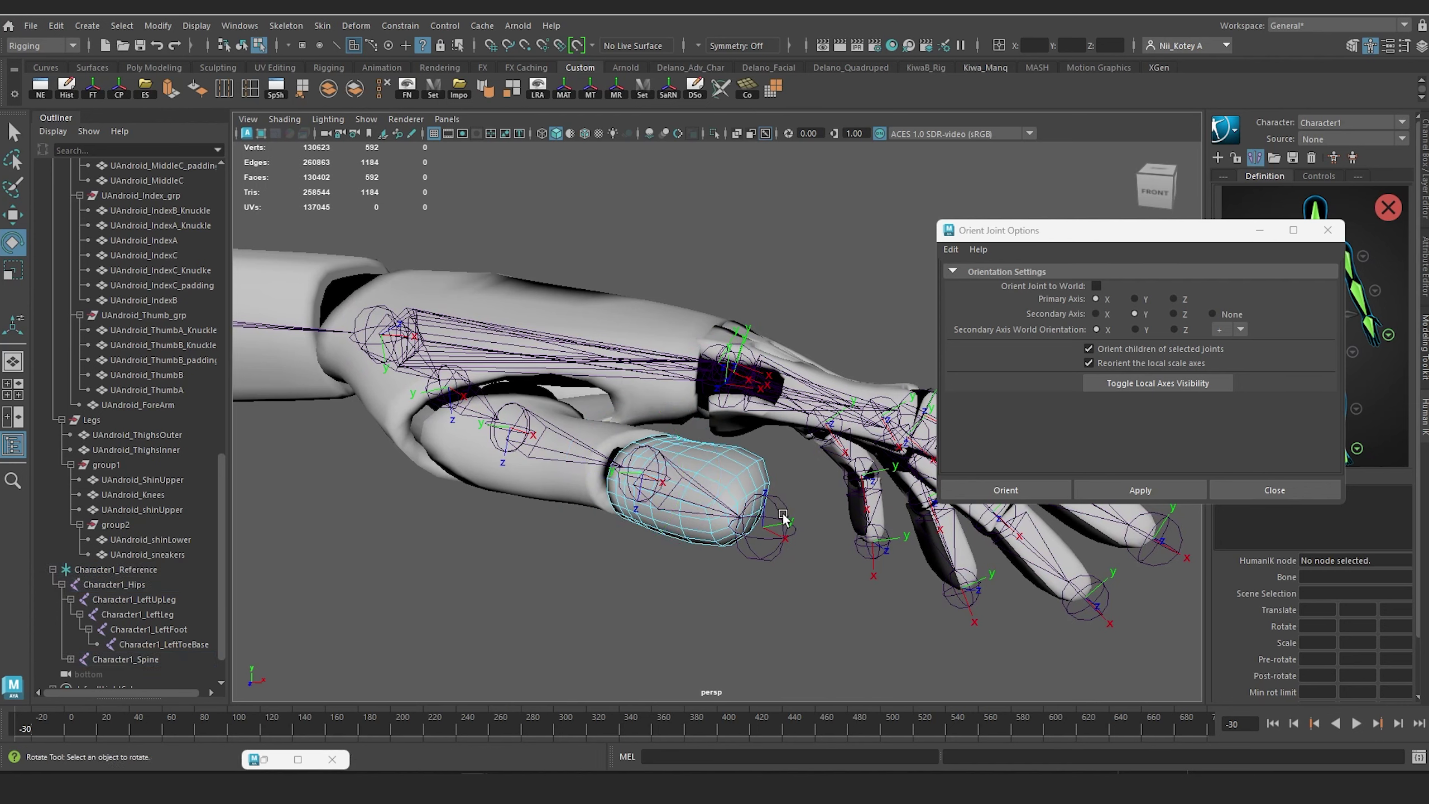
{"action": "right_click_drag", "start_coordinate": [740, 468], "coordinate": [817, 322]}
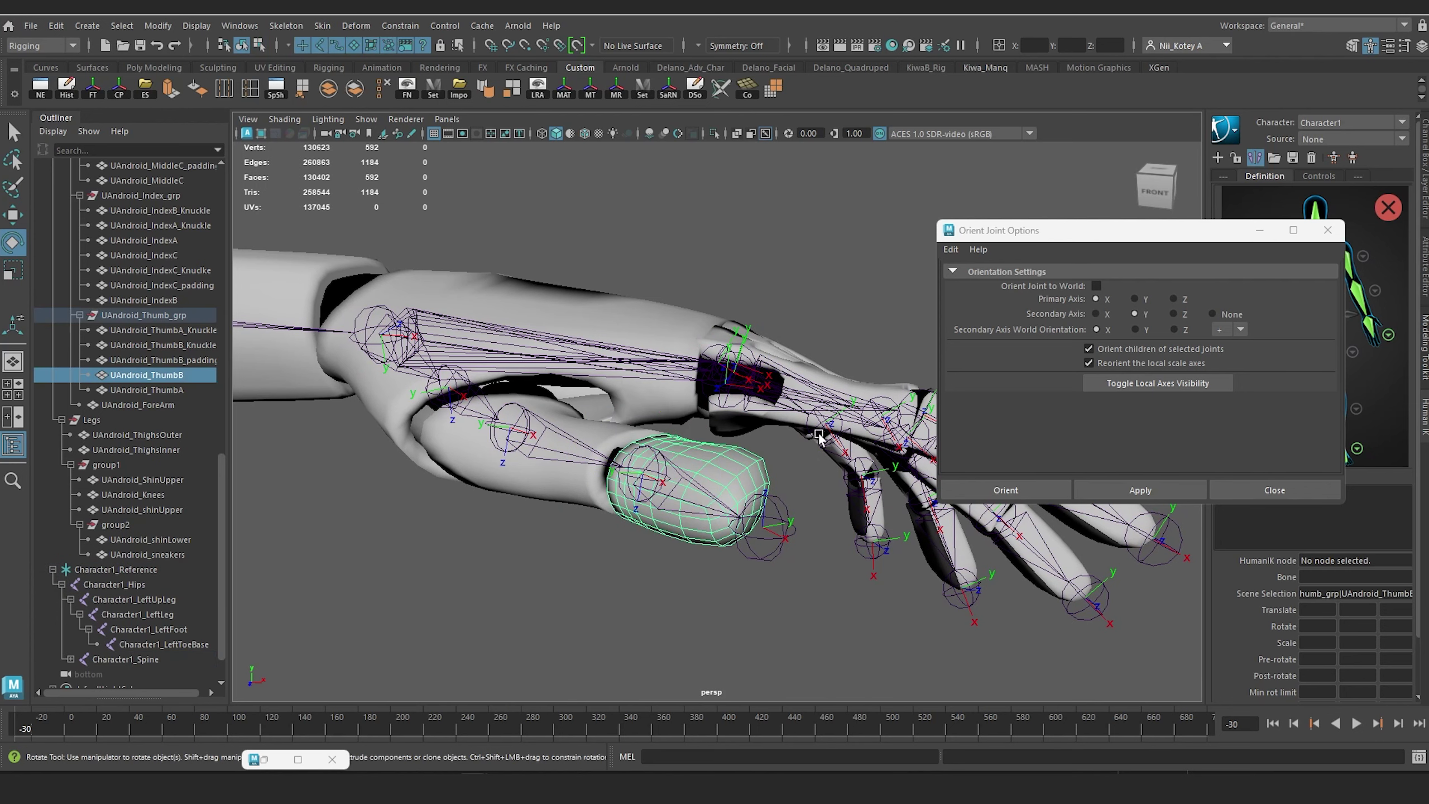
{"action": "left_click", "coordinate": [782, 530]}
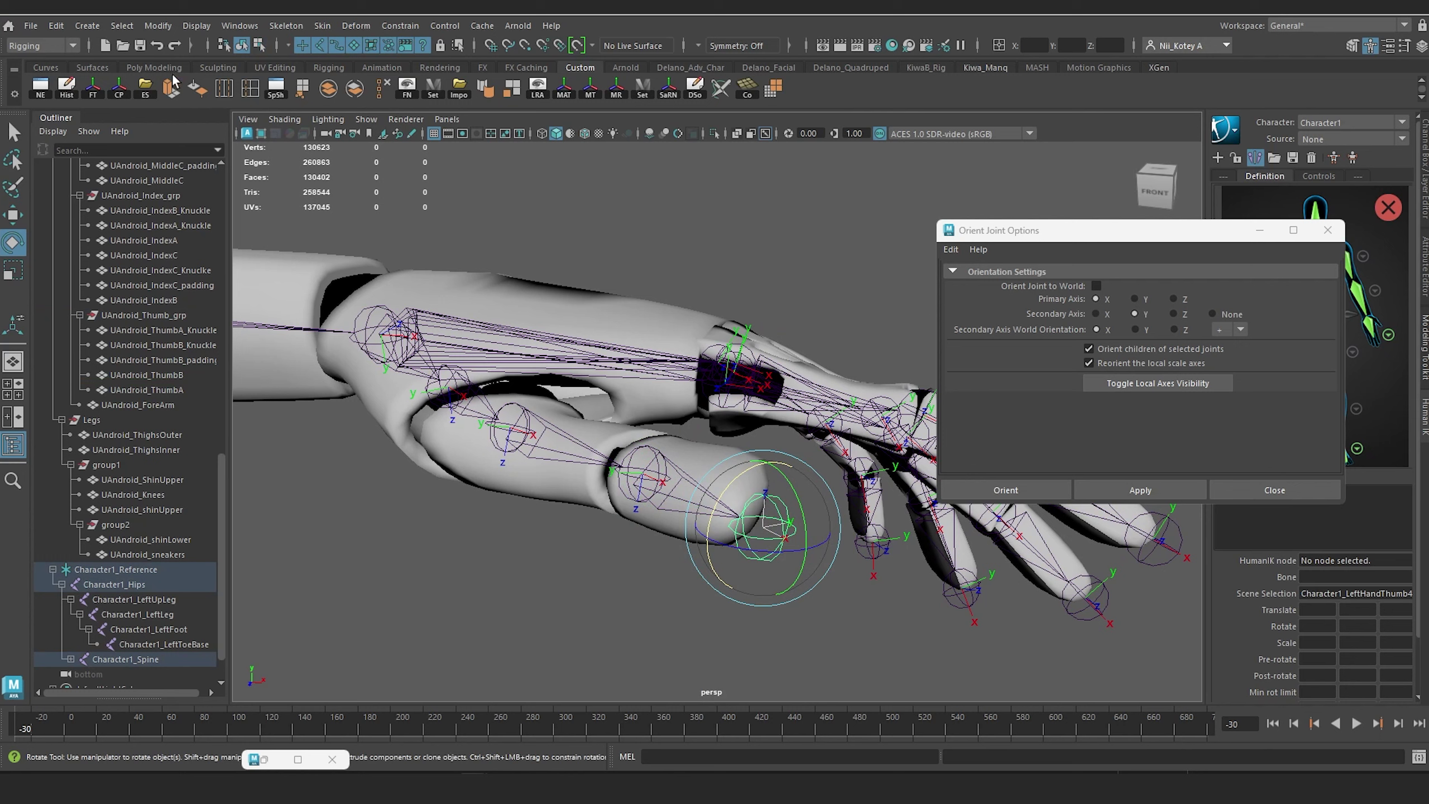
{"action": "left_click", "coordinate": [262, 45]}
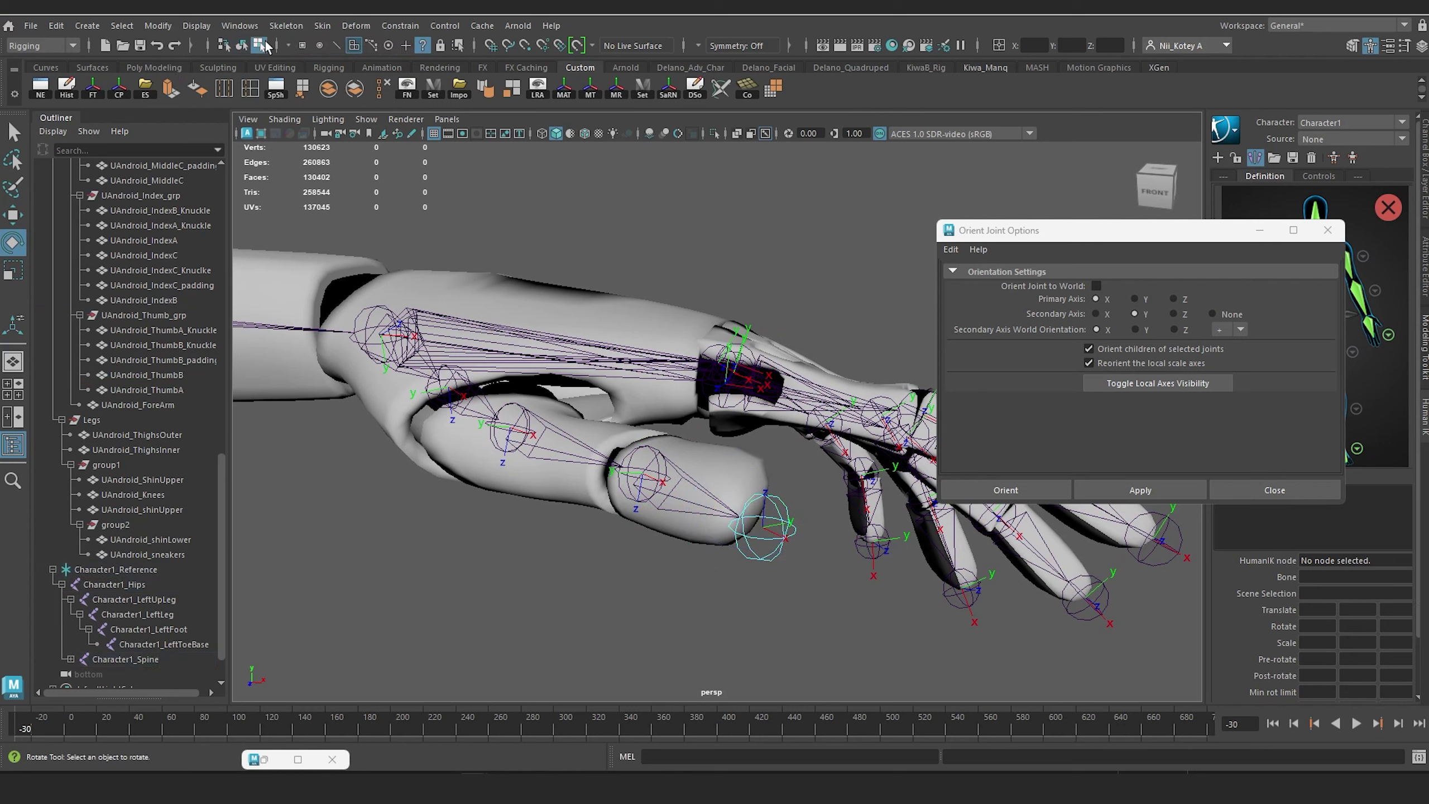
{"action": "left_click", "coordinate": [765, 530]}
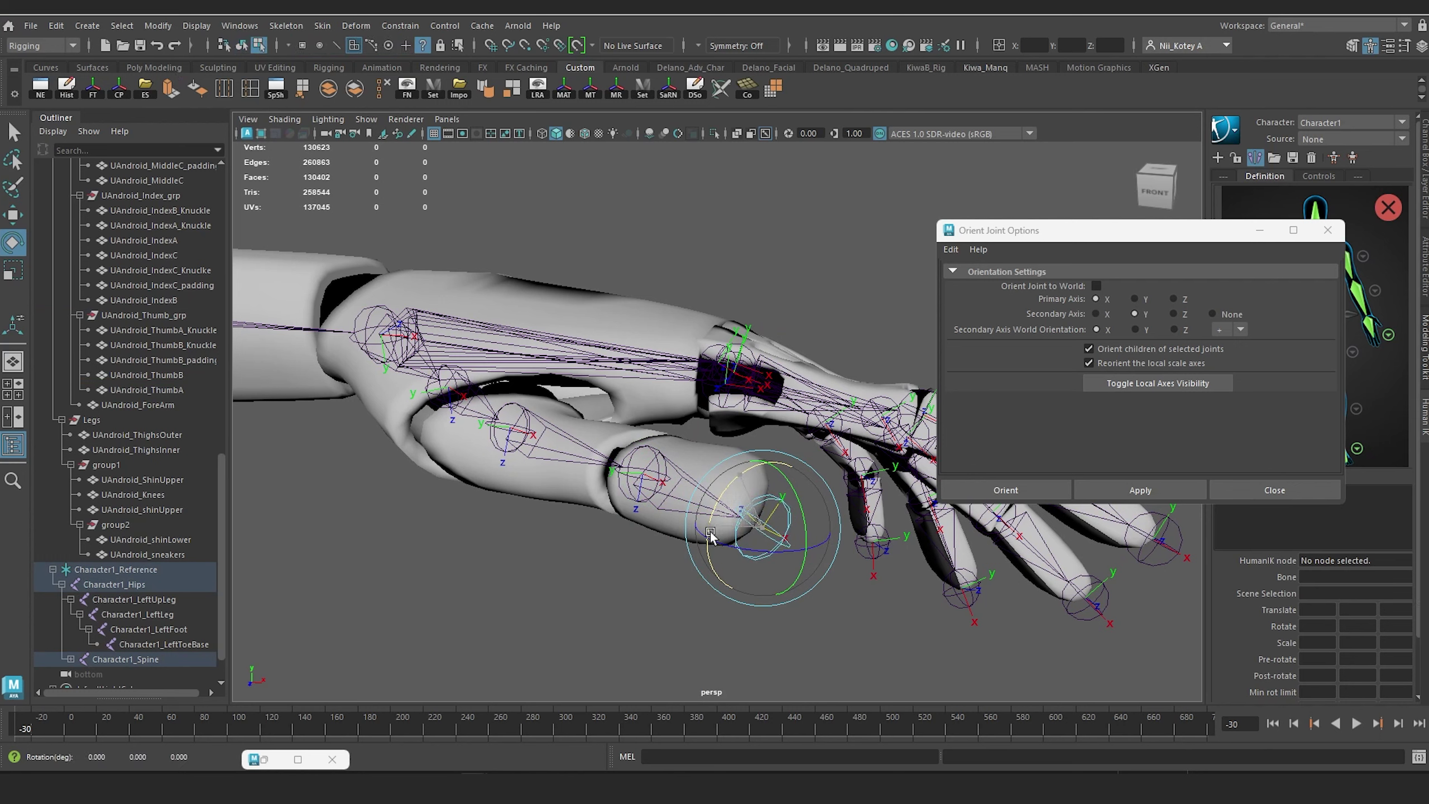
{"action": "left_click_drag", "start_coordinate": [709, 561], "coordinate": [720, 527]}
Step: Test-curl the left thumb by rotating its whole joint hierarchy from Character1_LeftHandThumb1, and undo the rotation
{"action": "left_click_drag", "start_coordinate": [617, 485], "coordinate": [617, 425]}
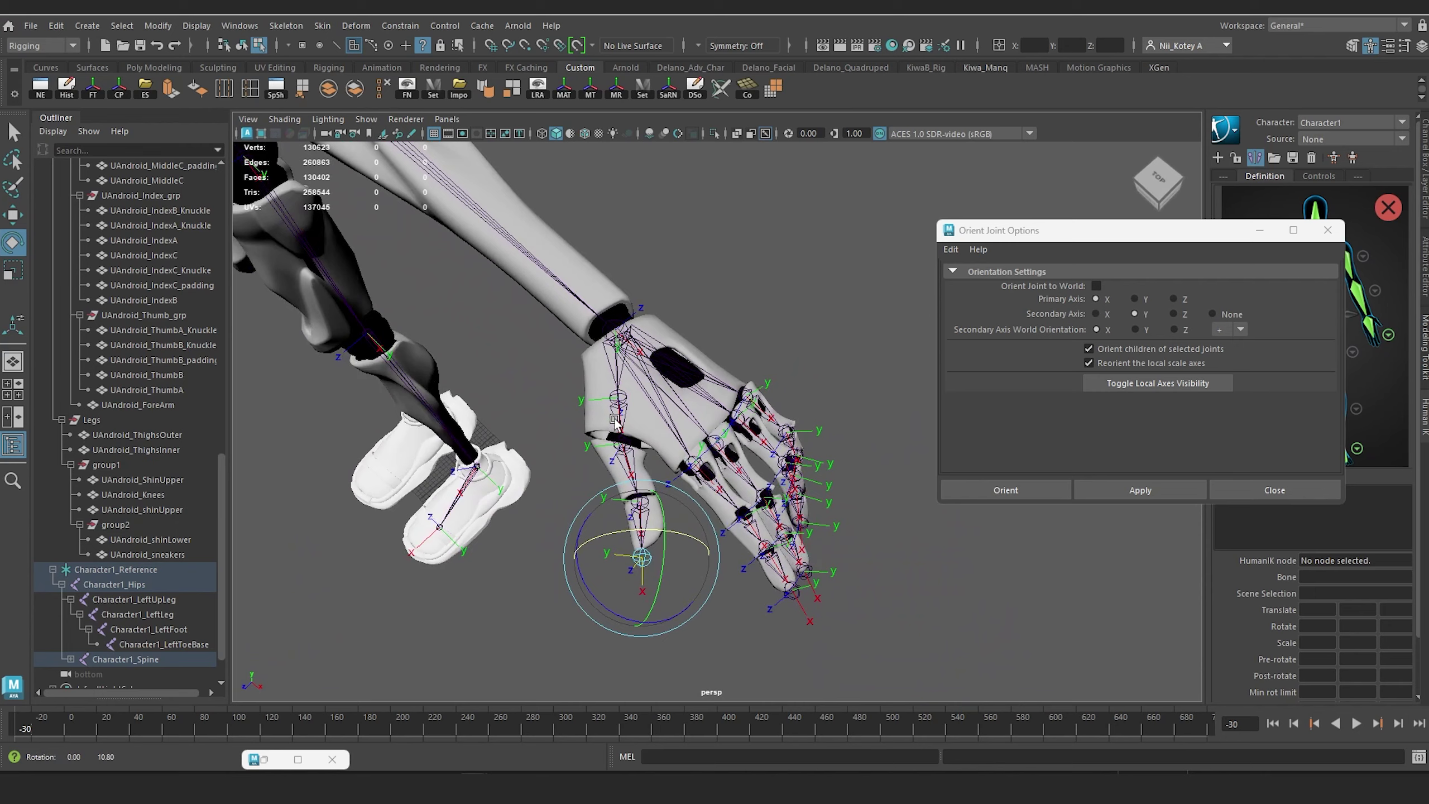
{"action": "scroll", "coordinate": [615, 420], "scroll_direction": "up", "scroll_amount": 5}
{"action": "middle_click_drag", "start_coordinate": [615, 420], "coordinate": [665, 330], "text": "alt"}
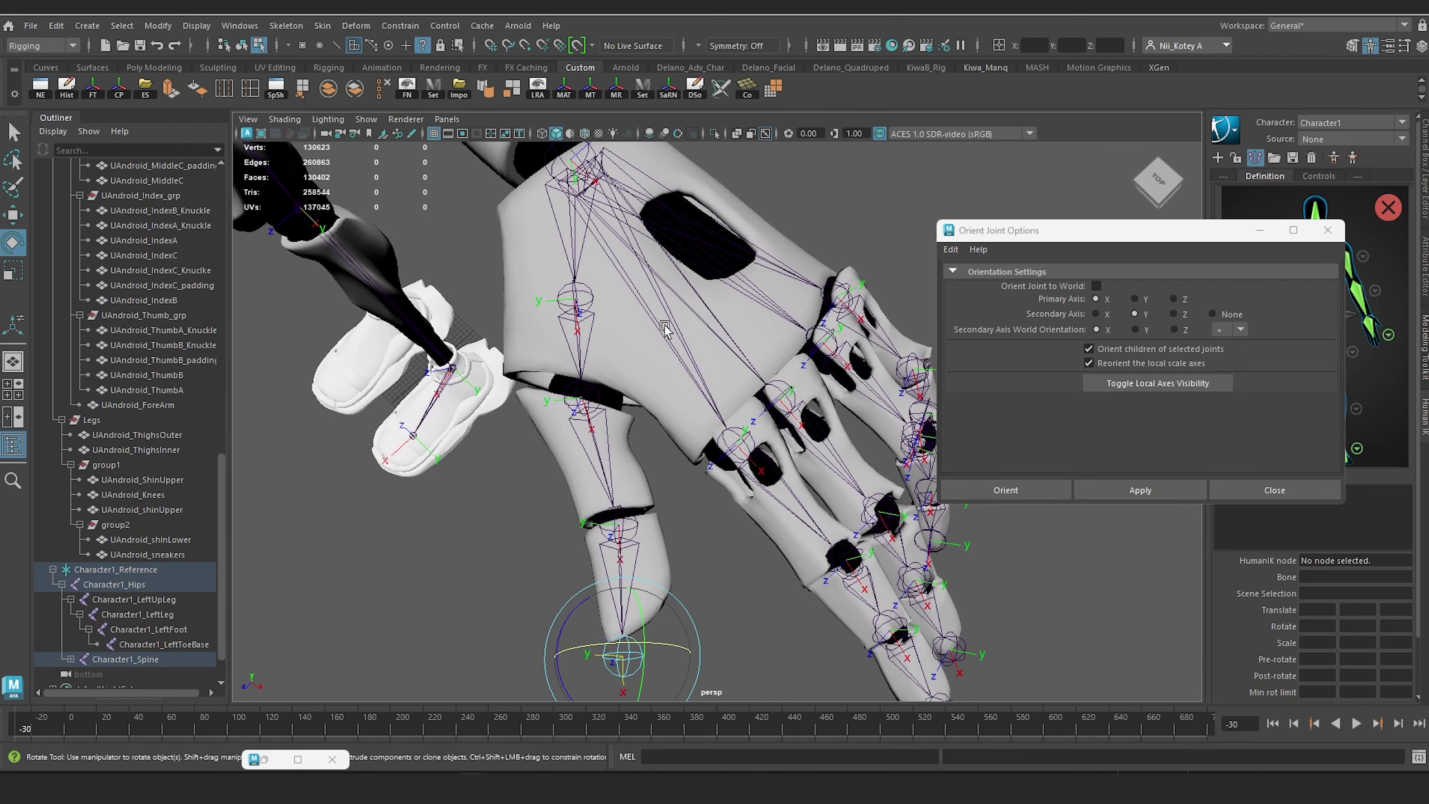
{"action": "right_click_drag", "start_coordinate": [577, 317], "coordinate": [623, 360]}
{"action": "right_click_drag", "start_coordinate": [592, 254], "coordinate": [636, 228]}
{"action": "left_click", "coordinate": [575, 325]}
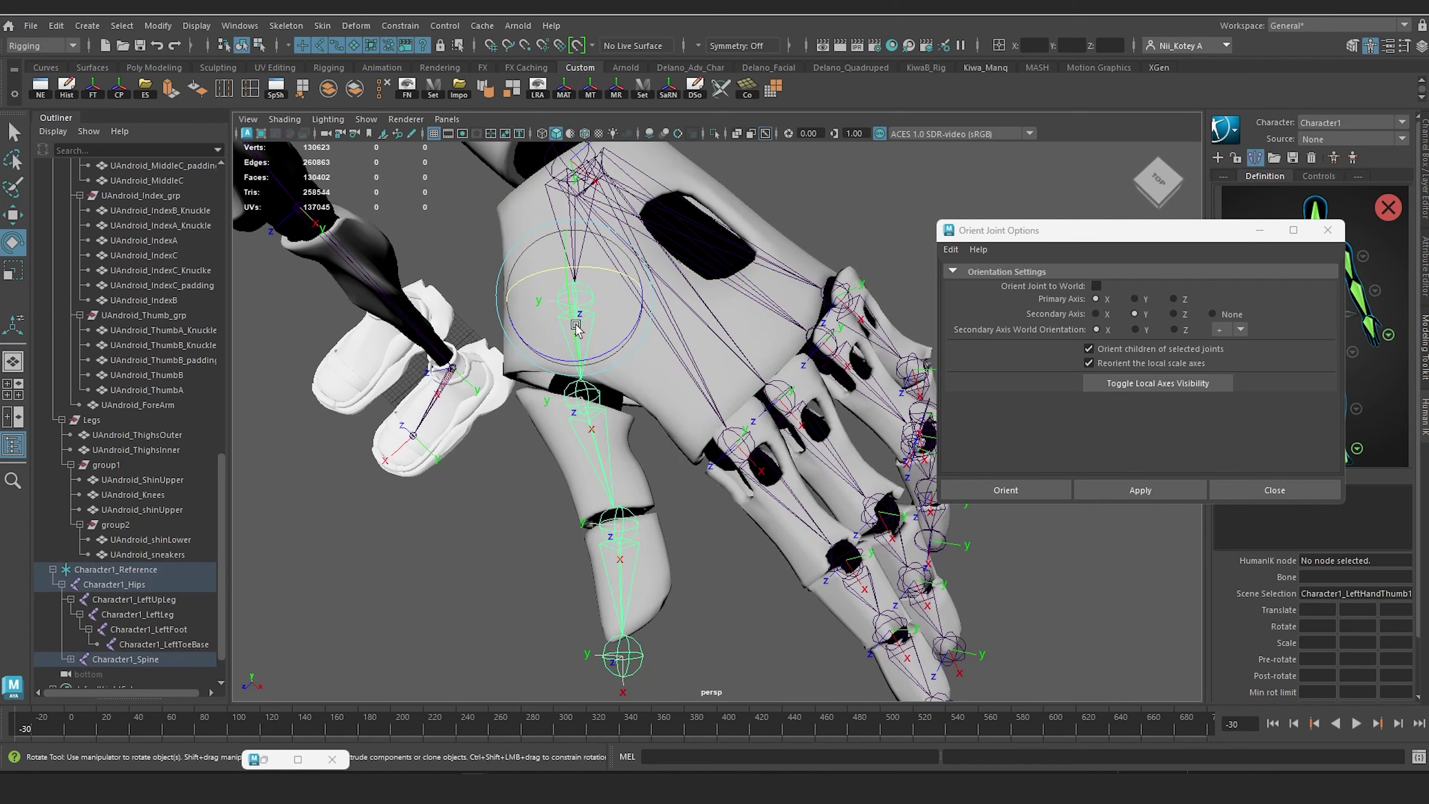
{"action": "right_click", "coordinate": [575, 326]}
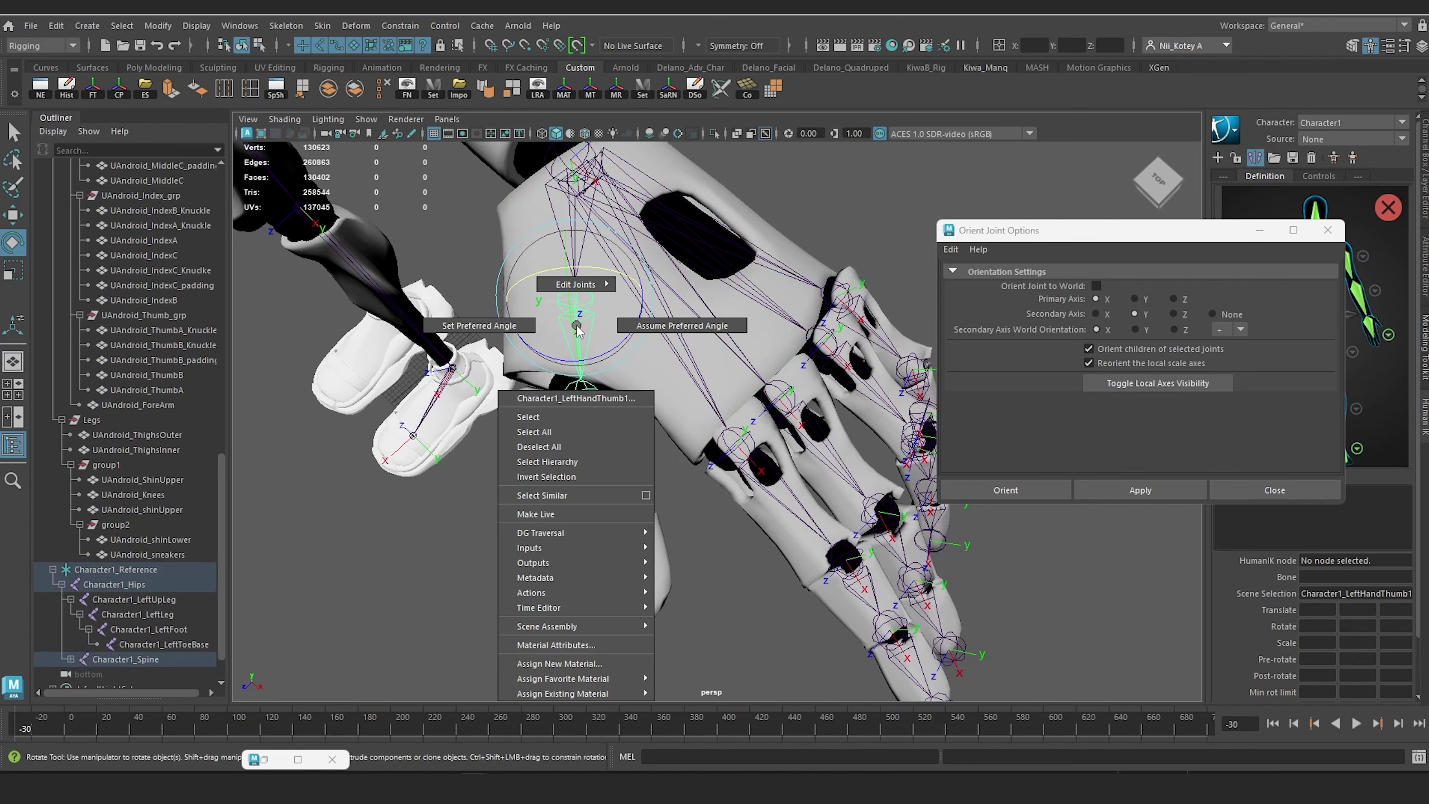
{"action": "left_click", "coordinate": [574, 461]}
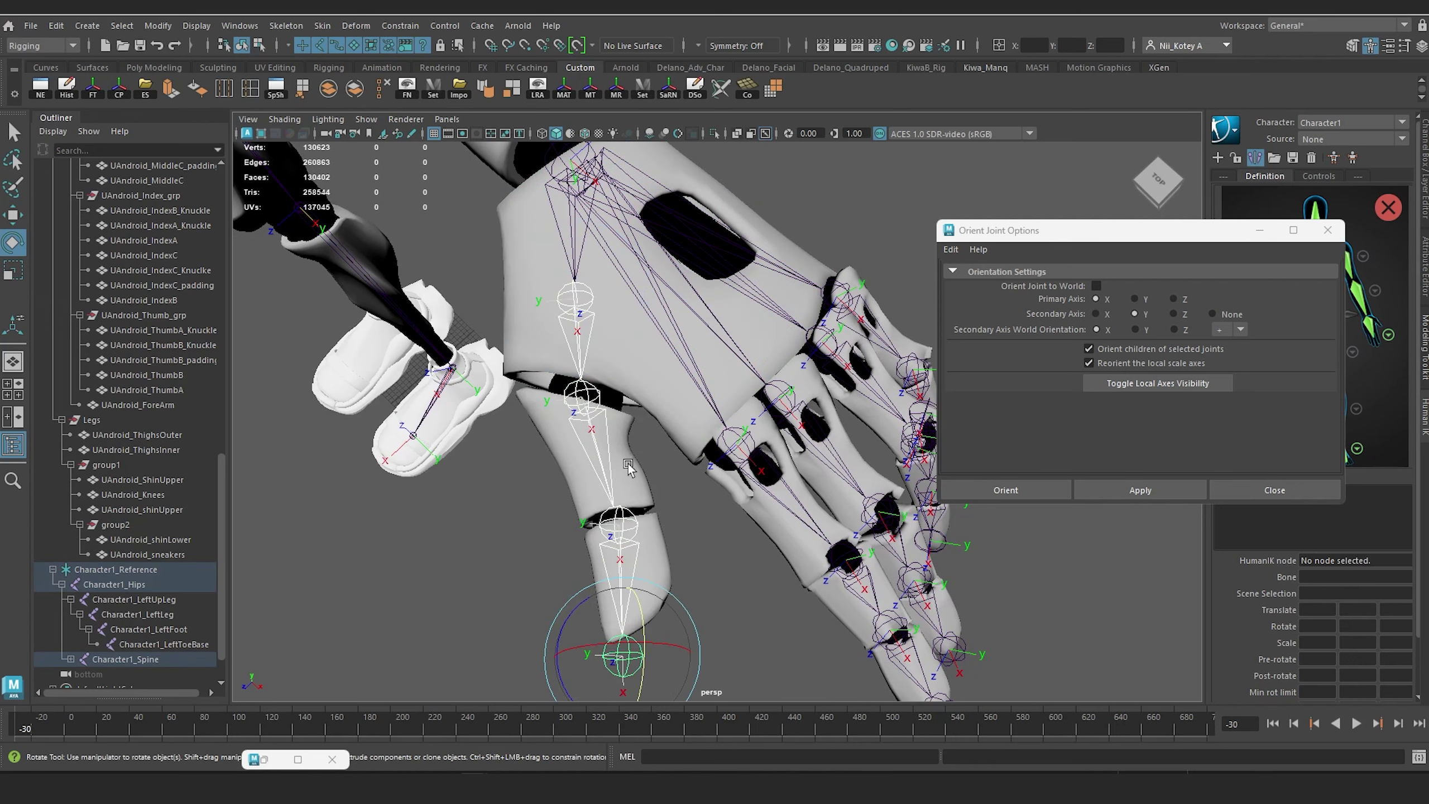
{"action": "left_click_drag", "start_coordinate": [628, 466], "coordinate": [675, 340], "text": "alt"}
{"action": "left_click_drag", "start_coordinate": [604, 495], "coordinate": [725, 367]}
{"action": "key", "text": "ctrl+z"}
{"action": "key", "text": "ctrl+z"}
Step: Select the joint hierarchy from Character1_LeftHandIndex1 and test-rotate the index finger
{"action": "left_click", "coordinate": [740, 334]}
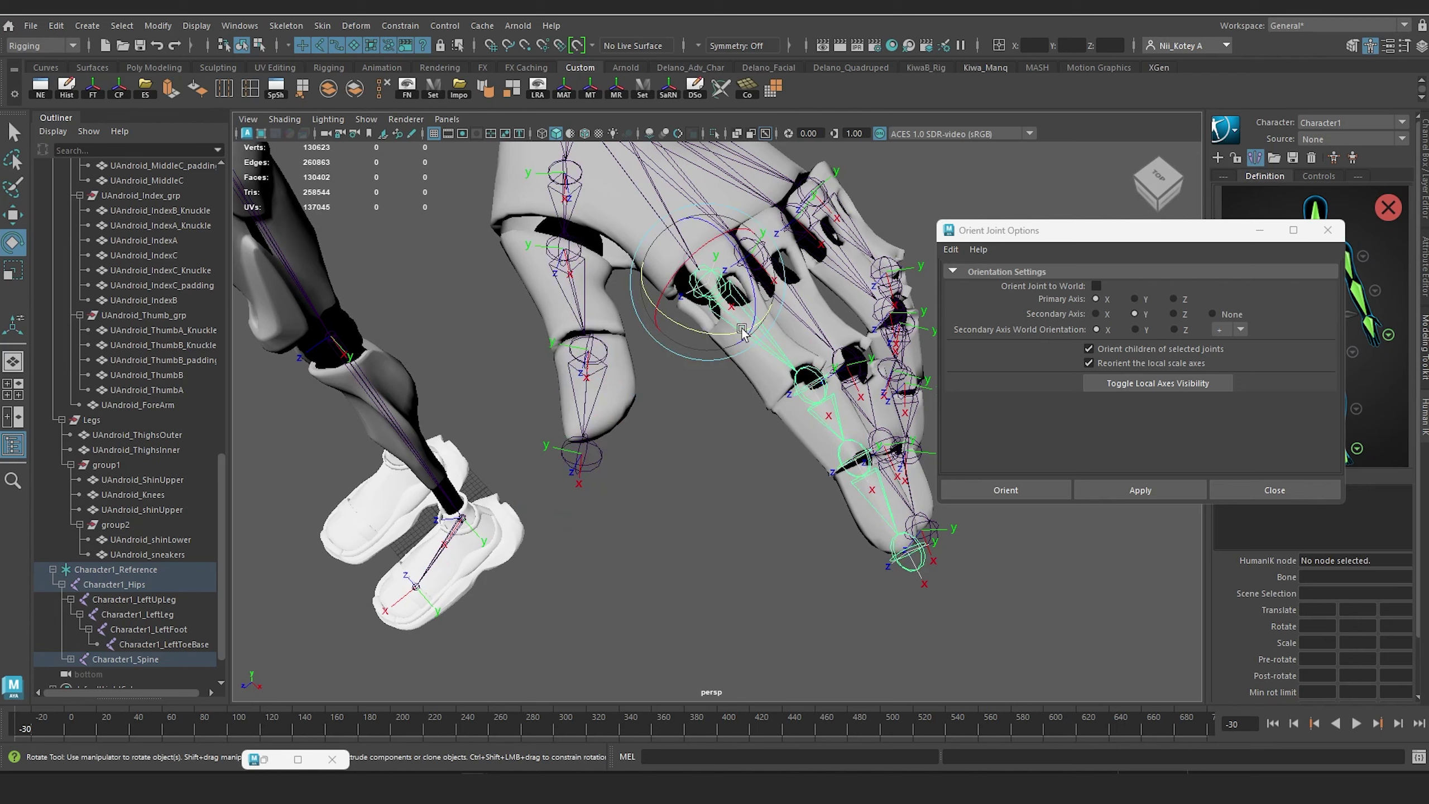
{"action": "right_click", "coordinate": [742, 331]}
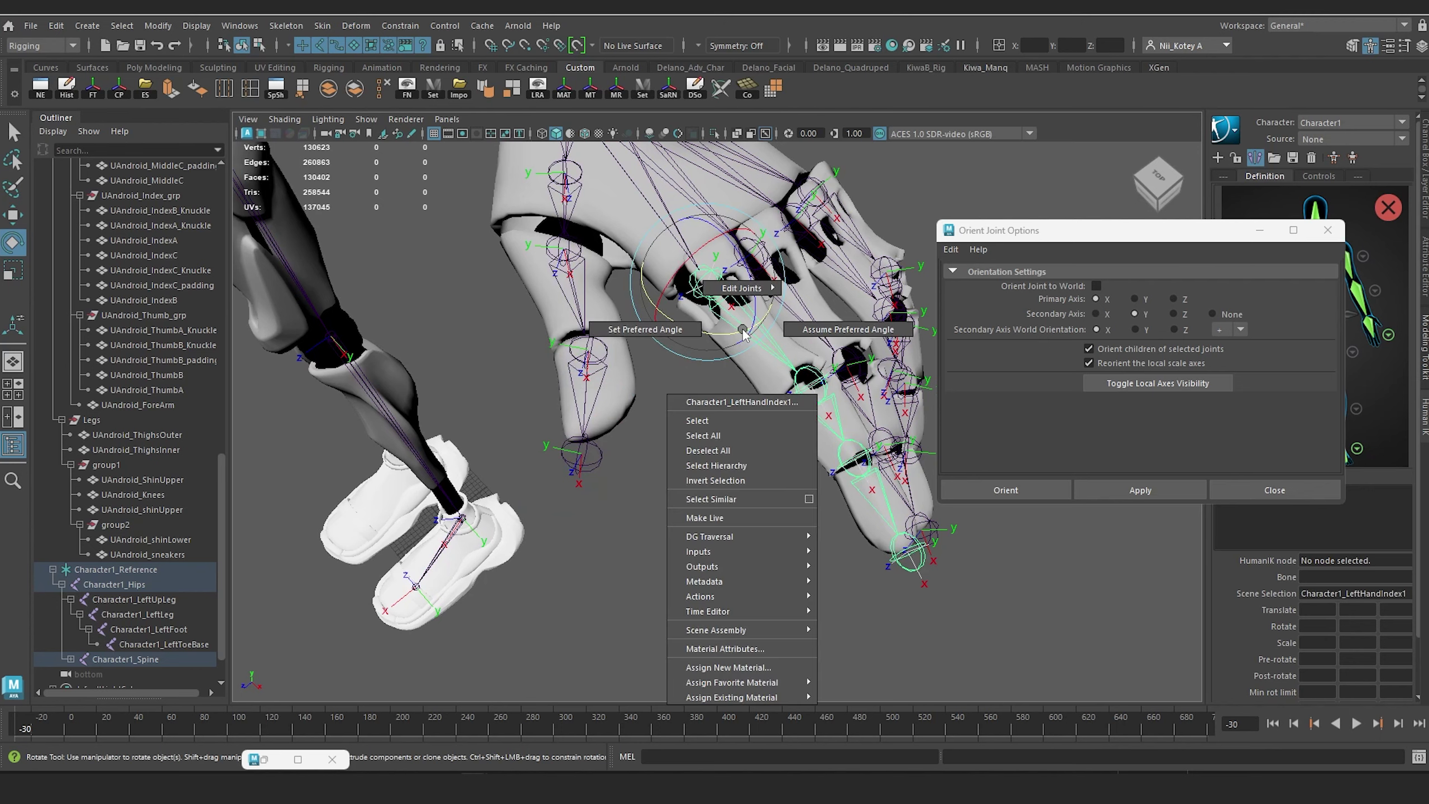
{"action": "left_click", "coordinate": [746, 463]}
{"action": "left_click_drag", "start_coordinate": [745, 463], "coordinate": [676, 406], "text": "alt"}
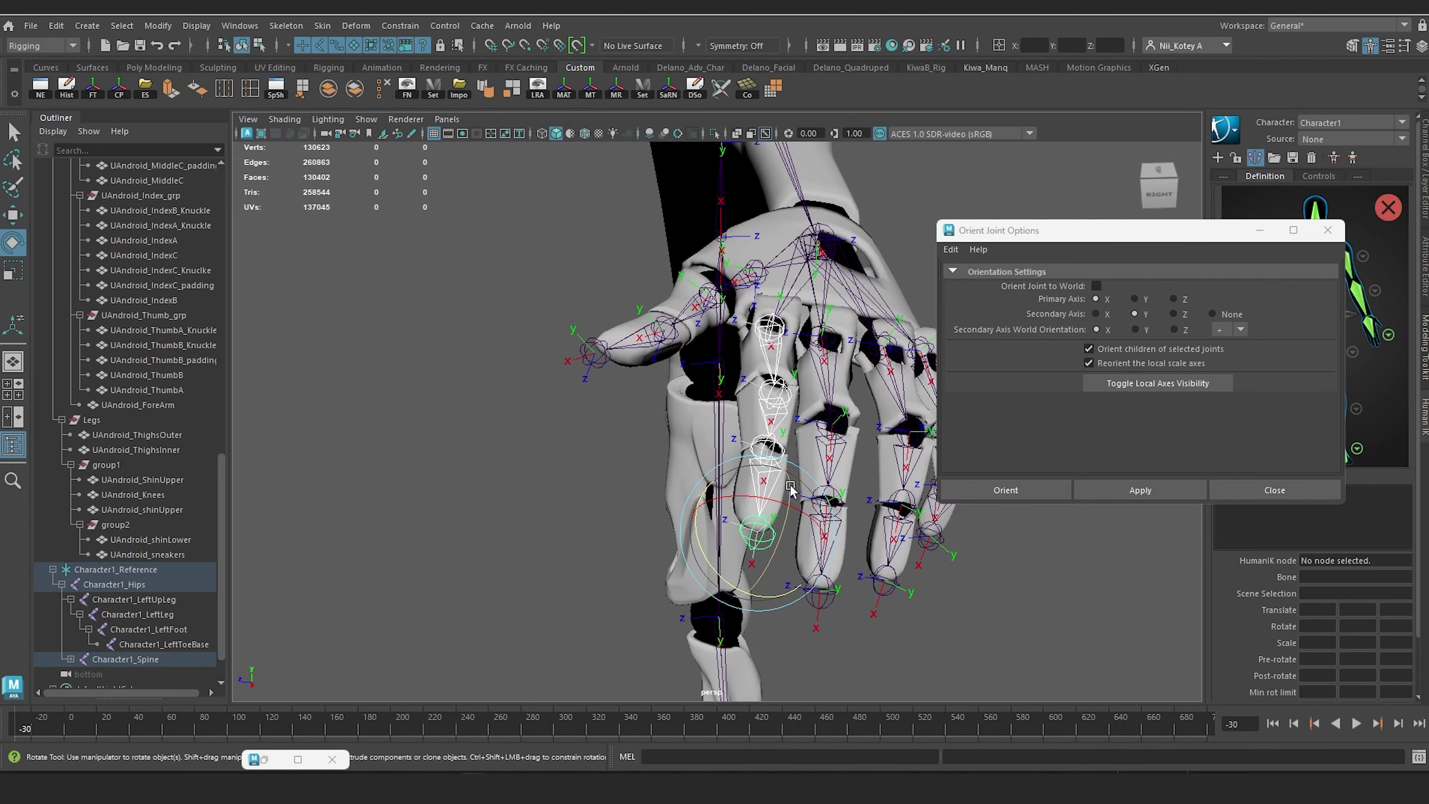
{"action": "left_click_drag", "start_coordinate": [790, 490], "coordinate": [682, 336]}
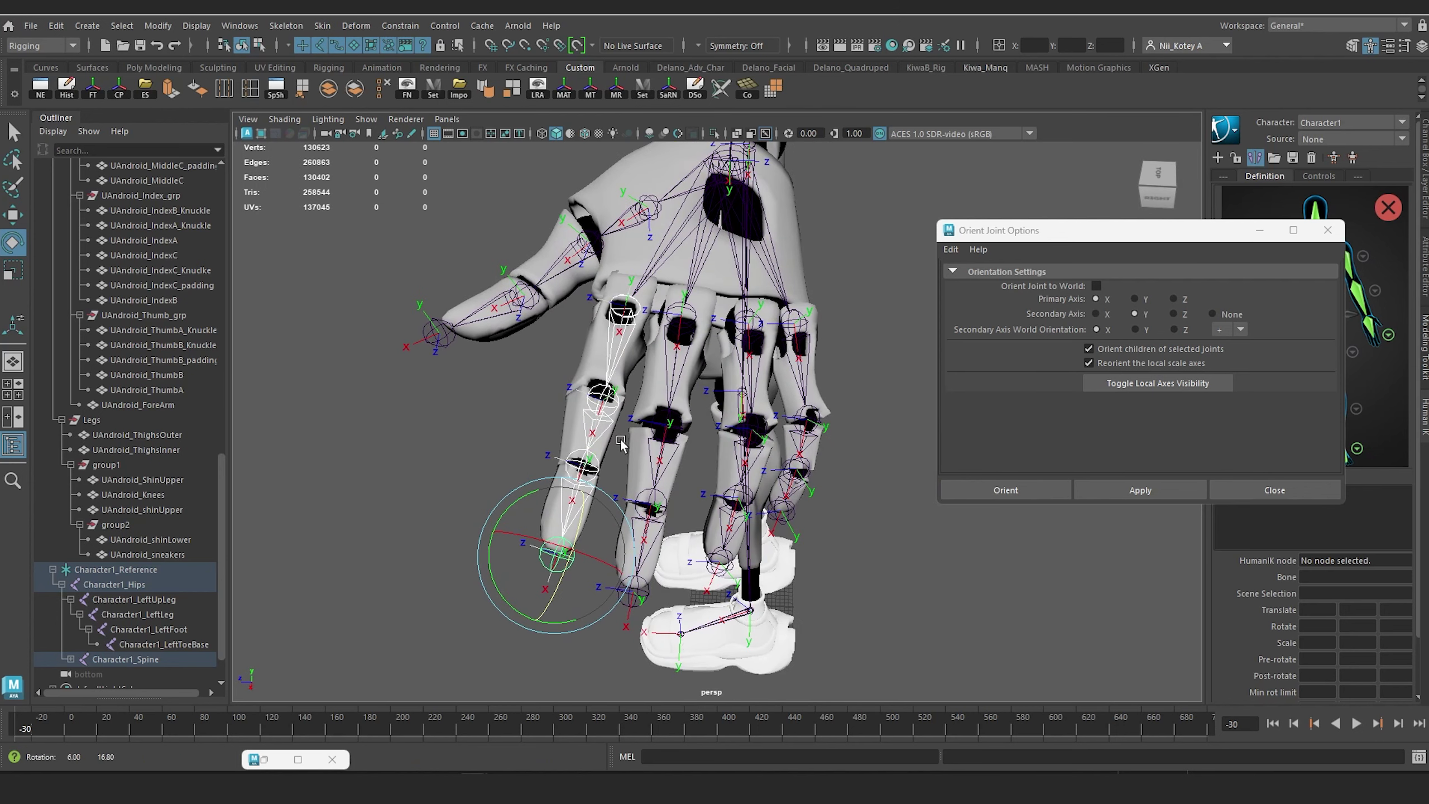
Step: Select the joint hierarchy from Character1_LeftHandMiddle1 and test-rotate the middle finger
{"action": "left_click", "coordinate": [670, 379]}
{"action": "right_click", "coordinate": [672, 373]}
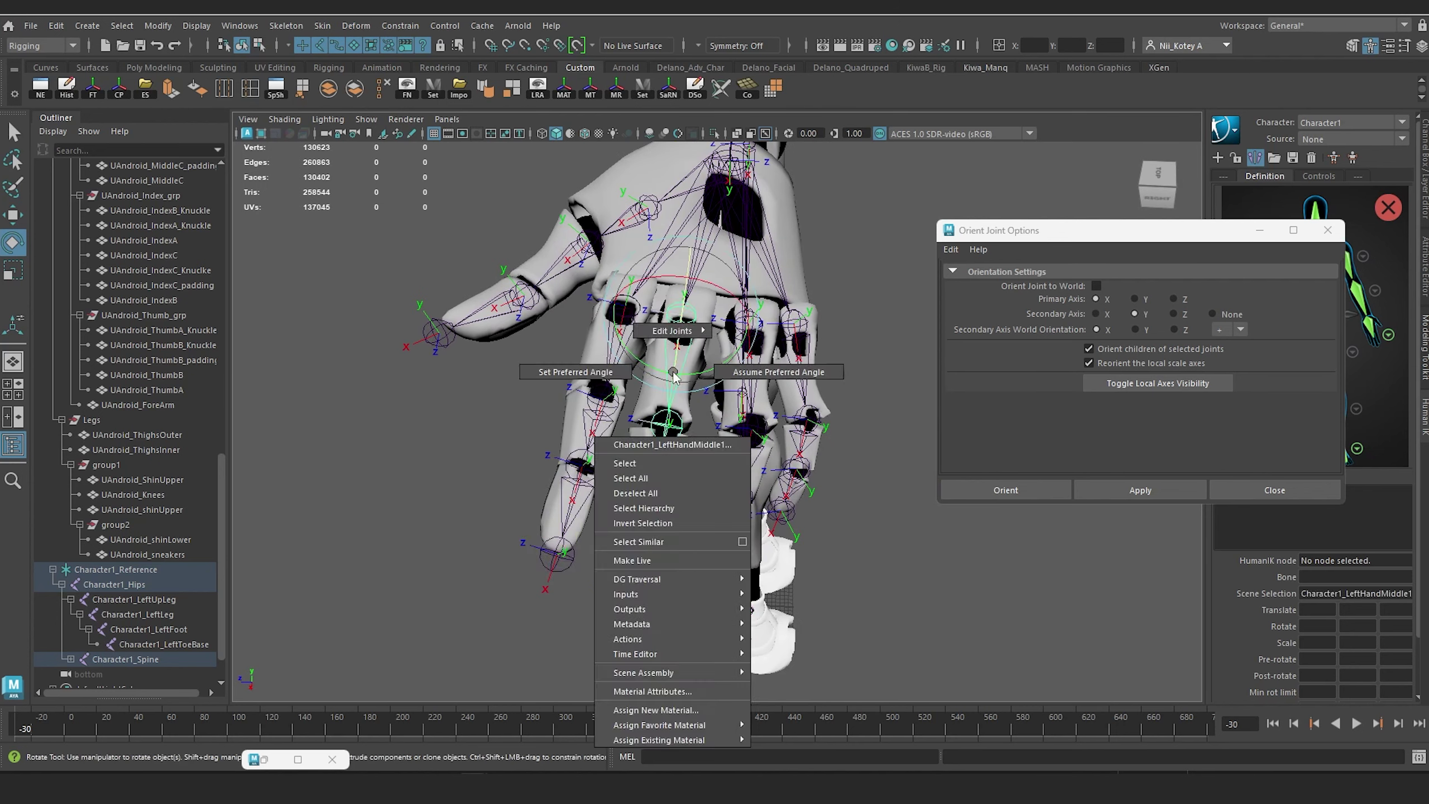
{"action": "left_click", "coordinate": [667, 509]}
{"action": "left_click_drag", "start_coordinate": [652, 556], "coordinate": [673, 343]}
{"action": "left_click", "coordinate": [828, 394]}
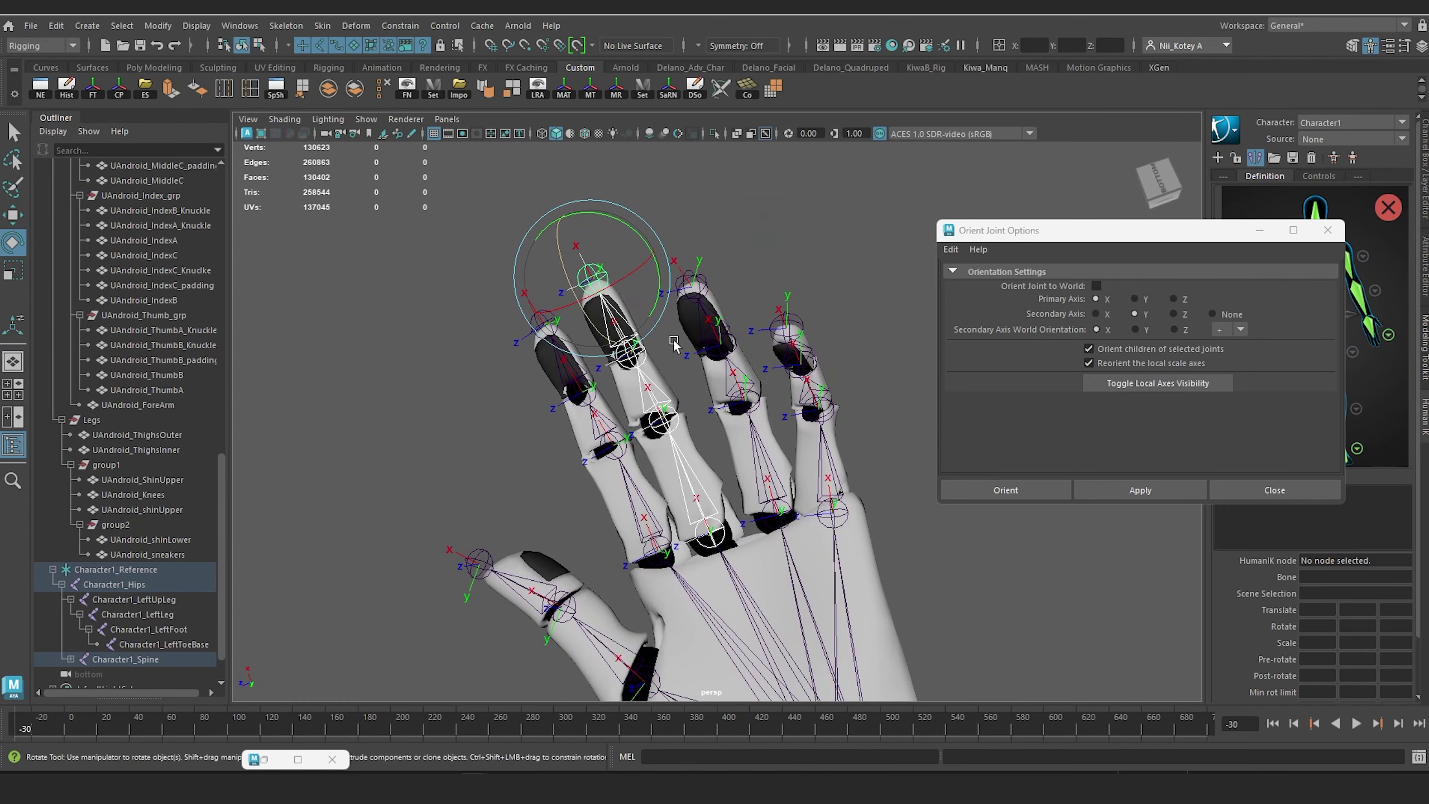
Step: Test-rotate the ring finger's full joint hierarchy from Character1_LeftHandRing1 and undo the rotation
{"action": "left_click", "coordinate": [762, 461]}
{"action": "right_click", "coordinate": [762, 460]}
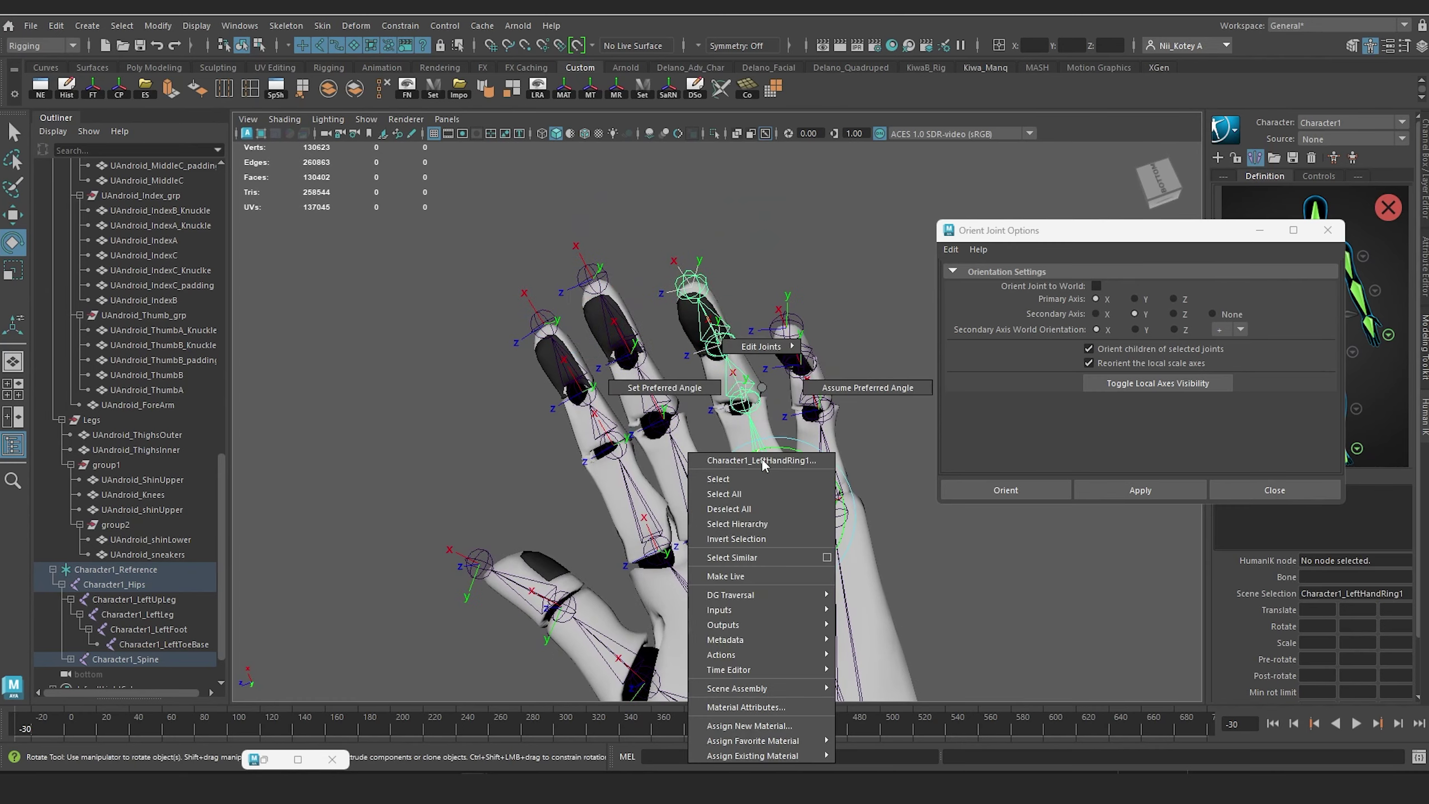
{"action": "left_click", "coordinate": [737, 524]}
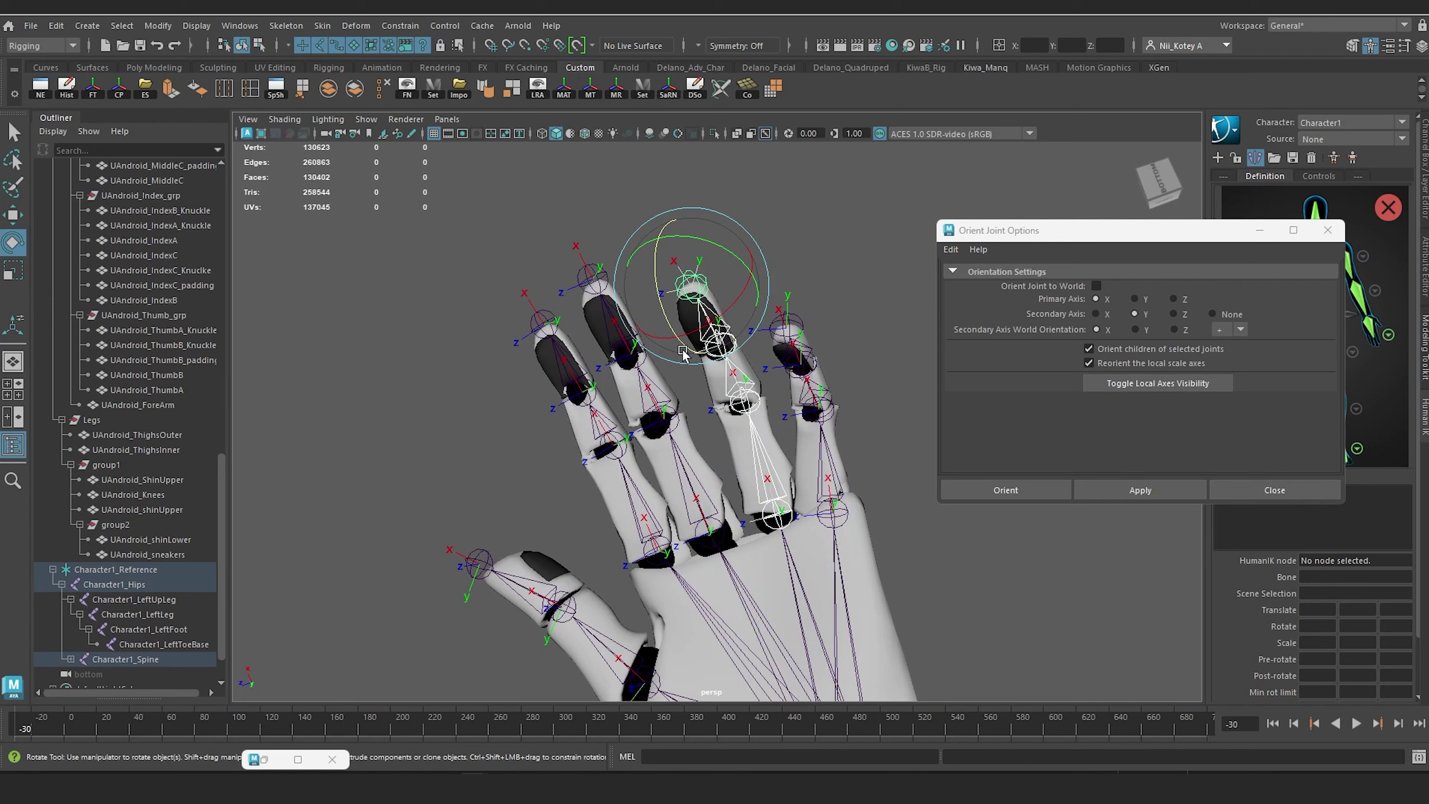
{"action": "left_click_drag", "start_coordinate": [661, 311], "coordinate": [661, 365]}
{"action": "key", "text": "ctrl+z"}
Step: Test-rotate the pinky's full joint hierarchy from Character1_LeftHandPinky1 and undo the rotation
{"action": "left_click", "coordinate": [826, 459]}
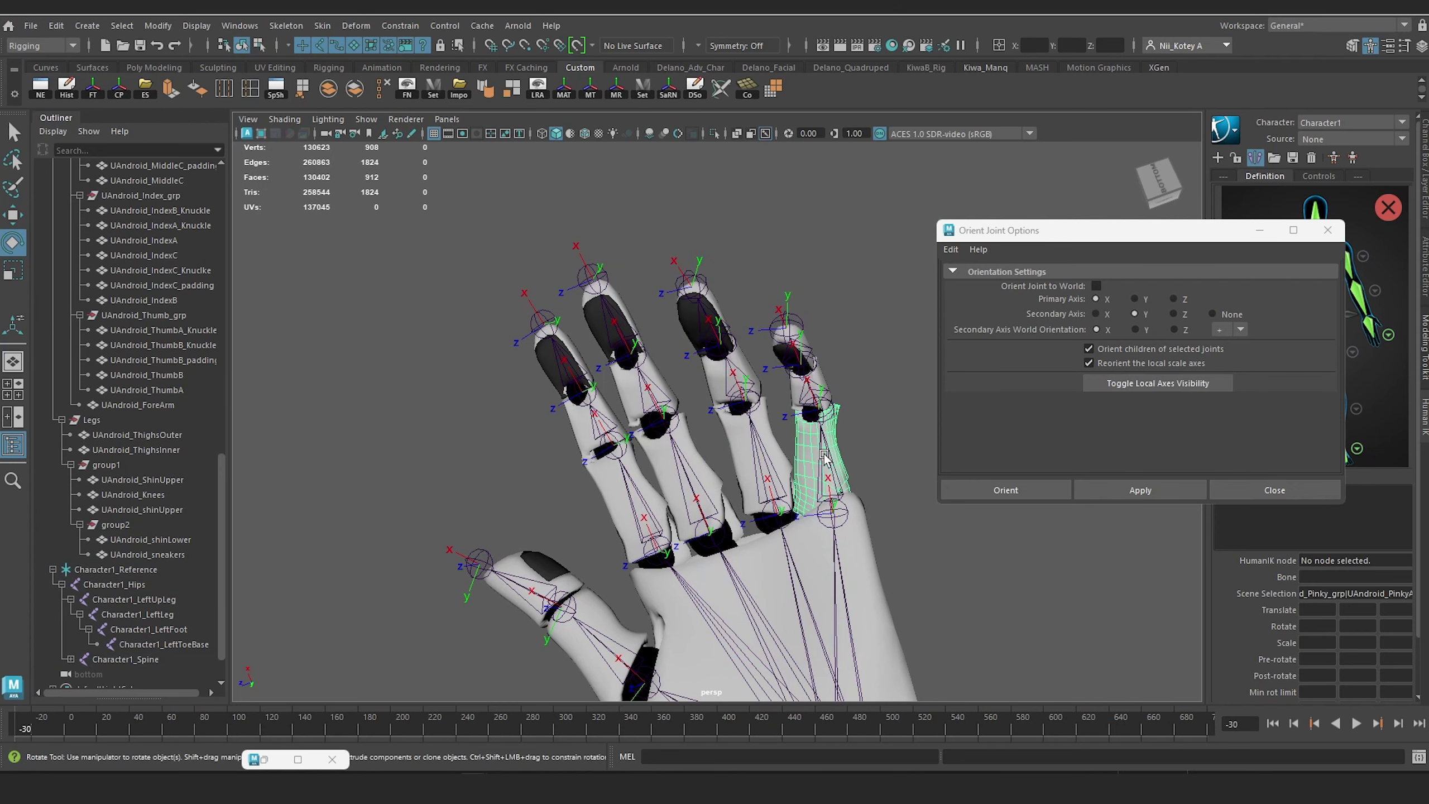
{"action": "left_click", "coordinate": [829, 474]}
{"action": "right_click", "coordinate": [832, 388]}
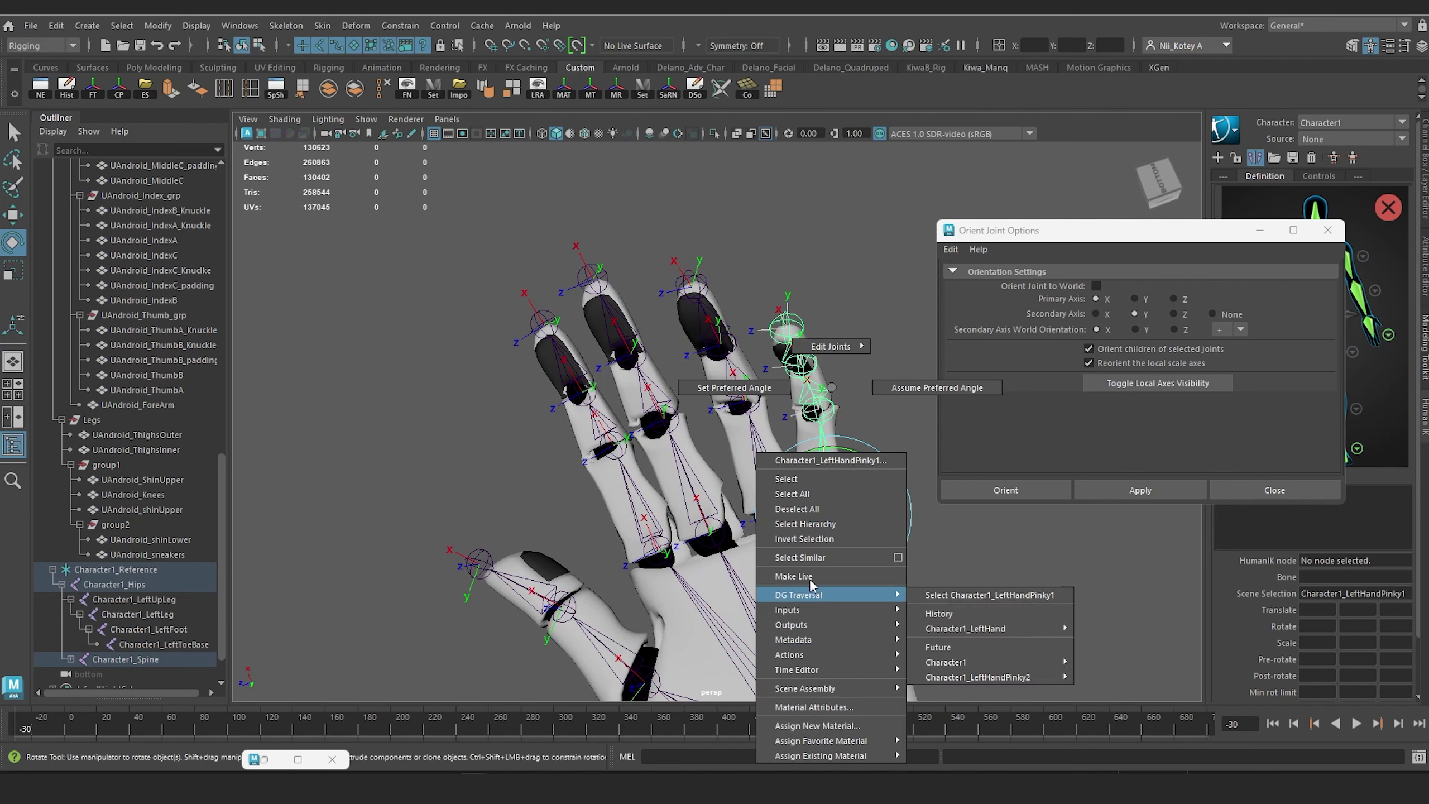
{"action": "left_click", "coordinate": [804, 524]}
{"action": "left_click_drag", "start_coordinate": [772, 347], "coordinate": [784, 407]}
{"action": "key", "text": "ctrl+z"}
Step: Save the scene
{"action": "left_click_drag", "start_coordinate": [770, 332], "coordinate": [910, 369], "text": "alt"}
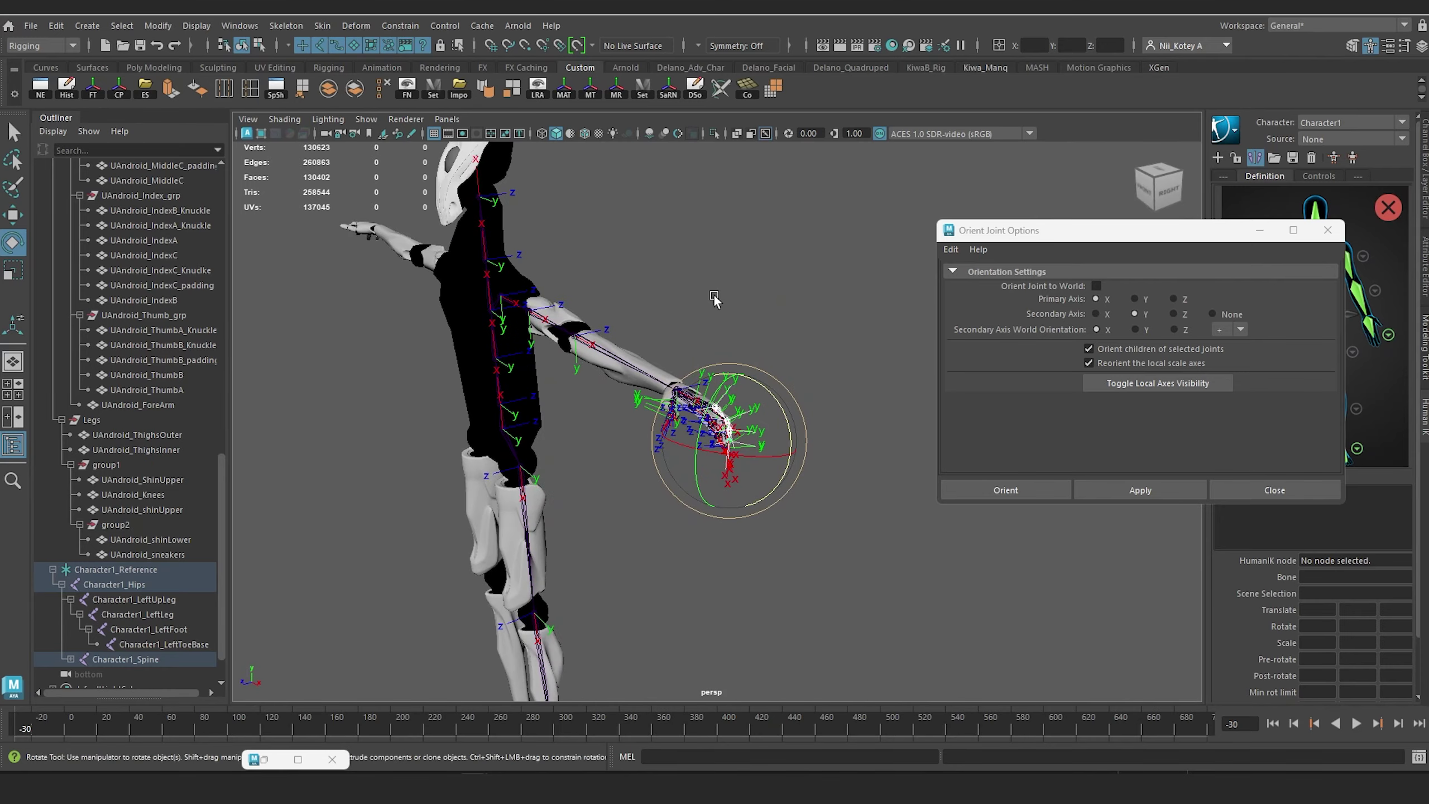
{"action": "middle_click_drag", "start_coordinate": [714, 300], "coordinate": [746, 382], "text": "alt"}
{"action": "left_click_drag", "start_coordinate": [624, 389], "coordinate": [709, 369], "text": "alt"}
{"action": "middle_click_drag", "start_coordinate": [526, 313], "coordinate": [709, 228], "text": "alt"}
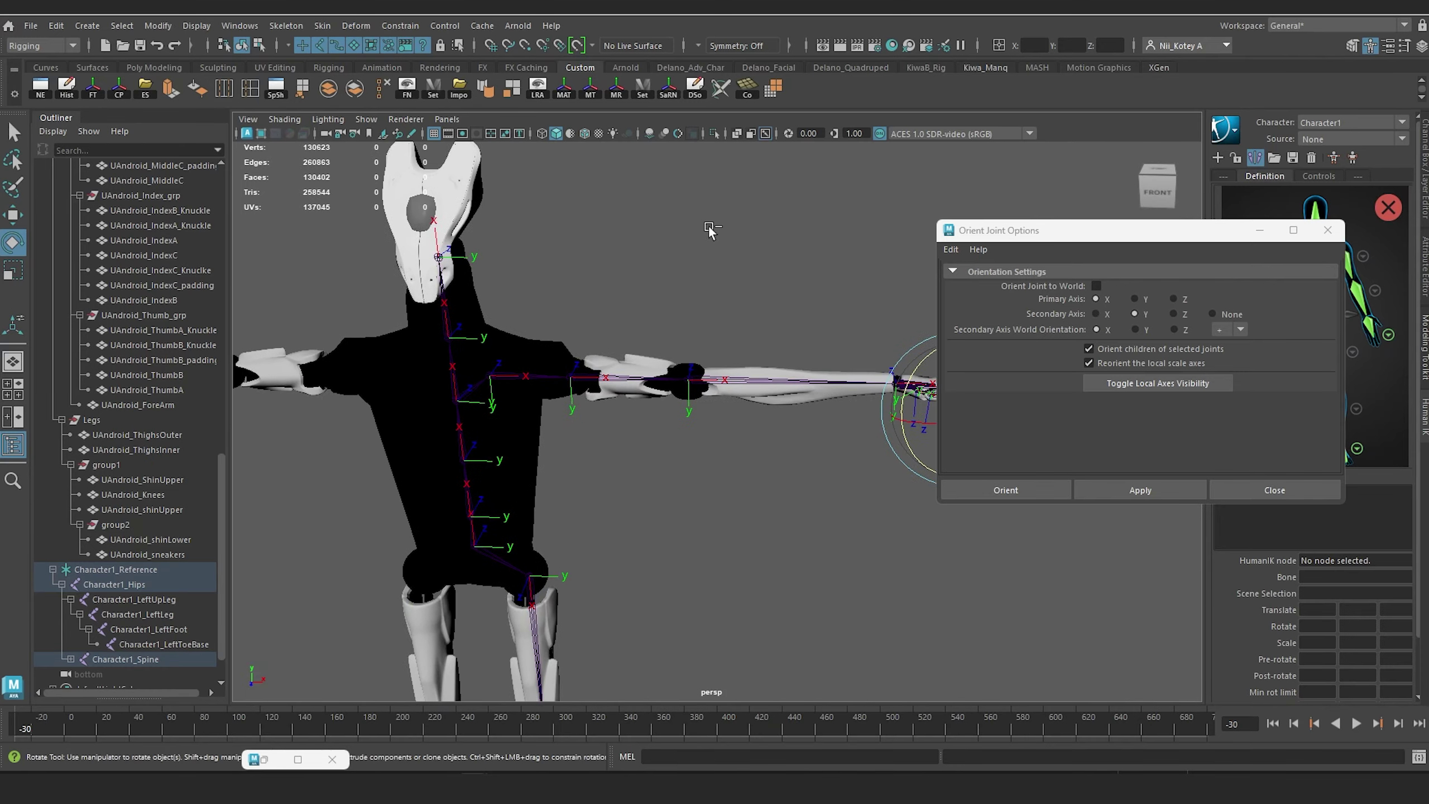
{"action": "key", "text": "ctrl+s"}
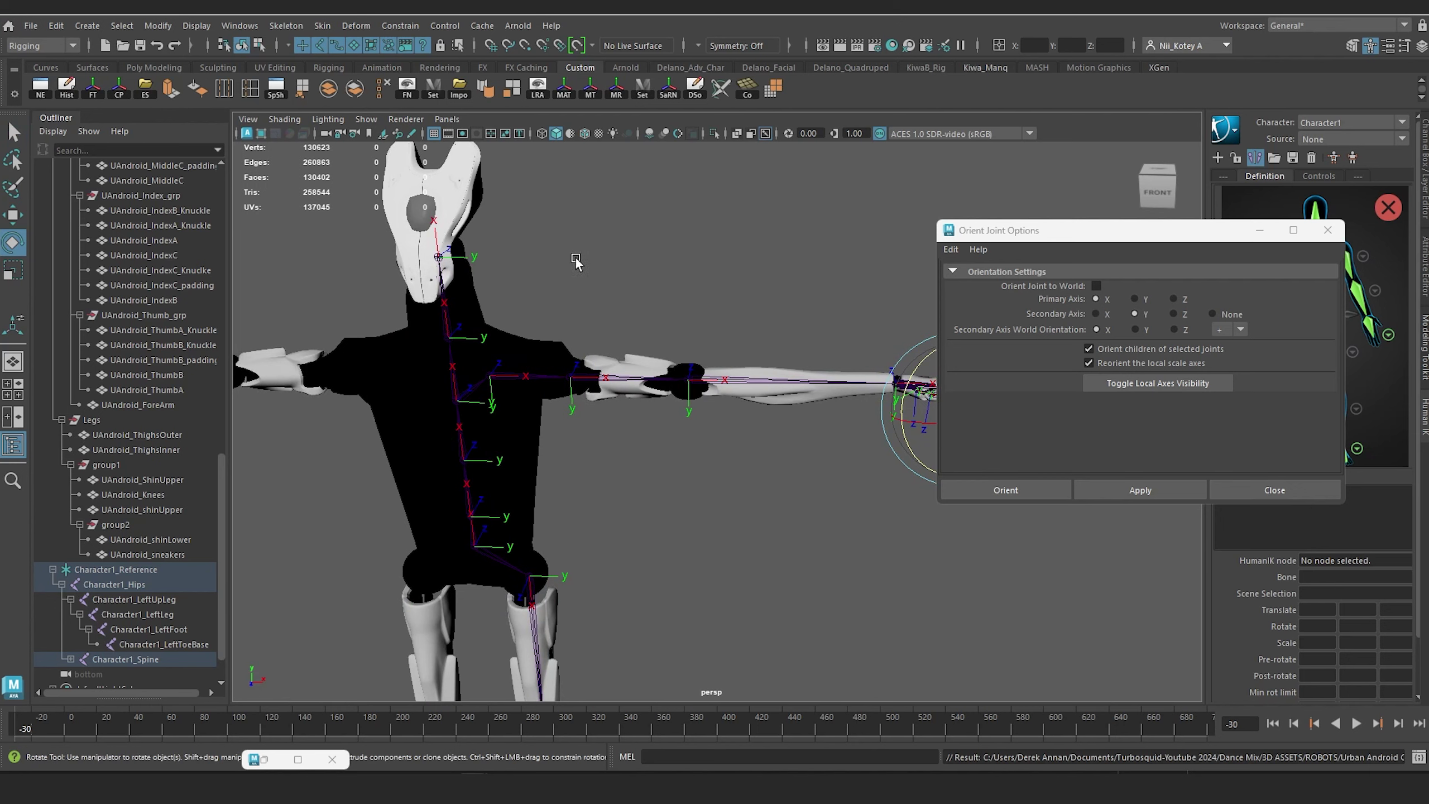
Step: Test-bend the left elbow by rotating the Character1_LeftForeArm joint, and undo the rotation
{"action": "middle_click_drag", "start_coordinate": [635, 353], "coordinate": [683, 322], "text": "alt"}
{"action": "left_click", "coordinate": [752, 347]}
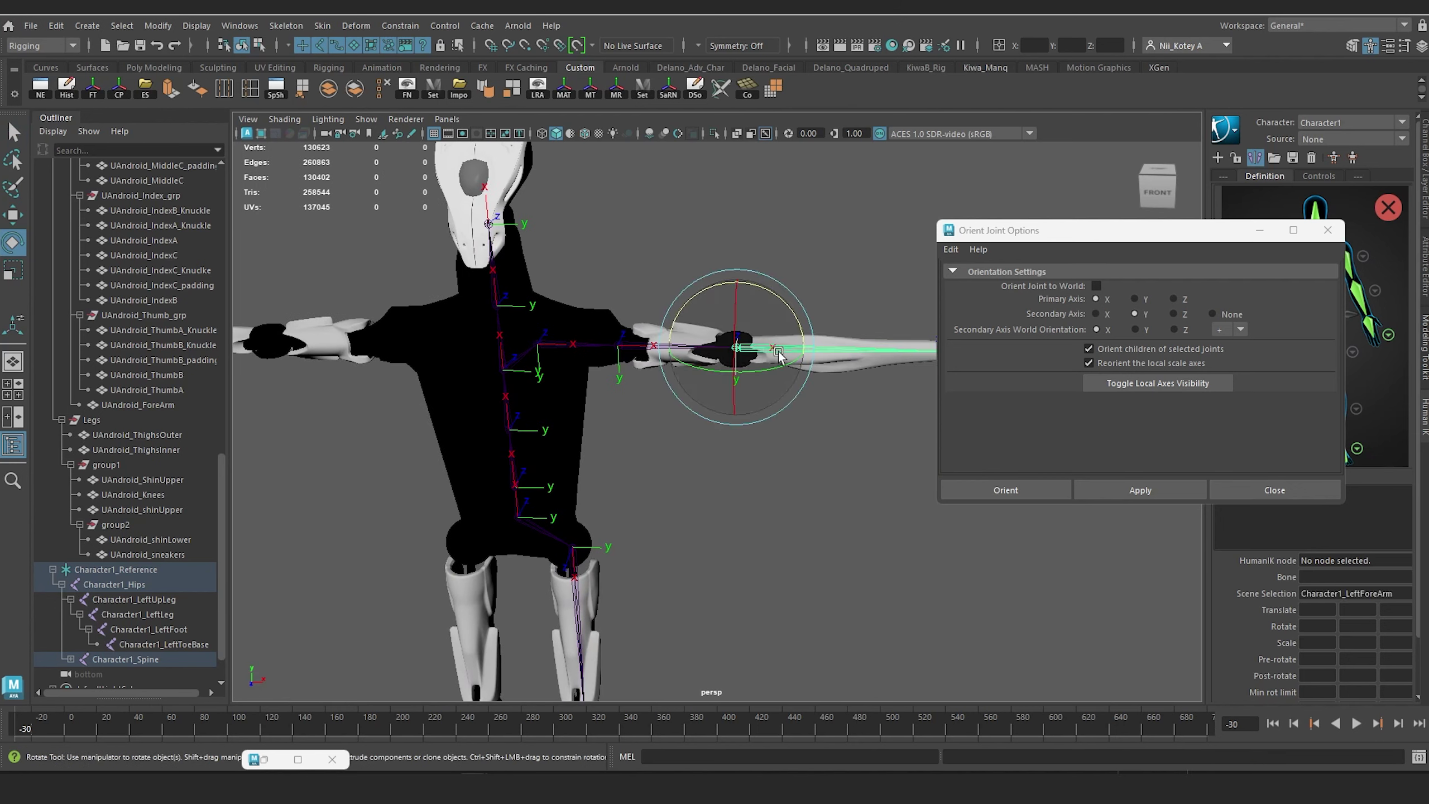
{"action": "left_click_drag", "start_coordinate": [753, 350], "coordinate": [663, 372]}
{"action": "key", "text": "ctrl+z"}
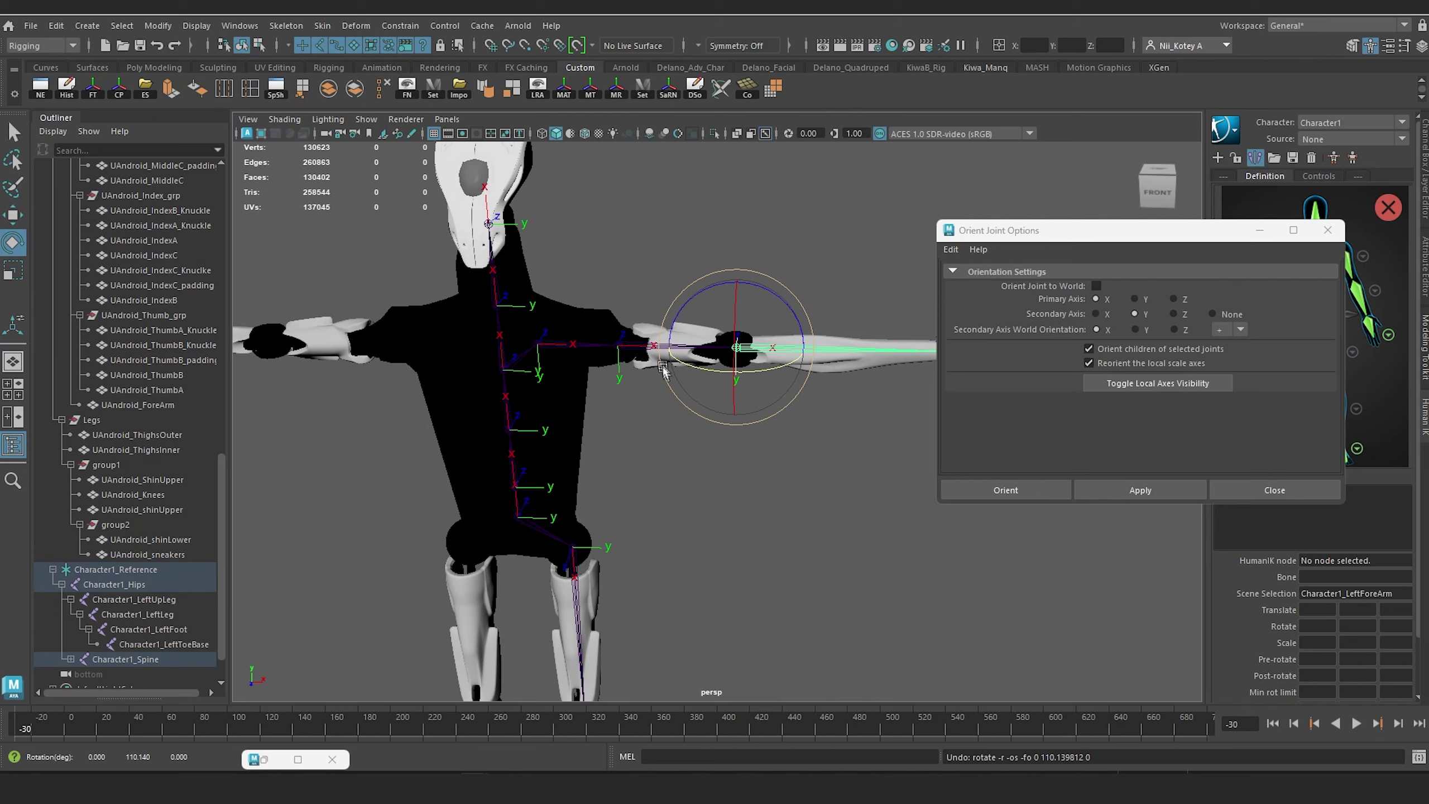
Step: Move the joint orientation options aside and check the transform channels of Character1_Hips and its parent Character1_Reference
{"action": "left_click_drag", "start_coordinate": [621, 328], "coordinate": [589, 340], "text": "alt"}
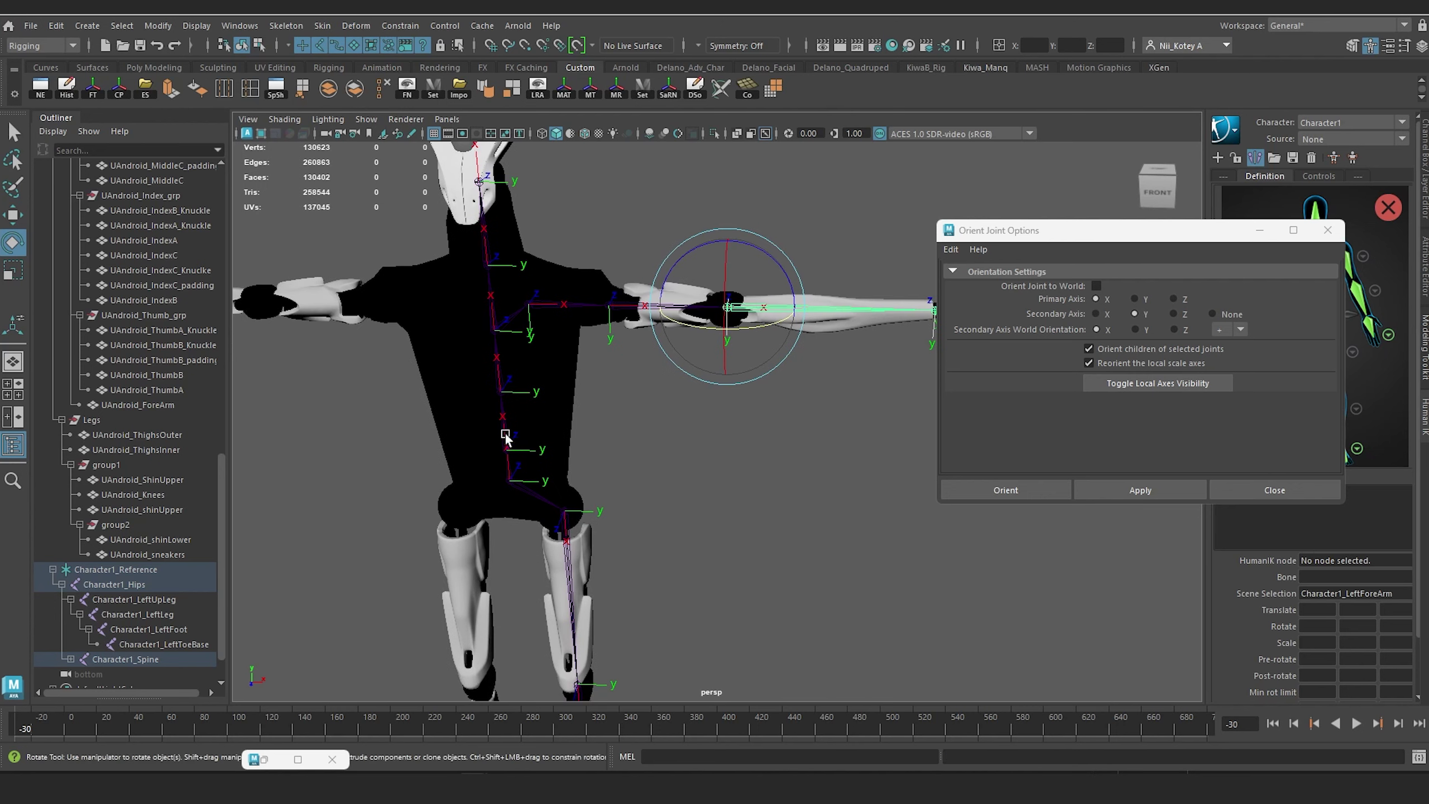
{"action": "left_click", "coordinate": [515, 484]}
{"action": "left_click_drag", "start_coordinate": [1171, 230], "coordinate": [1115, 507]}
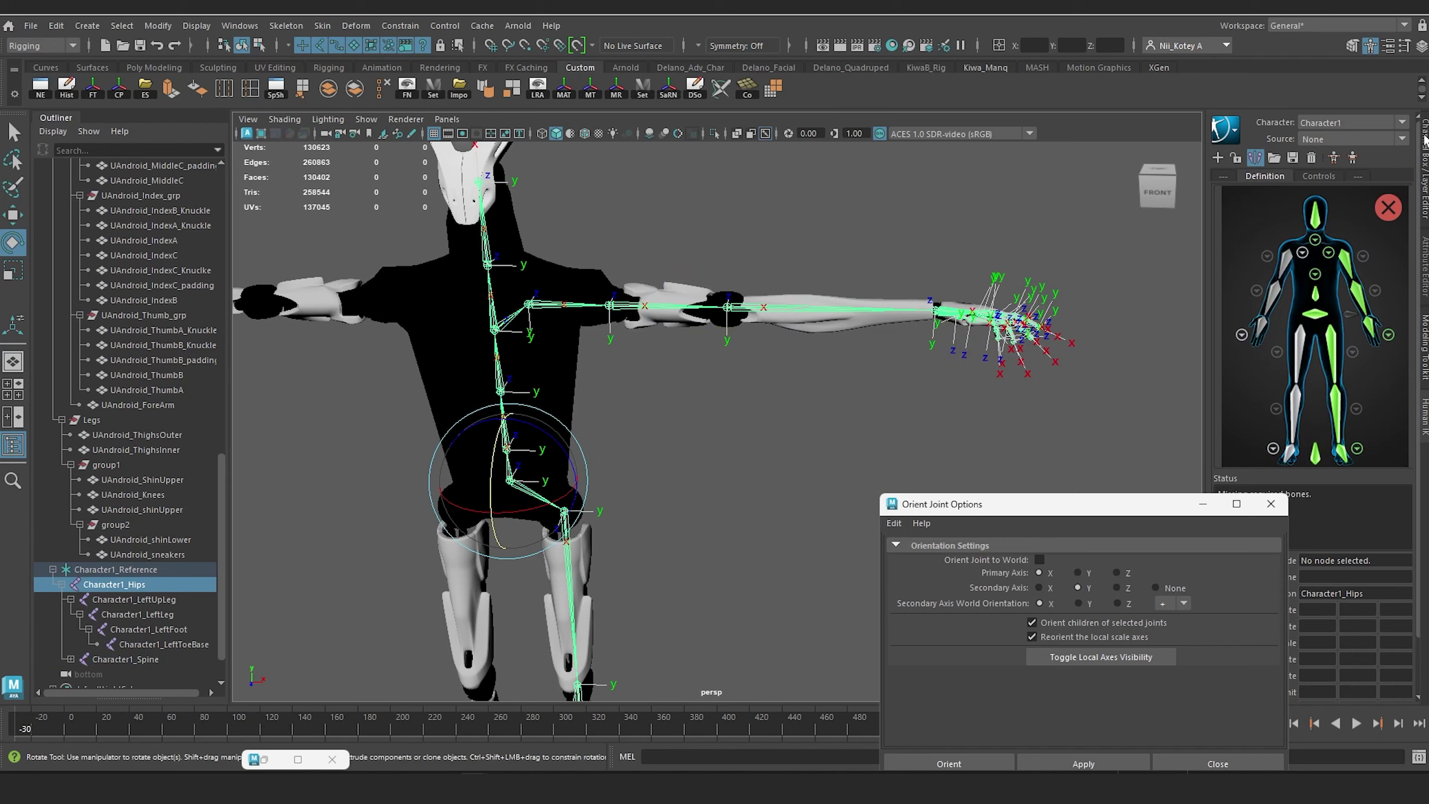
{"action": "left_click", "coordinate": [1425, 152]}
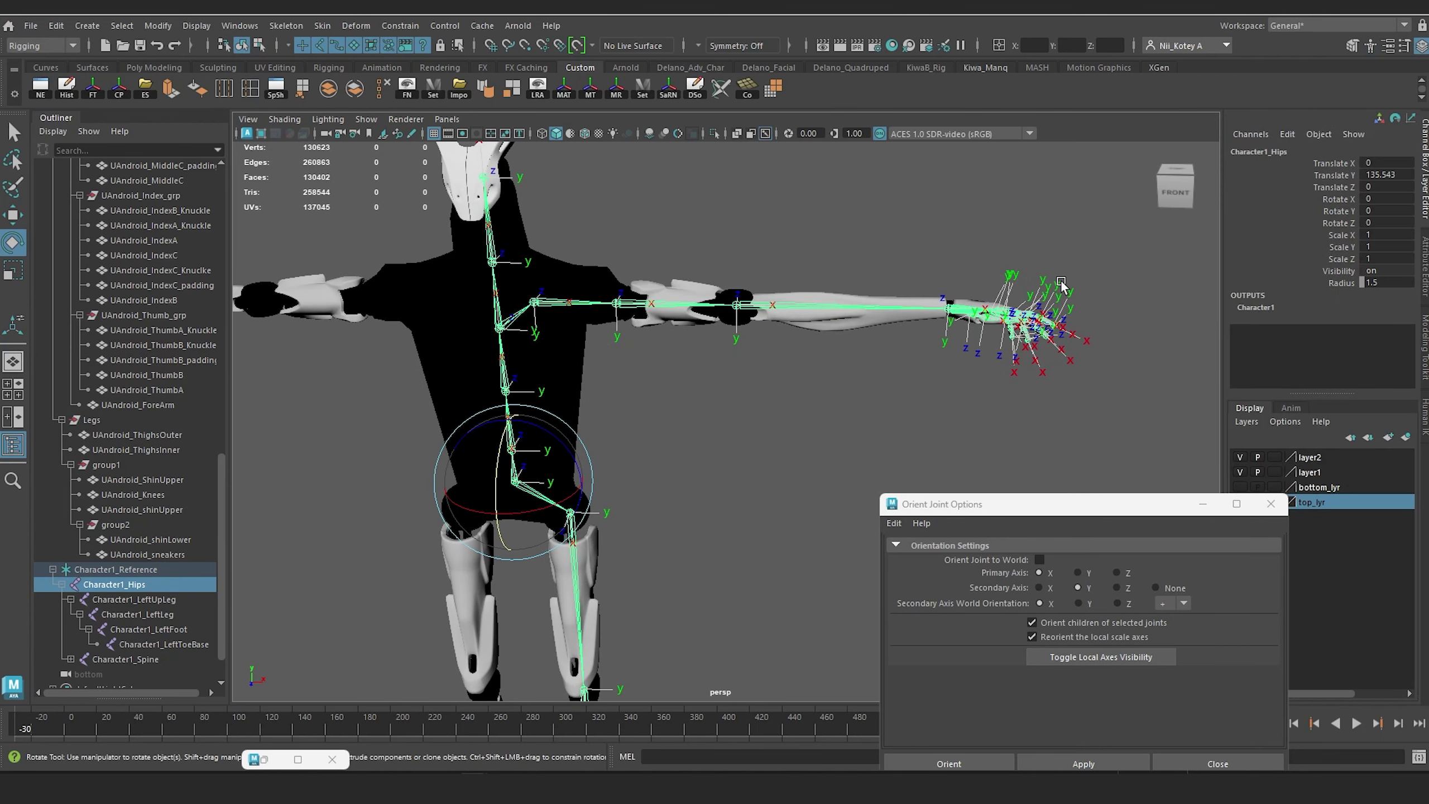
{"action": "key", "text": "Up"}
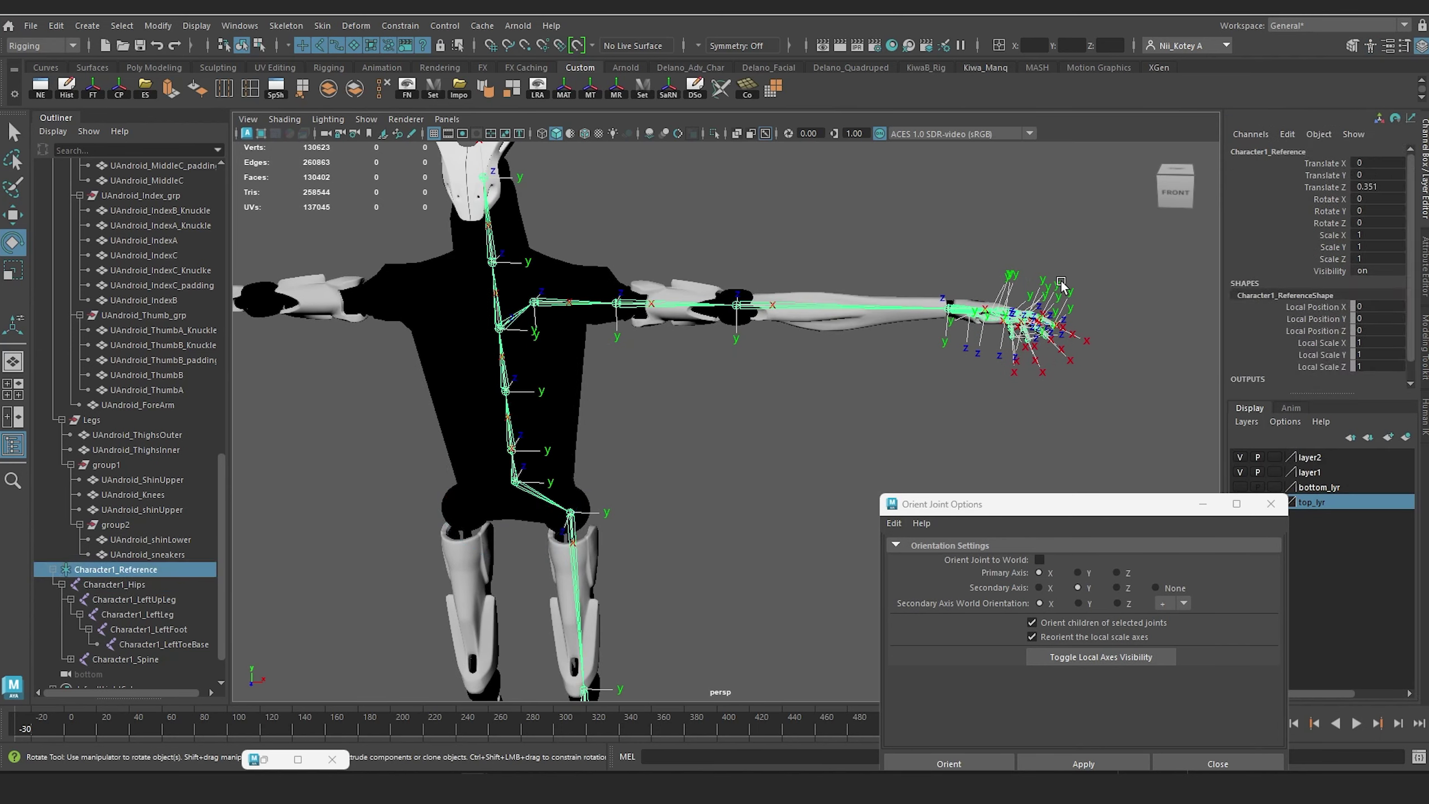
{"action": "key", "text": "Down"}
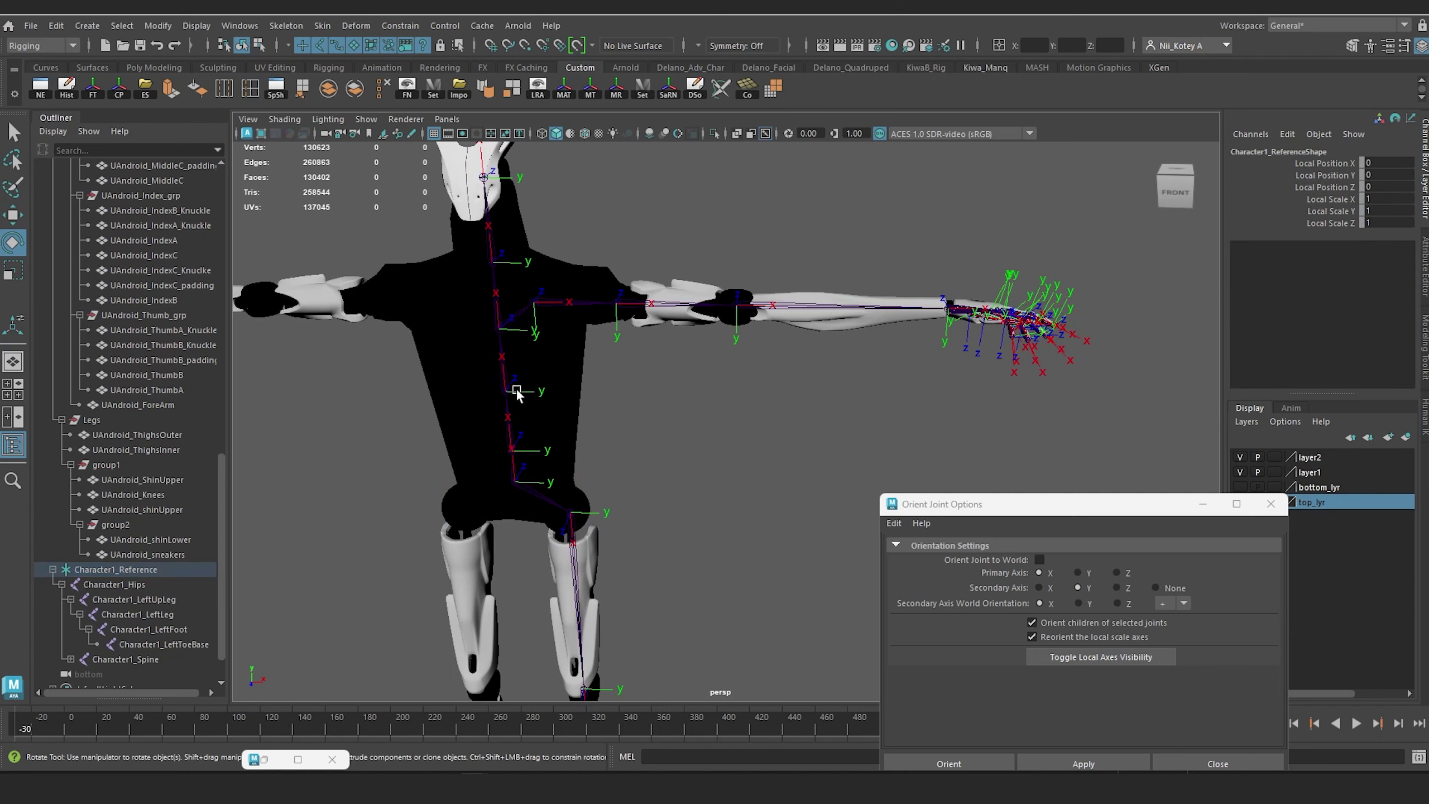
Step: Check the transform channels of the neck, spine and left forearm joints for clean rotation values
{"action": "left_click", "coordinate": [503, 288]}
{"action": "key", "text": "w"}
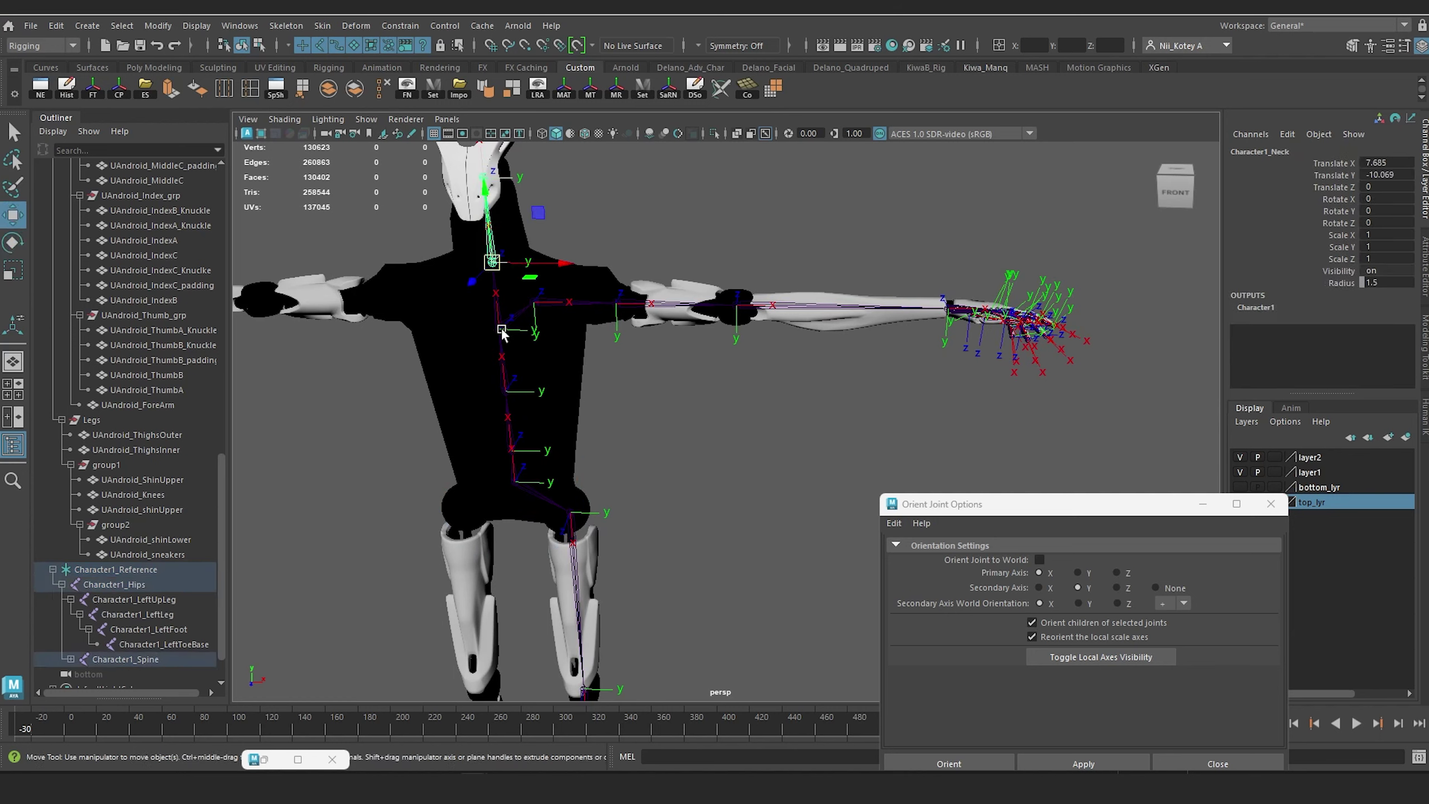
{"action": "left_click", "coordinate": [500, 329]}
{"action": "left_click", "coordinate": [504, 380]}
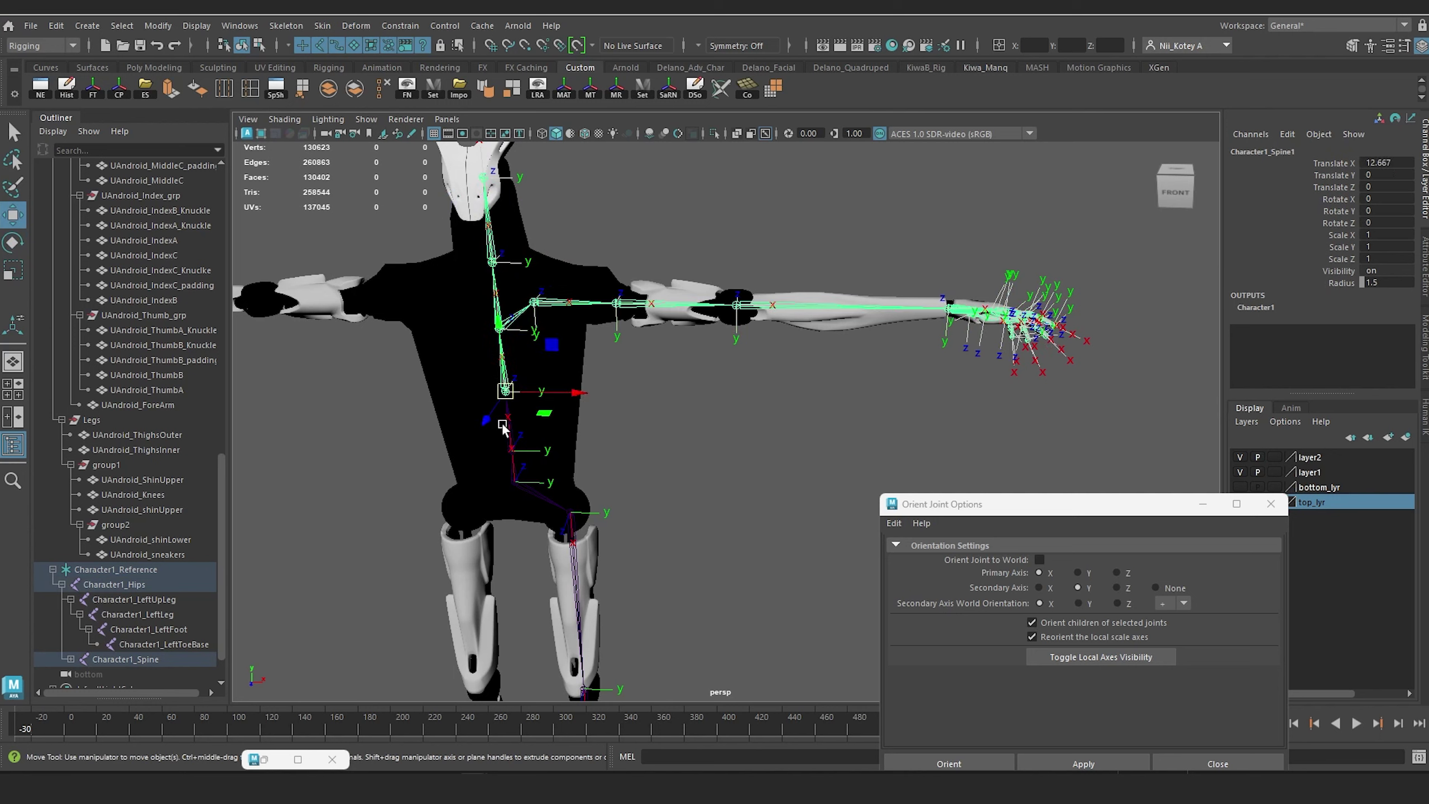
{"action": "left_click", "coordinate": [511, 457]}
{"action": "left_click", "coordinate": [730, 309]}
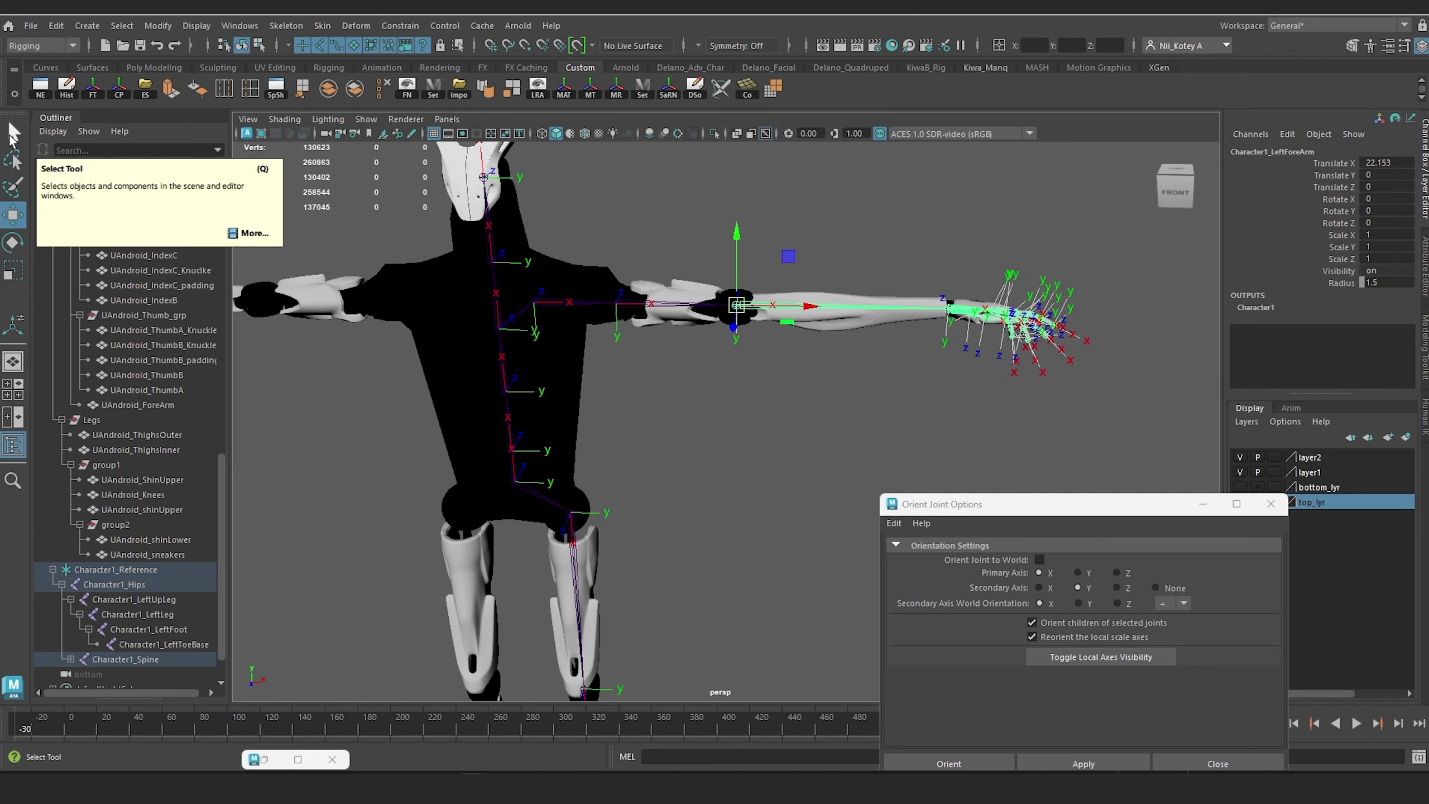
Step: Check the transform channels of the left hand, thumb and finger joints for clean rotation values
{"action": "left_click", "coordinate": [14, 135]}
{"action": "left_click", "coordinate": [950, 311]}
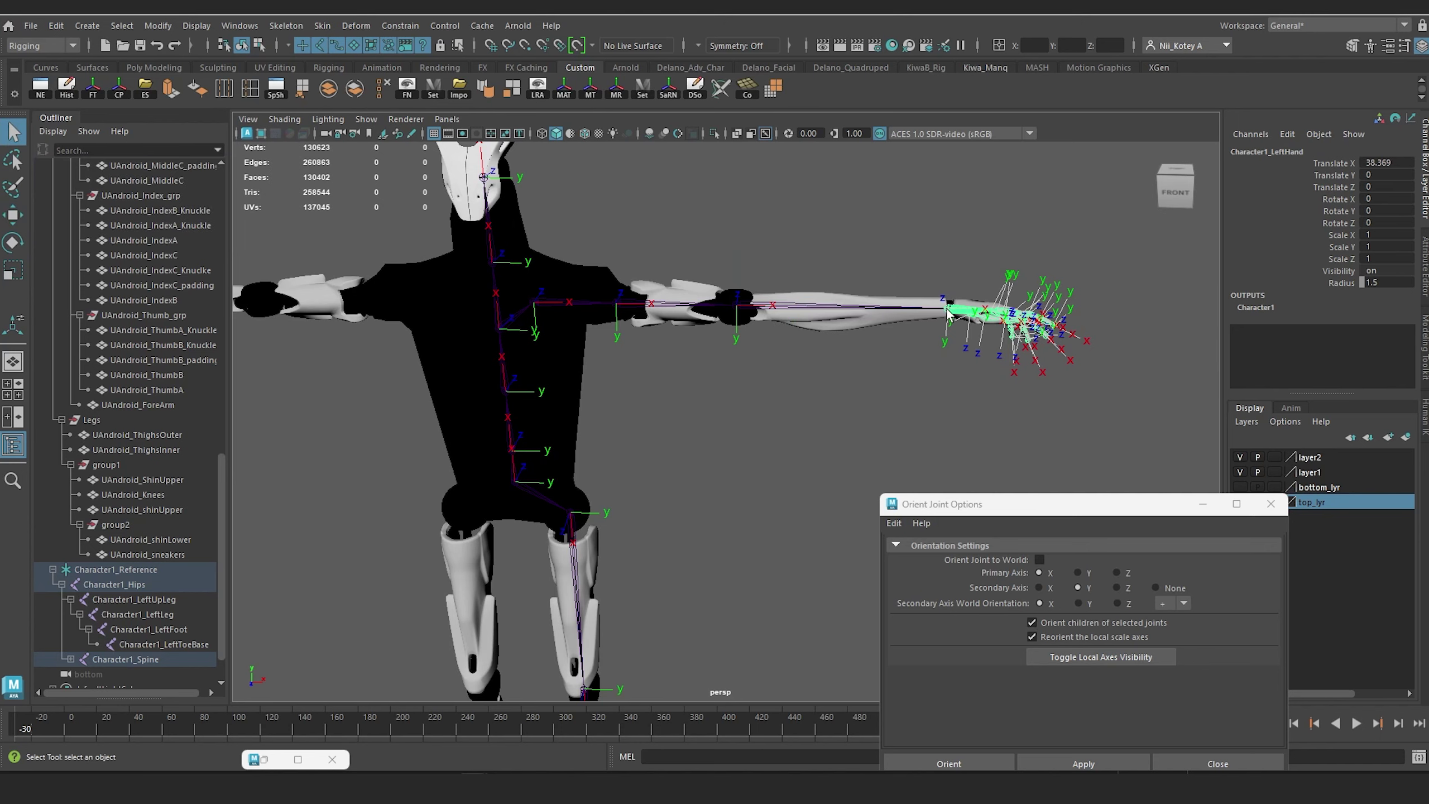
{"action": "left_click", "coordinate": [994, 319]}
{"action": "left_click_drag", "start_coordinate": [995, 322], "coordinate": [594, 339], "text": "alt"}
{"action": "middle_click_drag", "start_coordinate": [594, 339], "coordinate": [587, 339], "text": "alt"}
{"action": "scroll", "coordinate": [717, 438], "scroll_direction": "up", "scroll_amount": 3}
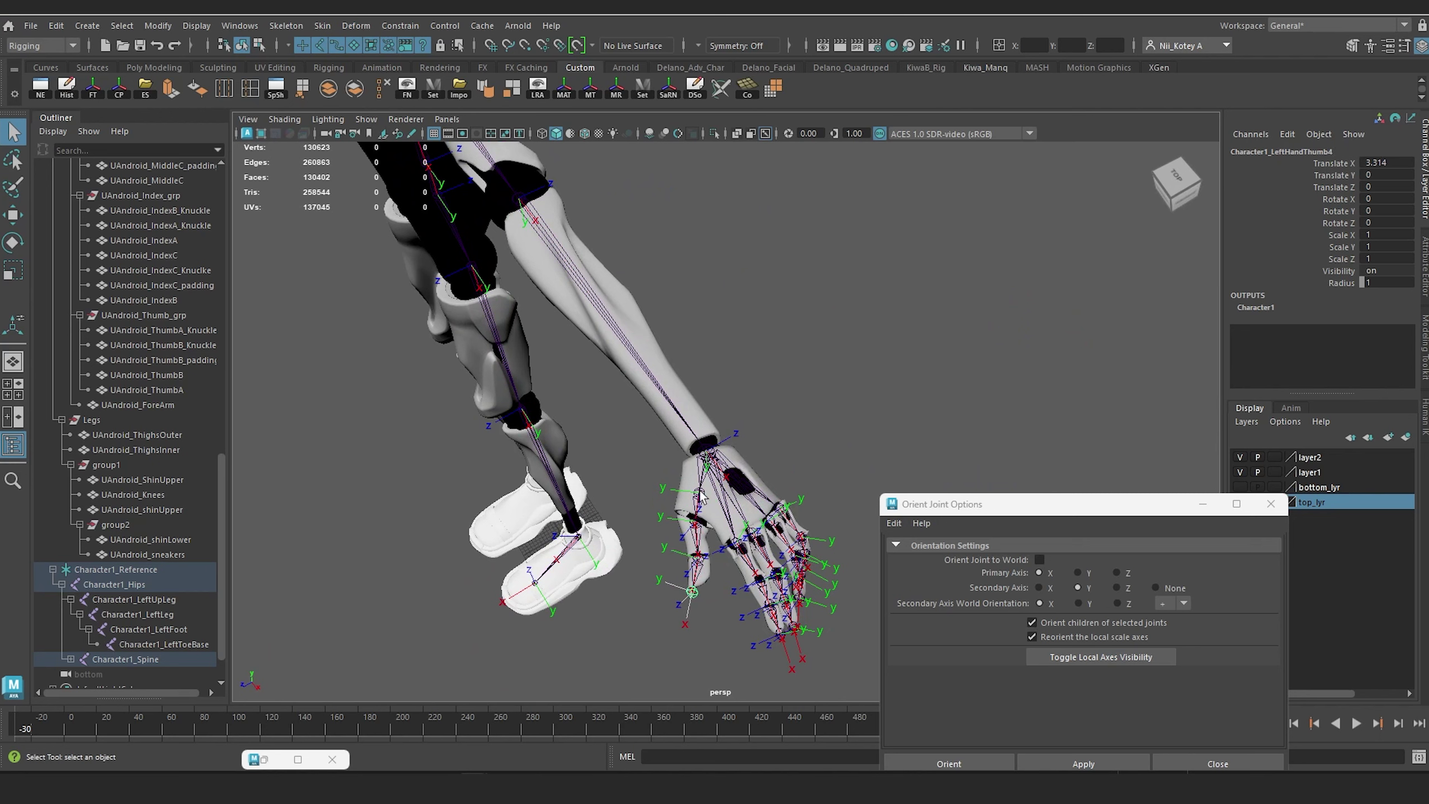
{"action": "left_click", "coordinate": [740, 542]}
{"action": "left_click", "coordinate": [749, 530]}
{"action": "left_click", "coordinate": [773, 523]}
{"action": "left_click", "coordinate": [781, 505]}
{"action": "left_click", "coordinate": [711, 453]}
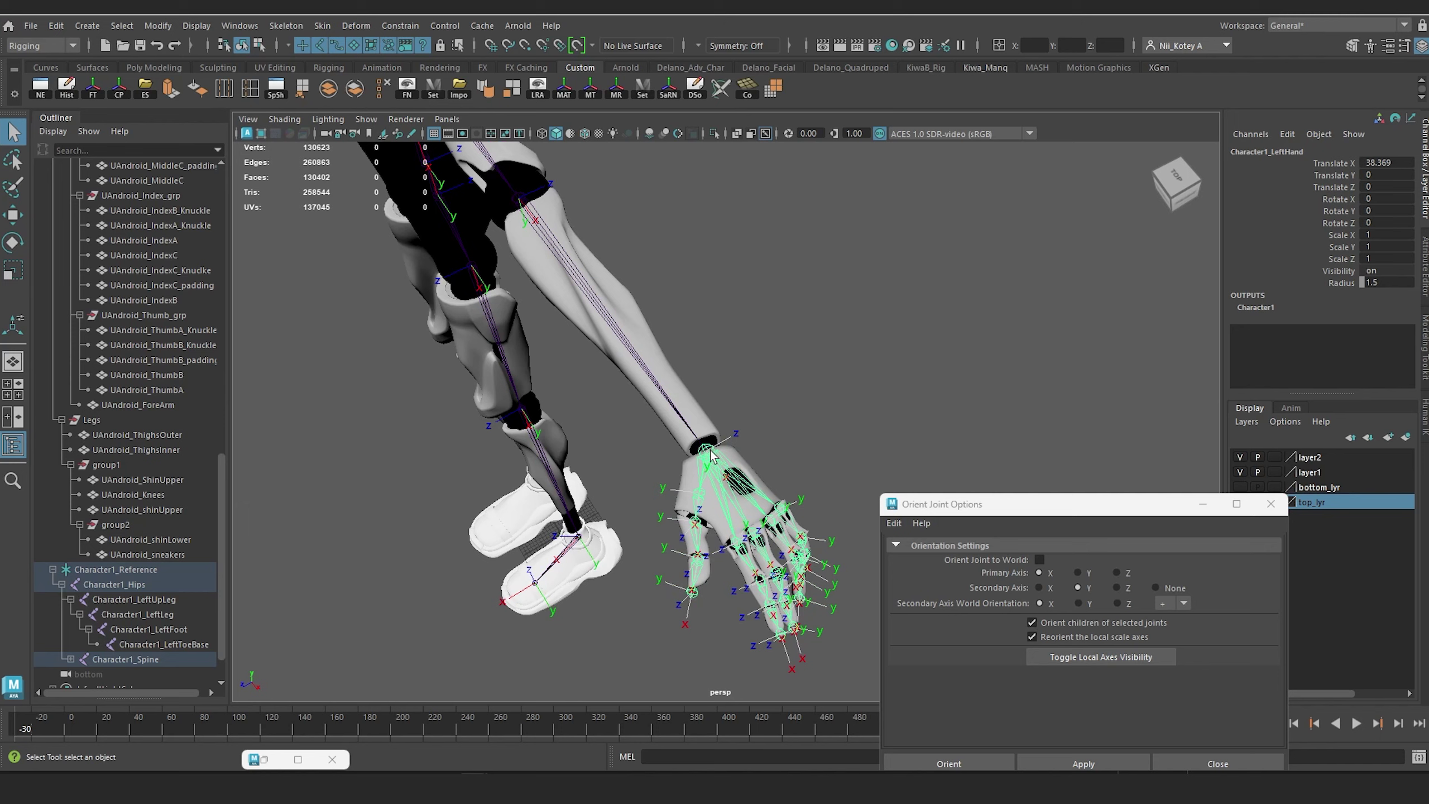
{"action": "key", "text": "Down"}
Step: Check the transform channels of the left leg chain from Character1_LeftUpLeg down to Character1_LeftToeBase
{"action": "left_click_drag", "start_coordinate": [583, 462], "coordinate": [680, 372], "text": "alt"}
{"action": "middle_click_drag", "start_coordinate": [680, 373], "coordinate": [826, 213], "text": "alt"}
{"action": "right_click_drag", "start_coordinate": [826, 213], "coordinate": [717, 320], "text": "alt"}
{"action": "left_click", "coordinate": [676, 325]}
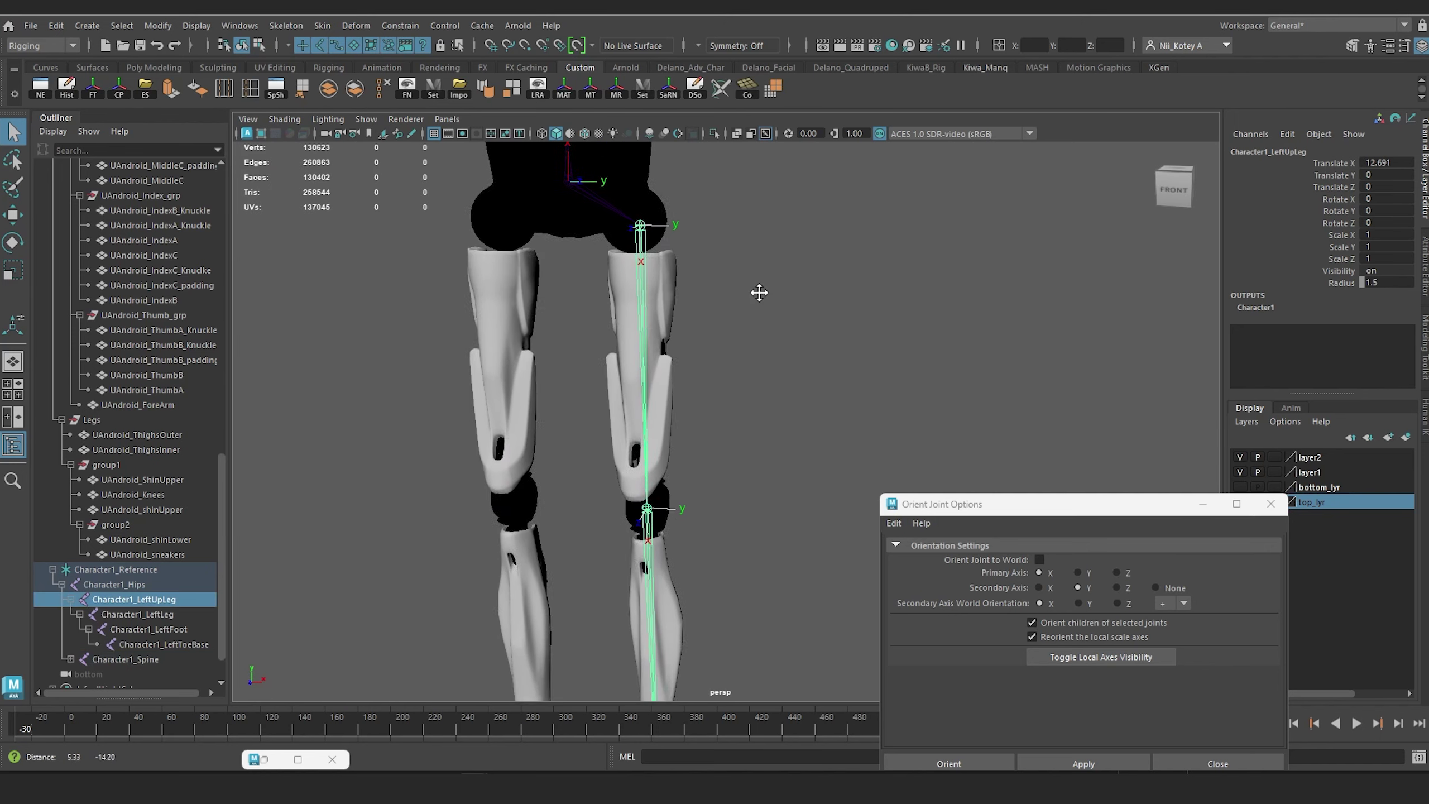
{"action": "scroll", "coordinate": [757, 294], "scroll_direction": "down", "scroll_amount": 2}
{"action": "key", "text": "Down"}
{"action": "key", "text": "Down"}
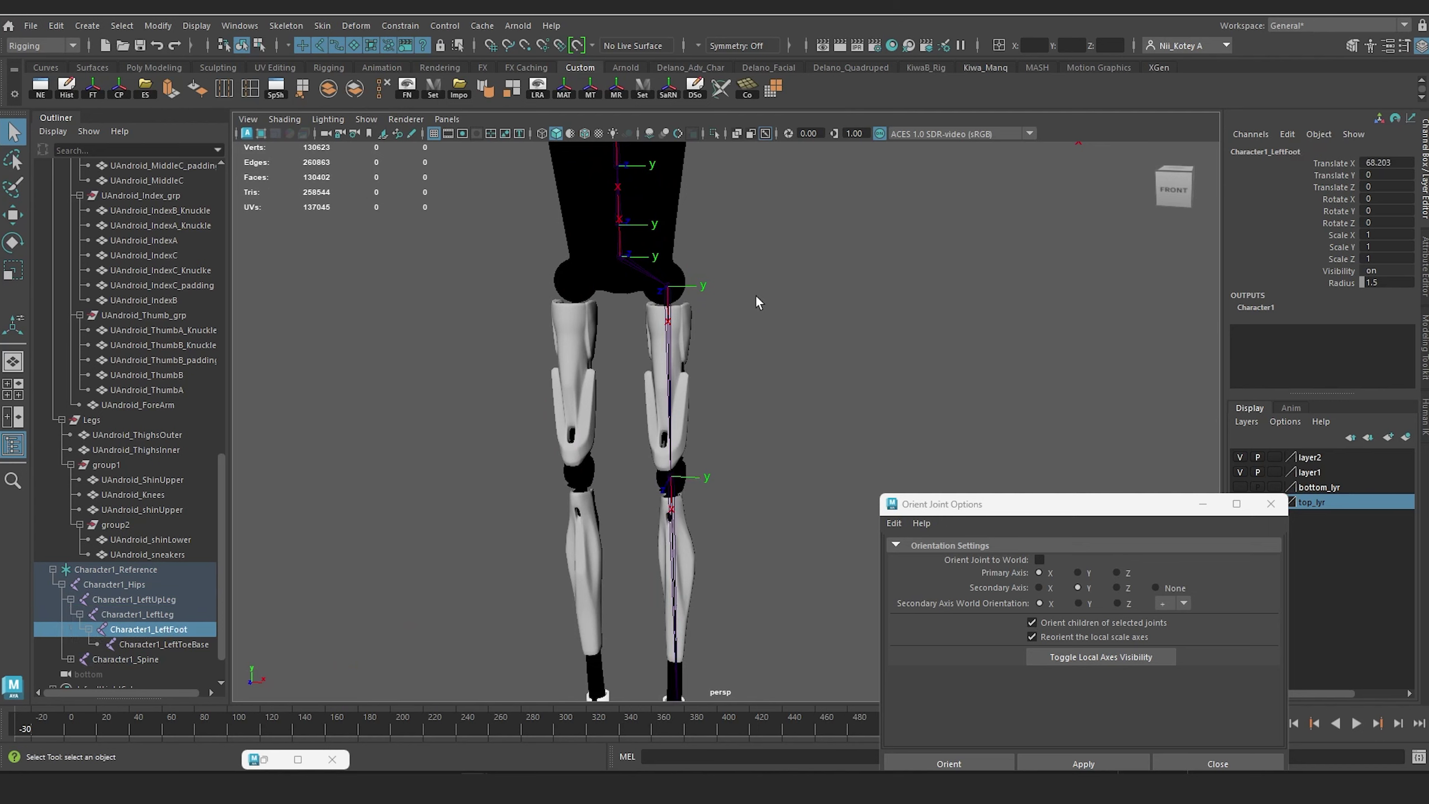
{"action": "key", "text": "Down"}
{"action": "scroll", "coordinate": [755, 294], "scroll_direction": "down", "scroll_amount": 3}
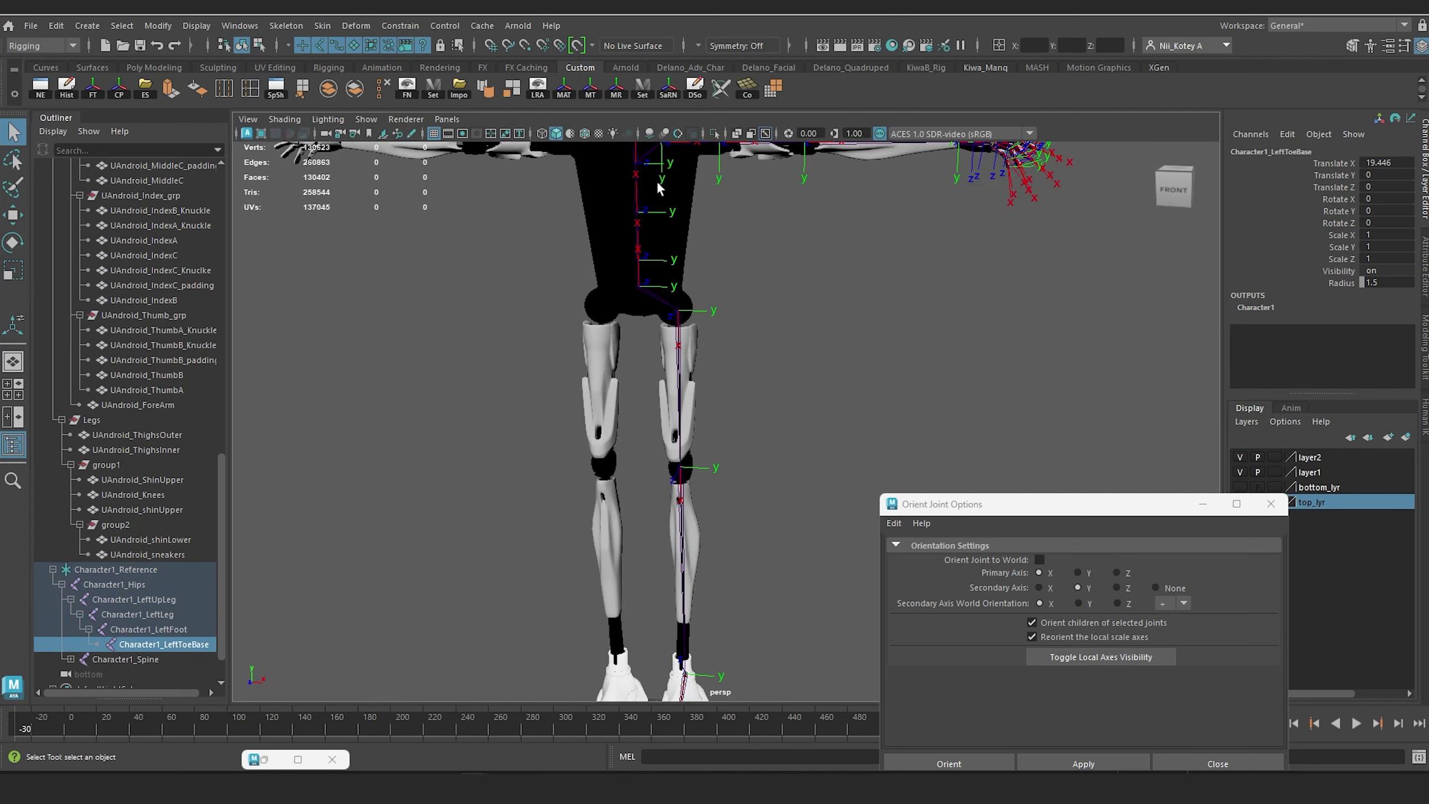
Step: Check the channels of the hips, then walk from the spine joints through the left arm to the thumb
{"action": "scroll", "coordinate": [680, 398], "scroll_direction": "up", "scroll_amount": 2}
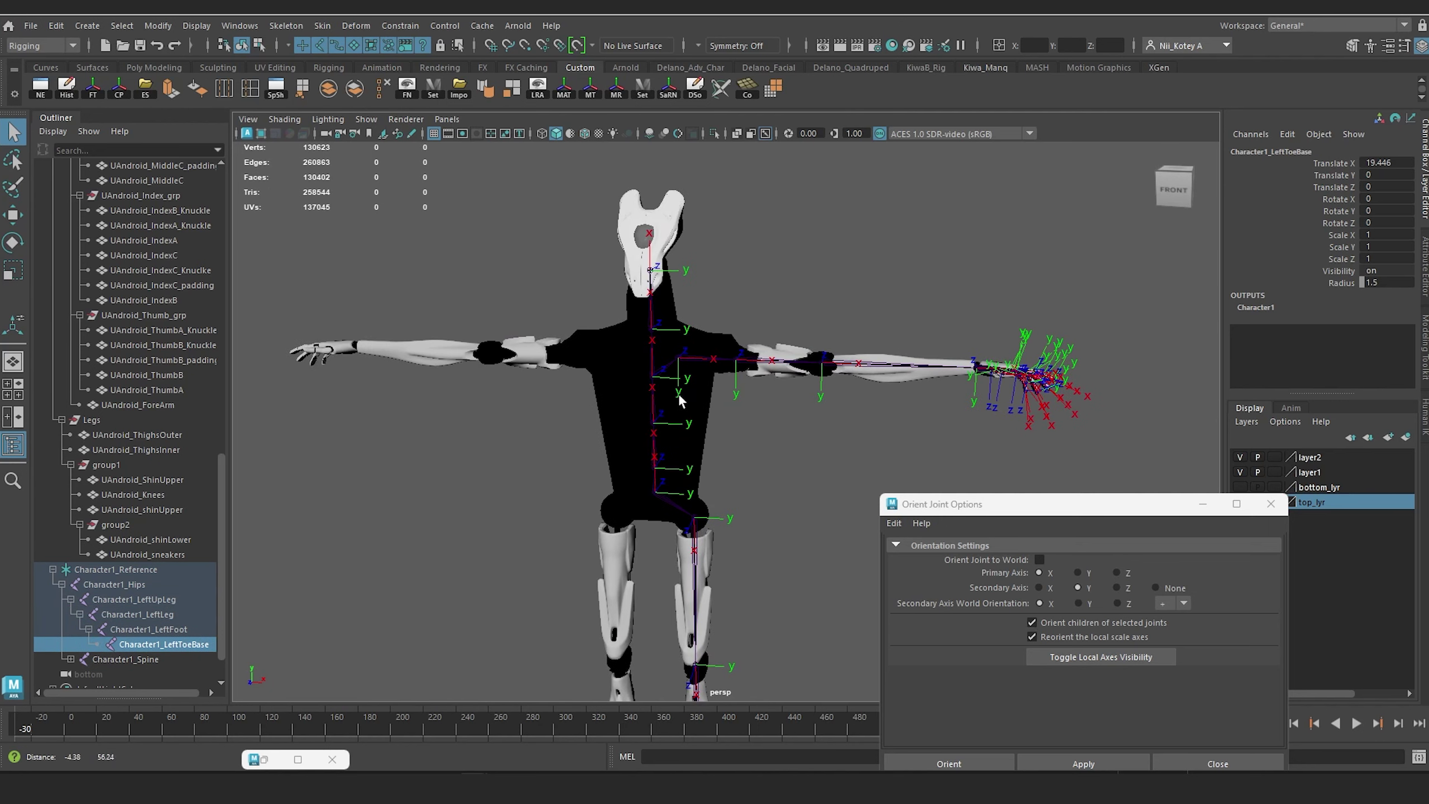
{"action": "left_click", "coordinate": [655, 491]}
{"action": "key", "text": "Down"}
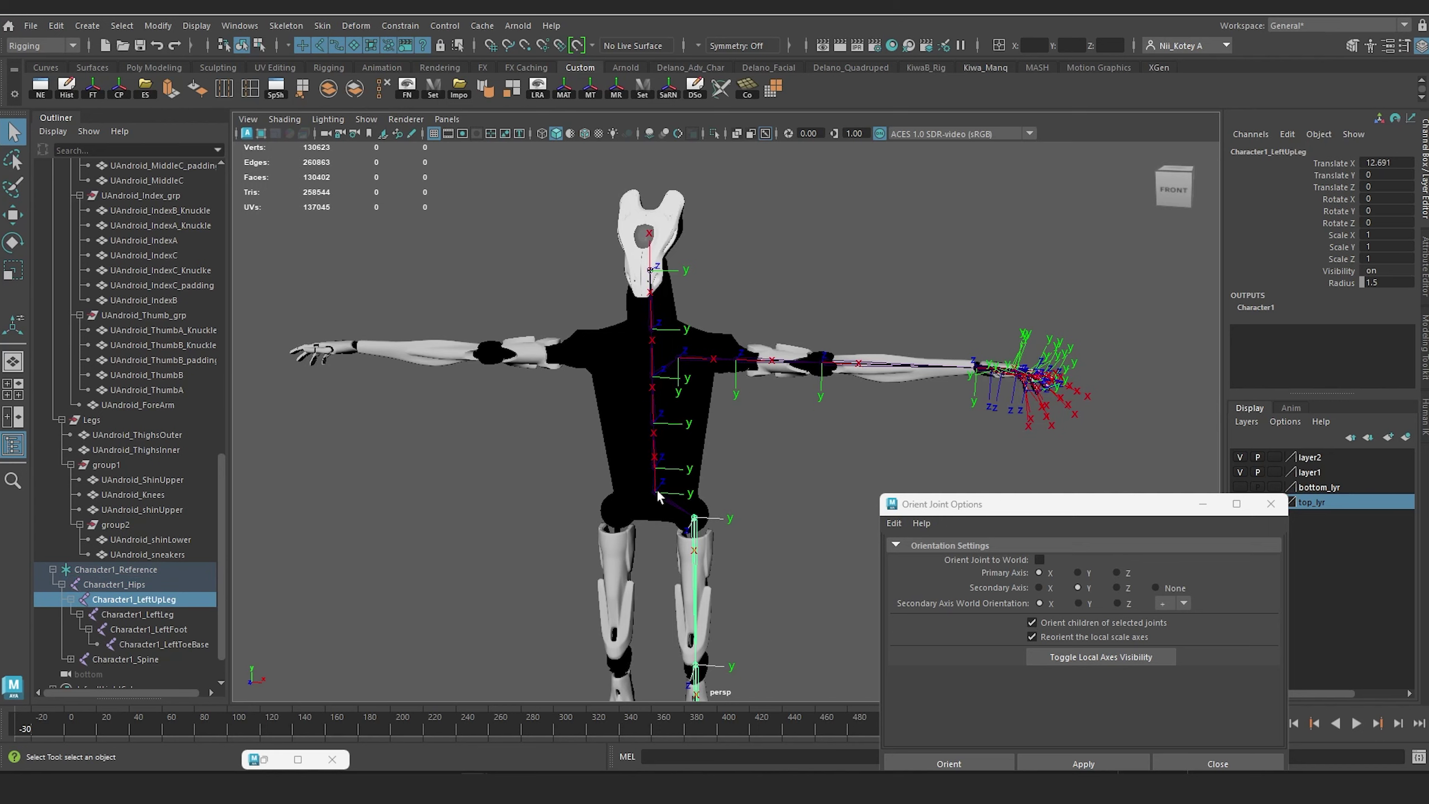
{"action": "left_click", "coordinate": [657, 476]}
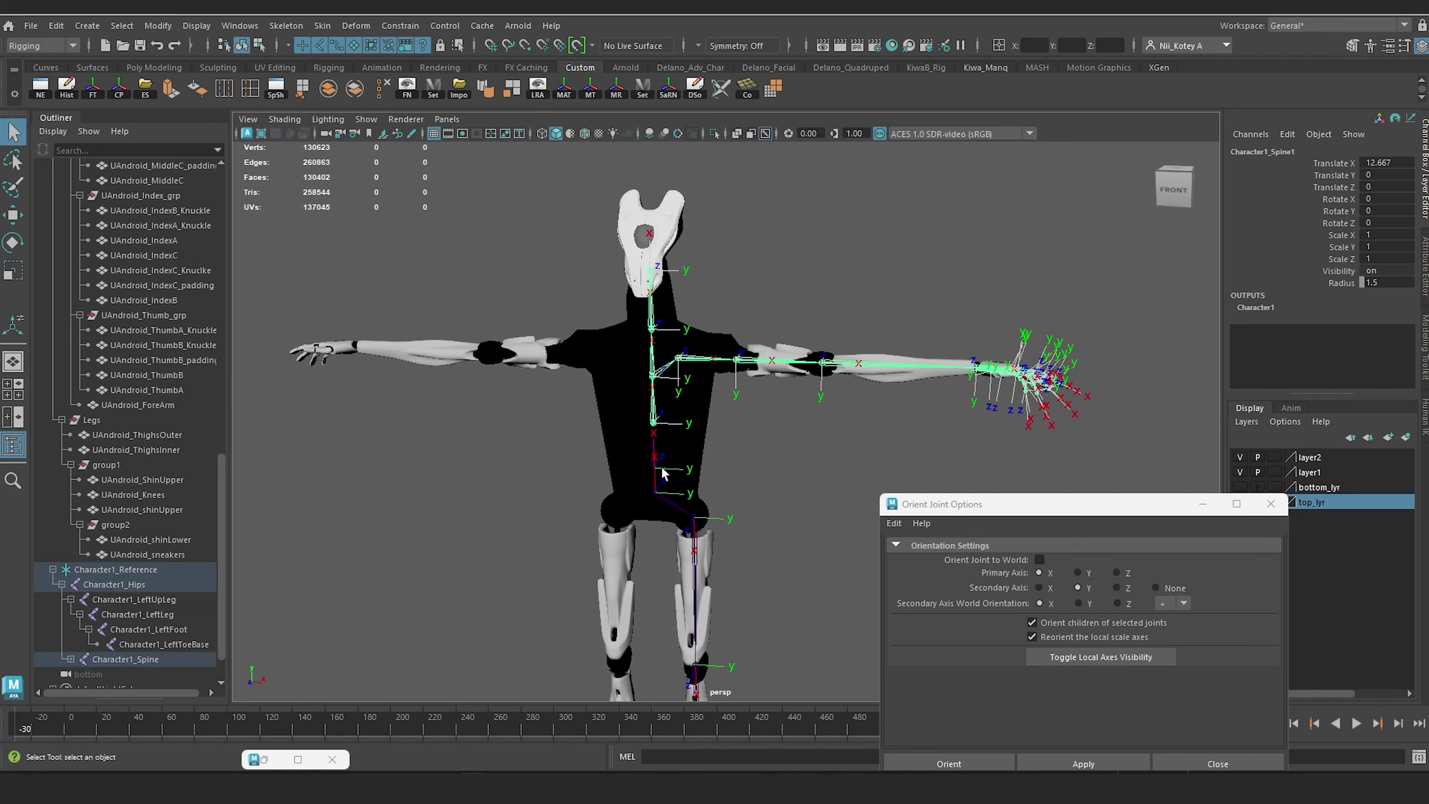
{"action": "key", "text": "Down"}
{"action": "key", "text": "Down"}
{"action": "key", "text": "Down"}
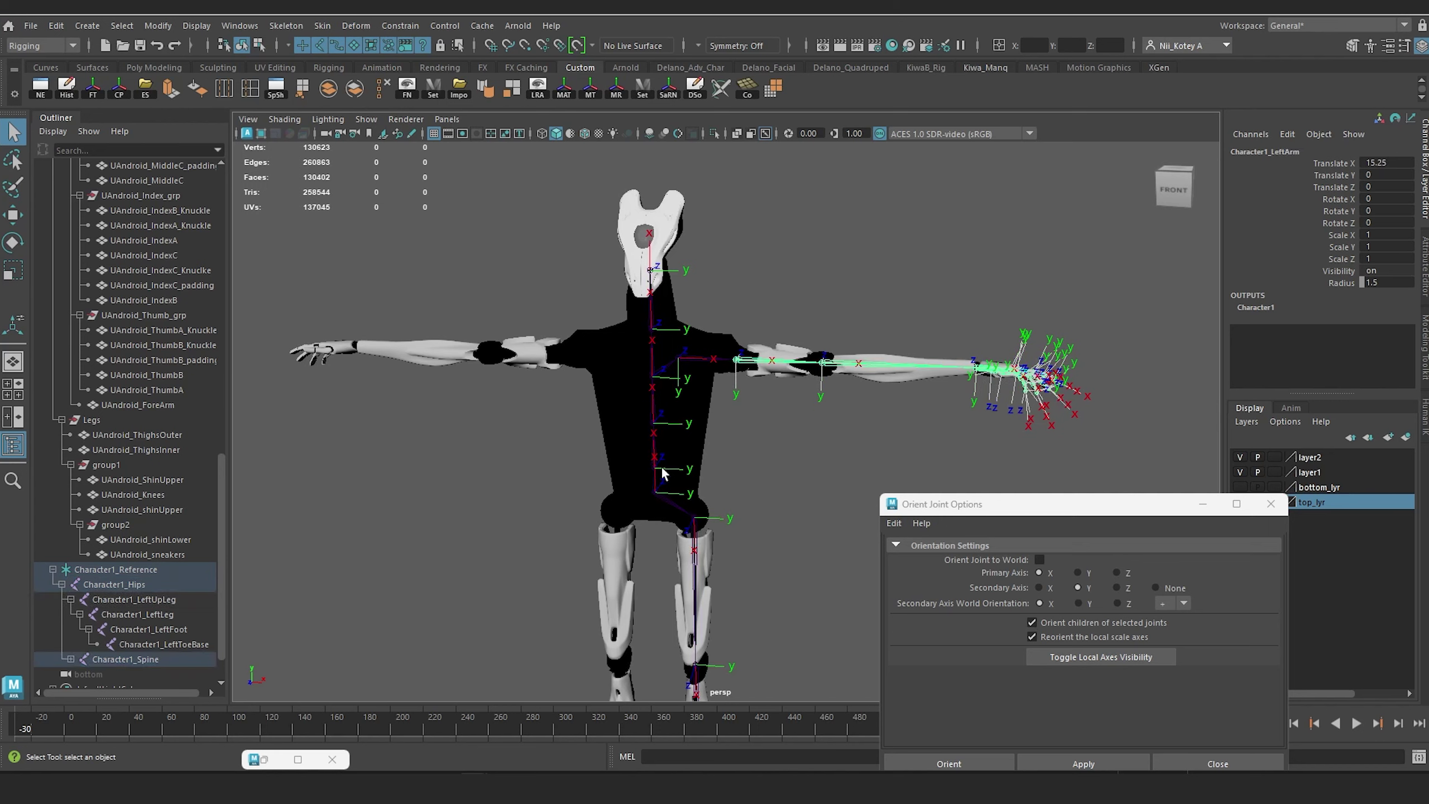
{"action": "key", "text": "Down"}
{"action": "key", "text": "Down"}
{"action": "key", "text": "Down"}
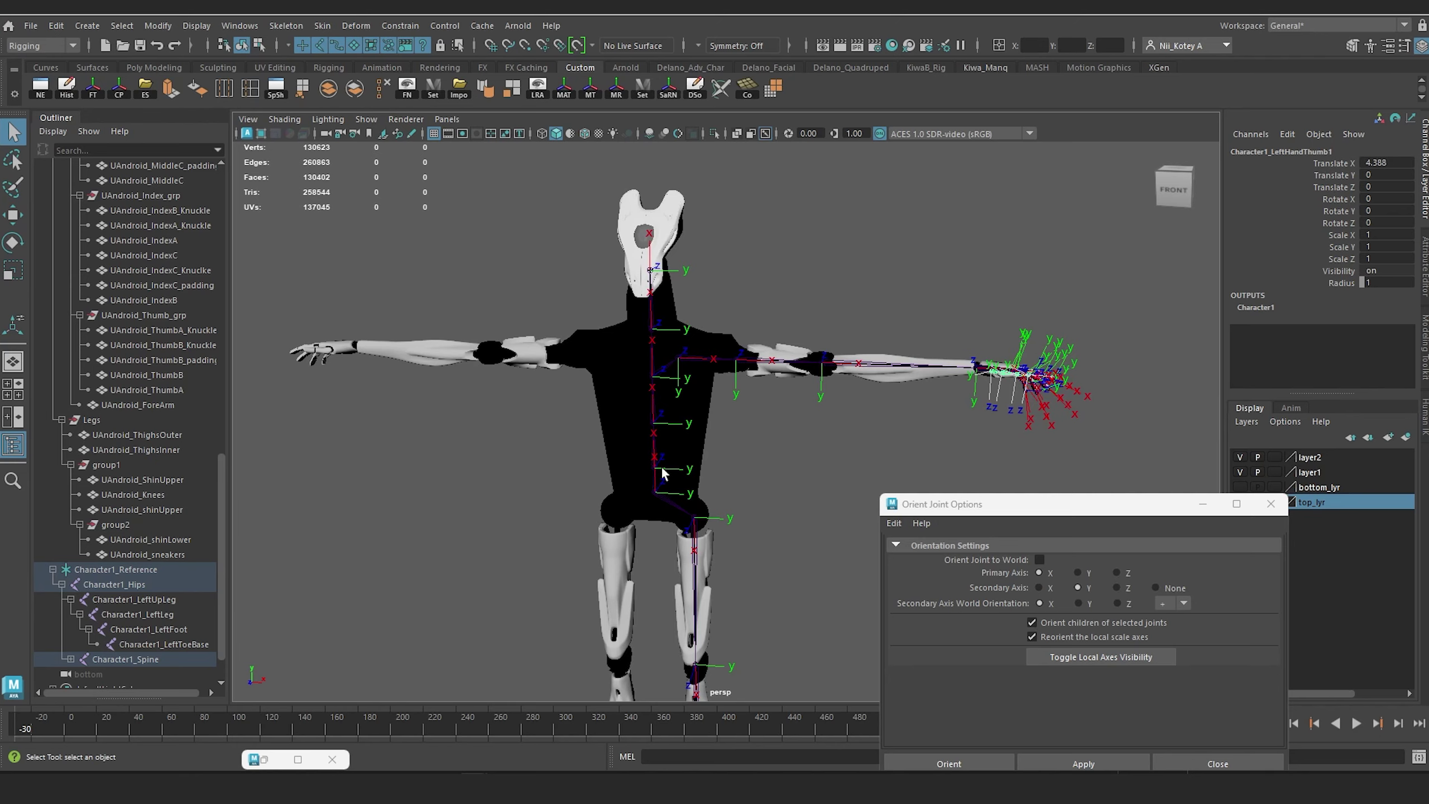
Step: Check the transform channels of the neck and head joints, and select Character1_Hips
{"action": "left_click", "coordinate": [652, 332]}
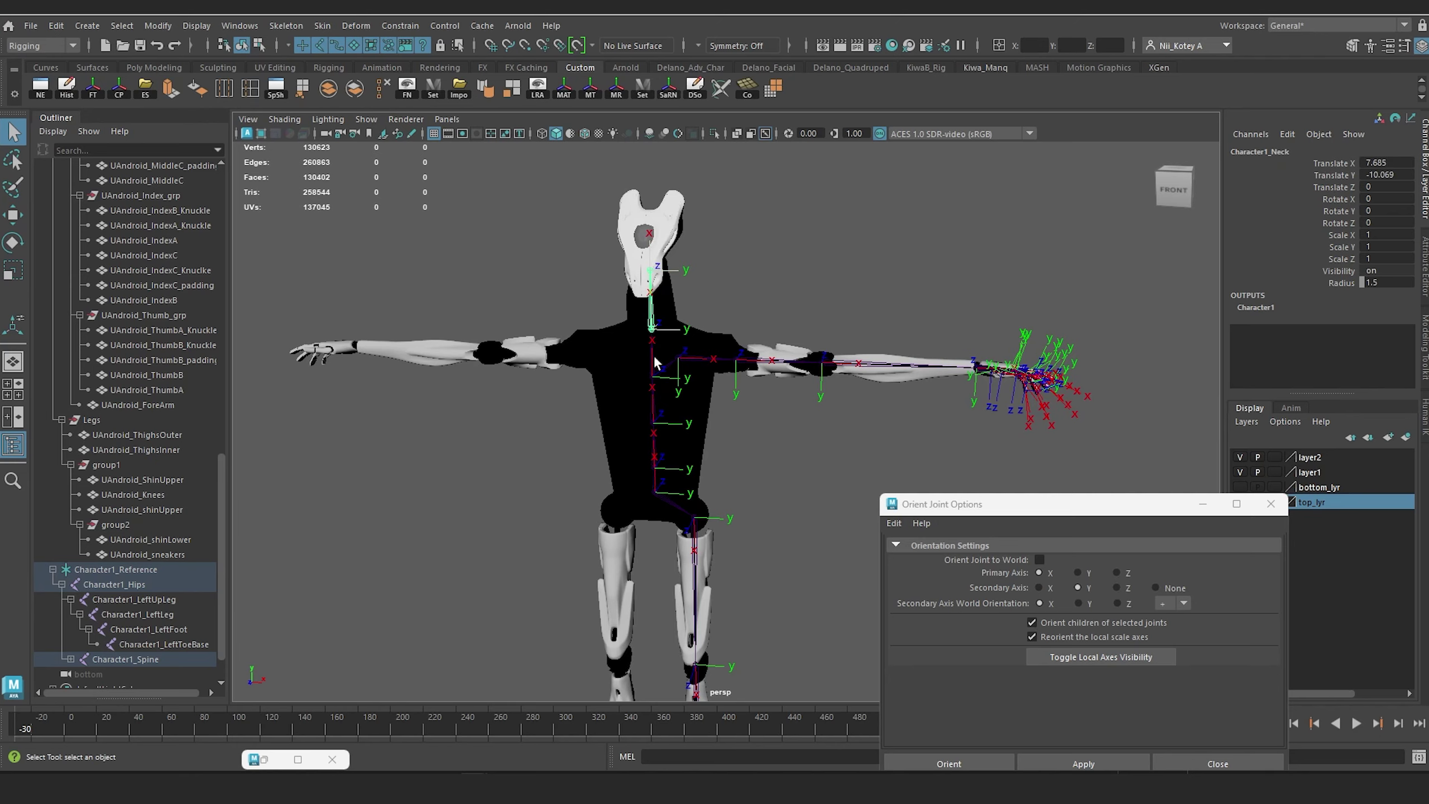
{"action": "key", "text": "Down"}
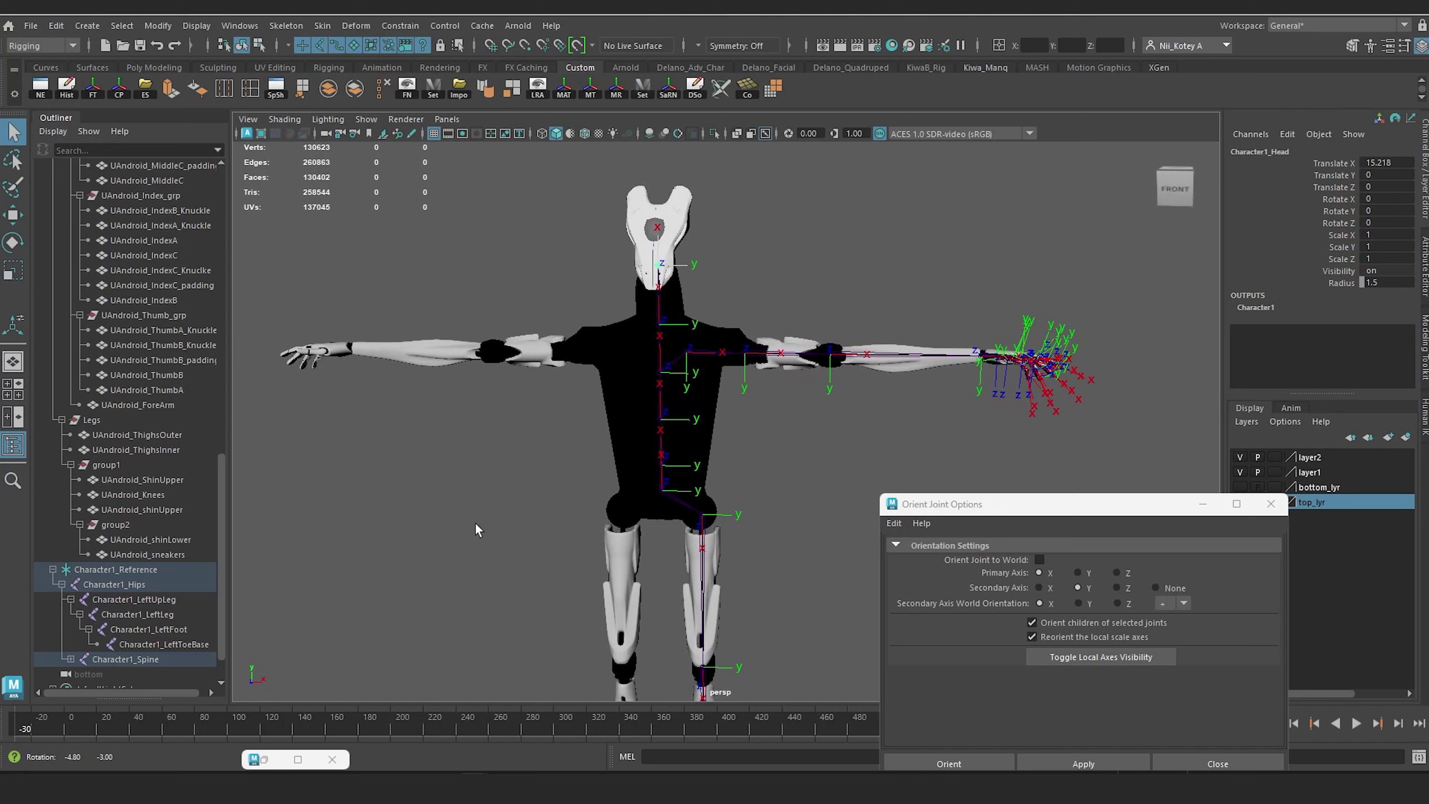
{"action": "scroll", "coordinate": [475, 522], "scroll_direction": "up", "scroll_amount": 2}
{"action": "left_click", "coordinate": [647, 507]}
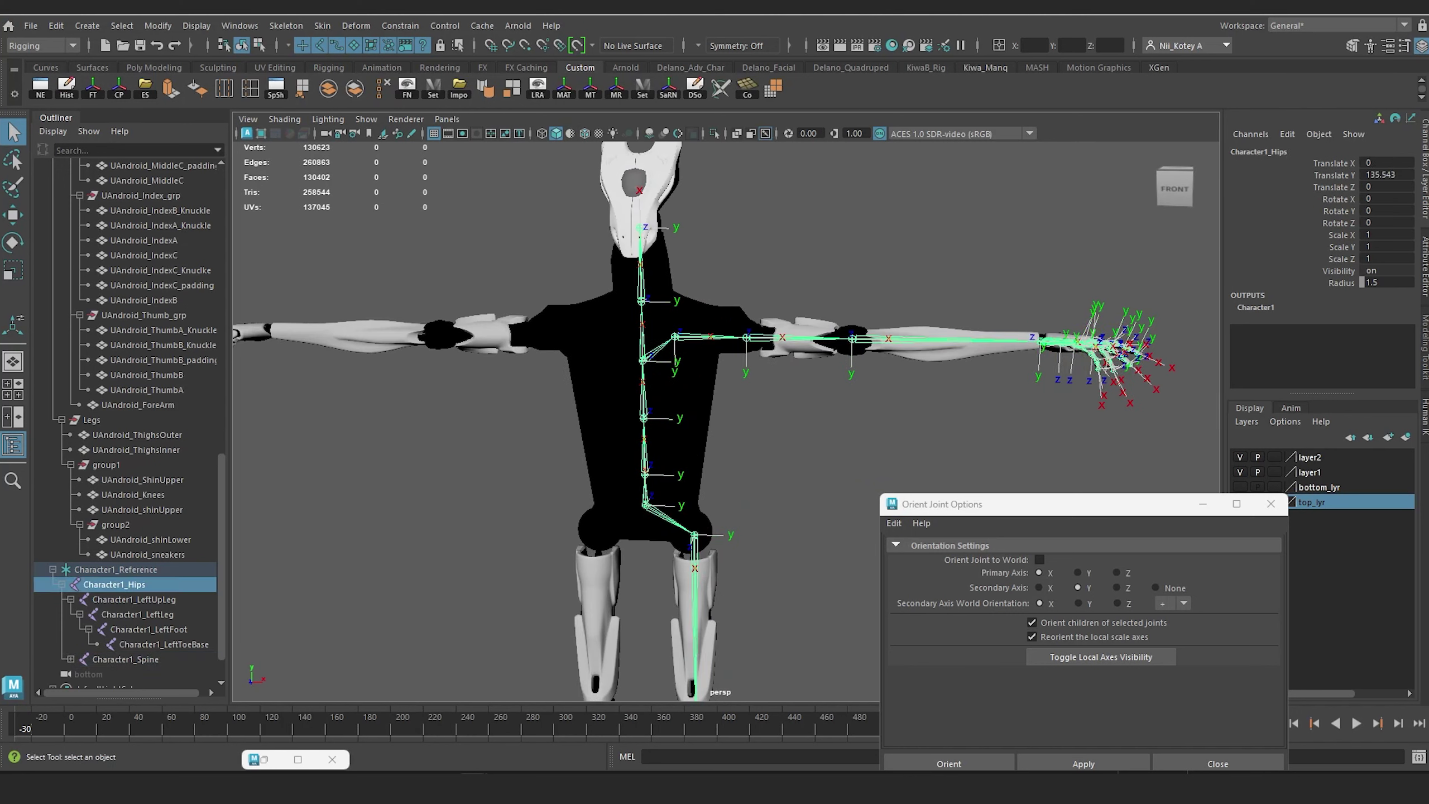
Step: Rename the HumanIK character definition as UAndroid
{"action": "left_click", "coordinate": [1424, 416]}
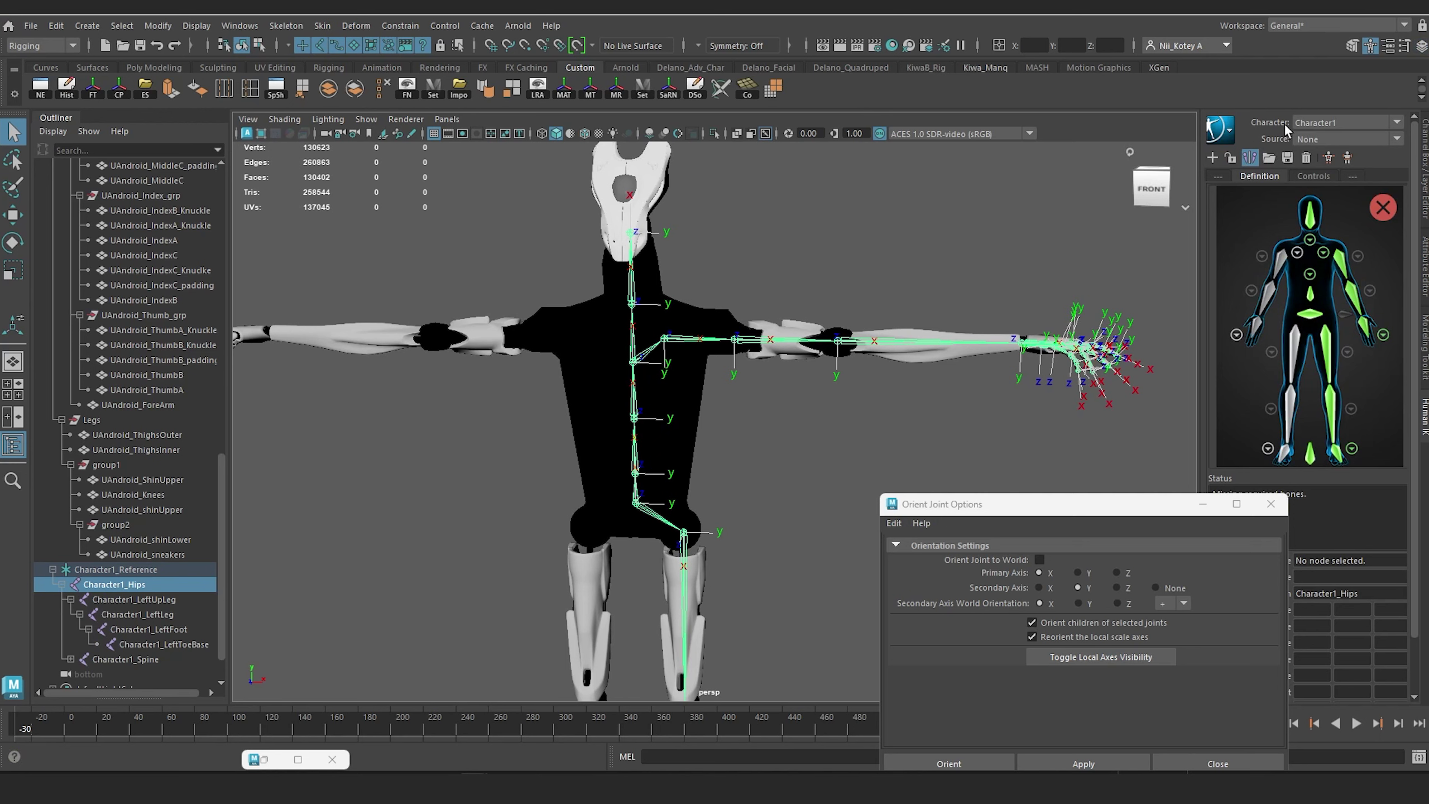
{"action": "left_click", "coordinate": [1227, 135]}
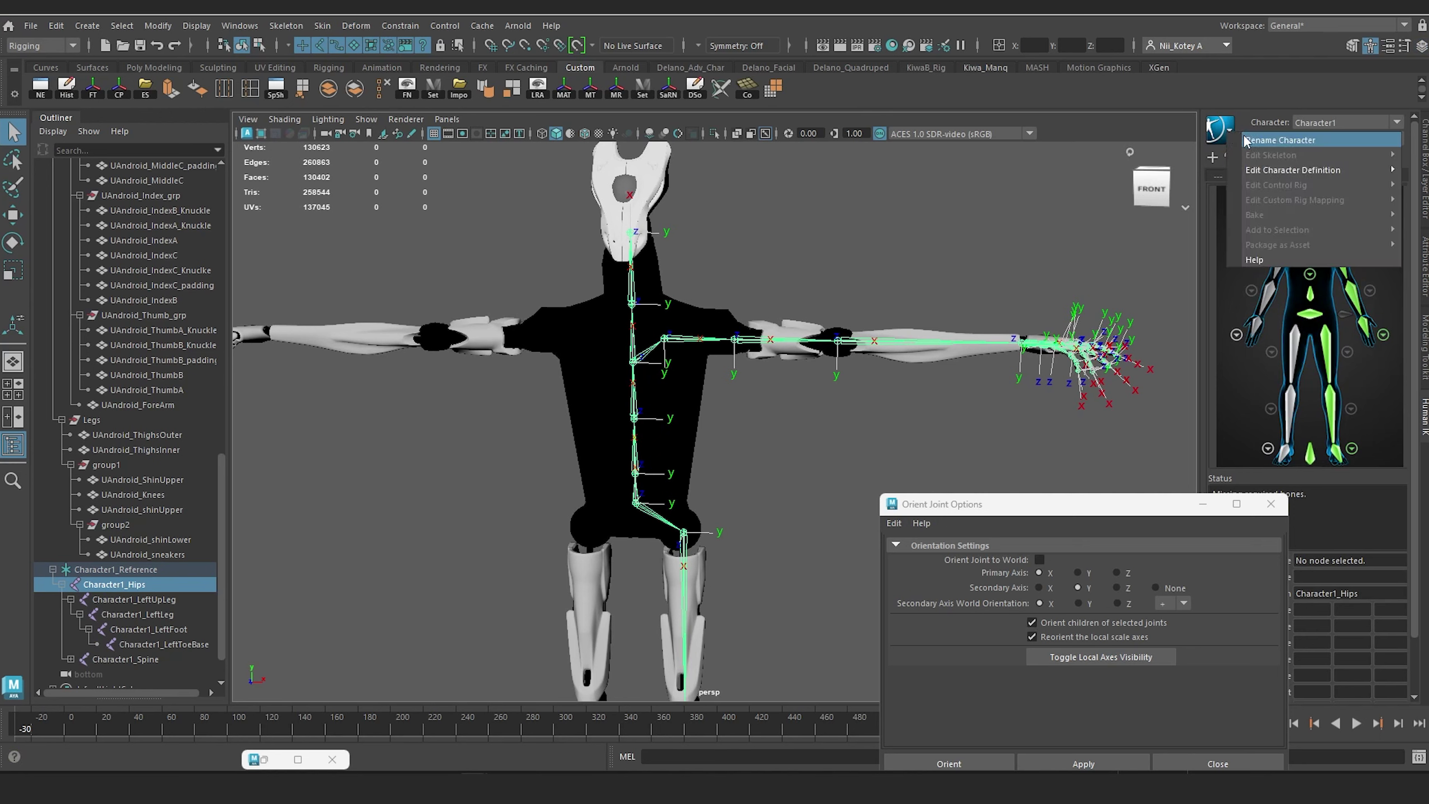
{"action": "left_click", "coordinate": [1246, 141]}
{"action": "type", "text": "UAndroid"}
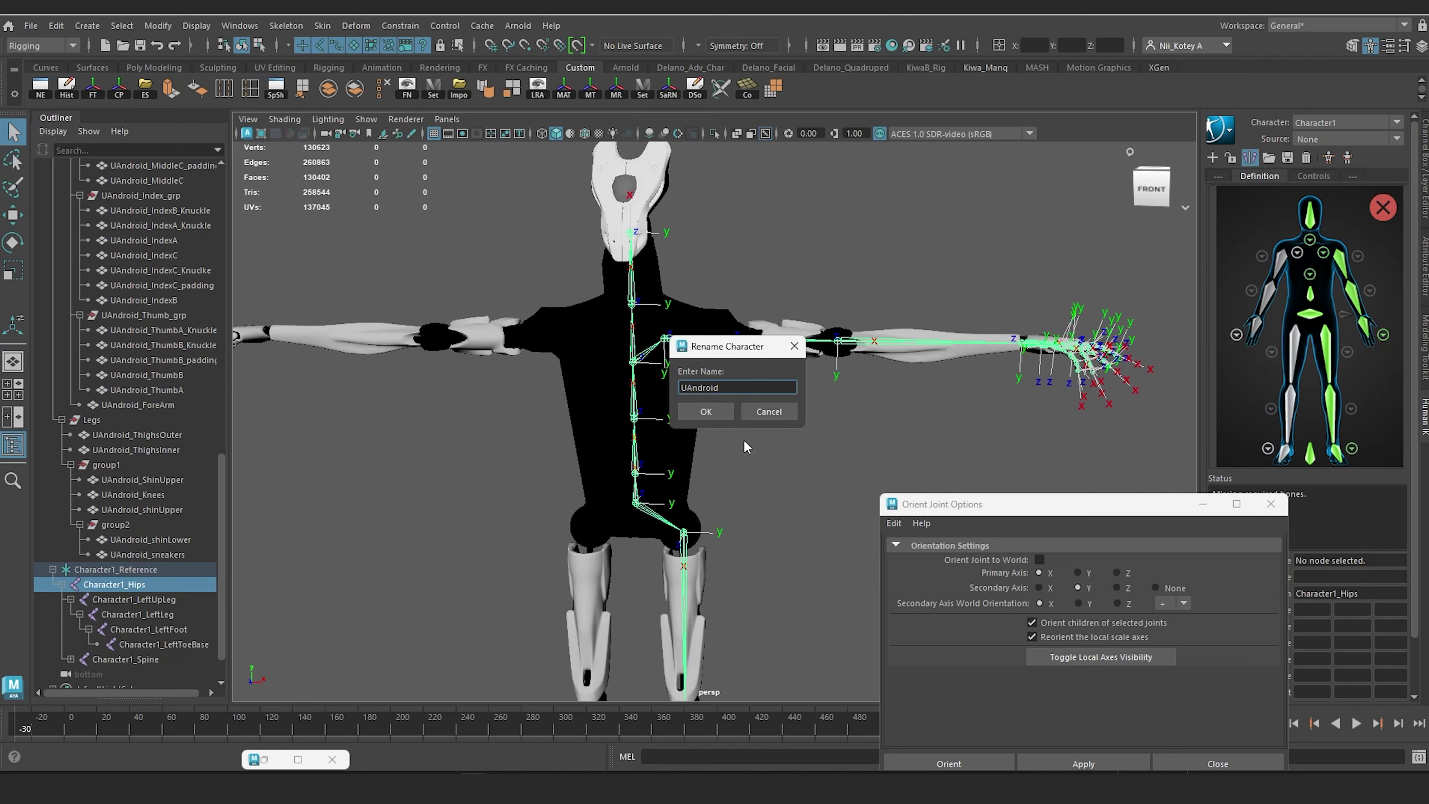
{"action": "left_click", "coordinate": [708, 412]}
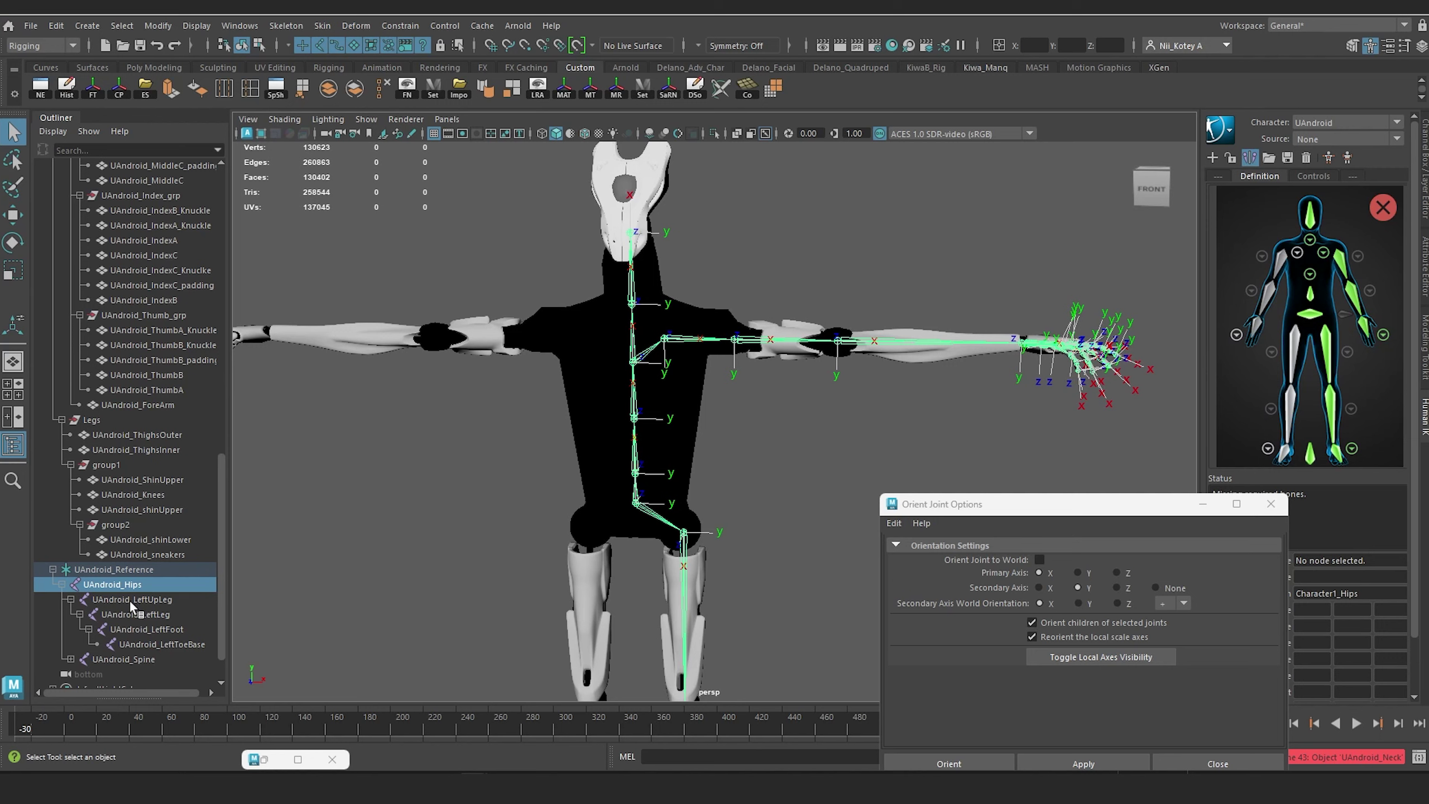
Step: Expand the whole UAndroid_Reference hierarchy and check the prefix on the joint names
{"action": "left_click", "coordinate": [52, 568]}
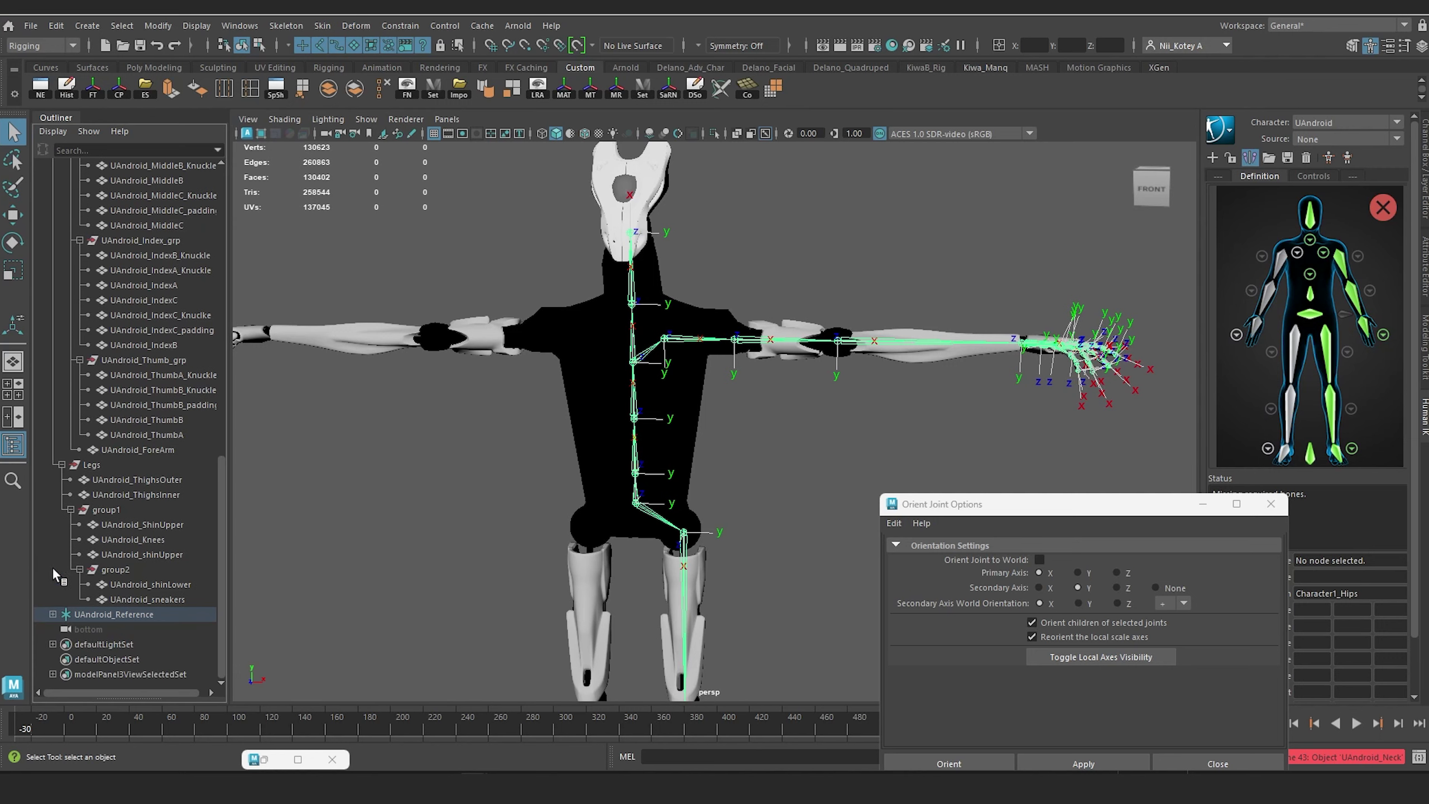
{"action": "left_click", "coordinate": [53, 614]}
{"action": "scroll", "coordinate": [54, 593], "scroll_direction": "down", "scroll_amount": 5}
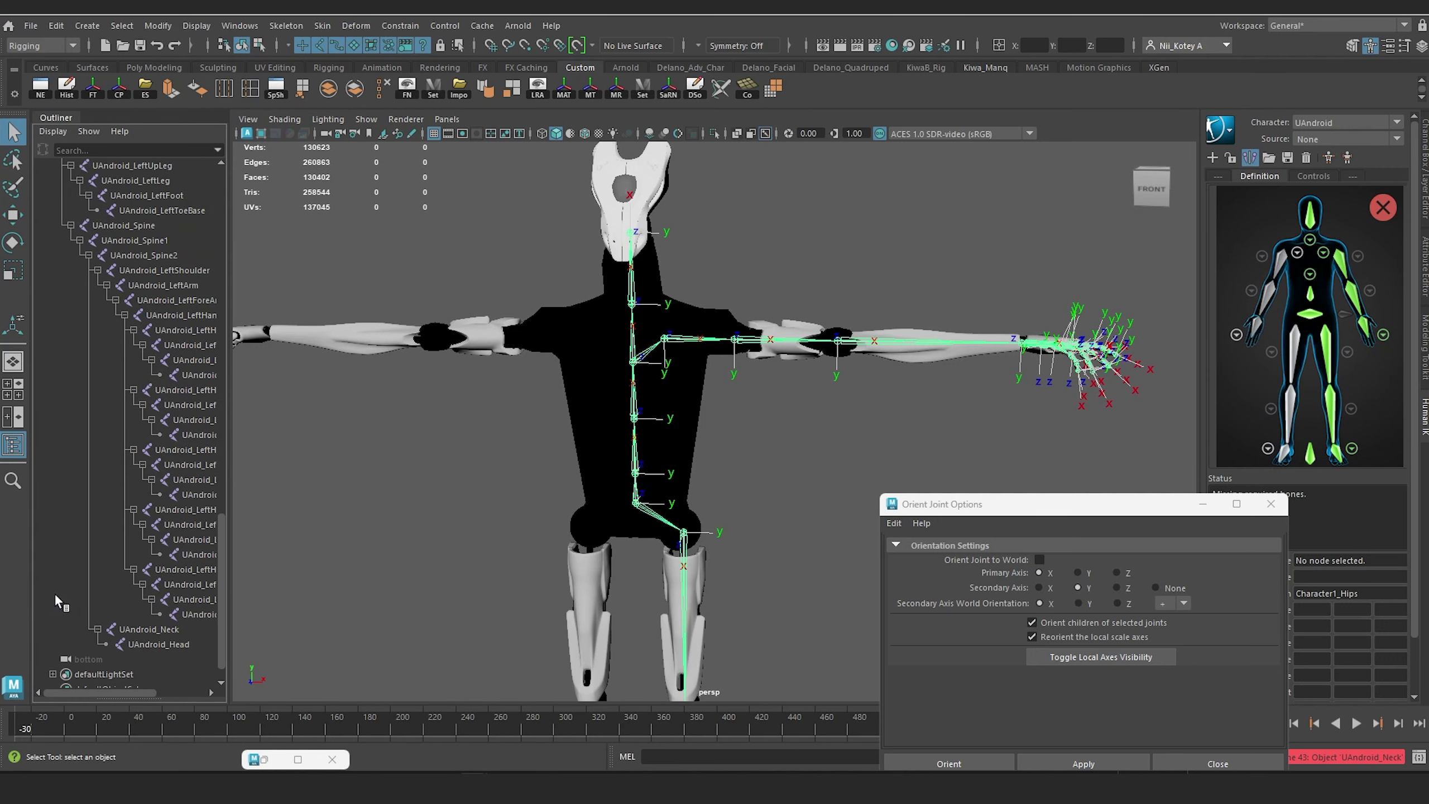
{"action": "scroll", "coordinate": [136, 430], "scroll_direction": "up", "scroll_amount": 3}
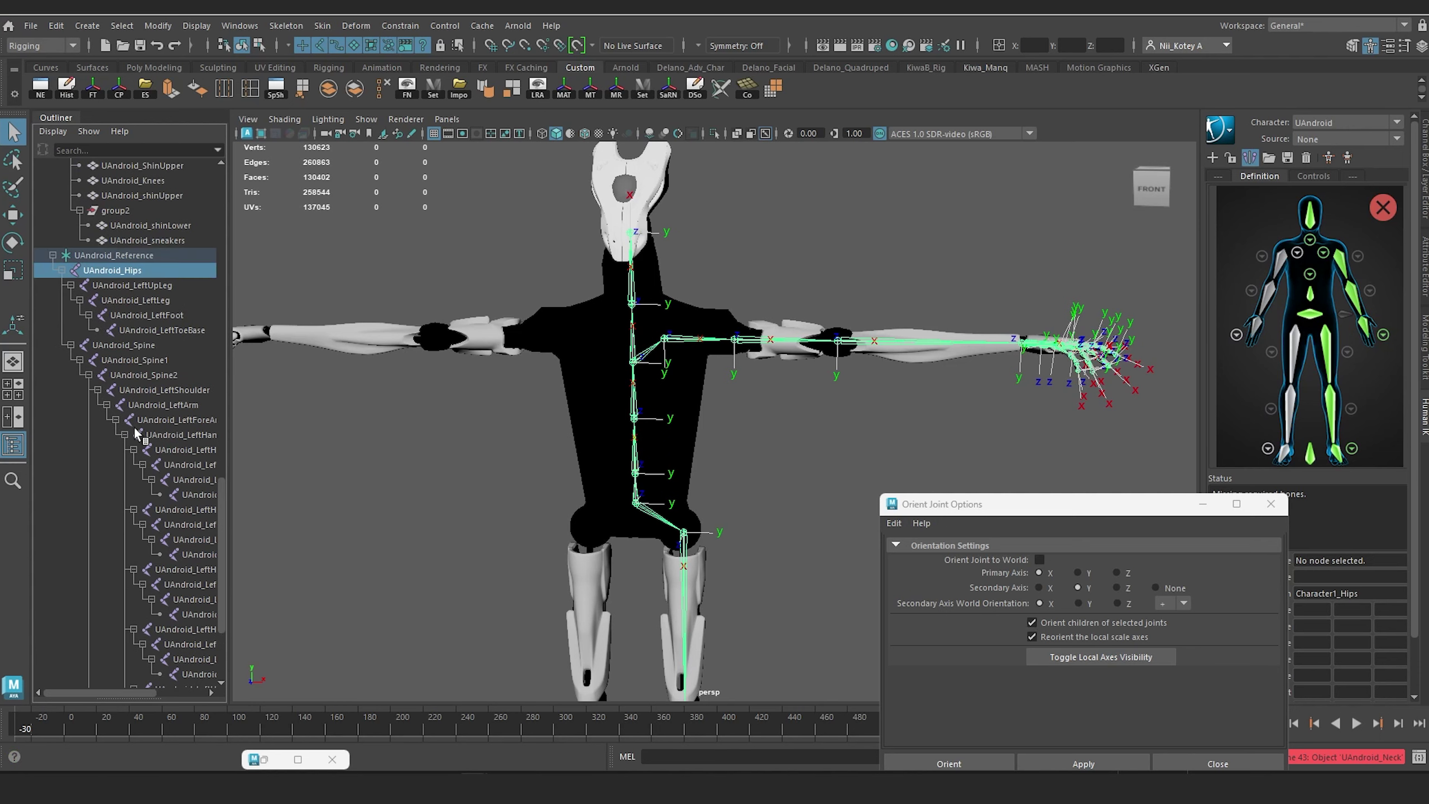
{"action": "scroll", "coordinate": [136, 435], "scroll_direction": "down", "scroll_amount": 2}
{"action": "scroll", "coordinate": [135, 448], "scroll_direction": "down", "scroll_amount": 2}
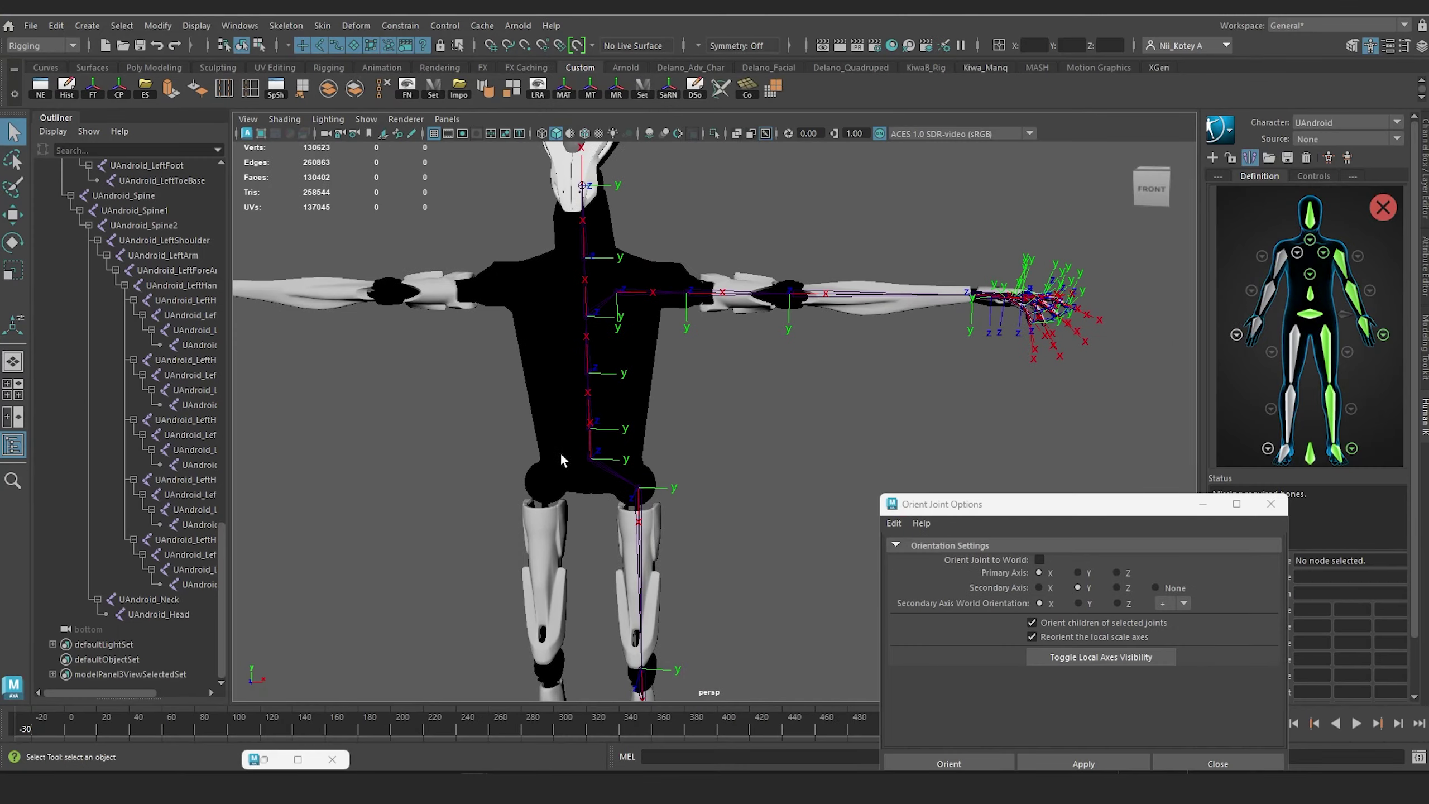
Step: Open the Mirror Joints options and set the duplicated joints' names to replace Left with Right
{"action": "left_click_drag", "start_coordinate": [442, 499], "coordinate": [462, 498], "text": "alt"}
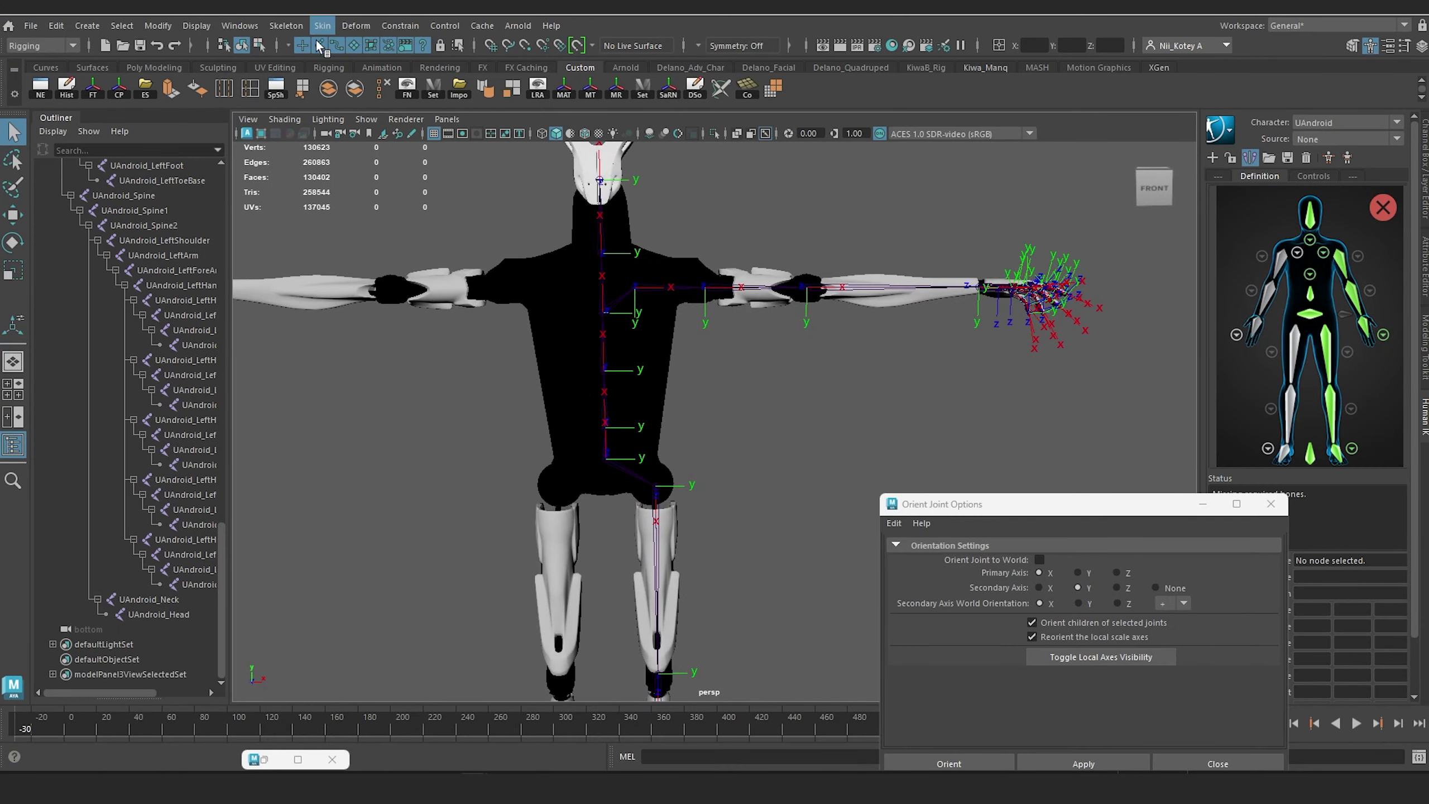
{"action": "left_click", "coordinate": [273, 25]}
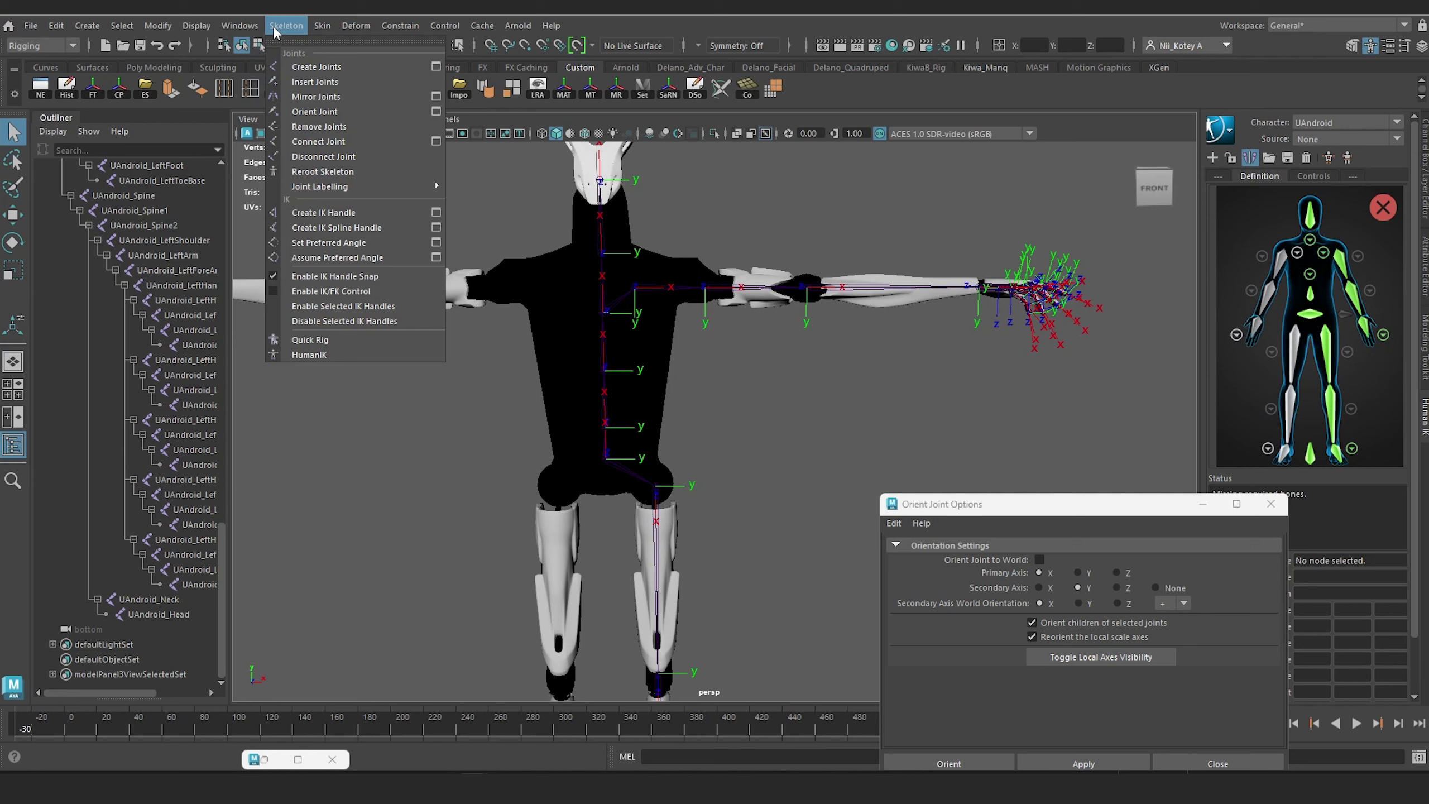
{"action": "left_click", "coordinate": [436, 97]}
{"action": "left_click_drag", "start_coordinate": [985, 507], "coordinate": [875, 403]}
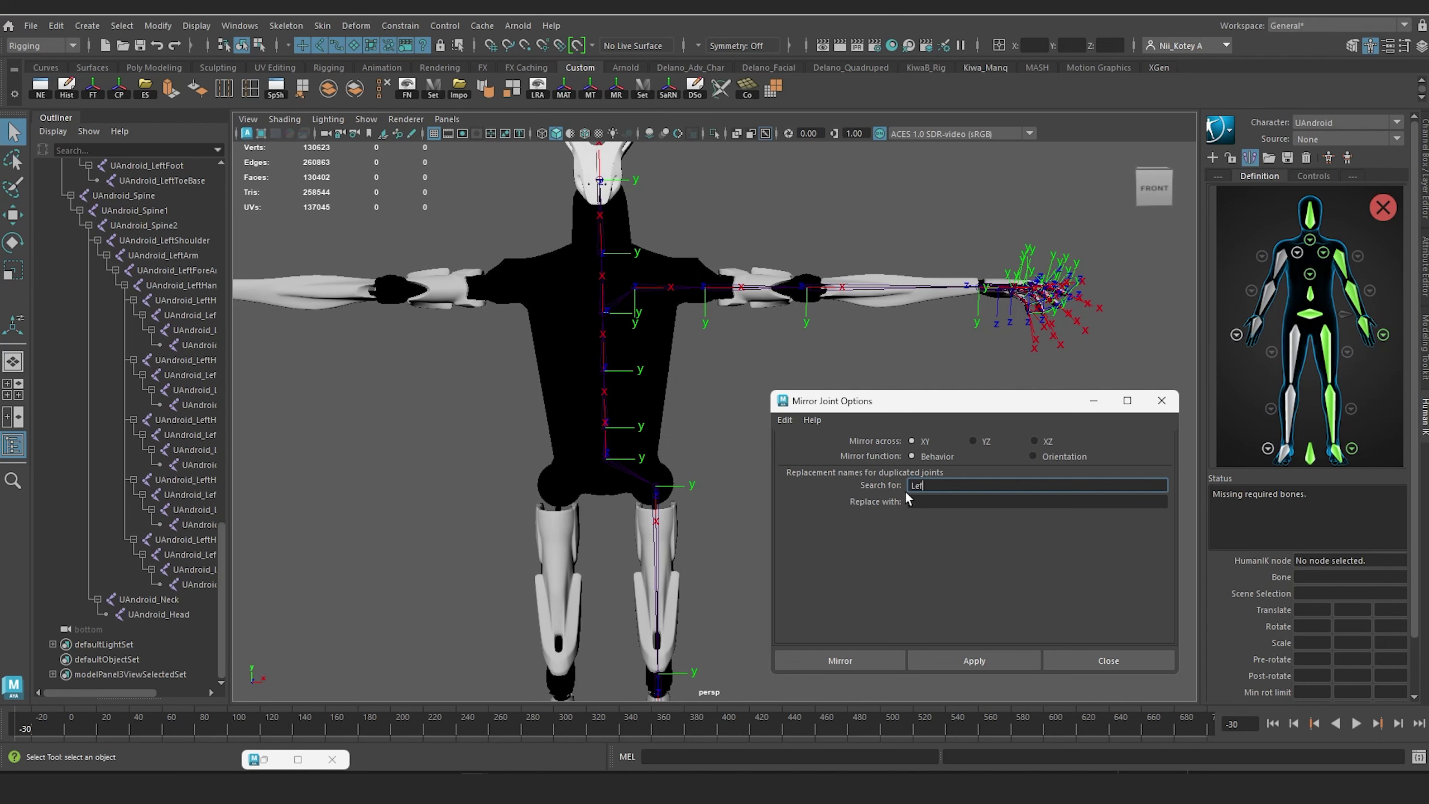
{"action": "type", "text": "t"}
{"action": "key", "text": "Tab"}
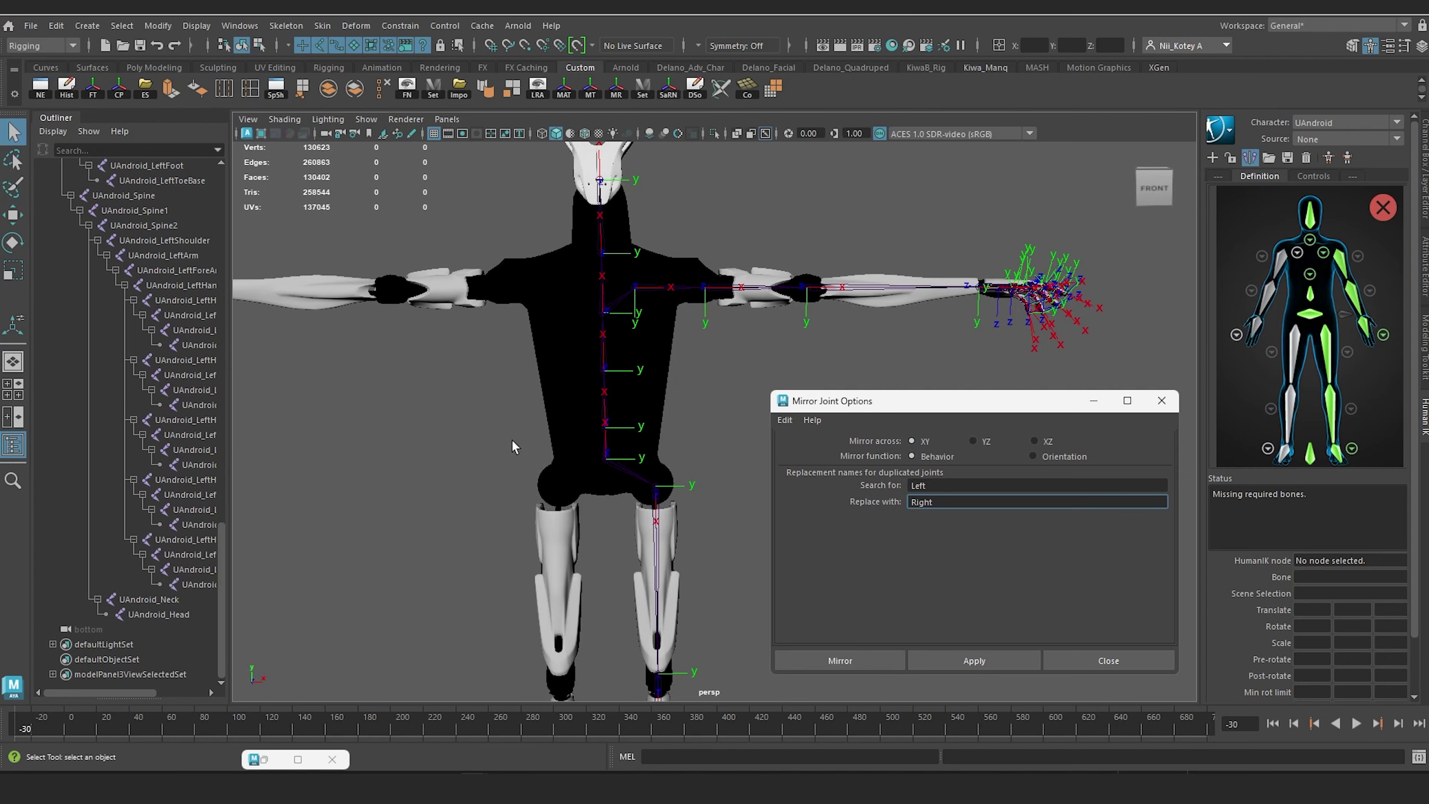
Step: Try to mirror the UAndroid_LeftUpLeg joint chain across the XY plane
{"action": "middle_click_drag", "start_coordinate": [512, 439], "coordinate": [466, 390], "text": "alt"}
{"action": "left_click", "coordinate": [612, 444]}
{"action": "scroll", "coordinate": [645, 449], "scroll_direction": "down", "scroll_amount": 3}
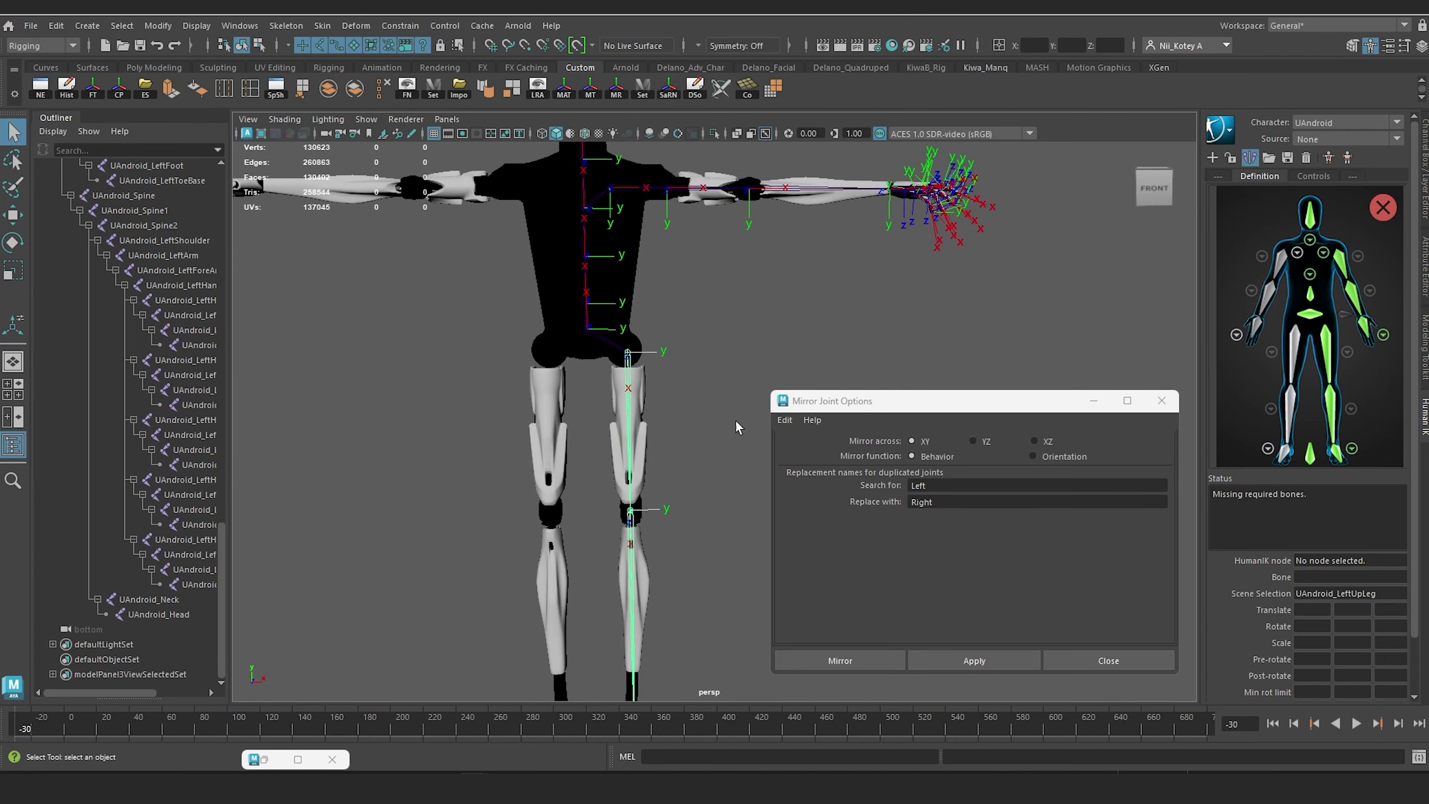
{"action": "left_click", "coordinate": [1007, 662]}
{"action": "middle_click_drag", "start_coordinate": [576, 442], "coordinate": [574, 490], "text": "alt"}
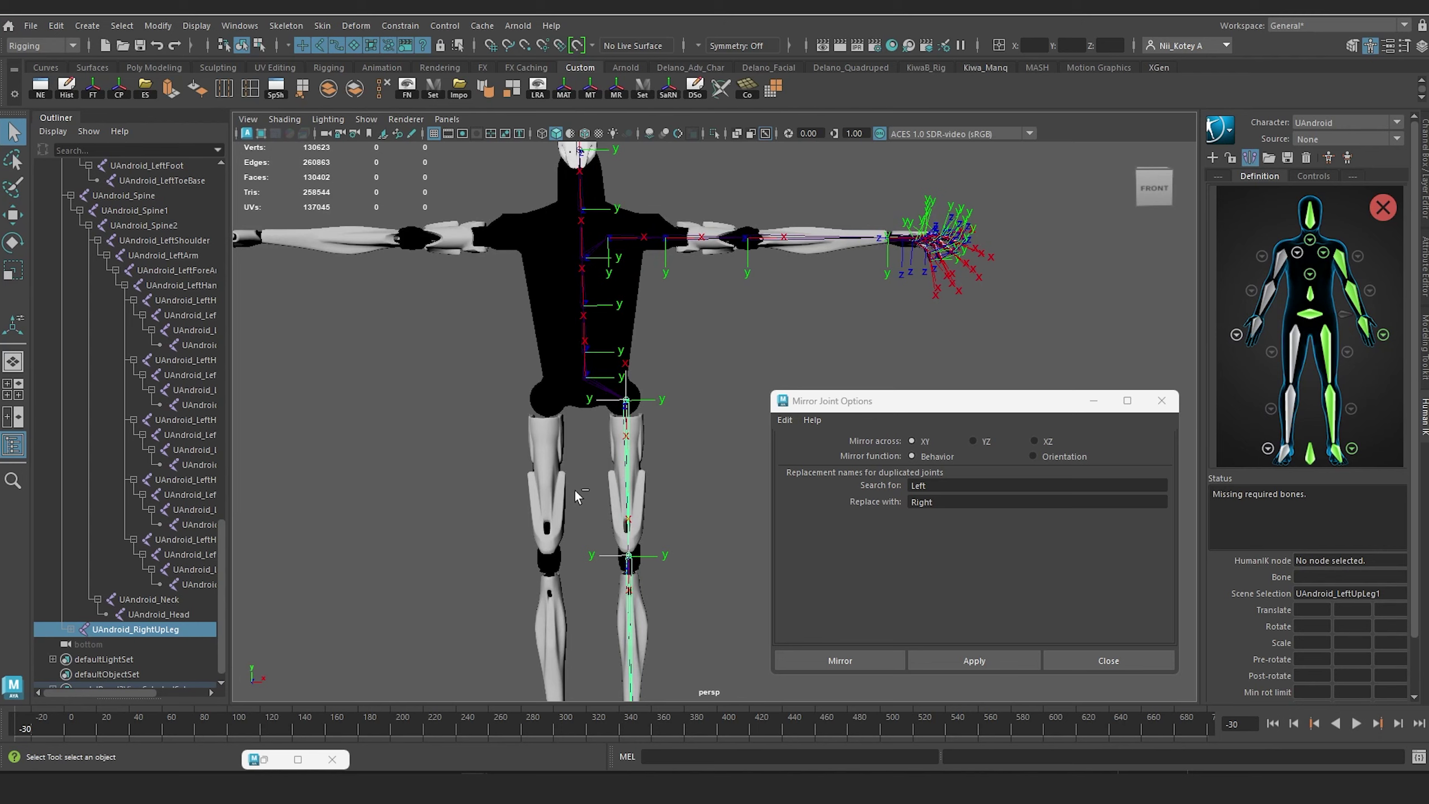
{"action": "left_click_drag", "start_coordinate": [576, 490], "coordinate": [555, 529], "text": "alt"}
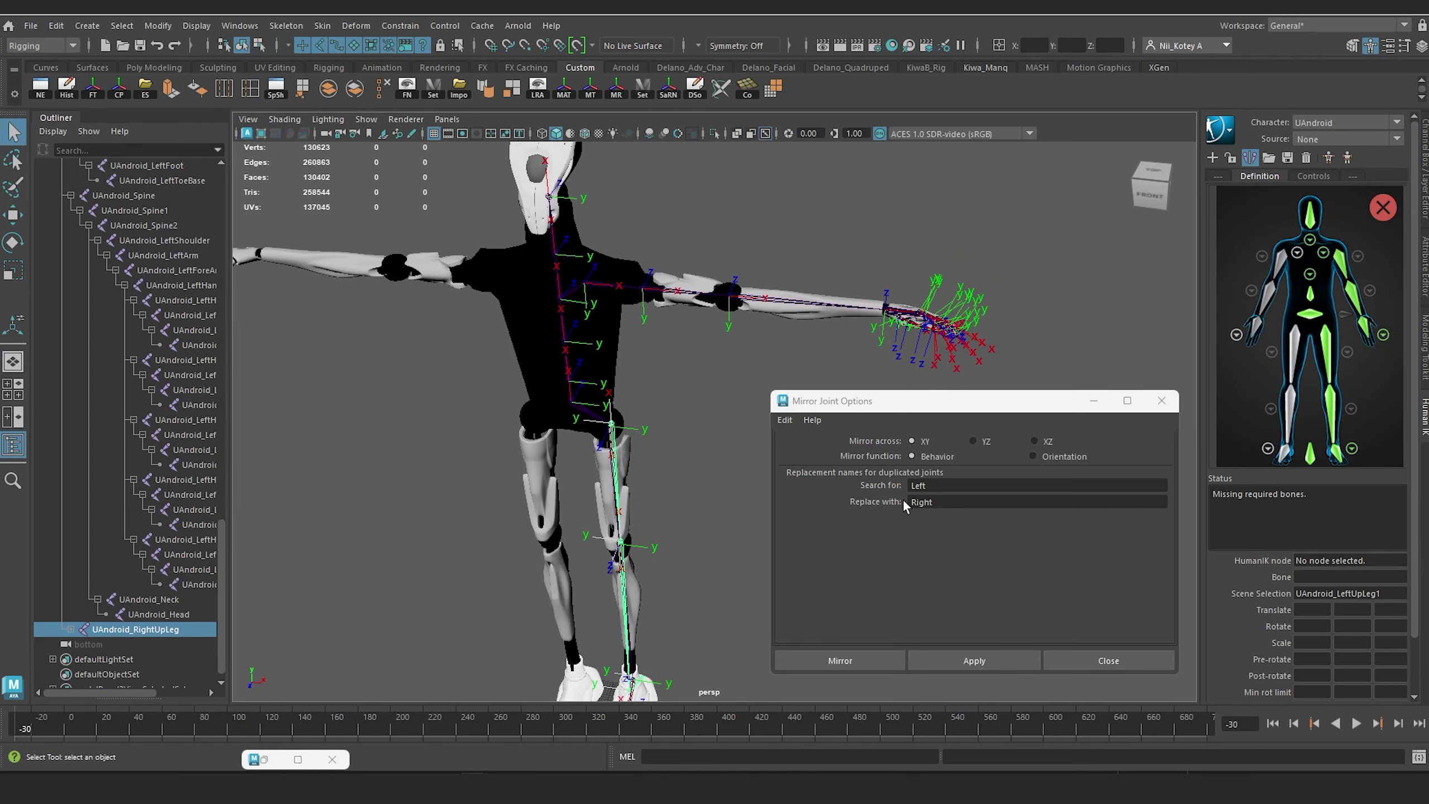
Step: Undo the XY mirror and mirror the UAndroid_LeftUpLeg chain across the YZ plane with the Behavior function
{"action": "left_click", "coordinate": [982, 443]}
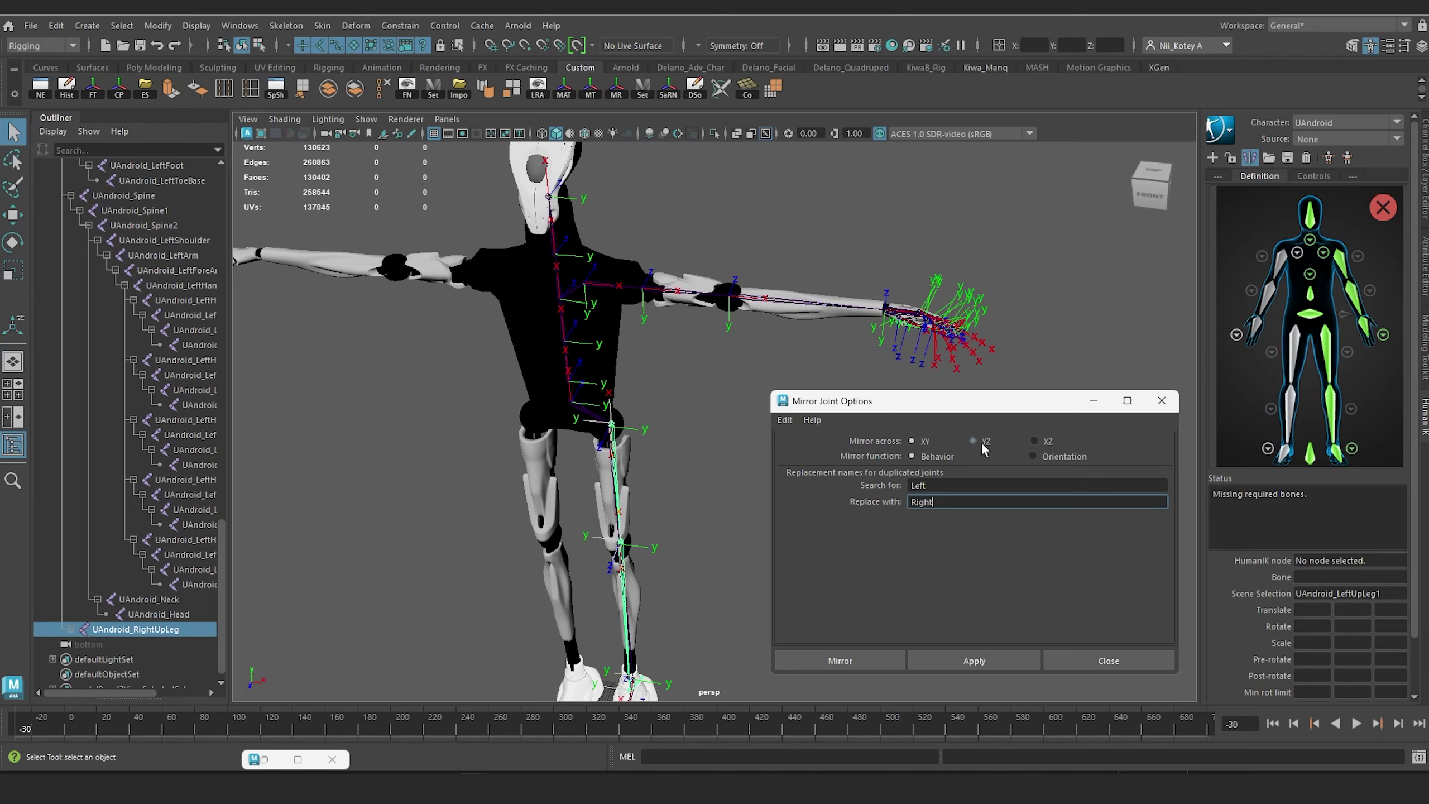
{"action": "left_click_drag", "start_coordinate": [576, 542], "coordinate": [929, 419], "text": "alt"}
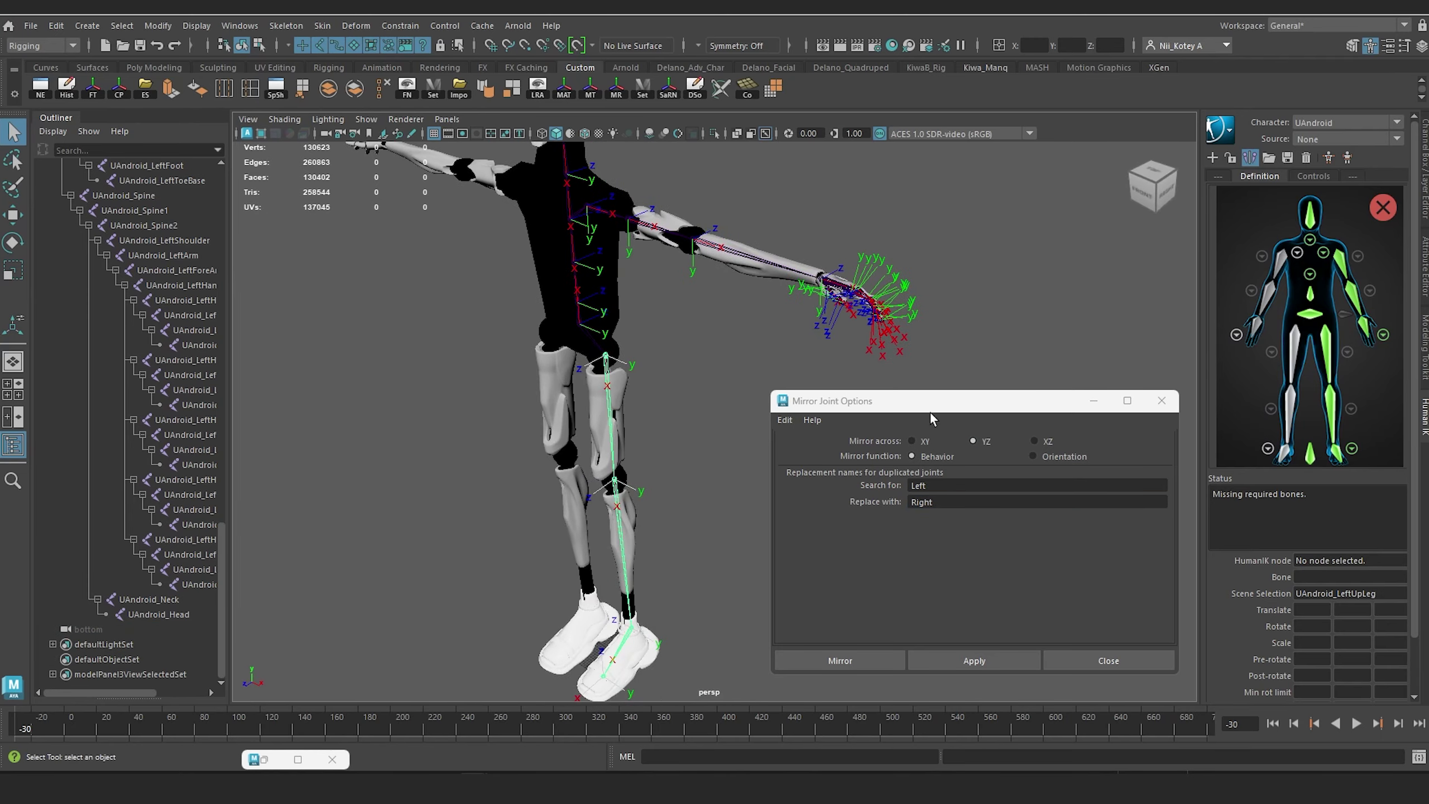
{"action": "left_click", "coordinate": [1004, 661]}
Step: Mirror the UAndroid_LeftShoulder arm chain across the YZ plane and inspect the mirrored skeleton
{"action": "left_click_drag", "start_coordinate": [787, 484], "coordinate": [591, 242], "text": "alt"}
{"action": "left_click", "coordinate": [590, 259]}
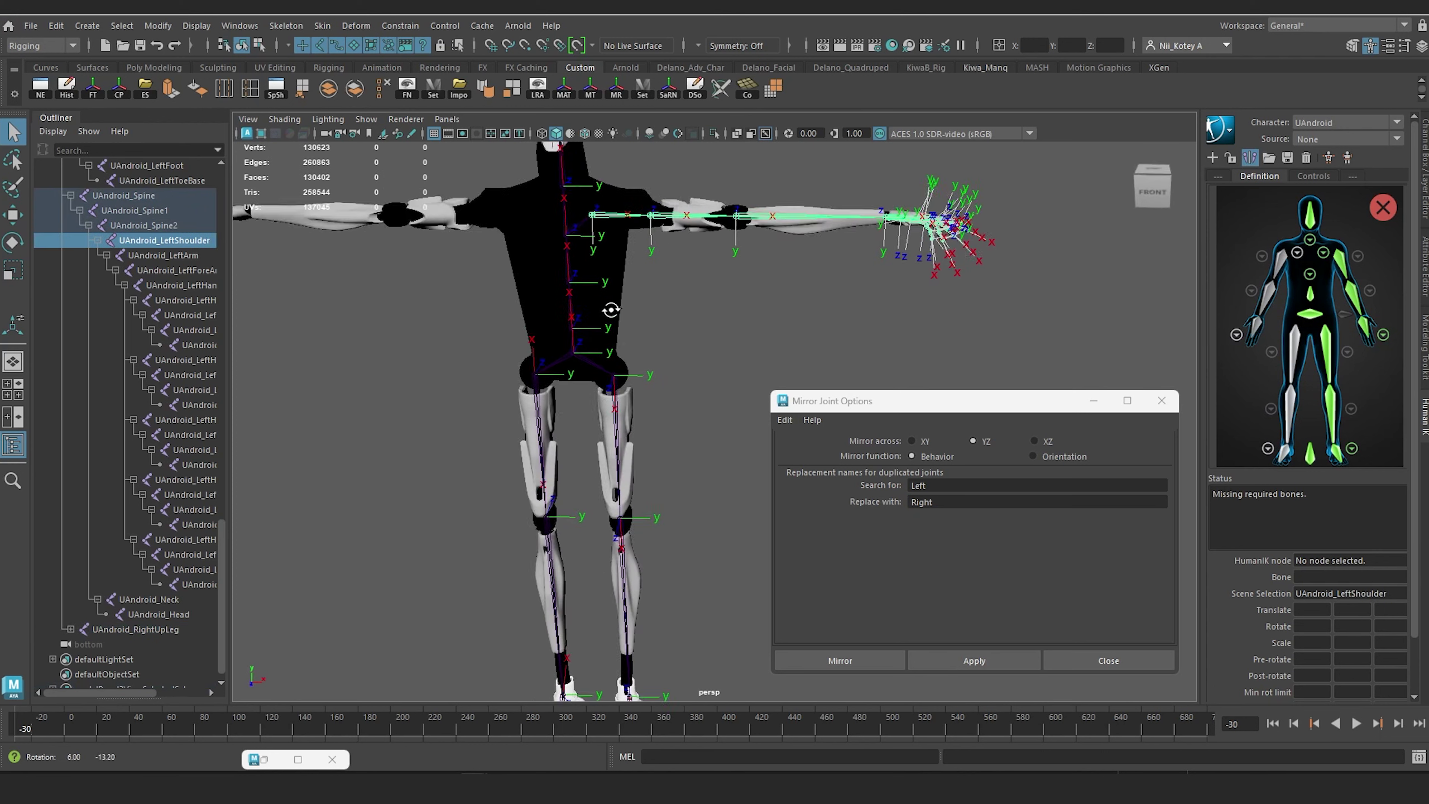
{"action": "left_click", "coordinate": [1003, 663]}
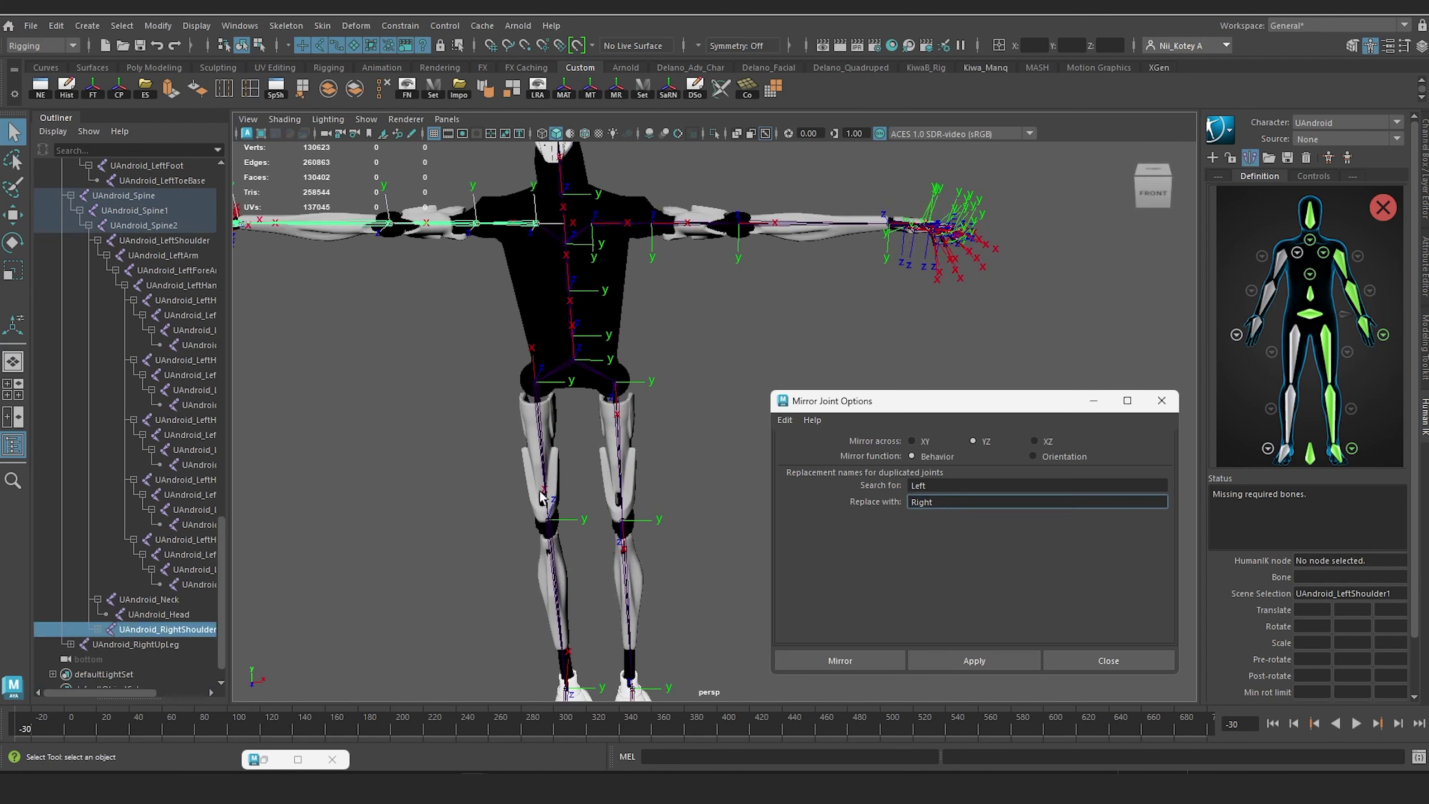
{"action": "left_click_drag", "start_coordinate": [510, 440], "coordinate": [514, 425], "text": "alt"}
{"action": "left_click_drag", "start_coordinate": [572, 388], "coordinate": [502, 337], "text": "alt"}
{"action": "left_click_drag", "start_coordinate": [484, 277], "coordinate": [536, 237], "text": "alt"}
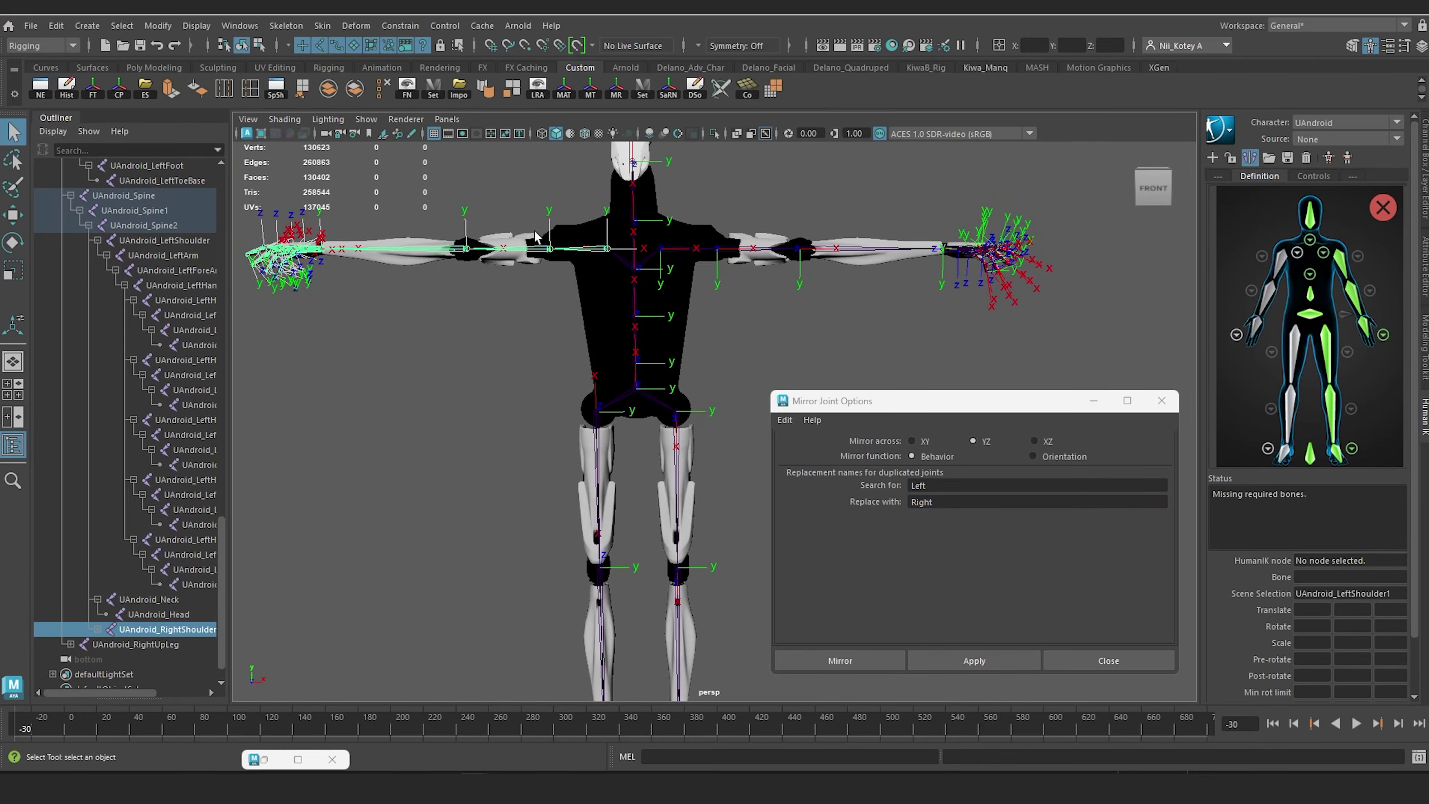
{"action": "middle_click_drag", "start_coordinate": [612, 478], "coordinate": [612, 316], "text": "alt"}
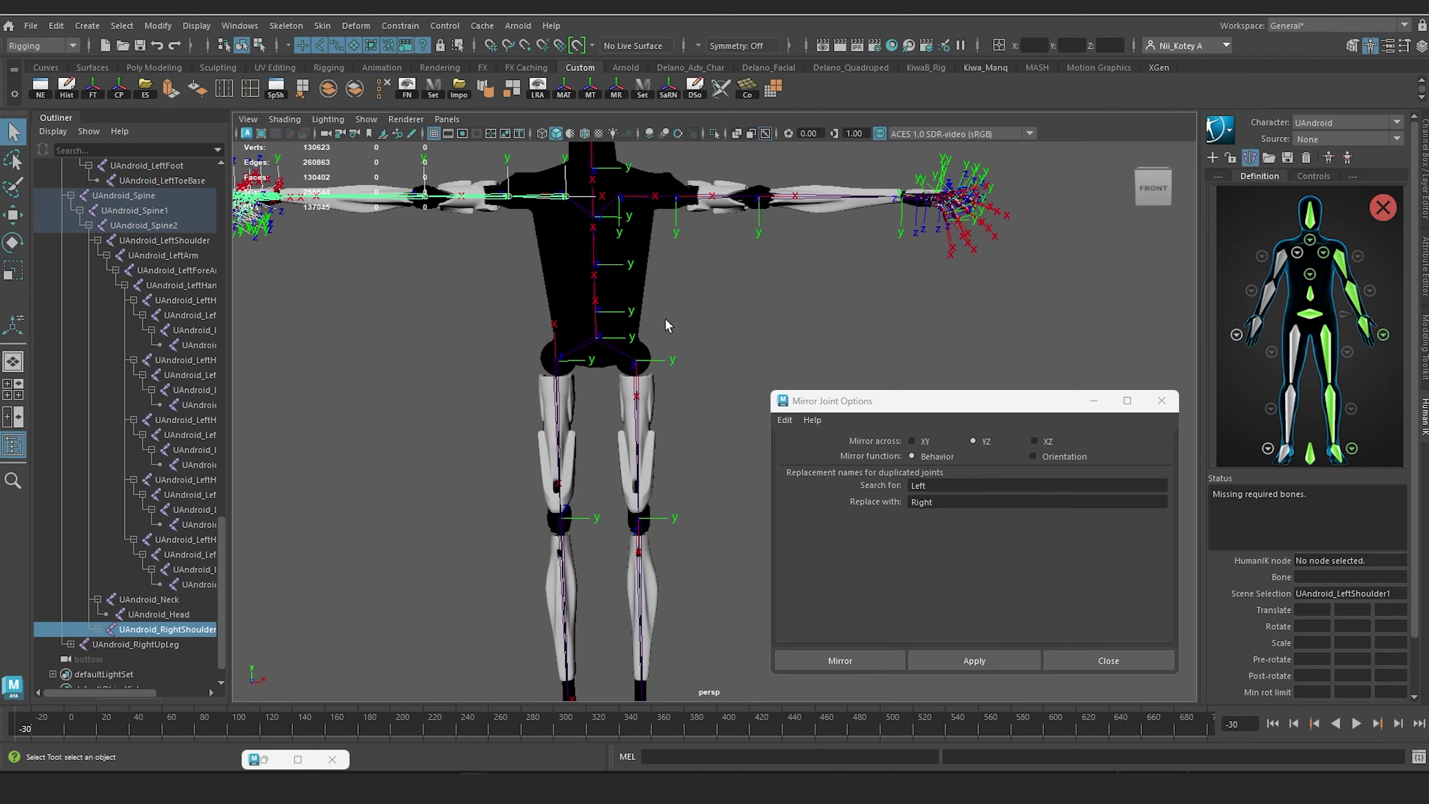
Step: Move the Mirror Joint Options window clear of the model and assign UAndroid_RightShoulder to the right shoulder slot in the HumanIK definition
{"action": "middle_click_drag", "start_coordinate": [665, 318], "coordinate": [515, 415], "text": "alt"}
{"action": "scroll", "coordinate": [516, 415], "scroll_direction": "up", "scroll_amount": 4}
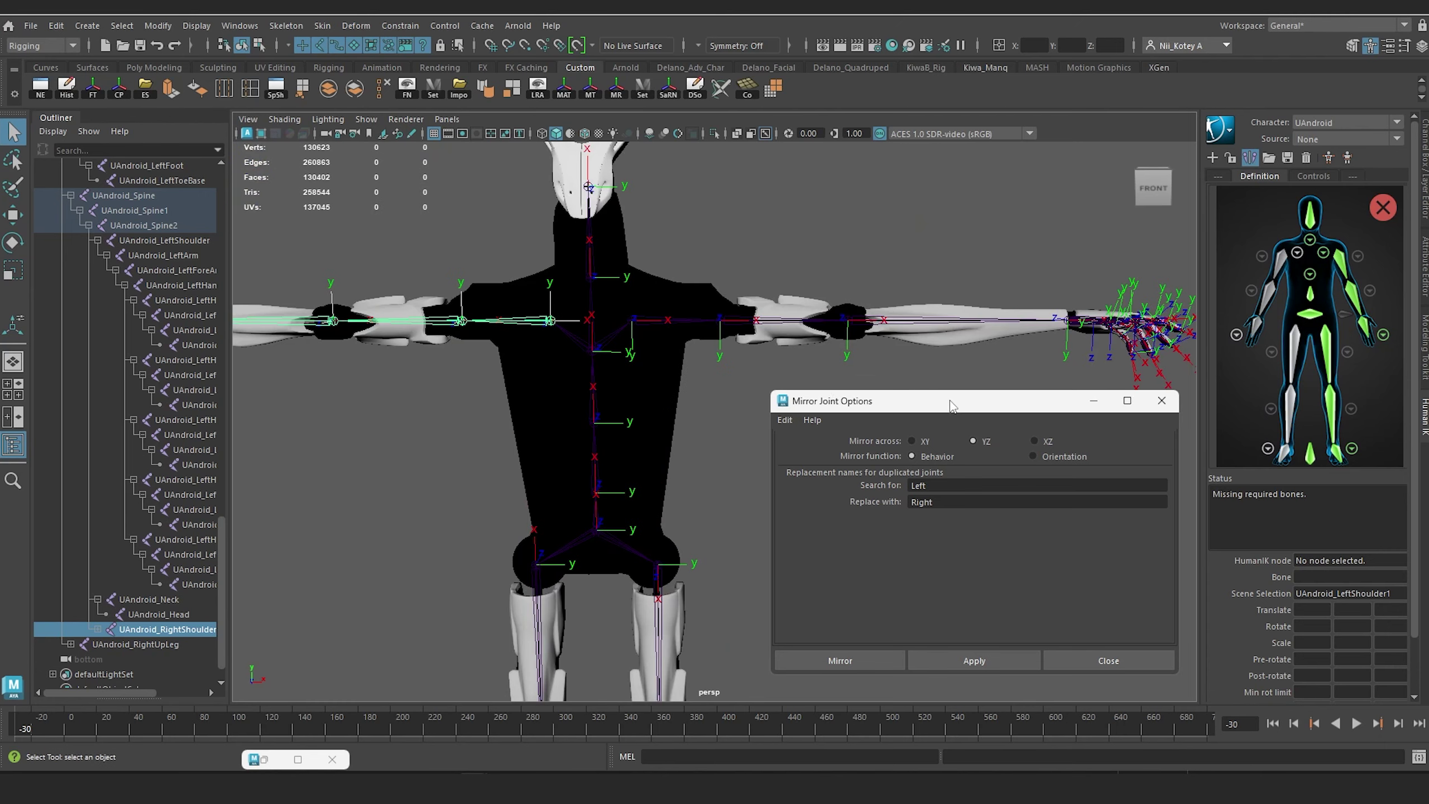
{"action": "left_click_drag", "start_coordinate": [951, 401], "coordinate": [1041, 597]}
{"action": "middle_click_drag", "start_coordinate": [521, 318], "coordinate": [614, 312], "text": "alt"}
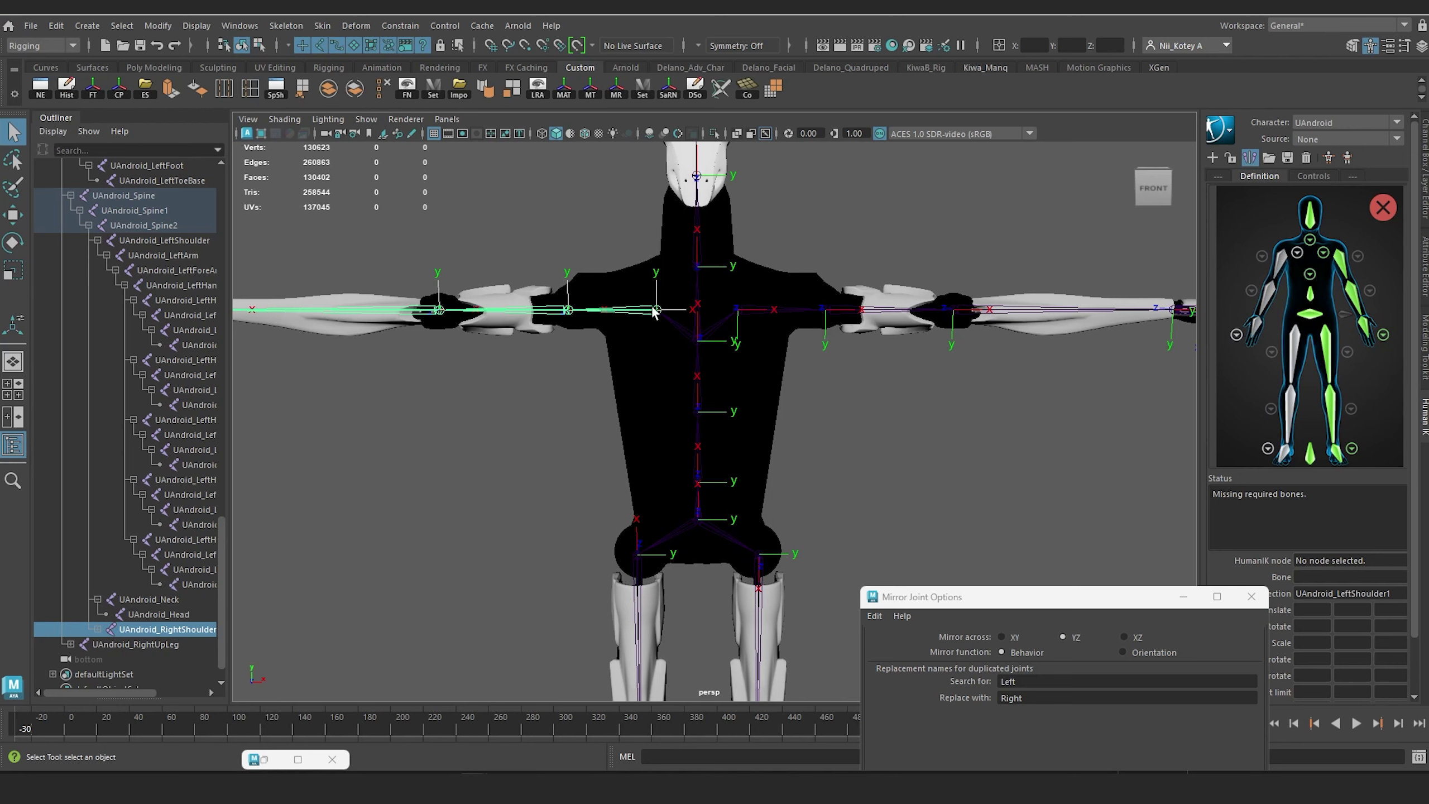
{"action": "left_click", "coordinate": [1297, 253]}
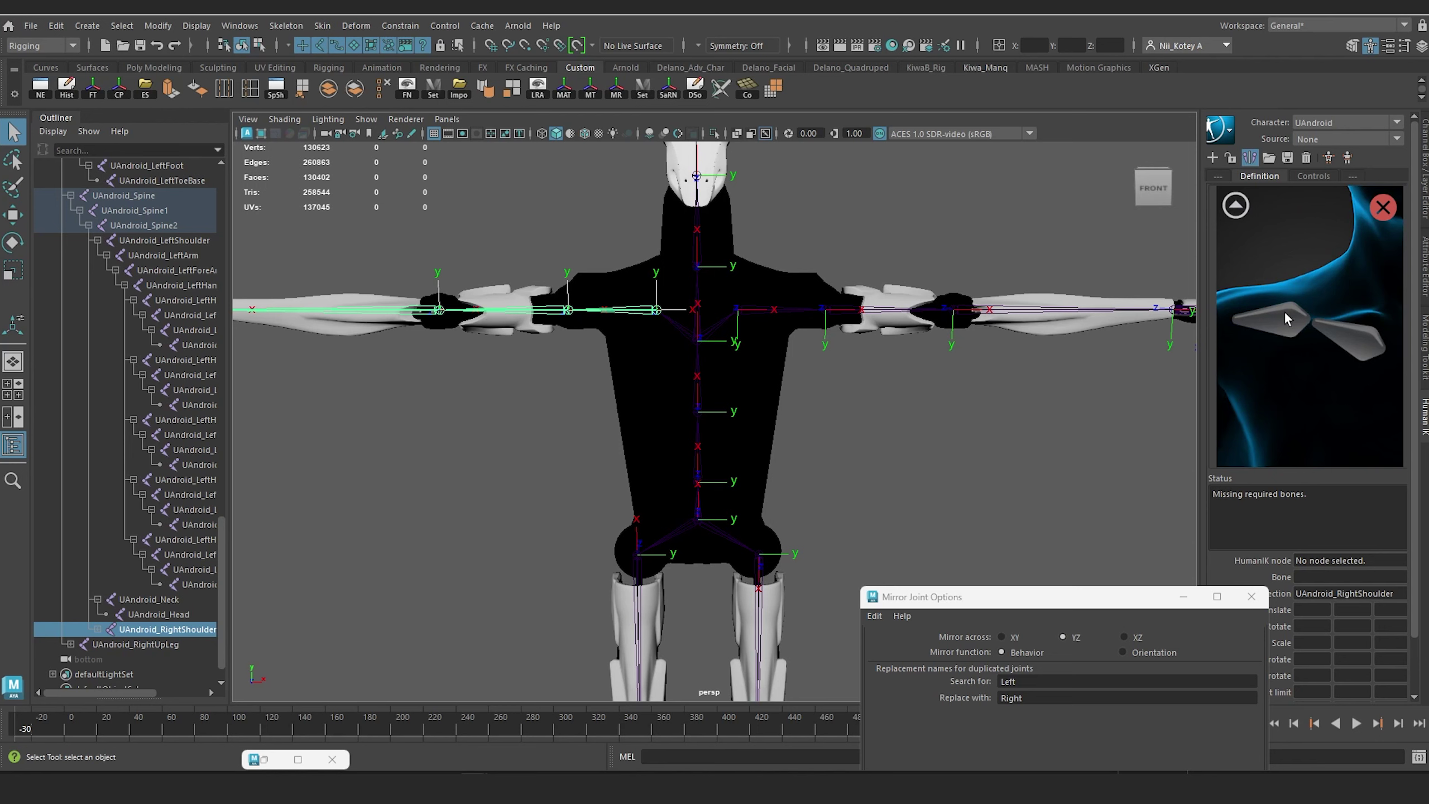
{"action": "left_click", "coordinate": [1364, 344]}
{"action": "left_click", "coordinate": [1295, 428]}
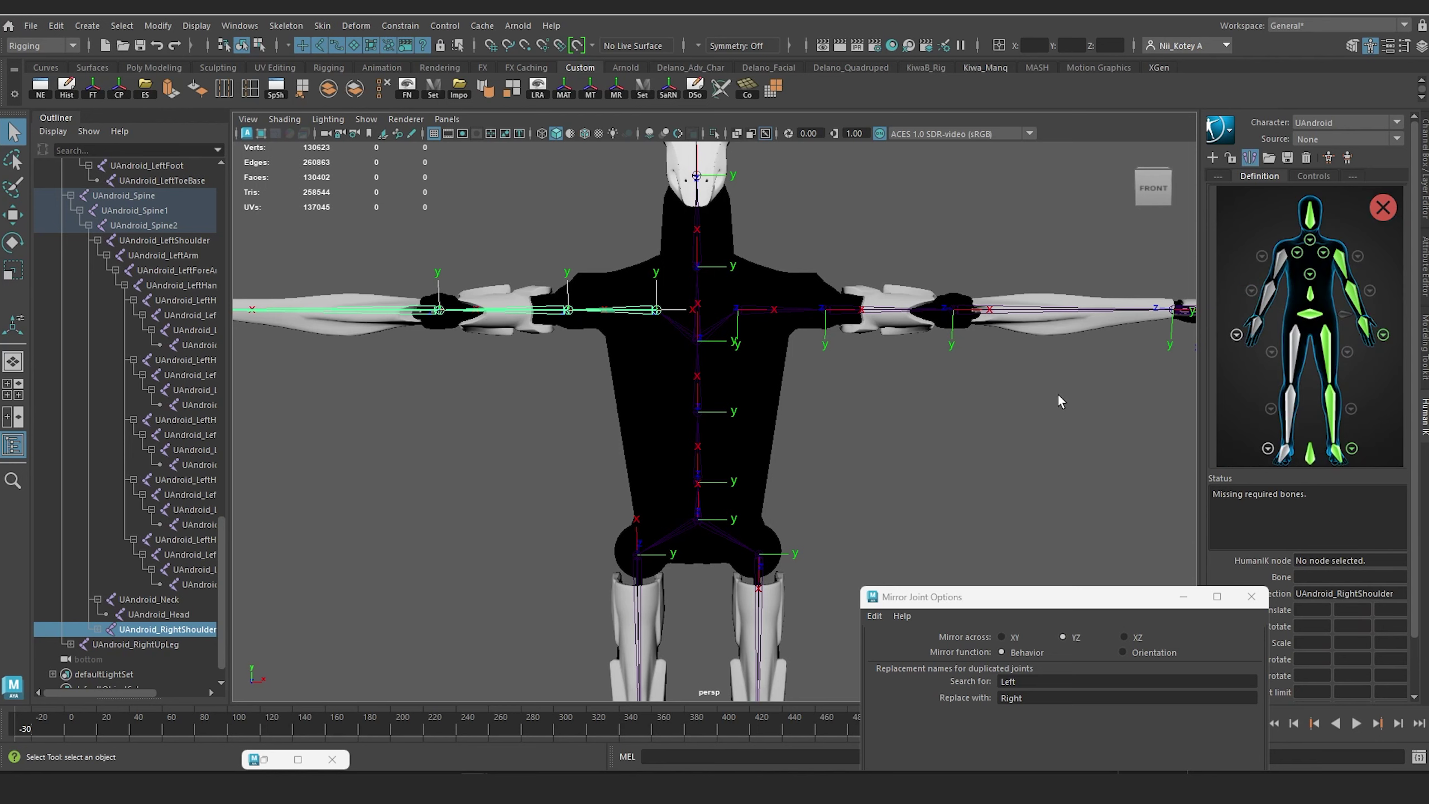
Step: Assign the UAndroid_RightArm and UAndroid_RightForeArm joints to the right upper arm and forearm slots of the HumanIK definition
{"action": "left_click", "coordinate": [527, 314]}
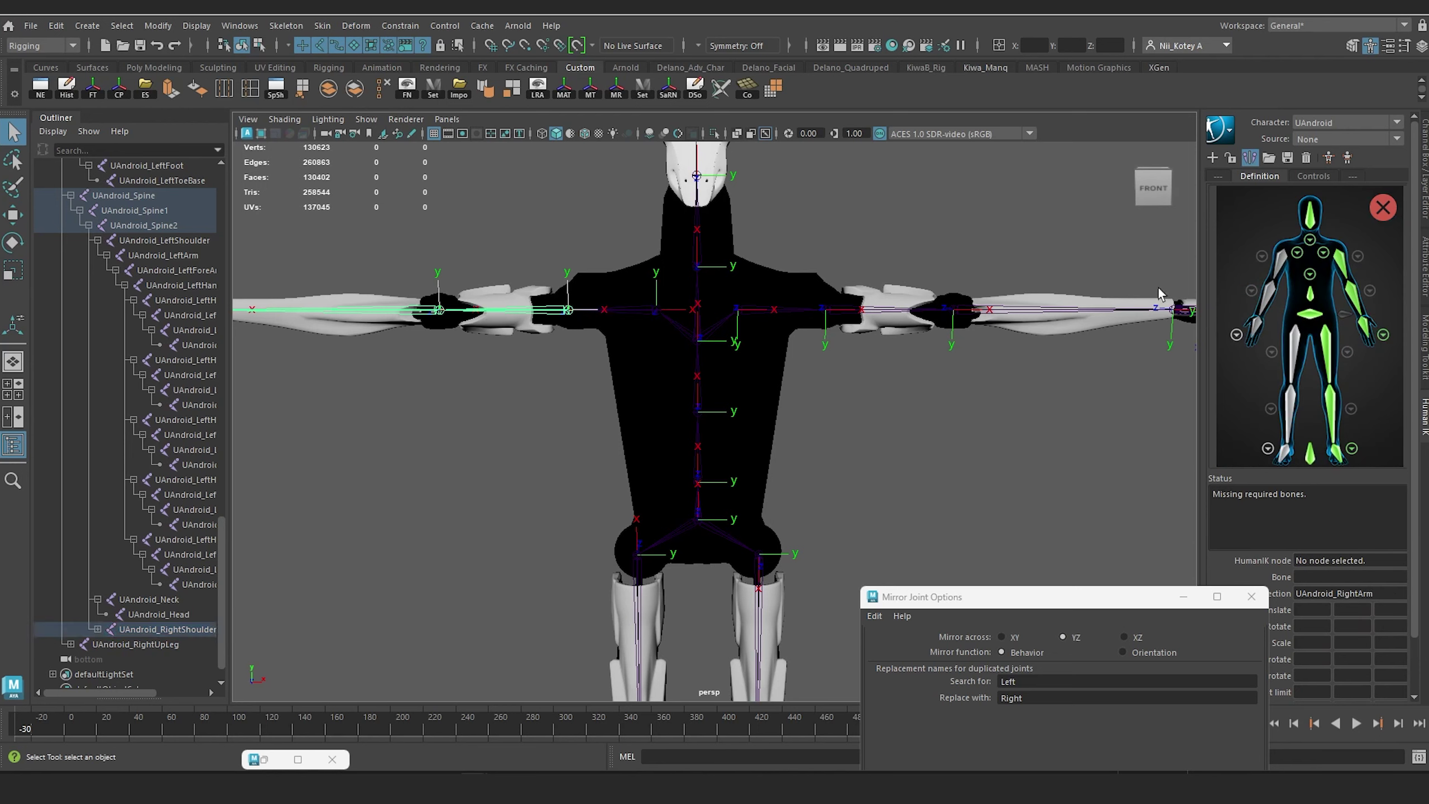
{"action": "right_click", "coordinate": [1284, 269]}
{"action": "left_click", "coordinate": [1304, 273]}
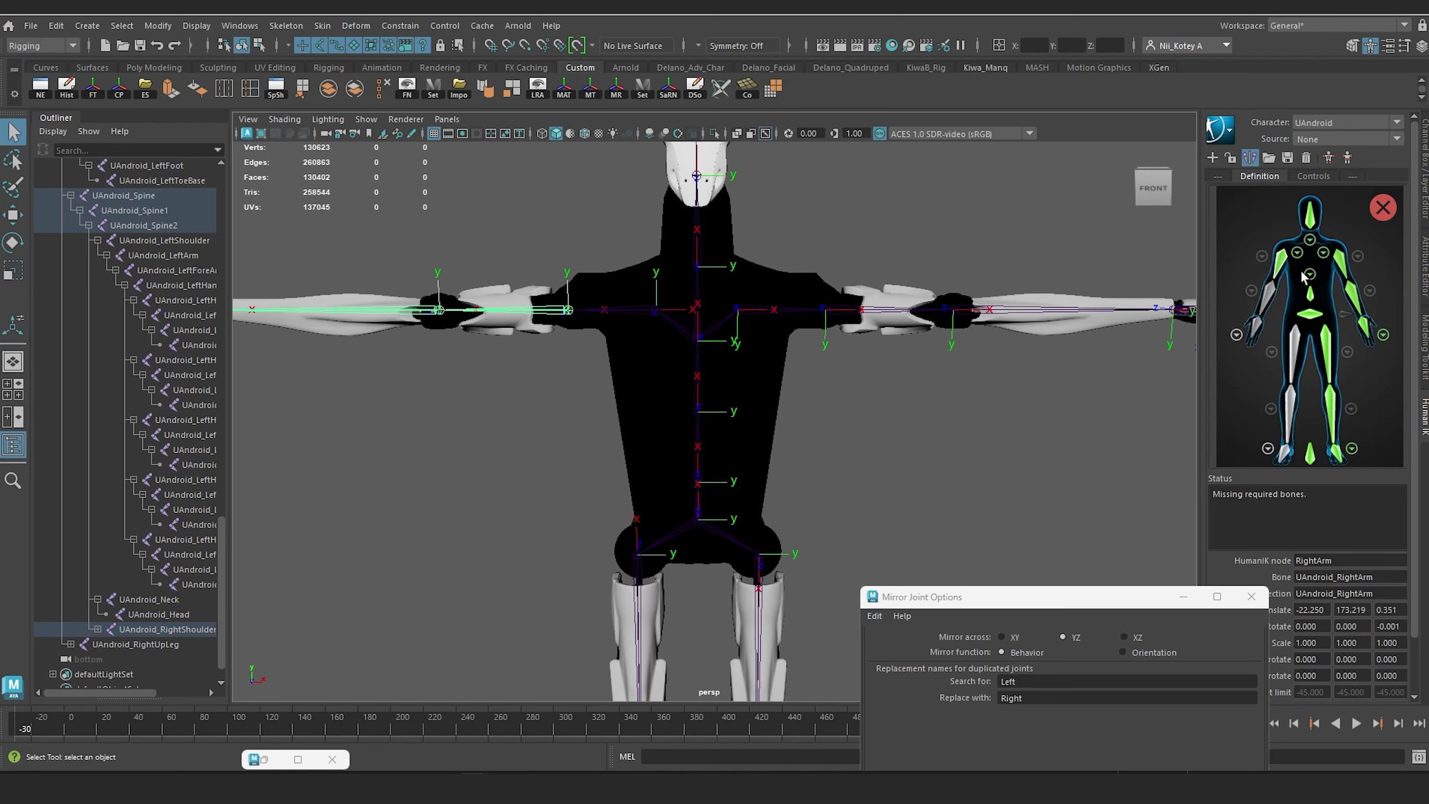
{"action": "left_click", "coordinate": [439, 310]}
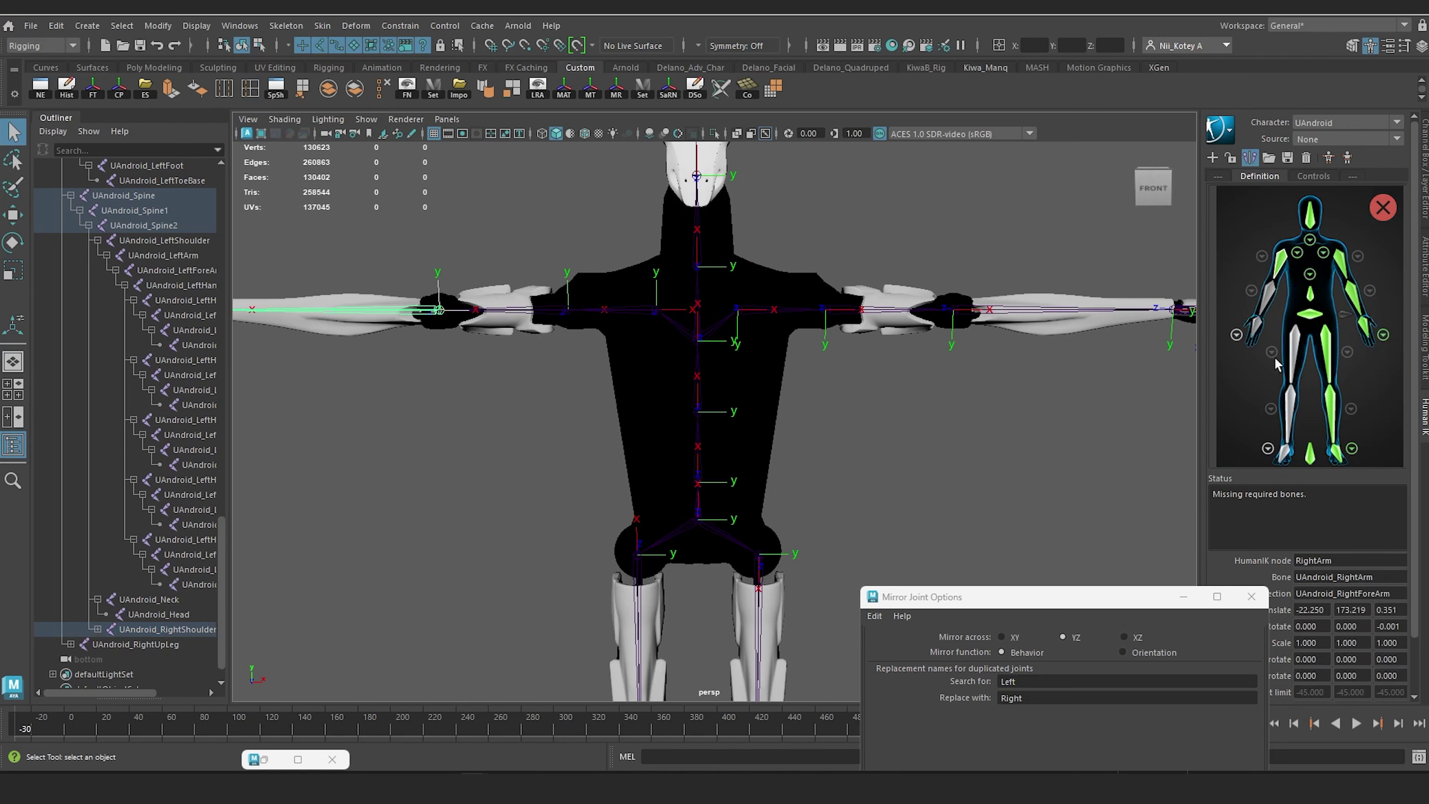
{"action": "right_click", "coordinate": [1268, 300]}
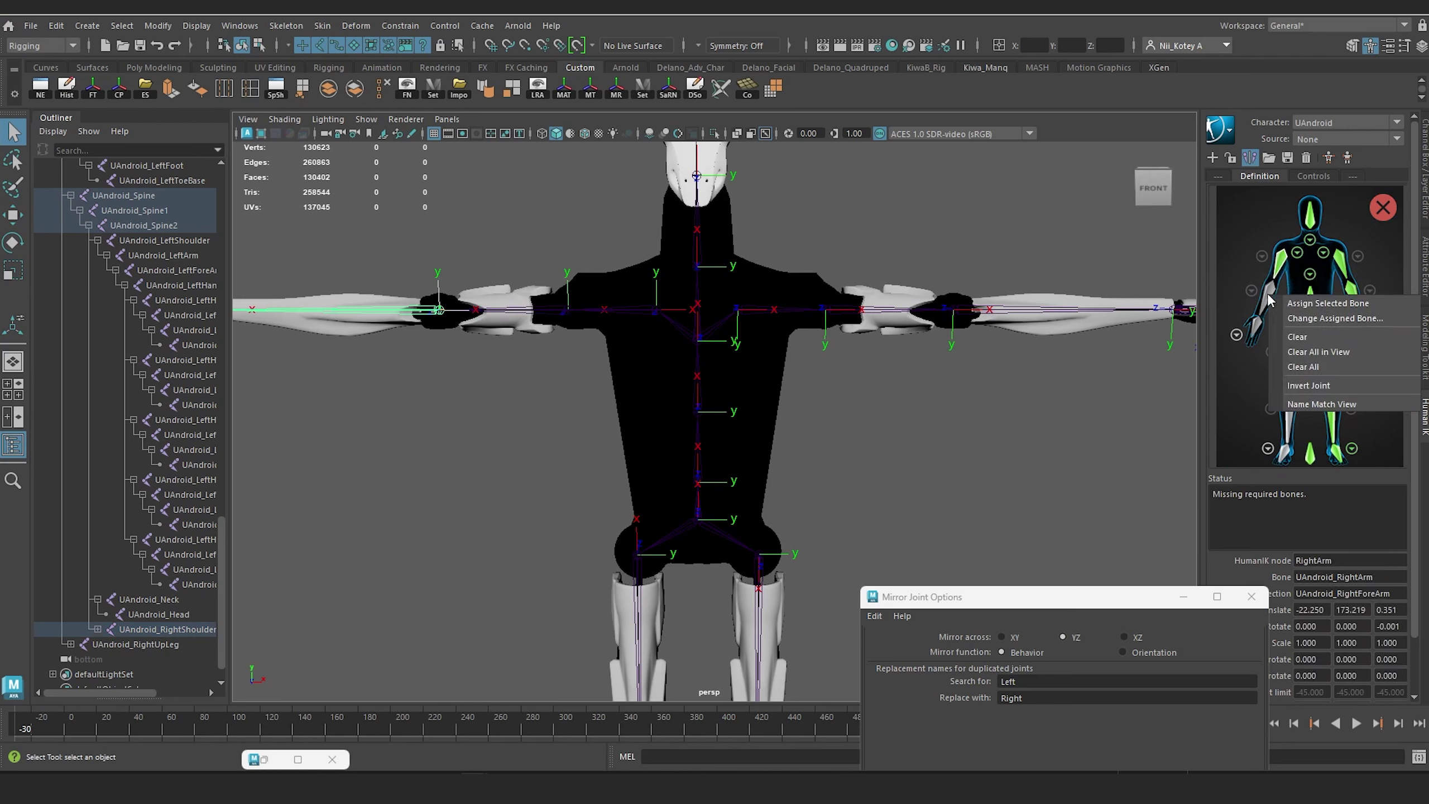
{"action": "left_click", "coordinate": [1299, 307]}
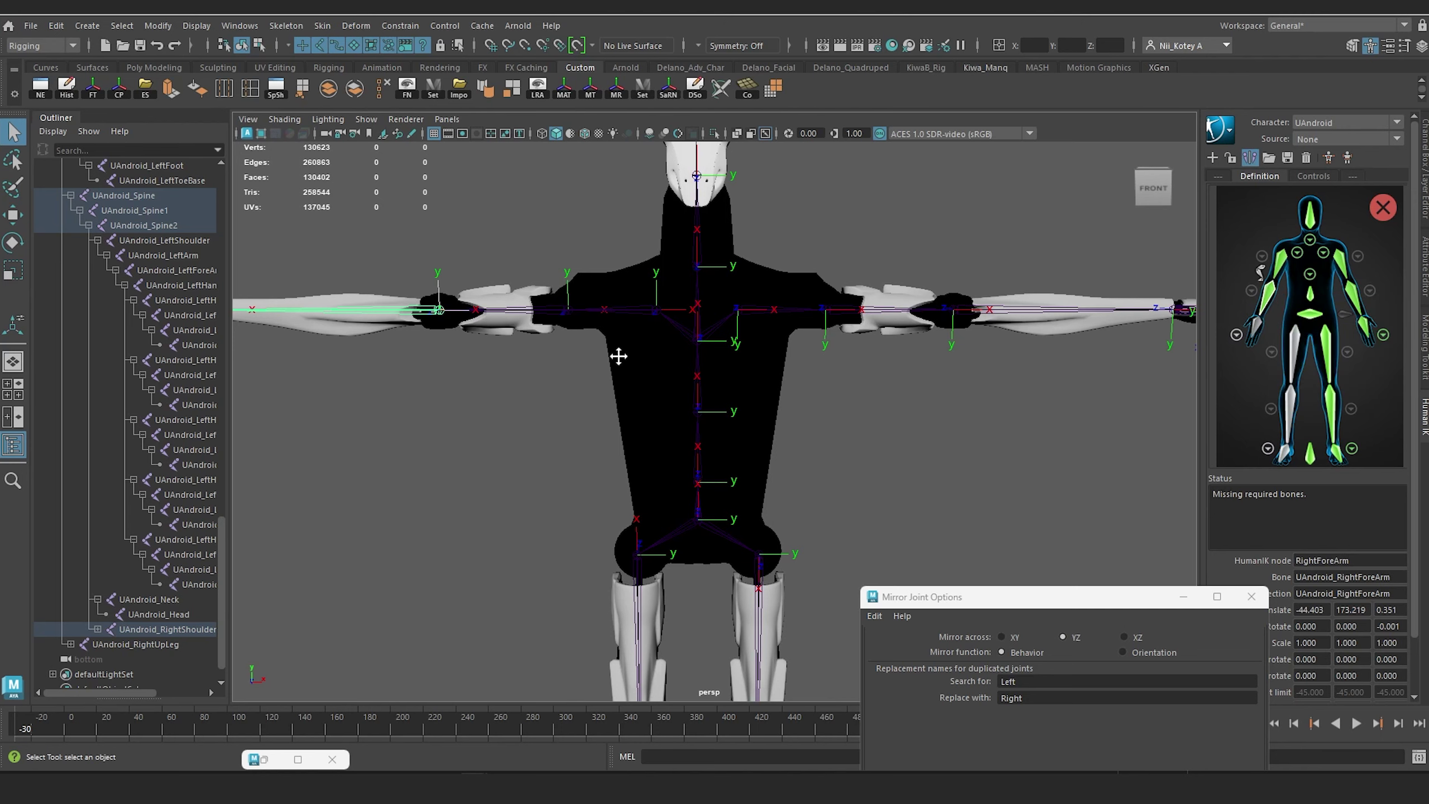
Step: Assign the UAndroid_RightHand wrist joint to the right hand slot of the HumanIK definition
{"action": "left_click_drag", "start_coordinate": [616, 357], "coordinate": [845, 492], "text": "alt"}
{"action": "left_click", "coordinate": [760, 432]}
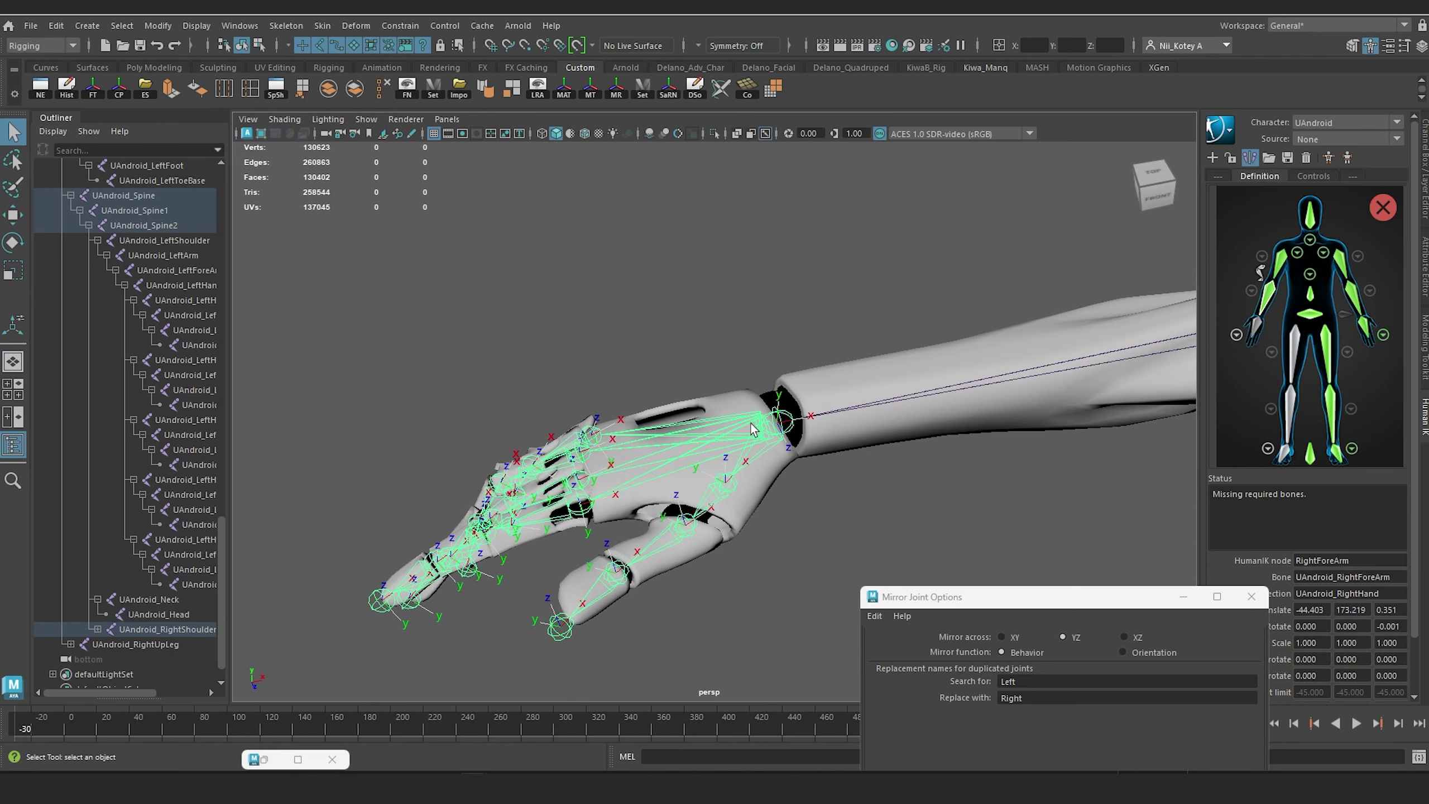
{"action": "right_click", "coordinate": [1256, 321]}
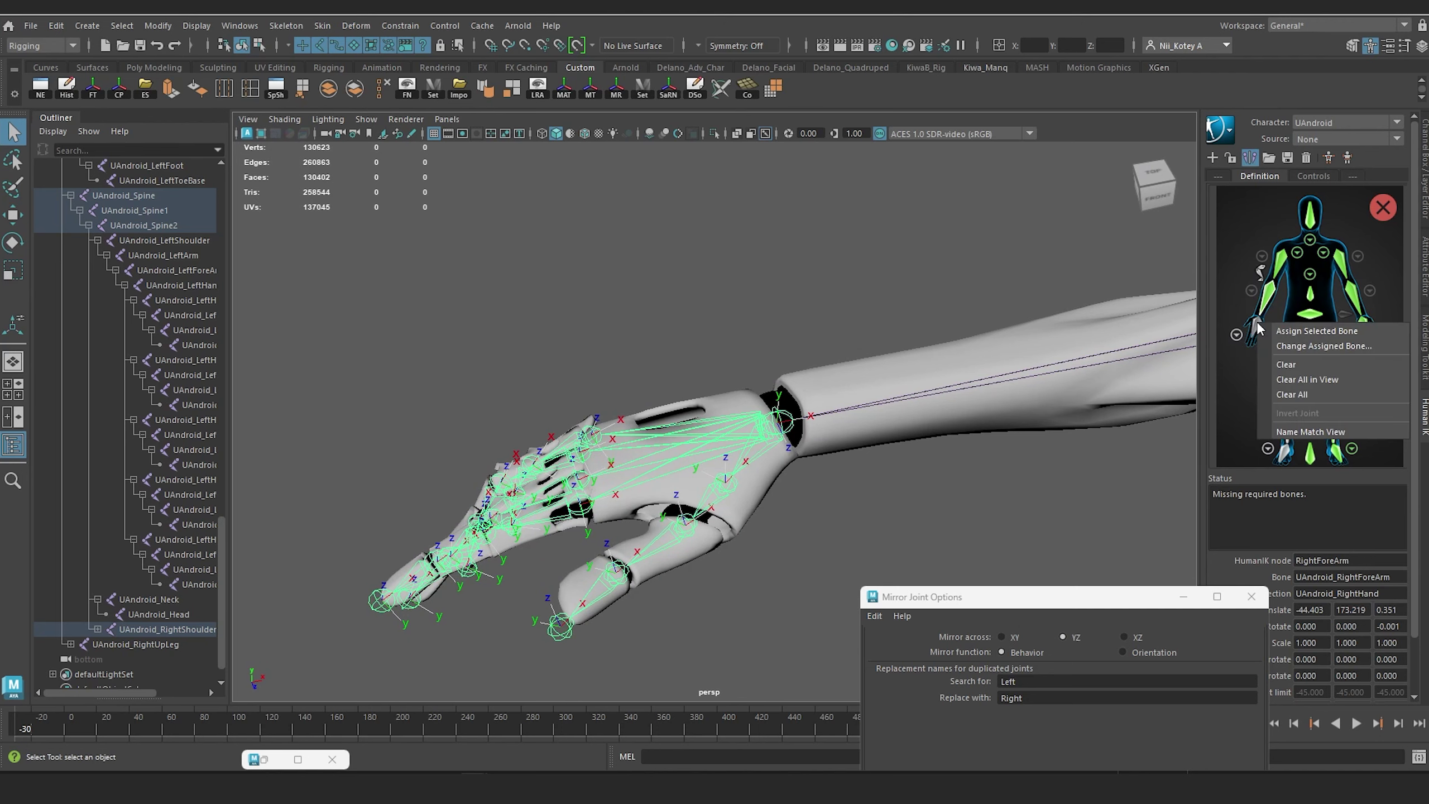
{"action": "left_click", "coordinate": [1277, 332]}
{"action": "middle_click_drag", "start_coordinate": [797, 489], "coordinate": [808, 449], "text": "alt"}
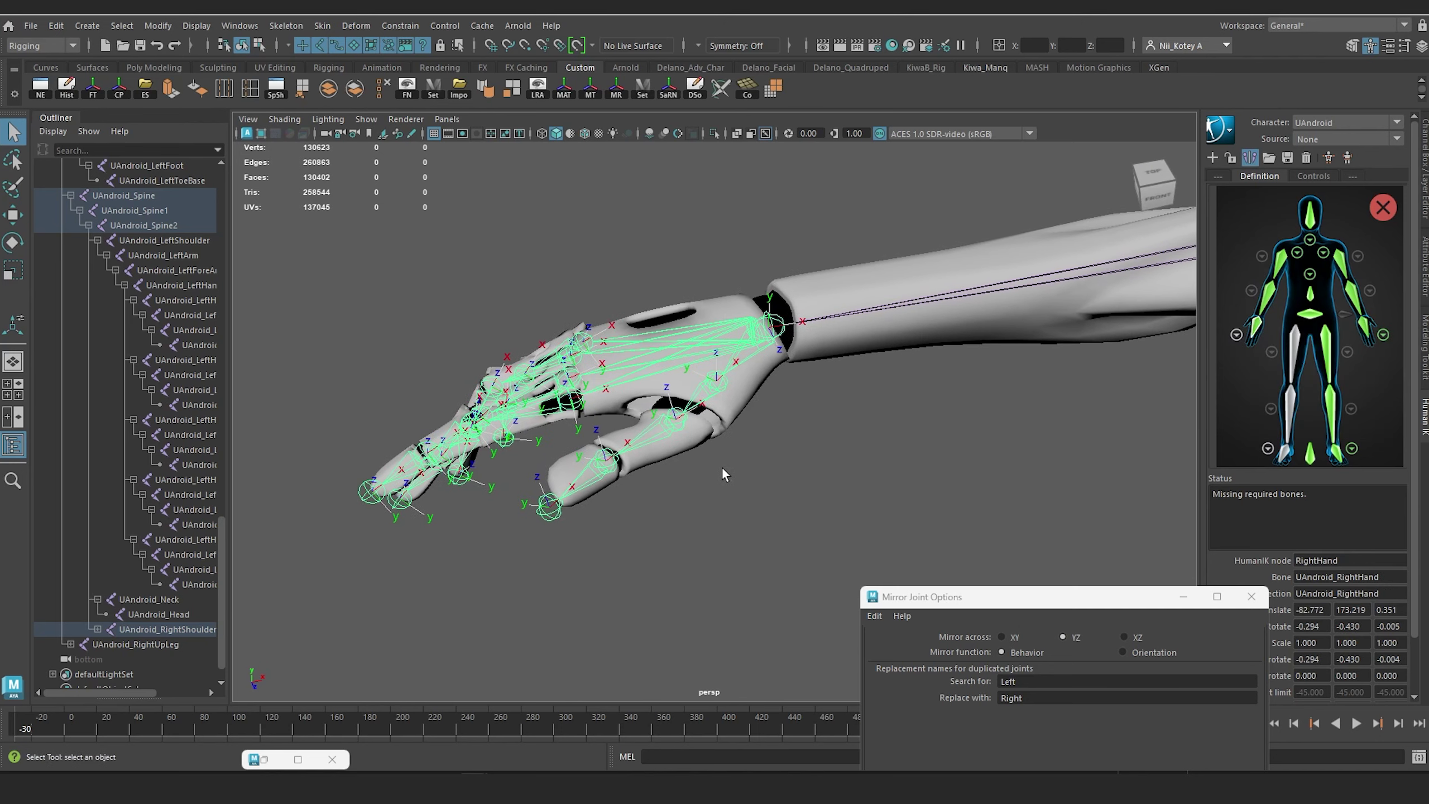
Step: In the HumanIK right hand's finger view, assign the right thumb joints Thumb1 to Thumb3 to their matching slots
{"action": "scroll", "coordinate": [723, 483], "scroll_direction": "up", "scroll_amount": 3}
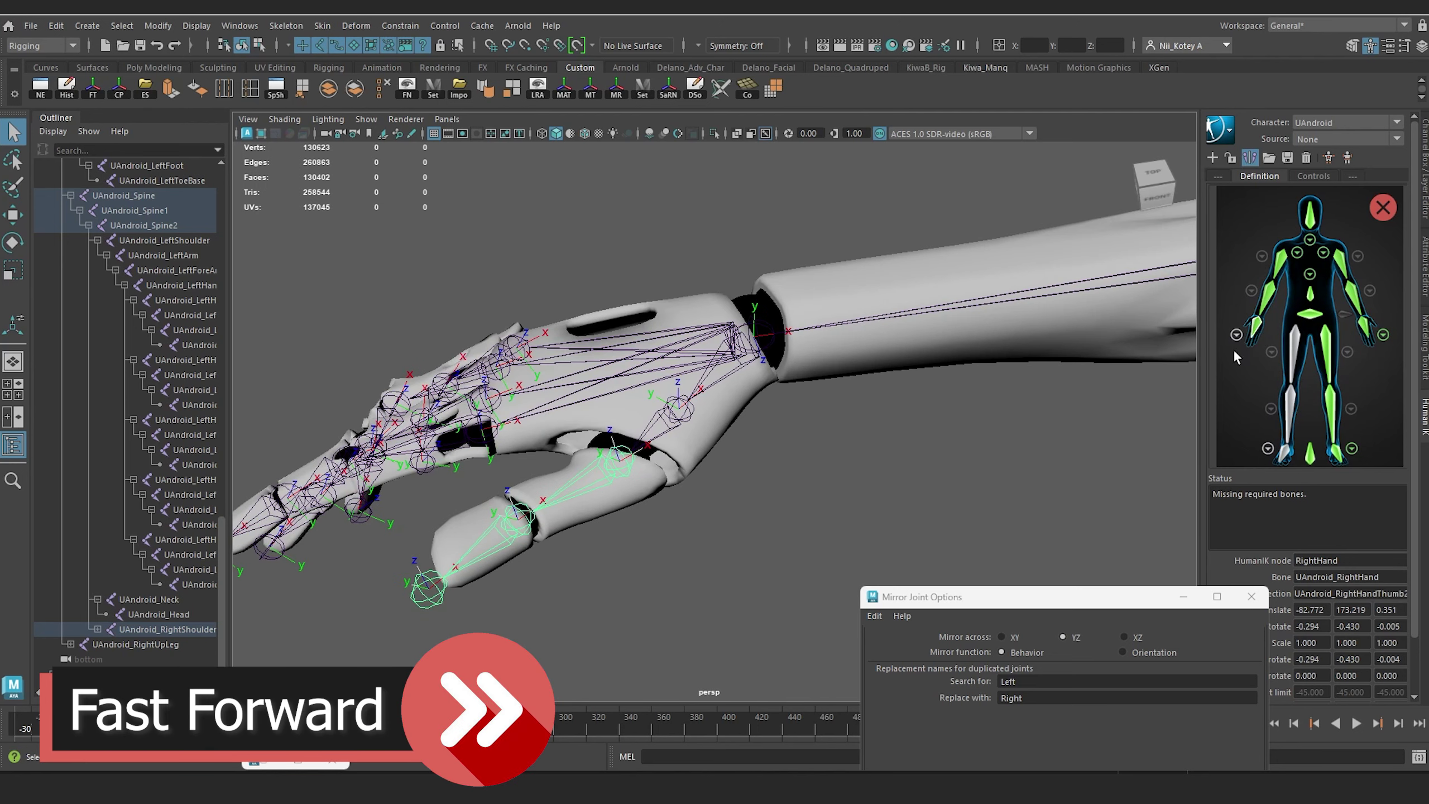
{"action": "left_click", "coordinate": [1236, 335]}
{"action": "right_click", "coordinate": [1283, 393]}
{"action": "left_click", "coordinate": [1303, 404]}
{"action": "left_click", "coordinate": [1342, 506]}
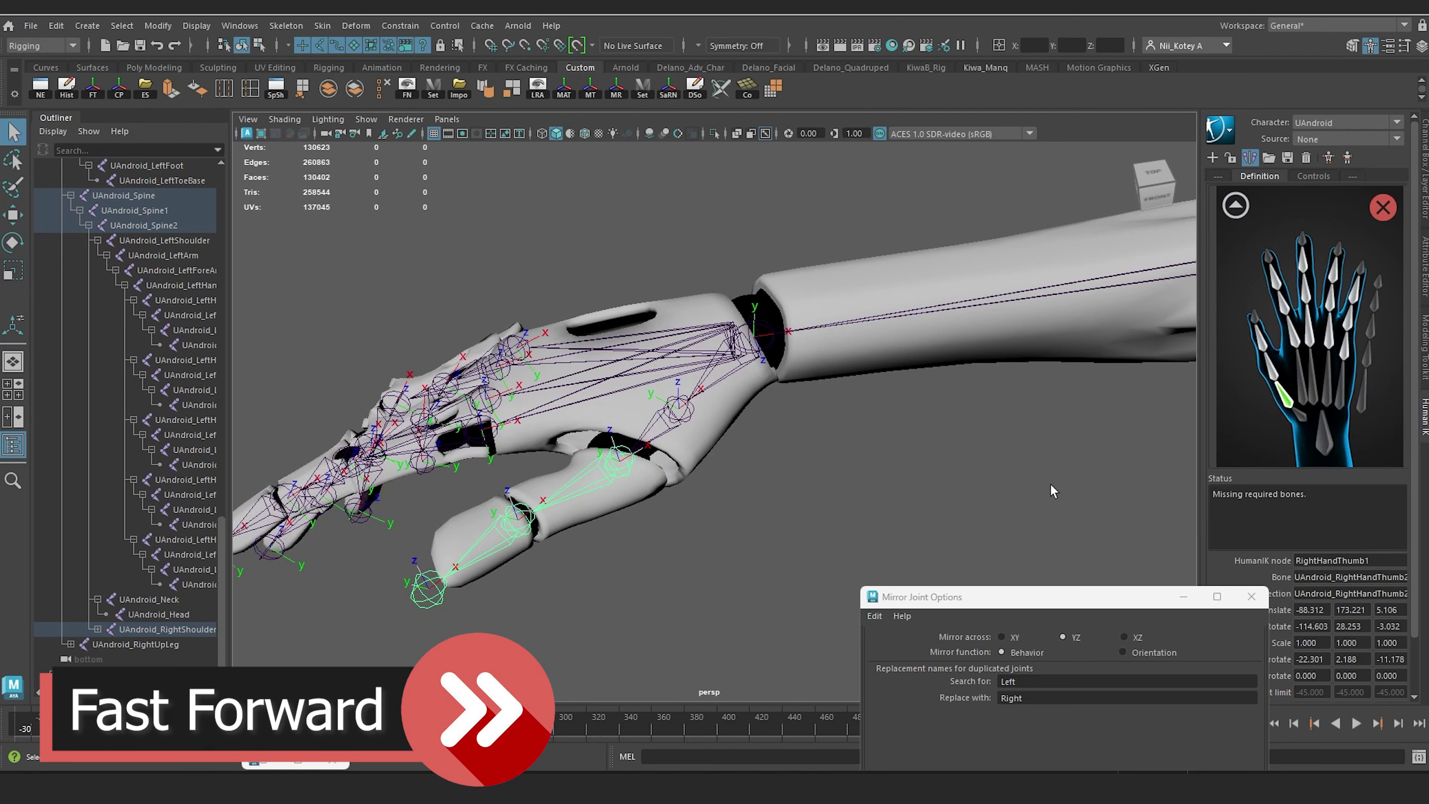
{"action": "left_click", "coordinate": [678, 408]}
{"action": "left_click", "coordinate": [619, 461]}
{"action": "right_click", "coordinate": [1271, 365]}
{"action": "left_click", "coordinate": [1291, 376]}
{"action": "left_click", "coordinate": [517, 518]}
{"action": "right_click", "coordinate": [1262, 339]}
{"action": "left_click", "coordinate": [1281, 350]}
Step: Assign the right index finger joints of the skeleton to the corresponding index finger slots in the HumanIK definition
{"action": "scroll", "coordinate": [956, 483], "scroll_direction": "down", "scroll_amount": 5}
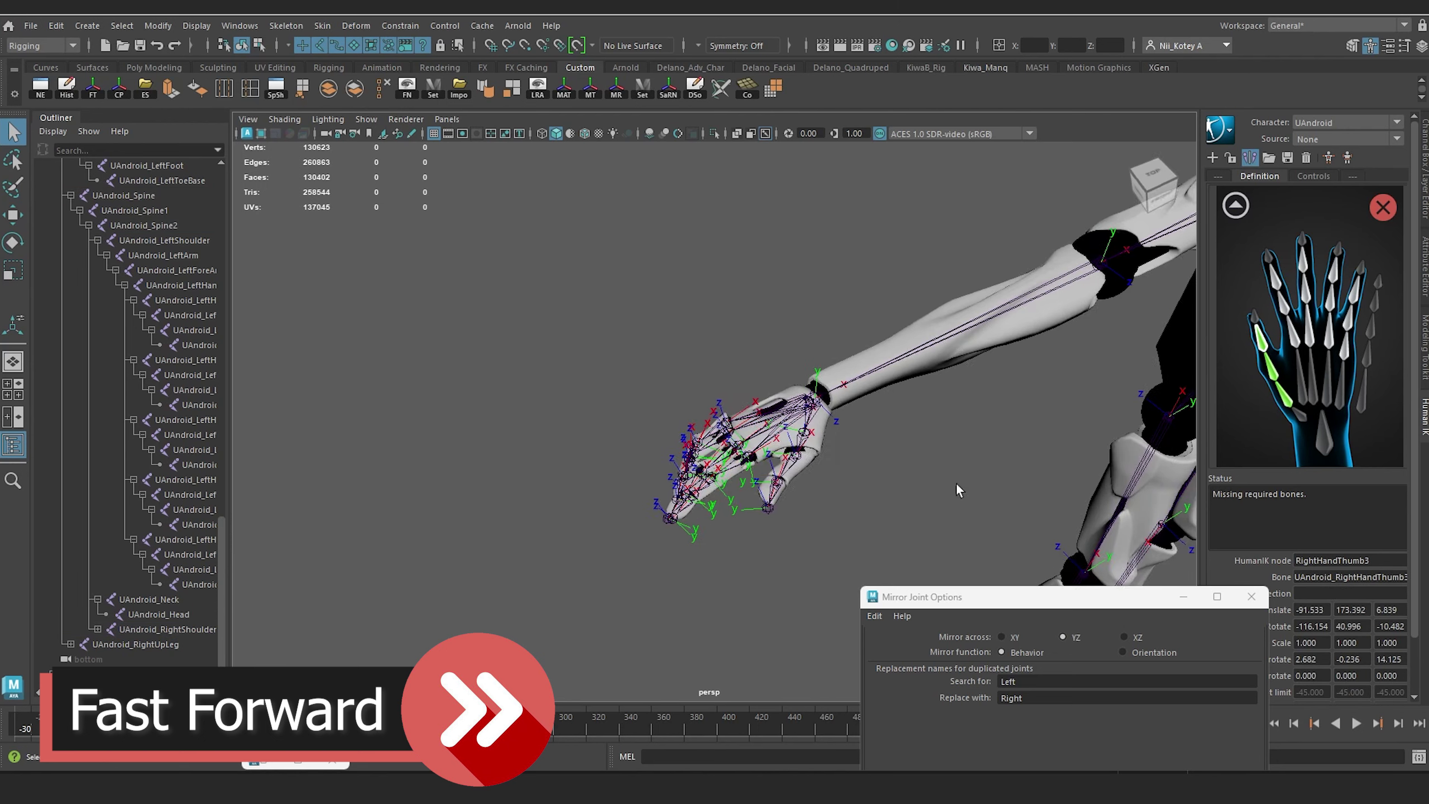
{"action": "left_click_drag", "start_coordinate": [955, 483], "coordinate": [1041, 507], "text": "alt"}
{"action": "left_click", "coordinate": [926, 443]}
{"action": "right_click", "coordinate": [1294, 334]}
{"action": "left_click", "coordinate": [1304, 341]}
{"action": "left_click", "coordinate": [883, 495]}
{"action": "right_click", "coordinate": [1282, 307]}
{"action": "left_click", "coordinate": [1299, 315]}
Step: Assign the right middle finger joints, including UAndroid_RightHandMiddle2, to the matching HumanIK middle finger slots
{"action": "left_click", "coordinate": [1313, 337]}
{"action": "left_click", "coordinate": [854, 485]}
{"action": "right_click", "coordinate": [1306, 303]}
{"action": "left_click", "coordinate": [1311, 311]}
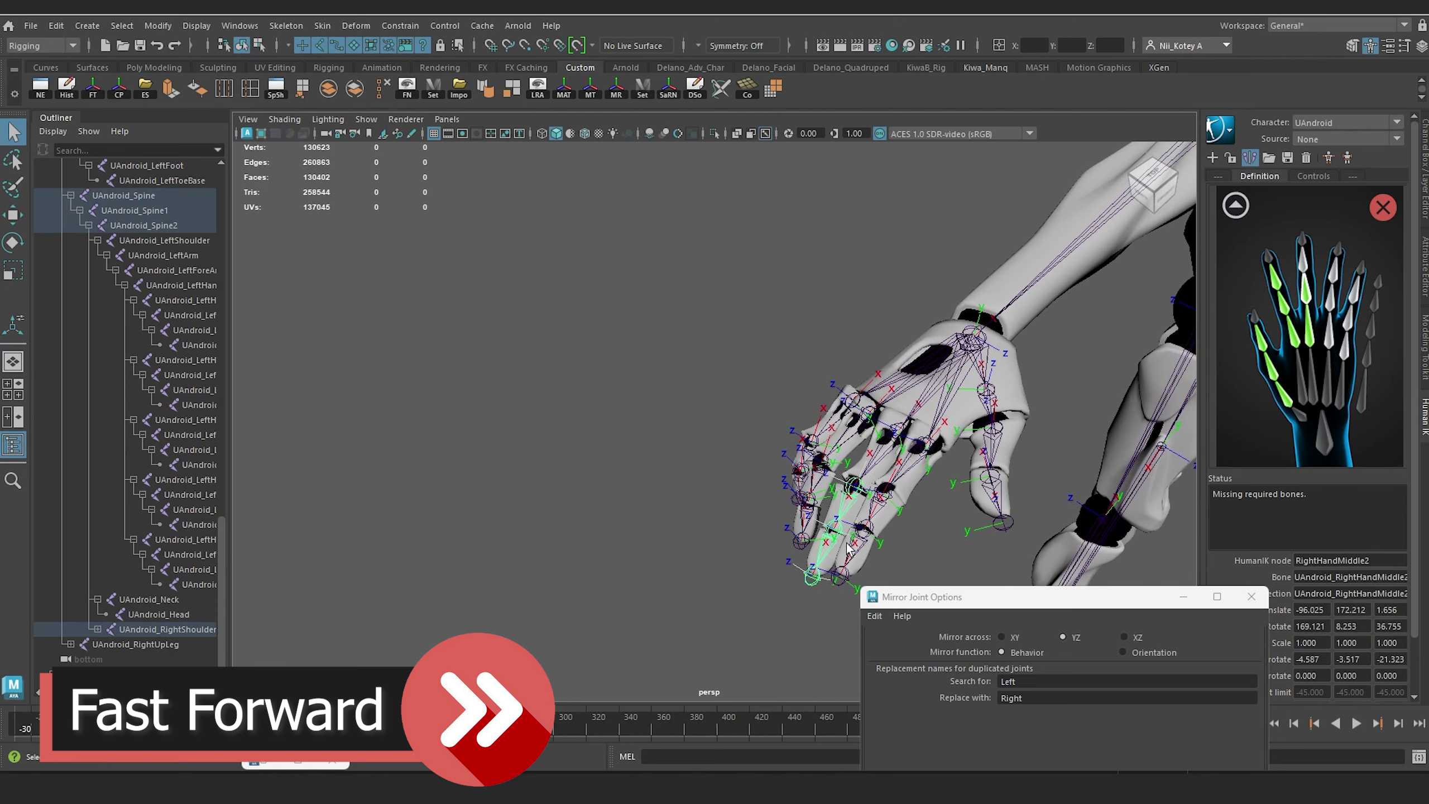
{"action": "left_click", "coordinate": [834, 528]}
{"action": "right_click", "coordinate": [1302, 264]}
{"action": "left_click", "coordinate": [1309, 272]}
Step: Assign the right ring and pinky finger joints to their HumanIK slots and return to the full-body definition view
{"action": "left_click_drag", "start_coordinate": [923, 450], "coordinate": [1013, 467], "text": "alt"}
{"action": "left_click", "coordinate": [1028, 359]}
{"action": "right_click", "coordinate": [1344, 352]}
{"action": "left_click", "coordinate": [1352, 360]}
{"action": "left_click", "coordinate": [1033, 407]}
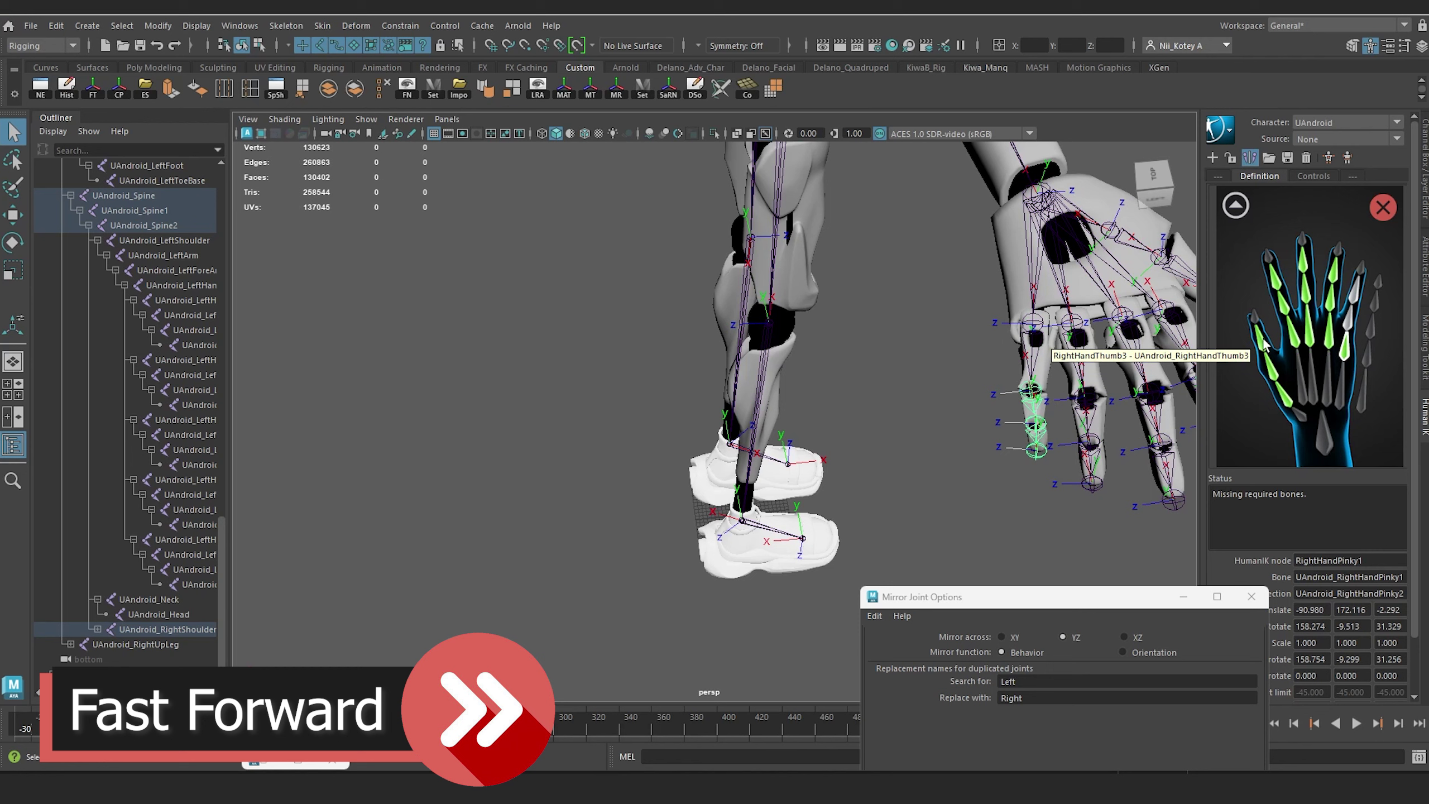
{"action": "left_click", "coordinate": [1035, 437]}
{"action": "left_click", "coordinate": [1235, 206]}
Step: Assign the right upper leg, lower leg and foot joints to the right leg slots of the HumanIK definition
{"action": "left_click", "coordinate": [787, 394]}
{"action": "left_click", "coordinate": [1296, 347]}
{"action": "right_click", "coordinate": [1296, 346]}
{"action": "left_click", "coordinate": [1303, 354]}
{"action": "left_click", "coordinate": [786, 555]}
{"action": "right_click", "coordinate": [1290, 414]}
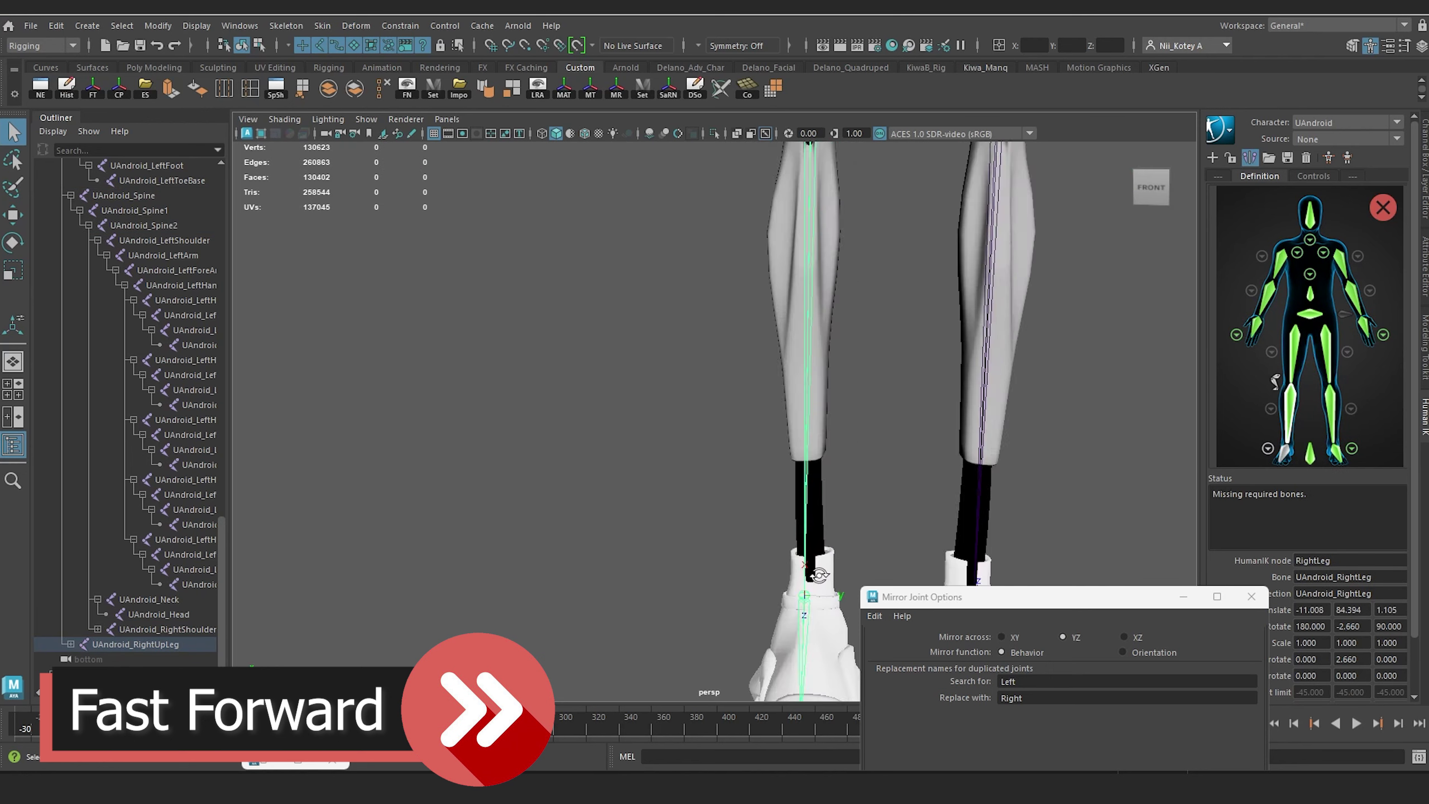
{"action": "right_click", "coordinate": [1285, 449]}
{"action": "left_click", "coordinate": [1292, 457]}
Step: Inspect the HumanIK foot detail views and check them against the UAndroid_LeftFoot and UAndroid_LeftToeBase joints
{"action": "left_click", "coordinate": [1267, 449]}
{"action": "left_click", "coordinate": [753, 690]}
{"action": "left_click", "coordinate": [825, 543]}
{"action": "left_click", "coordinate": [1236, 205]}
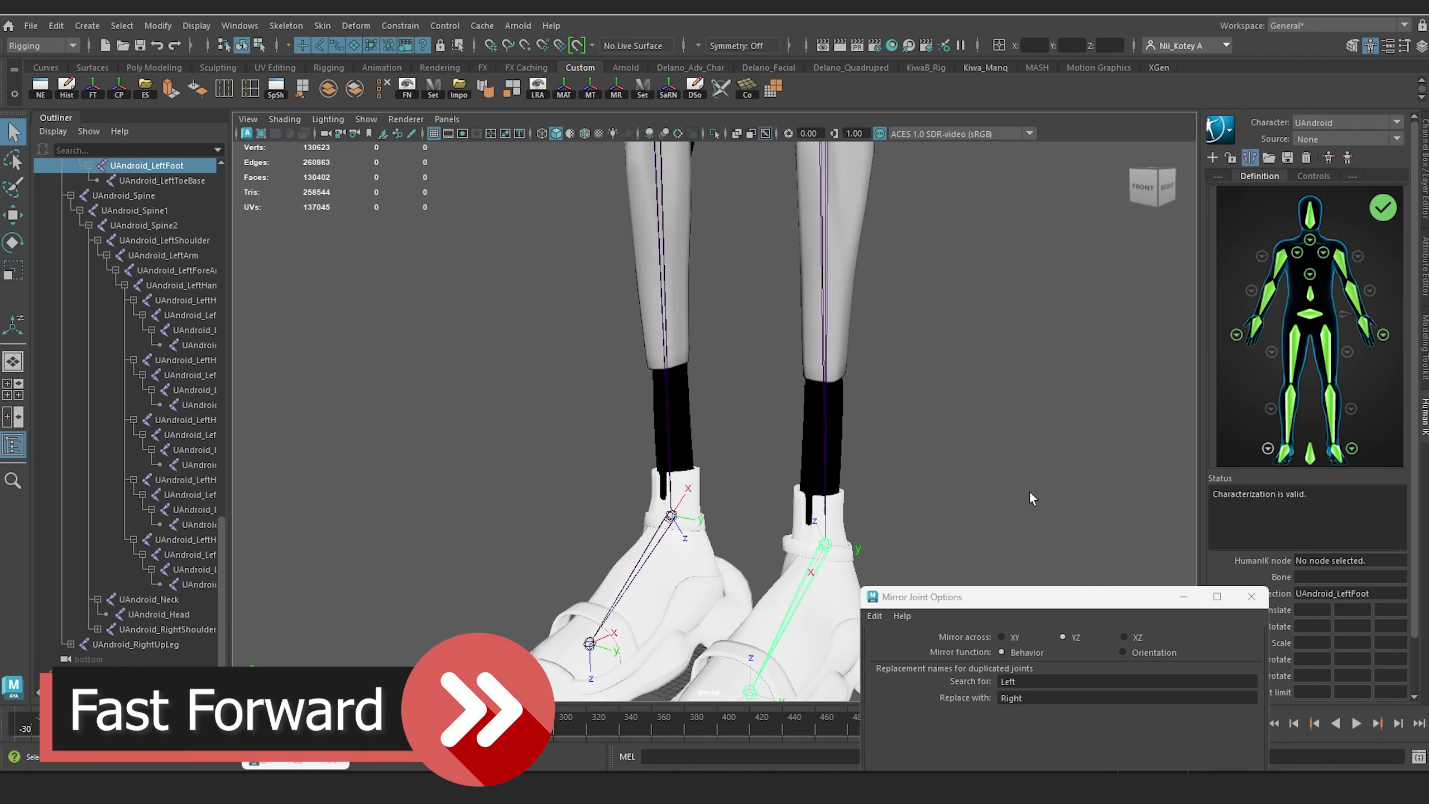
{"action": "left_click", "coordinate": [1352, 447]}
{"action": "right_click", "coordinate": [1325, 420]}
{"action": "left_click", "coordinate": [1040, 486]}
{"action": "left_click", "coordinate": [751, 691]}
{"action": "left_click", "coordinate": [825, 544]}
{"action": "left_click", "coordinate": [751, 691]}
{"action": "left_click", "coordinate": [1236, 205]}
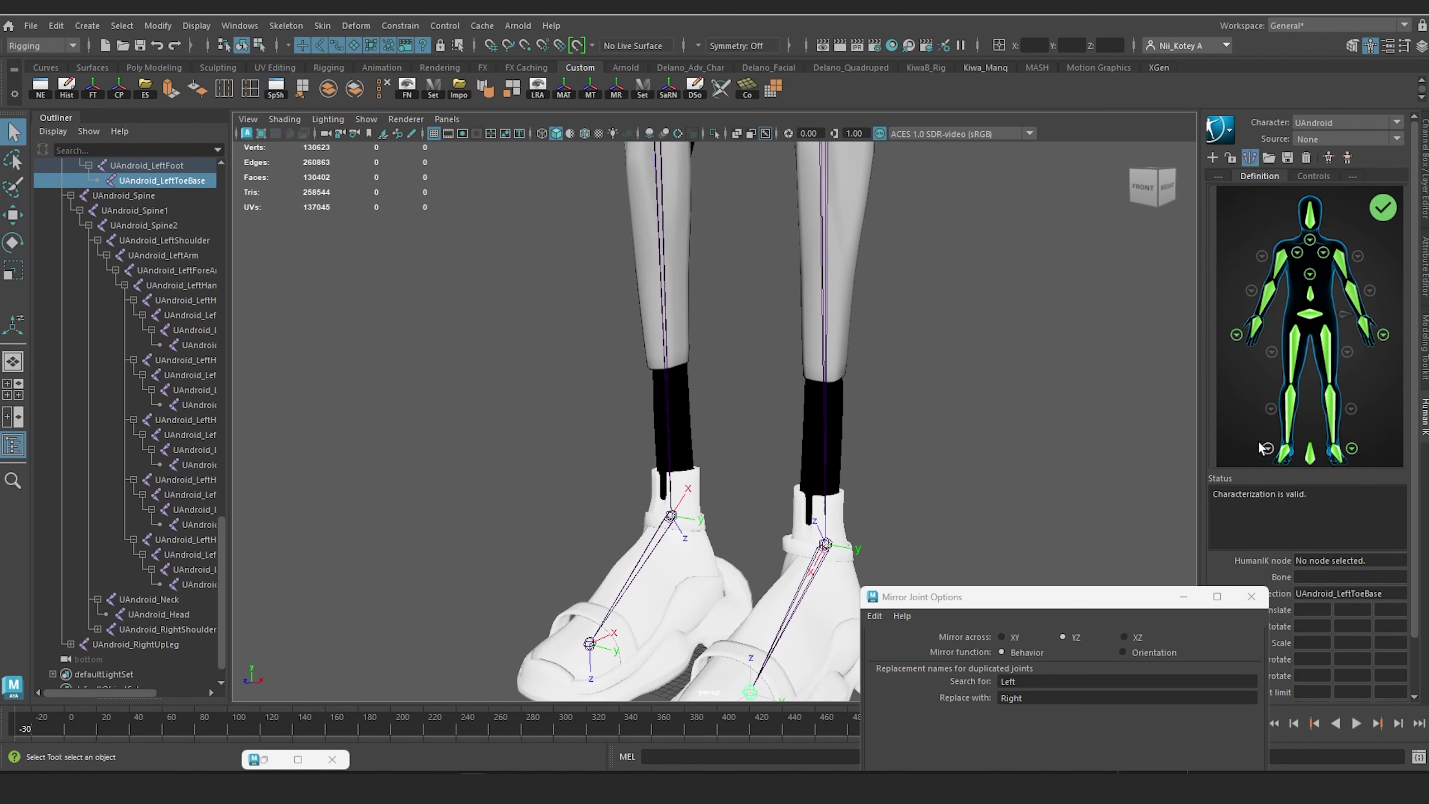
Step: Assign the UAndroid_RightToeBase joint to the RightToeBase slot in the right foot detail view
{"action": "left_click", "coordinate": [1263, 453]}
{"action": "left_click", "coordinate": [588, 647]}
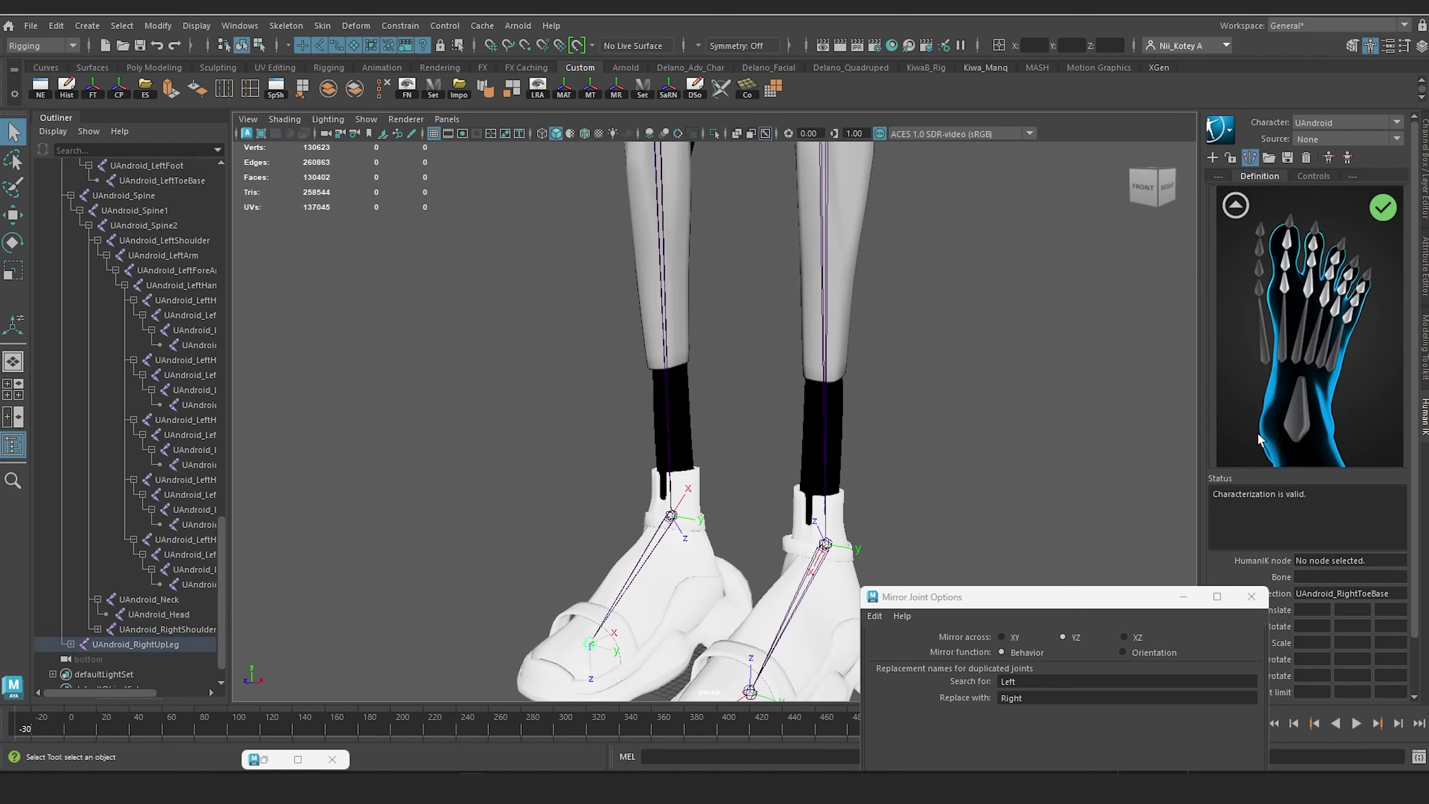
{"action": "right_click", "coordinate": [1282, 409]}
{"action": "left_click", "coordinate": [1316, 418]}
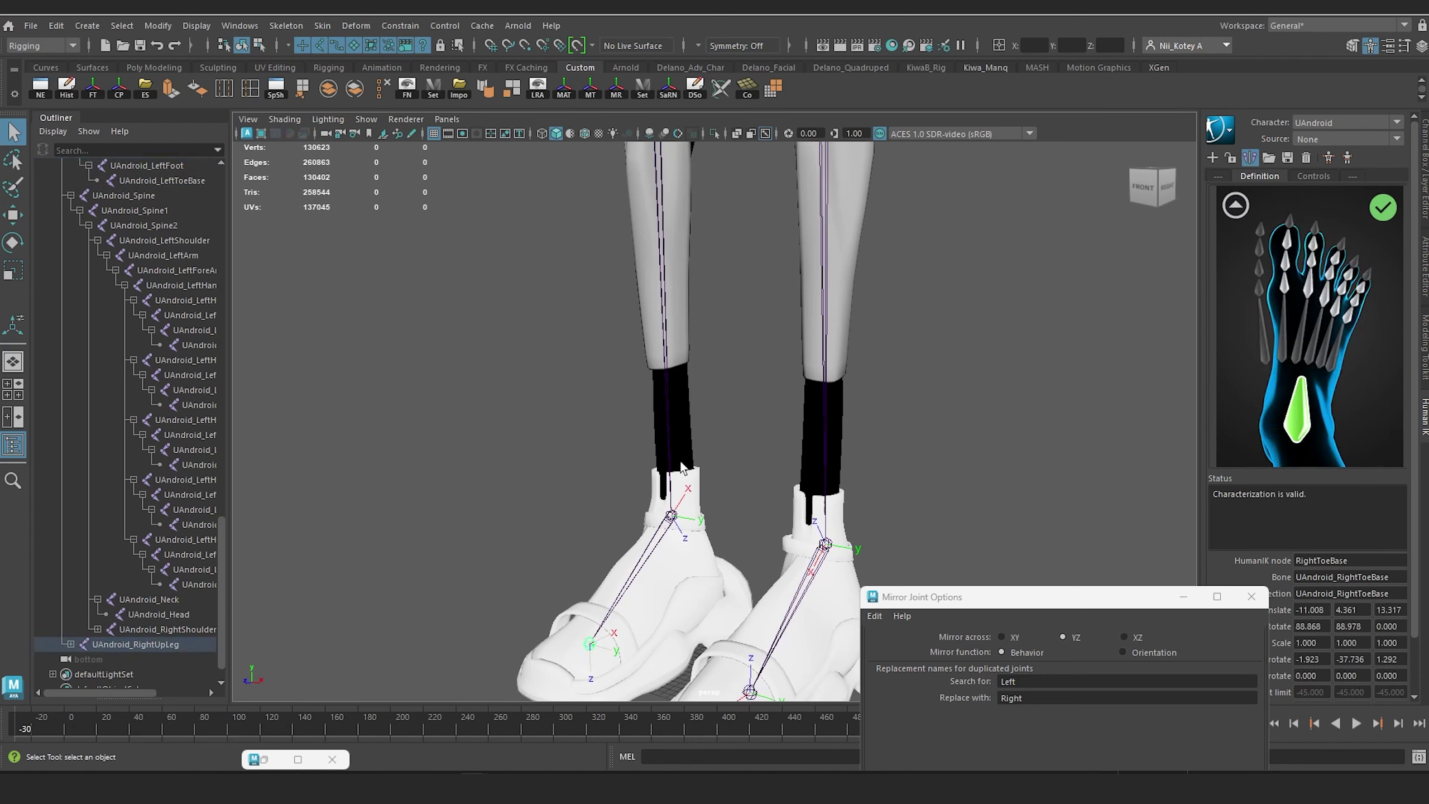
Step: Examine the whole skeleton and check the left hand's thumb and index fingertip joints against the HumanIK left hand slots
{"action": "scroll", "coordinate": [687, 471], "scroll_direction": "down", "scroll_amount": 5}
{"action": "left_click_drag", "start_coordinate": [659, 362], "coordinate": [691, 377], "text": "alt"}
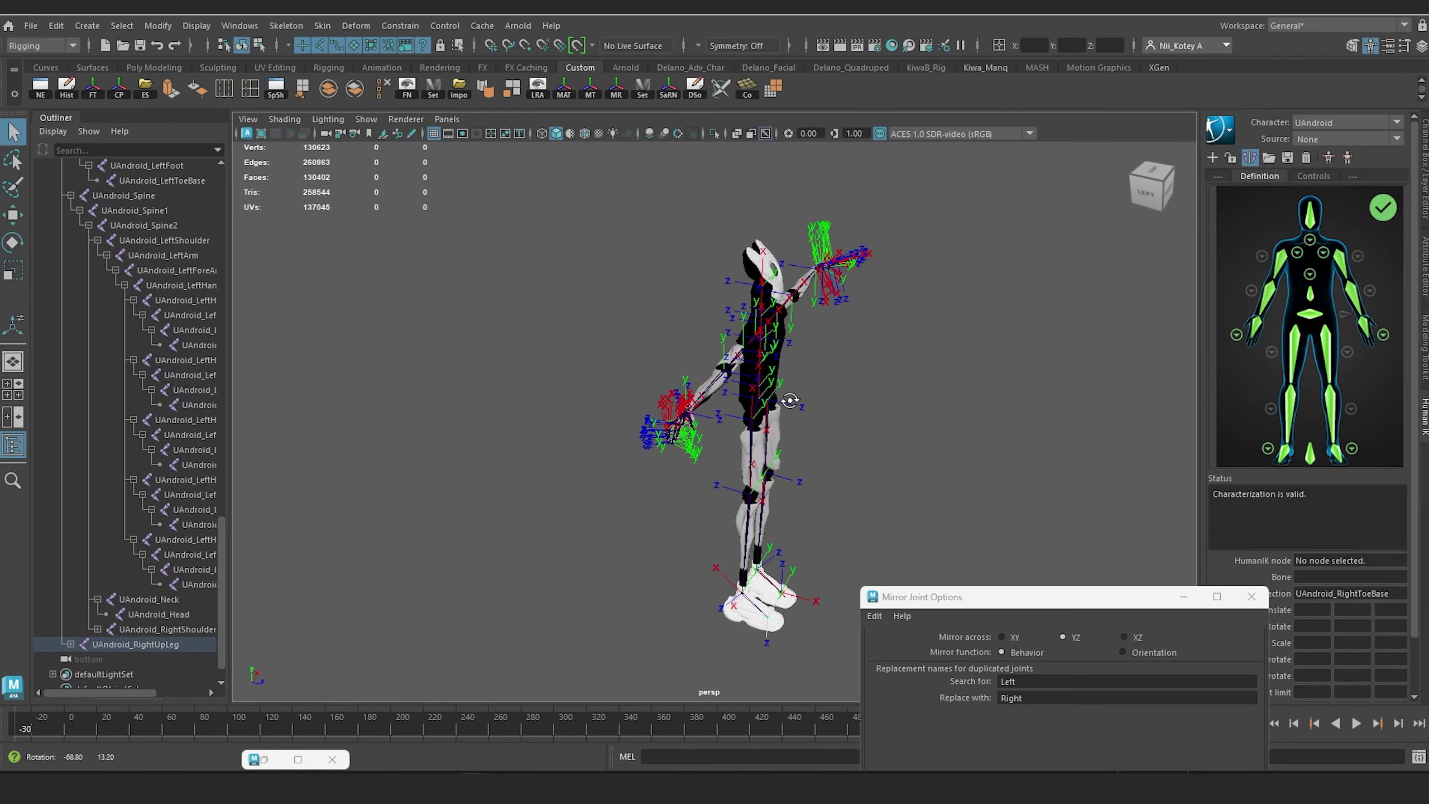
{"action": "scroll", "coordinate": [692, 377], "scroll_direction": "up", "scroll_amount": 5}
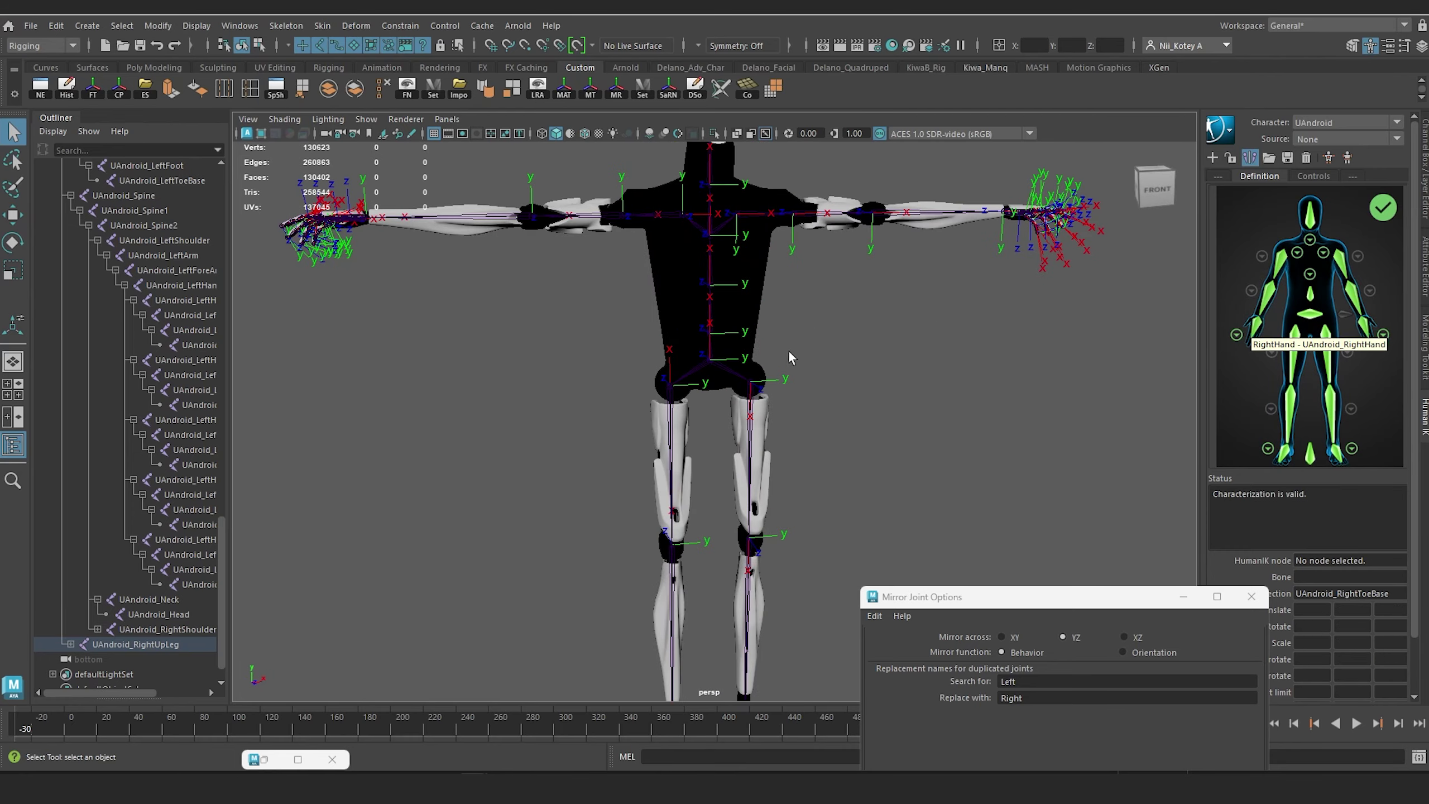
{"action": "left_click_drag", "start_coordinate": [788, 349], "coordinate": [727, 363], "text": "alt"}
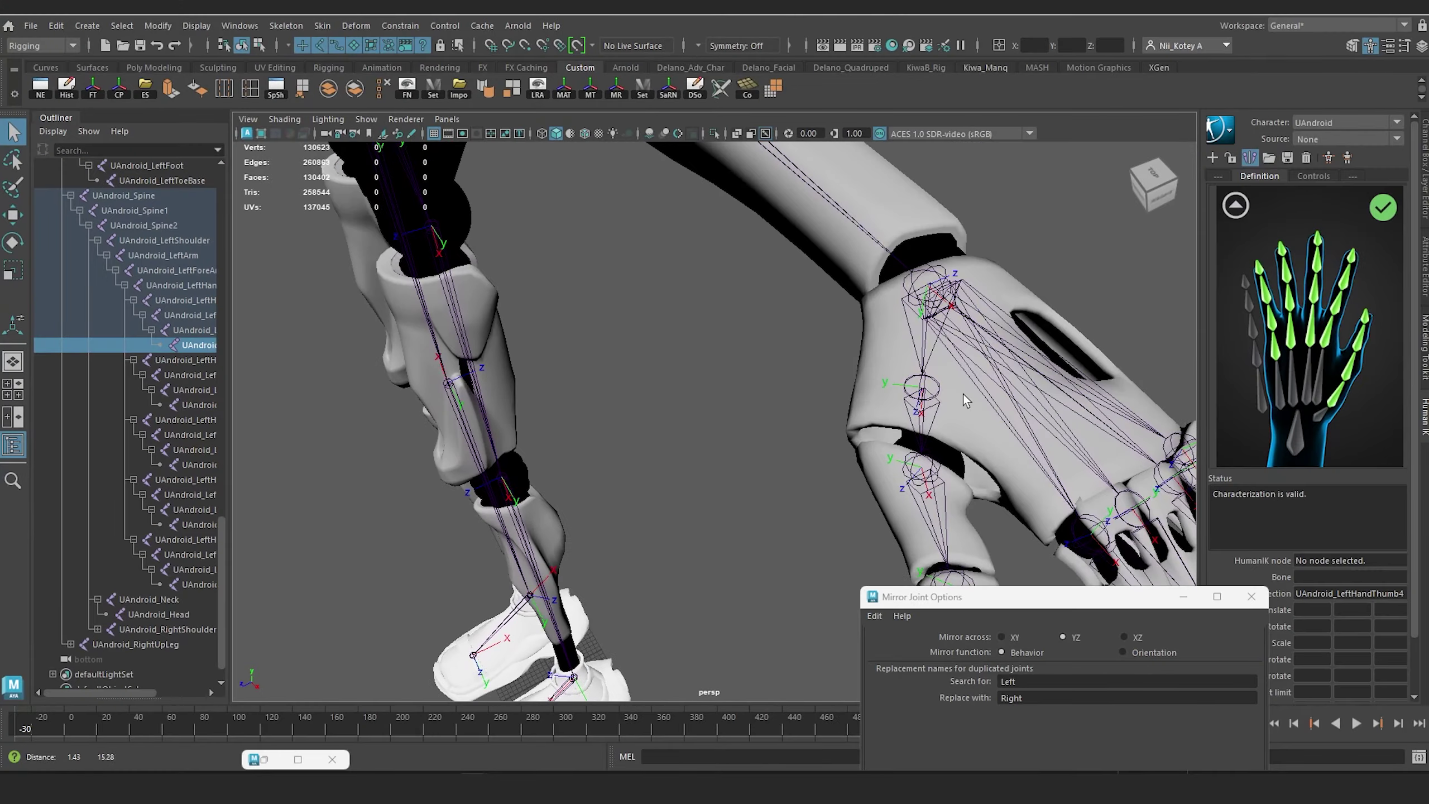
{"action": "scroll", "coordinate": [963, 392], "scroll_direction": "down", "scroll_amount": 5}
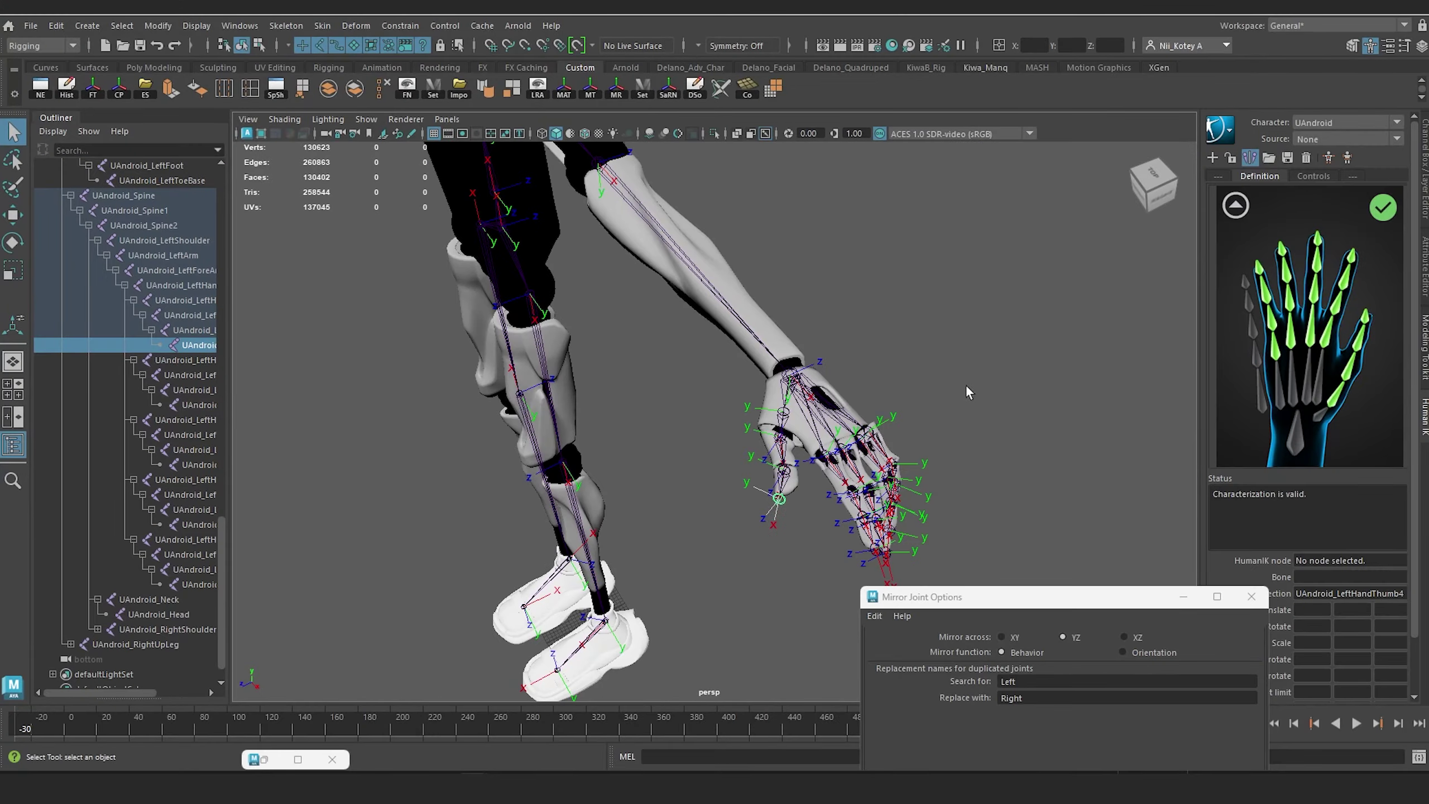
{"action": "middle_click_drag", "start_coordinate": [964, 387], "coordinate": [985, 349], "text": "alt"}
{"action": "scroll", "coordinate": [985, 349], "scroll_direction": "up", "scroll_amount": 3}
{"action": "left_click", "coordinate": [923, 340]}
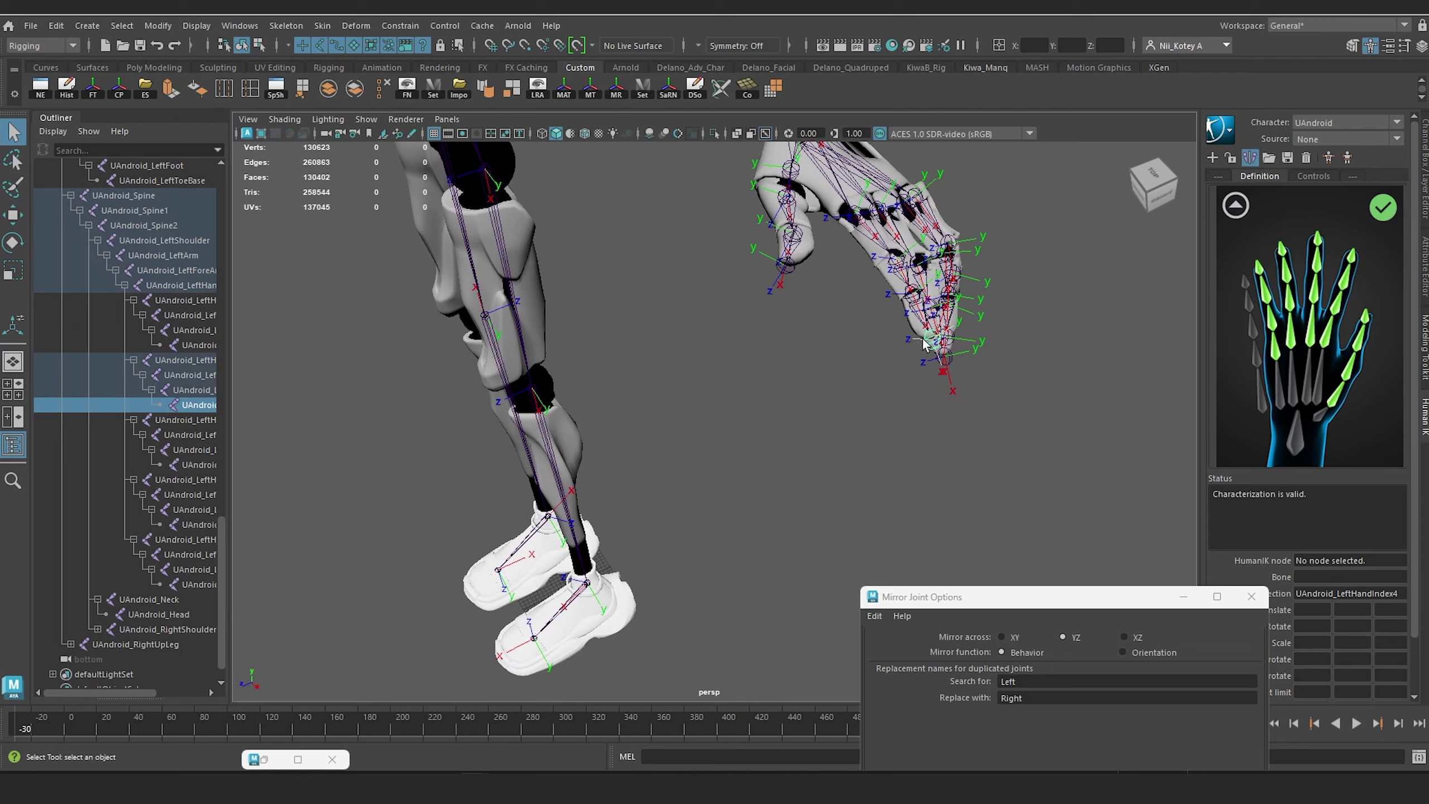
{"action": "left_click", "coordinate": [786, 266]}
{"action": "middle_click_drag", "start_coordinate": [631, 254], "coordinate": [701, 303], "text": "alt"}
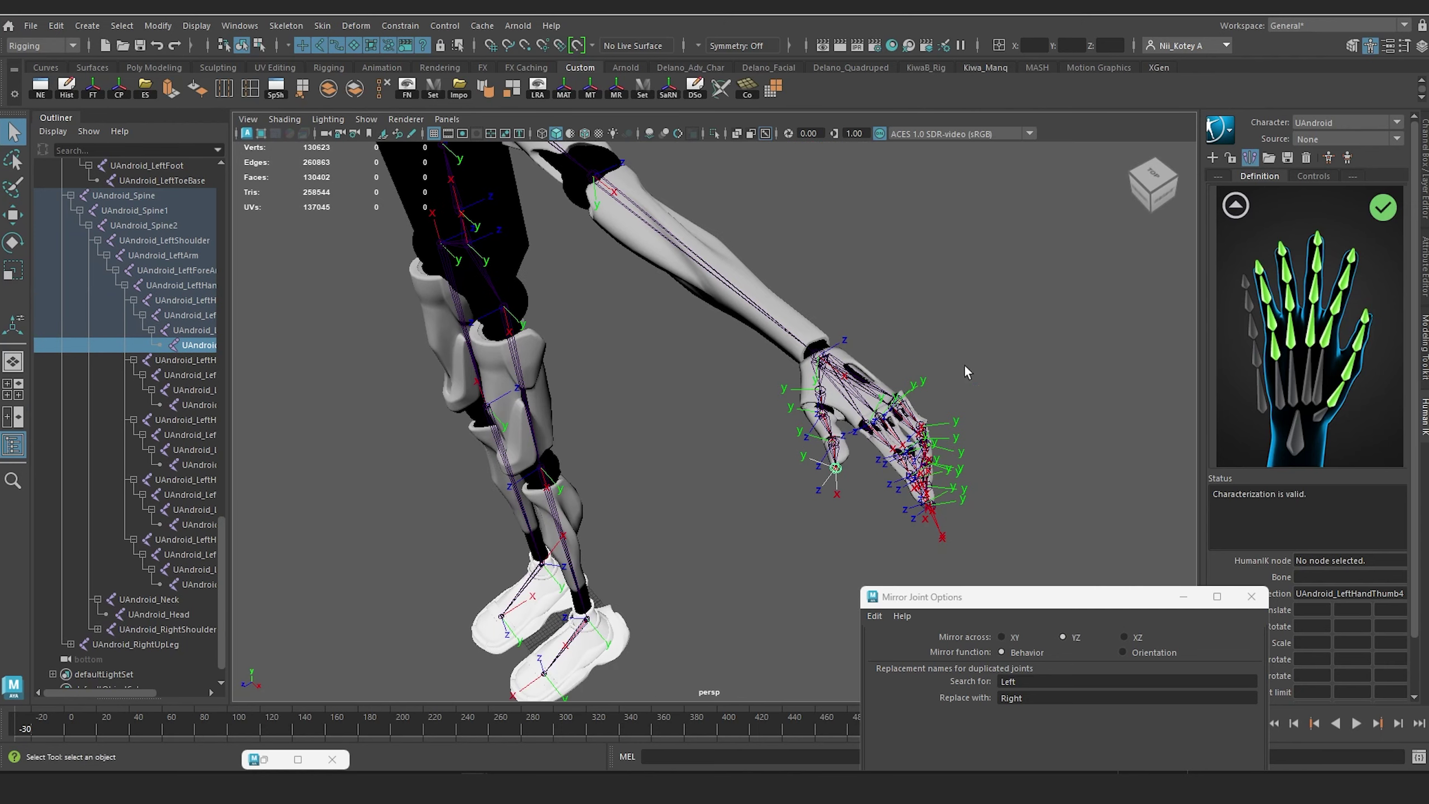
Step: Assign the right thumb's tip joint, UAndroid_RightHandThumb4, to the RightHandThumb4 slot in the HumanIK right hand view
{"action": "left_click_drag", "start_coordinate": [840, 475], "coordinate": [652, 423], "text": "alt"}
{"action": "scroll", "coordinate": [652, 423], "scroll_direction": "up", "scroll_amount": 3}
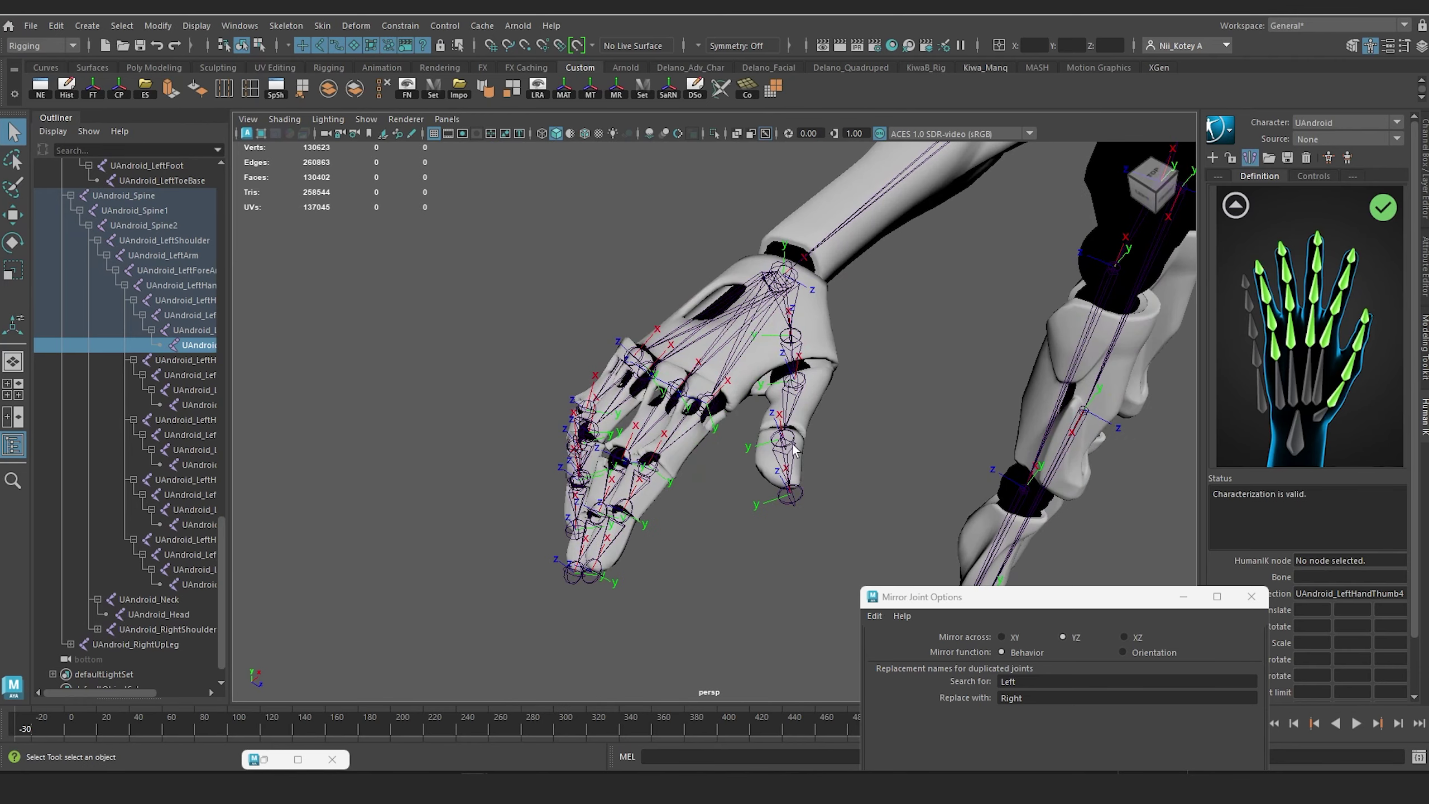
{"action": "left_click", "coordinate": [792, 495]}
{"action": "left_click", "coordinate": [1235, 205]}
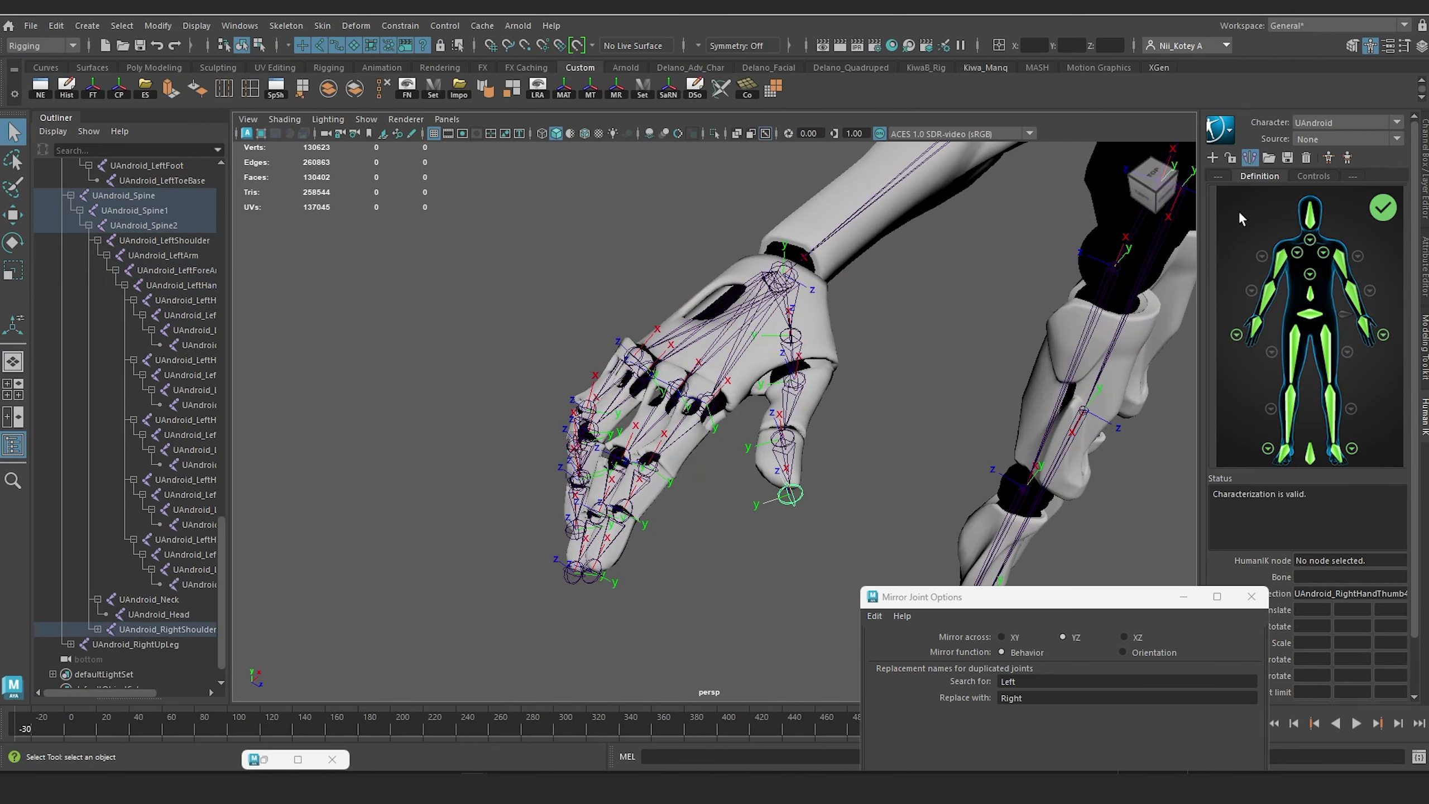
{"action": "left_click", "coordinate": [1241, 336]}
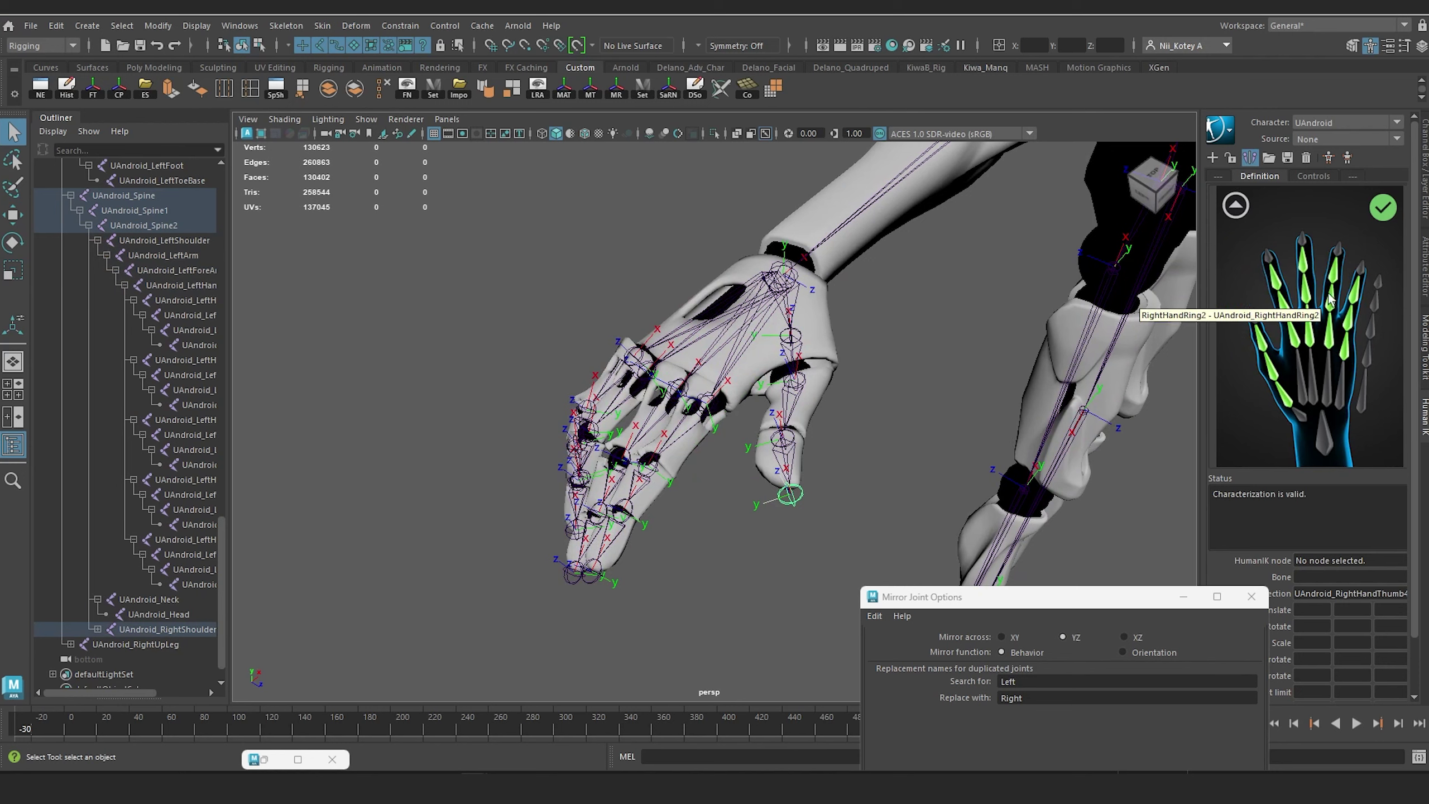
{"action": "right_click", "coordinate": [1255, 324]}
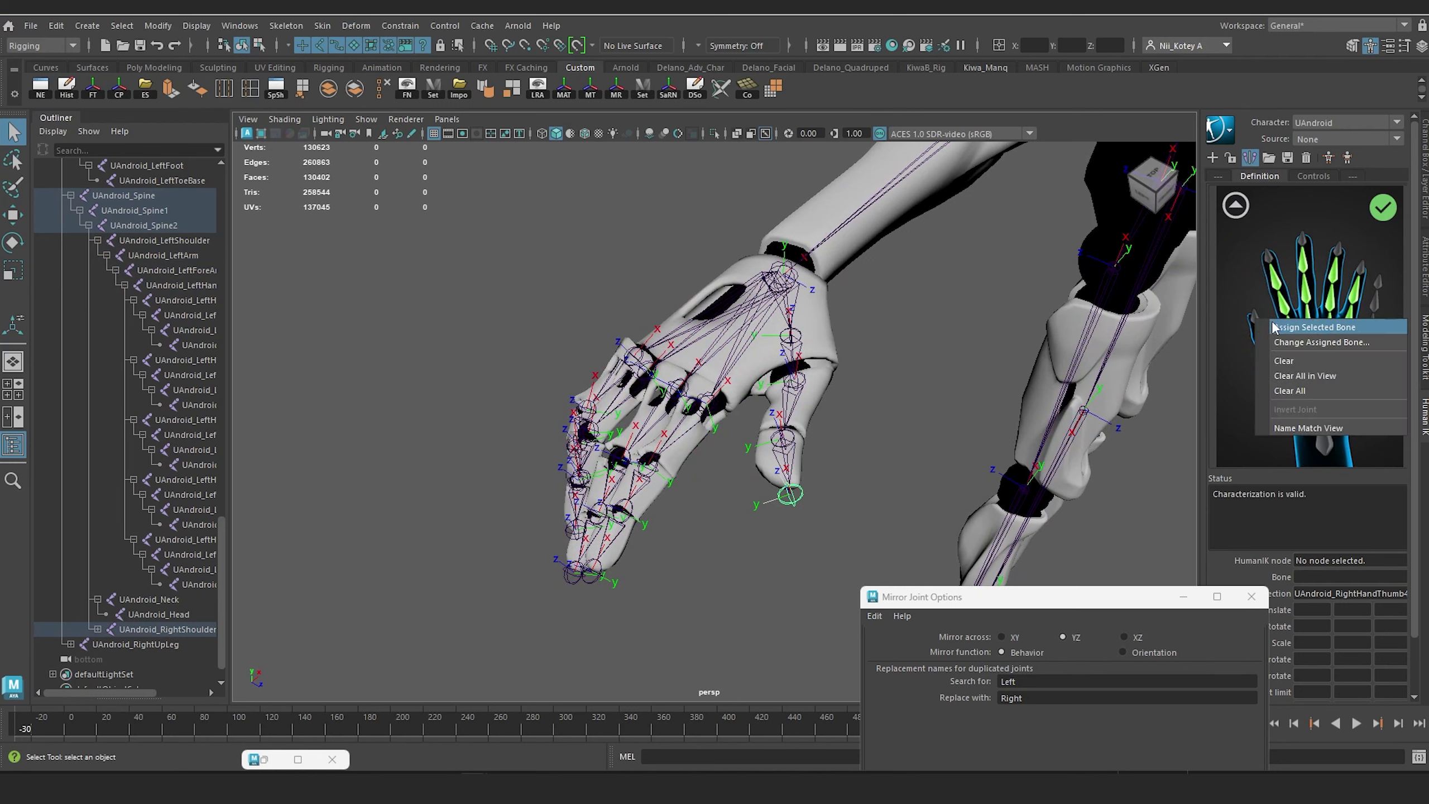
{"action": "left_click", "coordinate": [1272, 328]}
Step: Assign the right index fingertip joint, UAndroid_RightHandIndex4, to the RightHandIndex4 slot of the HumanIK right hand
{"action": "left_click", "coordinate": [596, 587]}
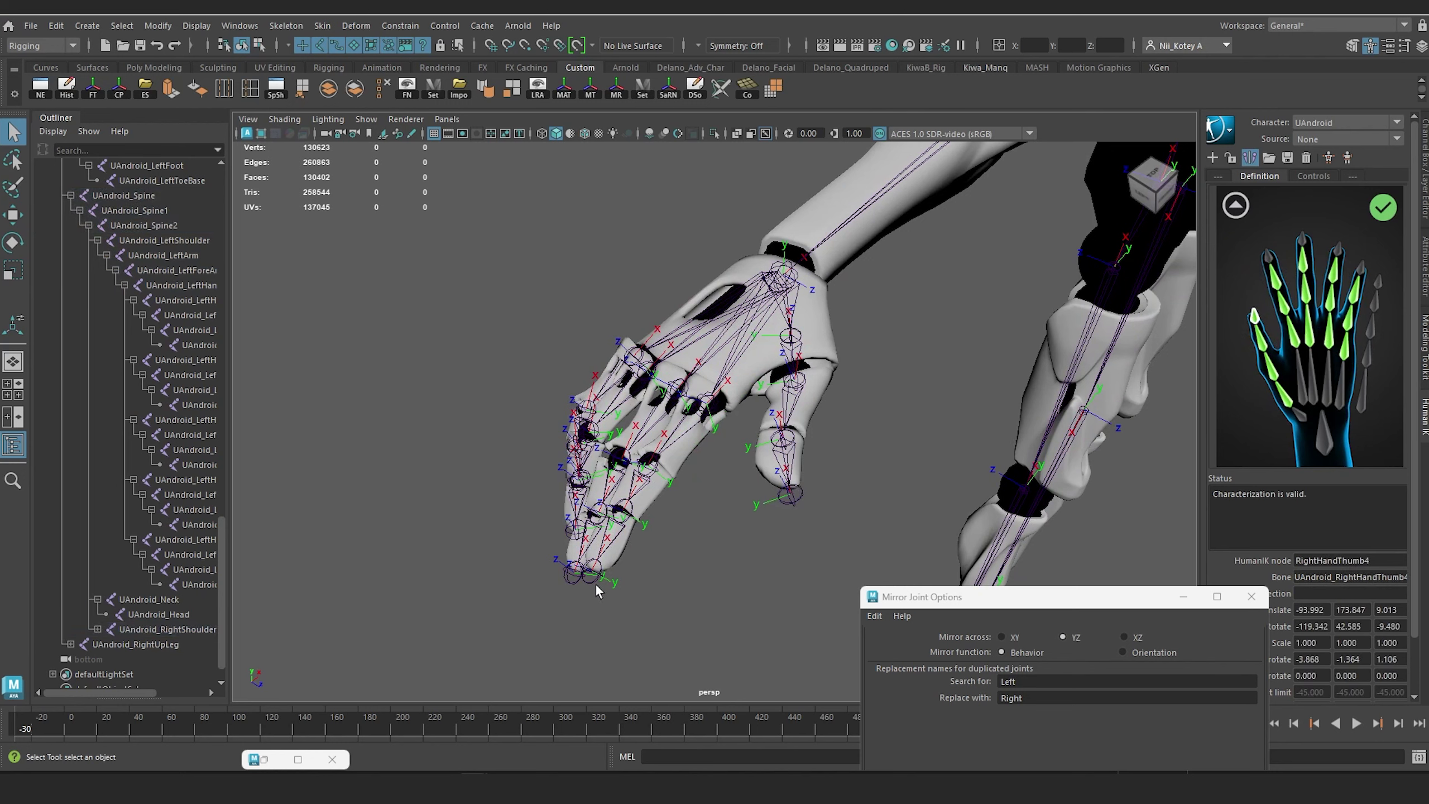
{"action": "left_click", "coordinate": [593, 580]}
{"action": "left_click_drag", "start_coordinate": [654, 578], "coordinate": [695, 577], "text": "alt"}
{"action": "middle_click_drag", "start_coordinate": [901, 457], "coordinate": [775, 372], "text": "alt"}
{"action": "left_click_drag", "start_coordinate": [775, 372], "coordinate": [844, 349], "text": "alt"}
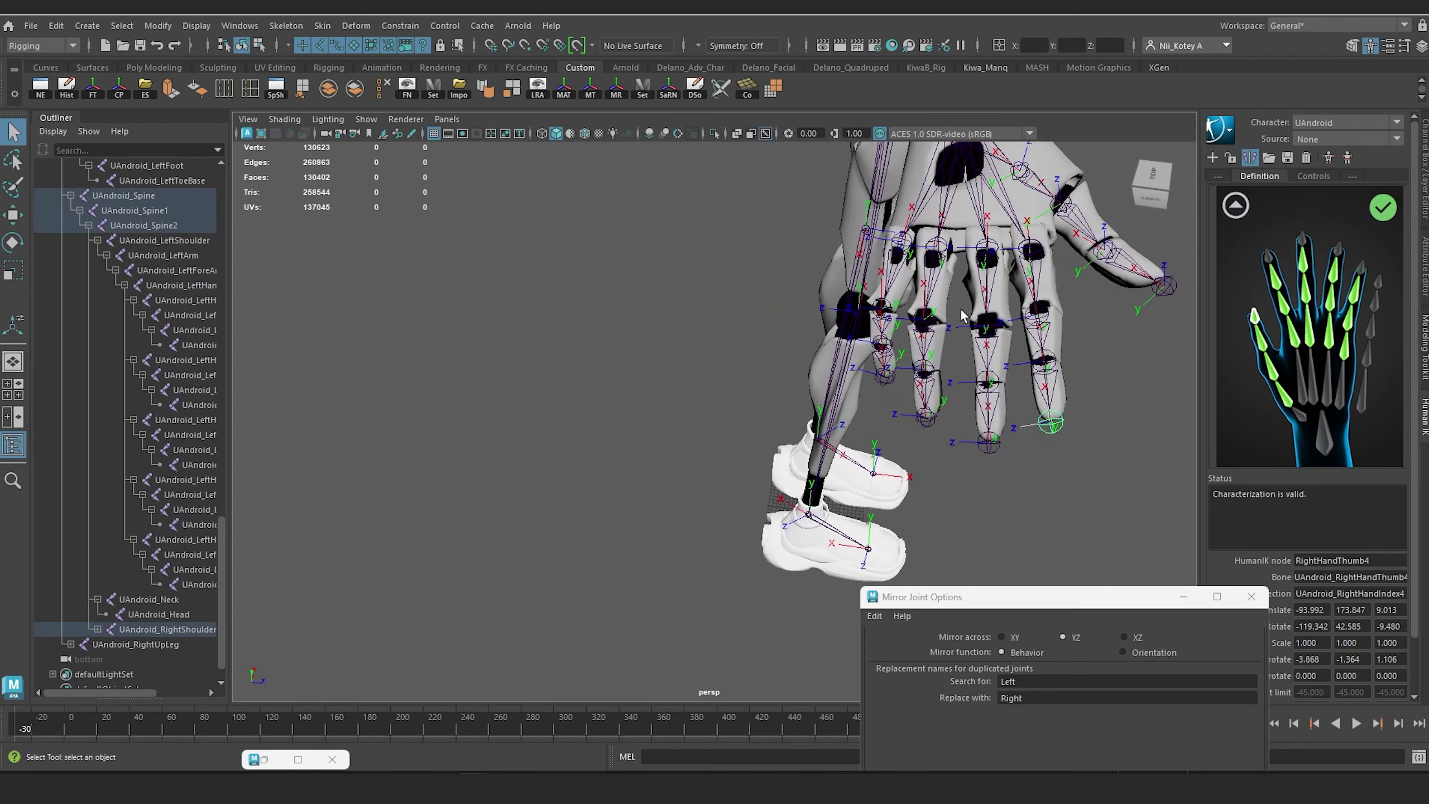
{"action": "right_click", "coordinate": [1269, 260]}
{"action": "left_click", "coordinate": [1300, 268]}
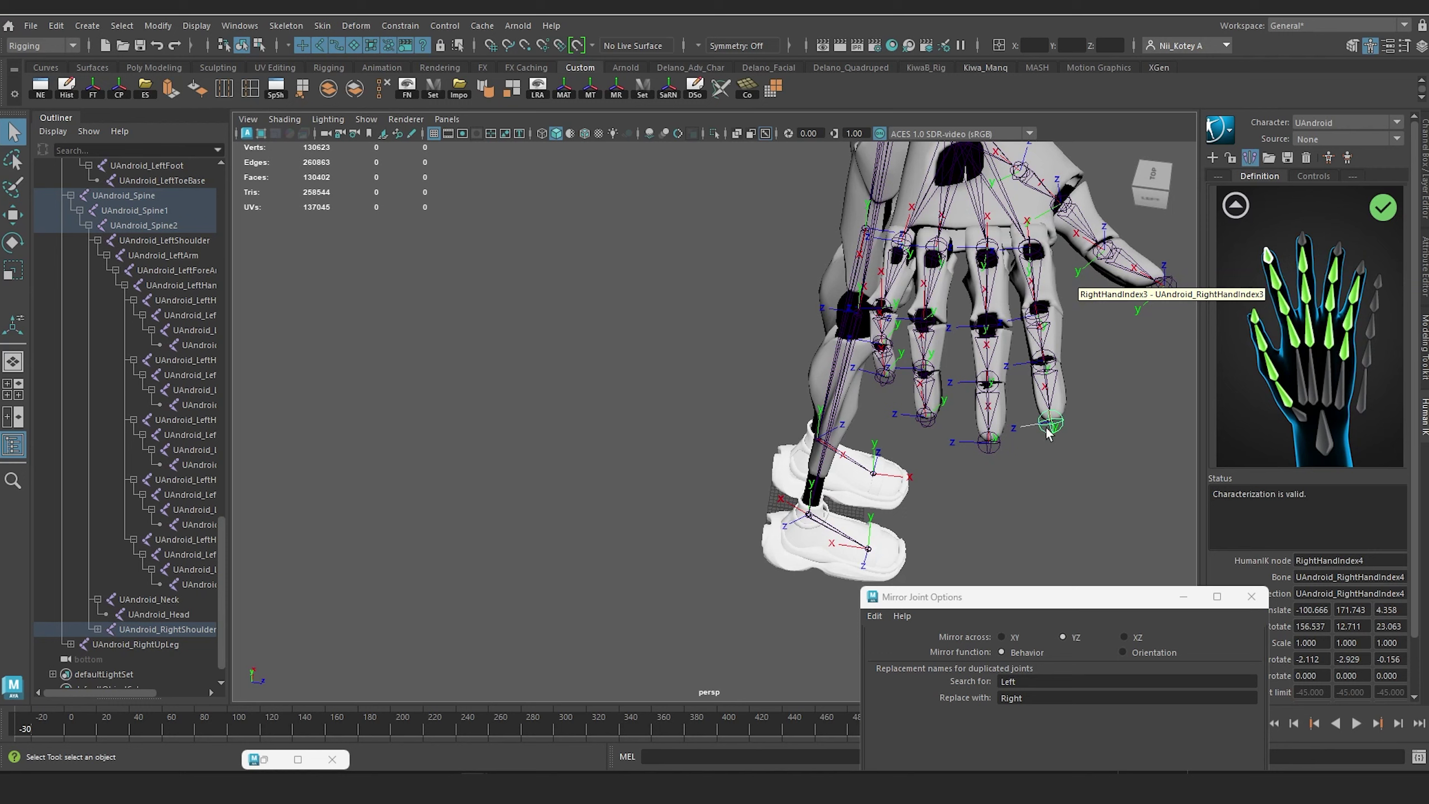
Step: Assign the right middle, ring and pinky tip joints to the RightHandMiddle4, RightHandRing4 and RightHandPinky4 slots, and close the Mirror Joint Options
{"action": "left_click", "coordinate": [989, 444]}
{"action": "right_click", "coordinate": [1303, 241]}
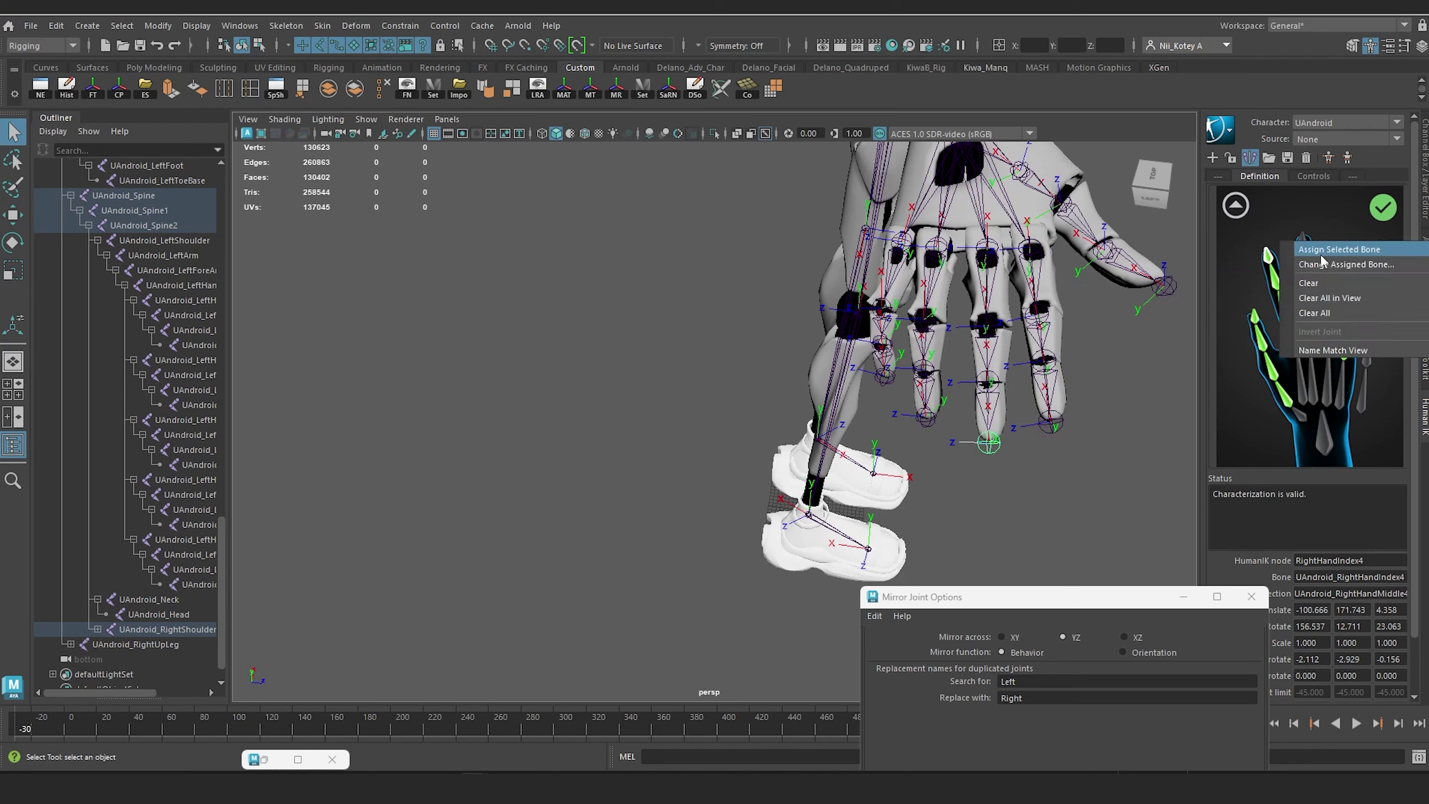
{"action": "left_click", "coordinate": [1334, 255]}
{"action": "left_click", "coordinate": [925, 416]}
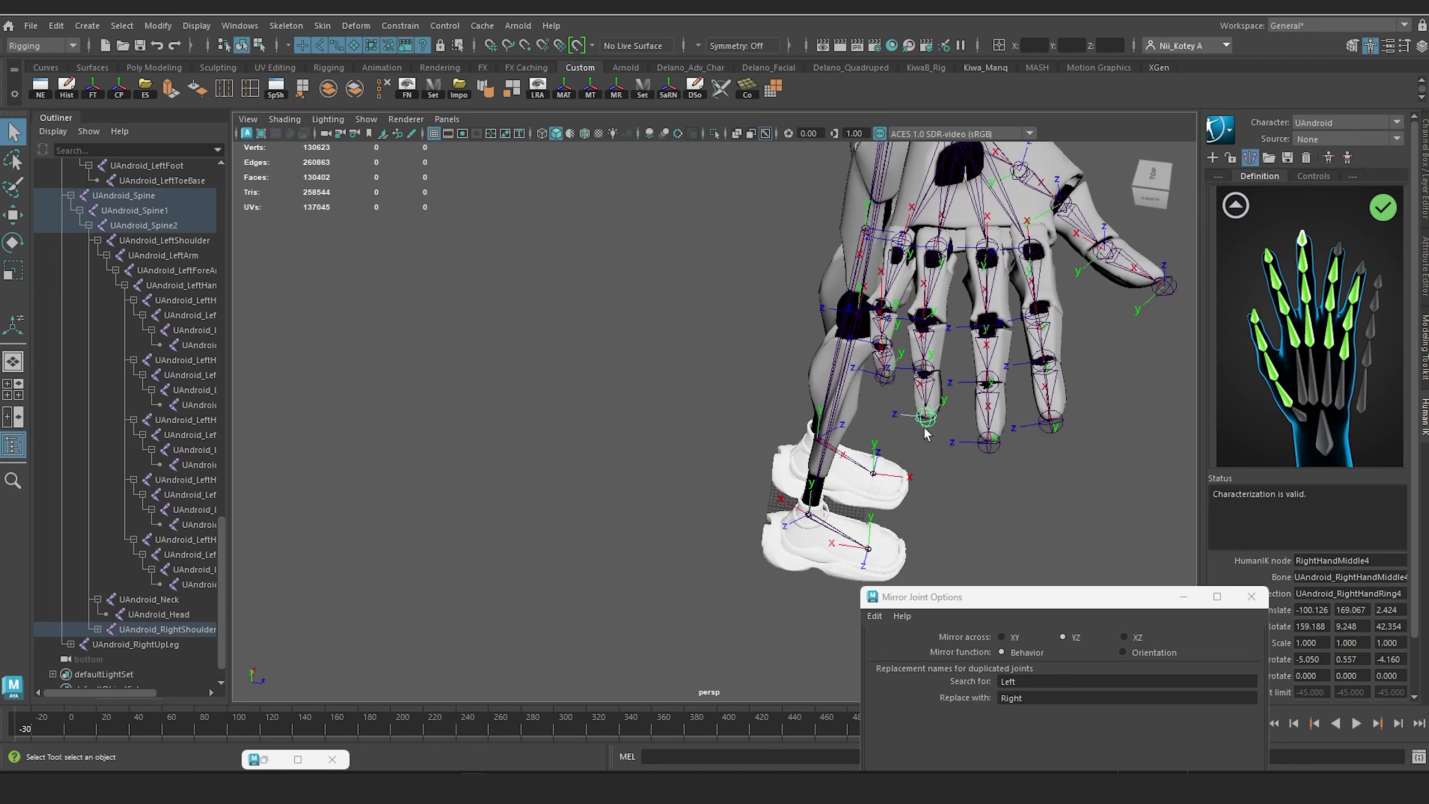
{"action": "right_click", "coordinate": [1338, 251]}
{"action": "left_click", "coordinate": [1368, 264]}
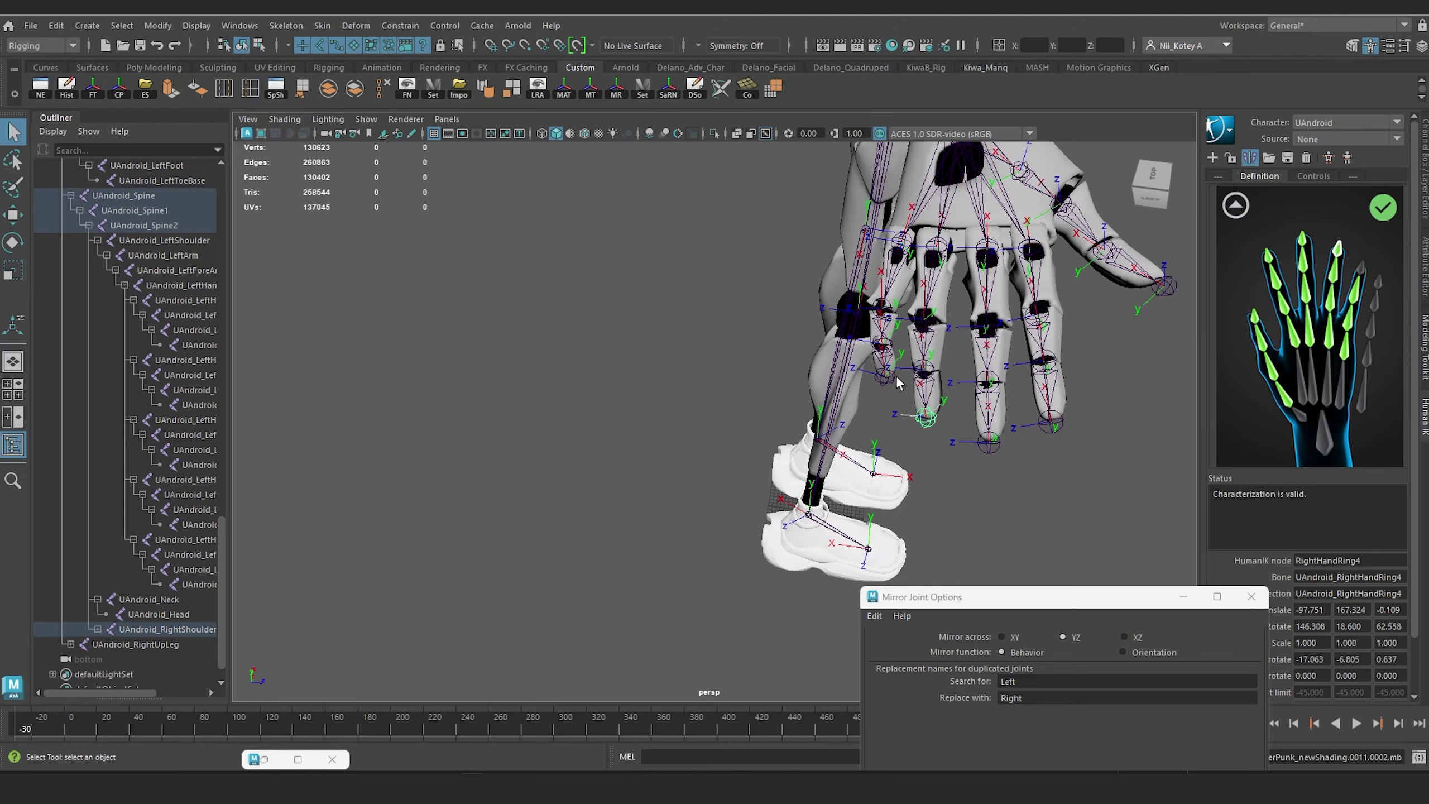
{"action": "left_click", "coordinate": [885, 376]}
{"action": "right_click", "coordinate": [1361, 266]}
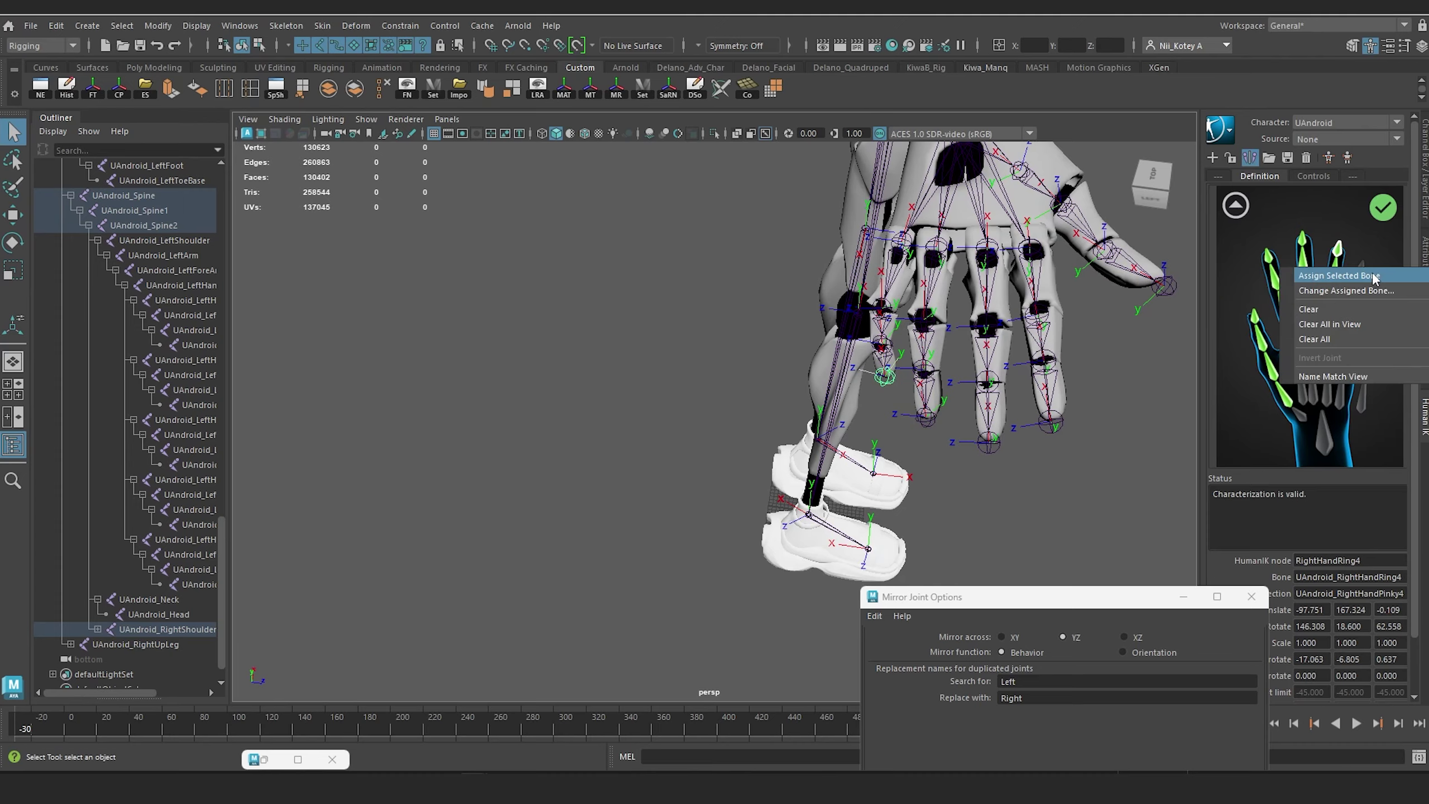
{"action": "left_click", "coordinate": [1350, 277]}
{"action": "scroll", "coordinate": [965, 319], "scroll_direction": "down", "scroll_amount": 5}
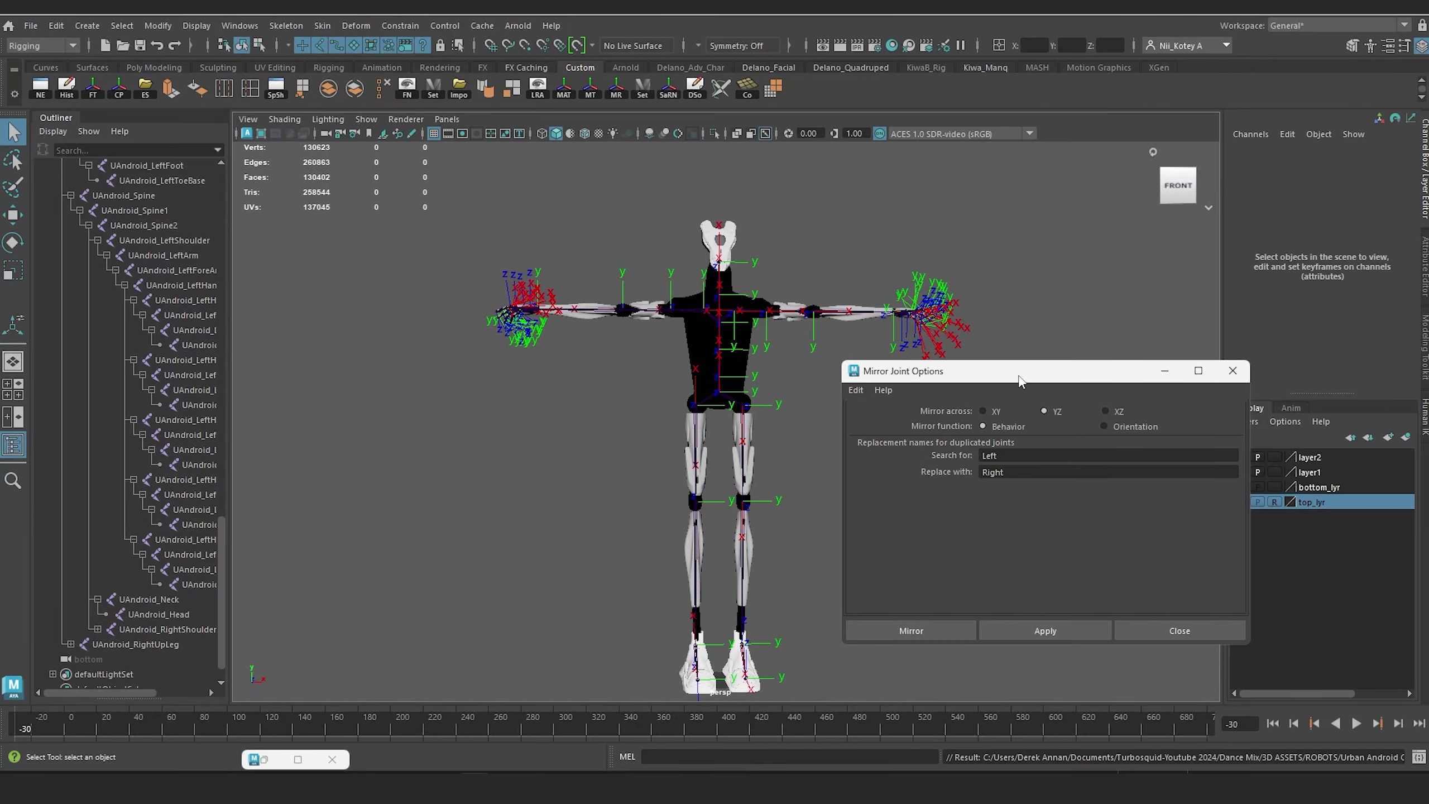
{"action": "left_click", "coordinate": [1266, 279]}
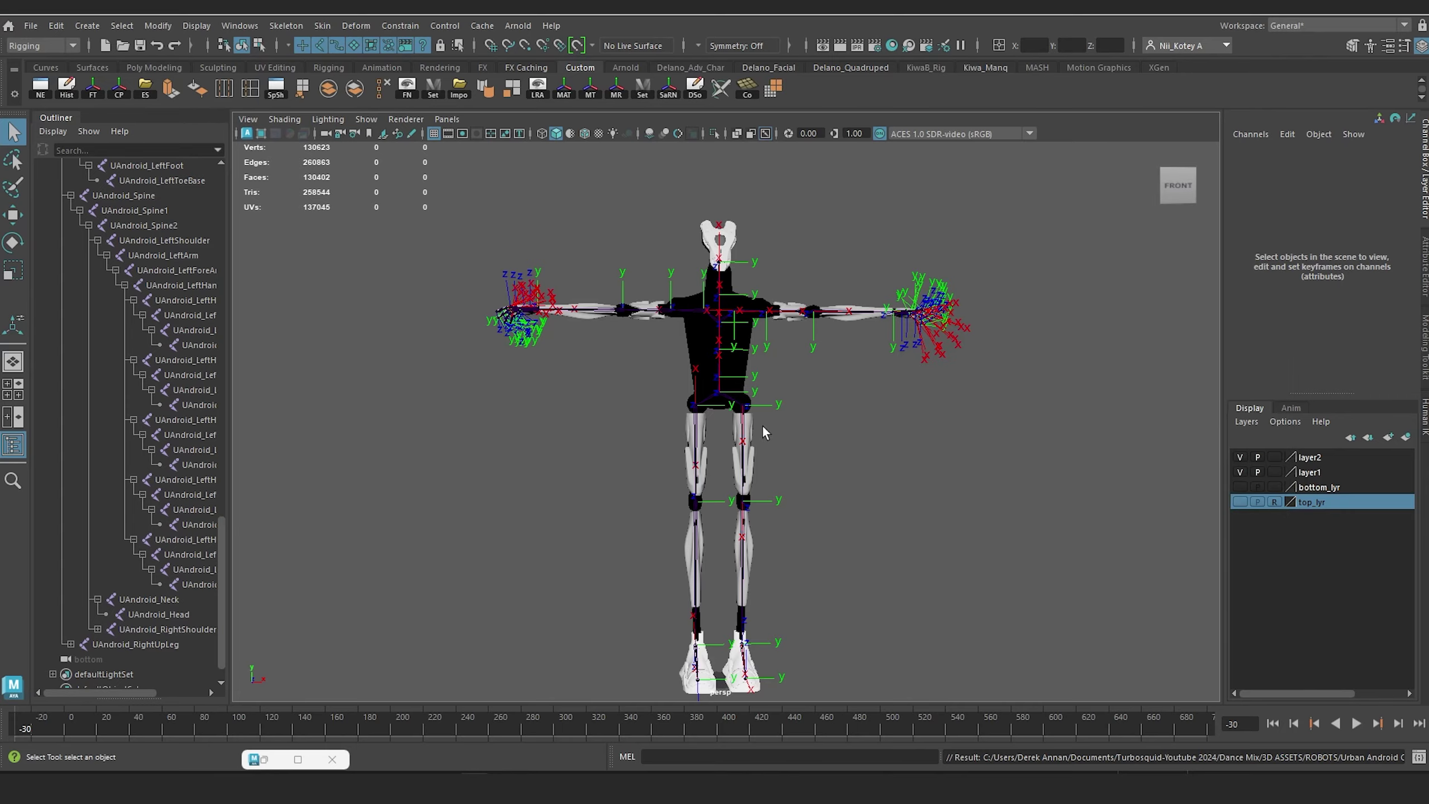
Step: Select the UAndroid_Hips joint's whole hierarchy with the MEL command select -hi and hide the joints' local rotation axes
{"action": "scroll", "coordinate": [765, 430], "scroll_direction": "up", "scroll_amount": 6}
{"action": "mouse_move", "coordinate": [717, 400]}
{"action": "left_mouse_down", "text": "alt"}
{"action": "mouse_move", "coordinate": [727, 425]}
{"action": "mouse_move", "coordinate": [669, 421]}
{"action": "mouse_move", "coordinate": [725, 425]}
{"action": "left_mouse_up", "text": "alt"}
{"action": "scroll", "coordinate": [691, 379], "scroll_direction": "down", "scroll_amount": 2}
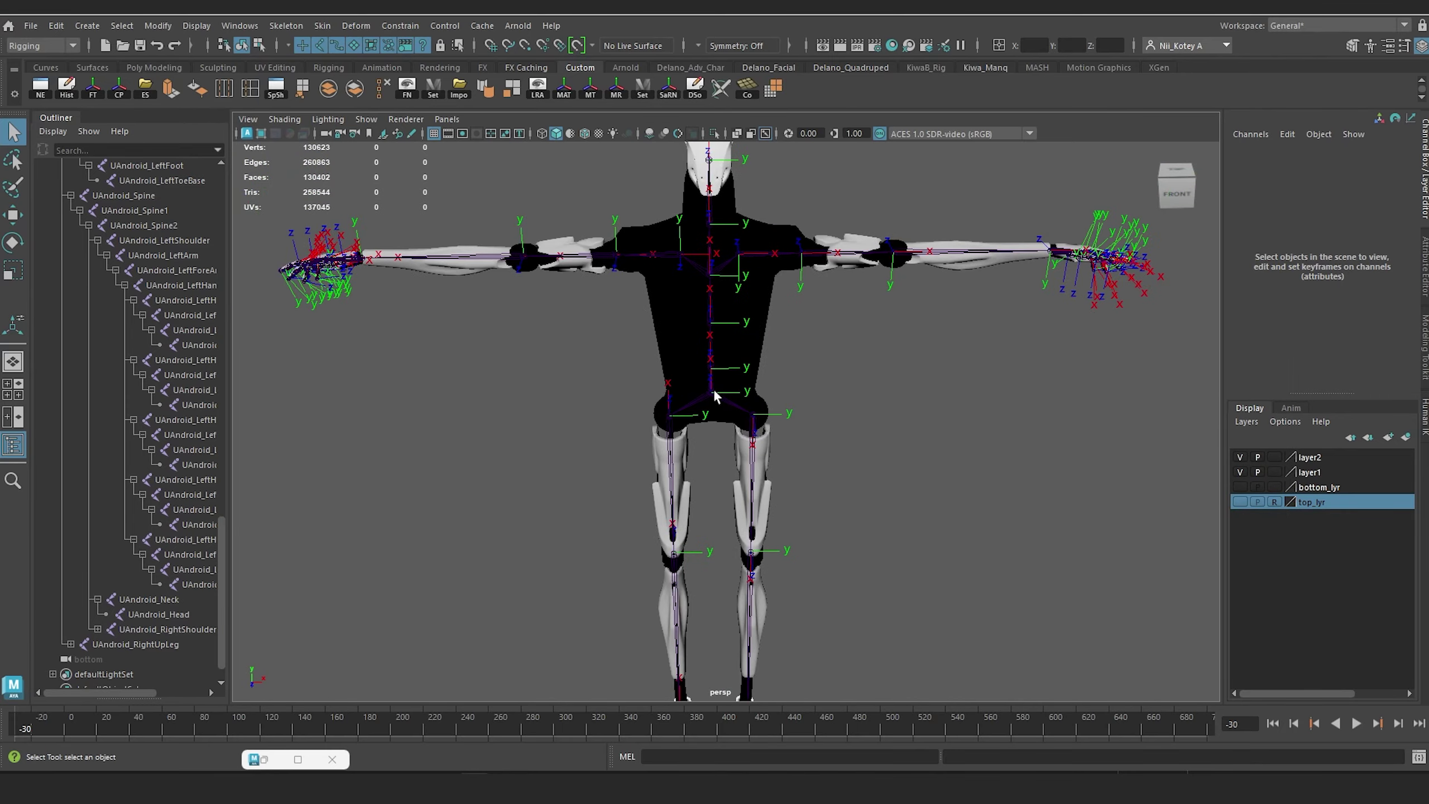
{"action": "left_click", "coordinate": [689, 375]}
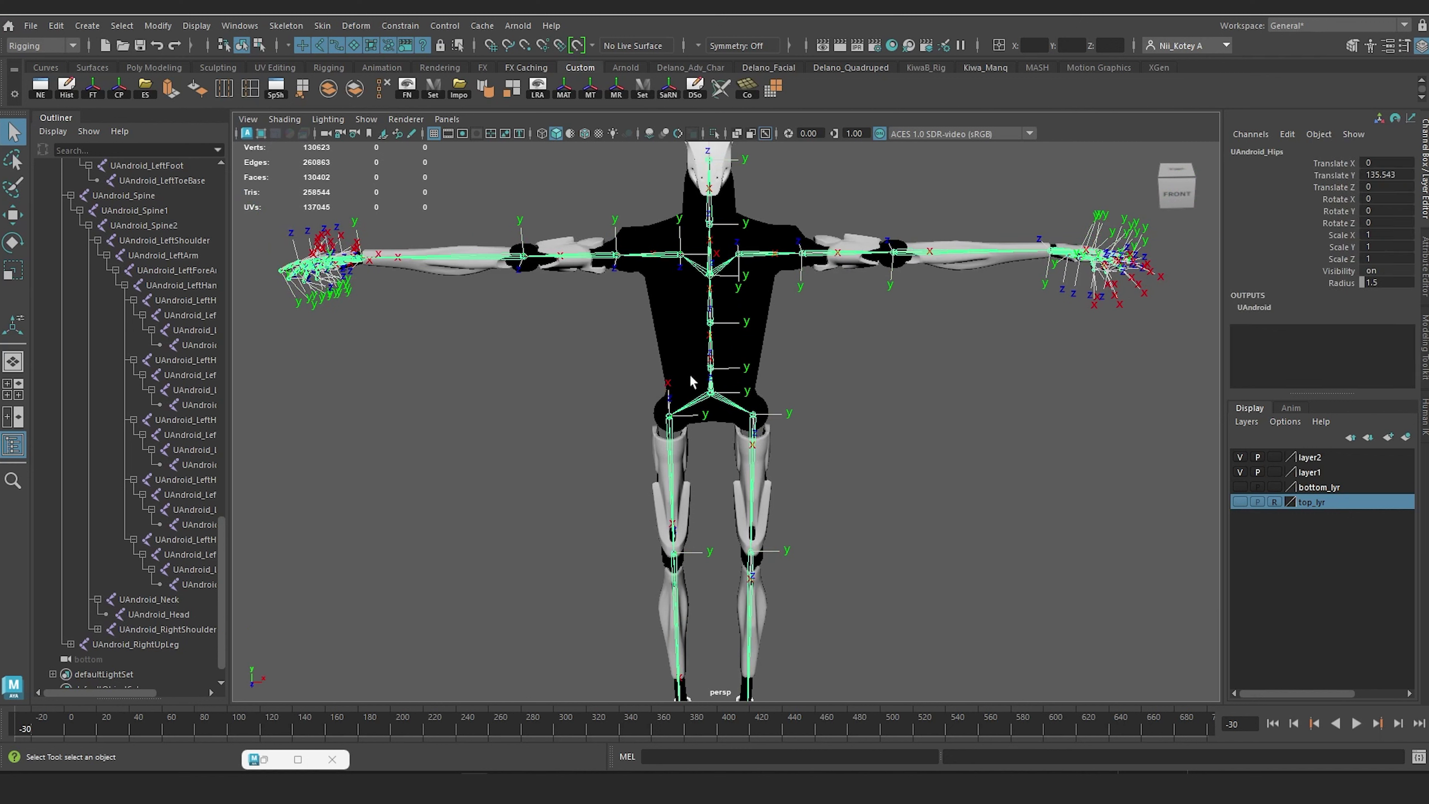
{"action": "left_click", "coordinate": [762, 750]}
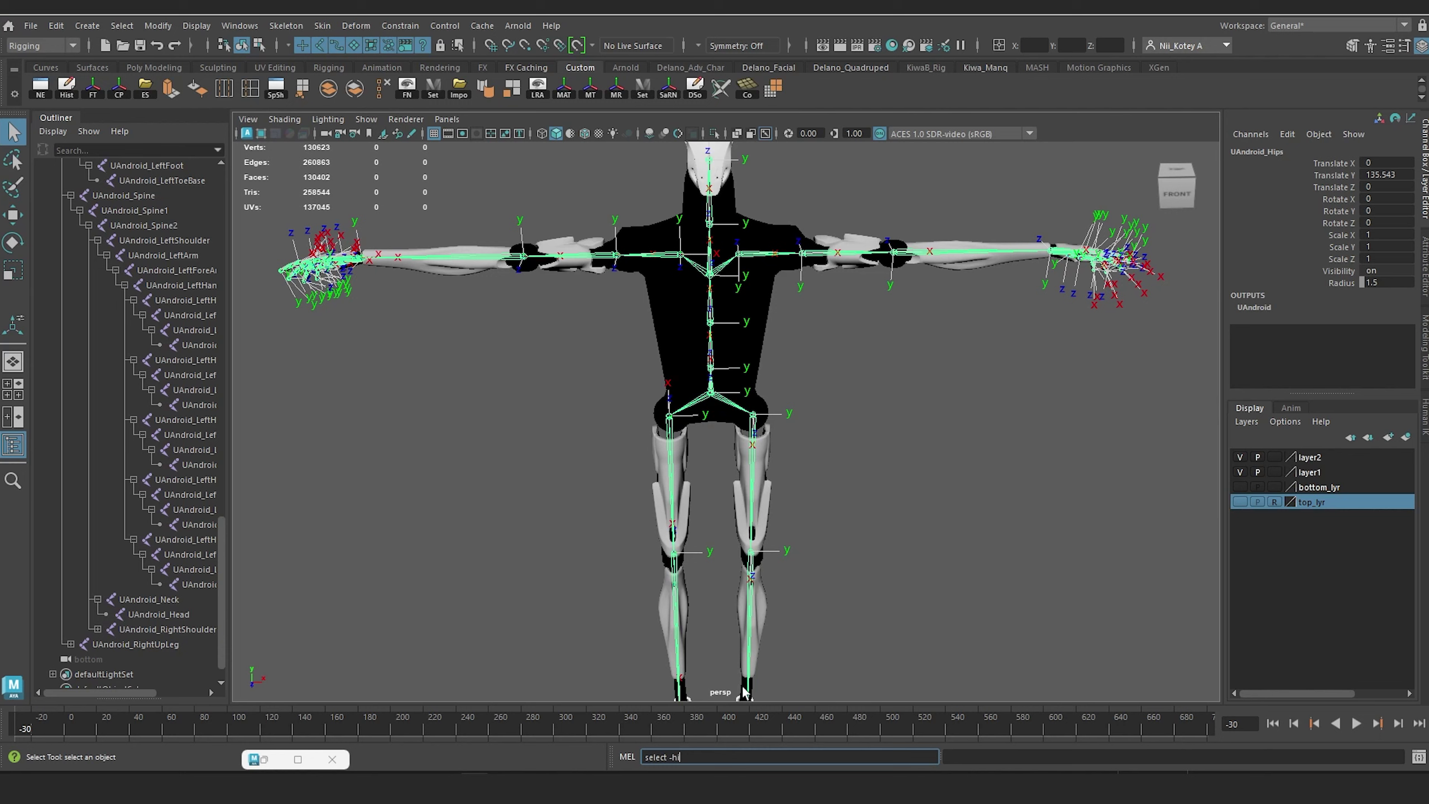
{"action": "type", "text": "select -hi"}
{"action": "key", "text": "Return"}
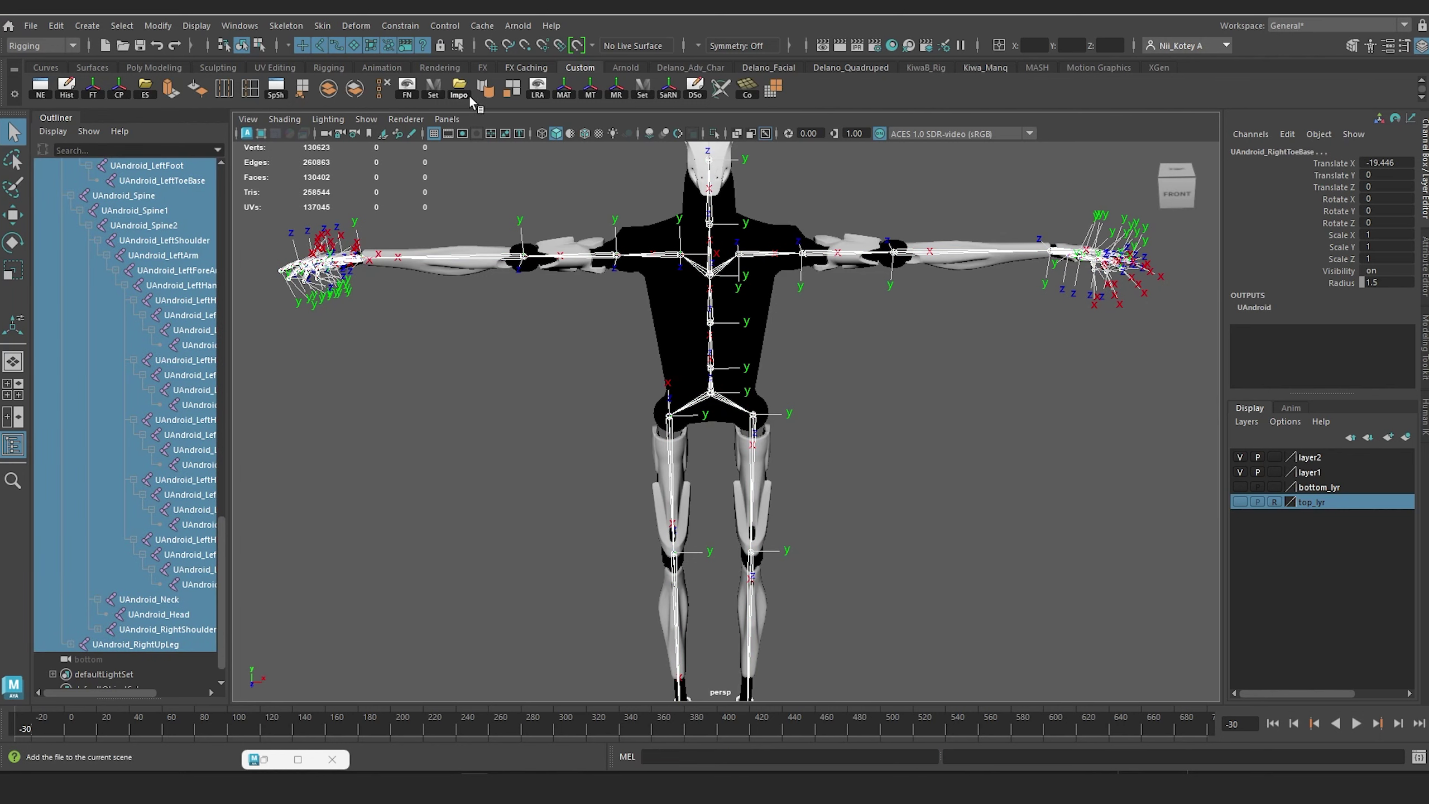
{"action": "left_click", "coordinate": [540, 87]}
{"action": "left_click_drag", "start_coordinate": [616, 341], "coordinate": [710, 362], "text": "alt"}
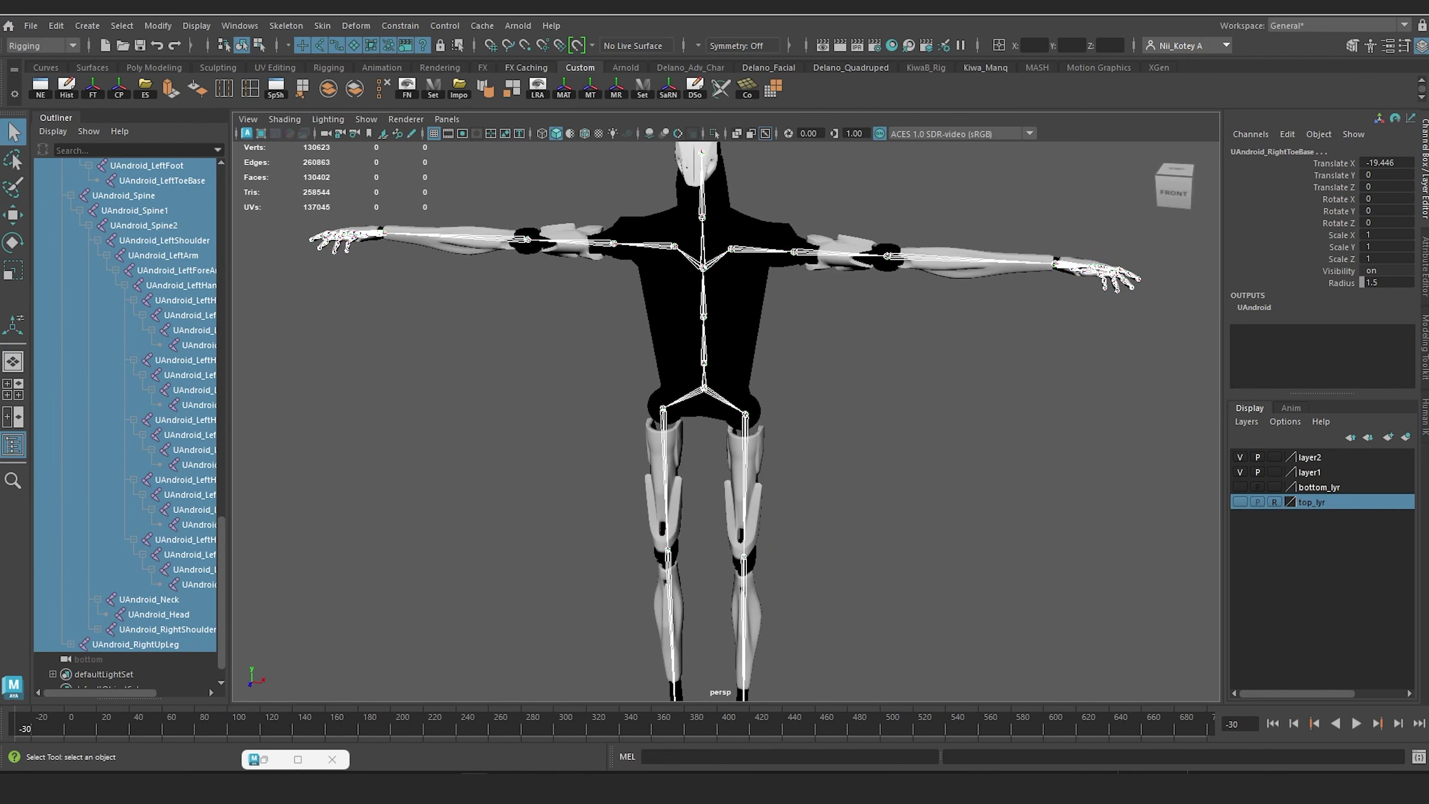
Step: Lock the UAndroid HumanIK definition and create a control rig for the character
{"action": "left_click", "coordinate": [1425, 426]}
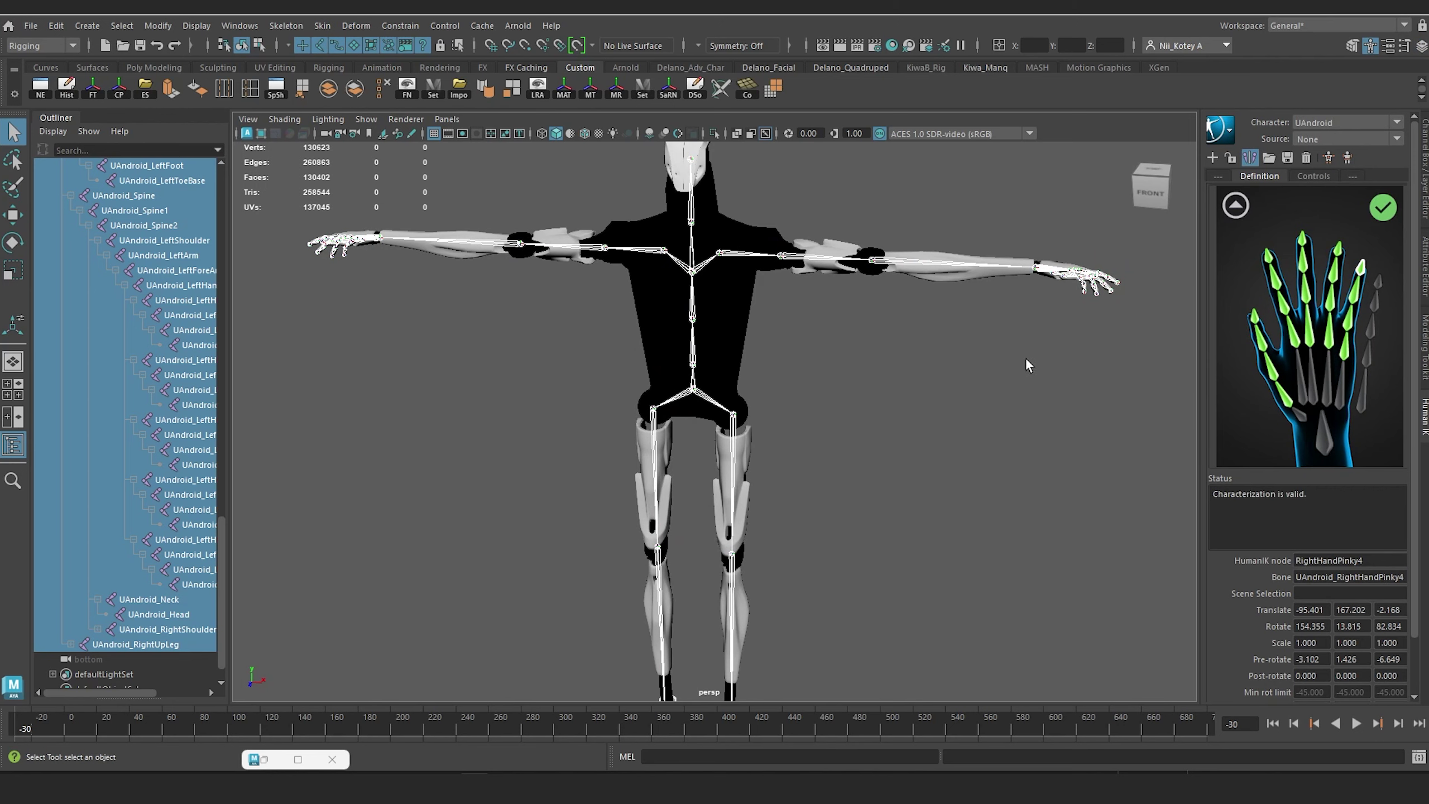
{"action": "left_click_drag", "start_coordinate": [1027, 365], "coordinate": [757, 399], "text": "alt"}
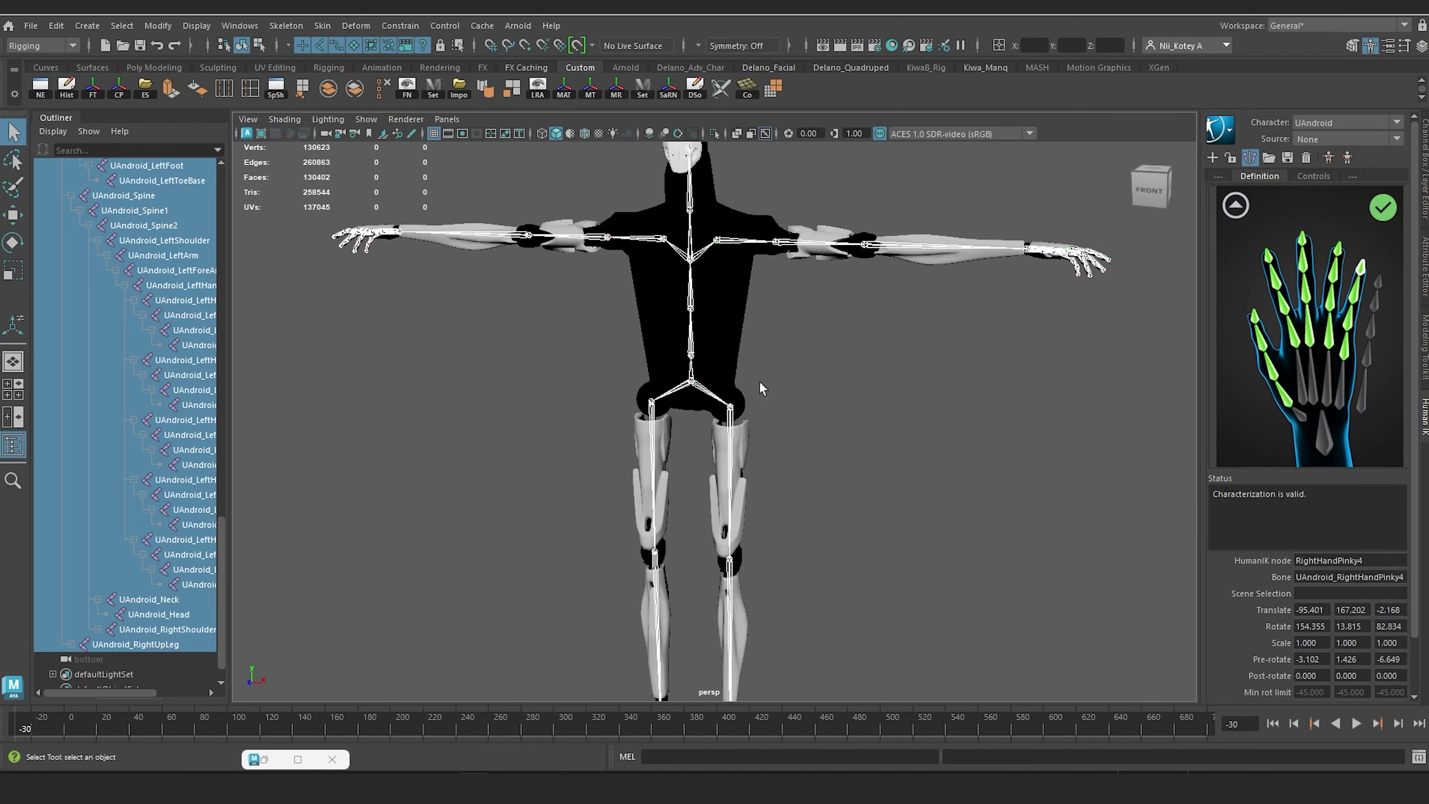
{"action": "left_click", "coordinate": [1231, 160]}
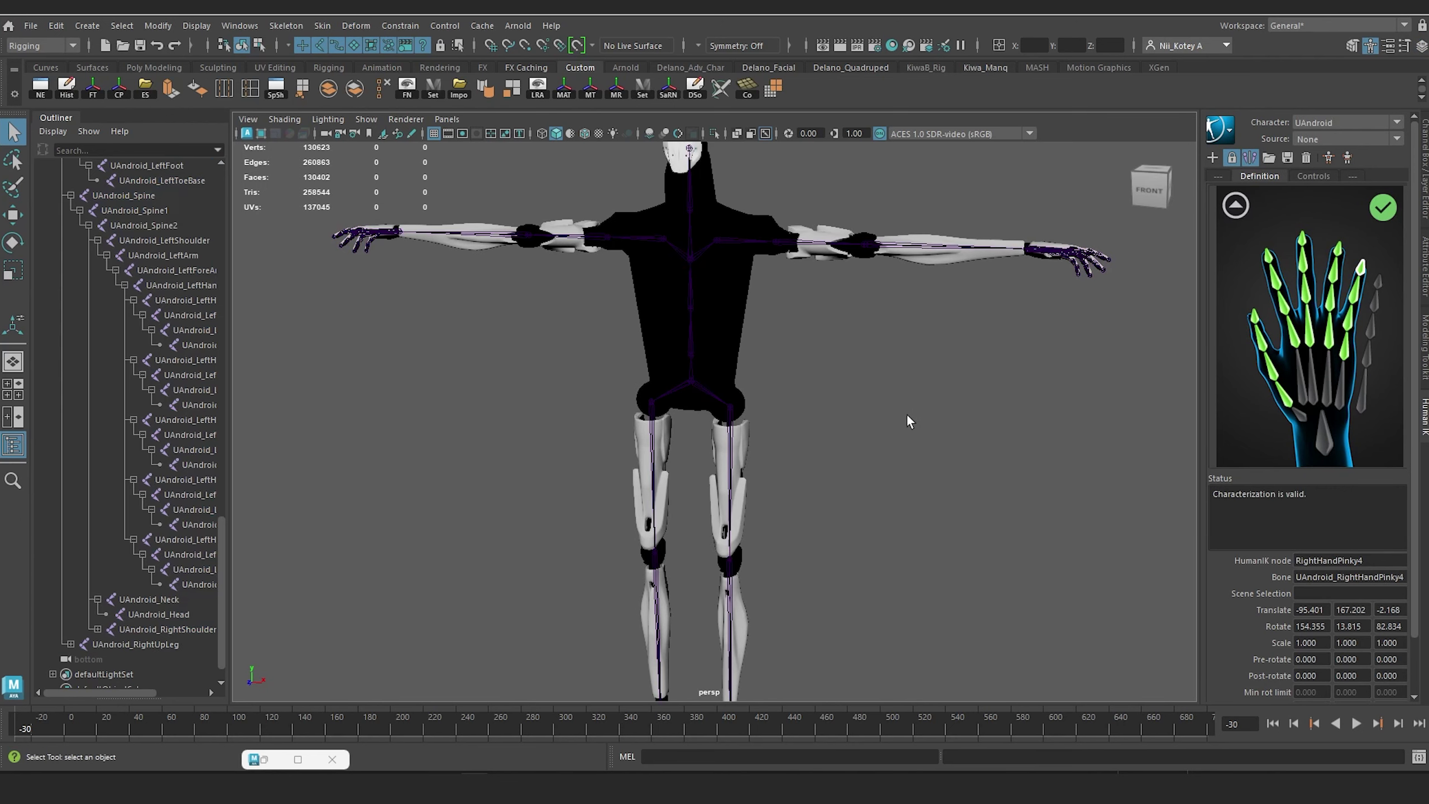
{"action": "left_click_drag", "start_coordinate": [735, 436], "coordinate": [811, 404], "text": "alt"}
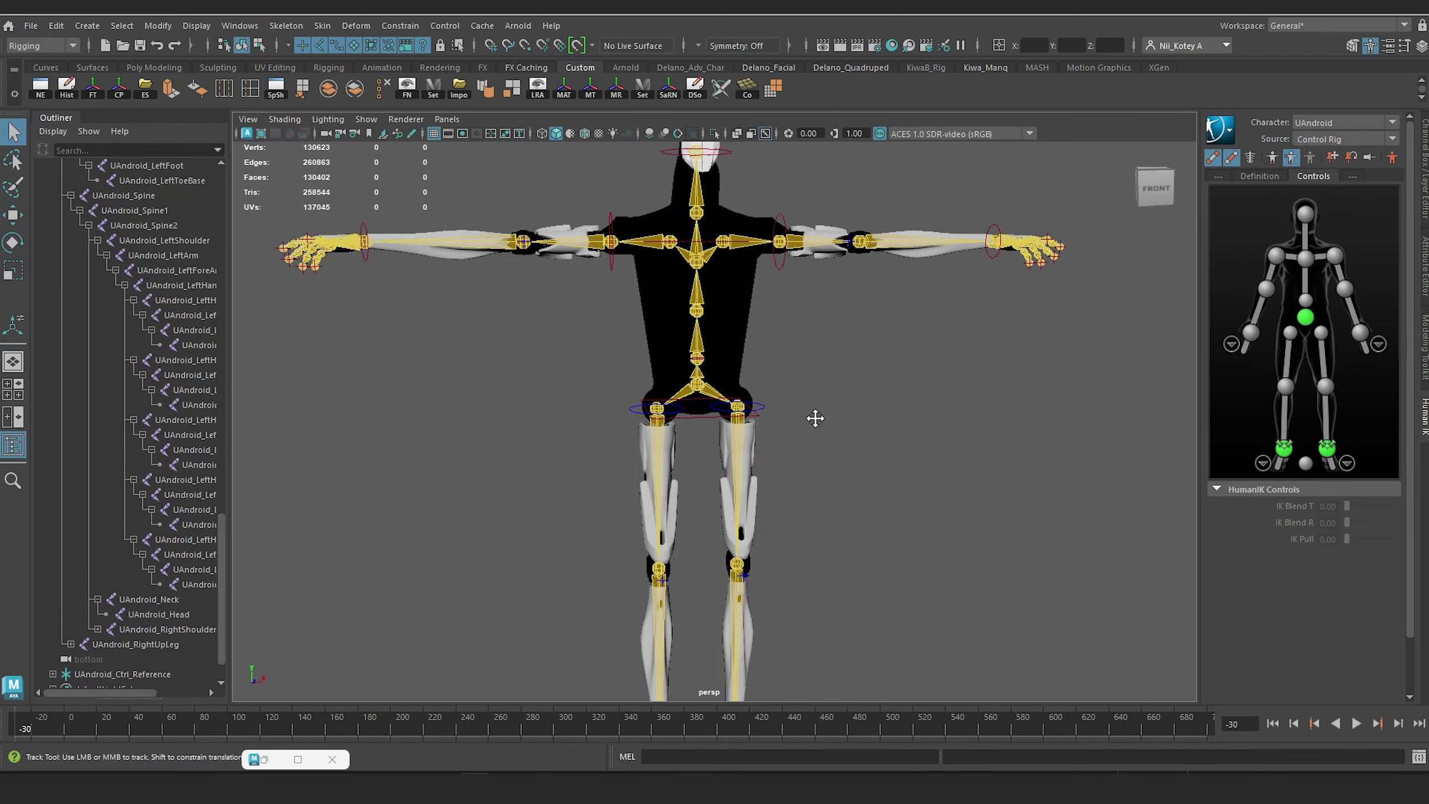
{"action": "middle_click_drag", "start_coordinate": [815, 417], "coordinate": [766, 478], "text": "alt"}
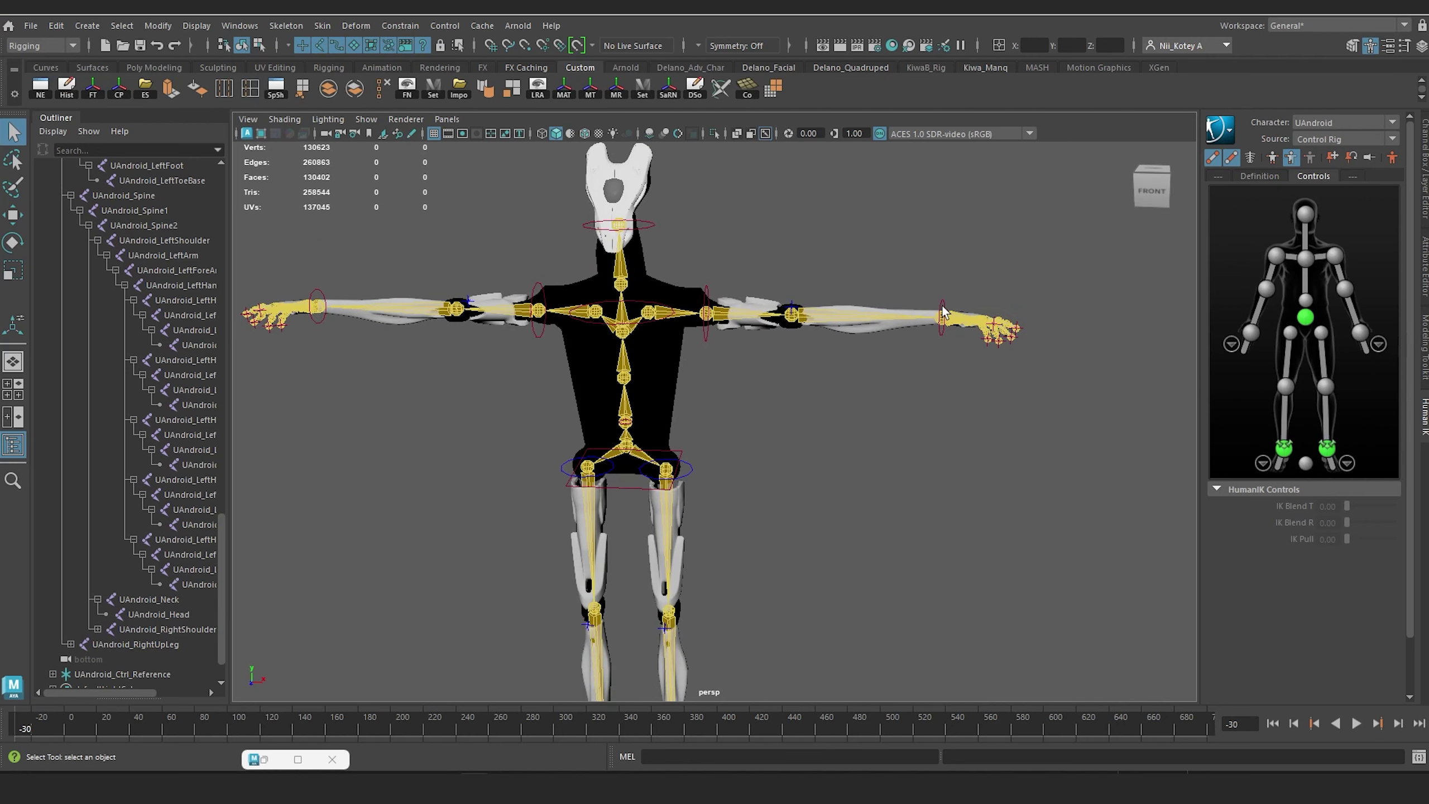
Step: Test the left wrist effector of the control rig by moving and rotating it, undoing each change
{"action": "left_click", "coordinate": [944, 313]}
{"action": "key", "text": "w"}
{"action": "left_click_drag", "start_coordinate": [1017, 325], "coordinate": [927, 337]}
{"action": "key", "text": "ctrl+z"}
{"action": "left_click_drag", "start_coordinate": [1004, 309], "coordinate": [989, 397], "text": "alt"}
{"action": "key", "text": "e"}
{"action": "key", "text": "ctrl+z"}
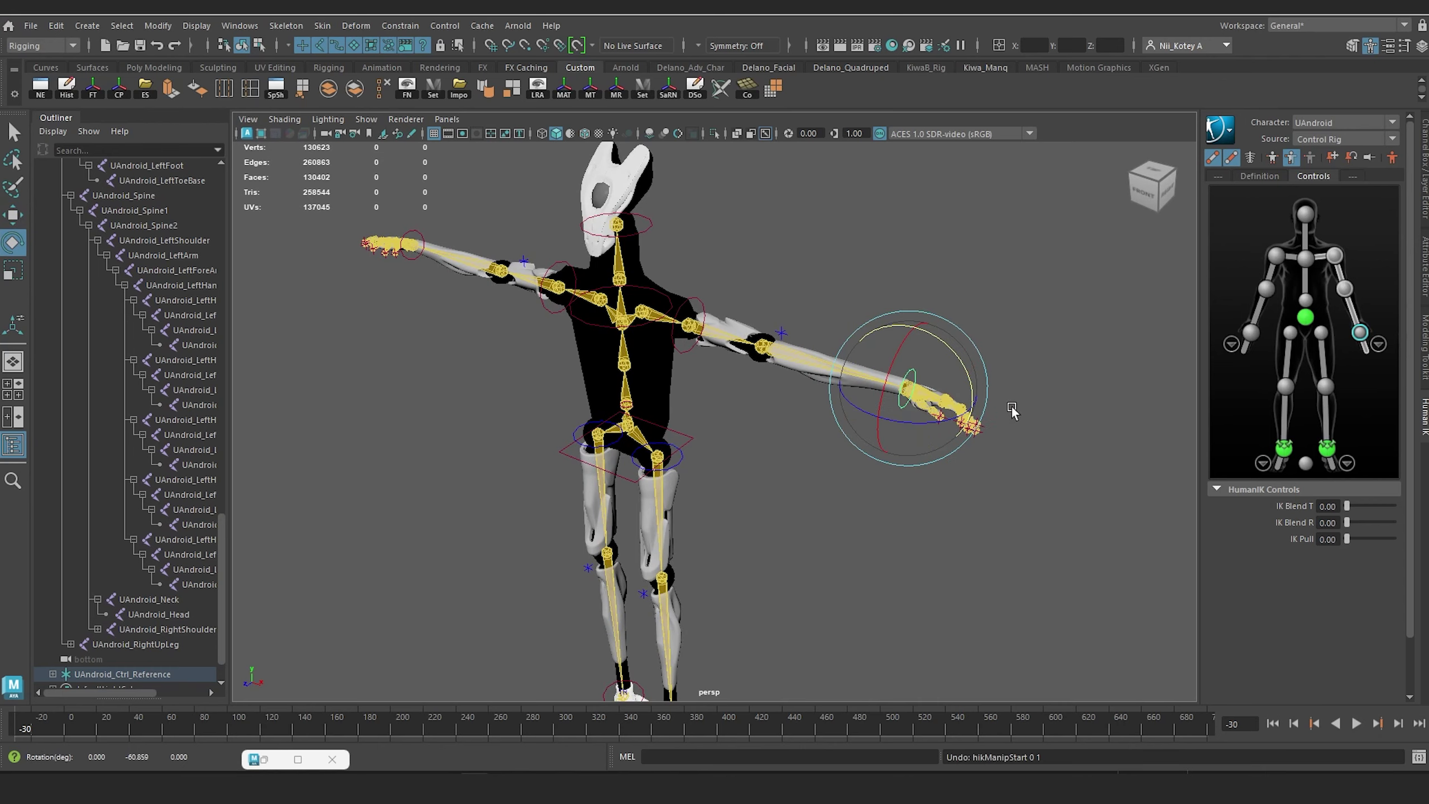
Step: Test a left fingertip effector by moving it along one axis, and undo the move
{"action": "scroll", "coordinate": [1012, 408], "scroll_direction": "up", "scroll_amount": 5}
{"action": "middle_click_drag", "start_coordinate": [1012, 409], "coordinate": [756, 464], "text": "alt"}
{"action": "left_click_drag", "start_coordinate": [755, 468], "coordinate": [1132, 609], "text": "alt"}
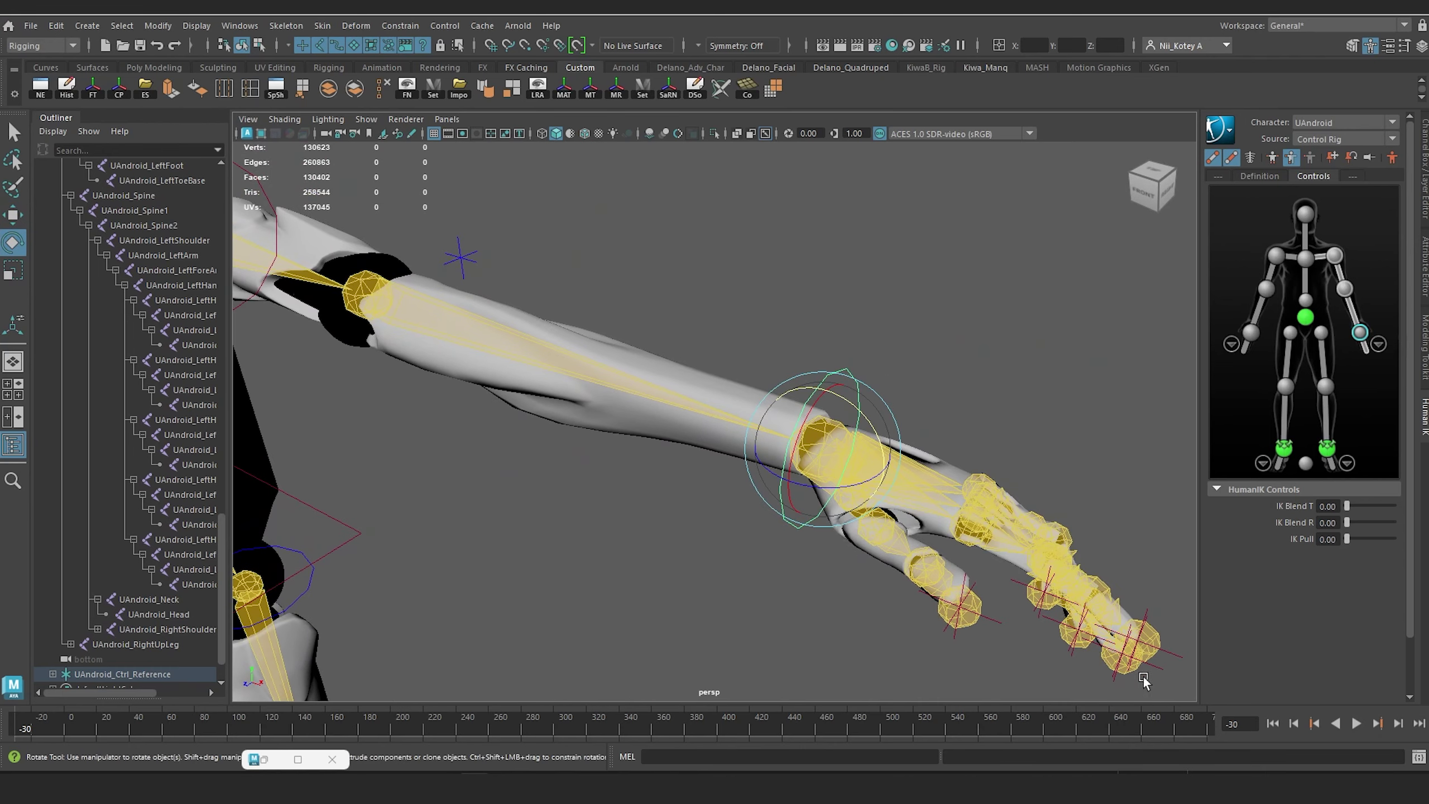
{"action": "left_click", "coordinate": [1134, 654]}
{"action": "scroll", "coordinate": [1139, 654], "scroll_direction": "down", "scroll_amount": 3}
{"action": "key", "text": "w"}
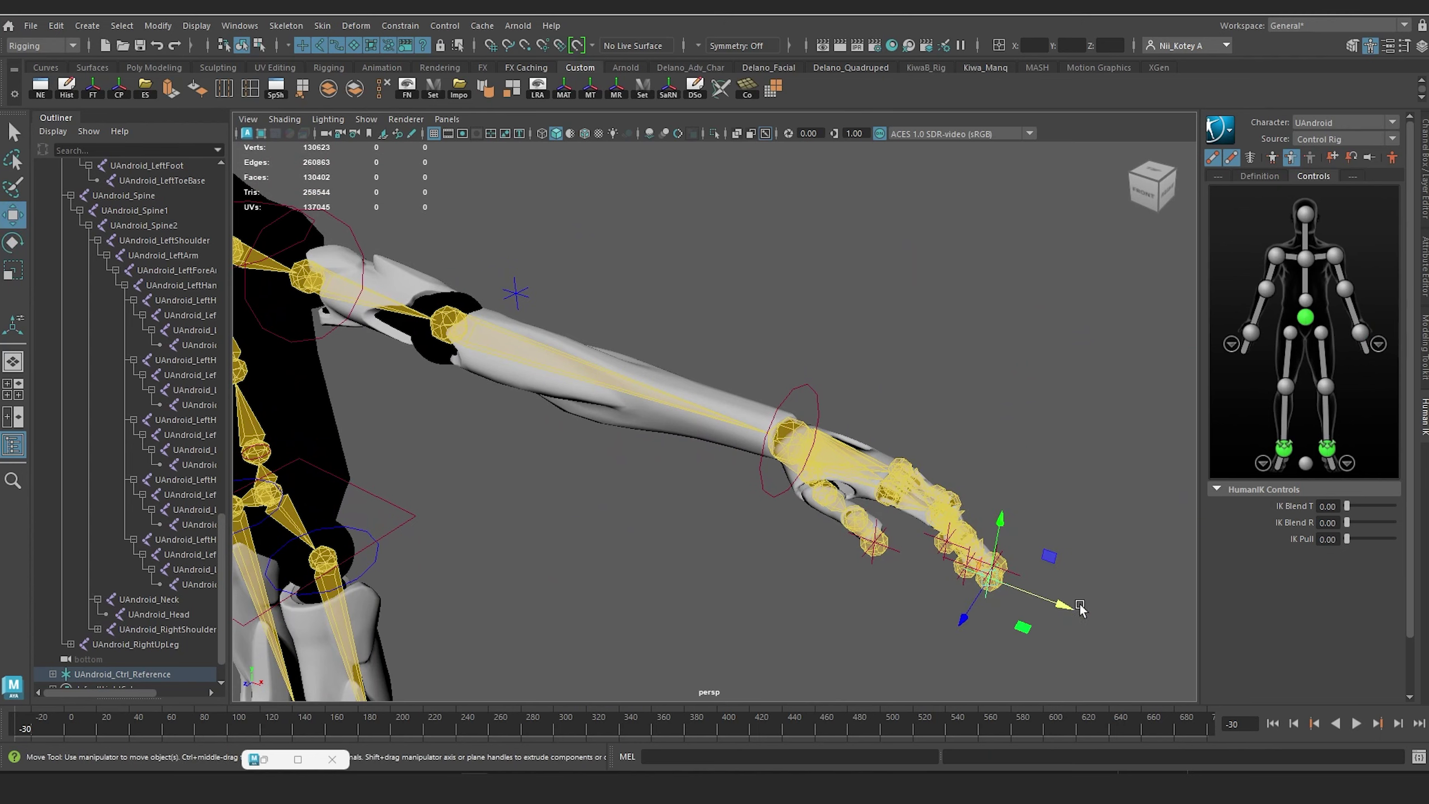
{"action": "left_click_drag", "start_coordinate": [1065, 604], "coordinate": [905, 590]}
{"action": "key", "text": "ctrl+z"}
Step: Test a right fingertip effector by moving it toward the wrist, and undo the move
{"action": "right_click_drag", "start_coordinate": [735, 530], "coordinate": [647, 539], "text": "alt"}
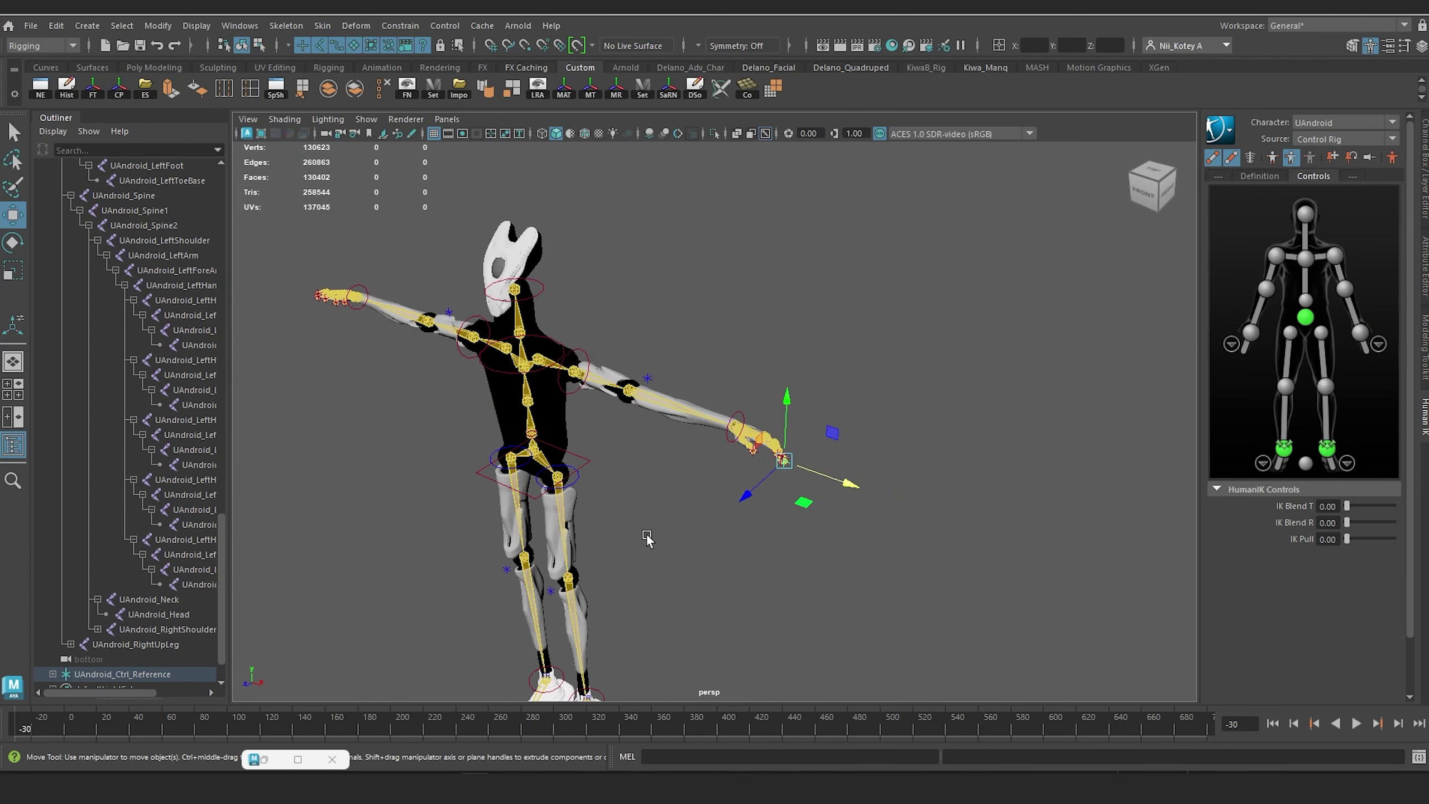
{"action": "middle_click_drag", "start_coordinate": [388, 520], "coordinate": [514, 552], "text": "alt"}
{"action": "left_click_drag", "start_coordinate": [514, 552], "coordinate": [547, 556], "text": "alt"}
{"action": "right_click_drag", "start_coordinate": [259, 440], "coordinate": [351, 448], "text": "alt"}
{"action": "middle_click_drag", "start_coordinate": [352, 448], "coordinate": [720, 482], "text": "alt"}
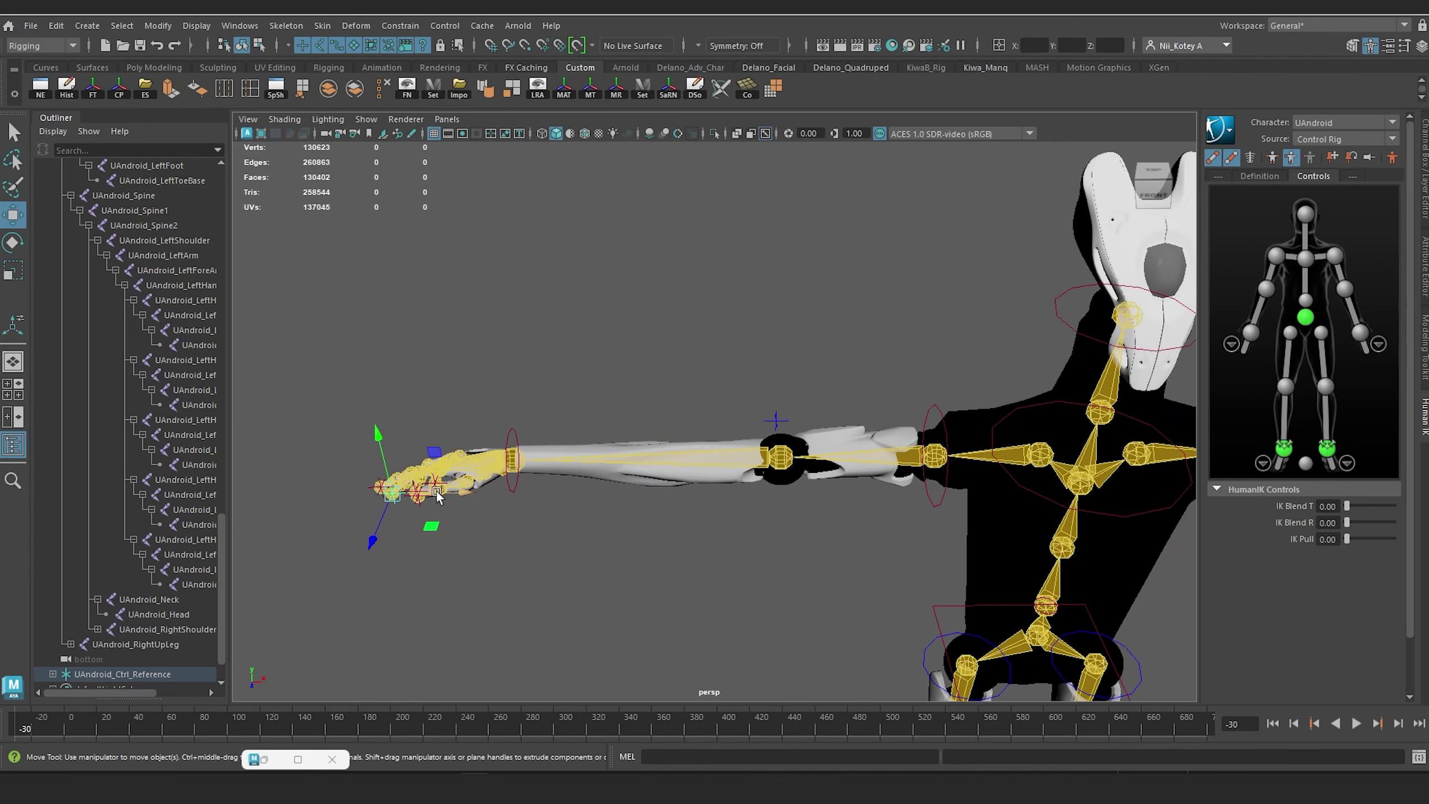
{"action": "left_click_drag", "start_coordinate": [438, 498], "coordinate": [521, 515]}
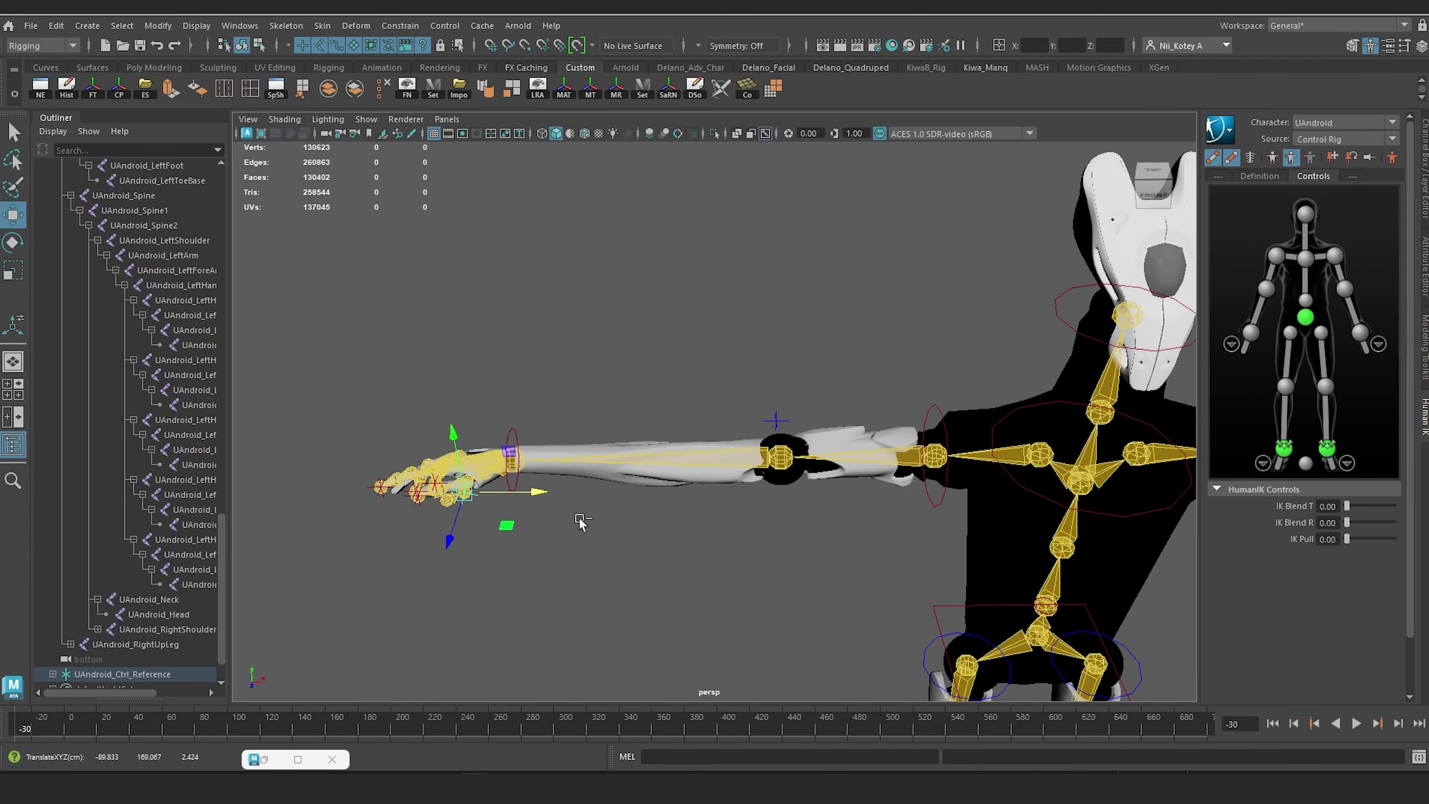
{"action": "key", "text": "ctrl+z"}
Step: Test the chest effector of the control rig by rotating the upper body
{"action": "right_click_drag", "start_coordinate": [781, 517], "coordinate": [772, 510], "text": "alt"}
{"action": "middle_click_drag", "start_coordinate": [772, 511], "coordinate": [664, 501], "text": "alt"}
{"action": "left_click_drag", "start_coordinate": [663, 500], "coordinate": [787, 451], "text": "alt"}
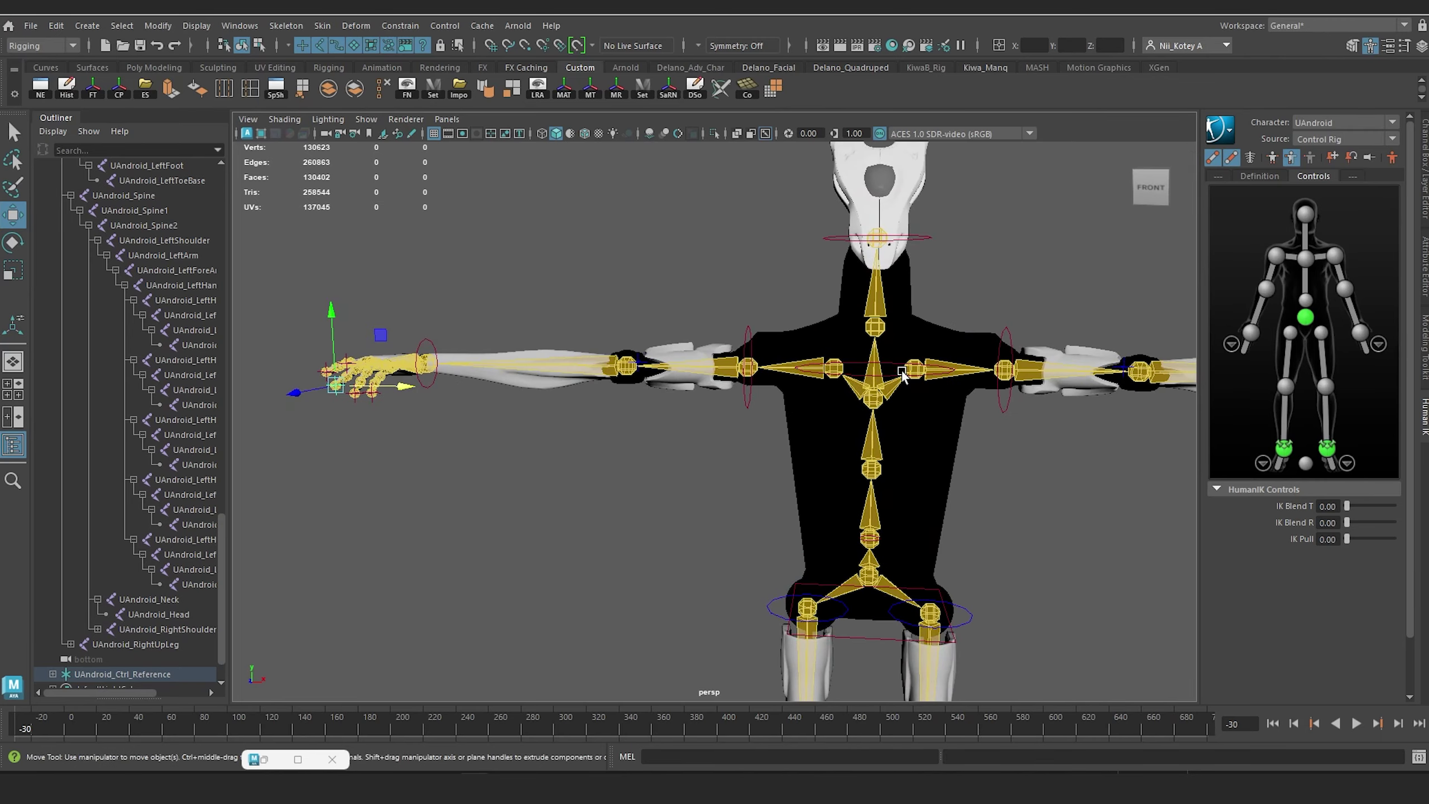
{"action": "left_click", "coordinate": [881, 361]}
{"action": "key", "text": "e"}
{"action": "left_click", "coordinate": [922, 363]}
{"action": "left_click_drag", "start_coordinate": [928, 329], "coordinate": [951, 349]}
{"action": "right_click_drag", "start_coordinate": [990, 394], "coordinate": [953, 406], "text": "alt"}
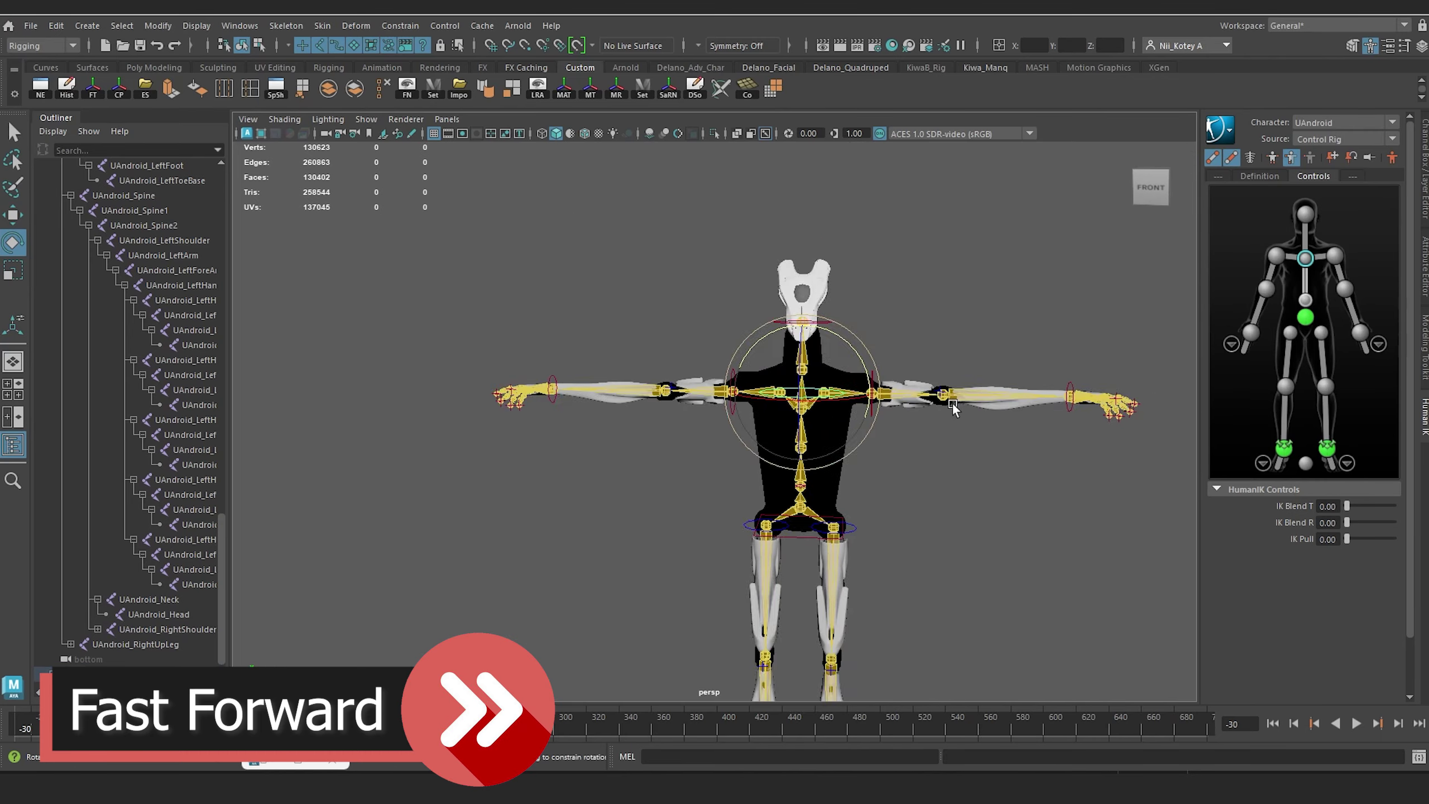
Step: Test the left foot effector by raising it, and undo the move
{"action": "middle_click_drag", "start_coordinate": [953, 405], "coordinate": [942, 146], "text": "alt"}
{"action": "left_click_drag", "start_coordinate": [942, 394], "coordinate": [877, 394], "text": "alt"}
{"action": "left_click", "coordinate": [836, 593]}
{"action": "left_click_drag", "start_coordinate": [843, 527], "coordinate": [889, 527], "text": "alt"}
{"action": "key", "text": "w"}
{"action": "left_click_drag", "start_coordinate": [847, 484], "coordinate": [854, 424]}
{"action": "key", "text": "ctrl+z"}
Step: Test the left toe effector by rotating the front of the foot
{"action": "right_click_drag", "start_coordinate": [833, 506], "coordinate": [923, 512], "text": "alt"}
{"action": "left_click", "coordinate": [845, 657]}
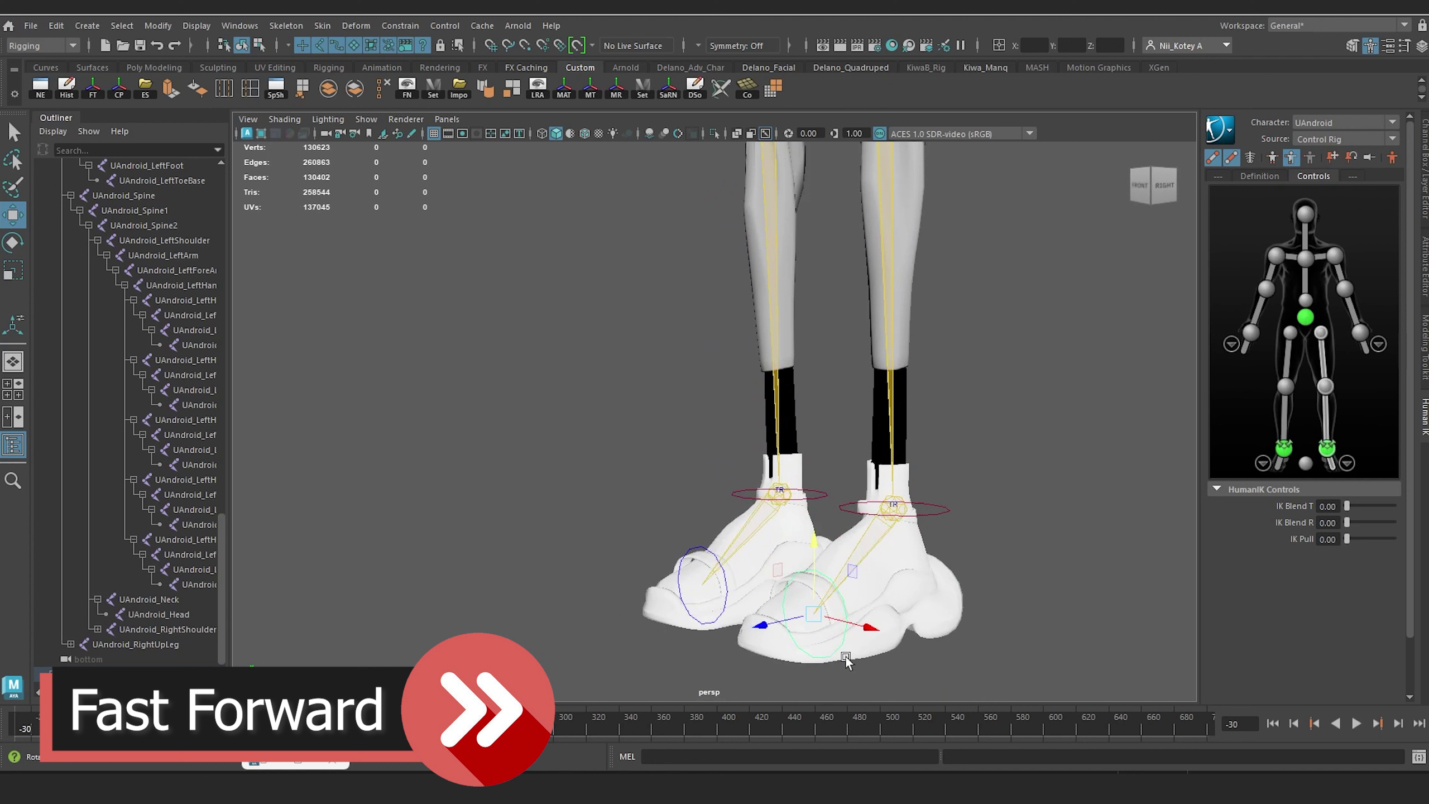
{"action": "key", "text": "e"}
{"action": "left_click_drag", "start_coordinate": [938, 571], "coordinate": [939, 633]}
{"action": "right_click_drag", "start_coordinate": [923, 349], "coordinate": [810, 304], "text": "alt"}
{"action": "middle_click_drag", "start_coordinate": [810, 304], "coordinate": [857, 562], "text": "alt"}
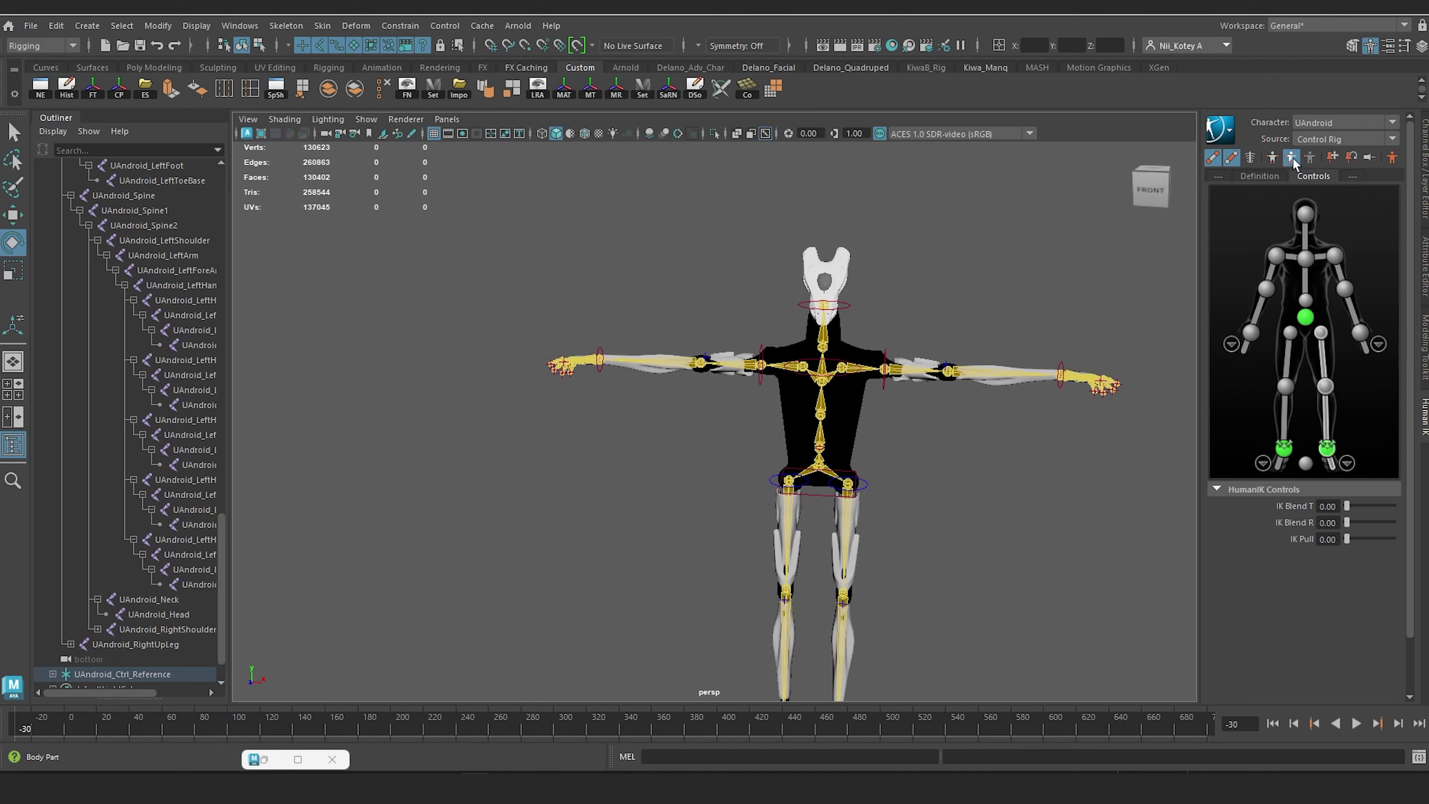
Step: Hide the control rig's FK bones and IK effectors, and show the character's skeleton
{"action": "left_click", "coordinate": [1231, 158]}
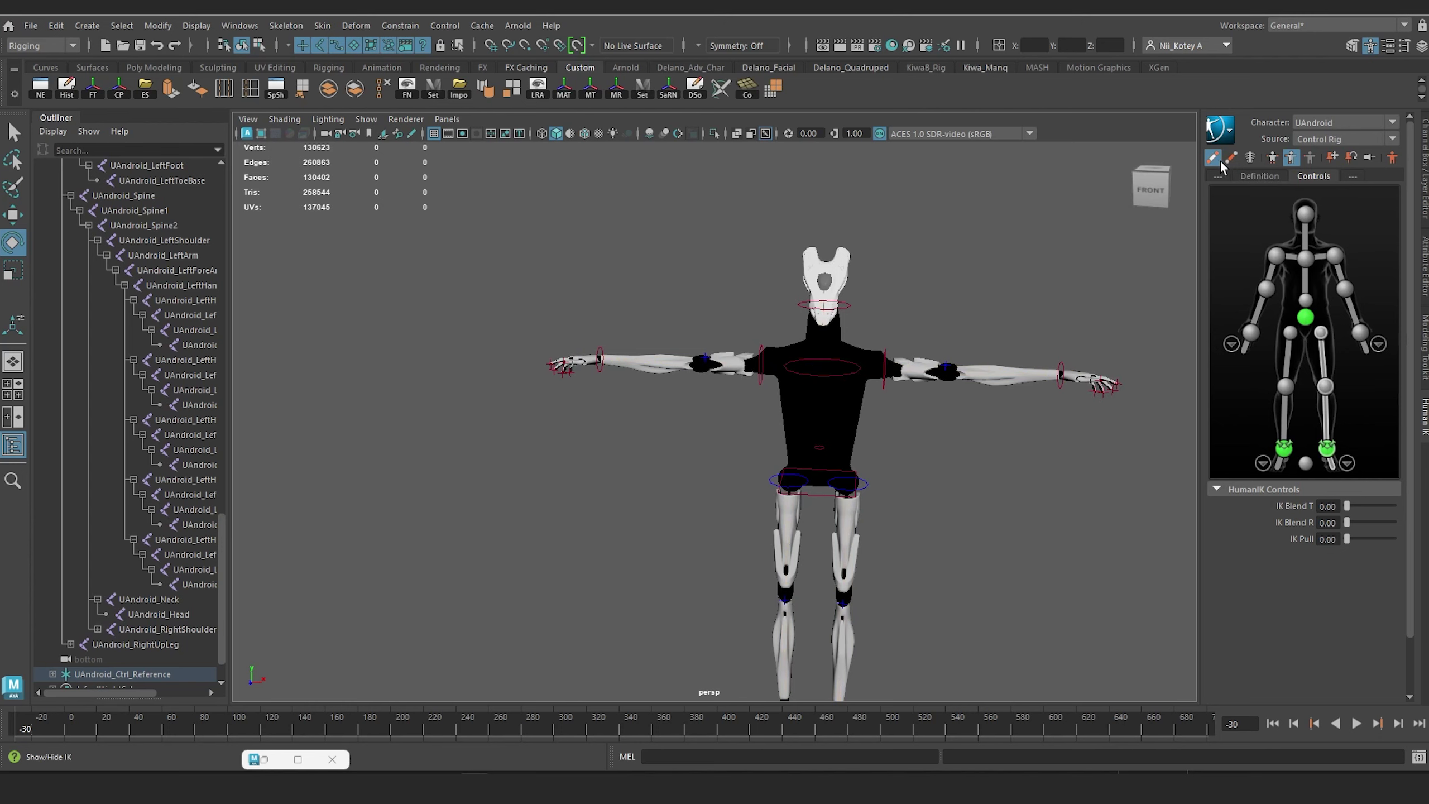
{"action": "left_click", "coordinate": [1215, 164]}
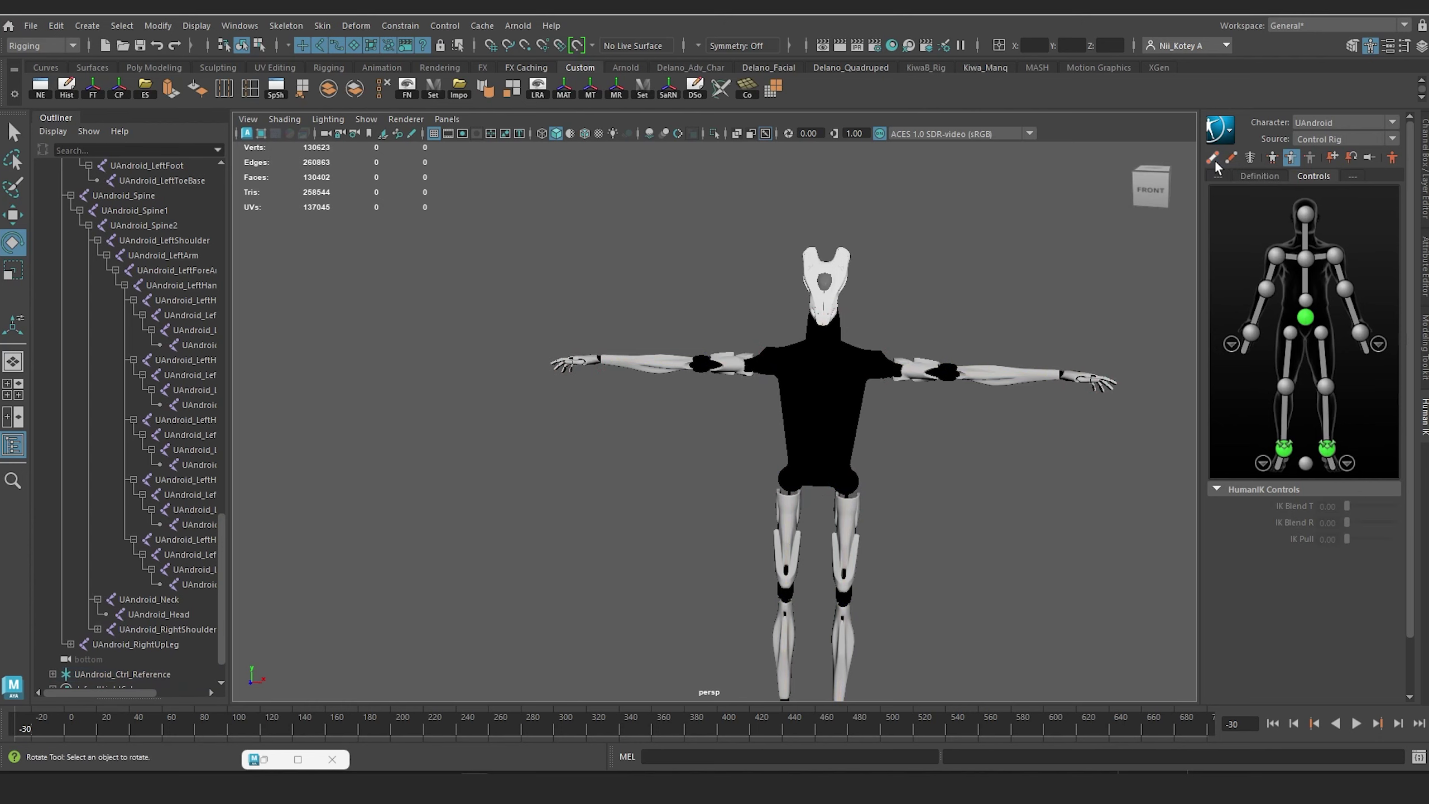
{"action": "left_click", "coordinate": [1249, 158]}
Step: Examine the head and neck from the side against the neck and head joints
{"action": "scroll", "coordinate": [842, 374], "scroll_direction": "up", "scroll_amount": 5}
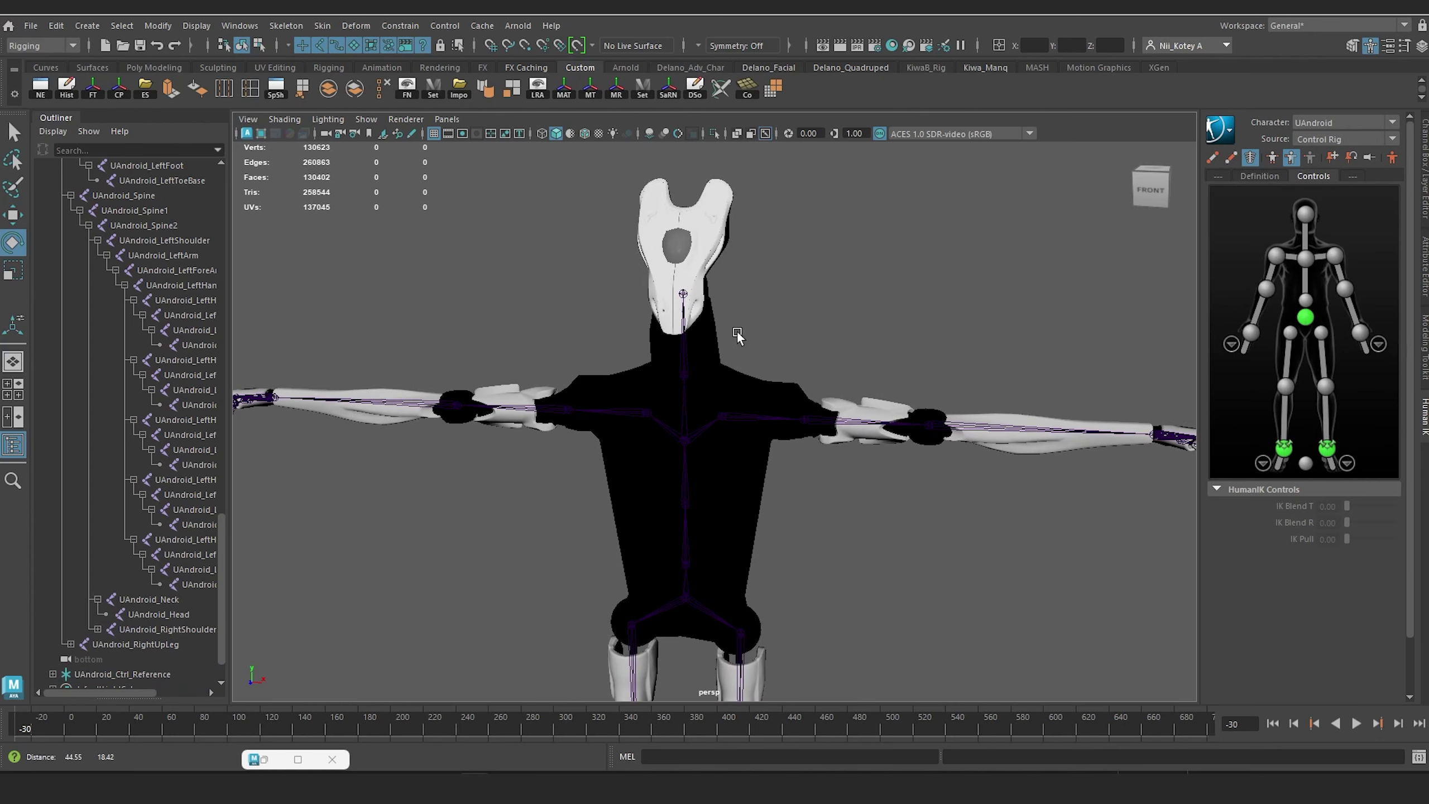
{"action": "left_click_drag", "start_coordinate": [737, 336], "coordinate": [824, 370], "text": "alt"}
{"action": "scroll", "coordinate": [840, 386], "scroll_direction": "up", "scroll_amount": 3}
{"action": "scroll", "coordinate": [839, 387], "scroll_direction": "up", "scroll_amount": 3}
{"action": "middle_click_drag", "start_coordinate": [808, 261], "coordinate": [727, 357], "text": "alt"}
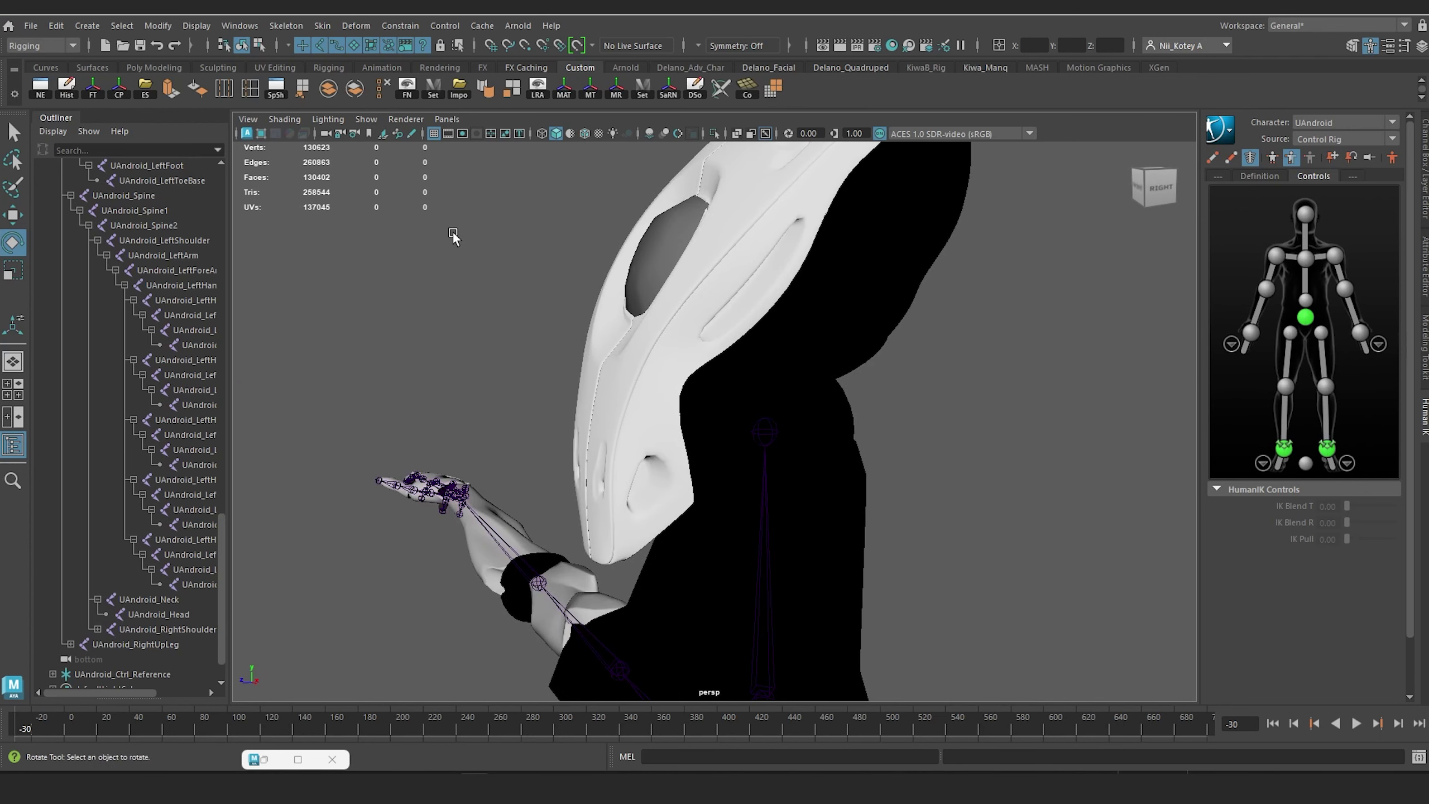
{"action": "scroll", "coordinate": [453, 233], "scroll_direction": "down", "scroll_amount": 2}
{"action": "left_click", "coordinate": [73, 46]}
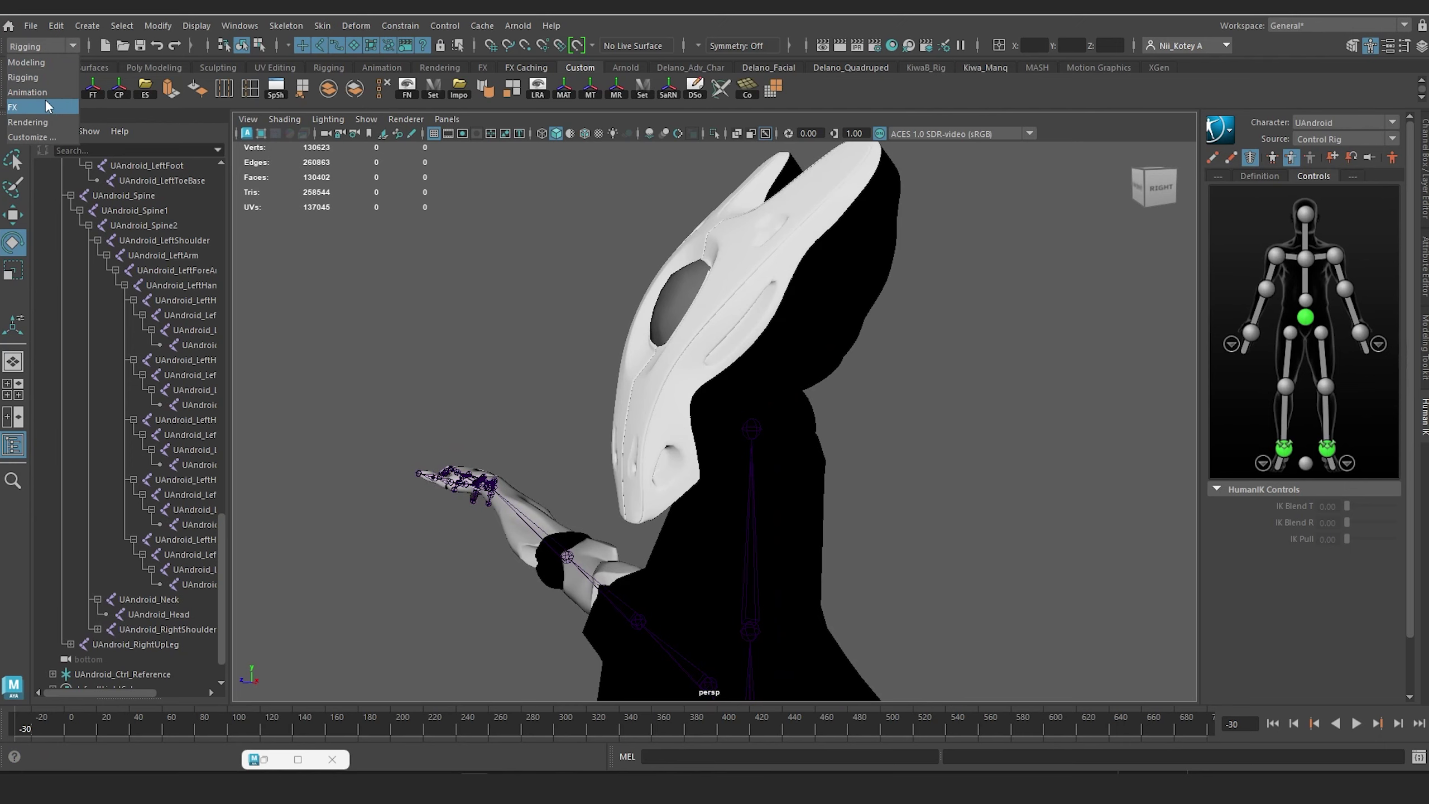
{"action": "left_click", "coordinate": [665, 323]}
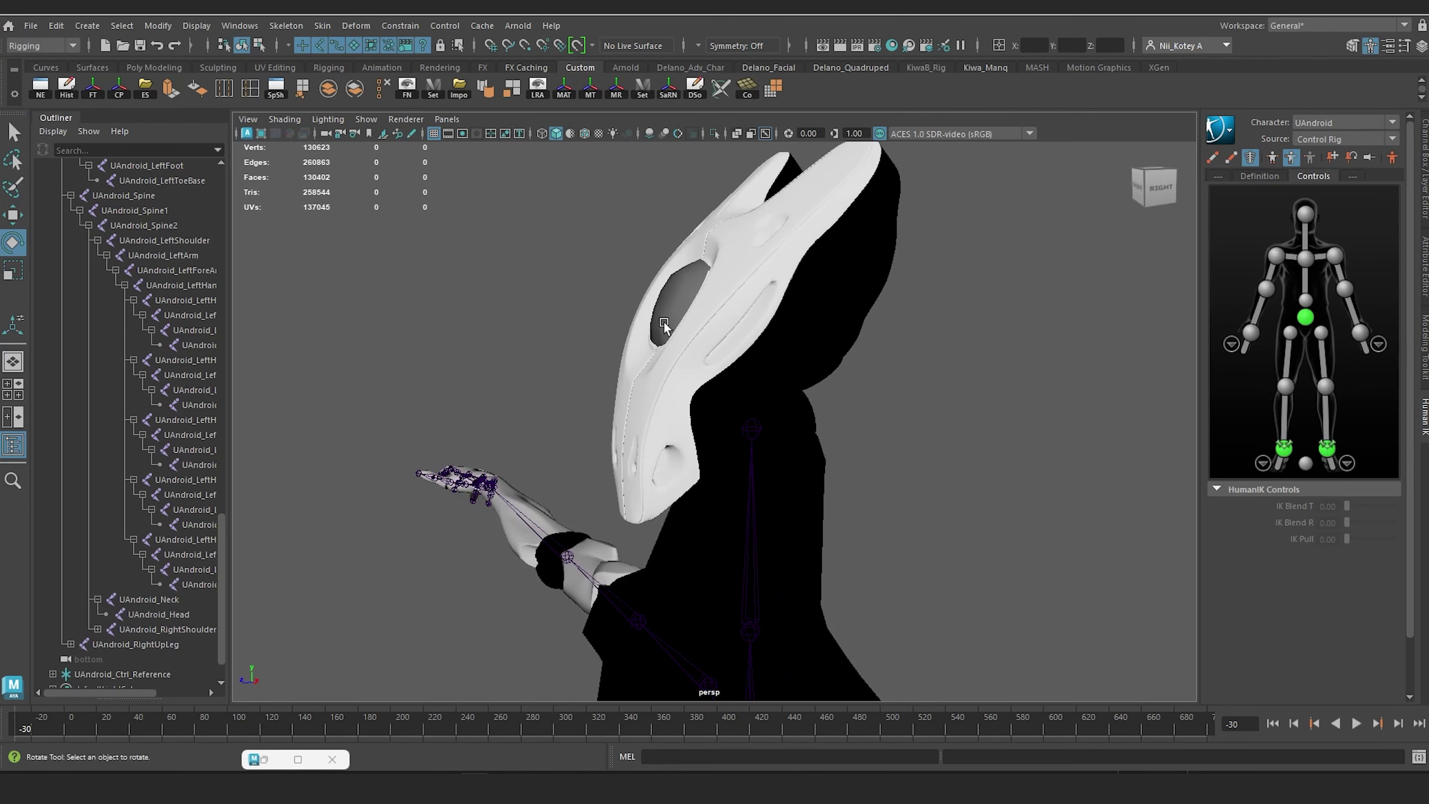
Step: Examine the torso, arms and legs against the skeleton, with the torso mesh selected
{"action": "middle_click_drag", "start_coordinate": [664, 324], "coordinate": [645, 284], "text": "alt"}
{"action": "scroll", "coordinate": [644, 285], "scroll_direction": "down", "scroll_amount": 5}
{"action": "left_click_drag", "start_coordinate": [644, 284], "coordinate": [720, 307], "text": "alt"}
{"action": "middle_click_drag", "start_coordinate": [720, 307], "coordinate": [696, 254], "text": "alt"}
{"action": "left_click_drag", "start_coordinate": [697, 258], "coordinate": [739, 295], "text": "alt"}
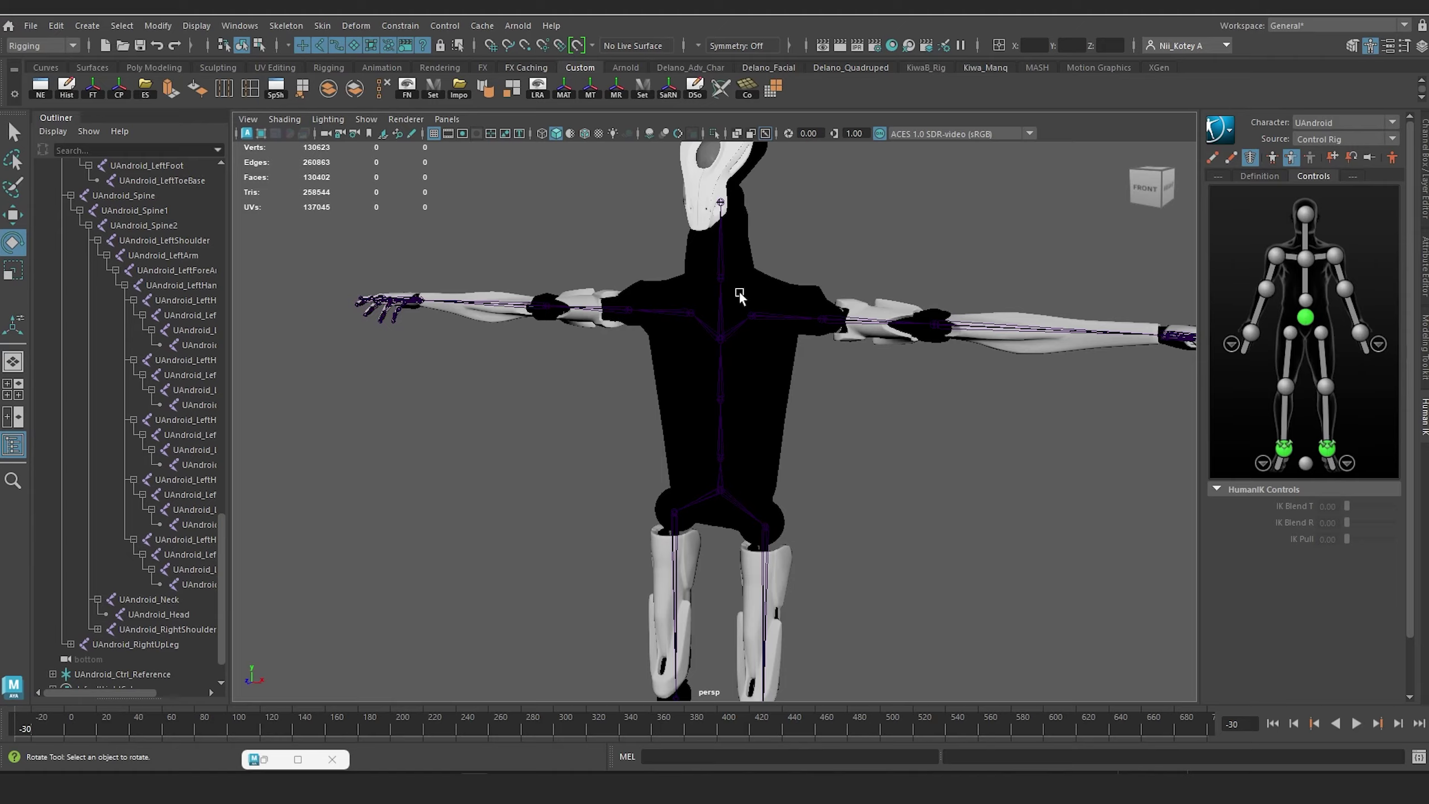
{"action": "left_click", "coordinate": [764, 390]}
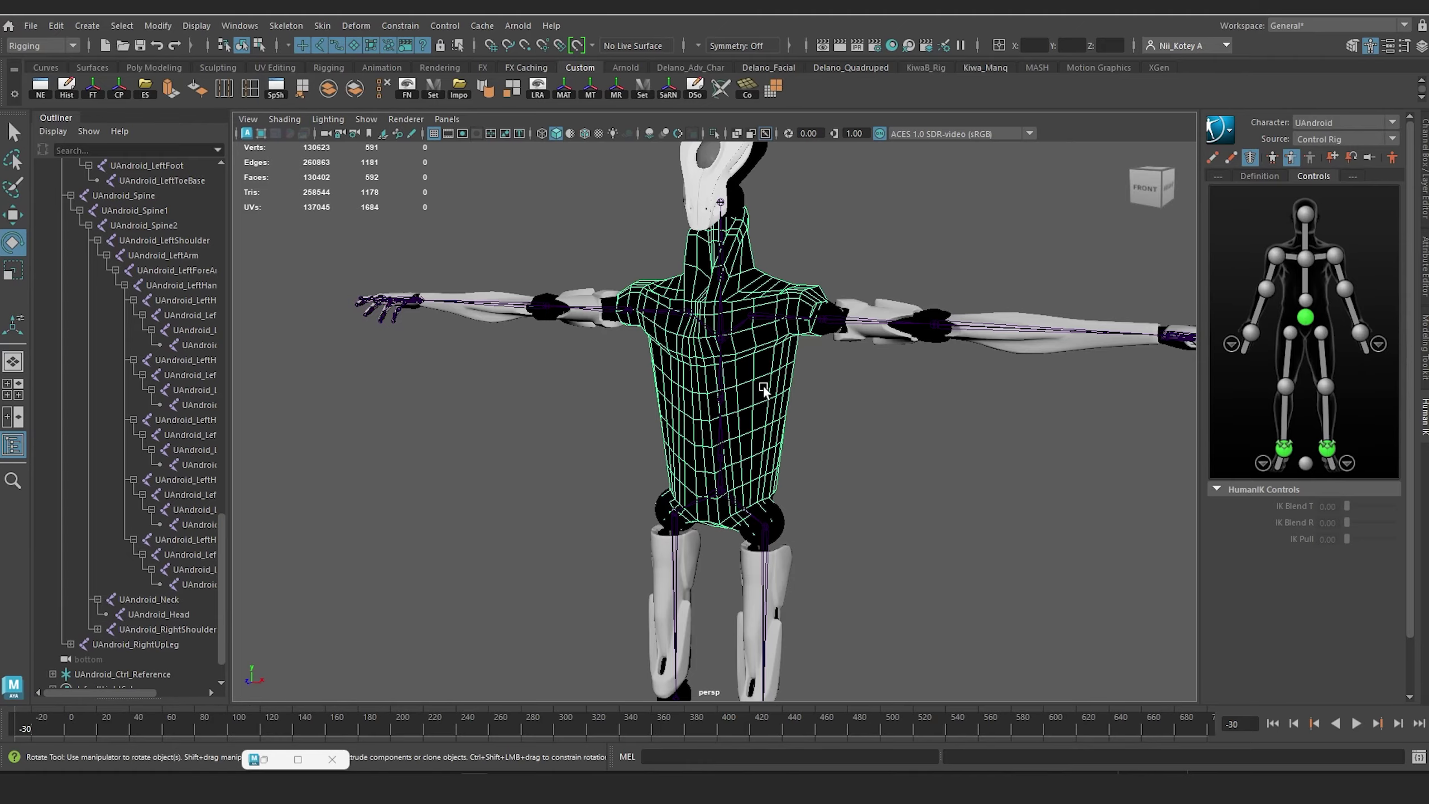
{"action": "left_click_drag", "start_coordinate": [671, 489], "coordinate": [678, 254], "text": "alt"}
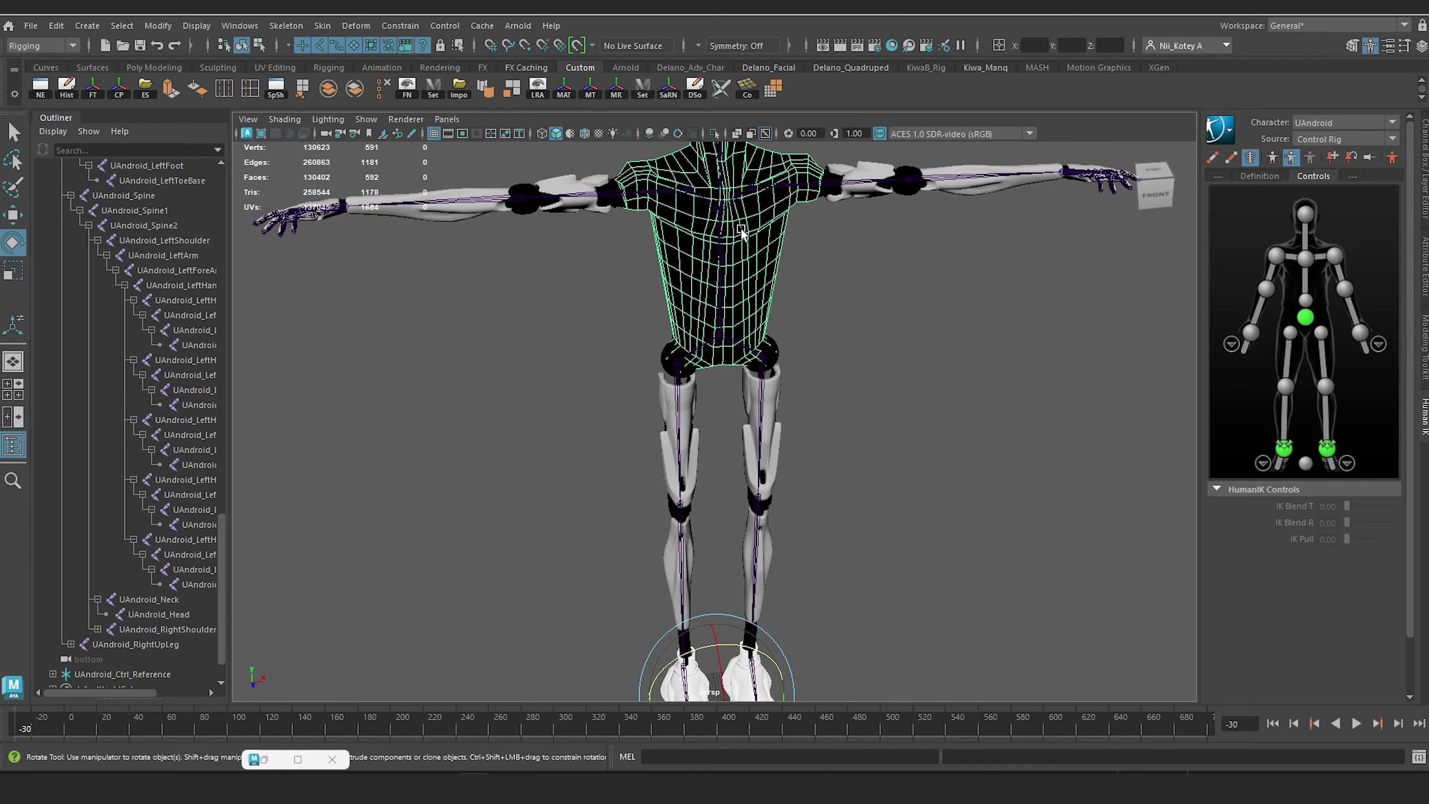
{"action": "middle_click_drag", "start_coordinate": [740, 231], "coordinate": [765, 336], "text": "alt"}
{"action": "left_click_drag", "start_coordinate": [765, 336], "coordinate": [666, 332], "text": "alt"}
{"action": "middle_click_drag", "start_coordinate": [666, 332], "coordinate": [644, 52], "text": "alt"}
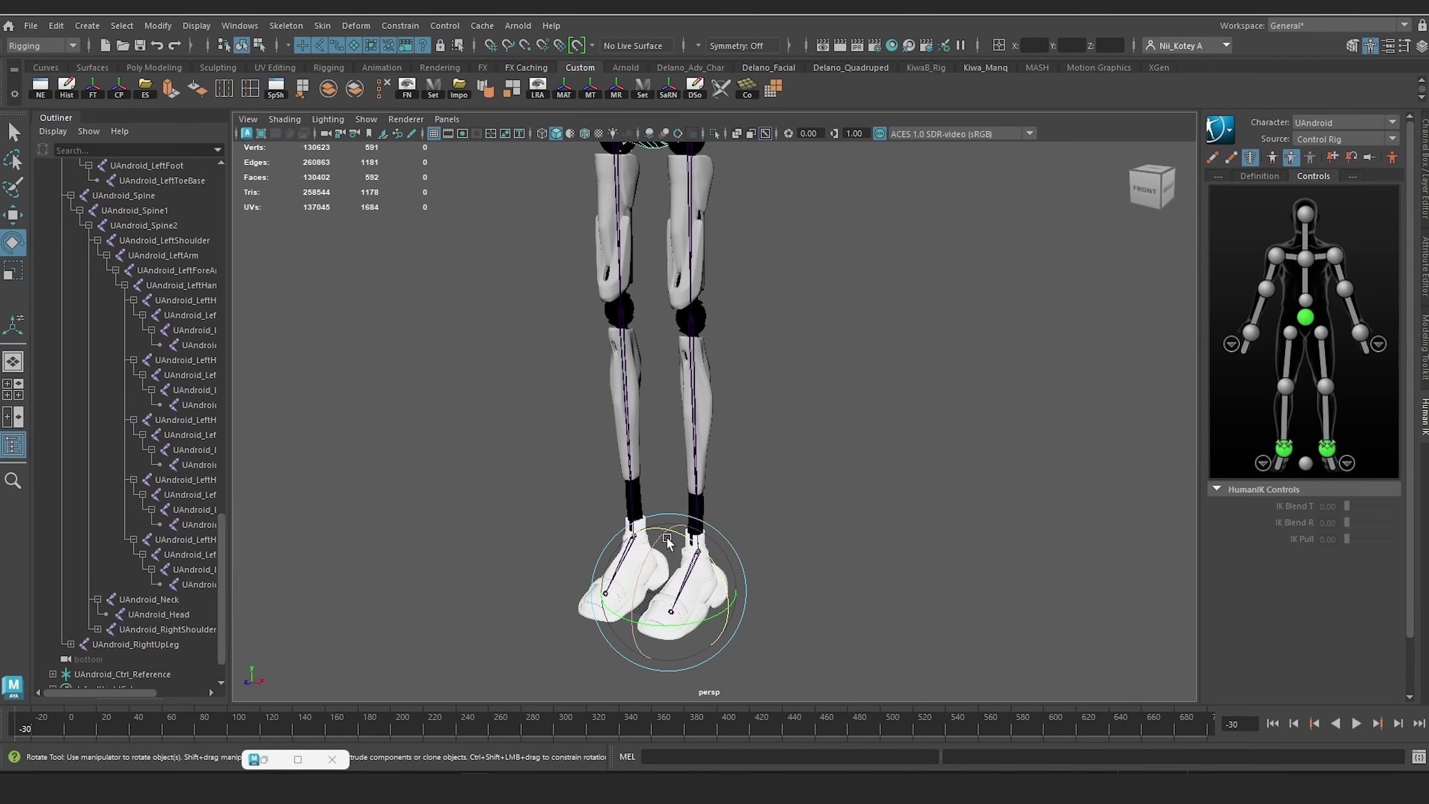
{"action": "left_click_drag", "start_coordinate": [716, 593], "coordinate": [657, 587], "text": "alt"}
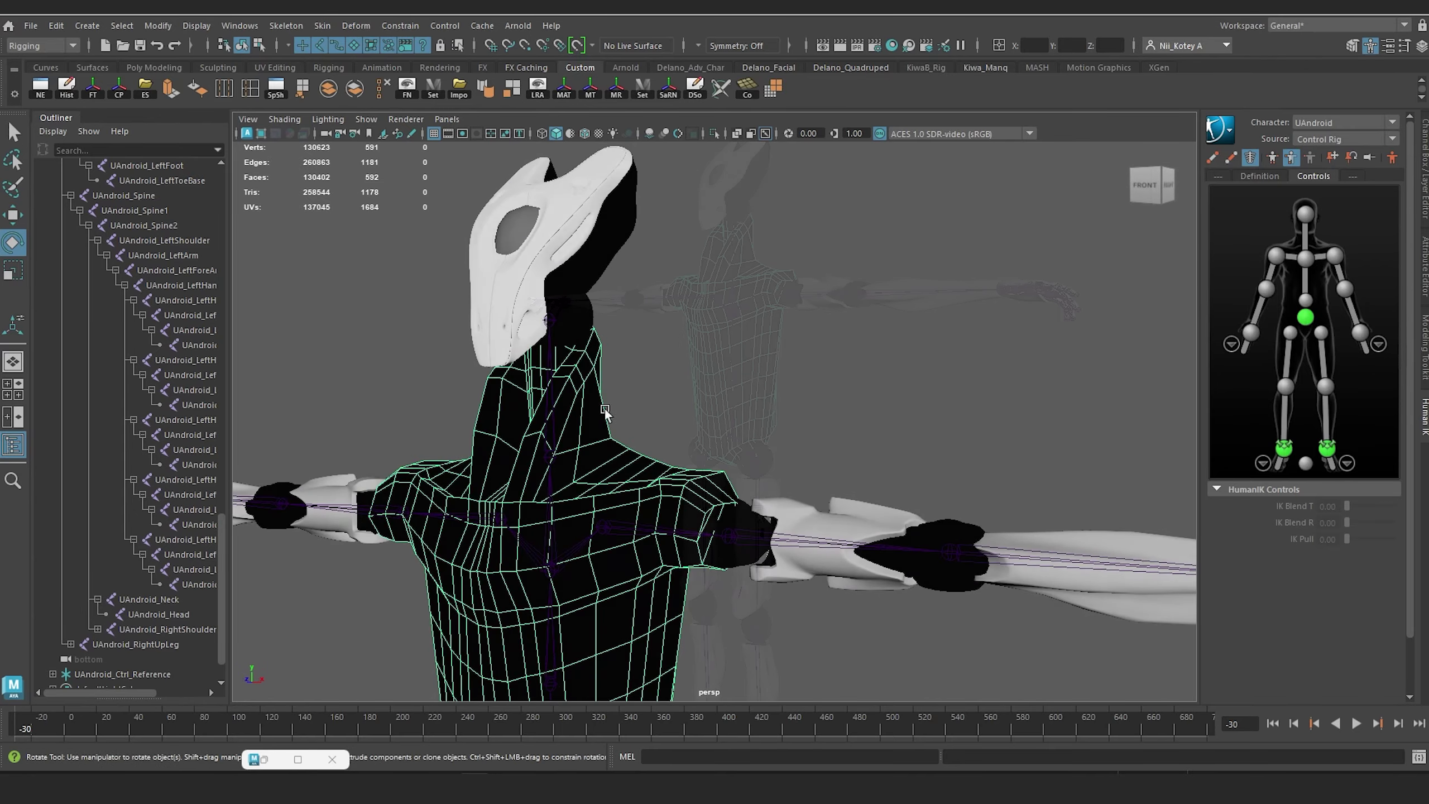
Step: Open the Bind Skin options and set binding to Selected joints with the Dual quaternion skinning method
{"action": "left_click", "coordinate": [51, 46]}
{"action": "left_click", "coordinate": [51, 46]}
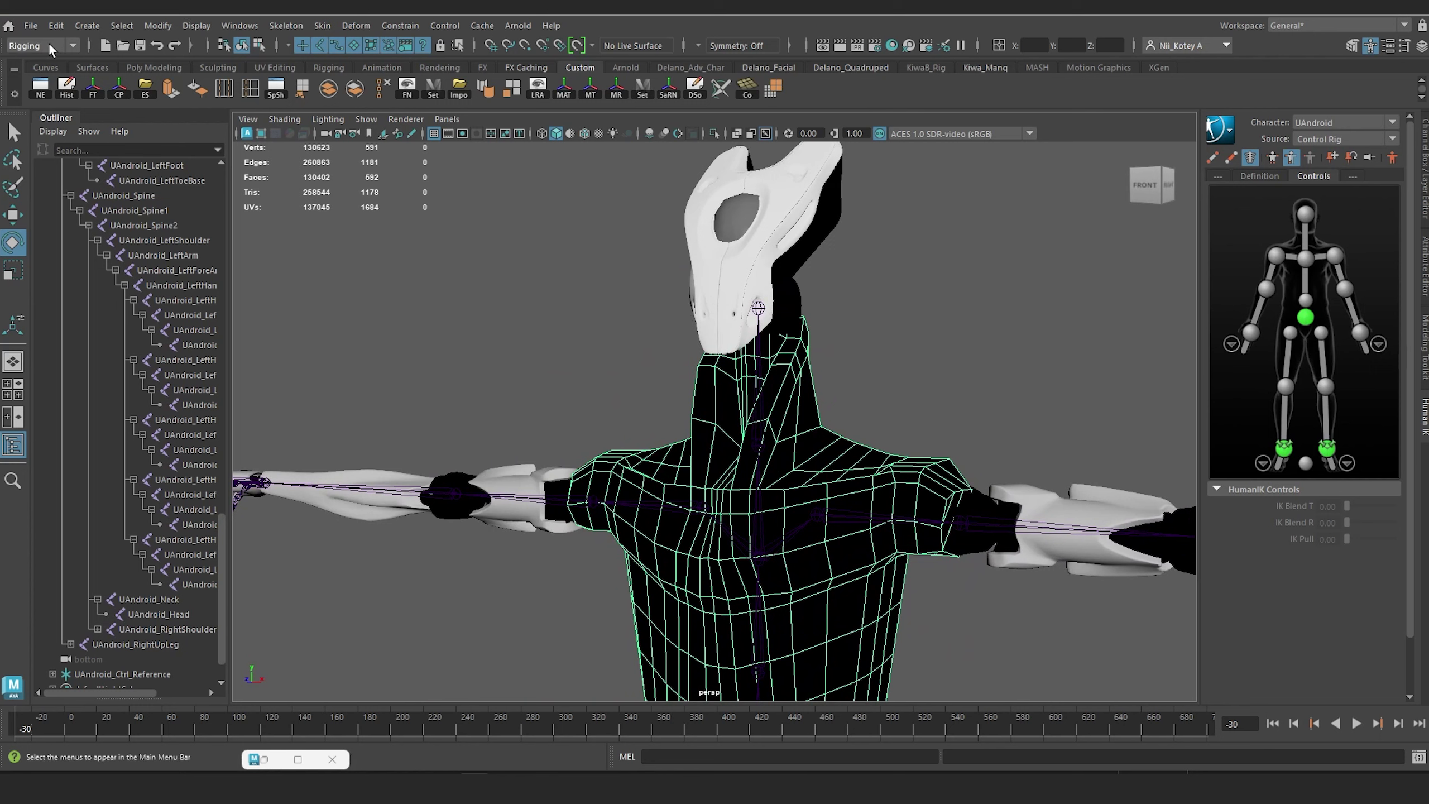
{"action": "left_click", "coordinate": [320, 25]}
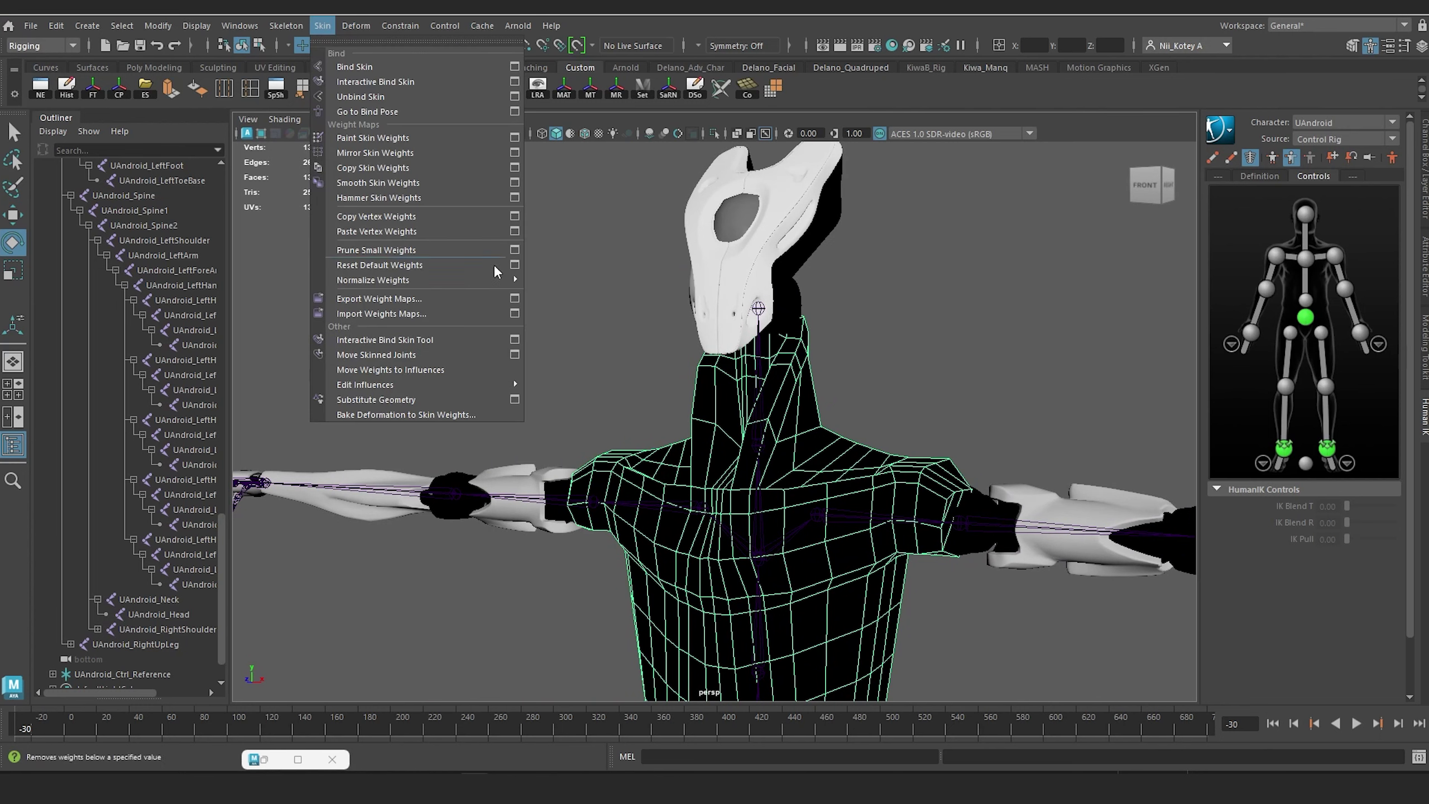
{"action": "left_click", "coordinate": [514, 67]}
{"action": "left_click_drag", "start_coordinate": [745, 268], "coordinate": [637, 321], "text": "alt"}
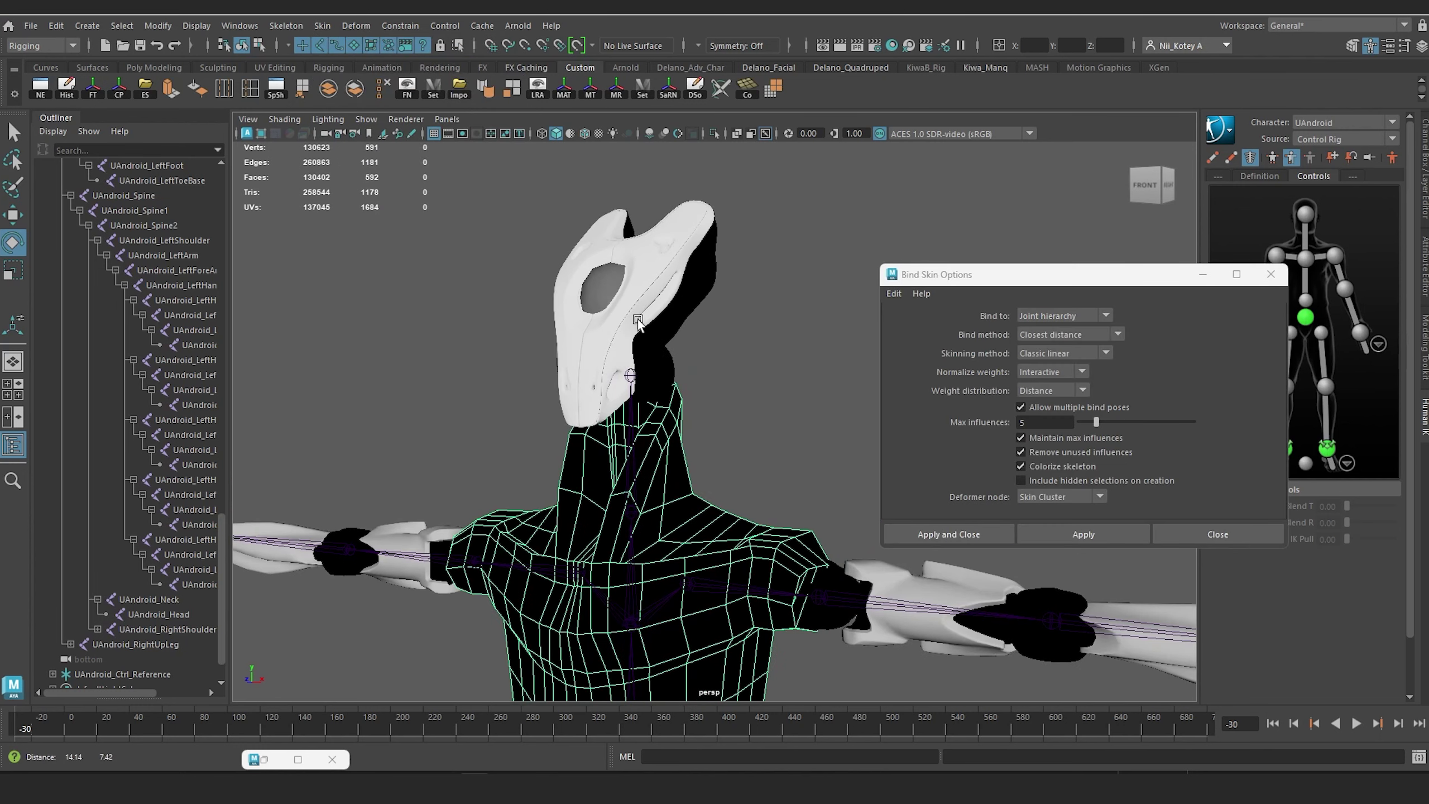
{"action": "left_click", "coordinate": [1092, 314]}
{"action": "left_click", "coordinate": [1066, 338]}
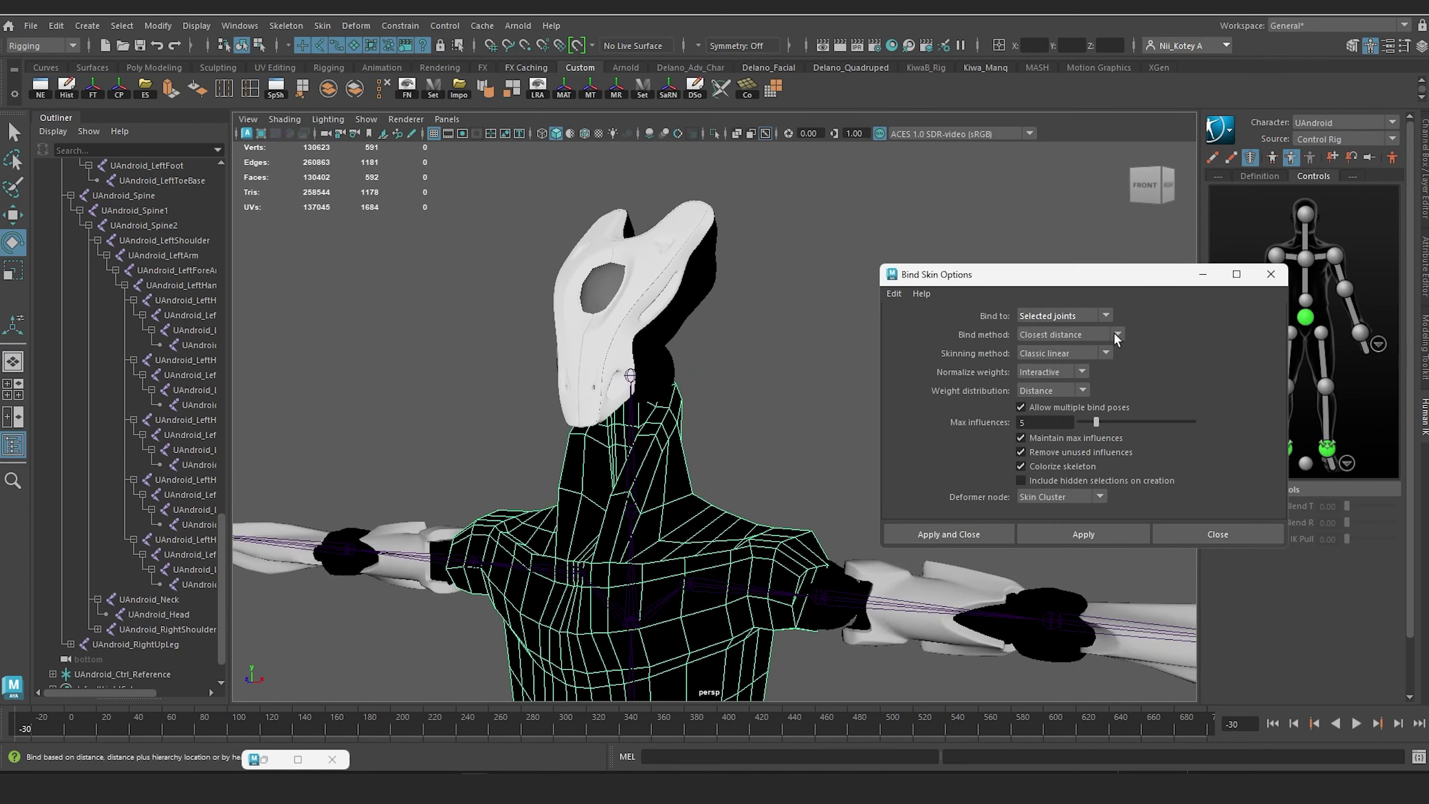
{"action": "left_click", "coordinate": [1105, 353]}
{"action": "left_click", "coordinate": [1058, 384]}
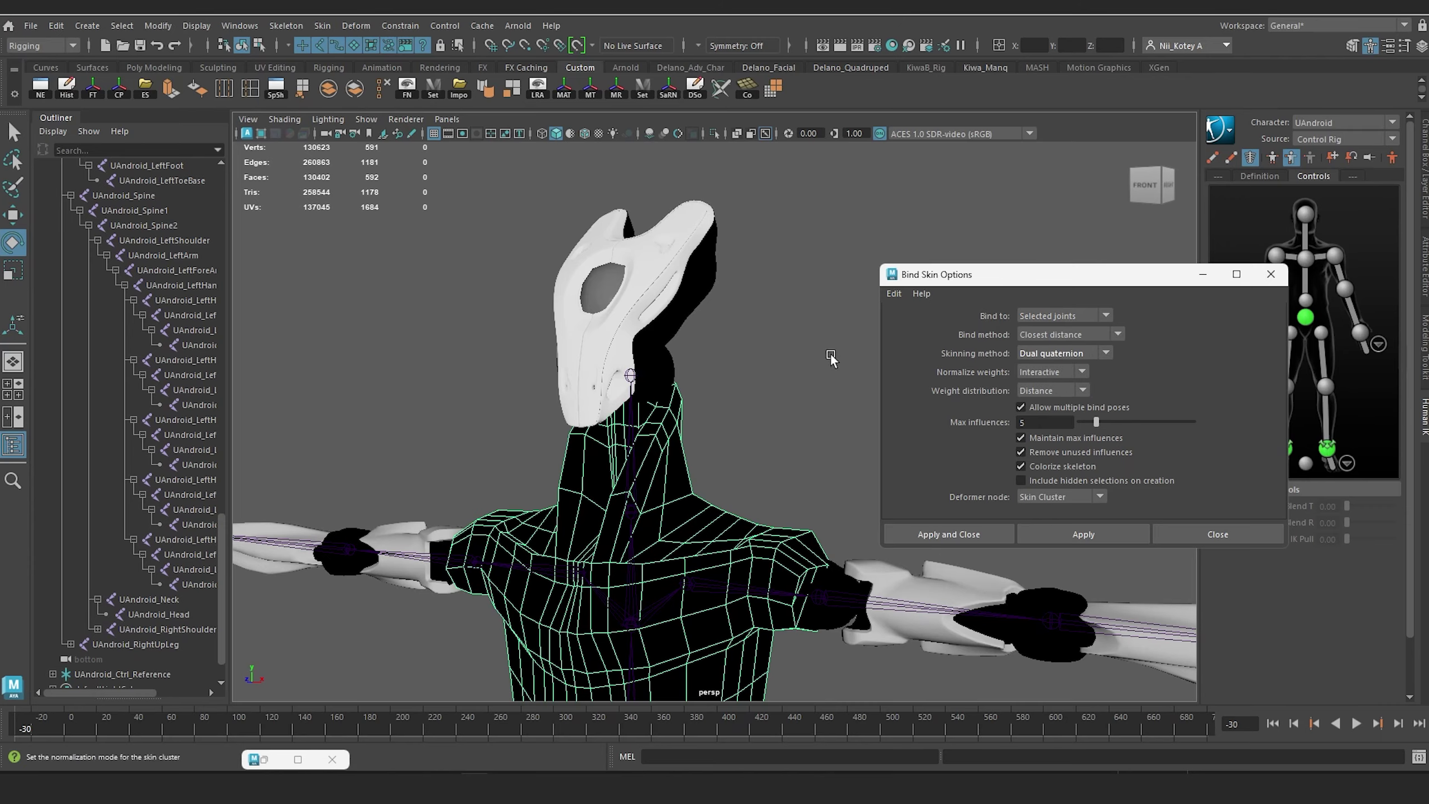
Step: Bind the head meshes and the ball joint mesh beneath the head to the UAndroid_Head joint
{"action": "left_click_drag", "start_coordinate": [831, 358], "coordinate": [622, 324], "text": "alt"}
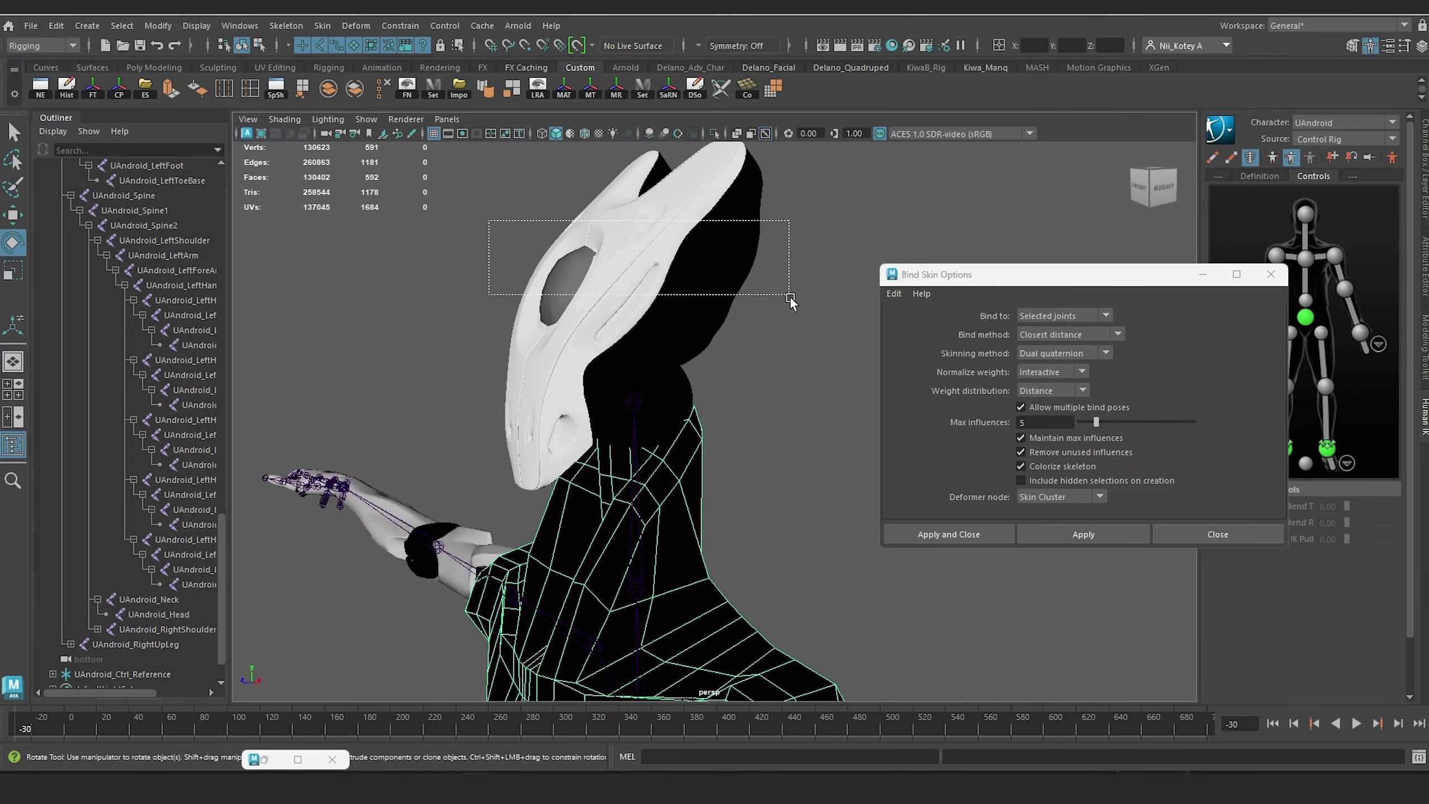
{"action": "left_click_drag", "start_coordinate": [789, 294], "coordinate": [790, 296]}
{"action": "key", "text": "w"}
{"action": "left_click", "coordinate": [671, 399], "text": "shift"}
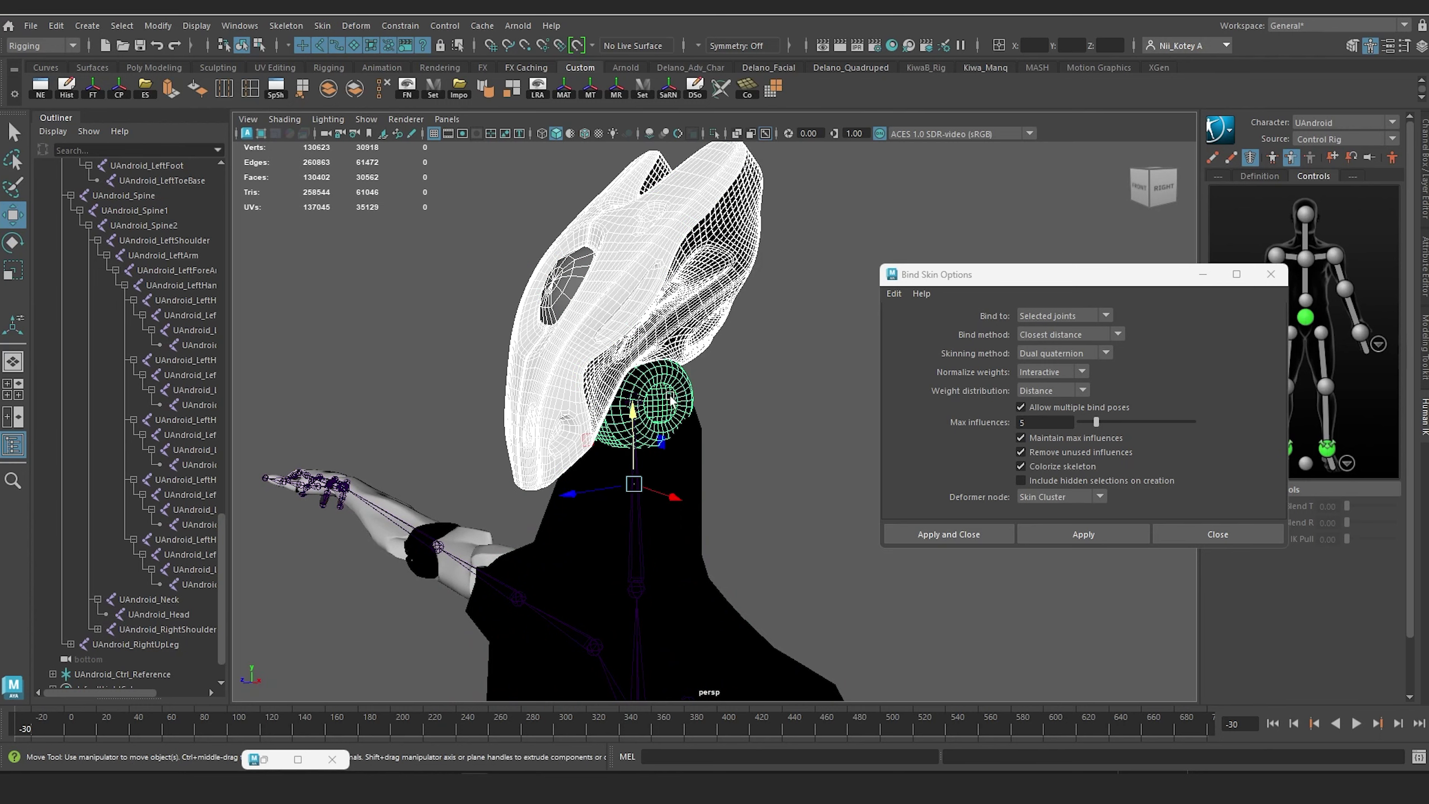
{"action": "scroll", "coordinate": [671, 399], "scroll_direction": "up", "scroll_amount": 3}
{"action": "left_click", "coordinate": [585, 381], "text": "shift"}
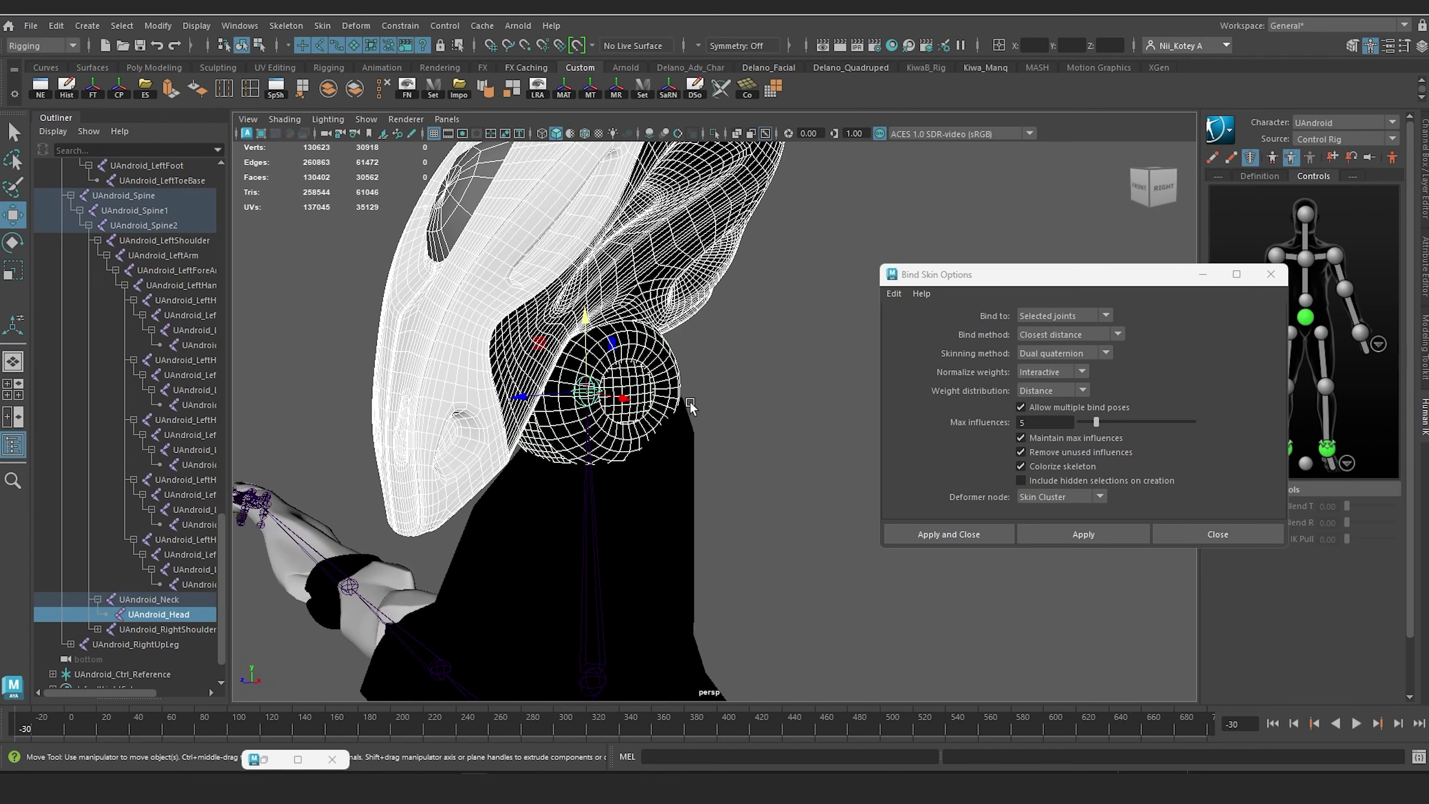
{"action": "left_click", "coordinate": [1102, 542]}
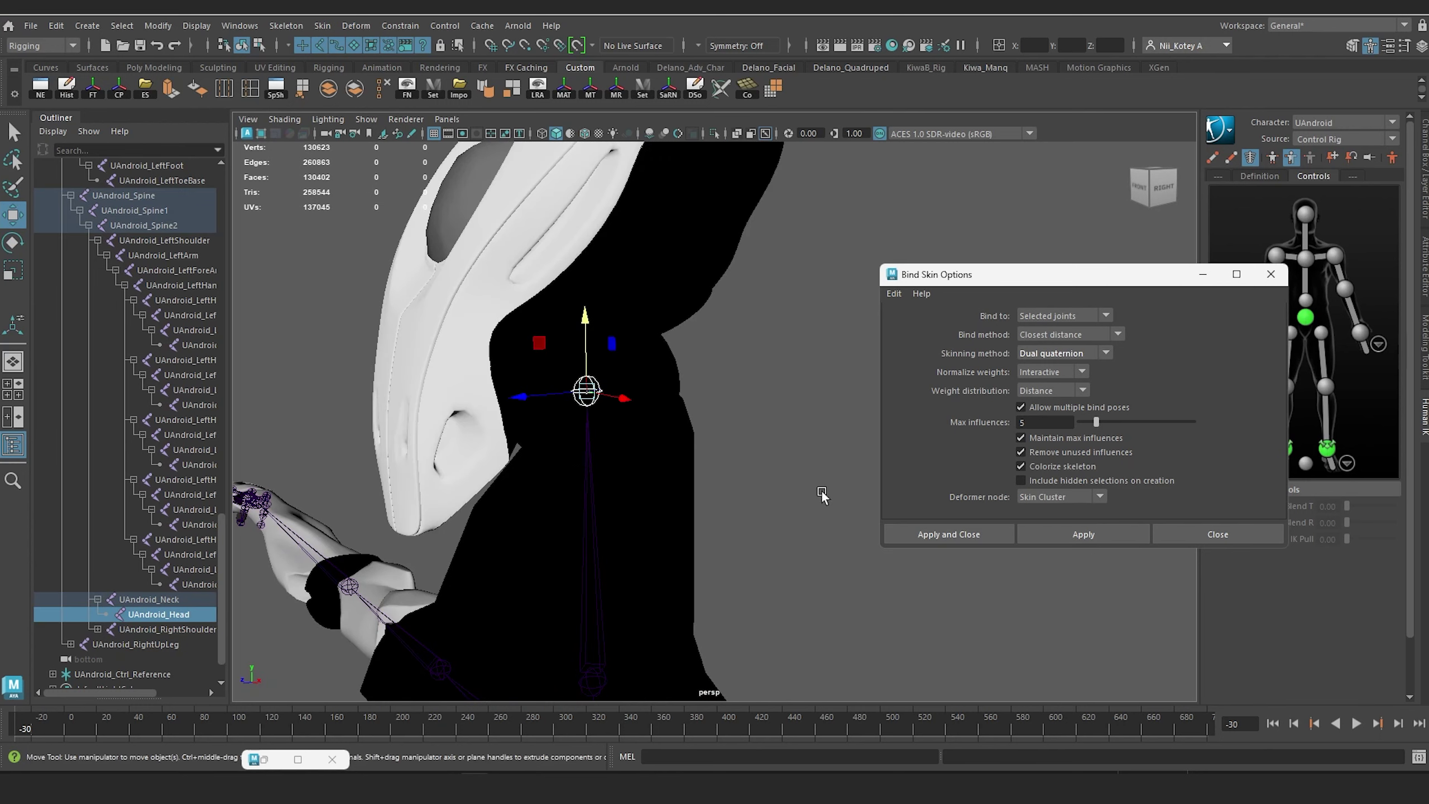
Step: Test the head binding by tilting the head joint back, and undo the rotation
{"action": "left_click", "coordinate": [670, 448]}
{"action": "left_click", "coordinate": [575, 392]}
{"action": "key", "text": "e"}
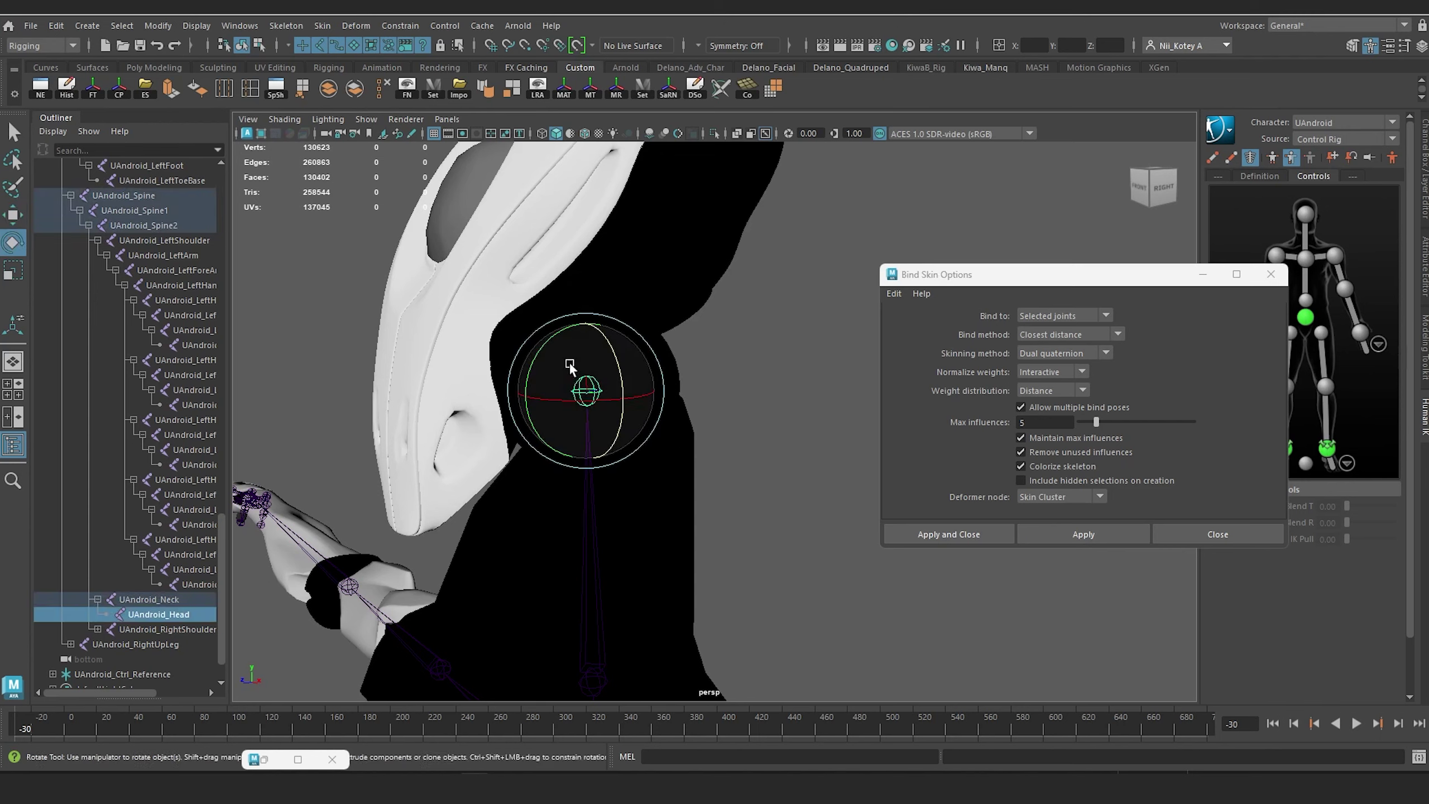
{"action": "left_click_drag", "start_coordinate": [543, 364], "coordinate": [574, 293]}
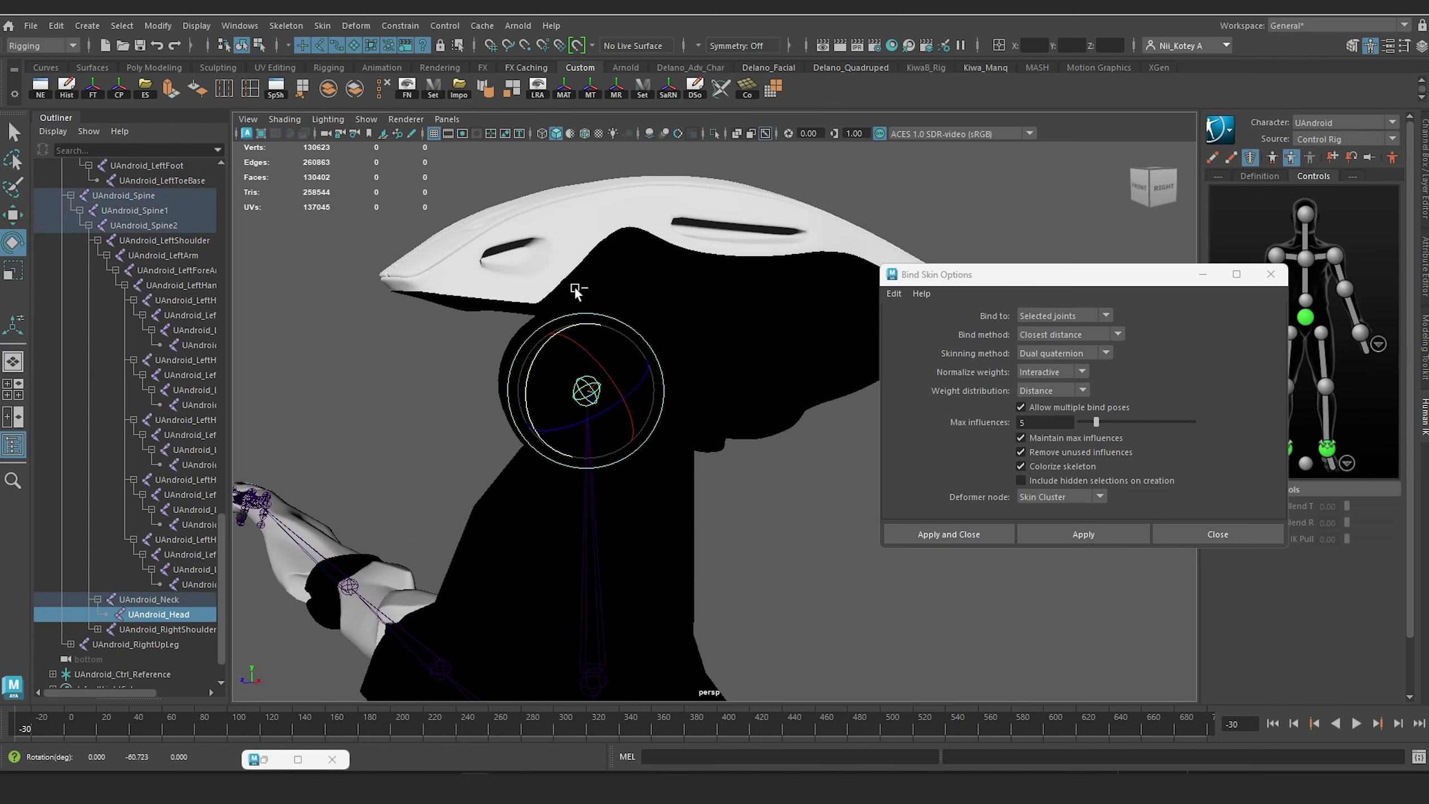
{"action": "key", "text": "ctrl+z"}
Step: Bind the shoulder-end and upper-arm meshes of both arms to the left and right arm joints
{"action": "scroll", "coordinate": [591, 306], "scroll_direction": "down", "scroll_amount": 8}
{"action": "middle_click_drag", "start_coordinate": [603, 335], "coordinate": [596, 256], "text": "alt"}
{"action": "left_click_drag", "start_coordinate": [523, 264], "coordinate": [583, 297], "text": "alt"}
{"action": "scroll", "coordinate": [582, 297], "scroll_direction": "up", "scroll_amount": 2}
{"action": "middle_click_drag", "start_coordinate": [590, 273], "coordinate": [495, 279], "text": "alt"}
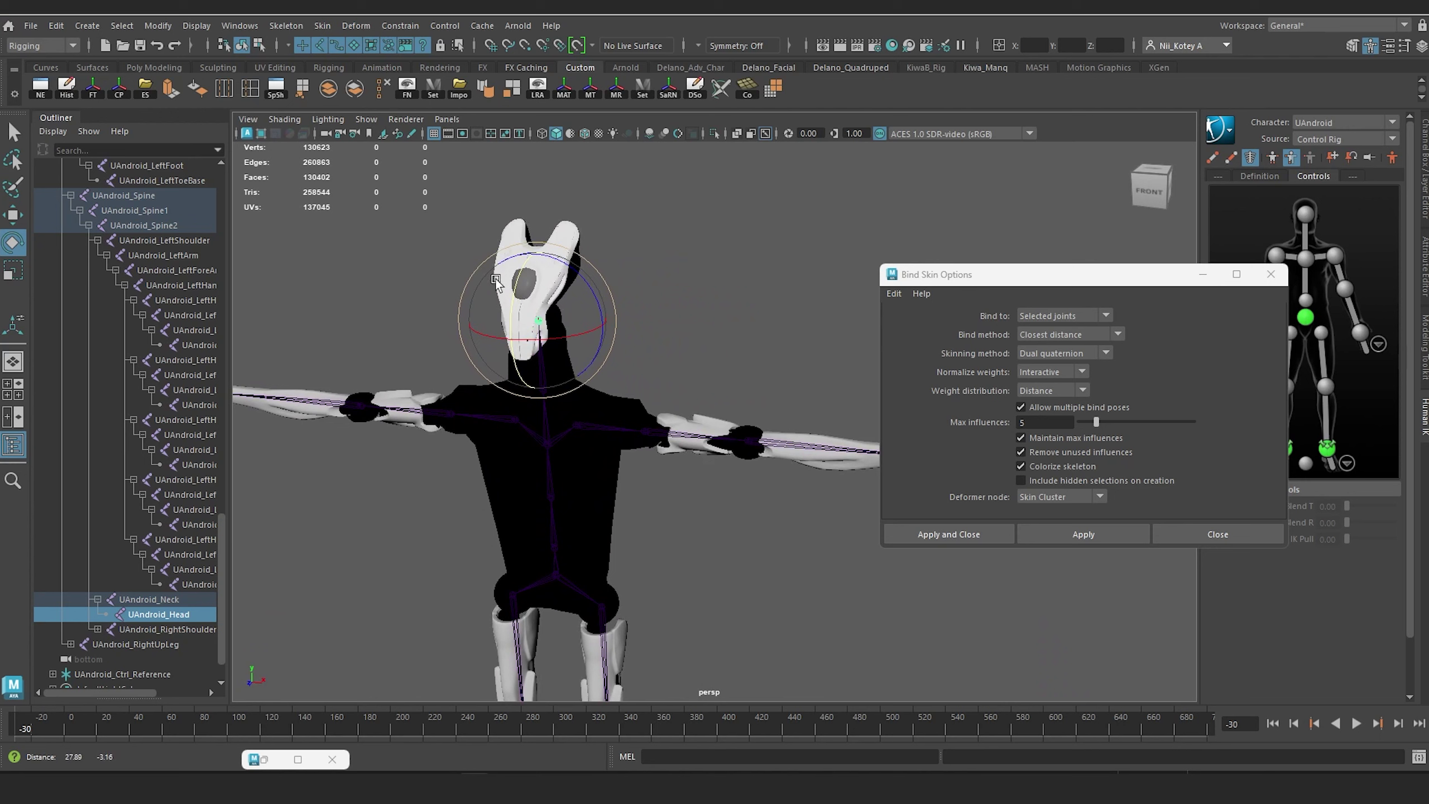
{"action": "scroll", "coordinate": [662, 398], "scroll_direction": "up", "scroll_amount": 5}
{"action": "scroll", "coordinate": [663, 399], "scroll_direction": "up", "scroll_amount": 5}
{"action": "left_click_drag", "start_coordinate": [622, 393], "coordinate": [672, 377], "text": "alt"}
{"action": "middle_click_drag", "start_coordinate": [543, 340], "coordinate": [569, 362], "text": "alt"}
{"action": "left_click", "coordinate": [632, 386]}
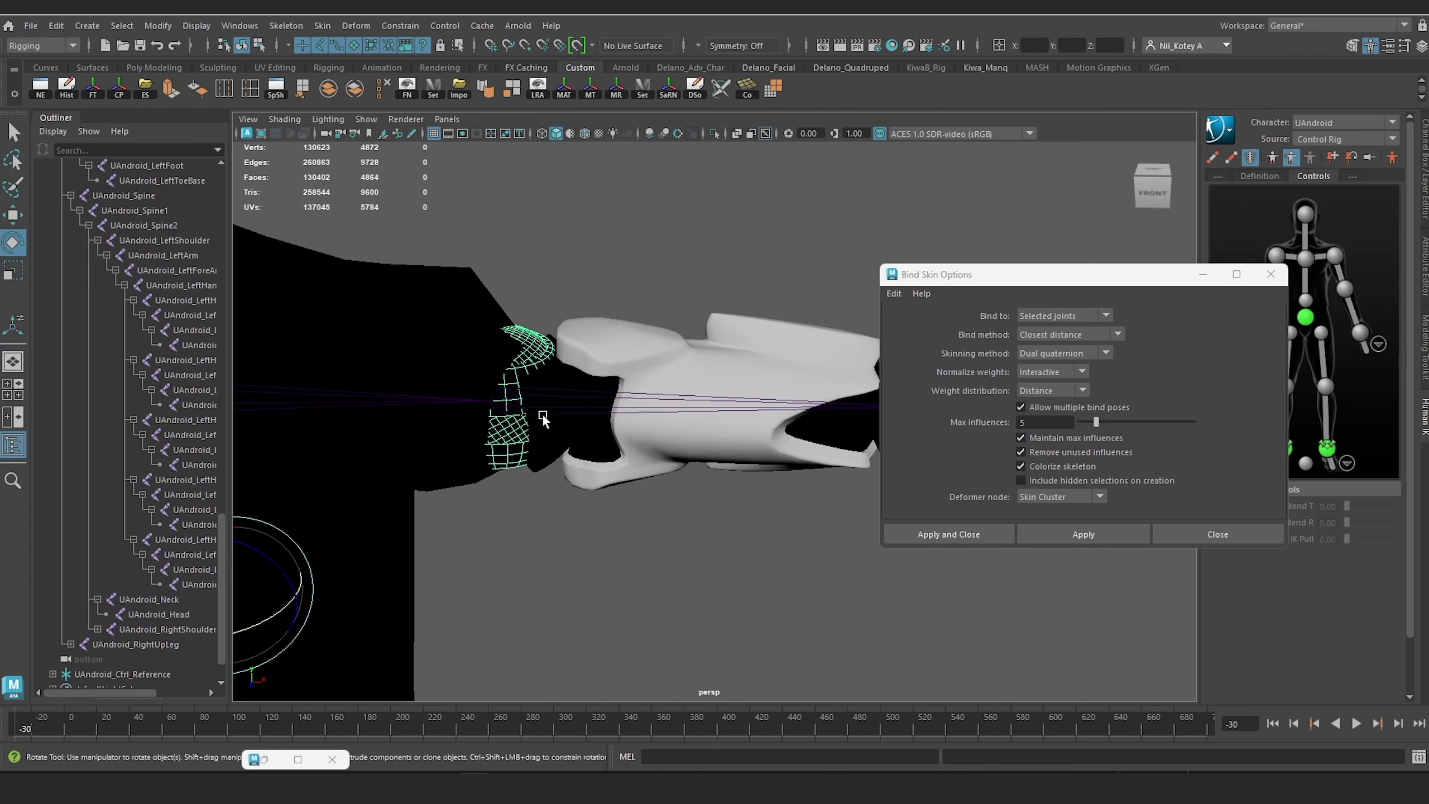
{"action": "left_click", "coordinate": [546, 435], "text": "shift"}
{"action": "left_click", "coordinate": [675, 353], "text": "shift"}
{"action": "scroll", "coordinate": [674, 353], "scroll_direction": "down", "scroll_amount": 3}
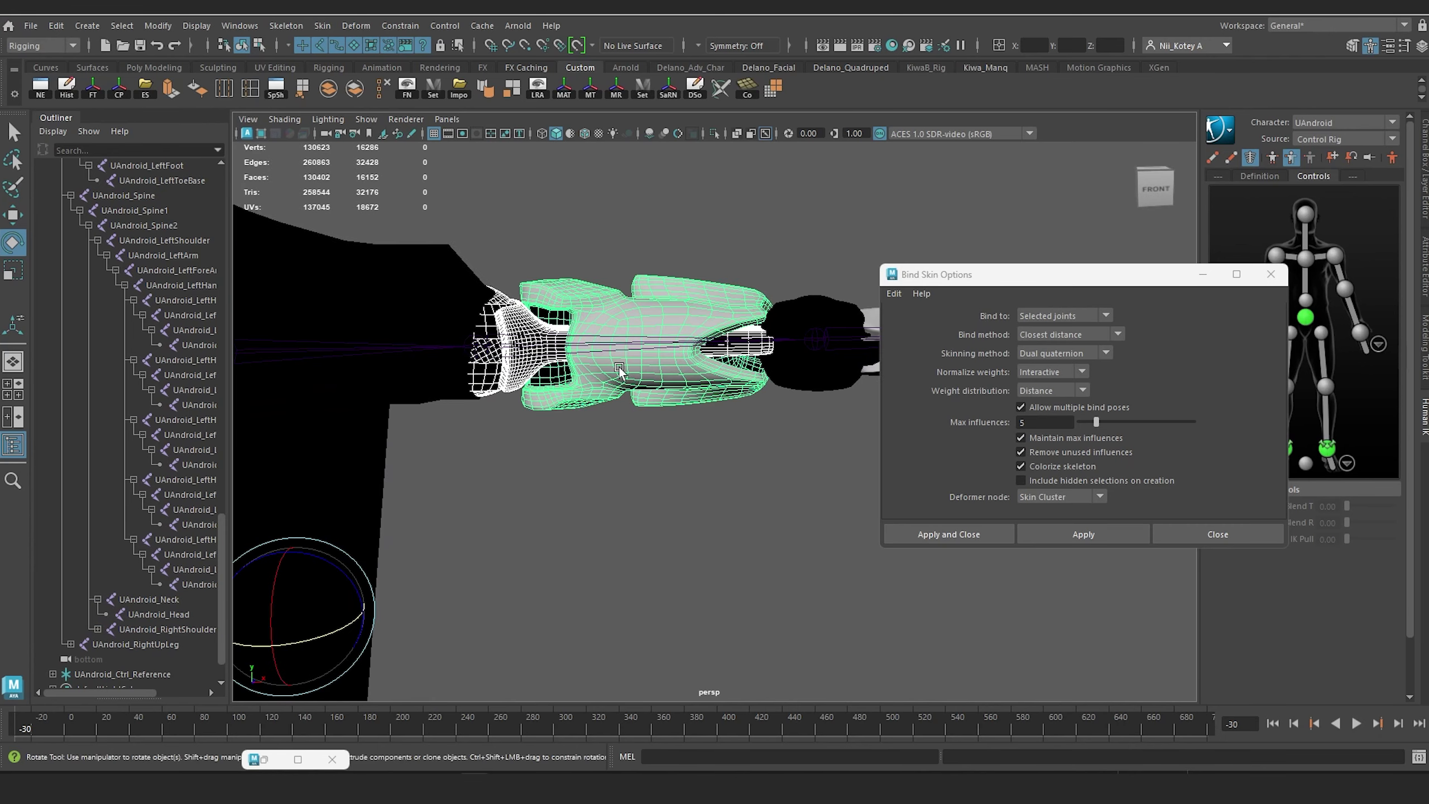
{"action": "scroll", "coordinate": [620, 372], "scroll_direction": "down", "scroll_amount": 5}
{"action": "left_click_drag", "start_coordinate": [614, 372], "coordinate": [577, 374], "text": "alt"}
{"action": "scroll", "coordinate": [586, 376], "scroll_direction": "up", "scroll_amount": 3}
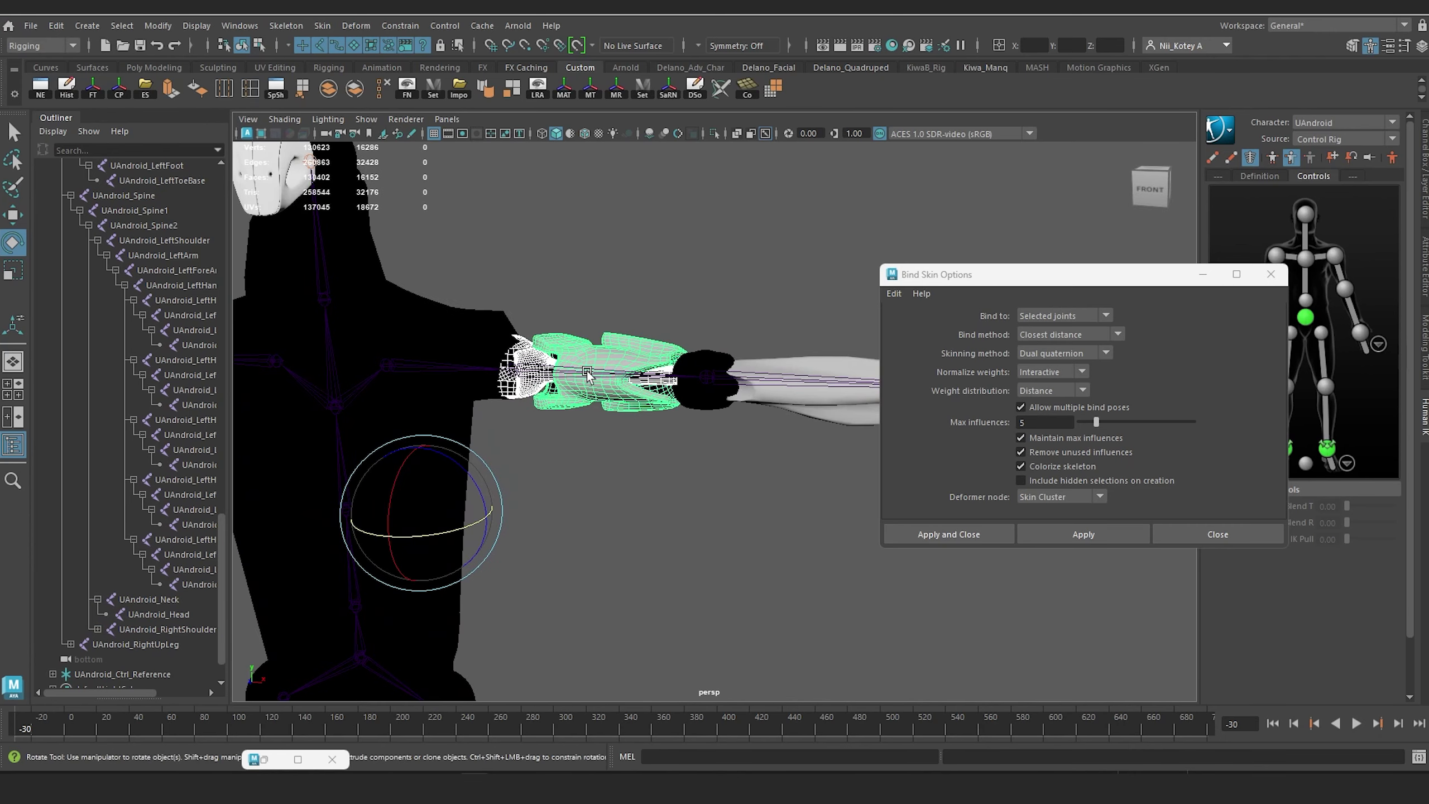
{"action": "scroll", "coordinate": [608, 365], "scroll_direction": "down", "scroll_amount": 5}
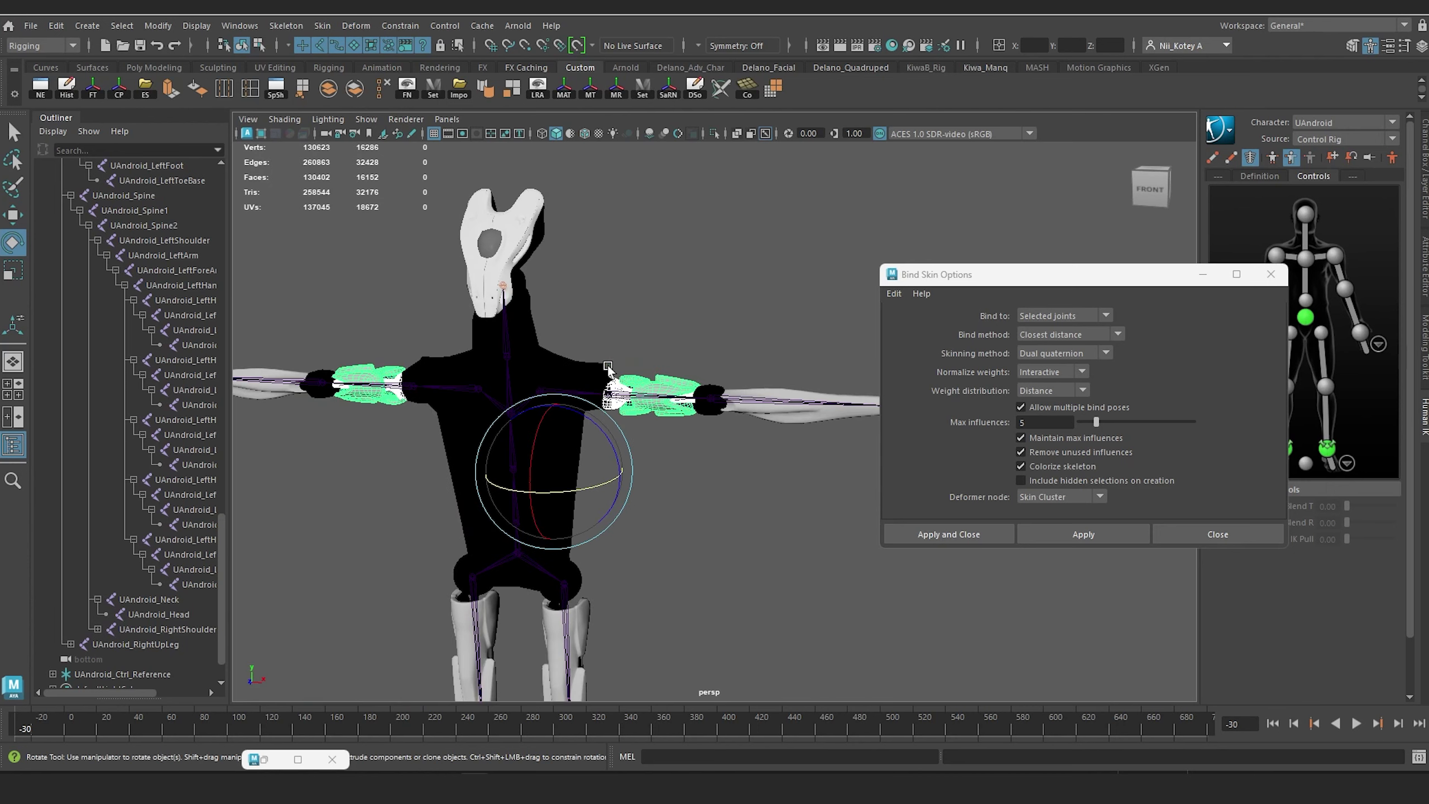
{"action": "scroll", "coordinate": [608, 371], "scroll_direction": "up", "scroll_amount": 5}
{"action": "left_click", "coordinate": [608, 382], "text": "shift"}
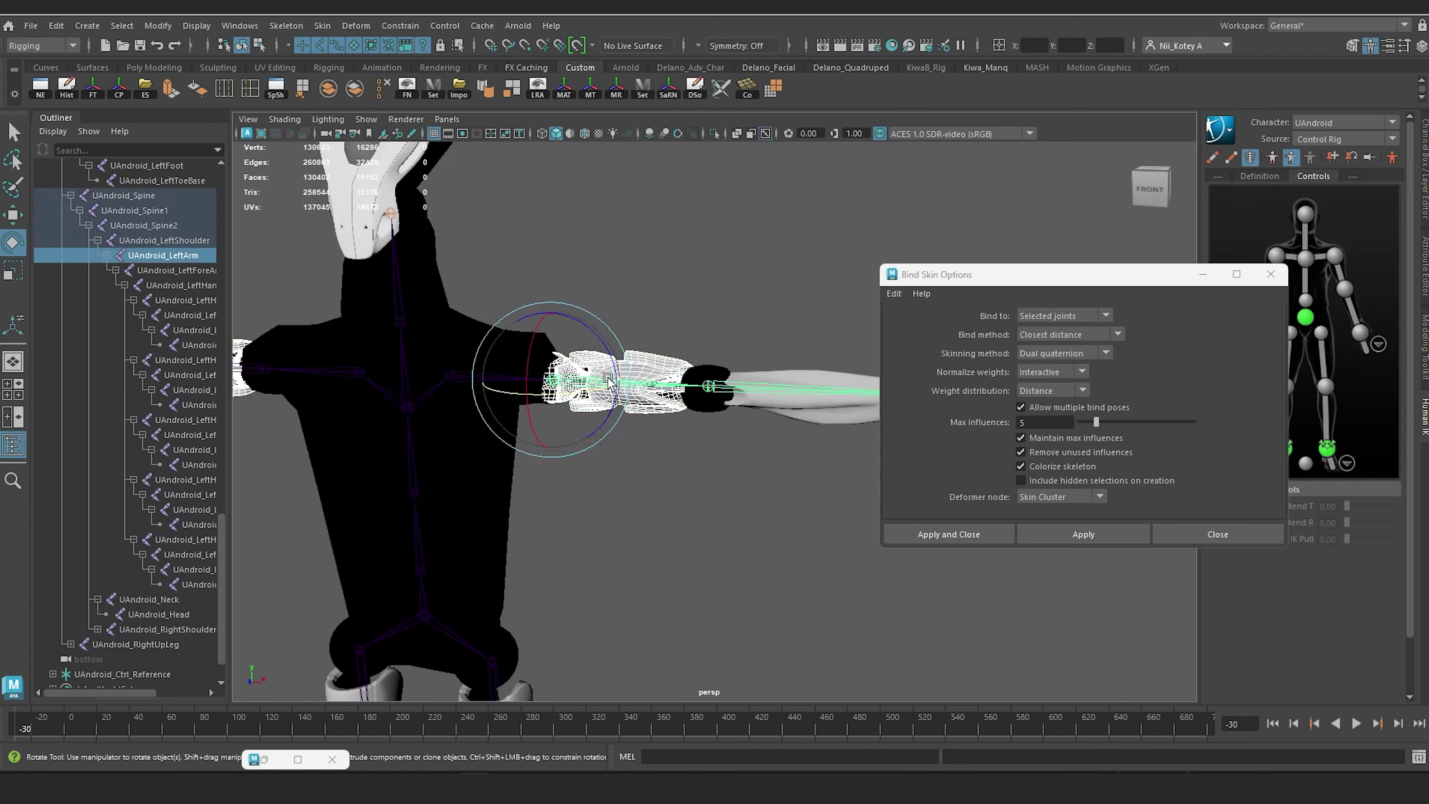
{"action": "scroll", "coordinate": [549, 336], "scroll_direction": "down", "scroll_amount": 3}
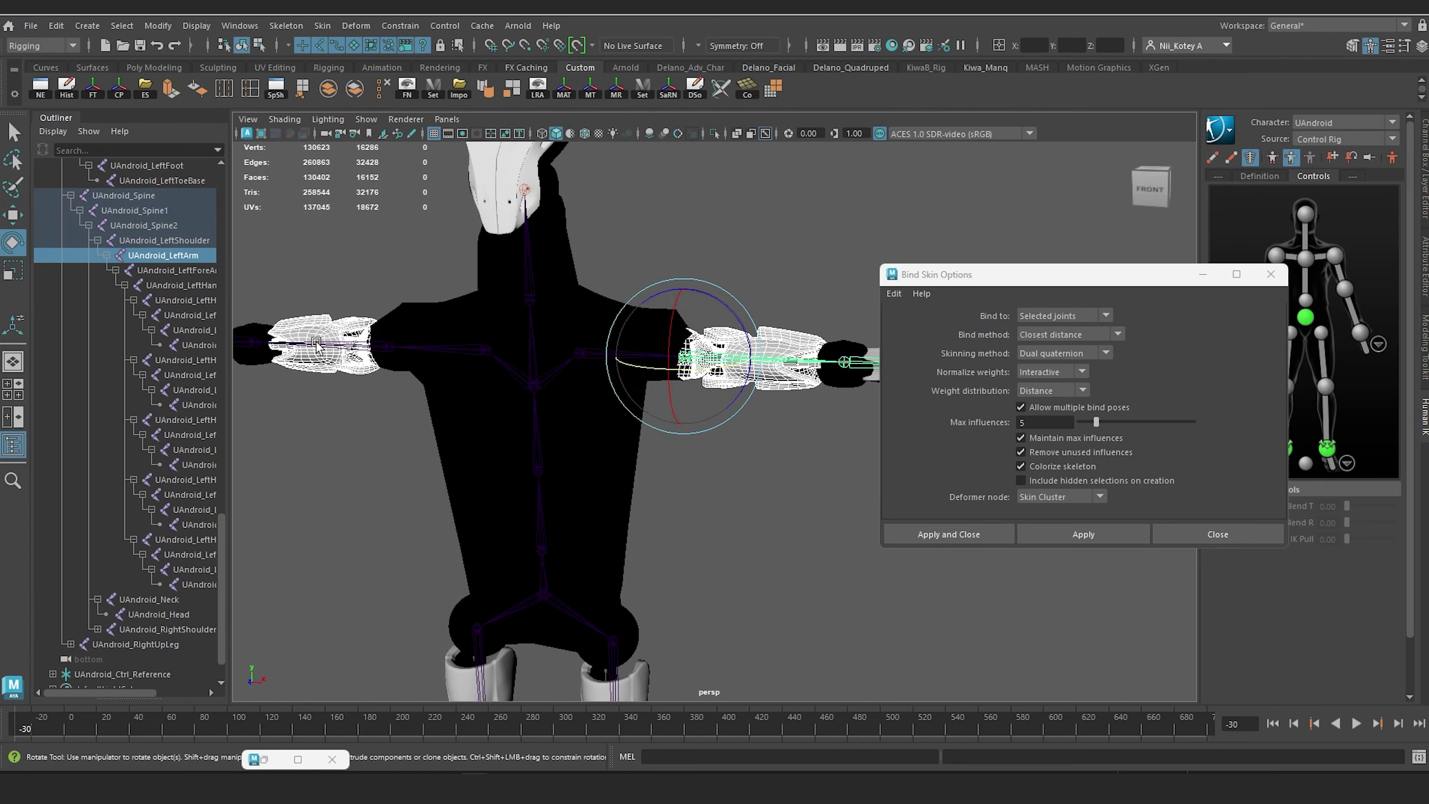
{"action": "left_click", "coordinate": [334, 346], "text": "shift"}
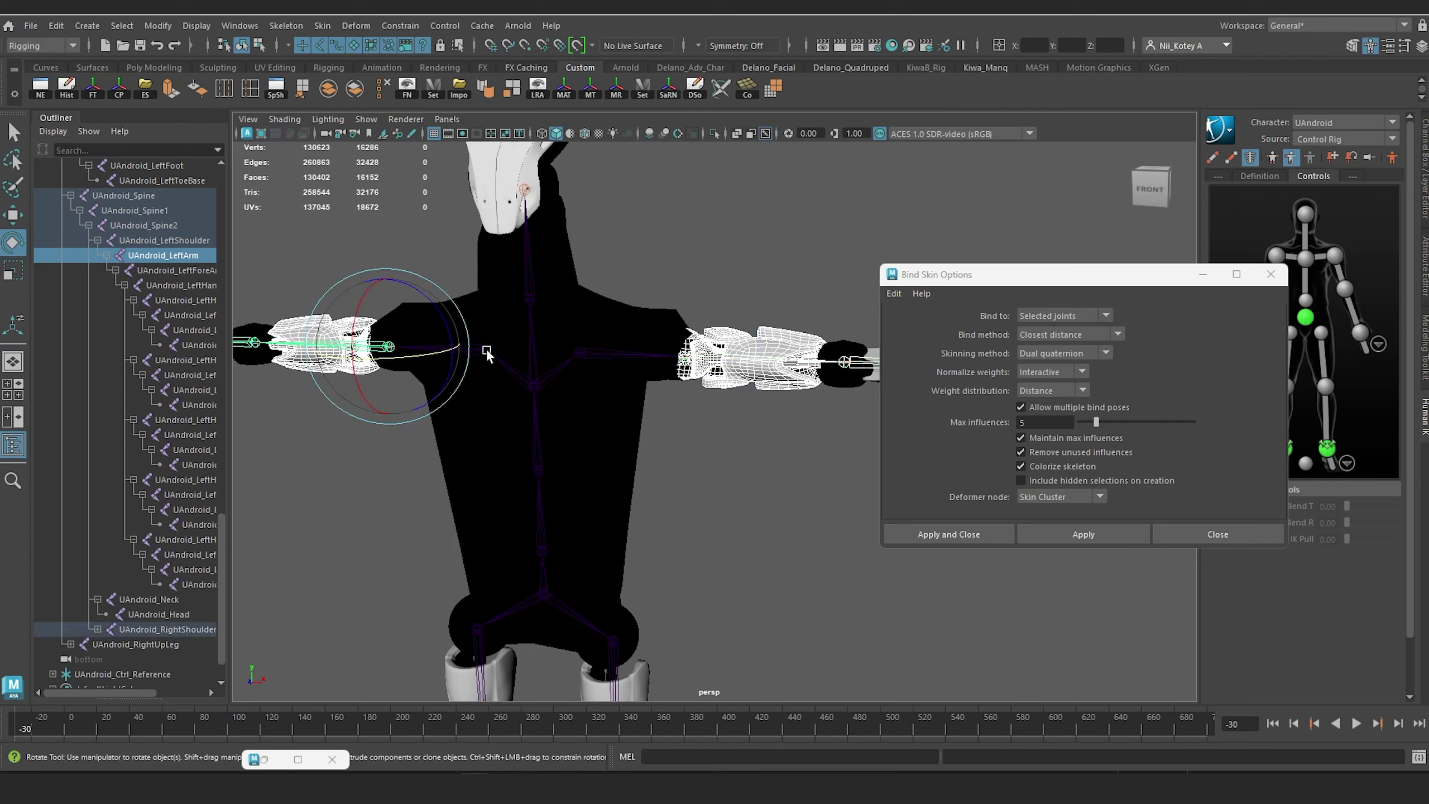
{"action": "scroll", "coordinate": [485, 348], "scroll_direction": "down", "scroll_amount": 3}
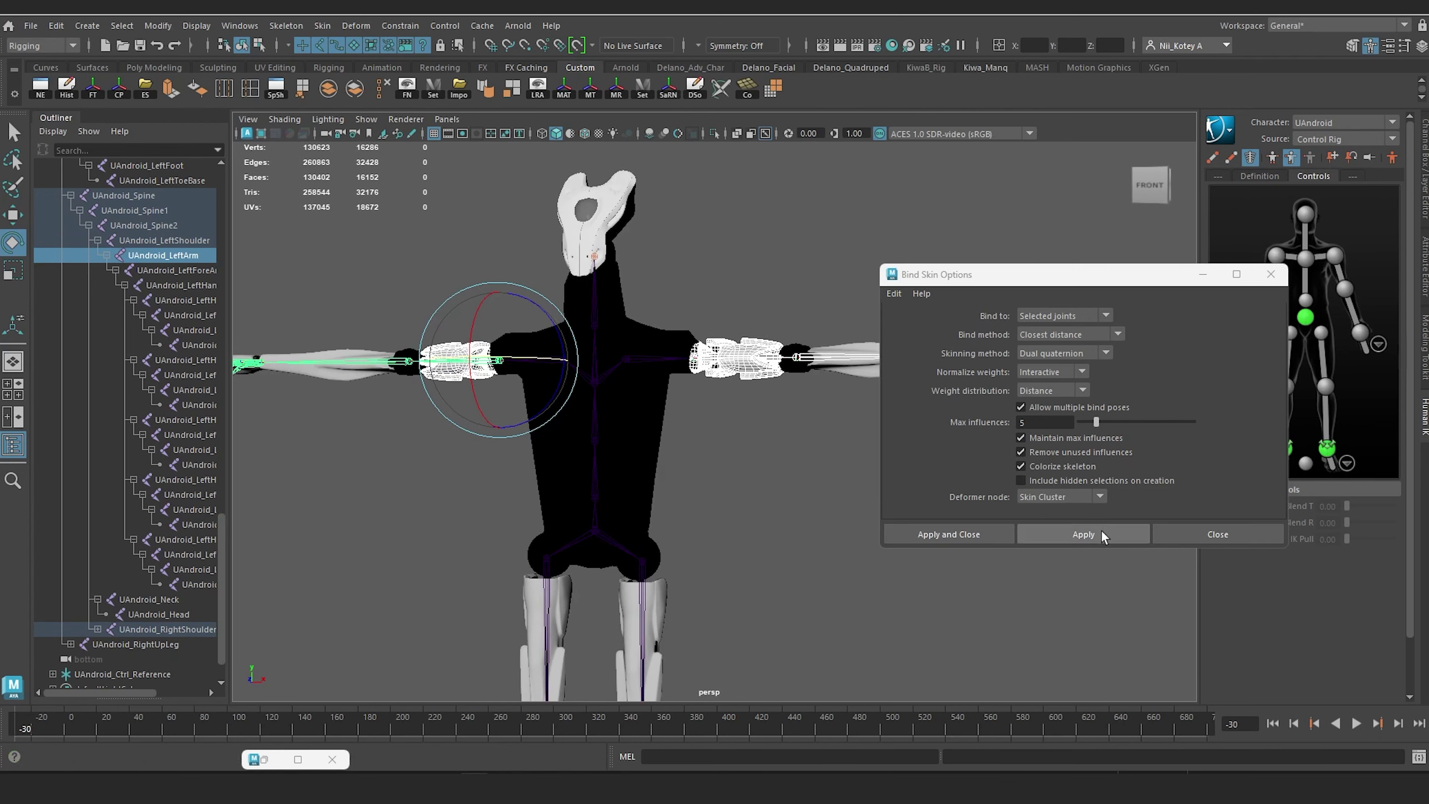
{"action": "left_click", "coordinate": [1085, 534]}
Step: Test the upper-arm binding by rotating the left and right arm joints separately, undoing each rotation
{"action": "left_click_drag", "start_coordinate": [749, 458], "coordinate": [742, 471], "text": "alt"}
{"action": "left_click", "coordinate": [764, 496]}
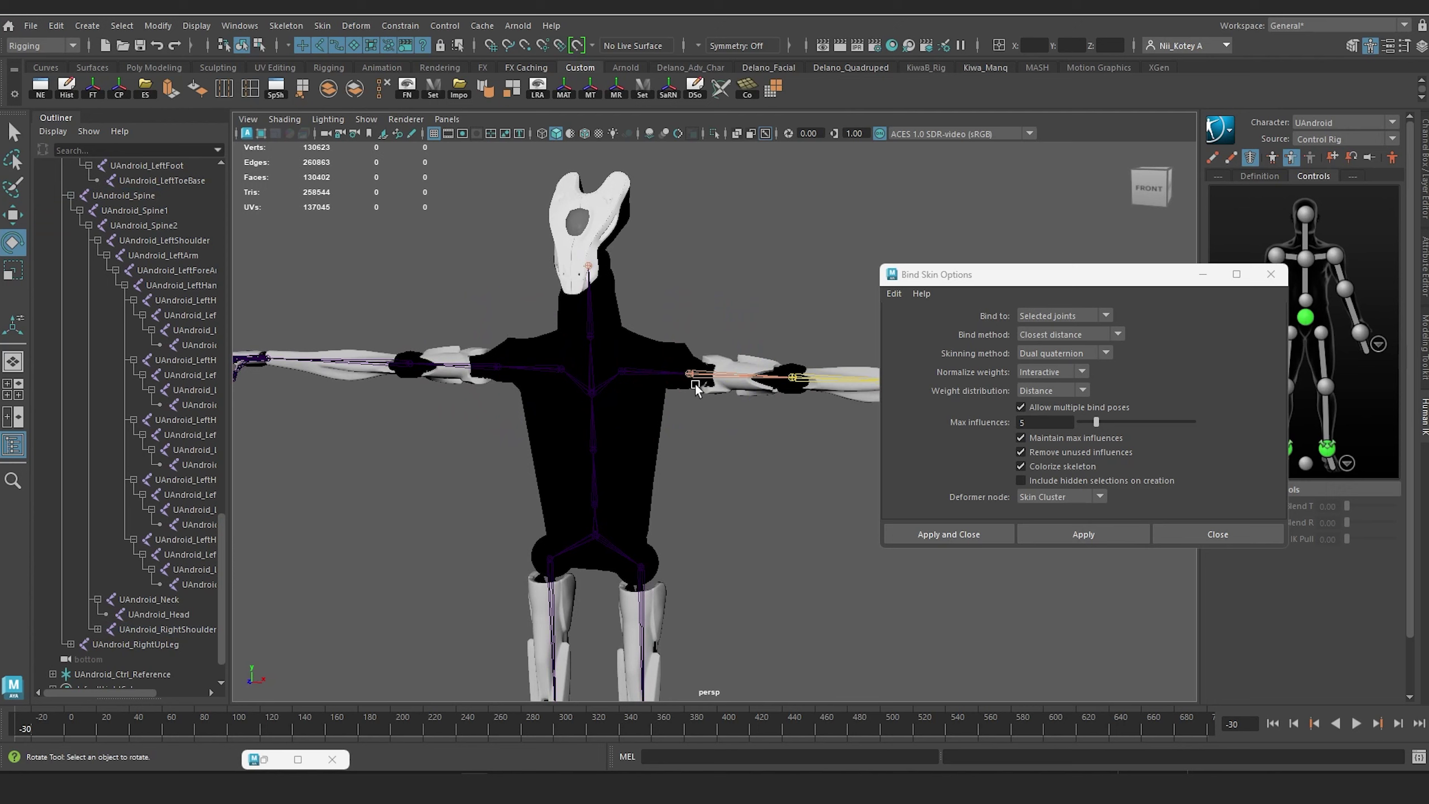
{"action": "left_click", "coordinate": [689, 374]}
{"action": "left_click_drag", "start_coordinate": [733, 314], "coordinate": [705, 291]}
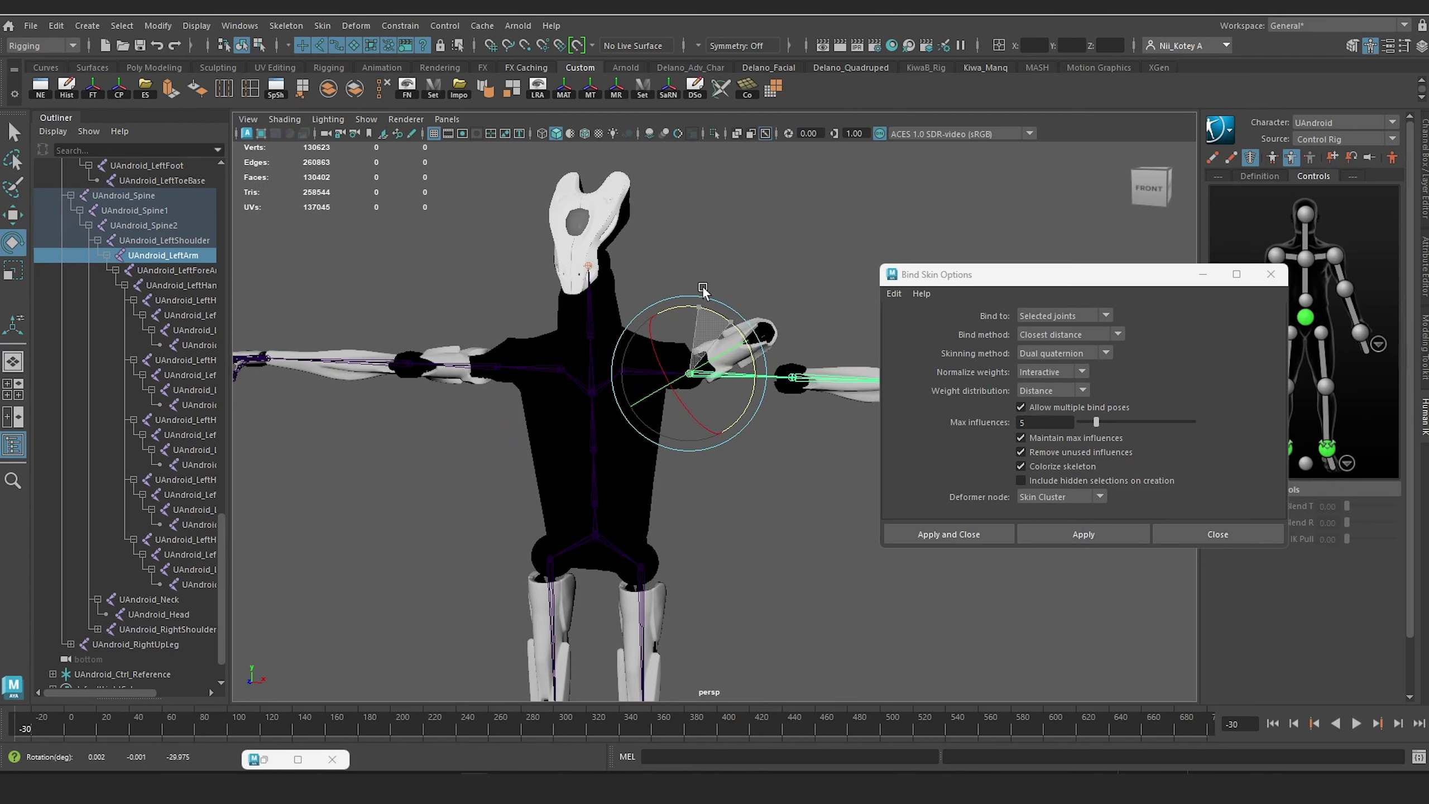
{"action": "key", "text": "ctrl+z"}
{"action": "left_click", "coordinate": [474, 366]}
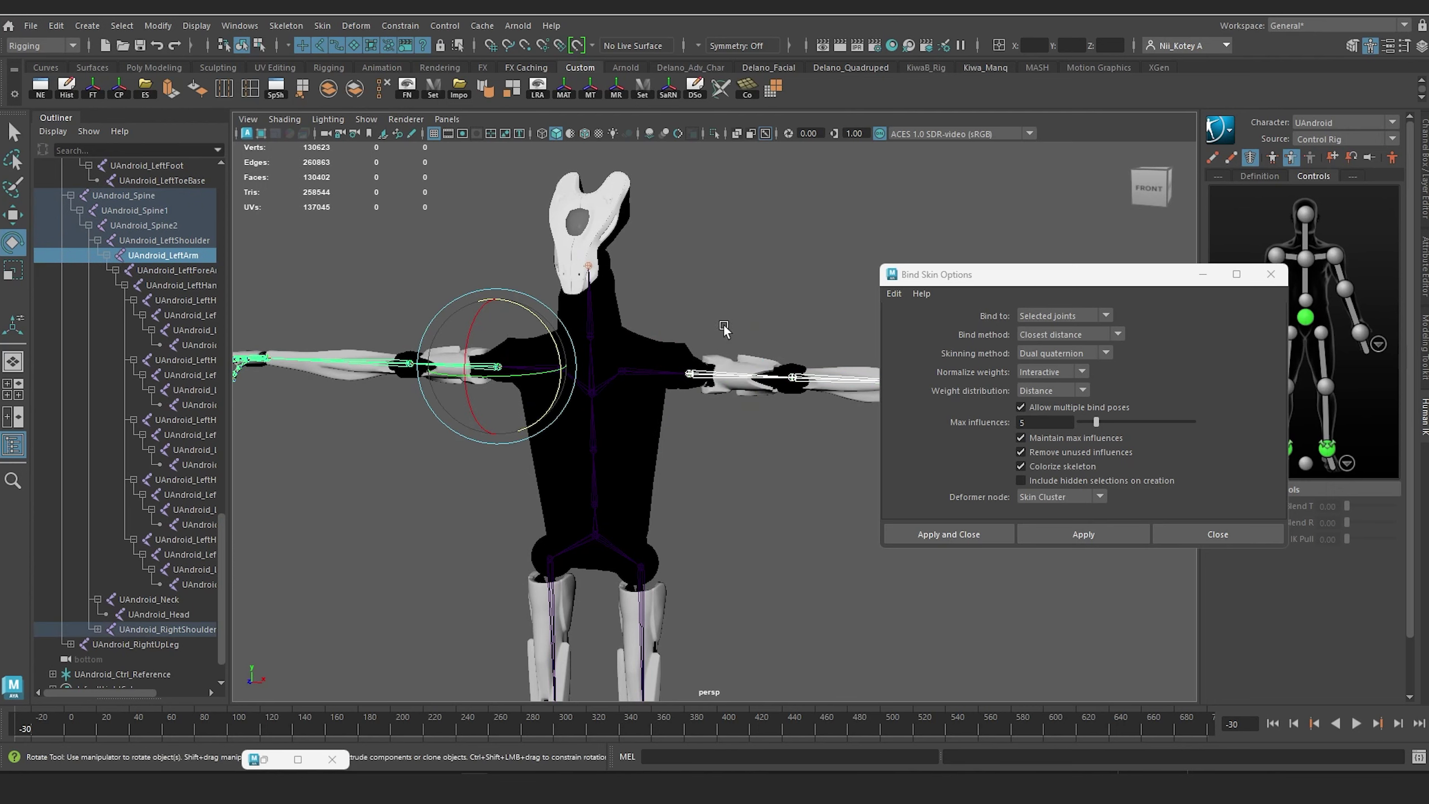
{"action": "left_click_drag", "start_coordinate": [532, 313], "coordinate": [624, 299]}
{"action": "key", "text": "ctrl+z"}
Step: Bind the elbow and forearm meshes of both arms to the right forearm joint
{"action": "scroll", "coordinate": [626, 307], "scroll_direction": "up", "scroll_amount": 5}
{"action": "middle_click_drag", "start_coordinate": [658, 377], "coordinate": [661, 421], "text": "alt"}
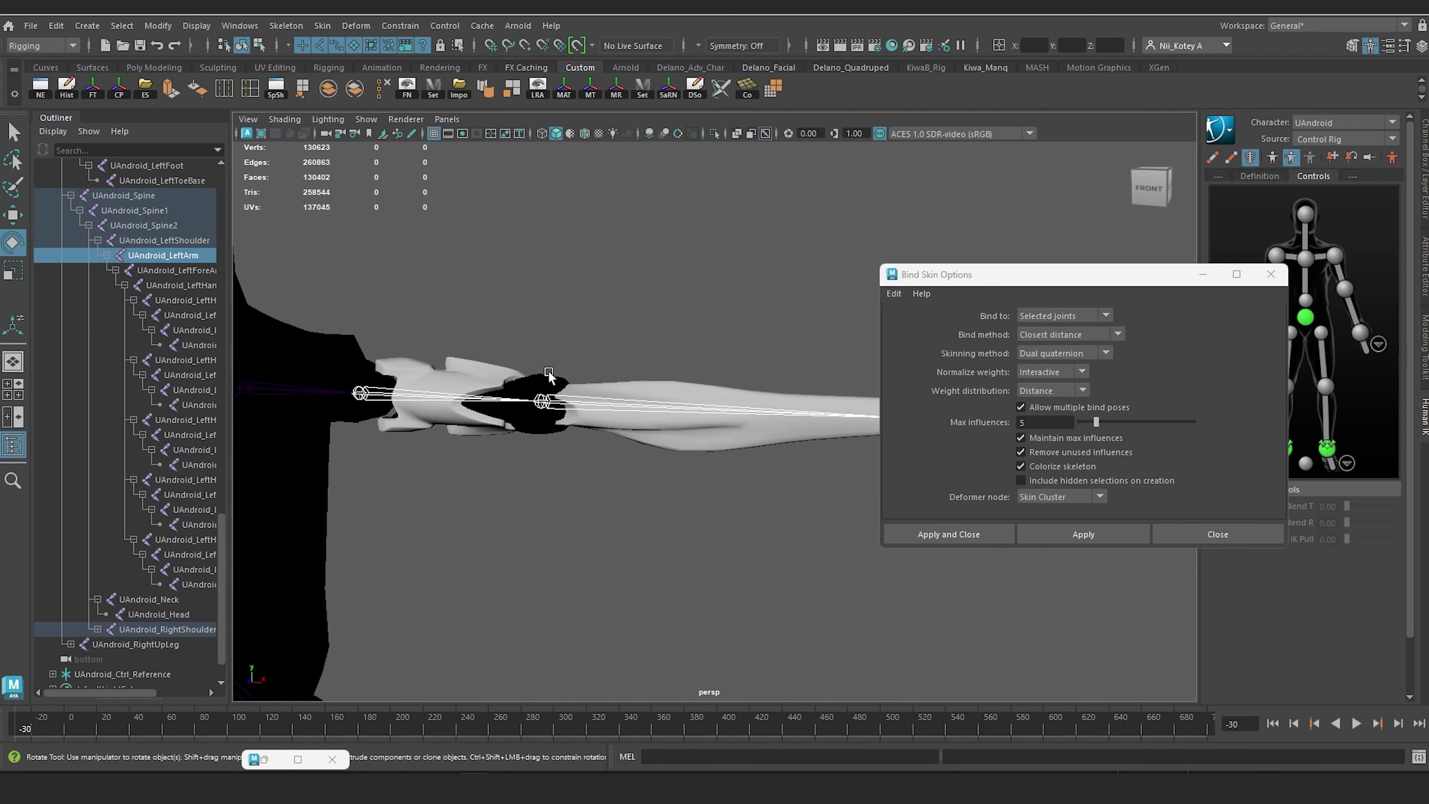
{"action": "left_click", "coordinate": [549, 380]}
{"action": "left_click", "coordinate": [649, 385], "text": "shift"}
{"action": "middle_click_drag", "start_coordinate": [650, 358], "coordinate": [498, 389], "text": "alt"}
{"action": "left_click_drag", "start_coordinate": [497, 392], "coordinate": [518, 327], "text": "alt"}
{"action": "right_click_drag", "start_coordinate": [518, 327], "coordinate": [449, 325], "text": "alt"}
{"action": "middle_click_drag", "start_coordinate": [449, 326], "coordinate": [987, 242], "text": "alt"}
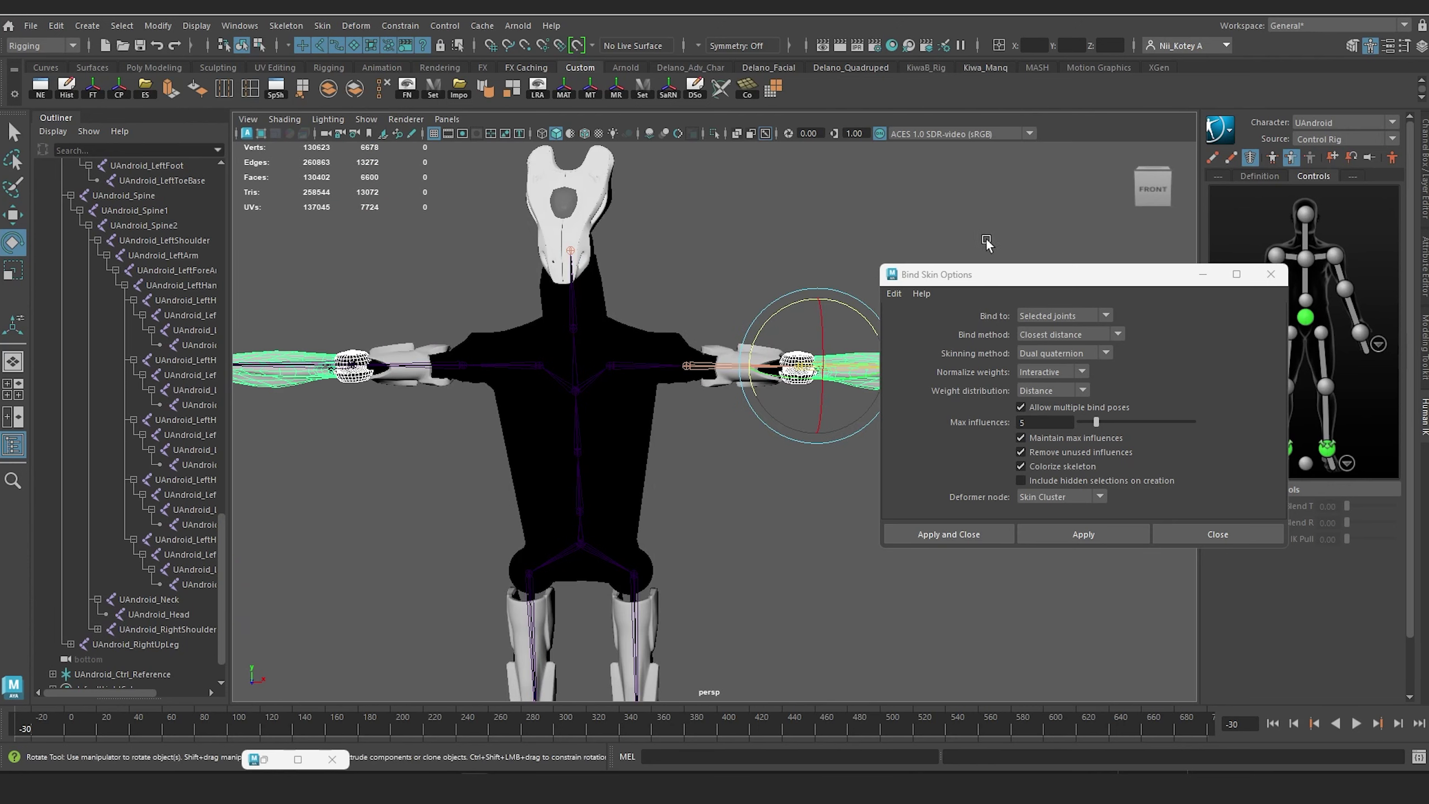
{"action": "left_click_drag", "start_coordinate": [992, 280], "coordinate": [1078, 296]}
{"action": "middle_click_drag", "start_coordinate": [772, 308], "coordinate": [720, 294], "text": "alt"}
{"action": "left_click", "coordinate": [292, 329], "text": "shift"}
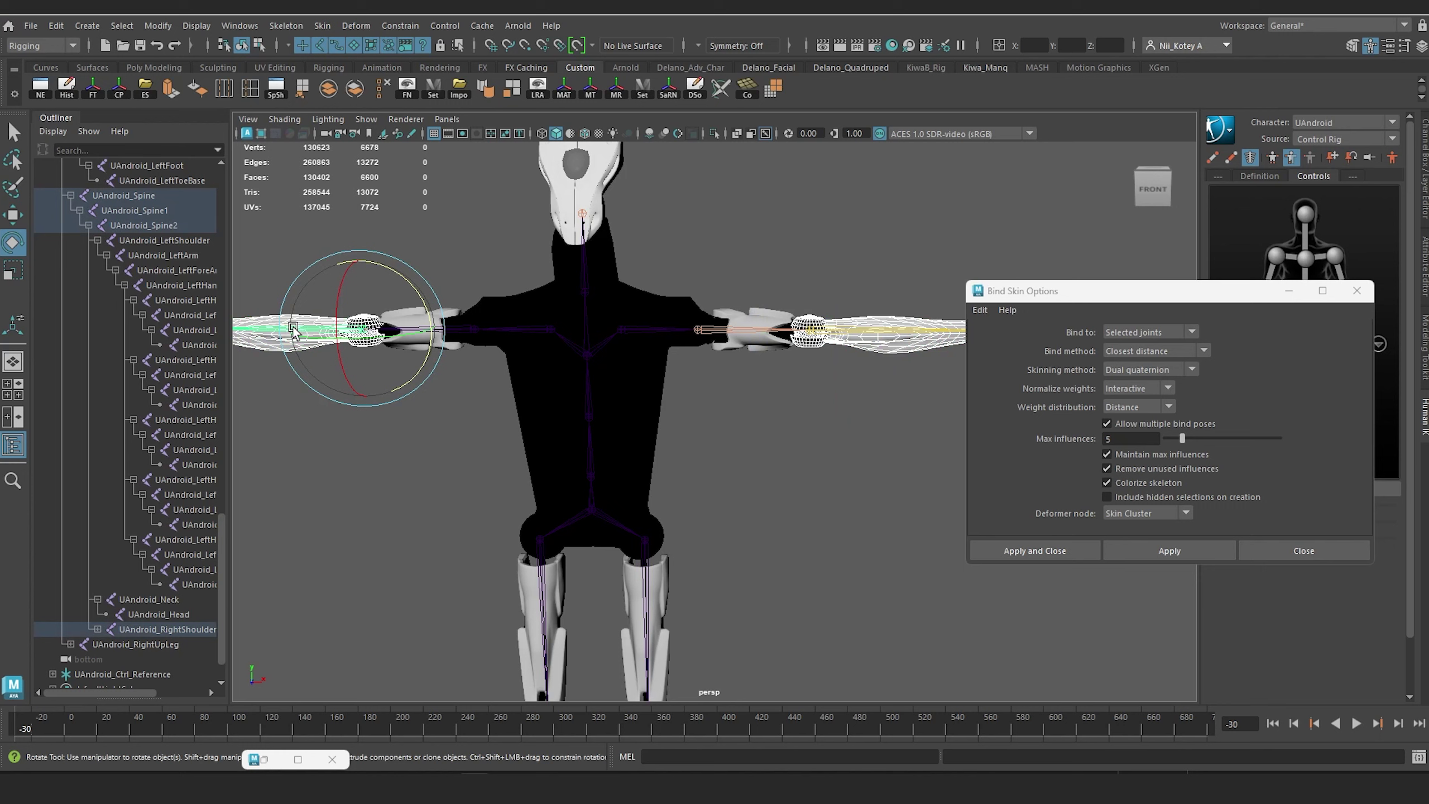
{"action": "left_click", "coordinate": [1182, 550]}
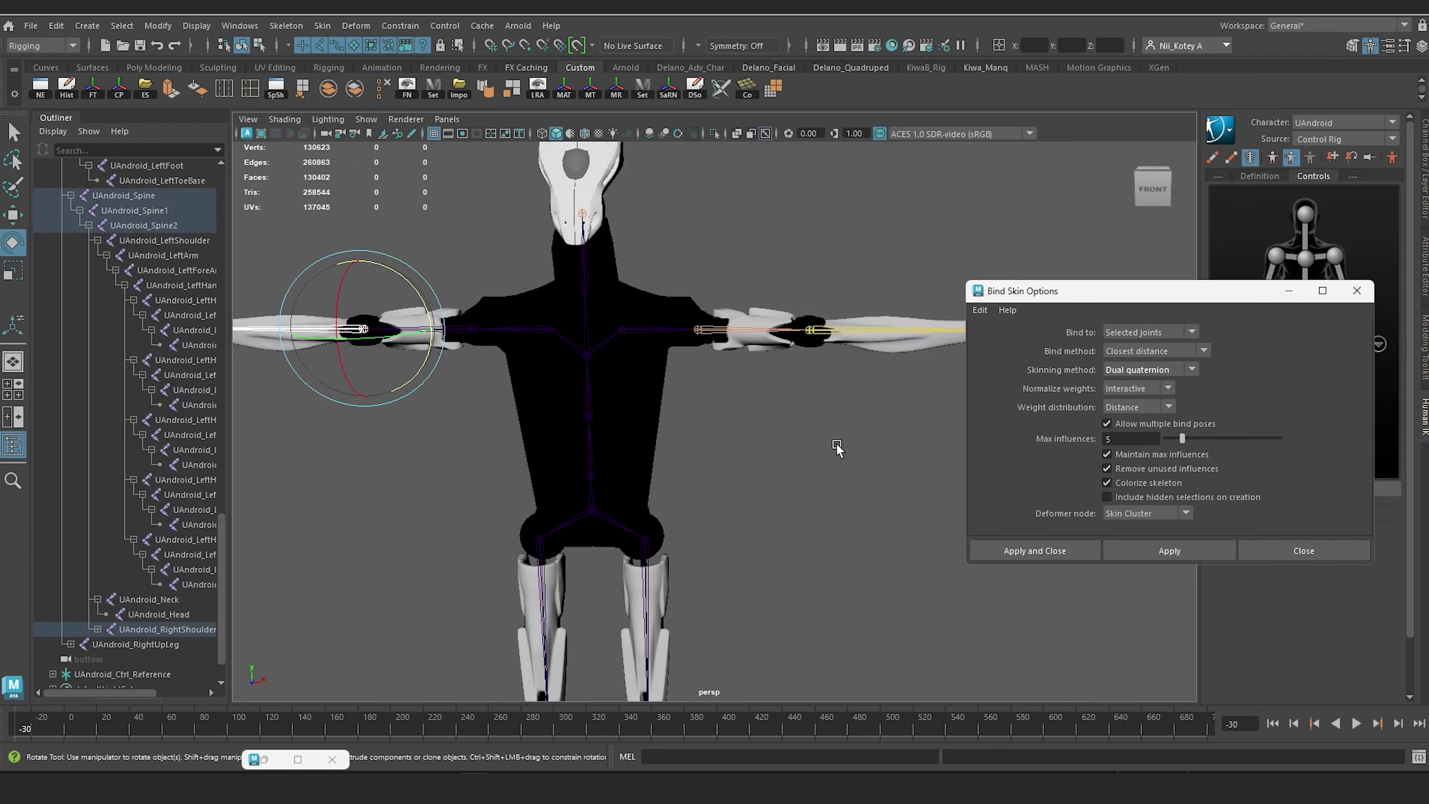
Step: Test the forearm binding by raising the left arm joint, and undo the rotation
{"action": "left_click", "coordinate": [691, 331]}
{"action": "scroll", "coordinate": [691, 332], "scroll_direction": "down", "scroll_amount": 5}
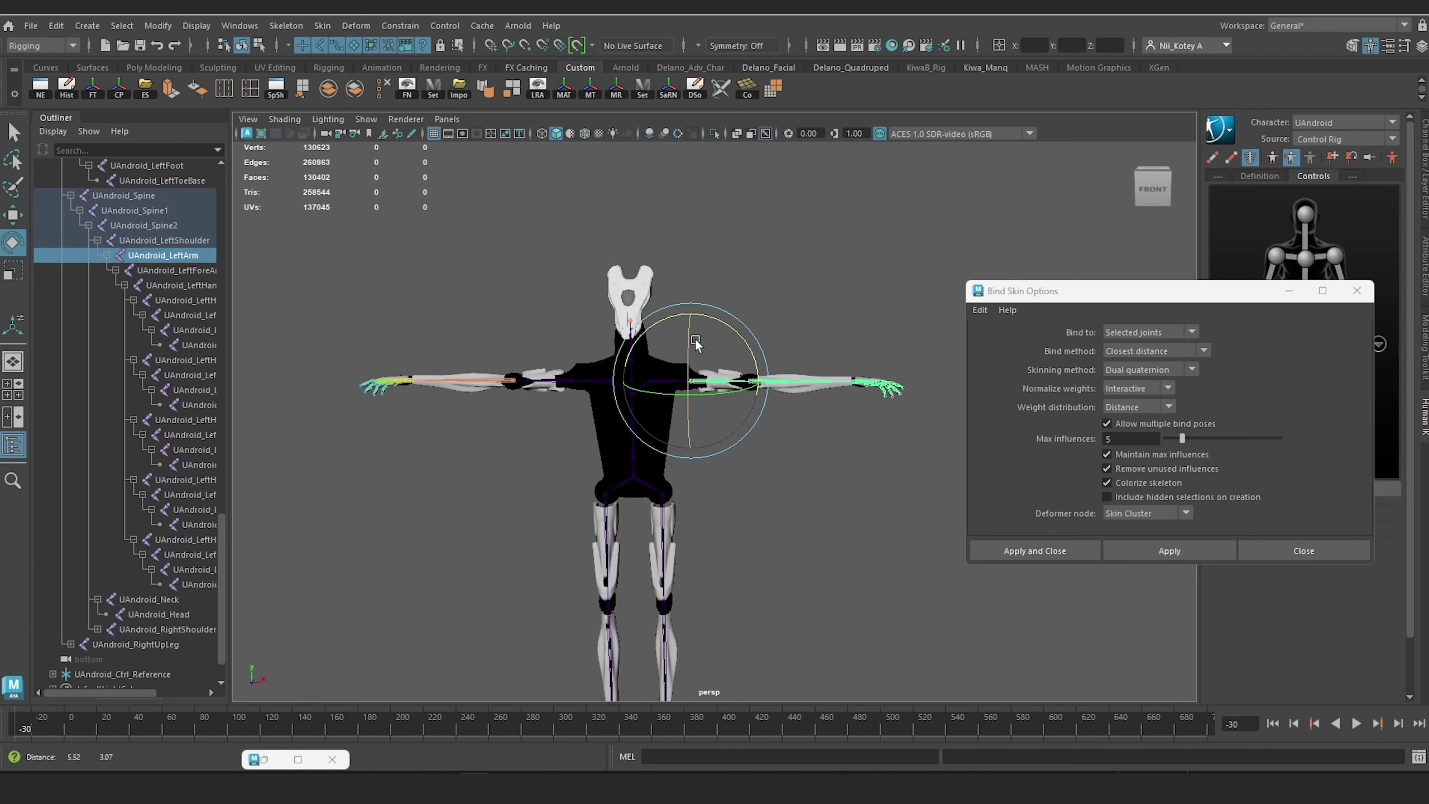
{"action": "left_click_drag", "start_coordinate": [726, 326], "coordinate": [691, 306]}
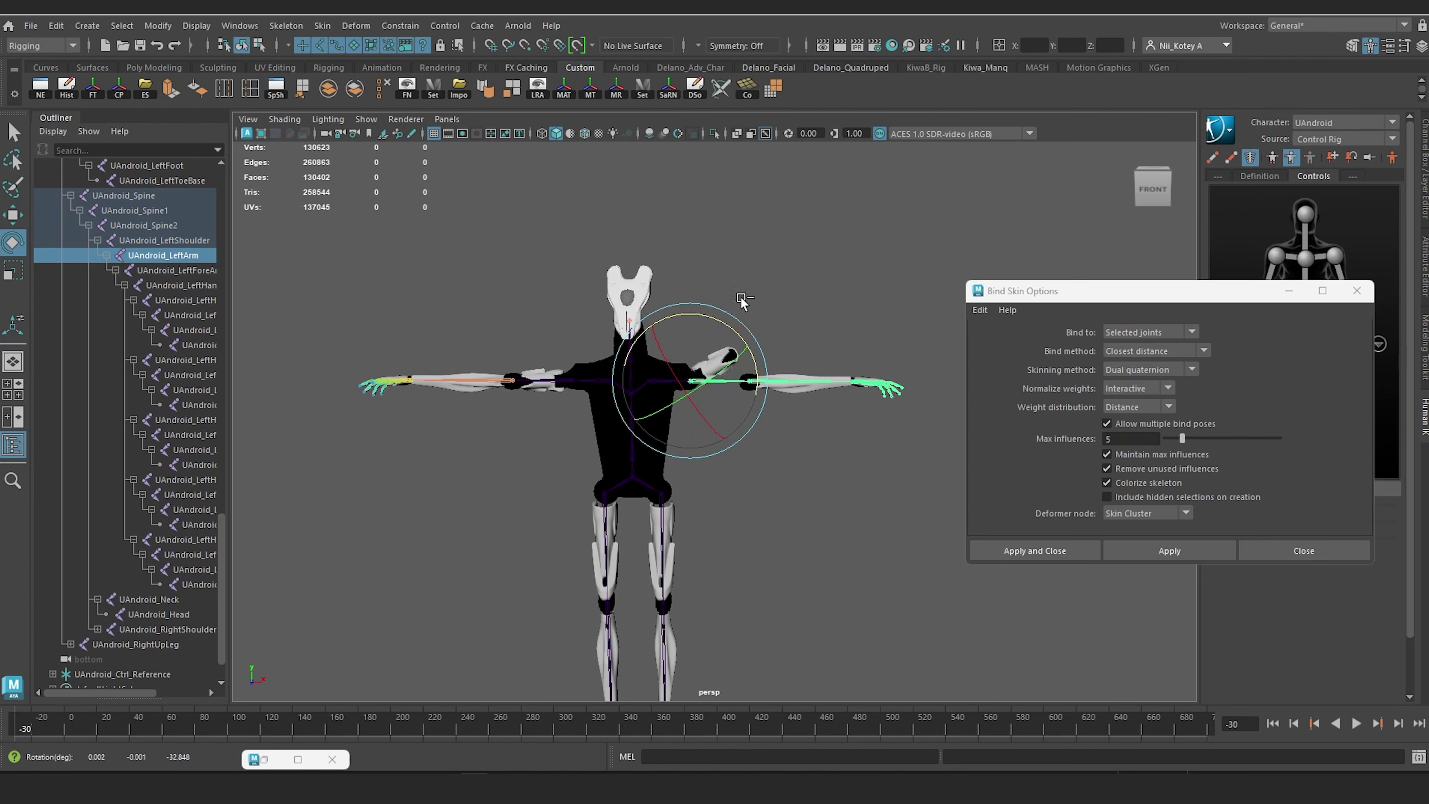
{"action": "key", "text": "ctrl+z"}
{"action": "scroll", "coordinate": [770, 397], "scroll_direction": "up", "scroll_amount": 5}
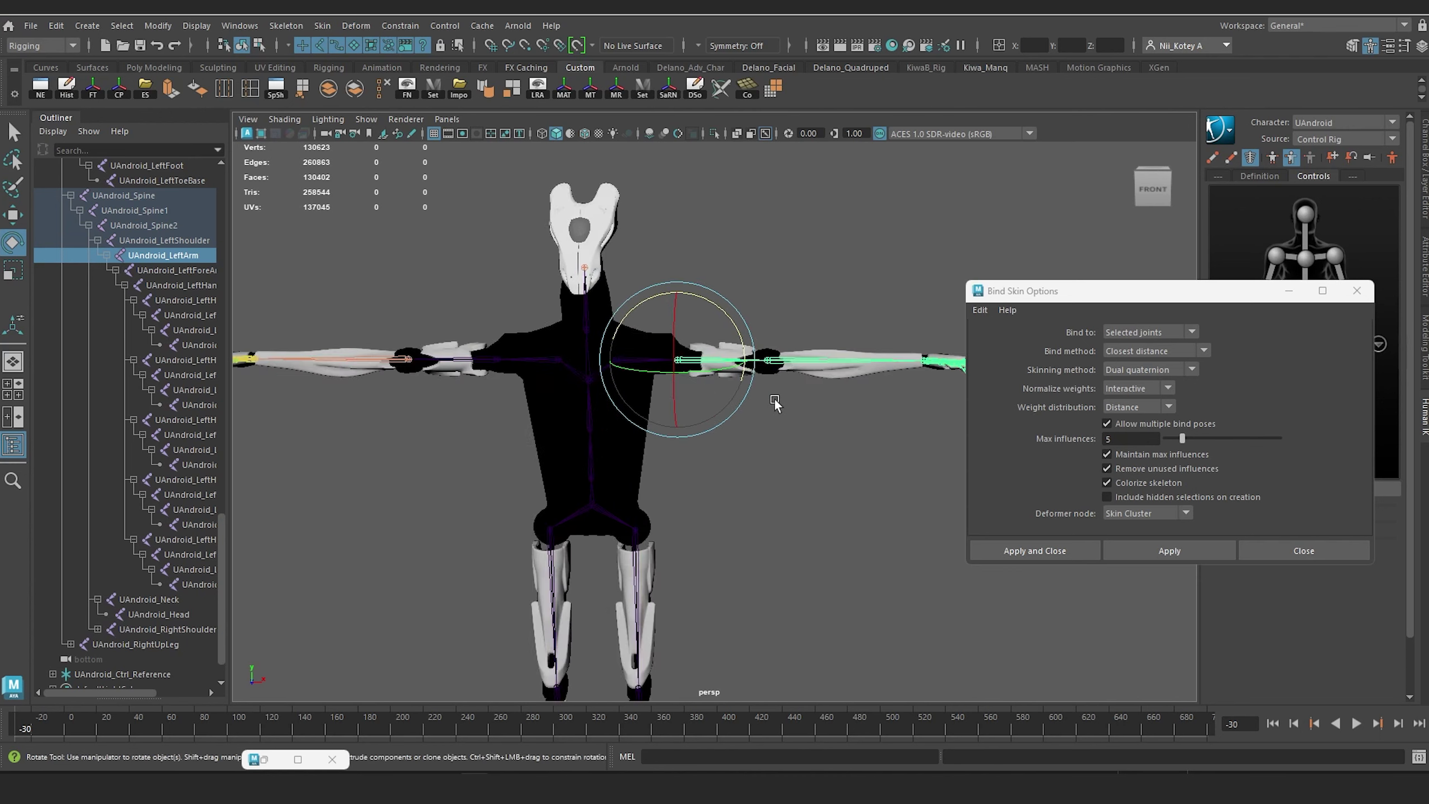
Step: Test the arm binding by rotating the left arm joint upward, and undo the rotation
{"action": "left_click_drag", "start_coordinate": [669, 305], "coordinate": [653, 231]}
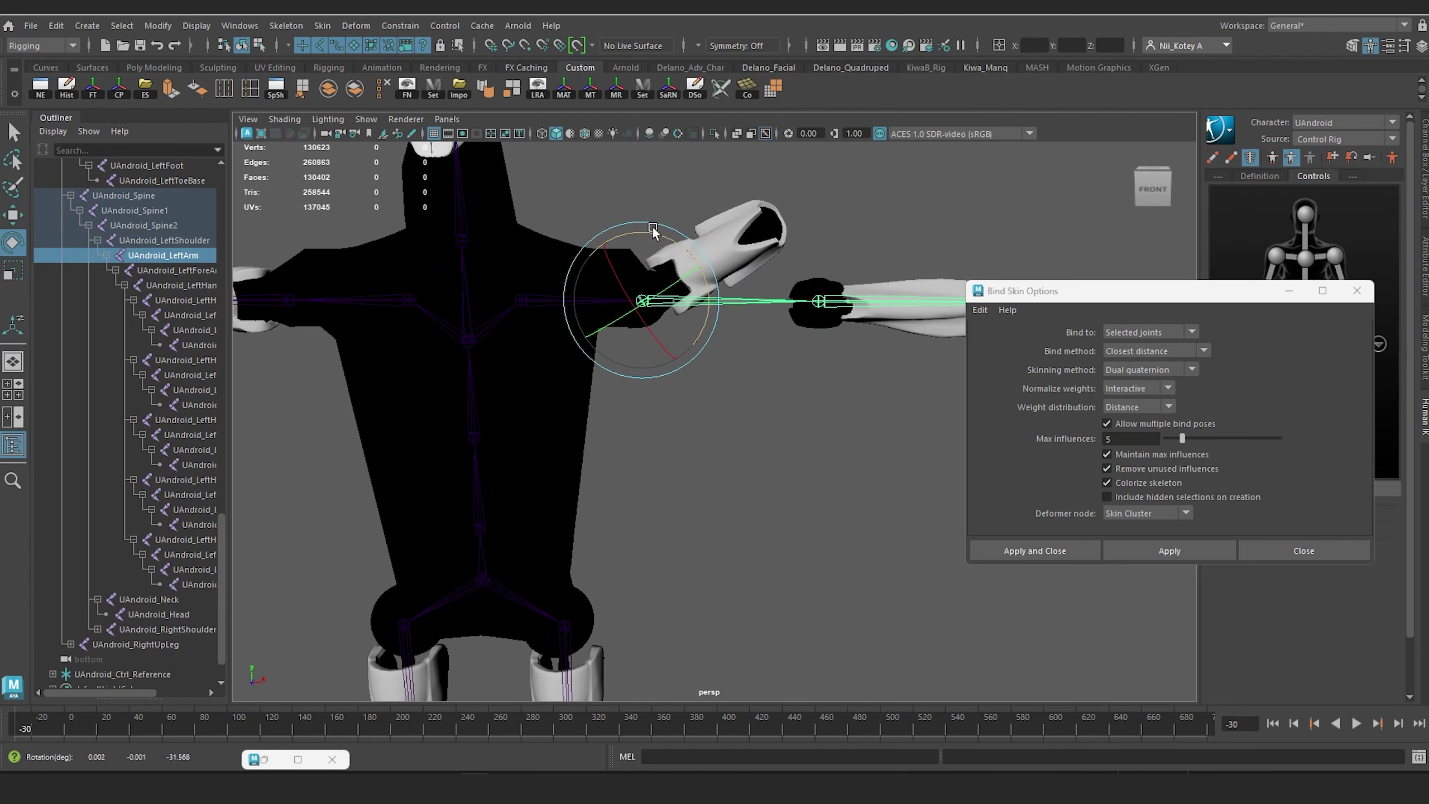
{"action": "key", "text": "ctrl+z"}
{"action": "middle_click_drag", "start_coordinate": [763, 231], "coordinate": [501, 274], "text": "alt"}
{"action": "scroll", "coordinate": [563, 310], "scroll_direction": "down", "scroll_amount": 4}
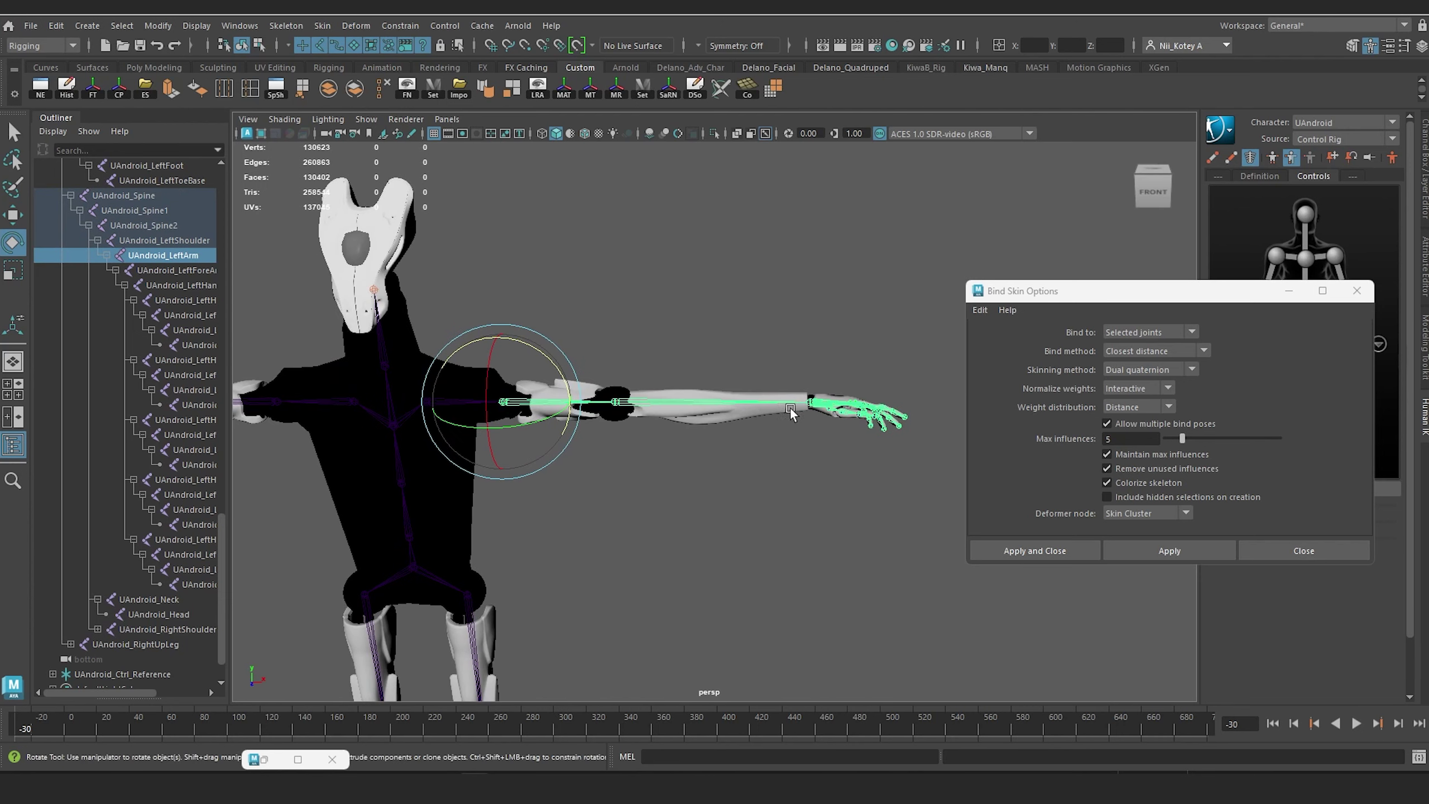
{"action": "left_click_drag", "start_coordinate": [675, 426], "coordinate": [714, 391], "text": "alt"}
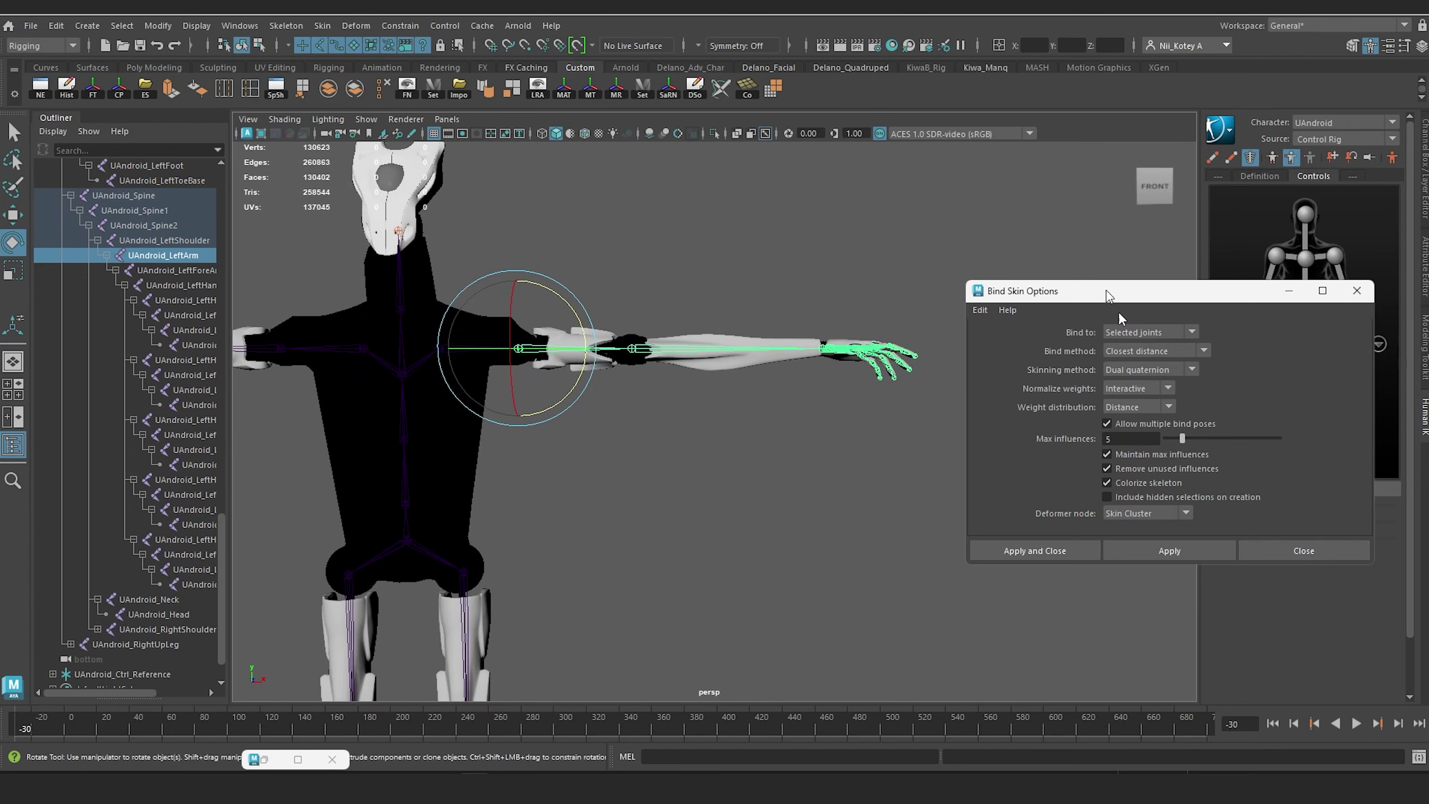
Step: Show the rig's IK effectors, test pulling the left wrist effector toward the body, and undo the test
{"action": "left_click_drag", "start_coordinate": [1105, 291], "coordinate": [1138, 395]}
{"action": "left_click", "coordinate": [1213, 157]}
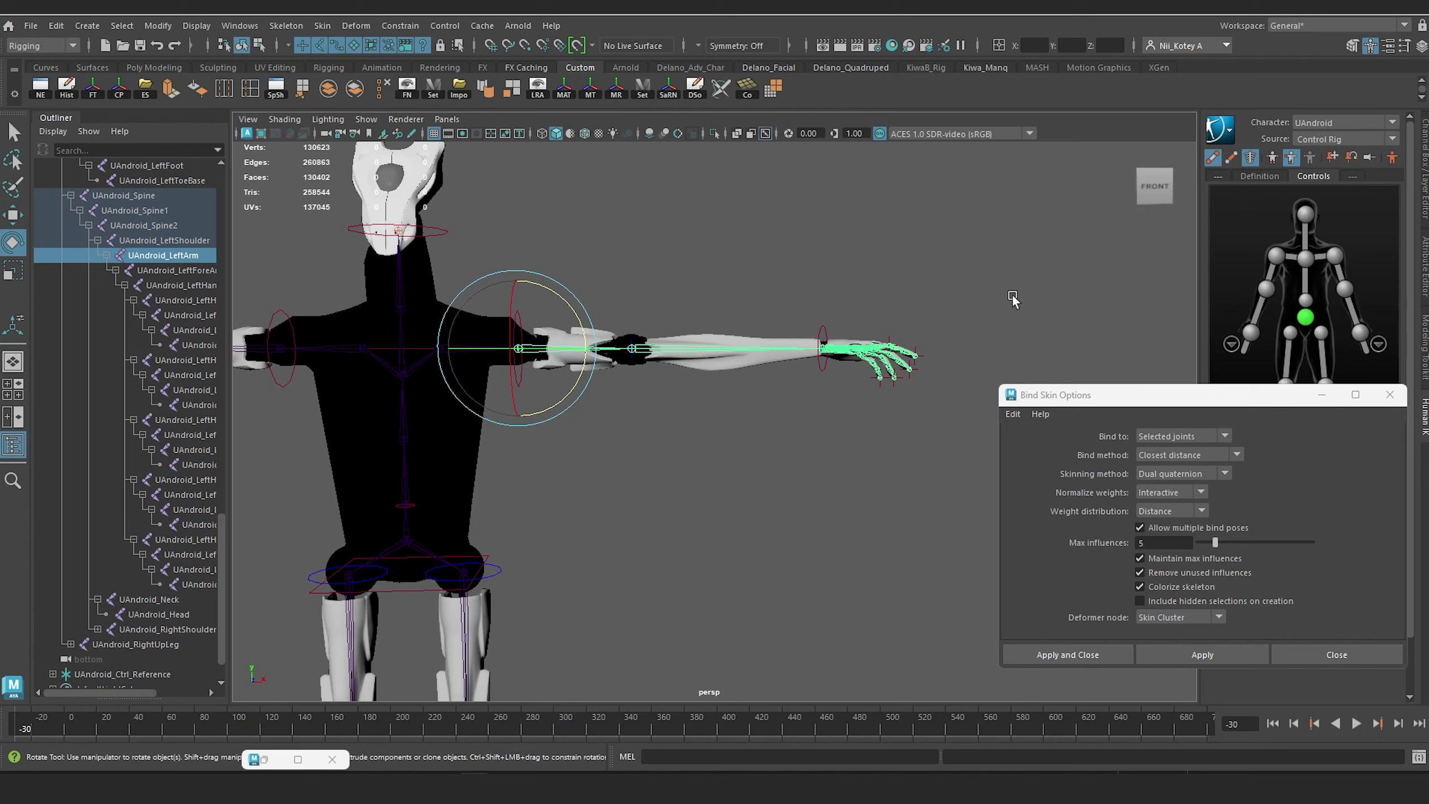
{"action": "left_click", "coordinate": [819, 335]}
{"action": "key", "text": "w"}
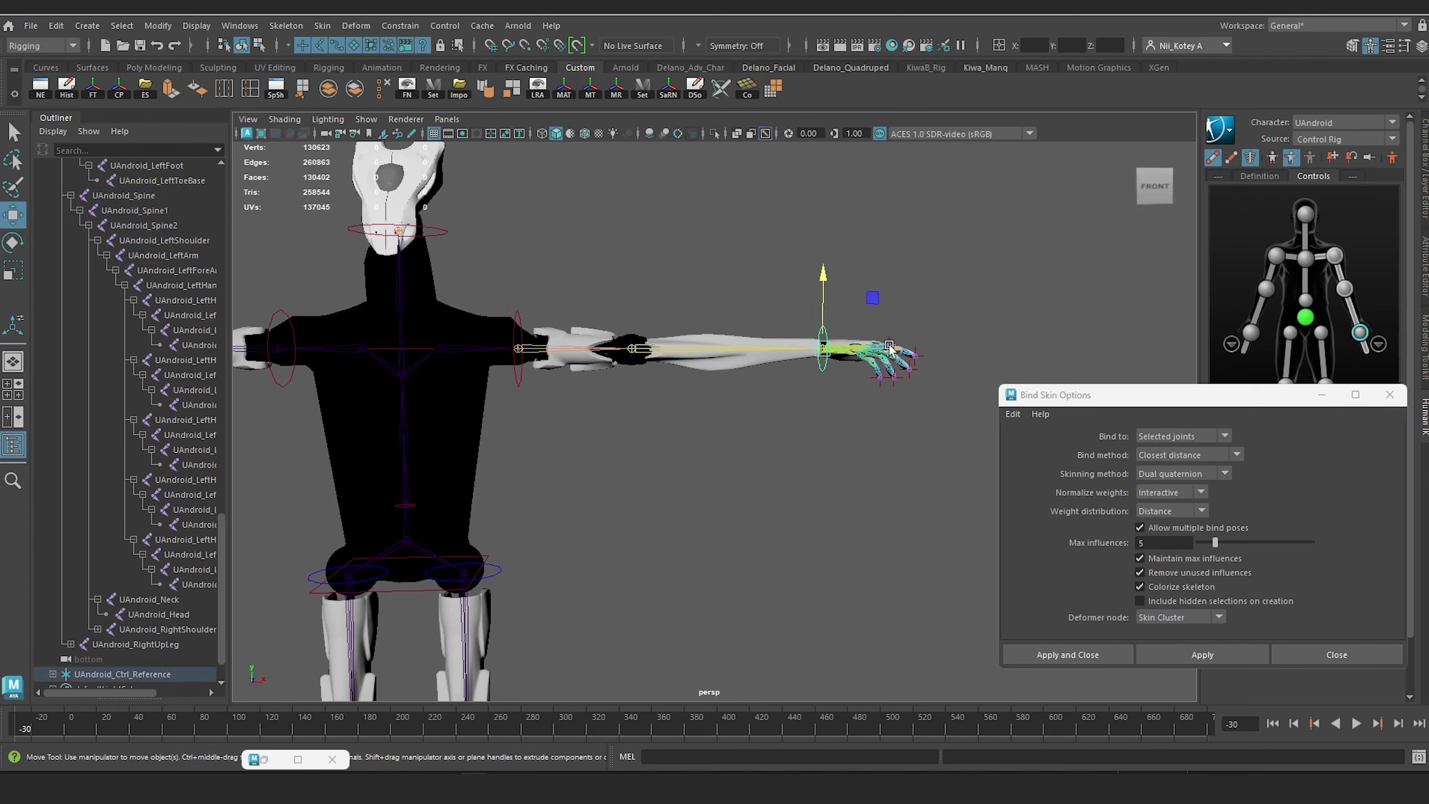
{"action": "left_click_drag", "start_coordinate": [895, 349], "coordinate": [781, 360]}
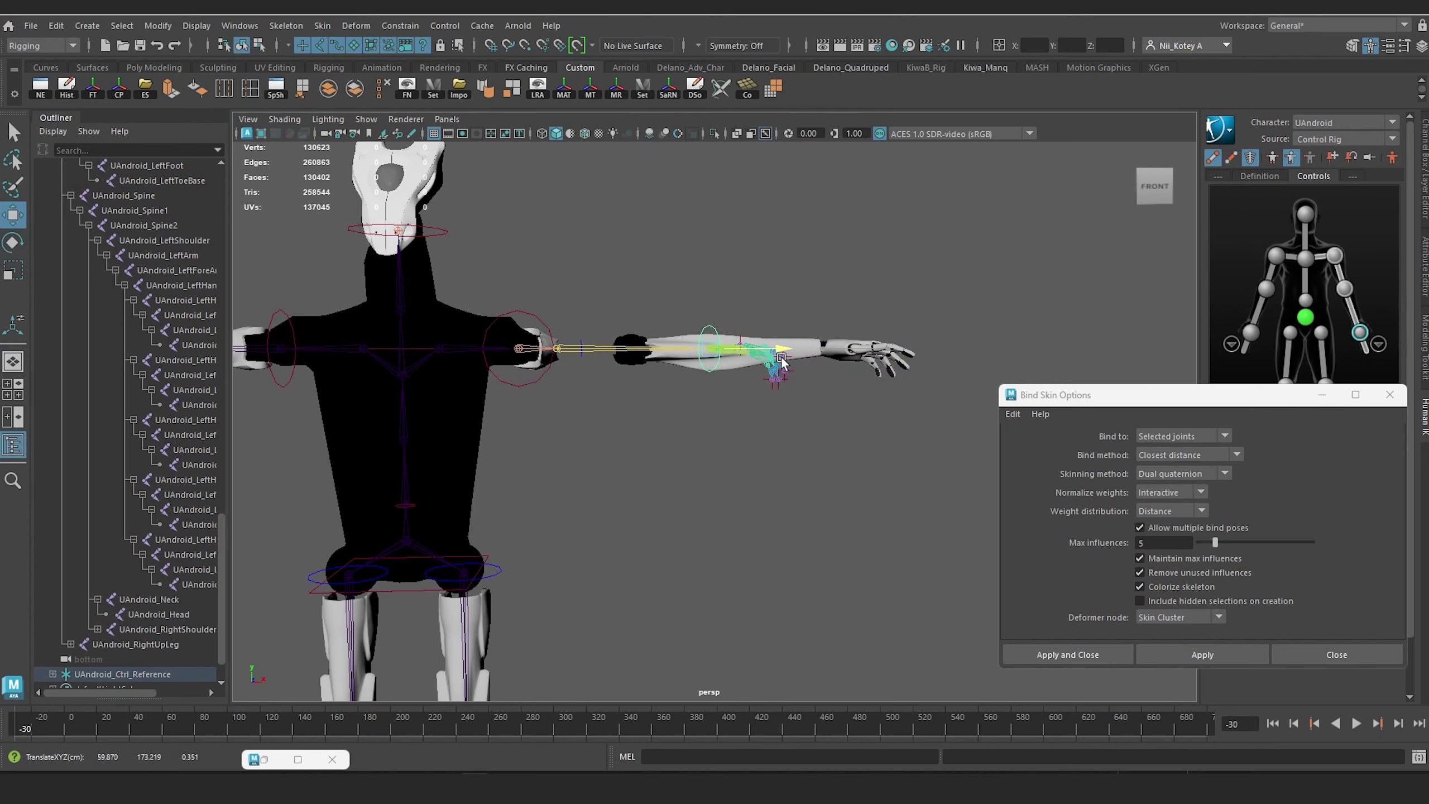
{"action": "left_click_drag", "start_coordinate": [697, 344], "coordinate": [592, 425], "text": "alt"}
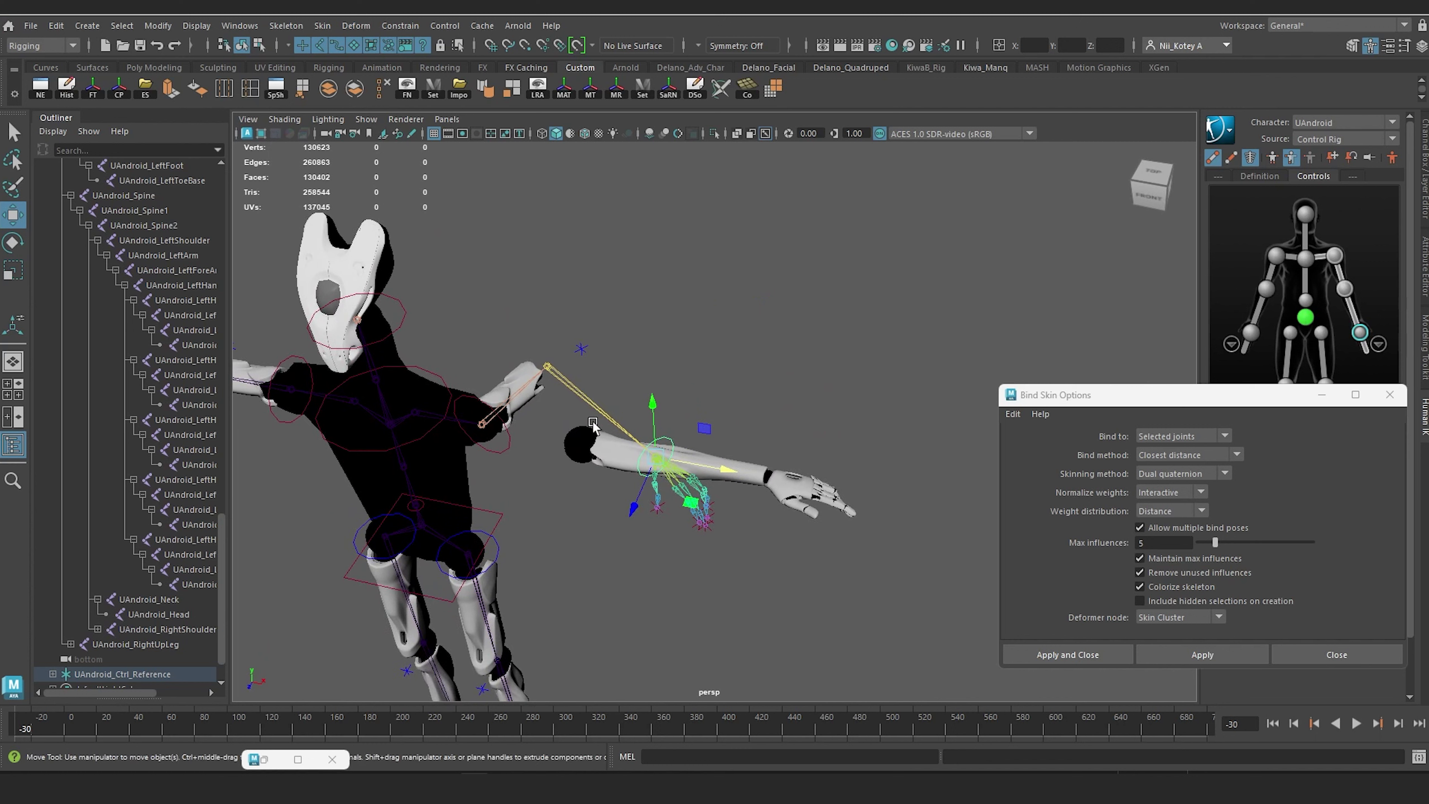
{"action": "key", "text": "ctrl+z"}
{"action": "key", "text": "ctrl+z"}
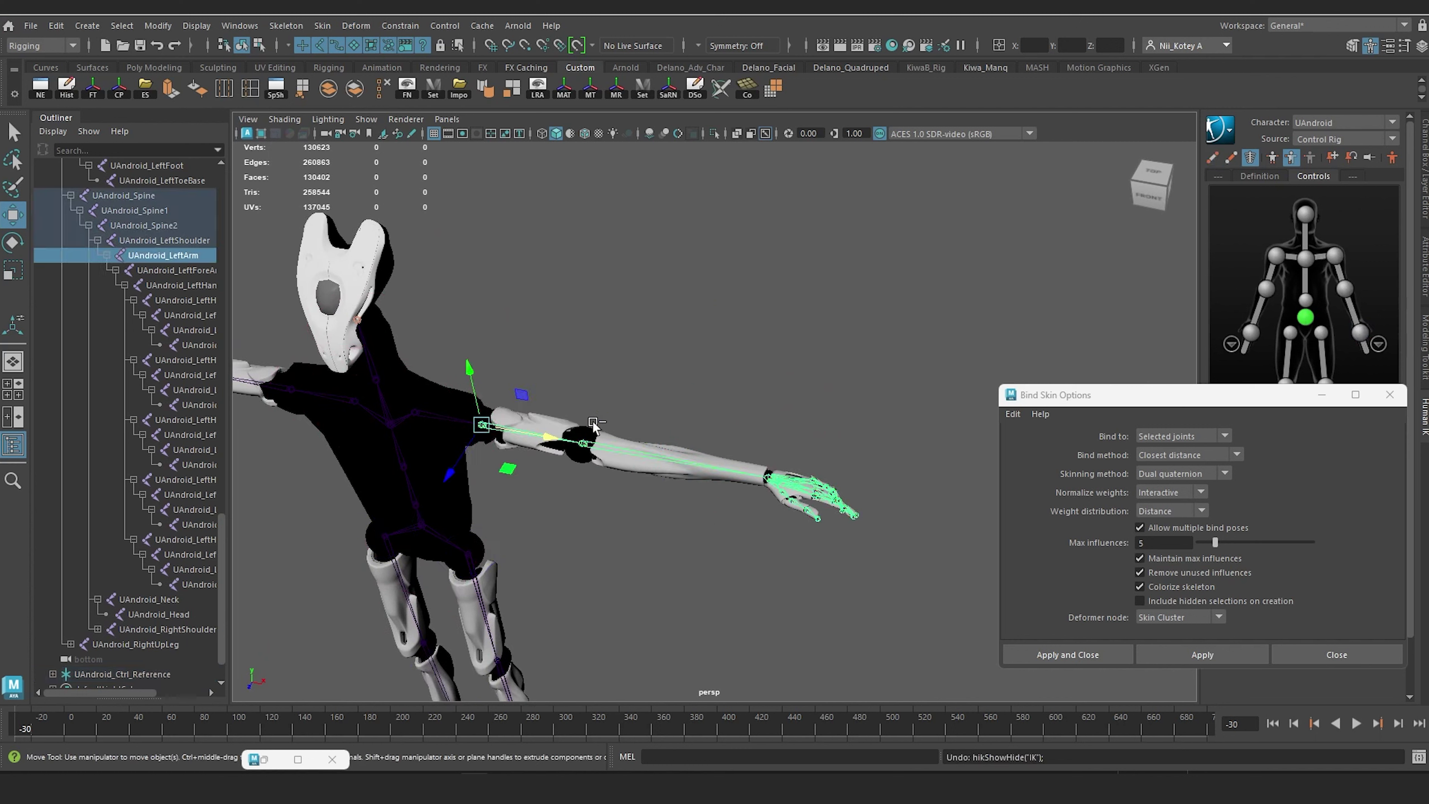
Step: Undo the binding of the elbow and forearm meshes
{"action": "key", "text": "ctrl+z"}
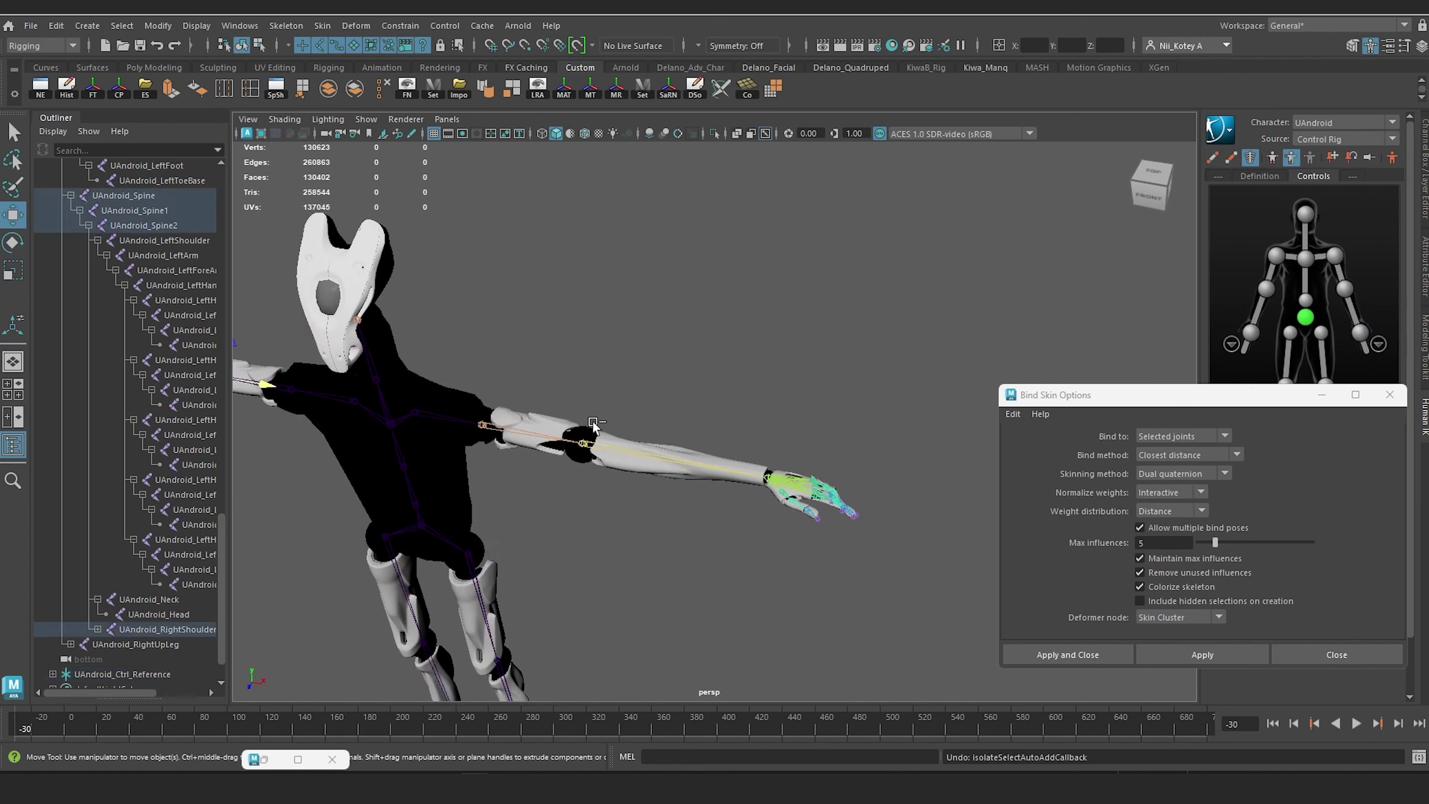
{"action": "key", "text": "ctrl+z"}
{"action": "right_click_drag", "start_coordinate": [744, 446], "coordinate": [636, 447], "text": "alt"}
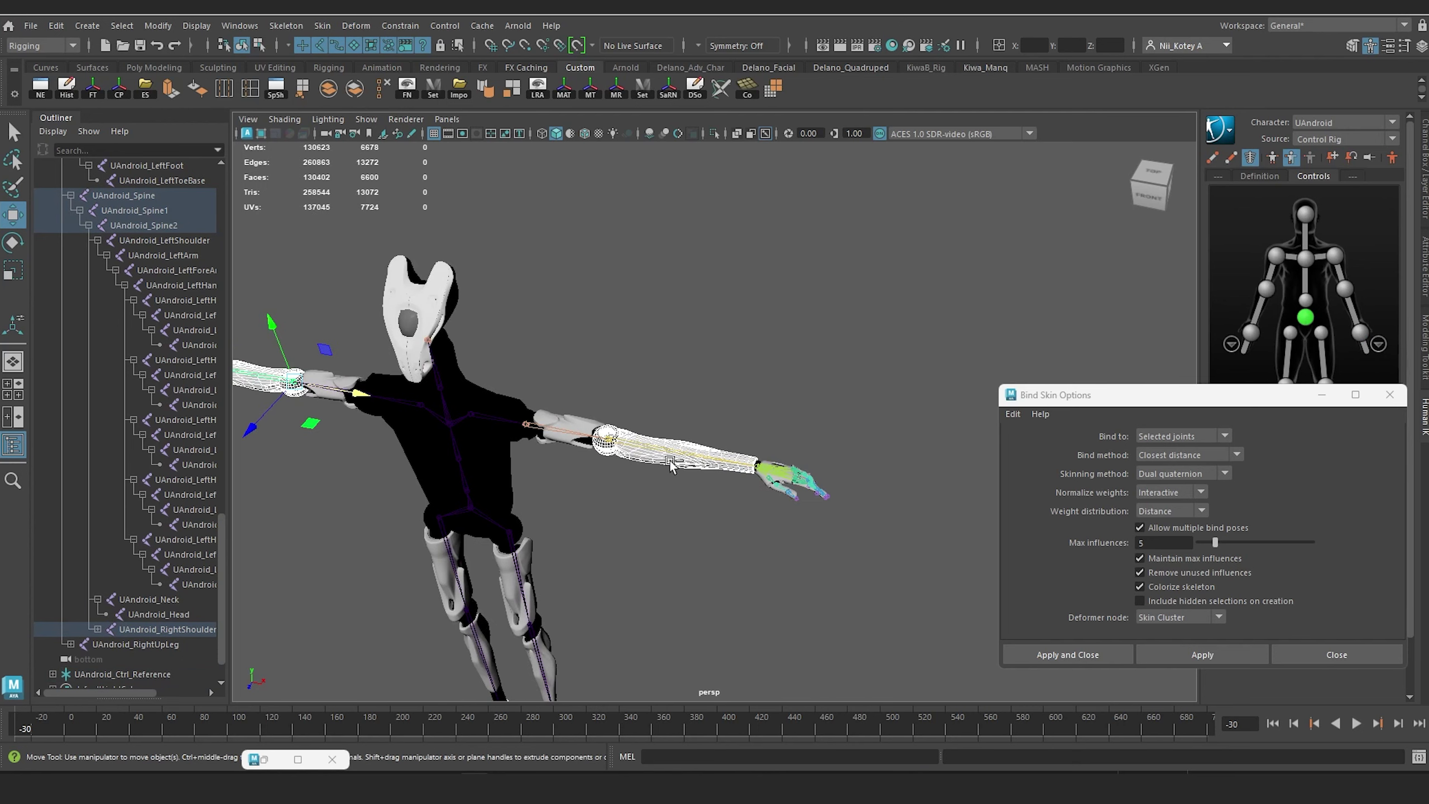
Step: Bind the elbow and forearm meshes of both arms to the right and left forearm joints
{"action": "left_click", "coordinate": [720, 467], "text": "shift"}
{"action": "left_click", "coordinate": [720, 468], "text": "shift"}
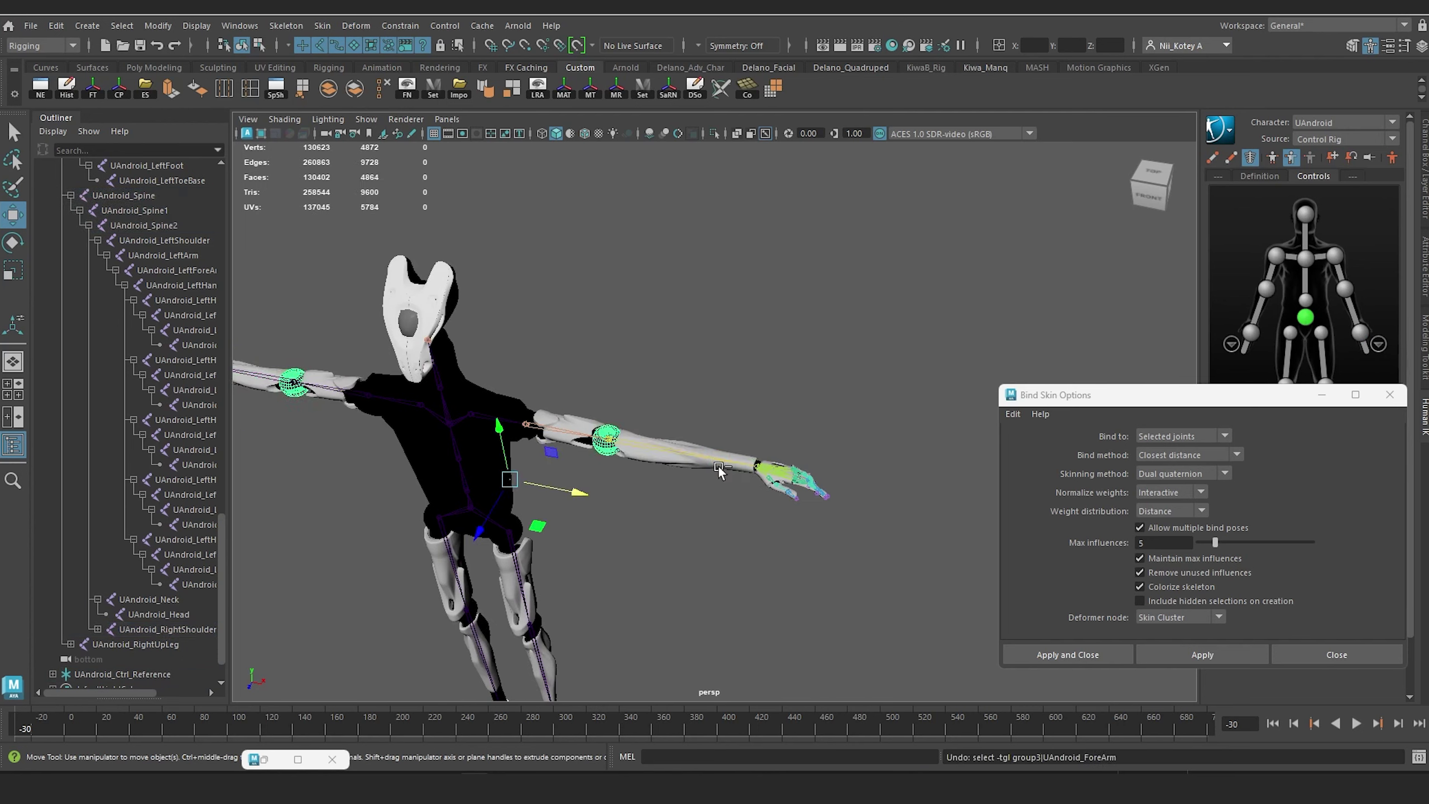
{"action": "scroll", "coordinate": [616, 470], "scroll_direction": "up", "scroll_amount": 2}
{"action": "middle_click_drag", "start_coordinate": [616, 471], "coordinate": [753, 428], "text": "alt"}
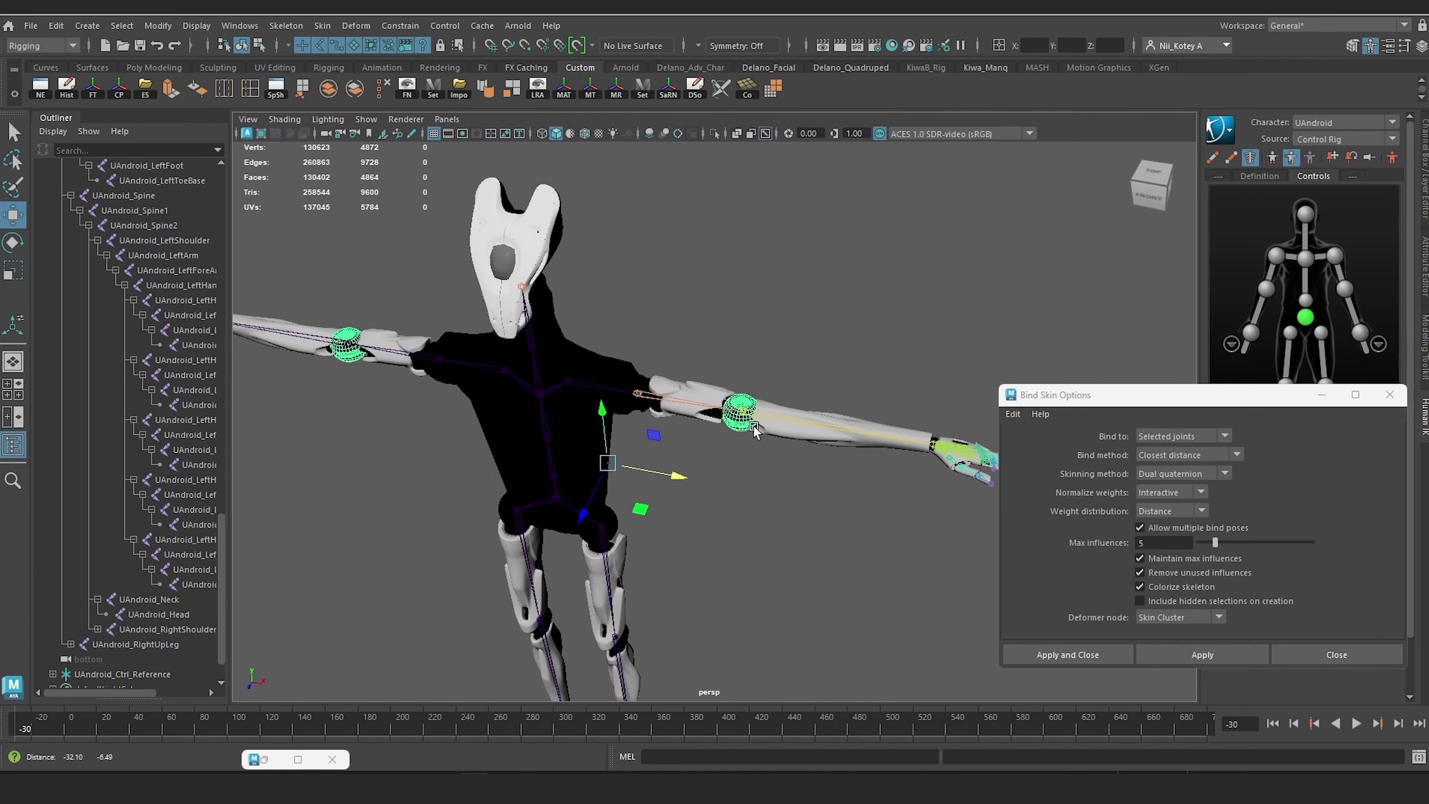
{"action": "left_click", "coordinate": [801, 439], "text": "shift"}
{"action": "left_click", "coordinate": [318, 343]}
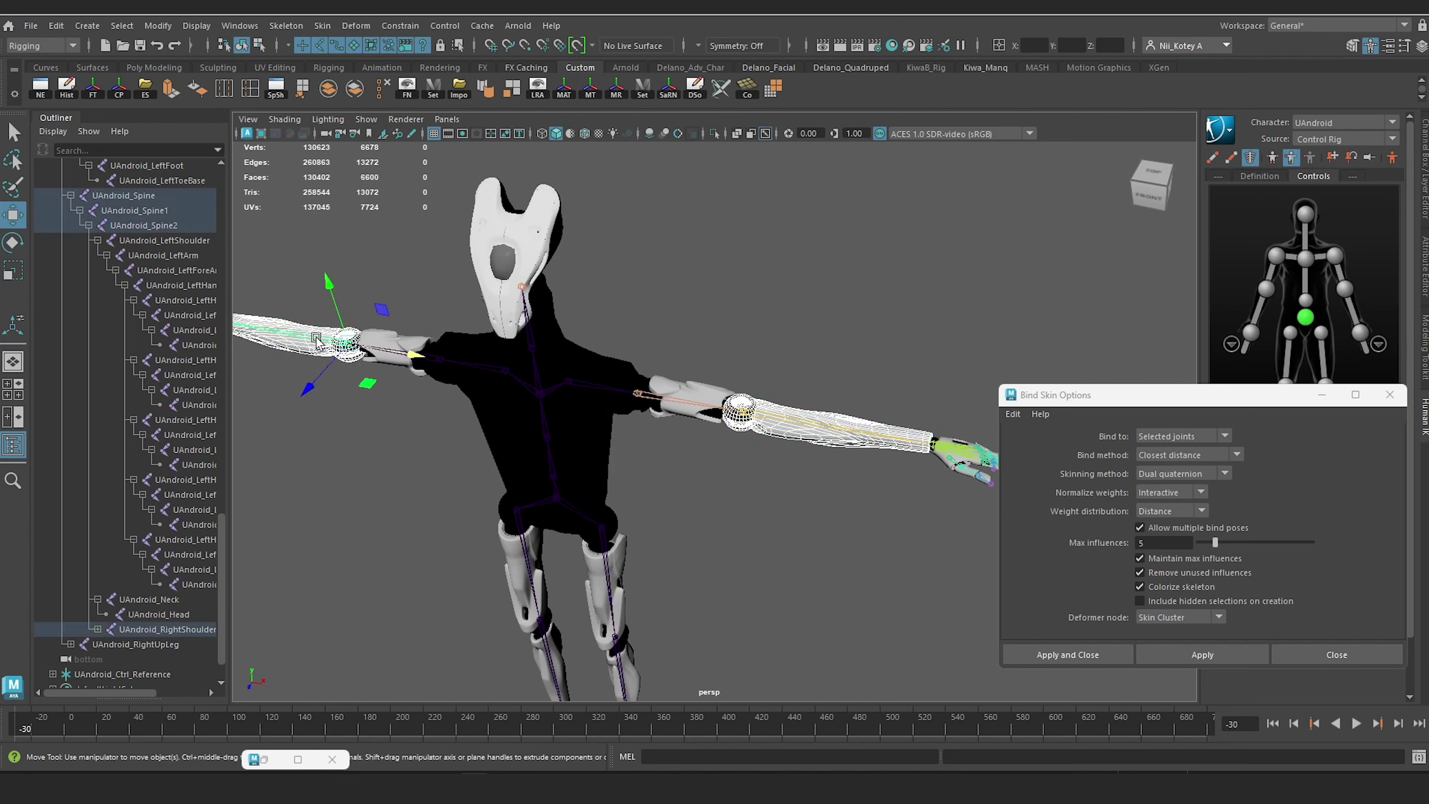
{"action": "left_click", "coordinate": [804, 425], "text": "shift"}
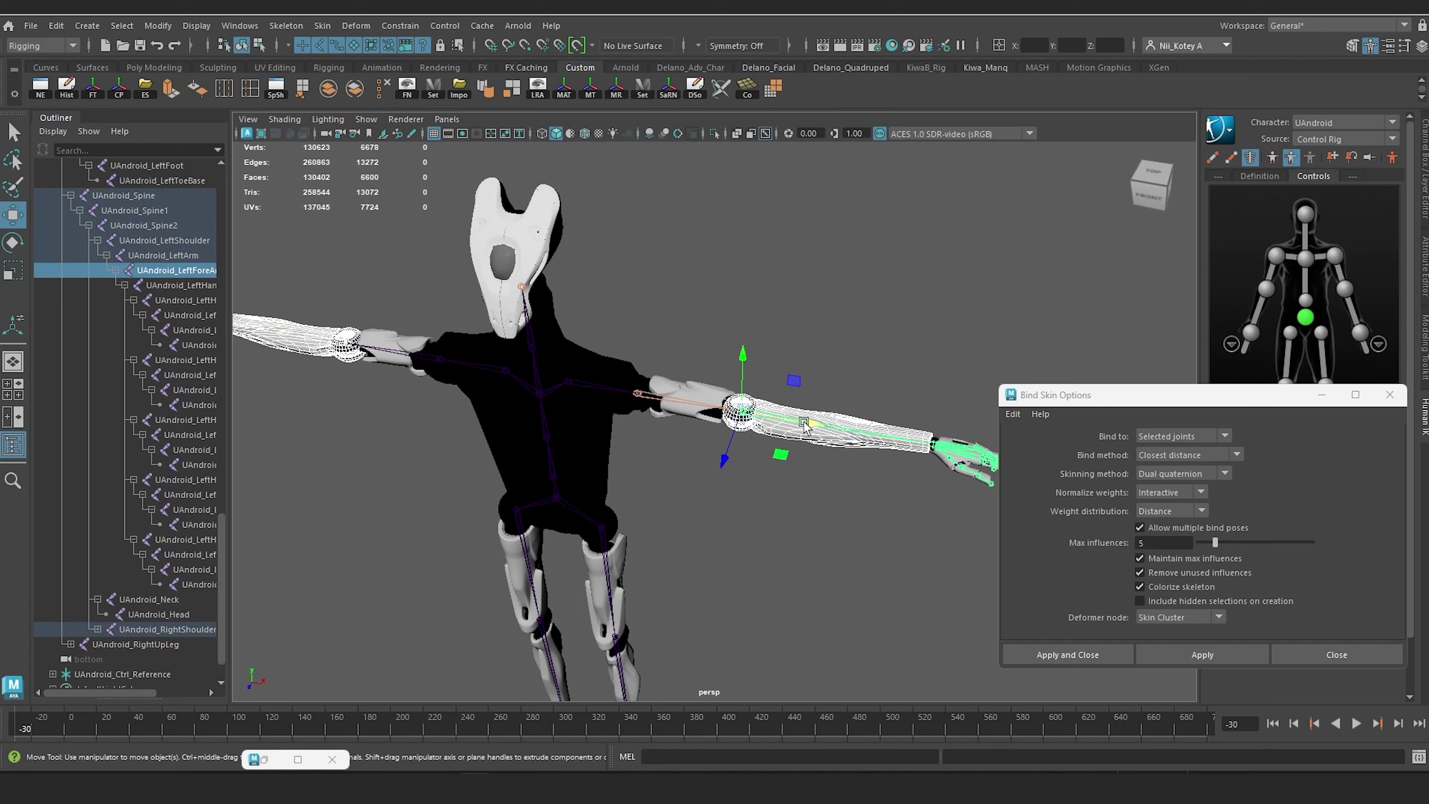
{"action": "left_click", "coordinate": [1229, 657]}
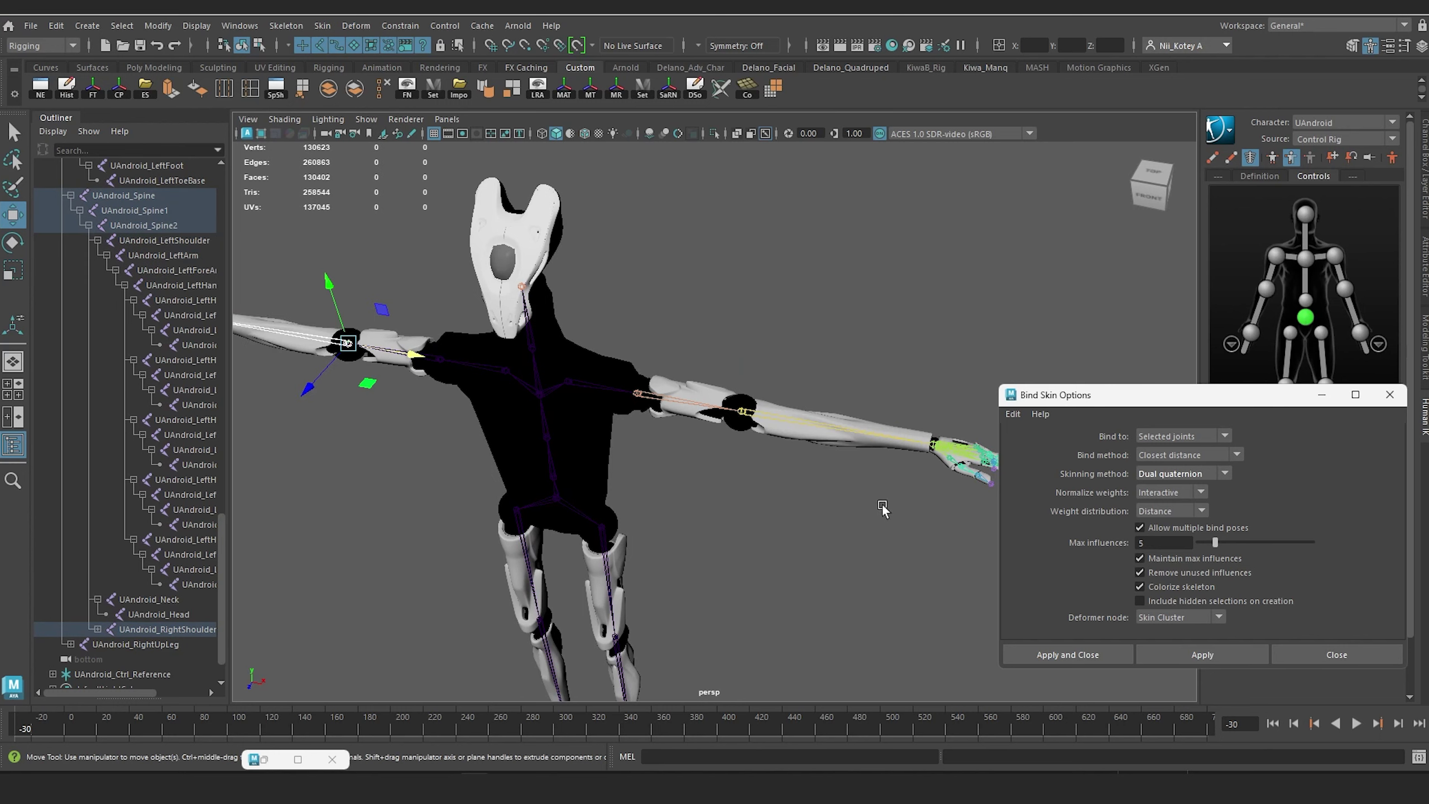
Step: Test the forearm binding by pulling the left and right wrist IK effectors inward, undoing each move and hiding the effectors again
{"action": "left_click_drag", "start_coordinate": [900, 506], "coordinate": [813, 507], "text": "alt"}
{"action": "left_click", "coordinate": [1214, 160]}
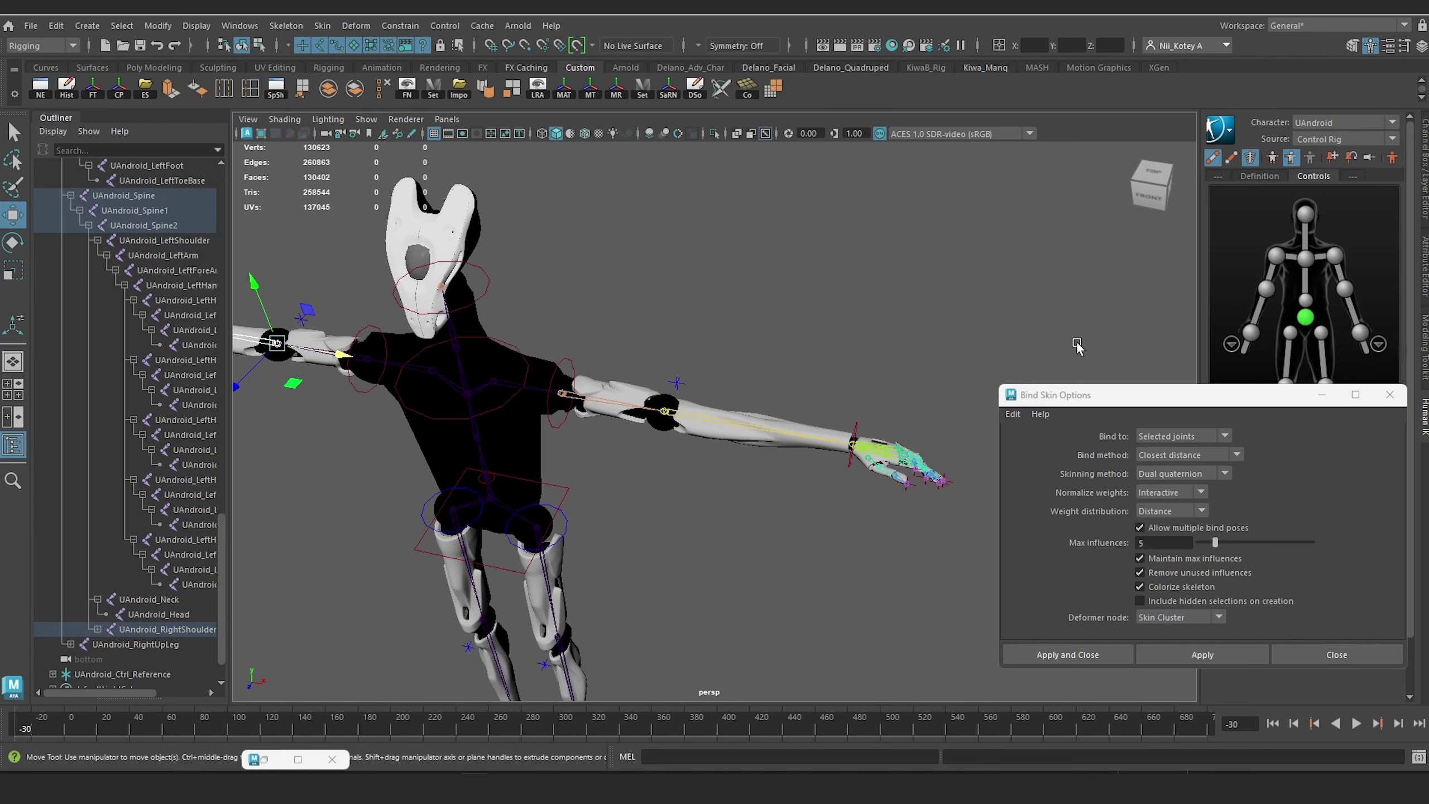
{"action": "left_click_drag", "start_coordinate": [857, 427], "coordinate": [795, 452]}
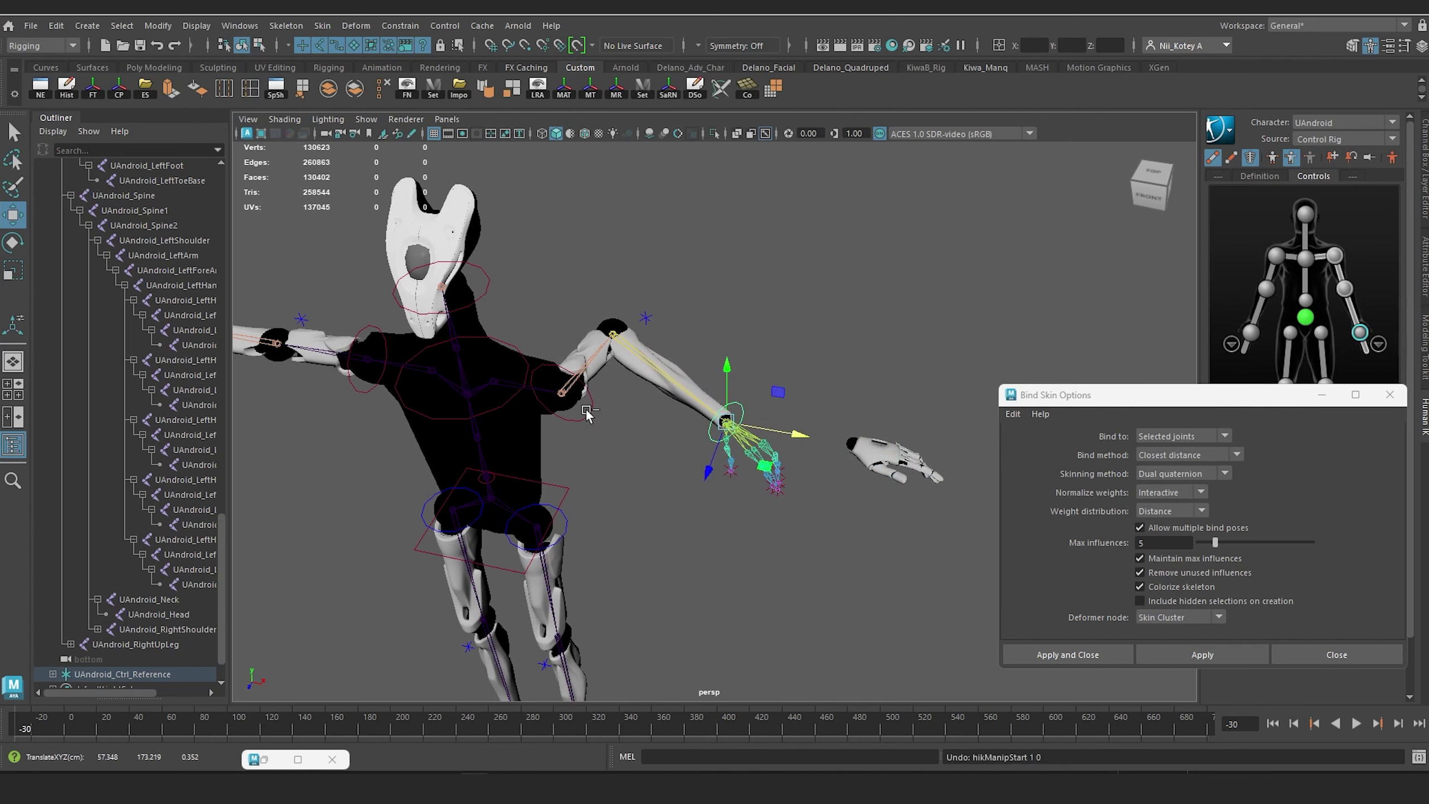
{"action": "key", "text": "ctrl+z"}
{"action": "right_click_drag", "start_coordinate": [586, 414], "coordinate": [516, 405], "text": "alt"}
{"action": "middle_click_drag", "start_coordinate": [516, 406], "coordinate": [650, 413], "text": "alt"}
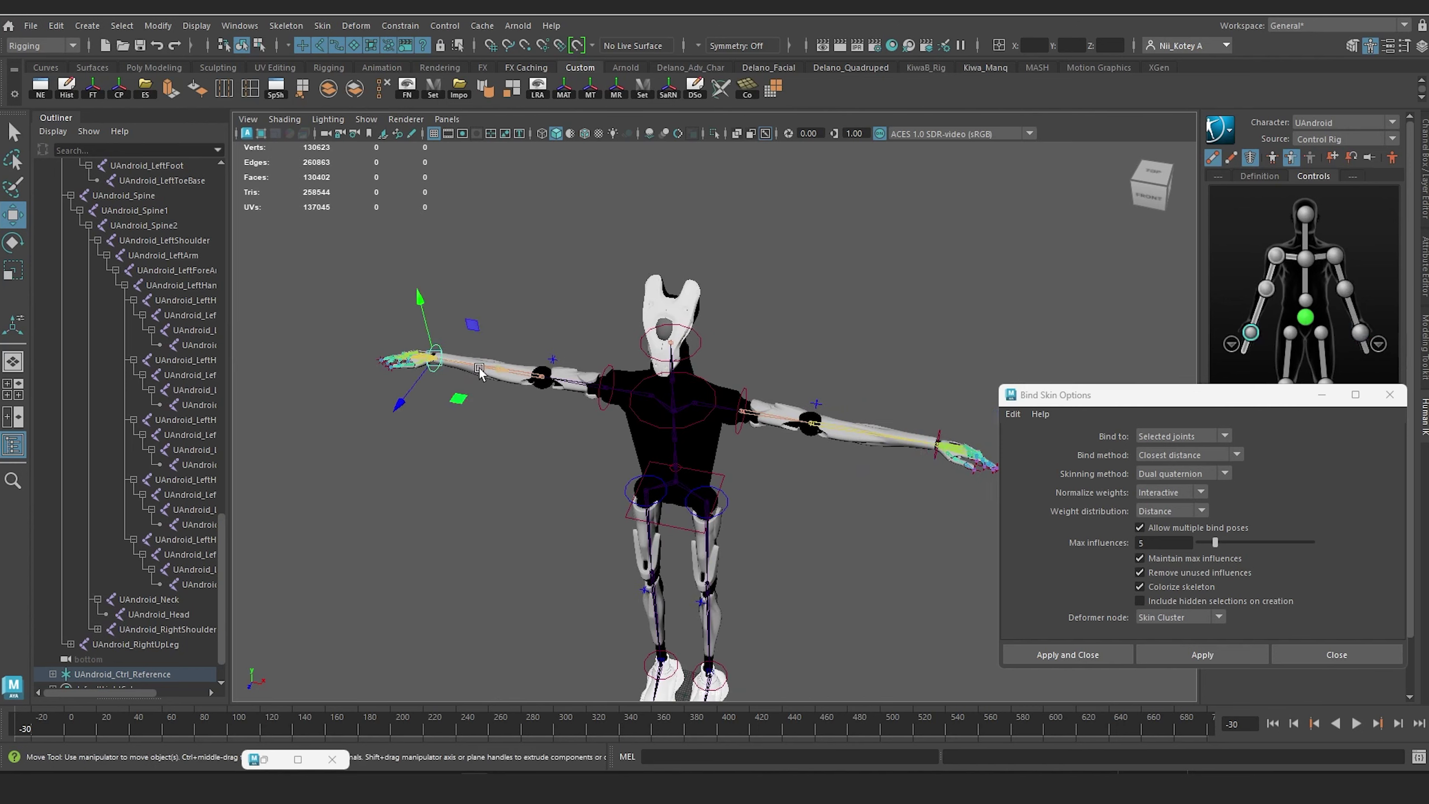
{"action": "left_click_drag", "start_coordinate": [513, 374], "coordinate": [542, 388]}
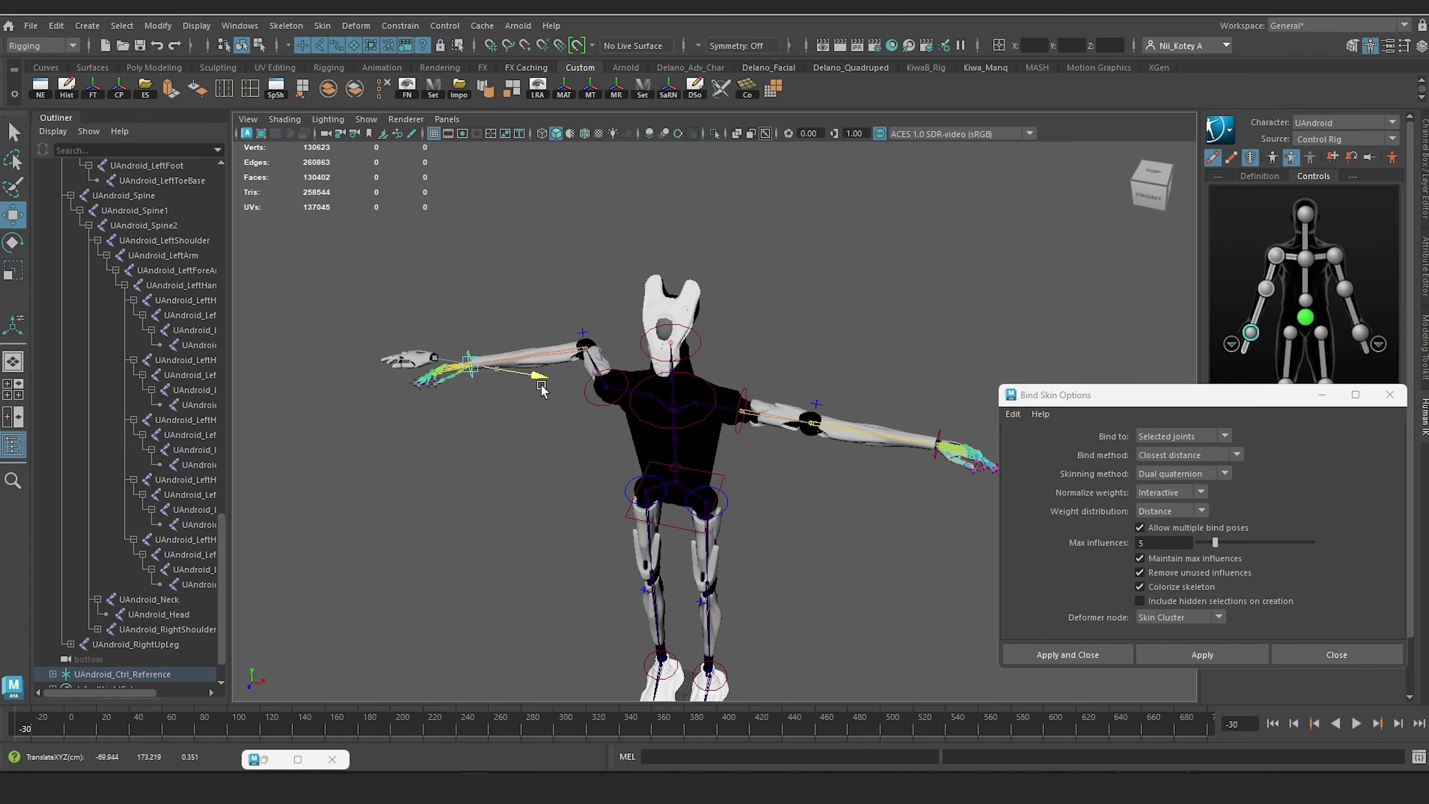
{"action": "key", "text": "ctrl+z"}
{"action": "key", "text": "ctrl+z"}
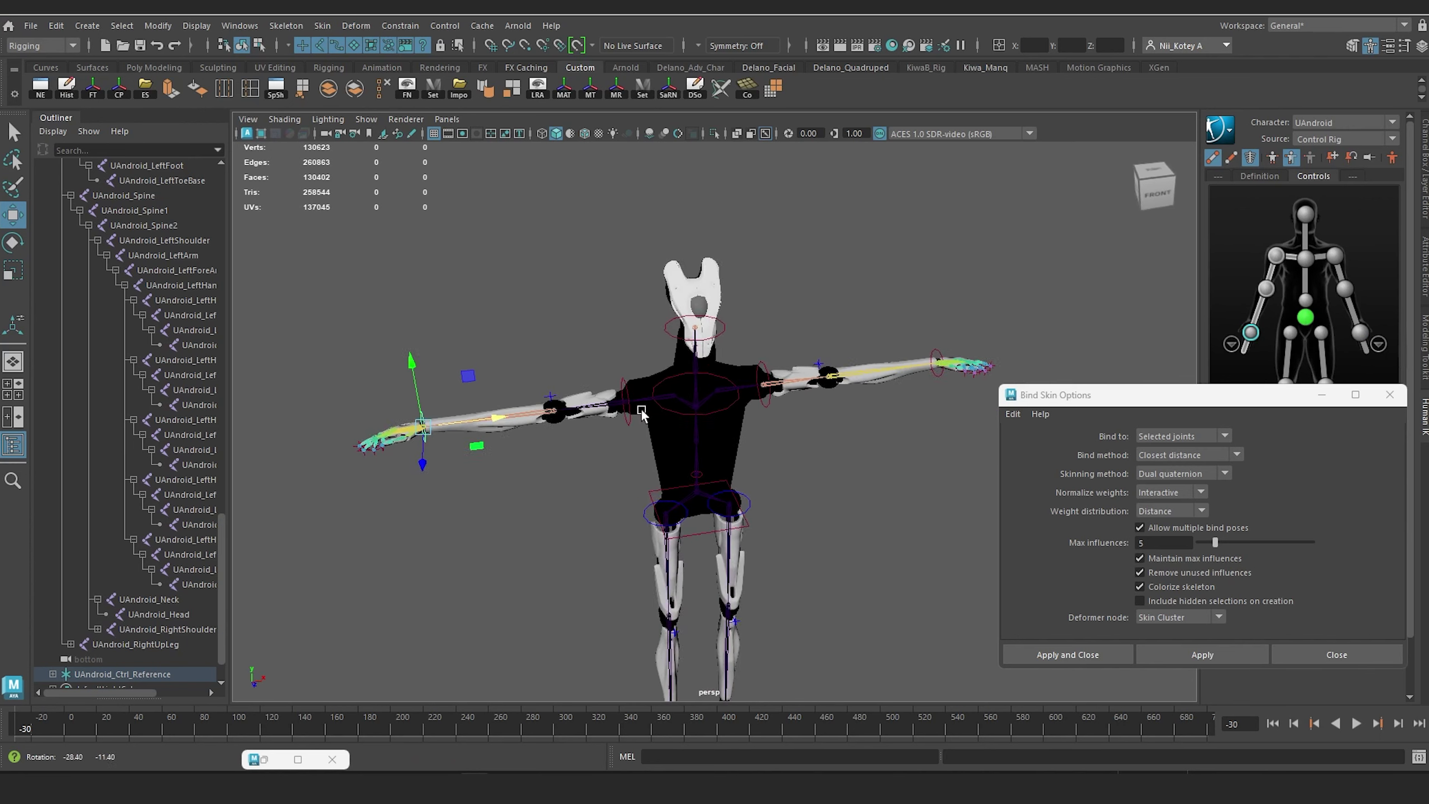
{"action": "left_click", "coordinate": [1215, 160]}
{"action": "left_click", "coordinate": [877, 399]}
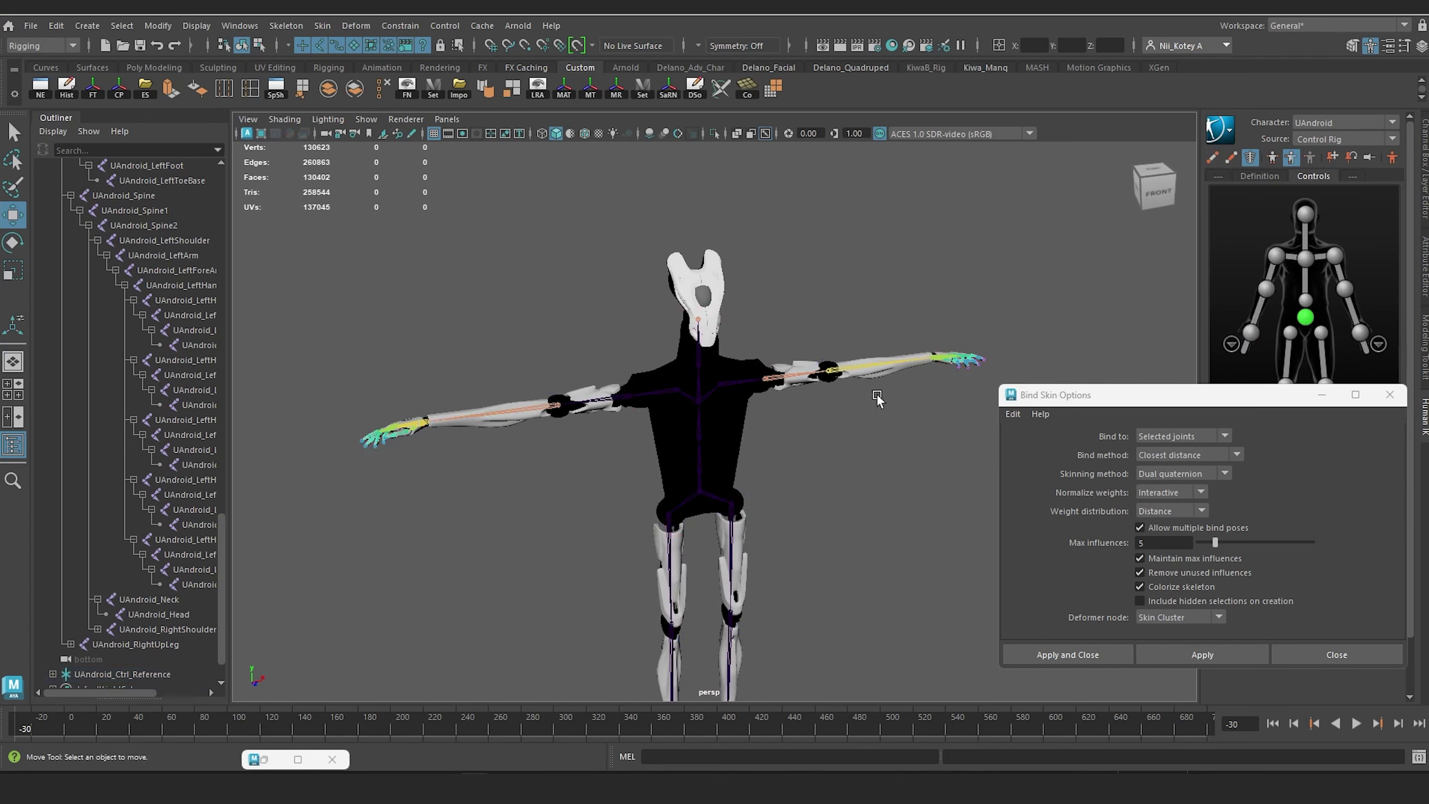
Step: Bind the hip-ball and thigh meshes of both legs, including the small inner thigh parts, to the left and right upper-leg joints
{"action": "left_click_drag", "start_coordinate": [877, 399], "coordinate": [782, 364], "text": "alt"}
{"action": "middle_click_drag", "start_coordinate": [759, 414], "coordinate": [743, 321], "text": "alt"}
{"action": "right_click_drag", "start_coordinate": [744, 321], "coordinate": [728, 366], "text": "alt"}
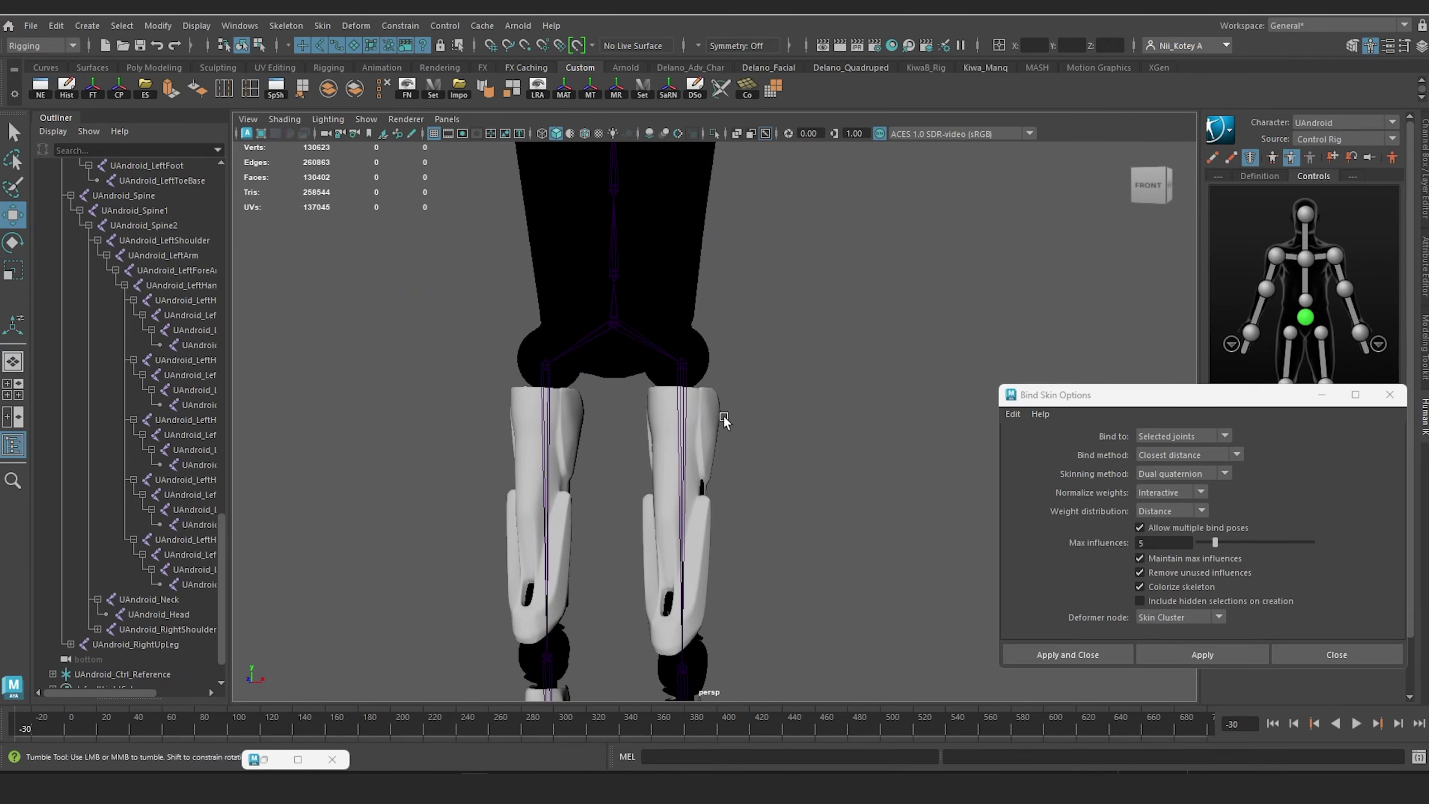
{"action": "left_click_drag", "start_coordinate": [724, 417], "coordinate": [733, 443], "text": "alt"}
{"action": "left_click", "coordinate": [701, 387]}
{"action": "left_click", "coordinate": [682, 477], "text": "shift"}
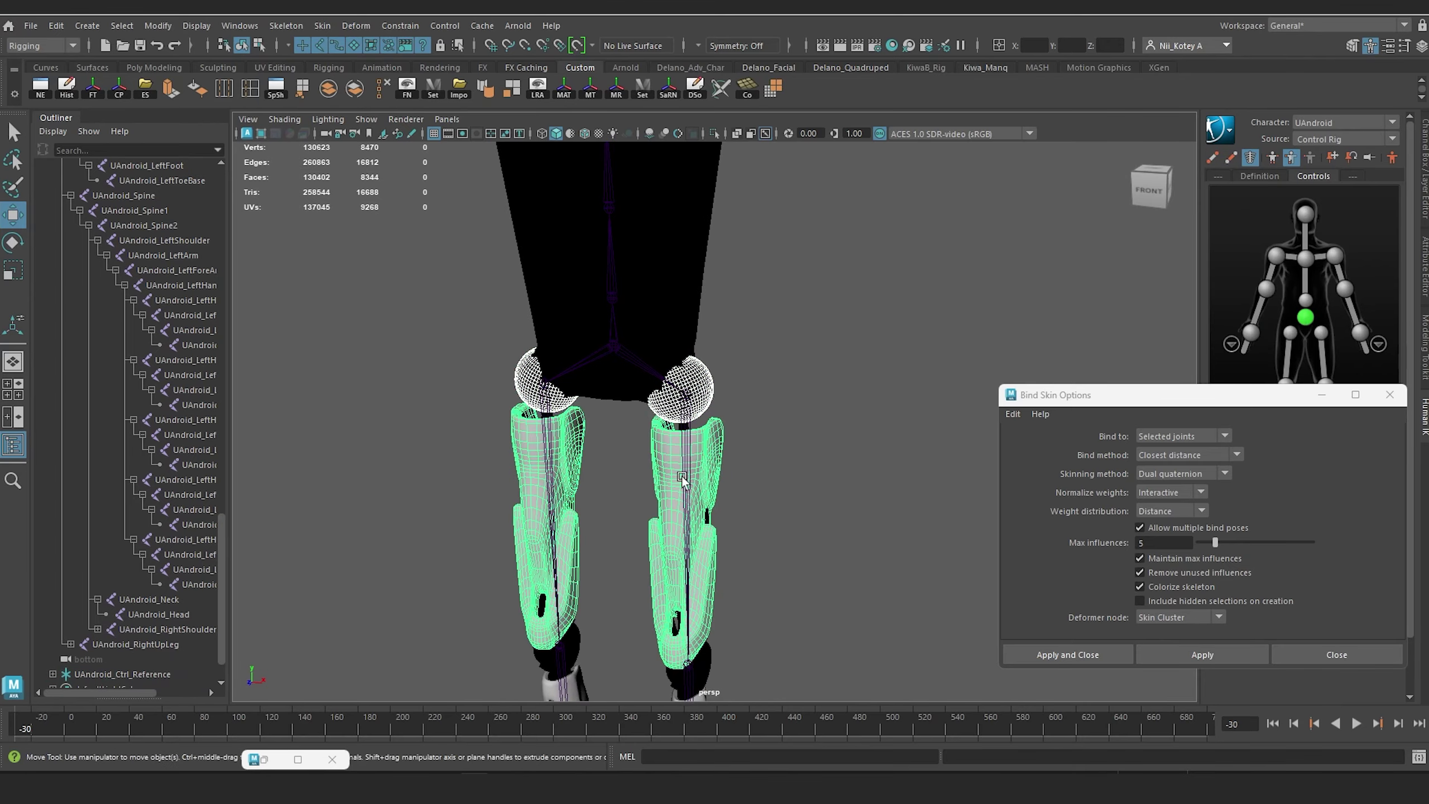
{"action": "left_click_drag", "start_coordinate": [777, 501], "coordinate": [674, 505], "text": "alt"}
{"action": "key", "text": "ctrl+z"}
{"action": "key", "text": "ctrl+z"}
{"action": "key", "text": "ctrl+z"}
{"action": "key", "text": "ctrl+z"}
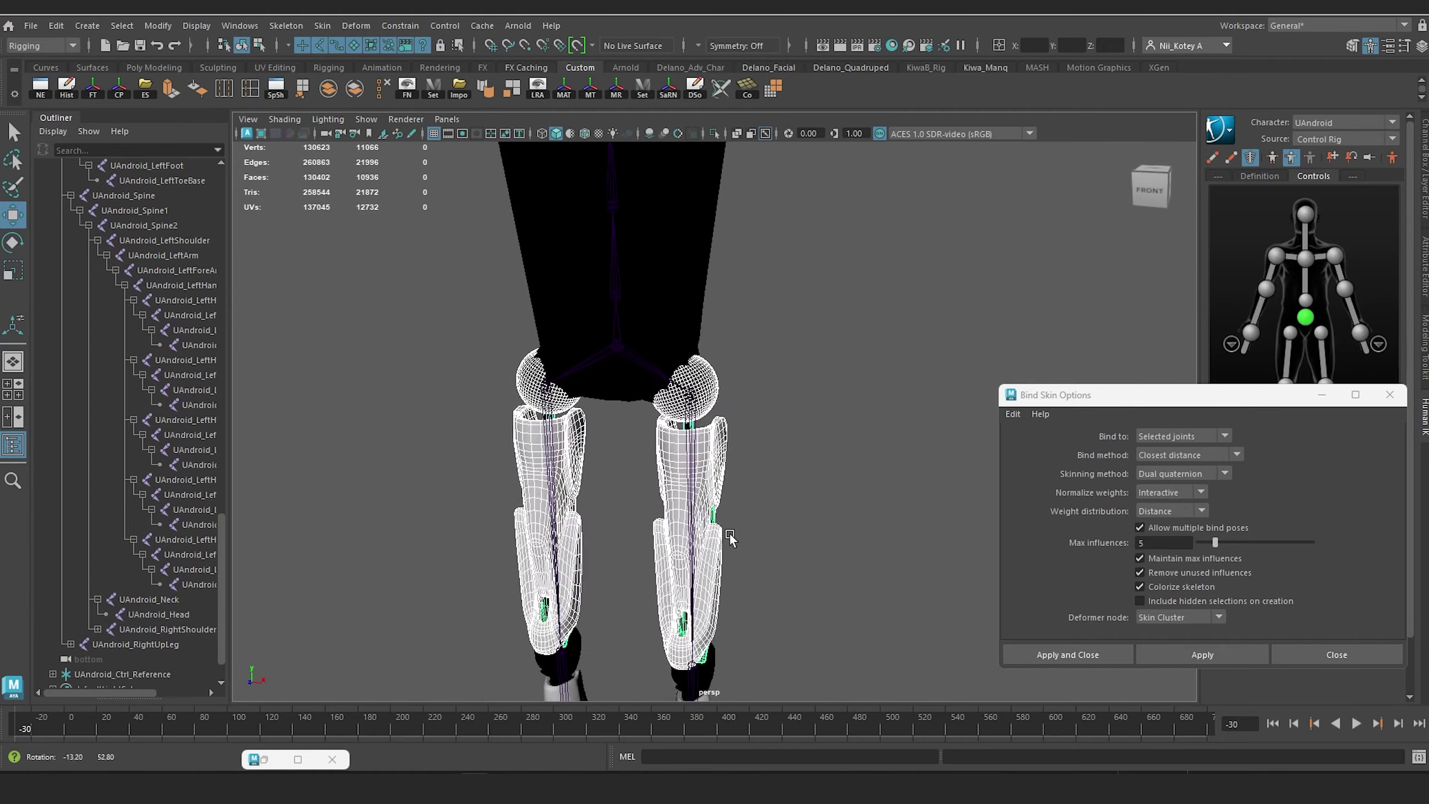
{"action": "key", "text": "ctrl+z"}
{"action": "key", "text": "ctrl+z"}
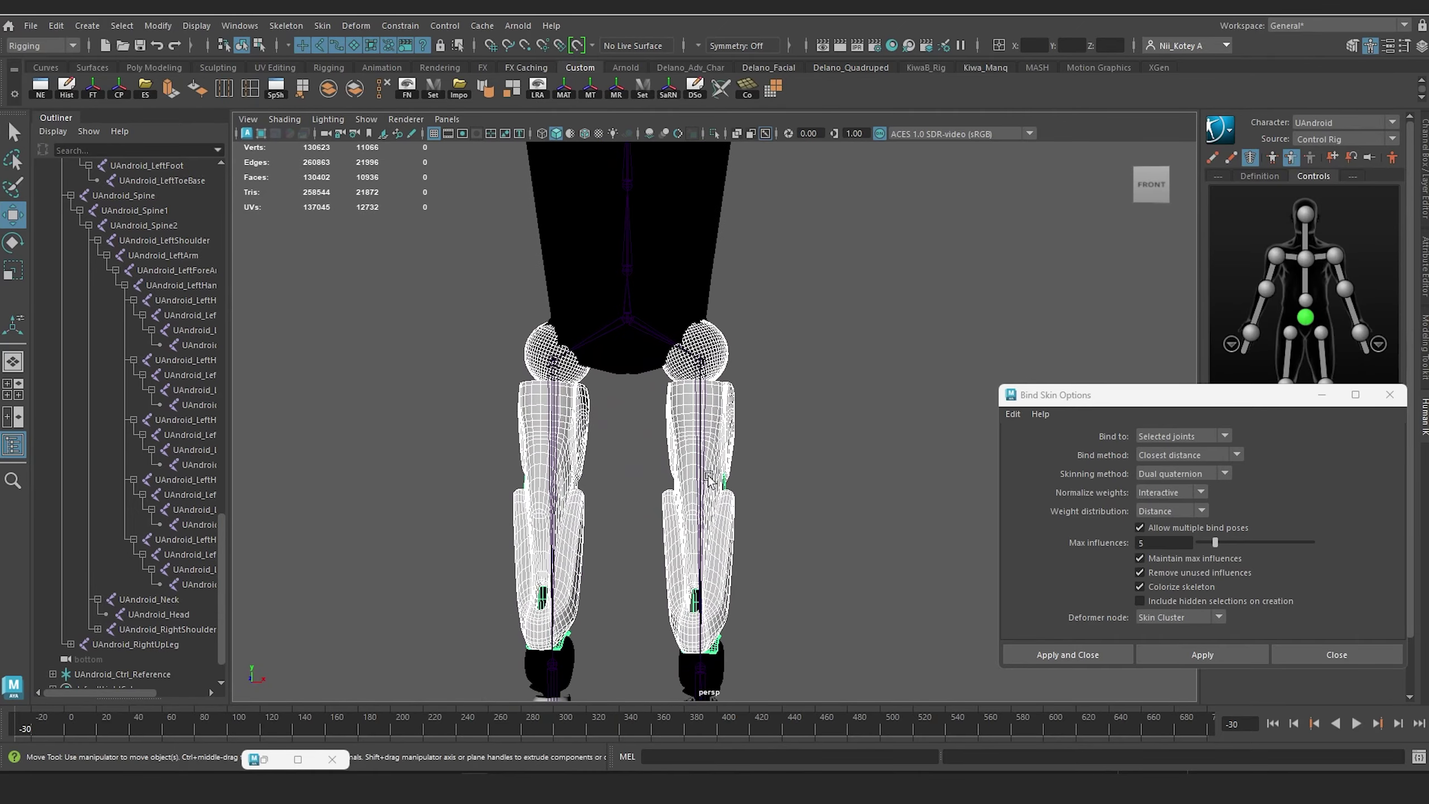
{"action": "left_click", "coordinate": [554, 419]}
{"action": "left_click", "coordinate": [1215, 657]}
{"action": "scroll", "coordinate": [871, 537], "scroll_direction": "down", "scroll_amount": 5}
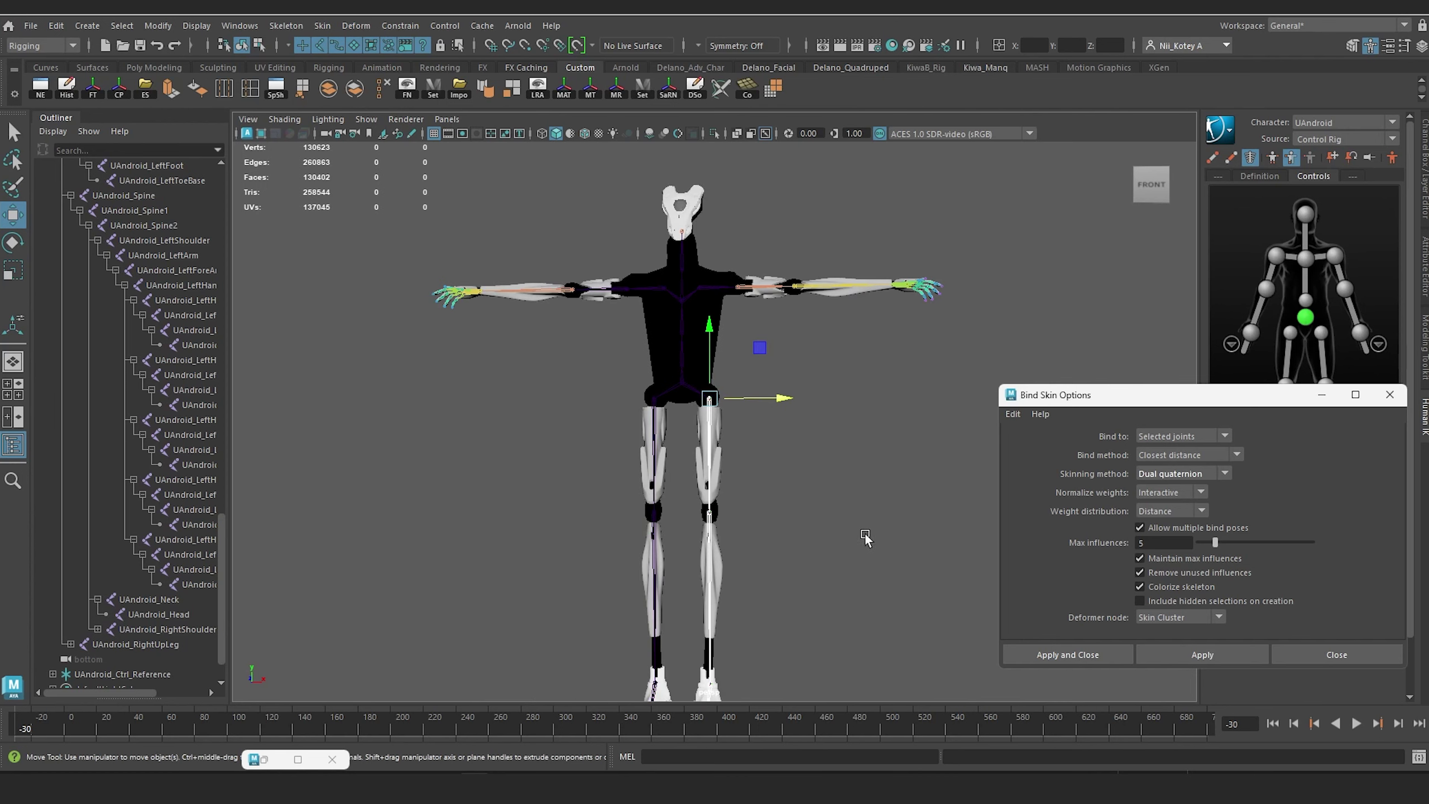
Step: Test the thigh binding by rotating the upper-leg joints about two different axes, undoing each rotation
{"action": "left_click_drag", "start_coordinate": [838, 496], "coordinate": [709, 426], "text": "alt"}
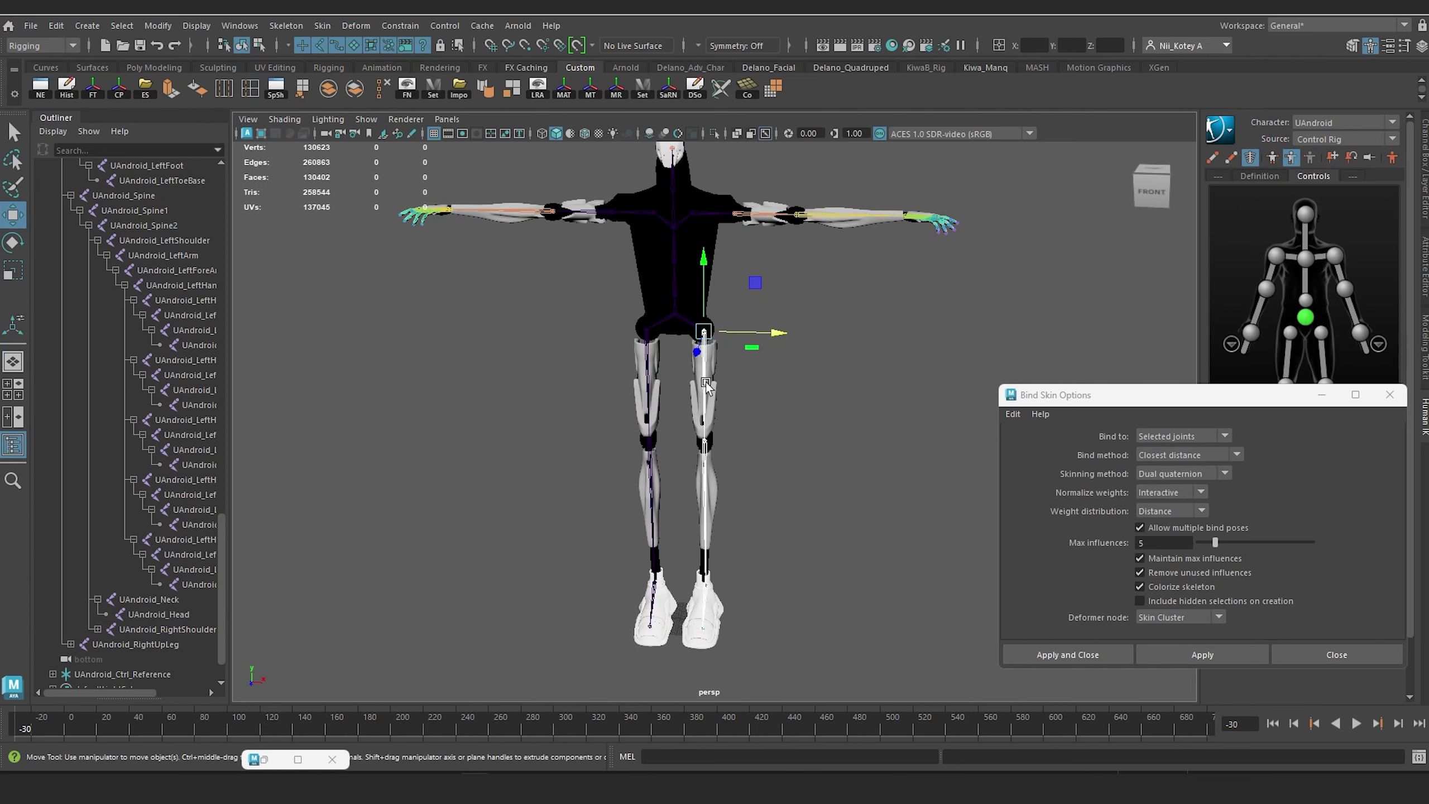
{"action": "left_click", "coordinate": [646, 378]}
{"action": "key", "text": "e"}
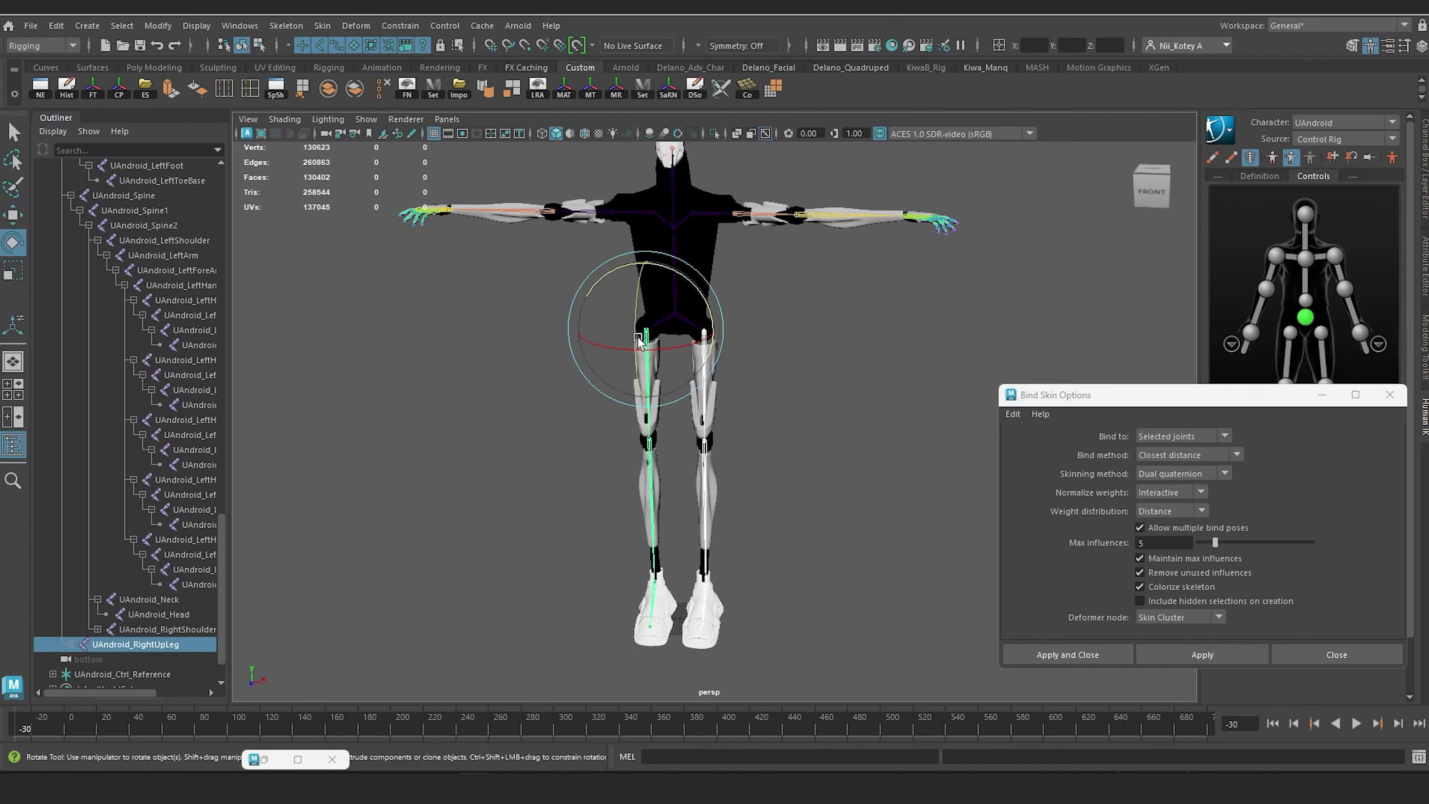
{"action": "left_click_drag", "start_coordinate": [642, 365], "coordinate": [634, 348]}
{"action": "key", "text": "ctrl+z"}
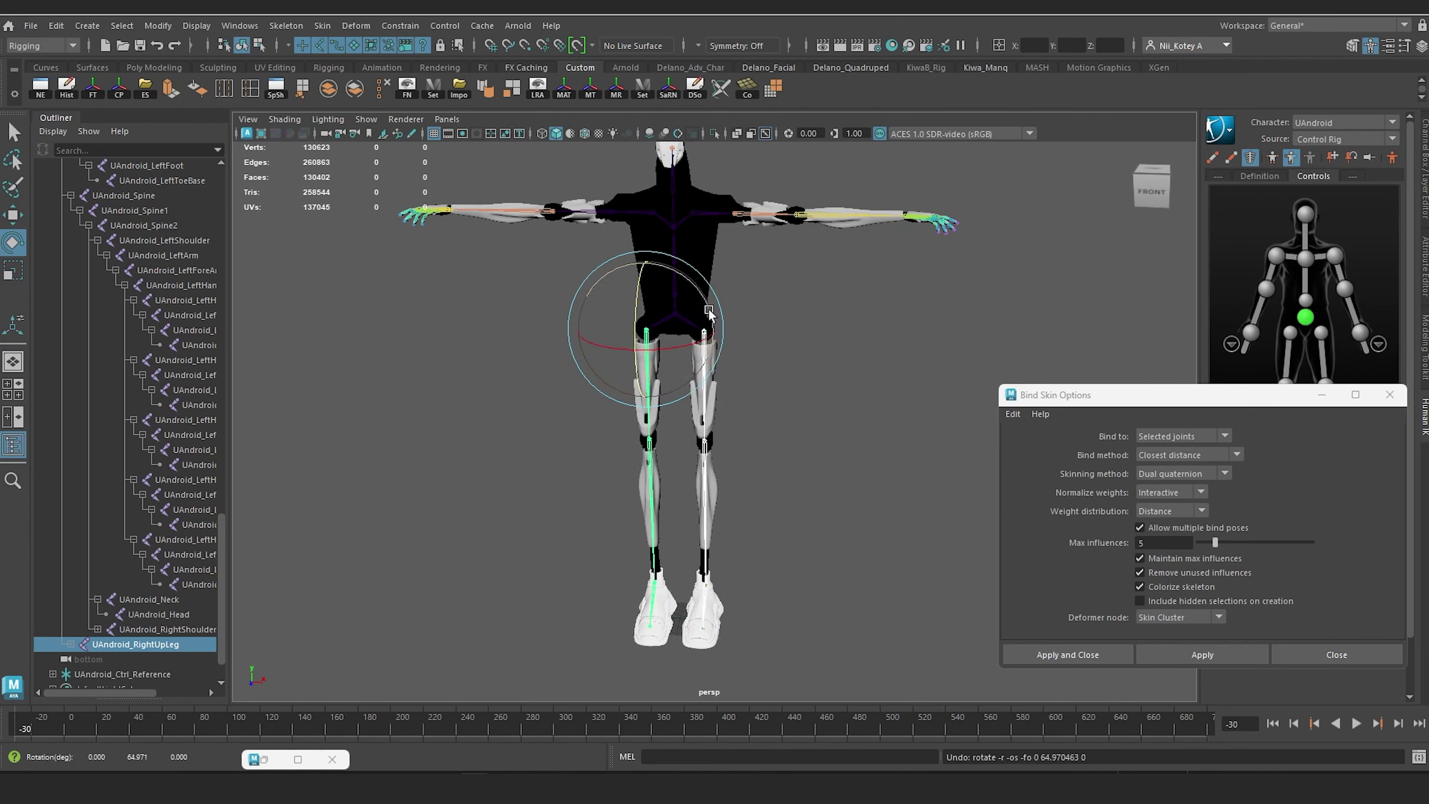
{"action": "left_click_drag", "start_coordinate": [702, 294], "coordinate": [736, 327]}
{"action": "key", "text": "ctrl+z"}
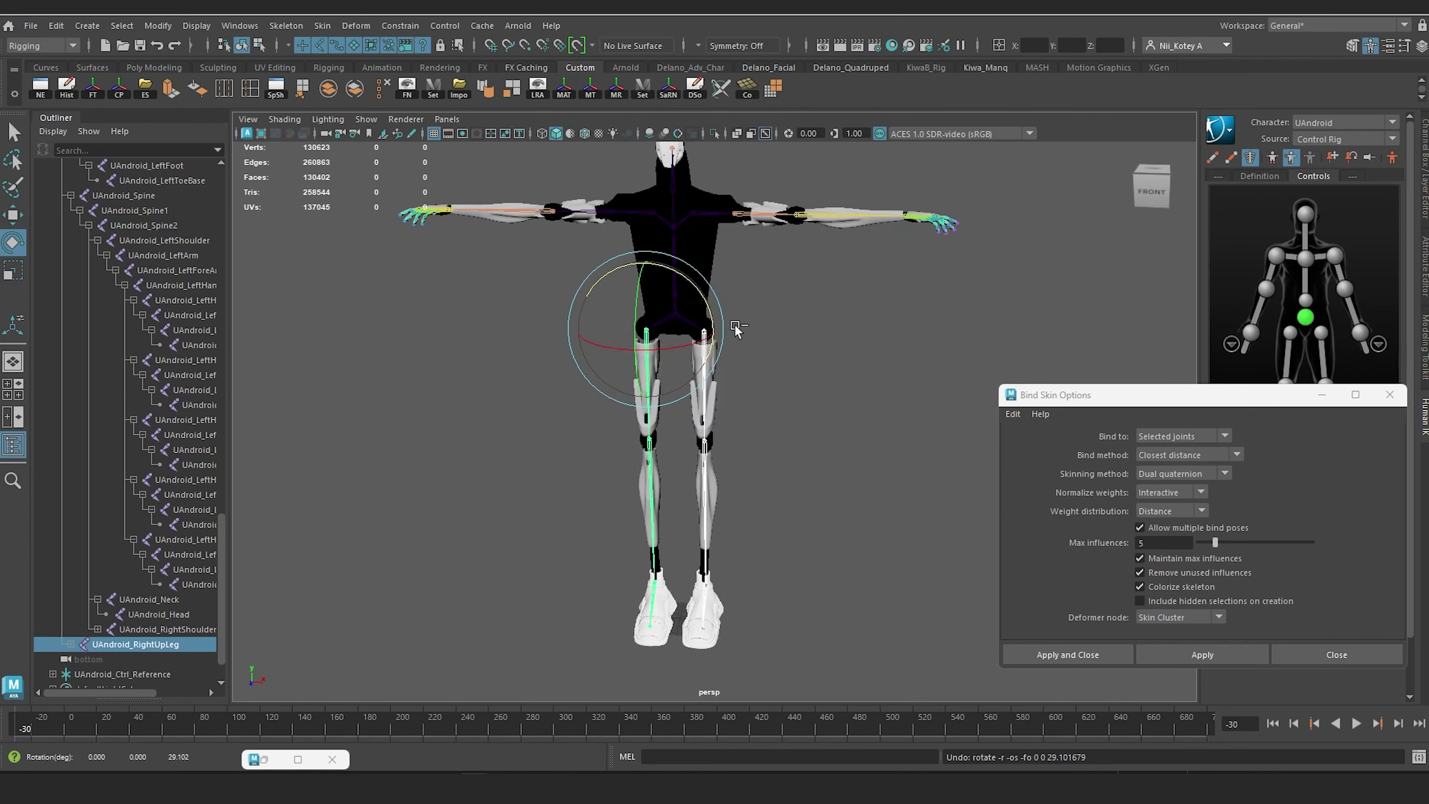
Step: Bind the knee and shin meshes of both legs to the left and right lower-leg joints
{"action": "middle_click_drag", "start_coordinate": [796, 422], "coordinate": [792, 400], "text": "alt"}
{"action": "scroll", "coordinate": [791, 399], "scroll_direction": "up", "scroll_amount": 5}
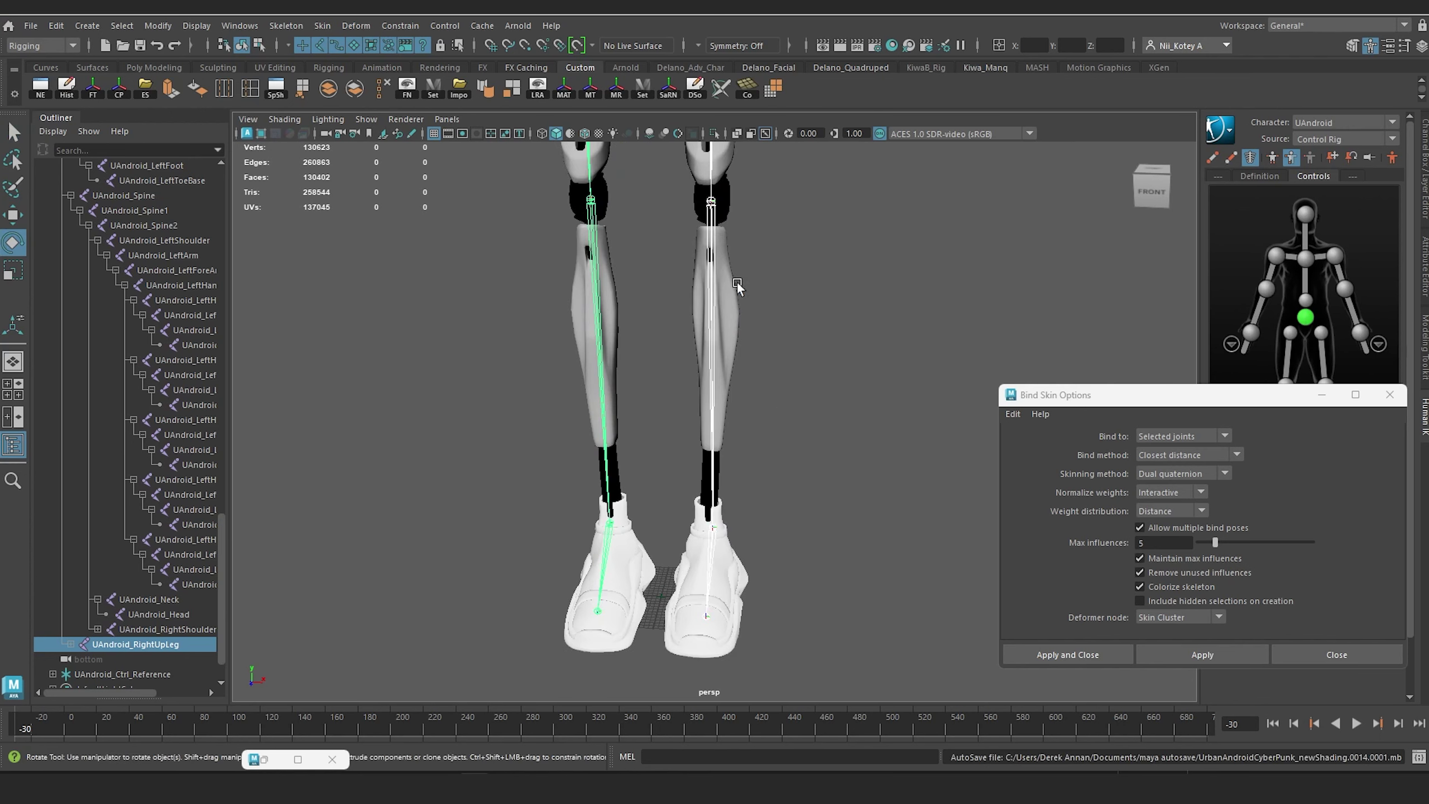
{"action": "left_click", "coordinate": [725, 213], "text": "shift"}
{"action": "left_click_drag", "start_coordinate": [757, 261], "coordinate": [702, 261], "text": "alt"}
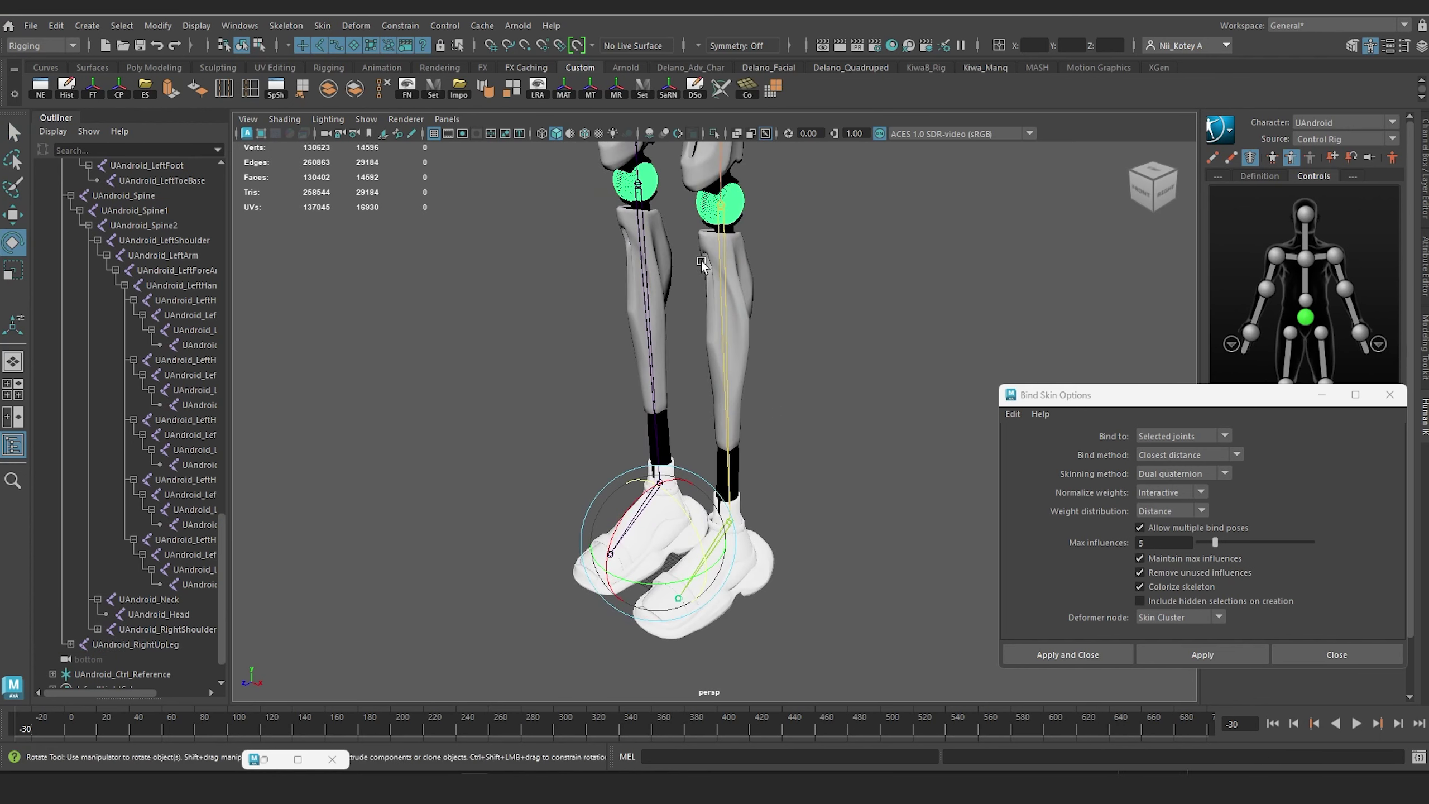
{"action": "scroll", "coordinate": [777, 273], "scroll_direction": "up", "scroll_amount": 3}
{"action": "left_click", "coordinate": [744, 194], "text": "shift"}
{"action": "middle_click_drag", "start_coordinate": [744, 187], "coordinate": [748, 357], "text": "alt"}
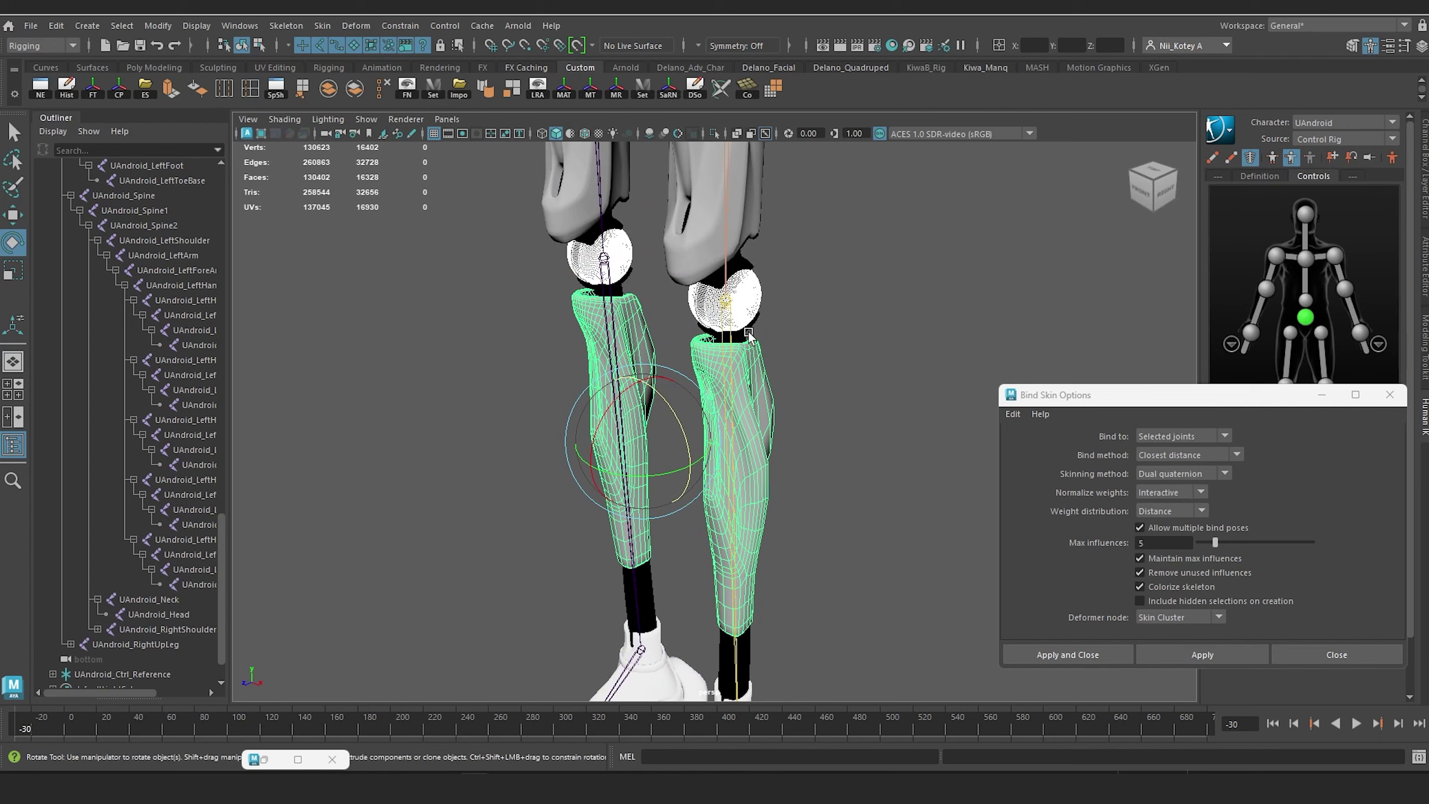
{"action": "left_click", "coordinate": [745, 331], "text": "shift"}
{"action": "left_click_drag", "start_coordinate": [658, 358], "coordinate": [803, 398], "text": "alt"}
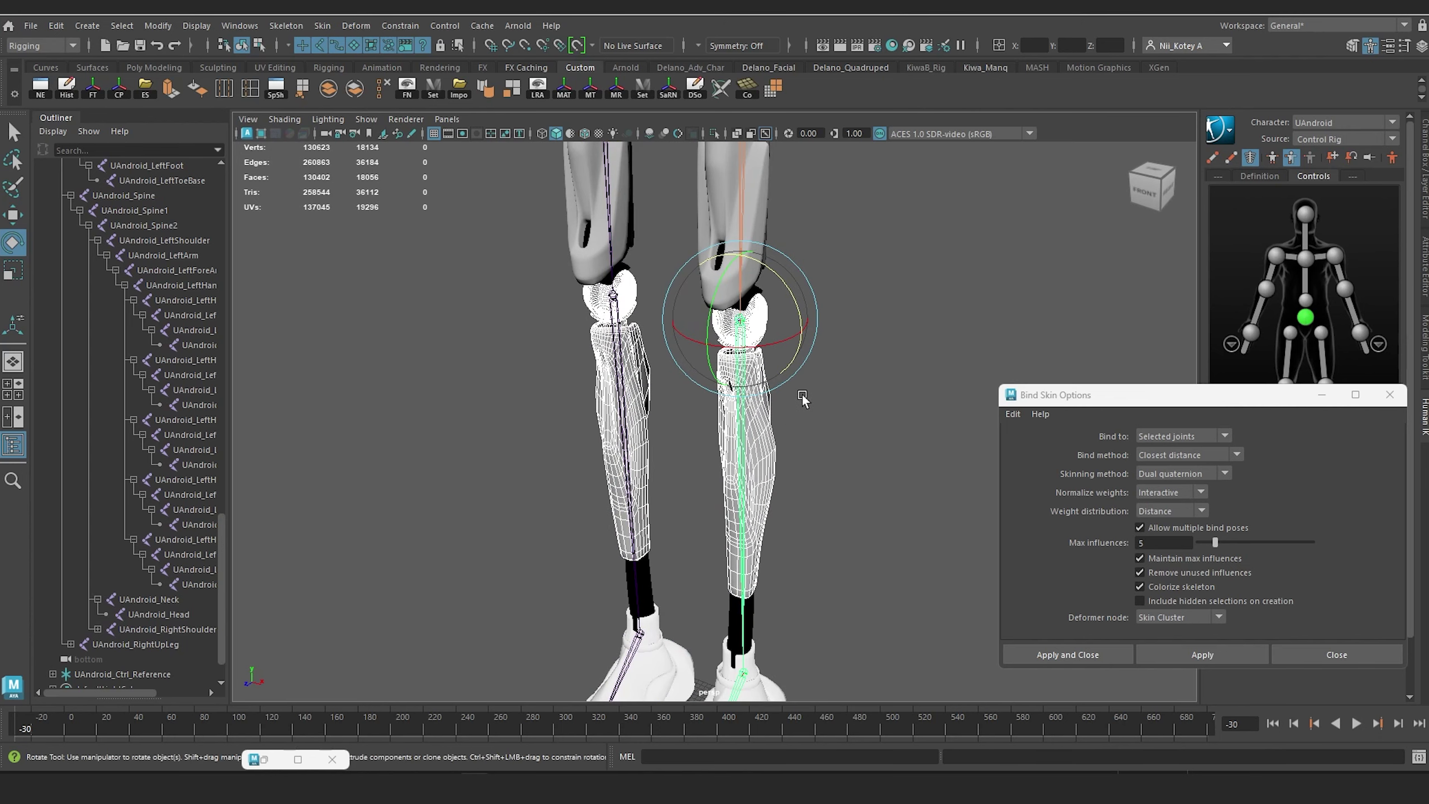
{"action": "left_click", "coordinate": [619, 383]}
{"action": "left_click", "coordinate": [1196, 652]}
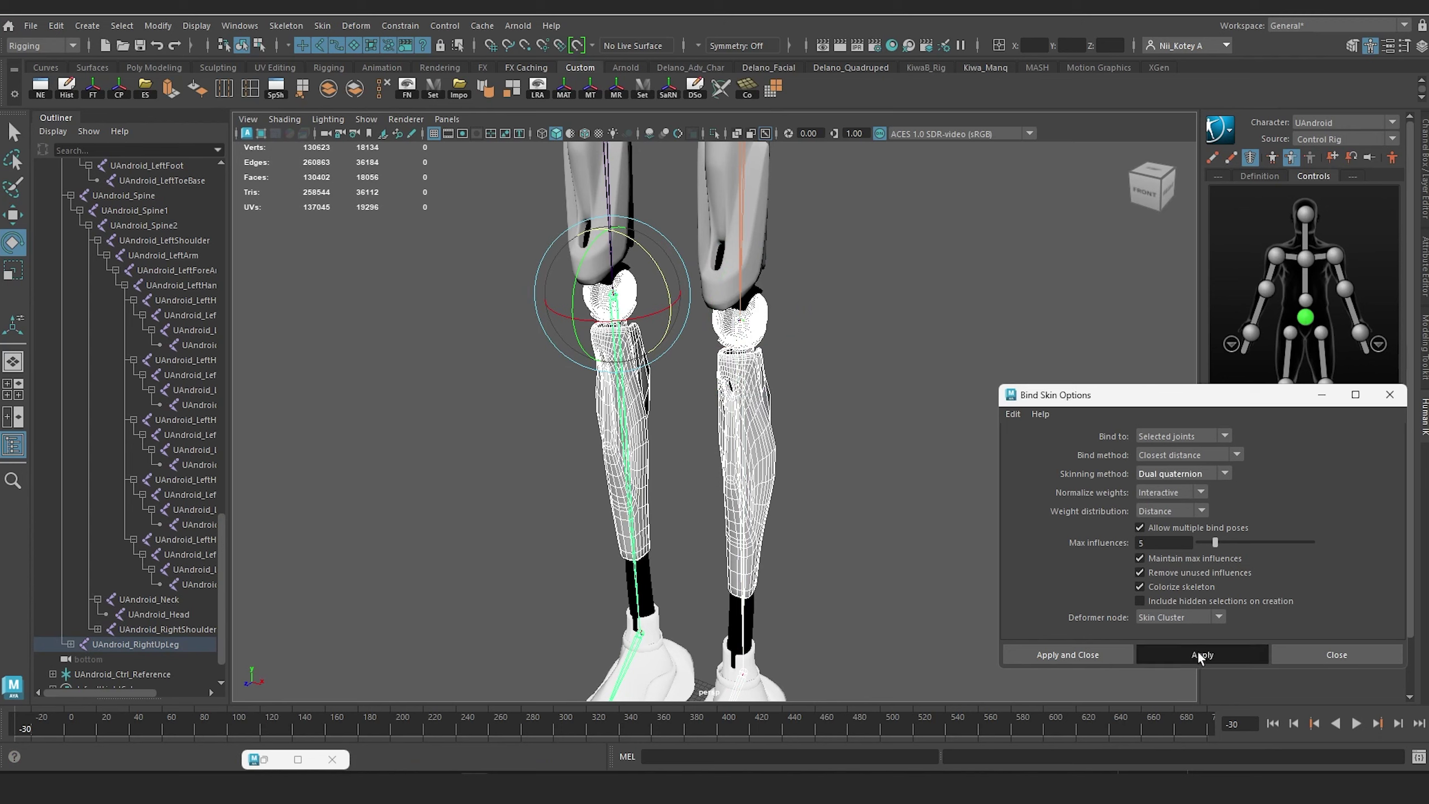
Step: Bind the ankle meshes above the shoes of both legs to the left and right lower-leg joints
{"action": "middle_click_drag", "start_coordinate": [799, 454], "coordinate": [747, 275], "text": "alt"}
{"action": "left_click_drag", "start_coordinate": [747, 277], "coordinate": [821, 466], "text": "alt"}
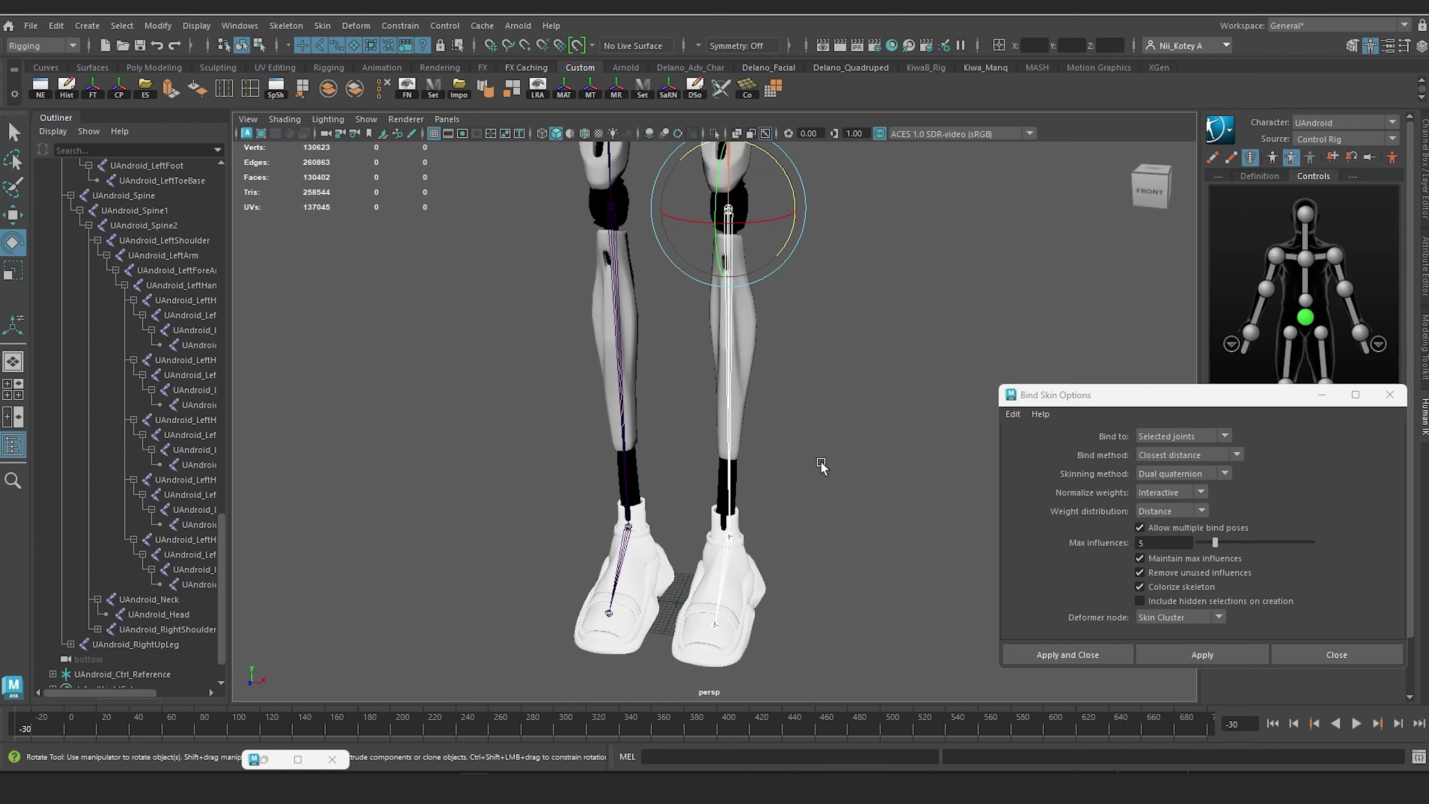
{"action": "left_click", "coordinate": [720, 489], "text": "shift"}
{"action": "left_click", "coordinate": [728, 473]}
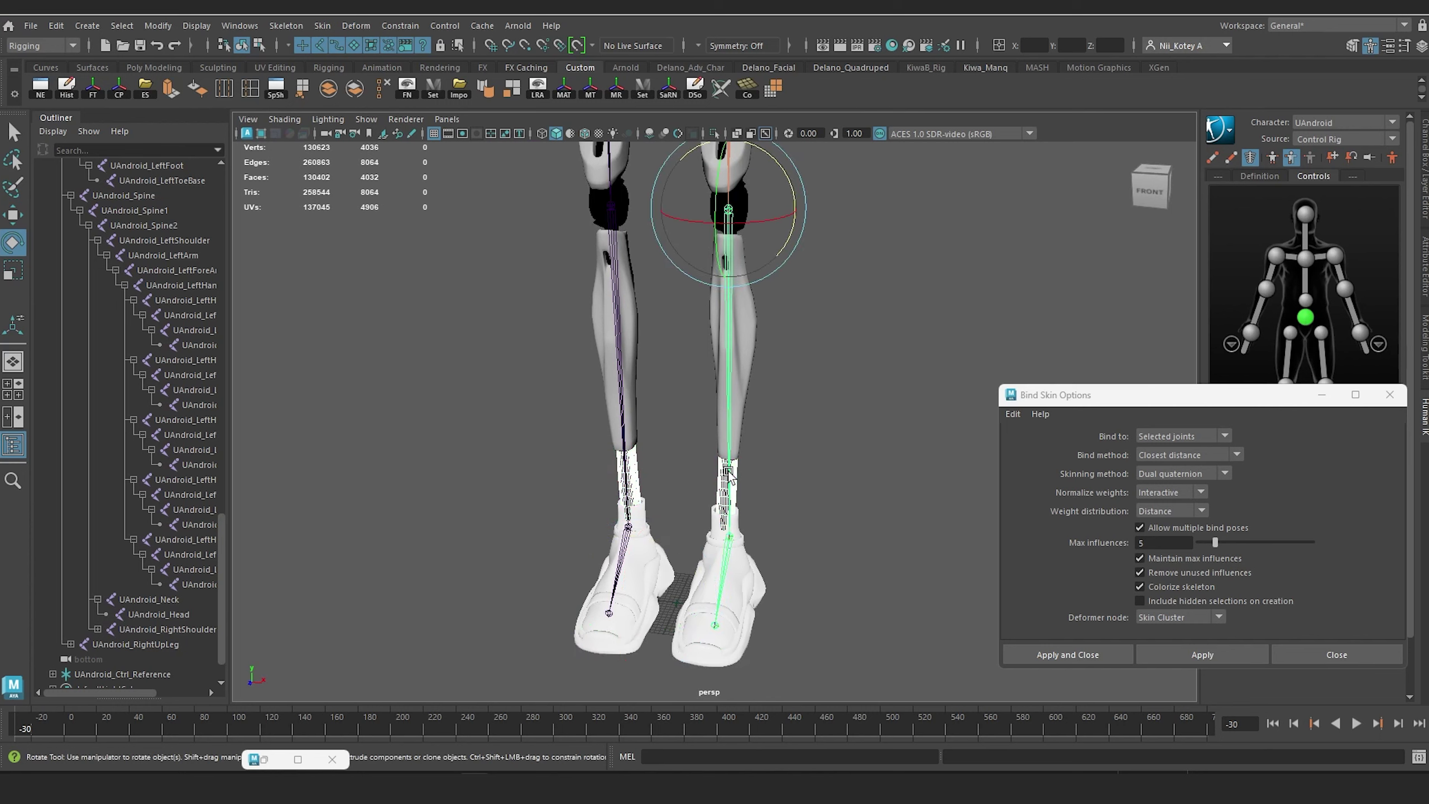
{"action": "left_click", "coordinate": [618, 403]}
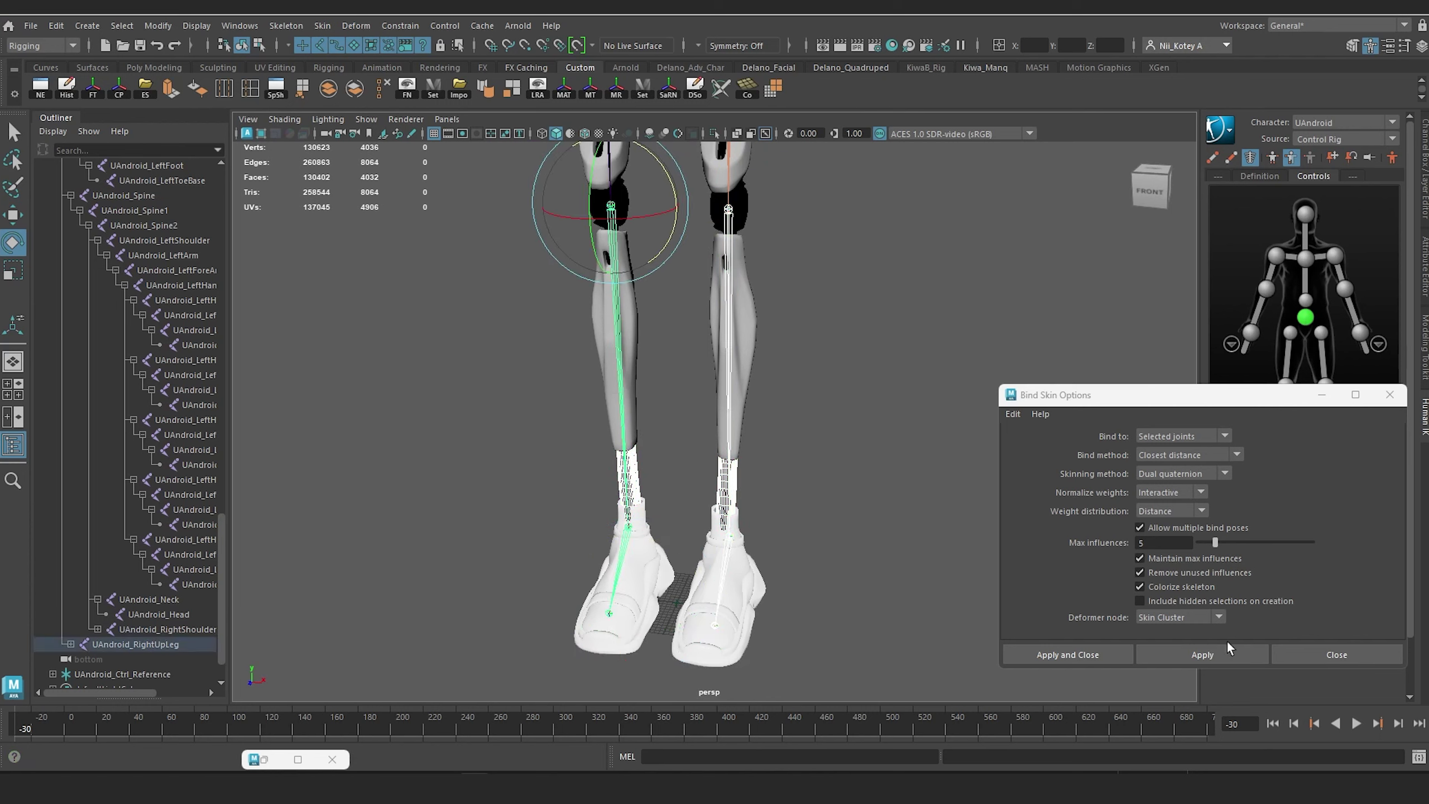
{"action": "left_click", "coordinate": [1218, 654]}
Step: Test the lower-leg binding by rotating the lower-leg joints about 41 degrees, and undo the rotation
{"action": "middle_click_drag", "start_coordinate": [652, 294], "coordinate": [650, 430], "text": "alt"}
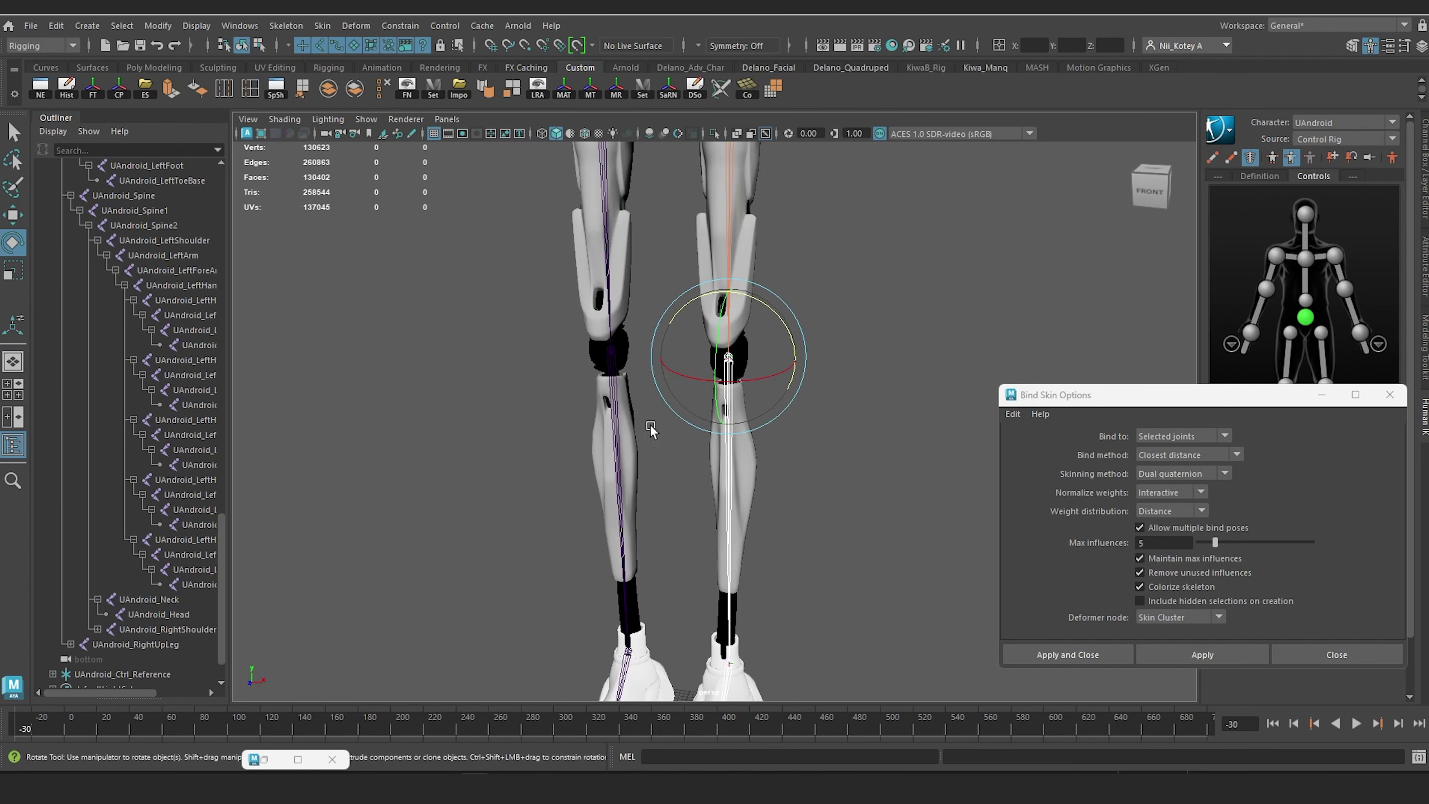
{"action": "left_click", "coordinate": [619, 415]}
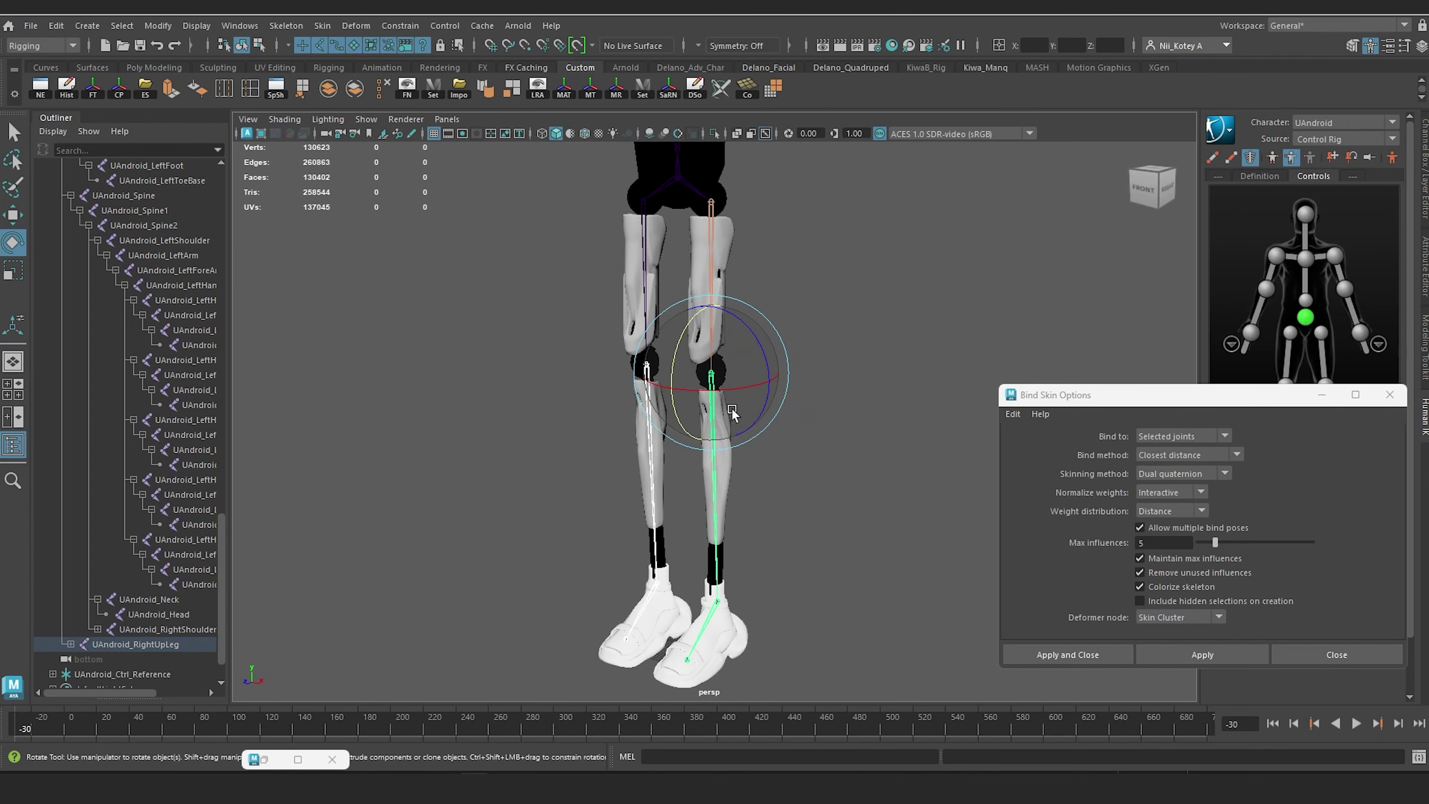
{"action": "left_click_drag", "start_coordinate": [763, 350], "coordinate": [745, 313]}
{"action": "key", "text": "ctrl+z"}
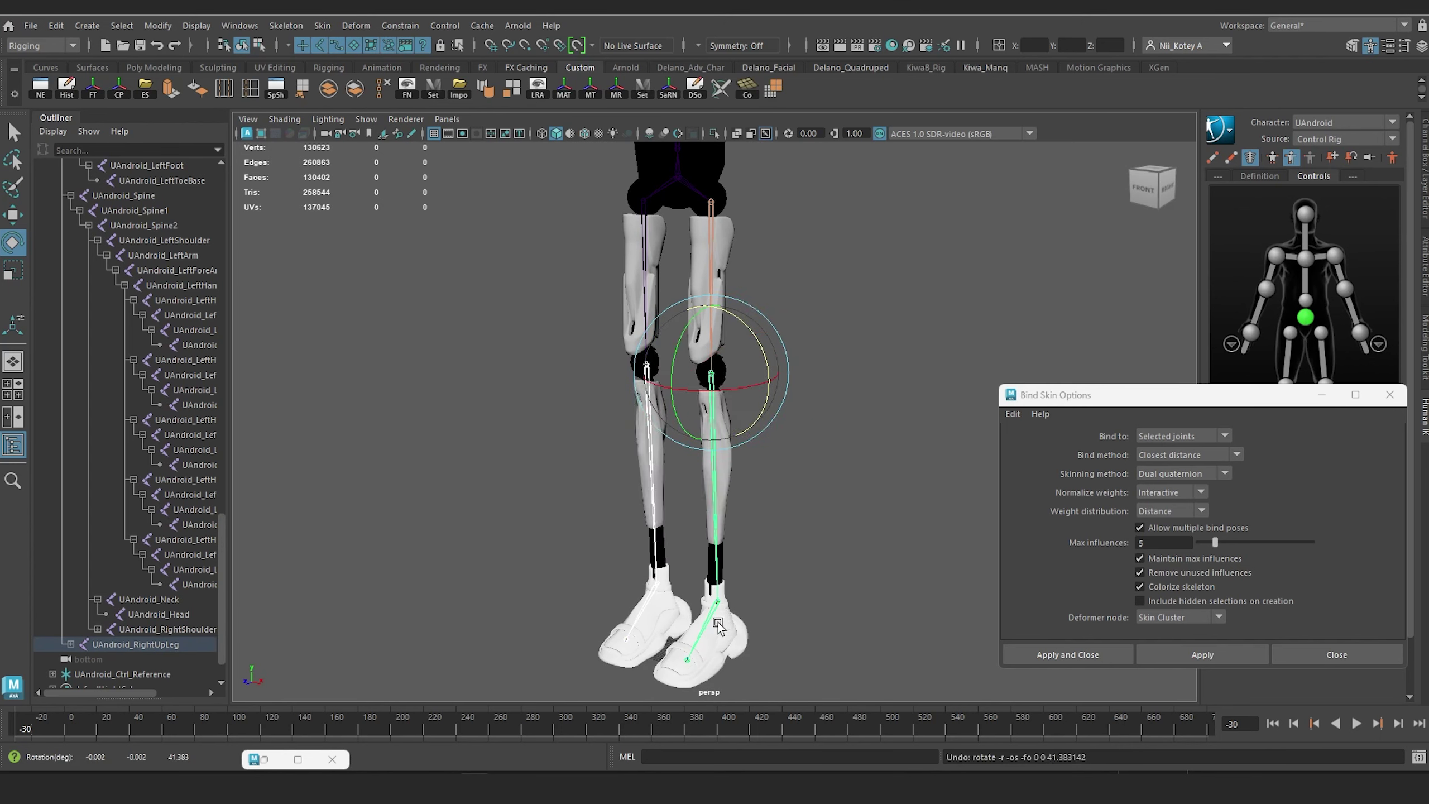
Step: Bind the palm and wrist meshes of both hands to the left and right hand joints
{"action": "scroll", "coordinate": [703, 535], "scroll_direction": "down", "scroll_amount": 5}
{"action": "middle_click_drag", "start_coordinate": [731, 365], "coordinate": [745, 480], "text": "alt"}
{"action": "left_click_drag", "start_coordinate": [745, 480], "coordinate": [624, 430], "text": "alt"}
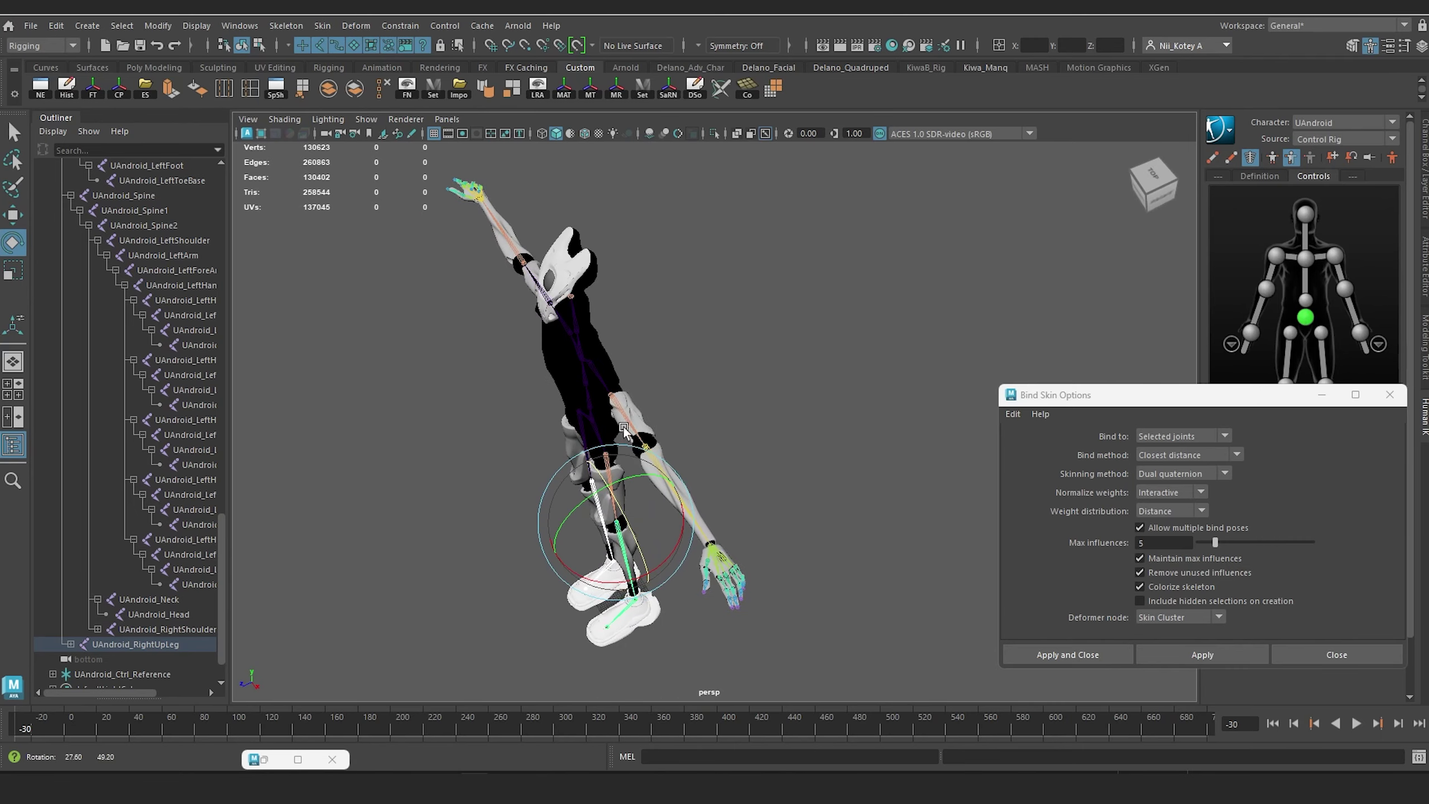
{"action": "scroll", "coordinate": [640, 437], "scroll_direction": "up", "scroll_amount": 4}
{"action": "middle_click_drag", "start_coordinate": [641, 438], "coordinate": [694, 287], "text": "alt"}
{"action": "mouse_move", "coordinate": [694, 287]}
{"action": "right_mouse_down", "text": "alt"}
{"action": "mouse_move", "coordinate": [762, 382]}
{"action": "mouse_move", "coordinate": [879, 624]}
{"action": "right_mouse_up", "text": "alt"}
{"action": "left_click", "coordinate": [829, 562]}
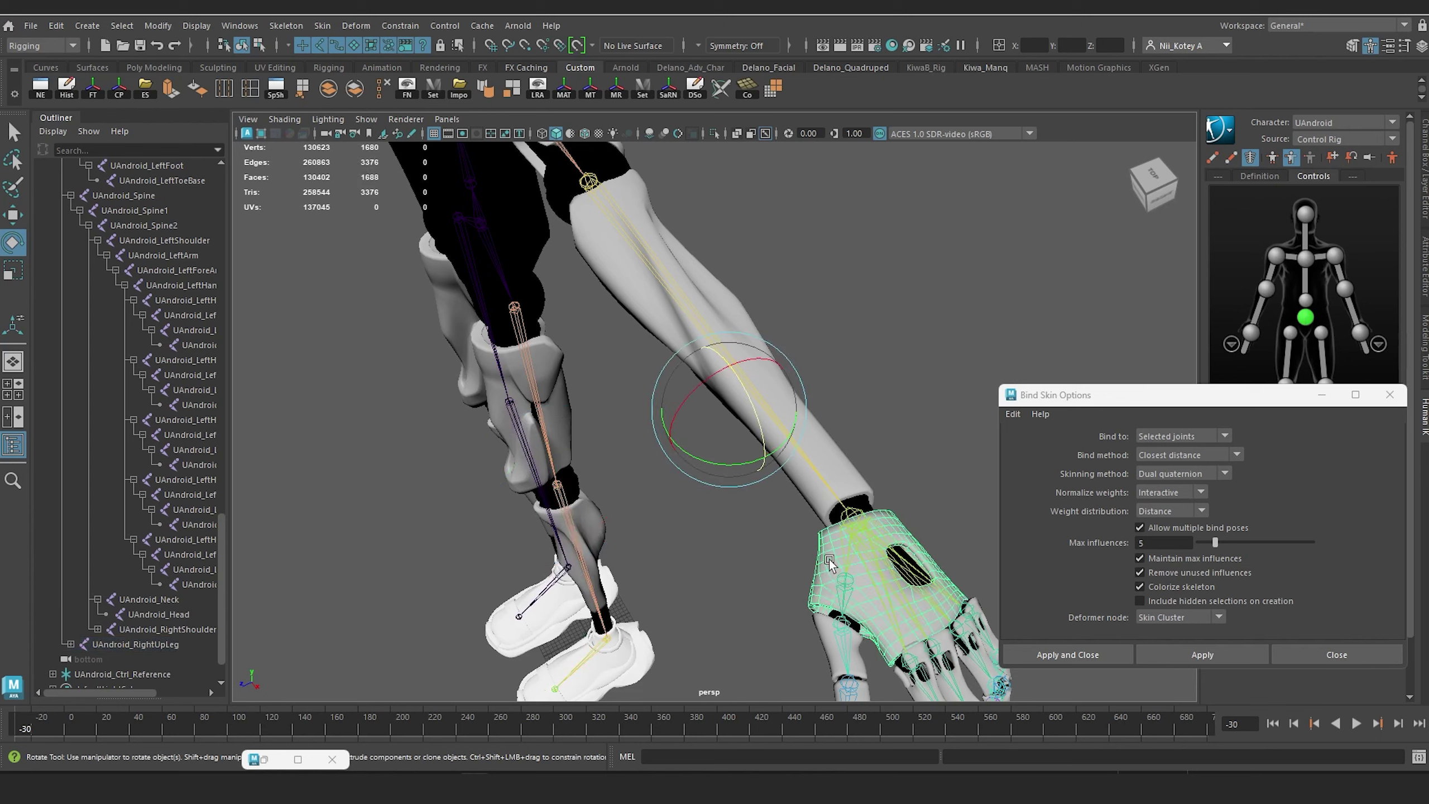
{"action": "left_click_drag", "start_coordinate": [855, 551], "coordinate": [832, 491], "text": "alt"}
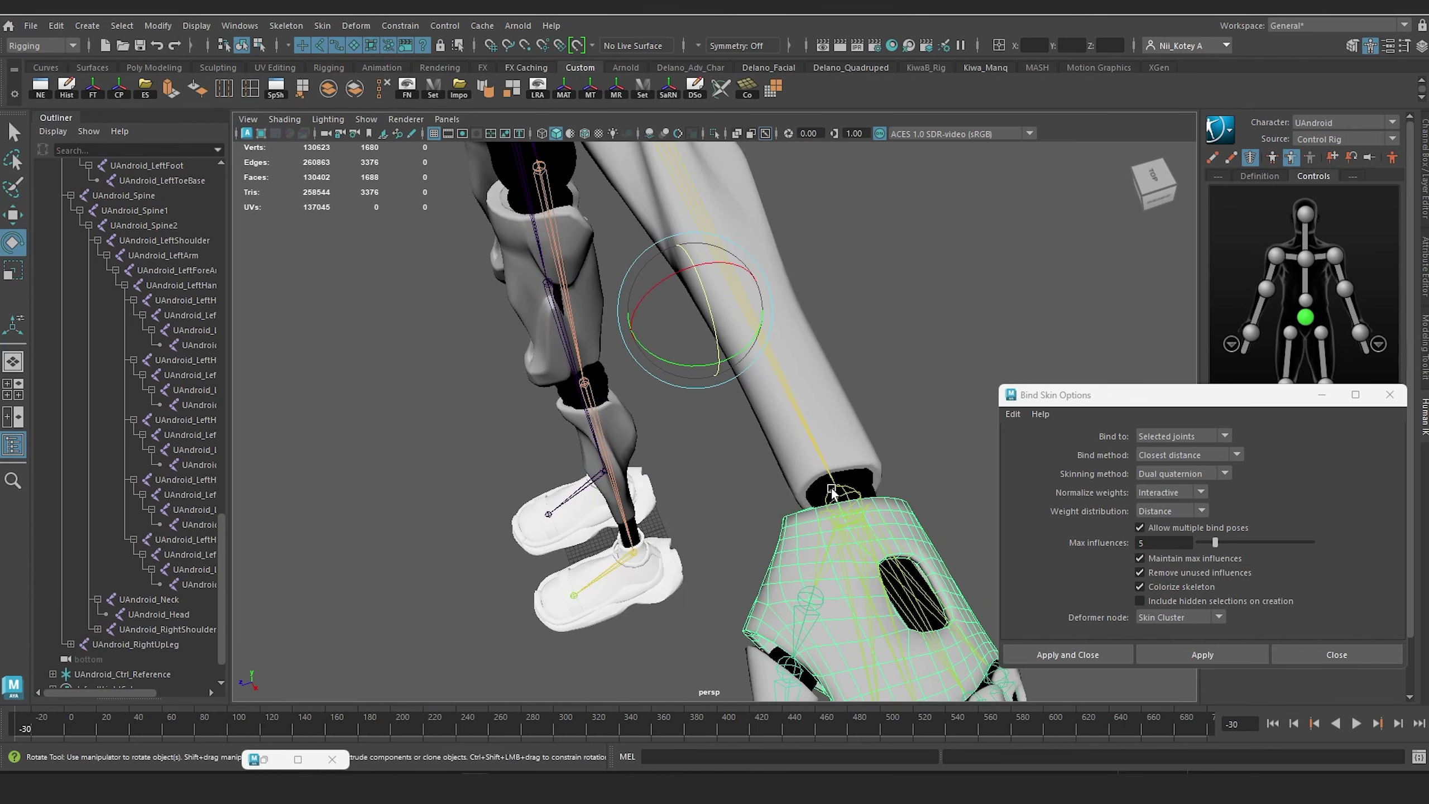
{"action": "left_click", "coordinate": [868, 491], "text": "shift"}
{"action": "left_click", "coordinate": [874, 545], "text": "shift"}
{"action": "right_click_drag", "start_coordinate": [874, 546], "coordinate": [647, 513], "text": "alt"}
{"action": "left_click_drag", "start_coordinate": [647, 512], "coordinate": [802, 481], "text": "alt"}
{"action": "middle_click_drag", "start_coordinate": [495, 455], "coordinate": [788, 438], "text": "alt"}
{"action": "scroll", "coordinate": [562, 387], "scroll_direction": "up", "scroll_amount": 5}
{"action": "left_click_drag", "start_coordinate": [561, 386], "coordinate": [602, 402], "text": "alt"}
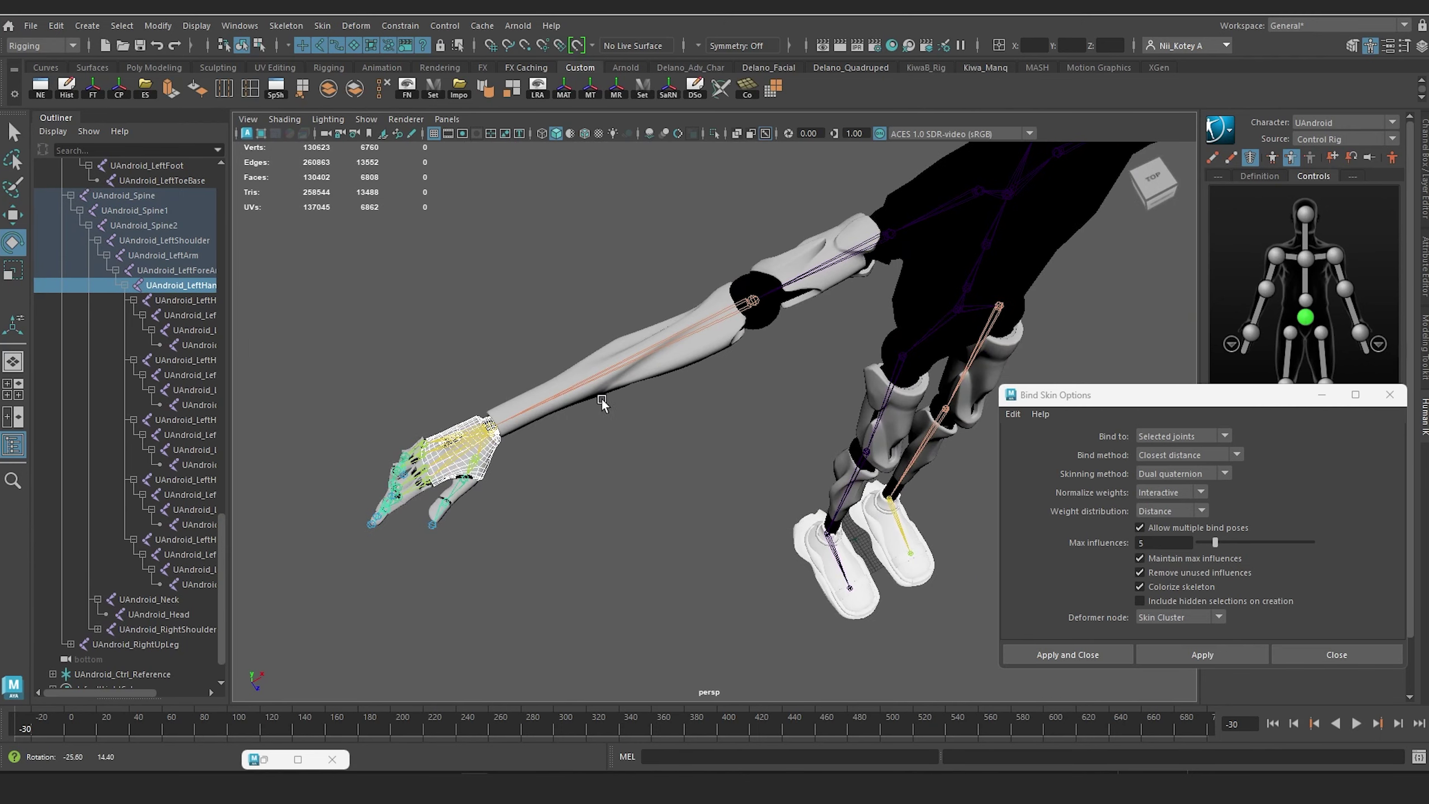
{"action": "scroll", "coordinate": [477, 444], "scroll_direction": "up", "scroll_amount": 2}
{"action": "left_click", "coordinate": [406, 438], "text": "shift"}
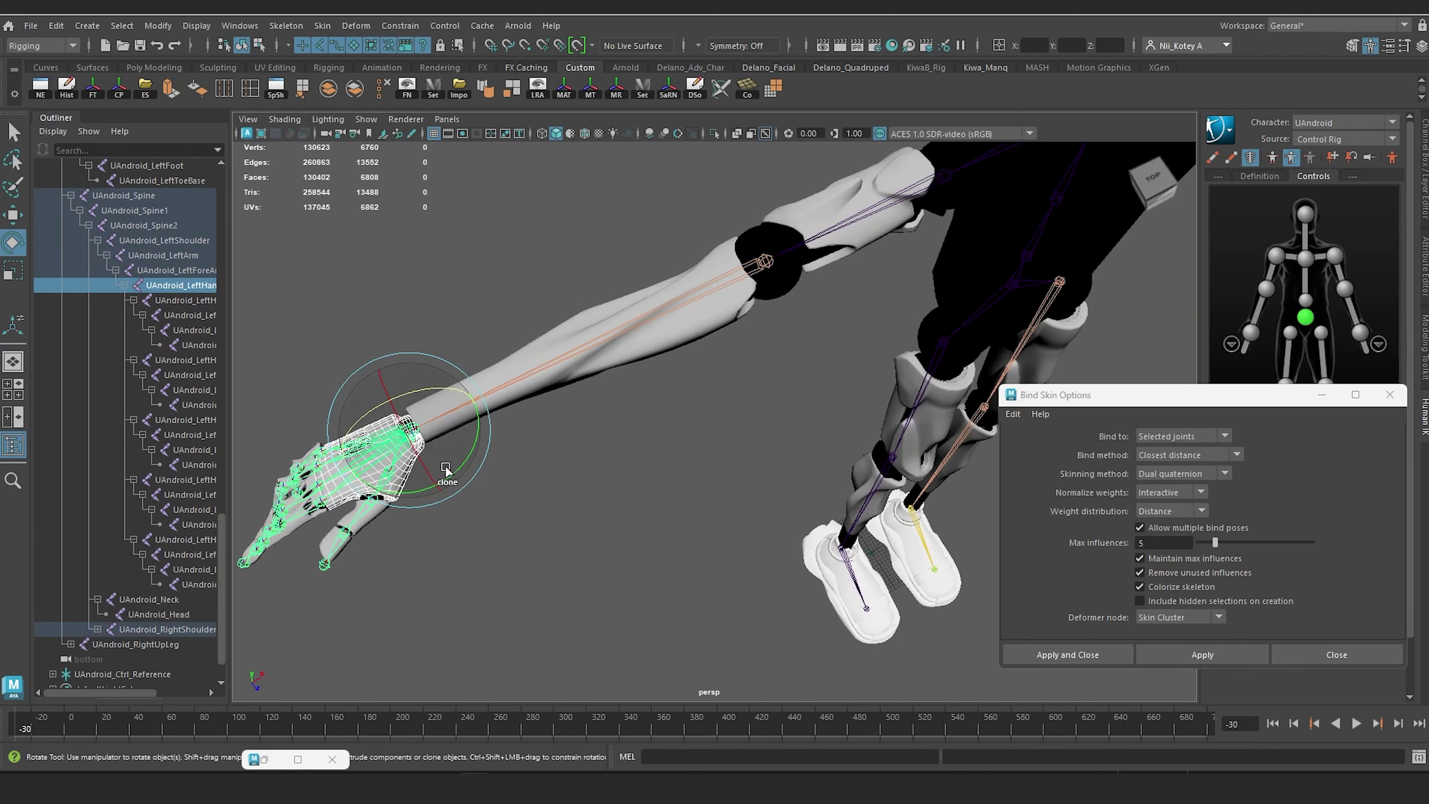
{"action": "left_click", "coordinate": [1212, 655]}
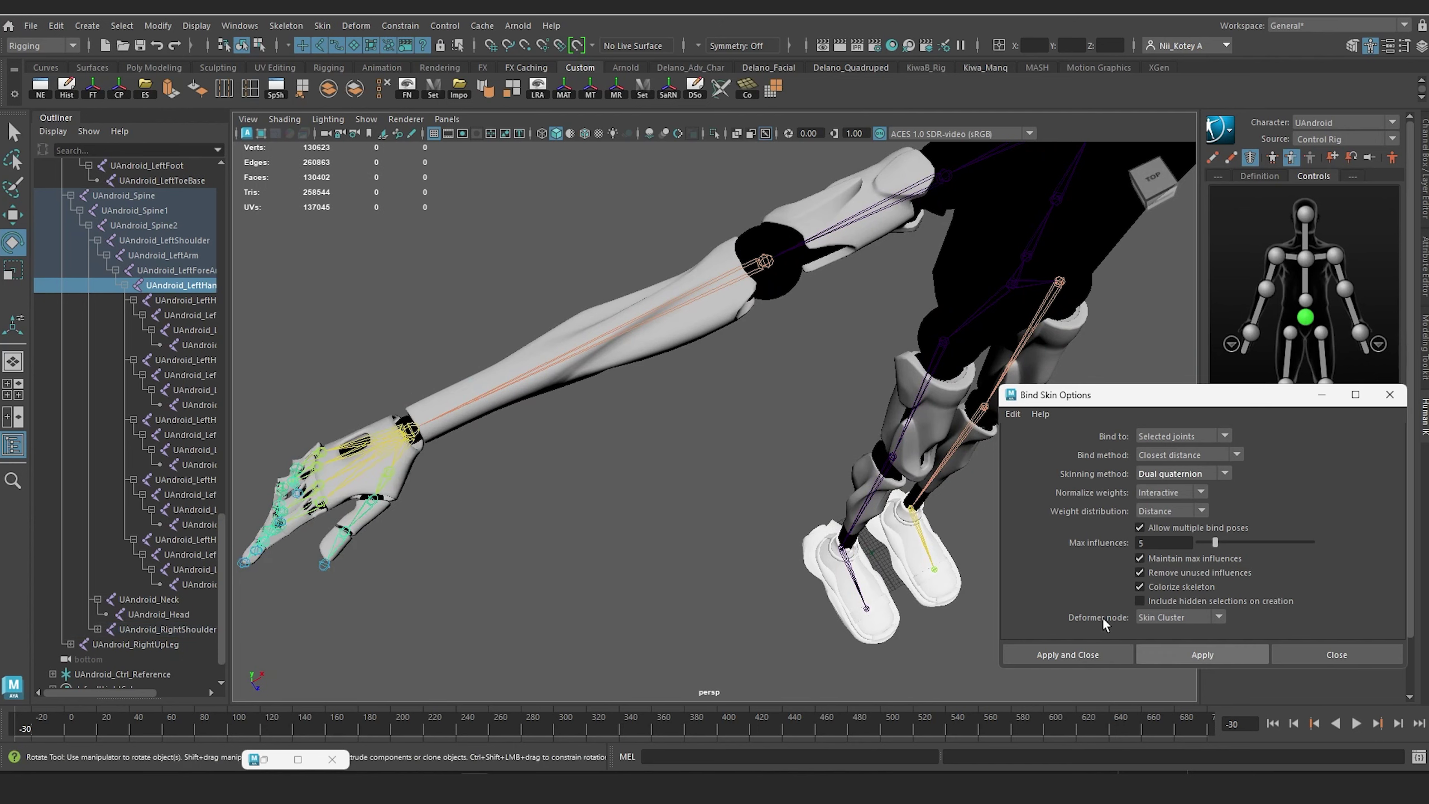
Step: Test the hand binding by rotating the left hand joint about -38 degrees twice, undoing each rotation
{"action": "scroll", "coordinate": [839, 437], "scroll_direction": "down", "scroll_amount": 5}
{"action": "left_click_drag", "start_coordinate": [828, 413], "coordinate": [774, 356], "text": "alt"}
{"action": "middle_click_drag", "start_coordinate": [774, 356], "coordinate": [638, 450], "text": "alt"}
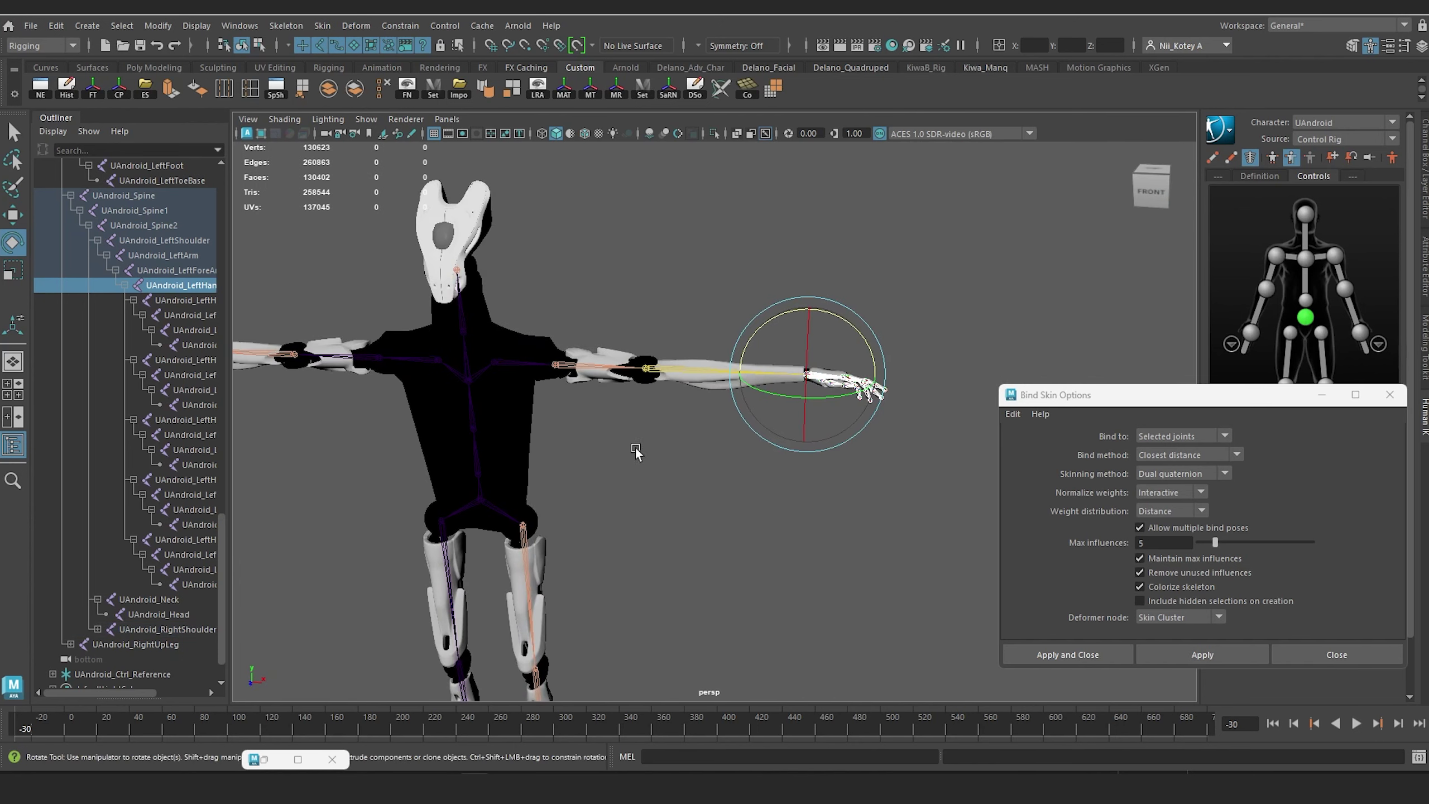
{"action": "scroll", "coordinate": [638, 450], "scroll_direction": "up", "scroll_amount": 4}
{"action": "left_click_drag", "start_coordinate": [638, 451], "coordinate": [603, 473], "text": "alt"}
{"action": "left_click", "coordinate": [675, 442]}
{"action": "left_click", "coordinate": [828, 378]}
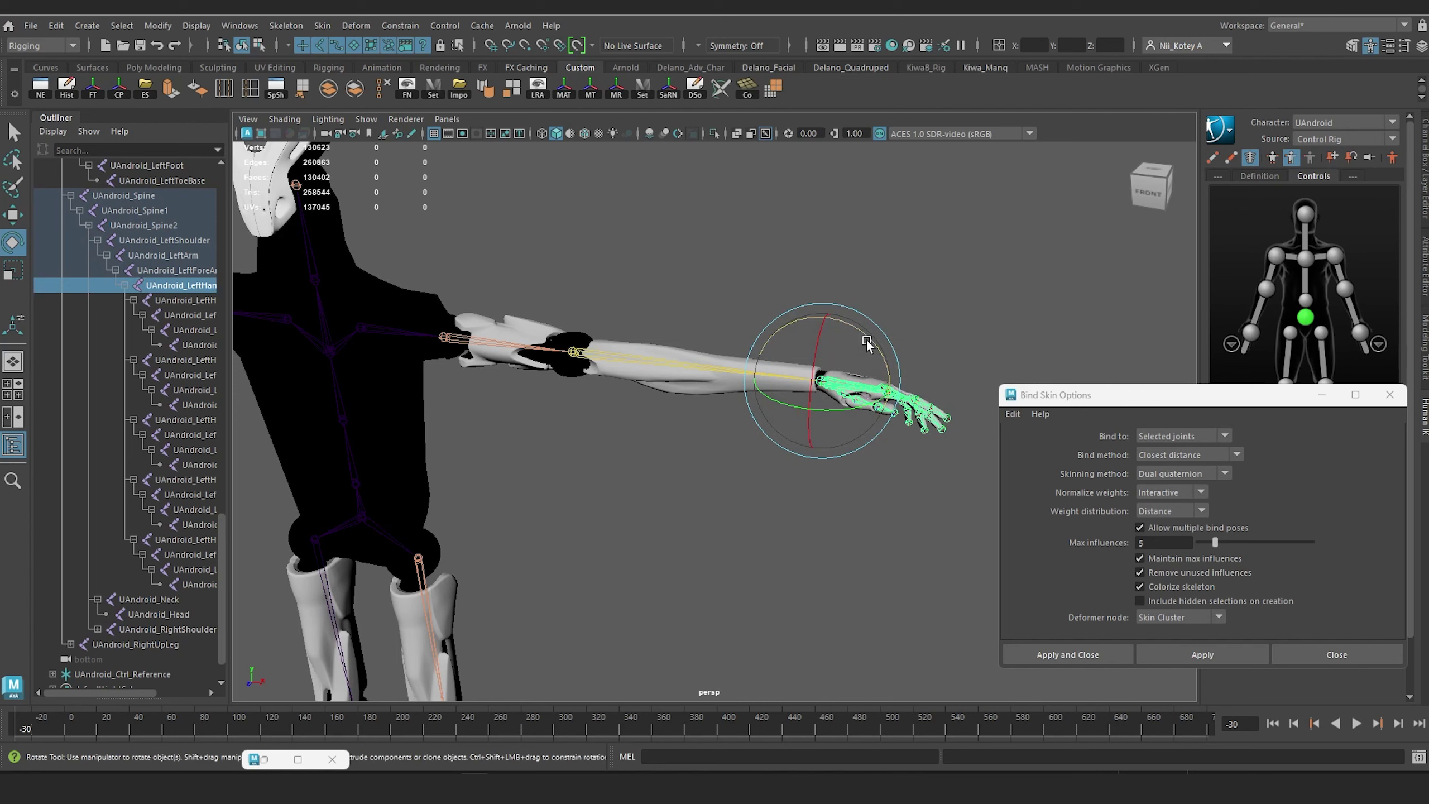
{"action": "left_click_drag", "start_coordinate": [868, 335], "coordinate": [828, 306]}
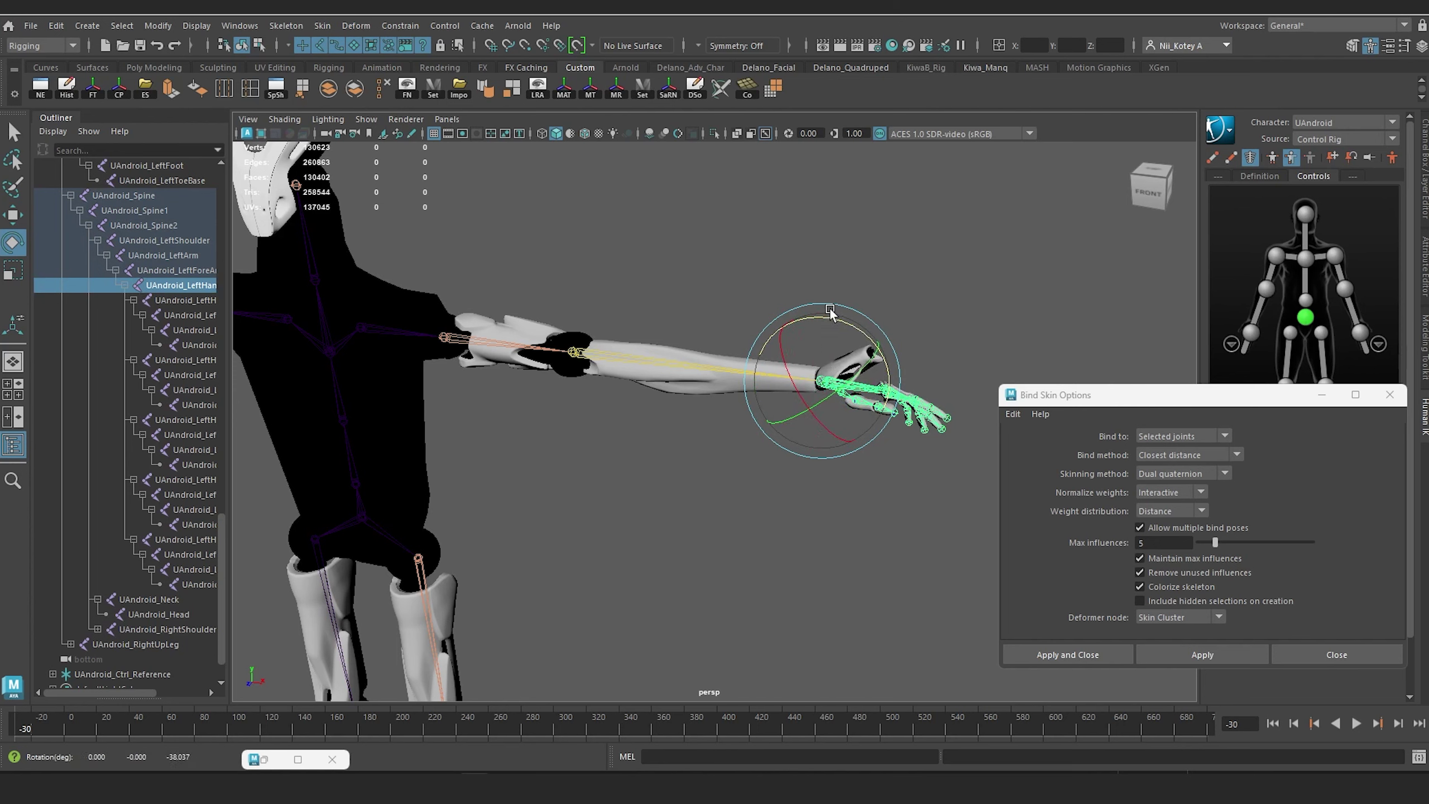
{"action": "key", "text": "ctrl+z"}
{"action": "left_click", "coordinate": [830, 505]}
{"action": "left_click", "coordinate": [833, 378]}
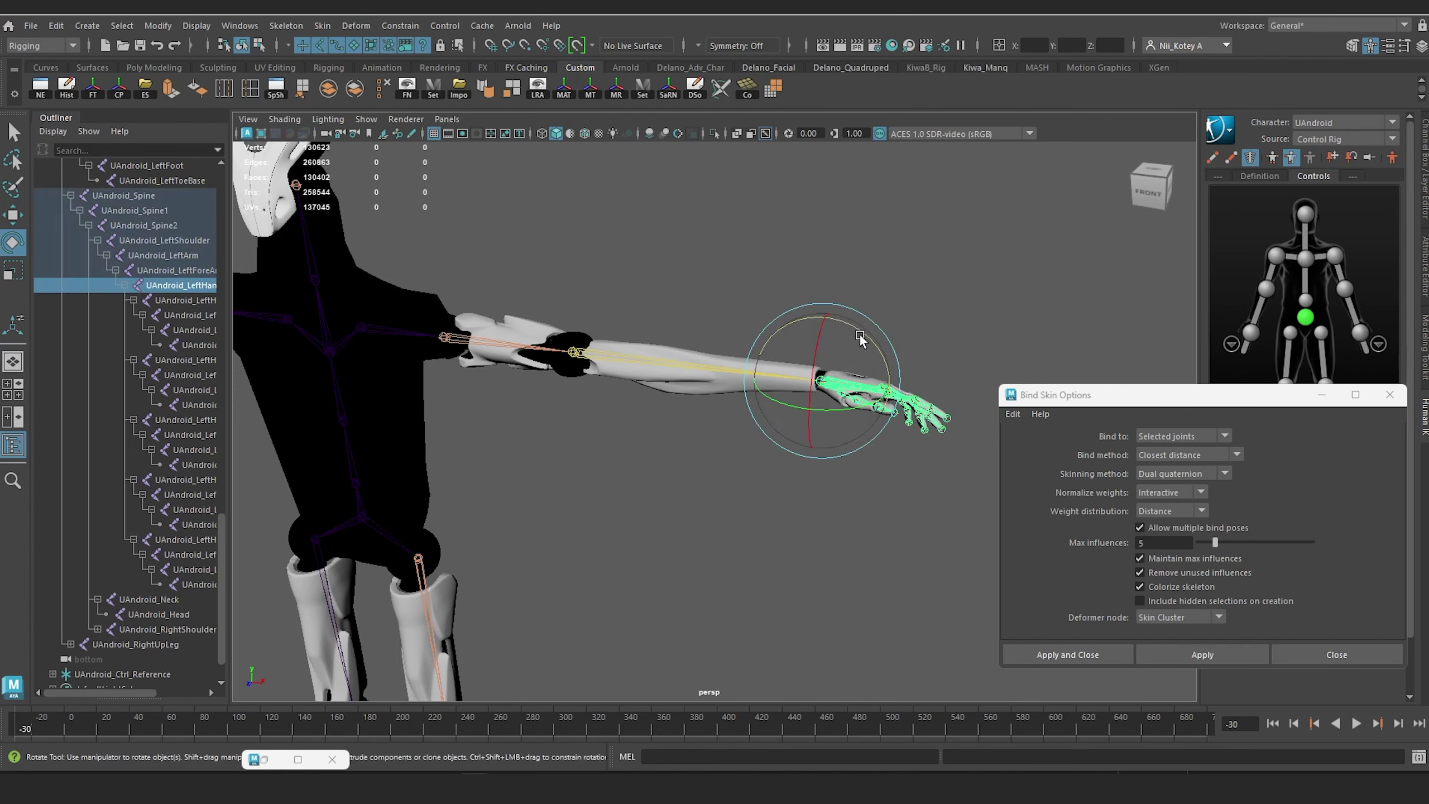
{"action": "left_click_drag", "start_coordinate": [860, 333], "coordinate": [820, 309]}
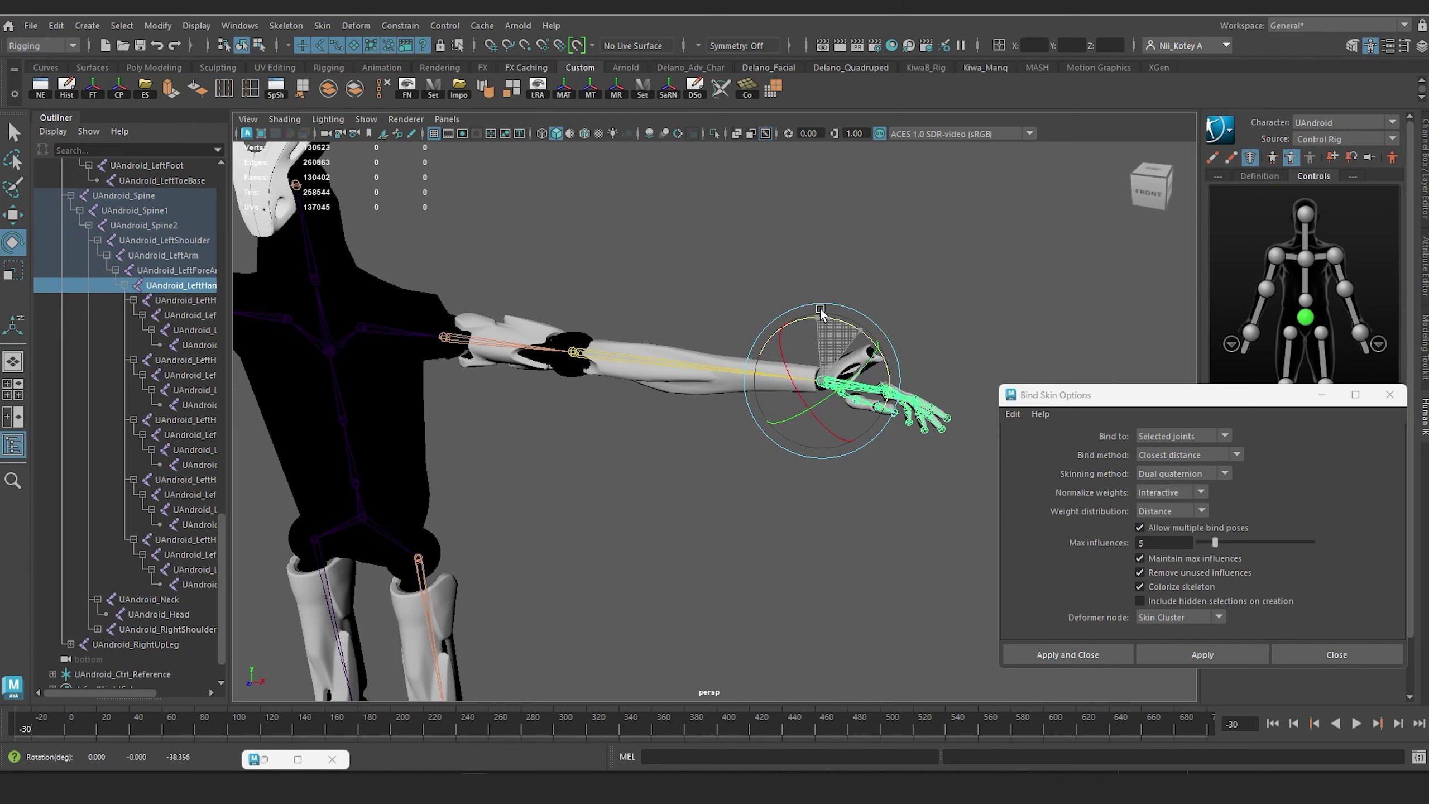
{"action": "key", "text": "ctrl+z"}
Step: Show the IK effectors, rotate the left wrist effector about 48 degrees to test the hand, and undo the rotation
{"action": "middle_click_drag", "start_coordinate": [918, 386], "coordinate": [884, 364], "text": "alt"}
{"action": "left_click", "coordinate": [1216, 160]}
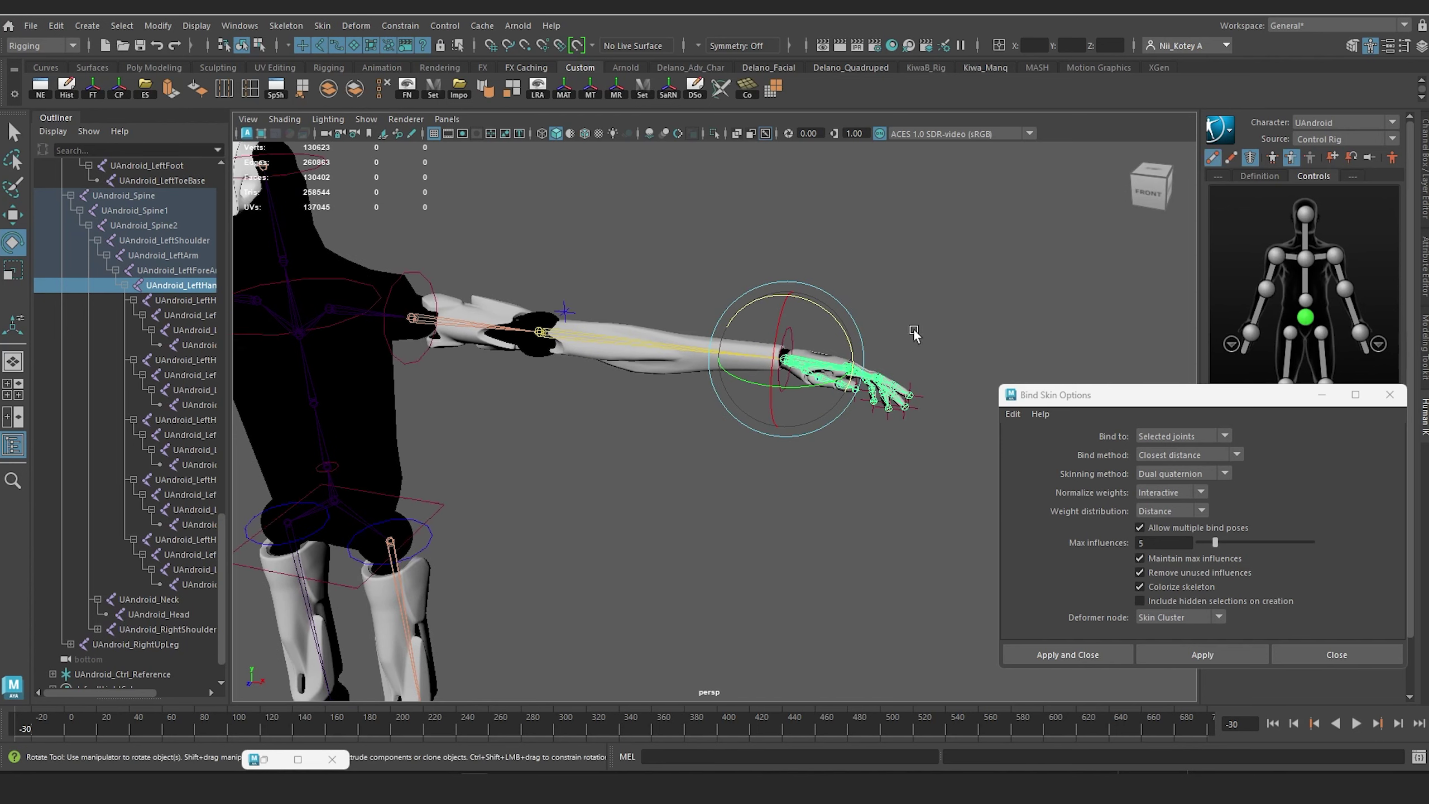
{"action": "left_click", "coordinate": [821, 490]}
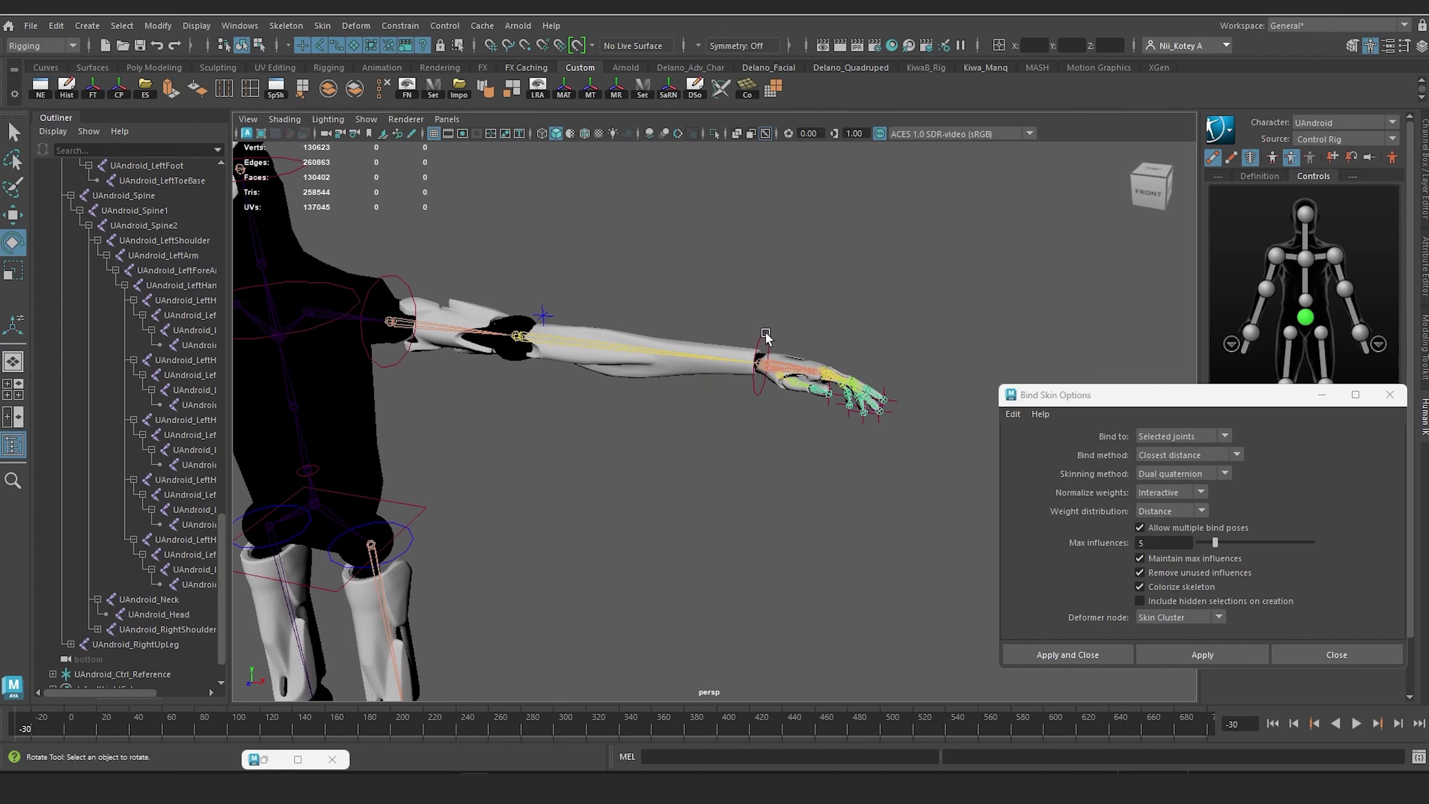
{"action": "left_click", "coordinate": [765, 335]}
{"action": "left_click_drag", "start_coordinate": [810, 329], "coordinate": [760, 284]}
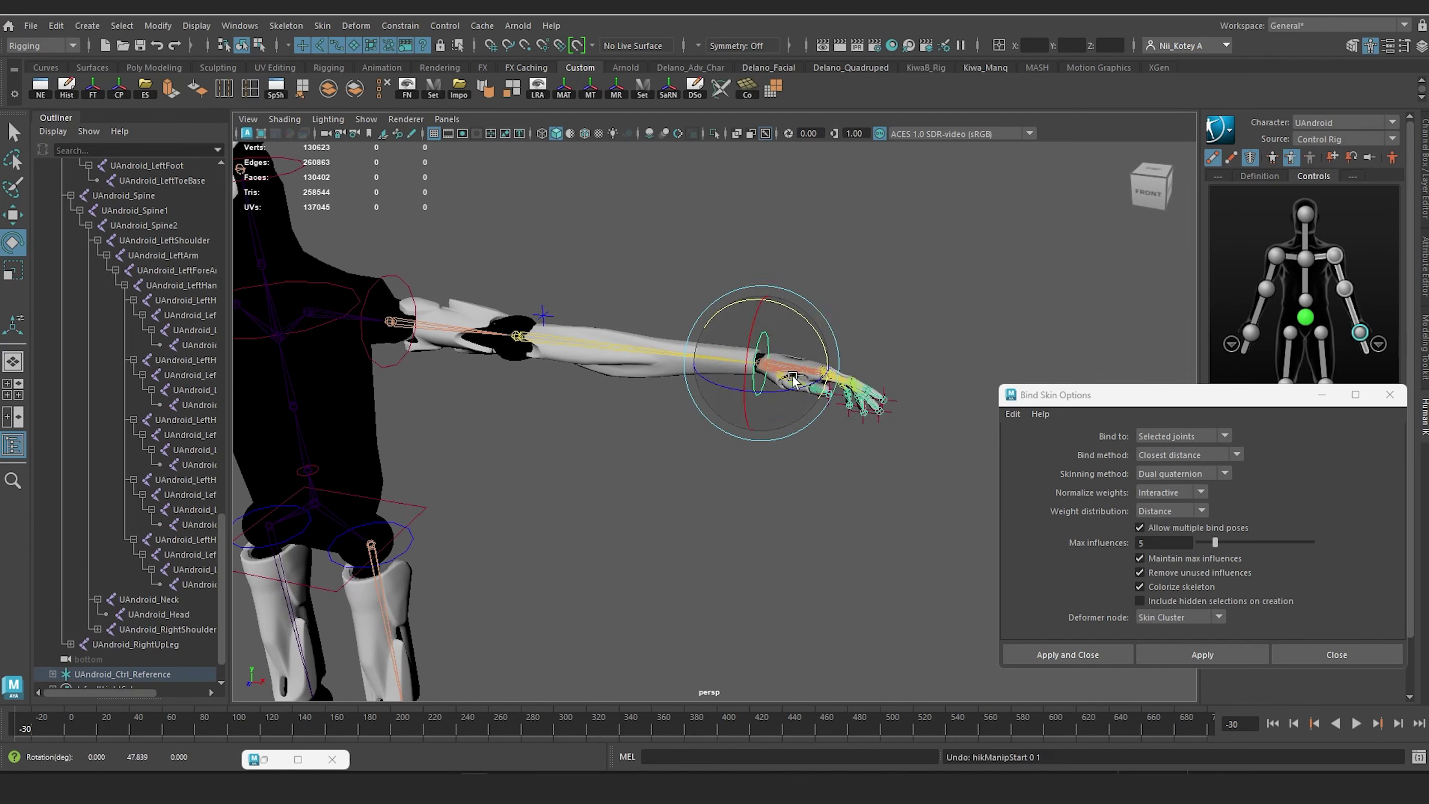
Step: Bind the thumb-base knuckle and first thumb-segment meshes of both hands to the matching left and right thumb joints
{"action": "mouse_move", "coordinate": [792, 377]}
{"action": "left_mouse_down", "text": "alt"}
{"action": "mouse_move", "coordinate": [705, 436]}
{"action": "mouse_move", "coordinate": [724, 395]}
{"action": "mouse_move", "coordinate": [783, 380]}
{"action": "left_mouse_up", "text": "alt"}
{"action": "scroll", "coordinate": [784, 377], "scroll_direction": "up", "scroll_amount": 4}
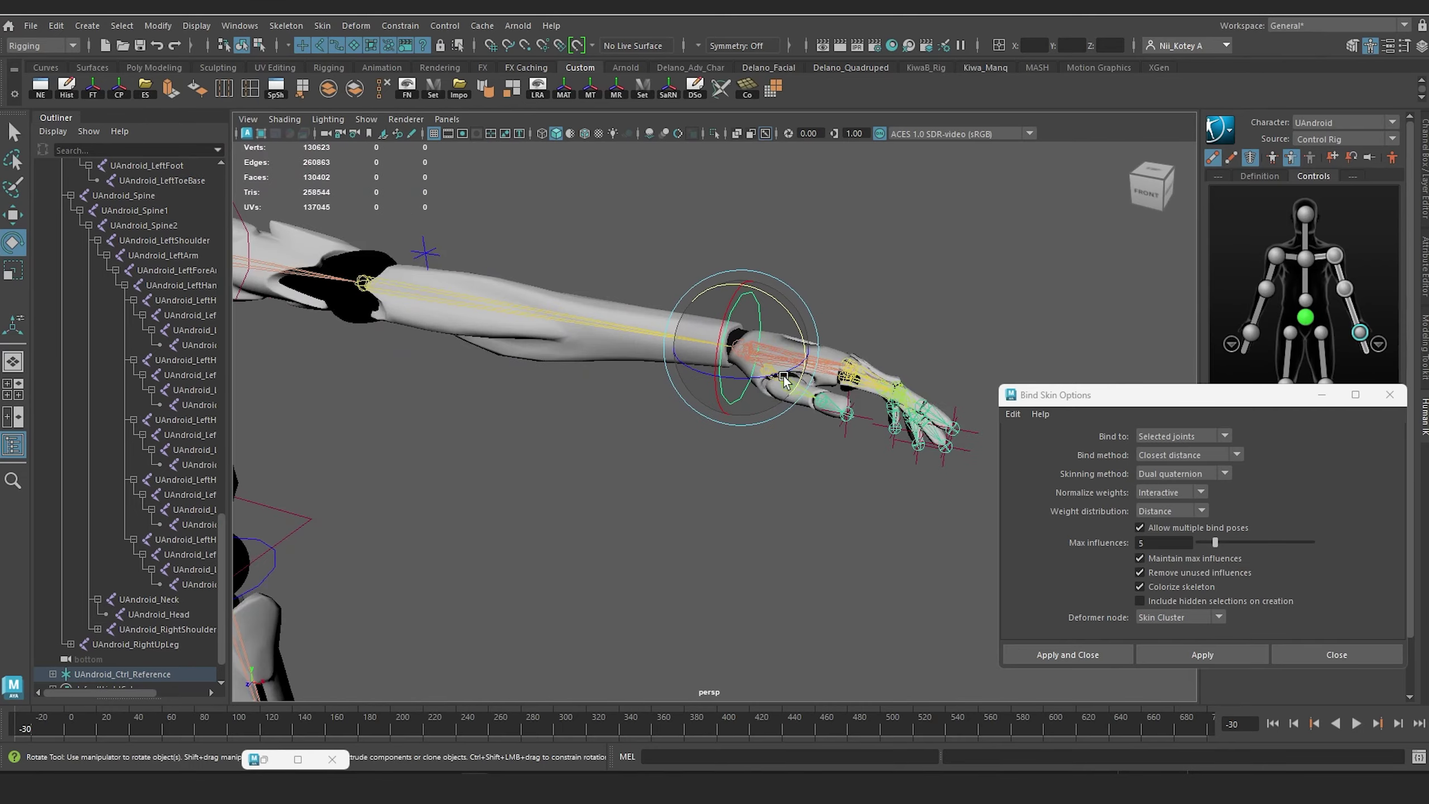
{"action": "scroll", "coordinate": [783, 377], "scroll_direction": "up", "scroll_amount": 5}
{"action": "middle_click_drag", "start_coordinate": [785, 380], "coordinate": [689, 426], "text": "alt"}
{"action": "scroll", "coordinate": [690, 424], "scroll_direction": "down", "scroll_amount": 5}
{"action": "scroll", "coordinate": [691, 422], "scroll_direction": "down", "scroll_amount": 1}
{"action": "left_click_drag", "start_coordinate": [681, 387], "coordinate": [772, 386], "text": "alt"}
{"action": "scroll", "coordinate": [772, 386], "scroll_direction": "up", "scroll_amount": 3}
{"action": "middle_click_drag", "start_coordinate": [772, 386], "coordinate": [784, 317], "text": "alt"}
{"action": "left_click", "coordinate": [600, 460]}
{"action": "left_click", "coordinate": [669, 357]}
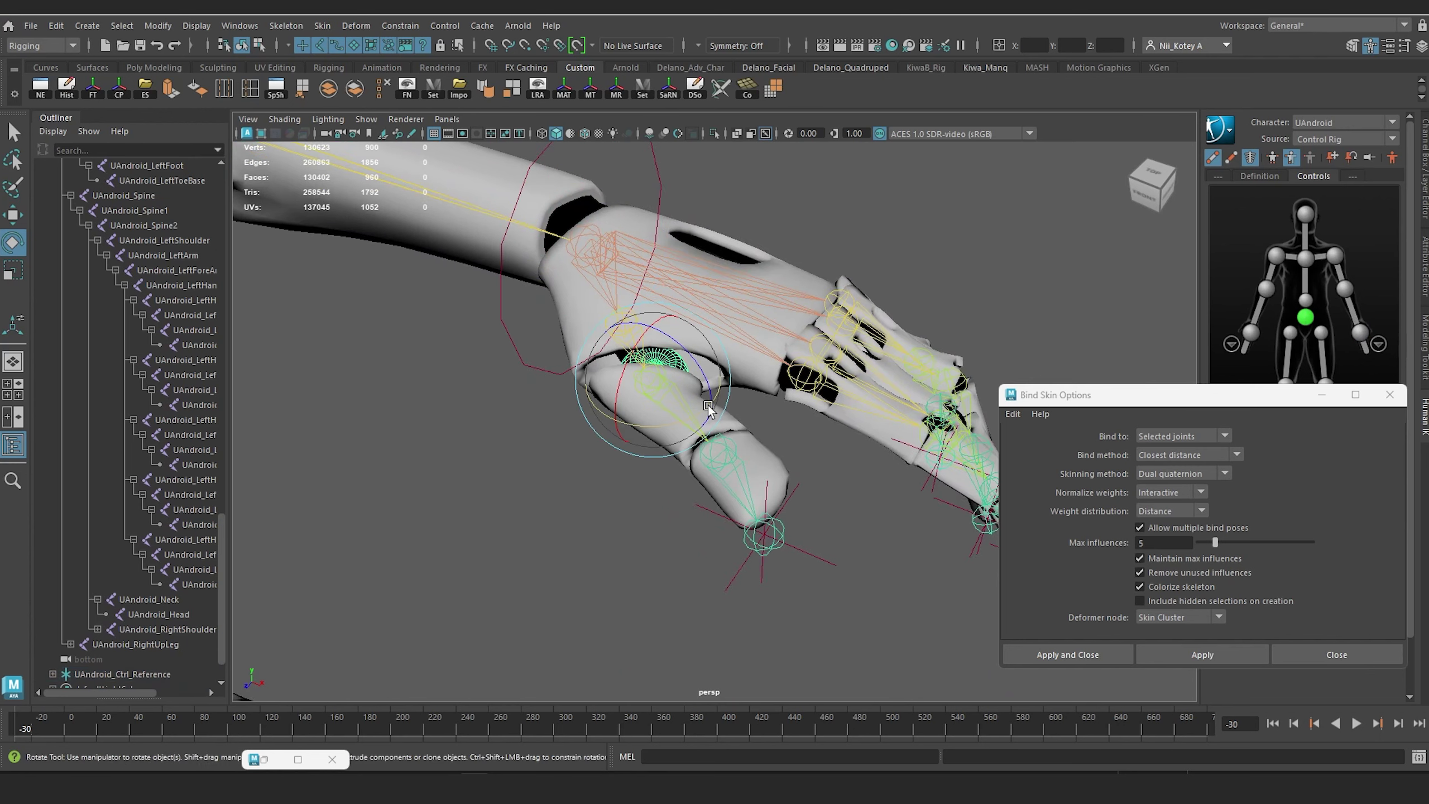
{"action": "key", "text": "w"}
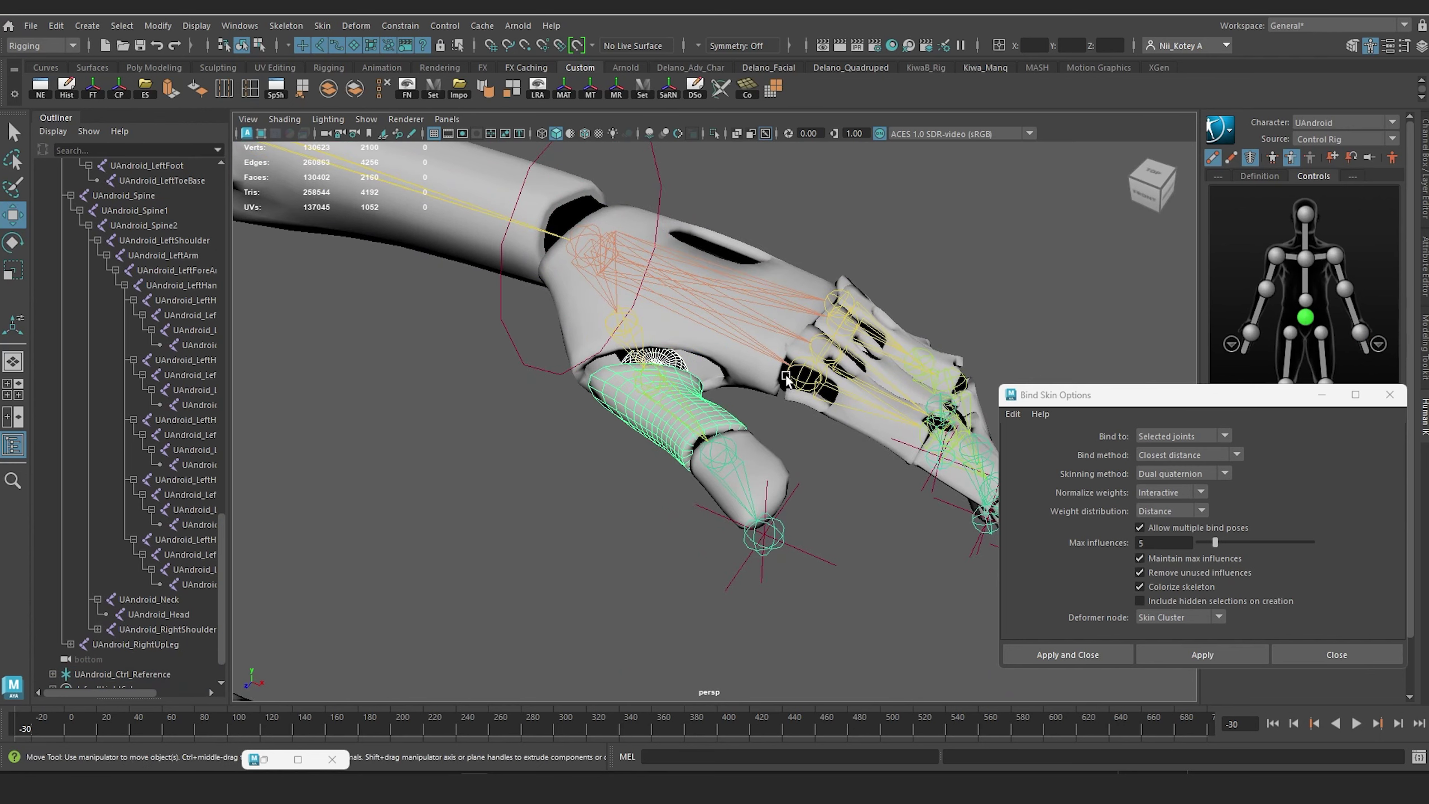
{"action": "scroll", "coordinate": [786, 377], "scroll_direction": "down", "scroll_amount": 10}
{"action": "scroll", "coordinate": [665, 353], "scroll_direction": "up", "scroll_amount": 10}
{"action": "left_click", "coordinate": [608, 487], "text": "shift"}
{"action": "scroll", "coordinate": [493, 412], "scroll_direction": "down", "scroll_amount": 10}
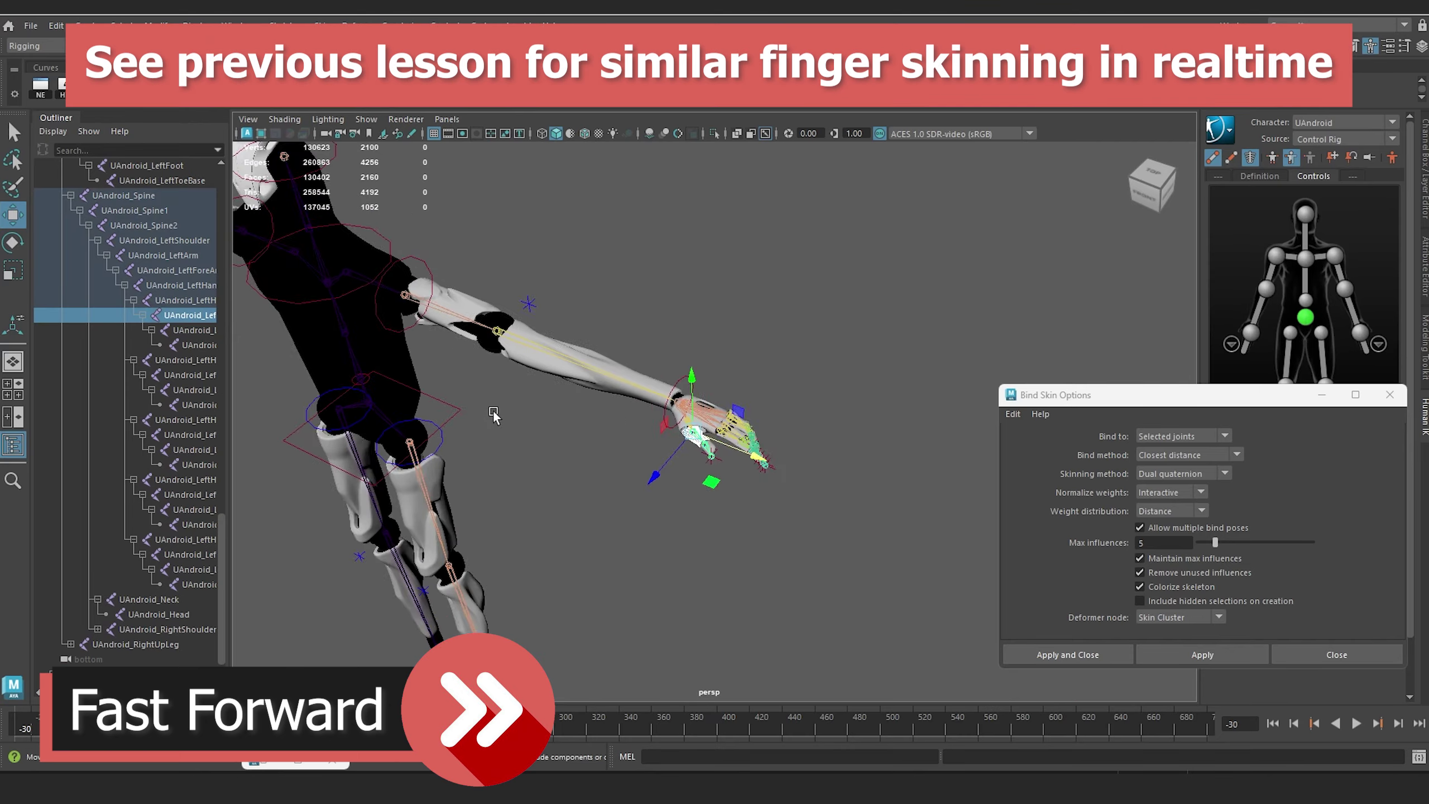
{"action": "mouse_move", "coordinate": [494, 415]}
{"action": "left_mouse_down", "text": "alt"}
{"action": "mouse_move", "coordinate": [462, 447]}
{"action": "mouse_move", "coordinate": [509, 415]}
{"action": "left_mouse_up", "text": "alt"}
{"action": "scroll", "coordinate": [509, 415], "scroll_direction": "up", "scroll_amount": 10}
{"action": "middle_click_drag", "start_coordinate": [509, 415], "coordinate": [674, 326], "text": "alt"}
Step: Test the thumb-base binding by moving the thumb-tip IK effector in several directions, undoing each move
{"action": "left_click", "coordinate": [388, 621]}
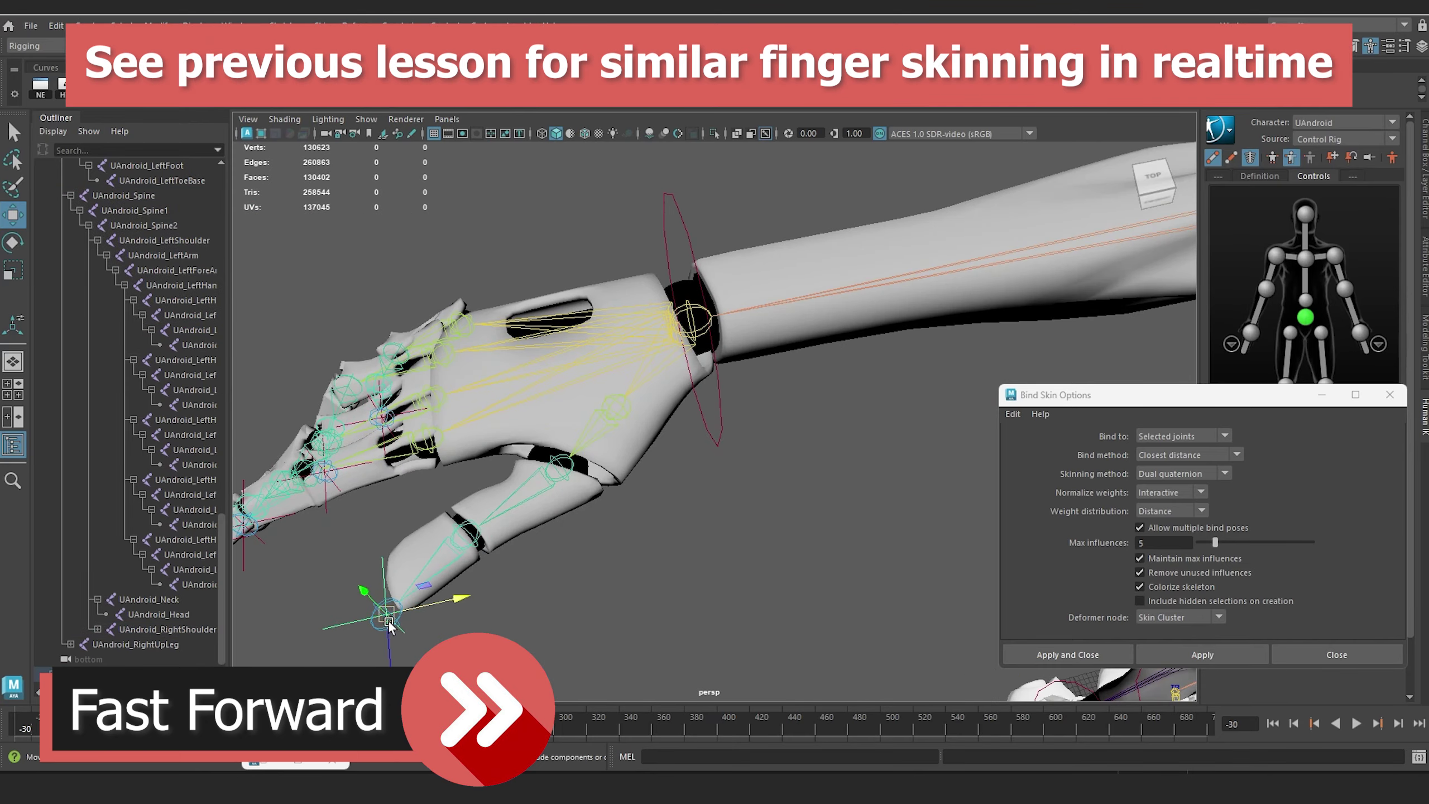
{"action": "left_click_drag", "start_coordinate": [461, 598], "coordinate": [560, 530]}
{"action": "key", "text": "ctrl+z"}
{"action": "left_click_drag", "start_coordinate": [630, 356], "coordinate": [643, 338]}
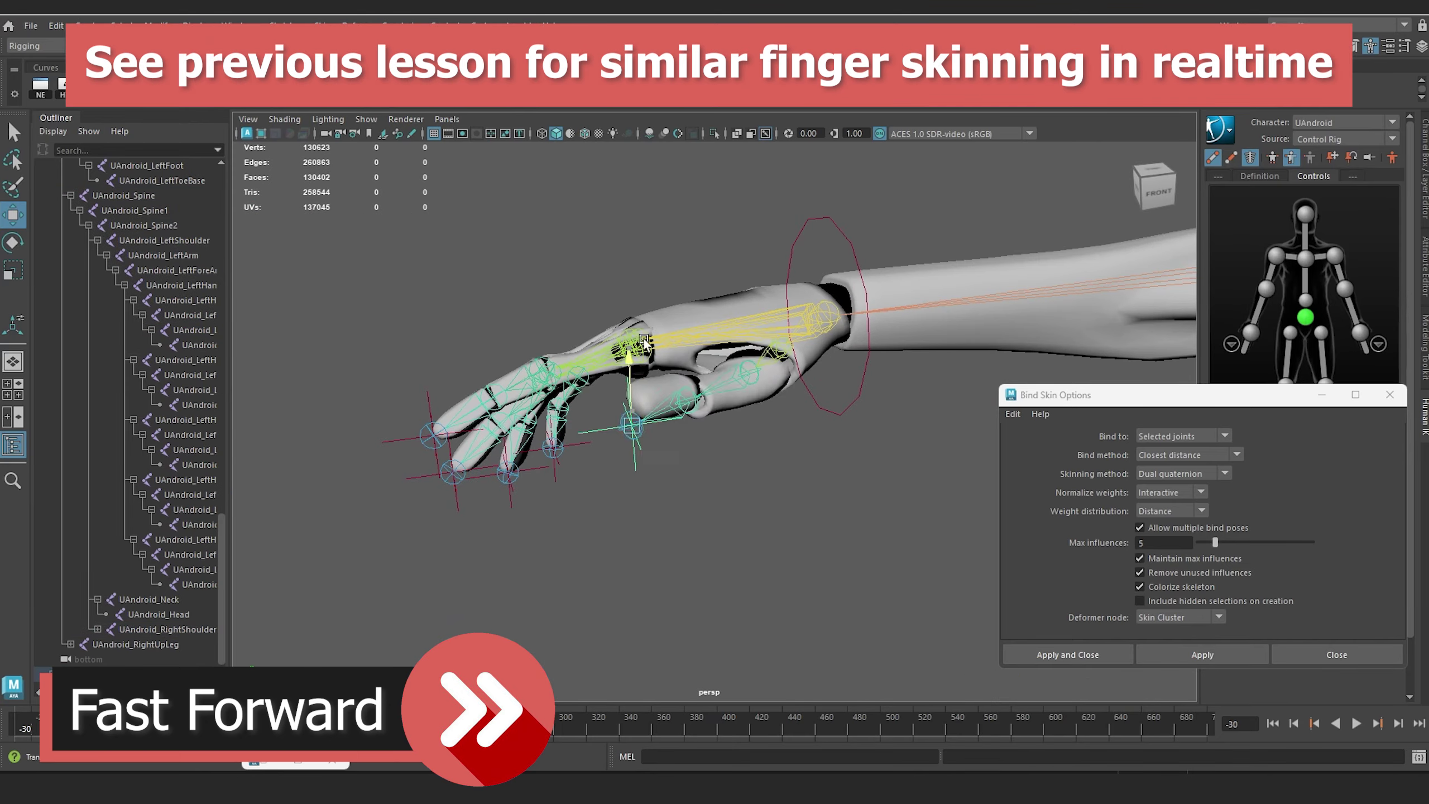
{"action": "key", "text": "ctrl+z"}
{"action": "left_click_drag", "start_coordinate": [634, 261], "coordinate": [625, 218], "text": "alt"}
{"action": "middle_click_drag", "start_coordinate": [625, 218], "coordinate": [647, 107], "text": "alt"}
{"action": "left_click_drag", "start_coordinate": [733, 633], "coordinate": [745, 625]}
{"action": "key", "text": "ctrl+z"}
{"action": "left_click", "coordinate": [631, 609]}
Step: Bind the thumb-tip segments and their knuckle meshes to the matching left and right thumb joints
{"action": "left_click_drag", "start_coordinate": [632, 609], "coordinate": [634, 490], "text": "alt"}
{"action": "scroll", "coordinate": [634, 490], "scroll_direction": "up", "scroll_amount": 4}
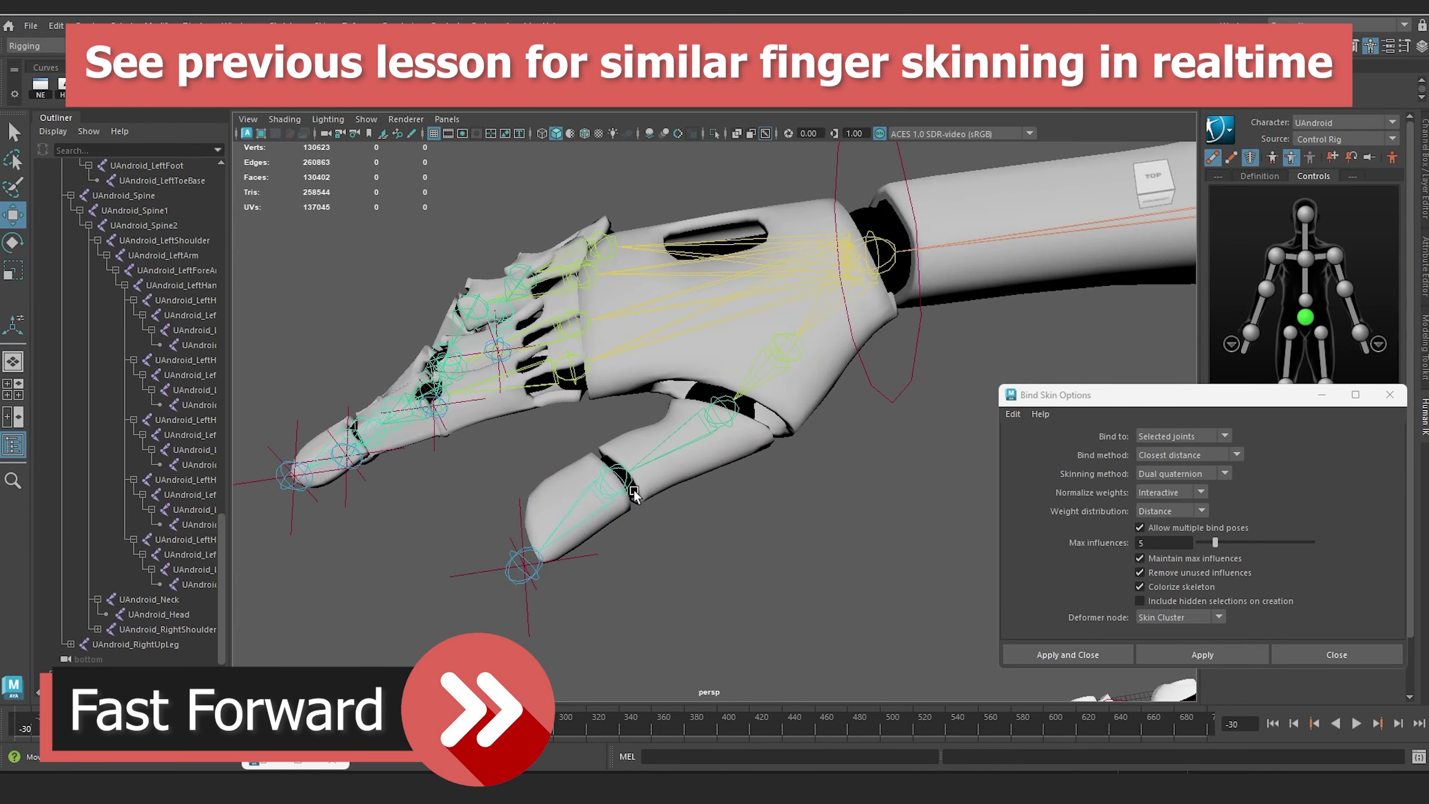
{"action": "left_click", "coordinate": [635, 491]}
{"action": "scroll", "coordinate": [498, 460], "scroll_direction": "down", "scroll_amount": 5}
{"action": "middle_click_drag", "start_coordinate": [634, 491], "coordinate": [660, 441], "text": "alt"}
{"action": "scroll", "coordinate": [431, 424], "scroll_direction": "up", "scroll_amount": 4}
{"action": "left_click", "coordinate": [453, 453]}
{"action": "left_click", "coordinate": [465, 431]}
{"action": "scroll", "coordinate": [377, 445], "scroll_direction": "up", "scroll_amount": 2}
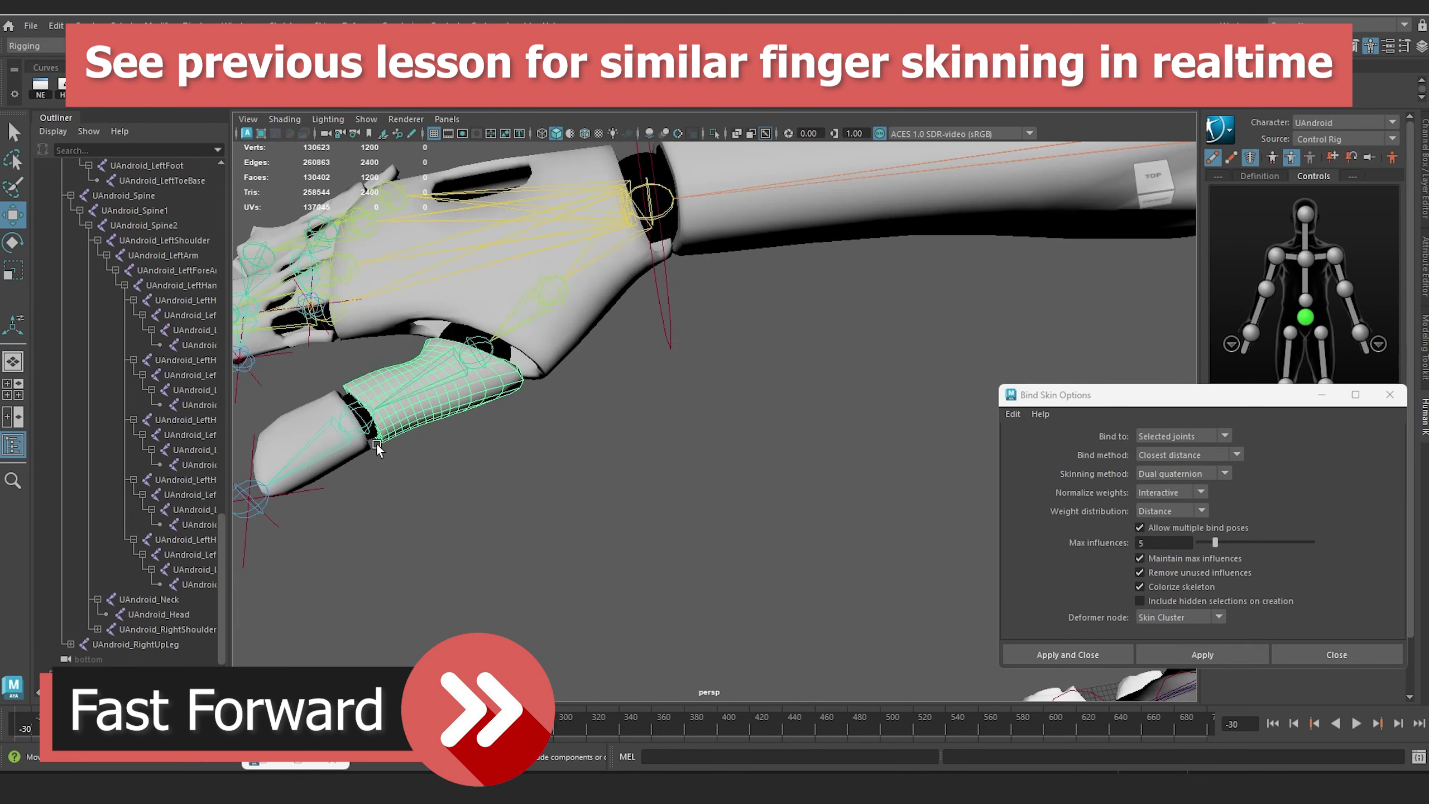
{"action": "left_click", "coordinate": [328, 434], "text": "shift"}
{"action": "scroll", "coordinate": [552, 455], "scroll_direction": "down", "scroll_amount": 5}
{"action": "middle_click_drag", "start_coordinate": [900, 422], "coordinate": [427, 389], "text": "alt"}
{"action": "scroll", "coordinate": [506, 422], "scroll_direction": "up", "scroll_amount": 5}
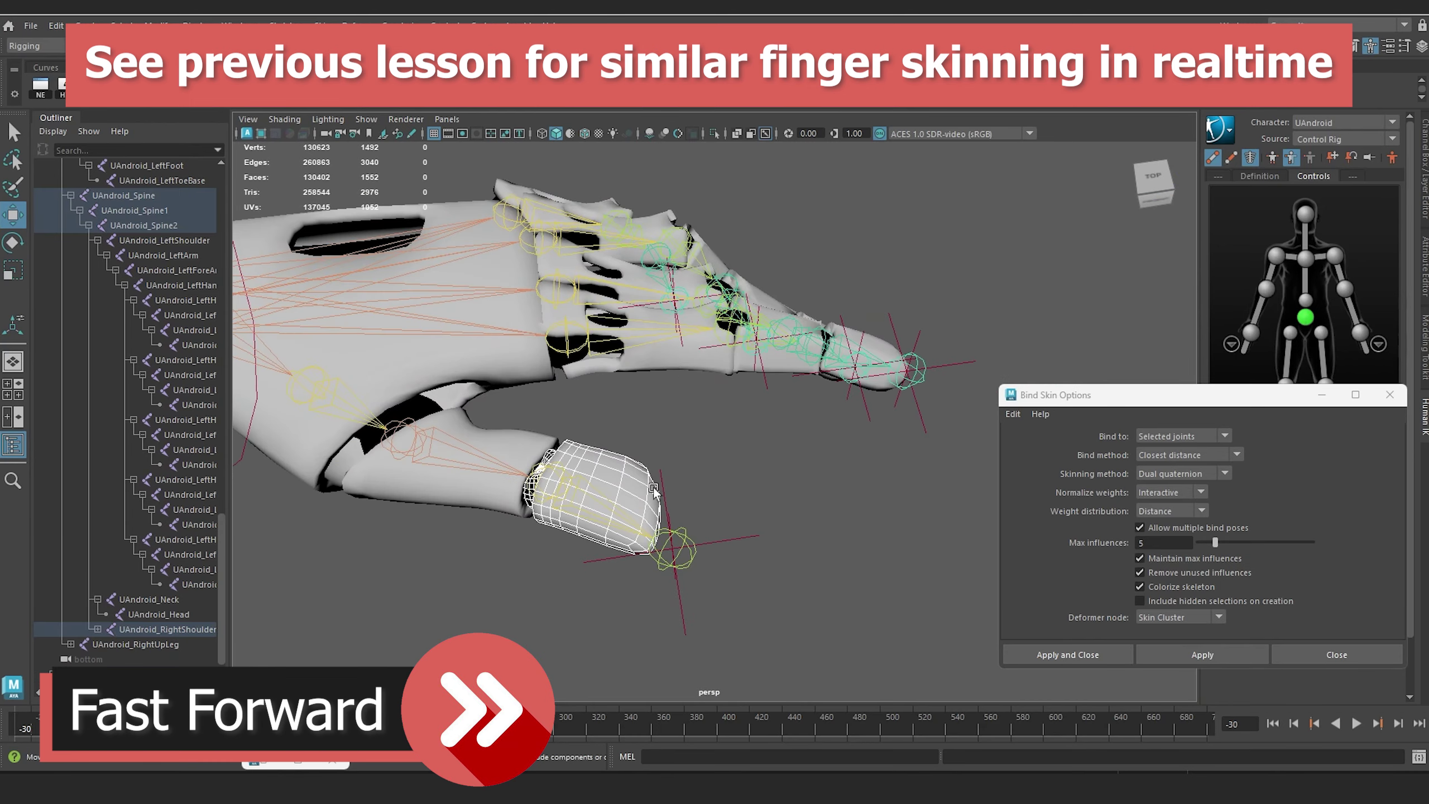
{"action": "left_click", "coordinate": [574, 536], "text": "shift"}
{"action": "left_click", "coordinate": [1214, 654]}
Step: Test the thumb-tip binding by moving the thumb IK effector
{"action": "left_click", "coordinate": [716, 576]}
{"action": "left_click_drag", "start_coordinate": [722, 574], "coordinate": [895, 348]}
{"action": "left_click", "coordinate": [797, 542]}
Step: Bind the small leftover thumb mesh to its matching thumb joint
{"action": "scroll", "coordinate": [797, 383], "scroll_direction": "down", "scroll_amount": 5}
{"action": "left_click", "coordinate": [762, 394]}
{"action": "middle_click_drag", "start_coordinate": [895, 349], "coordinate": [609, 409], "text": "alt"}
{"action": "scroll", "coordinate": [609, 409], "scroll_direction": "up", "scroll_amount": 5}
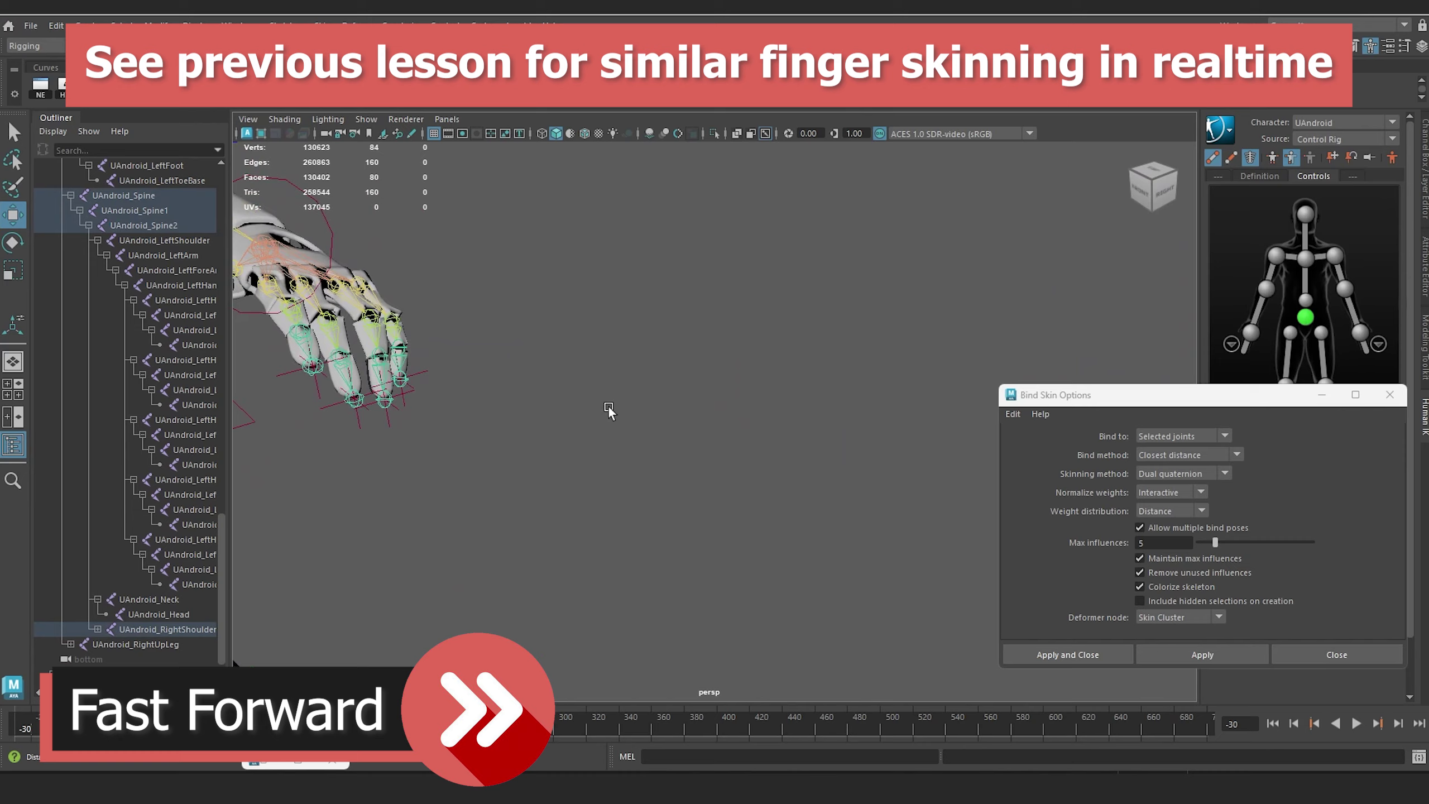
{"action": "left_click", "coordinate": [855, 551], "text": "shift"}
{"action": "left_click", "coordinate": [1202, 655]}
Step: Move the left thumb IK effector and examine how the thumb segments and knuckles follow it
{"action": "left_click_drag", "start_coordinate": [788, 507], "coordinate": [863, 591], "text": "alt"}
{"action": "middle_click_drag", "start_coordinate": [863, 591], "coordinate": [979, 507], "text": "alt"}
{"action": "scroll", "coordinate": [979, 506], "scroll_direction": "up", "scroll_amount": 5}
{"action": "left_click_drag", "start_coordinate": [401, 507], "coordinate": [425, 501]}
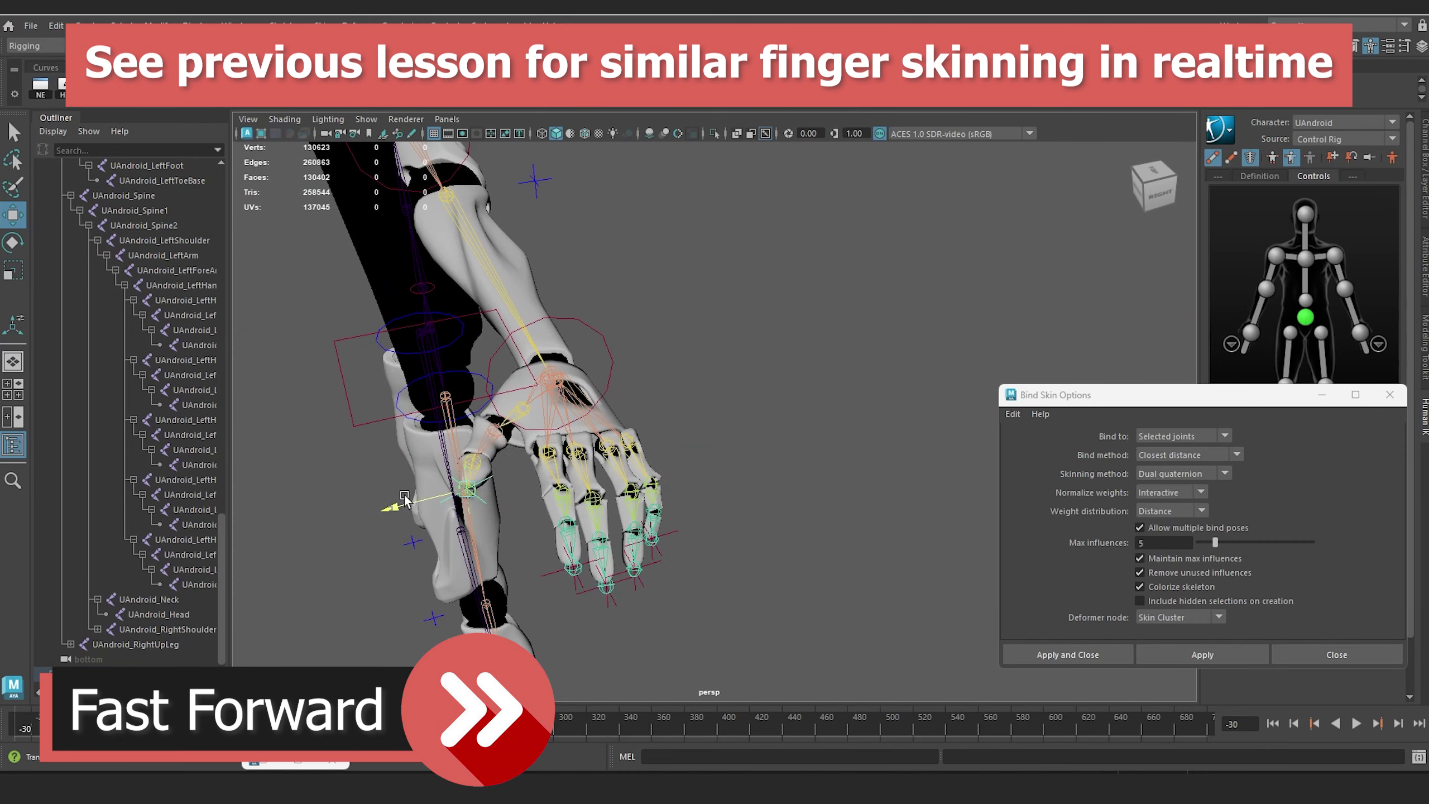
{"action": "left_click_drag", "start_coordinate": [516, 491], "coordinate": [636, 479], "text": "alt"}
{"action": "scroll", "coordinate": [635, 479], "scroll_direction": "up", "scroll_amount": 5}
{"action": "middle_click_drag", "start_coordinate": [636, 478], "coordinate": [541, 394], "text": "alt"}
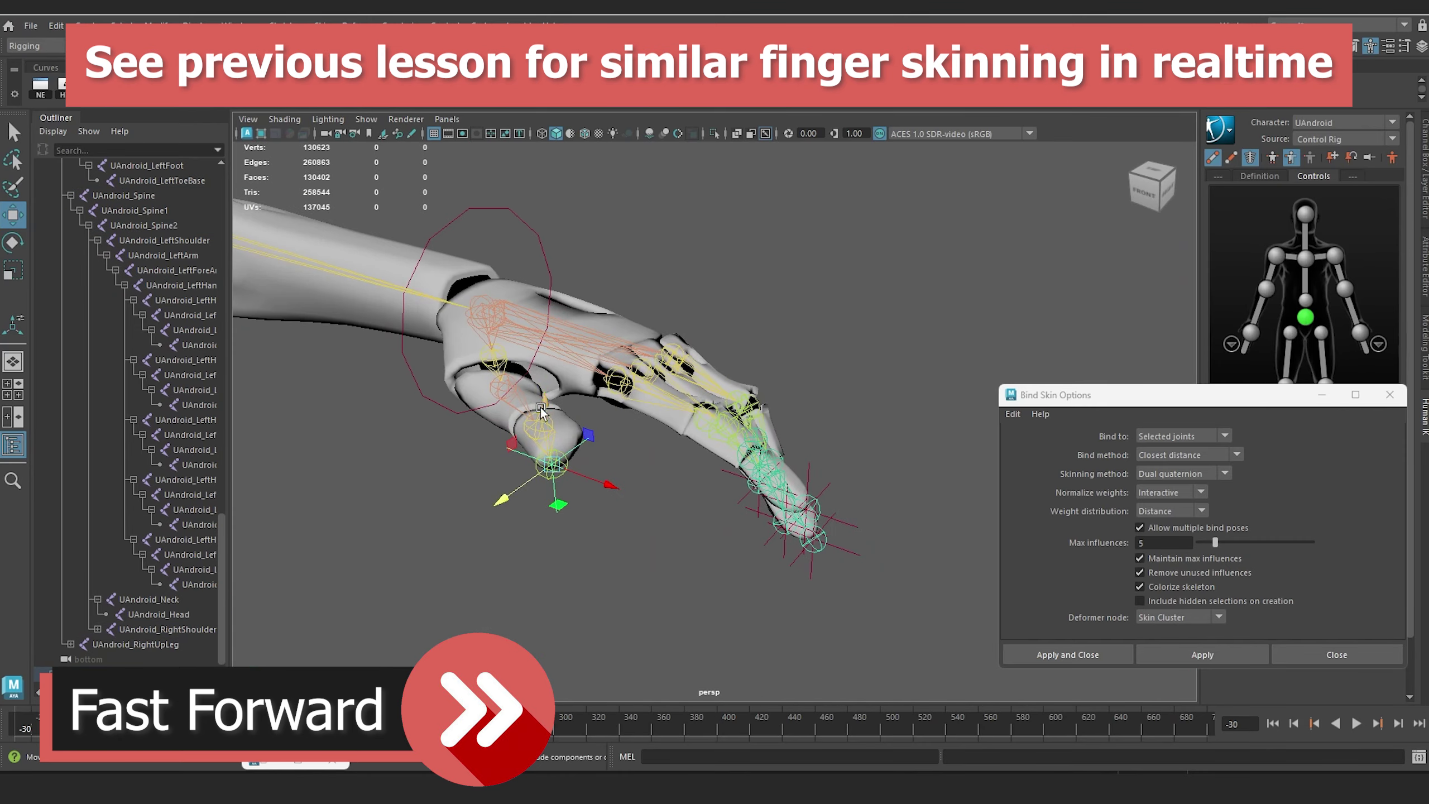
{"action": "left_click_drag", "start_coordinate": [540, 395], "coordinate": [608, 410], "text": "alt"}
{"action": "scroll", "coordinate": [394, 506], "scroll_direction": "down", "scroll_amount": 5}
{"action": "middle_click_drag", "start_coordinate": [366, 495], "coordinate": [532, 504], "text": "alt"}
{"action": "left_click_drag", "start_coordinate": [532, 504], "coordinate": [563, 478], "text": "alt"}
{"action": "middle_click_drag", "start_coordinate": [563, 478], "coordinate": [575, 583], "text": "alt"}
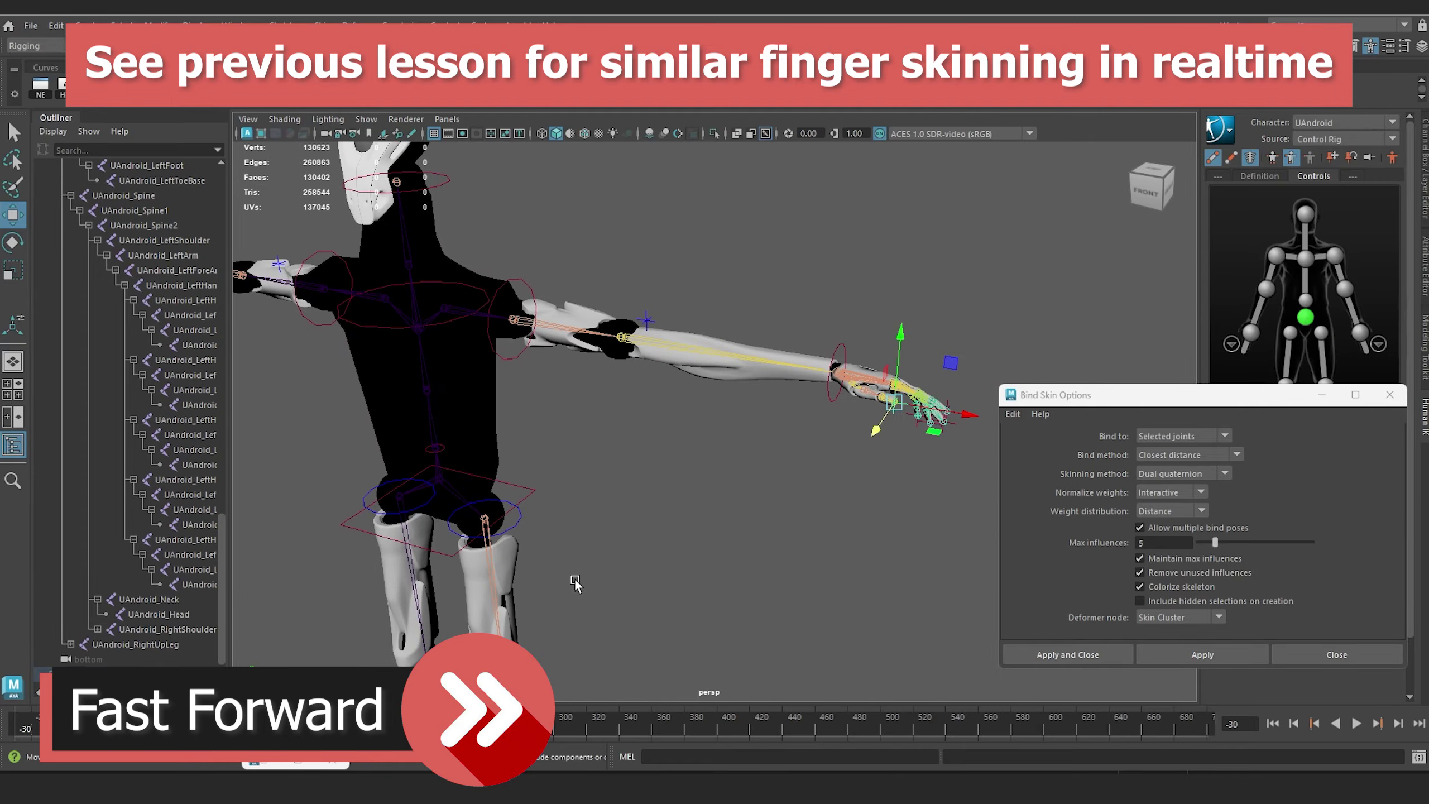
Step: Bind the index-finger base segment and its knuckle meshes to the matching index-finger joints
{"action": "scroll", "coordinate": [663, 451], "scroll_direction": "up", "scroll_amount": 6}
{"action": "left_click_drag", "start_coordinate": [707, 464], "coordinate": [641, 416], "text": "alt"}
{"action": "left_click", "coordinate": [663, 431]}
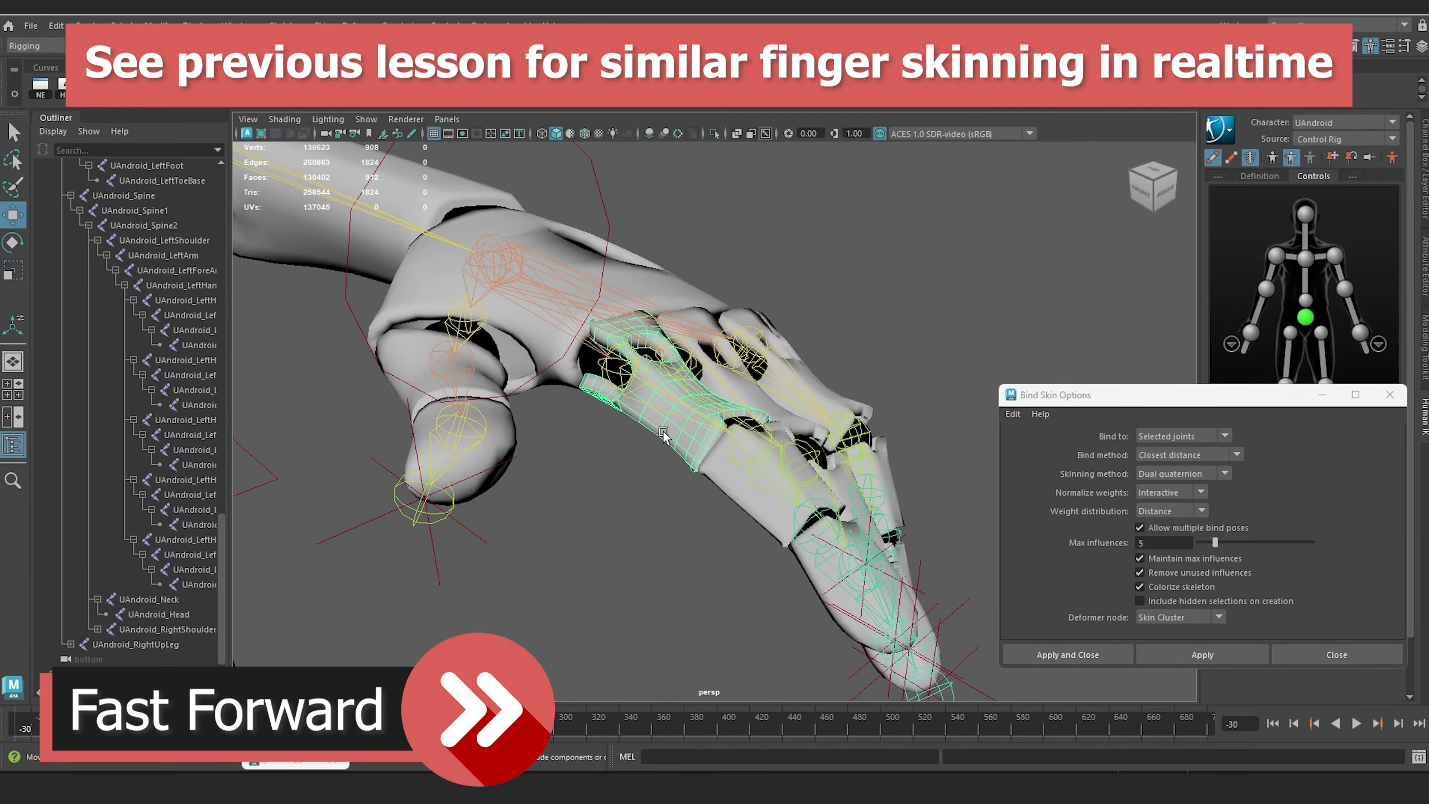
{"action": "scroll", "coordinate": [663, 431], "scroll_direction": "down", "scroll_amount": 4}
{"action": "scroll", "coordinate": [667, 372], "scroll_direction": "up", "scroll_amount": 6}
{"action": "left_click", "coordinate": [667, 371], "text": "shift"}
{"action": "left_click", "coordinate": [878, 473], "text": "shift"}
{"action": "scroll", "coordinate": [877, 473], "scroll_direction": "down", "scroll_amount": 8}
{"action": "left_click_drag", "start_coordinate": [787, 450], "coordinate": [675, 445], "text": "alt"}
{"action": "scroll", "coordinate": [548, 454], "scroll_direction": "up", "scroll_amount": 4}
{"action": "middle_click_drag", "start_coordinate": [549, 454], "coordinate": [583, 362], "text": "alt"}
{"action": "scroll", "coordinate": [583, 362], "scroll_direction": "up", "scroll_amount": 3}
{"action": "scroll", "coordinate": [584, 361], "scroll_direction": "down", "scroll_amount": 3}
{"action": "left_click_drag", "start_coordinate": [583, 418], "coordinate": [636, 439], "text": "alt"}
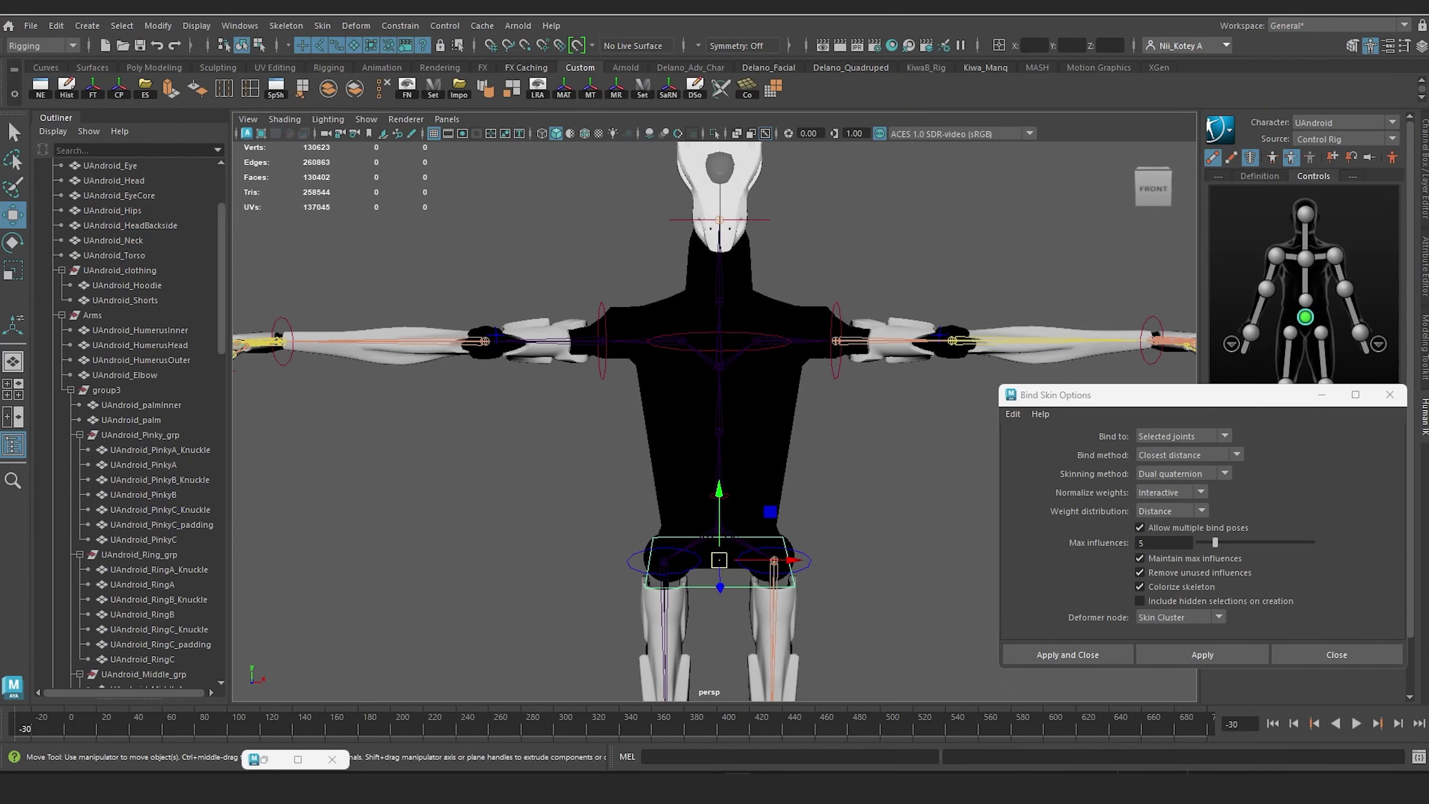
Step: Test the left arm binding by moving the left wrist IK effector, and undo the move
{"action": "left_click_drag", "start_coordinate": [927, 287], "coordinate": [975, 256], "text": "alt"}
{"action": "left_click", "coordinate": [963, 204]}
{"action": "key", "text": "ctrl+z"}
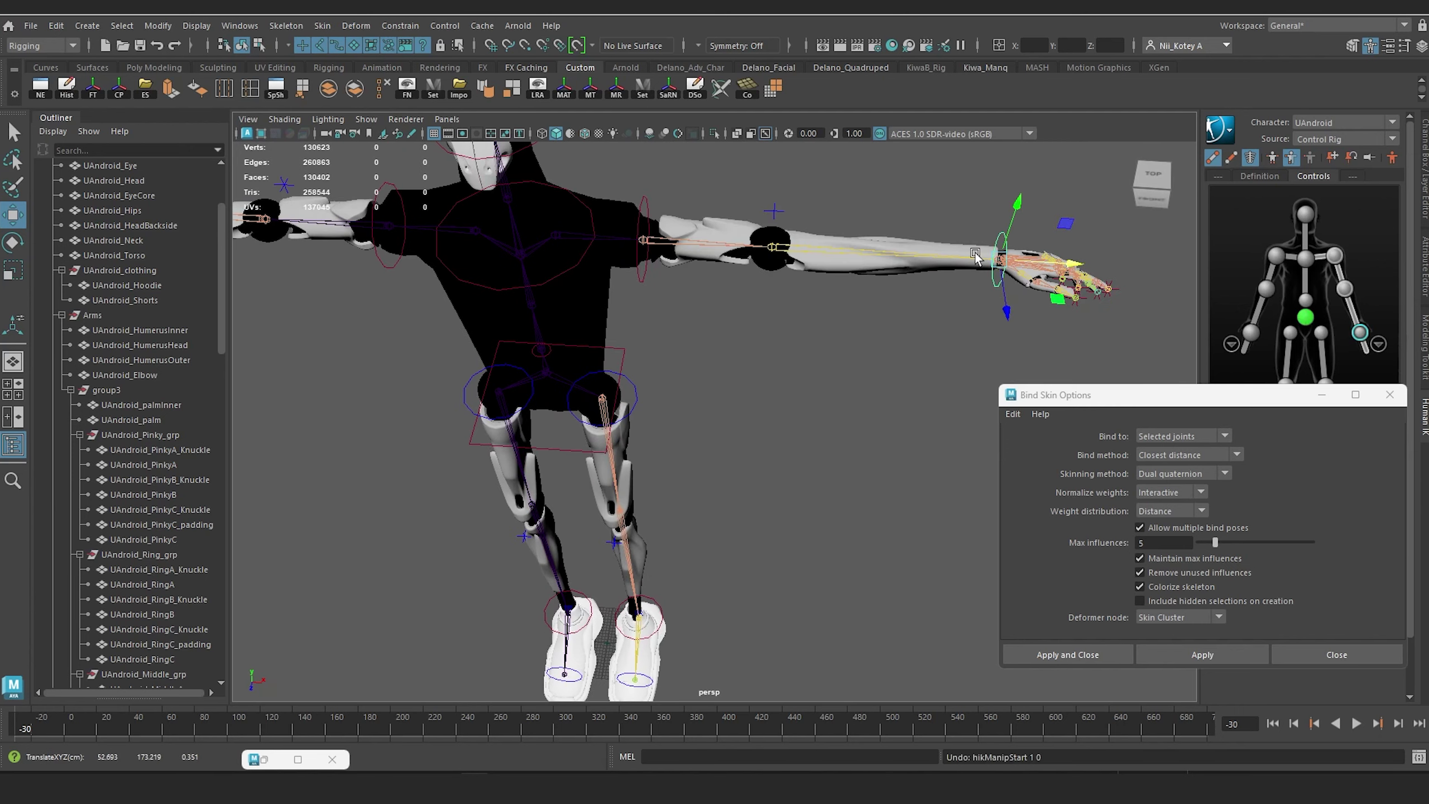
Step: Test the left hand's finger bindings by moving the fingertip IK effectors, and undo each move
{"action": "right_click_drag", "start_coordinate": [977, 257], "coordinate": [1041, 307], "text": "alt"}
{"action": "middle_click_drag", "start_coordinate": [1041, 307], "coordinate": [852, 296], "text": "alt"}
{"action": "left_click_drag", "start_coordinate": [852, 297], "coordinate": [906, 230], "text": "alt"}
{"action": "middle_click_drag", "start_coordinate": [906, 229], "coordinate": [670, 294], "text": "alt"}
{"action": "right_click_drag", "start_coordinate": [670, 294], "coordinate": [840, 425], "text": "alt"}
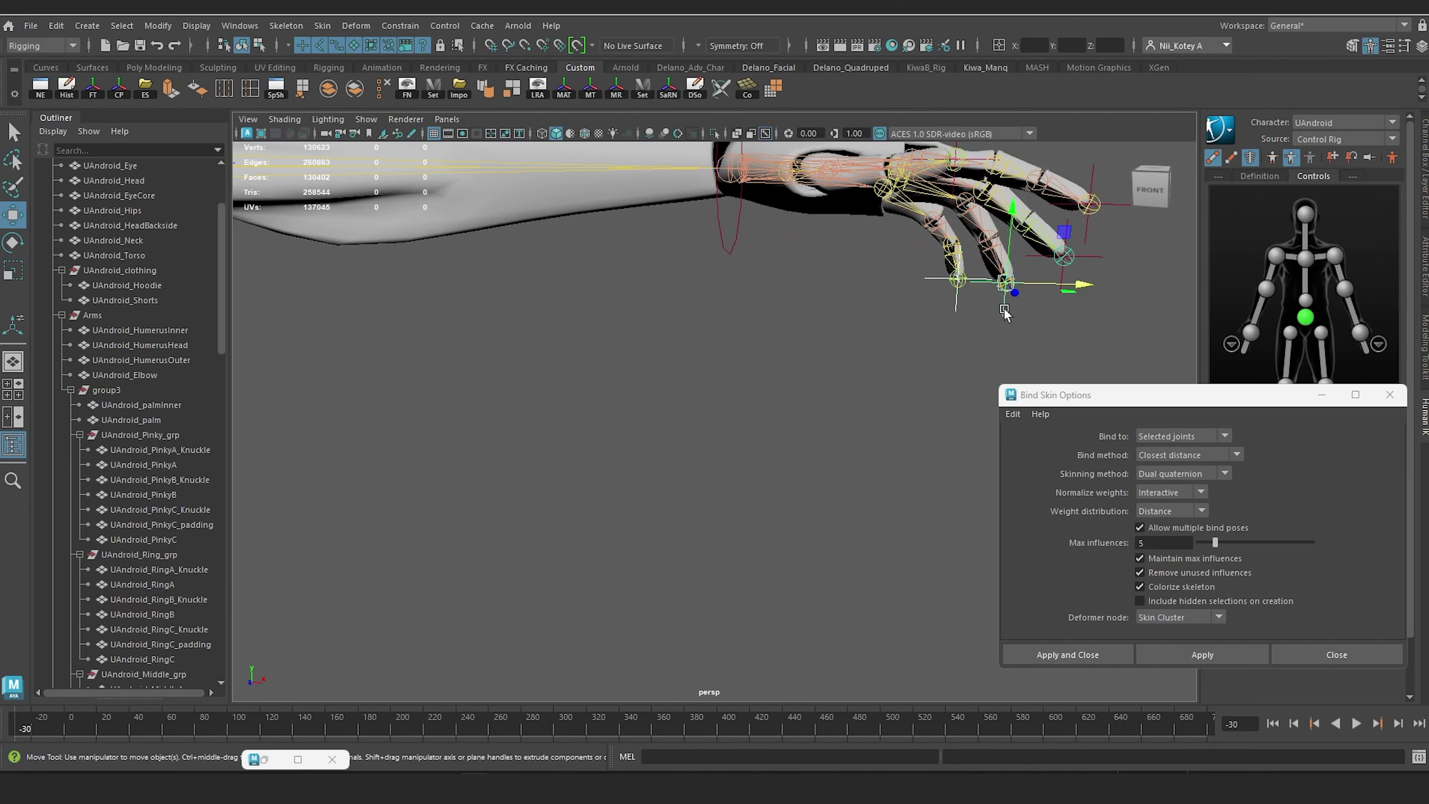
{"action": "left_click_drag", "start_coordinate": [1096, 260], "coordinate": [467, 228], "text": "alt"}
{"action": "key", "text": "ctrl+z"}
{"action": "left_click_drag", "start_coordinate": [546, 518], "coordinate": [637, 545]}
{"action": "key", "text": "ctrl+z"}
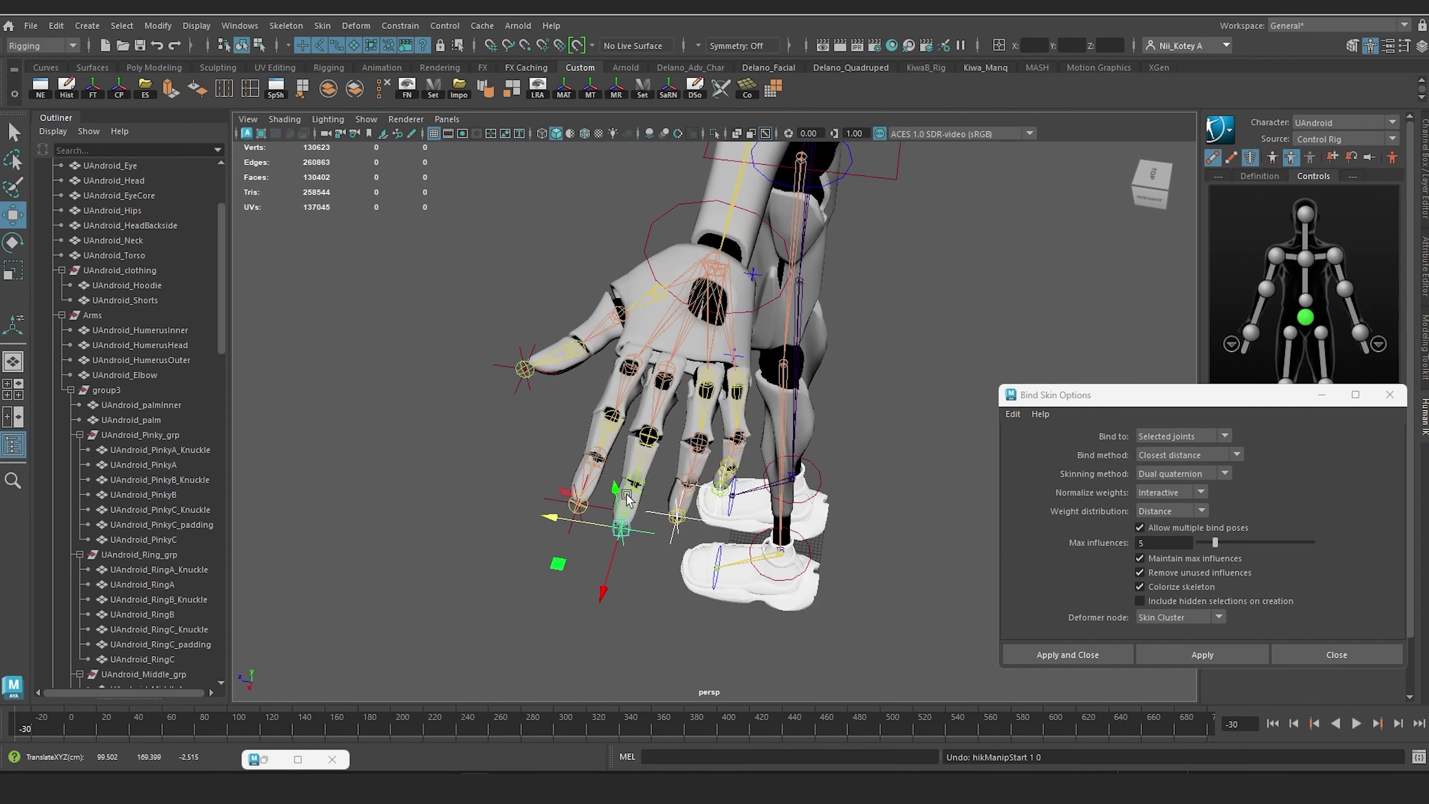
Step: Test the leg binding by moving the left ankle IK effector
{"action": "left_click_drag", "start_coordinate": [546, 495], "coordinate": [737, 338], "text": "alt"}
{"action": "right_click_drag", "start_coordinate": [736, 338], "coordinate": [599, 447], "text": "alt"}
{"action": "middle_click_drag", "start_coordinate": [599, 447], "coordinate": [766, 175], "text": "alt"}
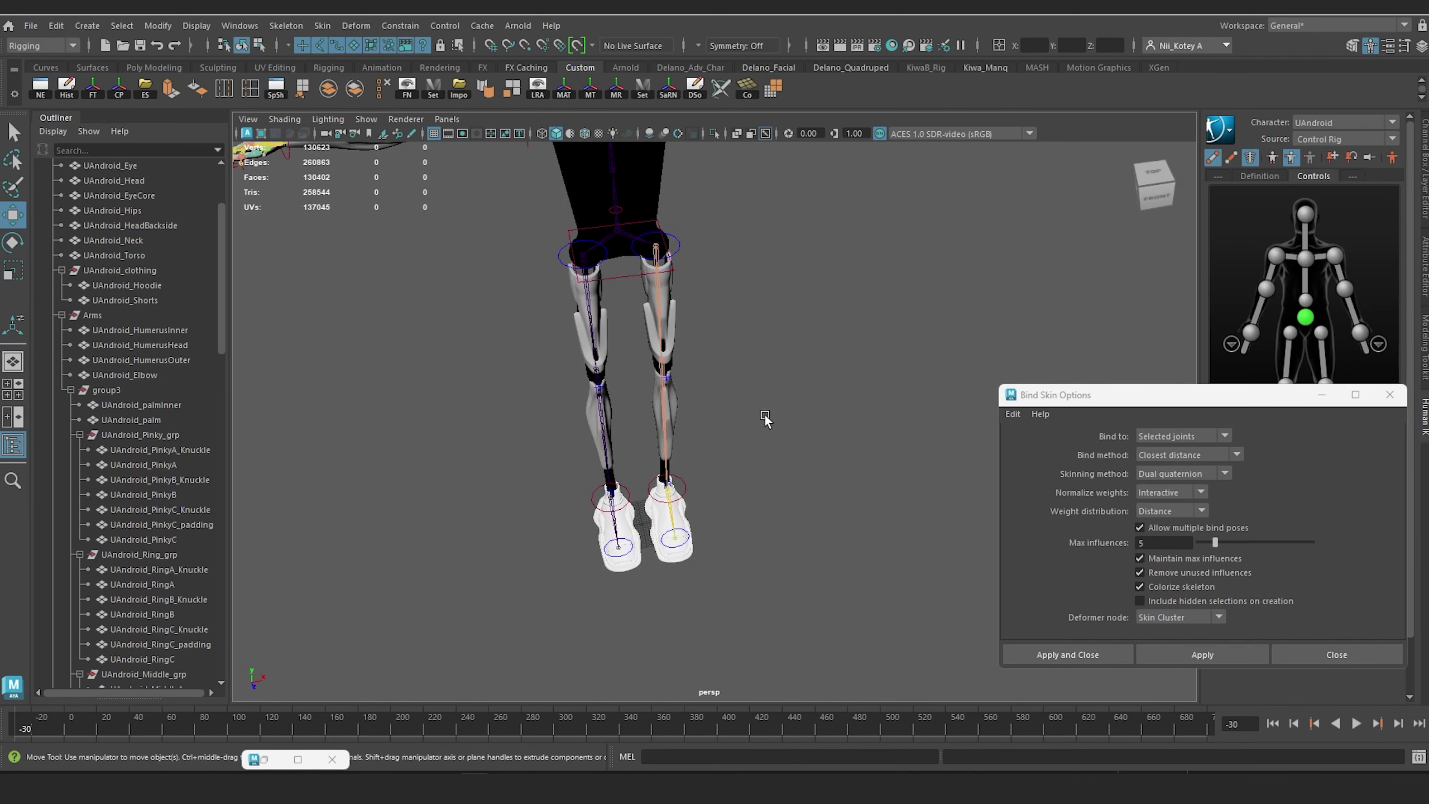
{"action": "right_click_drag", "start_coordinate": [766, 418], "coordinate": [779, 473], "text": "alt"}
{"action": "left_click_drag", "start_coordinate": [780, 473], "coordinate": [714, 409], "text": "alt"}
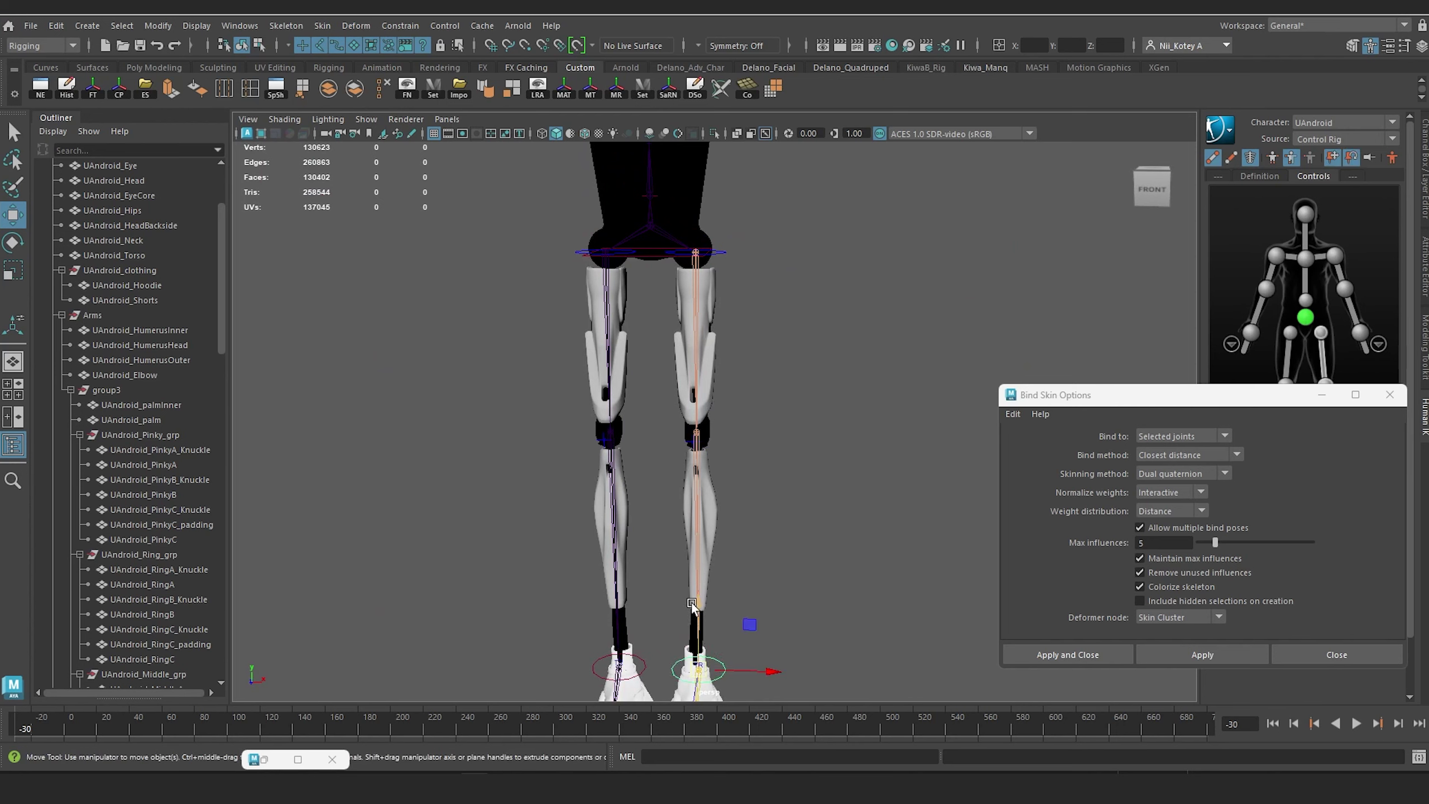
{"action": "left_click_drag", "start_coordinate": [692, 603], "coordinate": [738, 381], "text": "alt"}
Step: Bind the UAndroid_Torso mesh to the hip, neck, shoulder, clavicle, chest, spine and root joints
{"action": "scroll", "coordinate": [484, 431], "scroll_direction": "down", "scroll_amount": 3}
{"action": "middle_click_drag", "start_coordinate": [648, 360], "coordinate": [700, 487], "text": "alt"}
{"action": "scroll", "coordinate": [674, 402], "scroll_direction": "up", "scroll_amount": 5}
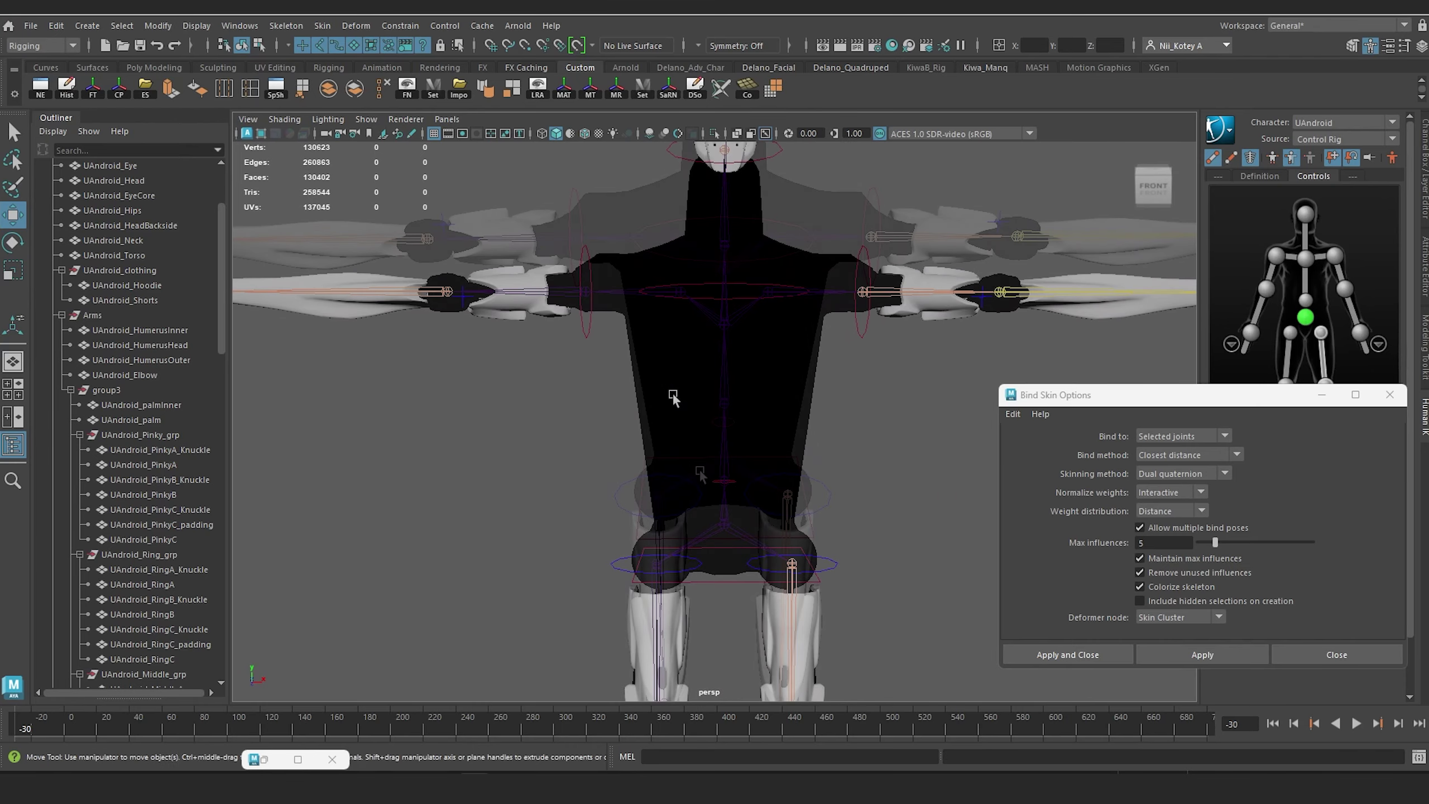
{"action": "left_click", "coordinate": [666, 390]}
{"action": "scroll", "coordinate": [782, 450], "scroll_direction": "up", "scroll_amount": 3}
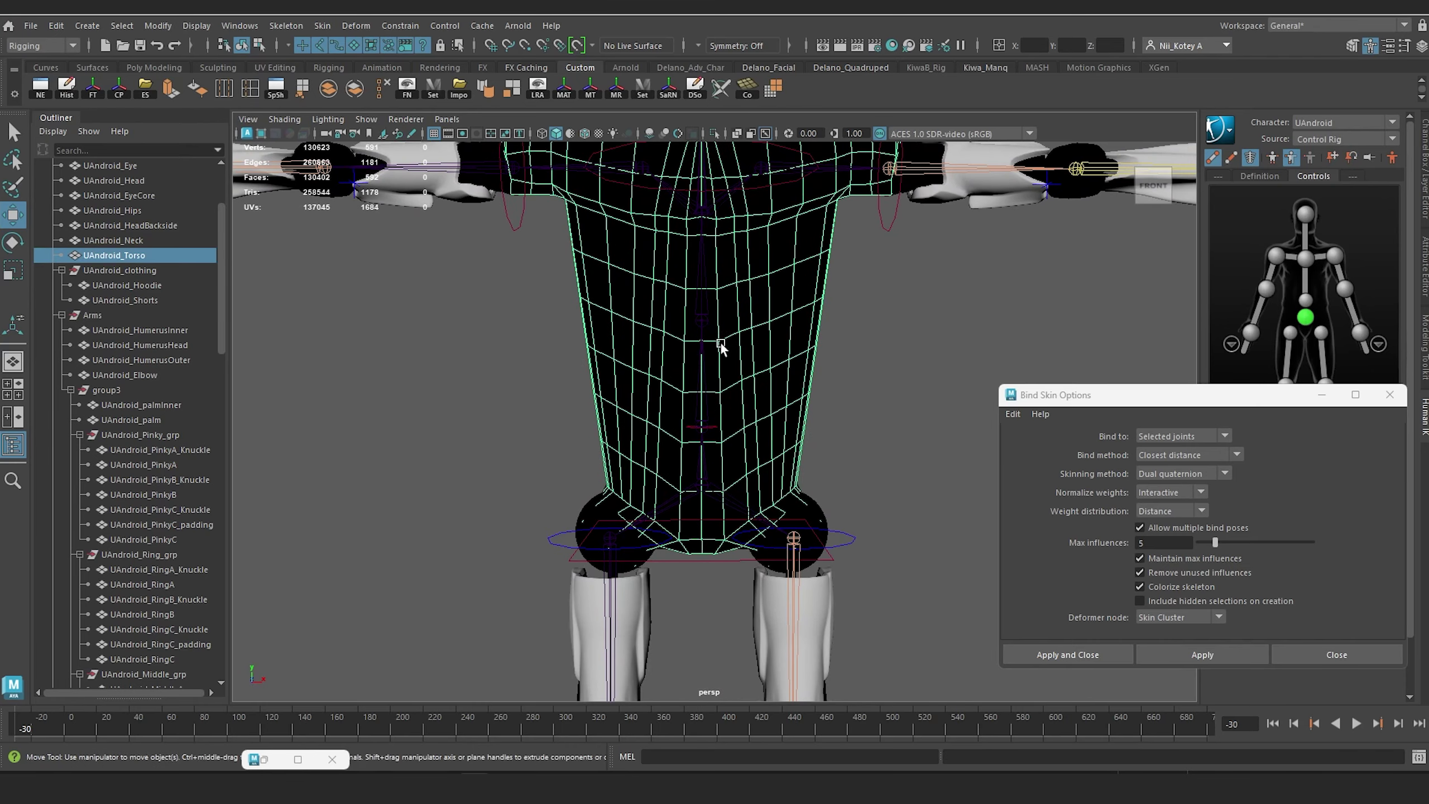
{"action": "left_click", "coordinate": [606, 539], "text": "shift"}
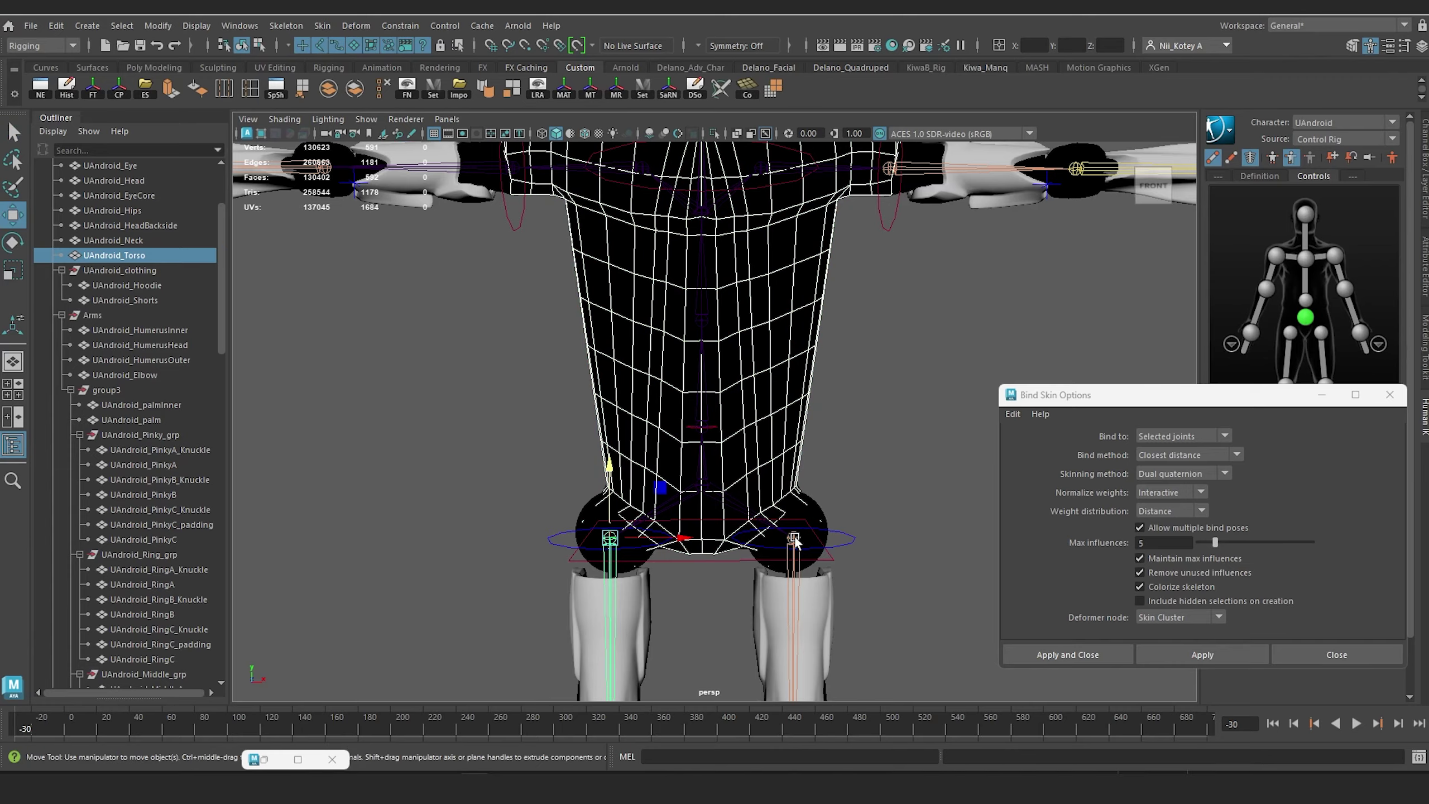
{"action": "middle_click_drag", "start_coordinate": [710, 222], "coordinate": [716, 439], "text": "alt"}
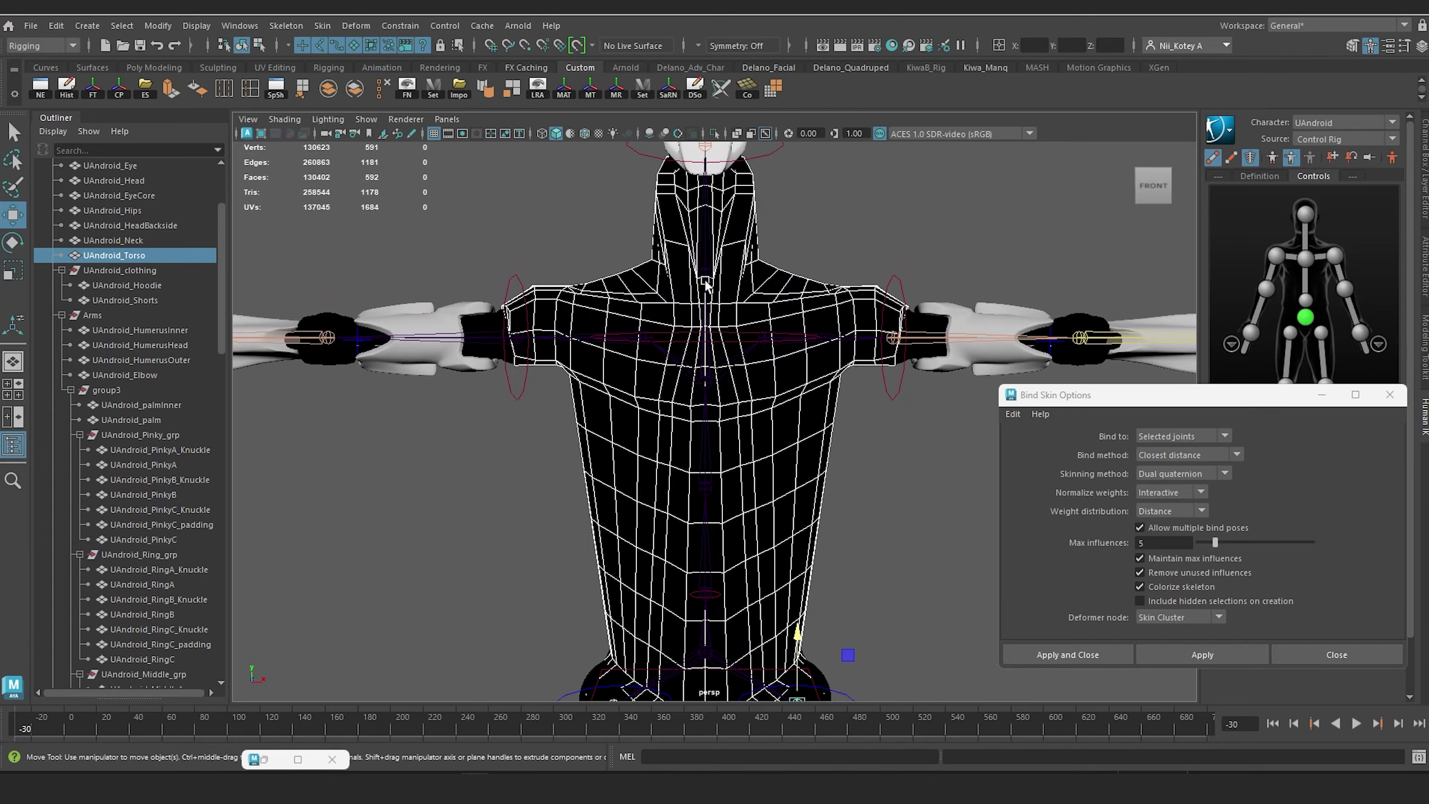
{"action": "middle_click_drag", "start_coordinate": [757, 304], "coordinate": [748, 268], "text": "alt"}
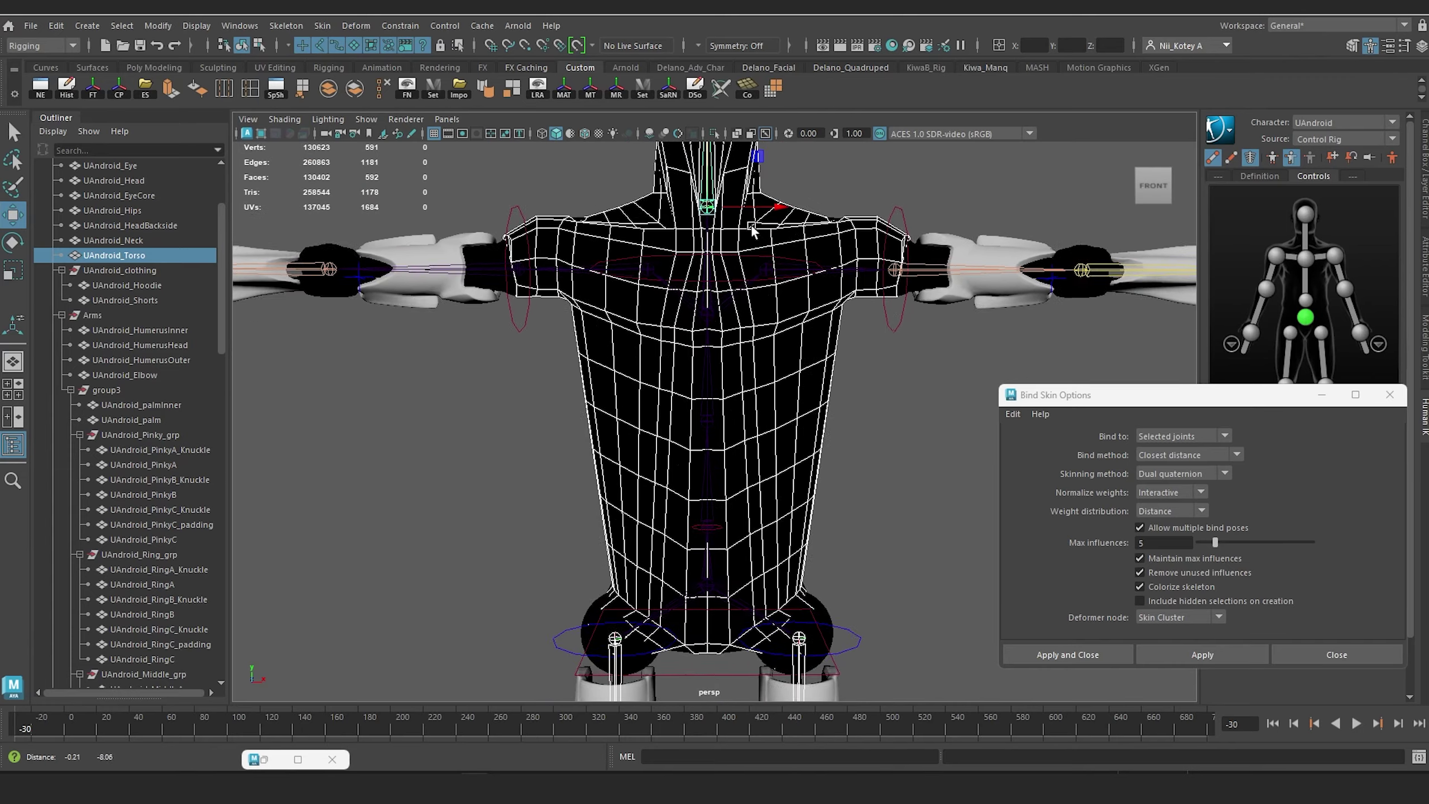
{"action": "left_click_drag", "start_coordinate": [647, 325], "coordinate": [646, 324], "text": "alt"}
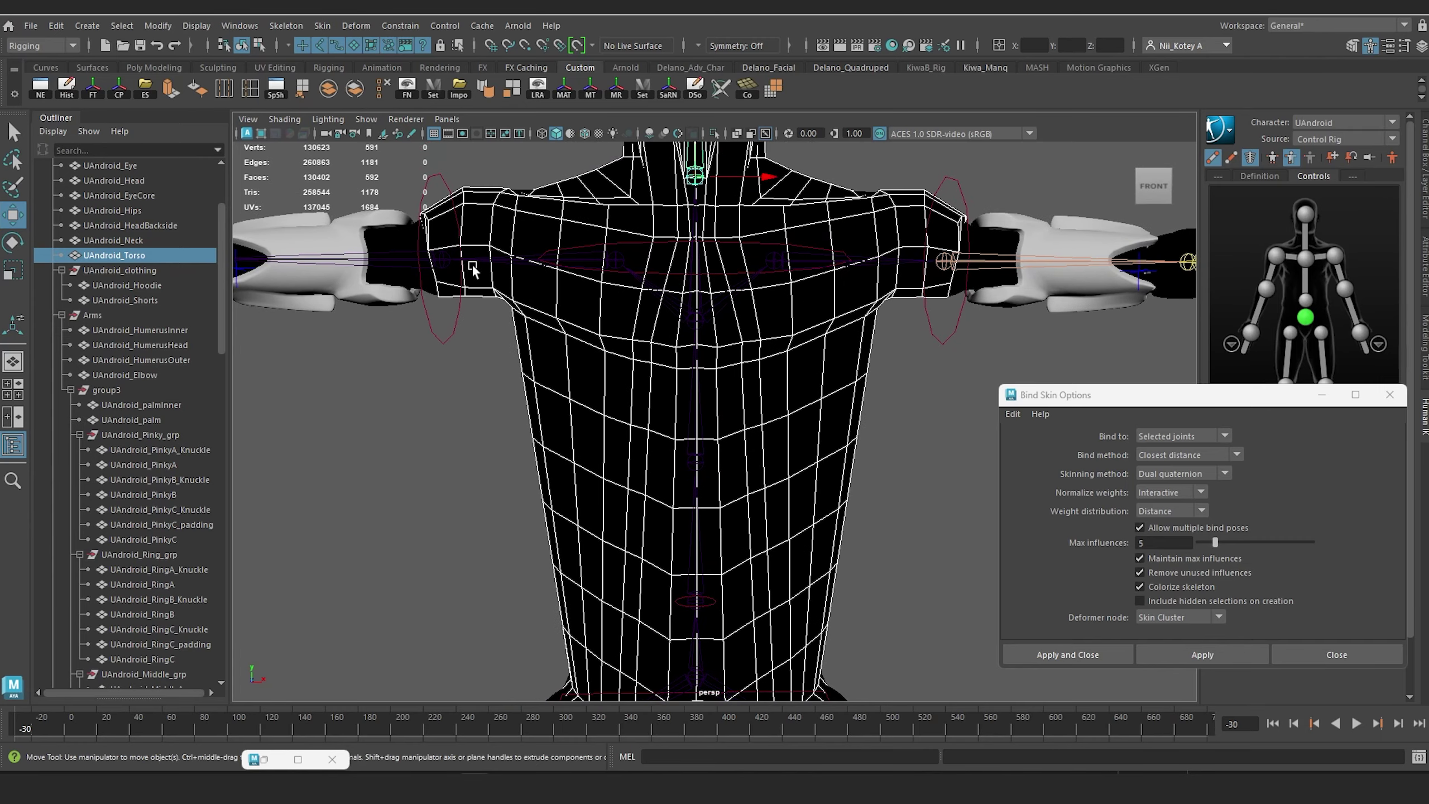
{"action": "left_click", "coordinate": [441, 260]}
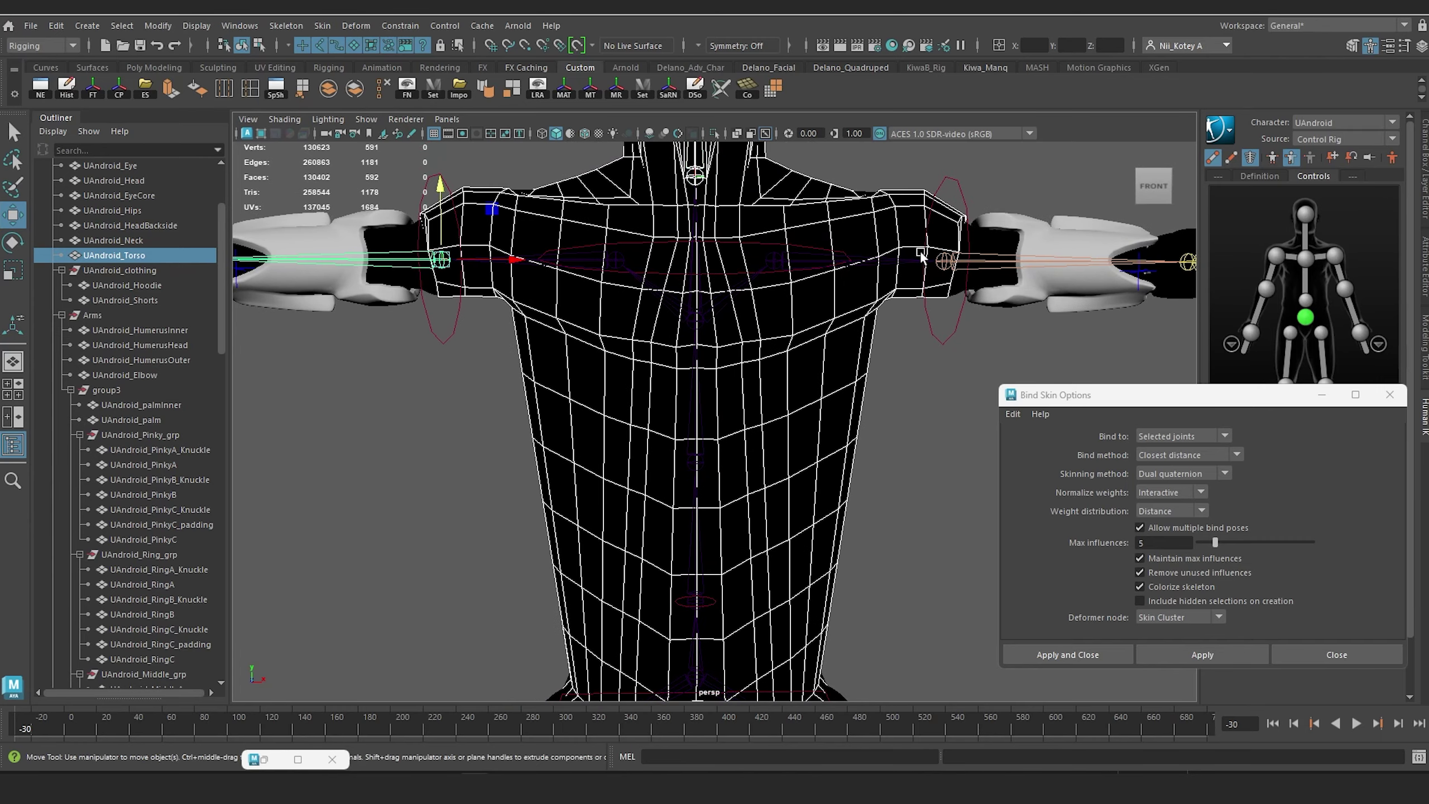
{"action": "left_click", "coordinate": [944, 258]}
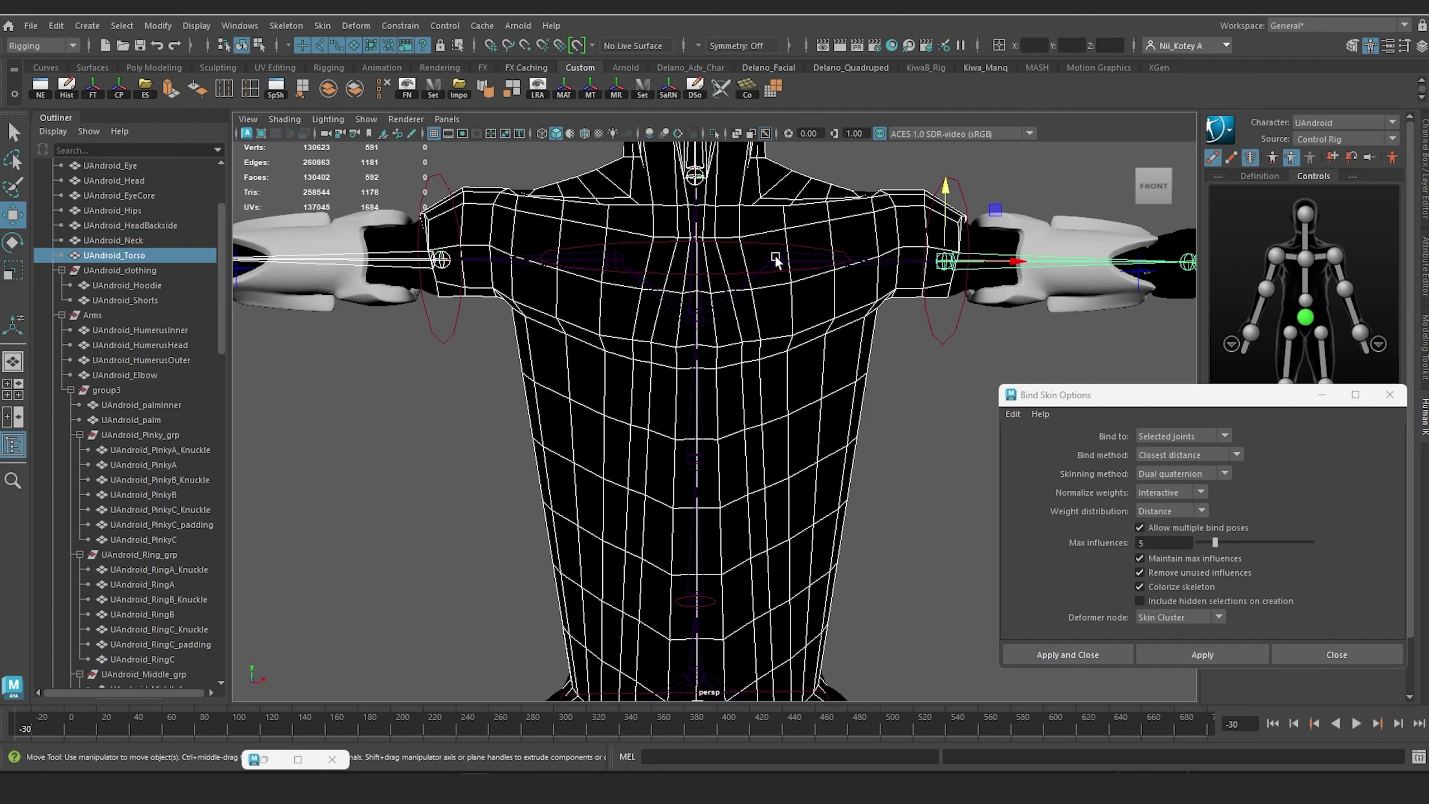
{"action": "left_click", "coordinate": [622, 263]}
{"action": "left_click", "coordinate": [693, 320]}
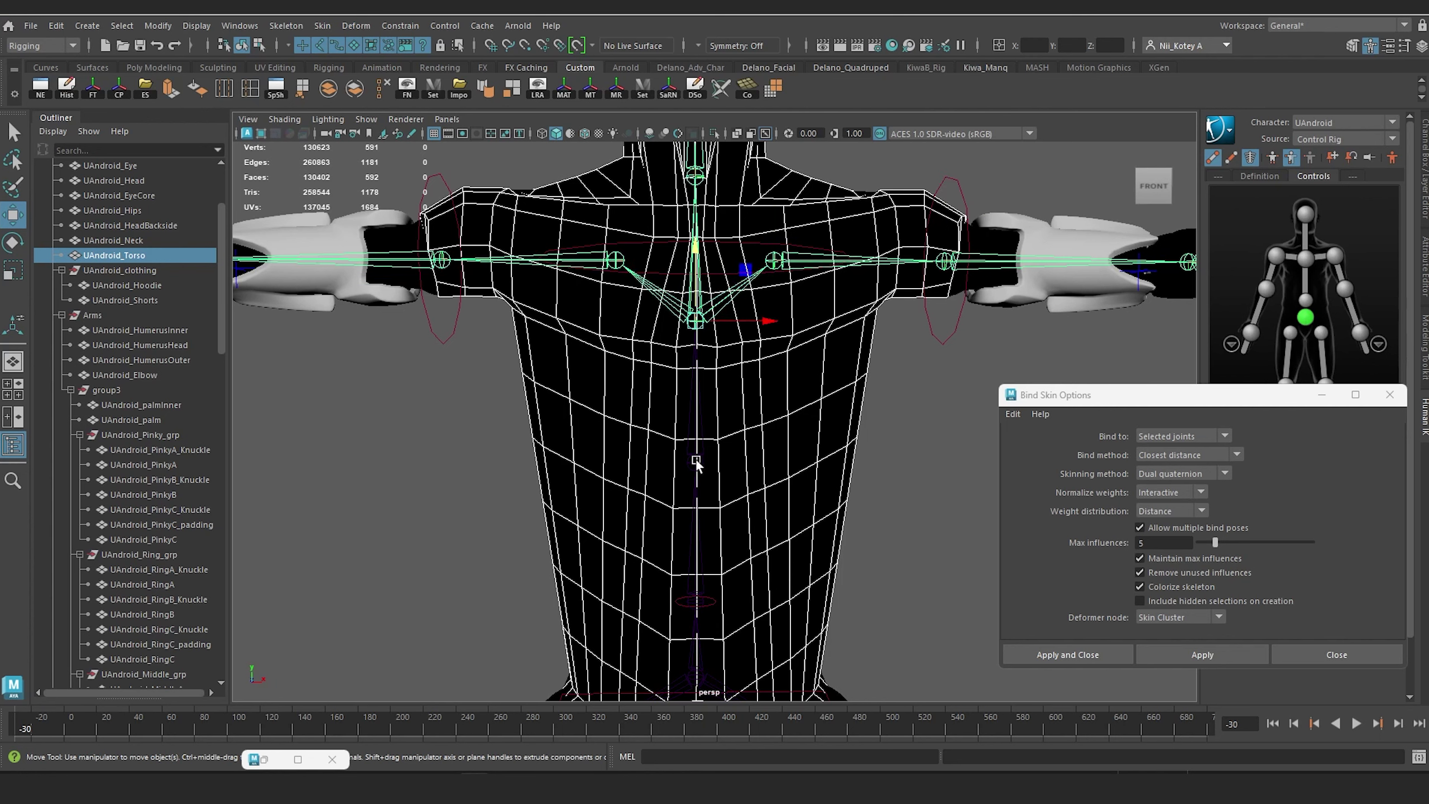
{"action": "middle_click_drag", "start_coordinate": [744, 366], "coordinate": [762, 249], "text": "alt"}
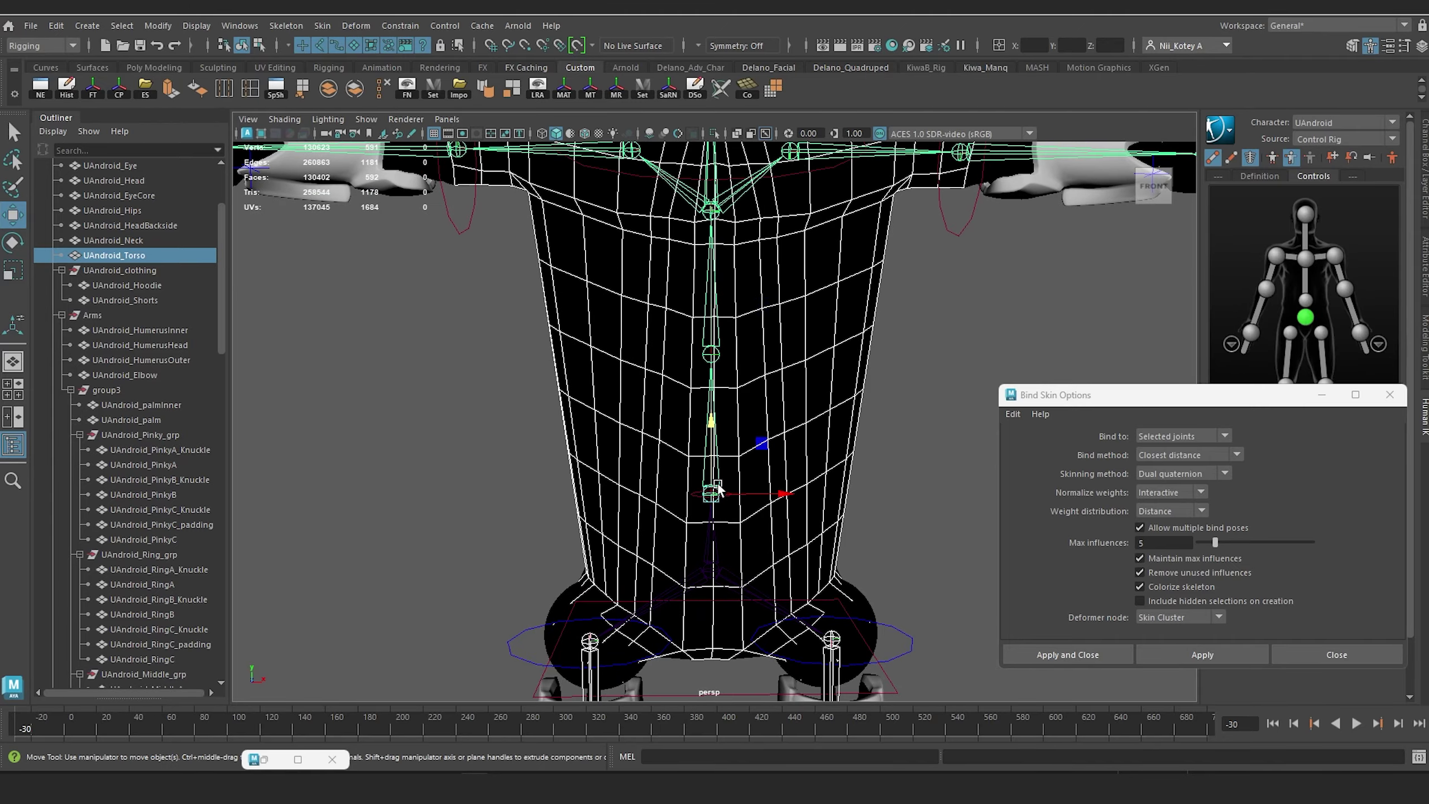
{"action": "left_click", "coordinate": [709, 568]}
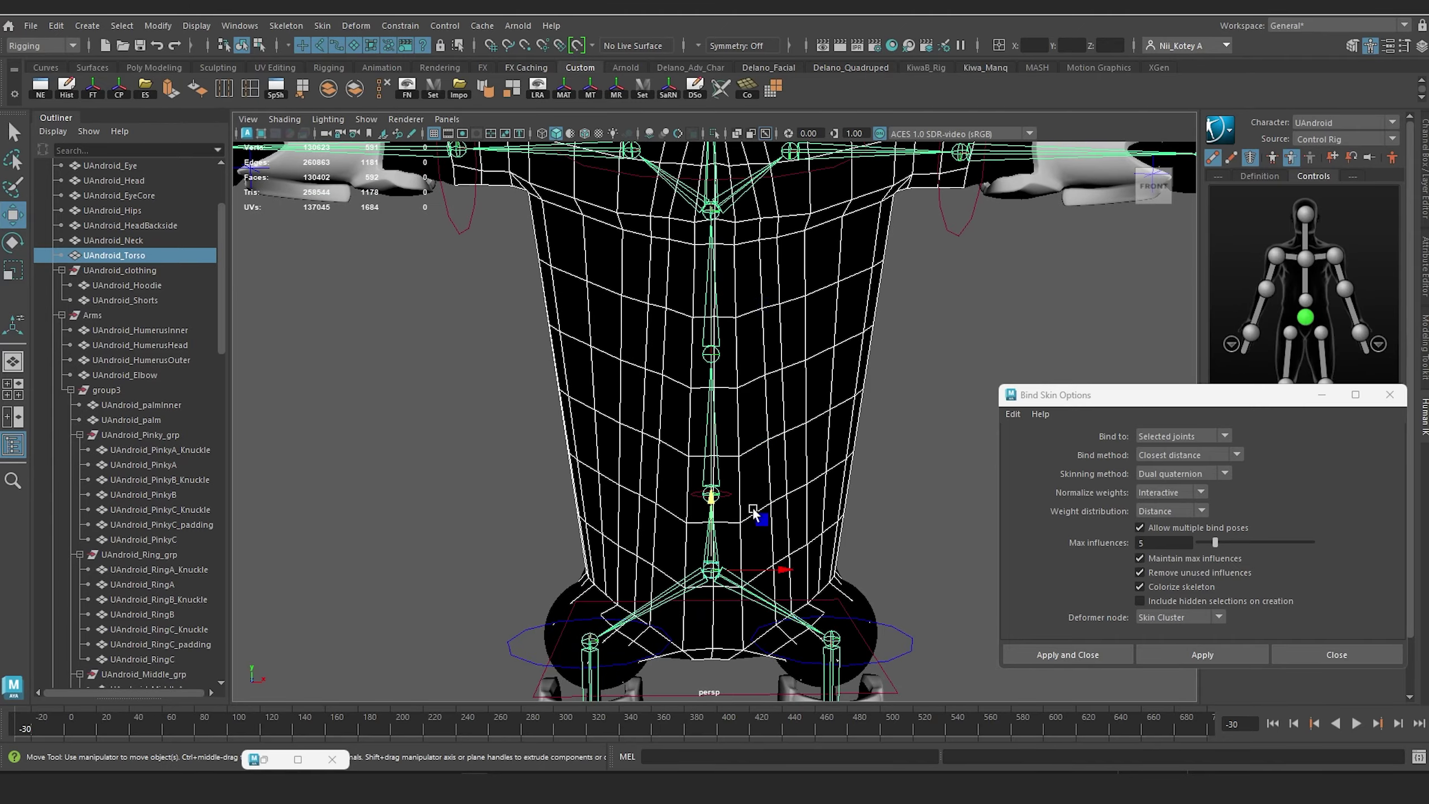
{"action": "key", "text": "f"}
{"action": "middle_click_drag", "start_coordinate": [764, 335], "coordinate": [733, 360], "text": "alt"}
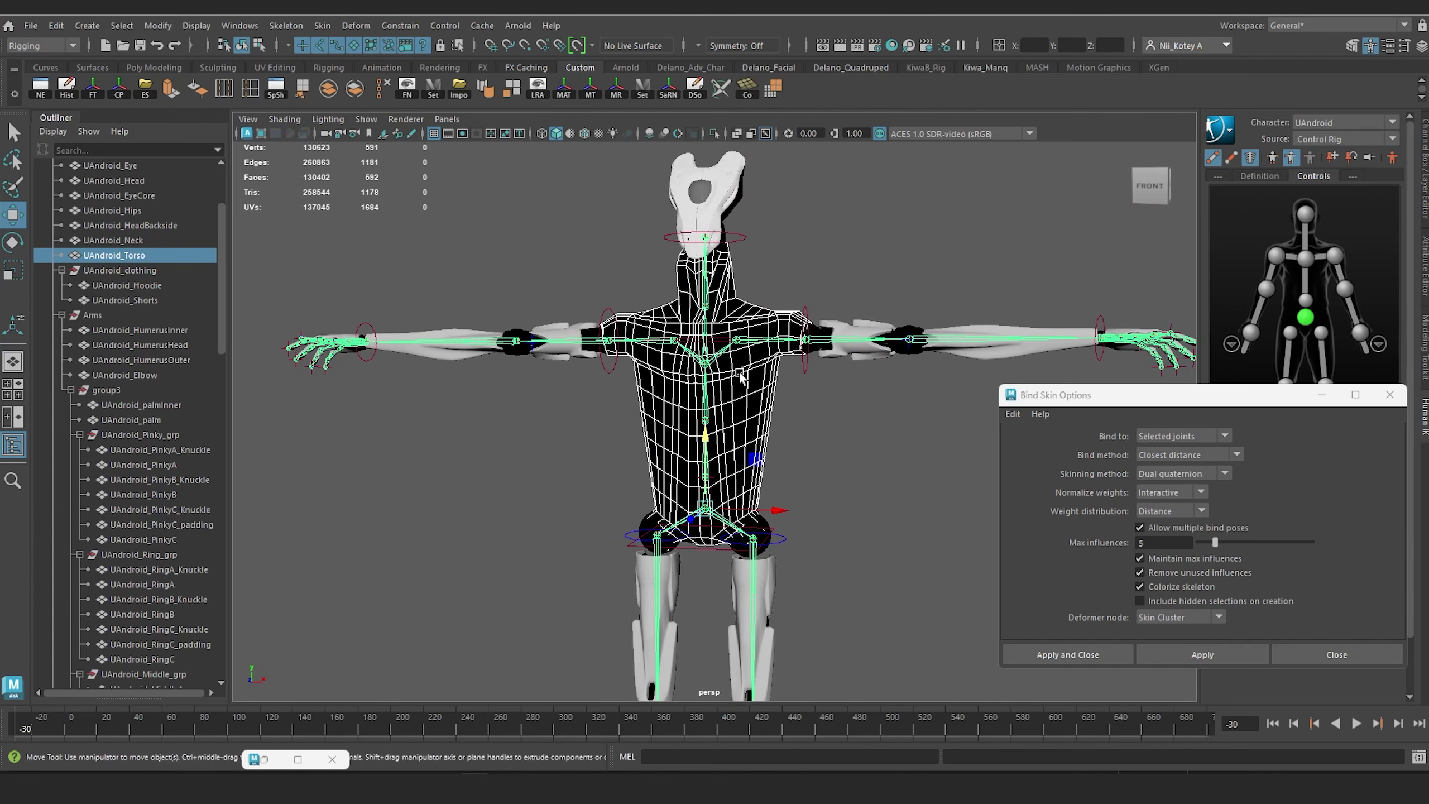
{"action": "left_click", "coordinate": [1219, 657]}
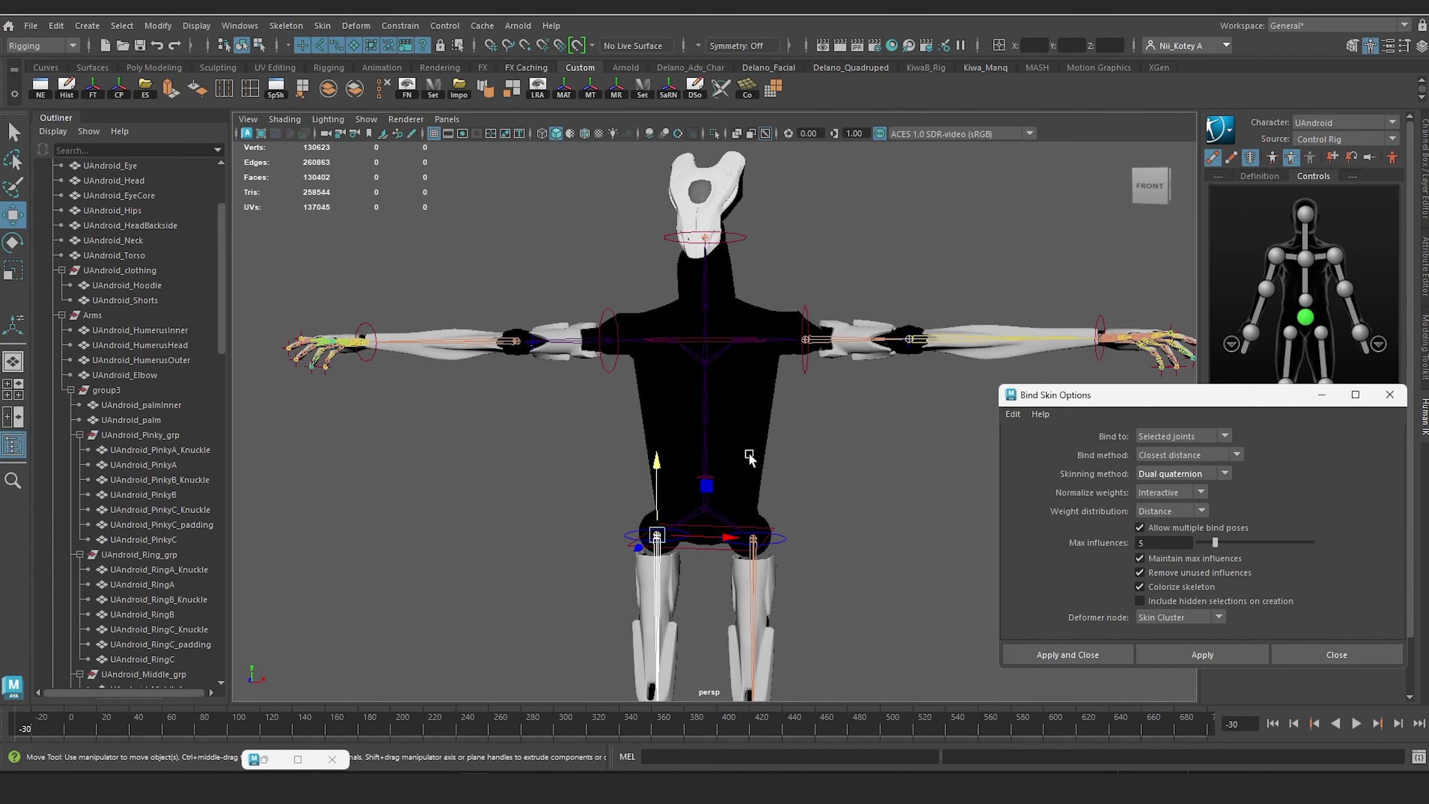
Step: Test the torso's hip area by raising the left ankle IK effector, and undo the move
{"action": "middle_click_drag", "start_coordinate": [745, 451], "coordinate": [701, 330], "text": "alt"}
{"action": "scroll", "coordinate": [749, 445], "scroll_direction": "up", "scroll_amount": 4}
{"action": "left_click_drag", "start_coordinate": [749, 442], "coordinate": [757, 466], "text": "alt"}
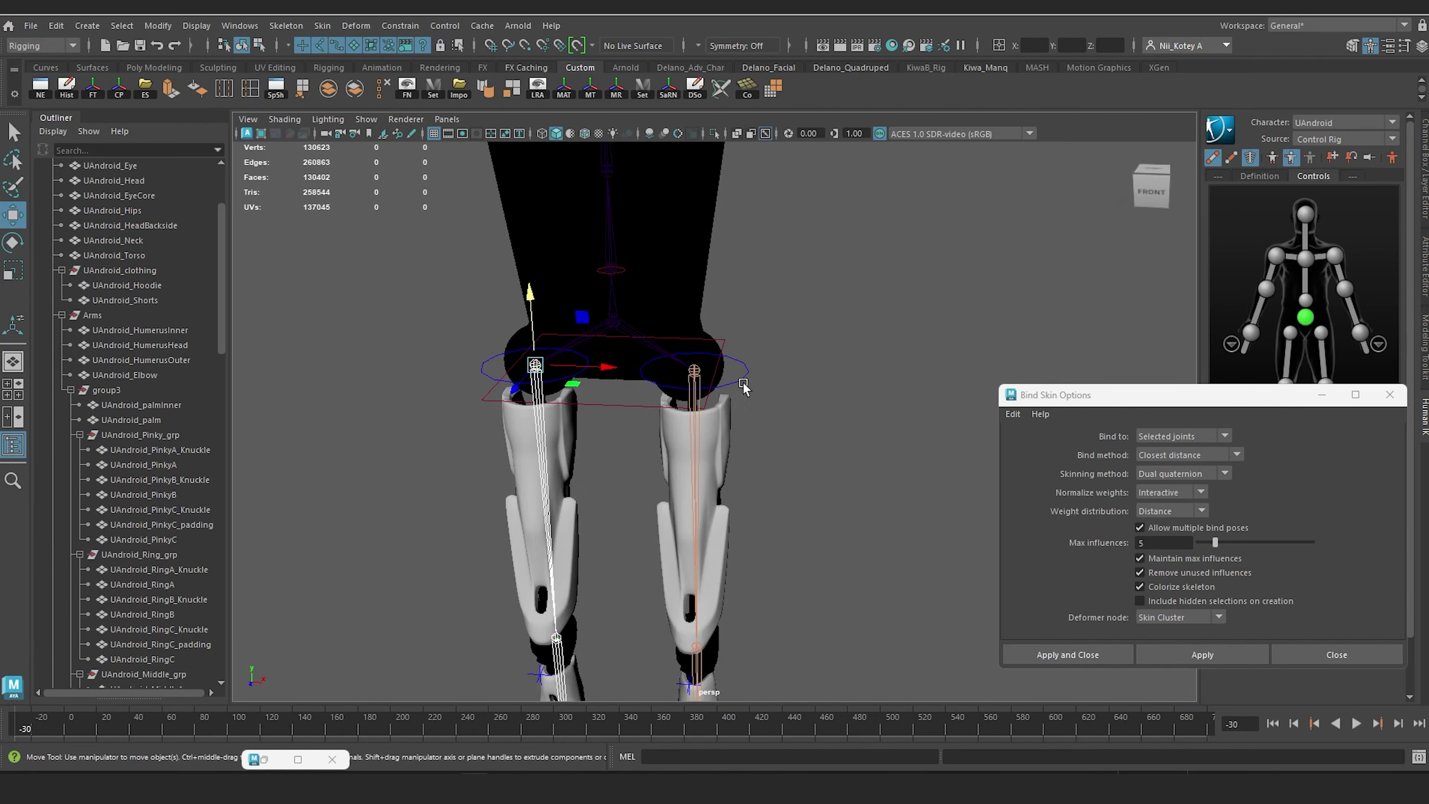
{"action": "scroll", "coordinate": [688, 484], "scroll_direction": "down", "scroll_amount": 5}
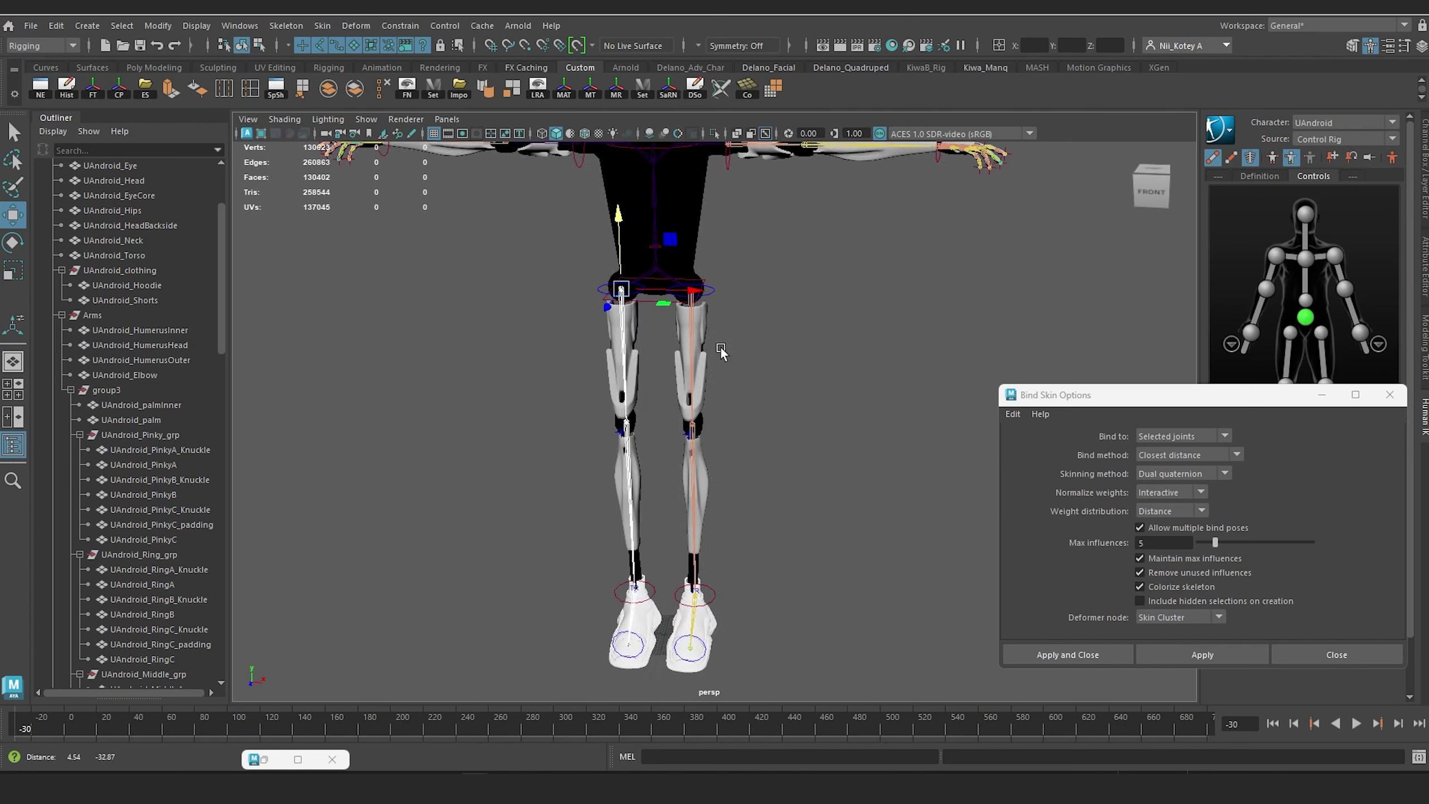
{"action": "left_click", "coordinate": [709, 583]}
{"action": "left_click_drag", "start_coordinate": [693, 530], "coordinate": [698, 358]}
{"action": "key", "text": "ctrl+z"}
Step: Rotate the chest effector in different directions to test the torso deformation, and undo each rotation
{"action": "middle_click_drag", "start_coordinate": [673, 298], "coordinate": [717, 529], "text": "alt"}
{"action": "scroll", "coordinate": [716, 529], "scroll_direction": "up", "scroll_amount": 4}
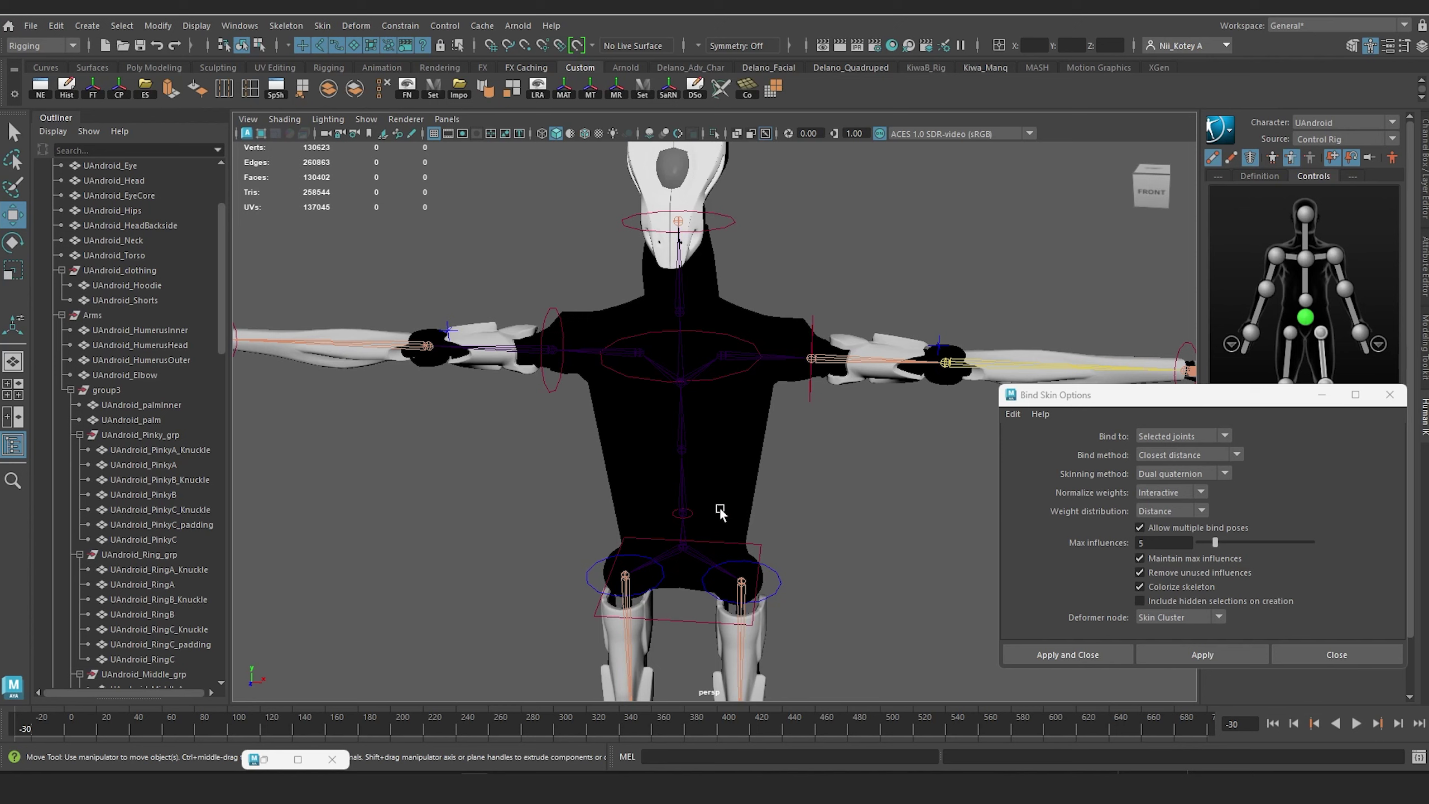
{"action": "left_click_drag", "start_coordinate": [720, 509], "coordinate": [708, 425], "text": "alt"}
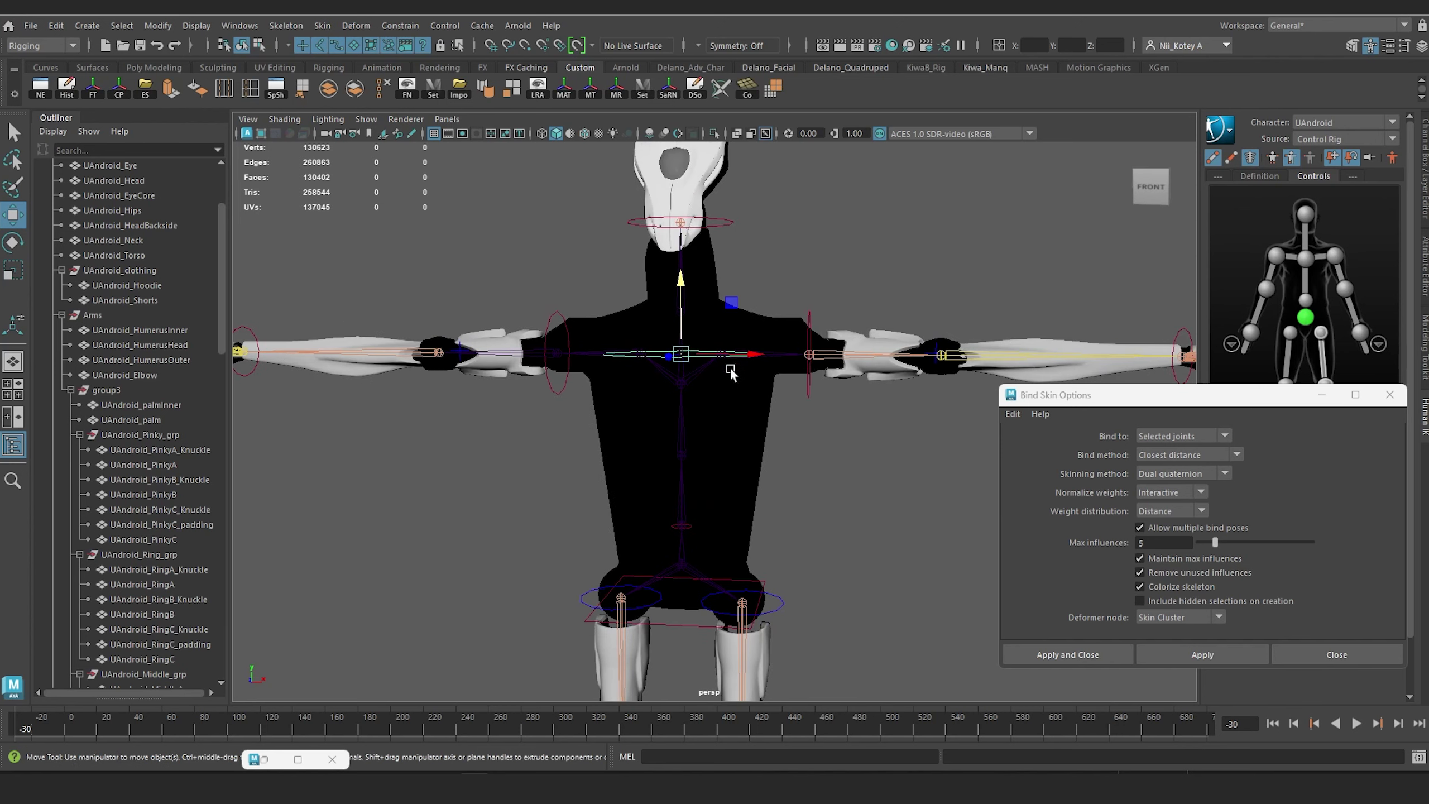
{"action": "key", "text": "e"}
{"action": "left_click_drag", "start_coordinate": [736, 318], "coordinate": [605, 324]}
{"action": "key", "text": "ctrl+z"}
{"action": "left_click_drag", "start_coordinate": [805, 292], "coordinate": [879, 355]}
{"action": "key", "text": "ctrl+z"}
Step: Rotate the hips effector around different axes to test the lower torso, and undo each rotation
{"action": "left_click_drag", "start_coordinate": [635, 343], "coordinate": [686, 425], "text": "alt"}
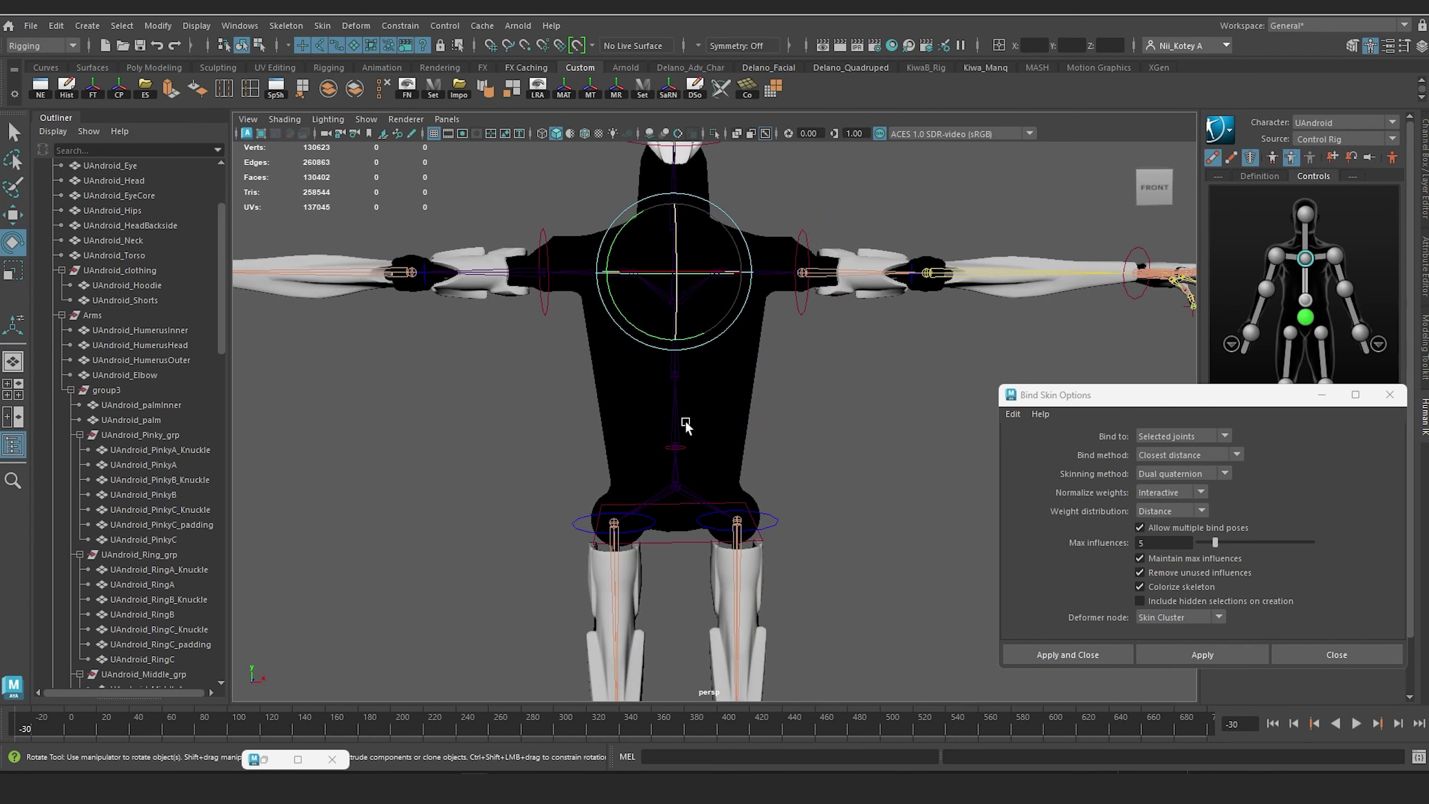
{"action": "left_click", "coordinate": [692, 510]}
{"action": "left_click_drag", "start_coordinate": [699, 538], "coordinate": [637, 544]}
{"action": "key", "text": "ctrl+z"}
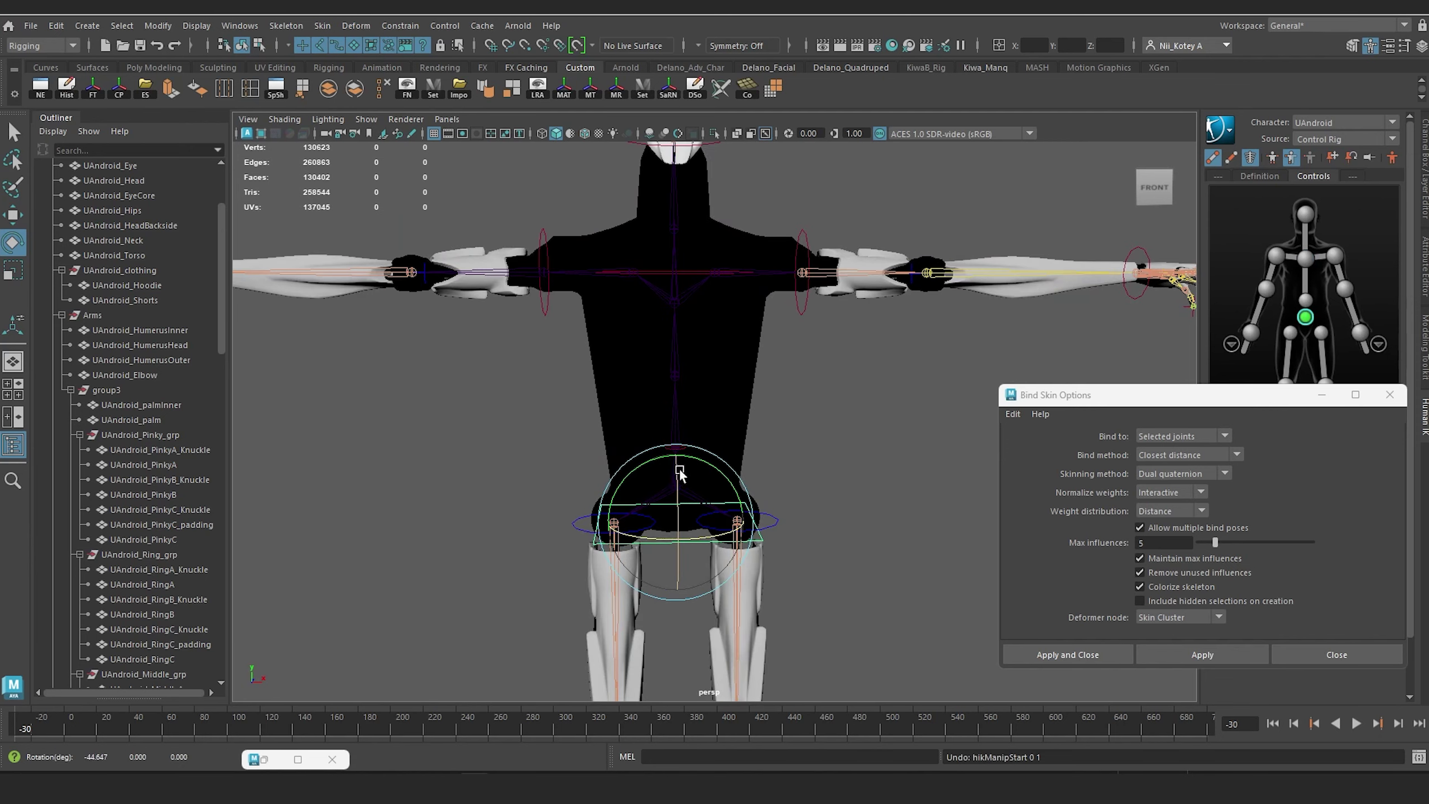
{"action": "left_click_drag", "start_coordinate": [679, 474], "coordinate": [735, 479]}
{"action": "key", "text": "ctrl+z"}
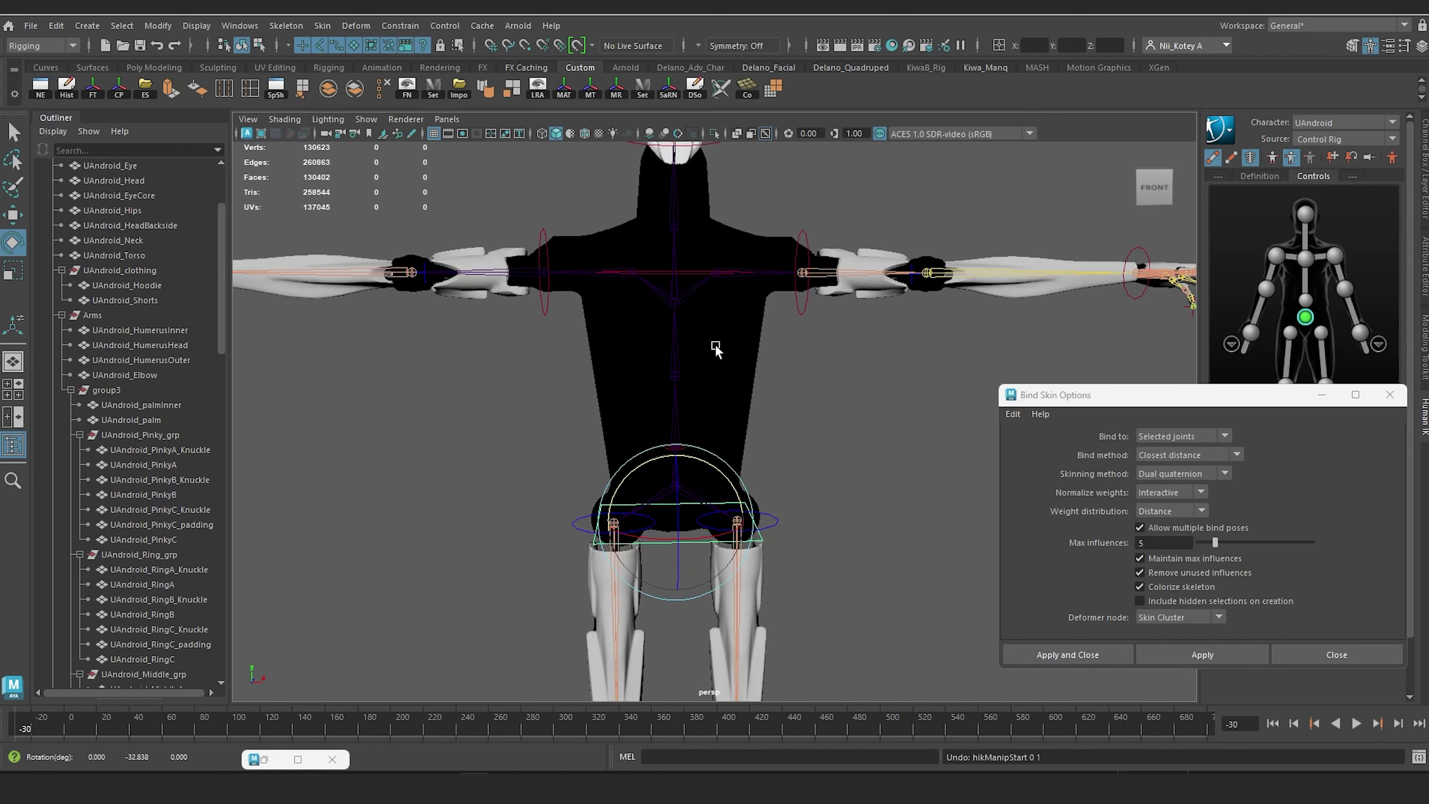
Step: Hide the IK controls and show the FK controls of the character rig
{"action": "middle_click_drag", "start_coordinate": [715, 345], "coordinate": [680, 442], "text": "alt"}
{"action": "left_click", "coordinate": [1213, 158]}
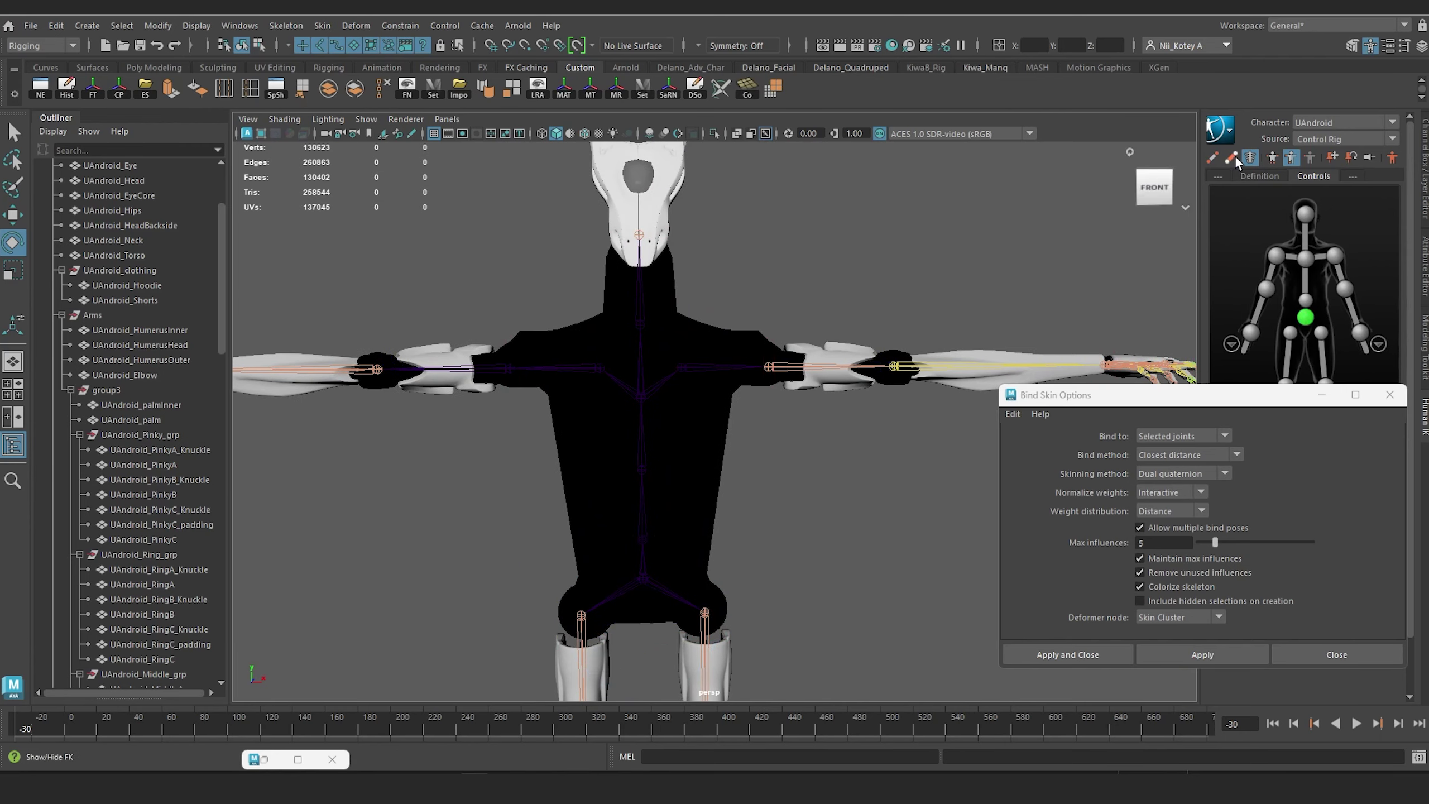
{"action": "left_click", "coordinate": [1232, 159]}
Step: Rotate the lower and middle spine FK controls to test the torso bend, and undo each rotation
{"action": "left_click", "coordinate": [632, 528]}
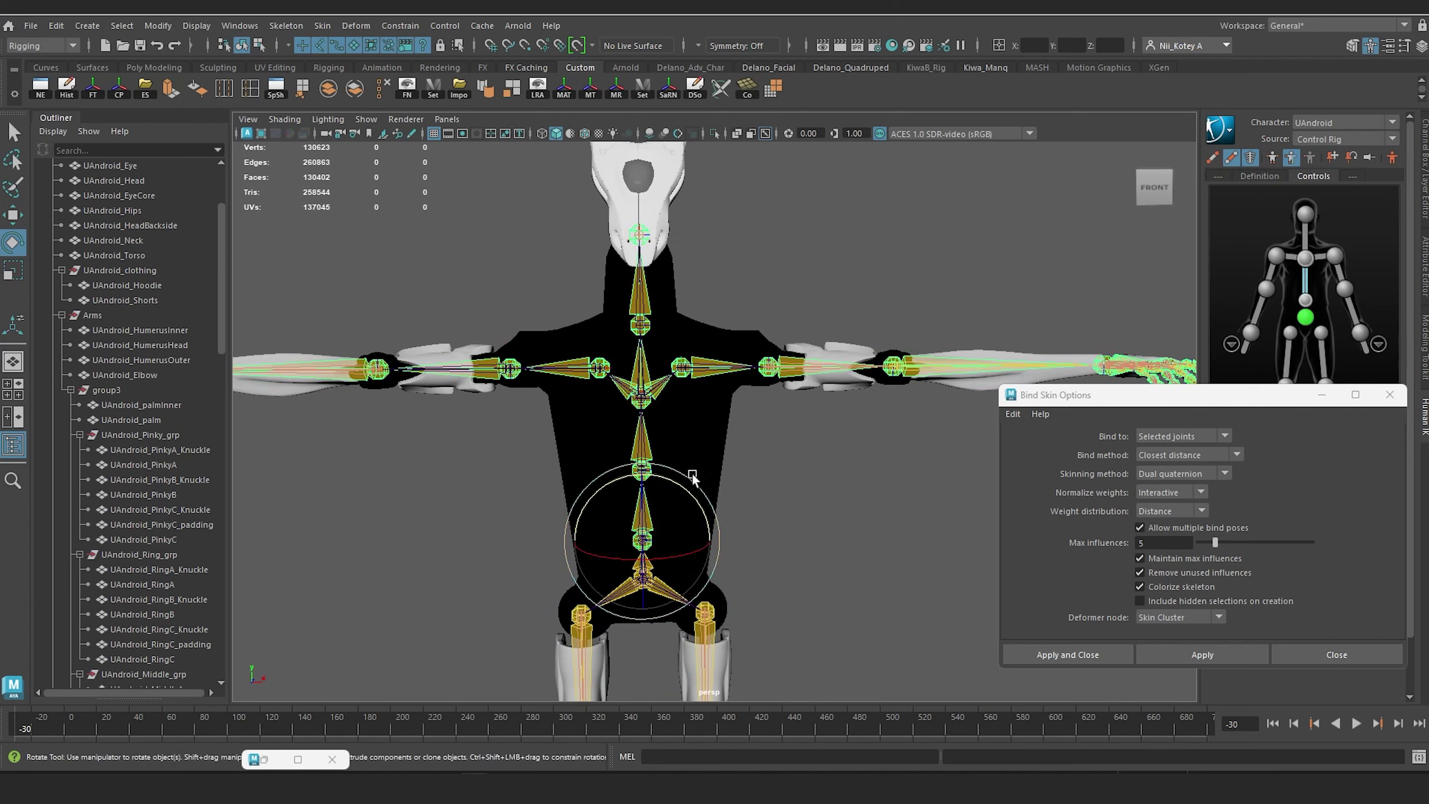
{"action": "left_click_drag", "start_coordinate": [690, 482], "coordinate": [614, 439]}
{"action": "key", "text": "ctrl+z"}
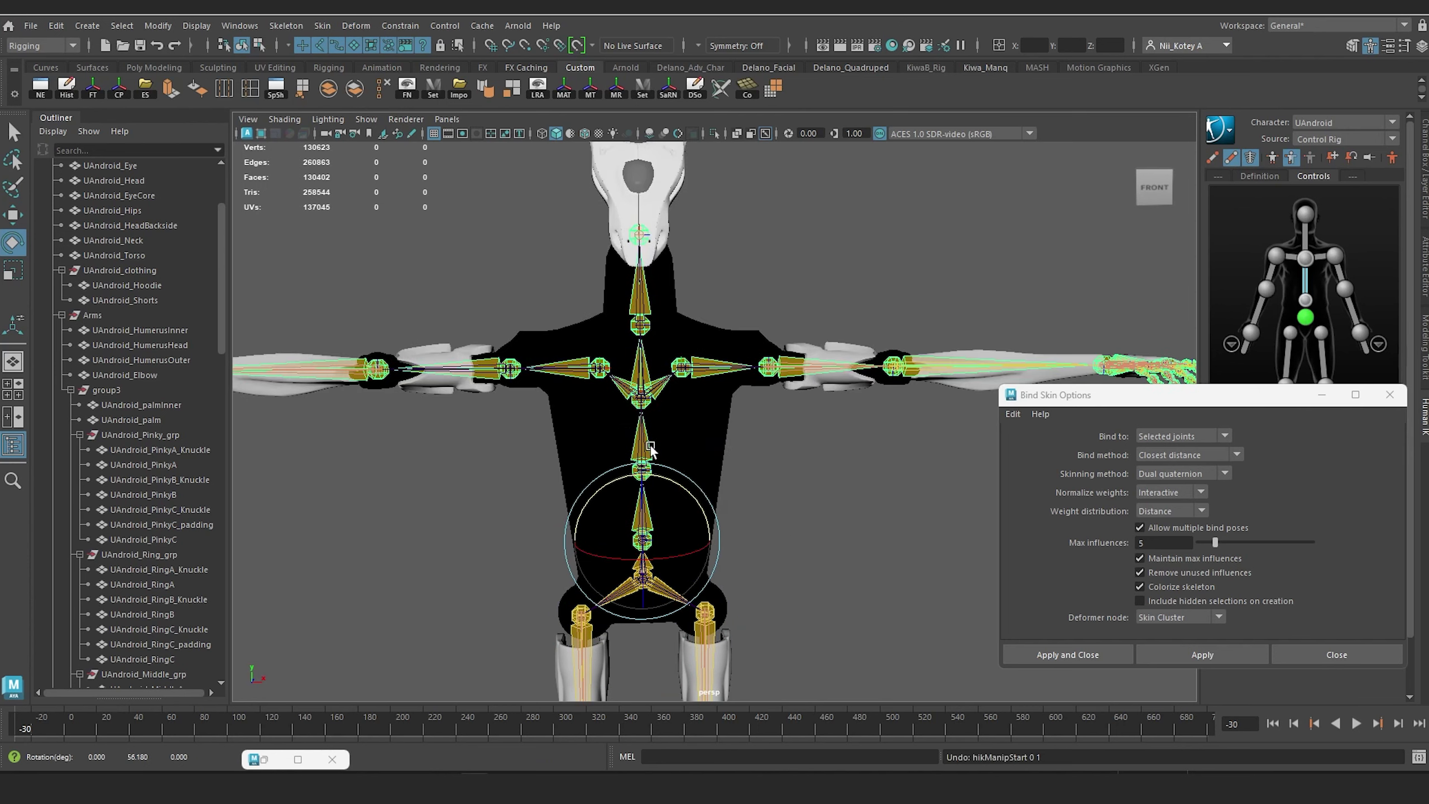
{"action": "left_click", "coordinate": [651, 447]}
{"action": "left_click_drag", "start_coordinate": [672, 415], "coordinate": [602, 346]}
{"action": "key", "text": "ctrl+z"}
Step: Rotate the neck FK control around several axes to test the neck deformation, and undo each rotation
{"action": "left_click", "coordinate": [680, 325]}
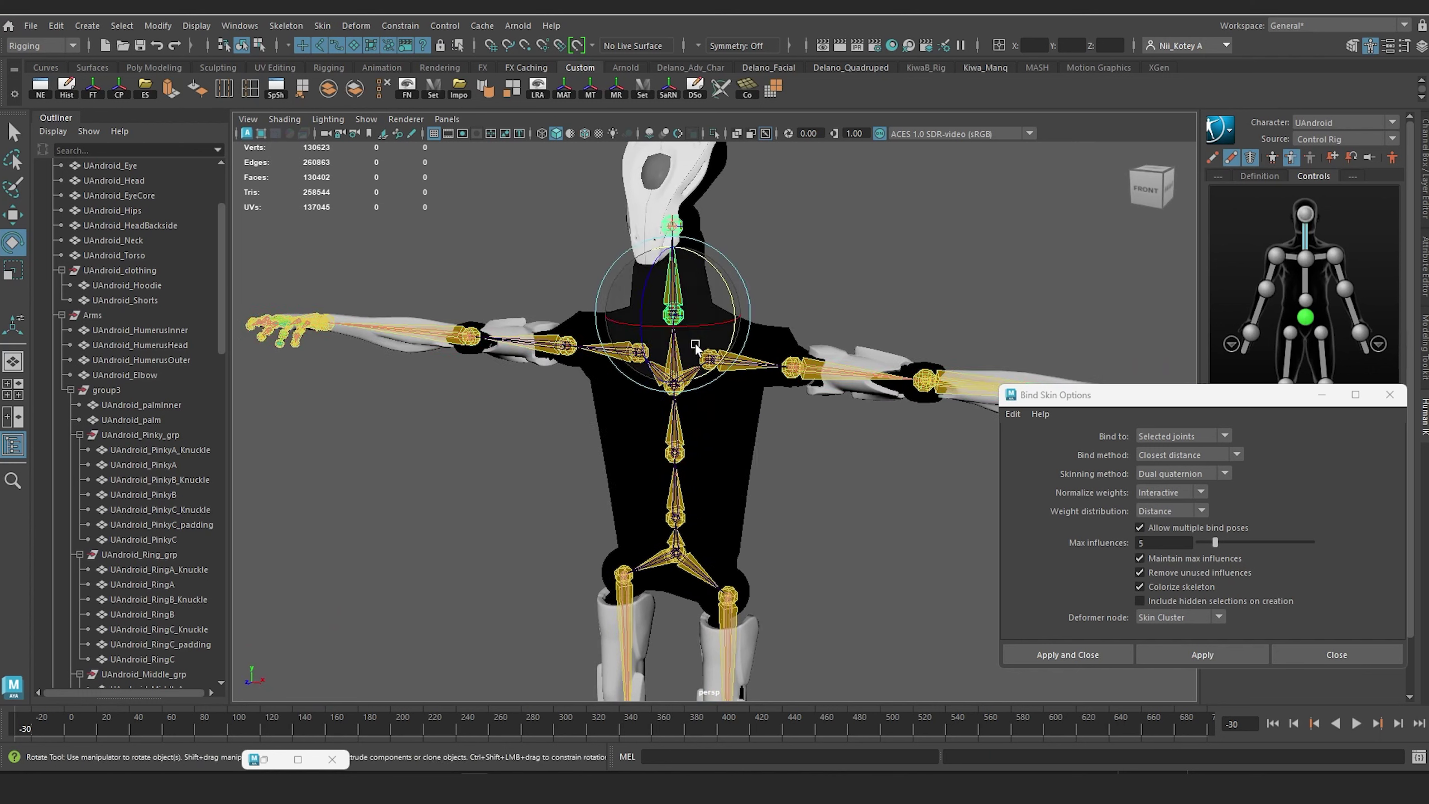
{"action": "middle_click_drag", "start_coordinate": [690, 355], "coordinate": [638, 436], "text": "alt"}
{"action": "scroll", "coordinate": [638, 436], "scroll_direction": "up", "scroll_amount": 4}
{"action": "left_click_drag", "start_coordinate": [638, 437], "coordinate": [609, 282], "text": "alt"}
{"action": "key", "text": "ctrl+z"}
{"action": "middle_click_drag", "start_coordinate": [609, 282], "coordinate": [660, 371], "text": "alt"}
{"action": "left_click_drag", "start_coordinate": [660, 371], "coordinate": [633, 380], "text": "alt"}
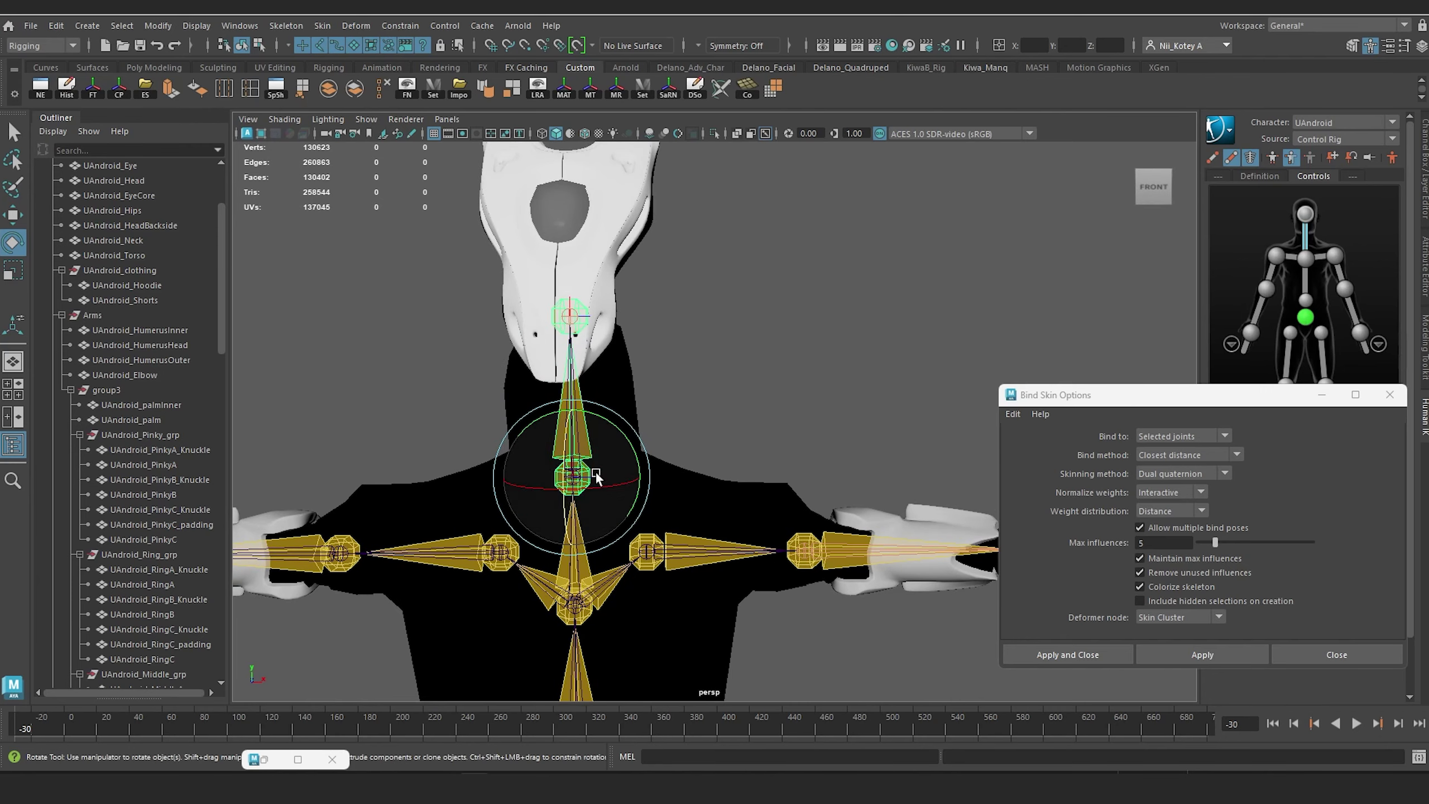
{"action": "mouse_move", "coordinate": [570, 488]}
{"action": "left_mouse_down"}
{"action": "mouse_move", "coordinate": [599, 495]}
{"action": "mouse_move", "coordinate": [563, 501]}
{"action": "mouse_move", "coordinate": [608, 493]}
{"action": "mouse_move", "coordinate": [554, 499]}
{"action": "left_mouse_up"}
{"action": "key", "text": "ctrl+z"}
{"action": "left_click_drag", "start_coordinate": [591, 409], "coordinate": [518, 406], "text": "alt"}
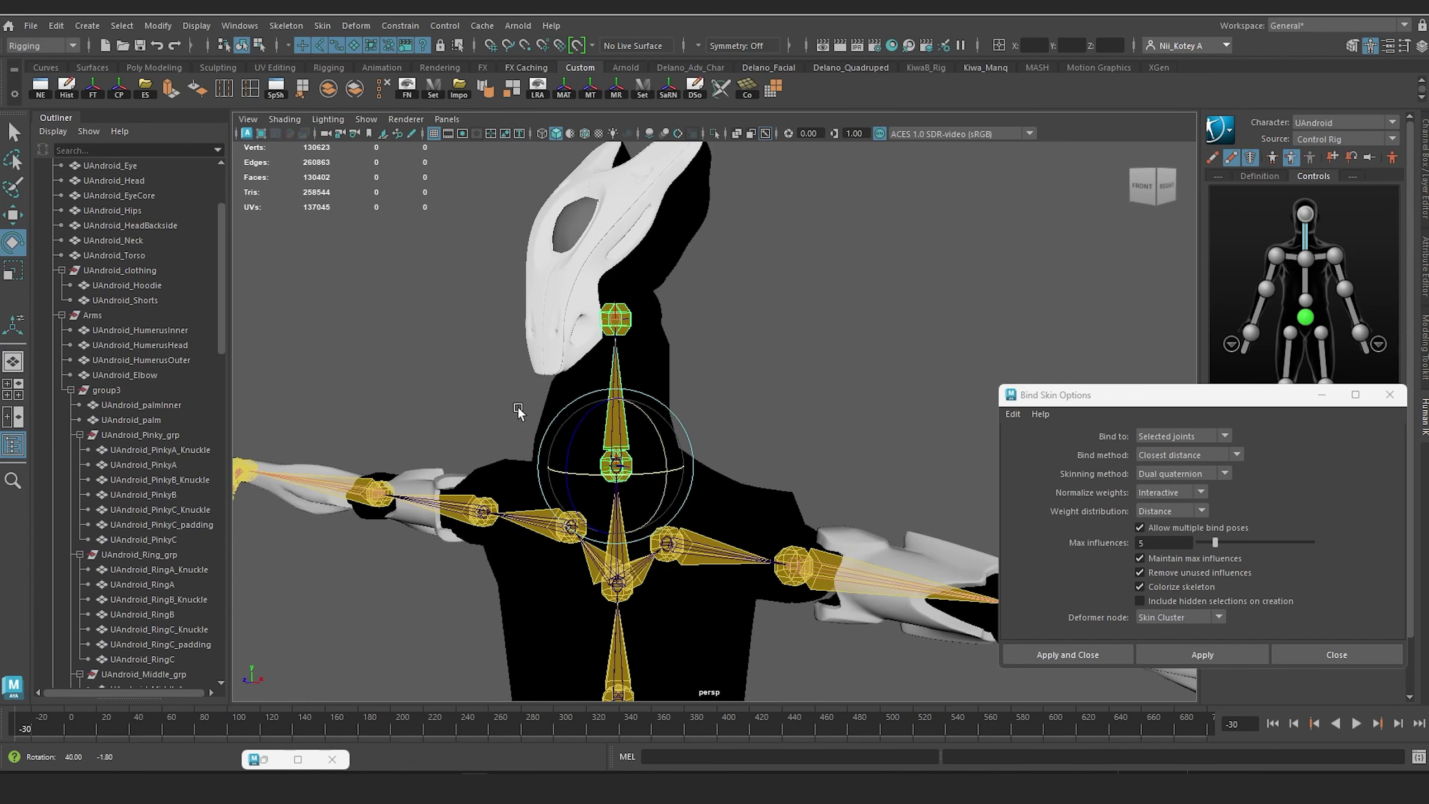
Step: Rotate the head FK control to test the head binding, and undo the rotation
{"action": "left_click", "coordinate": [630, 324]}
{"action": "left_click_drag", "start_coordinate": [630, 323], "coordinate": [598, 233], "text": "alt"}
{"action": "key", "text": "ctrl+z"}
Step: Hide the FK controls of the character rig
{"action": "right_click_drag", "start_coordinate": [630, 360], "coordinate": [585, 507], "text": "alt"}
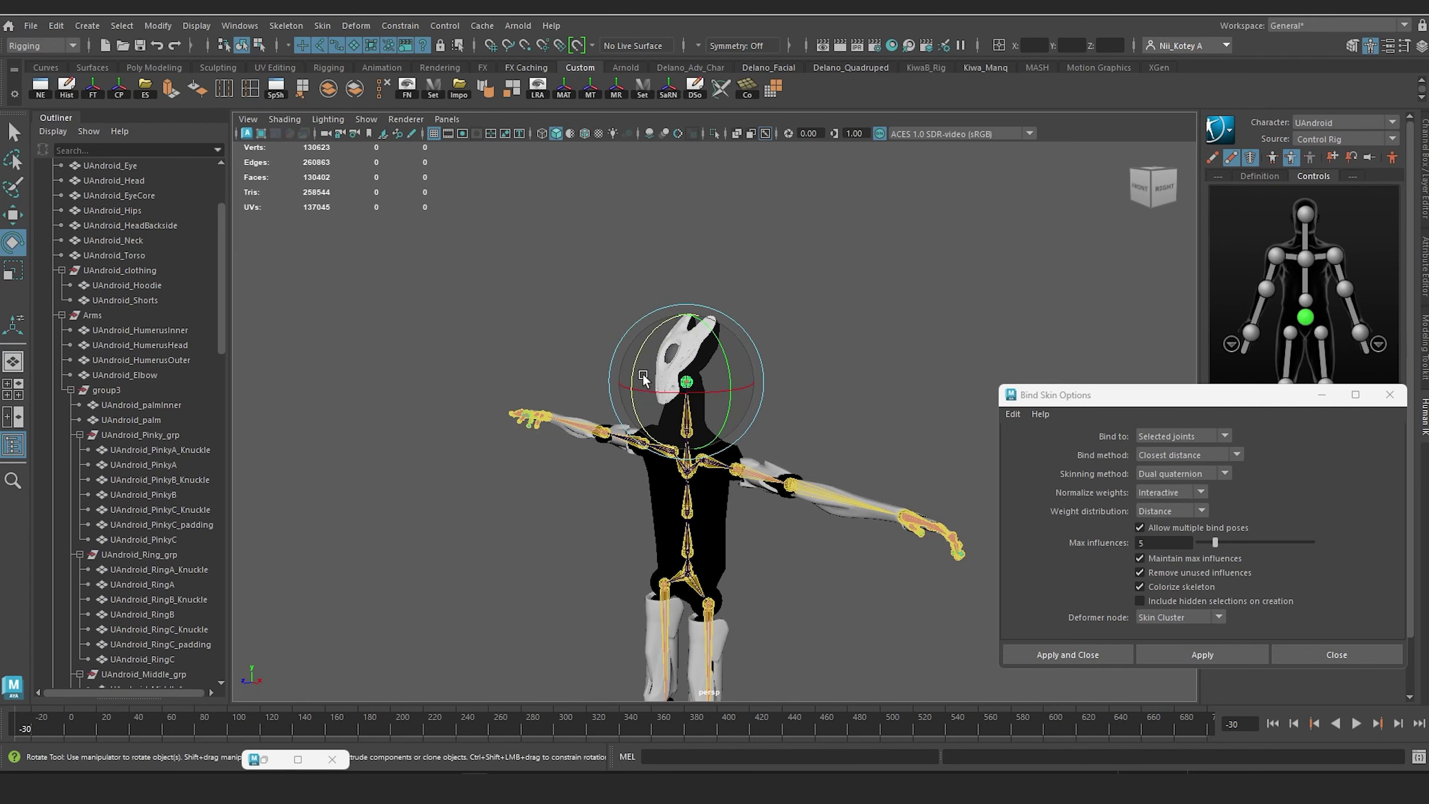
{"action": "middle_click_drag", "start_coordinate": [602, 541], "coordinate": [596, 363], "text": "alt"}
{"action": "left_click_drag", "start_coordinate": [597, 363], "coordinate": [734, 340], "text": "alt"}
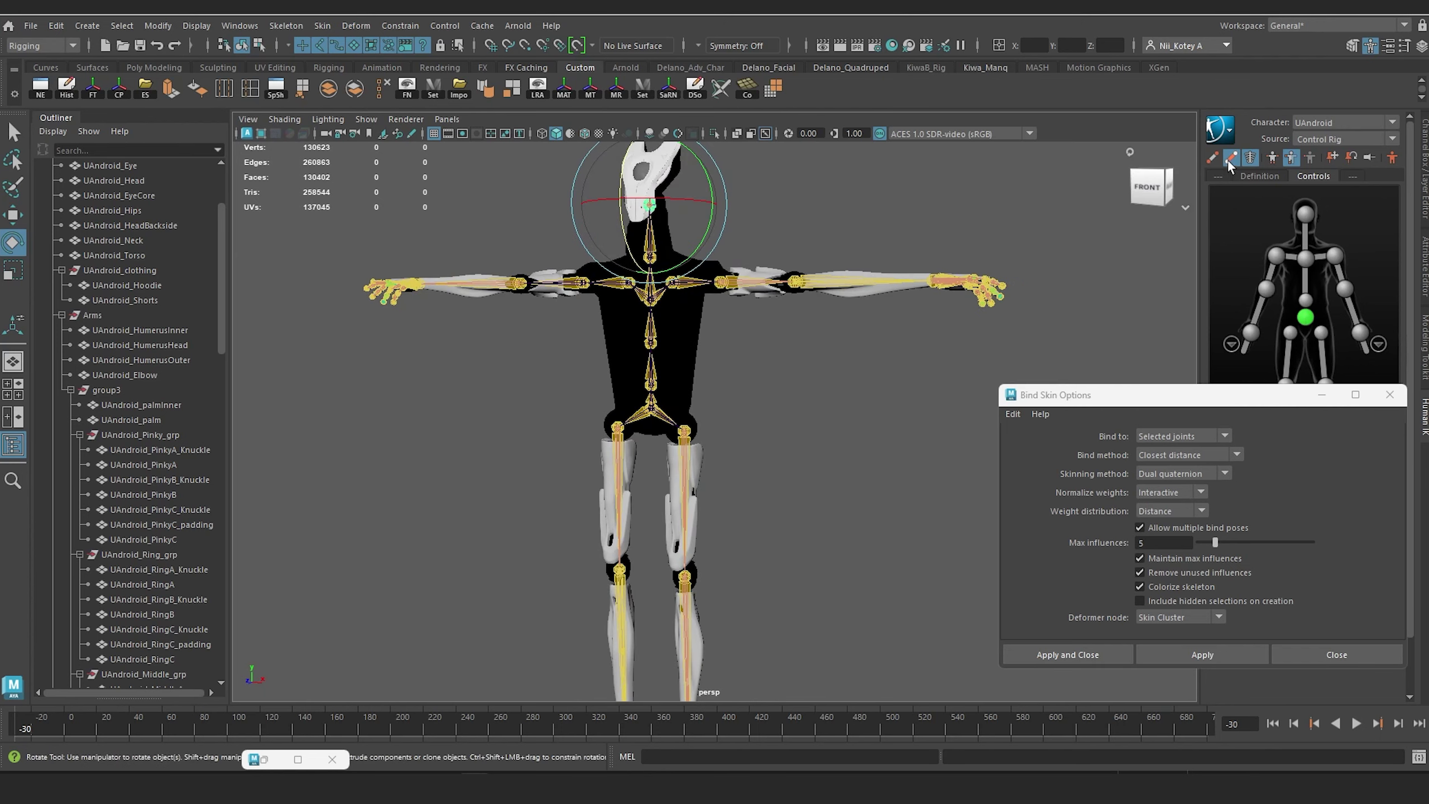
{"action": "left_click", "coordinate": [1192, 174]}
Step: Bind the shoes mesh to the toe, foot and lower-leg joints of both legs
{"action": "middle_click_drag", "start_coordinate": [705, 498], "coordinate": [680, 253], "text": "alt"}
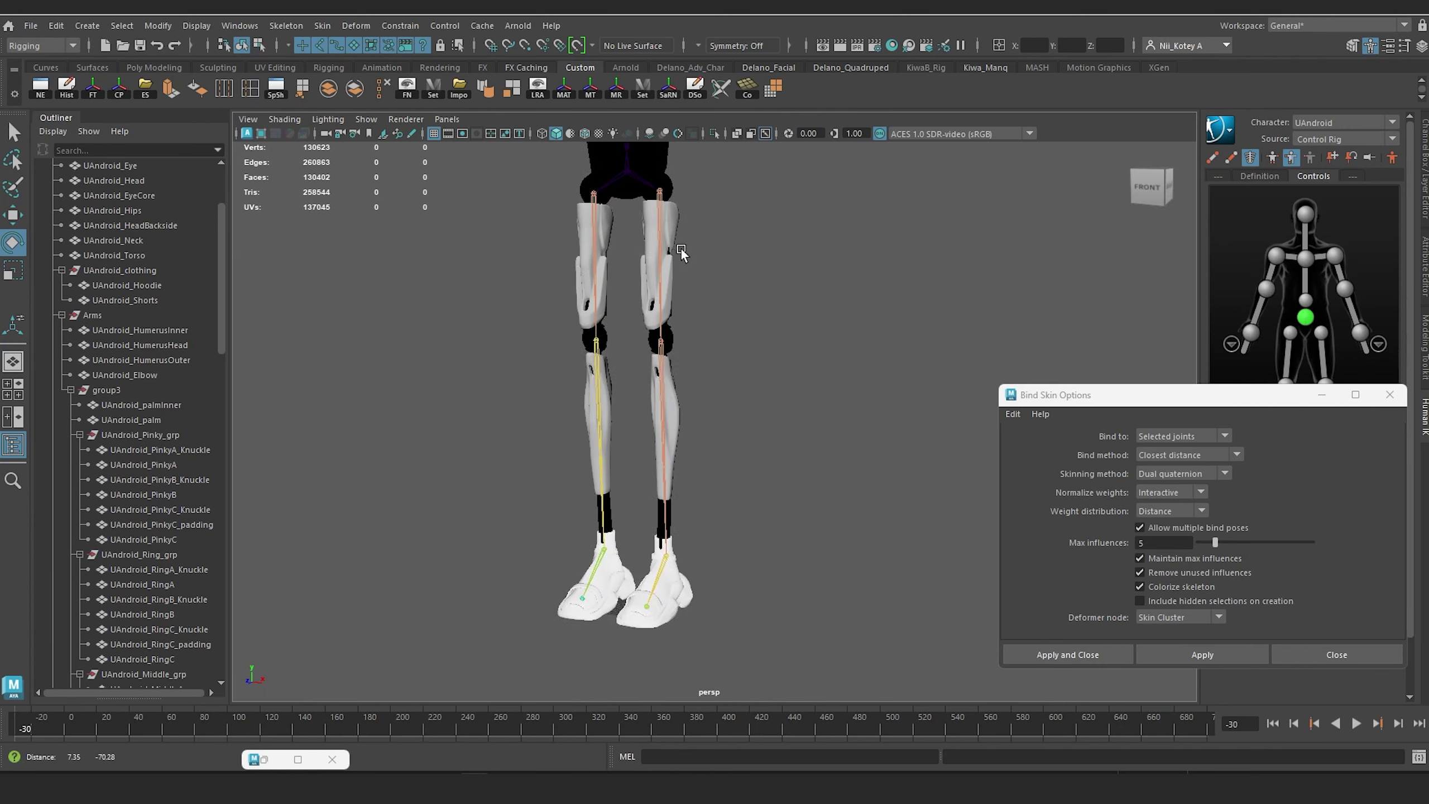
{"action": "right_click_drag", "start_coordinate": [641, 360], "coordinate": [659, 541], "text": "alt"}
{"action": "middle_click_drag", "start_coordinate": [680, 451], "coordinate": [735, 217], "text": "alt"}
{"action": "left_click_drag", "start_coordinate": [615, 539], "coordinate": [613, 567], "text": "alt"}
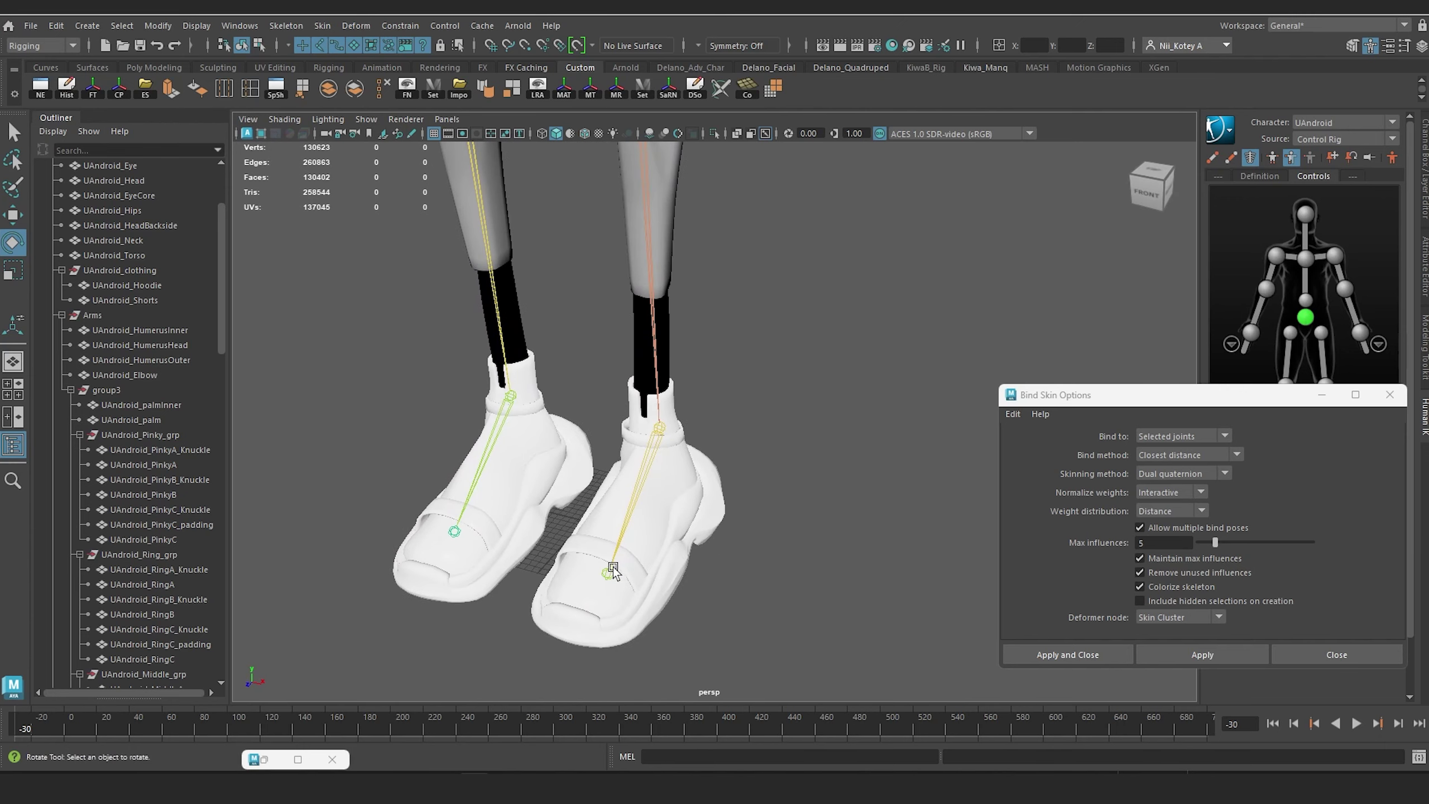
{"action": "left_click", "coordinate": [667, 510]}
{"action": "left_click_drag", "start_coordinate": [664, 525], "coordinate": [664, 559], "text": "alt"}
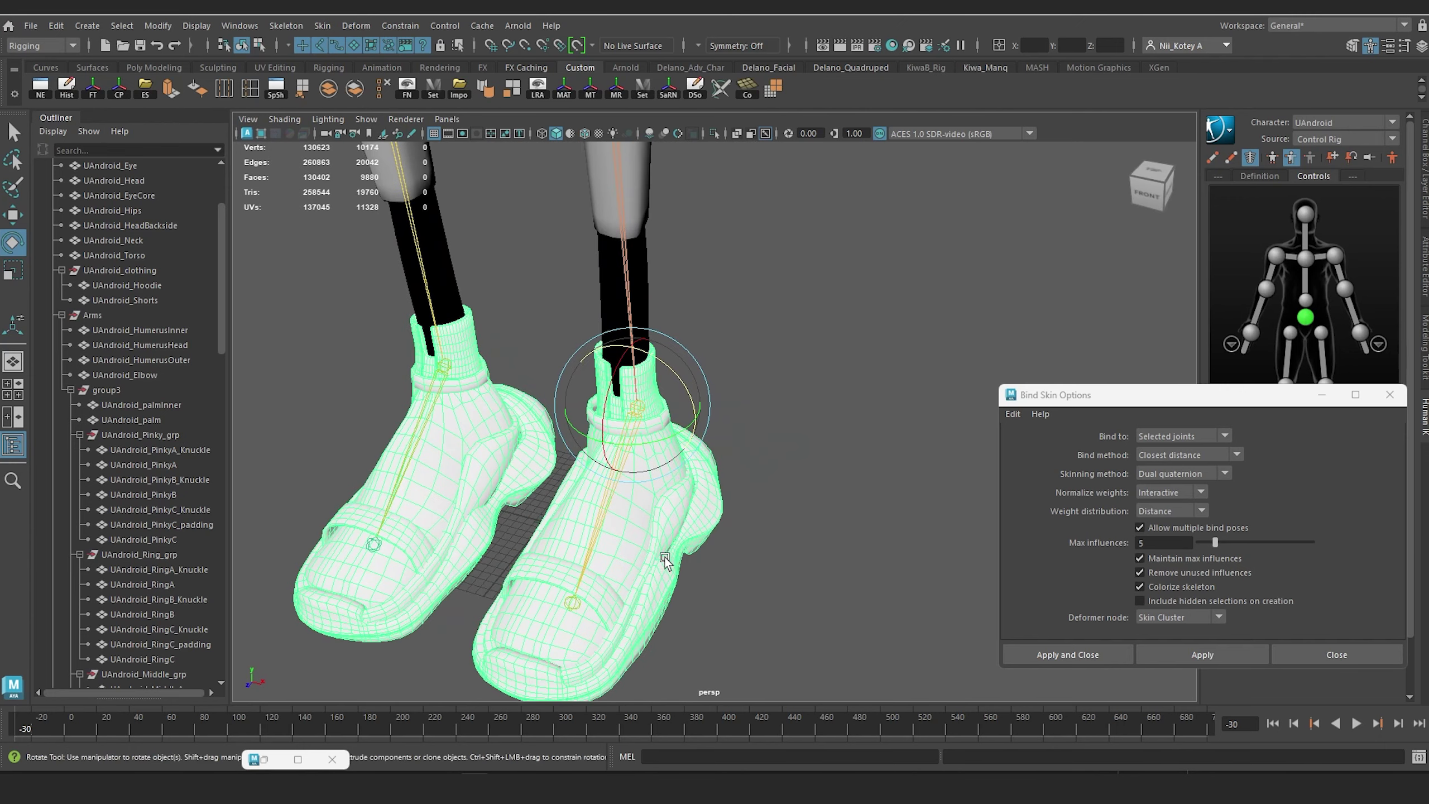
{"action": "left_click", "coordinate": [569, 601]}
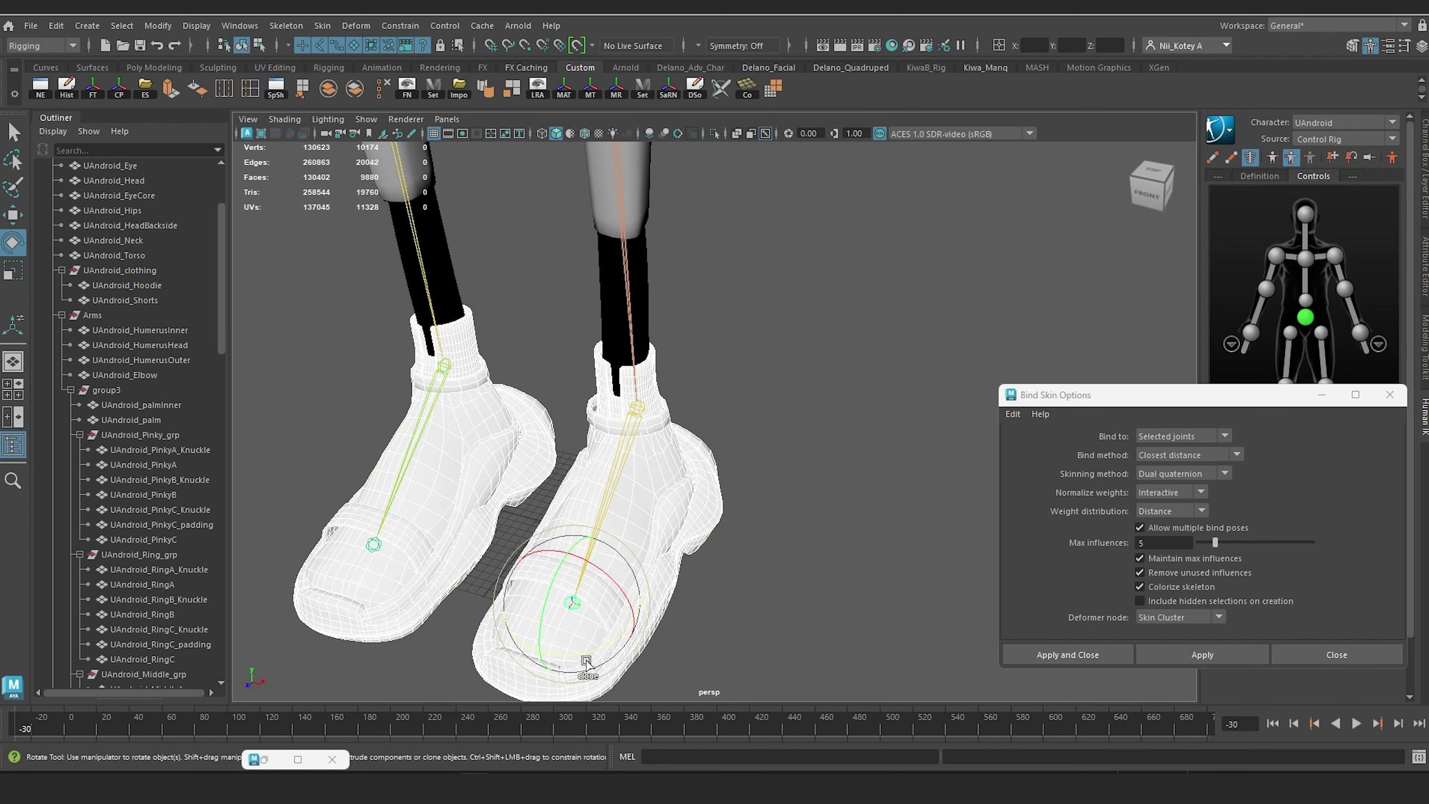
{"action": "left_click", "coordinate": [368, 542]}
{"action": "key", "text": "Up"}
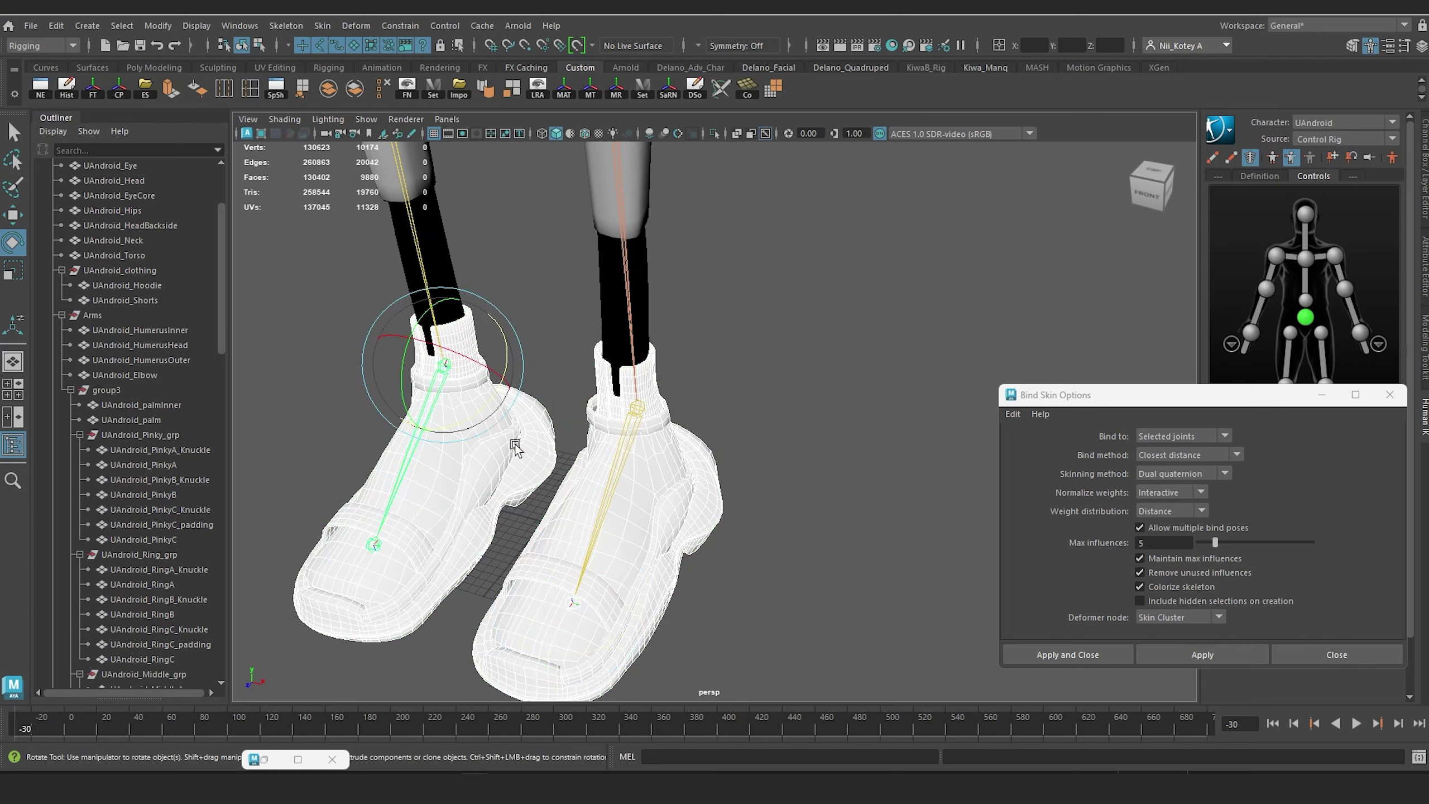
{"action": "left_click", "coordinate": [621, 454]}
{"action": "left_click", "coordinate": [625, 288]}
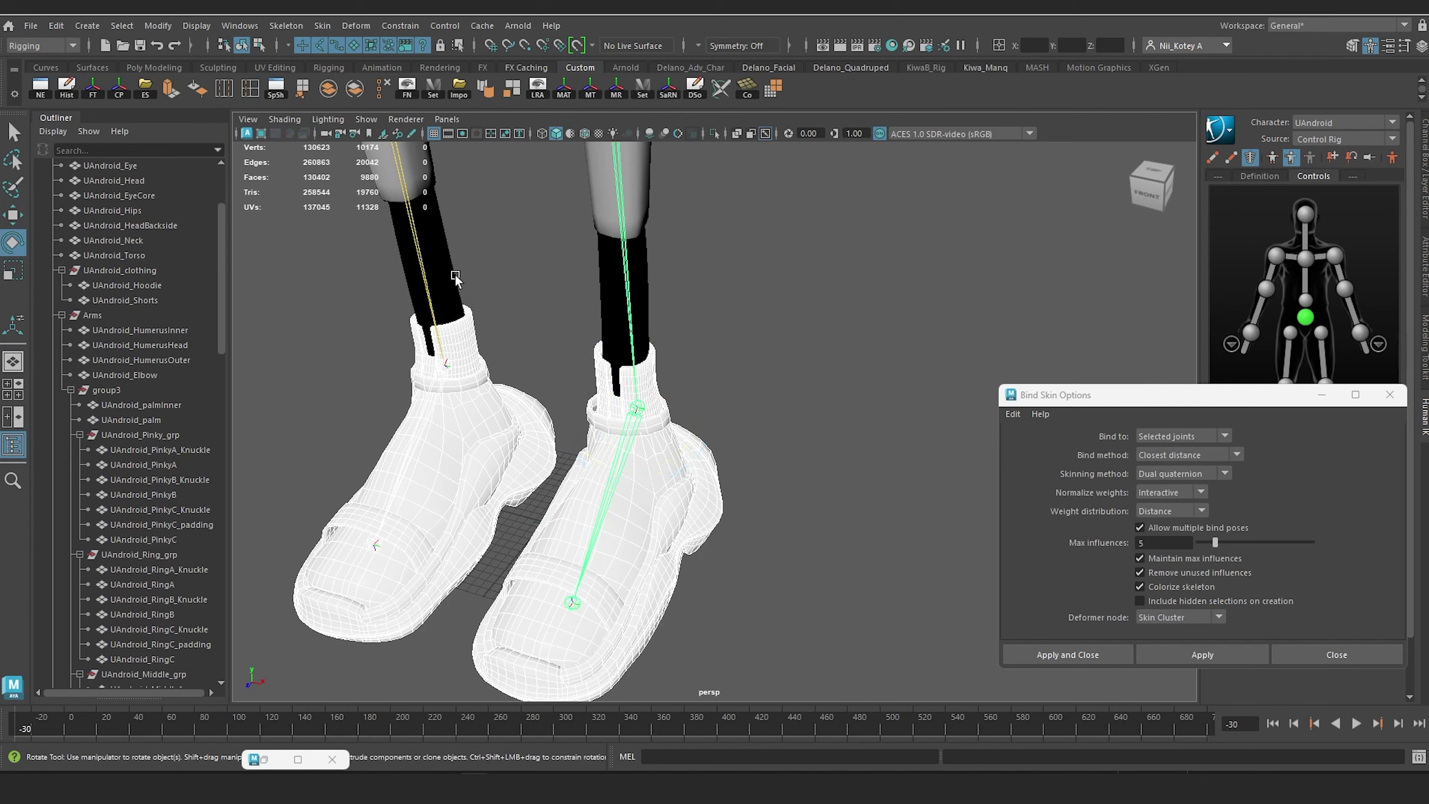
{"action": "left_click", "coordinate": [419, 258]}
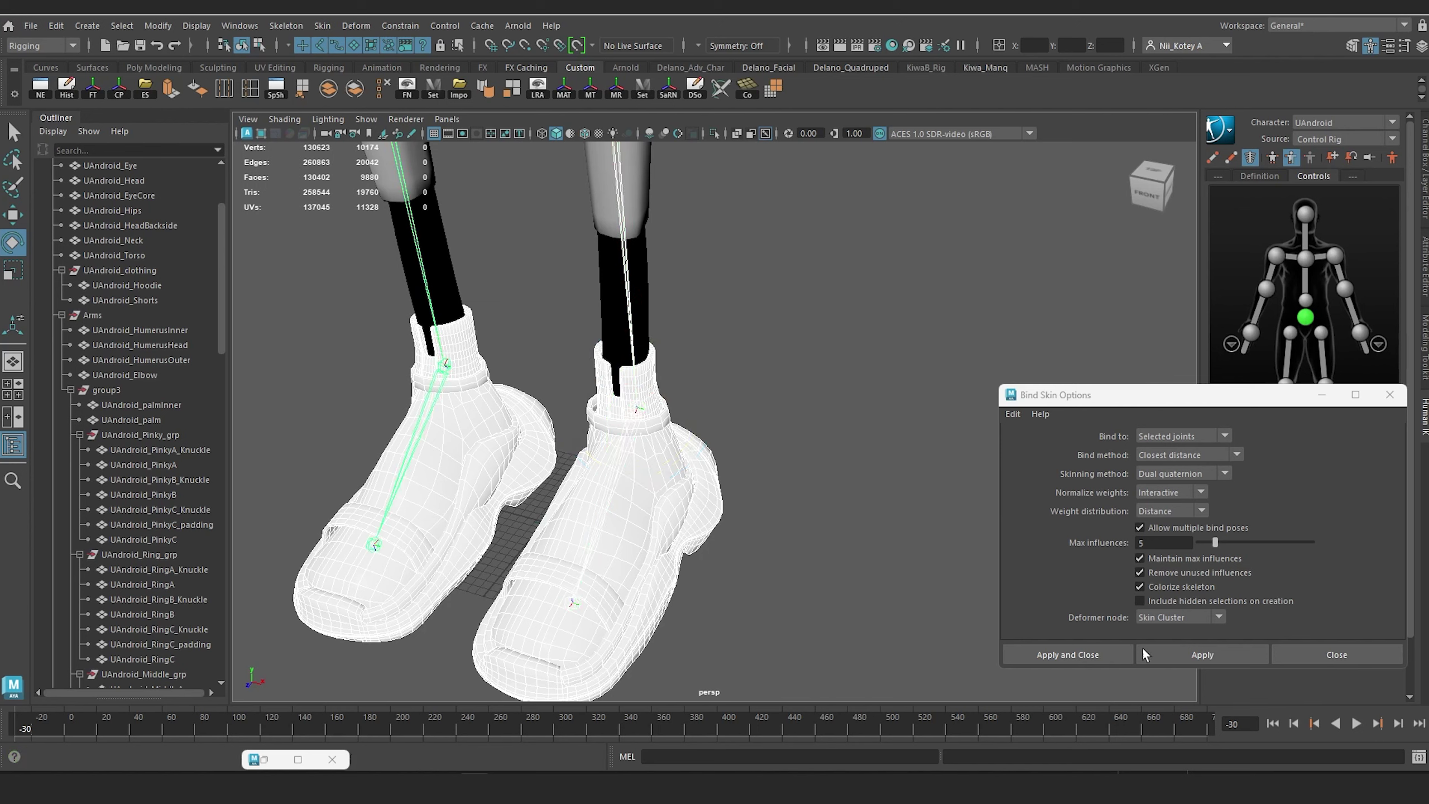
{"action": "left_click", "coordinate": [1225, 656]}
Step: Lift the left foot's ankle IK control to test how the shoes deform, and undo the move
{"action": "scroll", "coordinate": [685, 437], "scroll_direction": "down", "scroll_amount": 3}
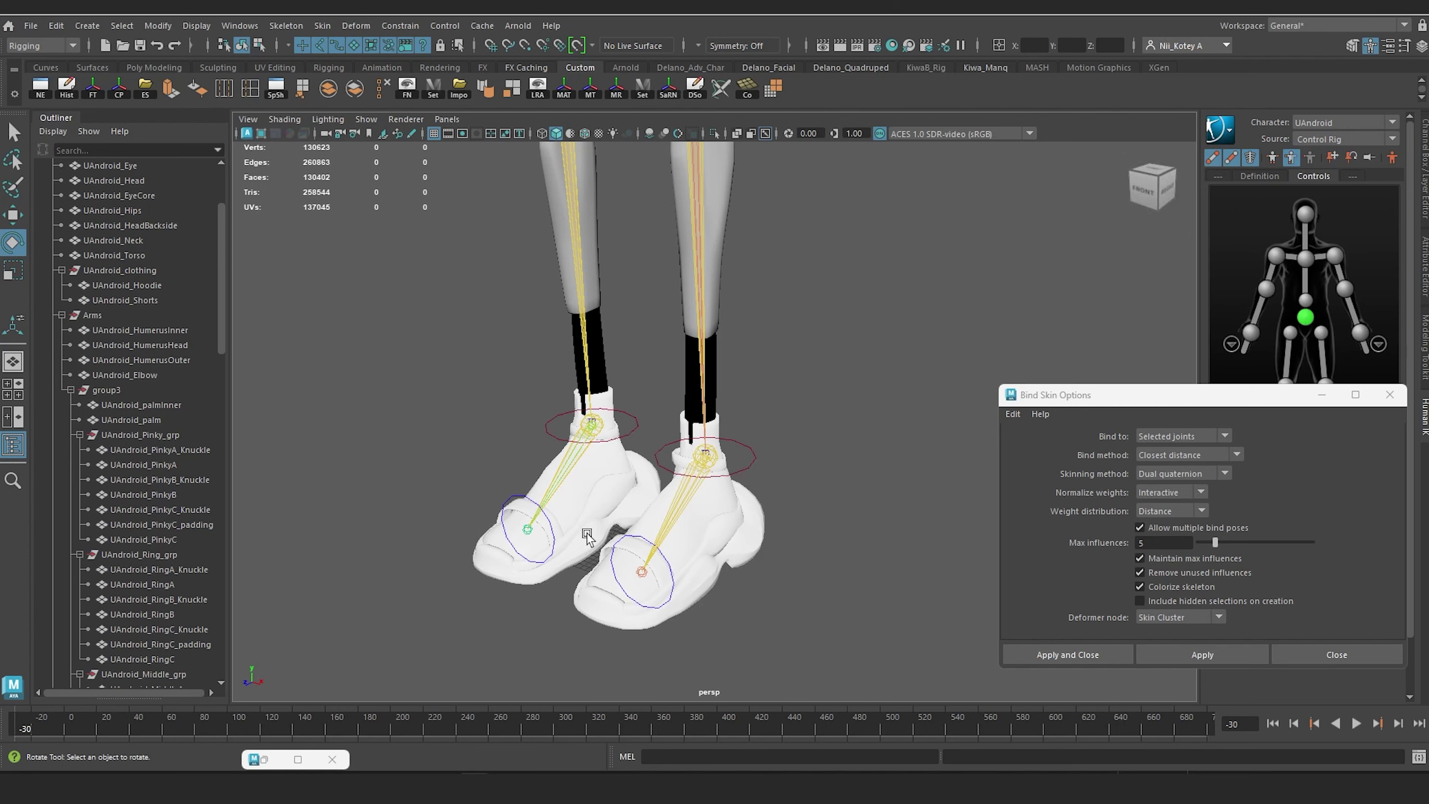
{"action": "left_click", "coordinate": [641, 535]}
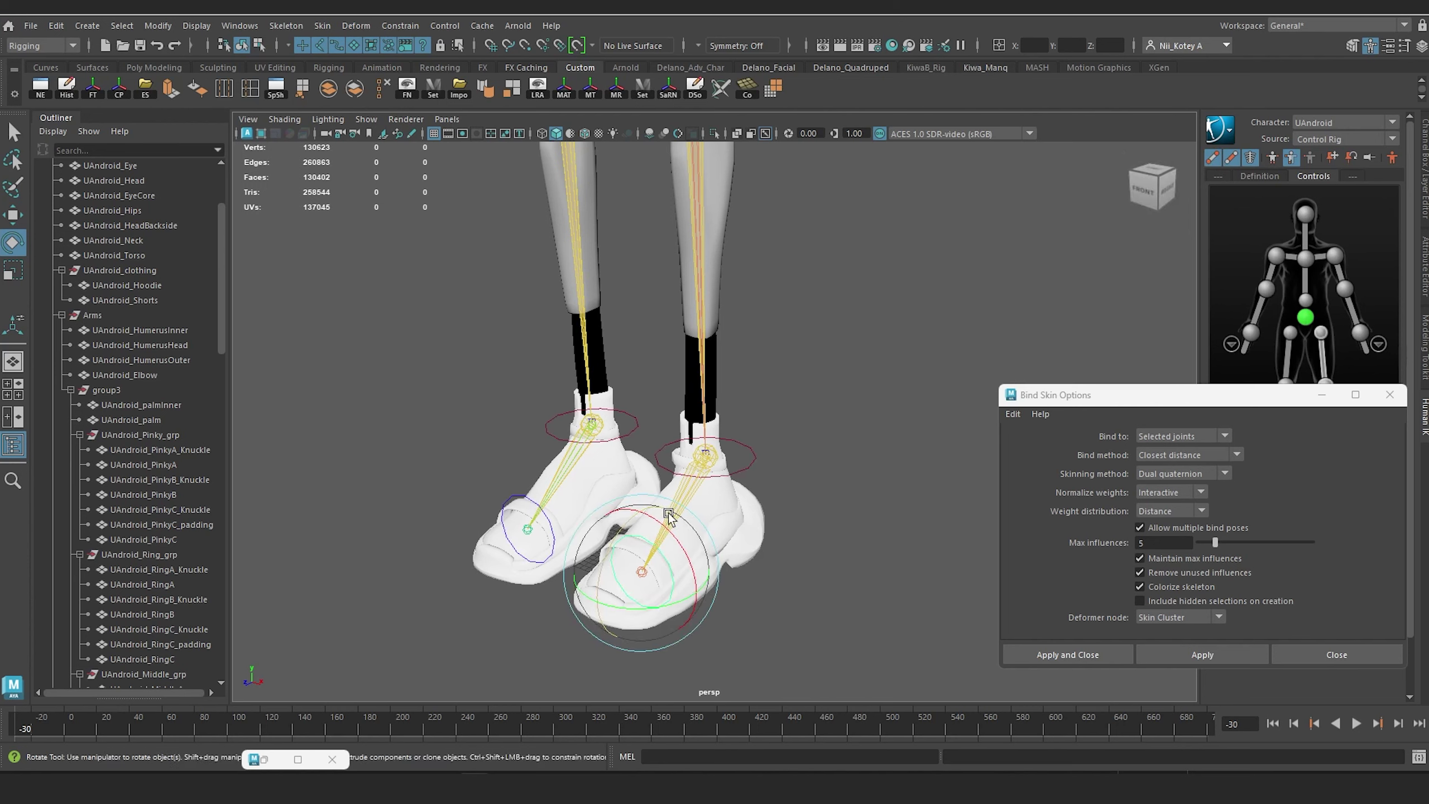
{"action": "key", "text": "w"}
{"action": "left_click_drag", "start_coordinate": [641, 510], "coordinate": [801, 98]}
{"action": "left_click", "coordinate": [835, 456]}
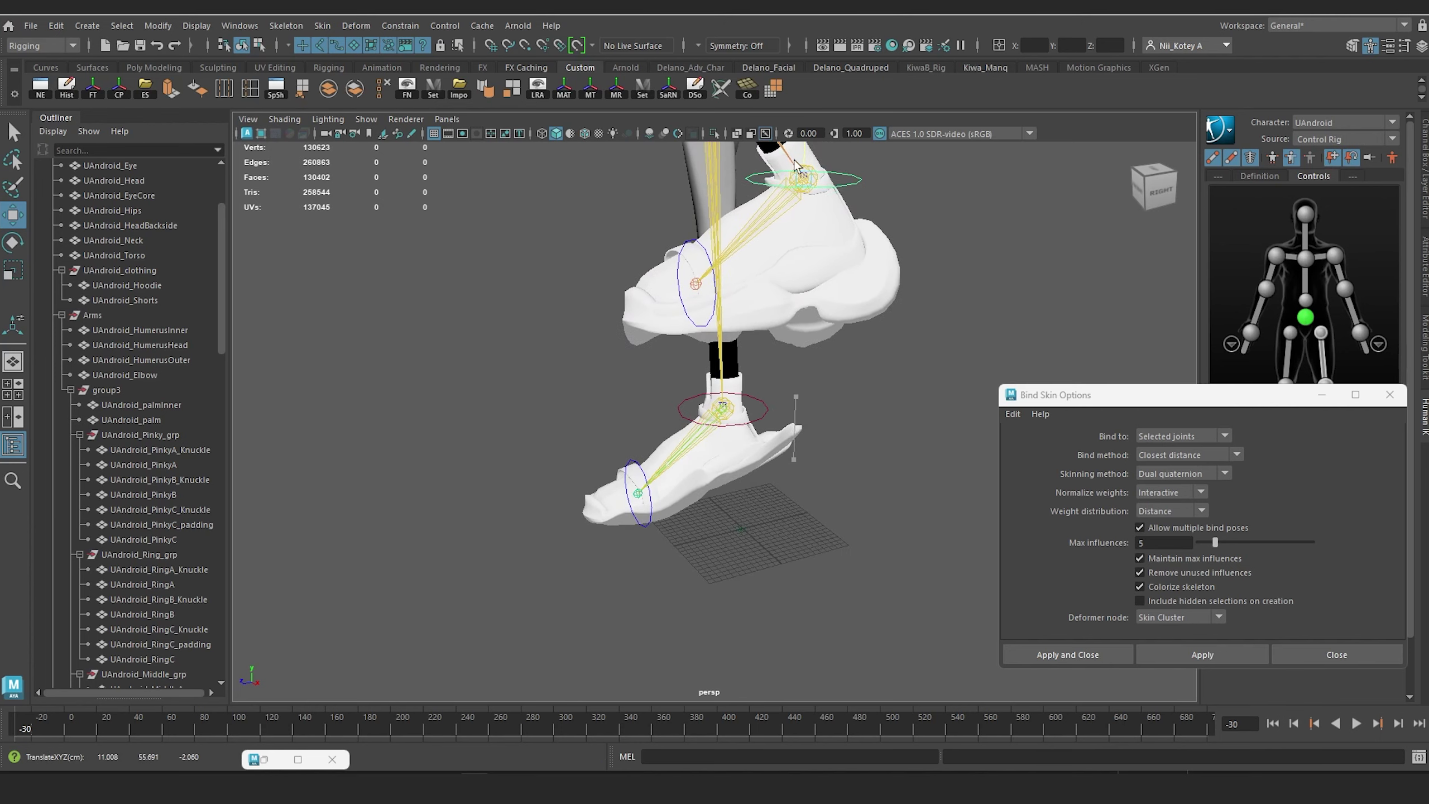
{"action": "left_click_drag", "start_coordinate": [674, 360], "coordinate": [844, 316], "text": "alt"}
{"action": "scroll", "coordinate": [400, 431], "scroll_direction": "down", "scroll_amount": 5}
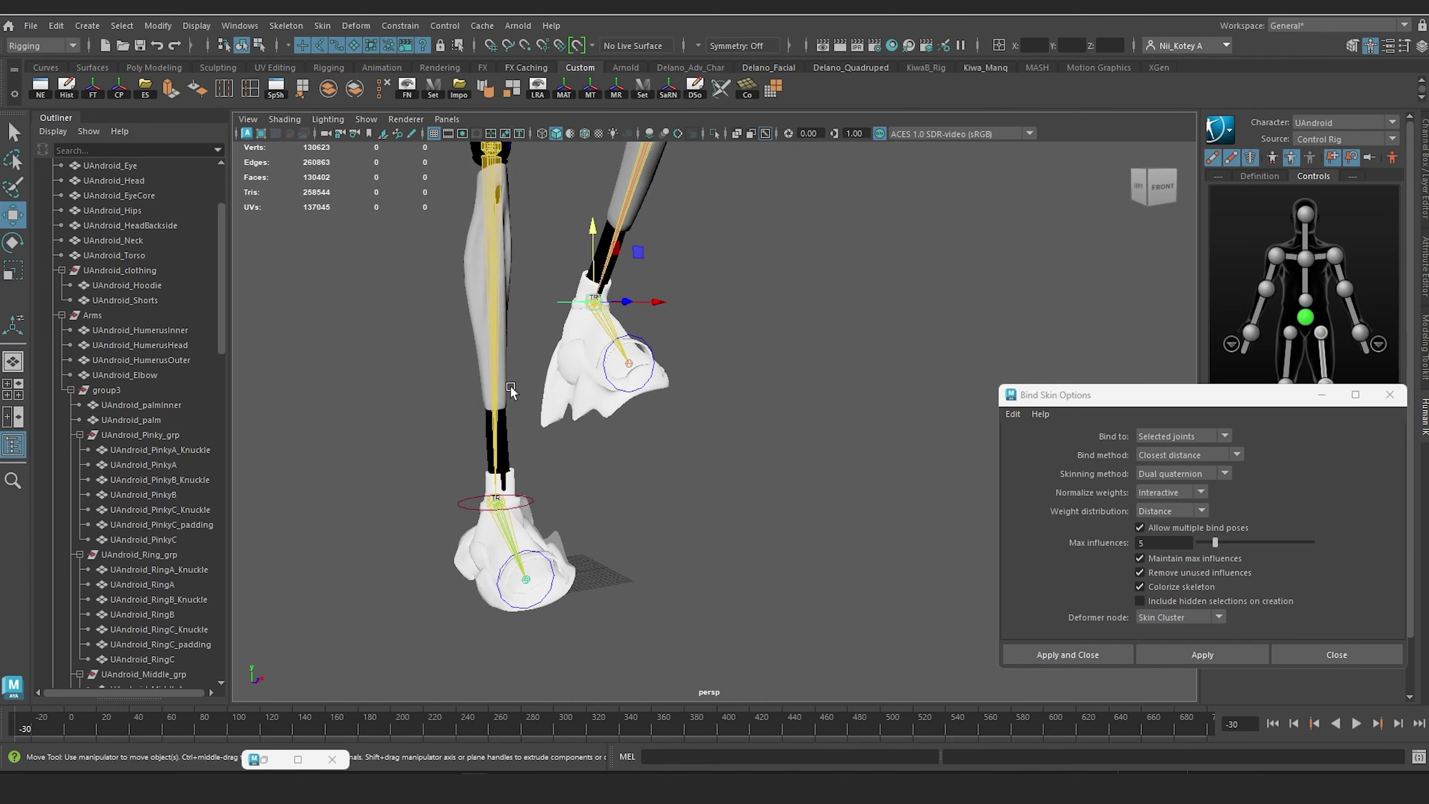
{"action": "left_click_drag", "start_coordinate": [532, 369], "coordinate": [517, 402], "text": "alt"}
{"action": "key", "text": "ctrl+z"}
{"action": "left_click_drag", "start_coordinate": [616, 408], "coordinate": [591, 404], "text": "alt"}
{"action": "left_click_drag", "start_coordinate": [643, 499], "coordinate": [686, 529], "text": "alt"}
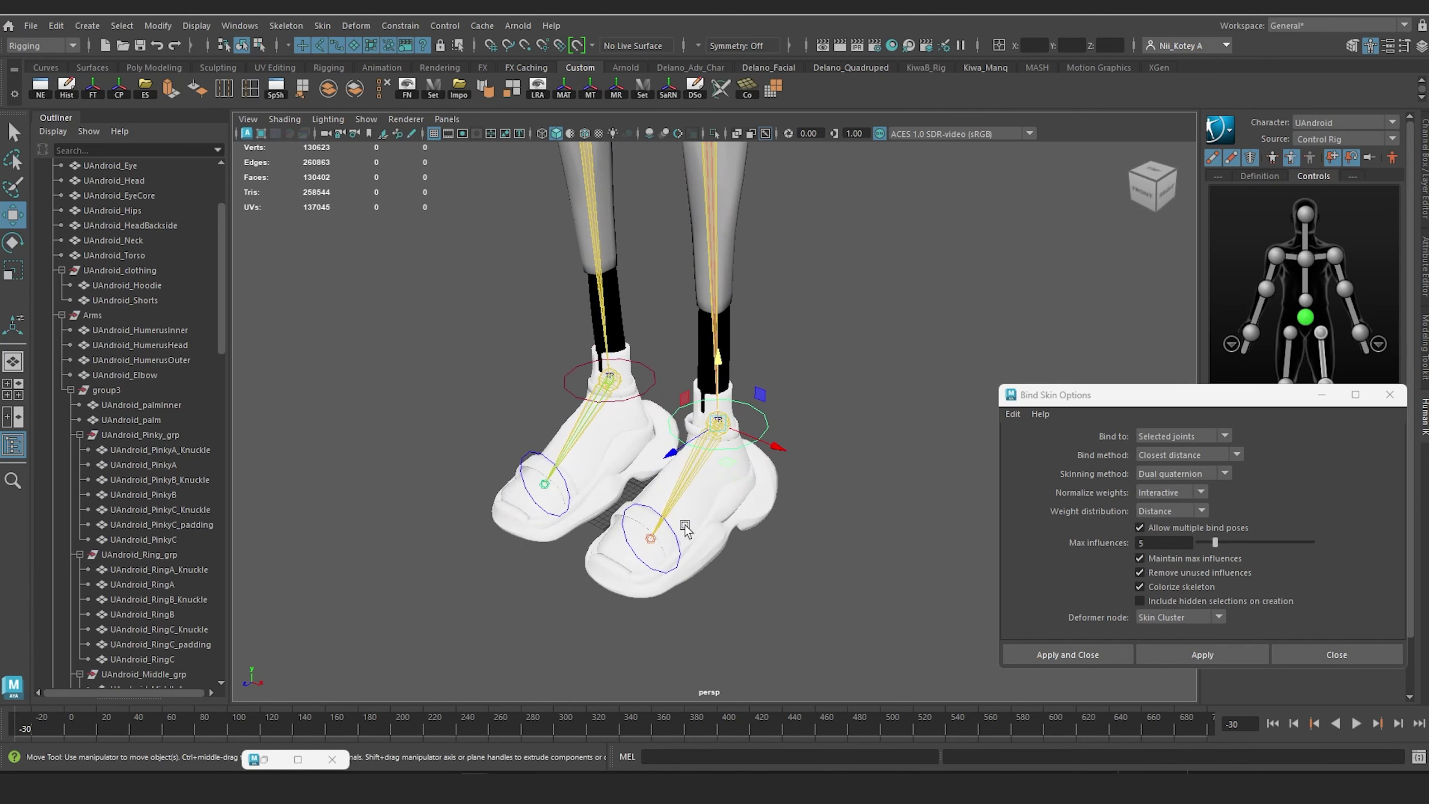
Step: Hide the character's skeleton so only the rig controls show, and clear the selection
{"action": "left_click", "coordinate": [670, 529]}
{"action": "key", "text": "e"}
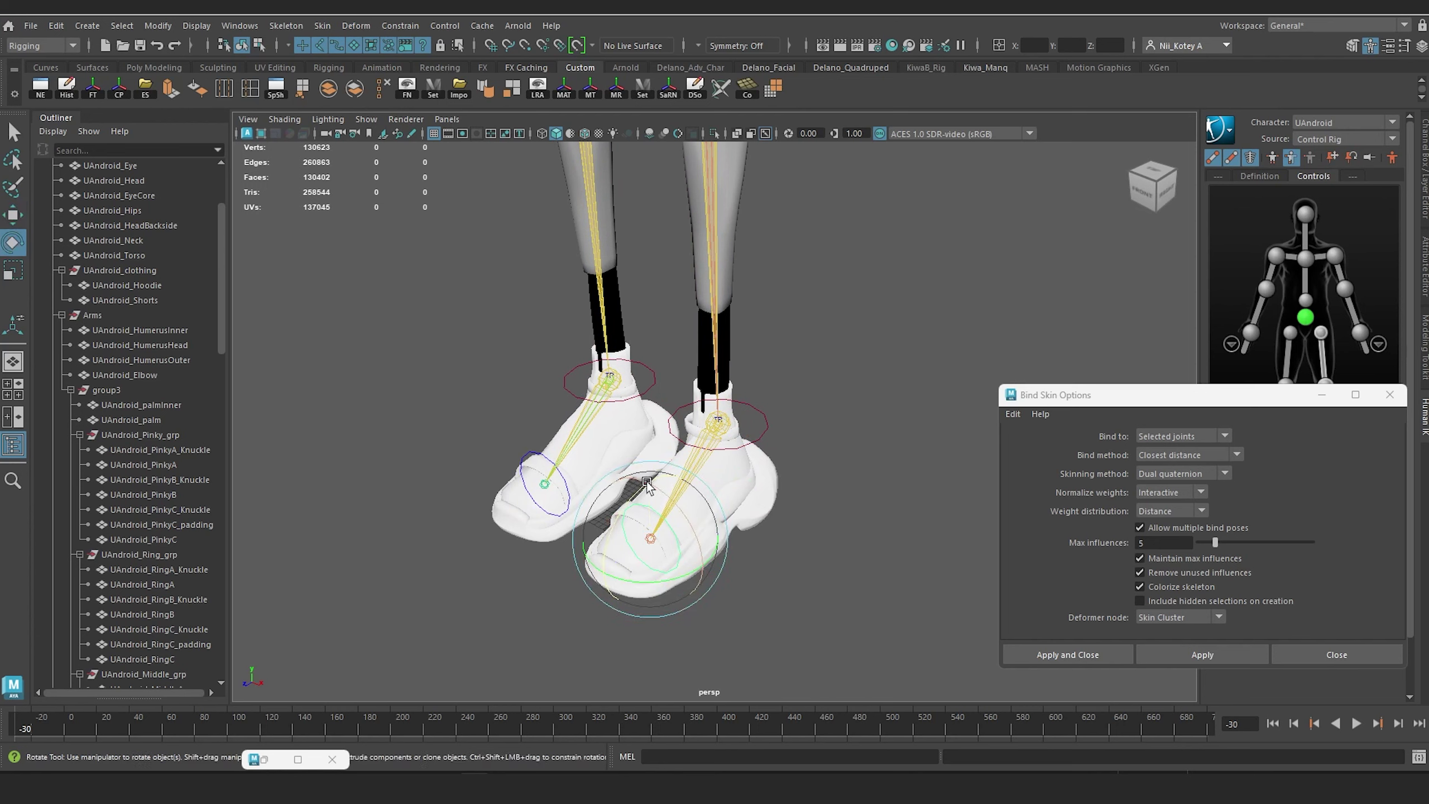
{"action": "left_click", "coordinate": [1248, 158]}
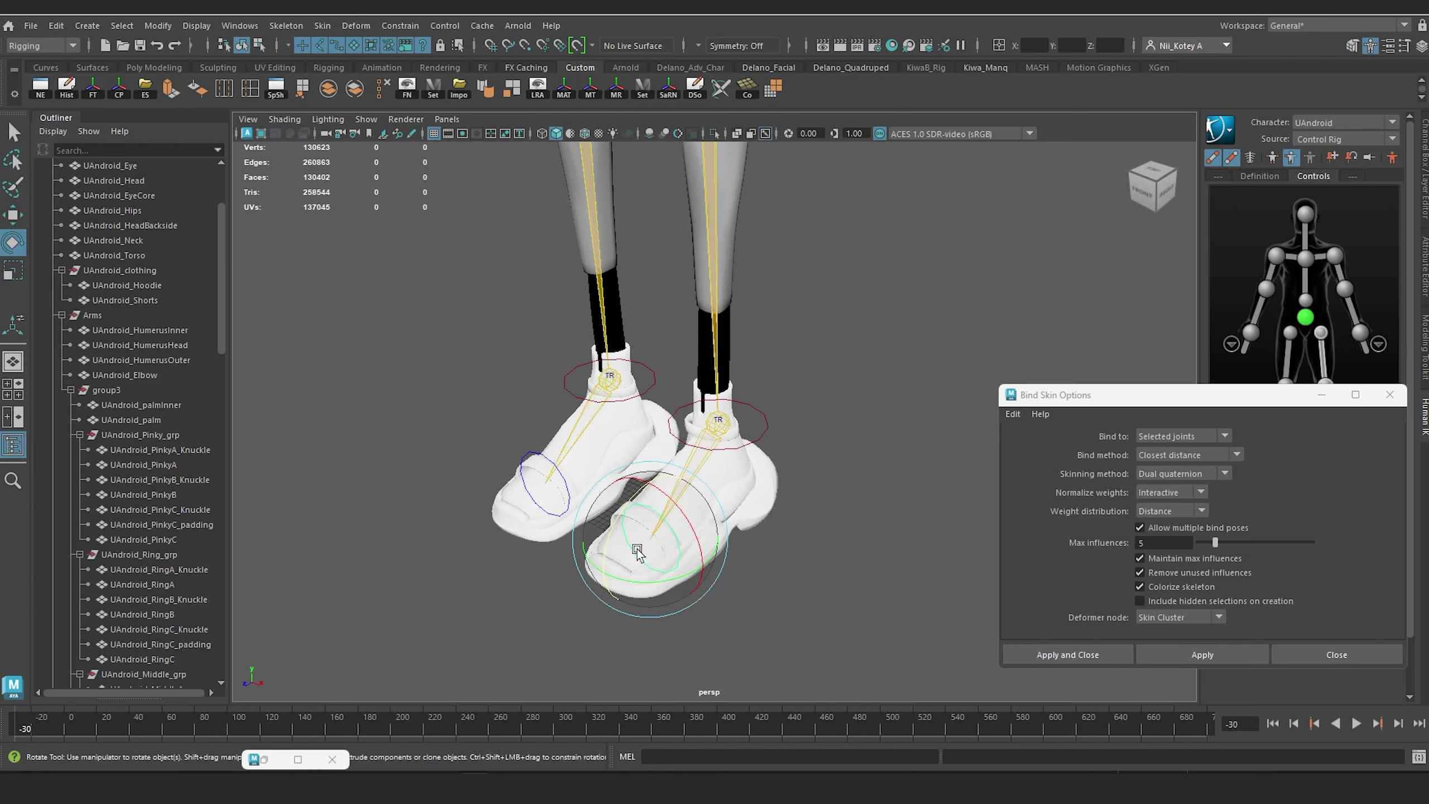
{"action": "left_click_drag", "start_coordinate": [637, 553], "coordinate": [420, 590], "text": "alt"}
{"action": "left_click", "coordinate": [420, 590]}
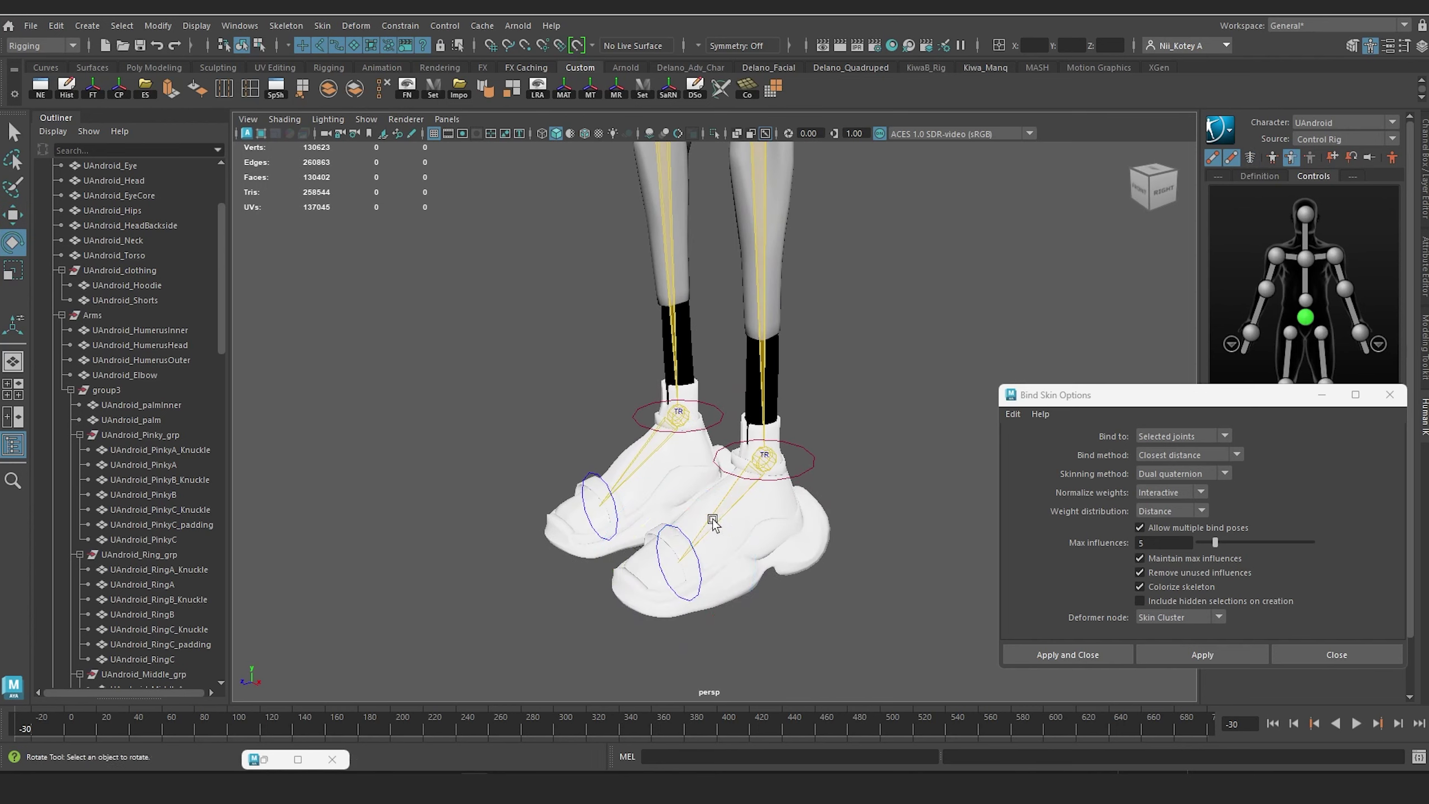
Step: Move and rotate the left toe IK control to test the shoe deformation, and undo each change
{"action": "left_click", "coordinate": [672, 529]}
{"action": "key", "text": "w"}
{"action": "left_click_drag", "start_coordinate": [676, 501], "coordinate": [738, 365]}
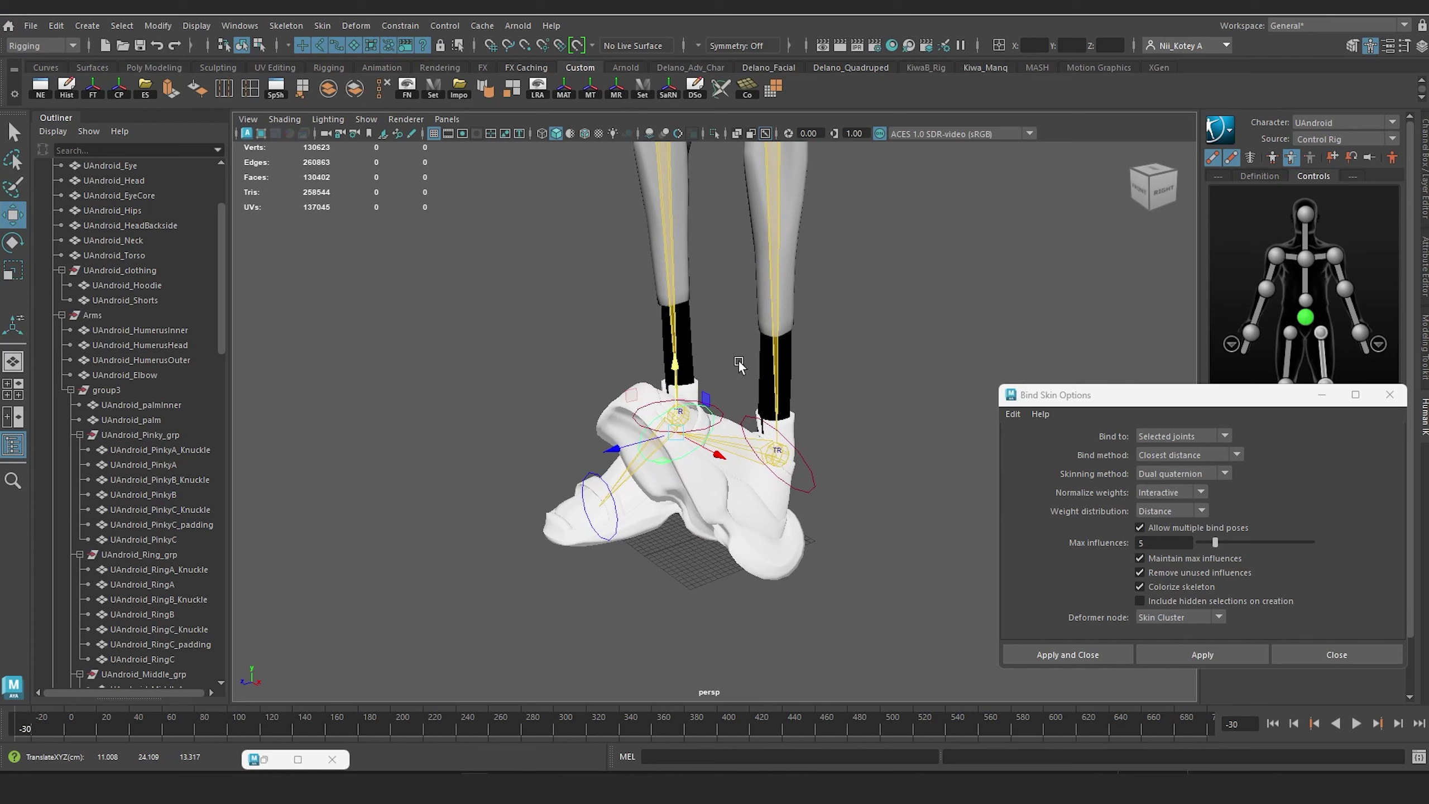
{"action": "key", "text": "ctrl+z"}
{"action": "left_click_drag", "start_coordinate": [610, 600], "coordinate": [582, 611], "text": "alt"}
{"action": "key", "text": "e"}
{"action": "left_click_drag", "start_coordinate": [665, 491], "coordinate": [569, 508]}
{"action": "key", "text": "ctrl+z"}
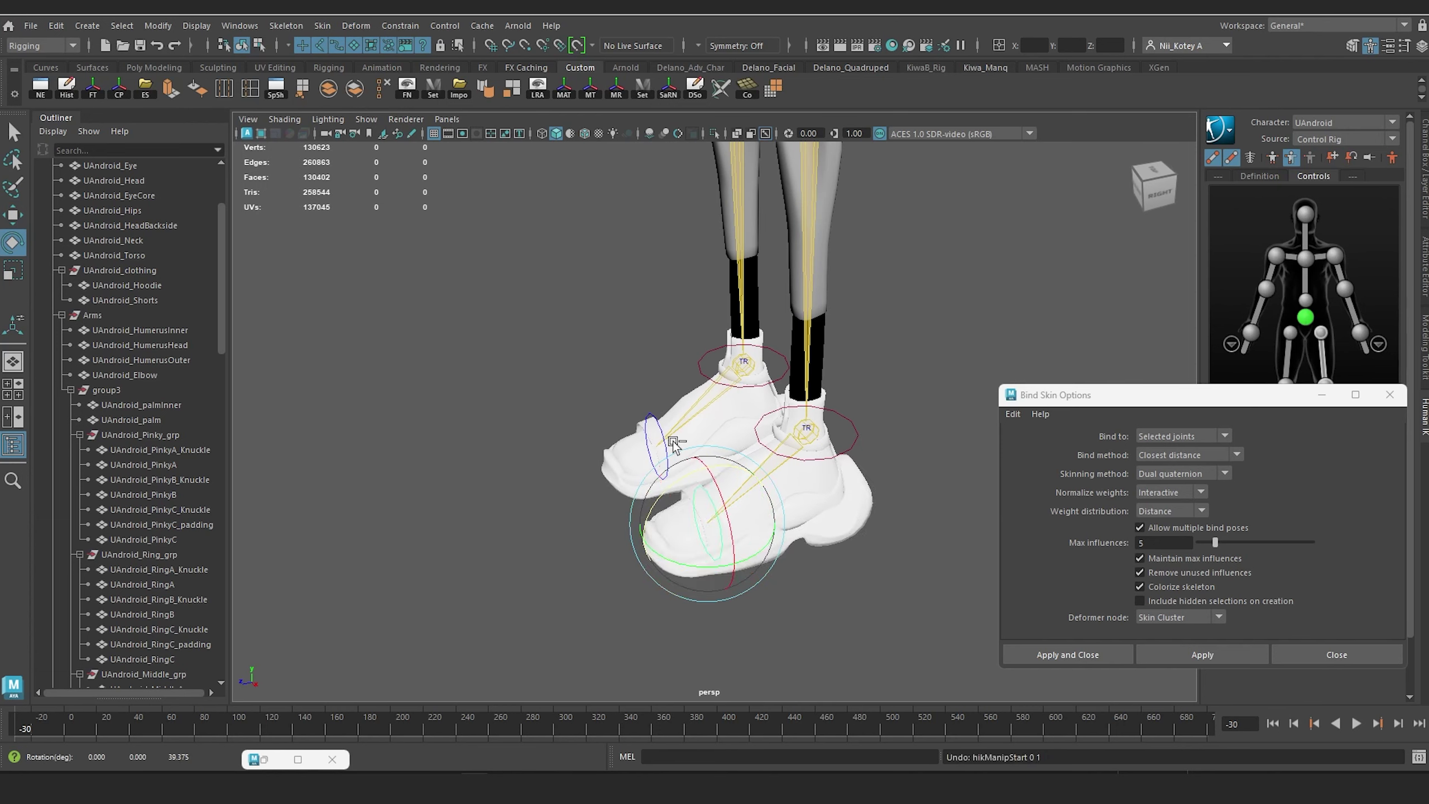
Step: Select the shoes mesh and open the Paint Skin Weights Tool settings for it
{"action": "scroll", "coordinate": [673, 442], "scroll_direction": "down", "scroll_amount": 2}
{"action": "left_click_drag", "start_coordinate": [672, 442], "coordinate": [801, 440], "text": "alt"}
{"action": "middle_click_drag", "start_coordinate": [642, 420], "coordinate": [770, 355], "text": "alt"}
{"action": "scroll", "coordinate": [760, 434], "scroll_direction": "up", "scroll_amount": 5}
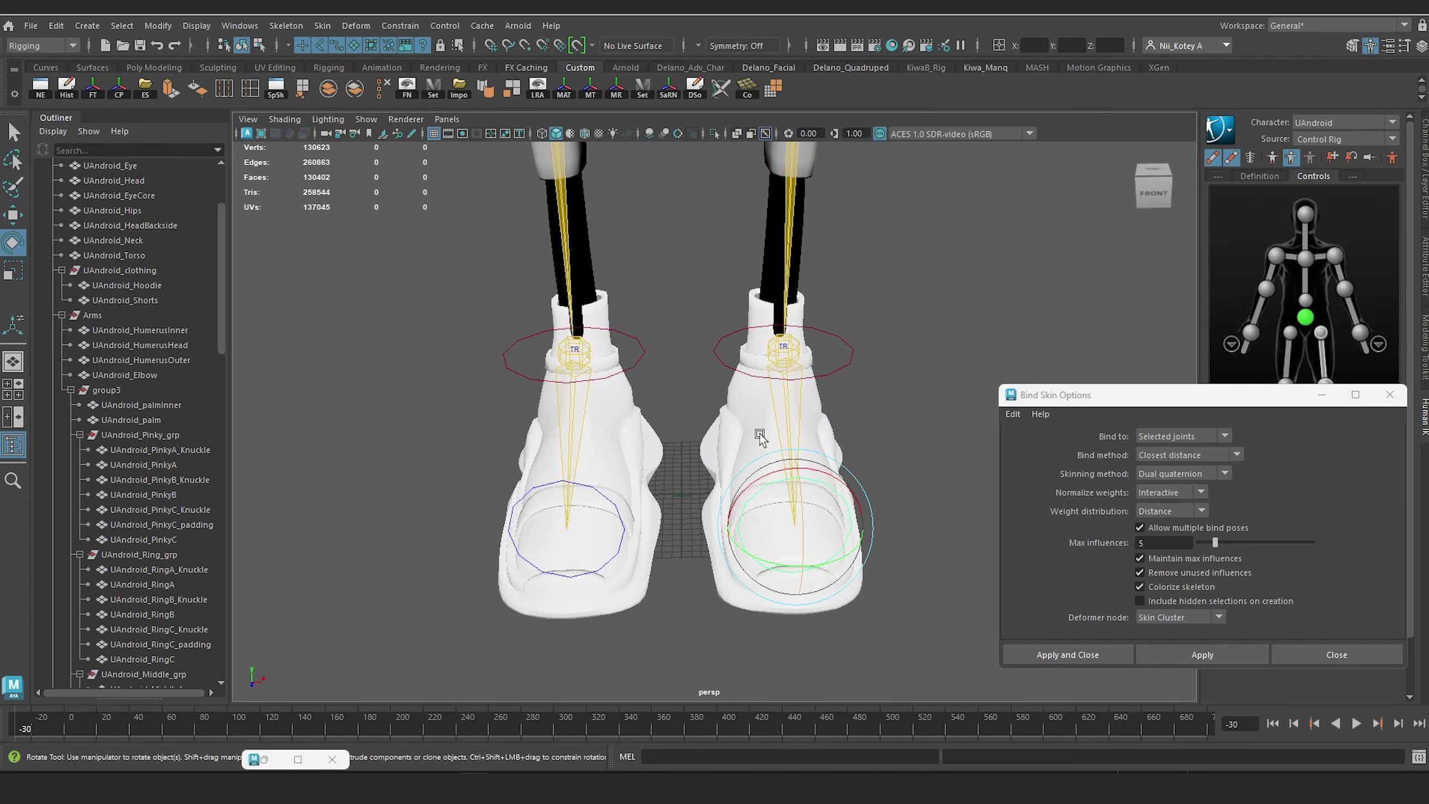
{"action": "left_click", "coordinate": [723, 435]}
{"action": "left_click_drag", "start_coordinate": [723, 434], "coordinate": [746, 469], "text": "alt"}
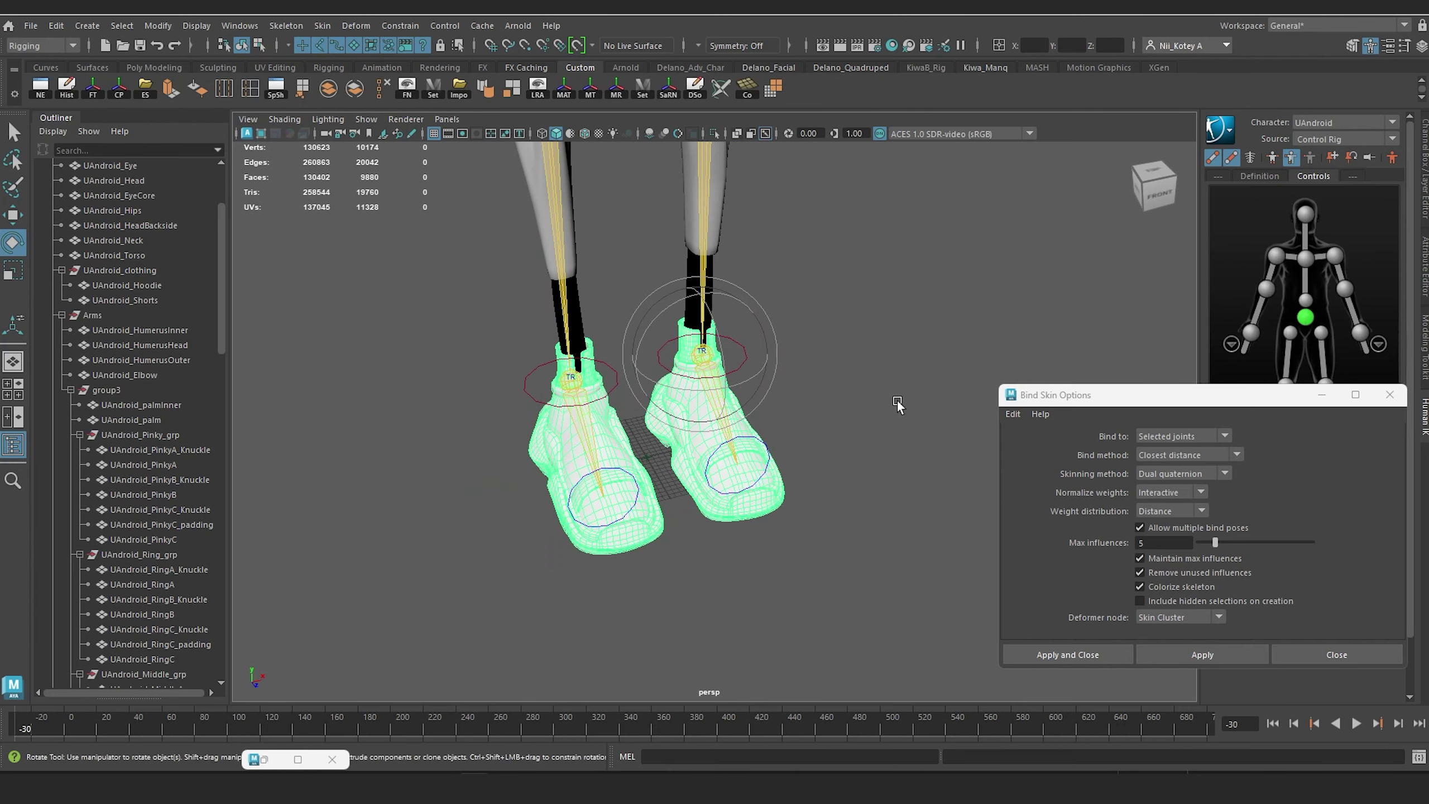
{"action": "left_click_drag", "start_coordinate": [759, 410], "coordinate": [684, 405], "text": "alt"}
{"action": "left_click", "coordinate": [810, 68]}
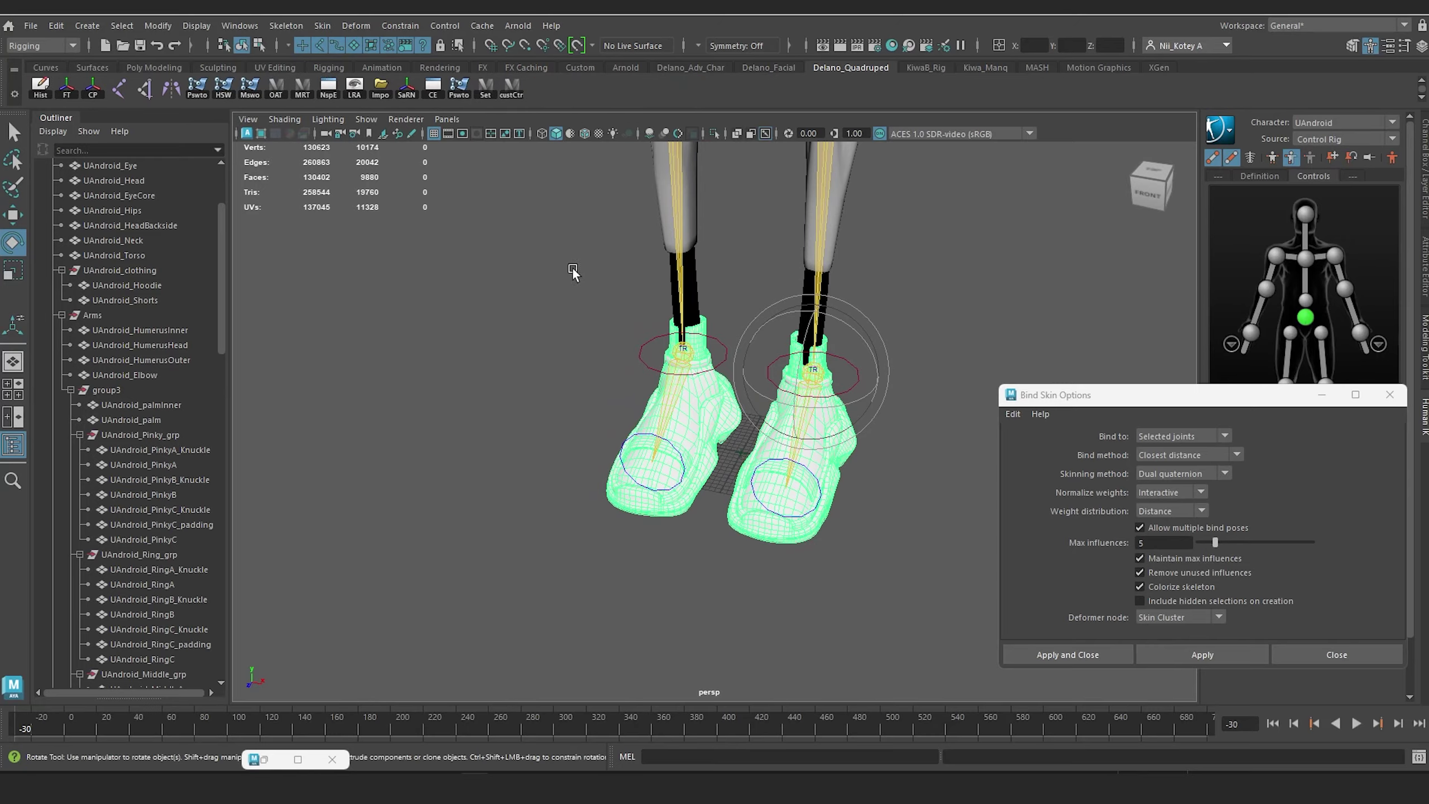
{"action": "scroll", "coordinate": [411, 343], "scroll_direction": "up", "scroll_amount": 5}
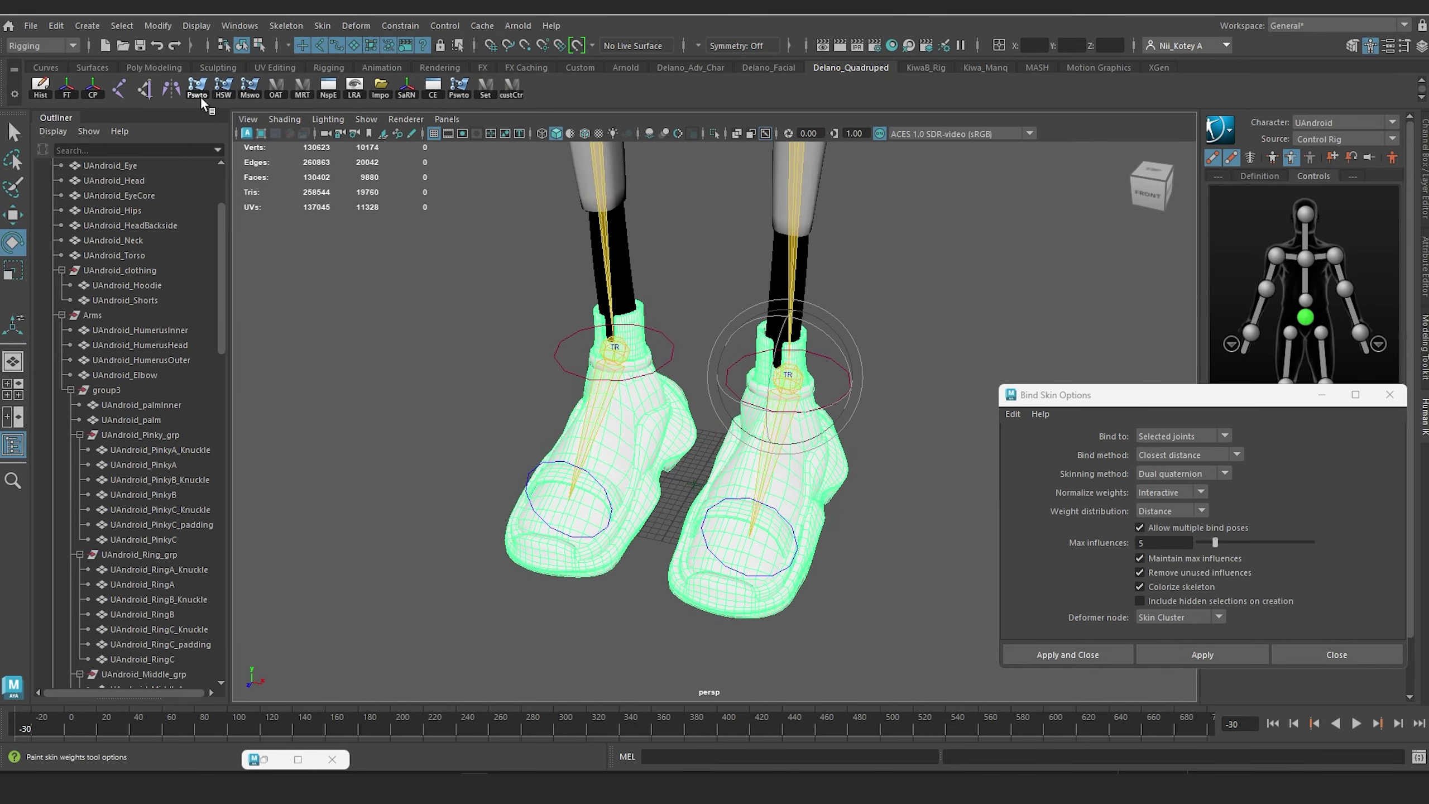
{"action": "left_click", "coordinate": [197, 89]}
Step: Set the maximum color of the weight display to 0.1 in the Paint Skin Weights Tool settings
{"action": "mouse_move", "coordinate": [732, 394]}
{"action": "left_mouse_down", "text": "alt"}
{"action": "mouse_move", "coordinate": [803, 390]}
{"action": "mouse_move", "coordinate": [766, 440]}
{"action": "mouse_move", "coordinate": [735, 374]}
{"action": "left_mouse_up", "text": "alt"}
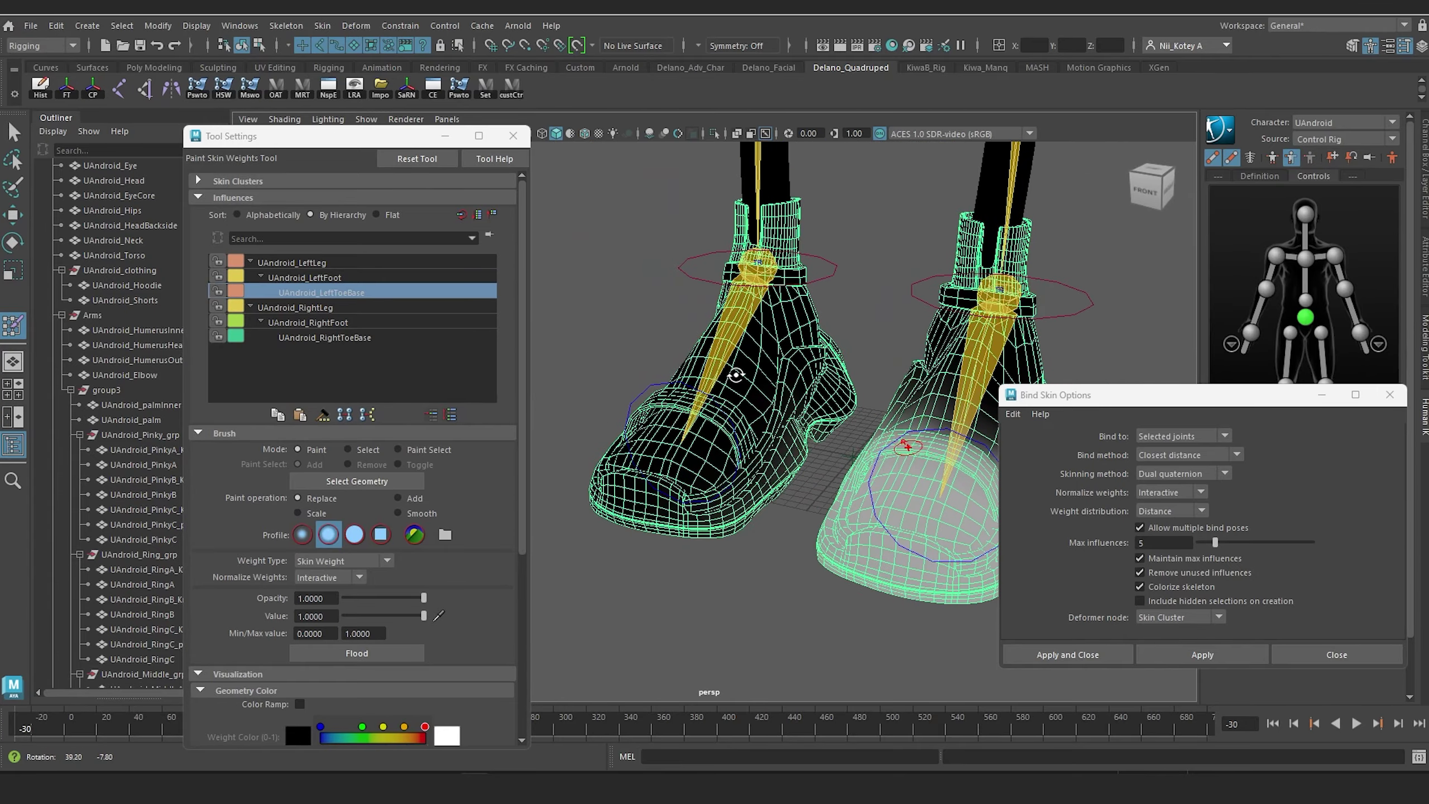
{"action": "left_click_drag", "start_coordinate": [522, 523], "coordinate": [532, 698]}
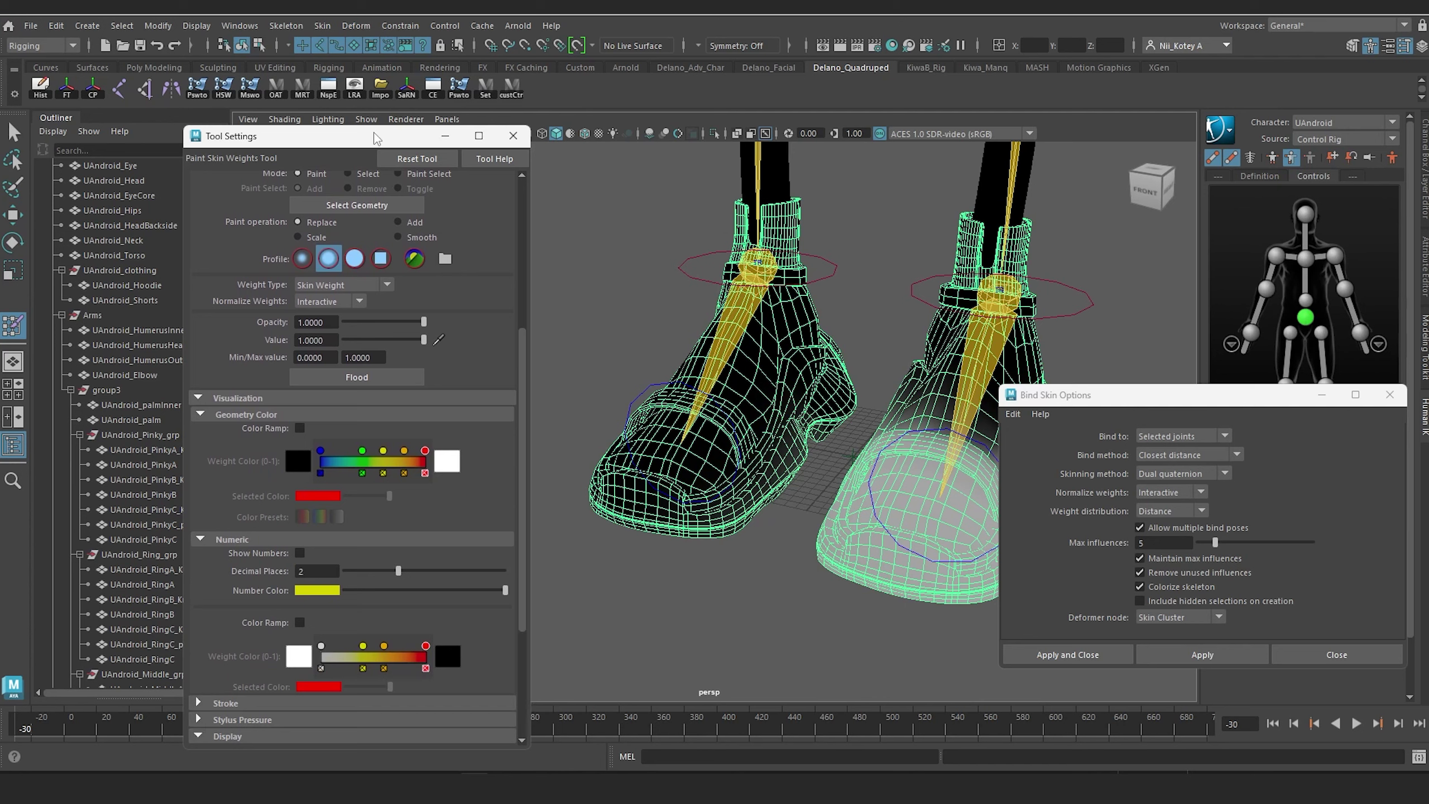
{"action": "left_click_drag", "start_coordinate": [375, 138], "coordinate": [380, 94]}
{"action": "scroll", "coordinate": [304, 678], "scroll_direction": "down", "scroll_amount": 4}
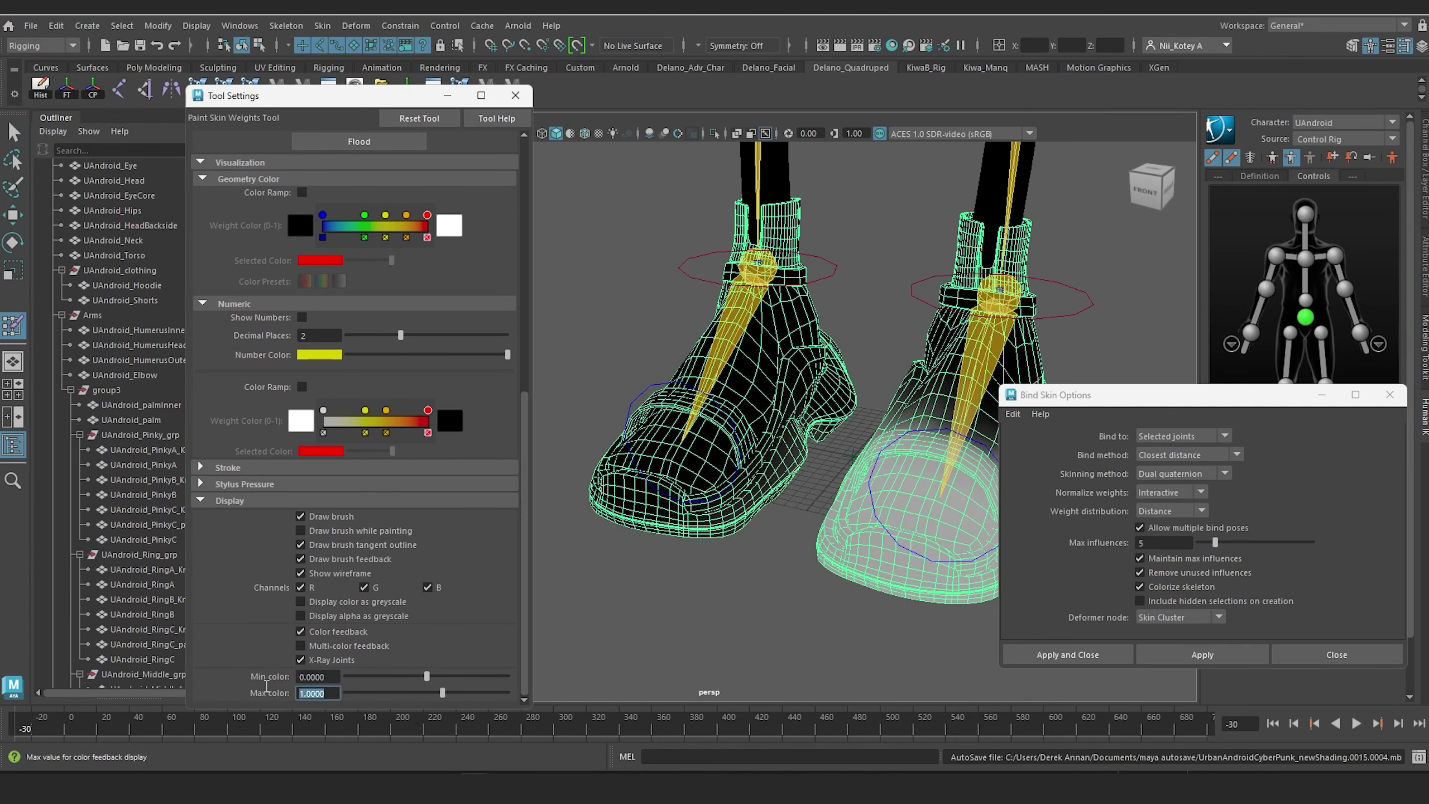
{"action": "type", "text": "0.1"}
{"action": "key", "text": "Return"}
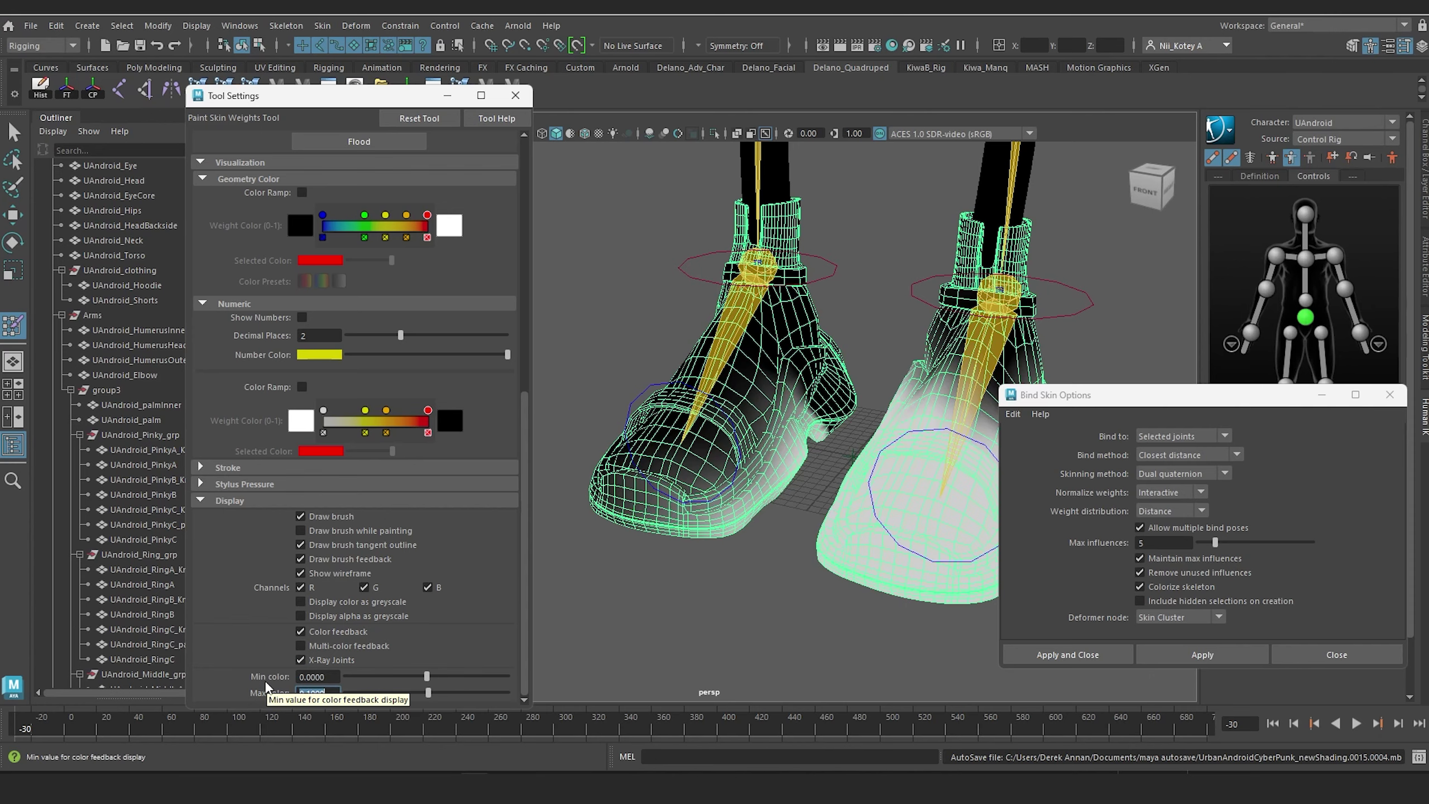
Step: Isolate the shoes mesh in the viewport and leave the weight painting tool for the Move tool
{"action": "left_click_drag", "start_coordinate": [730, 326], "coordinate": [963, 202], "text": "alt"}
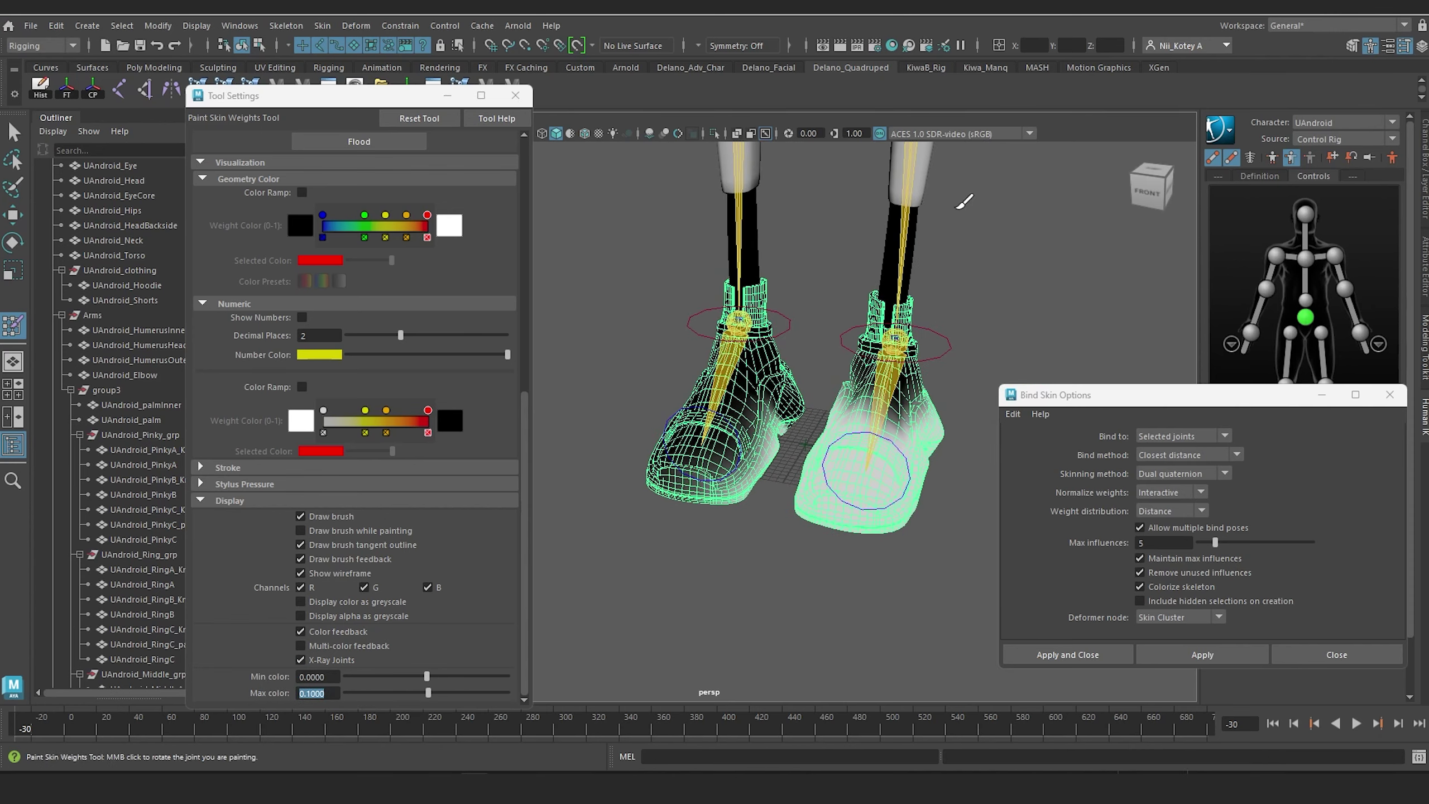
{"action": "left_click", "coordinate": [713, 133]}
{"action": "left_click_drag", "start_coordinate": [716, 417], "coordinate": [733, 401], "text": "alt"}
{"action": "key", "text": "w"}
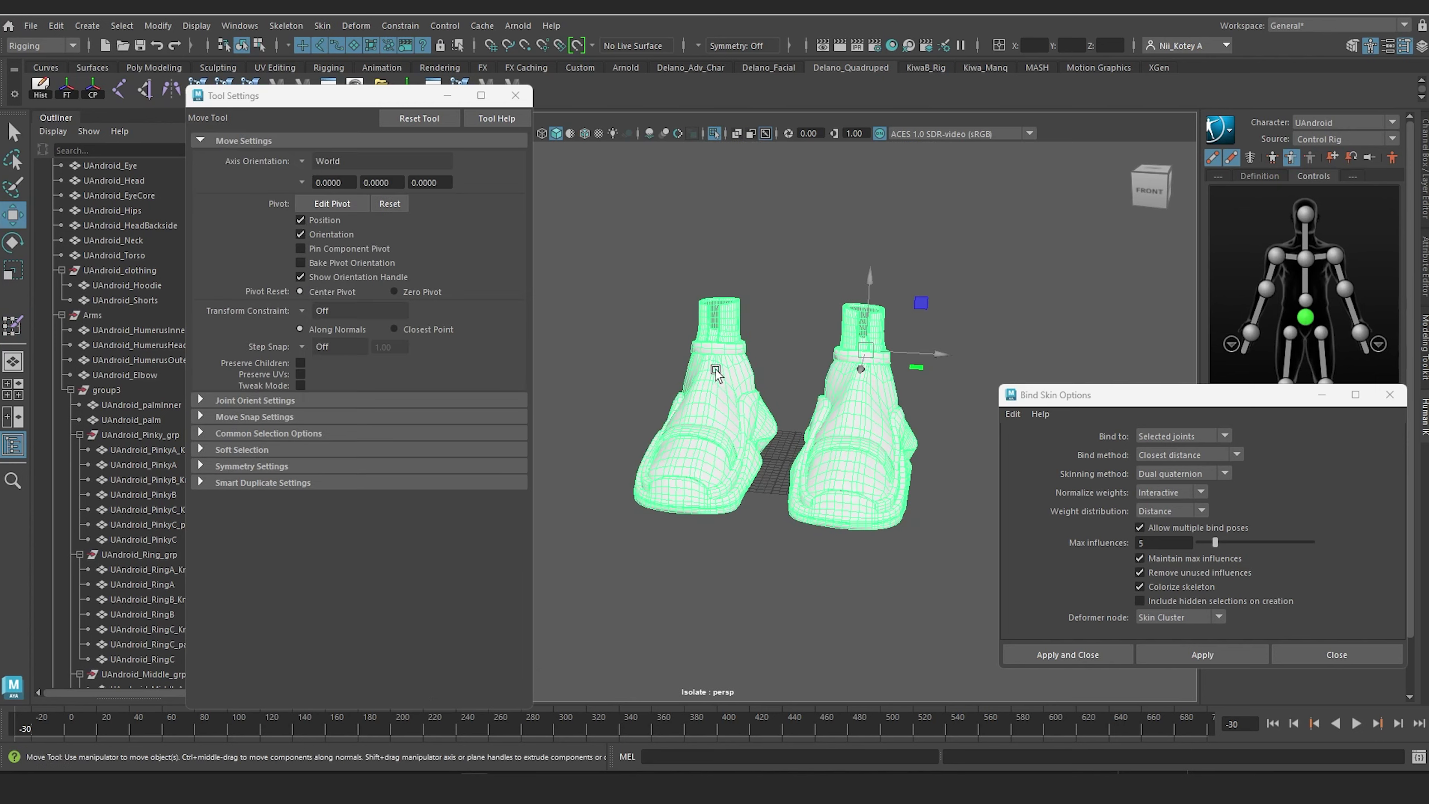
Step: Switch the shoes mesh to vertex mode and select all vertices of the character's right shoe
{"action": "mouse_move", "coordinate": [716, 342]}
{"action": "right_mouse_down"}
{"action": "mouse_move", "coordinate": [716, 376]}
{"action": "mouse_move", "coordinate": [669, 341]}
{"action": "right_mouse_up"}
{"action": "left_click_drag", "start_coordinate": [670, 341], "coordinate": [732, 424], "text": "alt"}
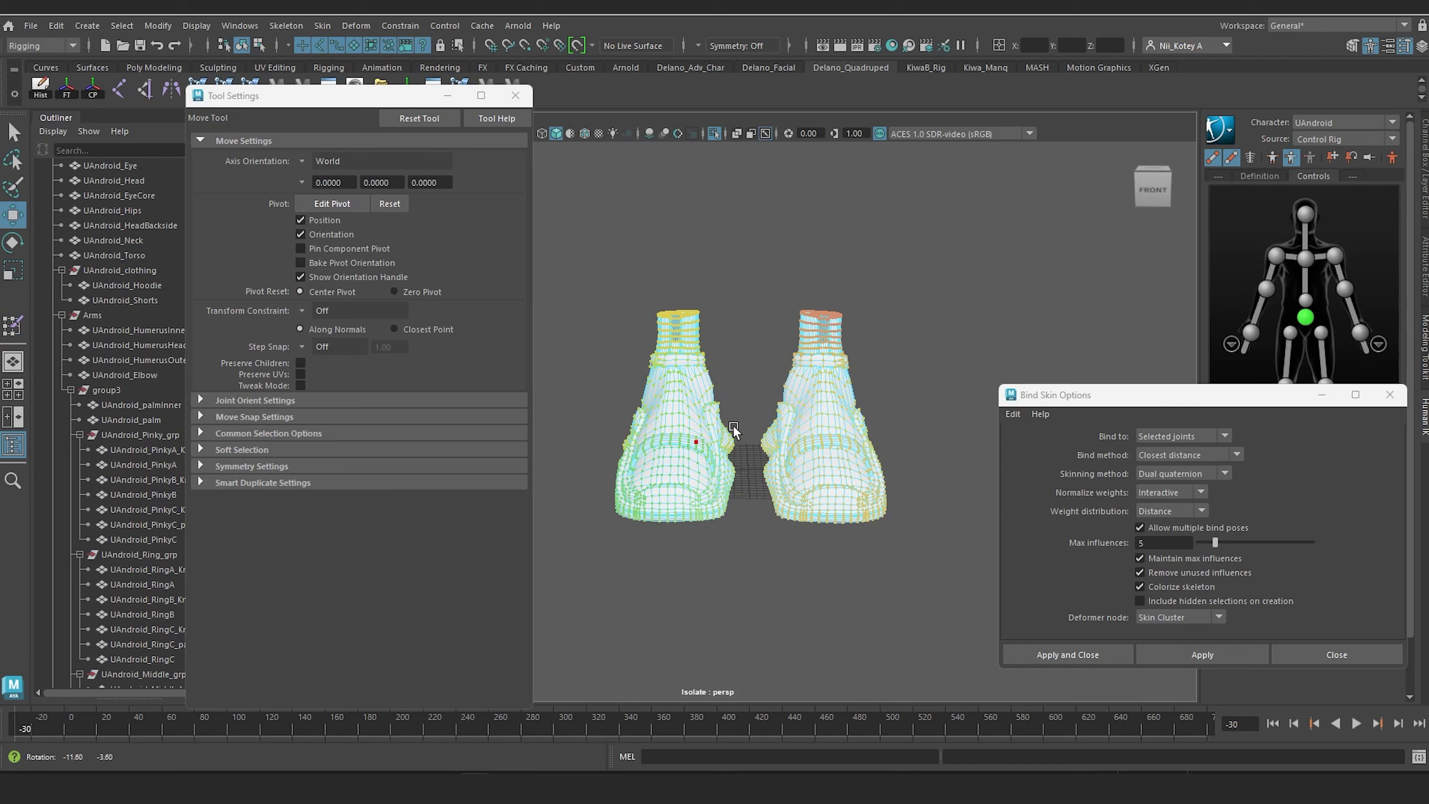
{"action": "left_click_drag", "start_coordinate": [744, 565], "coordinate": [743, 565]}
{"action": "mouse_move", "coordinate": [731, 473]}
{"action": "left_mouse_down", "text": "alt"}
{"action": "mouse_move", "coordinate": [688, 490]}
{"action": "mouse_move", "coordinate": [708, 471]}
{"action": "left_mouse_up", "text": "alt"}
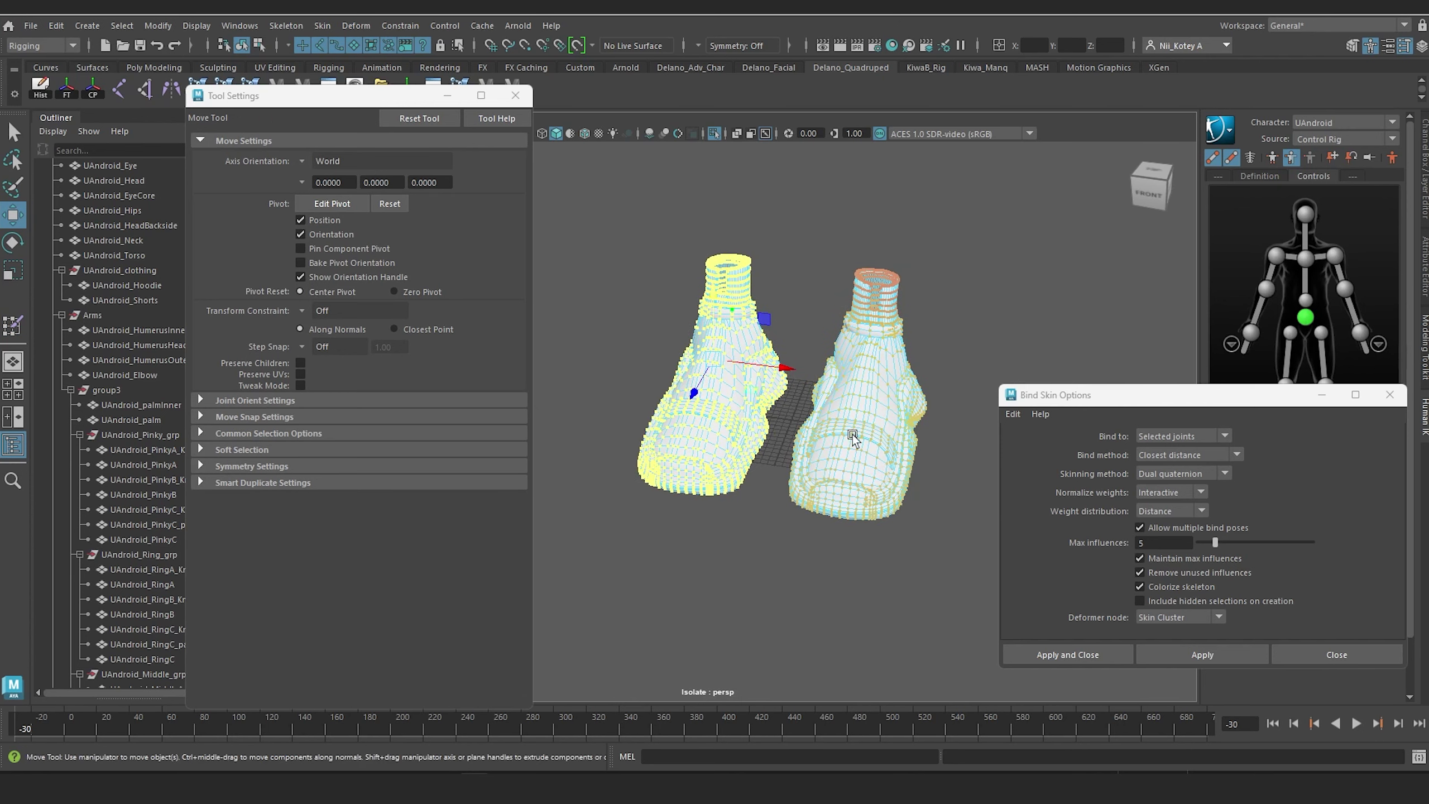
{"action": "left_click_drag", "start_coordinate": [852, 437], "coordinate": [900, 474], "text": "alt"}
{"action": "left_click", "coordinate": [695, 573]}
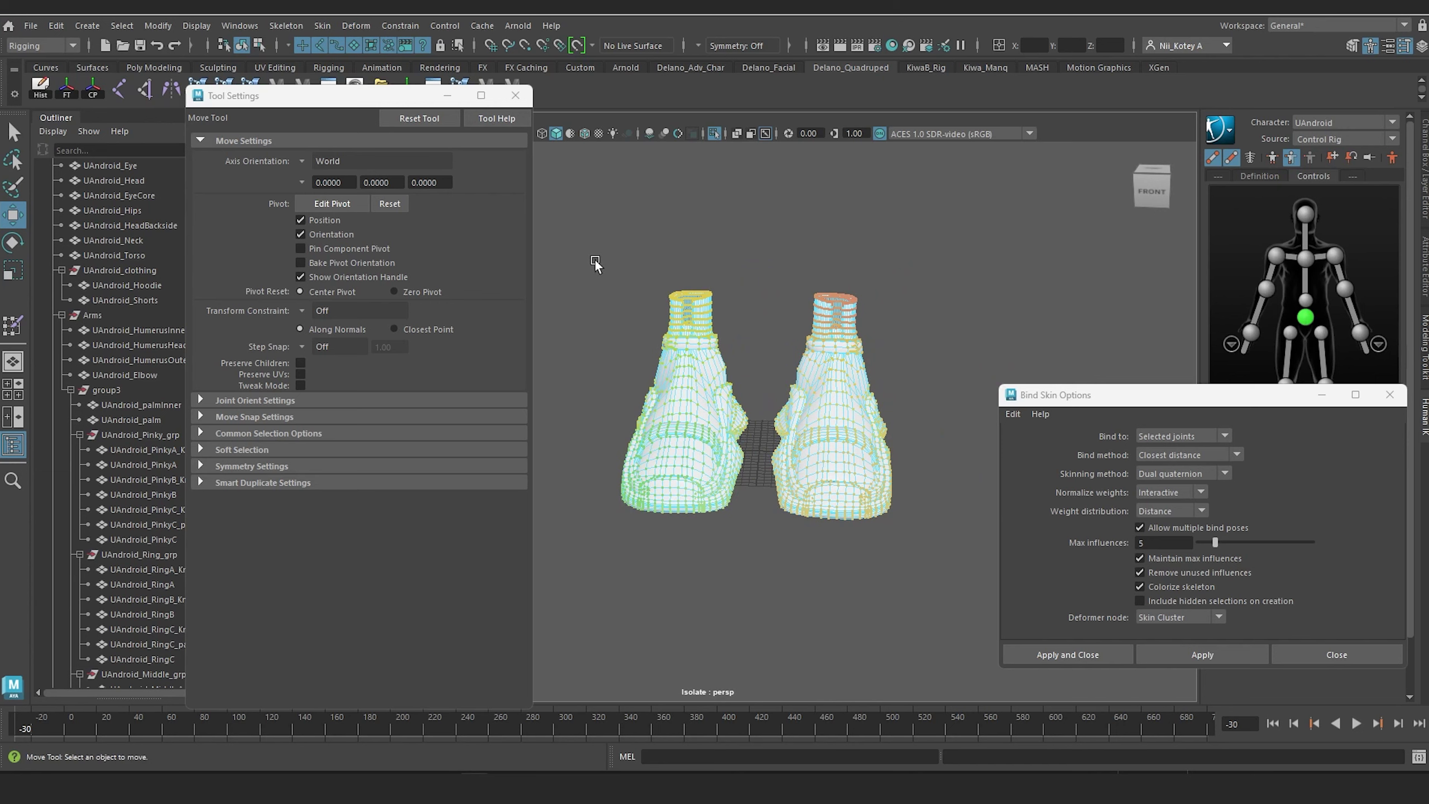
{"action": "left_click_drag", "start_coordinate": [725, 534], "coordinate": [758, 558]}
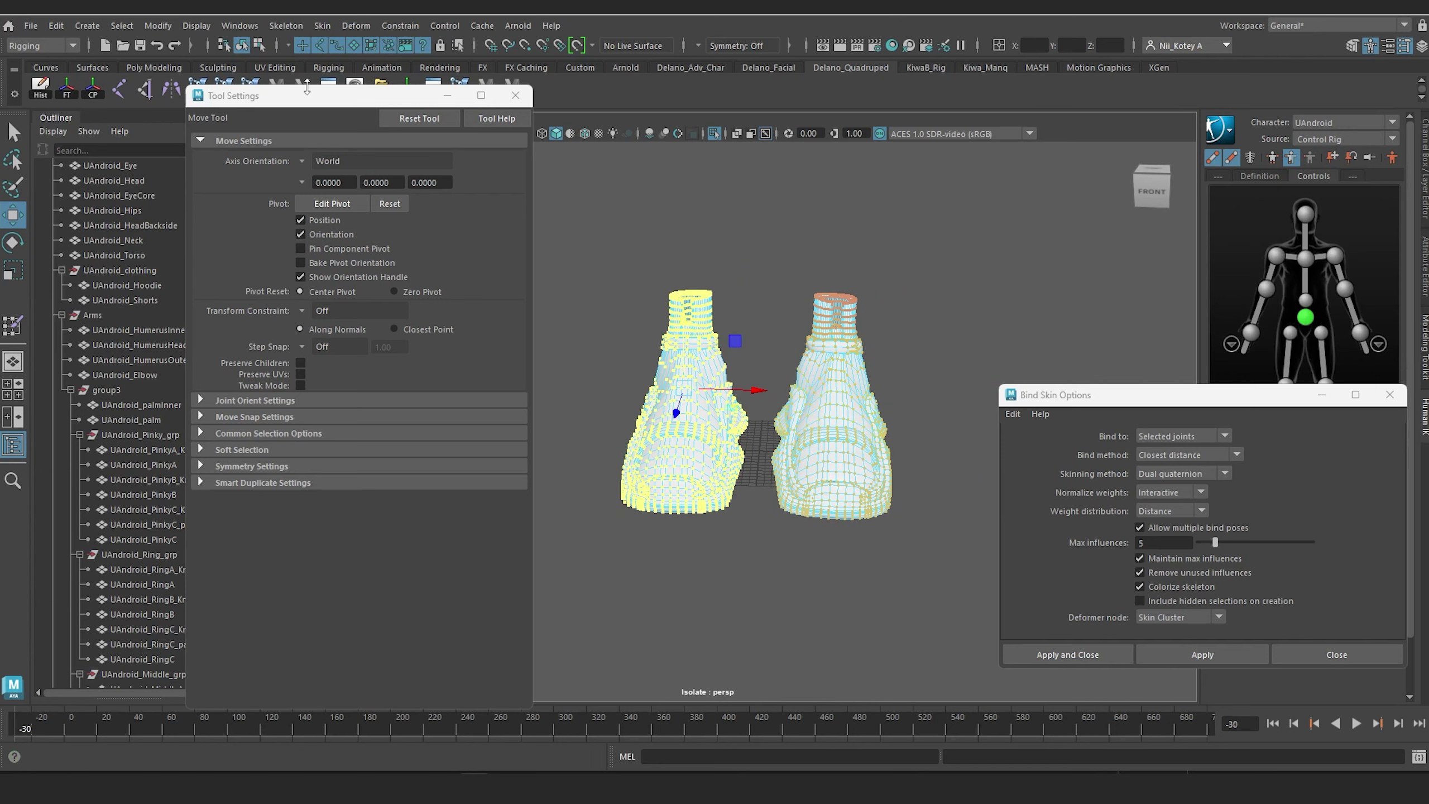
Step: Flood the selected right-shoe vertices with a weight value of 0 for UAndroid_LeftLeg in the Paint Skin Weights Tool
{"action": "left_click_drag", "start_coordinate": [358, 104], "coordinate": [364, 165]}
{"action": "left_click", "coordinate": [220, 94]}
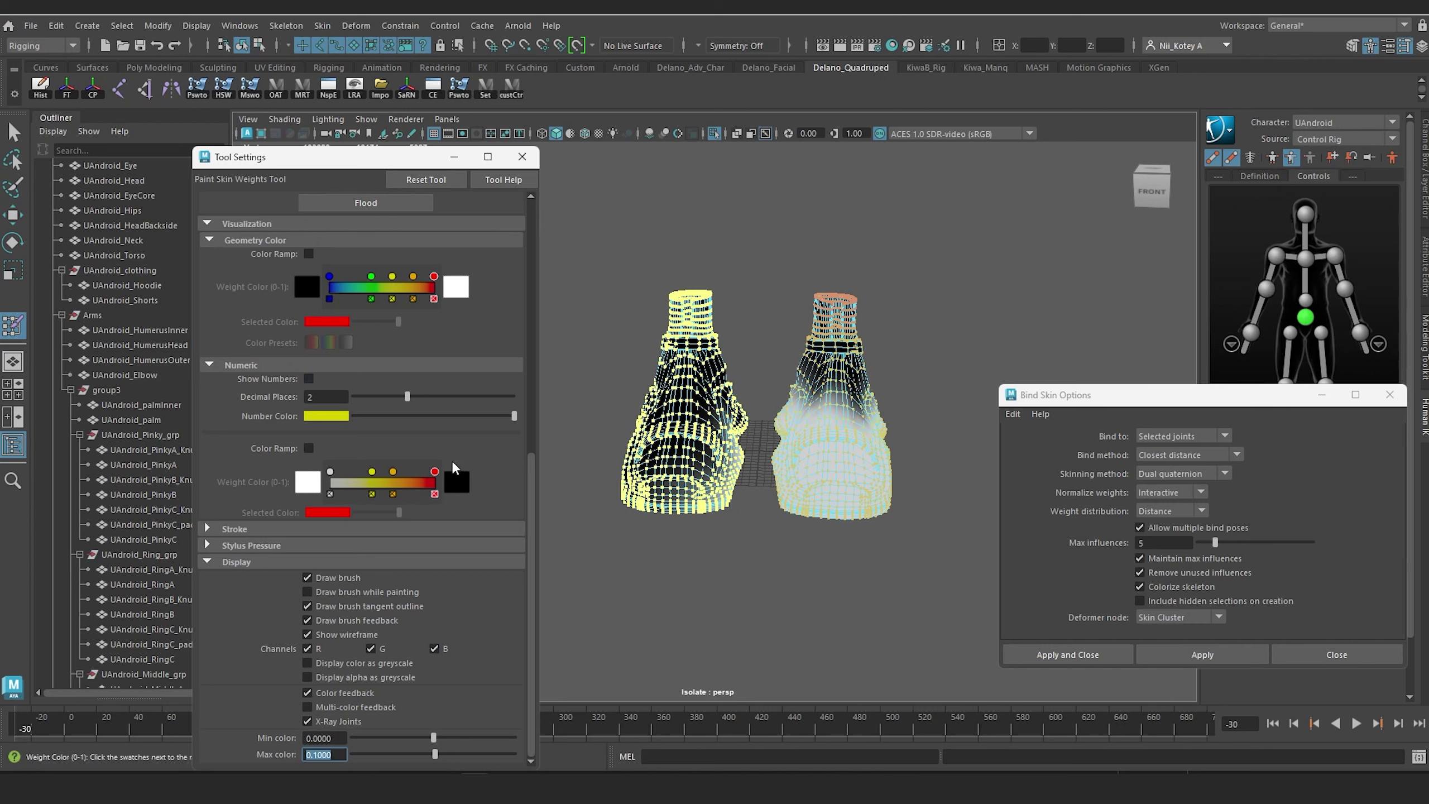
{"action": "left_click_drag", "start_coordinate": [530, 525], "coordinate": [551, 261]}
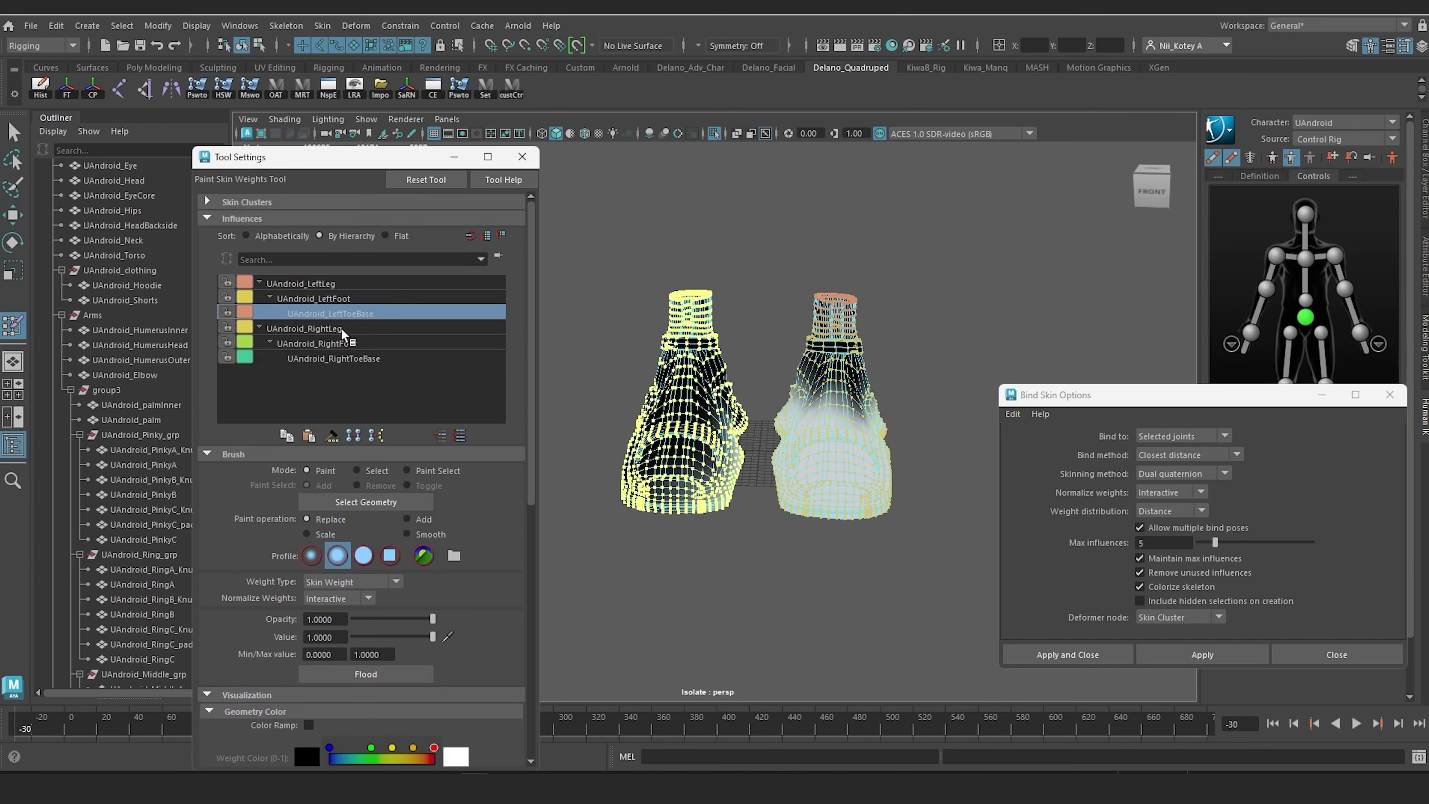
{"action": "left_click", "coordinate": [327, 284]}
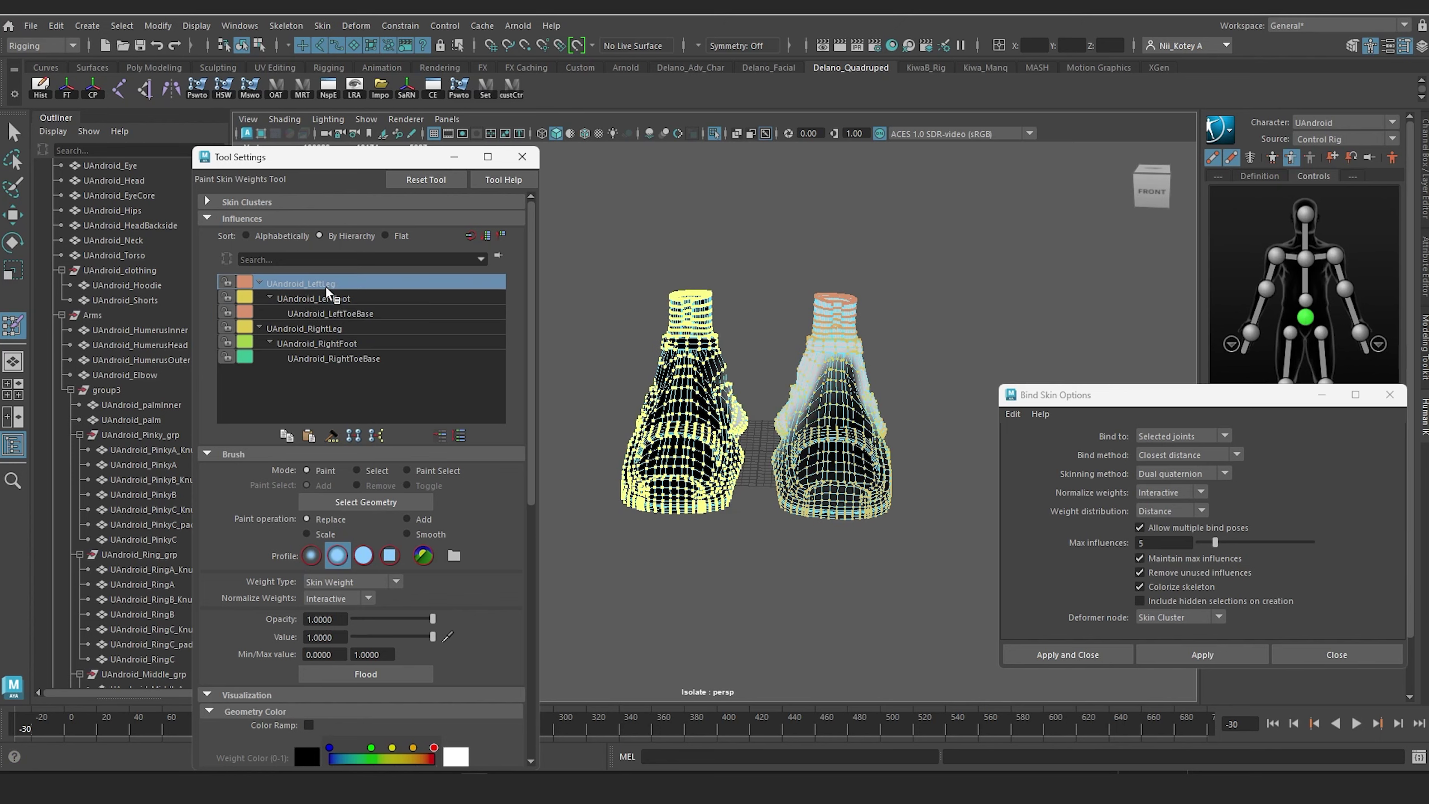
{"action": "left_click_drag", "start_coordinate": [593, 421], "coordinate": [907, 369], "text": "alt"}
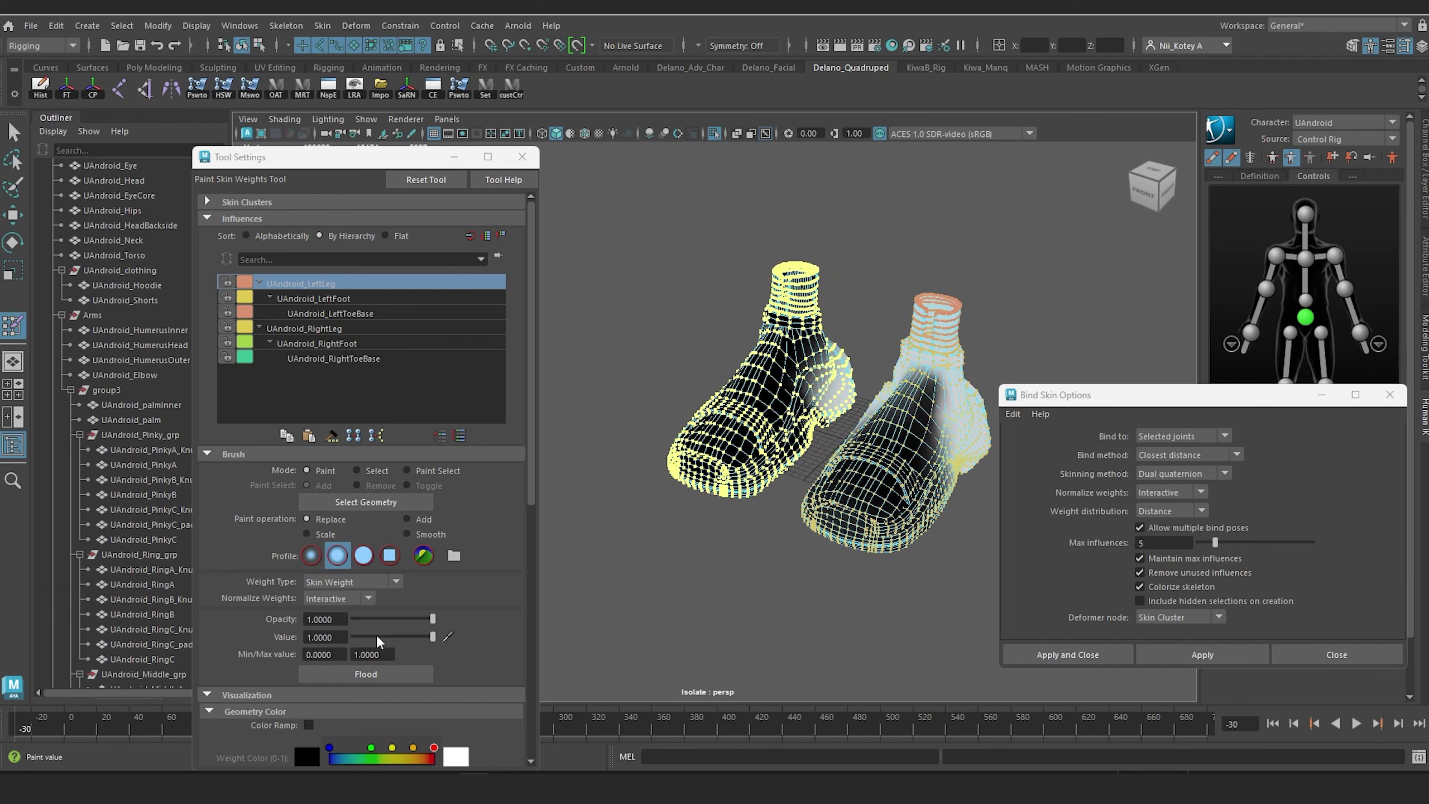
{"action": "left_click_drag", "start_coordinate": [376, 634], "coordinate": [332, 634]}
{"action": "left_click", "coordinate": [375, 674]}
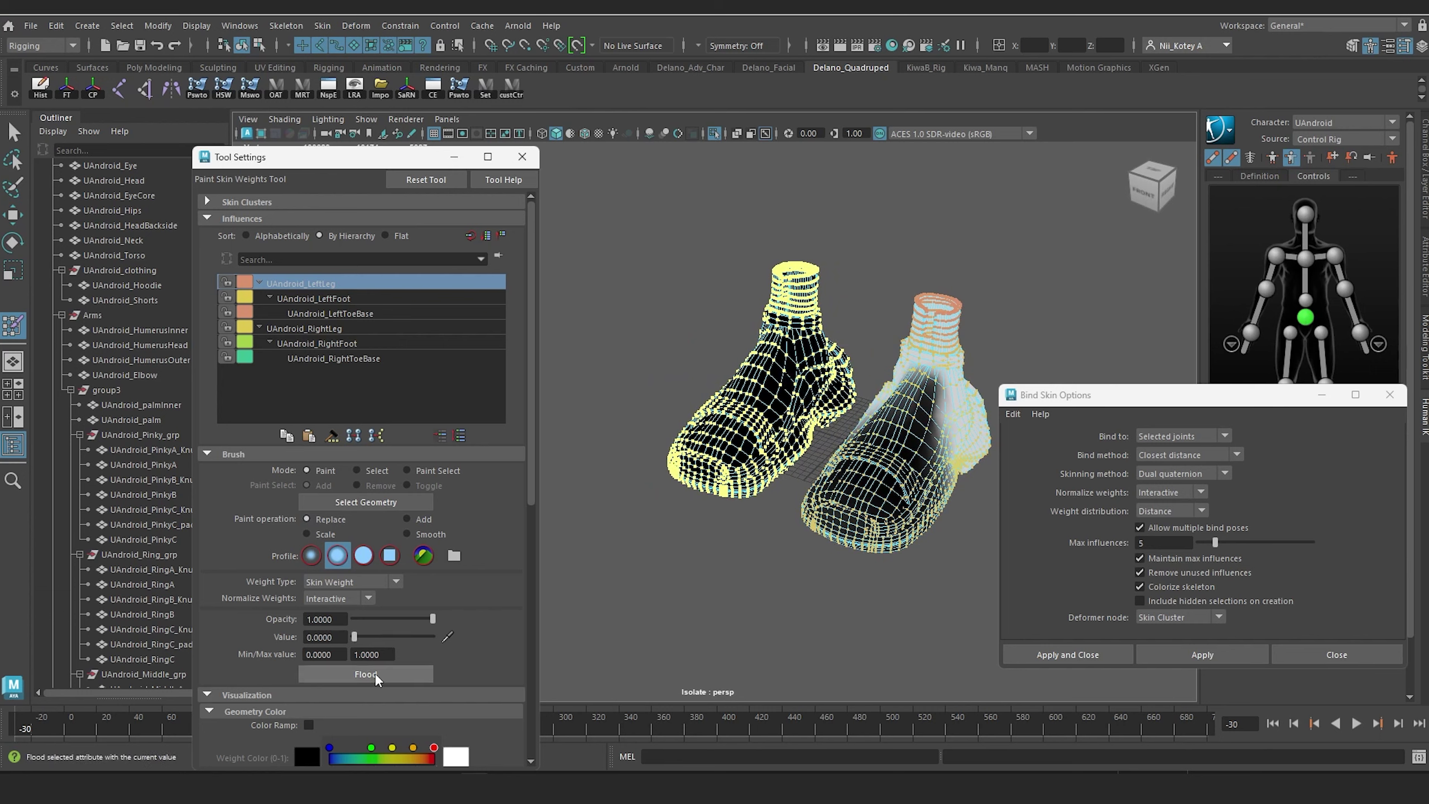
Step: Flood the same right-shoe vertices with value 0 for the UAndroid_LeftFoot and UAndroid_LeftToeBase influences
{"action": "left_click", "coordinate": [346, 297]}
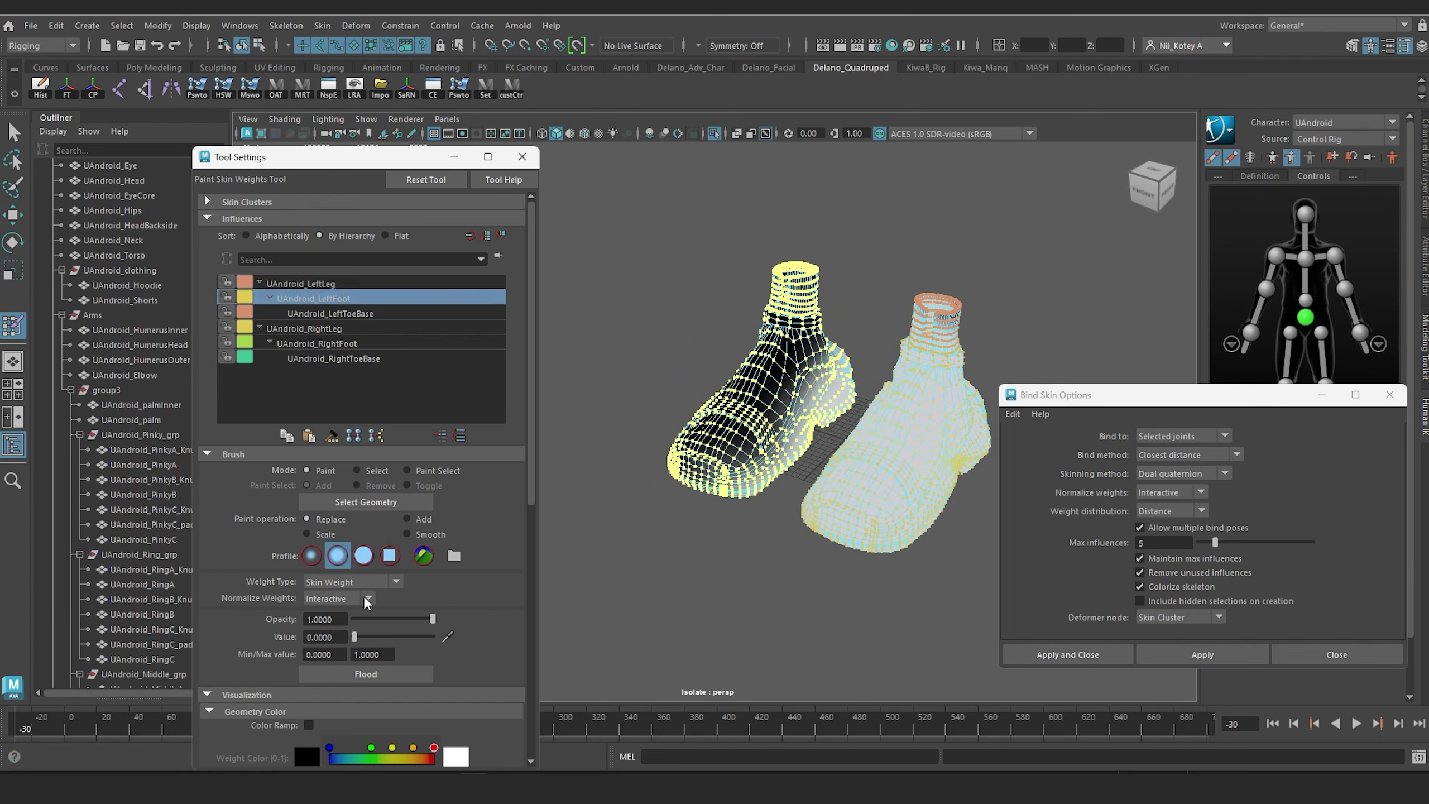
{"action": "left_click", "coordinate": [368, 673]}
{"action": "left_click", "coordinate": [326, 314]}
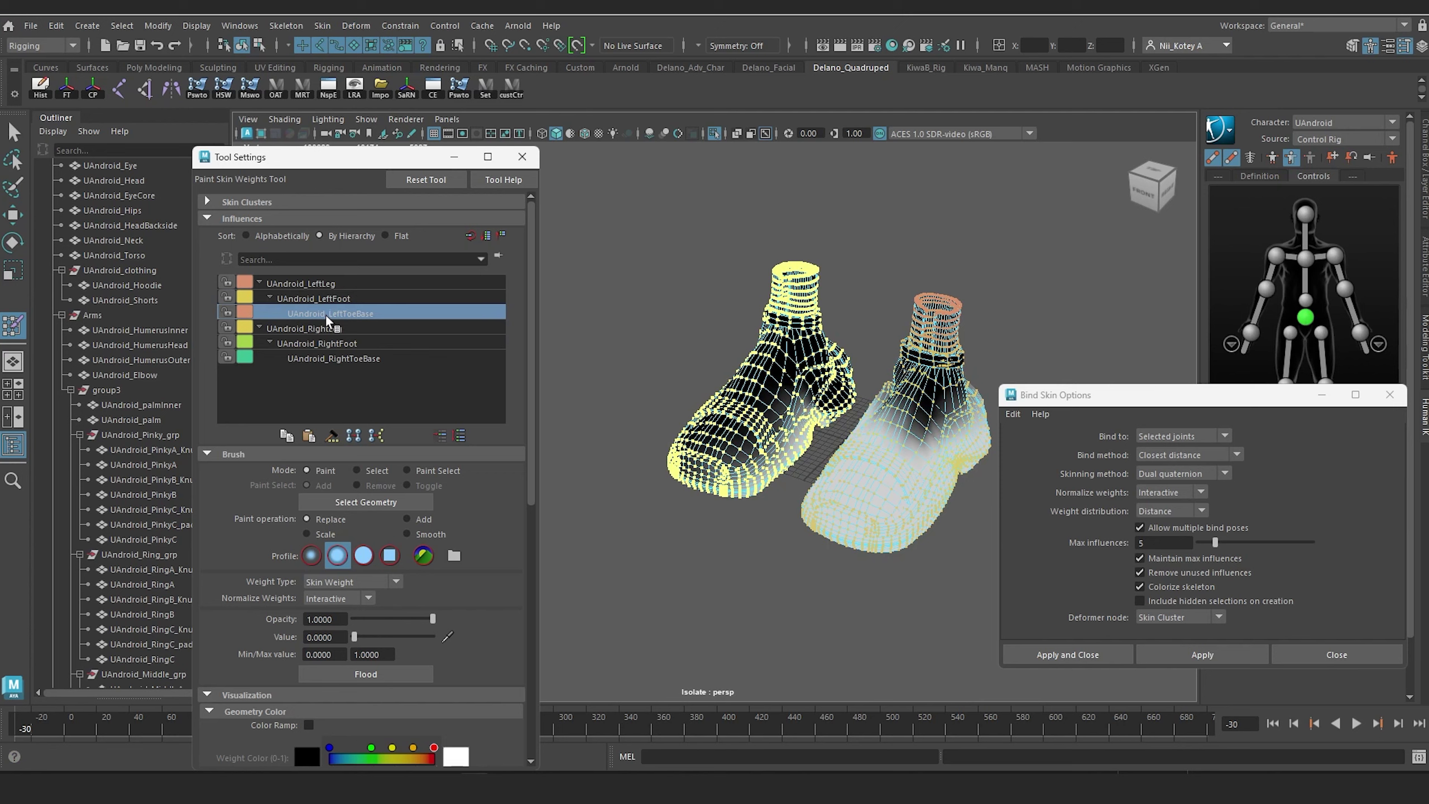
{"action": "left_click", "coordinate": [349, 674]}
{"action": "left_click_drag", "start_coordinate": [779, 407], "coordinate": [795, 420], "text": "alt"}
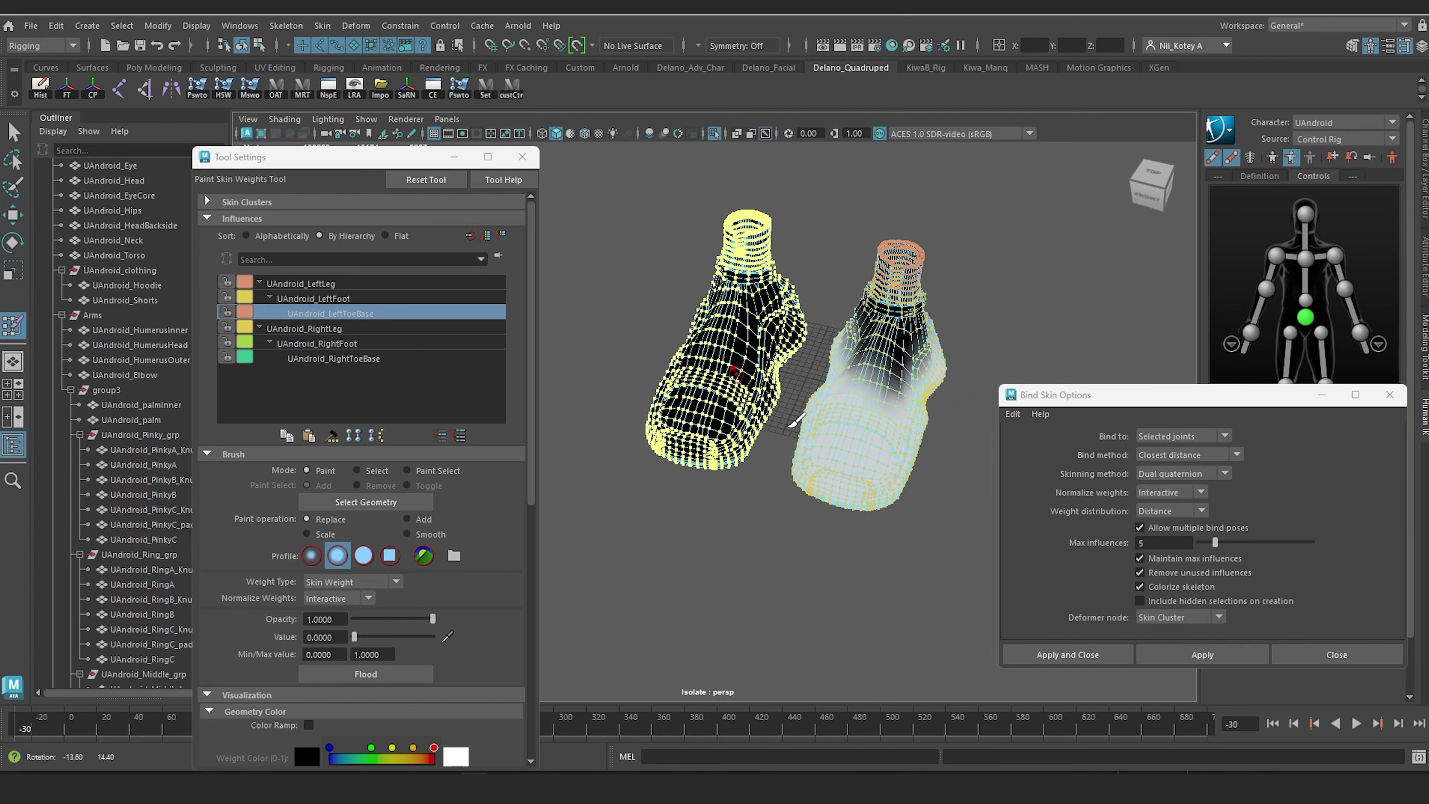
Step: Set the maximum color of the weight display to 1 in the Paint Skin Weights Tool settings
{"action": "left_click_drag", "start_coordinate": [532, 256], "coordinate": [534, 506]}
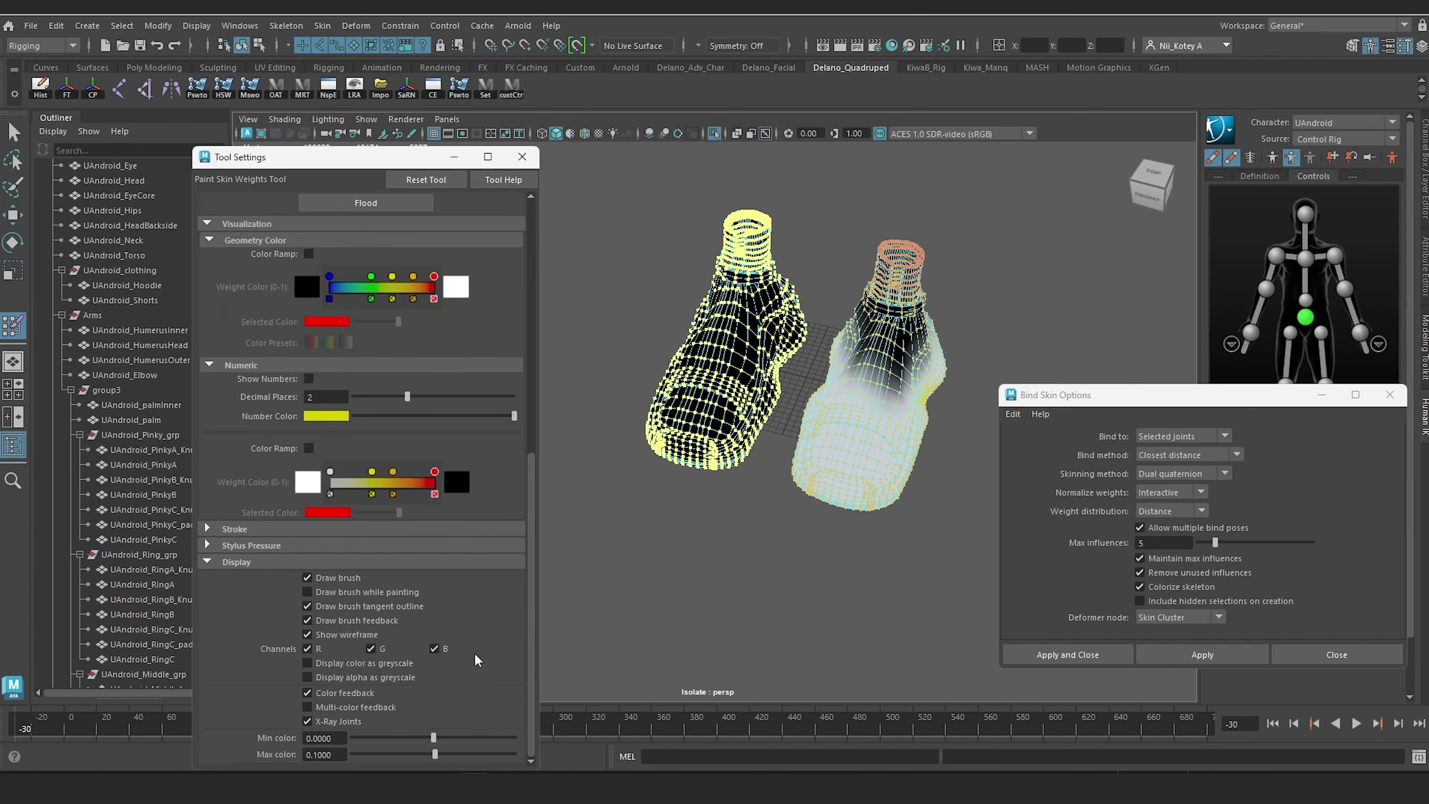
{"action": "type", "text": "1"}
{"action": "key", "text": "Return"}
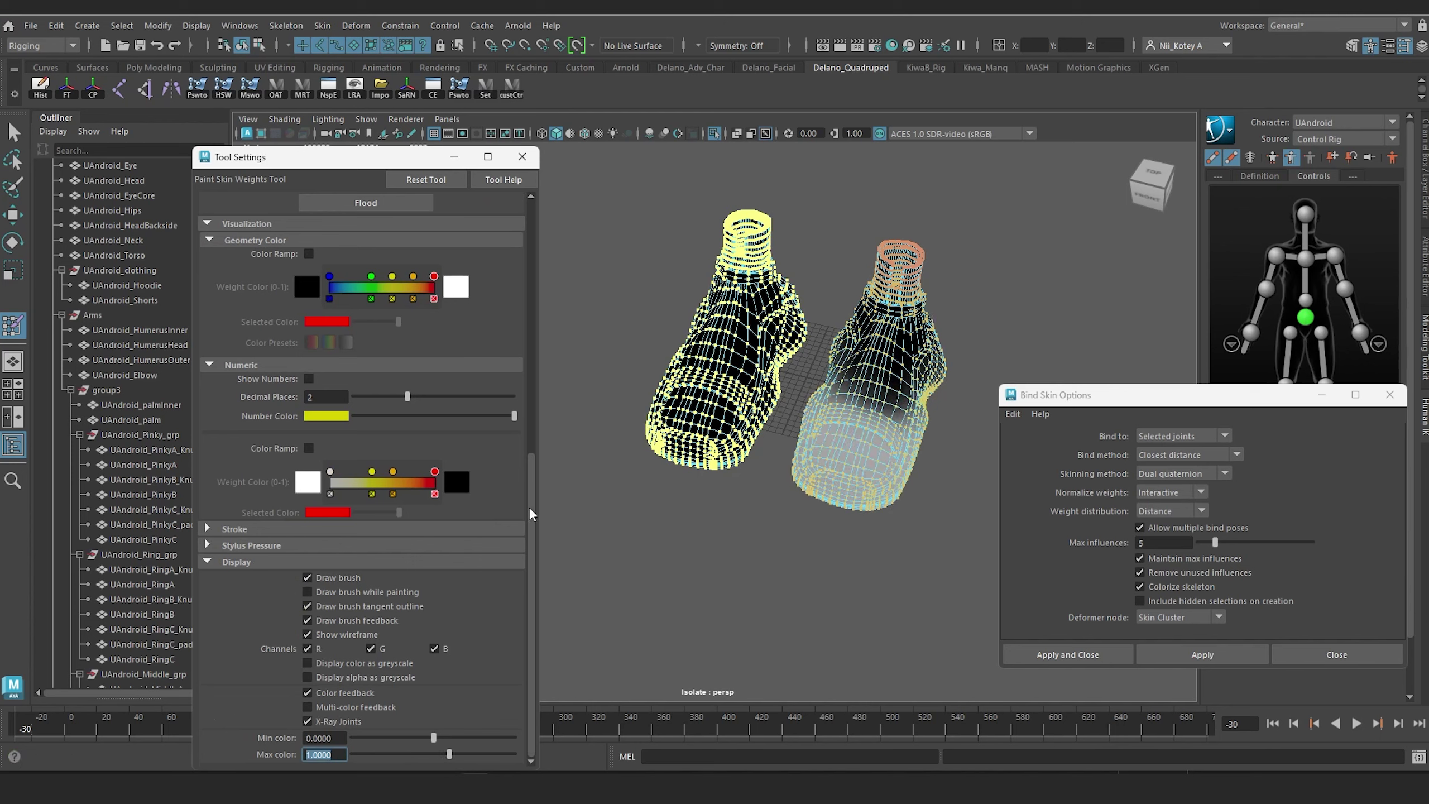
{"action": "left_click_drag", "start_coordinate": [530, 507], "coordinate": [548, 214]}
Step: Examine the UAndroid_LeftToeBase weight distribution over the toe area of the left shoe
{"action": "left_click_drag", "start_coordinate": [796, 395], "coordinate": [826, 414], "text": "alt"}
{"action": "scroll", "coordinate": [838, 406], "scroll_direction": "up", "scroll_amount": 5}
{"action": "middle_click_drag", "start_coordinate": [787, 354], "coordinate": [610, 382], "text": "alt"}
{"action": "scroll", "coordinate": [695, 383], "scroll_direction": "down", "scroll_amount": 3}
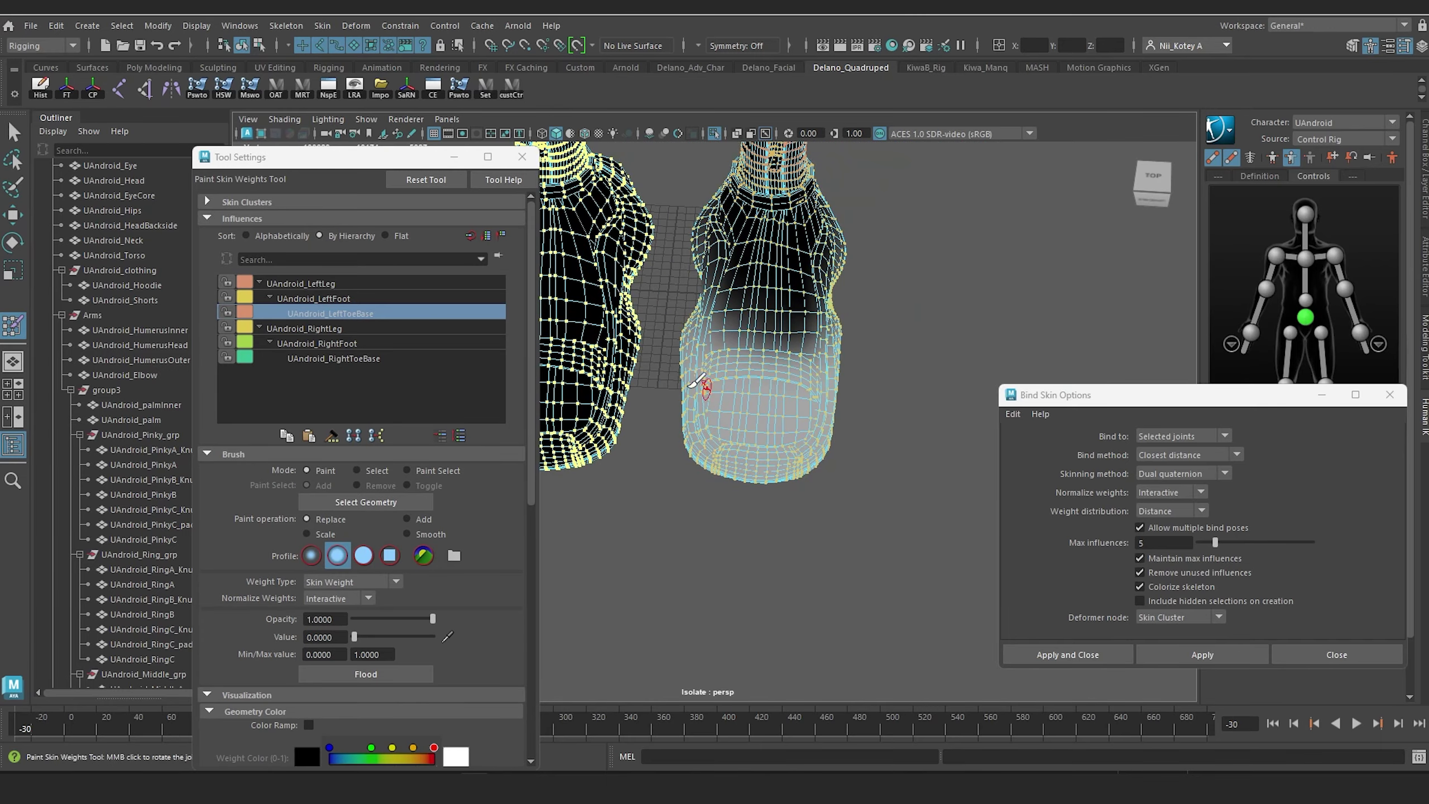
{"action": "left_click_drag", "start_coordinate": [863, 445], "coordinate": [850, 431], "text": "alt"}
{"action": "middle_click_drag", "start_coordinate": [810, 411], "coordinate": [862, 417], "text": "alt"}
{"action": "scroll", "coordinate": [844, 419], "scroll_direction": "up", "scroll_amount": 3}
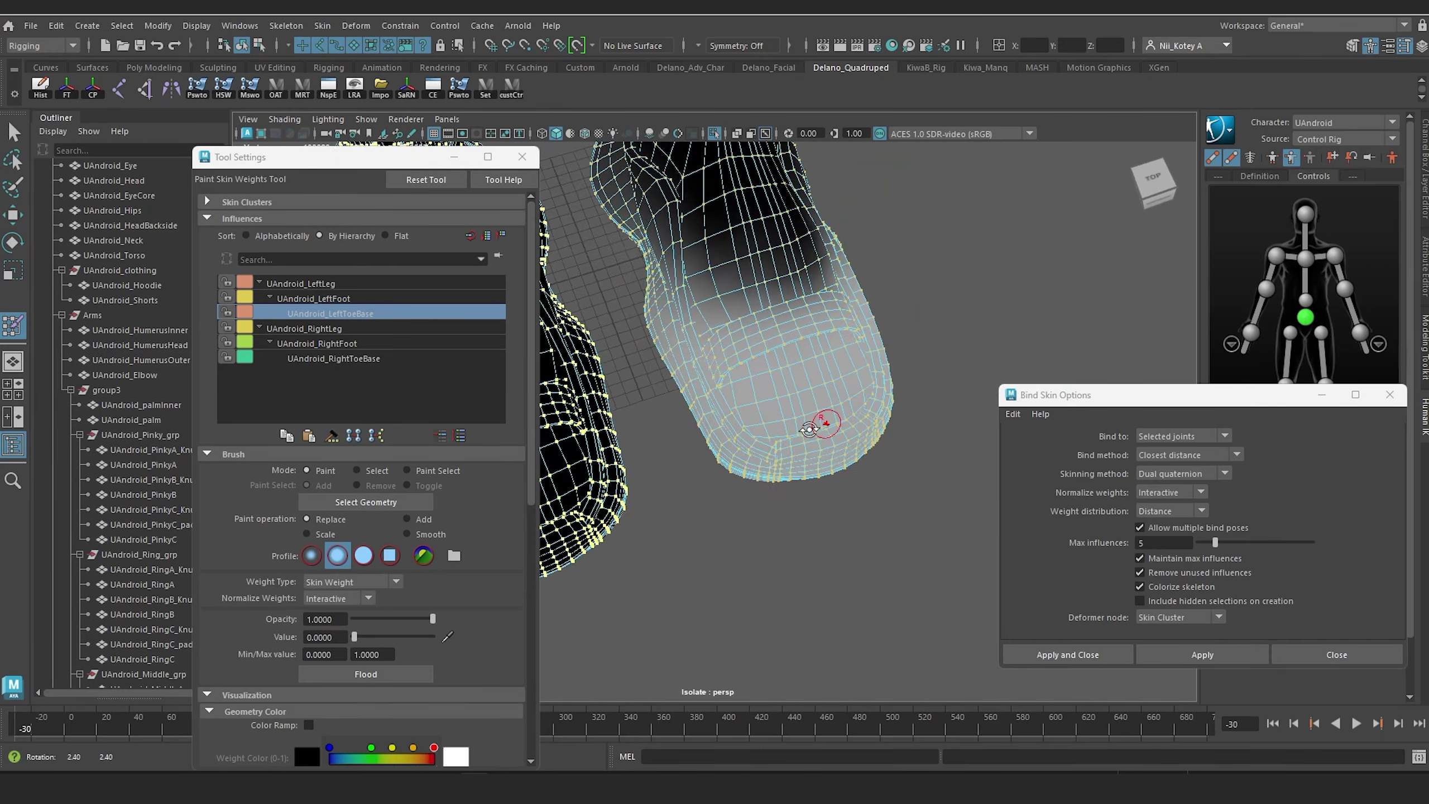
{"action": "mouse_move", "coordinate": [819, 427]}
{"action": "left_mouse_down", "text": "alt"}
{"action": "mouse_move", "coordinate": [898, 429]}
{"action": "mouse_move", "coordinate": [879, 429]}
{"action": "left_mouse_up", "text": "alt"}
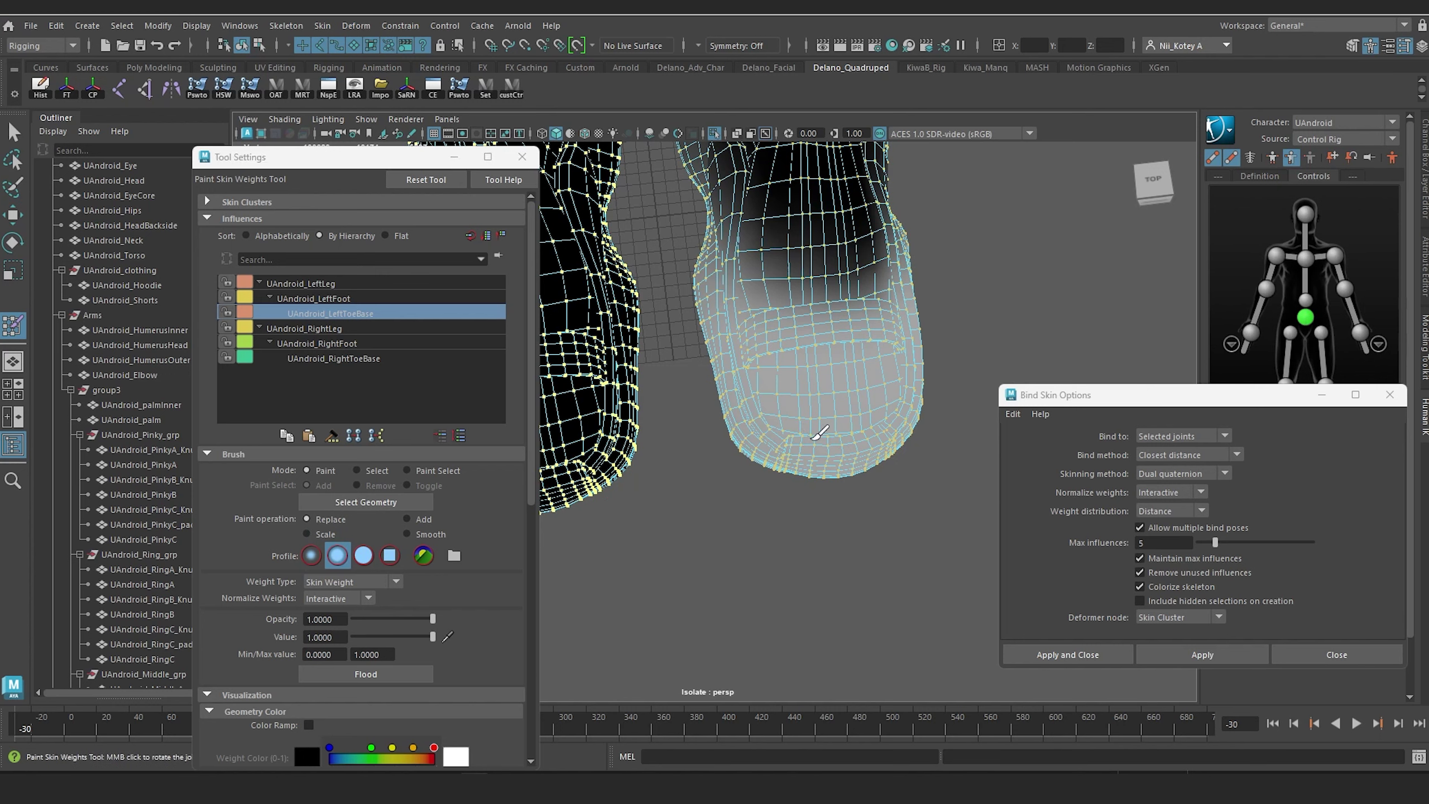
Step: Return the shoes mesh to object mode, frame it, and reopen the Paint Skin Weights Tool on it
{"action": "key", "text": "w"}
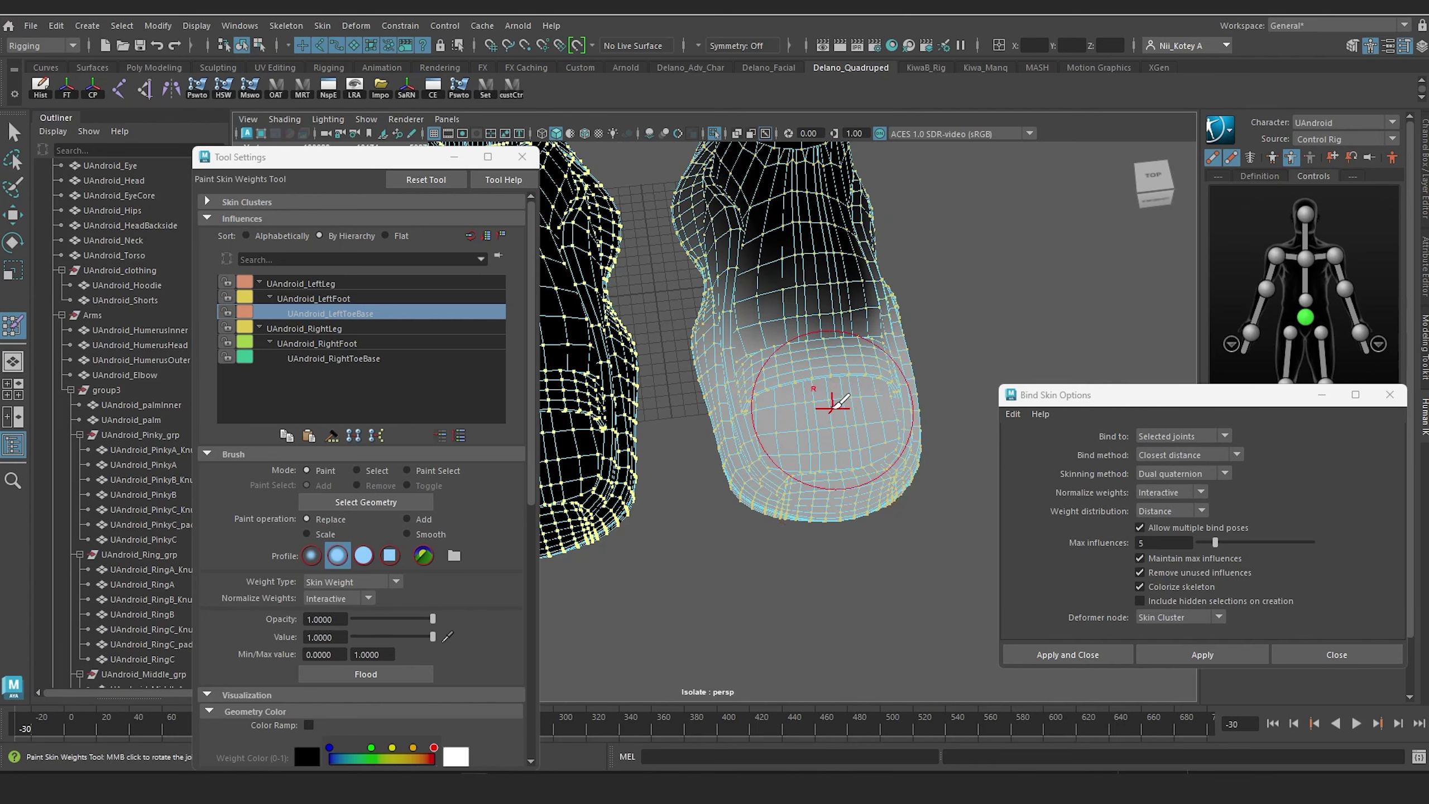
{"action": "right_click_drag", "start_coordinate": [797, 319], "coordinate": [839, 287]}
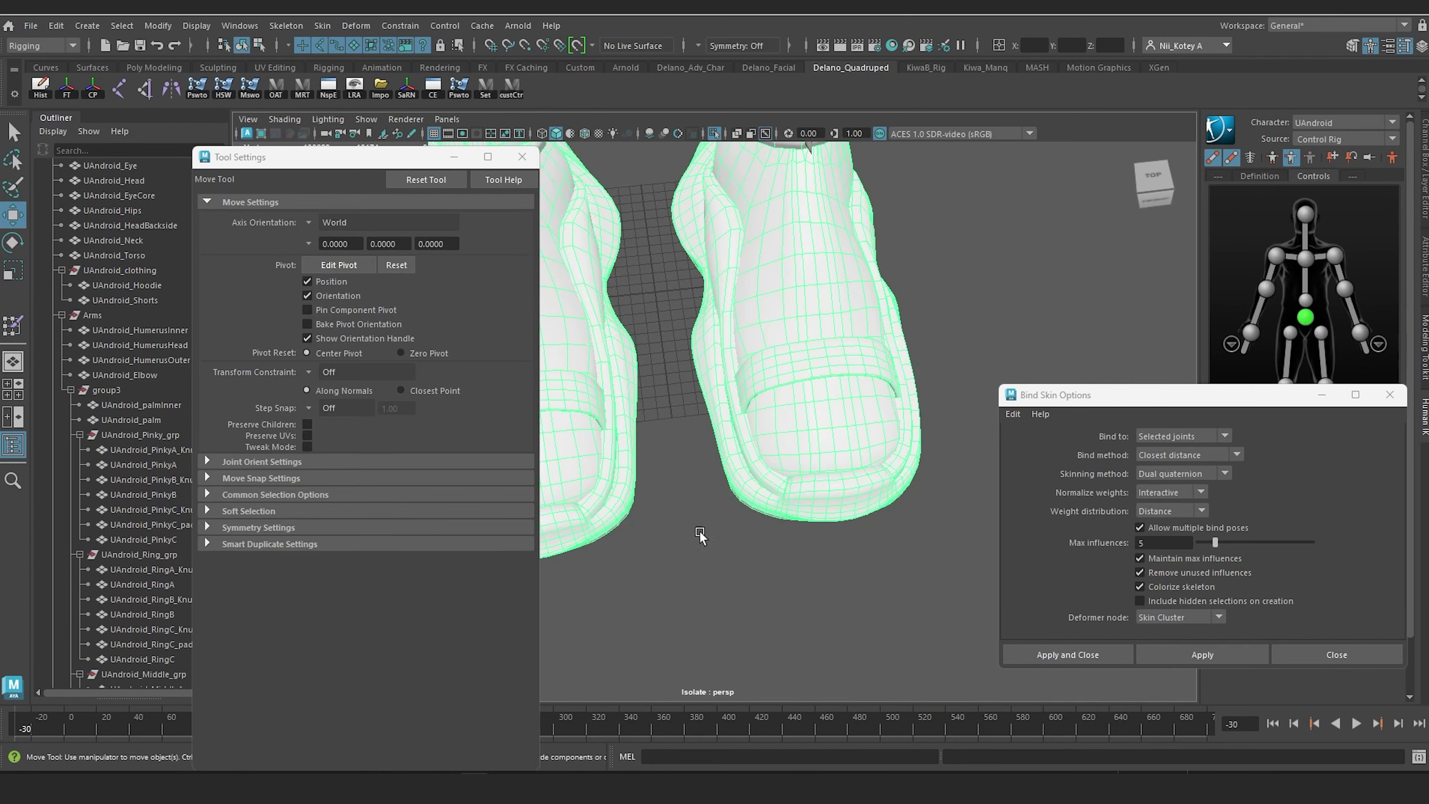
{"action": "left_click", "coordinate": [705, 588]}
{"action": "left_click", "coordinate": [744, 292]}
{"action": "key", "text": "f"}
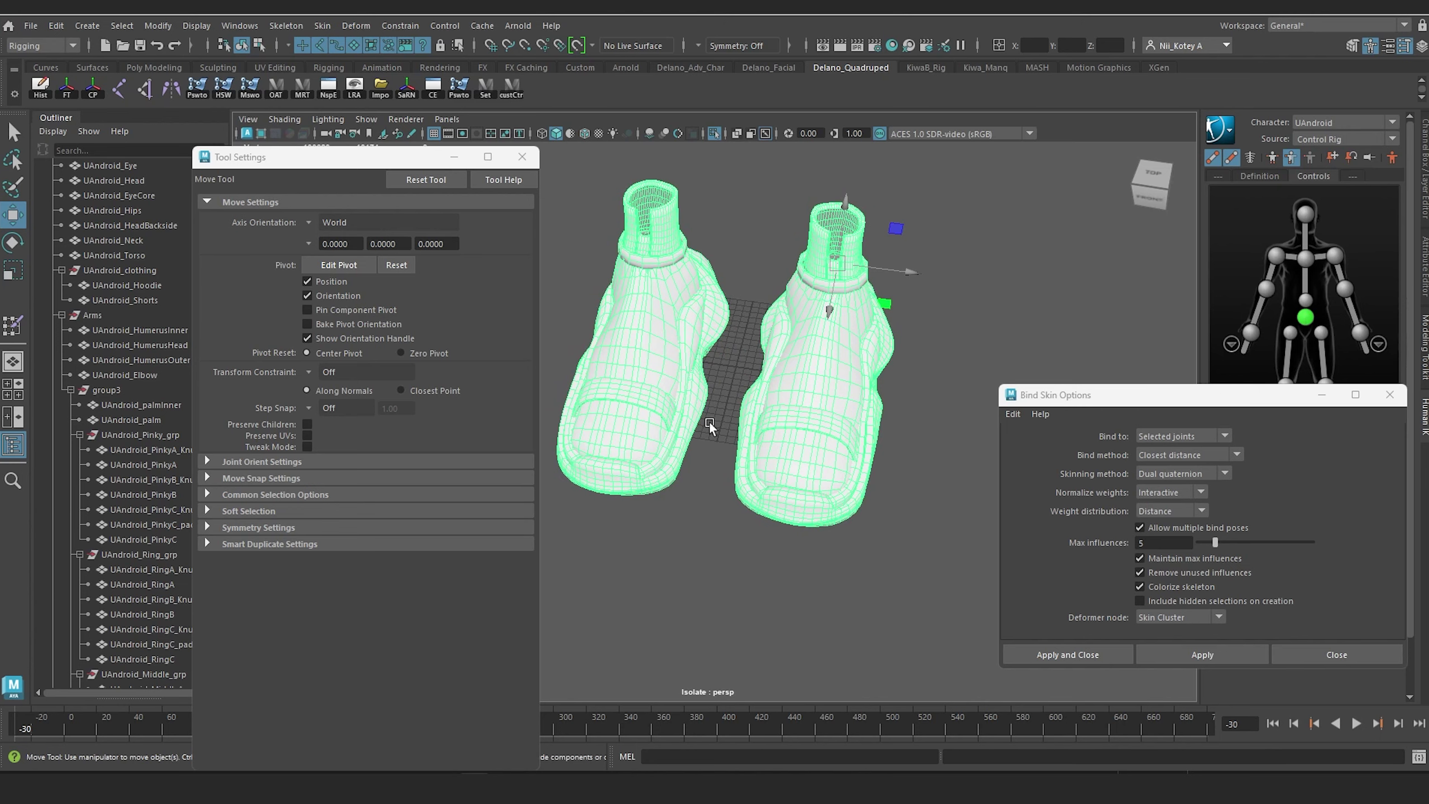
{"action": "left_click_drag", "start_coordinate": [709, 420], "coordinate": [738, 419], "text": "alt"}
{"action": "left_click", "coordinate": [454, 86]}
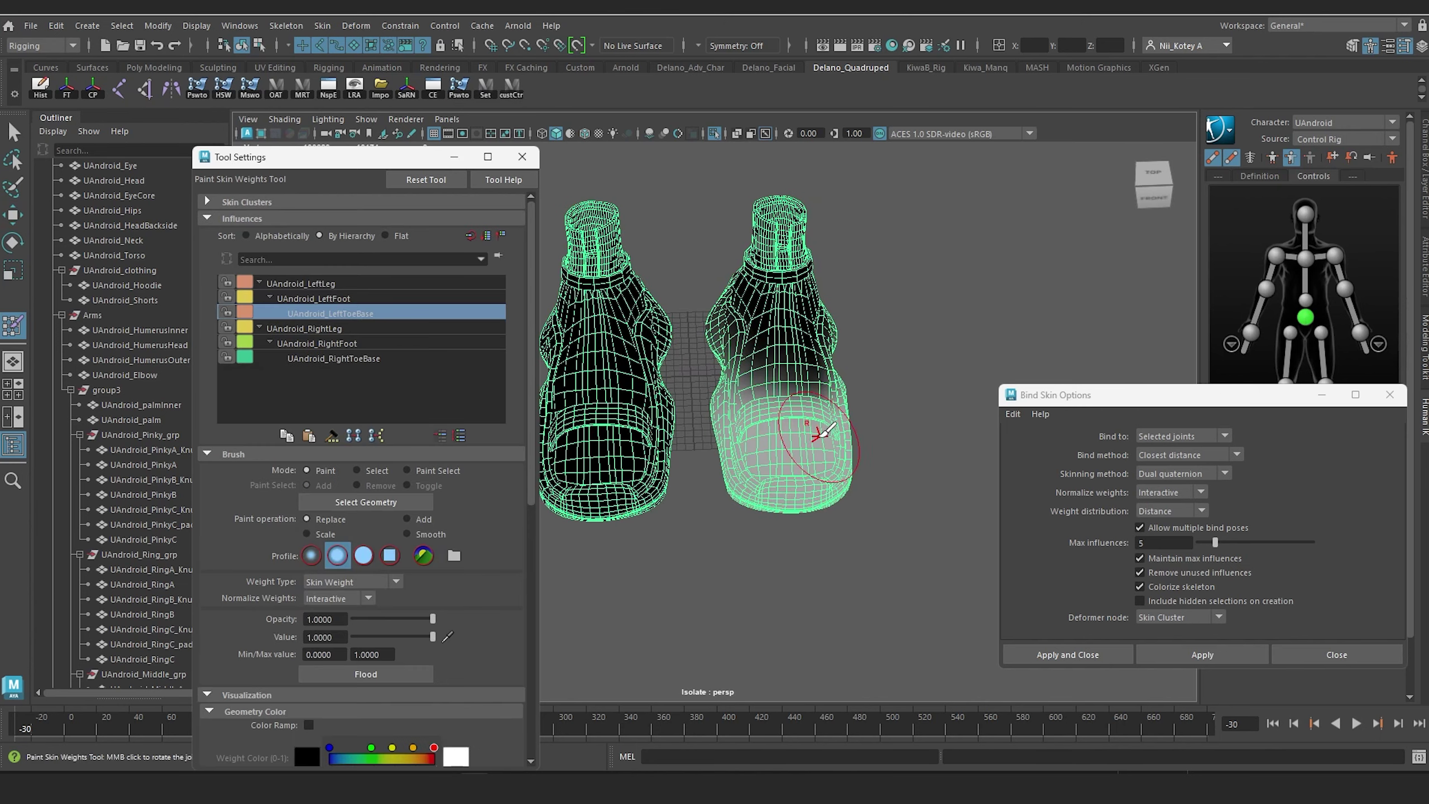
Step: Paint the left shoe's toe area, including the sole and sides, with UAndroid_LeftToeBase using Replace at value 1
{"action": "scroll", "coordinate": [845, 472], "scroll_direction": "up", "scroll_amount": 3}
{"action": "mouse_move", "coordinate": [684, 475]}
{"action": "left_mouse_down", "text": "alt"}
{"action": "mouse_move", "coordinate": [899, 481]}
{"action": "mouse_move", "coordinate": [757, 478]}
{"action": "mouse_move", "coordinate": [889, 446]}
{"action": "mouse_move", "coordinate": [813, 654]}
{"action": "mouse_move", "coordinate": [709, 409]}
{"action": "mouse_move", "coordinate": [787, 352]}
{"action": "left_mouse_up", "text": "alt"}
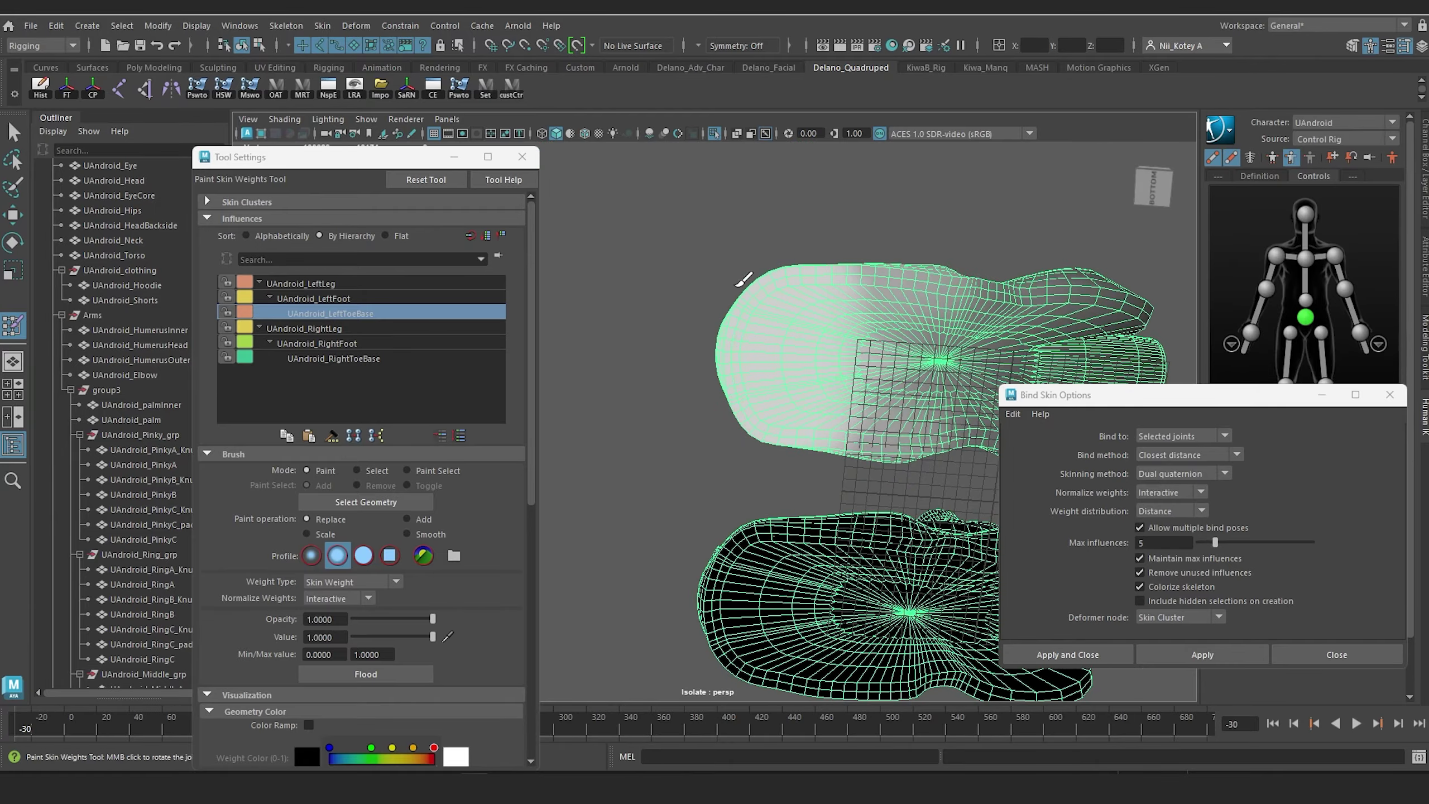
{"action": "left_click_drag", "start_coordinate": [783, 336], "coordinate": [807, 559], "text": "alt"}
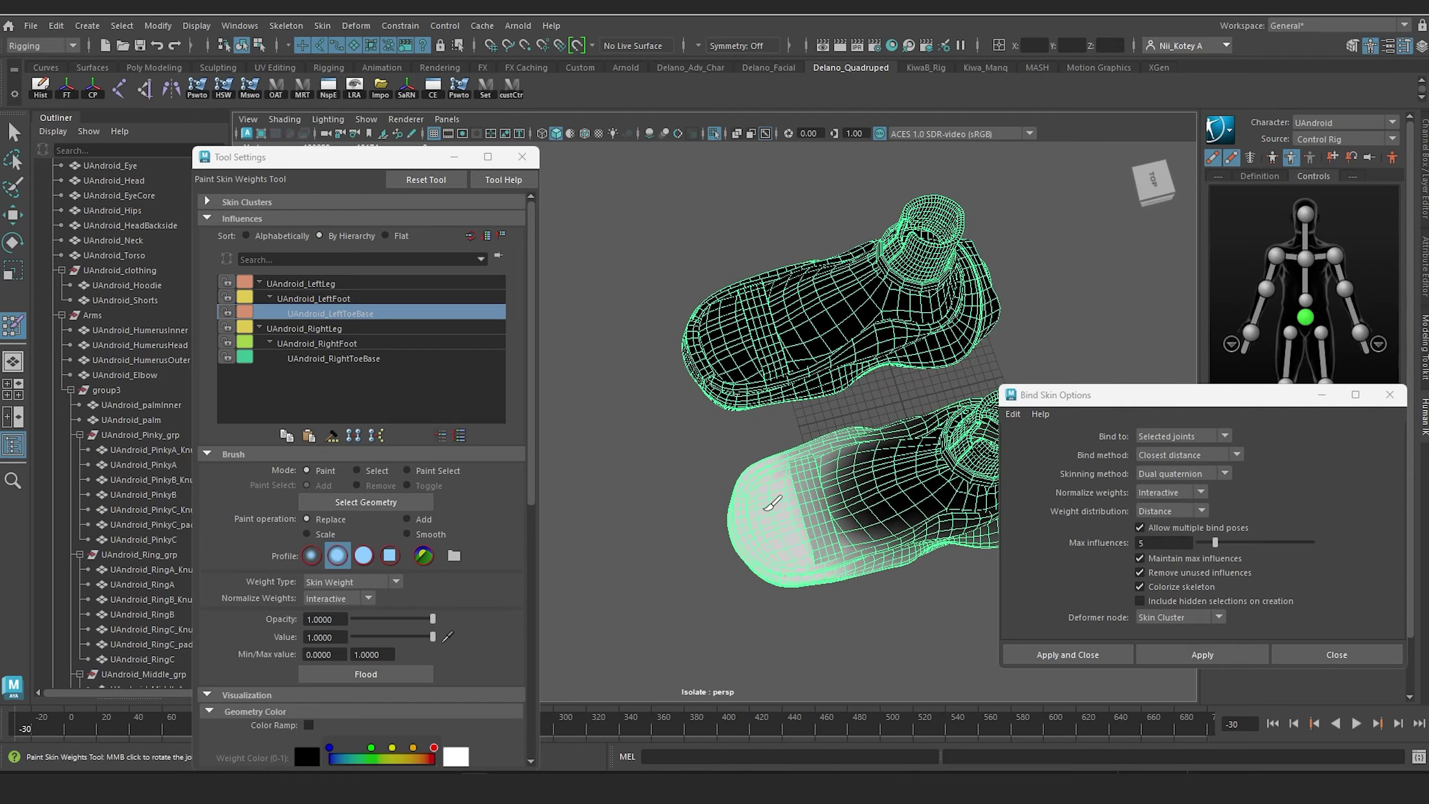
{"action": "left_click_drag", "start_coordinate": [772, 502], "coordinate": [789, 583], "text": "alt"}
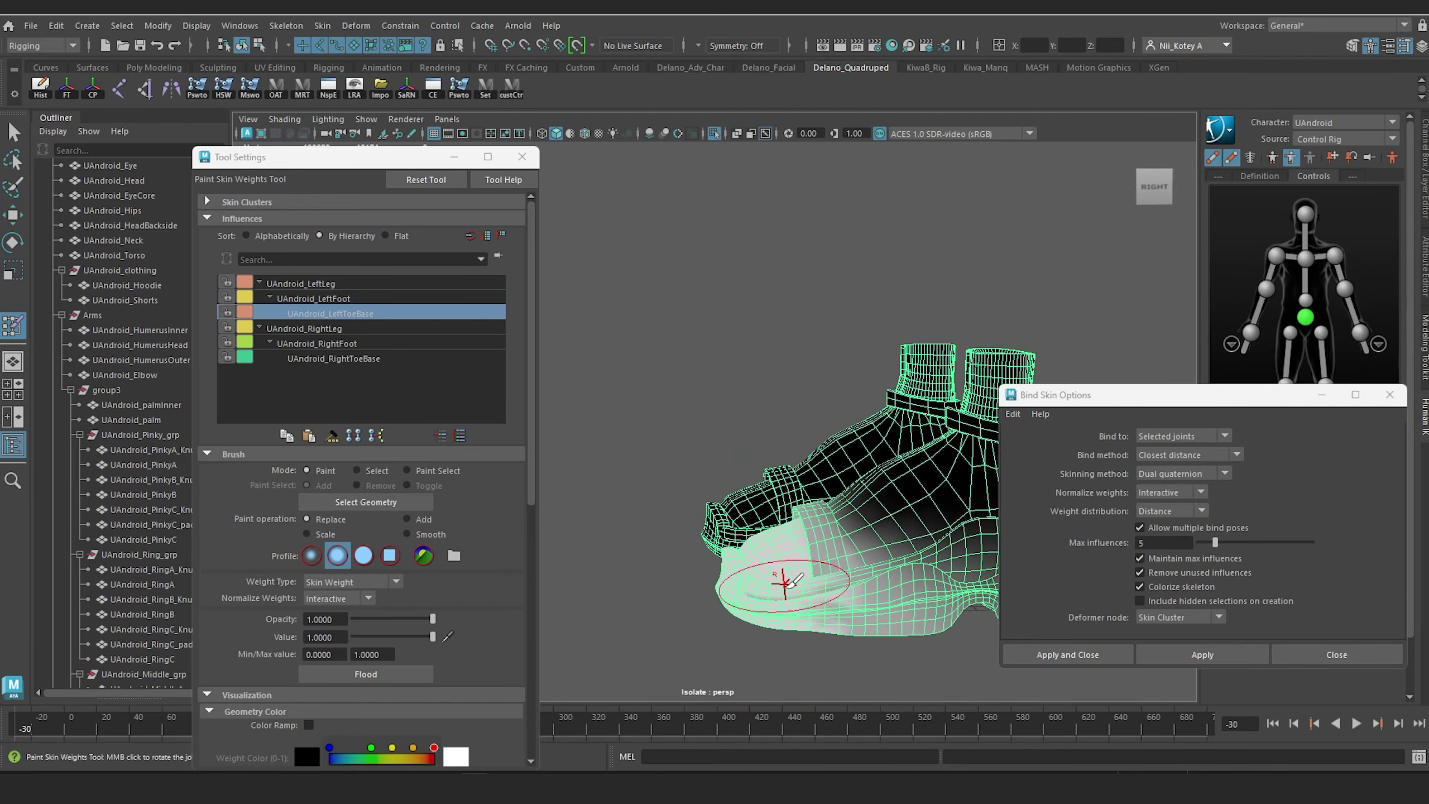
{"action": "left_click_drag", "start_coordinate": [741, 664], "coordinate": [1018, 656], "text": "alt"}
{"action": "scroll", "coordinate": [669, 551], "scroll_direction": "up", "scroll_amount": 3}
{"action": "left_click_drag", "start_coordinate": [679, 577], "coordinate": [730, 594], "text": "alt"}
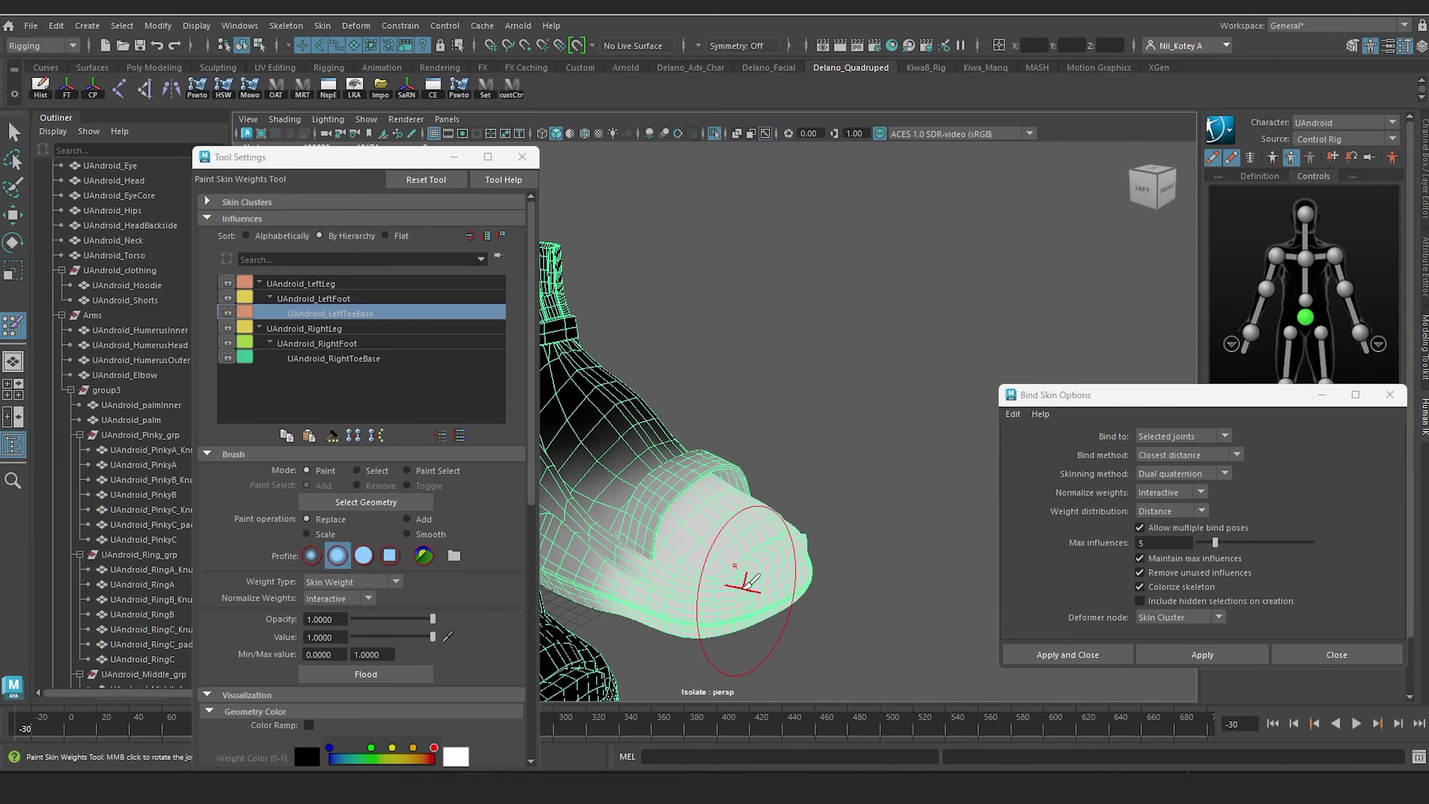
{"action": "left_click_drag", "start_coordinate": [748, 582], "coordinate": [855, 549], "text": "alt"}
{"action": "right_click_drag", "start_coordinate": [855, 548], "coordinate": [912, 568], "text": "alt"}
{"action": "middle_click_drag", "start_coordinate": [912, 568], "coordinate": [827, 417], "text": "alt"}
{"action": "left_click_drag", "start_coordinate": [827, 416], "coordinate": [794, 468], "text": "alt"}
Step: Smooth the UAndroid_LeftToeBase weights along the side of the left shoe and select the UAndroid_LeftFoot influence
{"action": "left_click", "coordinate": [423, 535]}
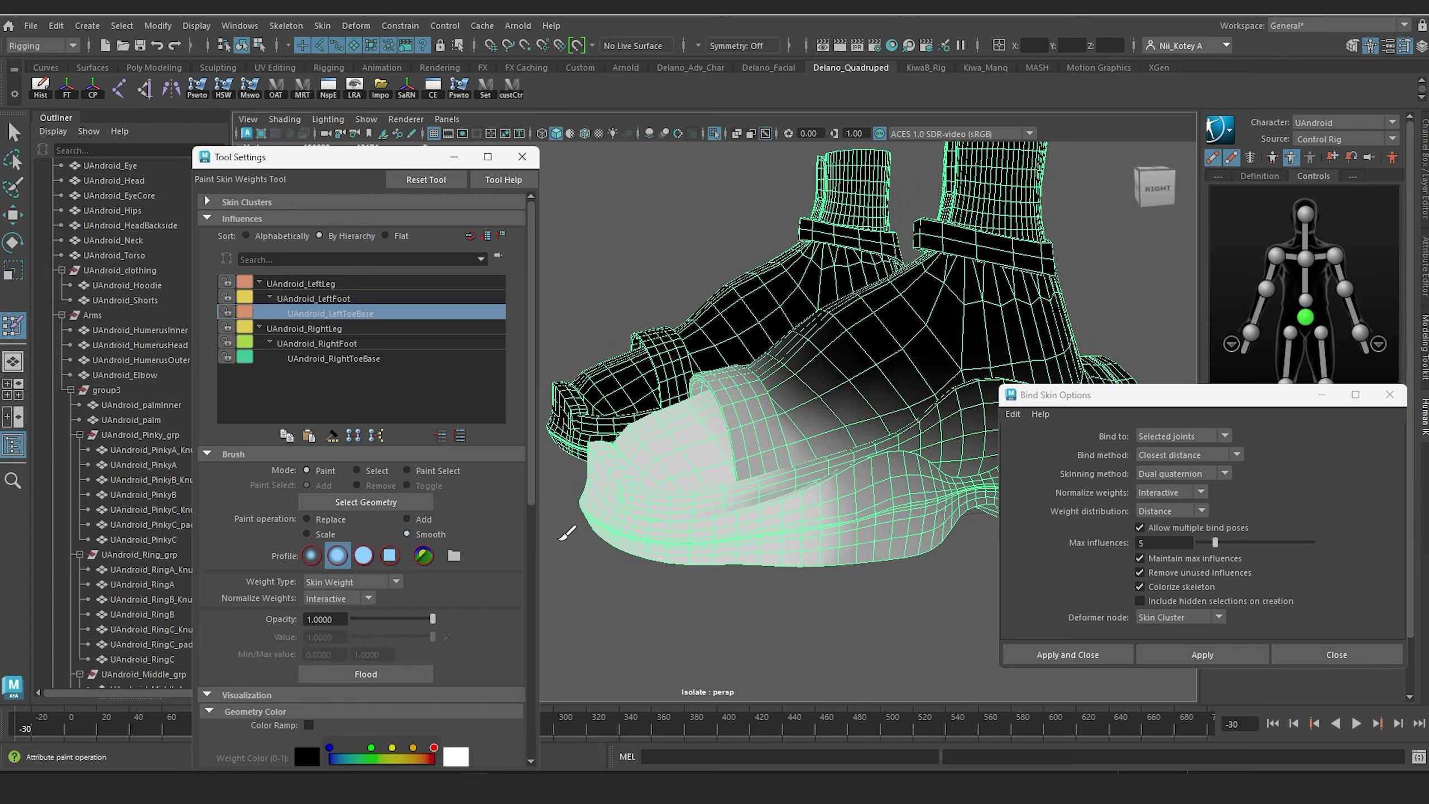
{"action": "mouse_move", "coordinate": [828, 542]}
{"action": "left_mouse_down"}
{"action": "mouse_move", "coordinate": [839, 457]}
{"action": "mouse_move", "coordinate": [846, 550]}
{"action": "mouse_move", "coordinate": [775, 357]}
{"action": "mouse_move", "coordinate": [797, 504]}
{"action": "mouse_move", "coordinate": [753, 511]}
{"action": "mouse_move", "coordinate": [754, 442]}
{"action": "mouse_move", "coordinate": [696, 473]}
{"action": "mouse_move", "coordinate": [630, 464]}
{"action": "left_mouse_up"}
{"action": "left_click", "coordinate": [329, 298]}
{"action": "left_click_drag", "start_coordinate": [747, 405], "coordinate": [698, 470], "text": "alt"}
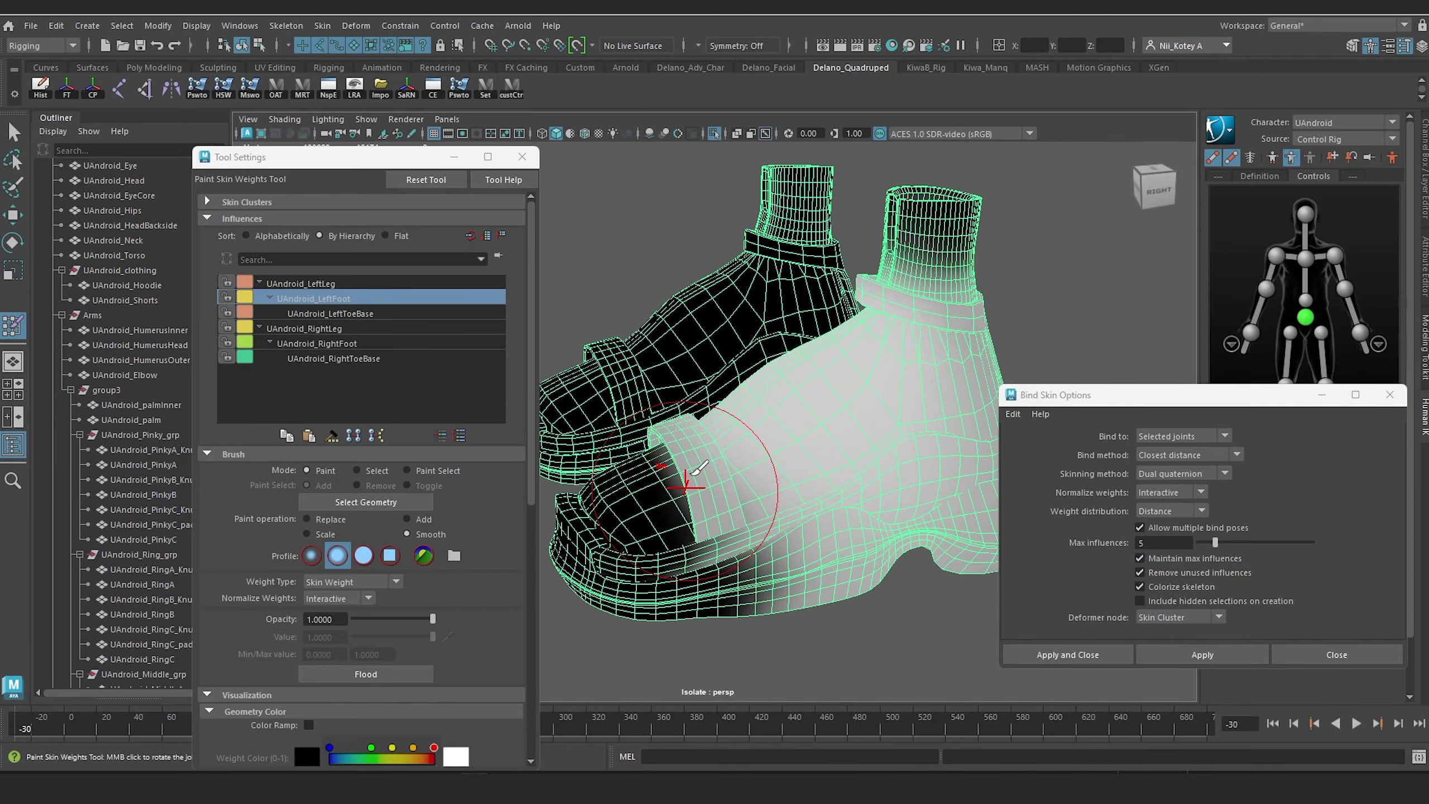
{"action": "scroll", "coordinate": [698, 470], "scroll_direction": "up", "scroll_amount": 2}
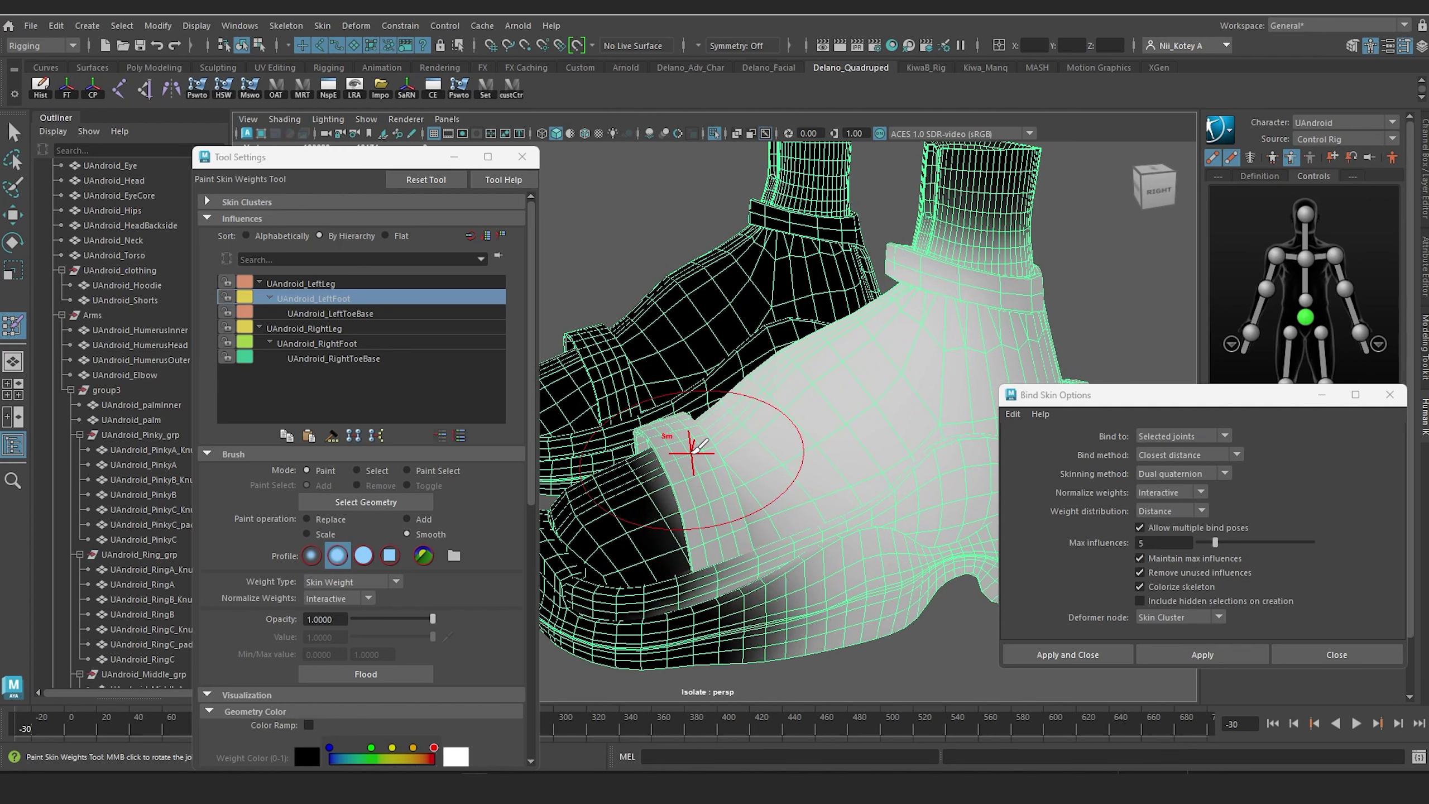
Step: Select the vertices of the strap across the left shoe and flood them with UAndroid_LeftFoot using Replace at value 1
{"action": "key", "text": "w"}
{"action": "mouse_move", "coordinate": [689, 342]}
{"action": "right_mouse_down"}
{"action": "mouse_move", "coordinate": [684, 394]}
{"action": "mouse_move", "coordinate": [619, 364]}
{"action": "right_mouse_up"}
{"action": "left_click", "coordinate": [680, 457]}
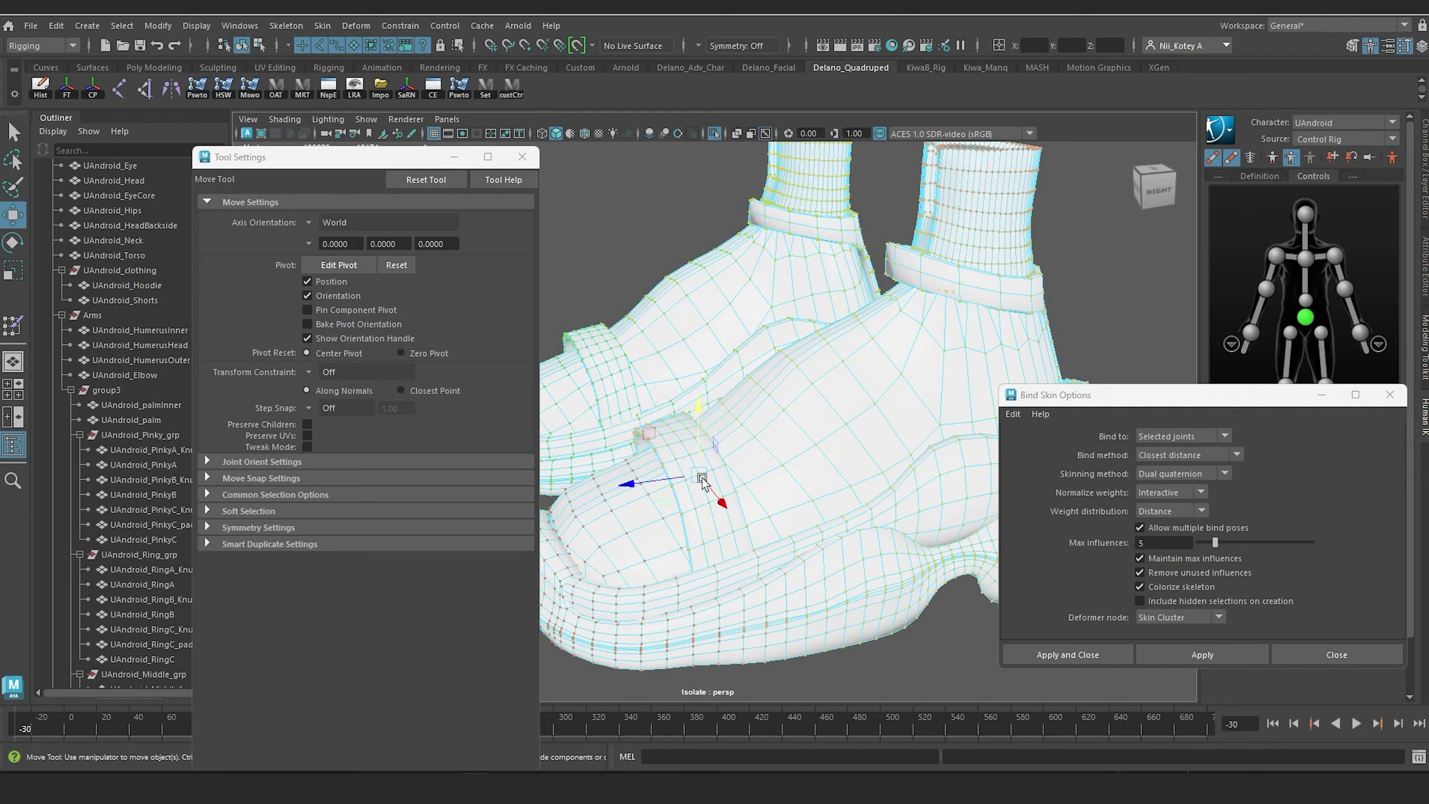
{"action": "mouse_move", "coordinate": [755, 496]}
{"action": "left_mouse_down", "text": "alt"}
{"action": "mouse_move", "coordinate": [678, 495]}
{"action": "mouse_move", "coordinate": [723, 511]}
{"action": "mouse_move", "coordinate": [751, 484]}
{"action": "left_mouse_up", "text": "alt"}
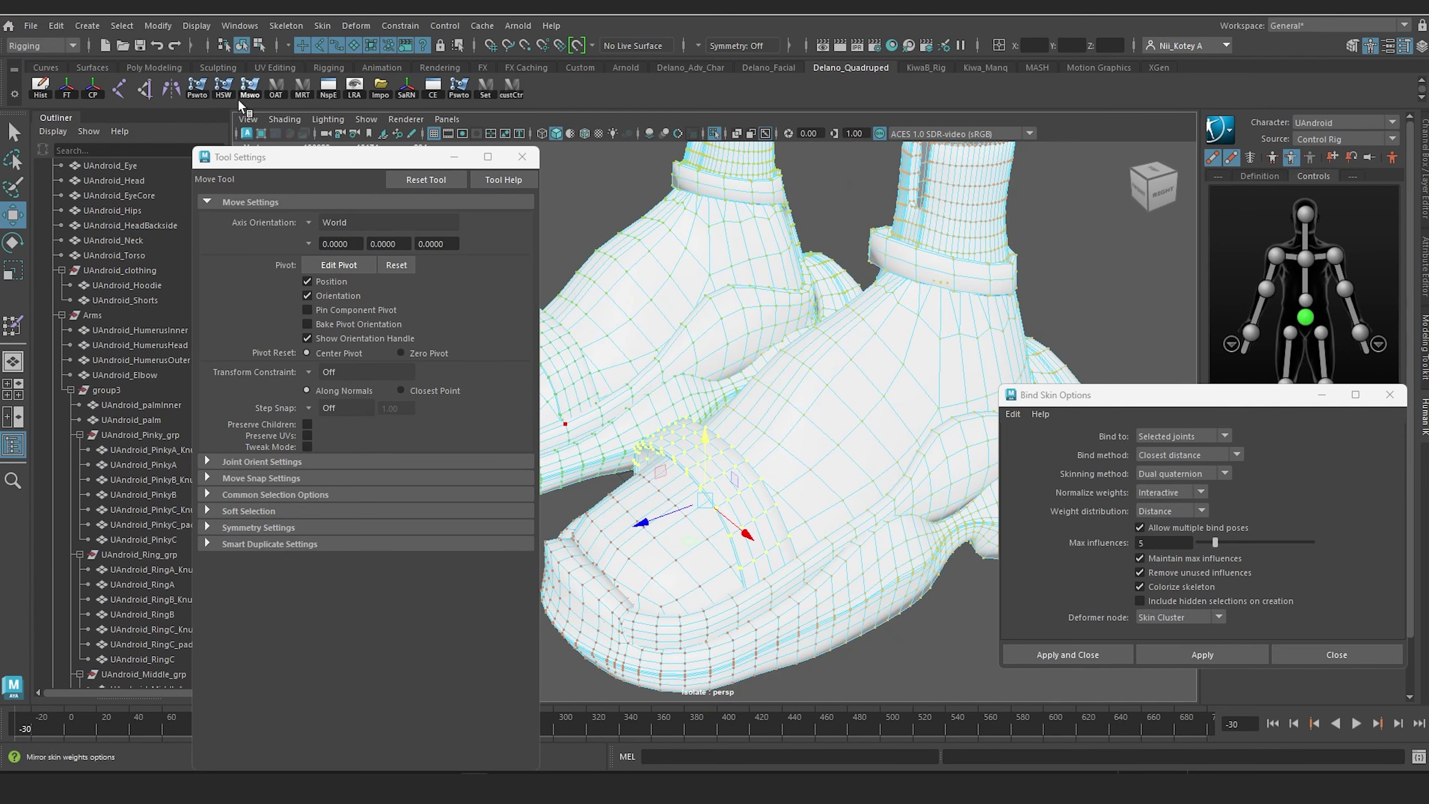
{"action": "left_click", "coordinate": [198, 90]}
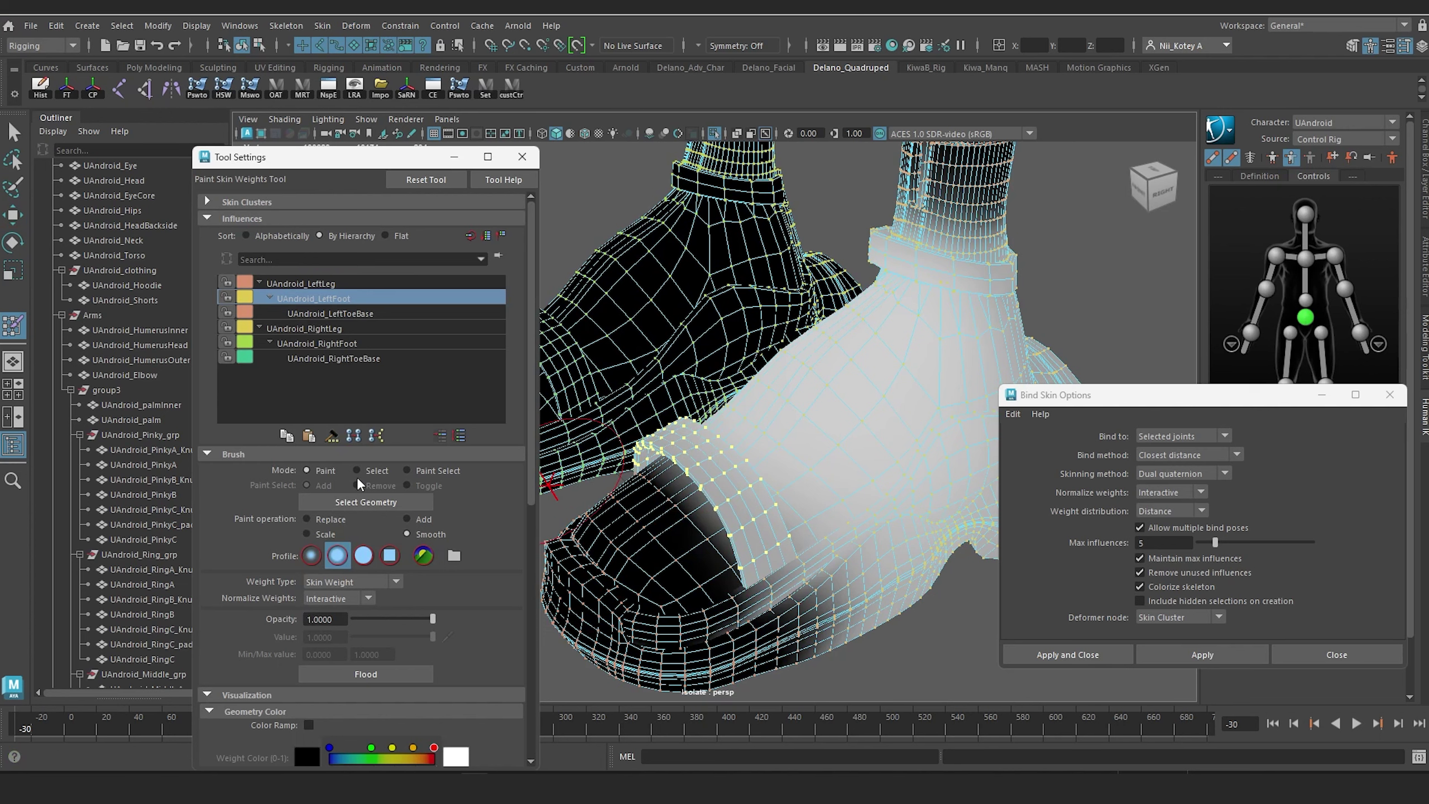
{"action": "left_click", "coordinate": [326, 516]}
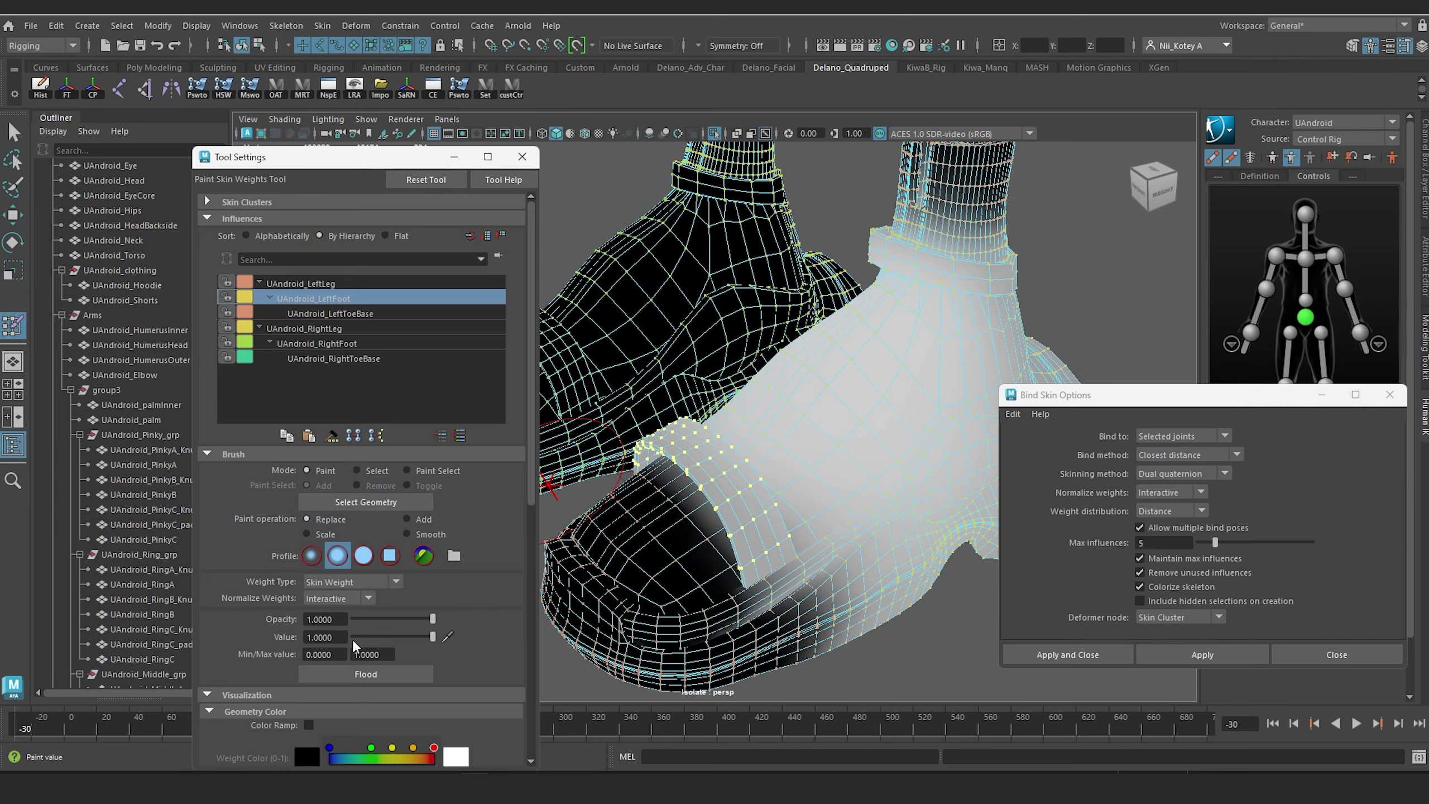
{"action": "left_click", "coordinate": [411, 675]}
{"action": "left_click_drag", "start_coordinate": [775, 447], "coordinate": [759, 408], "text": "alt"}
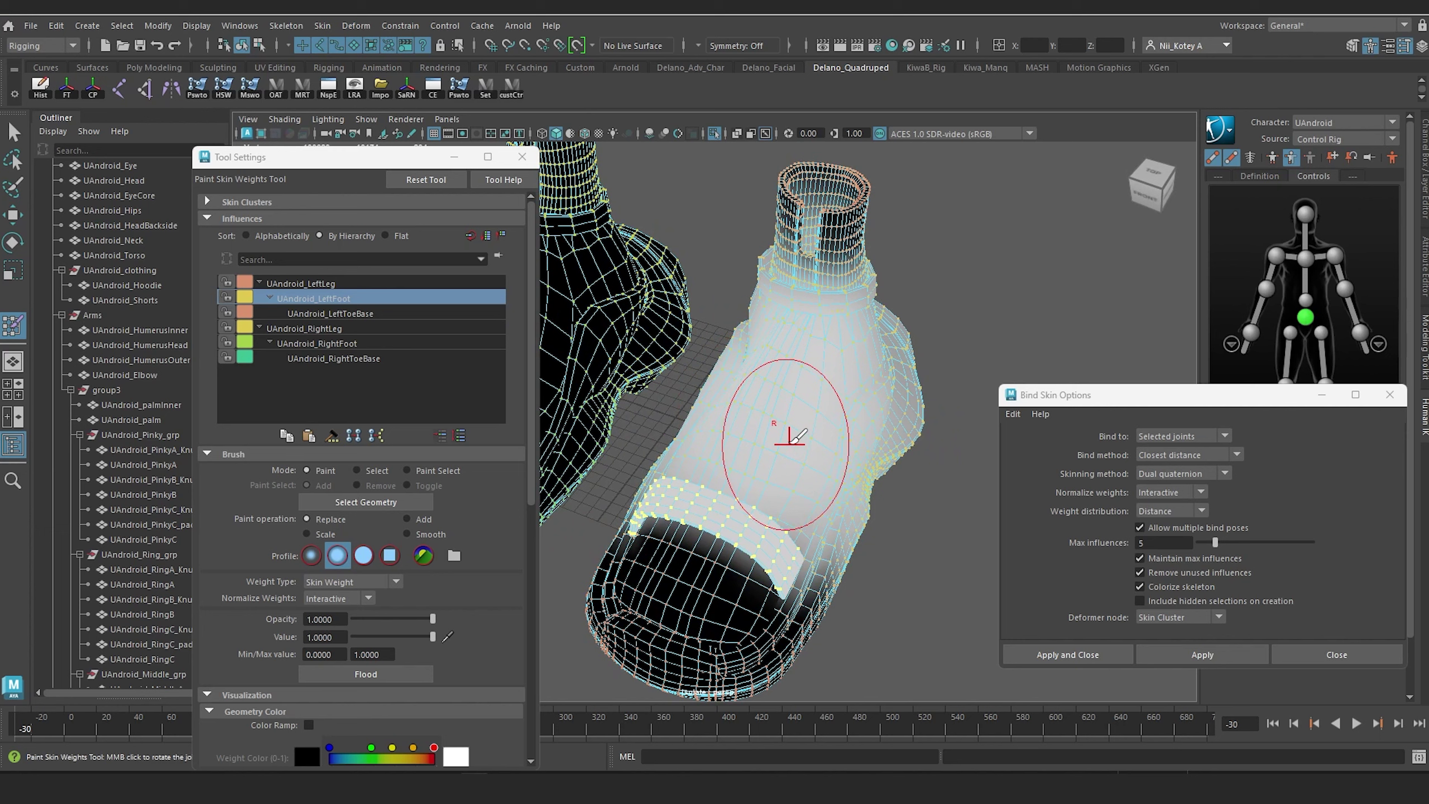
Step: Return the shoes to object mode and paint UAndroid_LeftFoot at value 1 over the left shoe's ankle, heel and rear sole
{"action": "key", "text": "w"}
{"action": "right_click_drag", "start_coordinate": [784, 342], "coordinate": [832, 344]}
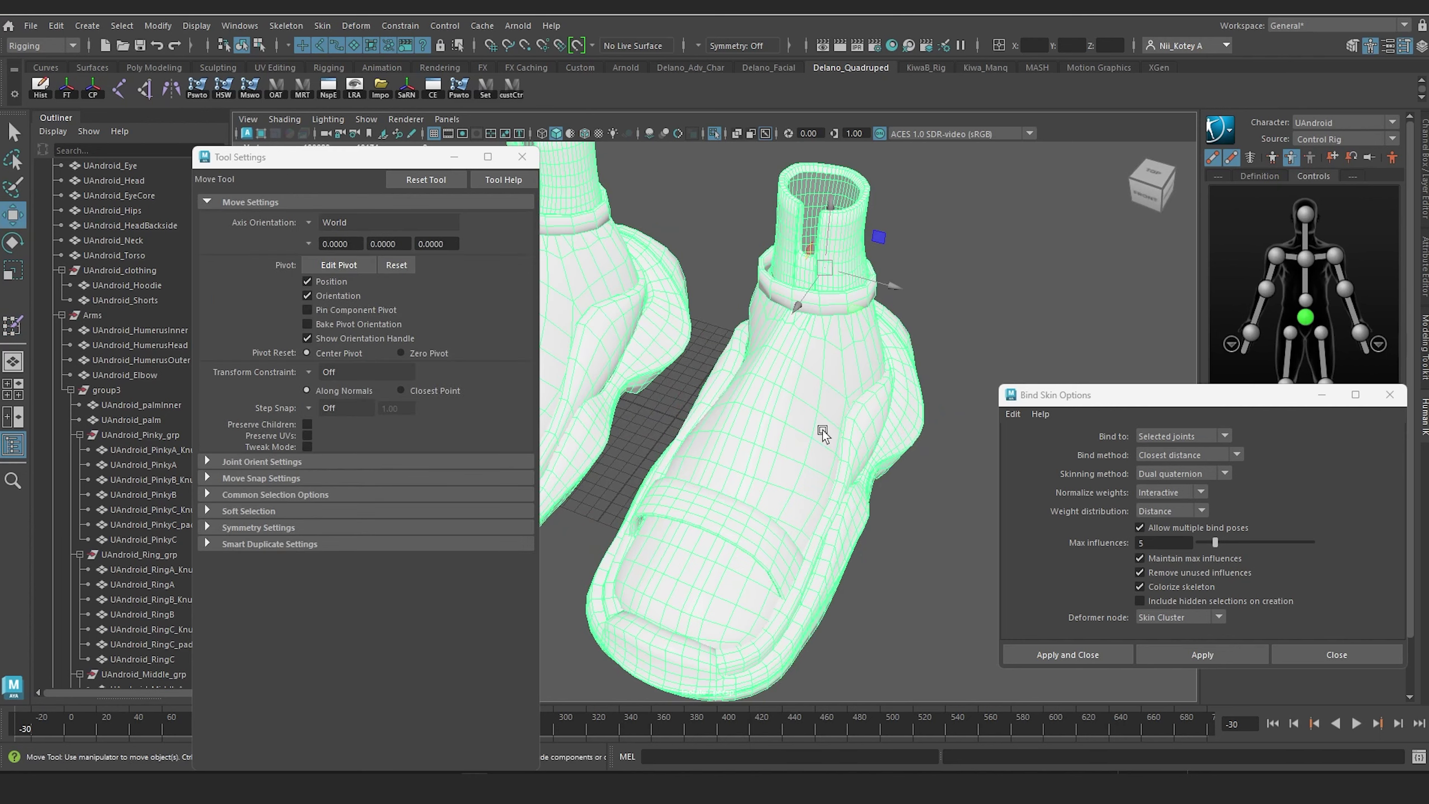
{"action": "left_click_drag", "start_coordinate": [821, 428], "coordinate": [776, 402], "text": "alt"}
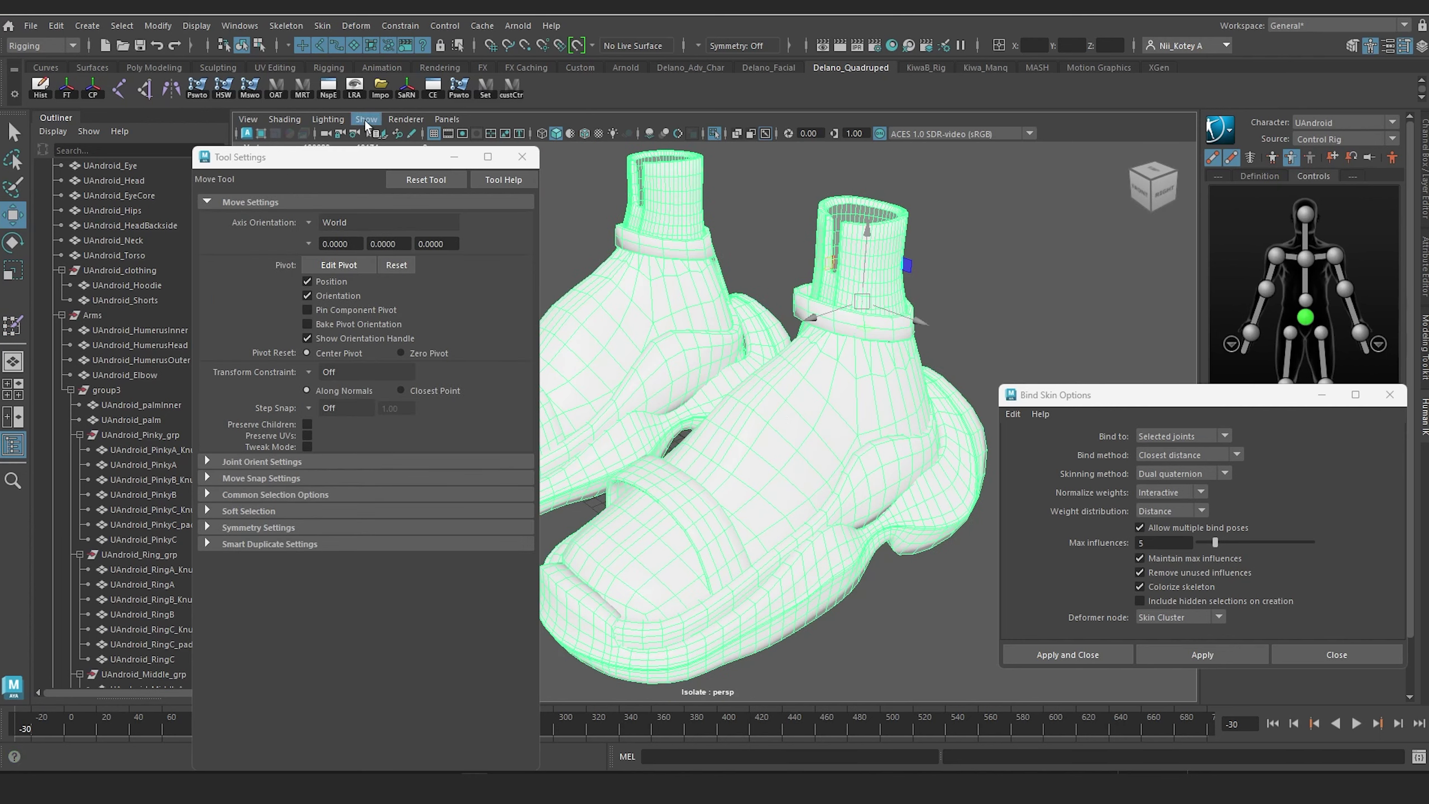
{"action": "left_click", "coordinate": [196, 88]}
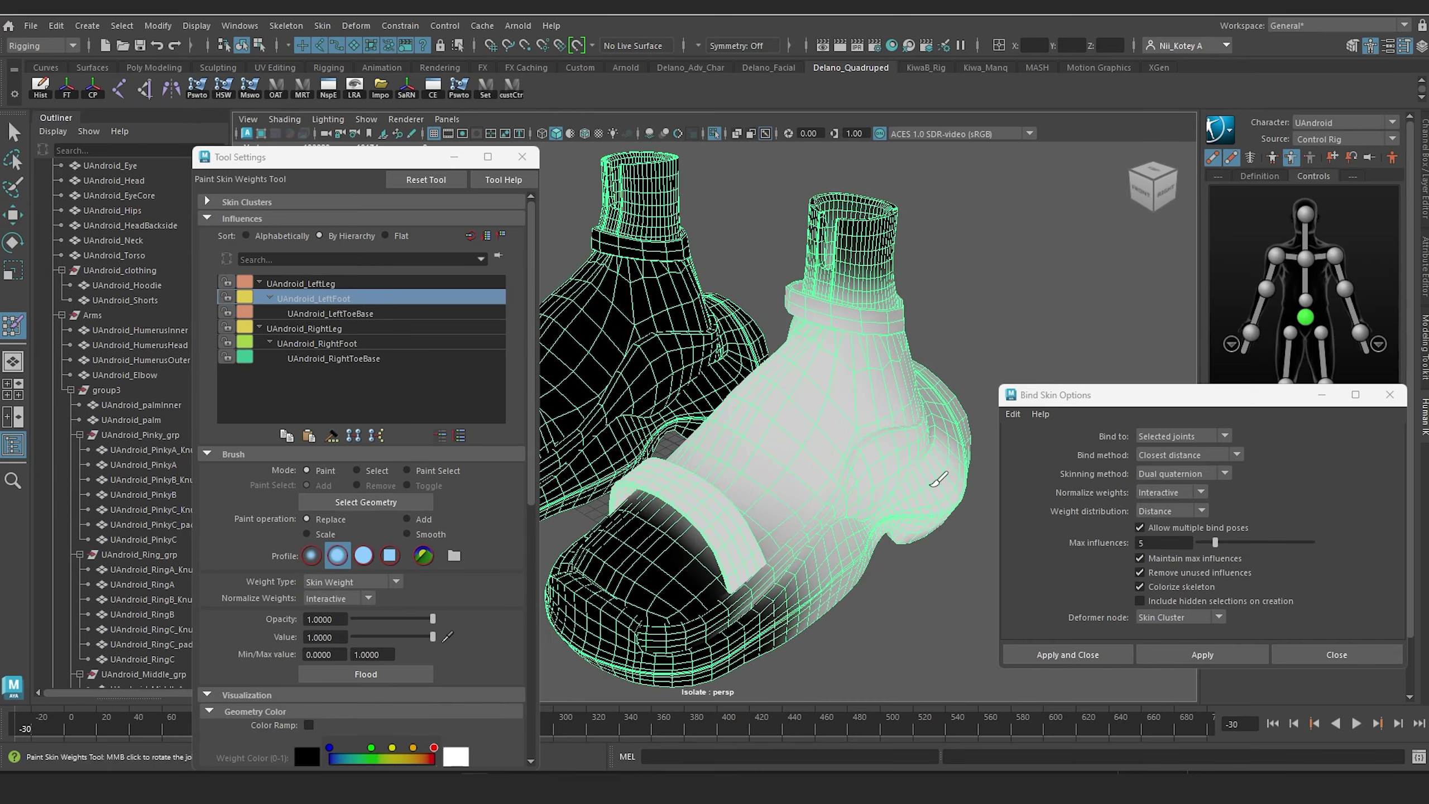
{"action": "mouse_move", "coordinate": [878, 483]}
{"action": "left_mouse_down", "text": "alt"}
{"action": "mouse_move", "coordinate": [832, 461]}
{"action": "mouse_move", "coordinate": [867, 511]}
{"action": "mouse_move", "coordinate": [727, 568]}
{"action": "mouse_move", "coordinate": [845, 543]}
{"action": "mouse_move", "coordinate": [737, 540]}
{"action": "mouse_move", "coordinate": [845, 472]}
{"action": "mouse_move", "coordinate": [823, 505]}
{"action": "mouse_move", "coordinate": [861, 536]}
{"action": "left_mouse_up", "text": "alt"}
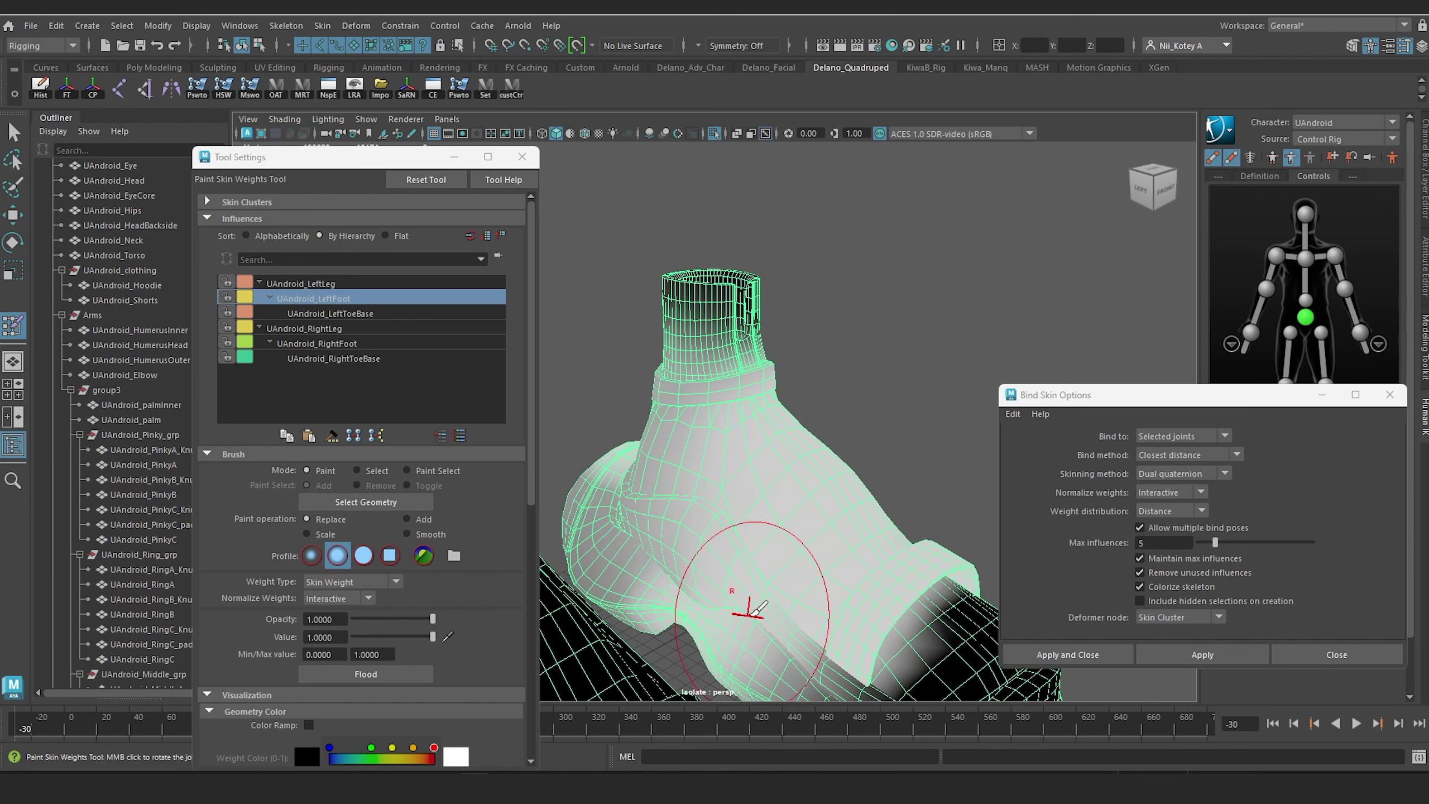
{"action": "mouse_move", "coordinate": [754, 651]}
{"action": "left_mouse_down"}
{"action": "mouse_move", "coordinate": [675, 574]}
{"action": "mouse_move", "coordinate": [639, 569]}
{"action": "mouse_move", "coordinate": [639, 526]}
{"action": "mouse_move", "coordinate": [667, 489]}
{"action": "mouse_move", "coordinate": [854, 479]}
{"action": "mouse_move", "coordinate": [775, 562]}
{"action": "mouse_move", "coordinate": [743, 568]}
{"action": "left_mouse_up"}
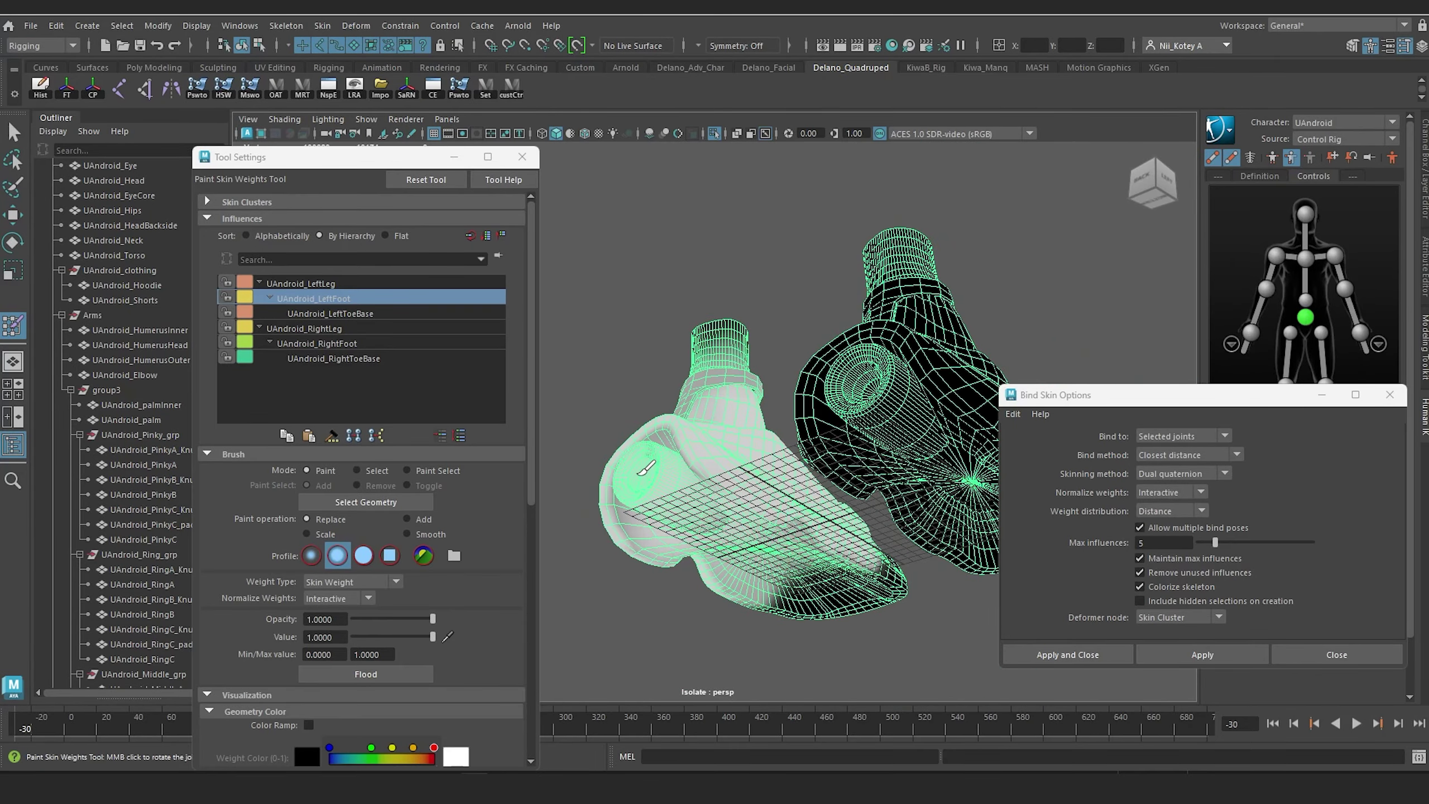
{"action": "left_click_drag", "start_coordinate": [718, 460], "coordinate": [759, 503], "text": "alt"}
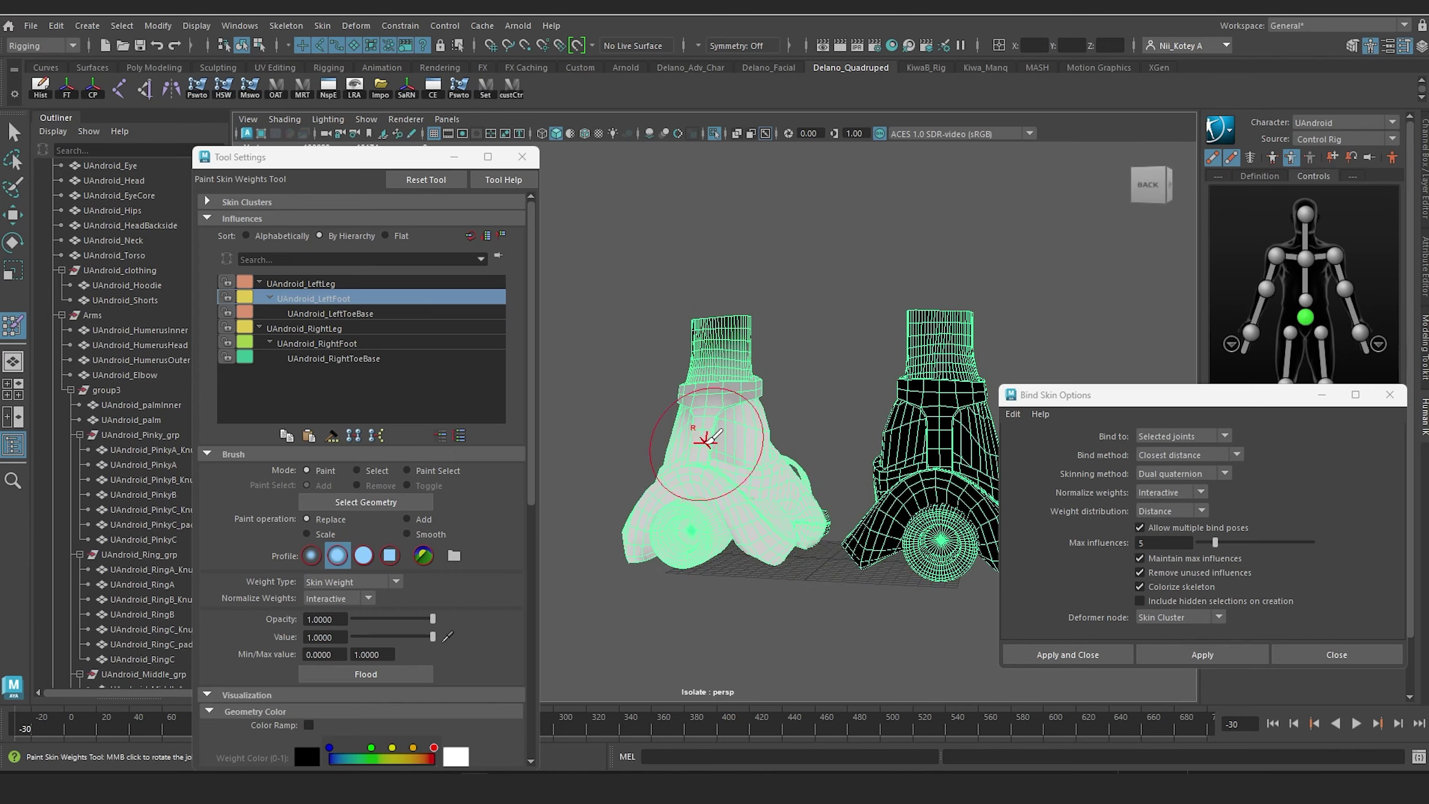
Step: Examine the UAndroid_LeftFoot weights all around the left shoe and the UAndroid_LeftLeg weights on its ankle cuff
{"action": "mouse_move", "coordinate": [672, 513]}
{"action": "left_mouse_down", "text": "alt"}
{"action": "mouse_move", "coordinate": [641, 490]}
{"action": "mouse_move", "coordinate": [653, 483]}
{"action": "mouse_move", "coordinate": [652, 538]}
{"action": "mouse_move", "coordinate": [603, 517]}
{"action": "left_mouse_up", "text": "alt"}
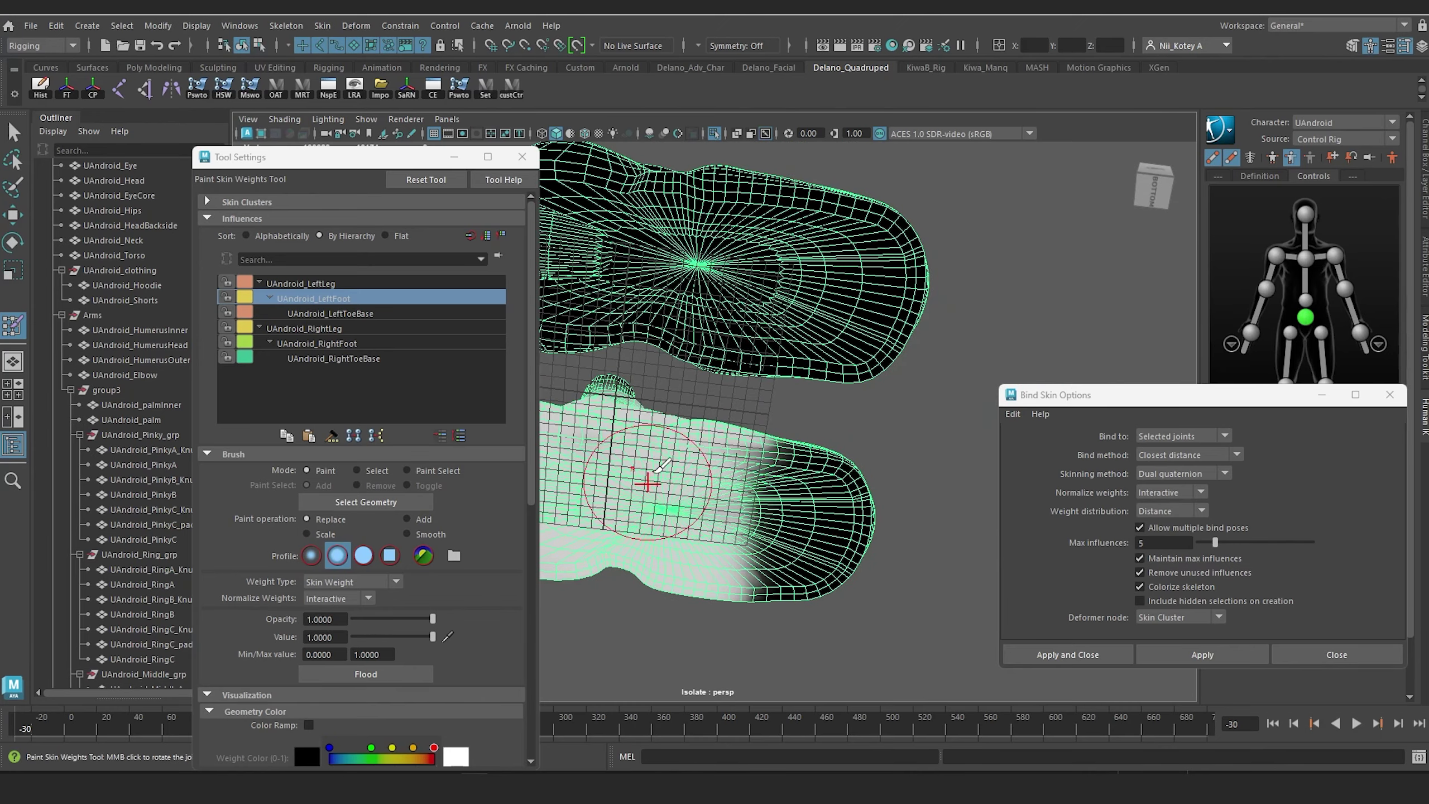
{"action": "left_click_drag", "start_coordinate": [663, 497], "coordinate": [734, 545], "text": "alt"}
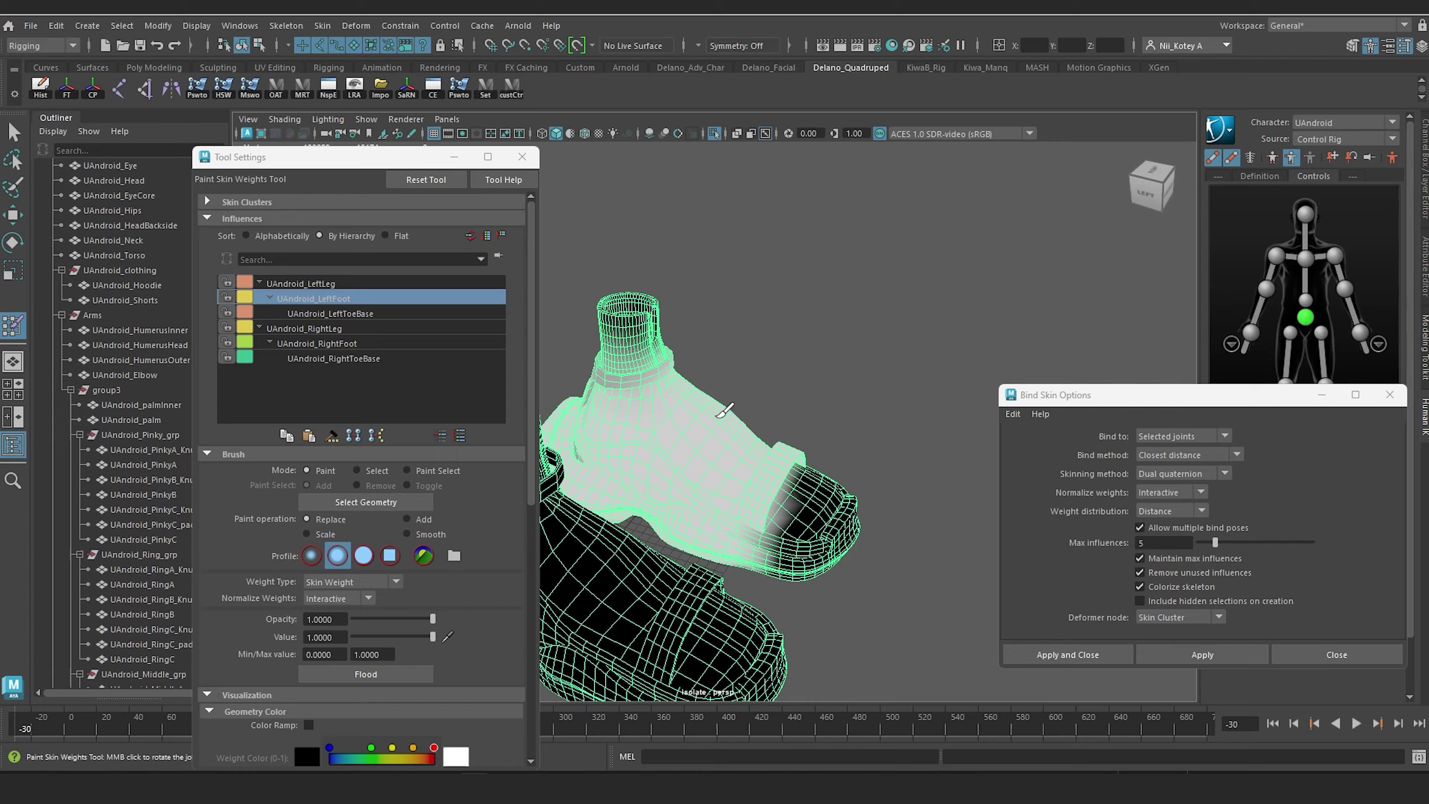
{"action": "left_click_drag", "start_coordinate": [669, 426], "coordinate": [625, 400], "text": "alt"}
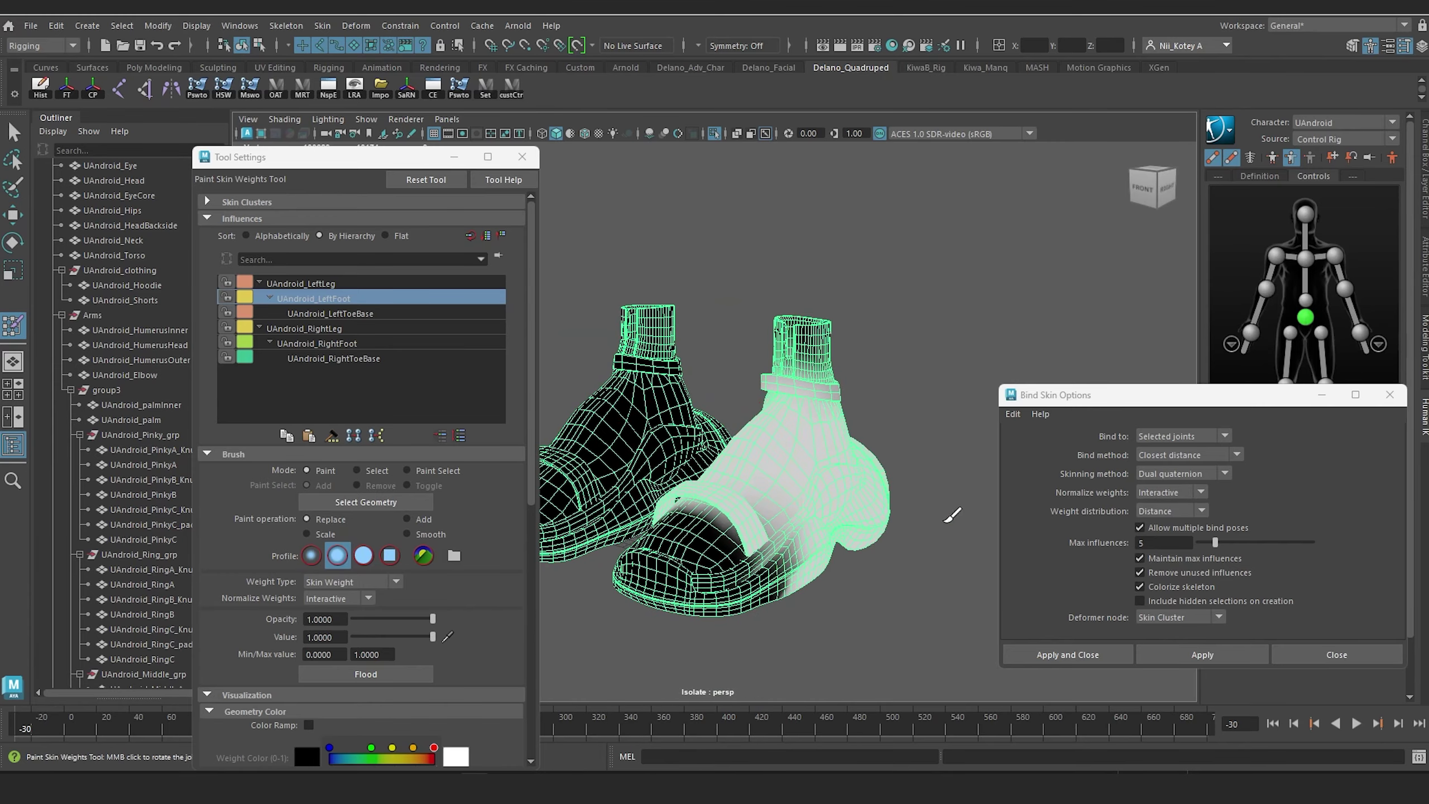
{"action": "left_click", "coordinate": [335, 283]}
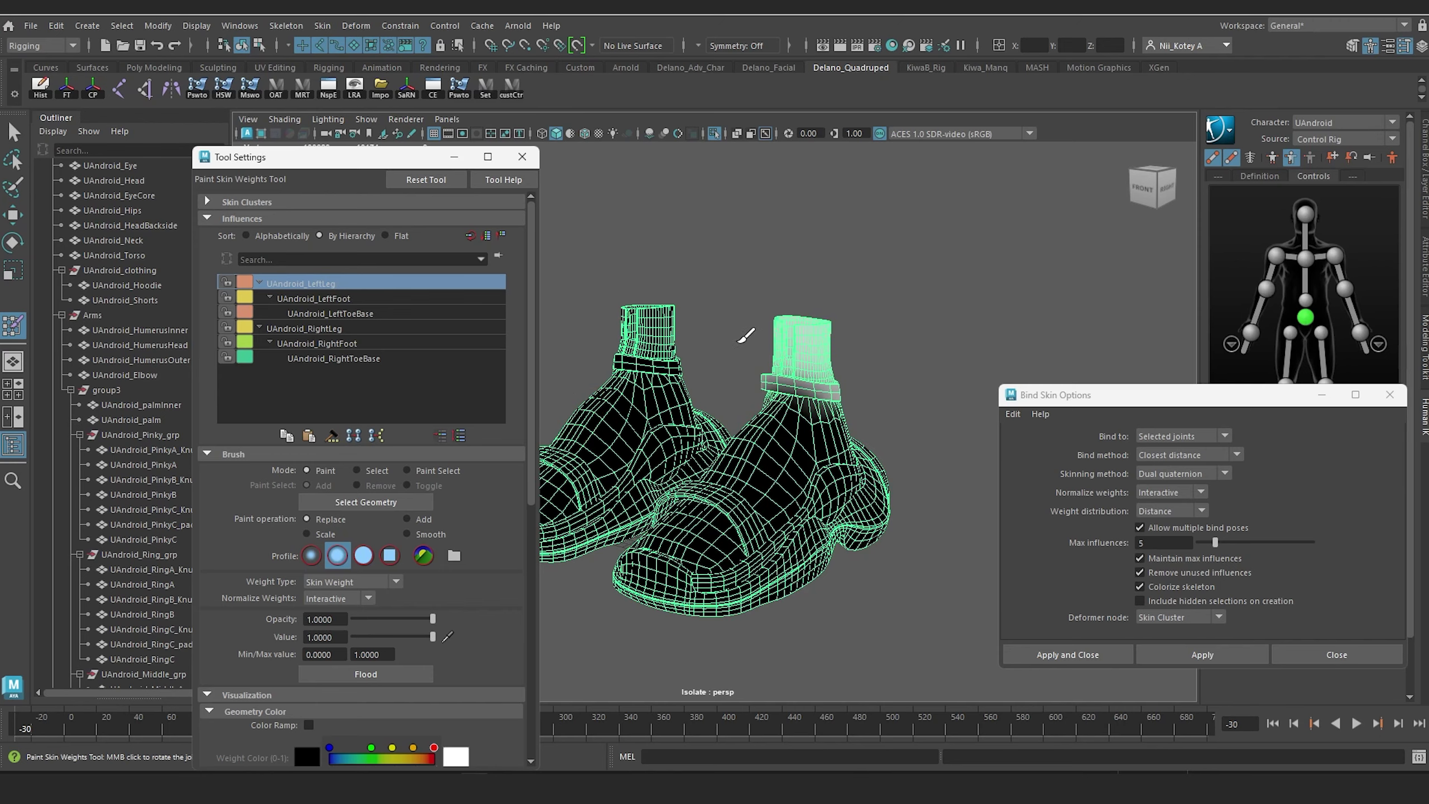
{"action": "mouse_move", "coordinate": [753, 329]}
{"action": "left_mouse_down", "text": "alt"}
{"action": "mouse_move", "coordinate": [709, 428]}
{"action": "mouse_move", "coordinate": [805, 478]}
{"action": "mouse_move", "coordinate": [734, 480]}
{"action": "left_mouse_up", "text": "alt"}
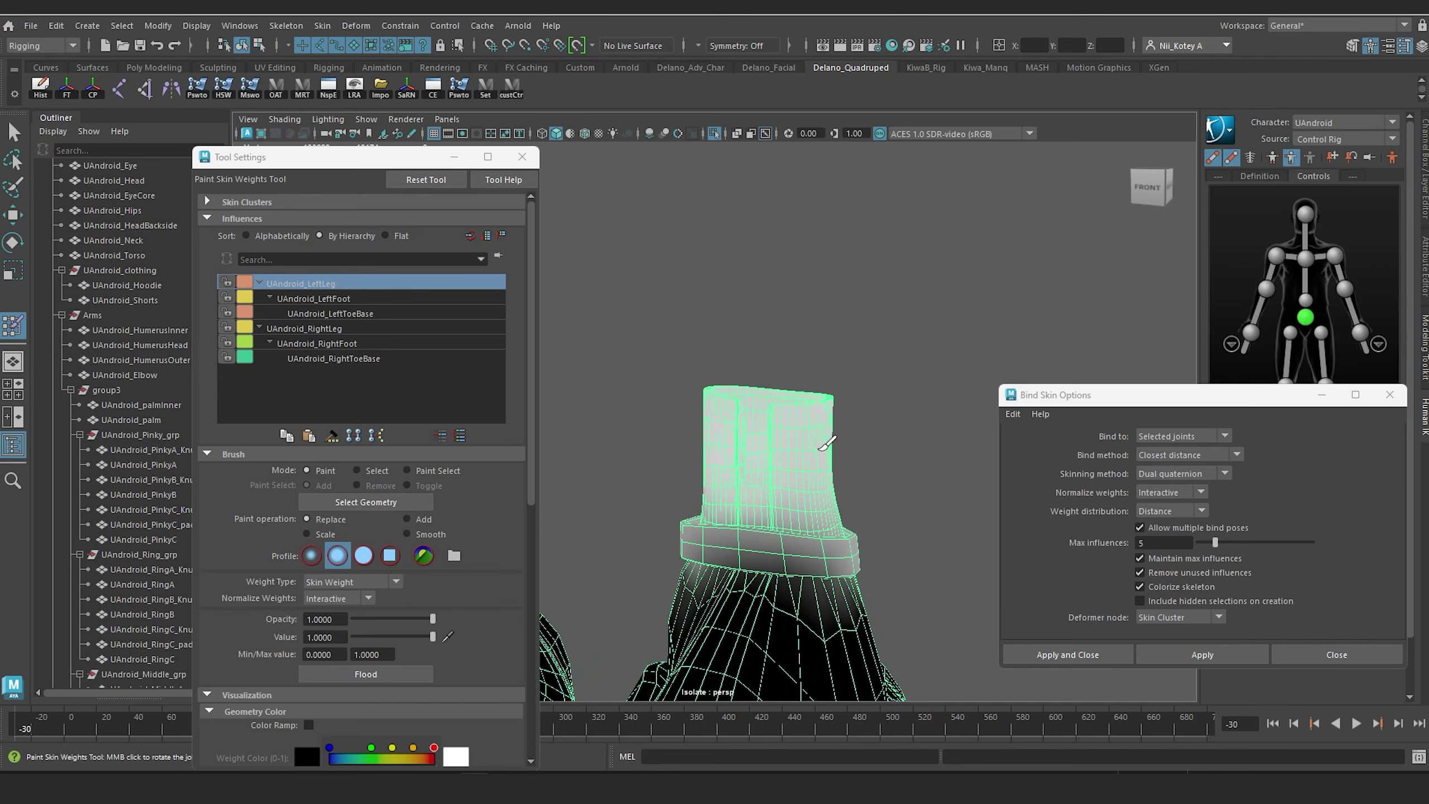
{"action": "left_click_drag", "start_coordinate": [886, 440], "coordinate": [637, 415], "text": "alt"}
{"action": "mouse_move", "coordinate": [734, 440]}
{"action": "left_mouse_down", "text": "alt"}
{"action": "mouse_move", "coordinate": [590, 463]}
{"action": "mouse_move", "coordinate": [727, 408]}
{"action": "mouse_move", "coordinate": [597, 484]}
{"action": "mouse_move", "coordinate": [669, 399]}
{"action": "left_mouse_up", "text": "alt"}
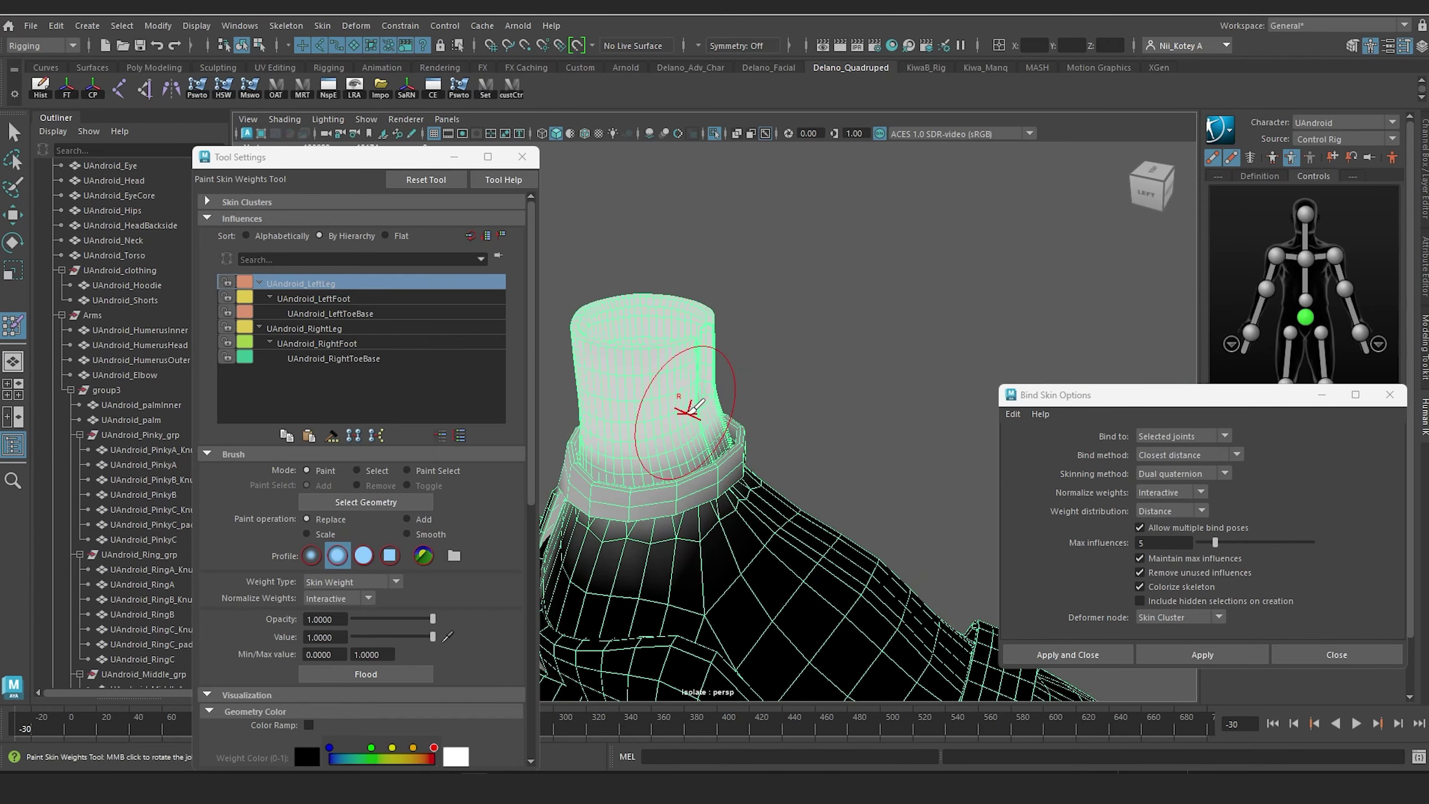
{"action": "scroll", "coordinate": [754, 332], "scroll_direction": "down", "scroll_amount": 6}
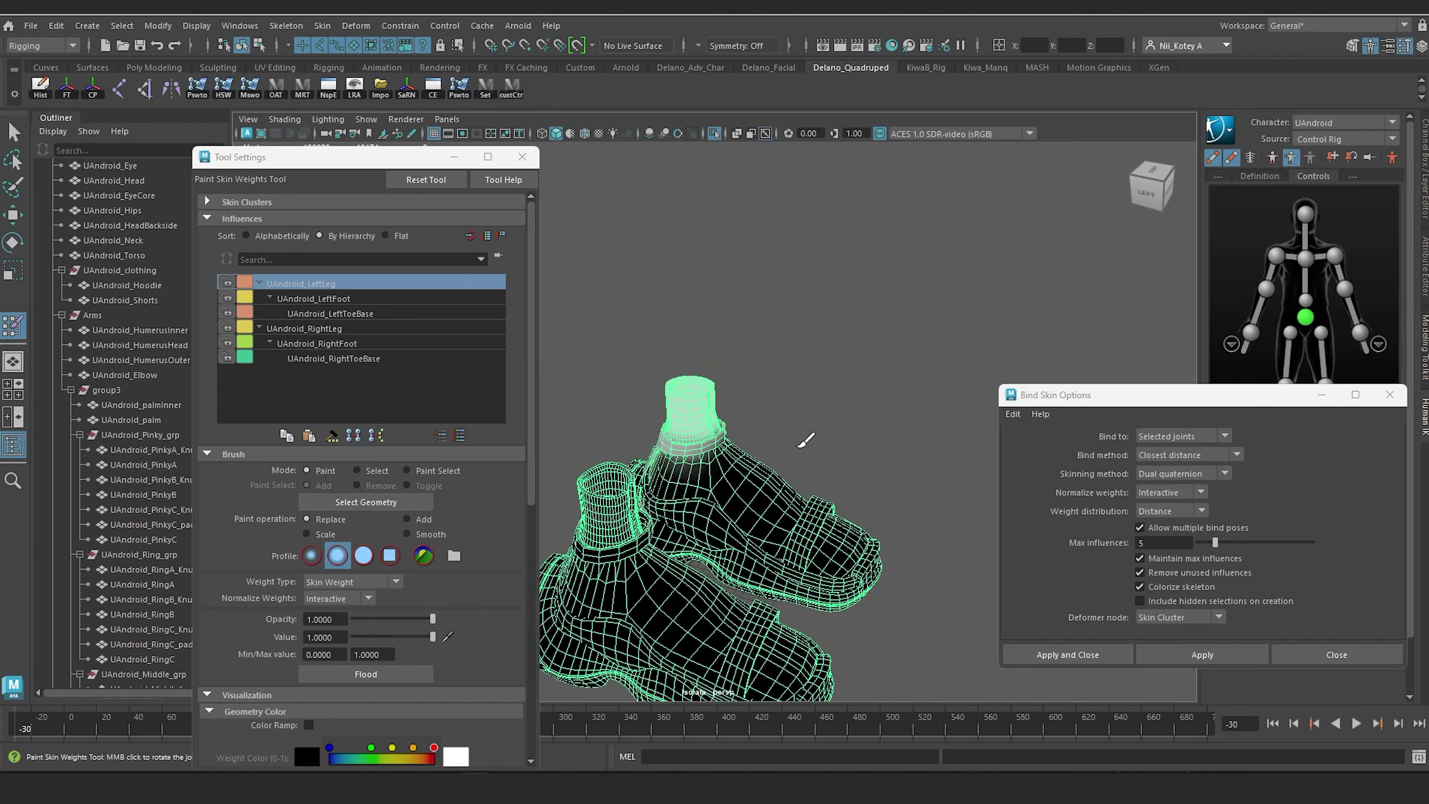
{"action": "left_click_drag", "start_coordinate": [797, 447], "coordinate": [669, 451], "text": "alt"}
Step: Show the whole character again, test the left shoe's bend by rotating the left toe control, and undo the rotation
{"action": "key", "text": "w"}
{"action": "left_click_drag", "start_coordinate": [780, 441], "coordinate": [738, 217], "text": "alt"}
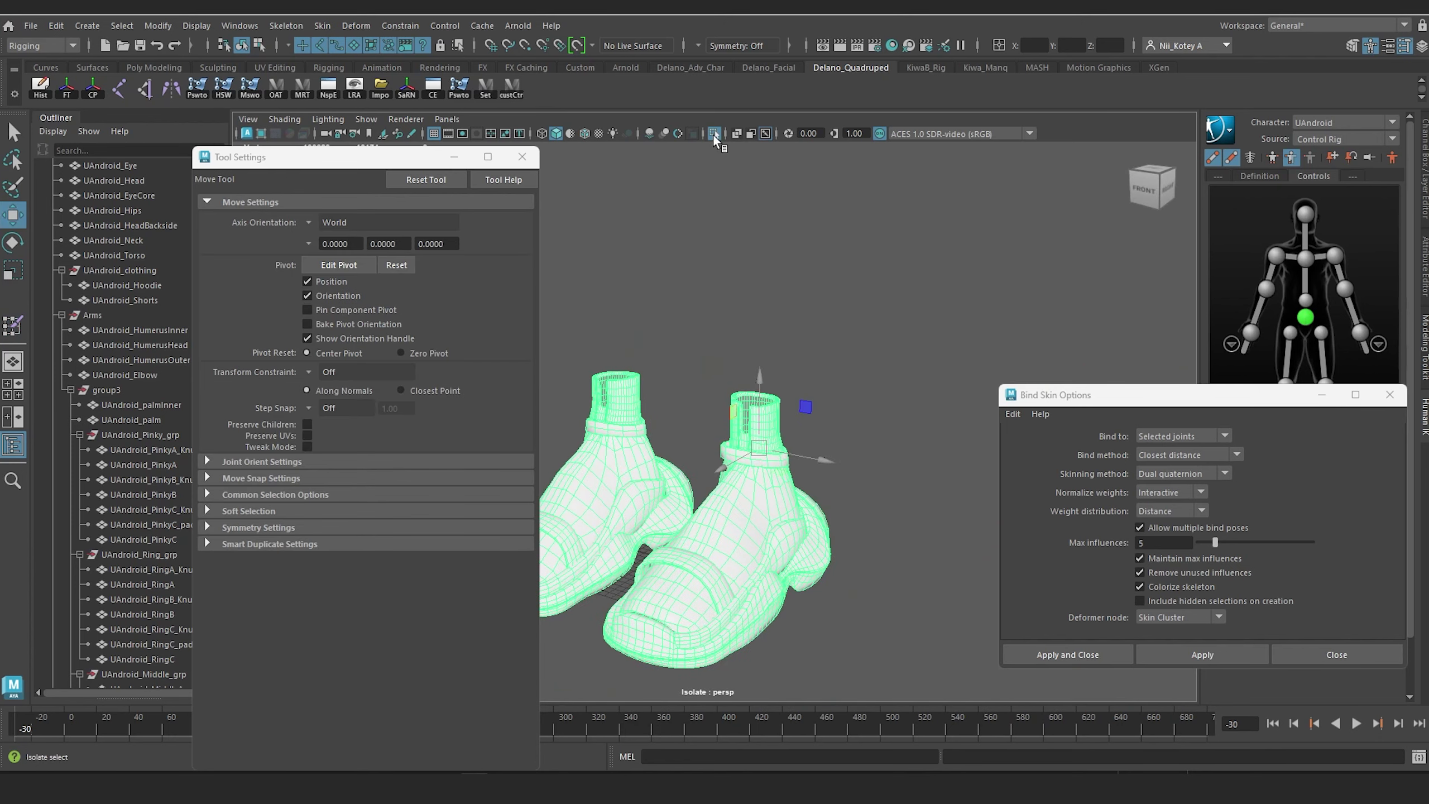
{"action": "left_click", "coordinate": [714, 133]}
{"action": "scroll", "coordinate": [764, 479], "scroll_direction": "down", "scroll_amount": 3}
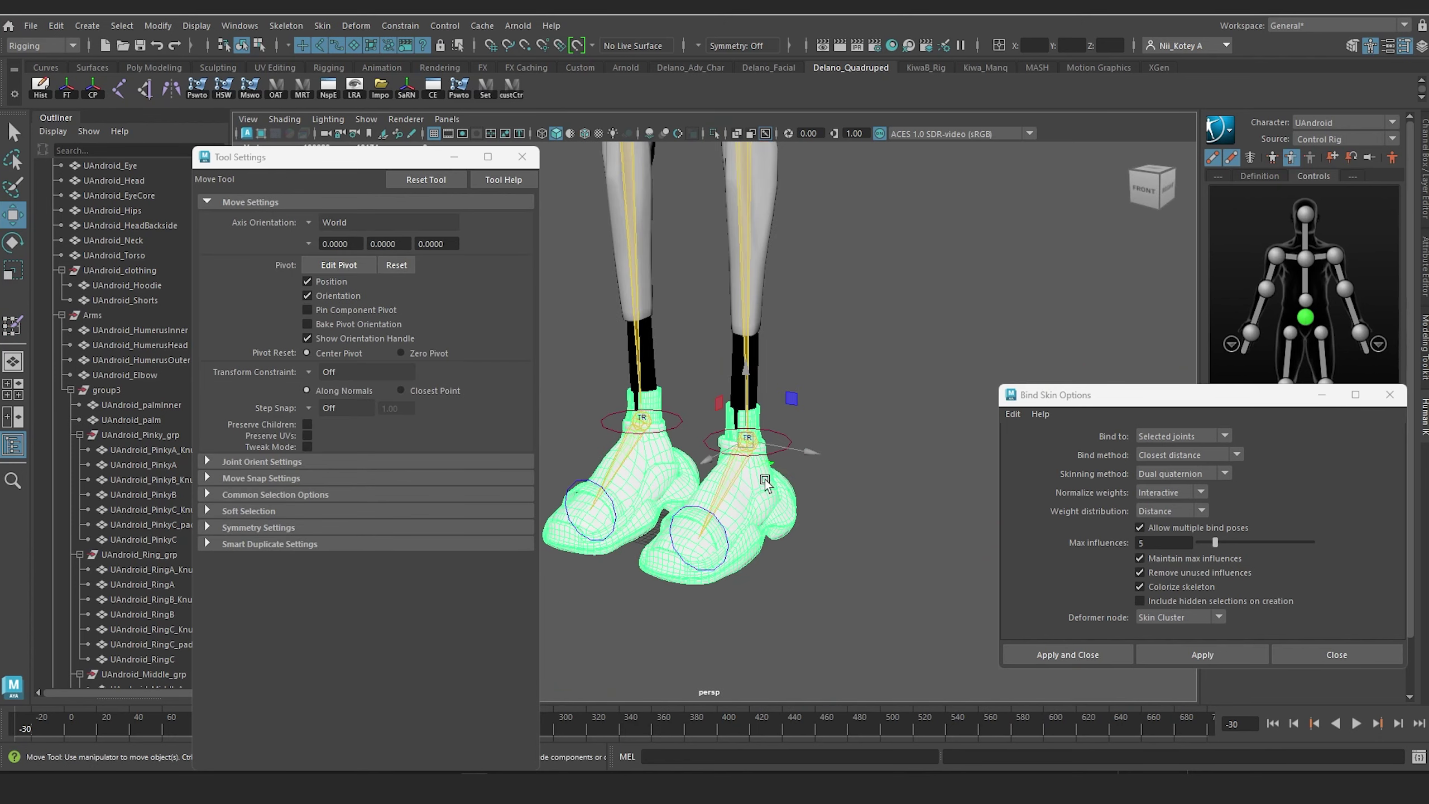
{"action": "left_click", "coordinate": [720, 521]}
{"action": "key", "text": "f"}
{"action": "scroll", "coordinate": [817, 524], "scroll_direction": "down", "scroll_amount": 3}
{"action": "left_click_drag", "start_coordinate": [810, 517], "coordinate": [722, 501], "text": "alt"}
{"action": "key", "text": "e"}
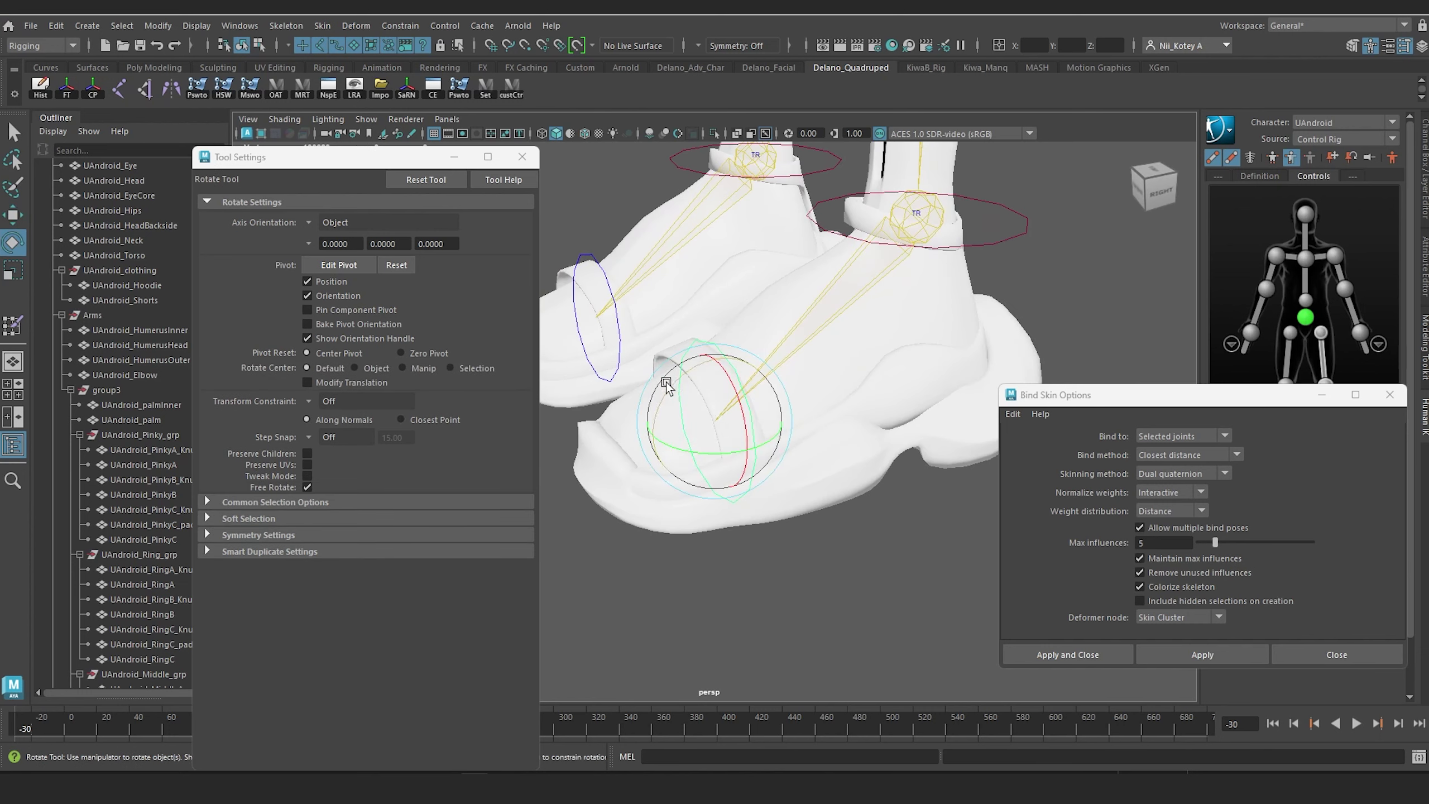
{"action": "left_click_drag", "start_coordinate": [669, 392], "coordinate": [702, 376]}
{"action": "key", "text": "ctrl+z"}
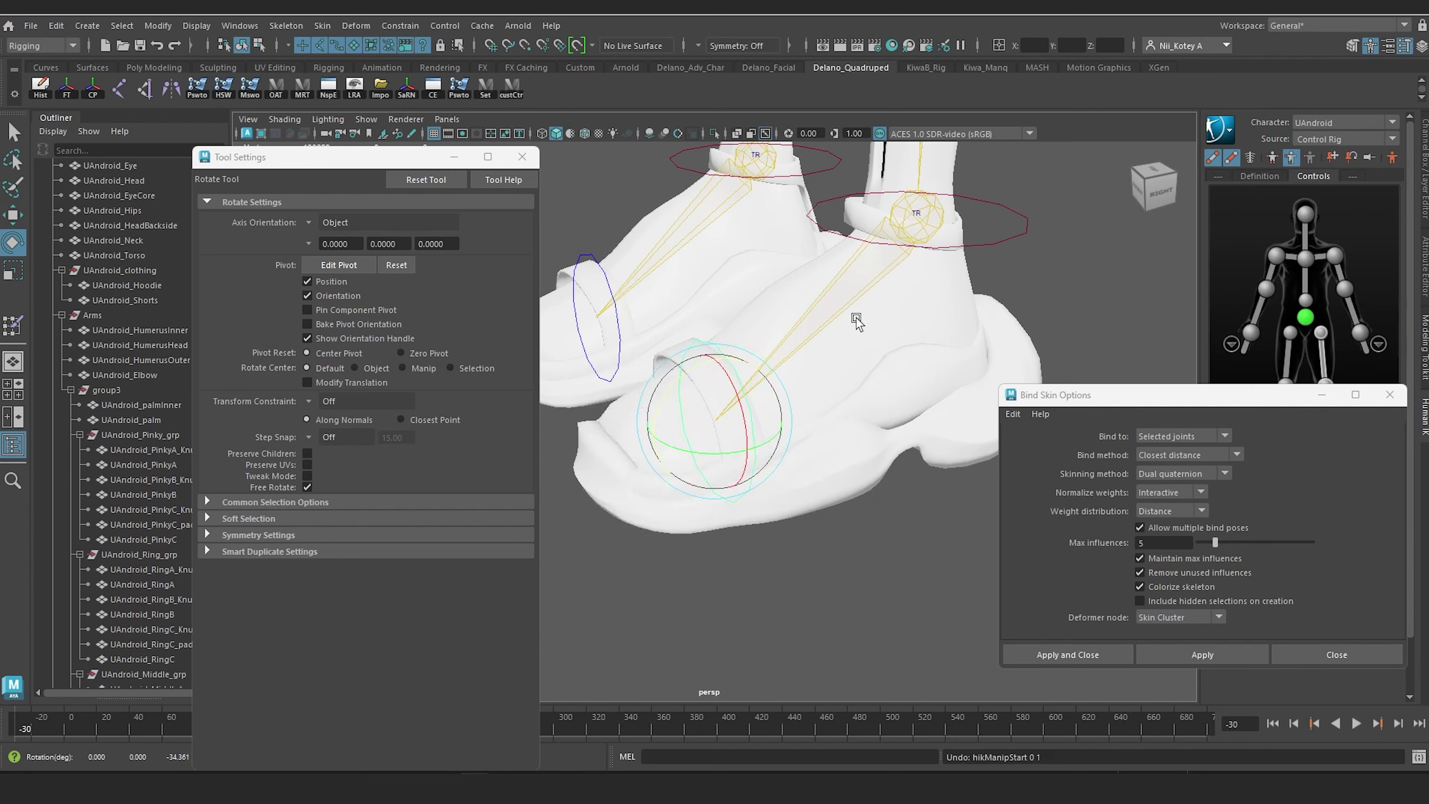
Step: Test the left shoe's deformation by rotating the left ankle control
{"action": "scroll", "coordinate": [866, 334], "scroll_direction": "down", "scroll_amount": 3}
{"action": "left_click_drag", "start_coordinate": [868, 336], "coordinate": [846, 376], "text": "alt"}
{"action": "left_click", "coordinate": [929, 328]}
{"action": "left_click_drag", "start_coordinate": [812, 329], "coordinate": [800, 398]}
{"action": "left_click_drag", "start_coordinate": [815, 398], "coordinate": [876, 459], "text": "alt"}
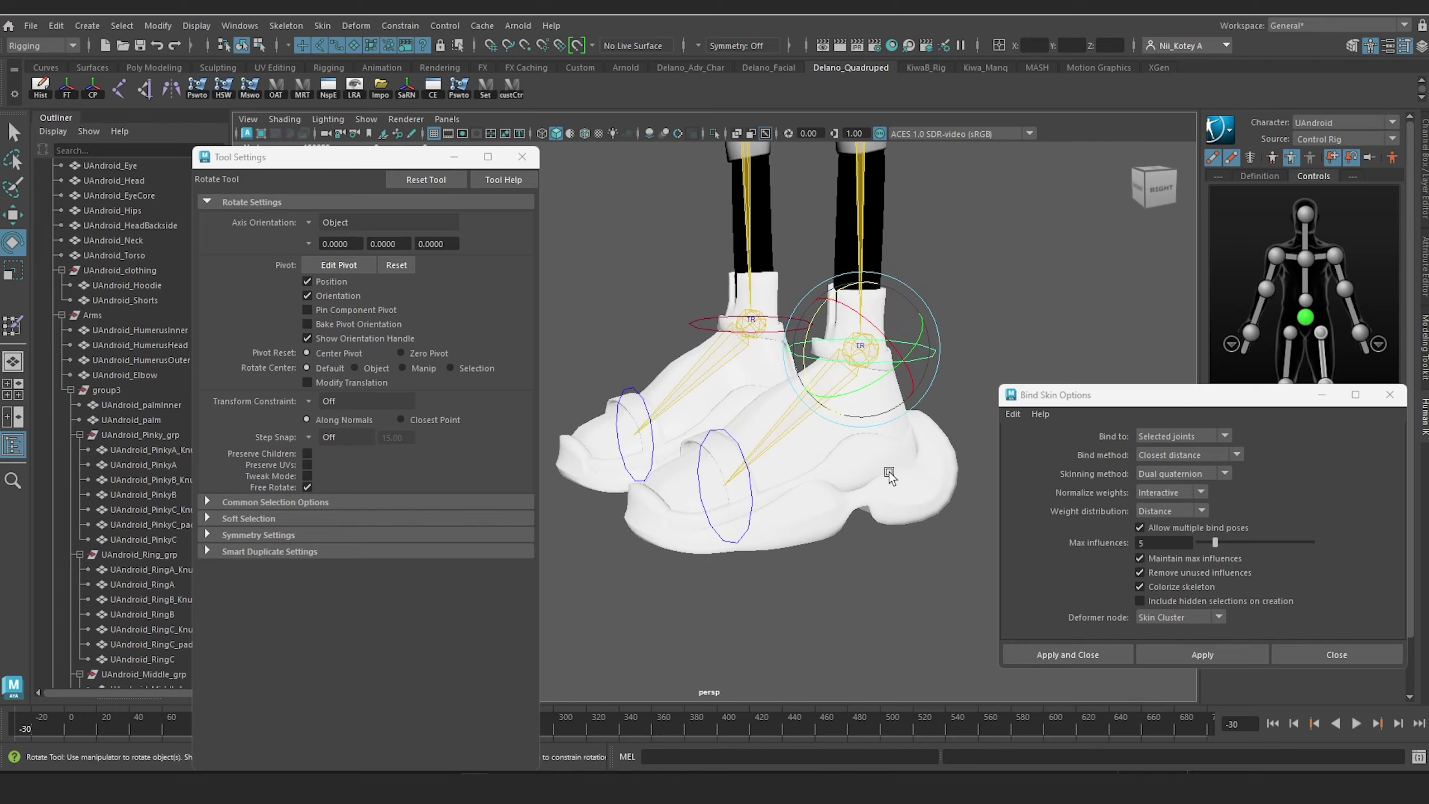
Step: Isolate the shoes and select the left shoe's vertices around the heel, midfoot and rear sole
{"action": "left_click", "coordinate": [889, 476], "text": "shift"}
{"action": "left_click", "coordinate": [714, 134]}
{"action": "left_click_drag", "start_coordinate": [861, 389], "coordinate": [733, 342], "text": "alt"}
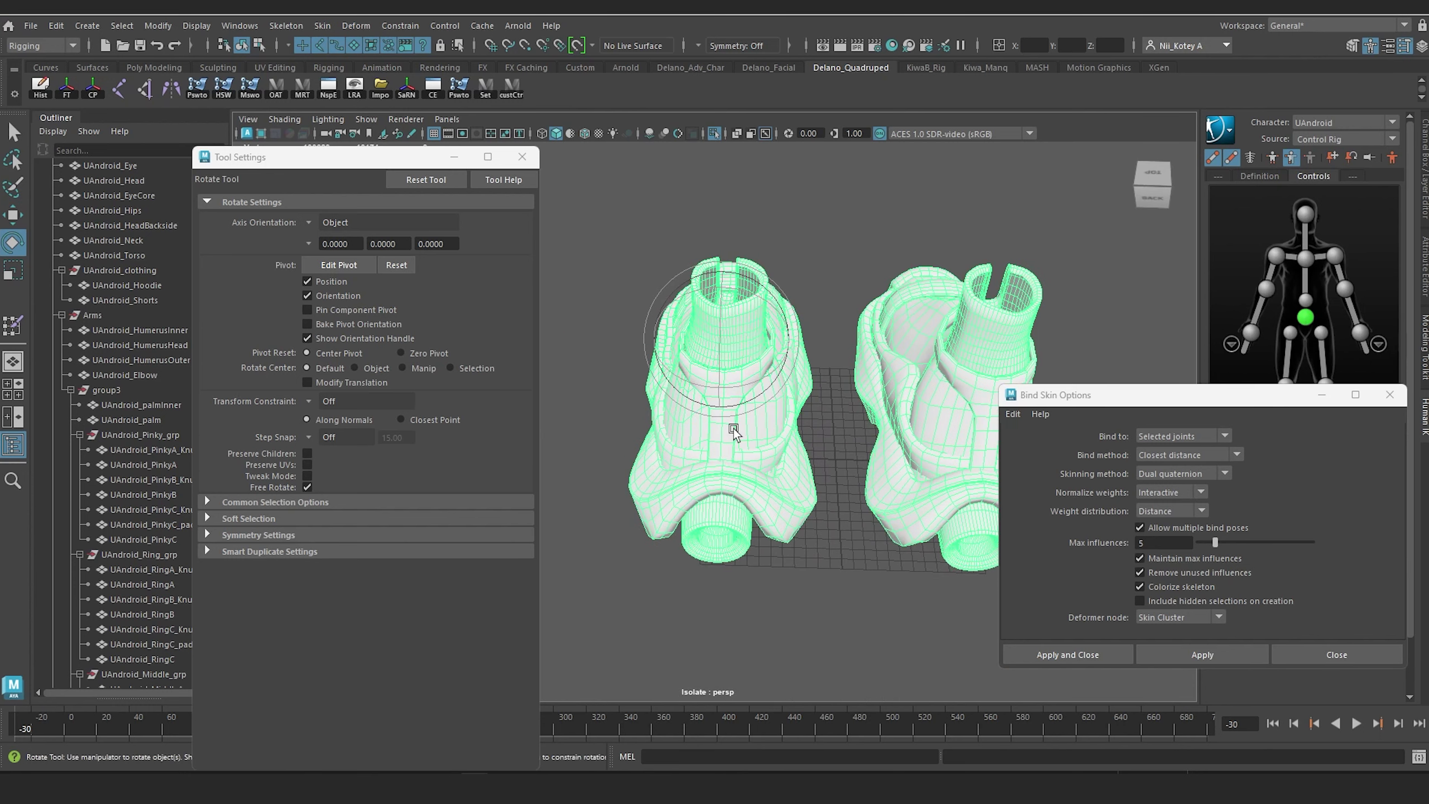
{"action": "right_click_drag", "start_coordinate": [733, 342], "coordinate": [682, 351]}
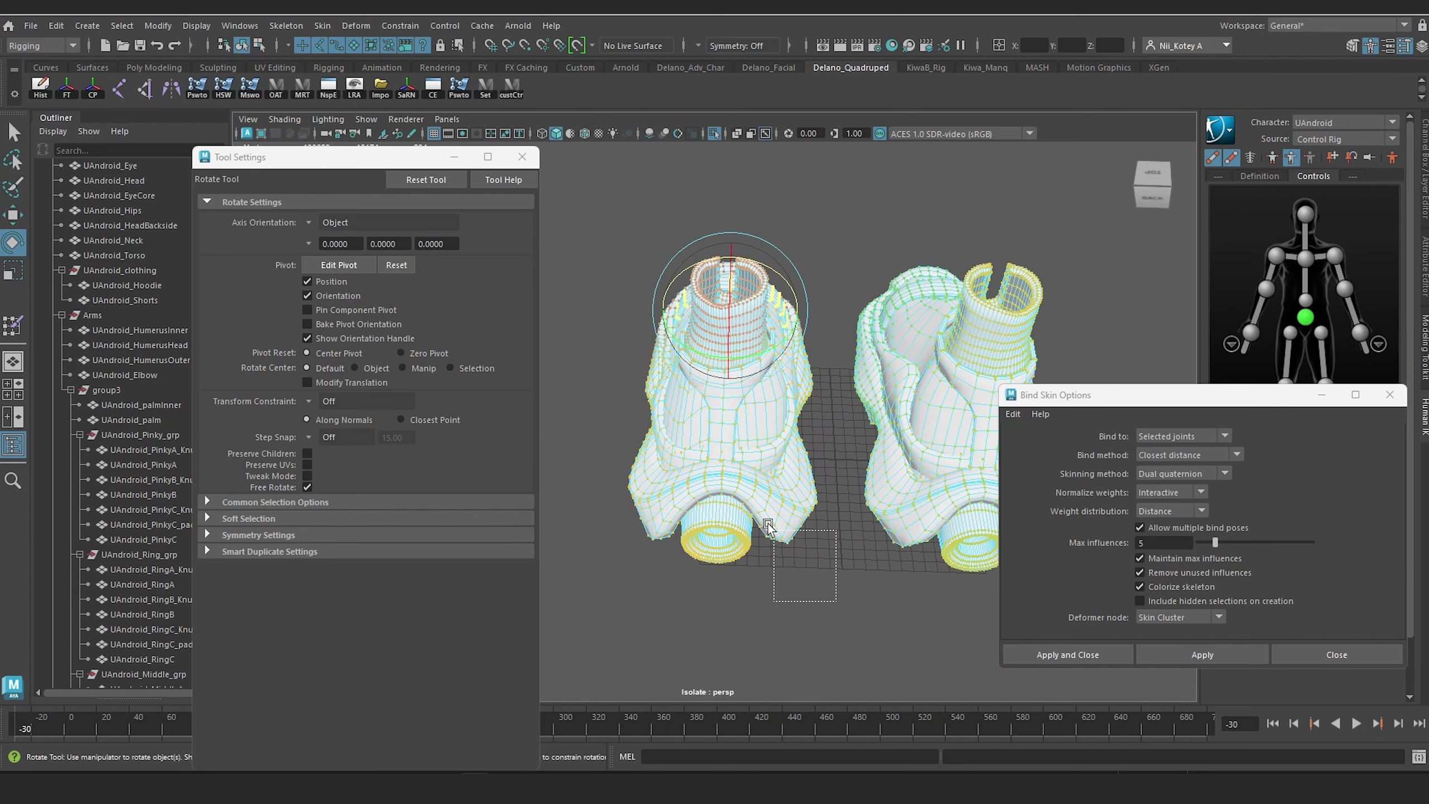
{"action": "left_click_drag", "start_coordinate": [768, 526], "coordinate": [793, 425]}
{"action": "left_click_drag", "start_coordinate": [614, 307], "coordinate": [734, 498], "text": "ctrl+shift"}
{"action": "left_click_drag", "start_coordinate": [655, 448], "coordinate": [743, 522], "text": "alt"}
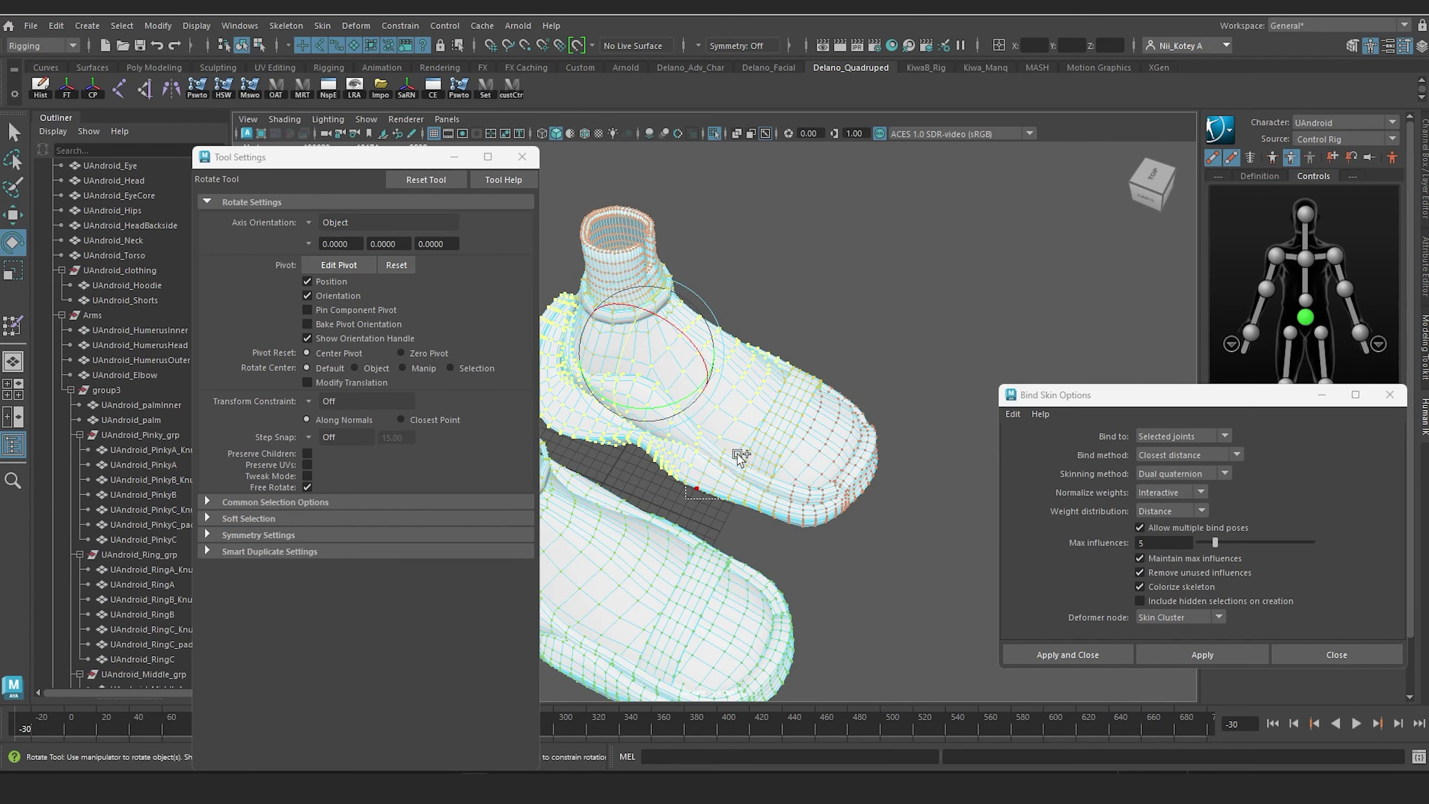
{"action": "left_click_drag", "start_coordinate": [737, 454], "coordinate": [397, 253], "text": "ctrl+shift"}
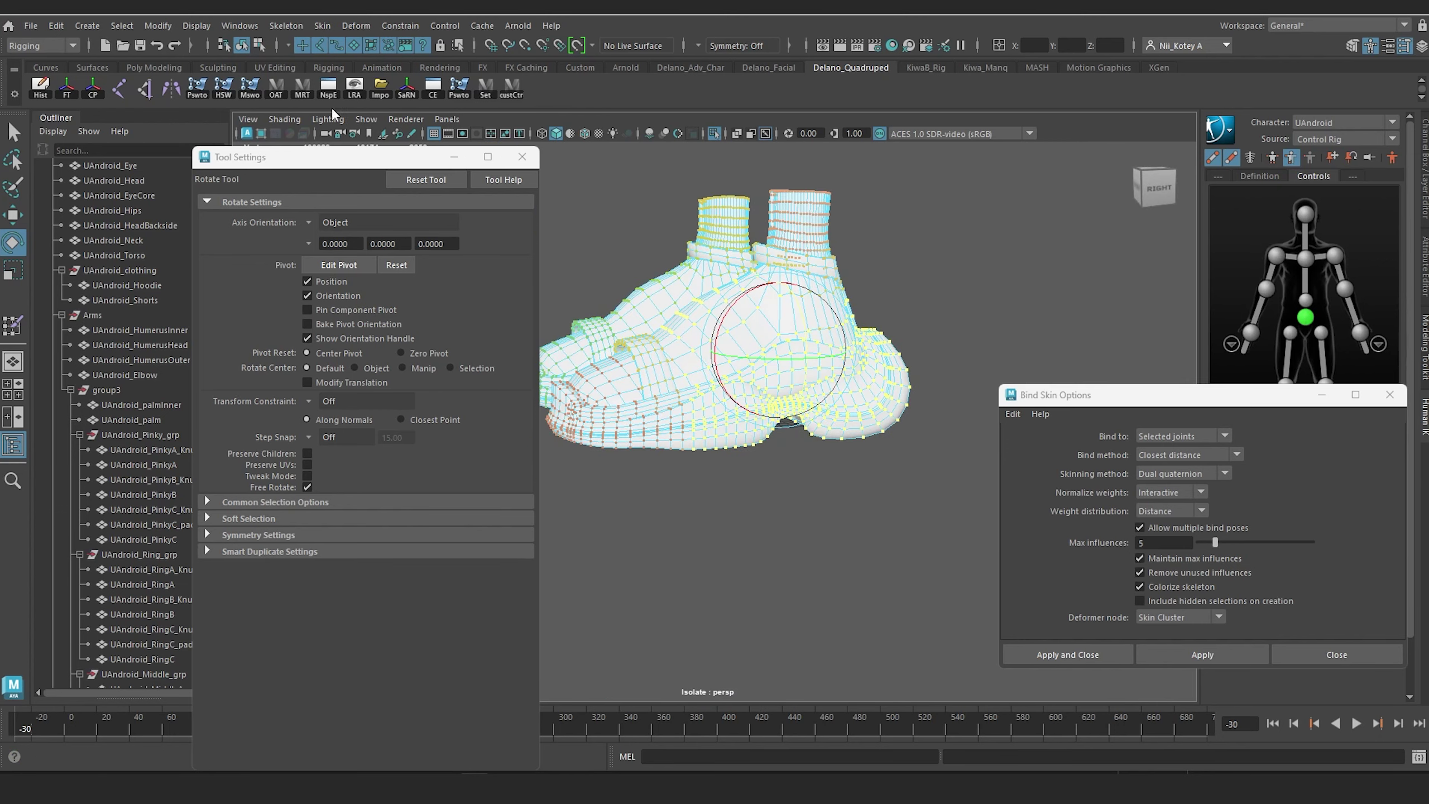
Step: Activate Paint Skin Weights on the selected vertices, check the UAndroid_LeftFoot weights, and choose the UAndroid_LeftToeBase influence for the left shoe's sole
{"action": "left_click", "coordinate": [209, 93]}
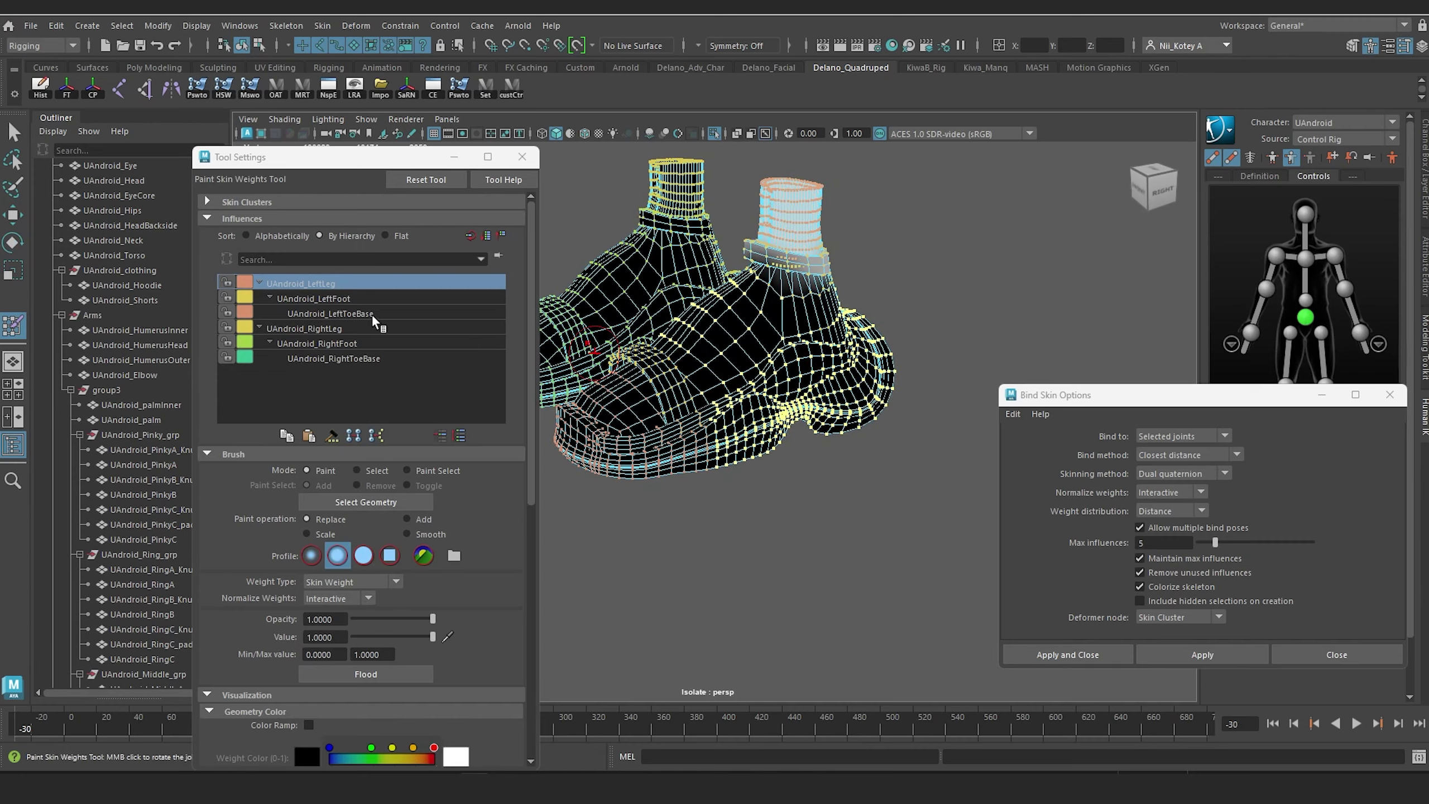
{"action": "left_click", "coordinate": [339, 296]}
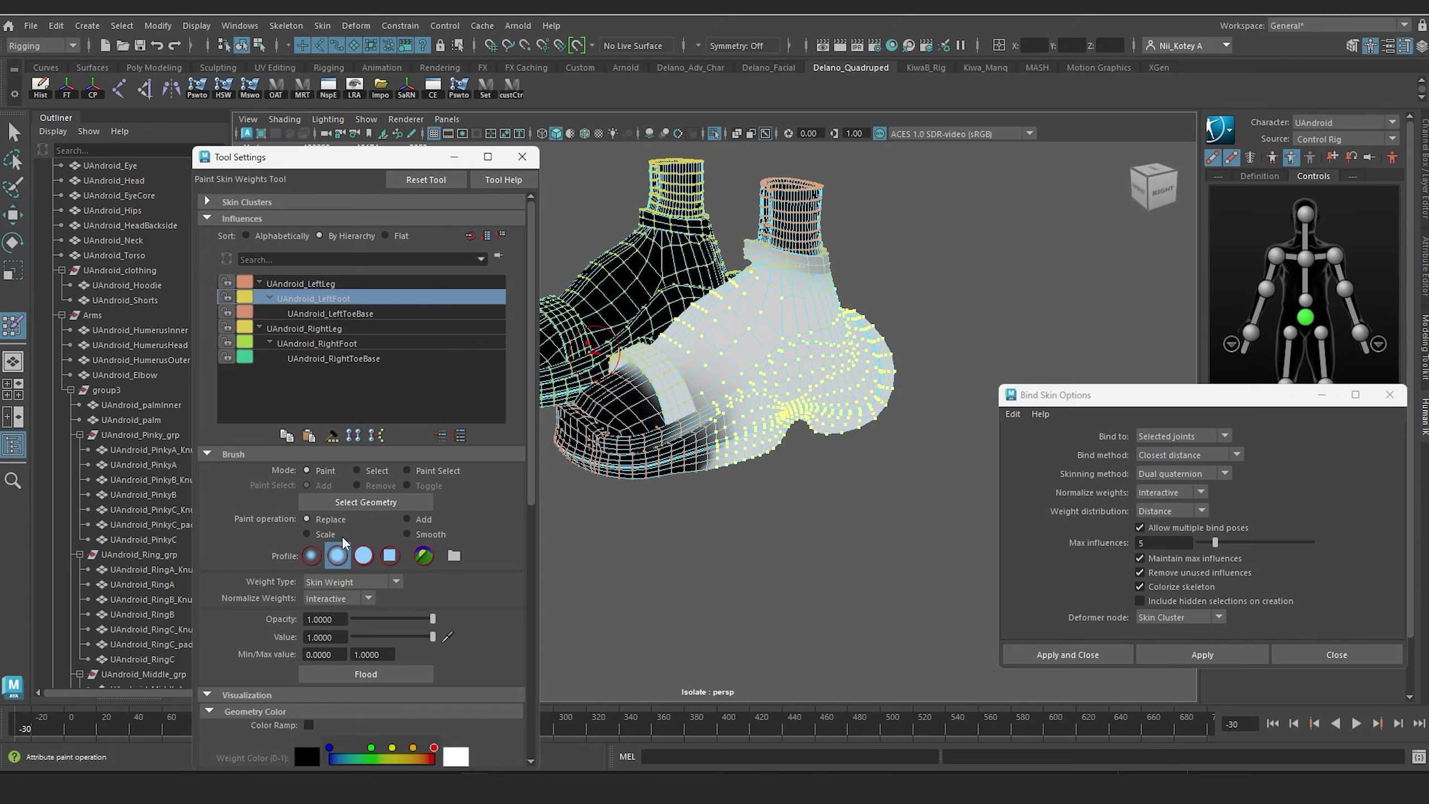
{"action": "mouse_move", "coordinate": [786, 361]}
{"action": "left_mouse_down", "text": "alt"}
{"action": "mouse_move", "coordinate": [795, 477]}
{"action": "mouse_move", "coordinate": [479, 373]}
{"action": "left_mouse_up", "text": "alt"}
{"action": "left_click", "coordinate": [364, 314]}
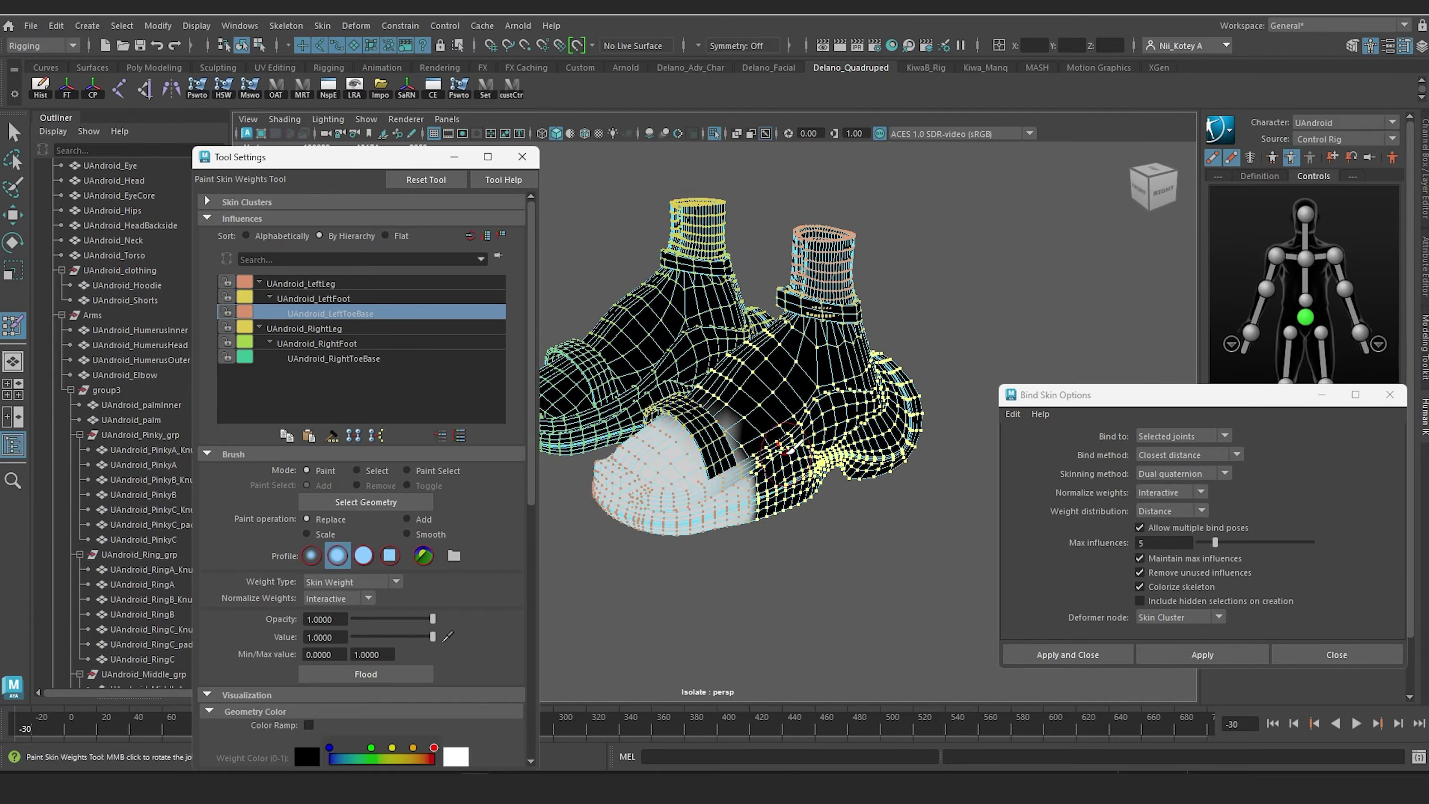
{"action": "left_click_drag", "start_coordinate": [557, 412], "coordinate": [709, 324], "text": "alt"}
{"action": "scroll", "coordinate": [715, 349], "scroll_direction": "up", "scroll_amount": 5}
{"action": "middle_click_drag", "start_coordinate": [721, 364], "coordinate": [753, 397], "text": "alt"}
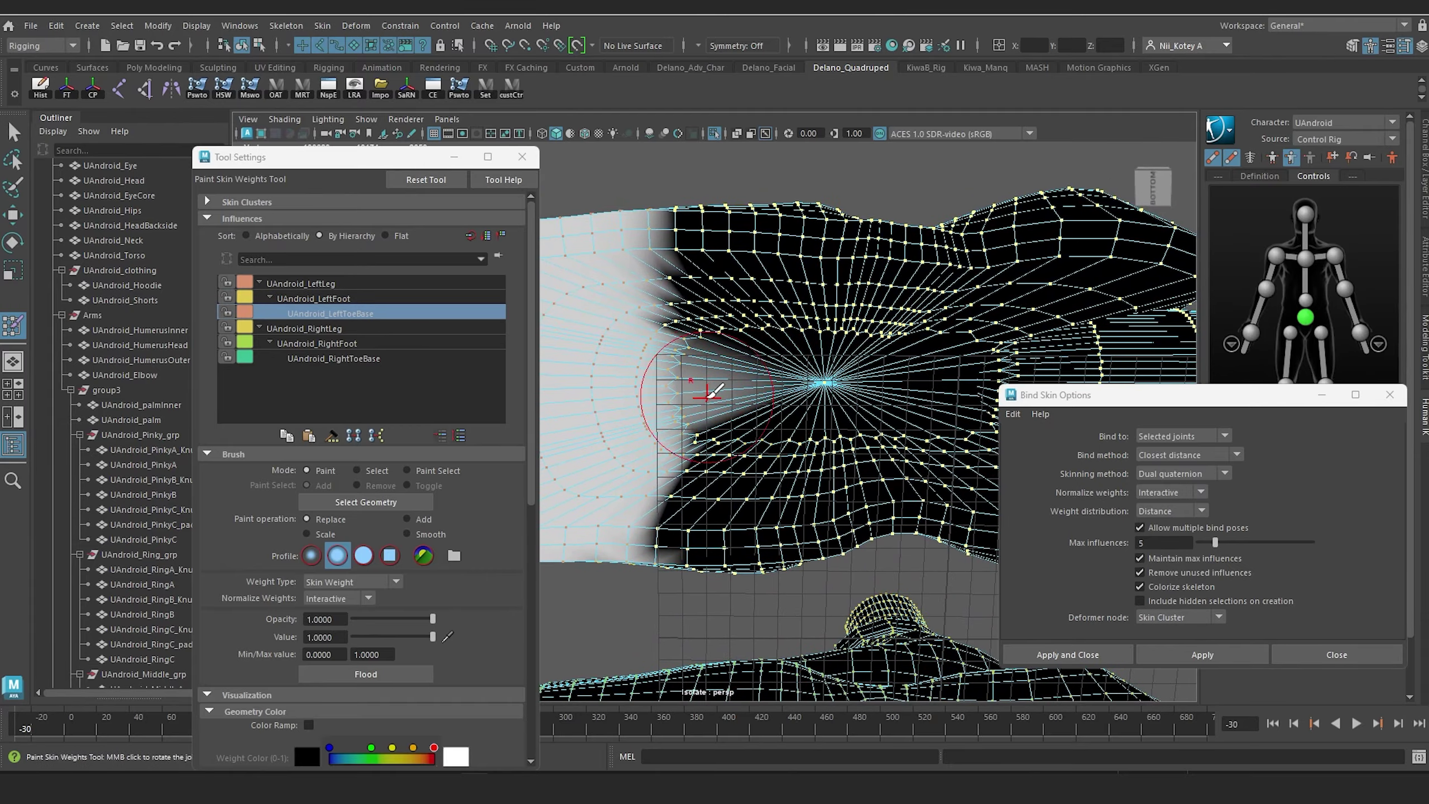
{"action": "scroll", "coordinate": [923, 327], "scroll_direction": "down", "scroll_amount": 2}
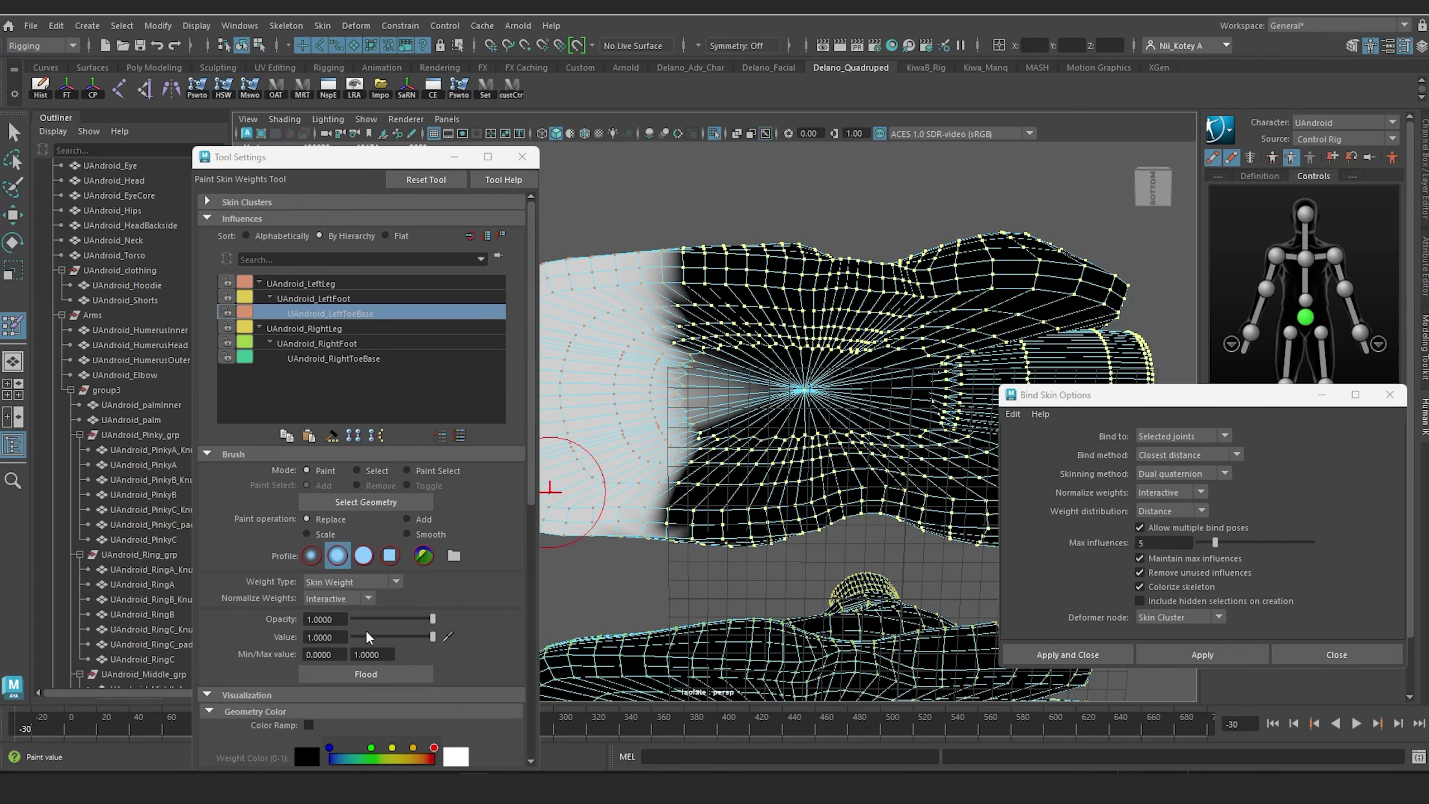
Step: Set the skin weight Replace value to 0 and reselect the whole sneaker mesh for painting the UAndroid_LeftToeBase influence
{"action": "left_click_drag", "start_coordinate": [366, 636], "coordinate": [339, 637]}
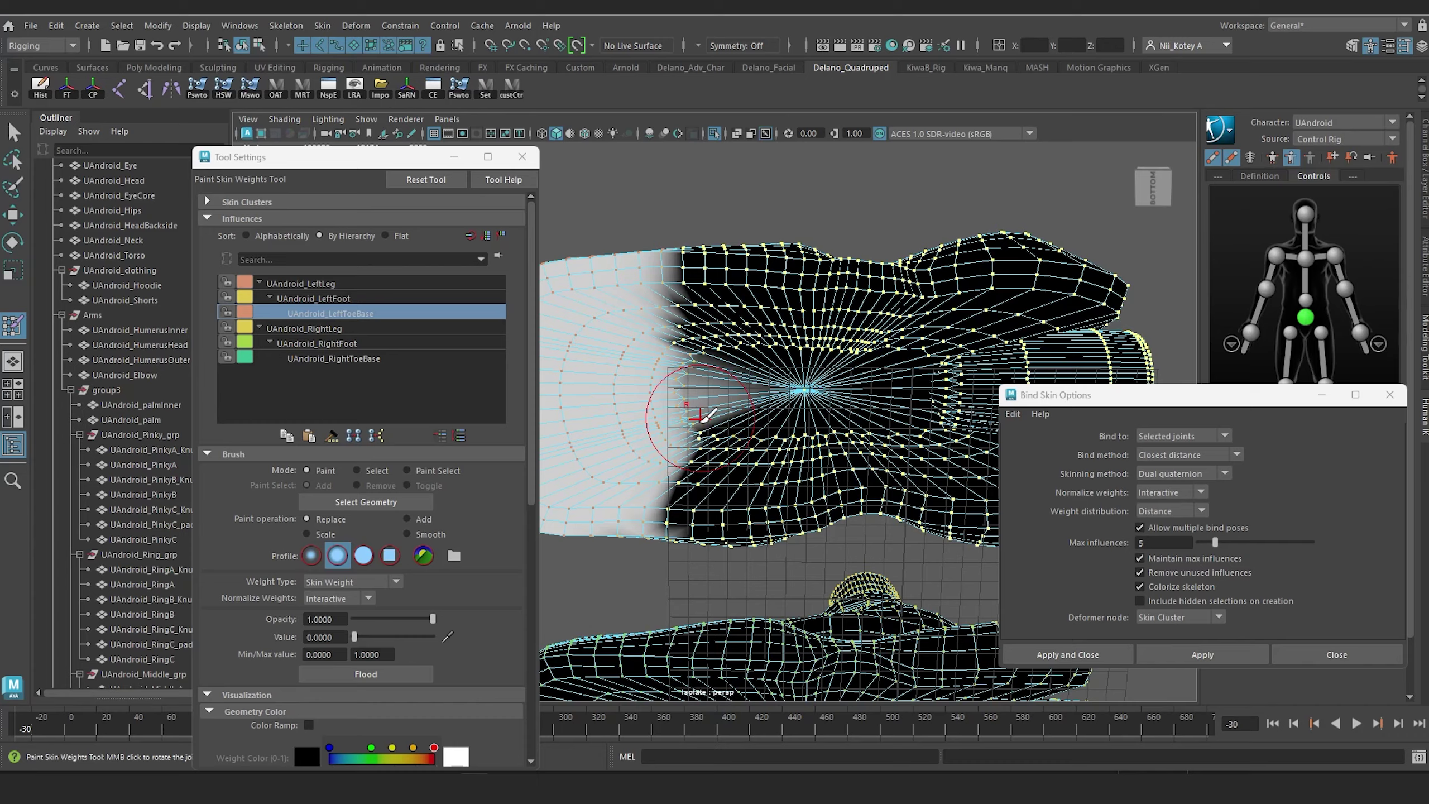
{"action": "left_click_drag", "start_coordinate": [549, 472], "coordinate": [787, 370], "text": "alt"}
{"action": "scroll", "coordinate": [788, 370], "scroll_direction": "up", "scroll_amount": 3}
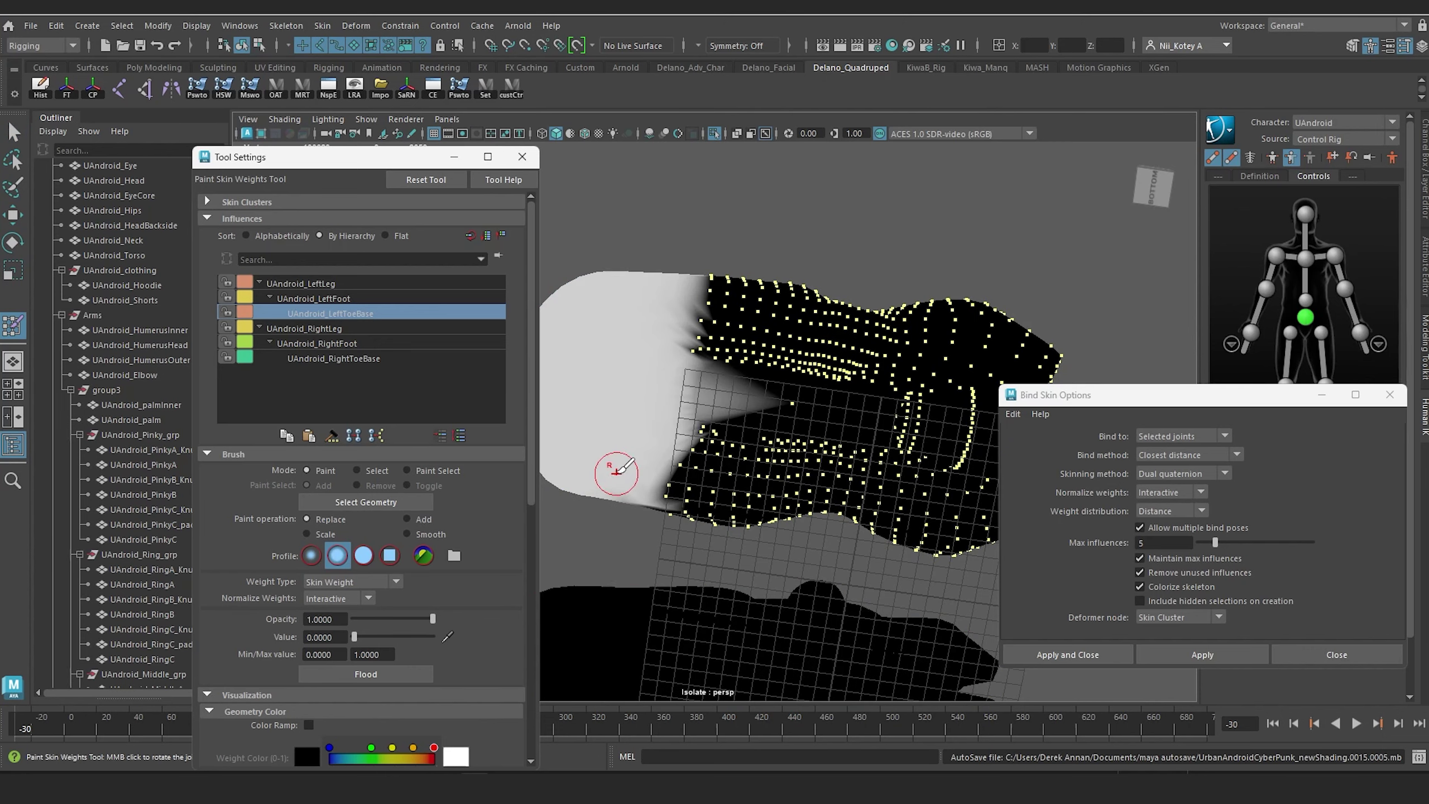
{"action": "key", "text": "w"}
{"action": "right_click_drag", "start_coordinate": [775, 336], "coordinate": [824, 315]}
{"action": "left_click", "coordinate": [817, 261]}
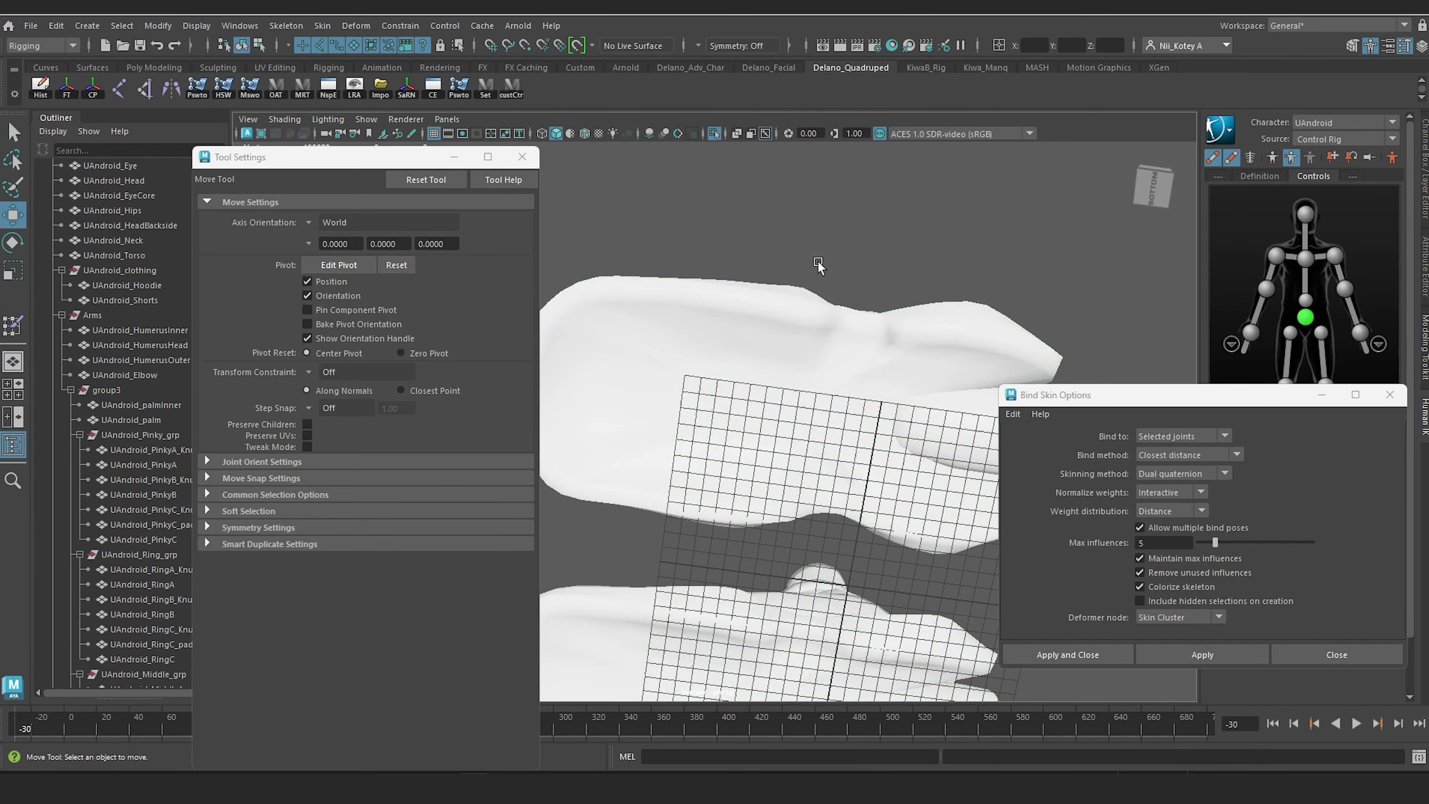
{"action": "left_click", "coordinate": [599, 355]}
{"action": "key", "text": "y"}
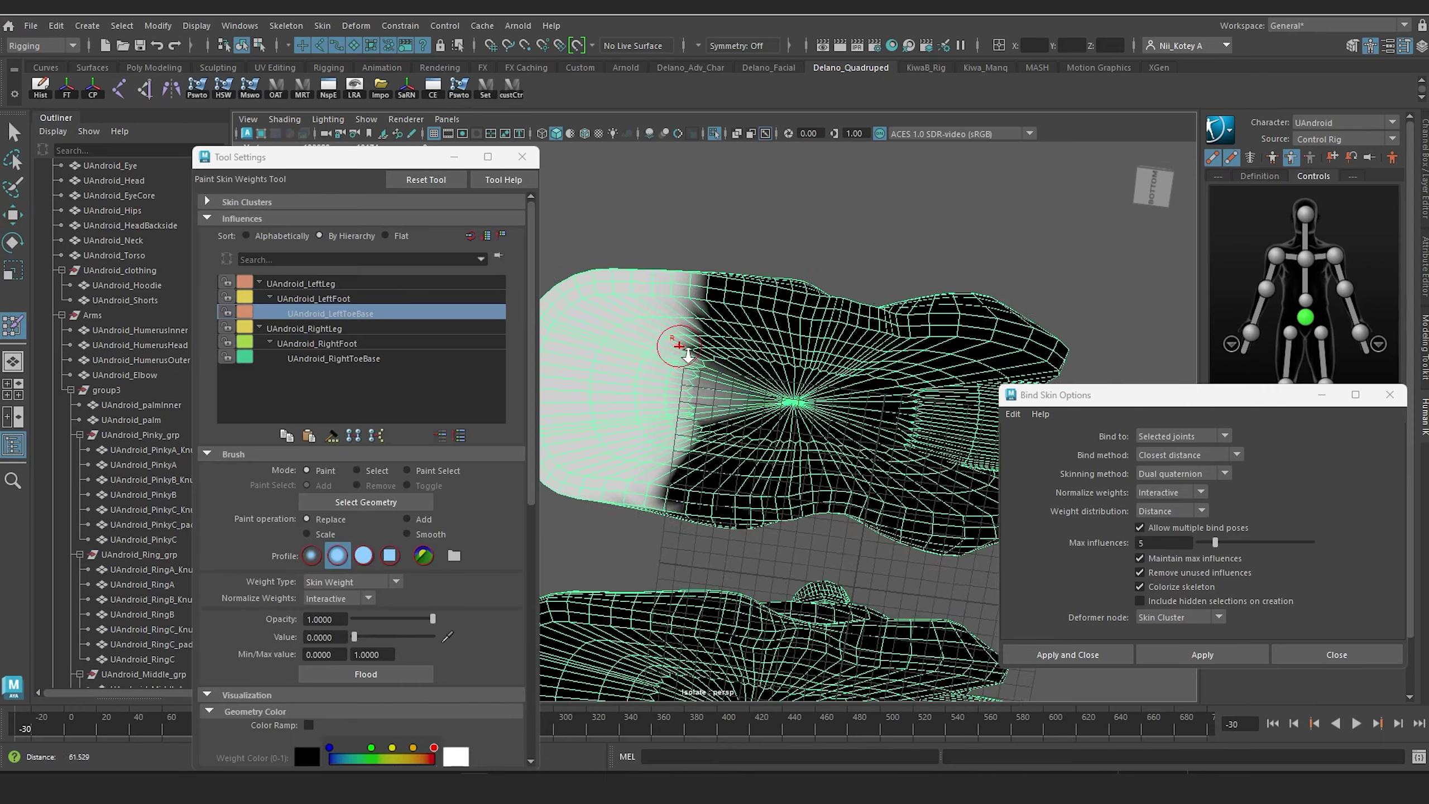
Step: Paint UAndroid_LeftToeBase weights to 0 along the left sneaker's sole and side, just behind the toe area
{"action": "scroll", "coordinate": [679, 346], "scroll_direction": "up", "scroll_amount": 2}
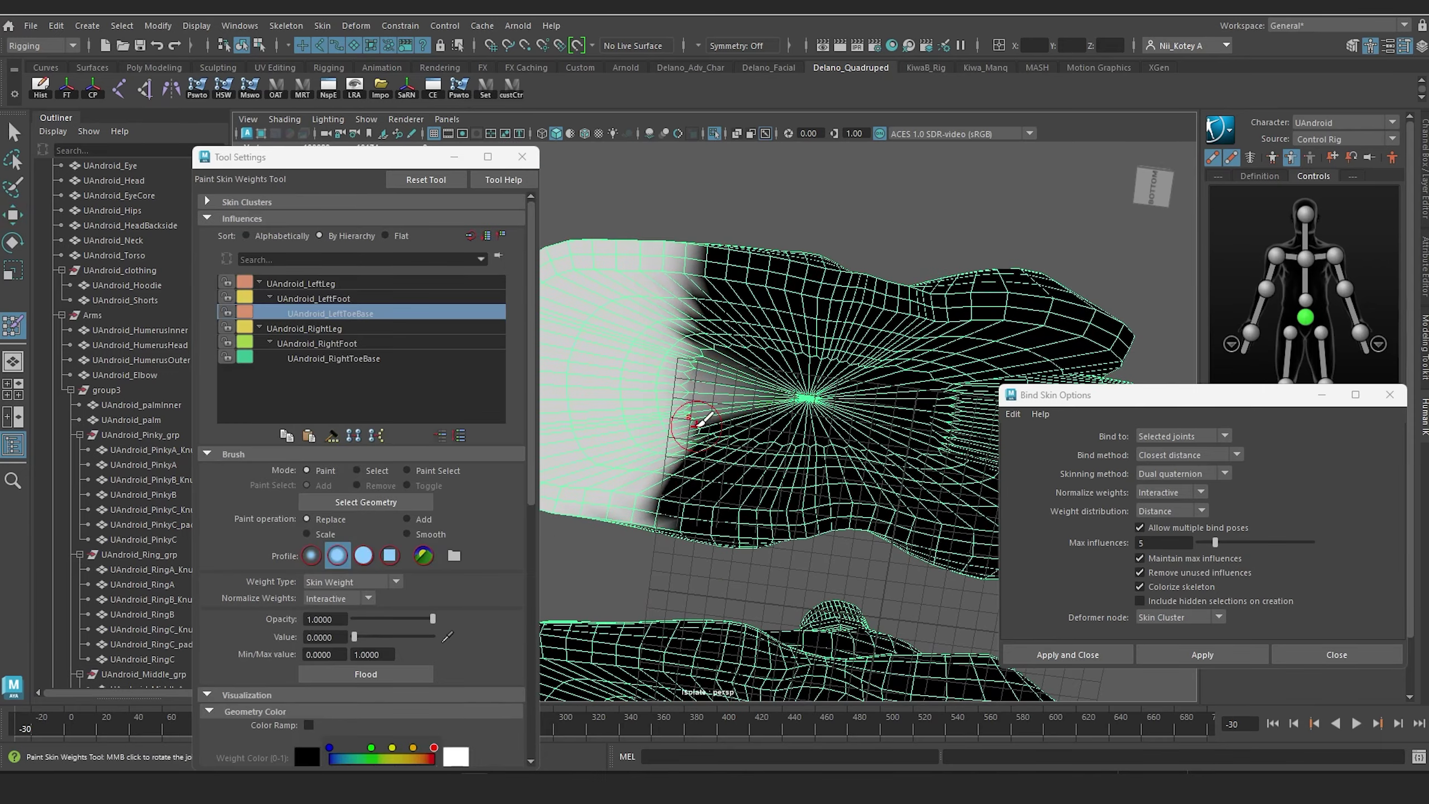
{"action": "left_click_drag", "start_coordinate": [698, 425], "coordinate": [697, 347]}
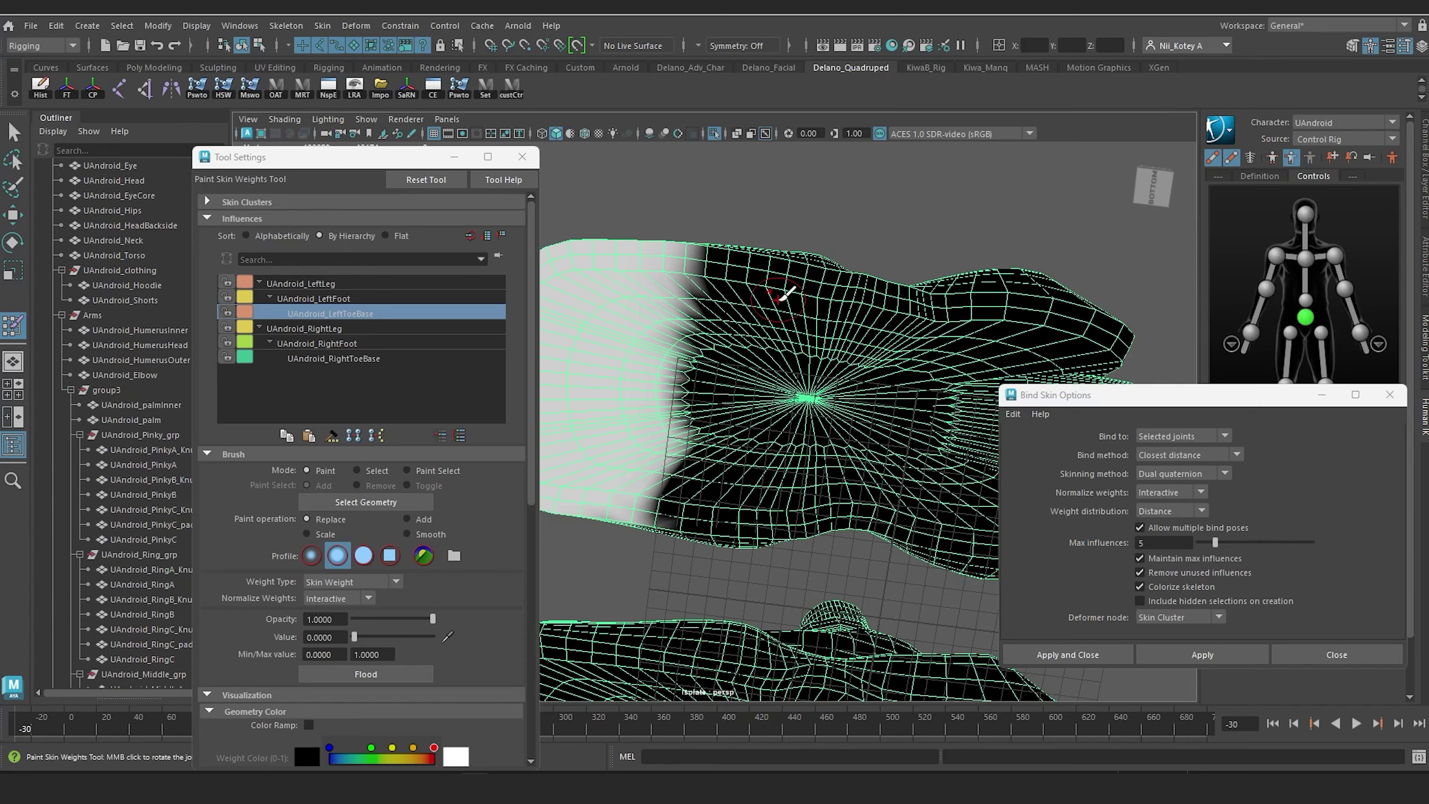
{"action": "scroll", "coordinate": [778, 299], "scroll_direction": "down", "scroll_amount": 5}
{"action": "mouse_move", "coordinate": [777, 299]}
{"action": "left_mouse_down", "text": "alt"}
{"action": "mouse_move", "coordinate": [772, 491]}
{"action": "mouse_move", "coordinate": [791, 478]}
{"action": "mouse_move", "coordinate": [777, 476]}
{"action": "left_mouse_up", "text": "alt"}
{"action": "scroll", "coordinate": [784, 485], "scroll_direction": "up", "scroll_amount": 3}
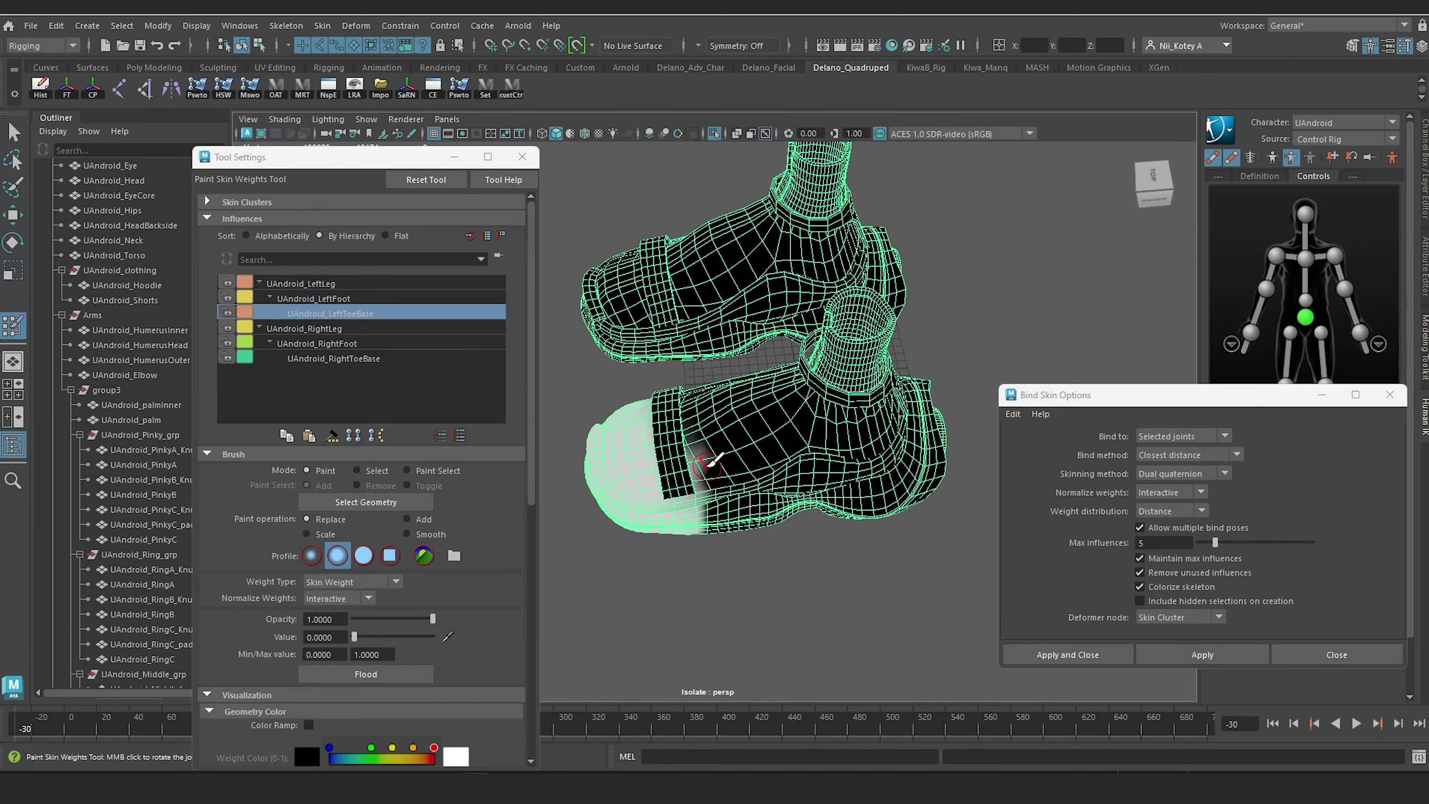
{"action": "left_click_drag", "start_coordinate": [707, 364], "coordinate": [703, 424], "text": "alt"}
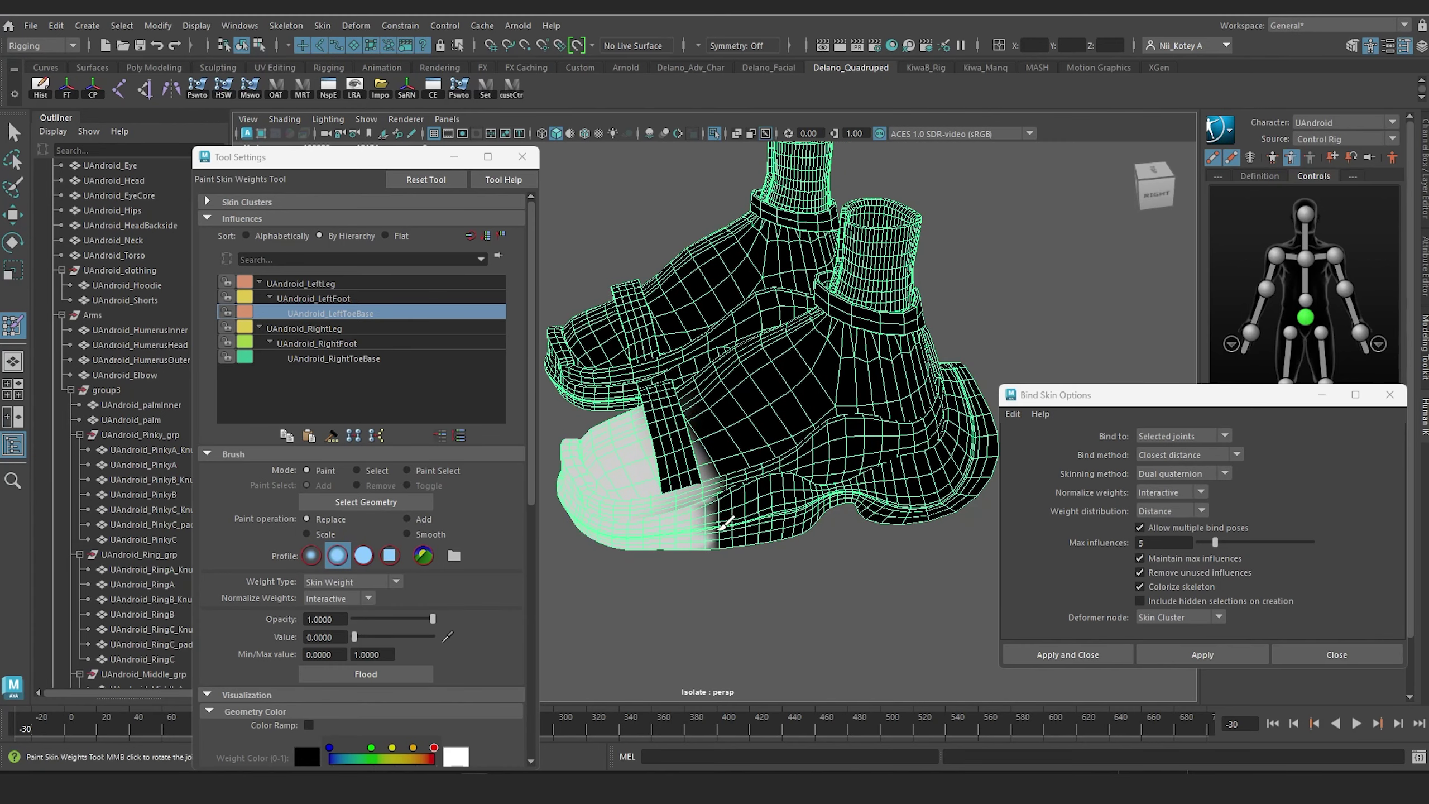
{"action": "mouse_move", "coordinate": [723, 528]}
{"action": "left_mouse_down"}
{"action": "mouse_move", "coordinate": [718, 548]}
{"action": "mouse_move", "coordinate": [707, 495]}
{"action": "left_mouse_up"}
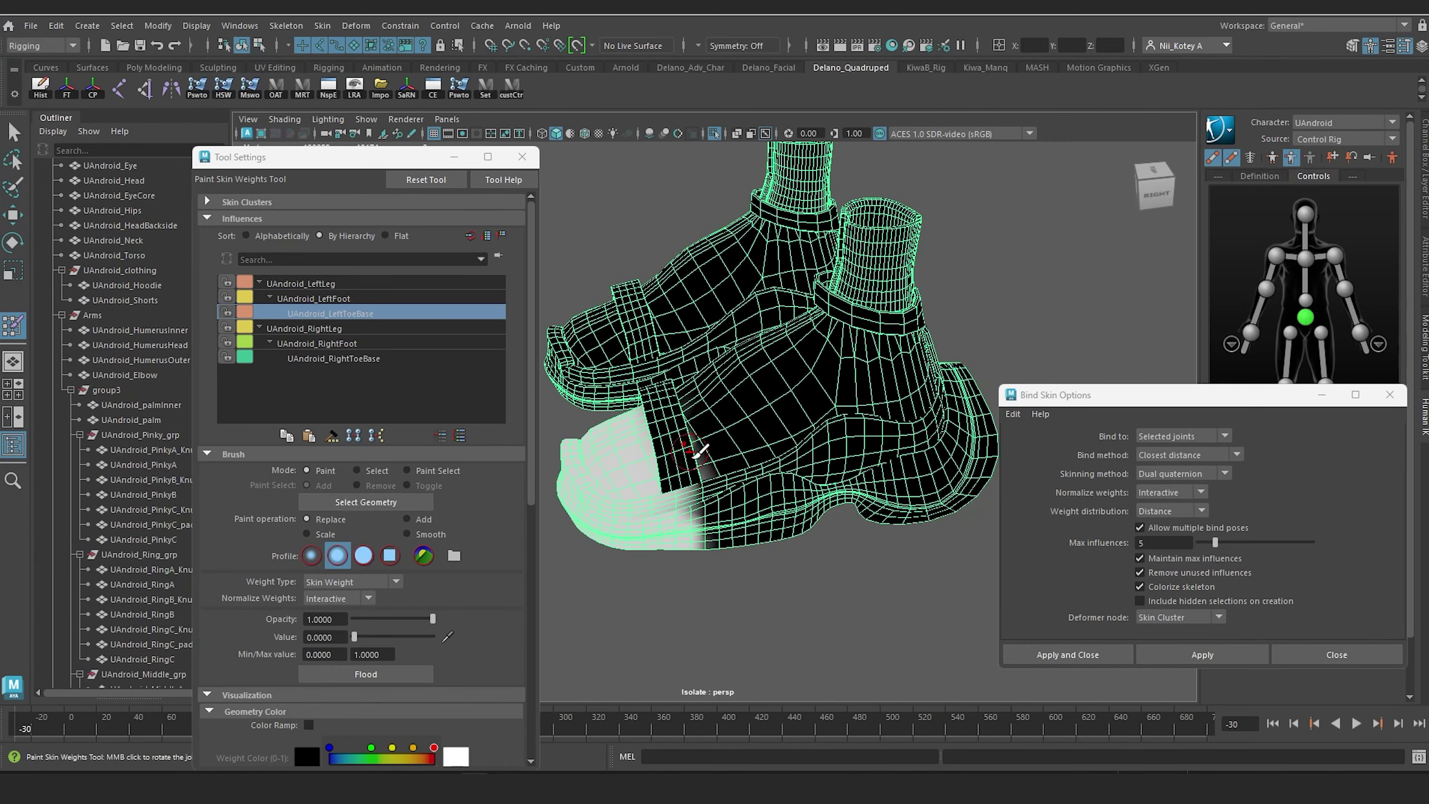
Step: Inspect the UAndroid_LeftToeBase weight boundary around the side and front of the left sneaker
{"action": "left_click_drag", "start_coordinate": [685, 426], "coordinate": [638, 463], "text": "alt"}
{"action": "scroll", "coordinate": [642, 466], "scroll_direction": "up", "scroll_amount": 5}
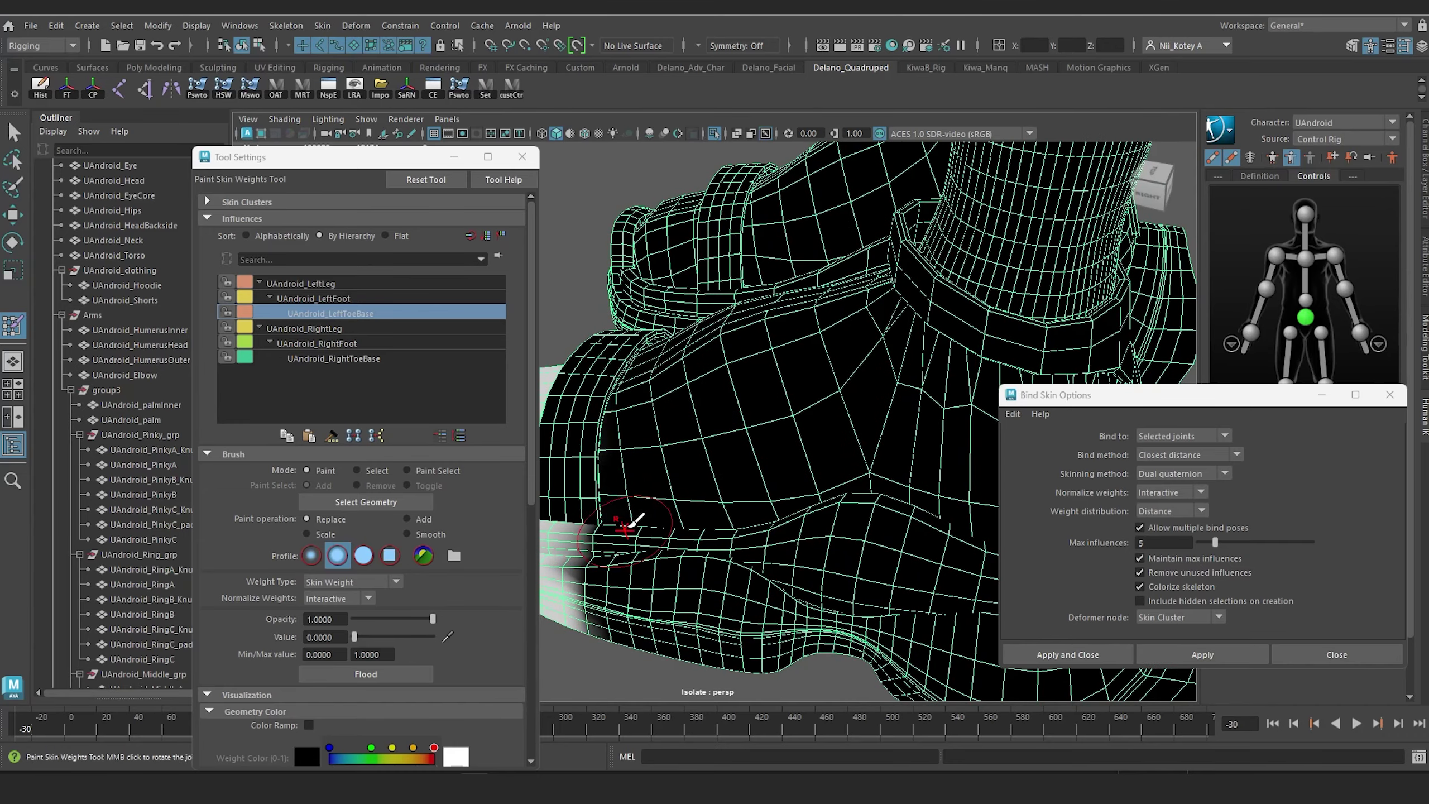
{"action": "scroll", "coordinate": [626, 528], "scroll_direction": "down", "scroll_amount": 6}
{"action": "left_click_drag", "start_coordinate": [627, 526], "coordinate": [706, 486], "text": "alt"}
{"action": "scroll", "coordinate": [790, 478], "scroll_direction": "up", "scroll_amount": 5}
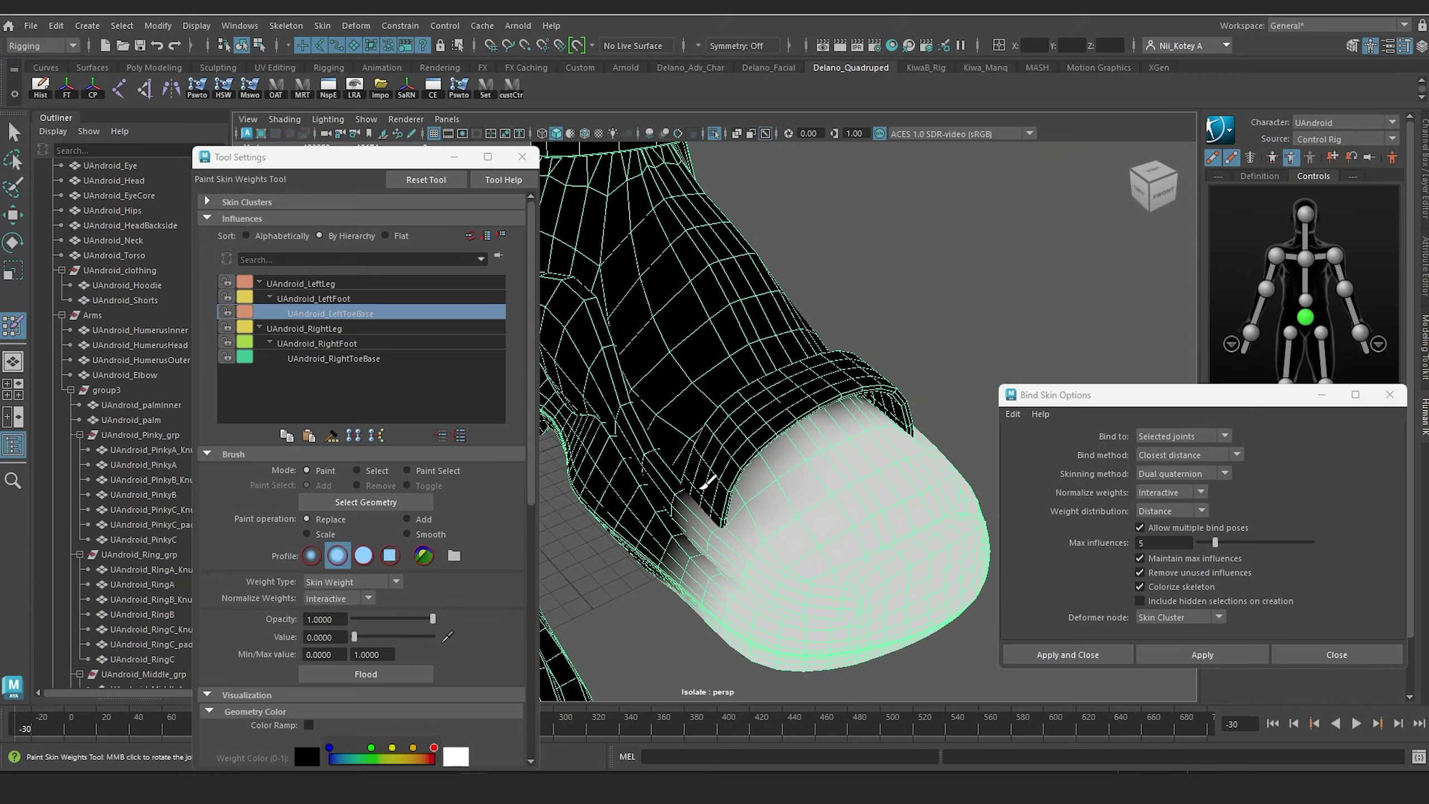
{"action": "scroll", "coordinate": [662, 573], "scroll_direction": "down", "scroll_amount": 5}
{"action": "left_click_drag", "start_coordinate": [583, 533], "coordinate": [638, 485], "text": "alt"}
Step: Leave weight painting and test-rotate the left toe control to check the sneaker's deformation
{"action": "key", "text": "w"}
{"action": "left_click", "coordinate": [713, 137]}
{"action": "scroll", "coordinate": [726, 472], "scroll_direction": "down", "scroll_amount": 4}
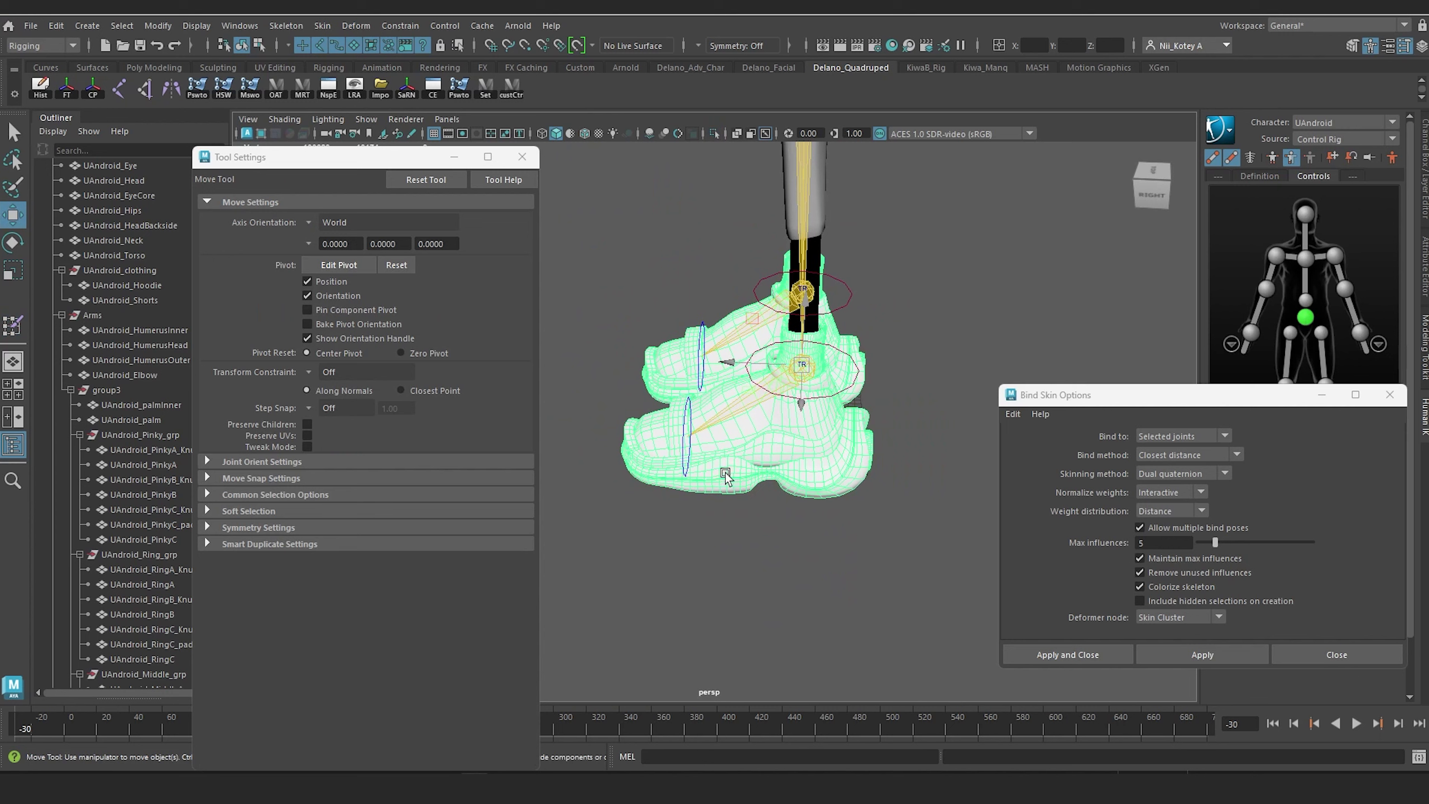
{"action": "left_click_drag", "start_coordinate": [726, 472], "coordinate": [760, 485], "text": "alt"}
{"action": "scroll", "coordinate": [760, 484], "scroll_direction": "up", "scroll_amount": 5}
{"action": "left_click", "coordinate": [694, 415]}
{"action": "key", "text": "e"}
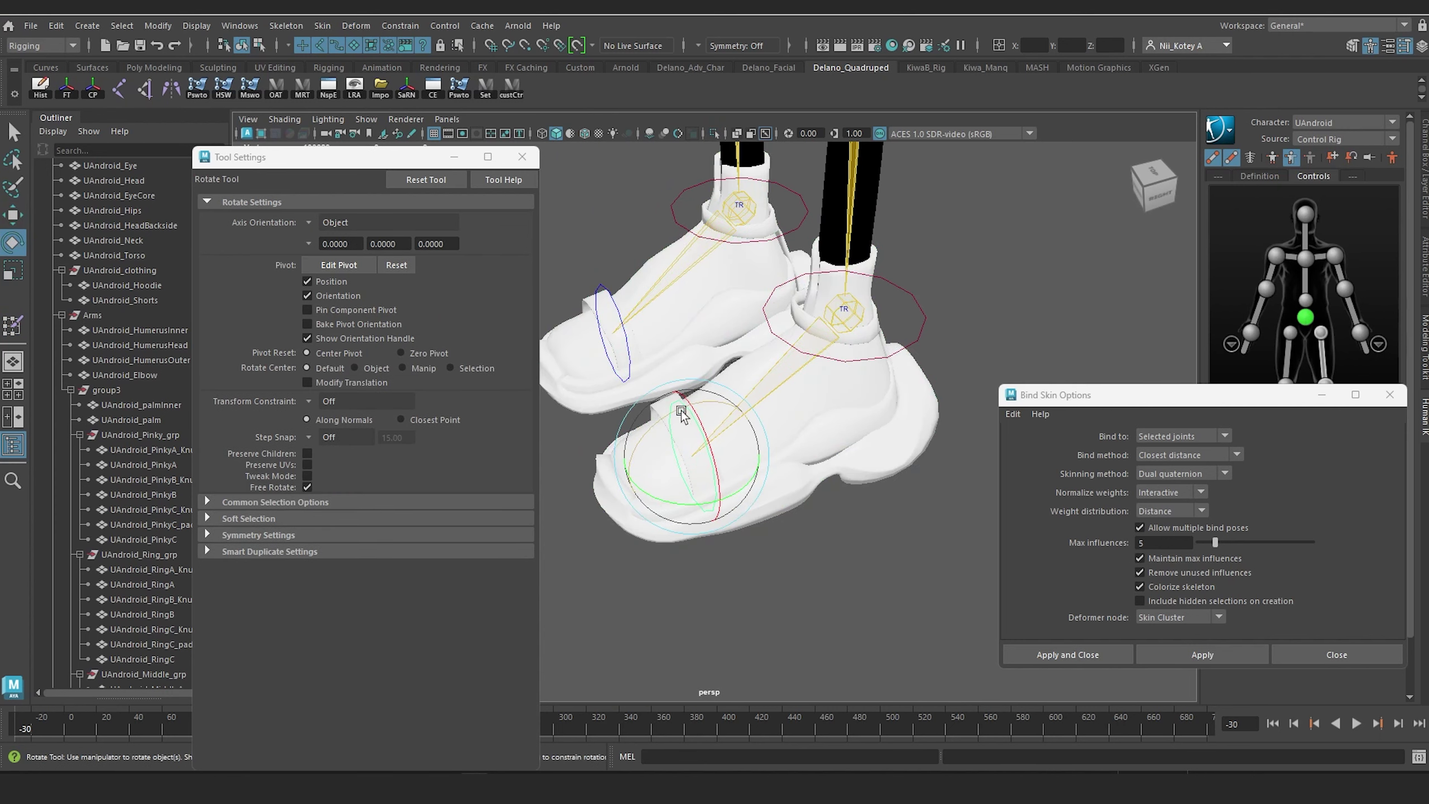
{"action": "left_click_drag", "start_coordinate": [658, 417], "coordinate": [847, 346]}
Step: Test-rotate the left foot control to check the ankle deformation, and undo the rotation
{"action": "left_click", "coordinate": [898, 288]}
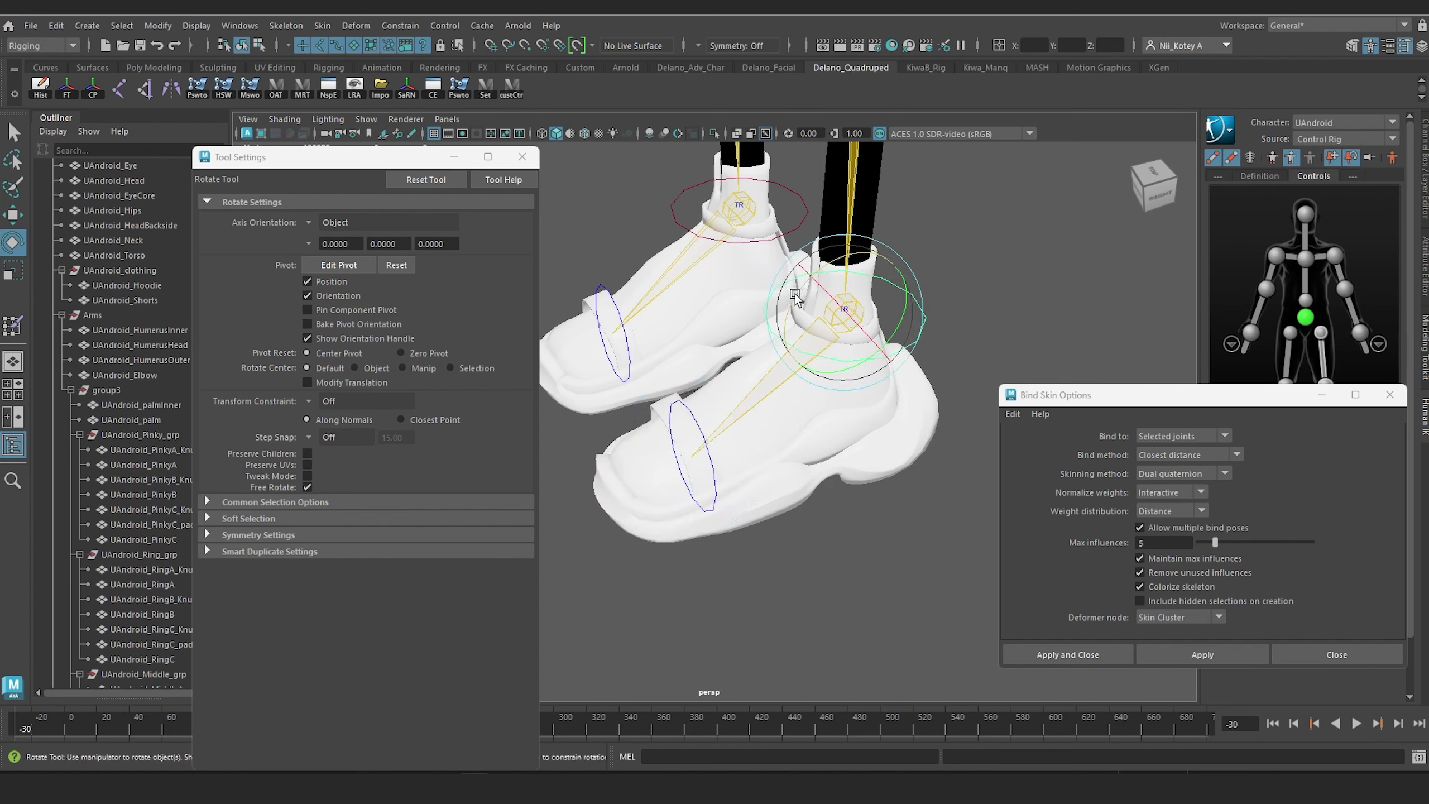
{"action": "left_click_drag", "start_coordinate": [795, 296], "coordinate": [745, 338]}
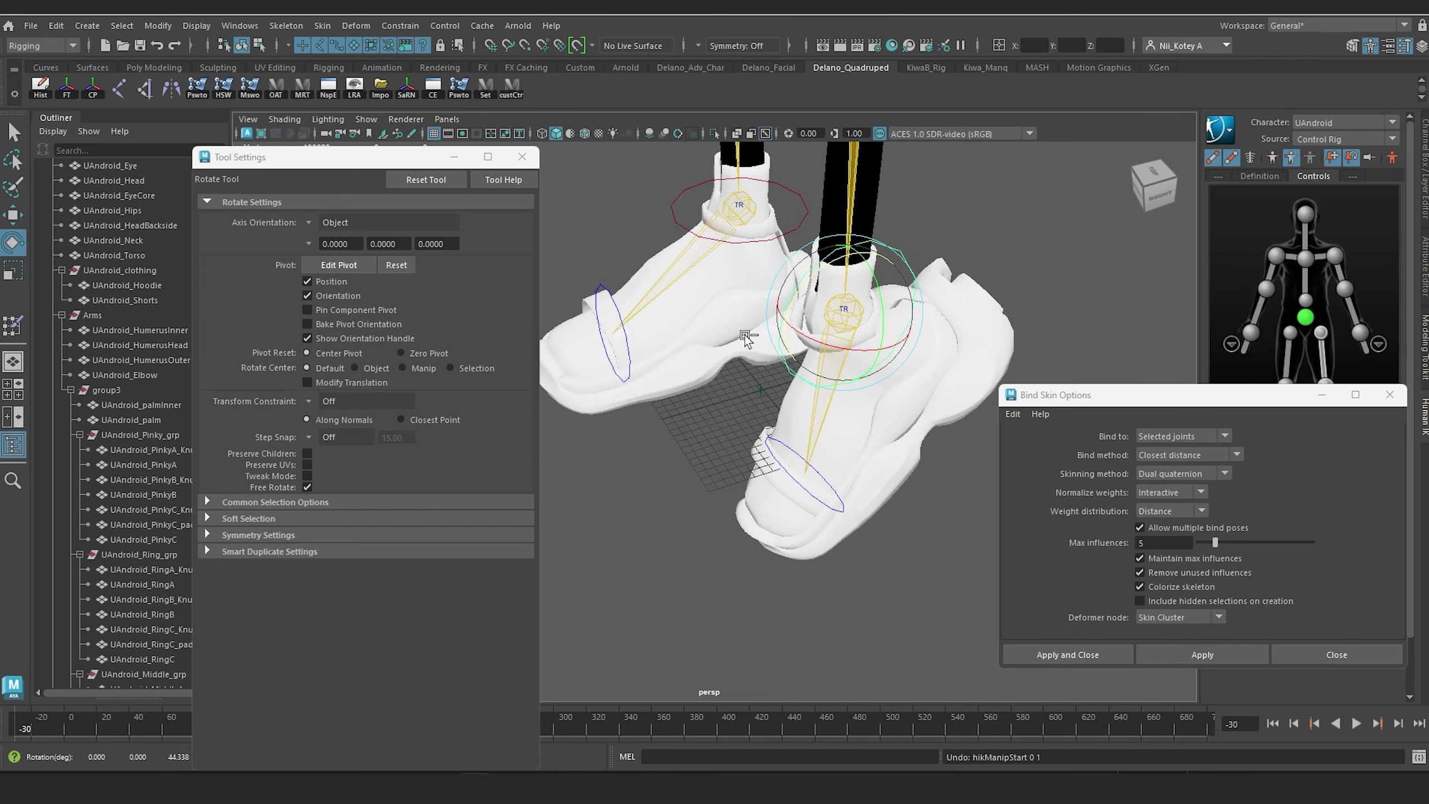
{"action": "key", "text": "ctrl+z"}
Step: Switch the sneaker mesh to vertex selection and select the vertices at the left sneaker's toe tip
{"action": "left_click_drag", "start_coordinate": [700, 448], "coordinate": [835, 496], "text": "alt"}
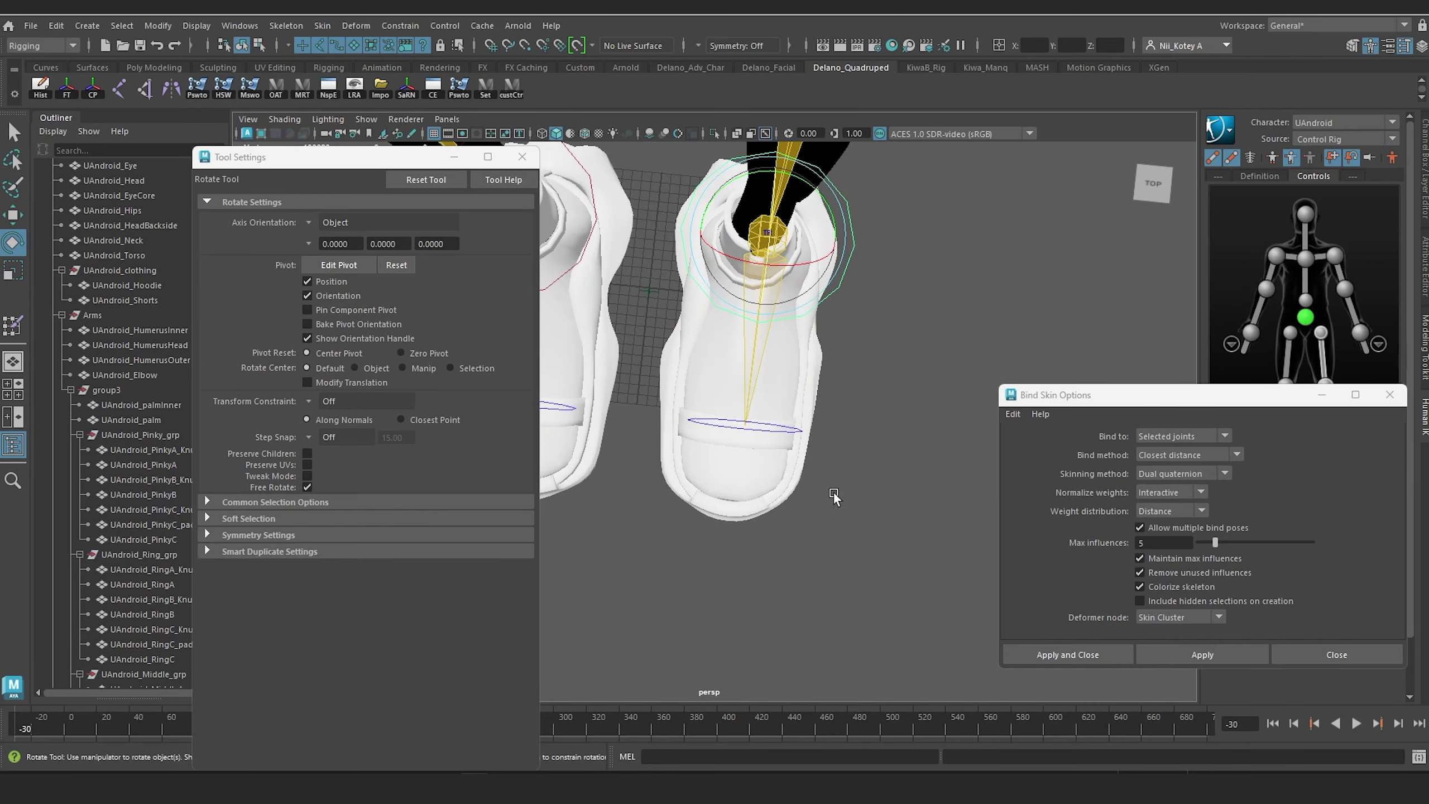
{"action": "scroll", "coordinate": [834, 494], "scroll_direction": "up", "scroll_amount": 4}
{"action": "middle_click_drag", "start_coordinate": [834, 494], "coordinate": [877, 418], "text": "alt"}
{"action": "left_click_drag", "start_coordinate": [877, 418], "coordinate": [779, 413], "text": "alt"}
{"action": "left_click", "coordinate": [796, 444]}
{"action": "right_click", "coordinate": [779, 414]}
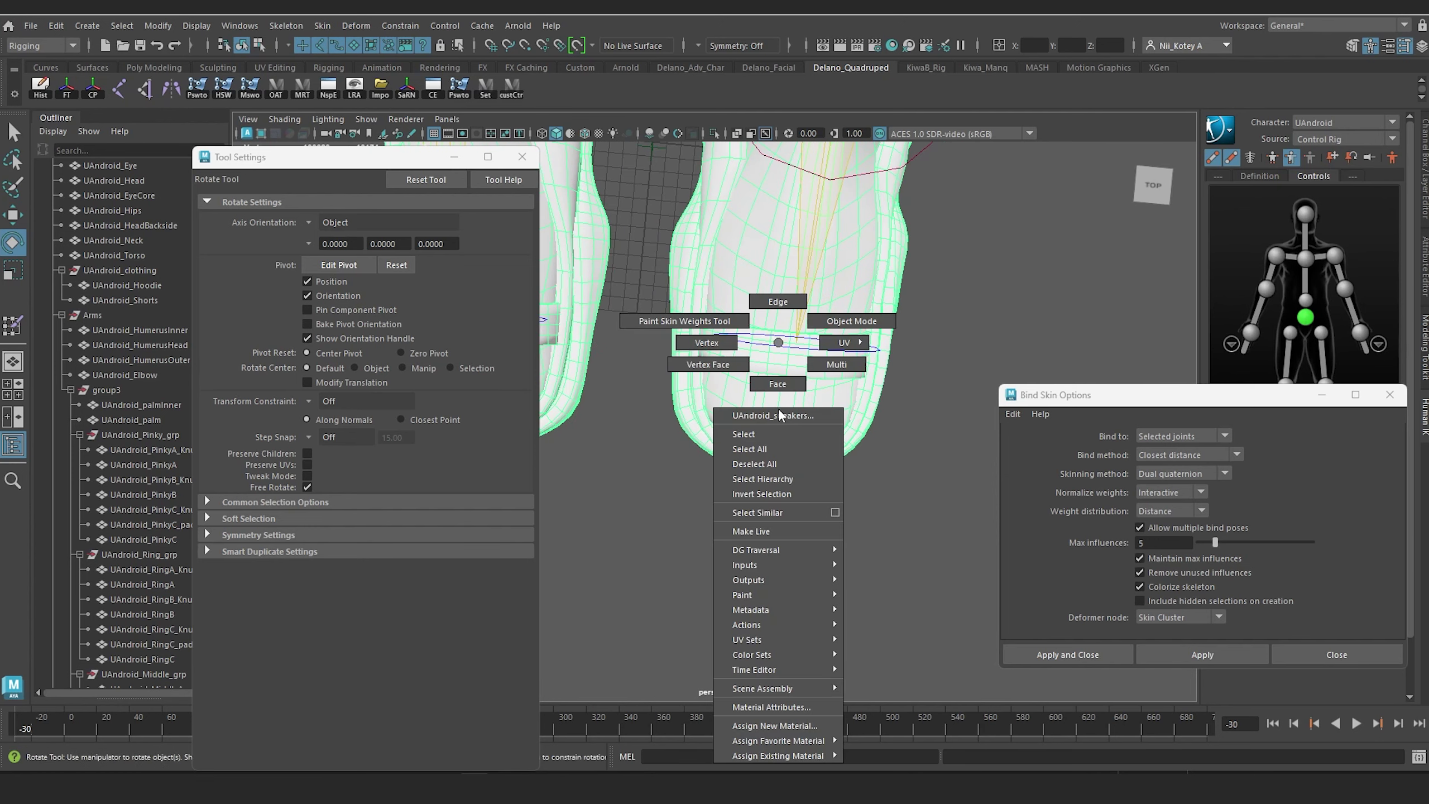
{"action": "right_click_drag", "start_coordinate": [730, 349], "coordinate": [714, 344]}
{"action": "mouse_move", "coordinate": [707, 396]}
{"action": "left_mouse_down", "text": "alt"}
{"action": "mouse_move", "coordinate": [724, 402]}
{"action": "mouse_move", "coordinate": [709, 401]}
{"action": "left_mouse_up", "text": "alt"}
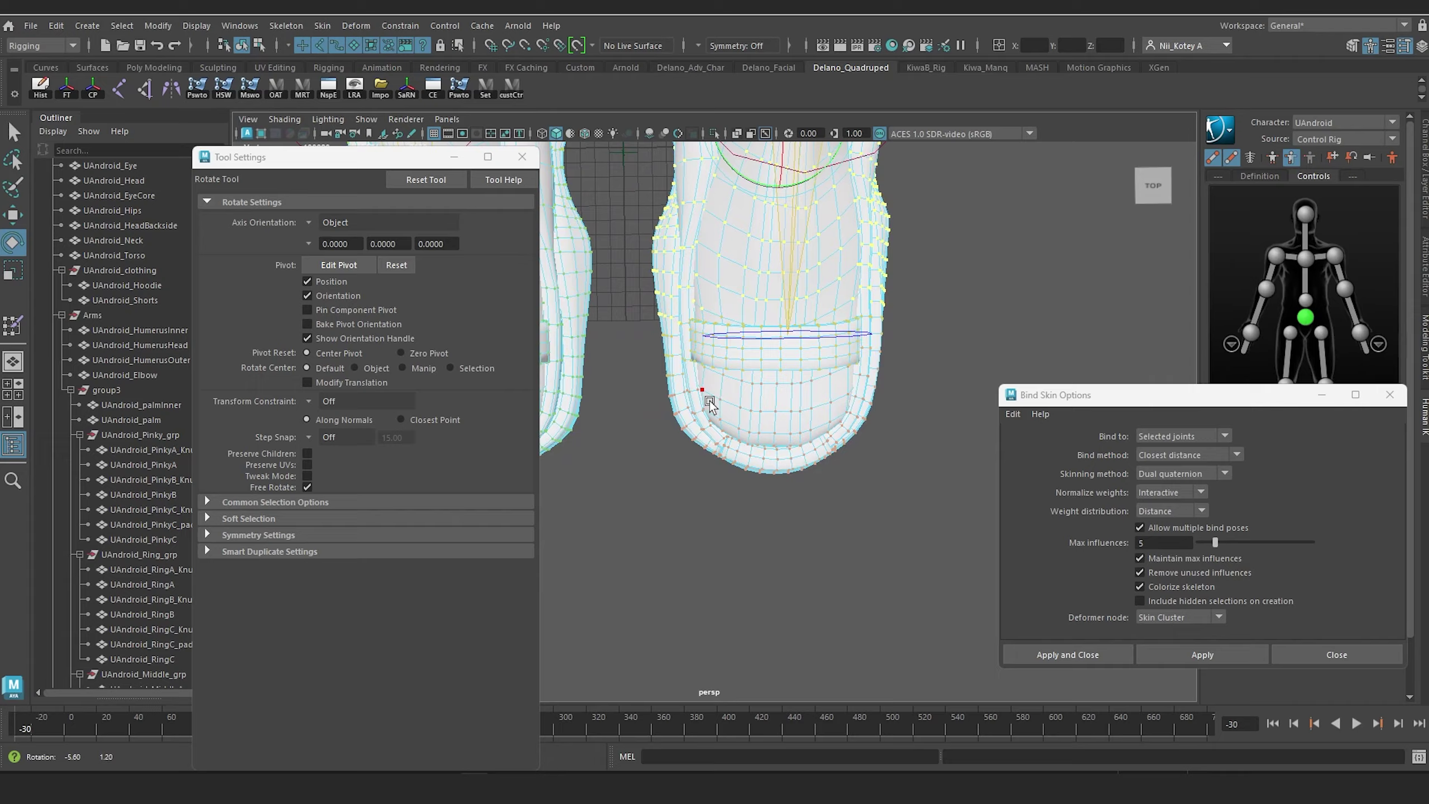
{"action": "left_click_drag", "start_coordinate": [826, 486], "coordinate": [626, 259]}
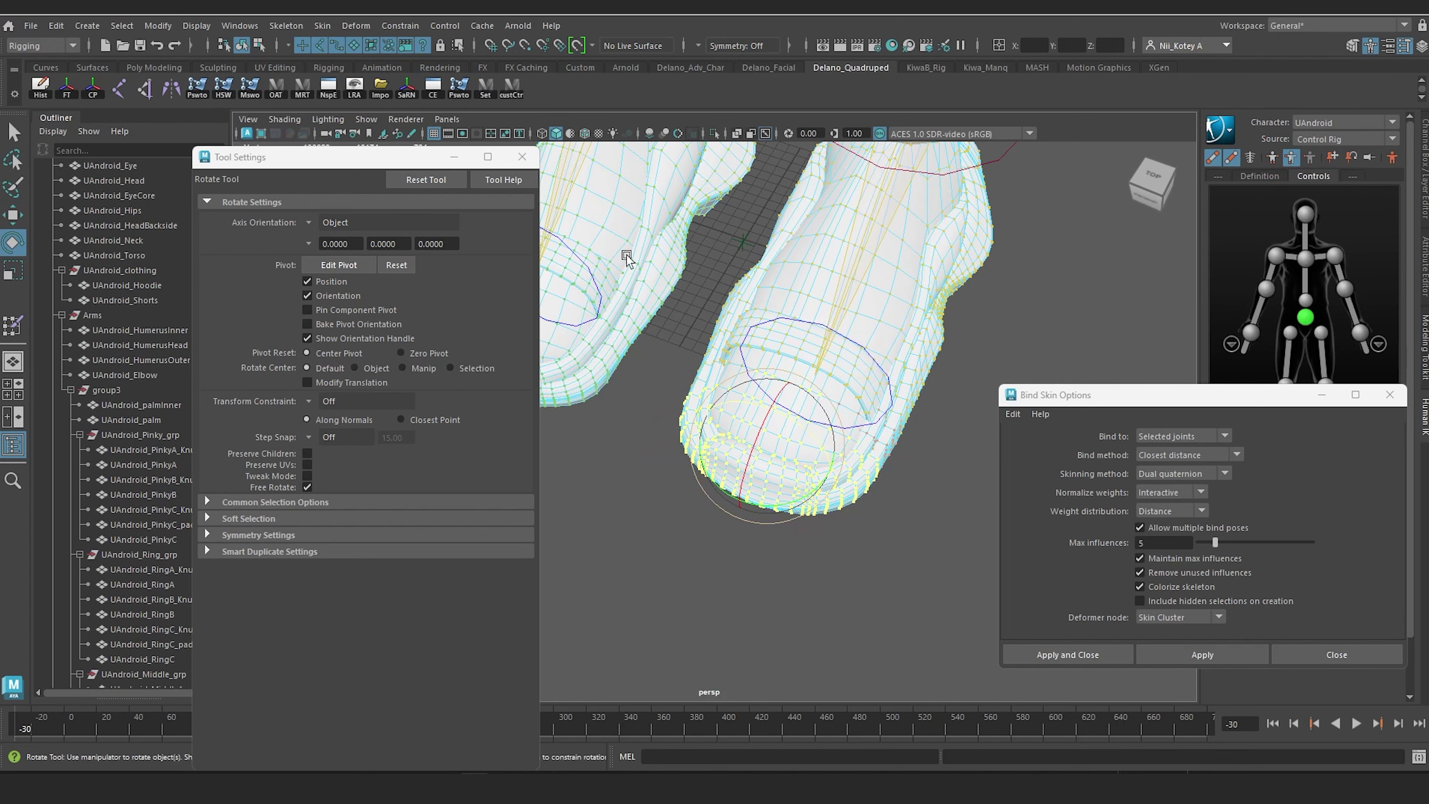
Step: Flood the selected toe vertices with a UAndroid_LeftToeBase skin weight of 1
{"action": "left_click", "coordinate": [195, 90]}
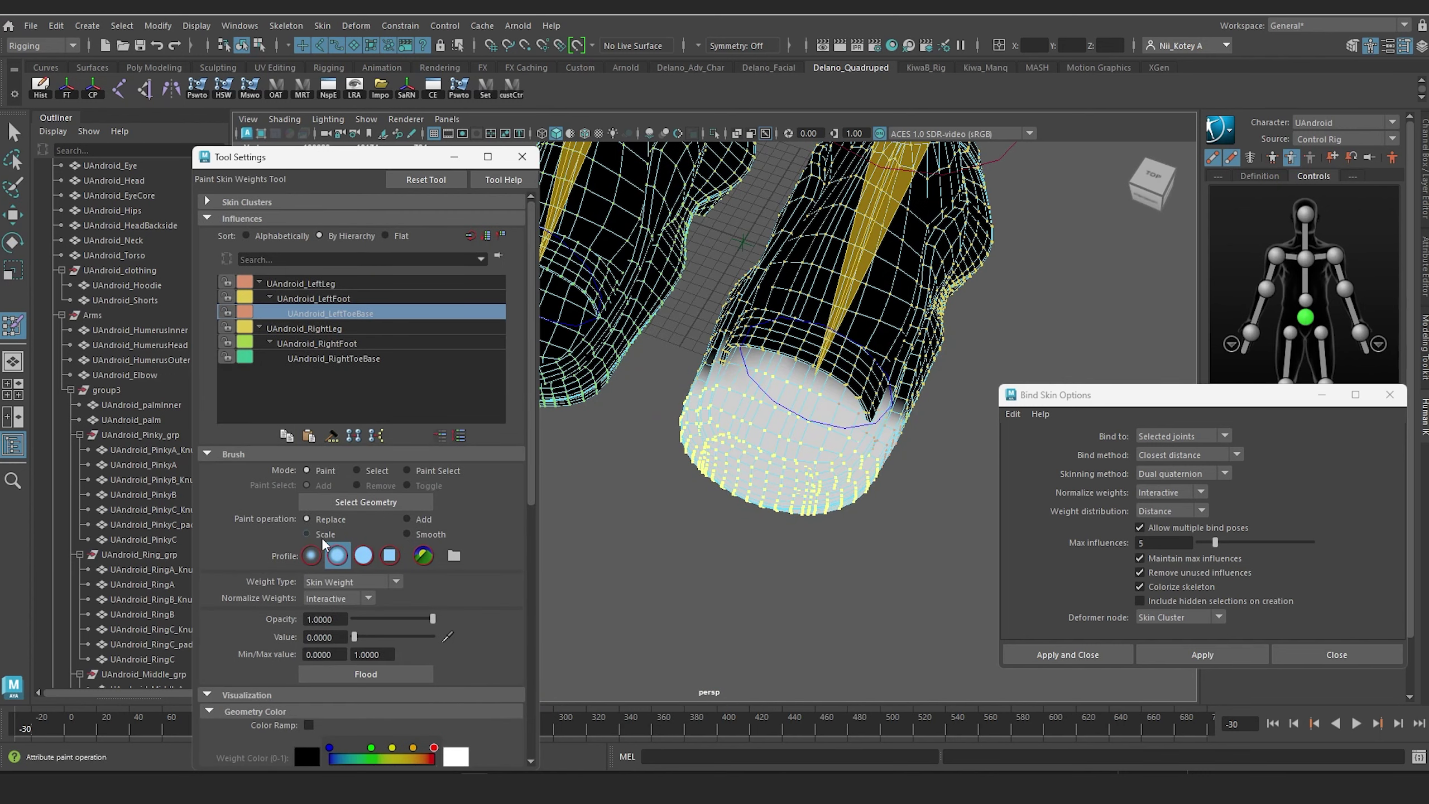
{"action": "left_click_drag", "start_coordinate": [381, 635], "coordinate": [466, 633]}
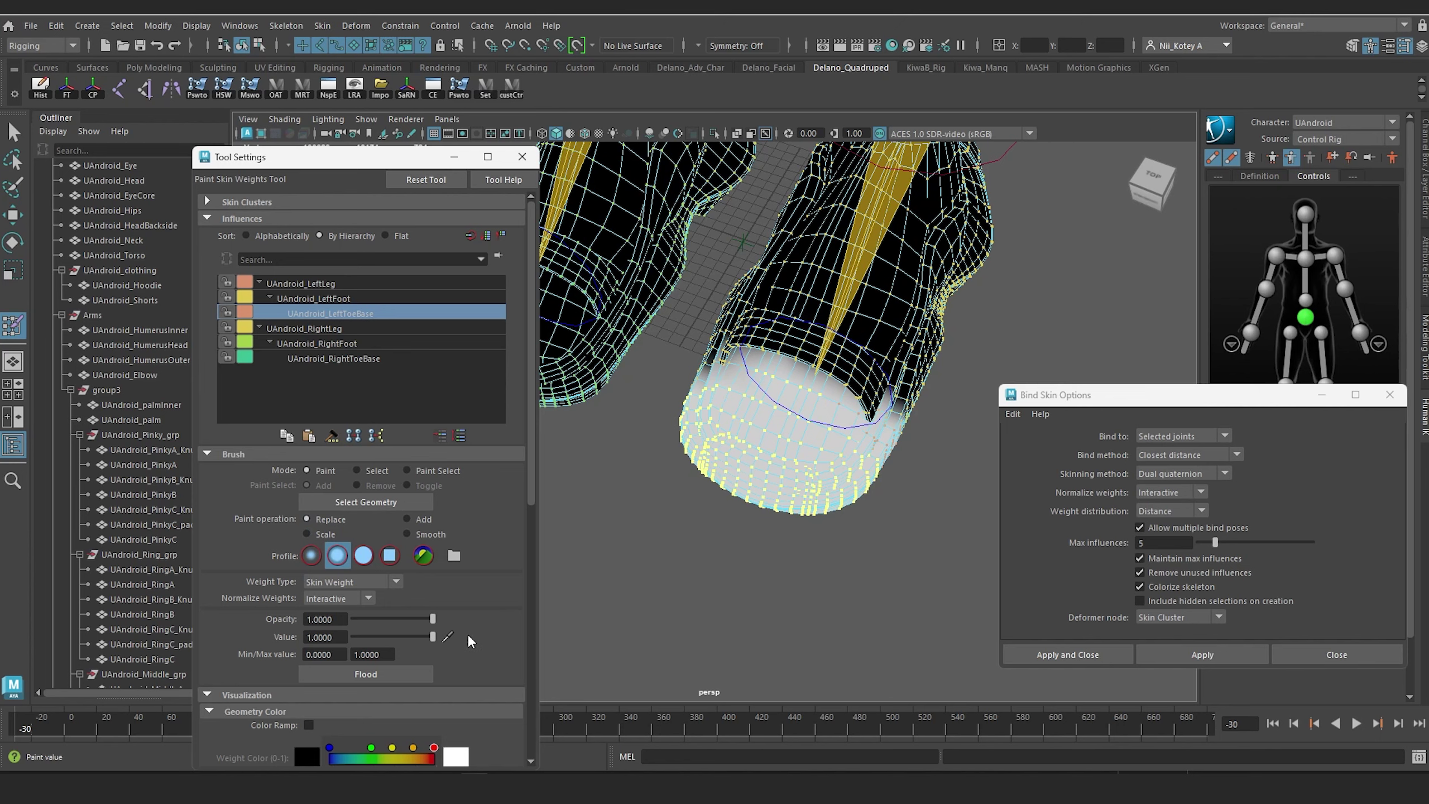
{"action": "left_click", "coordinate": [373, 672]}
{"action": "scroll", "coordinate": [710, 458], "scroll_direction": "down", "scroll_amount": 5}
{"action": "left_click_drag", "start_coordinate": [849, 500], "coordinate": [805, 432], "text": "alt"}
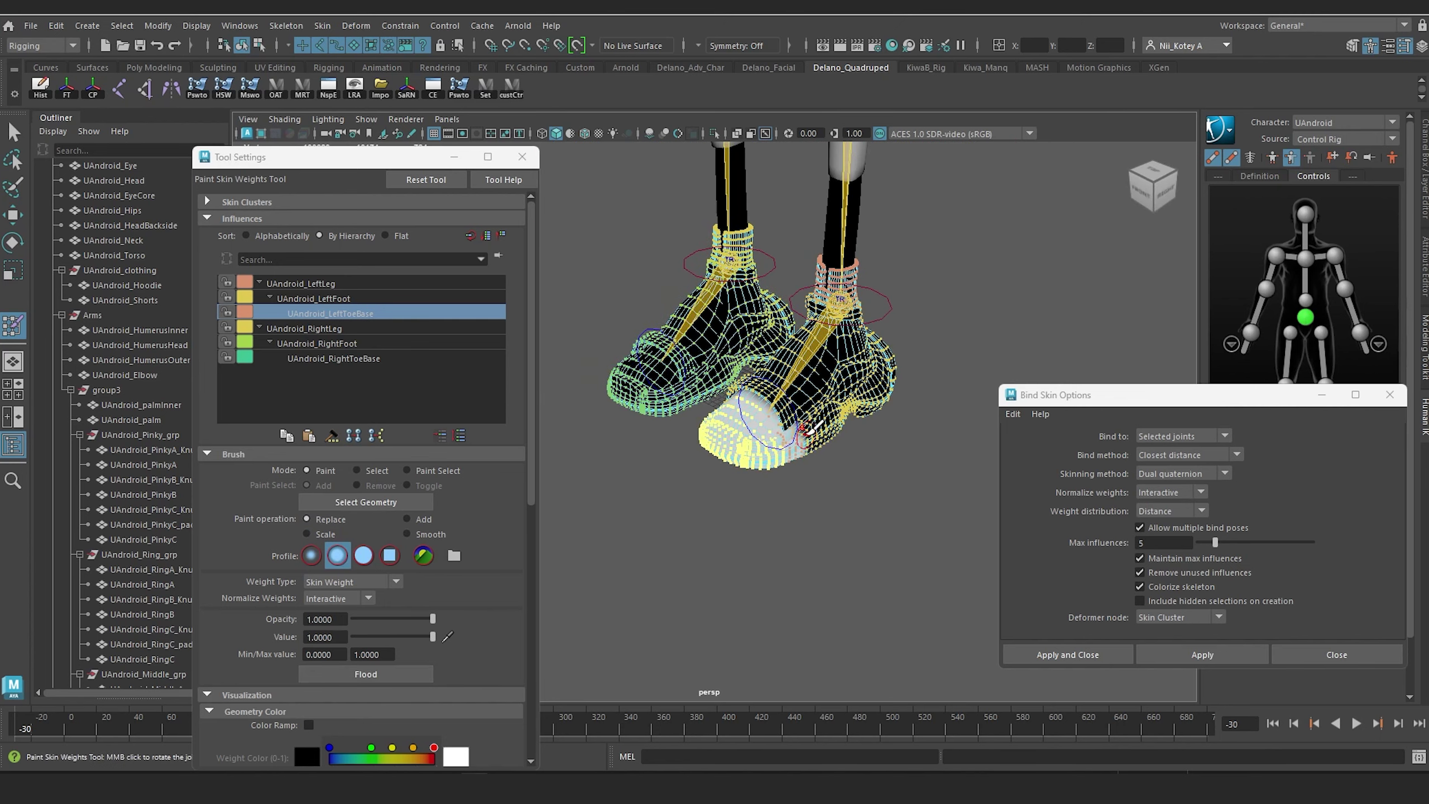
Step: Test-rotate the left toe control to check the flooded toe weights, and undo the rotation
{"action": "key", "text": "w"}
{"action": "left_click", "coordinate": [819, 563]}
{"action": "scroll", "coordinate": [858, 482], "scroll_direction": "up", "scroll_amount": 5}
{"action": "left_click_drag", "start_coordinate": [858, 482], "coordinate": [844, 440], "text": "alt"}
{"action": "left_click", "coordinate": [853, 367]}
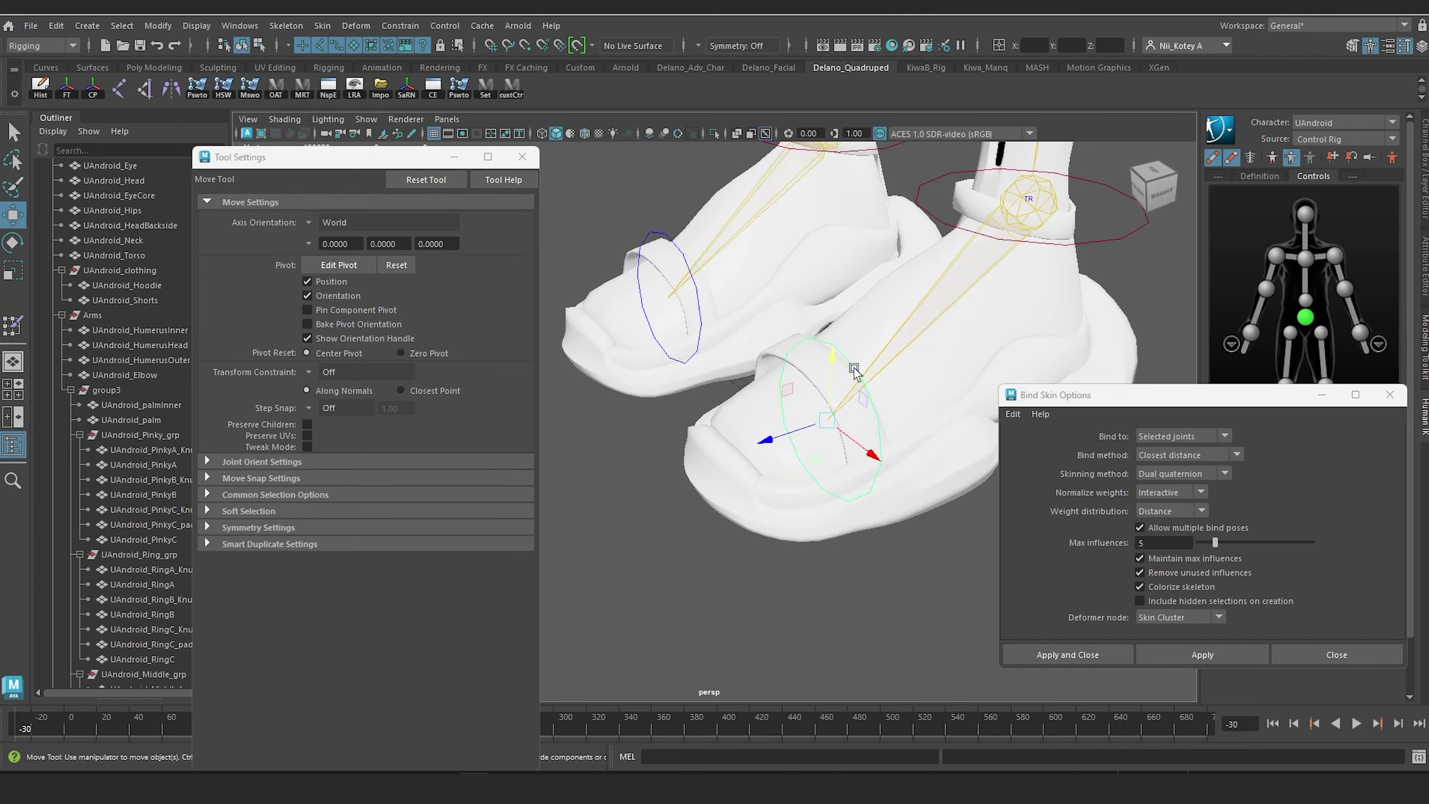
{"action": "scroll", "coordinate": [853, 384], "scroll_direction": "down", "scroll_amount": 4}
{"action": "left_click_drag", "start_coordinate": [853, 384], "coordinate": [832, 428], "text": "alt"}
{"action": "key", "text": "e"}
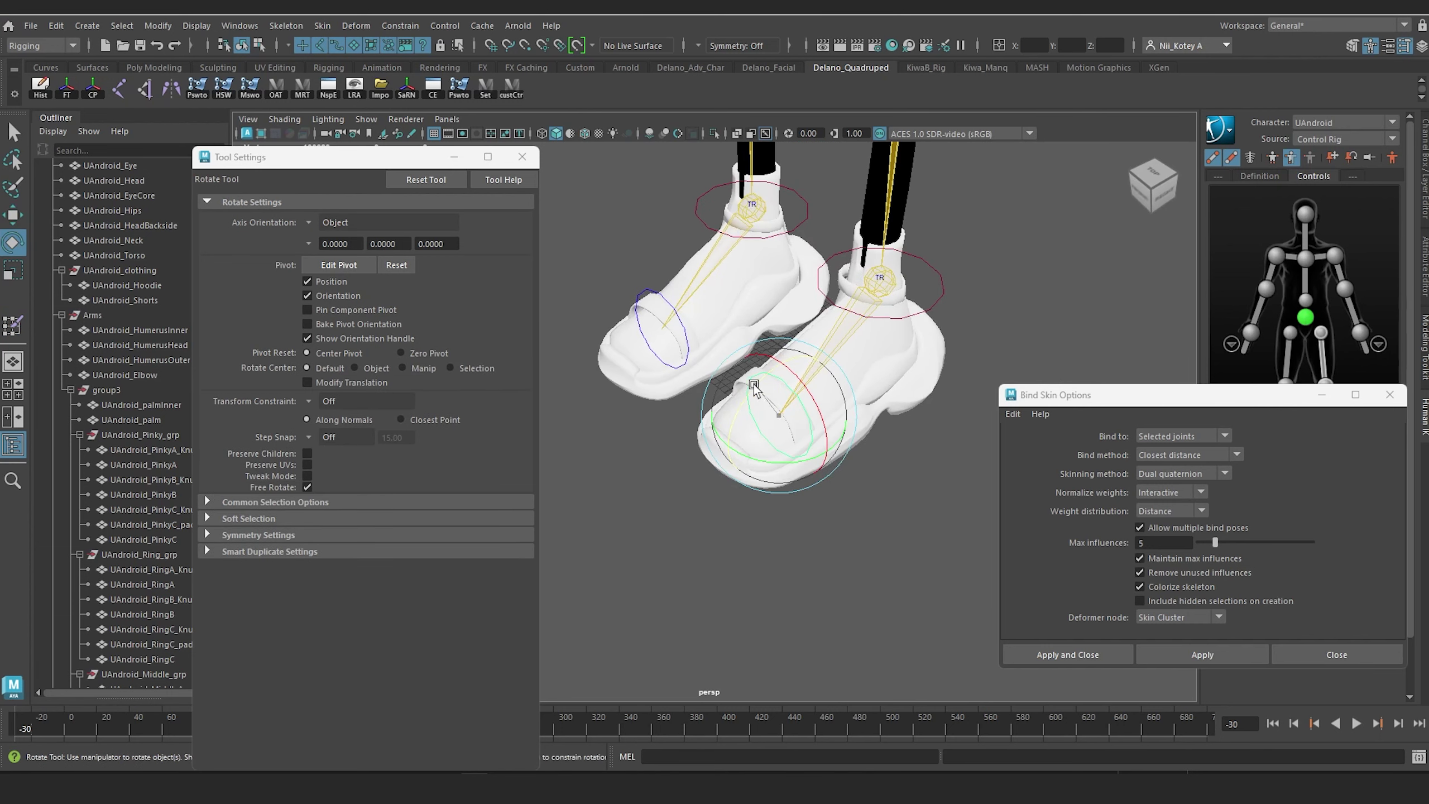
{"action": "mouse_move", "coordinate": [754, 389]}
{"action": "left_mouse_down"}
{"action": "mouse_move", "coordinate": [775, 366]}
{"action": "mouse_move", "coordinate": [745, 416]}
{"action": "mouse_move", "coordinate": [771, 373]}
{"action": "left_mouse_up"}
{"action": "key", "text": "ctrl+z"}
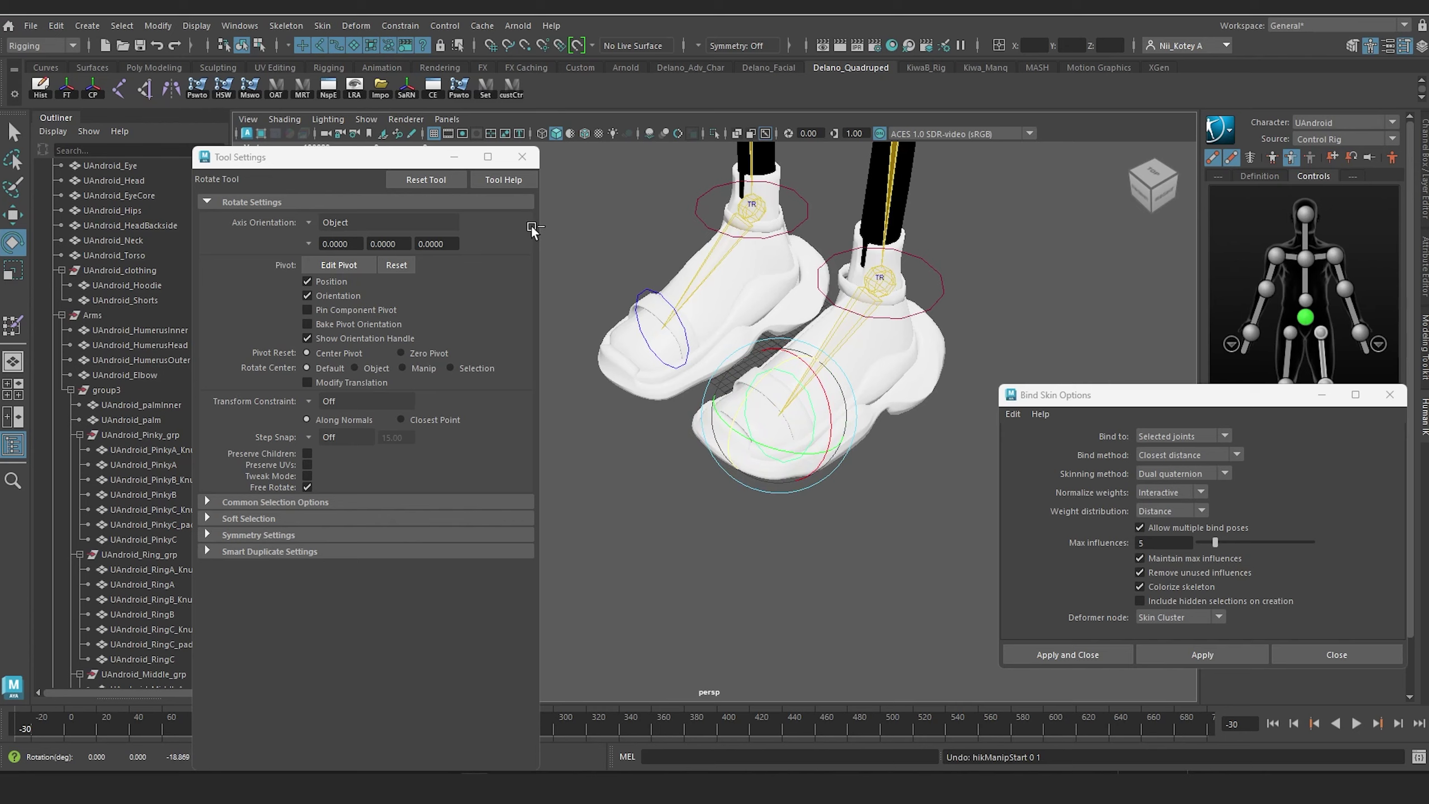
Step: Turn on Wireframe on Shaded and check the left toe's bending by rotating its control
{"action": "left_click", "coordinate": [283, 119]}
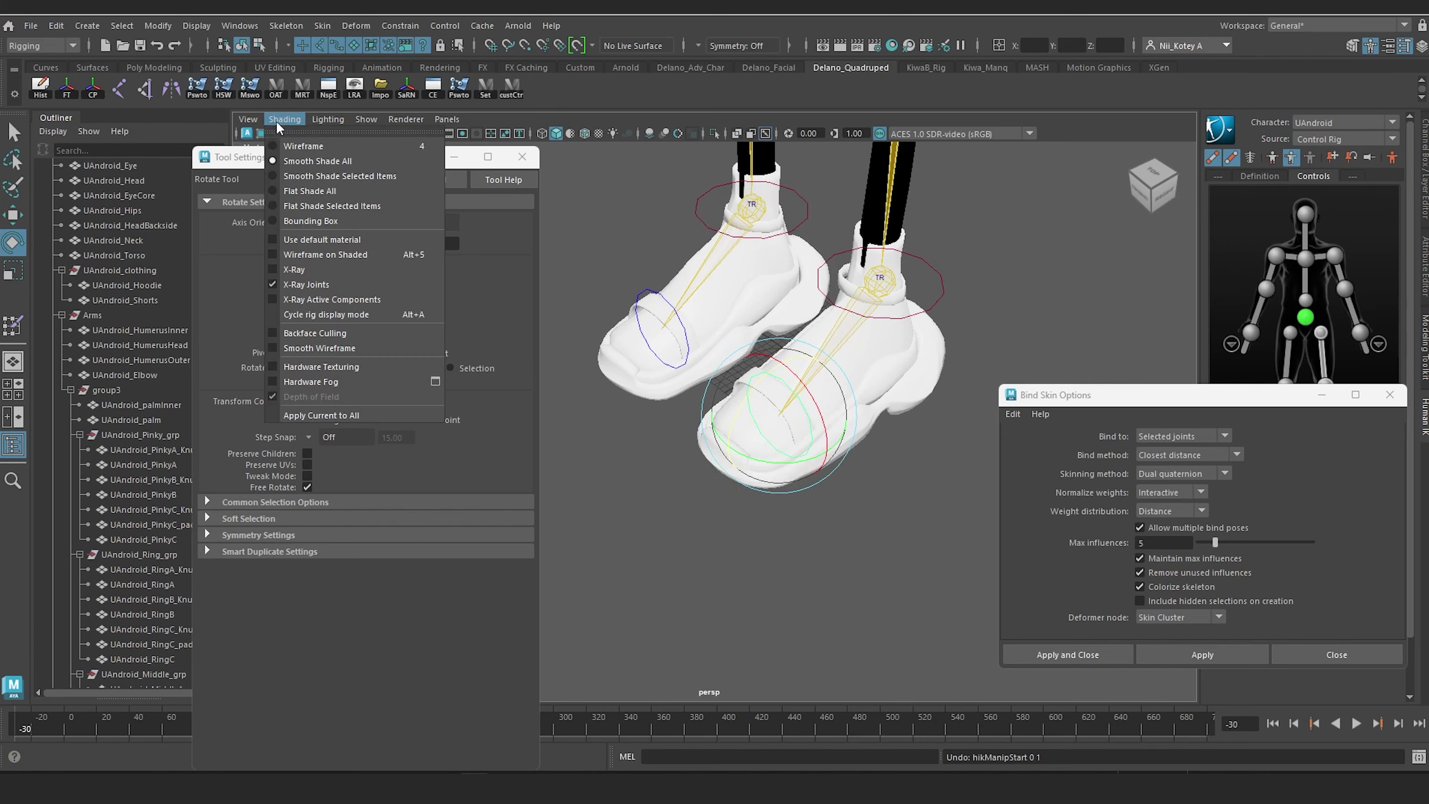
{"action": "left_click", "coordinate": [325, 254]}
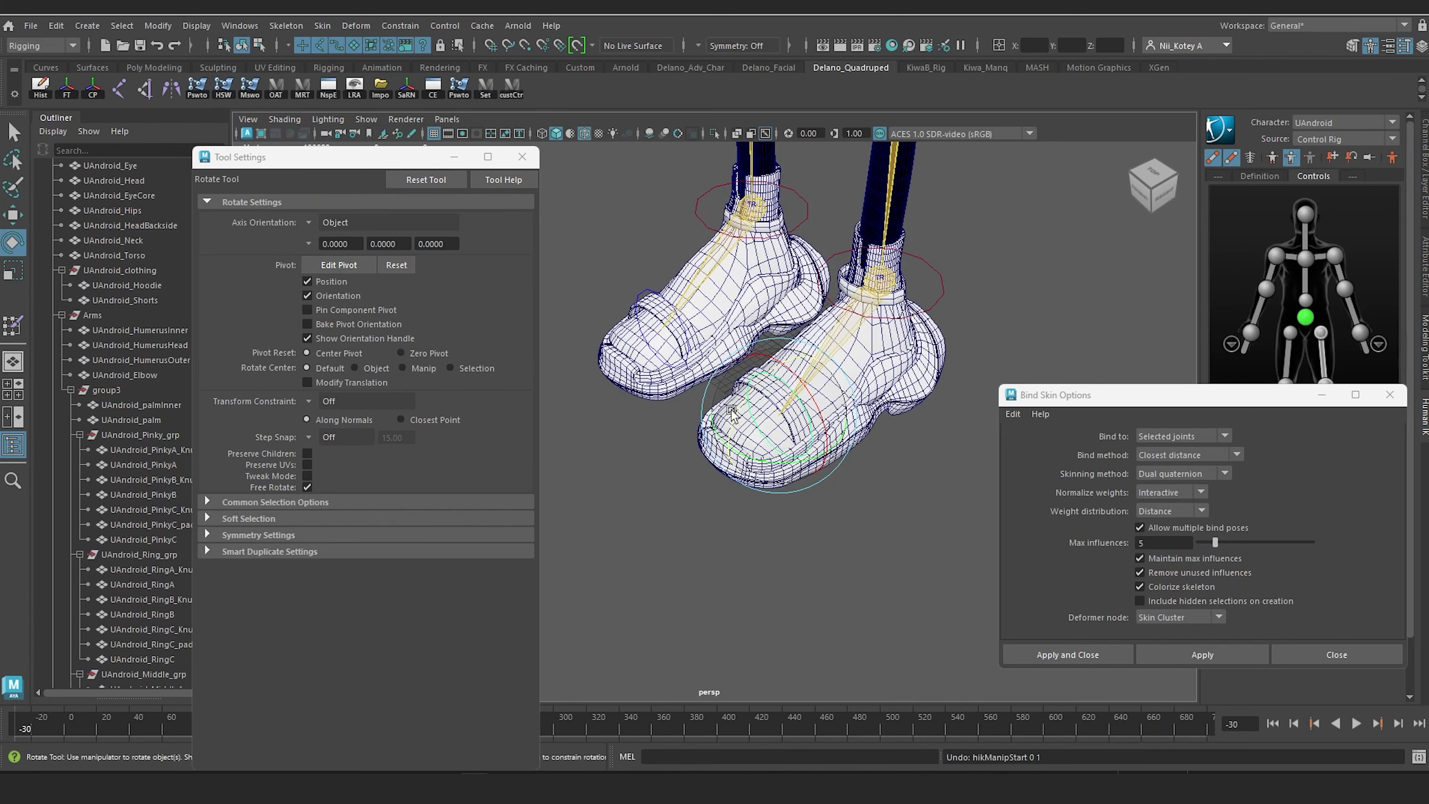
{"action": "left_click_drag", "start_coordinate": [731, 414], "coordinate": [727, 431], "text": "alt"}
{"action": "left_click_drag", "start_coordinate": [701, 509], "coordinate": [720, 428], "text": "alt"}
{"action": "left_click", "coordinate": [792, 409]}
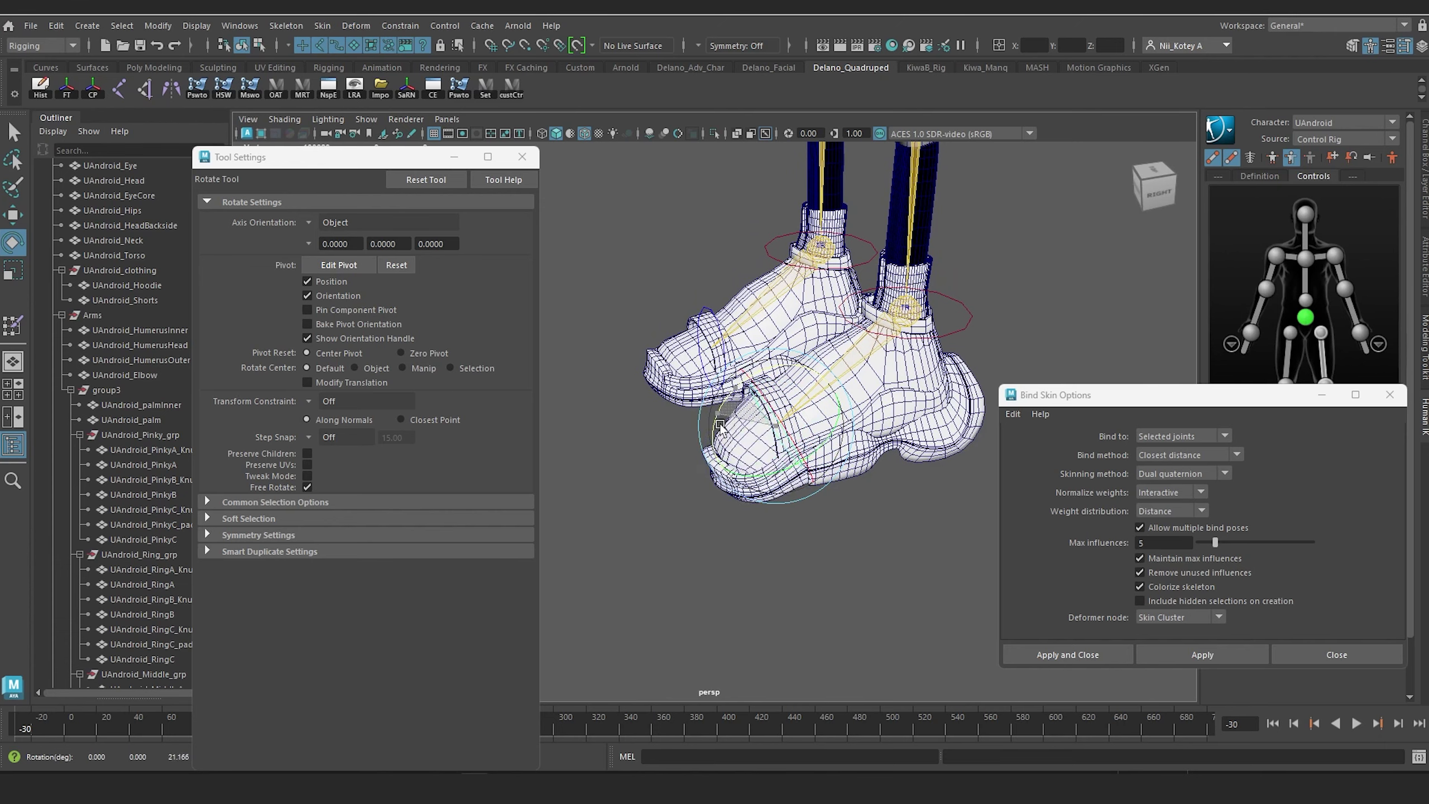
{"action": "left_click_drag", "start_coordinate": [773, 444], "coordinate": [831, 472], "text": "alt"}
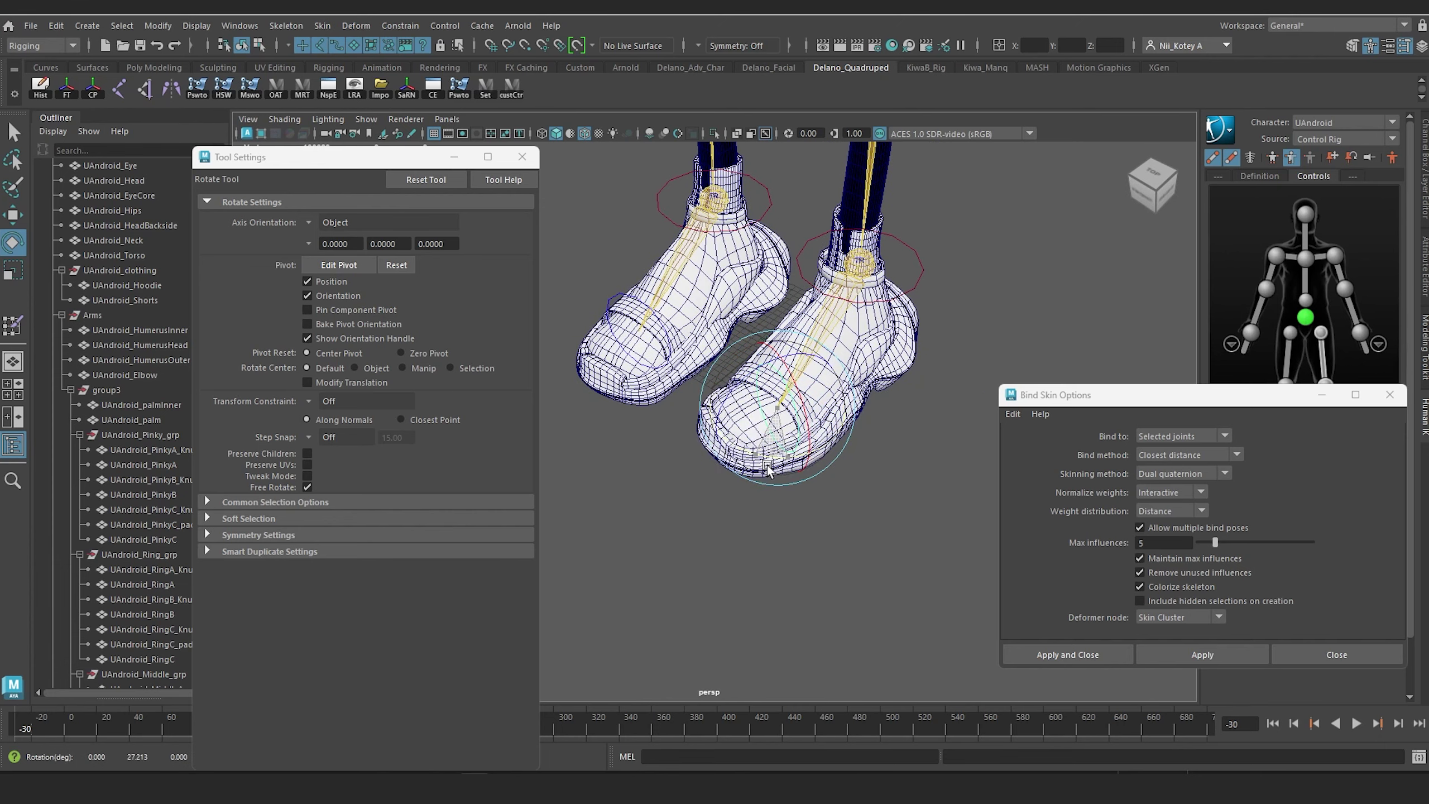
{"action": "left_click_drag", "start_coordinate": [801, 439], "coordinate": [722, 411], "text": "alt"}
Step: Rotate the left foot control to pose the sneaker for checking the ankle deformation
{"action": "right_click_drag", "start_coordinate": [684, 430], "coordinate": [710, 444], "text": "alt"}
{"action": "middle_click_drag", "start_coordinate": [703, 444], "coordinate": [724, 397], "text": "alt"}
{"action": "left_click_drag", "start_coordinate": [724, 399], "coordinate": [744, 402], "text": "alt"}
{"action": "left_click", "coordinate": [986, 308]}
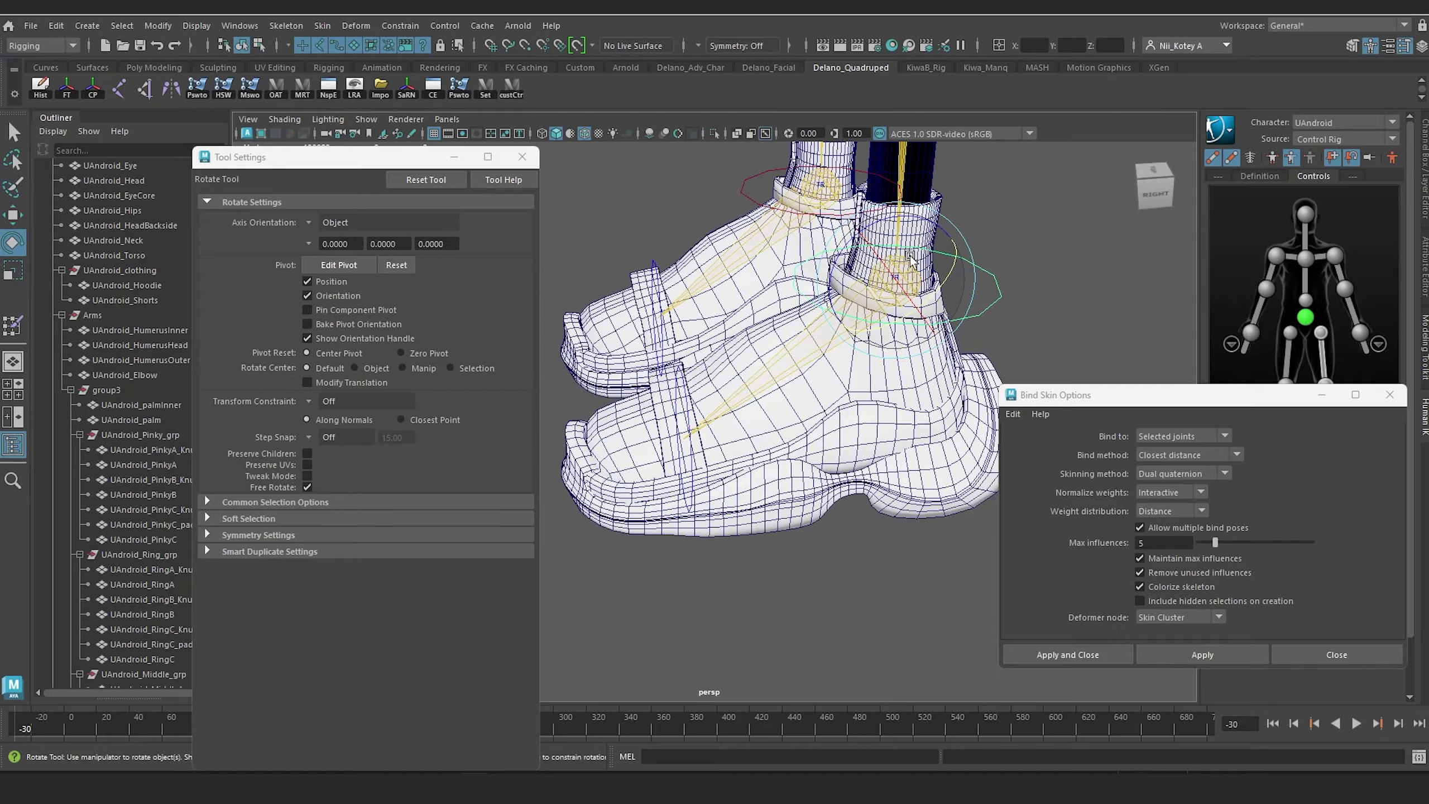
{"action": "left_click_drag", "start_coordinate": [874, 224], "coordinate": [765, 457]}
Step: Select the sneaker mesh and start Paint Skin Weights on it, using the Smooth operation and the UAndroid_LeftFoot influence
{"action": "left_click", "coordinate": [837, 488]}
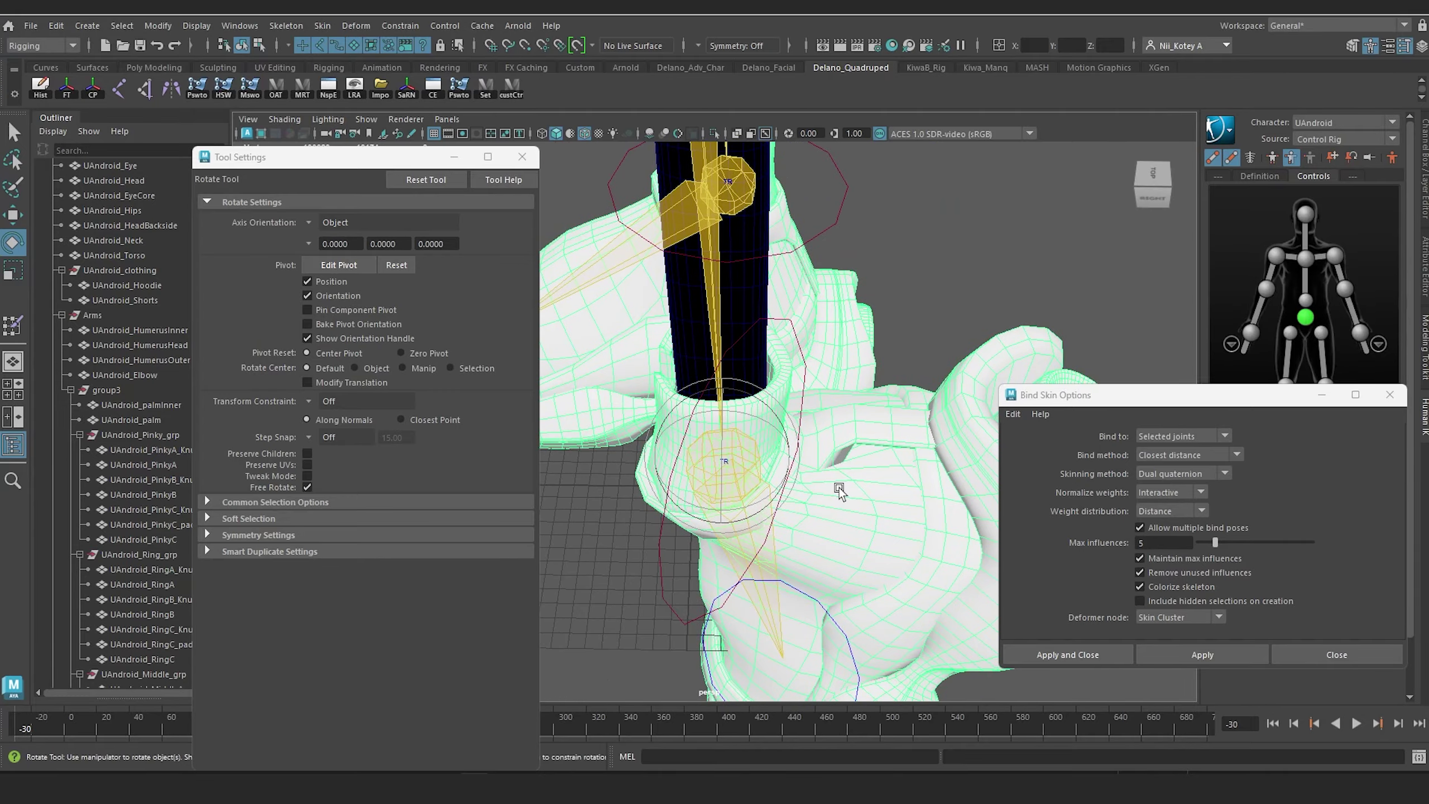
{"action": "left_click", "coordinate": [198, 87]}
{"action": "left_click", "coordinate": [419, 533]}
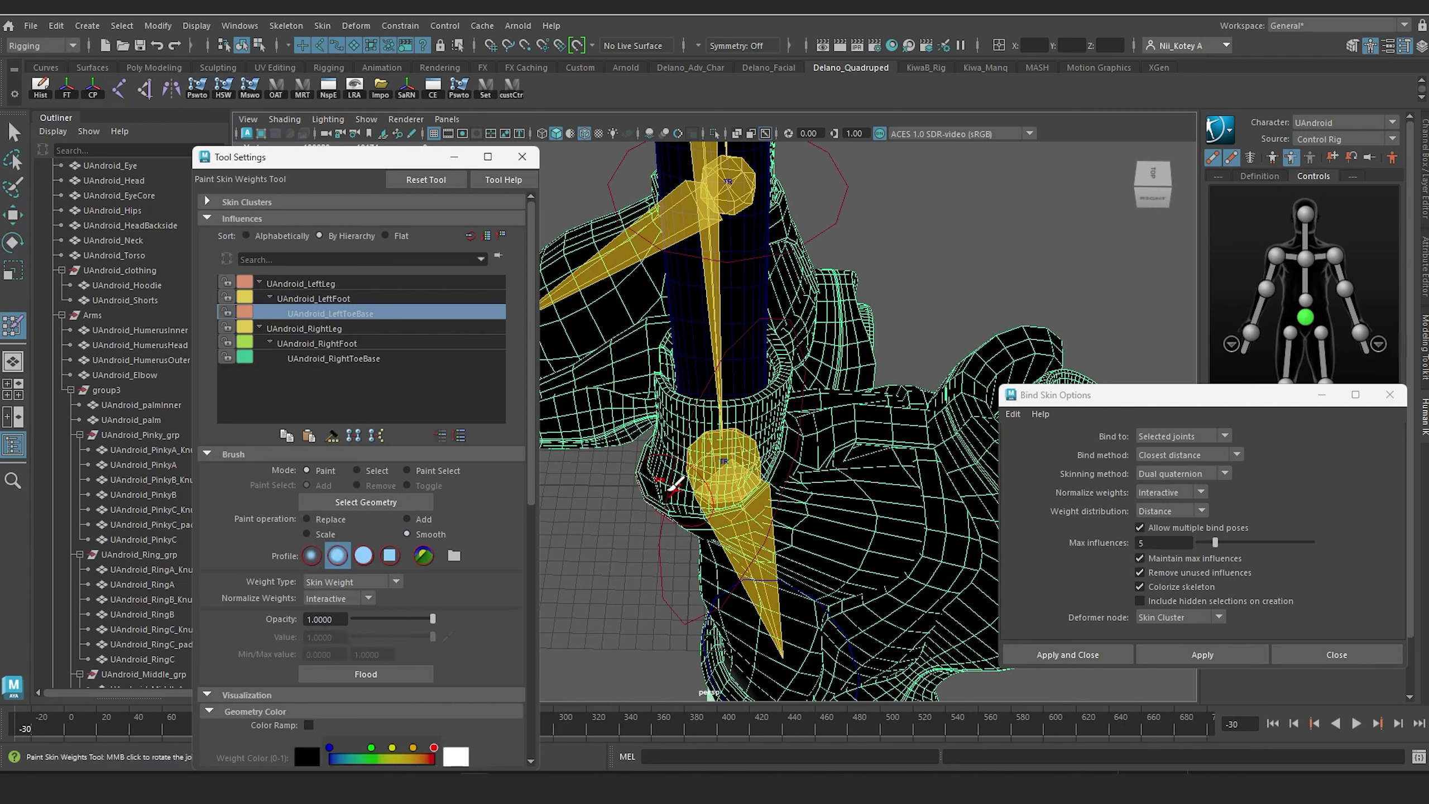
{"action": "left_click", "coordinate": [344, 298]}
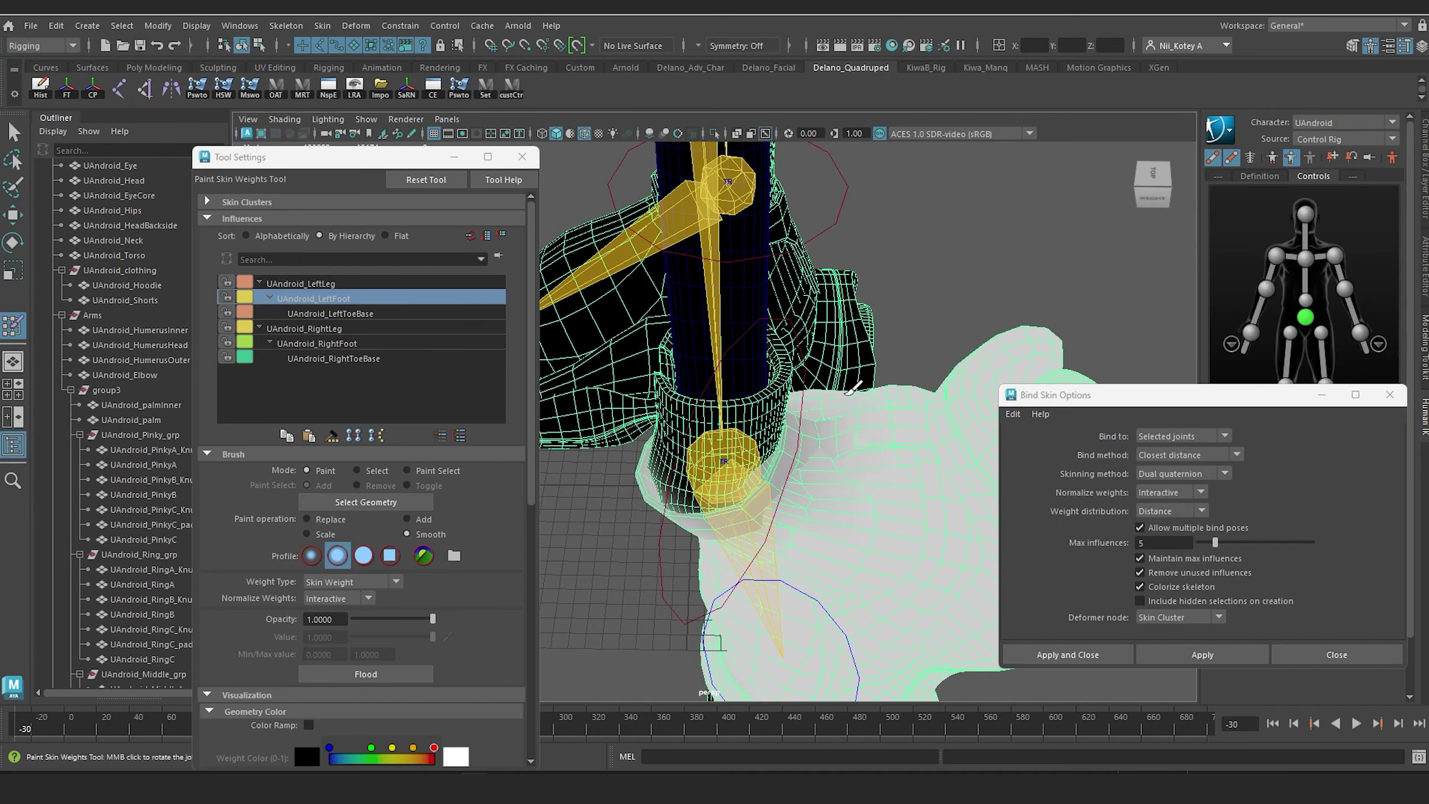
{"action": "left_click_drag", "start_coordinate": [868, 414], "coordinate": [722, 476], "text": "alt"}
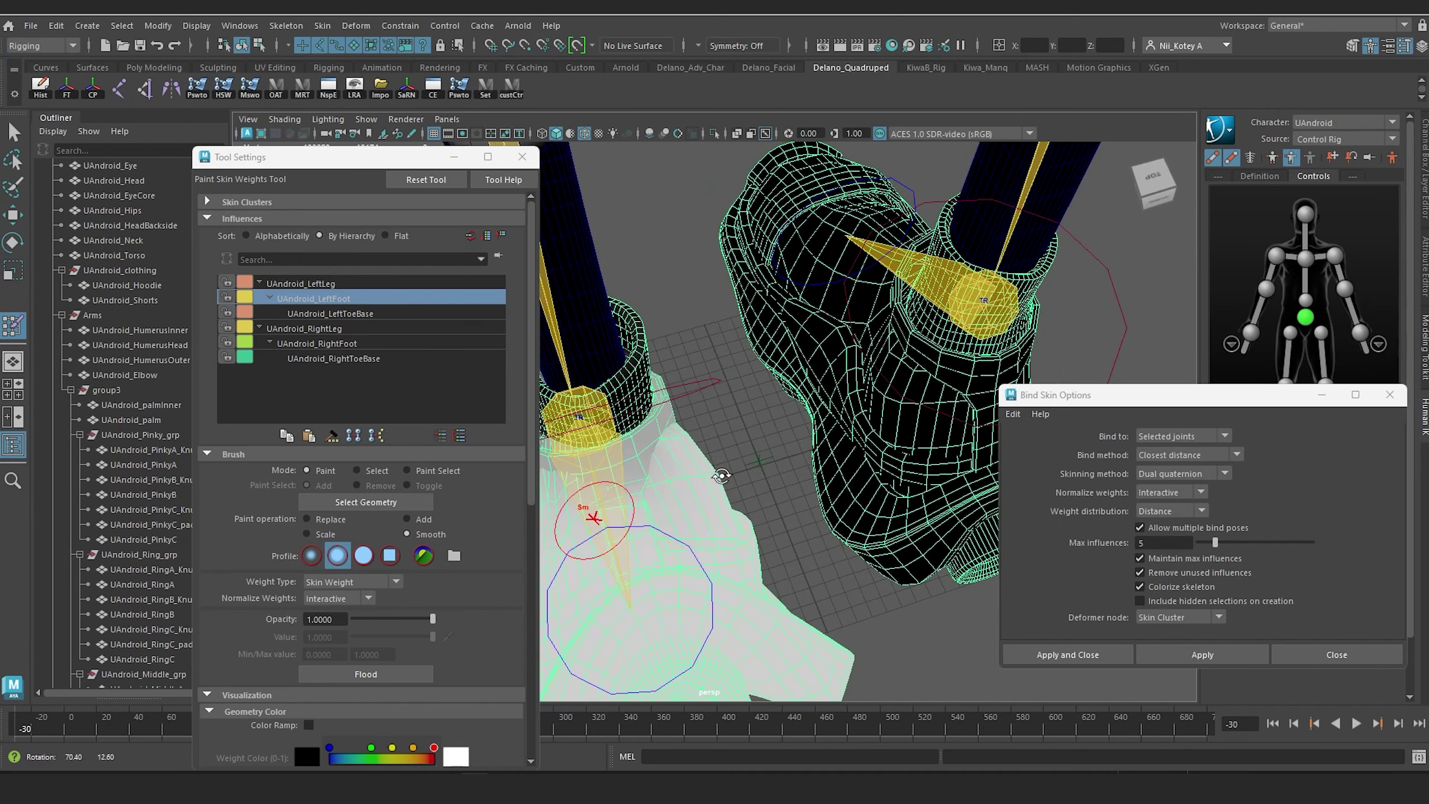
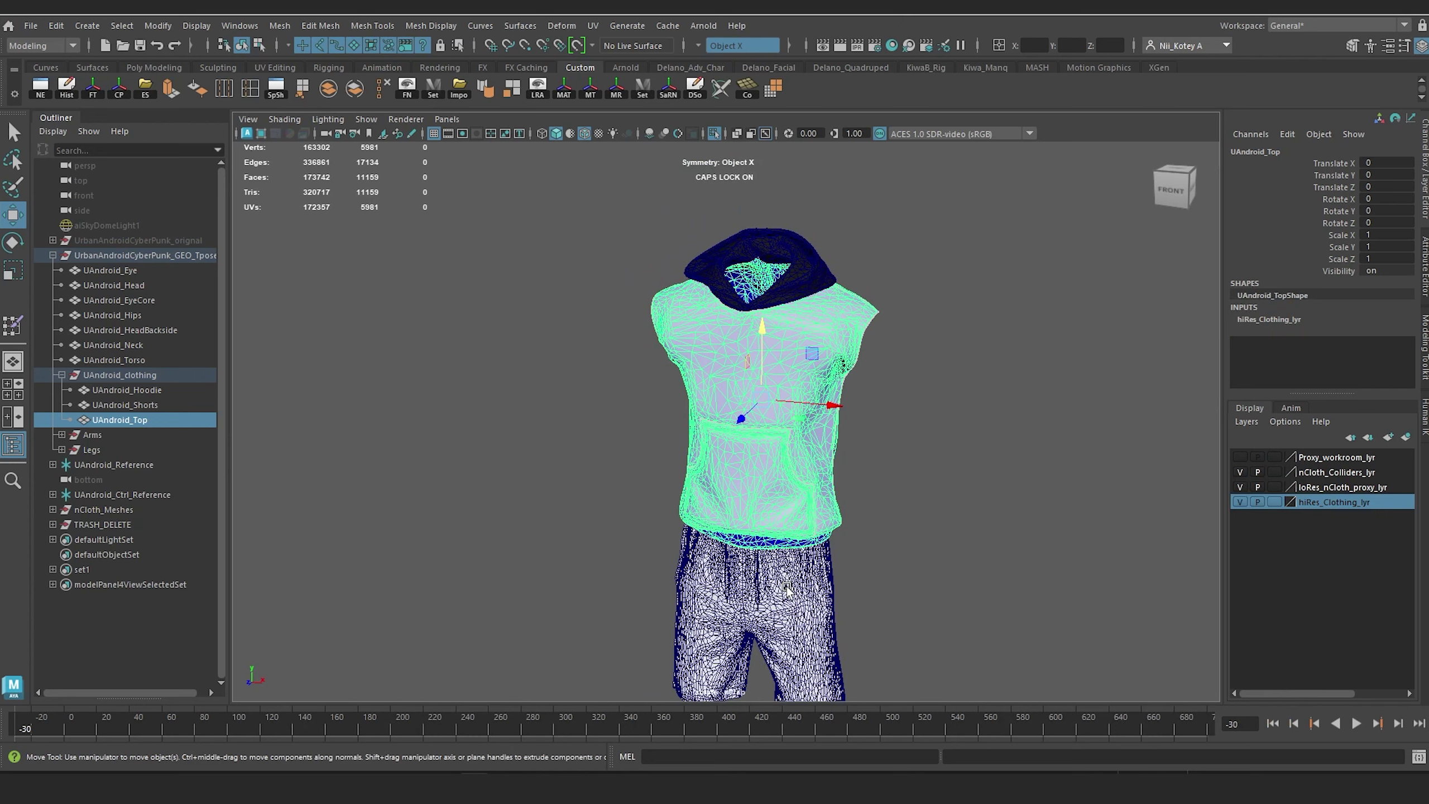
Step: Inspect the isolated shorts, top and hoodie meshes by selecting each one, and bring the rest of the character back into view
{"action": "left_click", "coordinate": [787, 588]}
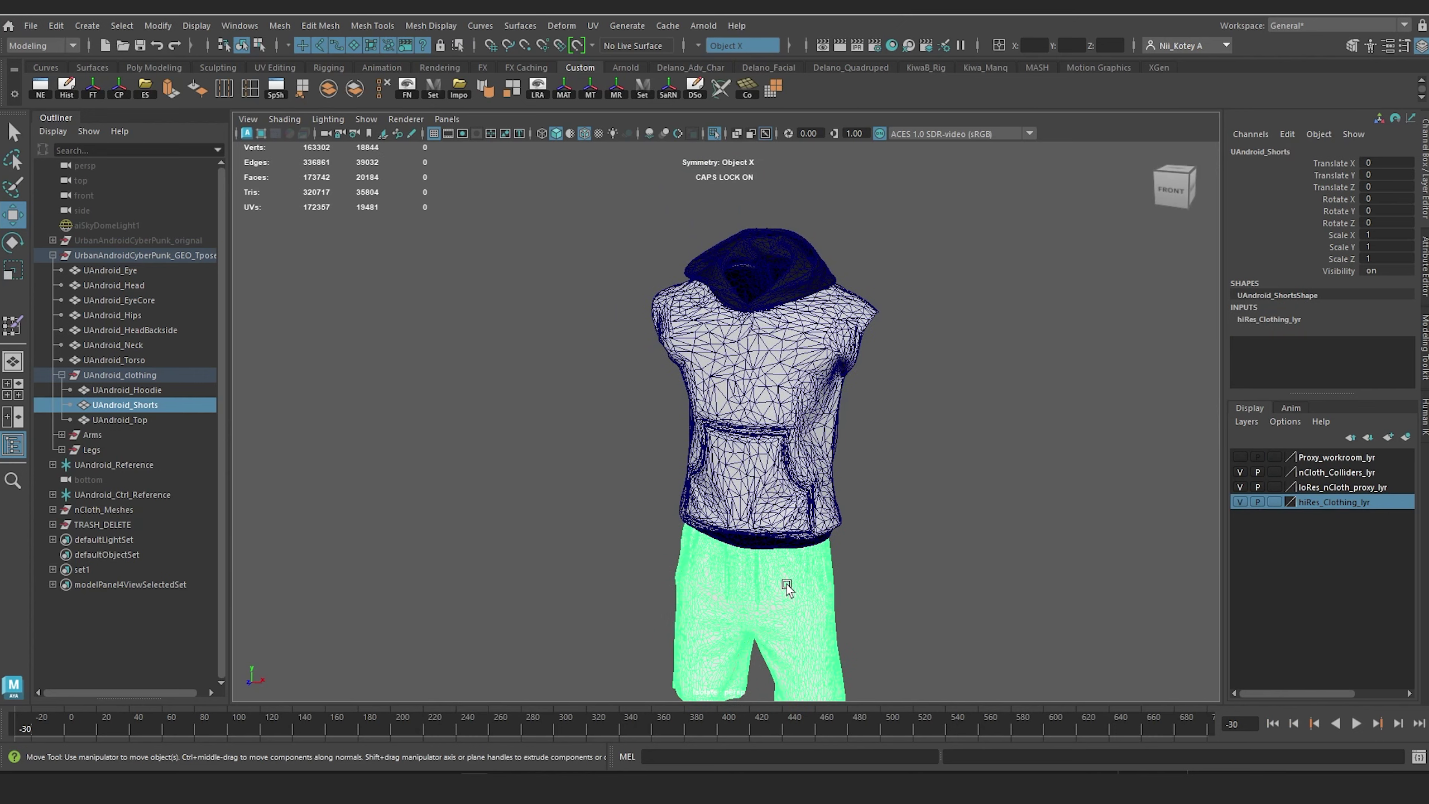
{"action": "left_click", "coordinate": [775, 403]}
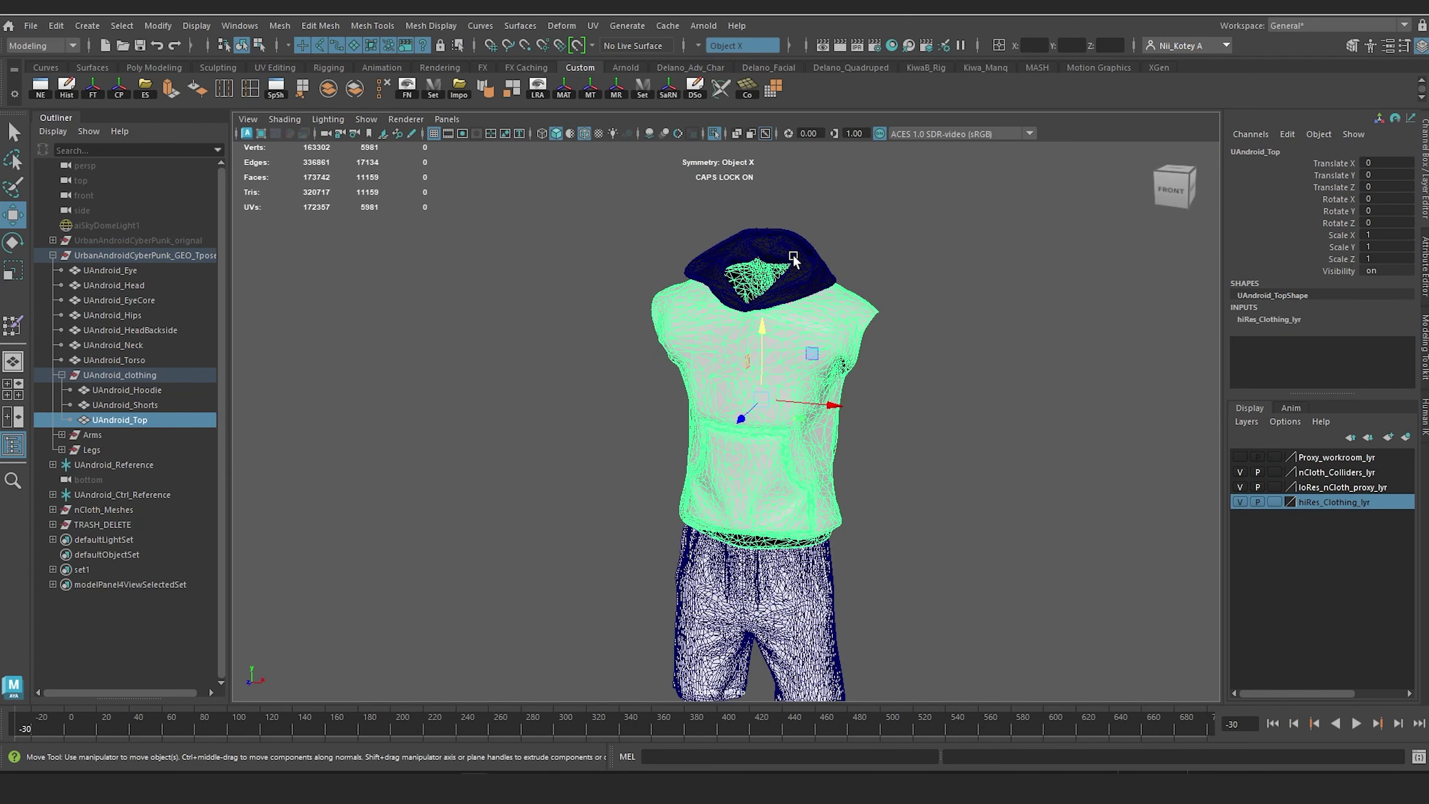
{"action": "left_click", "coordinate": [793, 260]}
{"action": "left_click", "coordinate": [714, 133]}
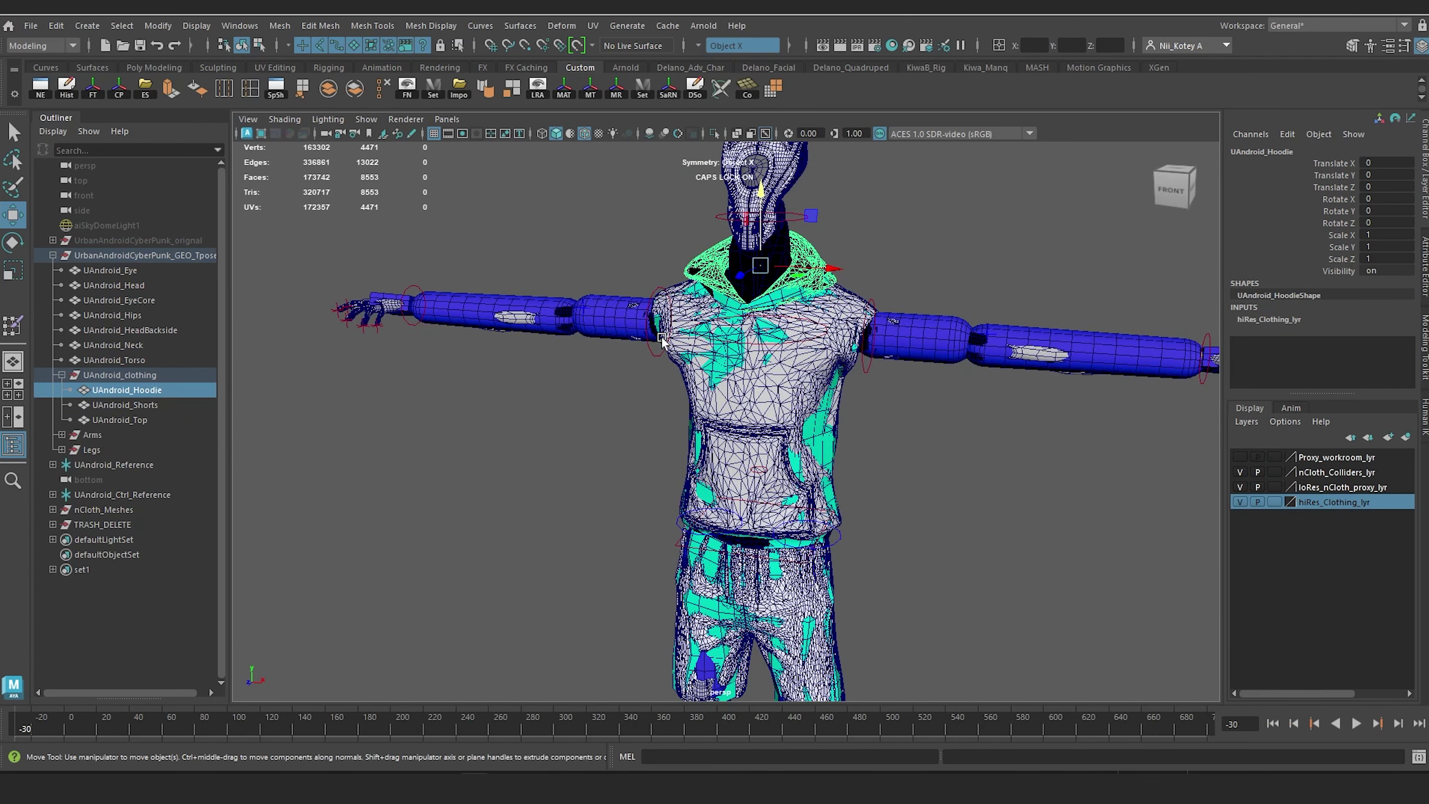
Step: Isolate the low-resolution nCloth_proxy mesh, examine its topology from several sides, and leave isolation
{"action": "left_click", "coordinate": [820, 432]}
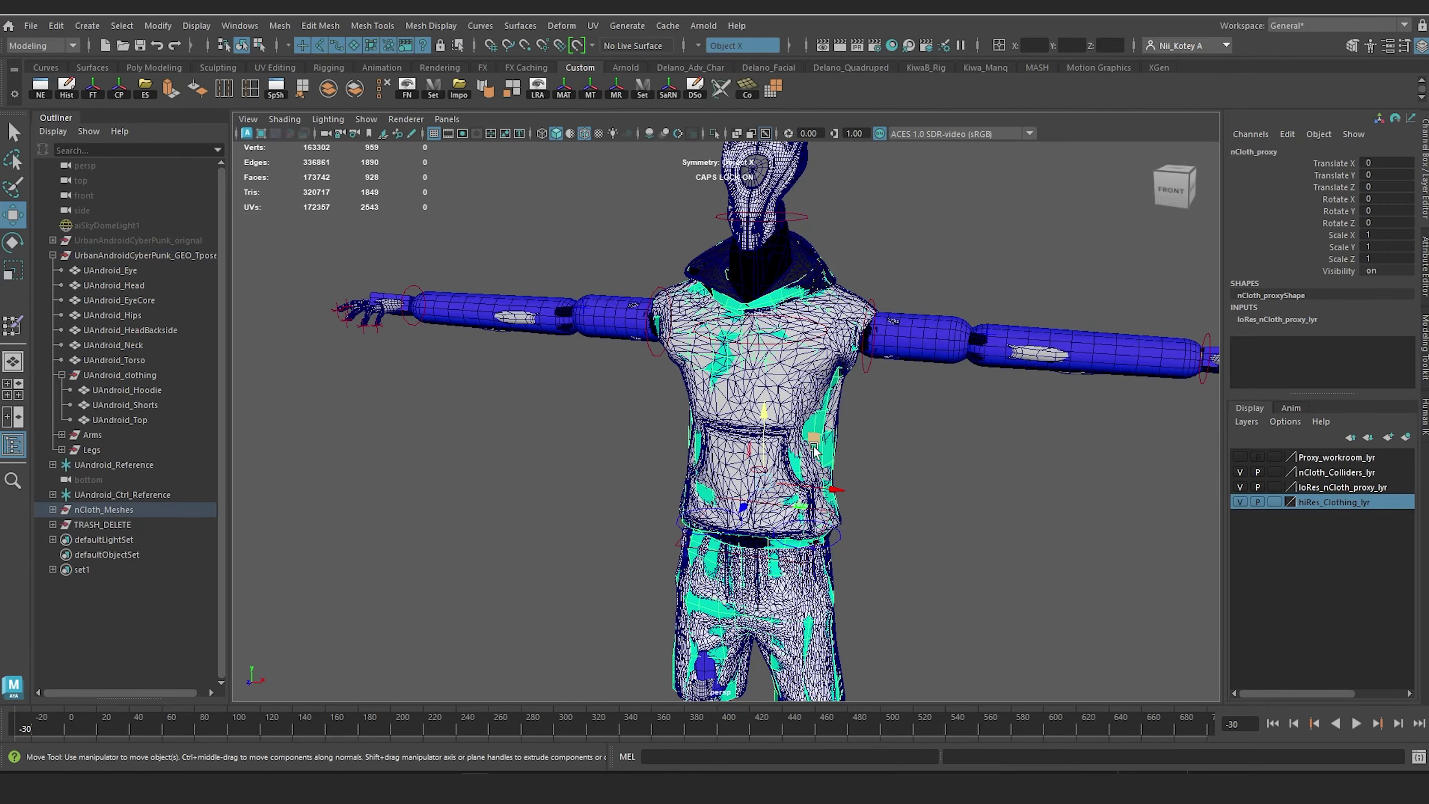
{"action": "left_click", "coordinate": [714, 134]}
{"action": "left_click_drag", "start_coordinate": [749, 369], "coordinate": [717, 407], "text": "alt"}
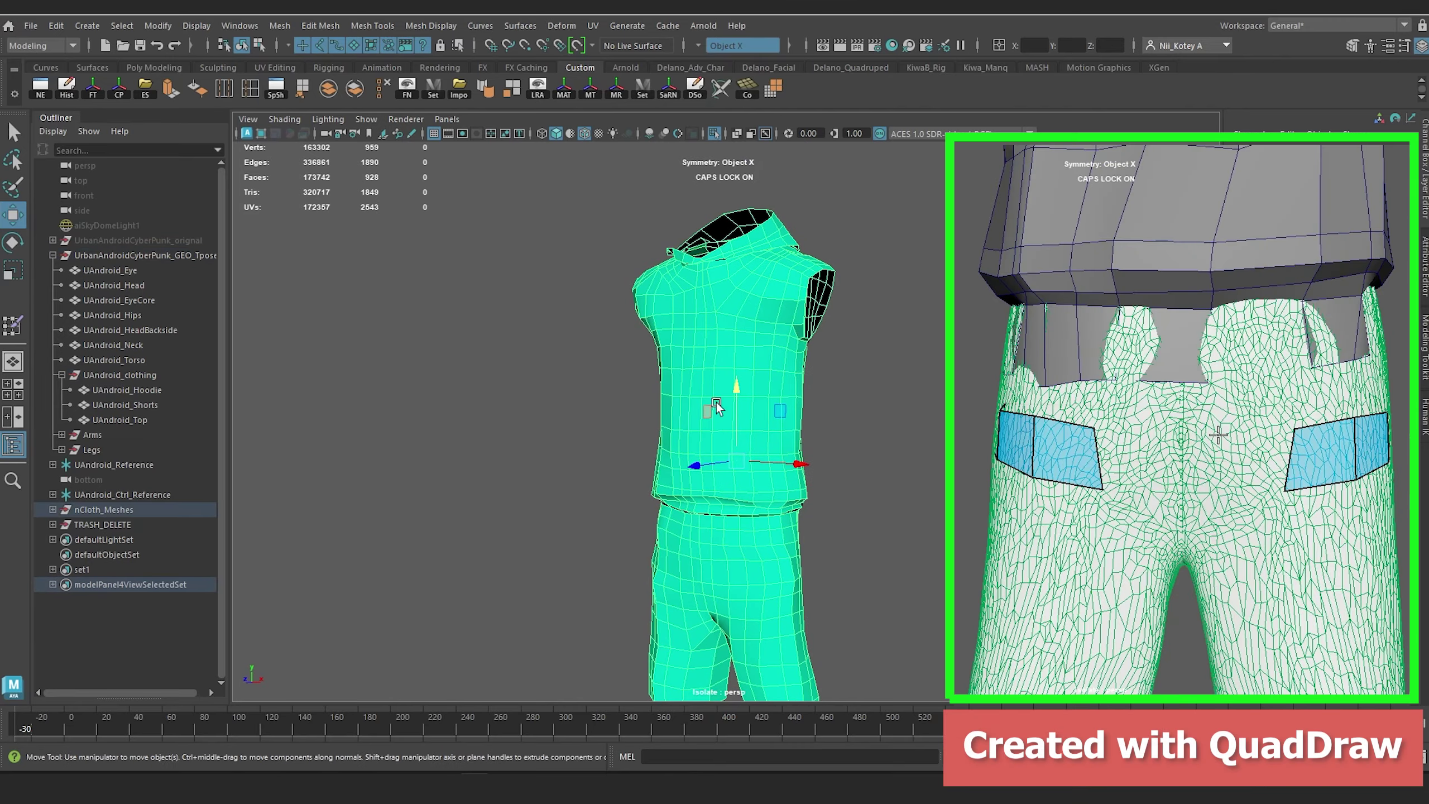
{"action": "left_click_drag", "start_coordinate": [736, 466], "coordinate": [835, 466], "text": "alt"}
{"action": "scroll", "coordinate": [764, 272], "scroll_direction": "up", "scroll_amount": 4}
{"action": "middle_click_drag", "start_coordinate": [776, 265], "coordinate": [609, 418], "text": "alt"}
{"action": "left_click_drag", "start_coordinate": [609, 417], "coordinate": [619, 338], "text": "alt"}
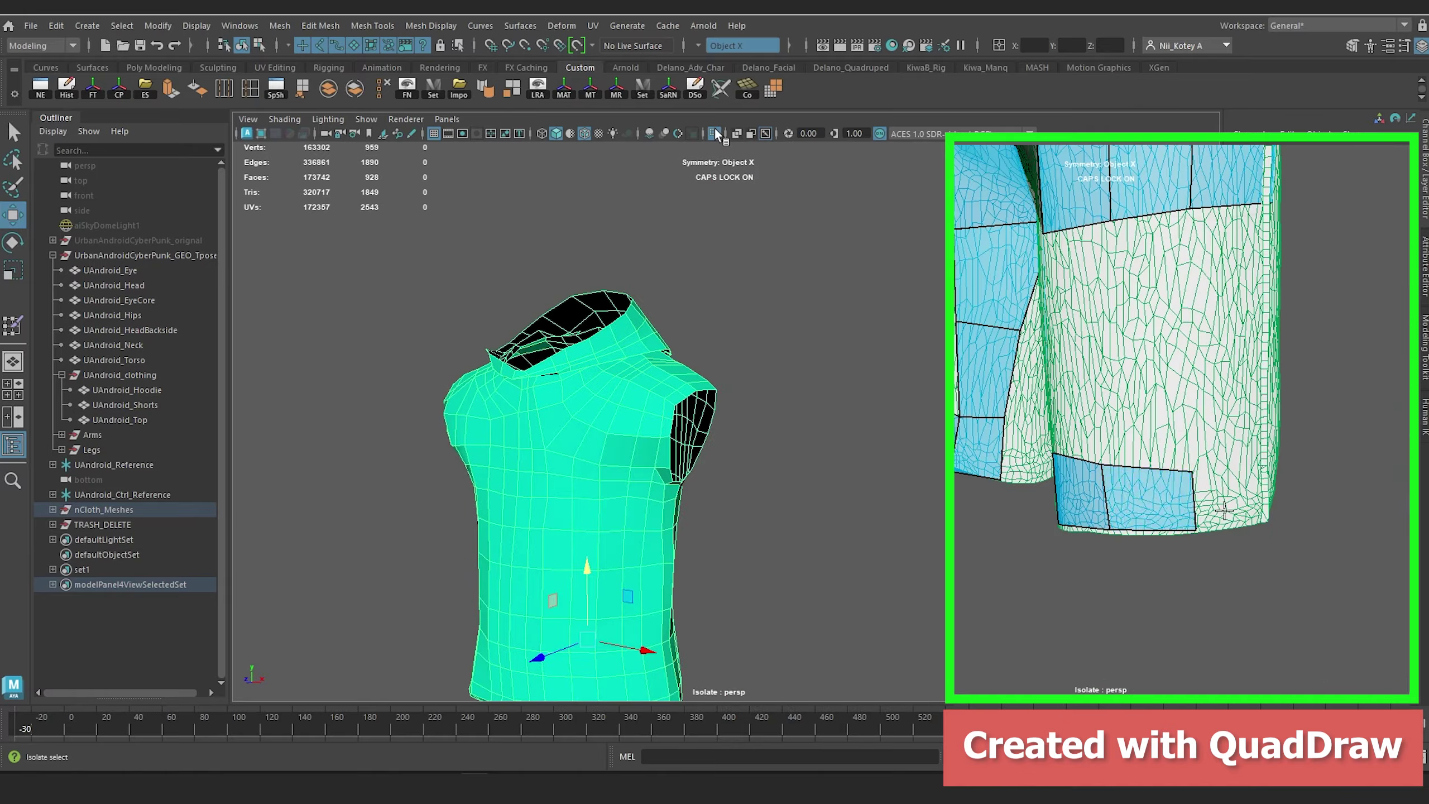
{"action": "left_click", "coordinate": [715, 133]}
{"action": "left_click_drag", "start_coordinate": [751, 200], "coordinate": [827, 263], "text": "alt"}
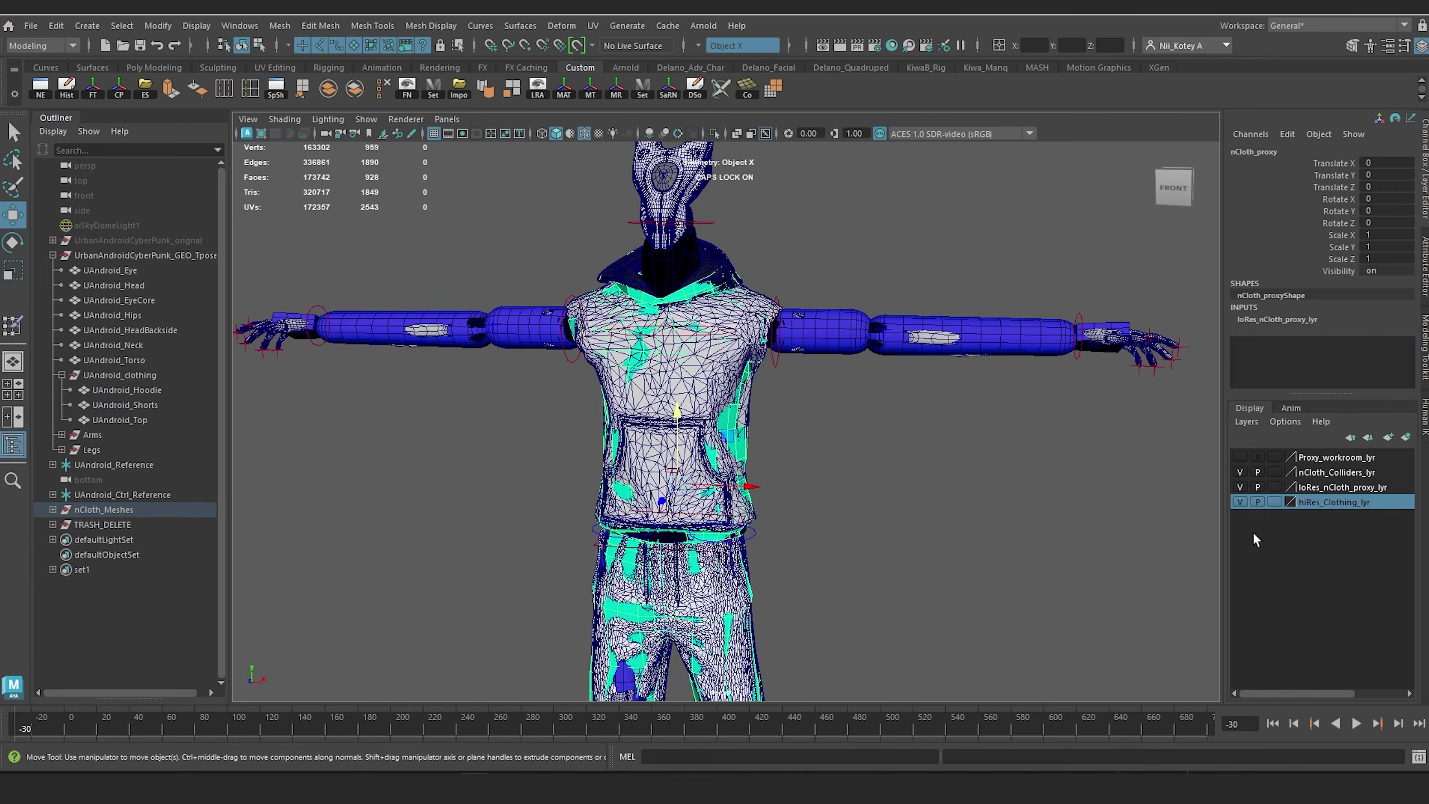
Step: Hide the hiRes_Clothing_lyr and loRes_nCloth_proxy_lyr display layers
{"action": "left_click", "coordinate": [1239, 501]}
{"action": "left_click_drag", "start_coordinate": [725, 355], "coordinate": [692, 342], "text": "alt"}
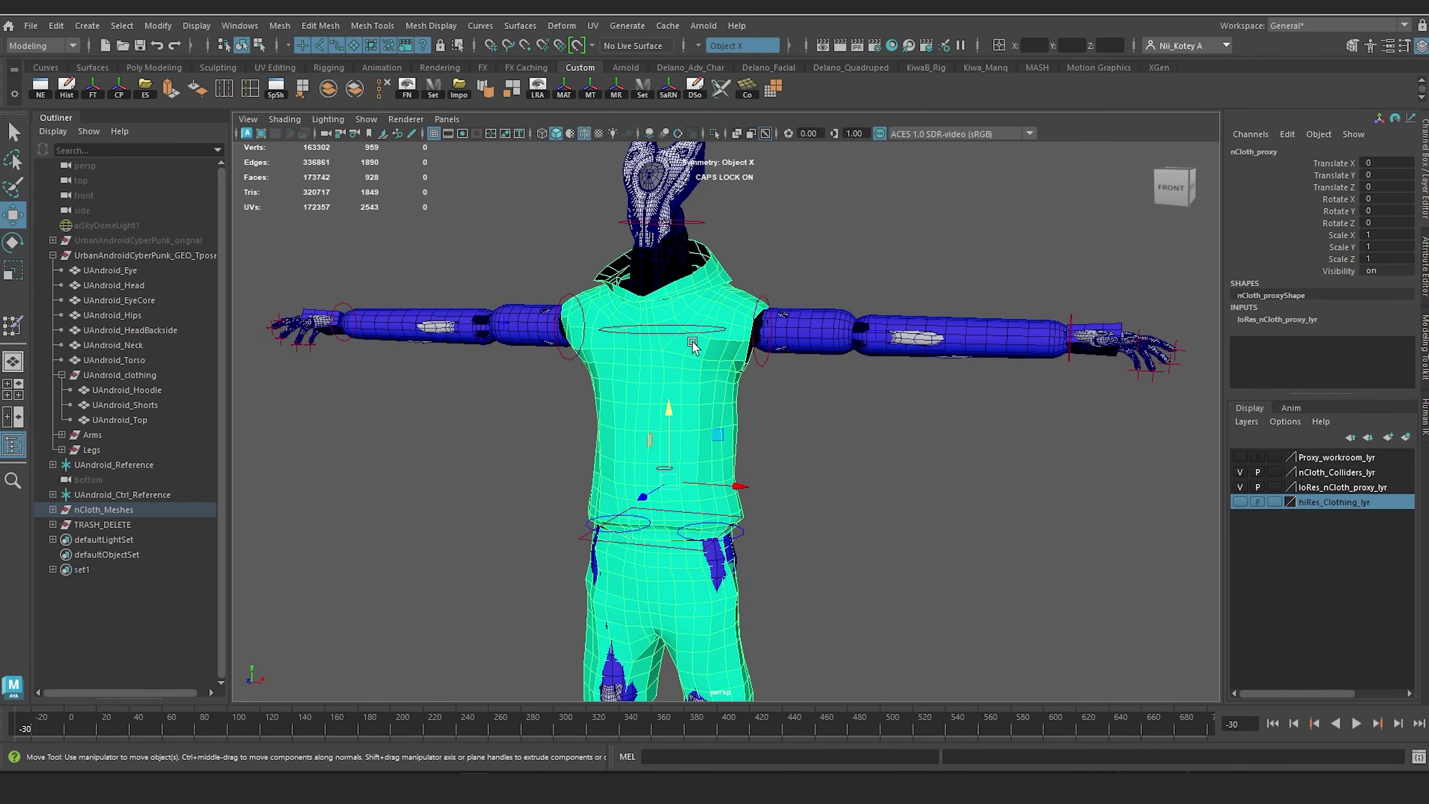
{"action": "scroll", "coordinate": [736, 307], "scroll_direction": "up", "scroll_amount": 3}
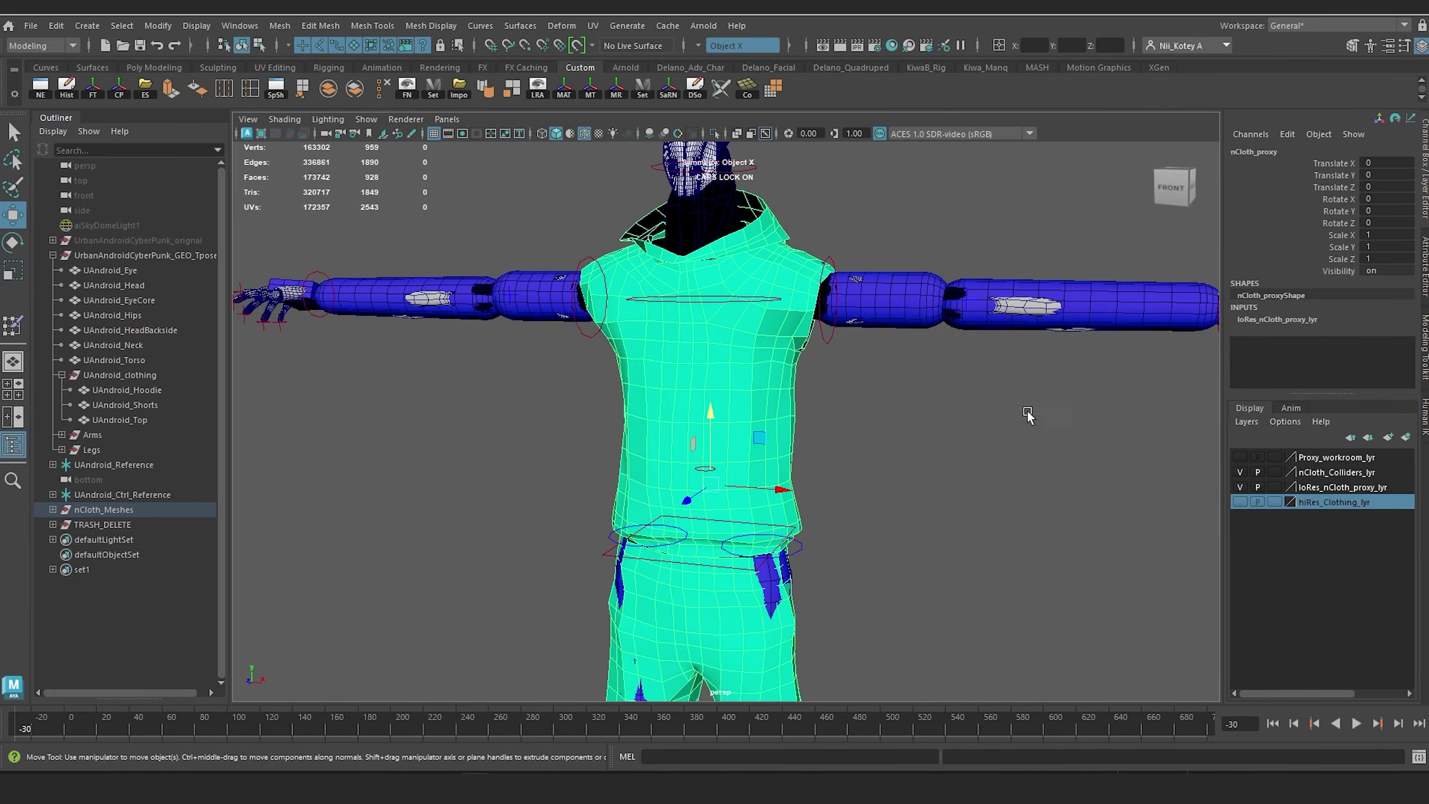
{"action": "left_click", "coordinate": [1239, 486]}
{"action": "scroll", "coordinate": [940, 382], "scroll_direction": "up", "scroll_amount": 2}
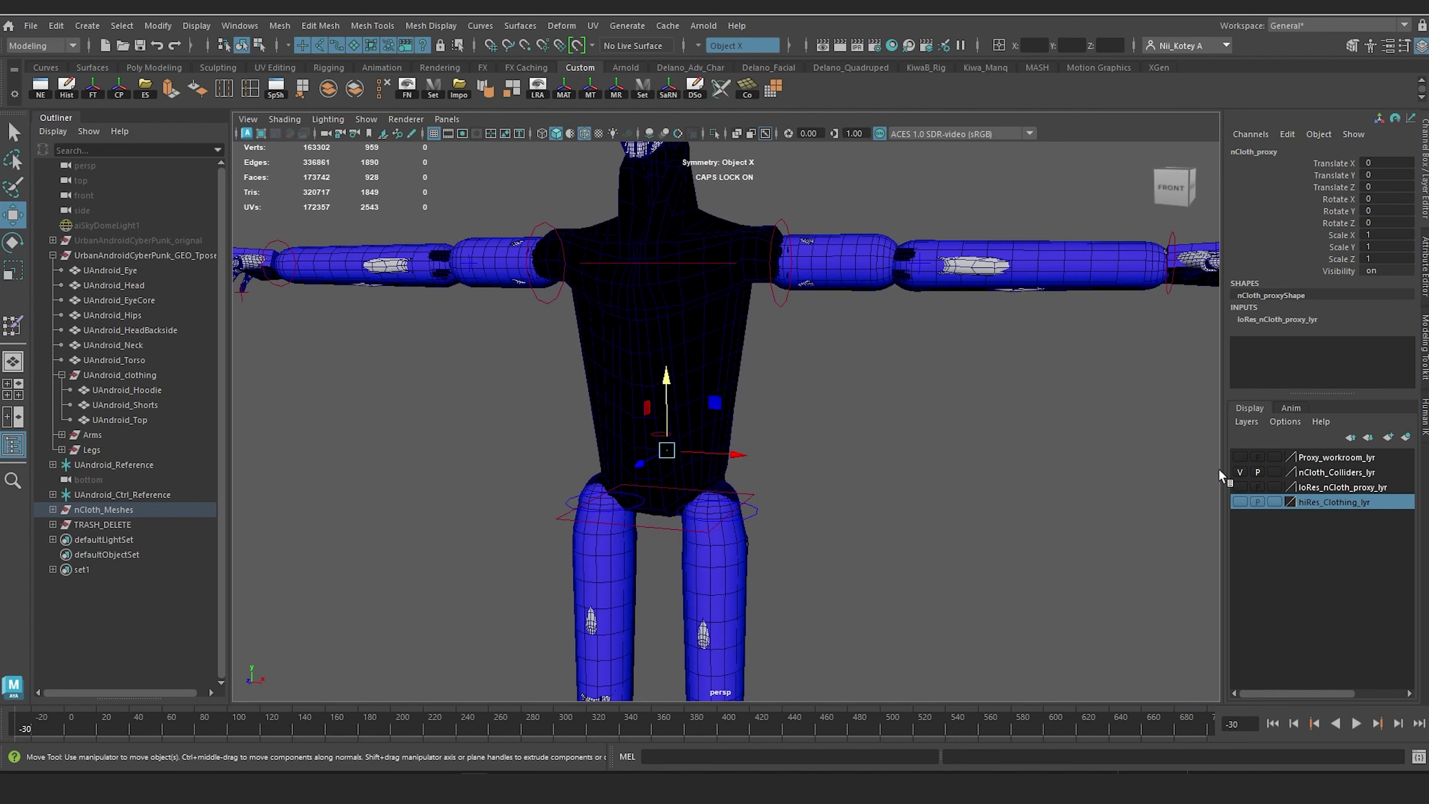
Step: Hide the nCloth_Colliders_lyr layer and examine the android's detailed leg and knee meshes beneath it
{"action": "left_click", "coordinate": [1243, 474]}
{"action": "left_click", "coordinate": [1241, 474]}
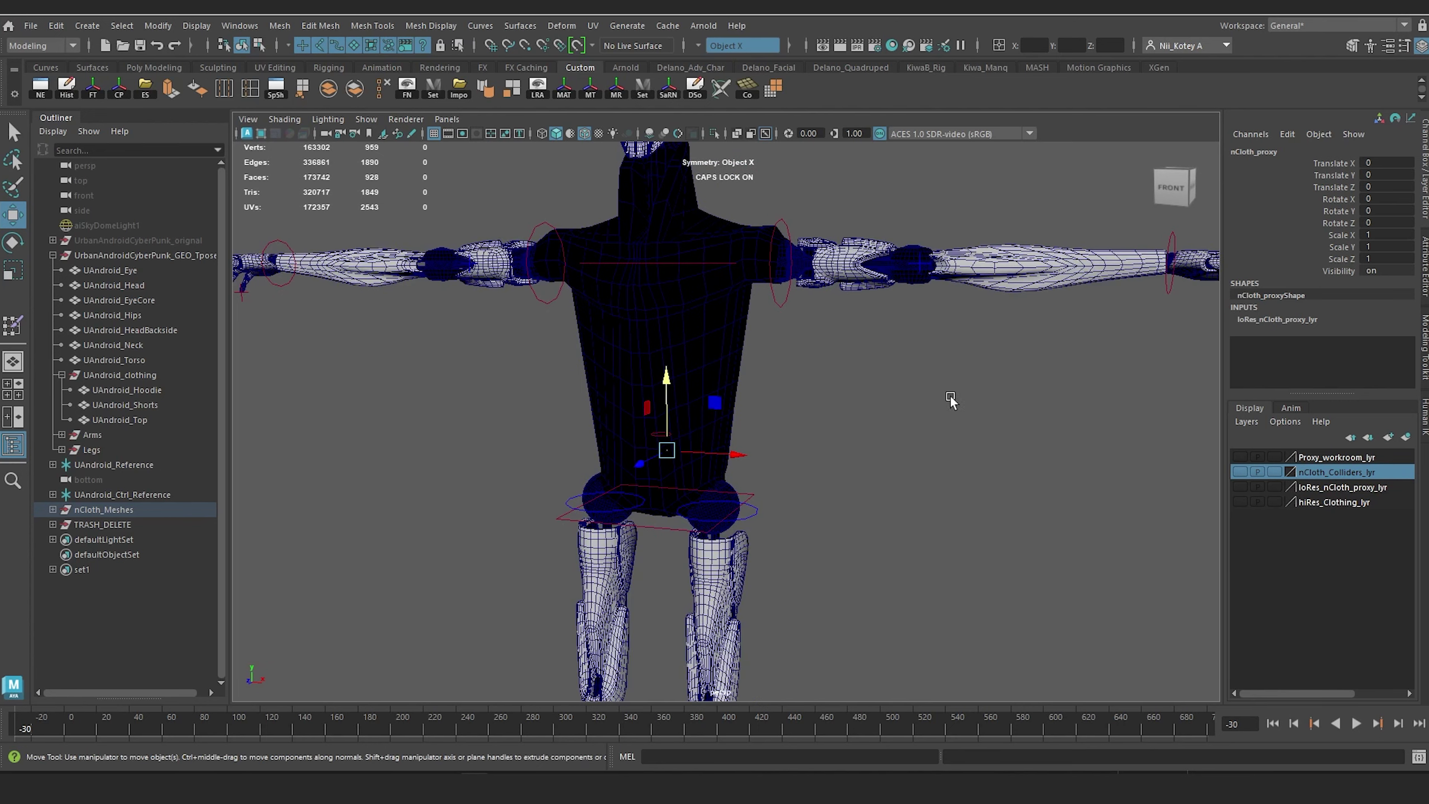
{"action": "scroll", "coordinate": [901, 395], "scroll_direction": "down", "scroll_amount": 2}
{"action": "scroll", "coordinate": [787, 406], "scroll_direction": "up", "scroll_amount": 4}
{"action": "left_click_drag", "start_coordinate": [733, 424], "coordinate": [593, 446], "text": "alt"}
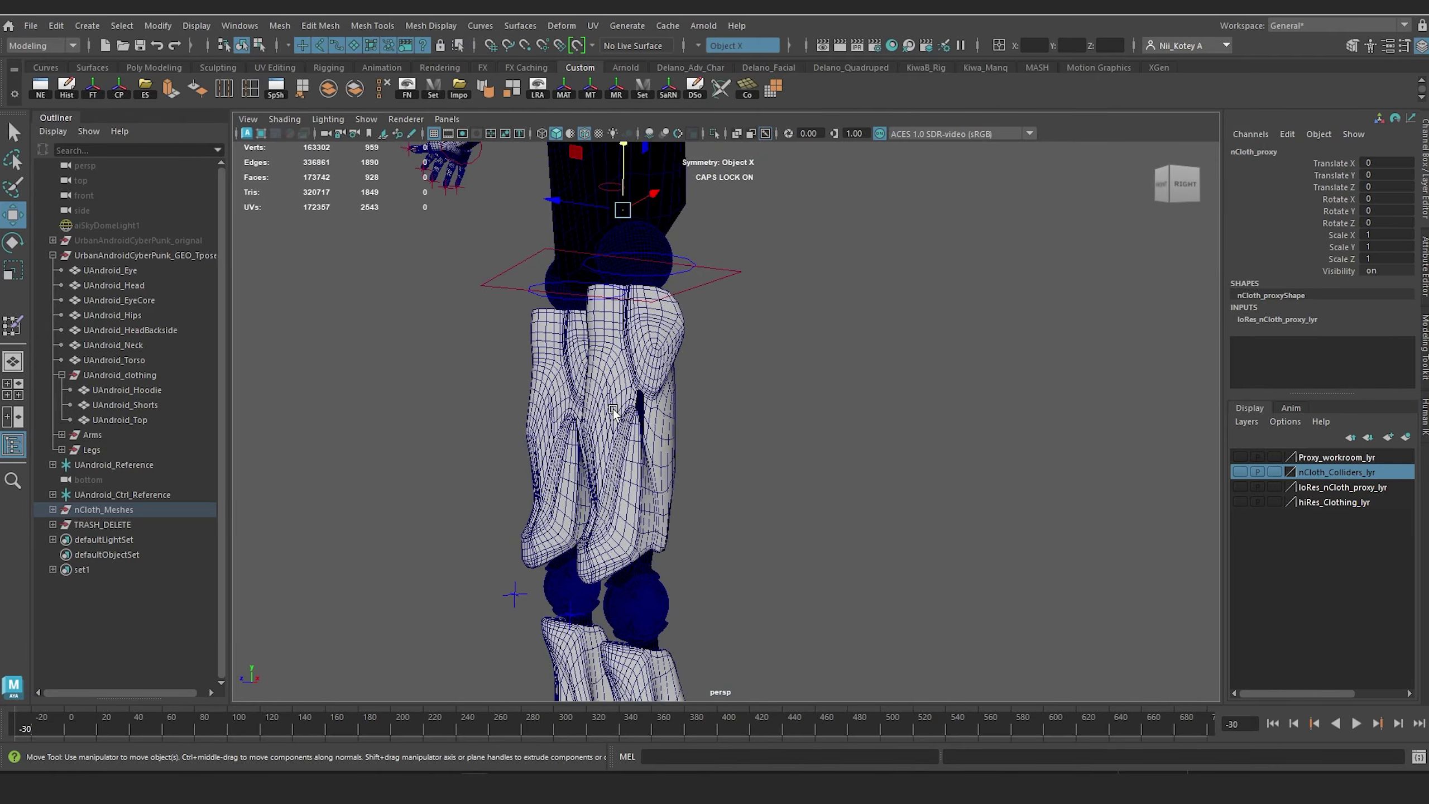
{"action": "left_click", "coordinate": [612, 408]}
{"action": "left_click", "coordinate": [634, 608]}
{"action": "left_click_drag", "start_coordinate": [635, 588], "coordinate": [513, 624], "text": "alt"}
{"action": "scroll", "coordinate": [649, 353], "scroll_direction": "down", "scroll_amount": 4}
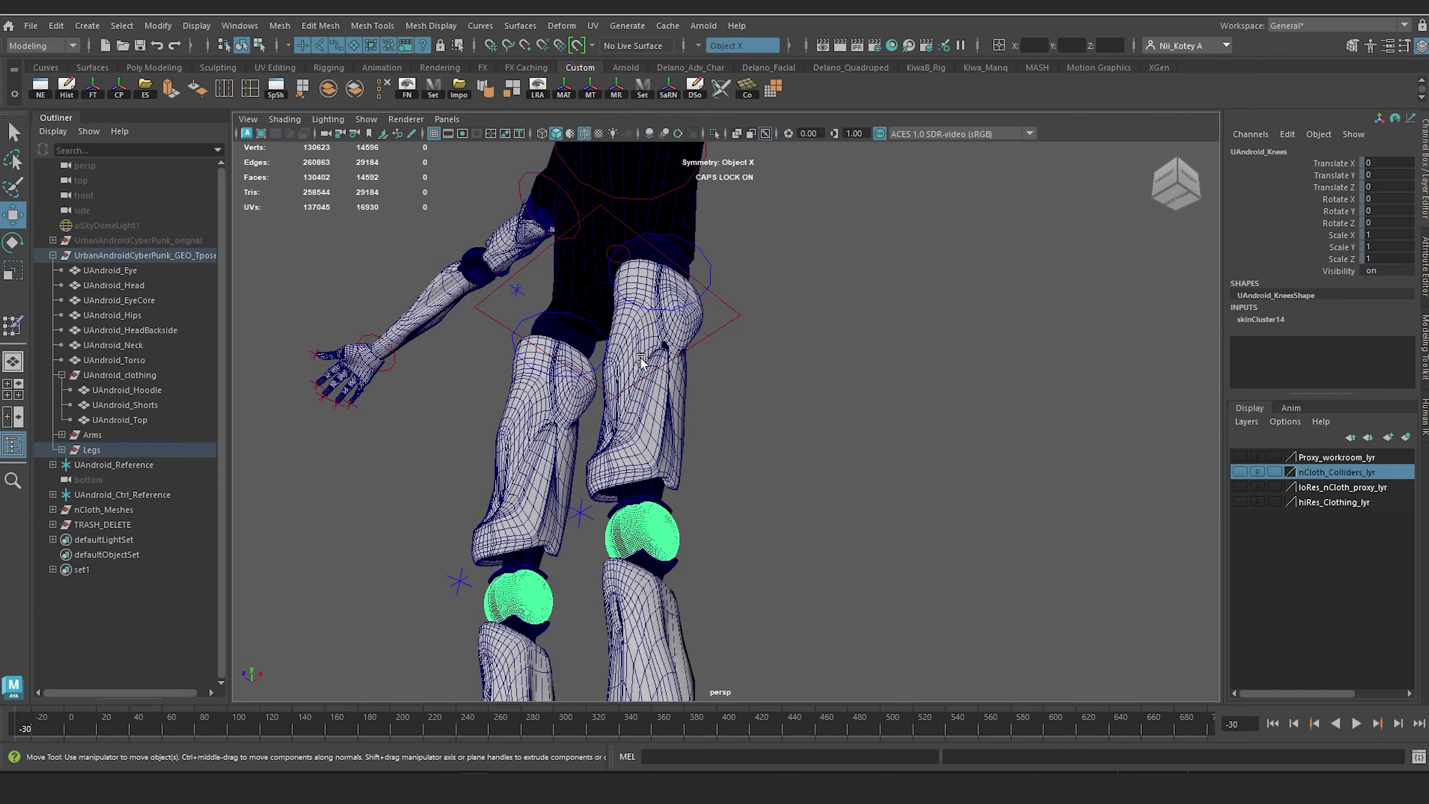
{"action": "left_click_drag", "start_coordinate": [648, 354], "coordinate": [655, 442], "text": "alt"}
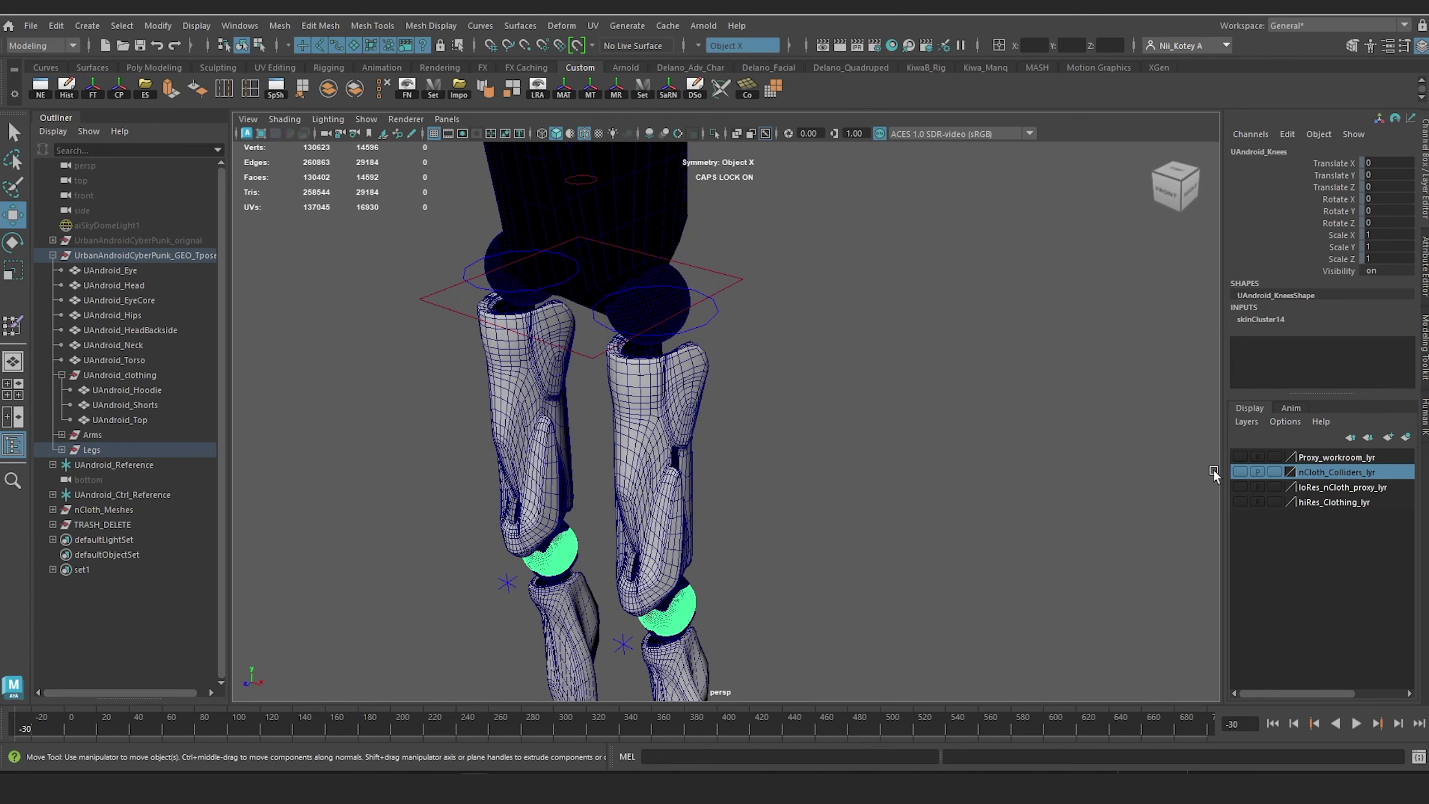
Step: Show the nCloth_Colliders_lyr layer again and examine the simple collider shapes around the legs and arms
{"action": "left_click", "coordinate": [1239, 470]}
{"action": "scroll", "coordinate": [804, 384], "scroll_direction": "down", "scroll_amount": 5}
{"action": "left_click_drag", "start_coordinate": [798, 373], "coordinate": [860, 348], "text": "alt"}
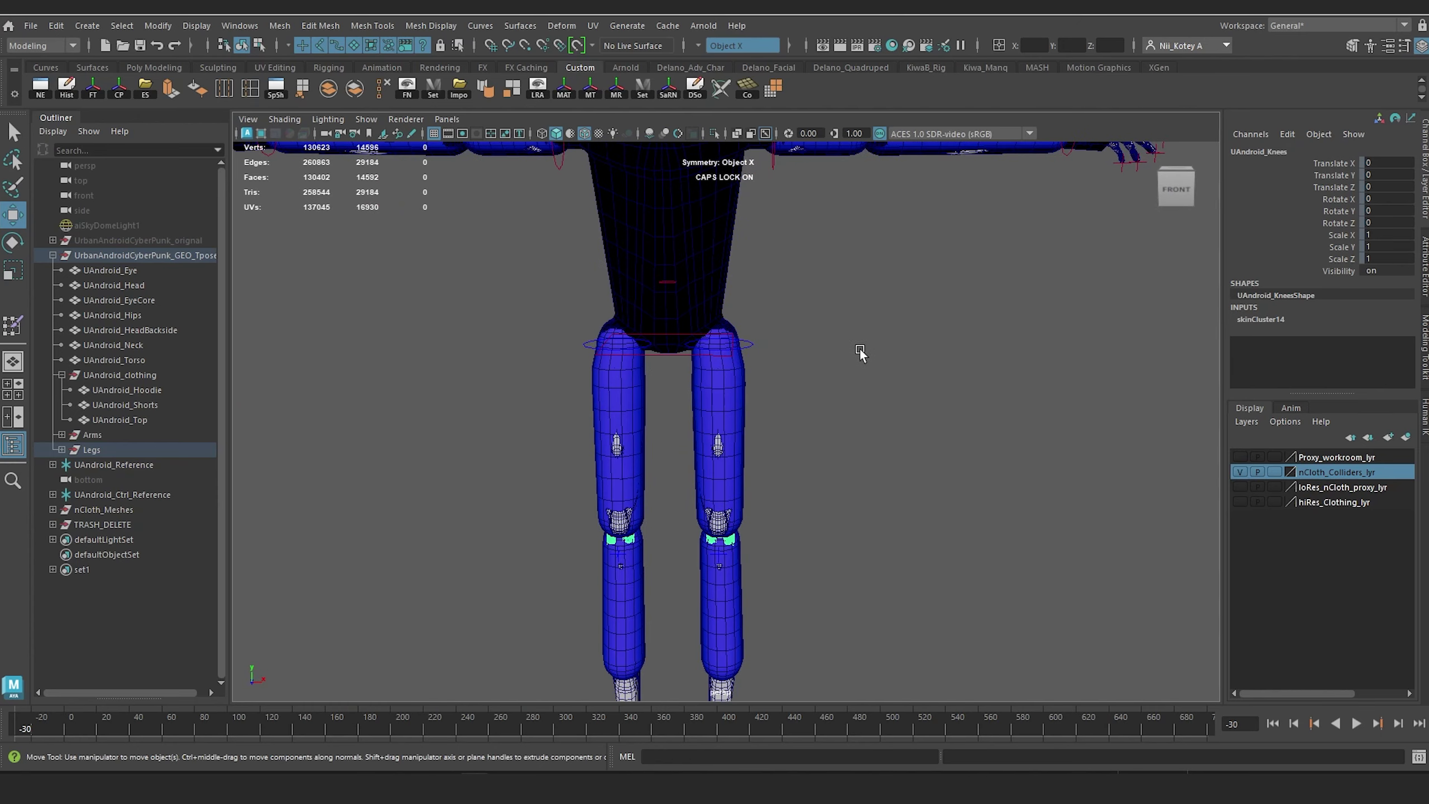
{"action": "scroll", "coordinate": [855, 348], "scroll_direction": "down", "scroll_amount": 2}
{"action": "middle_click_drag", "start_coordinate": [850, 350], "coordinate": [883, 393], "text": "alt"}
{"action": "left_click_drag", "start_coordinate": [367, 255], "coordinate": [441, 278], "text": "alt"}
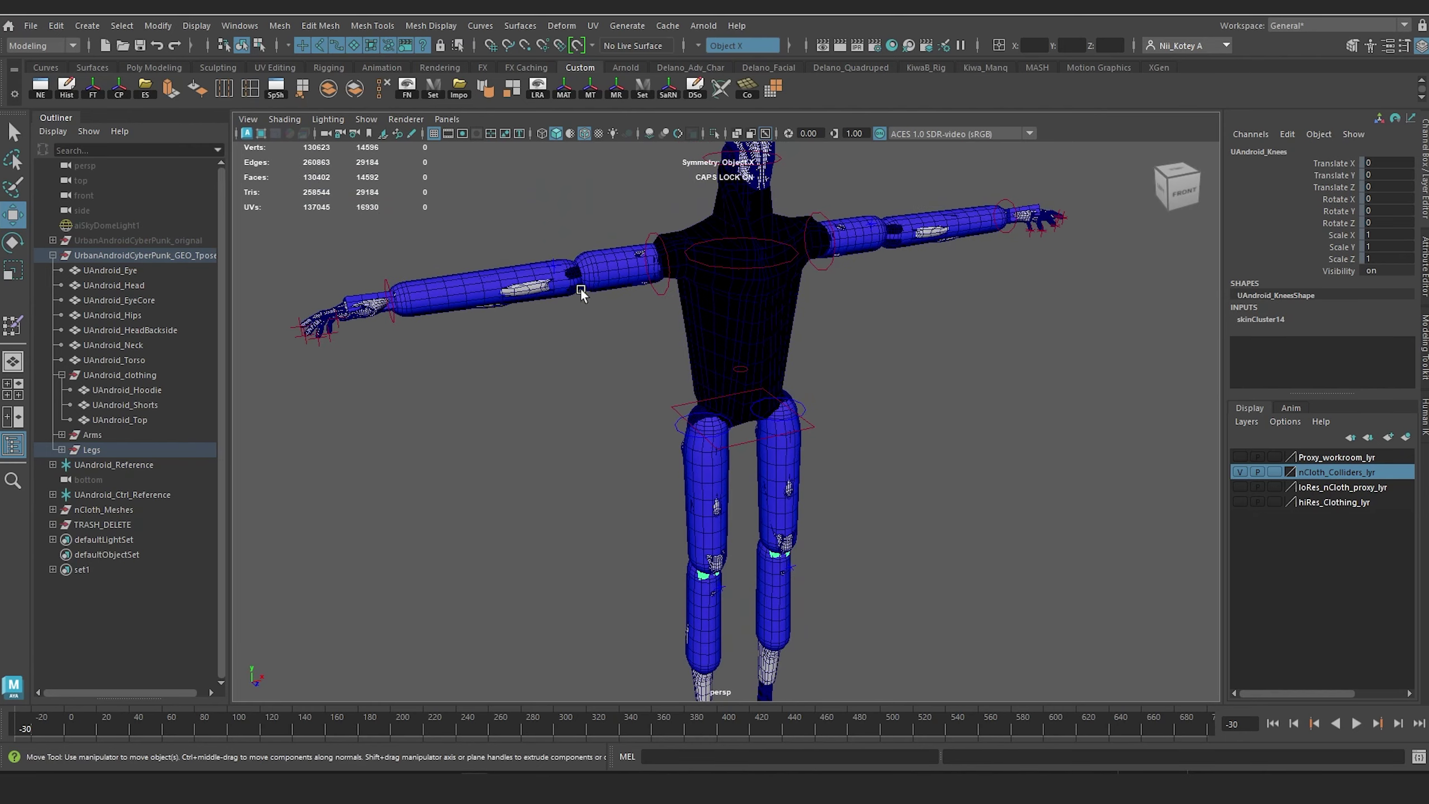
{"action": "left_click_drag", "start_coordinate": [436, 299], "coordinate": [552, 330], "text": "alt"}
{"action": "right_click_drag", "start_coordinate": [552, 332], "coordinate": [618, 410], "text": "alt"}
{"action": "middle_click_drag", "start_coordinate": [612, 394], "coordinate": [543, 300], "text": "alt"}
{"action": "left_click_drag", "start_coordinate": [543, 300], "coordinate": [592, 315], "text": "alt"}
Step: Select the right palm collider and examine how it covers the hand compared with the uncovered fingers
{"action": "left_click", "coordinate": [586, 534]}
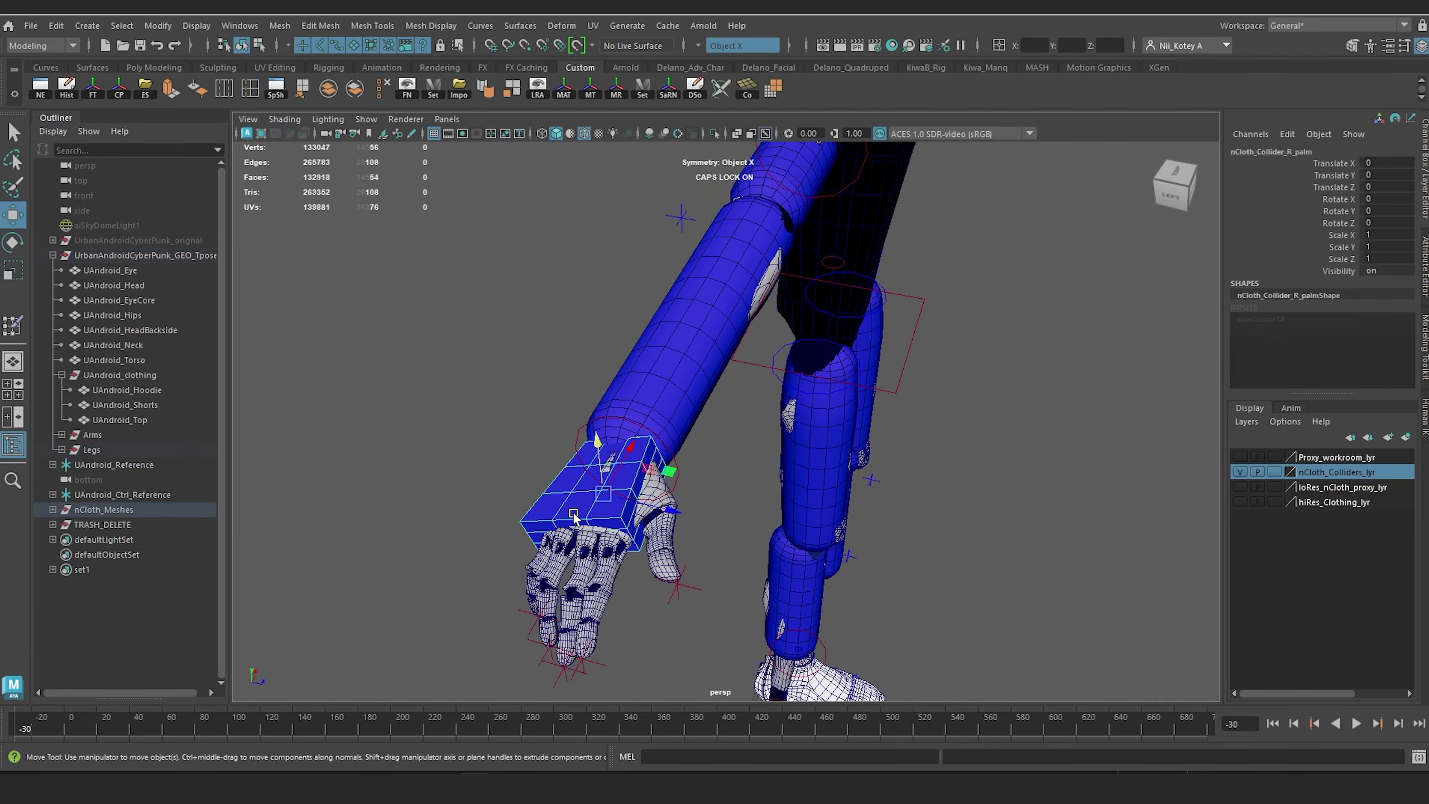
{"action": "right_click_drag", "start_coordinate": [586, 533], "coordinate": [589, 467], "text": "alt"}
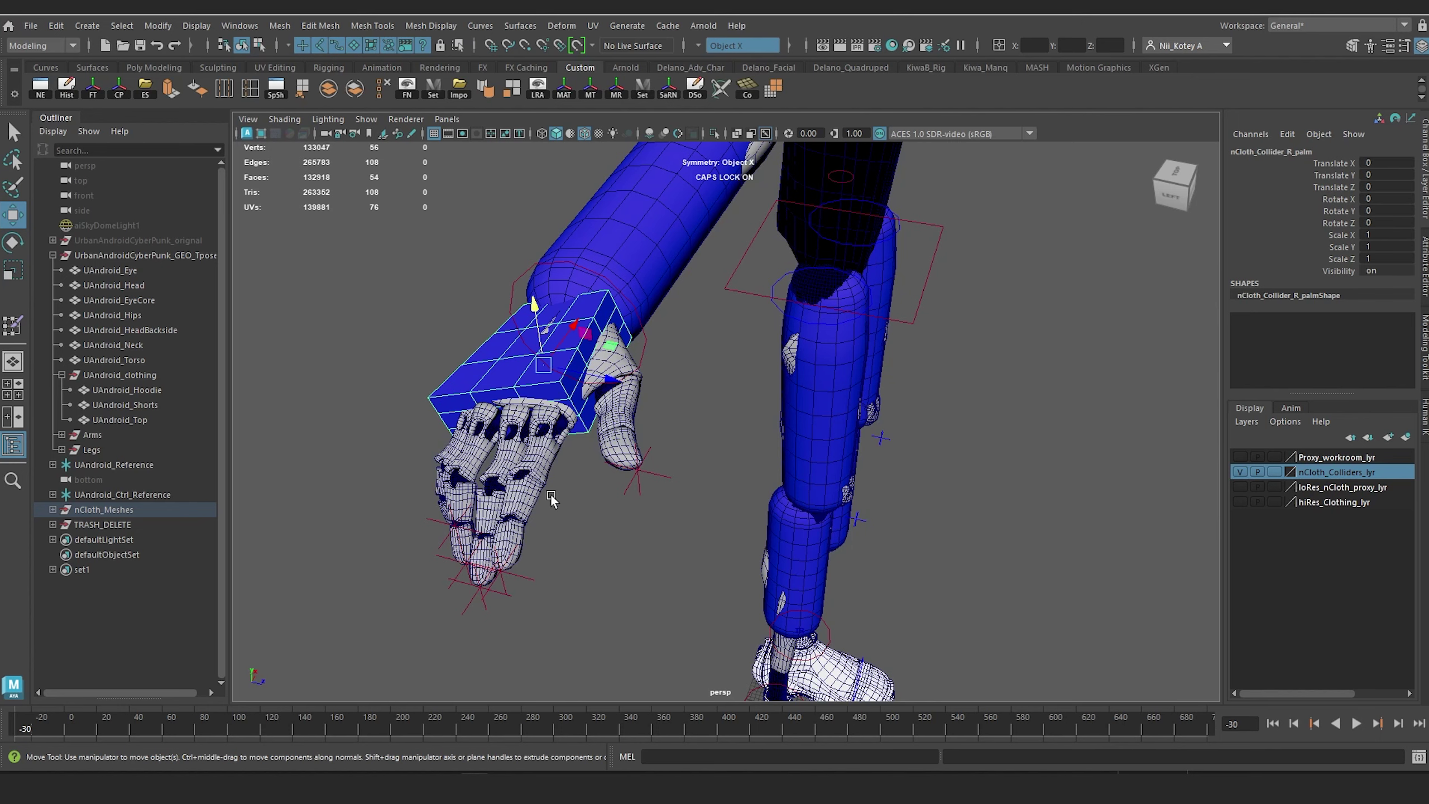
{"action": "right_click_drag", "start_coordinate": [859, 381], "coordinate": [787, 374], "text": "alt"}
{"action": "left_click_drag", "start_coordinate": [787, 374], "coordinate": [647, 396], "text": "alt"}
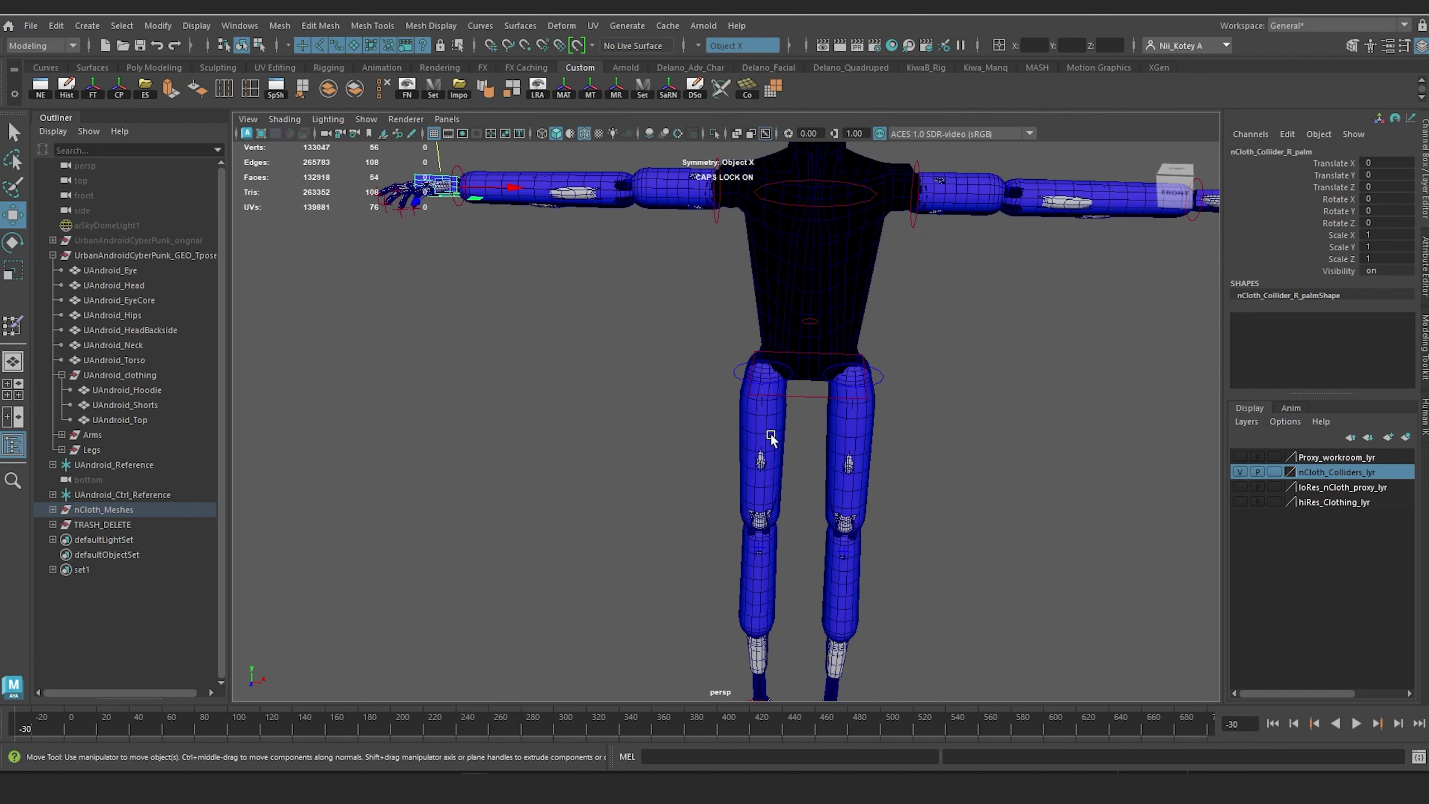
{"action": "middle_click_drag", "start_coordinate": [790, 360], "coordinate": [796, 418], "text": "alt"}
{"action": "left_click_drag", "start_coordinate": [554, 436], "coordinate": [679, 455], "text": "alt"}
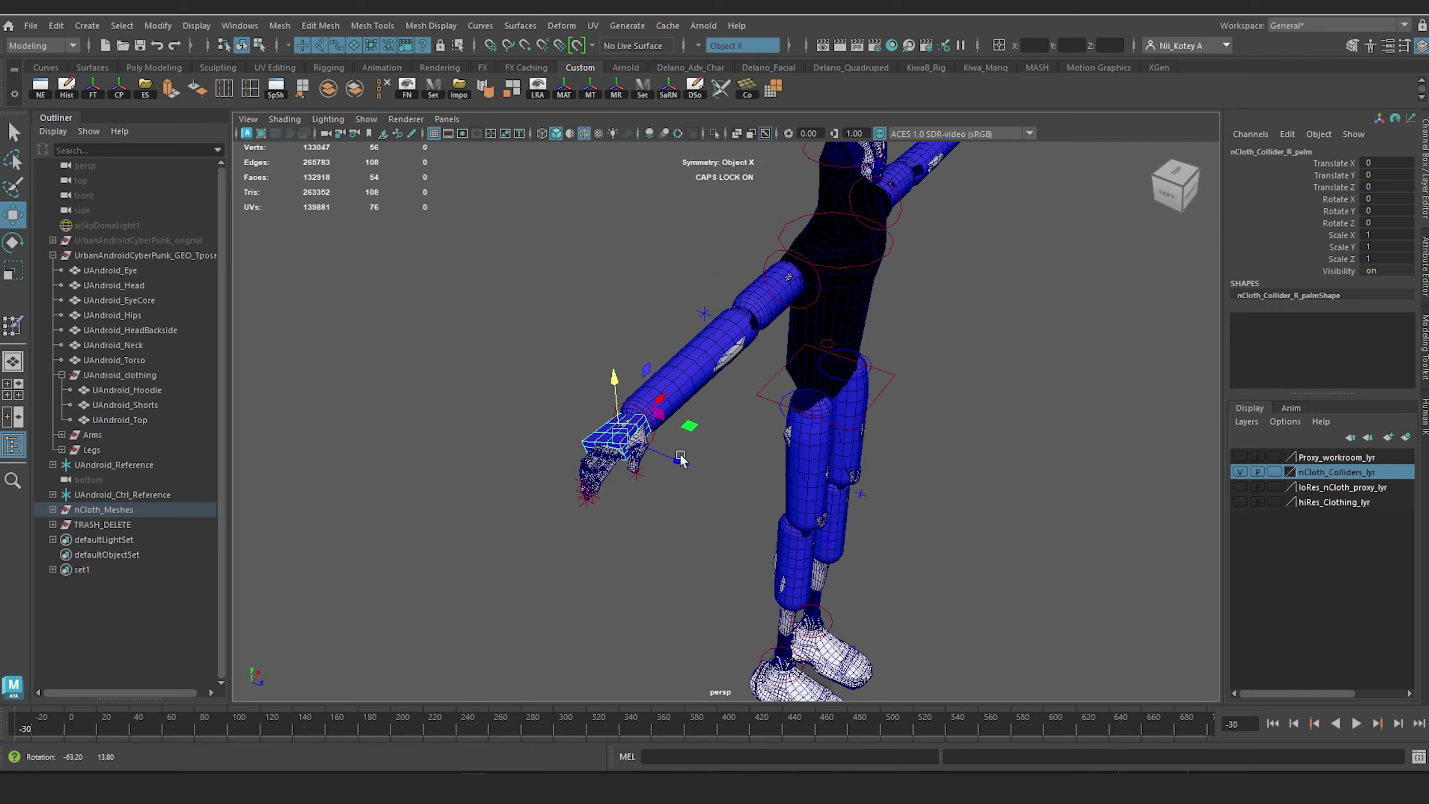
{"action": "scroll", "coordinate": [679, 460], "scroll_direction": "up", "scroll_amount": 7}
{"action": "key", "text": "bracketleft"}
{"action": "key", "text": "bracketleft"}
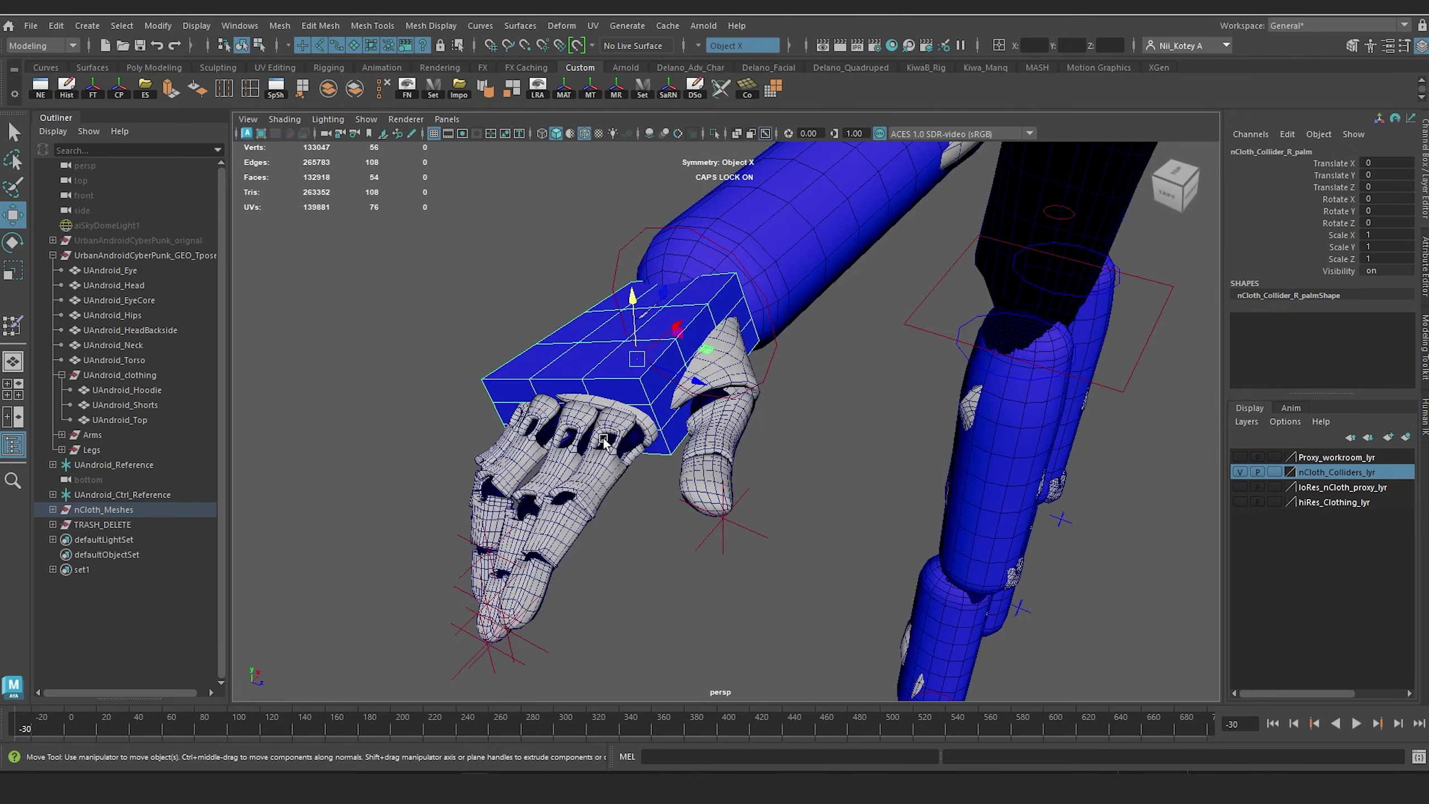
{"action": "key", "text": "bracketleft"}
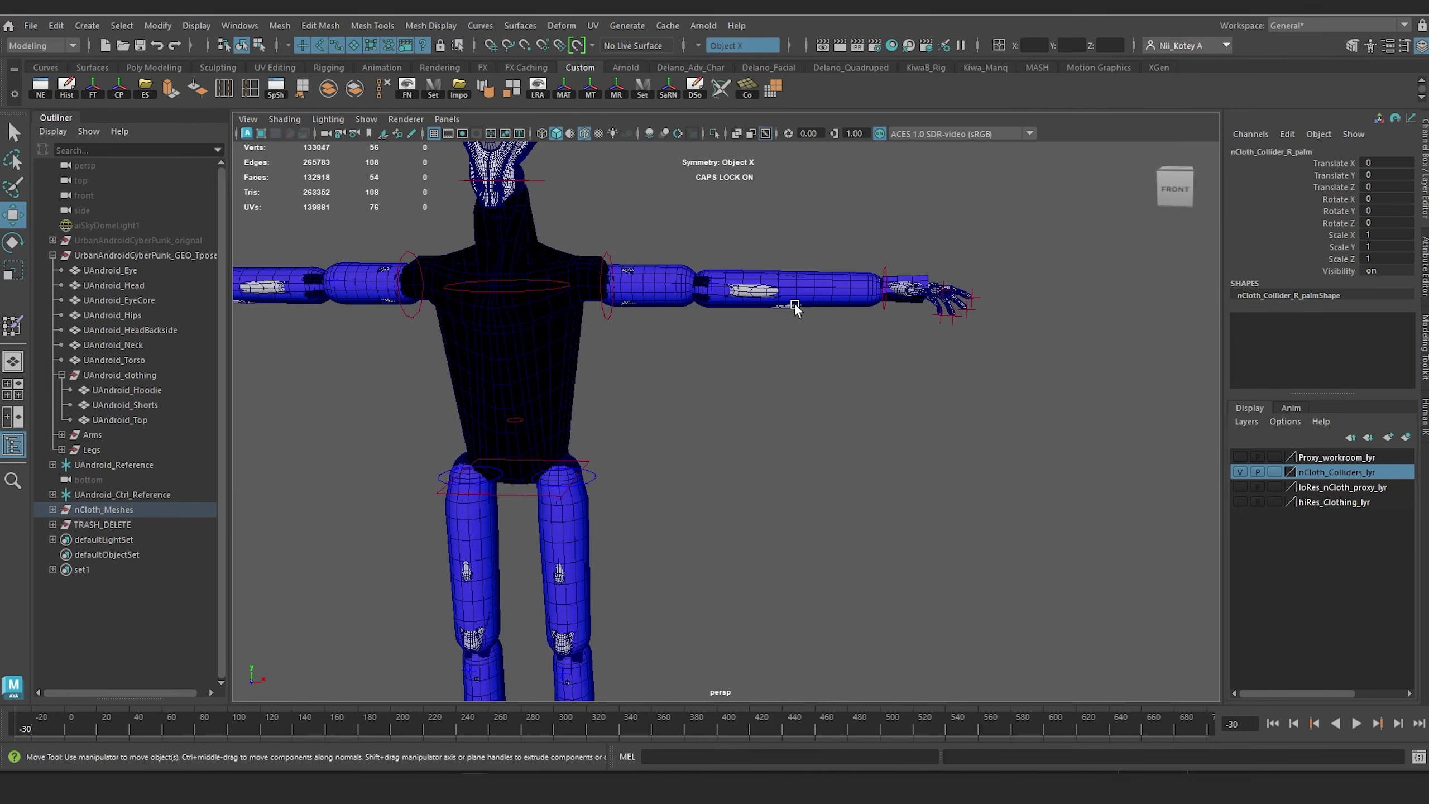
{"action": "key", "text": "bracketleft"}
{"action": "middle_click_drag", "start_coordinate": [905, 231], "coordinate": [1065, 289], "text": "alt"}
{"action": "scroll", "coordinate": [1018, 295], "scroll_direction": "down", "scroll_amount": 3}
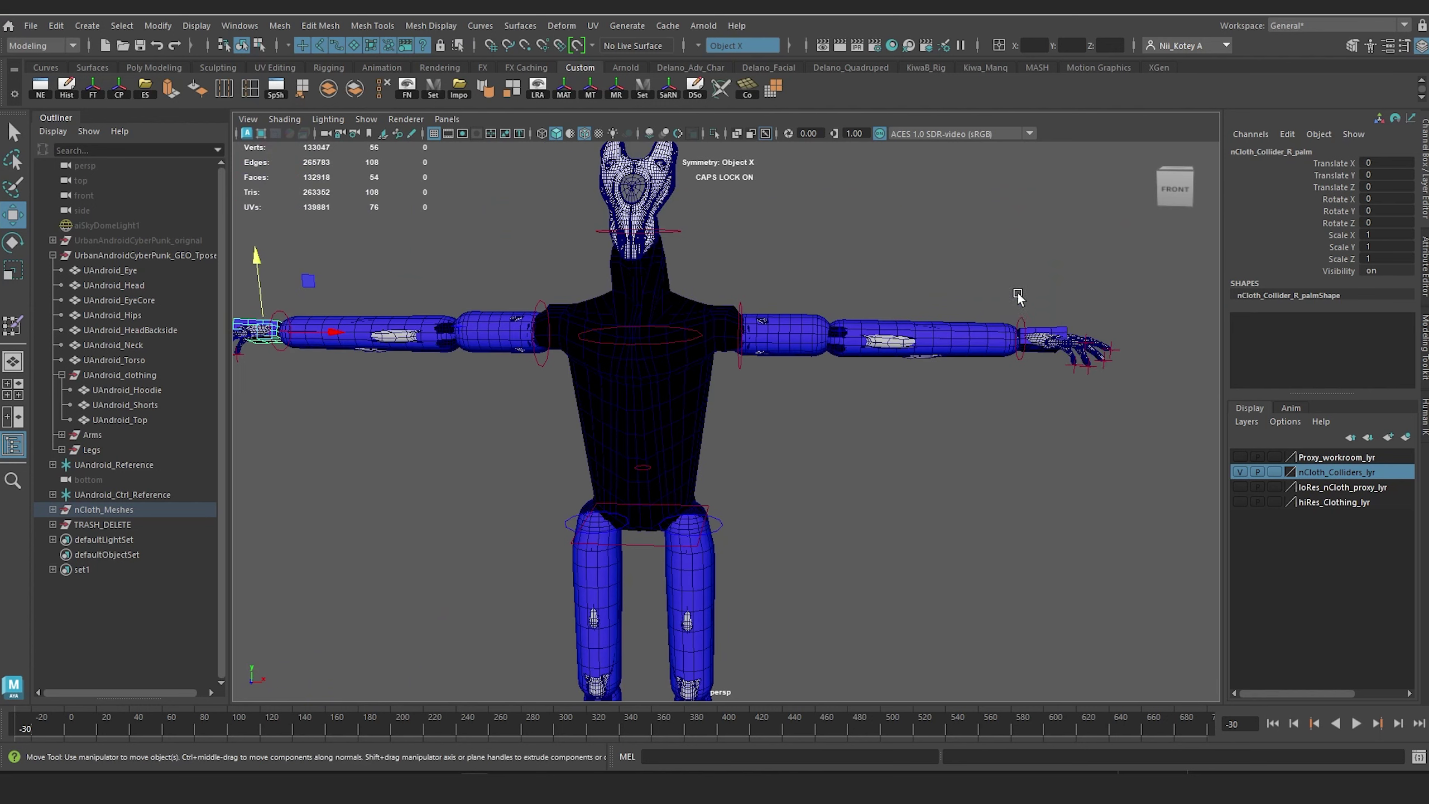
Step: Display the HumanIK skeleton instead of the control rig, and hide the UrbanAndroidCyberPunk_GEO_Tpose group
{"action": "left_click", "coordinate": [1422, 416]}
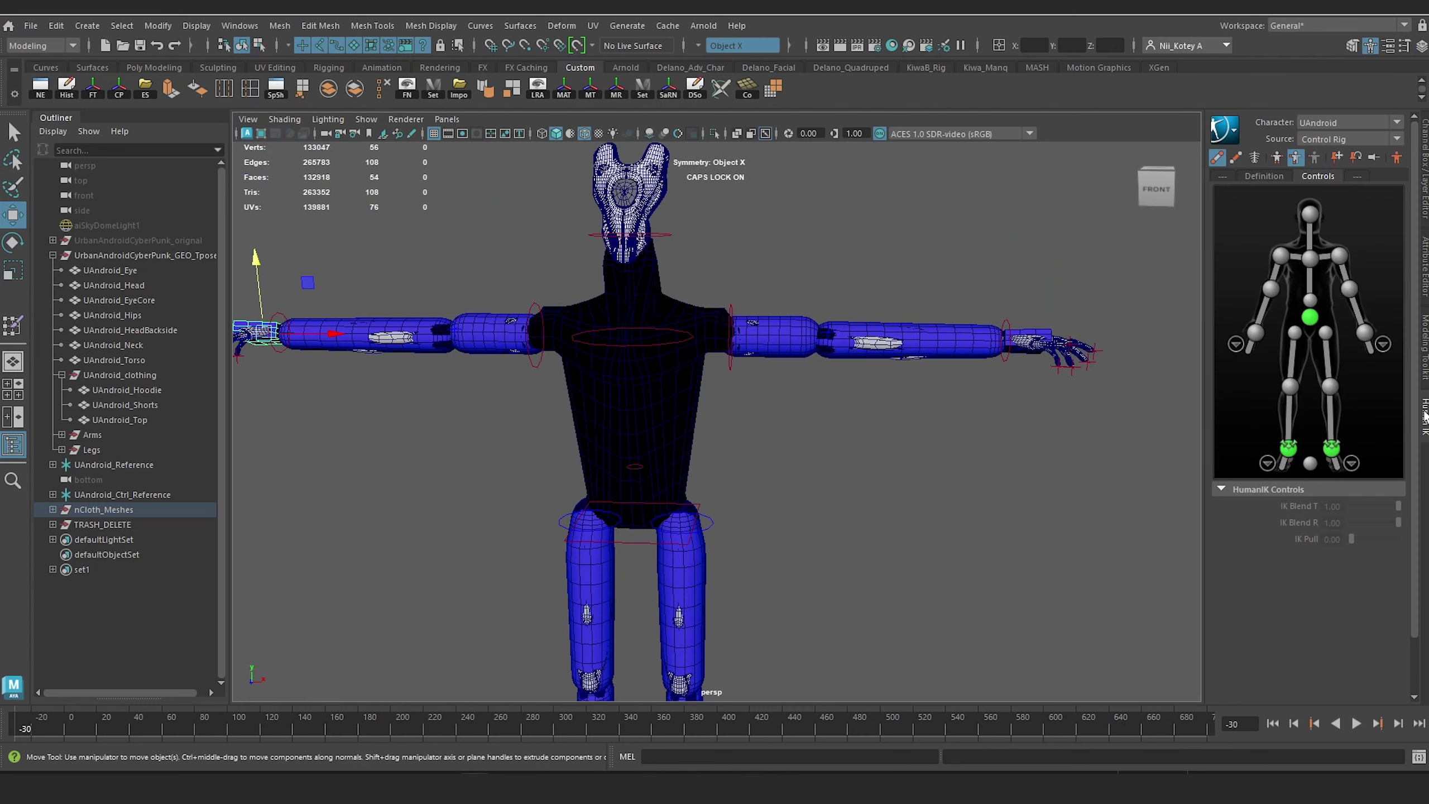
{"action": "left_click", "coordinate": [1244, 156]}
{"action": "left_click", "coordinate": [1253, 158]}
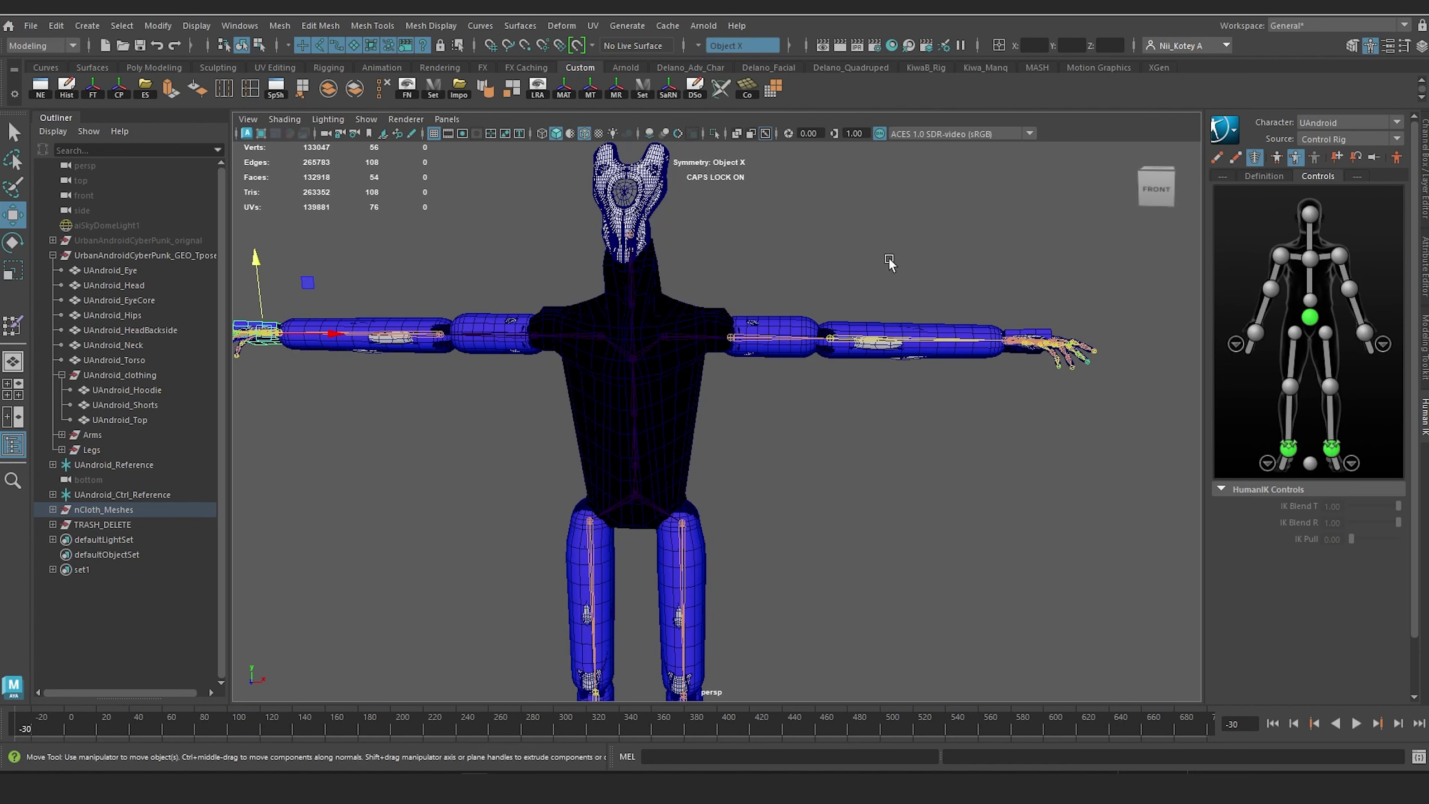
{"action": "left_click", "coordinate": [119, 255]}
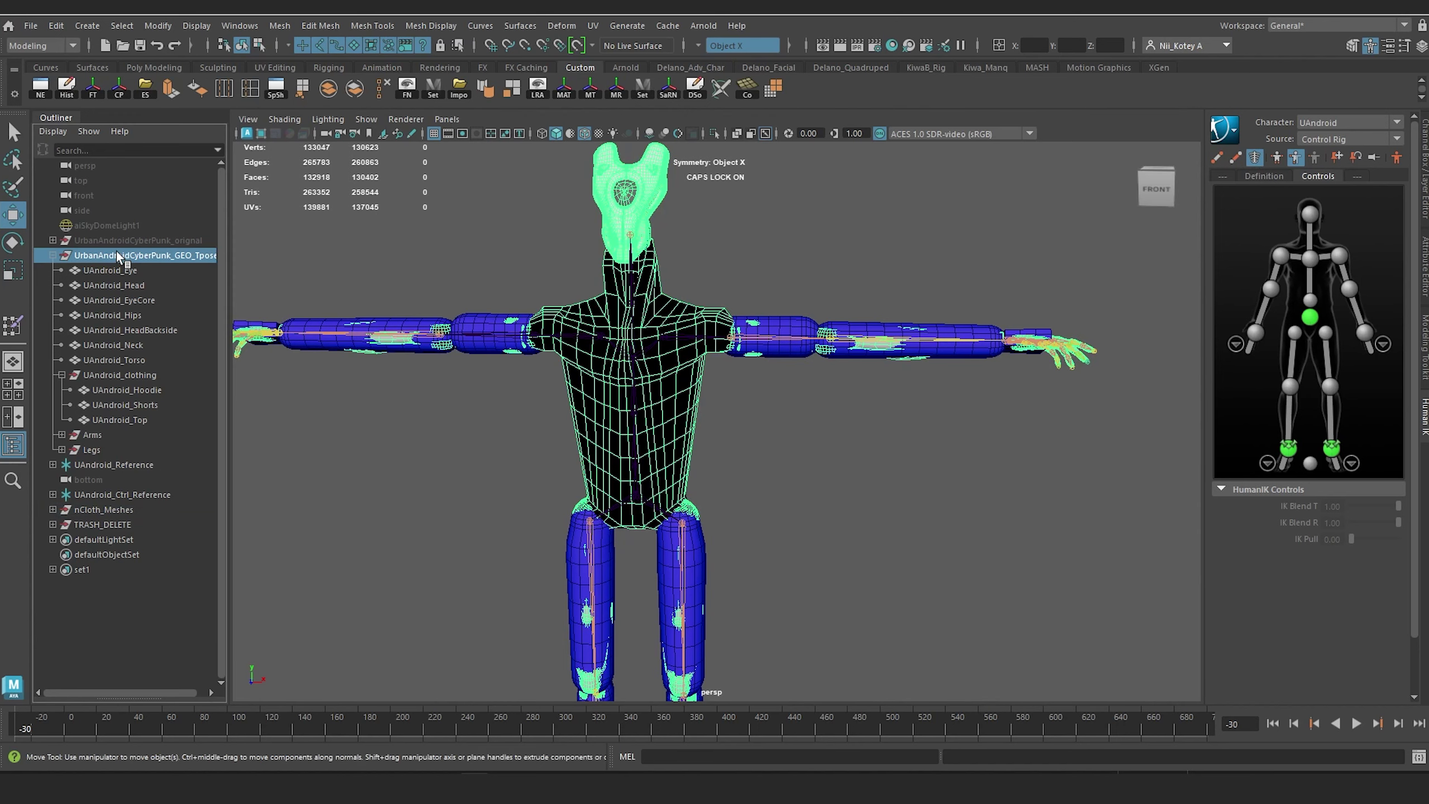
{"action": "key", "text": "ctrl+h"}
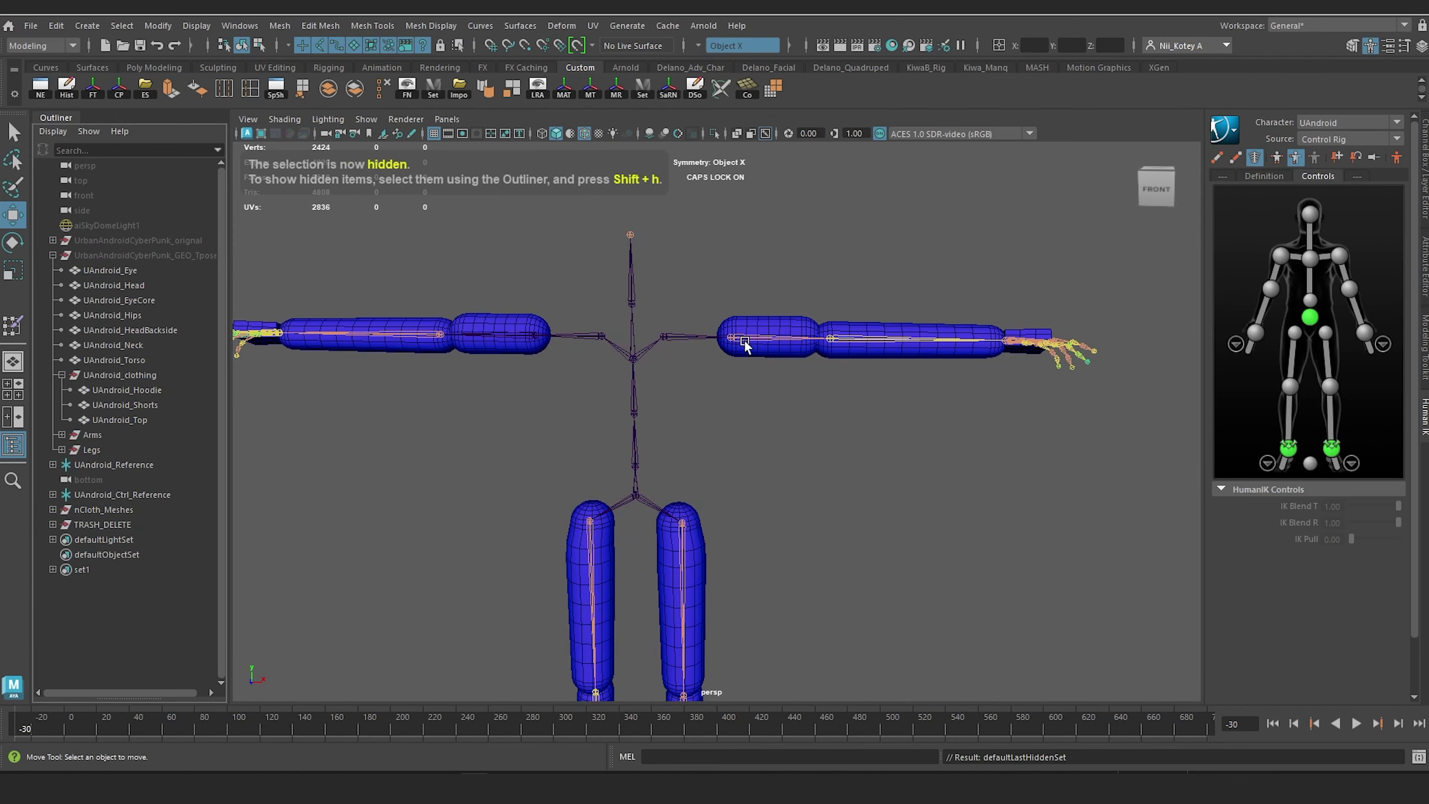
Step: Parent the left upper-arm and forearm colliders to their matching arm joints
{"action": "scroll", "coordinate": [744, 343], "scroll_direction": "up", "scroll_amount": 6}
{"action": "left_click", "coordinate": [657, 419]}
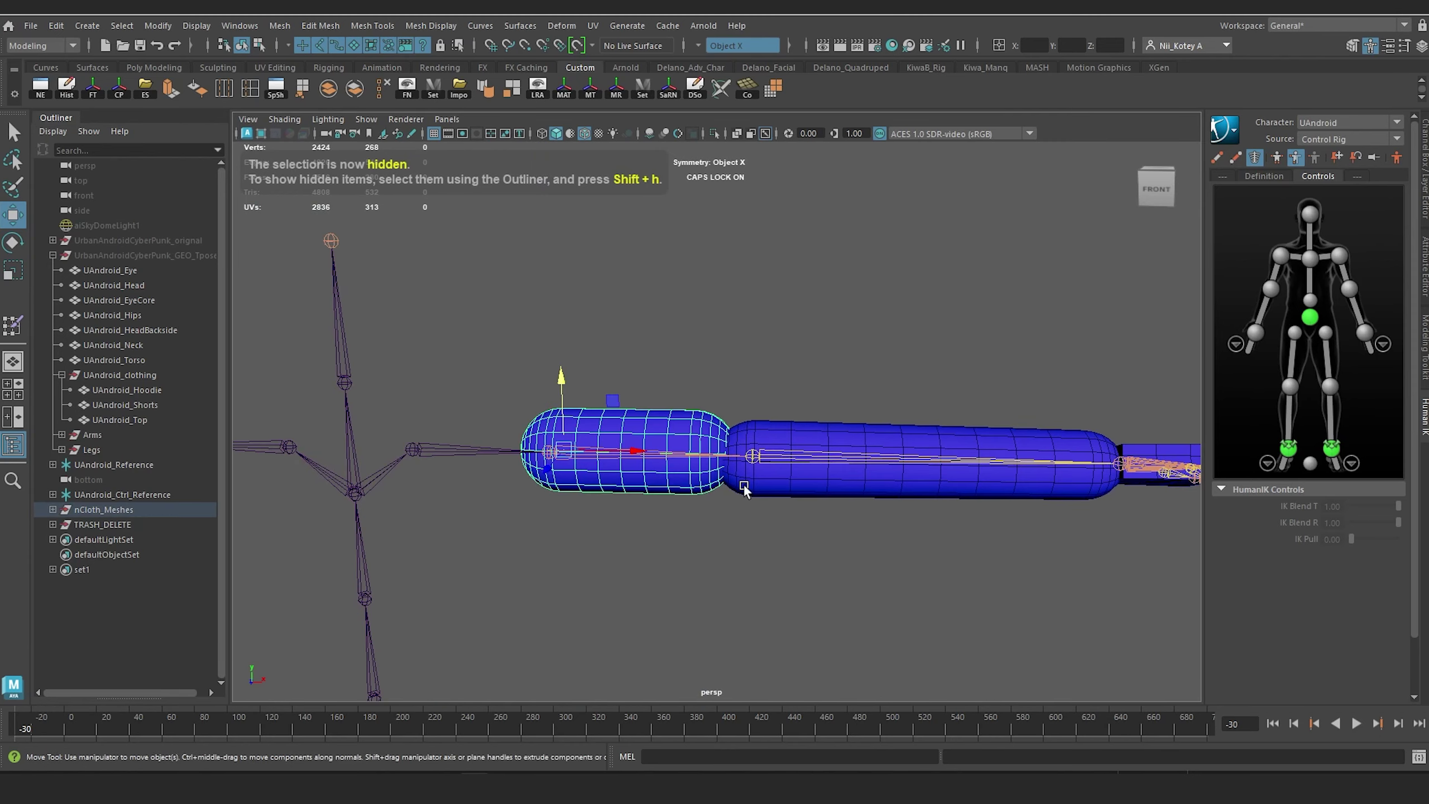
{"action": "left_click", "coordinate": [719, 455], "text": "shift"}
{"action": "key", "text": "p"}
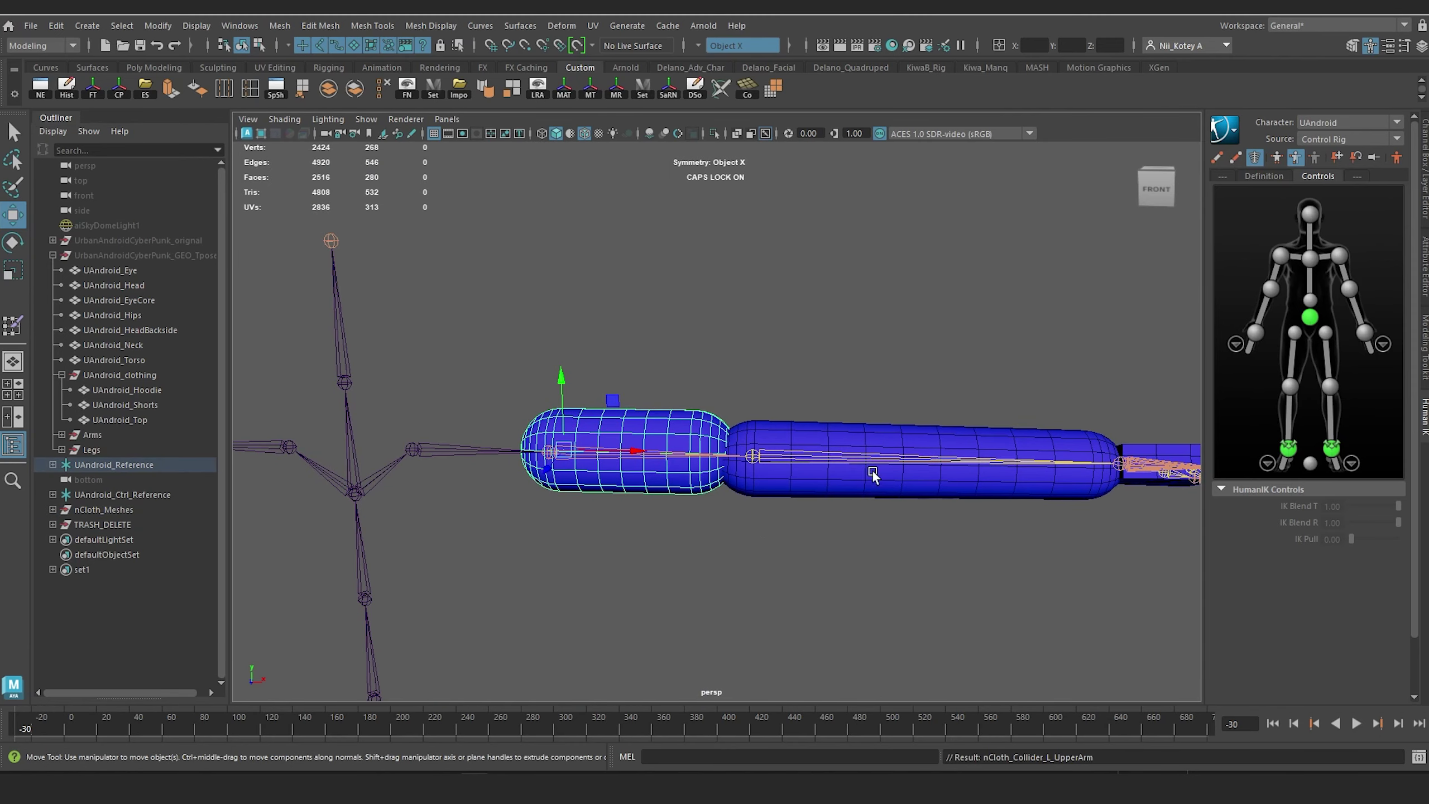
{"action": "middle_click_drag", "start_coordinate": [1064, 422], "coordinate": [642, 411], "text": "alt"}
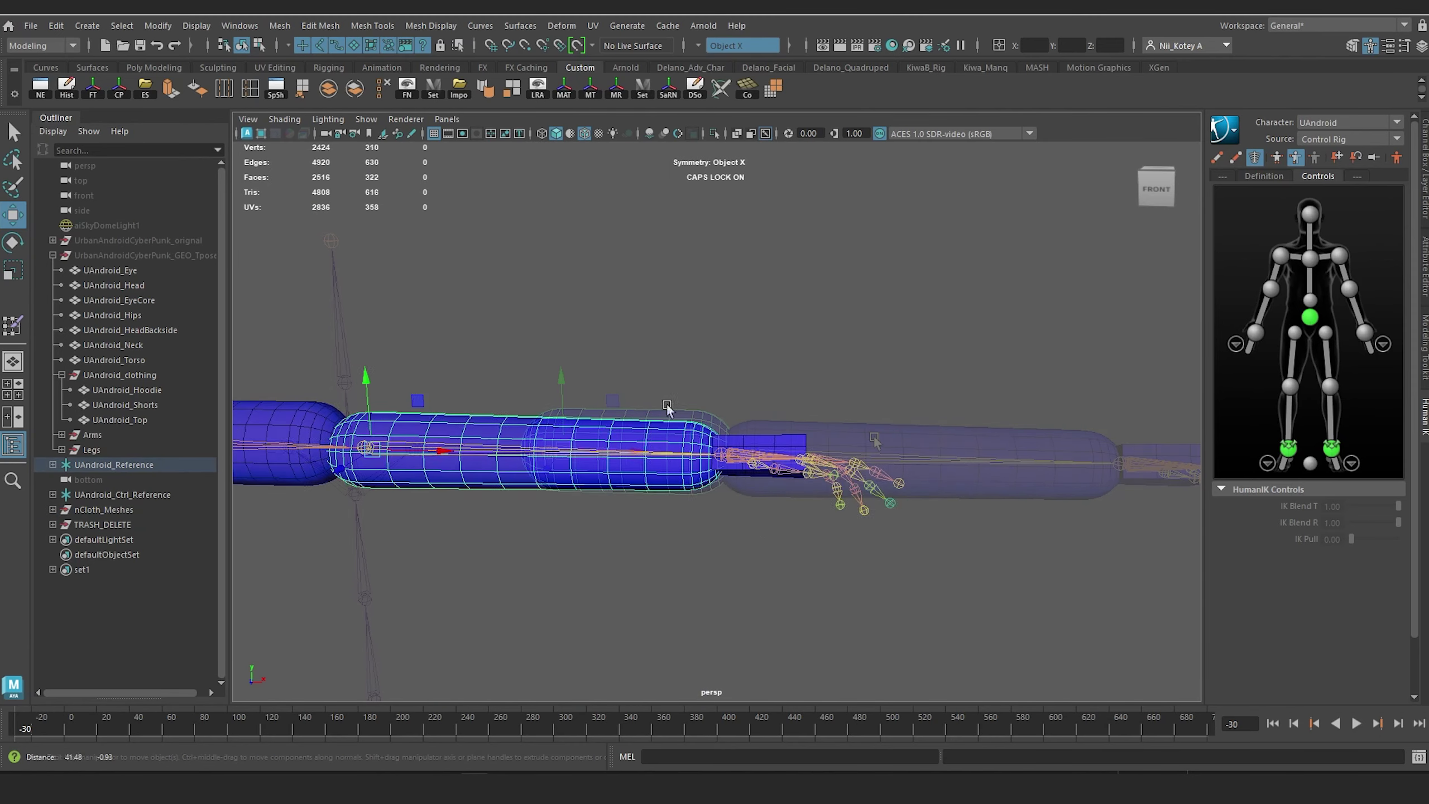
Step: Parent the left palm collider to the left hand joint
{"action": "scroll", "coordinate": [714, 439], "scroll_direction": "up", "scroll_amount": 3}
{"action": "left_click", "coordinate": [724, 441]}
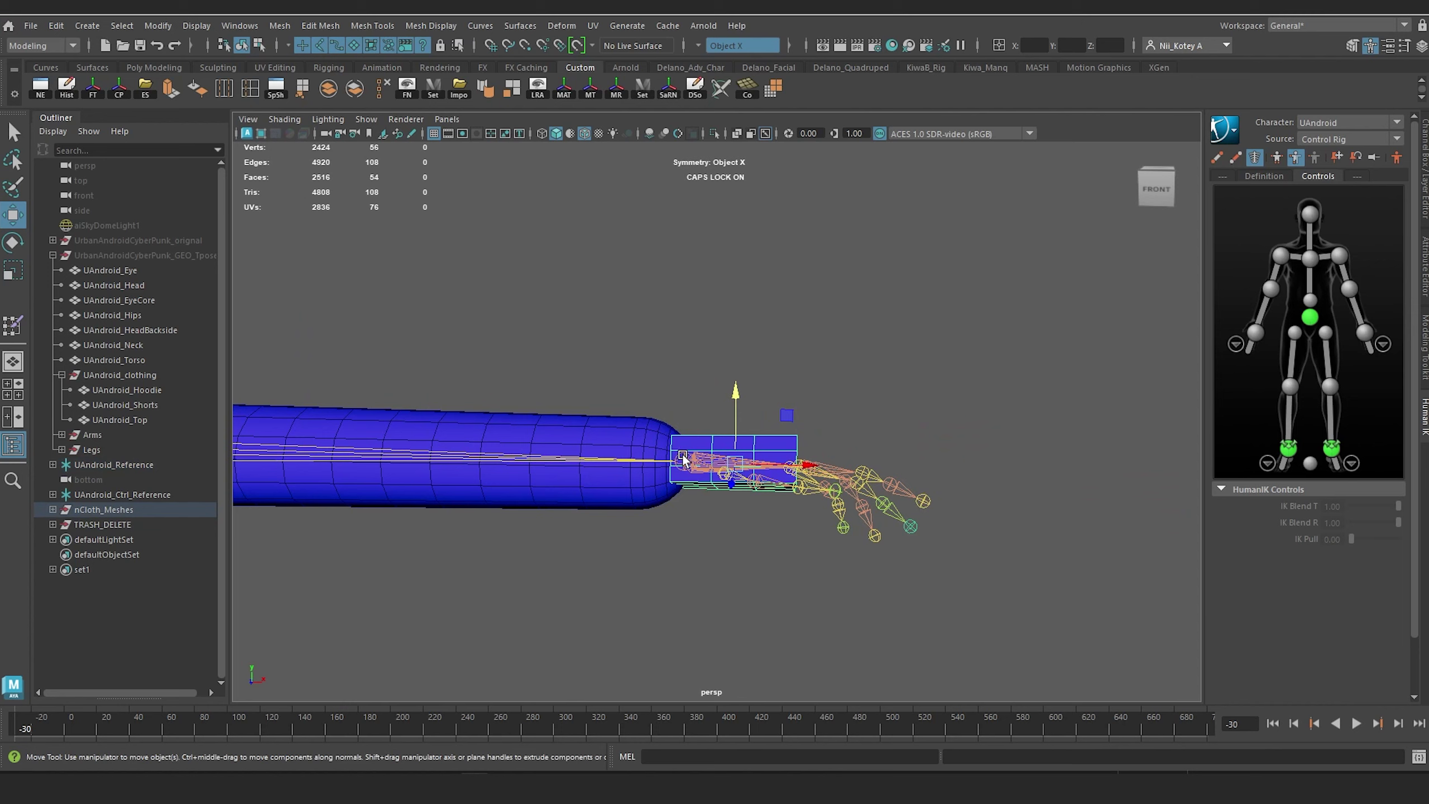
{"action": "left_click_drag", "start_coordinate": [684, 458], "coordinate": [722, 540]}
{"action": "key", "text": "p"}
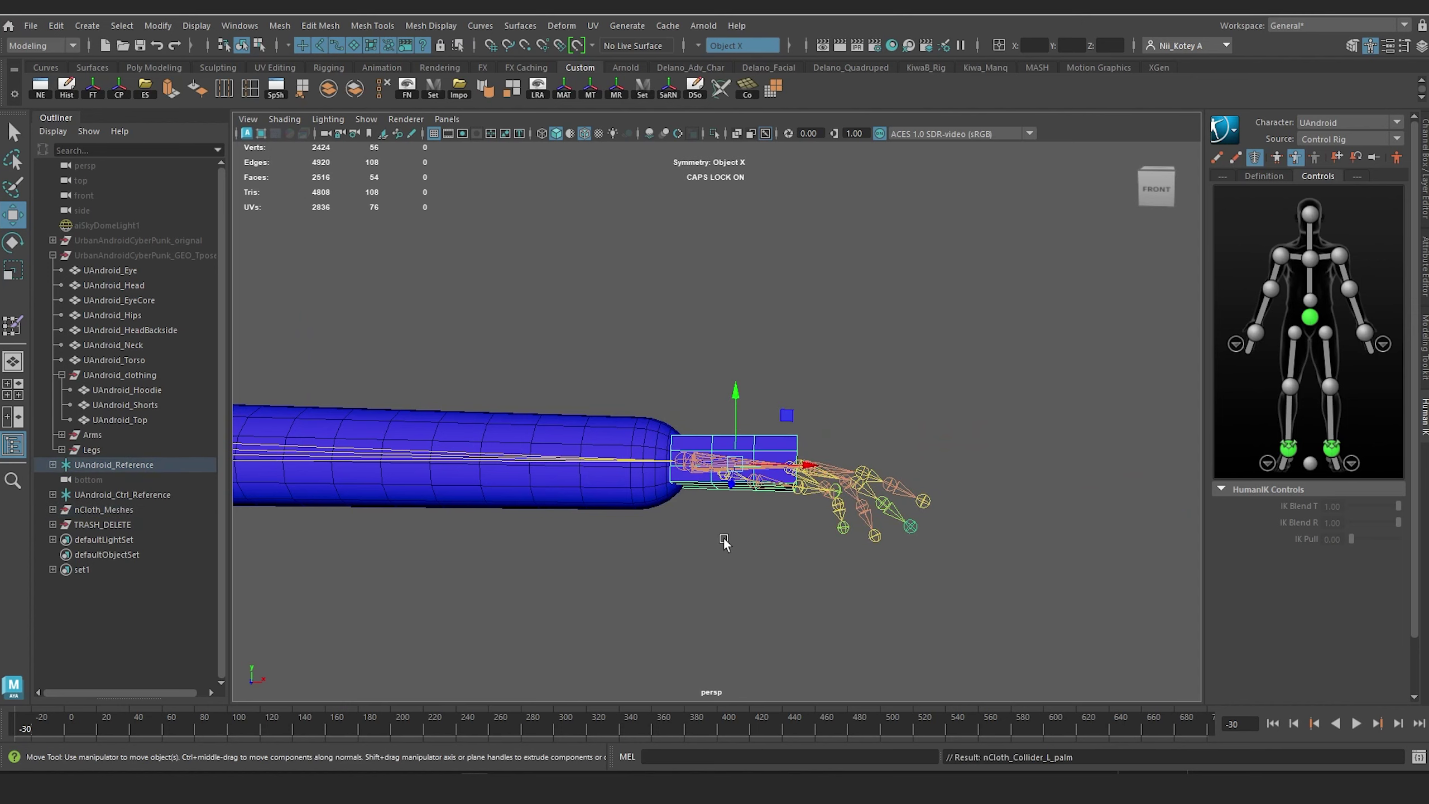
{"action": "scroll", "coordinate": [646, 478], "scroll_direction": "down", "scroll_amount": 5}
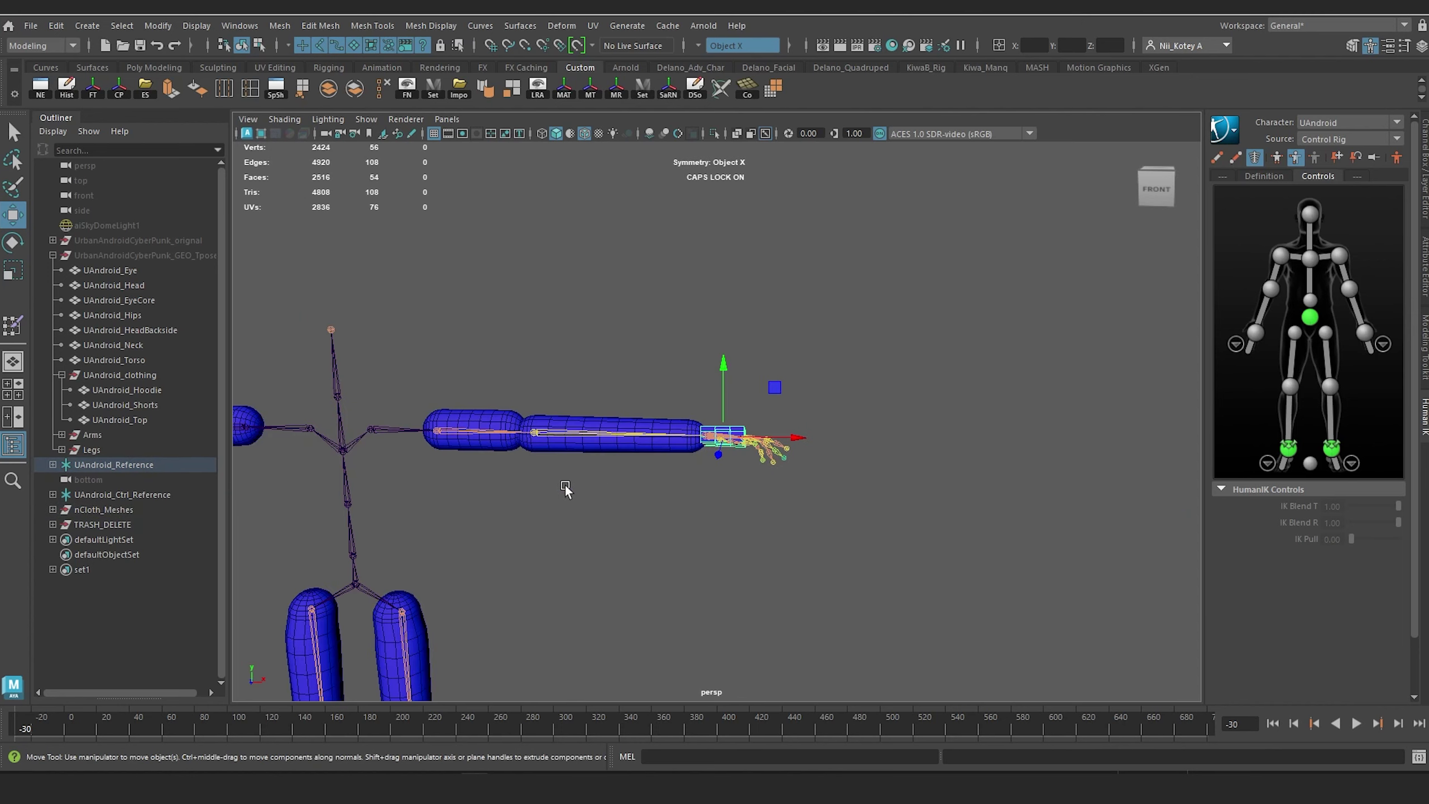
Step: Parent the right upper-arm and forearm colliders to their matching arm joints
{"action": "middle_click_drag", "start_coordinate": [507, 506], "coordinate": [1134, 489], "text": "alt"}
{"action": "scroll", "coordinate": [836, 425], "scroll_direction": "up", "scroll_amount": 4}
{"action": "middle_click_drag", "start_coordinate": [832, 421], "coordinate": [629, 409], "text": "alt"}
{"action": "left_click", "coordinate": [768, 453]}
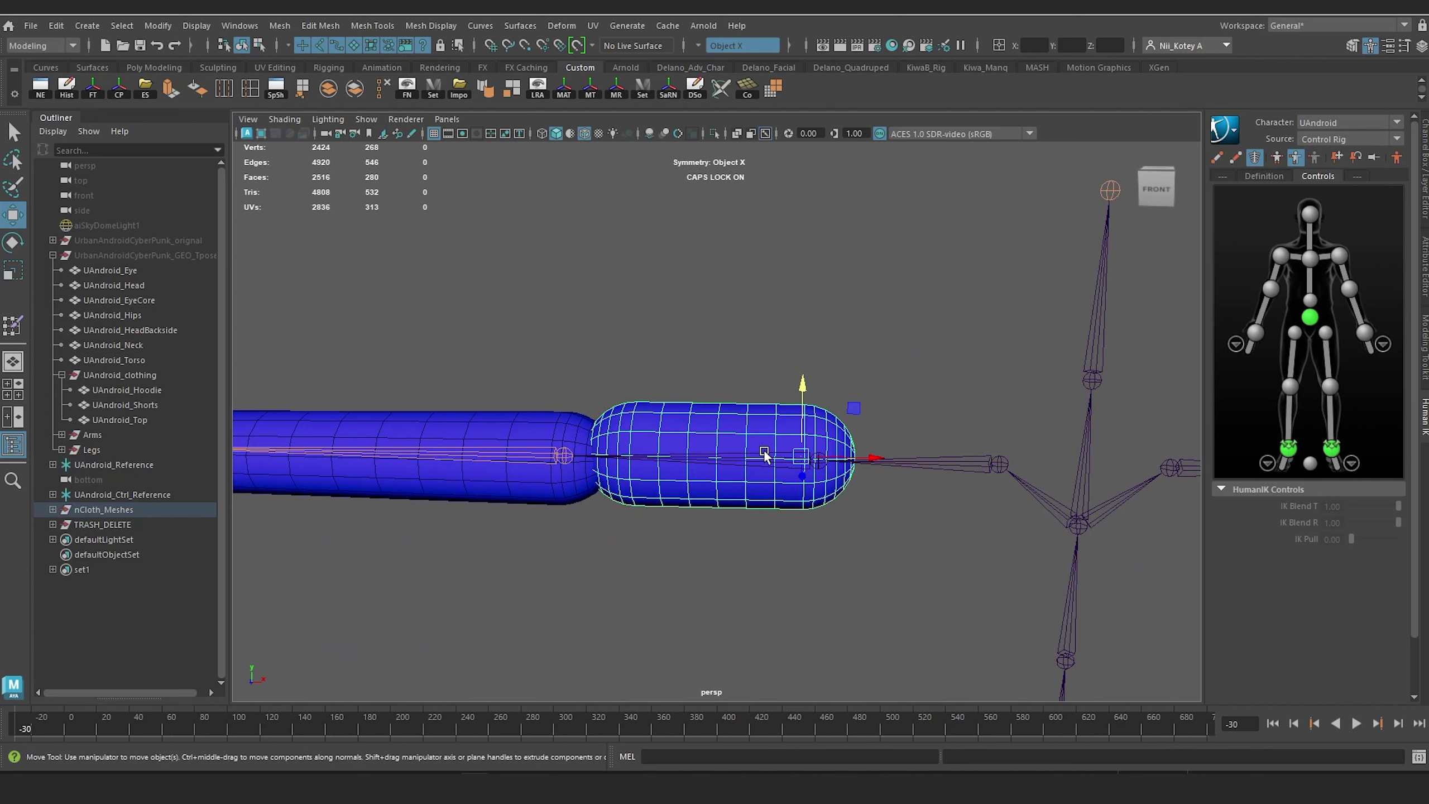
{"action": "left_click", "coordinate": [766, 457], "text": "shift"}
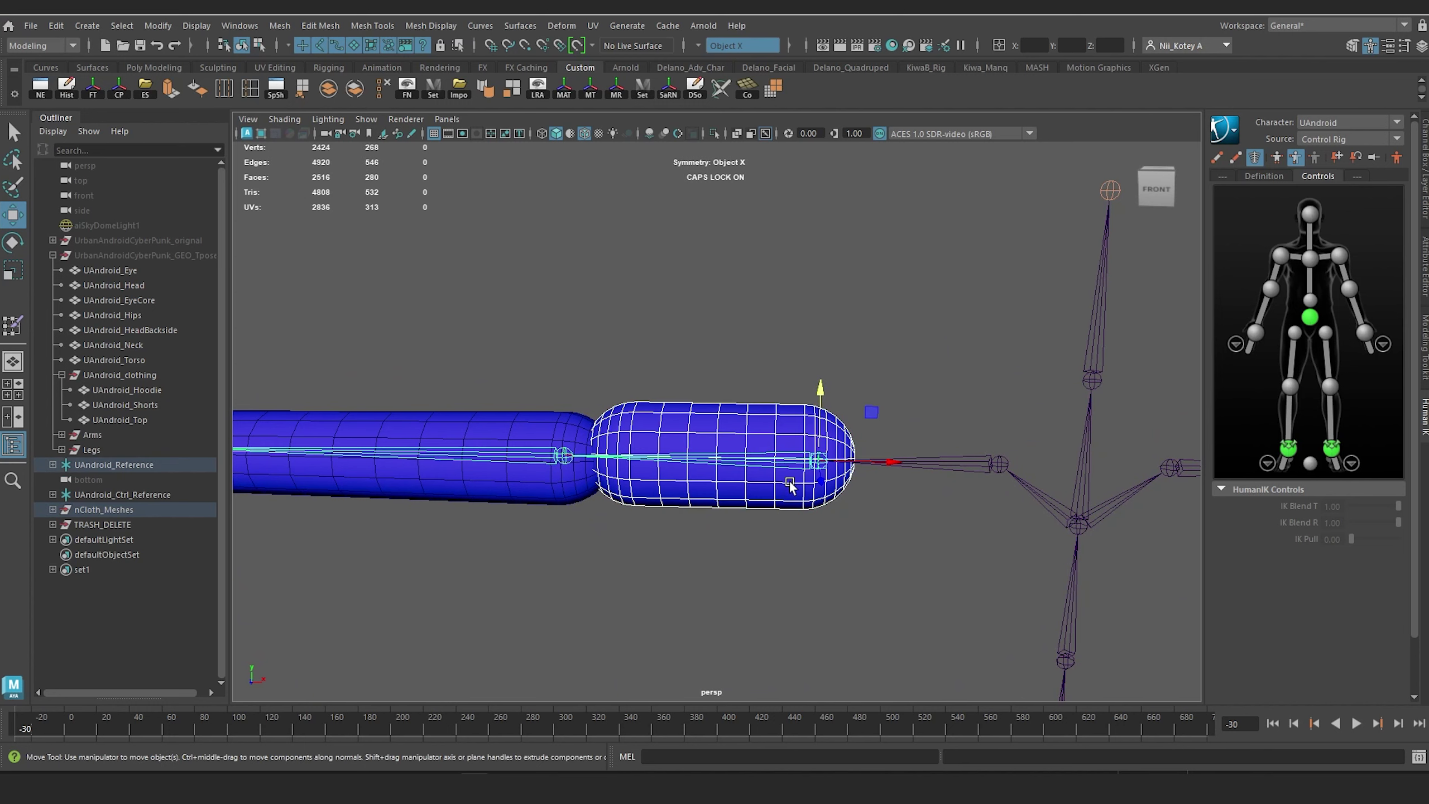
{"action": "key", "text": "p"}
{"action": "left_click", "coordinate": [562, 487]}
{"action": "left_click", "coordinate": [565, 456], "text": "shift"}
{"action": "key", "text": "p"}
Step: Parent the right palm collider to the right hand joint
{"action": "middle_click_drag", "start_coordinate": [631, 494], "coordinate": [1040, 540], "text": "alt"}
{"action": "scroll", "coordinate": [680, 520], "scroll_direction": "up", "scroll_amount": 4}
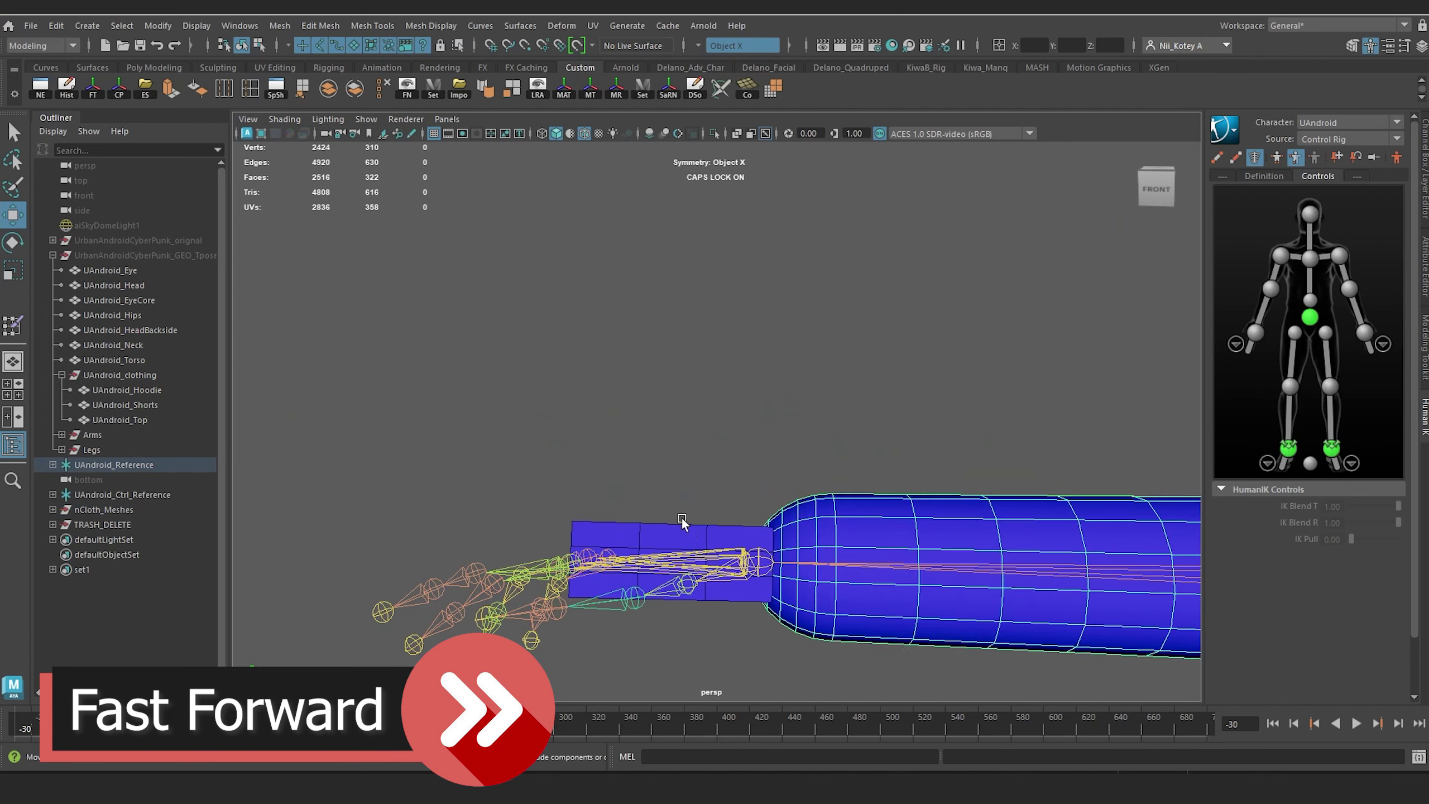
{"action": "left_click", "coordinate": [683, 532]}
{"action": "left_click", "coordinate": [763, 549], "text": "shift"}
{"action": "key", "text": "p"}
Step: Parent the left and right thigh colliders to their matching upper-leg joints
{"action": "scroll", "coordinate": [762, 548], "scroll_direction": "down", "scroll_amount": 10}
{"action": "left_click", "coordinate": [711, 413]}
{"action": "left_click", "coordinate": [680, 324], "text": "shift"}
{"action": "key", "text": "p"}
{"action": "left_click", "coordinate": [456, 341]}
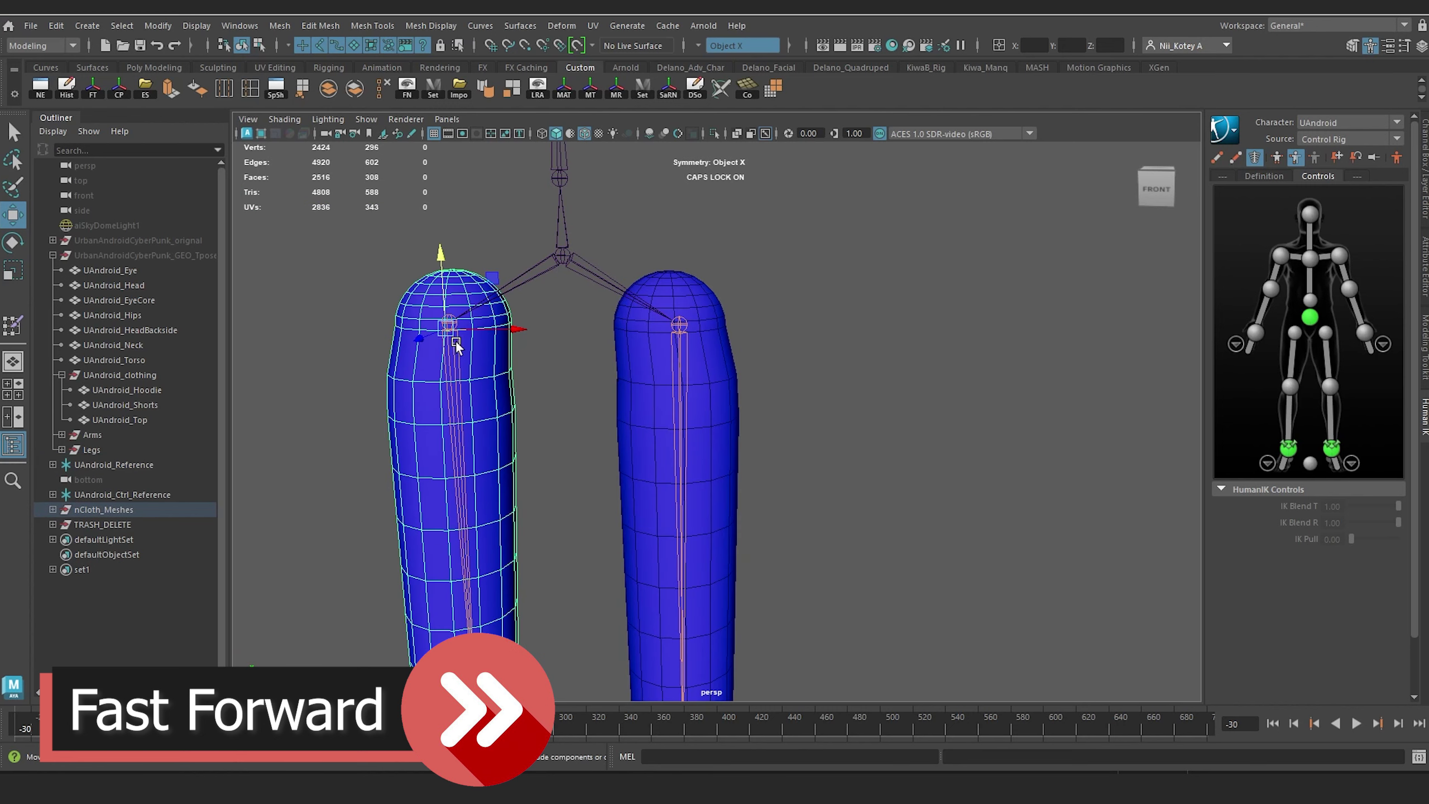
{"action": "left_click", "coordinate": [451, 324], "text": "shift"}
{"action": "key", "text": "p"}
Step: Parent the left and right shin colliders to their matching knee joints
{"action": "scroll", "coordinate": [703, 507], "scroll_direction": "up", "scroll_amount": 8}
{"action": "middle_click_drag", "start_coordinate": [726, 630], "coordinate": [693, 474], "text": "alt"}
{"action": "left_click", "coordinate": [703, 563]}
{"action": "left_click", "coordinate": [674, 540], "text": "shift"}
{"action": "key", "text": "p"}
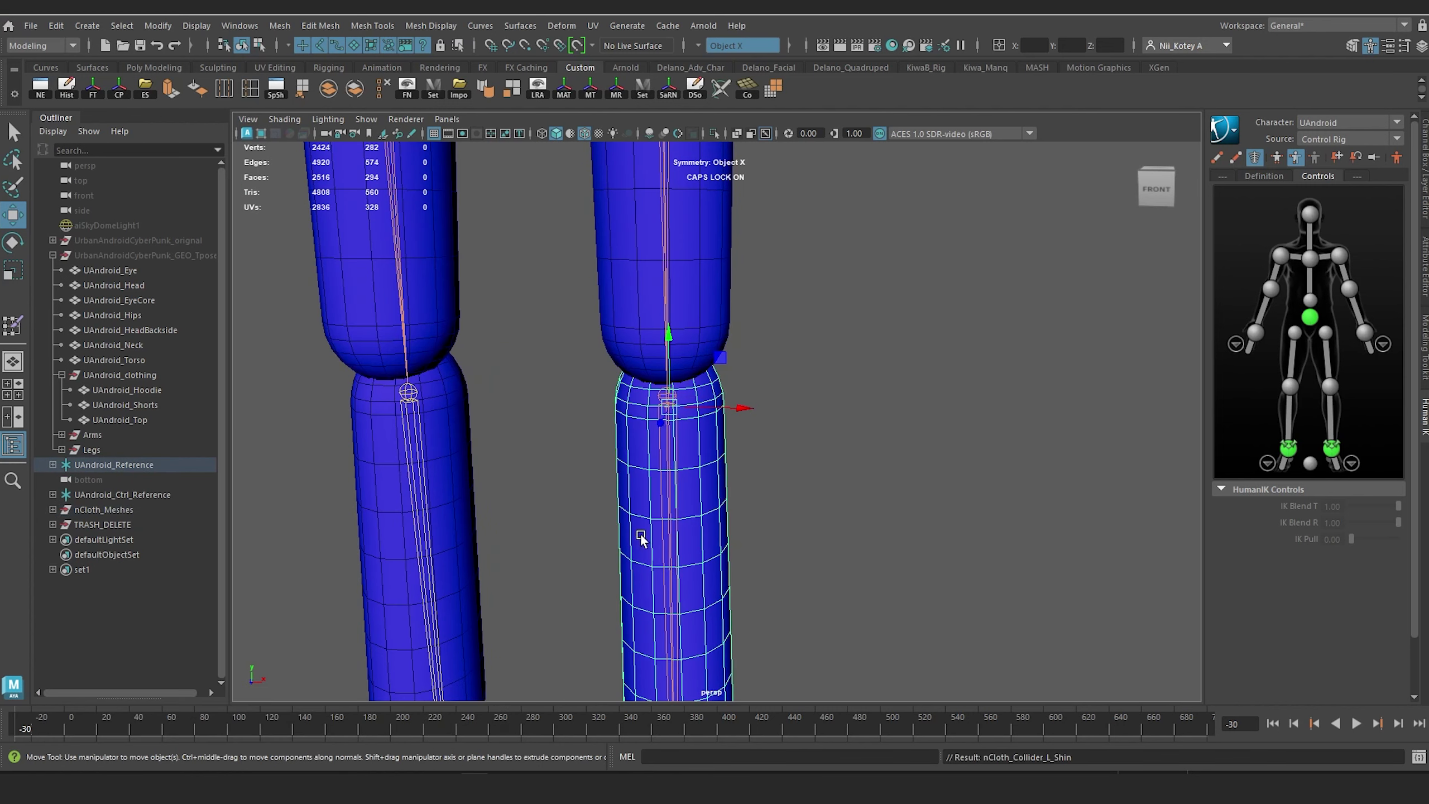
{"action": "left_click", "coordinate": [423, 468]}
{"action": "left_click", "coordinate": [411, 446], "text": "shift"}
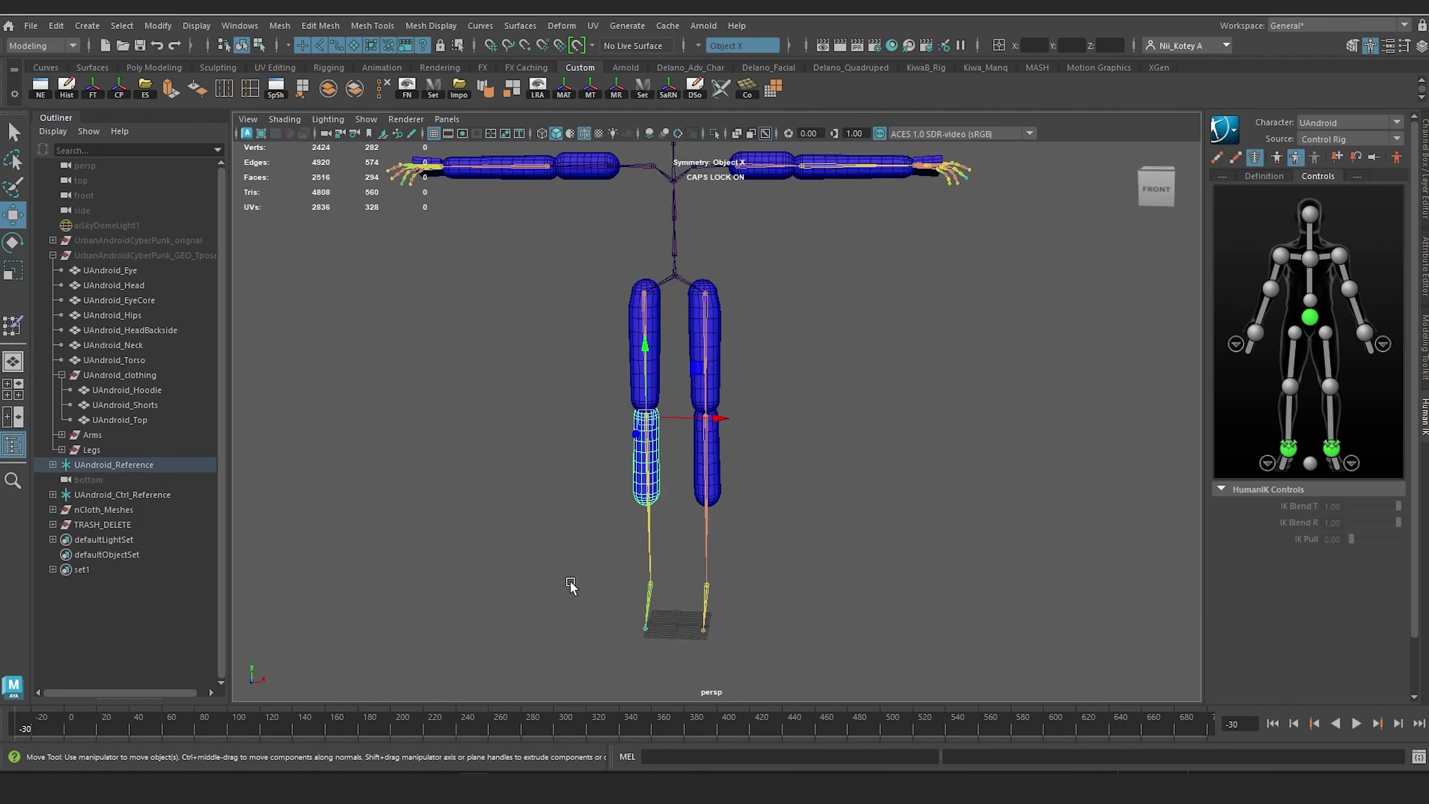
Step: Display the HumanIK control rig again and test the leg colliders by raising each ankle control, undoing both moves
{"action": "key", "text": "a"}
{"action": "left_click", "coordinate": [1217, 157]}
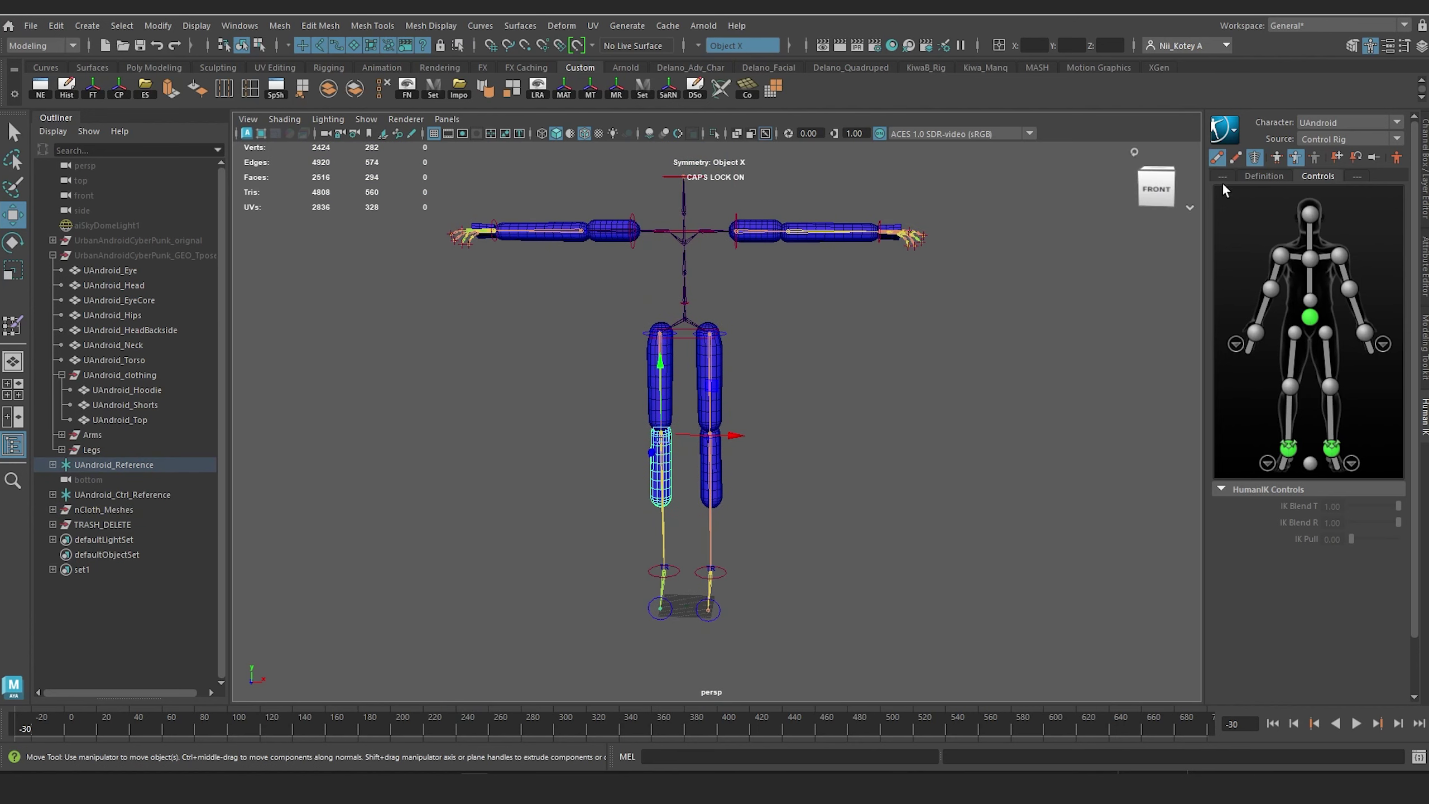
{"action": "left_click", "coordinate": [724, 575]}
{"action": "left_click_drag", "start_coordinate": [710, 573], "coordinate": [737, 445]}
{"action": "key", "text": "ctrl+z"}
{"action": "key", "text": "ctrl+z"}
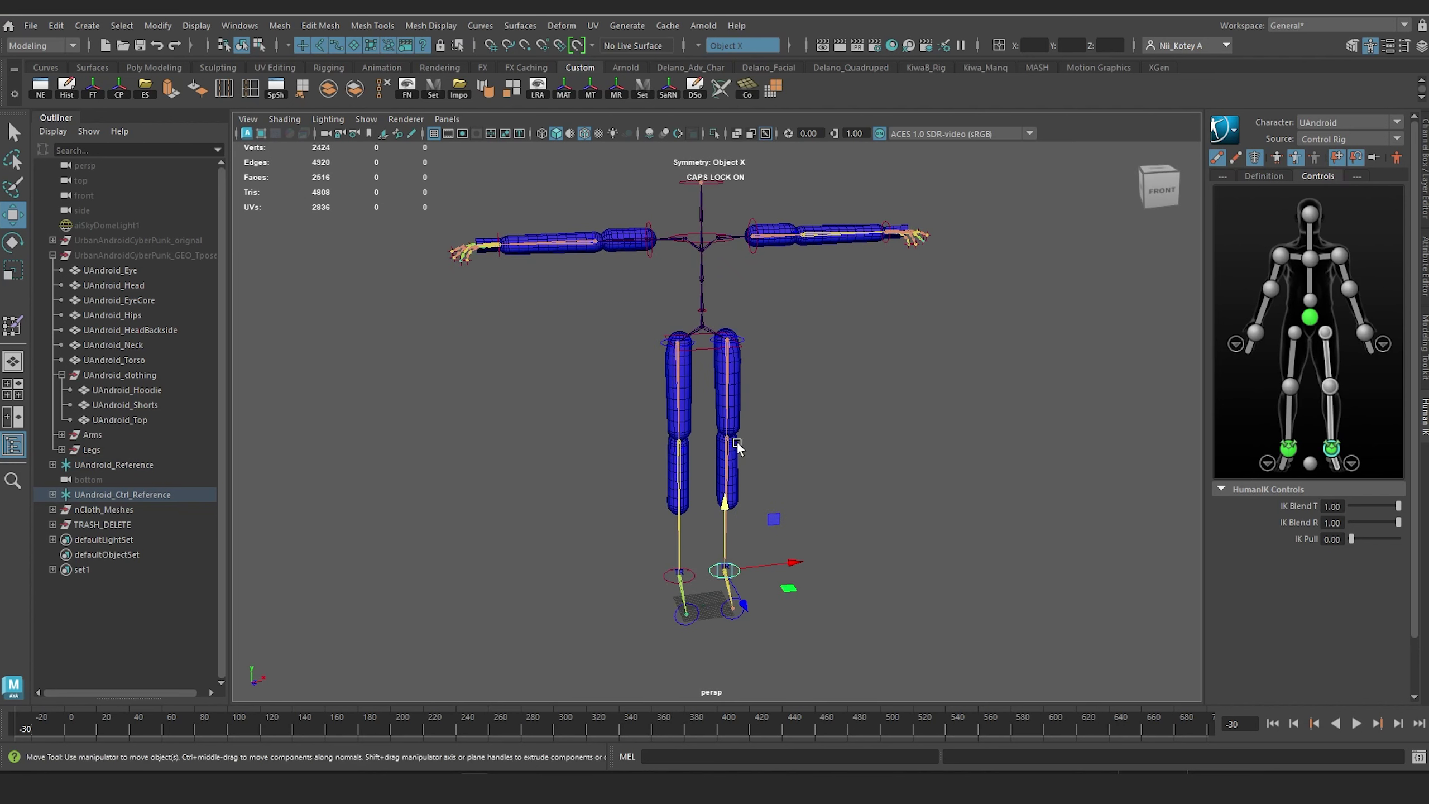
{"action": "left_click", "coordinate": [671, 587]}
{"action": "left_click_drag", "start_coordinate": [673, 578], "coordinate": [686, 369]}
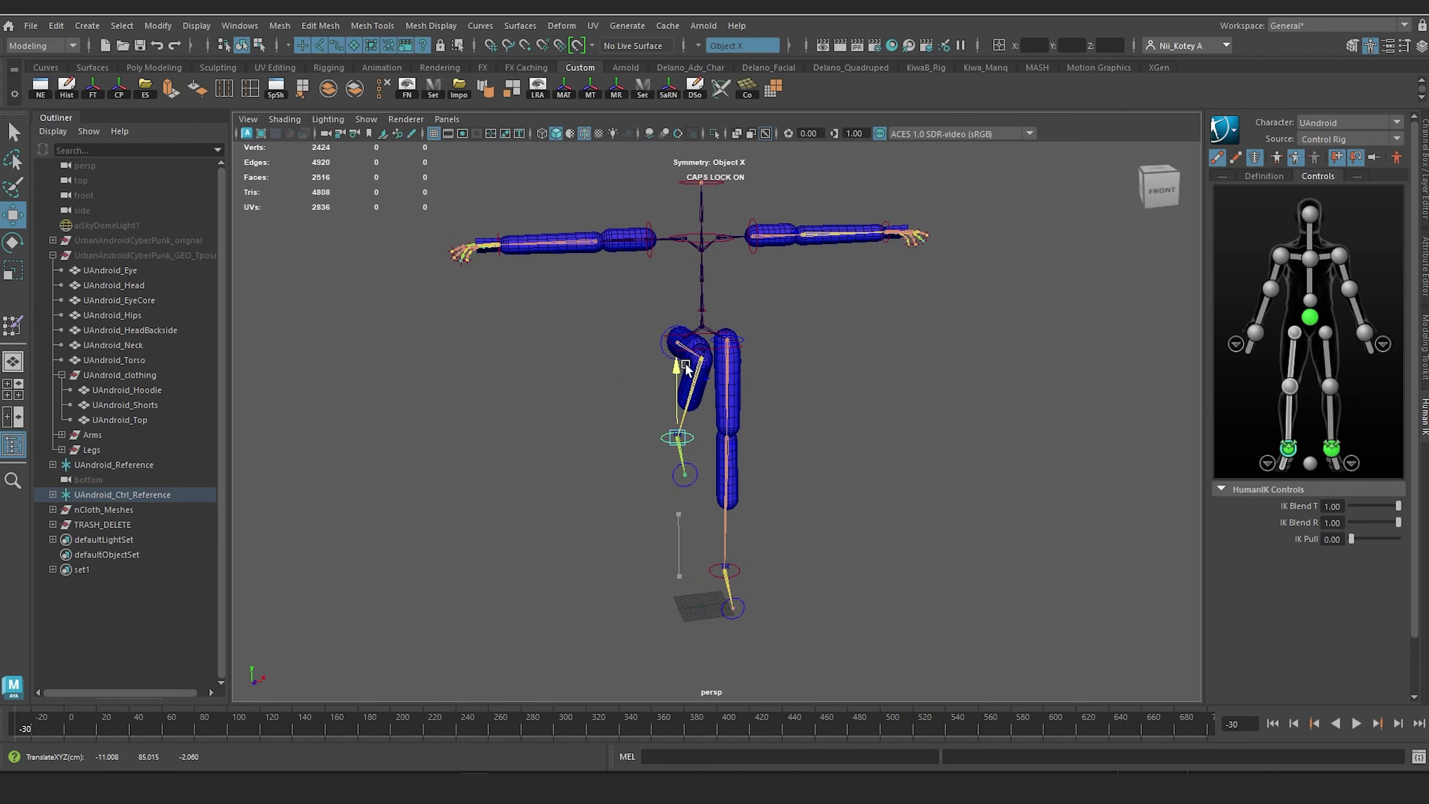
{"action": "key", "text": "ctrl+z"}
Step: Test the arm colliders by pulling each wrist control toward the body, and undo both moves
{"action": "left_click", "coordinate": [886, 231]}
{"action": "left_click_drag", "start_coordinate": [915, 307], "coordinate": [902, 353], "text": "alt"}
{"action": "left_click_drag", "start_coordinate": [960, 261], "coordinate": [904, 291]}
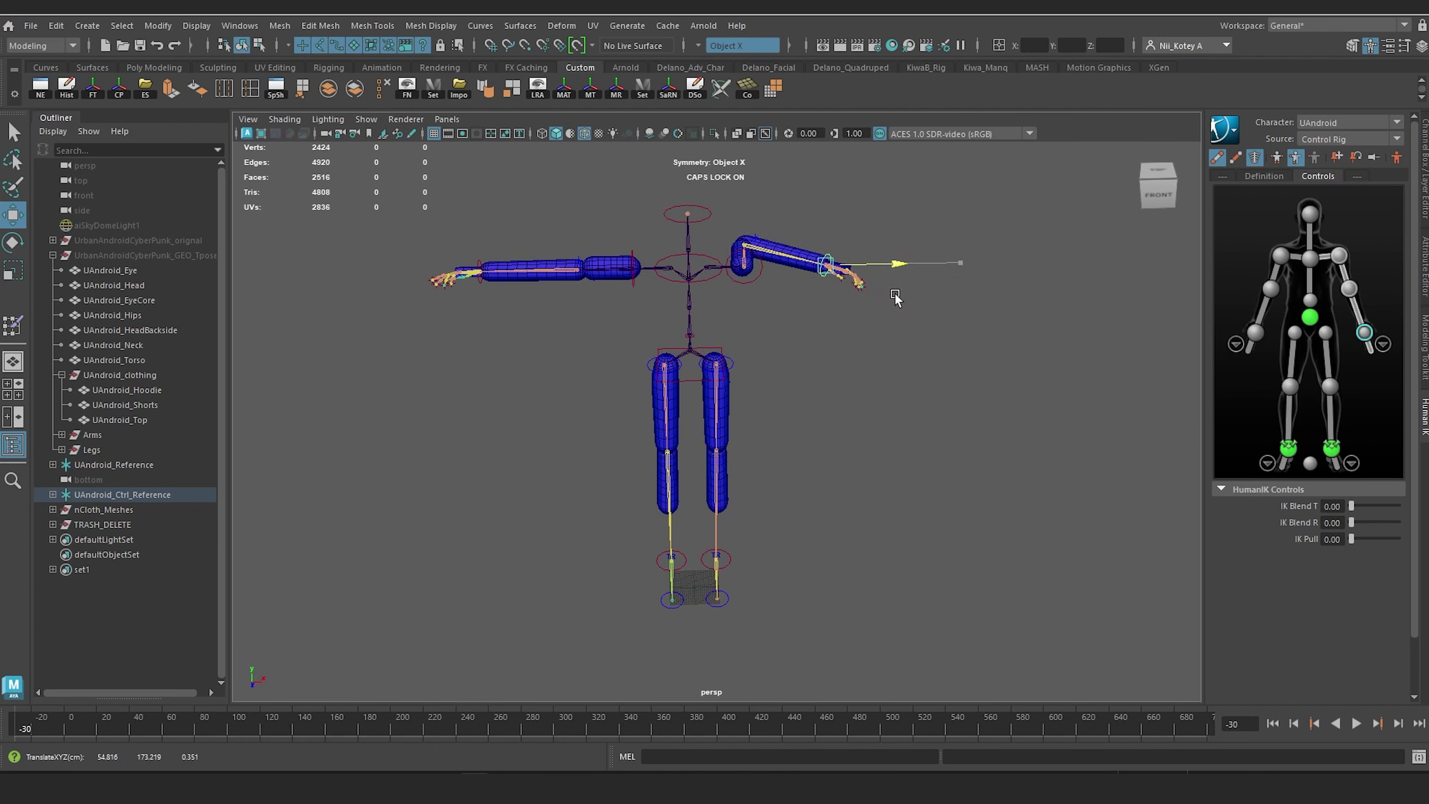
{"action": "key", "text": "ctrl+z"}
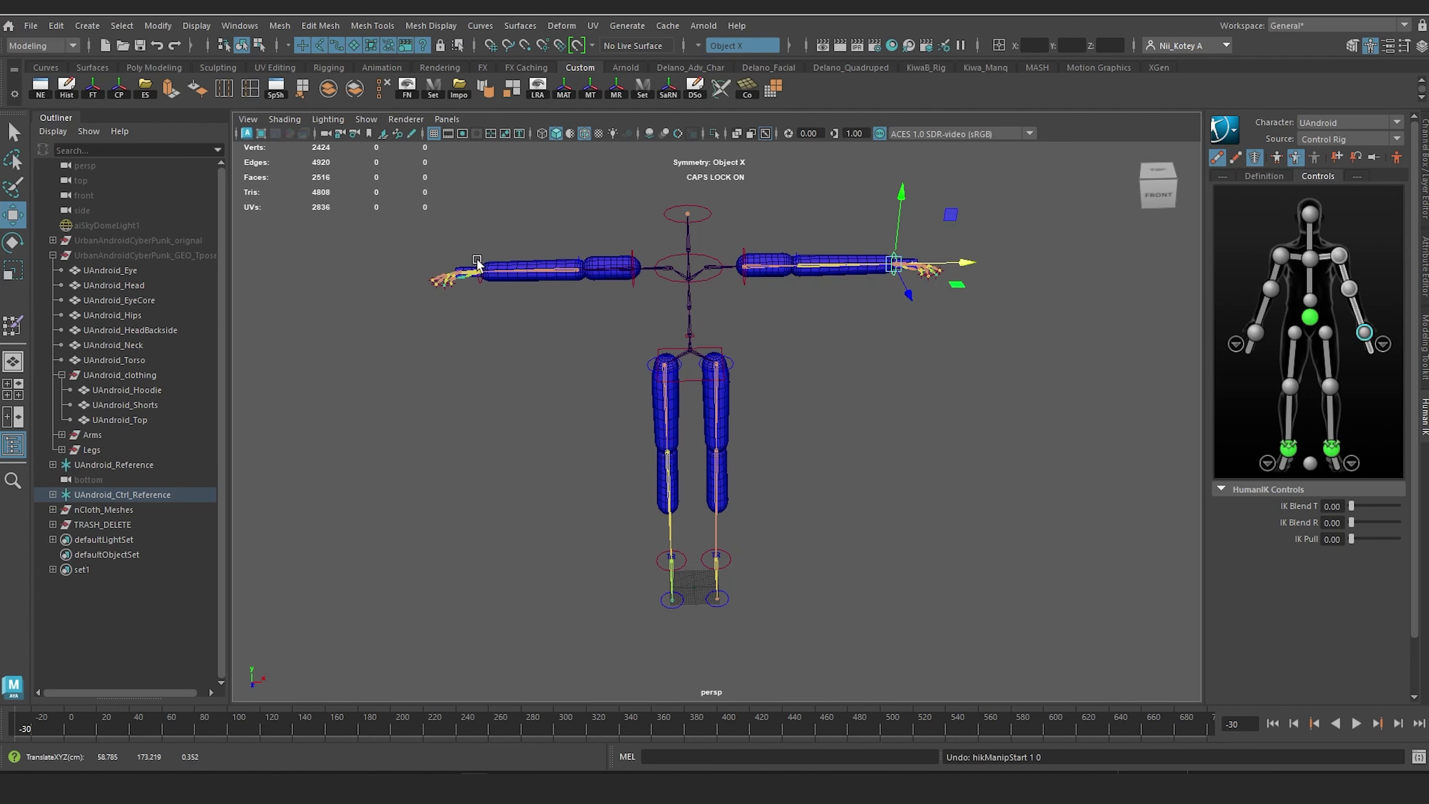
{"action": "left_click", "coordinate": [476, 263]}
{"action": "left_click_drag", "start_coordinate": [477, 263], "coordinate": [617, 276]}
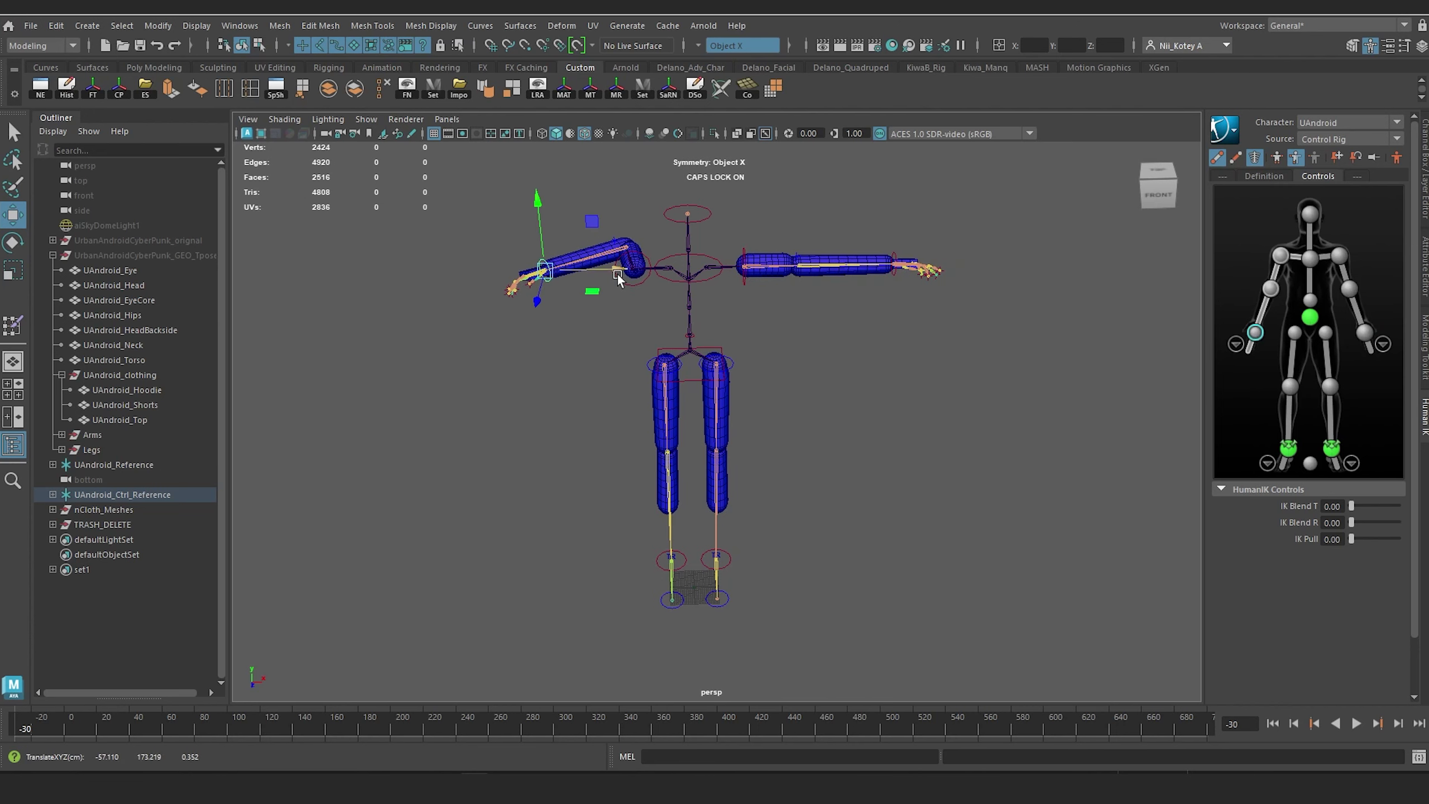
{"action": "key", "text": "ctrl+z"}
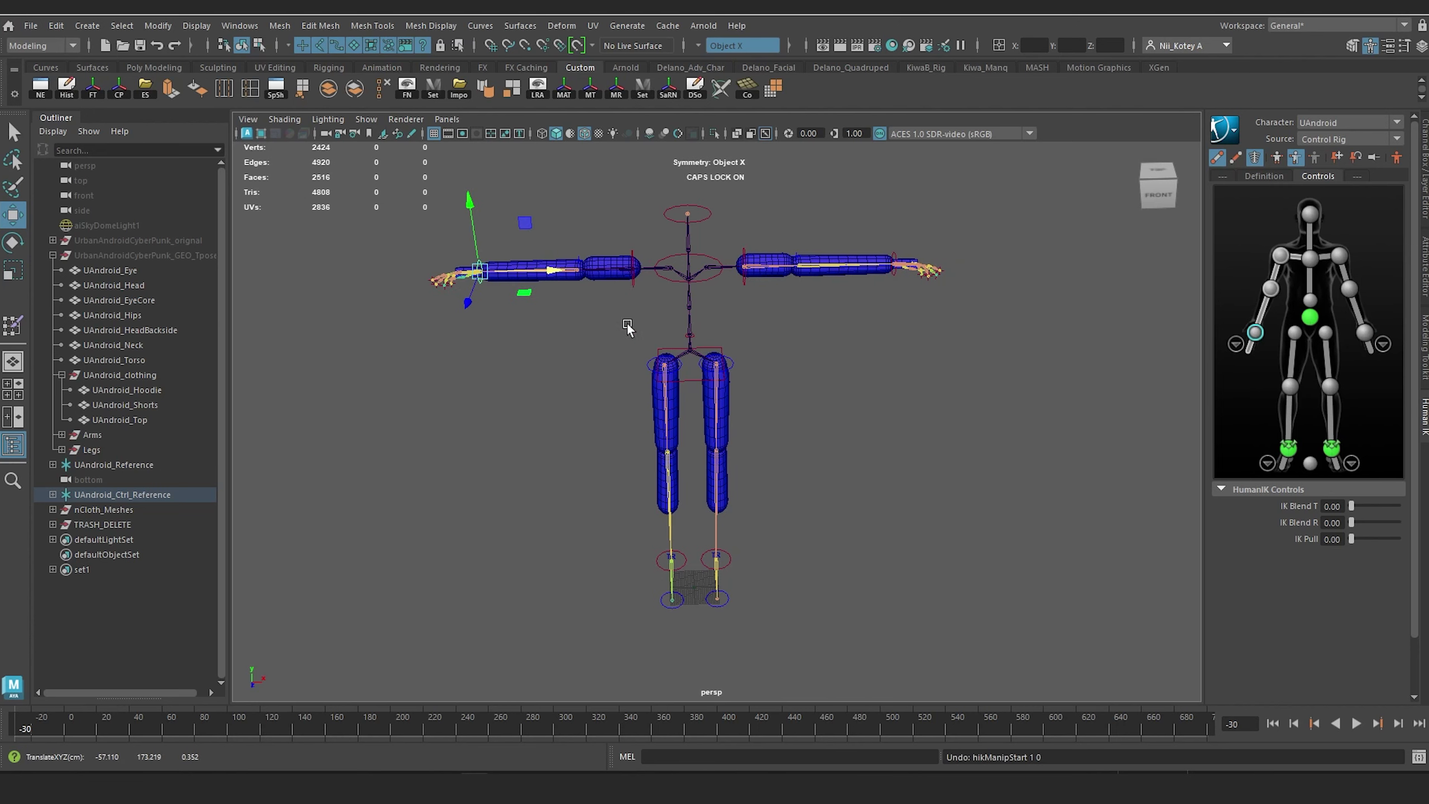
Step: Show the display layers and select the left forearm, upper-arm, thigh and shin colliders together
{"action": "left_click", "coordinate": [1424, 171]}
{"action": "left_click", "coordinate": [847, 254]}
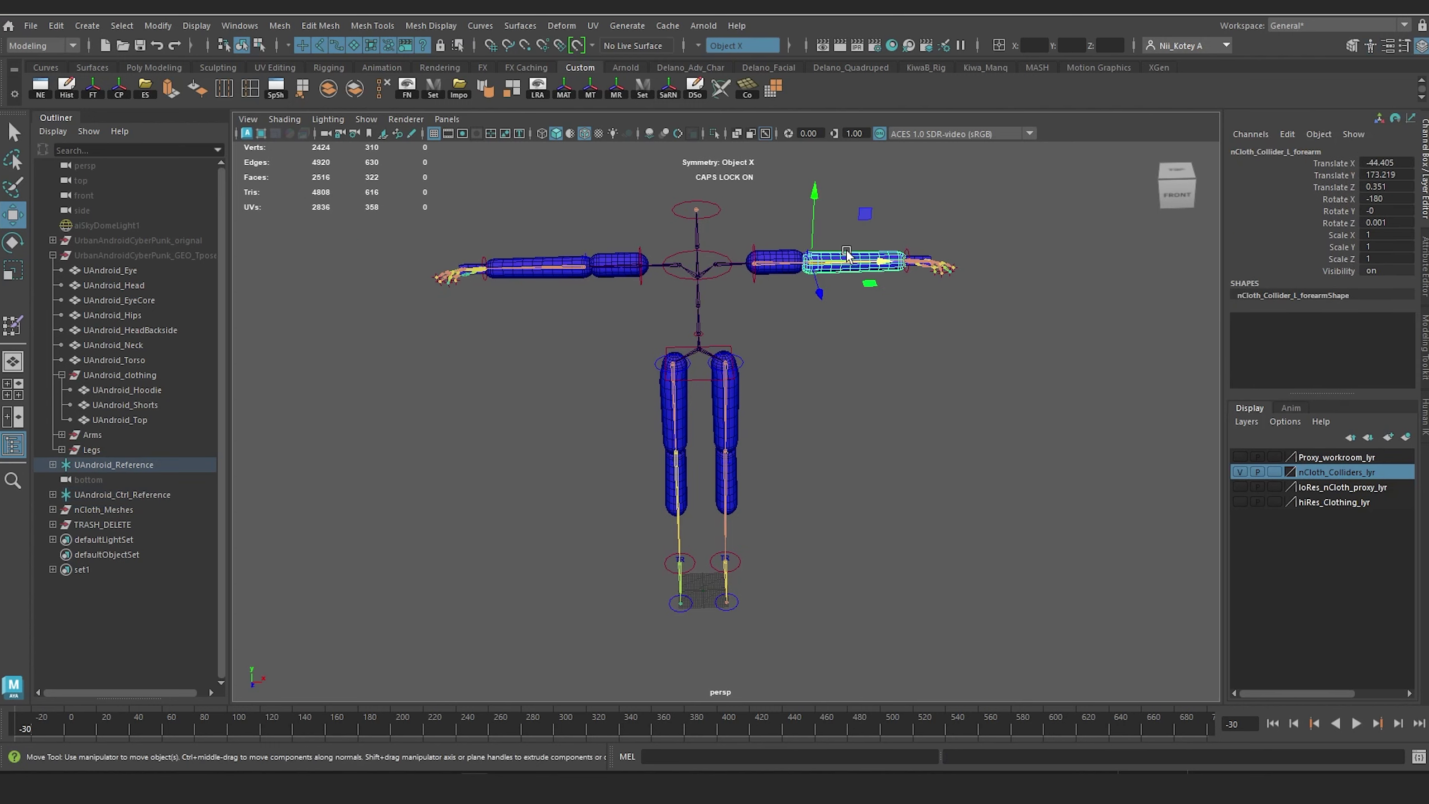
{"action": "scroll", "coordinate": [847, 255], "scroll_direction": "up", "scroll_amount": 3}
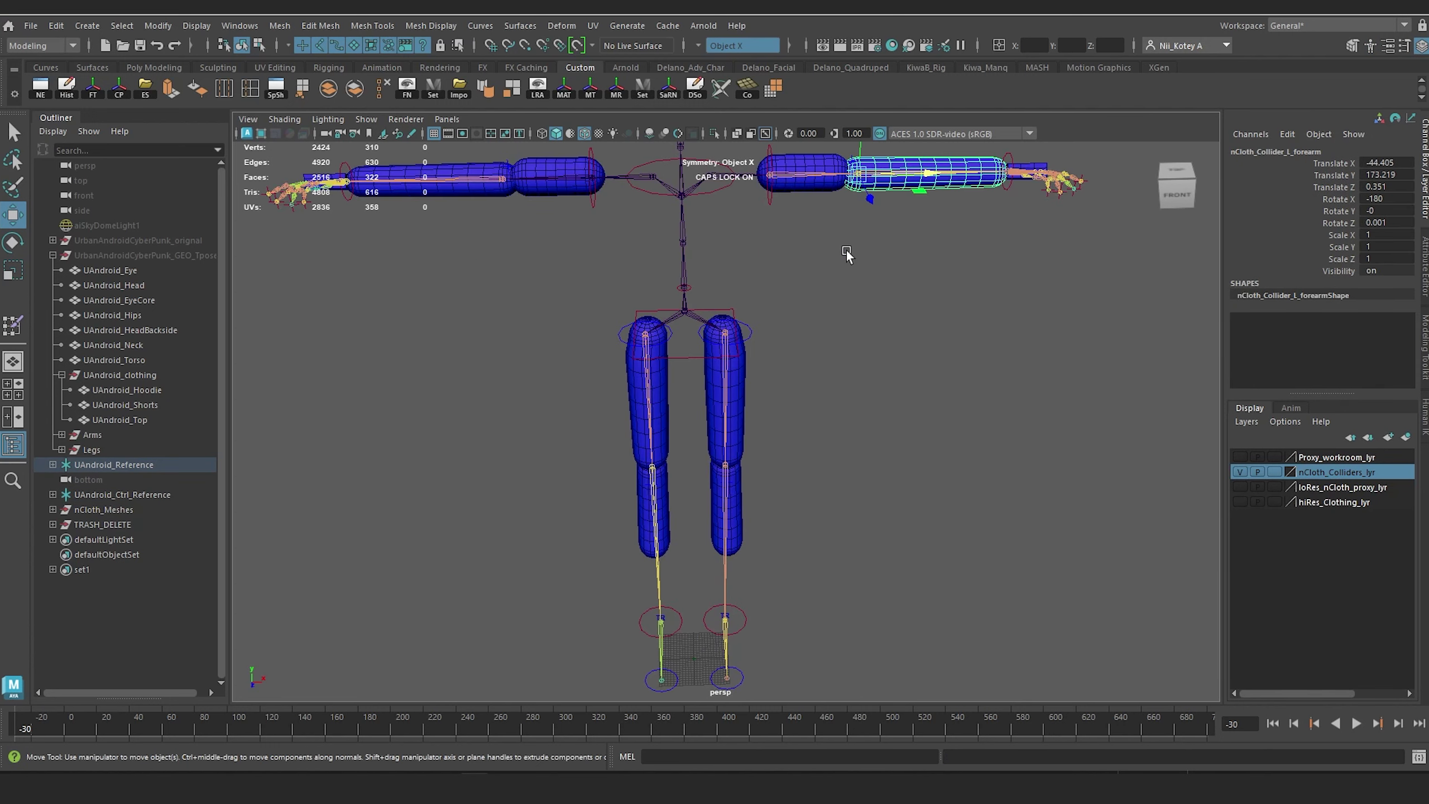
{"action": "scroll", "coordinate": [847, 252], "scroll_direction": "down", "scroll_amount": 4}
{"action": "middle_click_drag", "start_coordinate": [819, 230], "coordinate": [806, 285], "text": "alt"}
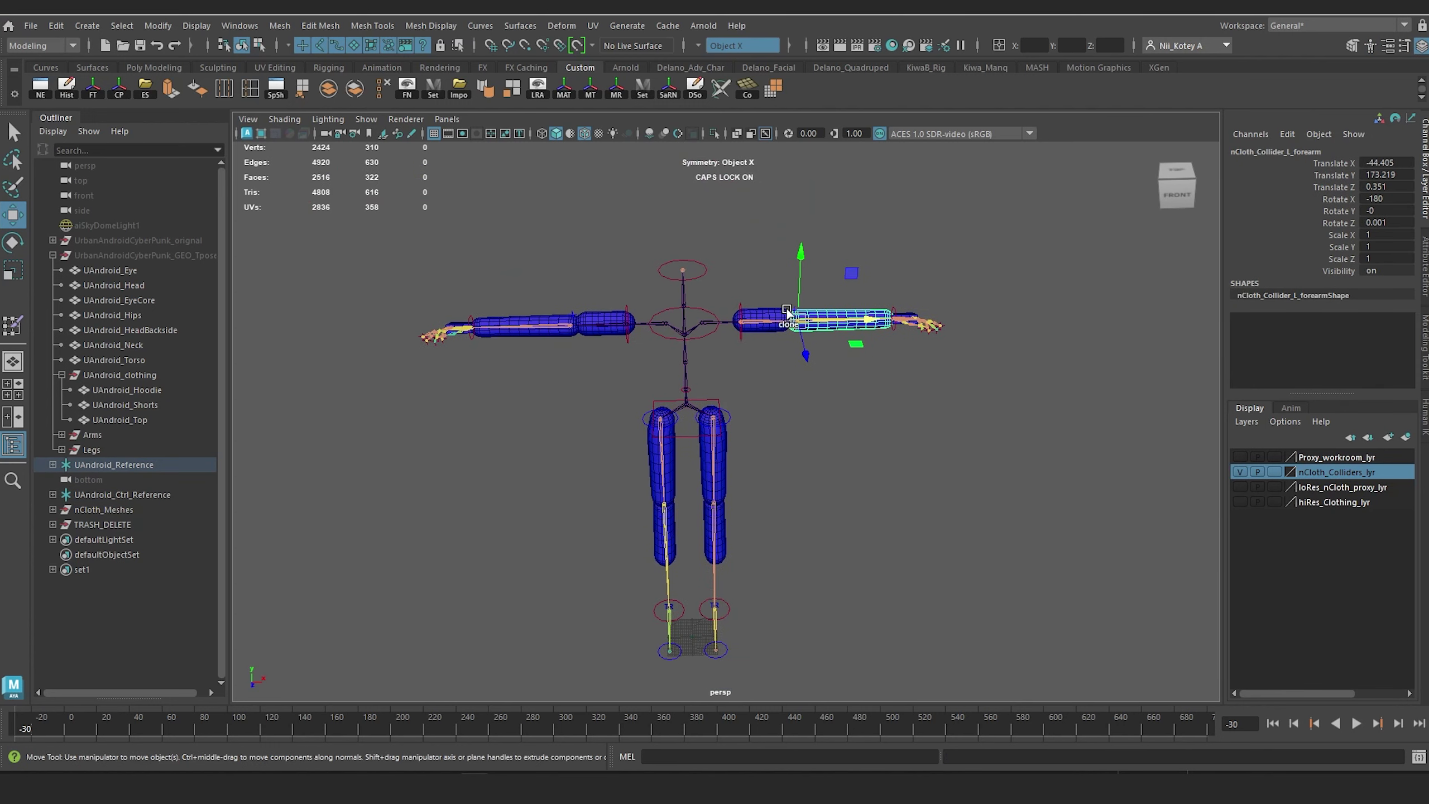
{"action": "scroll", "coordinate": [787, 310], "scroll_direction": "up", "scroll_amount": 2}
{"action": "left_click", "coordinate": [774, 291], "text": "shift"}
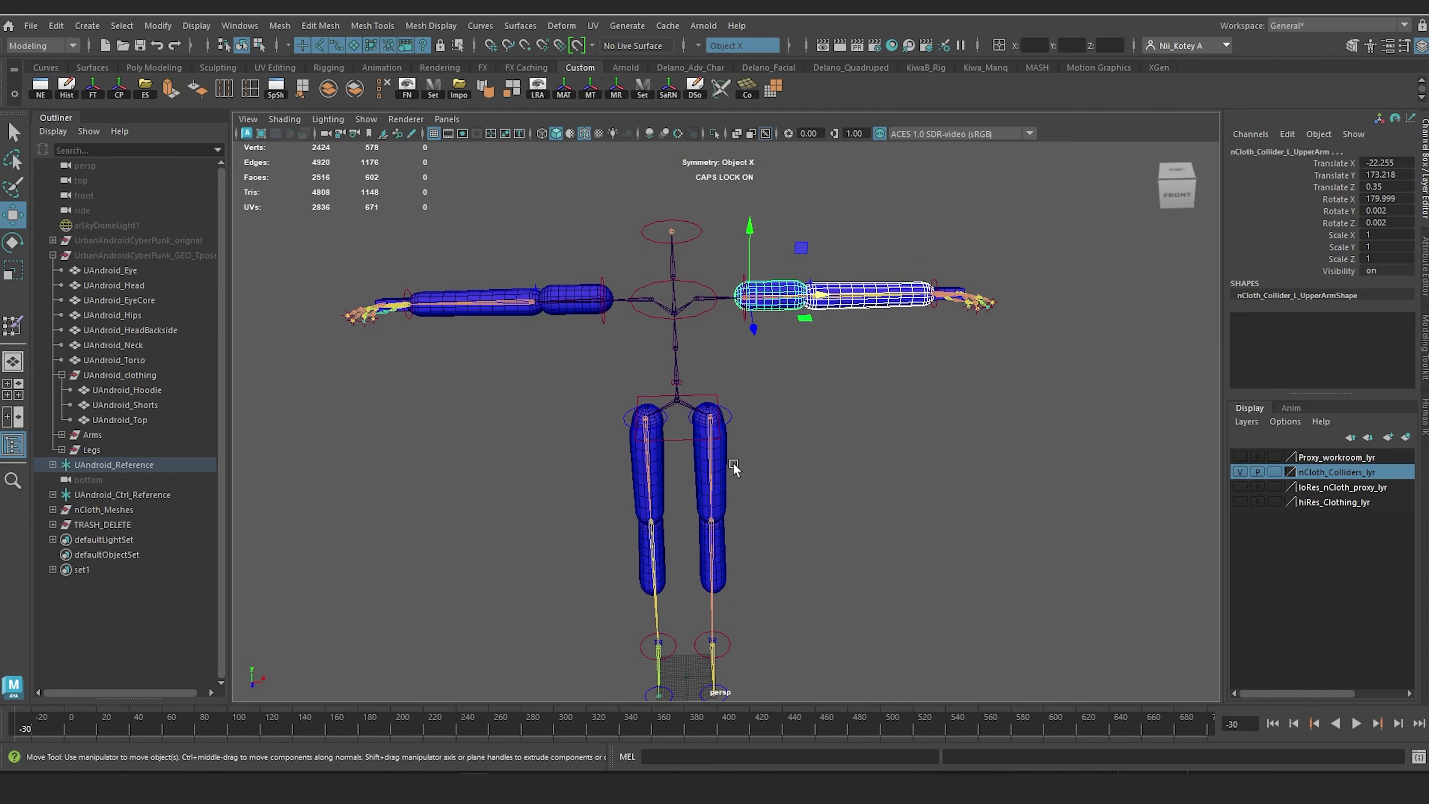
{"action": "left_click", "coordinate": [727, 481], "text": "shift"}
{"action": "left_click", "coordinate": [724, 546], "text": "shift"}
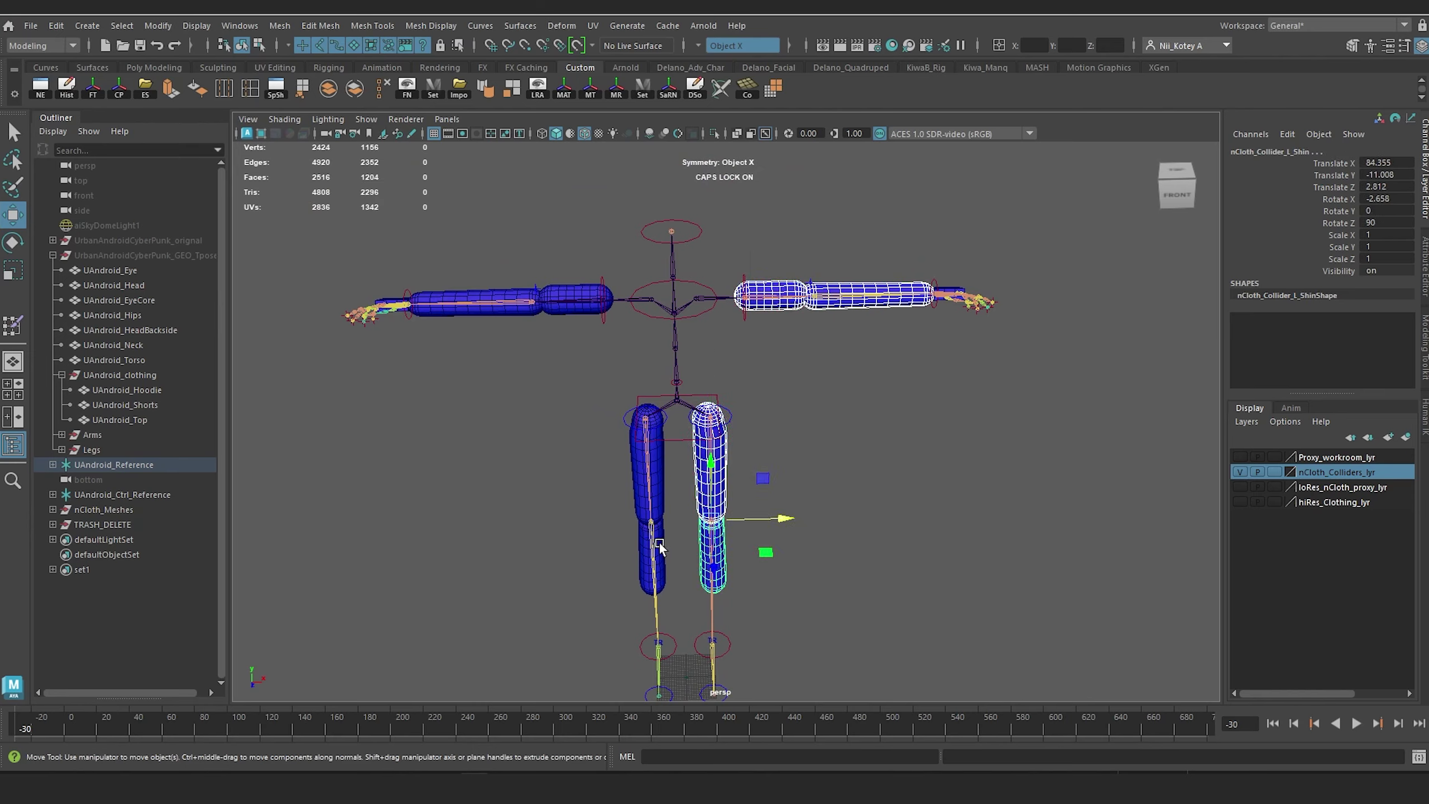
Step: Extend the selection with the right shin, thigh, upper-arm and forearm colliders and both palm colliders
{"action": "left_click", "coordinate": [659, 547], "text": "shift"}
{"action": "left_click", "coordinate": [662, 455], "text": "shift"}
{"action": "left_click", "coordinate": [577, 288], "text": "shift"}
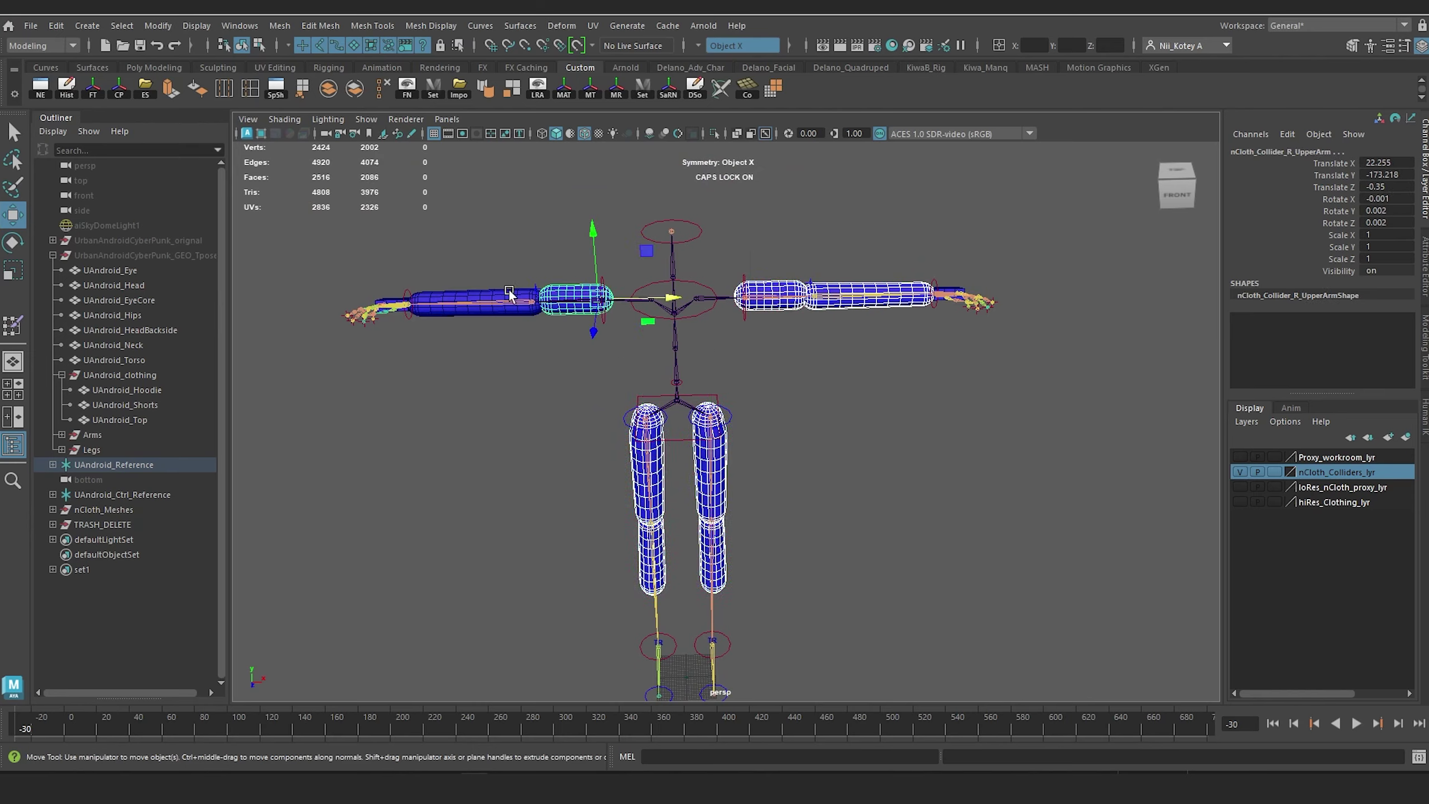
{"action": "left_click", "coordinate": [492, 290], "text": "shift"}
{"action": "left_click_drag", "start_coordinate": [491, 291], "coordinate": [580, 445], "text": "alt"}
{"action": "right_click_drag", "start_coordinate": [579, 445], "coordinate": [650, 512], "text": "alt"}
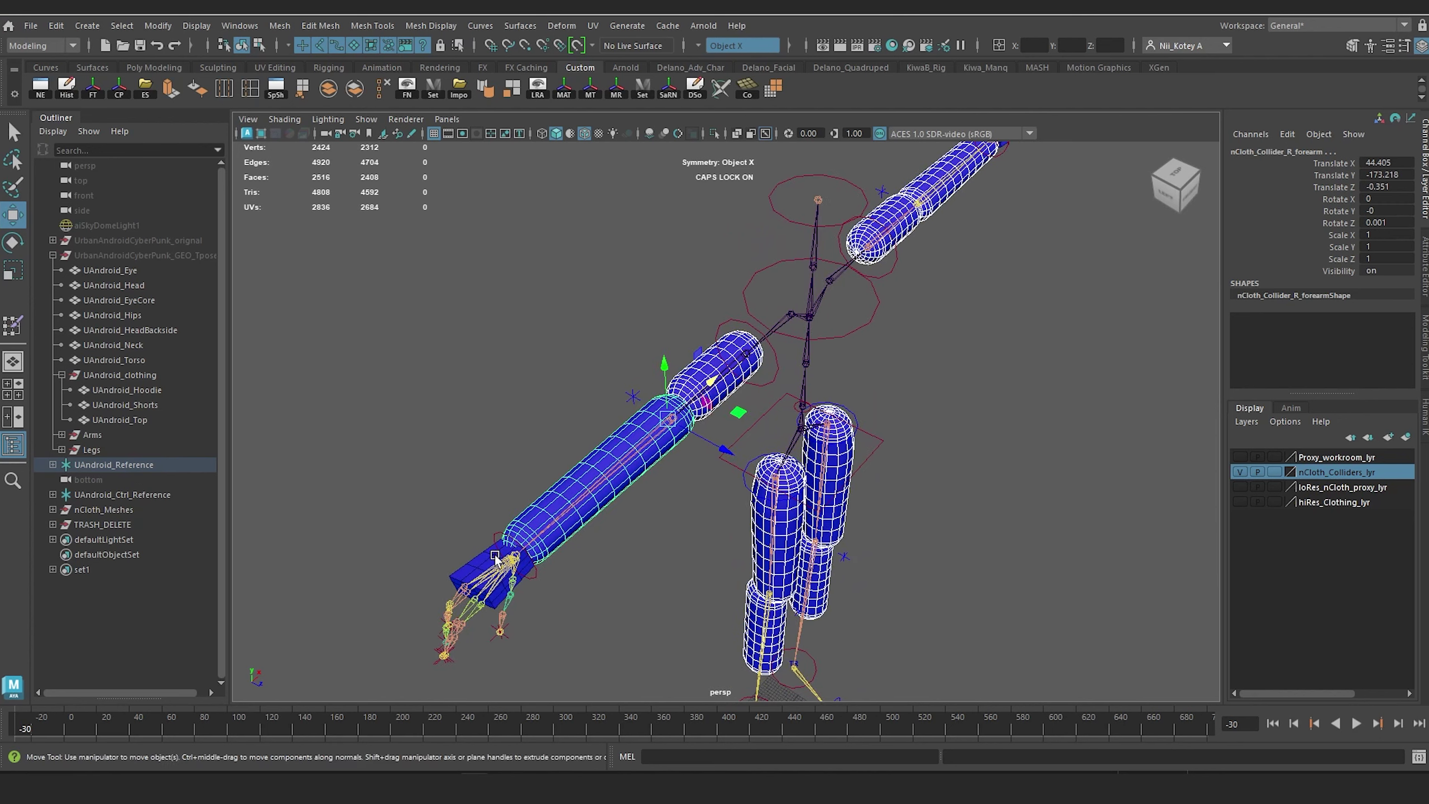
{"action": "left_click", "coordinate": [482, 558], "text": "shift"}
{"action": "left_click_drag", "start_coordinate": [765, 511], "coordinate": [645, 489], "text": "alt"}
{"action": "left_click", "coordinate": [1018, 355], "text": "shift"}
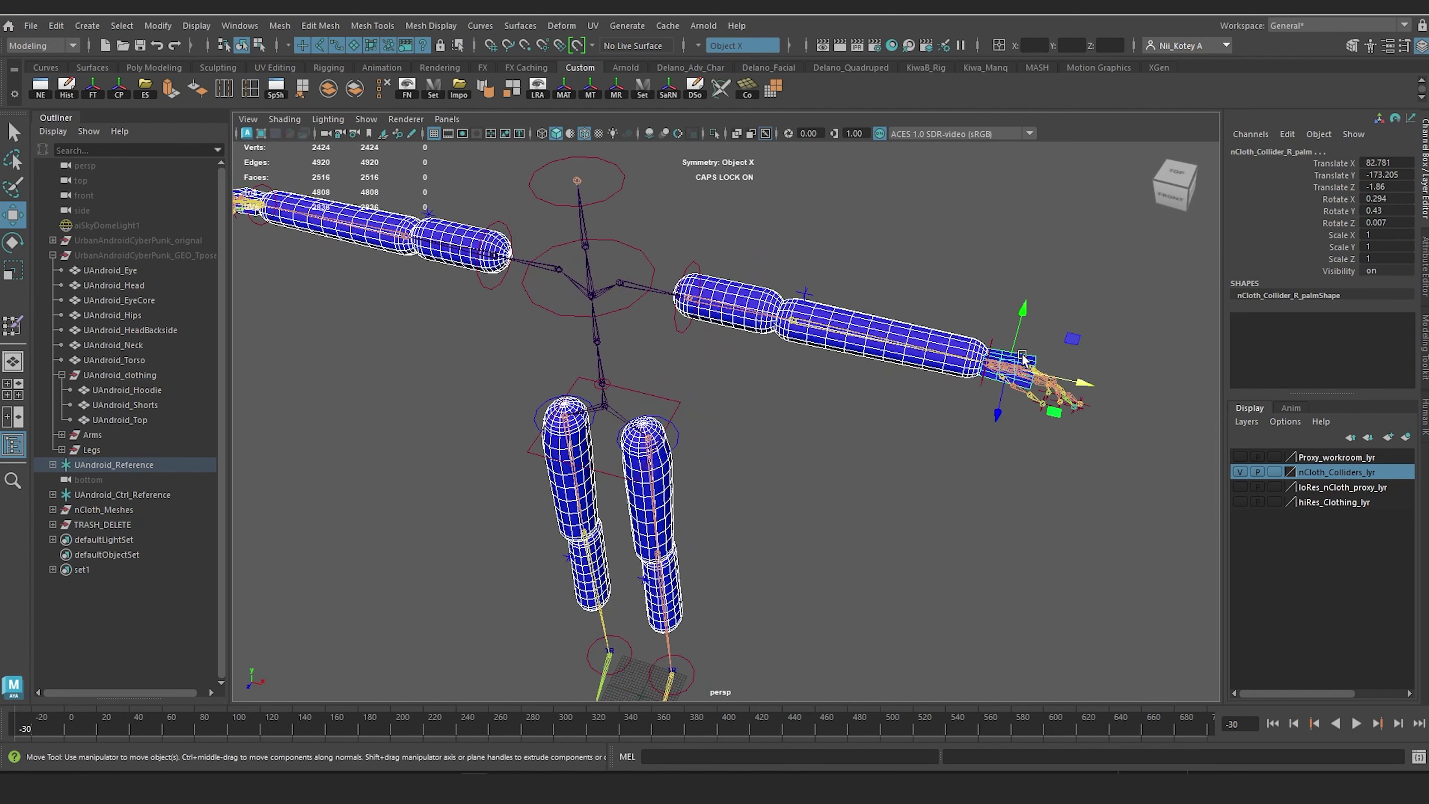
Step: Add the selected colliders to nCloth_Colliders_lyr and toggle the layer's visibility to check its members
{"action": "right_click", "coordinate": [1333, 472]}
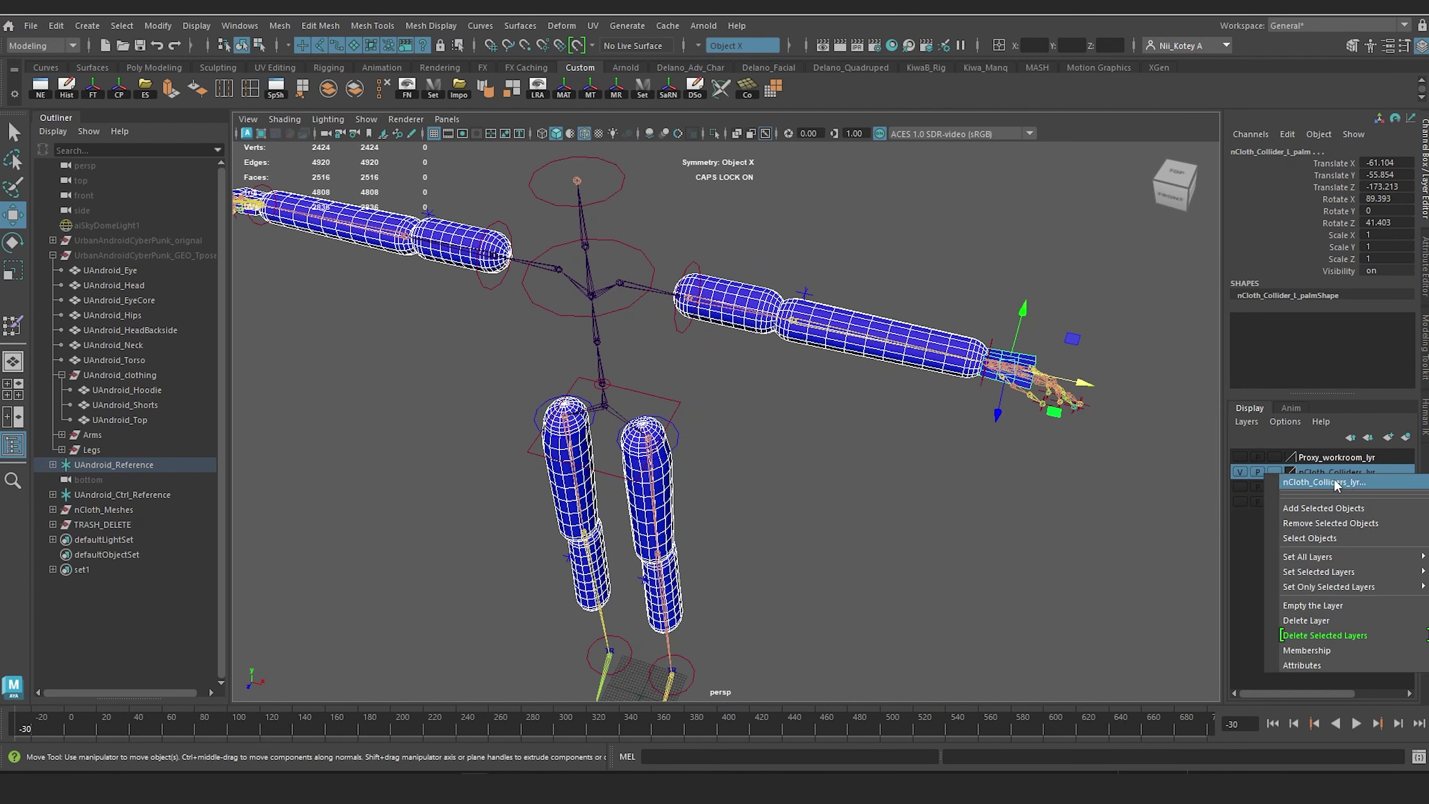
{"action": "left_click", "coordinate": [1330, 504]}
{"action": "left_click", "coordinate": [1240, 472]}
{"action": "left_click", "coordinate": [1241, 472]}
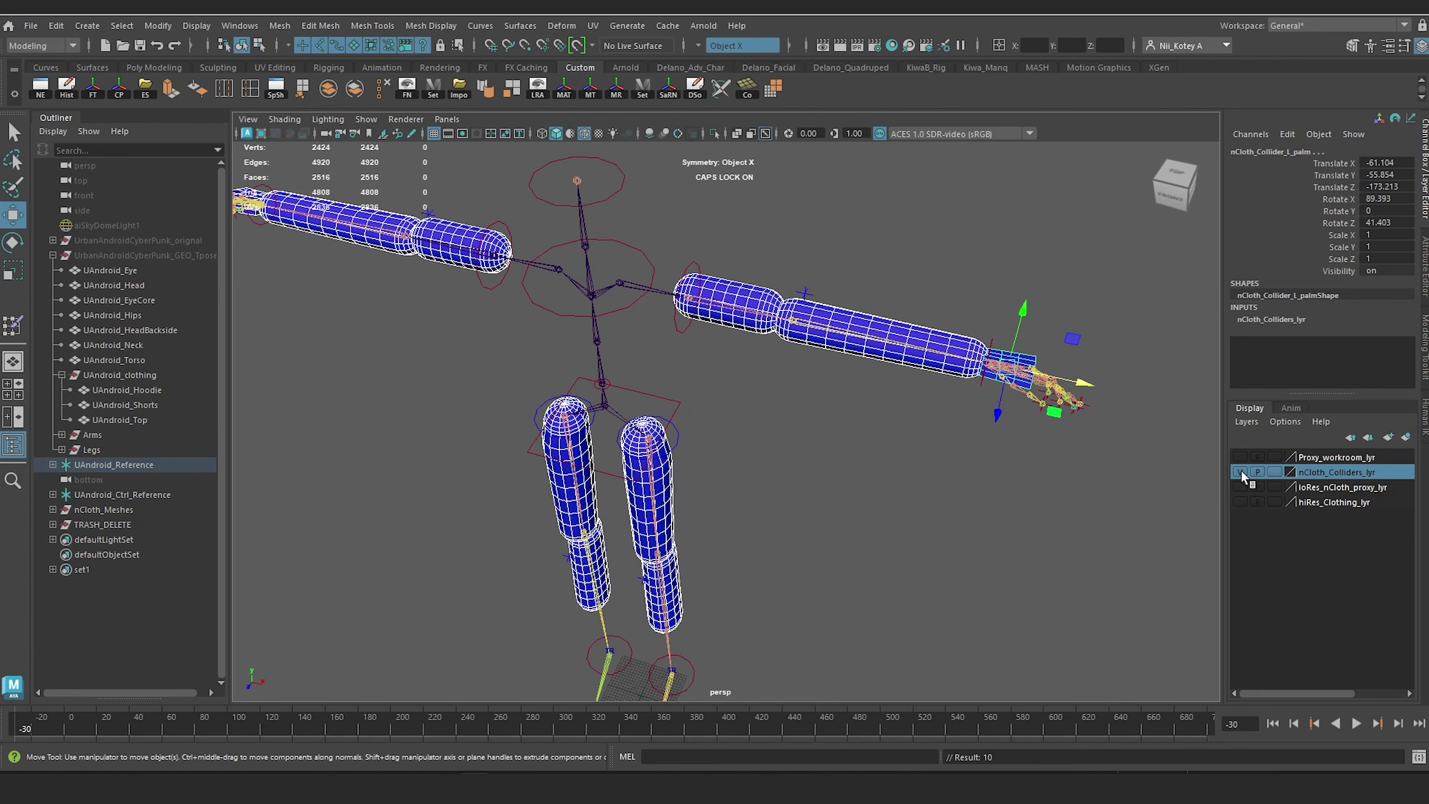
{"action": "left_click", "coordinate": [1241, 472]}
{"action": "left_click", "coordinate": [1240, 472]}
Step: Unhide the UrbanAndroidCyberPunk_GEO_Tpose group and select the torso mesh to examine it among the limb colliders
{"action": "left_click", "coordinate": [194, 255]}
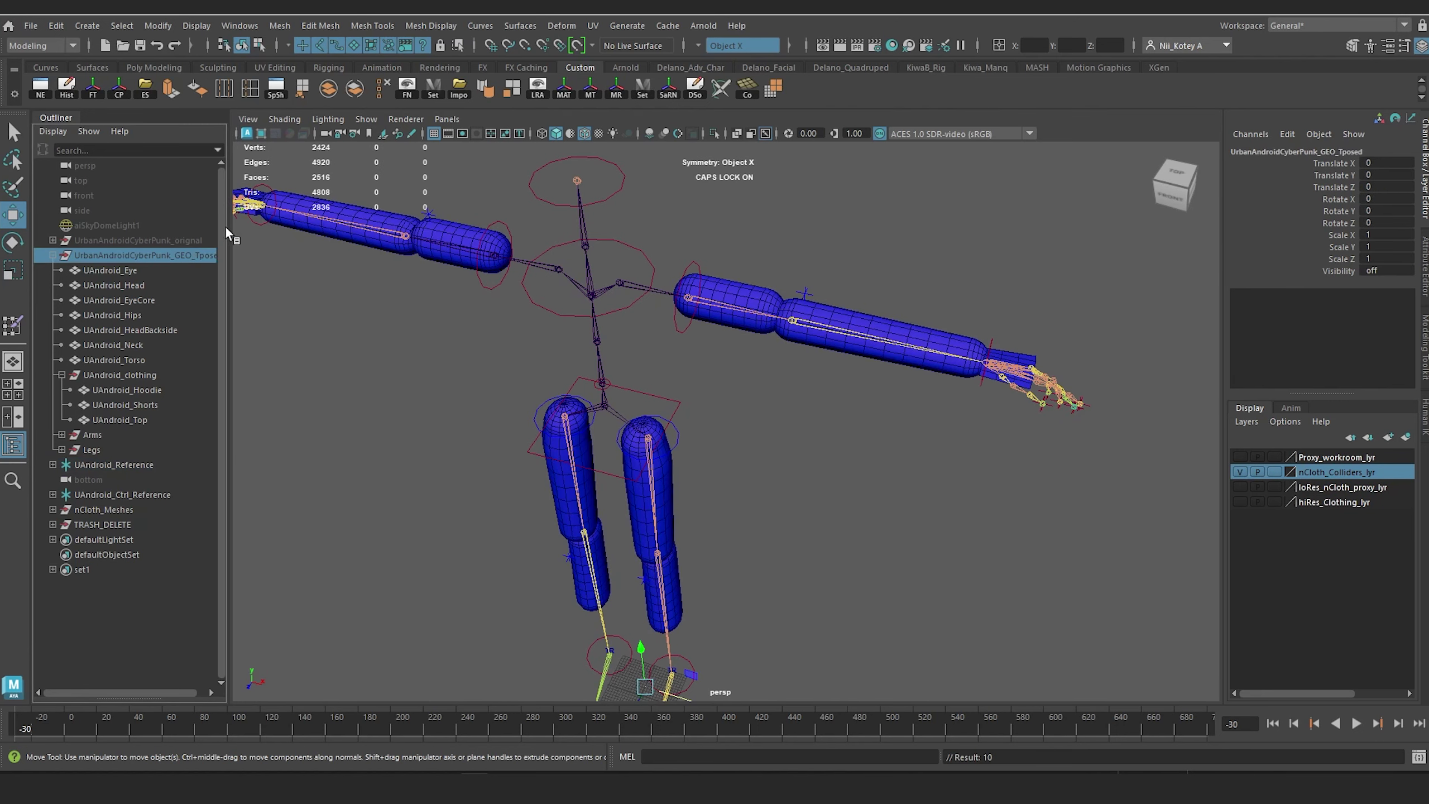
{"action": "key", "text": "shift+h"}
{"action": "left_click_drag", "start_coordinate": [643, 362], "coordinate": [706, 301], "text": "alt"}
{"action": "middle_click_drag", "start_coordinate": [766, 313], "coordinate": [803, 440], "text": "alt"}
{"action": "left_click", "coordinate": [804, 439]}
{"action": "left_click", "coordinate": [743, 387]}
{"action": "left_click_drag", "start_coordinate": [669, 388], "coordinate": [767, 448], "text": "alt"}
{"action": "scroll", "coordinate": [887, 378], "scroll_direction": "down", "scroll_amount": 3}
{"action": "left_click_drag", "start_coordinate": [889, 377], "coordinate": [734, 414], "text": "alt"}
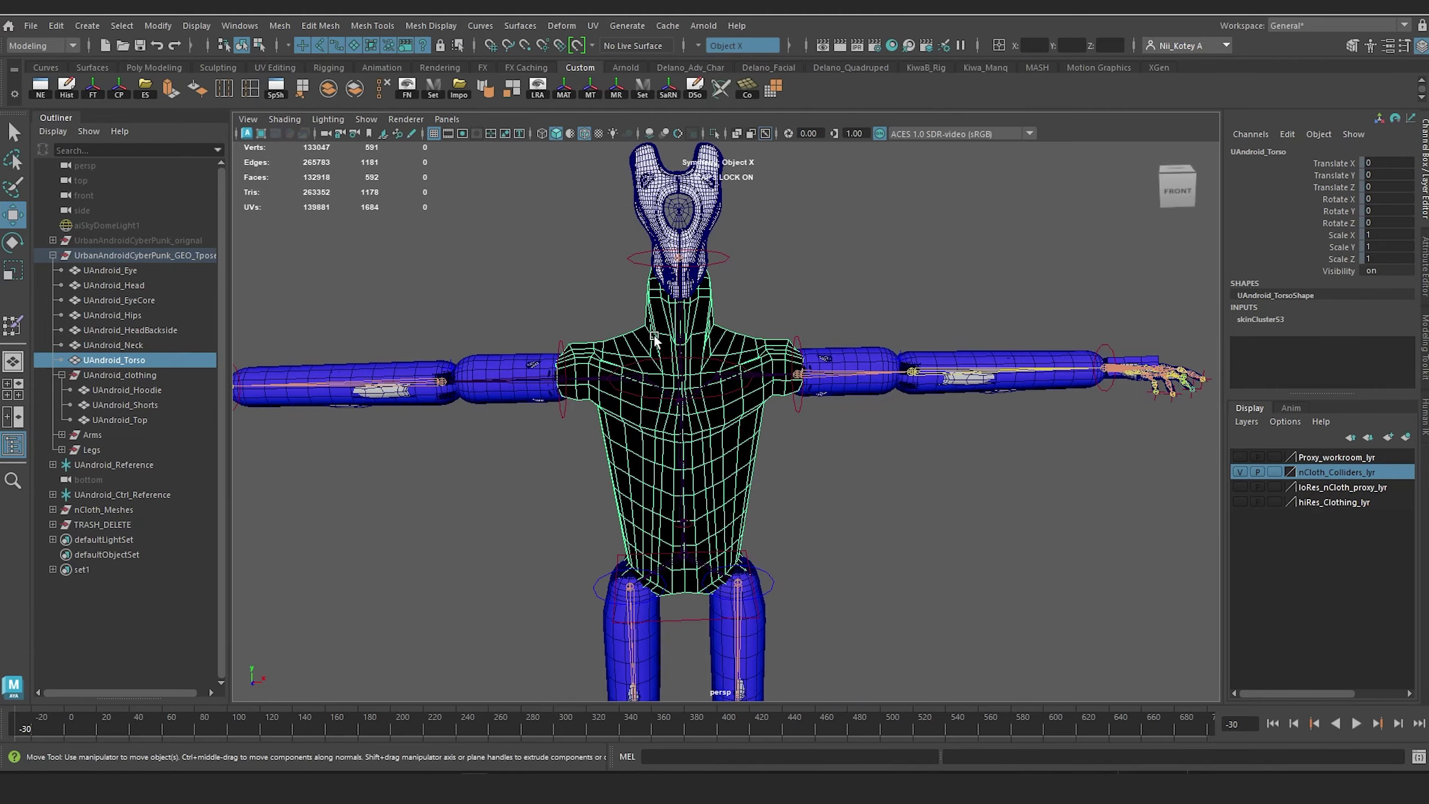
{"action": "scroll", "coordinate": [737, 355], "scroll_direction": "down", "scroll_amount": 5}
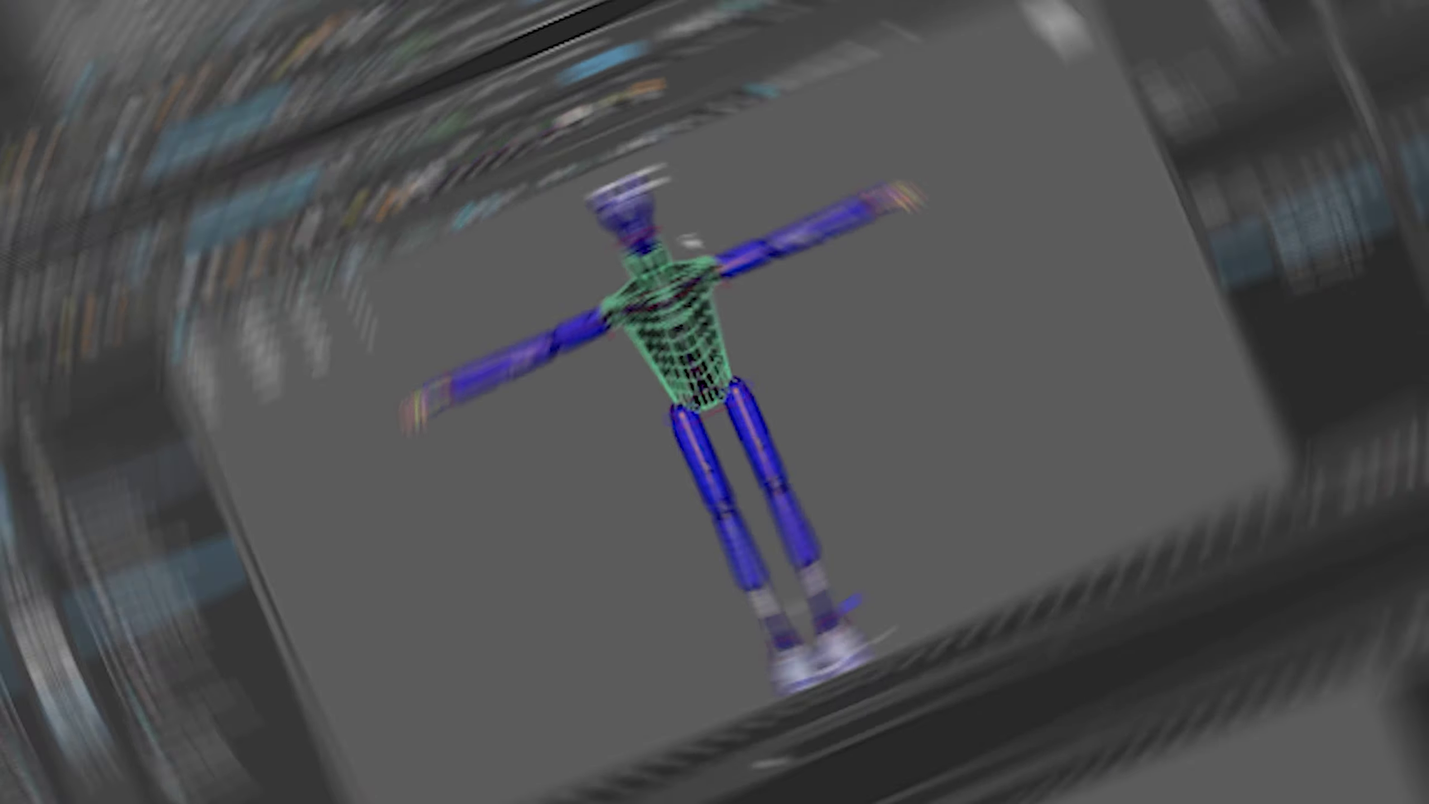
Step: Make the hiRes_Clothing_lyr and loRes_nCloth_proxy_lyr layers visible
{"action": "scroll", "coordinate": [869, 372], "scroll_direction": "up", "scroll_amount": 2}
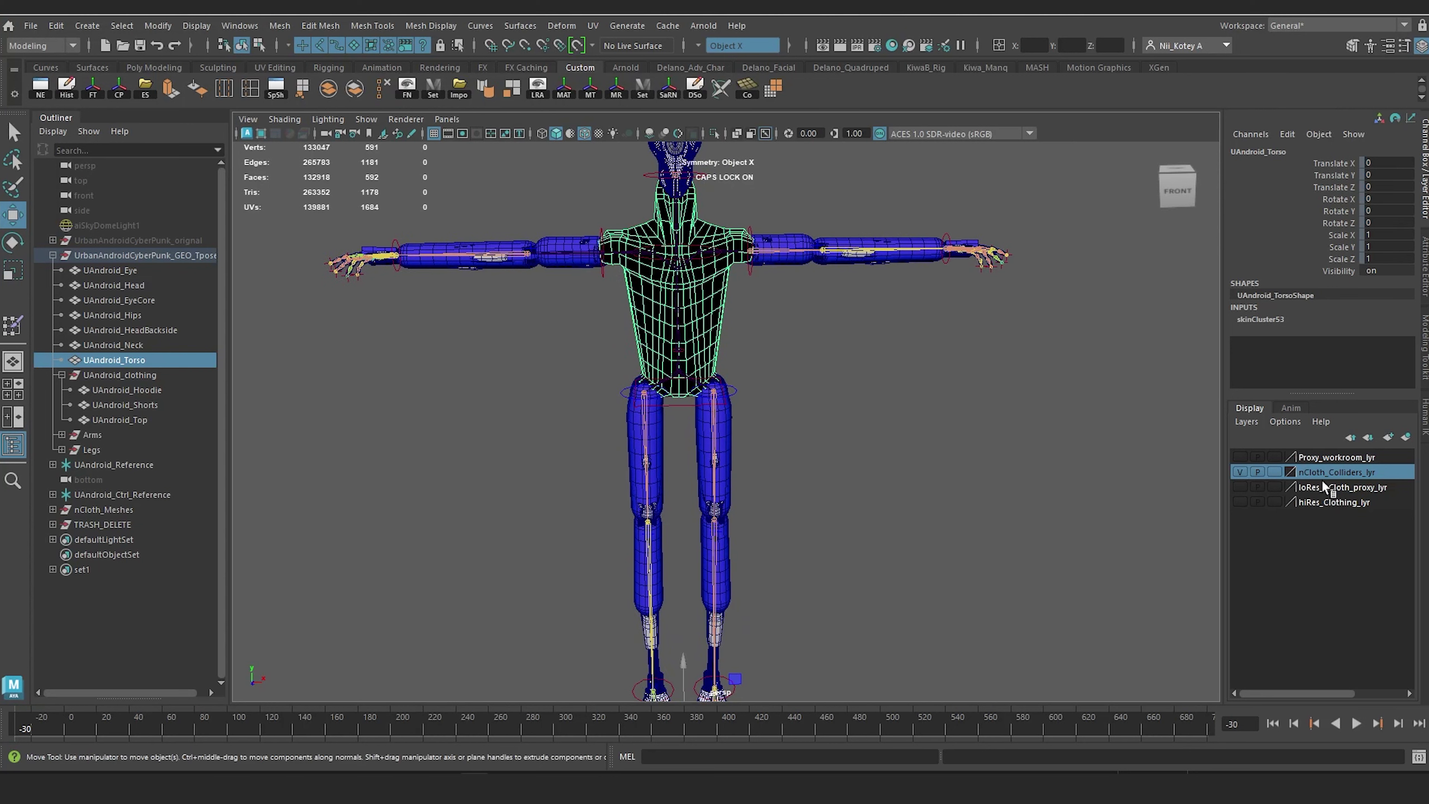
{"action": "left_click", "coordinate": [1241, 502]}
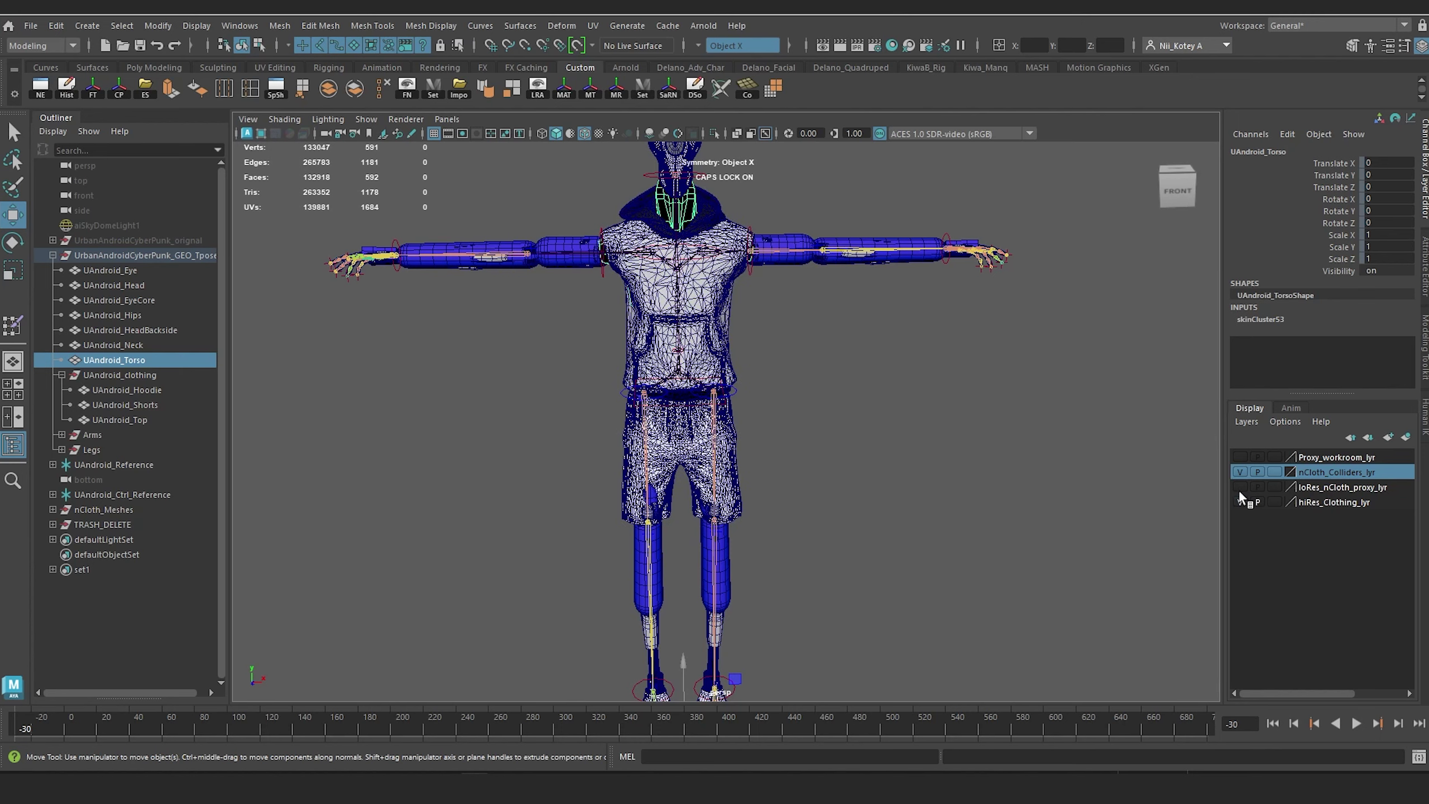
{"action": "left_click", "coordinate": [1240, 488]}
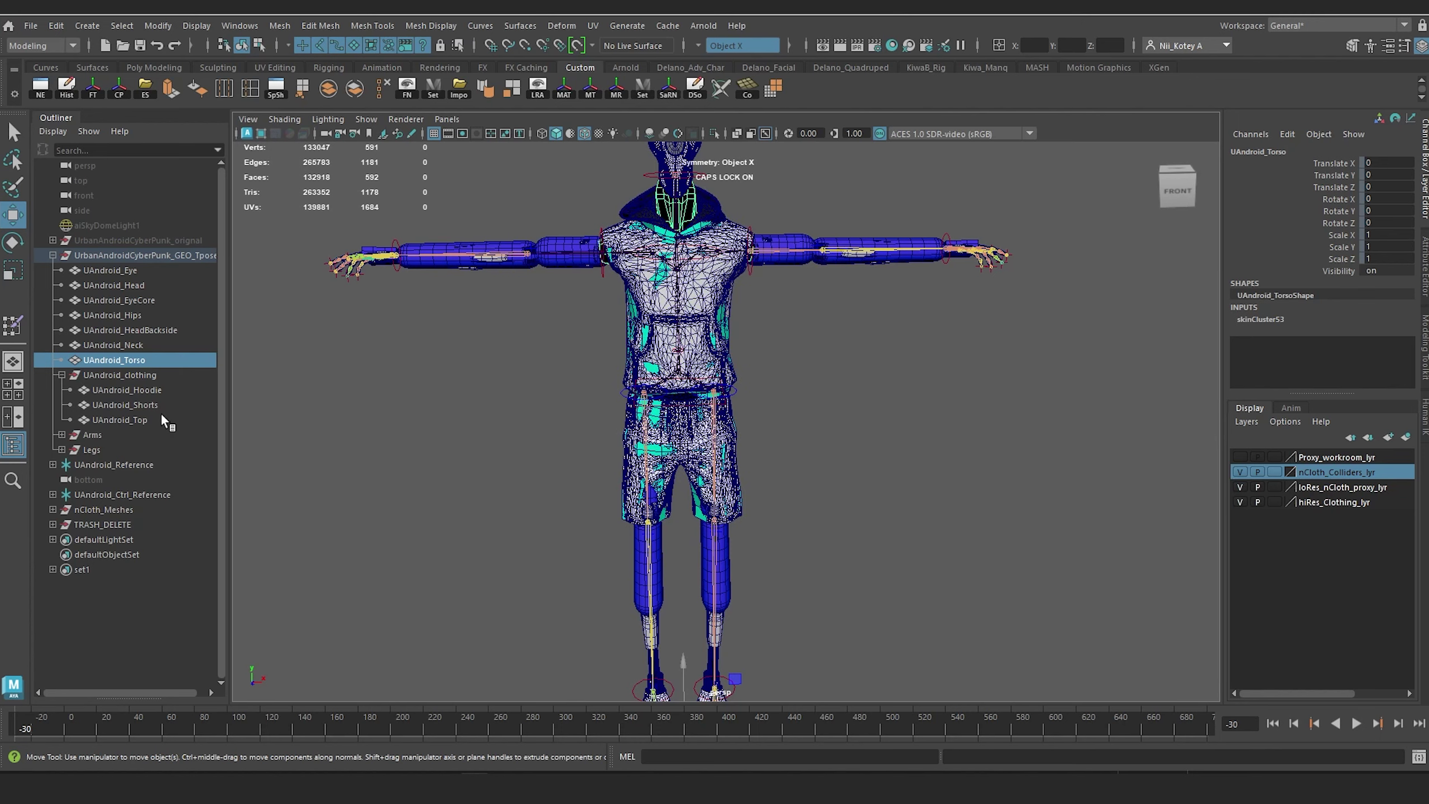
Step: Isolate the UAndroid_clothing group together with the nCloth_proxy mesh from nCloth_Meshes in the viewport
{"action": "middle_click_drag", "start_coordinate": [507, 383], "coordinate": [559, 393], "text": "alt"}
{"action": "left_click", "coordinate": [116, 376]}
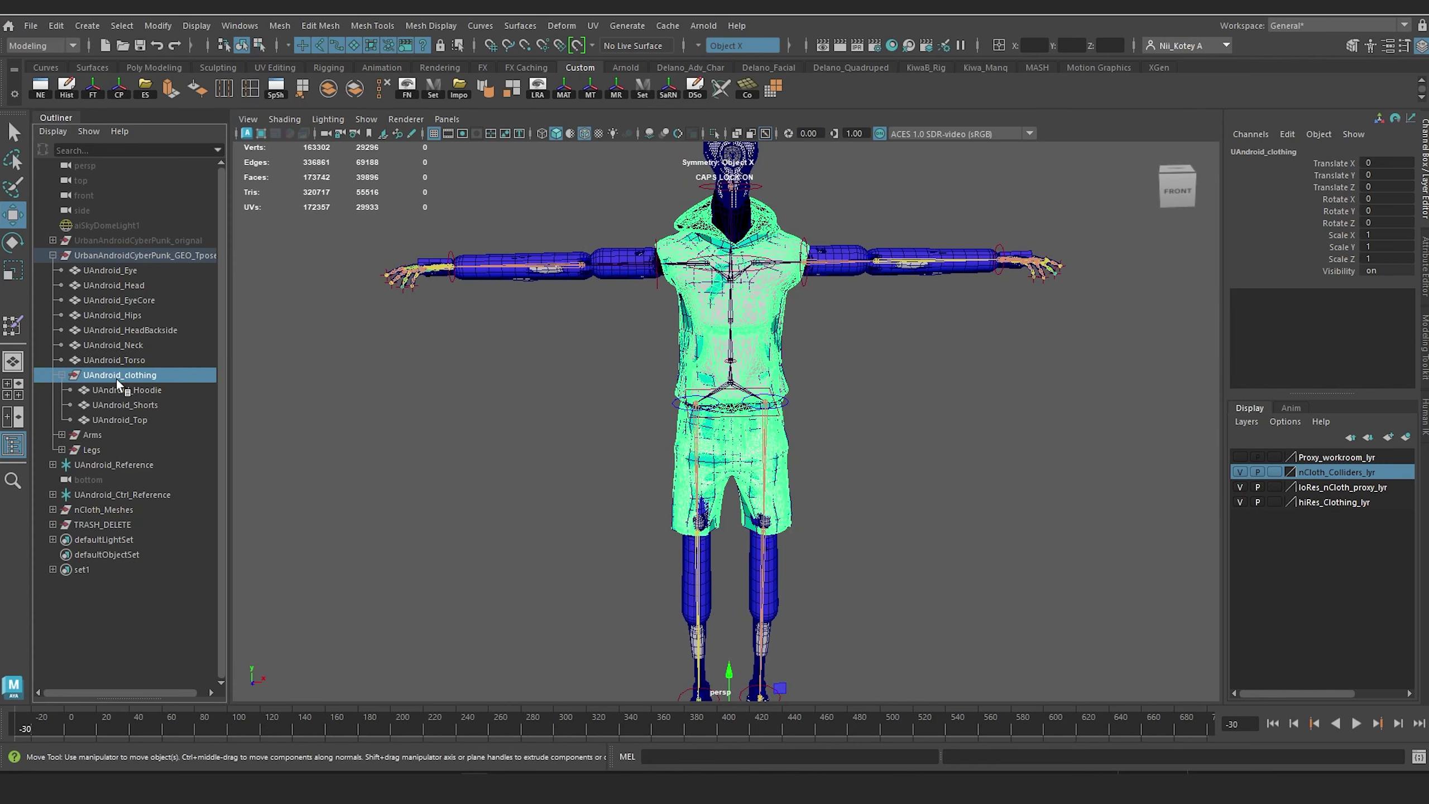
{"action": "left_click", "coordinate": [52, 509]}
{"action": "left_click", "coordinate": [120, 541]}
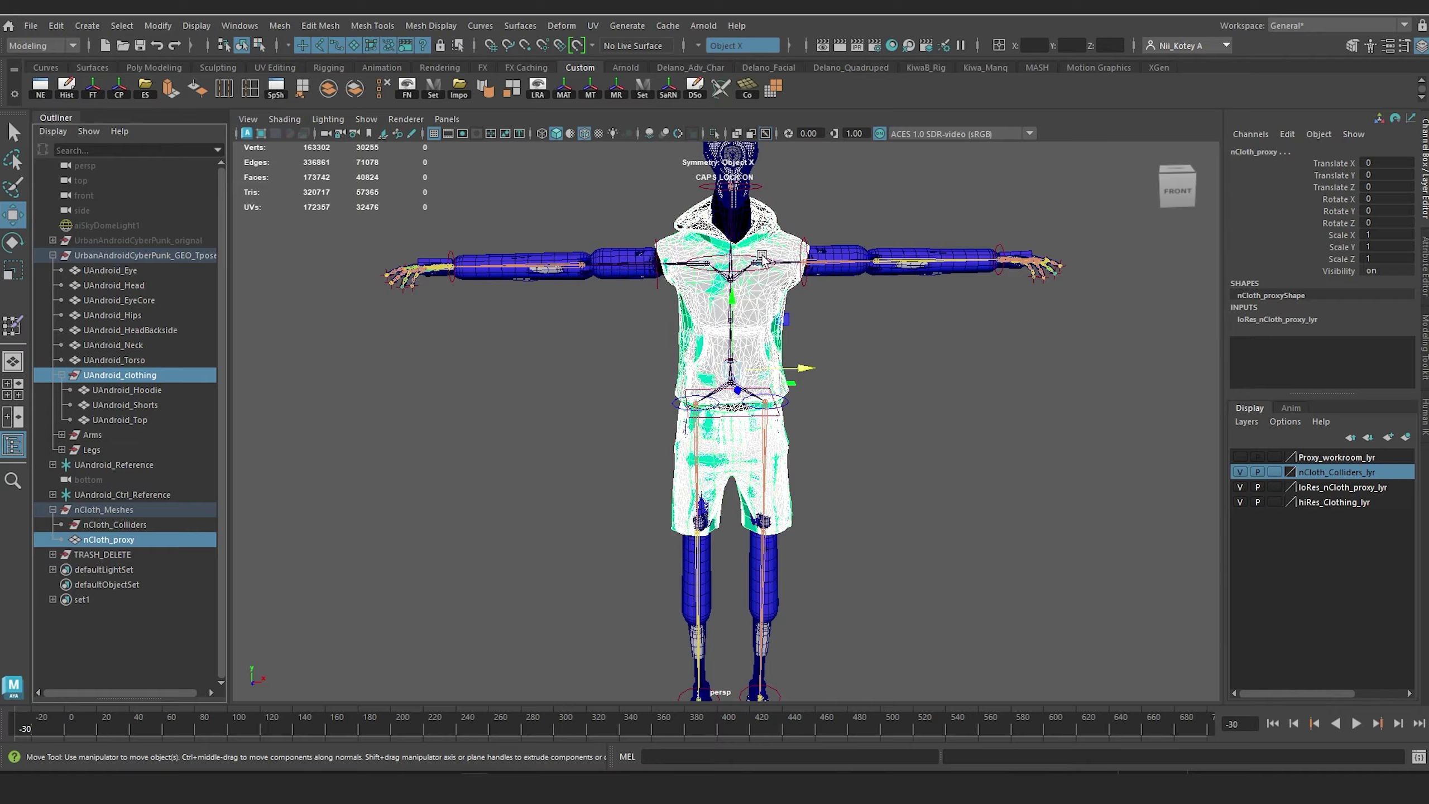
{"action": "key", "text": "ctrl+1"}
{"action": "scroll", "coordinate": [539, 442], "scroll_direction": "up", "scroll_amount": 5}
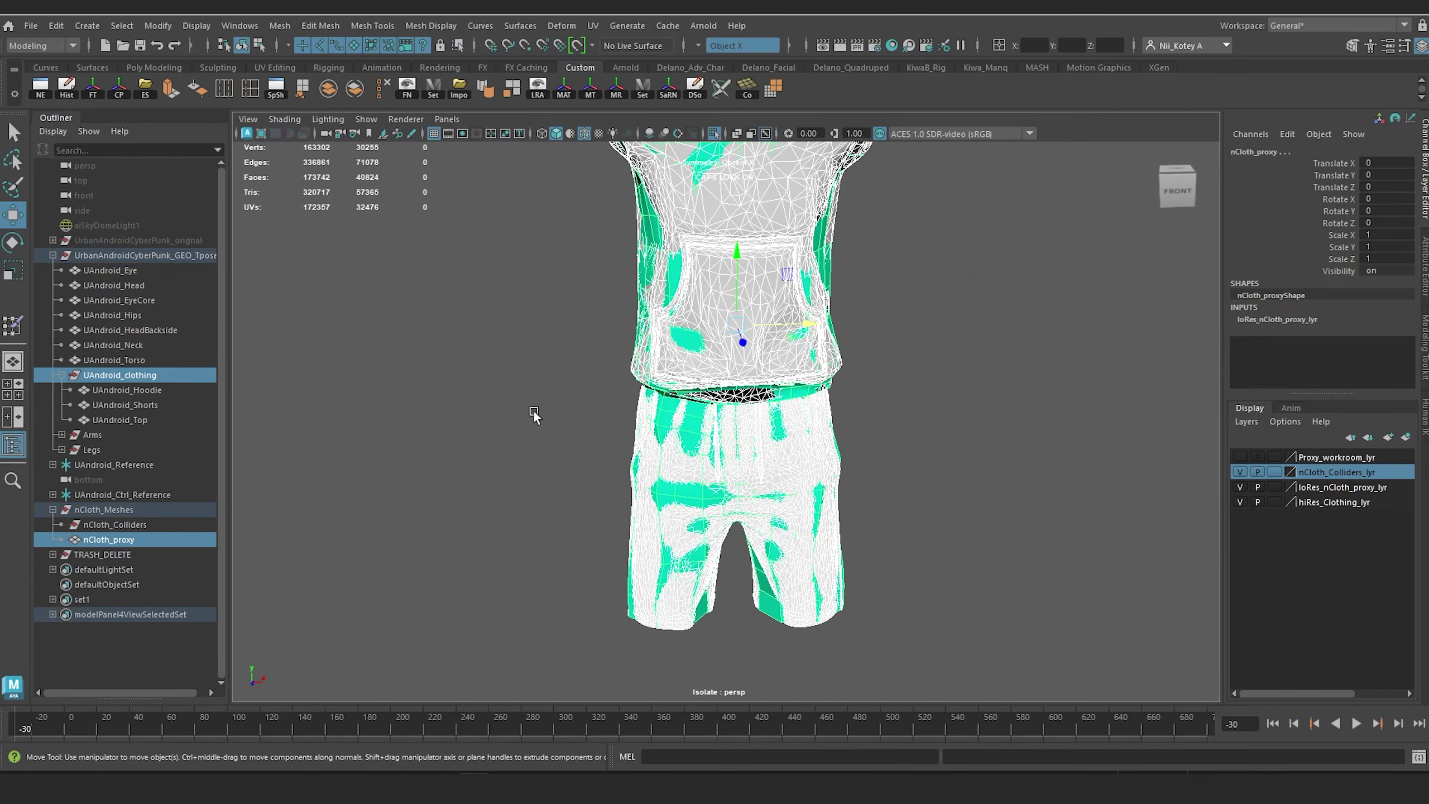
Step: Select the UAndroid_Top mesh, adding the nCloth_proxy mesh last to the selection
{"action": "left_click", "coordinate": [568, 298]}
{"action": "middle_click_drag", "start_coordinate": [569, 296], "coordinate": [535, 402], "text": "alt"}
{"action": "left_click_drag", "start_coordinate": [535, 402], "coordinate": [604, 393], "text": "alt"}
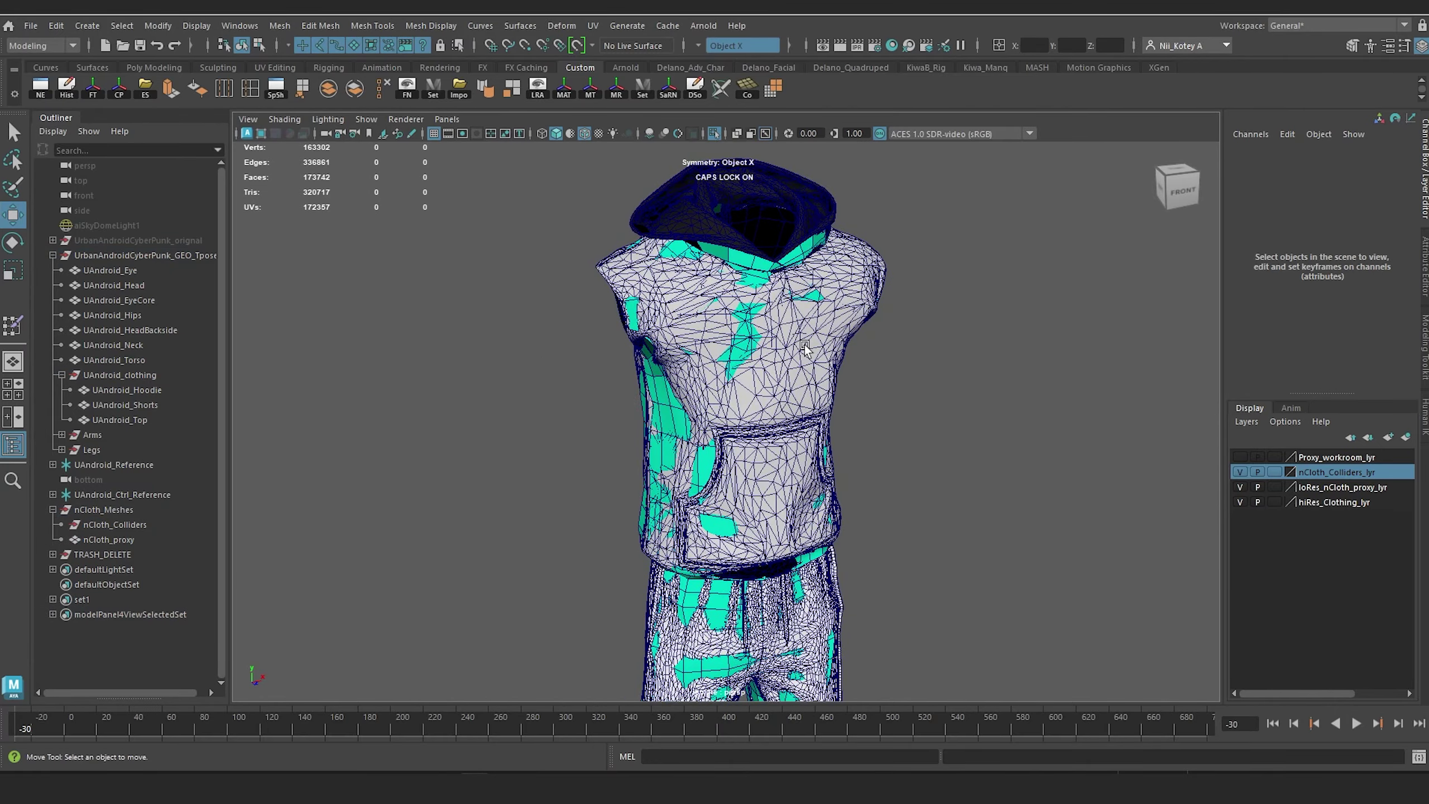
{"action": "left_click", "coordinate": [805, 345]}
{"action": "scroll", "coordinate": [804, 345], "scroll_direction": "up", "scroll_amount": 5}
{"action": "left_click_drag", "start_coordinate": [748, 389], "coordinate": [784, 383], "text": "alt"}
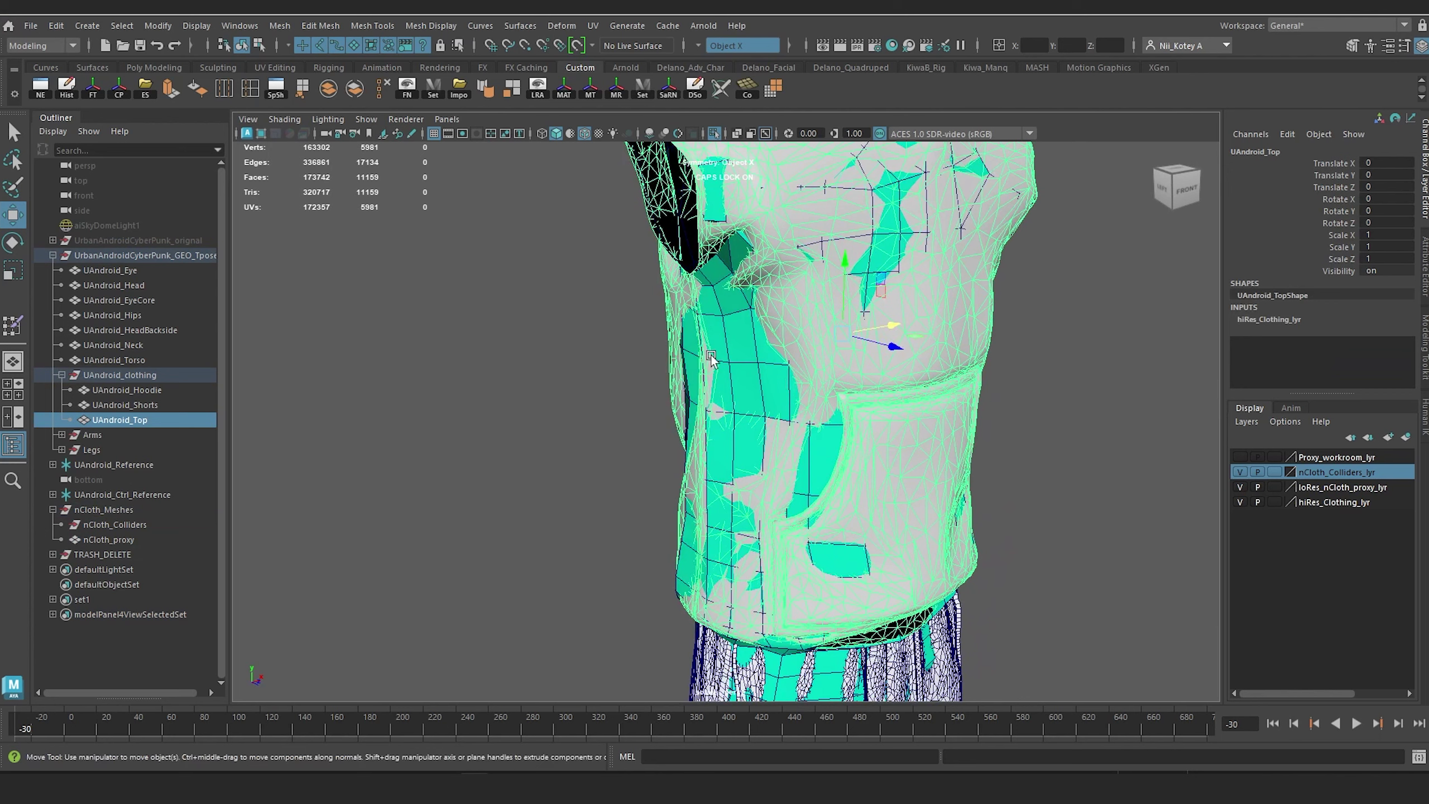
{"action": "left_click", "coordinate": [741, 365], "text": "shift"}
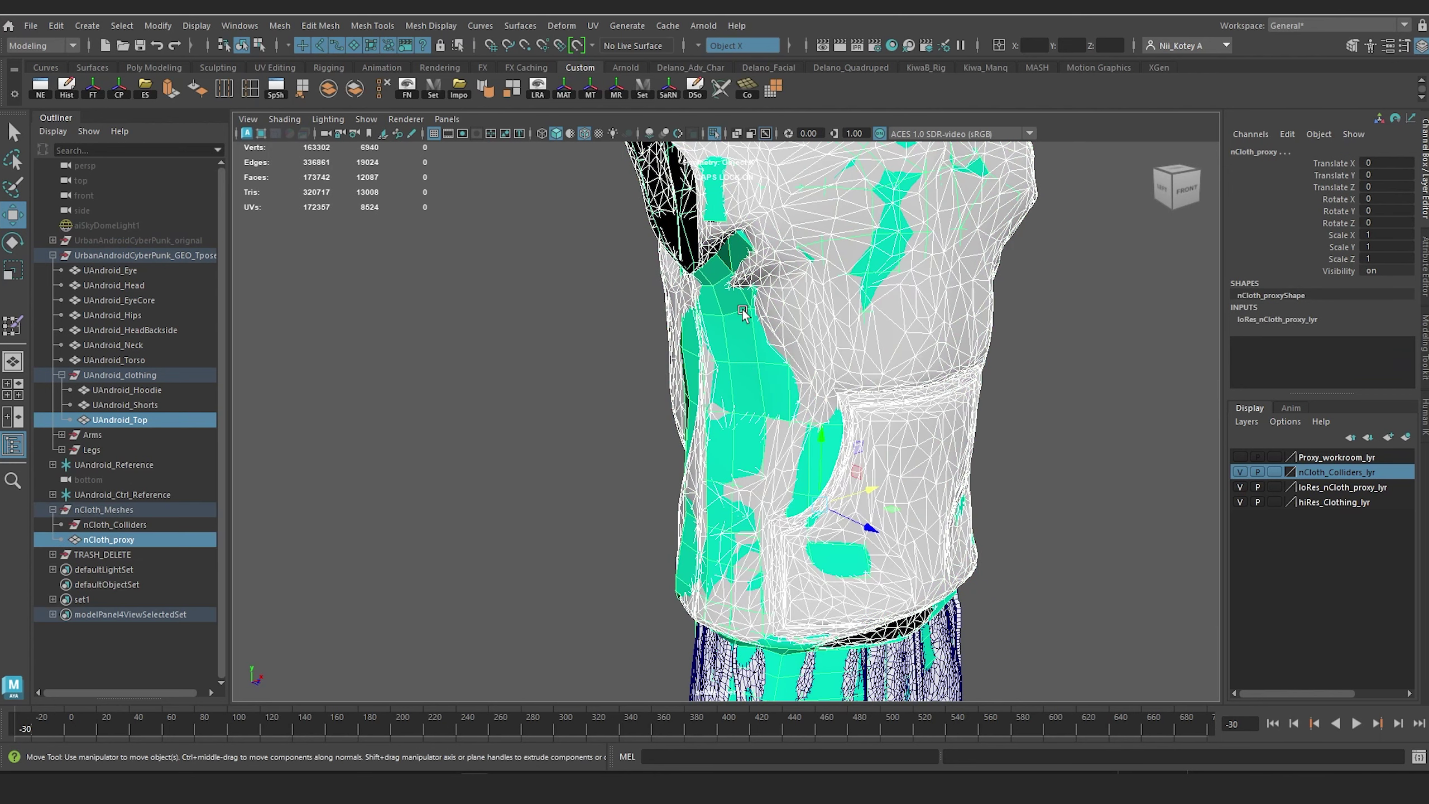
Step: Switch to the Rigging menu set and open the Wrap deformer's options, keeping the dialog clear of the clothing
{"action": "left_click", "coordinate": [68, 45]}
{"action": "left_click", "coordinate": [48, 78]}
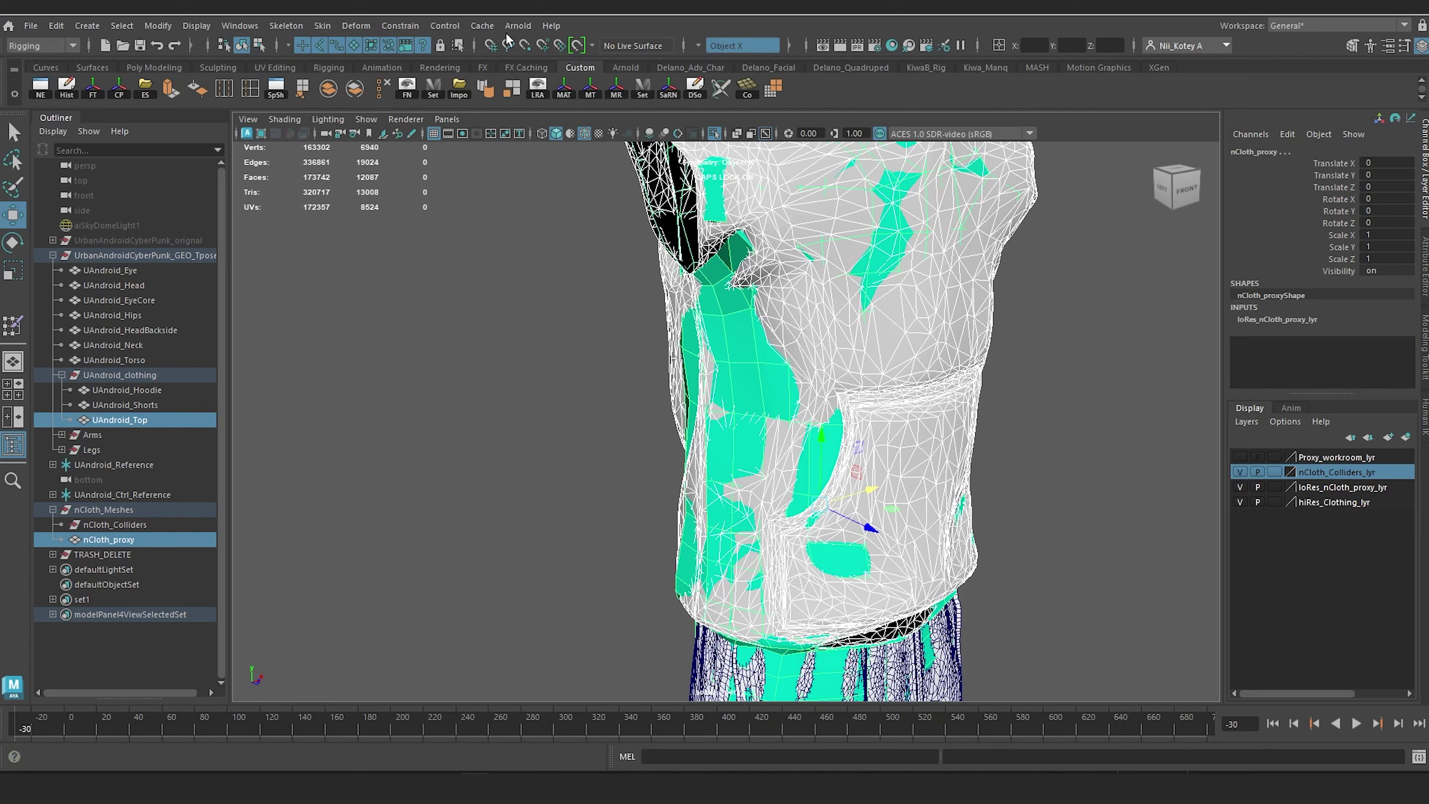
{"action": "left_click", "coordinate": [366, 26]}
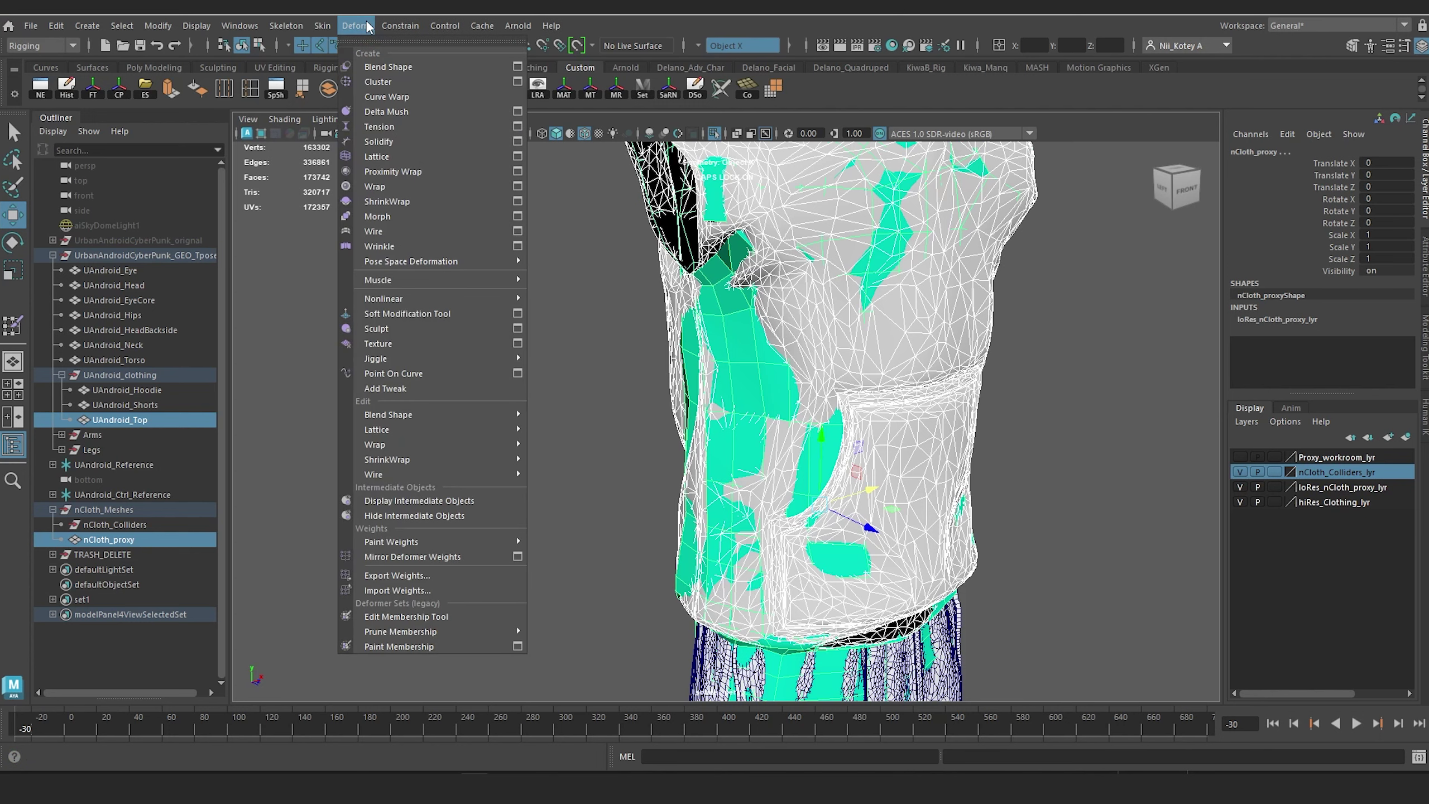
{"action": "left_click", "coordinate": [517, 186]}
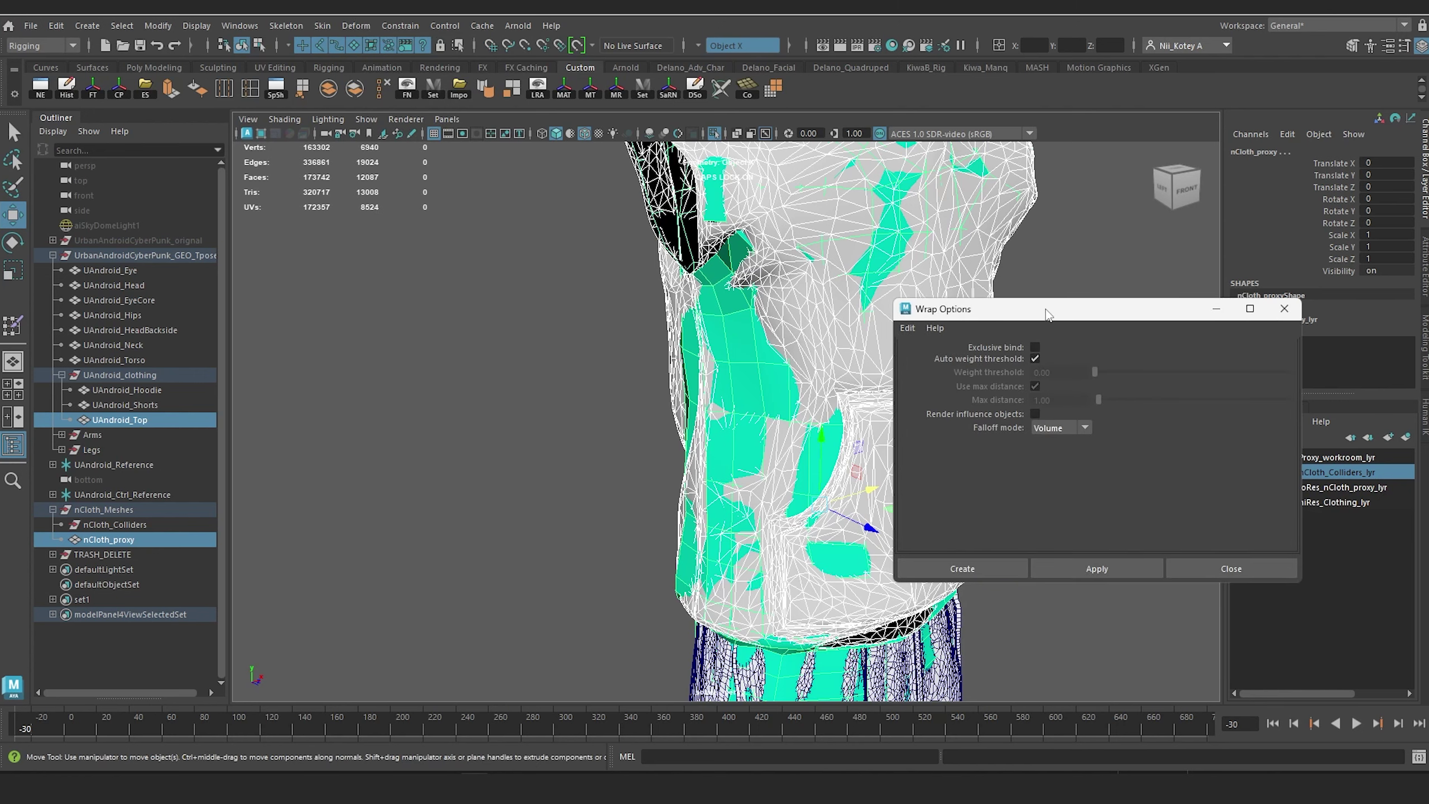
{"action": "left_click_drag", "start_coordinate": [1050, 313], "coordinate": [344, 221]}
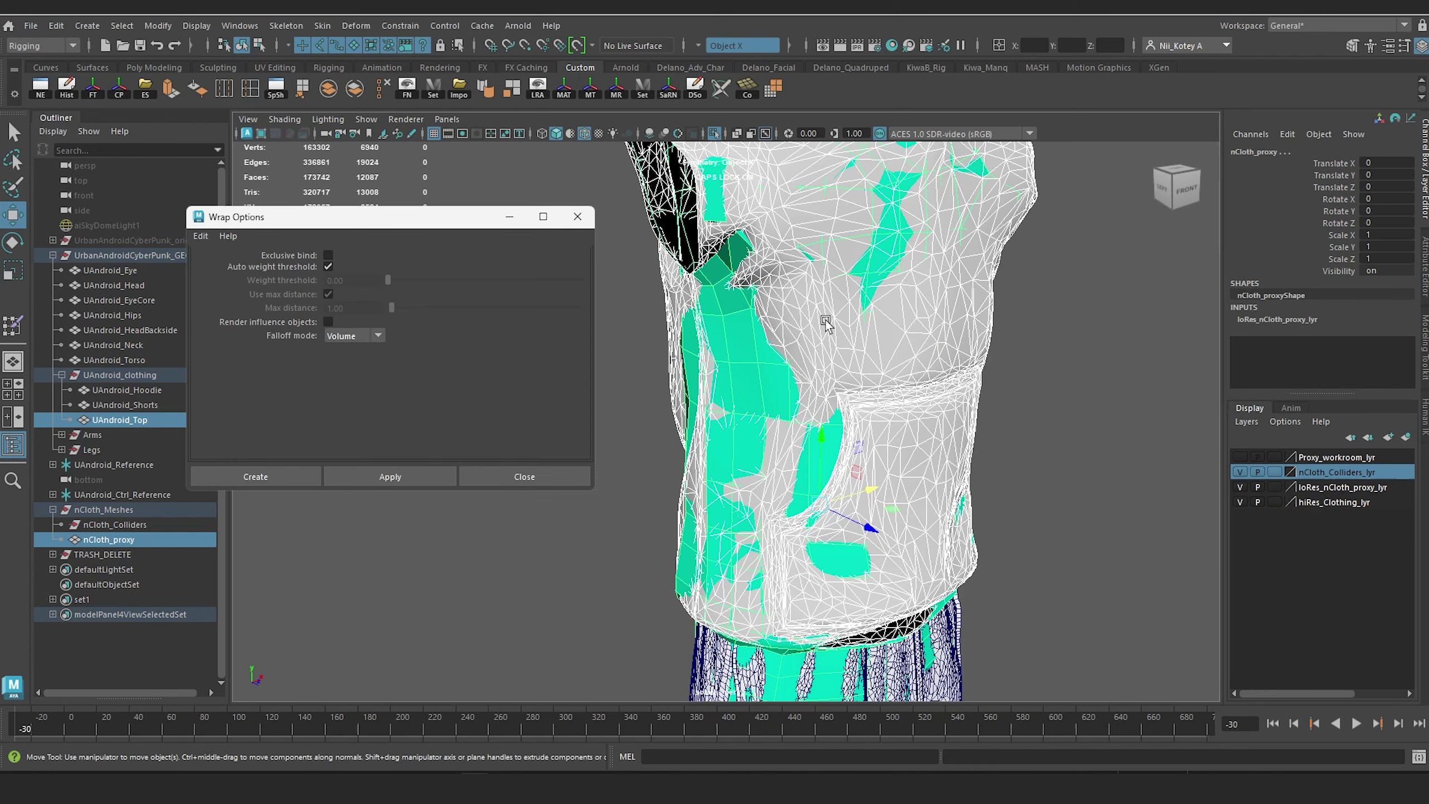
Step: Wrap UAndroid_Top to nCloth_proxy using auto weight threshold and Volume falloff, keeping the Wrap options open
{"action": "middle_click_drag", "start_coordinate": [844, 318], "coordinate": [937, 318], "text": "alt"}
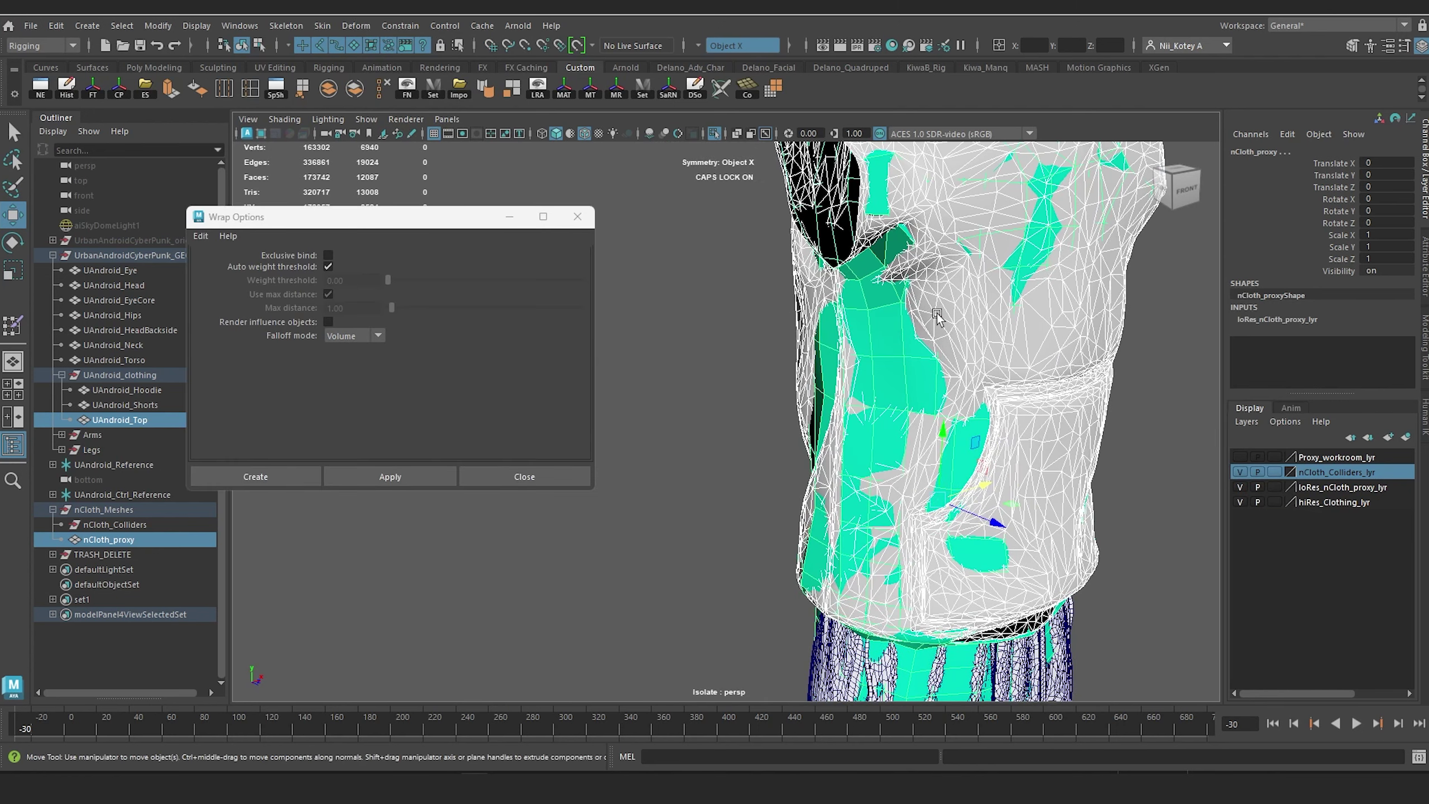
{"action": "right_click_drag", "start_coordinate": [938, 317], "coordinate": [892, 295], "text": "alt"}
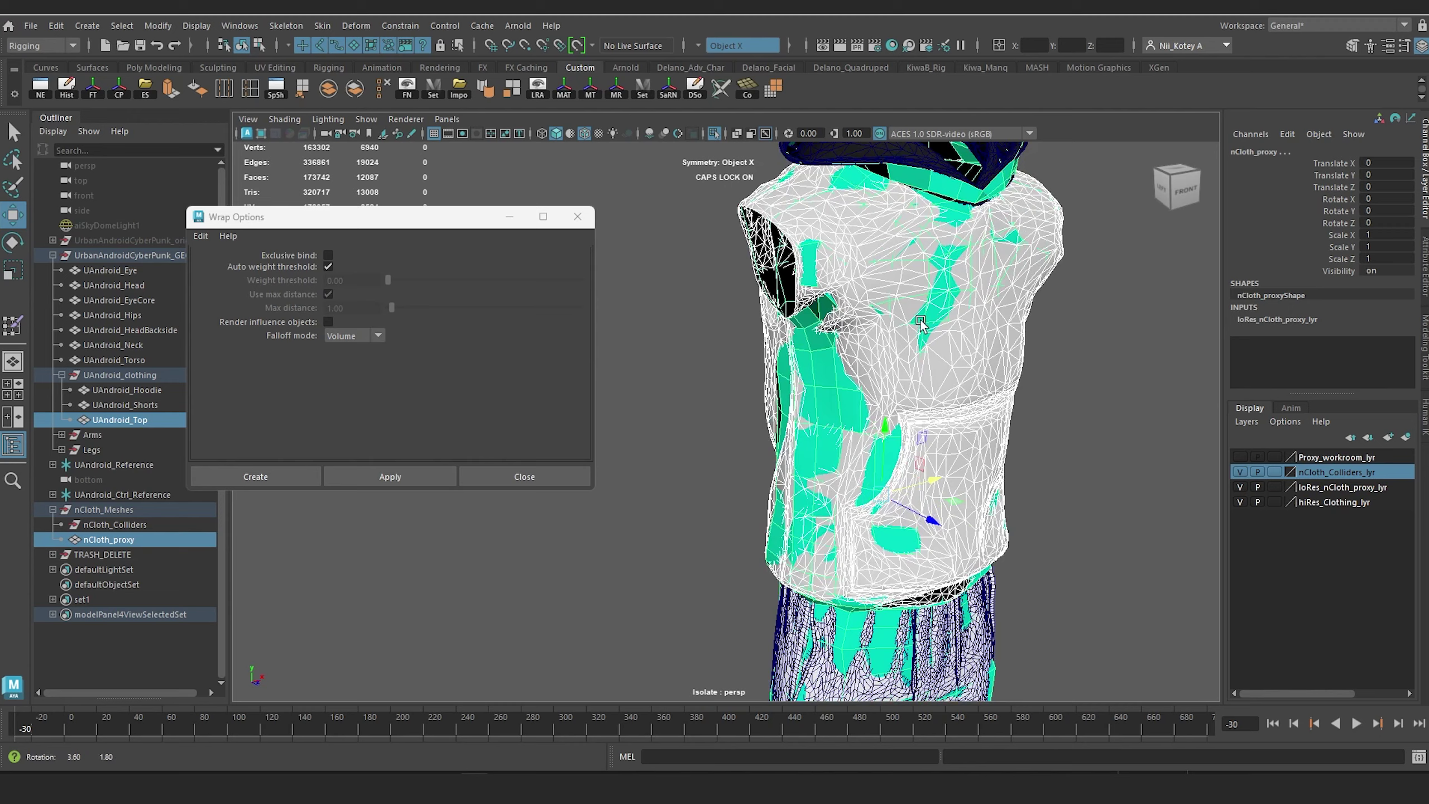
{"action": "left_click_drag", "start_coordinate": [891, 296], "coordinate": [847, 274], "text": "alt"}
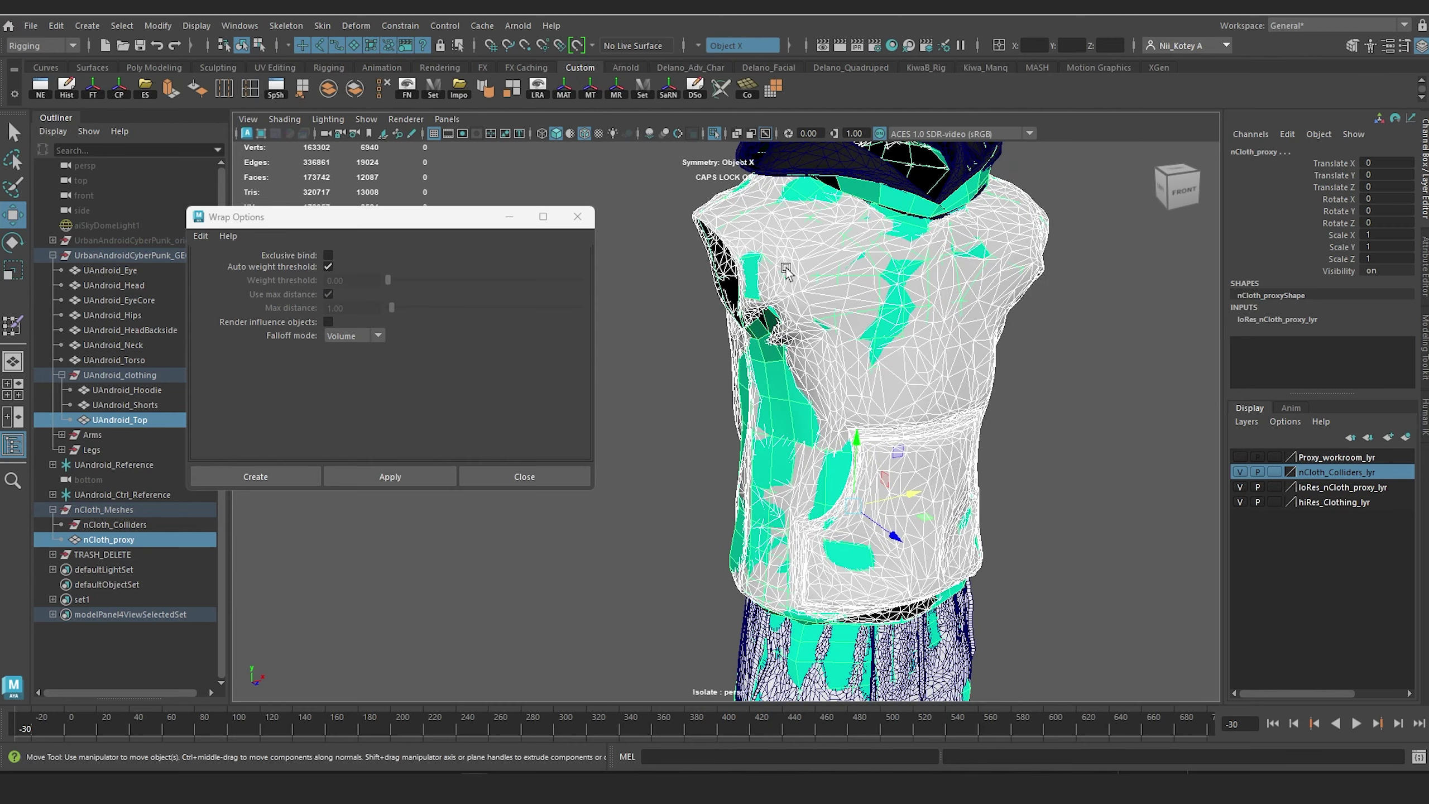
{"action": "scroll", "coordinate": [762, 374], "scroll_direction": "up", "scroll_amount": 4}
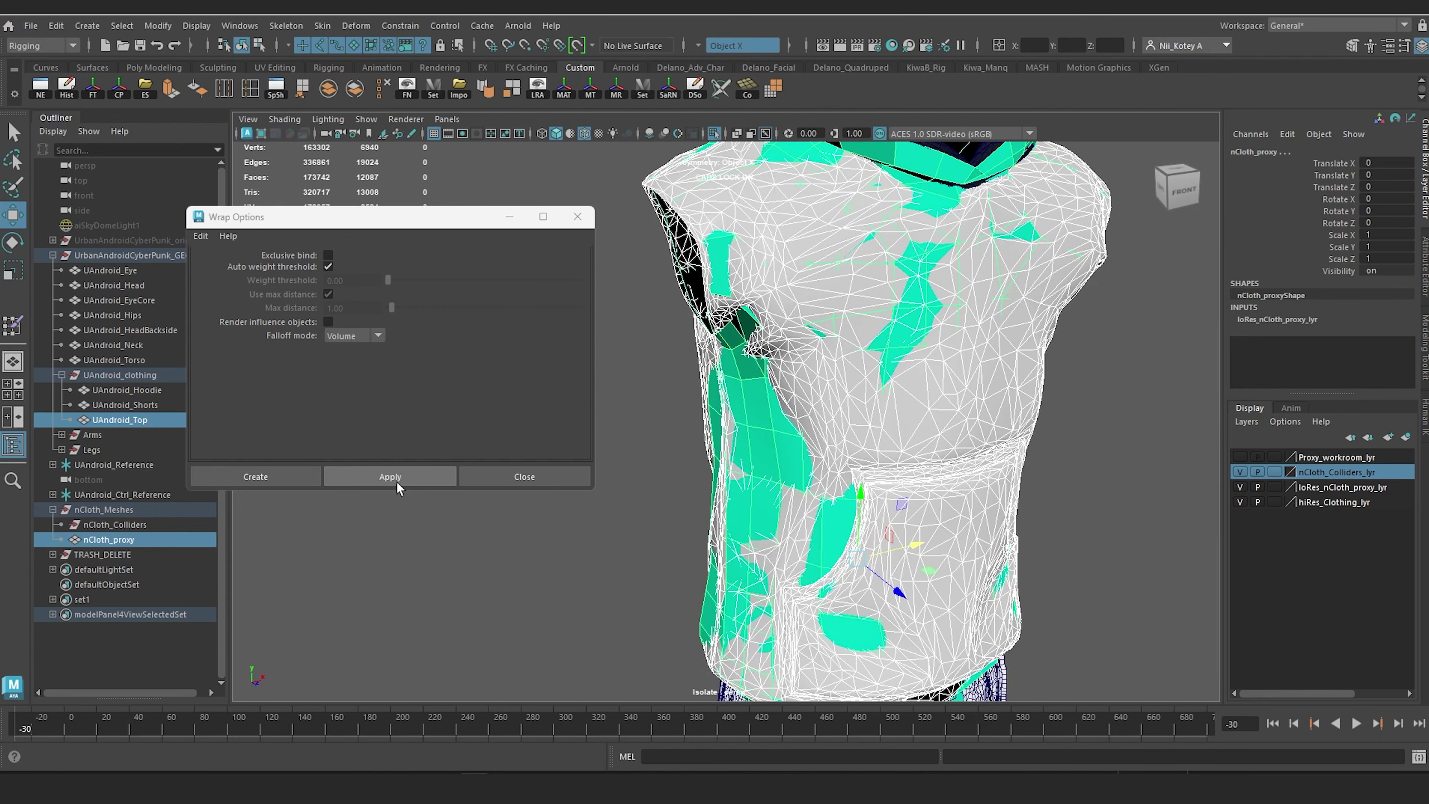
{"action": "left_click", "coordinate": [396, 480]}
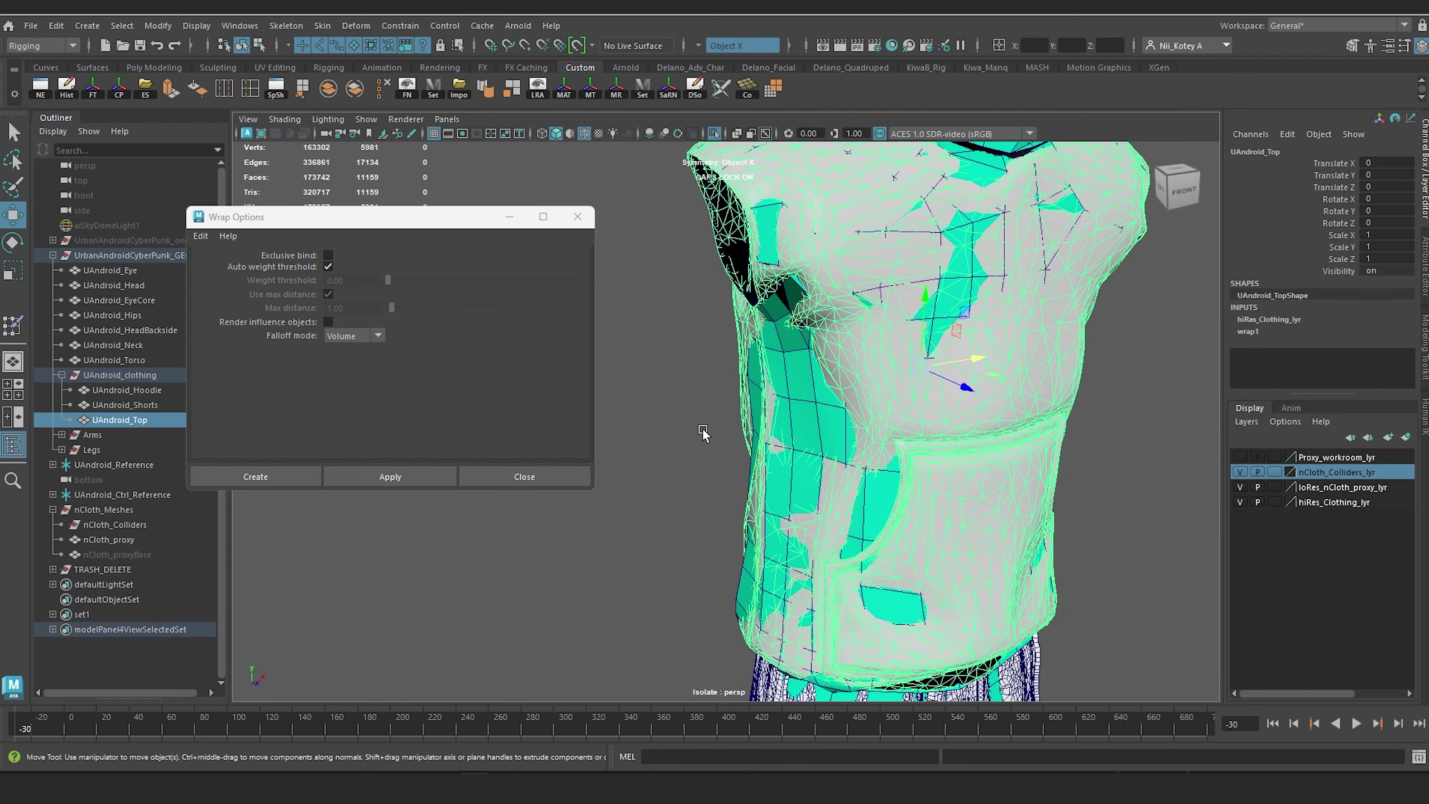
Step: Test the top's wrap by moving a side vertex of nCloth_proxy with loRes_nCloth_proxy_lyr hidden, and undo the moves
{"action": "left_click", "coordinate": [815, 399]}
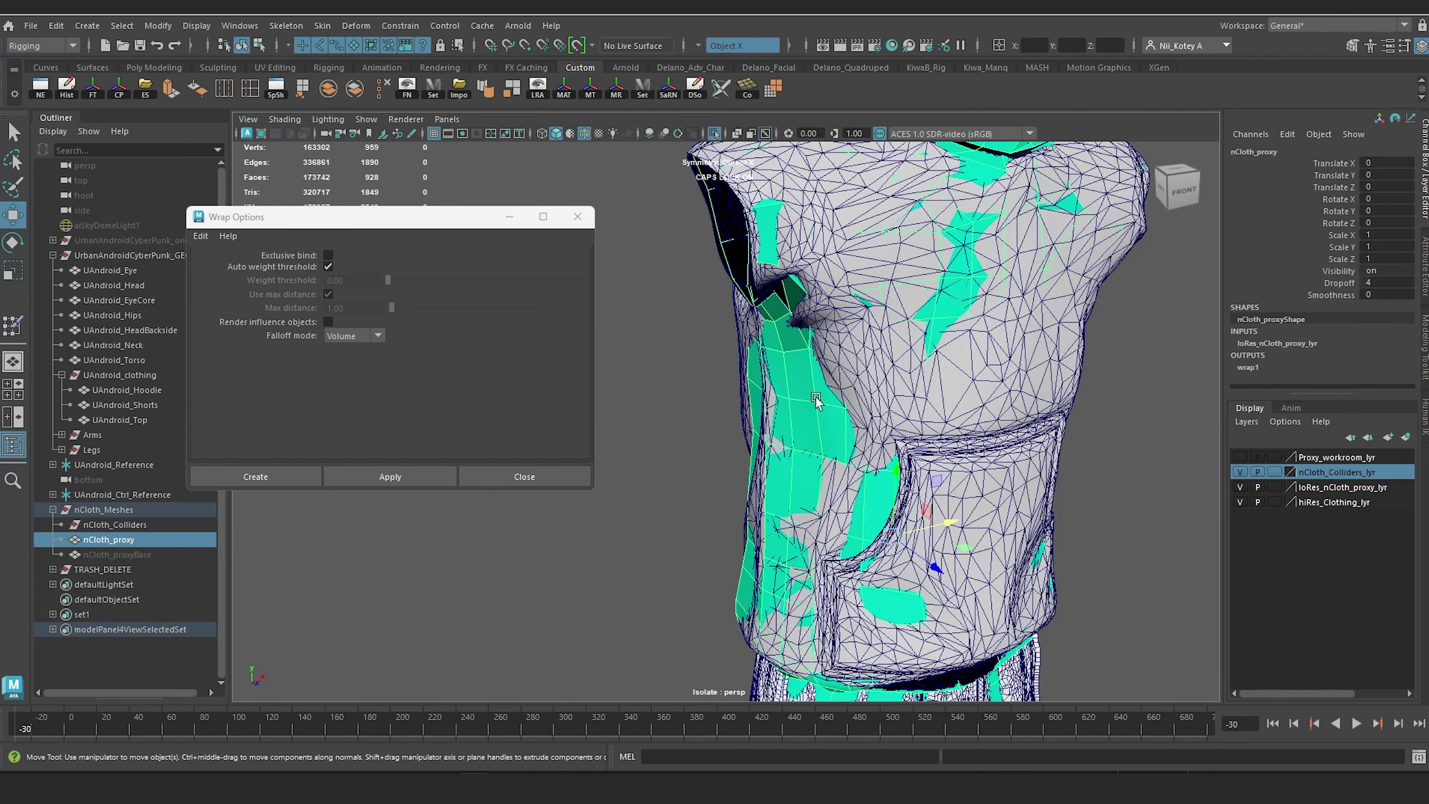
{"action": "right_click_drag", "start_coordinate": [815, 398], "coordinate": [748, 352]}
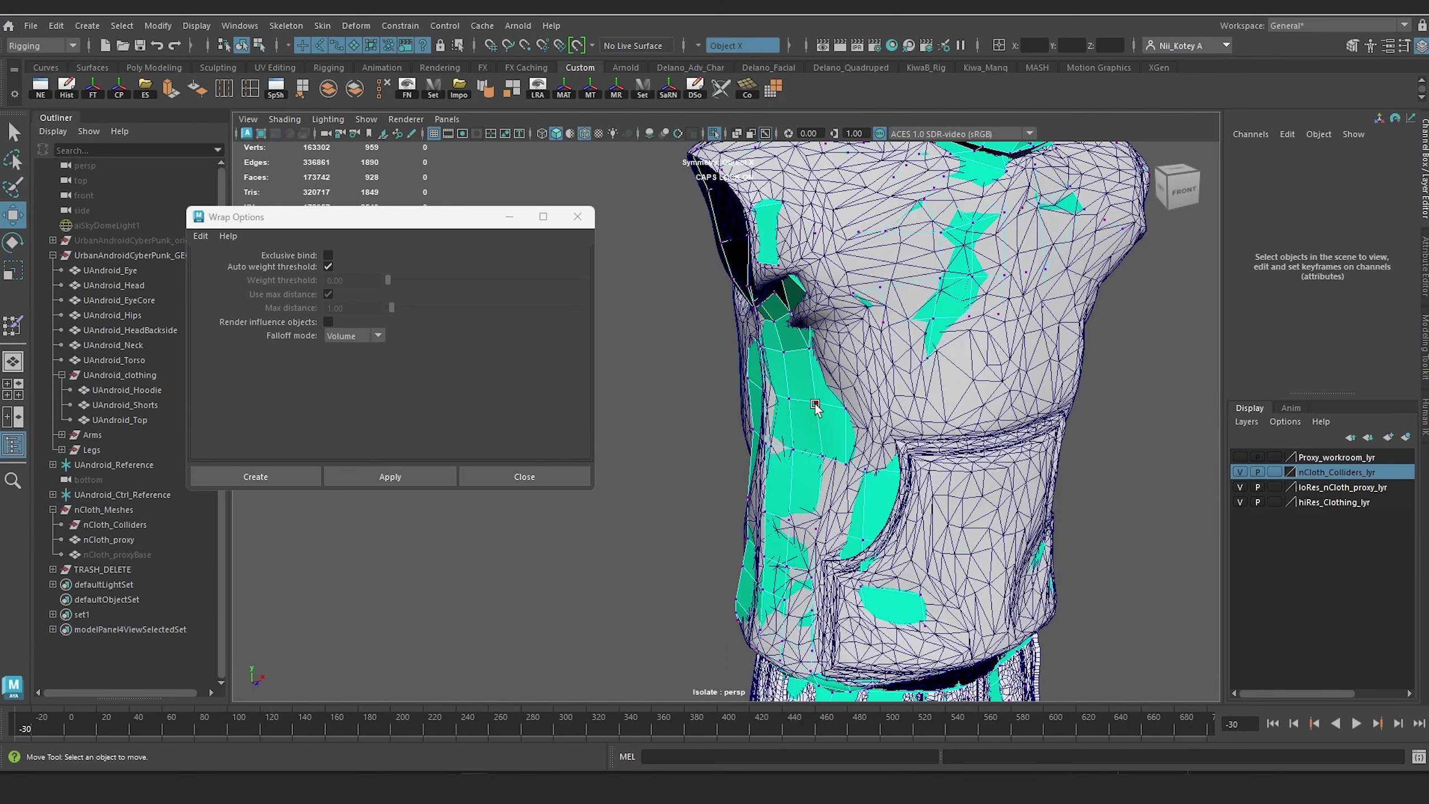
{"action": "left_click", "coordinate": [815, 404]}
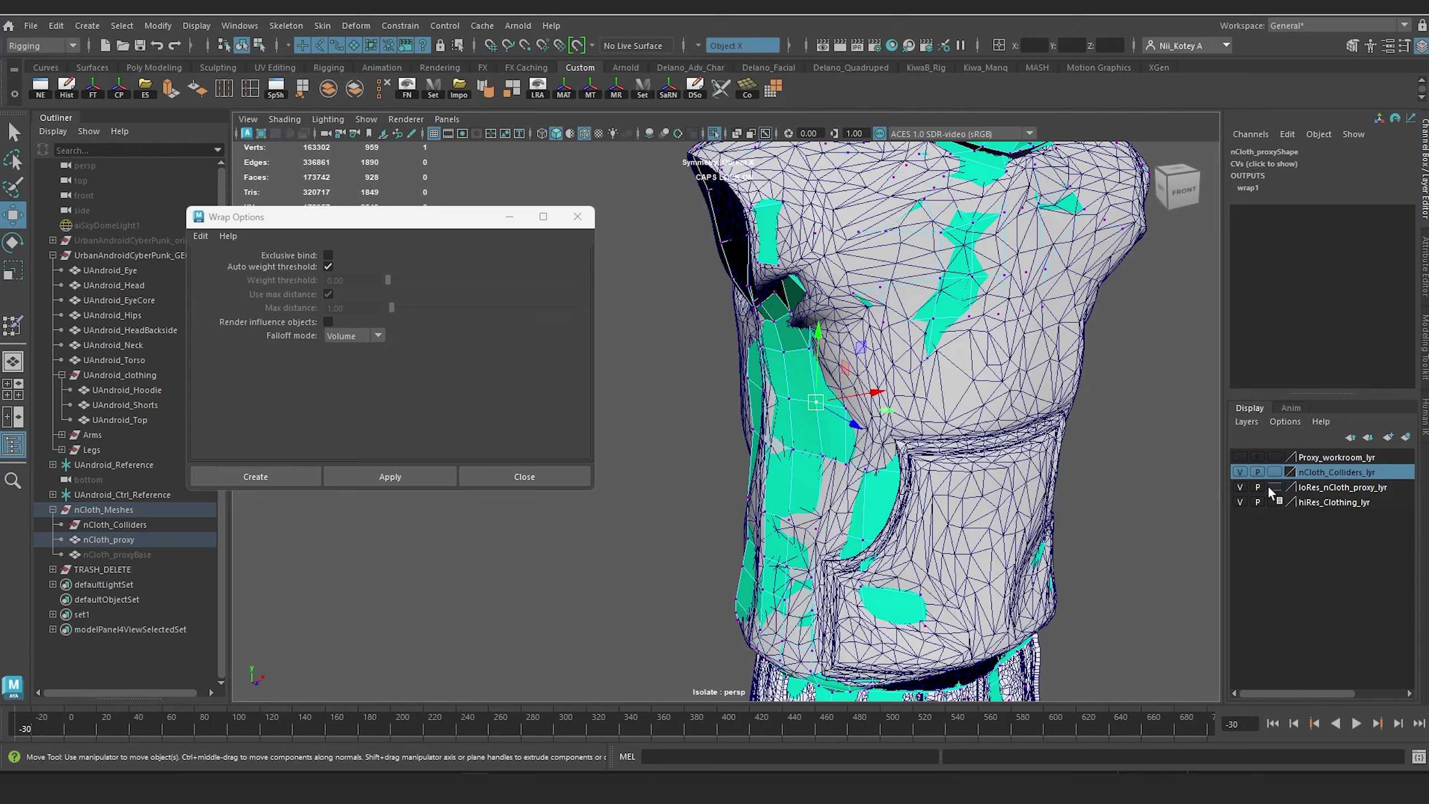
{"action": "left_click", "coordinate": [1242, 488]}
{"action": "left_click_drag", "start_coordinate": [789, 474], "coordinate": [734, 431], "text": "alt"}
{"action": "key", "text": "ctrl+z"}
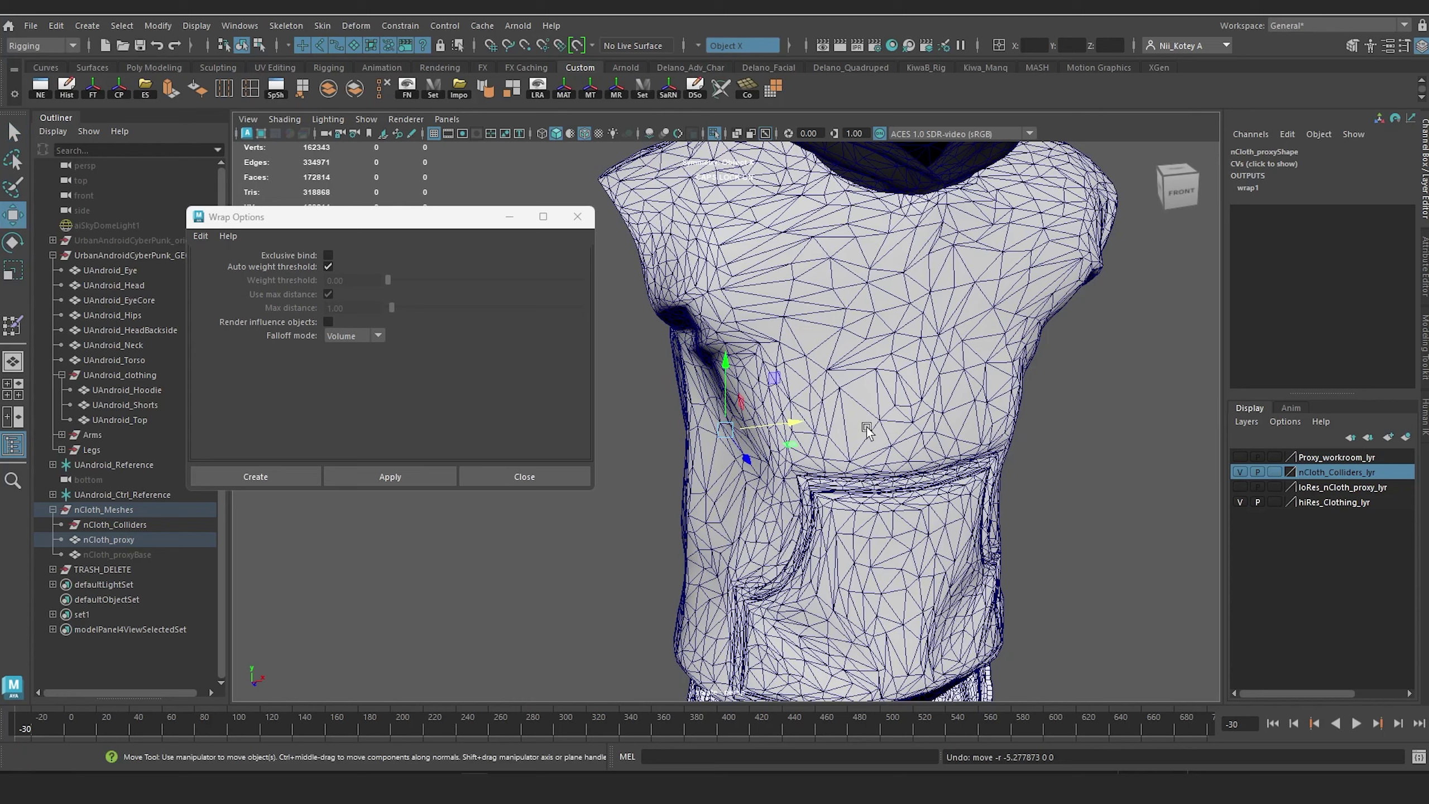
{"action": "left_click_drag", "start_coordinate": [794, 422], "coordinate": [677, 449]}
{"action": "key", "text": "ctrl+z"}
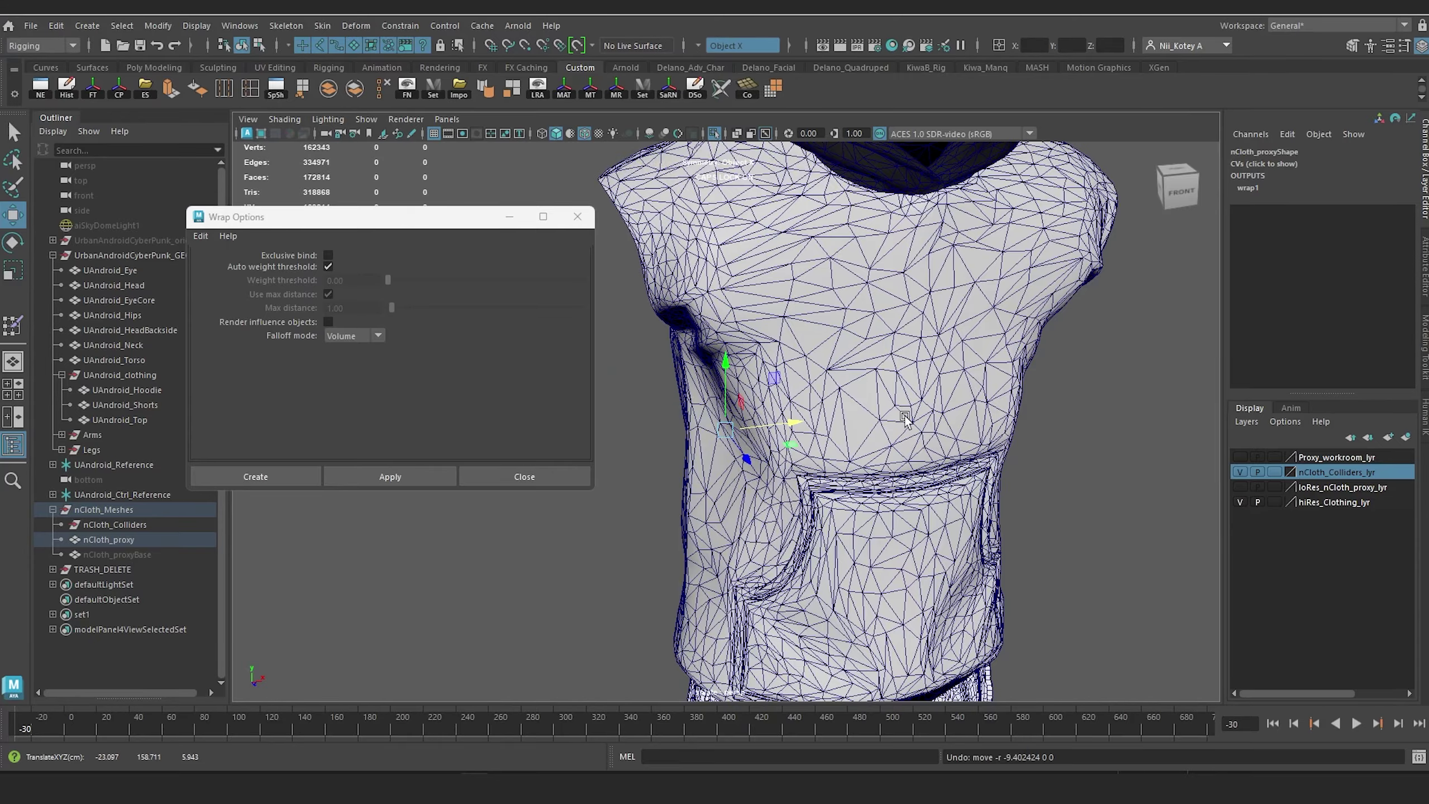
Step: Test the wrap at the shoulder by moving nearby nCloth_proxy vertices with the proxy layer hidden, and undo the move
{"action": "middle_click_drag", "start_coordinate": [810, 282], "coordinate": [902, 433], "text": "alt"}
{"action": "left_click_drag", "start_coordinate": [902, 435], "coordinate": [945, 437], "text": "alt"}
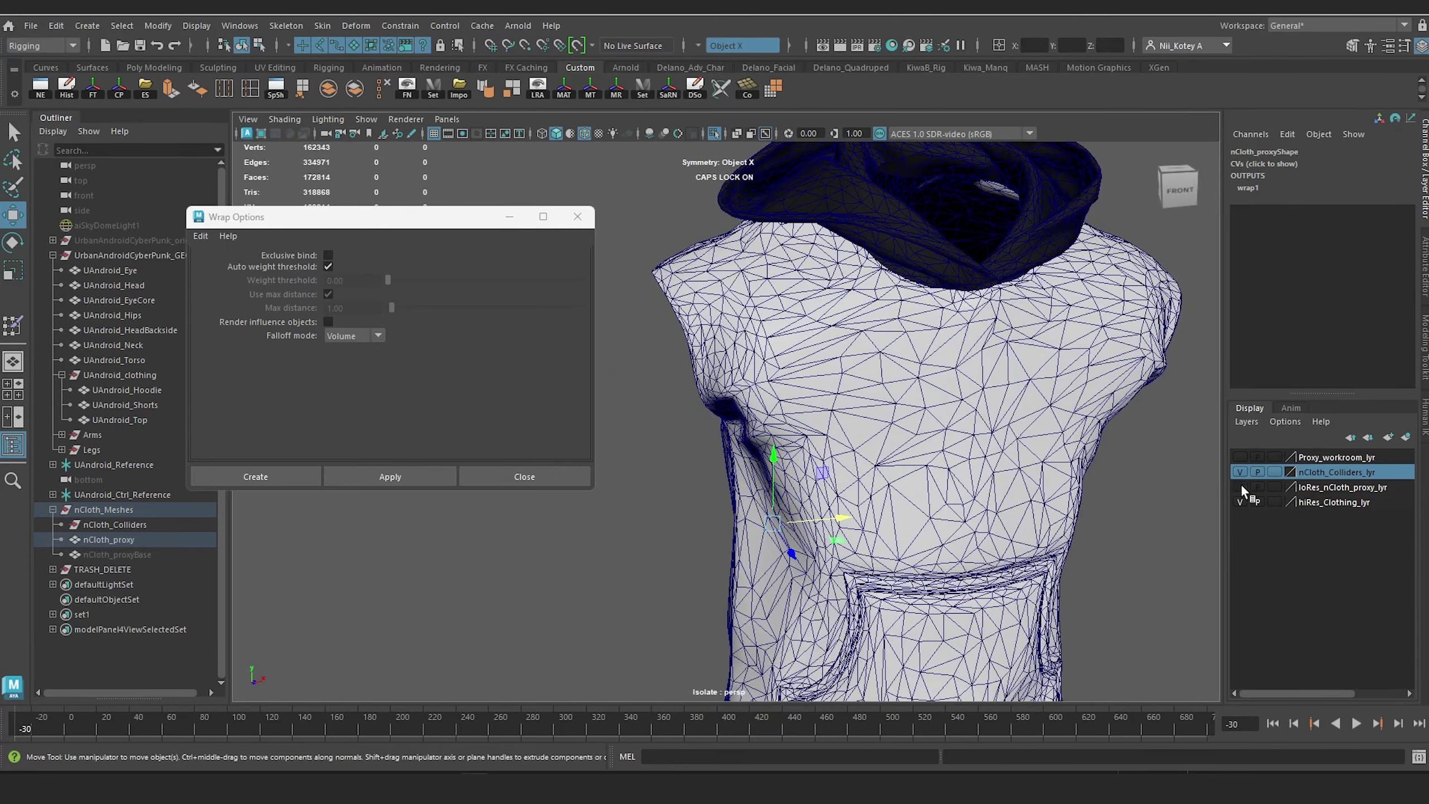
{"action": "left_click", "coordinate": [1240, 487]}
{"action": "left_click_drag", "start_coordinate": [846, 429], "coordinate": [814, 421], "text": "alt"}
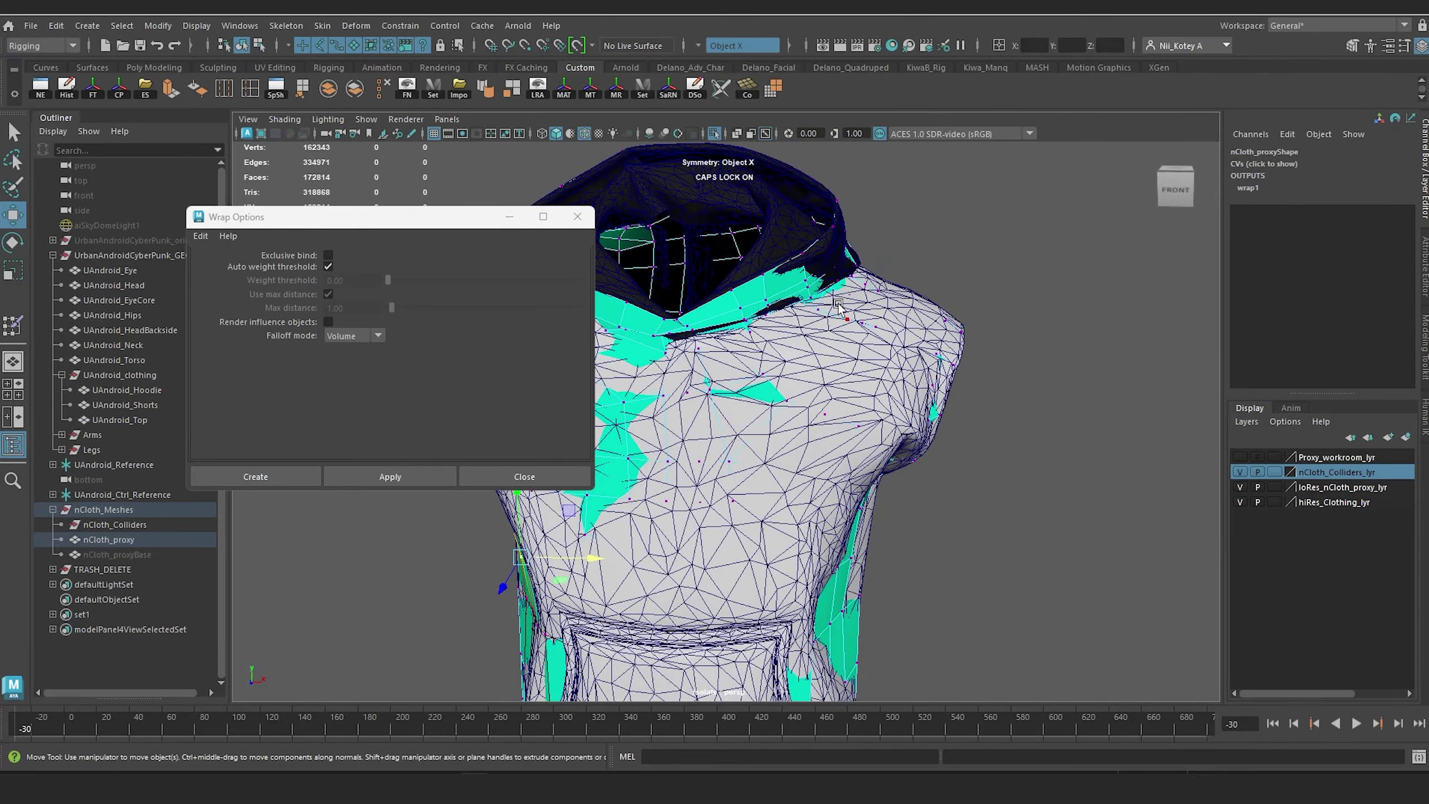
{"action": "left_click_drag", "start_coordinate": [925, 173], "coordinate": [1132, 427]}
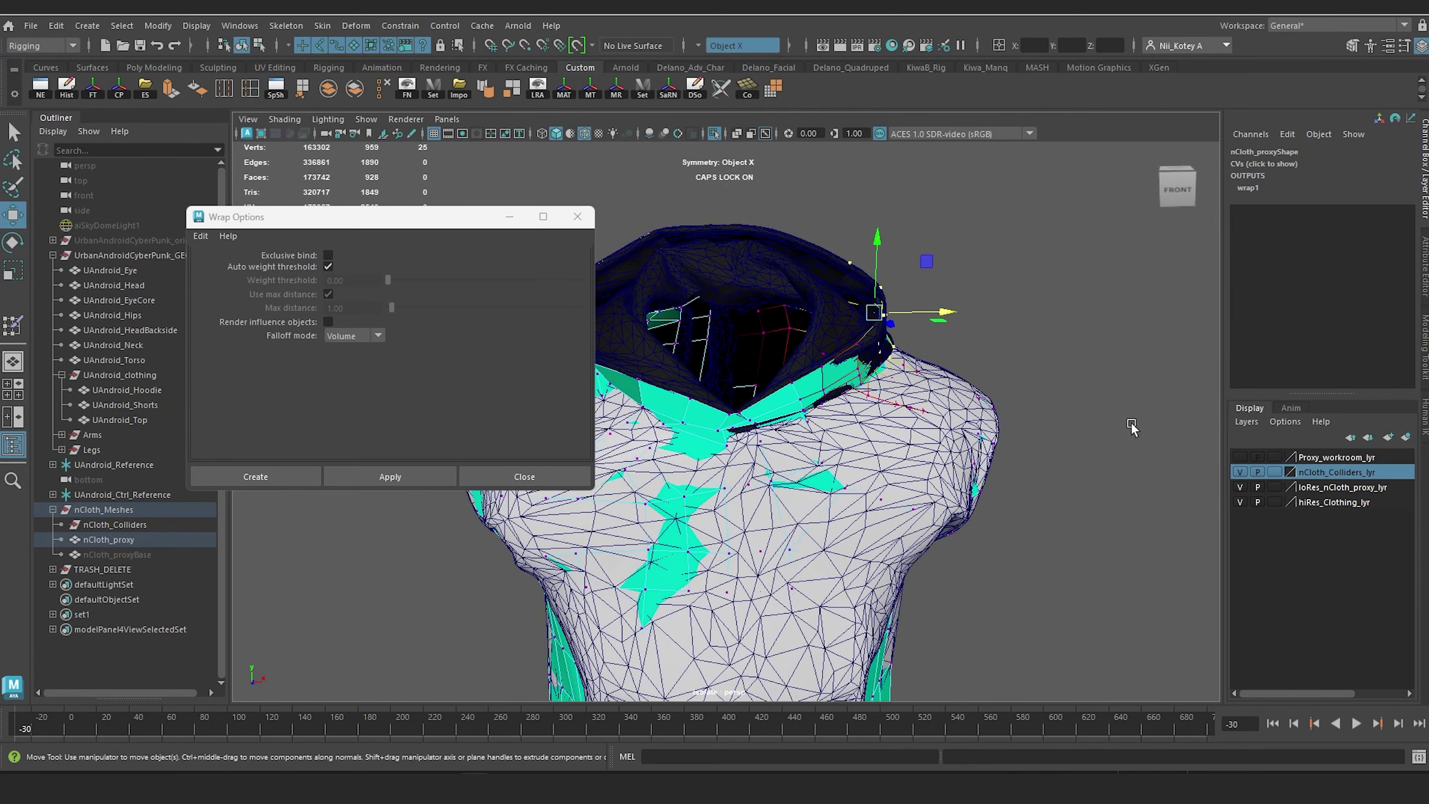
{"action": "left_click", "coordinate": [1240, 487]}
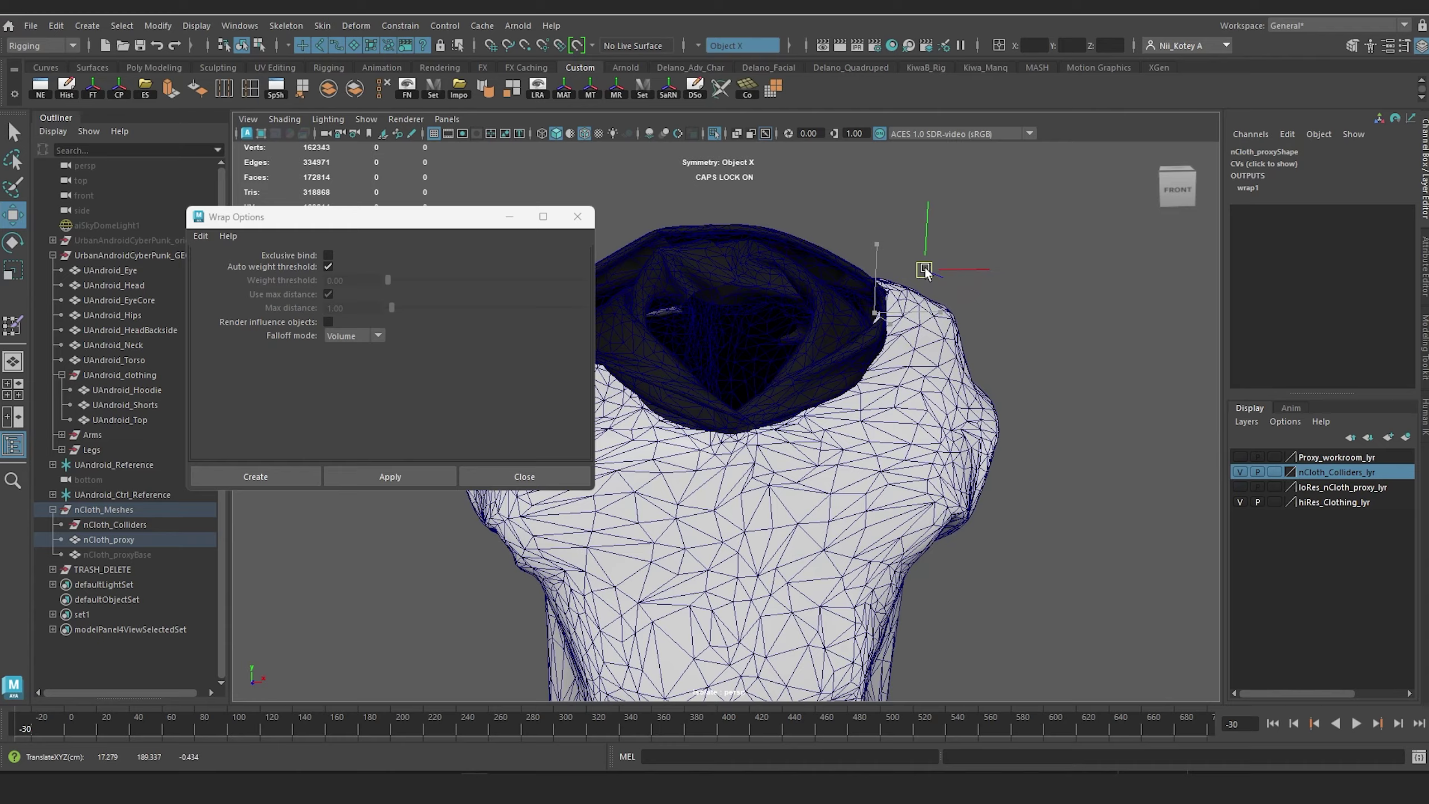
{"action": "left_click_drag", "start_coordinate": [875, 316], "coordinate": [846, 357]}
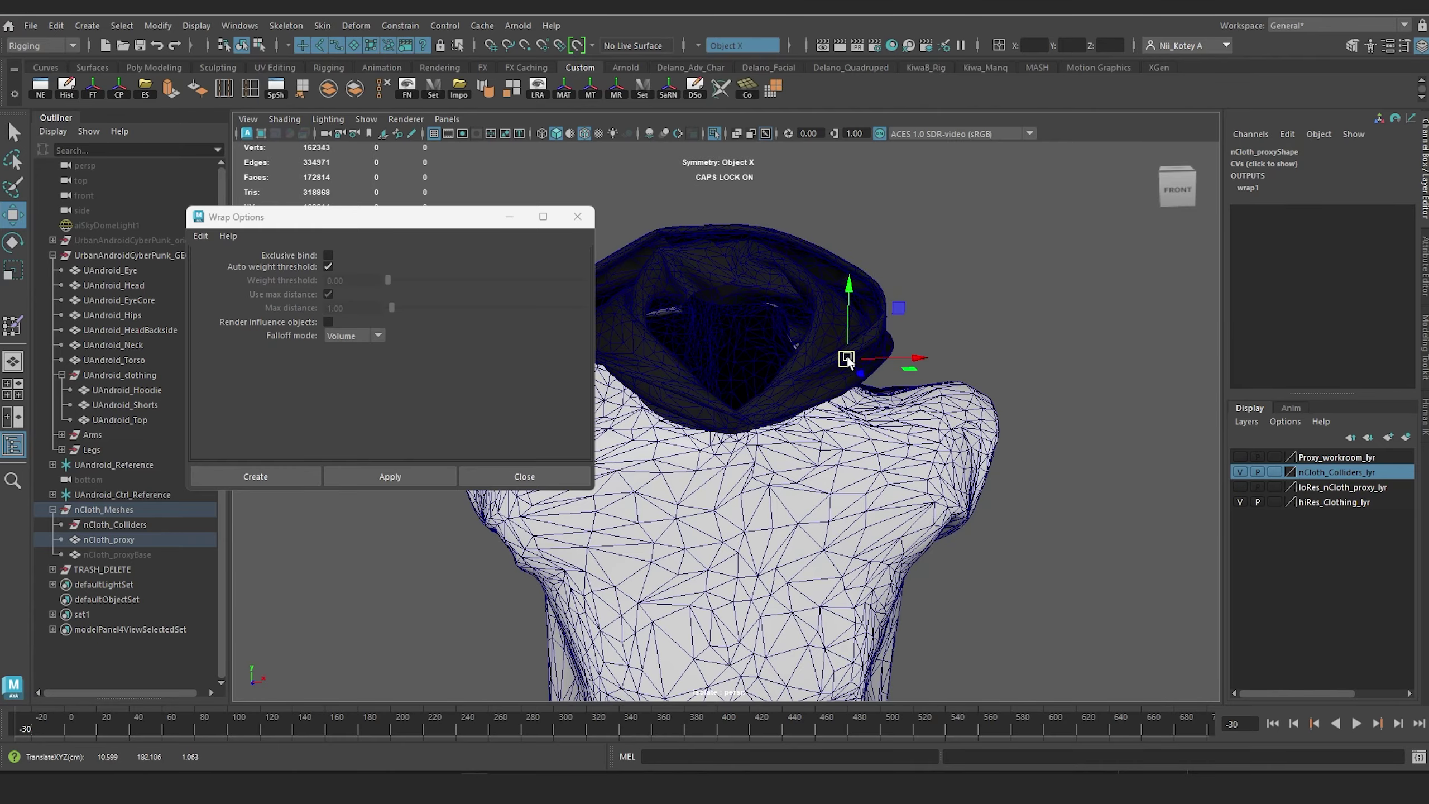
{"action": "key", "text": "ctrl+z"}
Step: Test the wrap beside the hoodie's front pocket by moving lower side vertices of nCloth_proxy, and undo the move
{"action": "middle_click_drag", "start_coordinate": [975, 346], "coordinate": [997, 129], "text": "alt"}
{"action": "right_click_drag", "start_coordinate": [998, 316], "coordinate": [954, 335], "text": "alt"}
{"action": "left_click_drag", "start_coordinate": [953, 334], "coordinate": [950, 413], "text": "alt"}
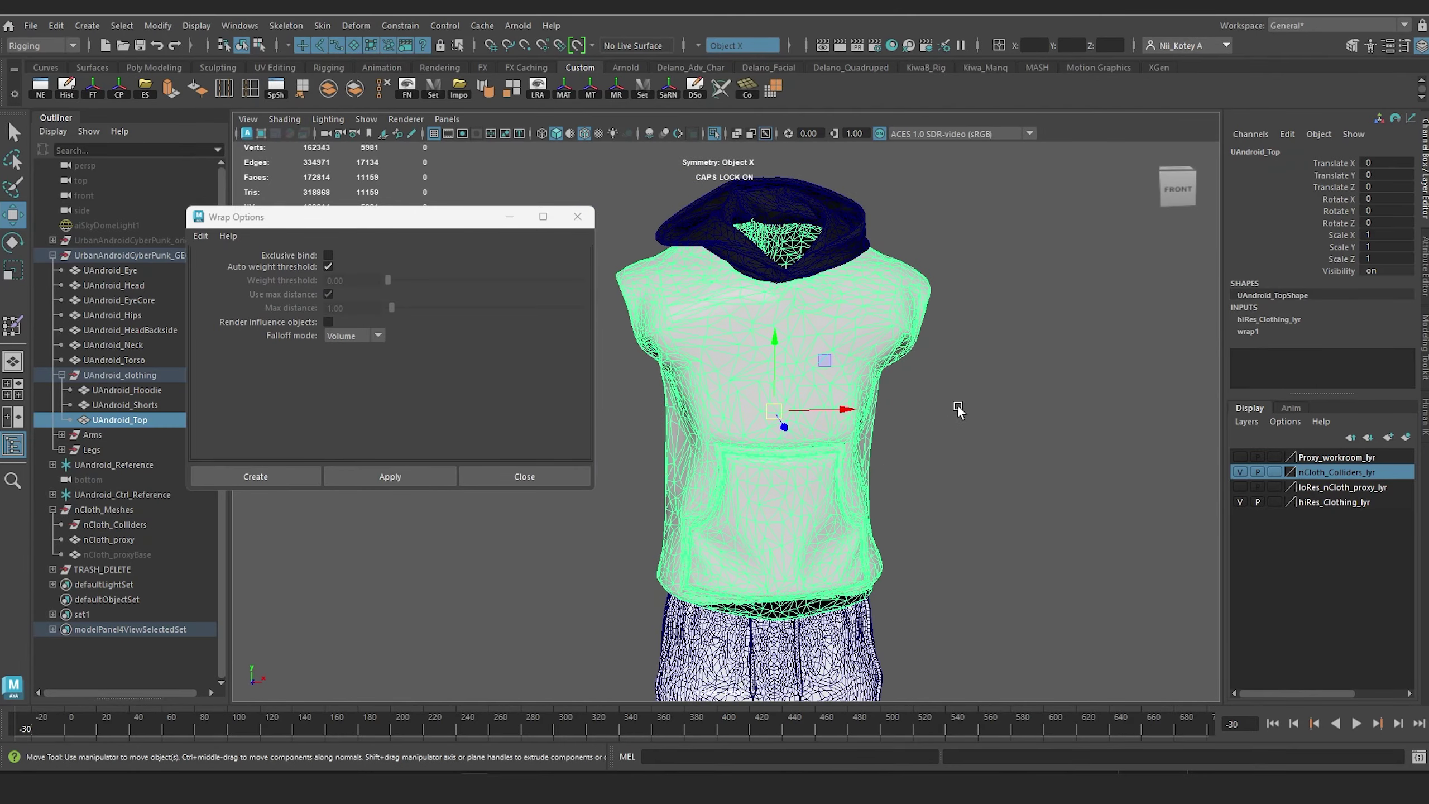
{"action": "left_click", "coordinate": [958, 407]}
{"action": "left_click", "coordinate": [1239, 487]}
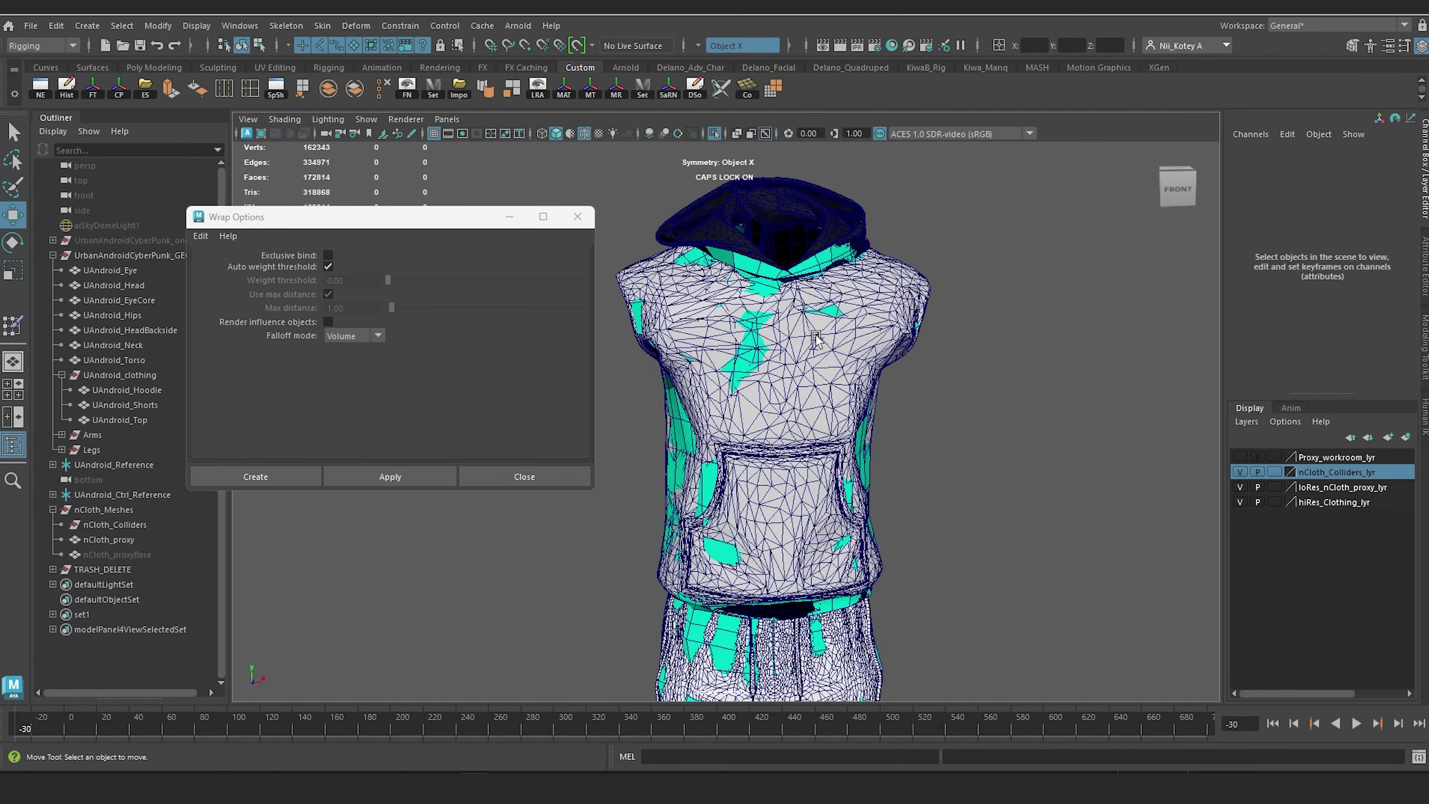
{"action": "left_click", "coordinate": [765, 270]}
{"action": "left_click_drag", "start_coordinate": [813, 345], "coordinate": [777, 495], "text": "alt"}
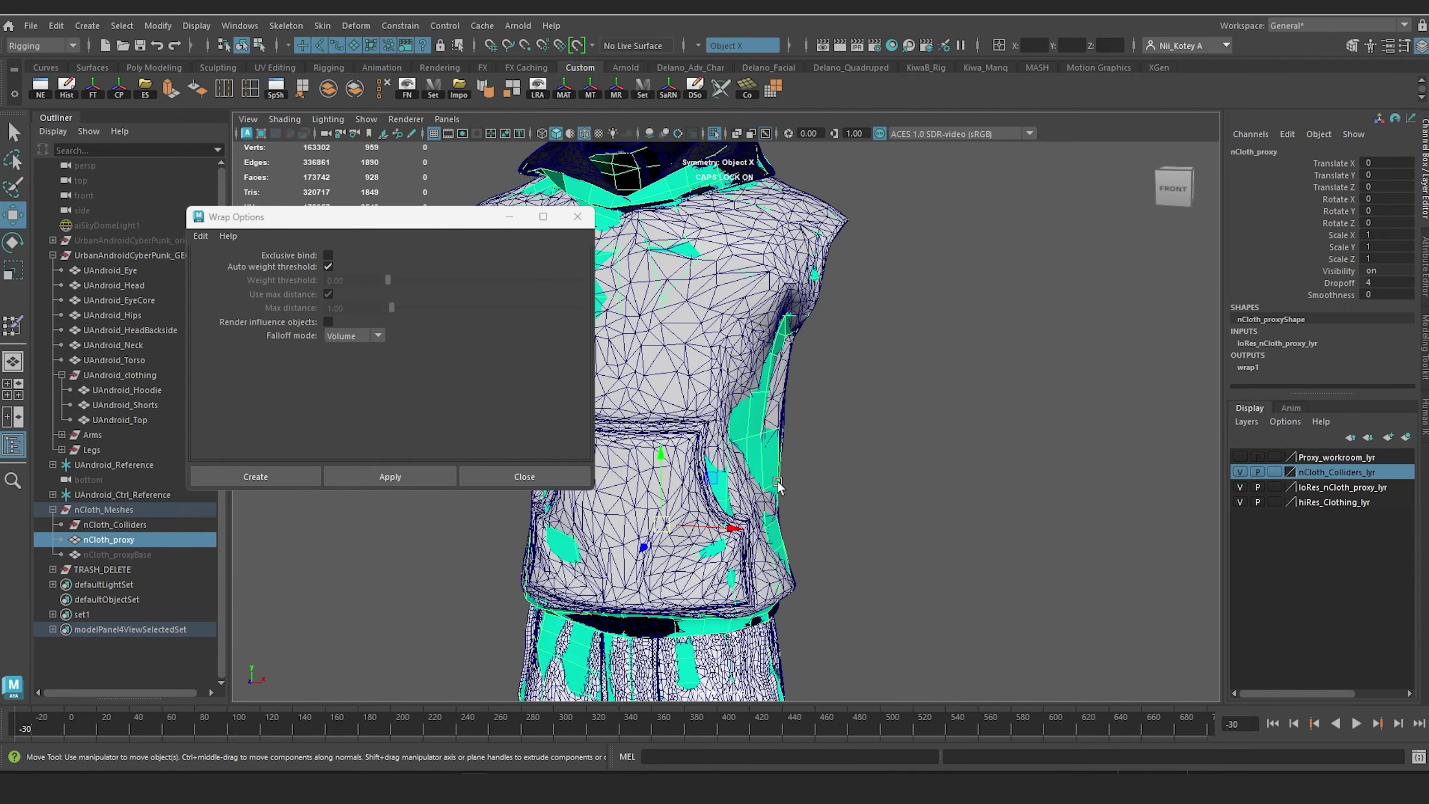
{"action": "right_click_drag", "start_coordinate": [777, 481], "coordinate": [710, 344]}
{"action": "left_click_drag", "start_coordinate": [916, 475], "coordinate": [717, 588]}
{"action": "left_click_drag", "start_coordinate": [779, 565], "coordinate": [862, 525], "text": "alt"}
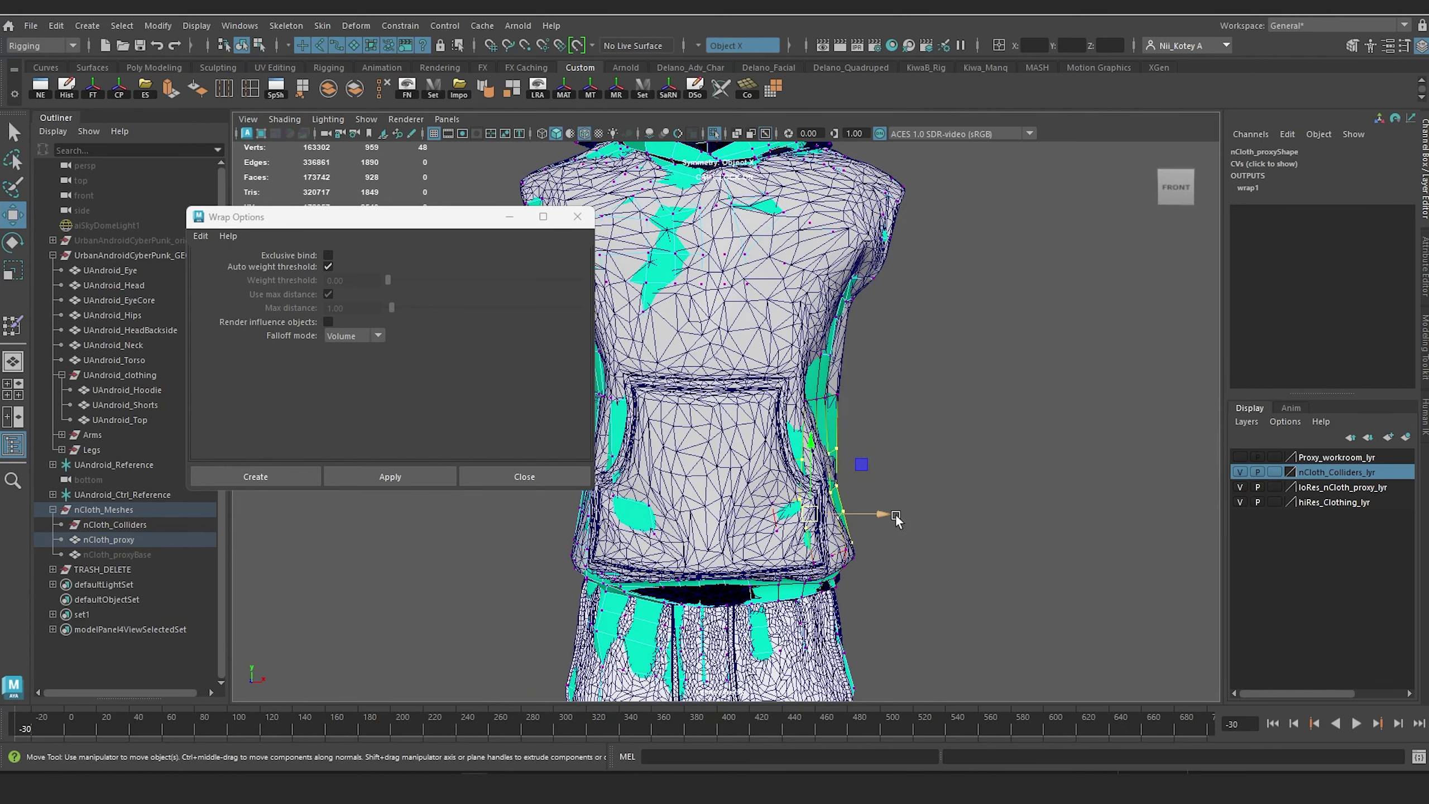
{"action": "left_click", "coordinate": [1240, 487]}
{"action": "mouse_move", "coordinate": [876, 519]}
{"action": "left_mouse_down"}
{"action": "mouse_move", "coordinate": [928, 514]}
{"action": "mouse_move", "coordinate": [864, 512]}
{"action": "left_mouse_up"}
{"action": "key", "text": "ctrl+z"}
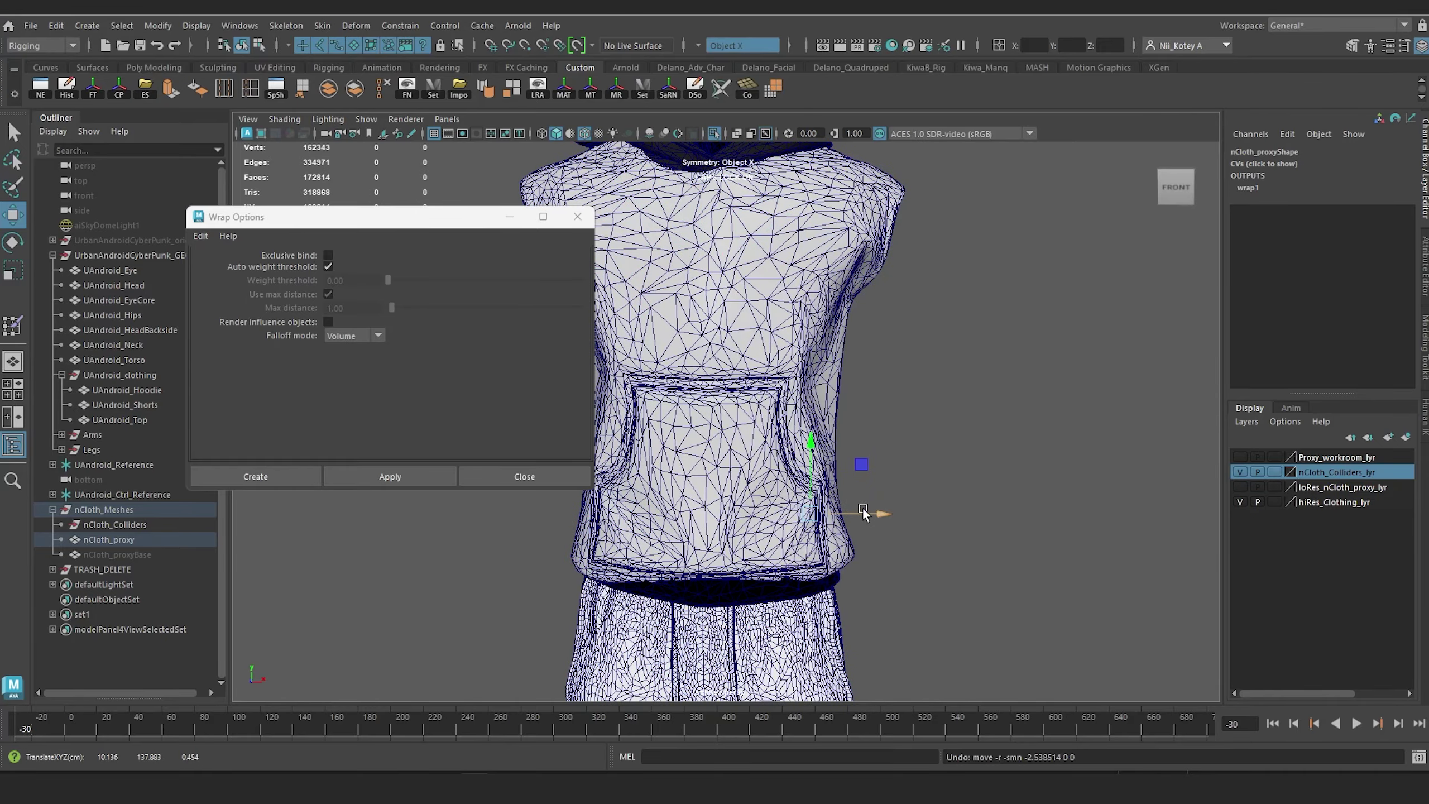
Step: Show loRes_nCloth_proxy_lyr again and wrap the UAndroid_Shorts mesh to nCloth_proxy with the same Wrap options
{"action": "scroll", "coordinate": [883, 491], "scroll_direction": "down", "scroll_amount": 5}
{"action": "middle_click_drag", "start_coordinate": [884, 490], "coordinate": [949, 421], "text": "alt"}
{"action": "left_click_drag", "start_coordinate": [950, 421], "coordinate": [1007, 463], "text": "alt"}
{"action": "scroll", "coordinate": [1008, 462], "scroll_direction": "up", "scroll_amount": 2}
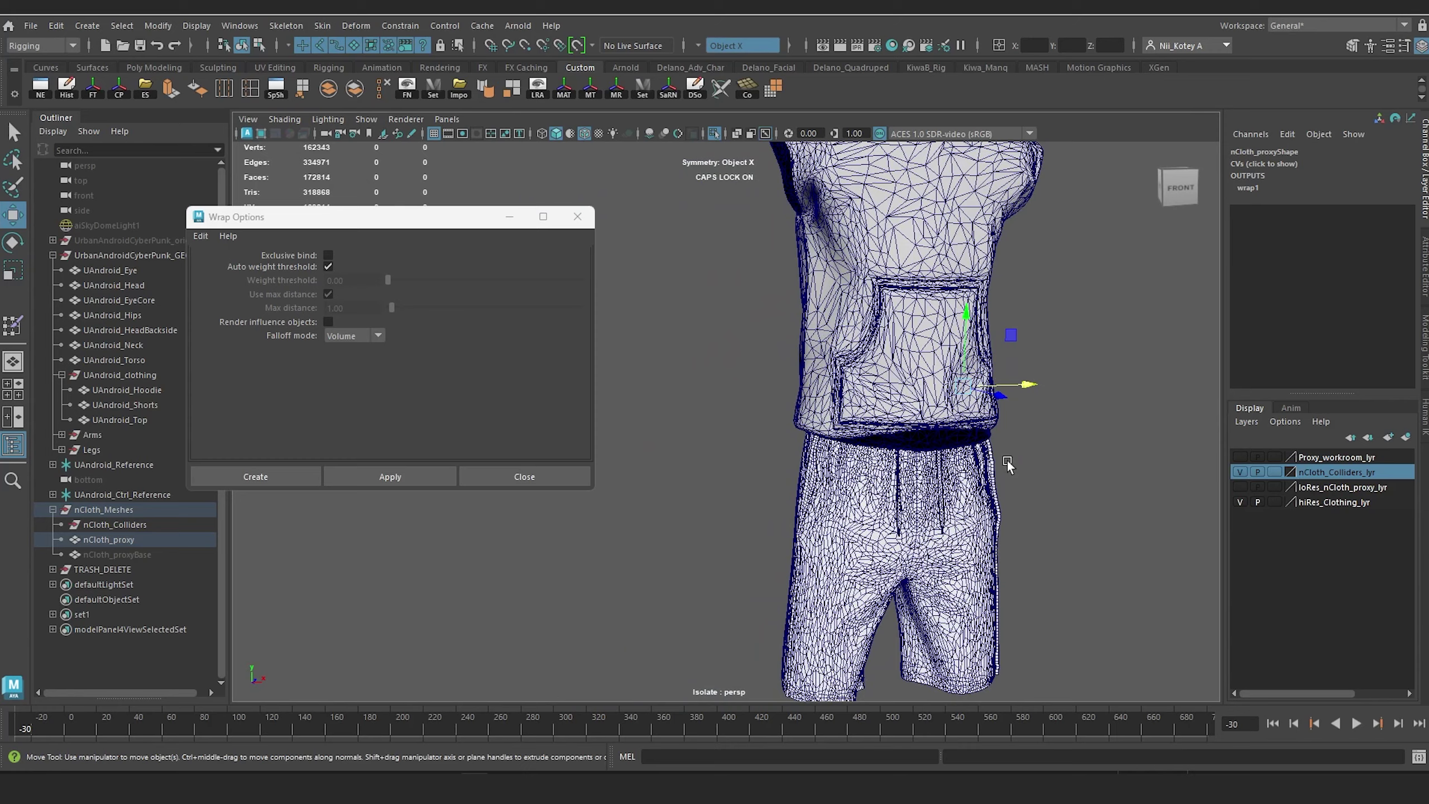
{"action": "left_click", "coordinate": [1239, 487]}
{"action": "right_click_drag", "start_coordinate": [821, 261], "coordinate": [892, 237]}
{"action": "left_click", "coordinate": [689, 493]}
{"action": "left_click", "coordinate": [855, 523]}
{"action": "scroll", "coordinate": [861, 507], "scroll_direction": "up", "scroll_amount": 5}
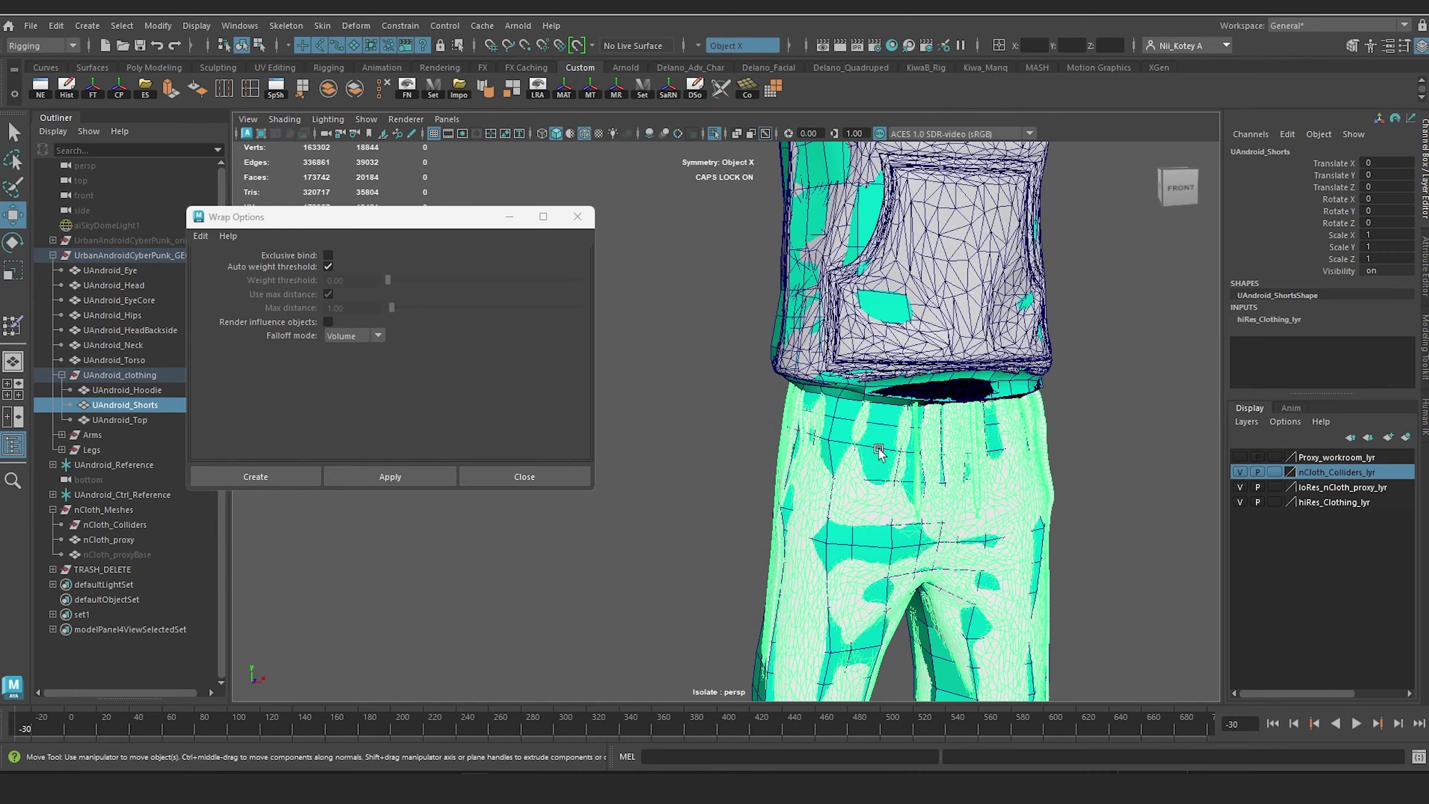
{"action": "left_click", "coordinate": [878, 450], "text": "shift"}
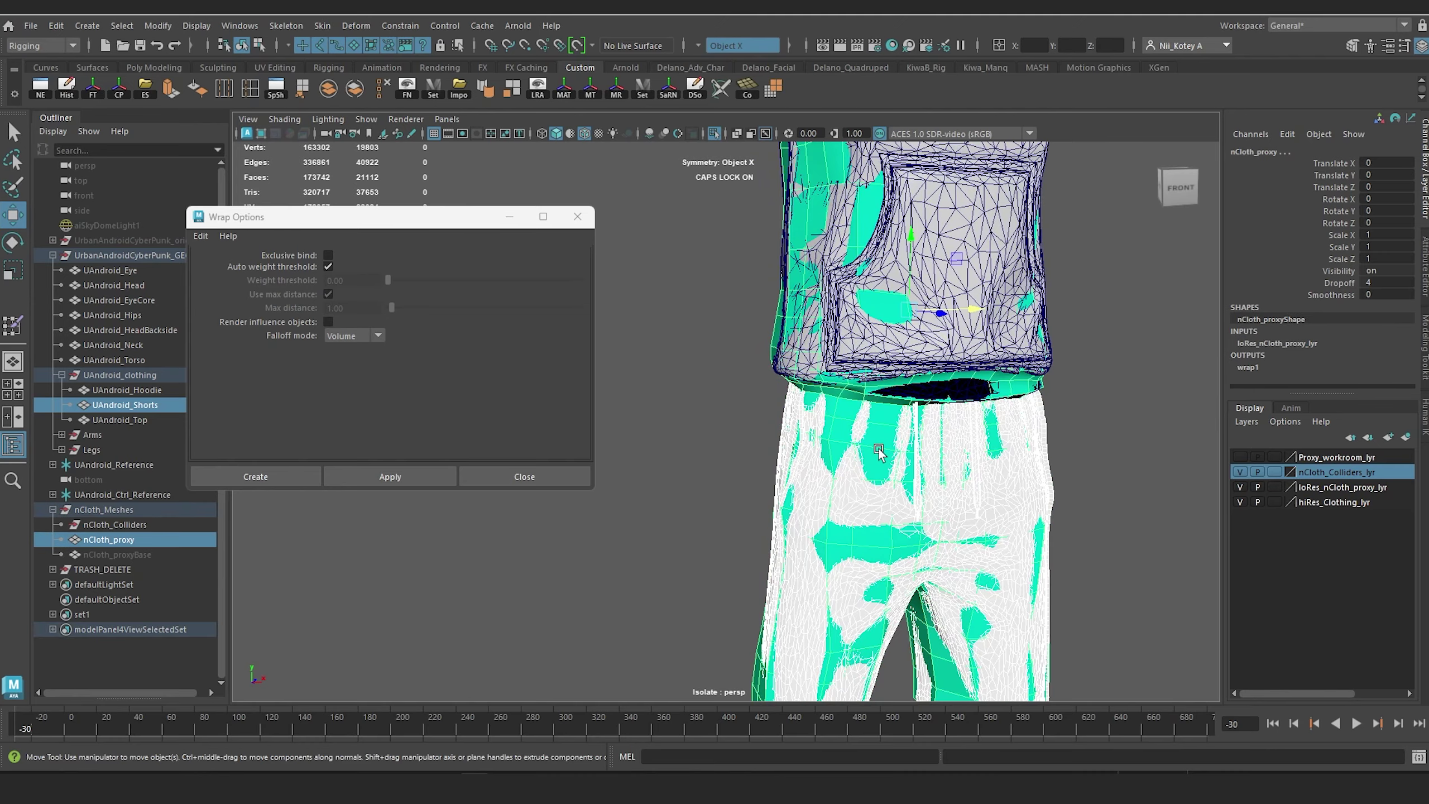
{"action": "left_click", "coordinate": [384, 475]}
Step: Wrap the UAndroid_Hoodie mesh to nCloth_proxy with the same Wrap options
{"action": "middle_click_drag", "start_coordinate": [936, 247], "coordinate": [903, 420], "text": "alt"}
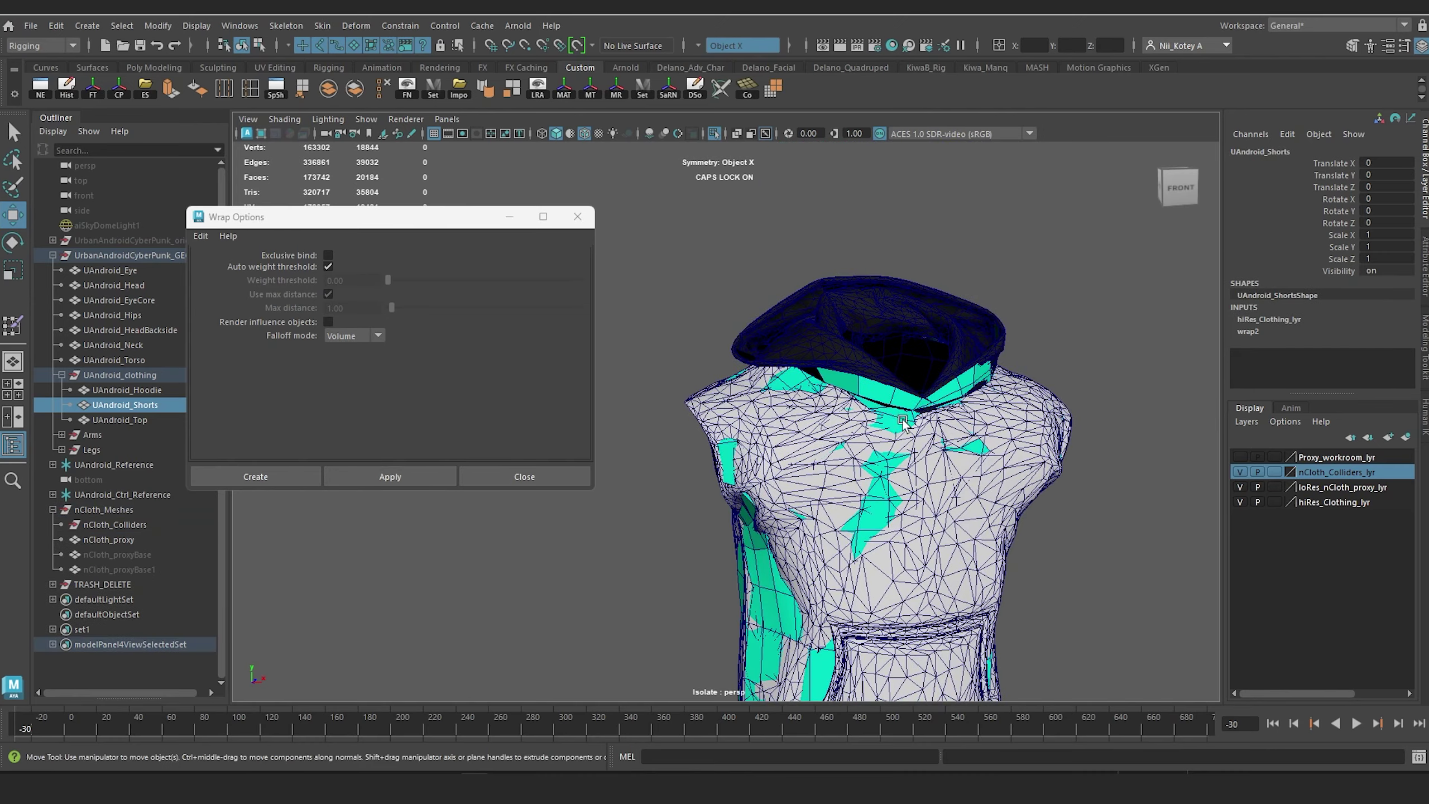
{"action": "left_click", "coordinate": [962, 311]}
{"action": "scroll", "coordinate": [907, 398], "scroll_direction": "up", "scroll_amount": 3}
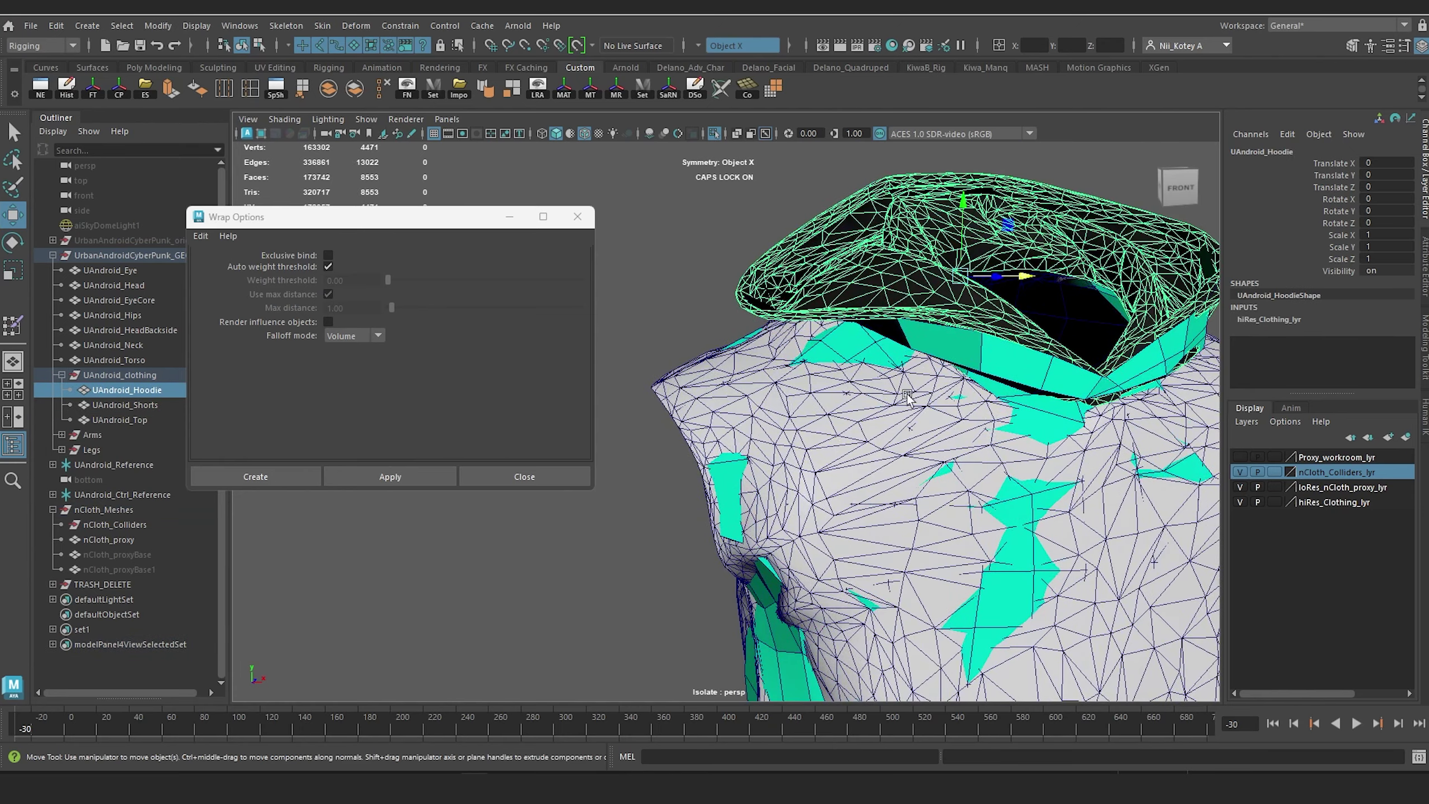
{"action": "left_click", "coordinate": [979, 352], "text": "shift"}
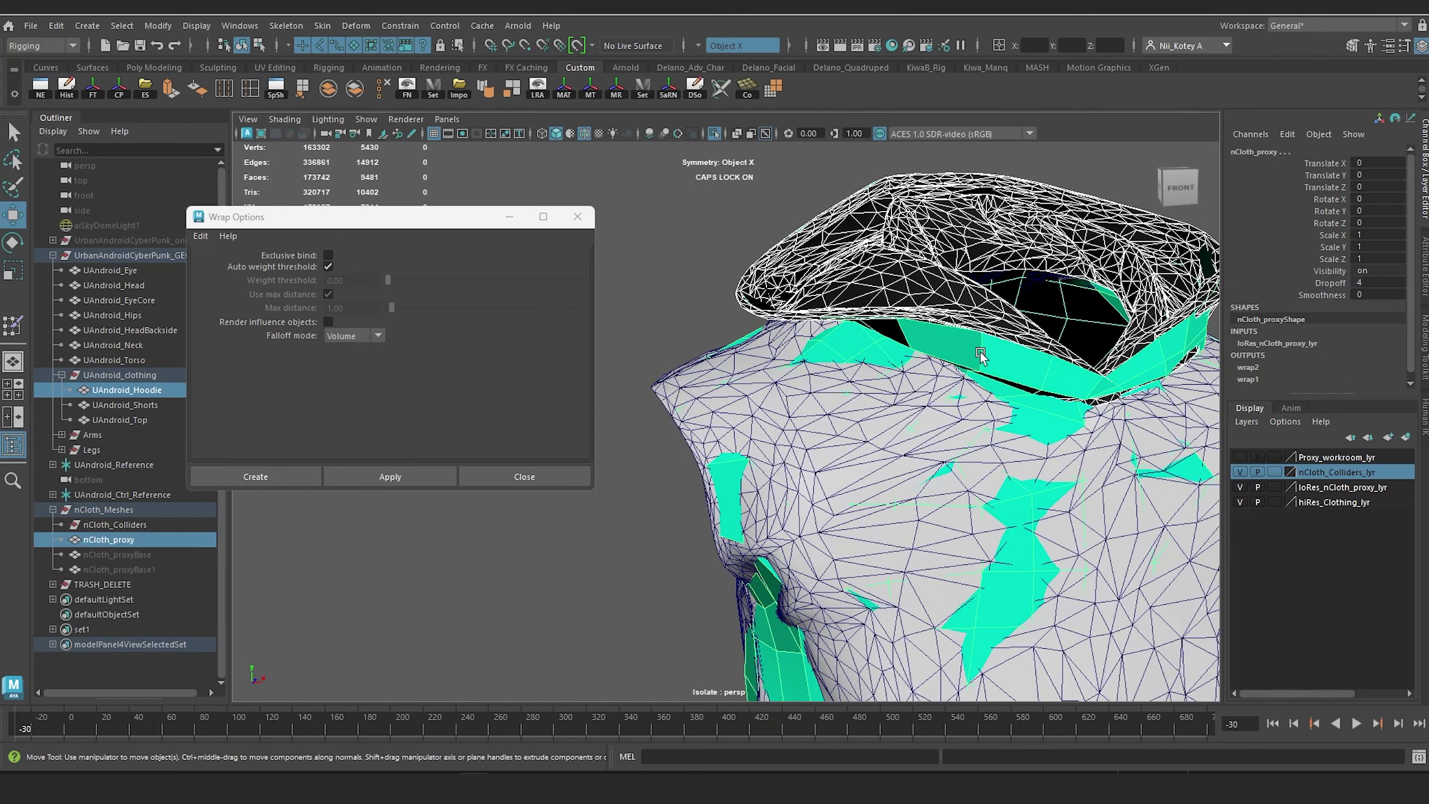
{"action": "left_click", "coordinate": [392, 477]}
Step: Select only the nCloth_proxy mesh at the side of the torso
{"action": "scroll", "coordinate": [844, 460], "scroll_direction": "down", "scroll_amount": 3}
{"action": "scroll", "coordinate": [843, 460], "scroll_direction": "down", "scroll_amount": 3}
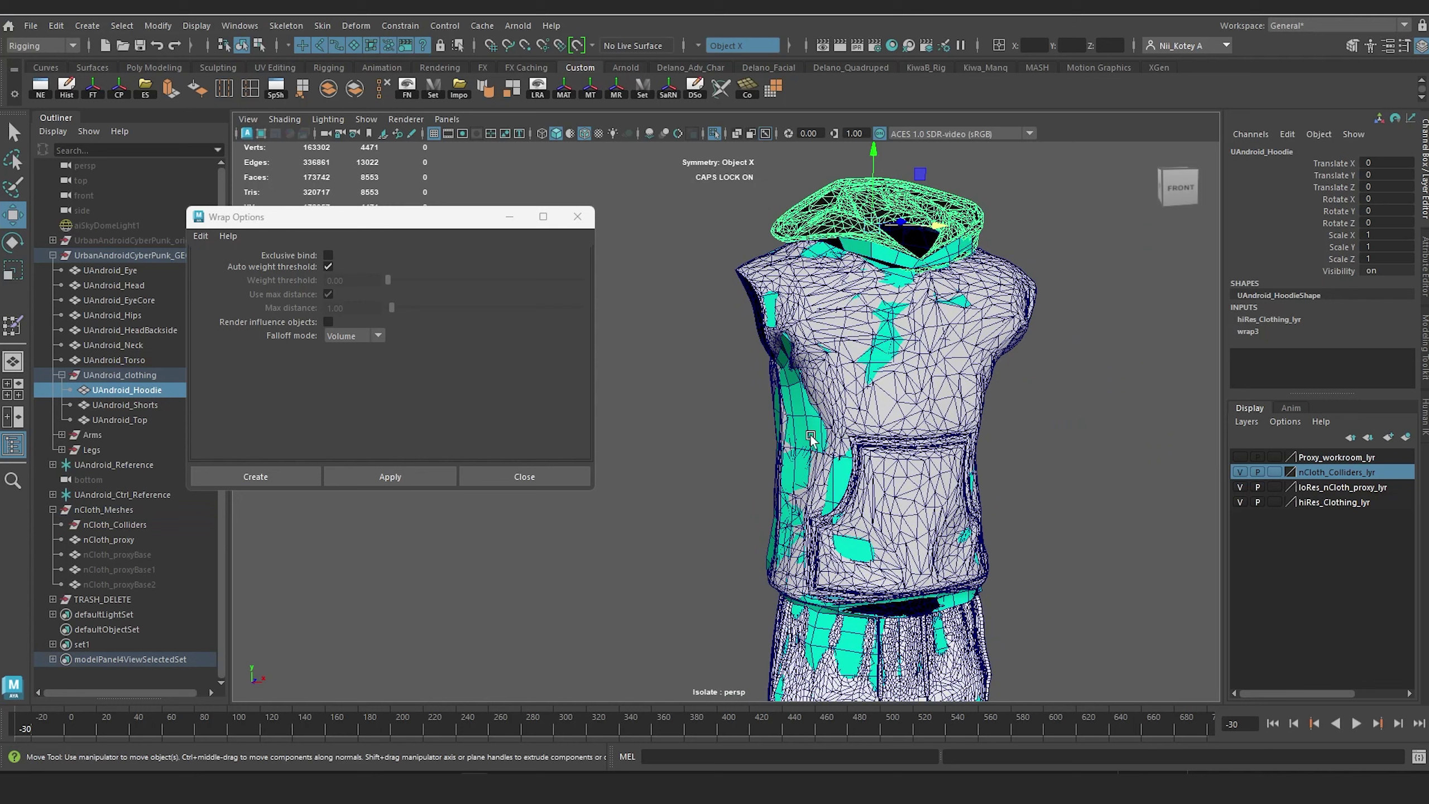
{"action": "left_click", "coordinate": [797, 415]}
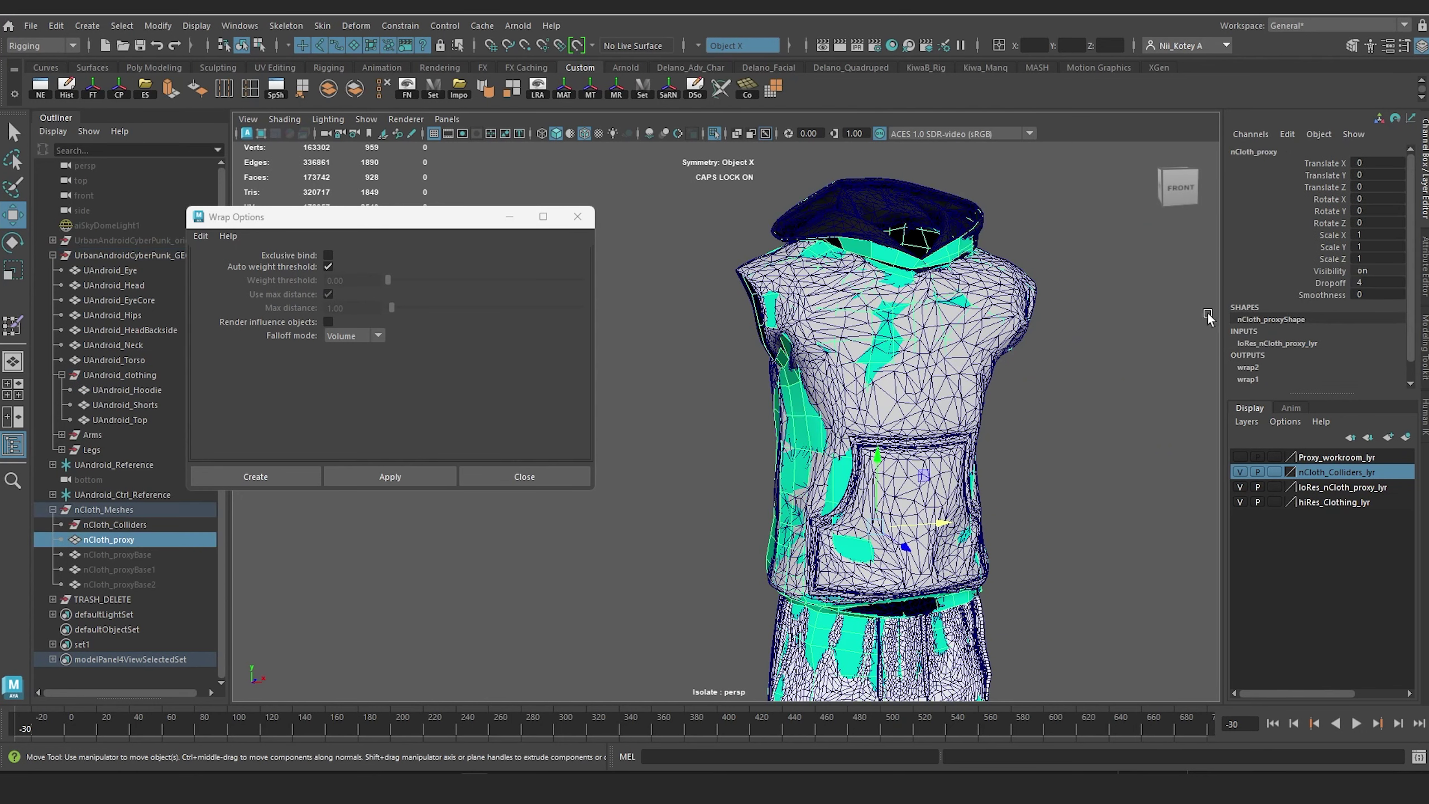
Step: Test the hoodie wrap at the character's right shoulder by moving nCloth_proxy vertices with loRes_nCloth_proxy_lyr hidden, and undo the move
{"action": "left_click", "coordinate": [713, 133]}
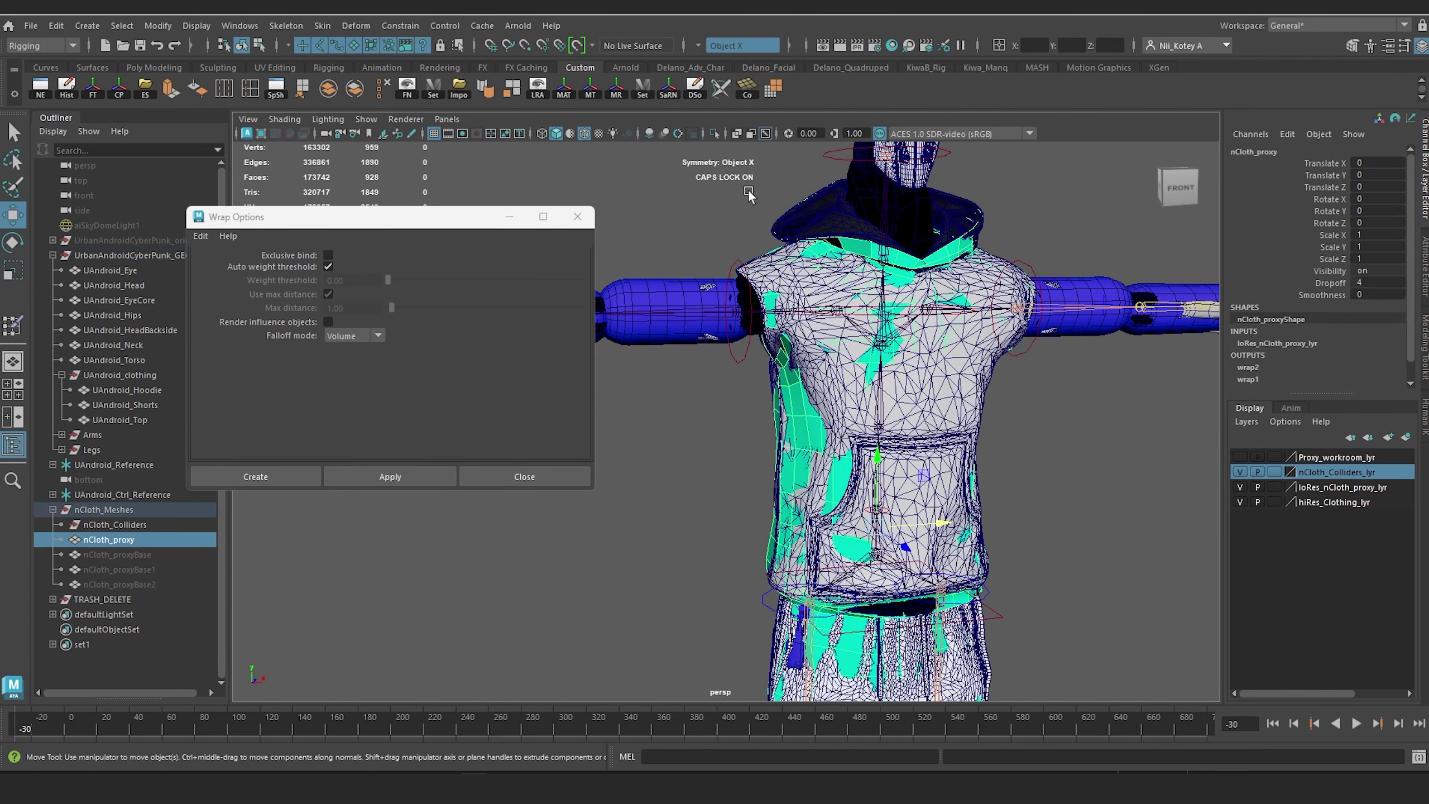
{"action": "left_click", "coordinate": [714, 133]}
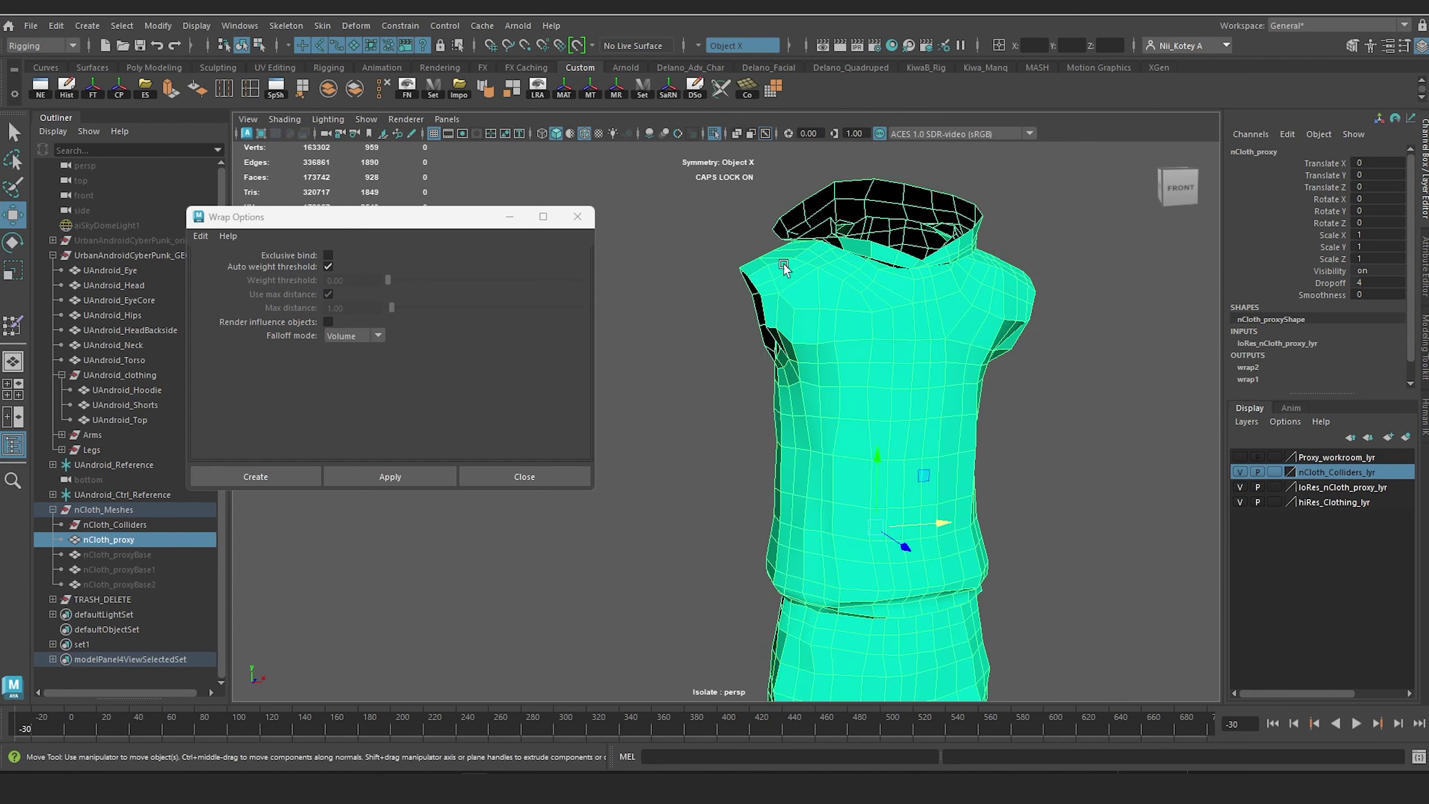
{"action": "right_click", "coordinate": [825, 288]}
{"action": "left_click", "coordinate": [753, 287]}
{"action": "left_click_drag", "start_coordinate": [705, 201], "coordinate": [855, 336]}
{"action": "left_click", "coordinate": [713, 134]}
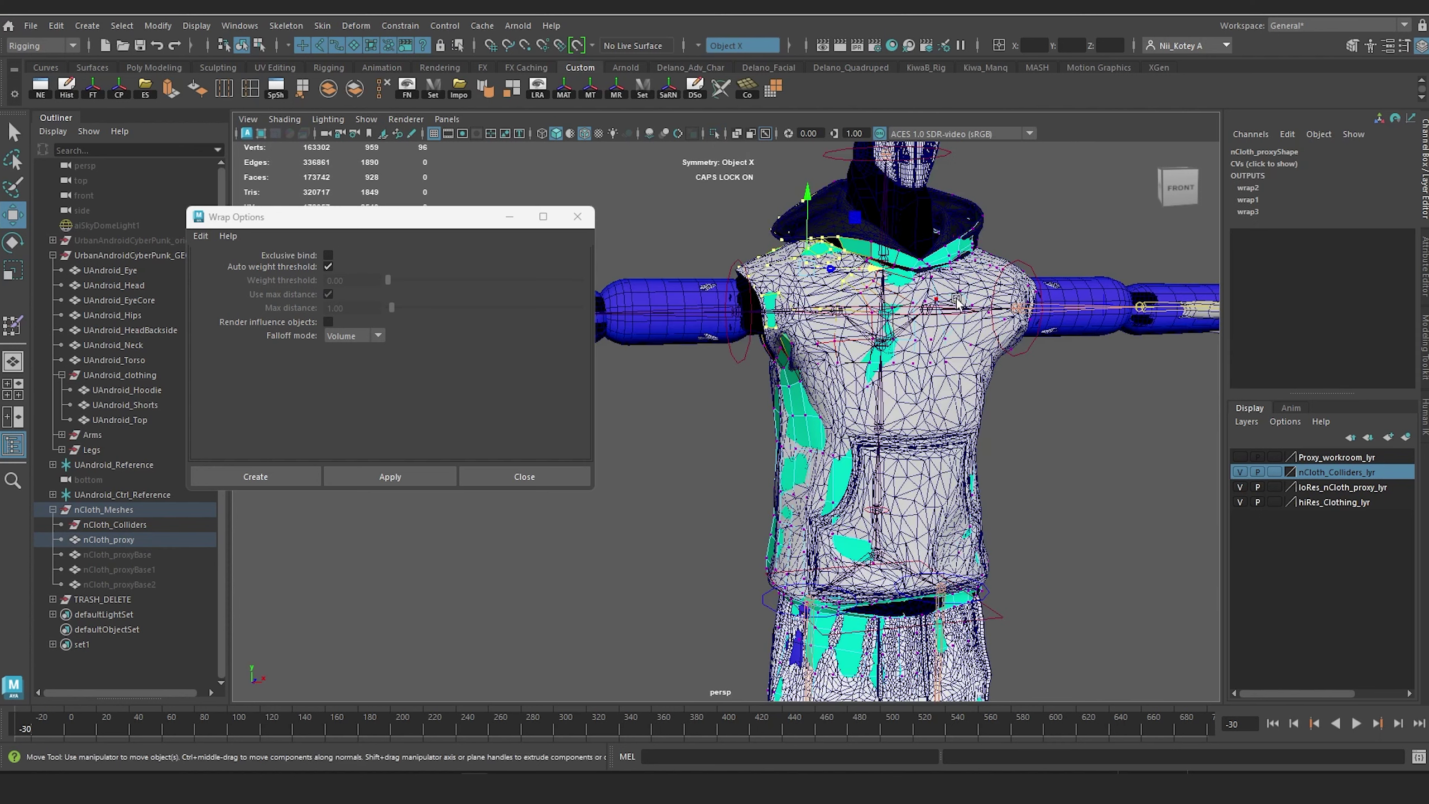
{"action": "left_click", "coordinate": [1239, 487]}
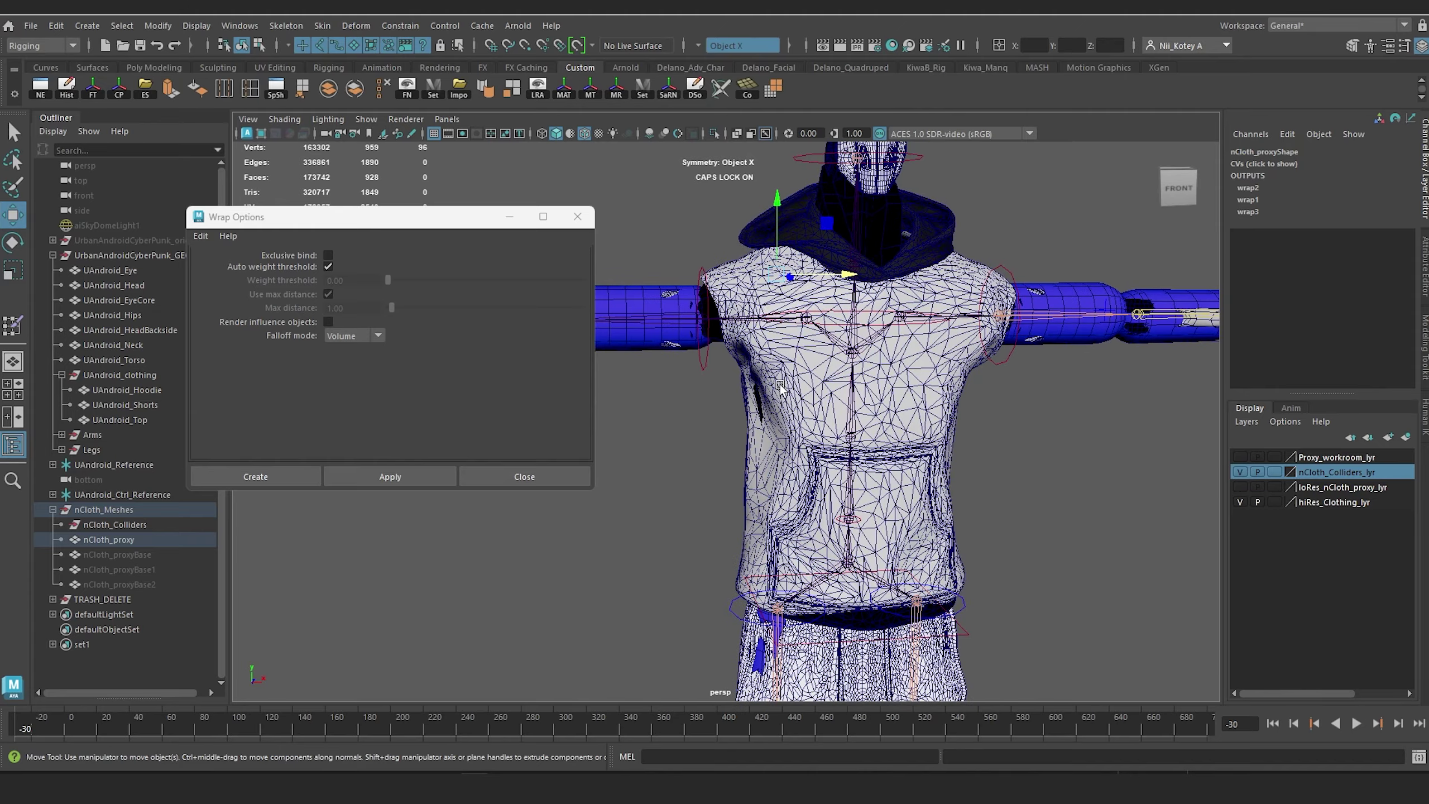
{"action": "left_click_drag", "start_coordinate": [766, 279], "coordinate": [762, 231]}
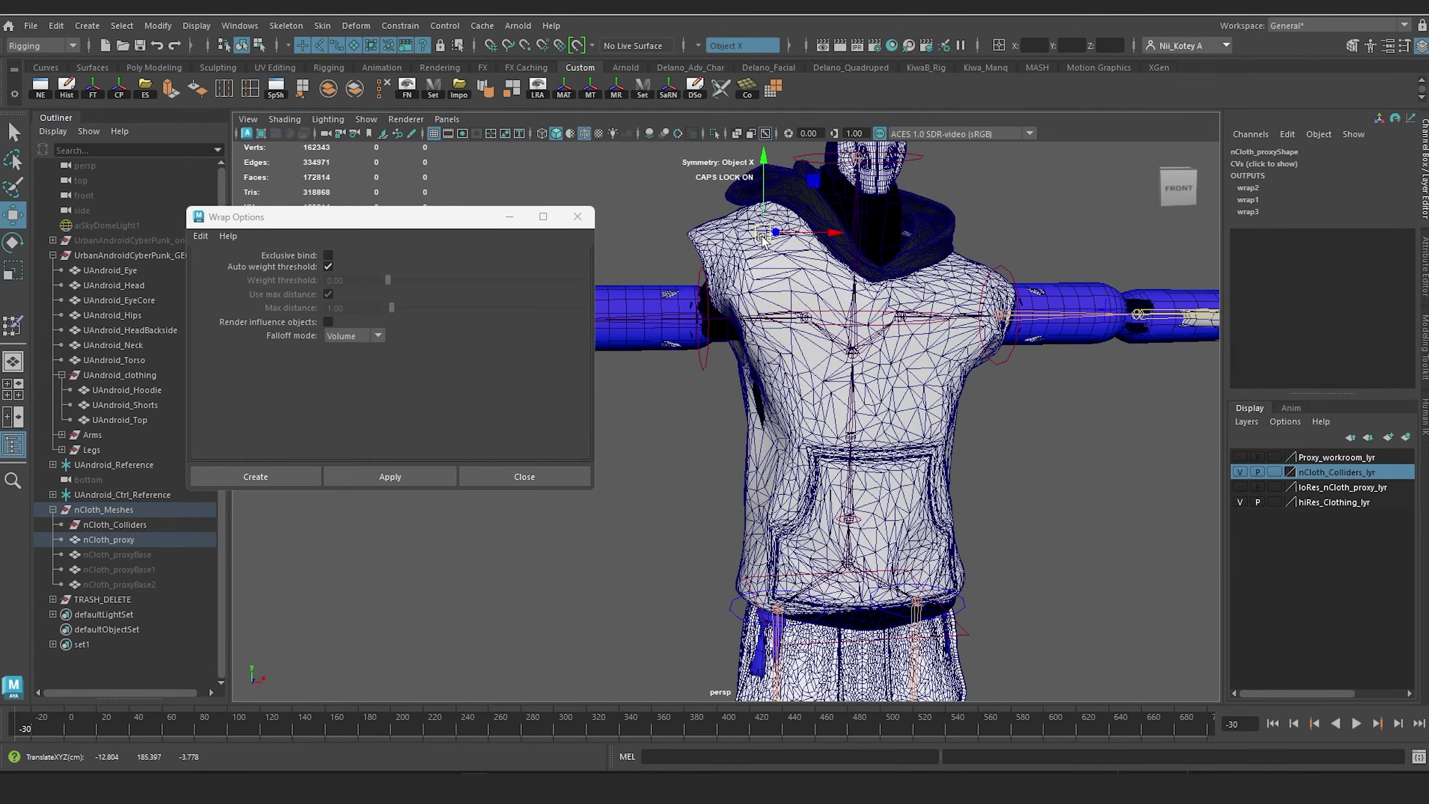
{"action": "key", "text": "ctrl+z"}
{"action": "middle_click_drag", "start_coordinate": [887, 352], "coordinate": [880, 189], "text": "alt"}
{"action": "left_click_drag", "start_coordinate": [962, 356], "coordinate": [970, 416], "text": "alt"}
{"action": "left_click", "coordinate": [790, 647]}
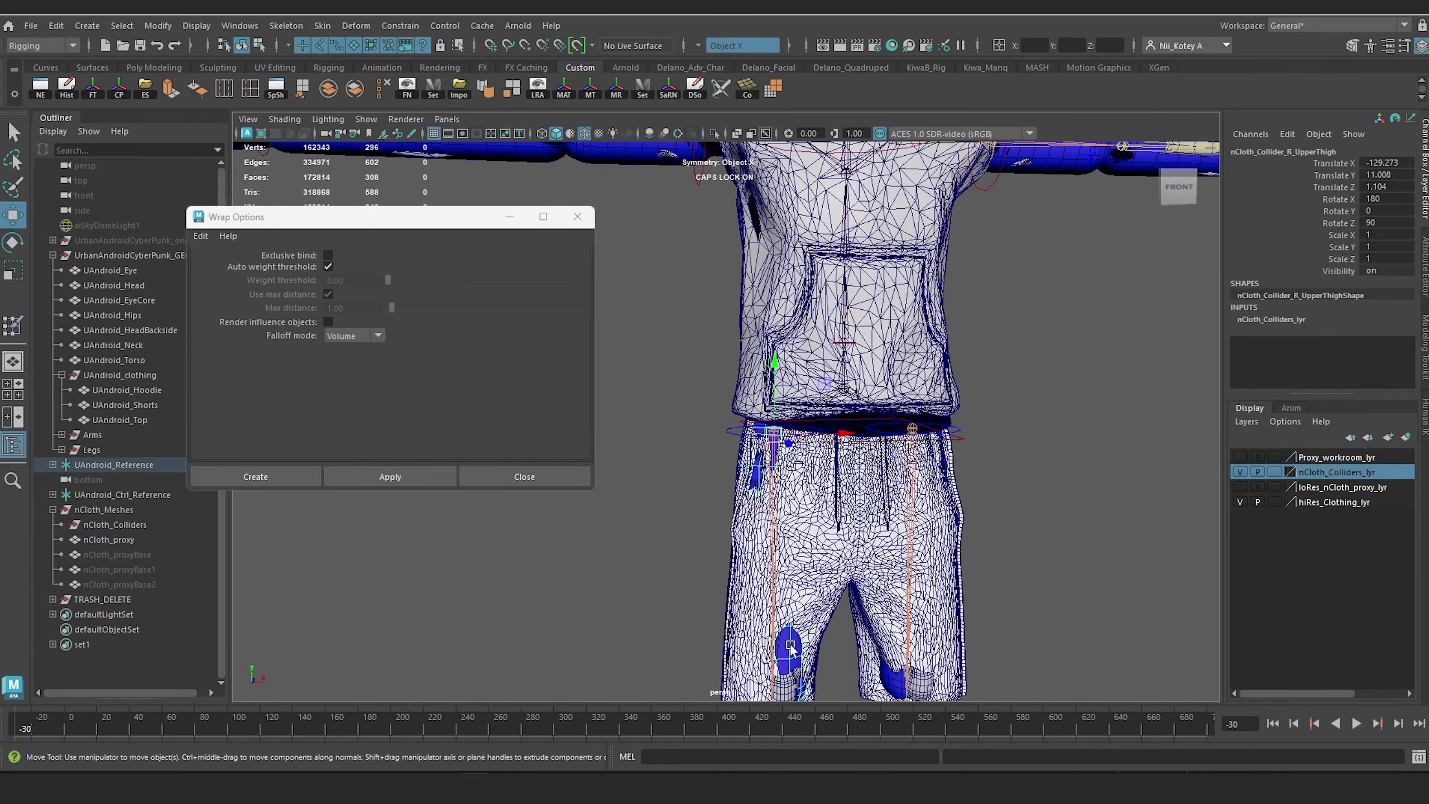
{"action": "right_click_drag", "start_coordinate": [790, 645], "coordinate": [739, 346]}
{"action": "left_click_drag", "start_coordinate": [681, 567], "coordinate": [806, 662]}
{"action": "middle_click_drag", "start_coordinate": [805, 602], "coordinate": [840, 491], "text": "alt"}
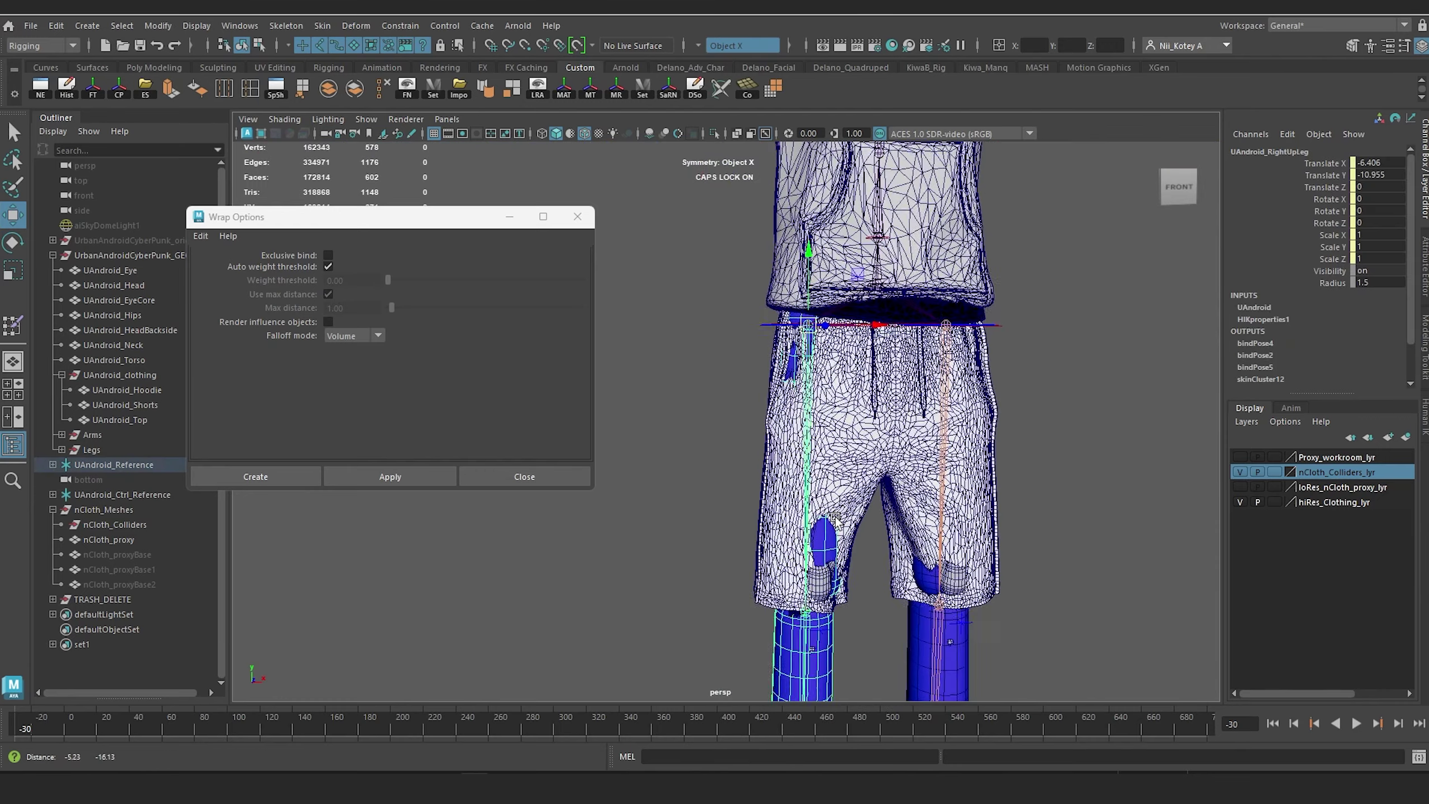
{"action": "left_click_drag", "start_coordinate": [841, 491], "coordinate": [834, 500], "text": "alt"}
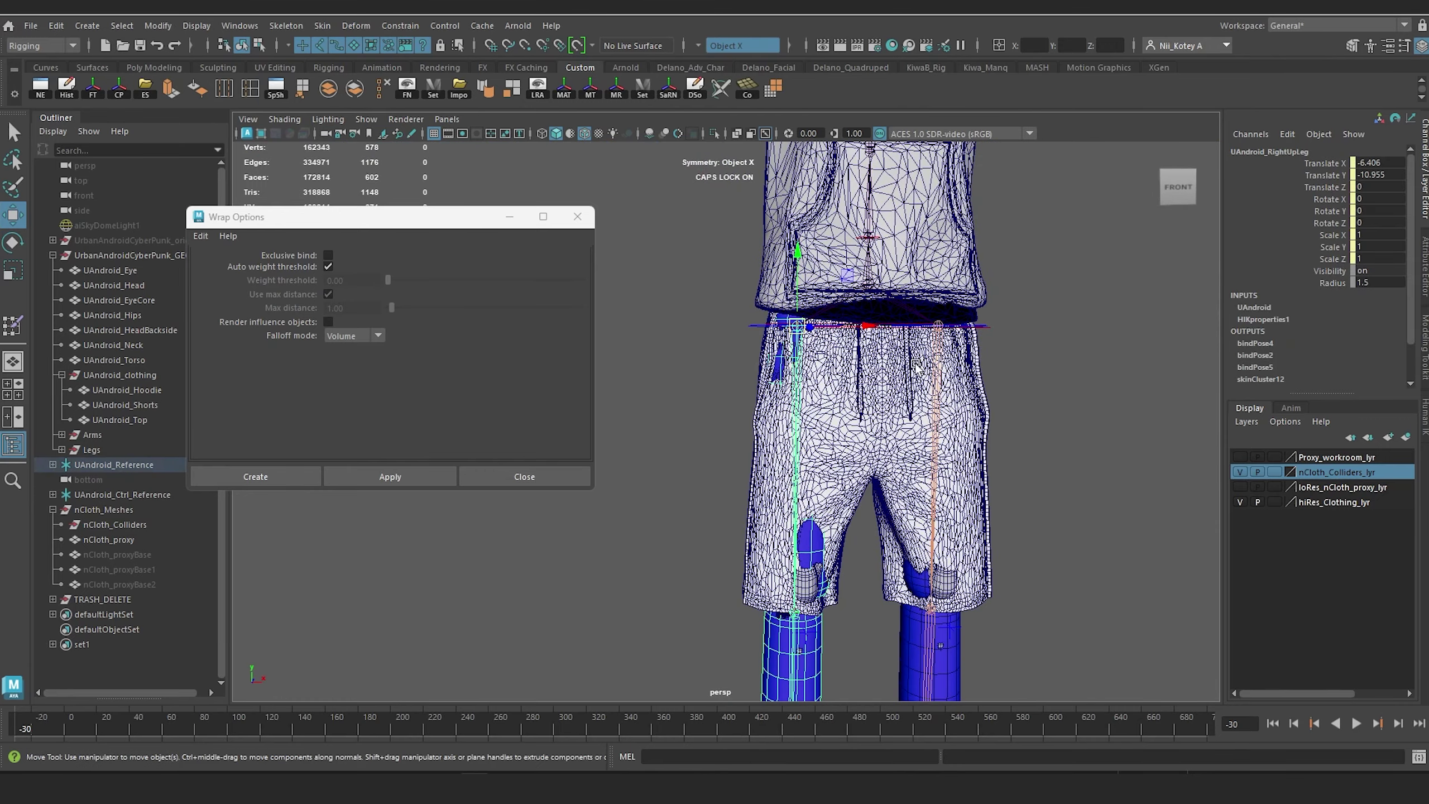
{"action": "right_click", "coordinate": [799, 388]}
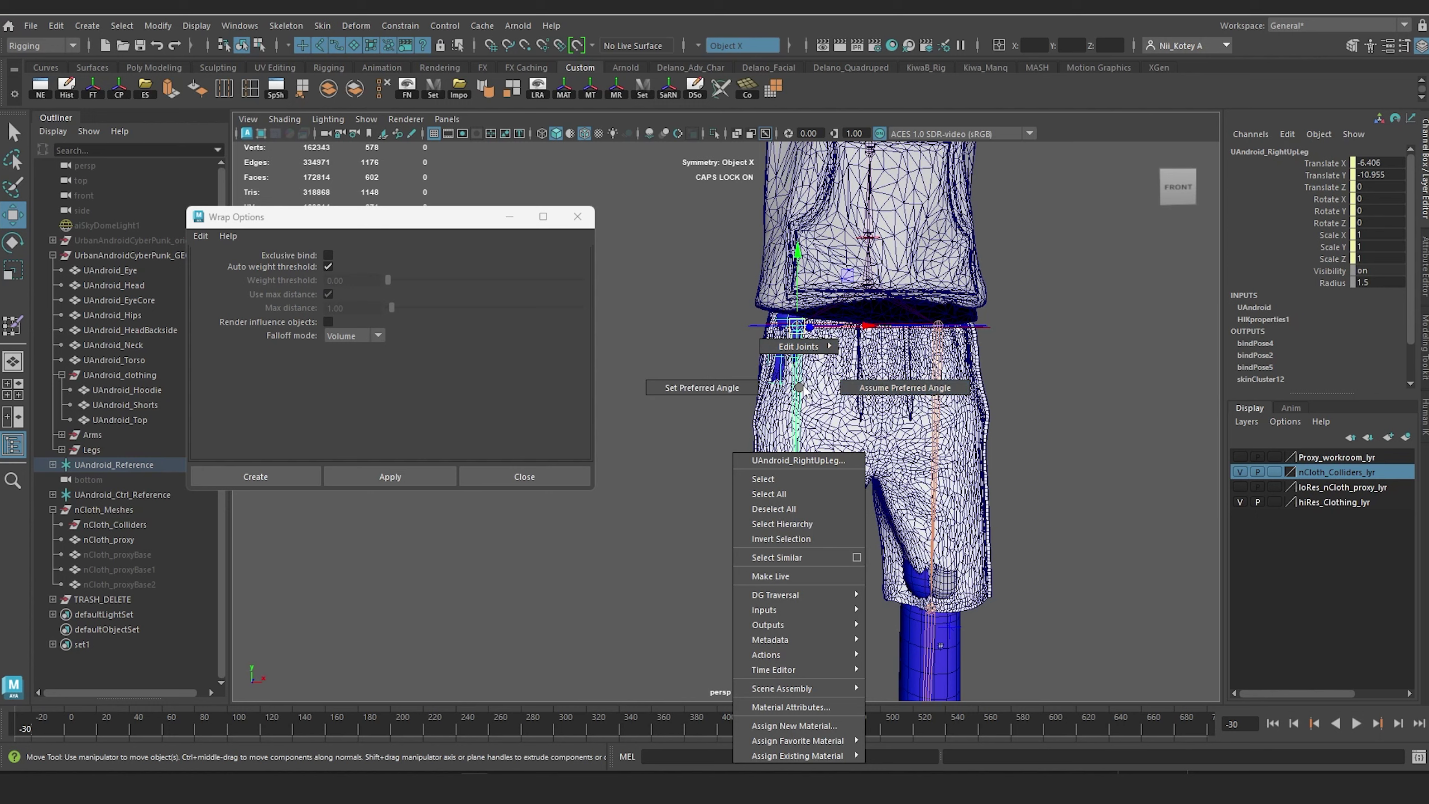
{"action": "left_click", "coordinate": [804, 390]}
{"action": "left_click", "coordinate": [695, 485]}
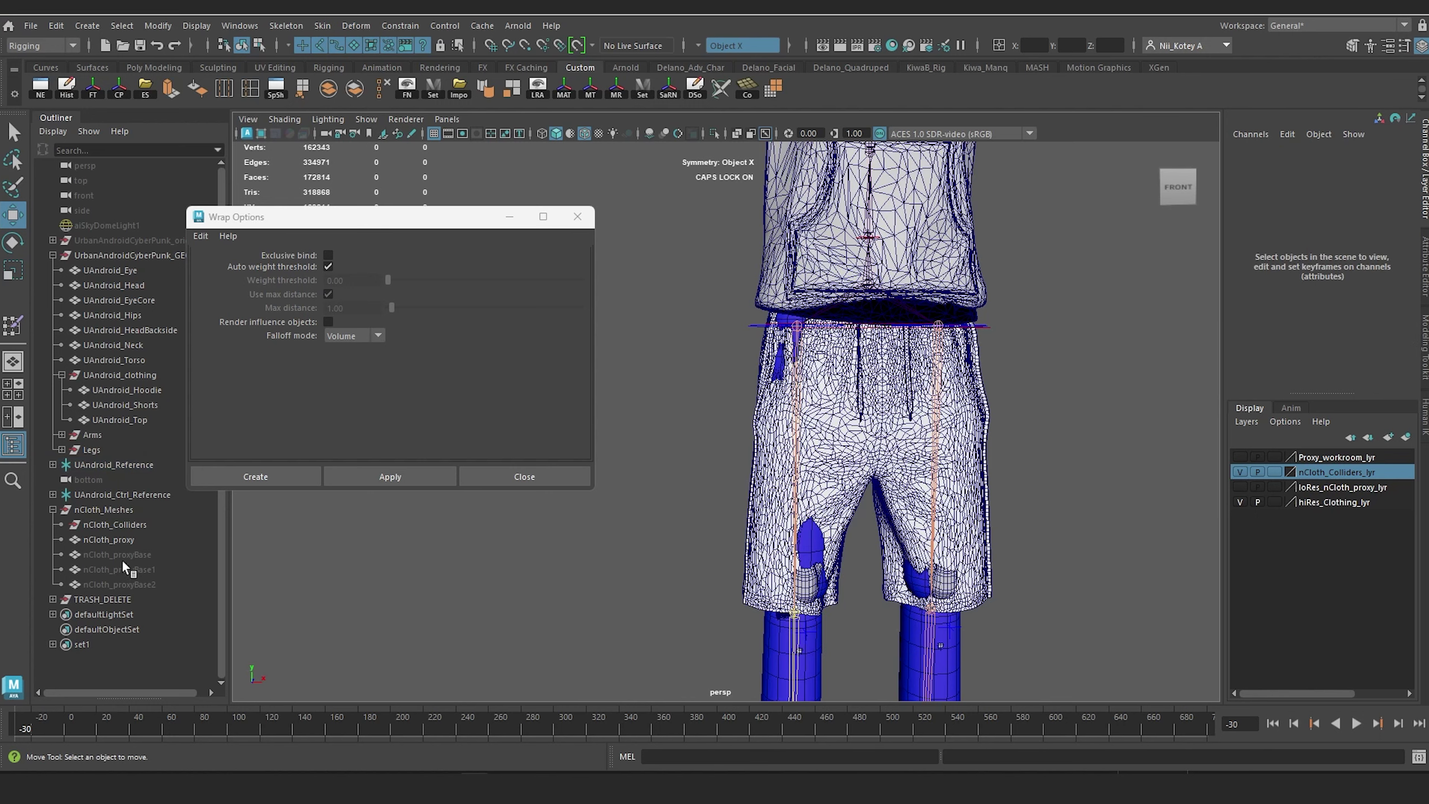
Step: Isolate nCloth_proxy together with the UAndroid_clothing group and show loRes_nCloth_proxy_lyr
{"action": "left_click", "coordinate": [128, 524]}
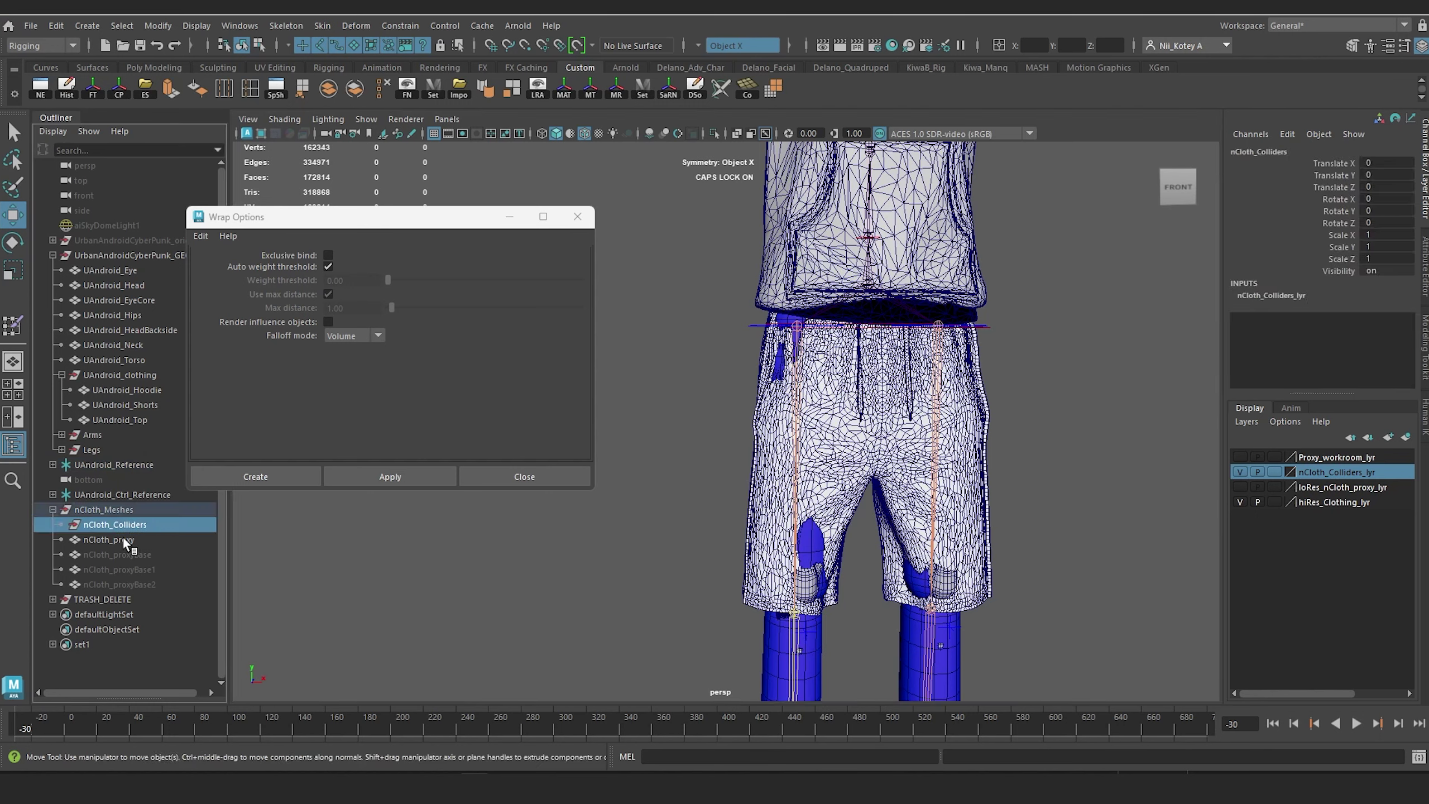
{"action": "left_click", "coordinate": [122, 538]}
{"action": "left_click", "coordinate": [137, 374], "text": "ctrl"}
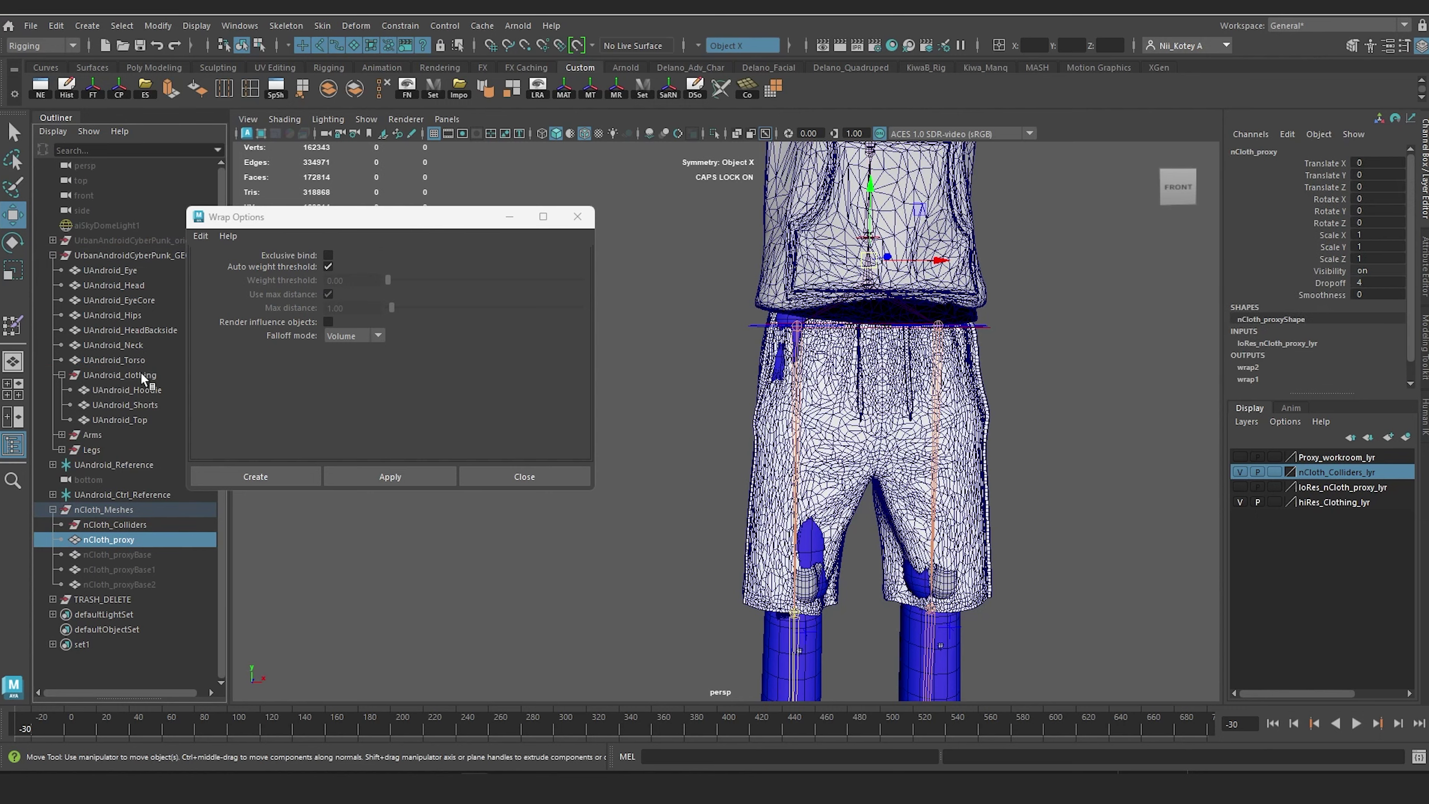
{"action": "left_click", "coordinate": [714, 133]}
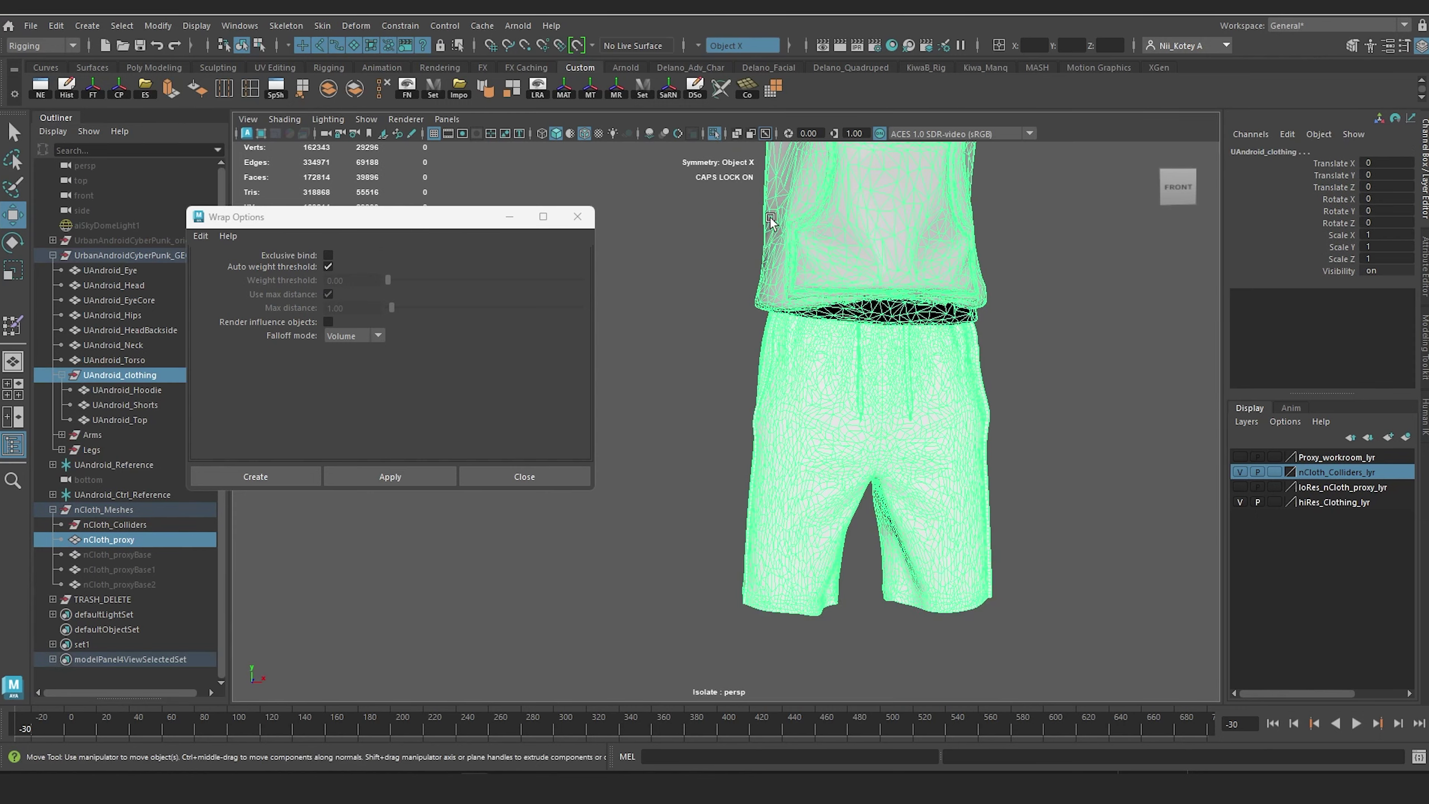
{"action": "left_click_drag", "start_coordinate": [856, 411], "coordinate": [850, 418], "text": "alt"}
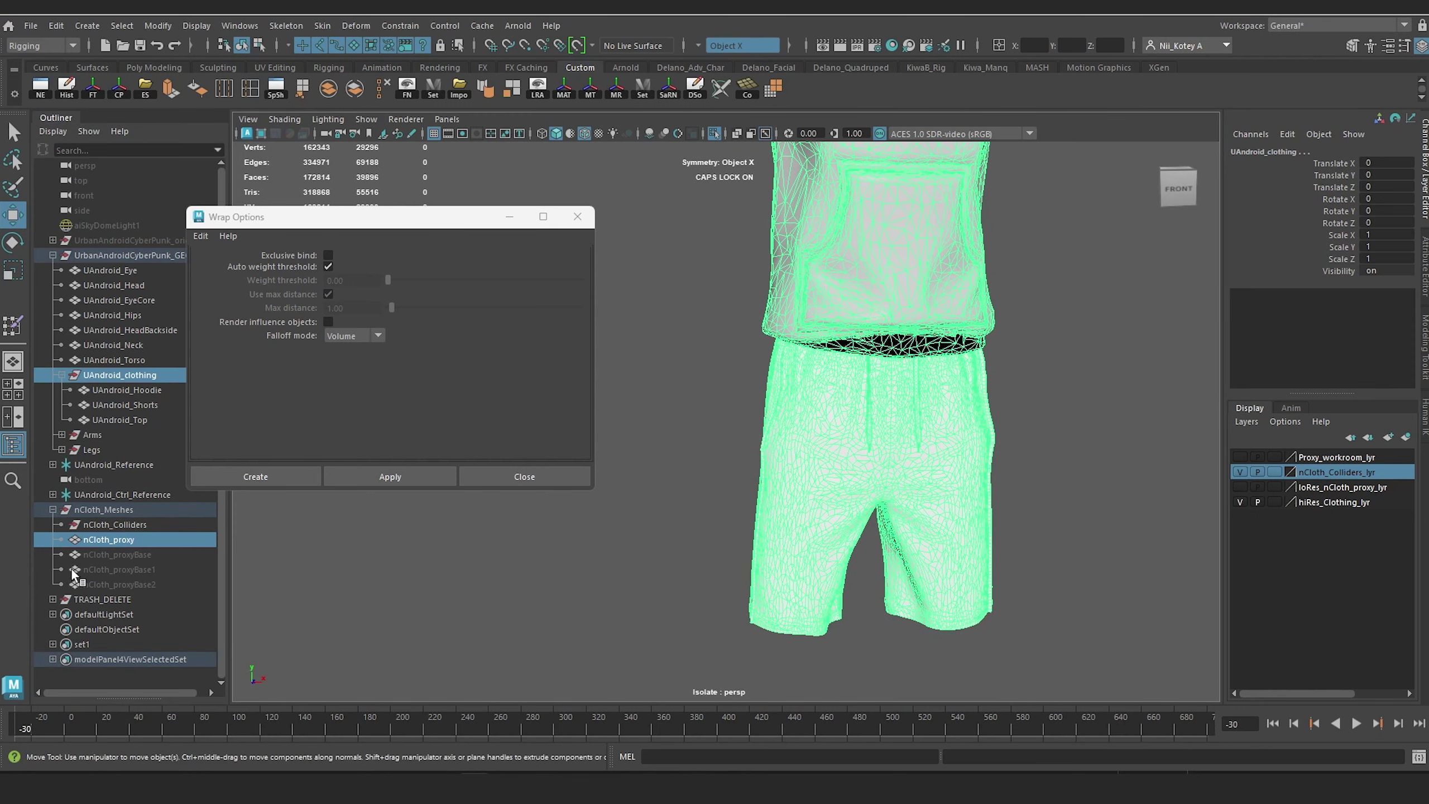
{"action": "left_click", "coordinate": [1240, 487]}
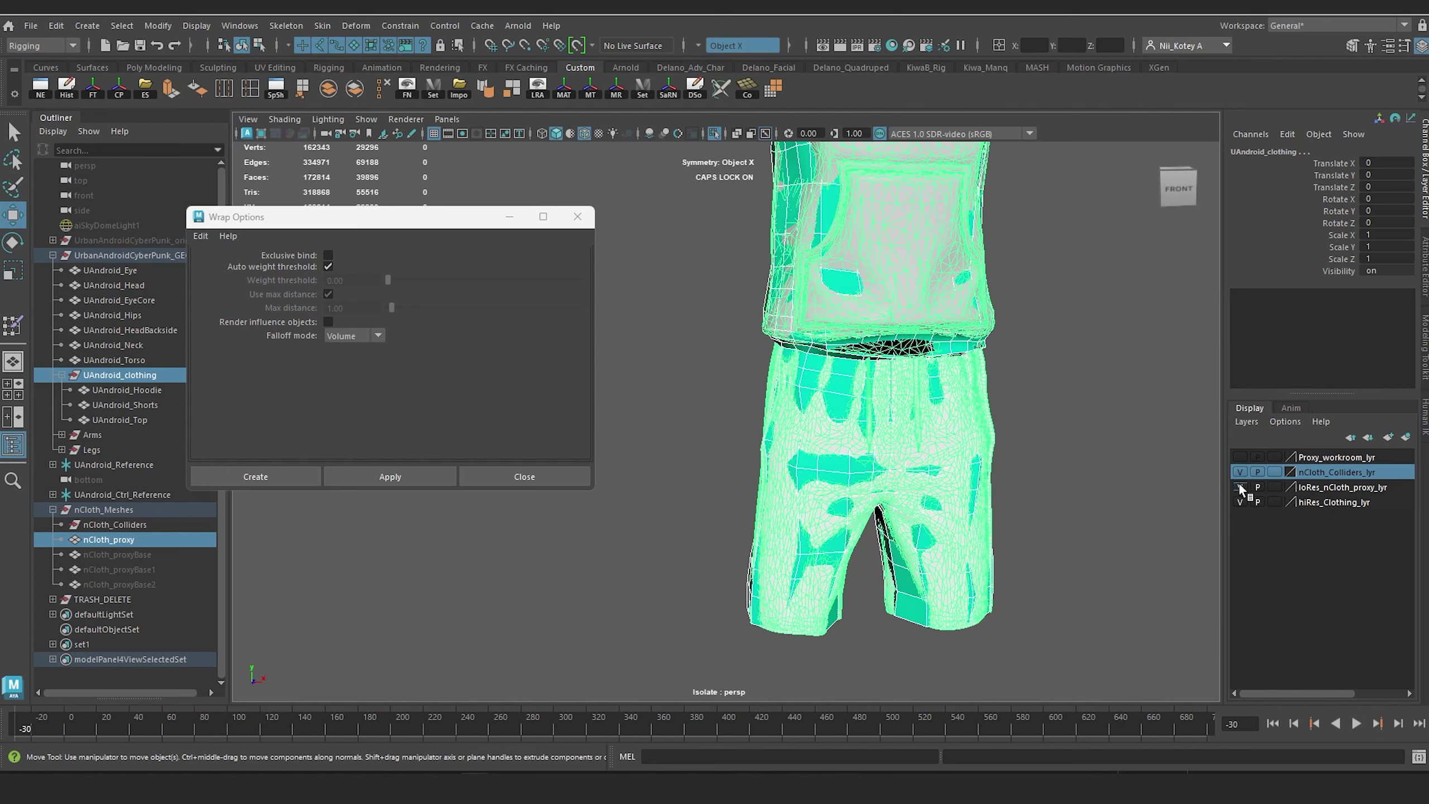
Step: Test the wrap on the shorts by moving thigh vertices of nCloth_proxy with loRes_nCloth_proxy_lyr hidden, and undo the move
{"action": "left_click", "coordinate": [840, 466]}
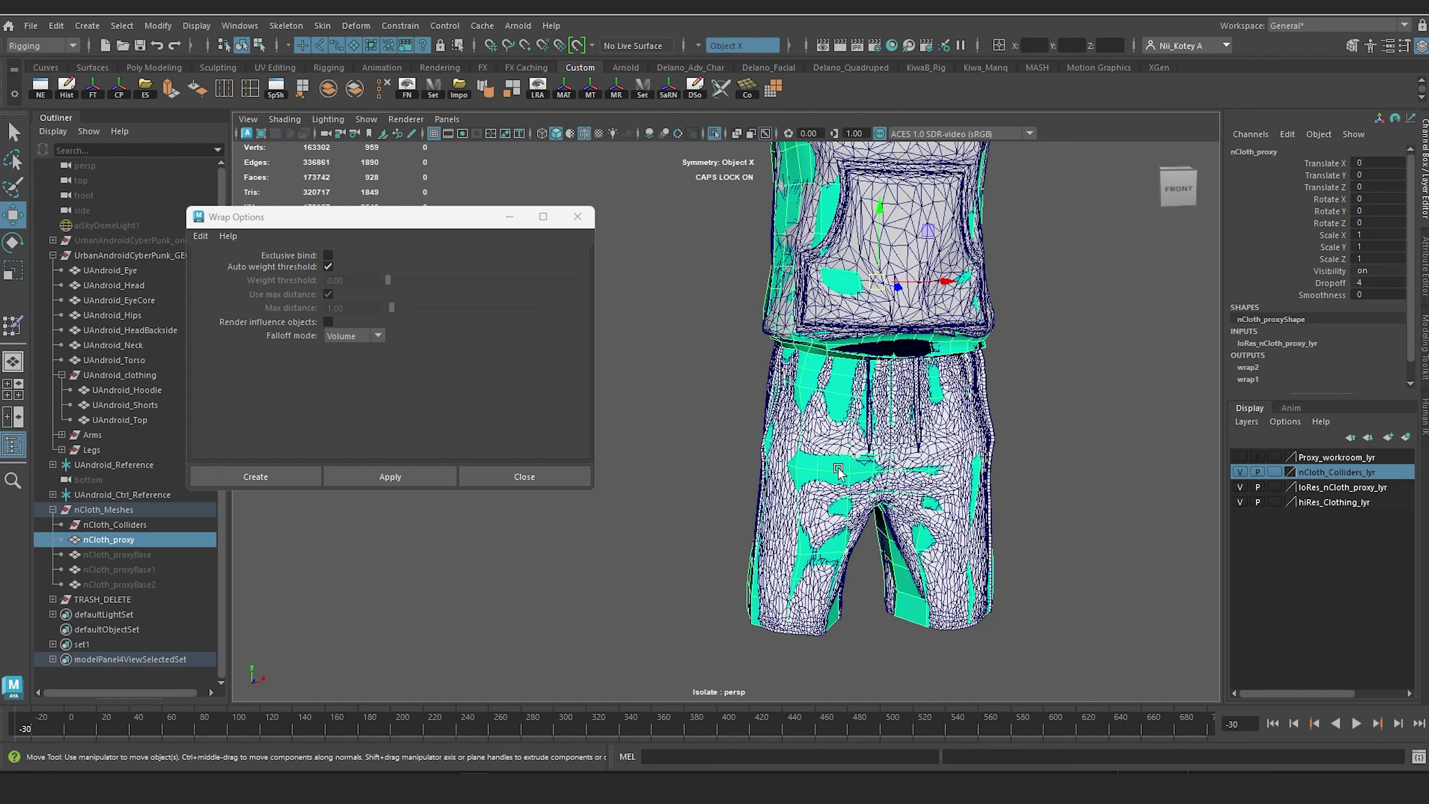
{"action": "right_click_drag", "start_coordinate": [838, 469], "coordinate": [766, 348]}
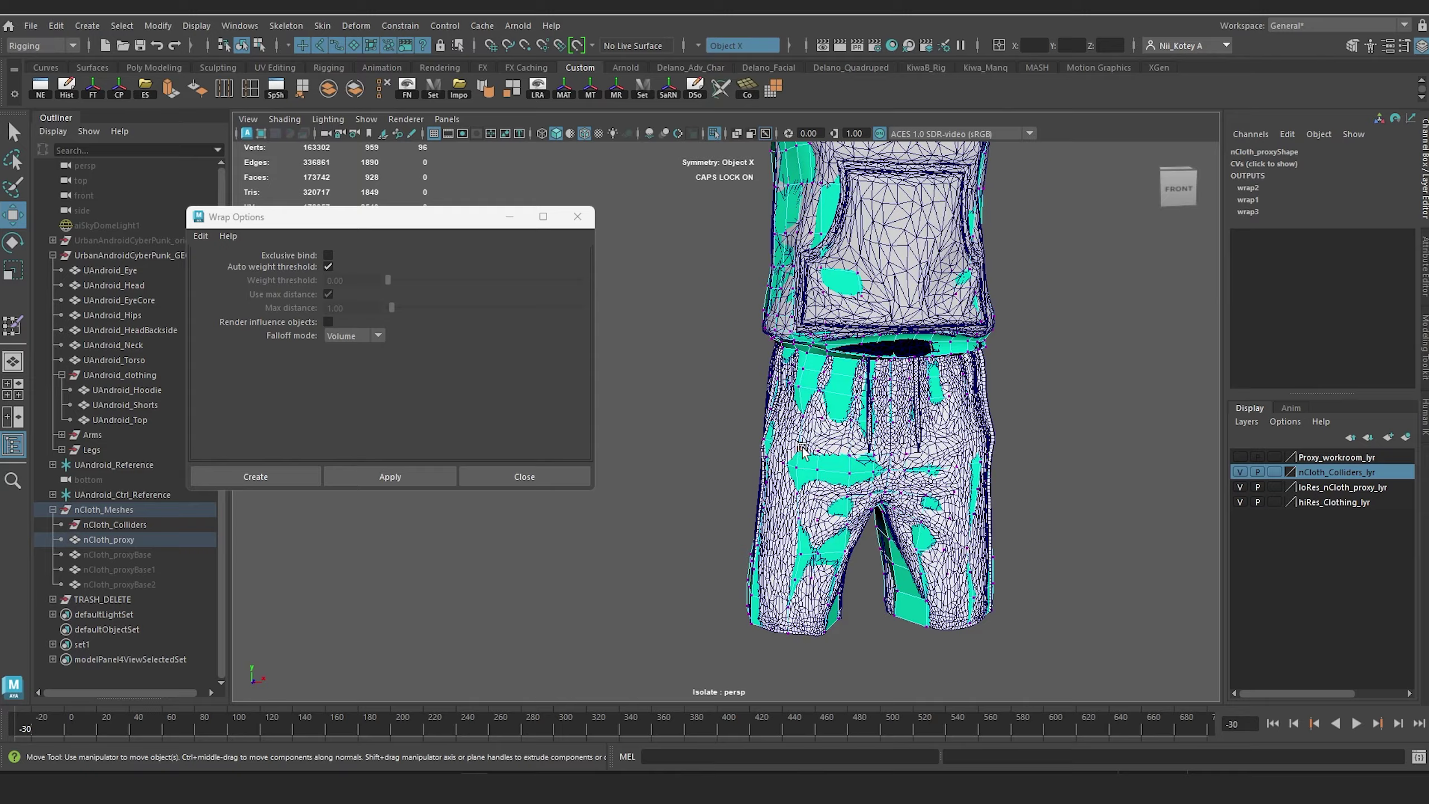
{"action": "left_click_drag", "start_coordinate": [857, 487], "coordinate": [861, 489]}
{"action": "left_click_drag", "start_coordinate": [862, 489], "coordinate": [854, 458], "text": "alt"}
{"action": "left_click", "coordinate": [1241, 484]}
{"action": "key", "text": "ctrl+z"}
{"action": "key", "text": "ctrl+z"}
Step: Turn symmetry off and clear the vertex selection
{"action": "left_click", "coordinate": [710, 46]}
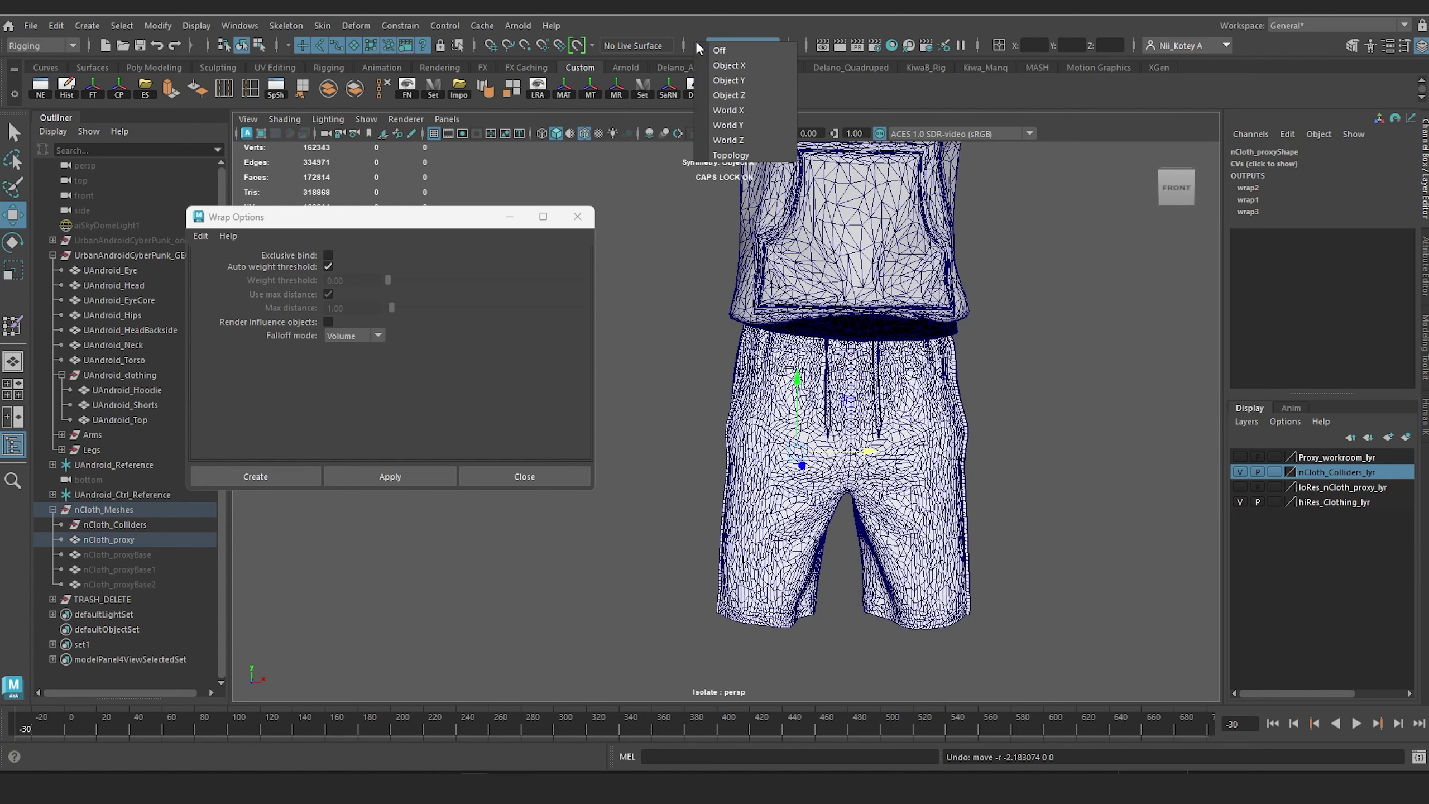
{"action": "left_click", "coordinate": [718, 63]}
{"action": "left_click", "coordinate": [682, 390]}
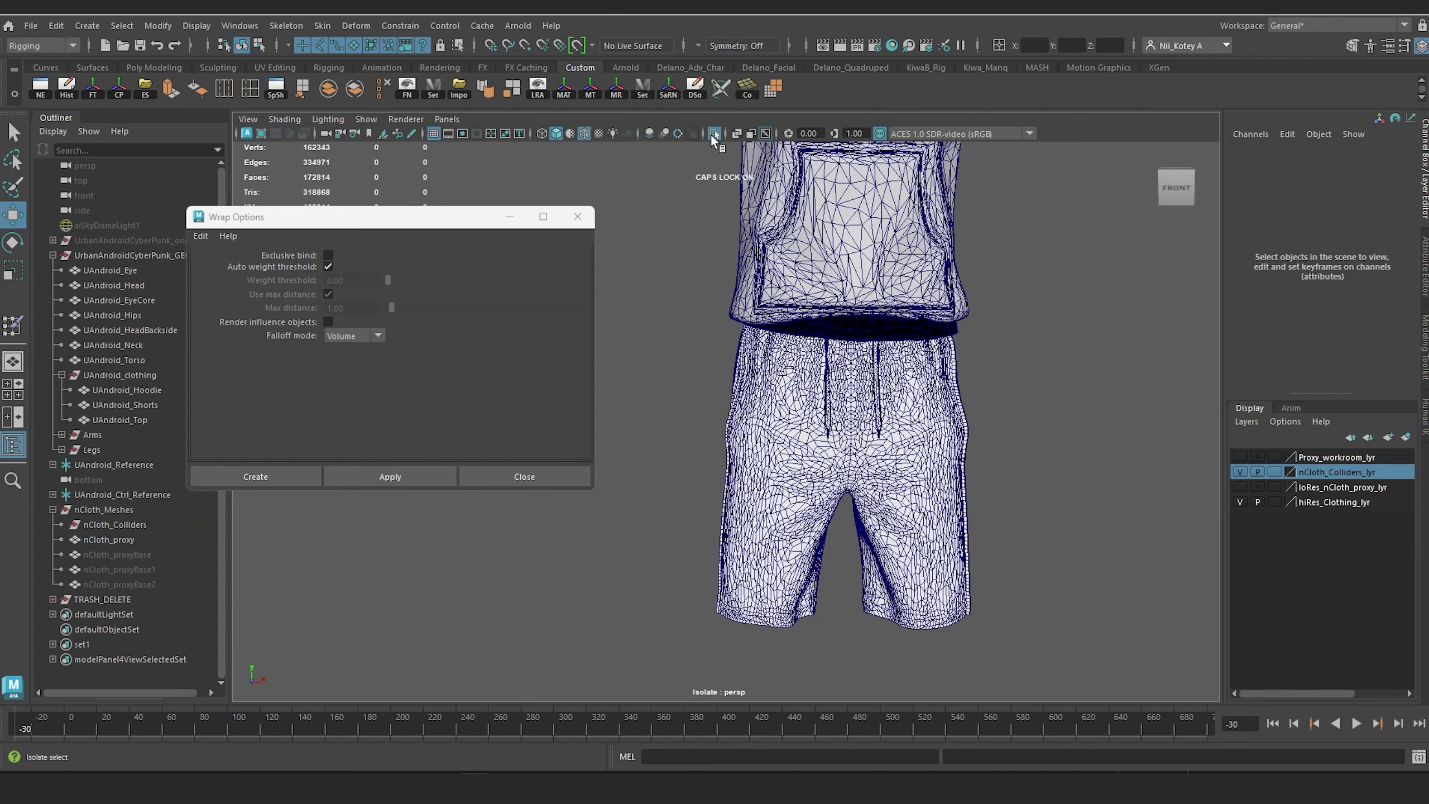
Step: End the isolated view of the clothing, hide hiRes_Clothing_lyr and show loRes_nCloth_proxy_lyr
{"action": "left_click", "coordinate": [712, 134]}
{"action": "scroll", "coordinate": [804, 327], "scroll_direction": "down", "scroll_amount": 6}
{"action": "left_click_drag", "start_coordinate": [773, 262], "coordinate": [772, 277], "text": "alt"}
{"action": "scroll", "coordinate": [771, 276], "scroll_direction": "up", "scroll_amount": 2}
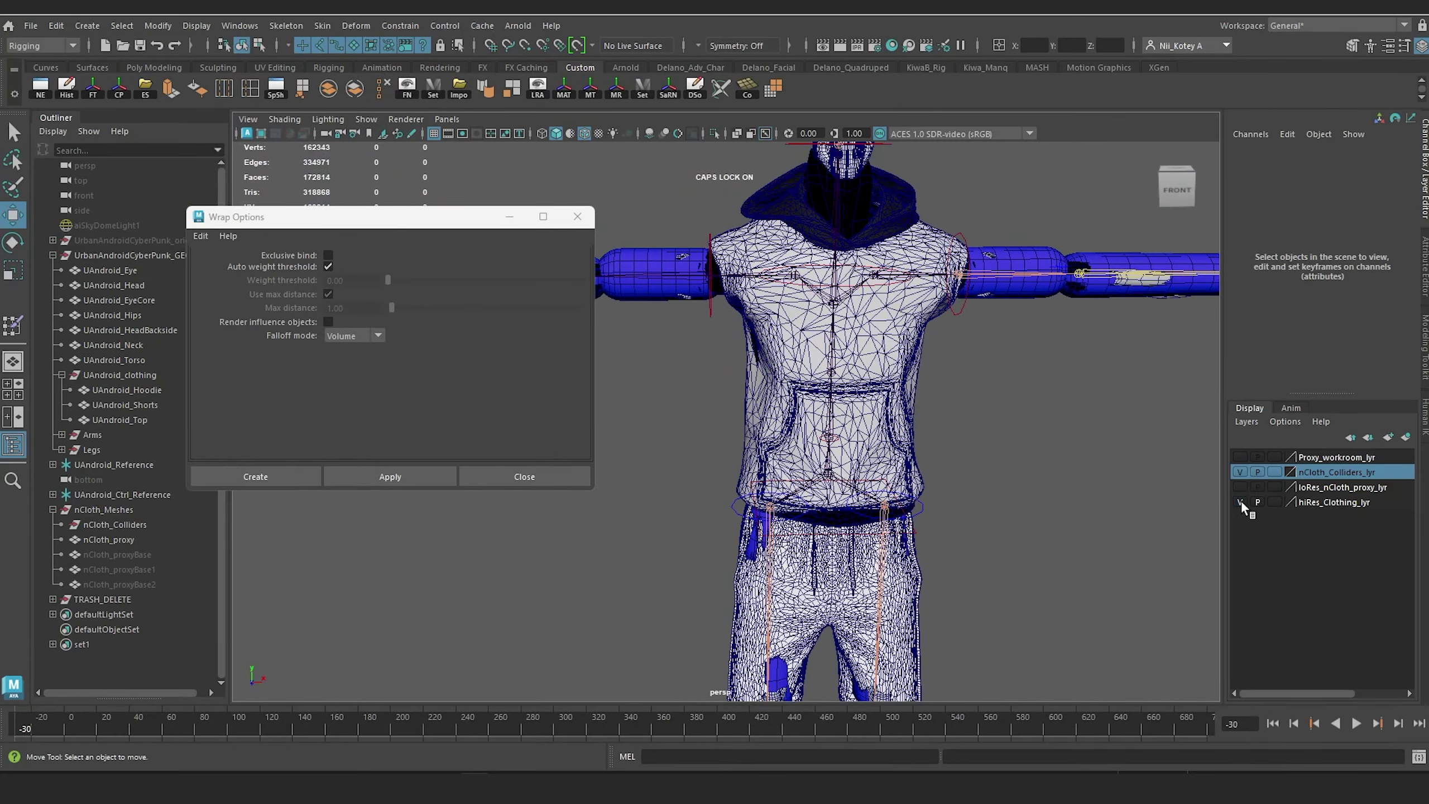
{"action": "left_click", "coordinate": [1240, 501]}
{"action": "left_click", "coordinate": [1239, 486]}
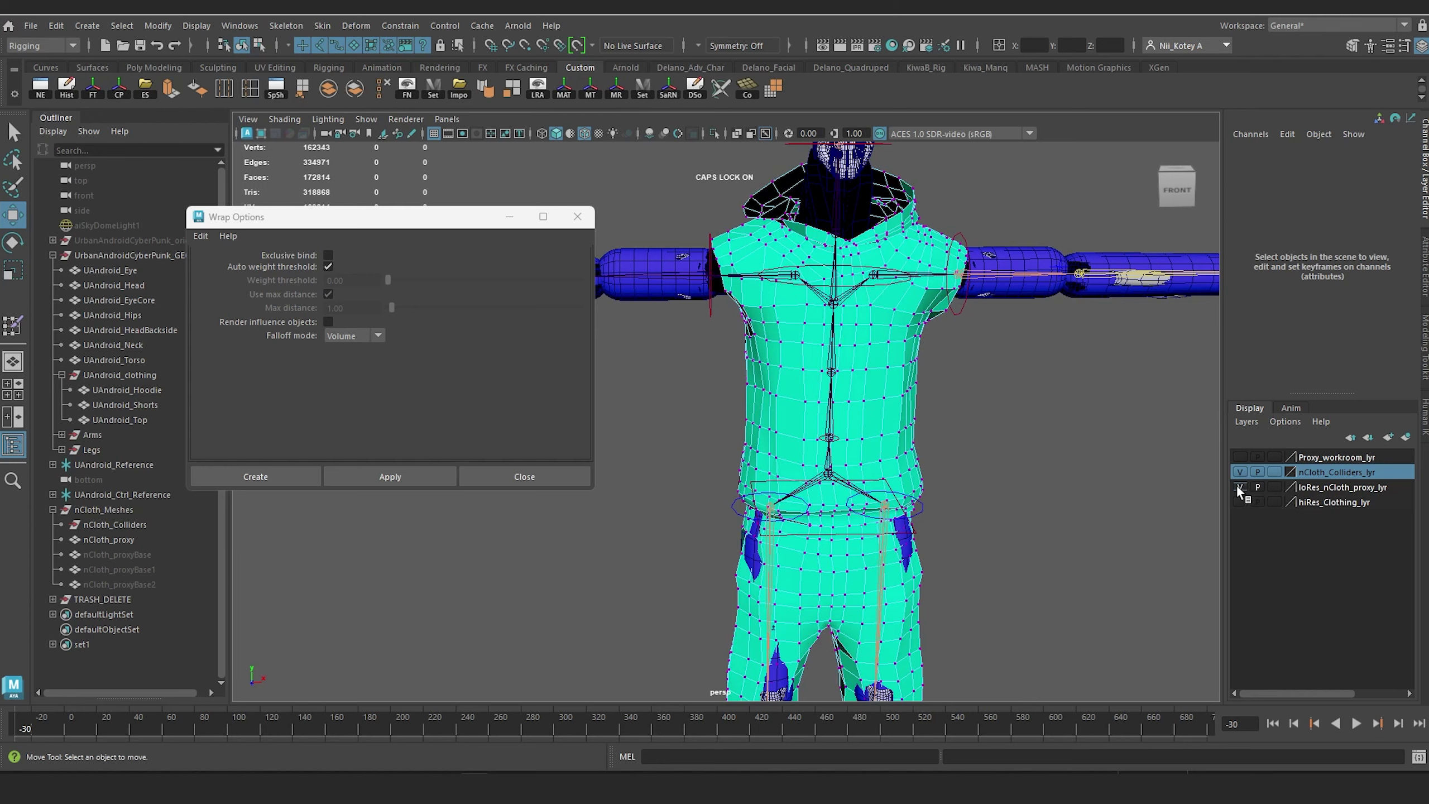
Step: Select the nCloth_proxy mesh in object mode and create an nCloth on it from the FX menu set
{"action": "right_click_drag", "start_coordinate": [911, 325], "coordinate": [932, 322]}
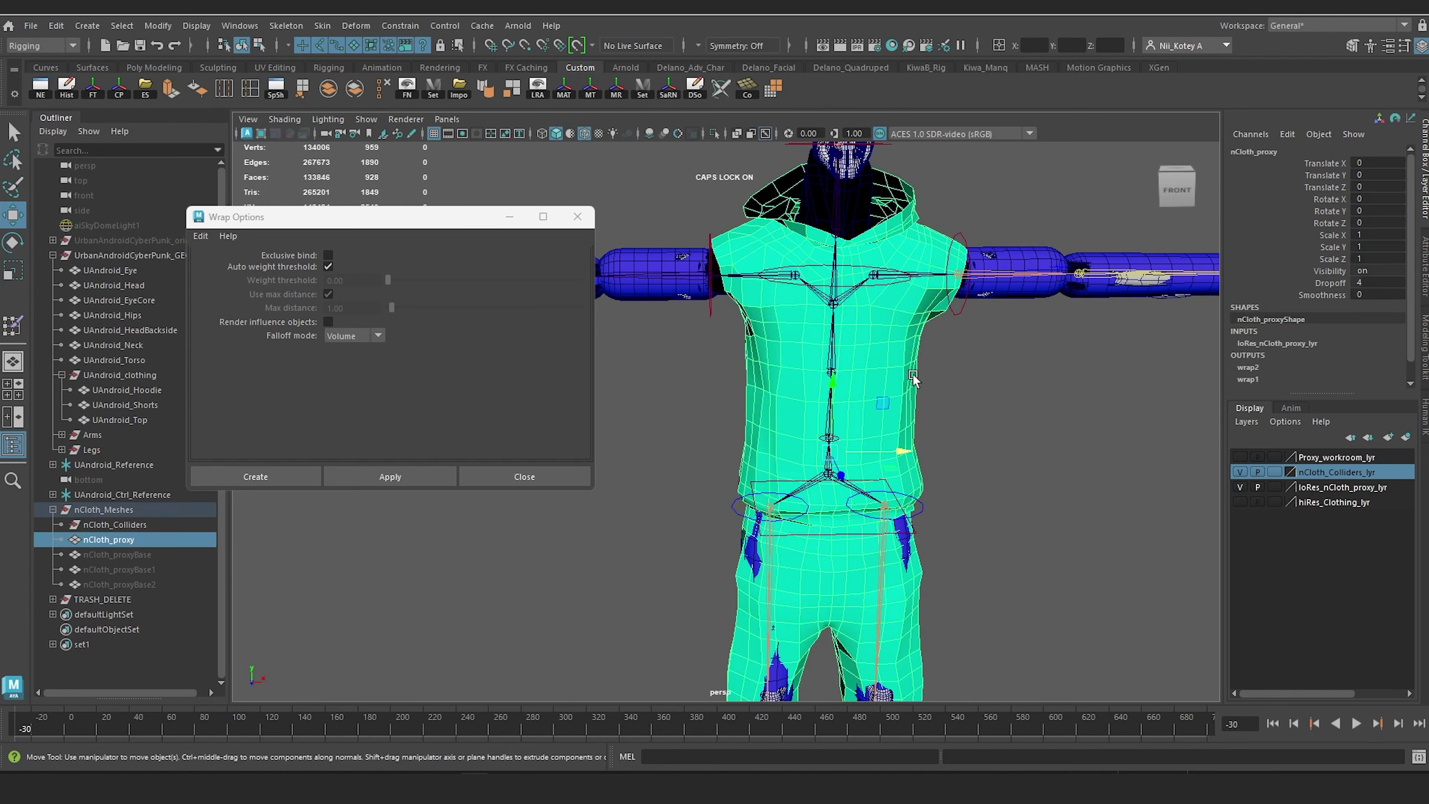
{"action": "left_click", "coordinate": [47, 42]}
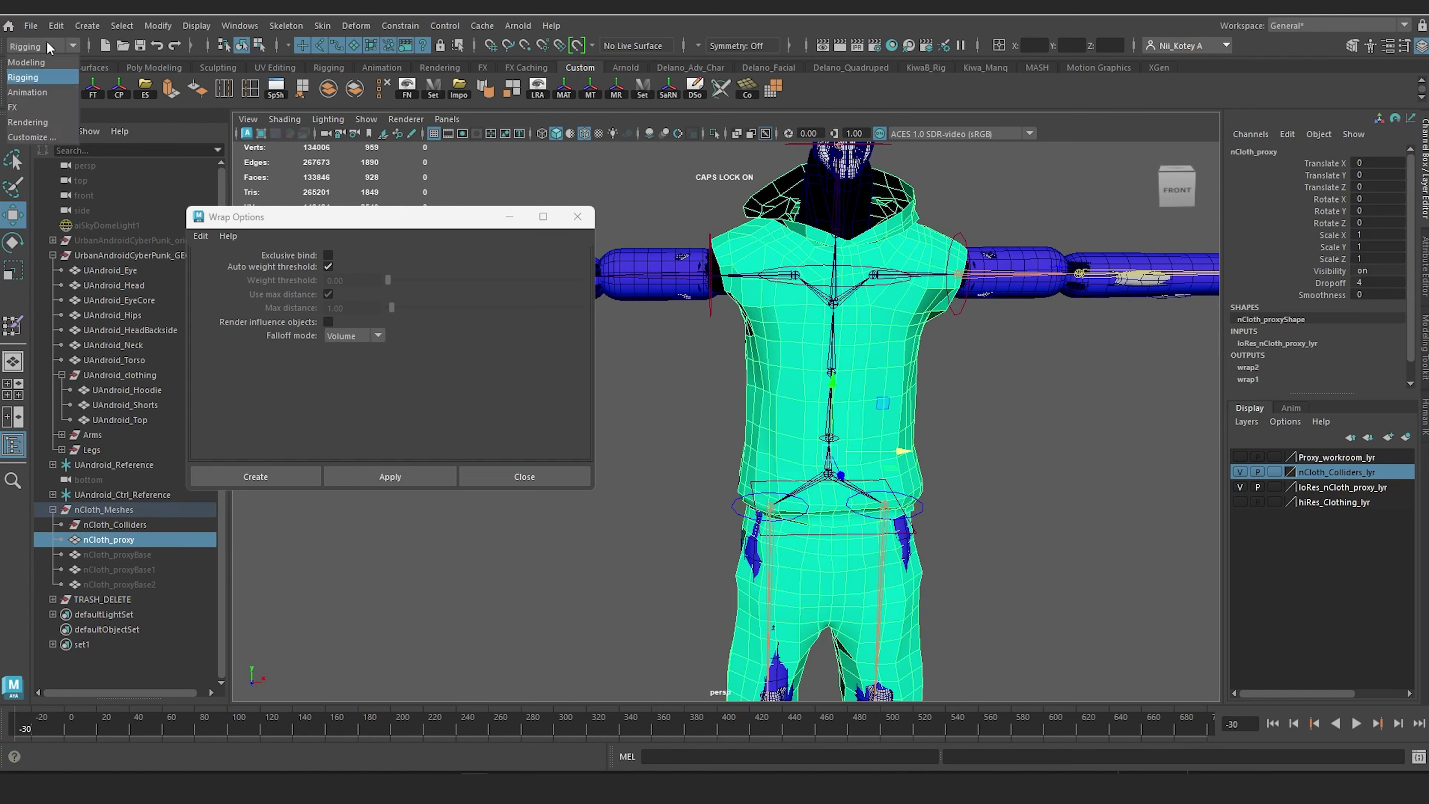
{"action": "left_click", "coordinate": [31, 101]}
{"action": "left_click", "coordinate": [370, 27]}
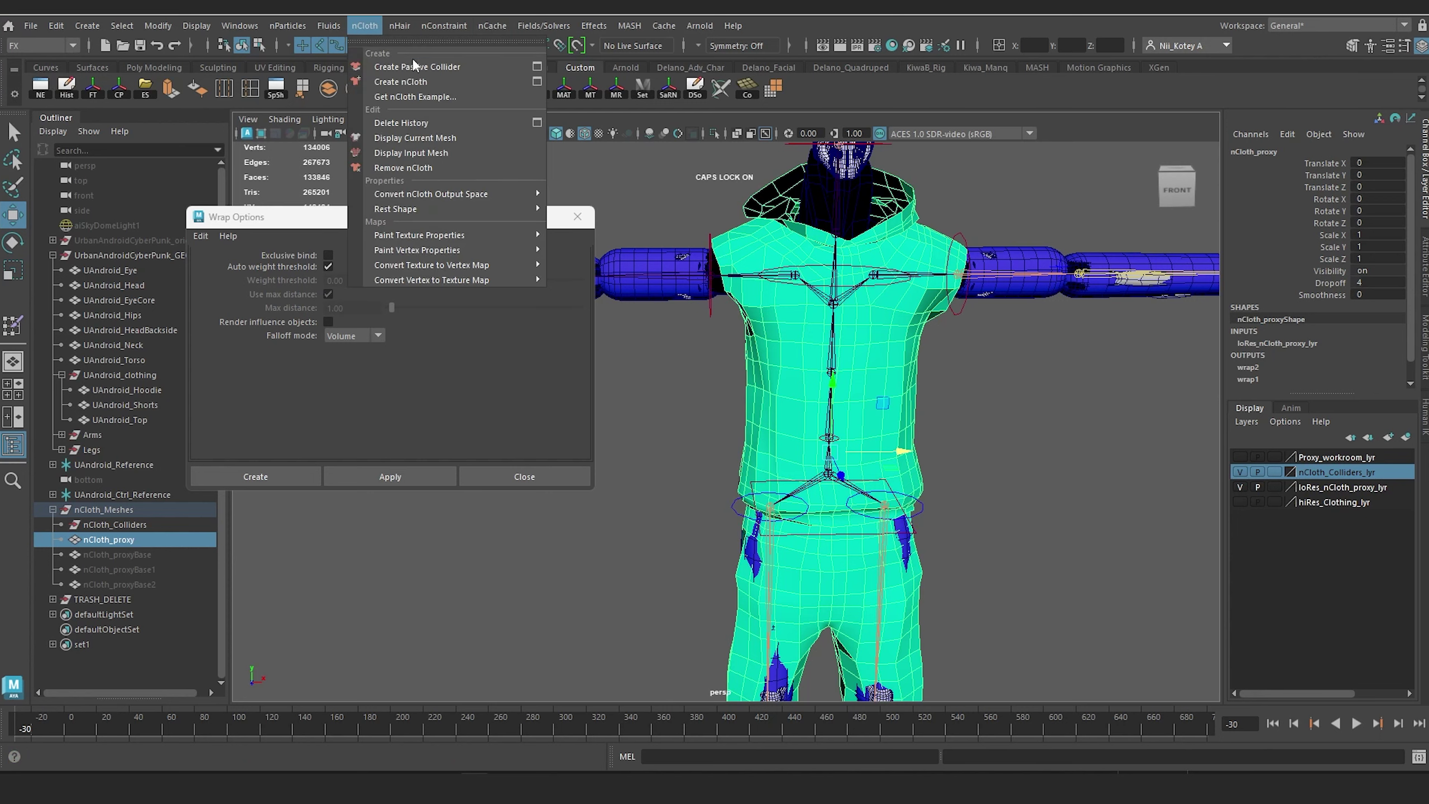
{"action": "left_click", "coordinate": [500, 81]}
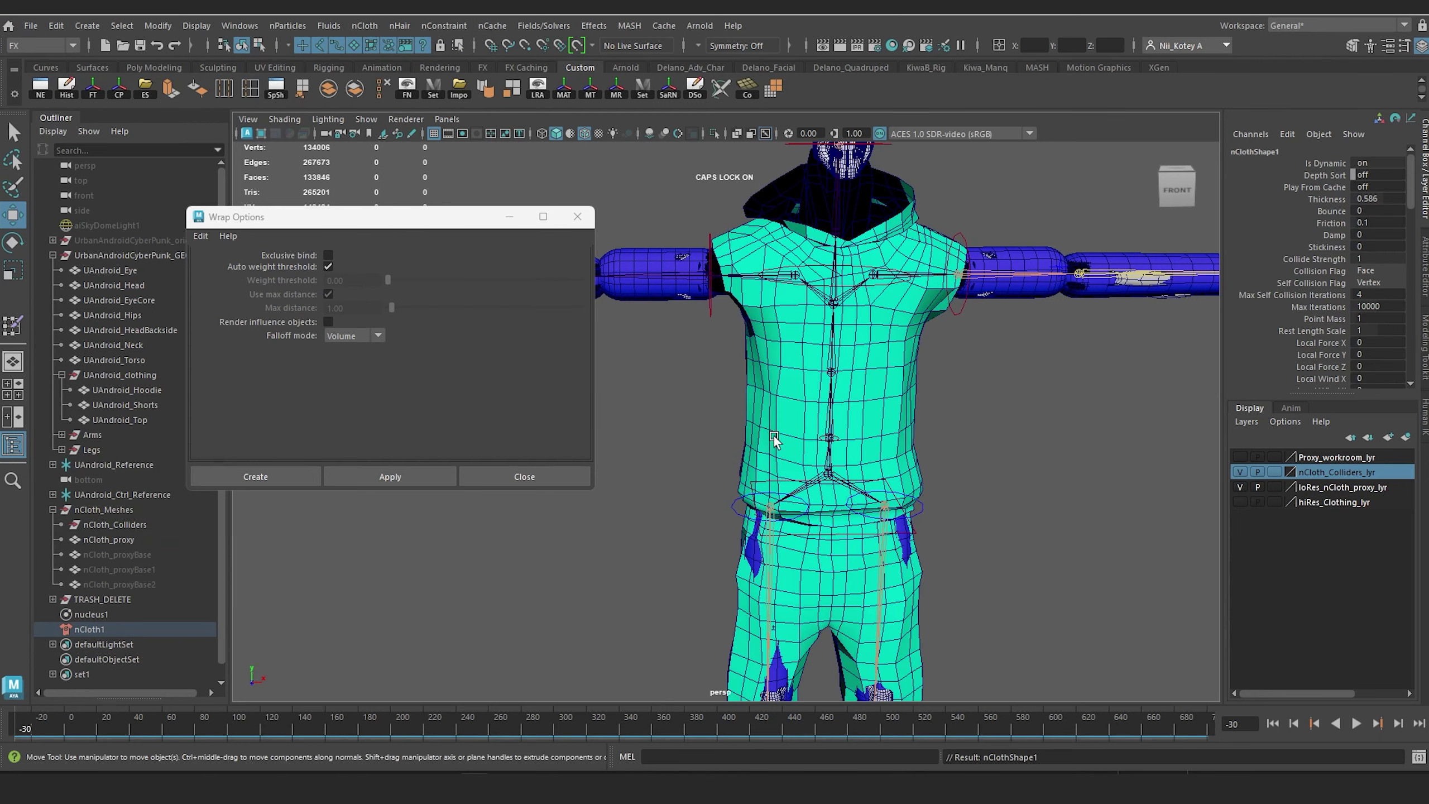
Step: Select all objects in nCloth_Colliders_lyr and make them passive colliders for the nCloth
{"action": "middle_click_drag", "start_coordinate": [769, 425], "coordinate": [883, 386], "text": "alt"}
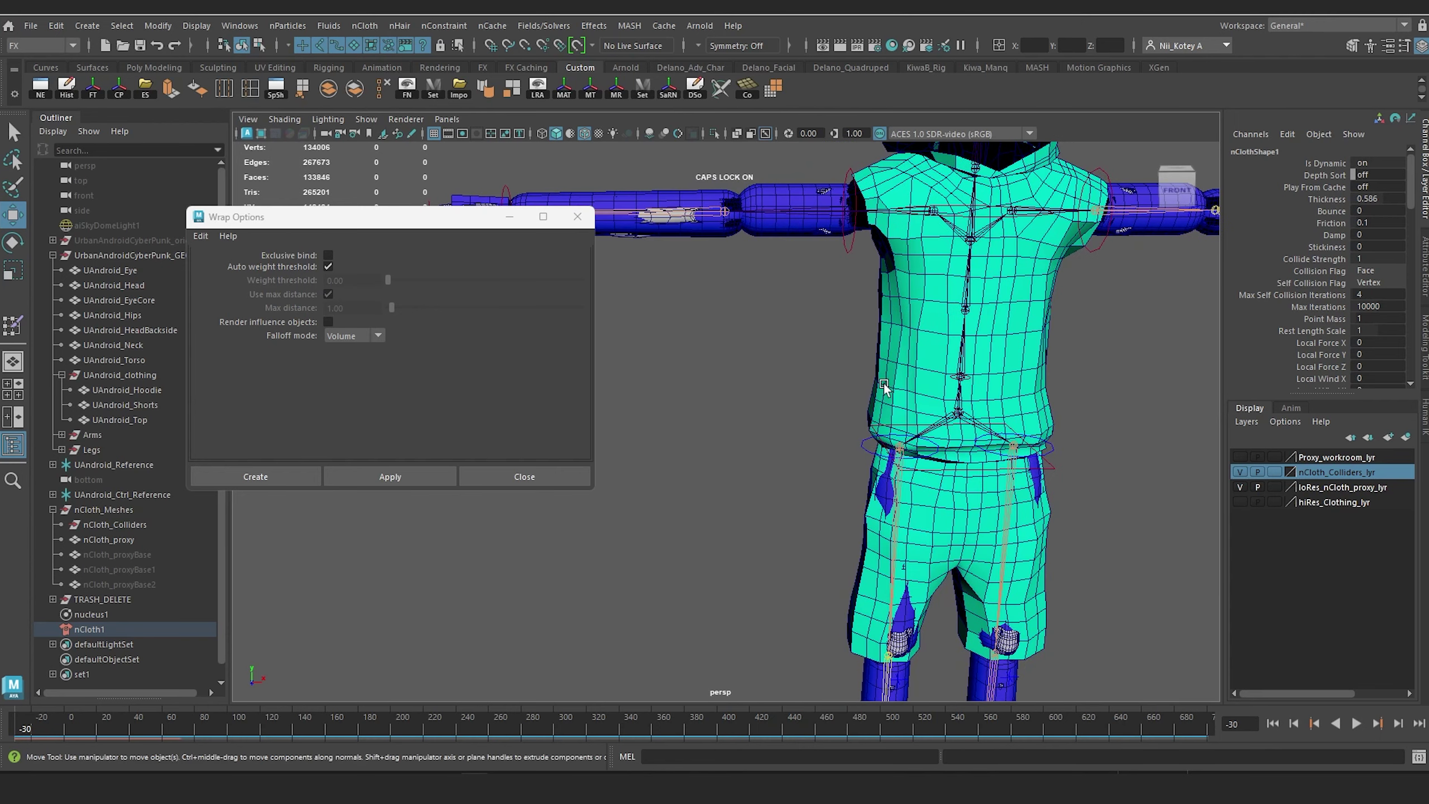
{"action": "right_click", "coordinate": [1335, 471]}
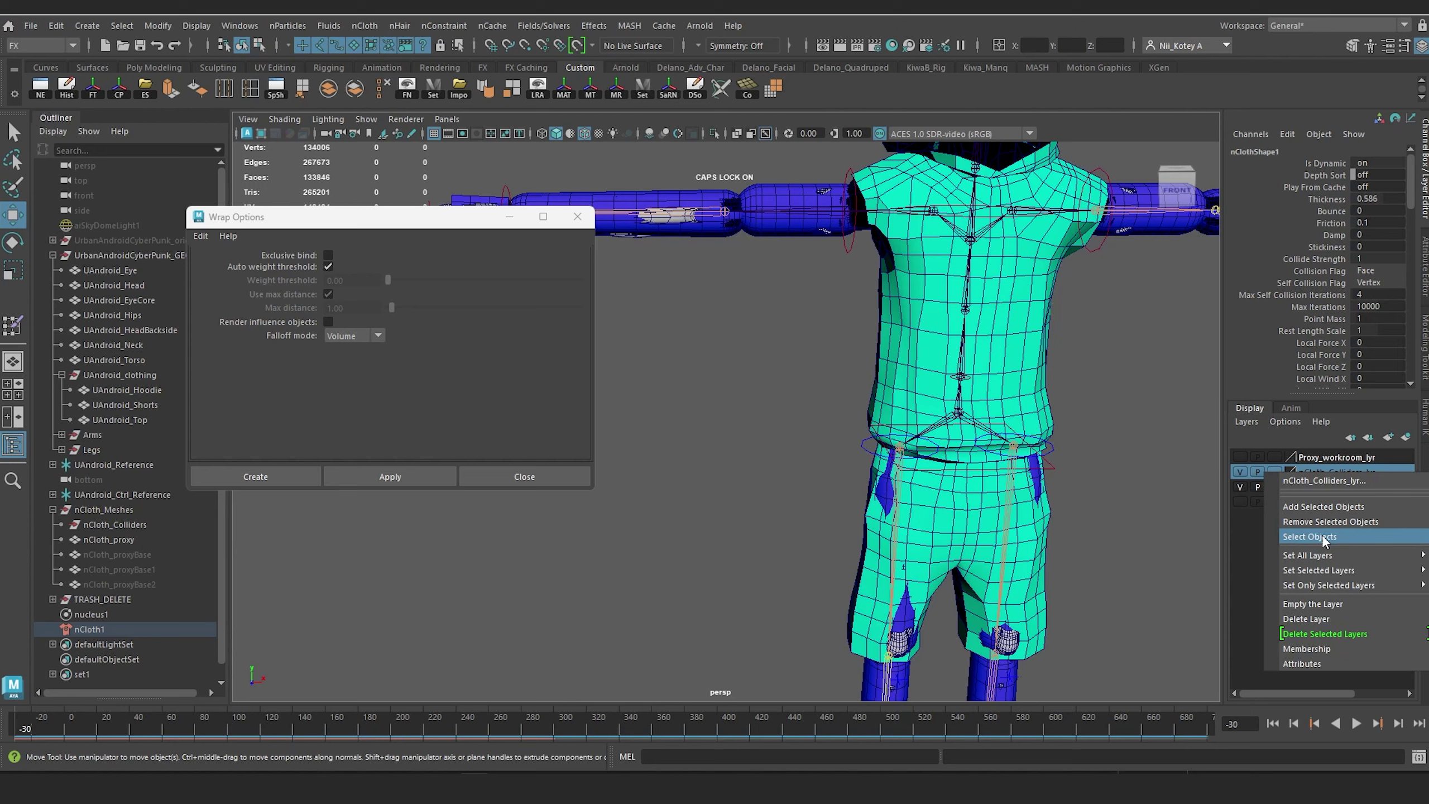
{"action": "mouse_move", "coordinate": [1348, 584]}
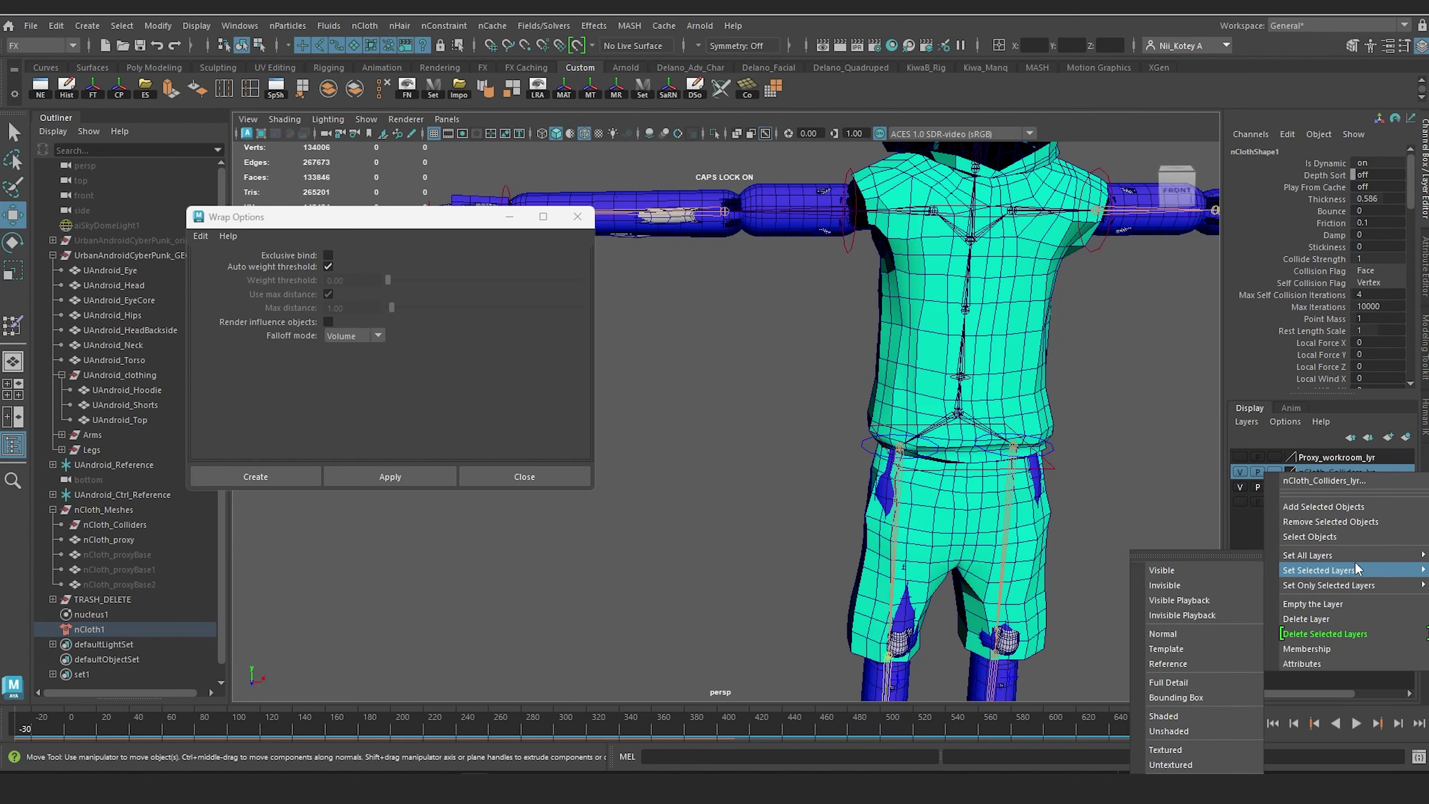
{"action": "left_click", "coordinate": [1353, 538]}
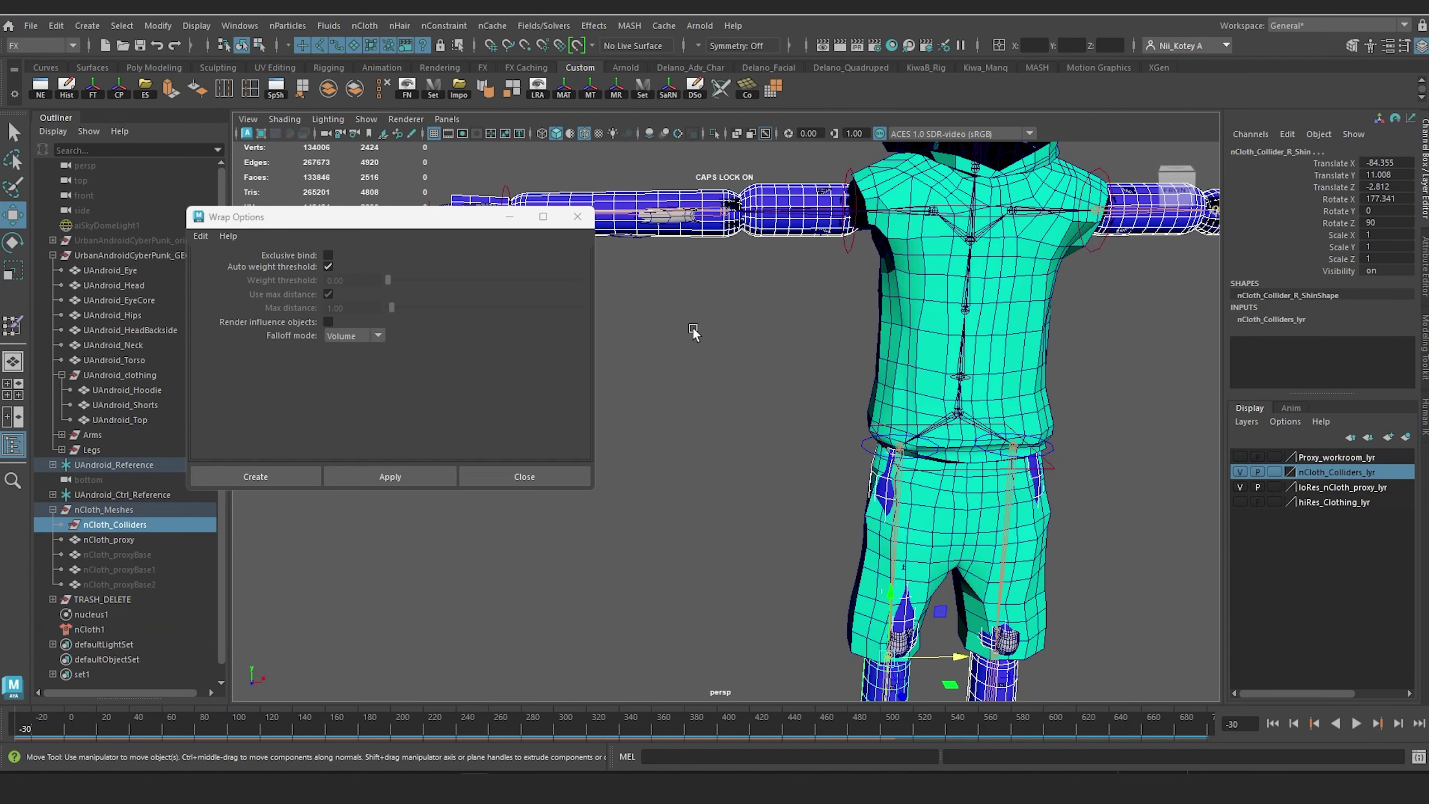
{"action": "left_click", "coordinate": [364, 25]}
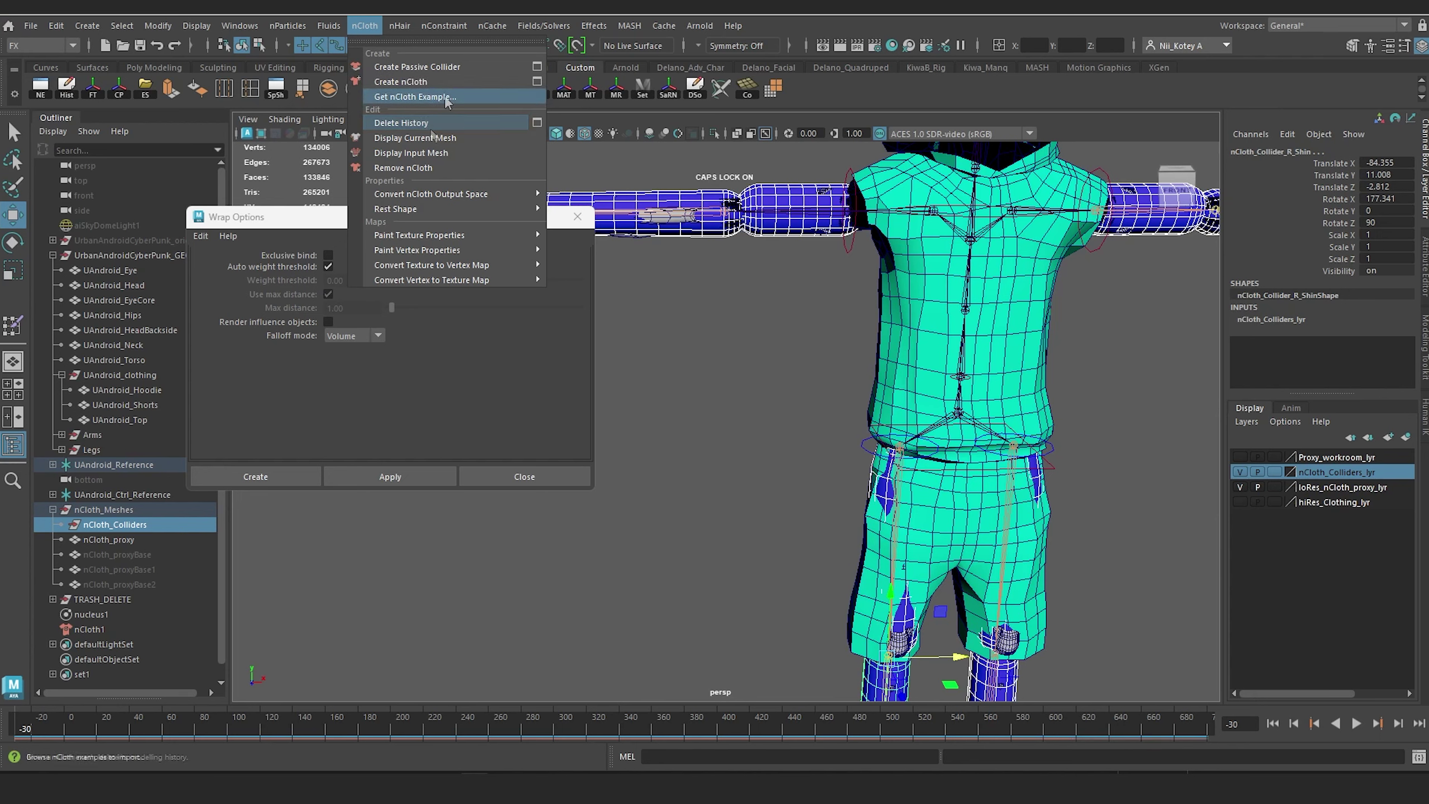
{"action": "left_click", "coordinate": [458, 66]}
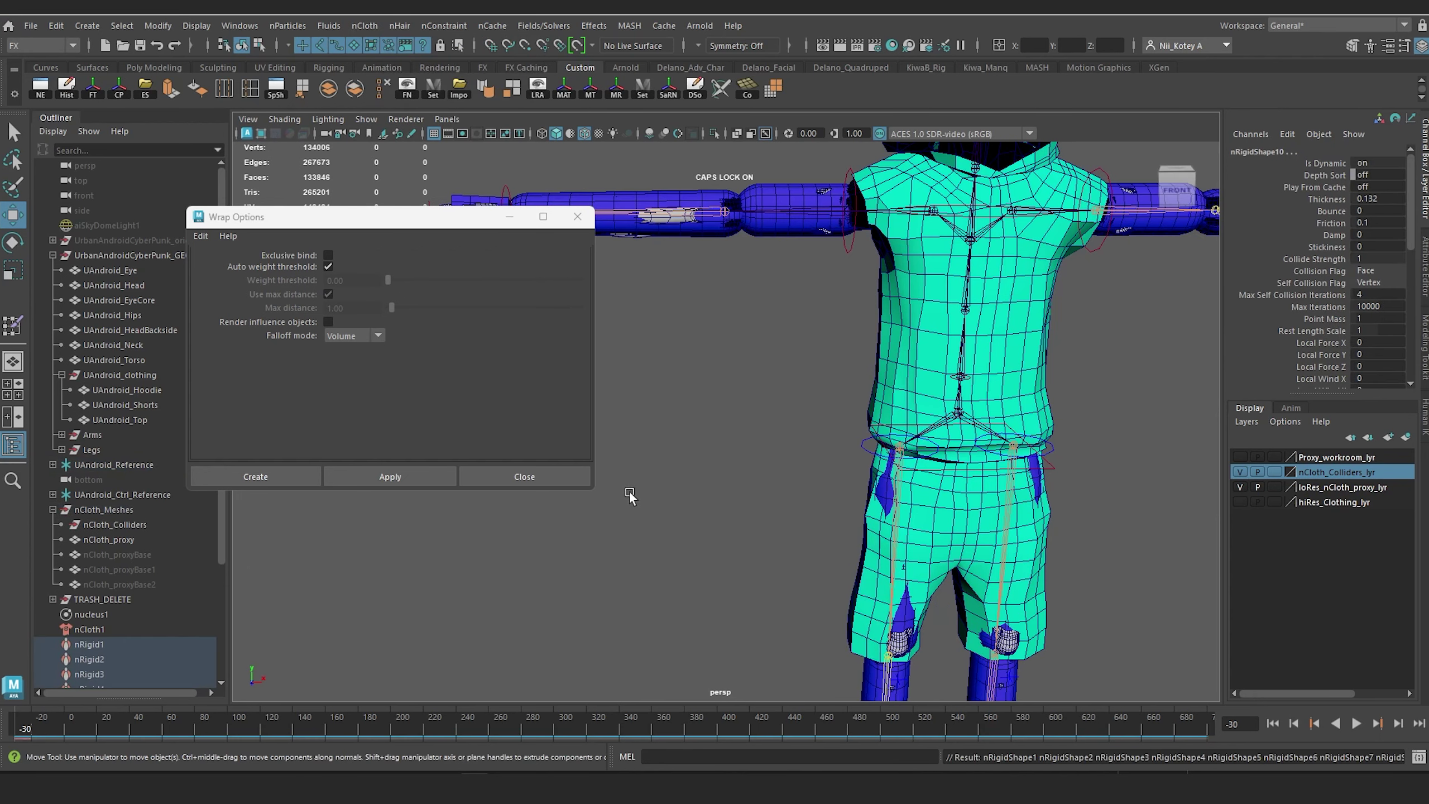
Step: Move the Wrap Options window aside, bring the whole outfit into view and save the scene
{"action": "scroll", "coordinate": [106, 596], "scroll_direction": "down", "scroll_amount": 2}
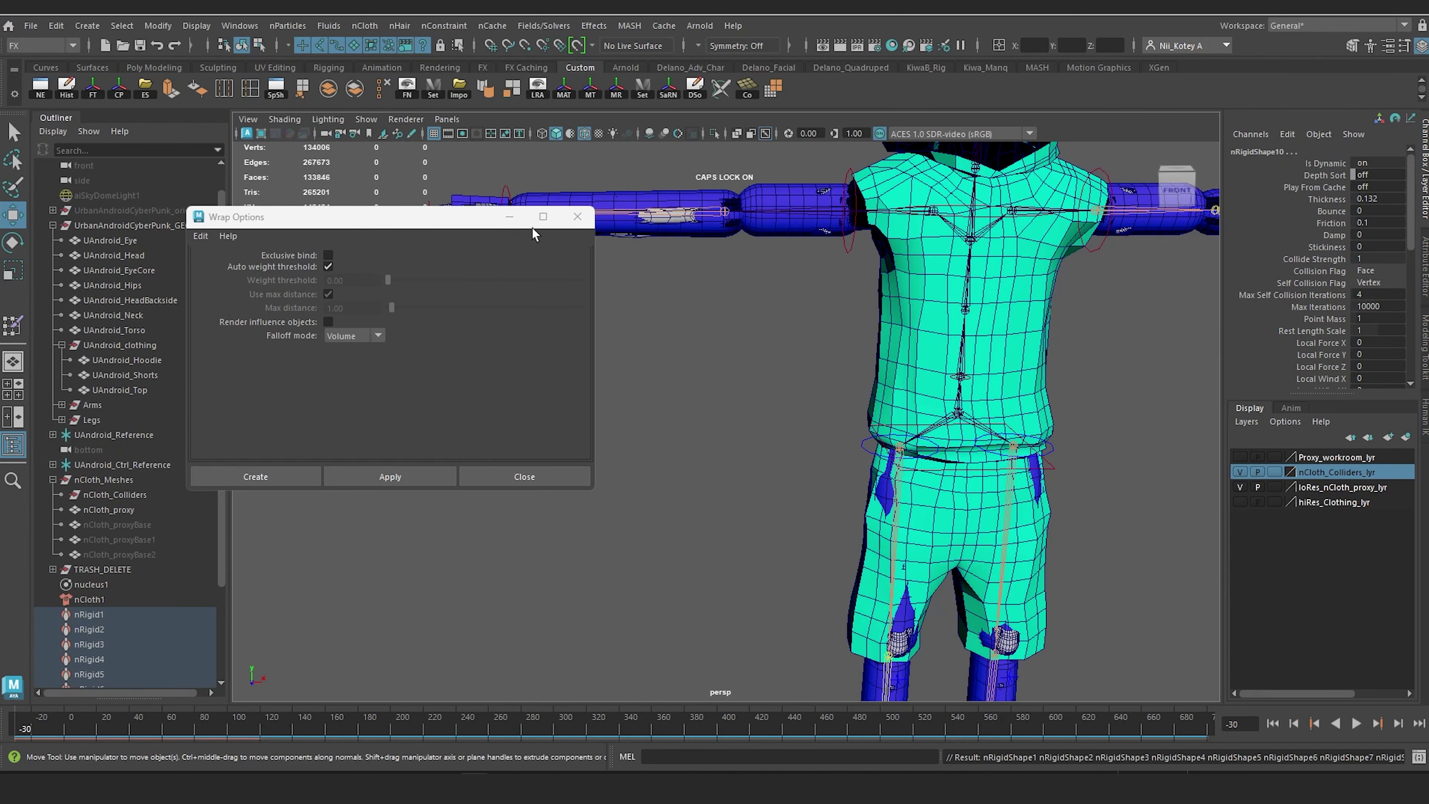
{"action": "left_click_drag", "start_coordinate": [478, 222], "coordinate": [411, 230]}
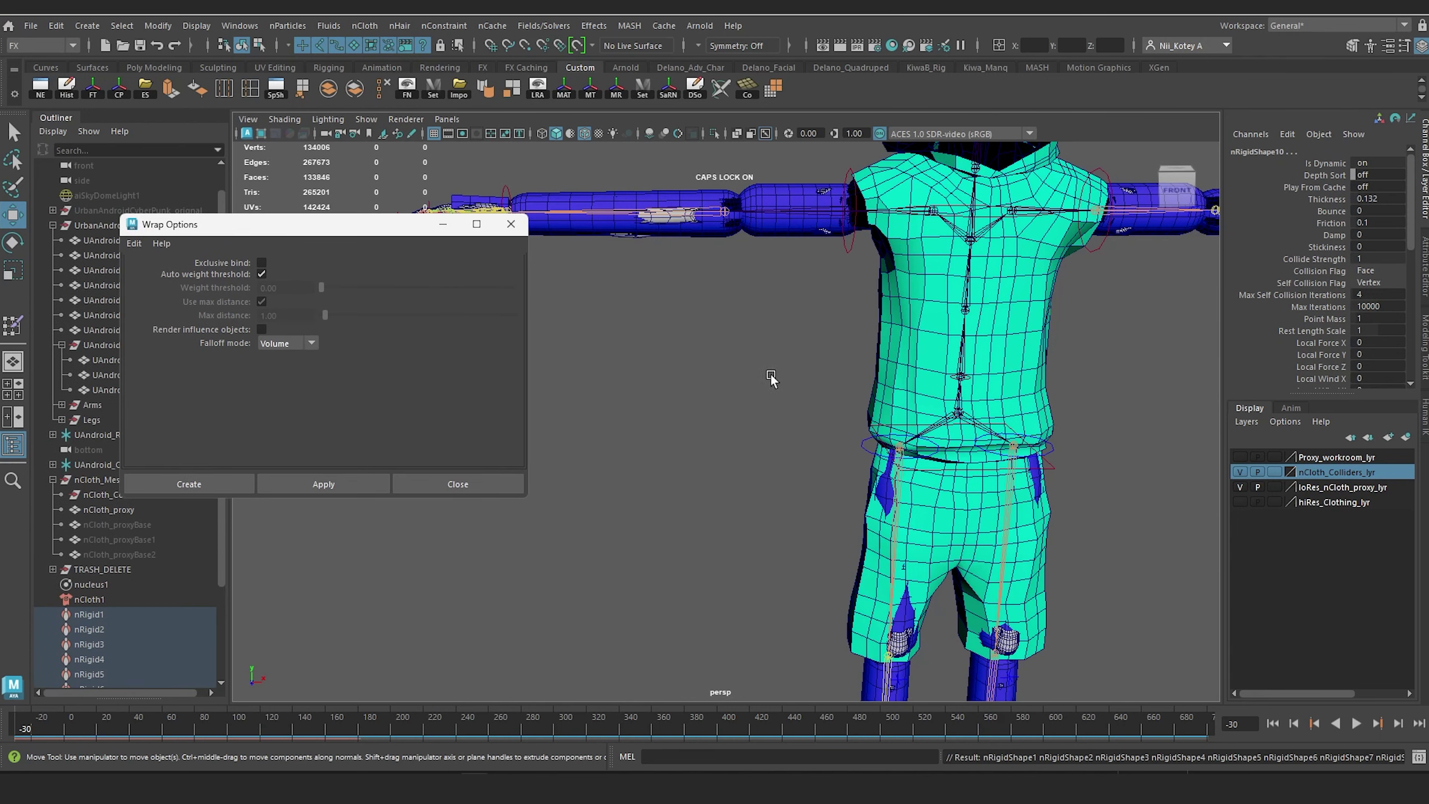
{"action": "scroll", "coordinate": [746, 387], "scroll_direction": "down", "scroll_amount": 2}
{"action": "mouse_move", "coordinate": [746, 387]}
{"action": "left_mouse_down", "text": "alt"}
{"action": "mouse_move", "coordinate": [725, 392]}
{"action": "mouse_move", "coordinate": [742, 388]}
{"action": "left_mouse_up", "text": "alt"}
{"action": "key", "text": "ctrl+s"}
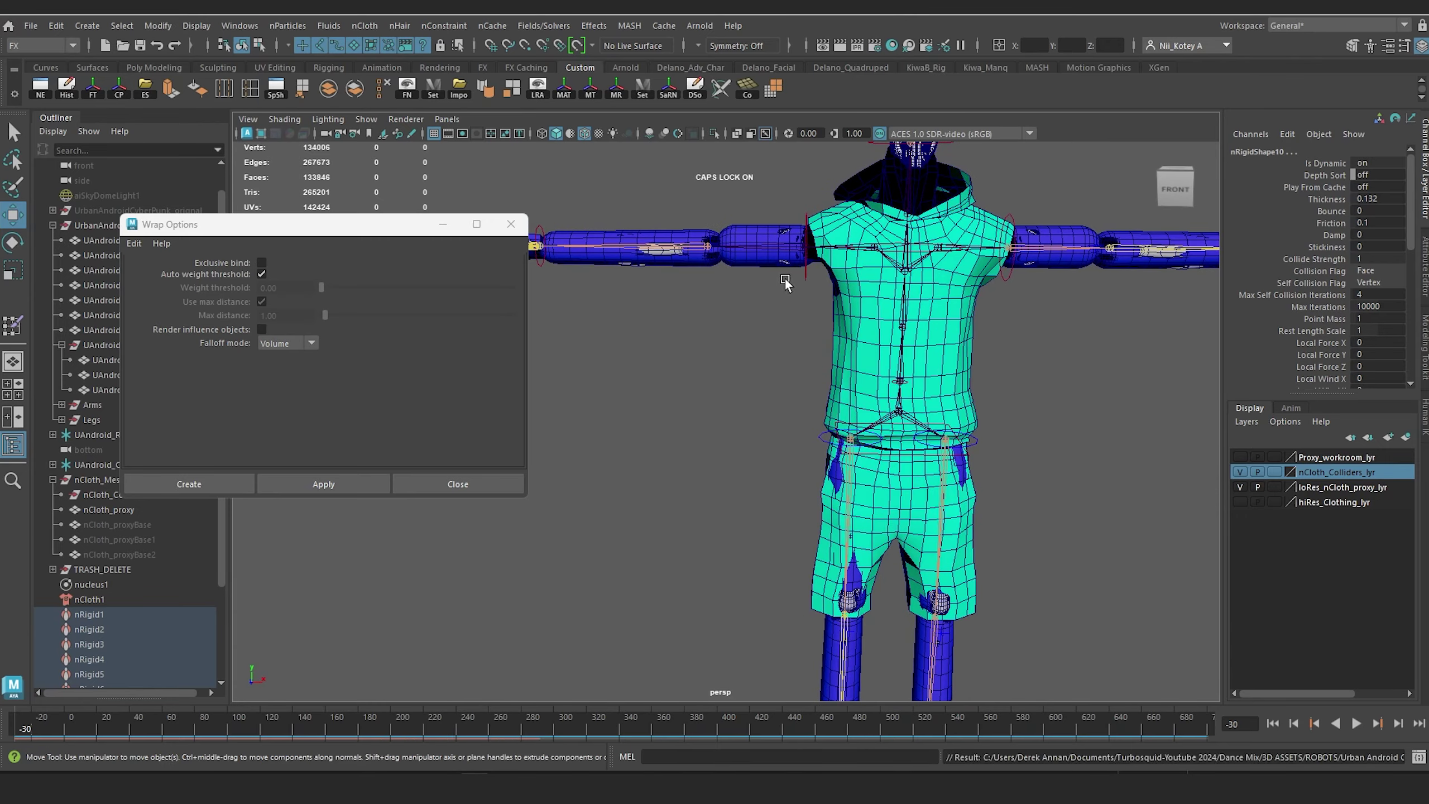
Step: Select all objects in nCloth_Colliders_lyr together with the nCloth_proxy mesh and isolate them in the viewport
{"action": "right_click", "coordinate": [1335, 479]}
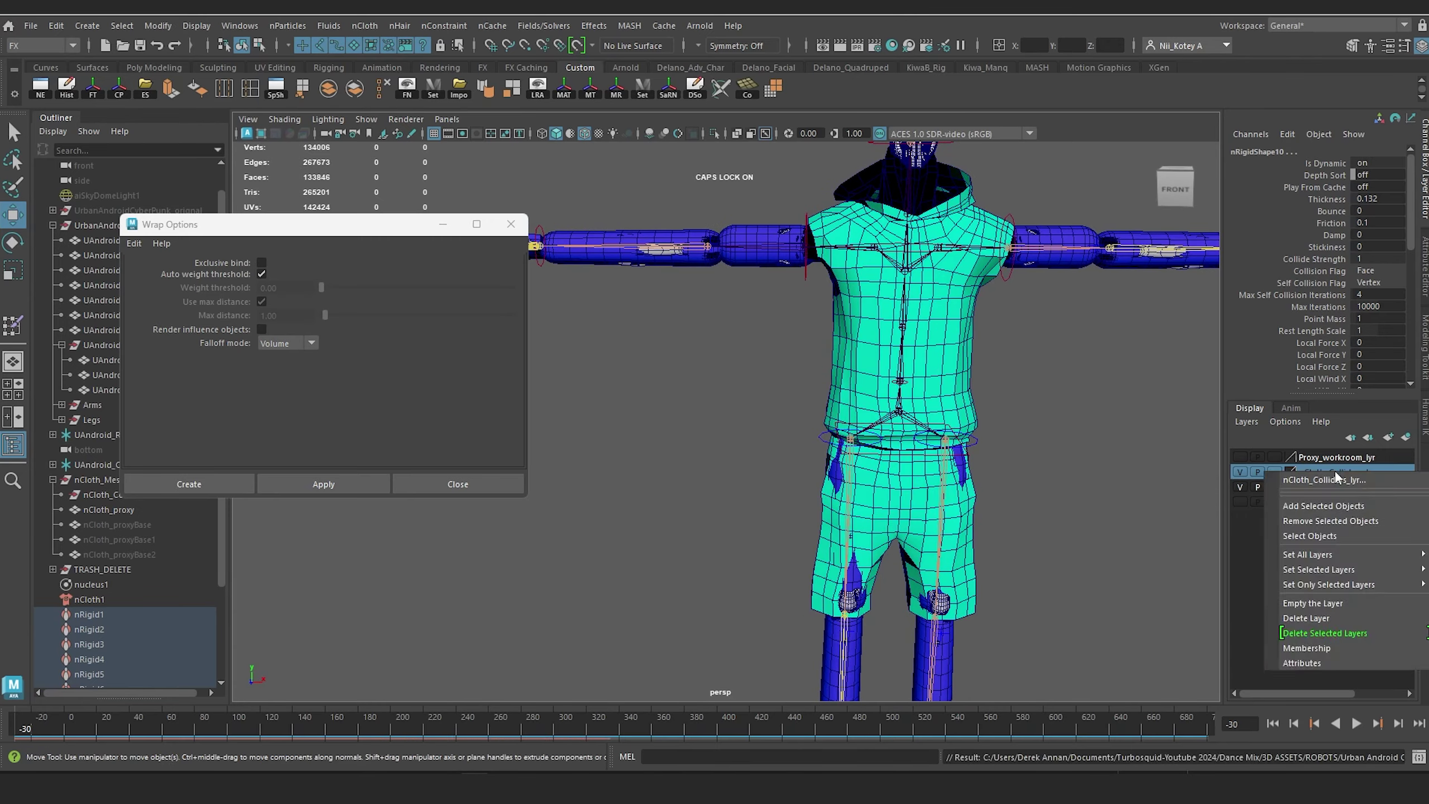
{"action": "left_click", "coordinate": [1336, 506]}
{"action": "left_click", "coordinate": [855, 333], "text": "shift"}
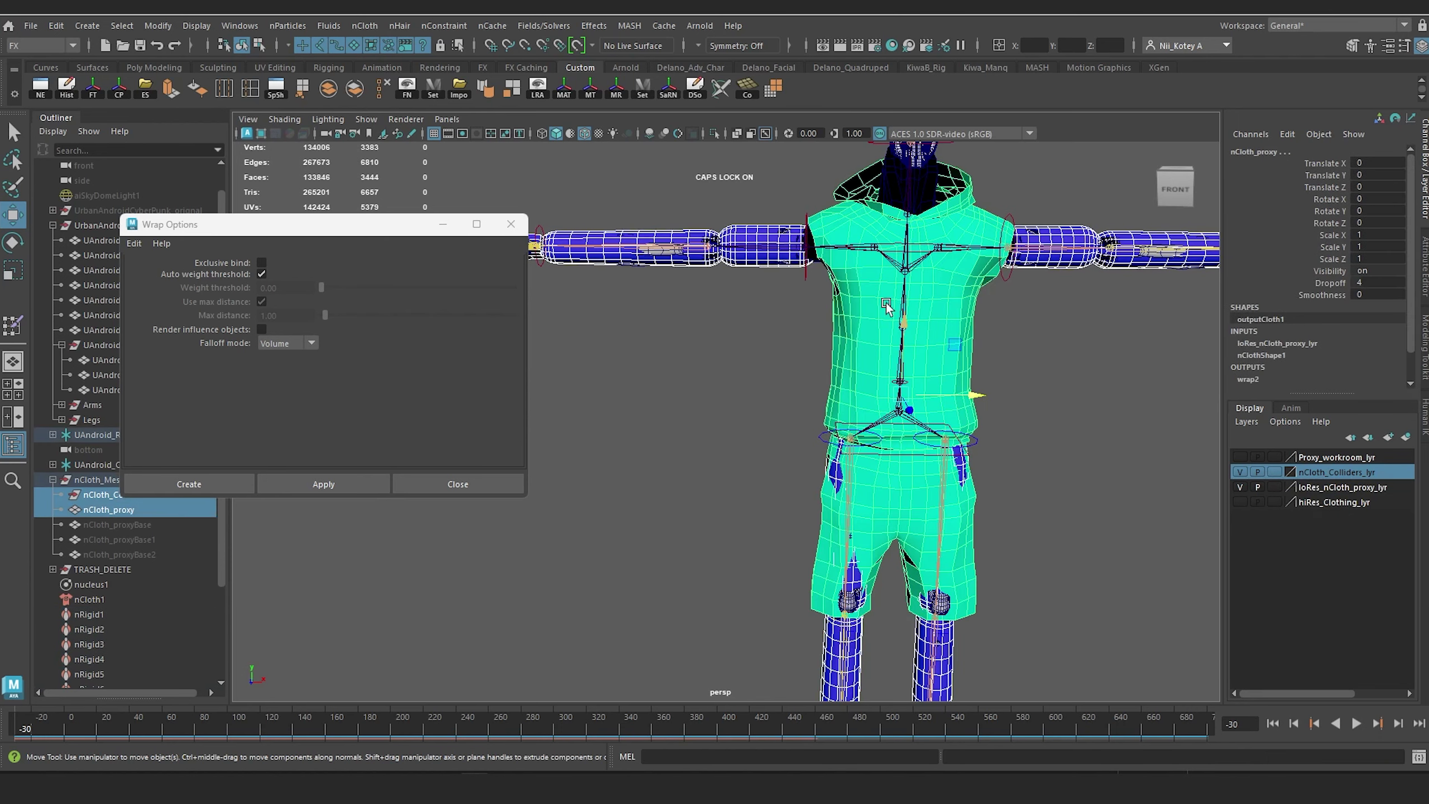
{"action": "left_click", "coordinate": [714, 133]}
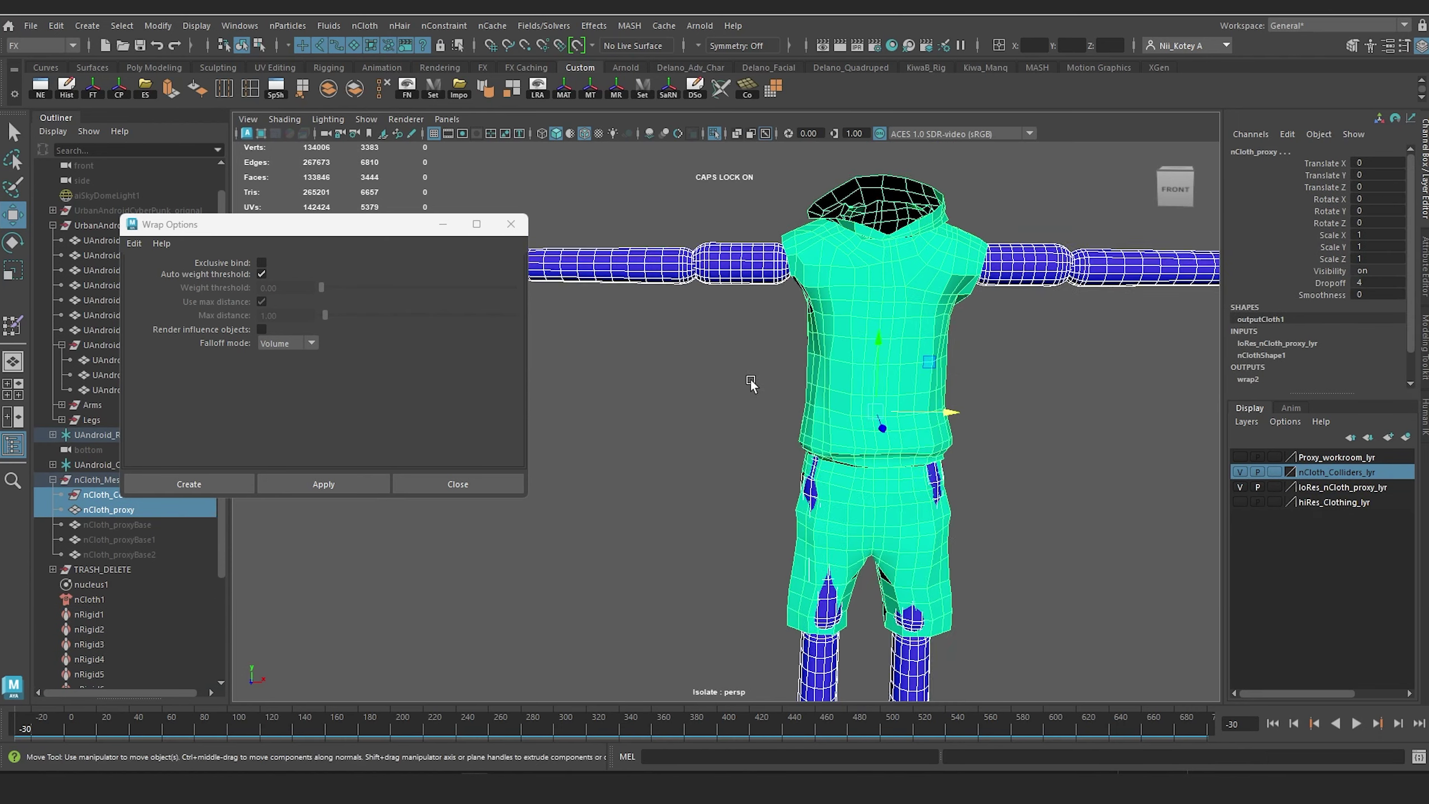
{"action": "middle_click_drag", "start_coordinate": [751, 382], "coordinate": [728, 375], "text": "alt"}
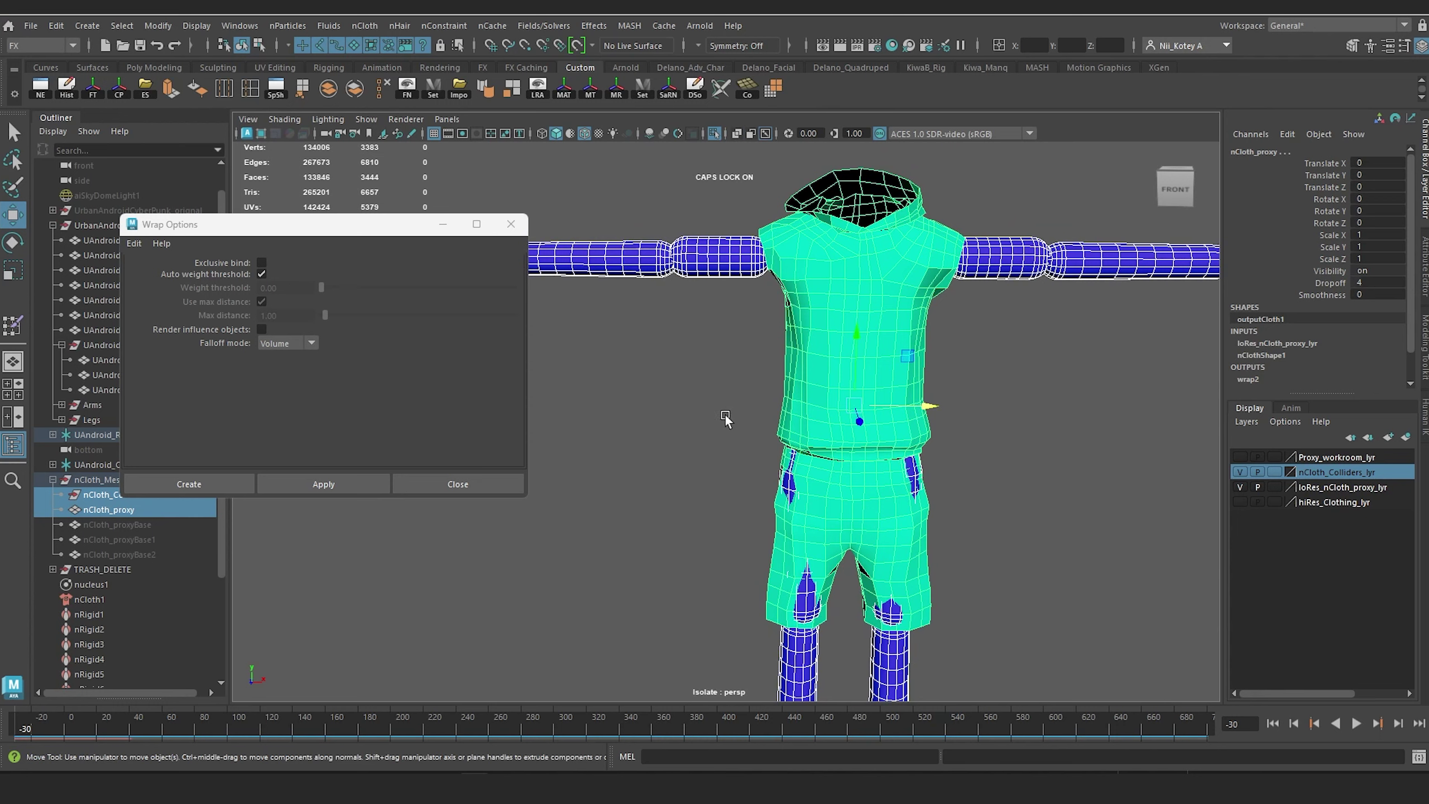
Step: Clear the selection, play the cloth simulation on the isolated meshes and return to the start frame
{"action": "left_click", "coordinate": [728, 406]}
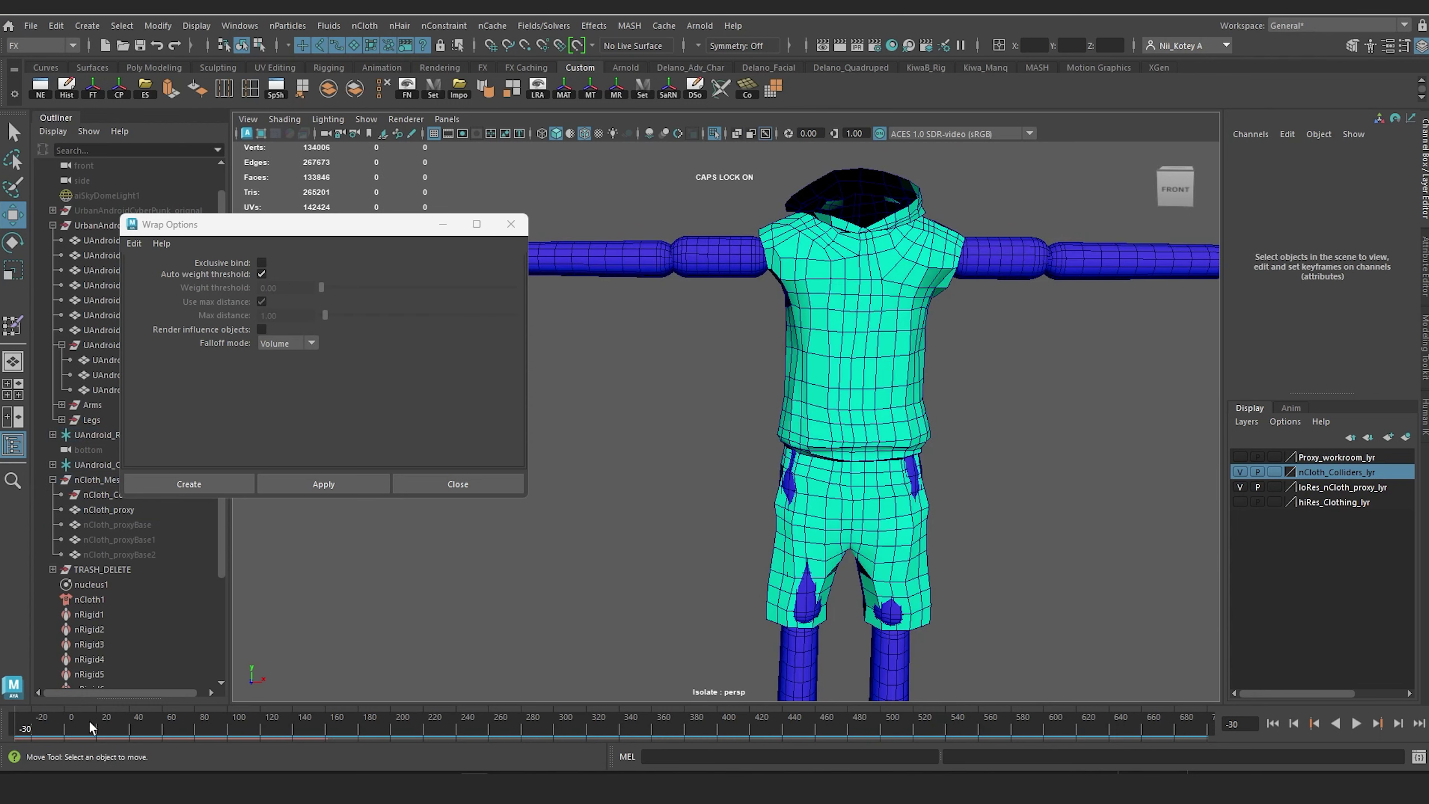
{"action": "left_click", "coordinate": [1357, 724]}
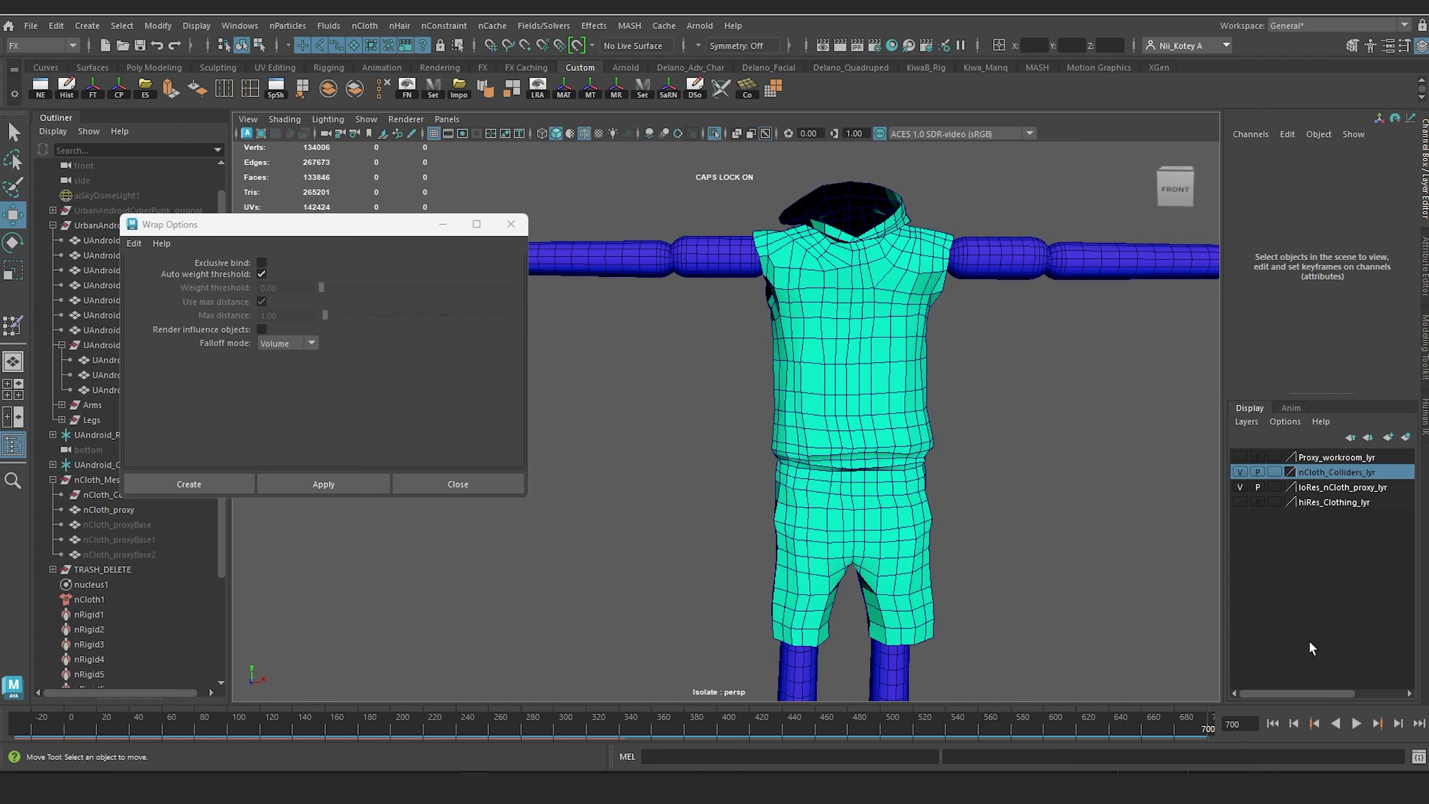
{"action": "left_click", "coordinate": [1273, 724]}
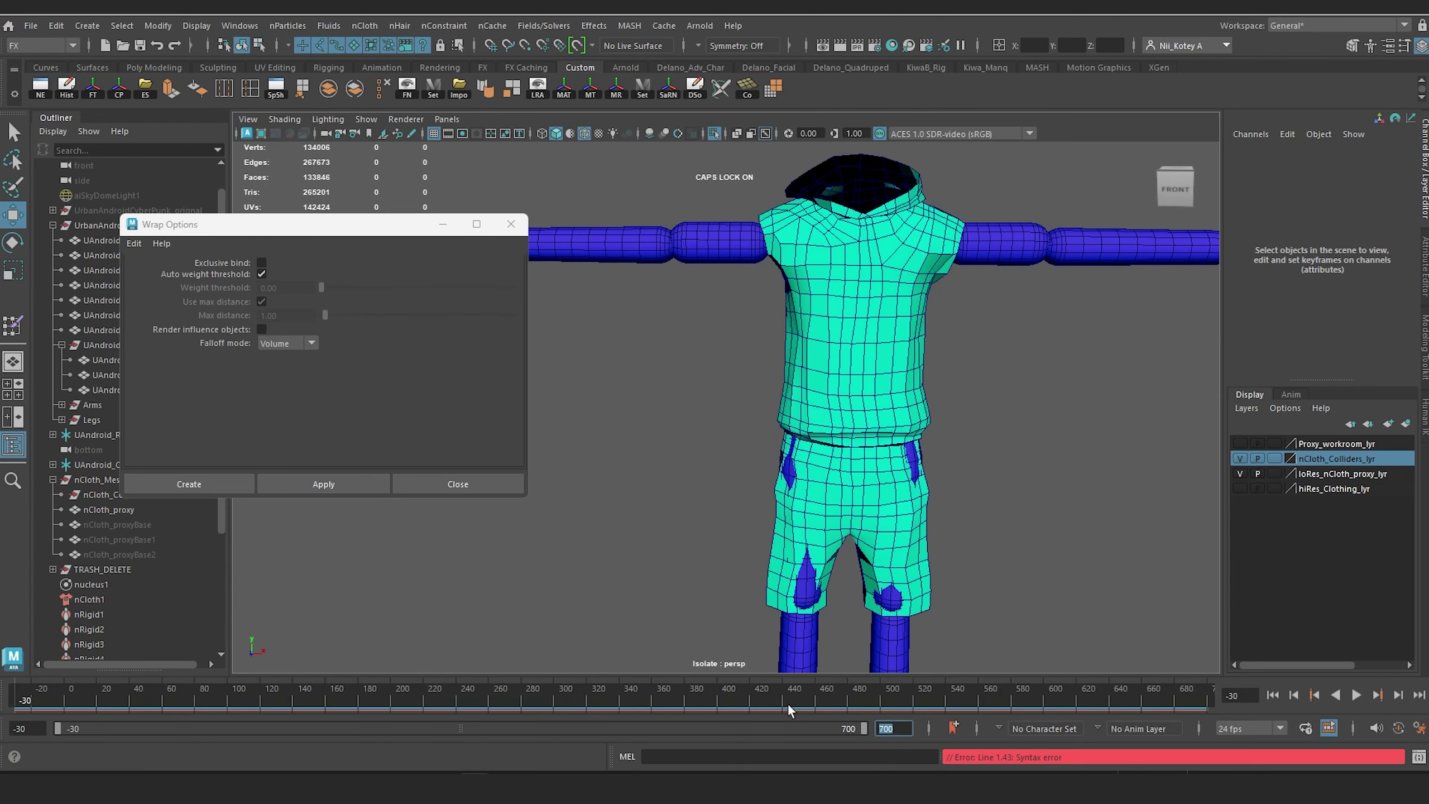
Step: Set the animation end frame to 3000 and extend the playback range to cover it
{"action": "type", "text": "3000"}
{"action": "key", "text": "Return"}
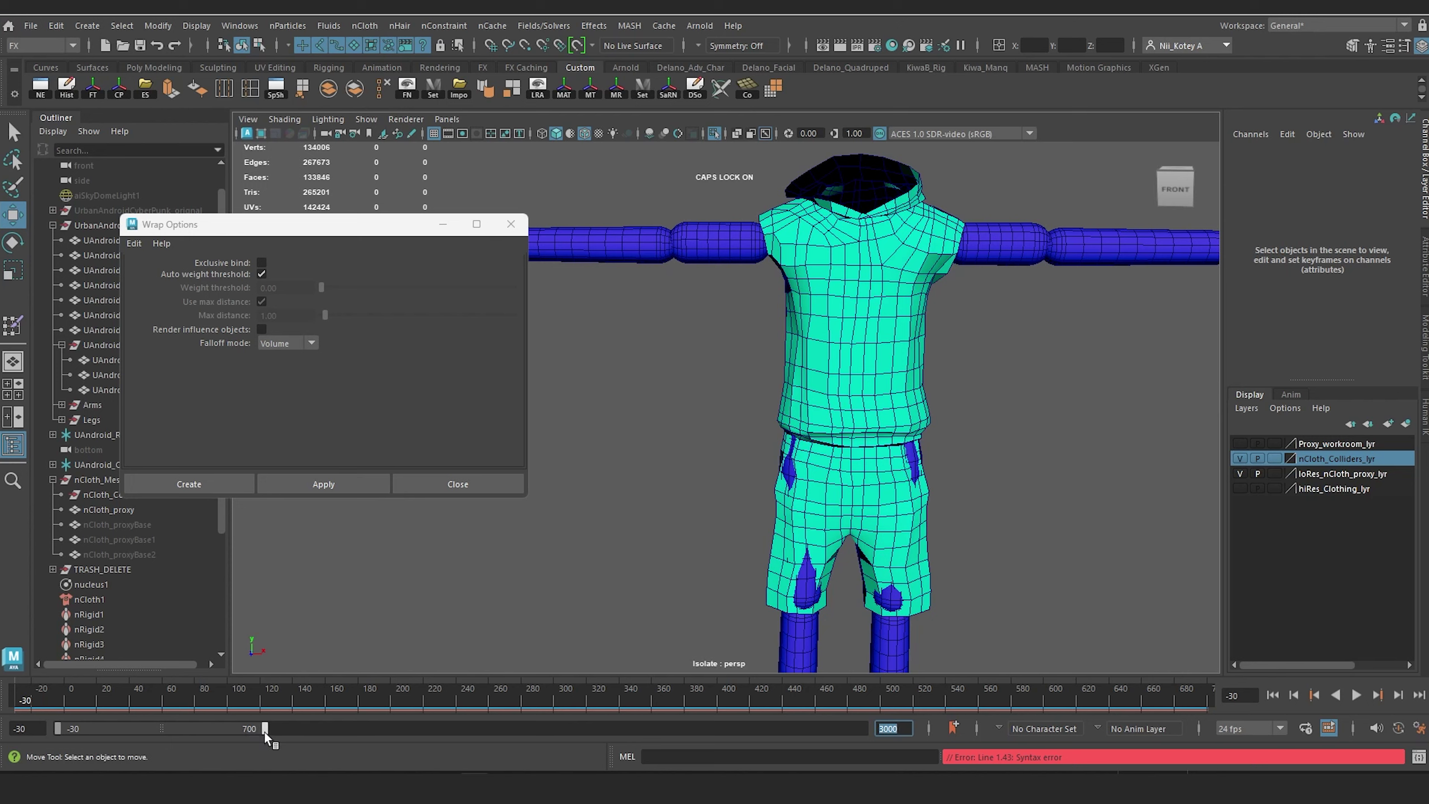
{"action": "left_click_drag", "start_coordinate": [263, 733], "coordinate": [967, 765]}
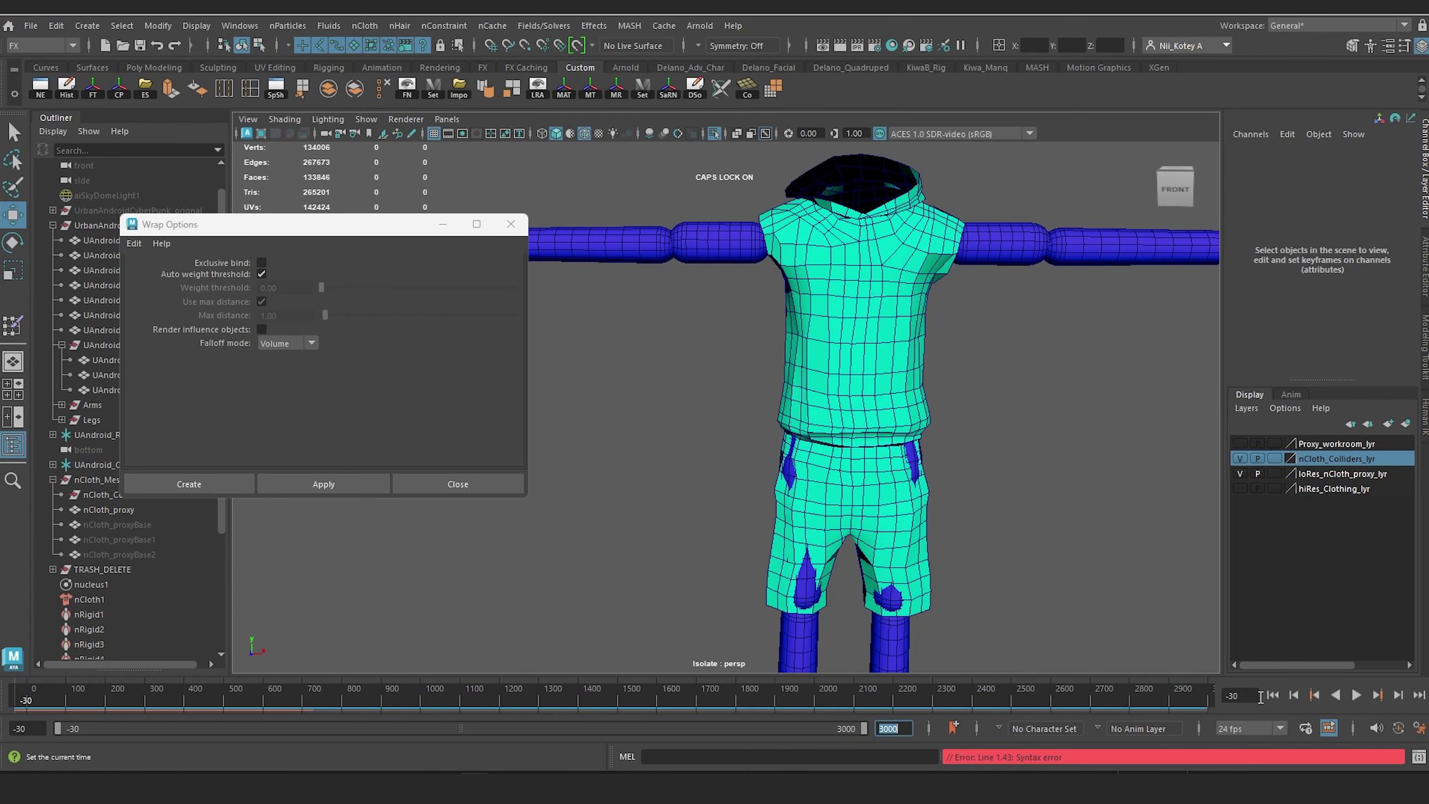
Step: Play the cloth simulation over the extended range, stop it and return to the start frame
{"action": "left_click", "coordinate": [1356, 696]}
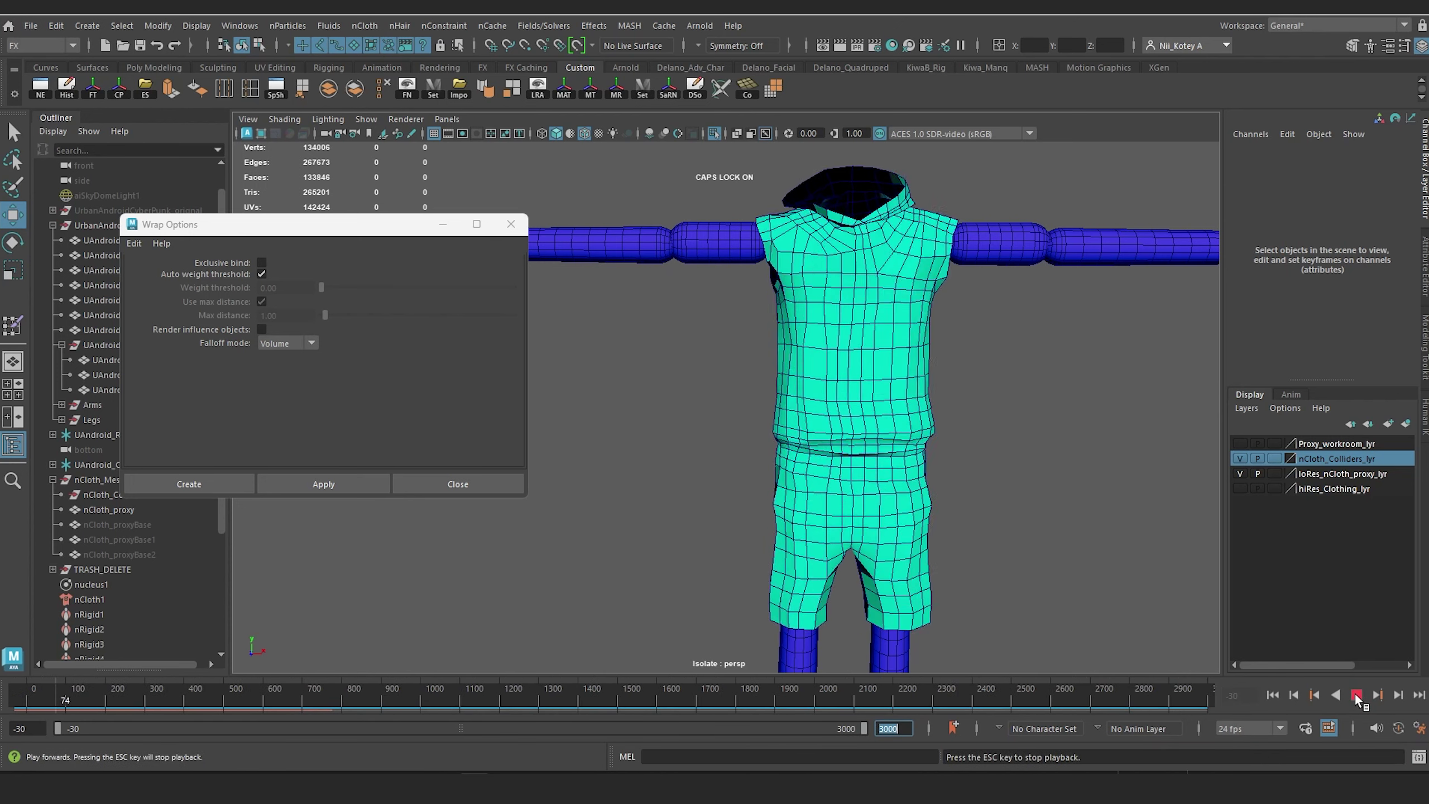
{"action": "left_click", "coordinate": [1356, 696]}
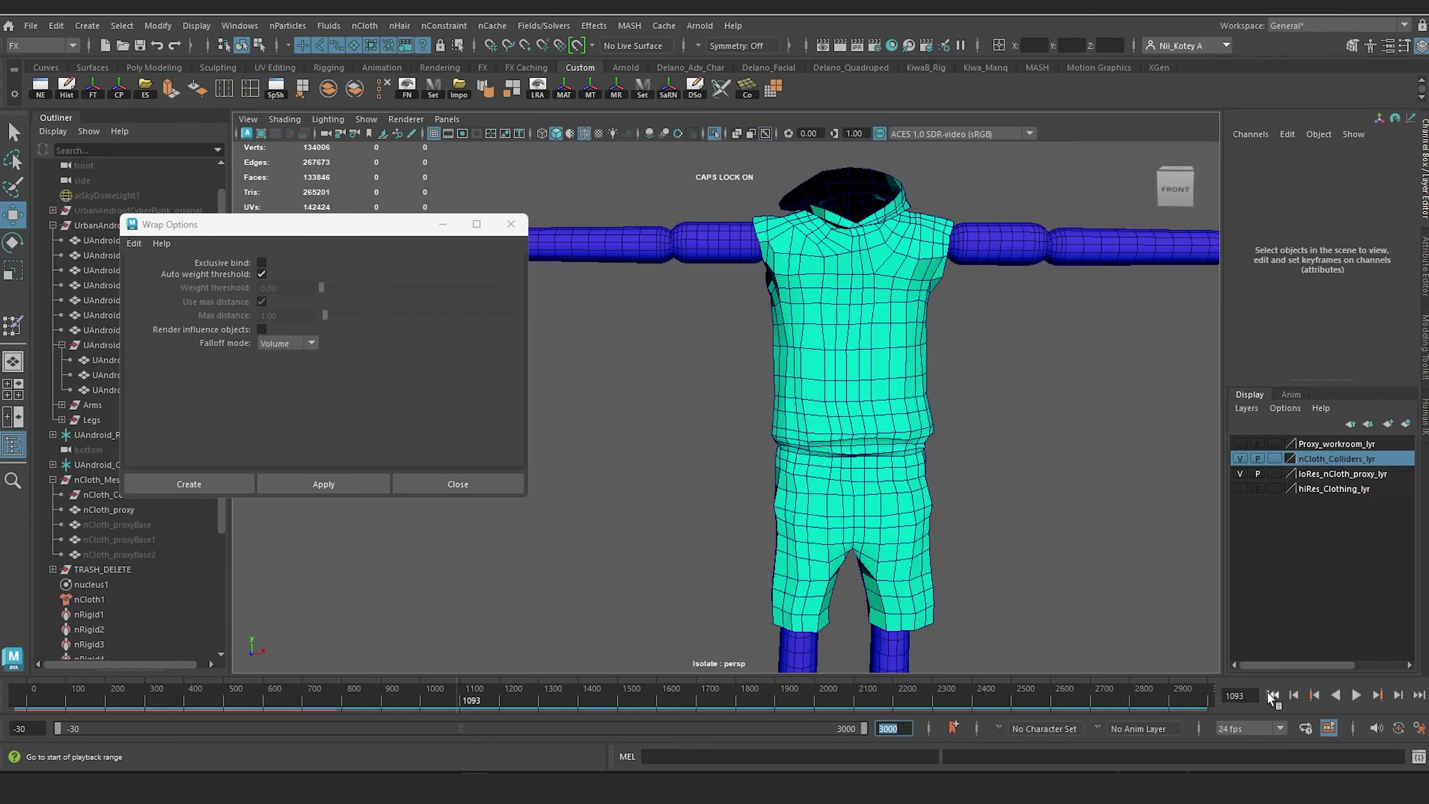
{"action": "left_click", "coordinate": [1273, 697]}
Step: End the isolated view and make the UAndroid_Torso mesh a passive collider
{"action": "left_click_drag", "start_coordinate": [968, 428], "coordinate": [845, 252], "text": "alt"}
{"action": "left_click", "coordinate": [714, 133]}
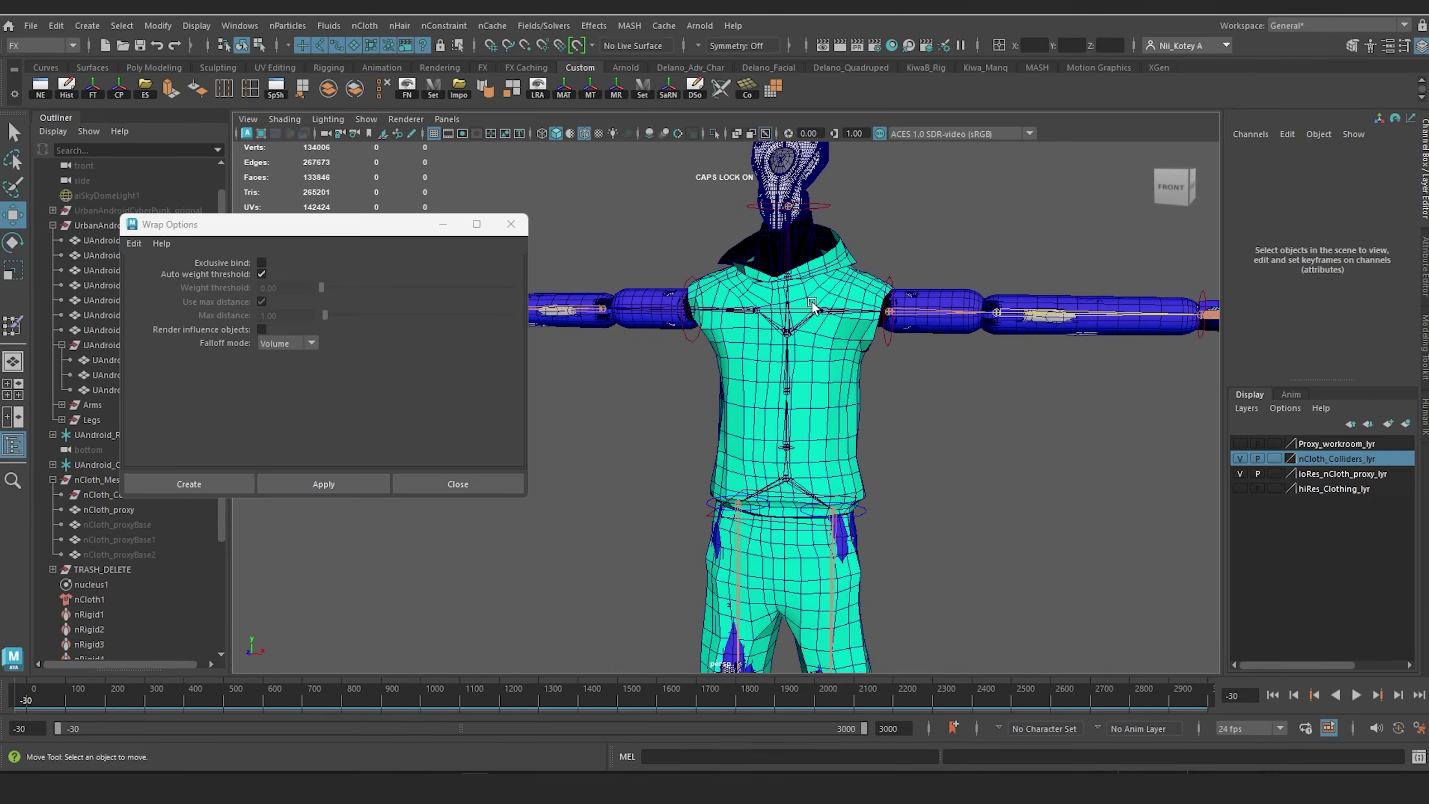
{"action": "left_click_drag", "start_coordinate": [810, 305], "coordinate": [928, 276], "text": "alt"}
{"action": "middle_click_drag", "start_coordinate": [1018, 316], "coordinate": [852, 402], "text": "alt"}
{"action": "scroll", "coordinate": [855, 398], "scroll_direction": "up", "scroll_amount": 4}
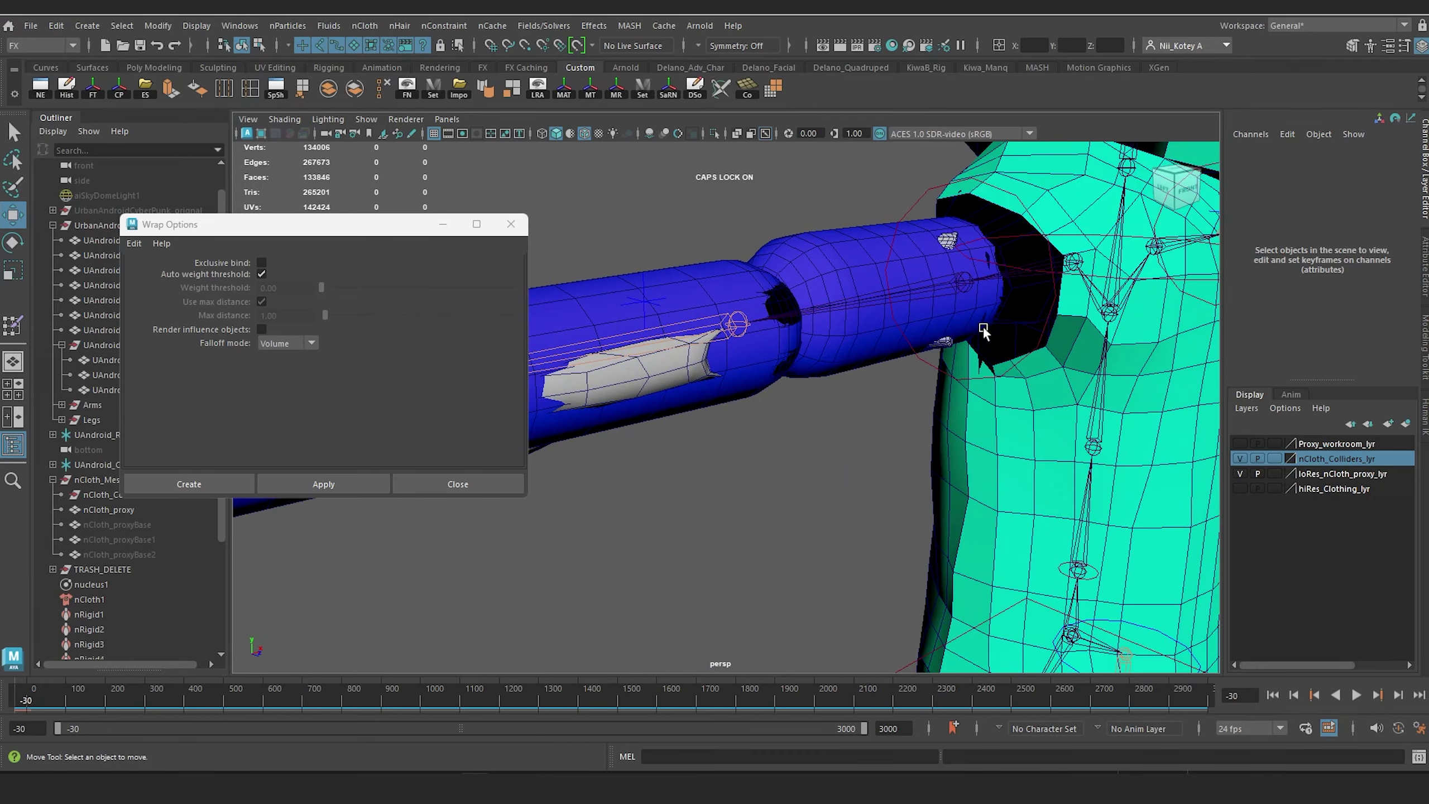
{"action": "left_click", "coordinate": [1035, 313]}
{"action": "left_click_drag", "start_coordinate": [1035, 313], "coordinate": [956, 315], "text": "alt"}
{"action": "scroll", "coordinate": [957, 316], "scroll_direction": "down", "scroll_amount": 3}
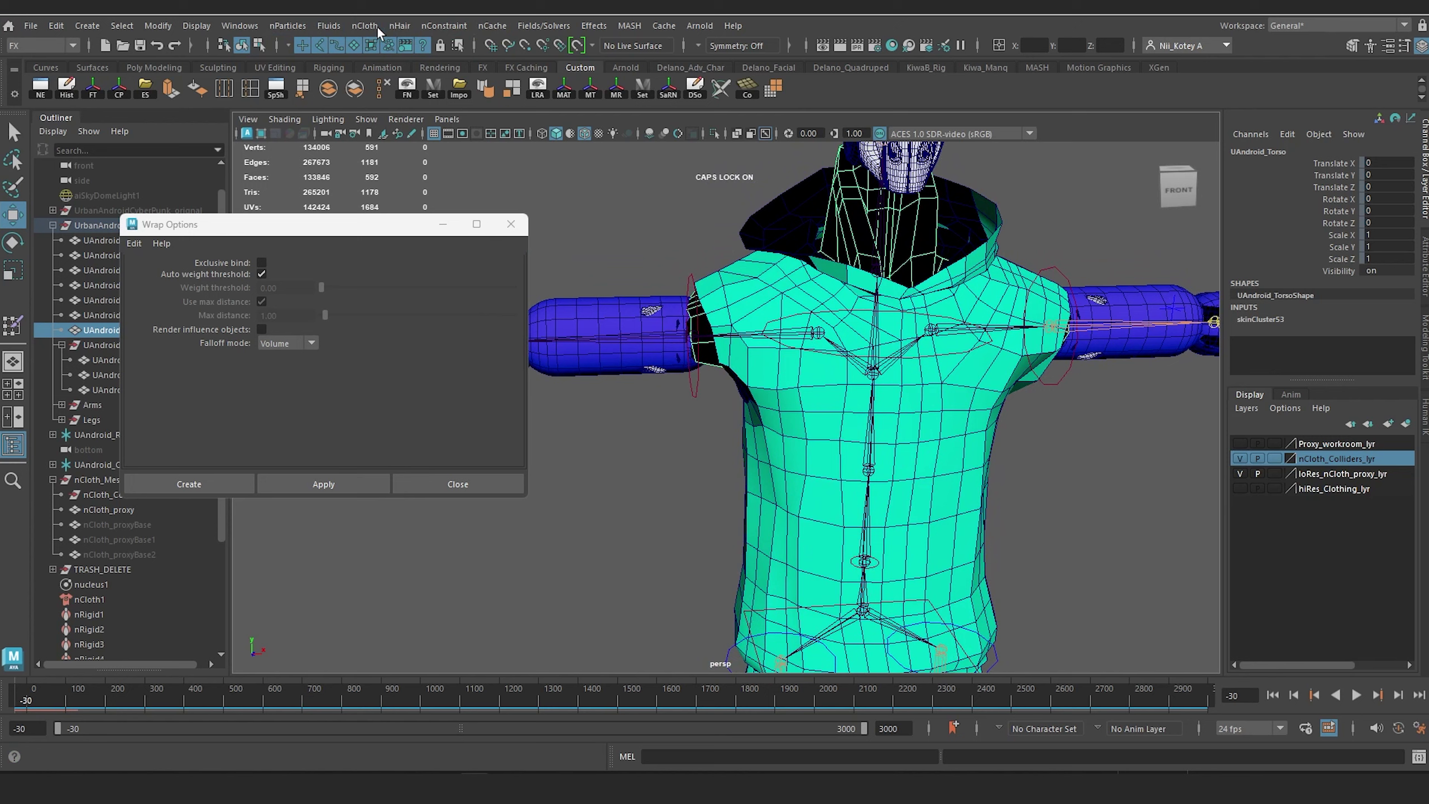
{"action": "left_click", "coordinate": [362, 32]}
{"action": "left_click", "coordinate": [400, 65]}
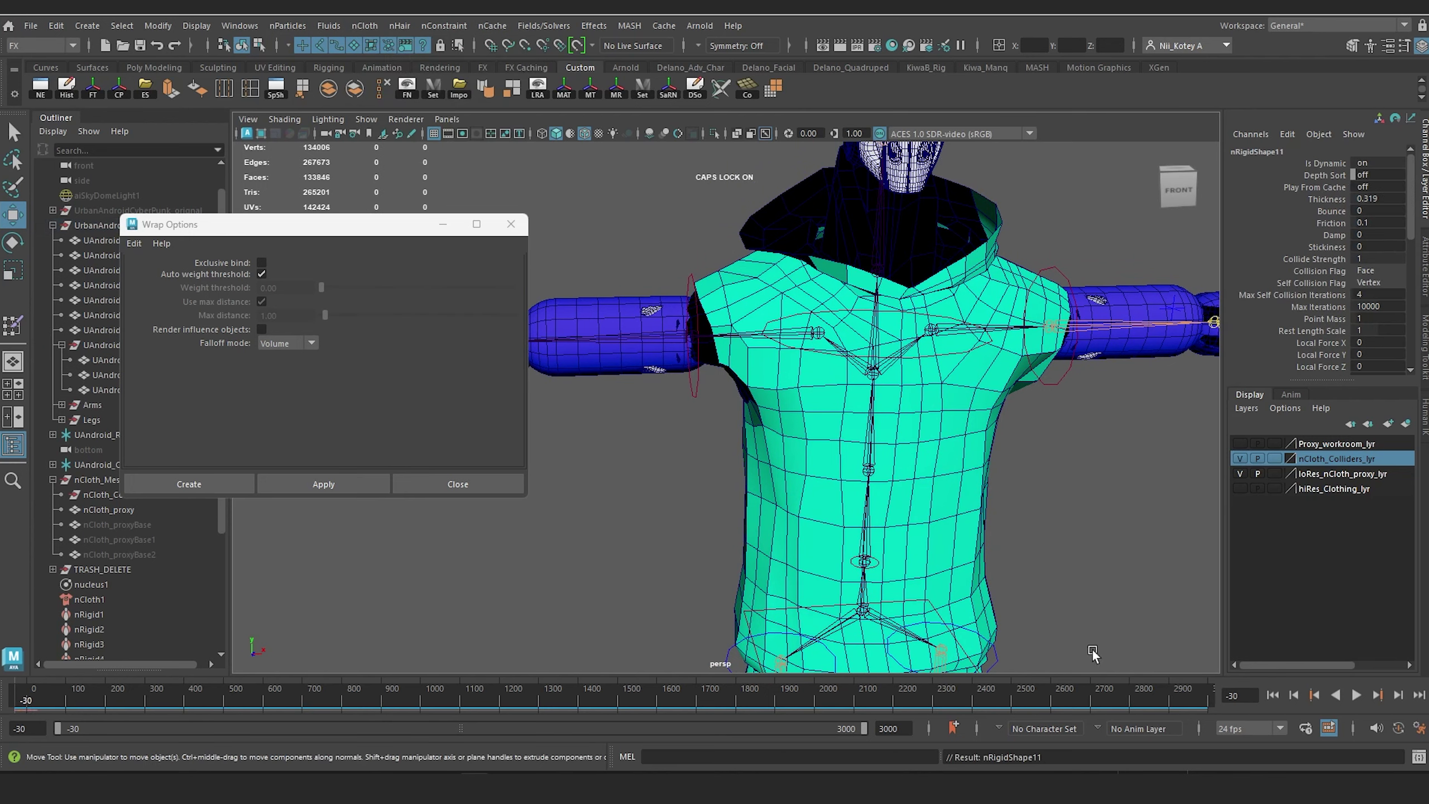
Step: Play the simulation to check how the hoodie collides with the torso, return to the start and inspect the whole character
{"action": "left_click", "coordinate": [1355, 694]}
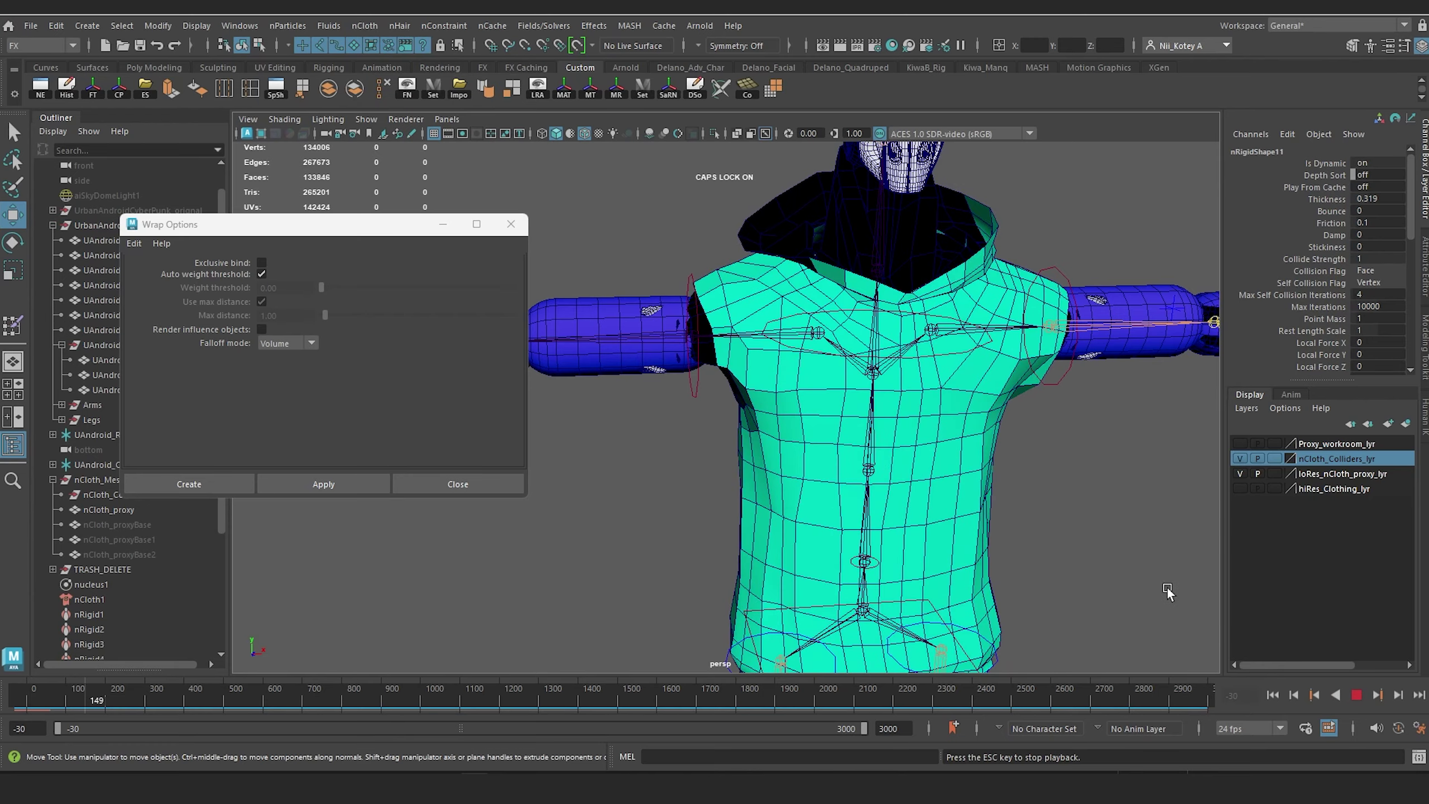
{"action": "left_click", "coordinate": [1273, 694]}
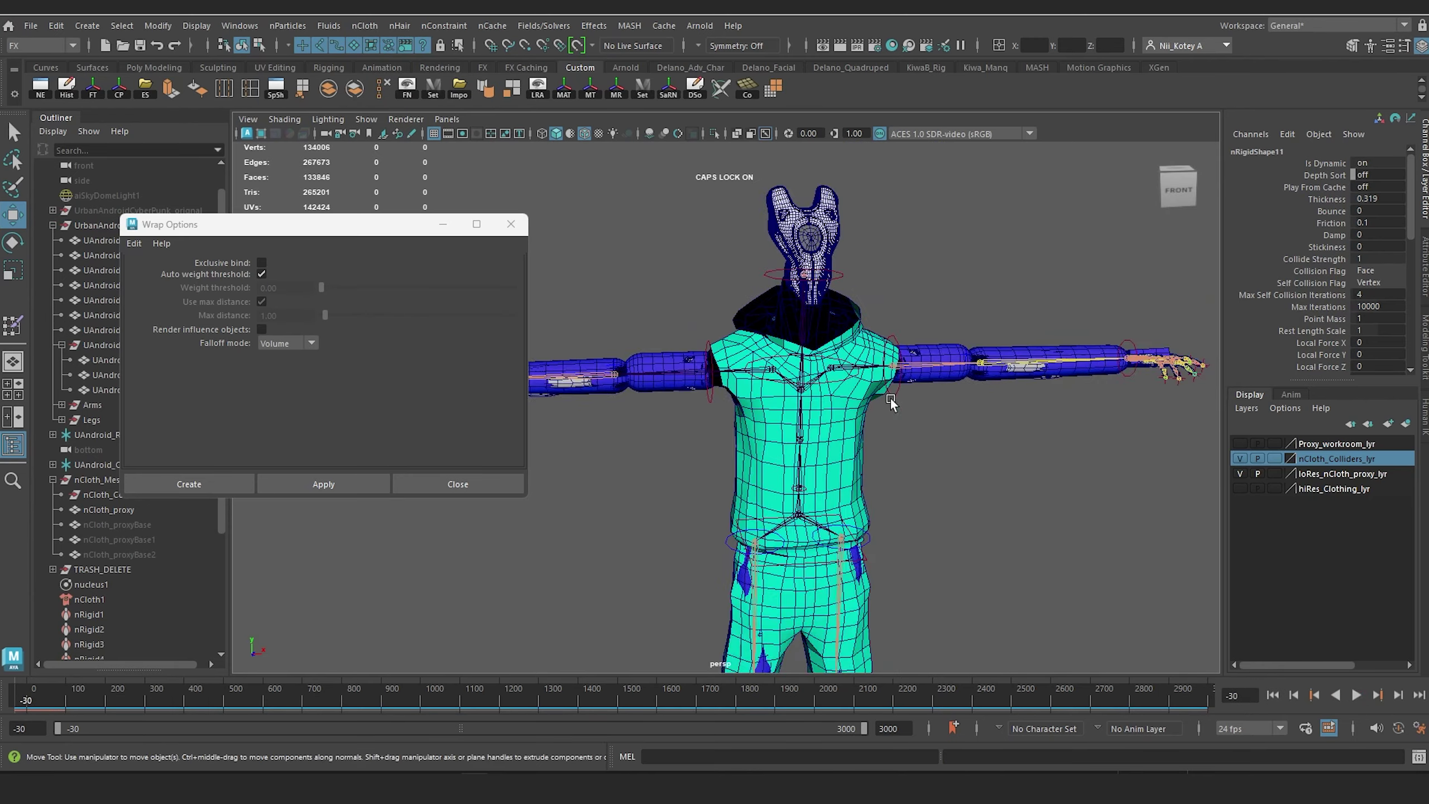
{"action": "scroll", "coordinate": [890, 400], "scroll_direction": "down", "scroll_amount": 2}
{"action": "middle_click_drag", "start_coordinate": [890, 399], "coordinate": [951, 298], "text": "alt"}
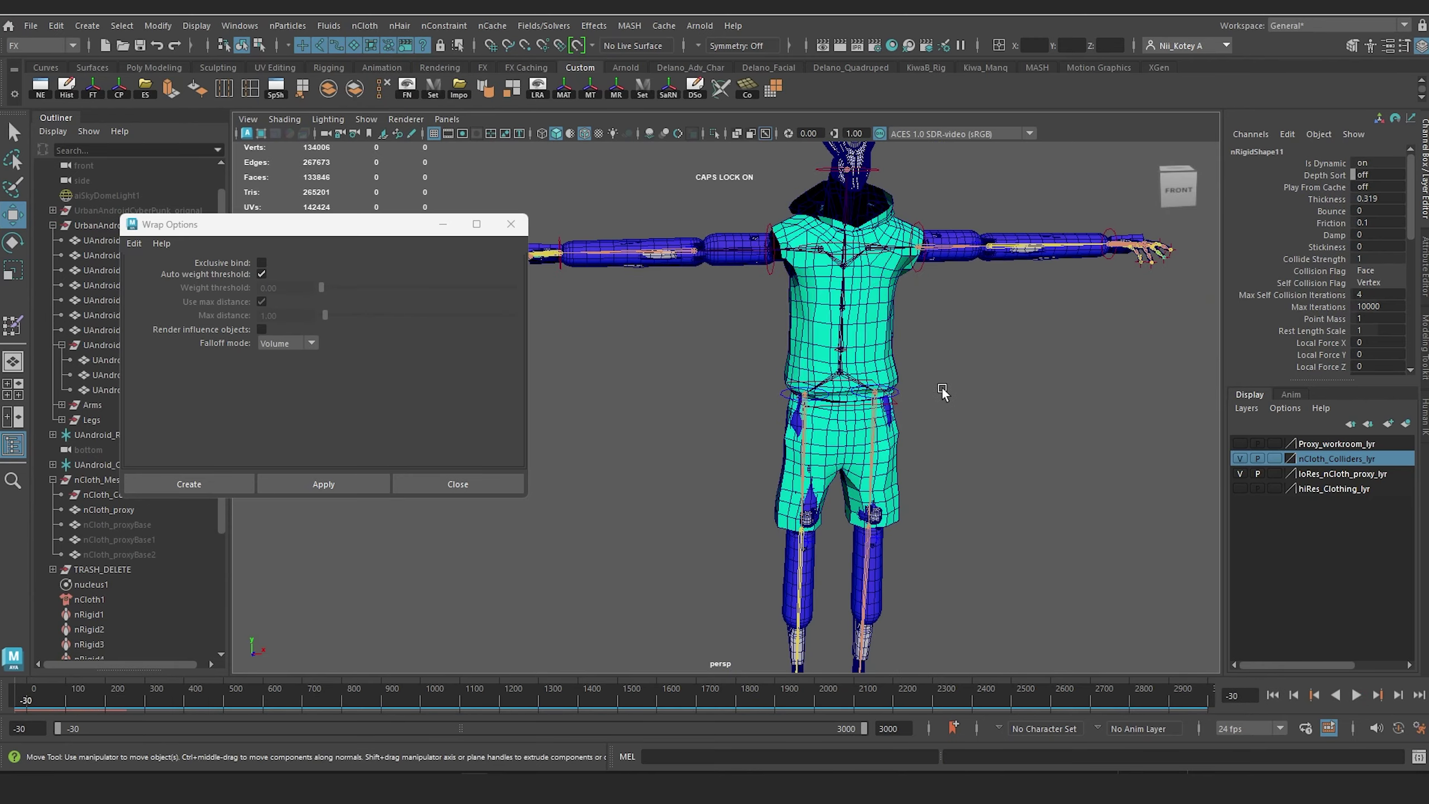
{"action": "mouse_move", "coordinate": [939, 387]}
{"action": "left_mouse_down", "text": "alt"}
{"action": "mouse_move", "coordinate": [847, 390]}
{"action": "mouse_move", "coordinate": [998, 393]}
{"action": "mouse_move", "coordinate": [934, 389]}
{"action": "left_mouse_up", "text": "alt"}
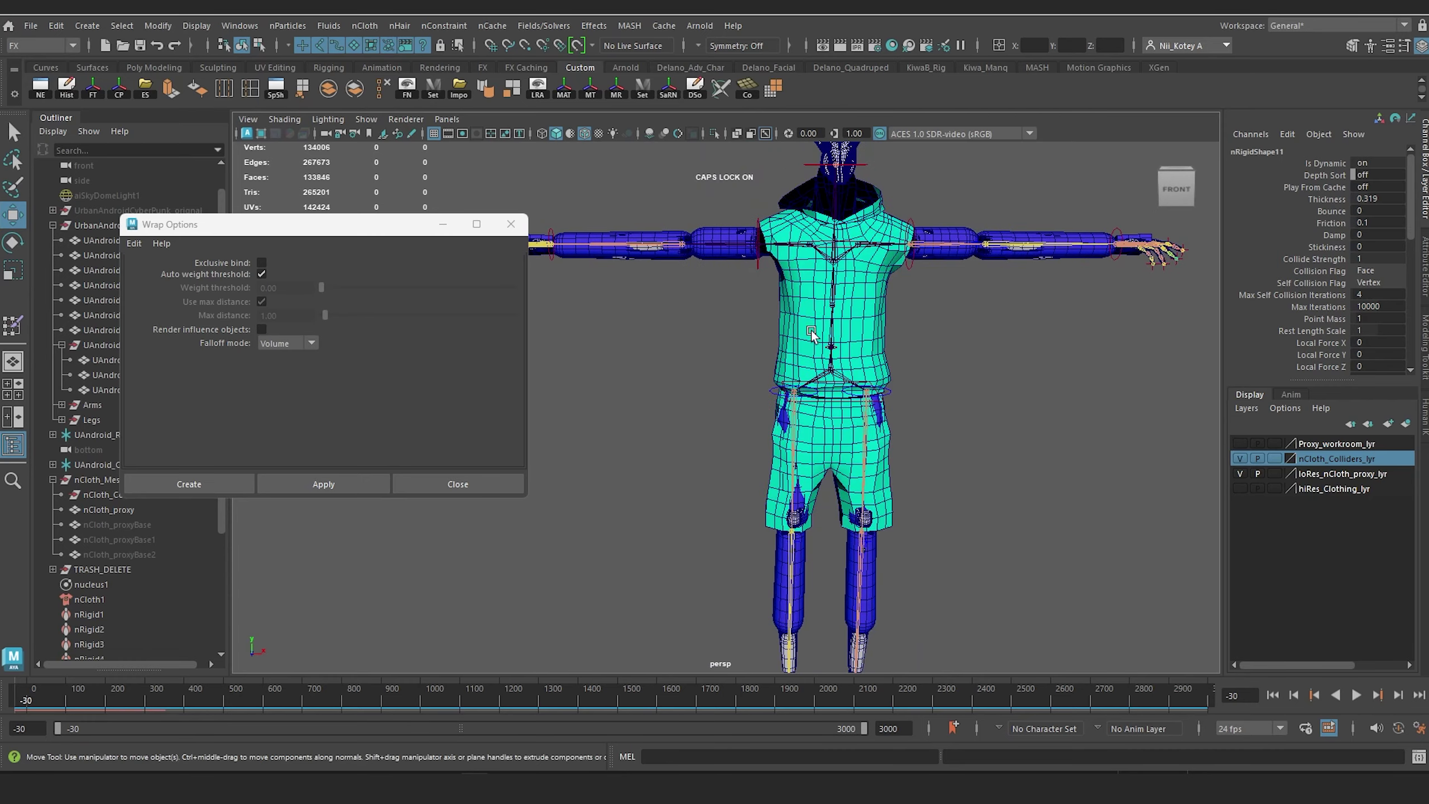
{"action": "middle_click_drag", "start_coordinate": [921, 289], "coordinate": [897, 328], "text": "alt"}
{"action": "left_click_drag", "start_coordinate": [896, 328], "coordinate": [860, 342], "text": "alt"}
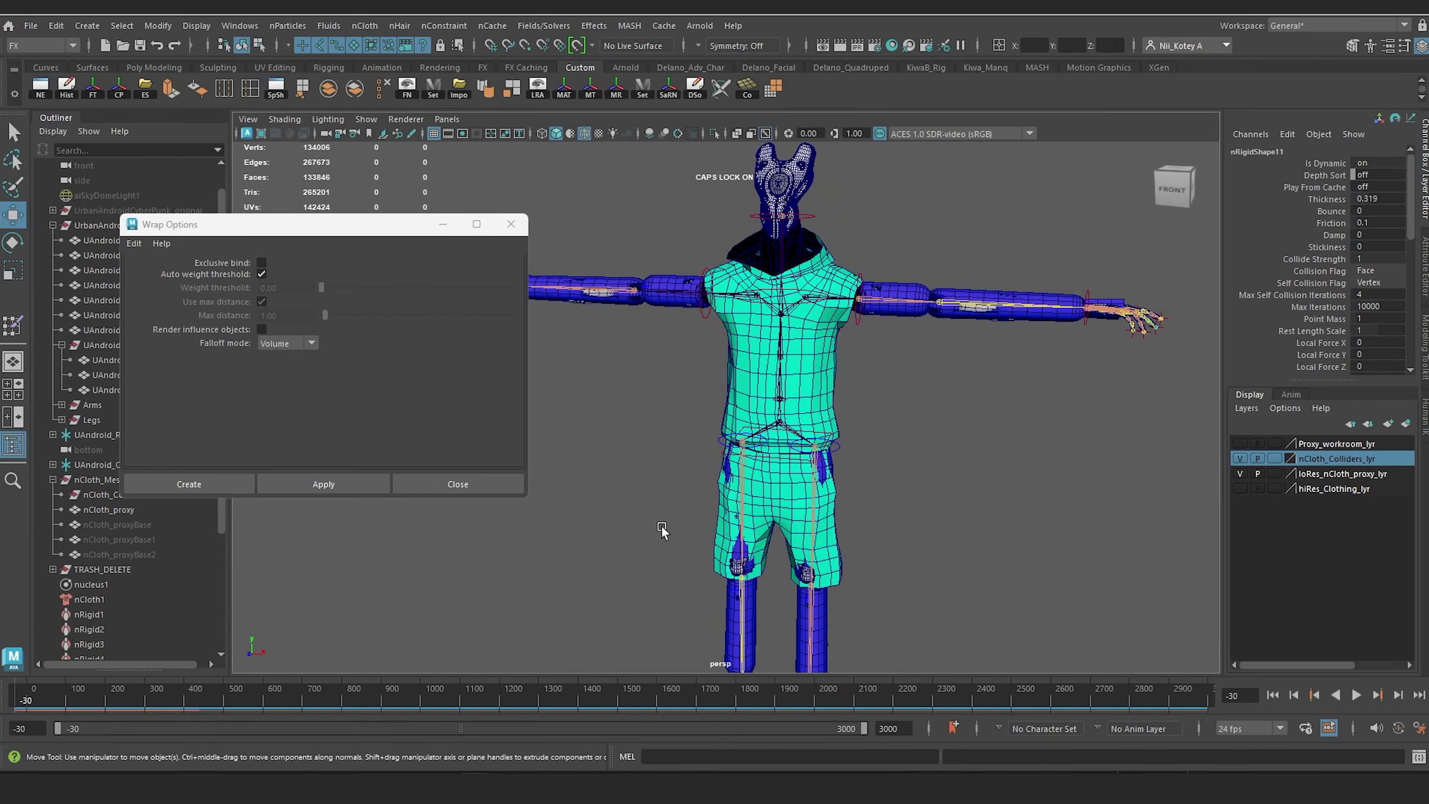
{"action": "left_click_drag", "start_coordinate": [660, 394], "coordinate": [840, 413], "text": "alt"}
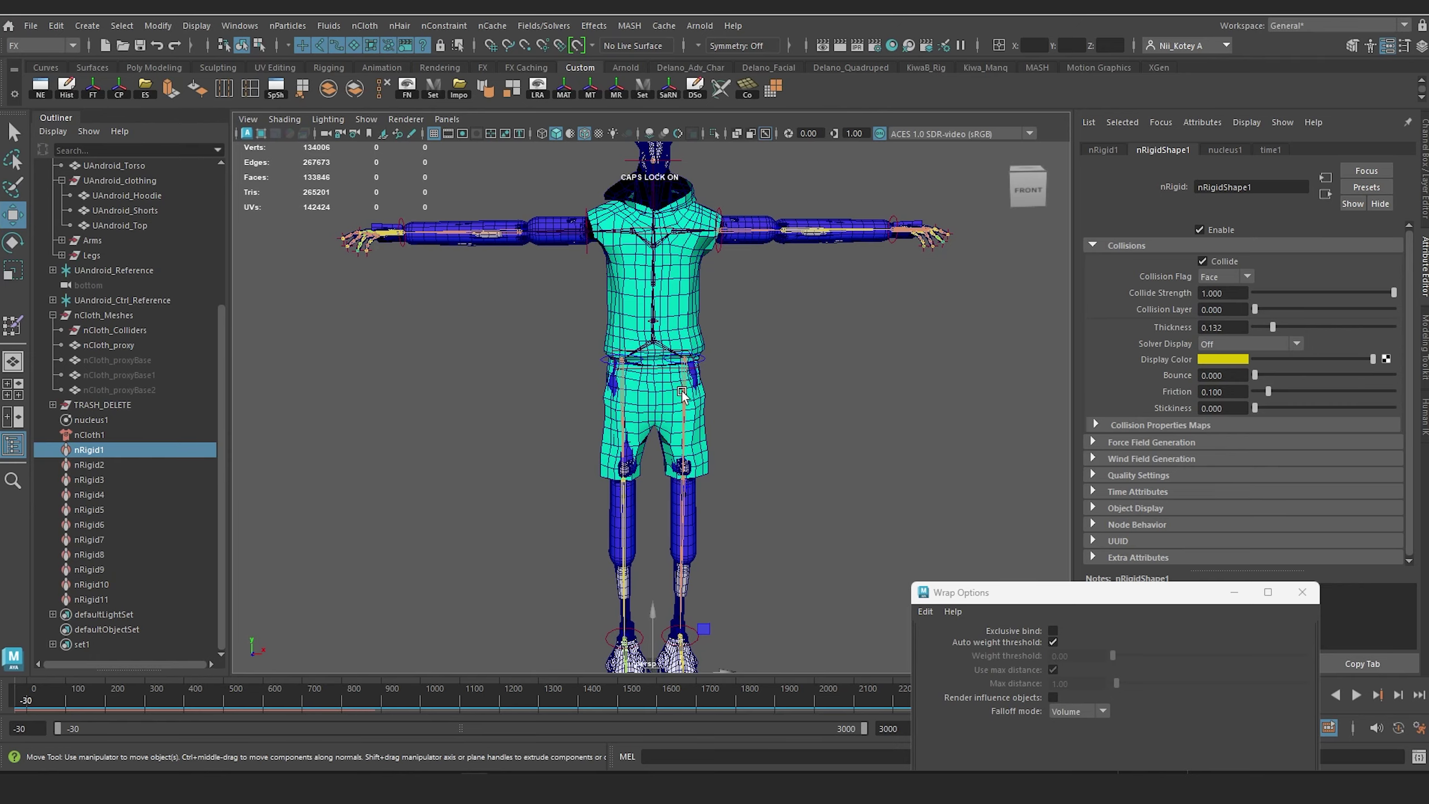
Step: Select the android's right upper arm collider and display its channel values in place of its detailed attributes
{"action": "left_click_drag", "start_coordinate": [653, 338], "coordinate": [696, 409], "text": "alt"}
{"action": "scroll", "coordinate": [619, 411], "scroll_direction": "up", "scroll_amount": 5}
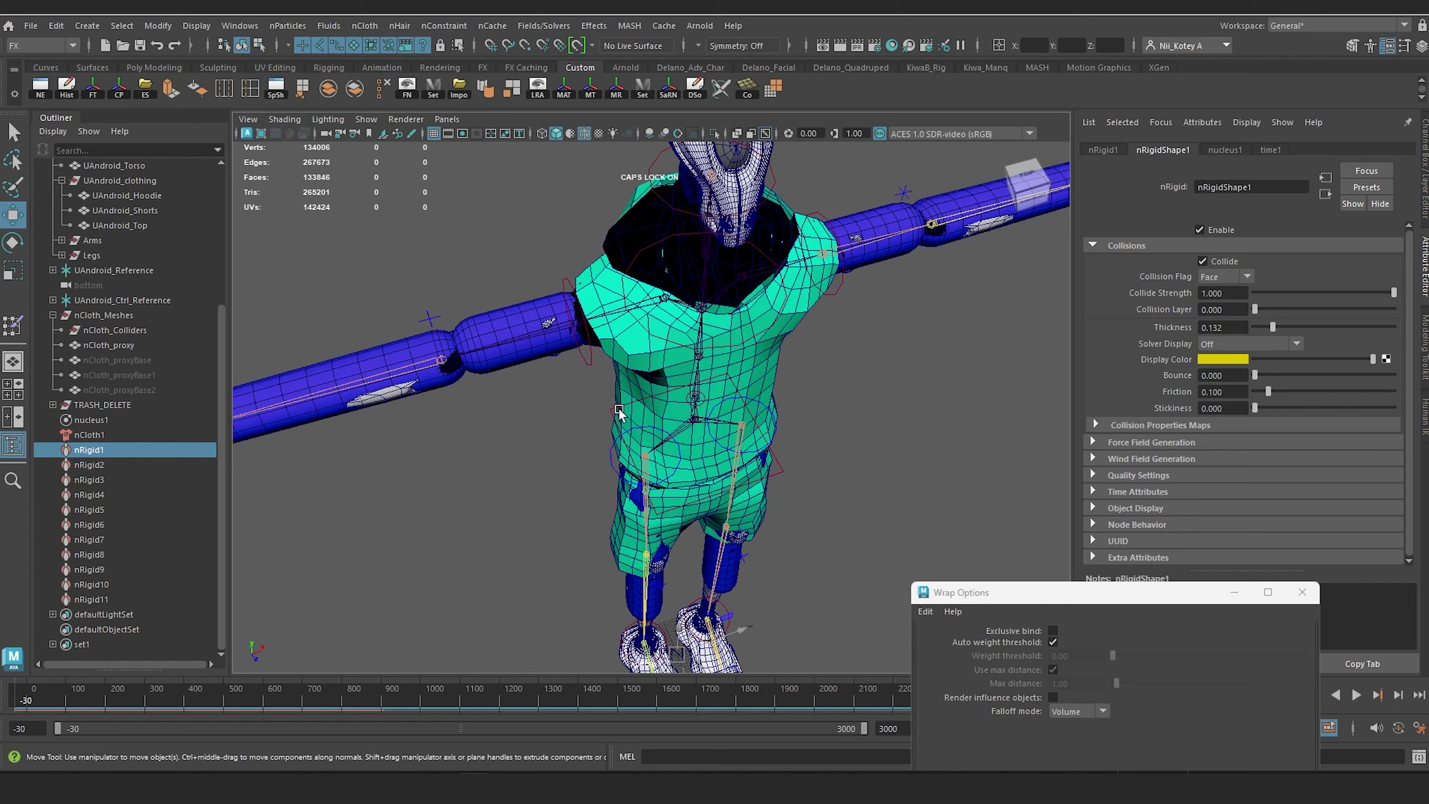
{"action": "left_click", "coordinate": [494, 323]}
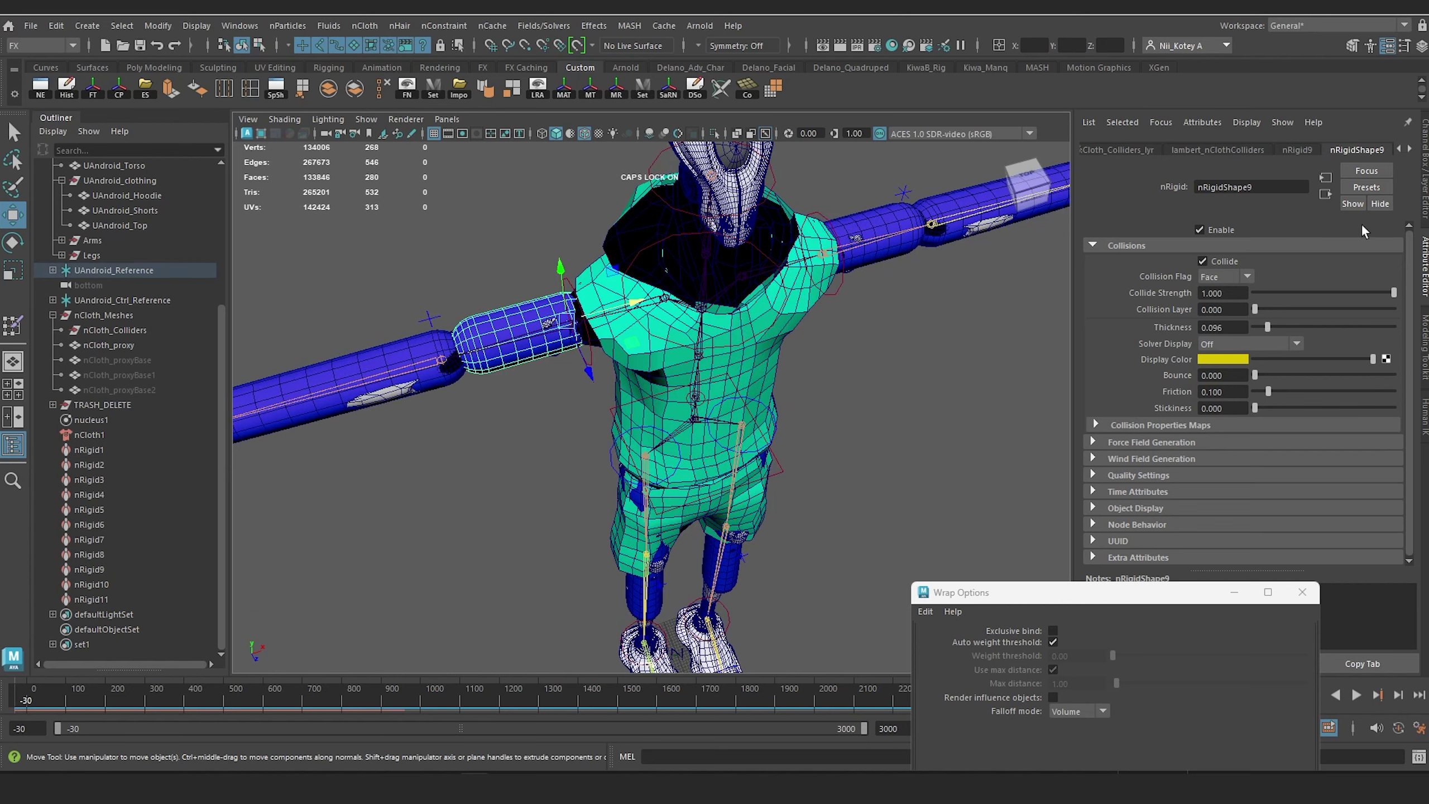
{"action": "key", "text": "ctrl+a"}
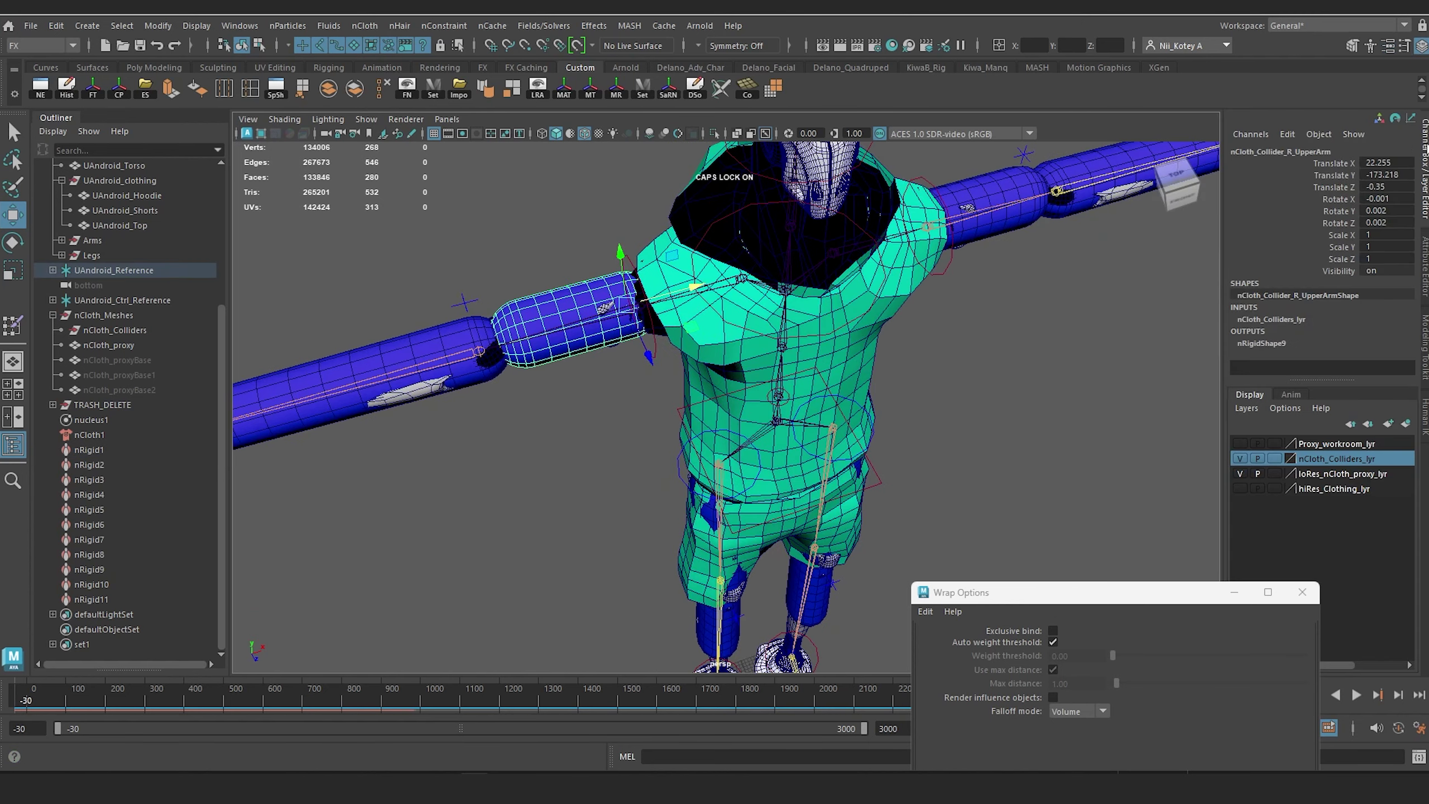
Step: Show Proxy_workroom_lyr to examine its spare proxy shapes, hide it again and return the view to the upper body
{"action": "left_click", "coordinate": [1237, 444]}
{"action": "left_click_drag", "start_coordinate": [1063, 495], "coordinate": [989, 421], "text": "alt"}
{"action": "middle_click_drag", "start_coordinate": [989, 420], "coordinate": [724, 214], "text": "alt"}
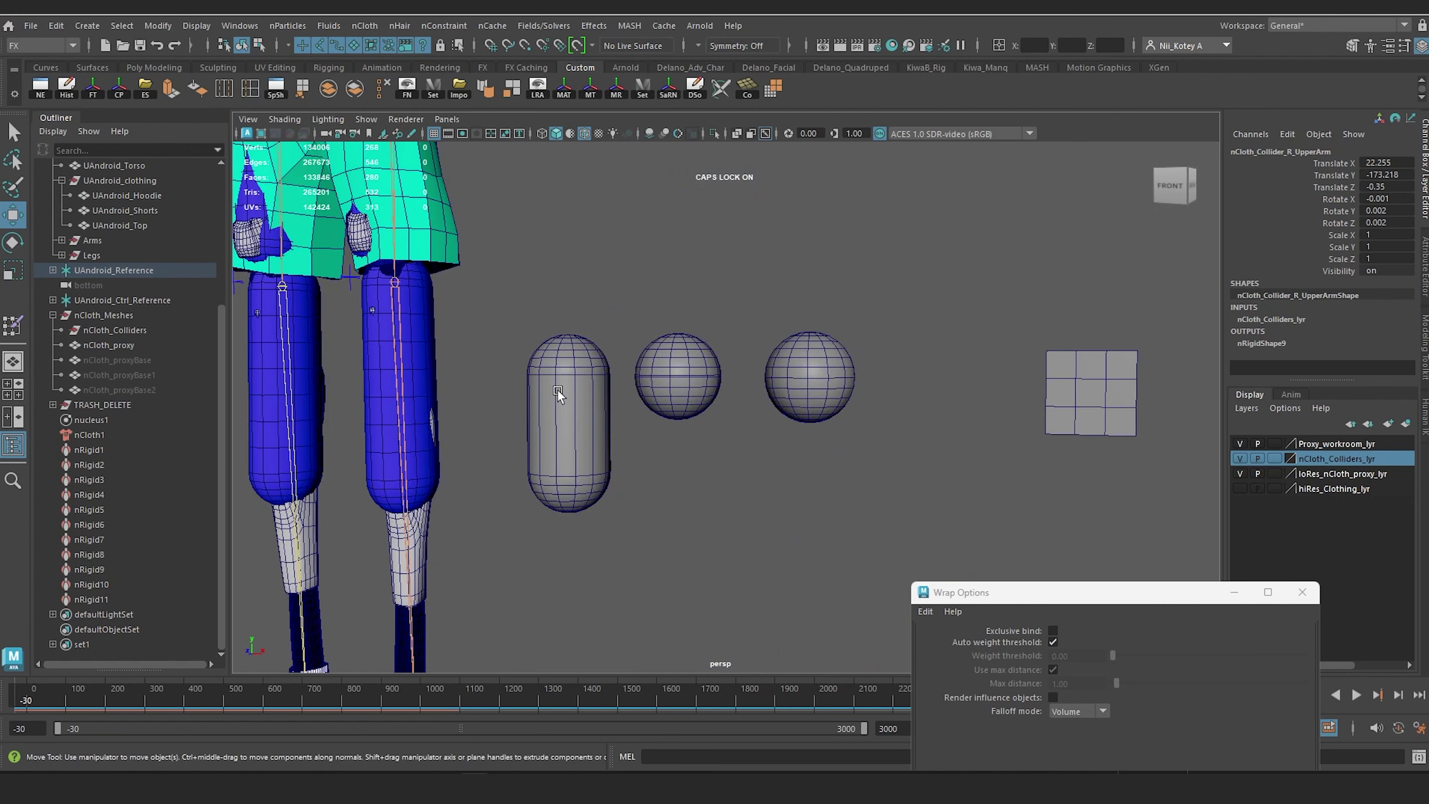
{"action": "left_click_drag", "start_coordinate": [524, 374], "coordinate": [1094, 326], "text": "alt"}
{"action": "left_click", "coordinate": [1238, 444]}
{"action": "middle_click_drag", "start_coordinate": [718, 256], "coordinate": [883, 439], "text": "alt"}
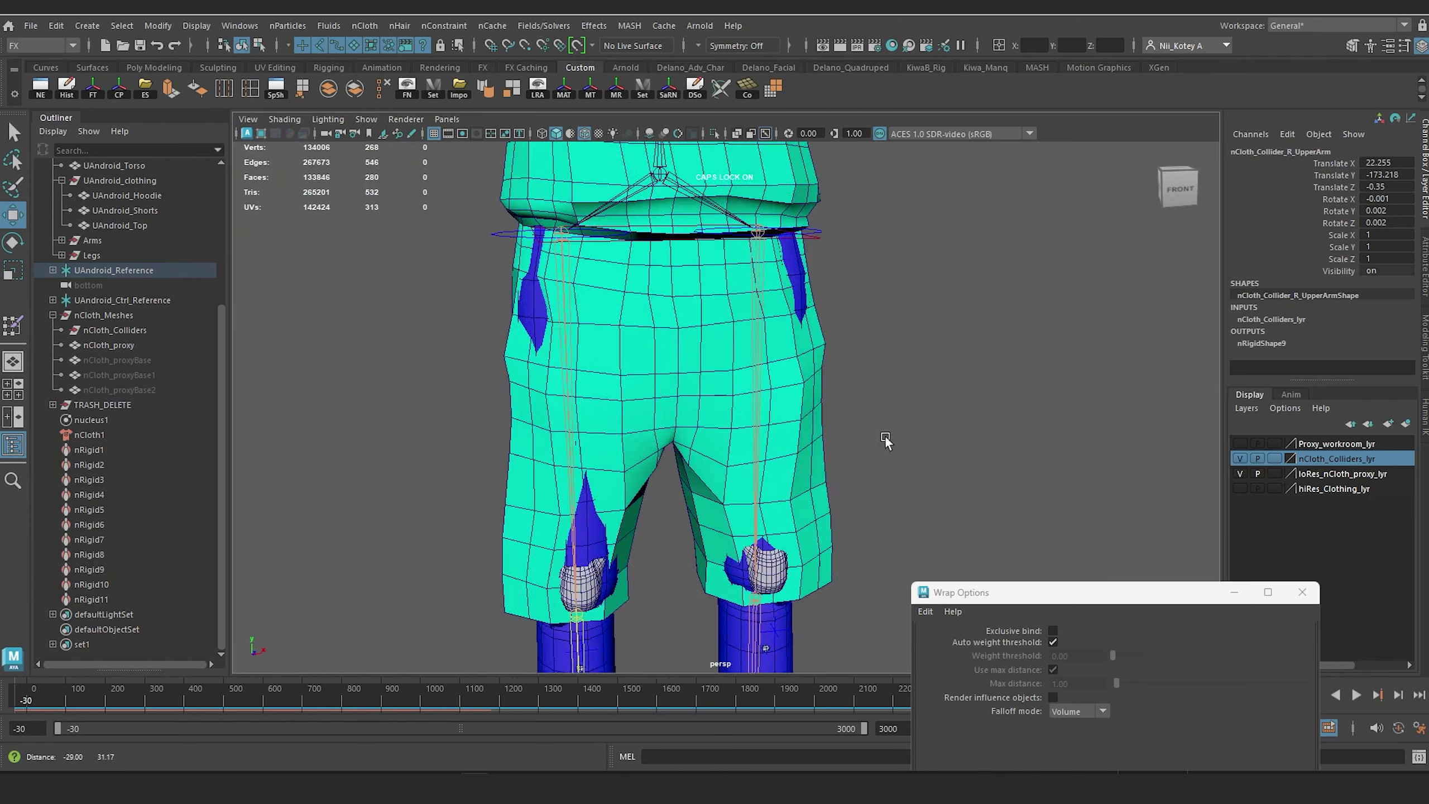
{"action": "right_click_drag", "start_coordinate": [883, 439], "coordinate": [509, 298], "text": "alt"}
{"action": "middle_click_drag", "start_coordinate": [509, 298], "coordinate": [579, 414], "text": "alt"}
{"action": "scroll", "coordinate": [634, 341], "scroll_direction": "up", "scroll_amount": 2}
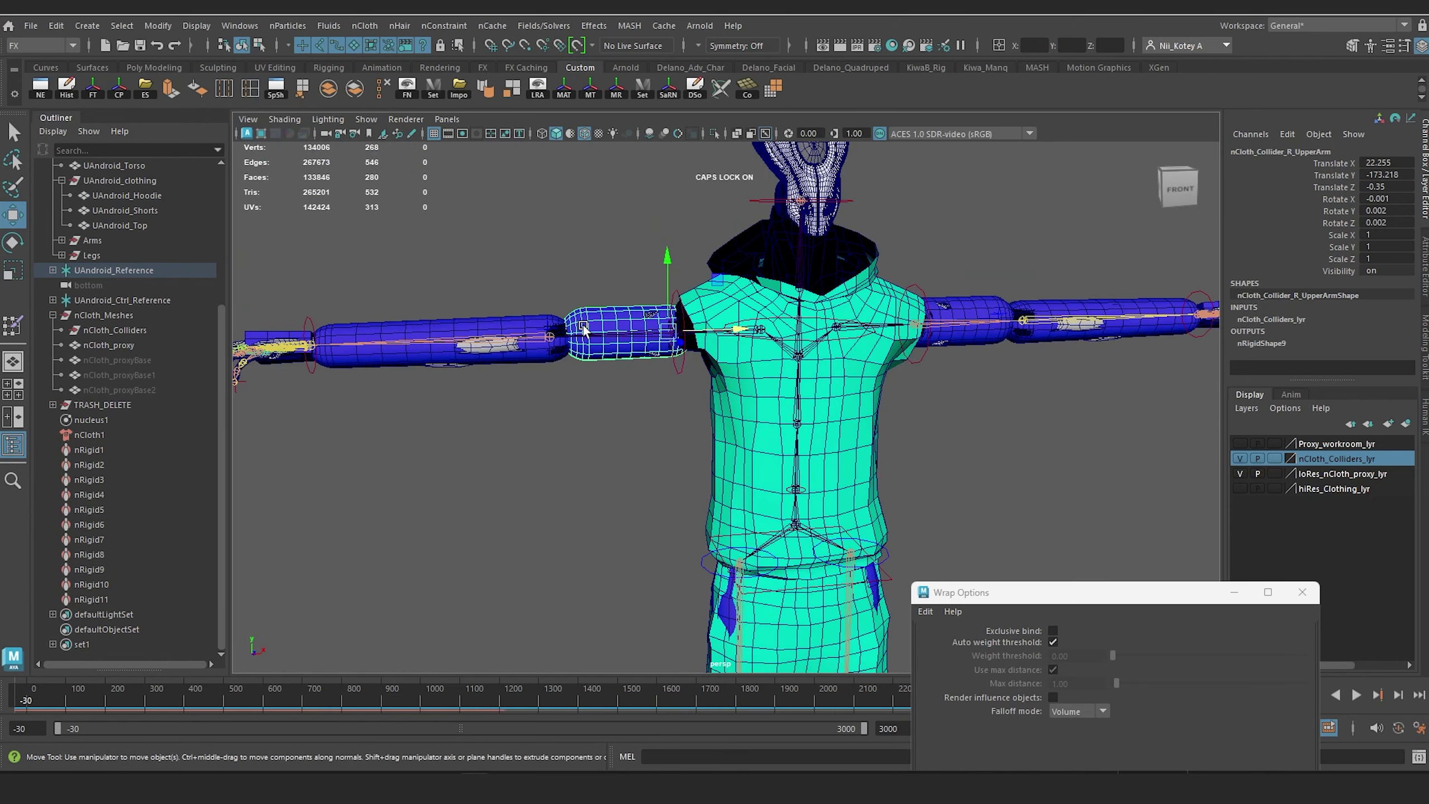
Step: Select nRigid1 and graph its input and output connections in the Node Editor to find its collider shape
{"action": "left_click", "coordinate": [90, 434]}
{"action": "left_click", "coordinate": [90, 449]}
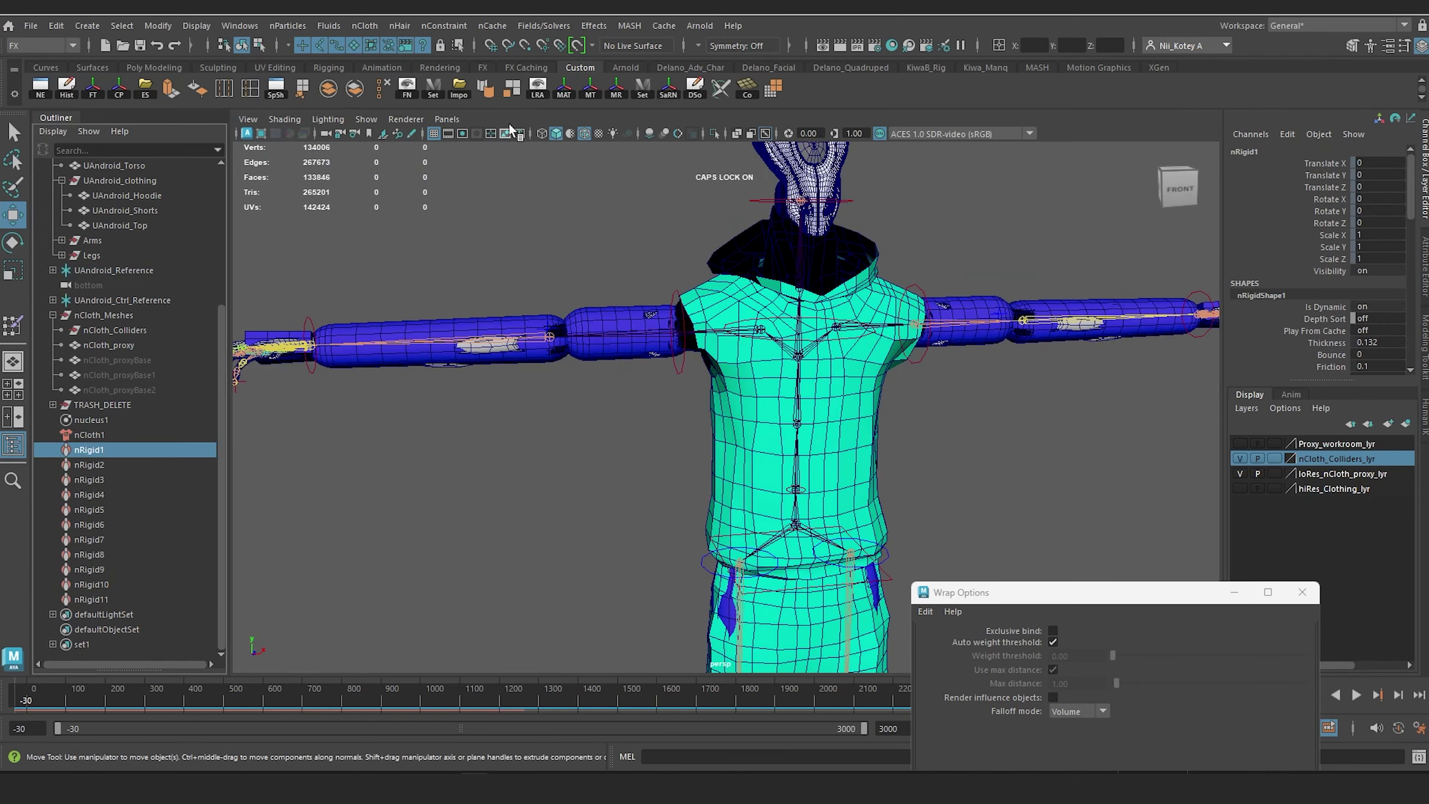
{"action": "left_click", "coordinate": [242, 27]}
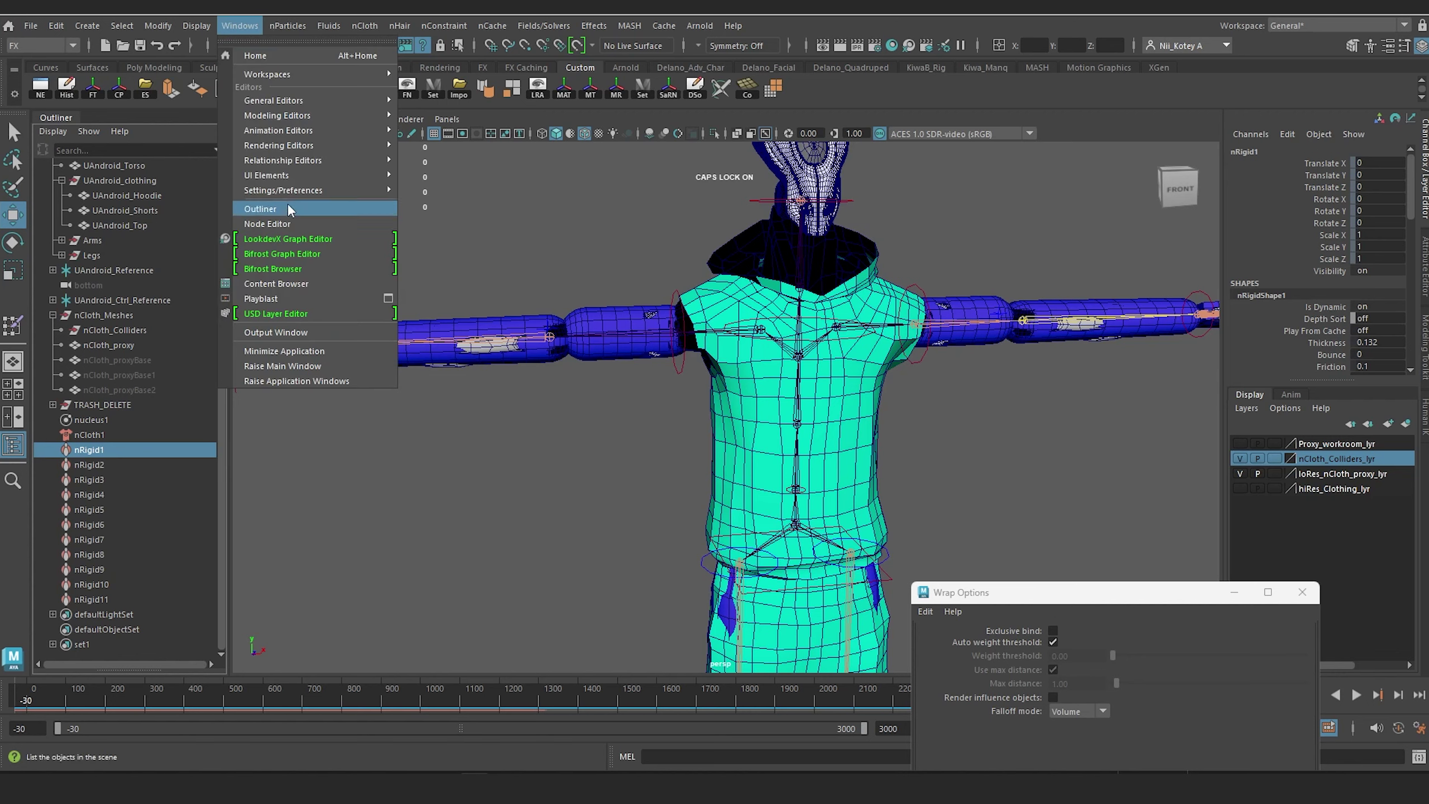
{"action": "left_click", "coordinate": [295, 222]}
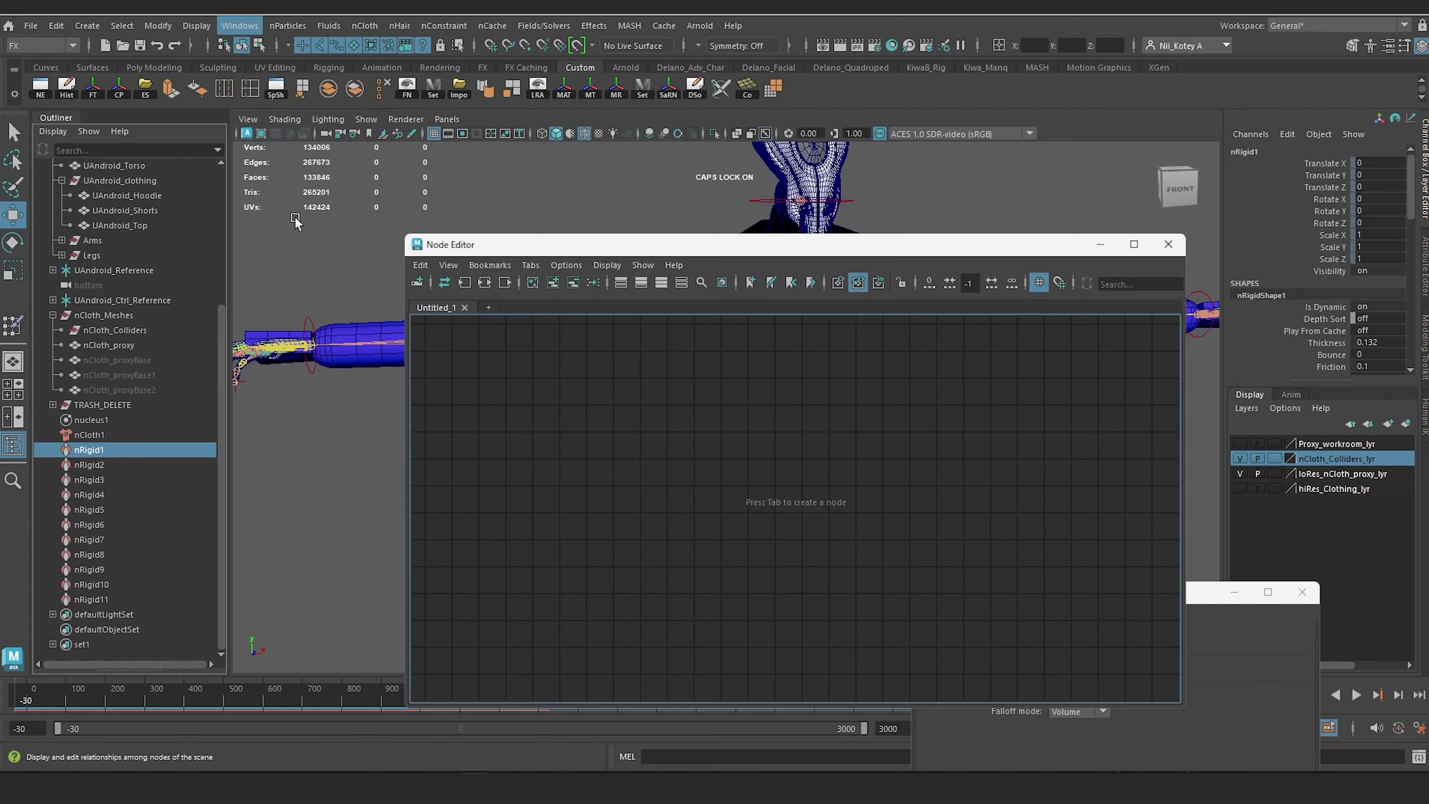
{"action": "left_click", "coordinate": [486, 283]}
{"action": "scroll", "coordinate": [704, 473], "scroll_direction": "up", "scroll_amount": 2}
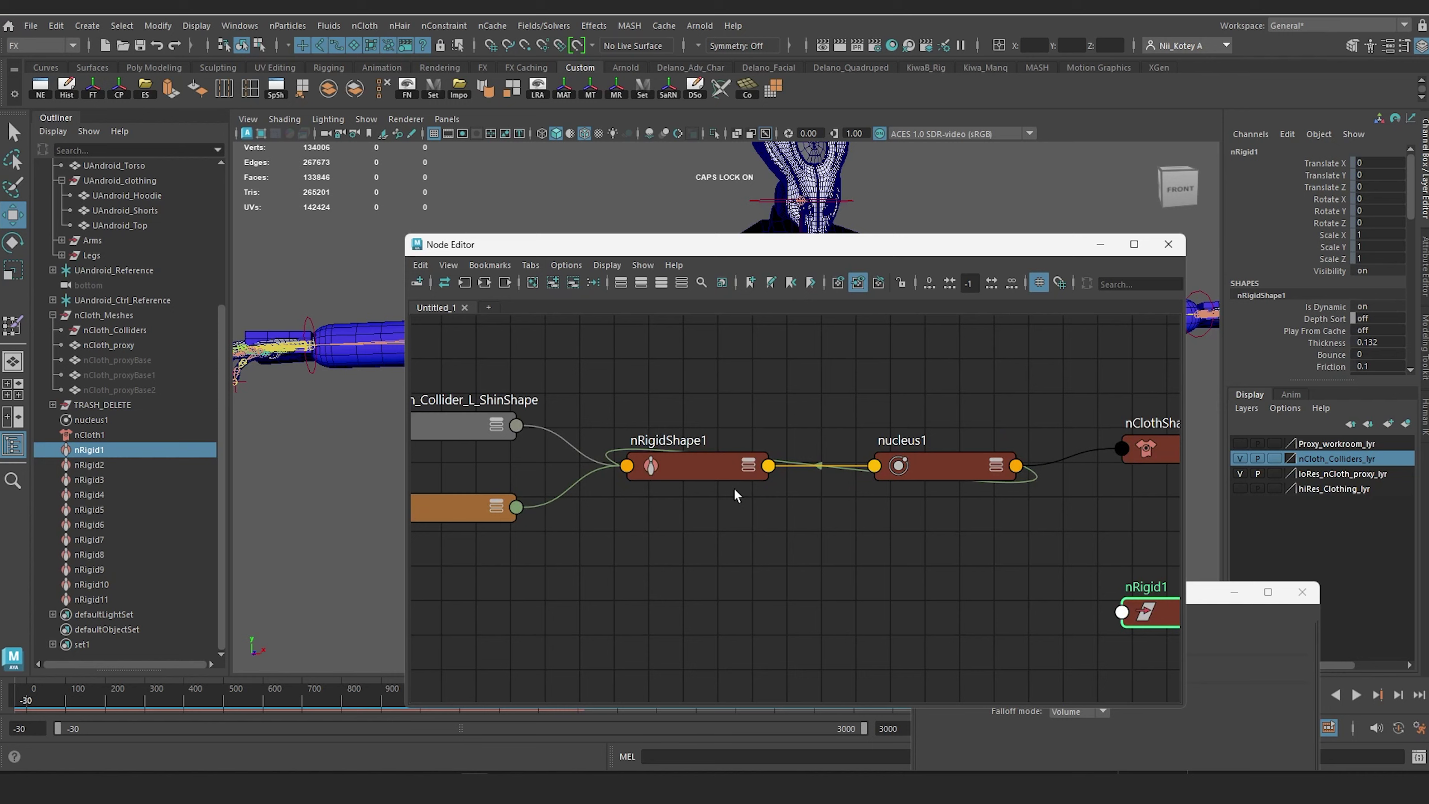
{"action": "middle_click_drag", "start_coordinate": [683, 406], "coordinate": [825, 406], "text": "alt"}
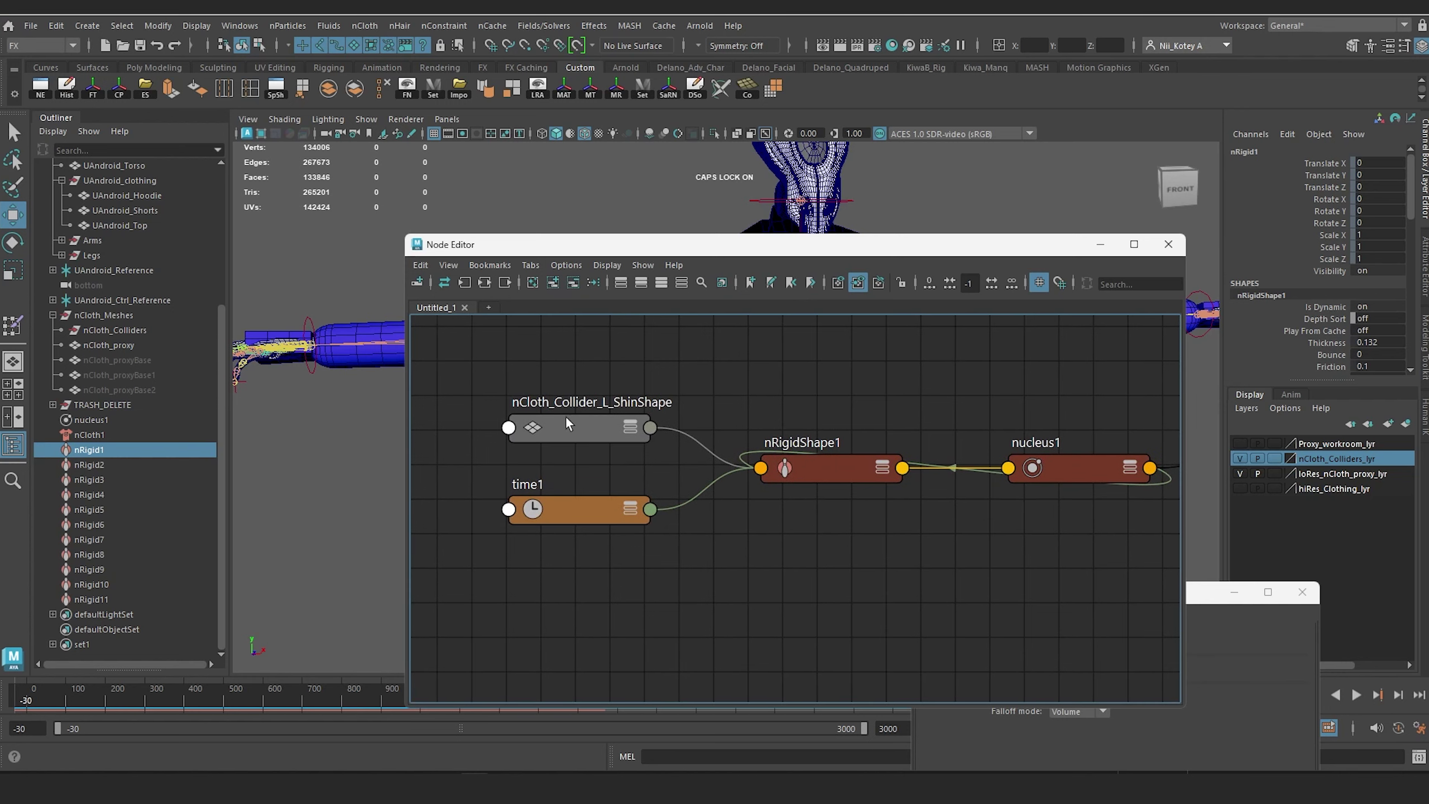
Step: Copy the collider name without its Shape suffix and append it to nRigid1, giving nRigid1_nCloth_Collider_L_Shin
{"action": "double_click", "coordinate": [581, 403]}
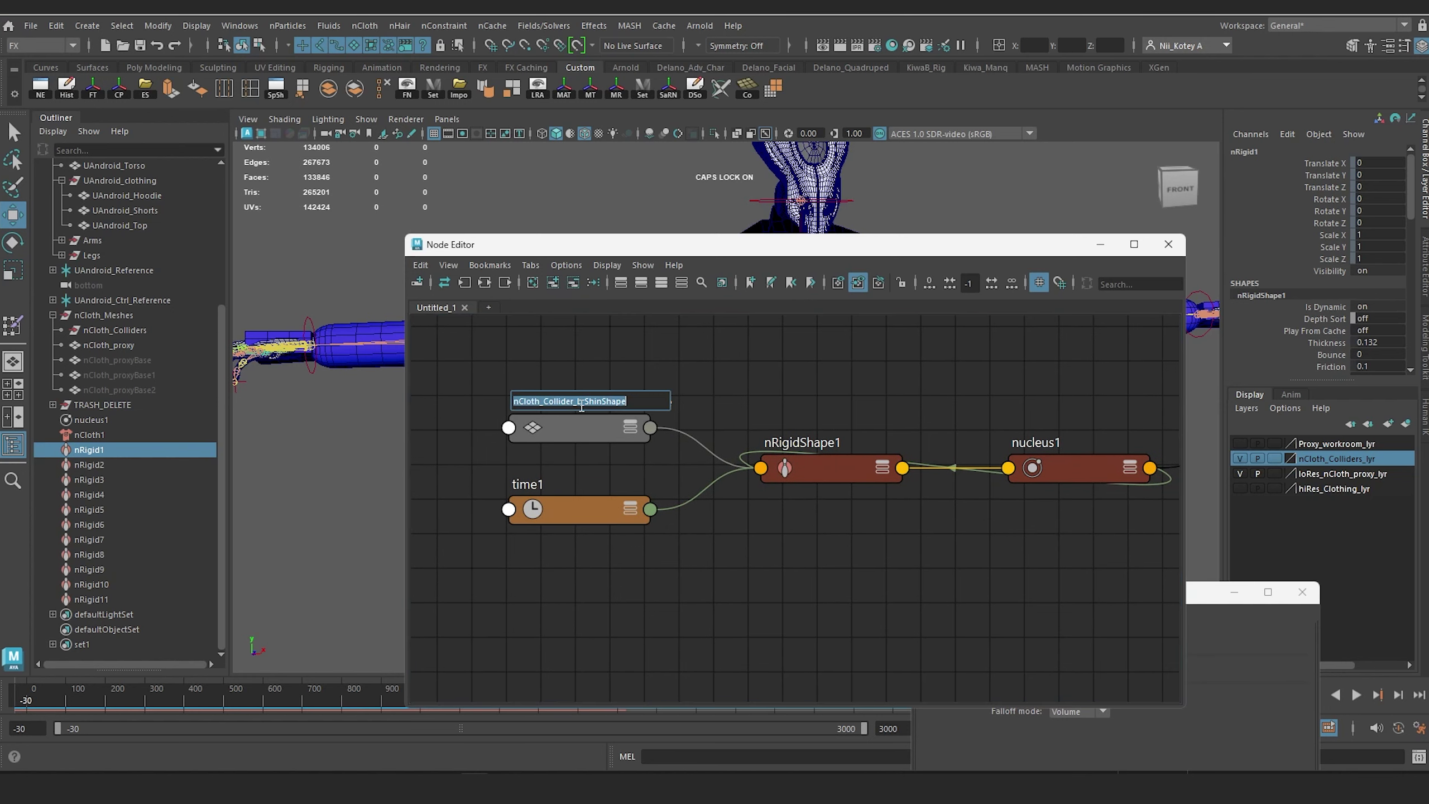
{"action": "left_click_drag", "start_coordinate": [601, 398], "coordinate": [504, 398]}
{"action": "key", "text": "ctrl+c"}
{"action": "double_click", "coordinate": [105, 450]}
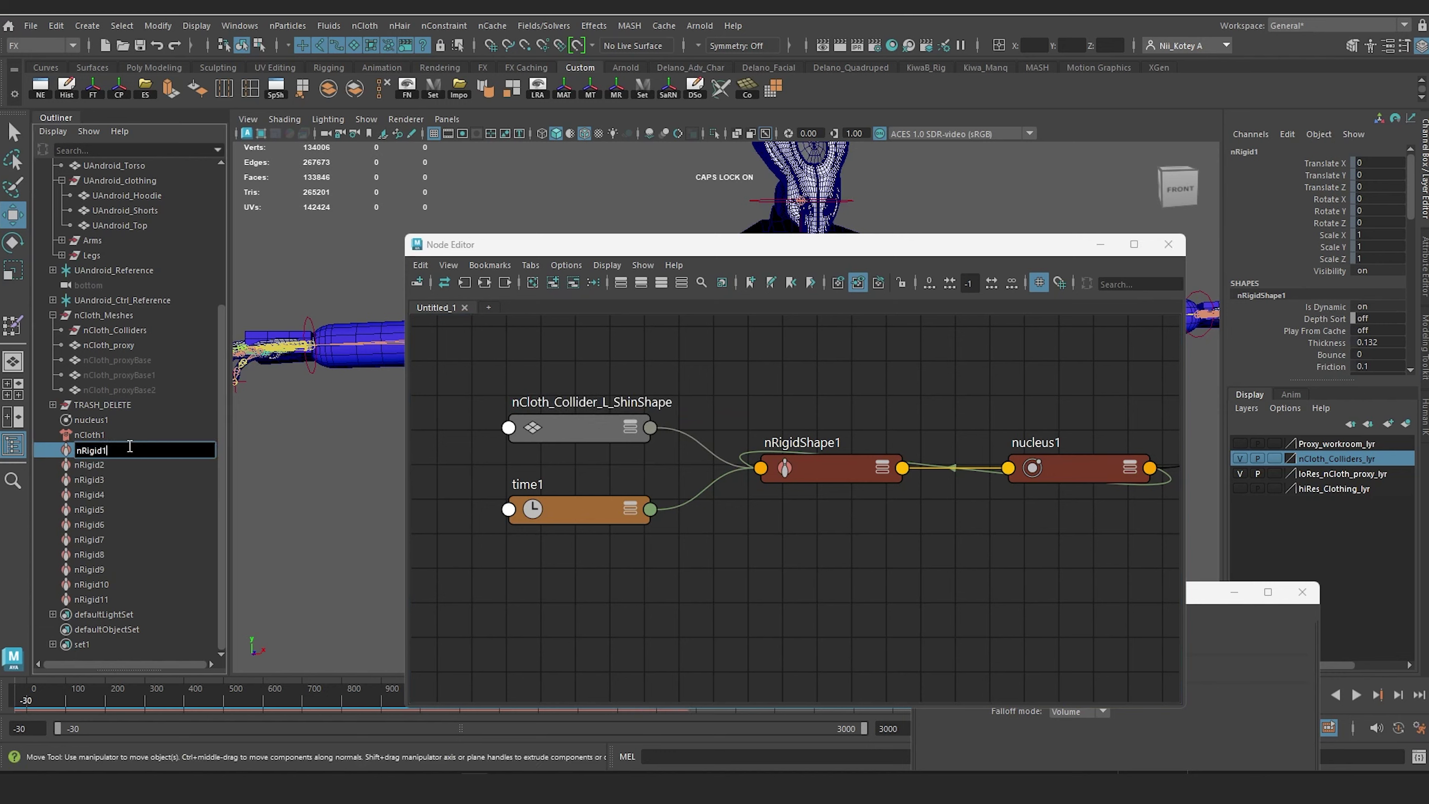
{"action": "key", "text": "ctrl+v"}
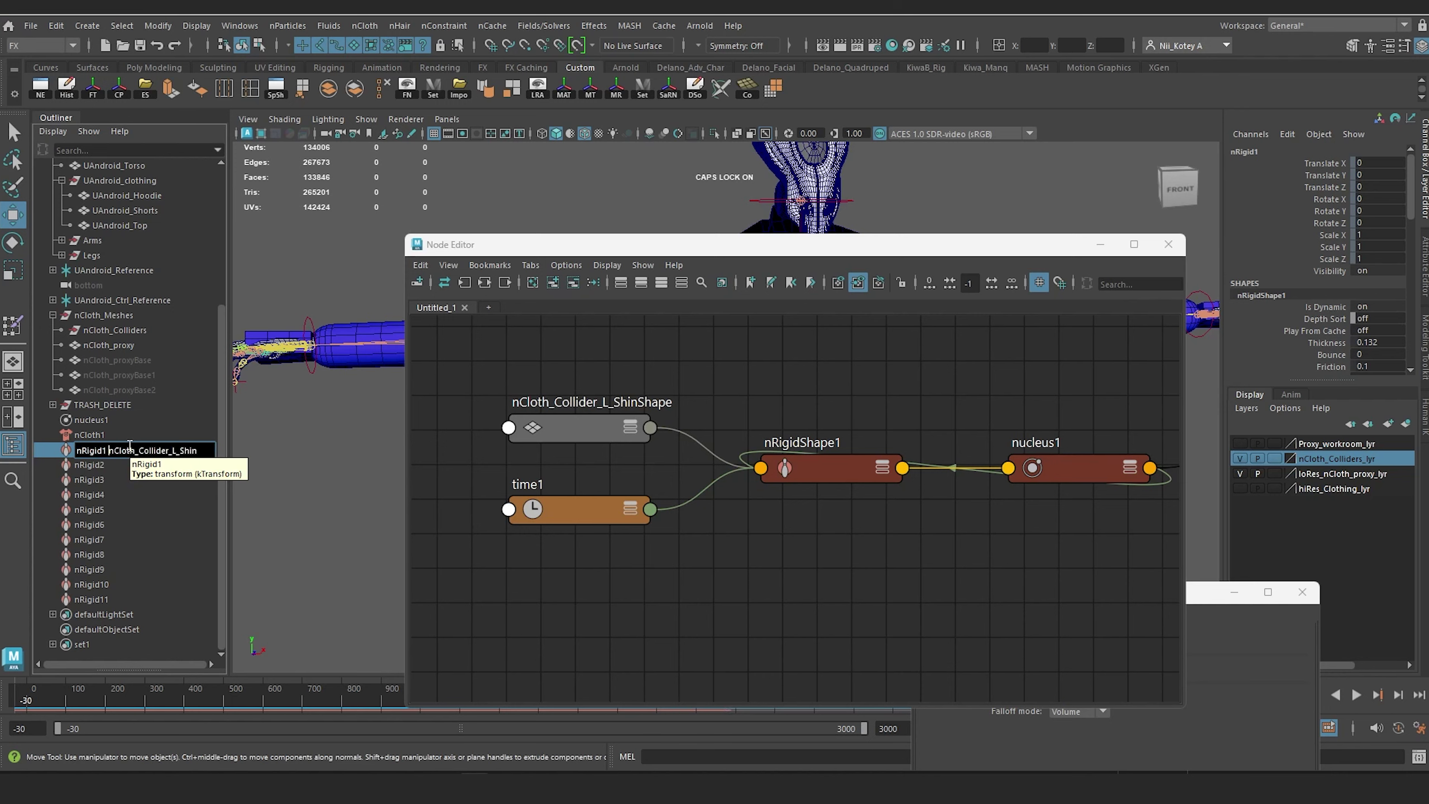
{"action": "key", "text": "Return"}
Step: Graph nRigid2's connections to find its collider and rename the node nRigid2_nCloth_Collider_L_forearm
{"action": "left_click", "coordinate": [98, 465]}
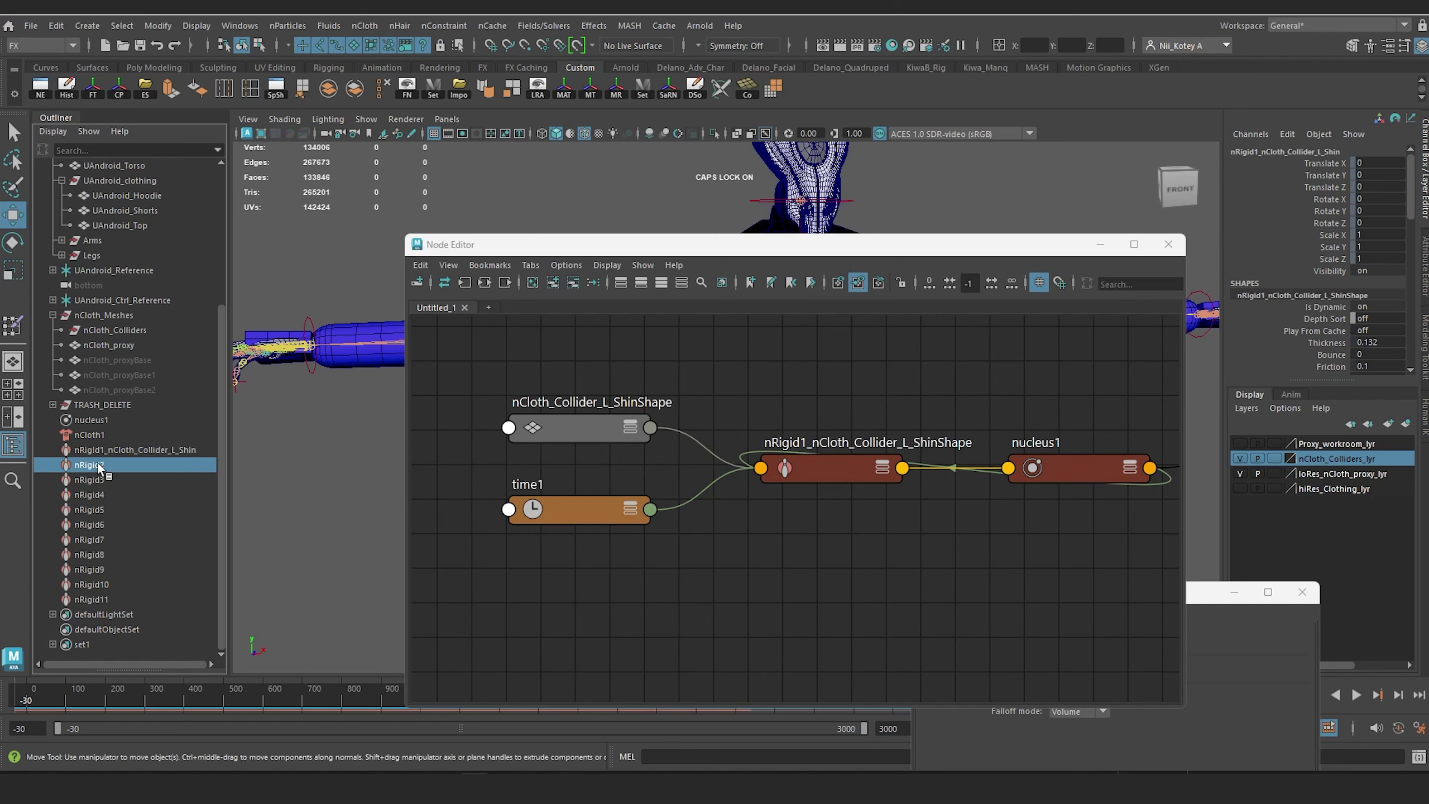
{"action": "left_click", "coordinate": [487, 283]}
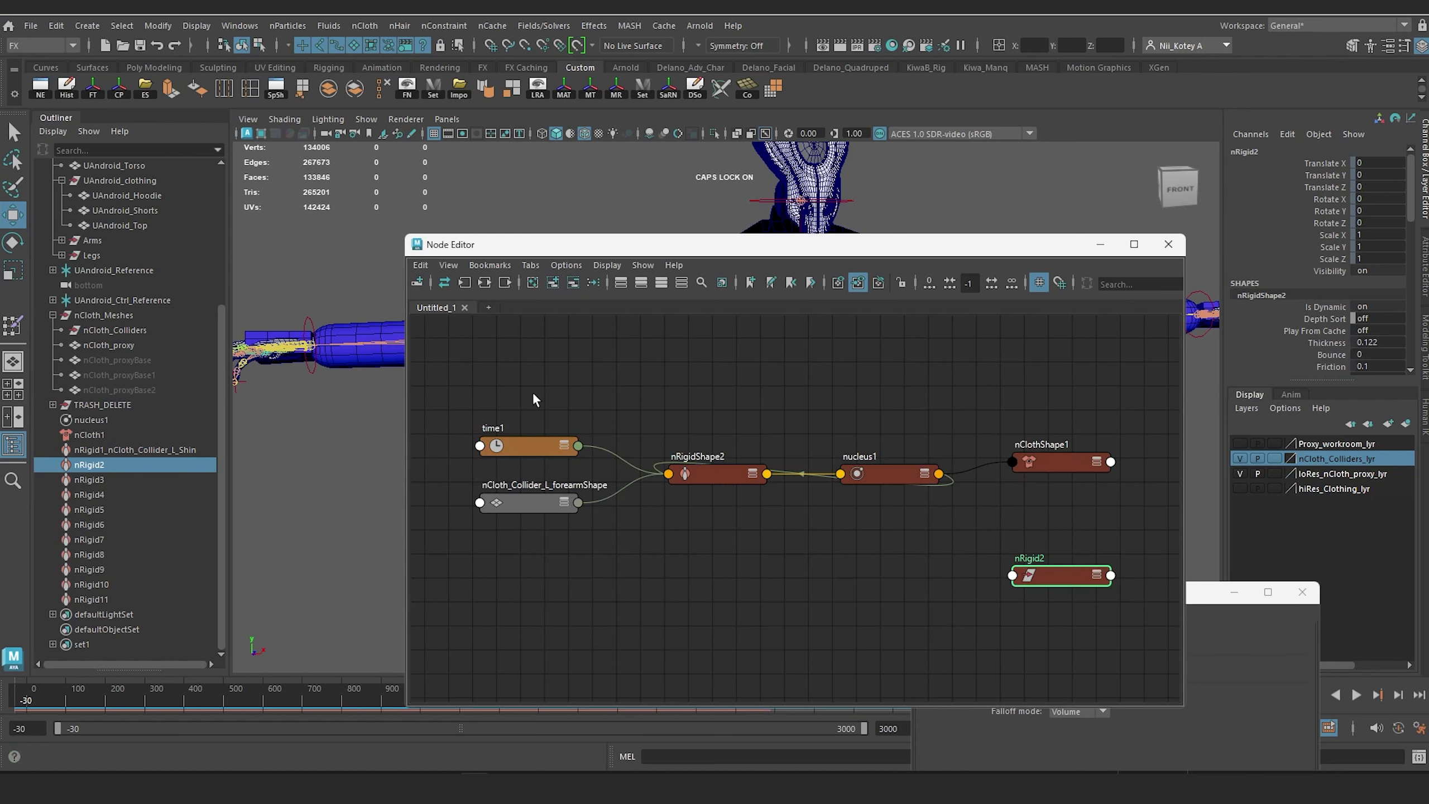
{"action": "double_click", "coordinate": [518, 487]}
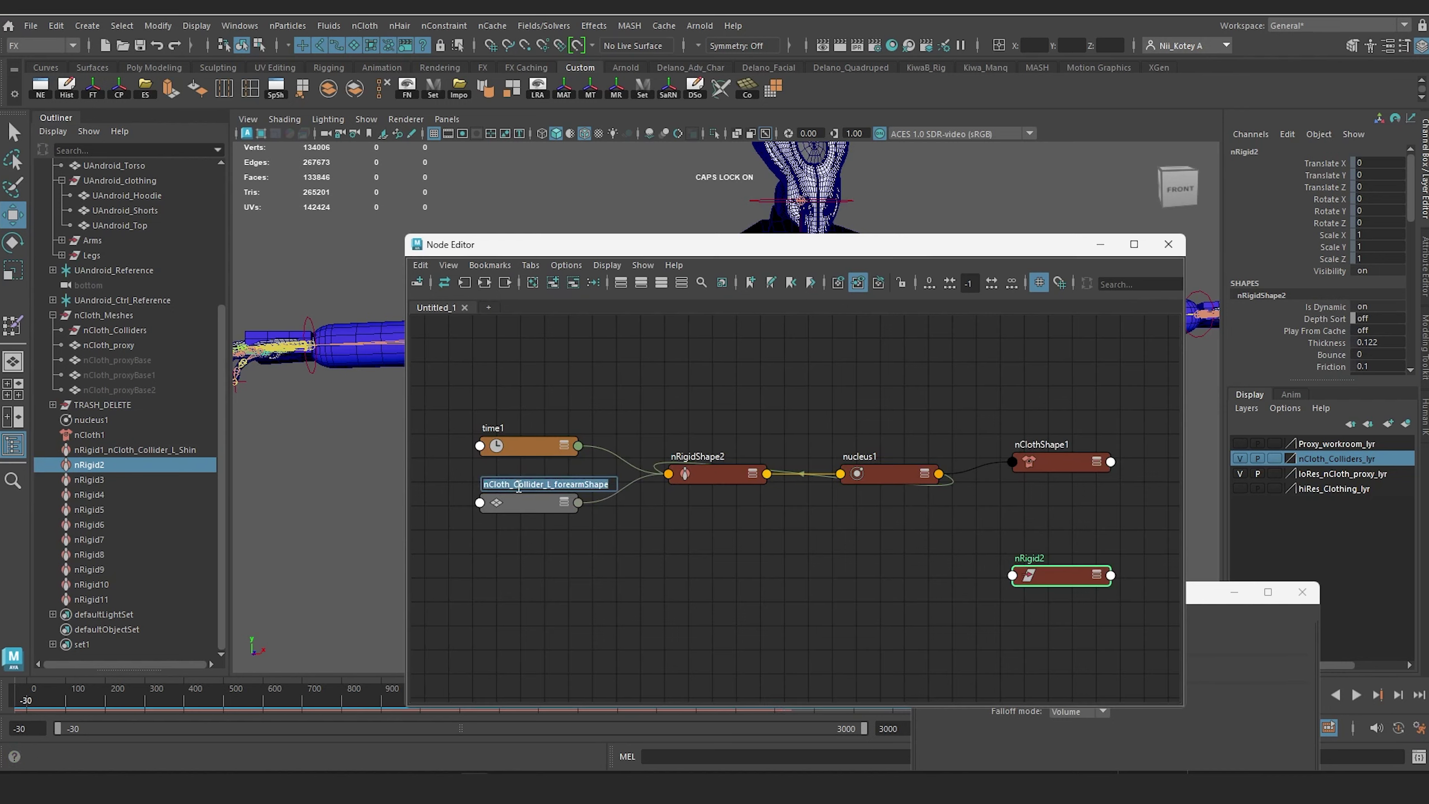
{"action": "left_click", "coordinate": [518, 487]}
{"action": "left_click_drag", "start_coordinate": [587, 484], "coordinate": [424, 482]}
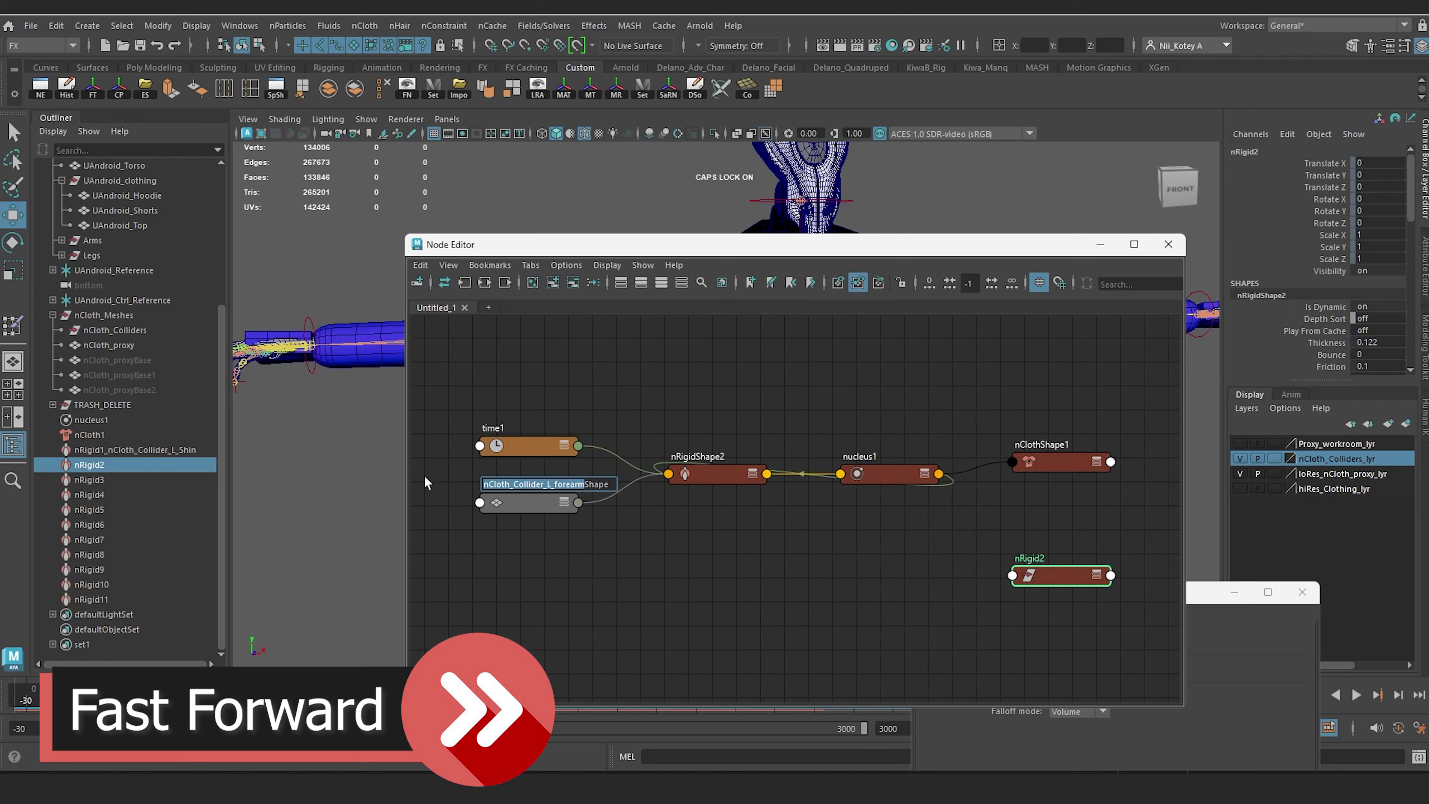
{"action": "key", "text": "ctrl+c"}
{"action": "double_click", "coordinate": [90, 465]}
{"action": "type", "text": "_"}
{"action": "key", "text": "ctrl+v"}
{"action": "key", "text": "Return"}
Step: Graph nRigid3's connections and rename the node nRigid3_nCloth_Collider_L_UpperArm after its connected collider
{"action": "left_click", "coordinate": [90, 479]}
{"action": "left_click", "coordinate": [486, 283]}
{"action": "double_click", "coordinate": [720, 516]}
{"action": "double_click", "coordinate": [90, 479]}
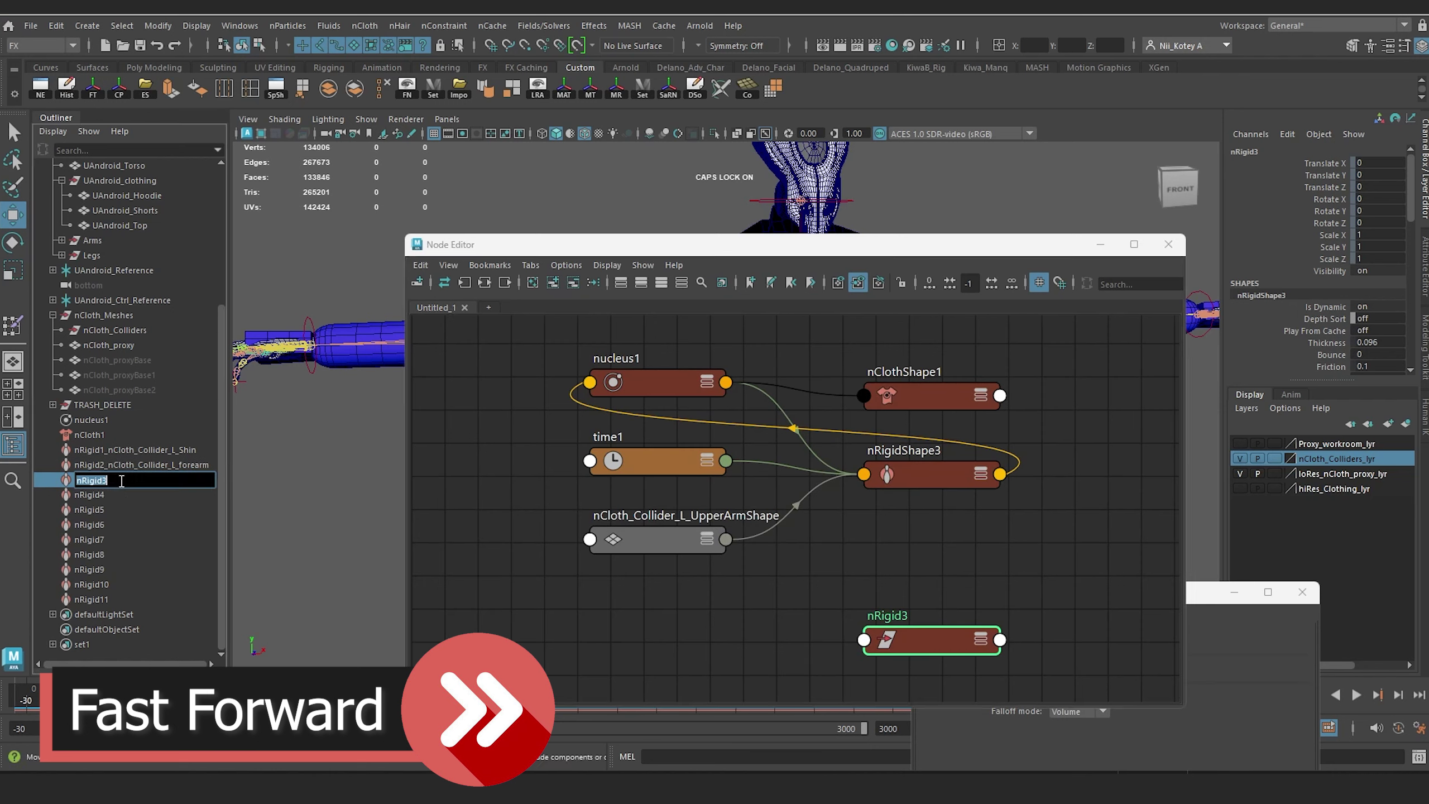
{"action": "key", "text": "ctrl+v"}
Step: Rename nRigid4 as nRigid4_nCloth_Collider_L_palm and nRigid5 as nRigid5_nCloth_Collider_R_palm, using their graphed collider names
{"action": "left_click", "coordinate": [90, 495]}
{"action": "left_click", "coordinate": [486, 283]}
{"action": "double_click", "coordinate": [90, 495]}
{"action": "left_click", "coordinate": [90, 510]}
{"action": "double_click", "coordinate": [717, 438]}
{"action": "double_click", "coordinate": [90, 510]}
Step: Rename nRigid6 as nRigid6_nCloth_Collider_L_UpperThigh and nRigid7 as nRigid7_nCloth_Collider_R_UpperThigh, using their graphed collider names
{"action": "left_click", "coordinate": [90, 525]}
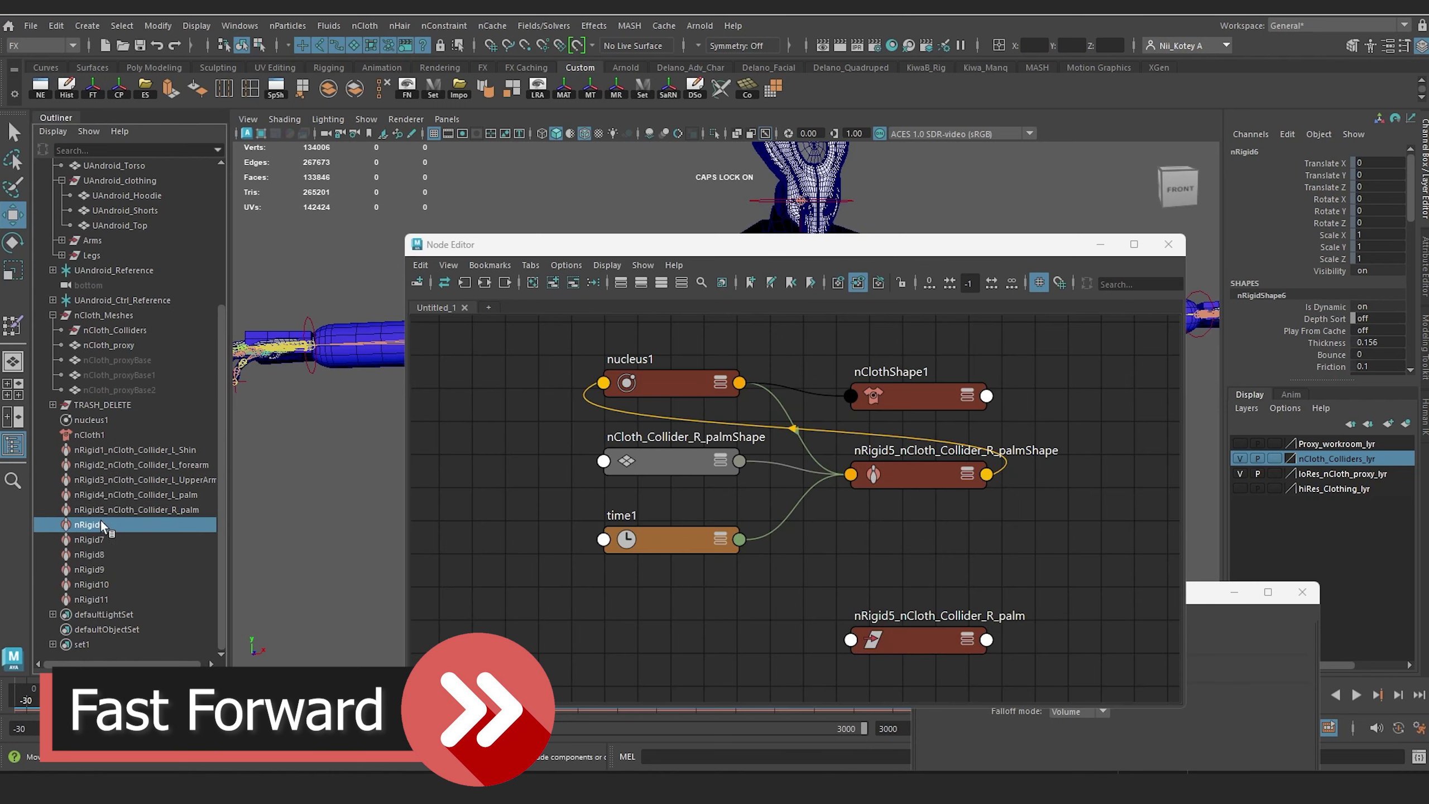
{"action": "left_click", "coordinate": [485, 282]}
{"action": "double_click", "coordinate": [506, 488]}
{"action": "left_click", "coordinate": [90, 540]}
{"action": "left_click", "coordinate": [485, 283]}
{"action": "double_click", "coordinate": [697, 357]}
{"action": "left_click_drag", "start_coordinate": [709, 356], "coordinate": [588, 356]}
{"action": "double_click", "coordinate": [88, 544]}
Step: Rename nRigid8 as nRigid8_nCloth_Collider_R_forearm and nRigid9 as nRigid9_nCloth_Collider_R_UpperArm, using their graphed collider names
{"action": "left_click", "coordinate": [89, 555]}
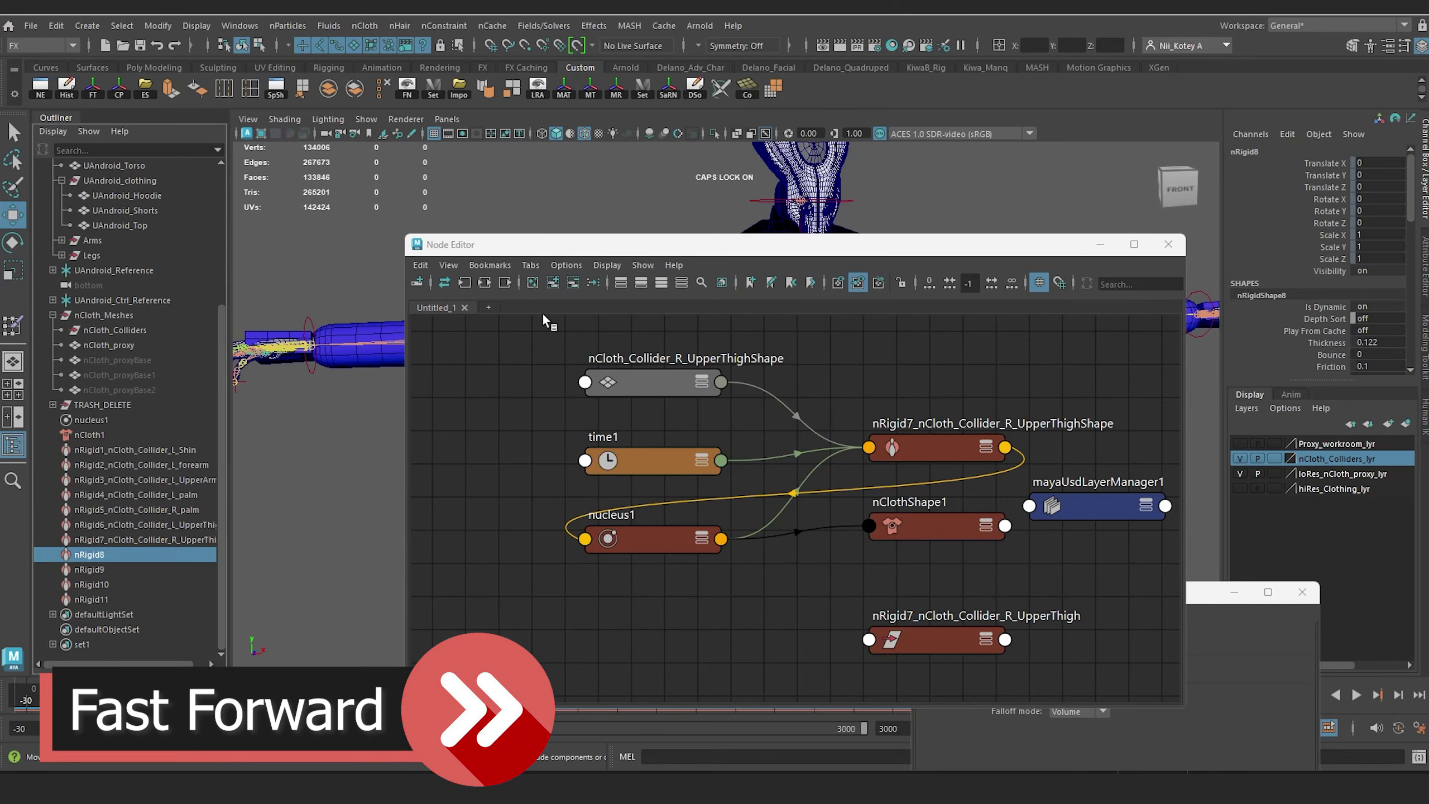
{"action": "left_click", "coordinate": [485, 283]}
{"action": "double_click", "coordinate": [580, 429]}
{"action": "double_click", "coordinate": [84, 556]}
{"action": "left_click", "coordinate": [90, 570]}
{"action": "left_click", "coordinate": [486, 283]}
{"action": "double_click", "coordinate": [106, 572]}
{"action": "key", "text": "ctrl+v"}
Step: Rename nRigid10 as nRigid10_nCloth_Collider_R_Shin and nRigid11 as nRigid11_UAndroid_Torso
{"action": "left_click", "coordinate": [93, 585]}
{"action": "left_click", "coordinate": [485, 283]}
{"action": "double_click", "coordinate": [686, 435]}
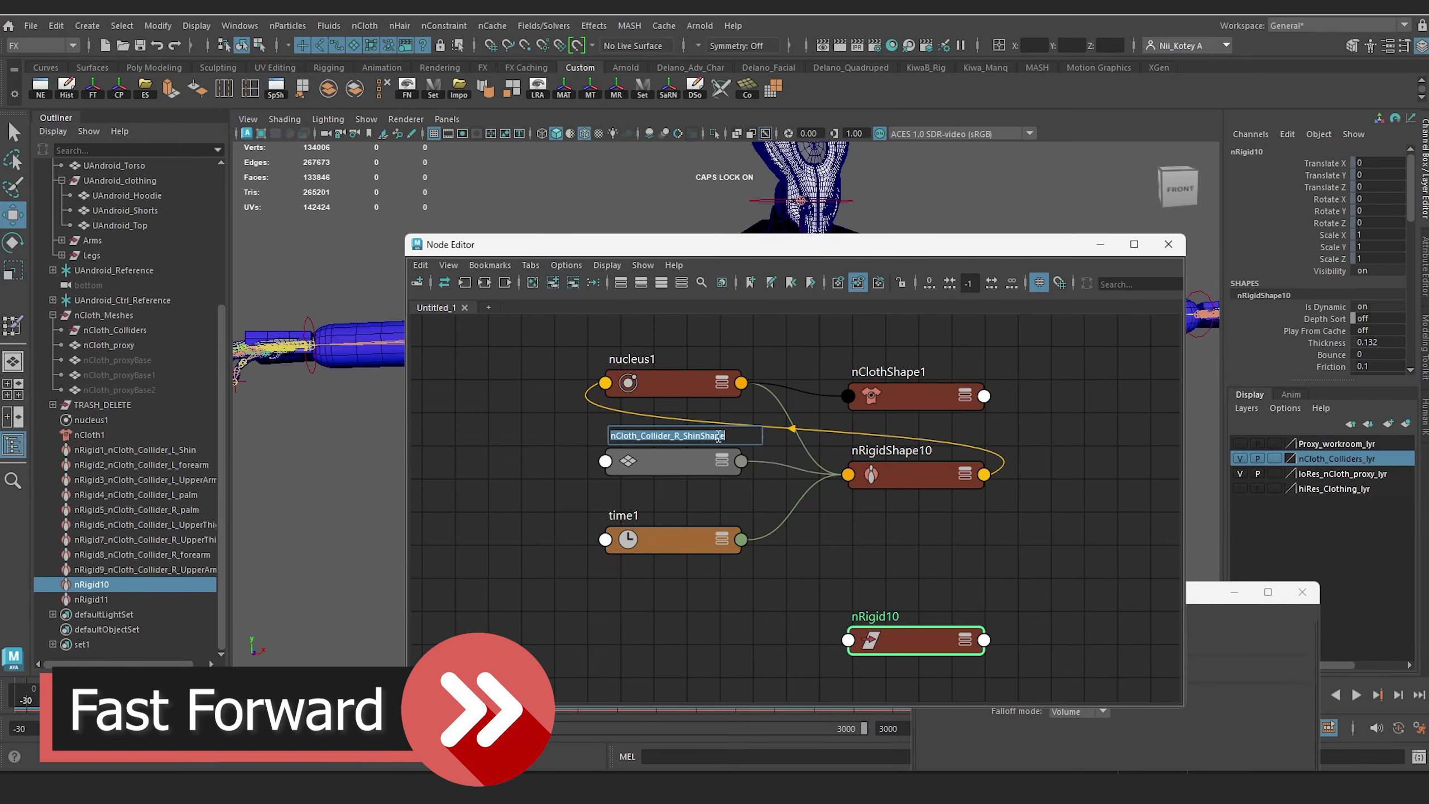
{"action": "double_click", "coordinate": [93, 585]}
{"action": "key", "text": "ctrl+v"}
{"action": "left_click", "coordinate": [91, 600]}
{"action": "double_click", "coordinate": [121, 600]}
{"action": "type", "text": "_UAndroid_Torso"}
{"action": "key", "text": "Return"}
Step: Examine the proxy clothing and body colliders on the whole android from the front, from the hoodie down to the legs
{"action": "left_click", "coordinate": [89, 510]}
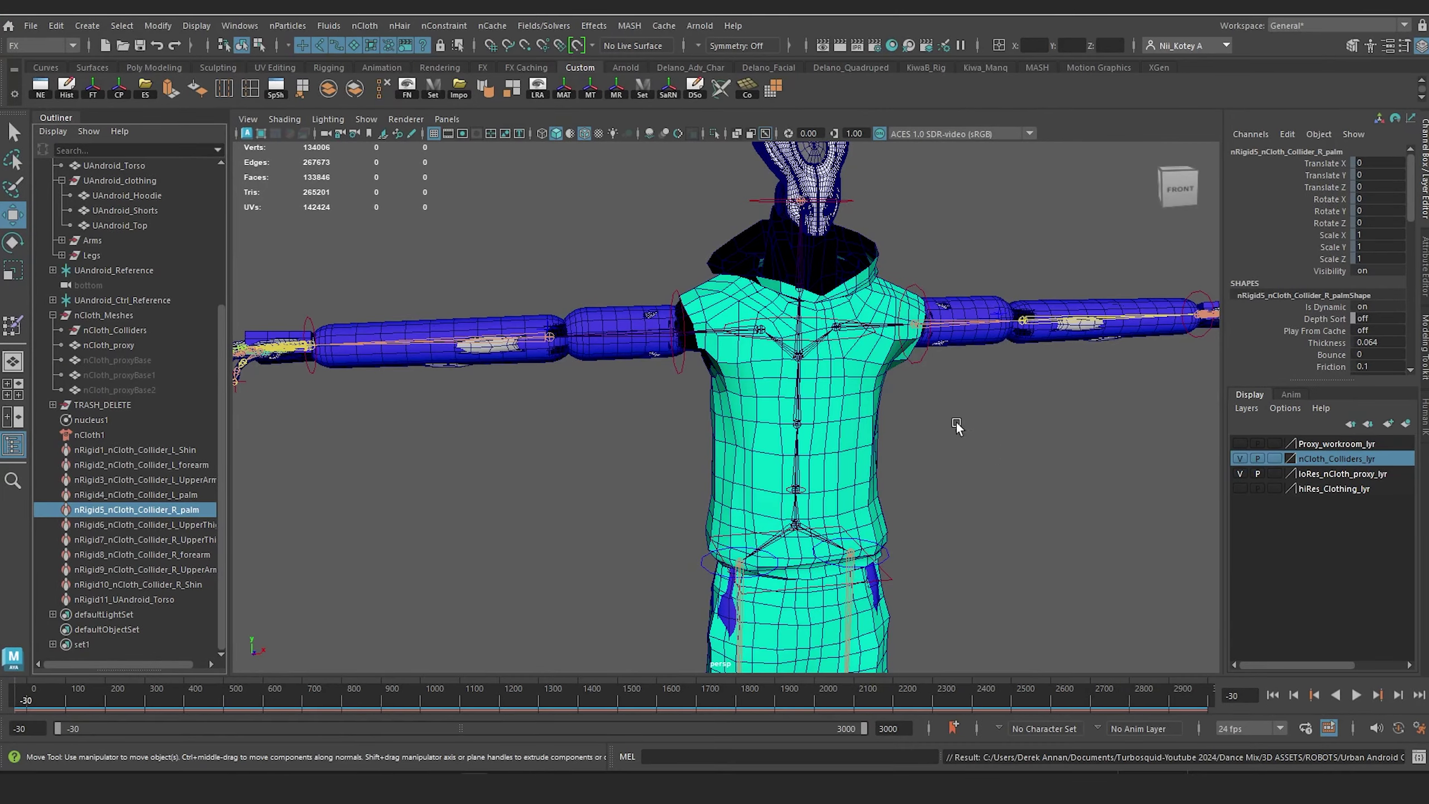
{"action": "middle_click_drag", "start_coordinate": [933, 406], "coordinate": [871, 310], "text": "alt"}
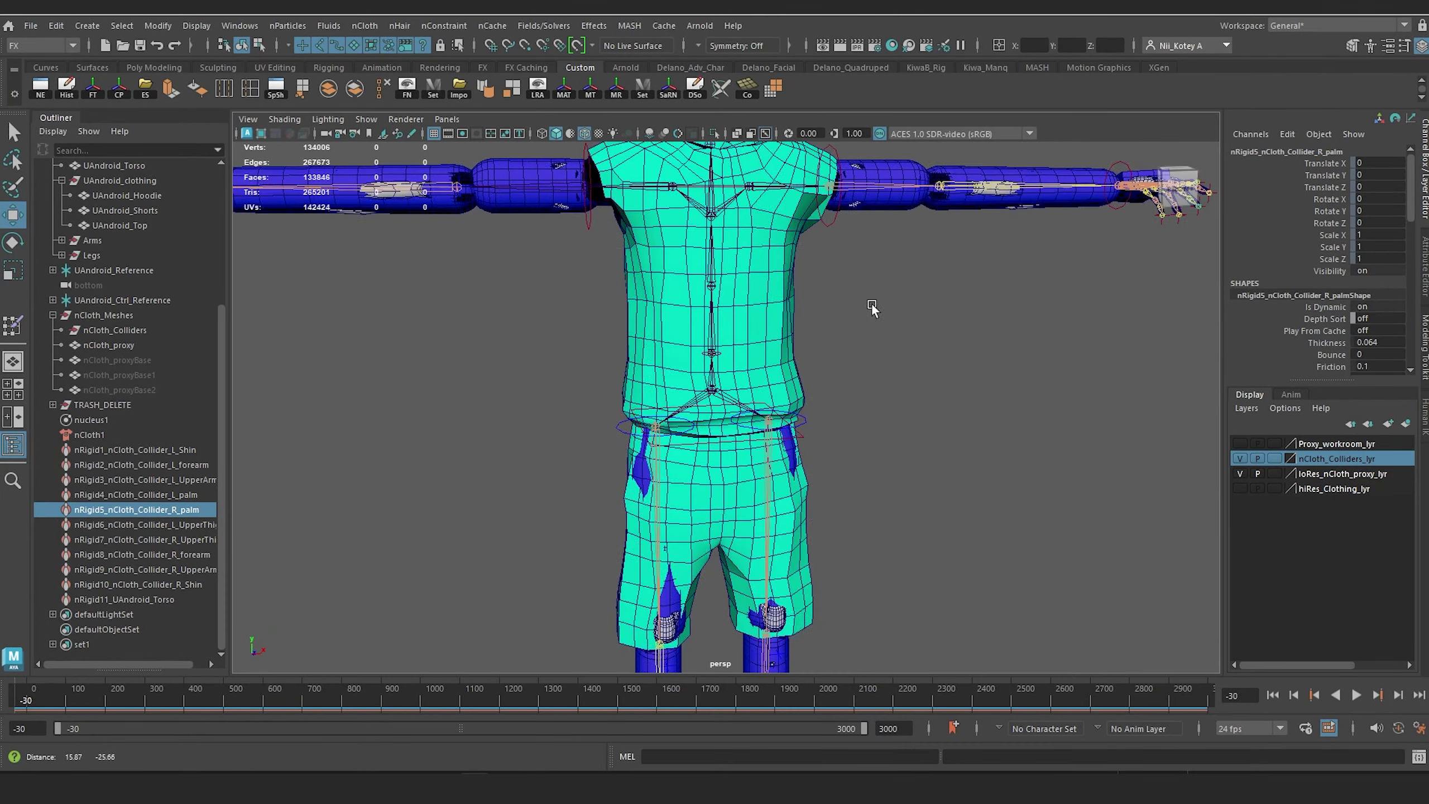
{"action": "right_click_drag", "start_coordinate": [871, 309], "coordinate": [845, 349], "text": "alt"}
{"action": "left_click_drag", "start_coordinate": [844, 349], "coordinate": [813, 369], "text": "alt"}
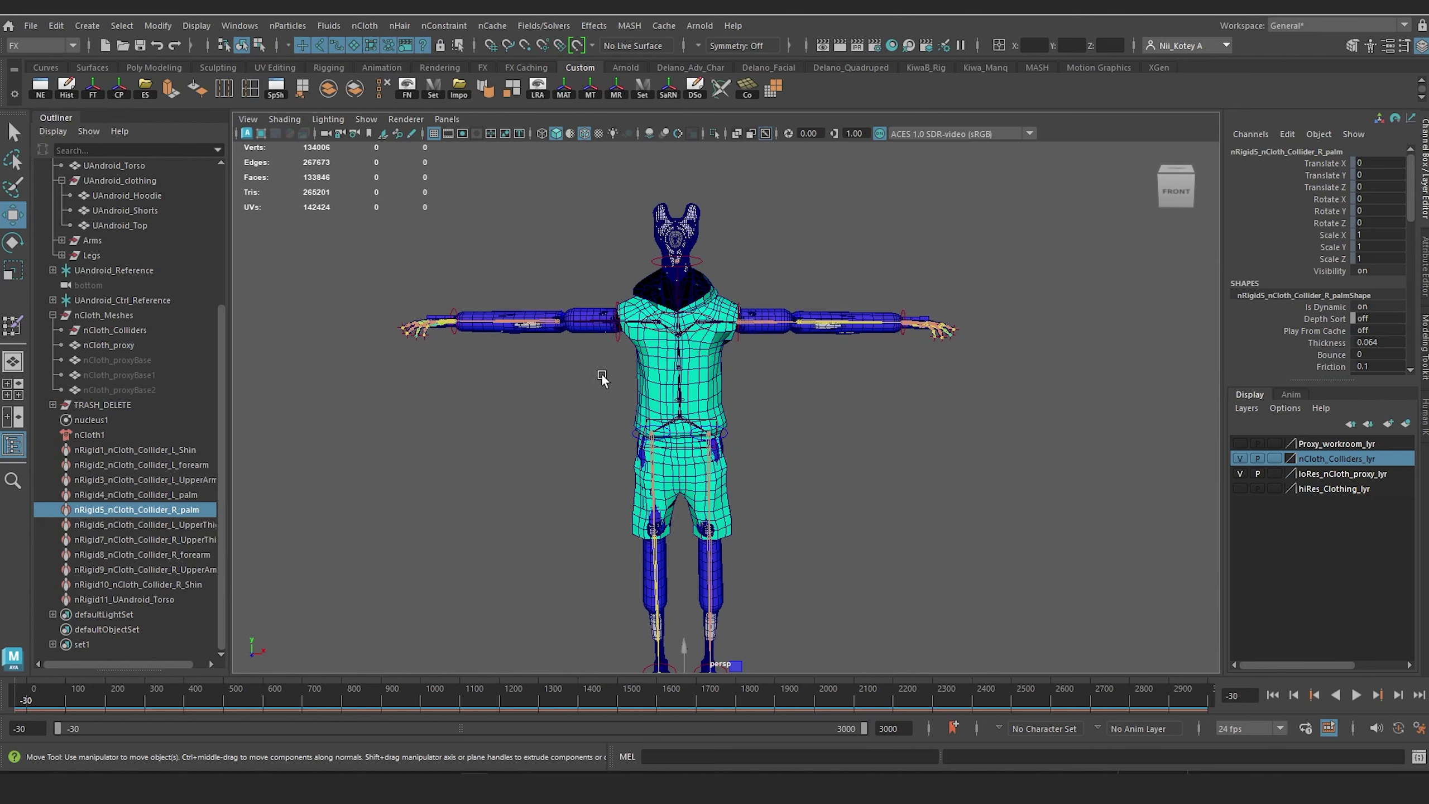
{"action": "left_click_drag", "start_coordinate": [600, 375], "coordinate": [690, 388], "text": "alt"}
{"action": "left_click_drag", "start_coordinate": [848, 246], "coordinate": [629, 327], "text": "alt"}
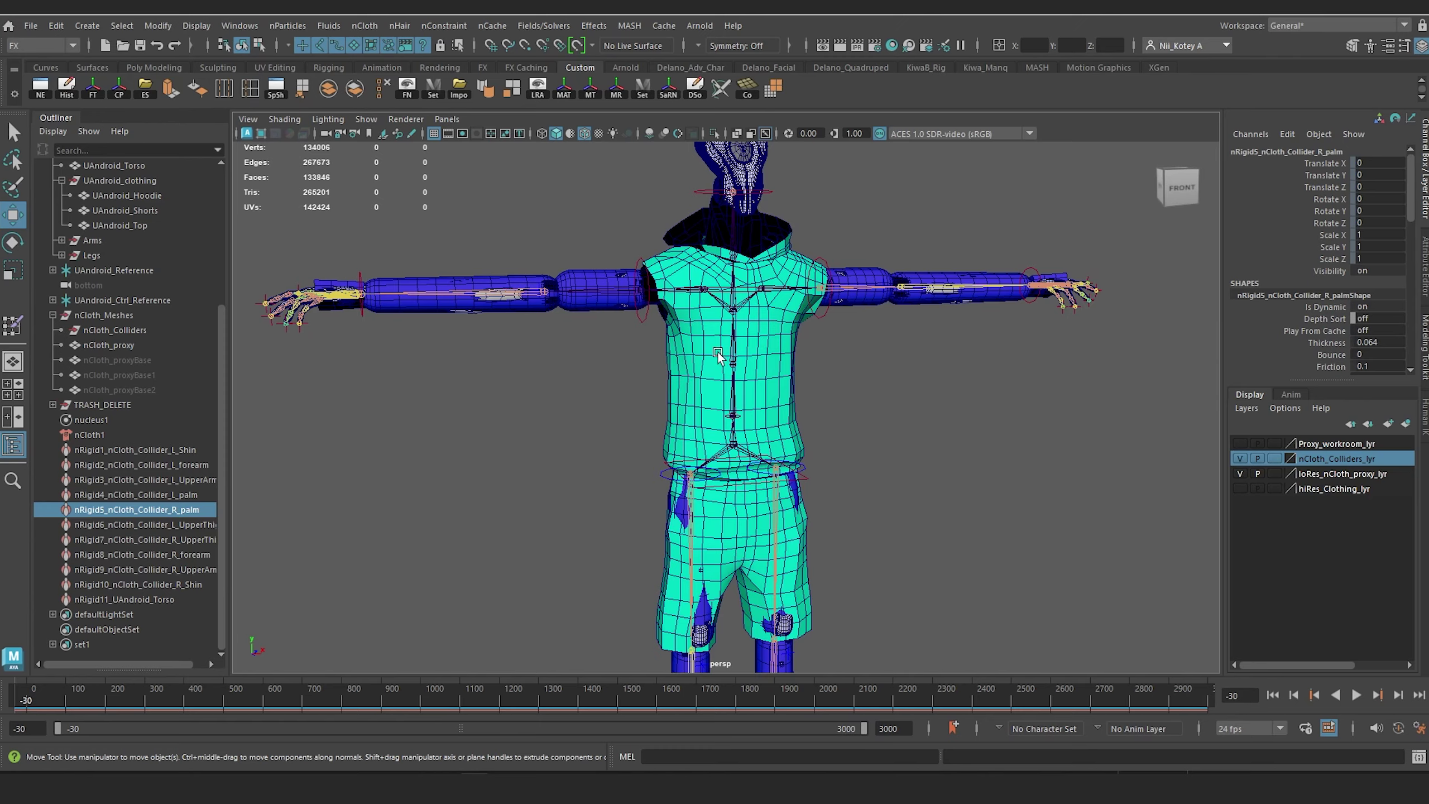
{"action": "scroll", "coordinate": [683, 350], "scroll_direction": "down", "scroll_amount": 4}
{"action": "left_click_drag", "start_coordinate": [683, 350], "coordinate": [680, 306], "text": "alt"}
{"action": "middle_click_drag", "start_coordinate": [680, 307], "coordinate": [682, 291], "text": "alt"}
{"action": "scroll", "coordinate": [692, 323], "scroll_direction": "up", "scroll_amount": 4}
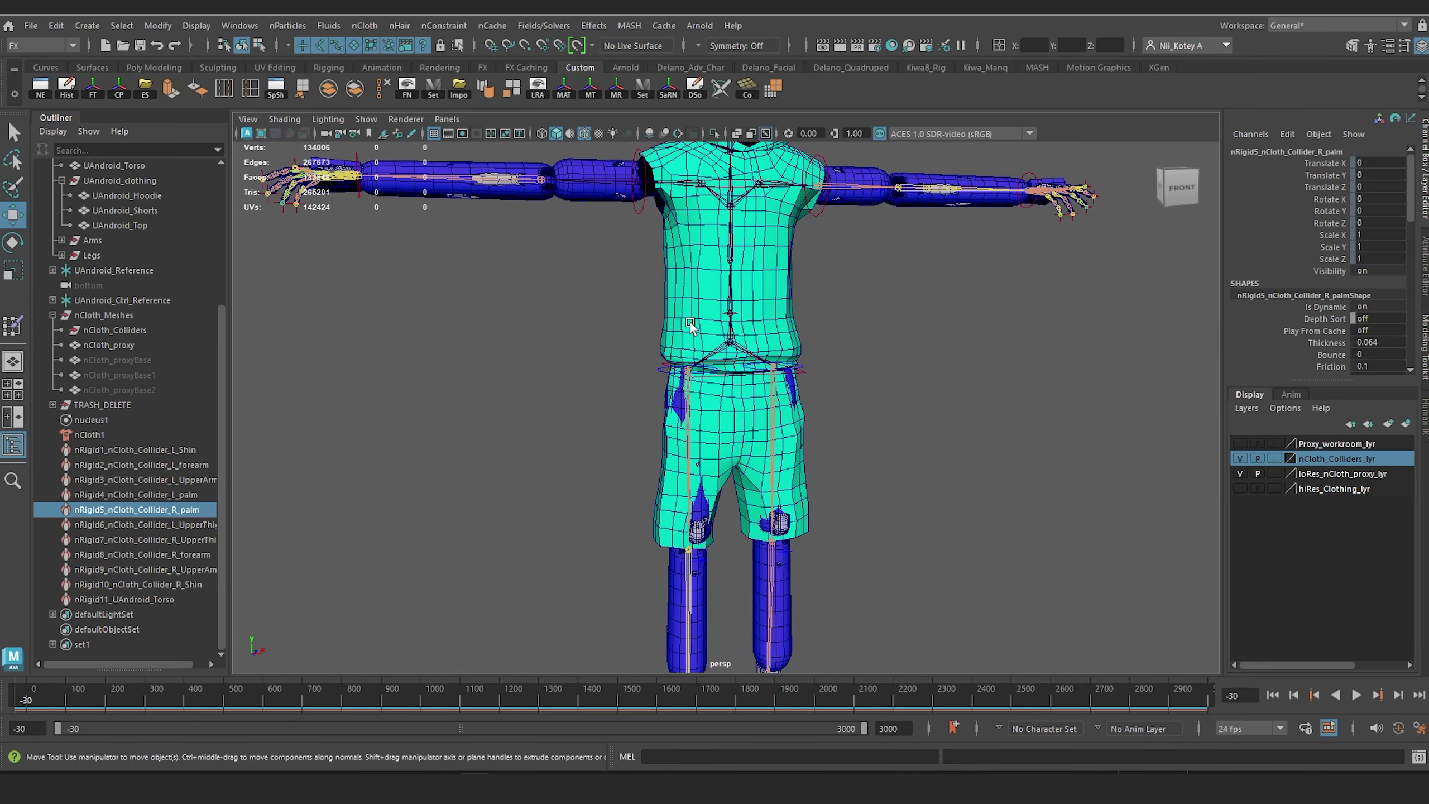
{"action": "left_click_drag", "start_coordinate": [692, 323], "coordinate": [677, 501], "text": "alt"}
{"action": "middle_click_drag", "start_coordinate": [678, 500], "coordinate": [631, 460], "text": "alt"}
{"action": "left_click_drag", "start_coordinate": [566, 463], "coordinate": [564, 429], "text": "alt"}
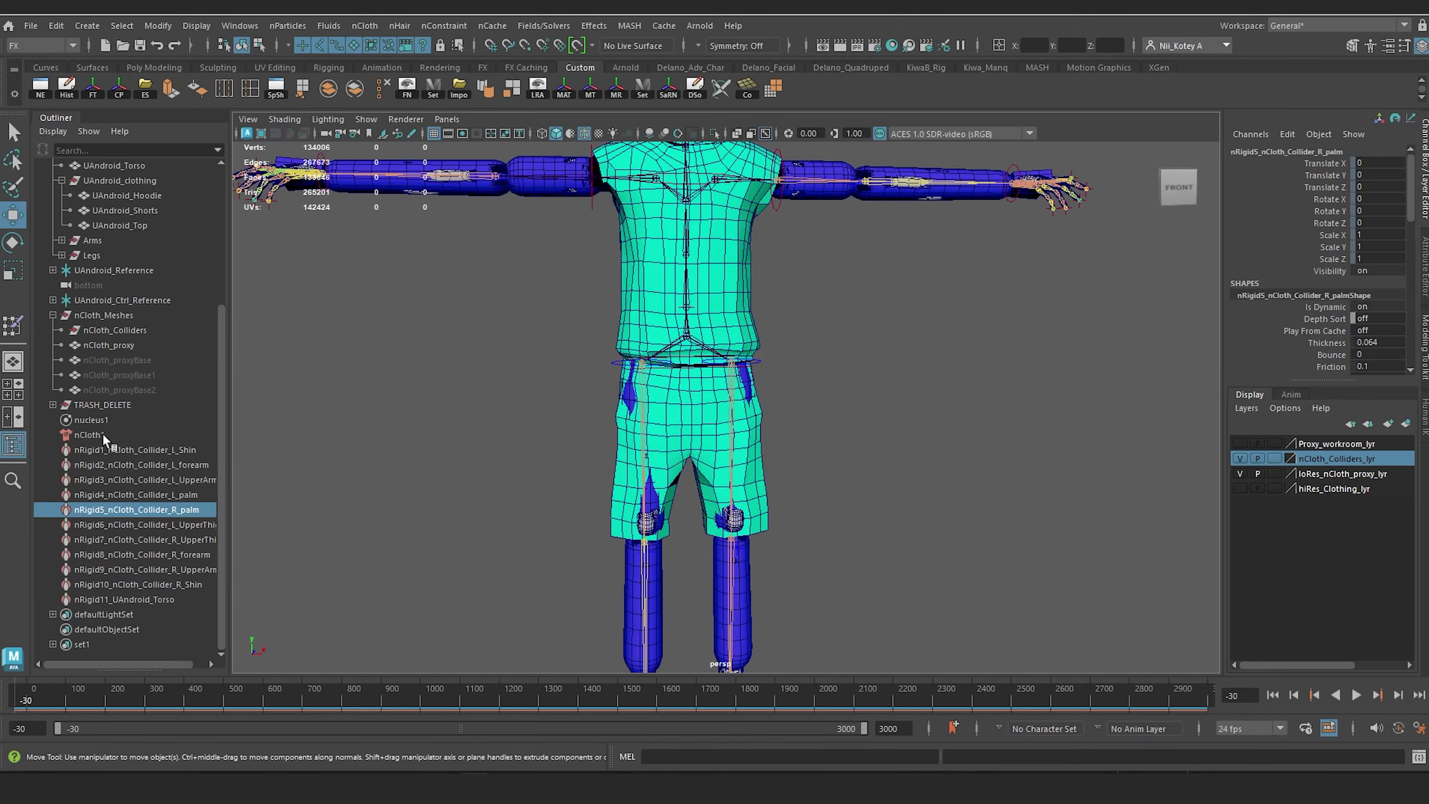
Step: Disable the nucleus1 solver in its detailed attributes, keeping nucleus1 selected
{"action": "left_click", "coordinate": [90, 420]}
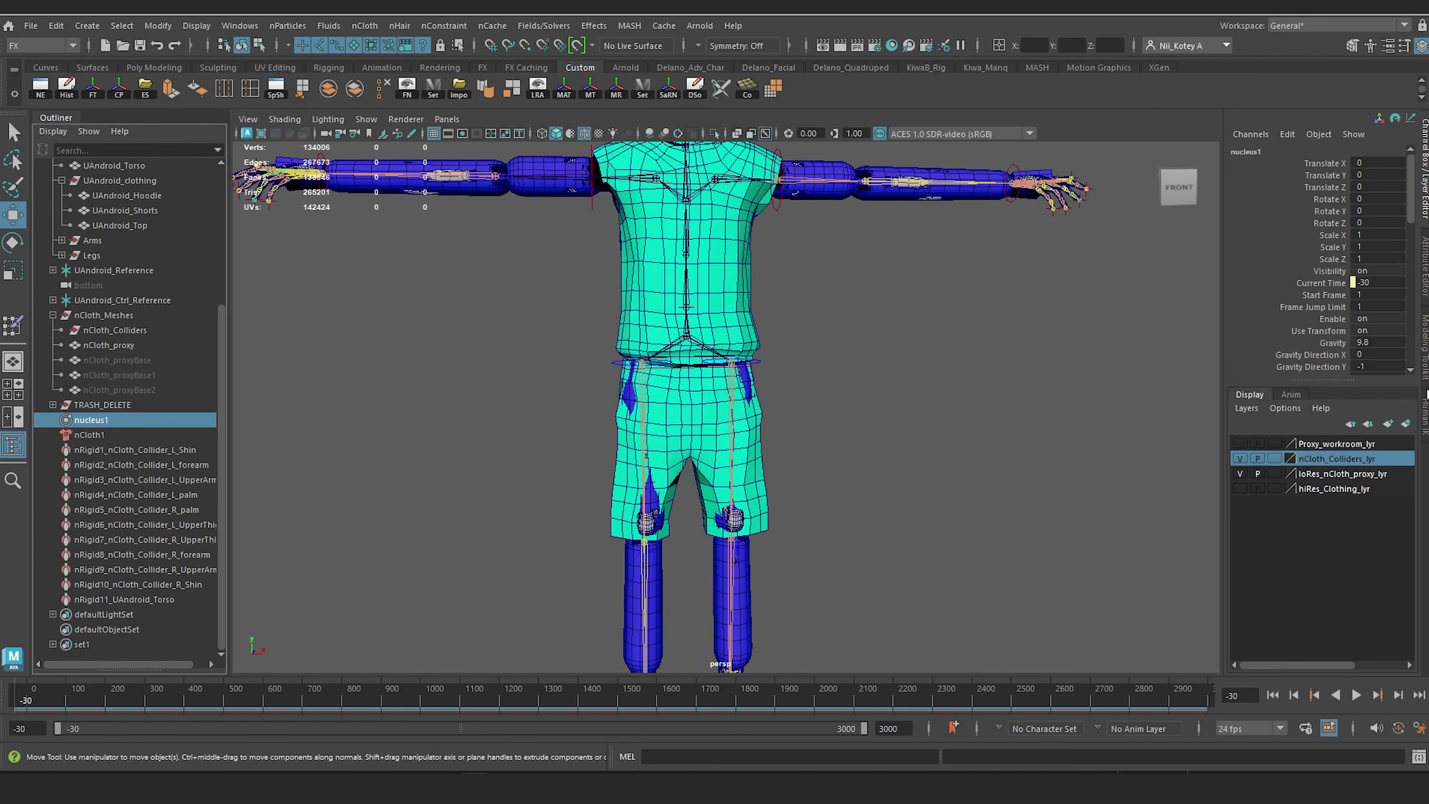
{"action": "left_click", "coordinate": [1424, 360]}
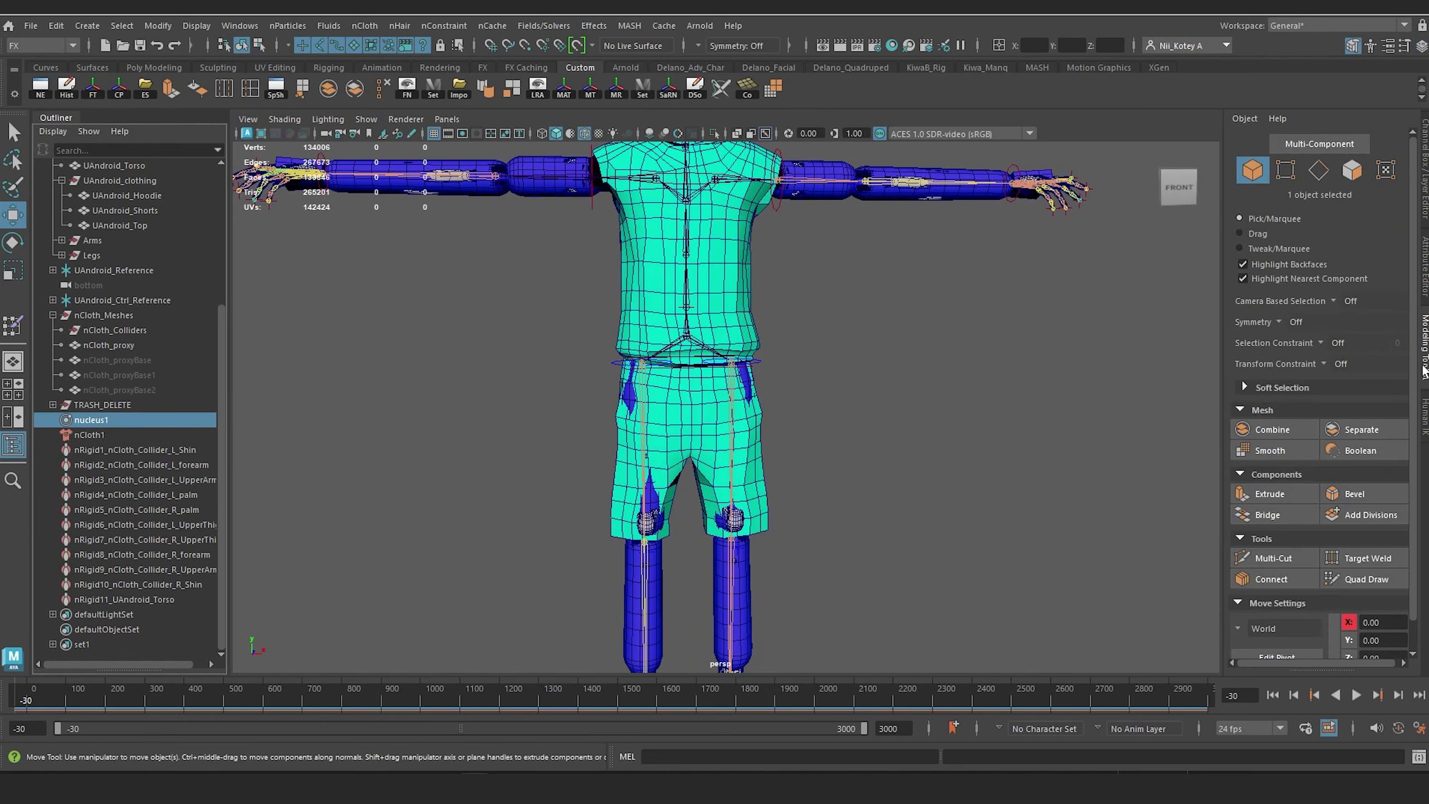
{"action": "left_click", "coordinate": [1424, 264]}
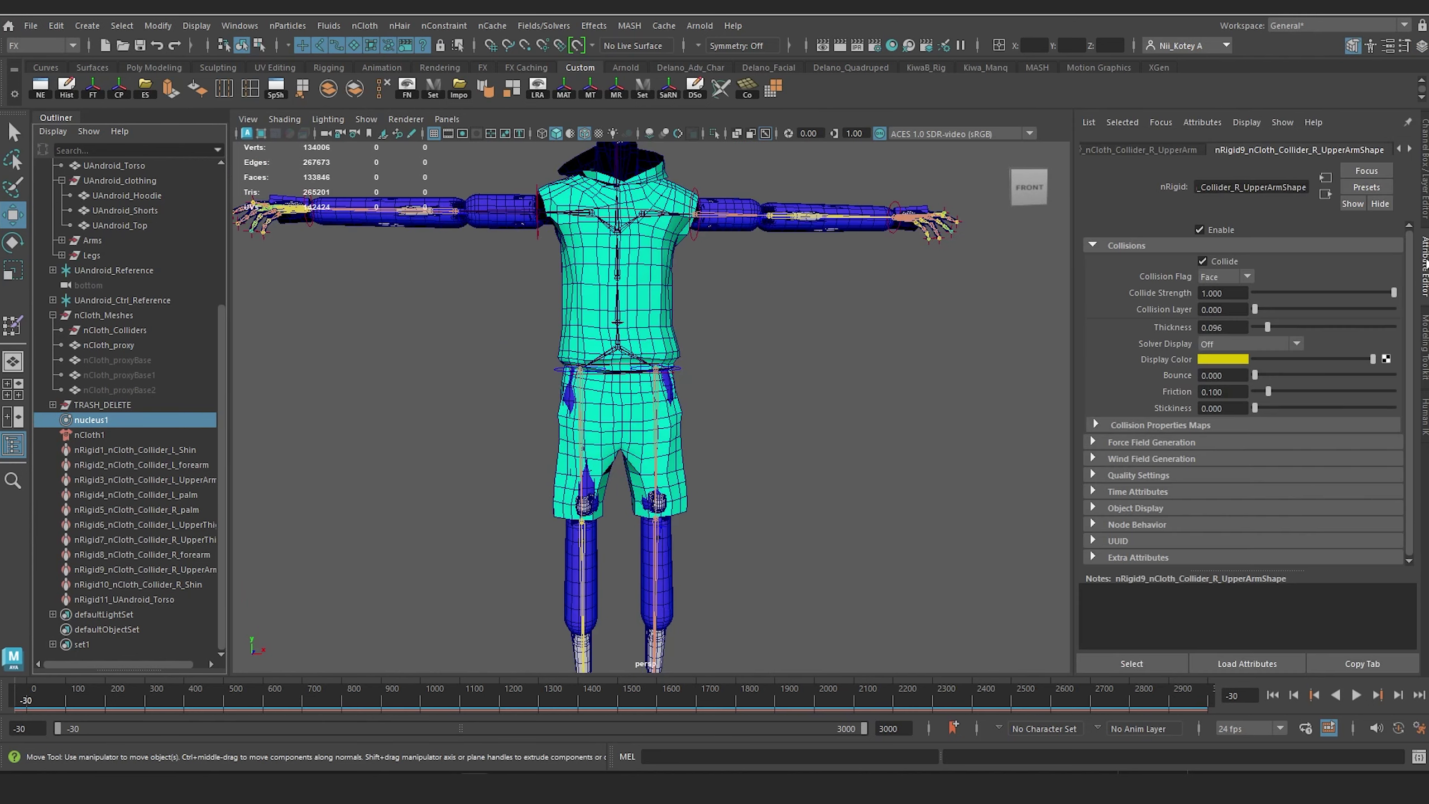
{"action": "left_click", "coordinate": [1199, 229]}
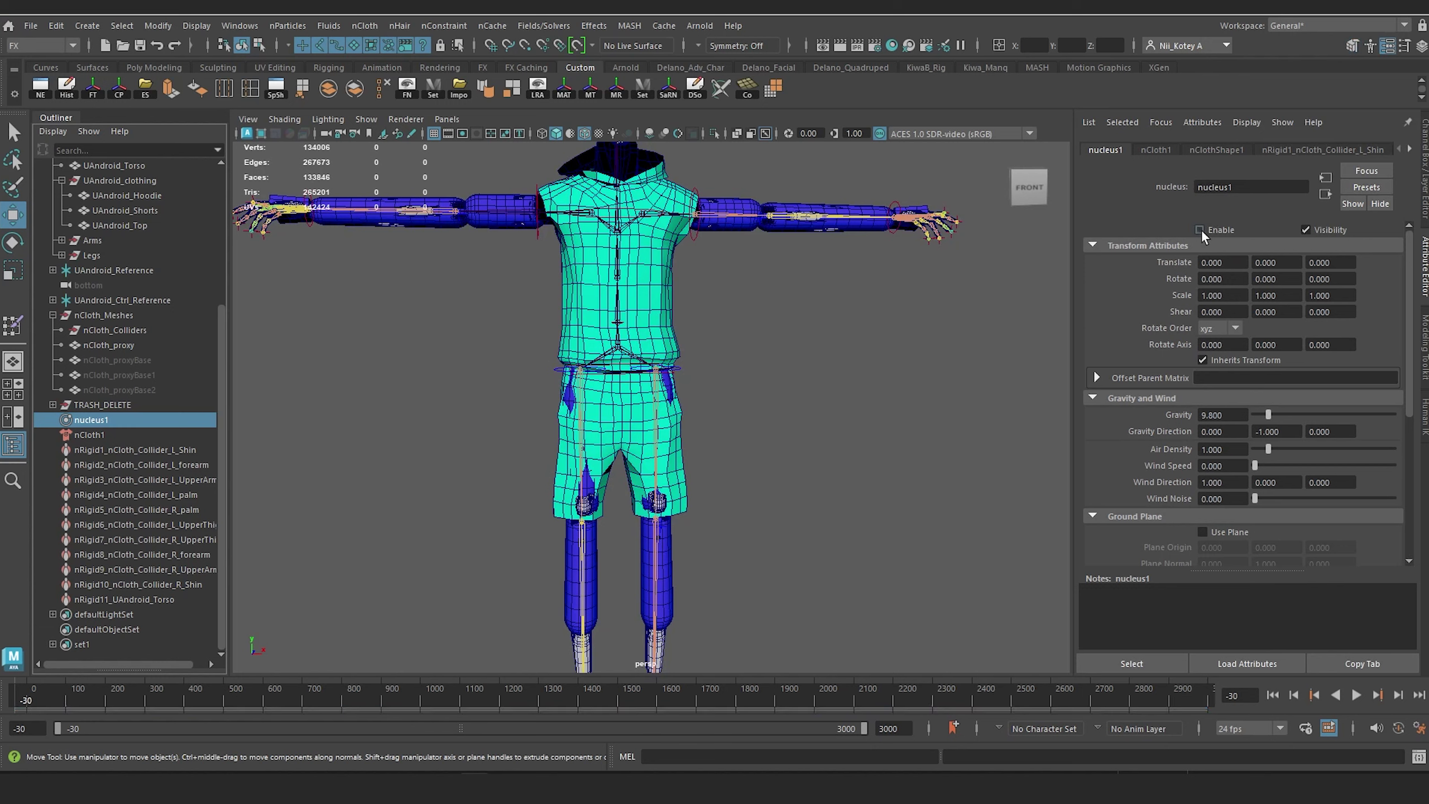
{"action": "left_click", "coordinate": [90, 434]}
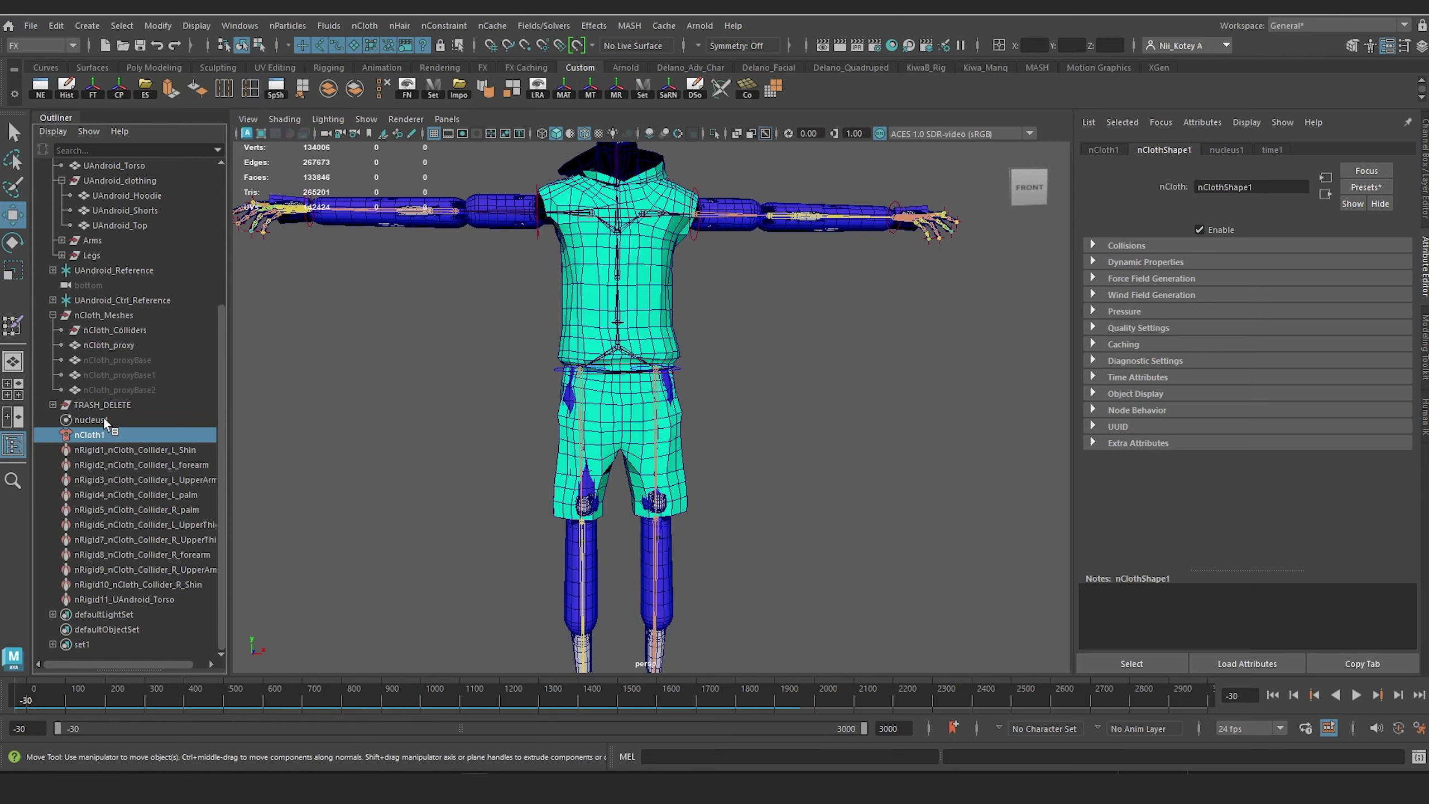
{"action": "left_click", "coordinate": [103, 419]}
{"action": "left_click_drag", "start_coordinate": [583, 388], "coordinate": [557, 433], "text": "alt"}
{"action": "middle_click_drag", "start_coordinate": [557, 433], "coordinate": [566, 405], "text": "alt"}
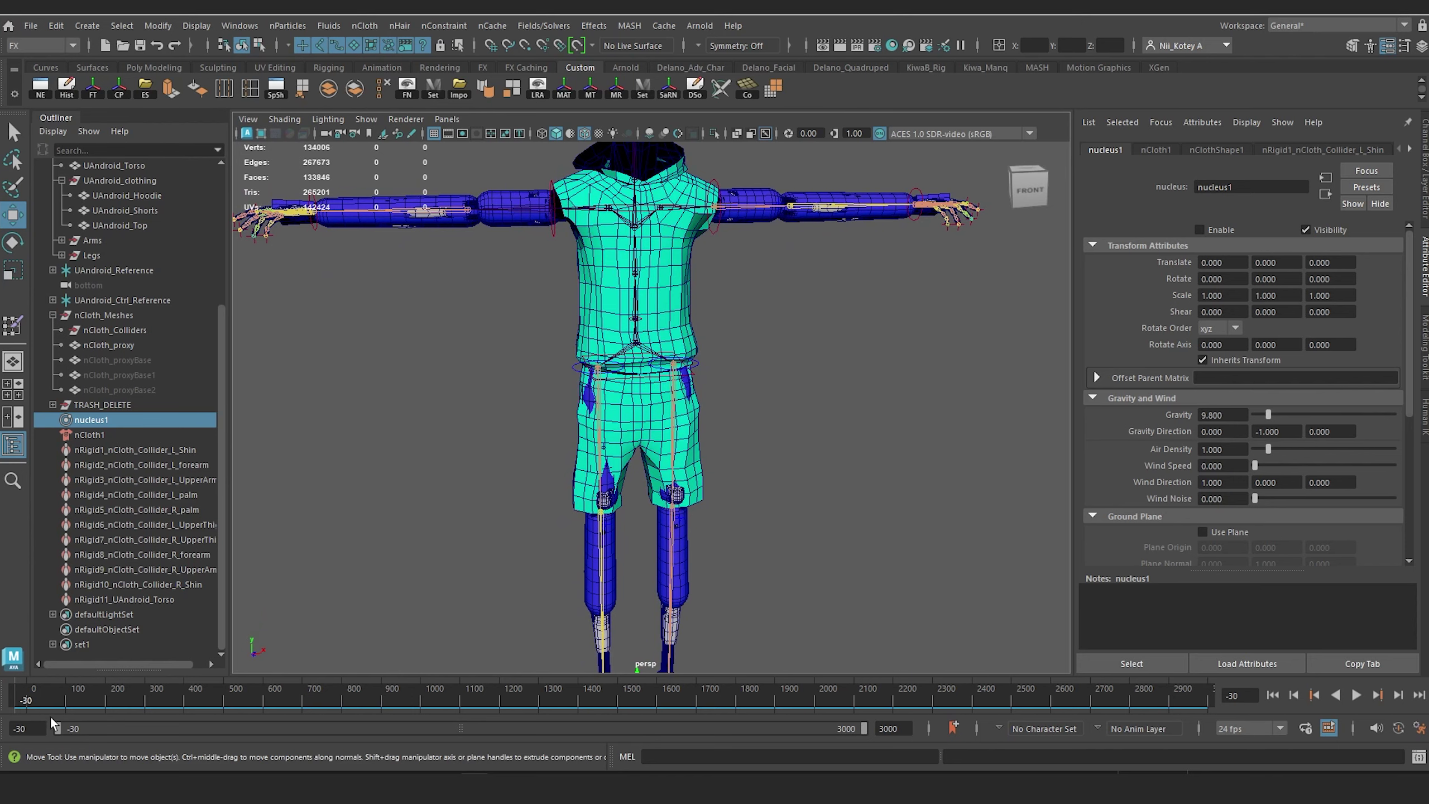
Step: Key the android's hips effector in its rest pose at frame 0, and move the timeline to frame 99
{"action": "key", "text": "alt+v"}
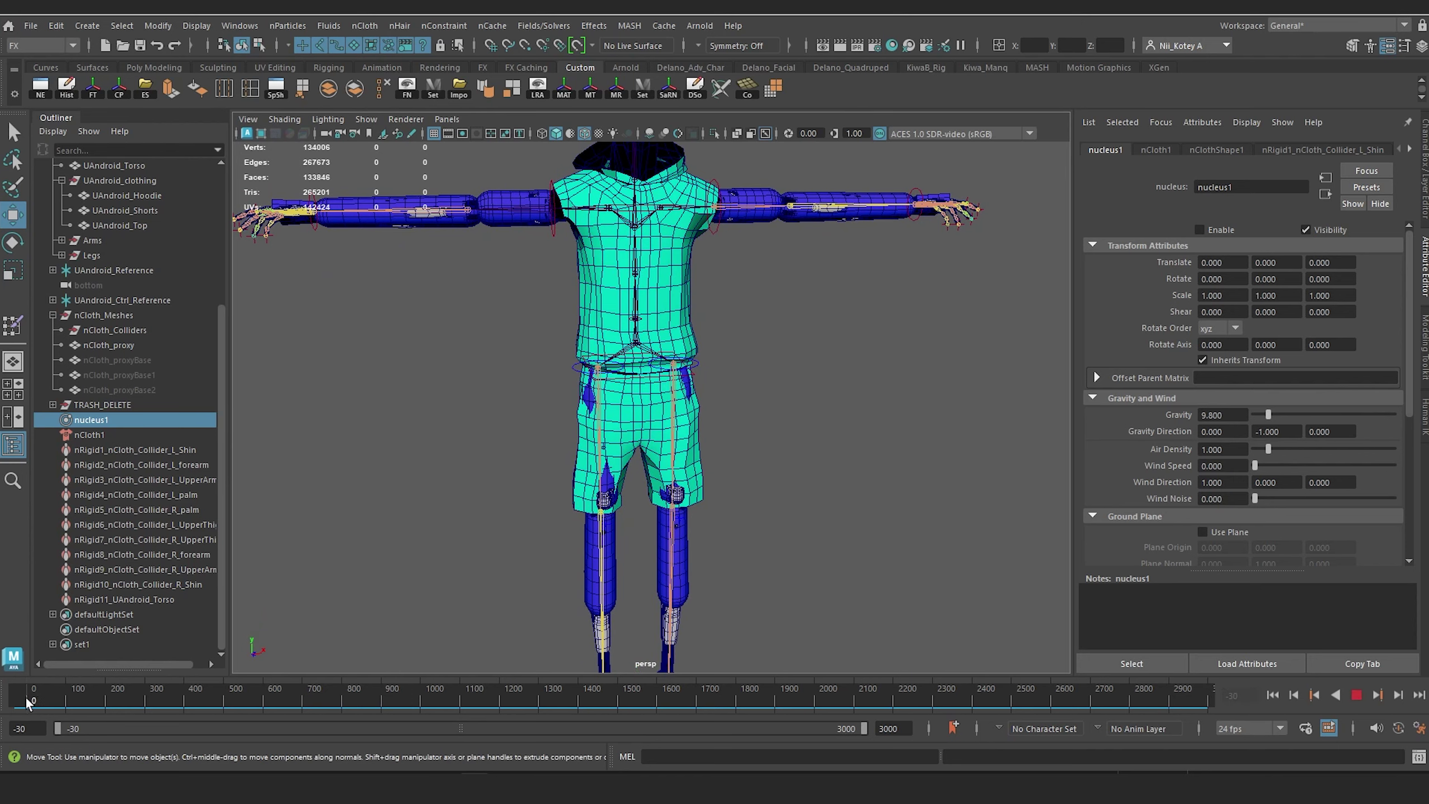
{"action": "key", "text": "alt+v"}
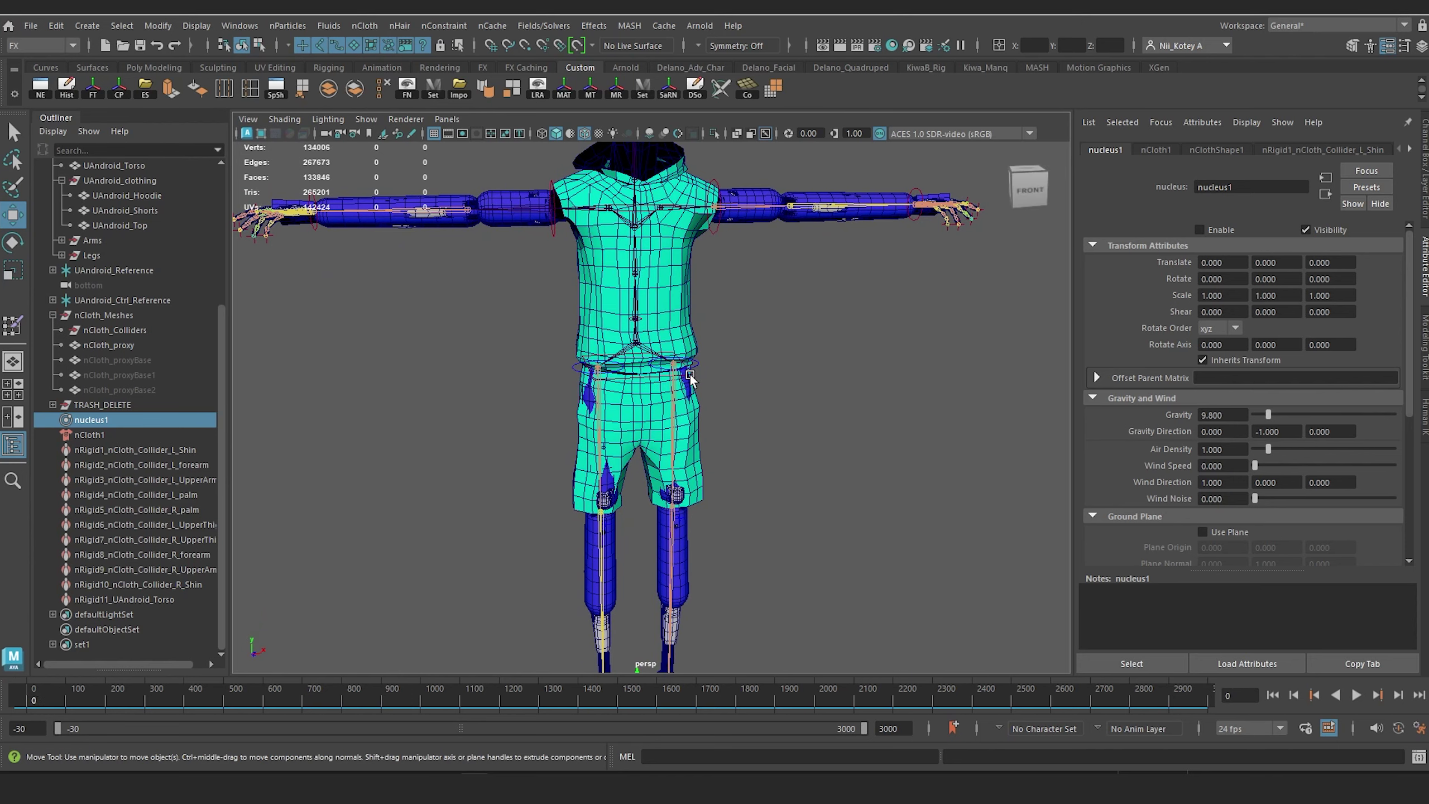
{"action": "left_click", "coordinate": [671, 437]}
{"action": "left_click_drag", "start_coordinate": [670, 437], "coordinate": [652, 424], "text": "alt"}
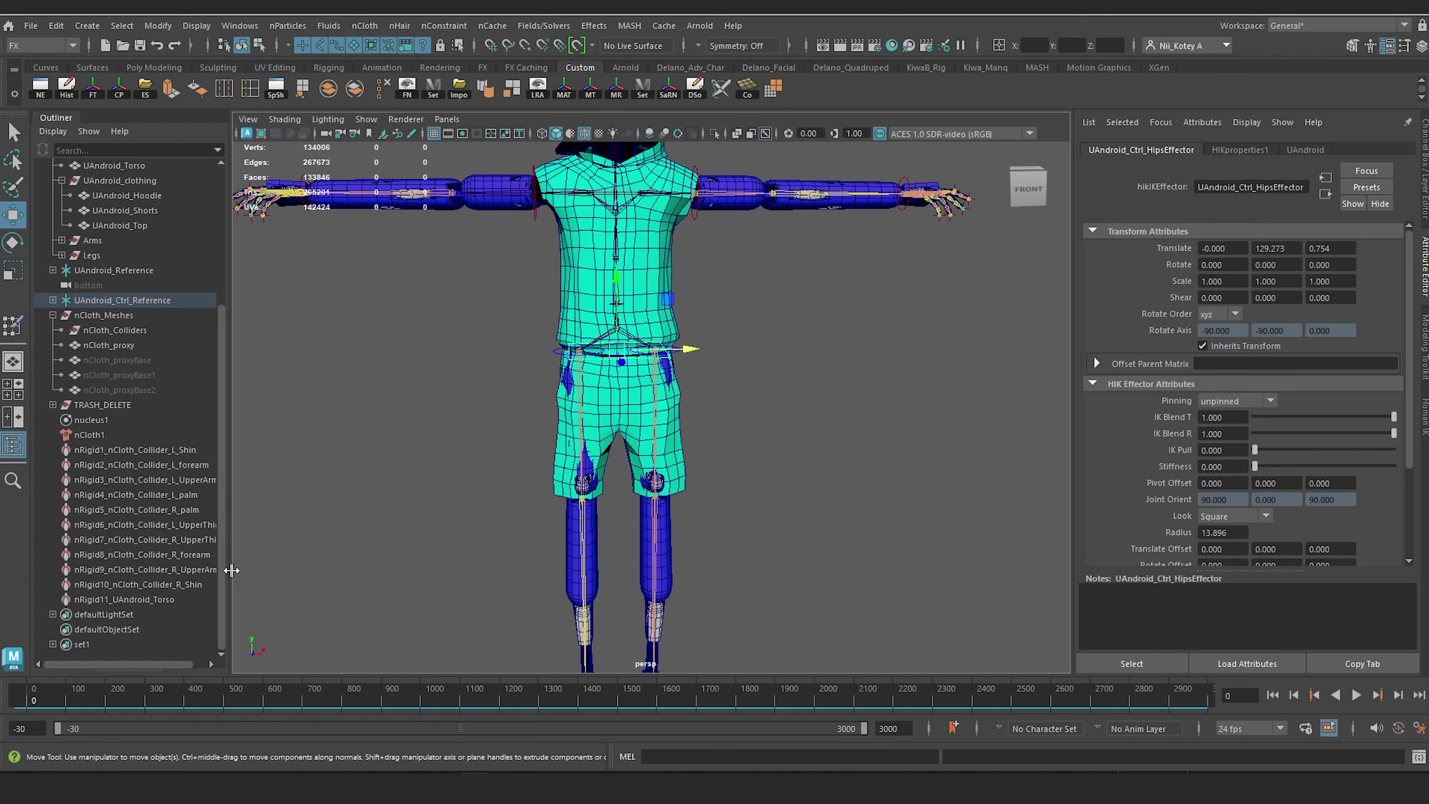
{"action": "key", "text": "alt+v"}
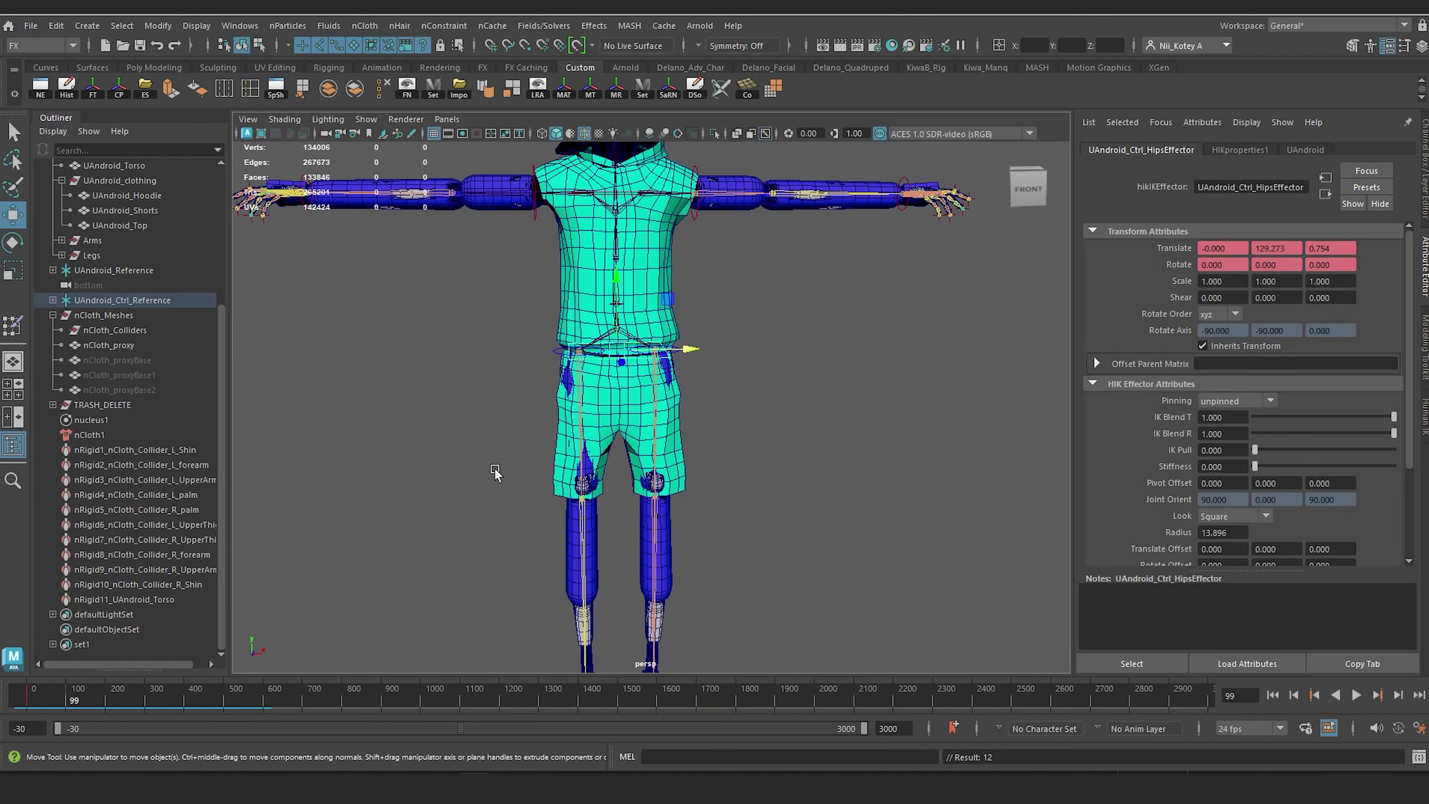
Step: Shift the hips effector sideways to Translate X -12.087, key it at frame 99 and turn on automatic keyframing
{"action": "left_click_drag", "start_coordinate": [690, 350], "coordinate": [649, 353]}
{"action": "middle_click_drag", "start_coordinate": [648, 325], "coordinate": [667, 397], "text": "alt"}
{"action": "left_click_drag", "start_coordinate": [596, 528], "coordinate": [572, 517], "text": "alt"}
{"action": "key", "text": "s"}
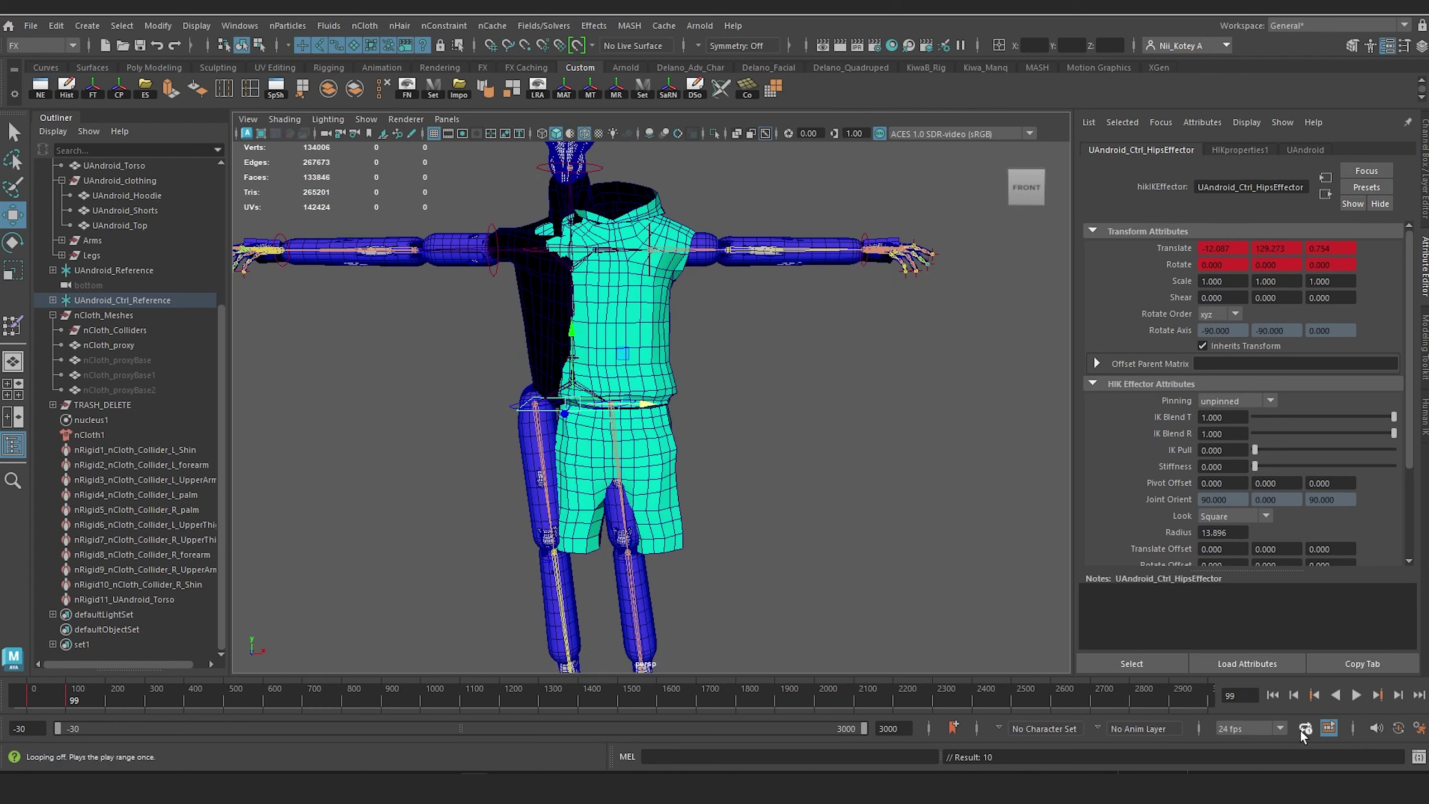
{"action": "left_click", "coordinate": [1398, 729]}
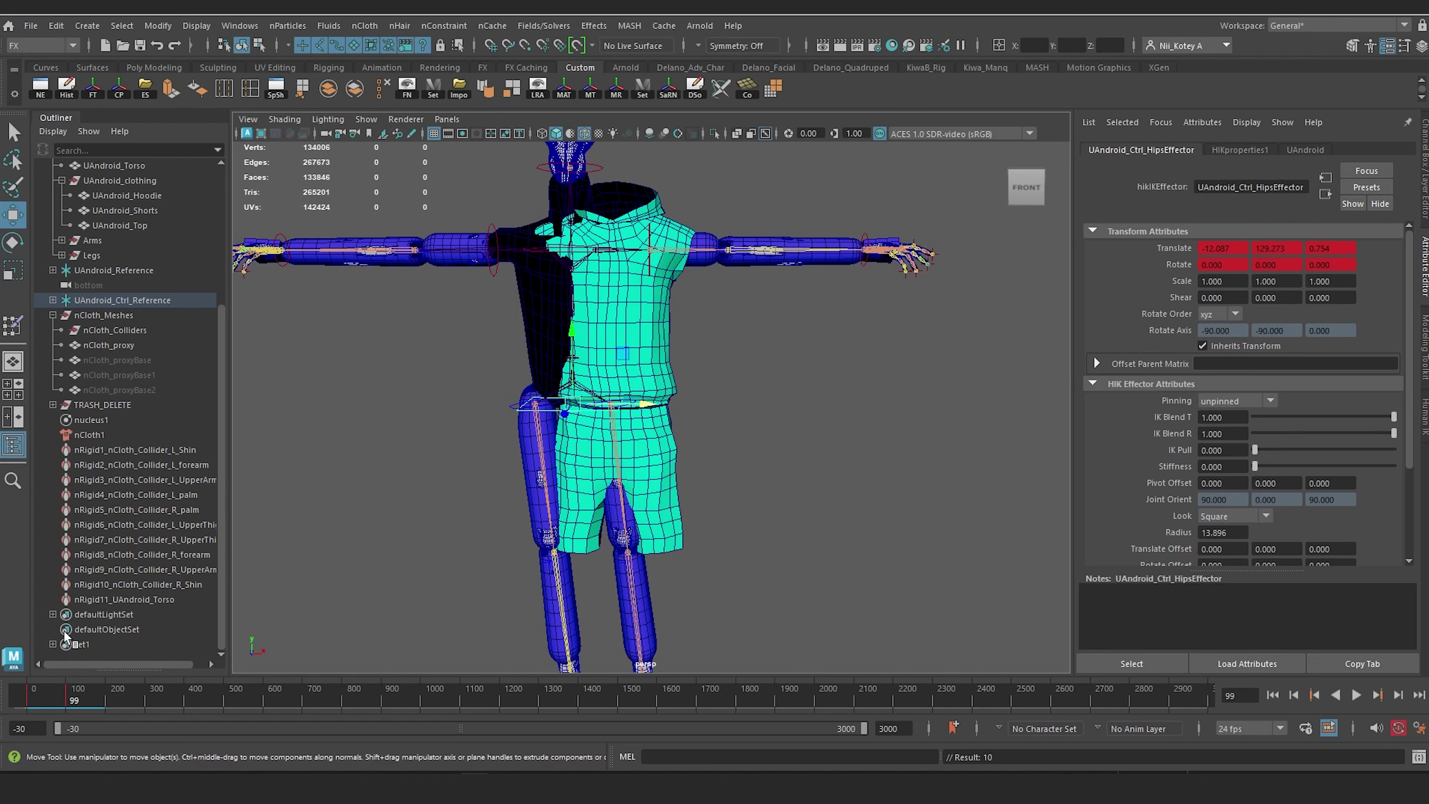
Step: Step between the hips keys at frames 0 and 99 to compare the body's movement with the clothing
{"action": "left_click", "coordinate": [1310, 695]}
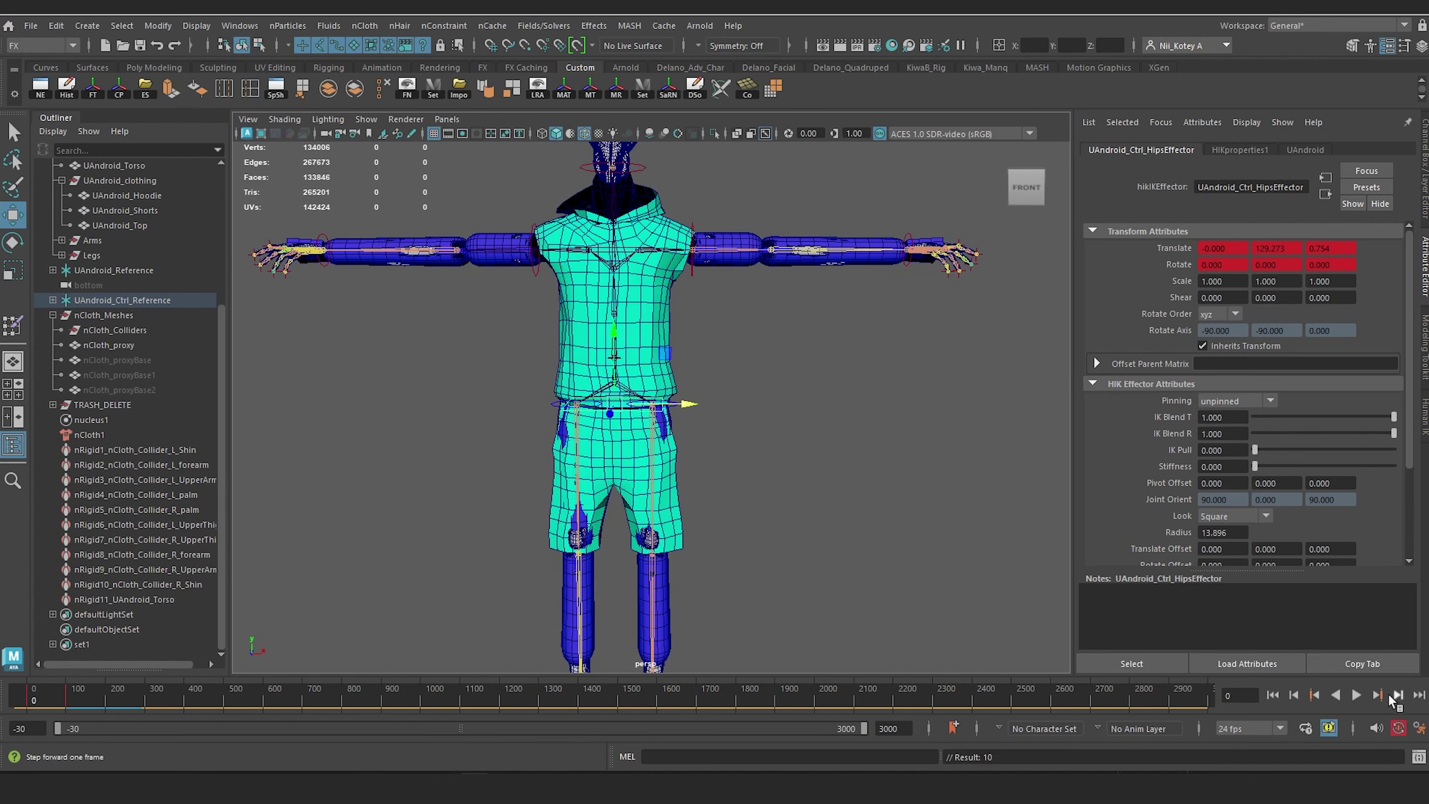
{"action": "left_click", "coordinate": [1379, 694]}
{"action": "middle_click_drag", "start_coordinate": [828, 347], "coordinate": [849, 420], "text": "alt"}
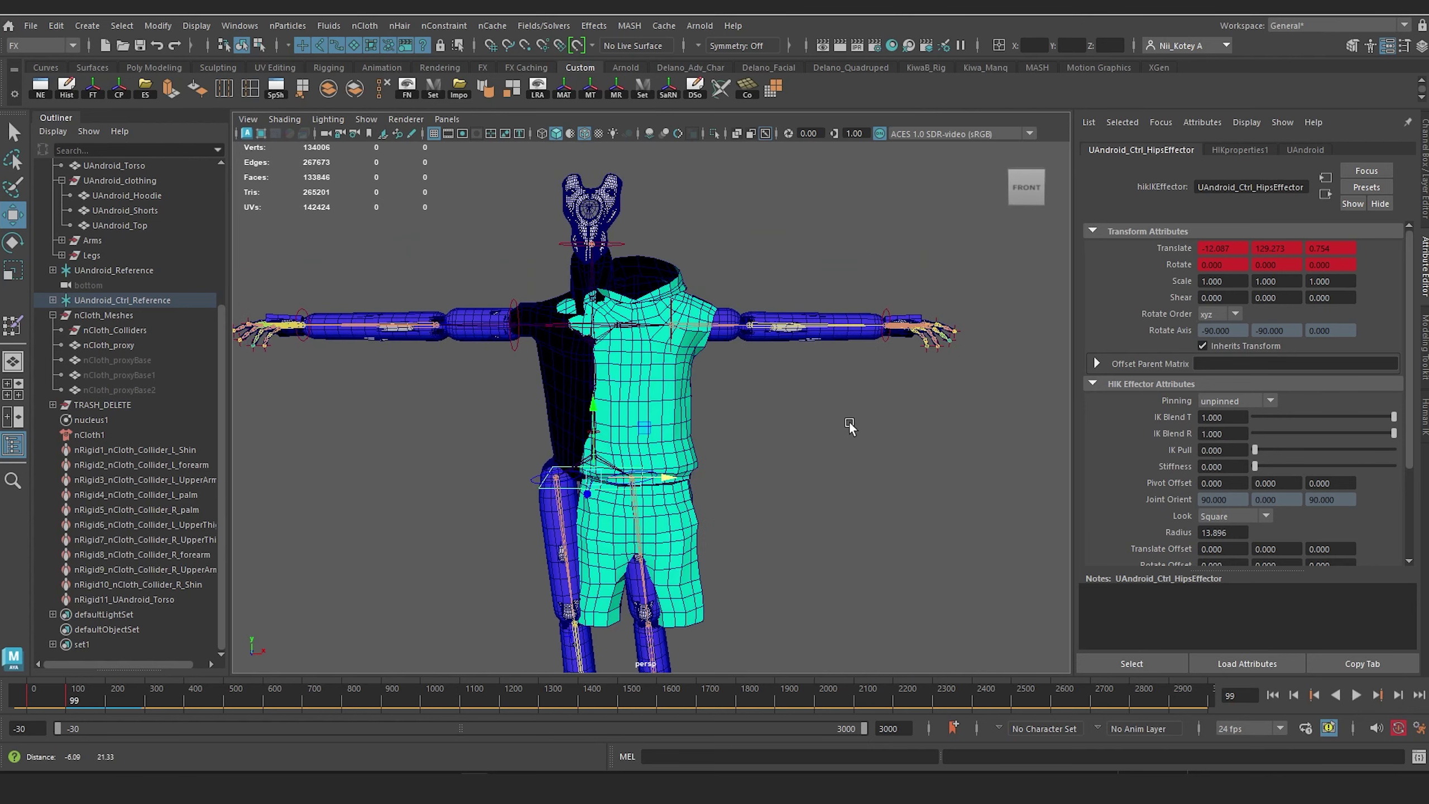
Step: Hide loRes_nCloth_proxy_lyr to expose the body colliders, keeping the hips effector selected
{"action": "left_click", "coordinate": [1425, 162]}
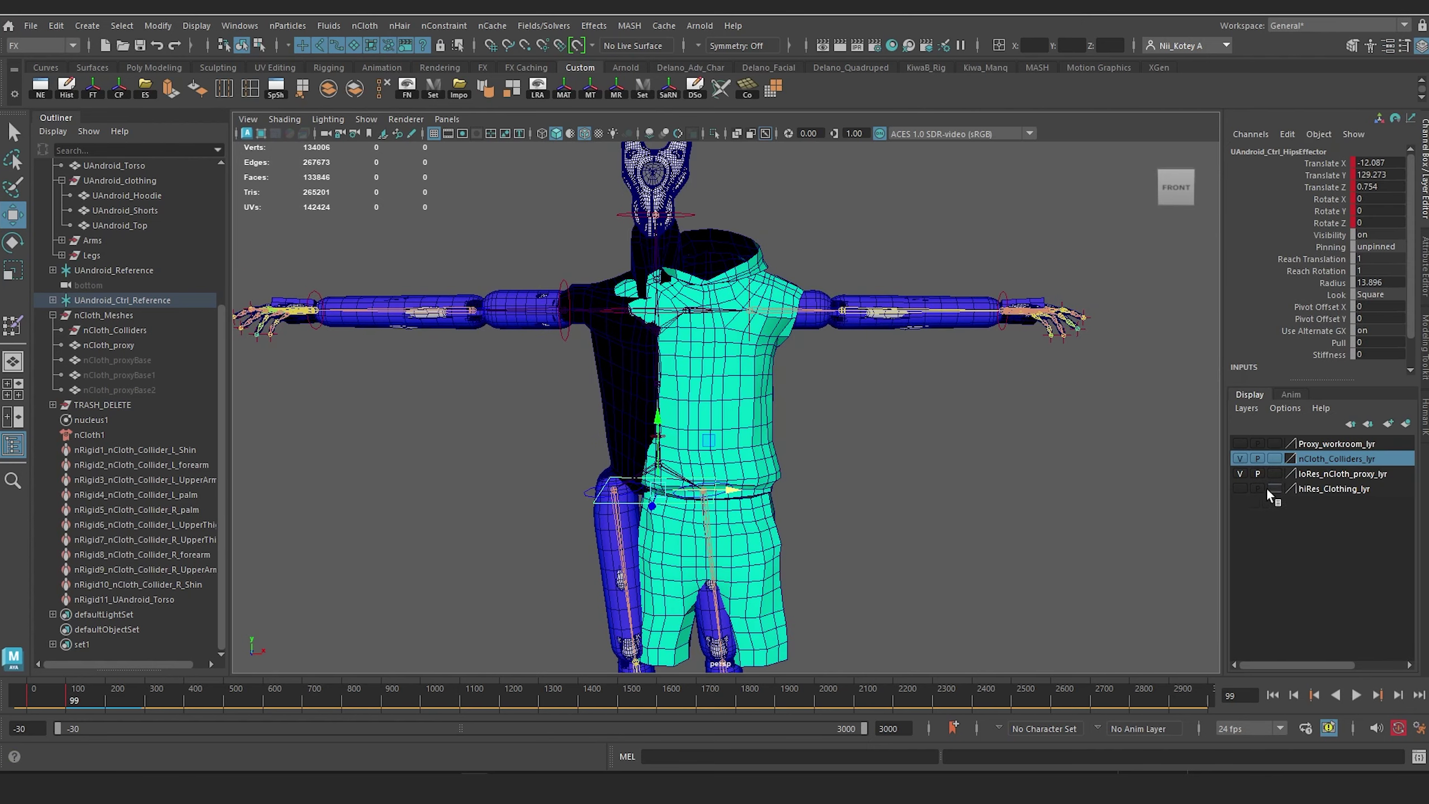
{"action": "left_click", "coordinate": [1239, 473]}
{"action": "mouse_move", "coordinate": [925, 366]}
{"action": "middle_mouse_down", "text": "alt"}
{"action": "mouse_move", "coordinate": [903, 287]}
{"action": "mouse_move", "coordinate": [903, 358]}
{"action": "middle_mouse_up", "text": "alt"}
{"action": "scroll", "coordinate": [908, 304], "scroll_direction": "down", "scroll_amount": 2}
{"action": "left_click", "coordinate": [719, 294]}
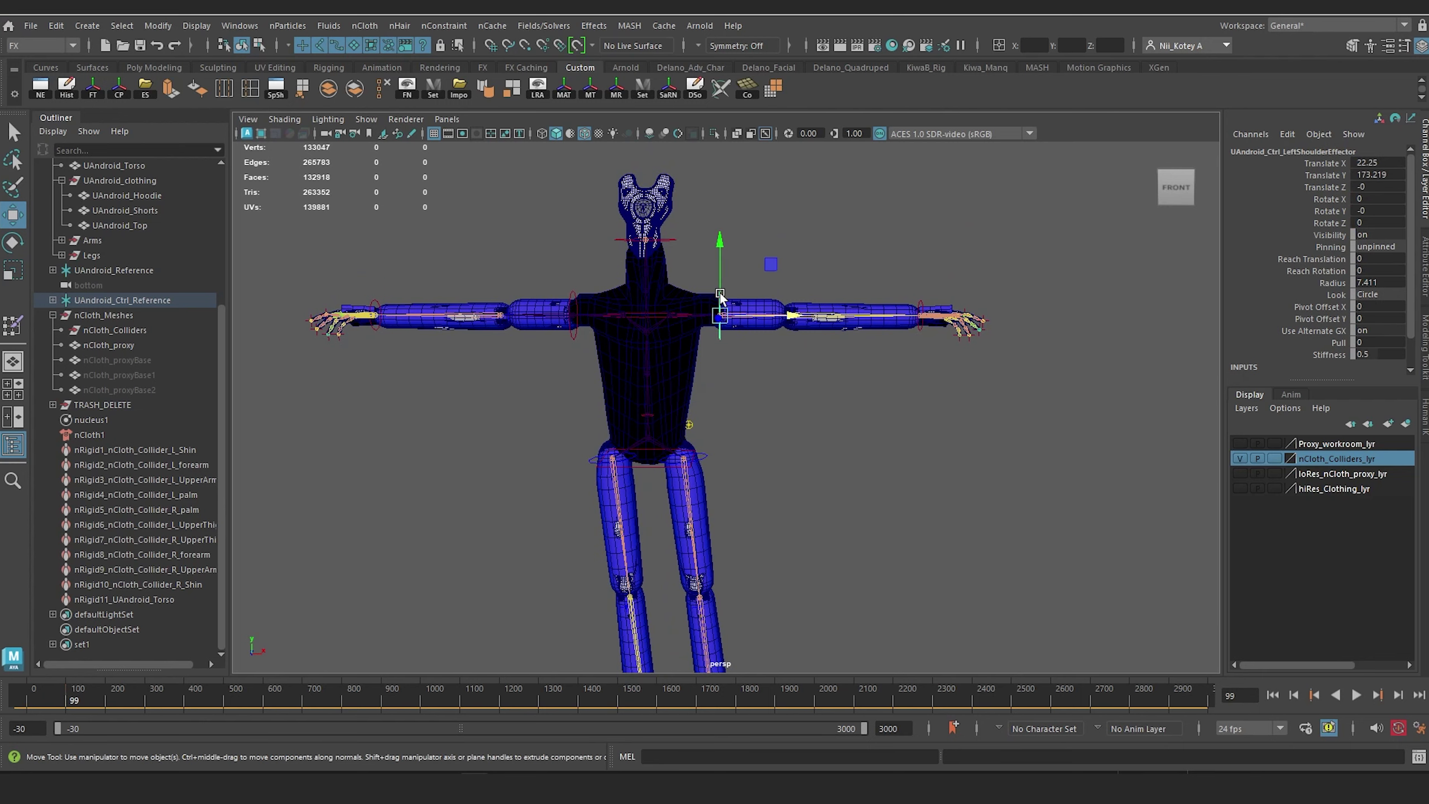
{"action": "key", "text": "ctrl+z"}
Step: Return to the hips key at frame 0, switch HumanIK to full-body mode and key the whole rig there
{"action": "left_click", "coordinate": [1314, 697]}
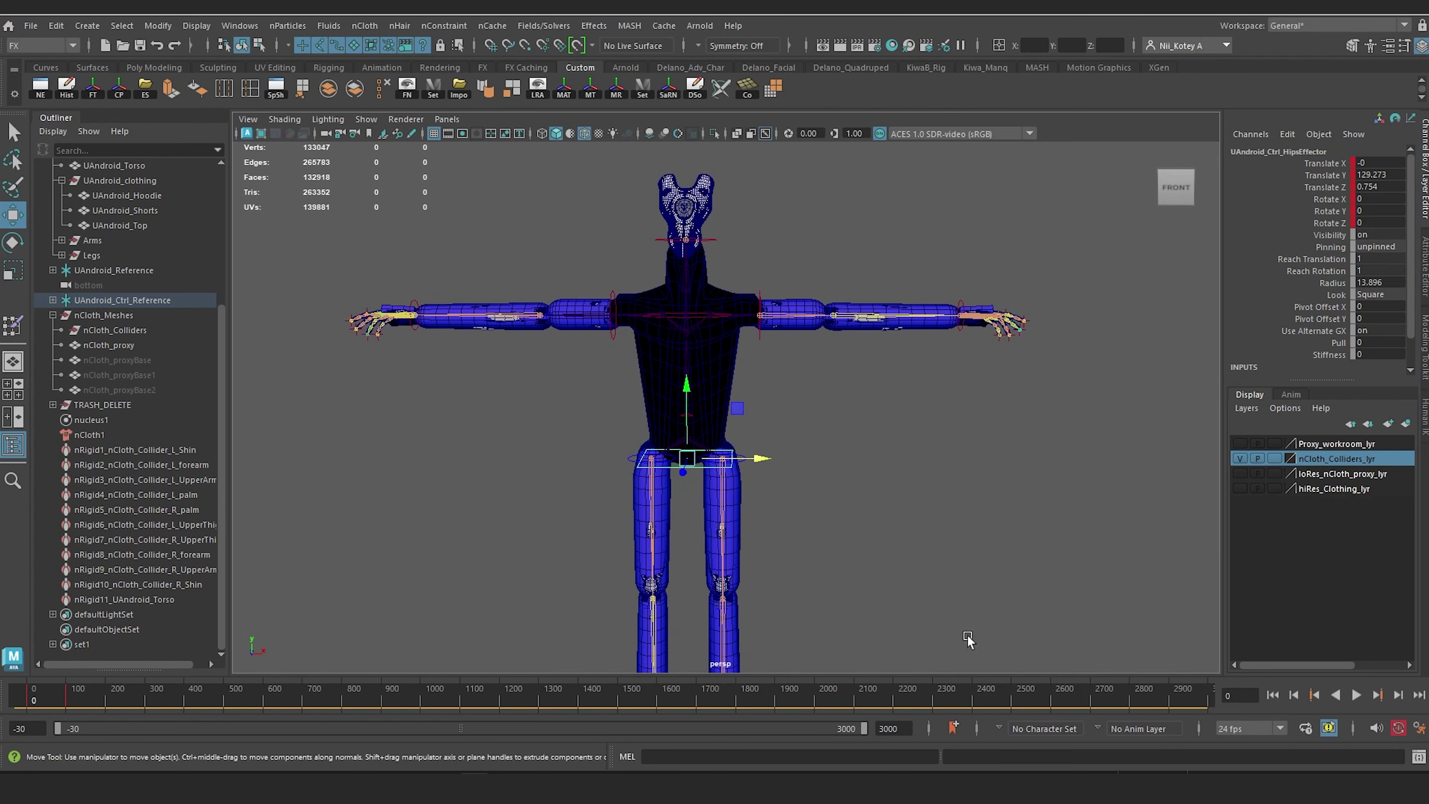
{"action": "left_click", "coordinate": [1427, 425]}
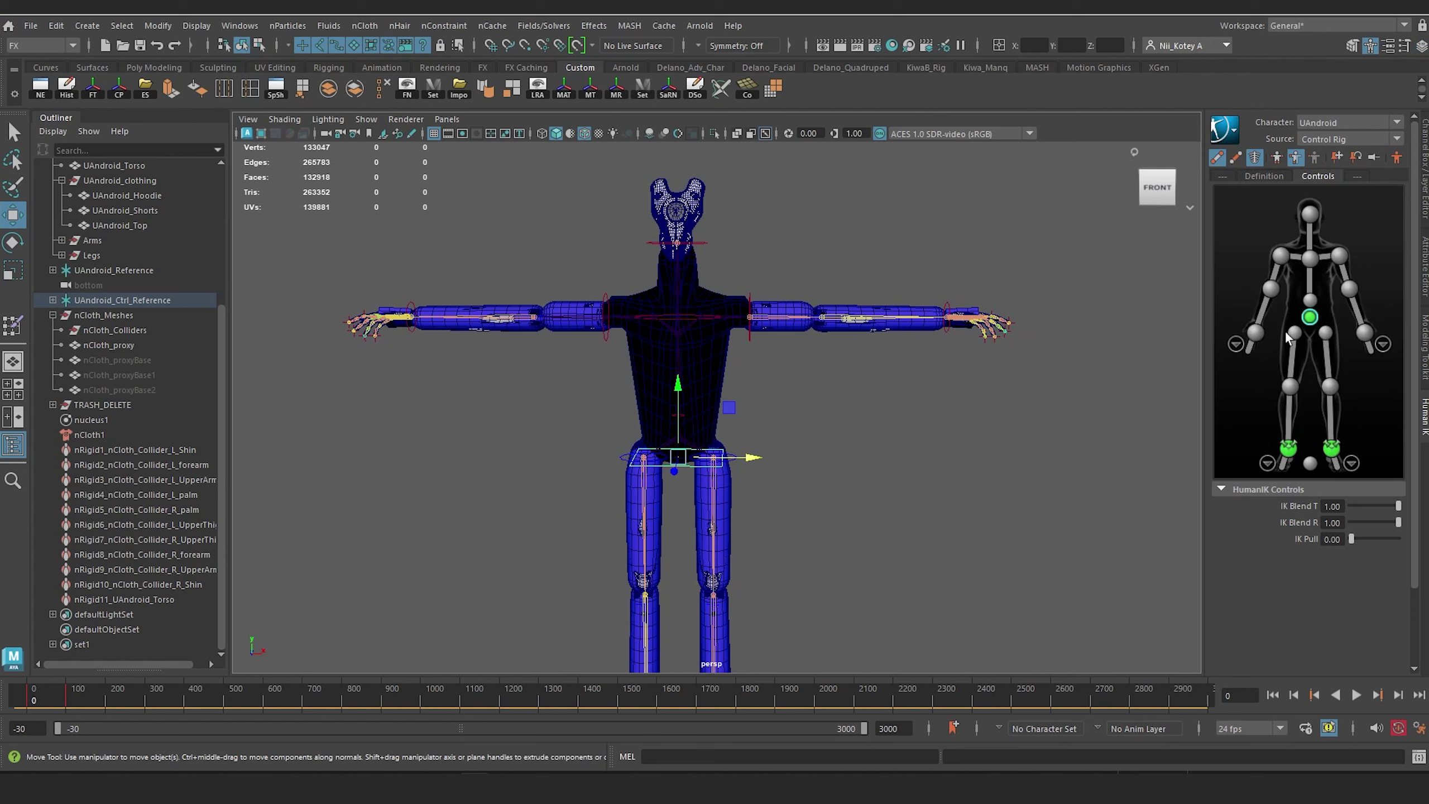
{"action": "left_click", "coordinate": [1276, 159]}
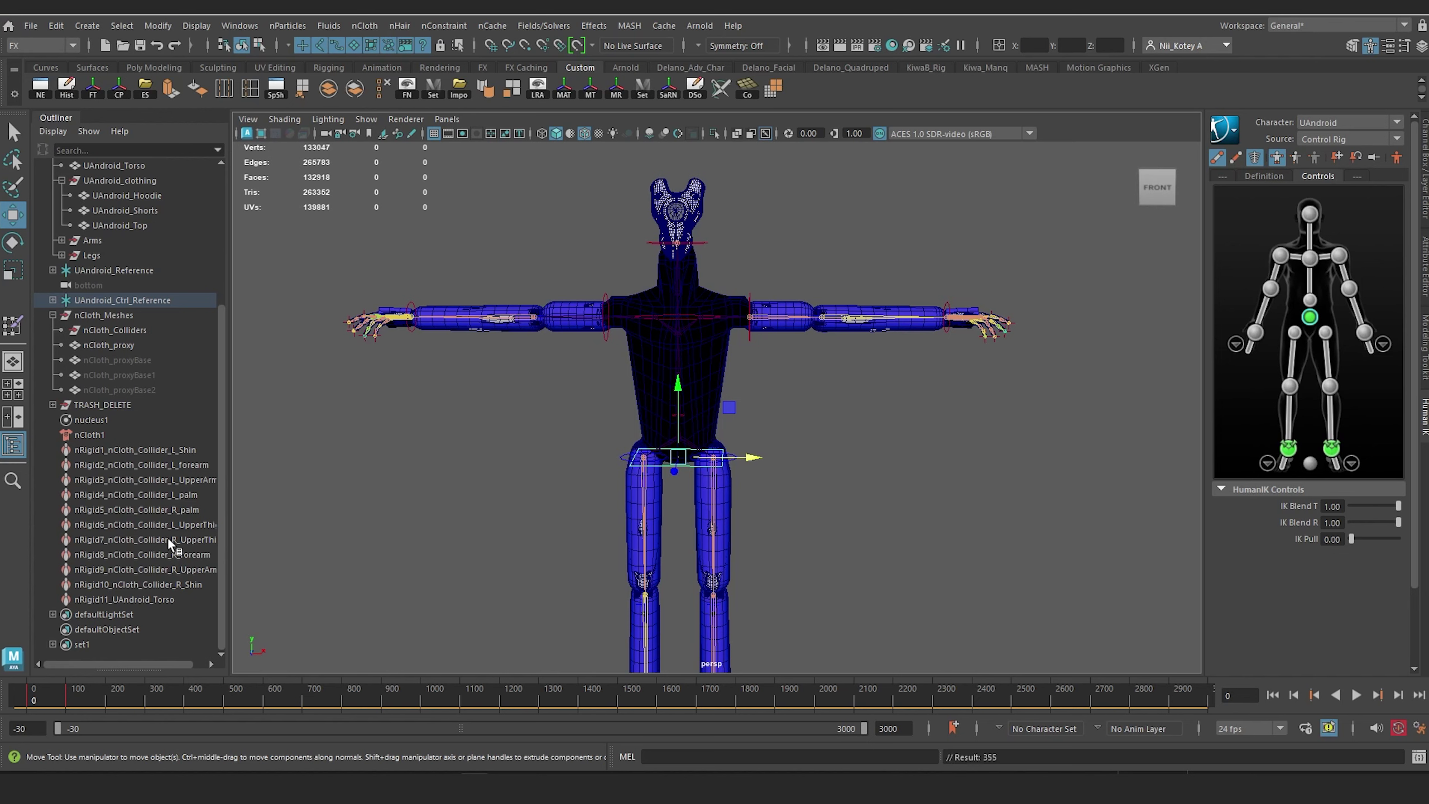
Step: Inspect the left and right shoulder effectors, play the first frames and return to frame 0
{"action": "left_click", "coordinate": [751, 295]}
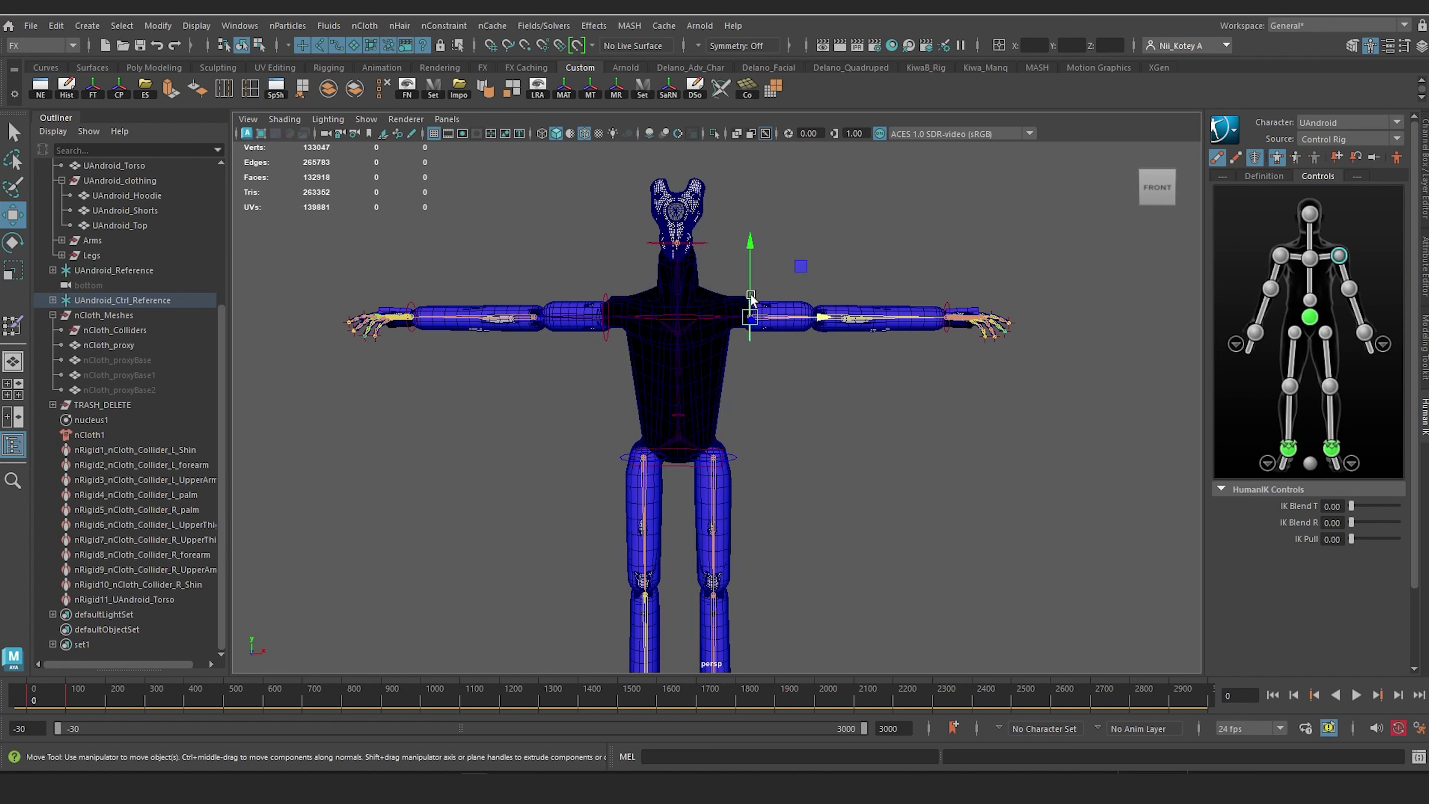
{"action": "left_click", "coordinate": [605, 296]}
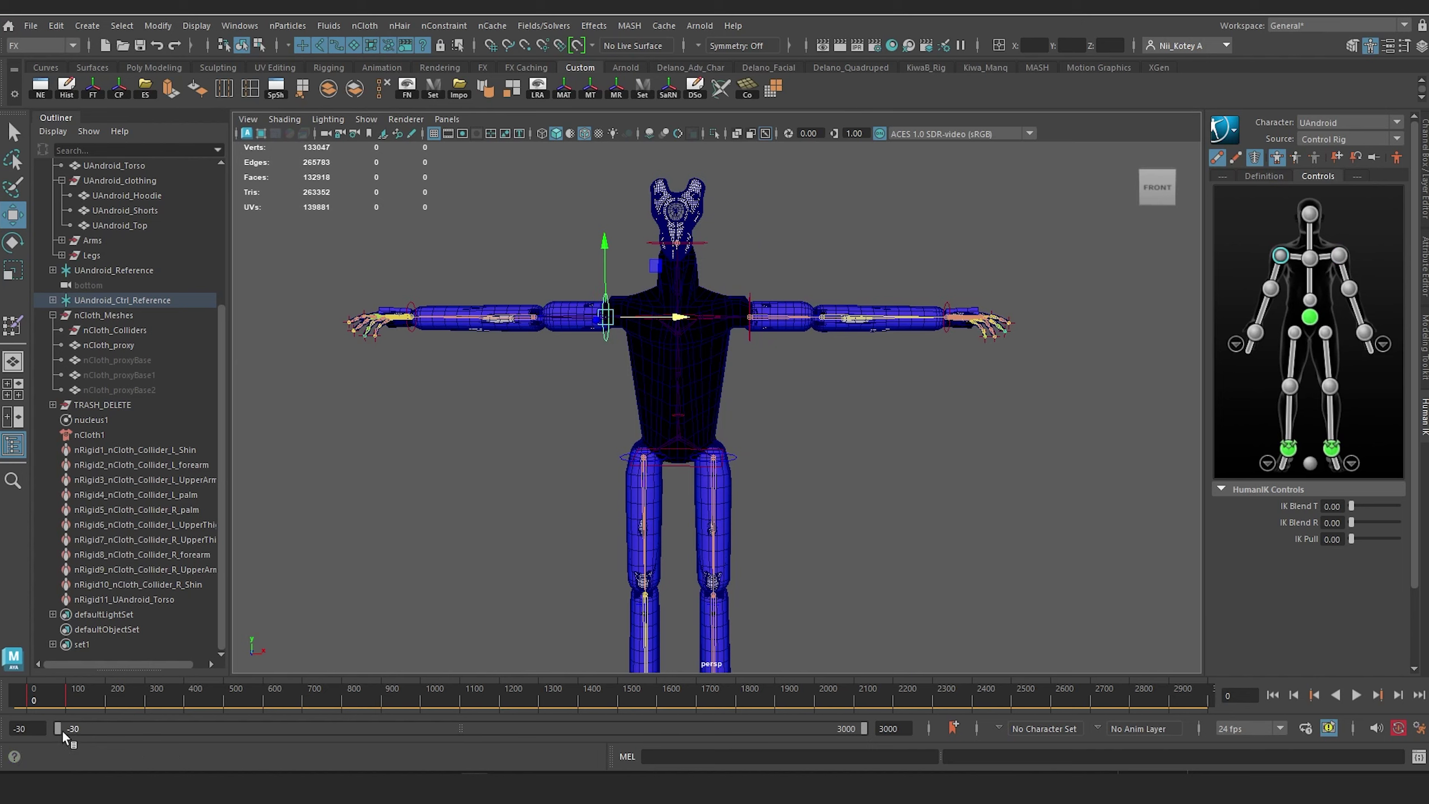
{"action": "key", "text": "alt+v"}
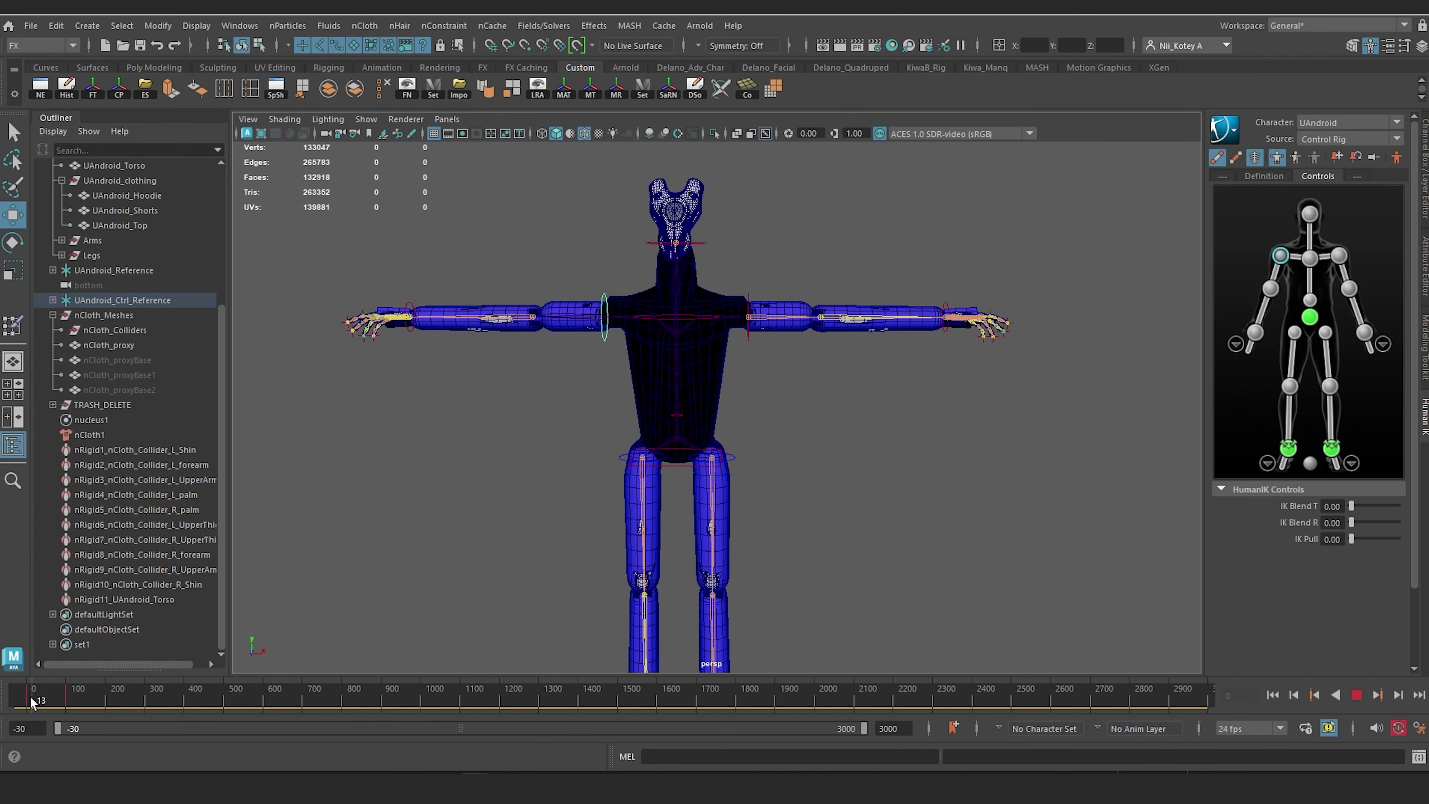
{"action": "key", "text": "alt+v"}
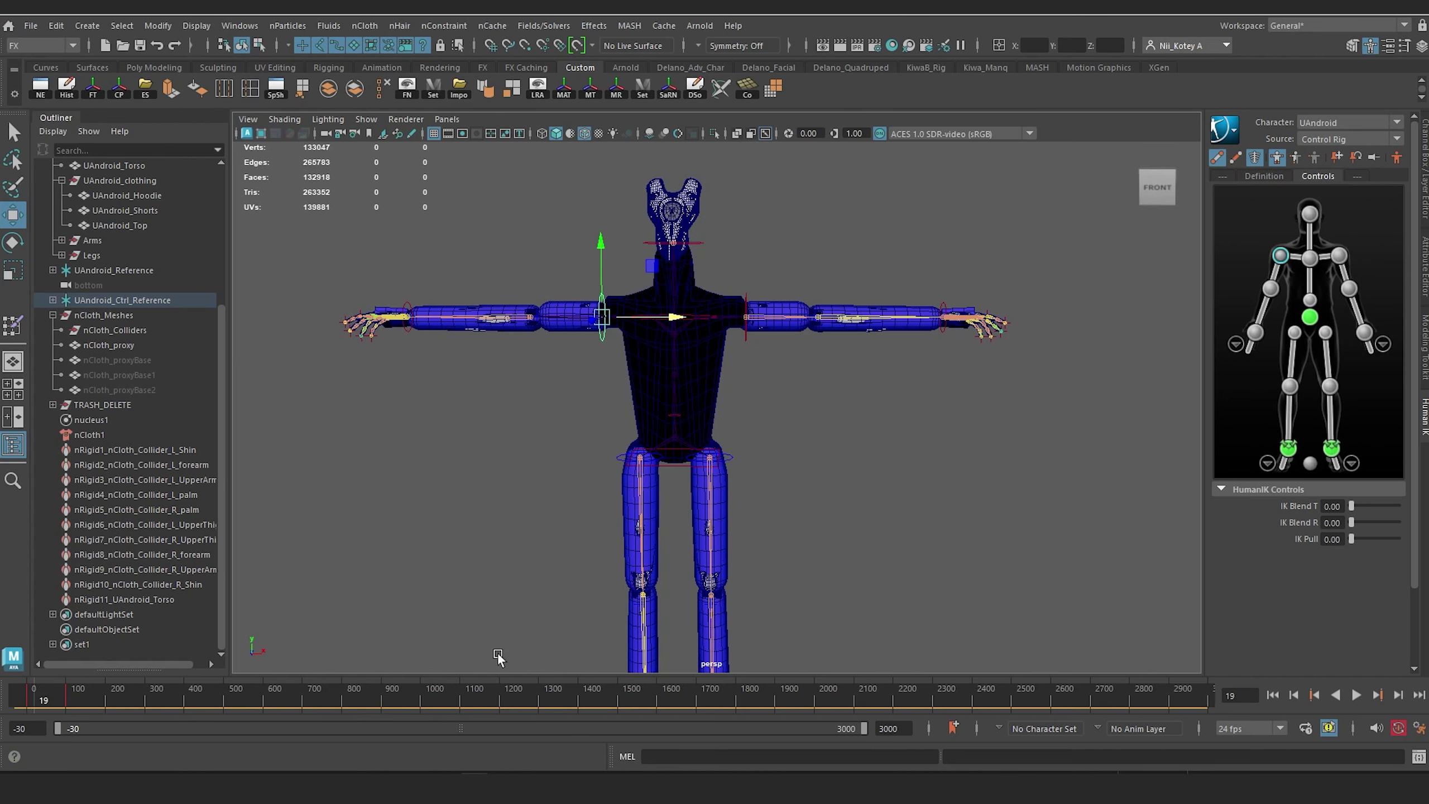
{"action": "left_click", "coordinate": [1314, 697]}
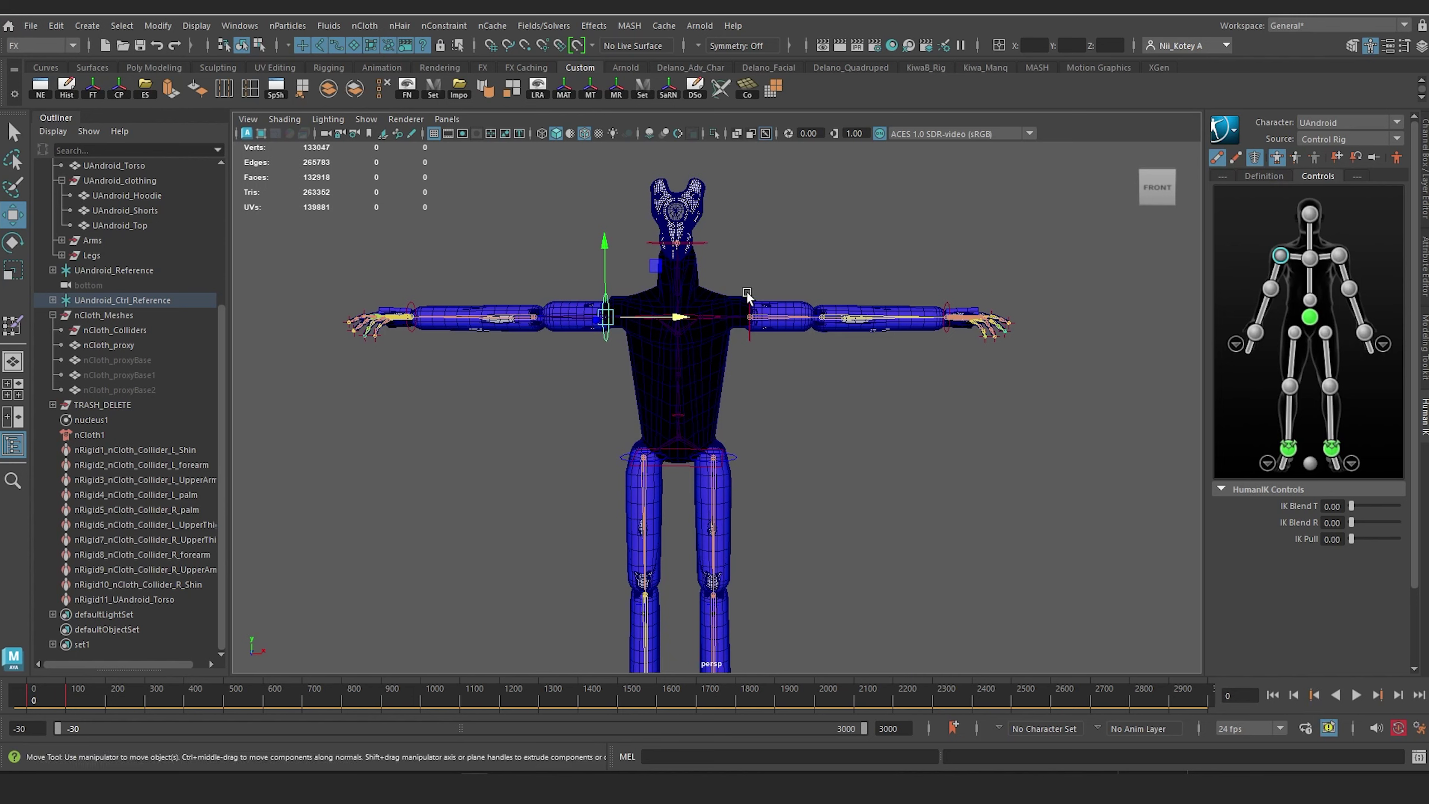
Step: Rotate the left and right shoulder effectors at frame 99 so both arms hang down beside the body
{"action": "left_click", "coordinate": [747, 295]}
{"action": "left_click", "coordinate": [1375, 696]}
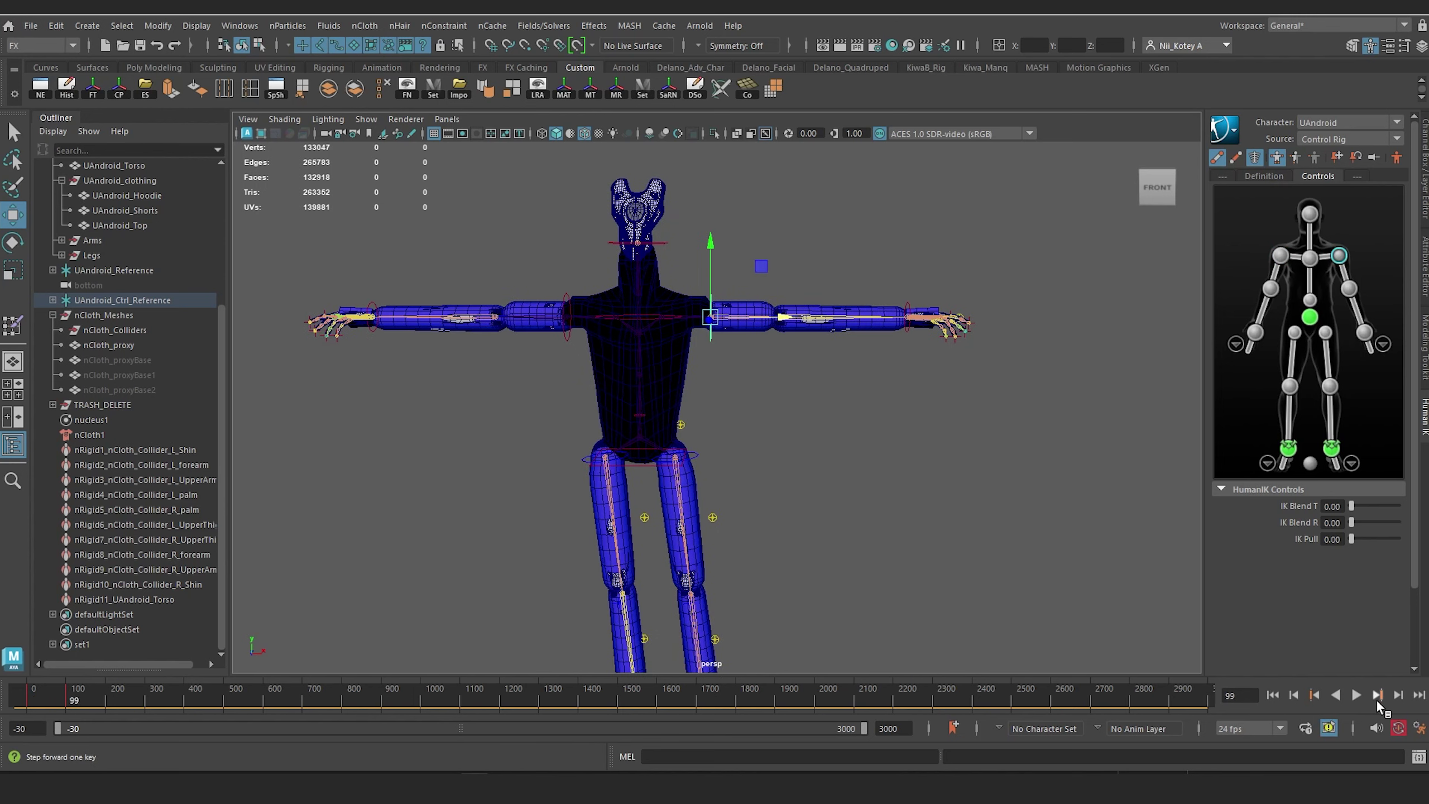
{"action": "key", "text": "e"}
{"action": "left_click_drag", "start_coordinate": [751, 260], "coordinate": [647, 336]}
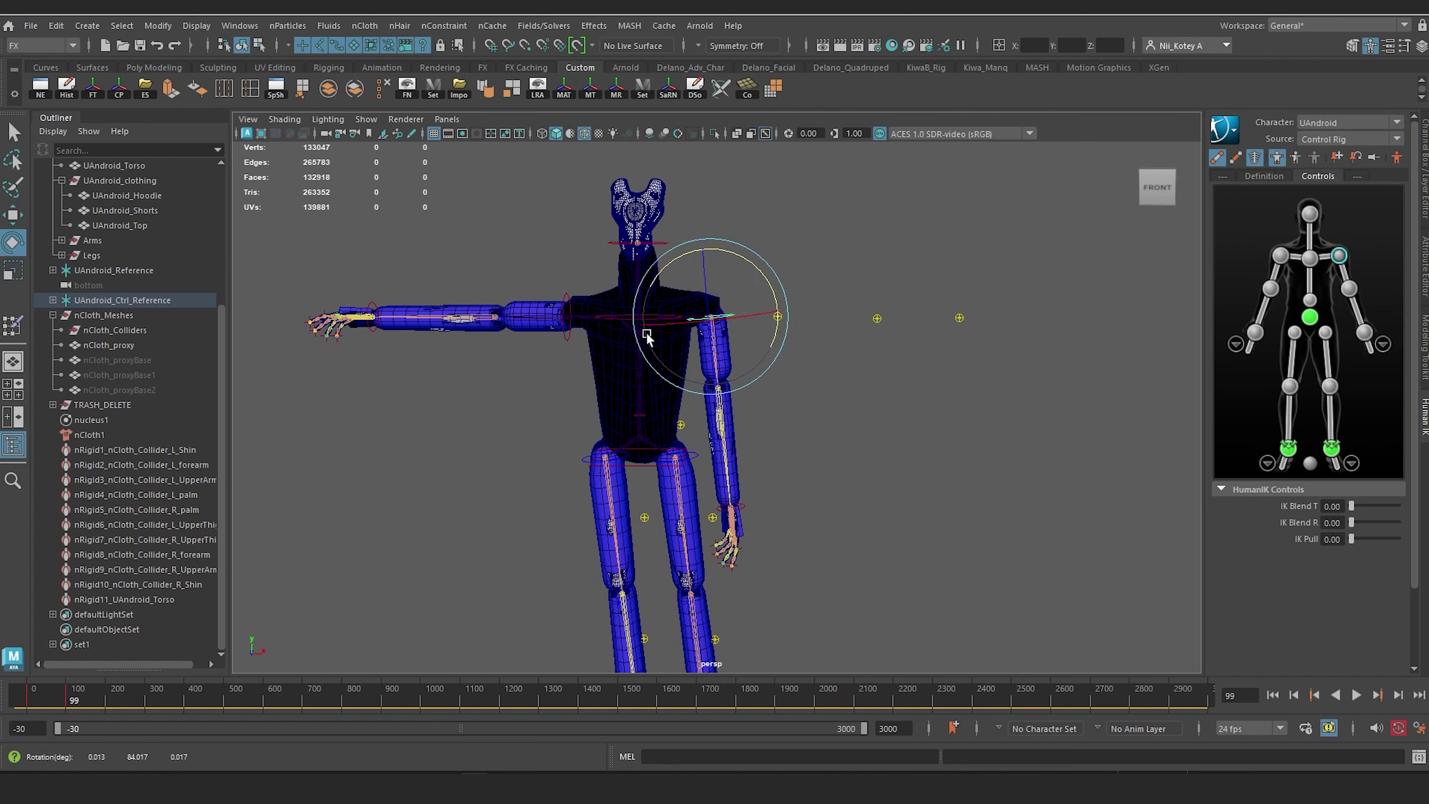
{"action": "left_click", "coordinate": [567, 309]}
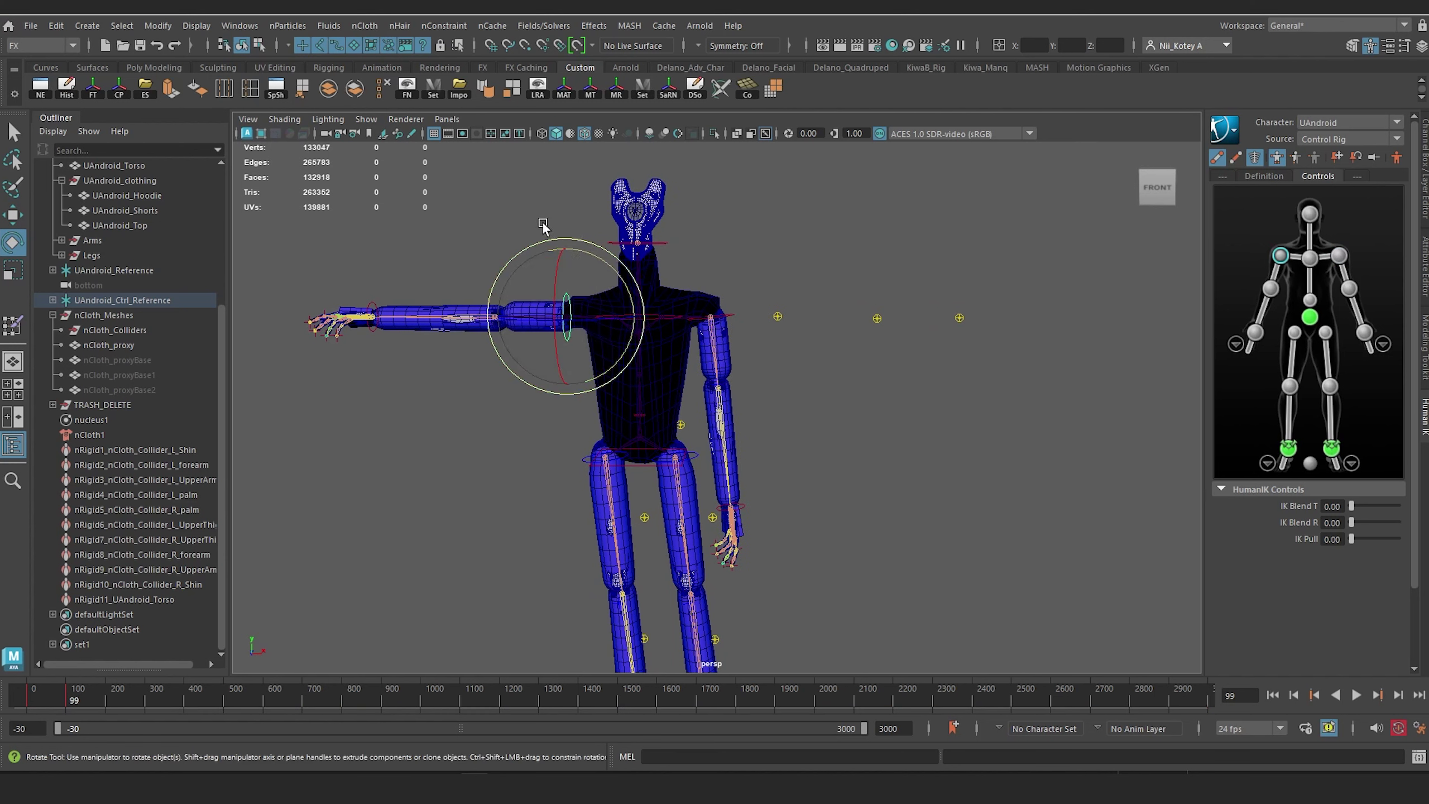
{"action": "left_click_drag", "start_coordinate": [579, 247], "coordinate": [543, 243]}
Step: Spread the ankle effectors apart at frame 99 and turn both feet outward for a wider stance
{"action": "scroll", "coordinate": [852, 411], "scroll_direction": "down", "scroll_amount": 4}
{"action": "middle_click_drag", "start_coordinate": [851, 411], "coordinate": [890, 334], "text": "alt"}
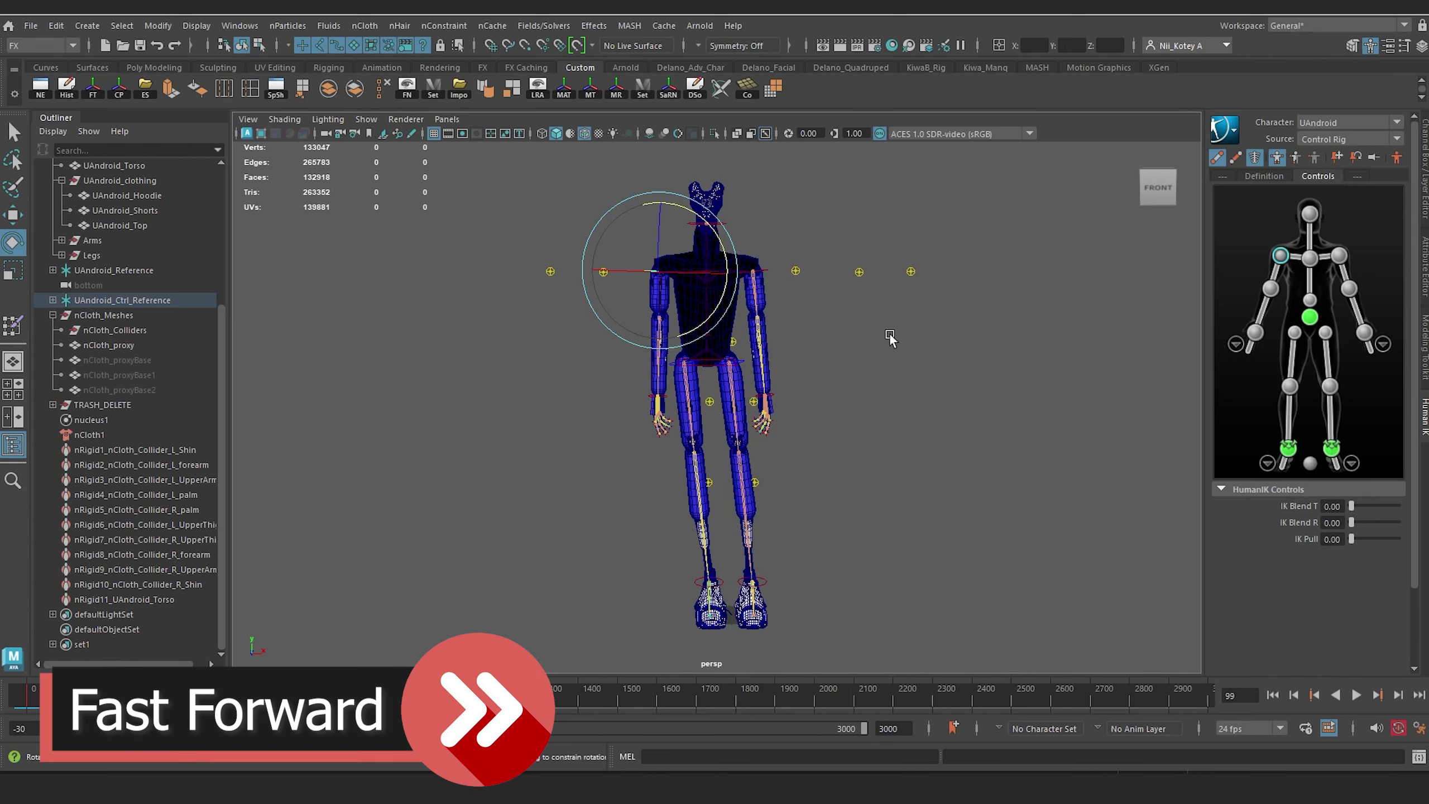
{"action": "left_click", "coordinate": [710, 583]}
{"action": "key", "text": "w"}
{"action": "left_click_drag", "start_coordinate": [785, 583], "coordinate": [821, 586]}
{"action": "key", "text": "e"}
{"action": "left_click_drag", "start_coordinate": [630, 582], "coordinate": [605, 584]}
{"action": "left_click_drag", "start_coordinate": [703, 584], "coordinate": [669, 584], "text": "alt"}
{"action": "middle_click_drag", "start_coordinate": [670, 584], "coordinate": [747, 585], "text": "alt"}
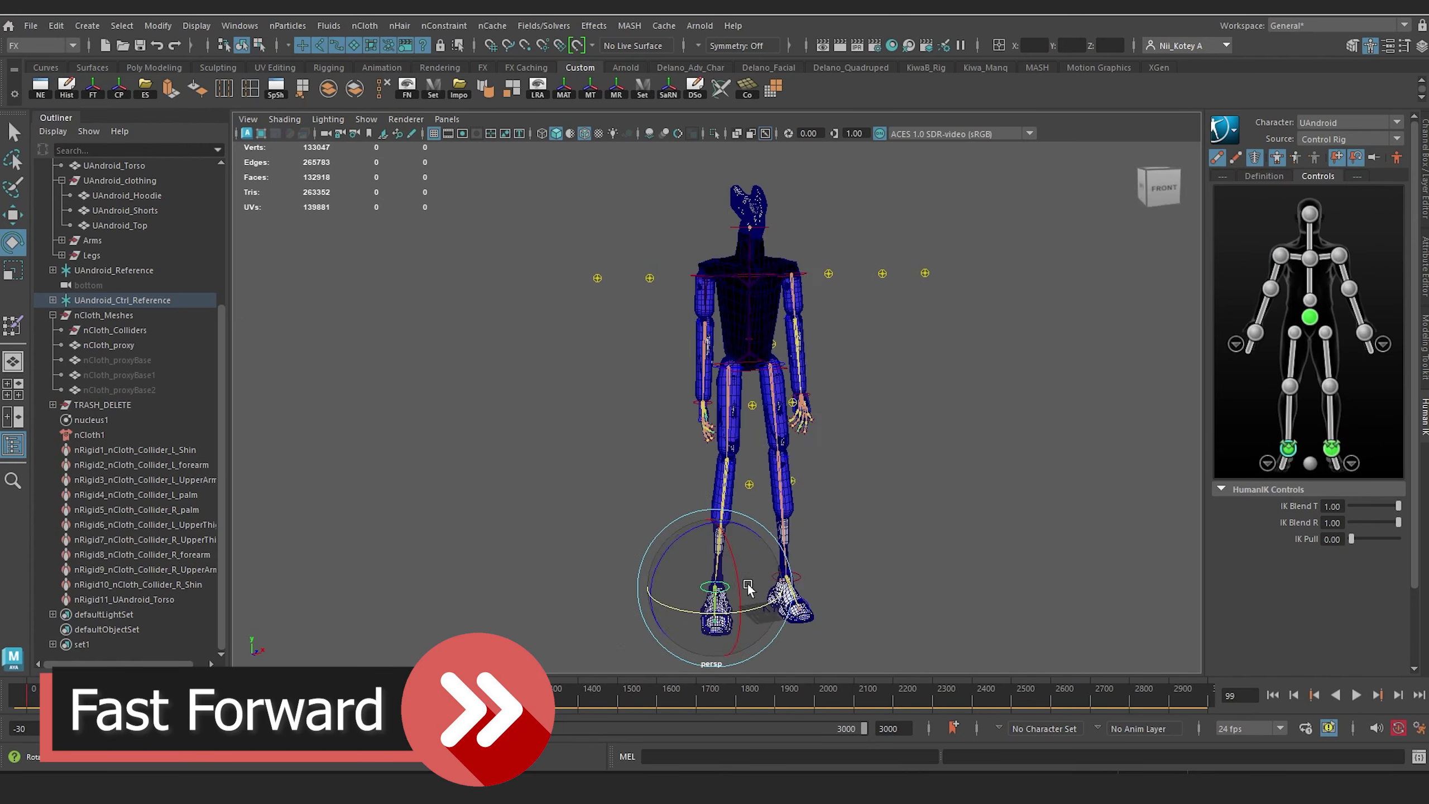
{"action": "left_click_drag", "start_coordinate": [748, 588], "coordinate": [788, 586], "text": "alt"}
{"action": "left_click", "coordinate": [718, 369]}
{"action": "left_click", "coordinate": [764, 581]}
Step: Play back the move into the stance and lift the right ankle effector at frame 38 to create a step
{"action": "left_click", "coordinate": [1314, 695]}
{"action": "left_click", "coordinate": [1357, 695]}
{"action": "left_click", "coordinate": [1356, 695]}
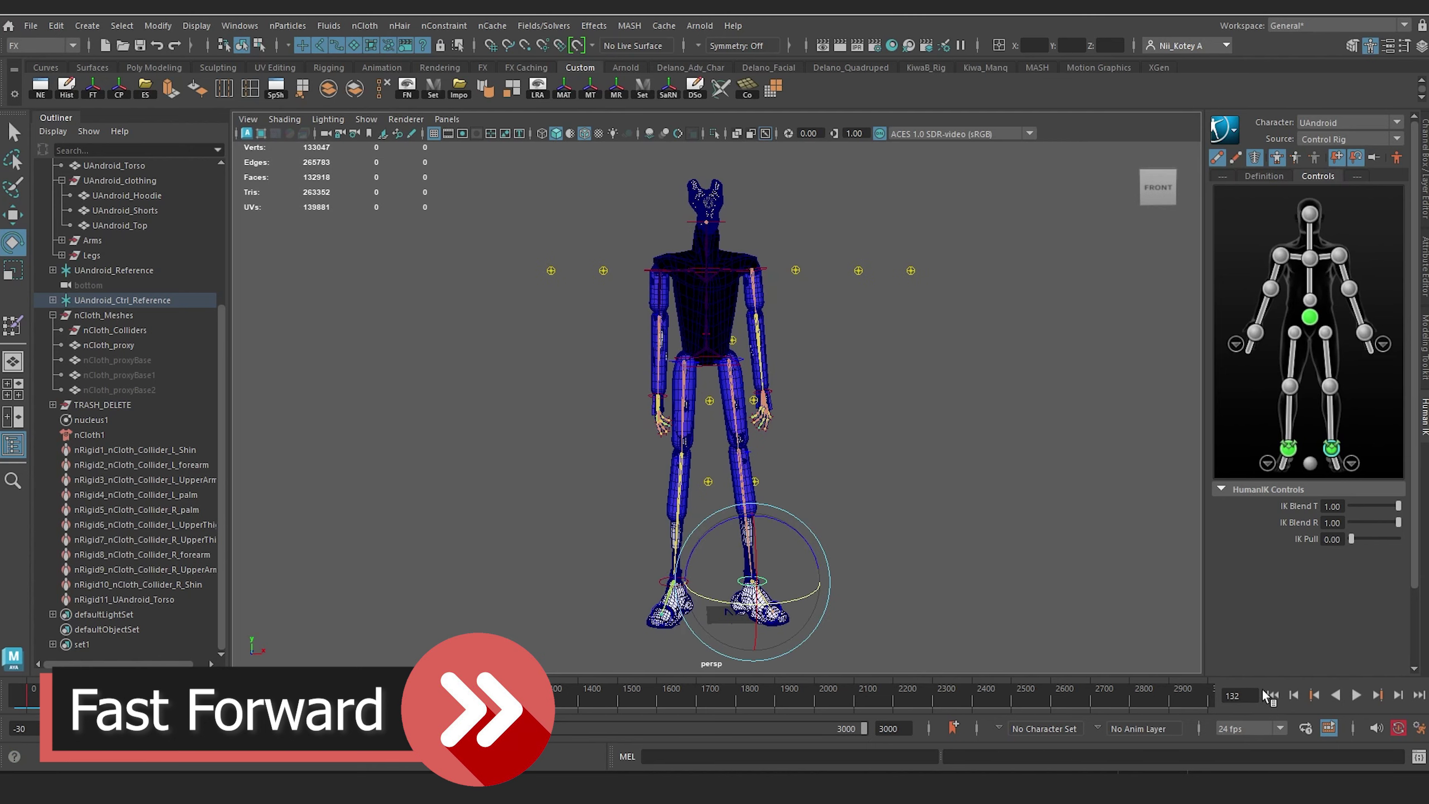
{"action": "left_click", "coordinate": [1268, 696]}
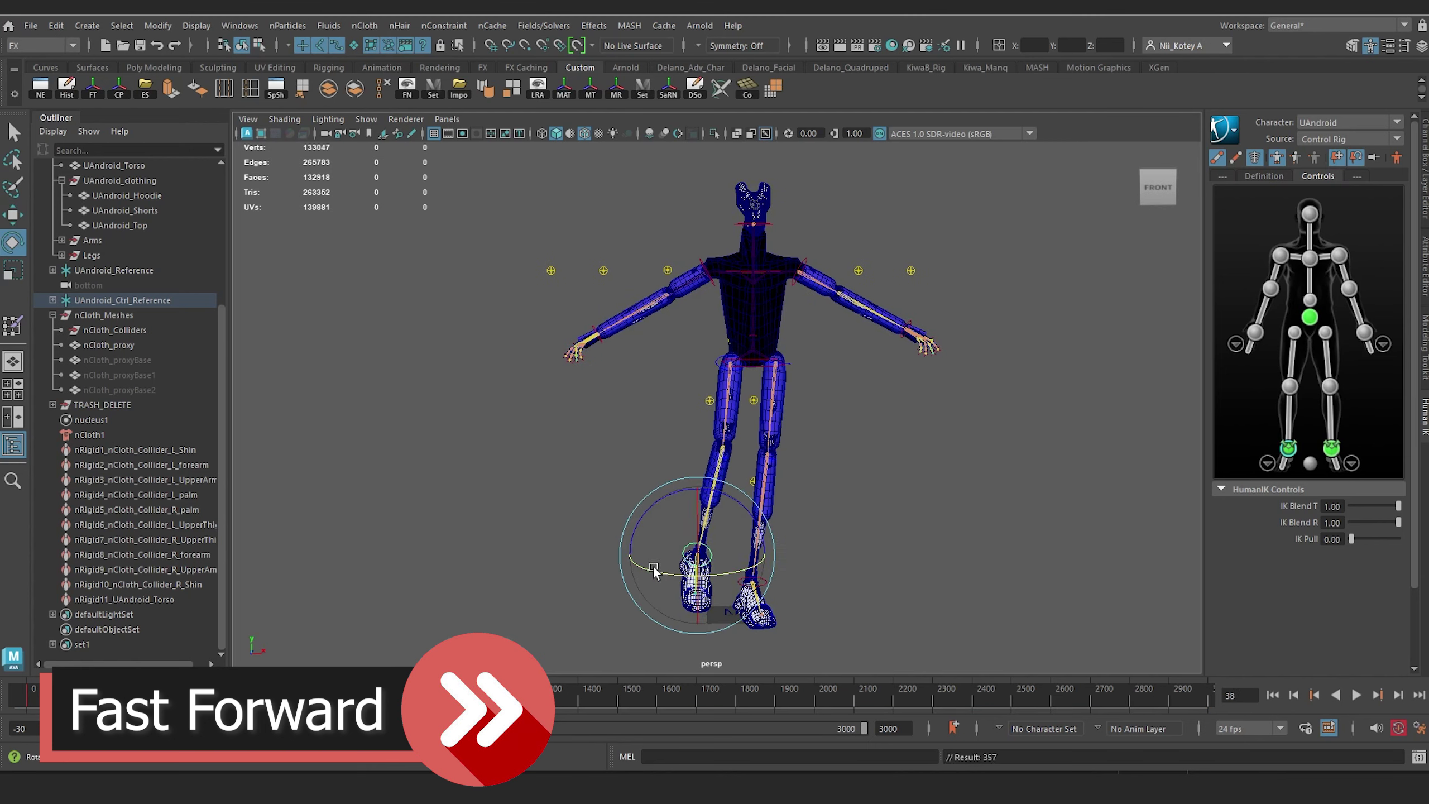
{"action": "left_click_drag", "start_coordinate": [826, 309], "coordinate": [880, 380], "text": "alt"}
Step: Select the left wrist effector and replay the motion between the keys to check the arm and hand
{"action": "left_click", "coordinate": [891, 374]}
{"action": "left_click", "coordinate": [1314, 695]}
{"action": "left_click", "coordinate": [1356, 695]}
{"action": "left_click", "coordinate": [1314, 695]}
{"action": "left_click", "coordinate": [1356, 695]}
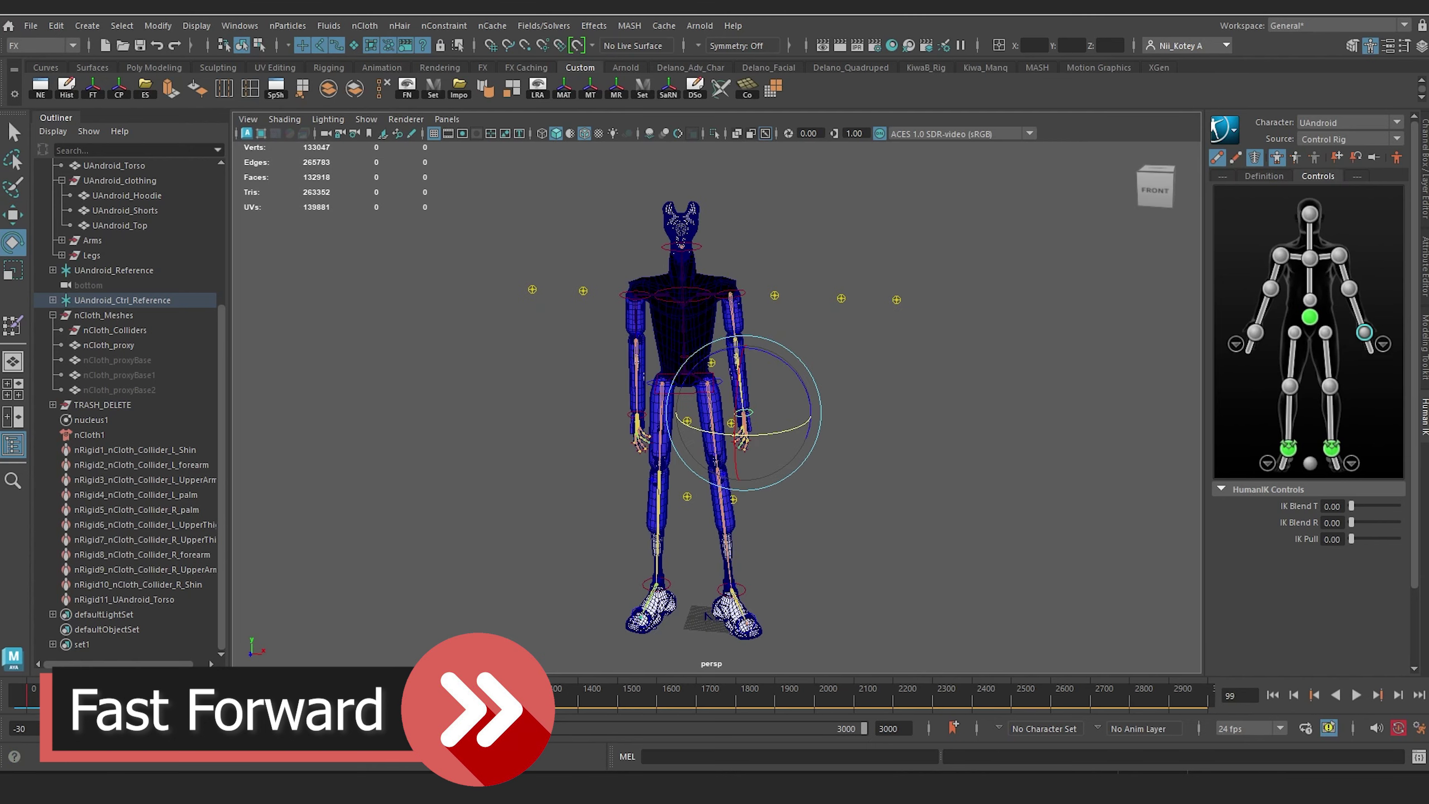
{"action": "left_click", "coordinate": [1356, 695]}
{"action": "left_click", "coordinate": [1356, 695]}
Step: Adjust the hips and chest effectors to shift the standing pose beyond frame 99, and play it back
{"action": "left_click", "coordinate": [683, 392]}
{"action": "key", "text": "w"}
{"action": "key", "text": "e"}
{"action": "left_click", "coordinate": [1356, 695]}
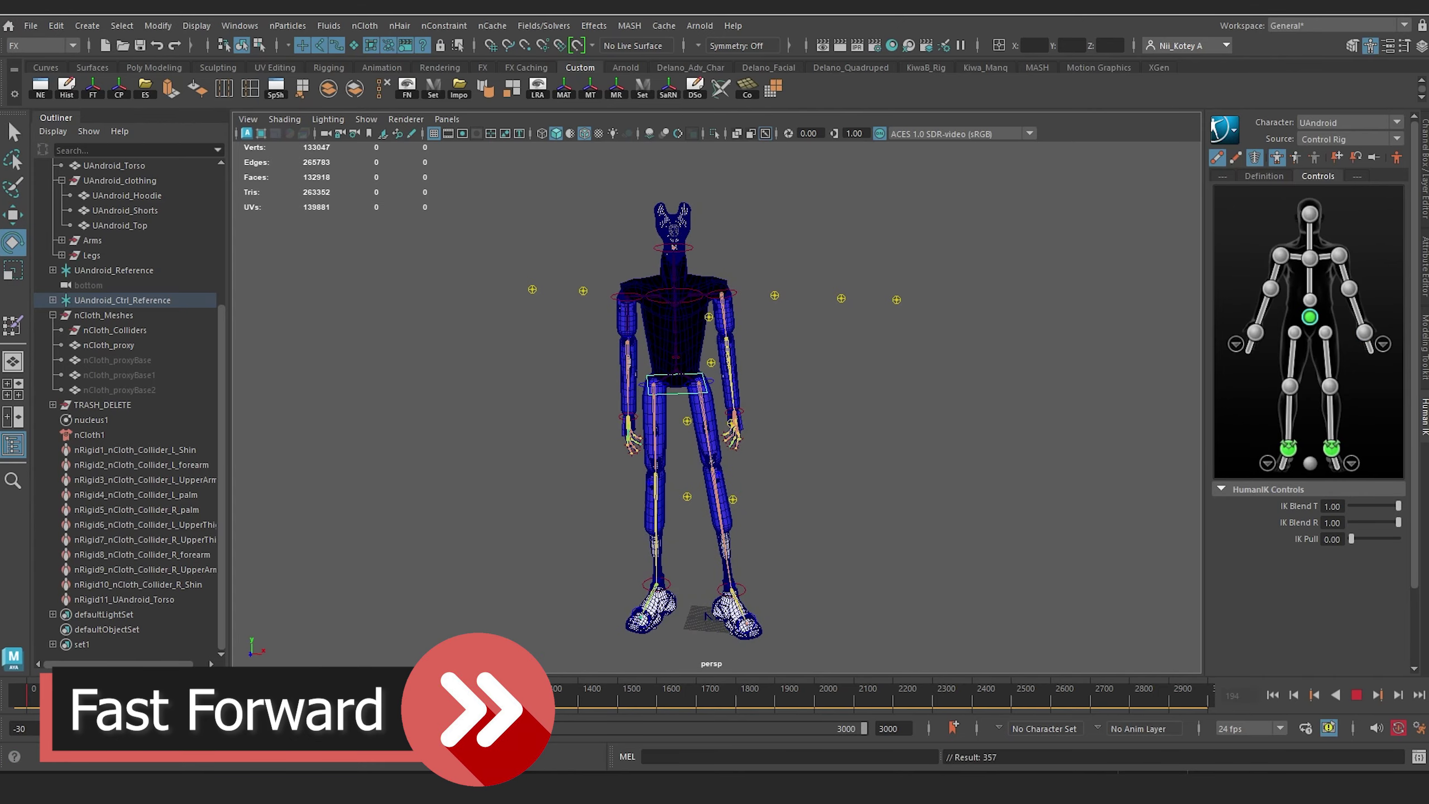
{"action": "key", "text": "alt+v"}
{"action": "left_click", "coordinate": [699, 298]}
{"action": "left_click_drag", "start_coordinate": [710, 235], "coordinate": [713, 242]}
{"action": "key", "text": "alt+v"}
{"action": "key", "text": "alt+v"}
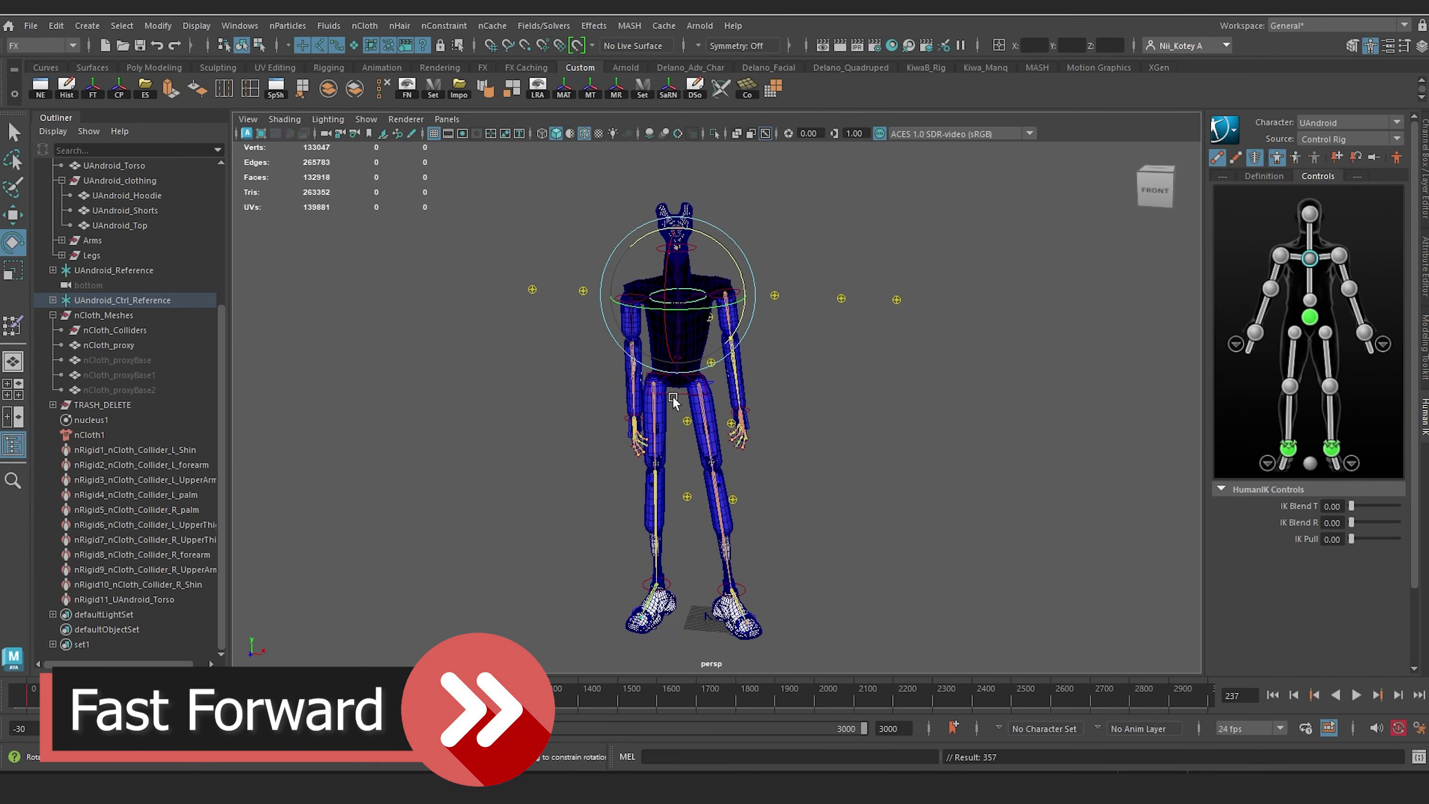
Step: Move the hips effector sideways over the left leg at frame 237 and adjust the left foot
{"action": "left_click", "coordinate": [674, 396]}
{"action": "key", "text": "w"}
{"action": "left_click_drag", "start_coordinate": [680, 392], "coordinate": [719, 396]}
{"action": "key", "text": "e"}
{"action": "left_click", "coordinate": [731, 591]}
Step: Refine the chest, wrist and head effectors in the frame 237 pose, and play the weight shift back
{"action": "left_click", "coordinate": [667, 298]}
{"action": "left_click", "coordinate": [645, 415]}
{"action": "left_click", "coordinate": [781, 420]}
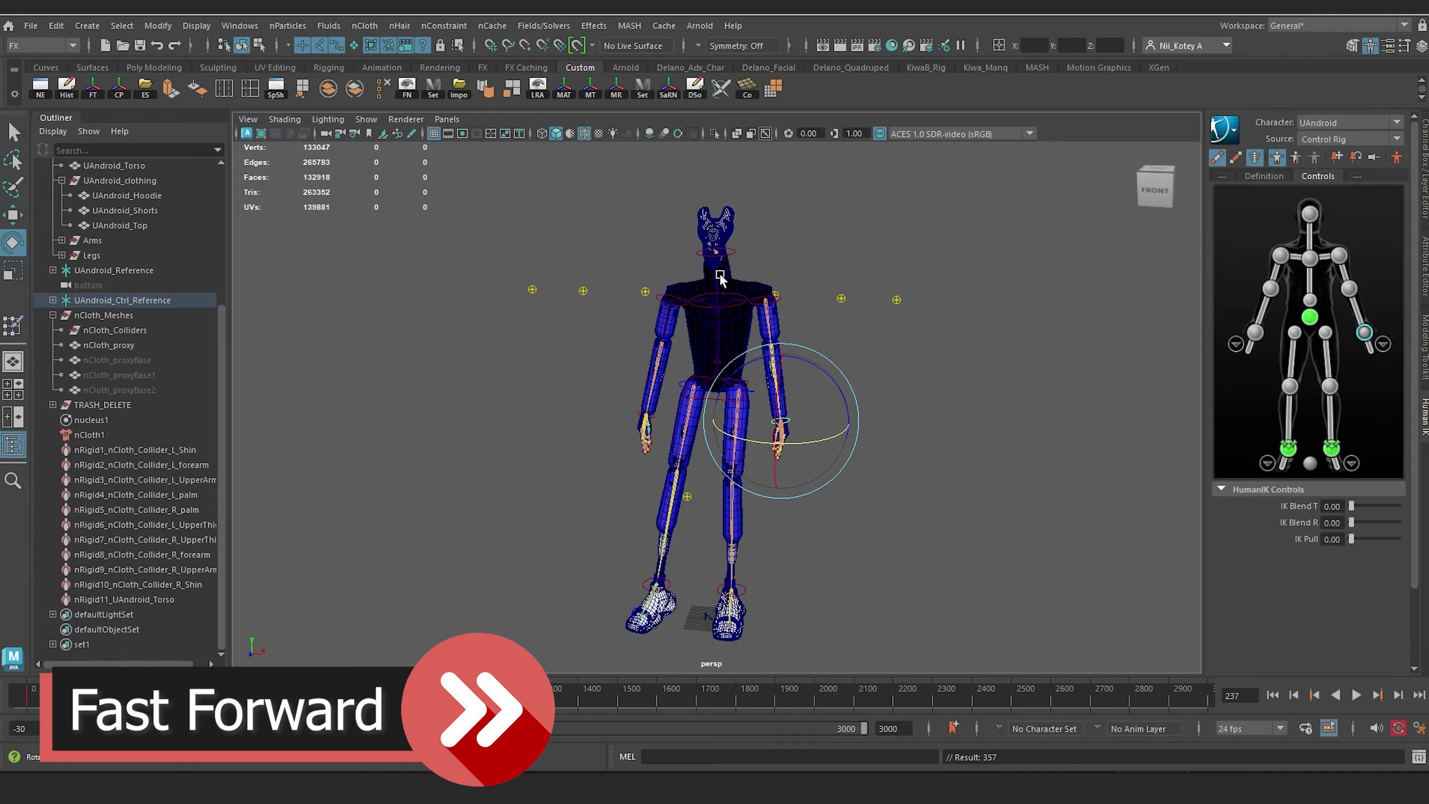
{"action": "left_click", "coordinate": [717, 251]}
{"action": "key", "text": "alt+v"}
{"action": "key", "text": "alt+v"}
Step: Lower the hips effector at frame 302 into a squat and adjust the upper body over the bent legs
{"action": "left_click", "coordinate": [715, 399]}
{"action": "key", "text": "w"}
{"action": "left_click_drag", "start_coordinate": [717, 343], "coordinate": [819, 352]}
{"action": "scroll", "coordinate": [754, 450], "scroll_direction": "up", "scroll_amount": 5}
{"action": "scroll", "coordinate": [766, 338], "scroll_direction": "down", "scroll_amount": 4}
{"action": "left_click", "coordinate": [748, 388]}
{"action": "left_click_drag", "start_coordinate": [906, 367], "coordinate": [494, 453], "text": "alt"}
{"action": "scroll", "coordinate": [495, 453], "scroll_direction": "up", "scroll_amount": 3}
{"action": "left_click", "coordinate": [718, 363]}
{"action": "key", "text": "e"}
{"action": "left_click_drag", "start_coordinate": [717, 366], "coordinate": [630, 389], "text": "alt"}
Step: Move and rotate the wrist effectors at frame 302 so both hands rest on the knees
{"action": "left_click", "coordinate": [616, 505]}
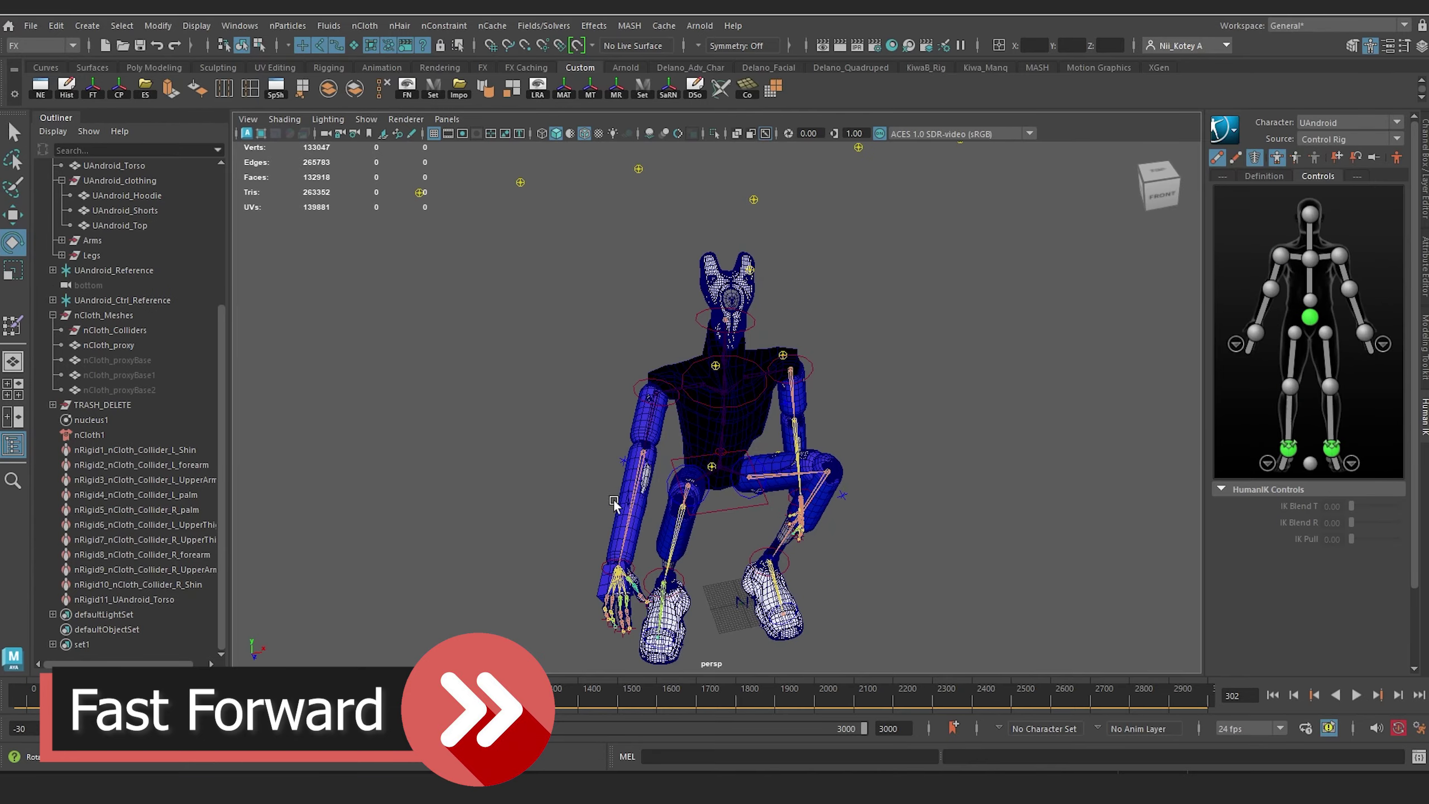
{"action": "left_click", "coordinate": [615, 495]}
{"action": "key", "text": "w"}
{"action": "left_click_drag", "start_coordinate": [616, 495], "coordinate": [704, 429]}
{"action": "key", "text": "e"}
{"action": "left_click", "coordinate": [761, 506]}
{"action": "key", "text": "w"}
{"action": "left_click_drag", "start_coordinate": [761, 495], "coordinate": [625, 478], "text": "alt"}
{"action": "left_click_drag", "start_coordinate": [638, 422], "coordinate": [692, 484]}
{"action": "key", "text": "e"}
{"action": "left_click", "coordinate": [725, 513]}
{"action": "left_click_drag", "start_coordinate": [712, 539], "coordinate": [534, 484]}
Step: Refine the arm and body position in the squat, and play the motion back to check it
{"action": "left_click", "coordinate": [529, 277]}
{"action": "key", "text": "w"}
{"action": "left_click_drag", "start_coordinate": [527, 219], "coordinate": [535, 198]}
{"action": "scroll", "coordinate": [703, 337], "scroll_direction": "down", "scroll_amount": 4}
{"action": "key", "text": "alt+v"}
{"action": "left_click_drag", "start_coordinate": [535, 281], "coordinate": [661, 336], "text": "alt"}
{"action": "left_click", "coordinate": [1356, 695]}
{"action": "left_click", "coordinate": [663, 455]}
{"action": "key", "text": "e"}
{"action": "key", "text": "alt+v"}
{"action": "key", "text": "alt+v"}
Step: Fine-tune the hips effector's height in the squat, key it, and undo the timeline jump after playback
{"action": "scroll", "coordinate": [568, 517], "scroll_direction": "up", "scroll_amount": 6}
{"action": "left_click", "coordinate": [703, 414]}
{"action": "key", "text": "w"}
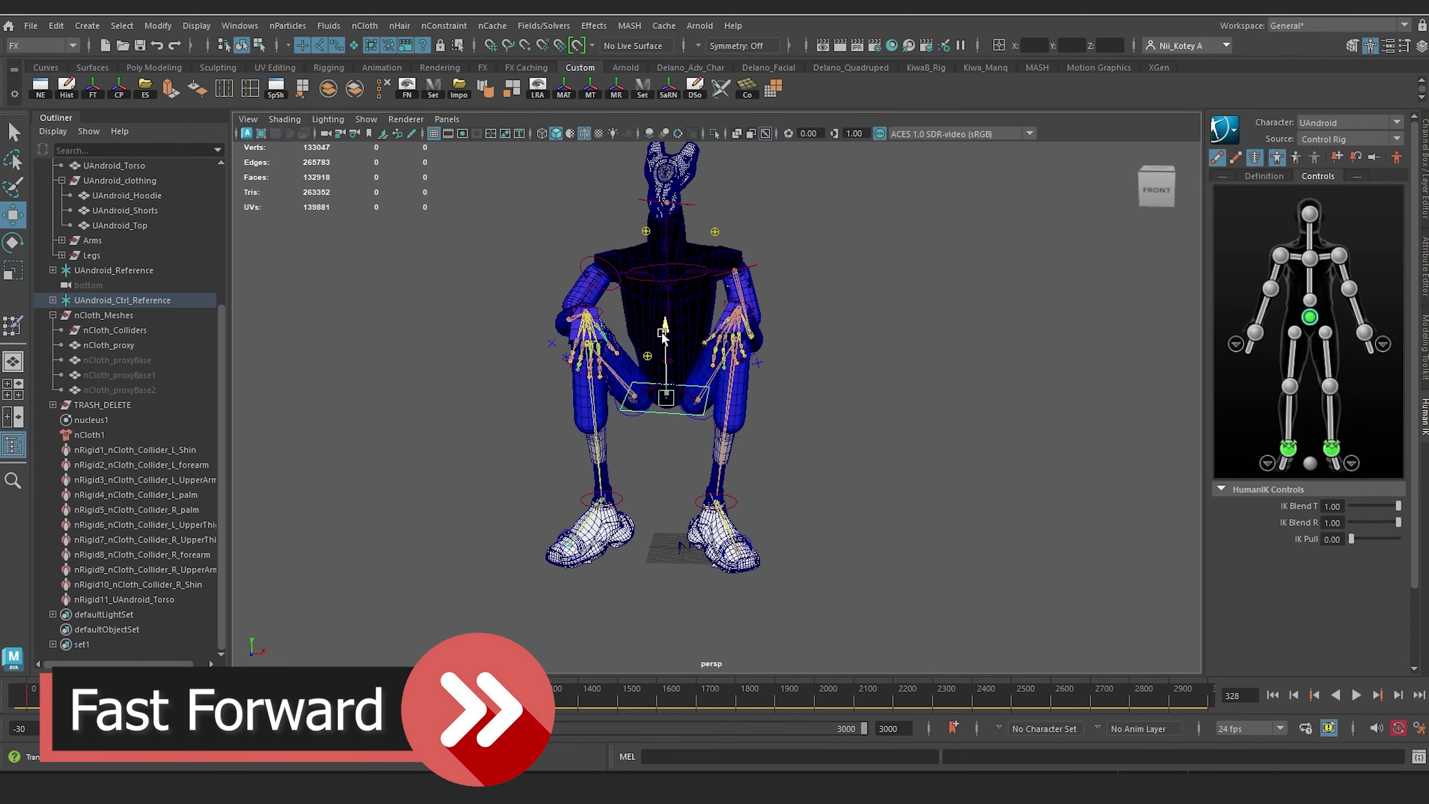
{"action": "key", "text": "s"}
{"action": "key", "text": "alt+v"}
{"action": "key", "text": "alt+v"}
{"action": "key", "text": "ctrl+z"}
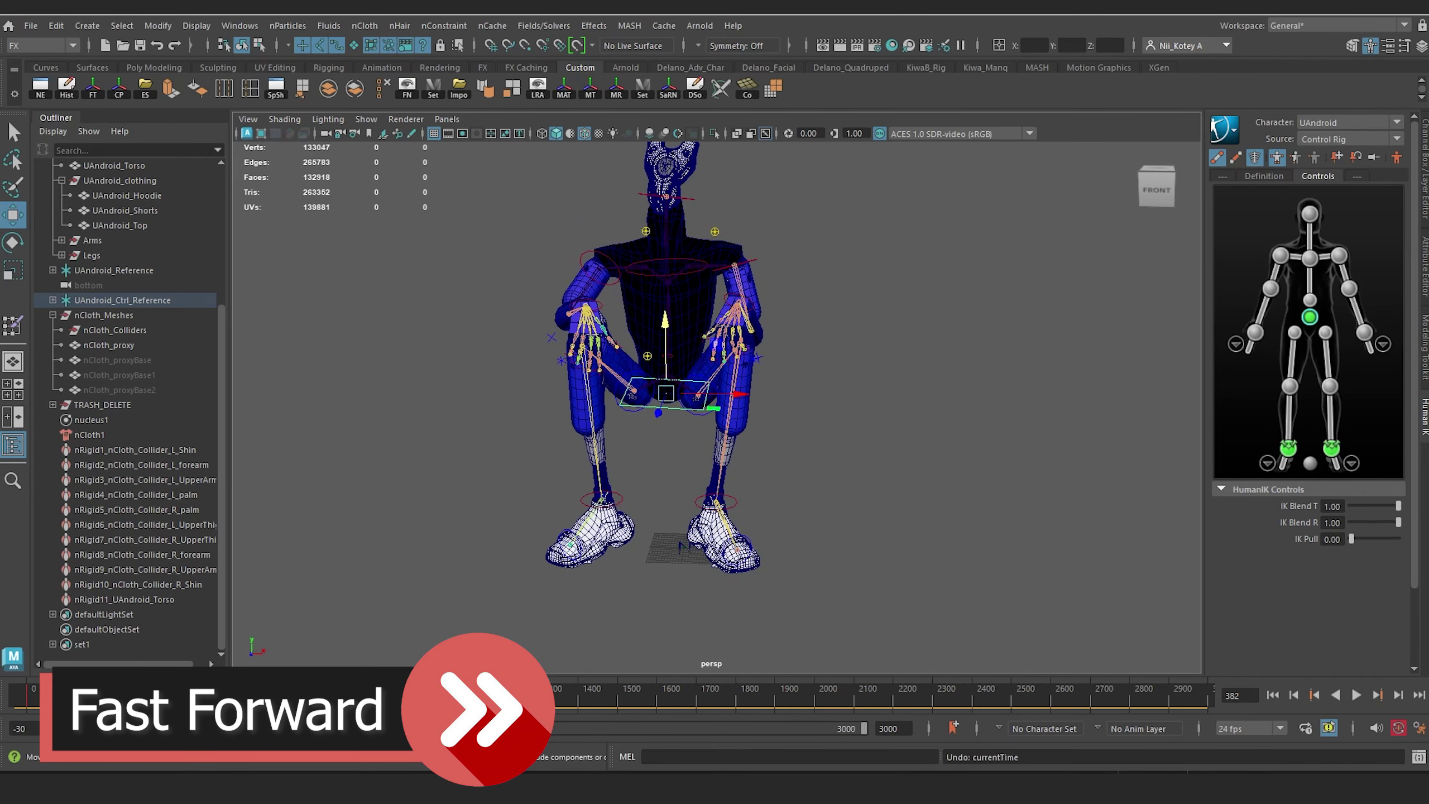
Step: Play and scrub through the animation from the T-pose to the squat to review the body's movement
{"action": "key", "text": "alt+v"}
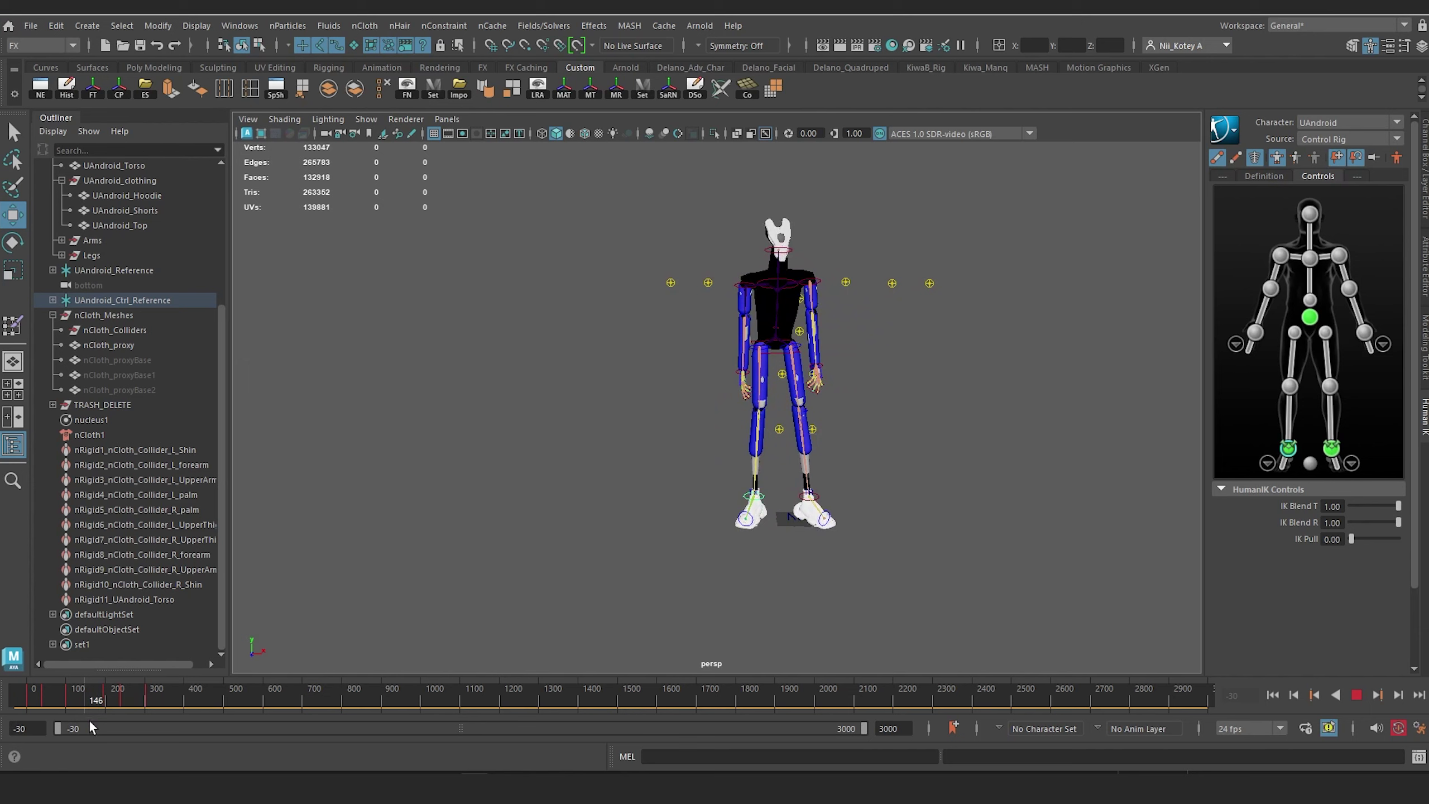
{"action": "mouse_move", "coordinate": [186, 730]}
{"action": "left_mouse_down"}
{"action": "mouse_move", "coordinate": [22, 711]}
{"action": "mouse_move", "coordinate": [194, 731]}
{"action": "left_mouse_up"}
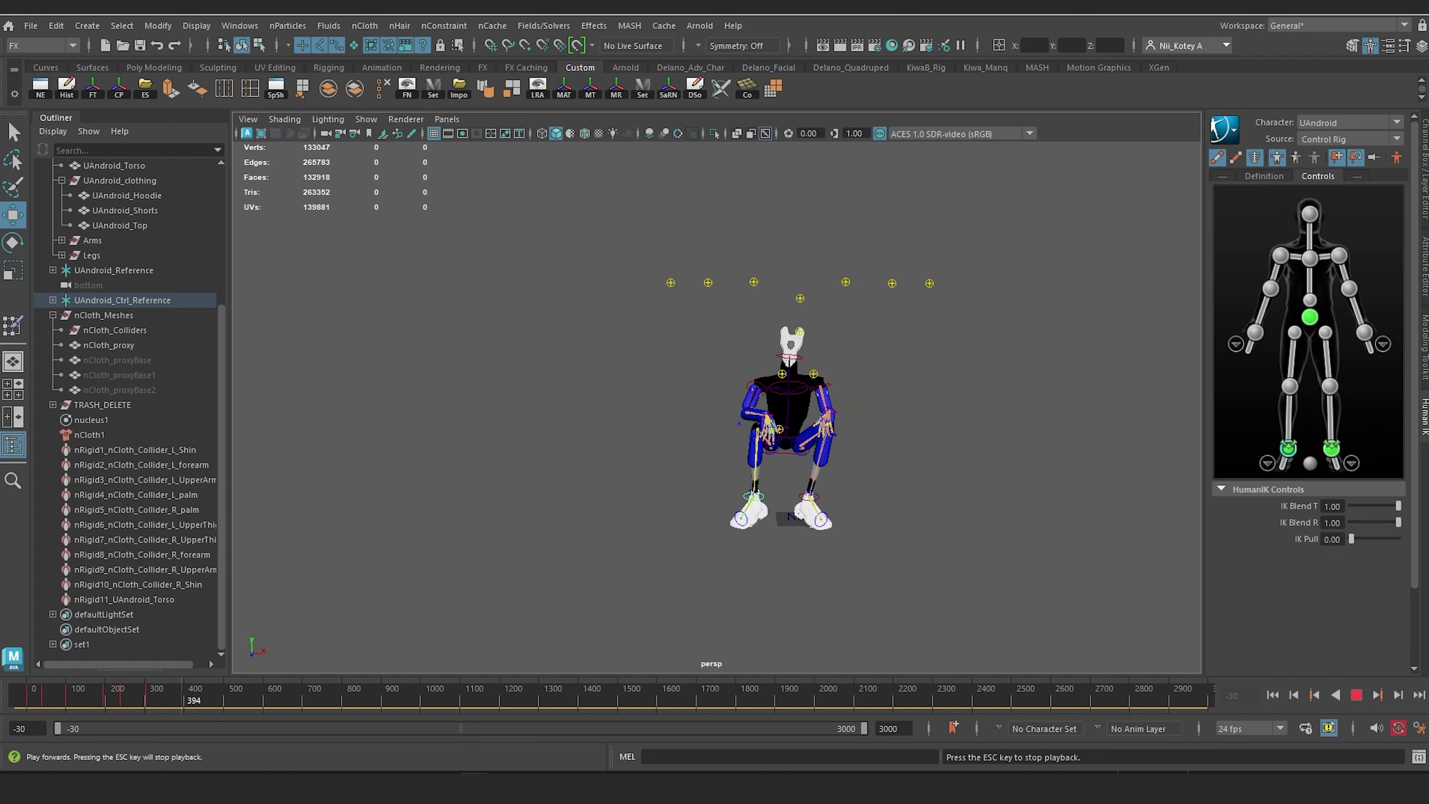
{"action": "left_click", "coordinate": [156, 704]}
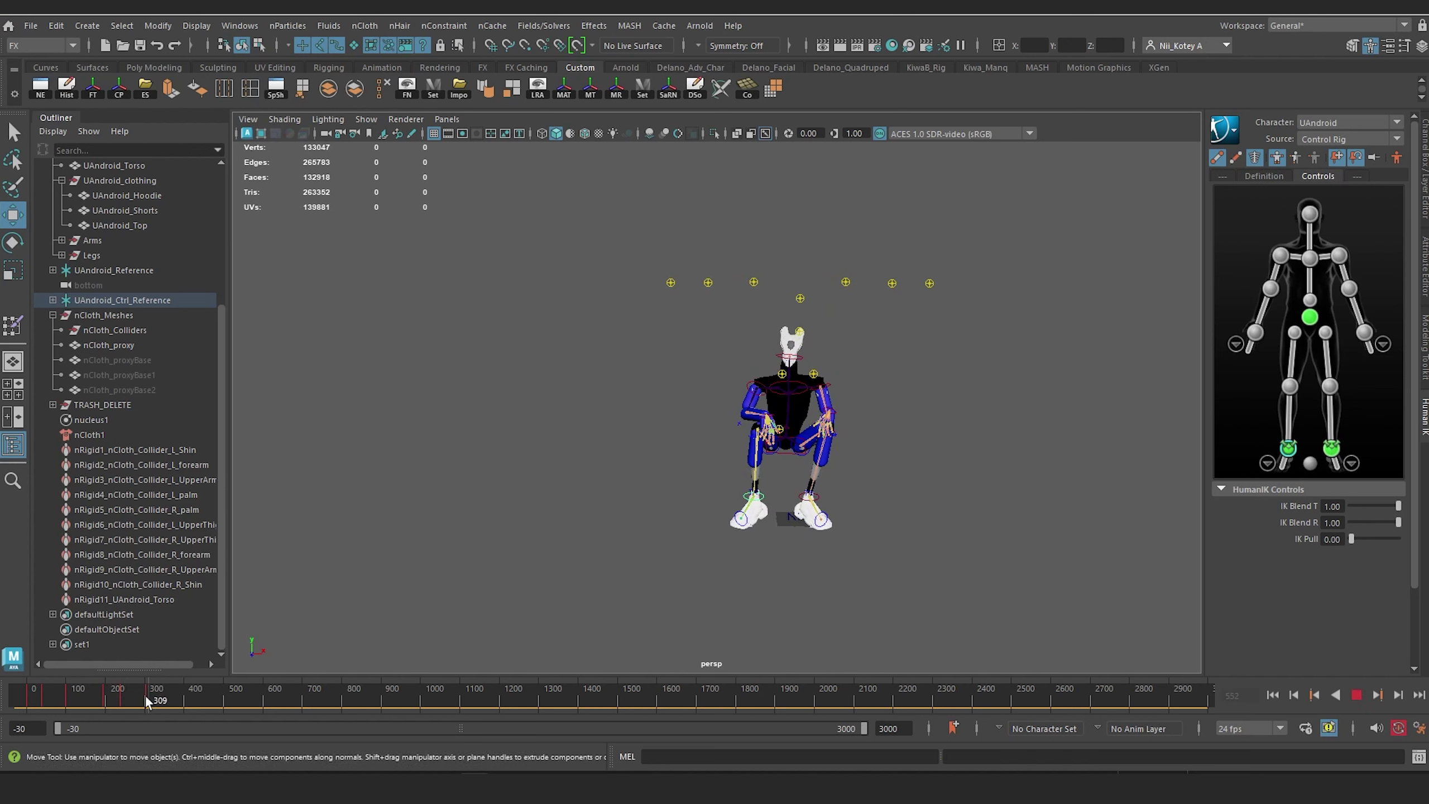
{"action": "left_click_drag", "start_coordinate": [146, 703], "coordinate": [43, 702]}
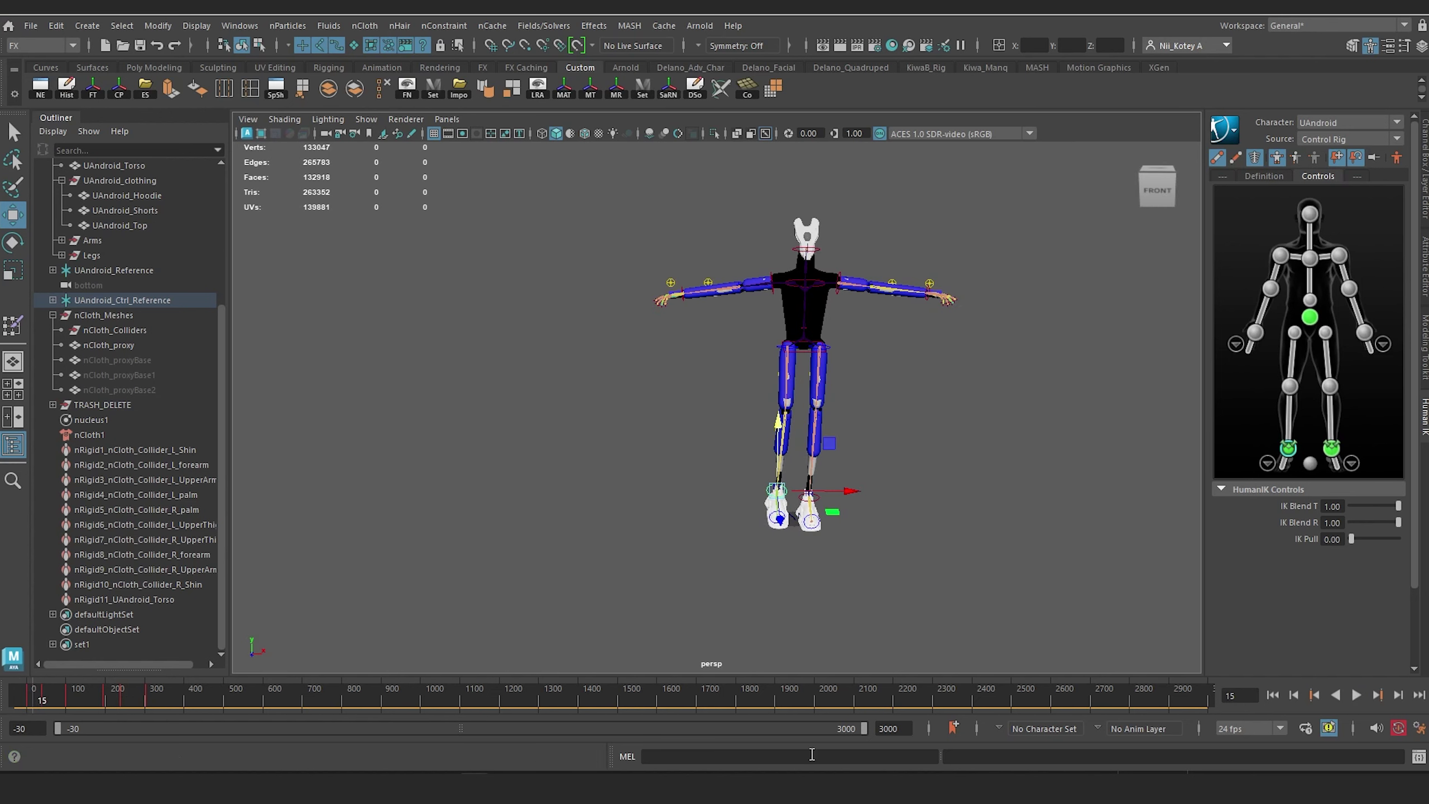
Step: Key the T-pose at frame 480 as the ending and hold the squat with a copied key shortly after frame 400
{"action": "left_click", "coordinate": [1314, 696]}
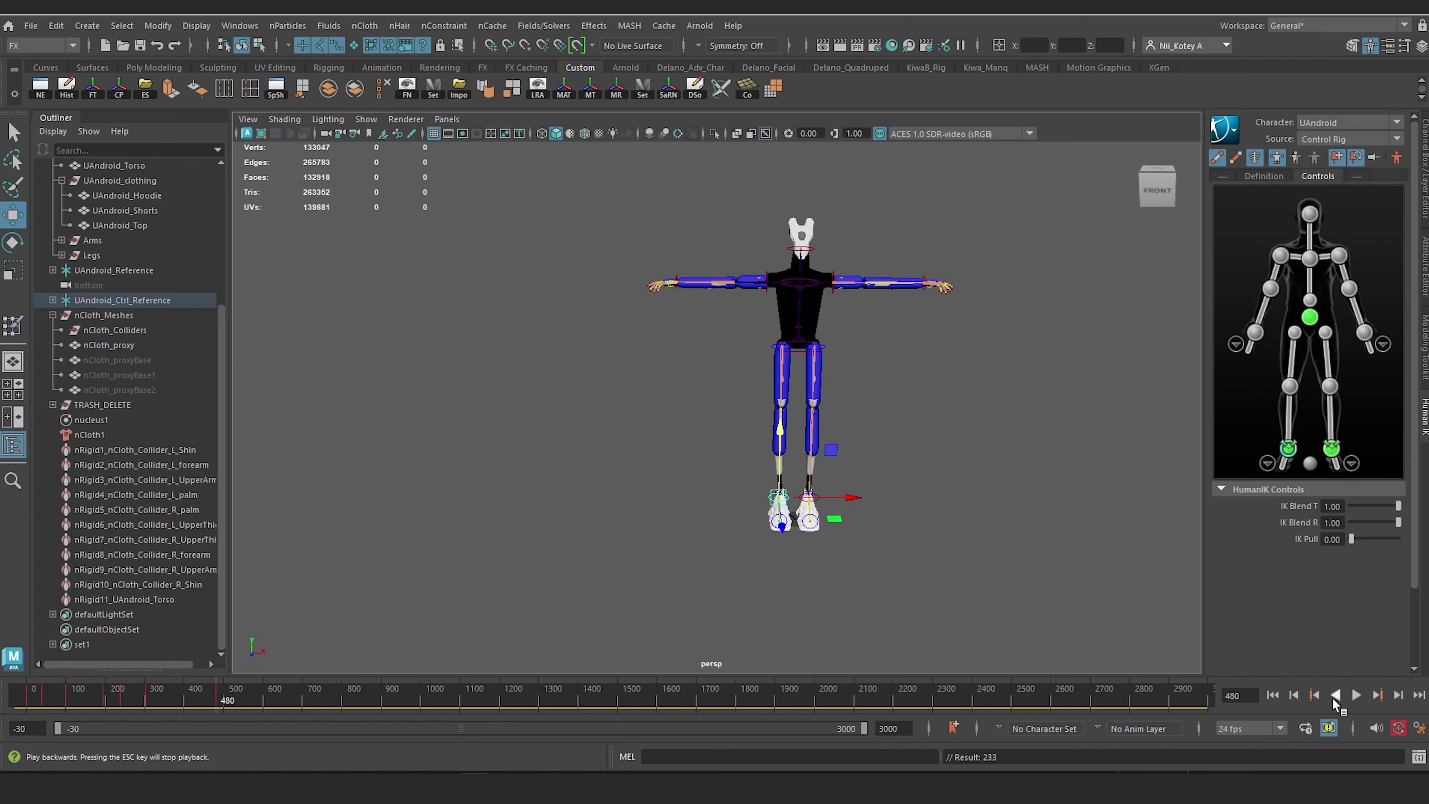
{"action": "left_click", "coordinate": [1315, 696]}
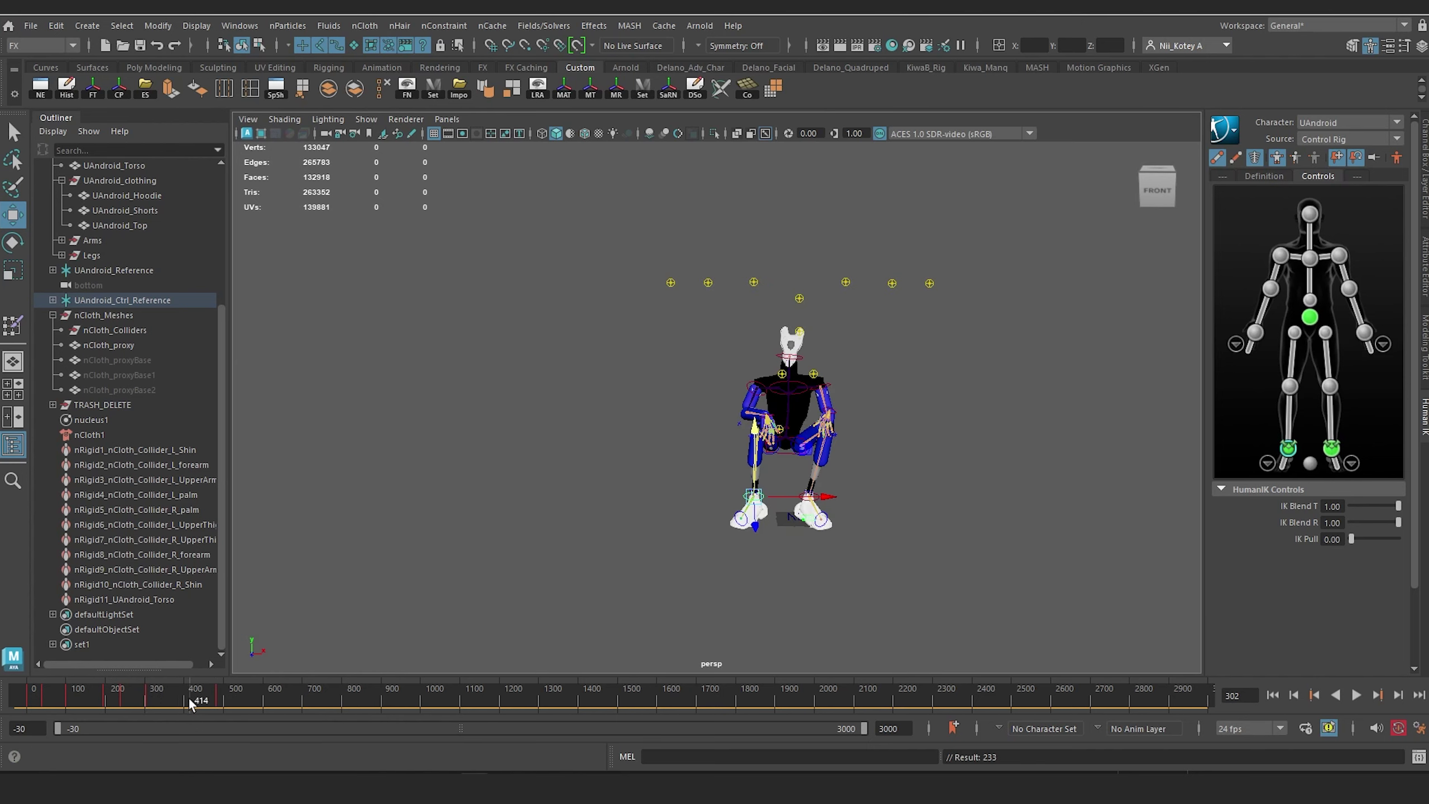
{"action": "left_click_drag", "start_coordinate": [190, 696], "coordinate": [225, 699]}
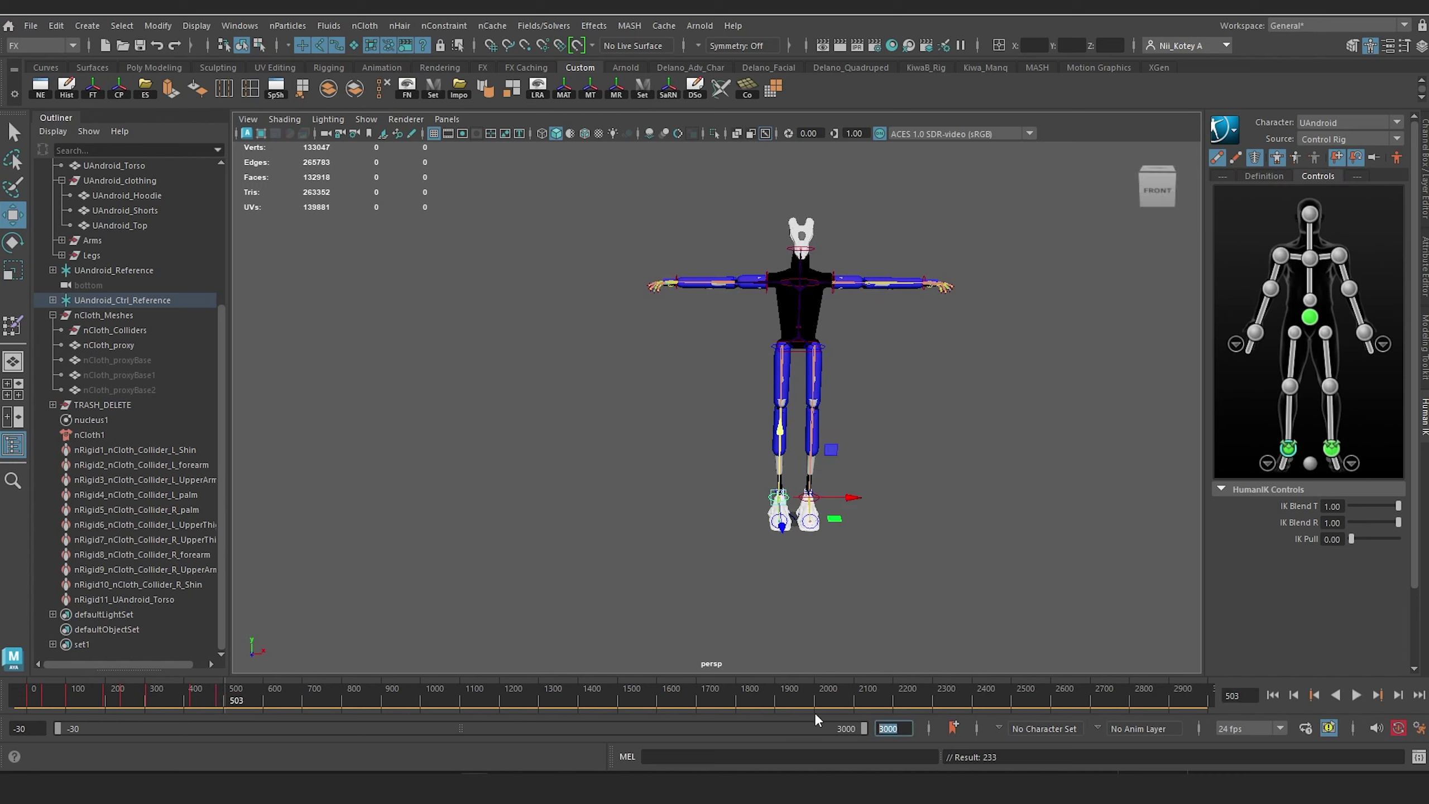
Step: Set the animation's end to frame 600 and show loRes_nCloth_proxy_lyr over the body colliders
{"action": "type", "text": "600"}
{"action": "key", "text": "Return"}
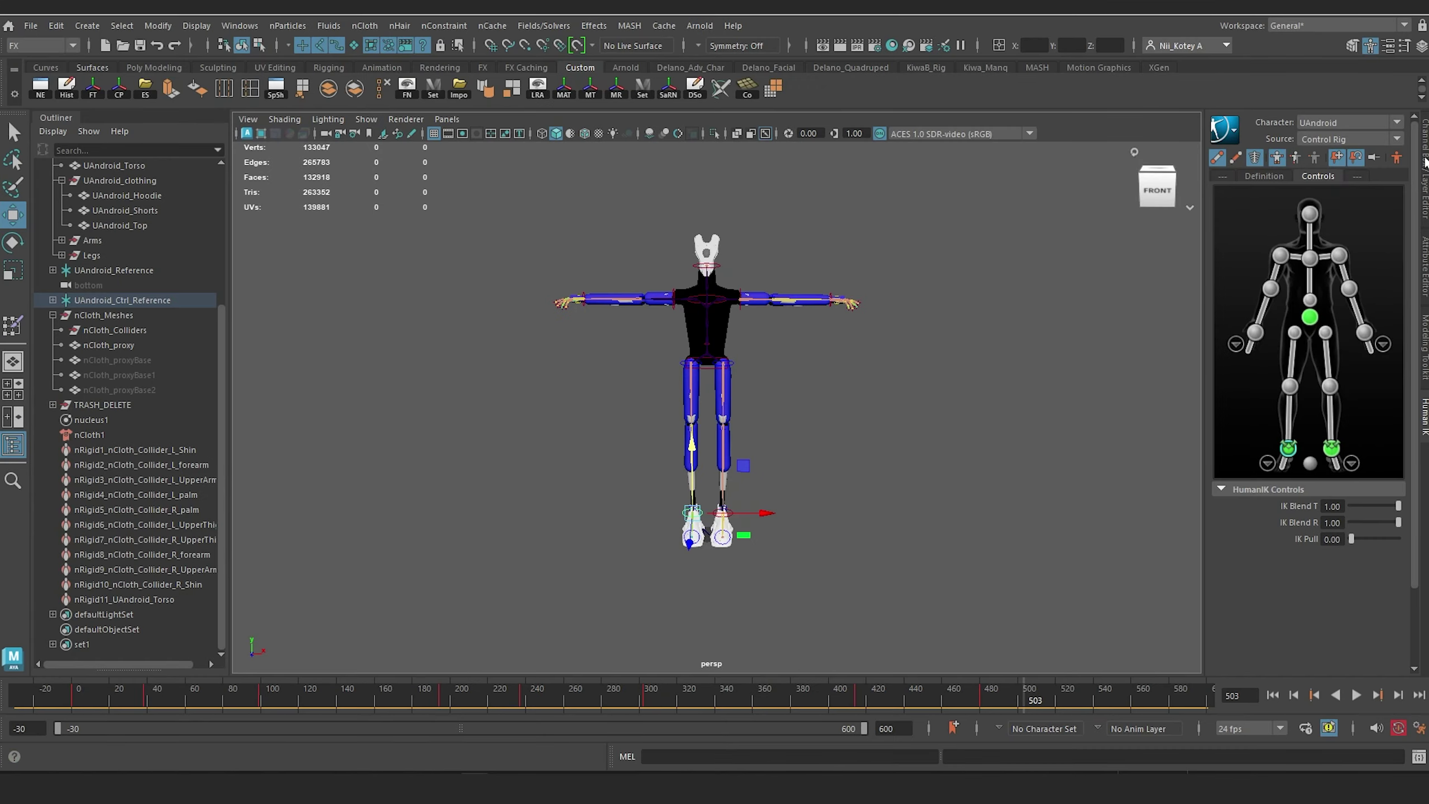
{"action": "left_click", "coordinate": [1426, 162]}
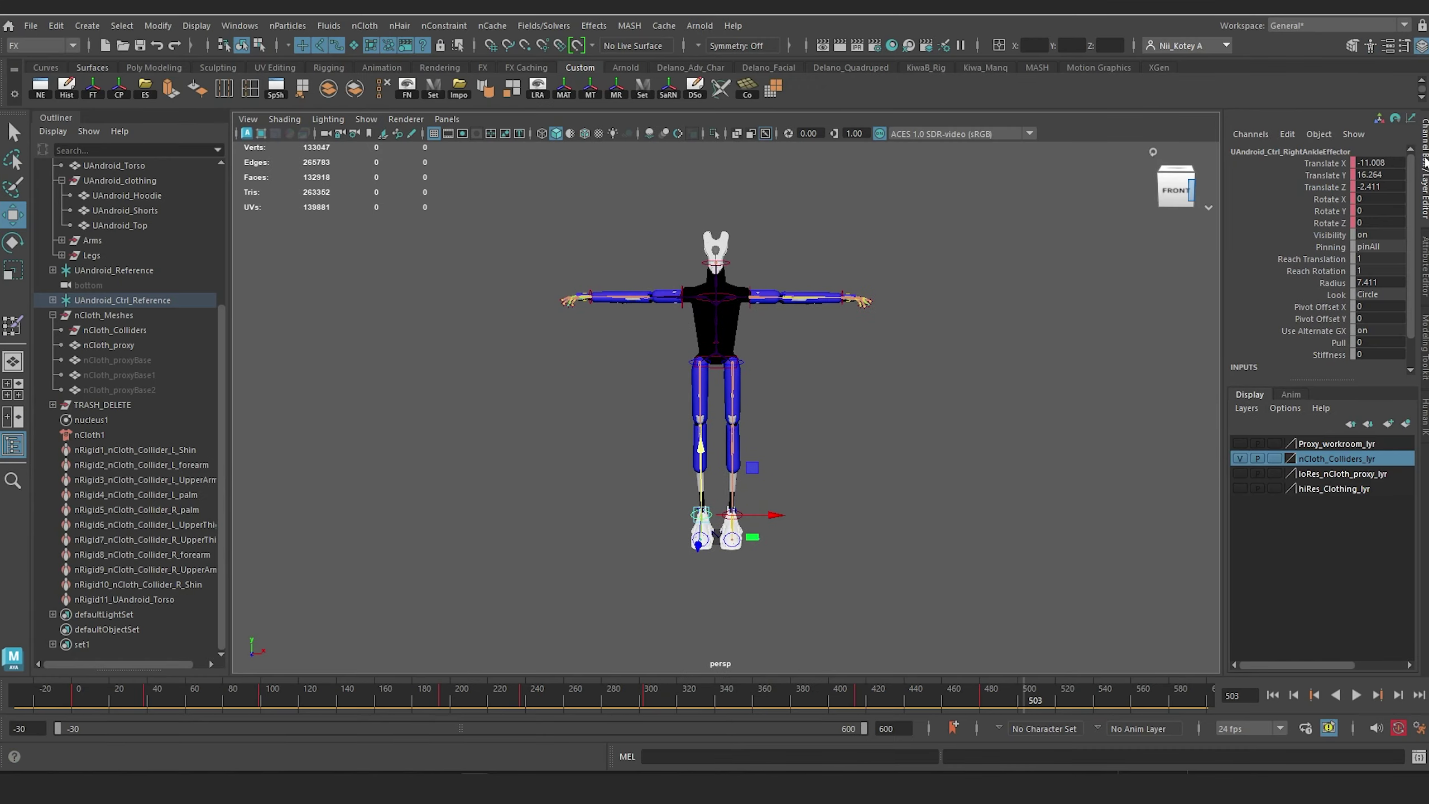
{"action": "left_click", "coordinate": [1240, 473]}
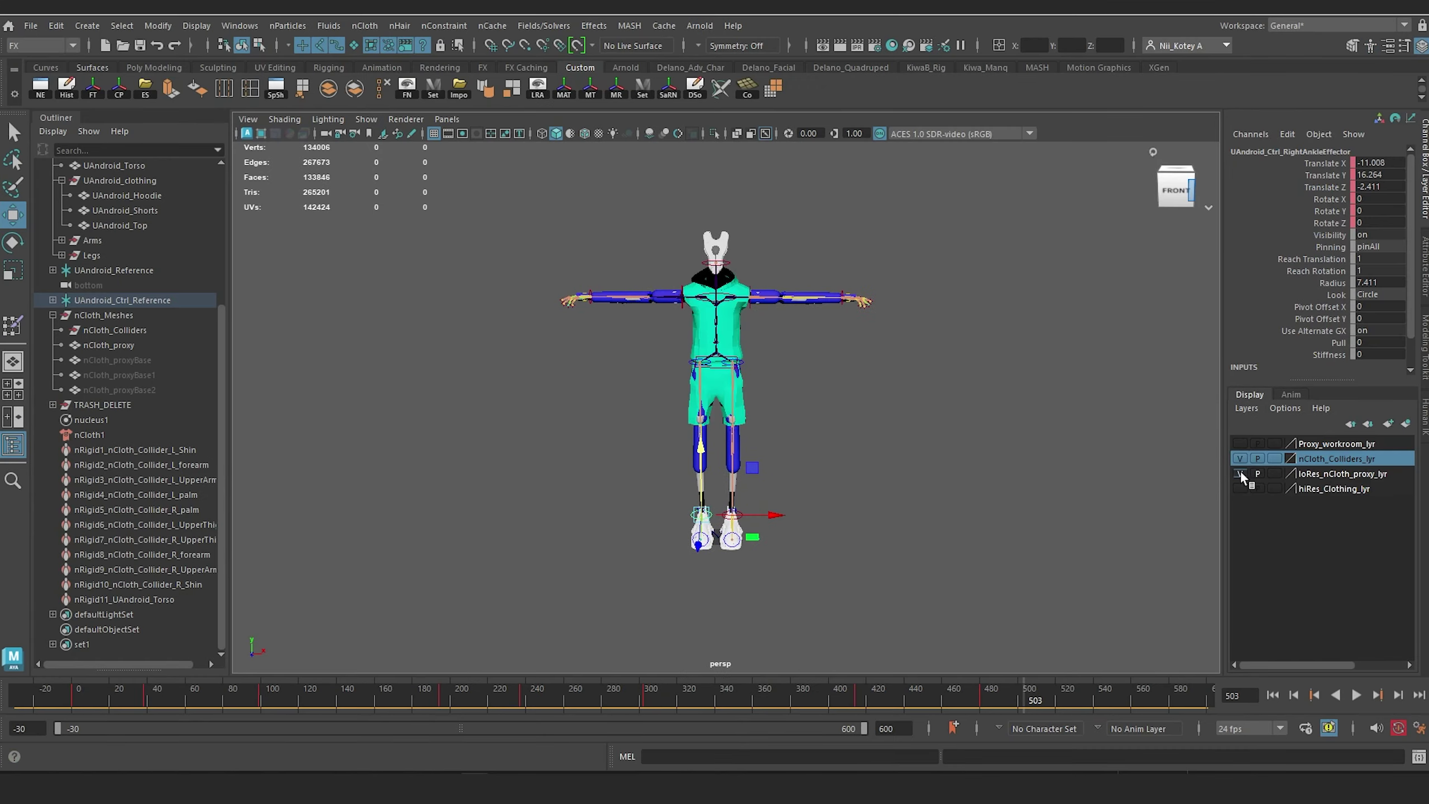
{"action": "middle_click_drag", "start_coordinate": [671, 299], "coordinate": [671, 332], "text": "alt"}
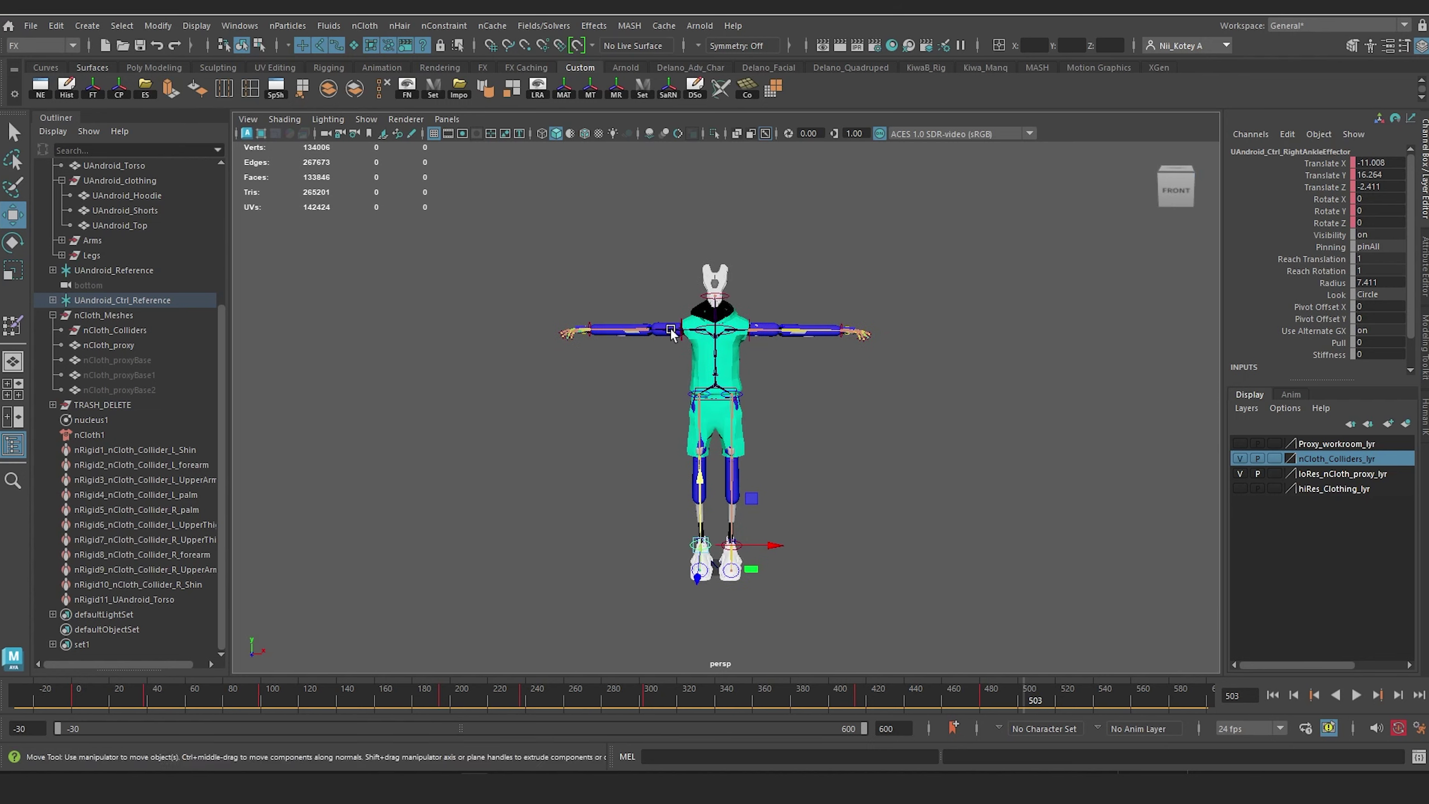
Step: Enable the nucleus1 solver and start playback from frame -30
{"action": "left_click", "coordinate": [90, 420]}
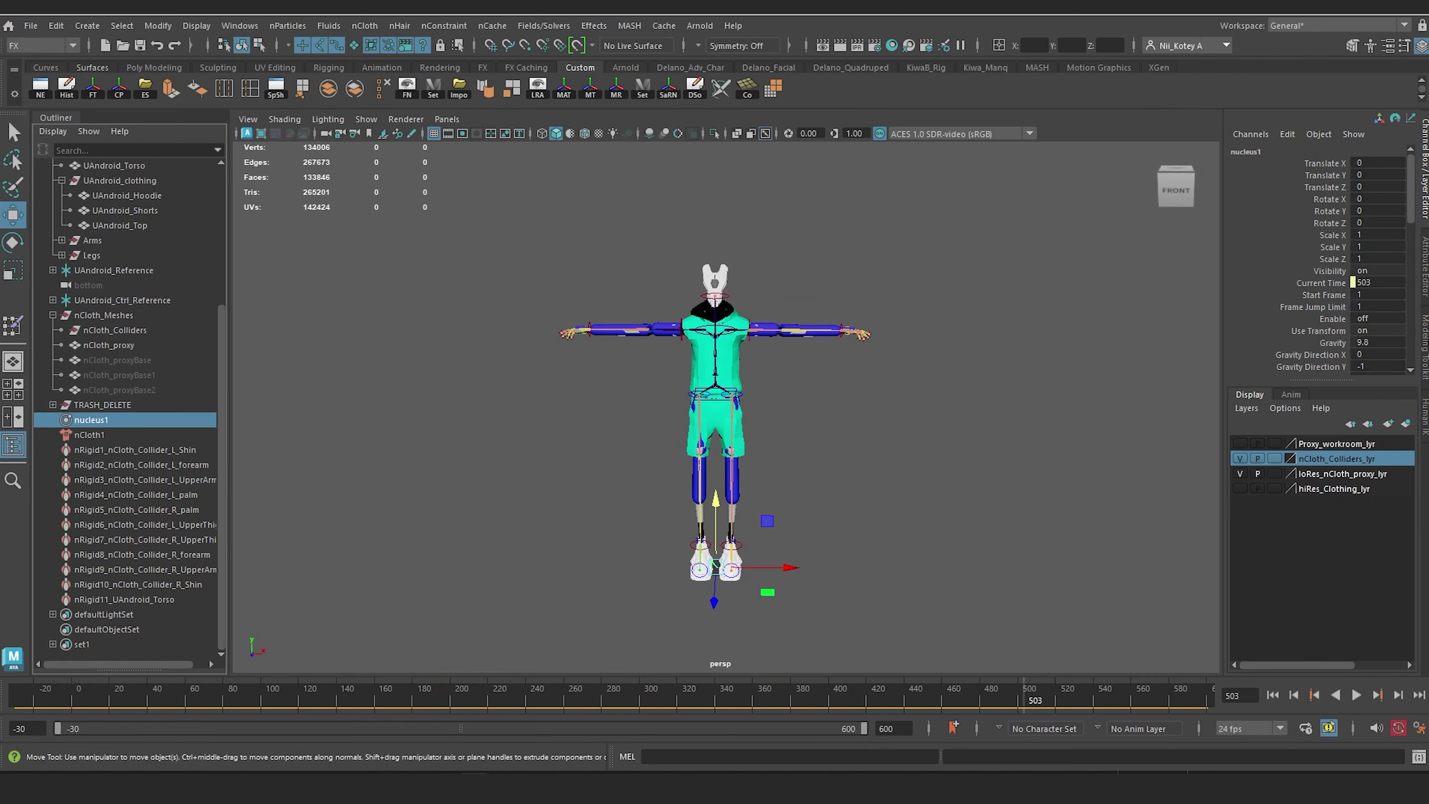
{"action": "key", "text": "ctrl+a"}
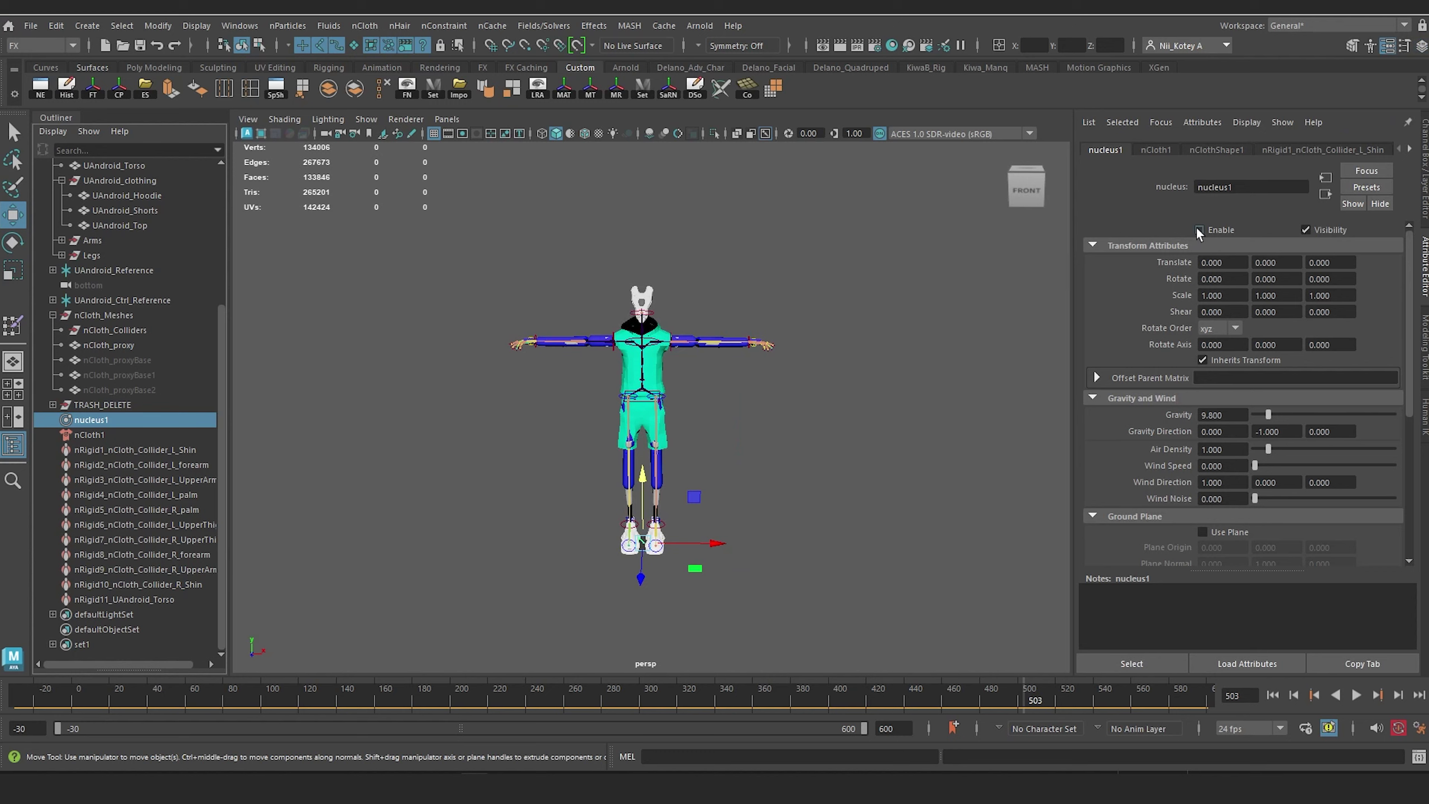
{"action": "left_click", "coordinate": [1198, 230]}
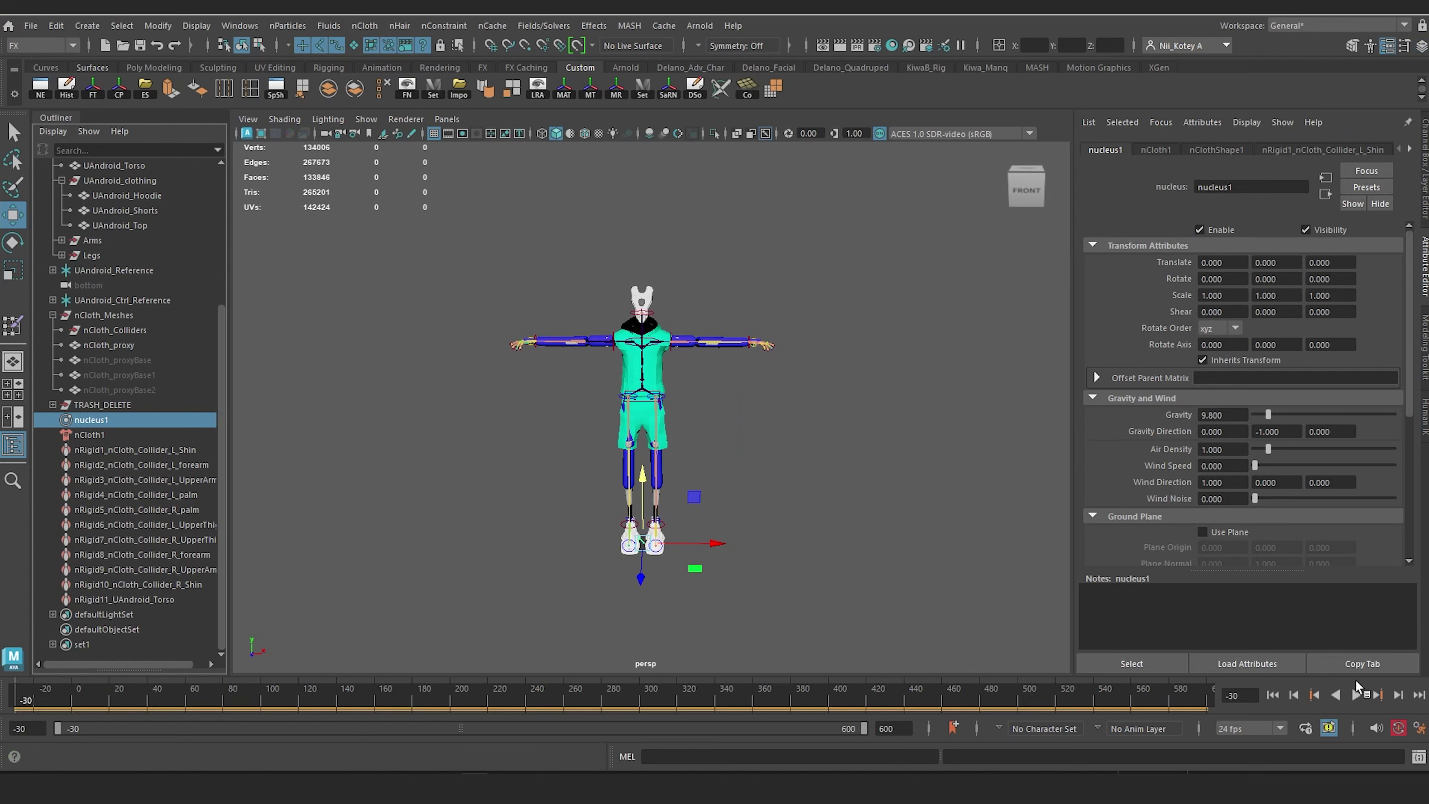
{"action": "left_click", "coordinate": [1356, 694]}
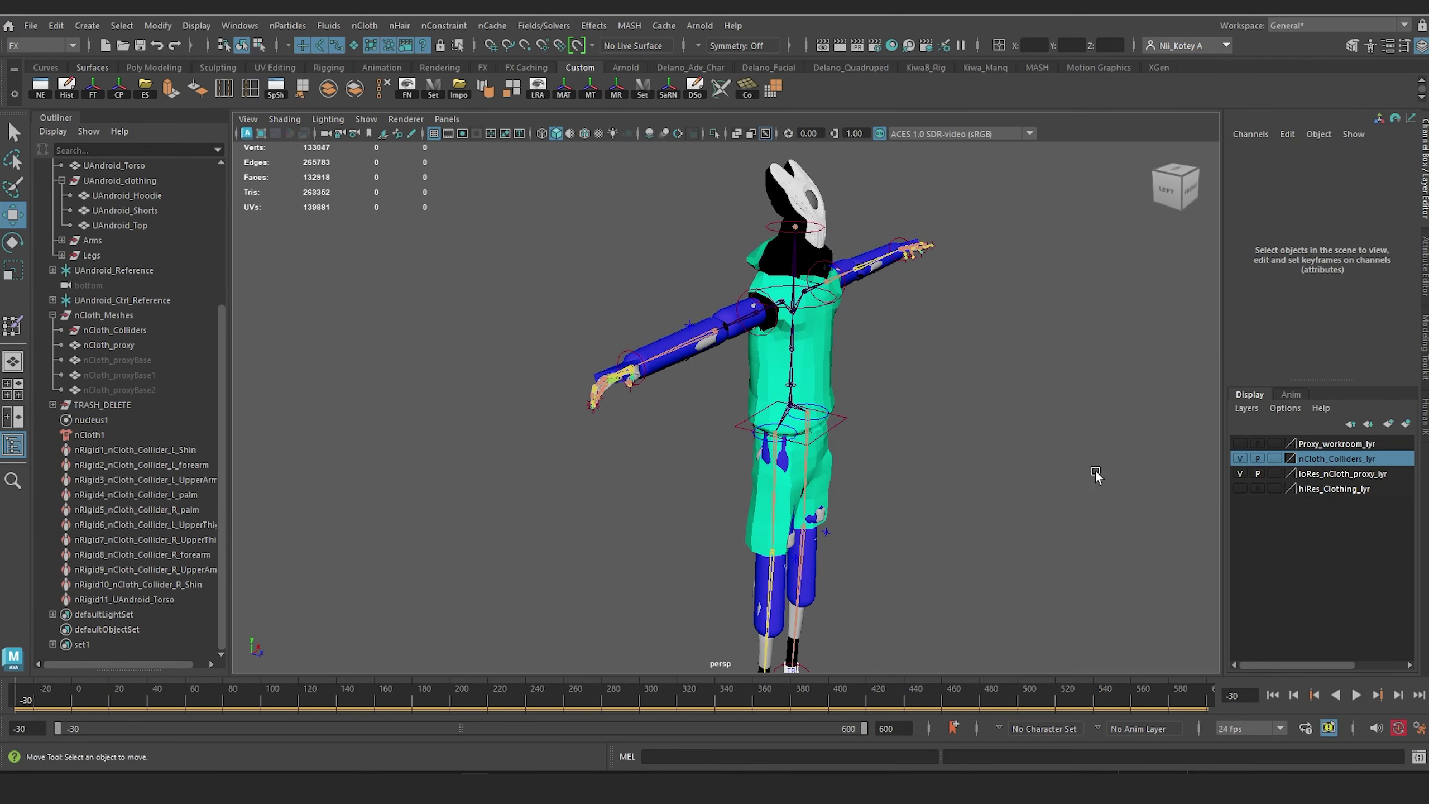
Step: Turn off Cached Playback and play the simulation, examining the proxy clothing from several angles through the squat and return to T-pose
{"action": "left_click_drag", "start_coordinate": [1062, 523], "coordinate": [1025, 502], "text": "alt"}
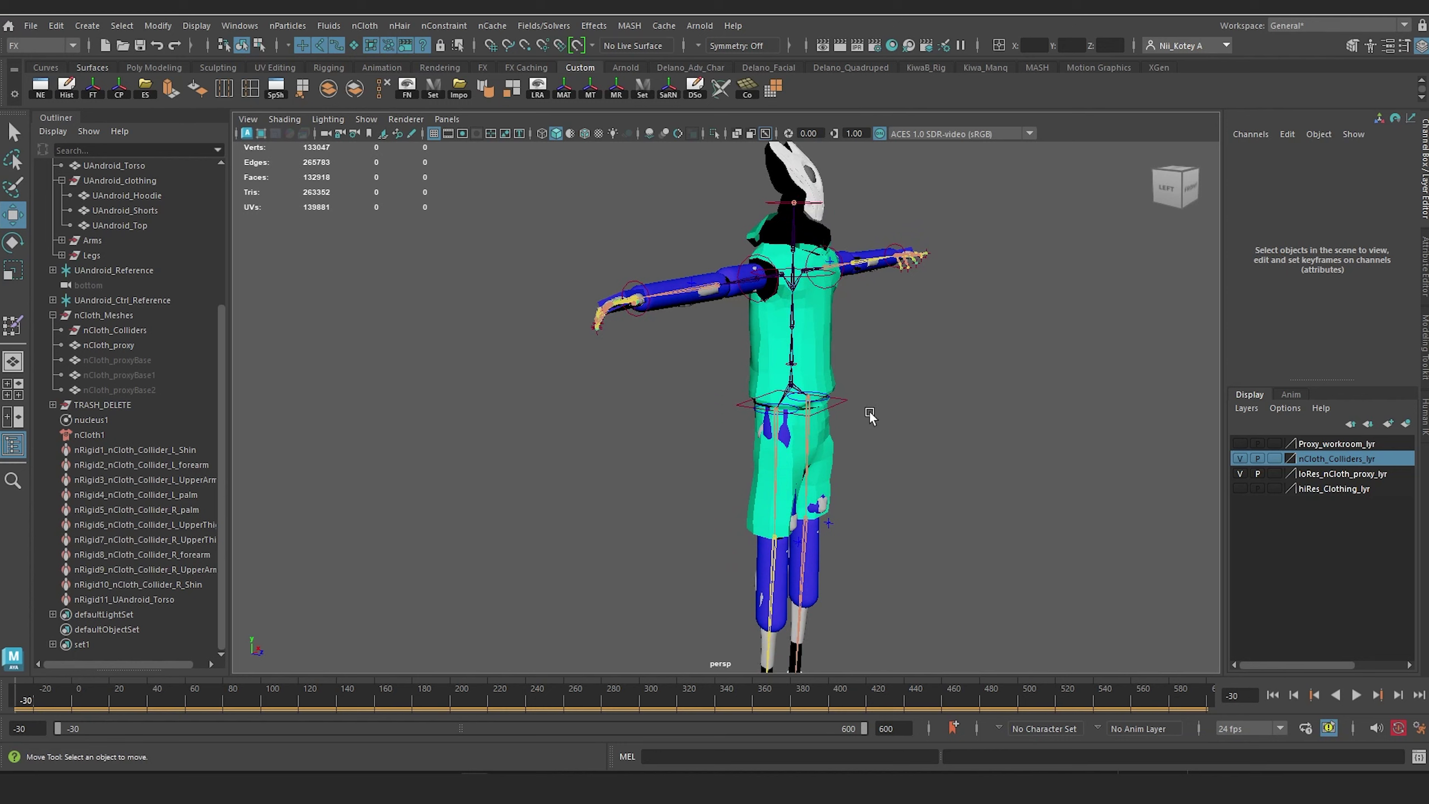
{"action": "left_click", "coordinate": [1329, 727]}
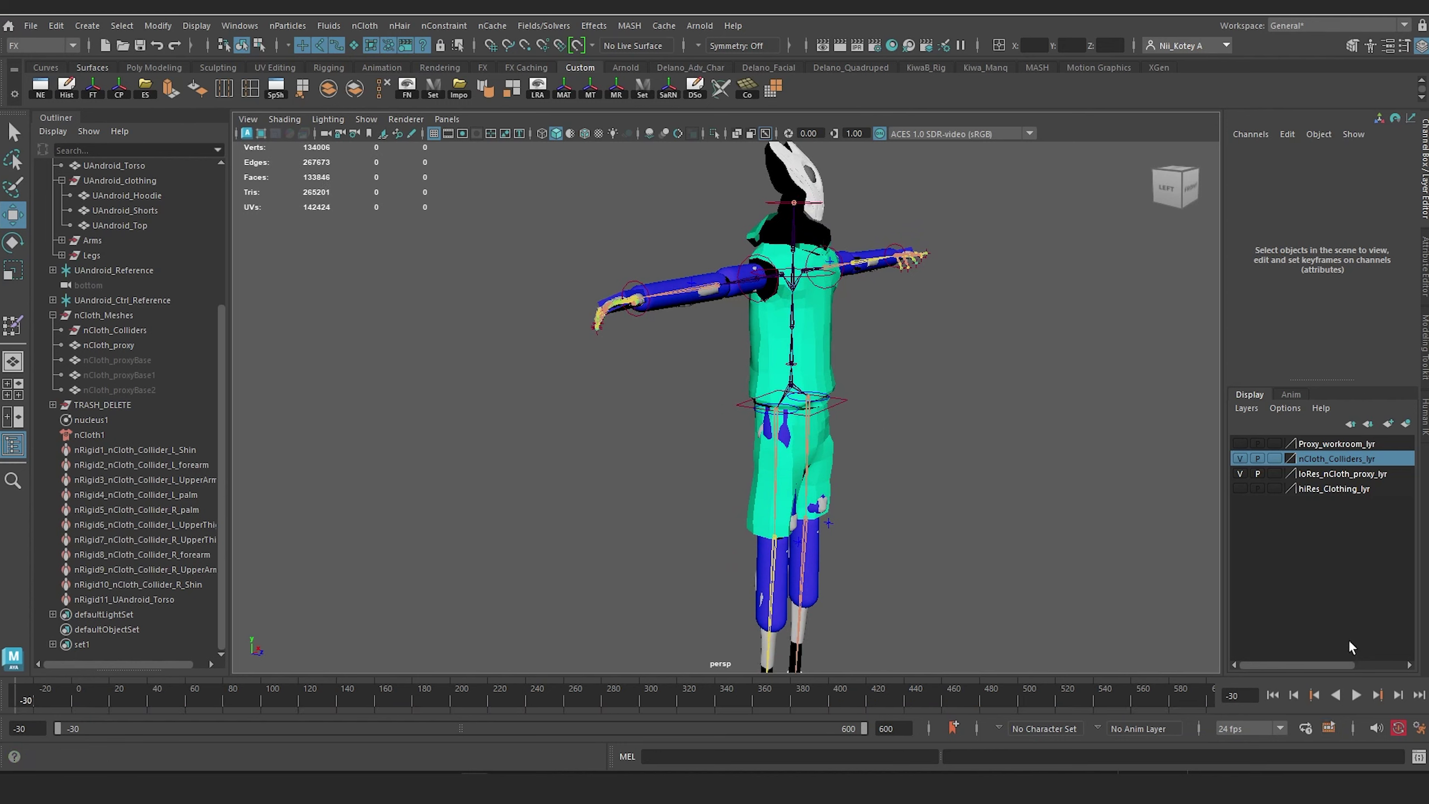
{"action": "left_click", "coordinate": [1357, 694]}
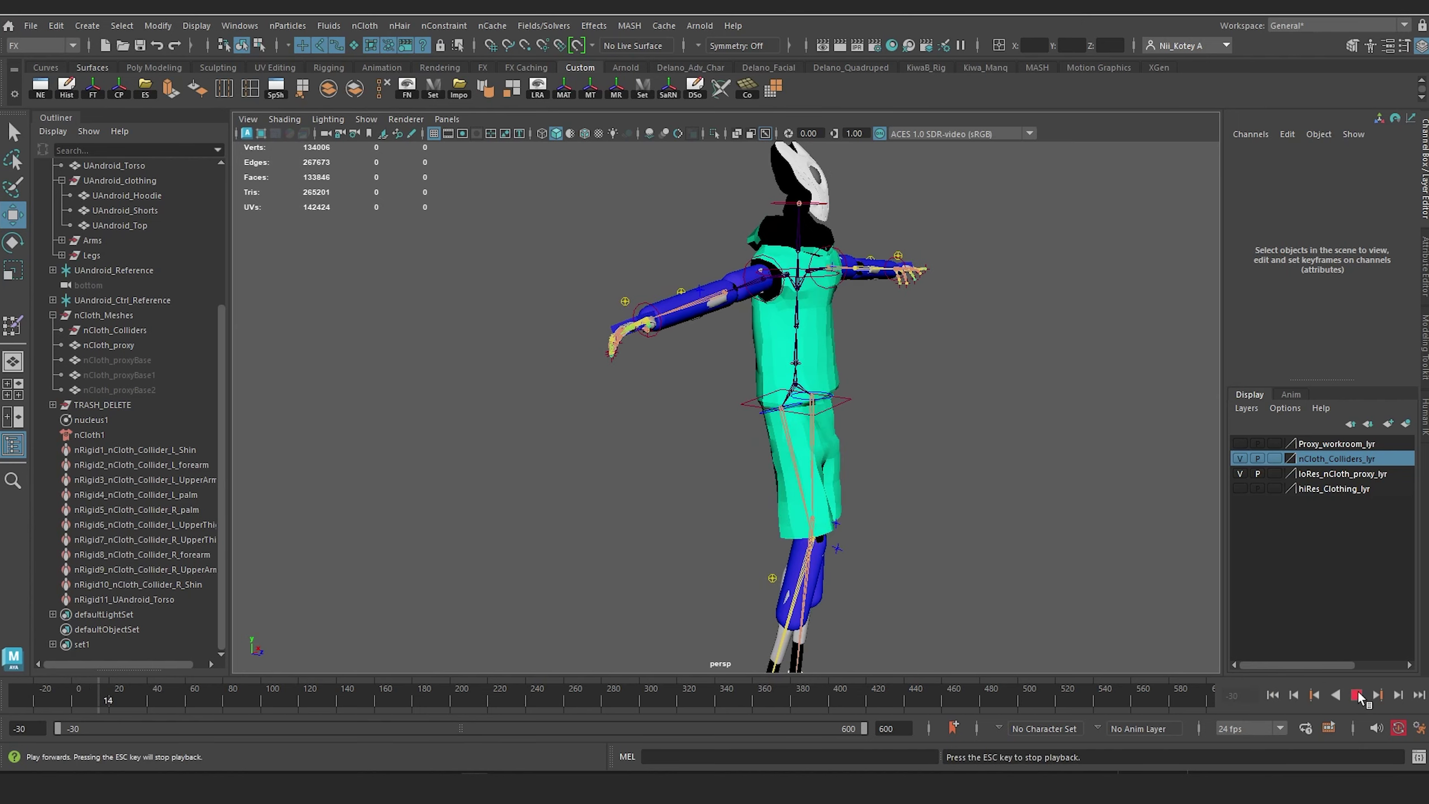
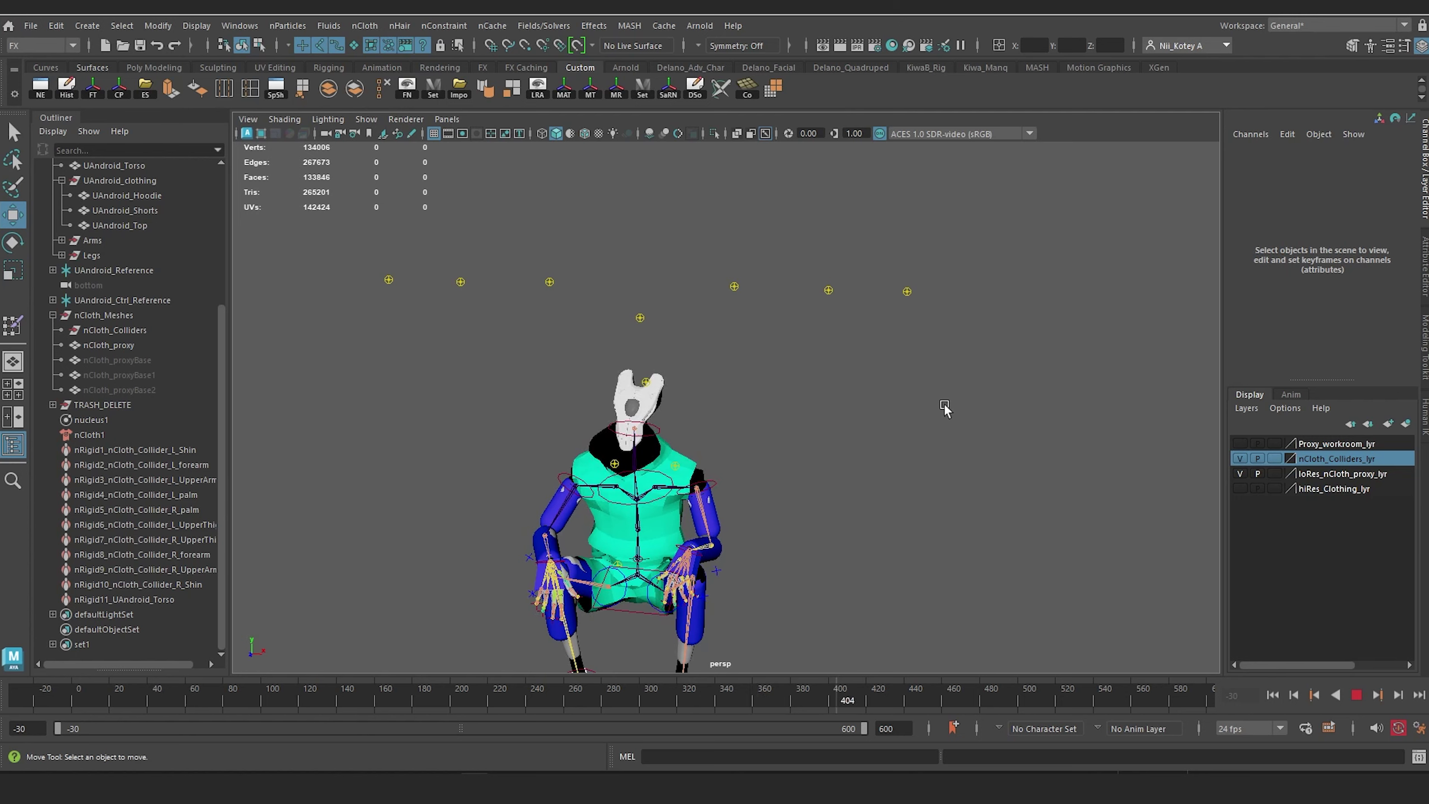
{"action": "left_click_drag", "start_coordinate": [883, 451], "coordinate": [995, 414], "text": "alt"}
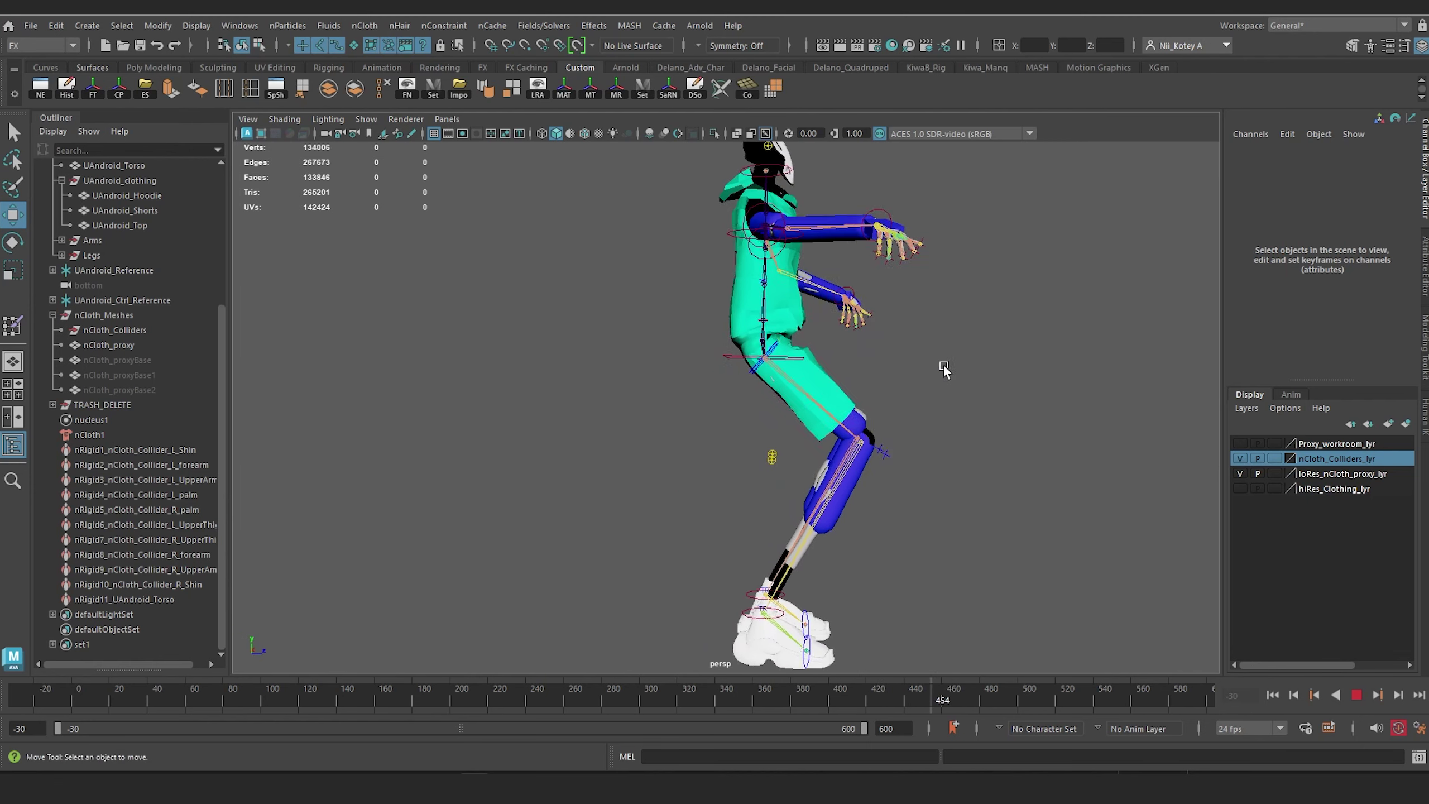
{"action": "left_click_drag", "start_coordinate": [944, 373], "coordinate": [806, 414], "text": "alt"}
{"action": "scroll", "coordinate": [782, 338], "scroll_direction": "down", "scroll_amount": 2}
{"action": "left_click_drag", "start_coordinate": [795, 338], "coordinate": [762, 347], "text": "alt"}
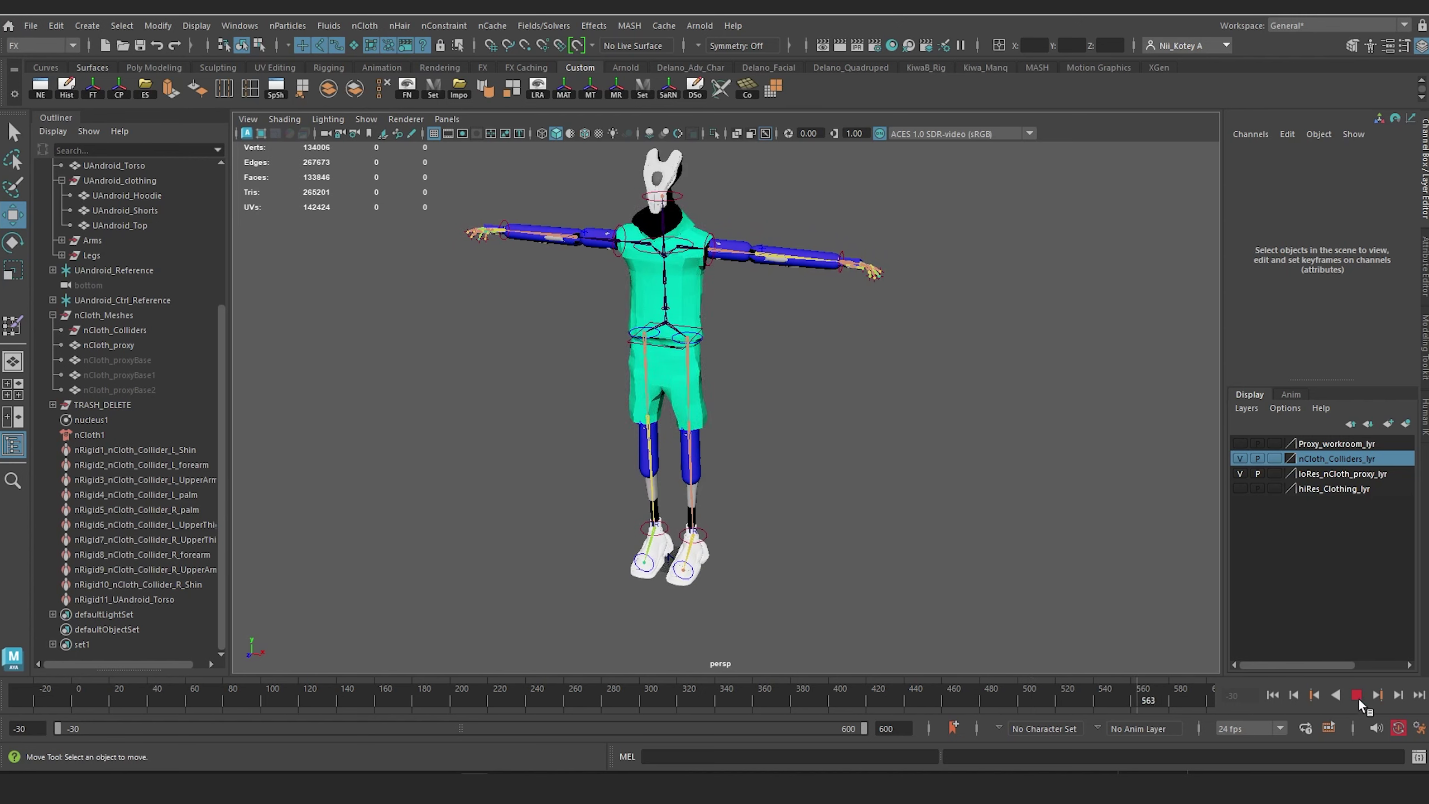
{"action": "left_click", "coordinate": [1356, 696]}
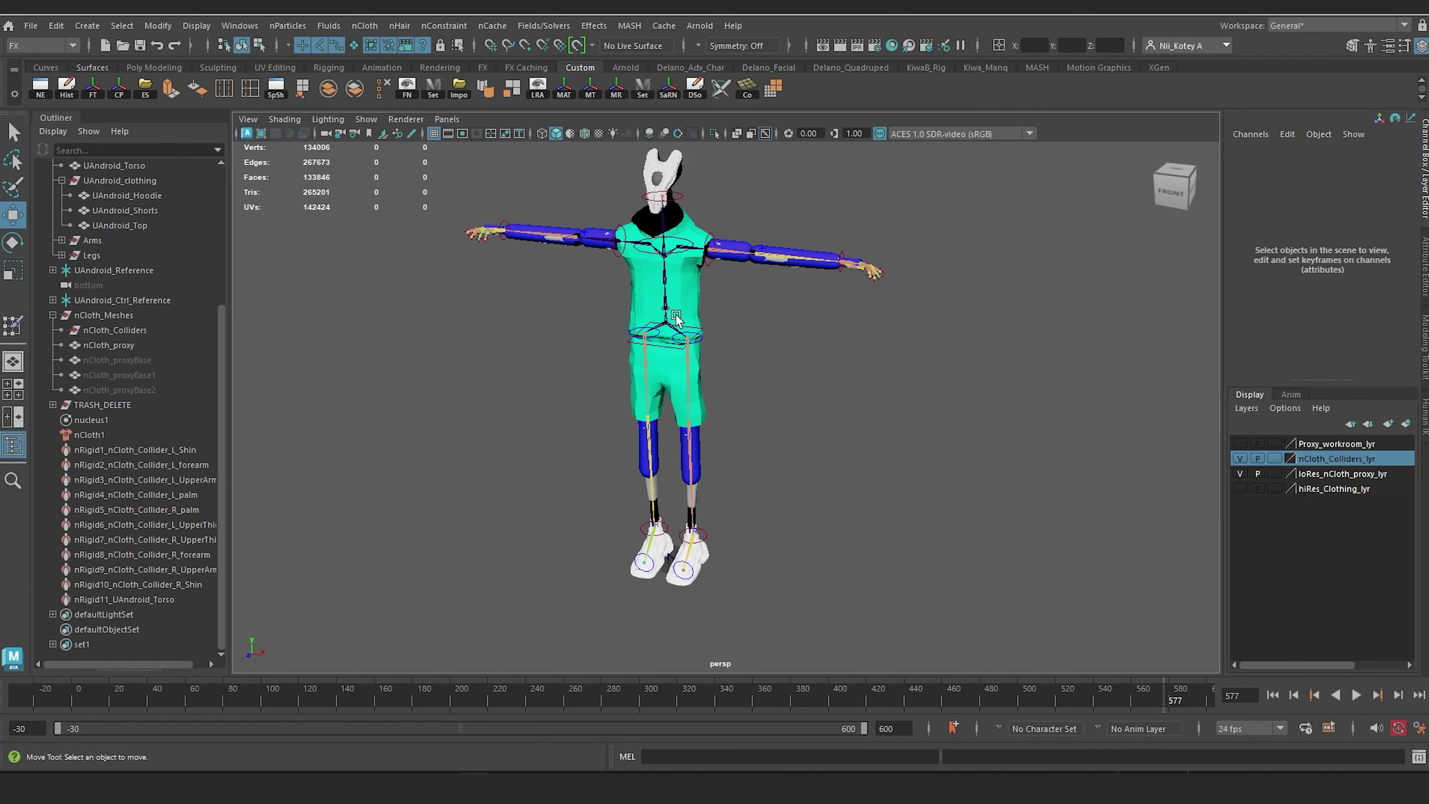
{"action": "left_click_drag", "start_coordinate": [675, 319], "coordinate": [713, 308], "text": "alt"}
{"action": "middle_click_drag", "start_coordinate": [713, 307], "coordinate": [717, 341], "text": "alt"}
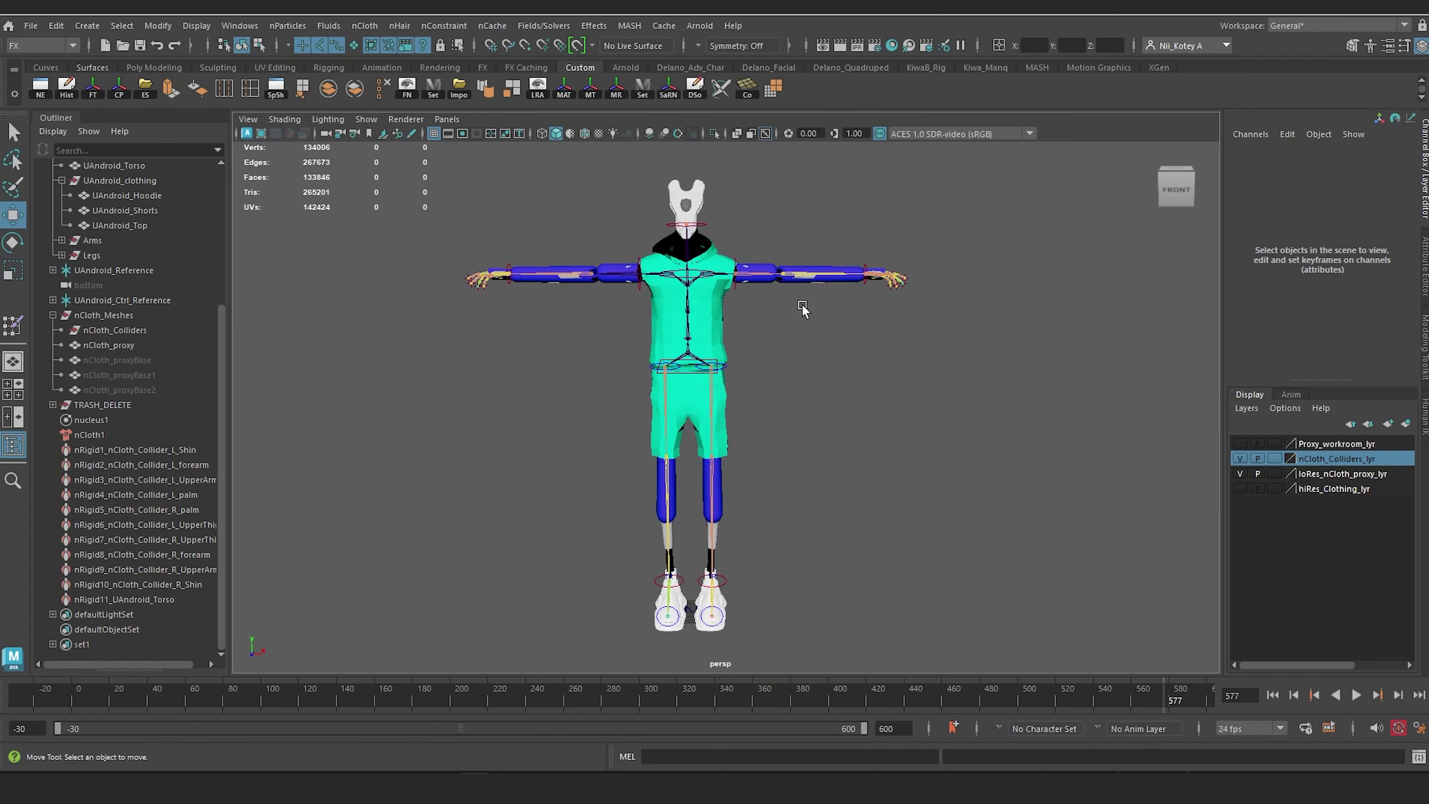
Step: Return to frame -30, hide loRes_nCloth_proxy_lyr and show hiRes_Clothing_lyr instead
{"action": "left_click", "coordinate": [1273, 696]}
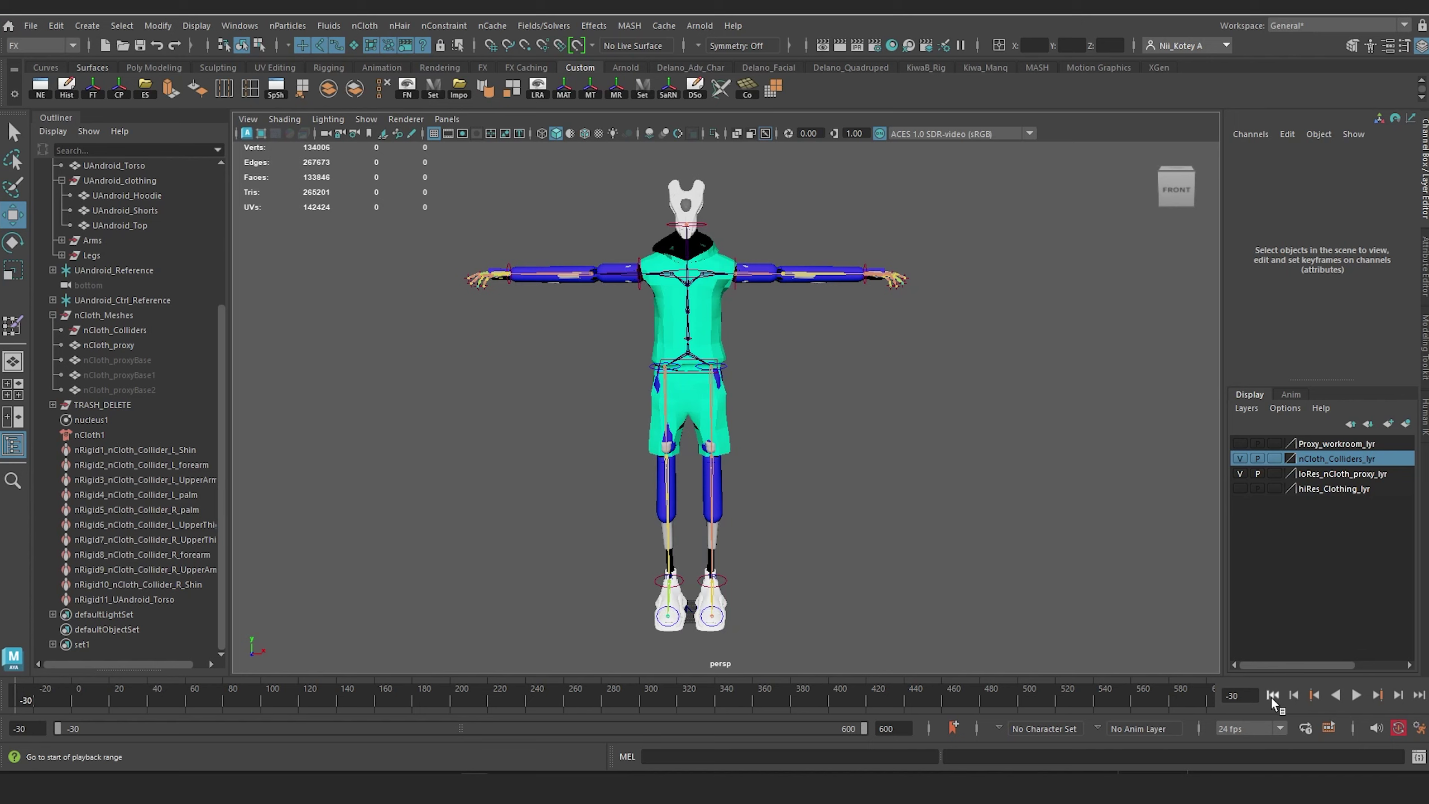
{"action": "left_click", "coordinate": [1239, 473]}
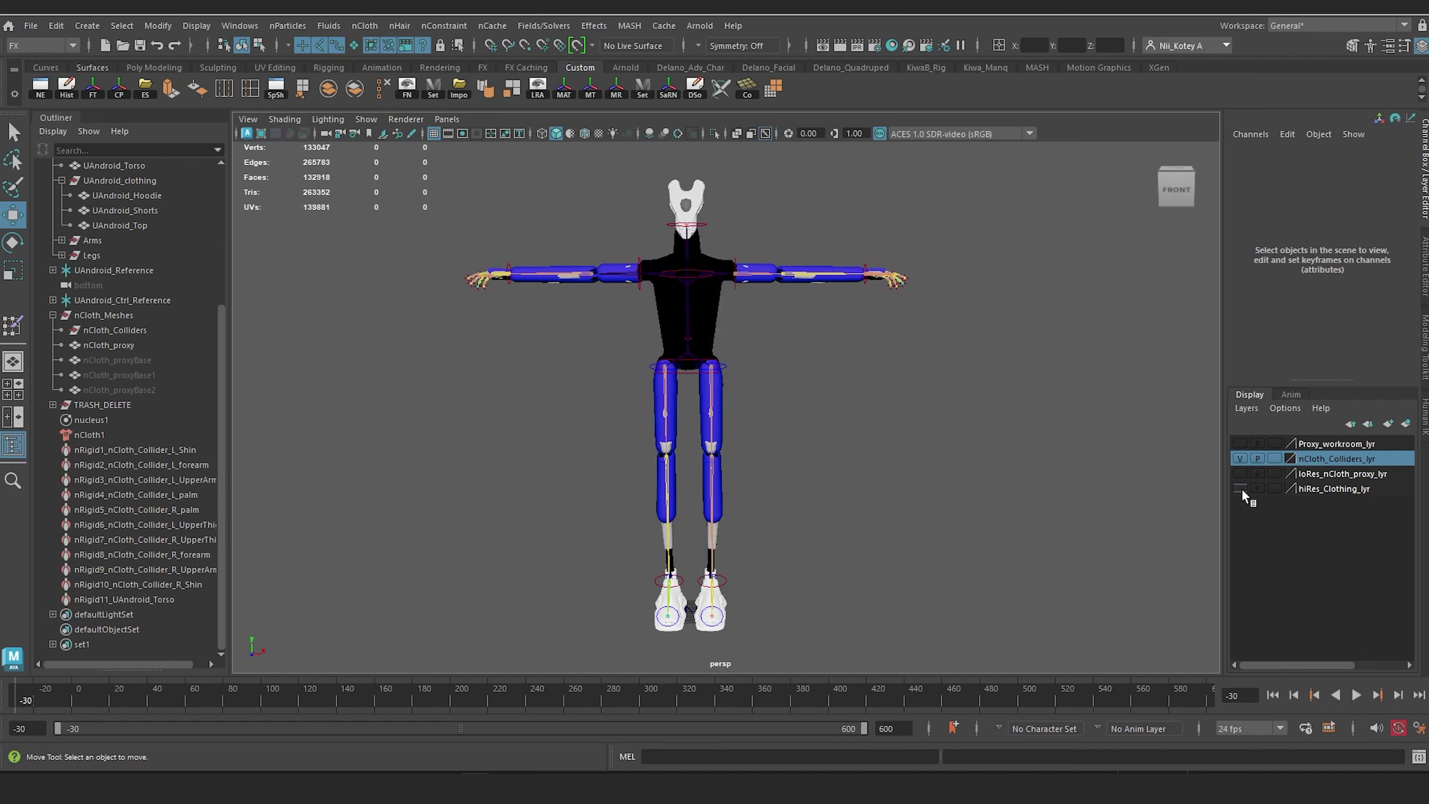
{"action": "left_click", "coordinate": [1240, 488]}
{"action": "left_click_drag", "start_coordinate": [829, 397], "coordinate": [698, 400], "text": "alt"}
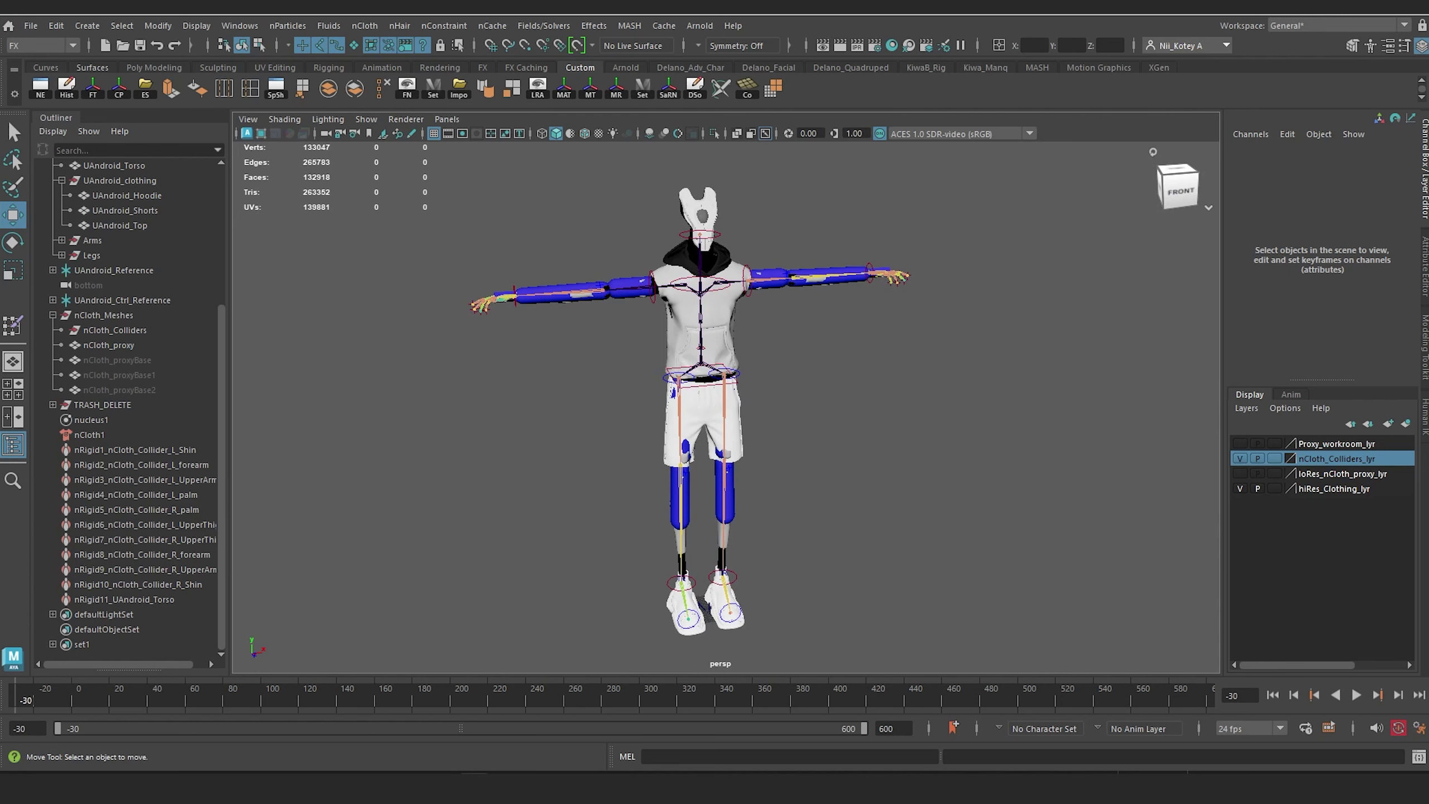
Step: Hide the UAndroid control rig's display through the HumanIK controls
{"action": "left_click", "coordinate": [1423, 403]}
{"action": "left_click", "coordinate": [1217, 159]}
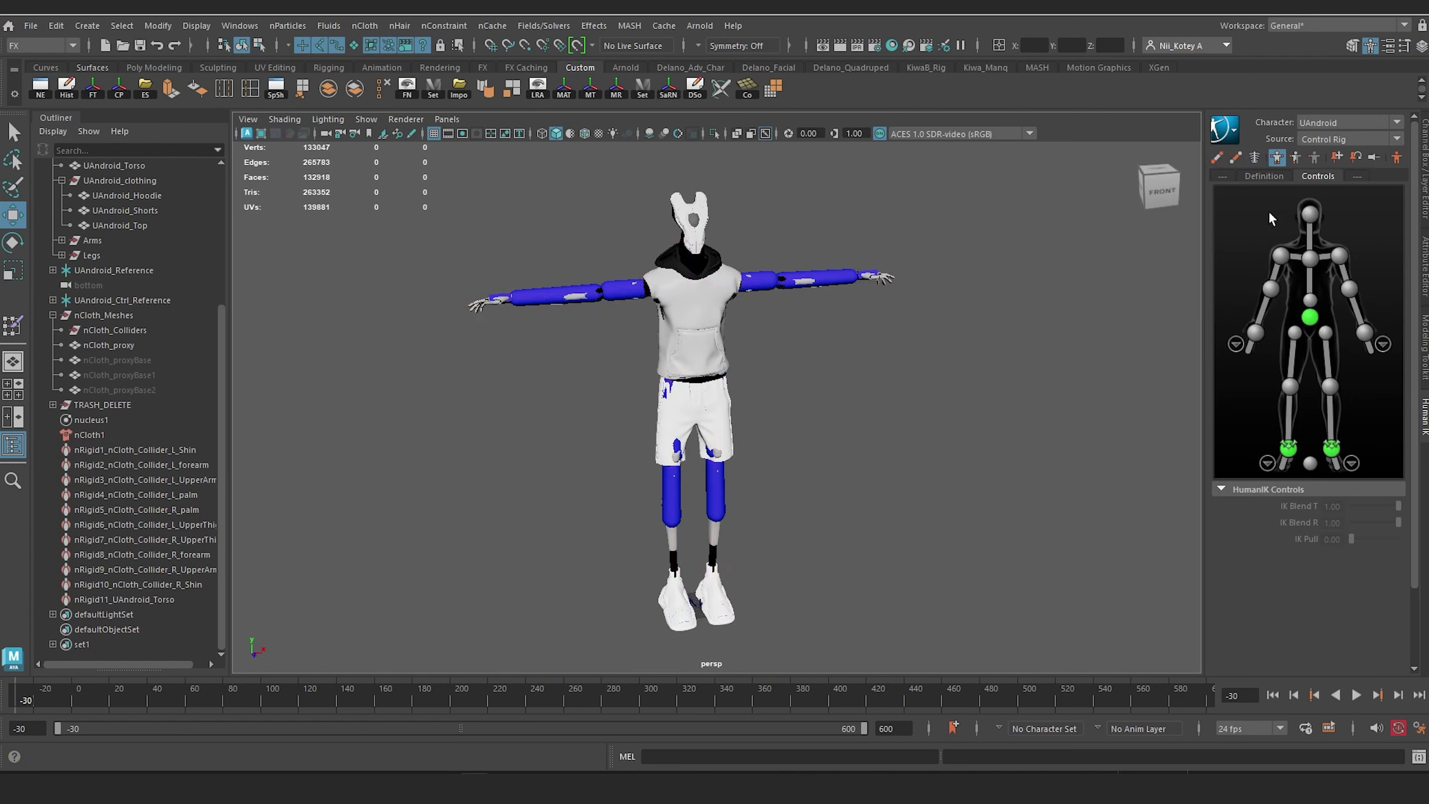
{"action": "mouse_move", "coordinate": [951, 319]}
{"action": "left_mouse_down", "text": "alt"}
{"action": "mouse_move", "coordinate": [899, 309]}
{"action": "mouse_move", "coordinate": [925, 314]}
{"action": "left_mouse_up", "text": "alt"}
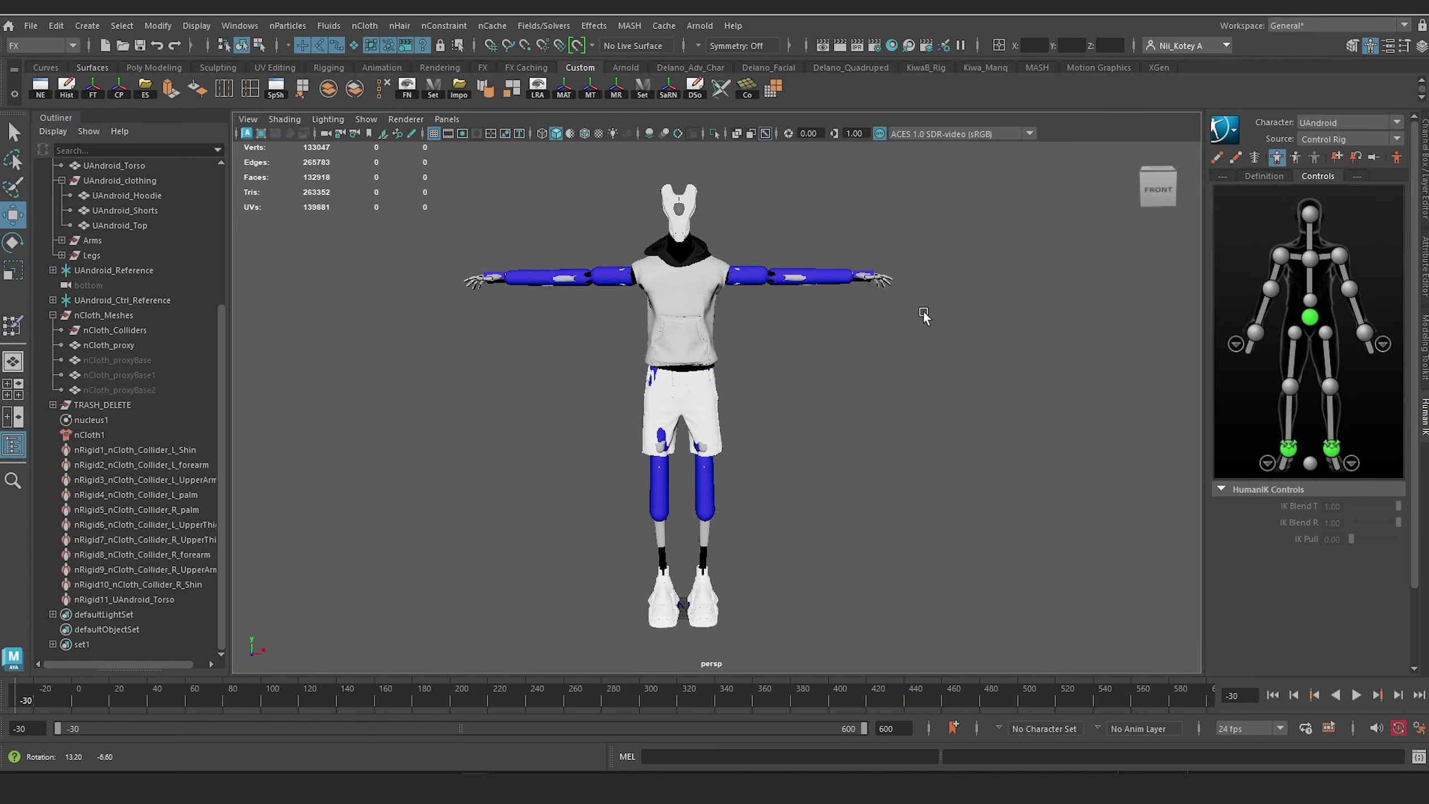
{"action": "left_click", "coordinate": [1424, 184]}
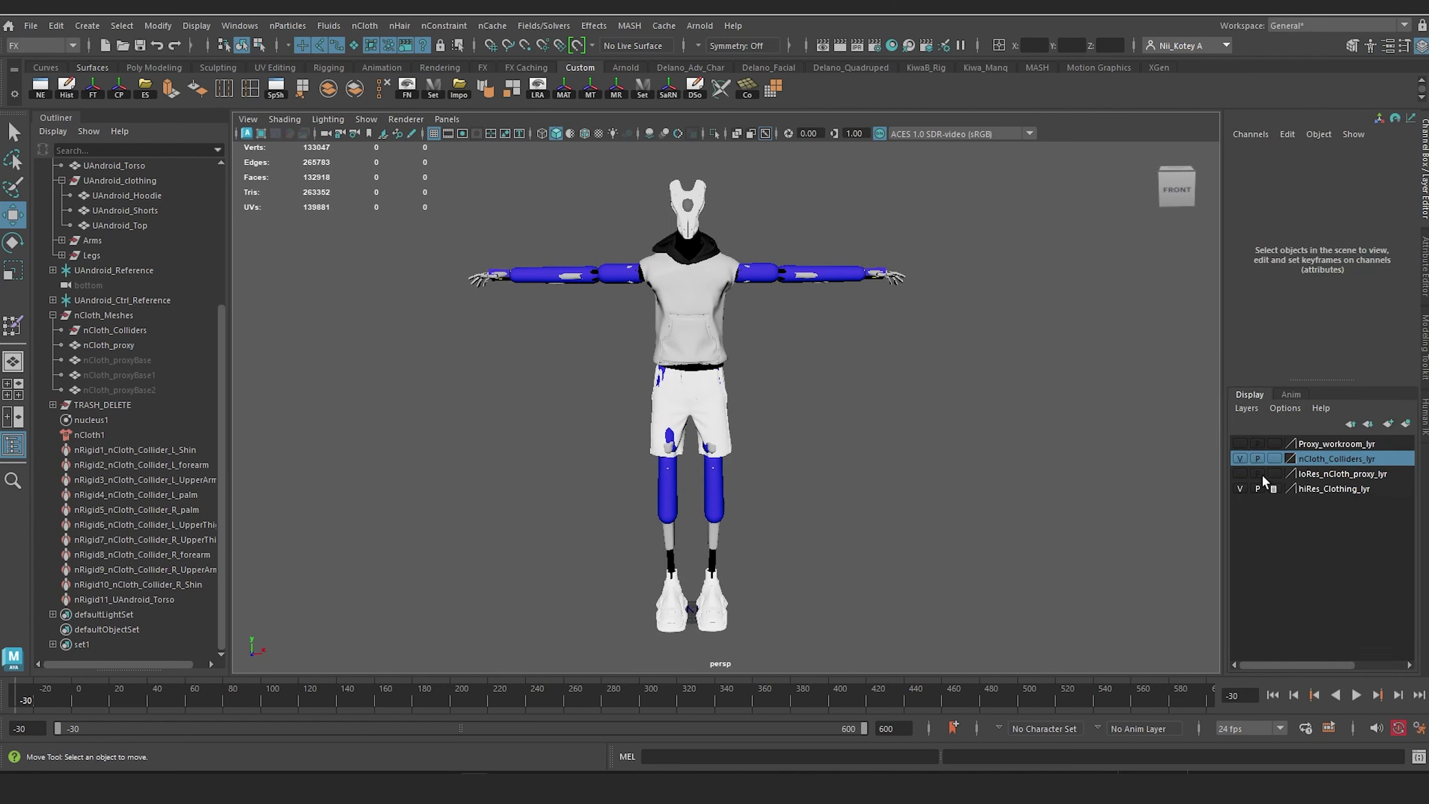
Step: Hide nCloth_Colliders_lyr and save the scene
{"action": "left_click", "coordinate": [1240, 458]}
{"action": "middle_click_drag", "start_coordinate": [929, 359], "coordinate": [931, 371], "text": "alt"}
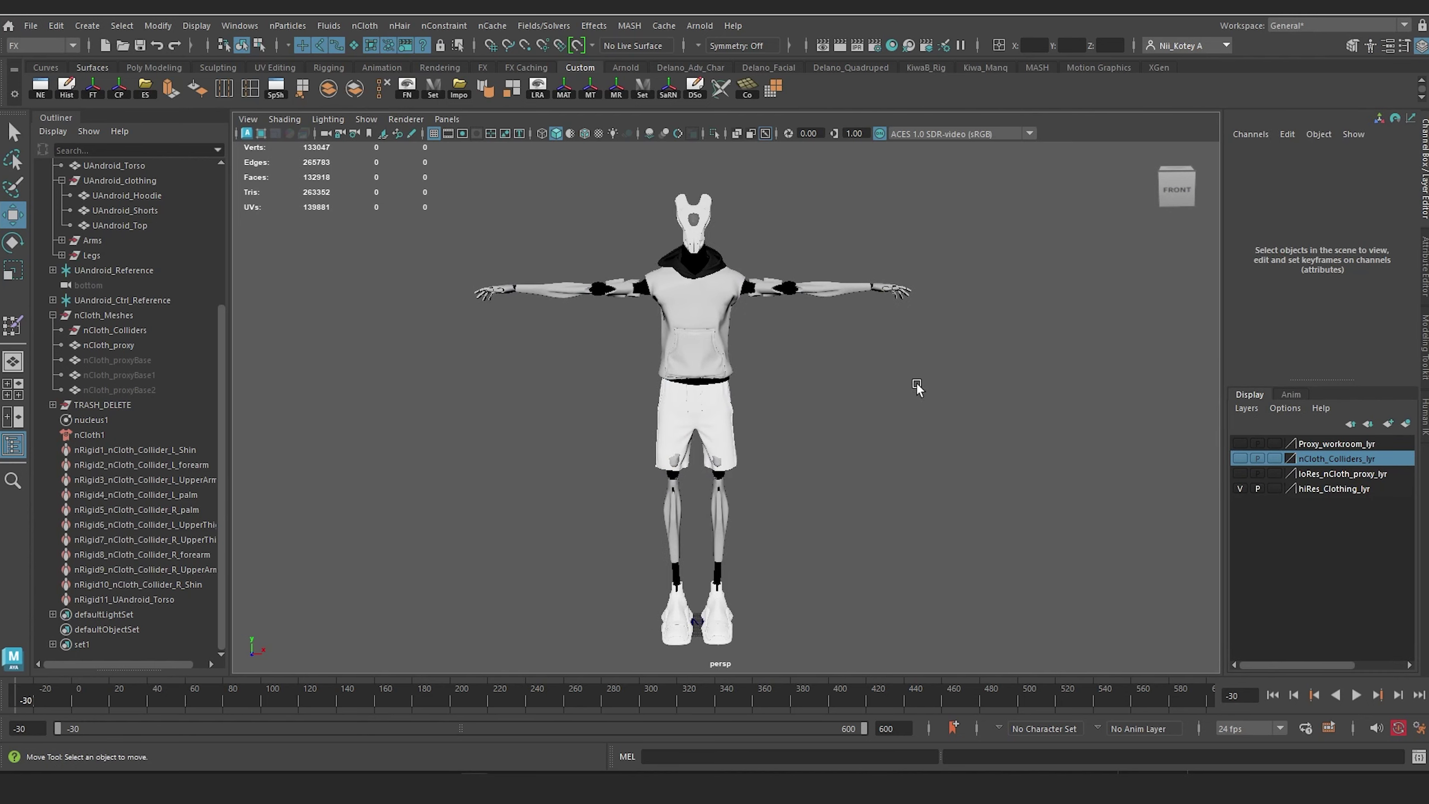
{"action": "left_click_drag", "start_coordinate": [915, 382], "coordinate": [895, 382], "text": "alt"}
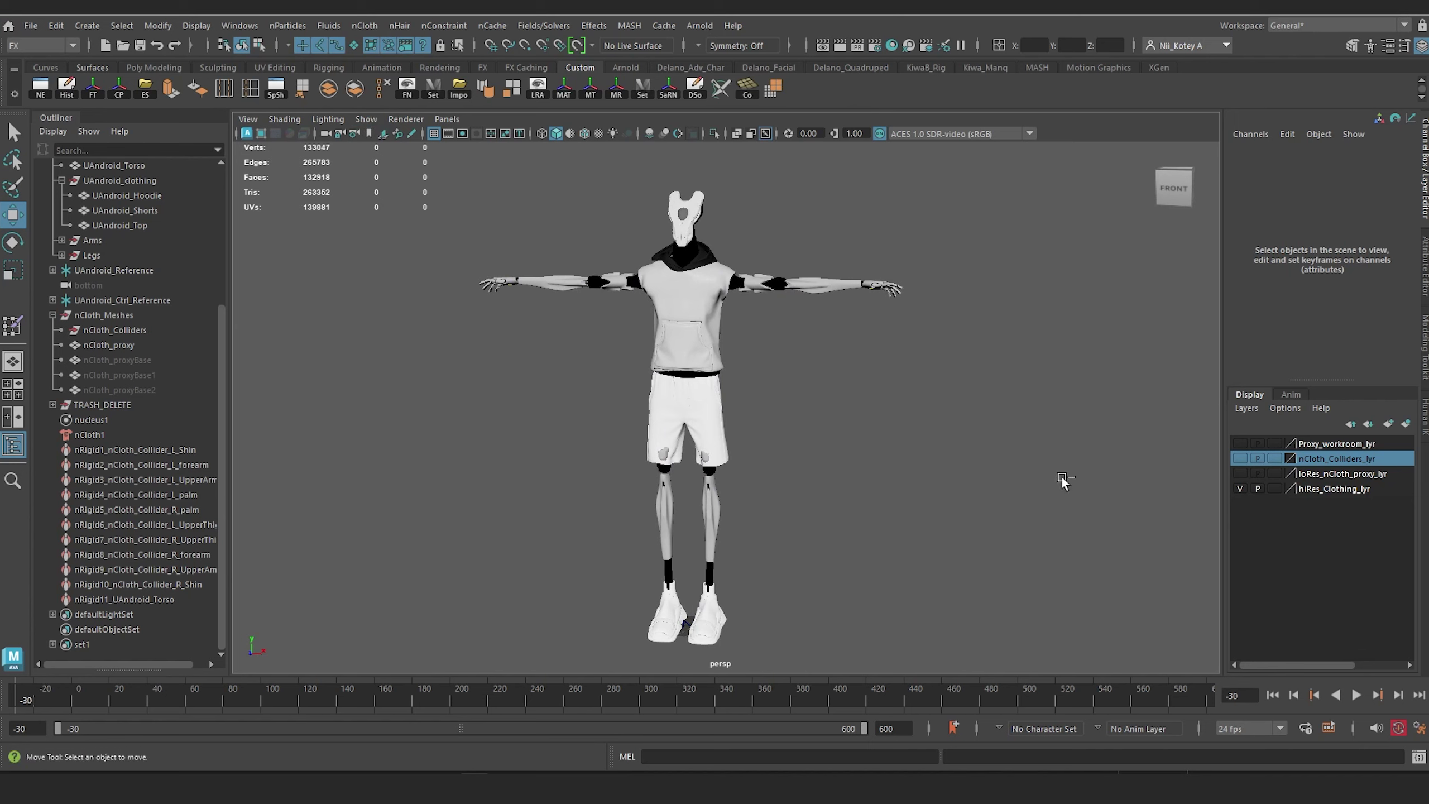
{"action": "key", "text": "ctrl+s"}
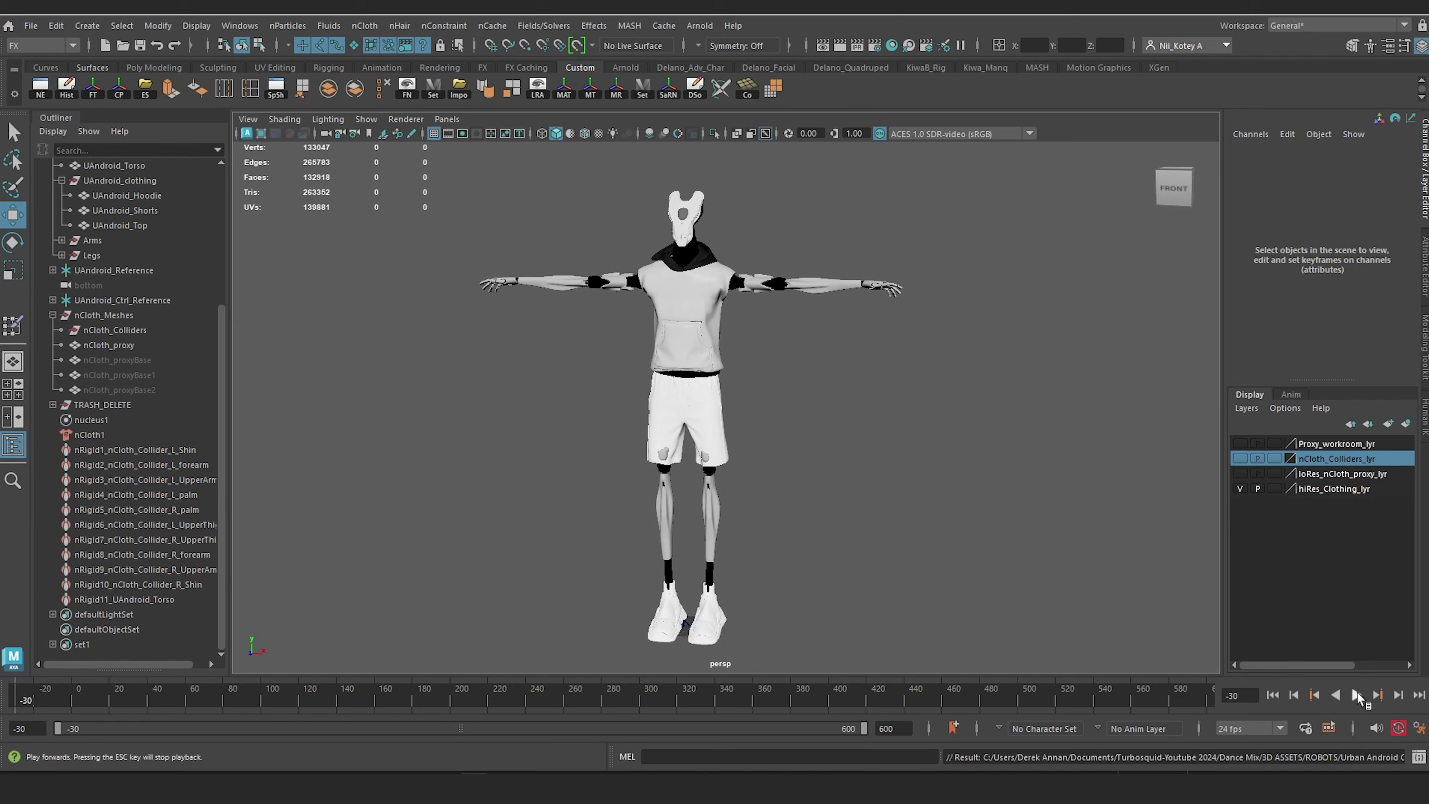
Step: Play the full animation and examine the high-resolution clothing's deformation from the front, back and side
{"action": "left_click", "coordinate": [1357, 696]}
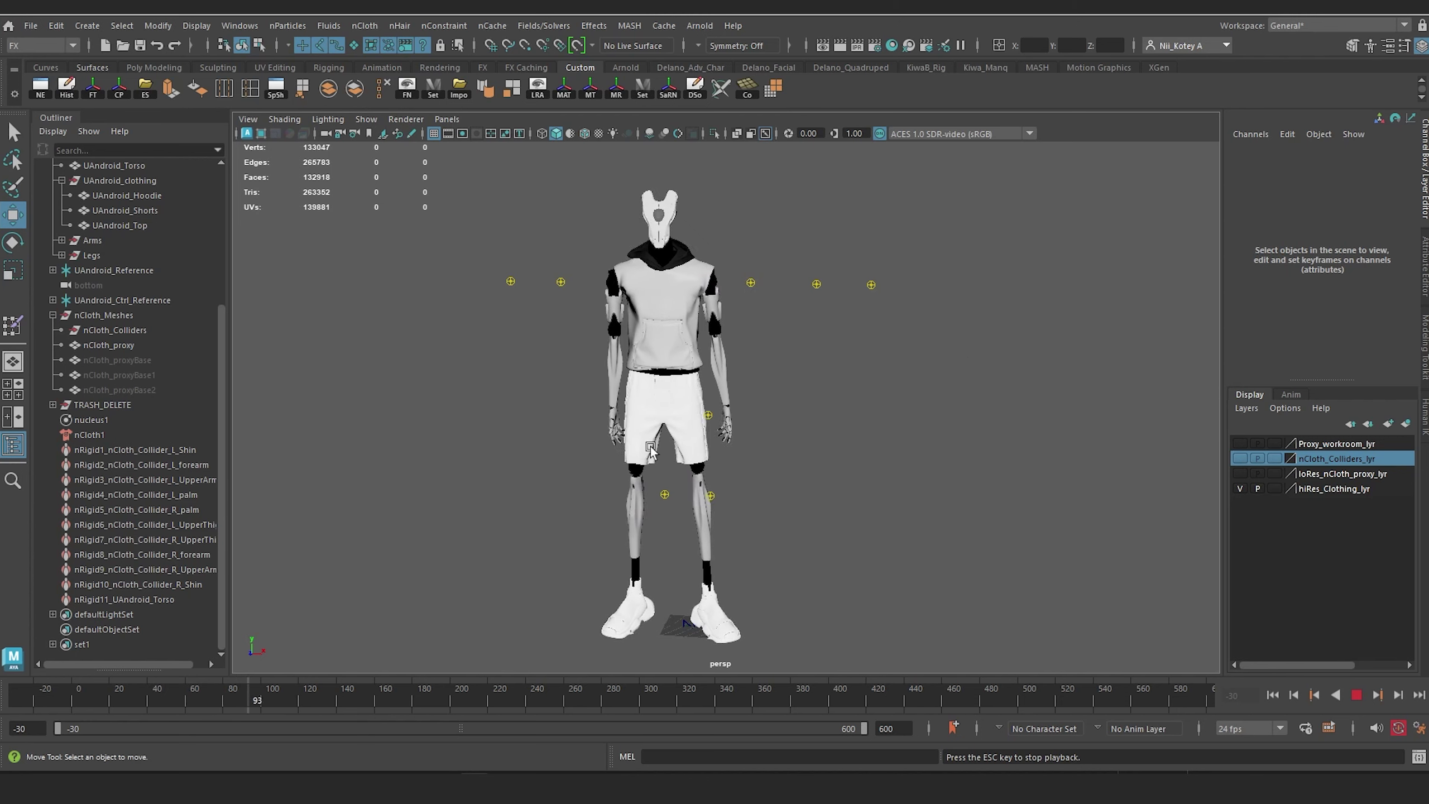
{"action": "left_click_drag", "start_coordinate": [520, 495], "coordinate": [566, 491], "text": "alt"}
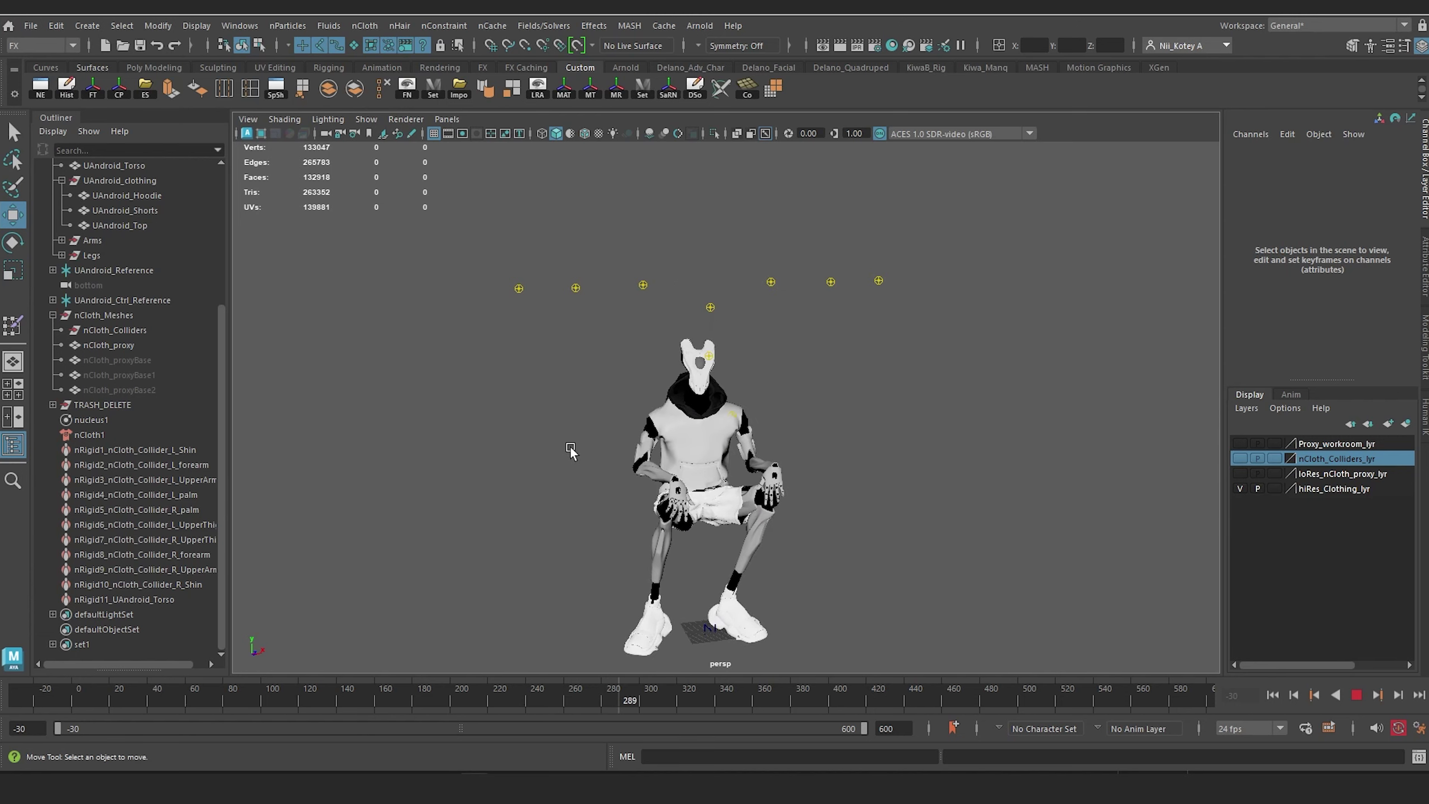
{"action": "left_click_drag", "start_coordinate": [549, 428], "coordinate": [477, 407], "text": "alt"}
{"action": "scroll", "coordinate": [549, 418], "scroll_direction": "up", "scroll_amount": 5}
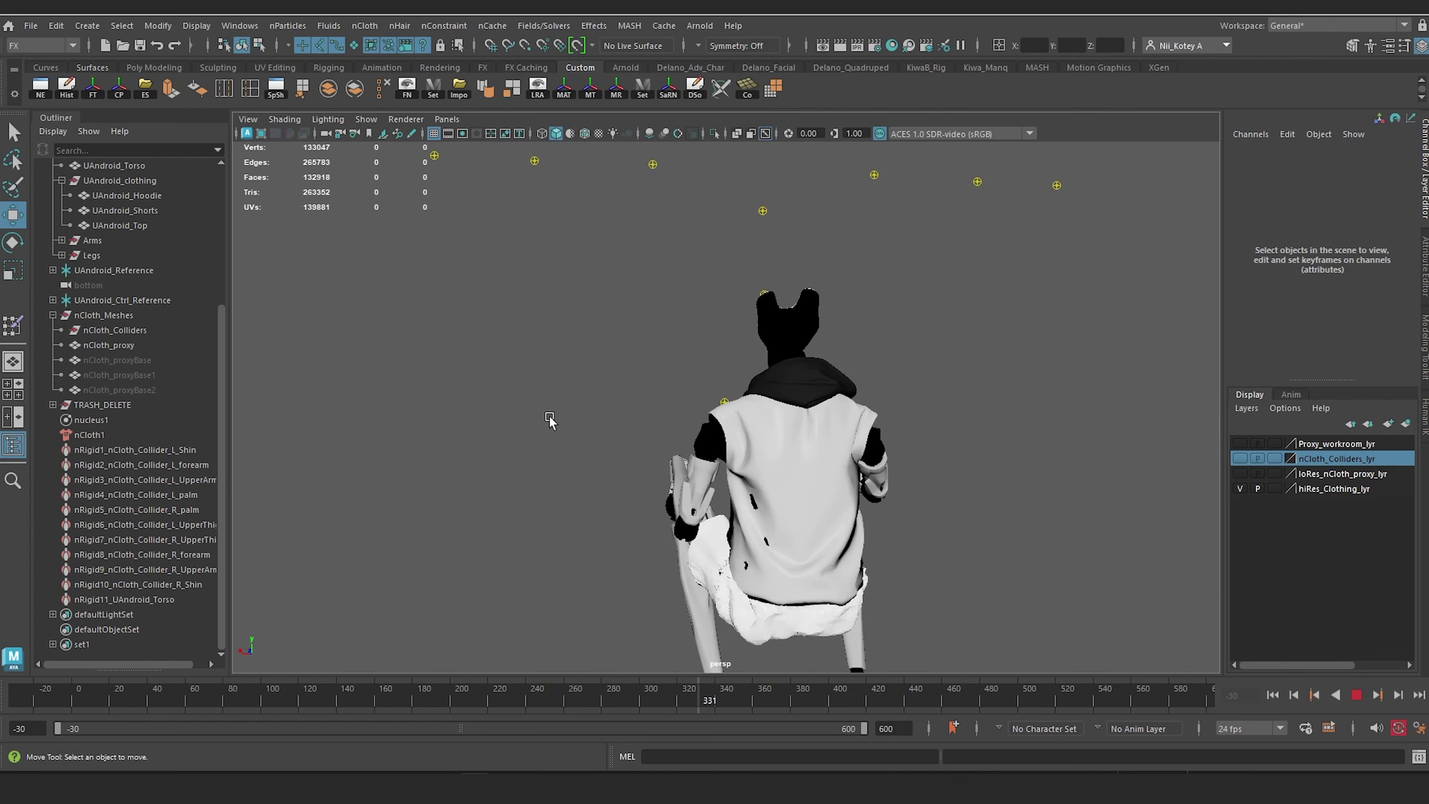
{"action": "scroll", "coordinate": [572, 413], "scroll_direction": "down", "scroll_amount": 5}
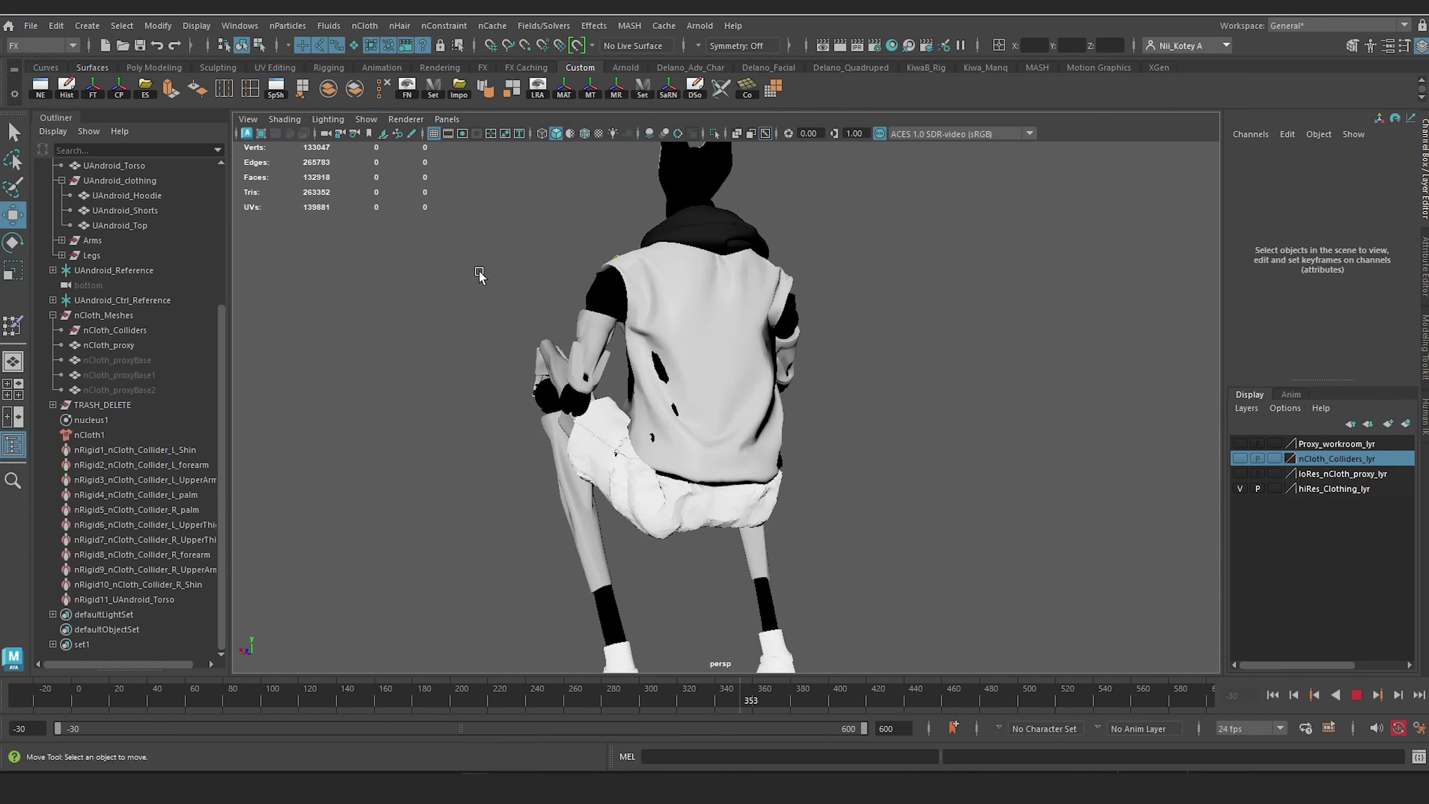
{"action": "scroll", "coordinate": [467, 365], "scroll_direction": "down", "scroll_amount": 2}
{"action": "left_click_drag", "start_coordinate": [491, 363], "coordinate": [857, 380], "text": "alt"}
{"action": "middle_click_drag", "start_coordinate": [842, 351], "coordinate": [740, 484], "text": "alt"}
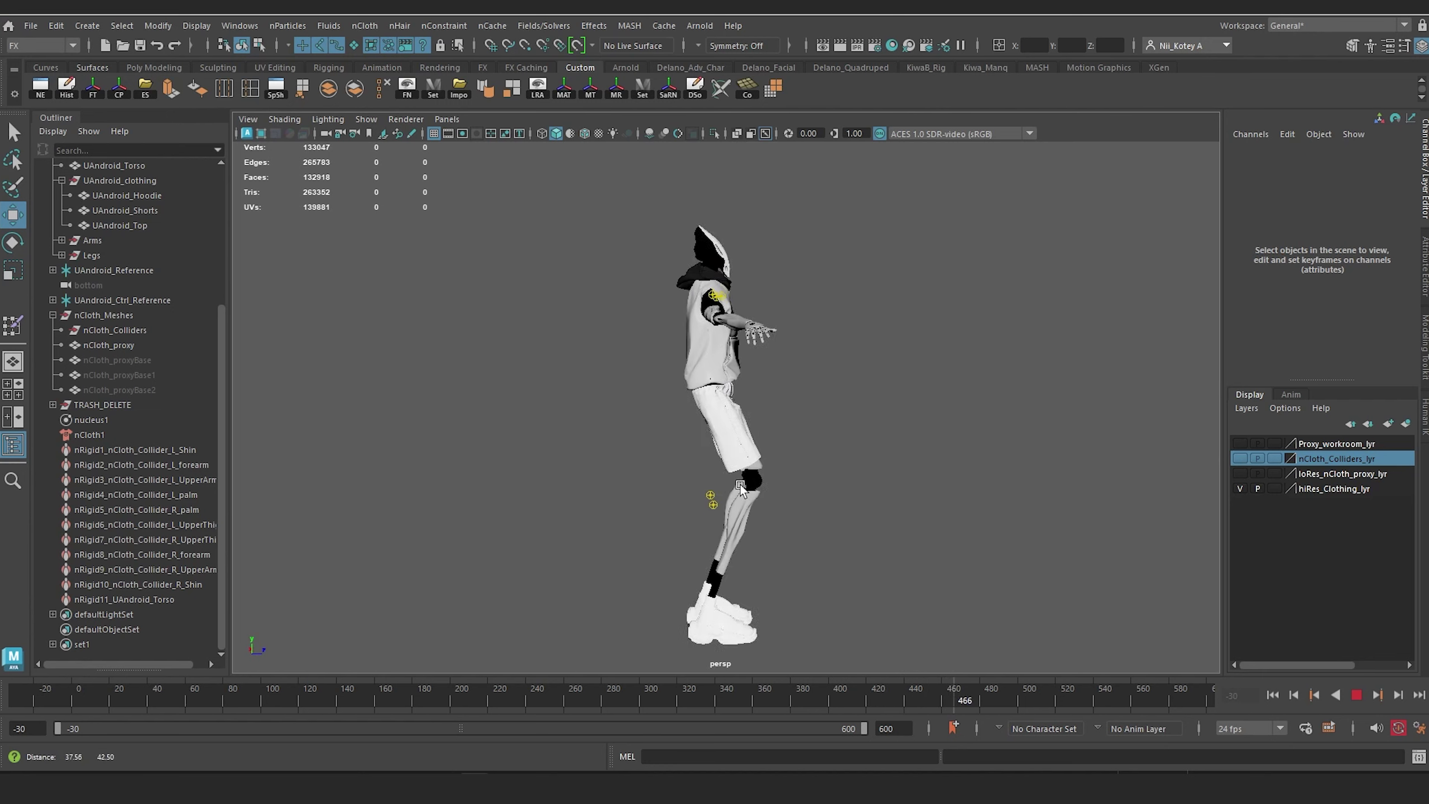
{"action": "left_click_drag", "start_coordinate": [781, 486], "coordinate": [639, 413], "text": "alt"}
{"action": "middle_click_drag", "start_coordinate": [639, 415], "coordinate": [536, 388], "text": "alt"}
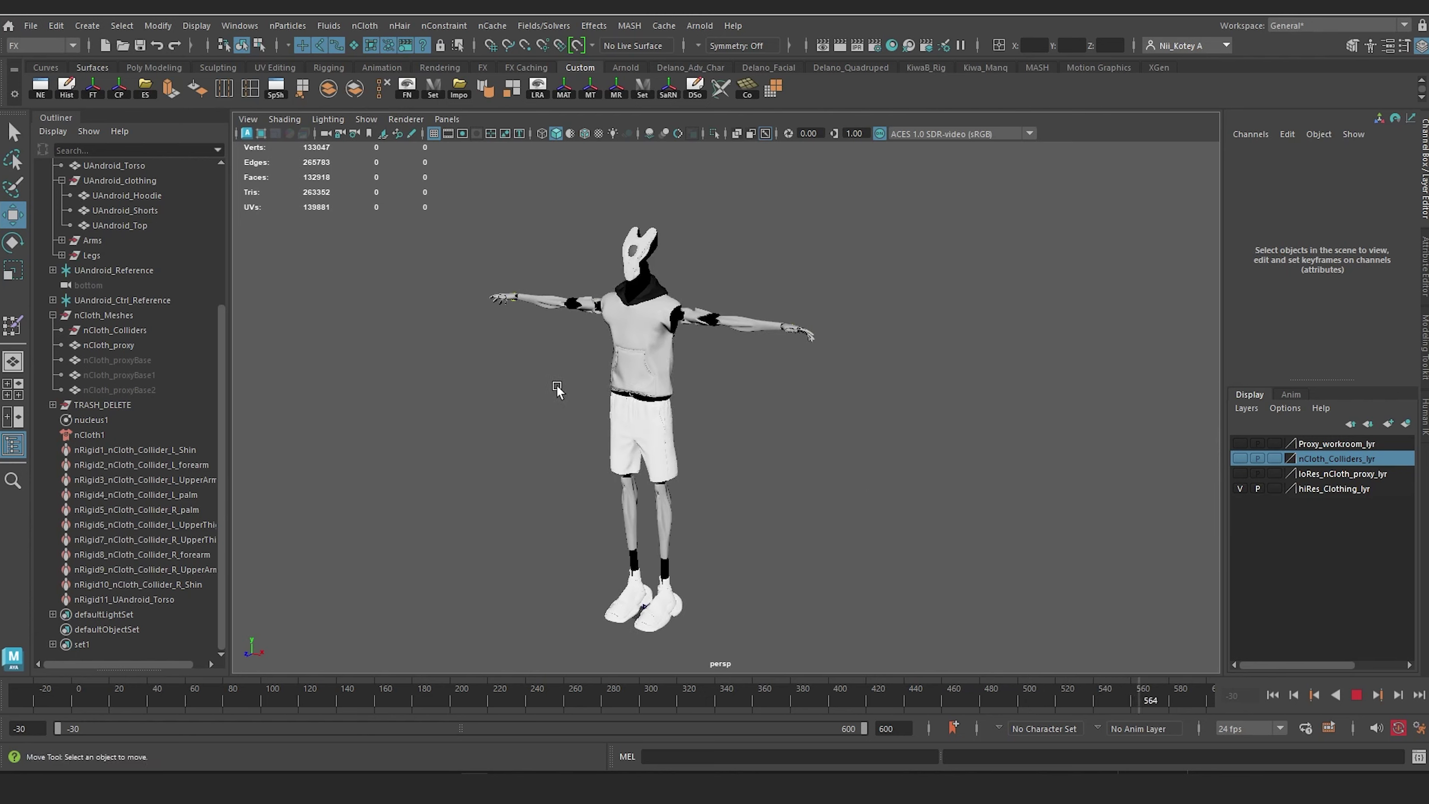
{"action": "scroll", "coordinate": [559, 391], "scroll_direction": "up", "scroll_amount": 3}
{"action": "mouse_move", "coordinate": [560, 393]}
{"action": "left_mouse_down", "text": "alt"}
{"action": "mouse_move", "coordinate": [760, 400]}
{"action": "mouse_move", "coordinate": [568, 399]}
{"action": "left_mouse_up", "text": "alt"}
{"action": "scroll", "coordinate": [640, 390], "scroll_direction": "down", "scroll_amount": 3}
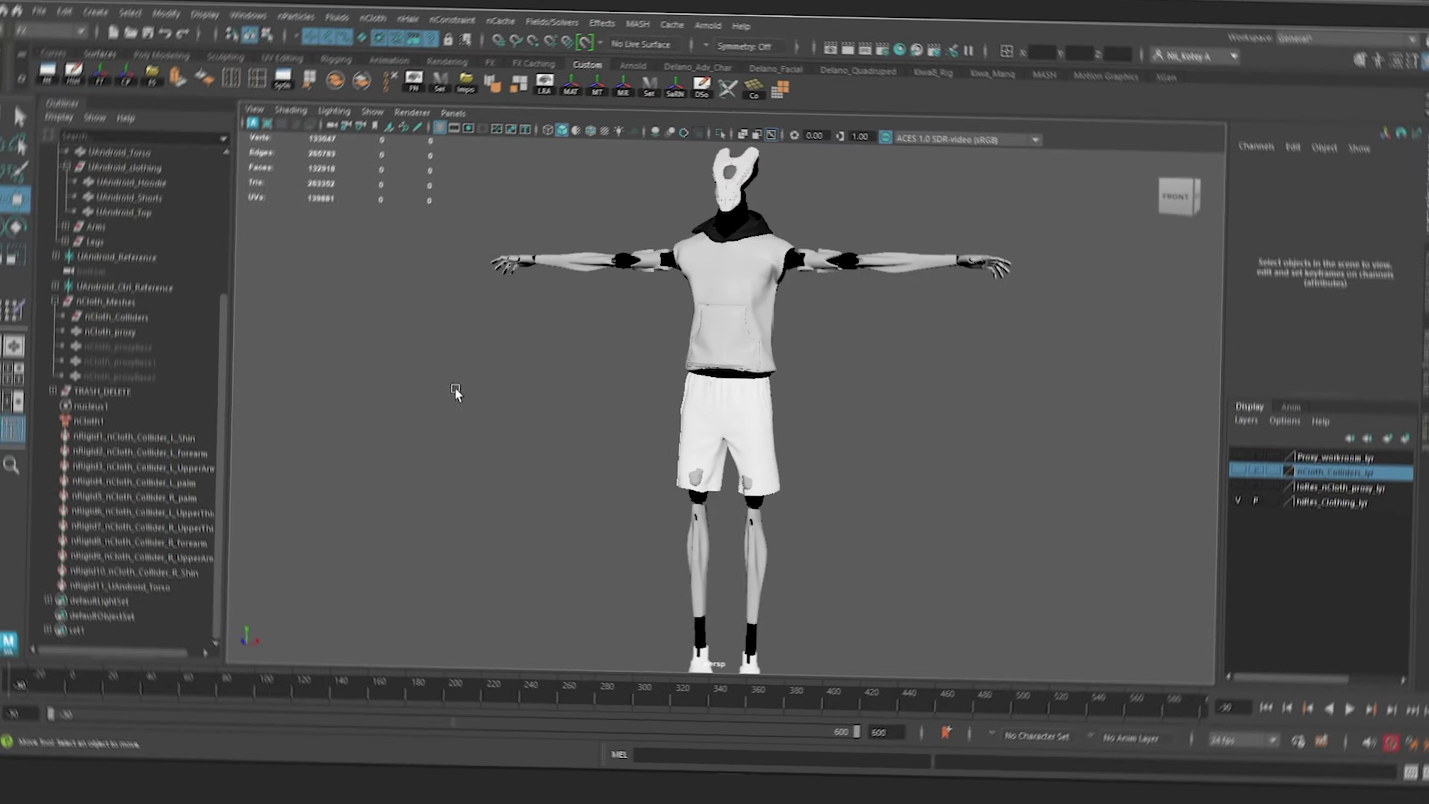
{"action": "right_click_drag", "start_coordinate": [500, 387], "coordinate": [557, 405], "text": "alt"}
{"action": "left_click_drag", "start_coordinate": [557, 402], "coordinate": [546, 403], "text": "alt"}
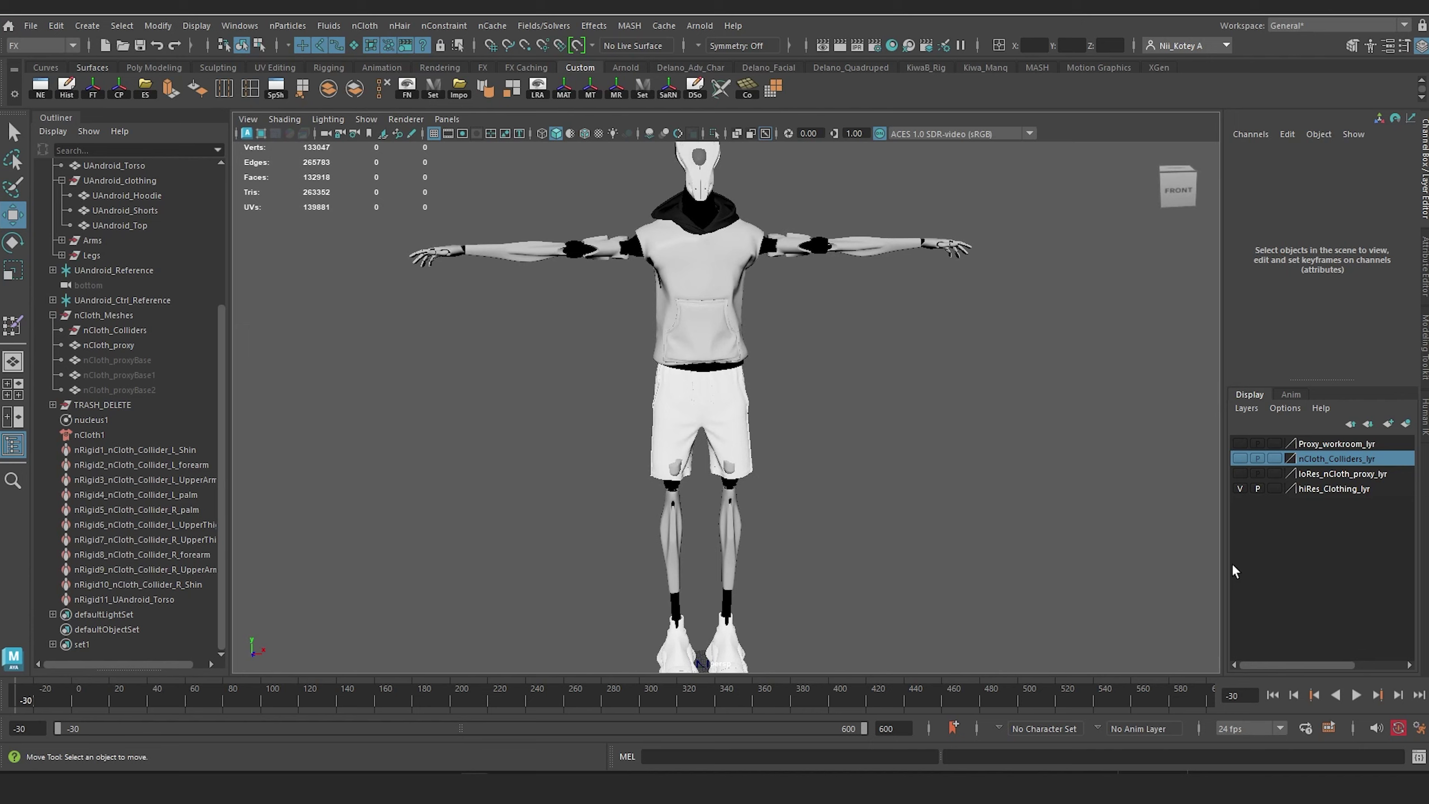
Step: Hide hiRes_Clothing_lyr and show loRes_nCloth_proxy_lyr on the android's body
{"action": "left_click", "coordinate": [1241, 488]}
{"action": "left_click", "coordinate": [1239, 474]}
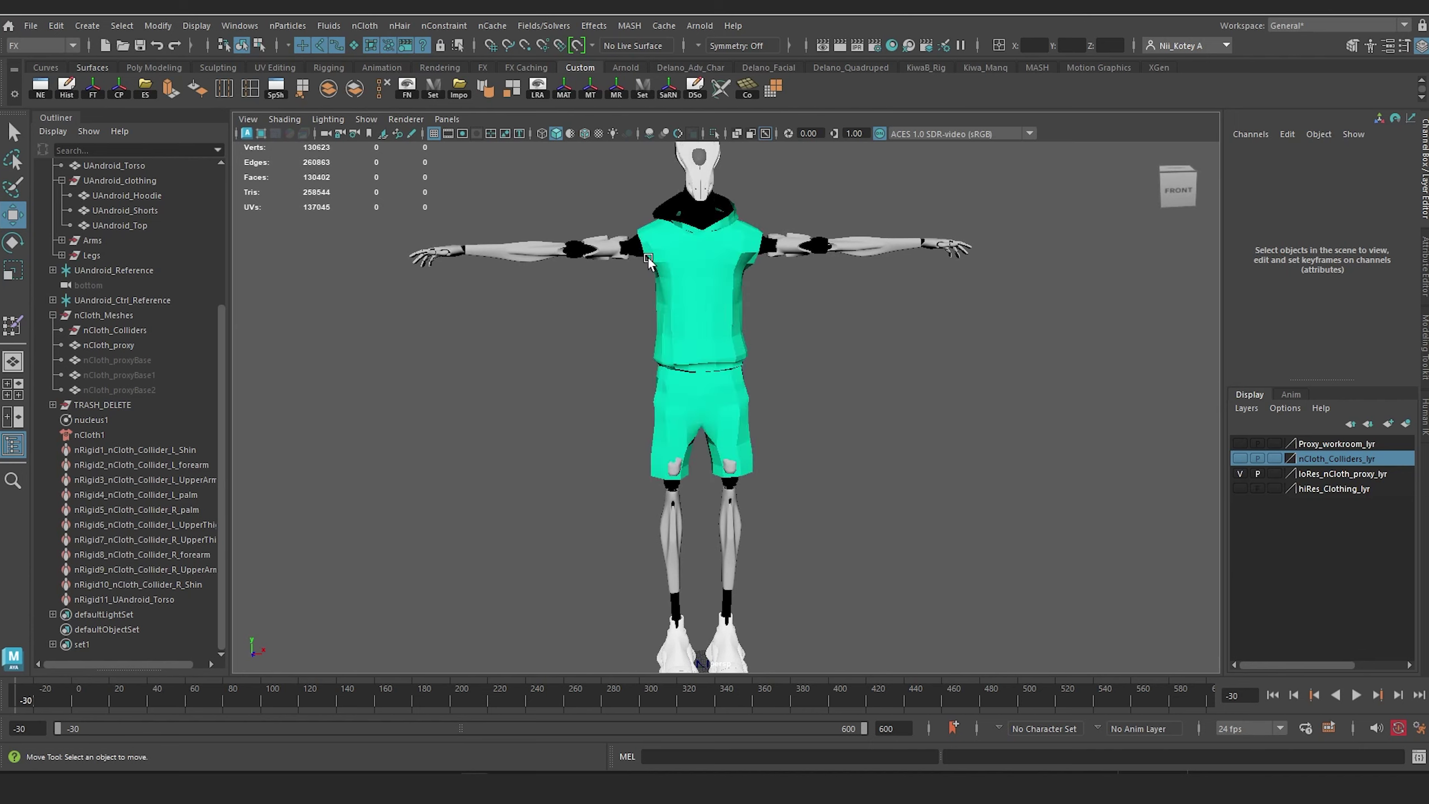
{"action": "middle_click_drag", "start_coordinate": [643, 256], "coordinate": [641, 334], "text": "alt"}
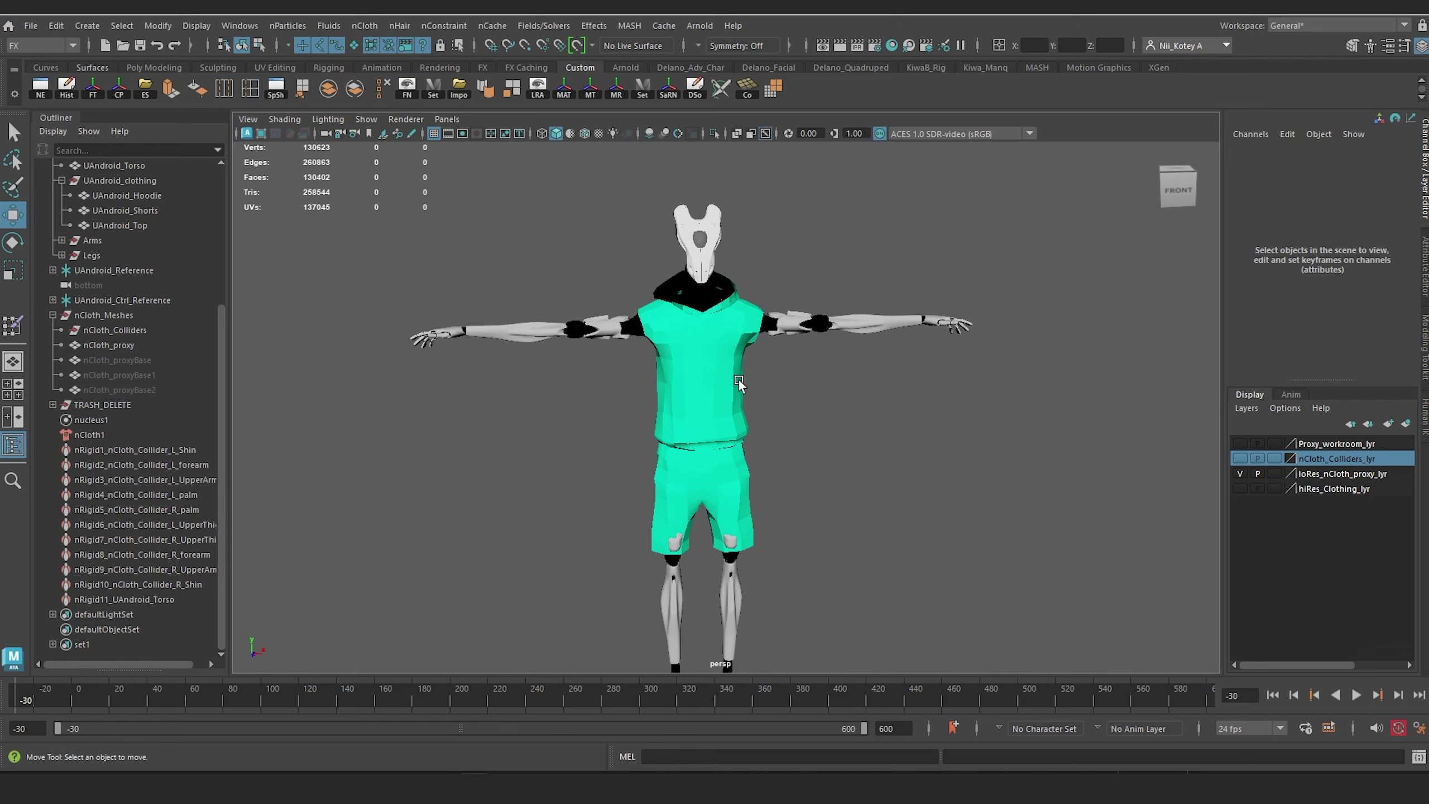
{"action": "left_click_drag", "start_coordinate": [642, 354], "coordinate": [918, 439], "text": "alt"}
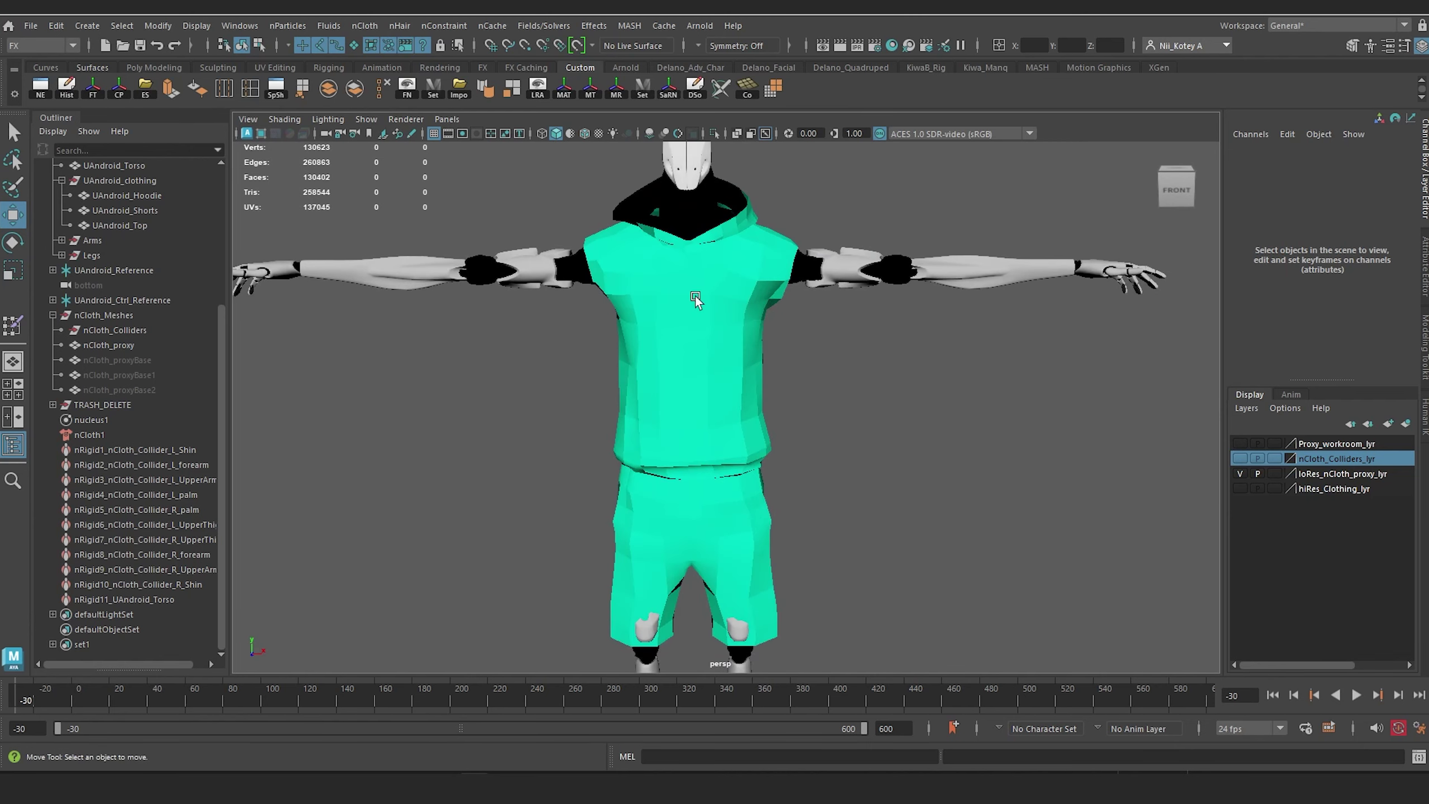
{"action": "right_click_drag", "start_coordinate": [619, 328], "coordinate": [771, 399], "text": "alt"}
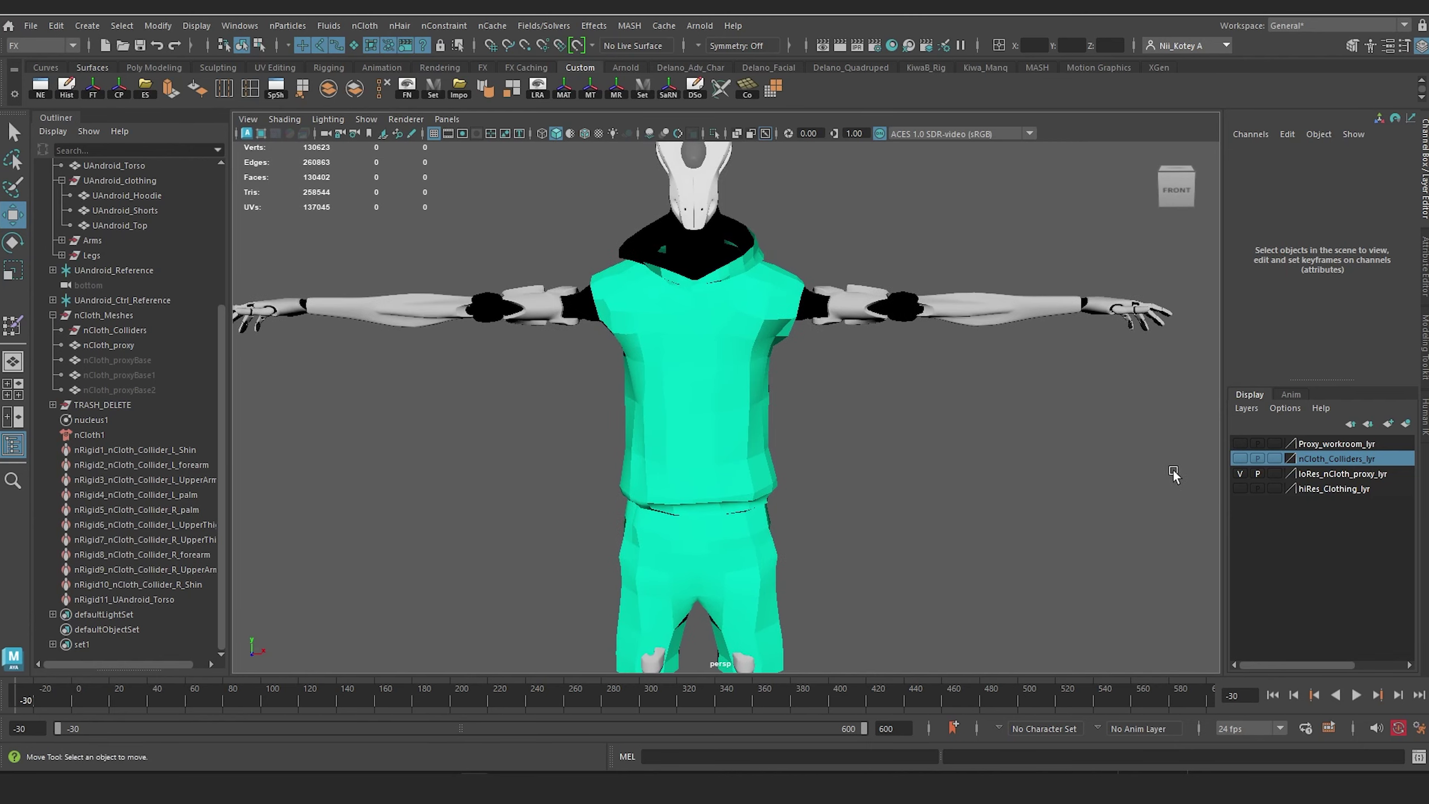
{"action": "left_click", "coordinate": [1239, 474]}
{"action": "left_click", "coordinate": [1239, 474]}
Step: Open the nObject cache options for nCloth_proxy and set the file distribution to One file
{"action": "left_click", "coordinate": [770, 373]}
{"action": "scroll", "coordinate": [769, 403], "scroll_direction": "down", "scroll_amount": 2}
{"action": "scroll", "coordinate": [770, 403], "scroll_direction": "up", "scroll_amount": 2}
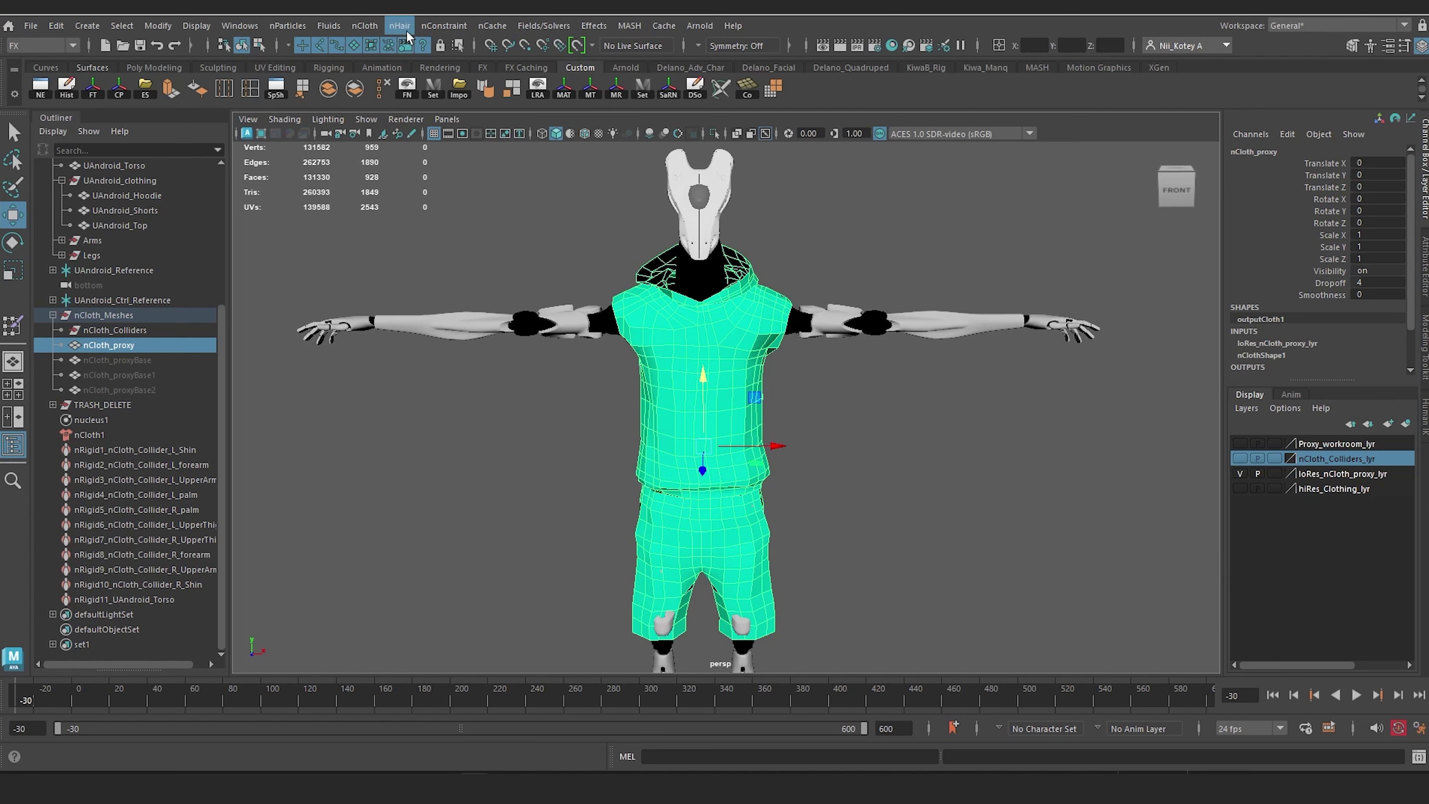
{"action": "left_click", "coordinate": [493, 26]}
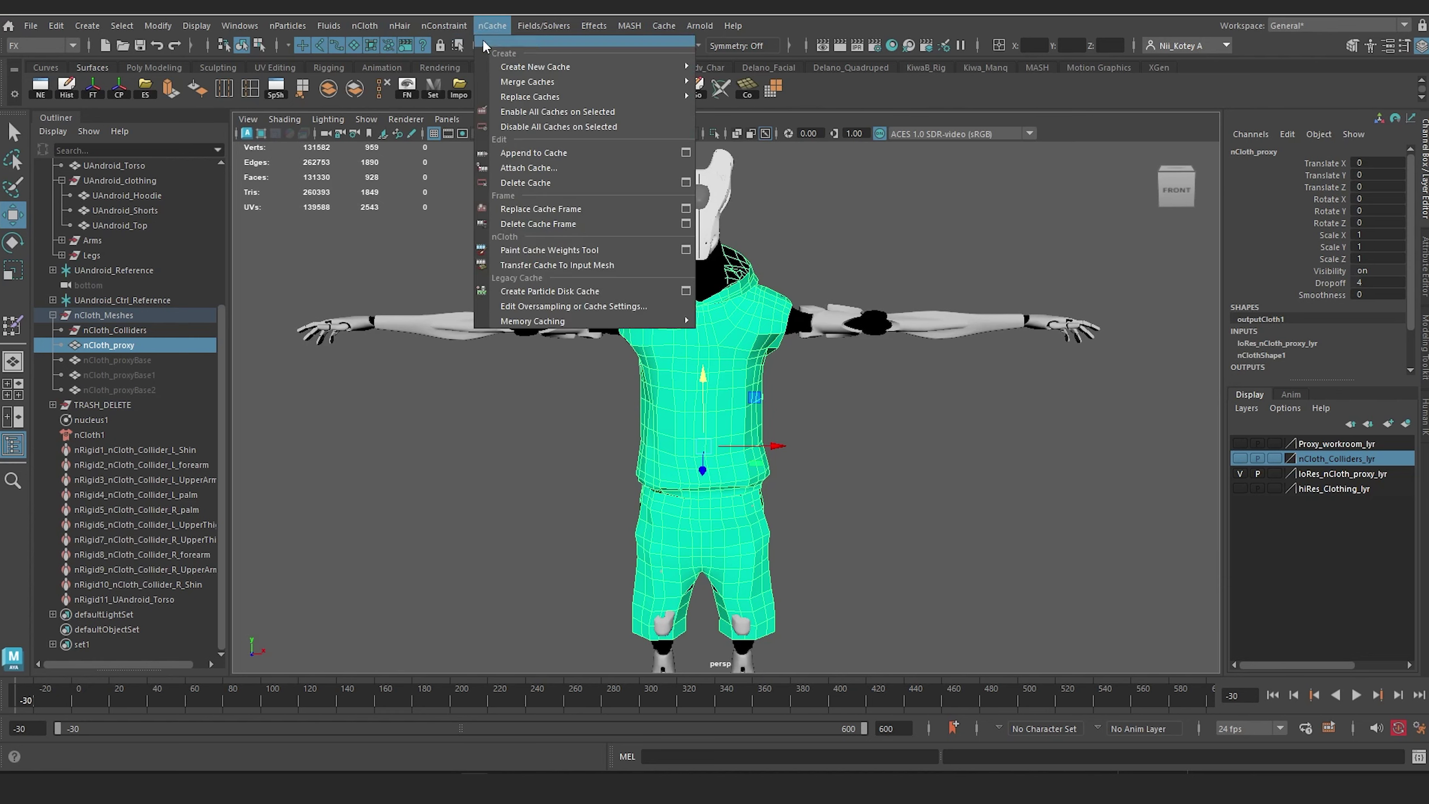
{"action": "mouse_move", "coordinate": [596, 69]}
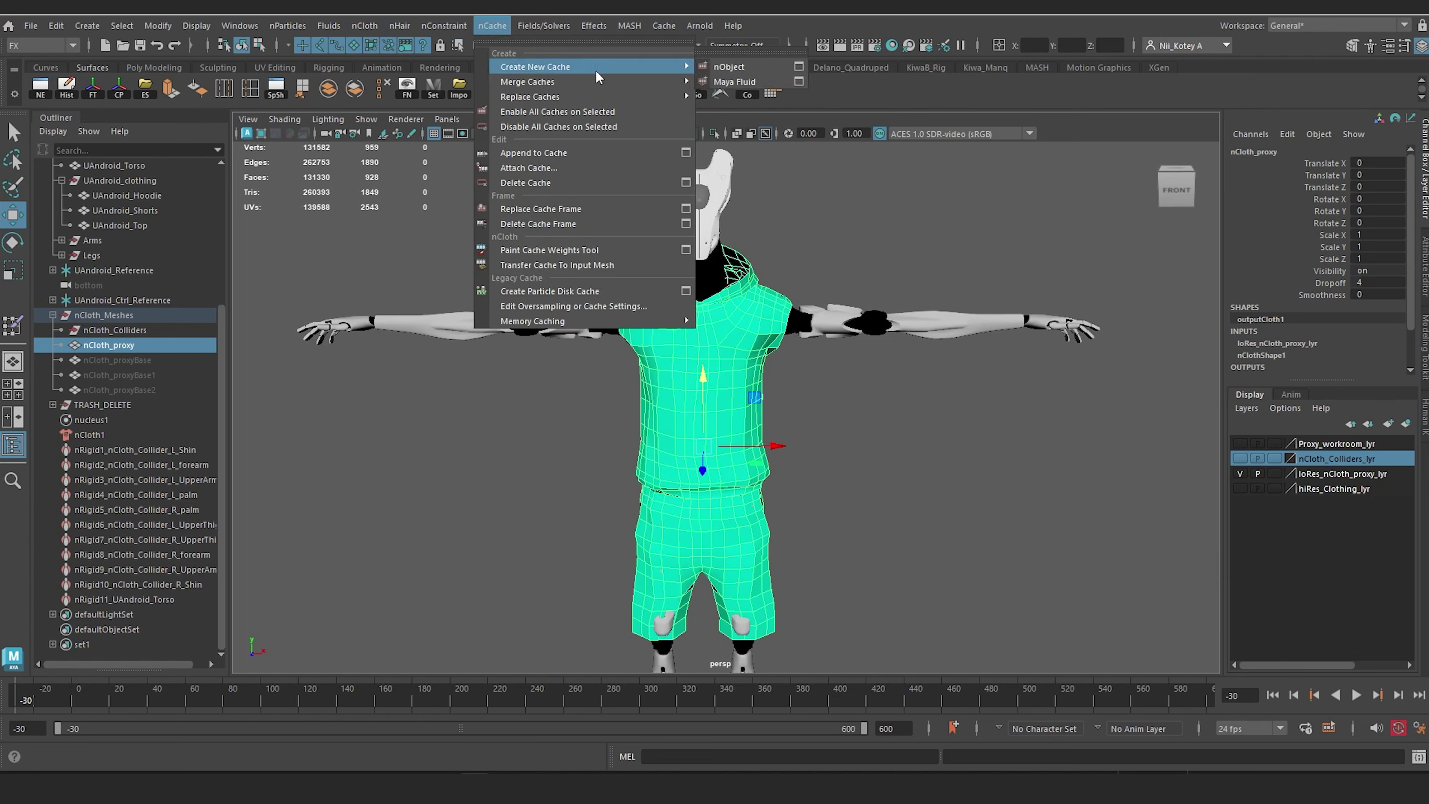
{"action": "left_click", "coordinate": [800, 67]}
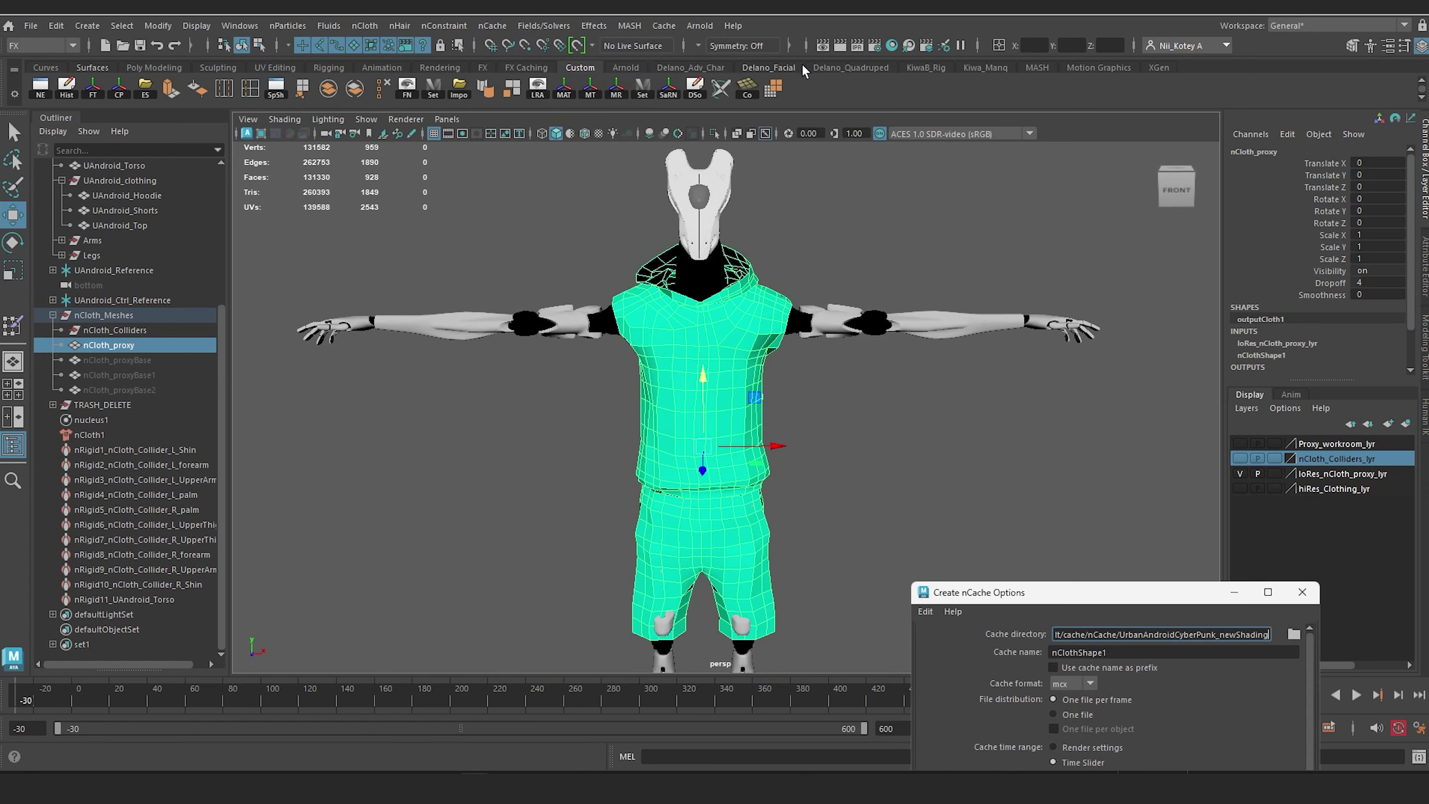
{"action": "left_click_drag", "start_coordinate": [1068, 600], "coordinate": [925, 212]}
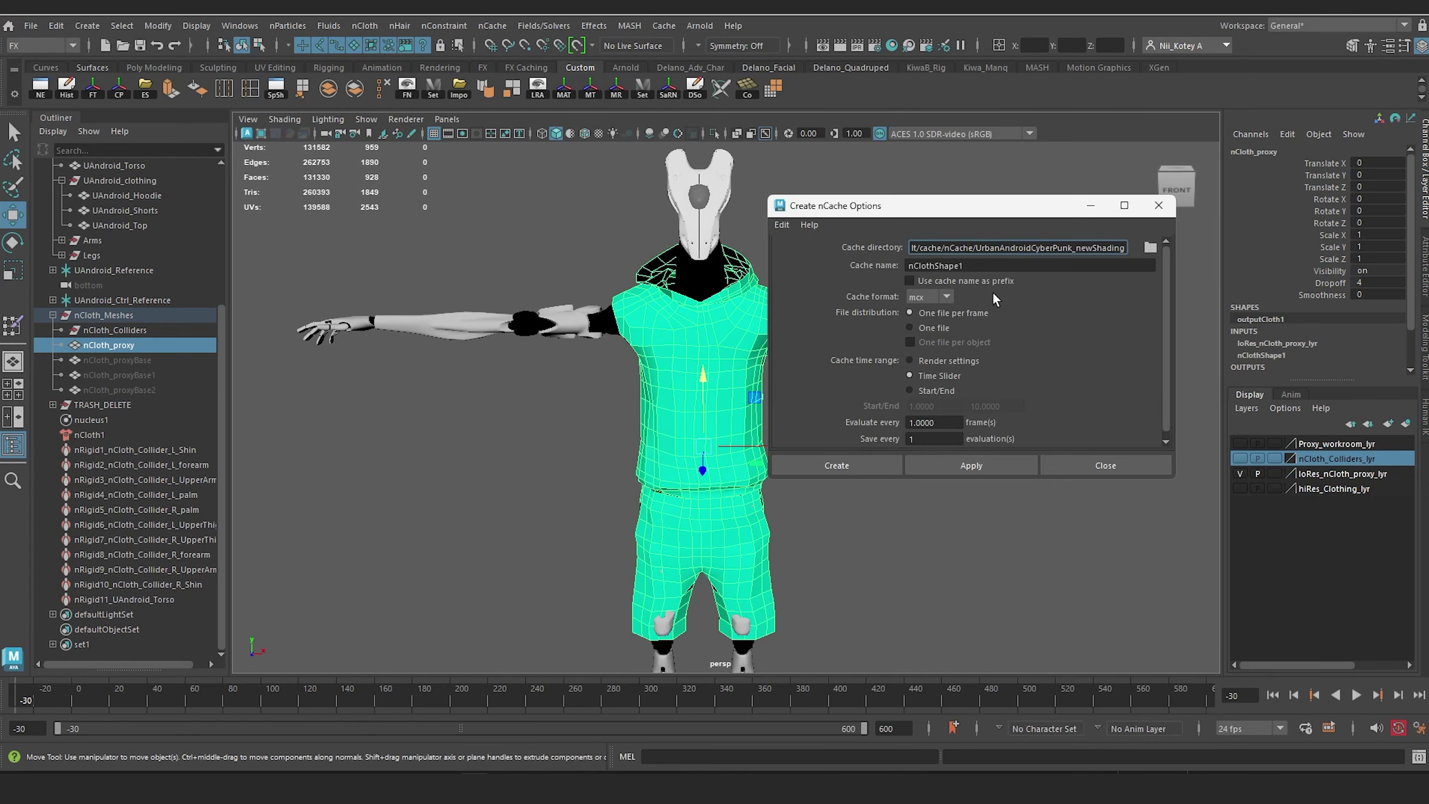
{"action": "left_click", "coordinate": [922, 327]}
Step: Set the cache directory to a new folder named nCache_Test and create the nCloth cache over the Time Slider range
{"action": "left_click", "coordinate": [1147, 248]}
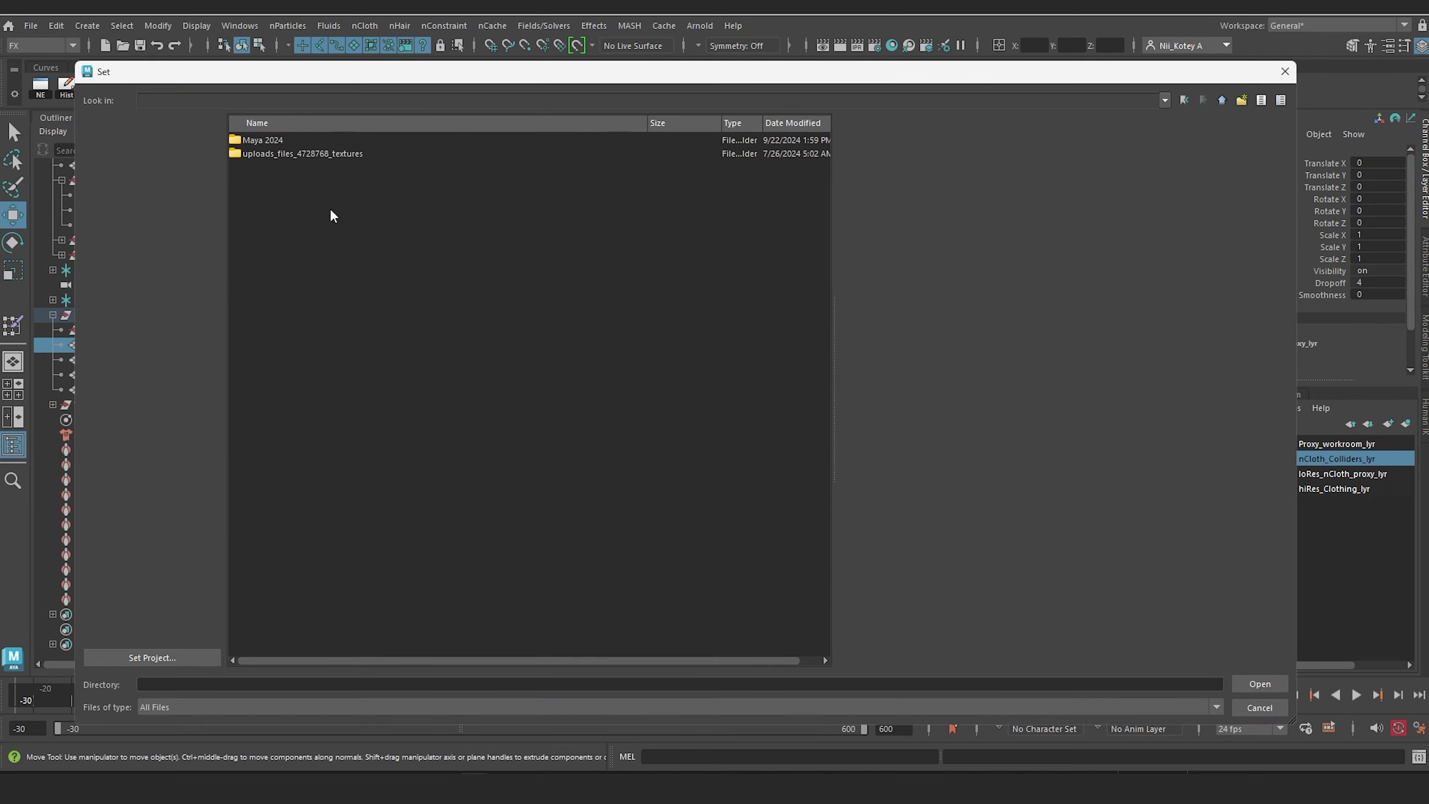
{"action": "right_click", "coordinate": [331, 208]}
{"action": "left_click", "coordinate": [393, 235]}
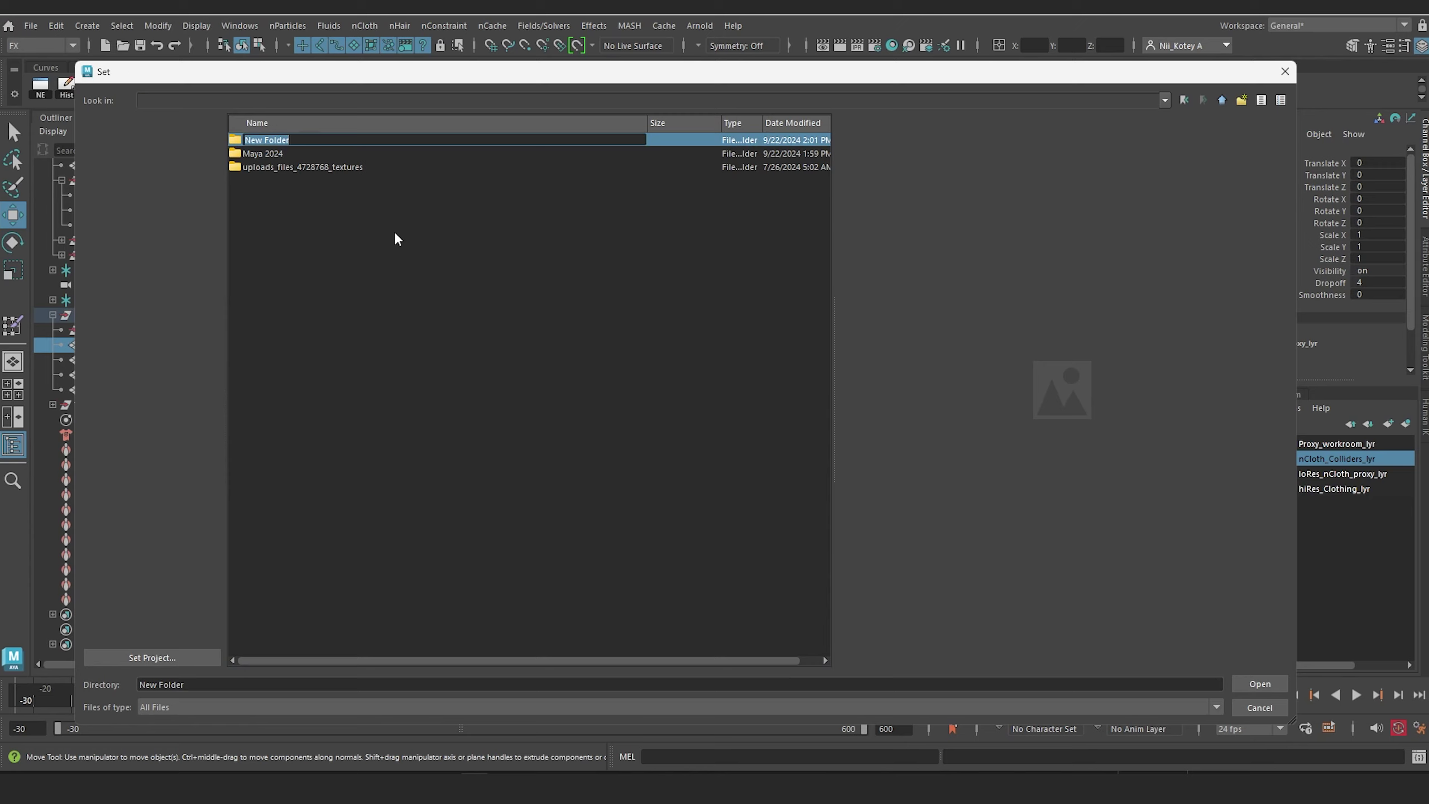
{"action": "type", "text": "nCache_test"}
{"action": "key", "text": "Return"}
{"action": "key", "text": "Return"}
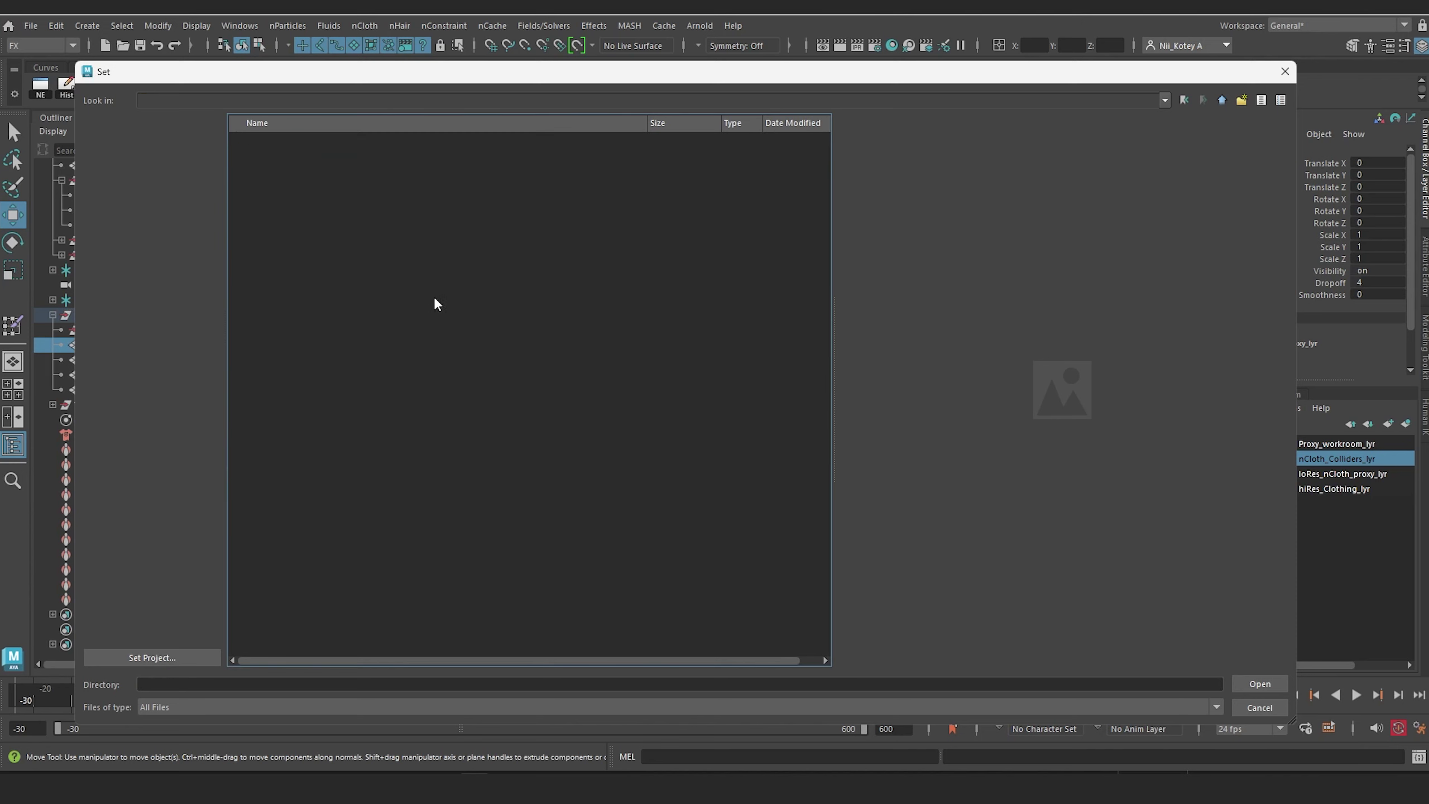
{"action": "left_click", "coordinate": [1246, 682]}
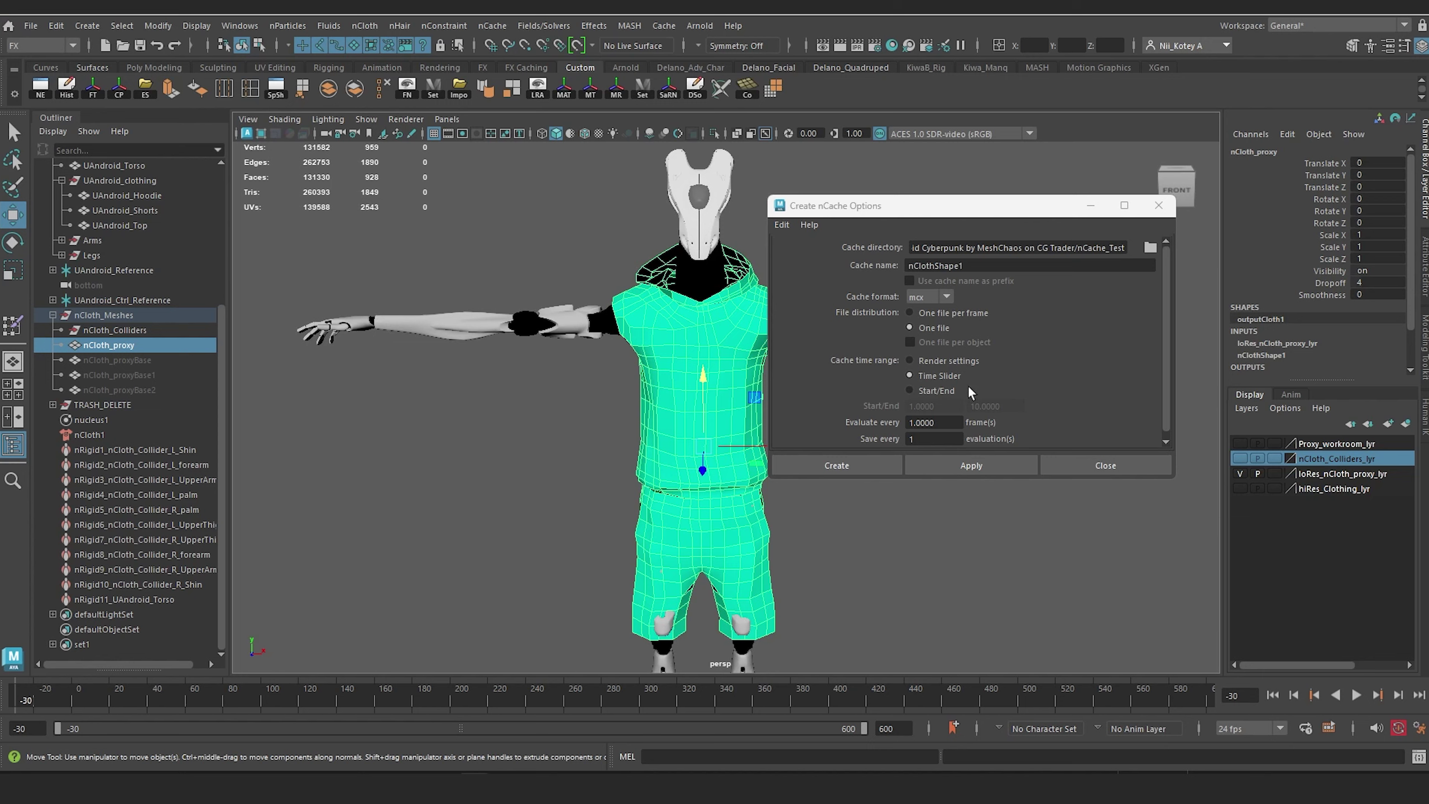
{"action": "left_click_drag", "start_coordinate": [937, 213], "coordinate": [1061, 203]}
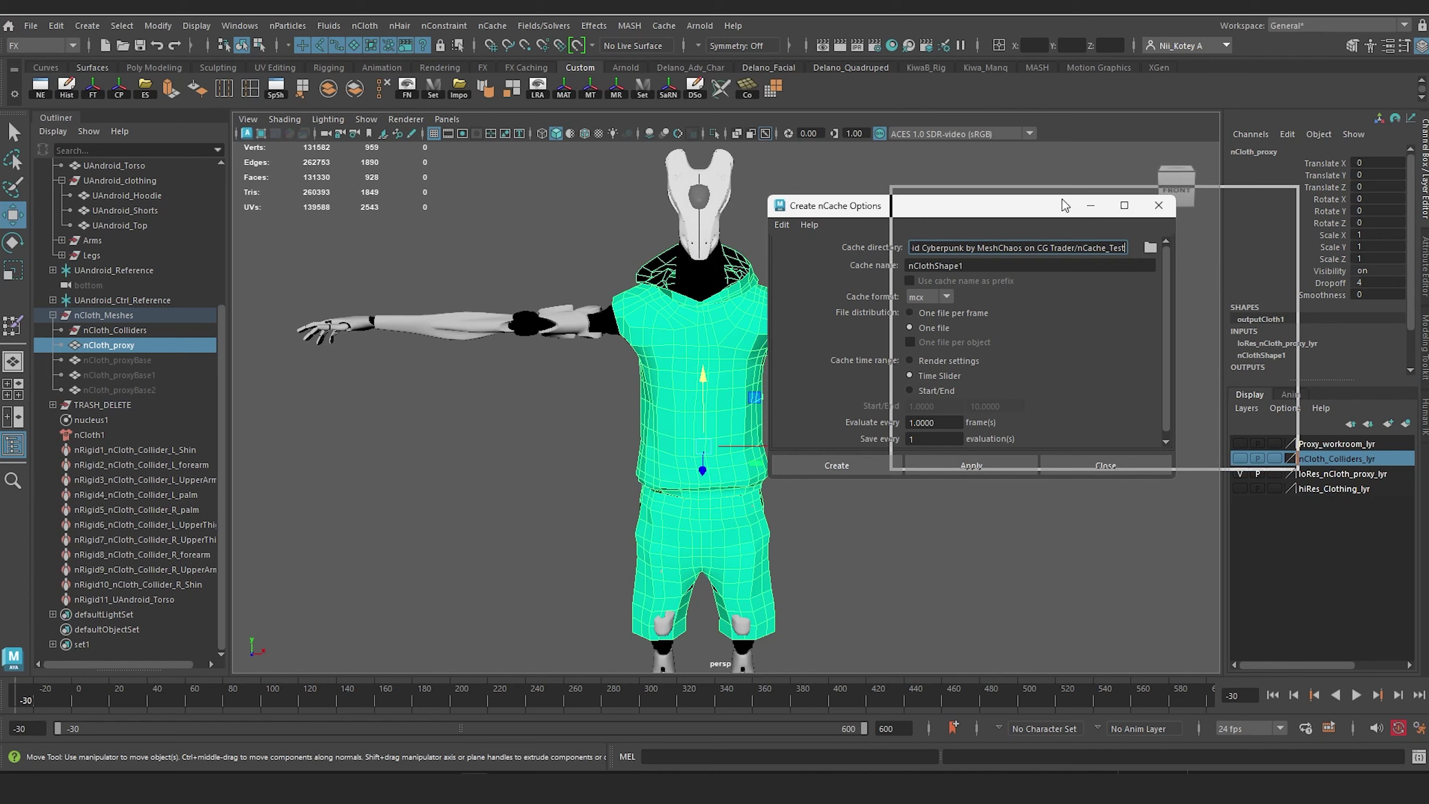
{"action": "left_click", "coordinate": [1064, 457]}
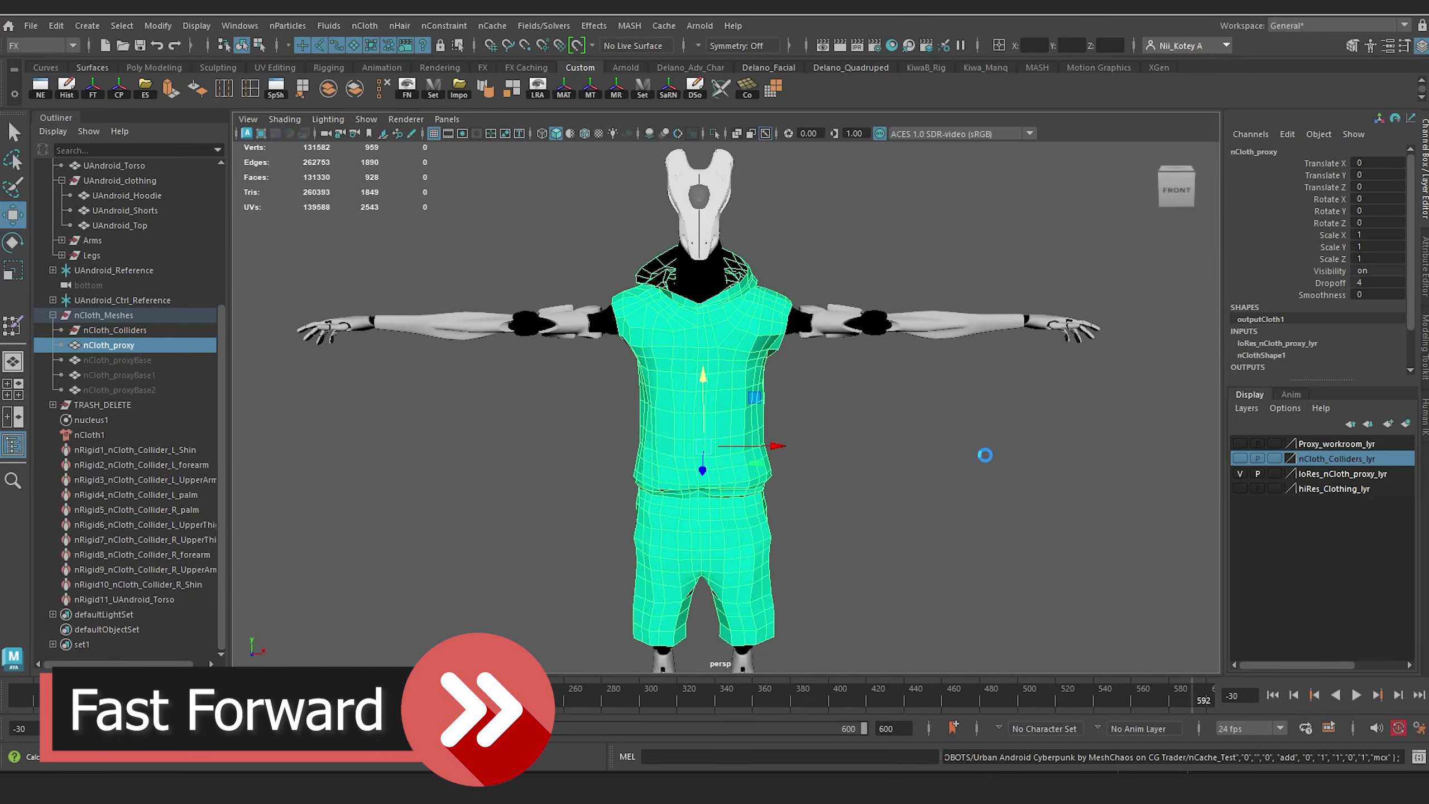
Step: Play back the cached low-resolution proxy clothing with the full body in view
{"action": "scroll", "coordinate": [788, 402], "scroll_direction": "down", "scroll_amount": 6}
{"action": "middle_click_drag", "start_coordinate": [776, 402], "coordinate": [769, 364], "text": "alt"}
{"action": "scroll", "coordinate": [770, 372], "scroll_direction": "up", "scroll_amount": 3}
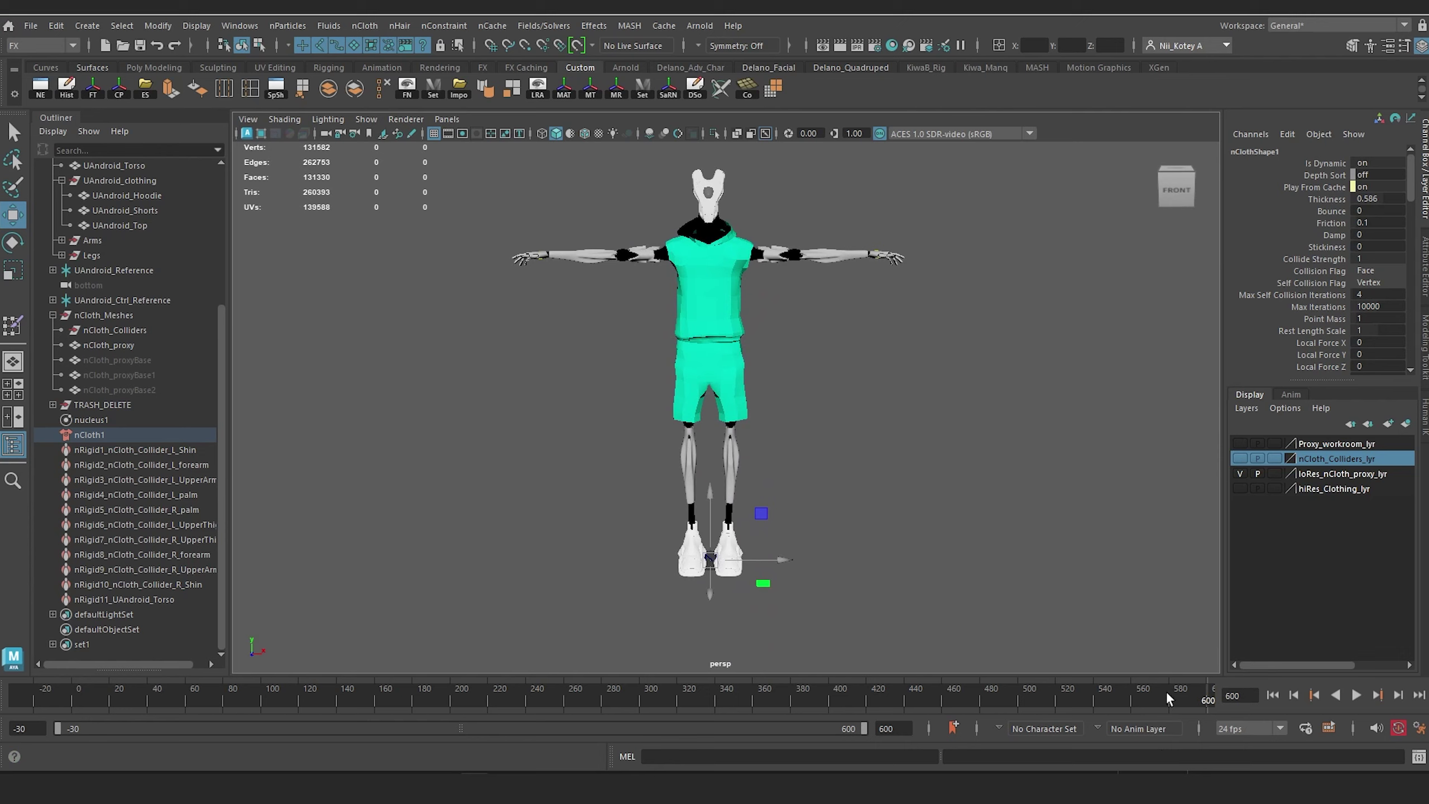
{"action": "key", "text": "alt+v"}
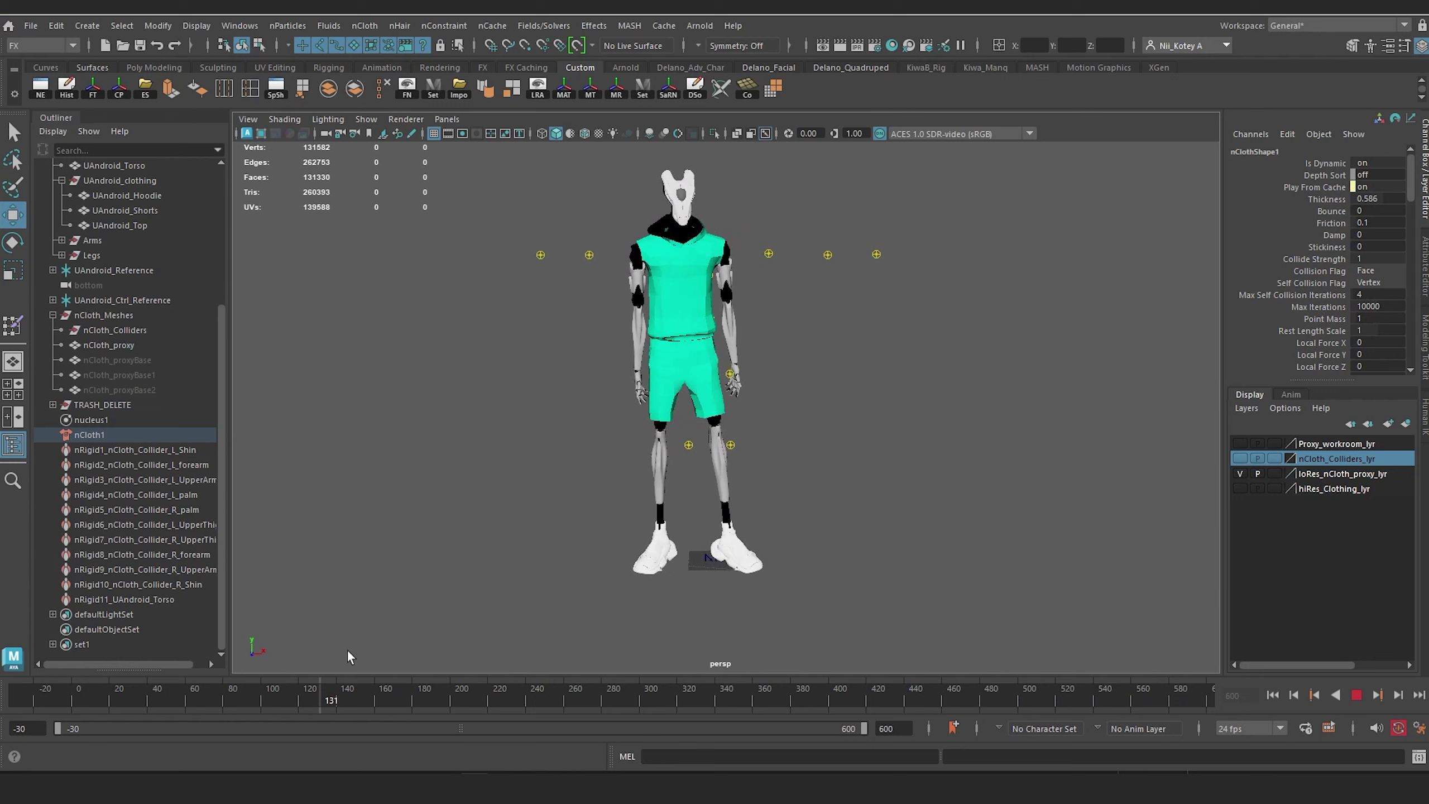
{"action": "key", "text": "alt+v"}
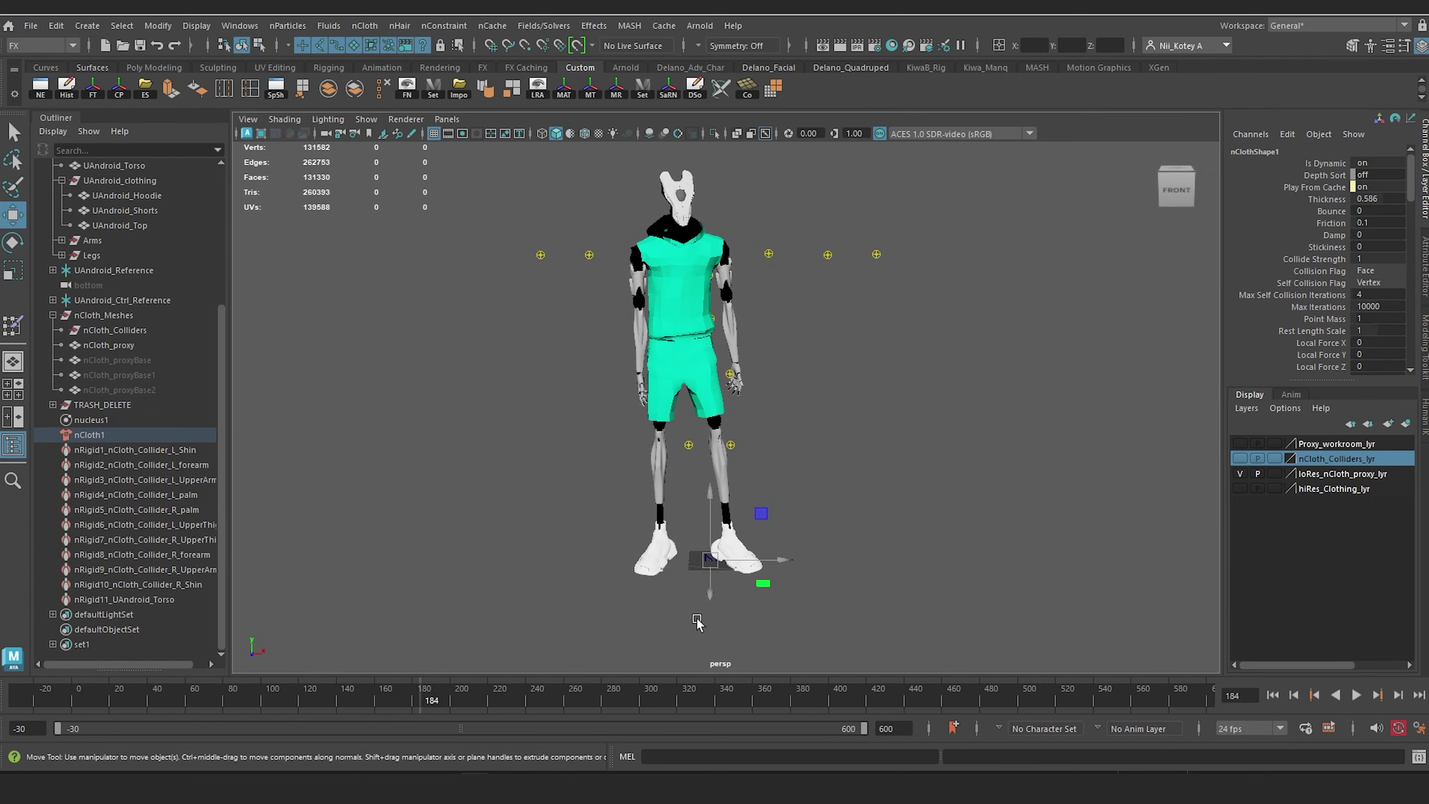
Step: Hide loRes_nCloth_proxy_lyr, show hiRes_Clothing_lyr, and review the cached high-resolution clothing through the squat animation
{"action": "left_click", "coordinate": [1240, 473]}
{"action": "left_click", "coordinate": [1239, 488]}
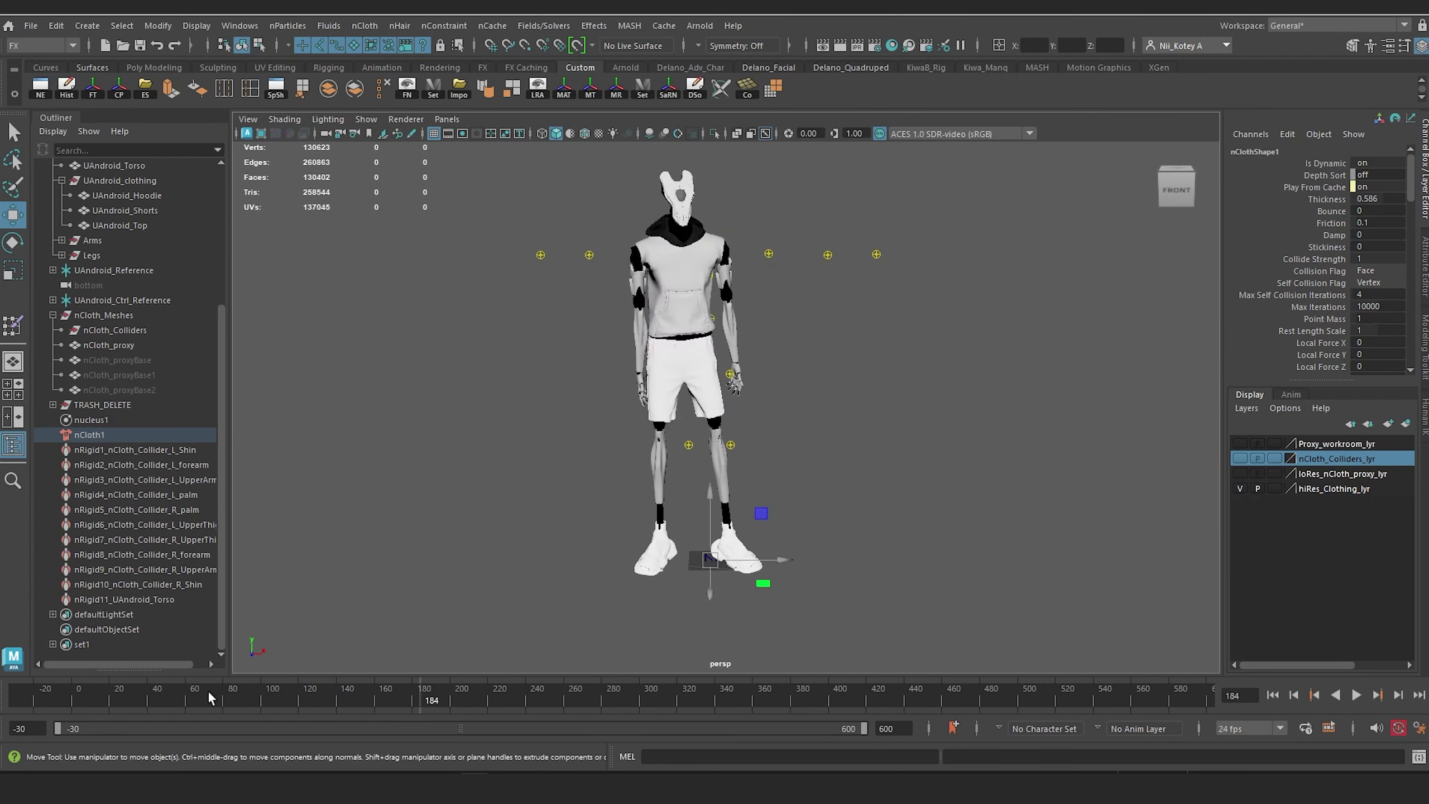
{"action": "key", "text": "alt+v"}
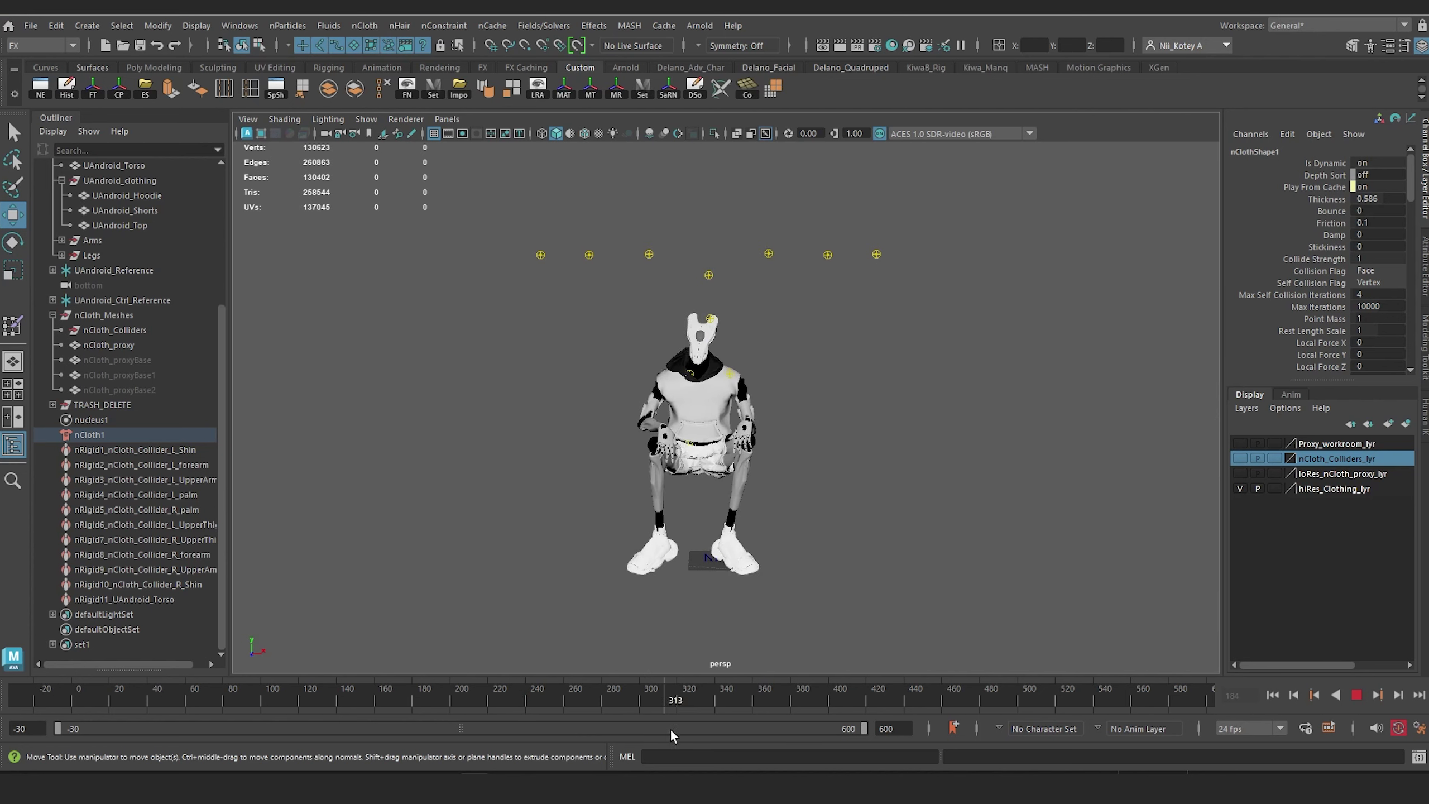
{"action": "left_click_drag", "start_coordinate": [810, 745], "coordinate": [392, 626]}
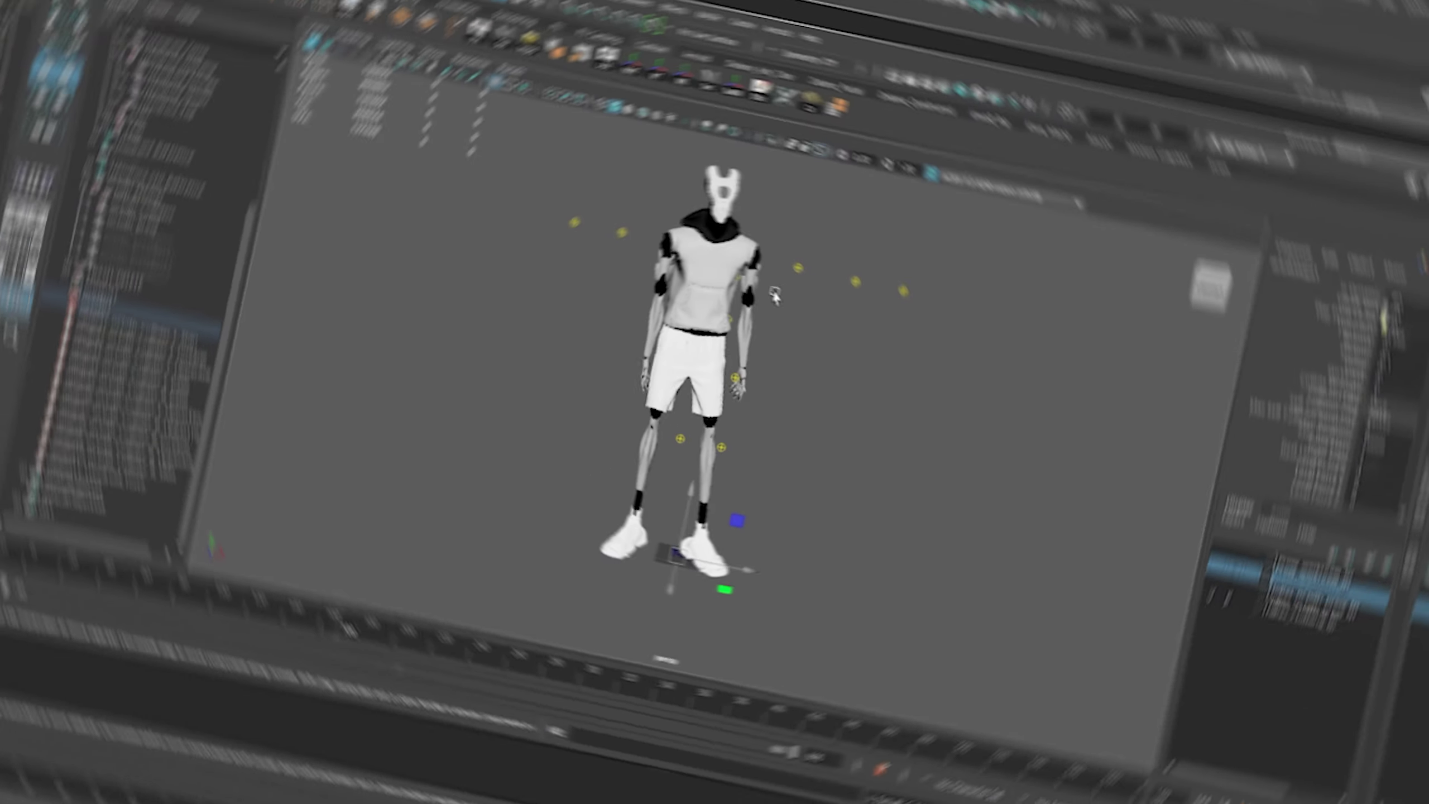
{"action": "middle_click_drag", "start_coordinate": [753, 286], "coordinate": [747, 341], "text": "alt"}
{"action": "scroll", "coordinate": [673, 340], "scroll_direction": "up", "scroll_amount": 6}
{"action": "mouse_move", "coordinate": [672, 340]}
{"action": "left_mouse_down", "text": "alt"}
{"action": "mouse_move", "coordinate": [703, 333]}
{"action": "mouse_move", "coordinate": [640, 345]}
{"action": "mouse_move", "coordinate": [680, 321]}
{"action": "left_mouse_up", "text": "alt"}
{"action": "scroll", "coordinate": [660, 332], "scroll_direction": "down", "scroll_amount": 5}
{"action": "scroll", "coordinate": [134, 240], "scroll_direction": "up", "scroll_amount": 4}
{"action": "scroll", "coordinate": [134, 239], "scroll_direction": "down", "scroll_amount": 3}
{"action": "scroll", "coordinate": [134, 240], "scroll_direction": "up", "scroll_amount": 3}
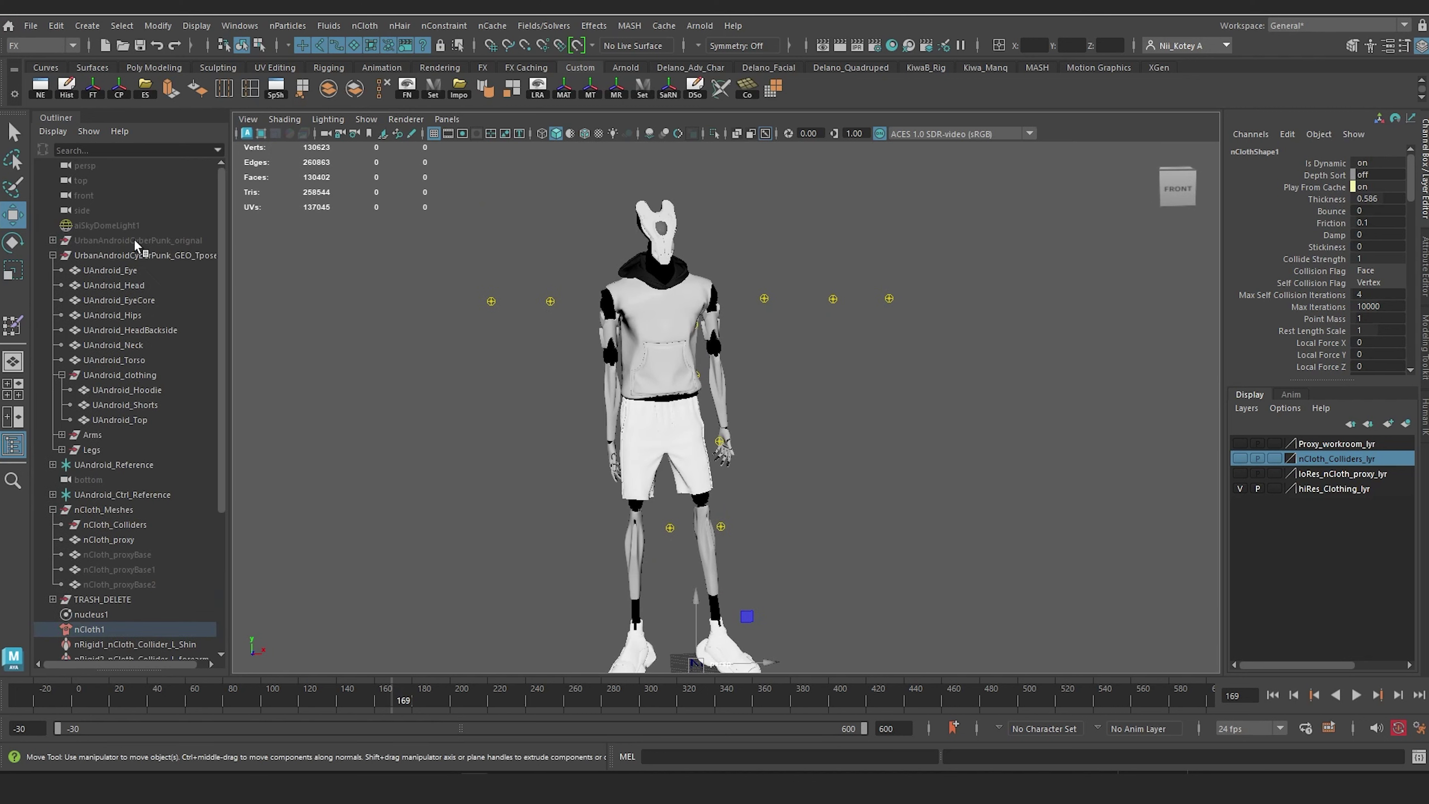
Step: Set up an Alembic selection export of the UrbanAndroidCyberPunk_GEO_Tposed group using the Time Slider range and a step of 1
{"action": "left_click", "coordinate": [134, 254]}
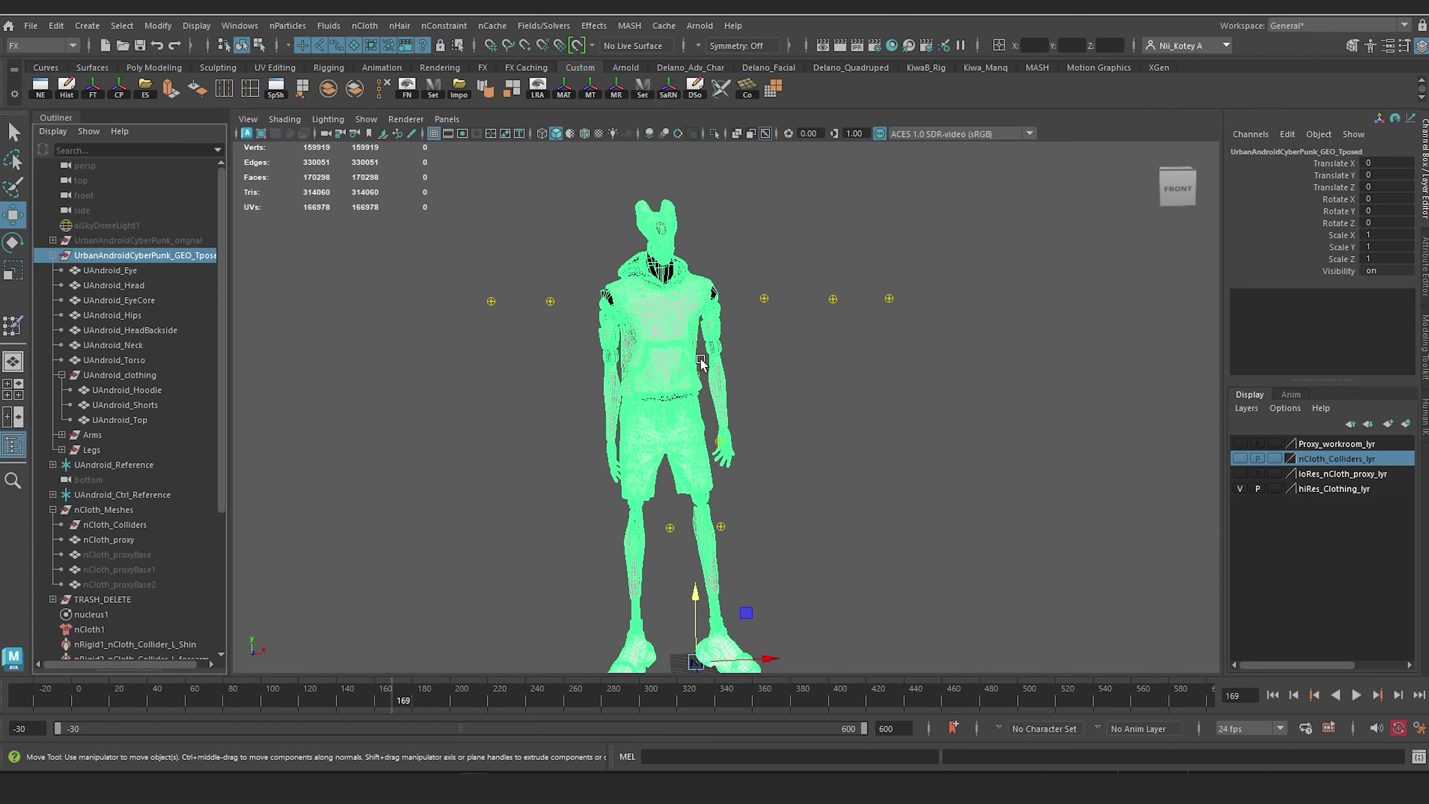
{"action": "scroll", "coordinate": [701, 363], "scroll_direction": "down", "scroll_amount": 2}
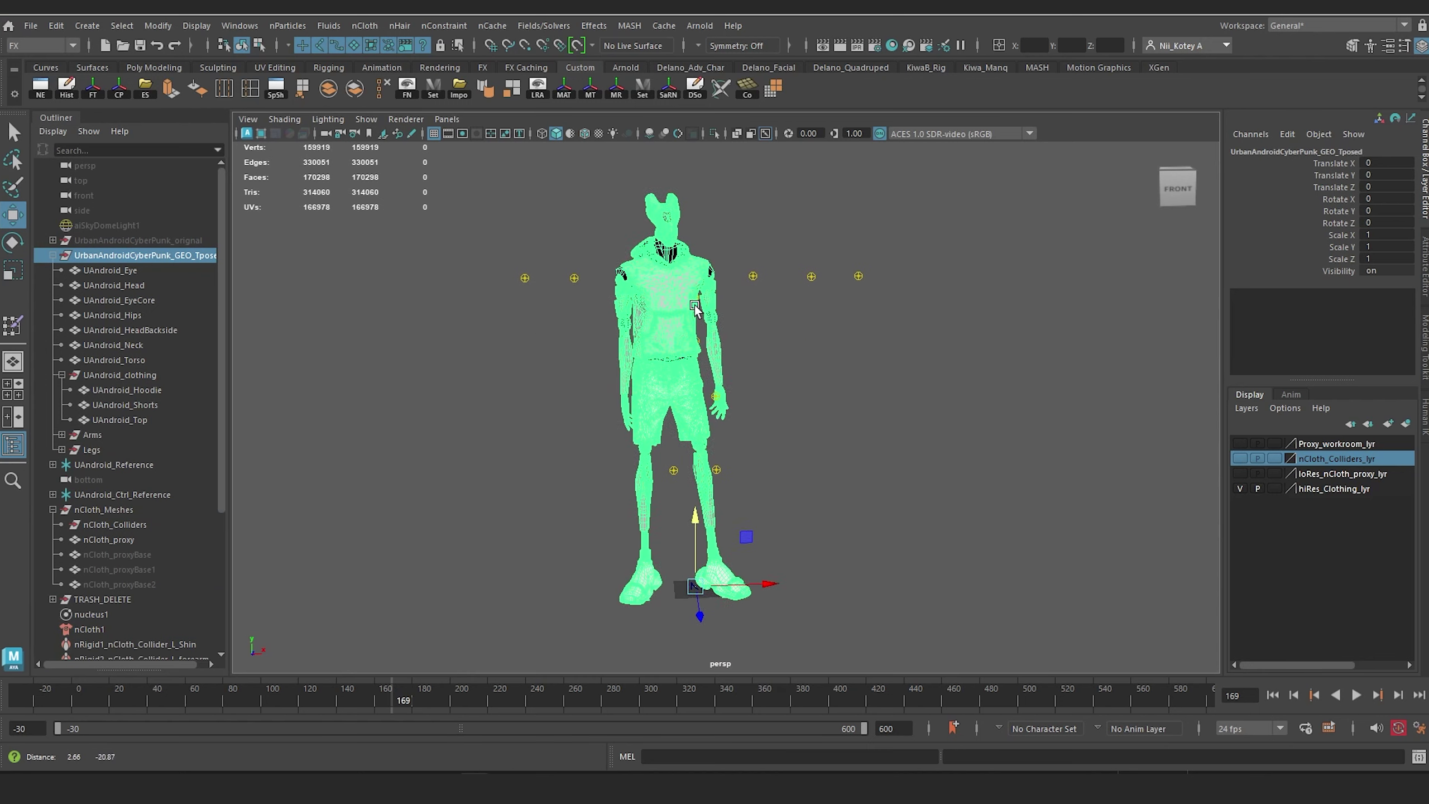
{"action": "left_click", "coordinate": [656, 27]}
{"action": "mouse_move", "coordinate": [742, 60]}
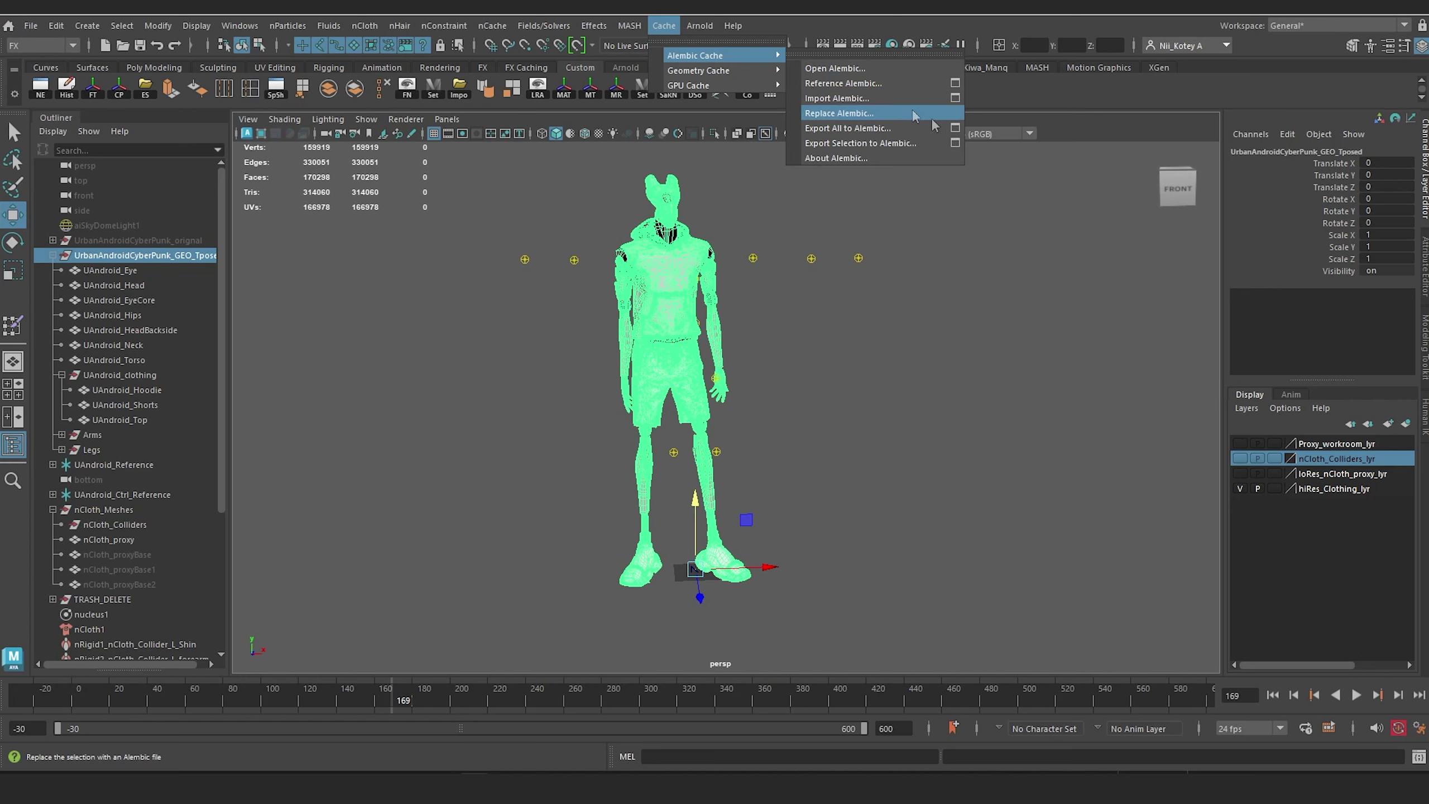
{"action": "left_click", "coordinate": [955, 142]}
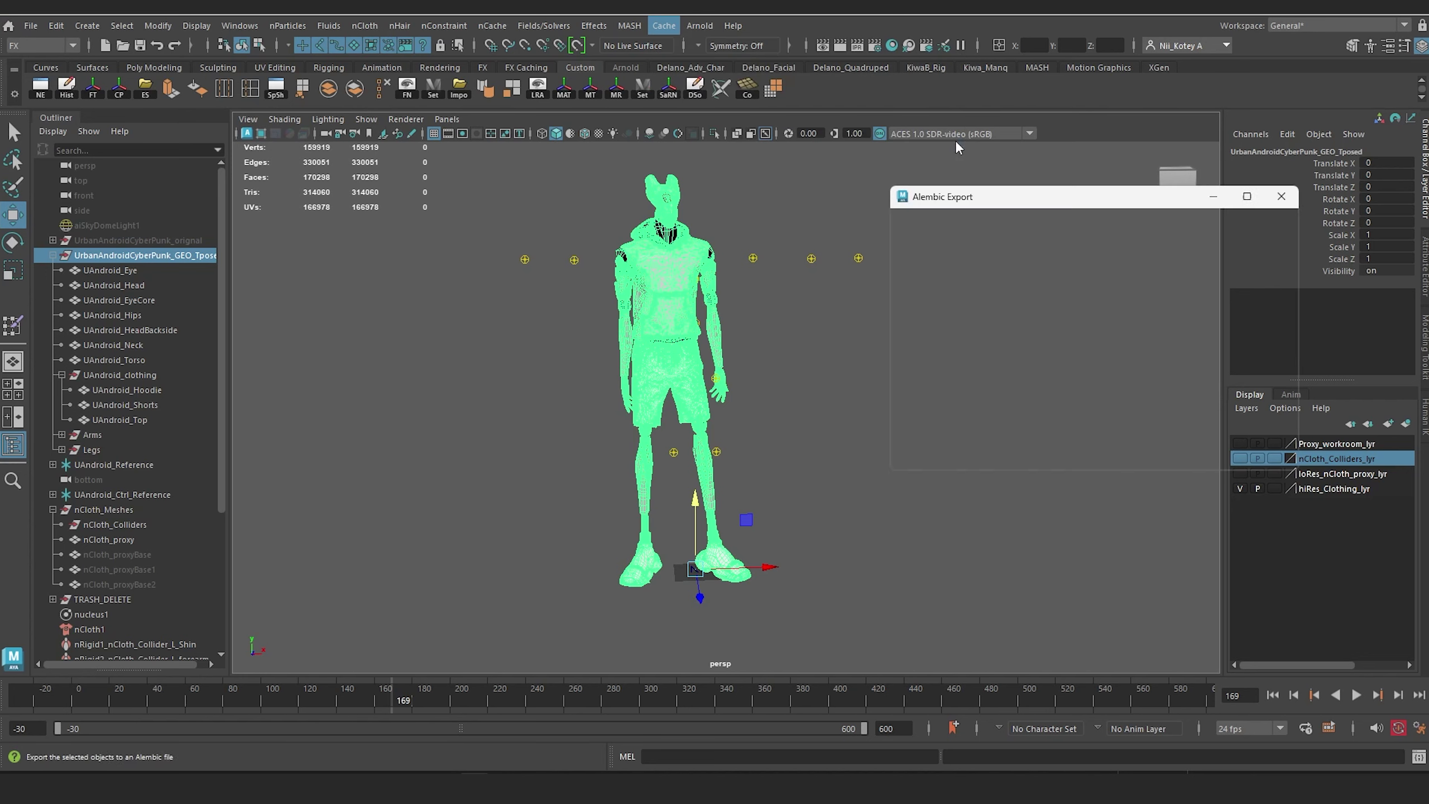
{"action": "left_click", "coordinate": [1080, 297]}
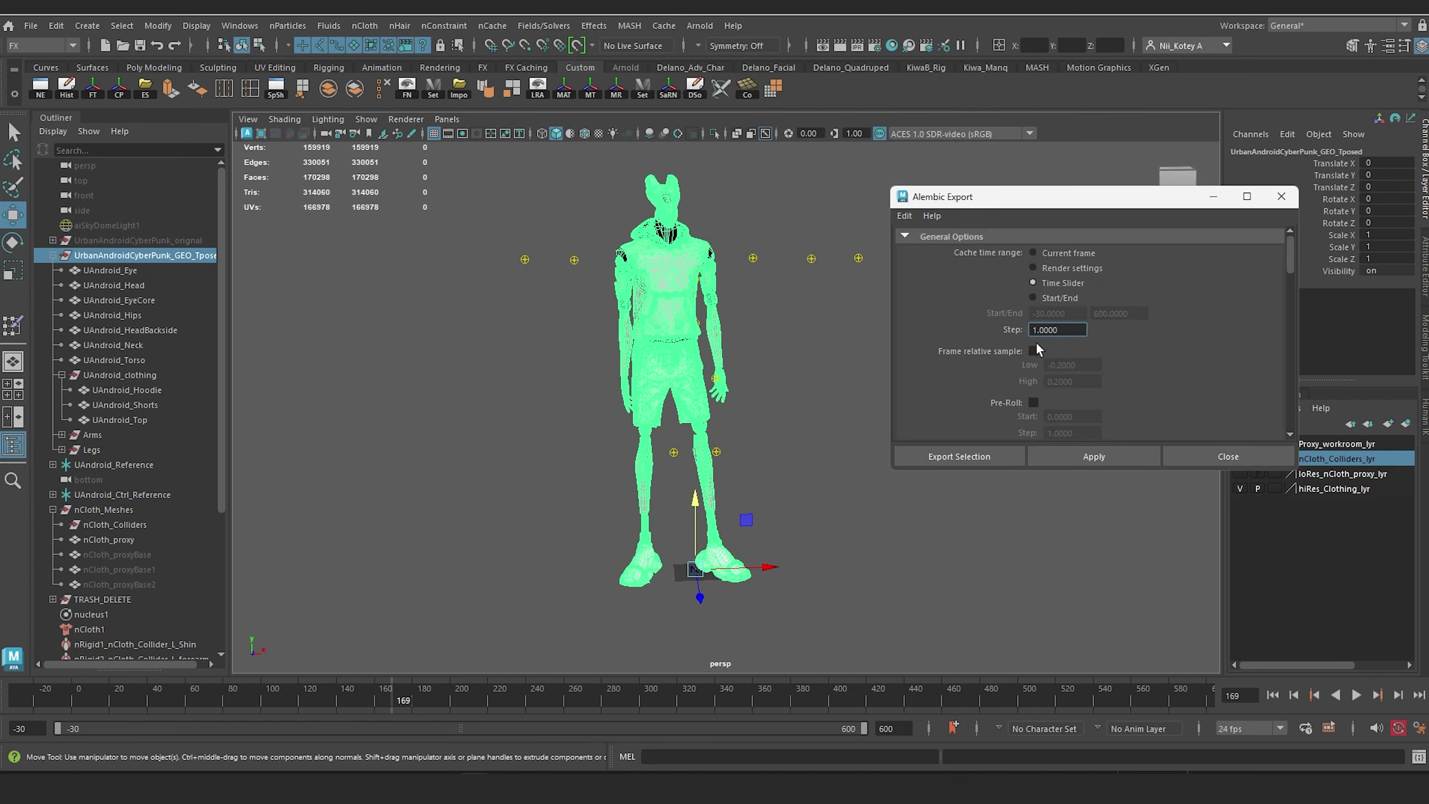
{"action": "scroll", "coordinate": [1126, 364], "scroll_direction": "down", "scroll_amount": 3}
{"action": "left_click", "coordinate": [959, 457]}
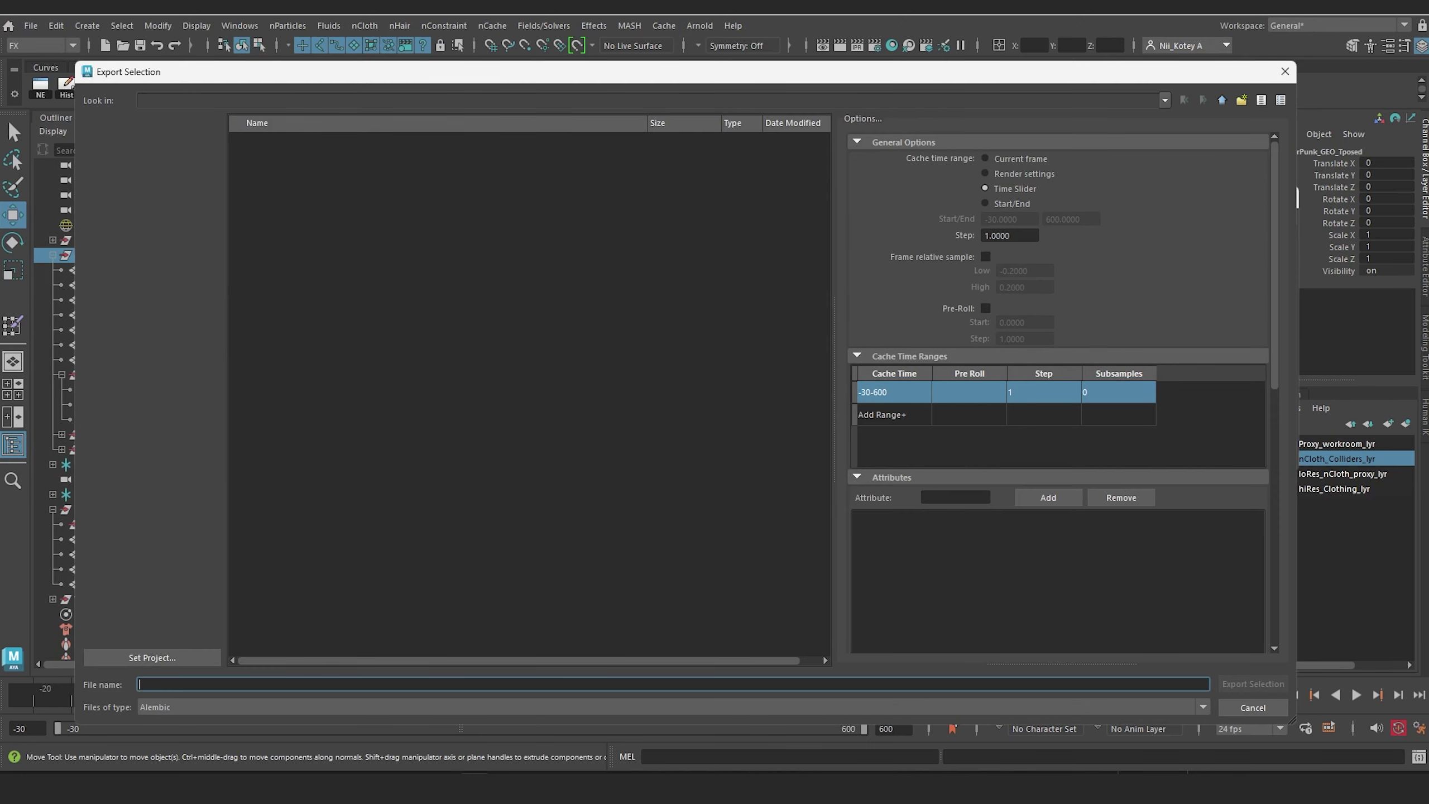
Step: Save the Alembic export in a new folder named Alembic_Test
{"action": "right_click", "coordinate": [373, 193]}
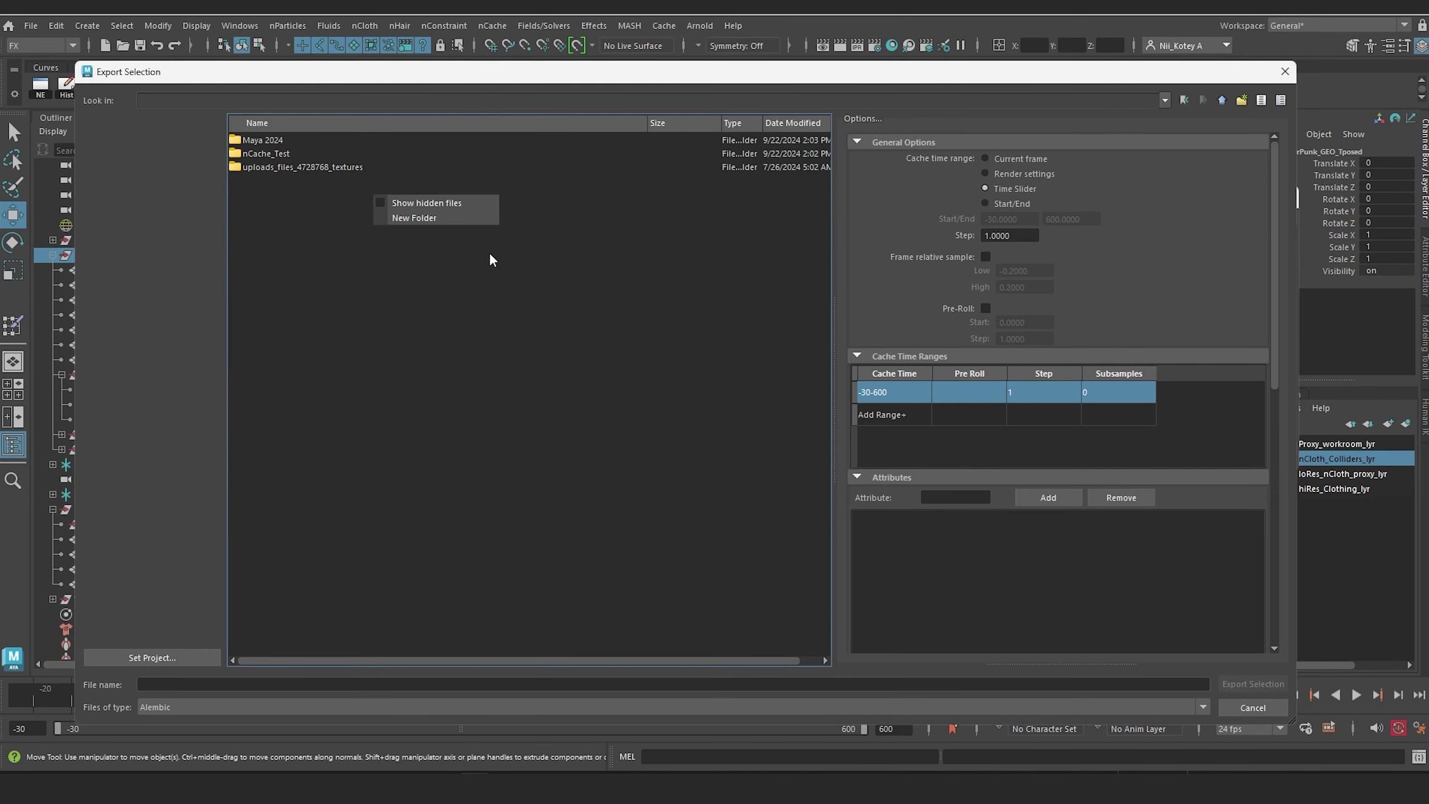
{"action": "left_click", "coordinate": [477, 224]}
{"action": "type", "text": "Alem"}
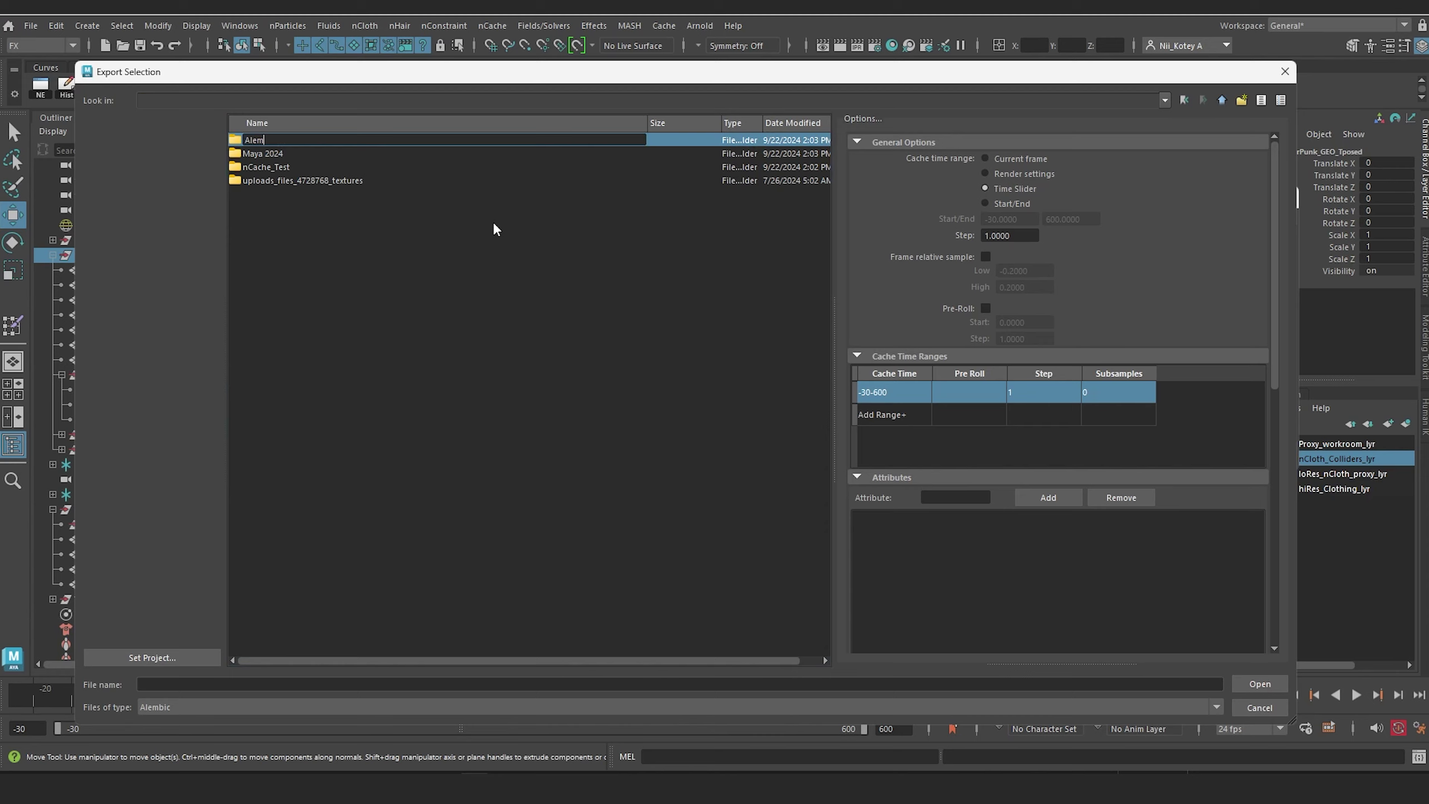
{"action": "type", "text": "bic_Test"}
{"action": "scroll", "coordinate": [1097, 437], "scroll_direction": "down", "scroll_amount": 5}
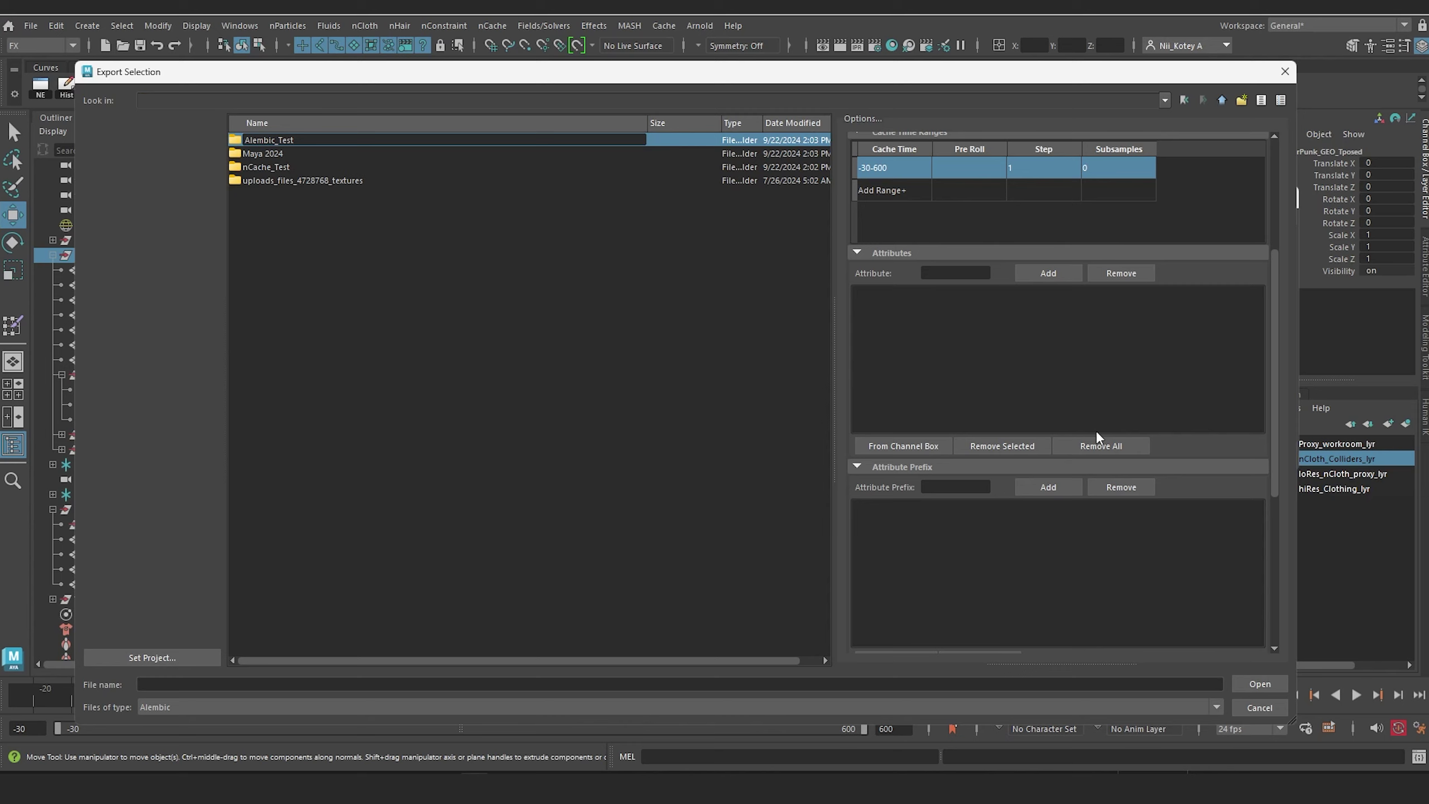
{"action": "key", "text": "Return"}
{"action": "double_click", "coordinate": [272, 148]}
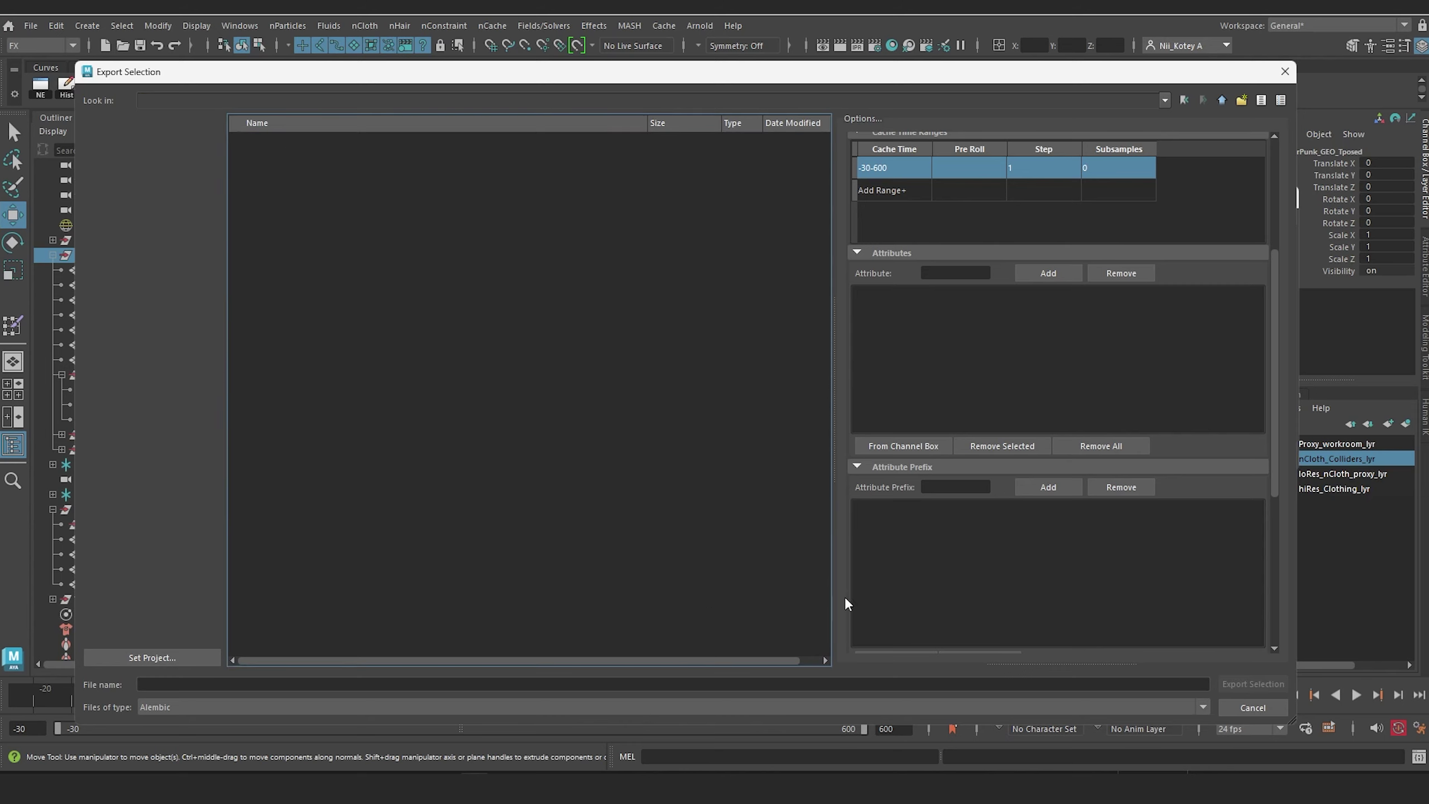
{"action": "left_click", "coordinate": [687, 684]}
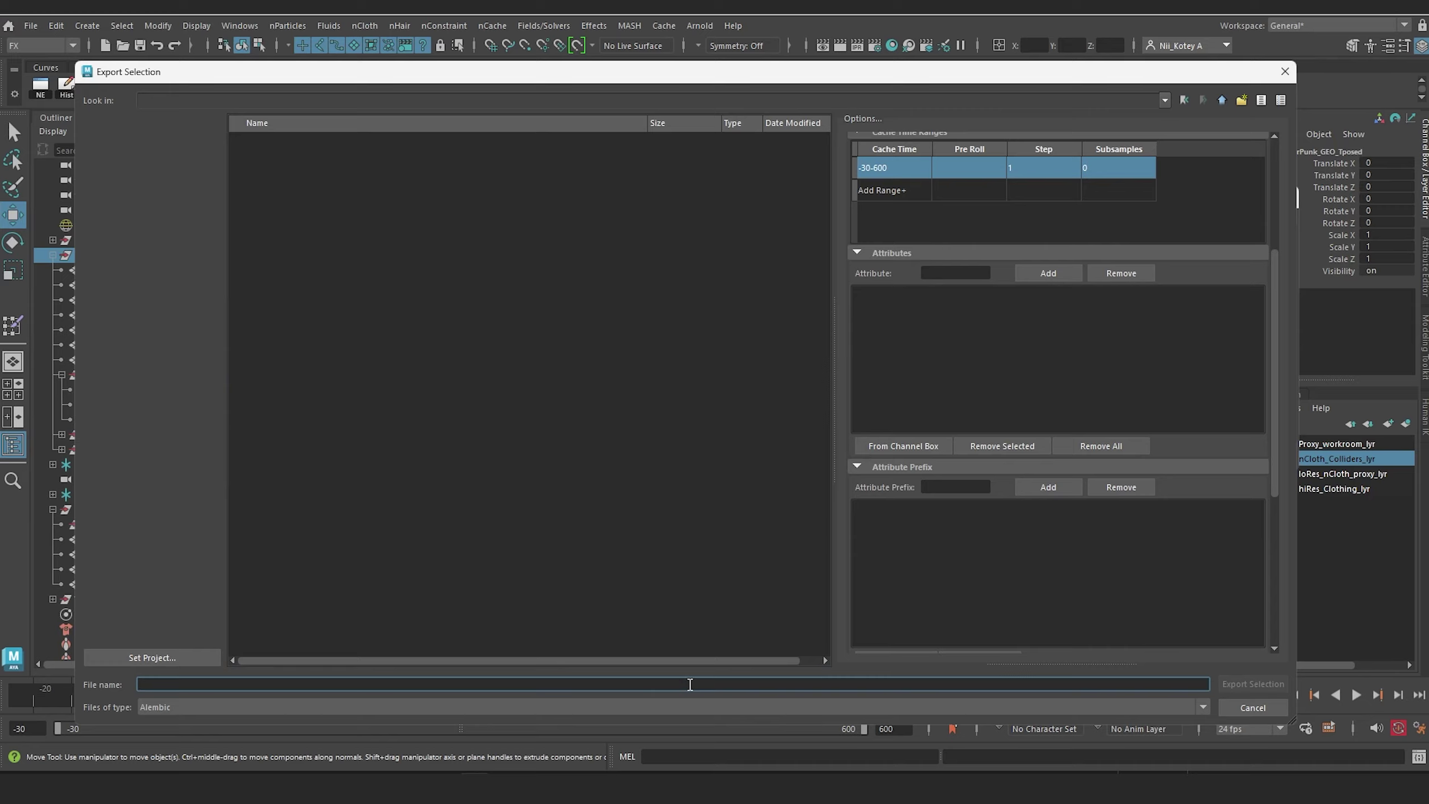
{"action": "type", "text": "U"}
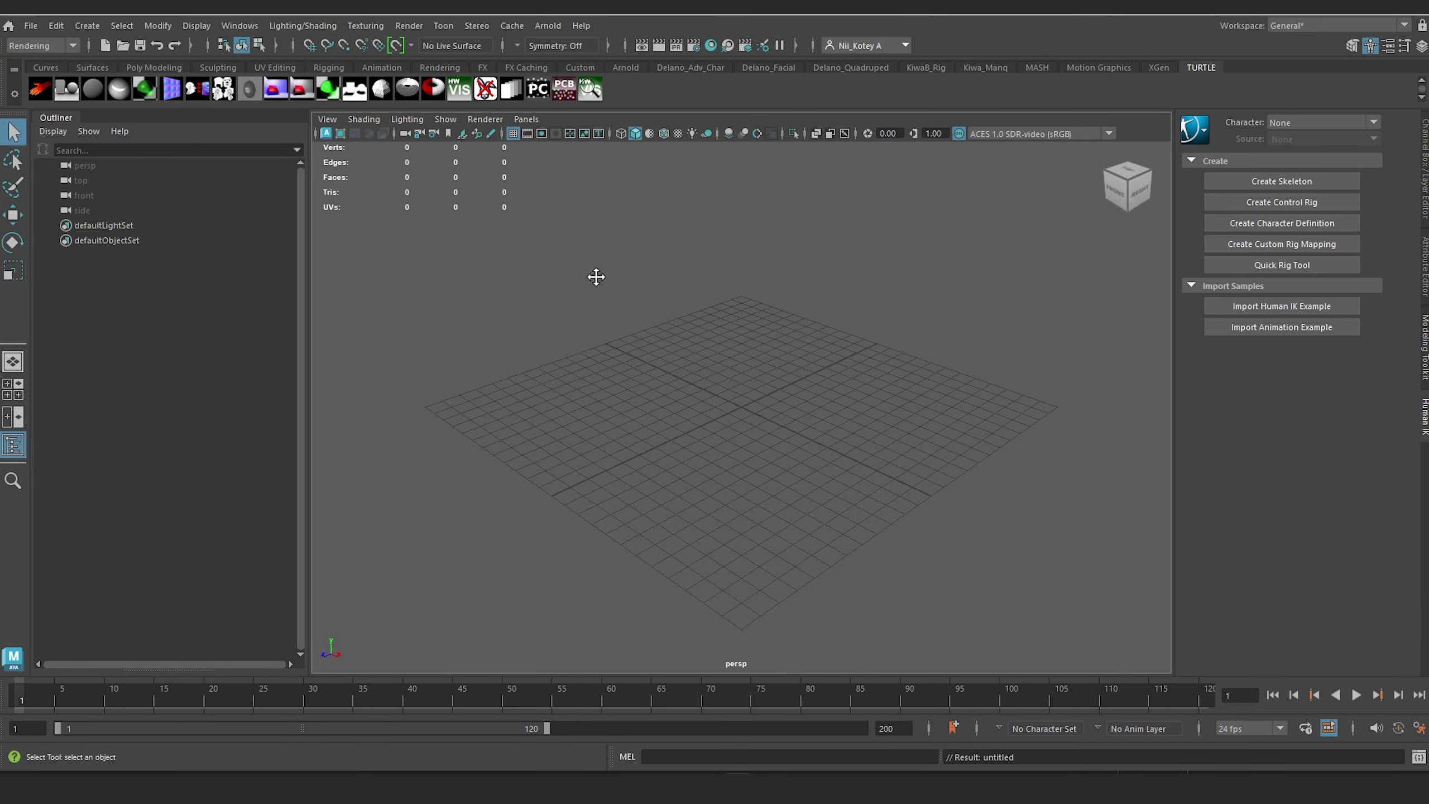
Step: Import UAndroid_Alem_Test.abc to the scene root from Dance Mix > 3D ASSETS > ROBOTS > Urban Android Cyberpunk by MeshChaos on CG Trader > Alembic_Test
{"action": "scroll", "coordinate": [596, 304], "scroll_direction": "down", "scroll_amount": 2}
{"action": "middle_click_drag", "start_coordinate": [596, 303], "coordinate": [565, 301], "text": "alt"}
{"action": "scroll", "coordinate": [565, 301], "scroll_direction": "down", "scroll_amount": 2}
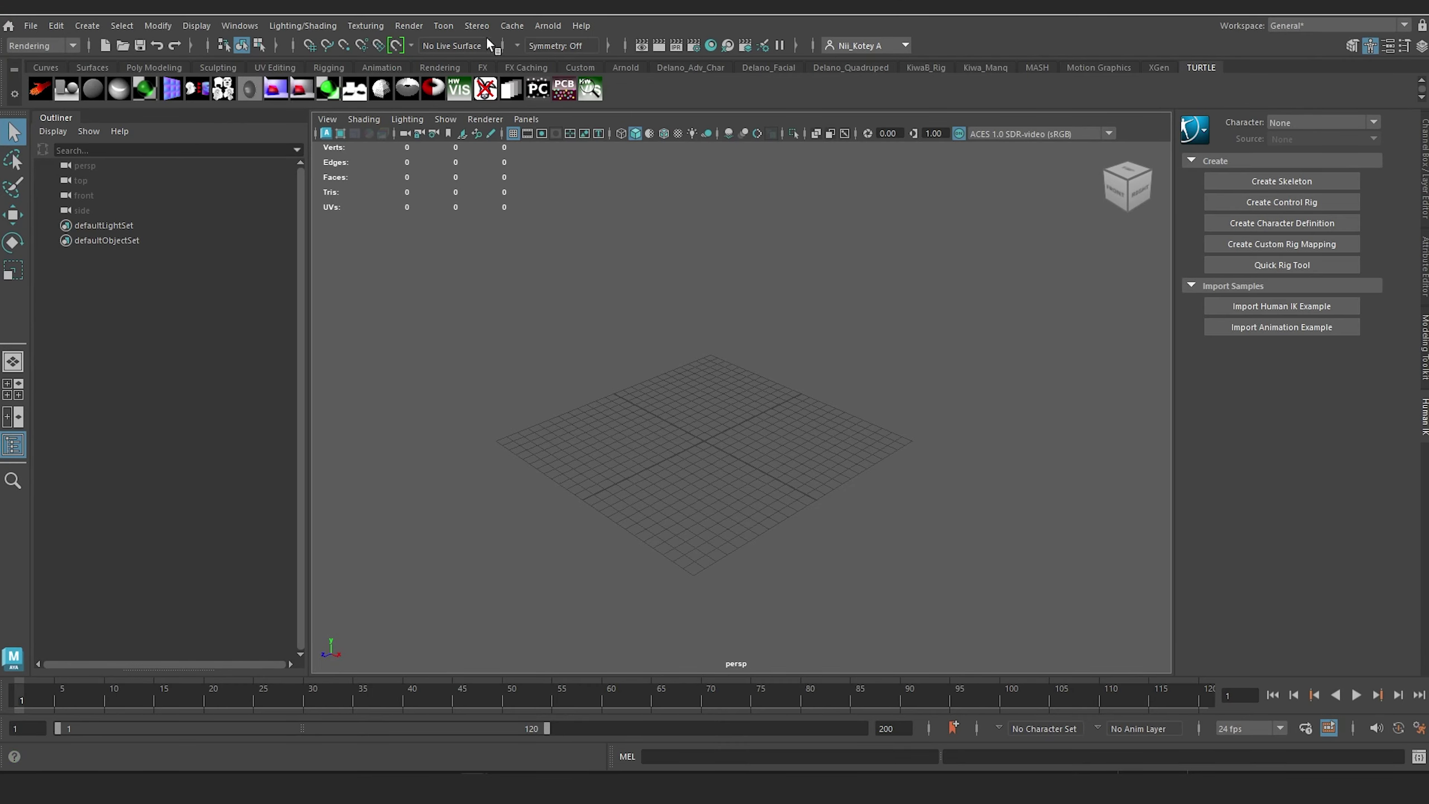
{"action": "mouse_move", "coordinate": [511, 25]}
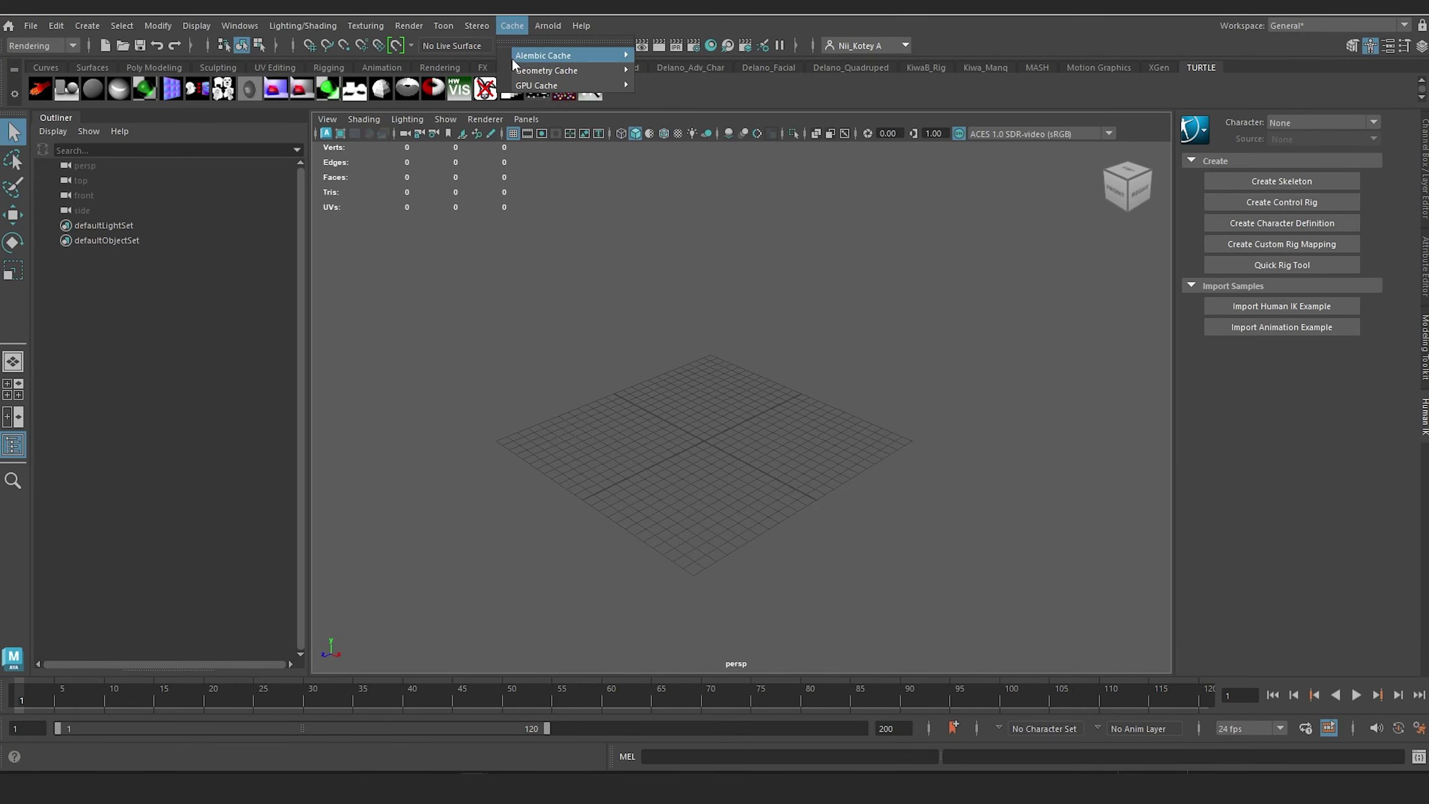
{"action": "mouse_move", "coordinate": [563, 55]}
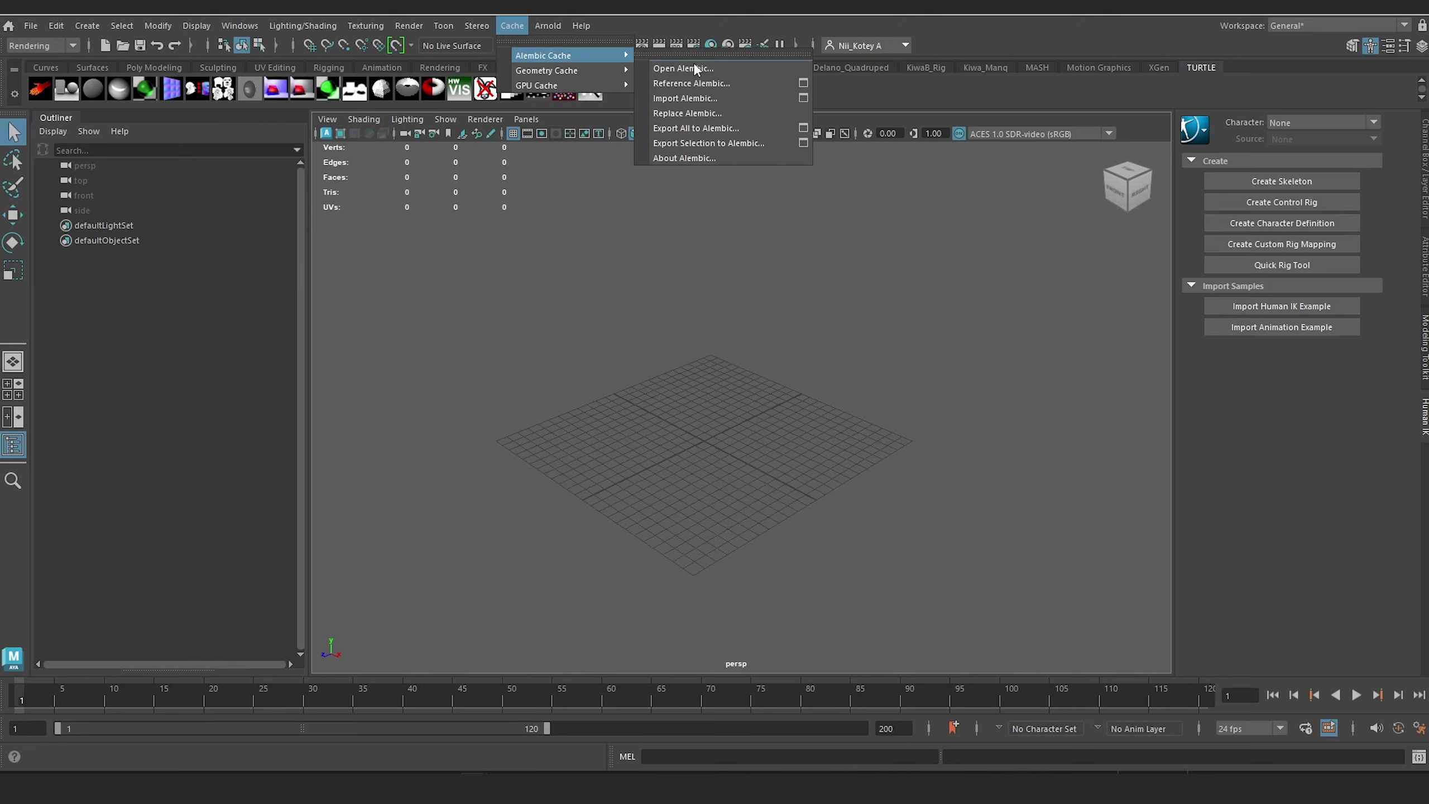
{"action": "left_click", "coordinate": [743, 98]}
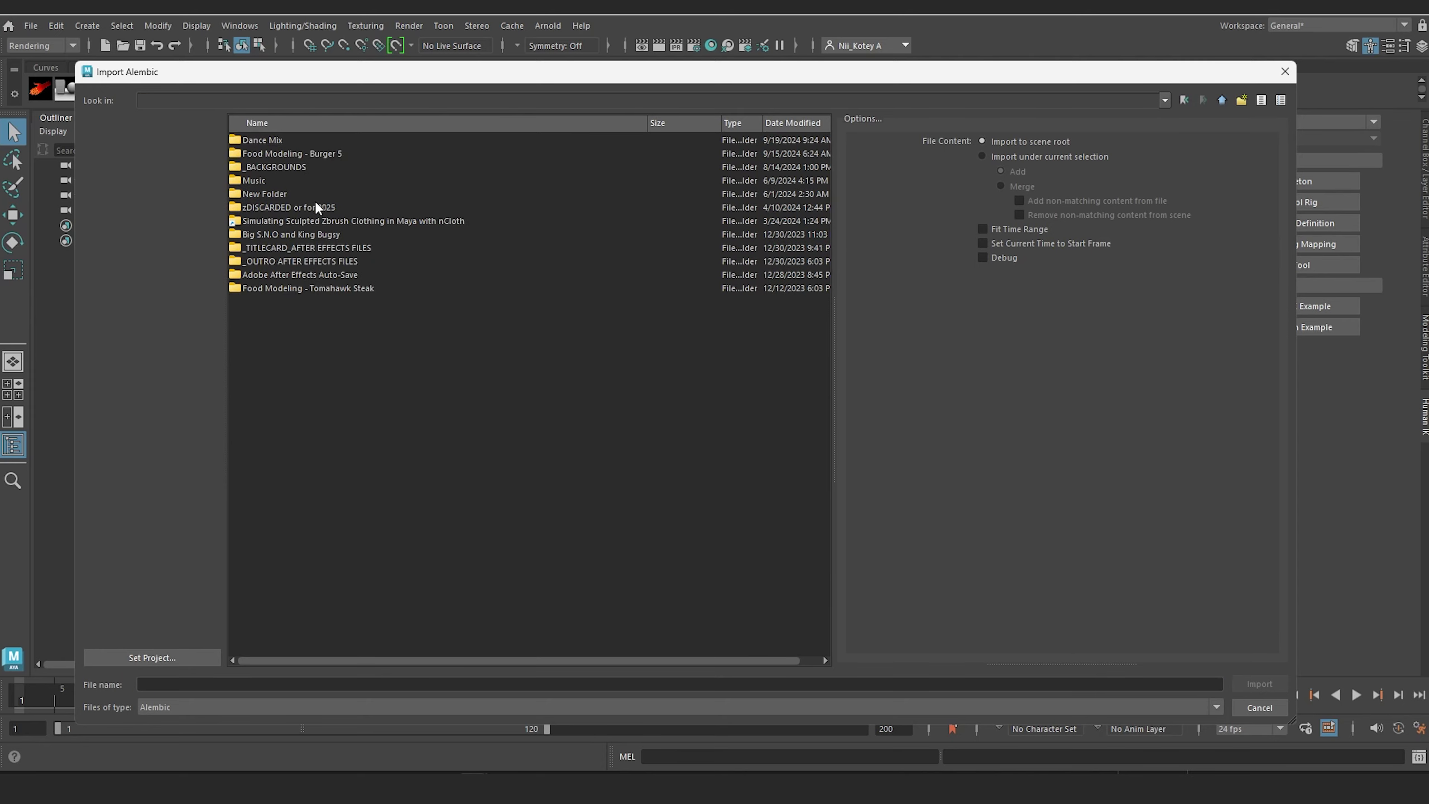
{"action": "double_click", "coordinate": [284, 141]}
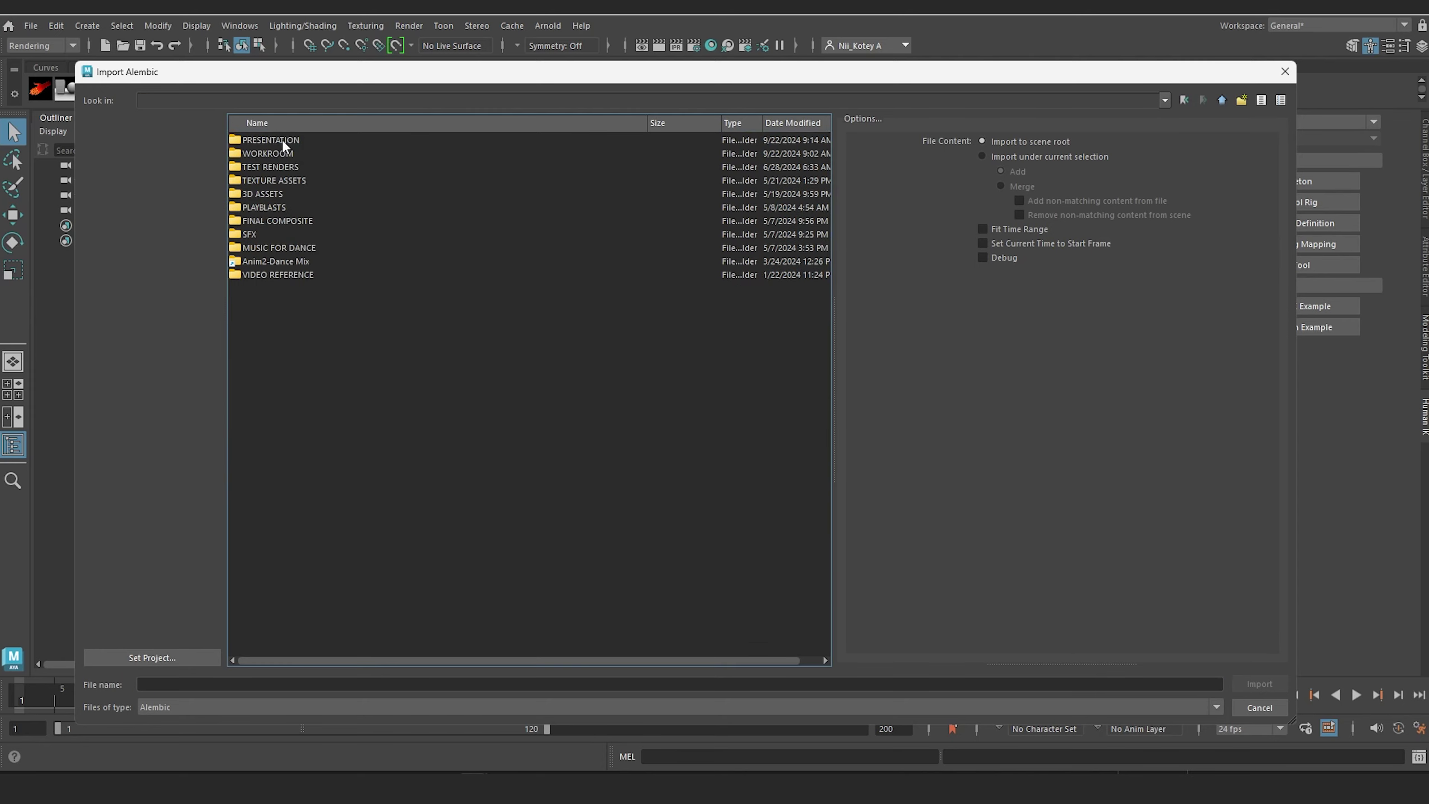
{"action": "left_click", "coordinate": [271, 181]}
{"action": "double_click", "coordinate": [271, 194]}
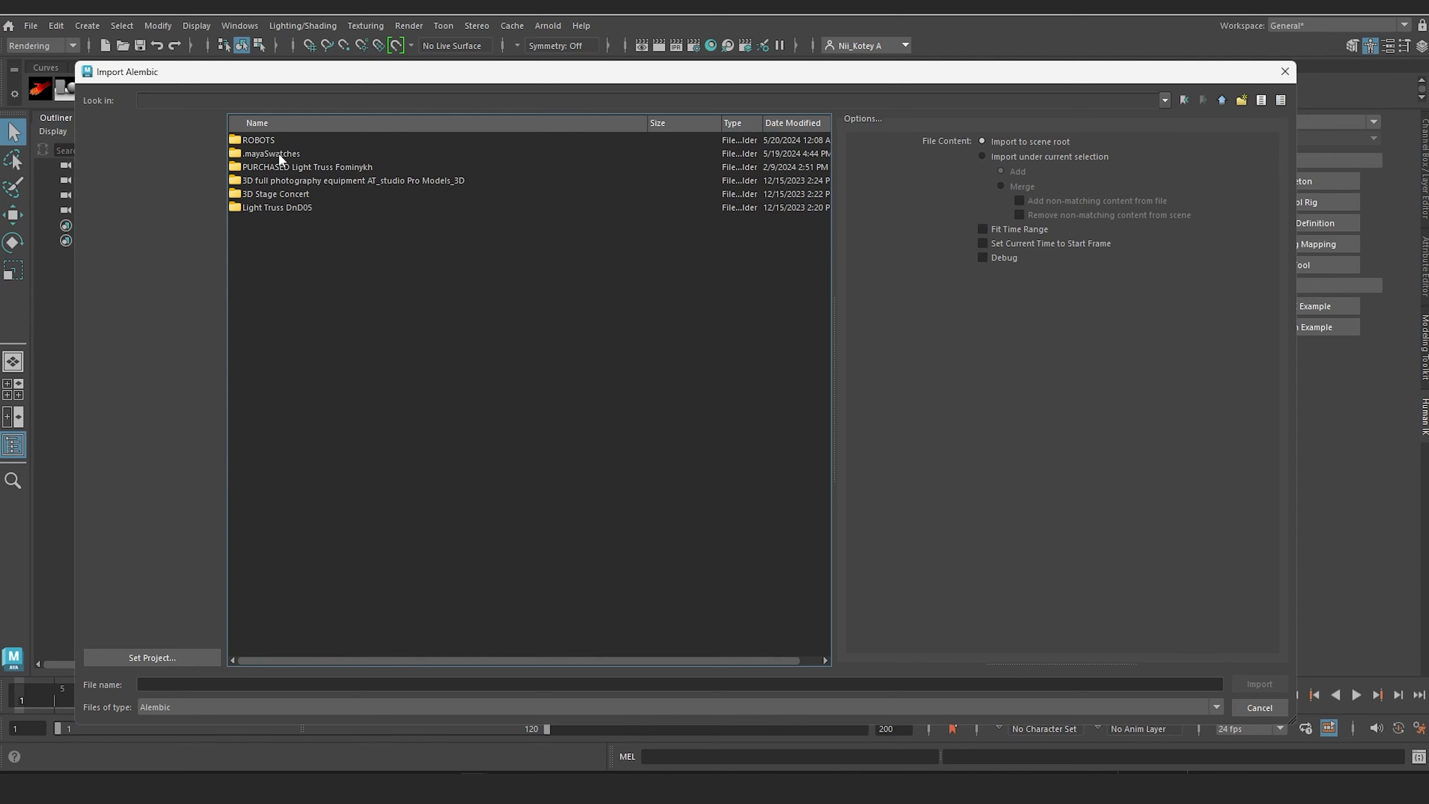
{"action": "double_click", "coordinate": [280, 142]}
{"action": "left_click_drag", "start_coordinate": [285, 139], "coordinate": [132, 238]}
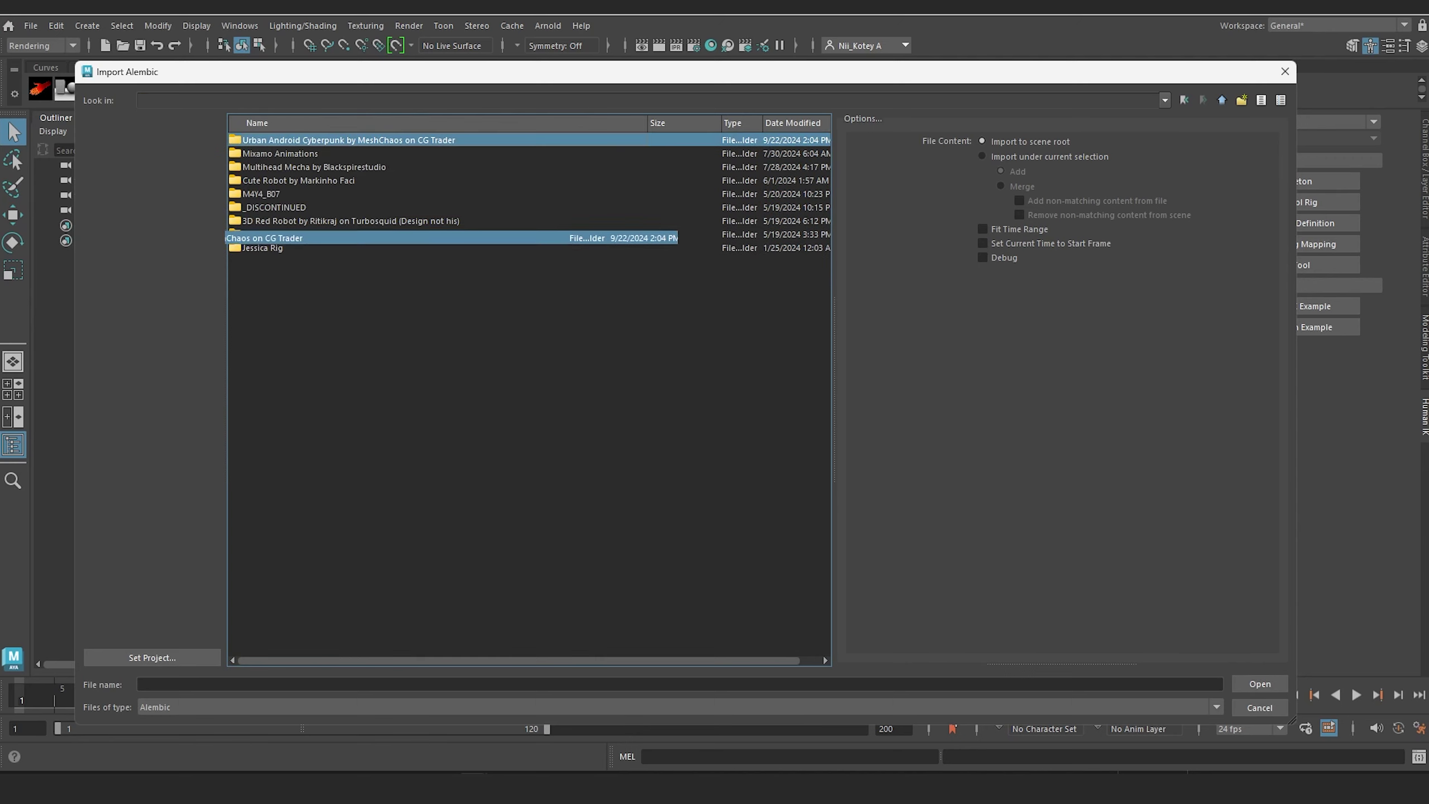
{"action": "double_click", "coordinate": [285, 140]}
{"action": "double_click", "coordinate": [286, 138]}
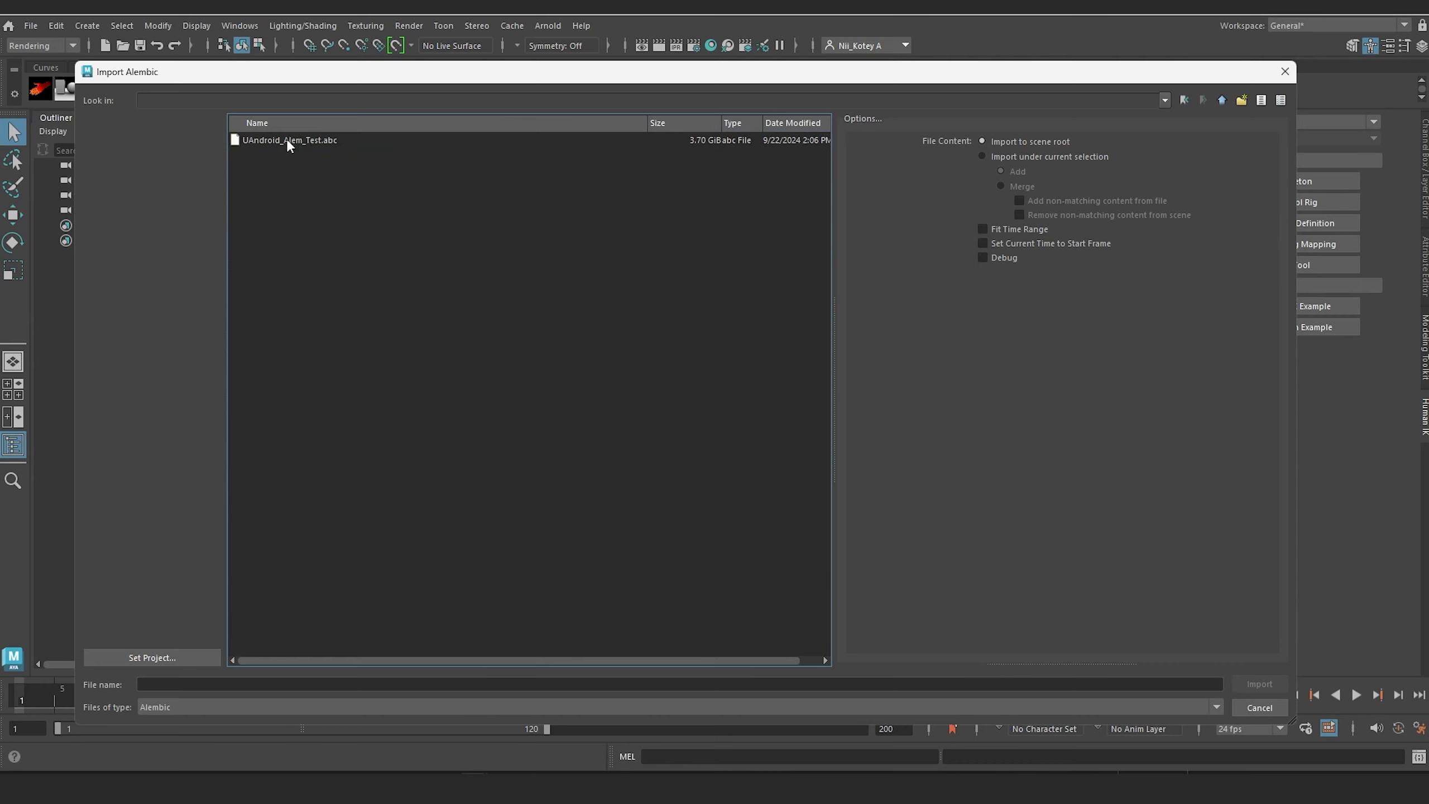
{"action": "left_click", "coordinate": [288, 140]}
{"action": "double_click", "coordinate": [288, 141]}
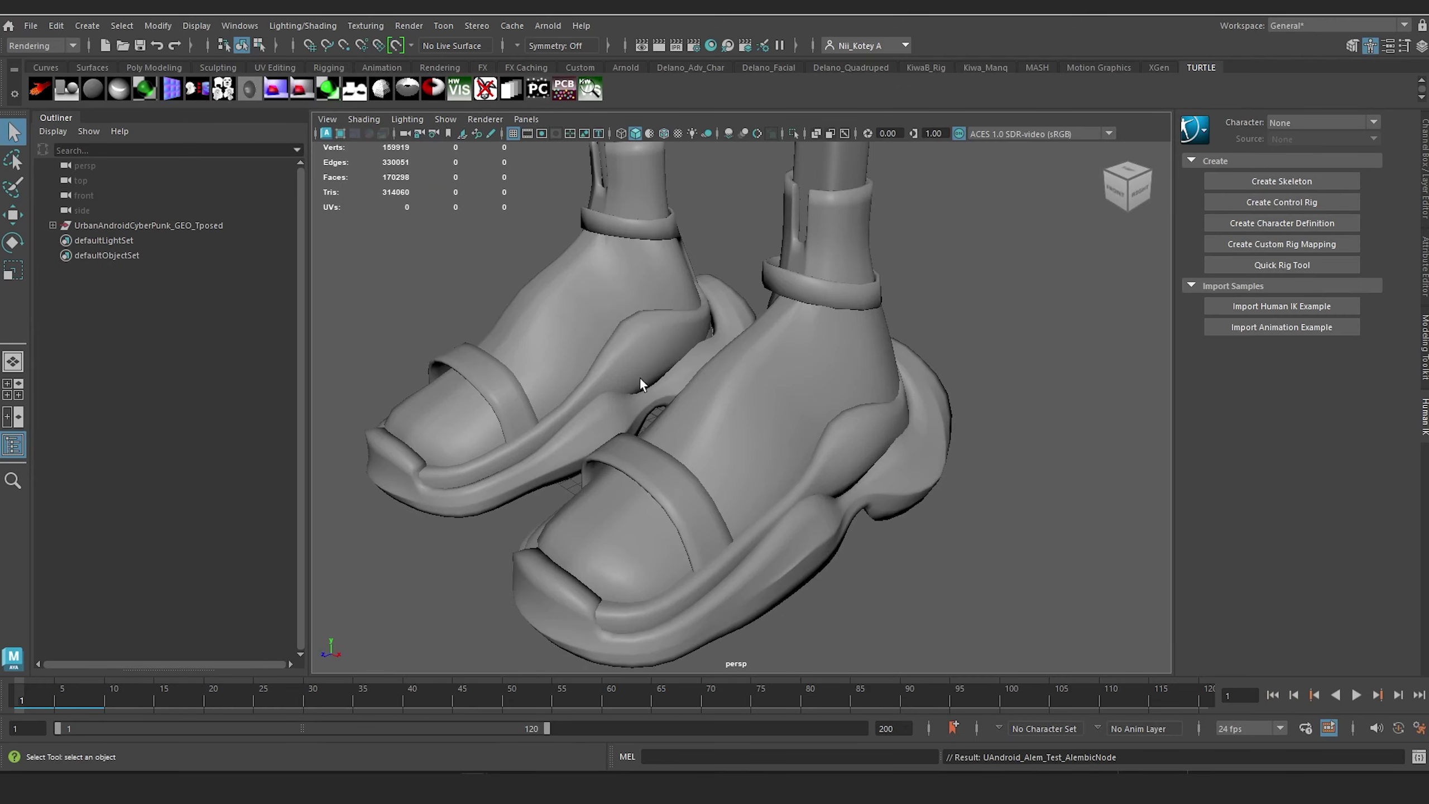
Step: Frame the imported android from the front and play back its Alembic animation over the default time range
{"action": "scroll", "coordinate": [686, 399], "scroll_direction": "down", "scroll_amount": 12}
{"action": "middle_click_drag", "start_coordinate": [668, 340], "coordinate": [625, 476], "text": "alt"}
{"action": "scroll", "coordinate": [626, 475], "scroll_direction": "up", "scroll_amount": 8}
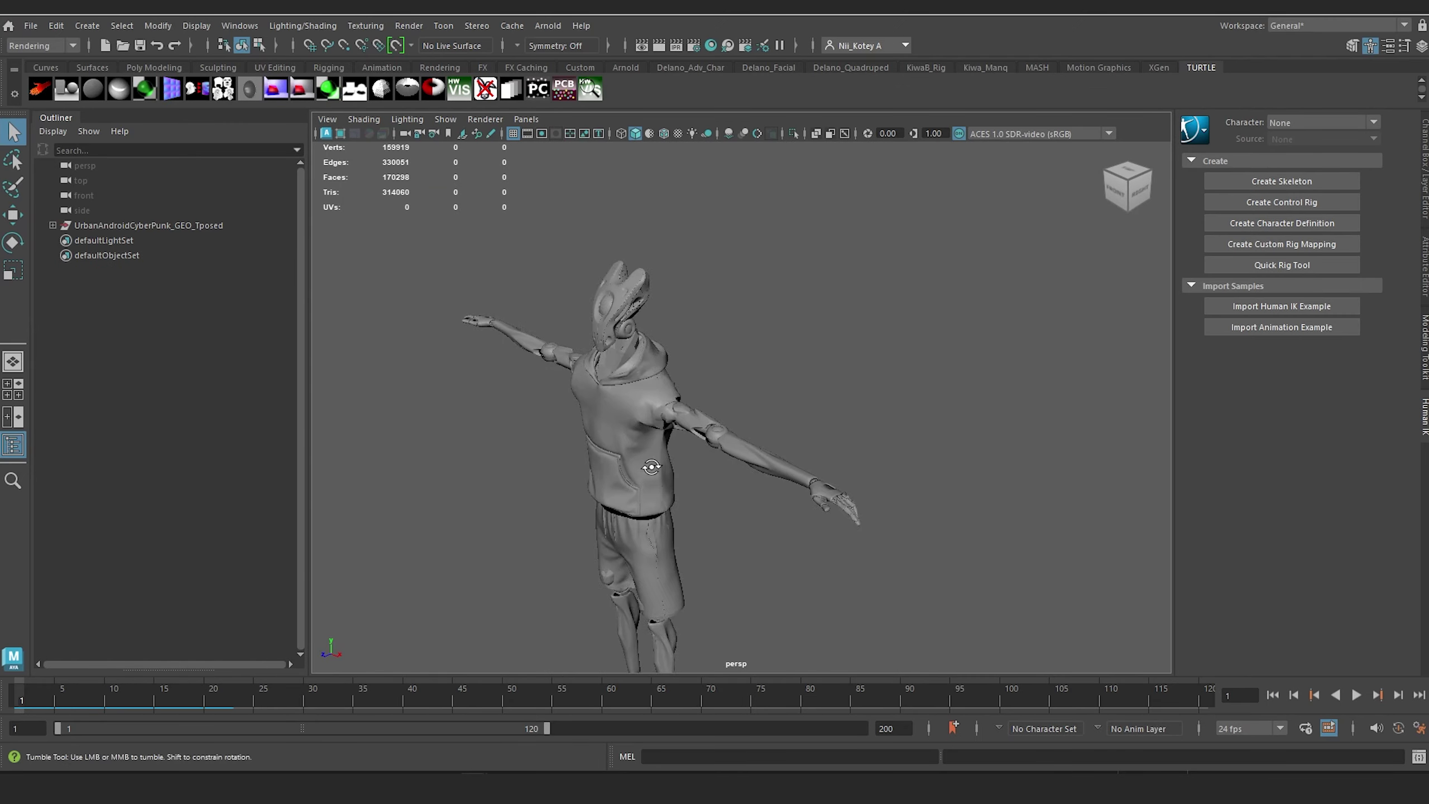
{"action": "left_click_drag", "start_coordinate": [651, 466], "coordinate": [699, 455], "text": "alt"}
{"action": "middle_click_drag", "start_coordinate": [699, 455], "coordinate": [677, 428], "text": "alt"}
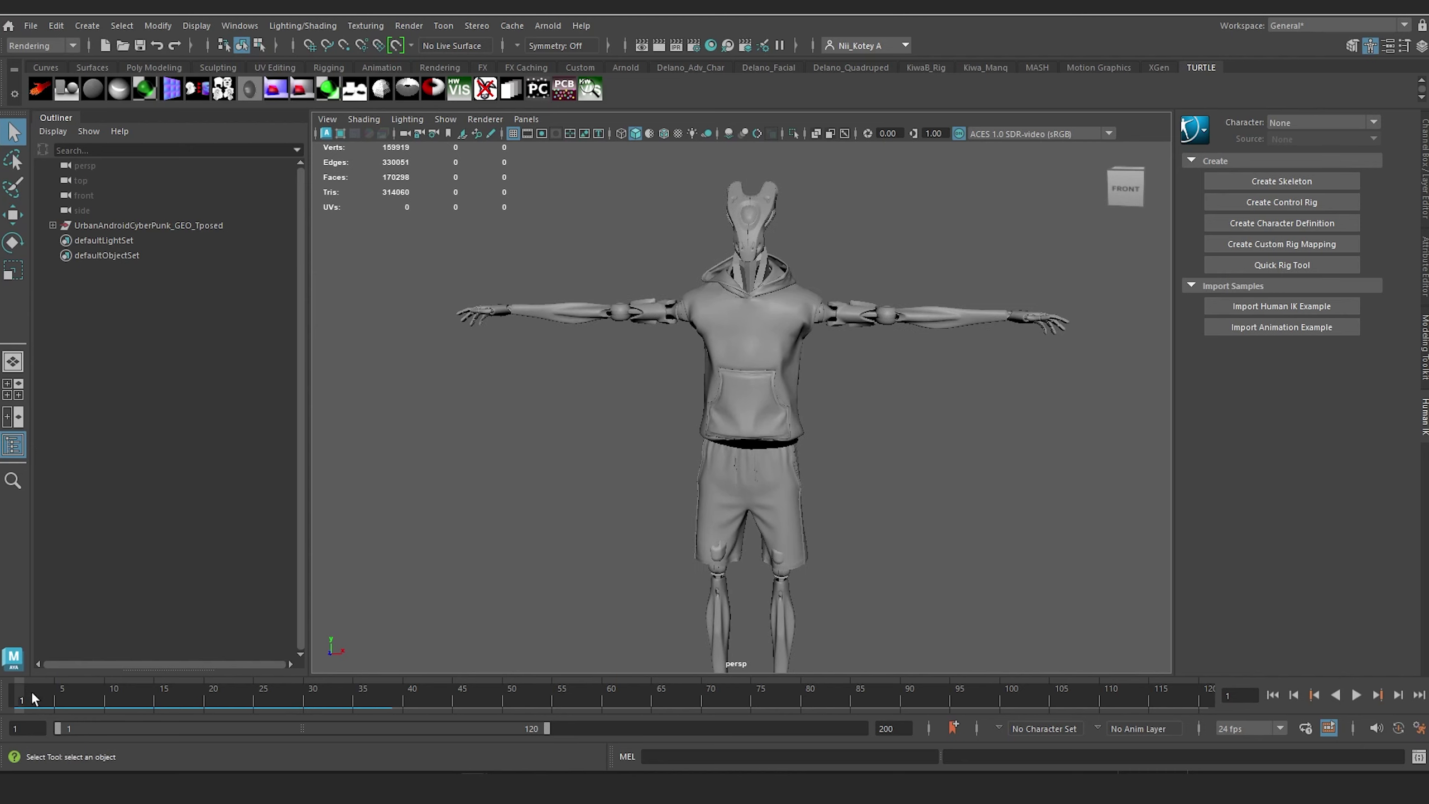
{"action": "key", "text": "alt+v"}
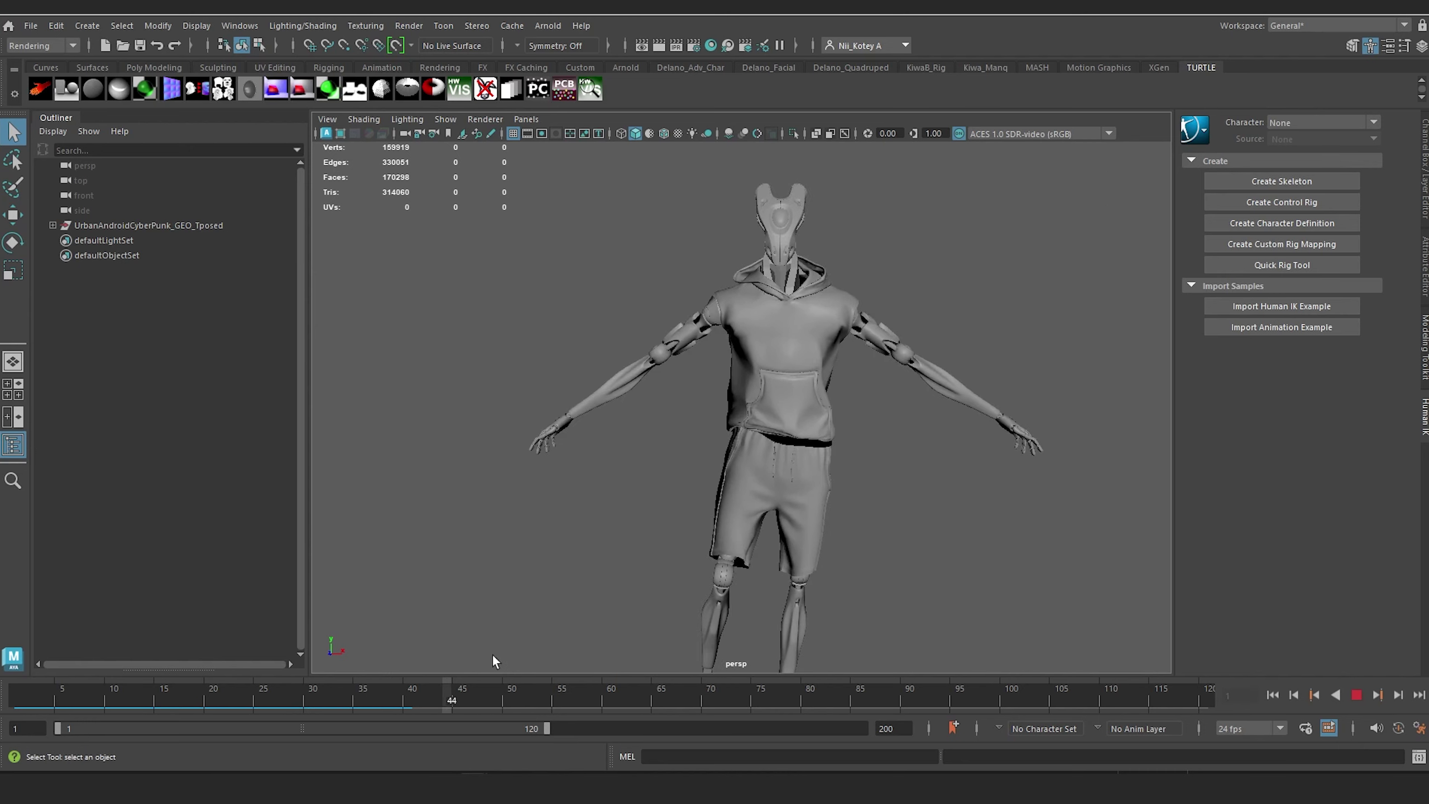
{"action": "left_click_drag", "start_coordinate": [493, 680], "coordinate": [964, 665]}
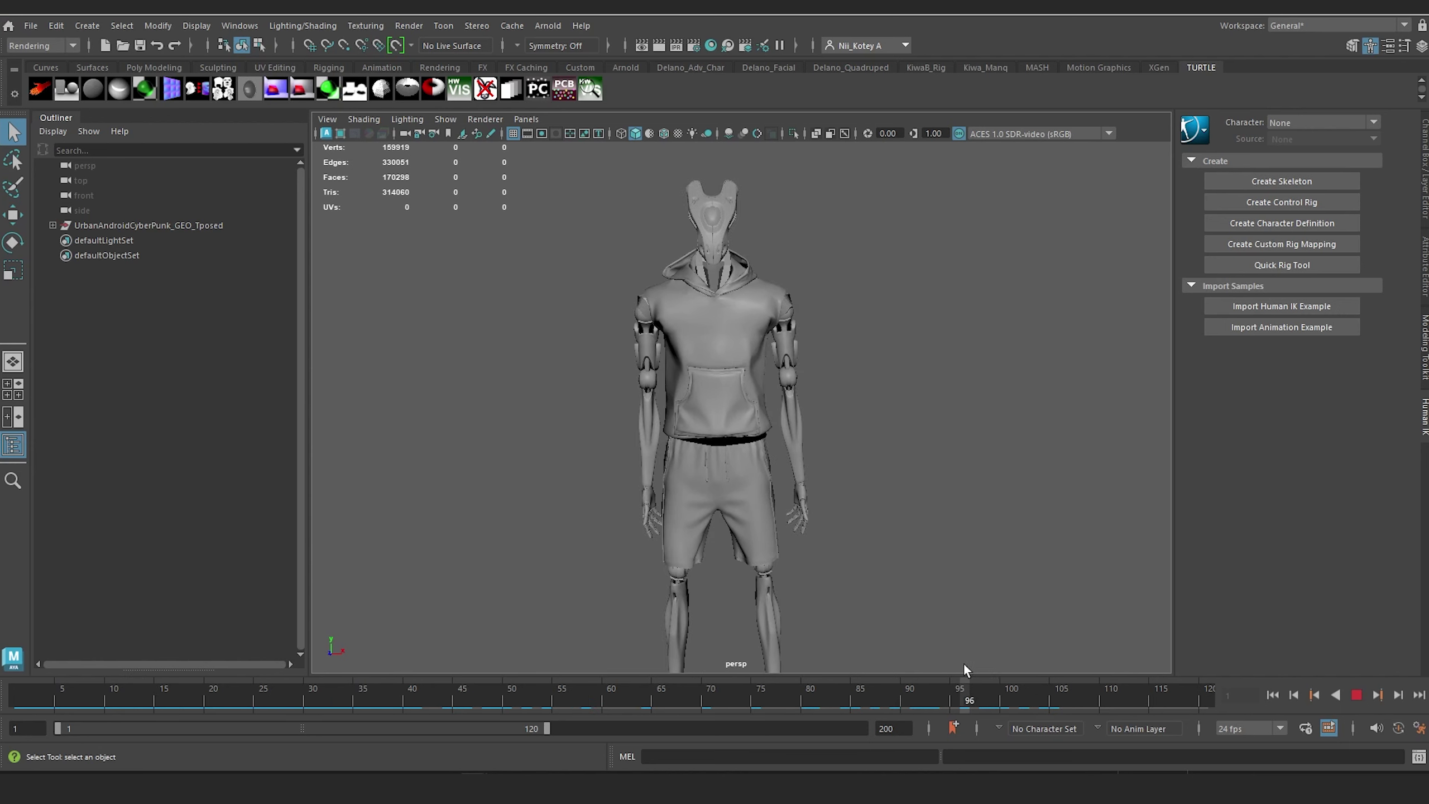
Step: Set the animation end frame to 600 and extend the playback range to frame 600
{"action": "type", "text": "6"}
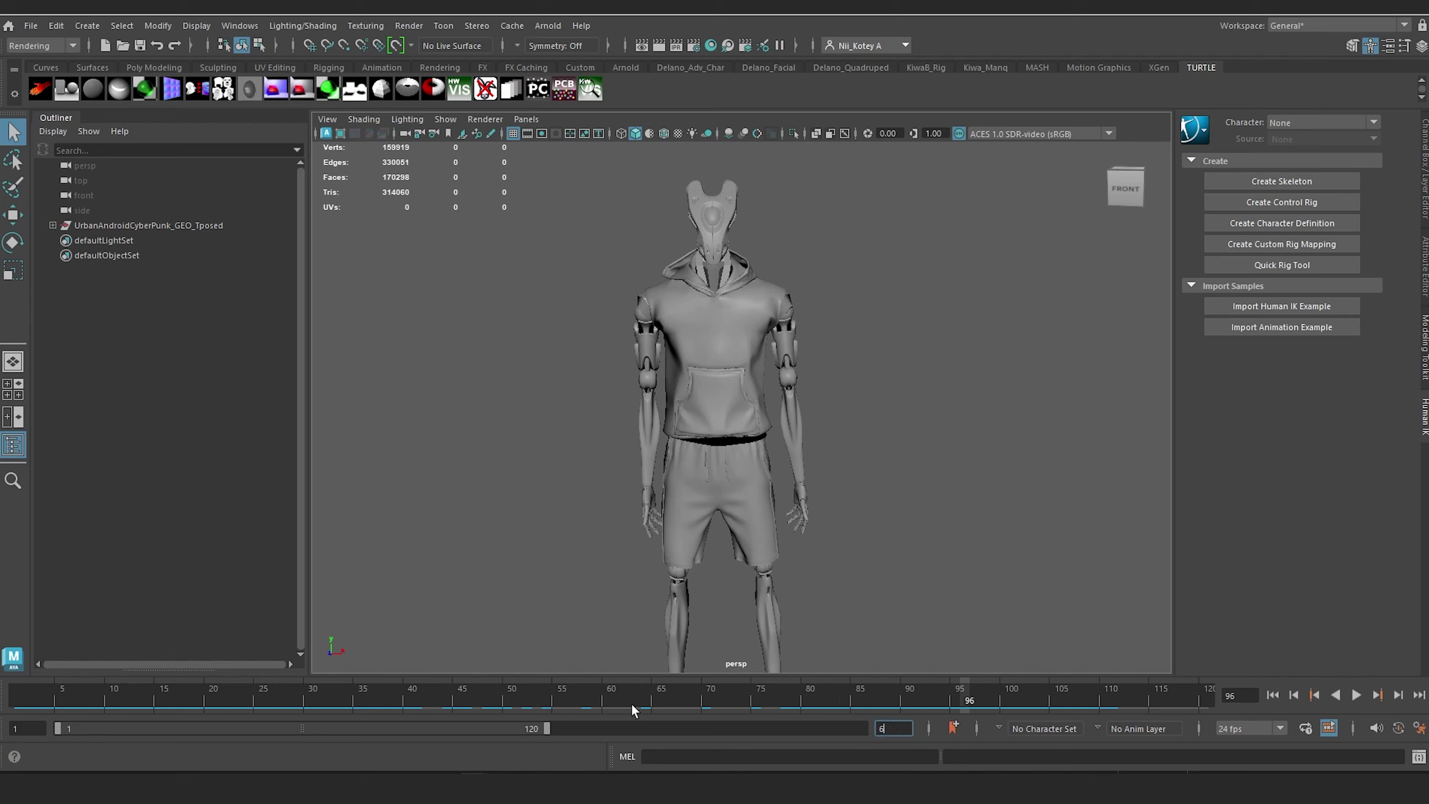
{"action": "type", "text": "00"}
{"action": "key", "text": "Return"}
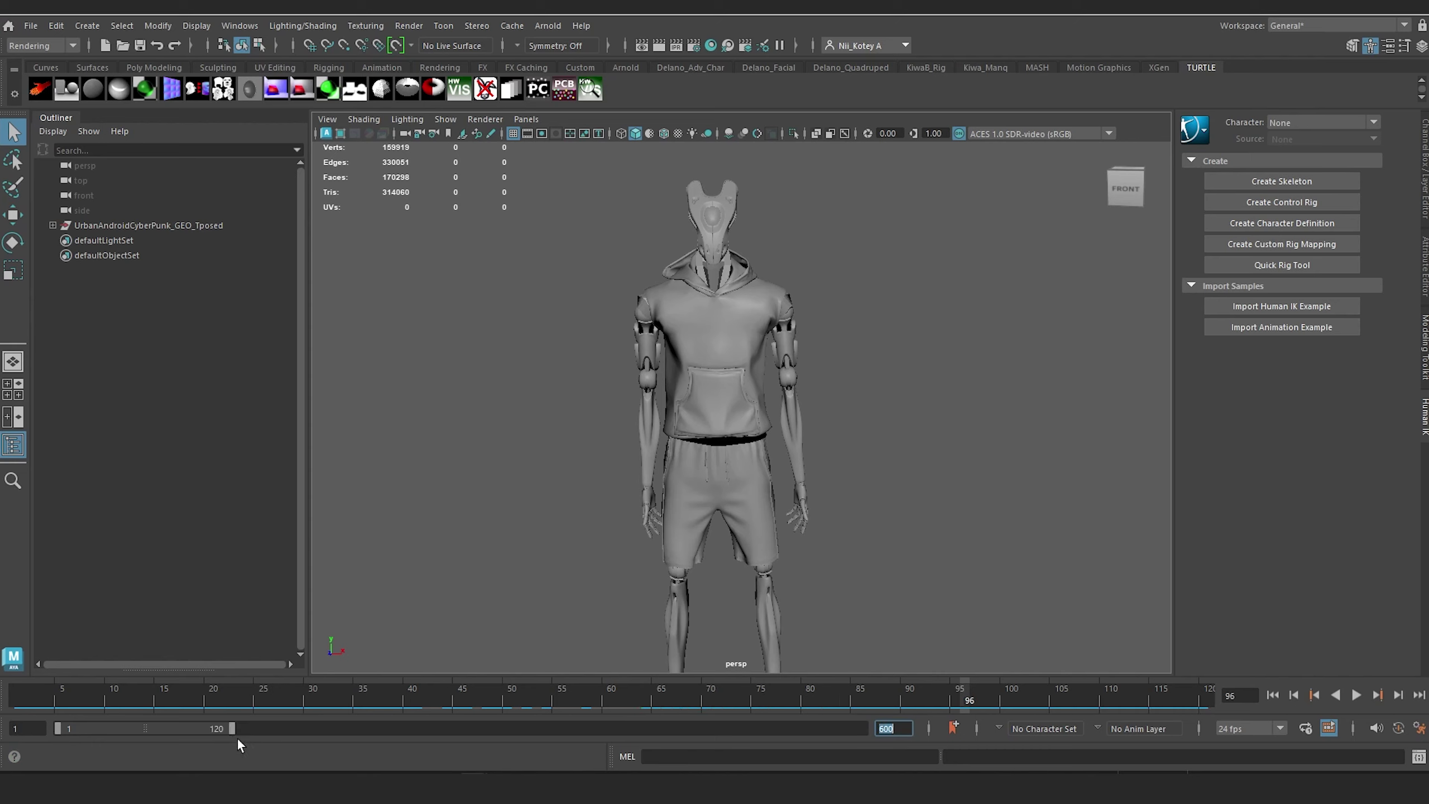
{"action": "left_click_drag", "start_coordinate": [232, 728], "coordinate": [865, 728]}
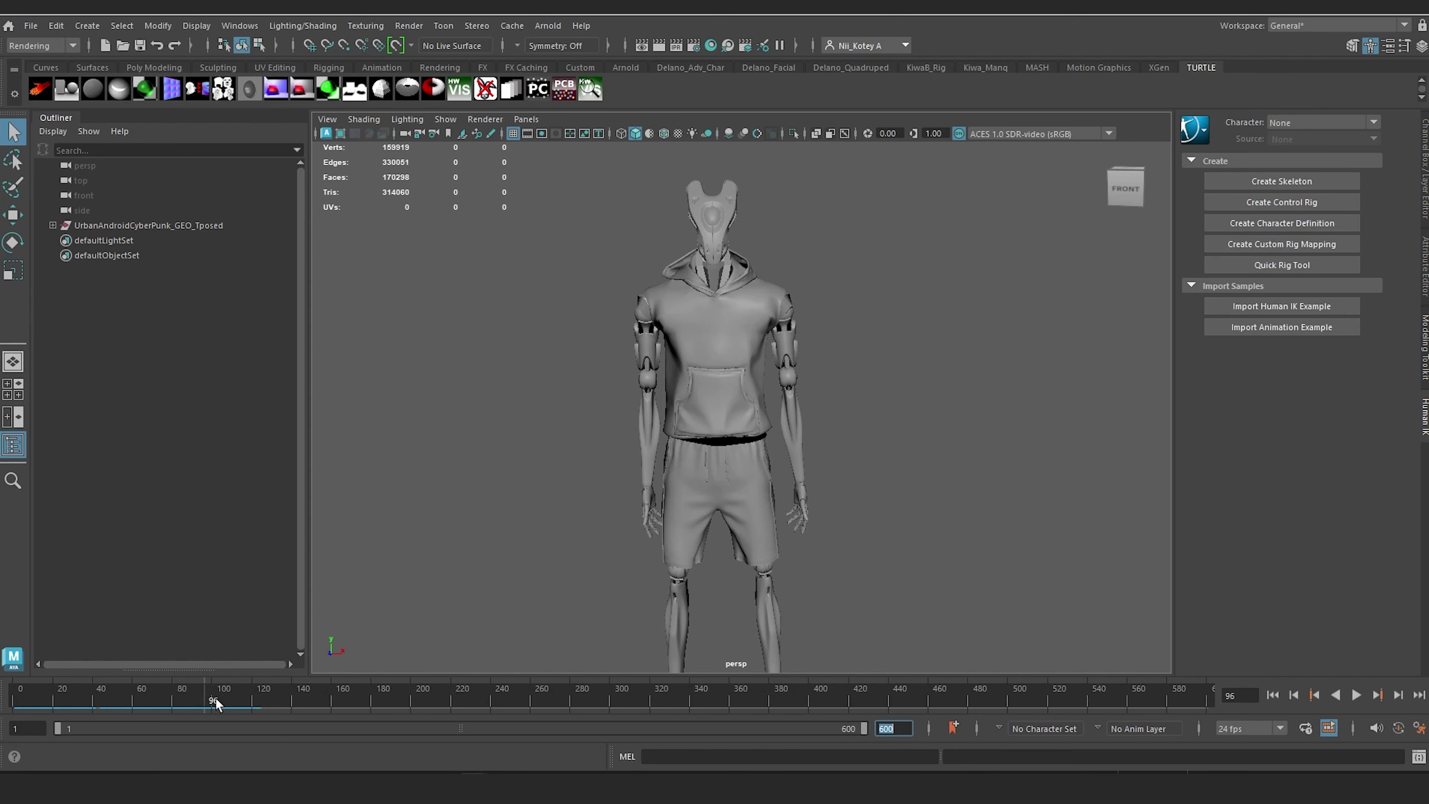
Step: Turn off Cached Playback and scrub the animation to frame 249, inspecting the hoodie and shorts from several sides
{"action": "left_click_drag", "start_coordinate": [216, 704], "coordinate": [320, 698]}
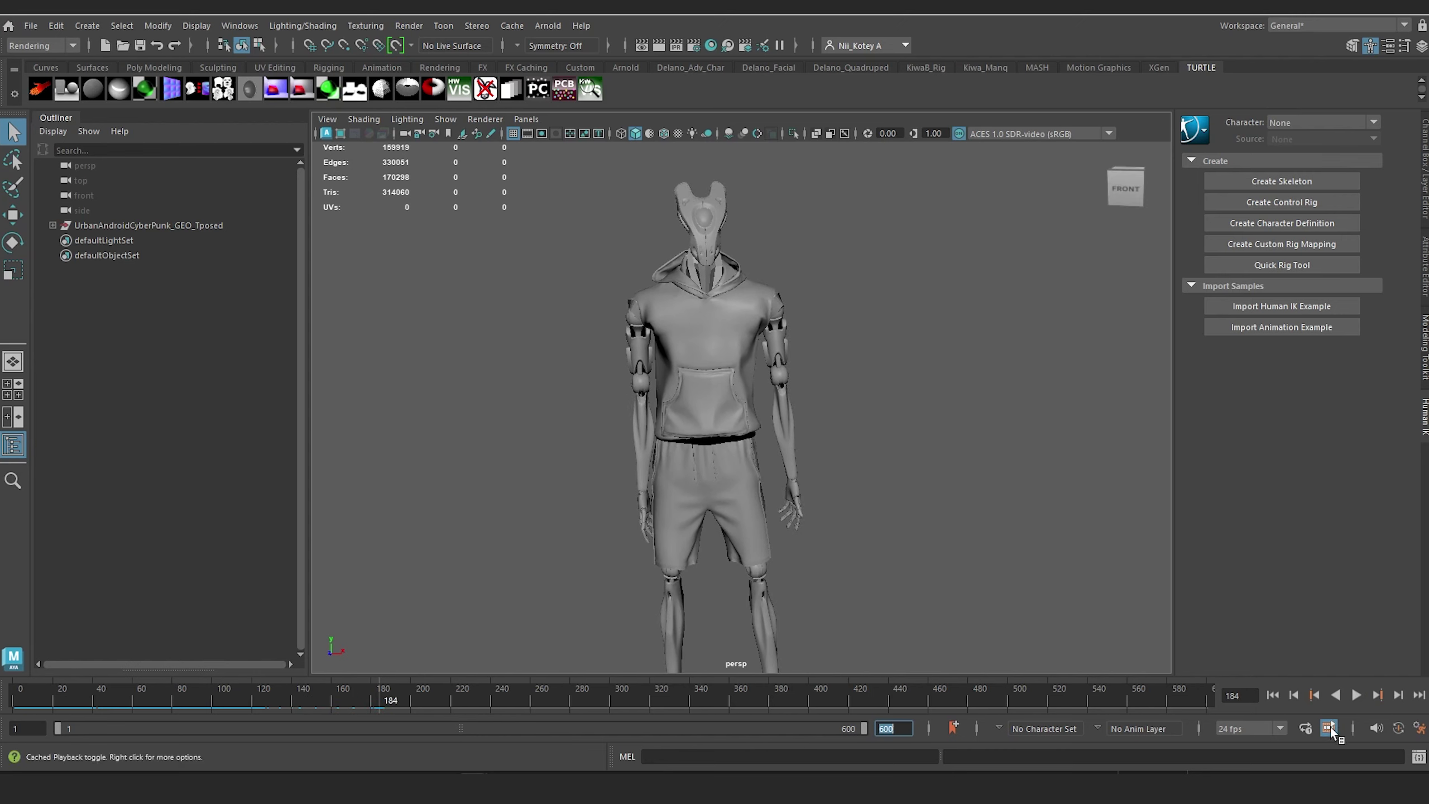
{"action": "left_click_drag", "start_coordinate": [433, 701], "coordinate": [511, 658]}
{"action": "left_click_drag", "start_coordinate": [515, 535], "coordinate": [615, 508], "text": "alt"}
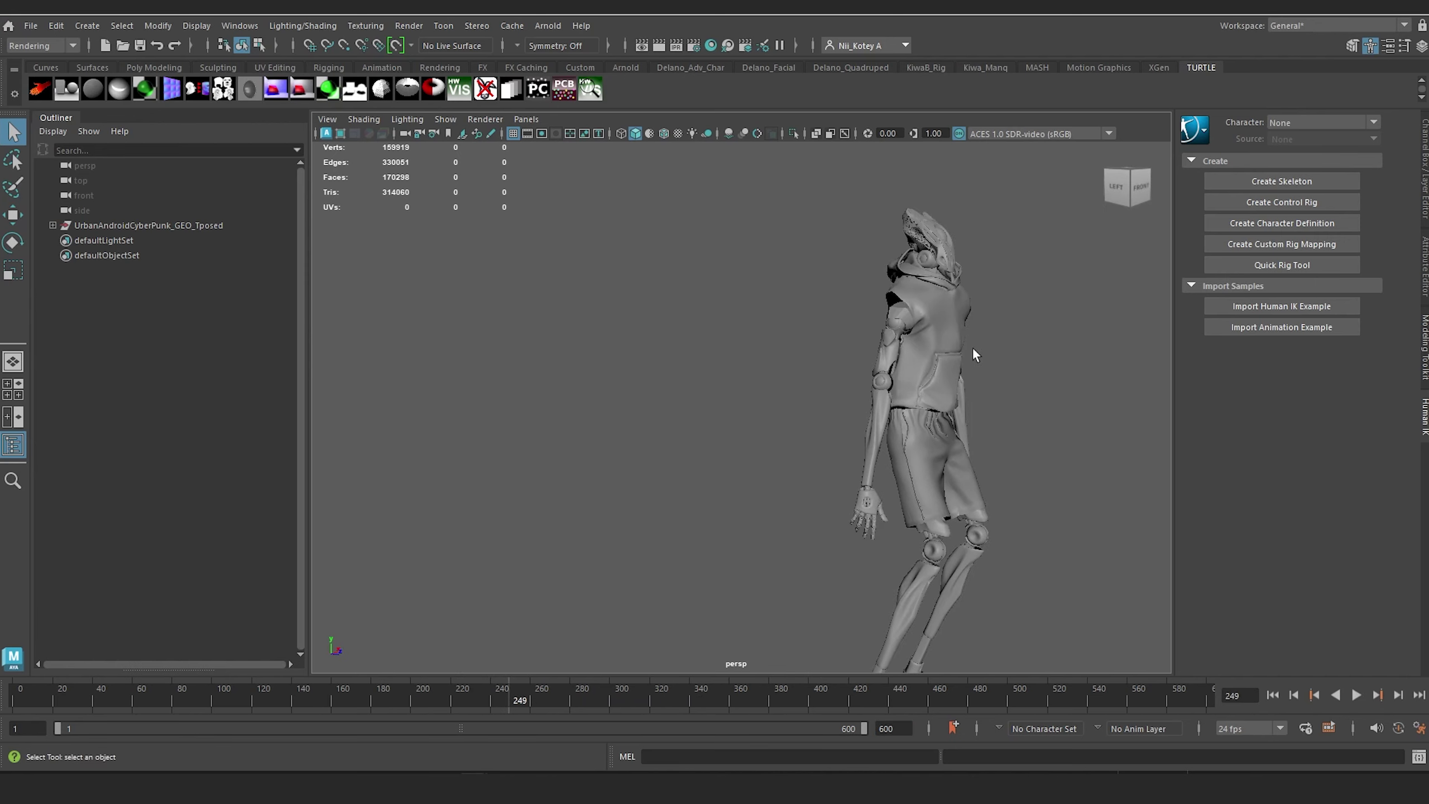
{"action": "middle_click_drag", "start_coordinate": [976, 355], "coordinate": [884, 399], "text": "alt"}
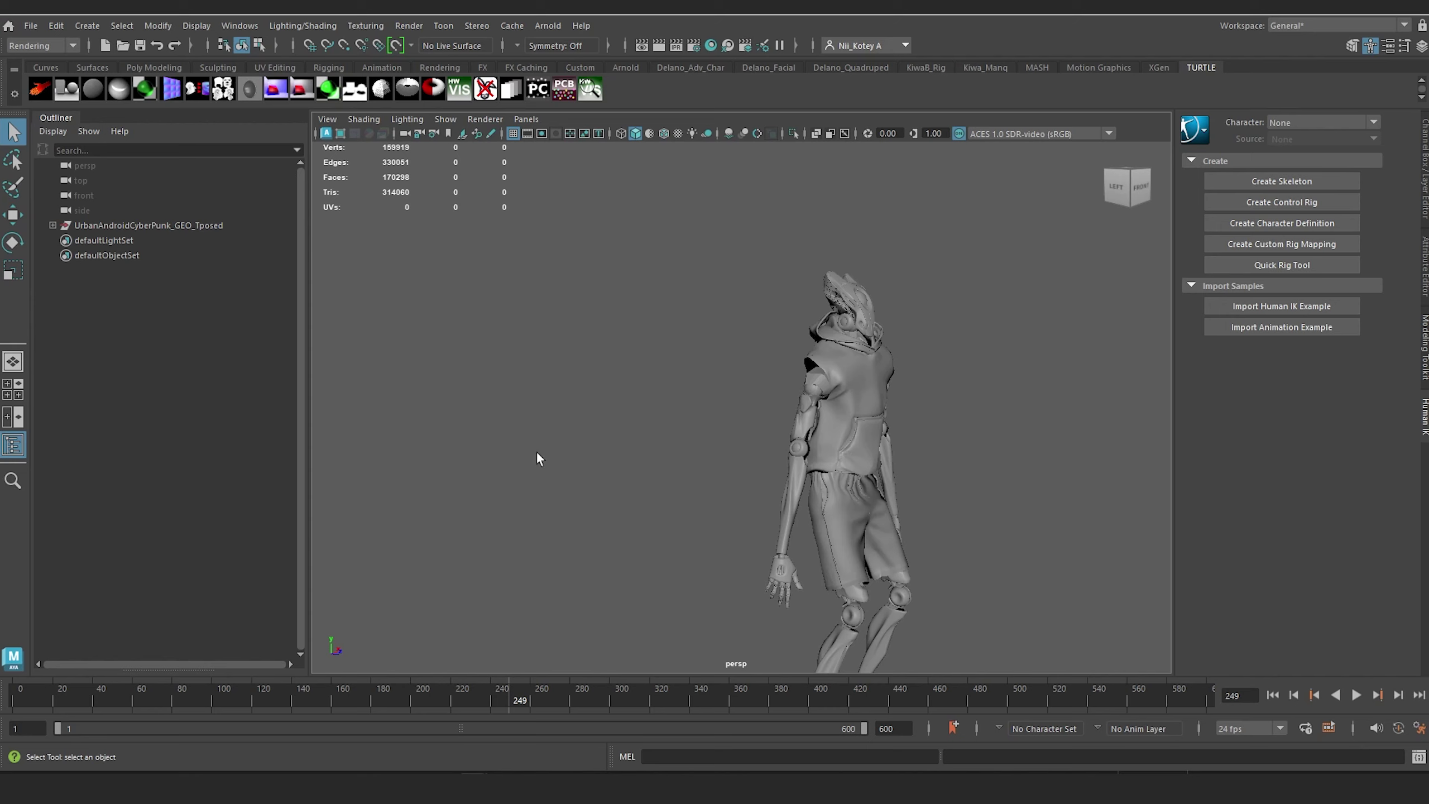
{"action": "left_click_drag", "start_coordinate": [533, 698], "coordinate": [280, 667]}
{"action": "mouse_move", "coordinate": [530, 653]}
{"action": "left_mouse_down", "text": "alt"}
{"action": "mouse_move", "coordinate": [778, 482]}
{"action": "mouse_move", "coordinate": [702, 440]}
{"action": "mouse_move", "coordinate": [524, 636]}
{"action": "left_mouse_up", "text": "alt"}
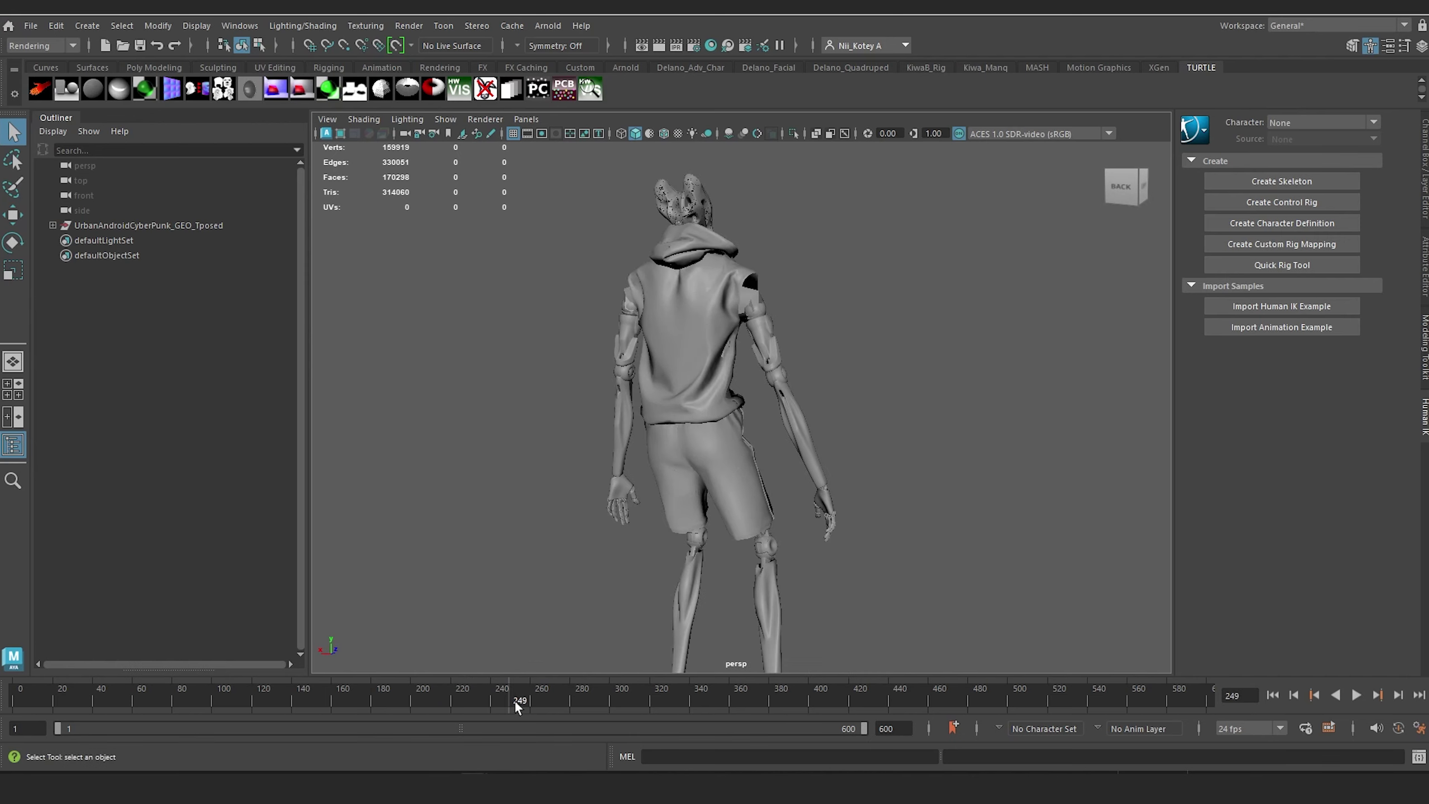
Step: Review the android's clothing through the squat and back to the T-pose around frame 502, bringing the full body into view
{"action": "left_click_drag", "start_coordinate": [518, 704], "coordinate": [817, 691]}
{"action": "key", "text": "alt+v"}
{"action": "left_click_drag", "start_coordinate": [788, 450], "coordinate": [675, 432], "text": "alt"}
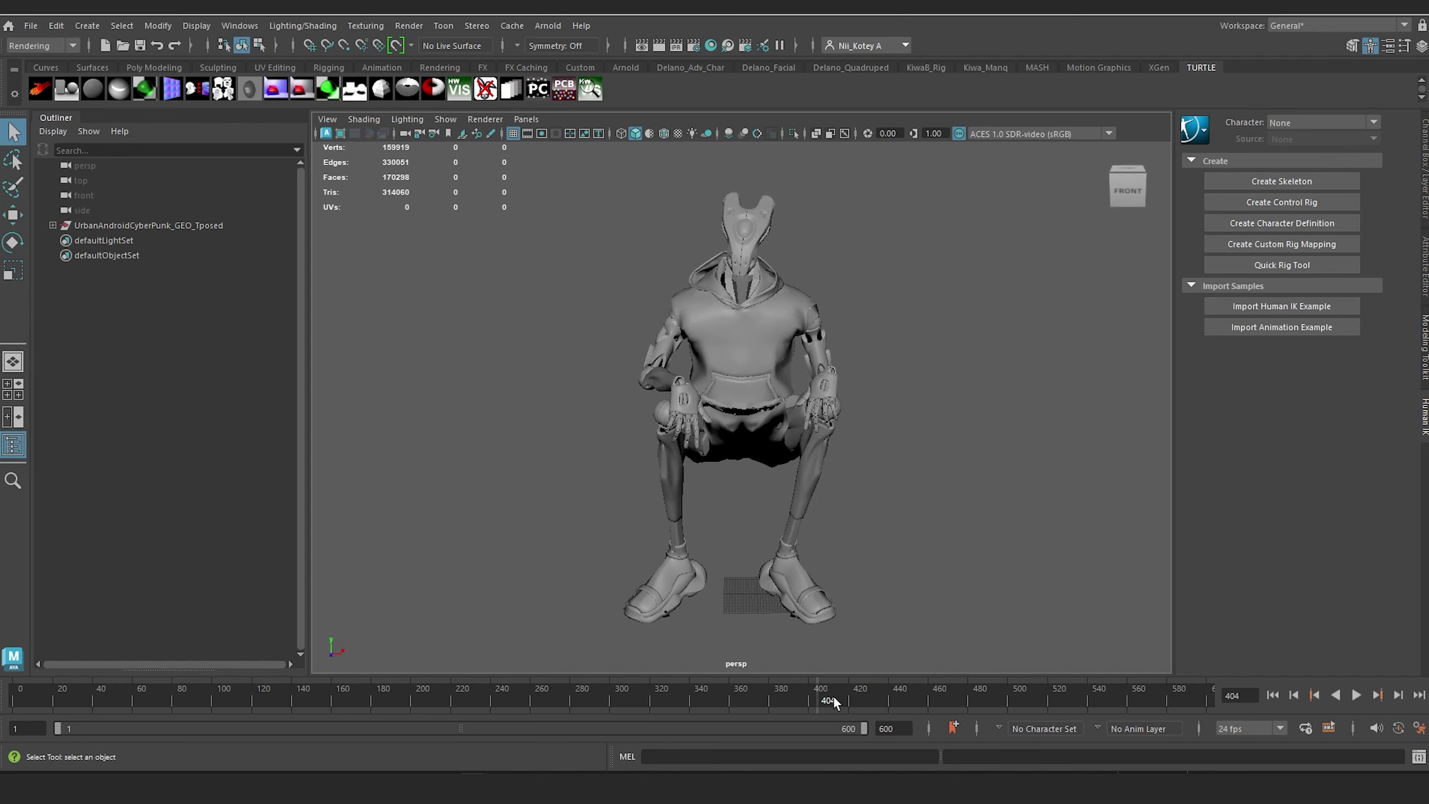
{"action": "left_click_drag", "start_coordinate": [833, 694], "coordinate": [994, 687]}
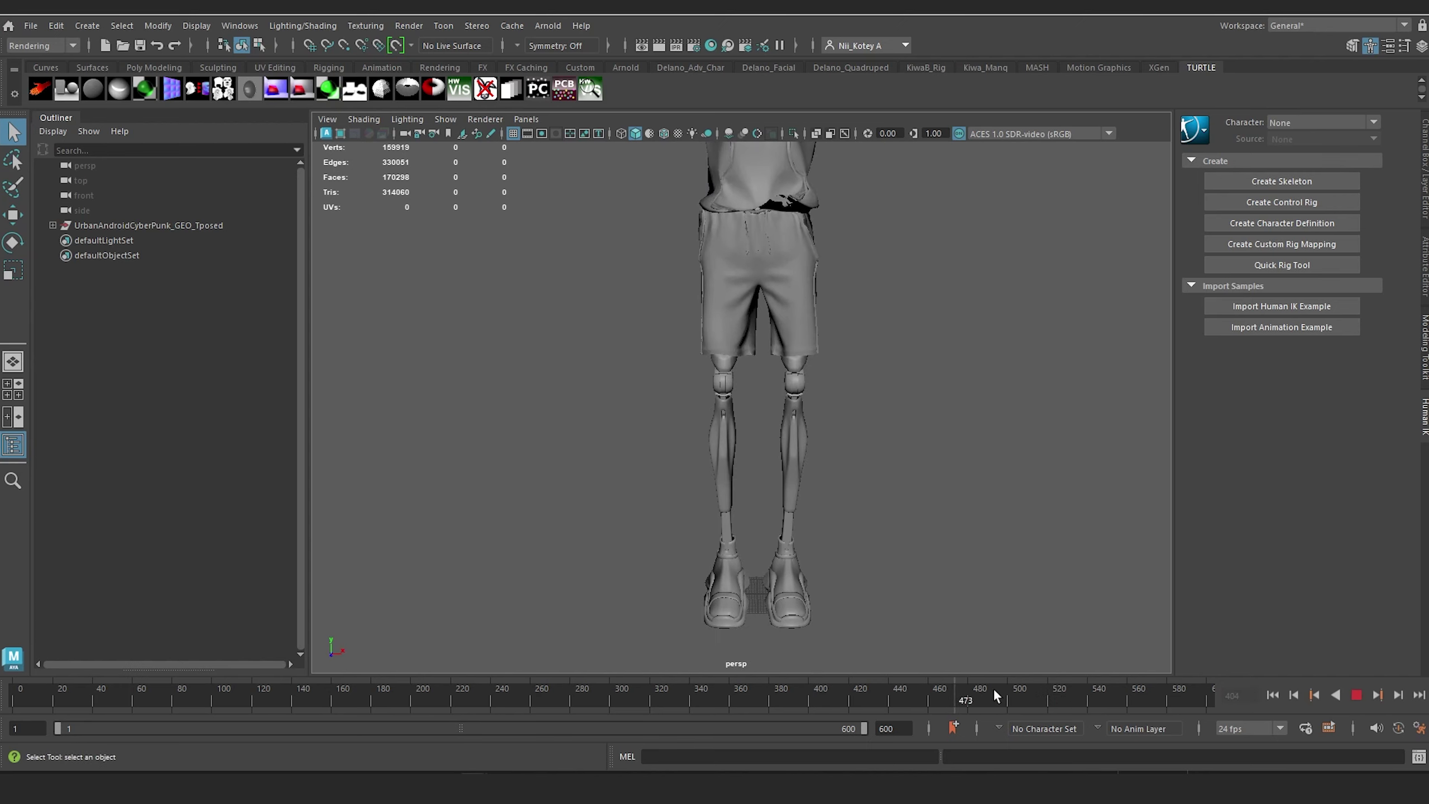
{"action": "middle_click_drag", "start_coordinate": [894, 169], "coordinate": [901, 389], "text": "alt"}
{"action": "scroll", "coordinate": [903, 401], "scroll_direction": "down", "scroll_amount": 4}
{"action": "left_click_drag", "start_coordinate": [902, 402], "coordinate": [850, 395], "text": "alt"}
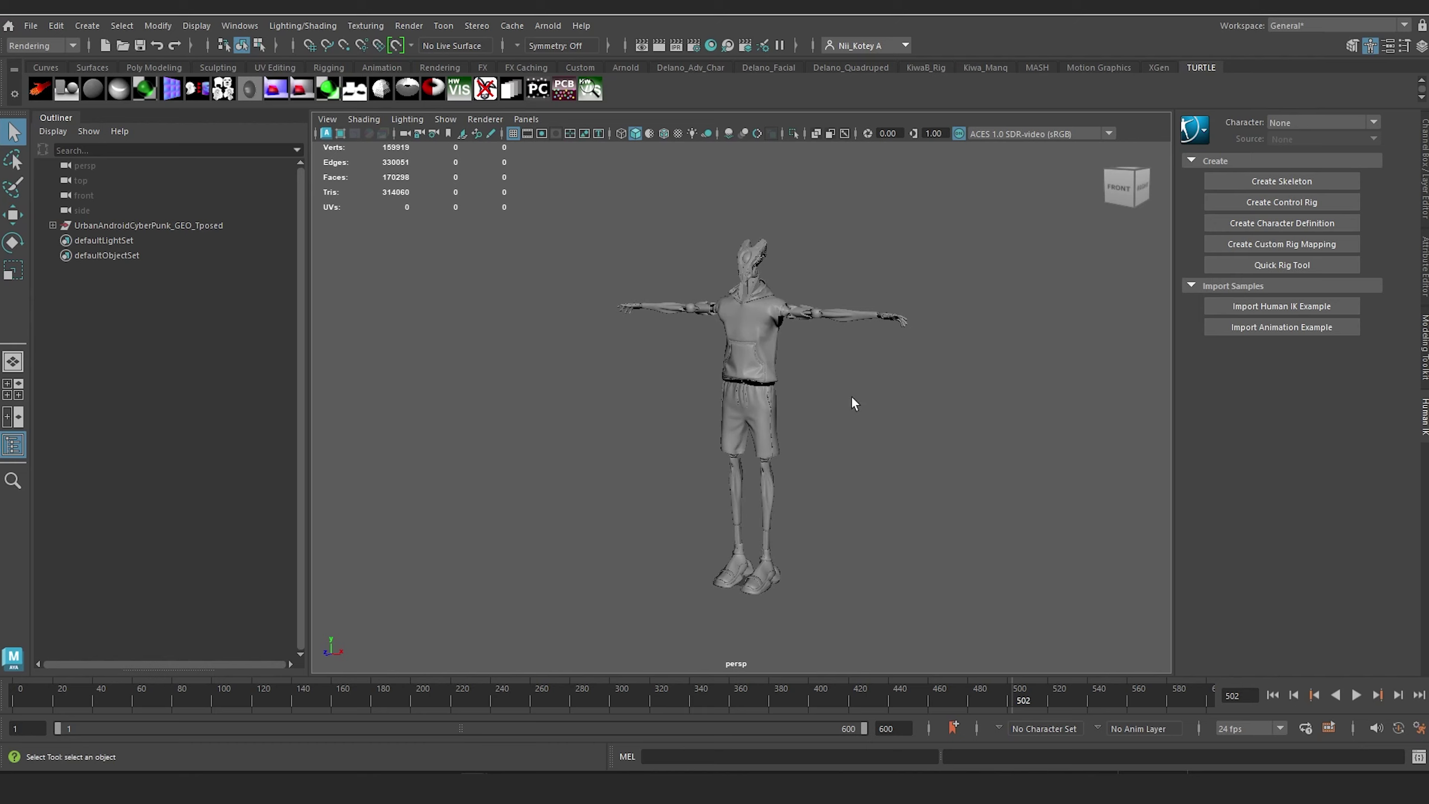
Step: Play and scrub back and forth through the sitting and standing motion to check the imported clothing deformation on the full body
{"action": "key", "text": "alt+v"}
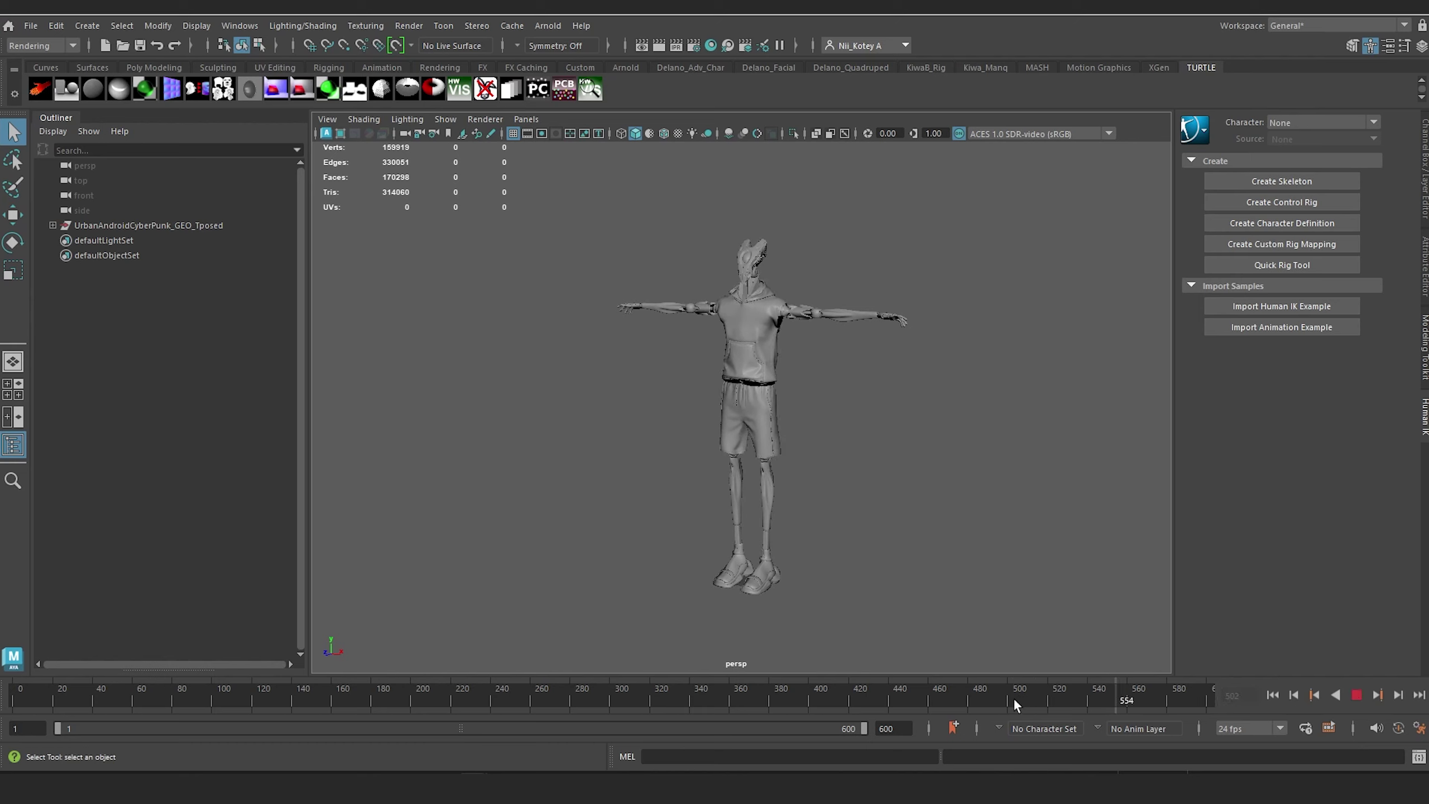
{"action": "left_click_drag", "start_coordinate": [1014, 696], "coordinate": [737, 687]}
{"action": "left_click_drag", "start_coordinate": [864, 686], "coordinate": [495, 675]}
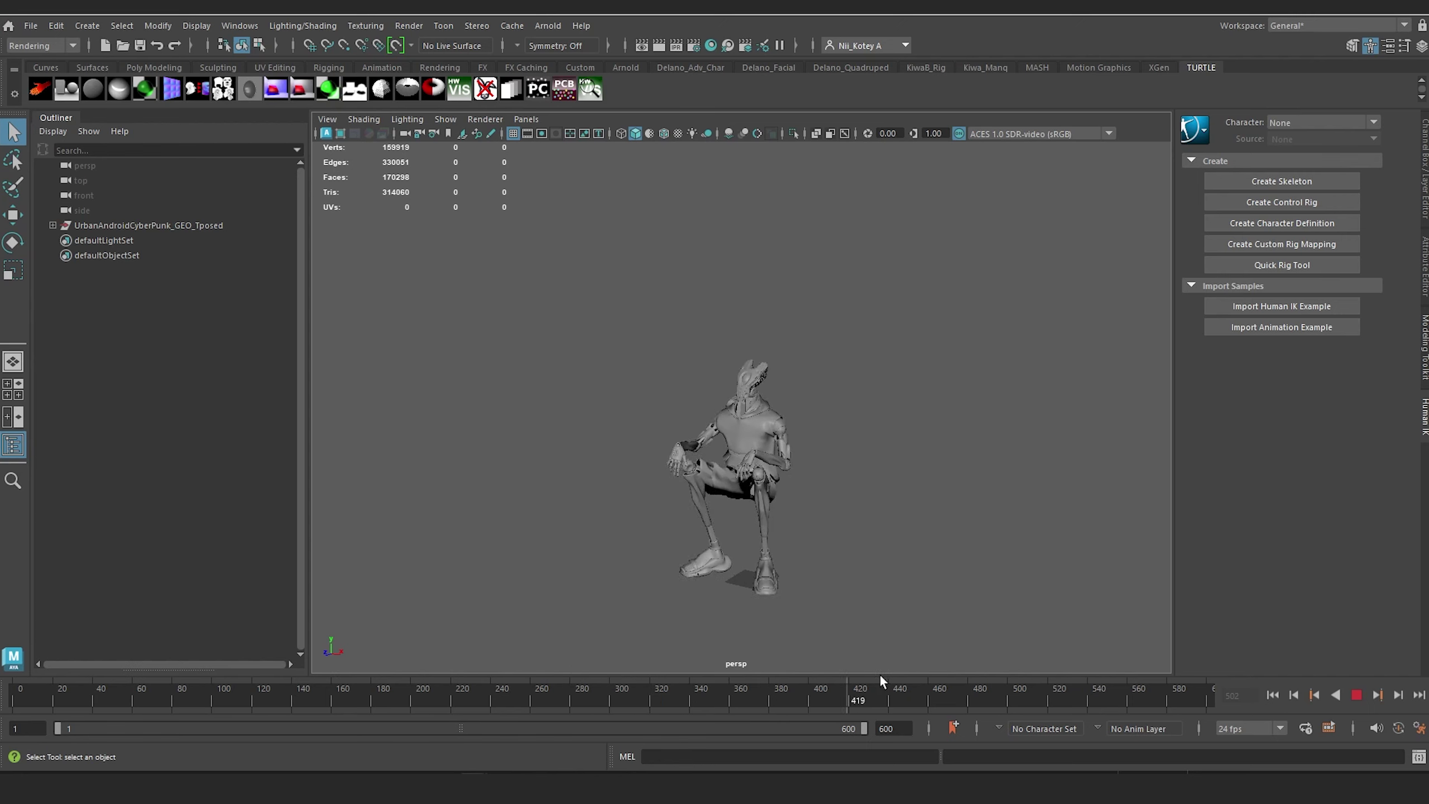
{"action": "left_click", "coordinate": [894, 697]}
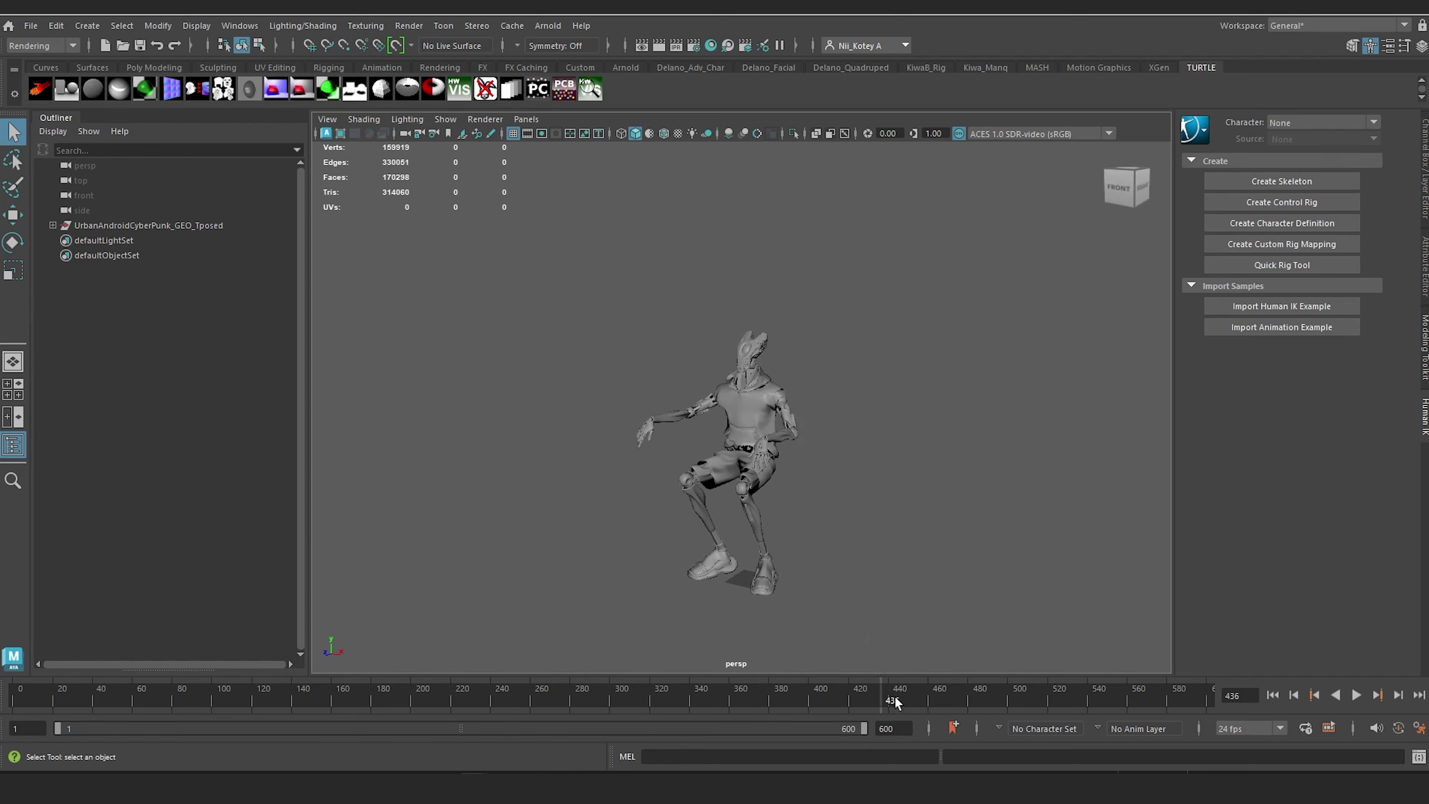
{"action": "key", "text": "alt+v"}
{"action": "left_click_drag", "start_coordinate": [1164, 680], "coordinate": [478, 679]}
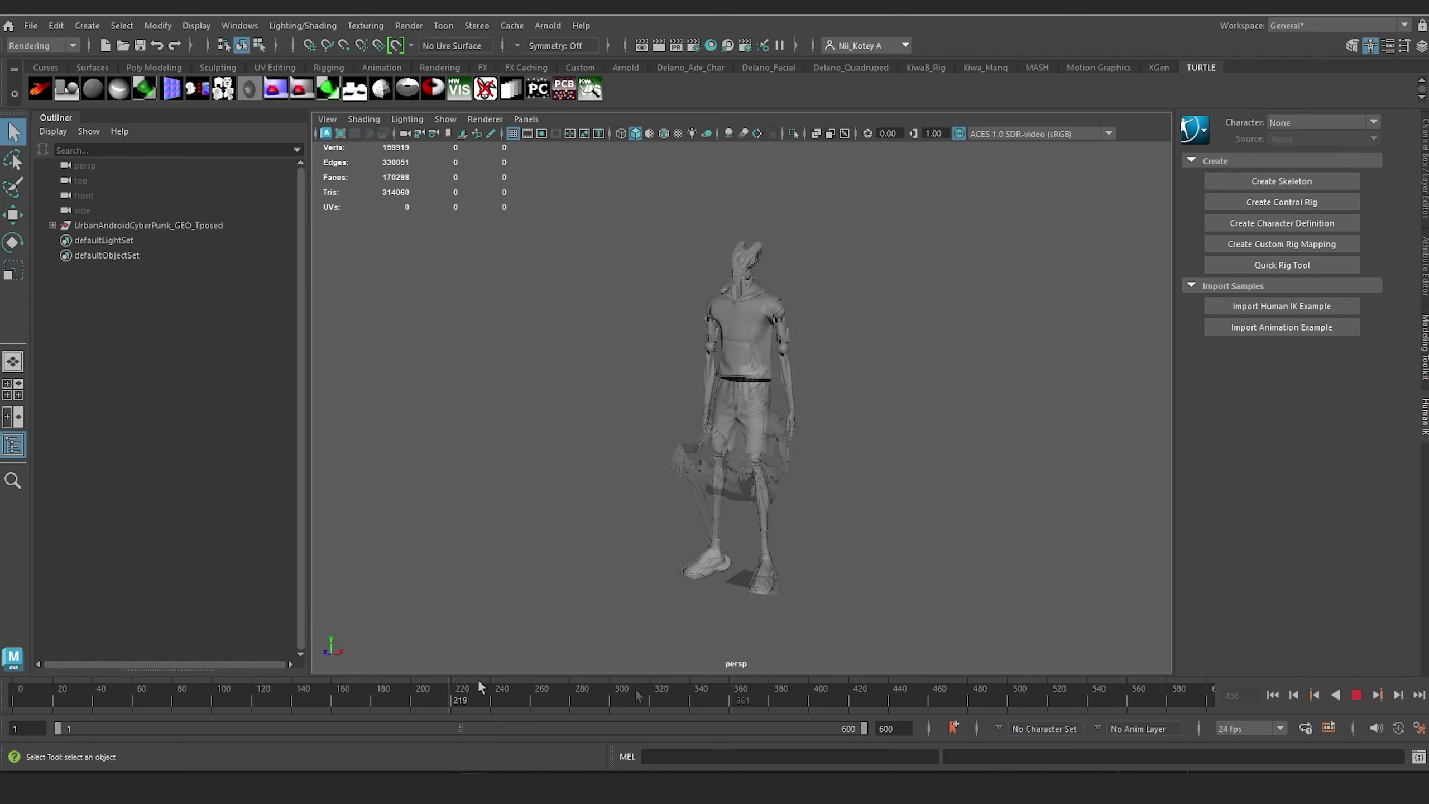
{"action": "left_click_drag", "start_coordinate": [737, 699], "coordinate": [1060, 697]}
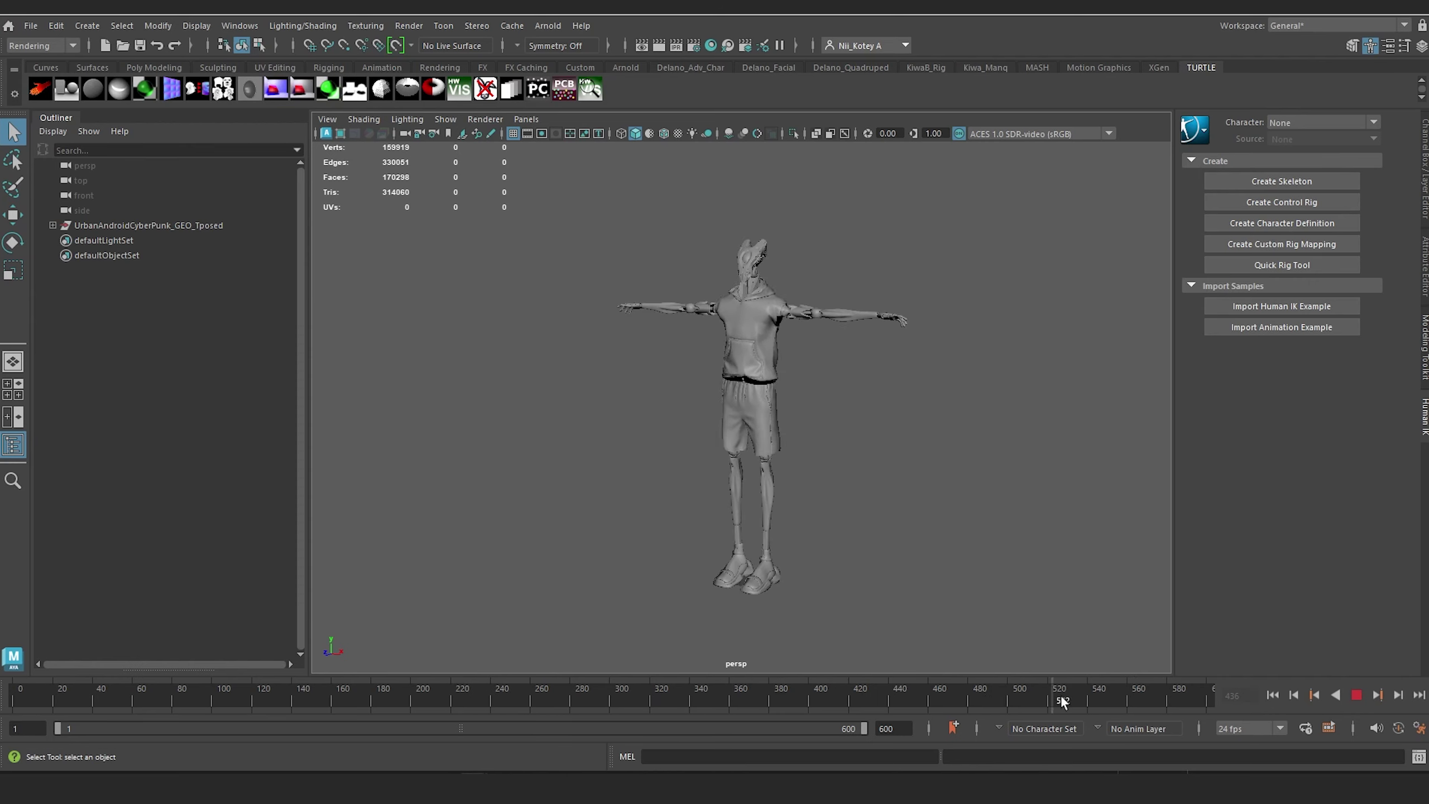
{"action": "left_click_drag", "start_coordinate": [885, 692], "coordinate": [716, 695]}
{"action": "left_click_drag", "start_coordinate": [844, 683], "coordinate": [645, 698]}
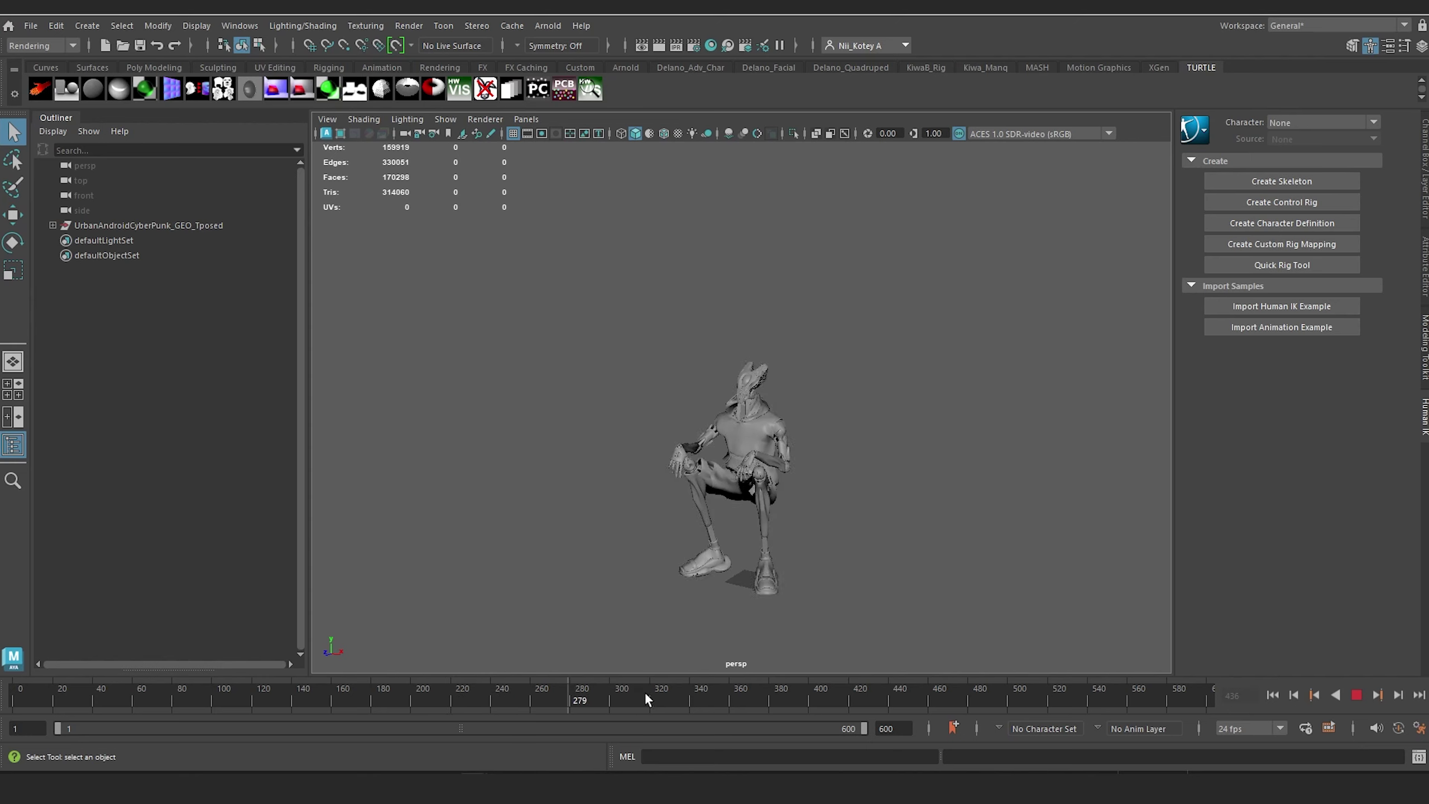
Step: Stop at frame 402 and examine the seated android's clothing close up from the side
{"action": "left_click_drag", "start_coordinate": [759, 697], "coordinate": [813, 665]}
{"action": "scroll", "coordinate": [716, 376], "scroll_direction": "up", "scroll_amount": 4}
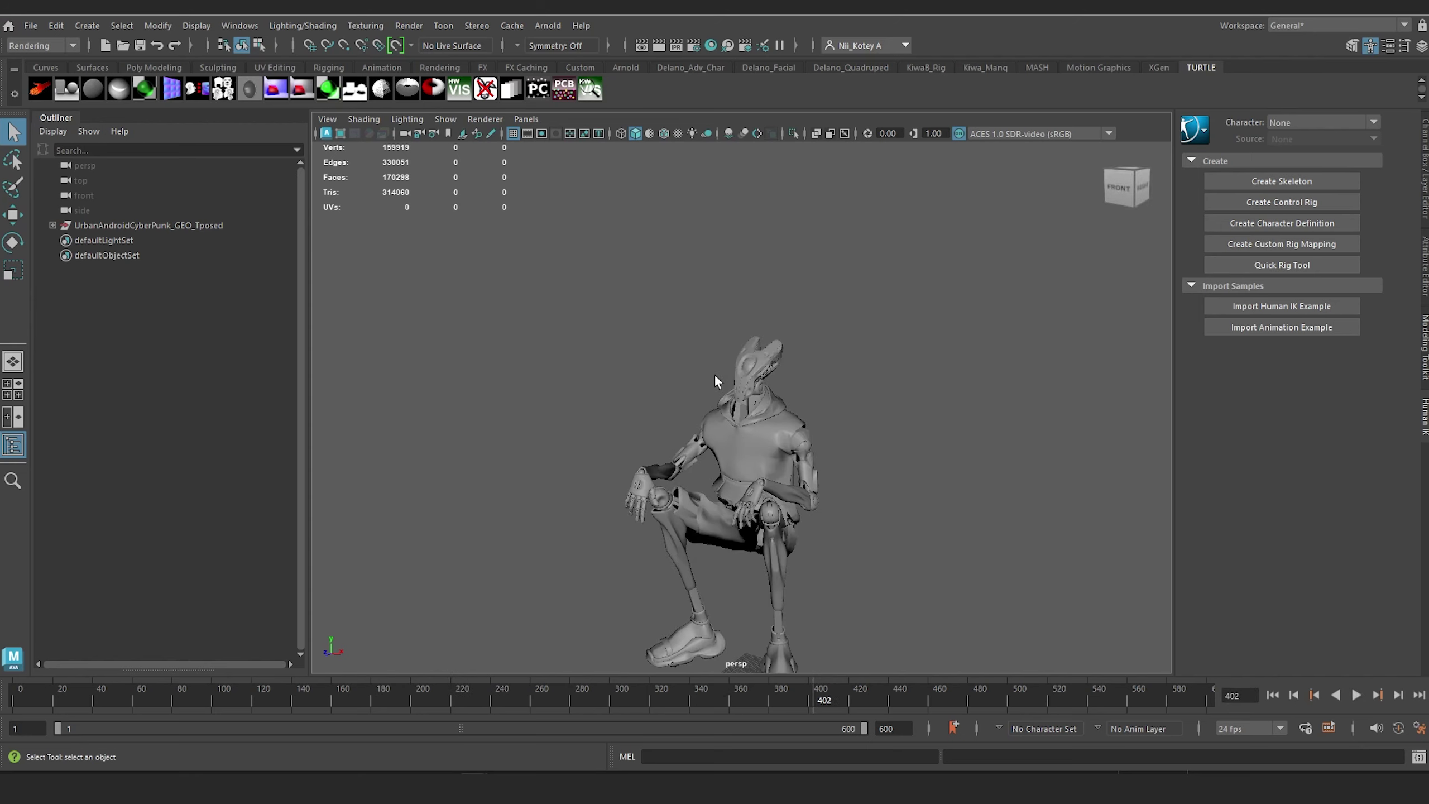
{"action": "left_click_drag", "start_coordinate": [716, 376], "coordinate": [692, 433], "text": "alt"}
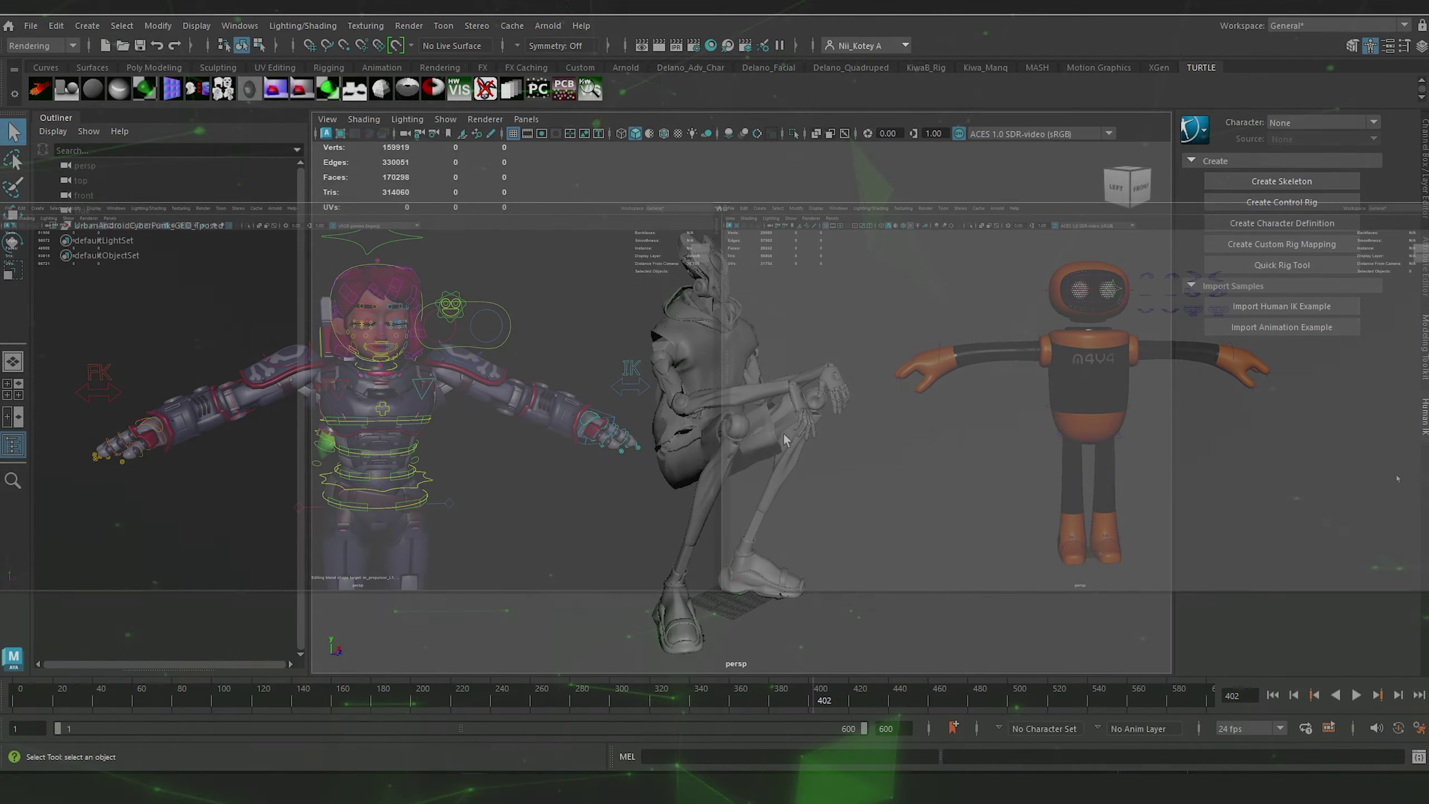